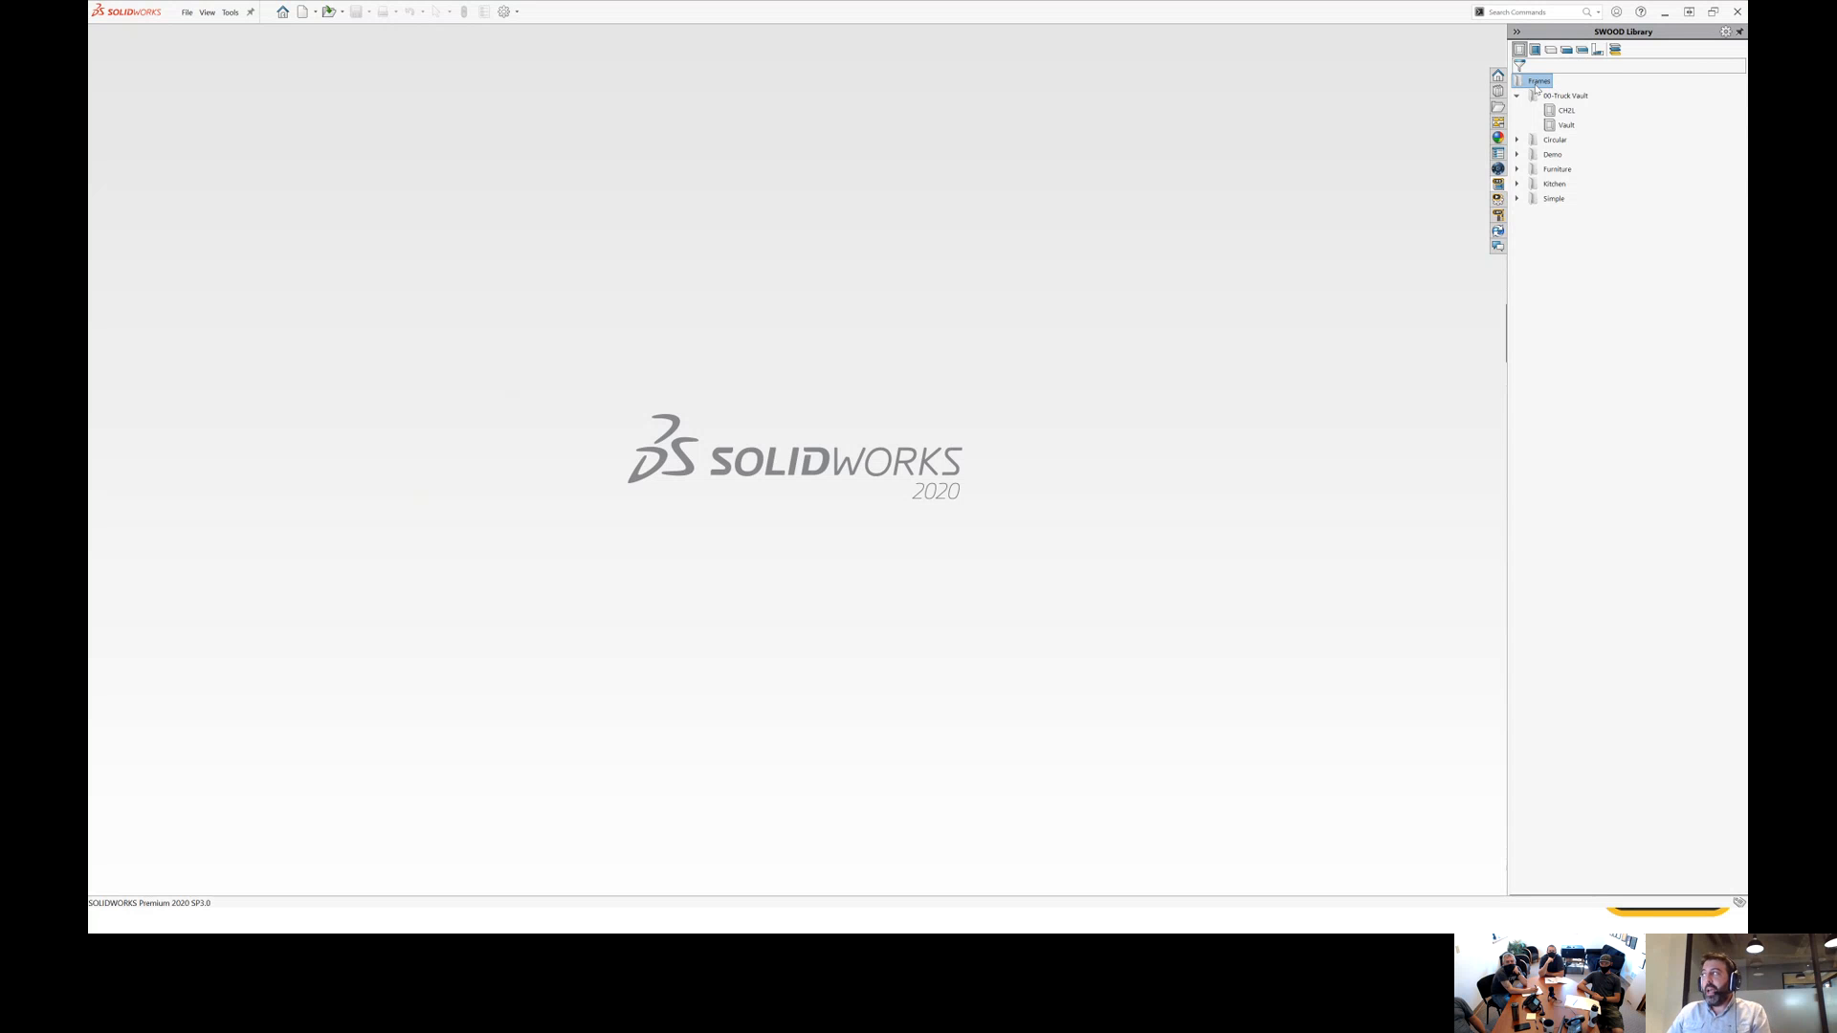
Create a new frame named Vault2 in the 00-Truck Vault library folder and open it for editing.
left_click(1582, 96)
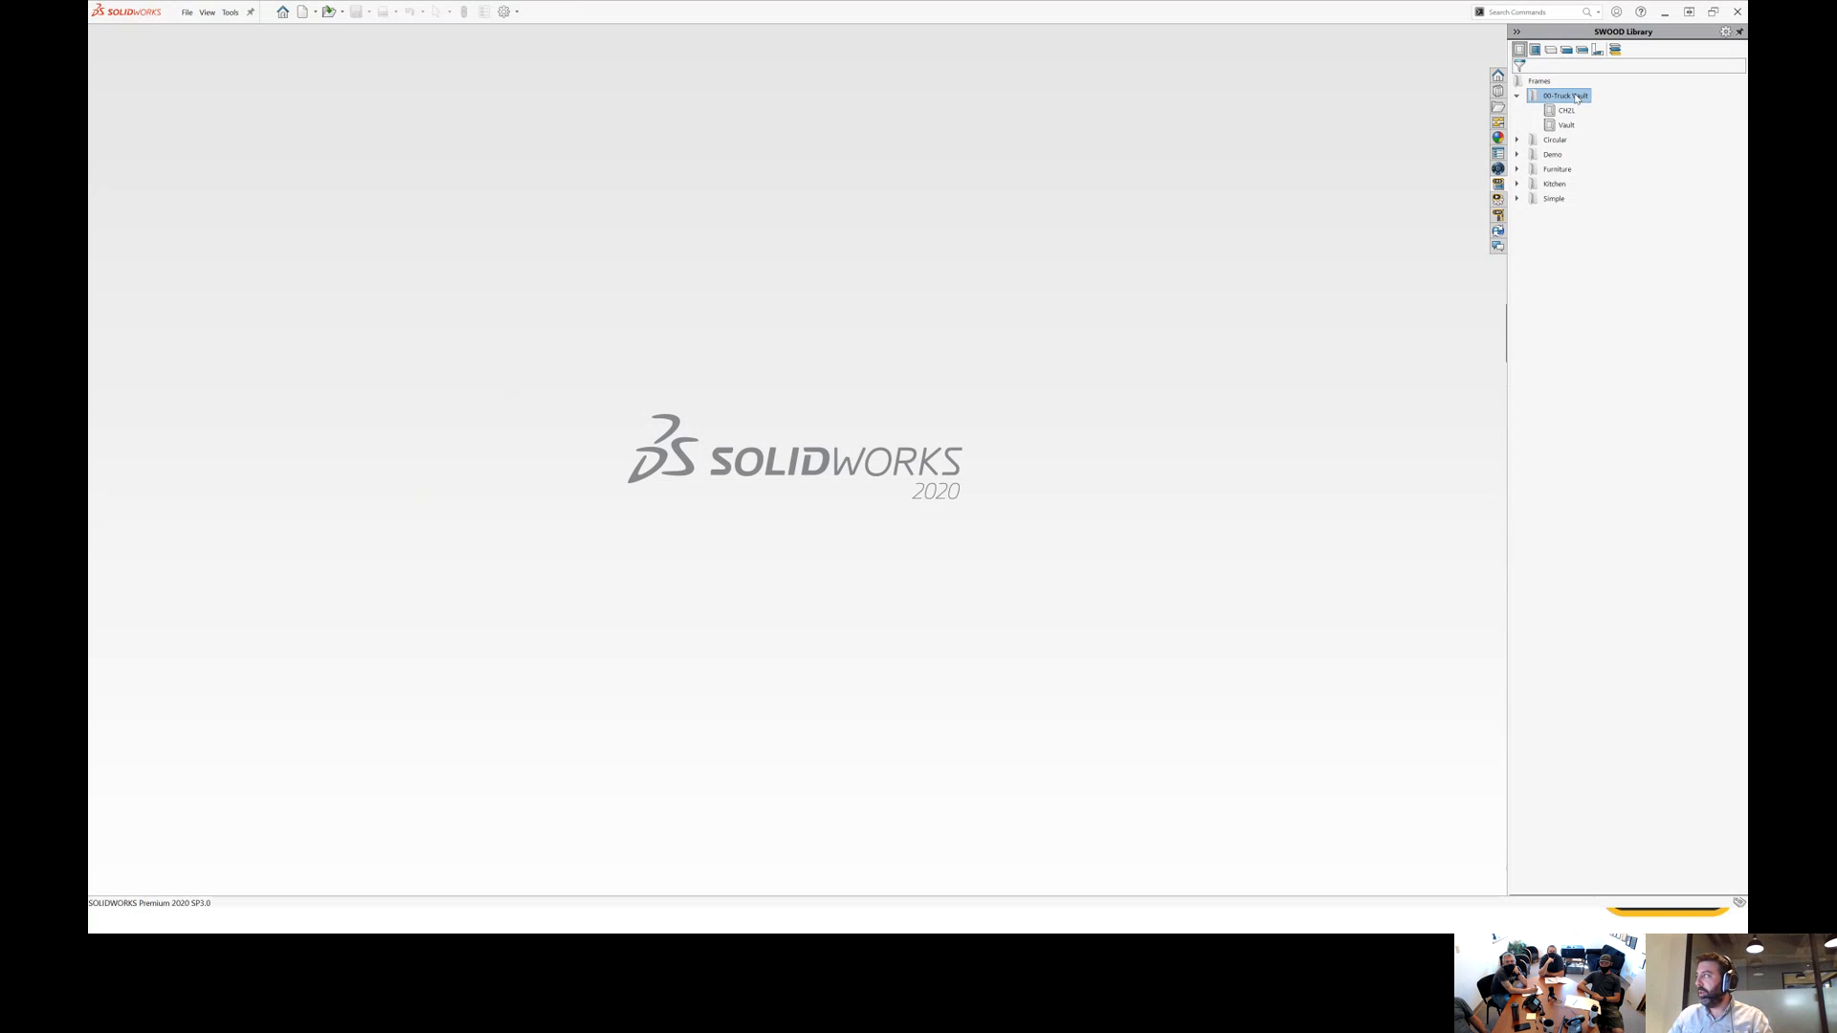
right_click(1576, 98)
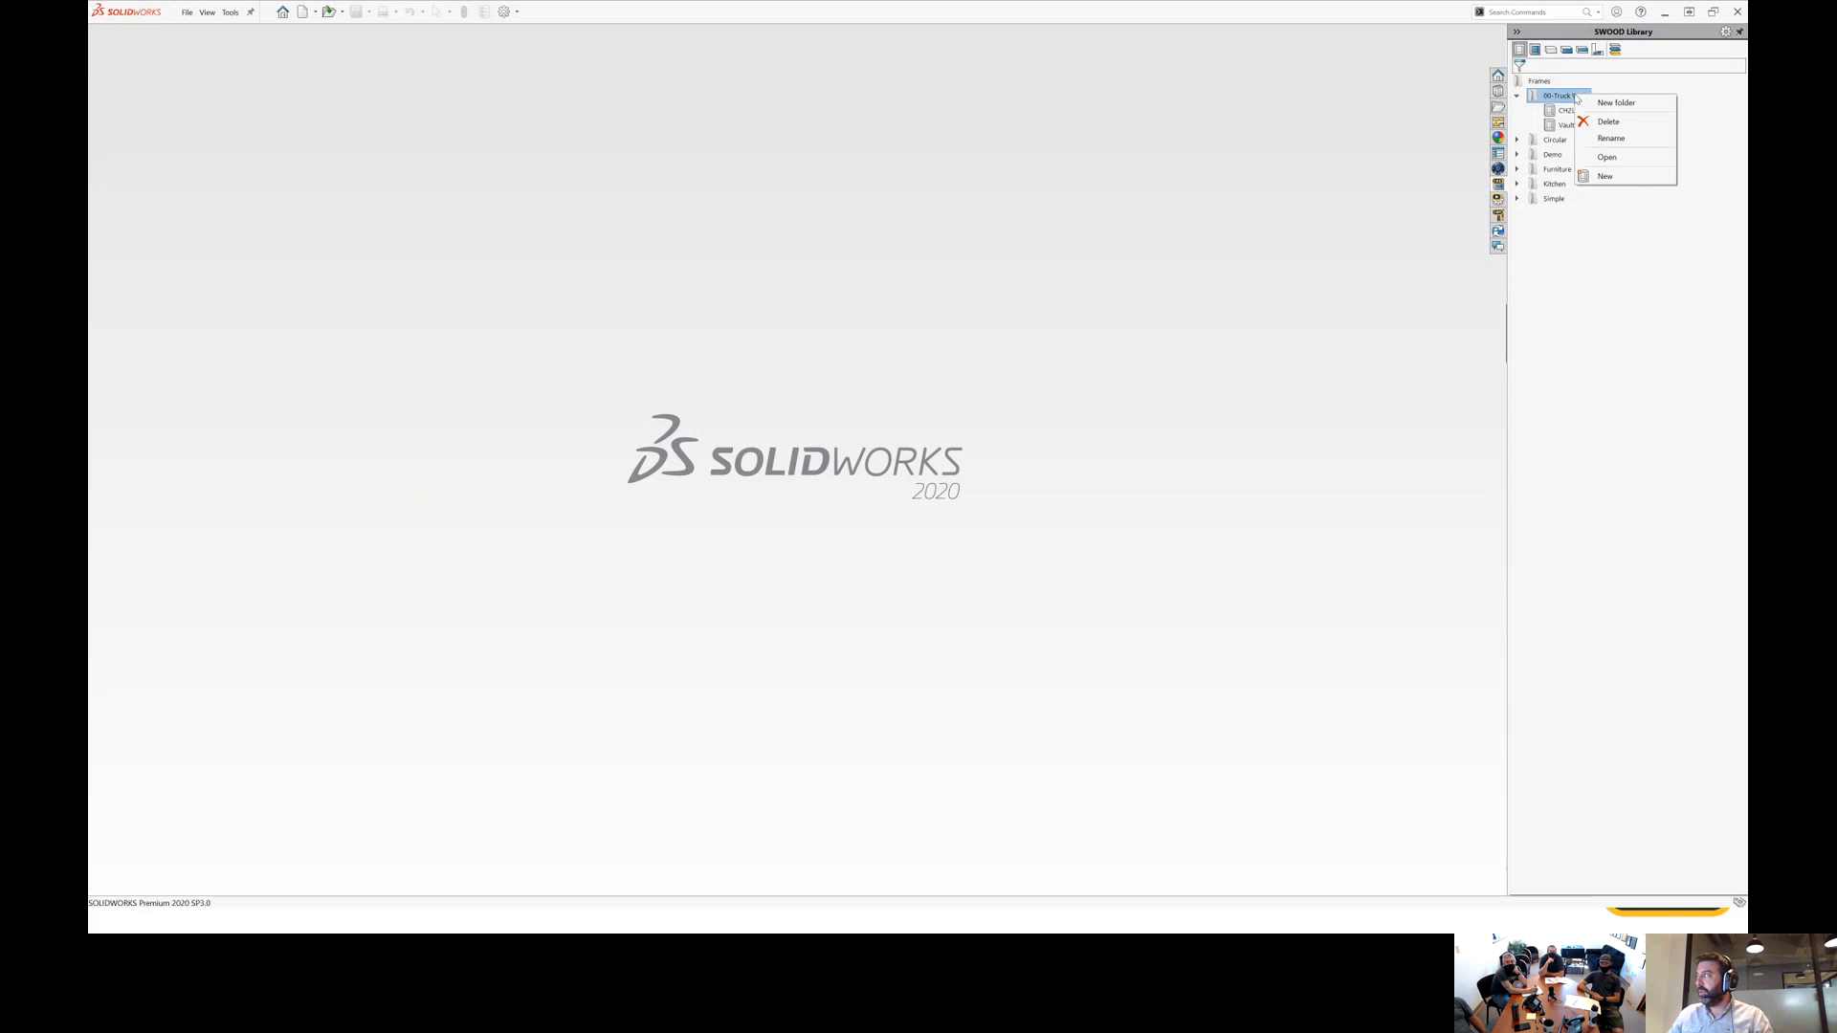
left_click(1606, 181)
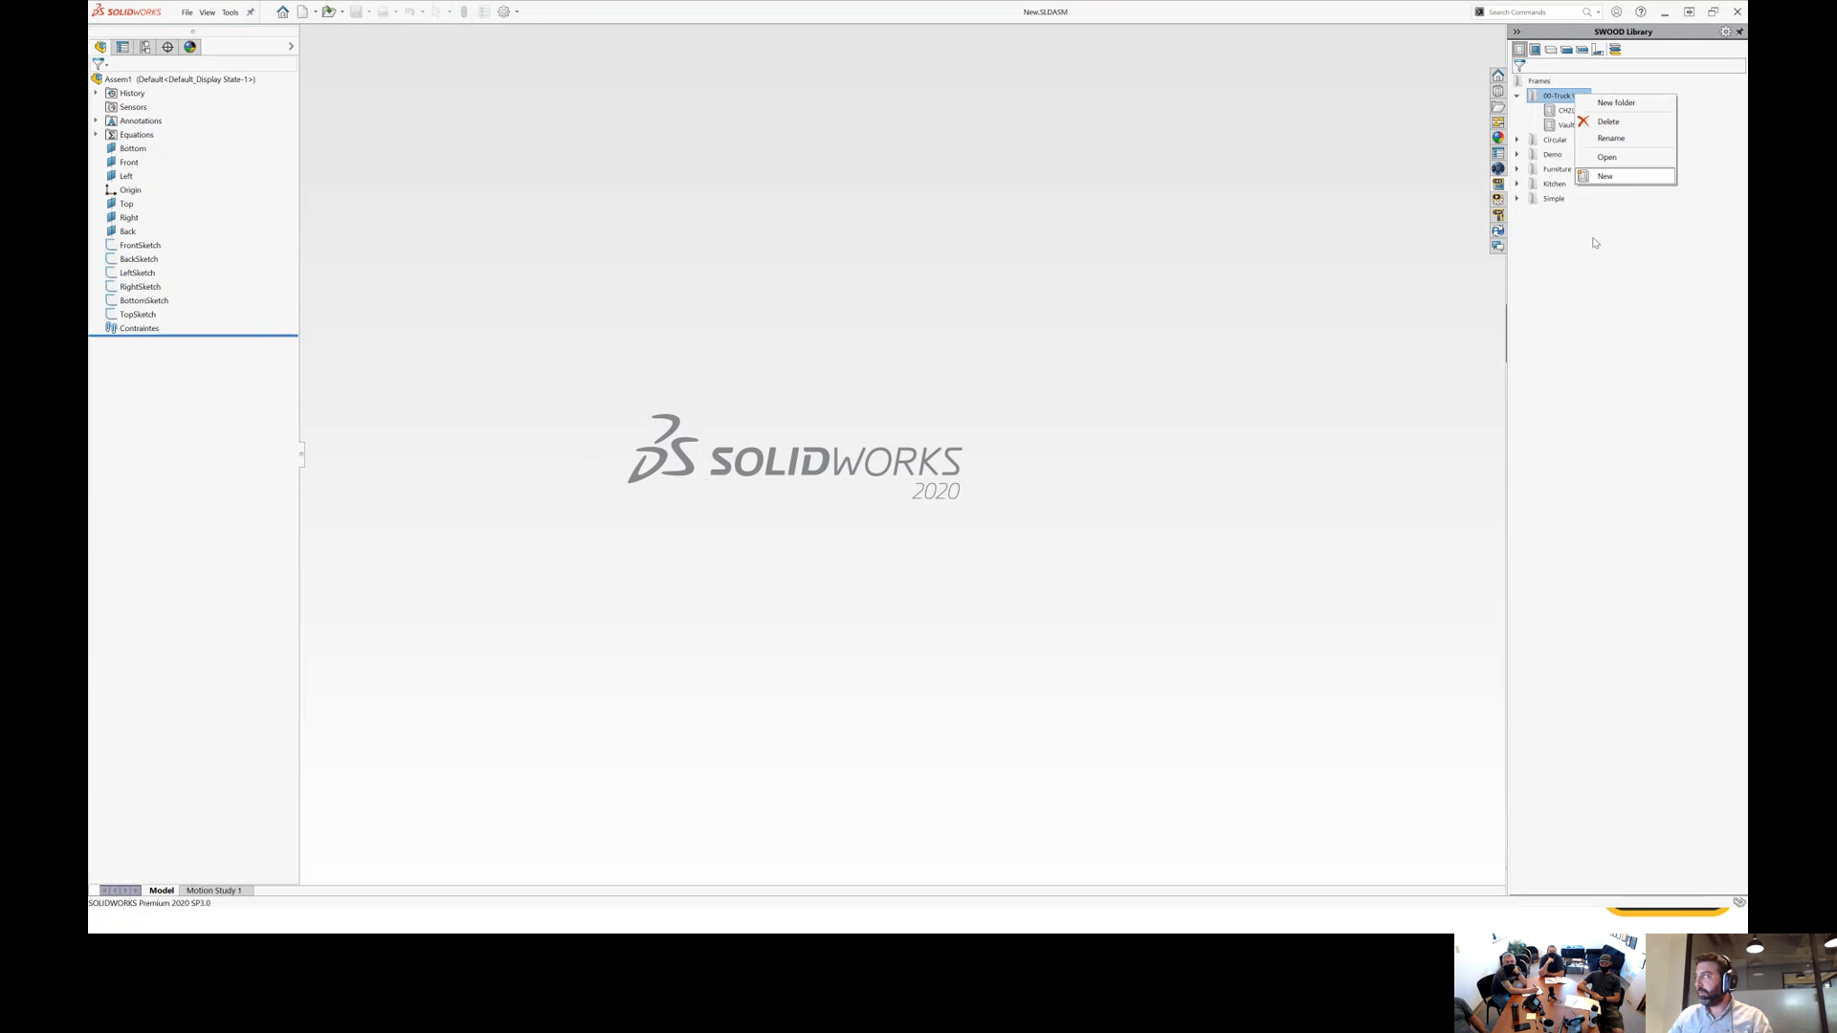
type("Va")
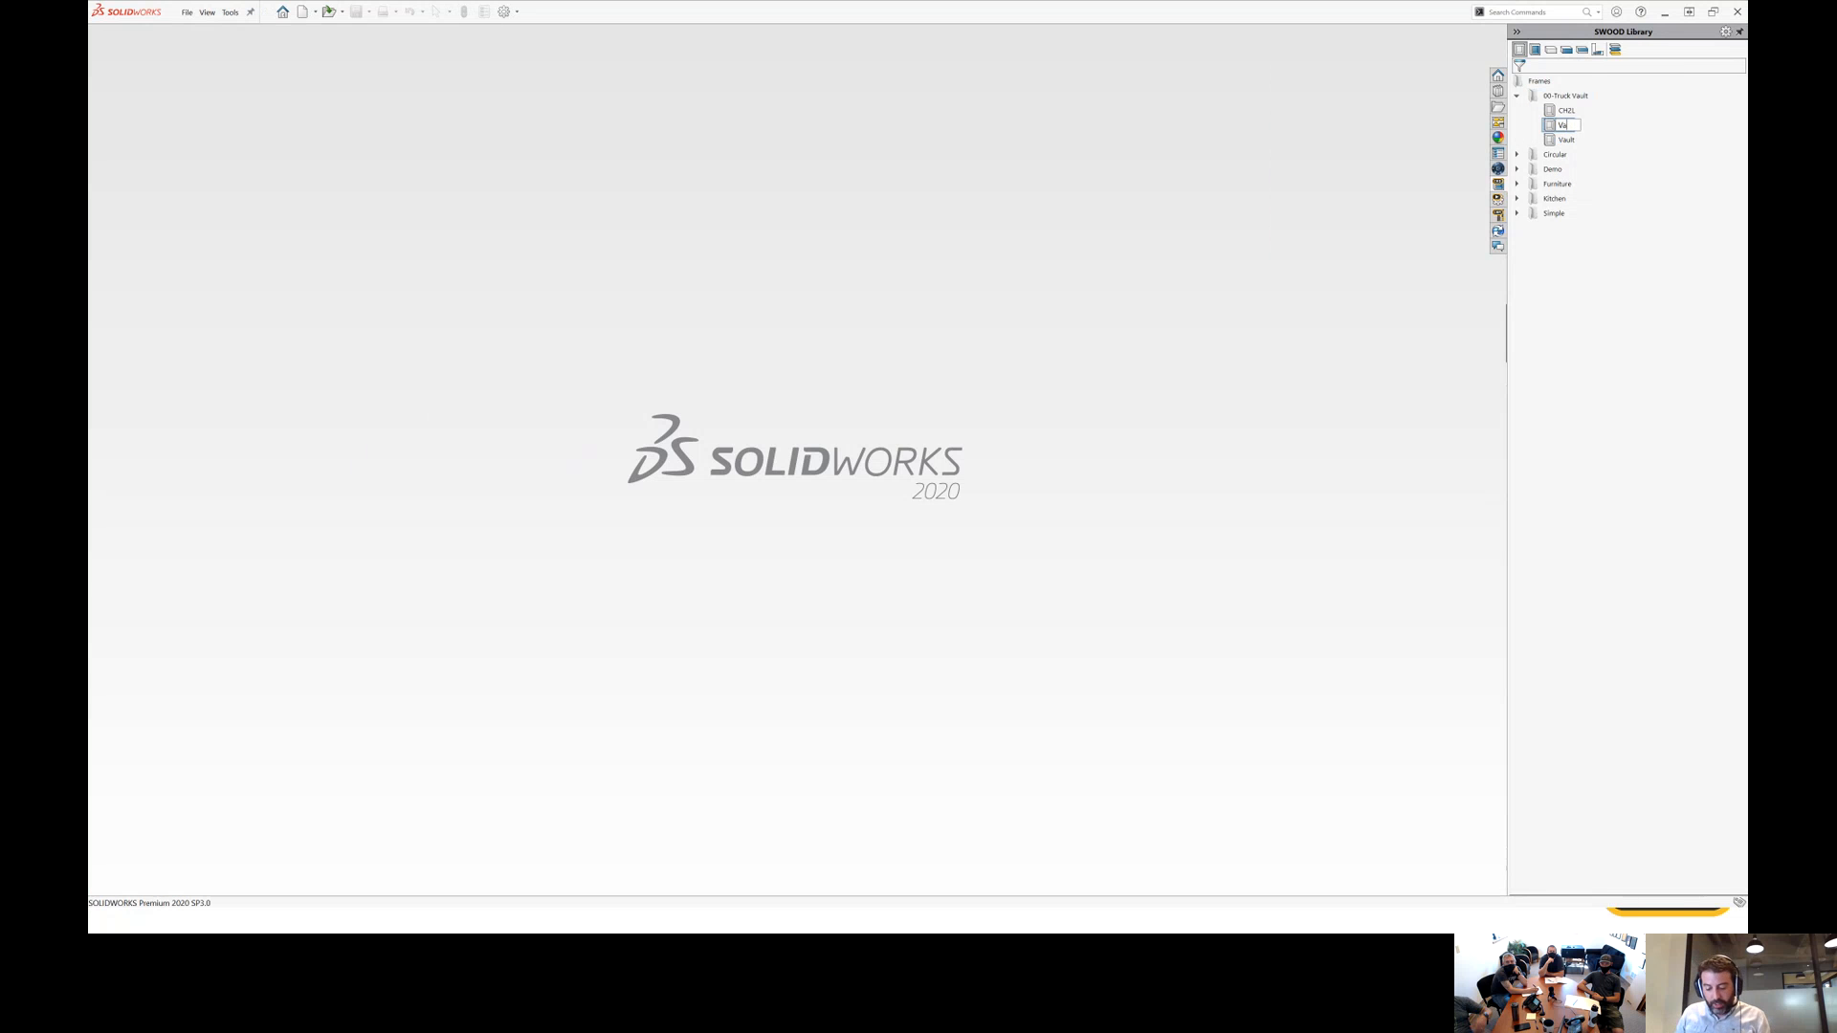
type("ult2")
key("Return")
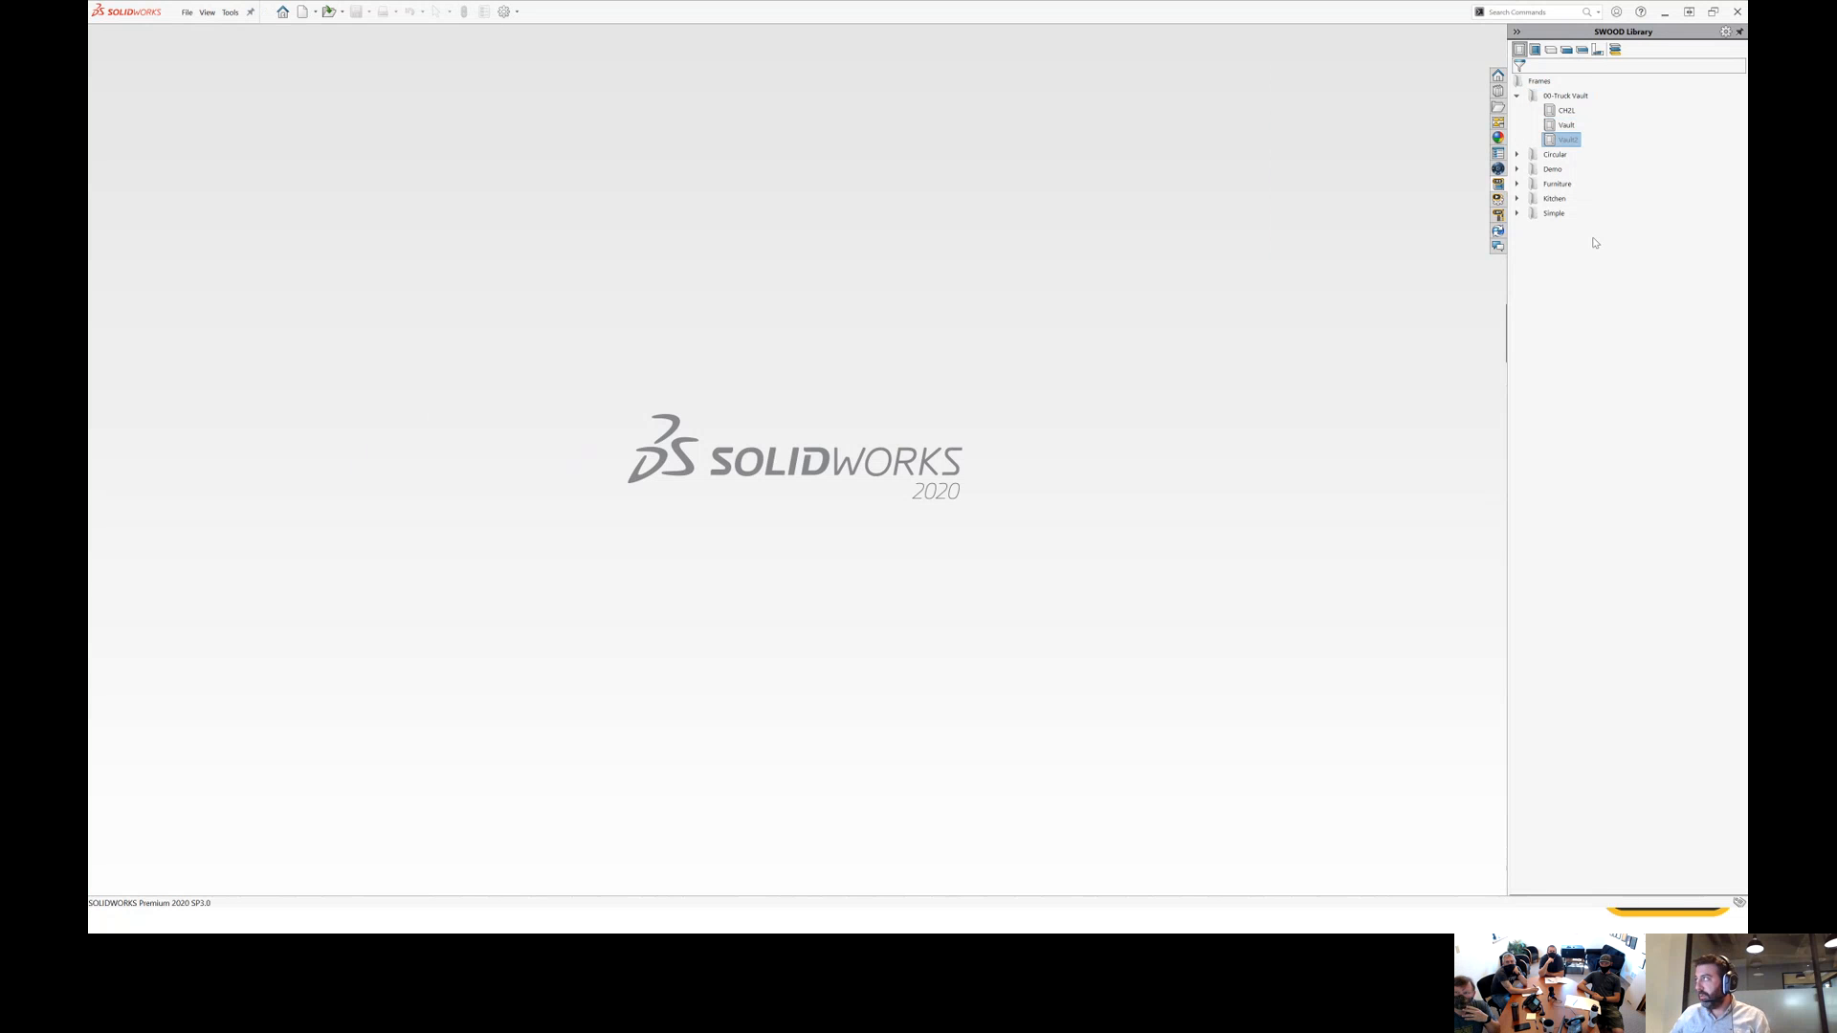
right_click(1569, 140)
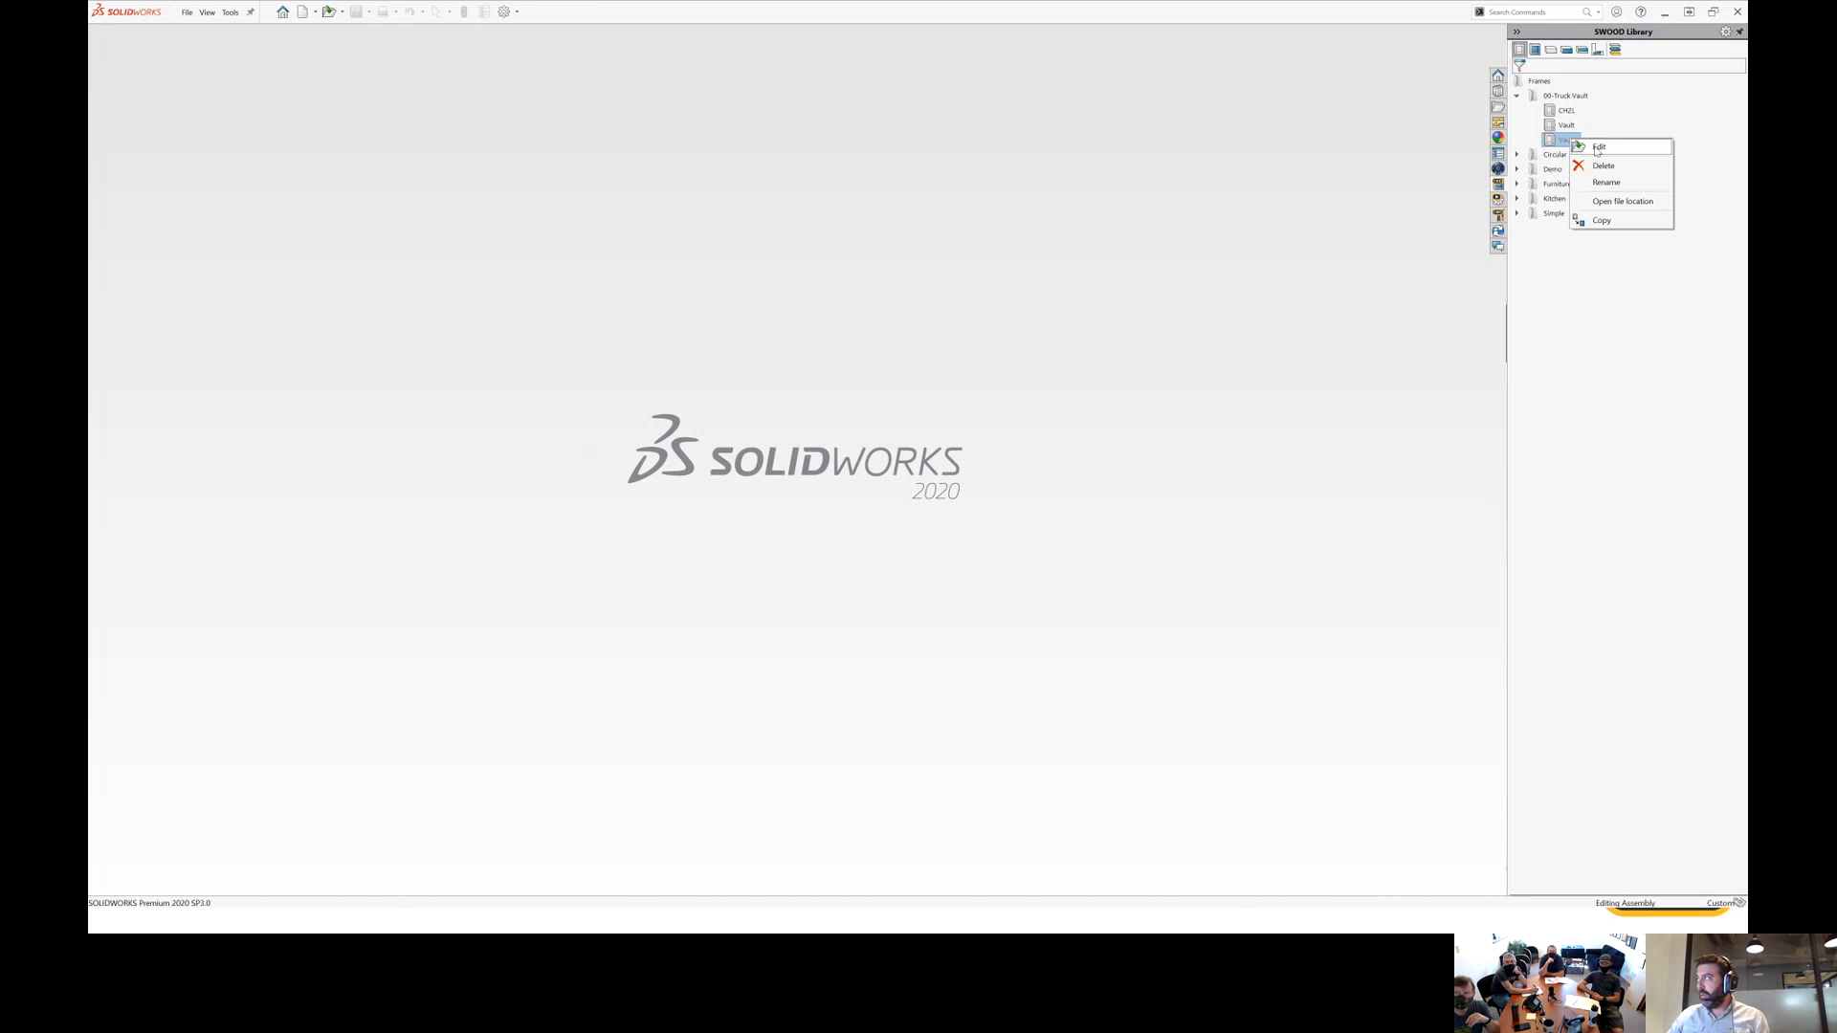
left_click(1597, 147)
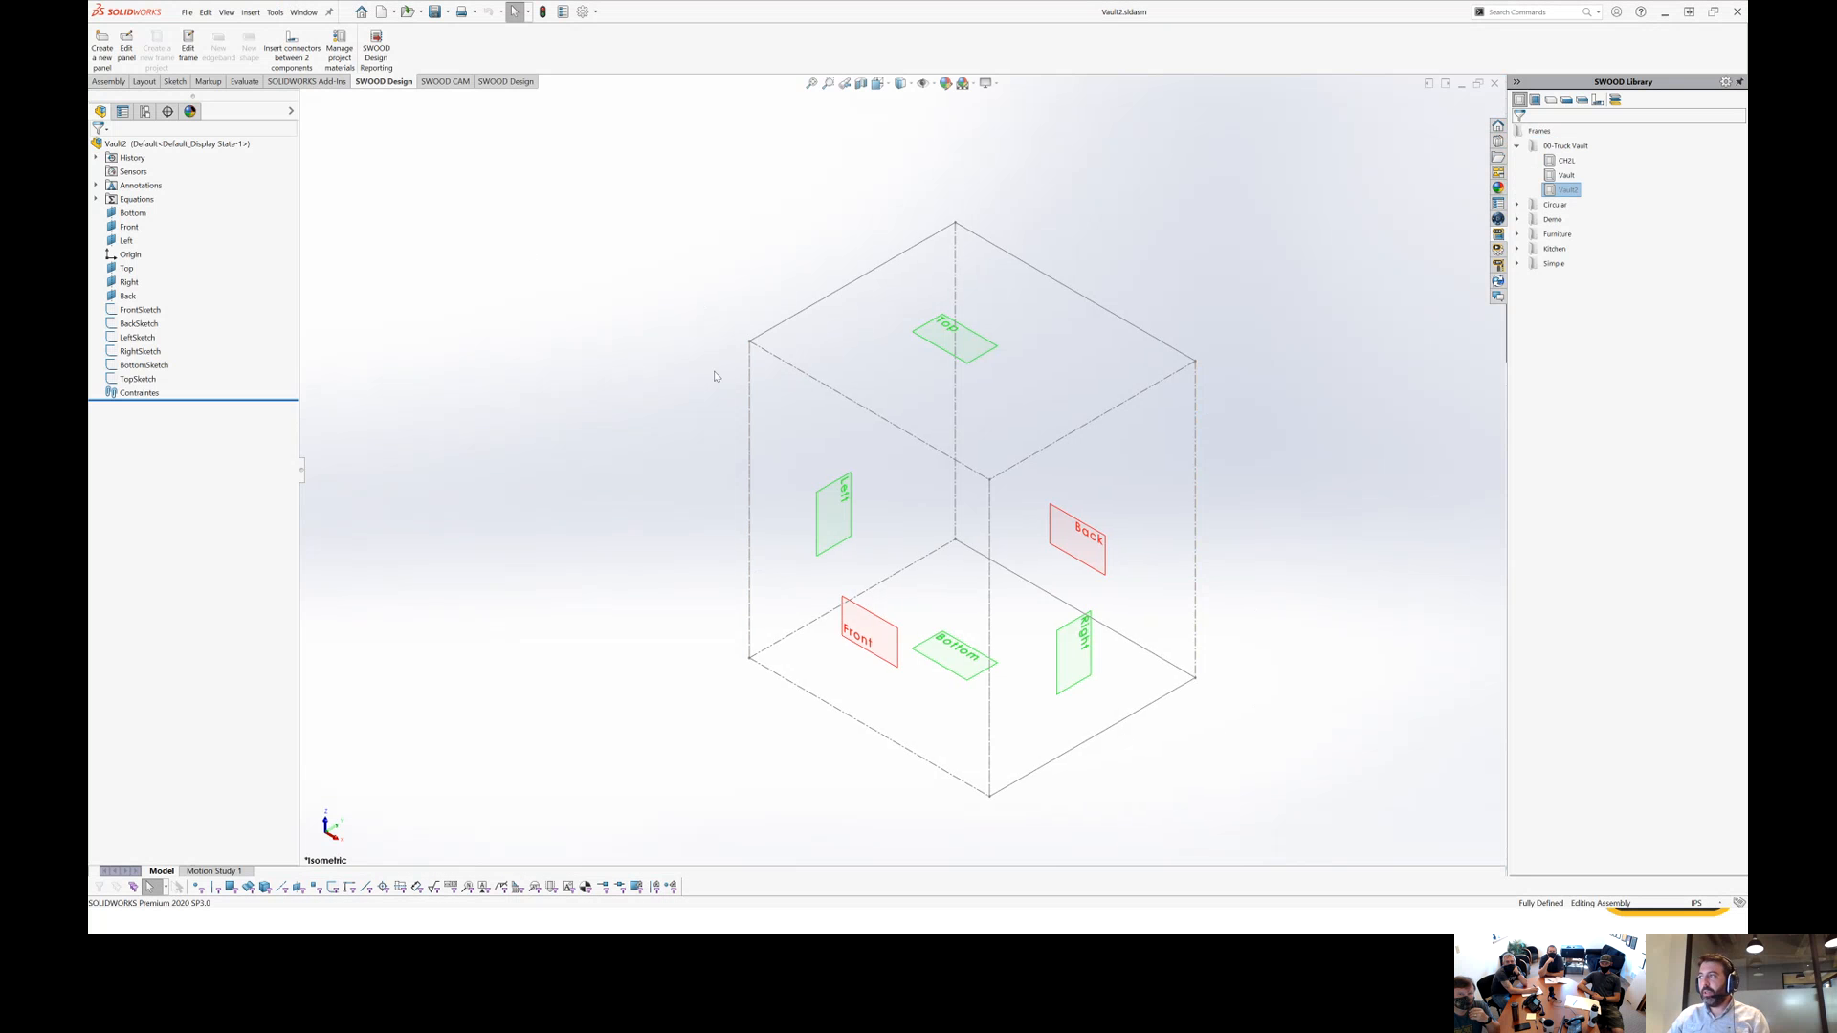
Set the frame's size to 48 in wide, 15 in high and 36 in deep.
scroll(1207, 521, "up", 4)
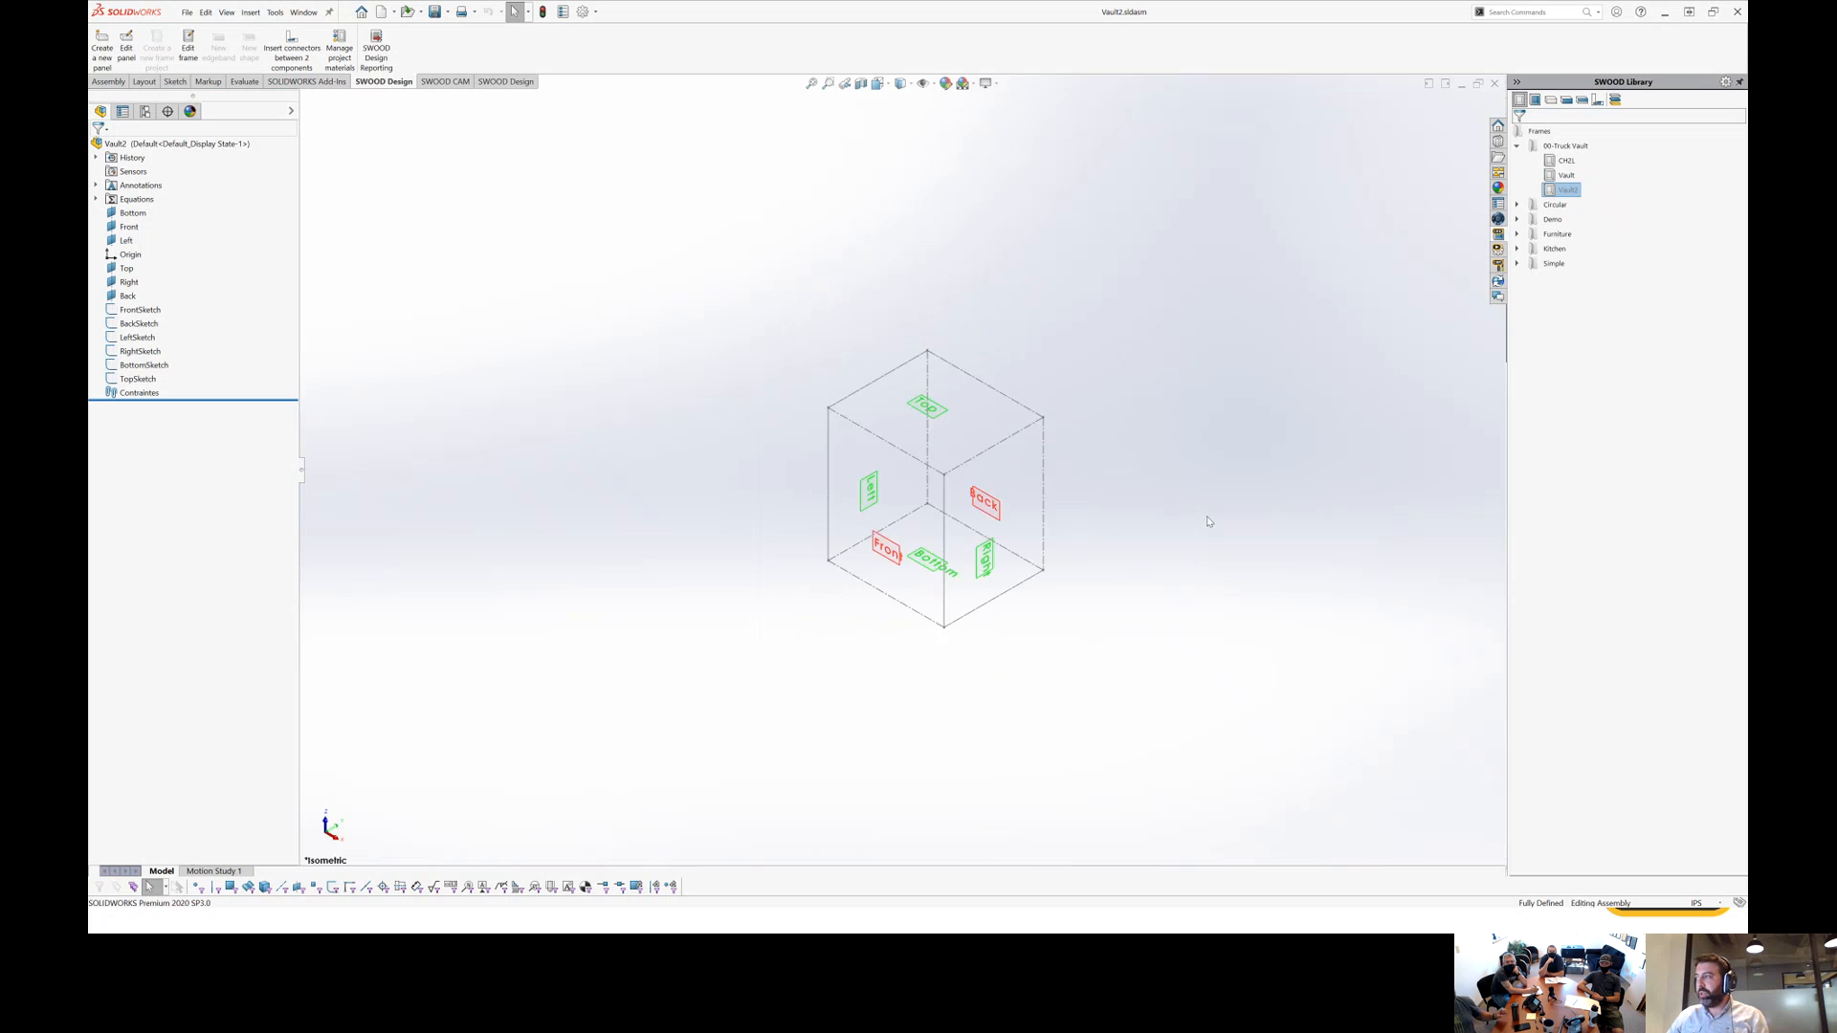
scroll(1207, 522, "down", 4)
scroll(516, 398, "down", 2)
scroll(946, 719, "up", 2)
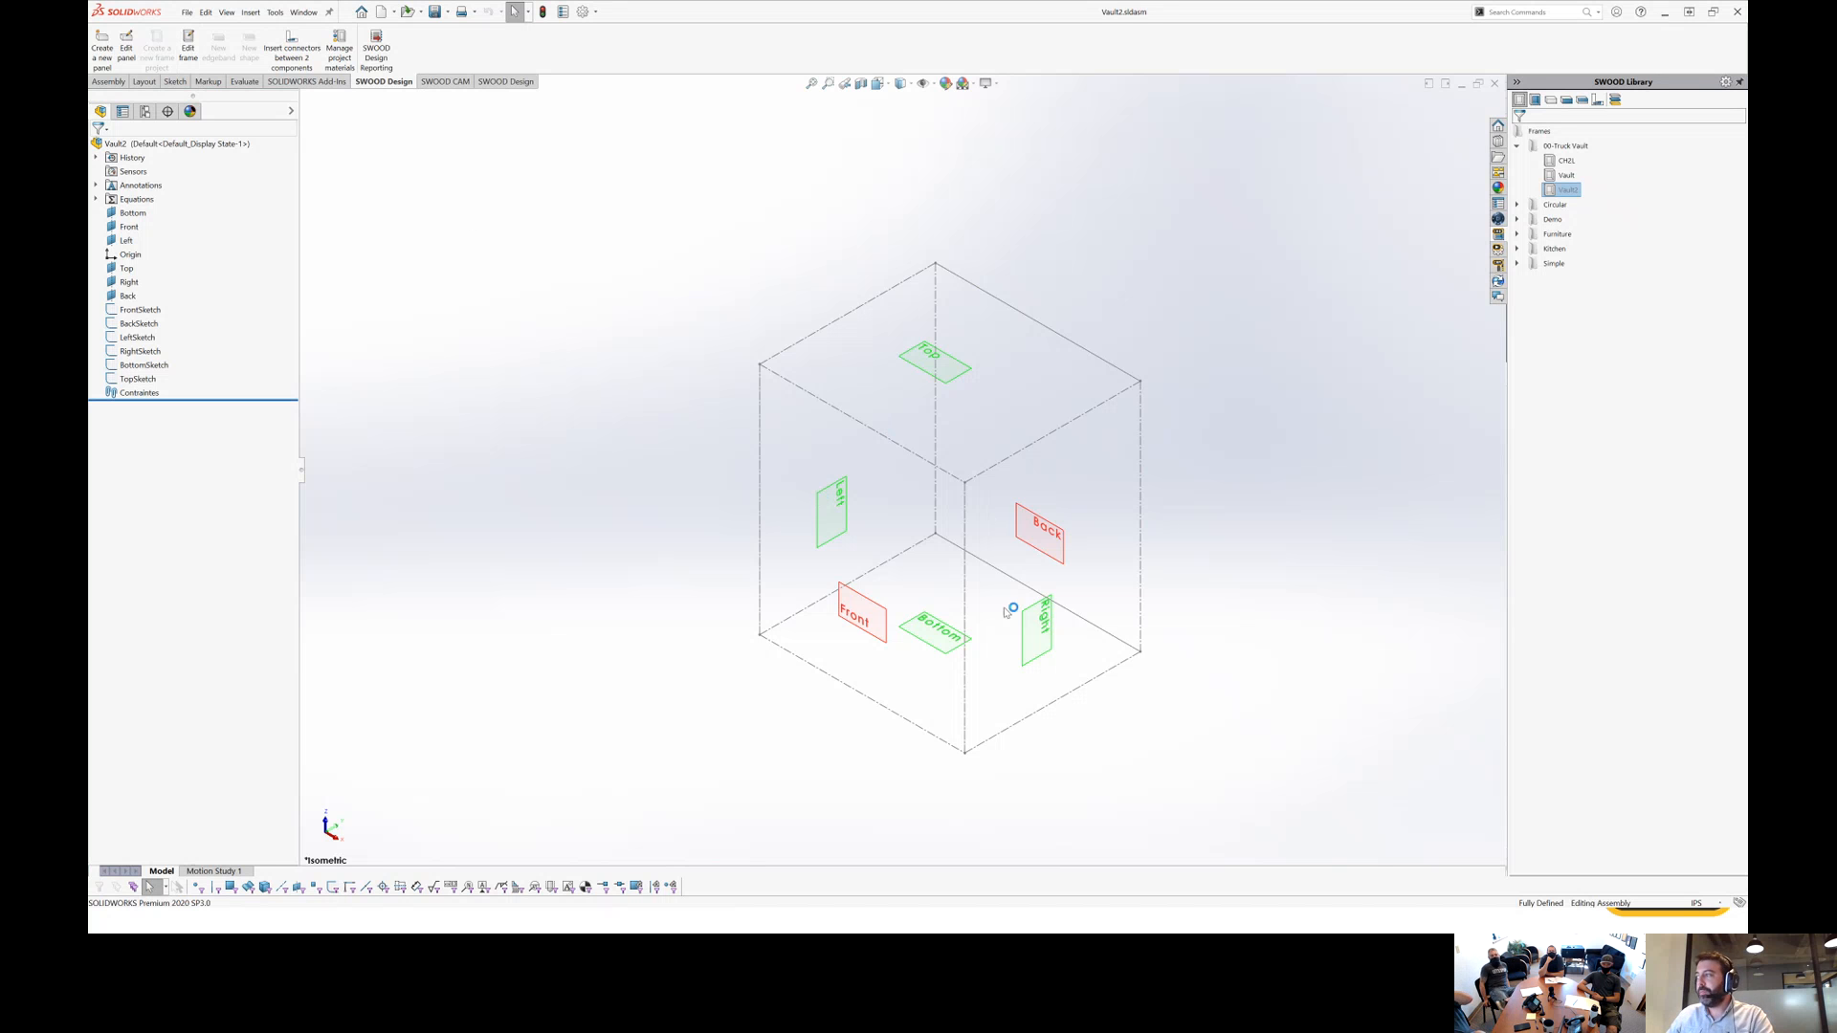
scroll(1132, 604, "up", 1)
scroll(1143, 610, "down", 1)
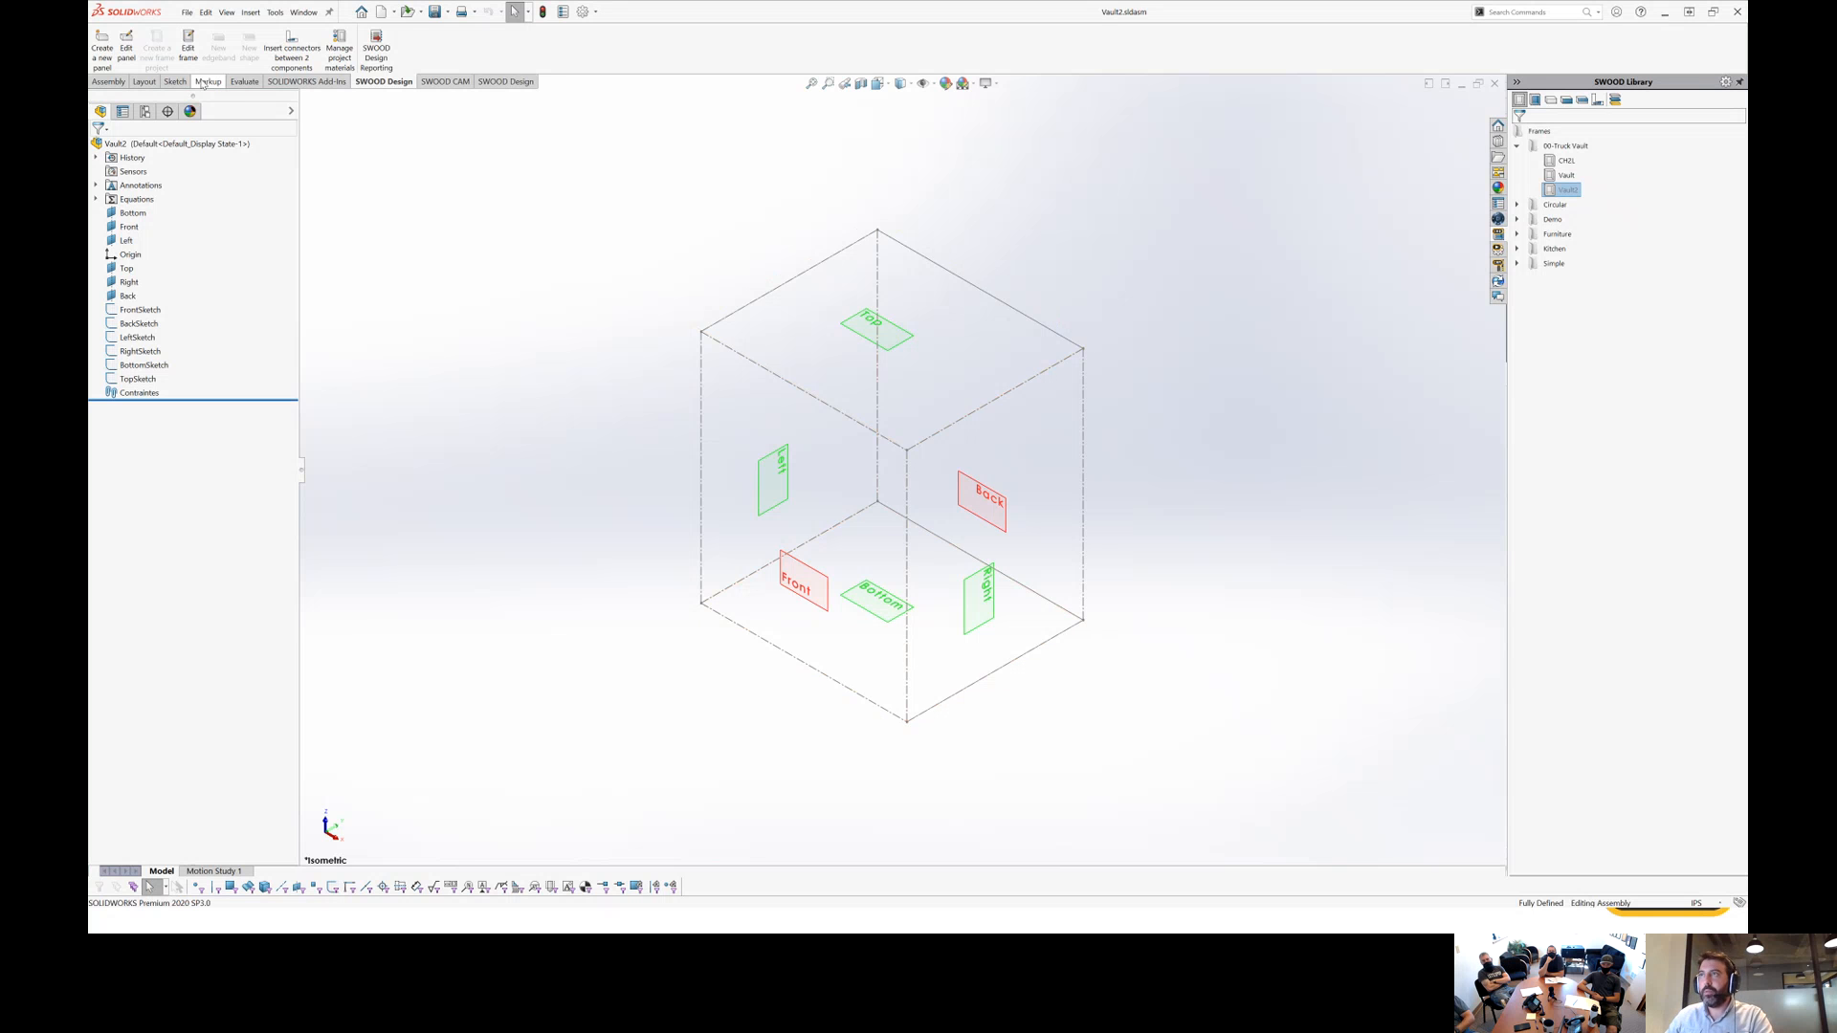
left_click(189, 52)
left_click(182, 201)
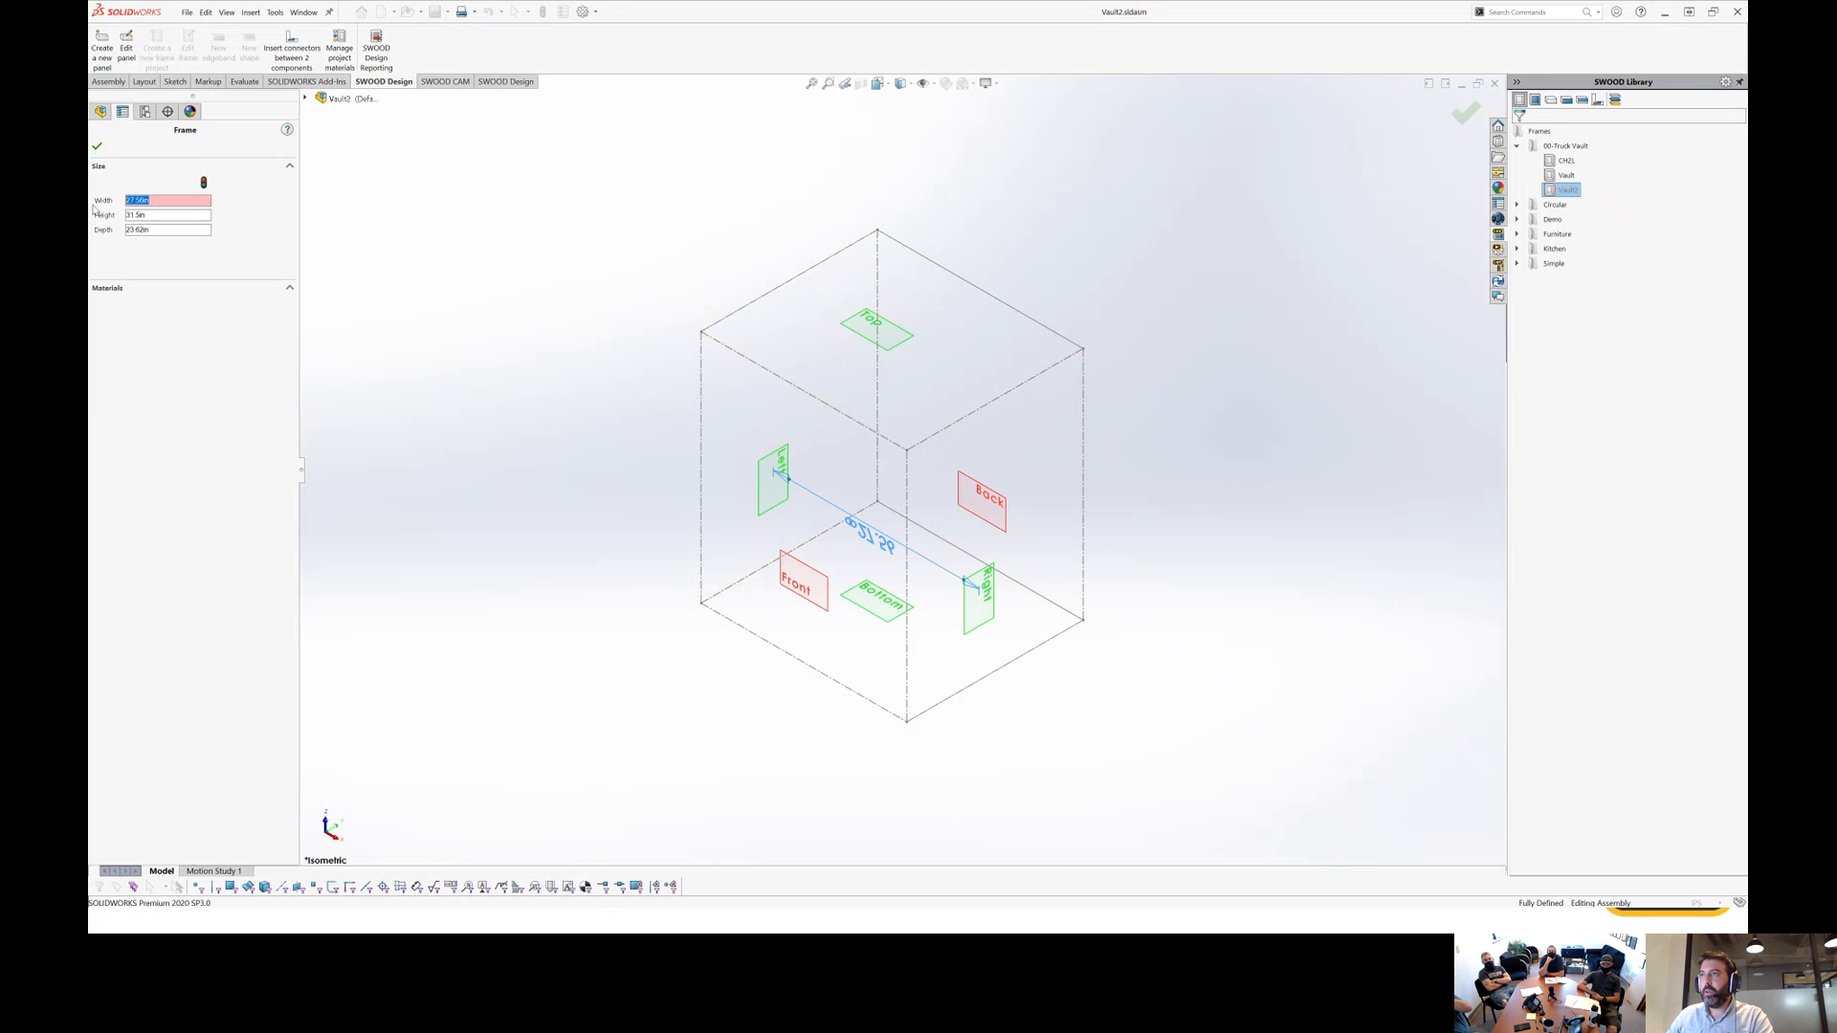
type("4")
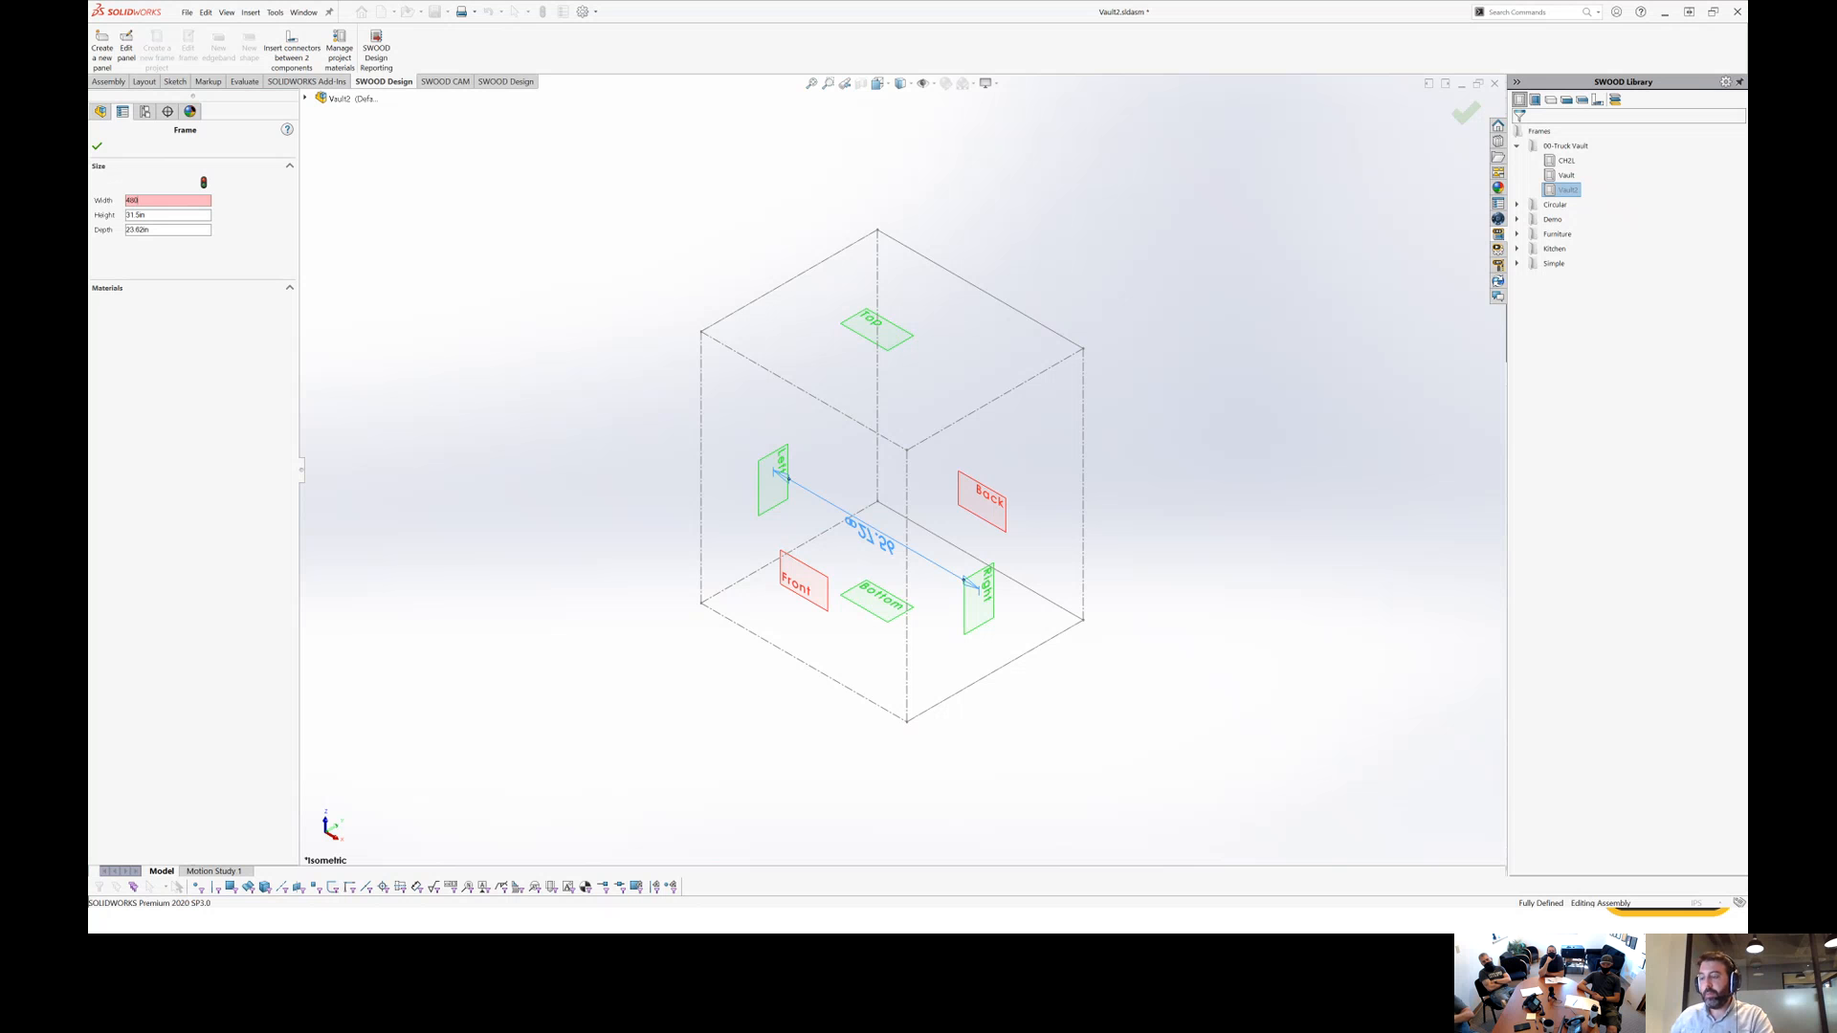
type("80")
key("BackSpace")
left_click(130, 215)
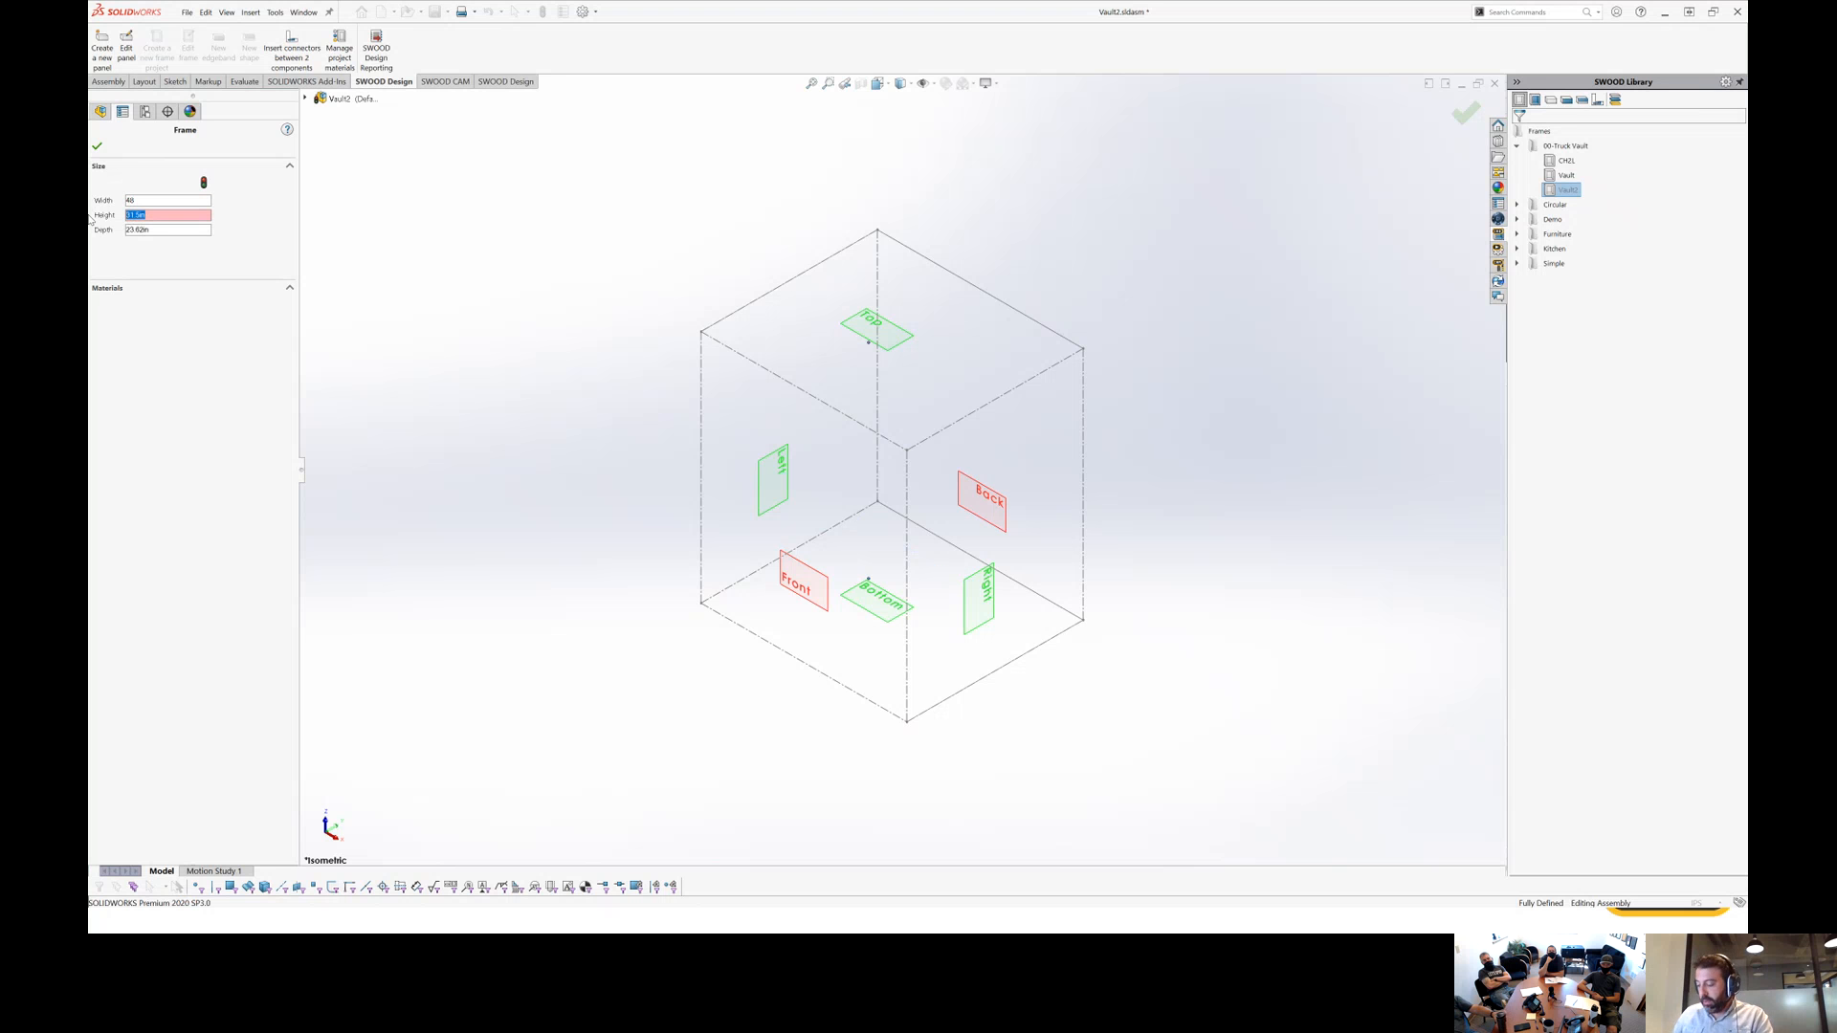
left_click(144, 229)
type("36")
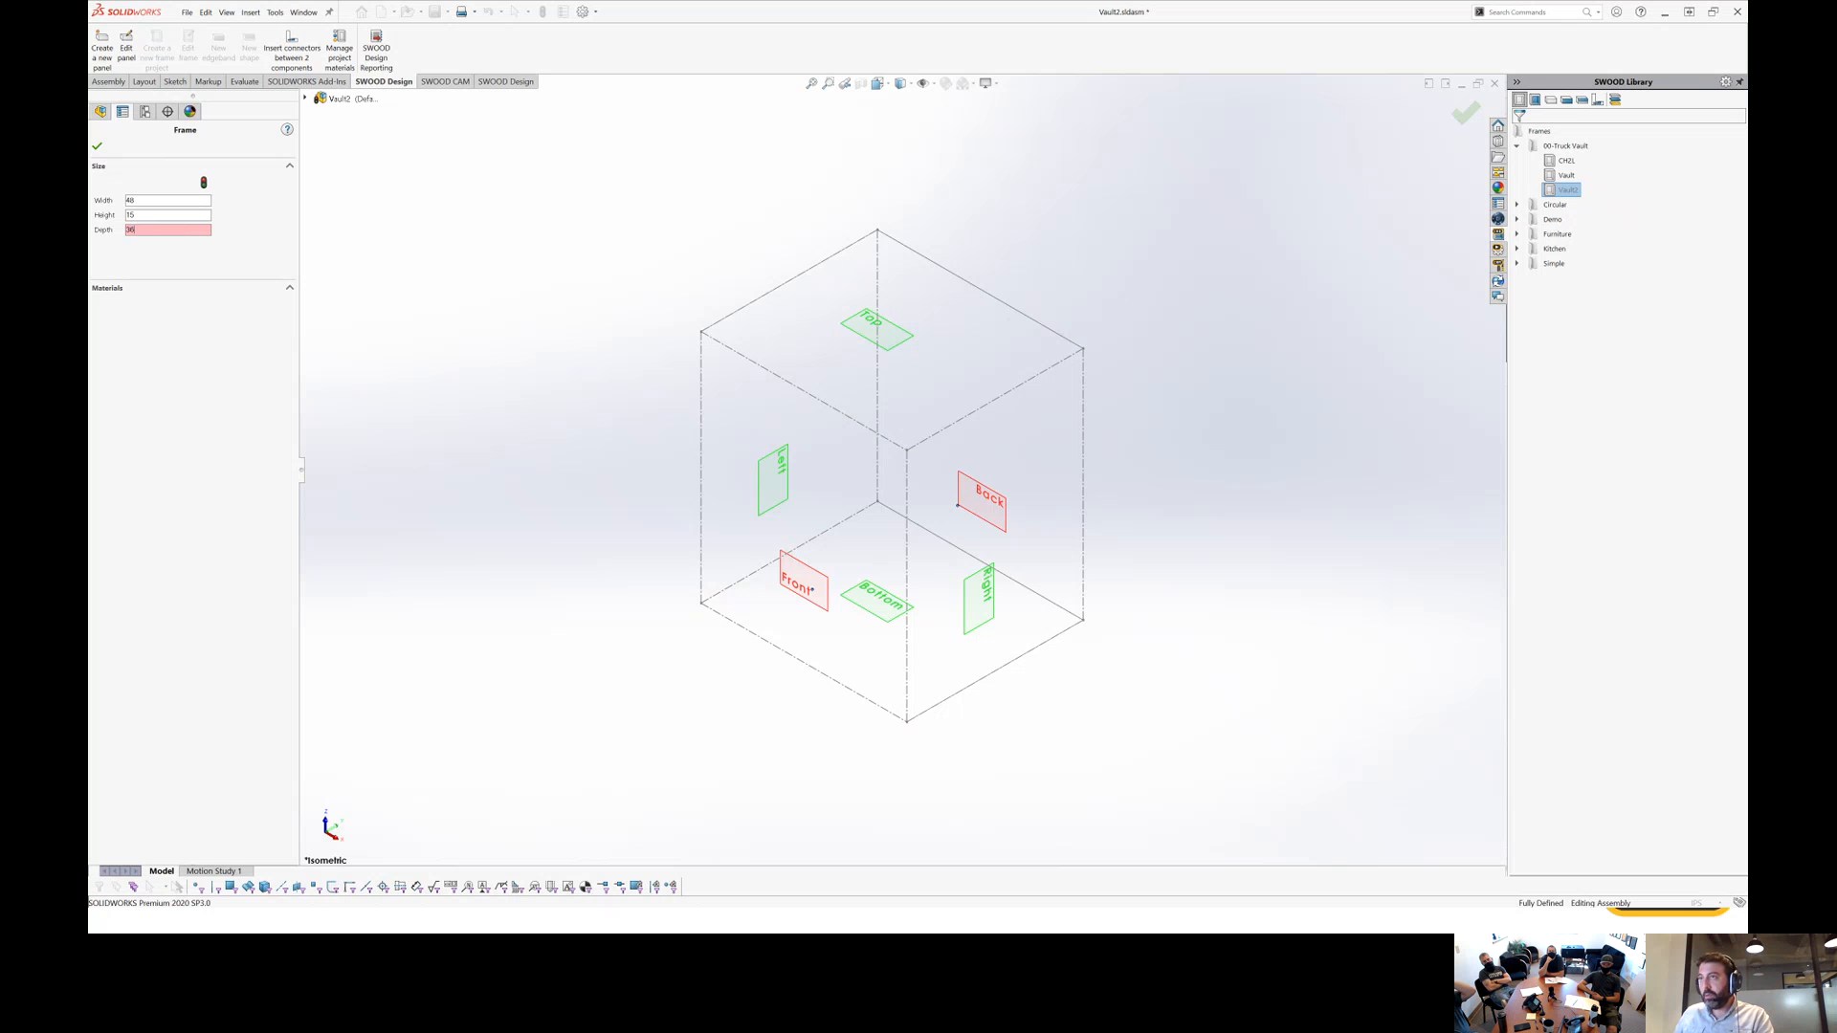
key("Return")
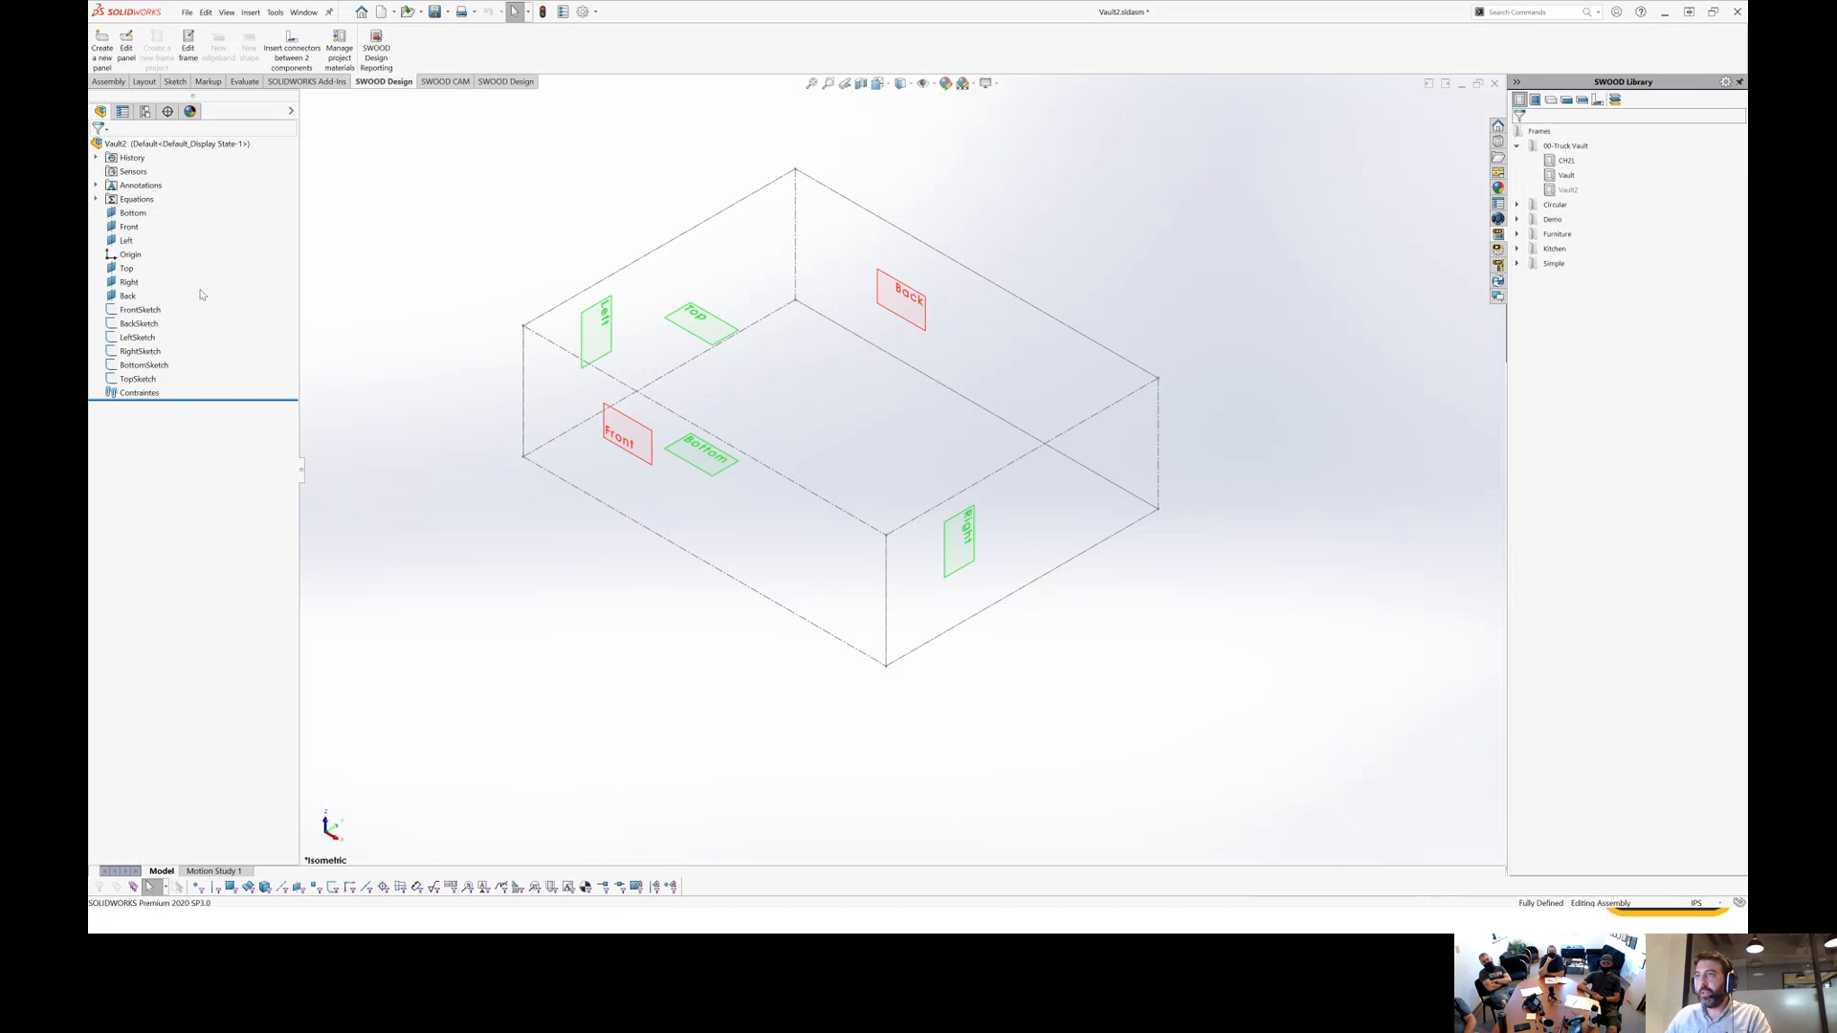
Add a left panel to the frame, constrain its upper edge to the Top plane and name it Passenger_Side.
left_click(105, 55)
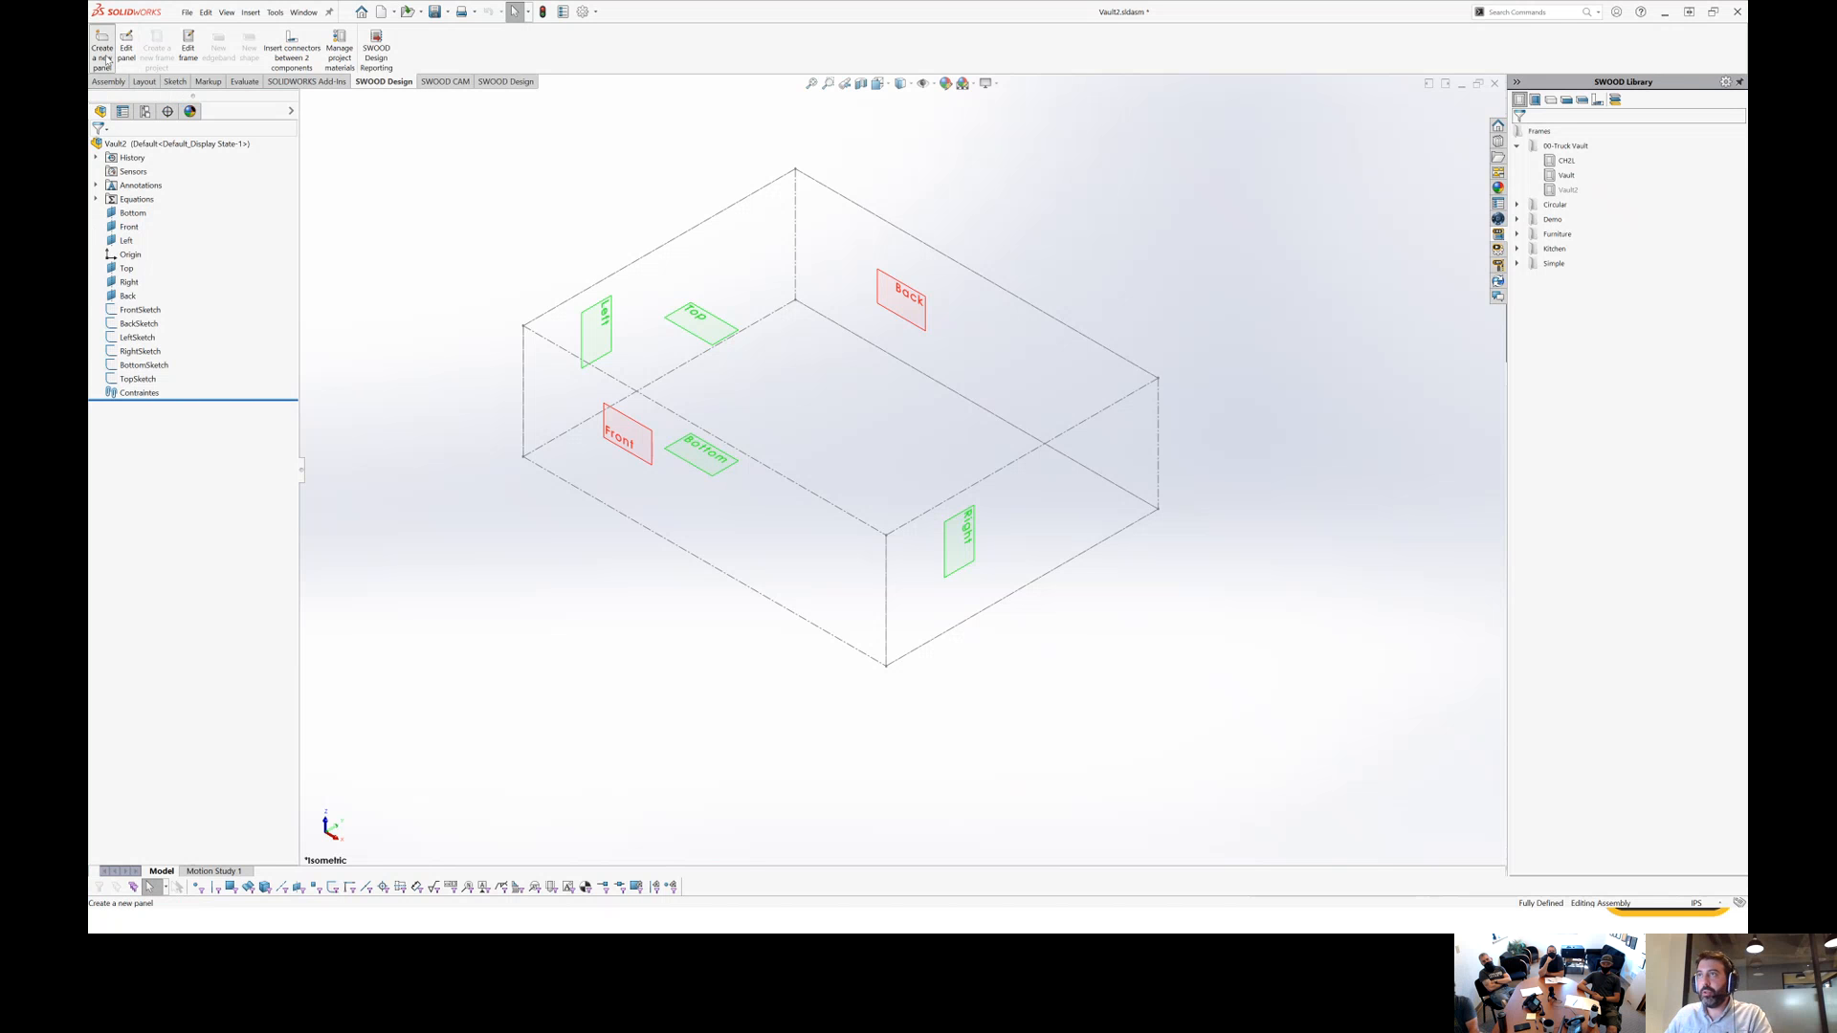
left_click(138, 190)
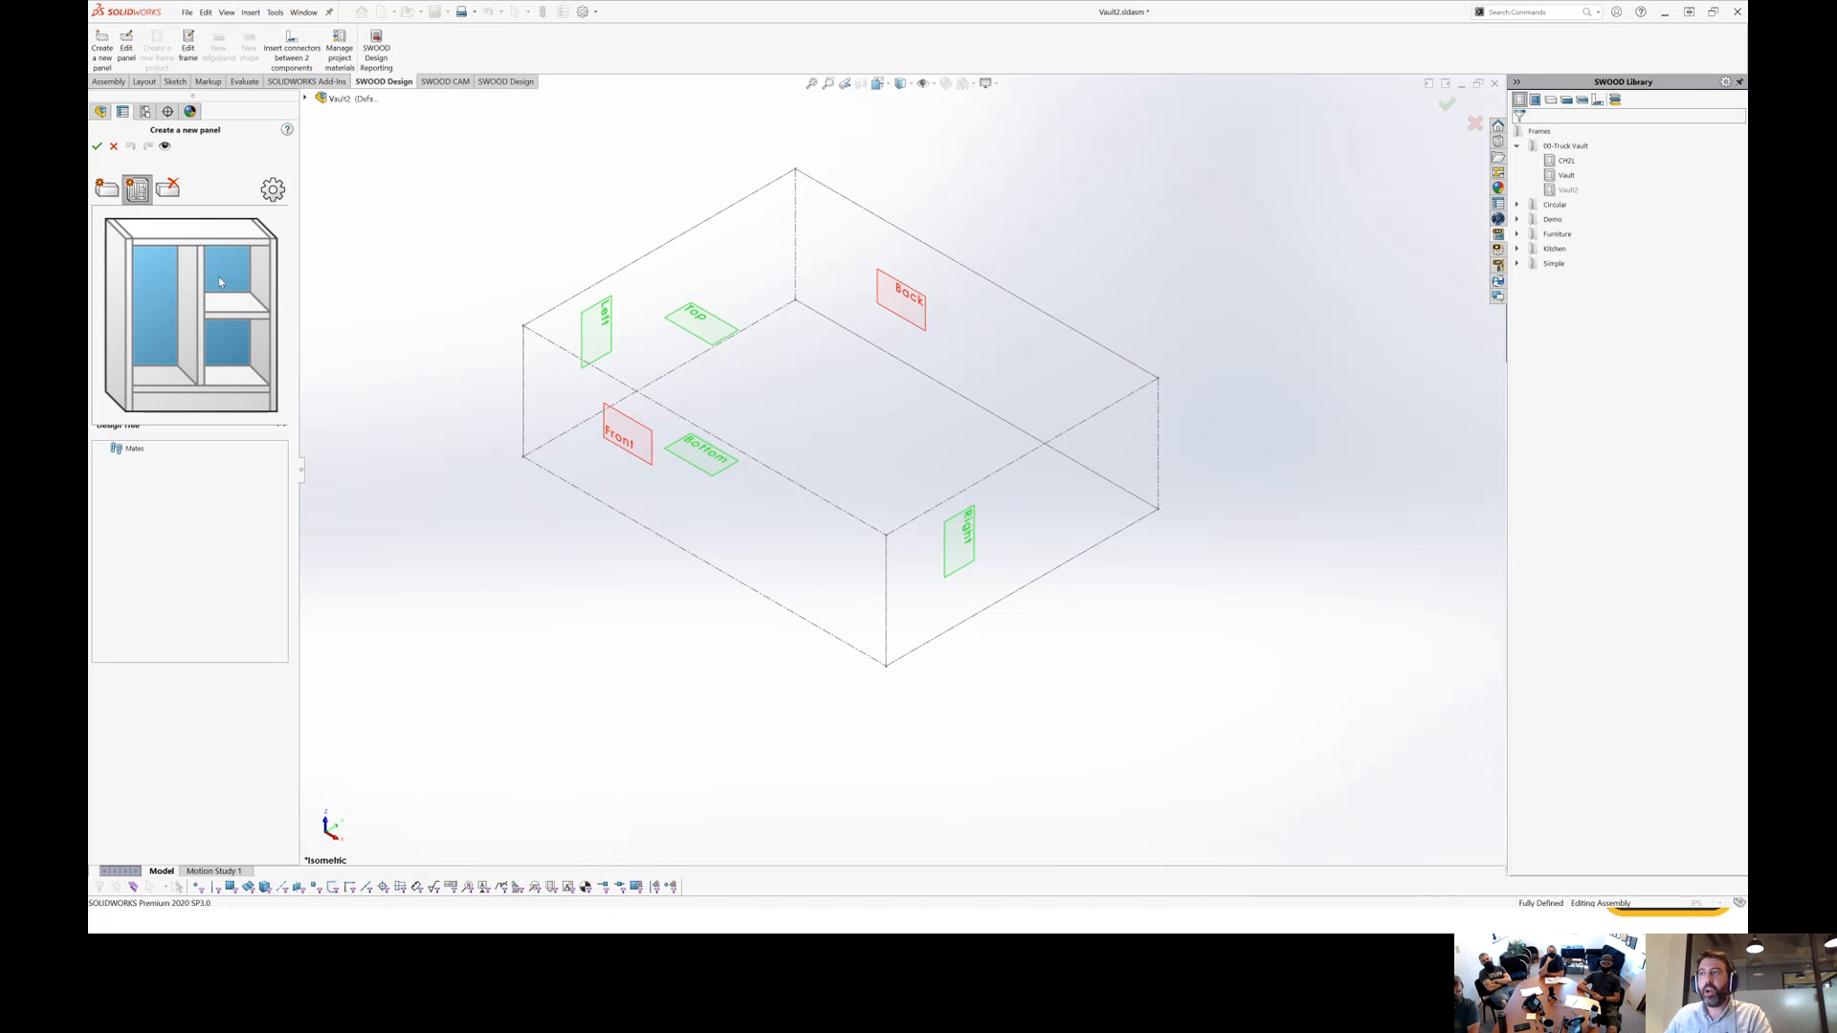
left_click(122, 311)
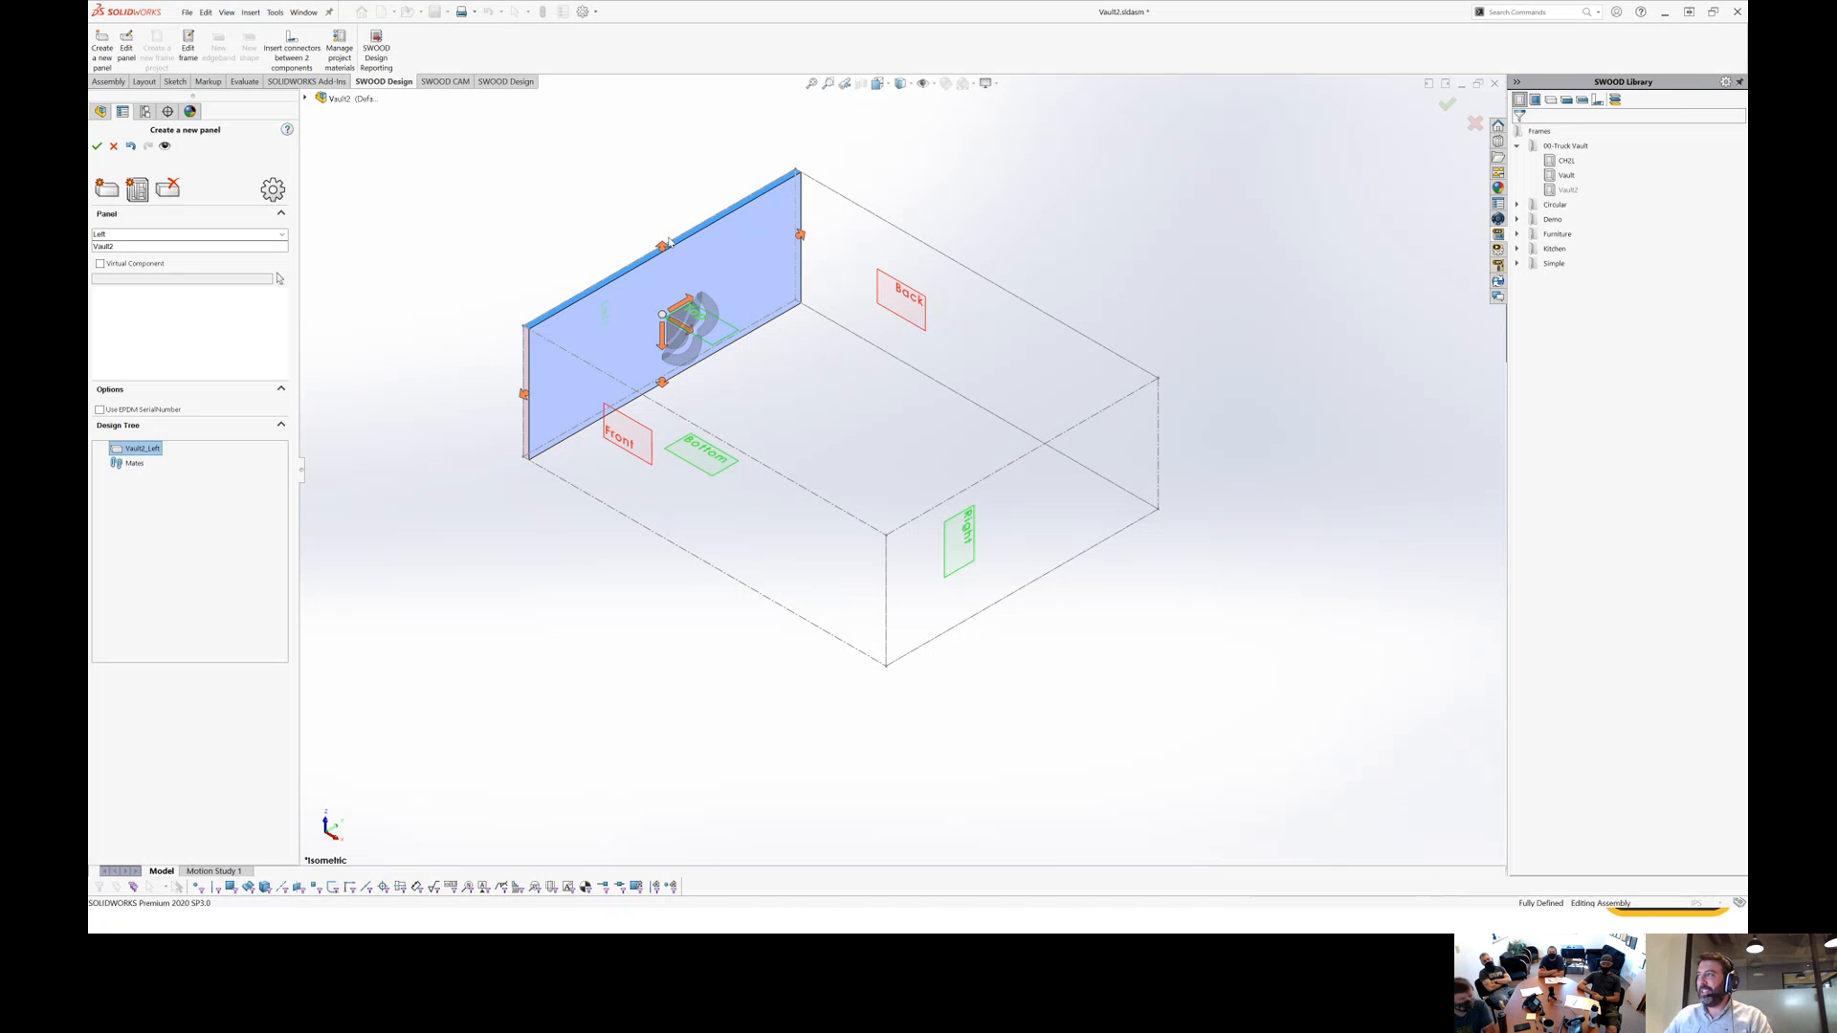
left_click_drag(662, 247, 699, 323)
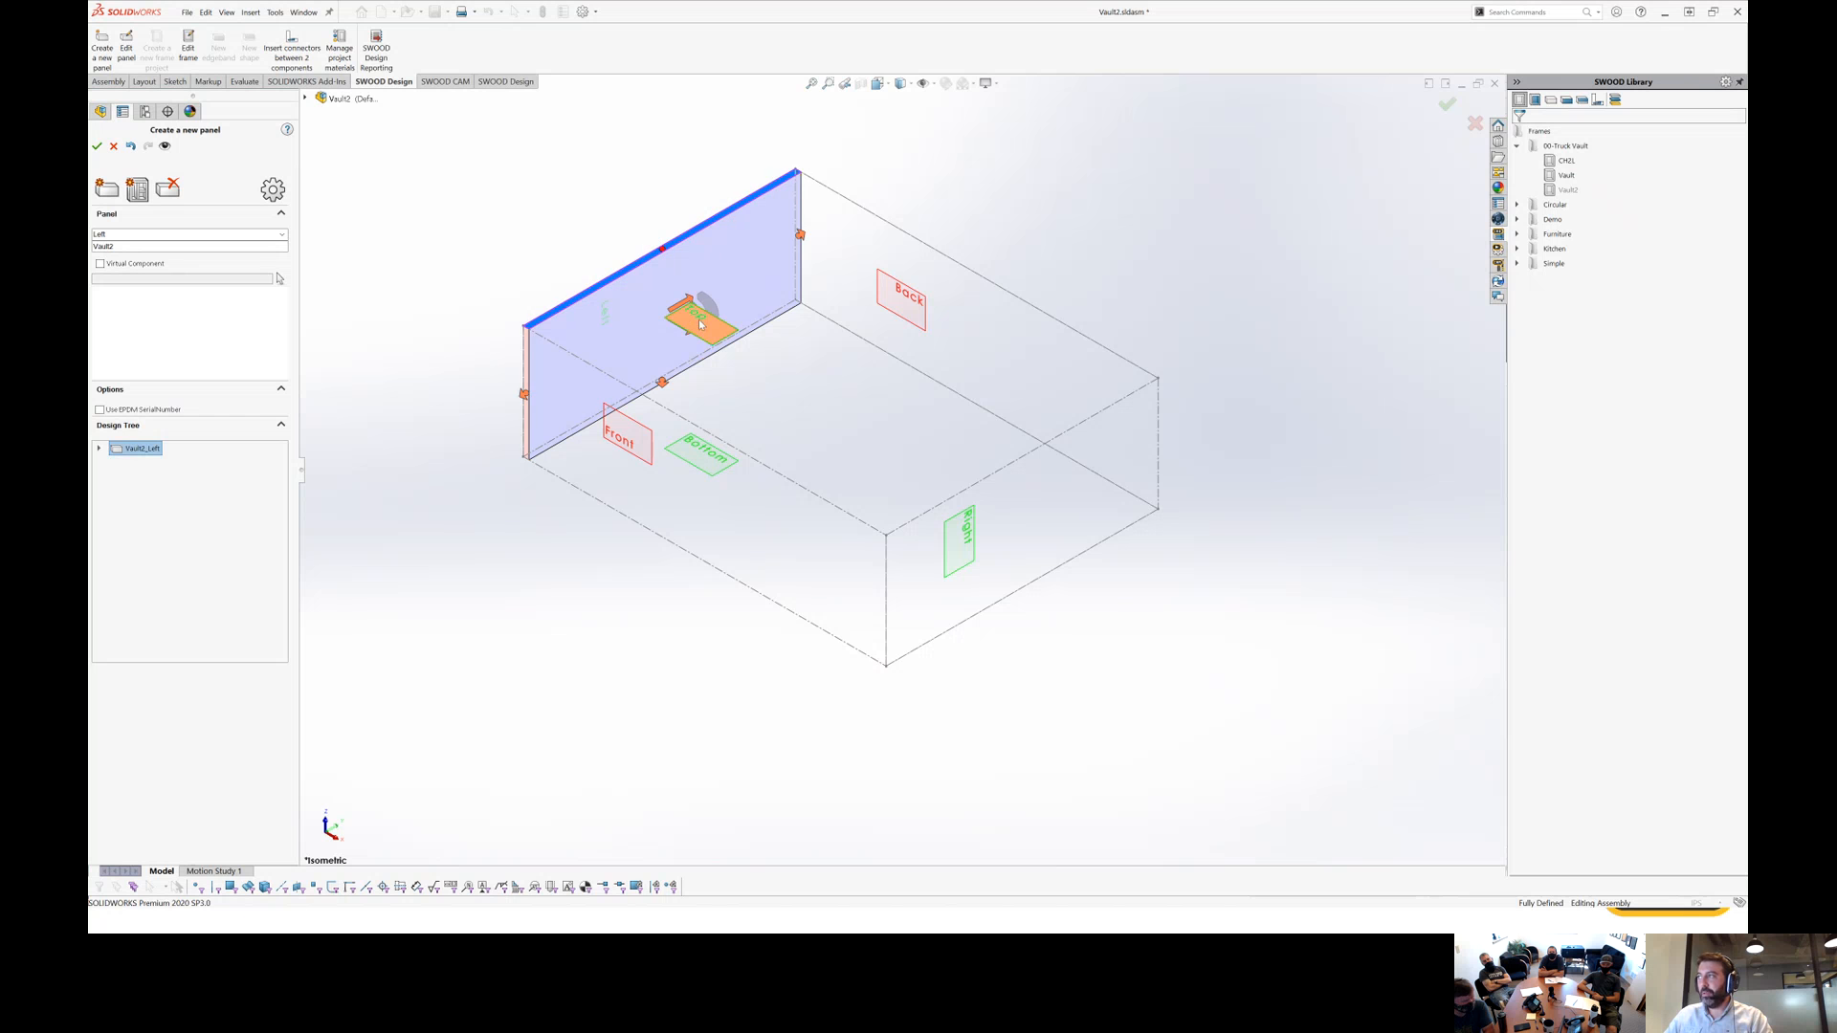
double_click(96, 233)
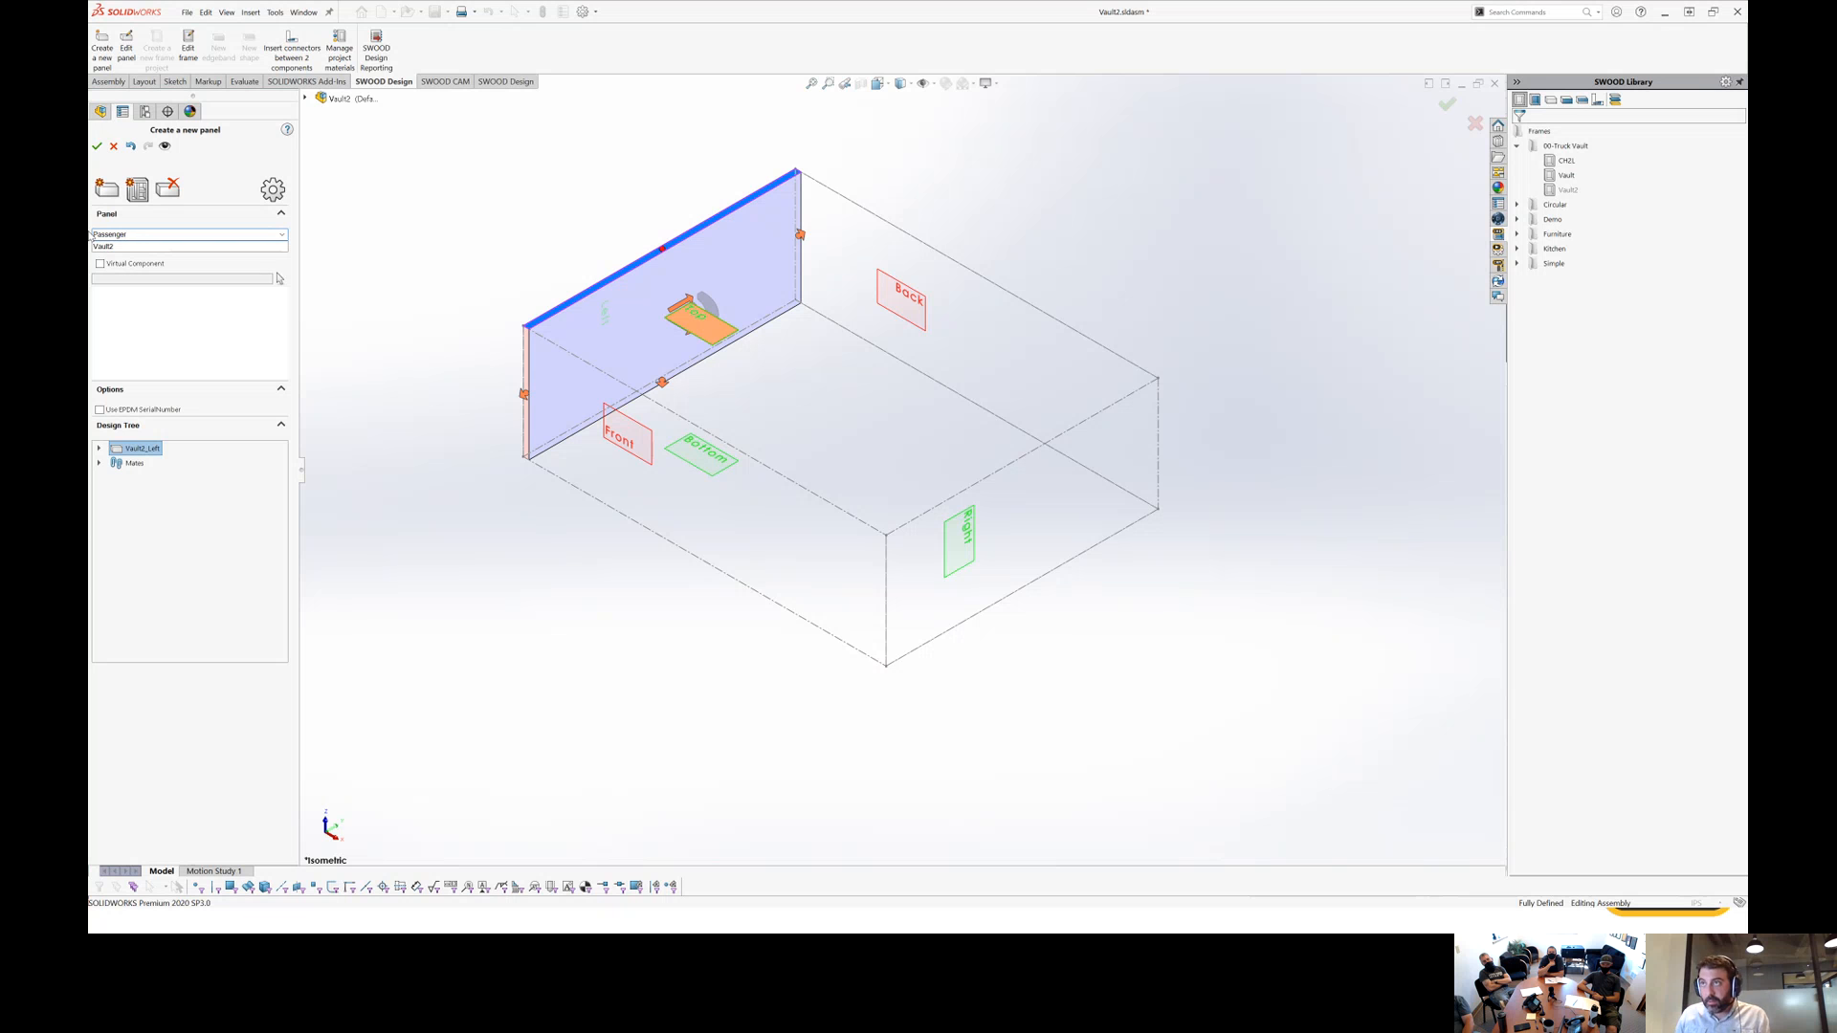
type("ide")
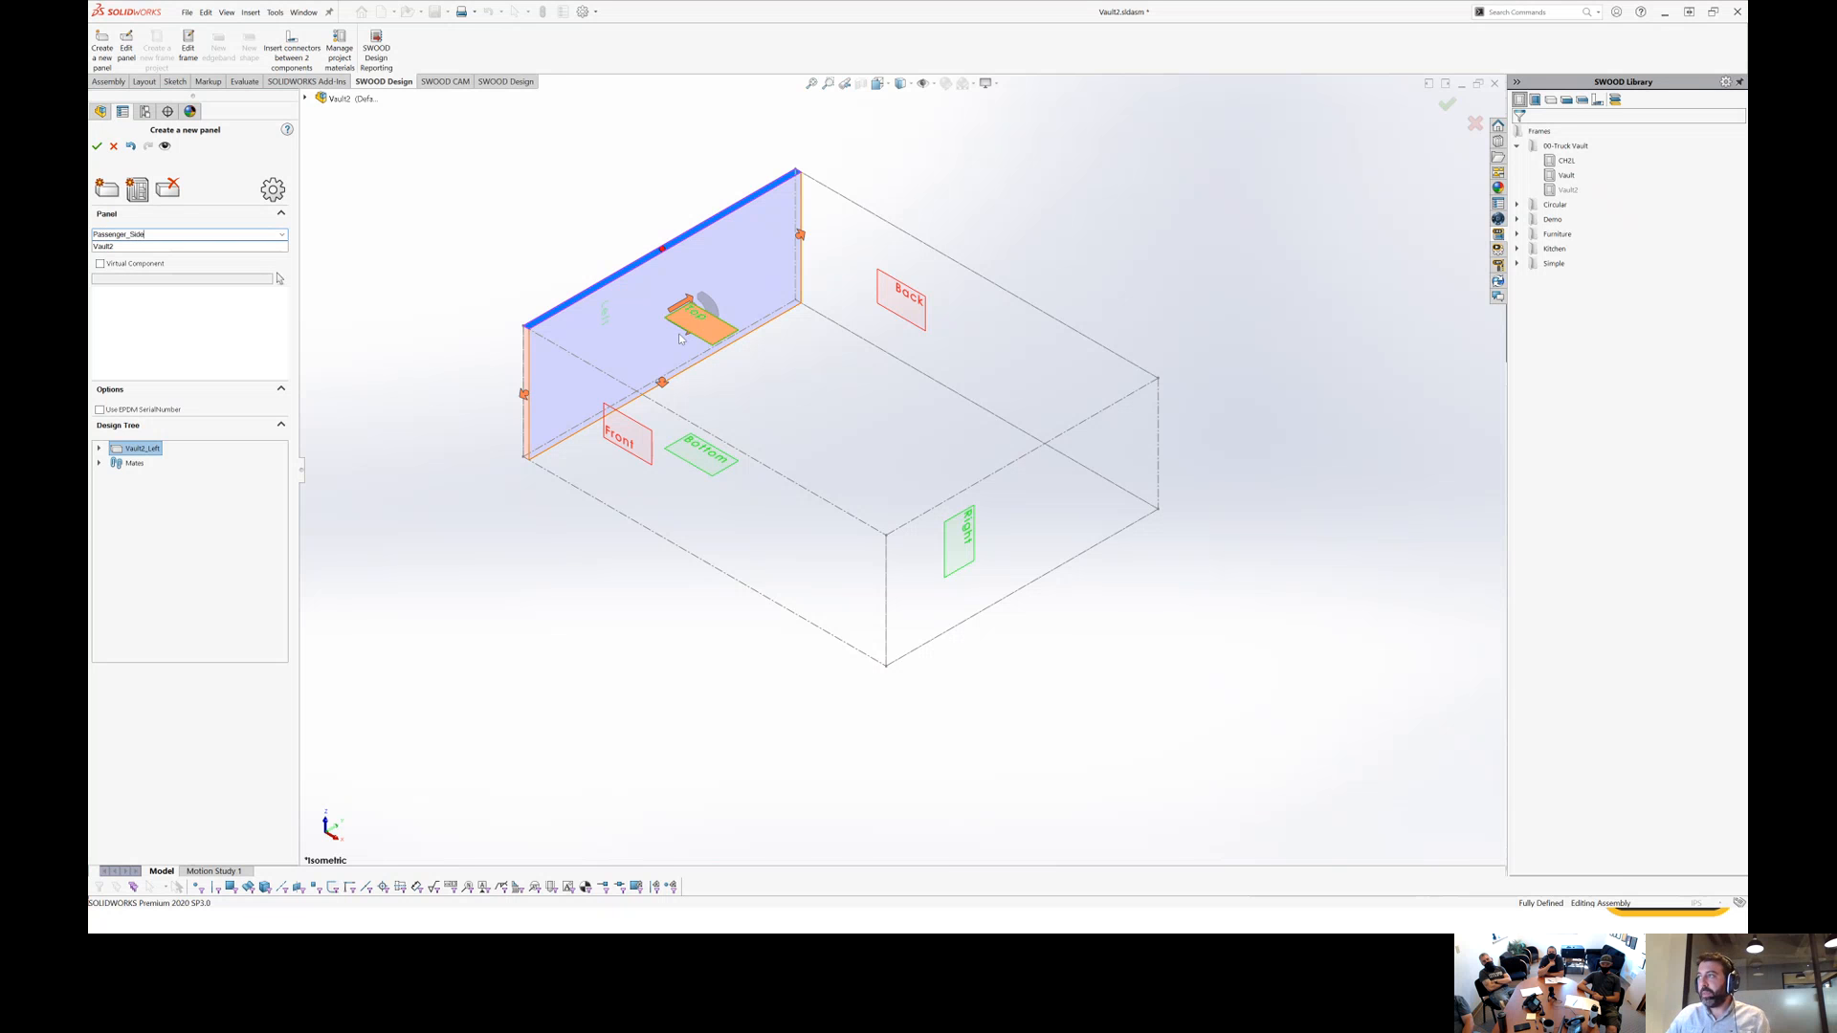
Delete the Passenger_Side panel from the frame.
left_click(631, 329)
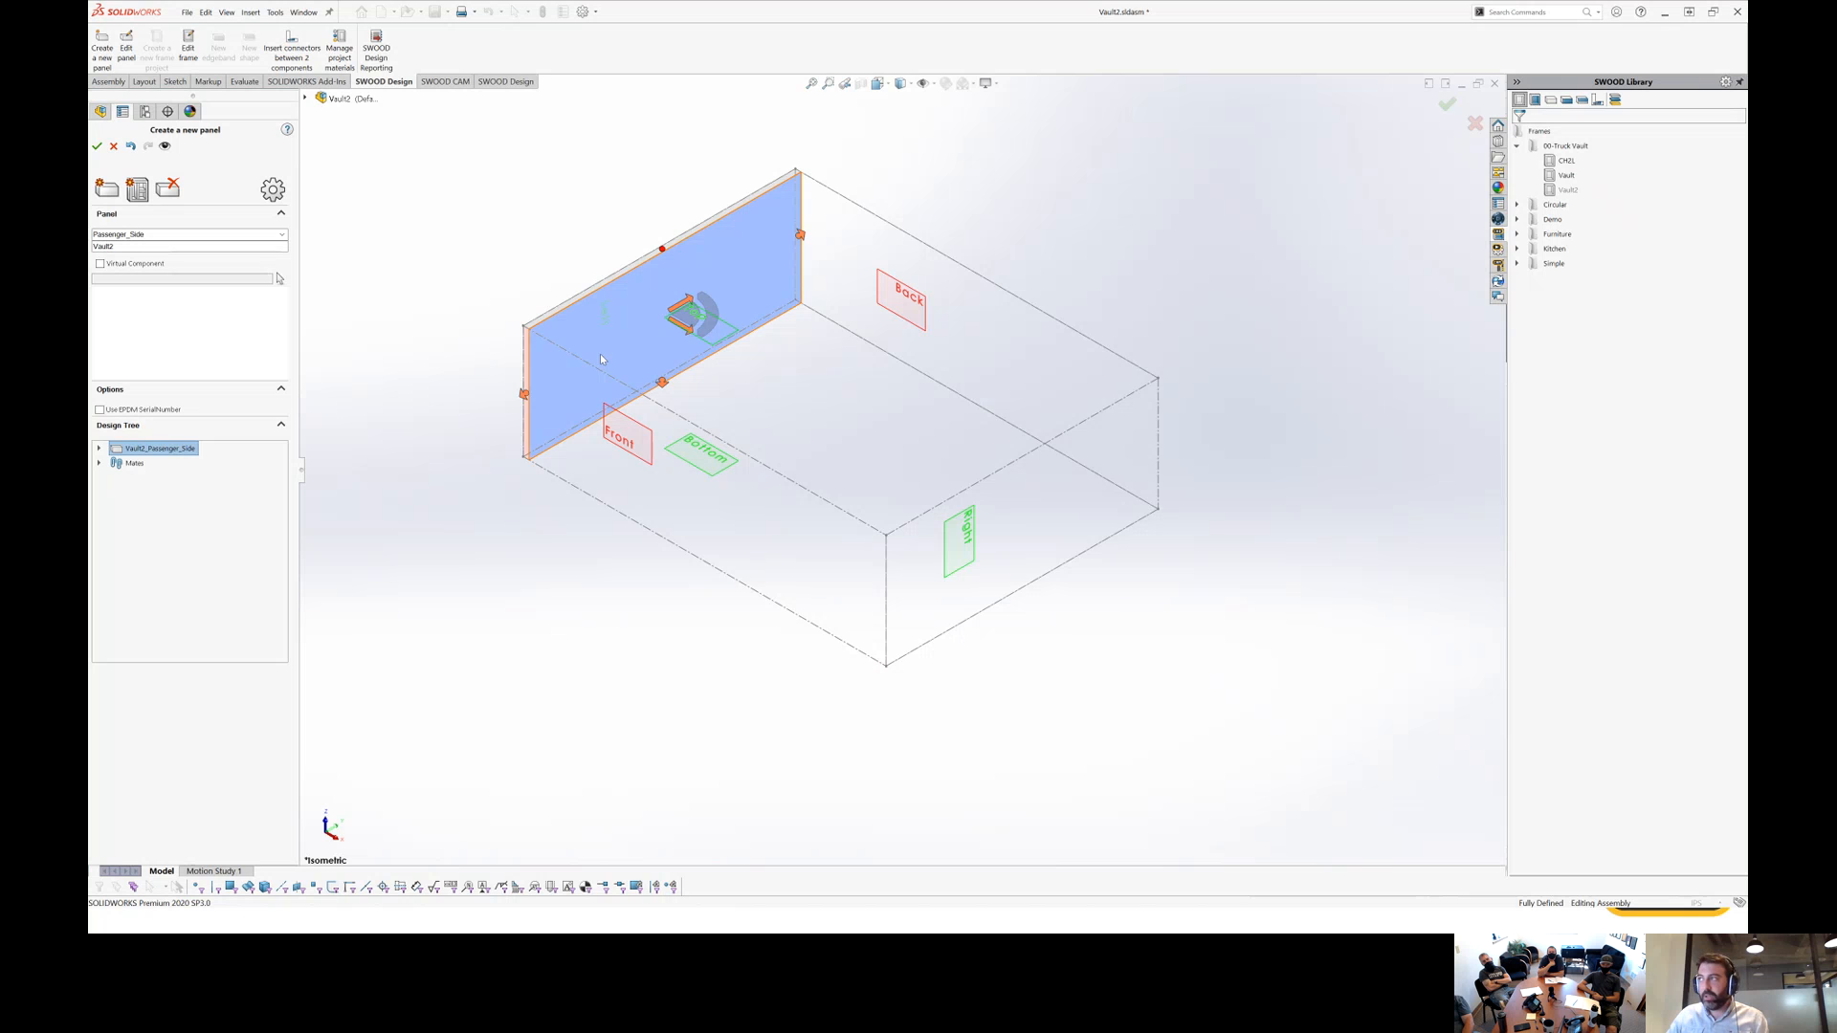
left_click(690, 301)
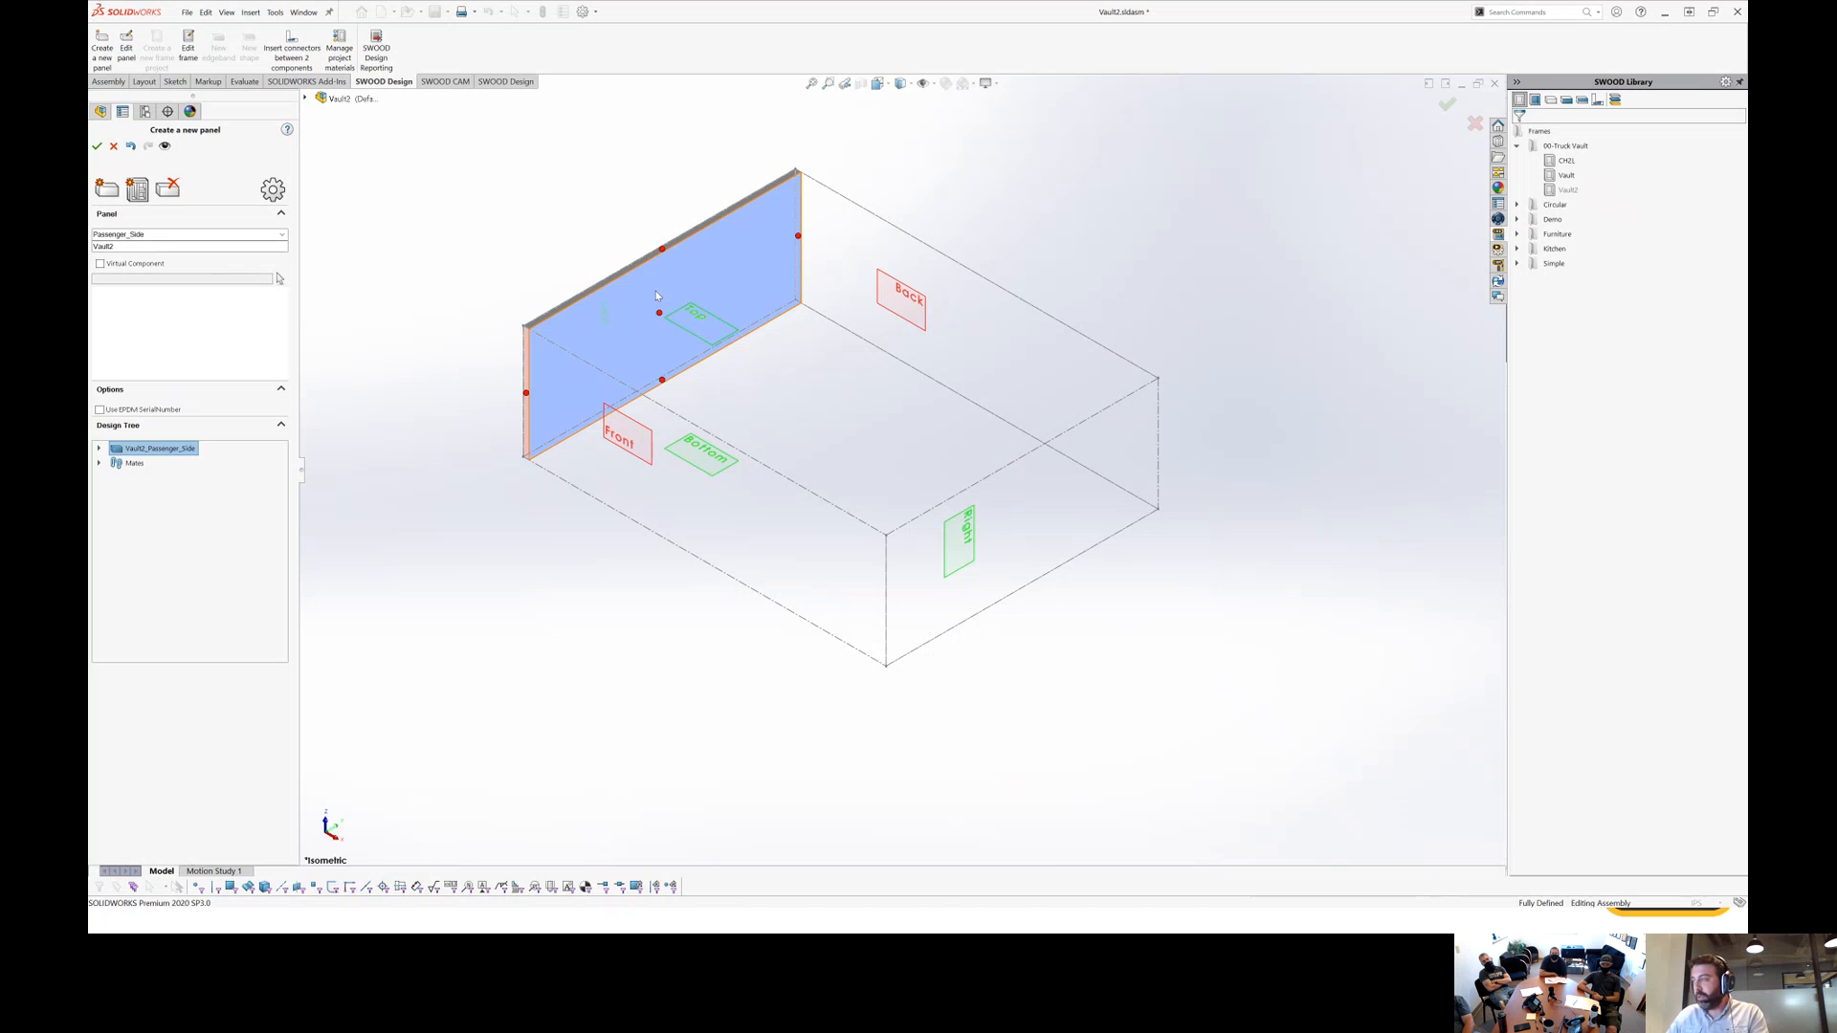
key("Delete")
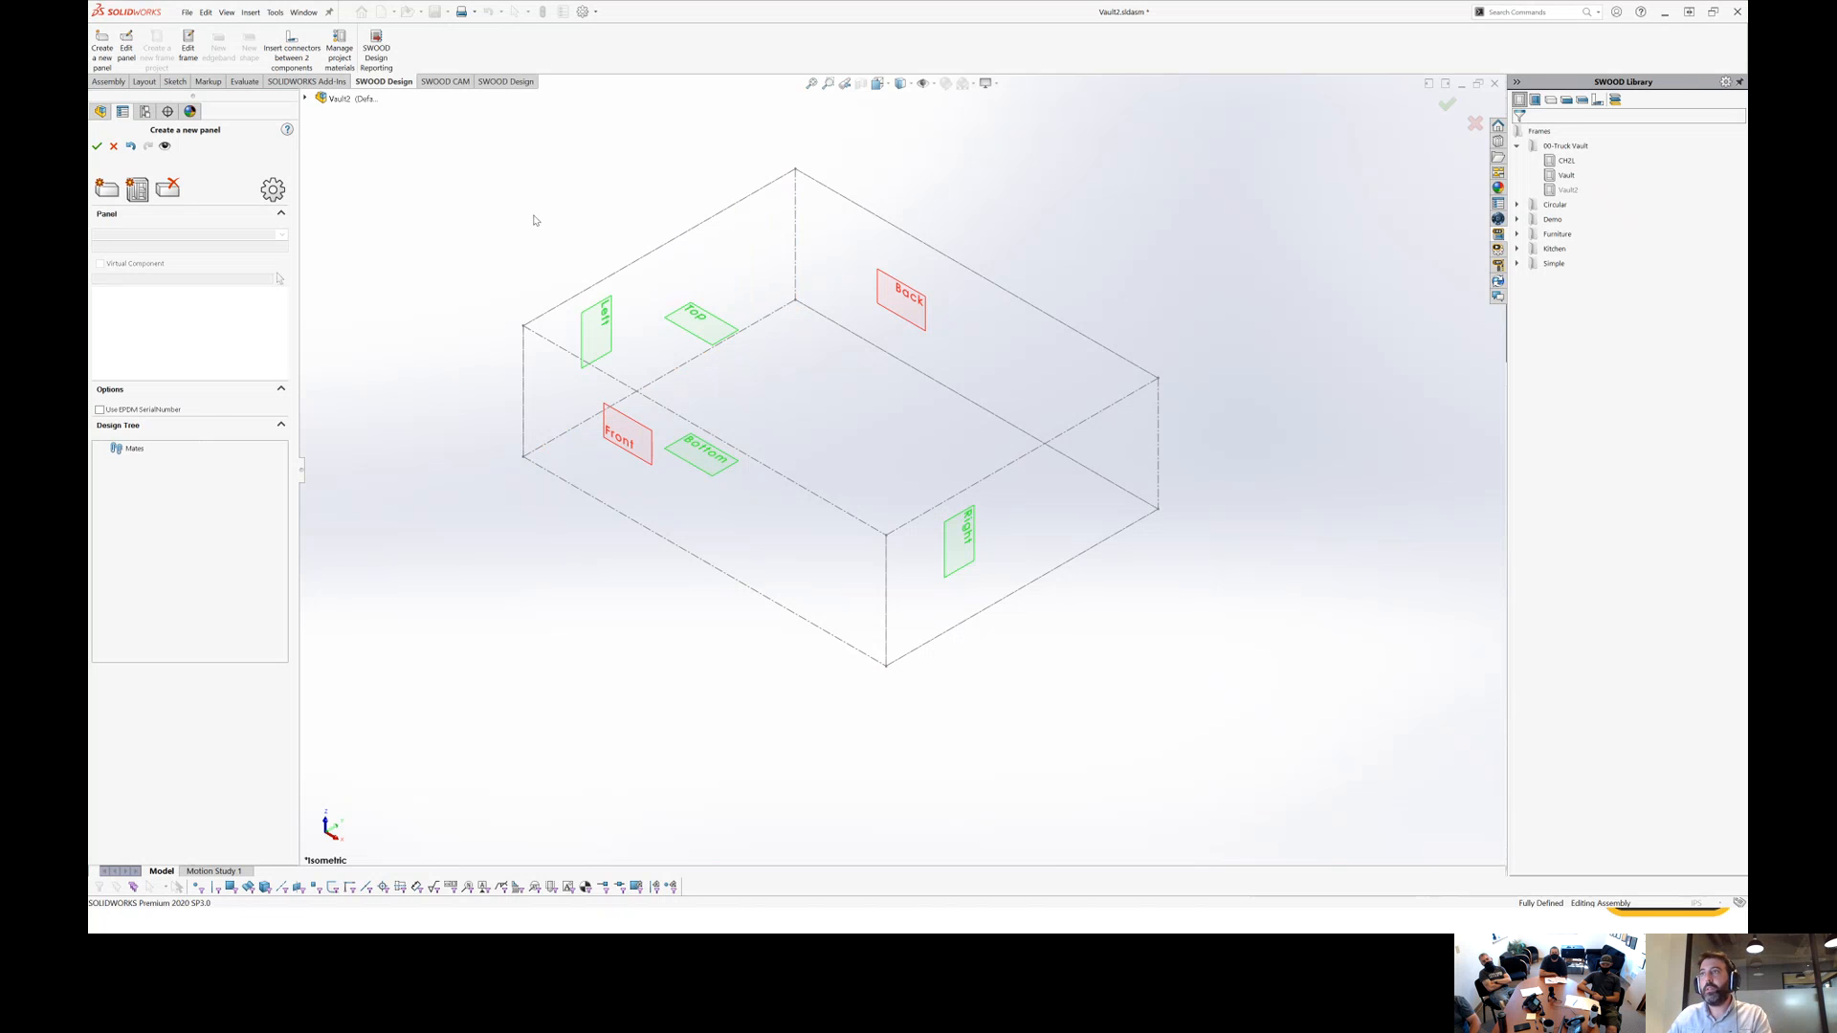
Add a predefined top panel and a predefined bottom panel to the frame.
left_click(137, 189)
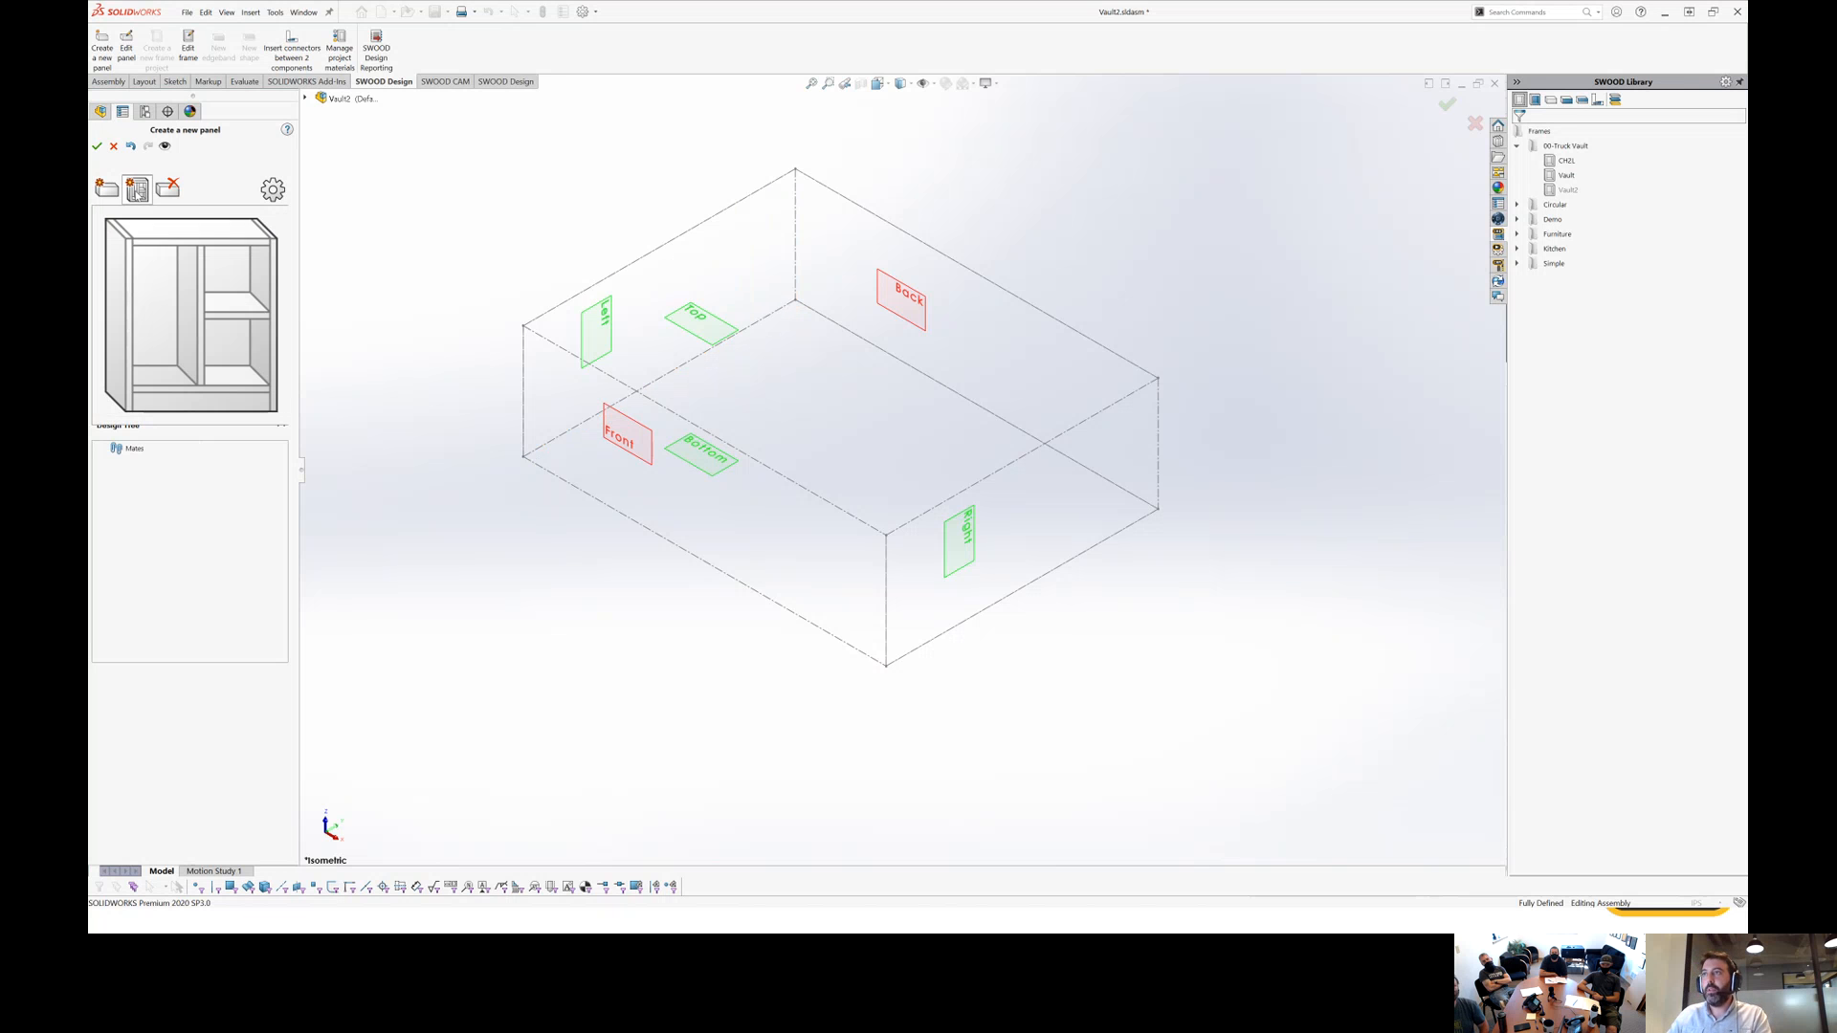
left_click(165, 246)
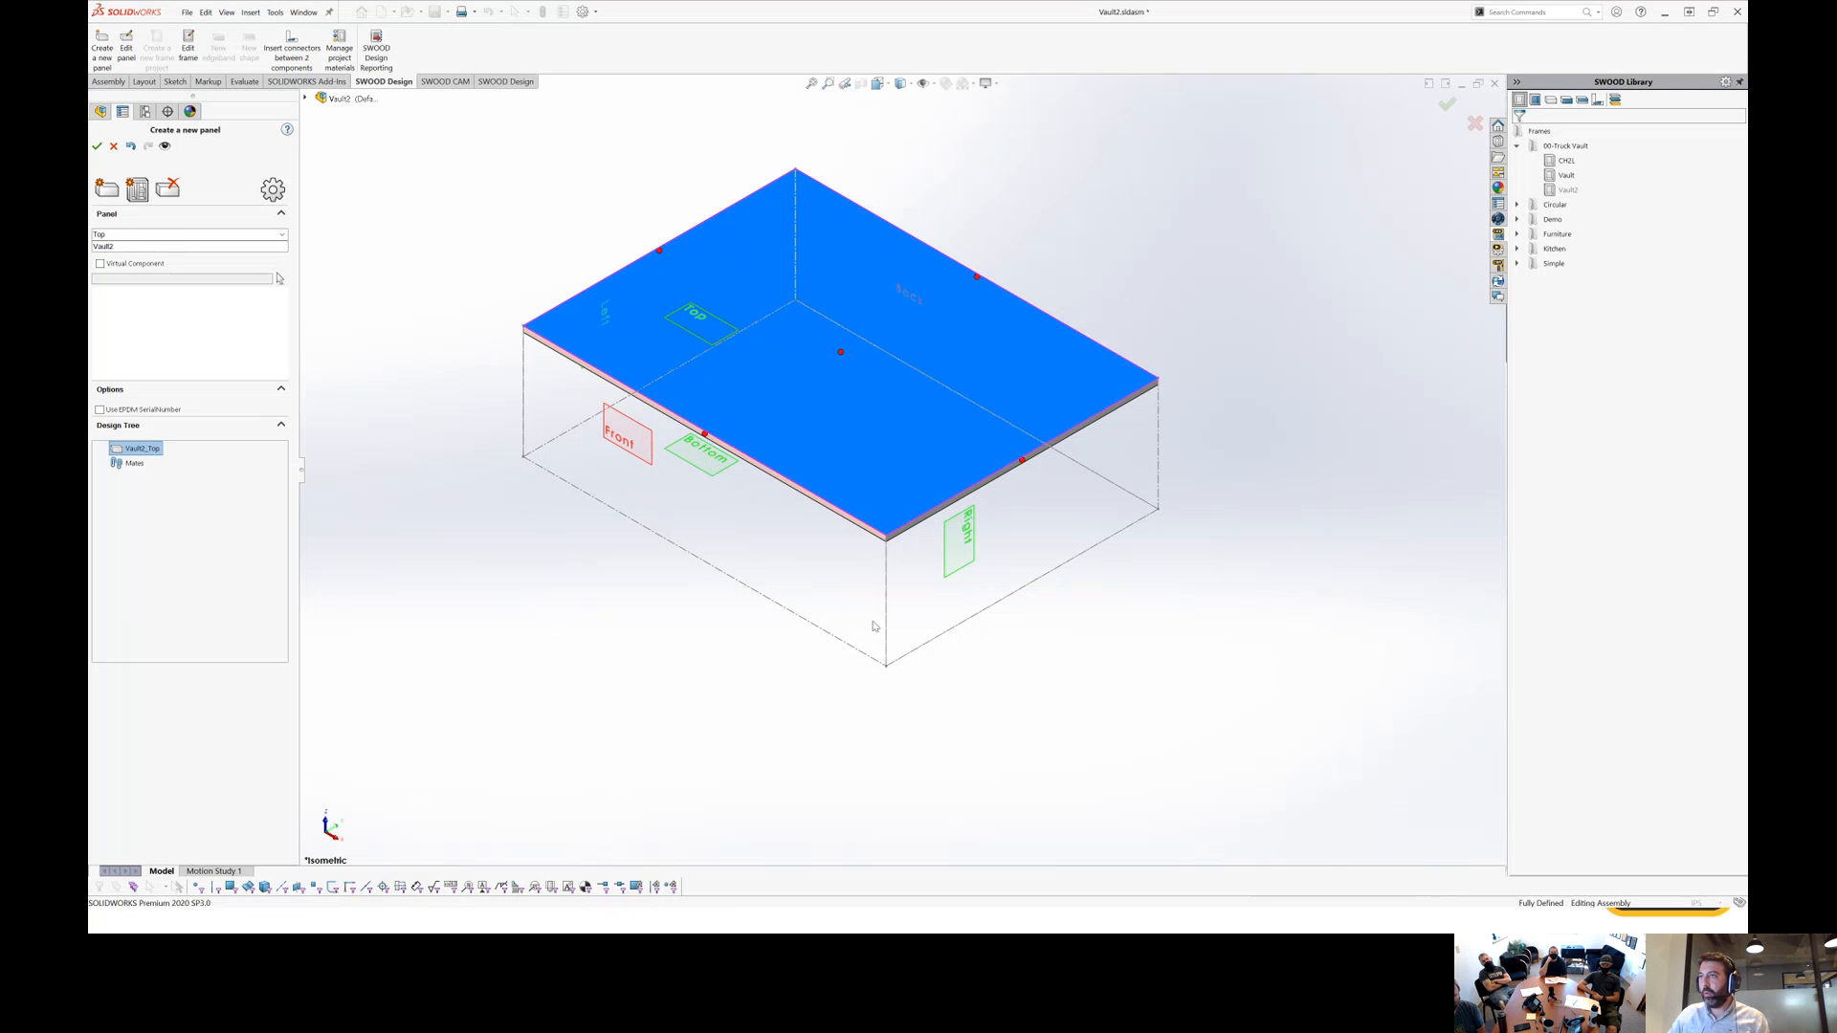
left_click(137, 188)
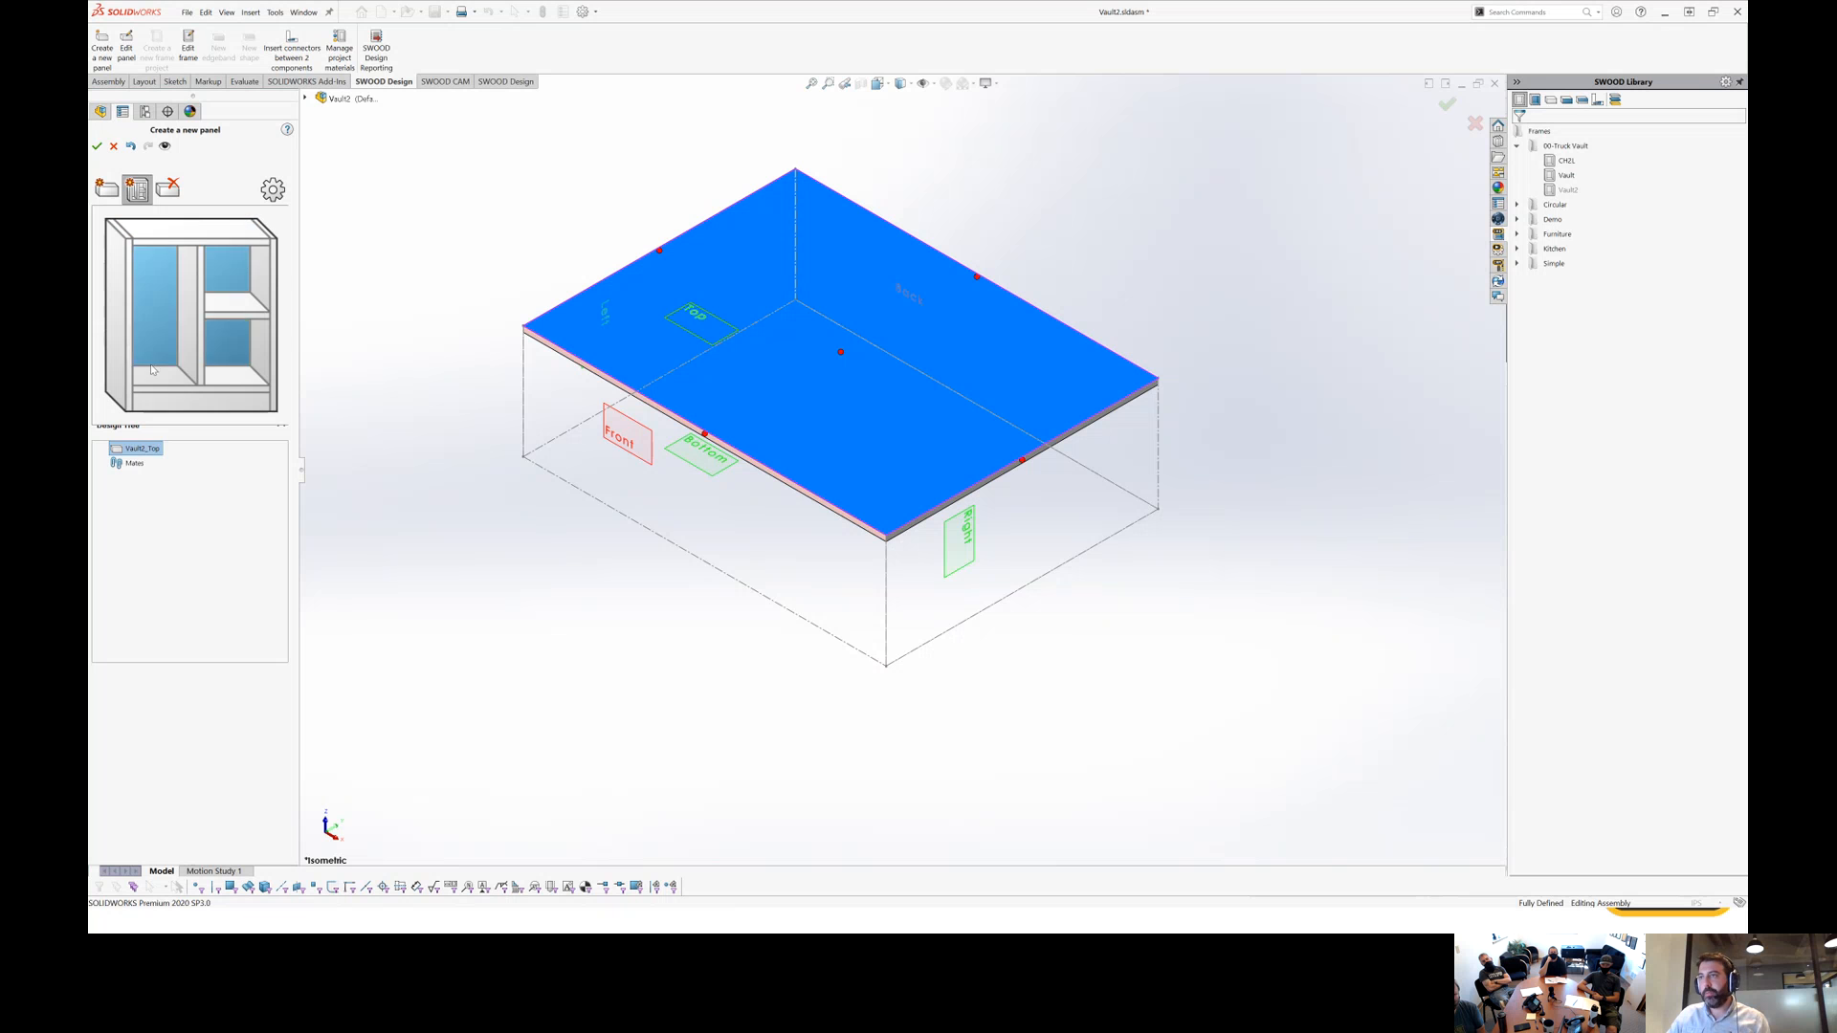
left_click(171, 383)
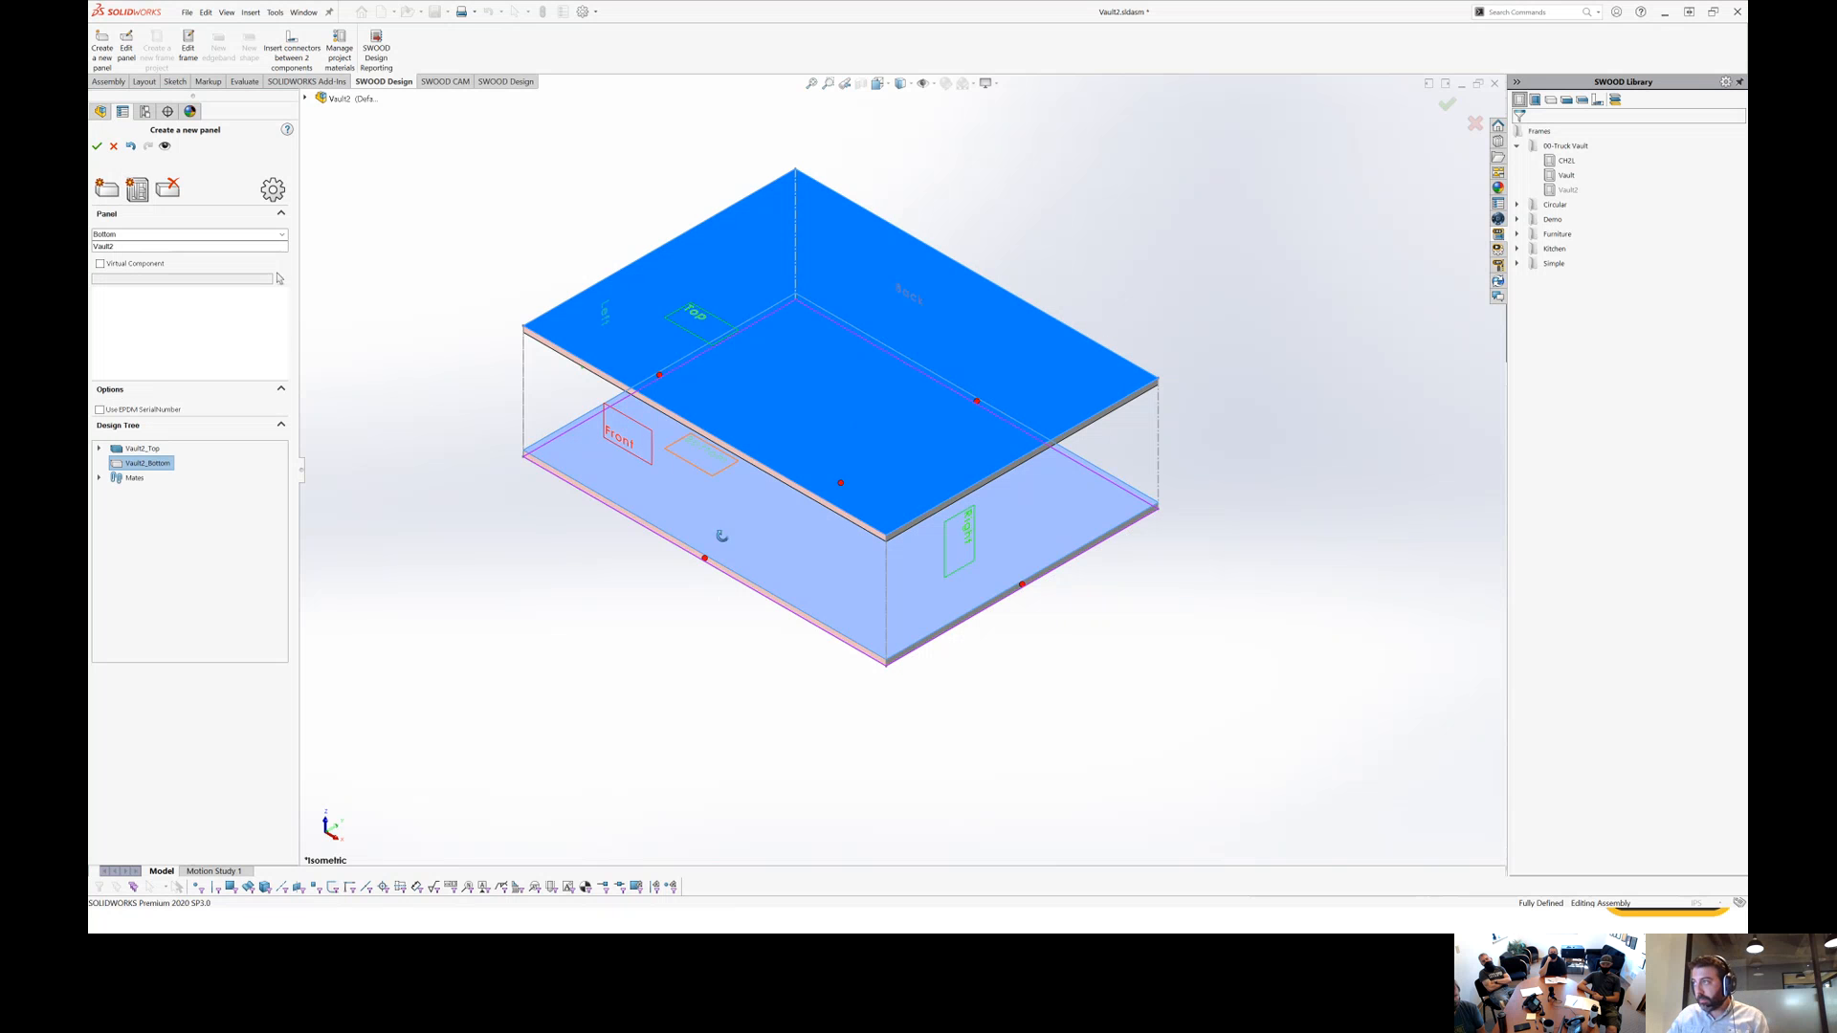
Add a back panel and constrain its upper and lower edges to the inner faces of the top and bottom panels.
middle_click_drag(721, 536, 708, 451)
left_click(137, 189)
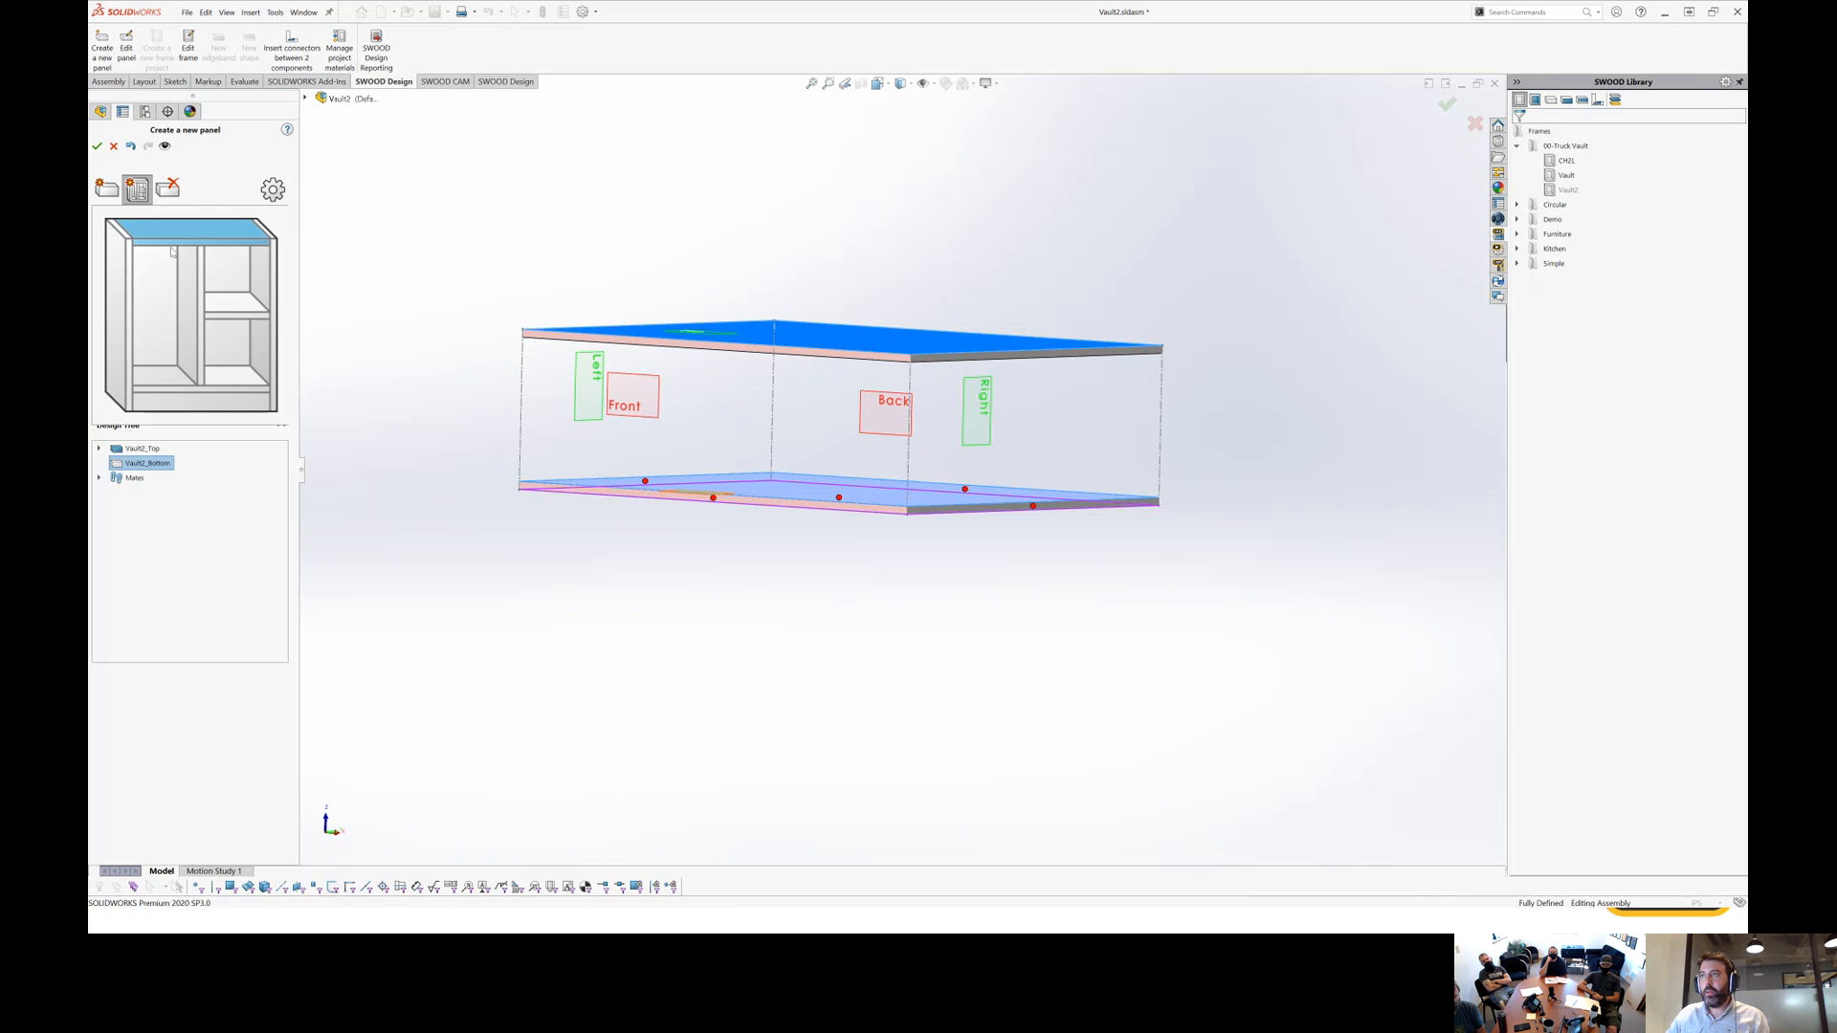
left_click(176, 318)
middle_click_drag(863, 428, 1008, 344)
left_click(1005, 338)
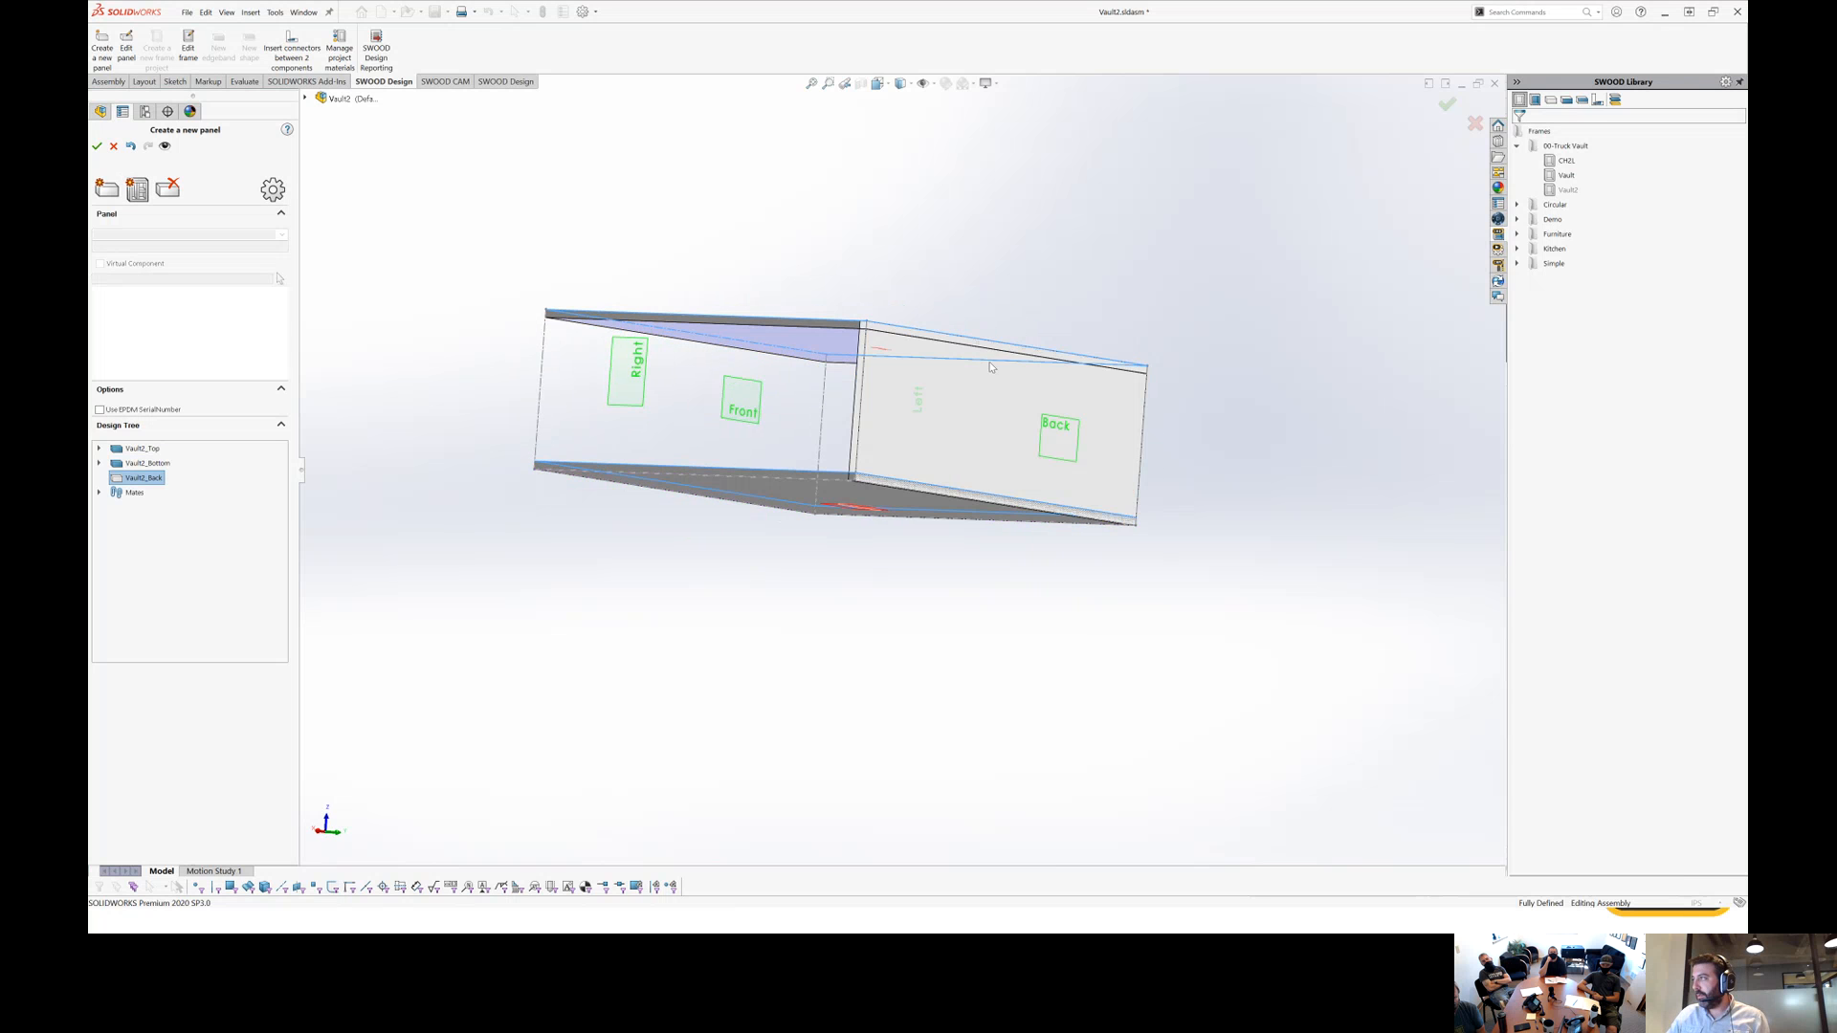
left_click(977, 368)
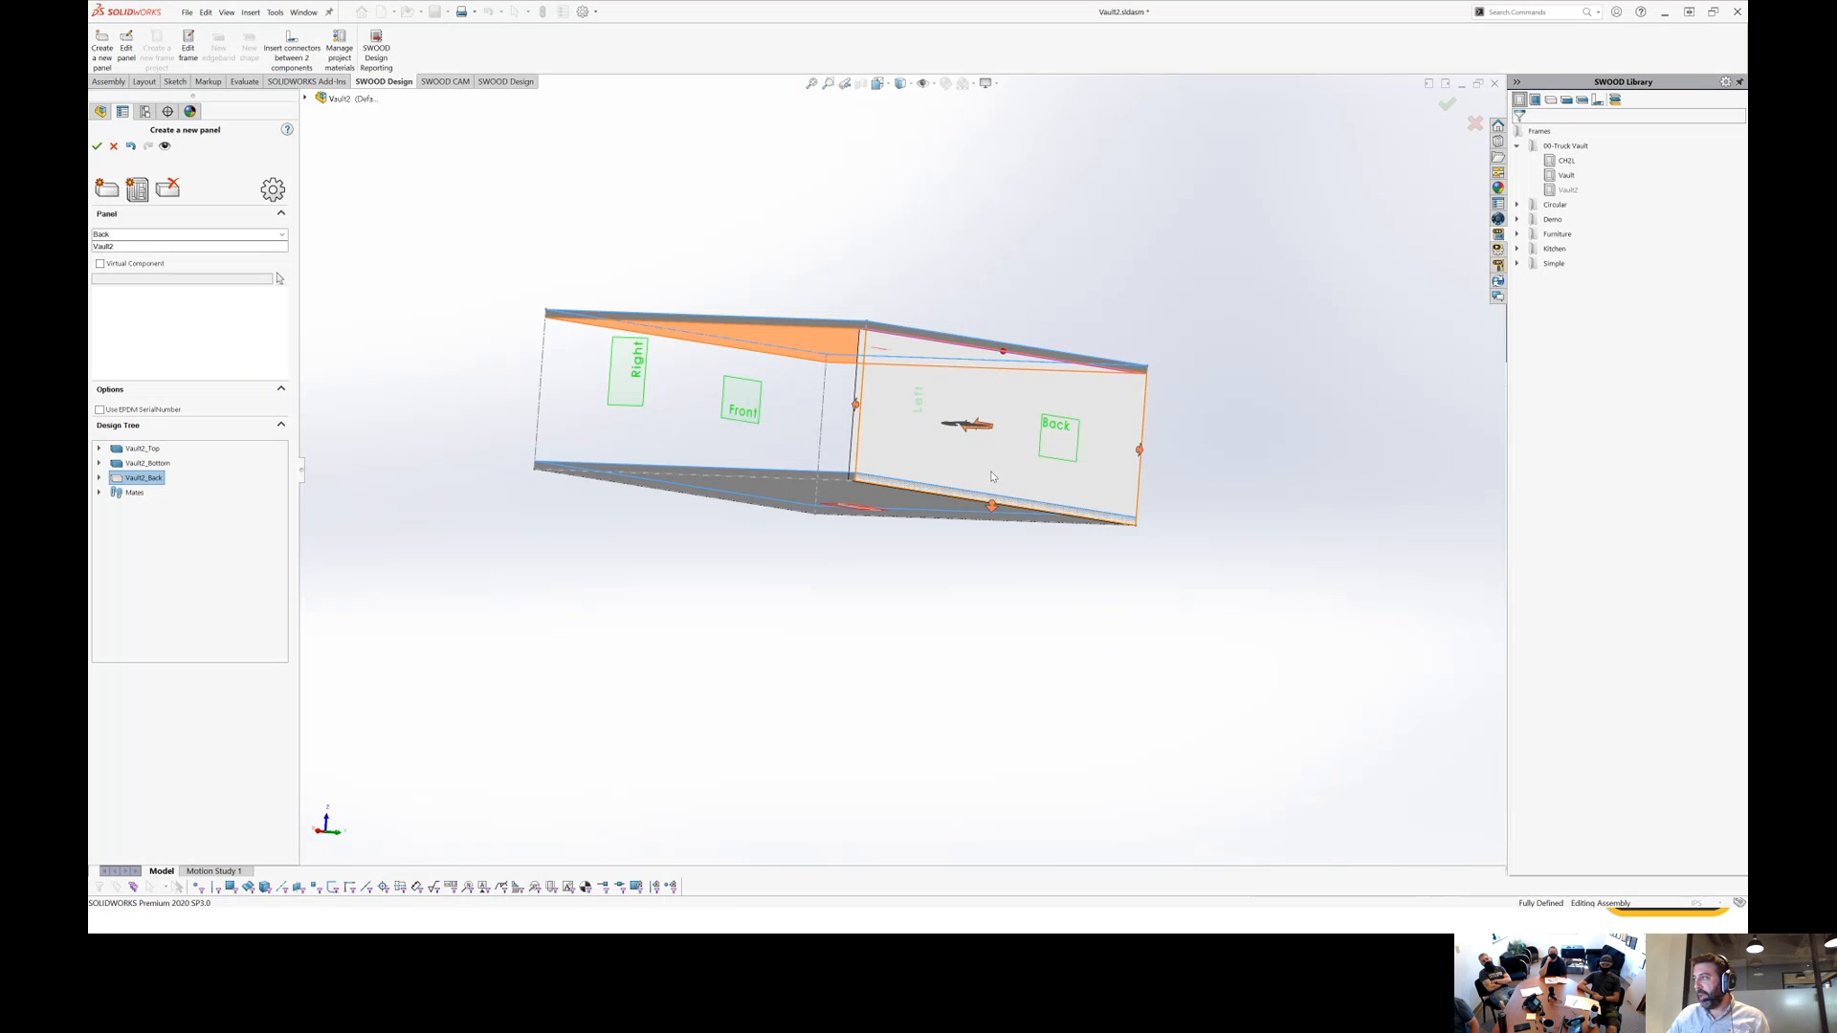
middle_click_drag(966, 382, 996, 524)
left_click_drag(996, 526, 984, 503)
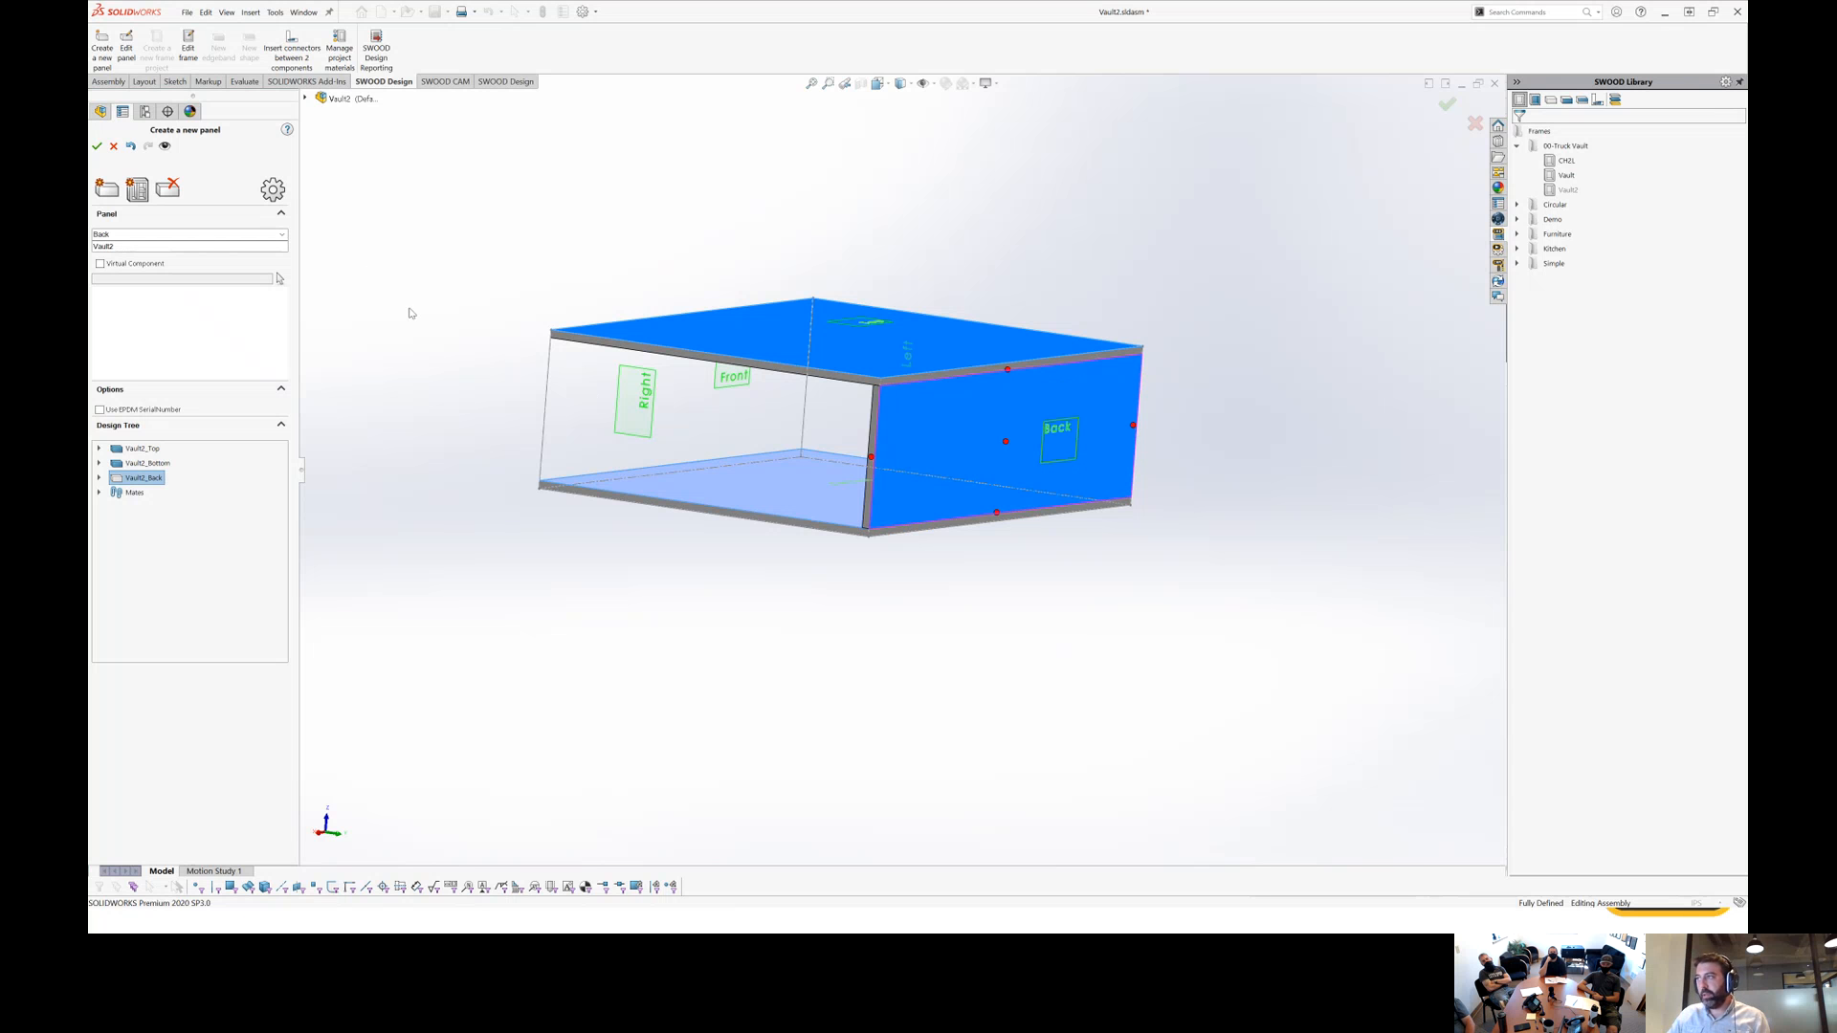
Add a left panel to the frame and name it Passenger_side.
left_click(119, 289)
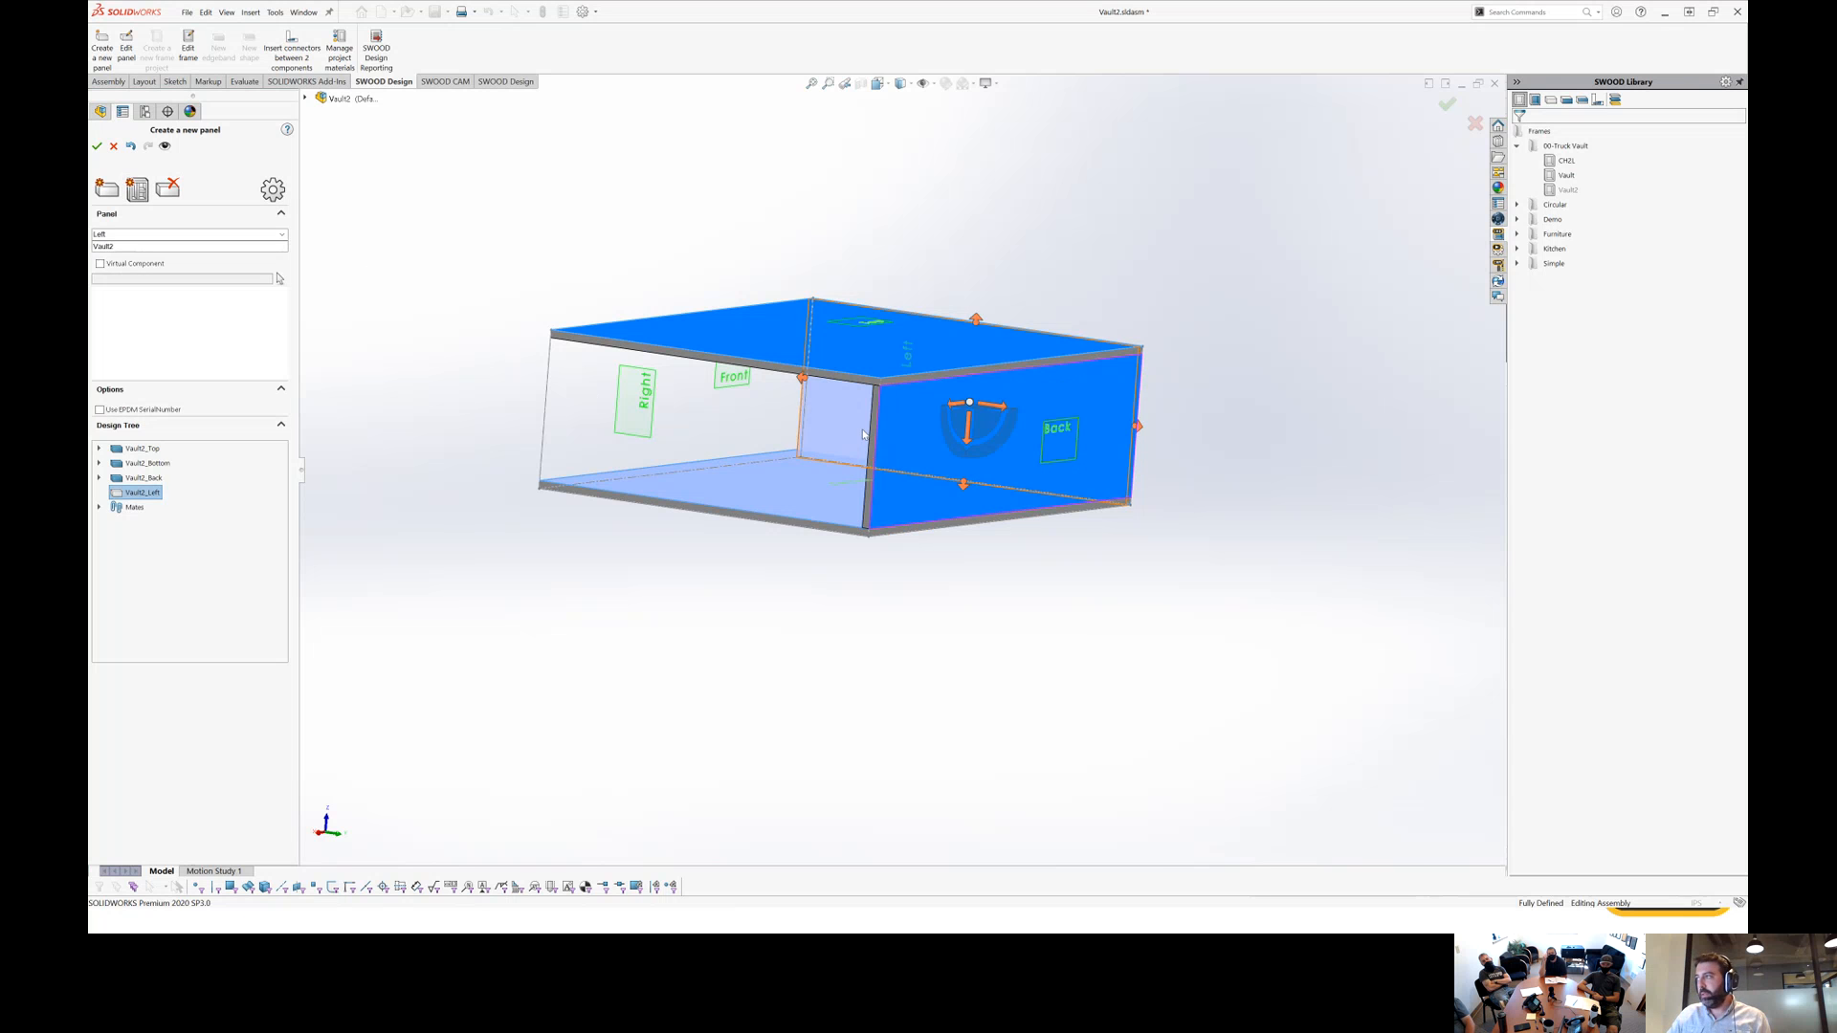
left_click(92, 236)
type("Pa")
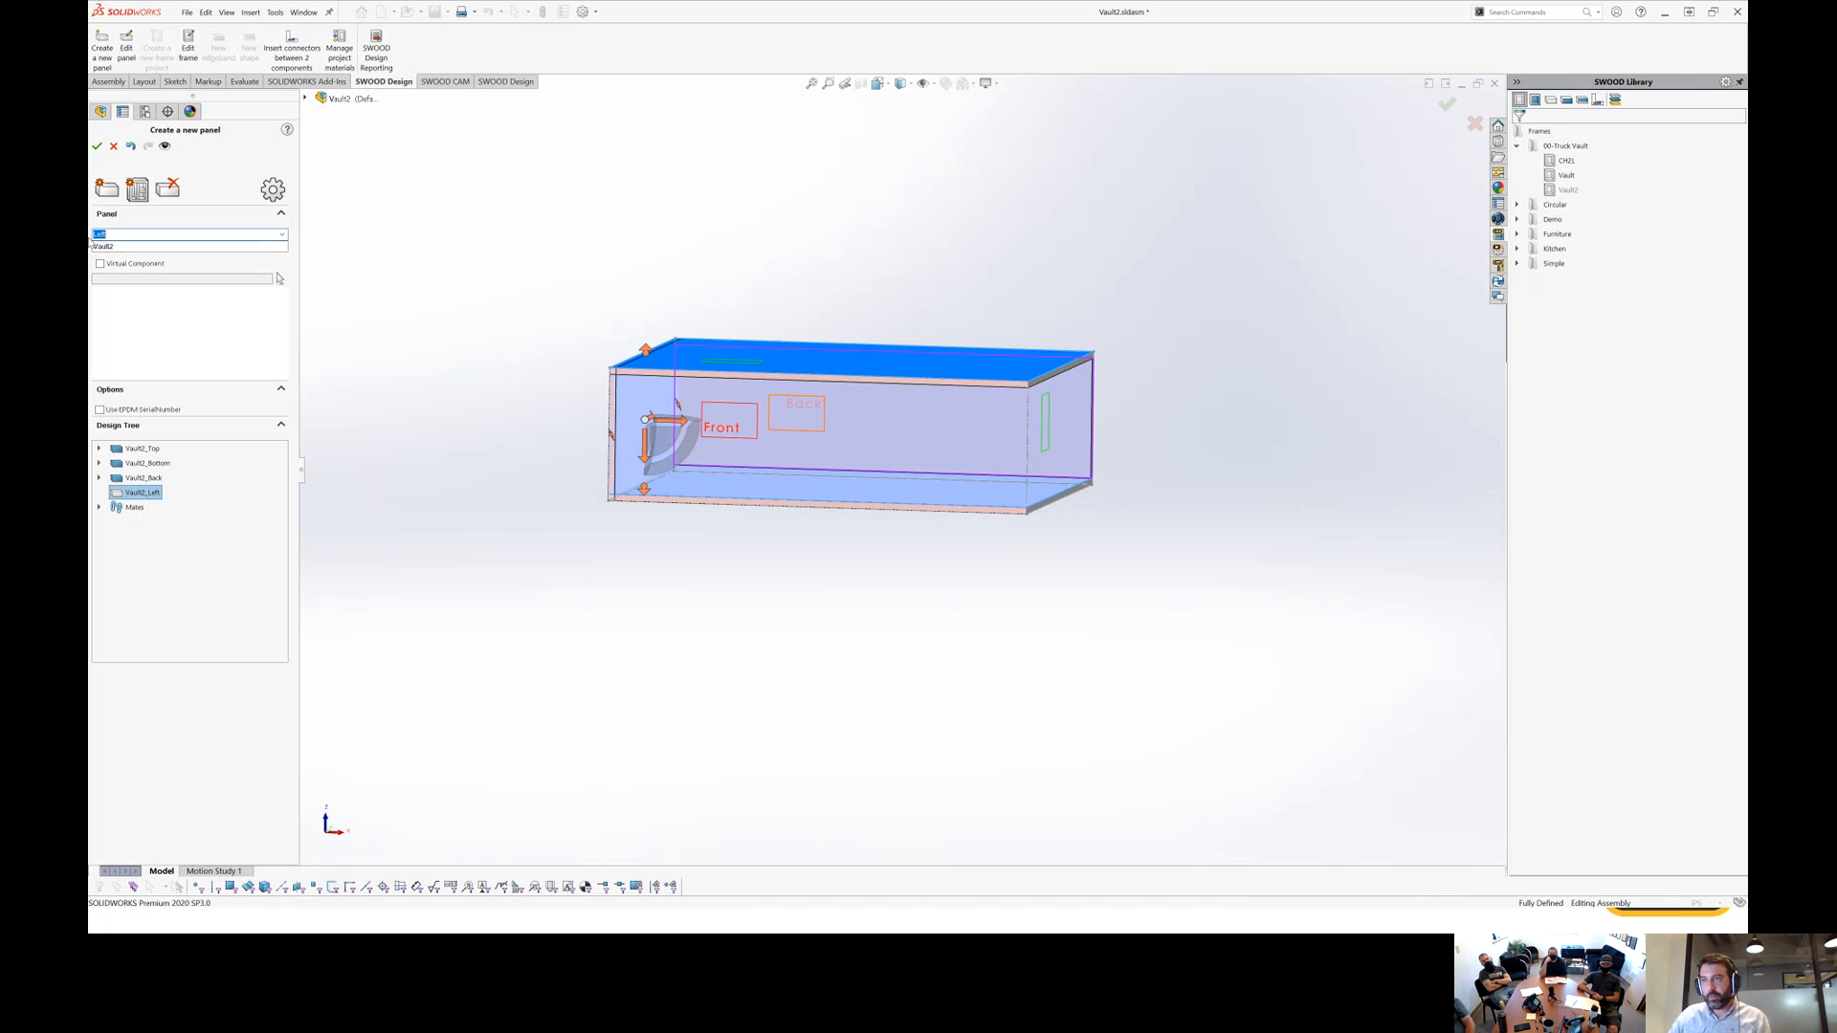
type("ssen")
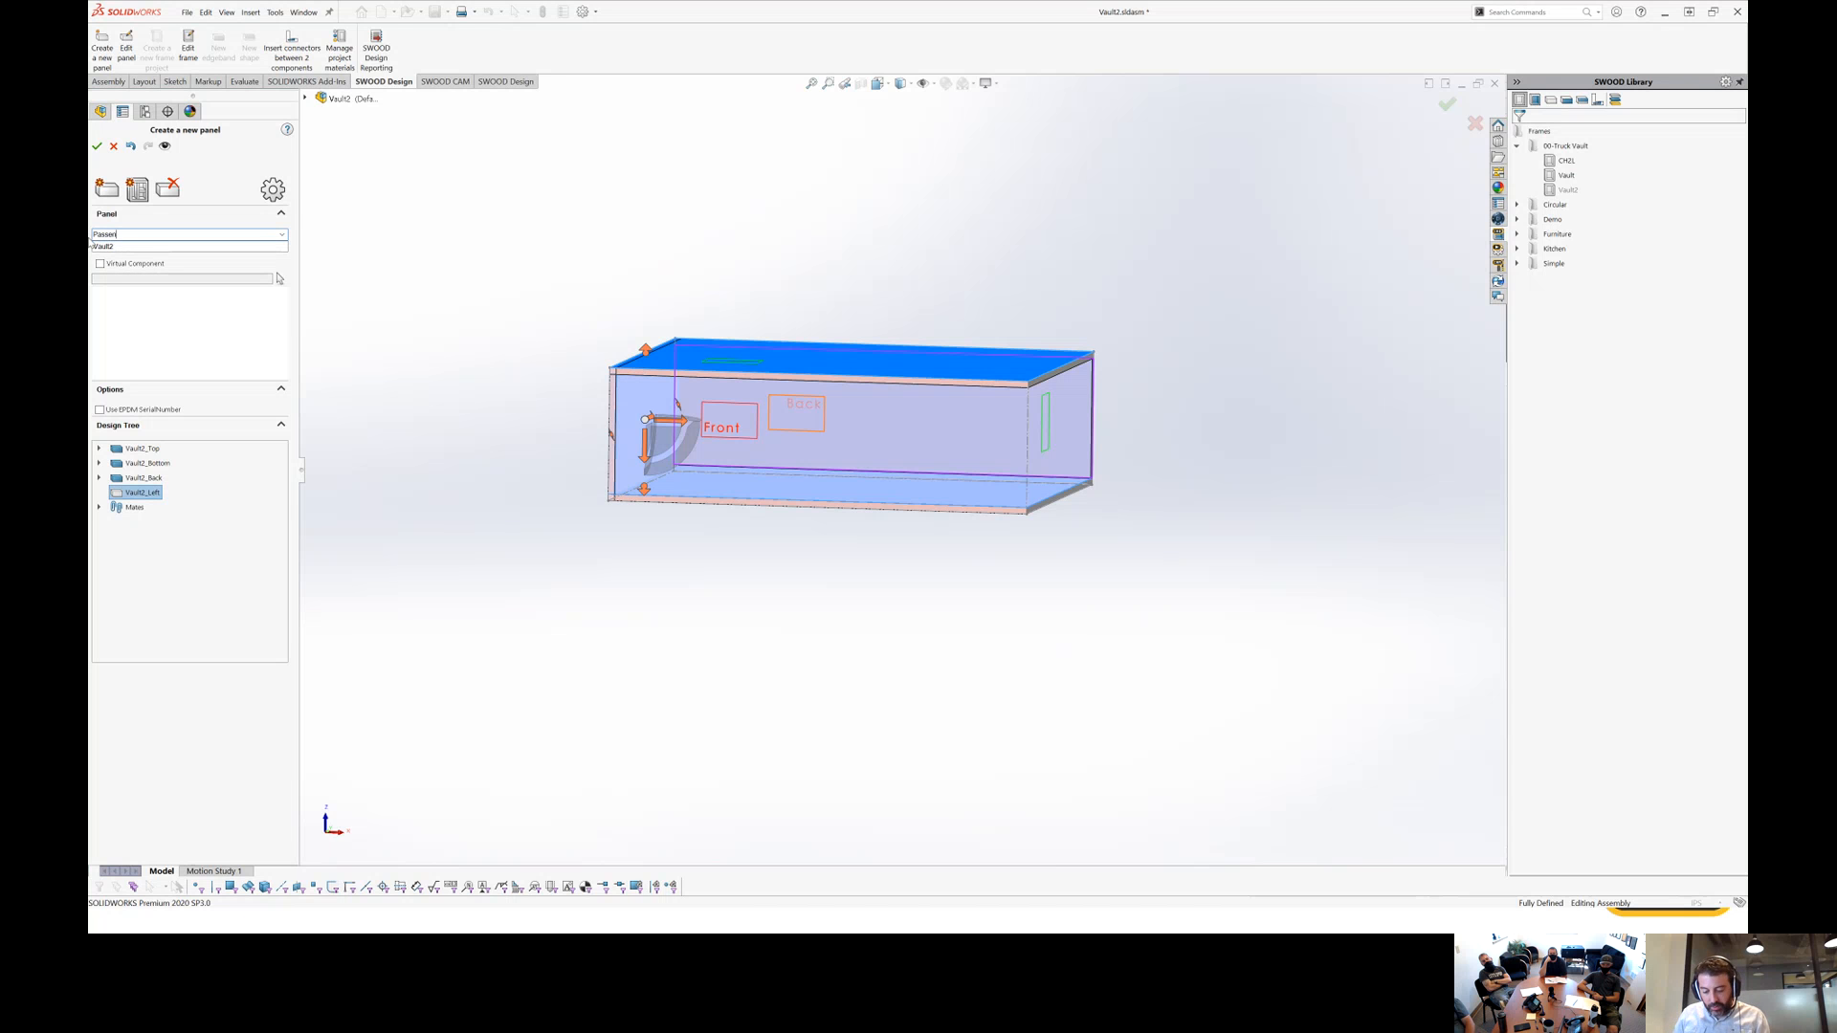
type("ger_si")
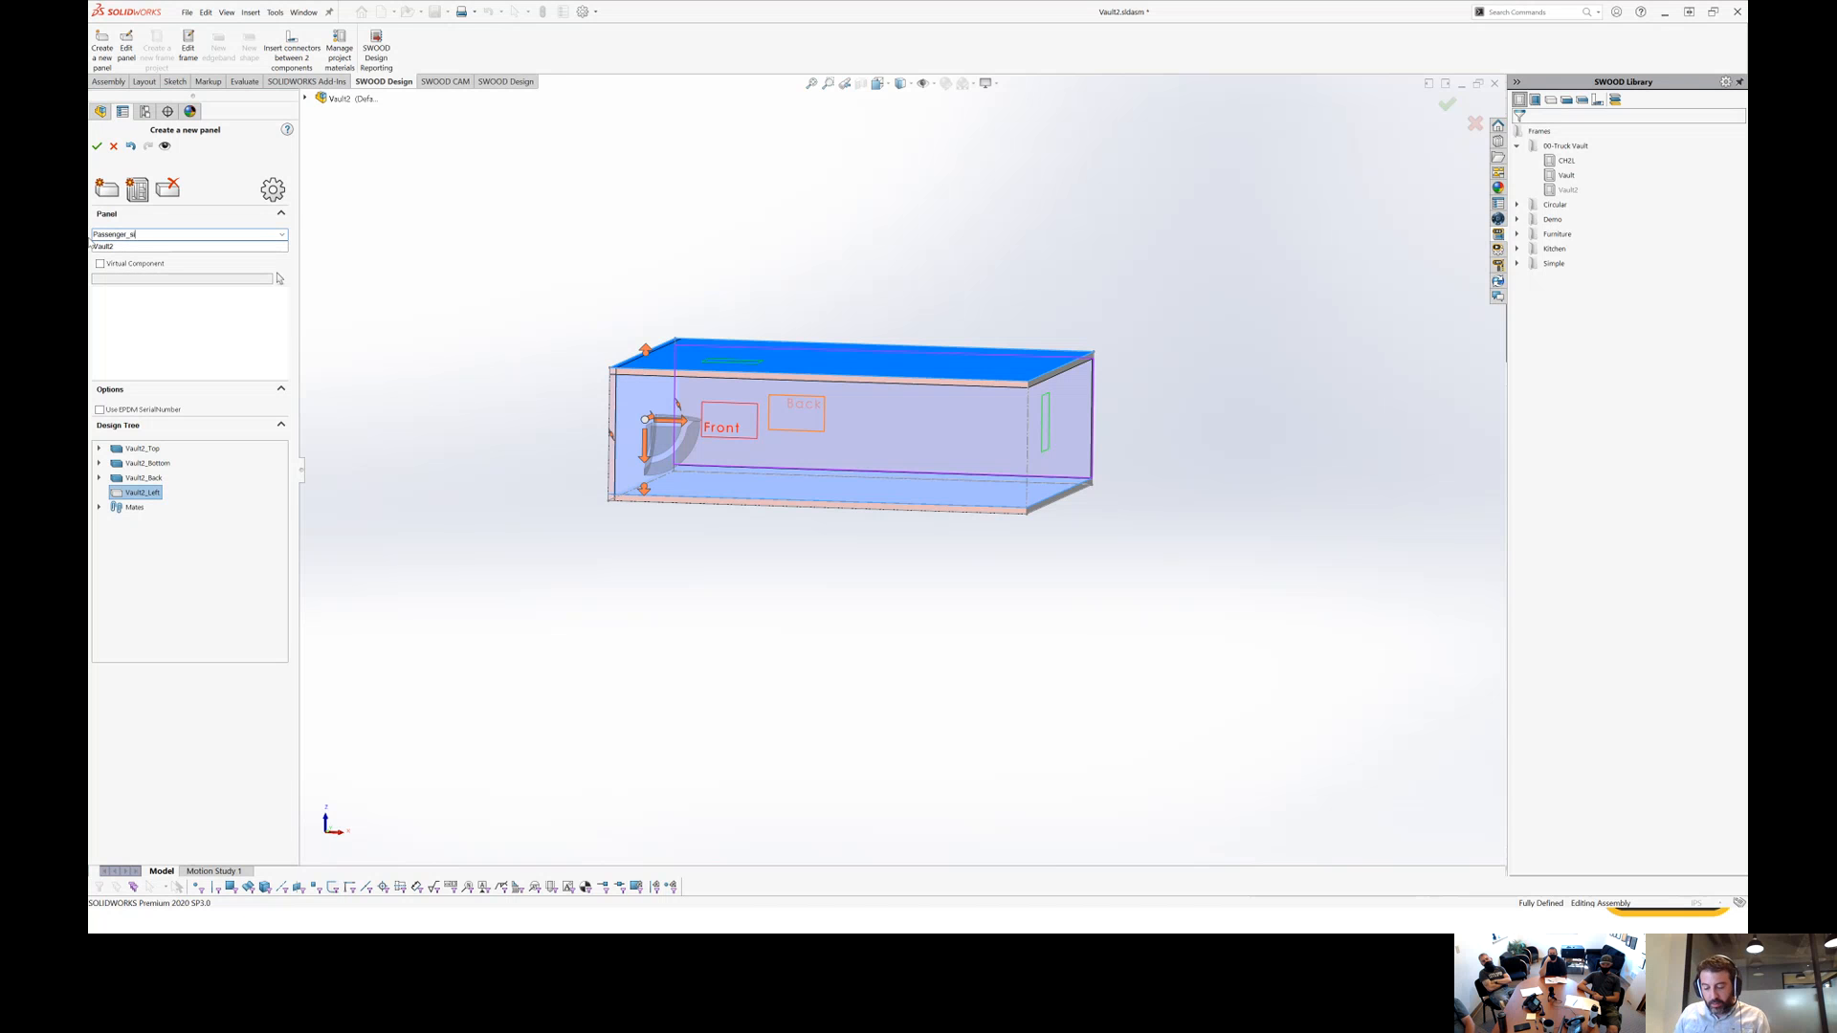
type("de")
key("Return")
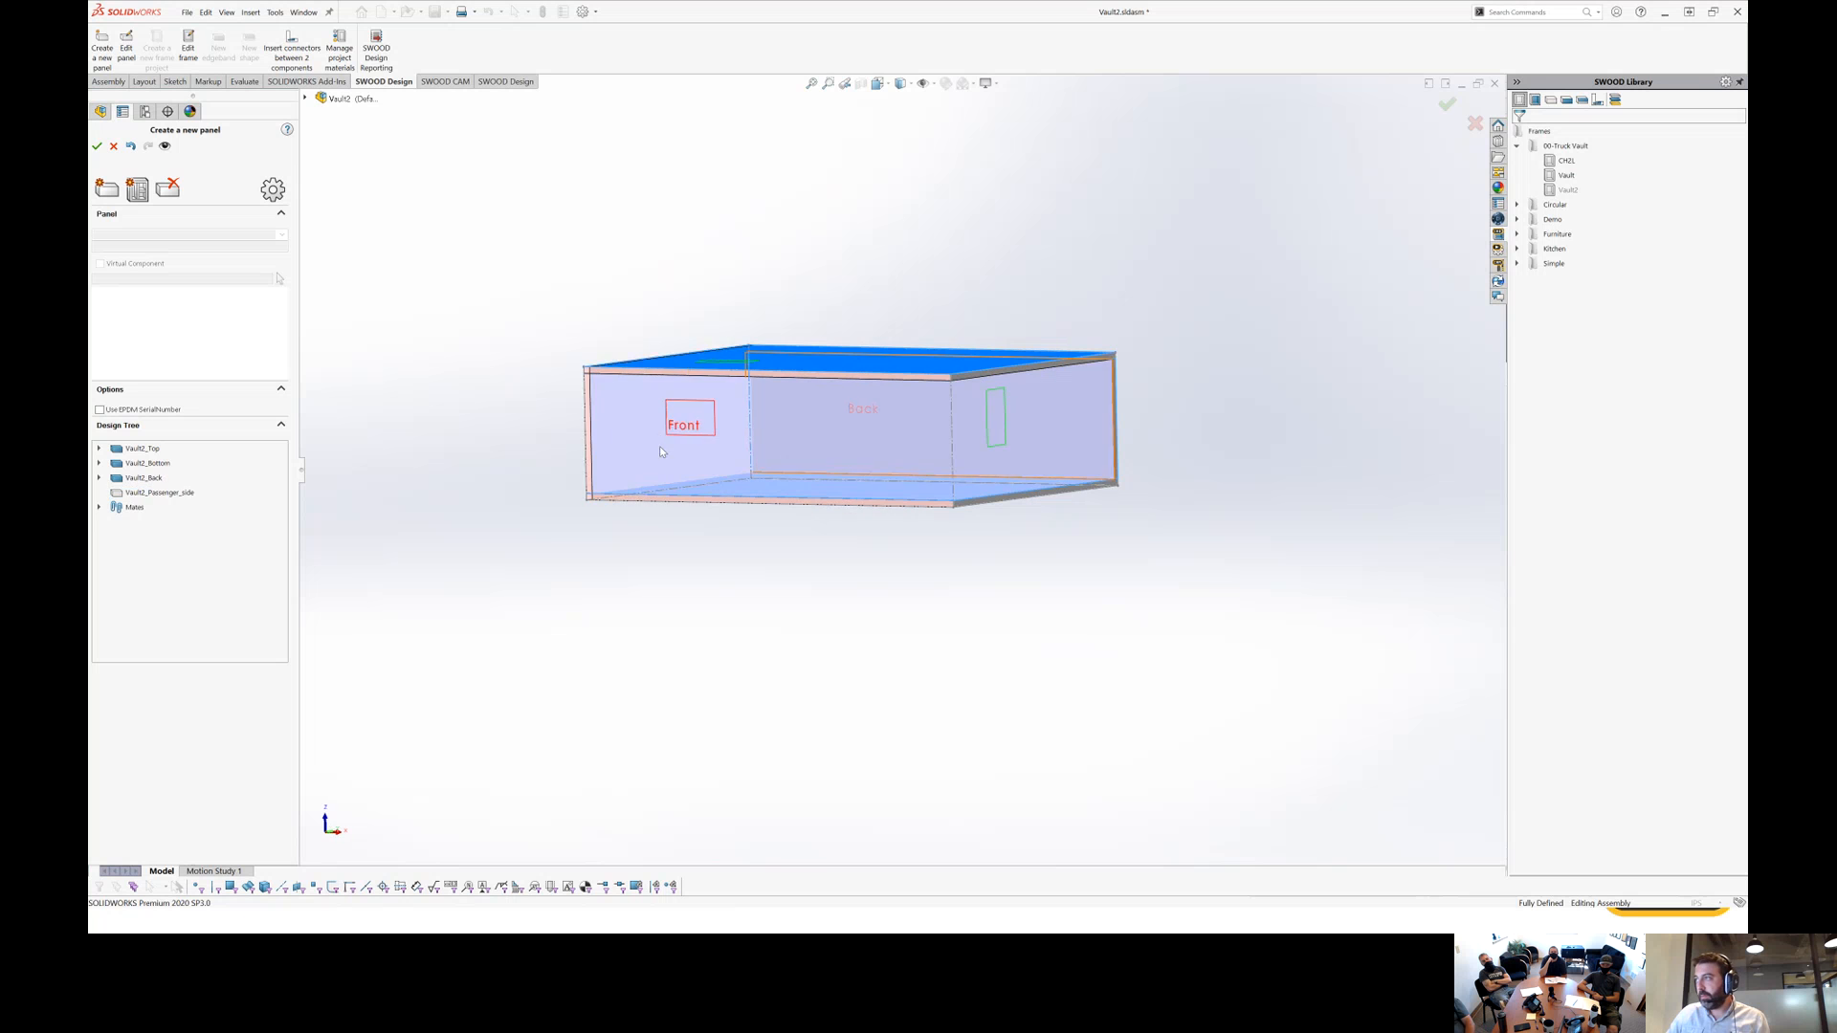
Constrain the upper and lower edges of the Passenger_side panel to the inner faces of the top and bottom panels.
left_click(660, 451)
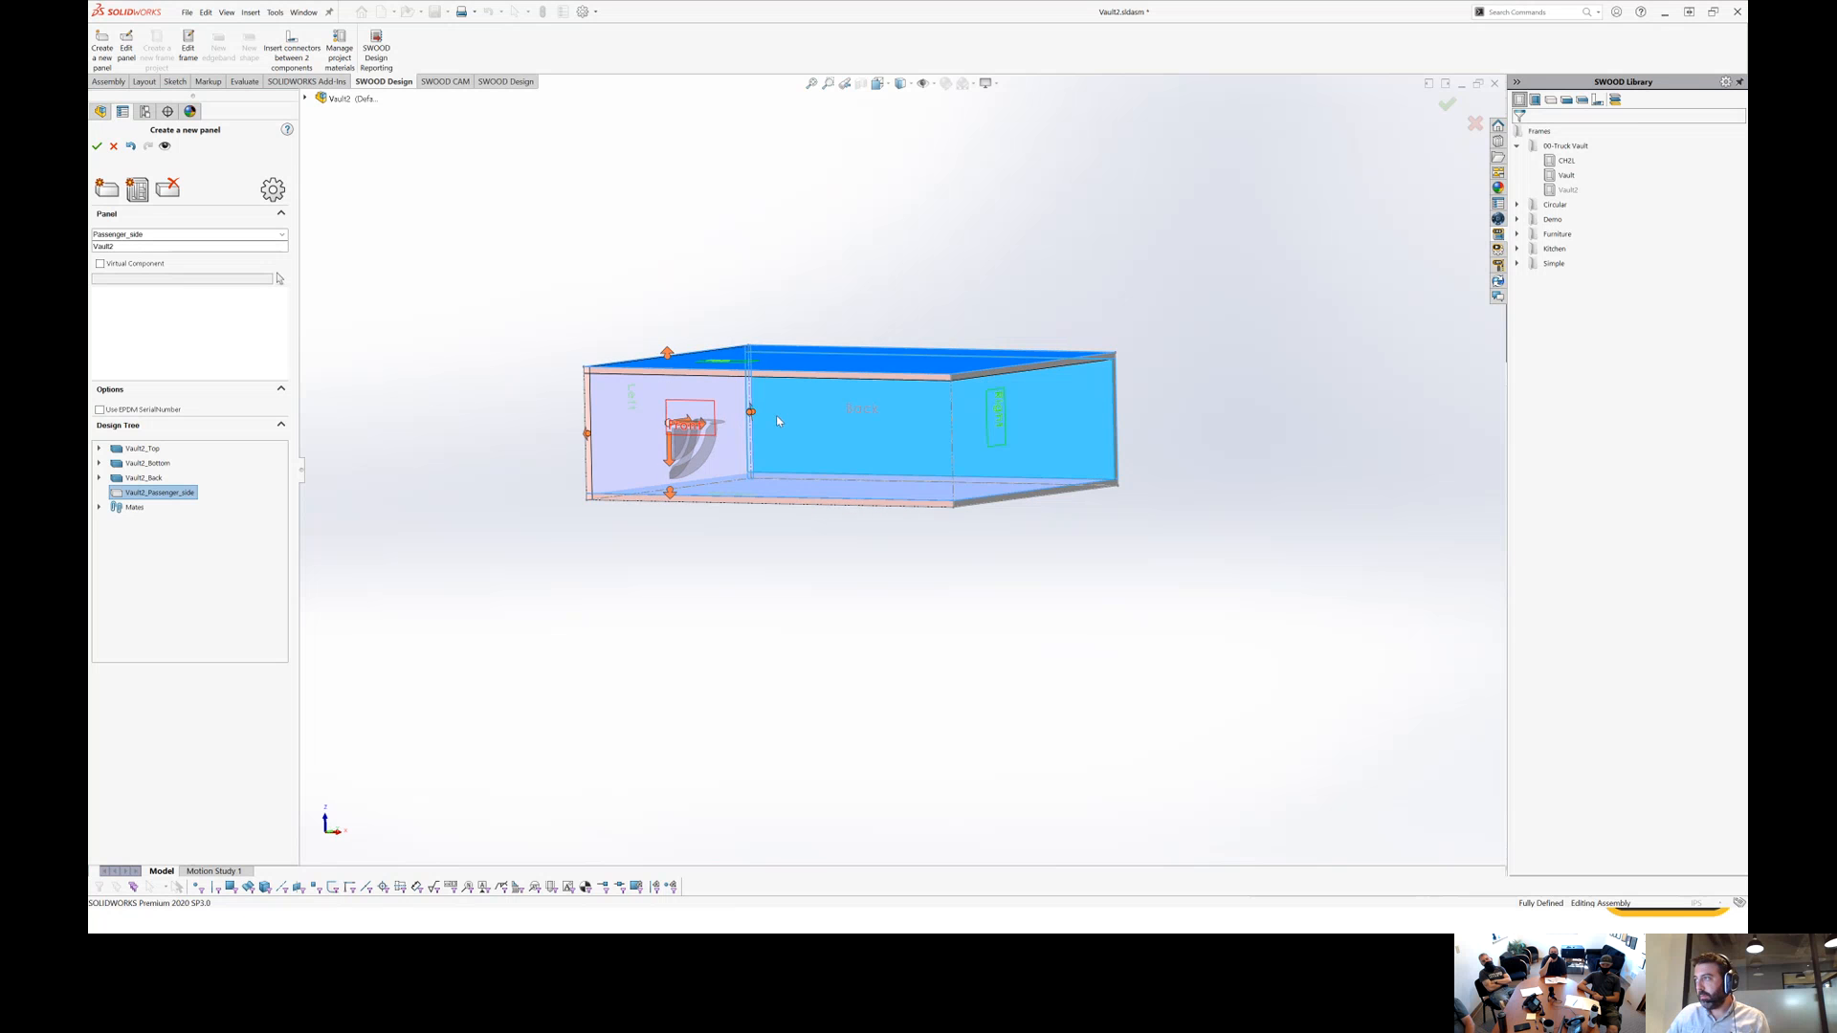
left_click_drag(667, 352, 670, 409)
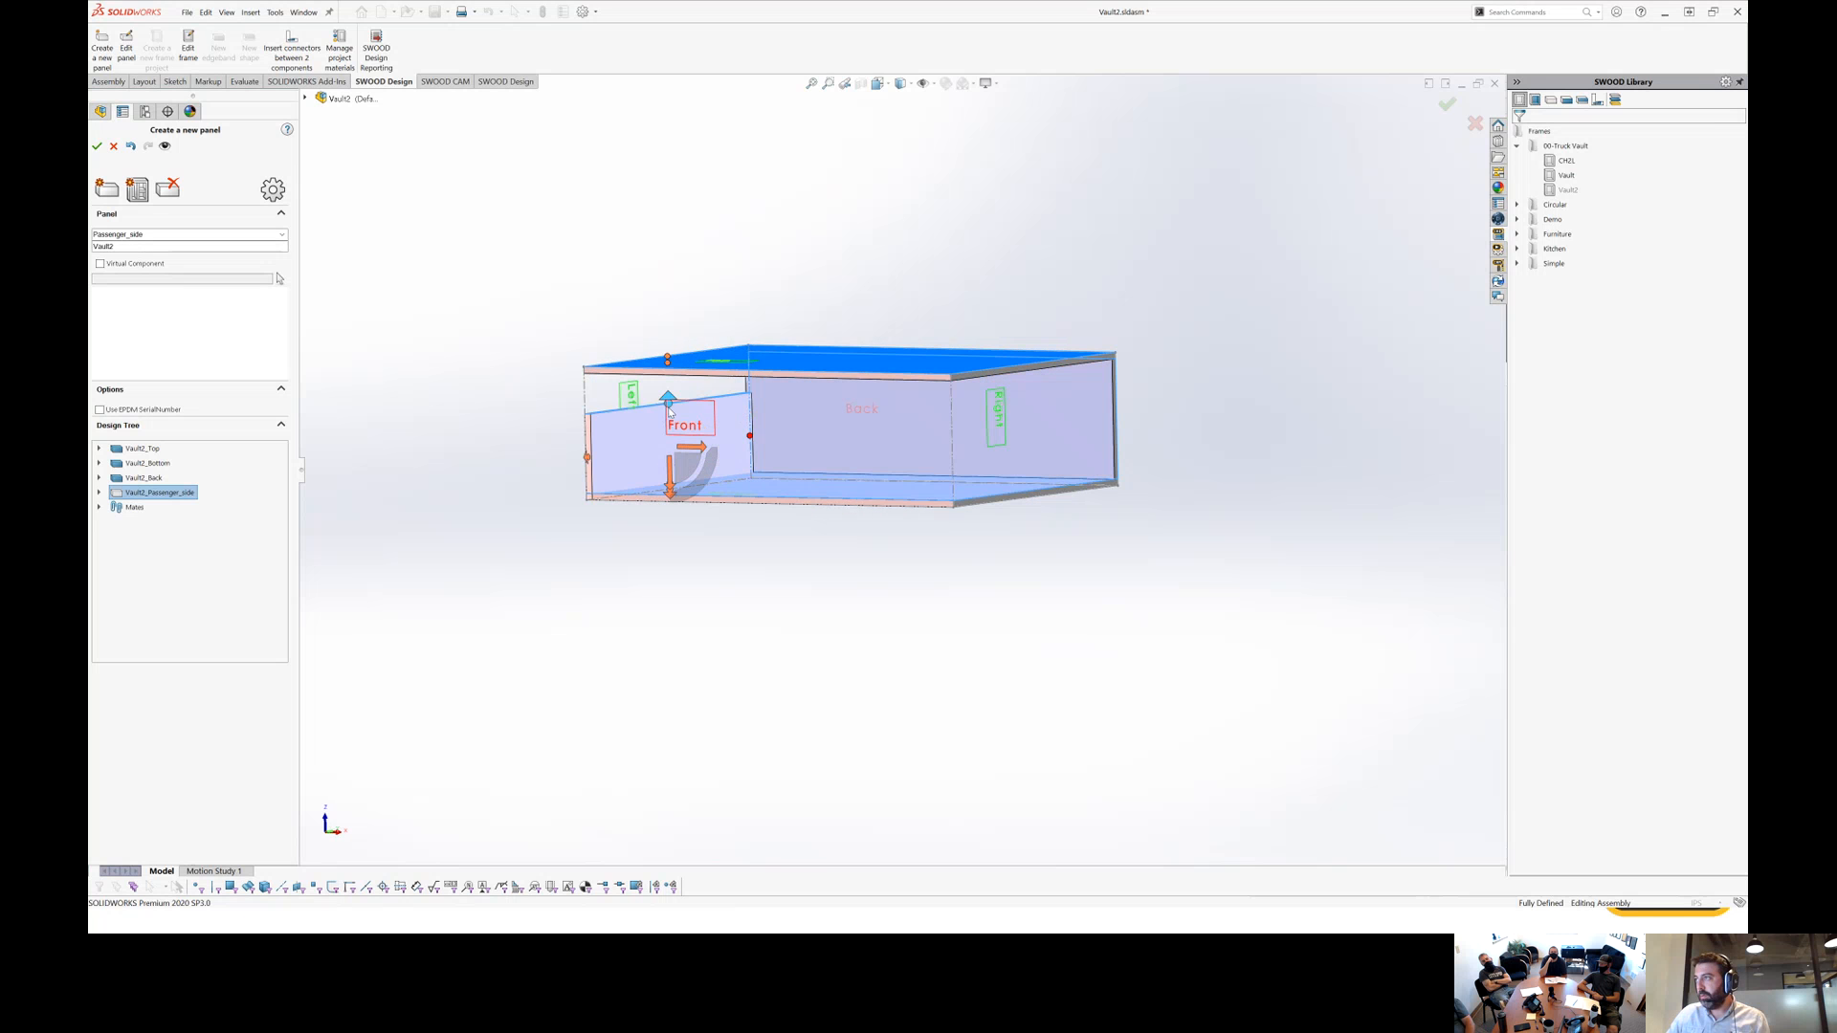
middle_click_drag(669, 393, 690, 478)
left_click(683, 379)
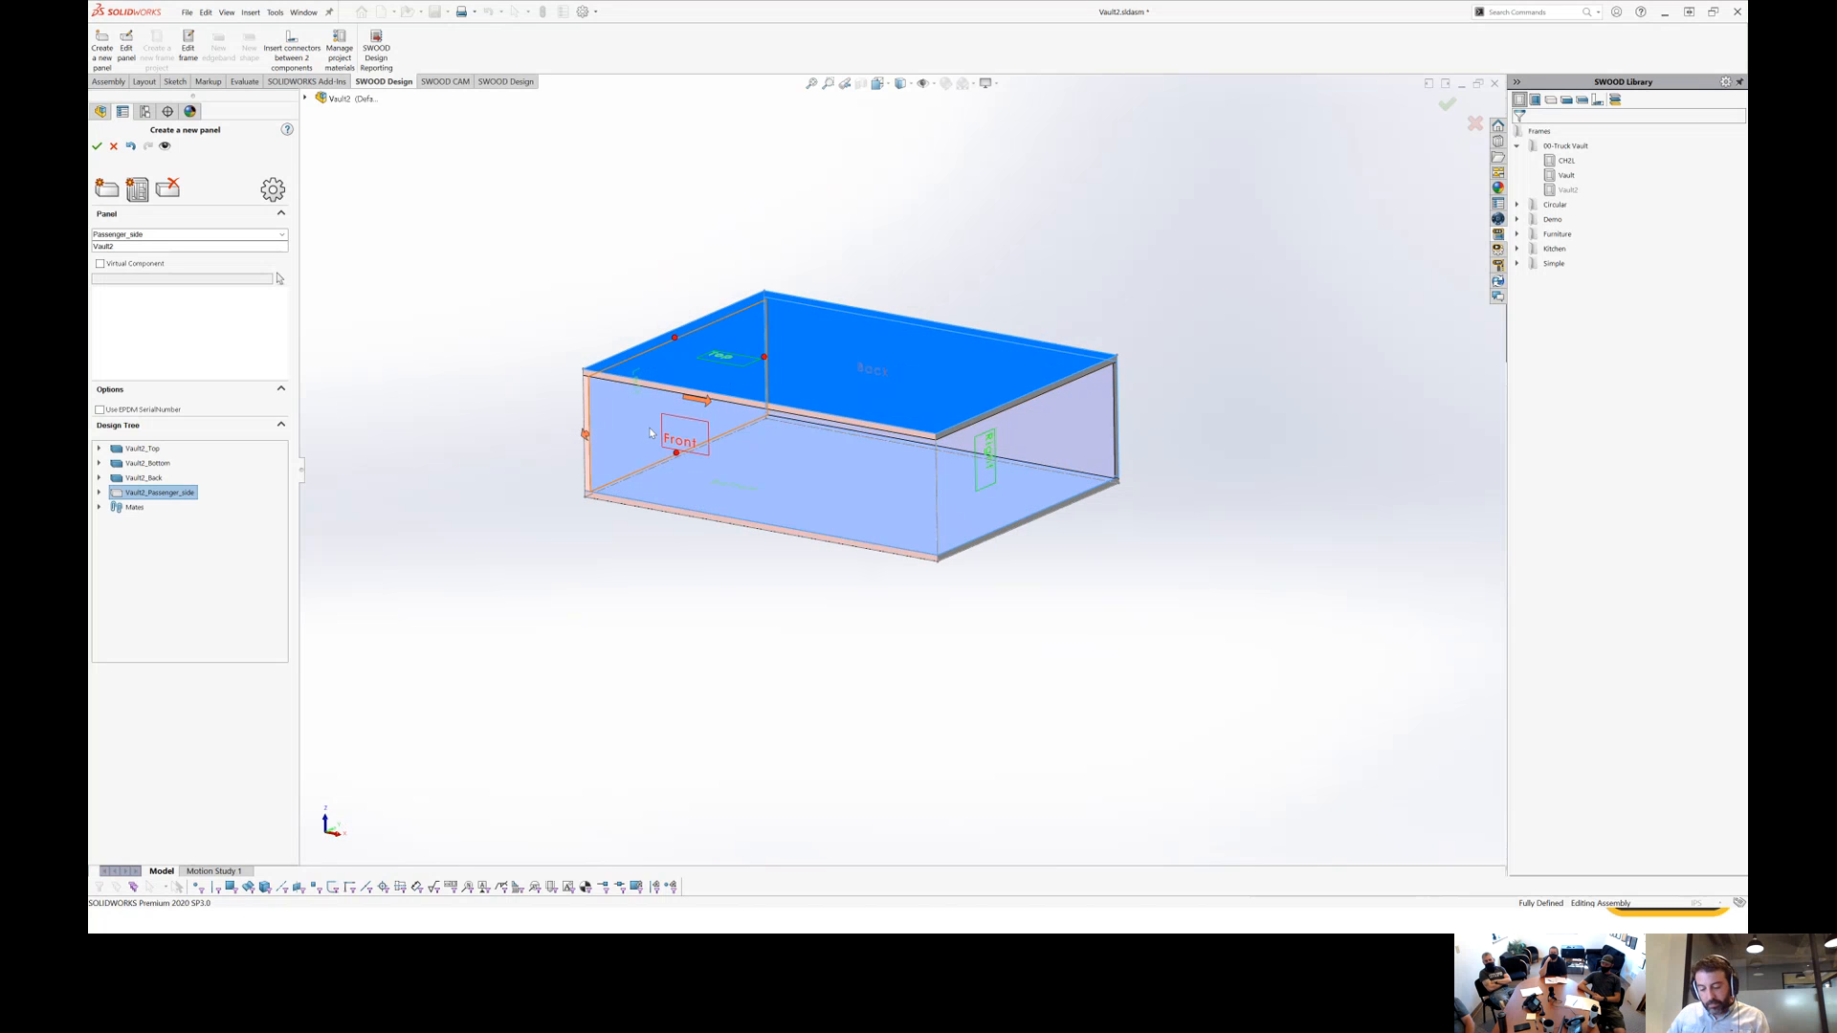
Add a right panel and constrain its upper and lower edges to the inner faces of the top and bottom panels.
left_click(145, 196)
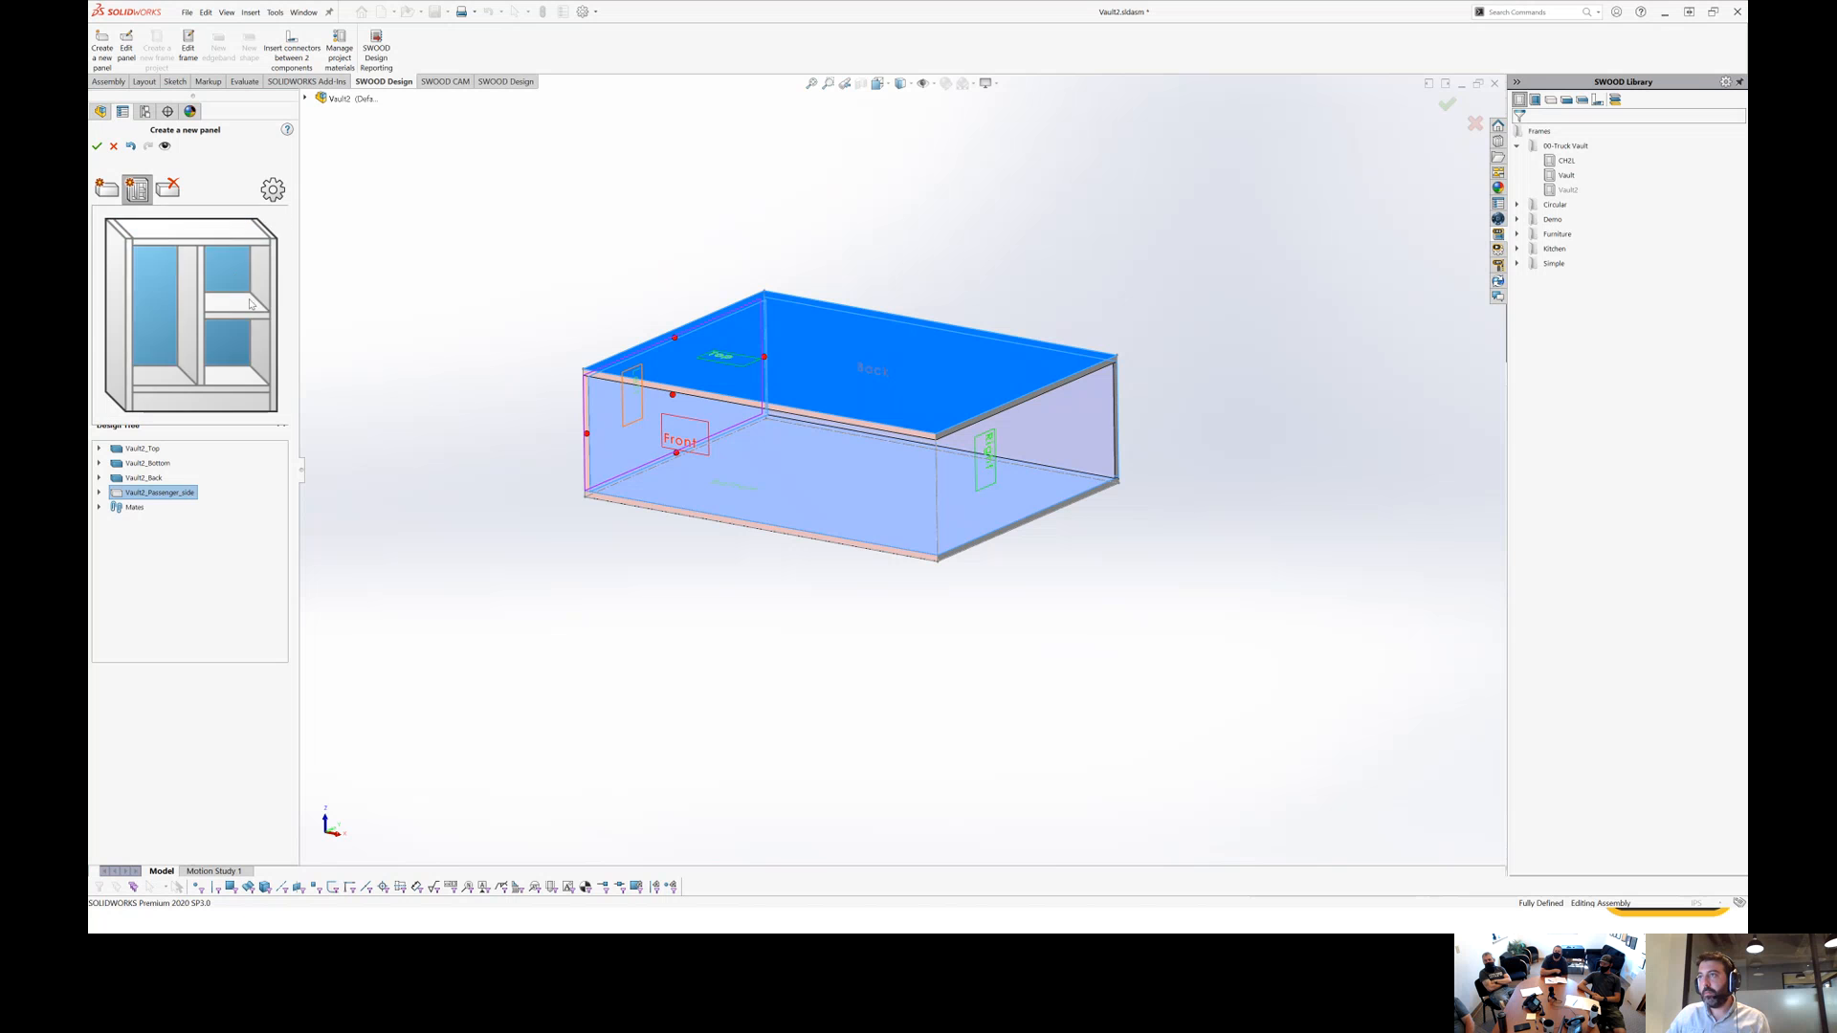
left_click(264, 311)
middle_click_drag(1127, 512, 1146, 436)
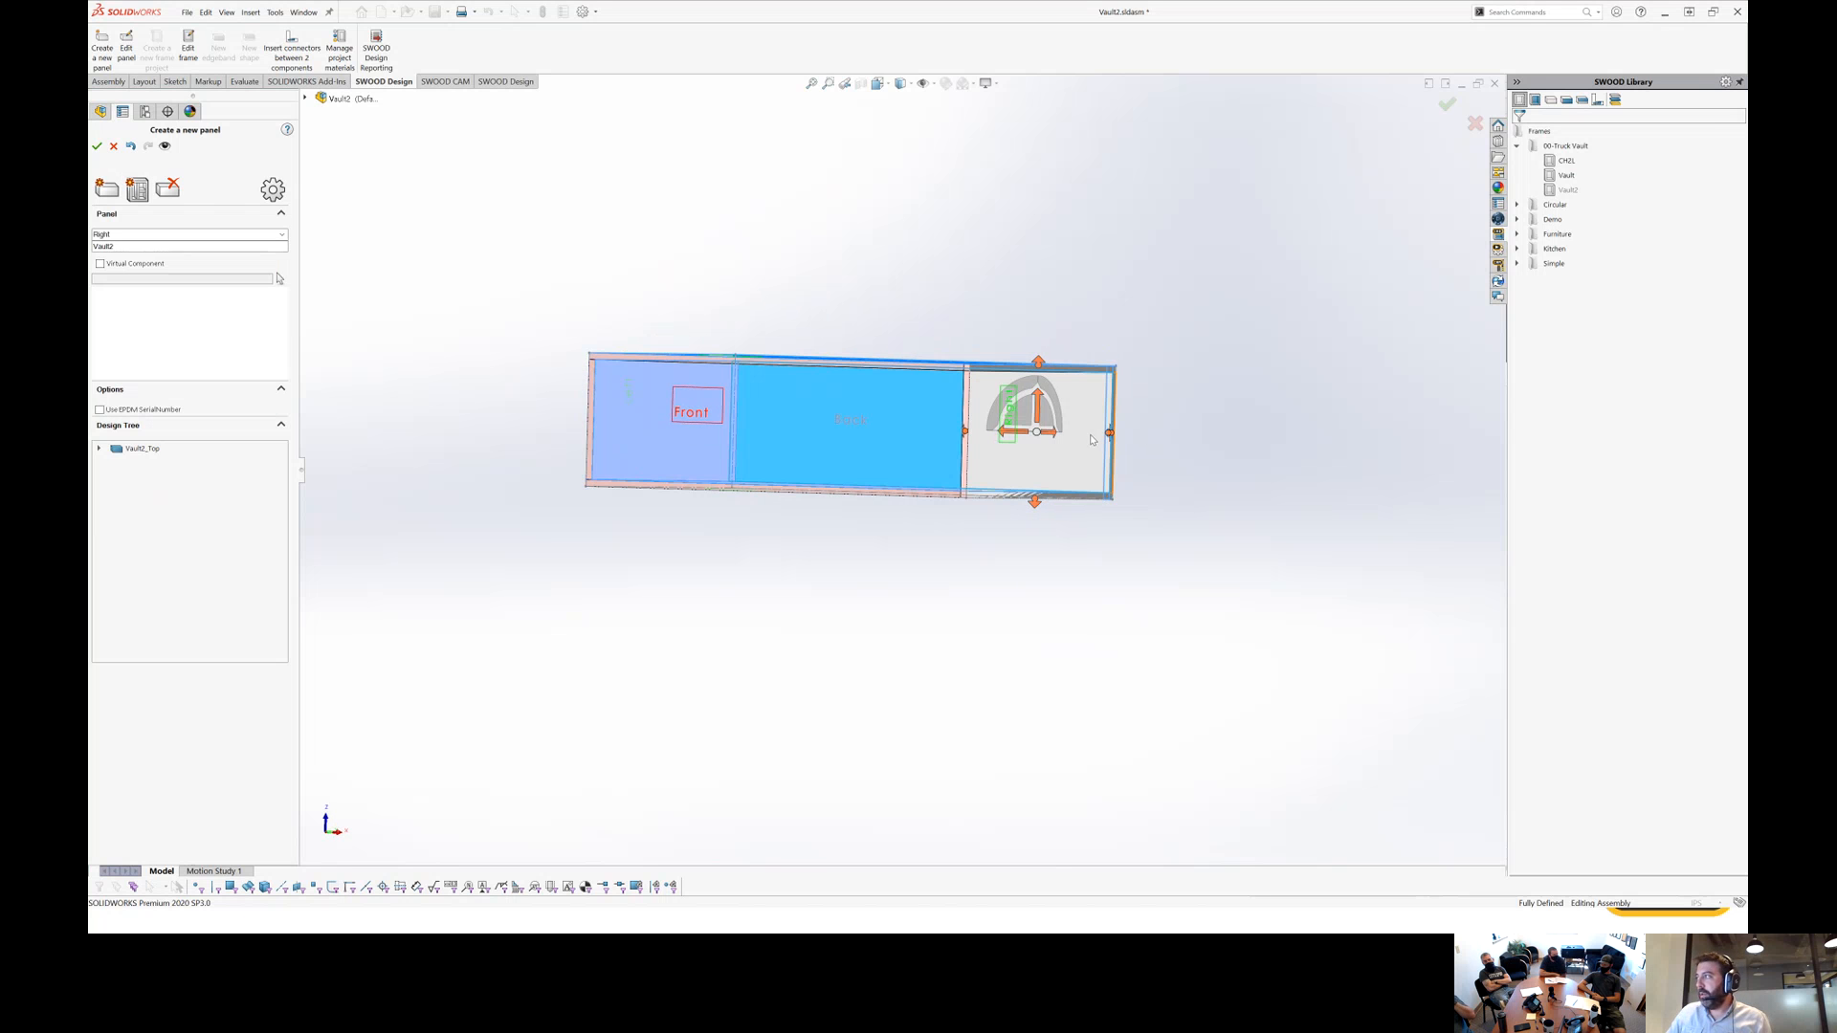
middle_click_drag(1093, 439, 1061, 322)
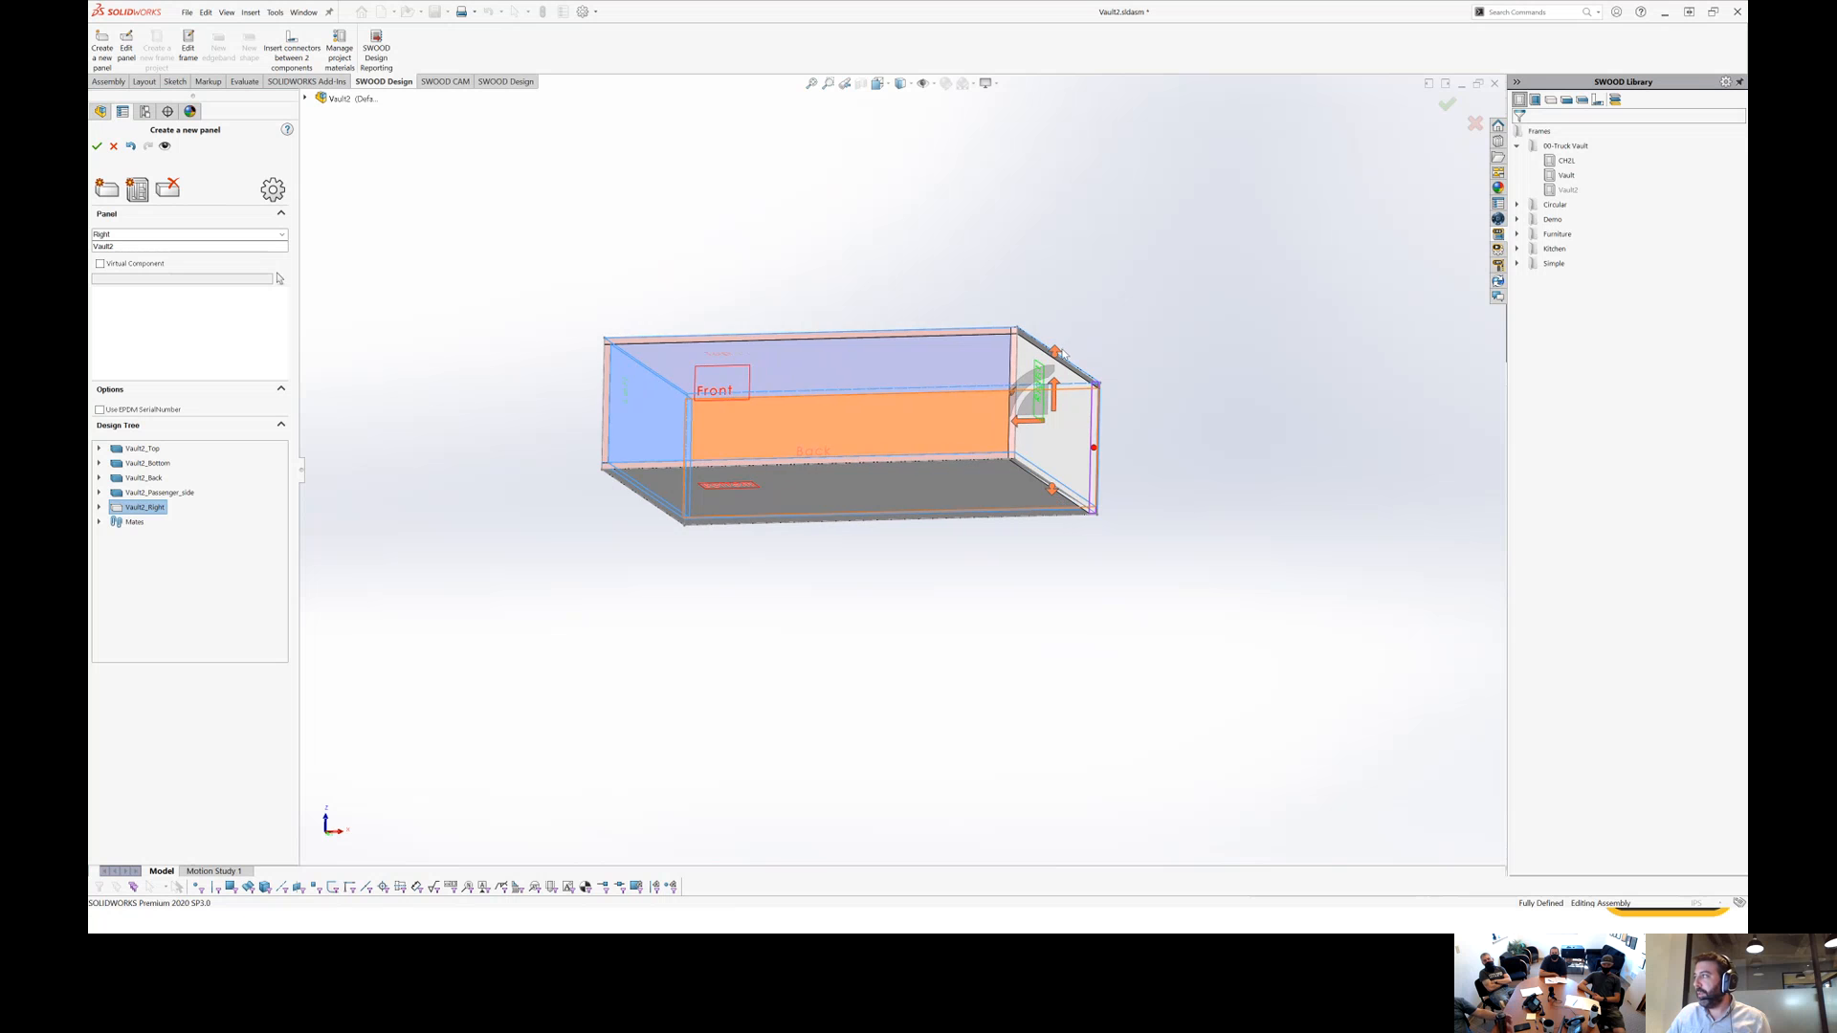
middle_click_drag(1027, 392, 1044, 531)
left_click(1038, 521)
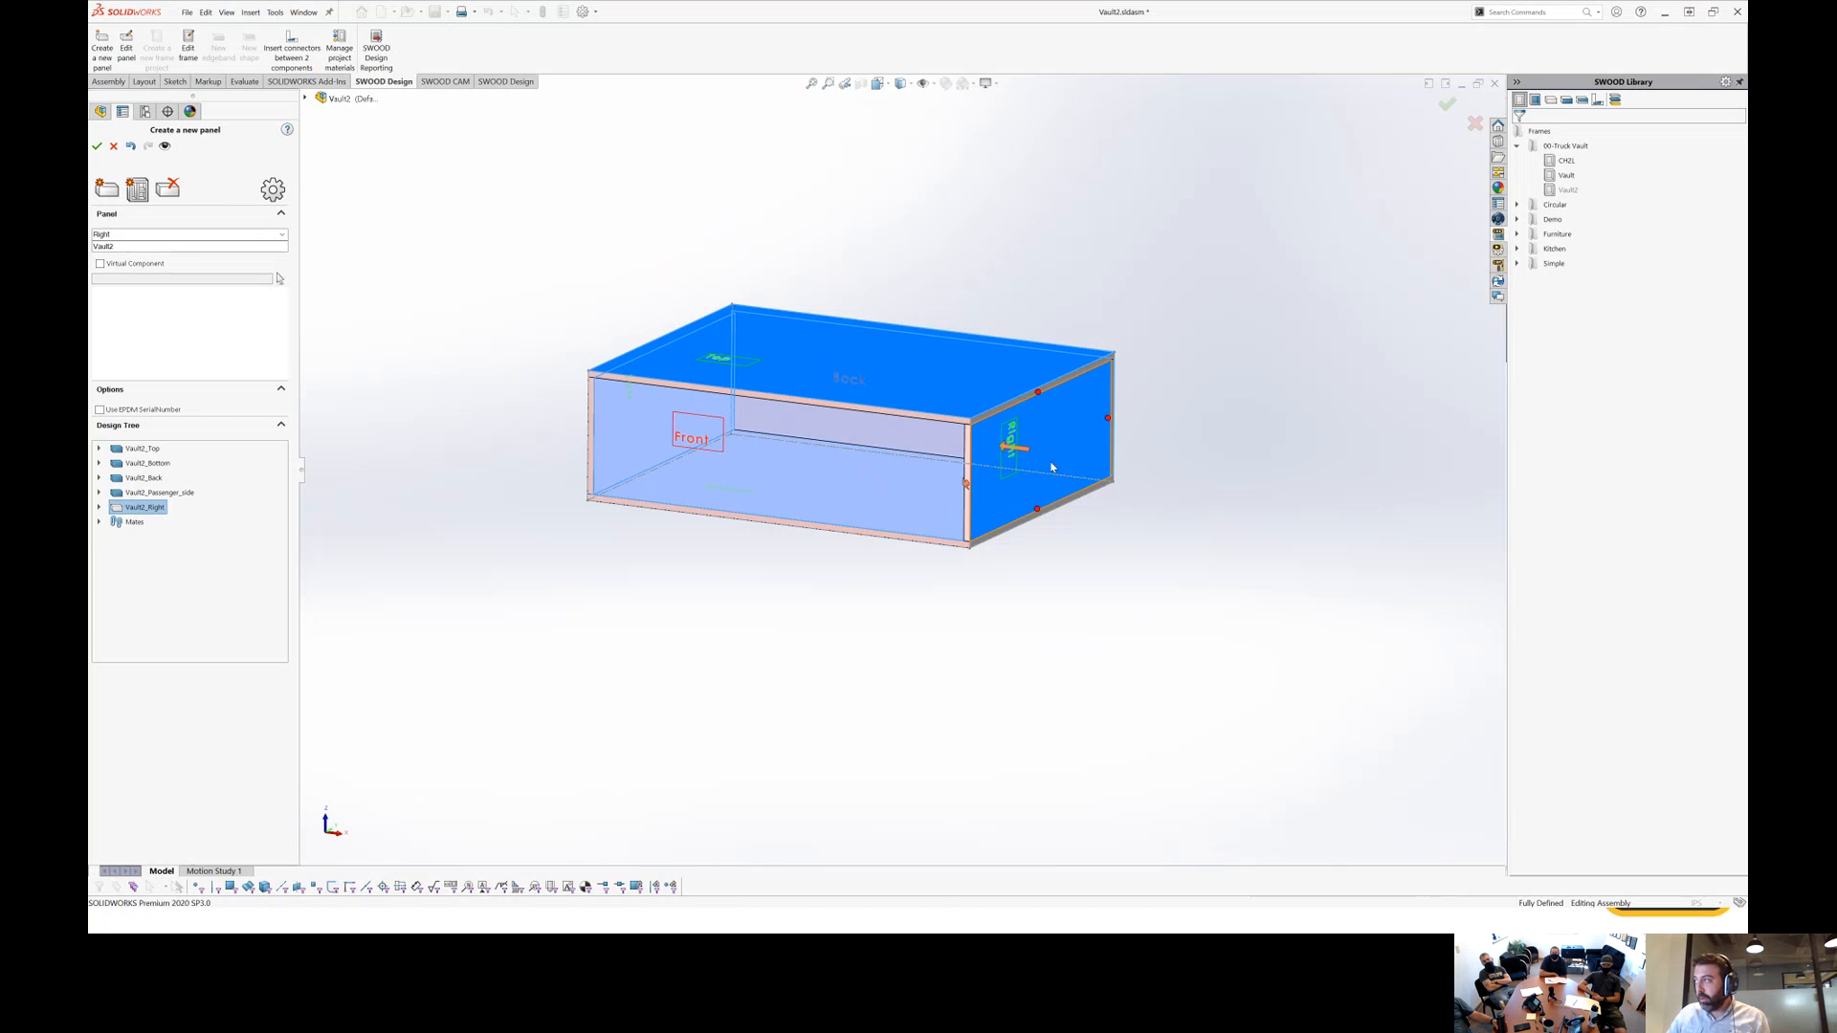
left_click(1234, 427)
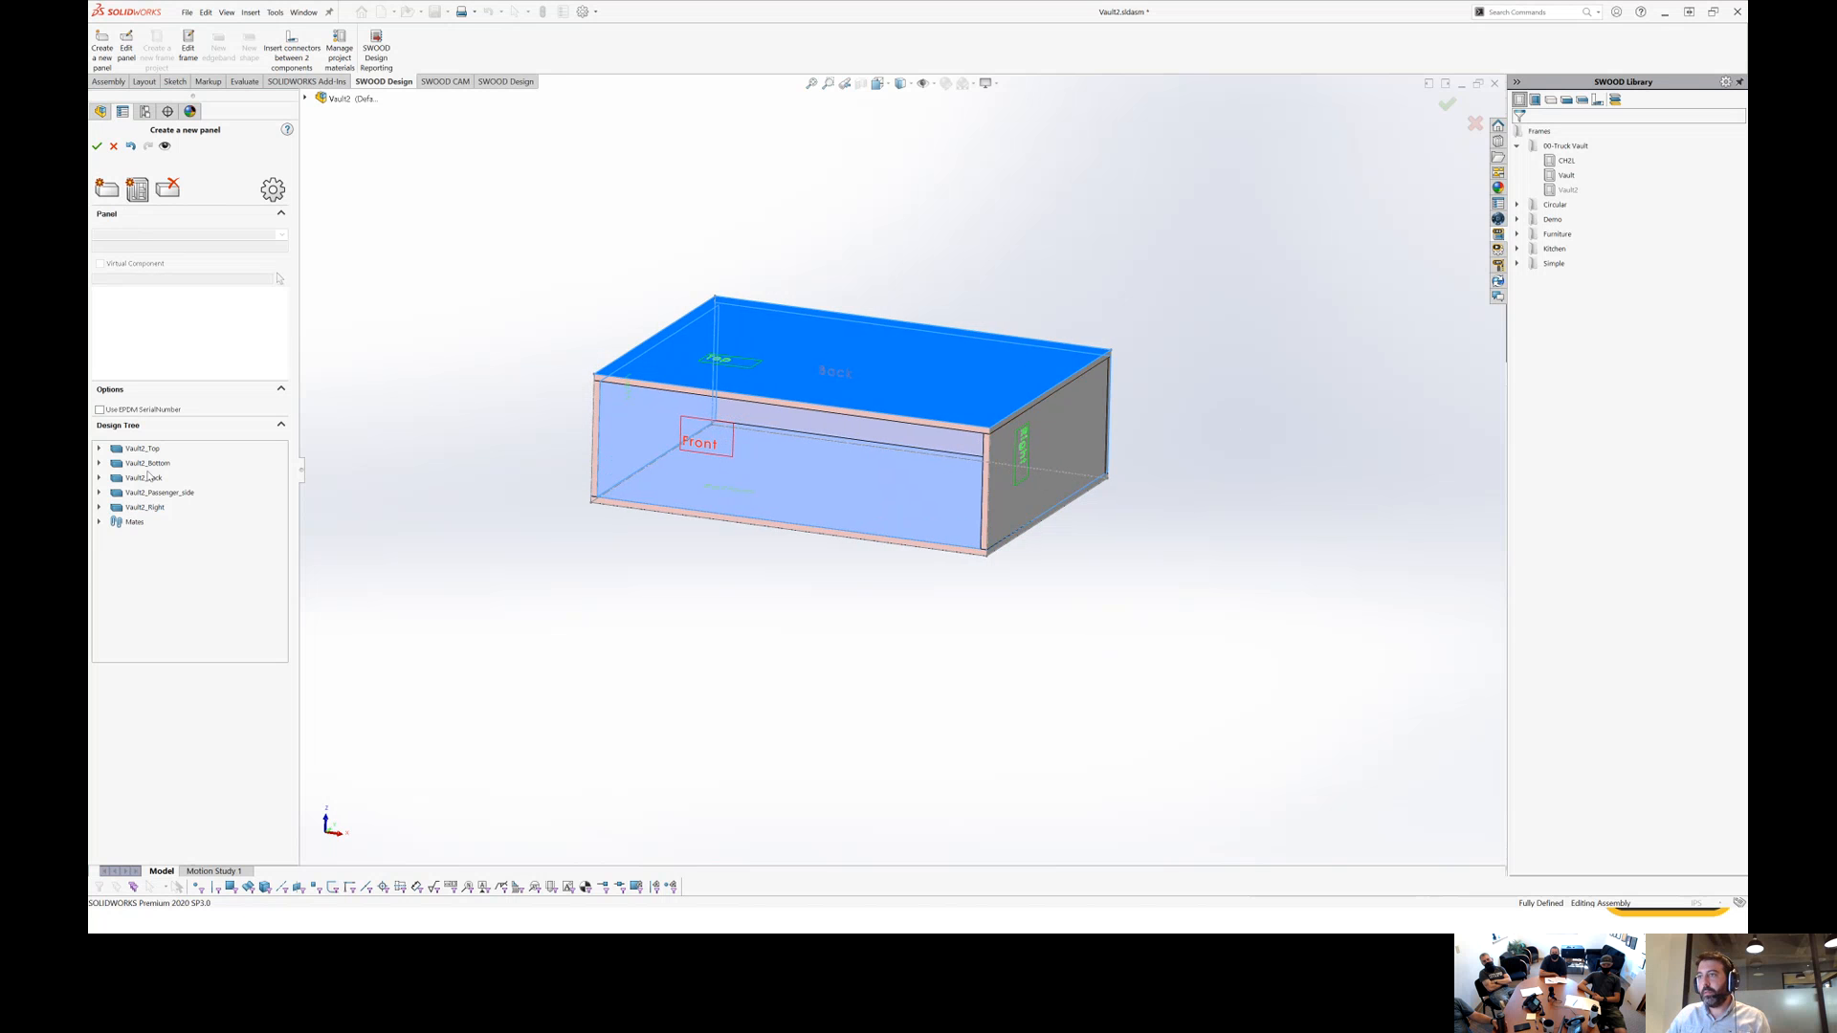
Rename the right panel as Driver_Side and generate all the frame's panels.
left_click(145, 507)
double_click(126, 236)
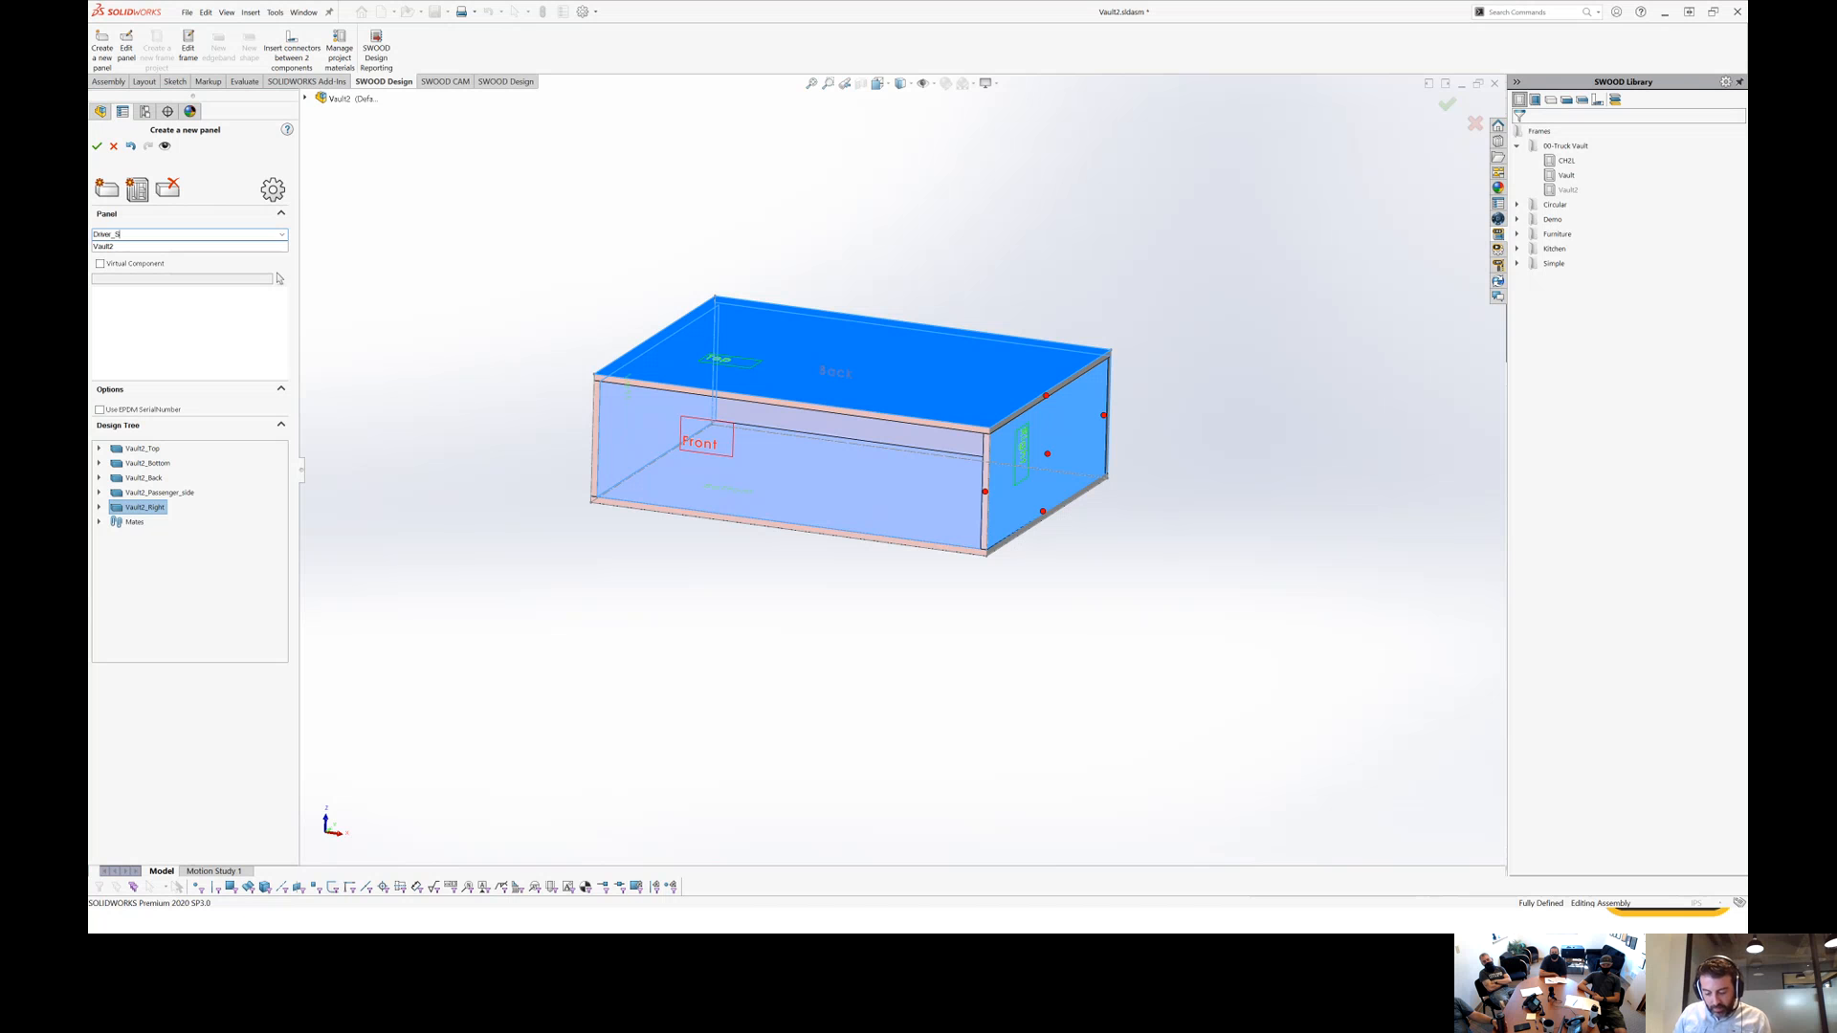
key("Return")
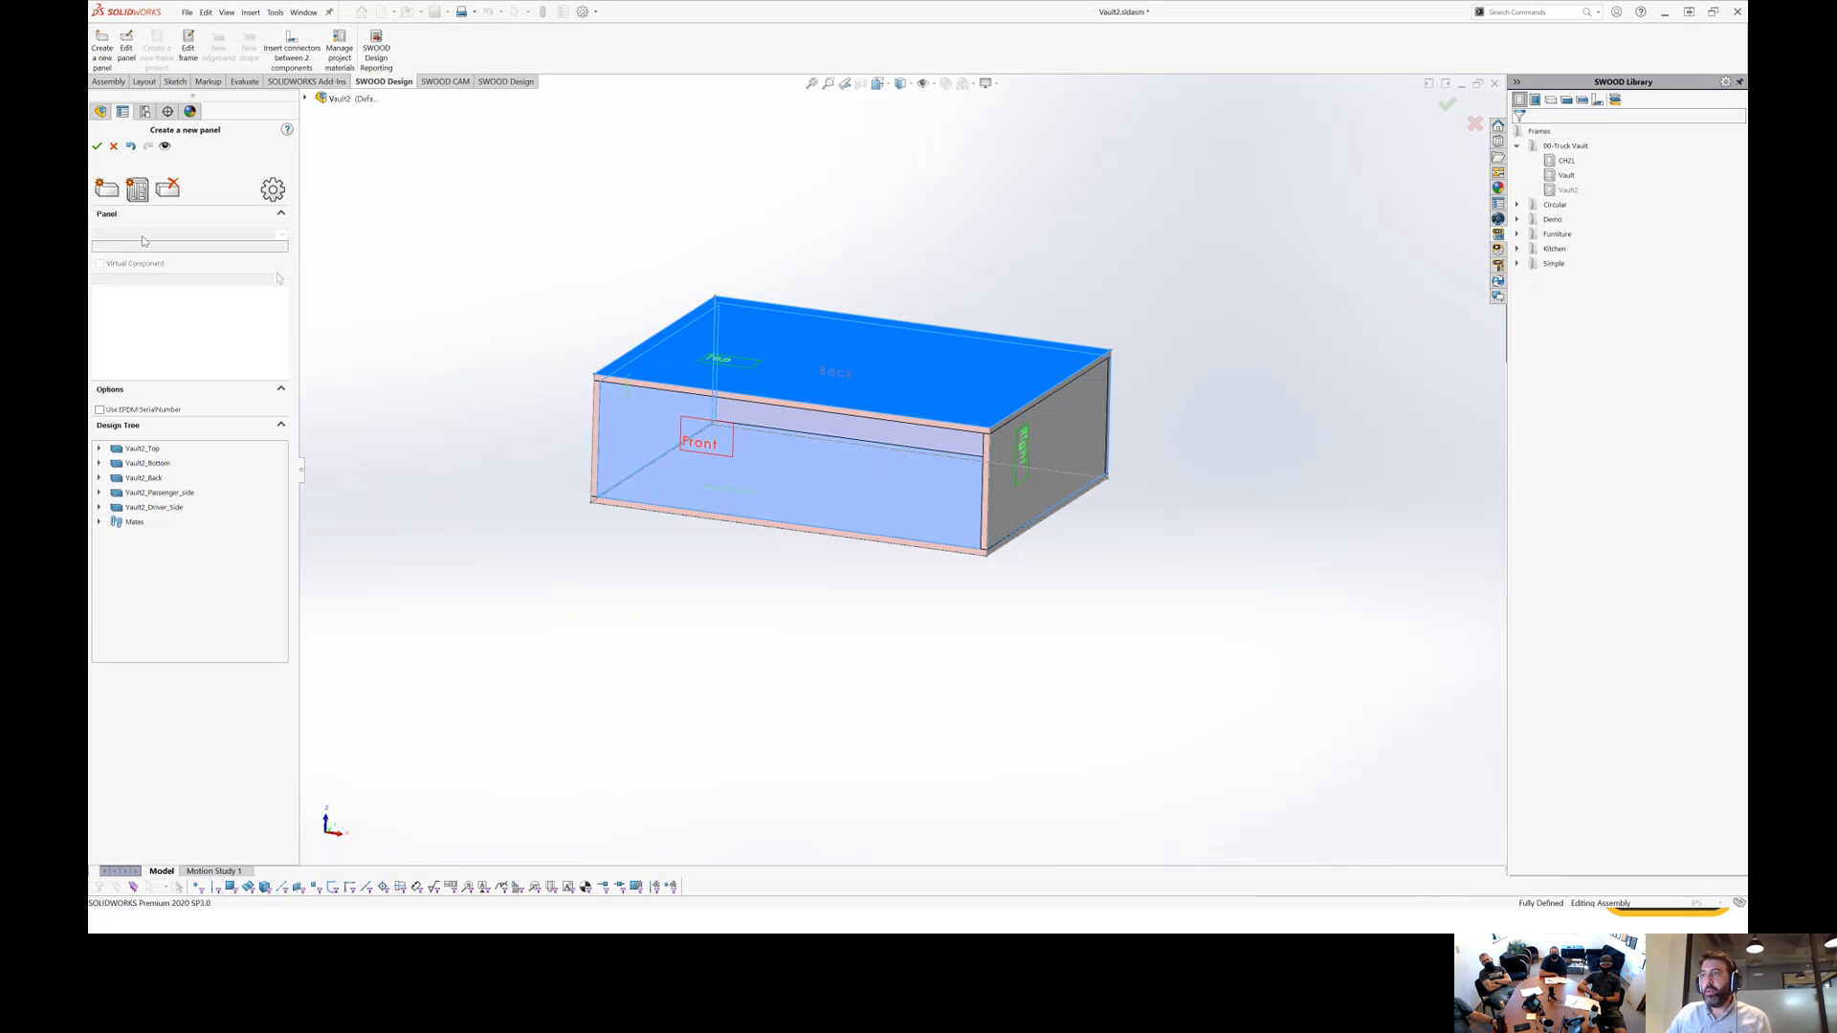
left_click(97, 146)
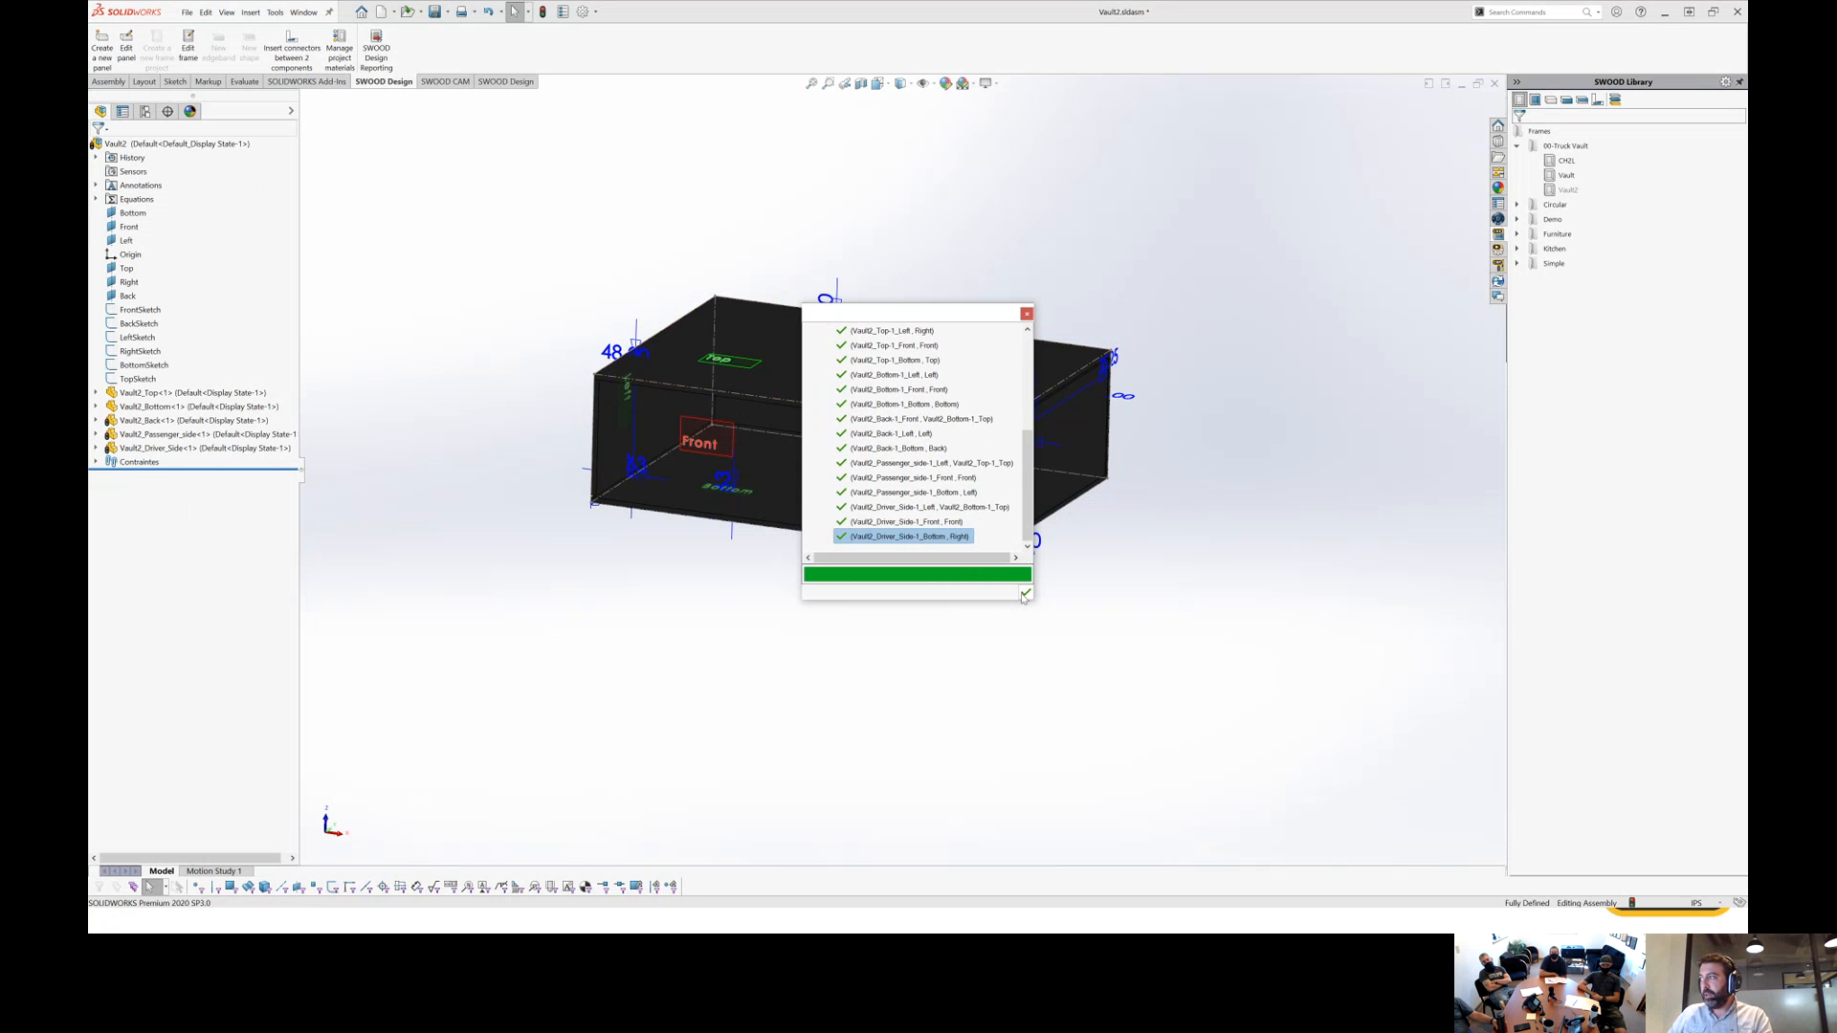
left_click(1024, 594)
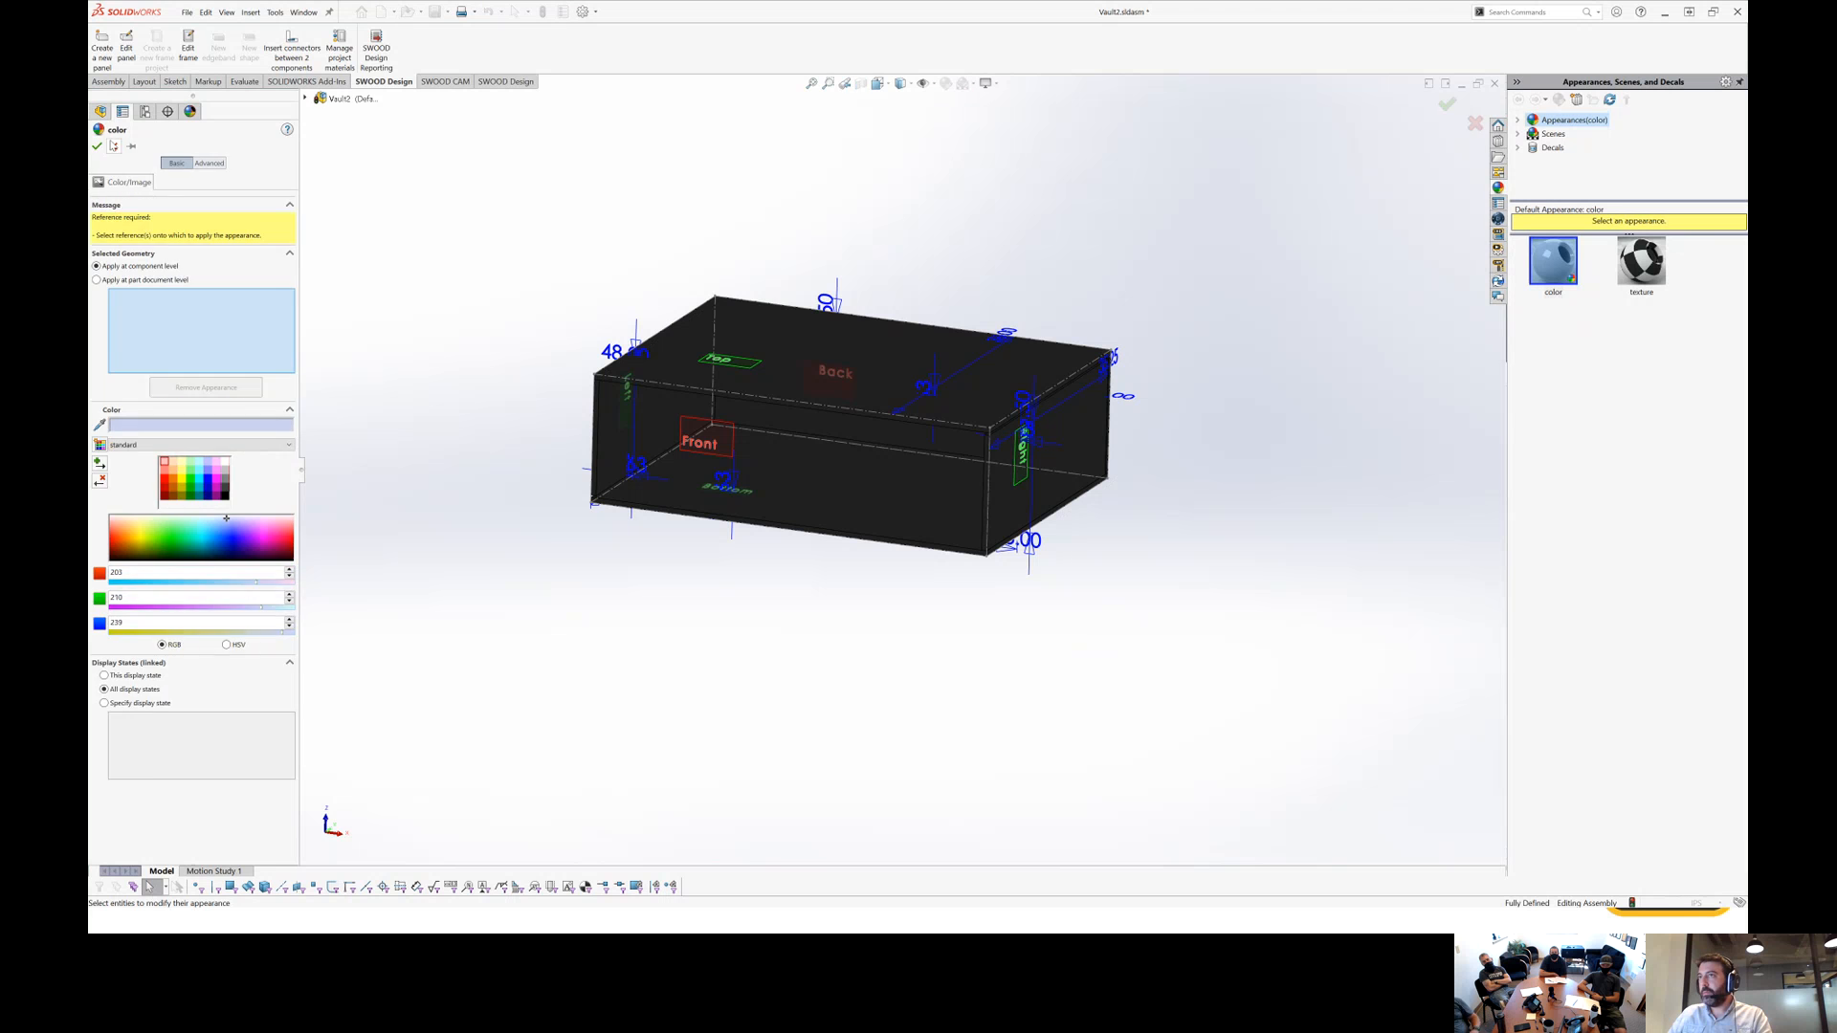
Hide the frame's sketch dimensions and reference planes so only the panels are displayed.
key("Escape")
left_click(986, 83)
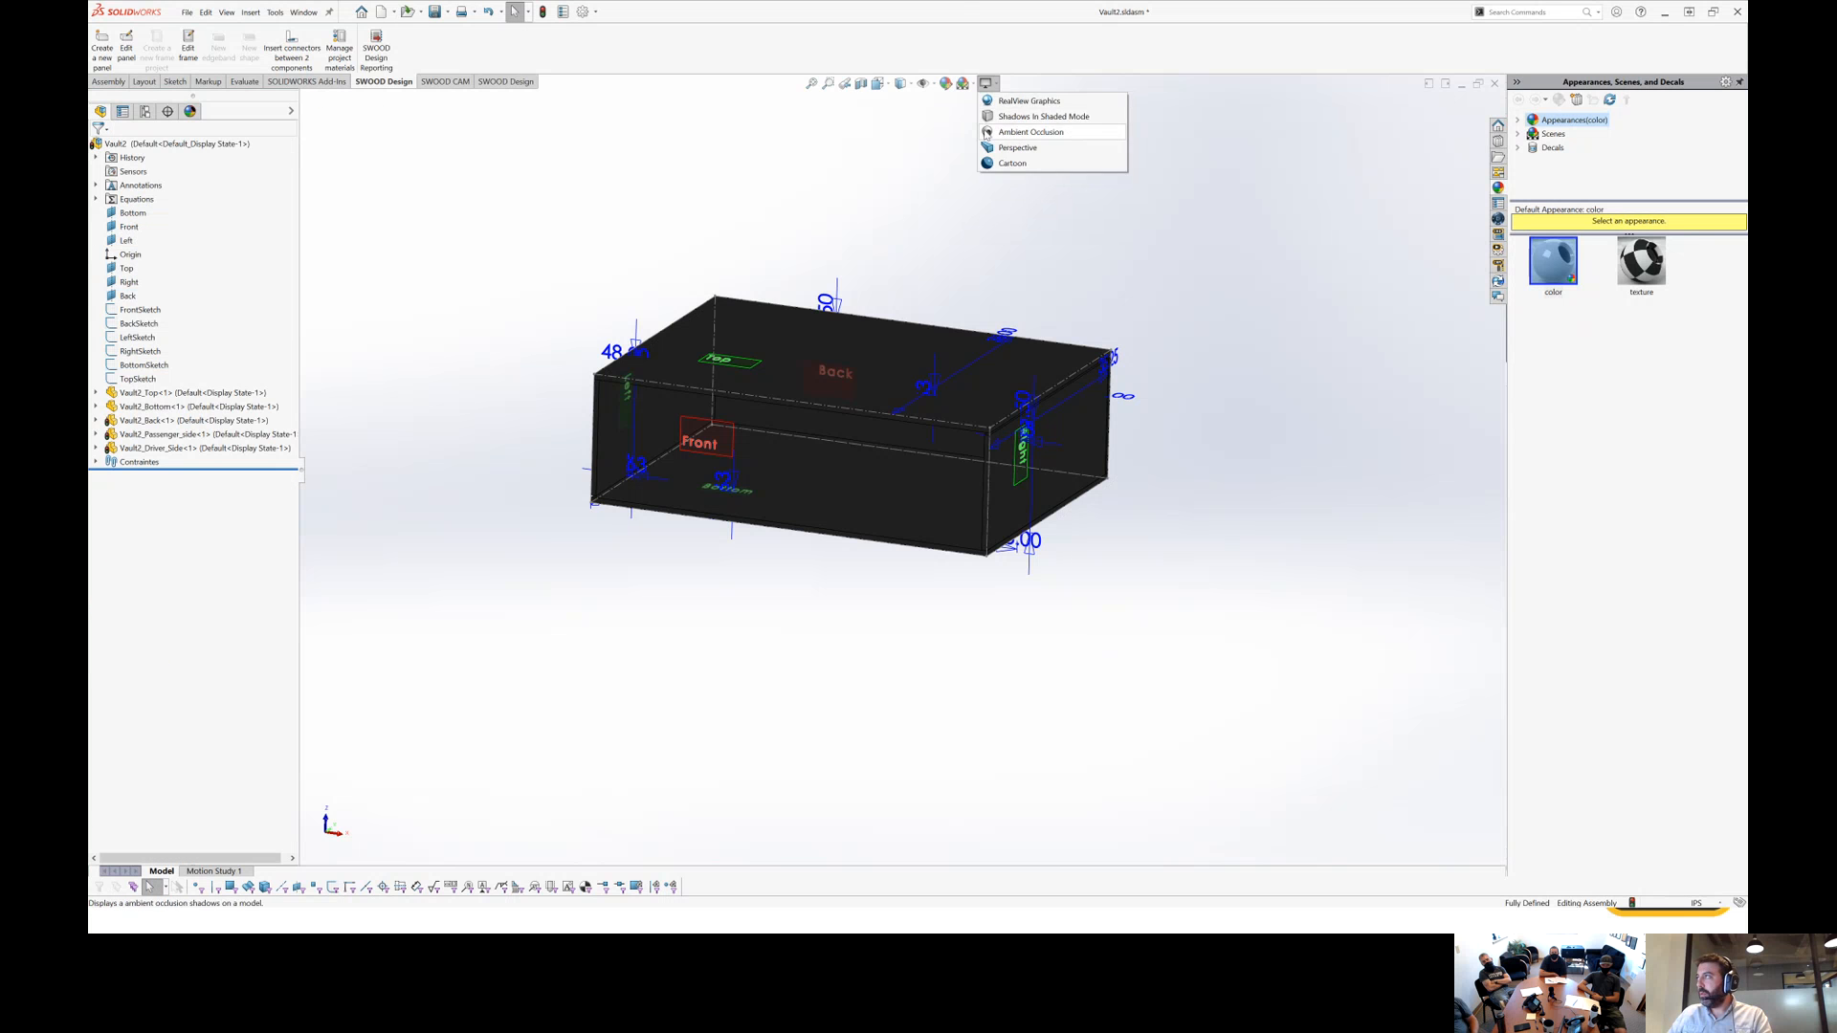
left_click(933, 85)
left_click(929, 181)
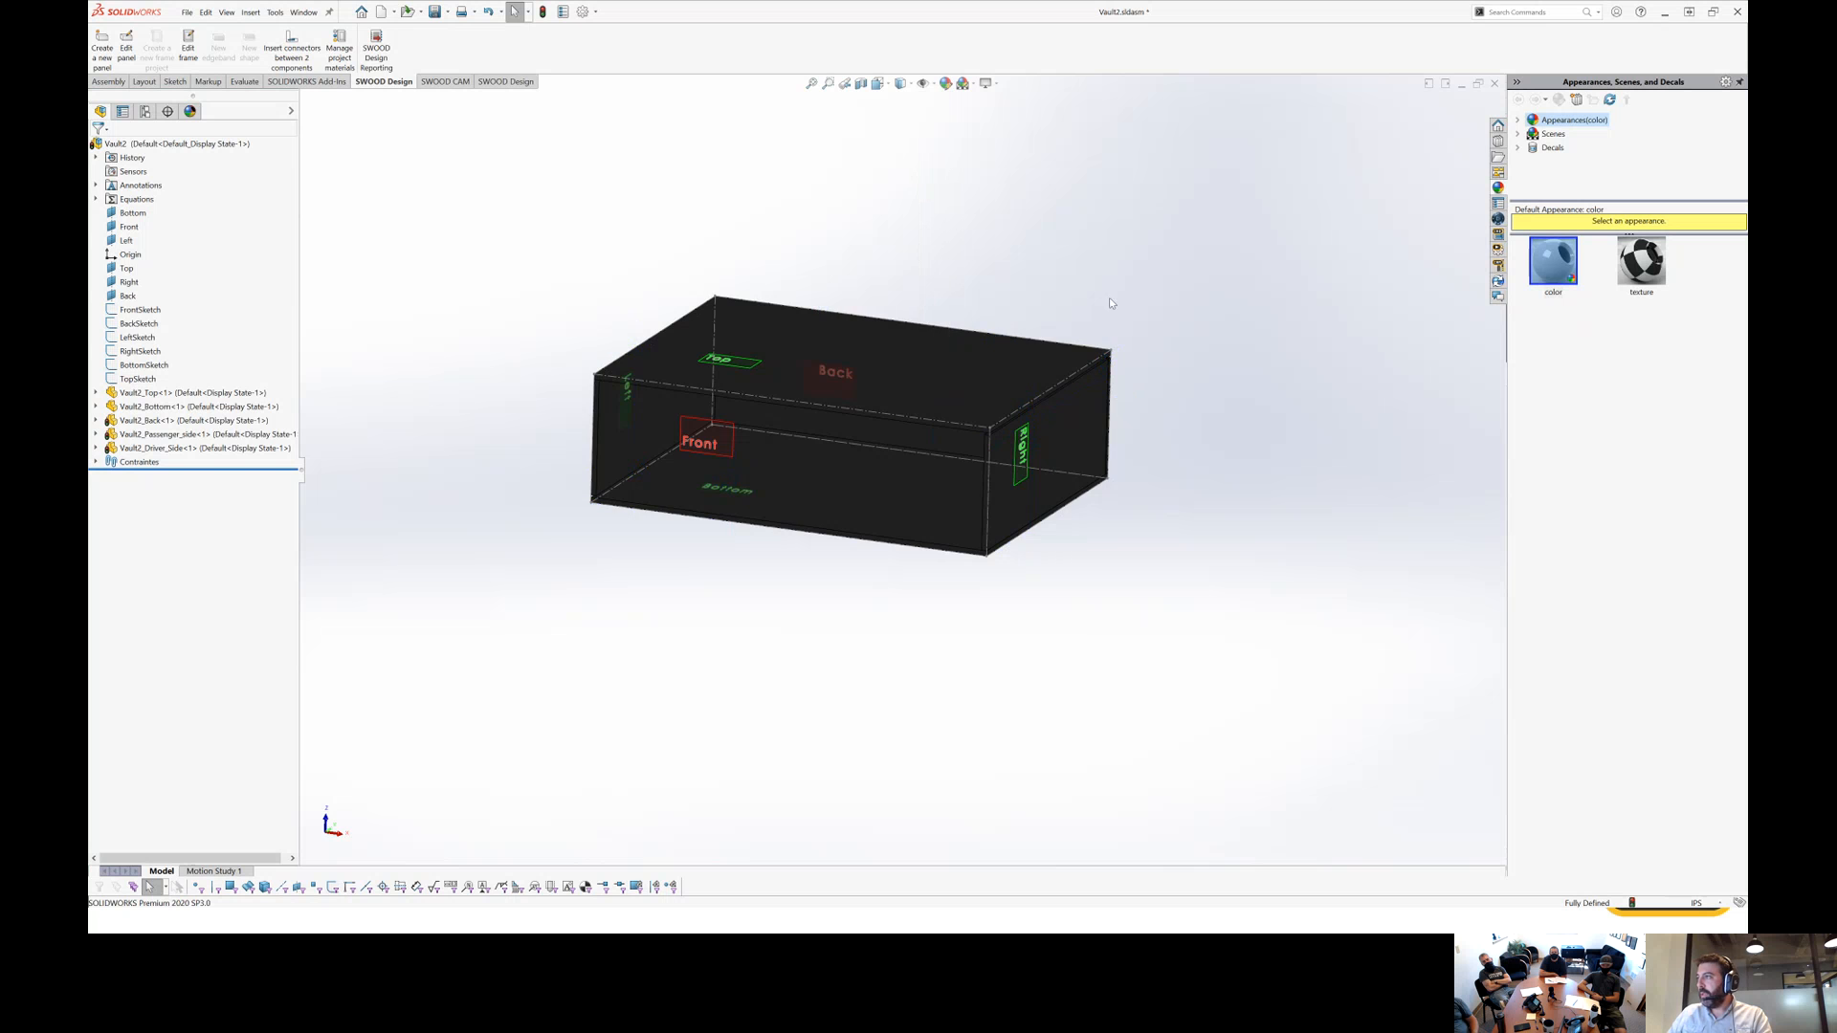
middle_click_drag(1026, 293, 537, 490)
left_click(619, 448)
left_click(544, 402)
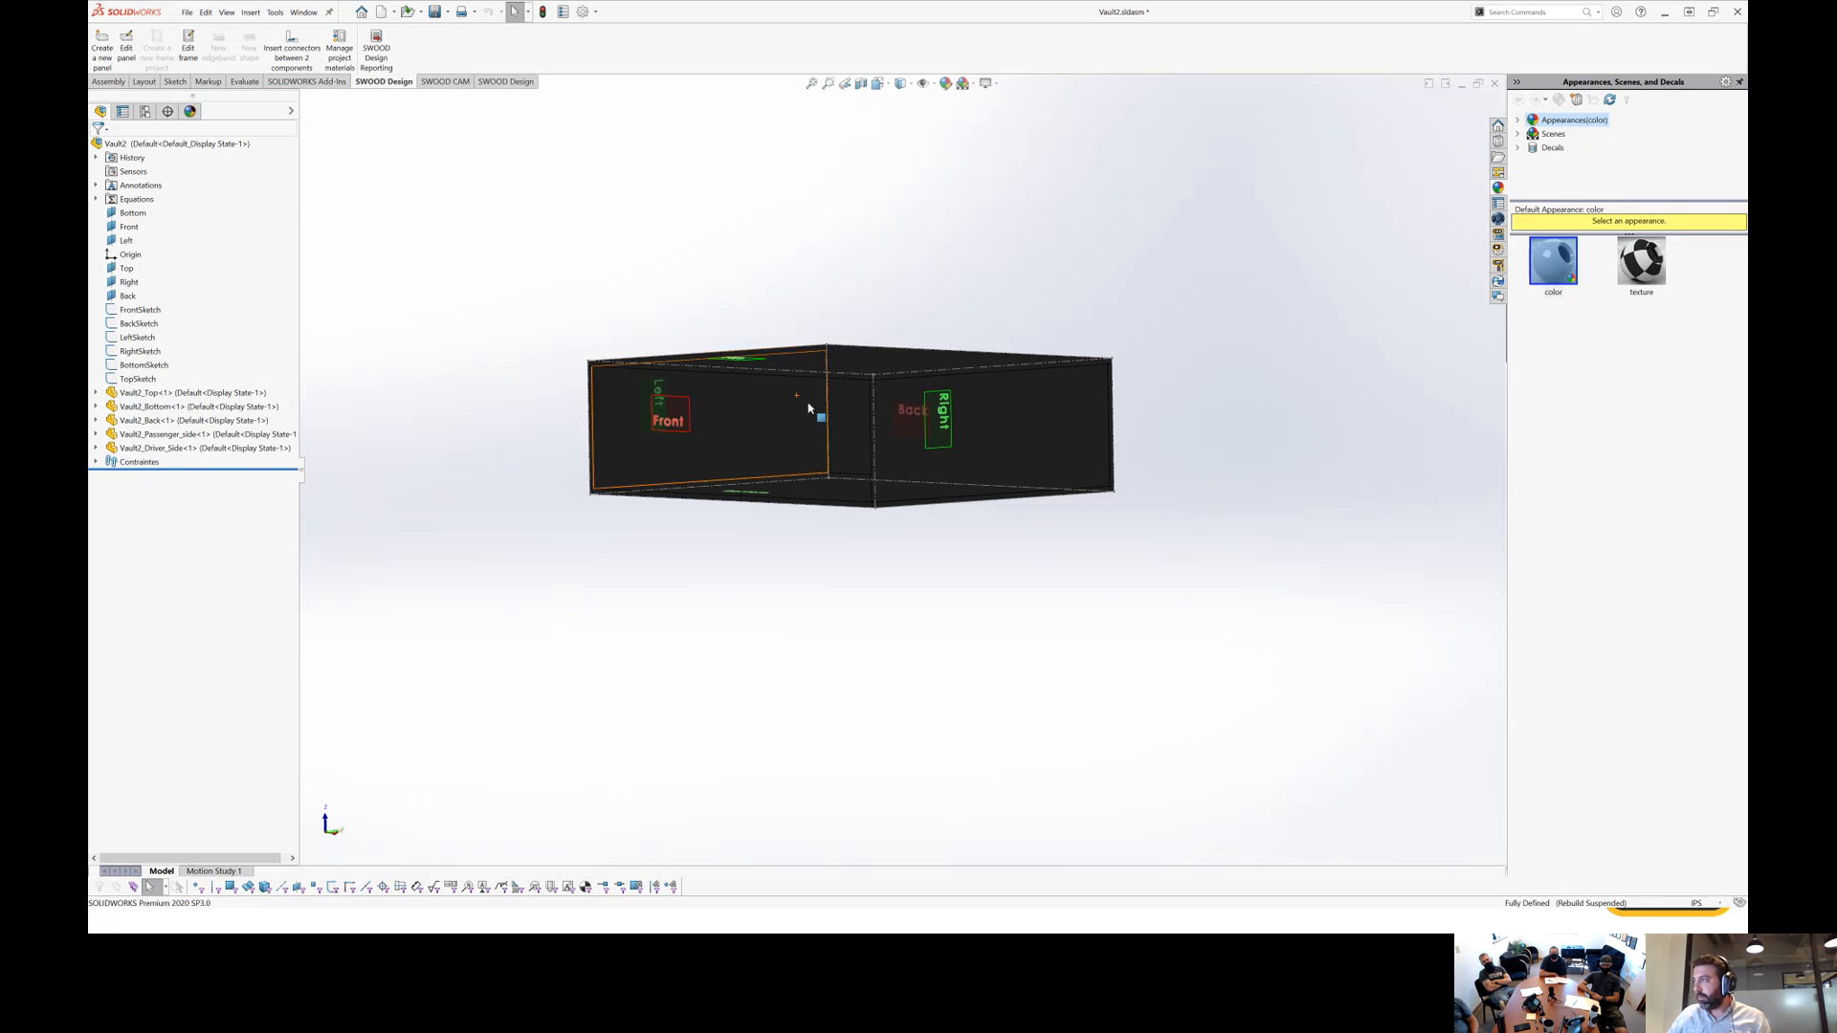
middle_click_drag(816, 414, 995, 379)
right_click_drag(1186, 300, 1104, 243)
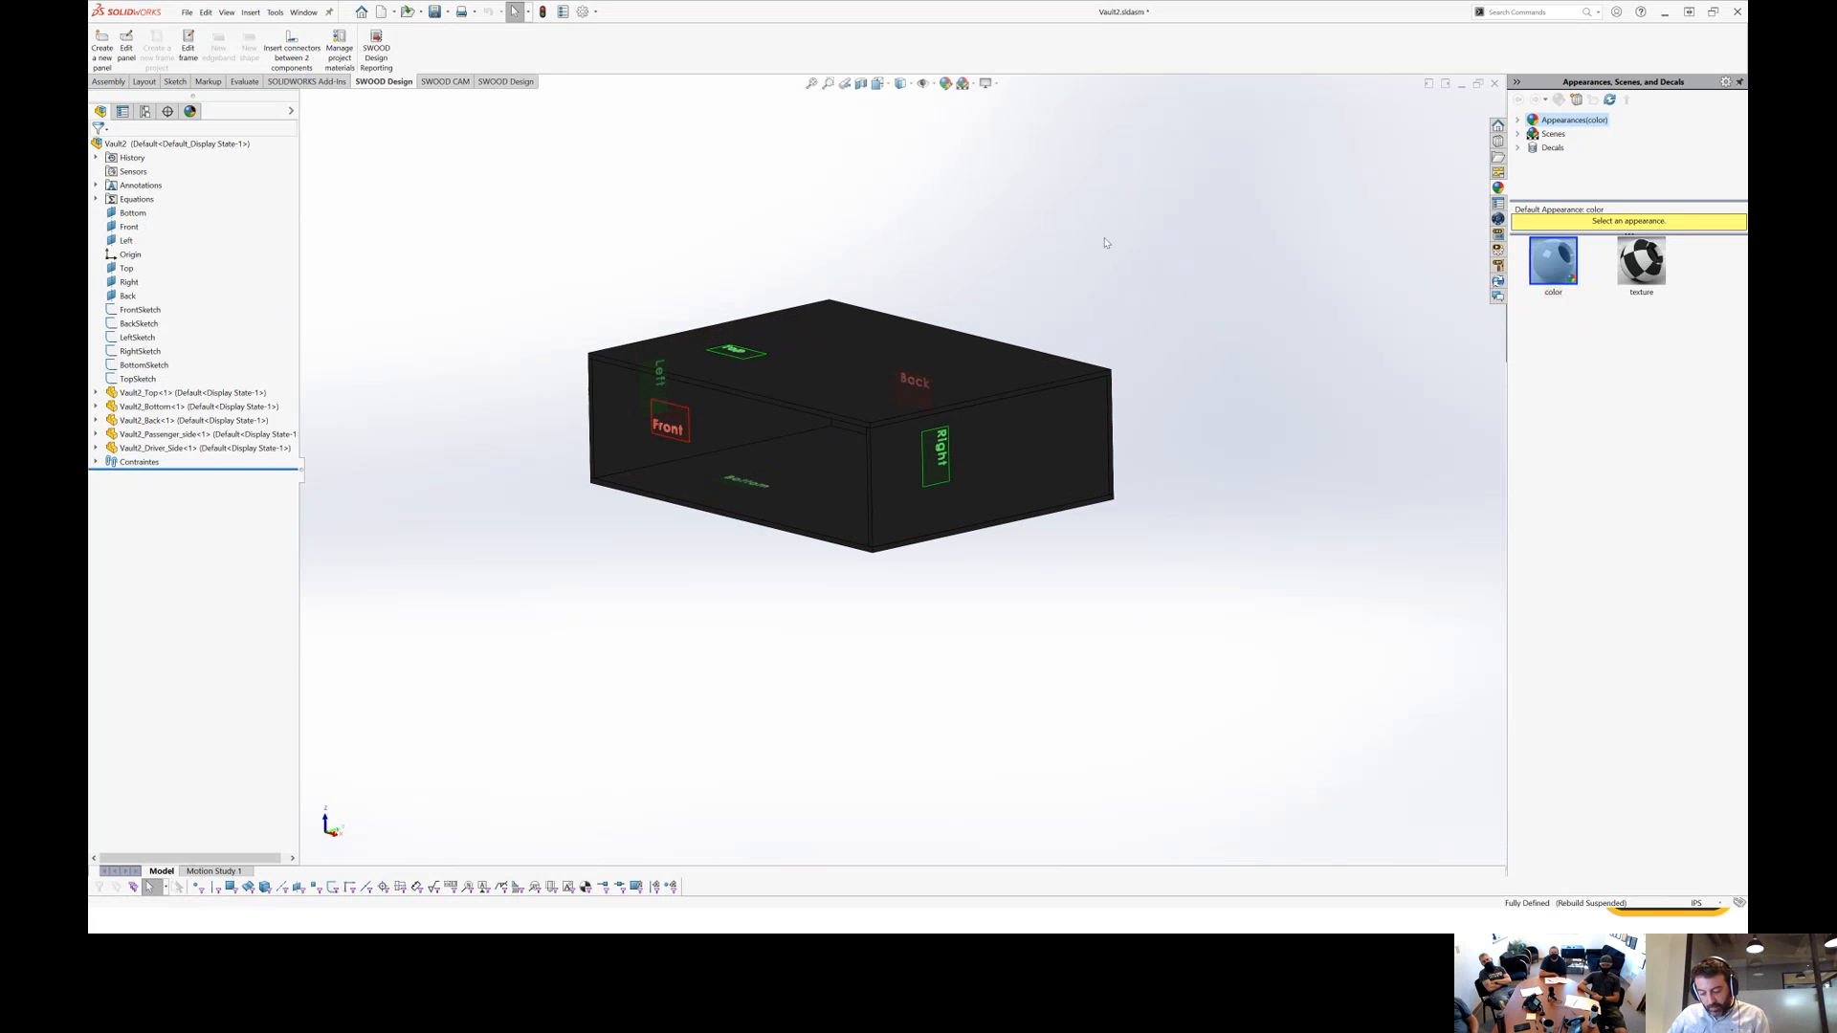
middle_click_drag(1070, 306, 1084, 299)
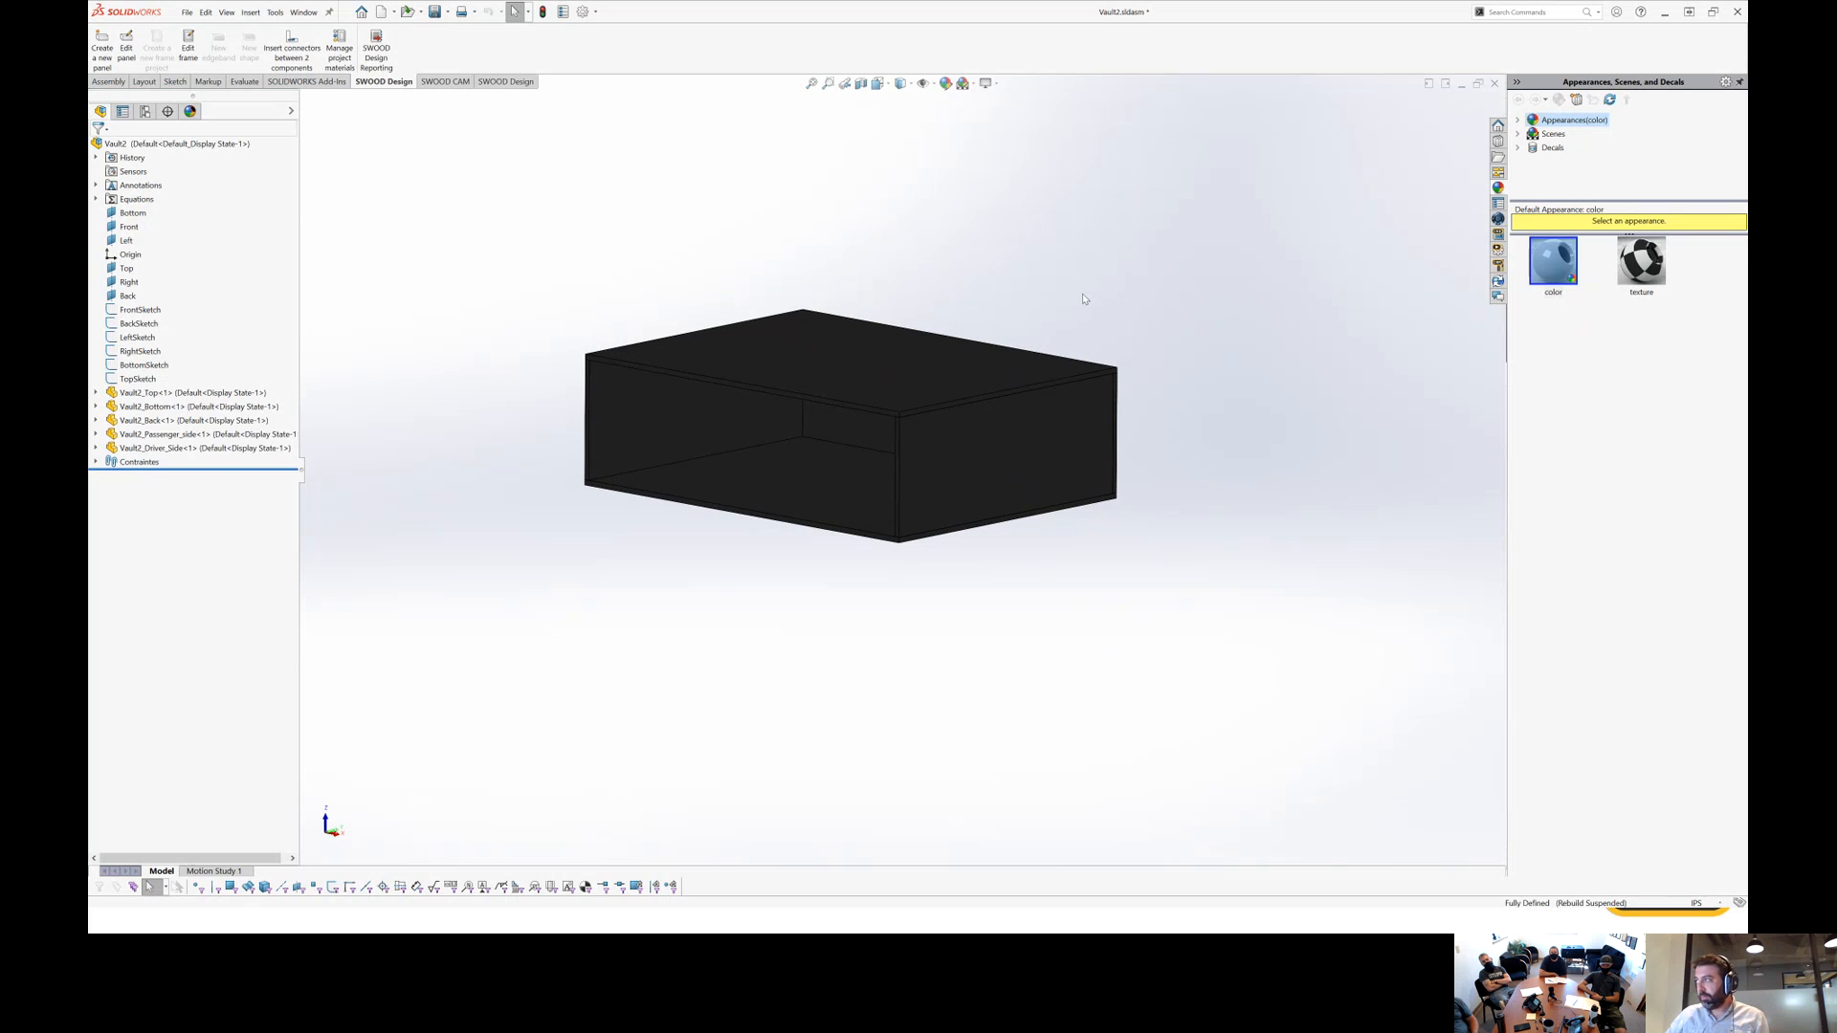
Apply the Backdrop - Studio Room 2 scene to the model view.
left_click(975, 86)
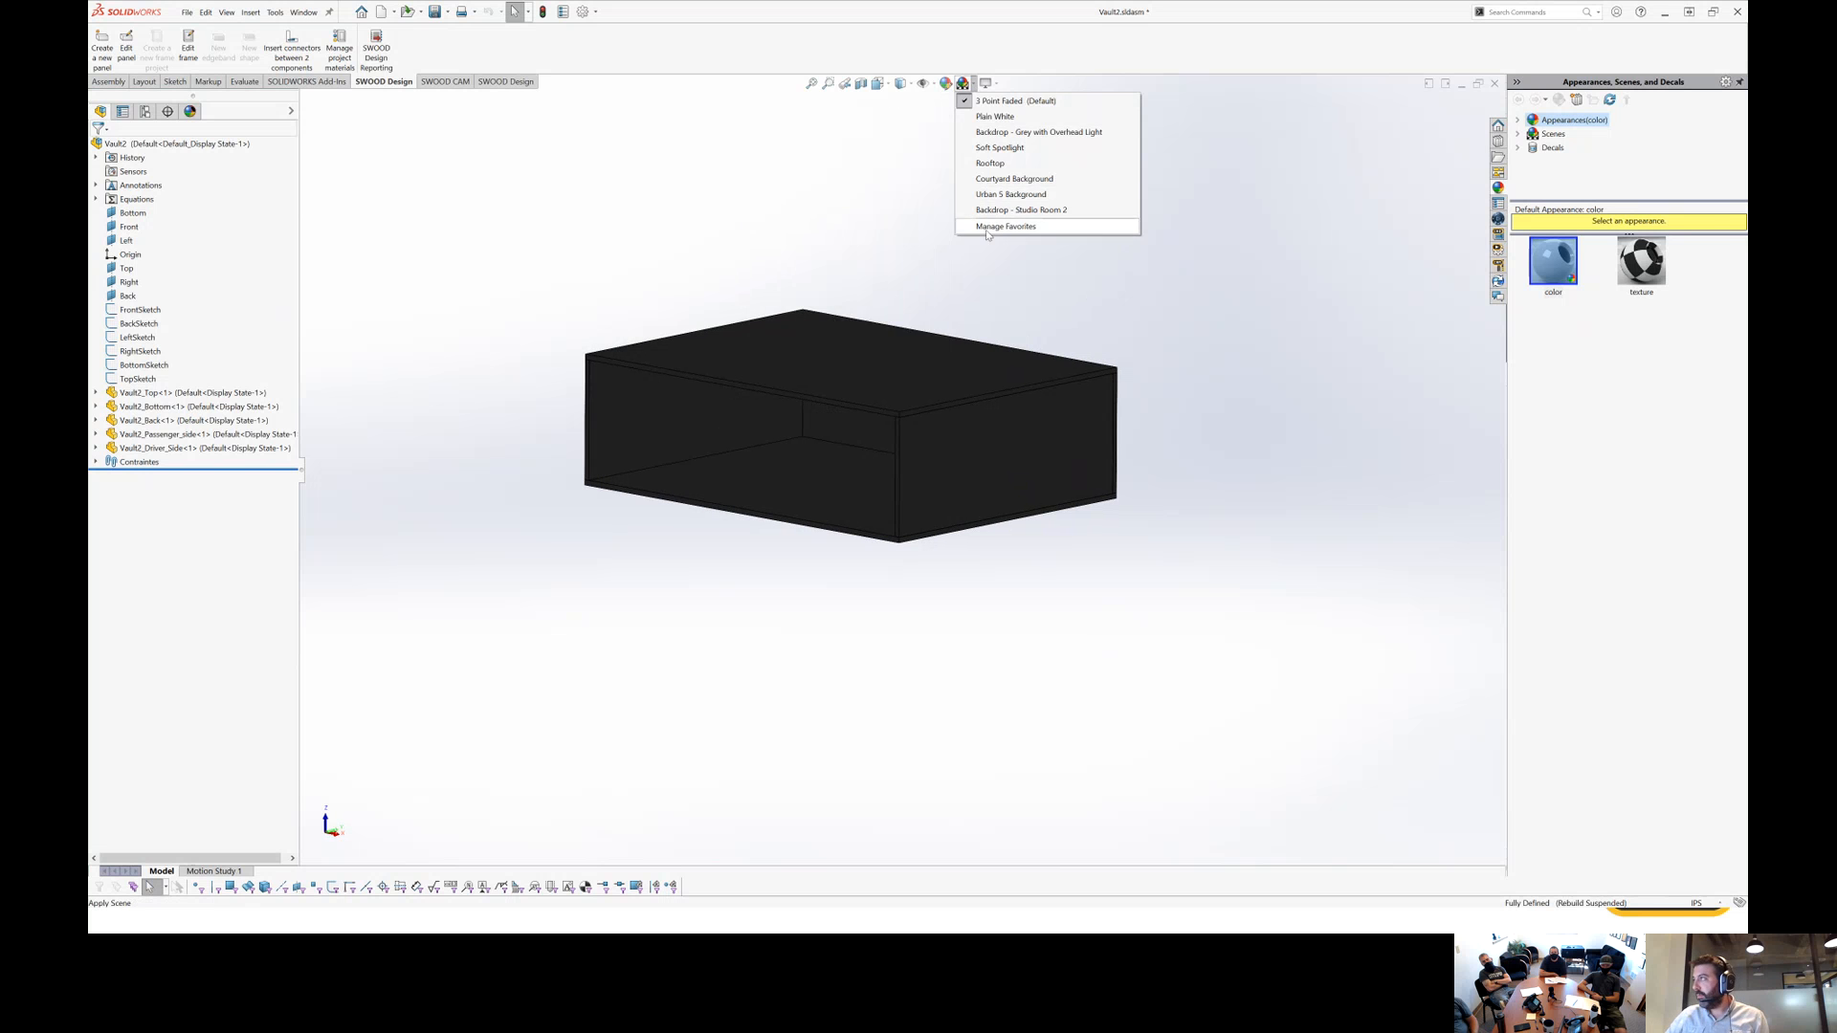
left_click(995, 209)
scroll(819, 476, "down", 3)
middle_click_drag(818, 476, 824, 480)
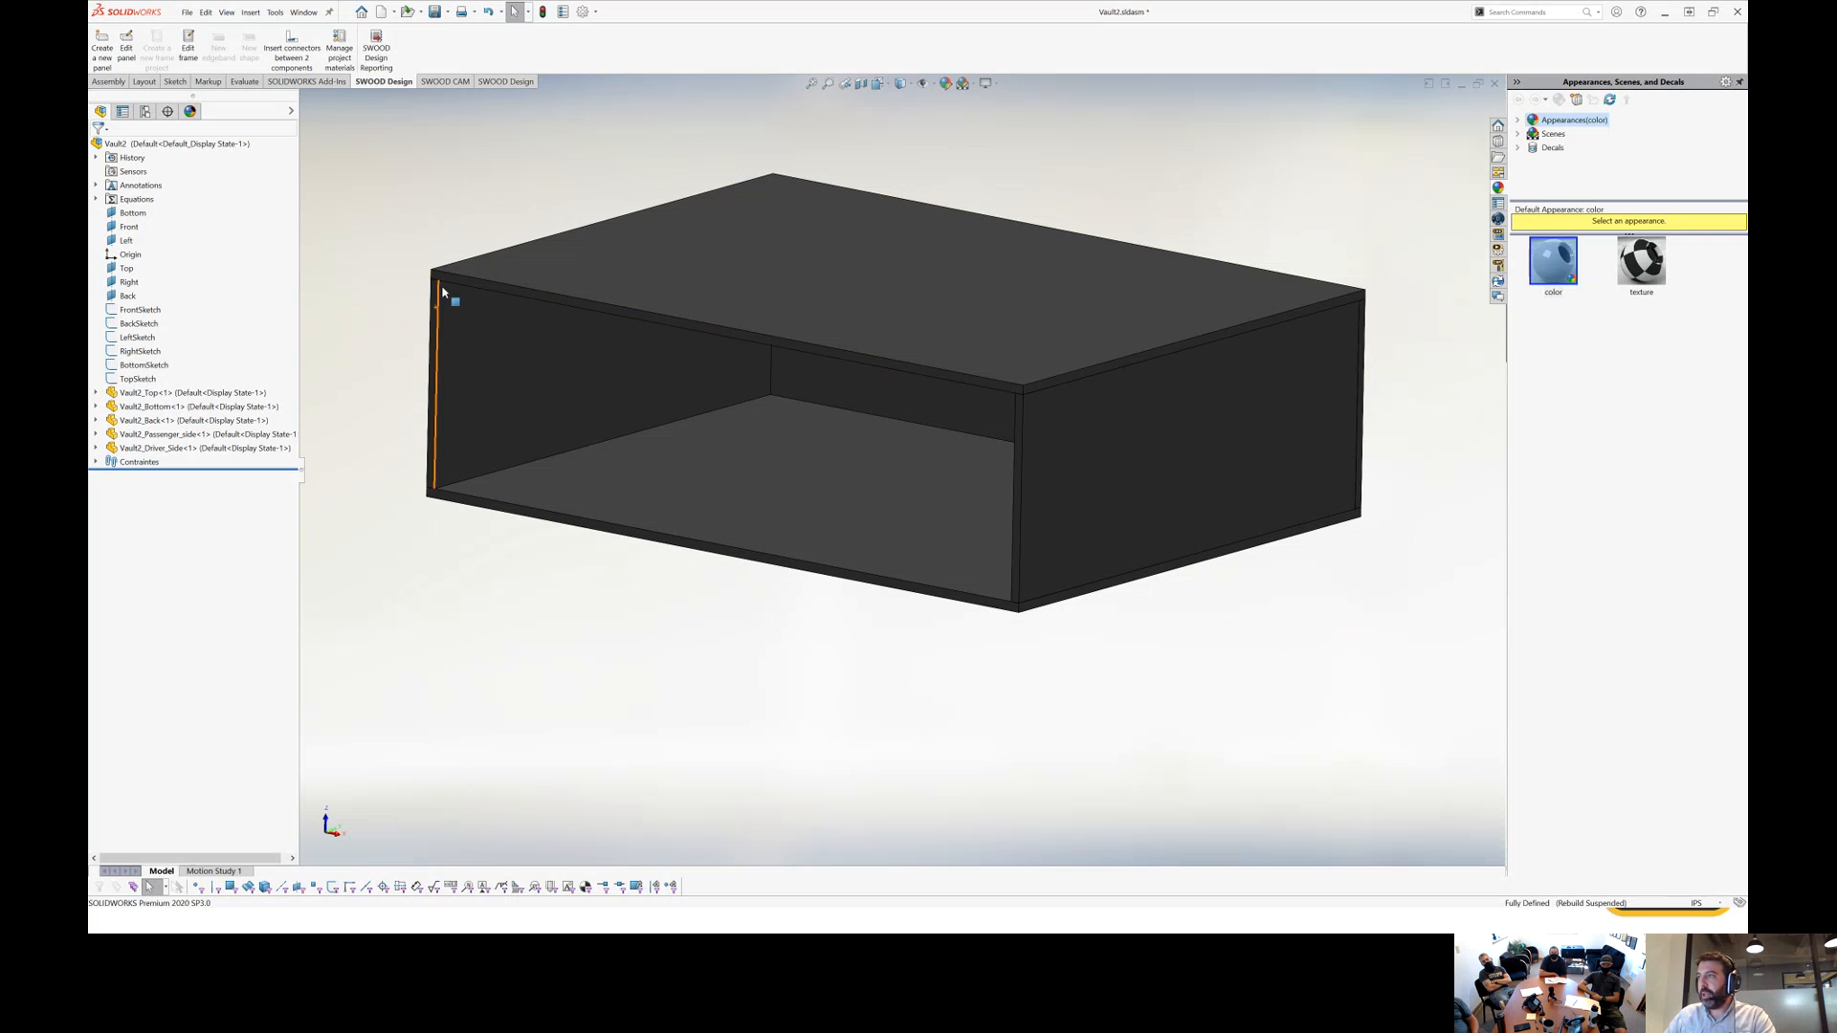
Examine the Truck Vault connectors in the SWOOD library, including Truck_Vault_screw_Rule, the front drilling connector and Thru Dado.
left_click(1498, 235)
left_click(1598, 100)
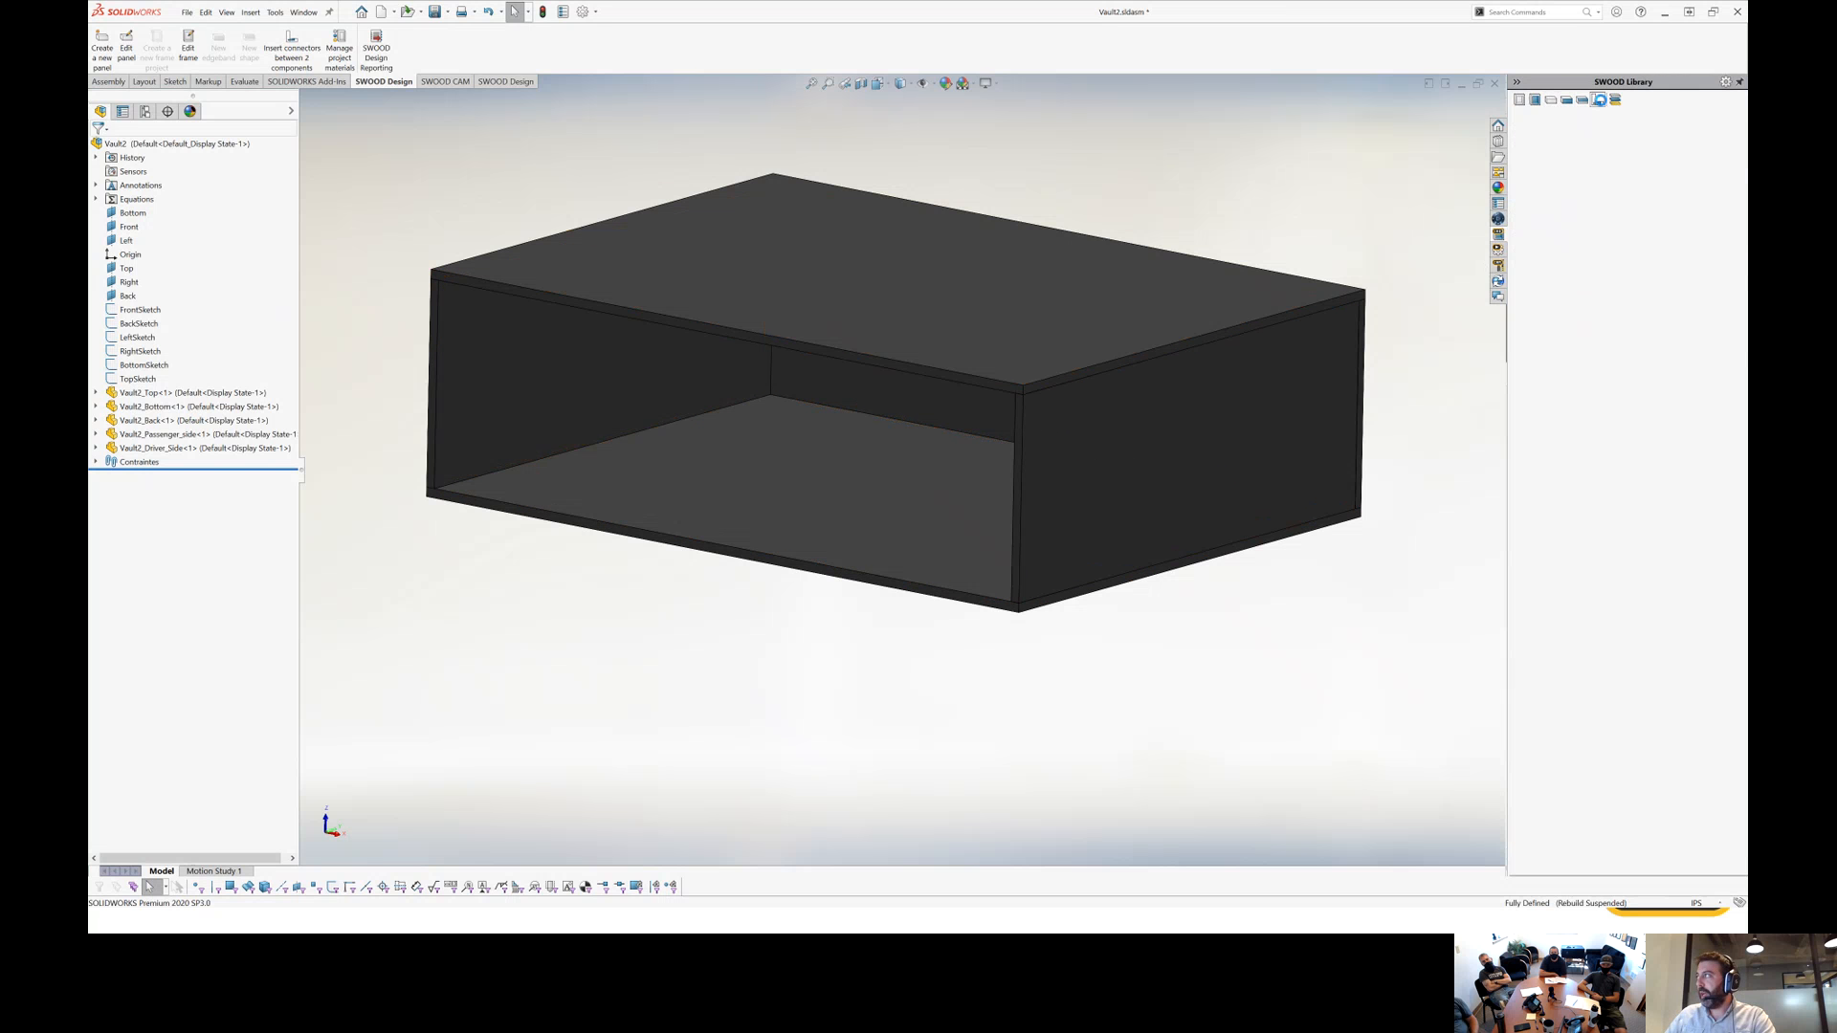
double_click(1561, 146)
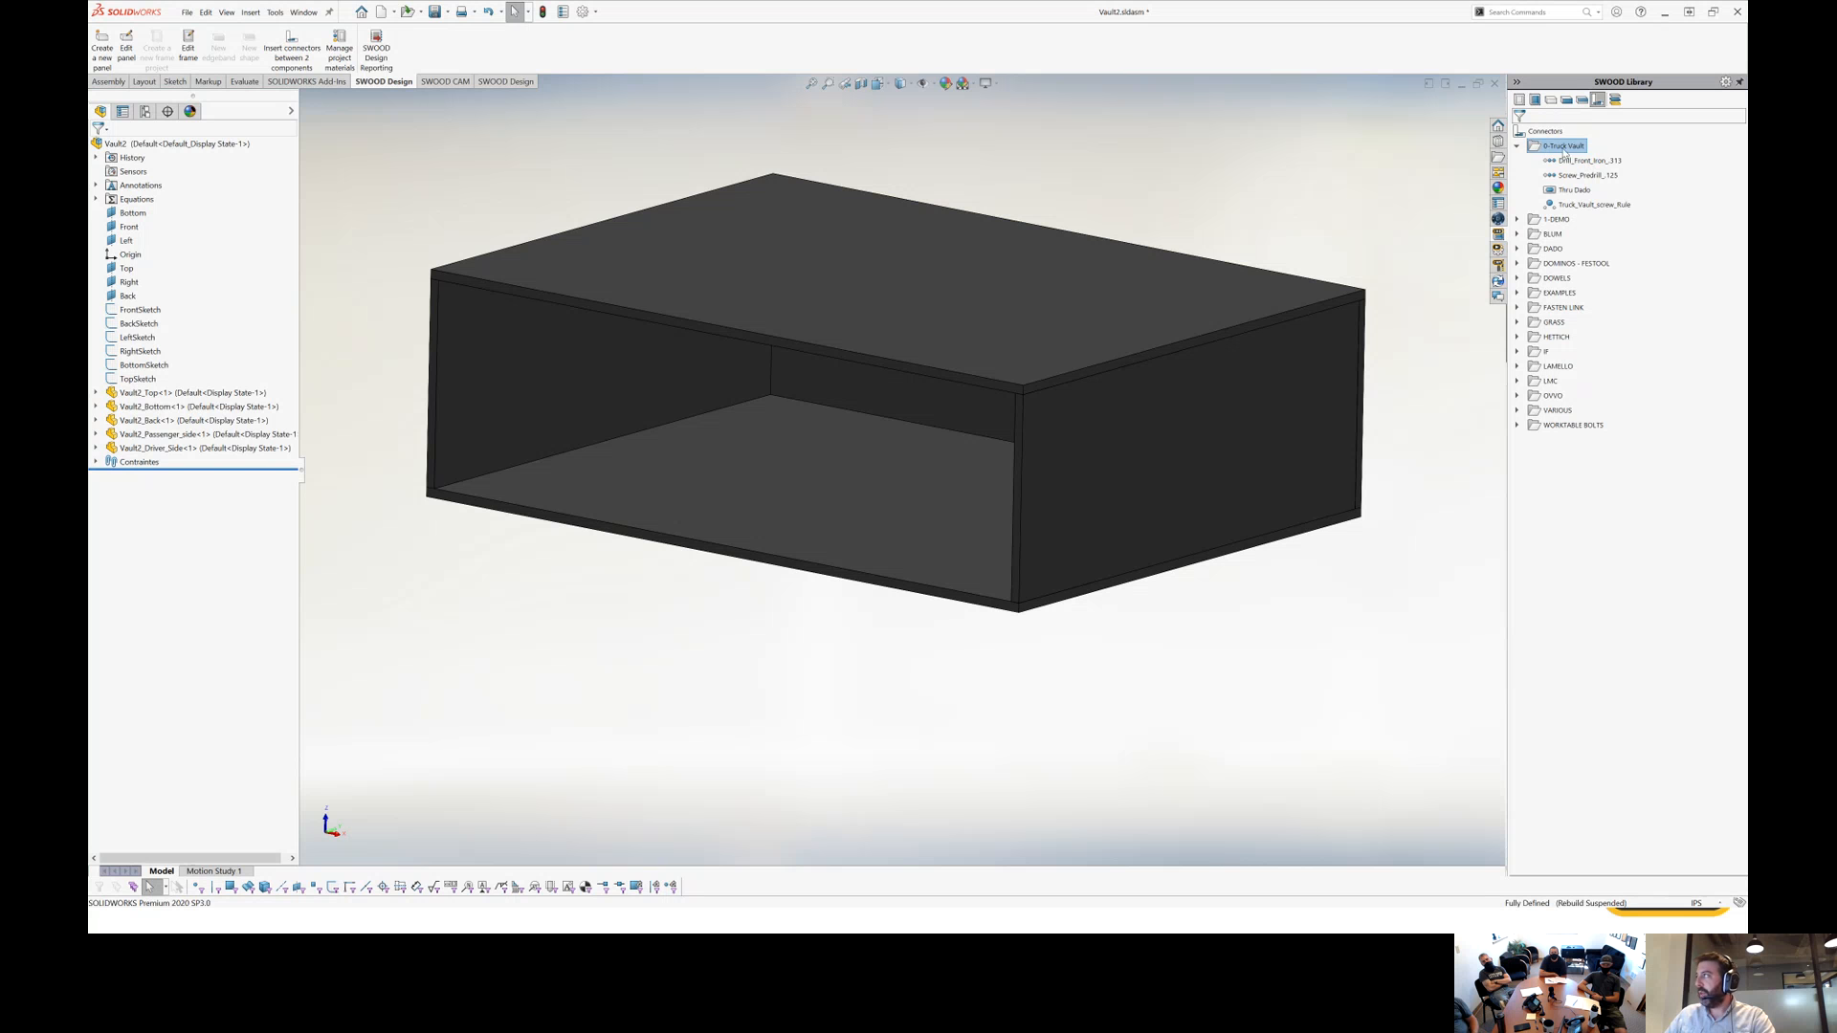
left_click(1565, 206)
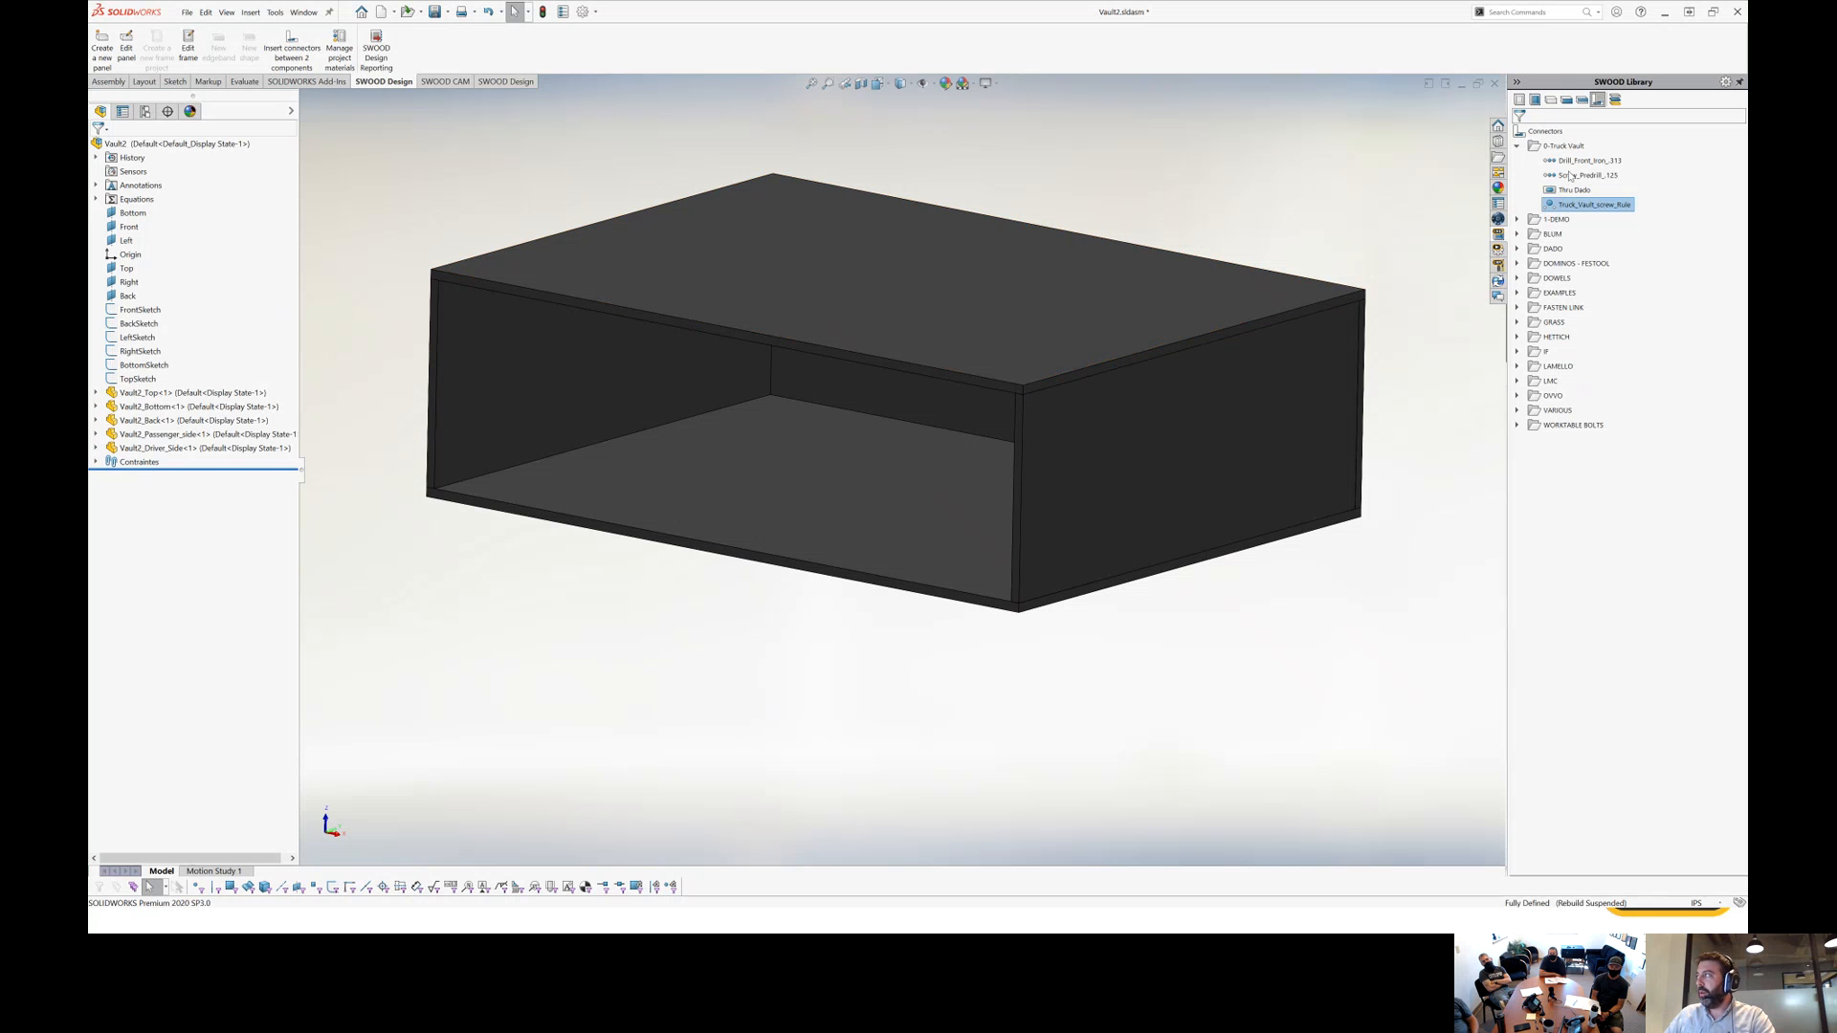
left_click(1596, 163)
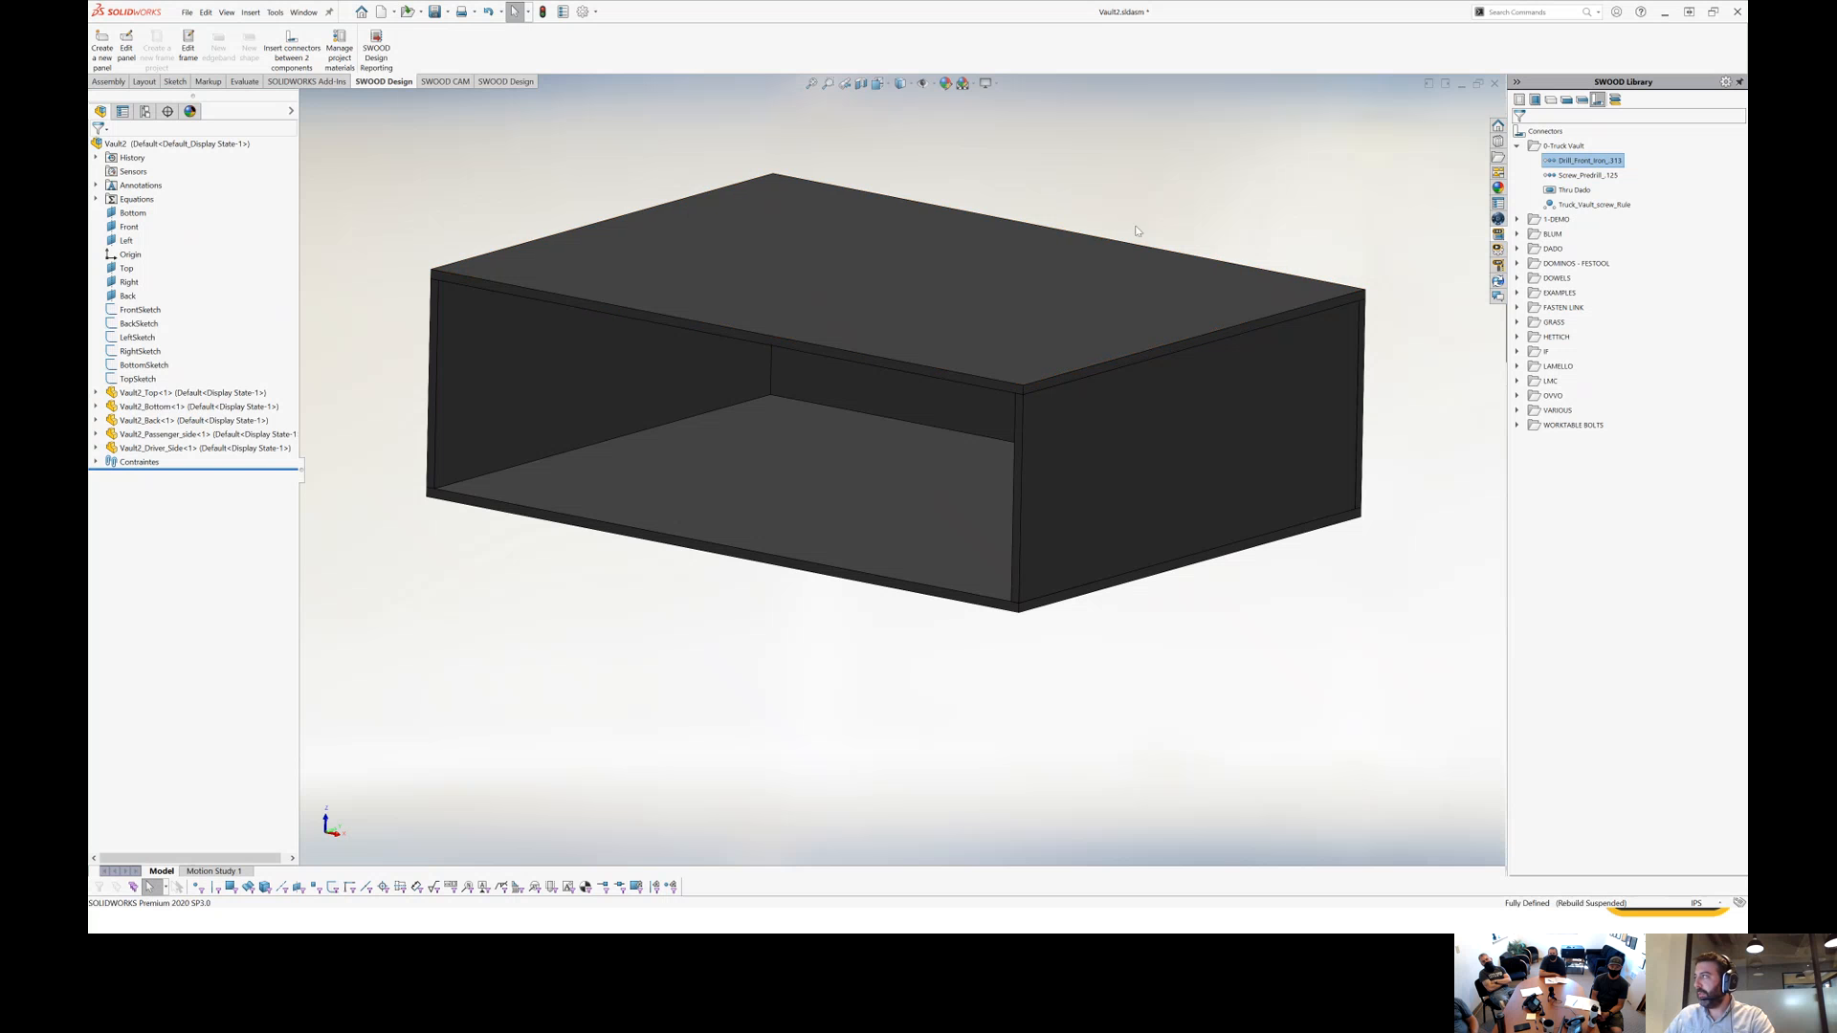
left_click(1580, 191)
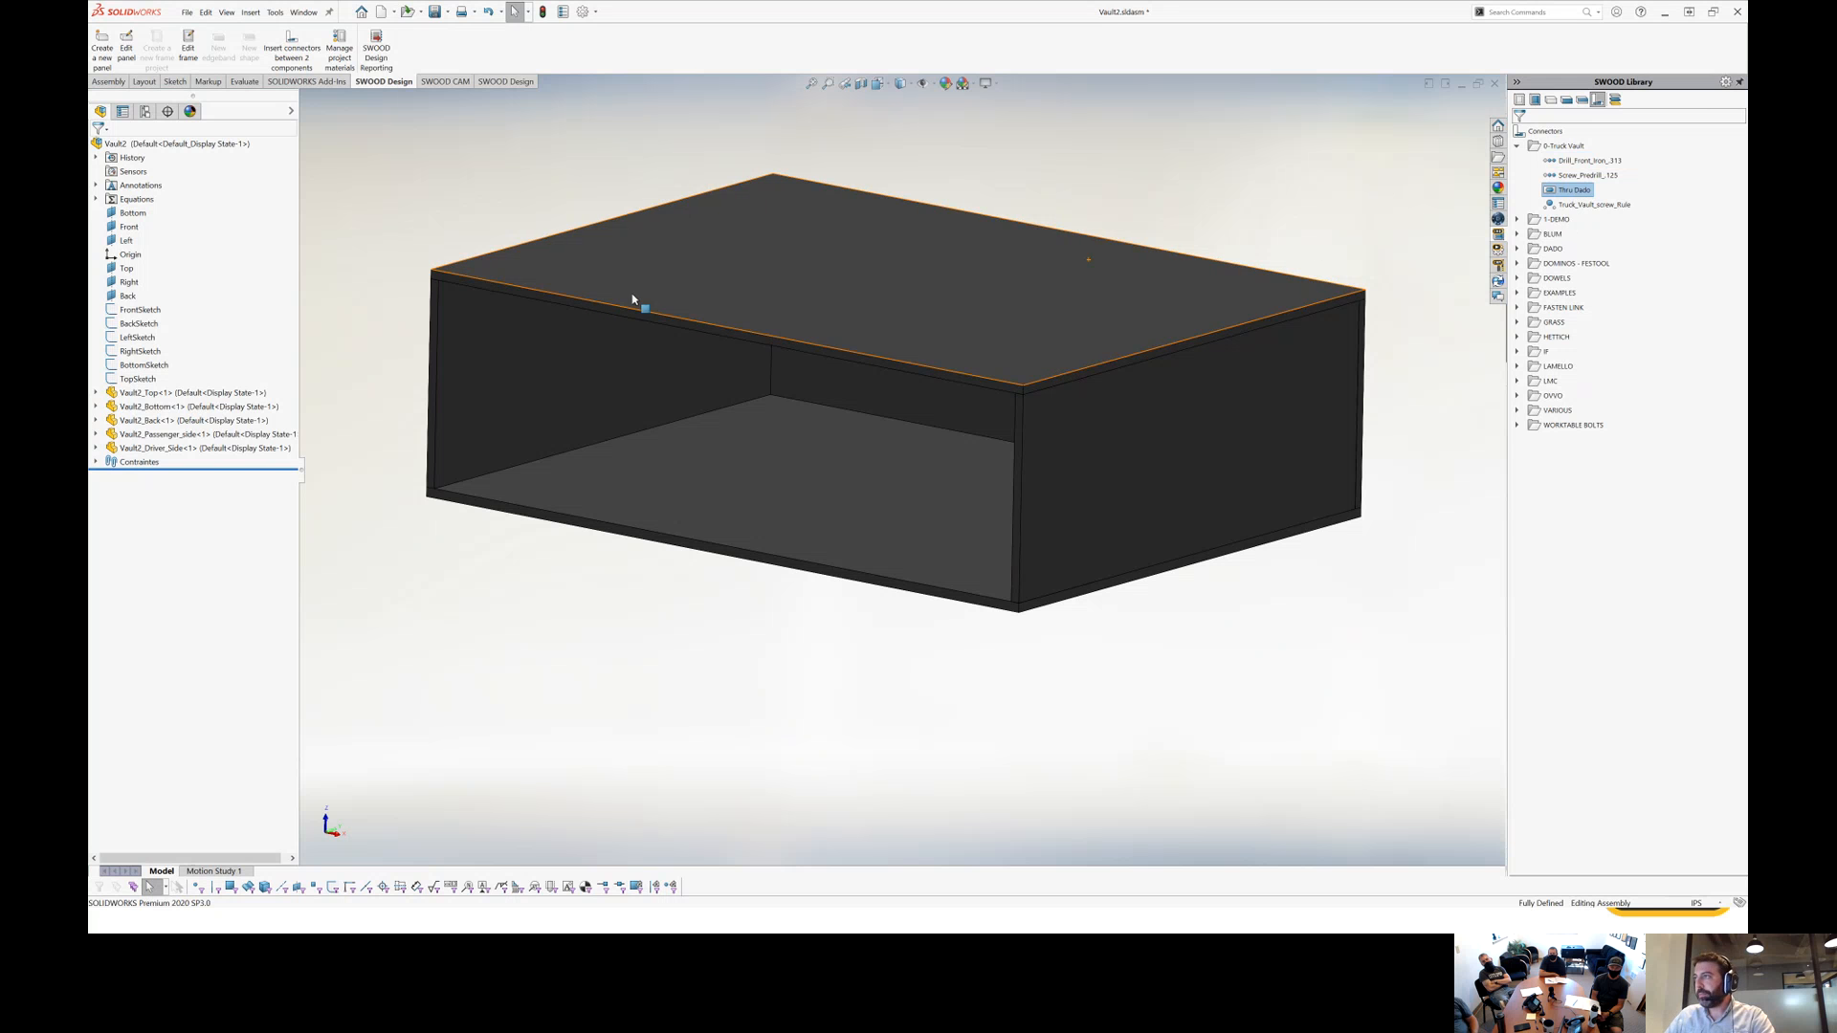
Start inserting connectors between the vault's panels.
scroll(1201, 442, "up", 1)
middle_click_drag(1001, 285, 1016, 310)
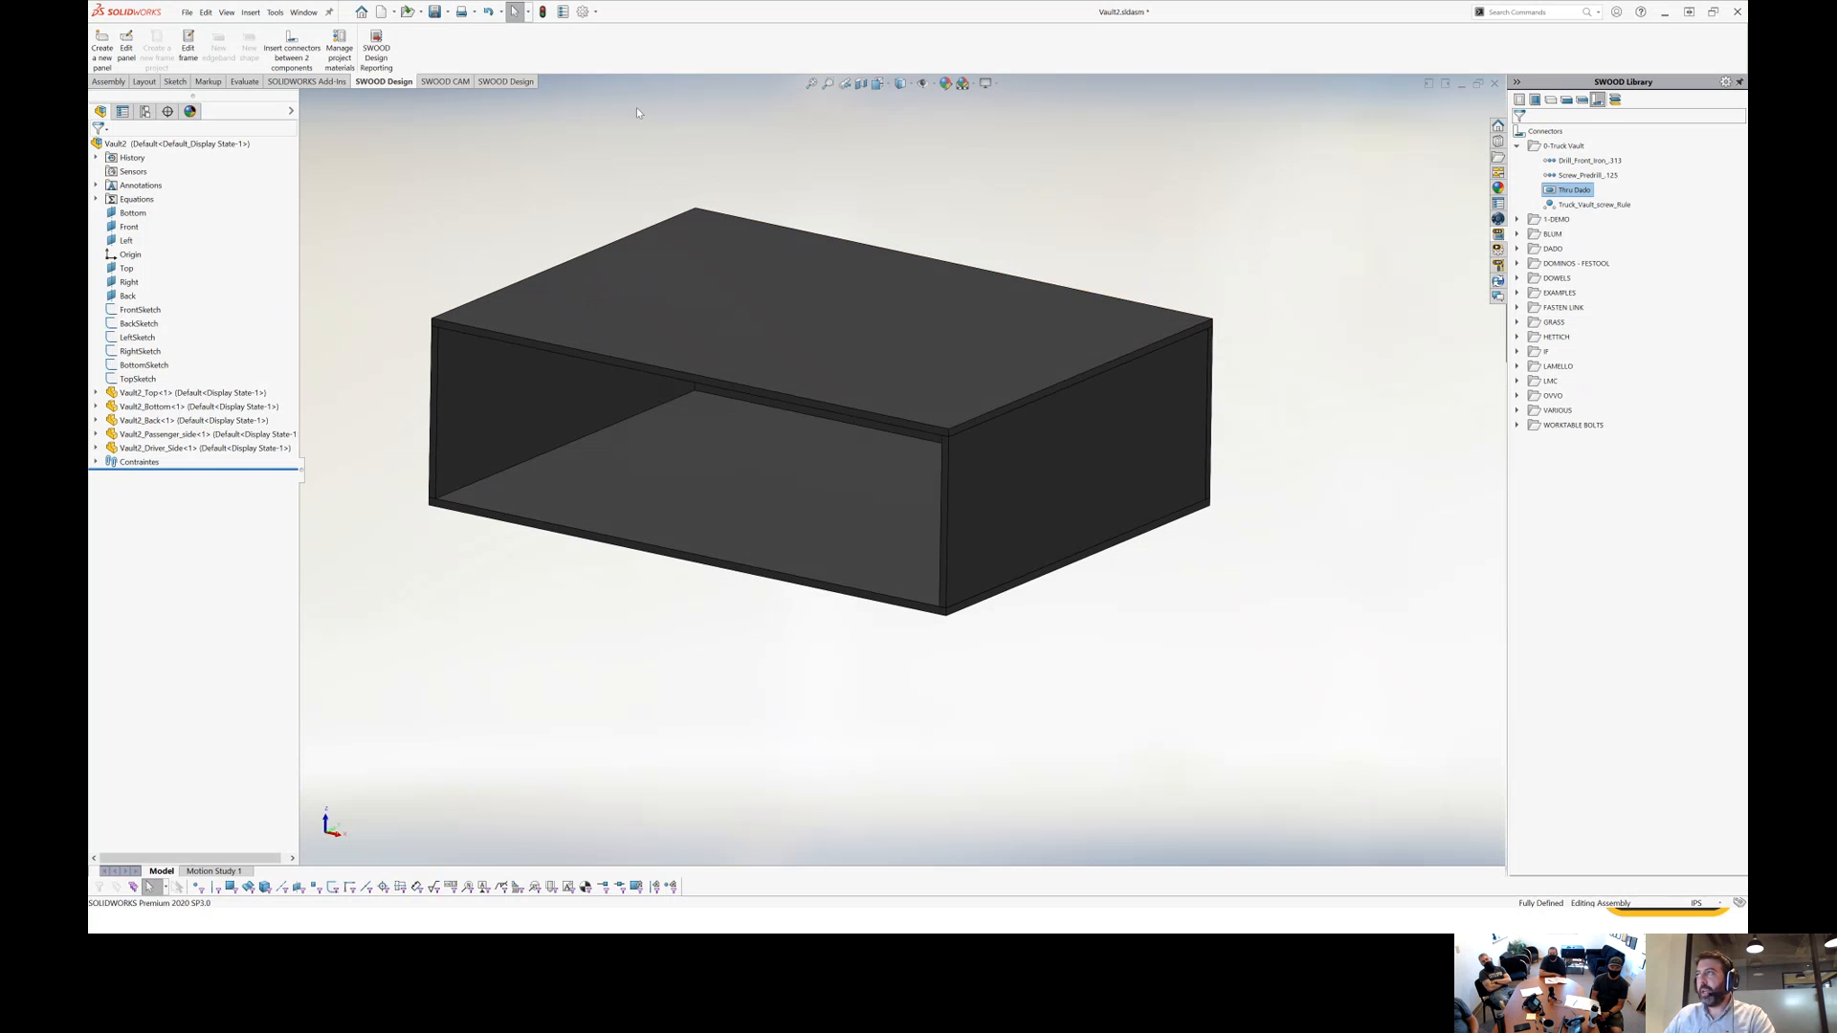
left_click(290, 60)
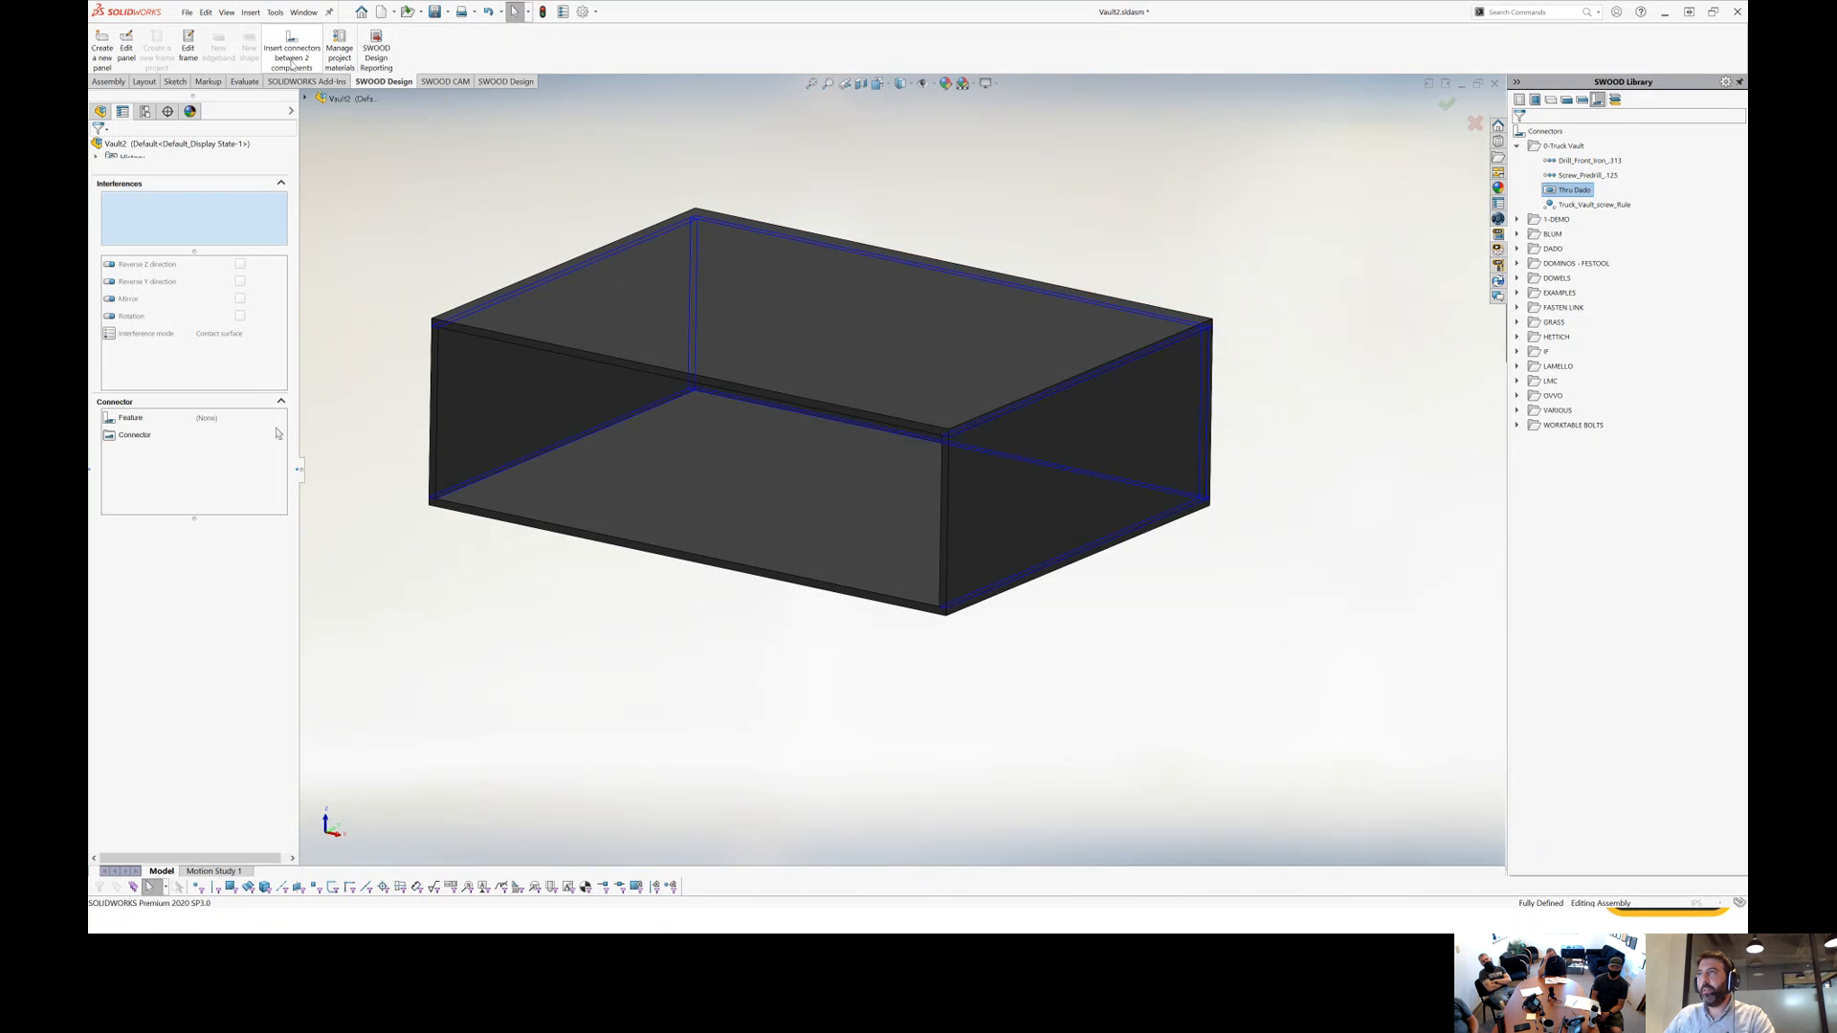
left_click(508, 295)
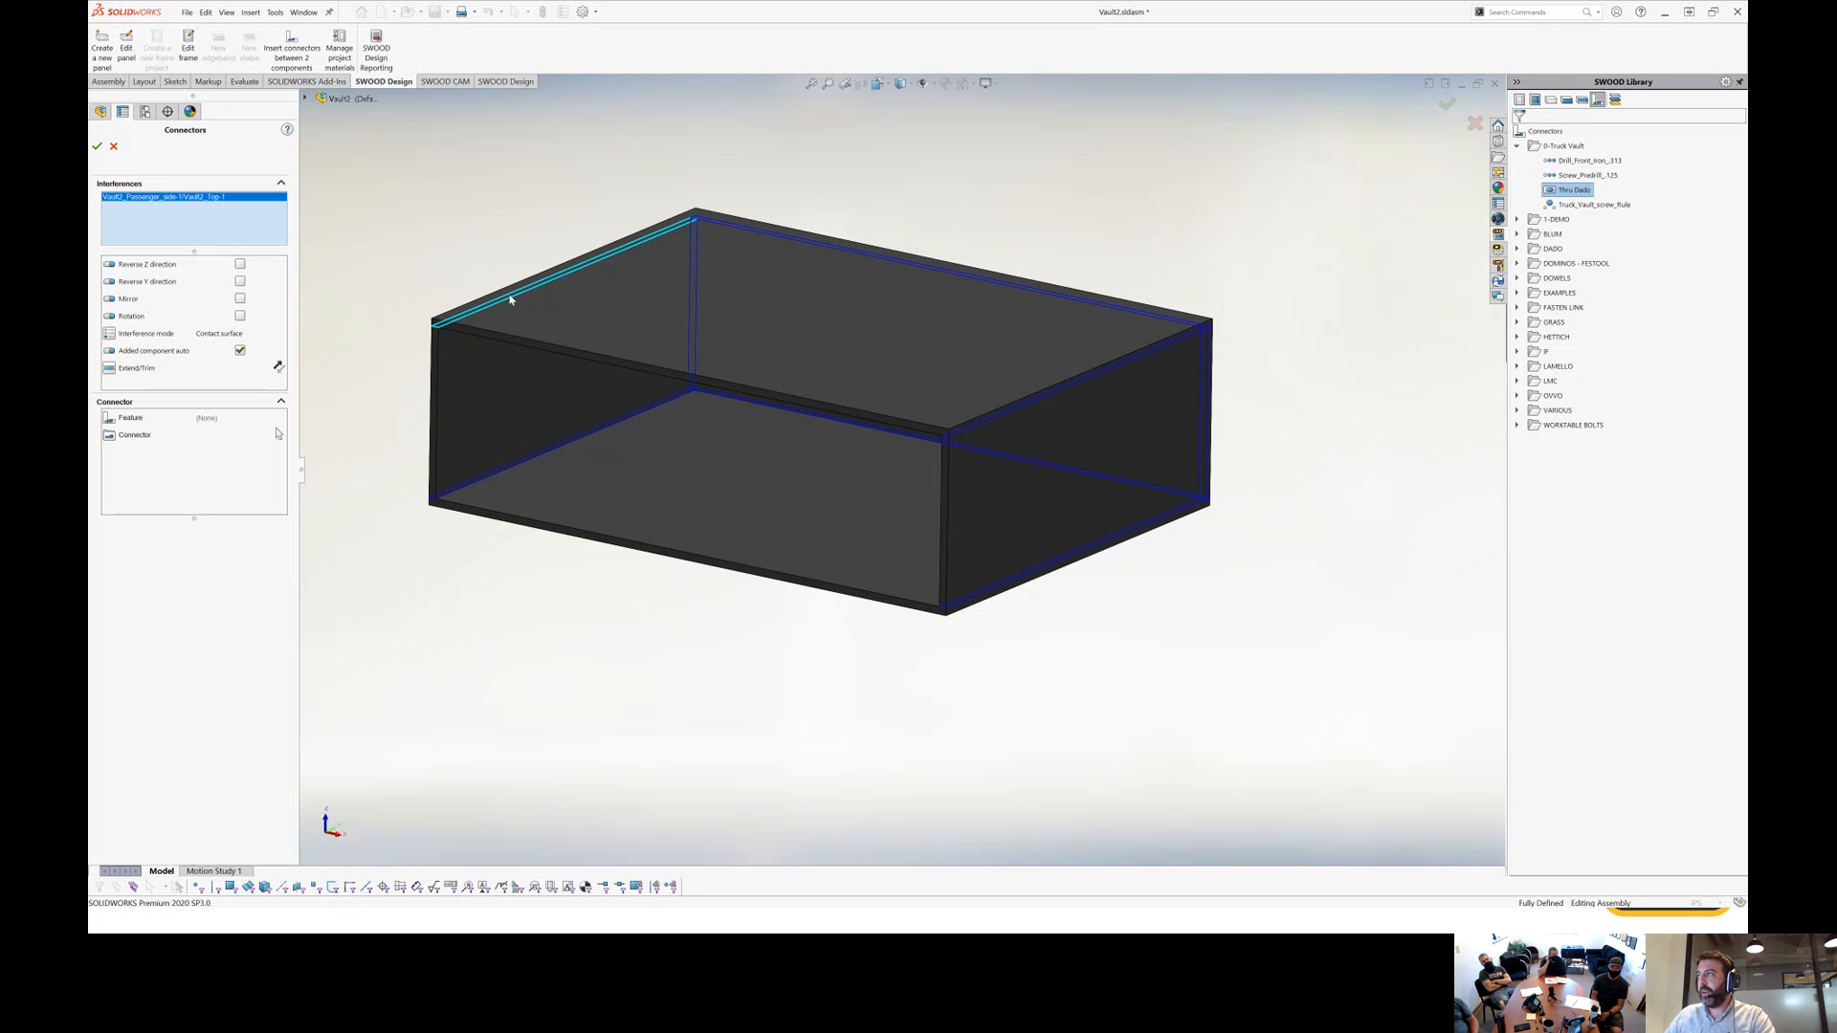
left_click(807, 246)
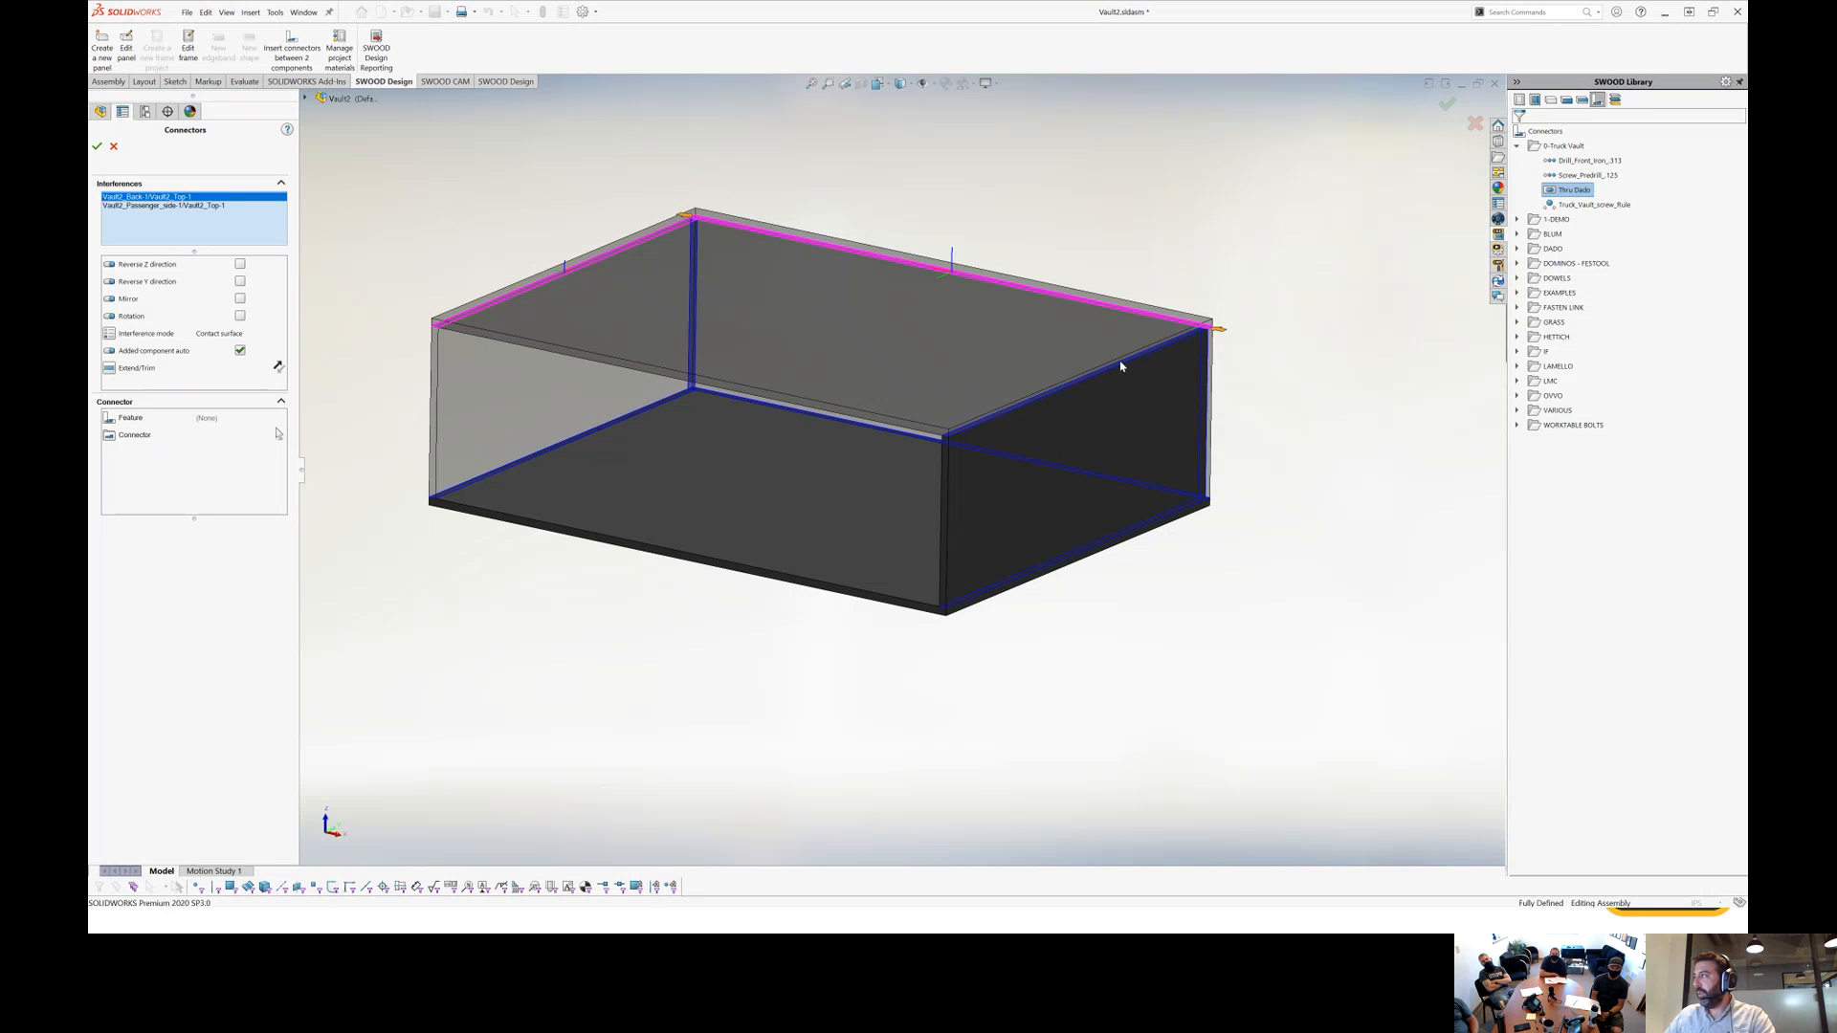
left_click(1121, 366)
left_click(1202, 390)
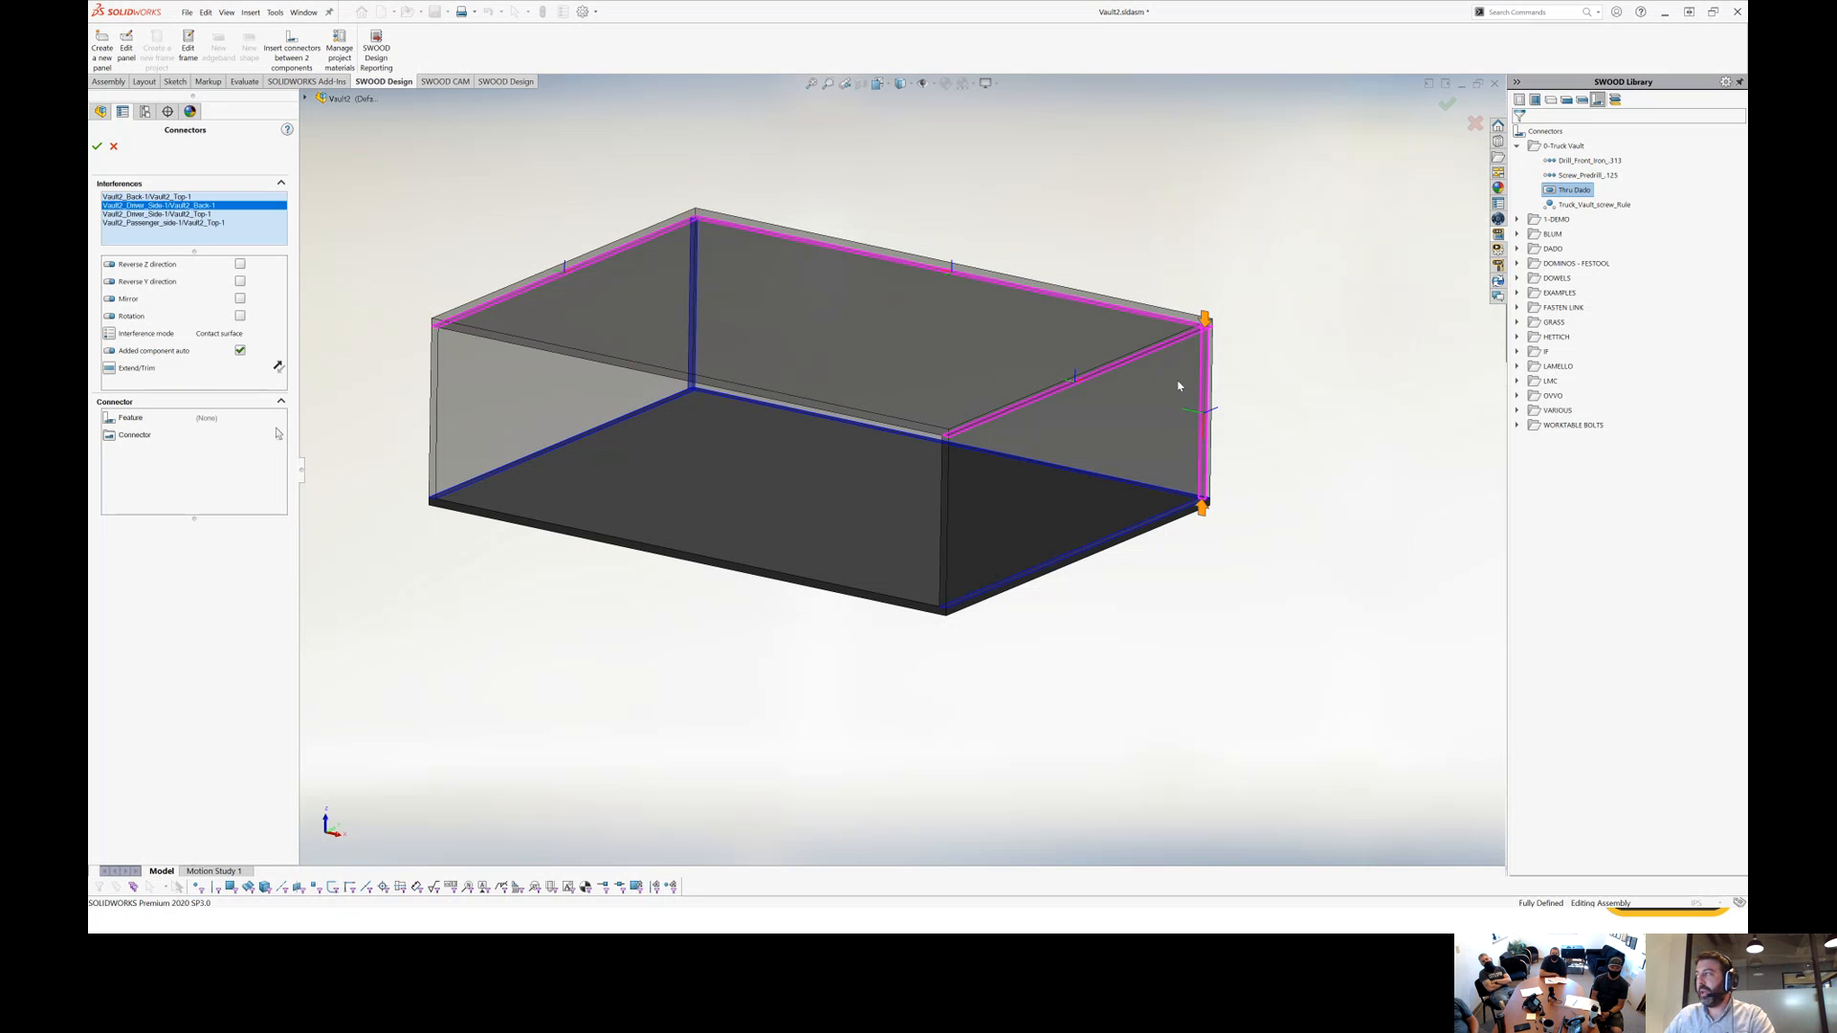
left_click_drag(346, 151, 1327, 709)
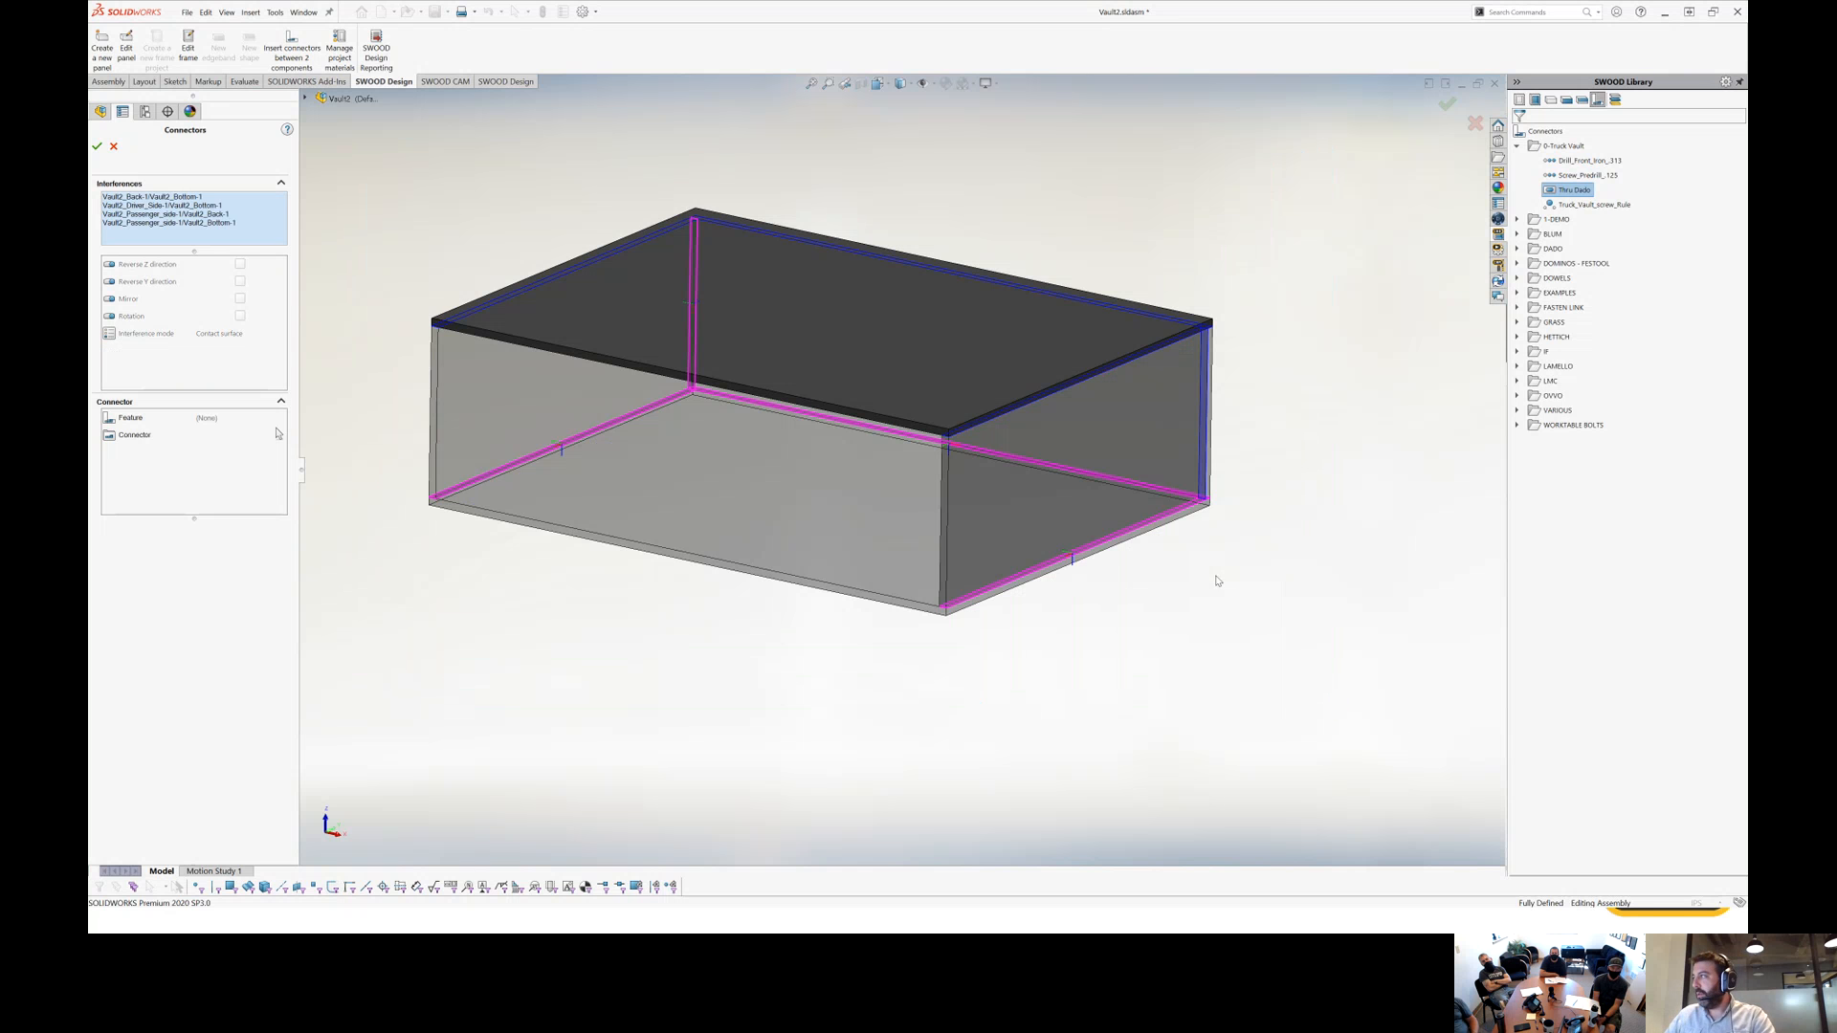
left_click_drag(358, 160, 1297, 690)
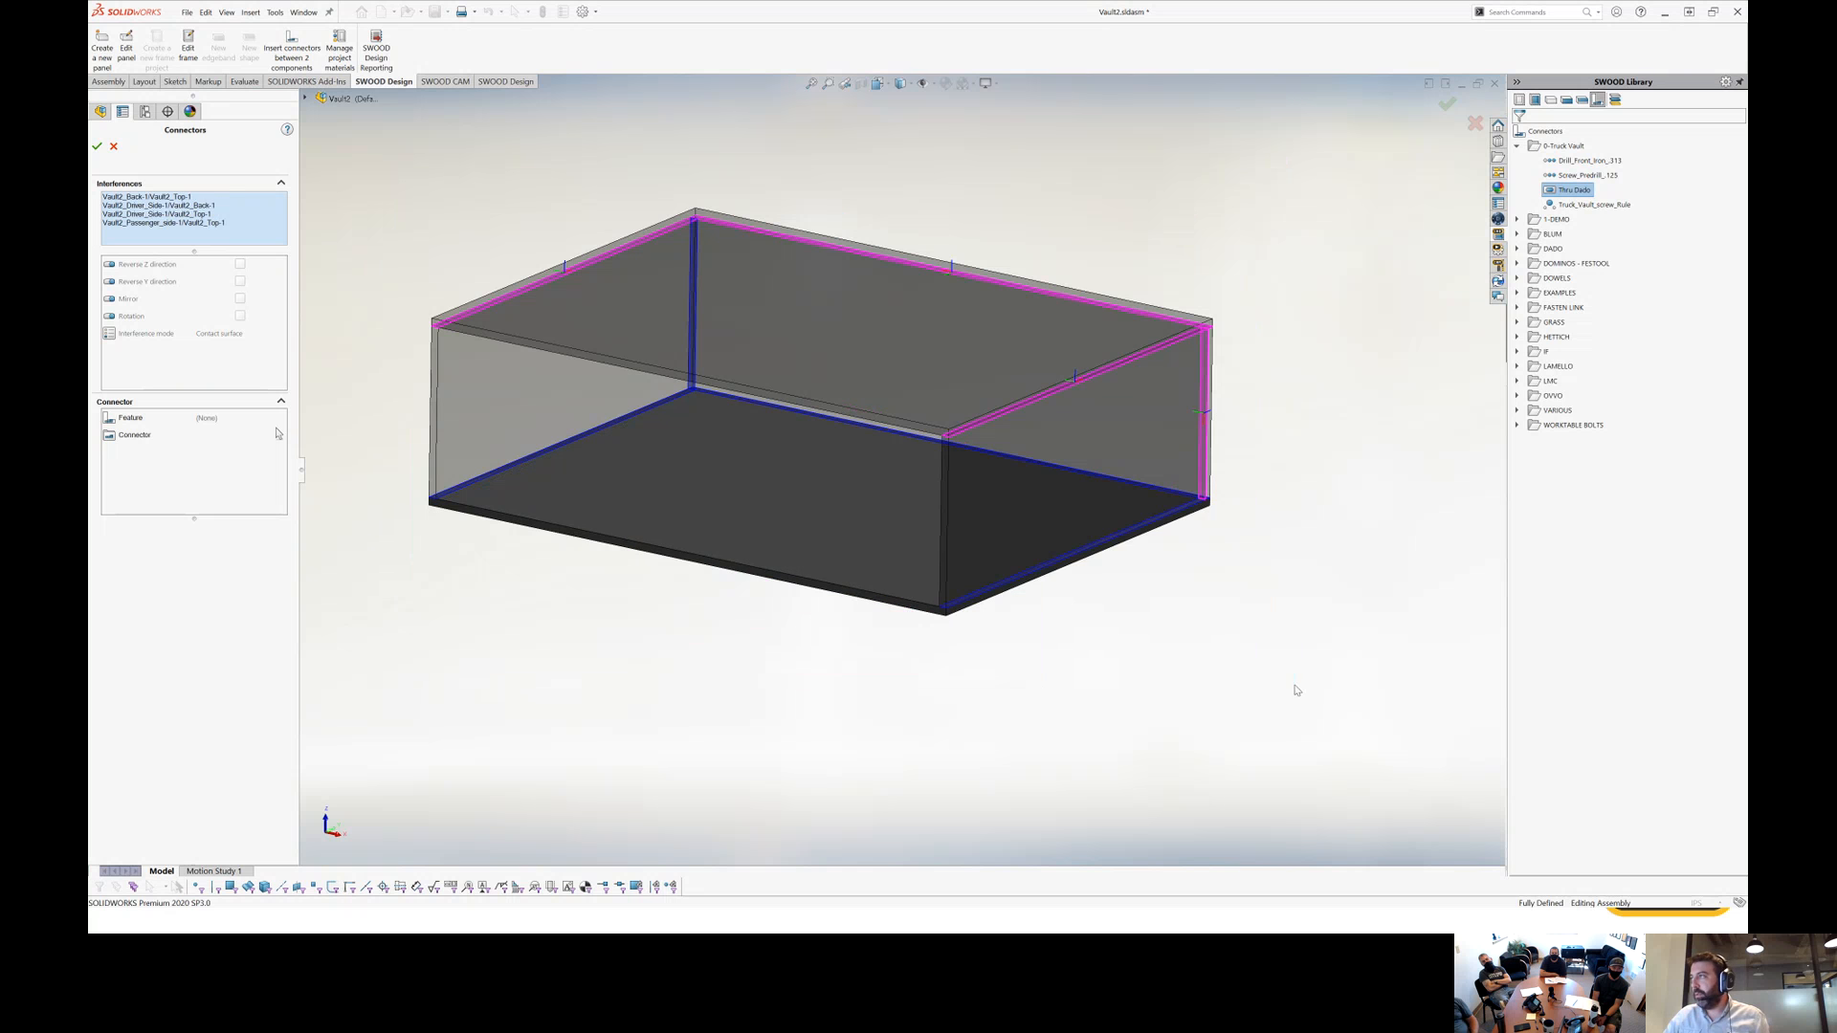
right_click(263, 232)
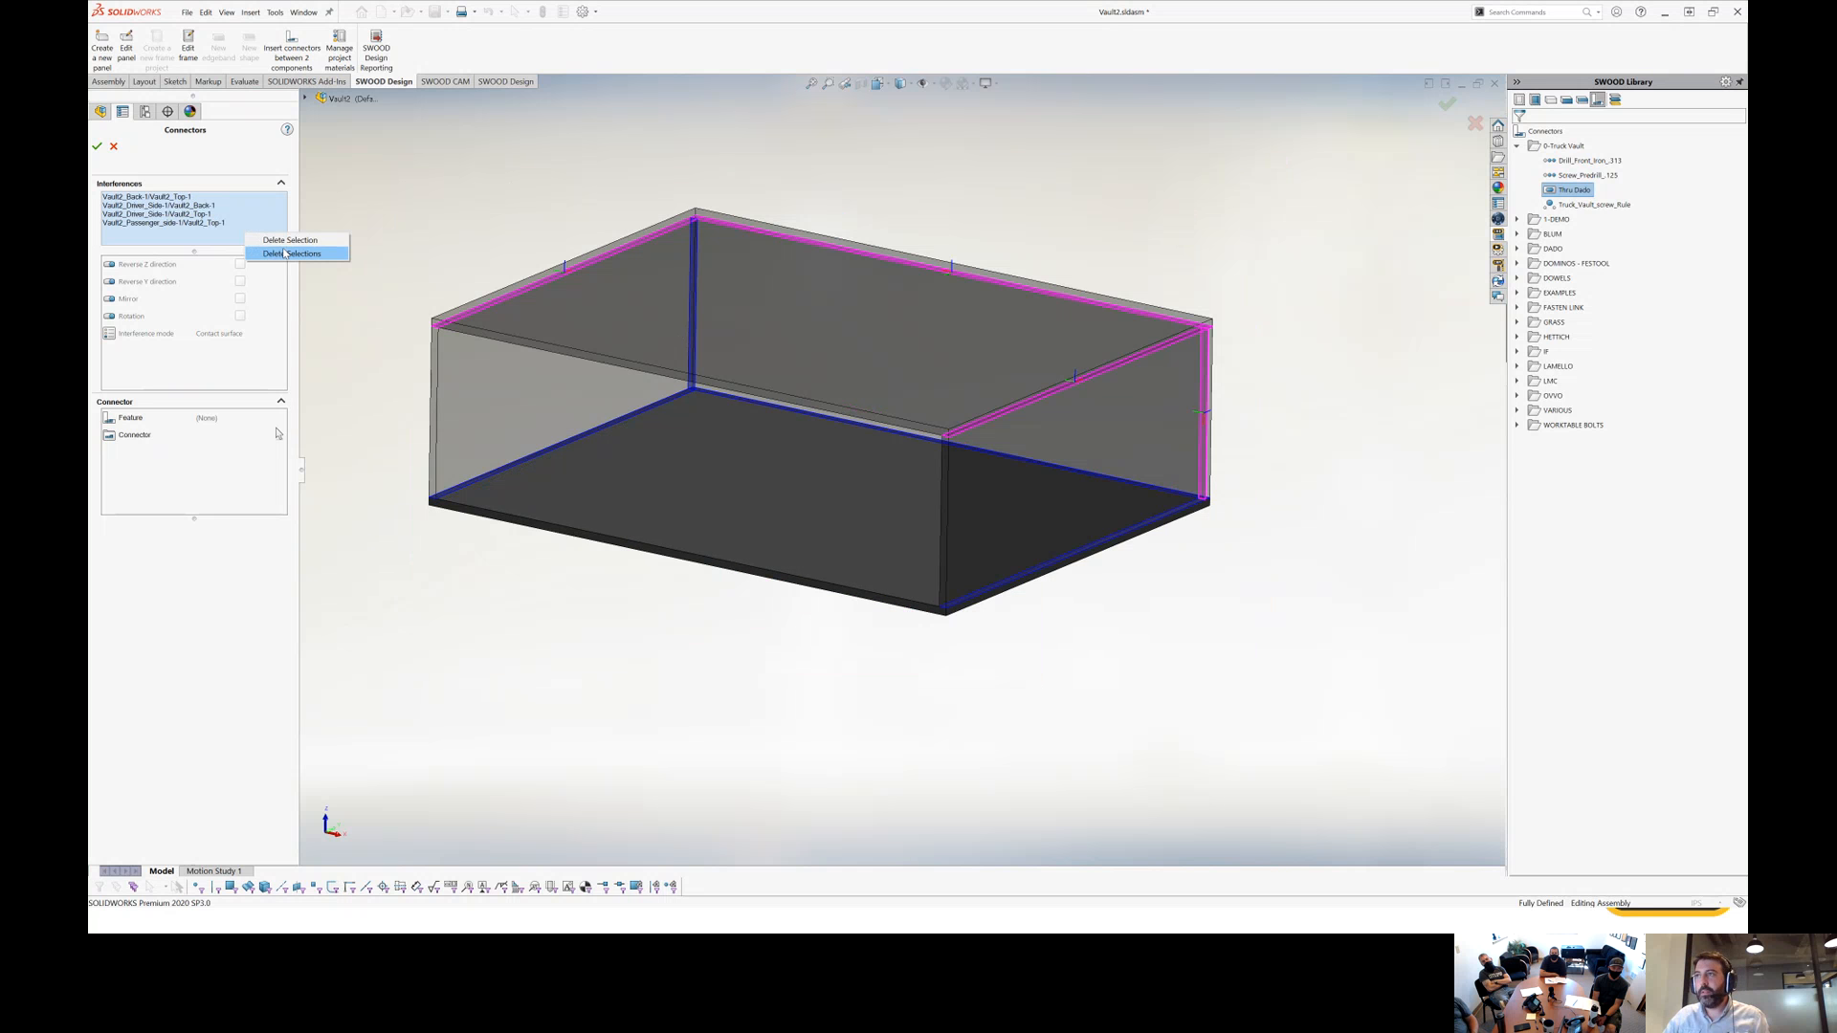
left_click(299, 246)
Select all the vault's panel joints and assign the Truck_Vault_screw_Rule connector from the Truck Vault folder.
left_click_drag(395, 138, 1034, 582)
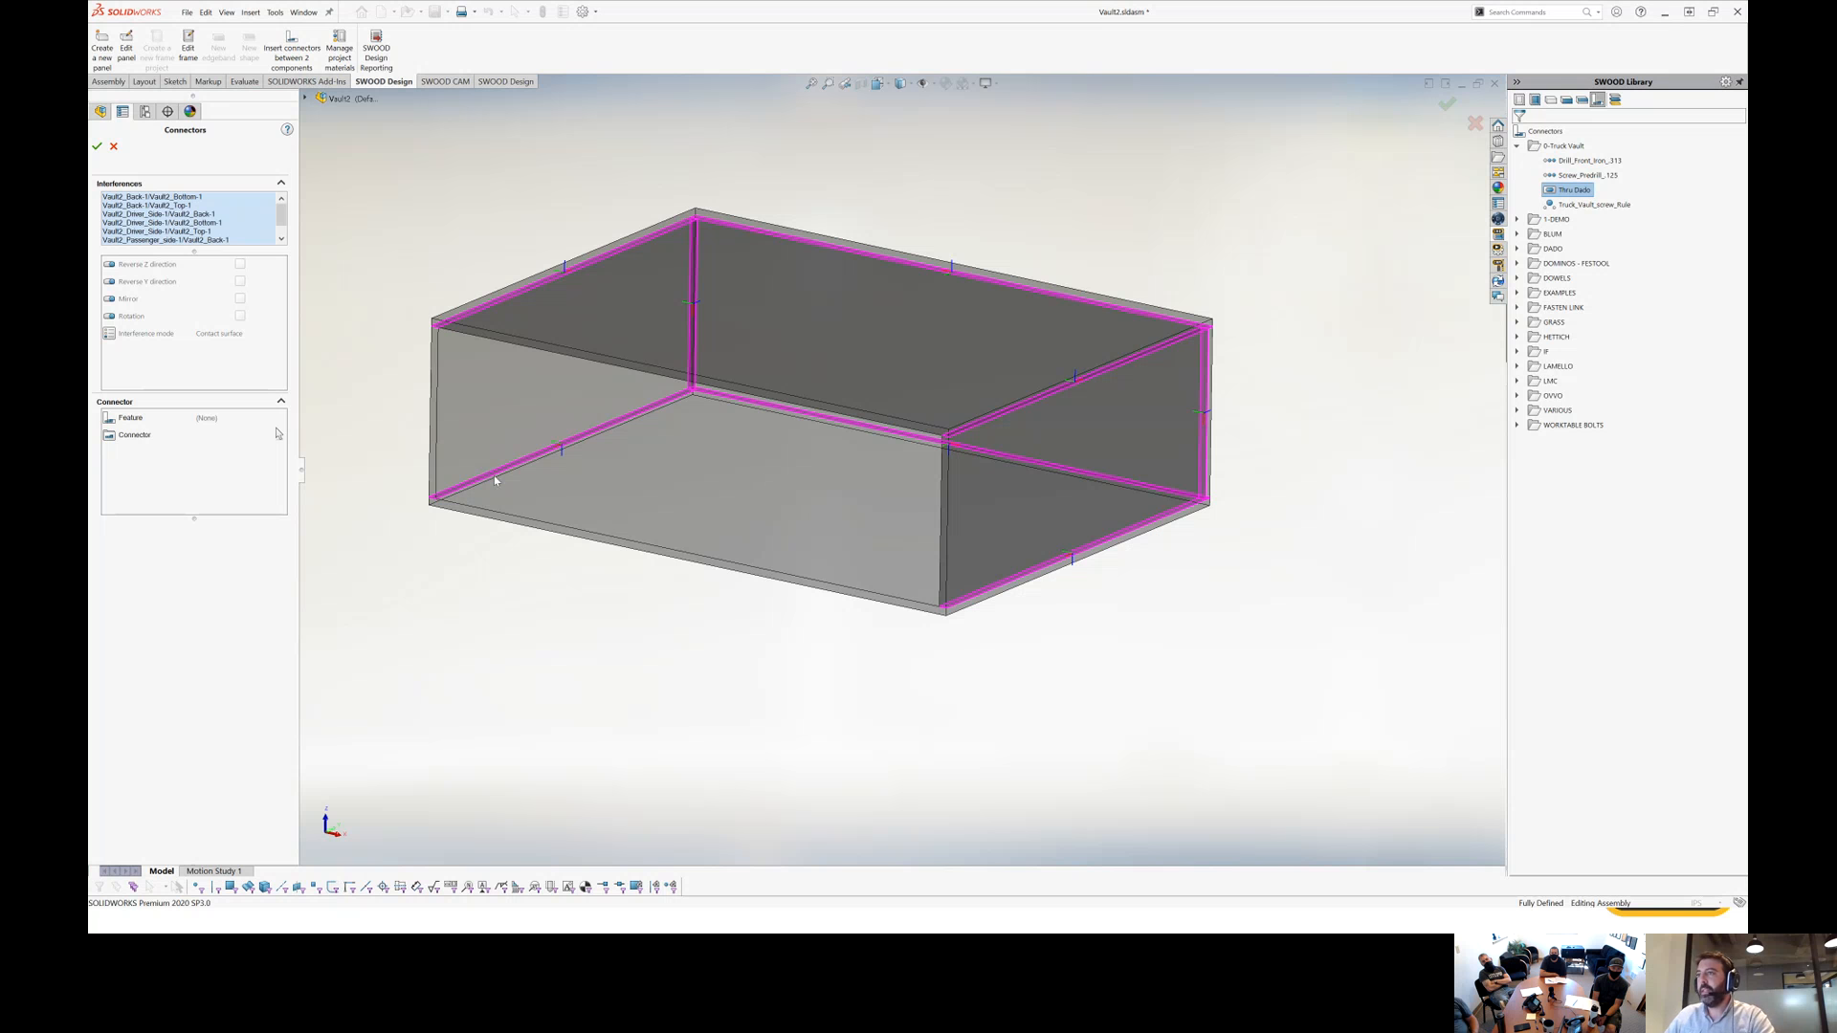
left_click(278, 436)
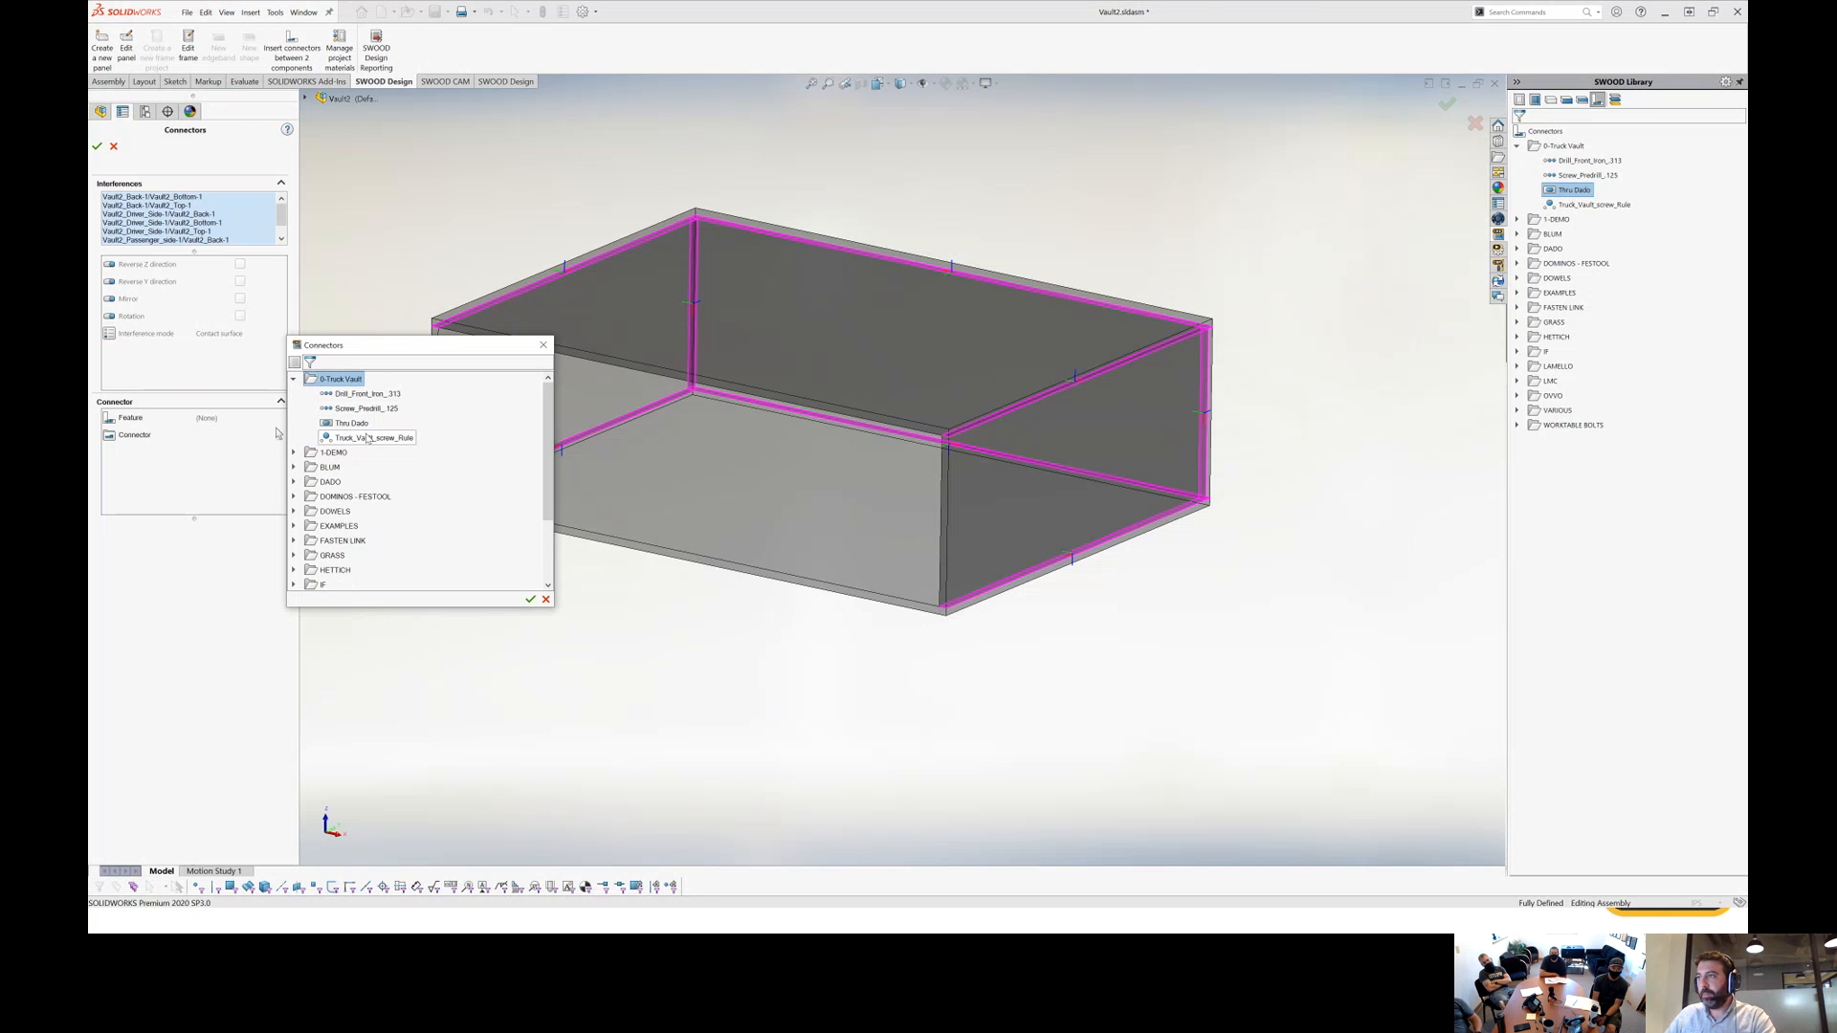
left_click(374, 438)
left_click(529, 600)
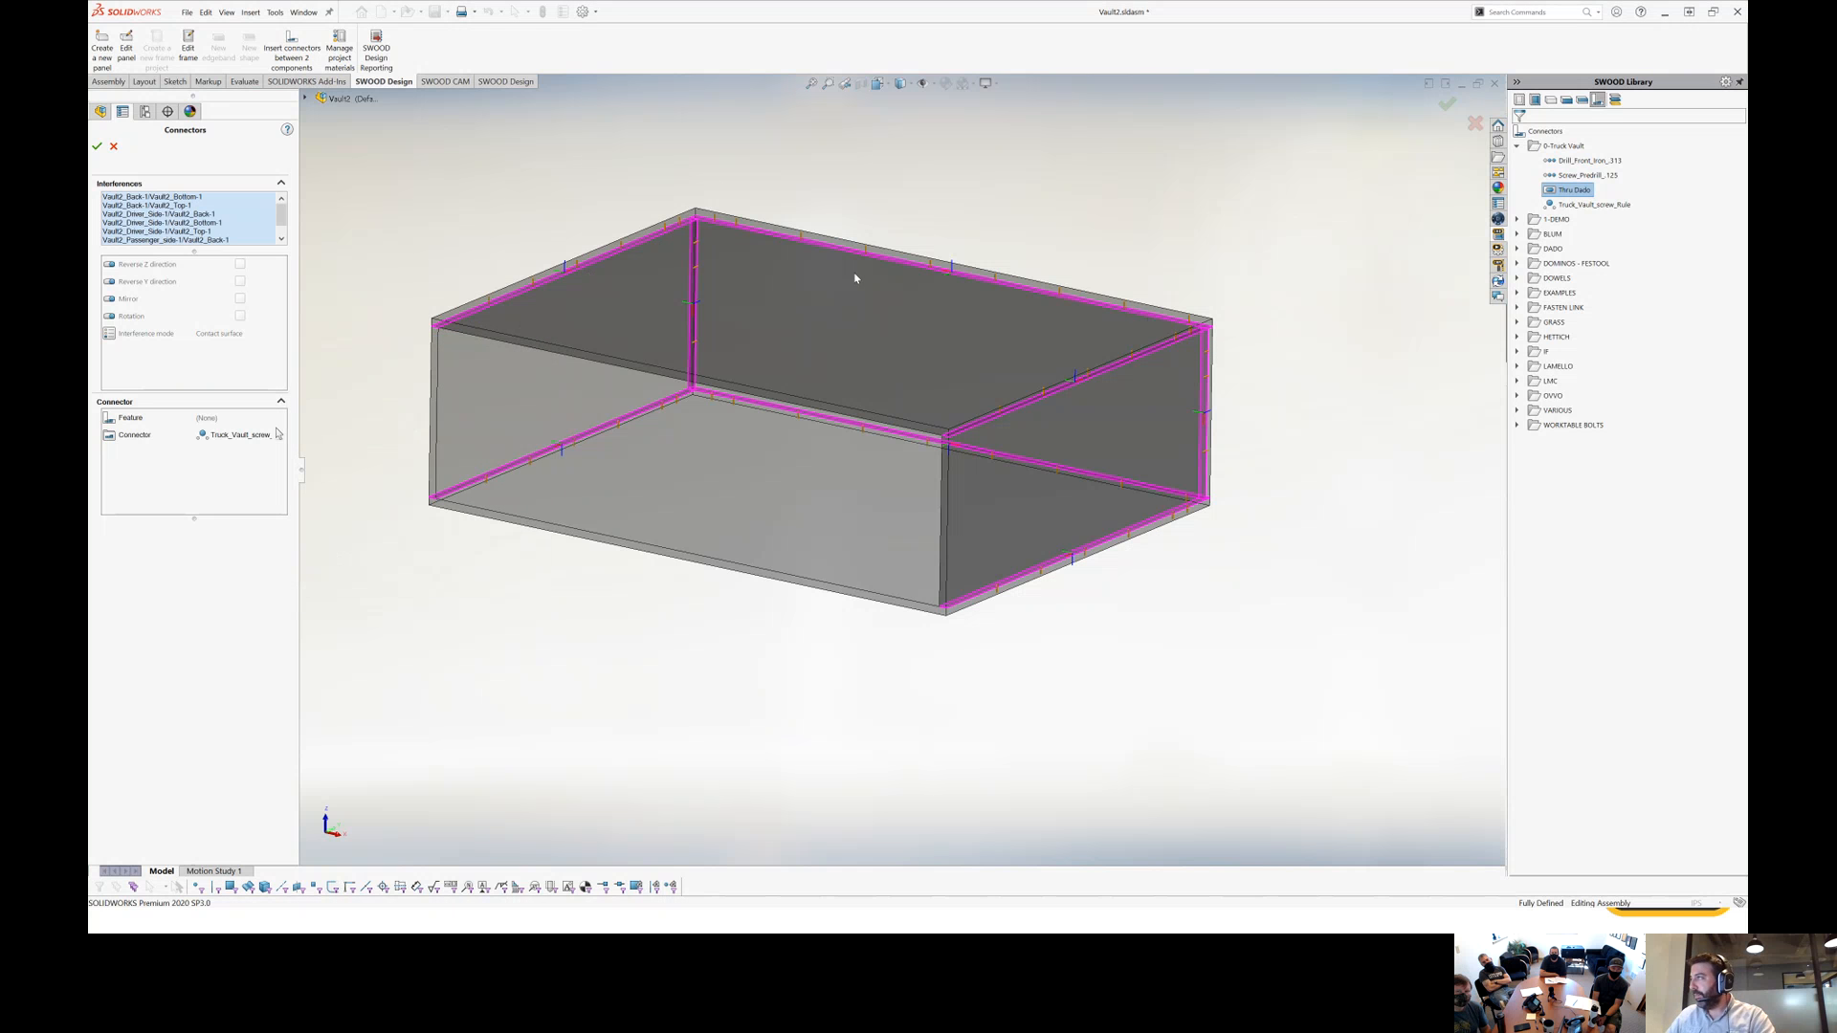
Remove the back panel's joints with the top, bottom, passenger side and driver side from the connector selection.
left_click(815, 246)
left_click(815, 420)
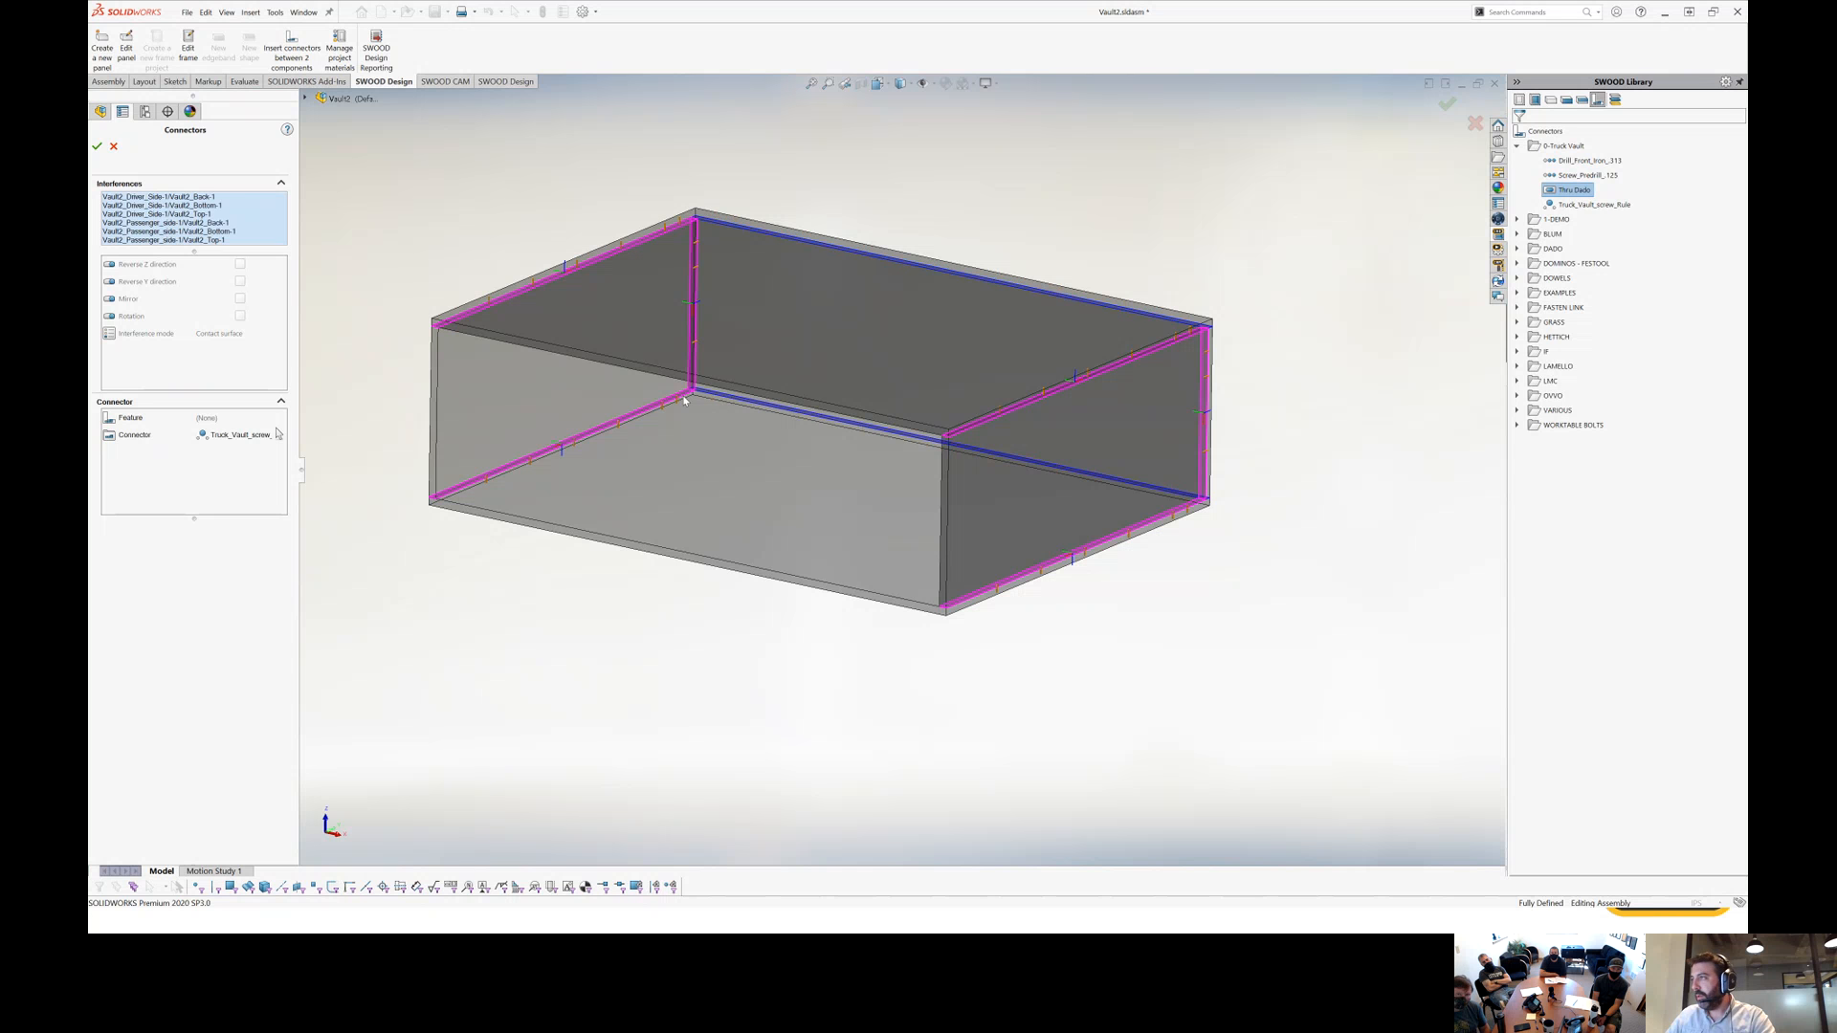
left_click(697, 326)
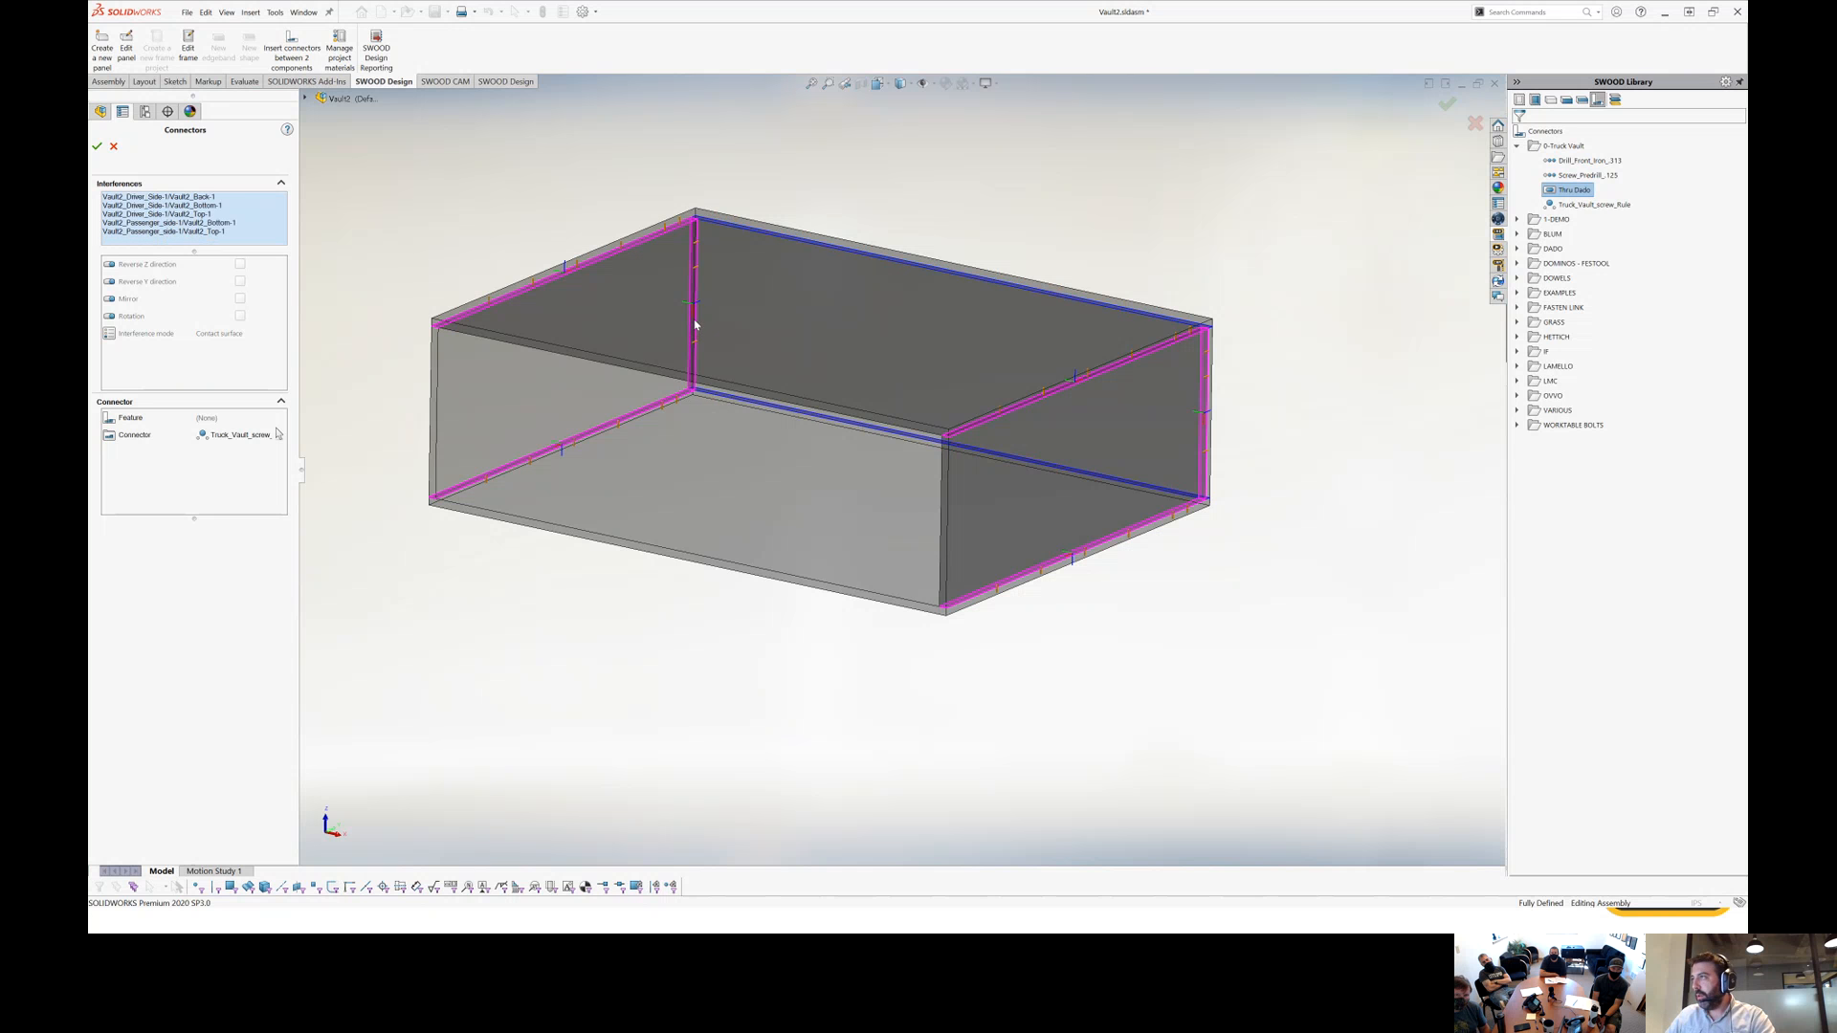
left_click(1208, 418)
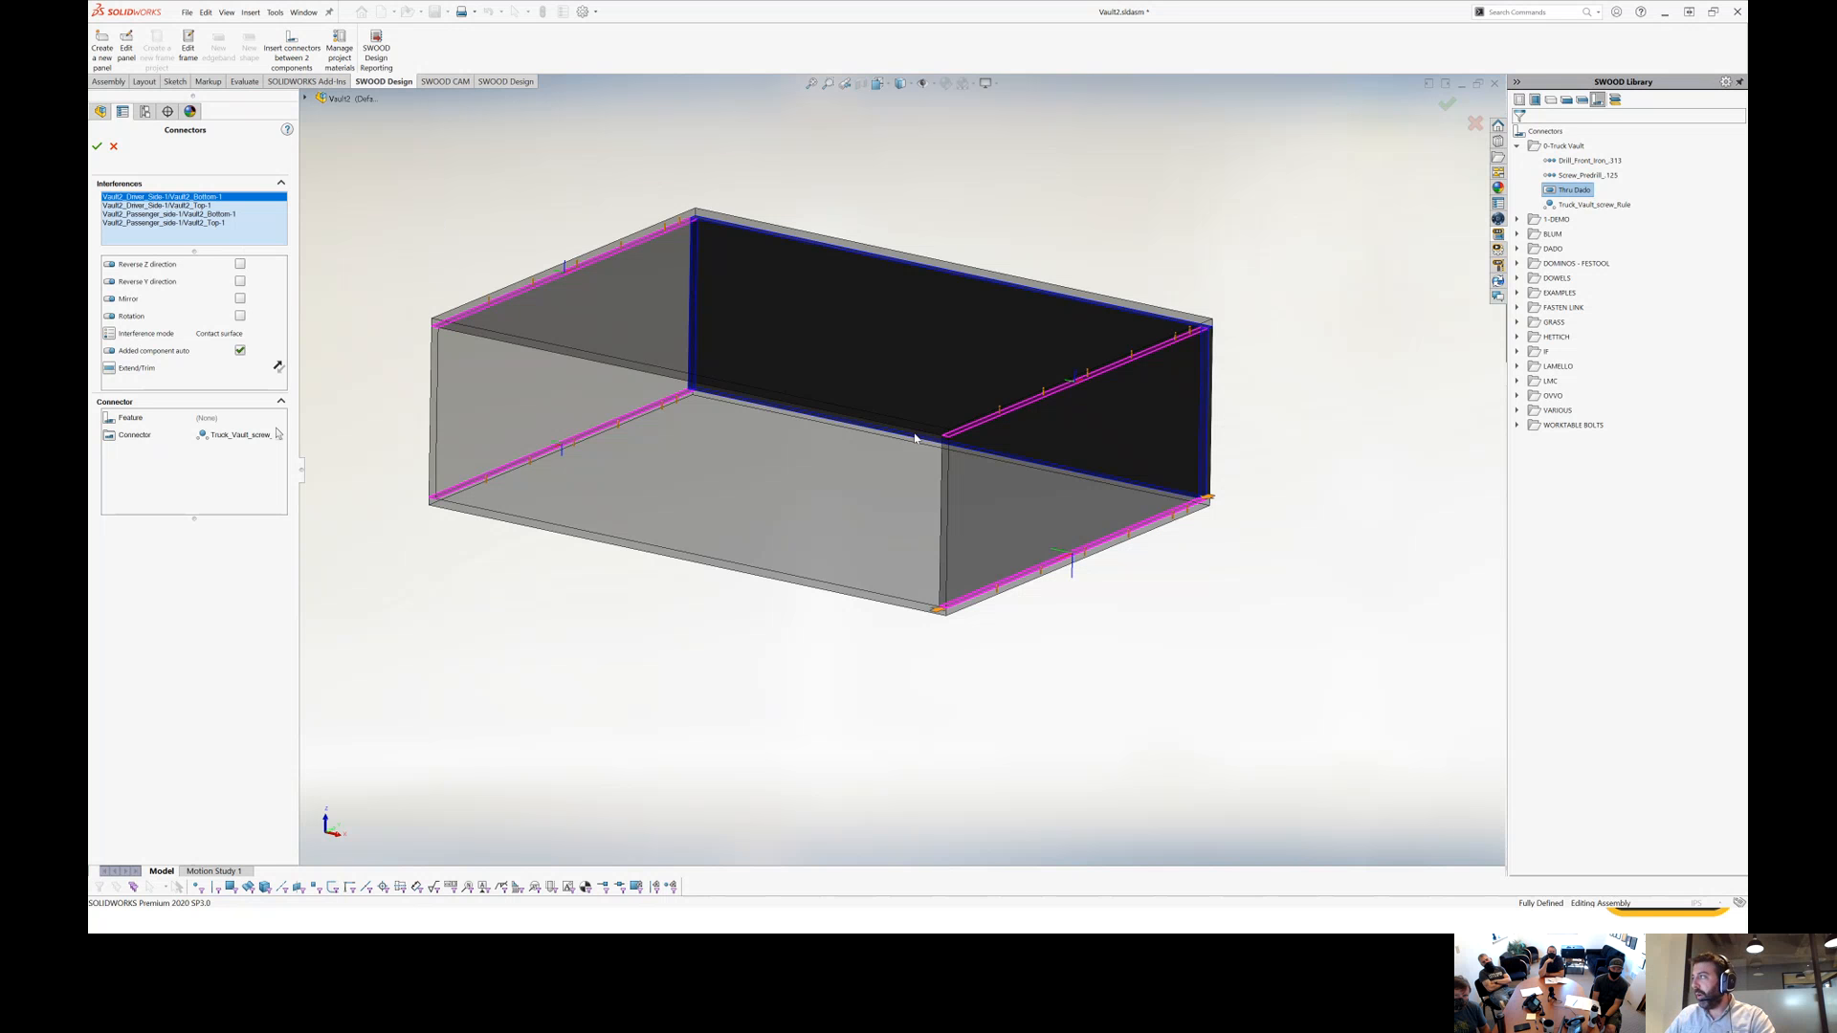
Mirror the connector on the Driver_Side-to-Bottom joint, review the other side panel joints, and apply the connectors.
left_click(240, 299)
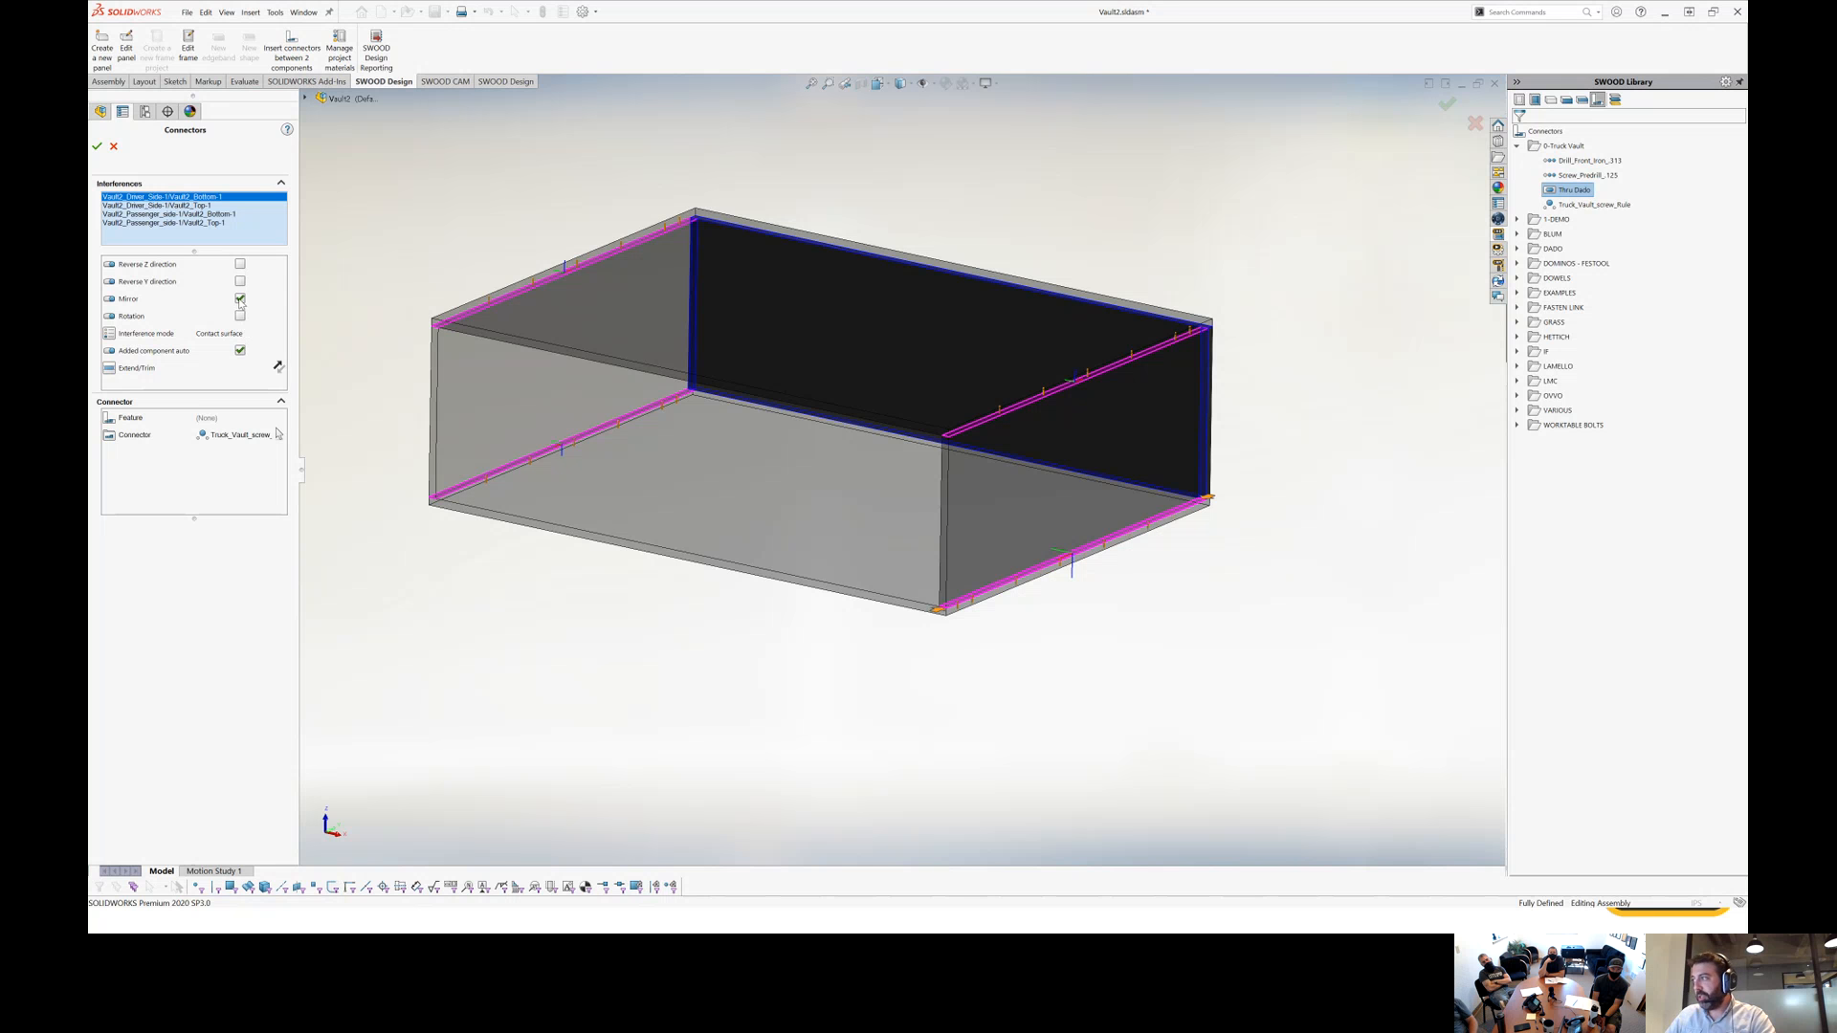
left_click(212, 206)
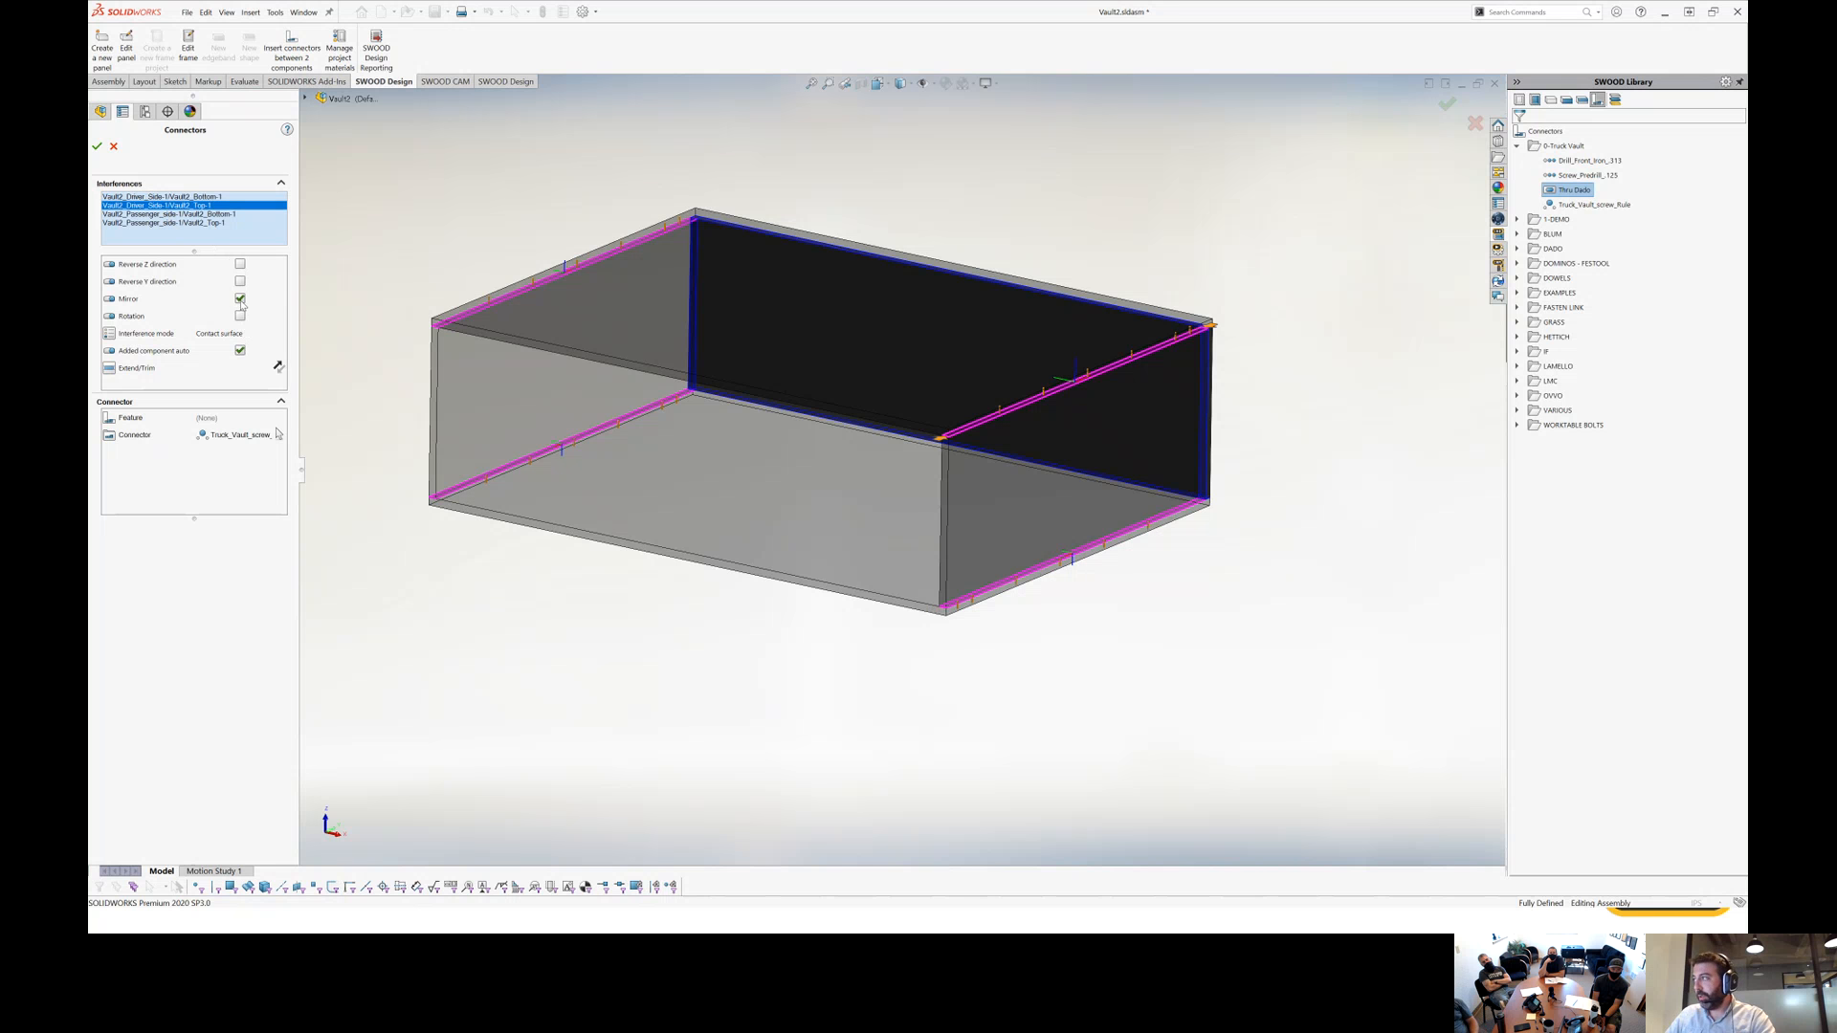
scroll(962, 440, "down", 5)
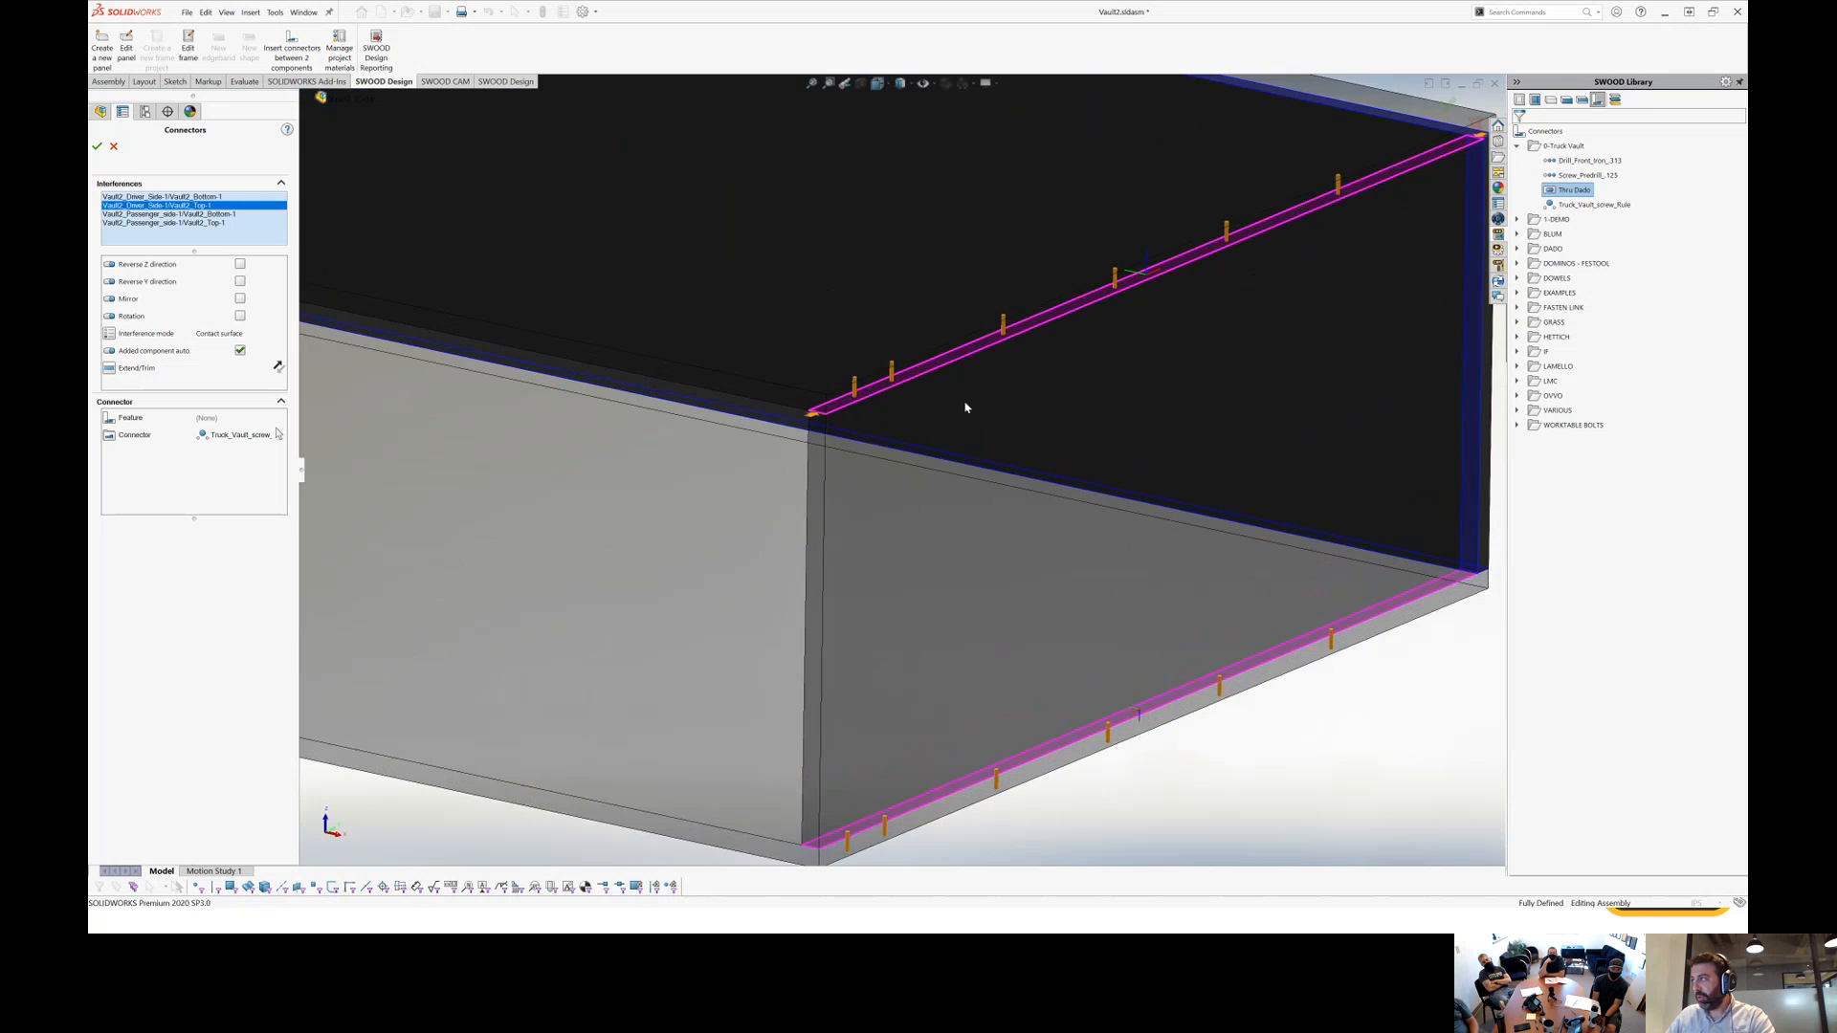
key("f")
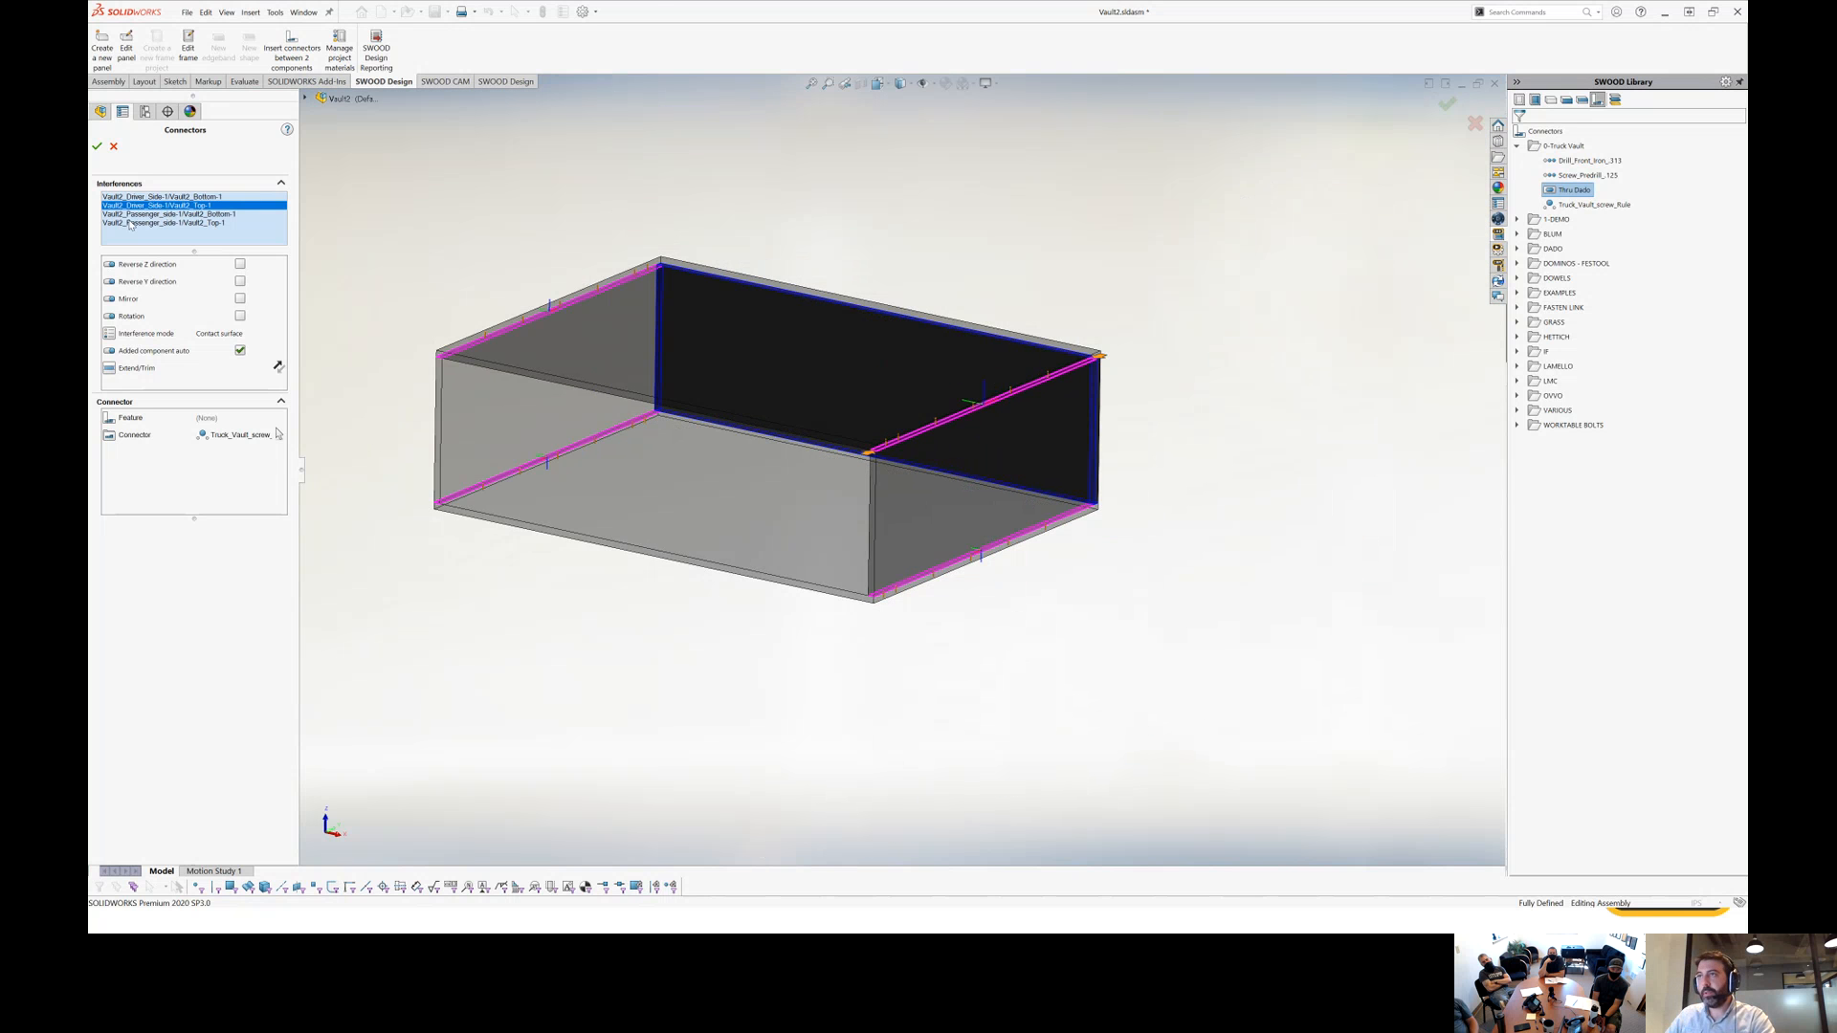
key("Down")
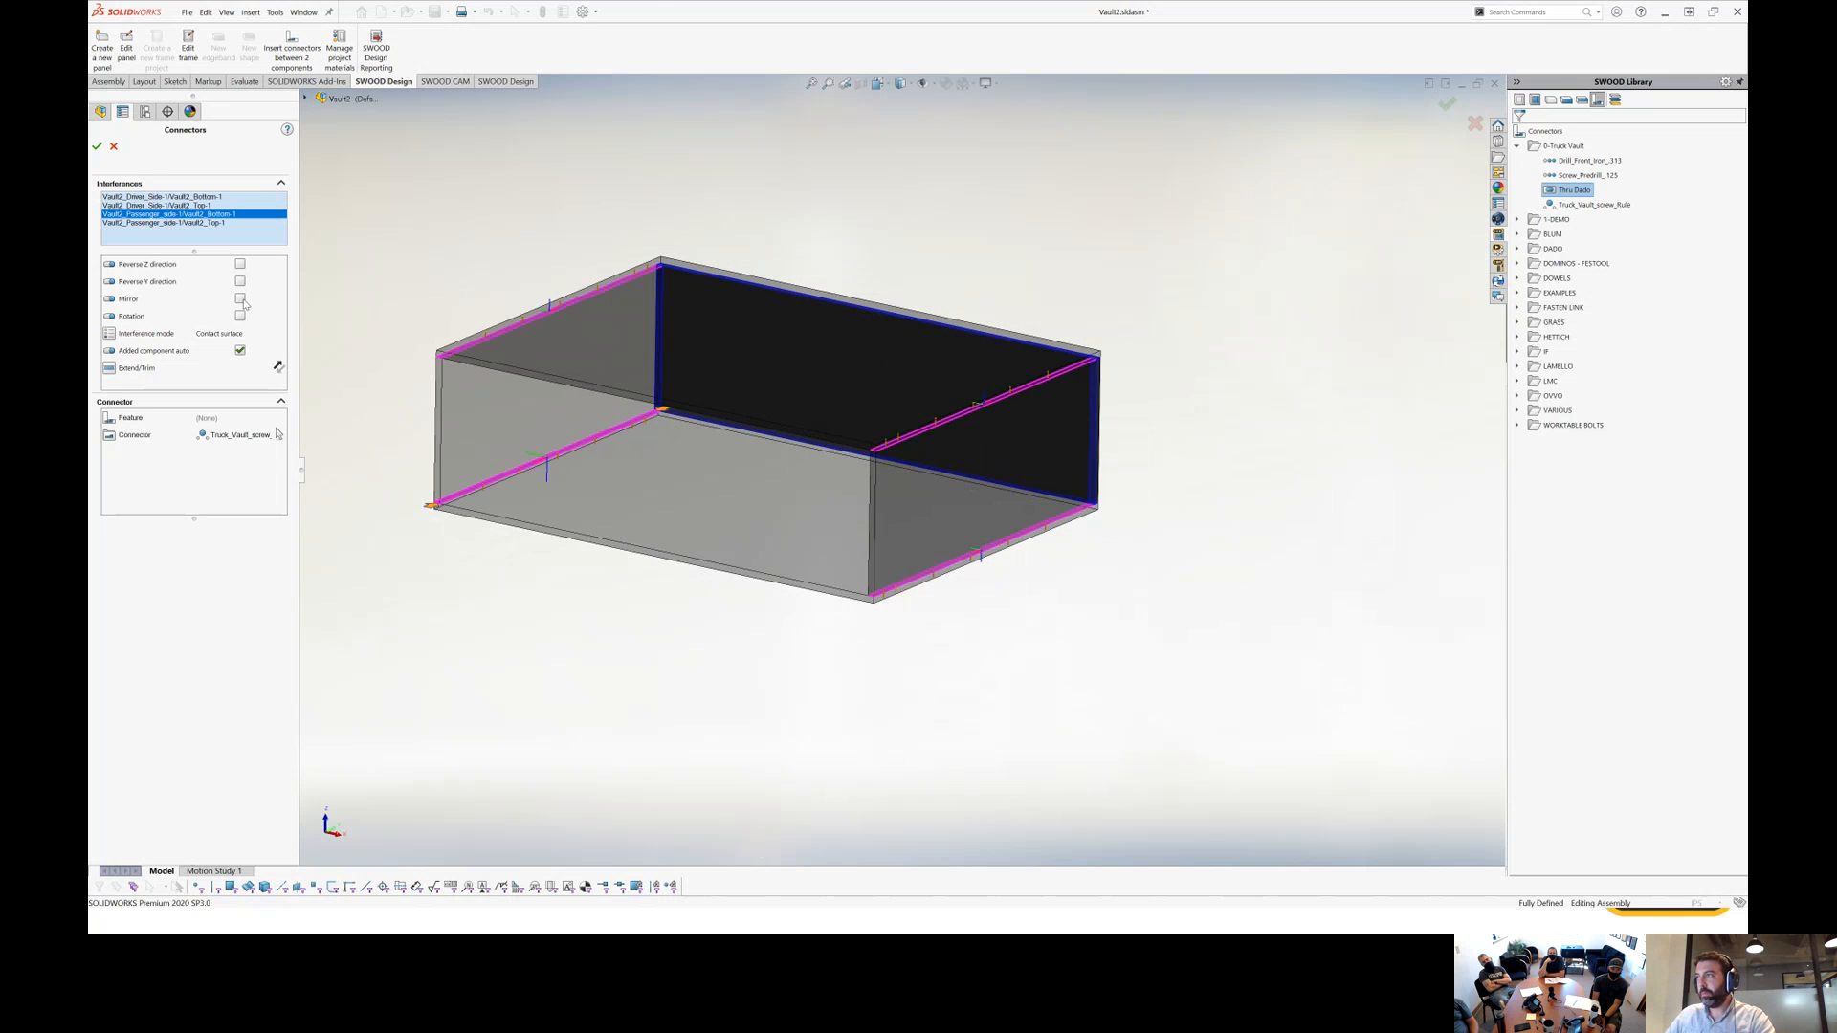
key("Down")
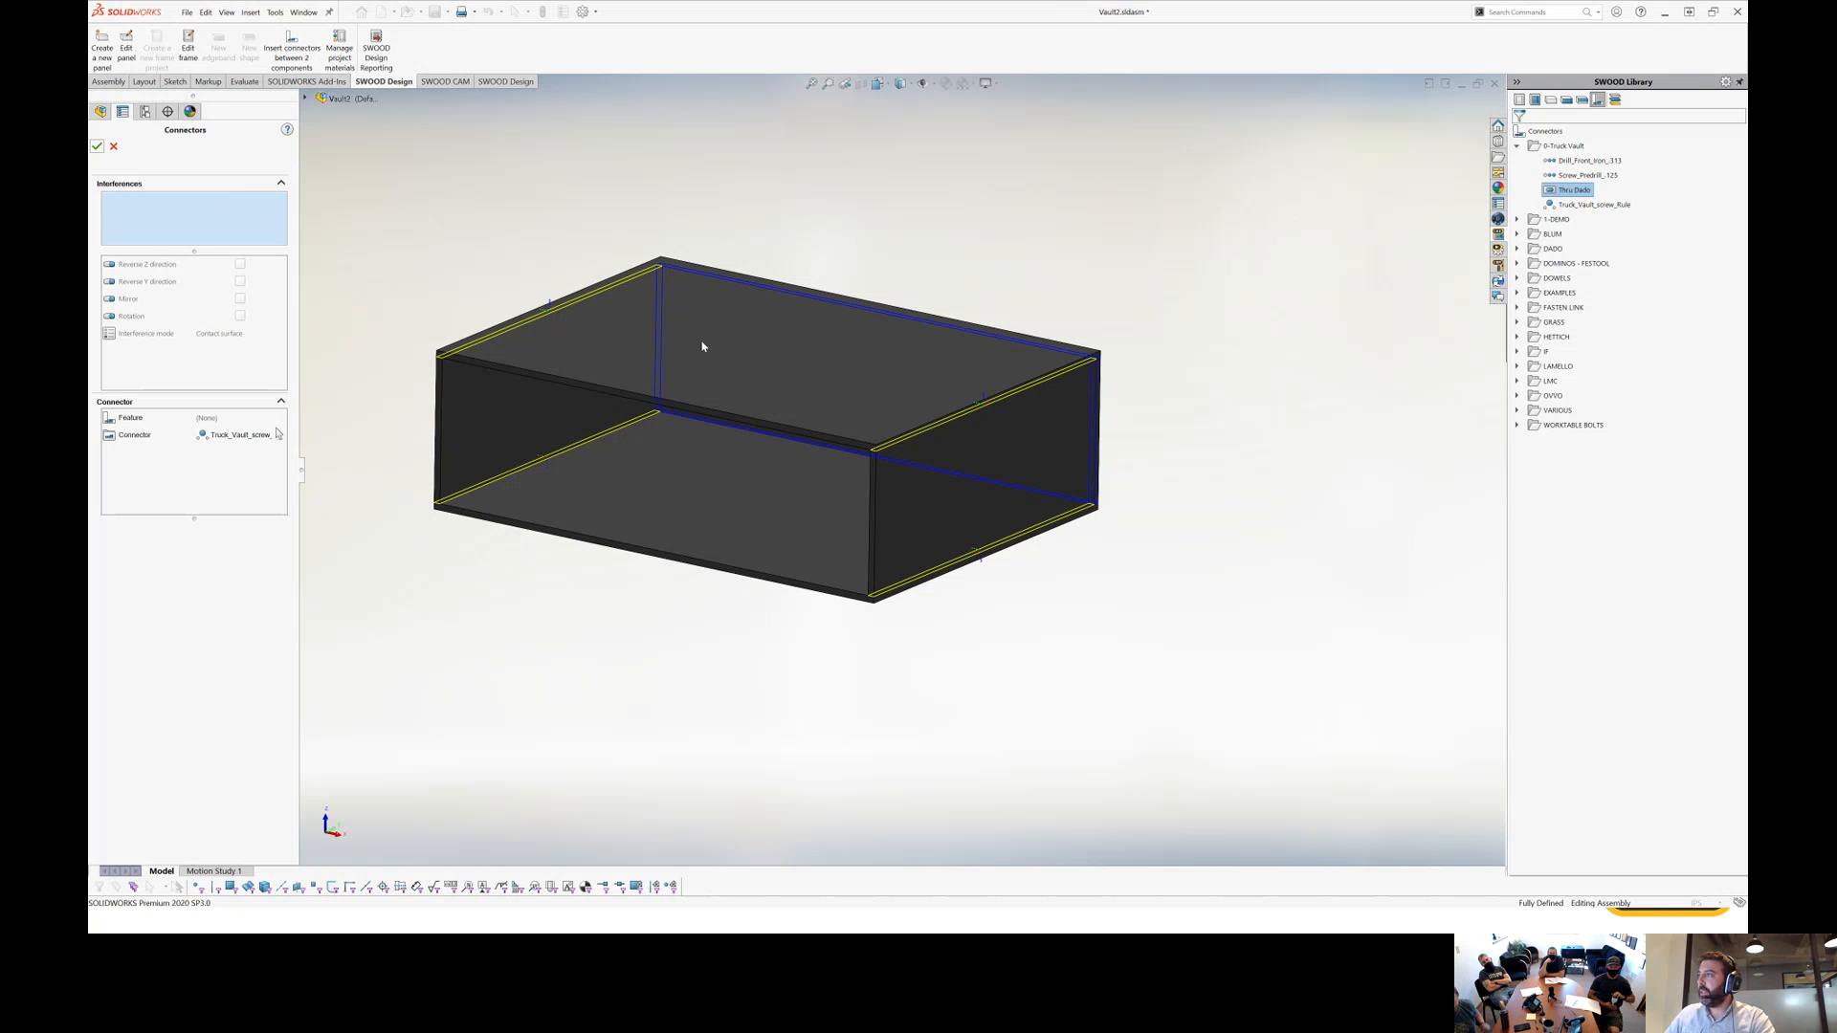
Apply the Screw_Predrill_.125 connector to the back panel's joints with the top, bottom and both side panels.
left_click(662, 322)
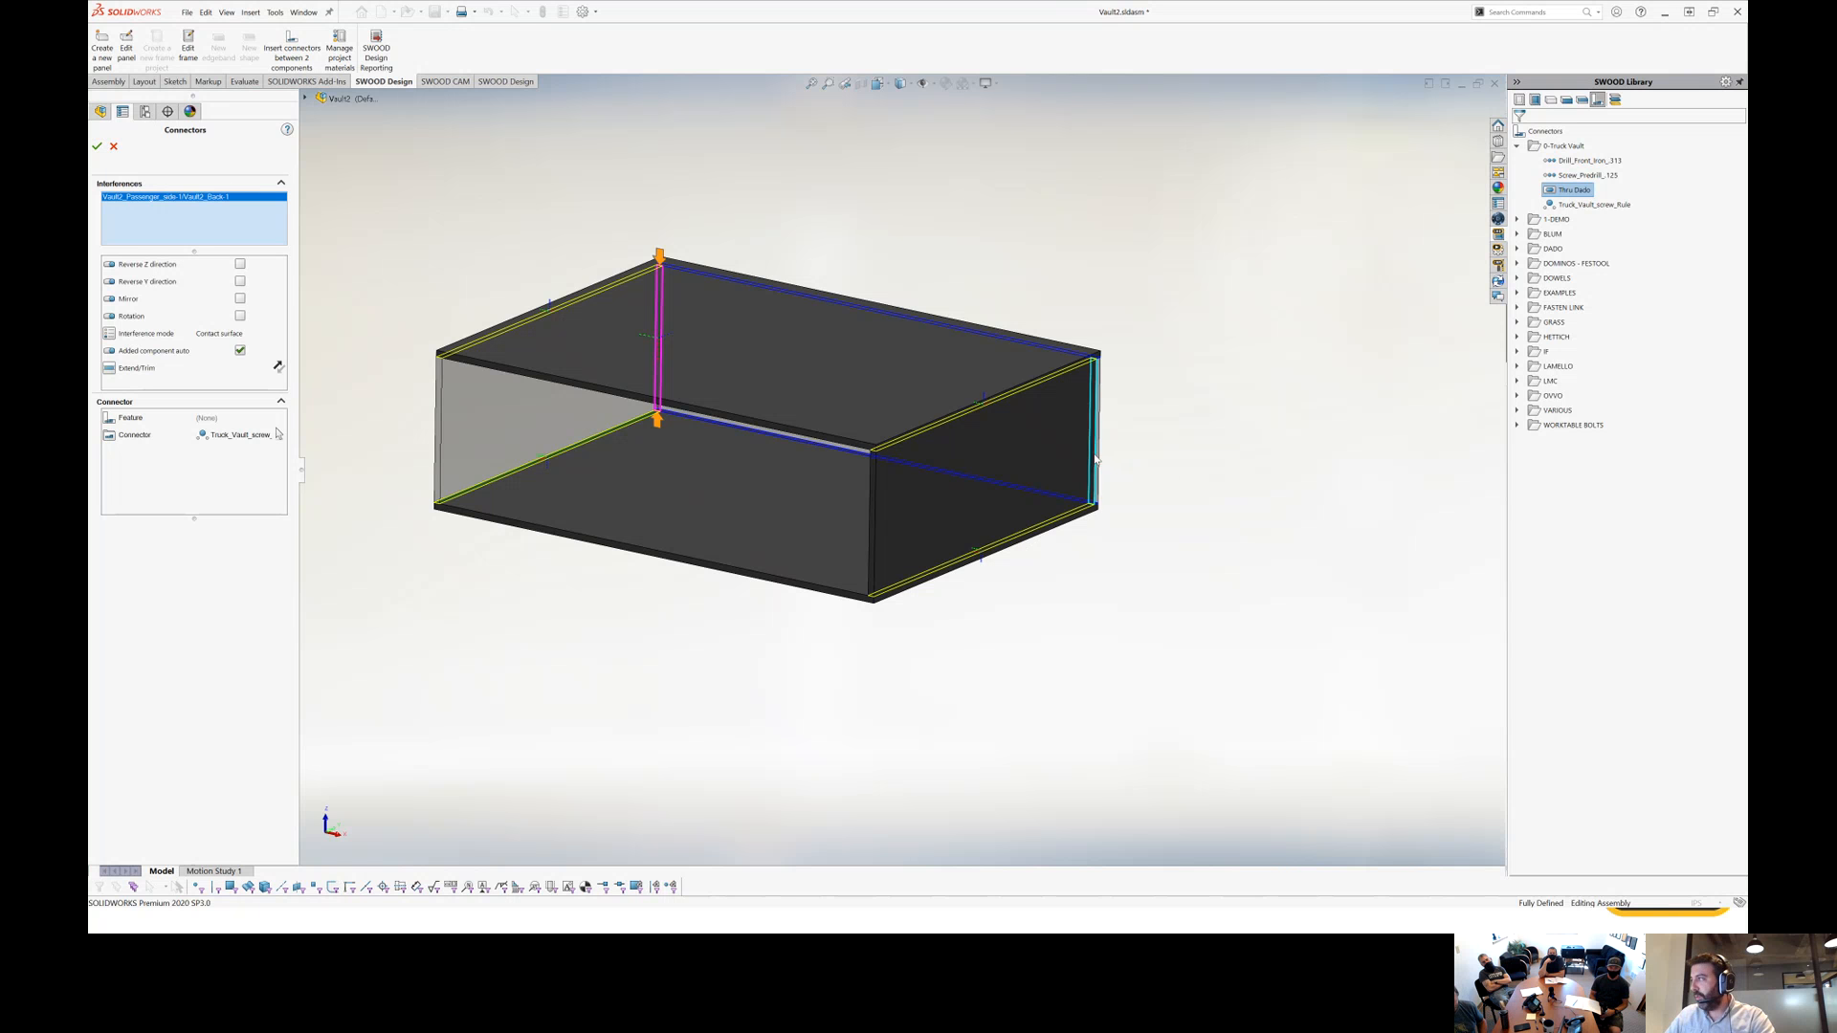
left_click(1054, 500)
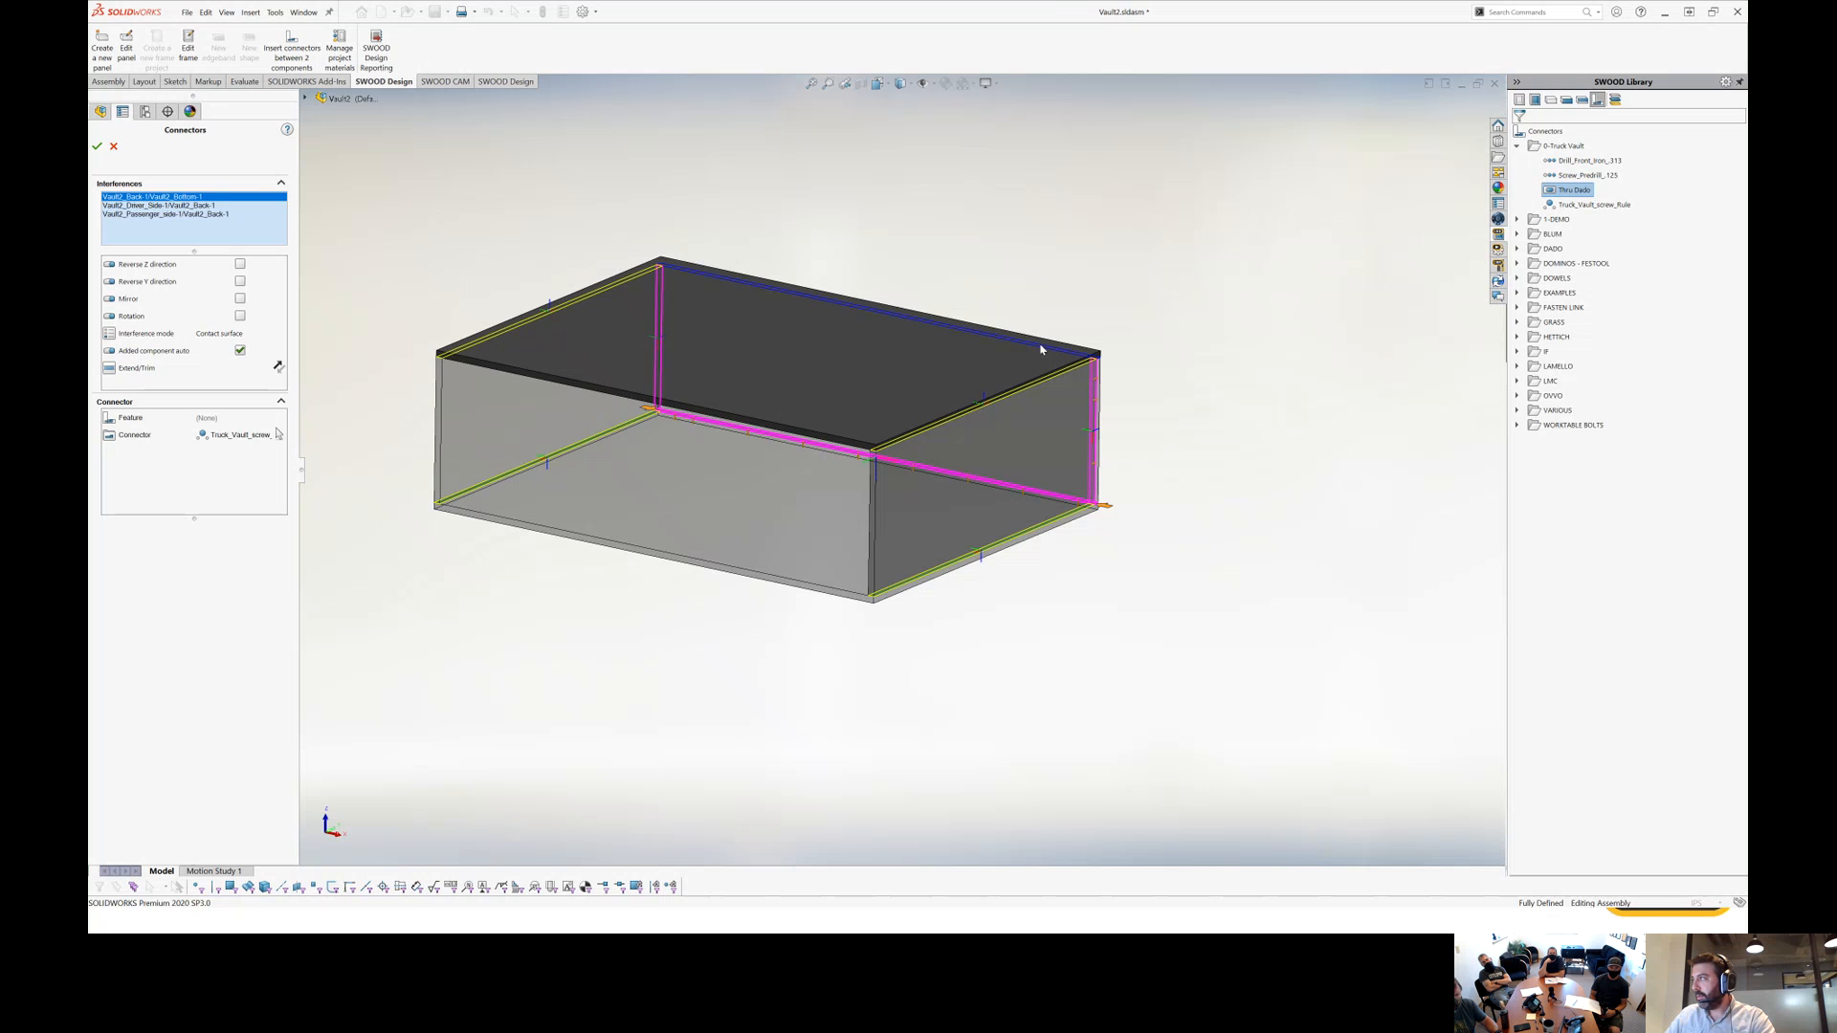
left_click(1044, 349)
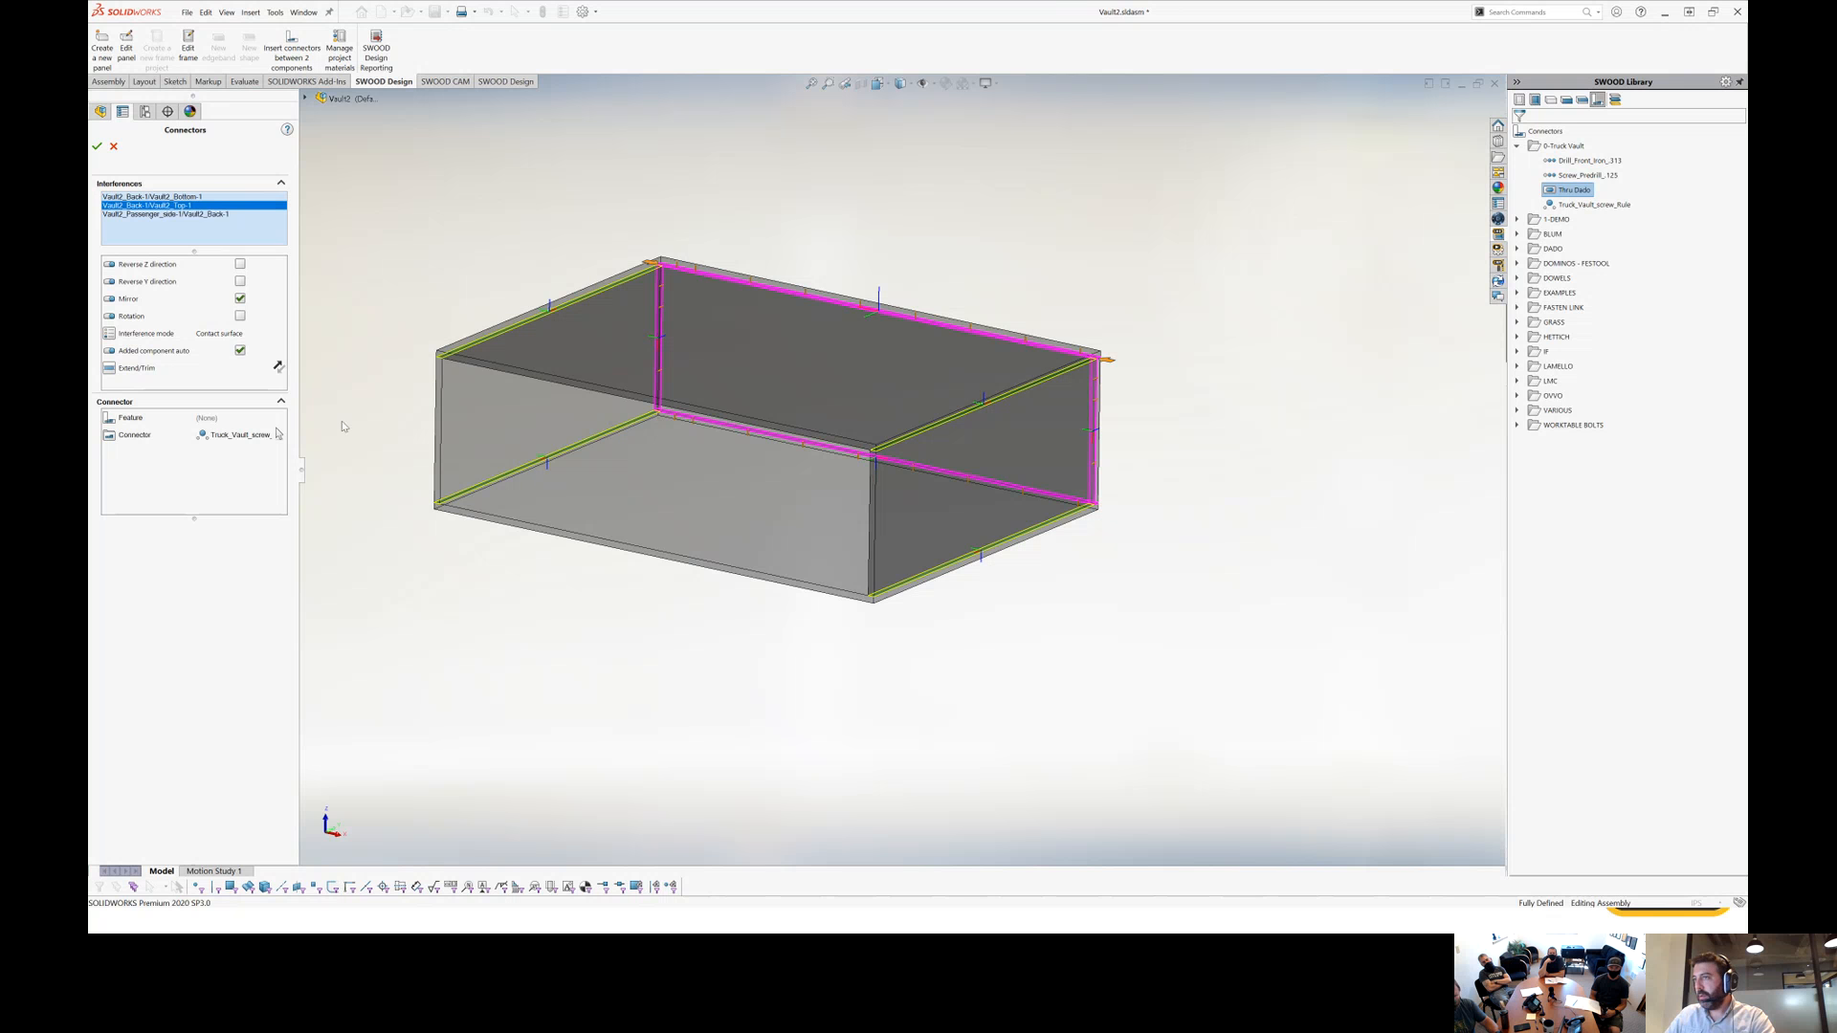
left_click(255, 438)
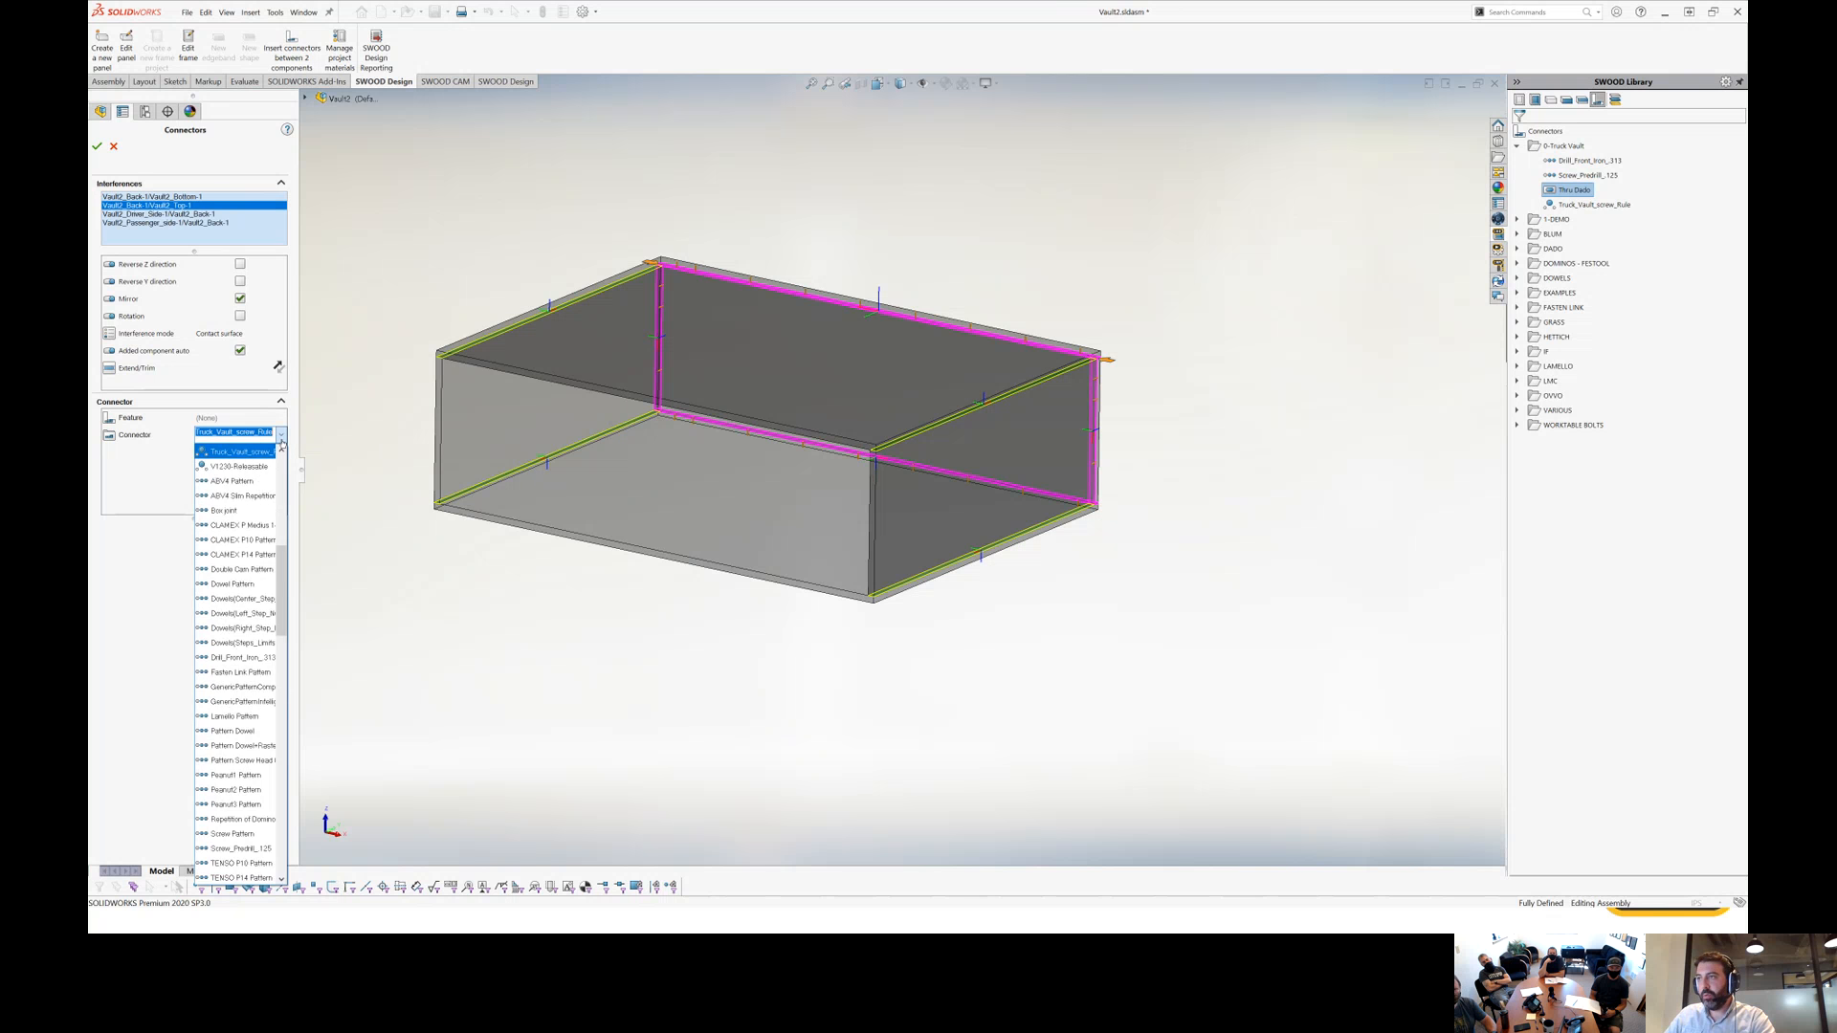
left_click(353, 445)
left_click(276, 435)
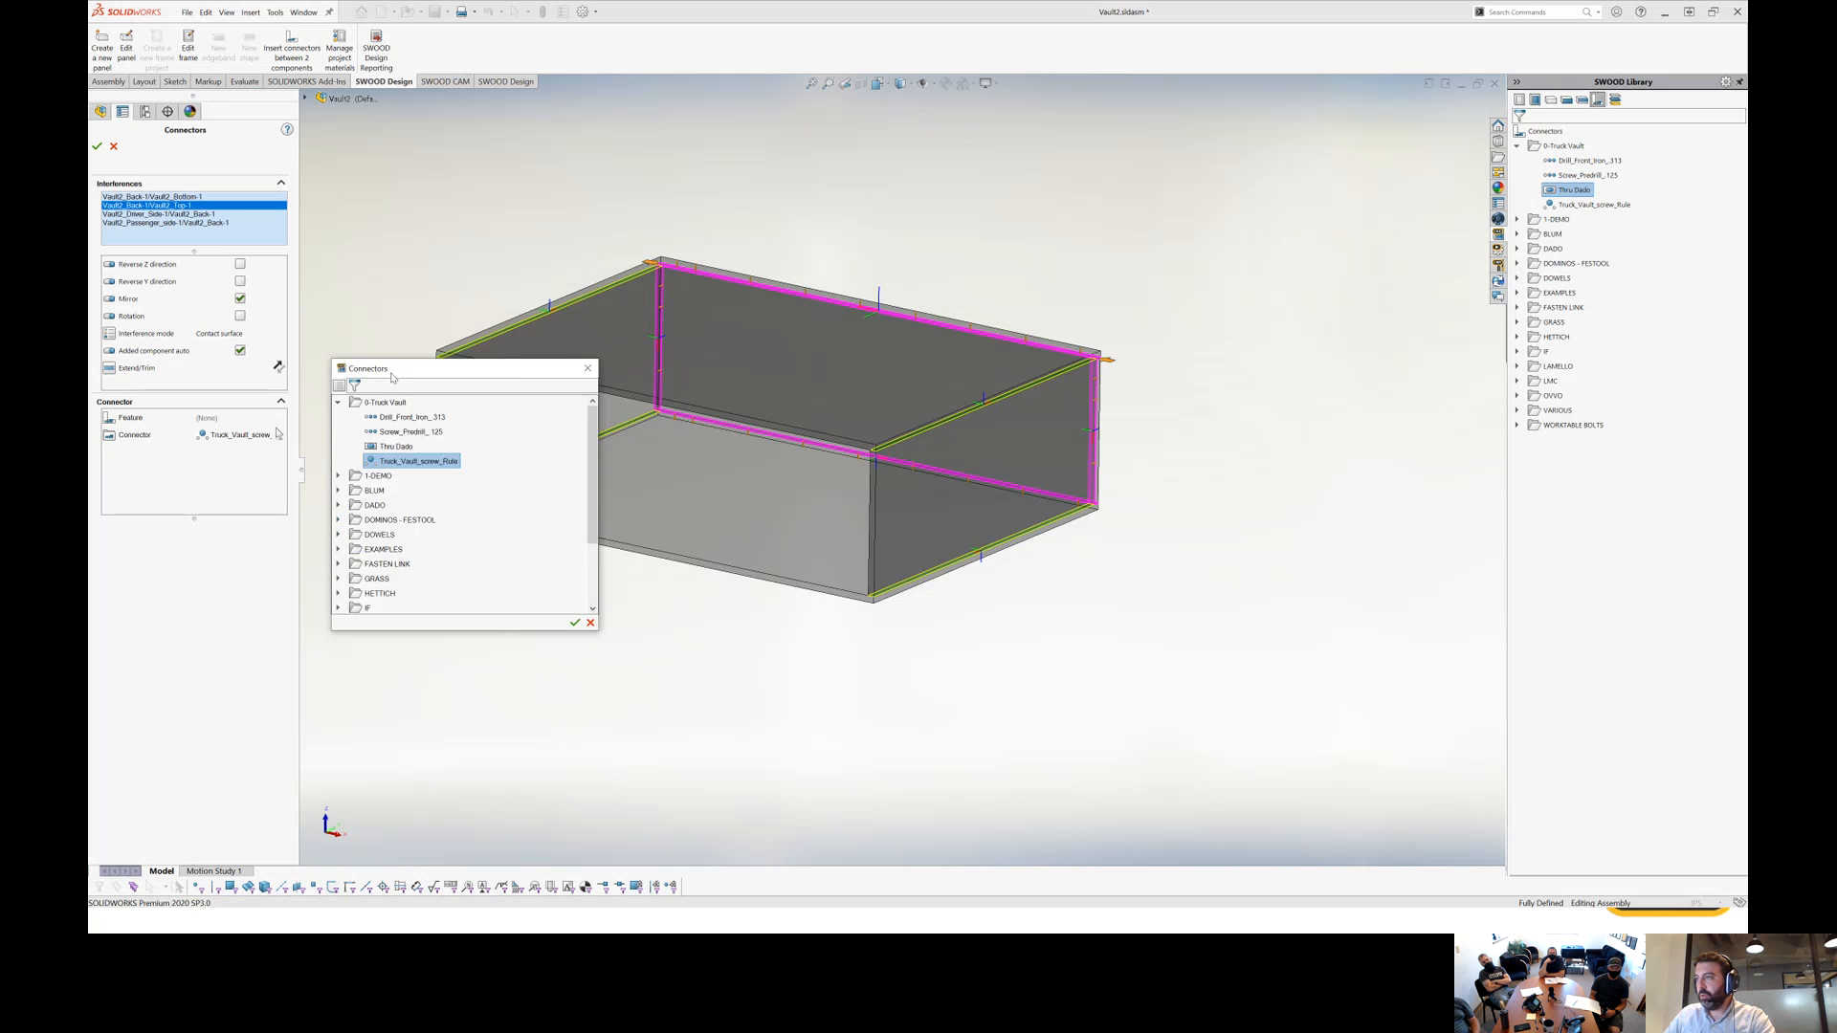
left_click(416, 397)
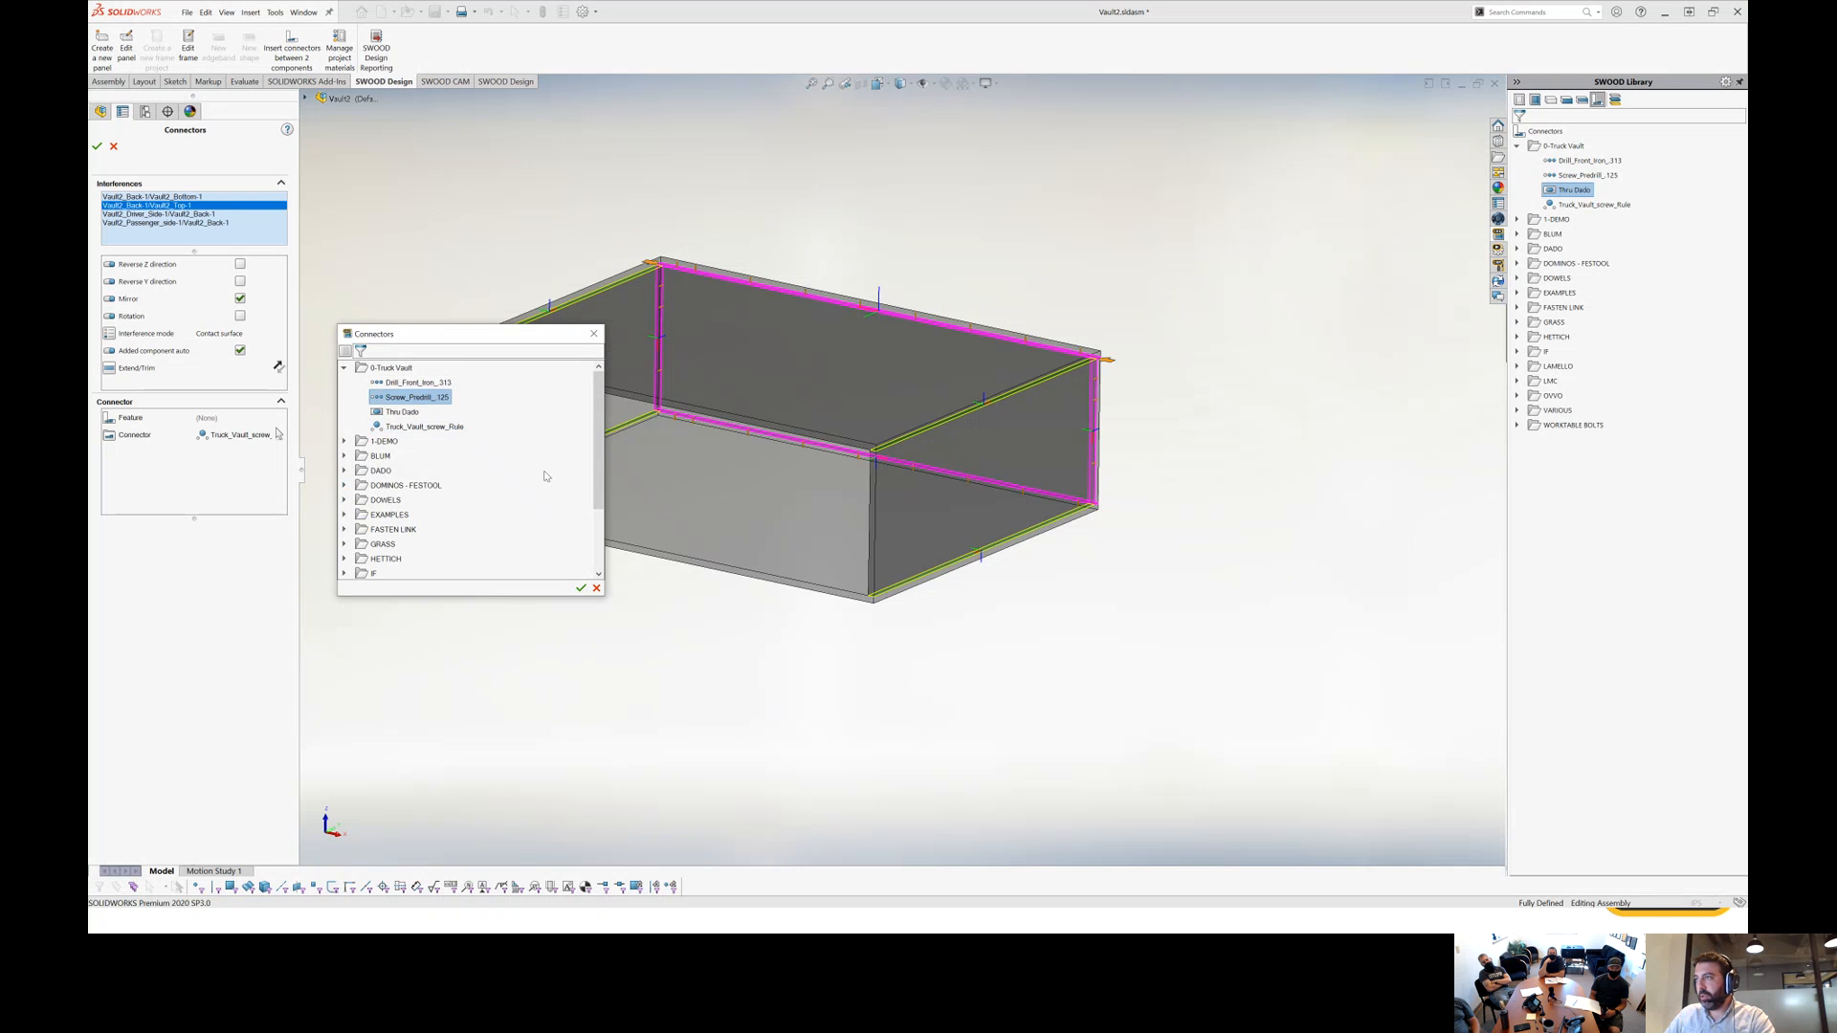
left_click(581, 588)
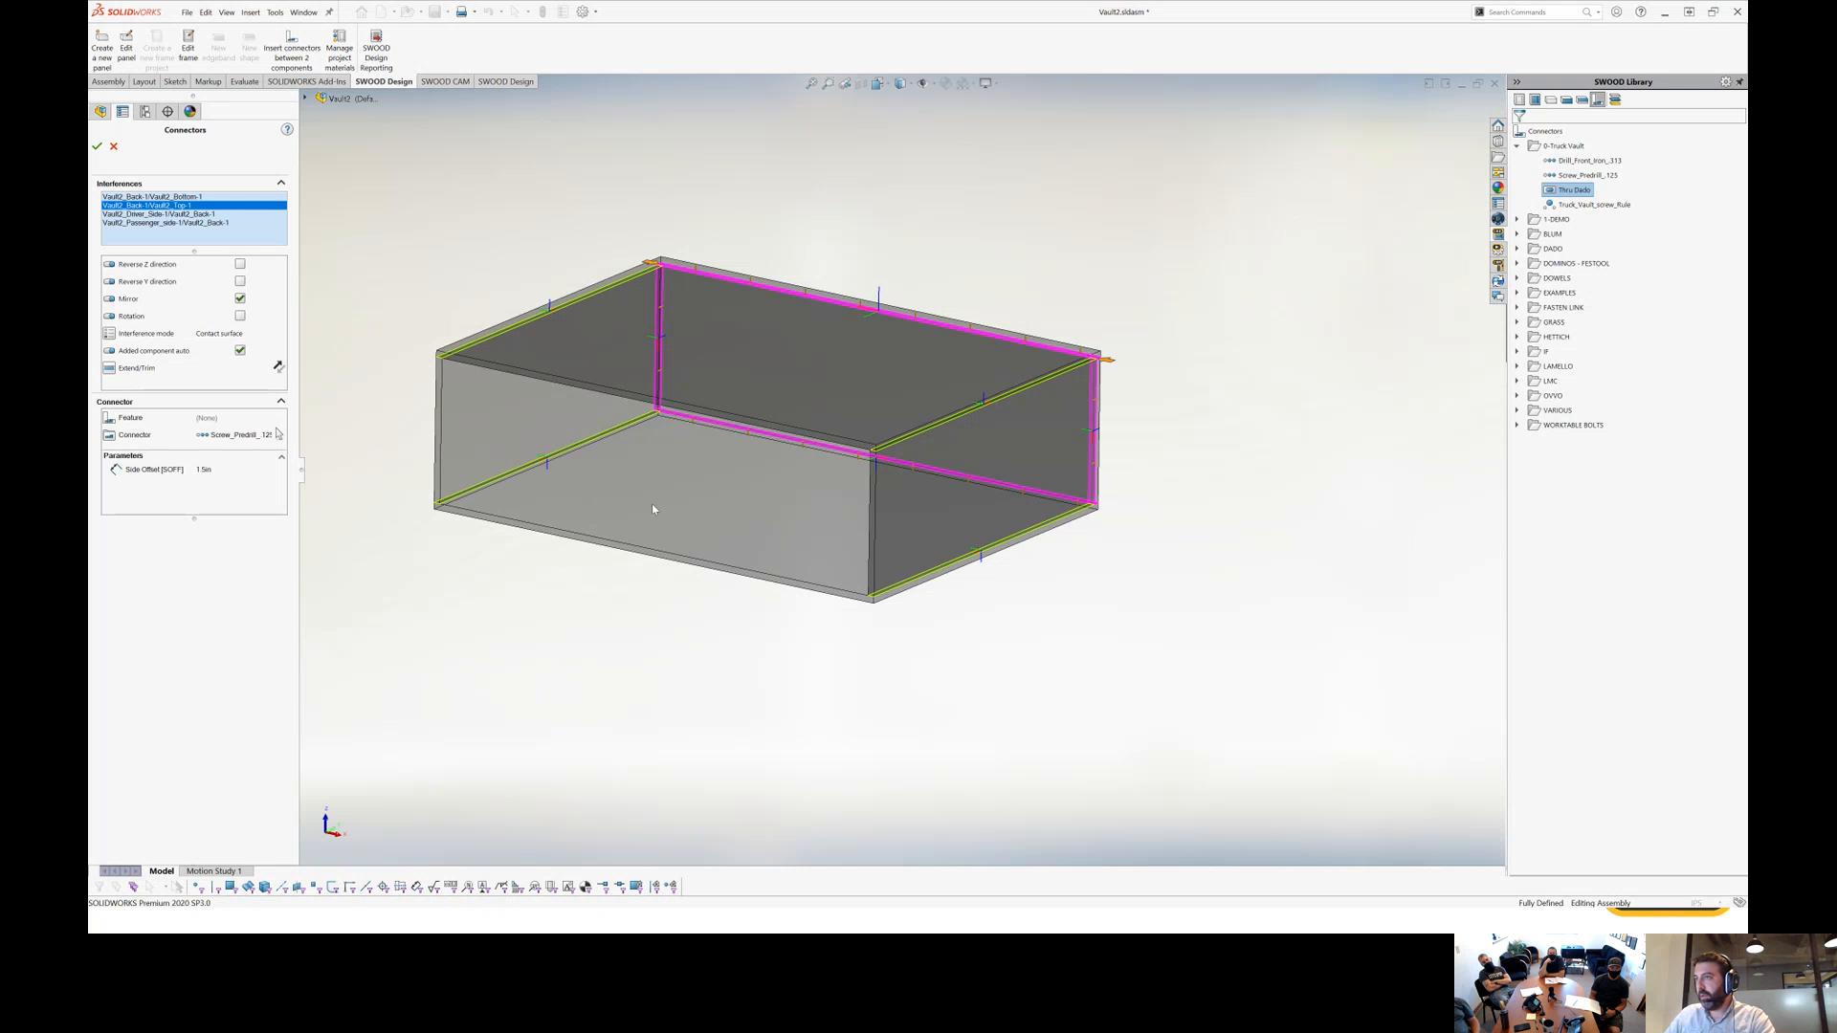
left_click(215, 468)
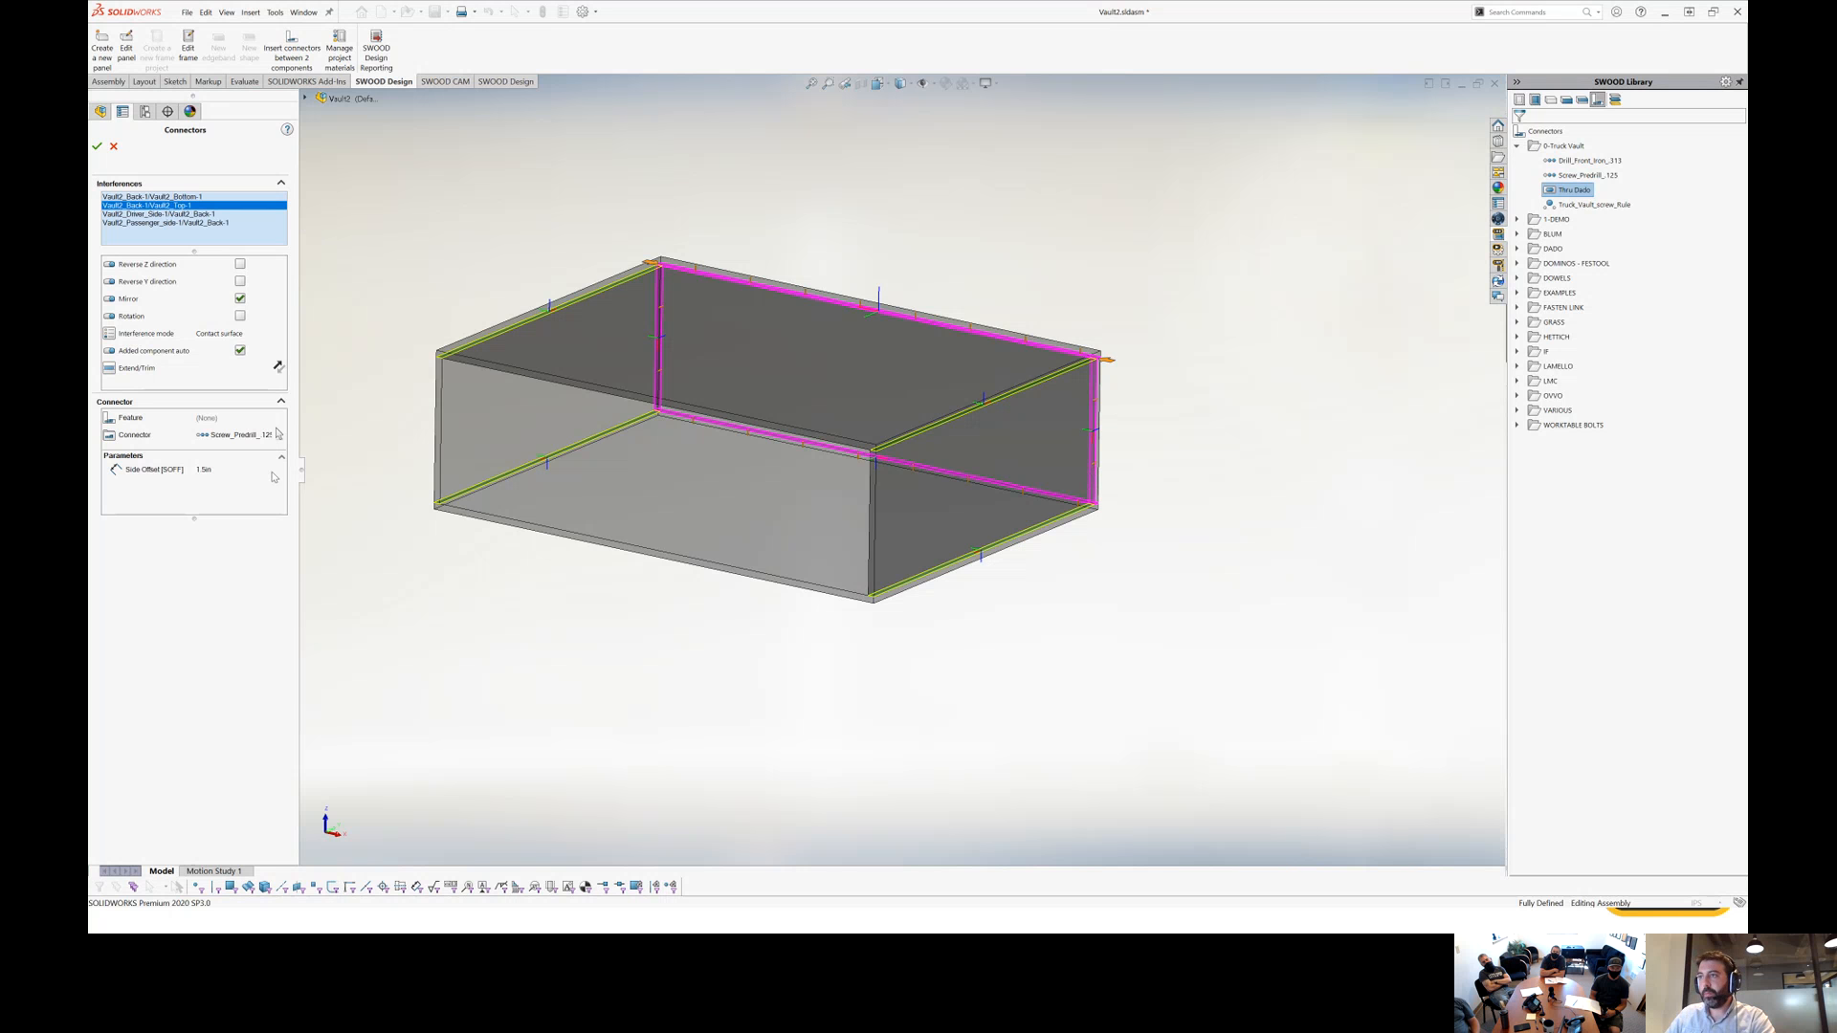
left_click(97, 146)
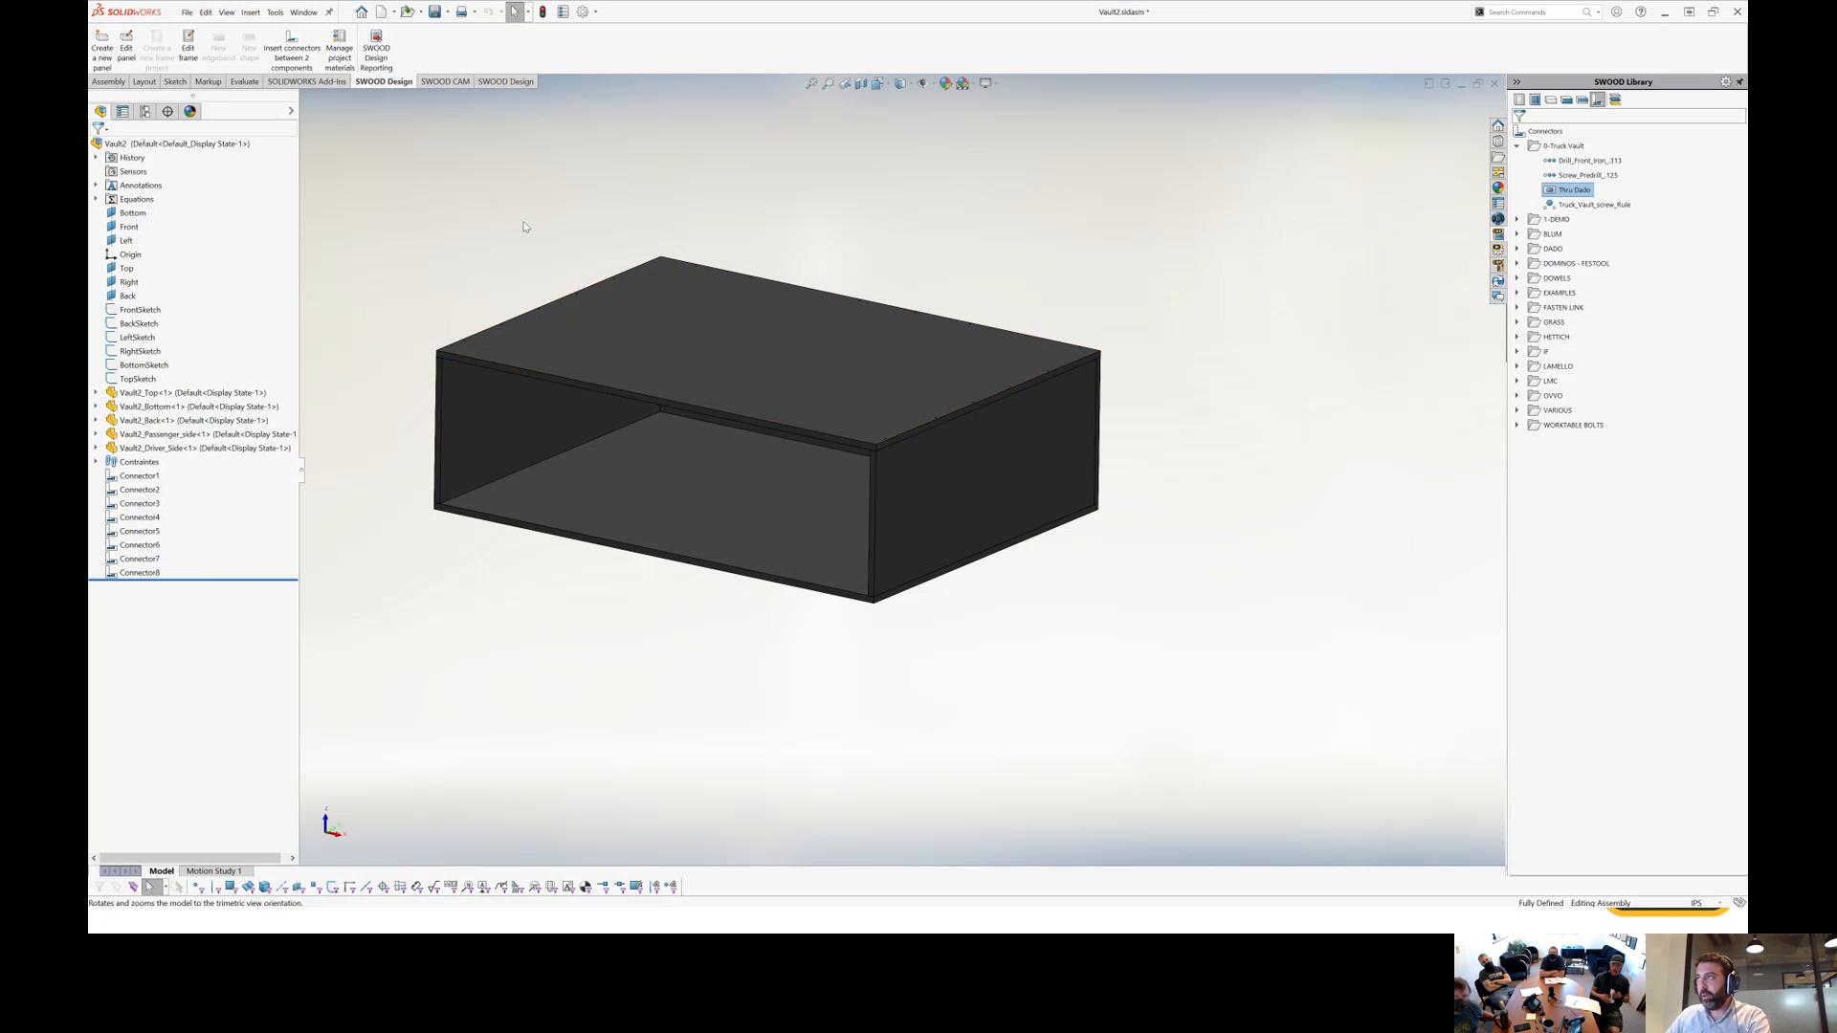
Display the vault in wireframe and review the connector settings of the joint between the back and bottom panels.
right_click_drag(517, 237, 526, 298)
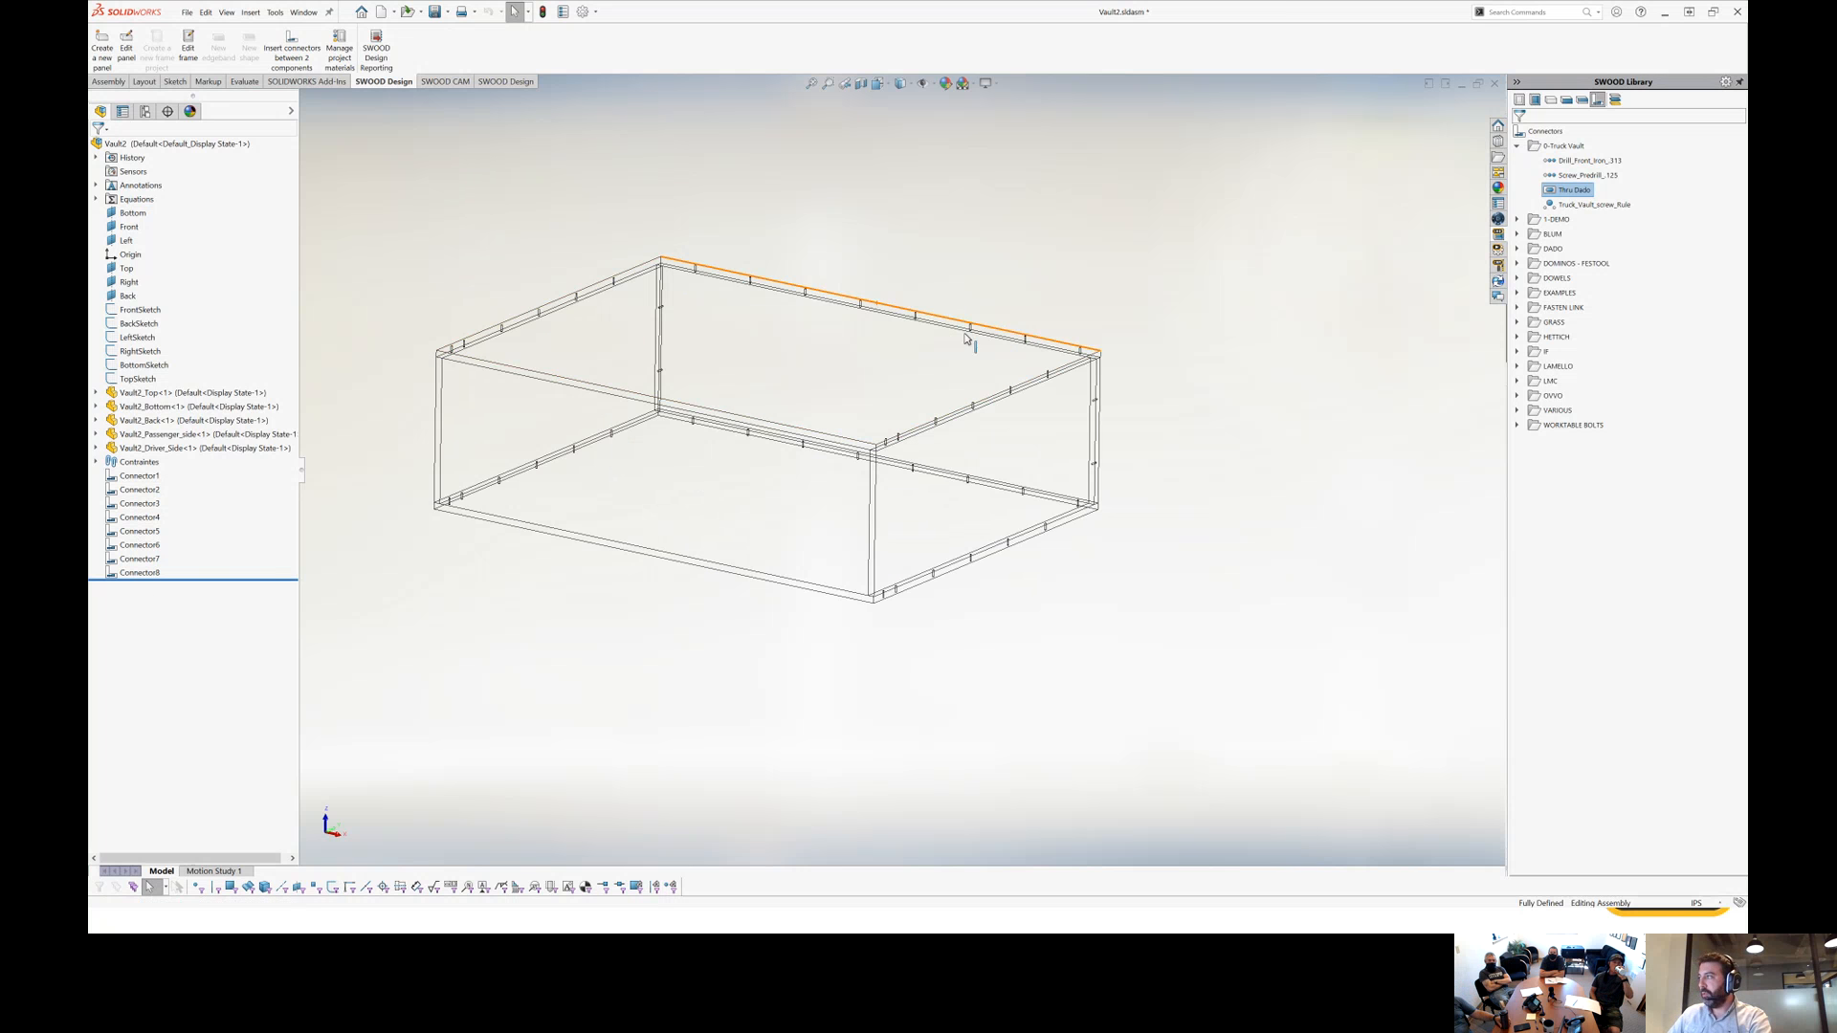
left_click(140, 476)
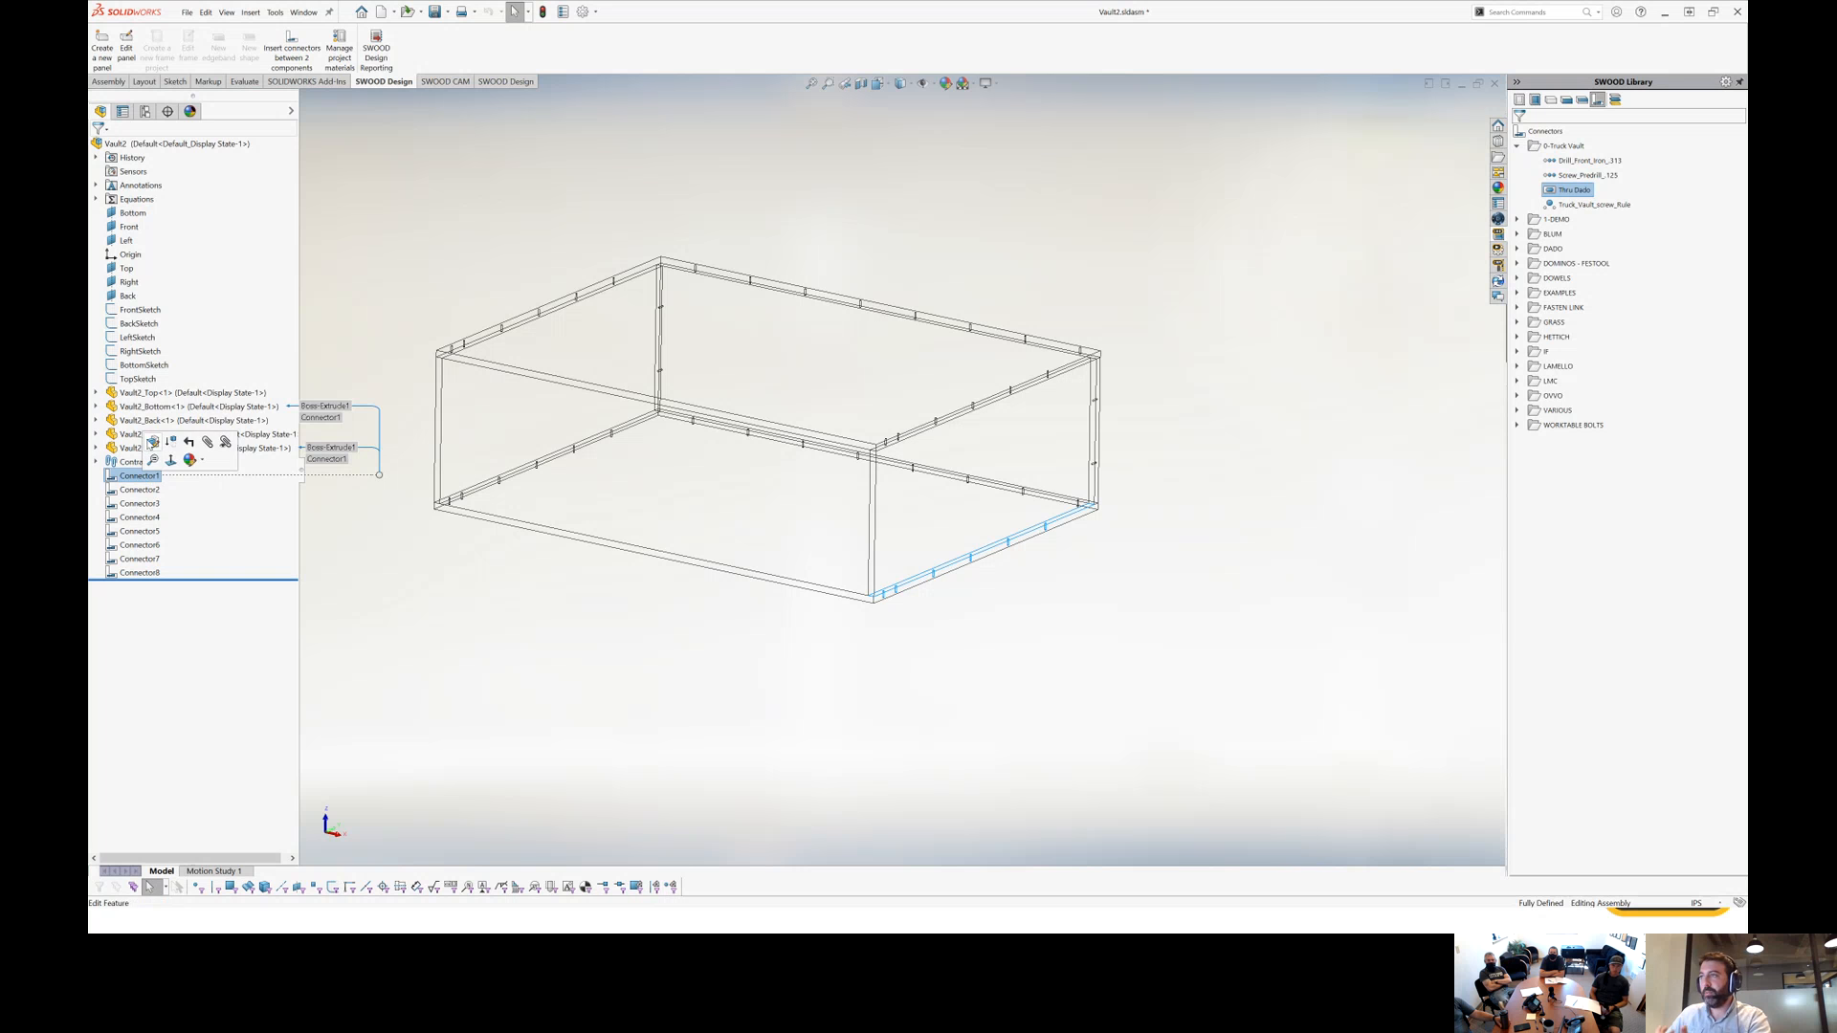
left_click(134, 558)
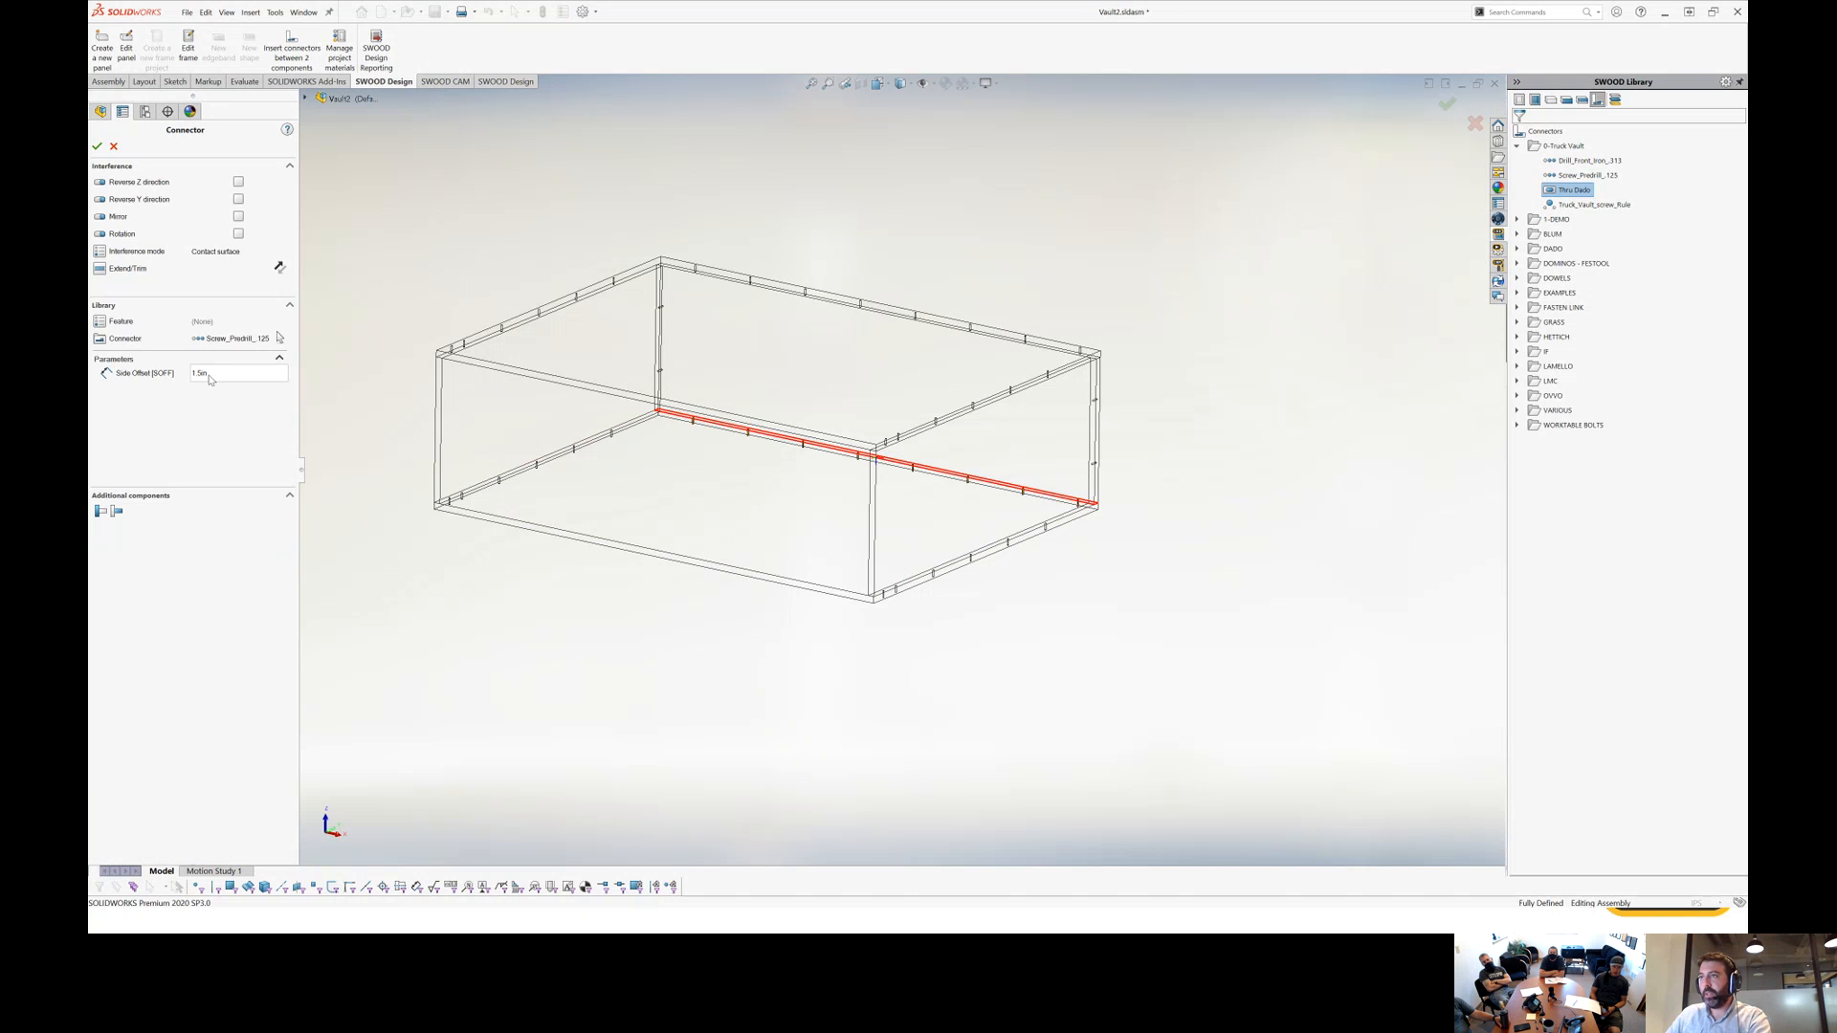
left_click(96, 147)
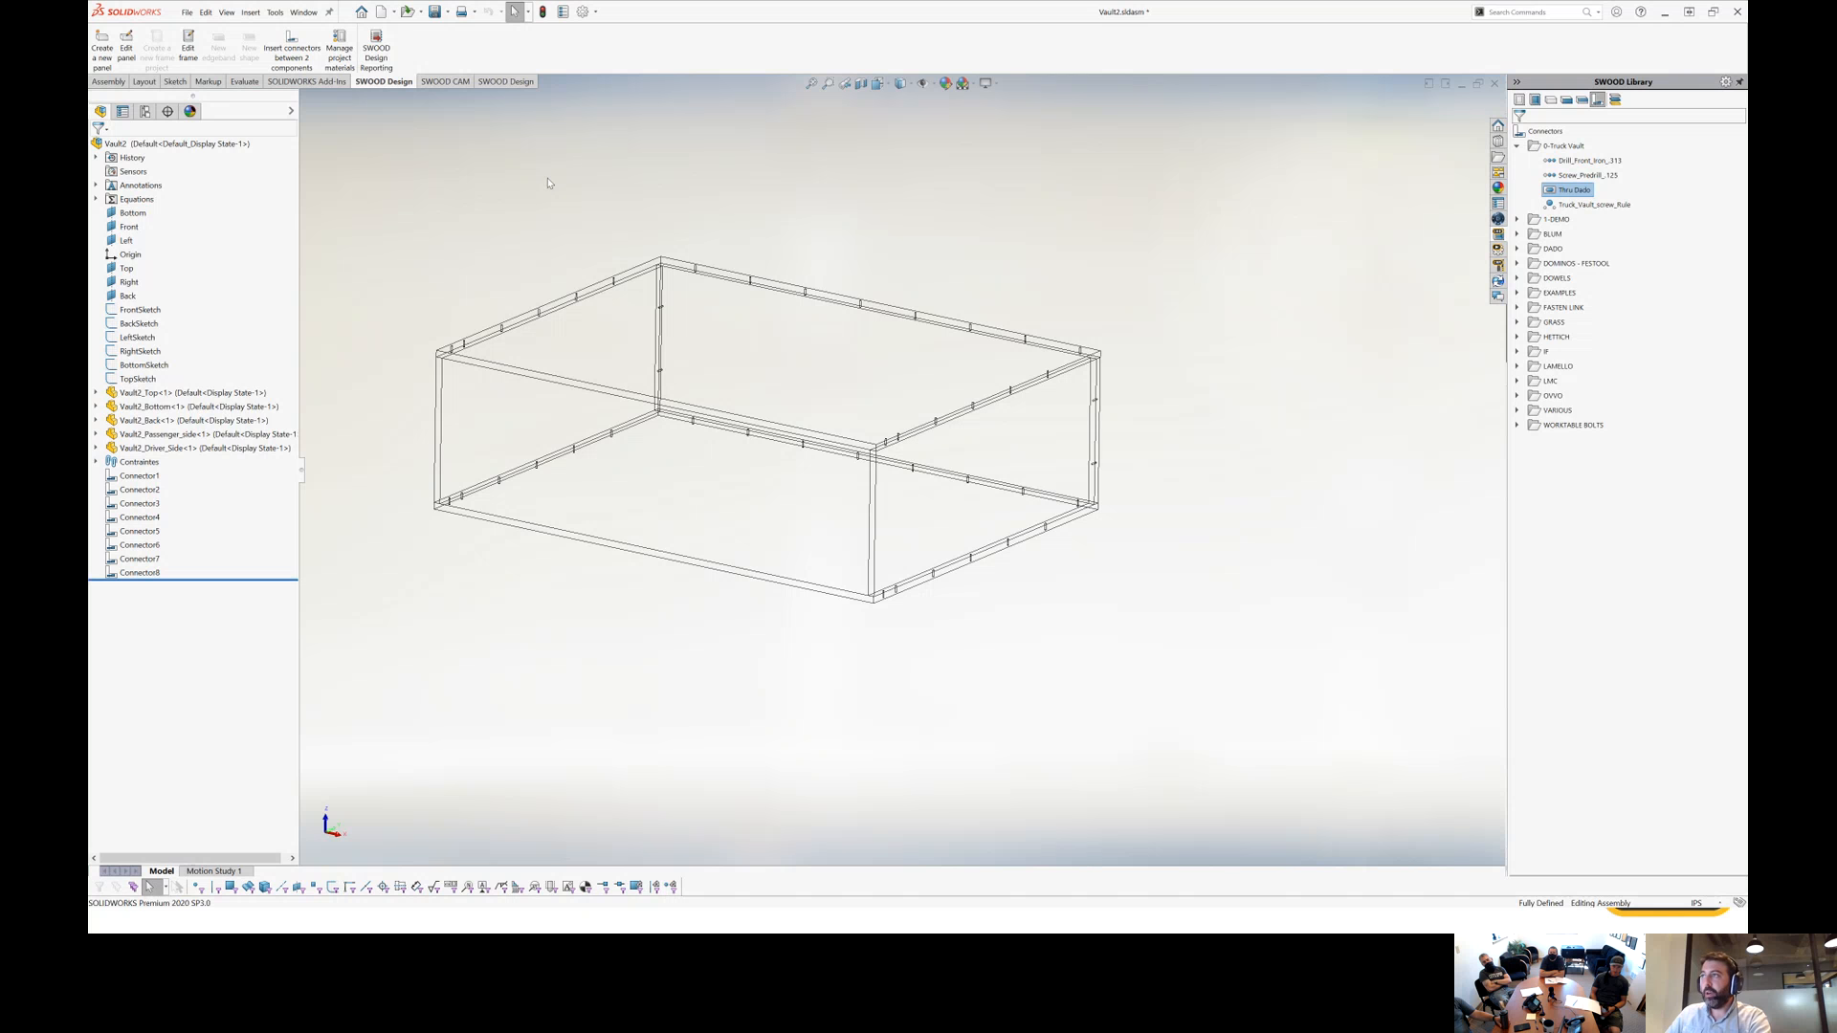
Set the Vault2 frame's height to 20 in, increase its depth, and save the assembly with all modified panels.
right_click_drag(548, 182, 436, 182)
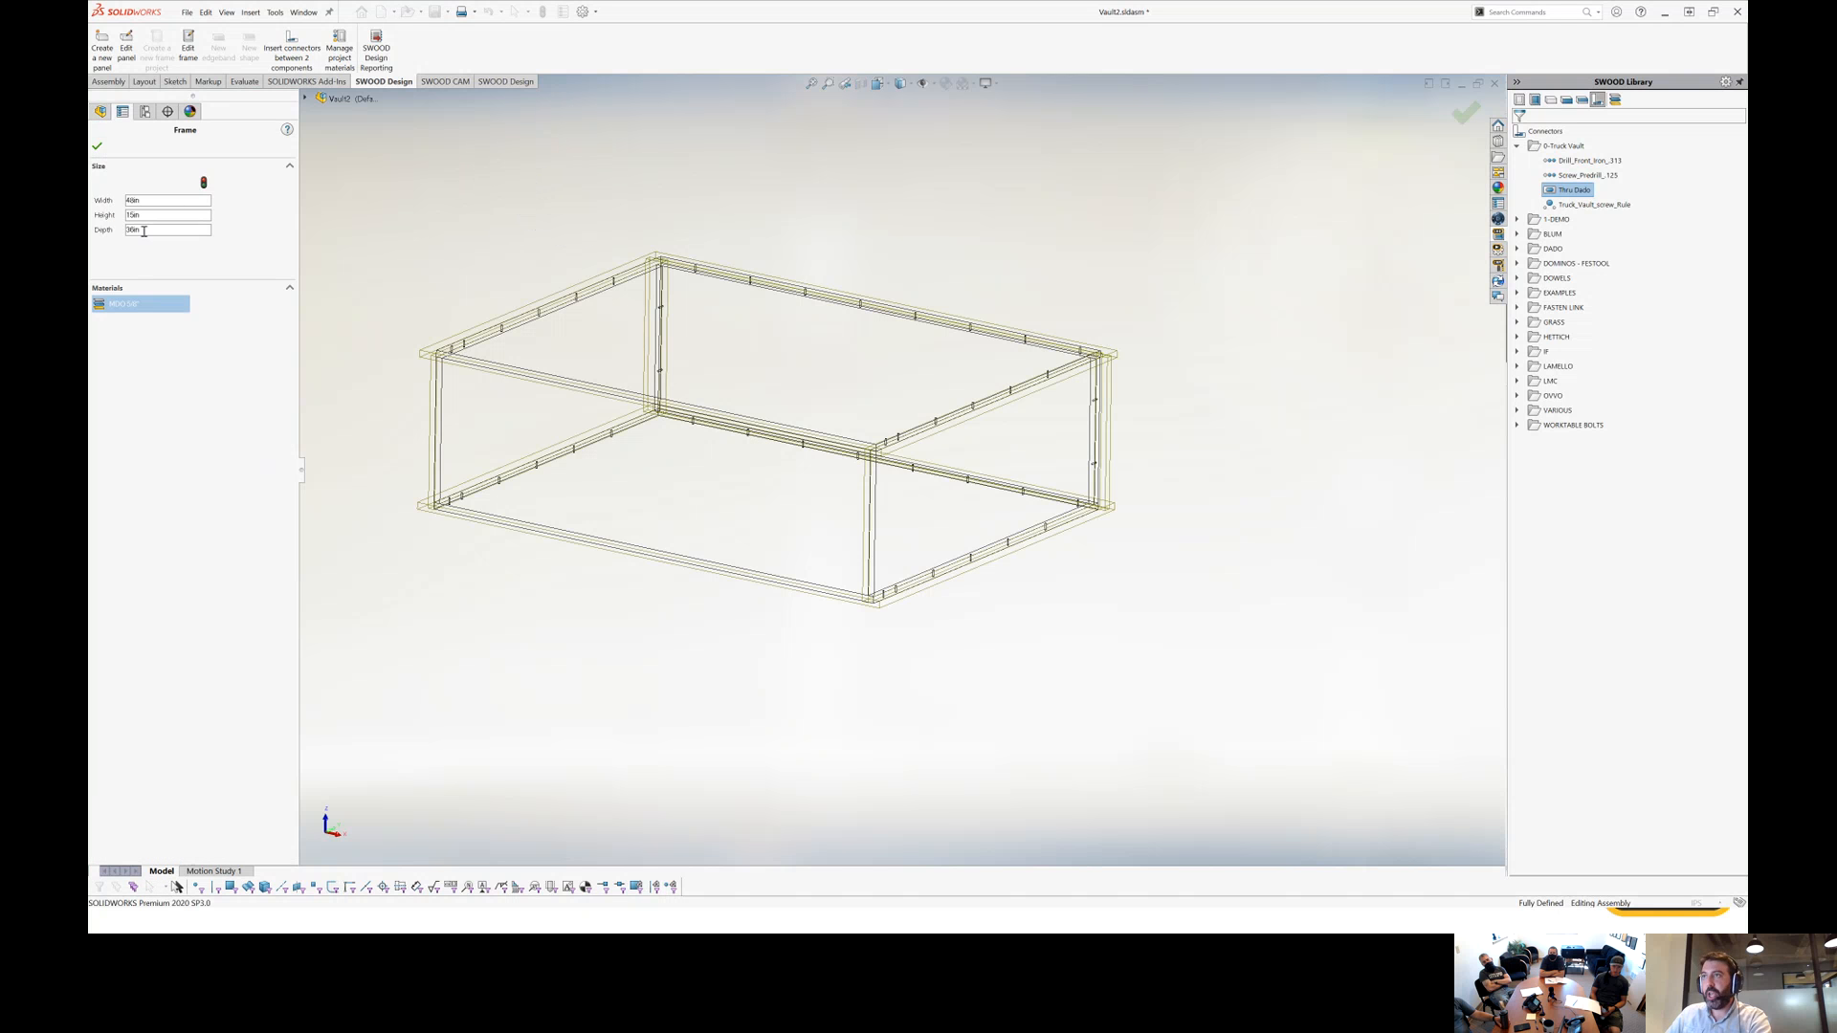
left_click_drag(158, 217, 94, 219)
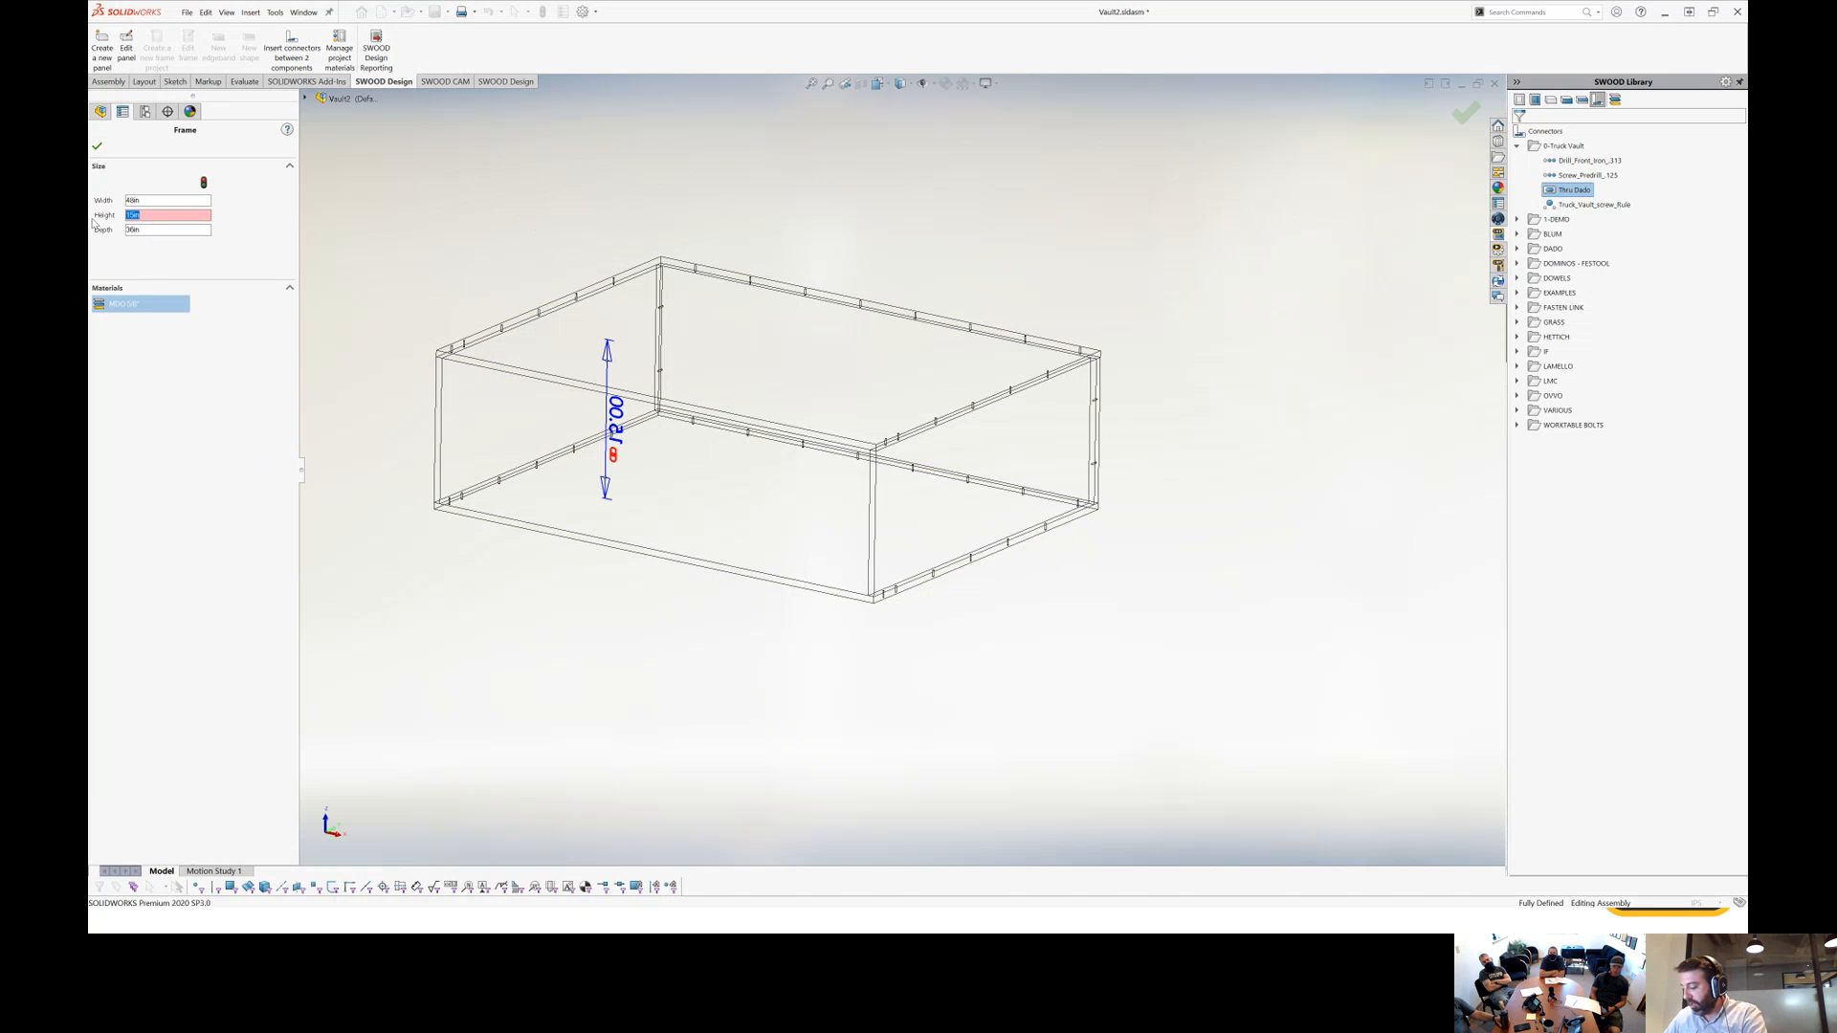
type("20")
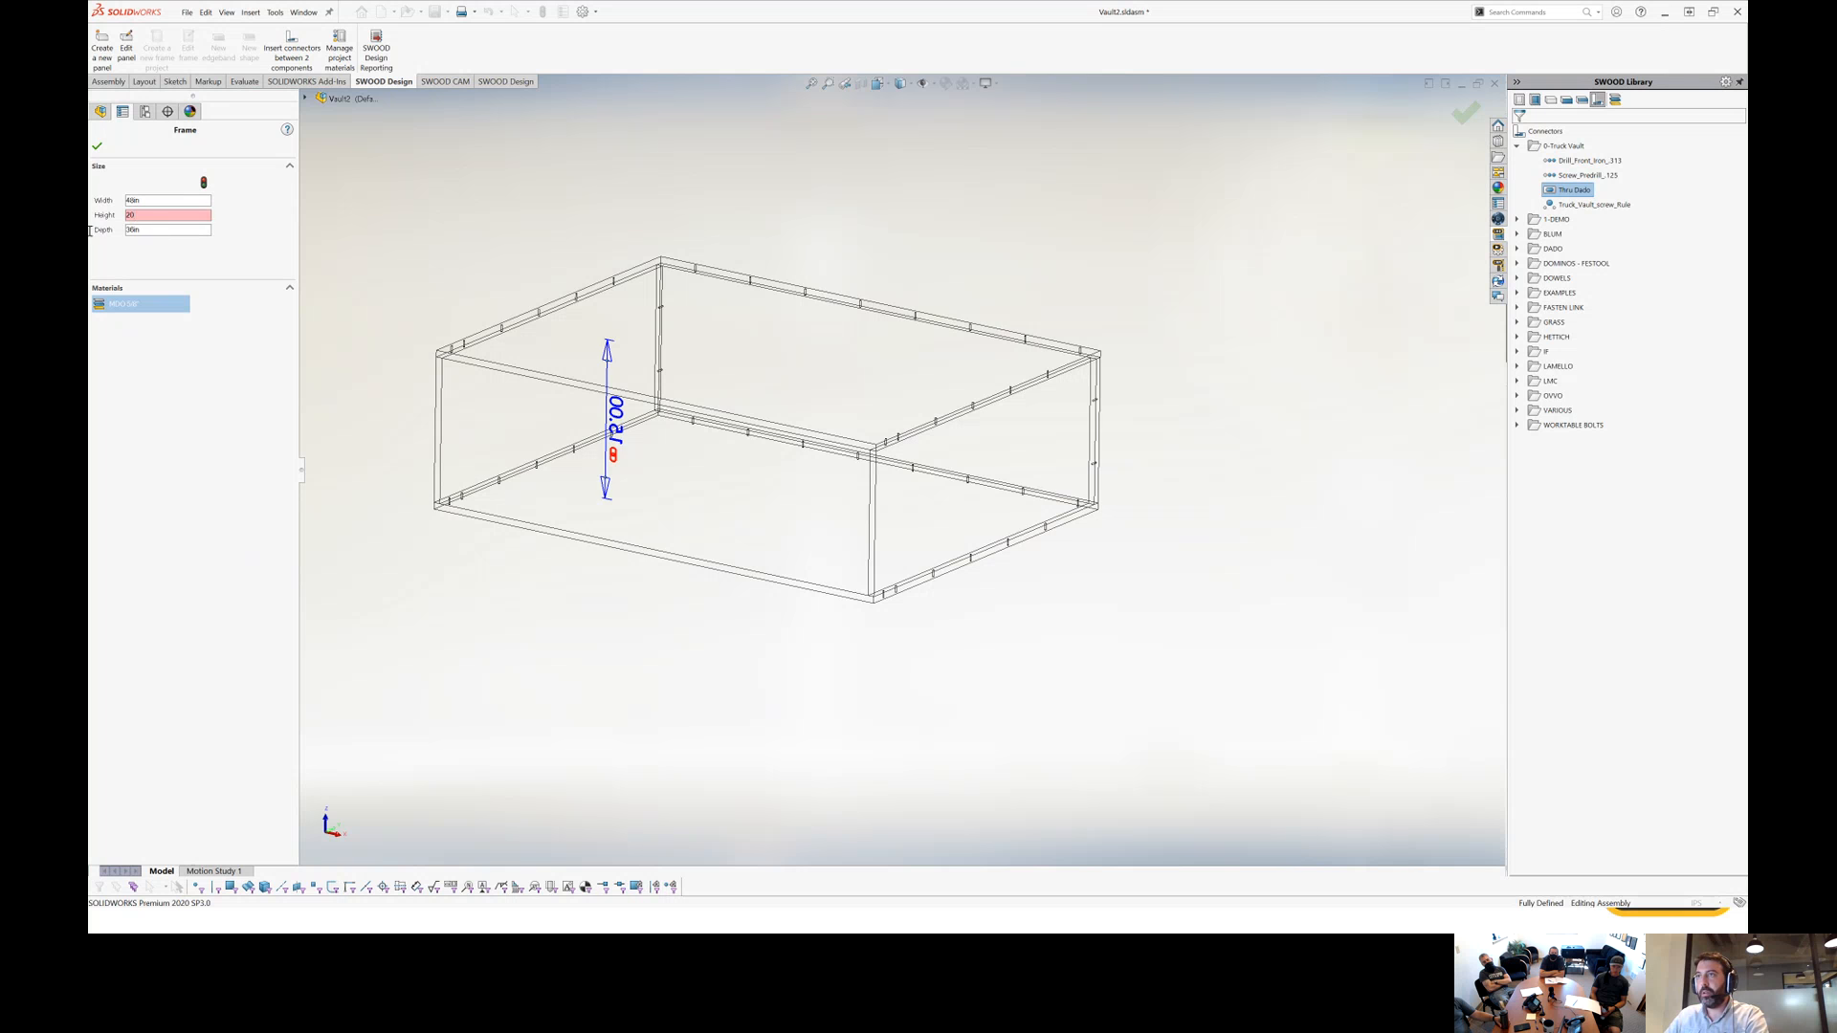
key("Tab")
type("3")
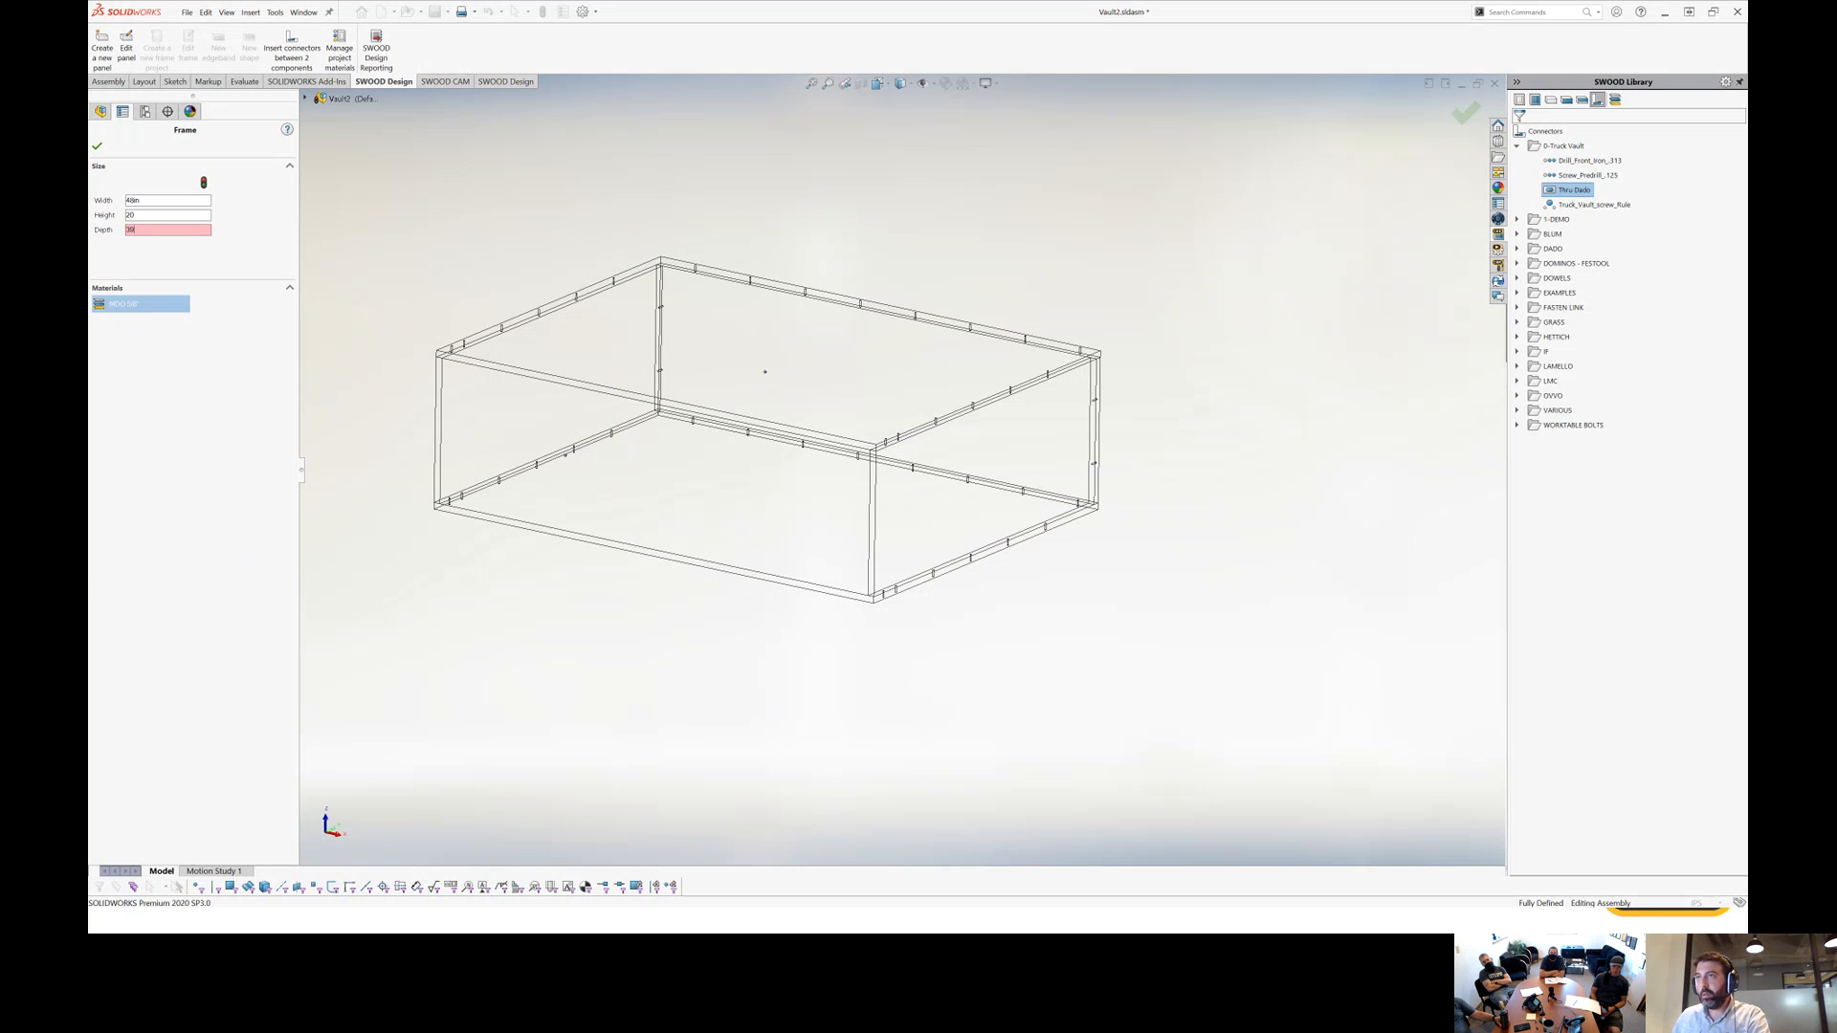
key("Return")
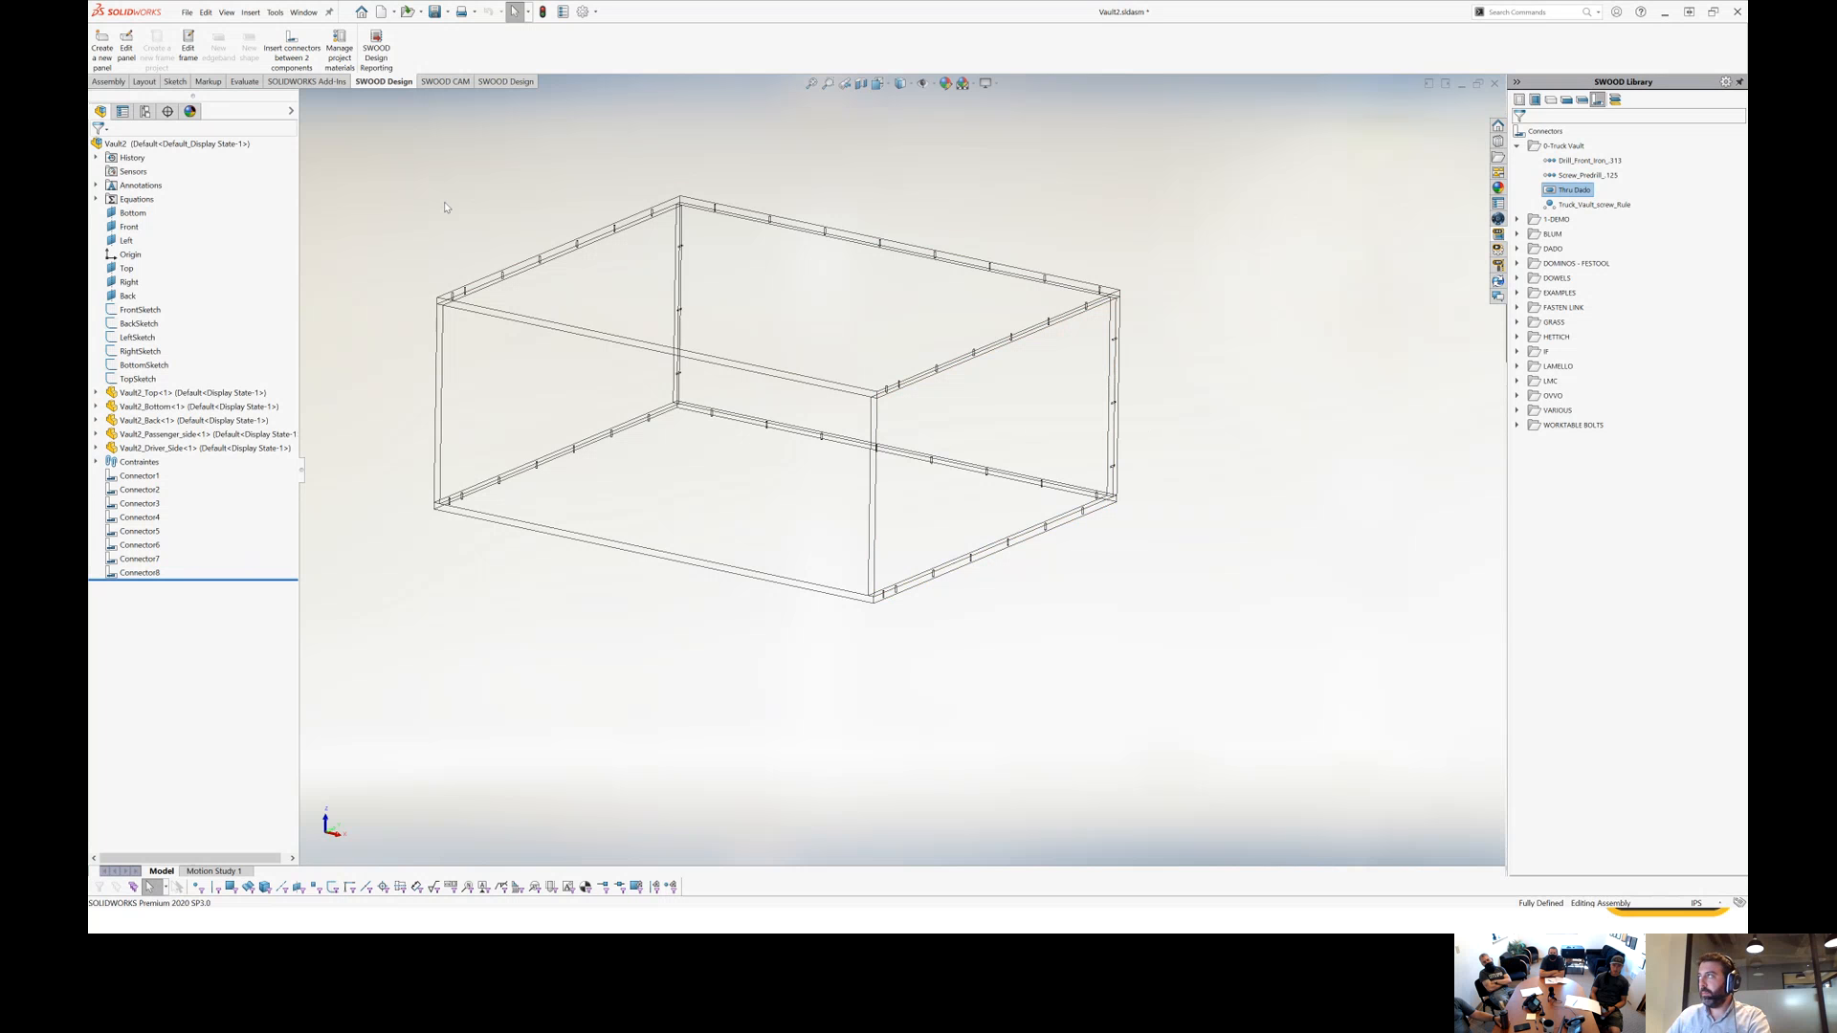
left_click(435, 11)
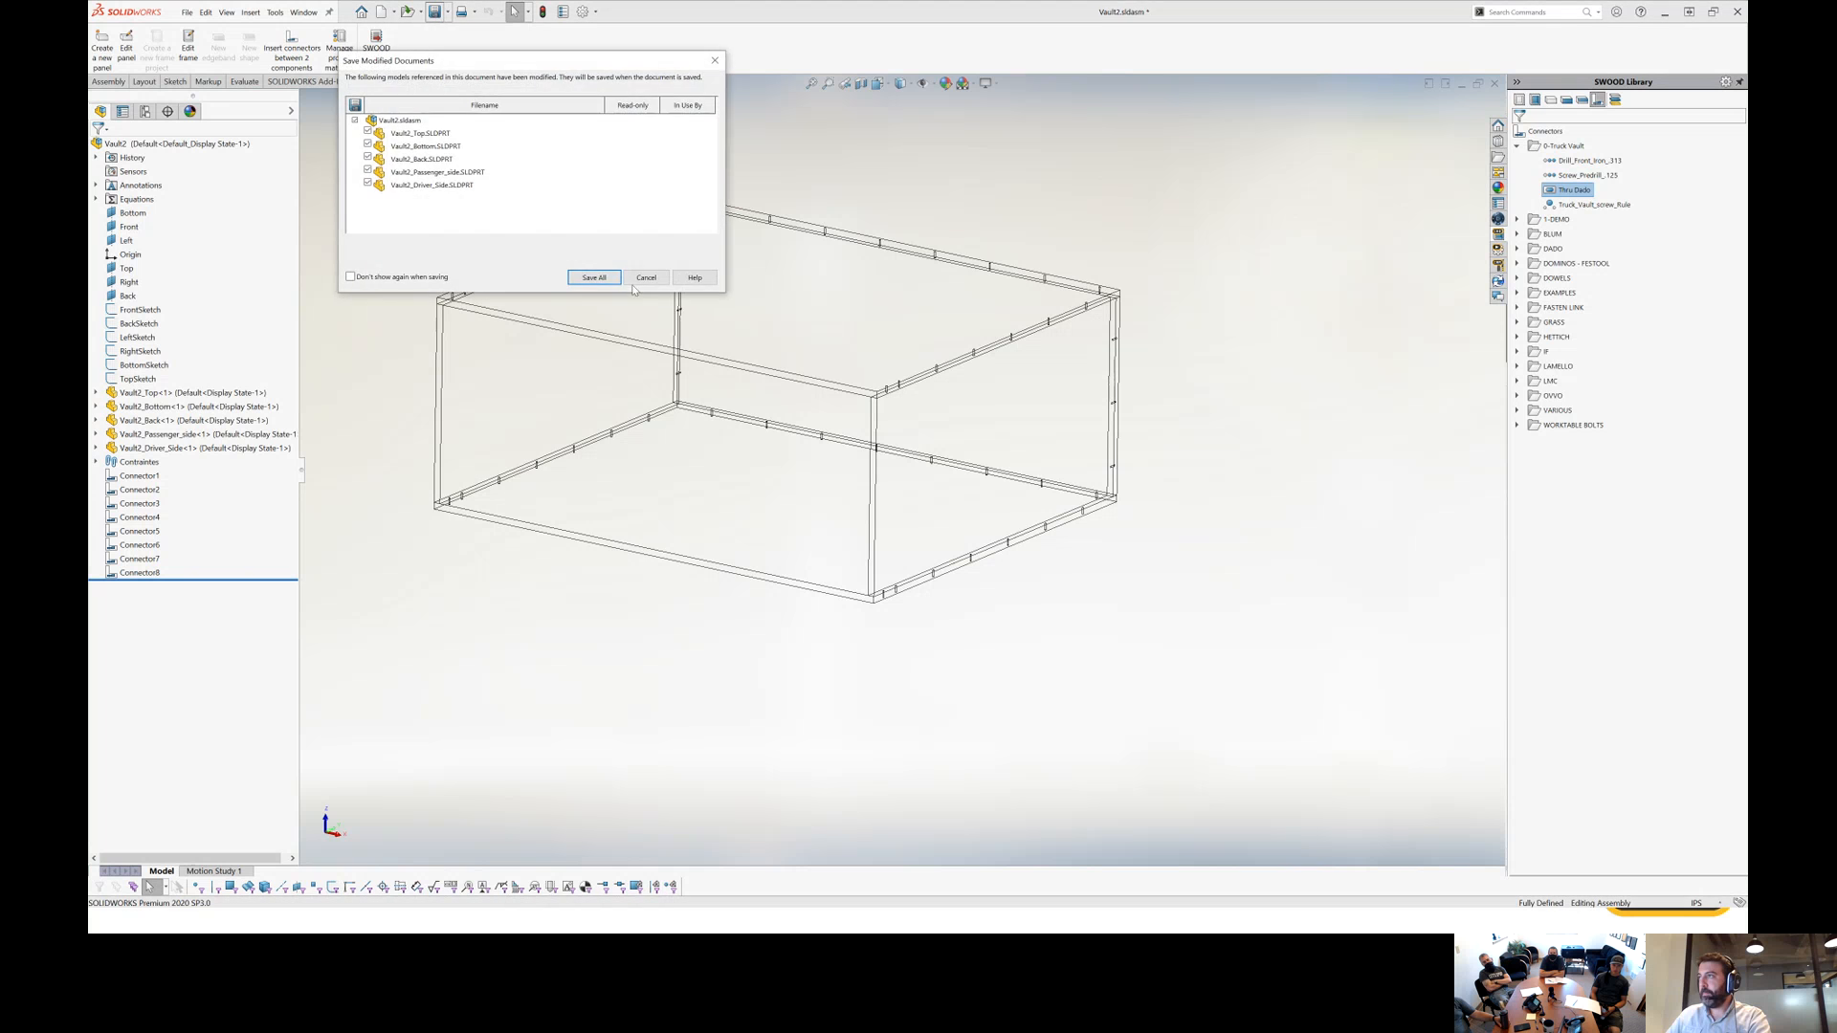
left_click(594, 276)
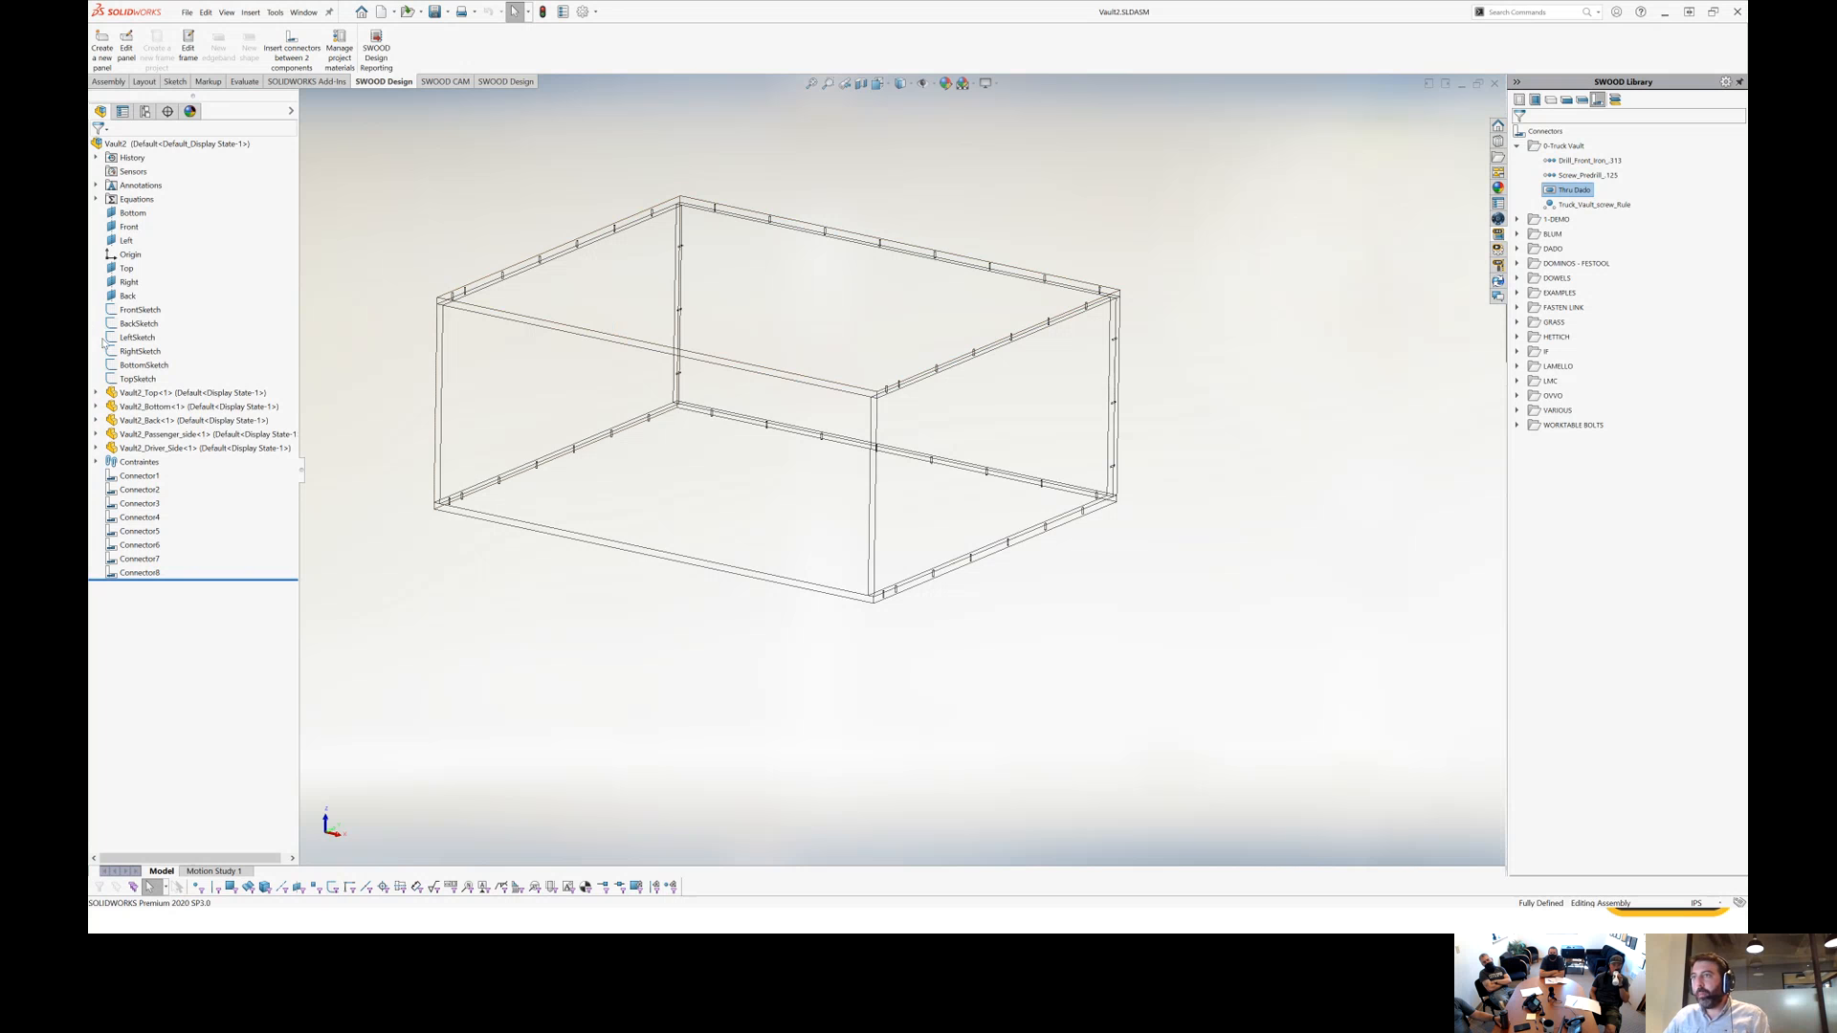
Check which material is assigned to the Vault2_Top panel.
left_click(95, 392)
left_click(149, 476)
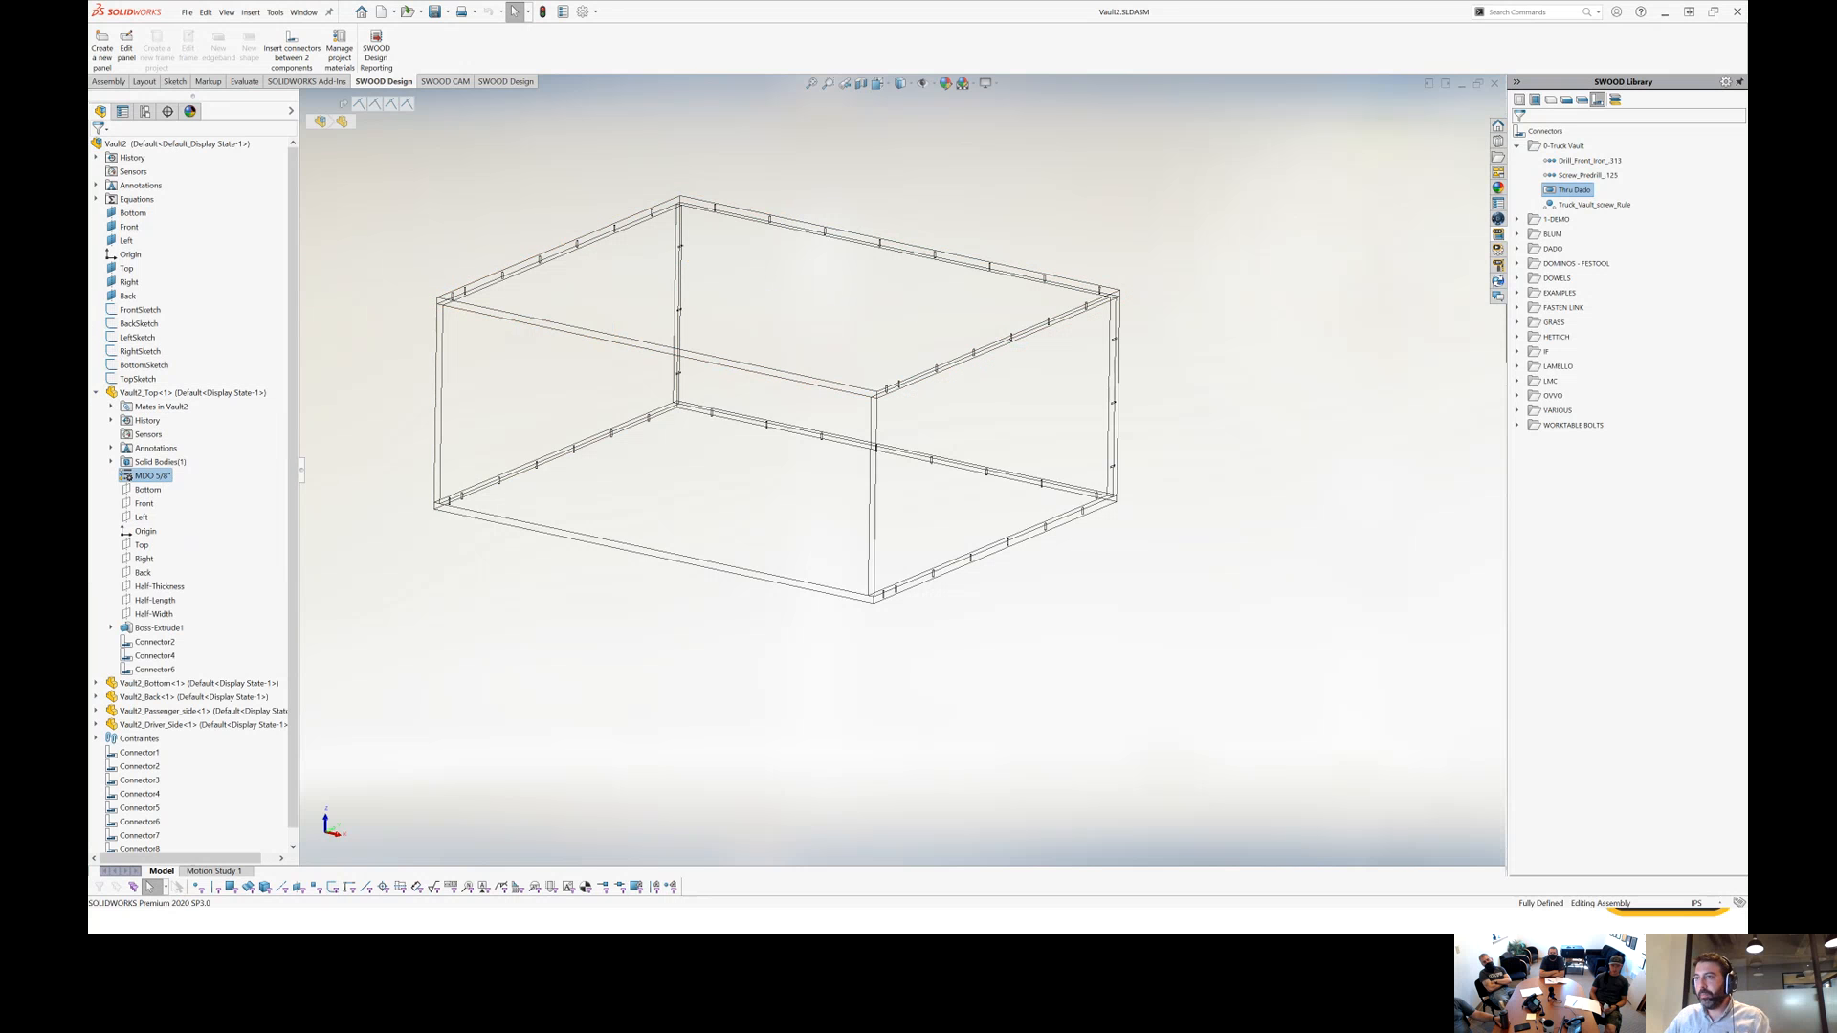
left_click(96, 393)
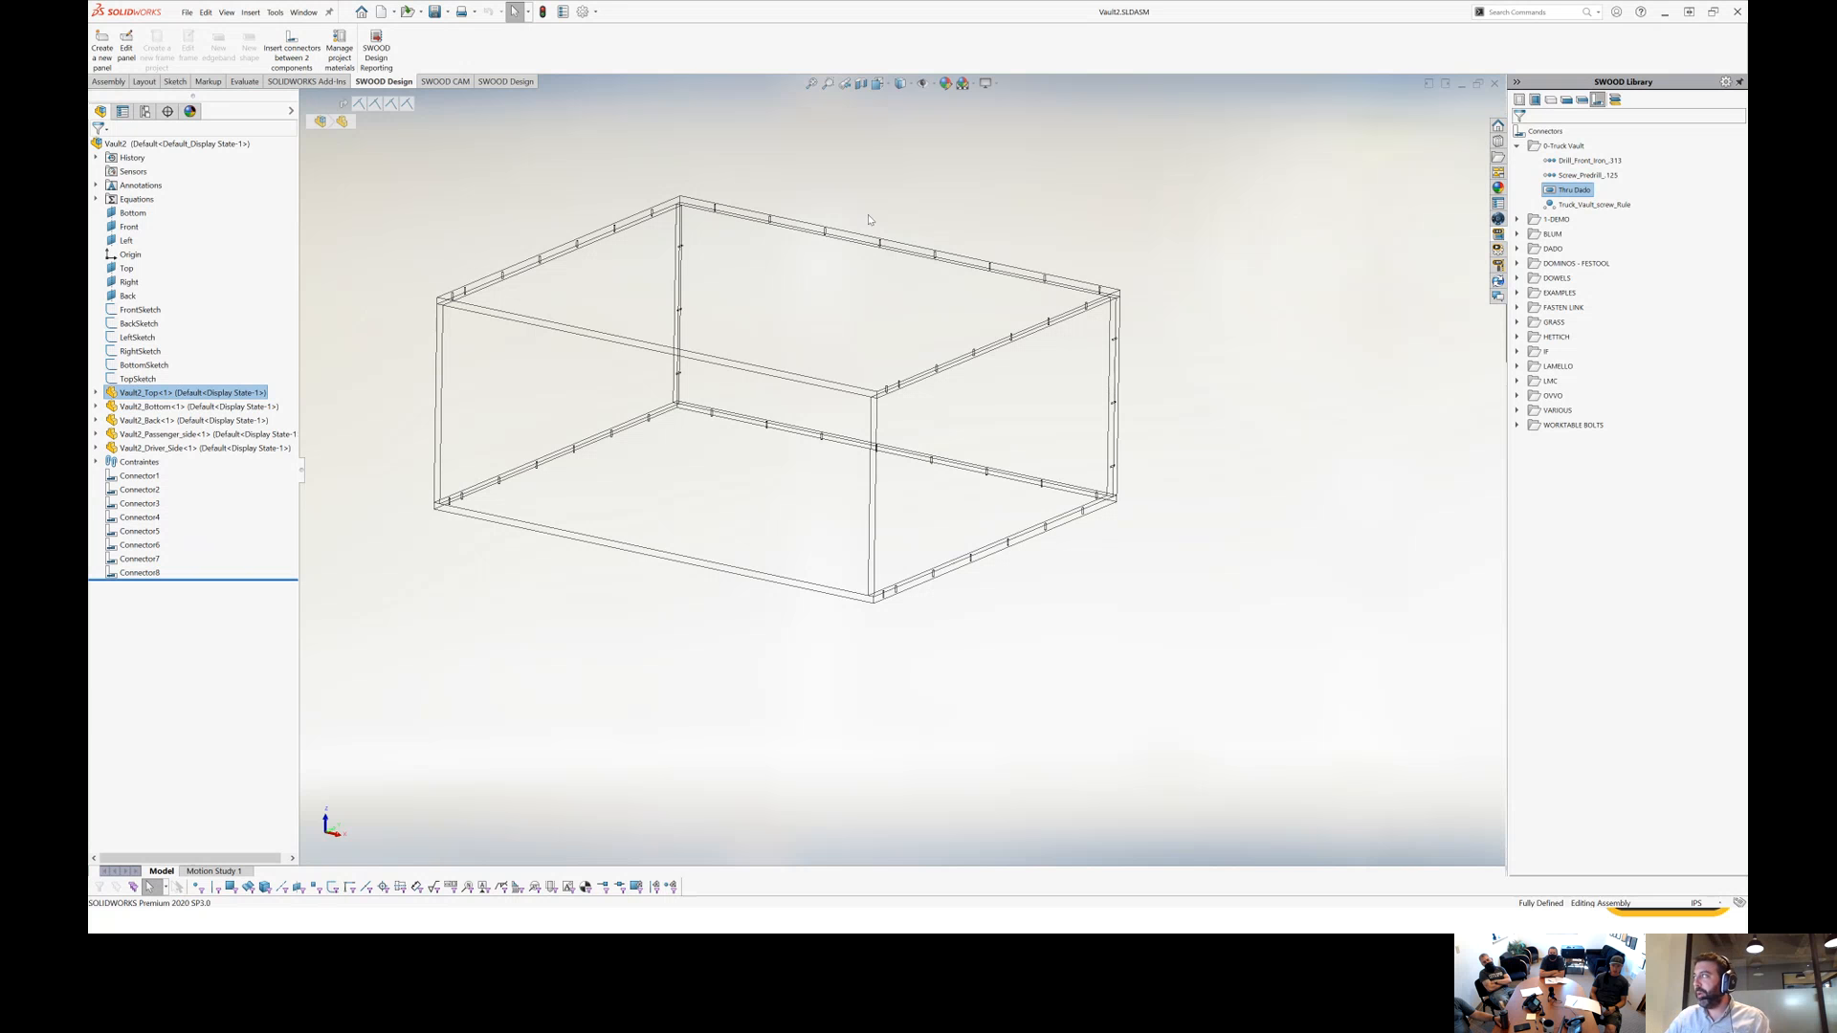
Apply the MDO 3/4" sheet material from the Truck Vault materials library to the whole Vault2 assembly.
left_click(1615, 100)
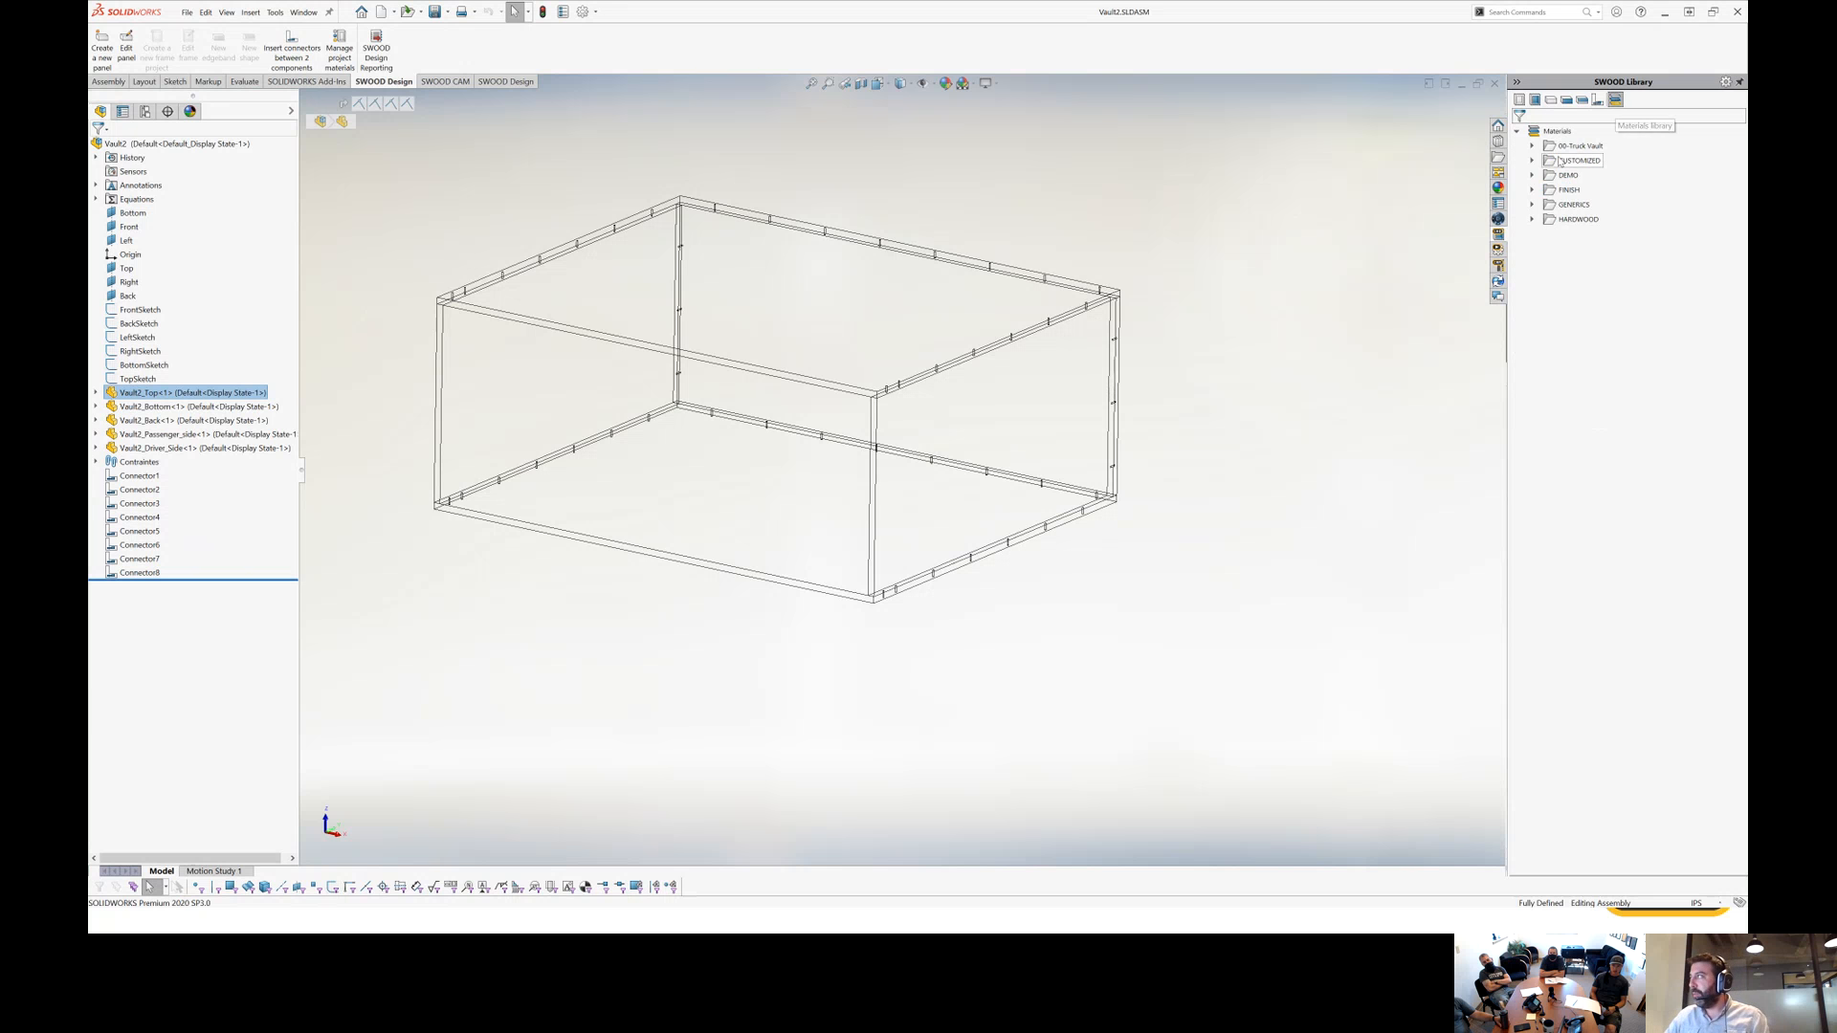
left_click(1532, 145)
left_click(1548, 189)
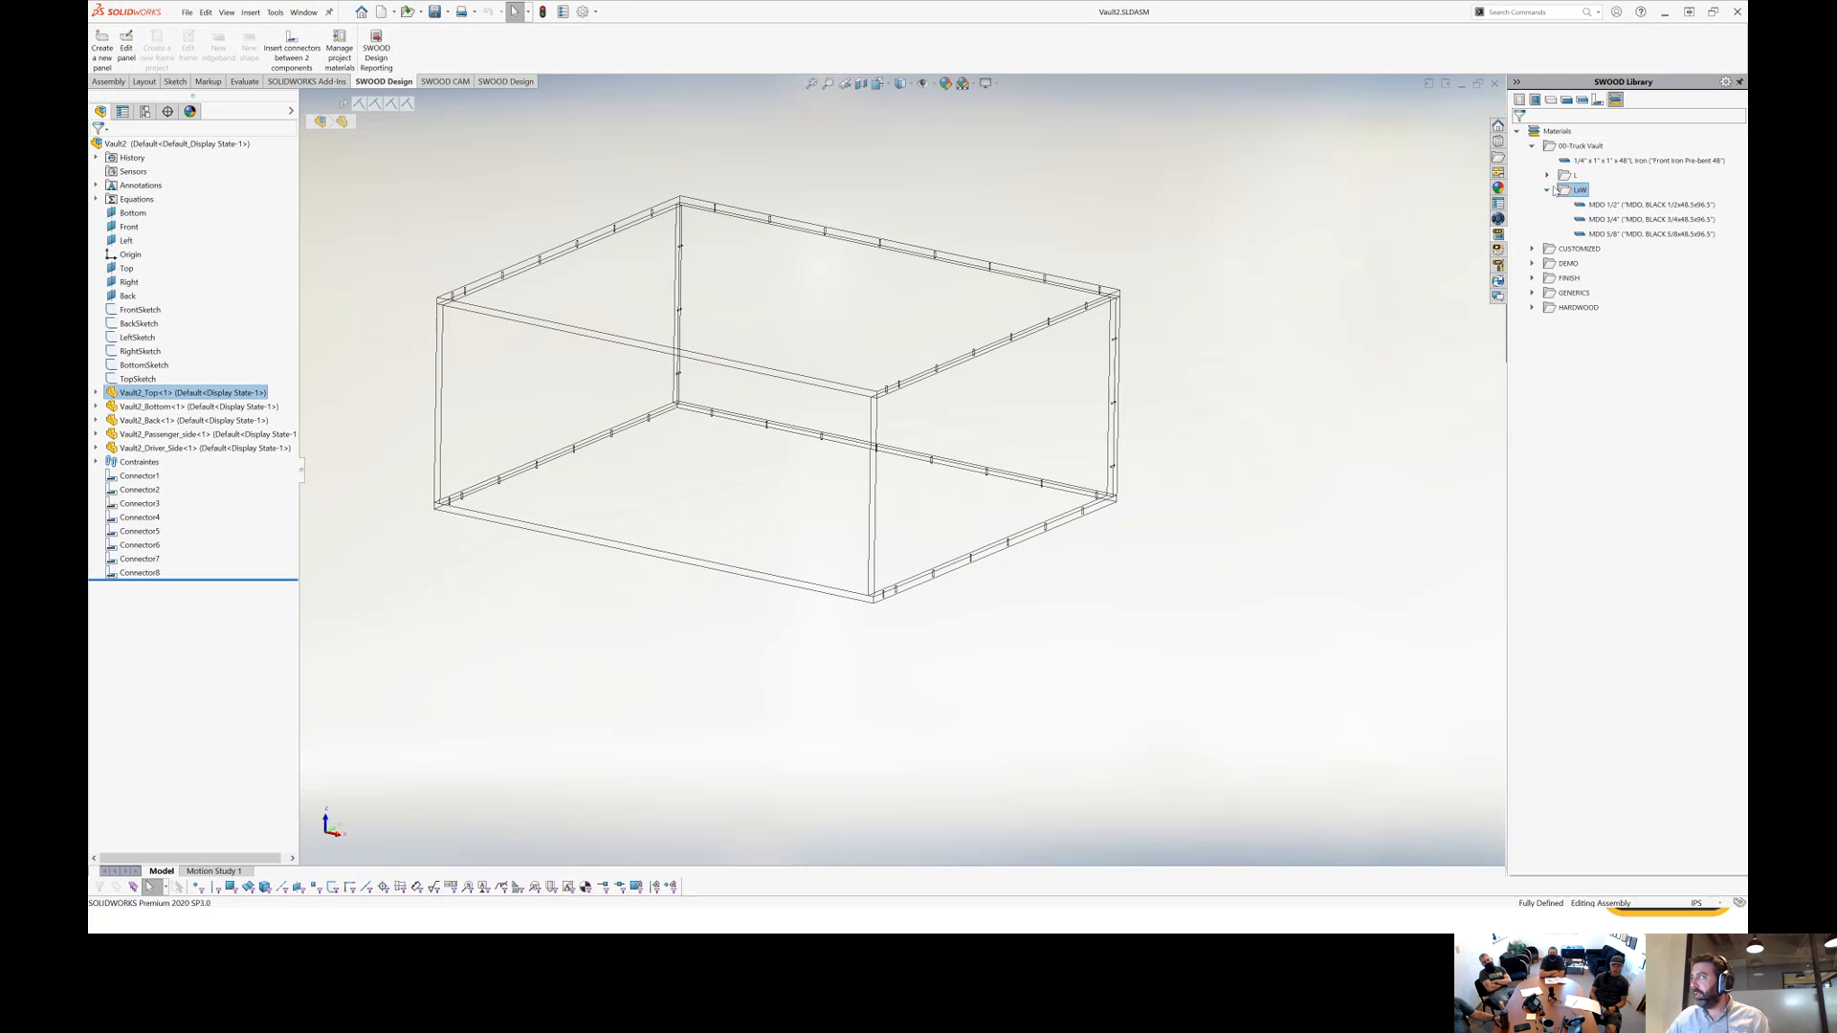
left_click(1549, 177)
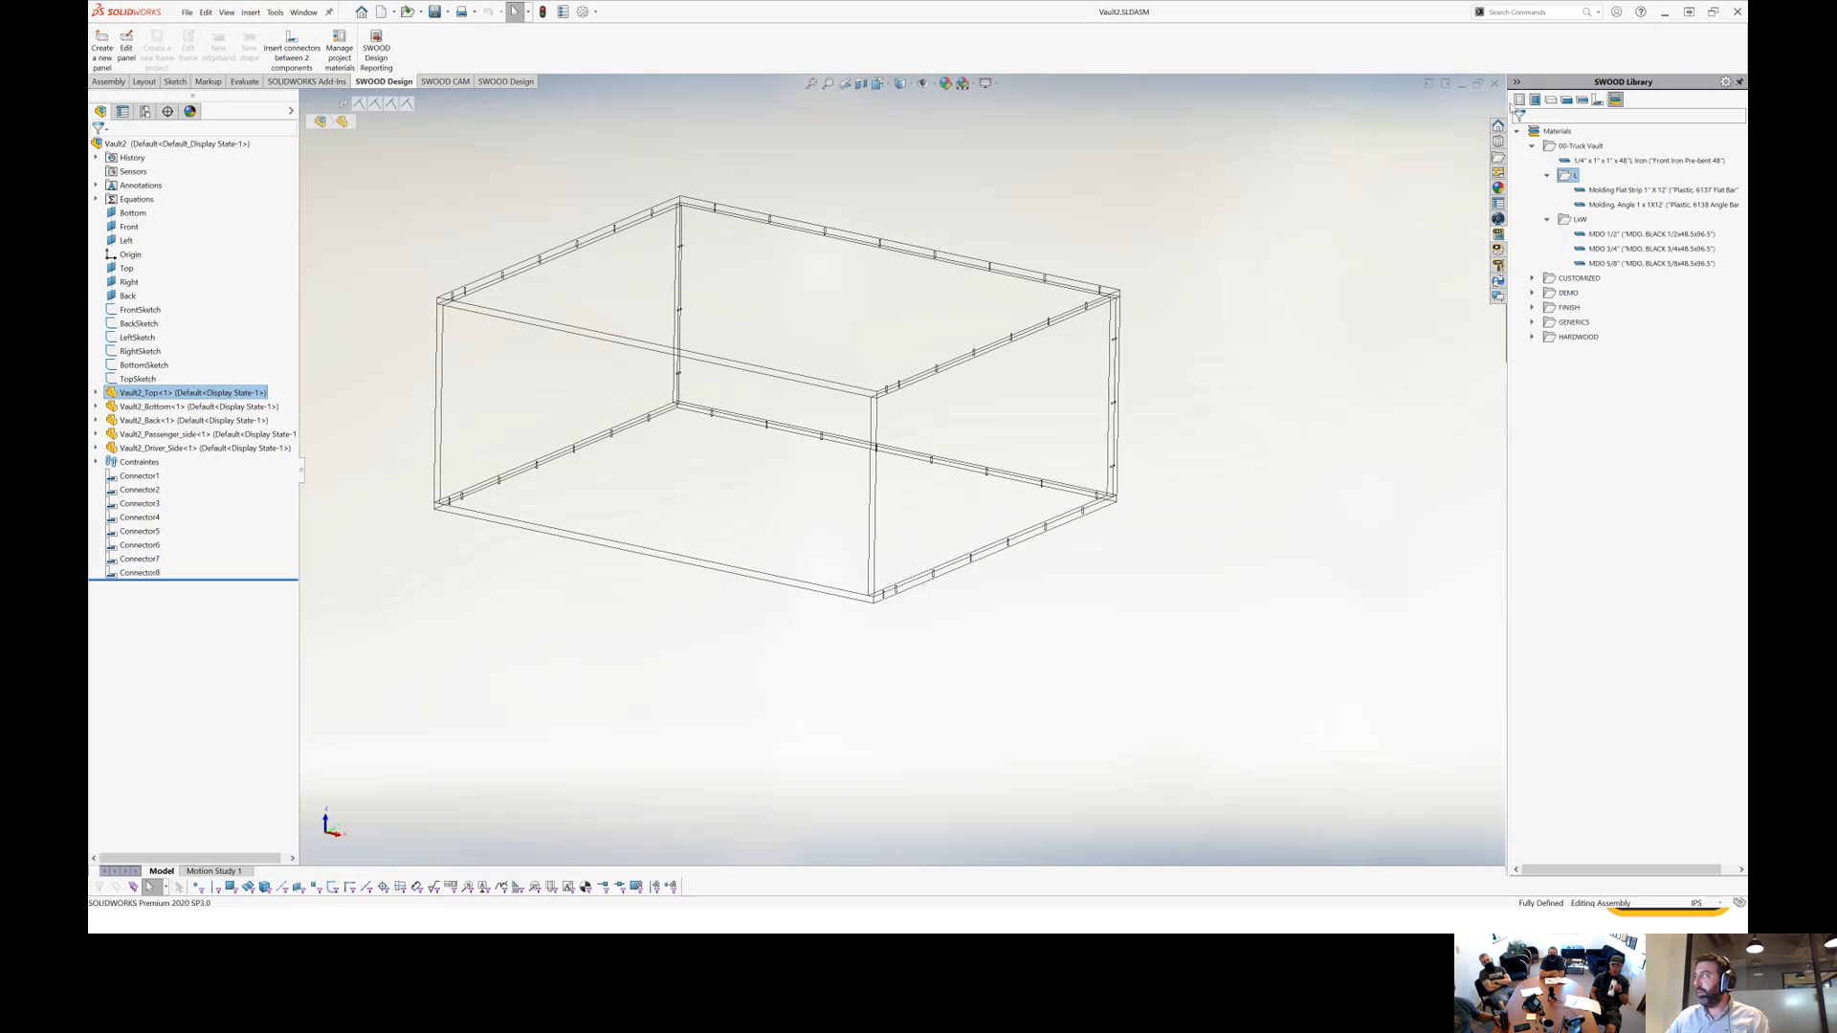
left_click_drag(1505, 101, 1445, 101)
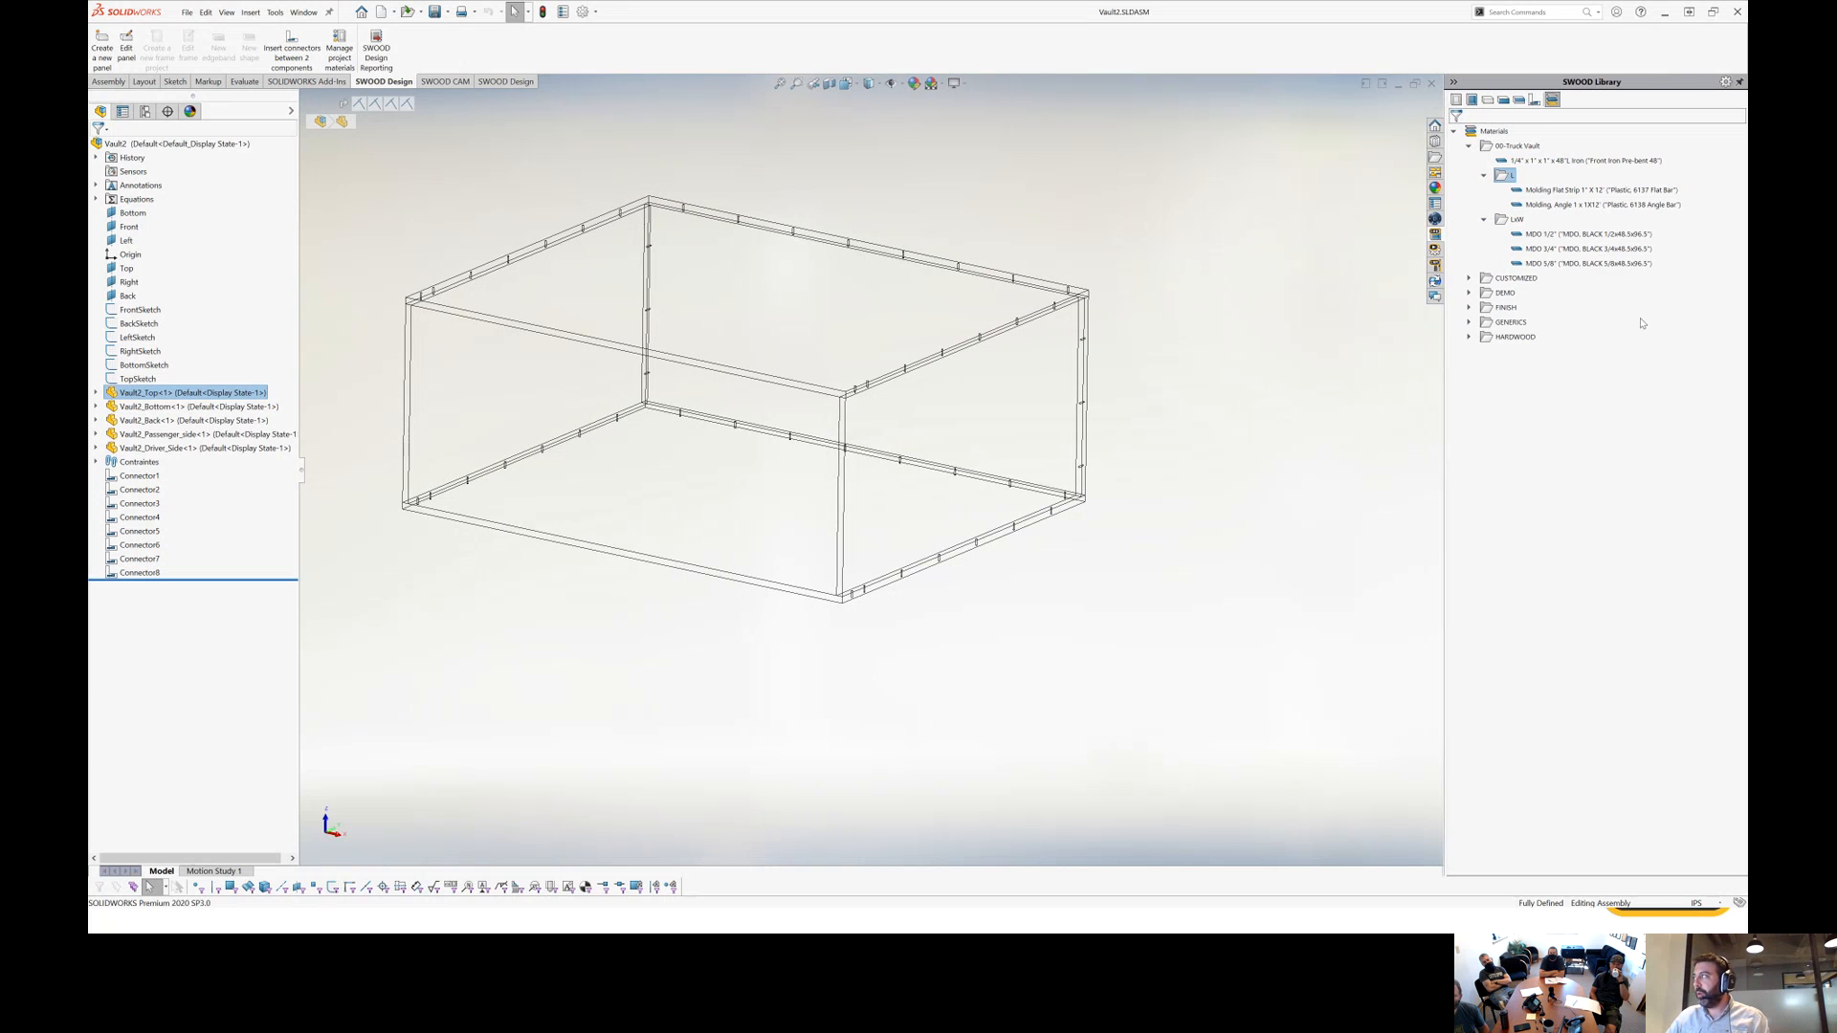
left_click(1615, 264)
left_click(1537, 250)
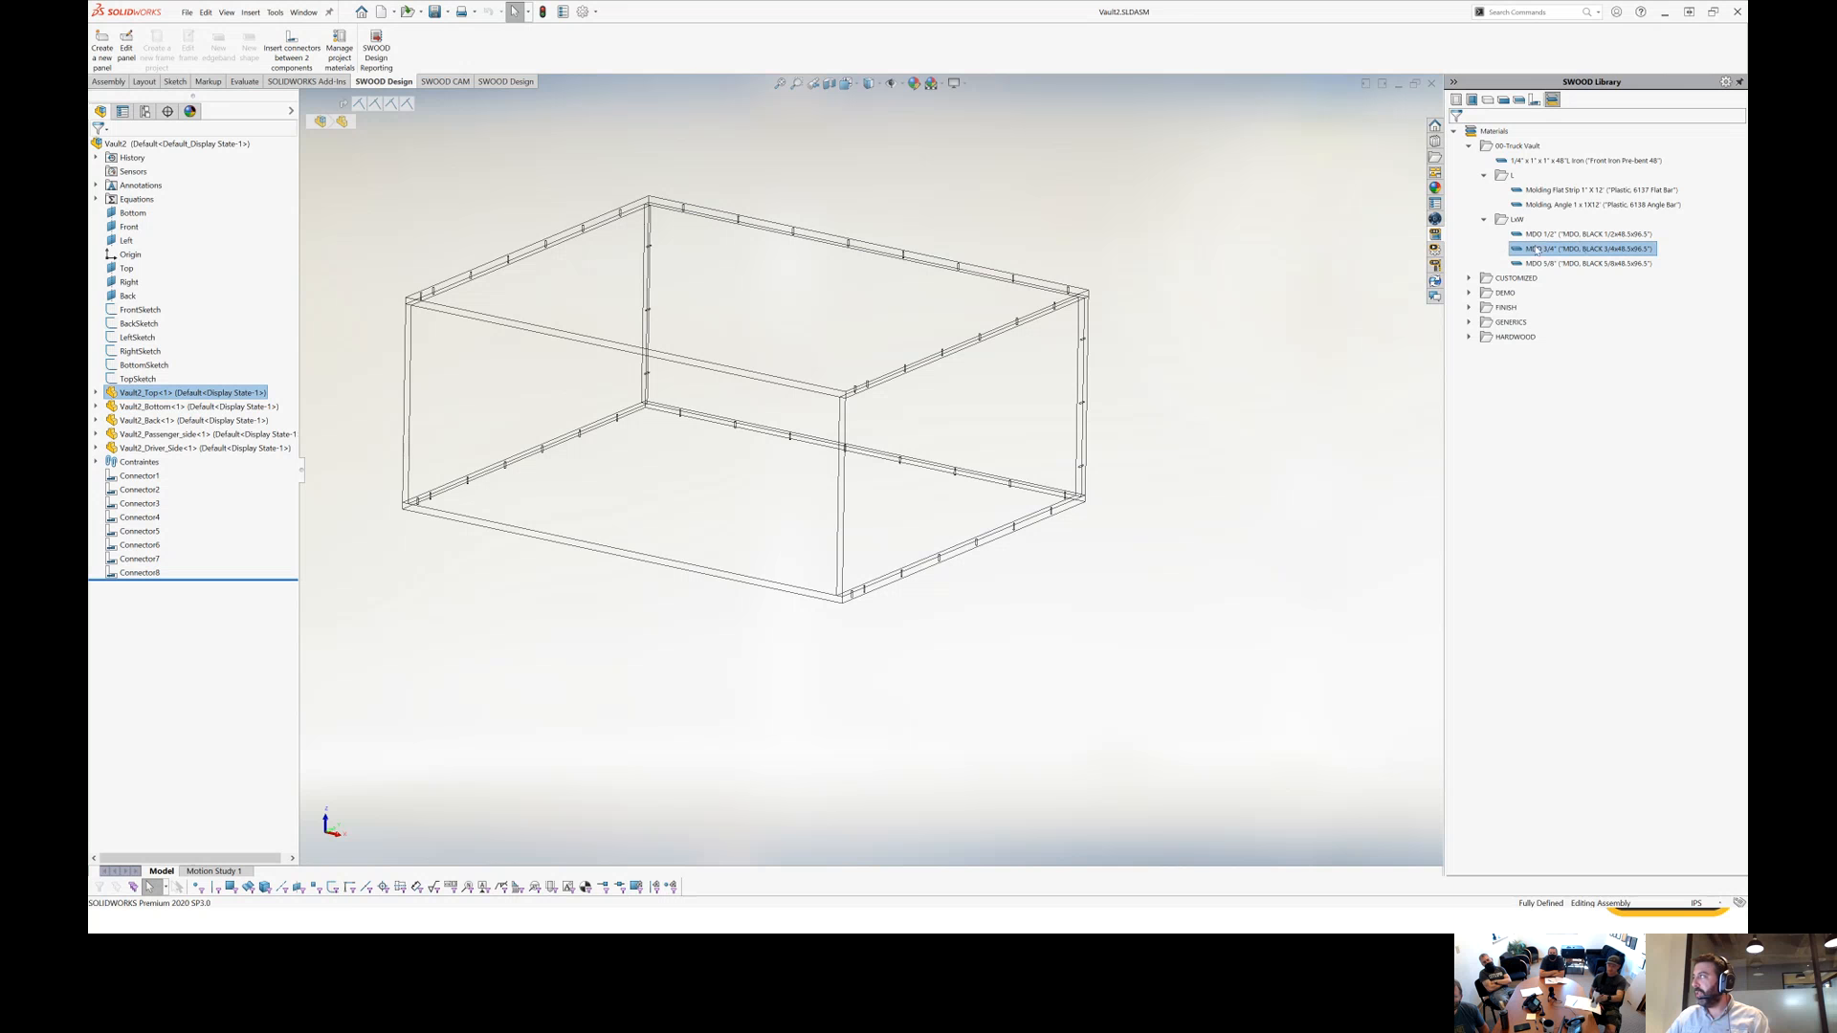
left_click_drag(1576, 252, 845, 324)
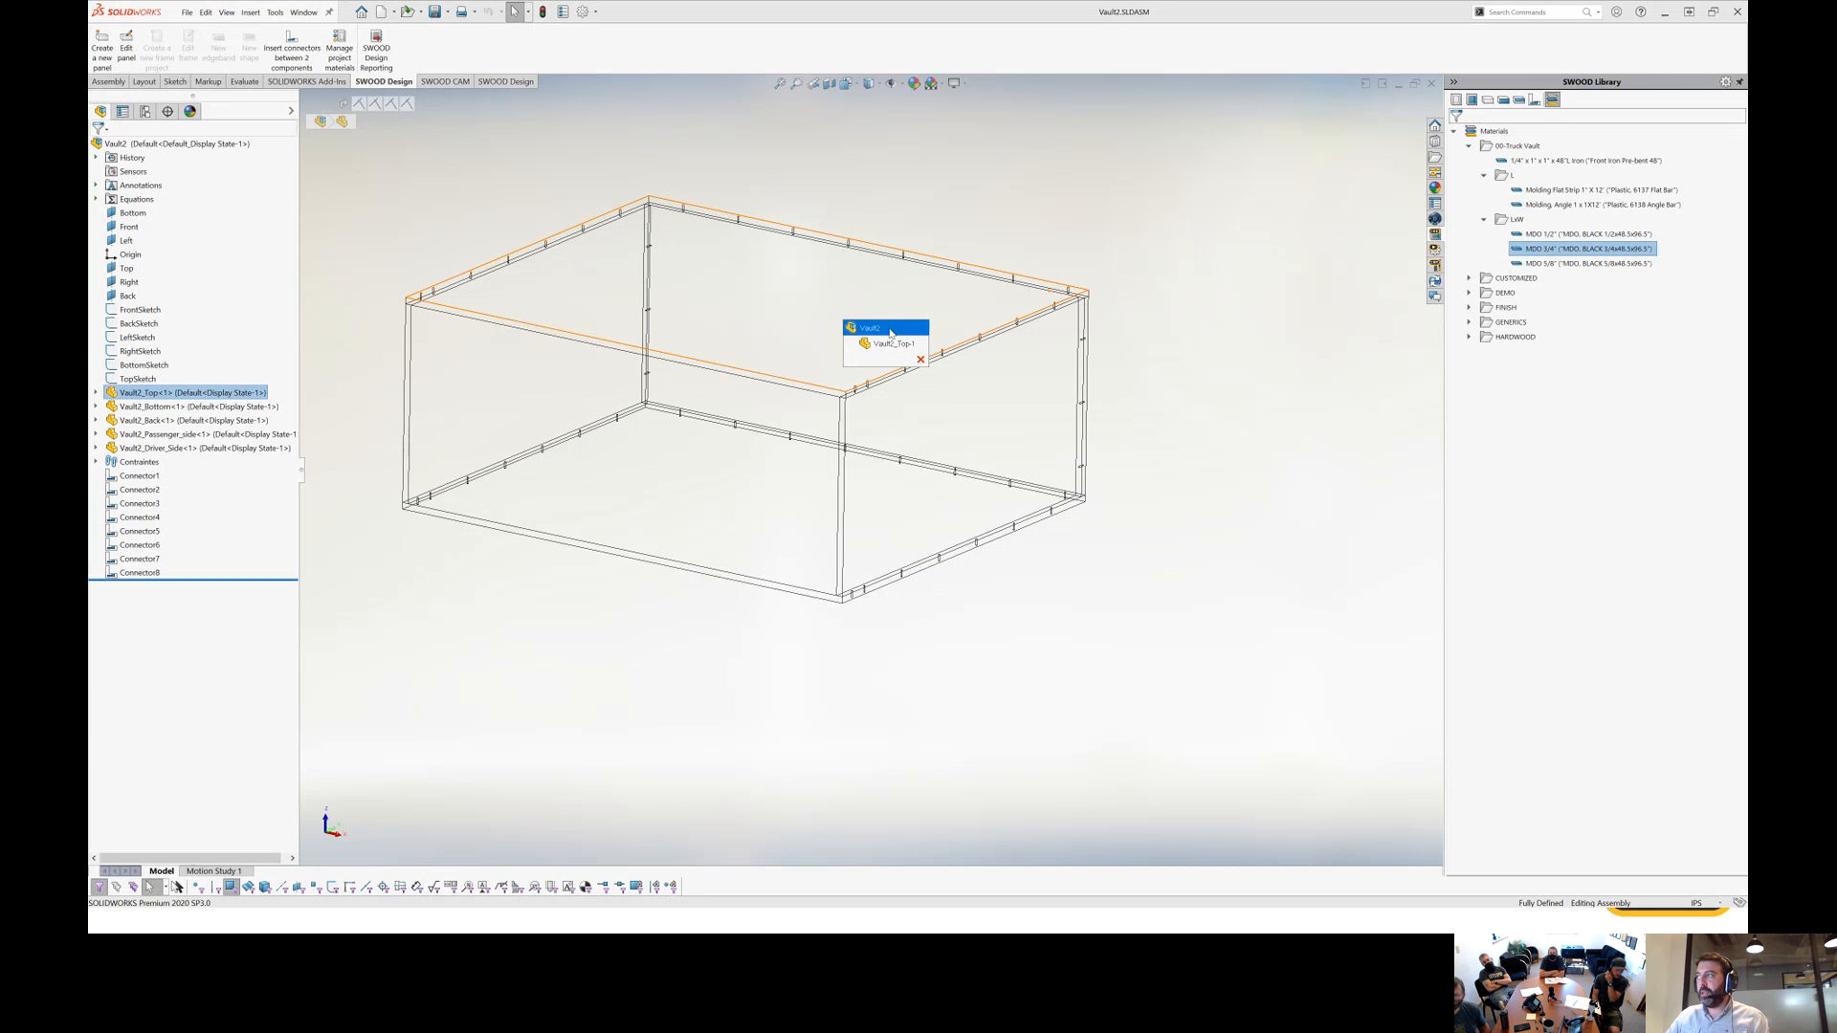
left_click(890, 330)
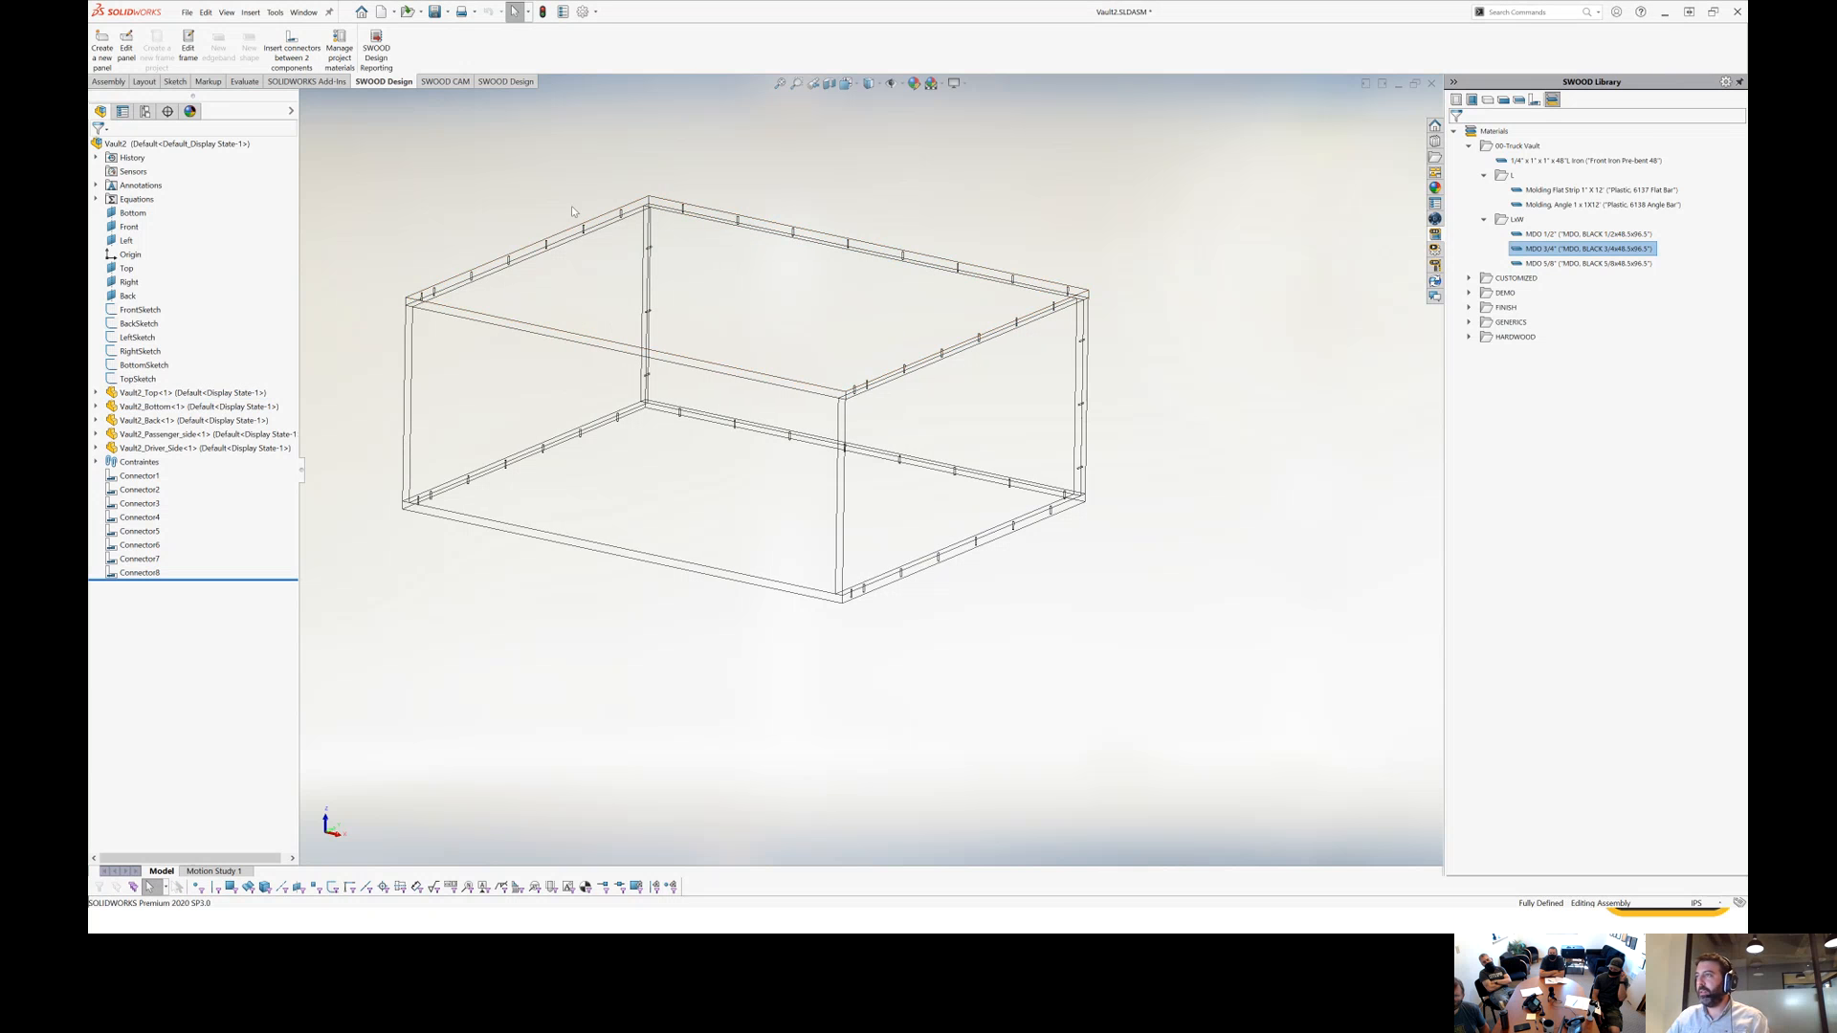
Check the top panel's assigned material, measure its thickness between the two large faces, and inspect its screw holes up close.
left_click(96, 393)
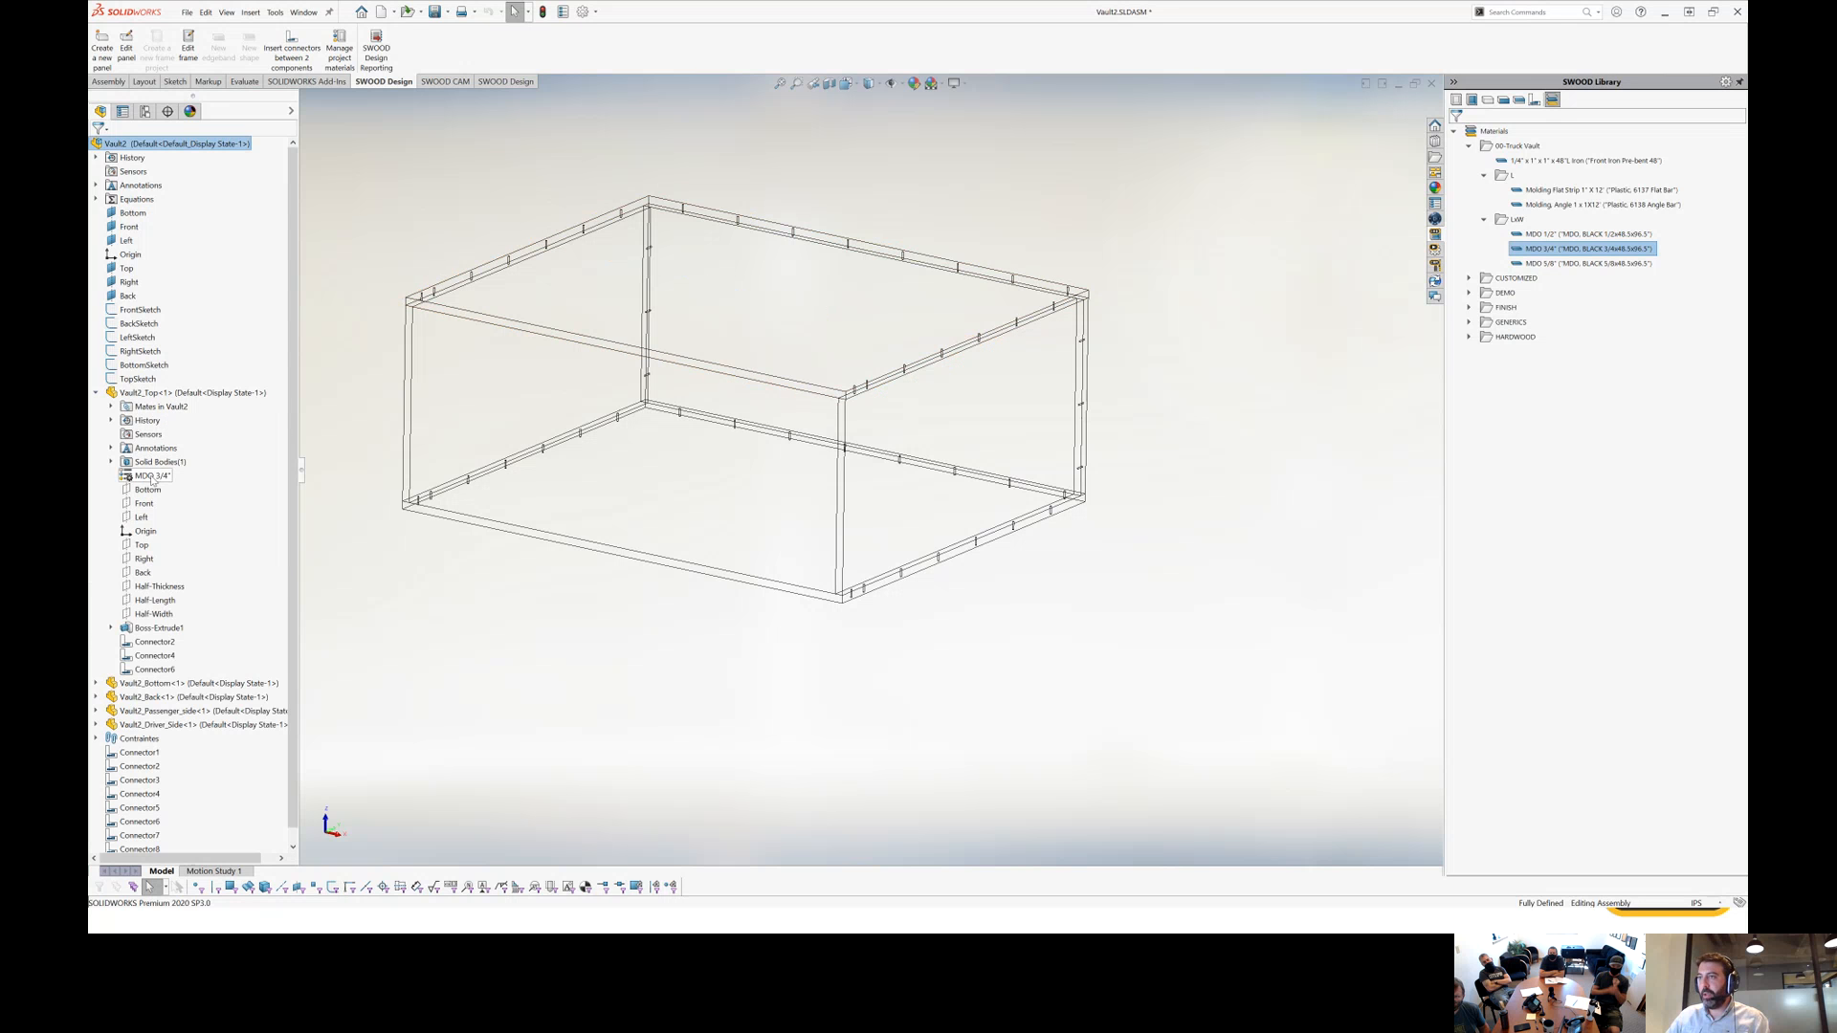
left_click(644, 352)
middle_click_drag(644, 361, 668, 280)
left_click(668, 280, "ctrl")
right_click_drag(668, 278, 648, 151)
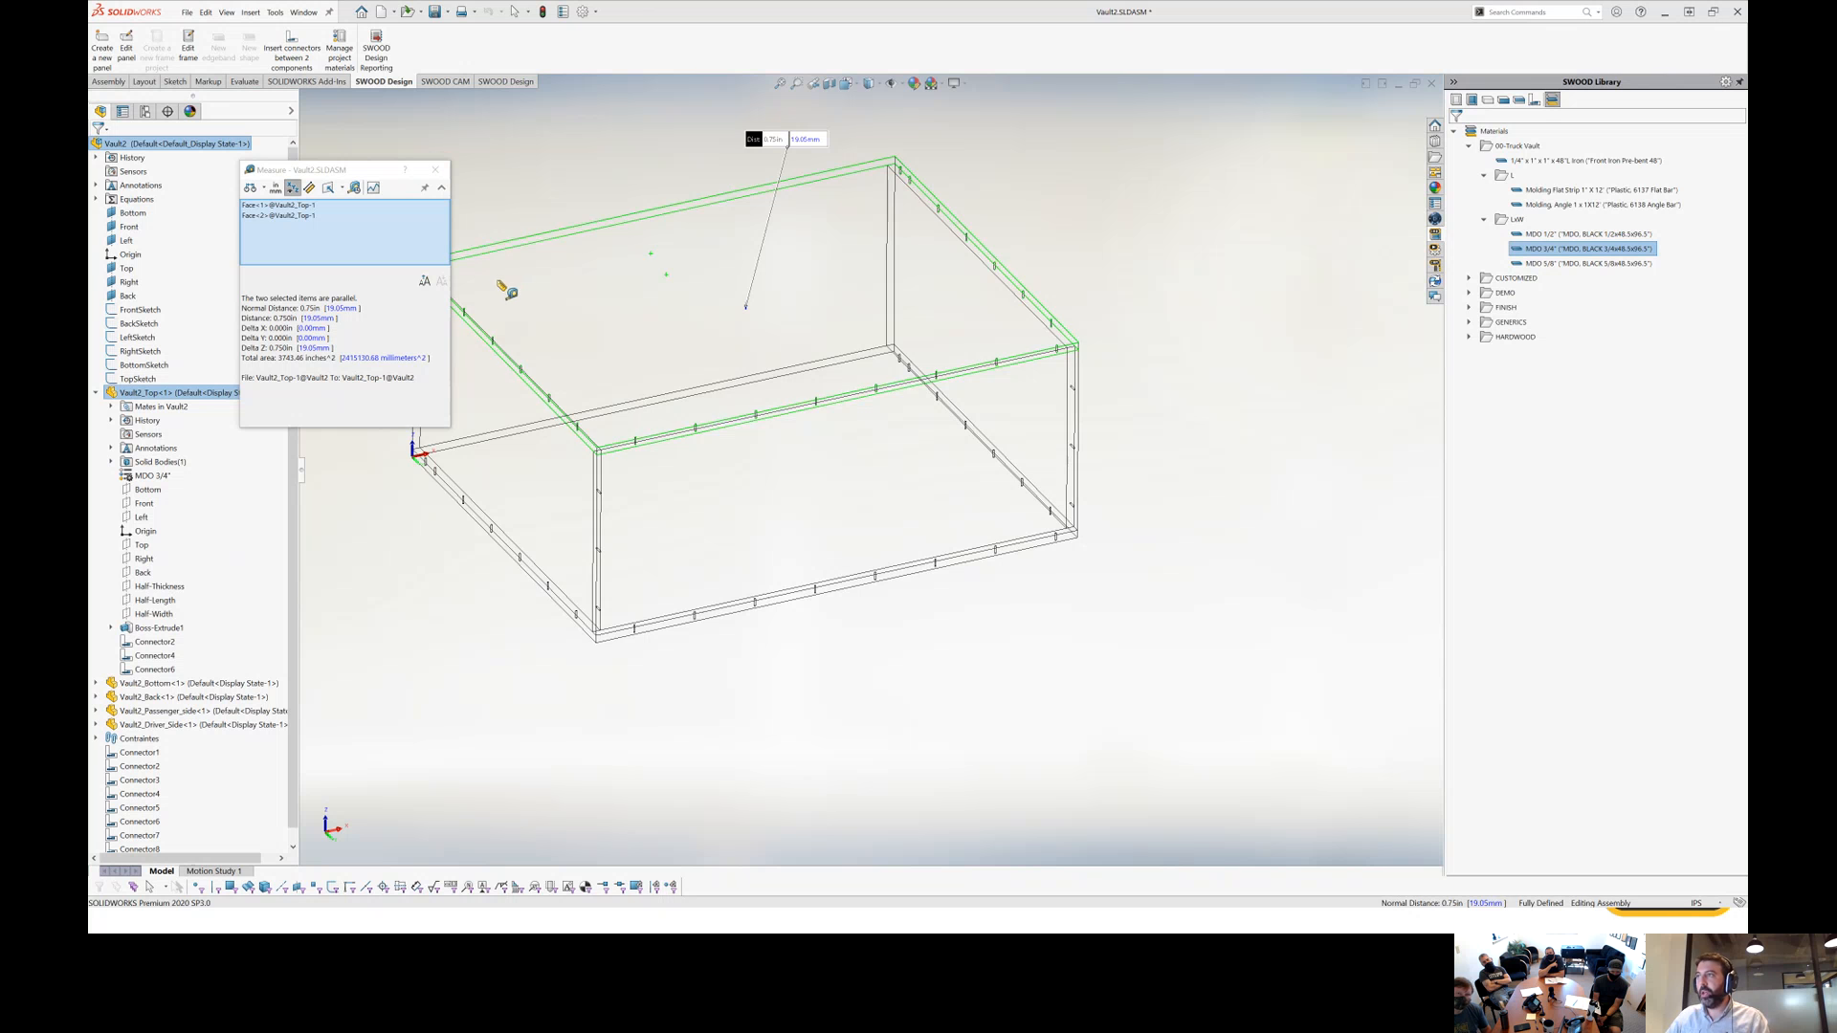
mouse_move(508, 287)
middle_mouse_down()
mouse_move(484, 336)
mouse_move(504, 389)
mouse_move(500, 304)
middle_mouse_up()
scroll(494, 297, "down", 8)
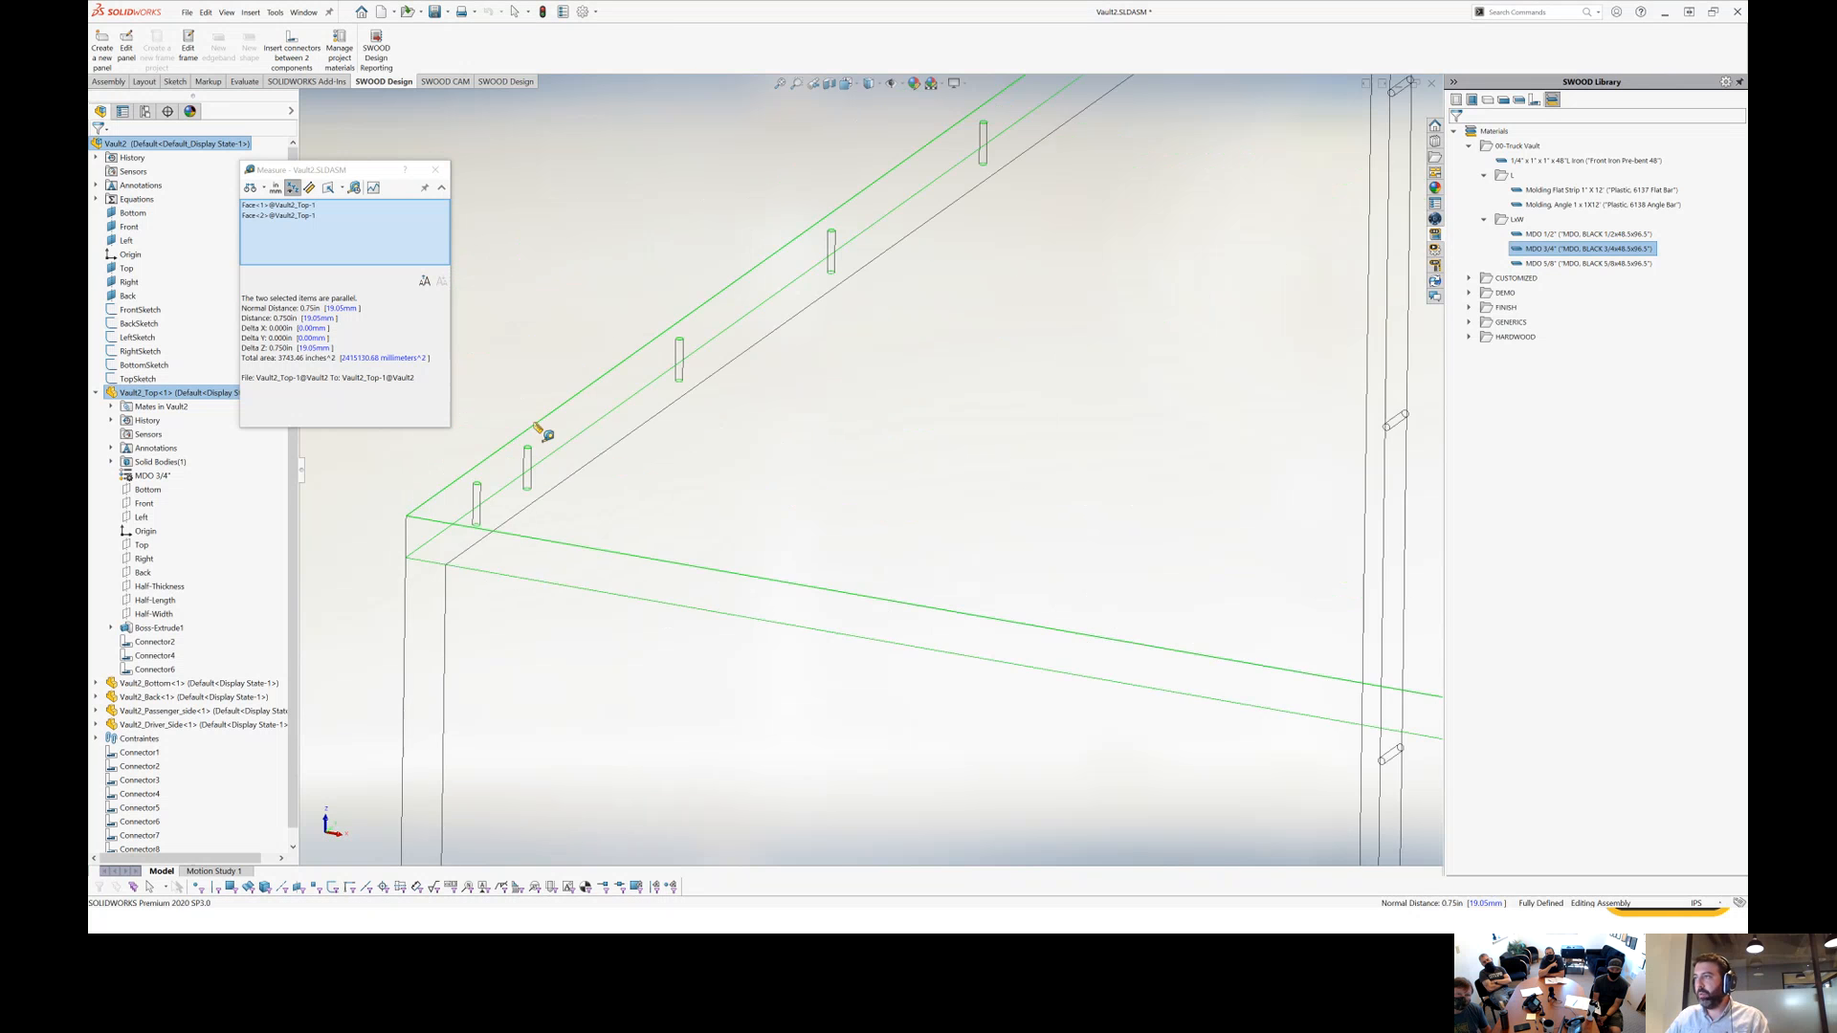
middle_click_drag(536, 468, 461, 456)
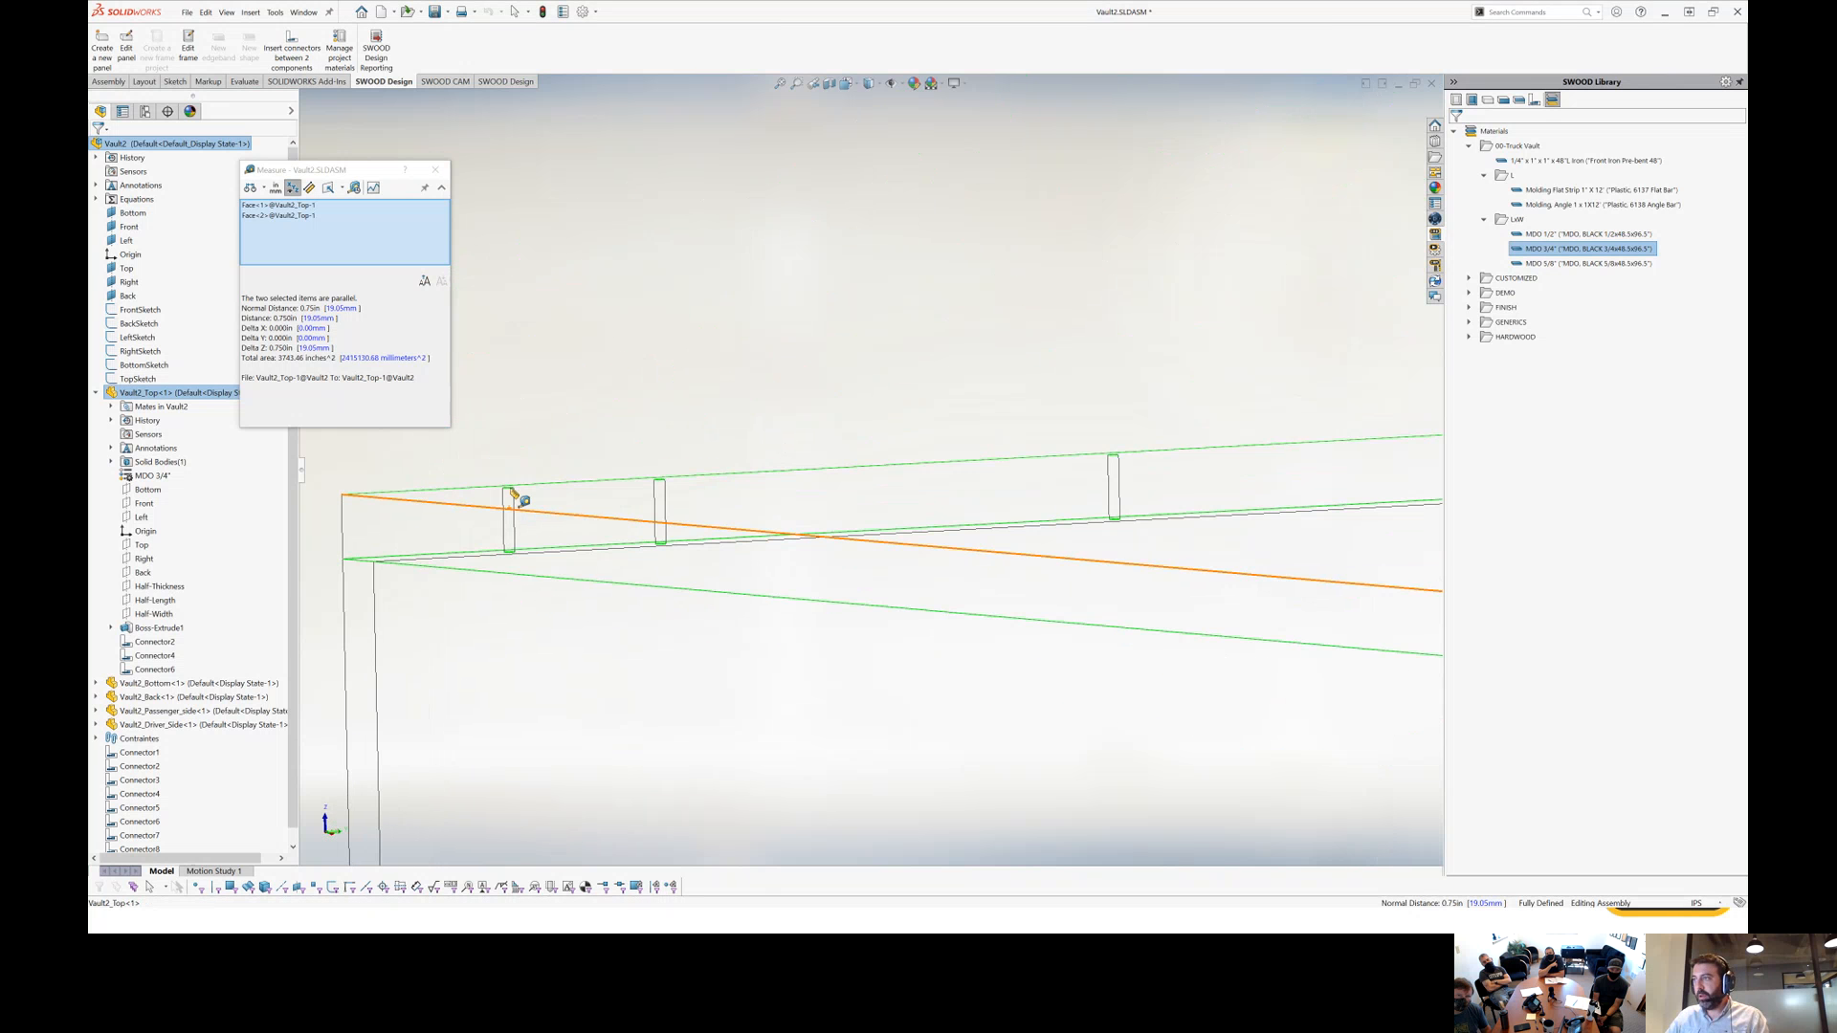
left_click(434, 172)
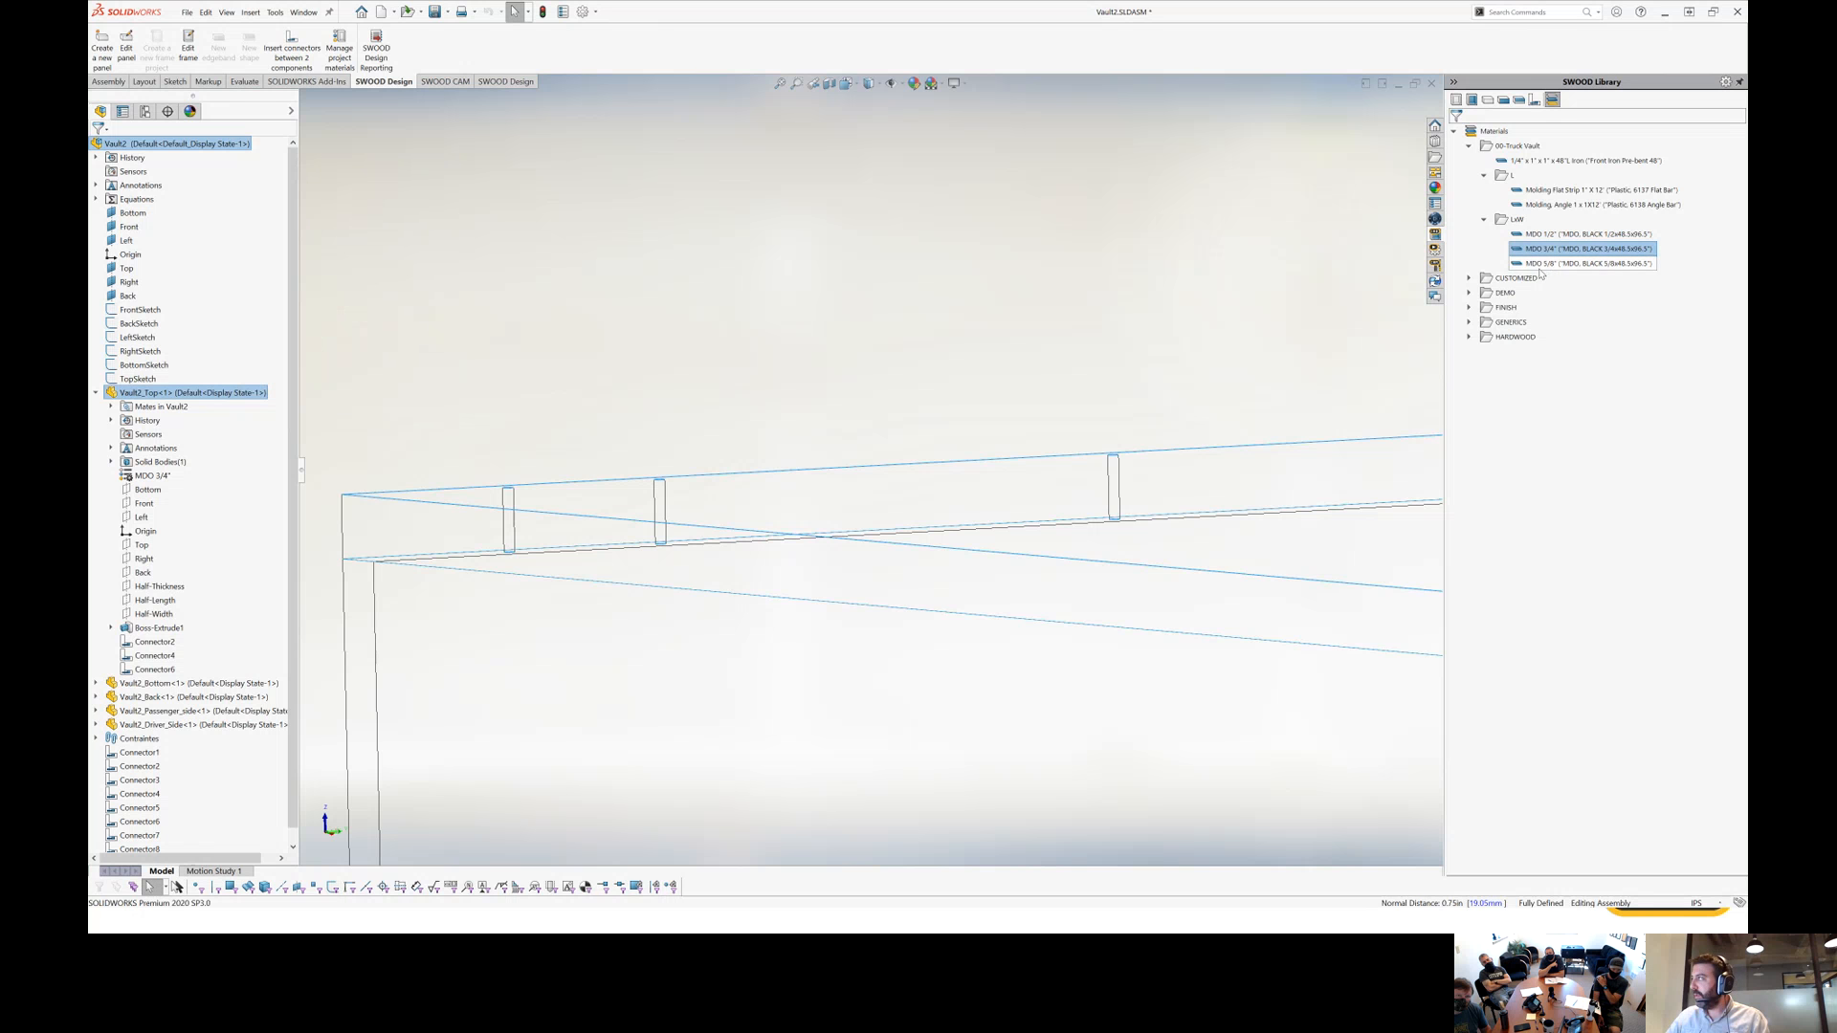
Apply the MDO 5/8" sheet material to the whole Vault2 assembly.
left_click(1538, 264)
left_click_drag(1538, 275, 1132, 477)
left_click(1195, 400)
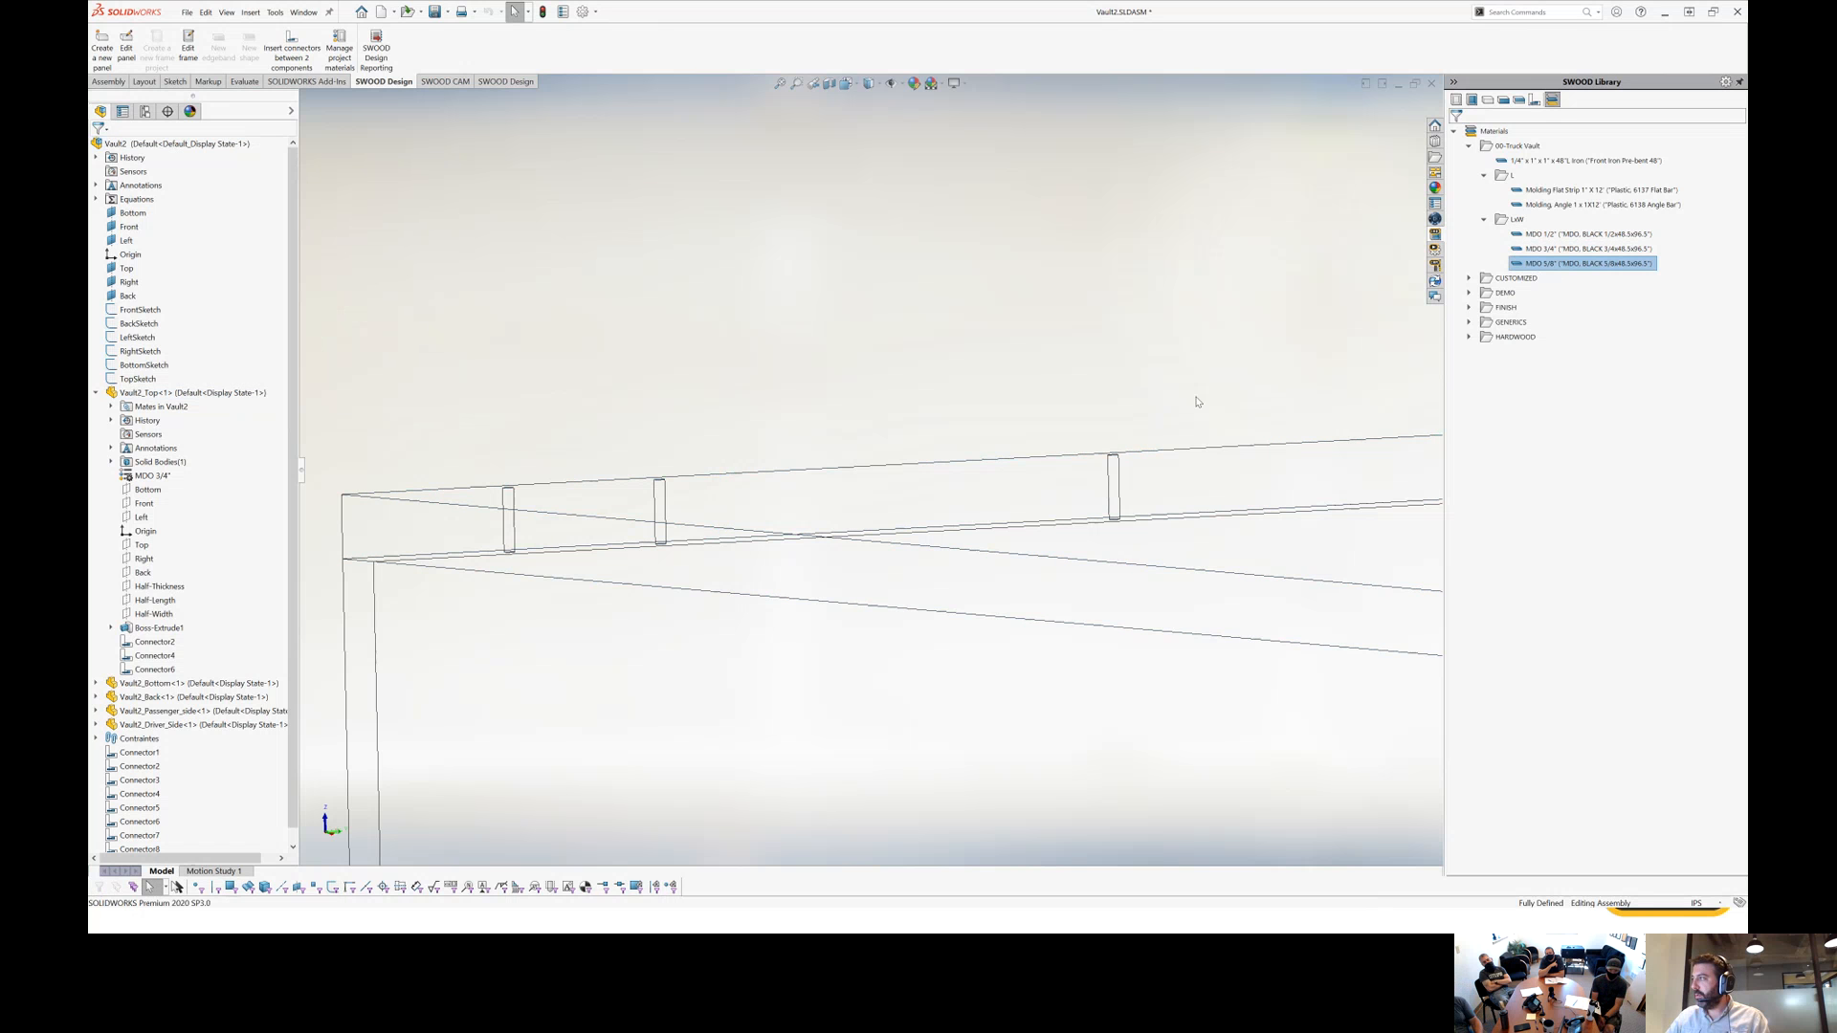
left_click_drag(1607, 265, 1101, 536)
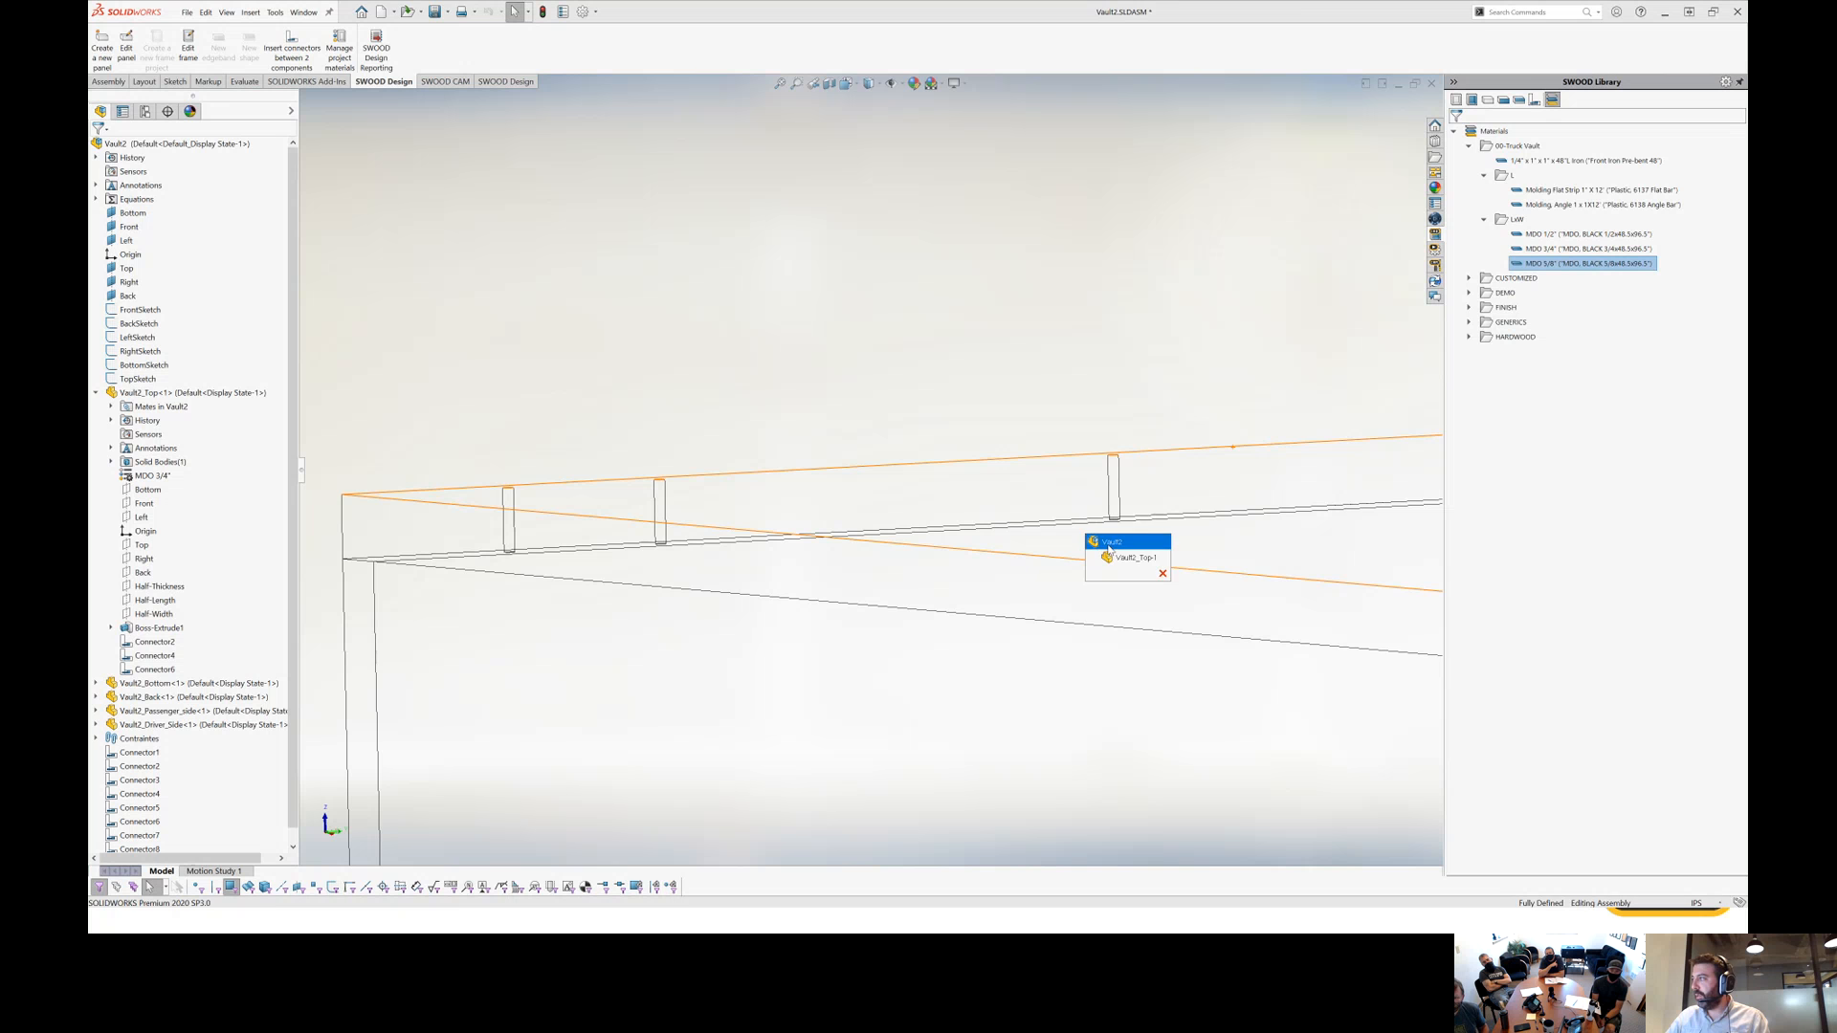
left_click(1105, 542)
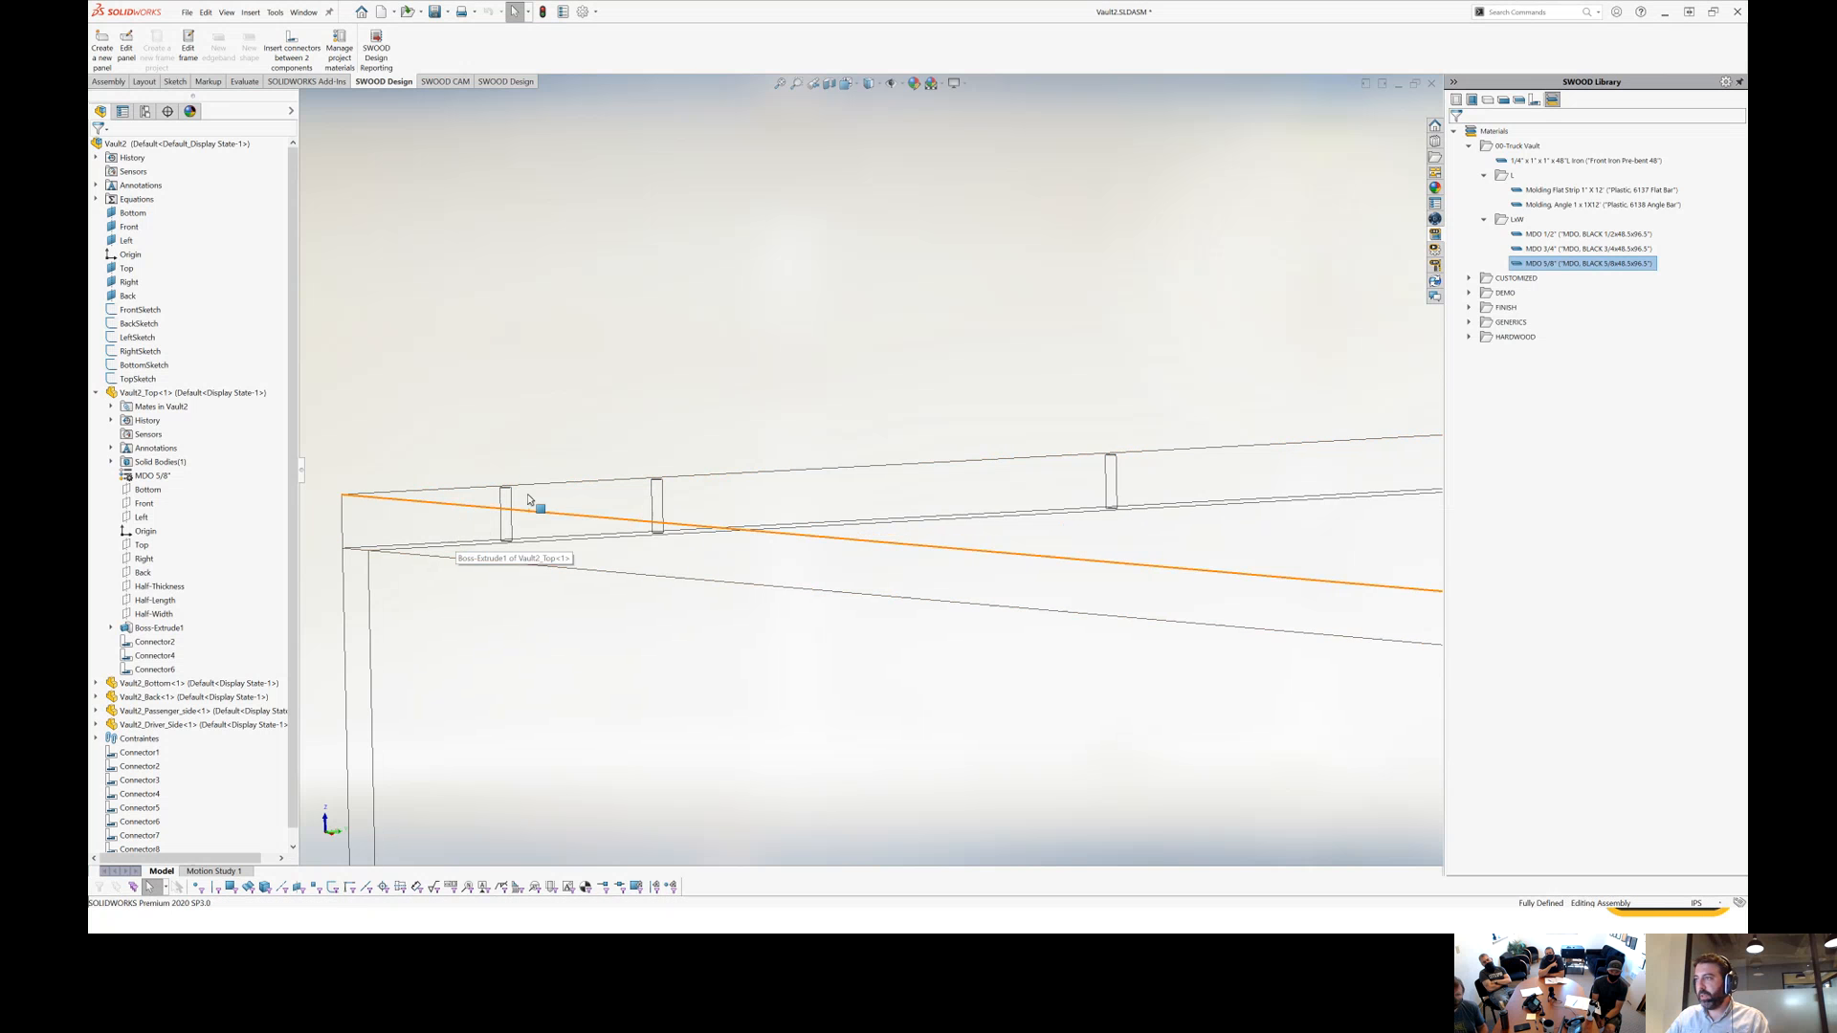
middle_click_drag(593, 429, 611, 447)
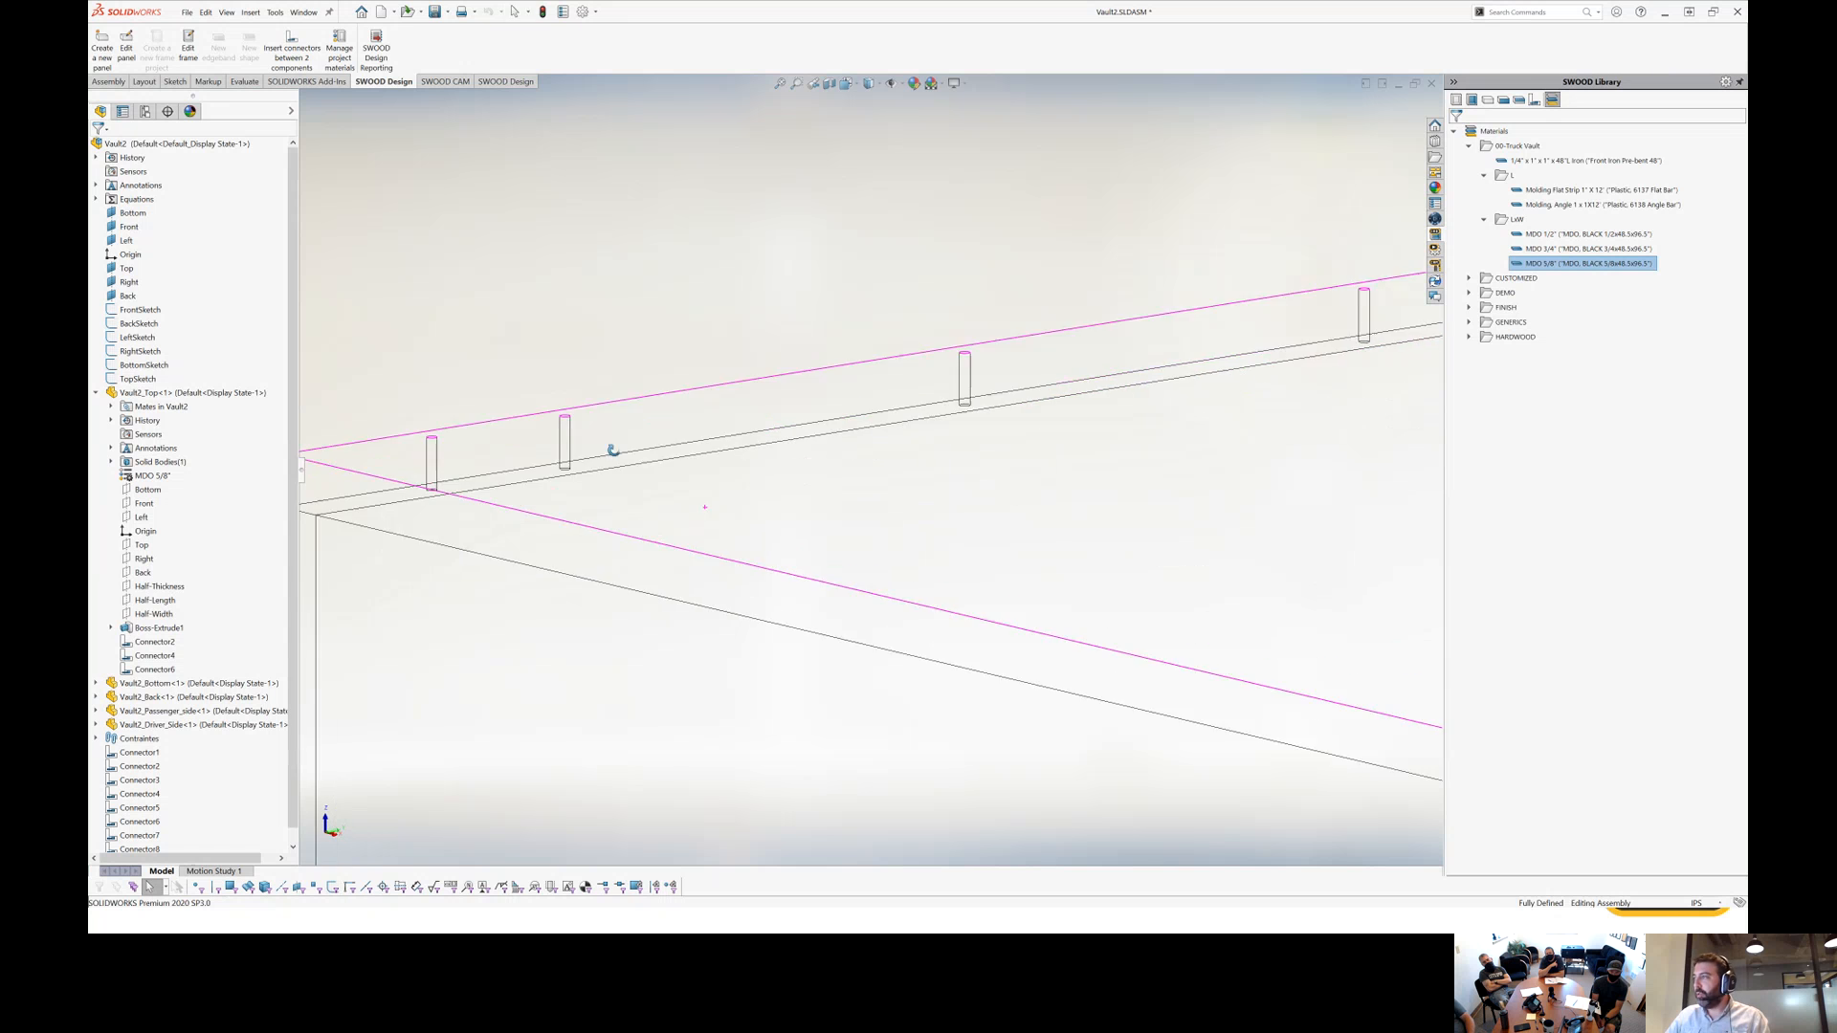
Apply the Plastic T Molding edgeband from the Truck Vault library to the front vertical edge of the right side panel.
scroll(613, 447, "up", 10)
scroll(1153, 524, "down", 2)
middle_click_drag(1154, 524, 1192, 539)
scroll(1192, 526, "up", 3)
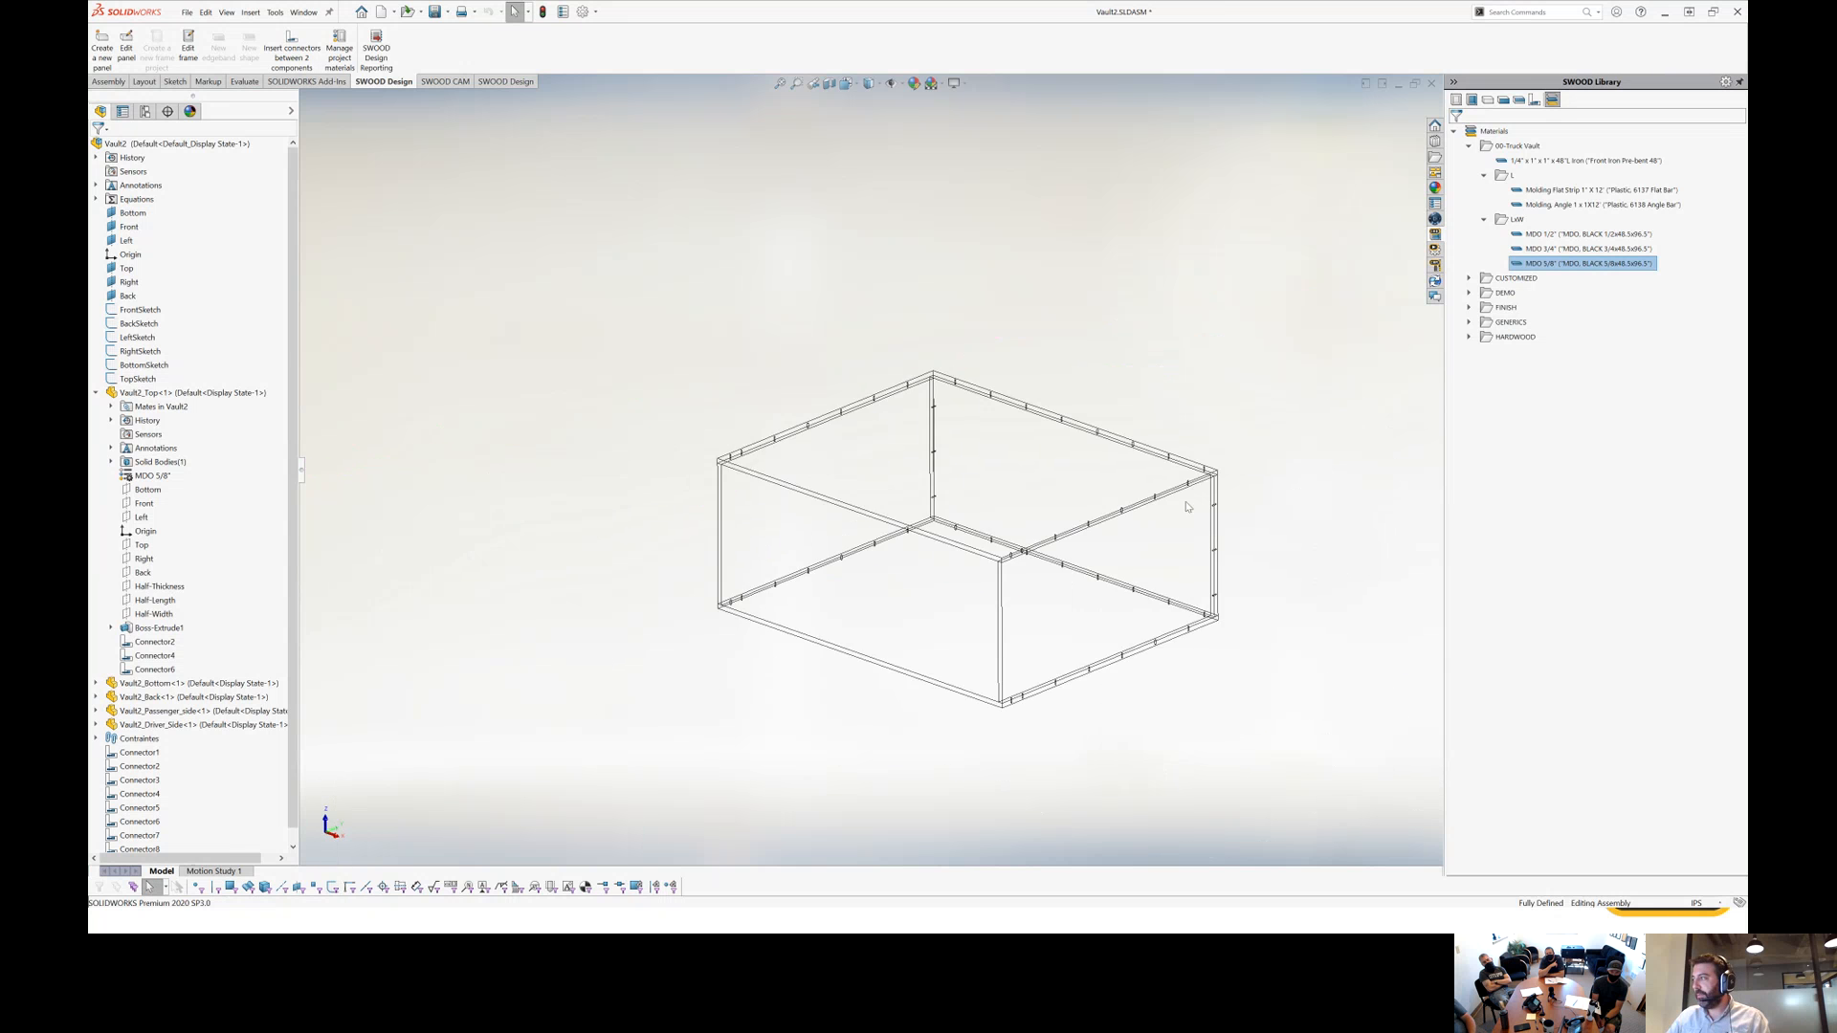
scroll(1196, 503, "down", 2)
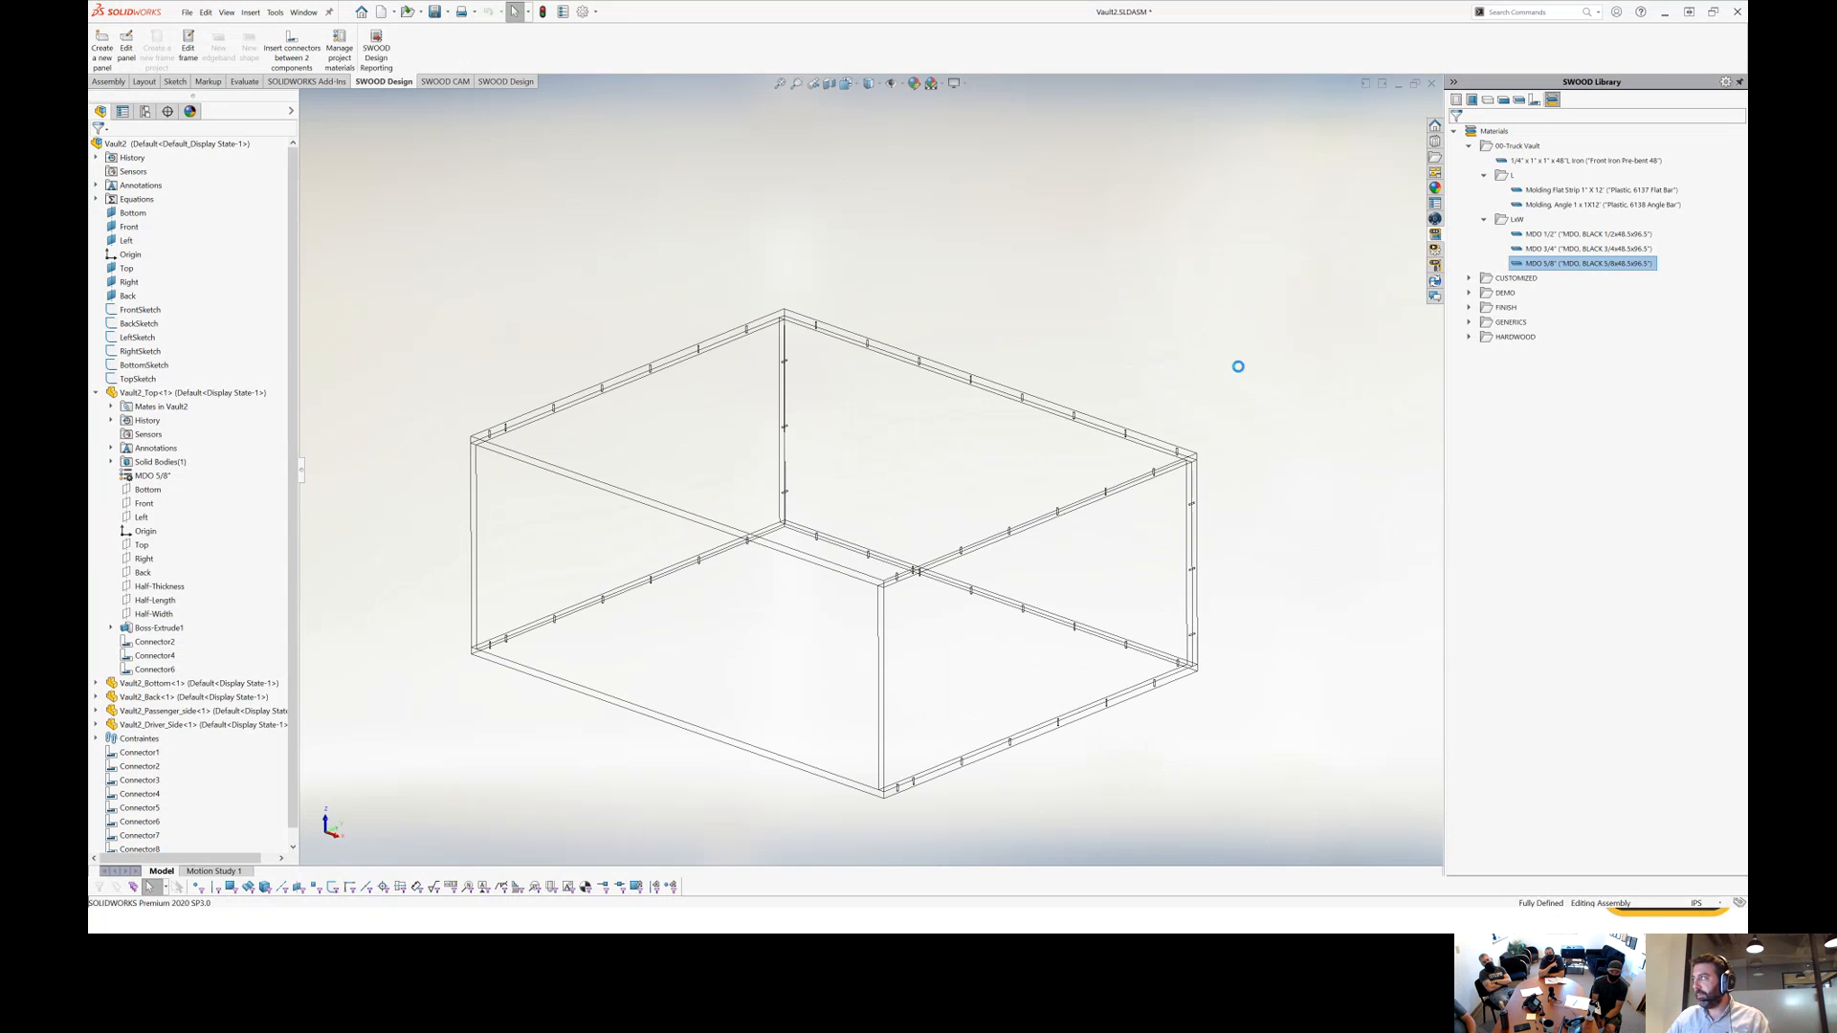
left_click(1504, 100)
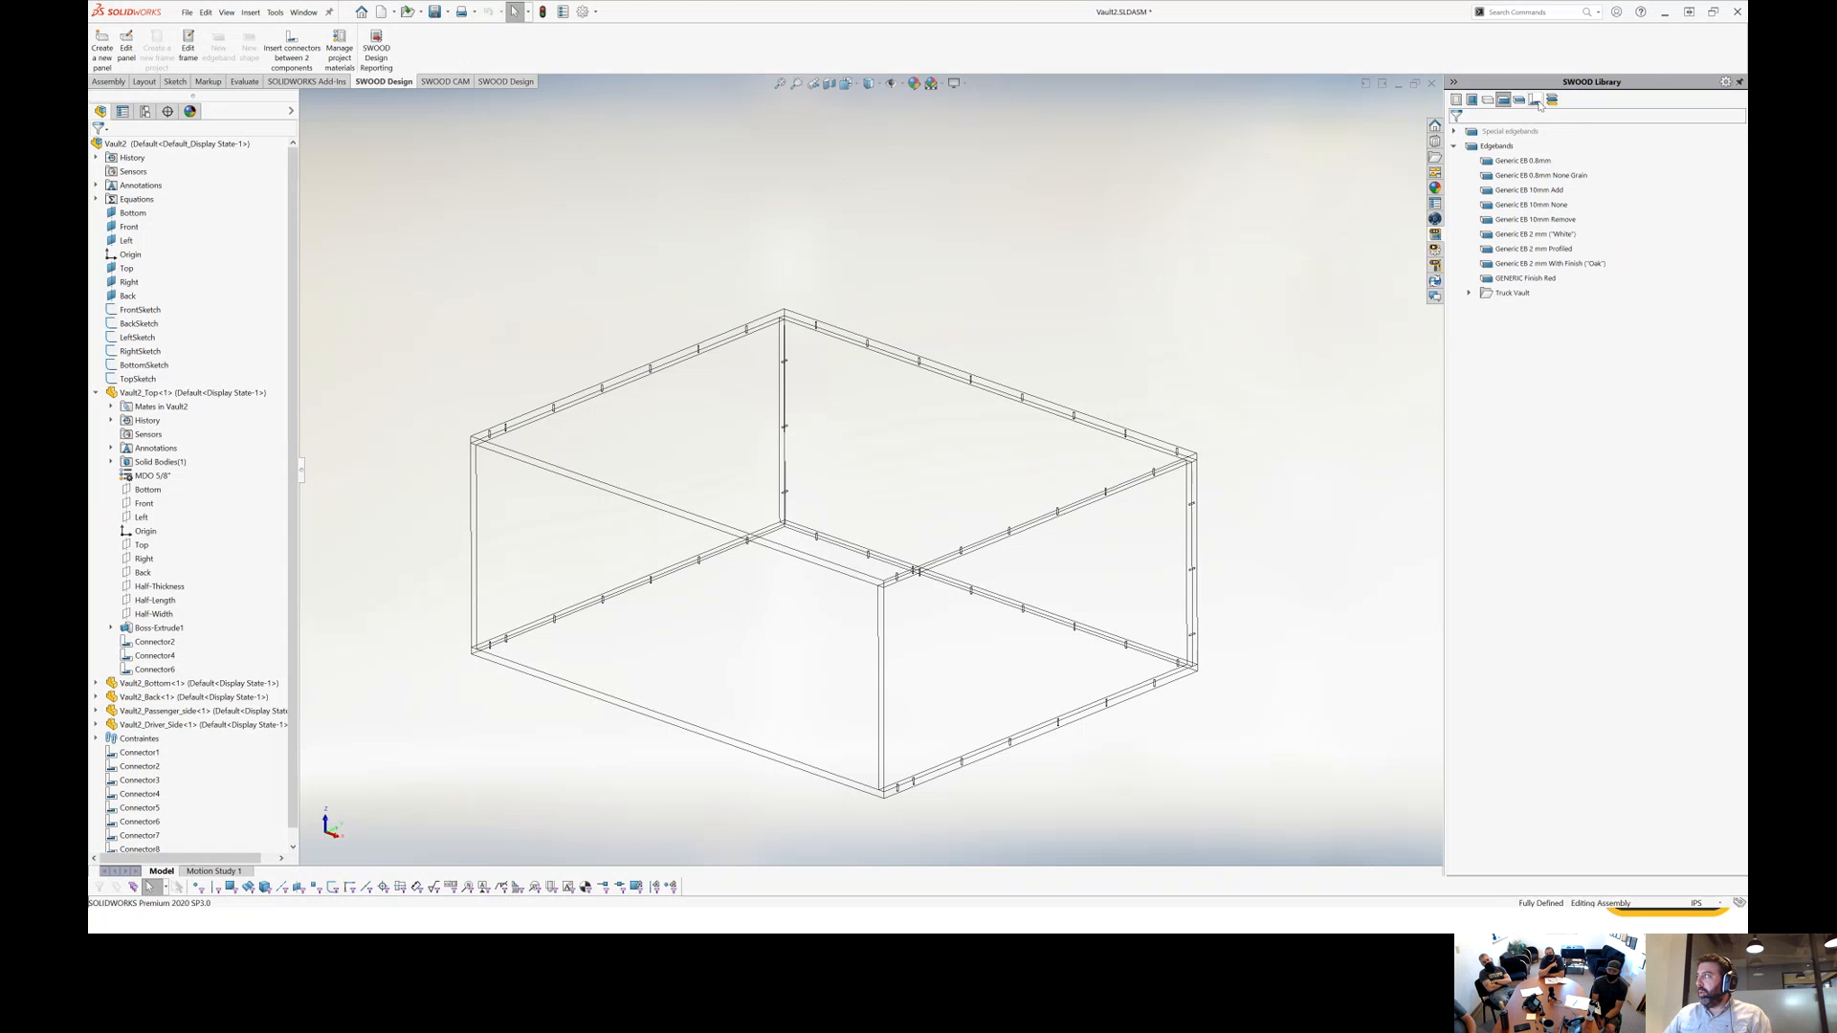
left_click(1469, 293)
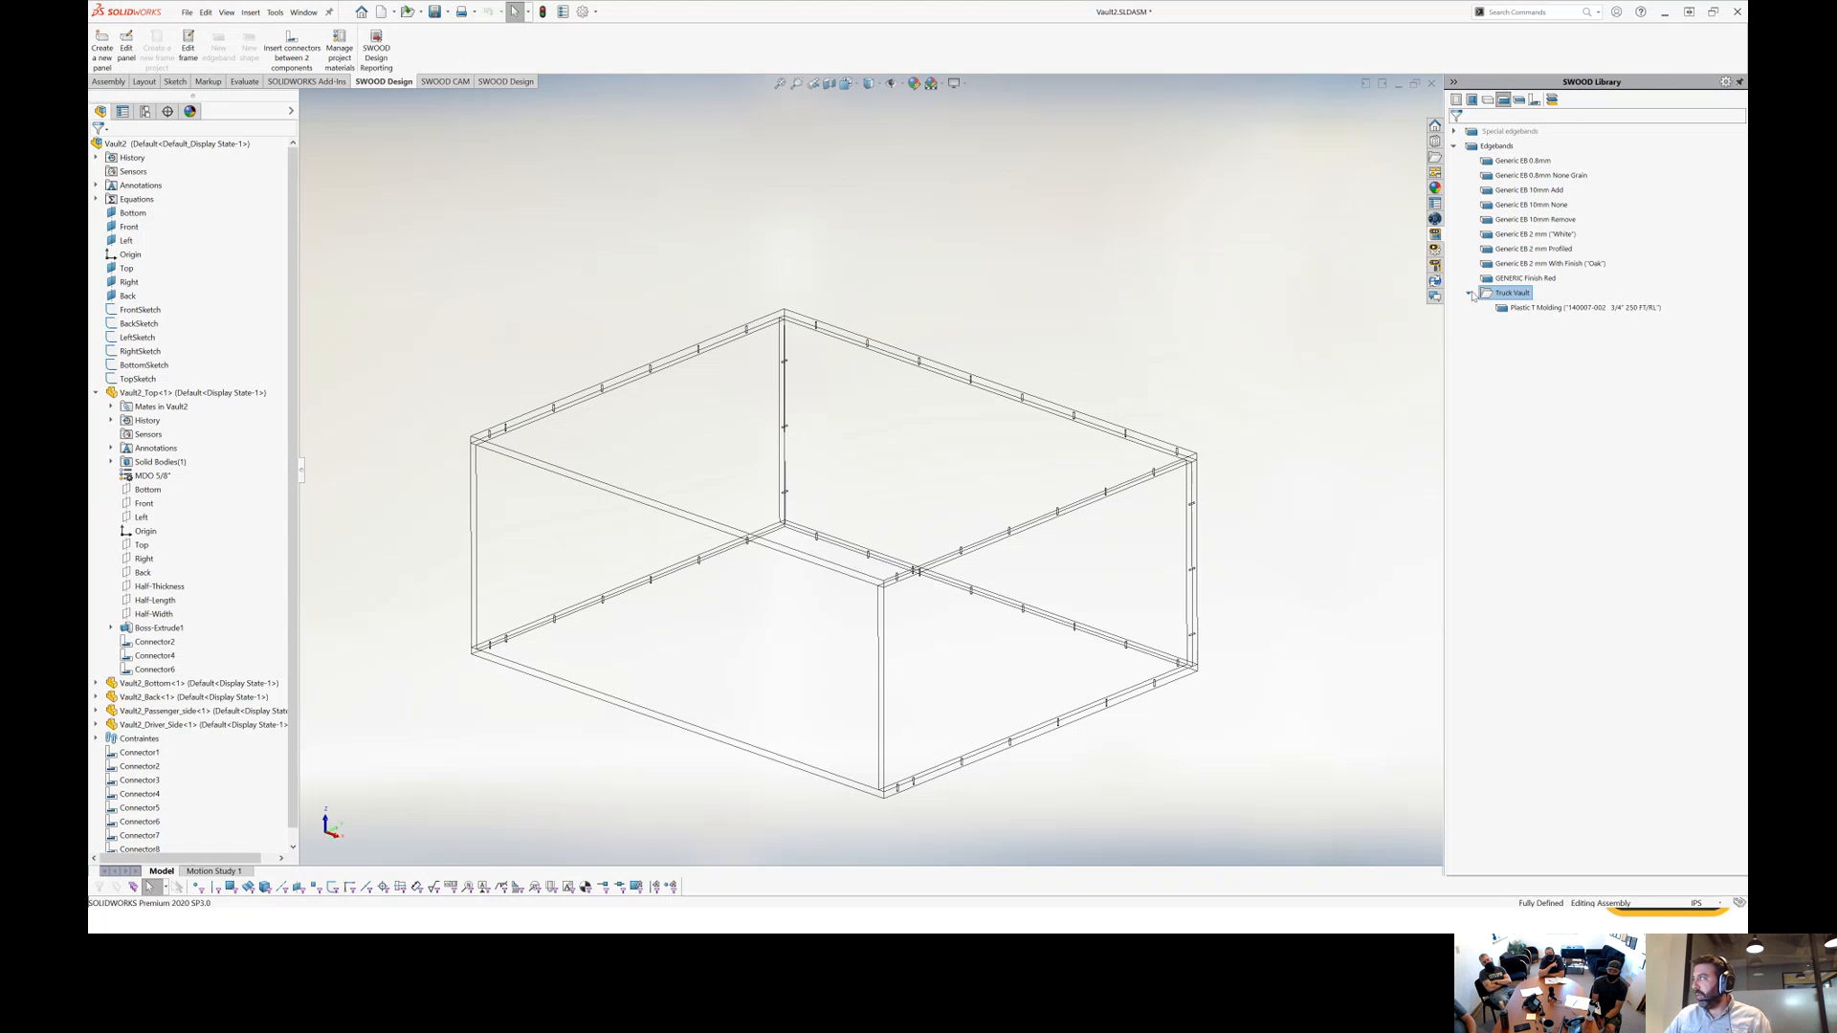
left_click(1523, 308)
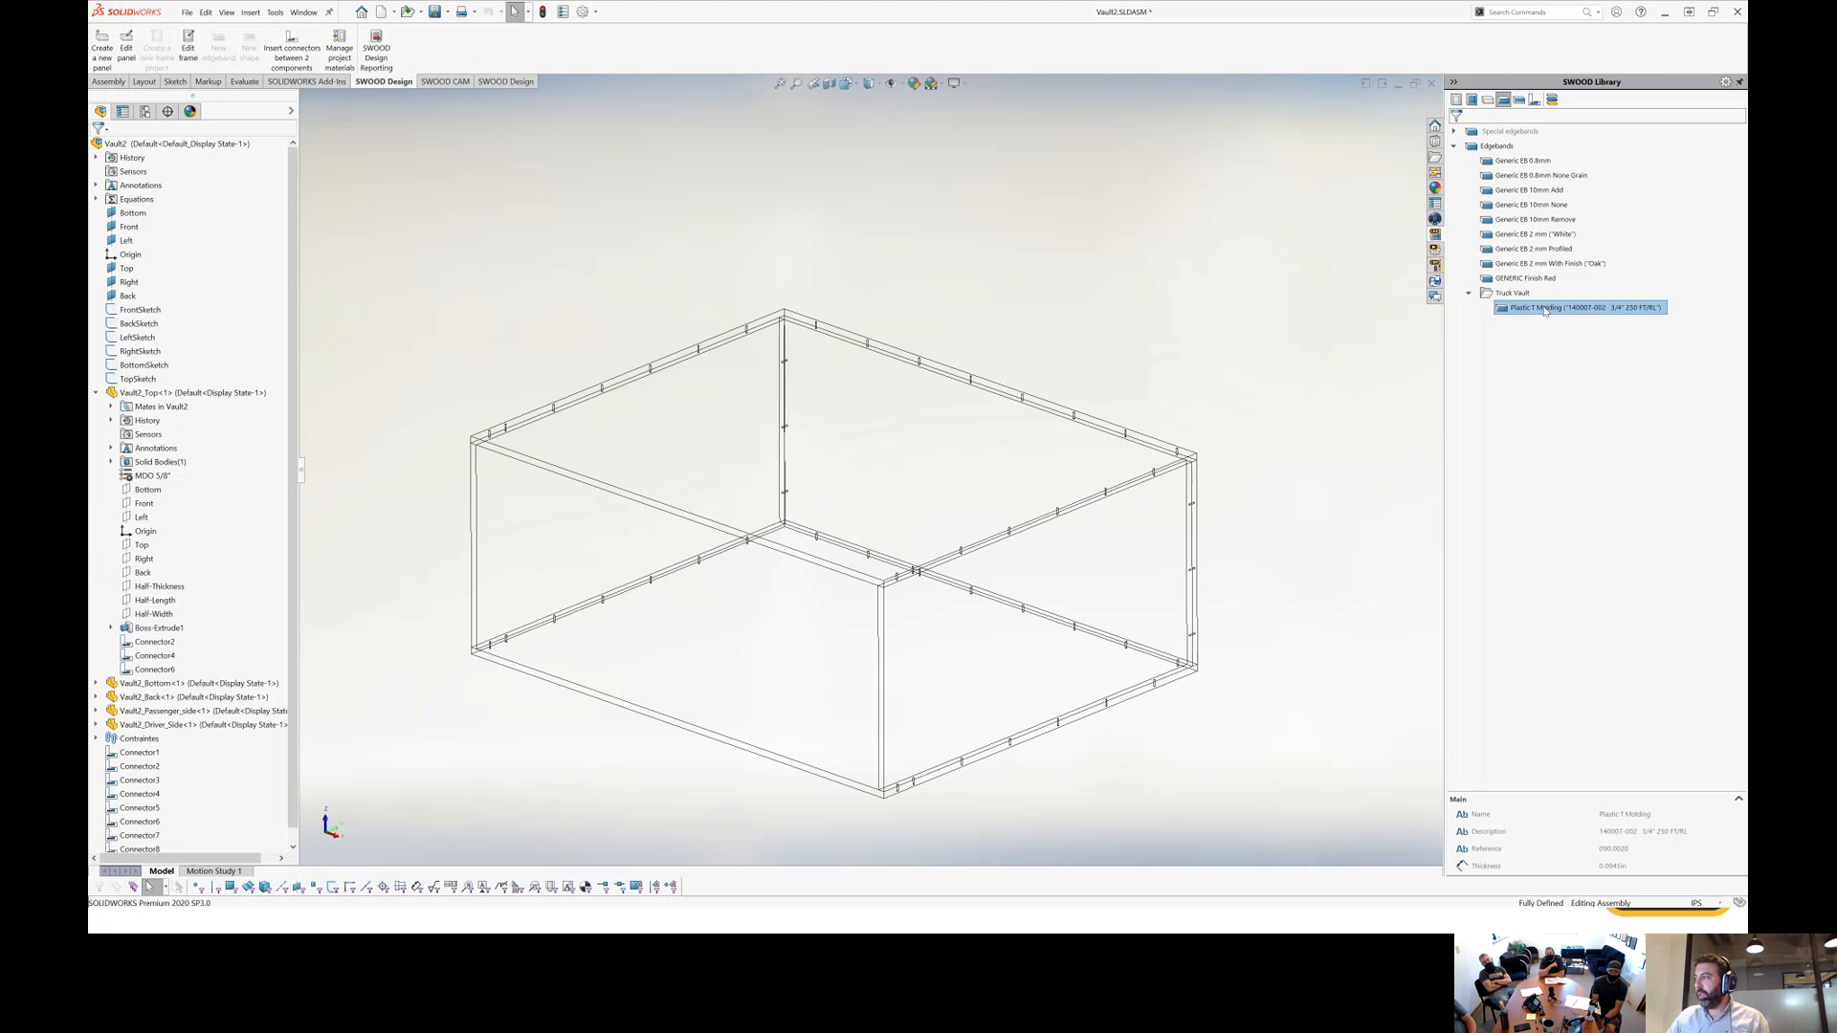
left_click_drag(1545, 311, 880, 639)
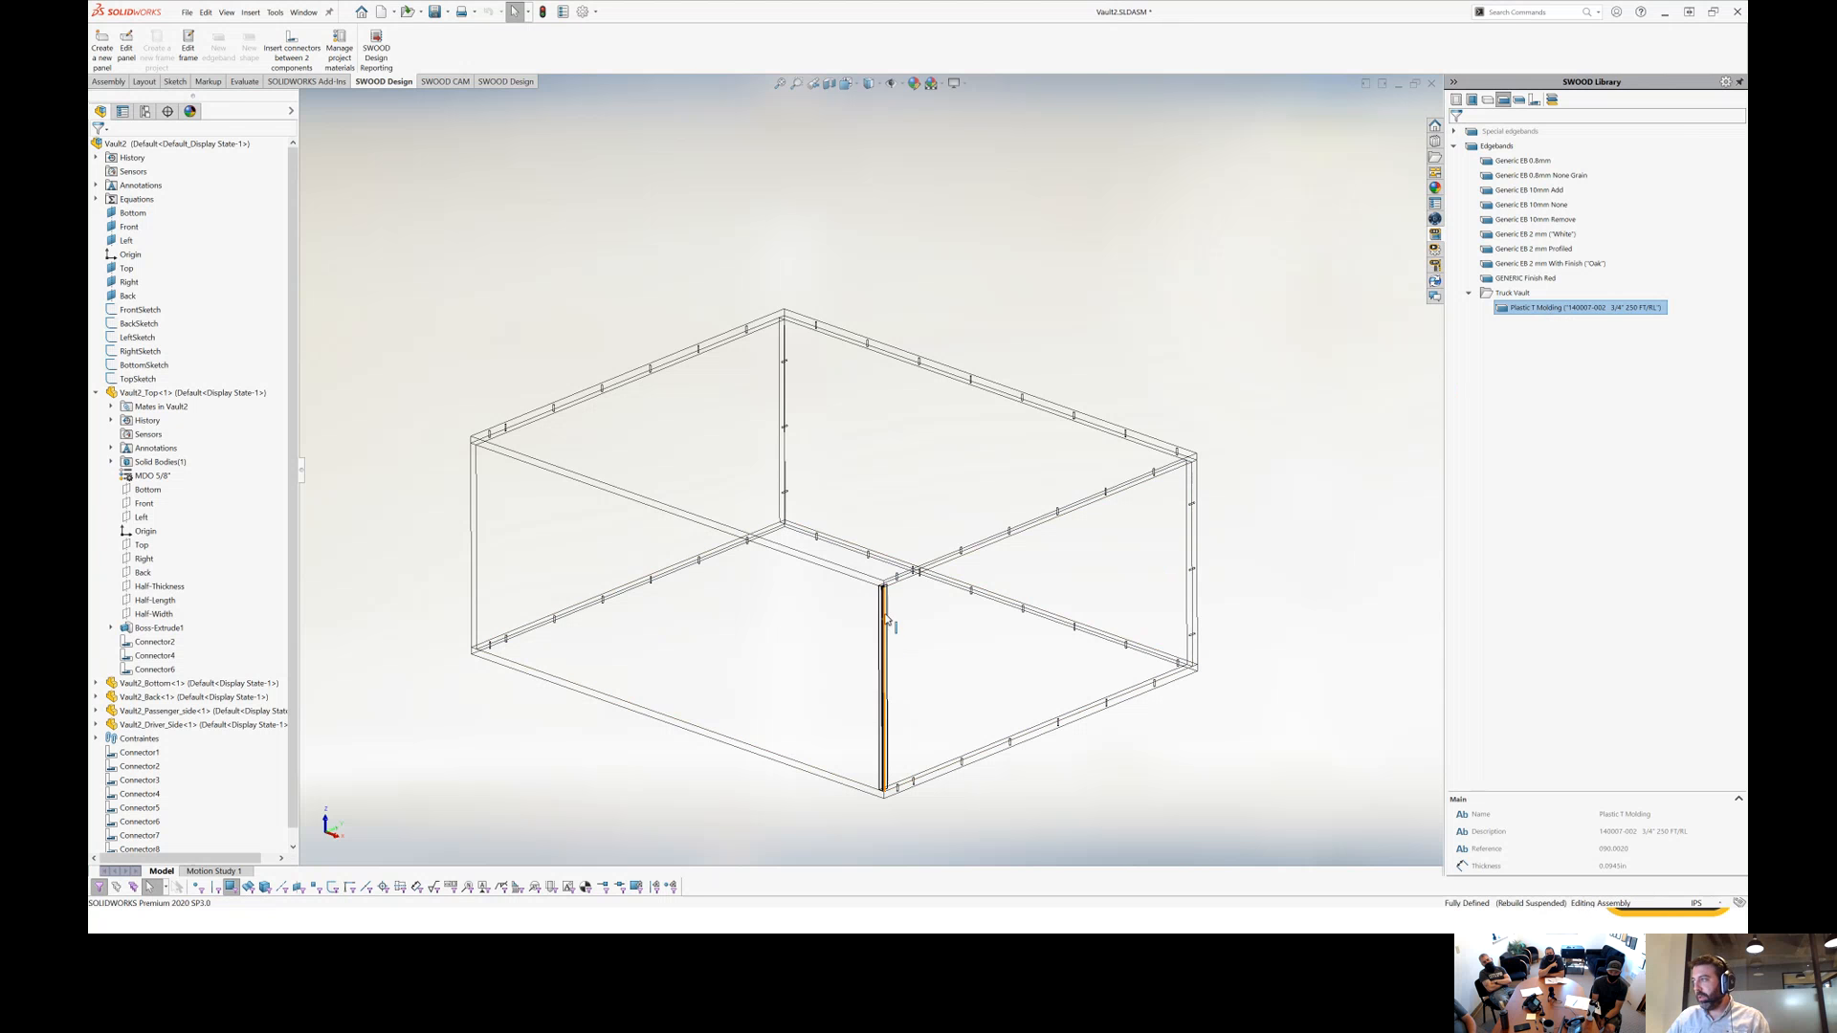
Examine the T-molding profile and its groove along the side panel's front vertical edge.
scroll(887, 620, "down", 7)
middle_click_drag(906, 500, 885, 622)
scroll(848, 480, "down", 6)
middle_click_drag(830, 480, 816, 602)
middle_click_drag(744, 497, 787, 428)
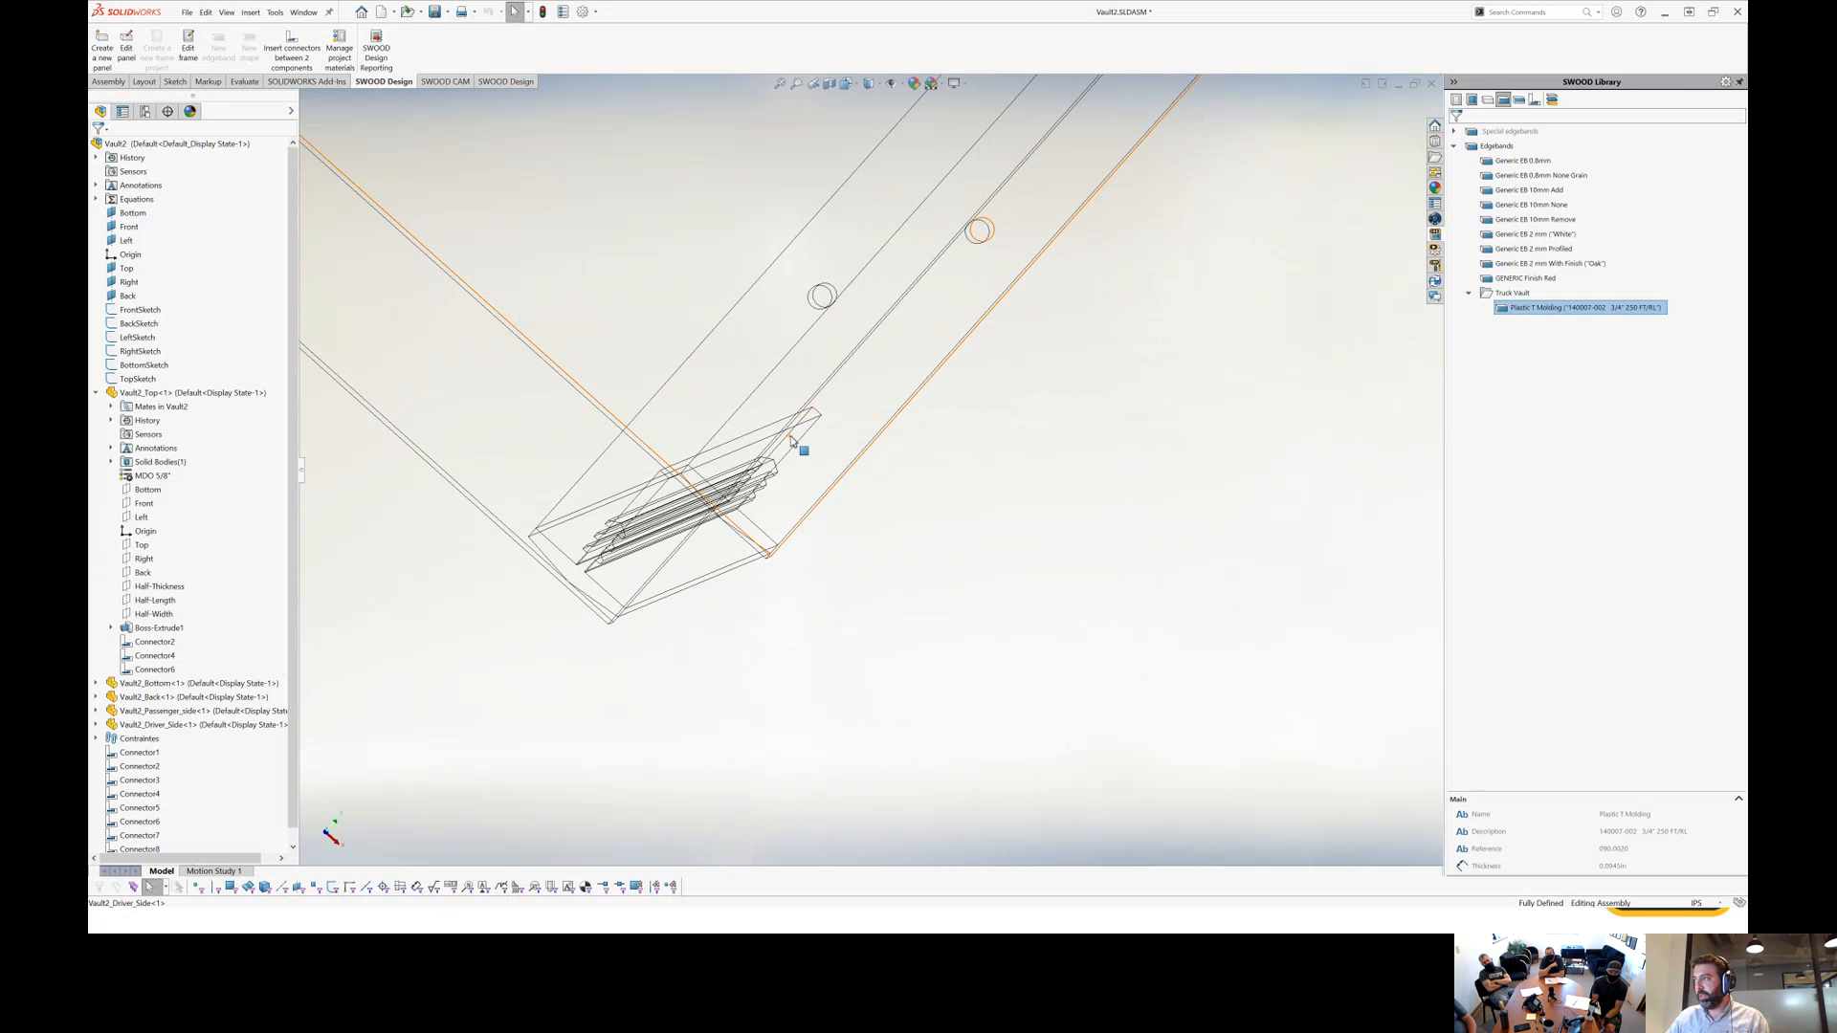
middle_click_drag(899, 500, 914, 479)
scroll(930, 574, "up", 7)
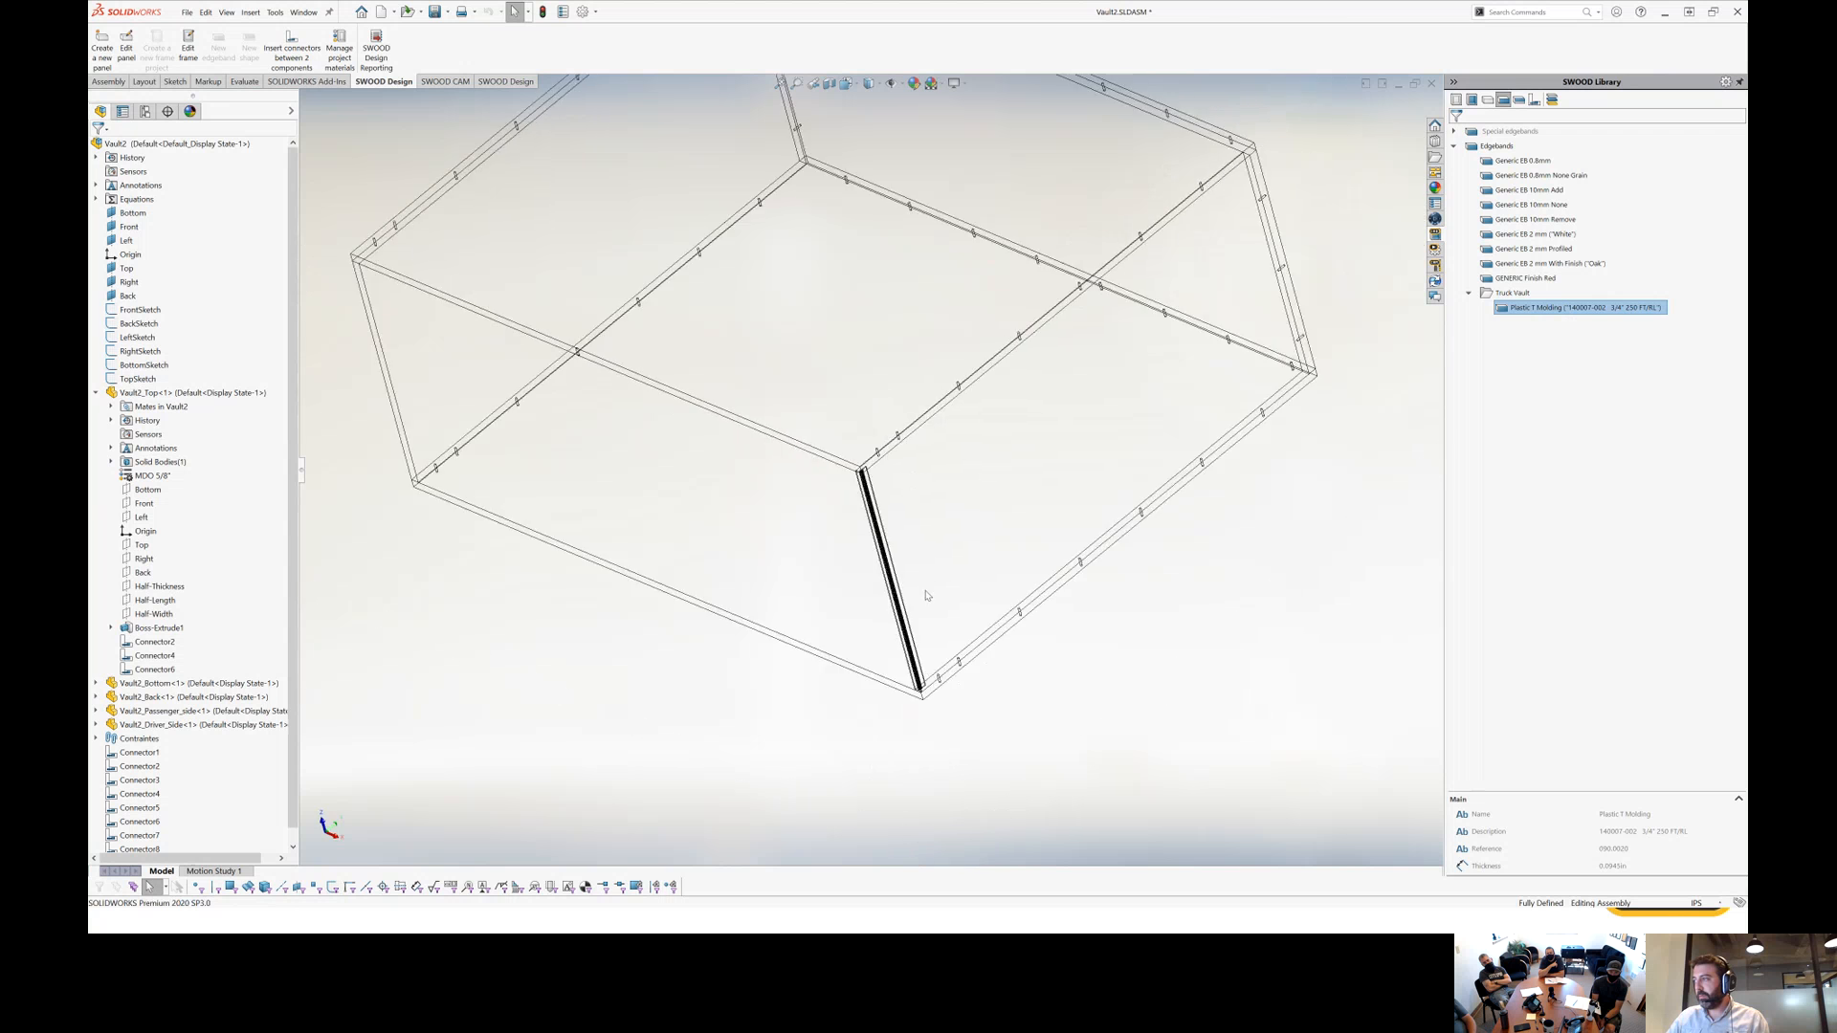
scroll(921, 607, "down", 2)
middle_click_drag(901, 625, 997, 543)
scroll(998, 543, "up", 5)
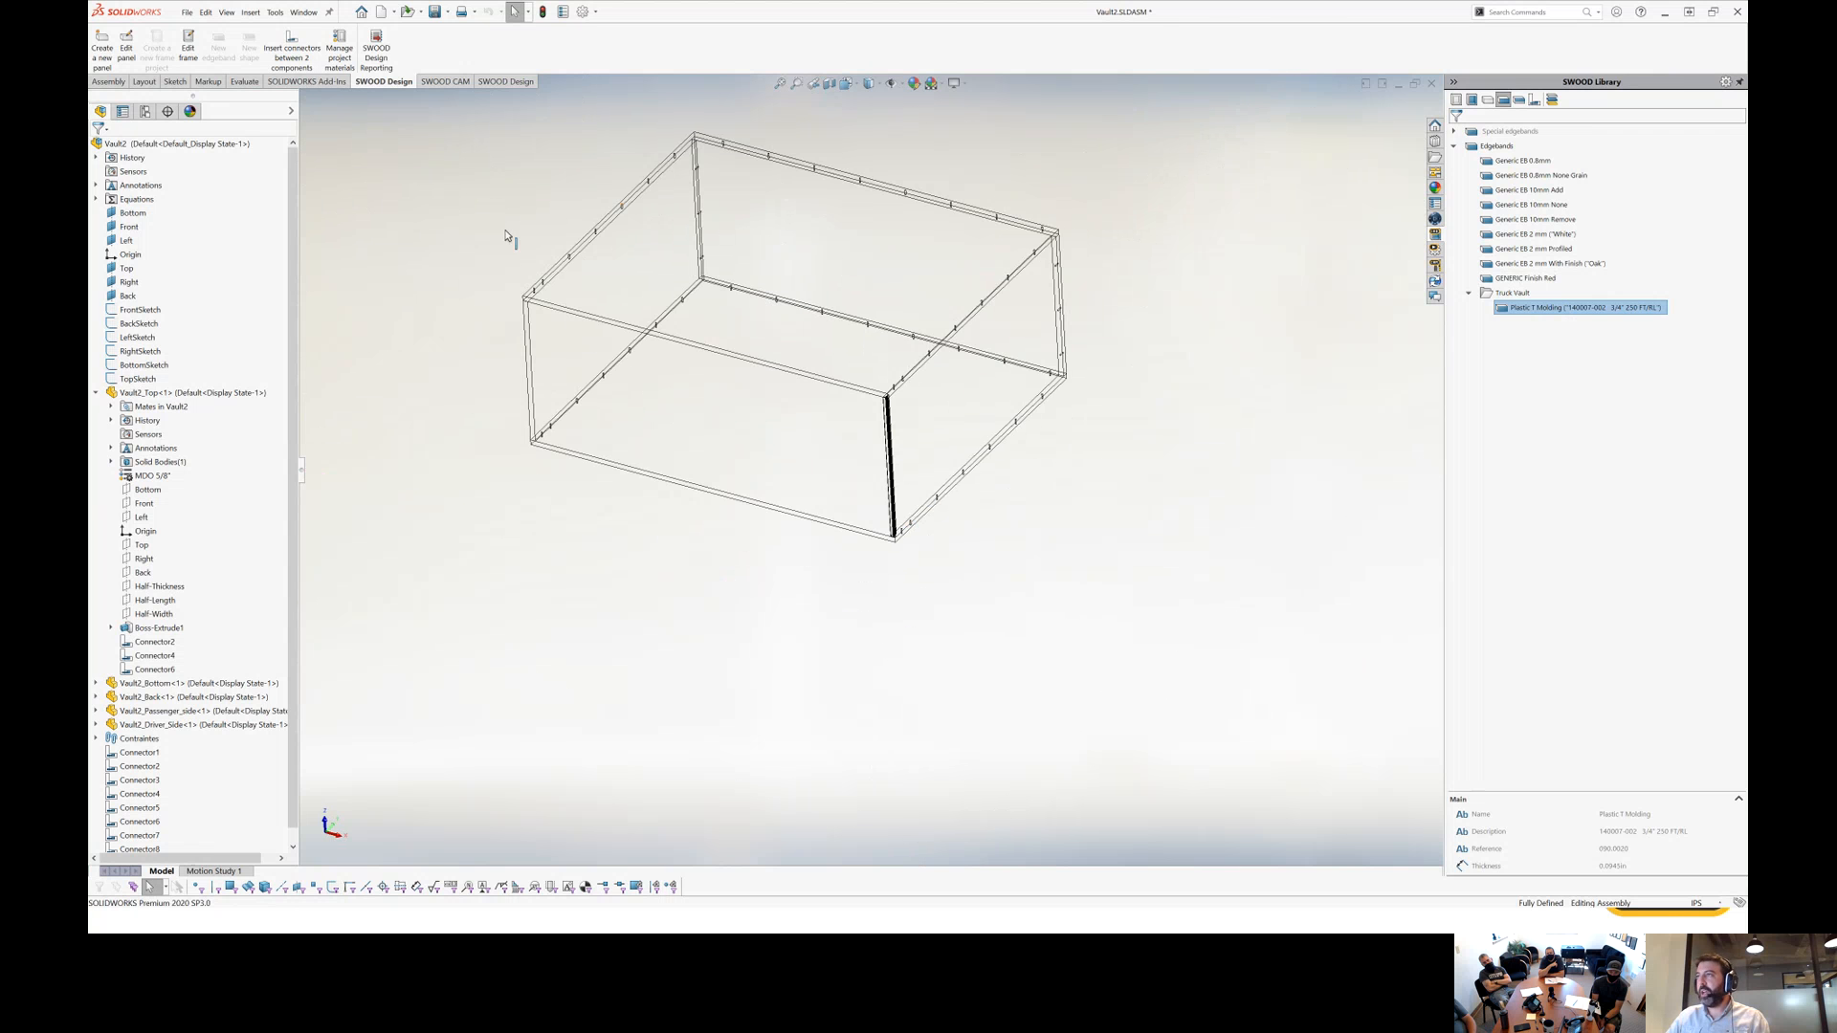
Apply the project's Plastic T Molding edgeband to the front edges of the bottom and passenger side panels as well.
left_click(340, 55)
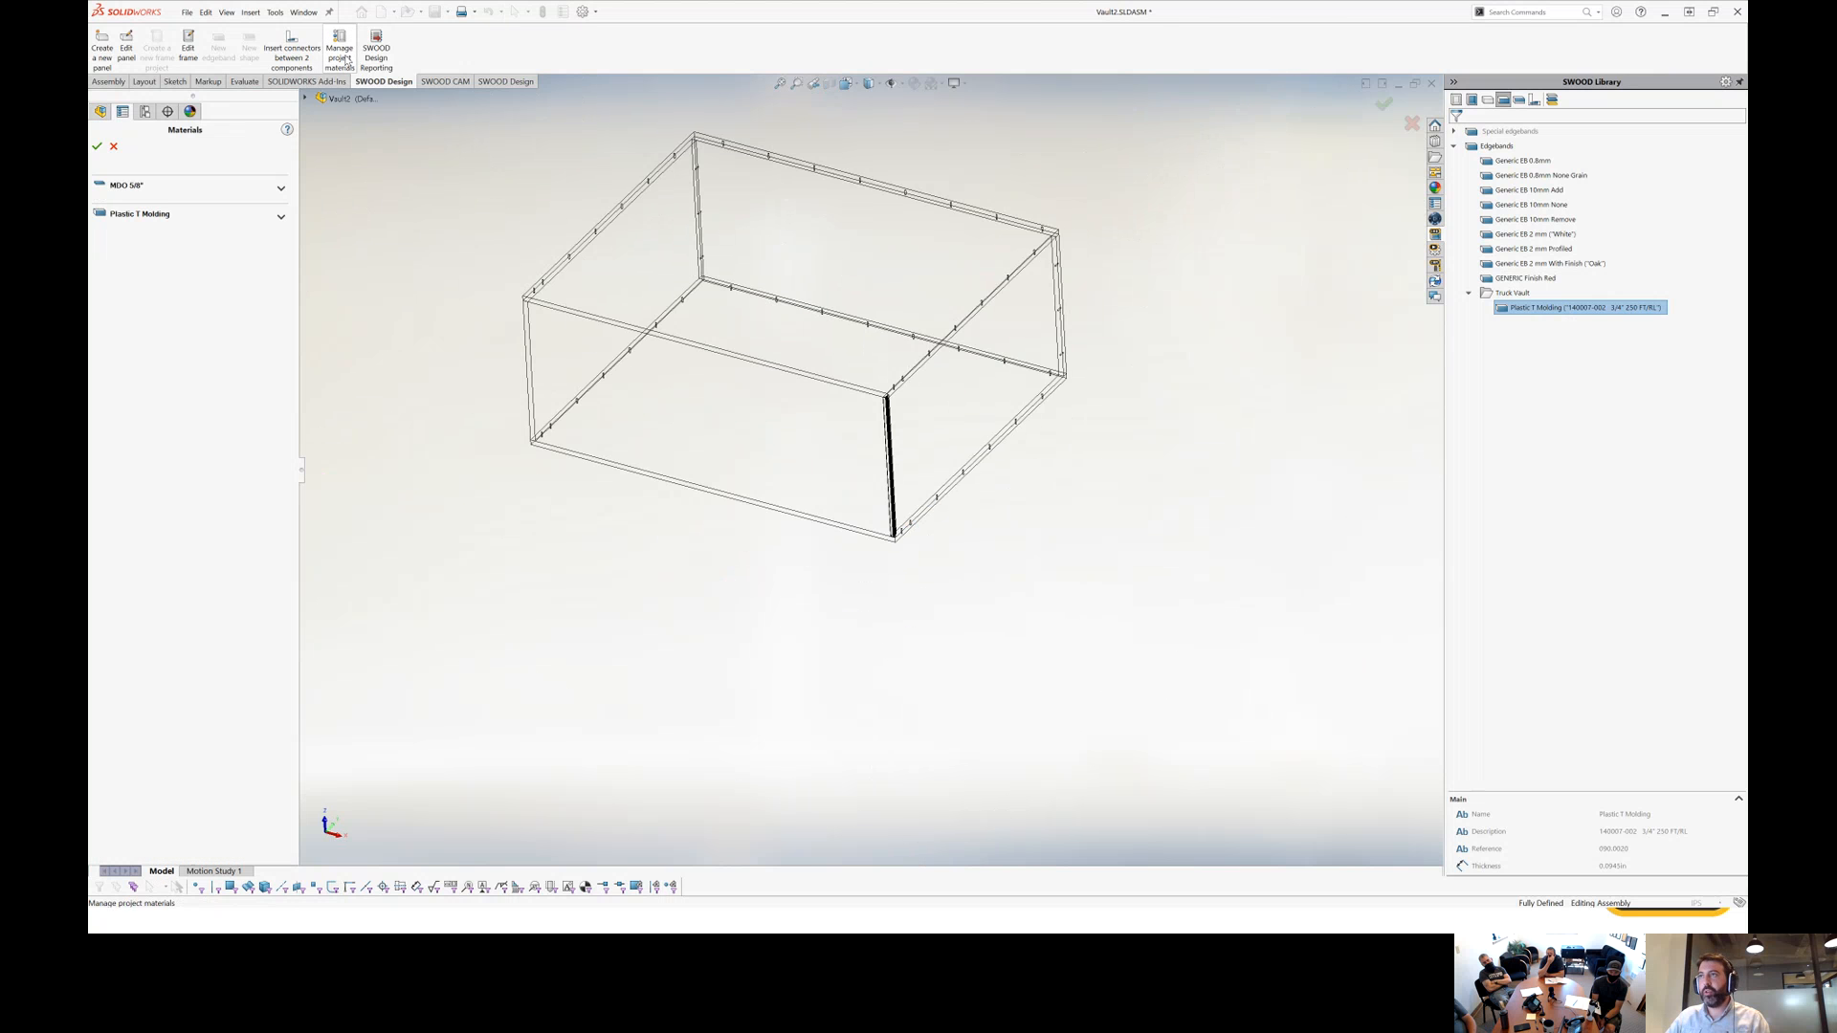
left_click(281, 218)
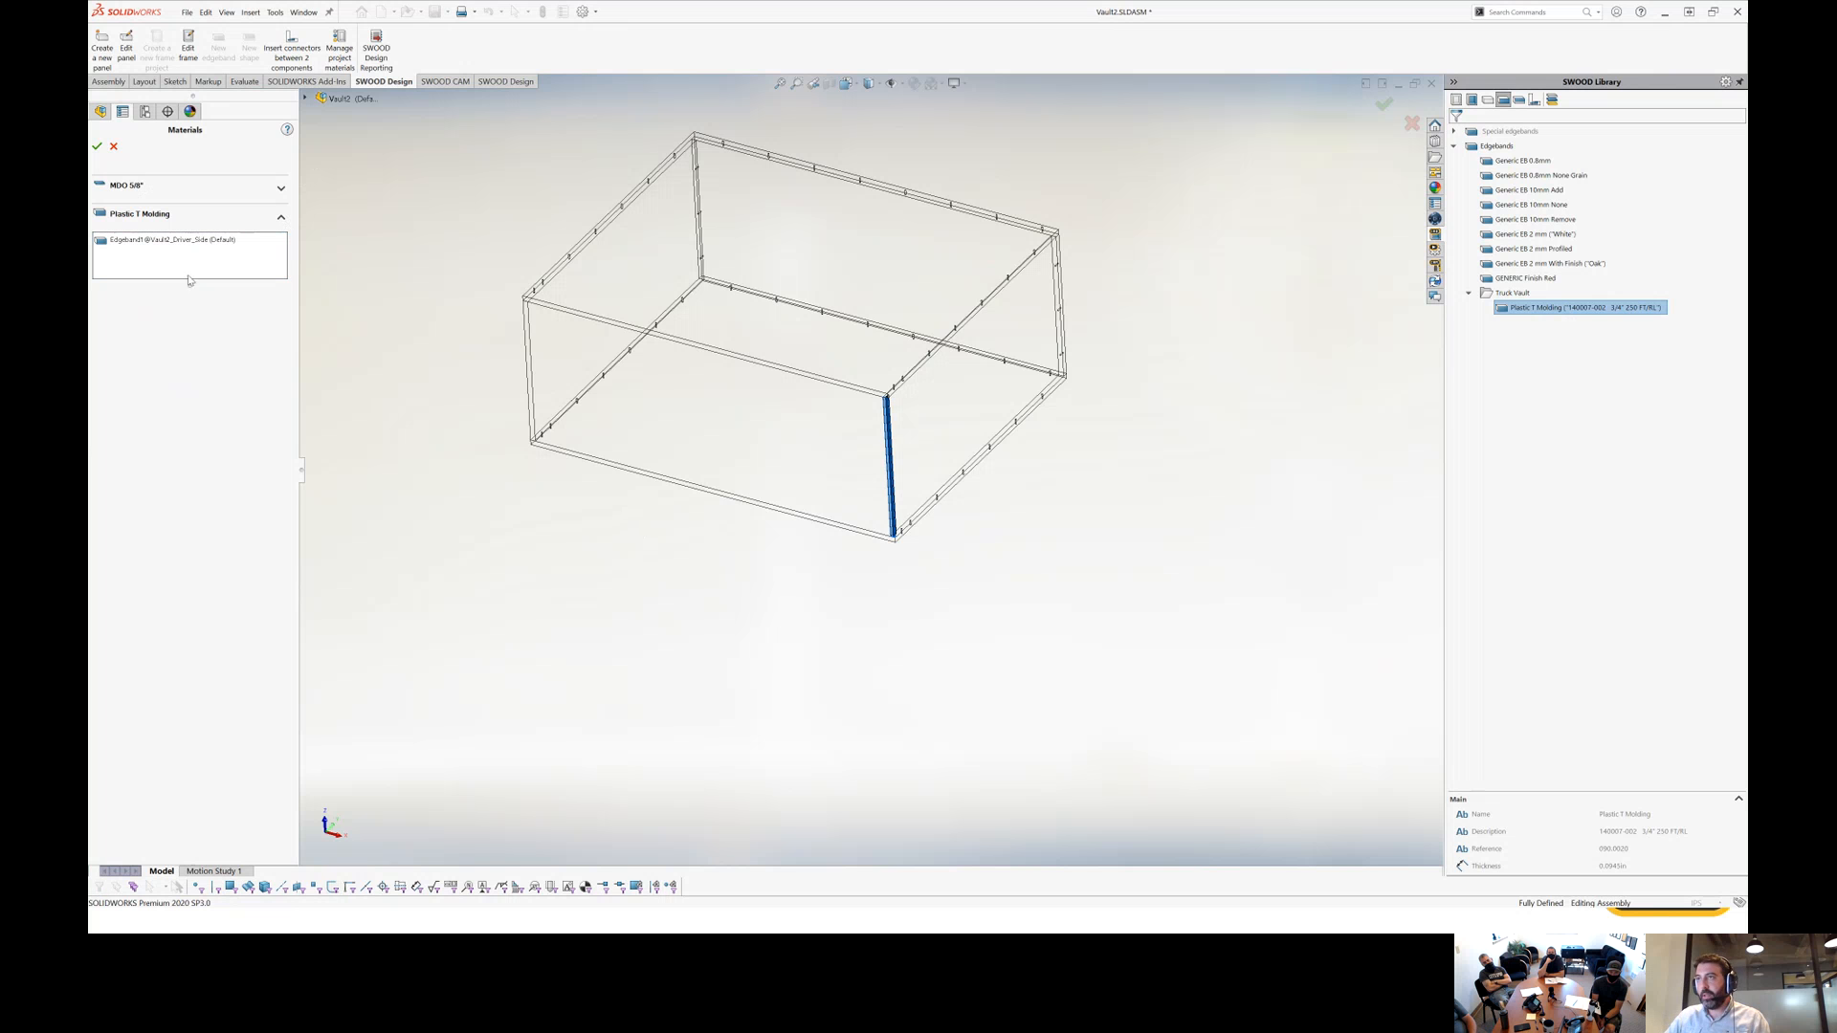
left_click(189, 276)
scroll(603, 460, "down", 5)
left_click(625, 428)
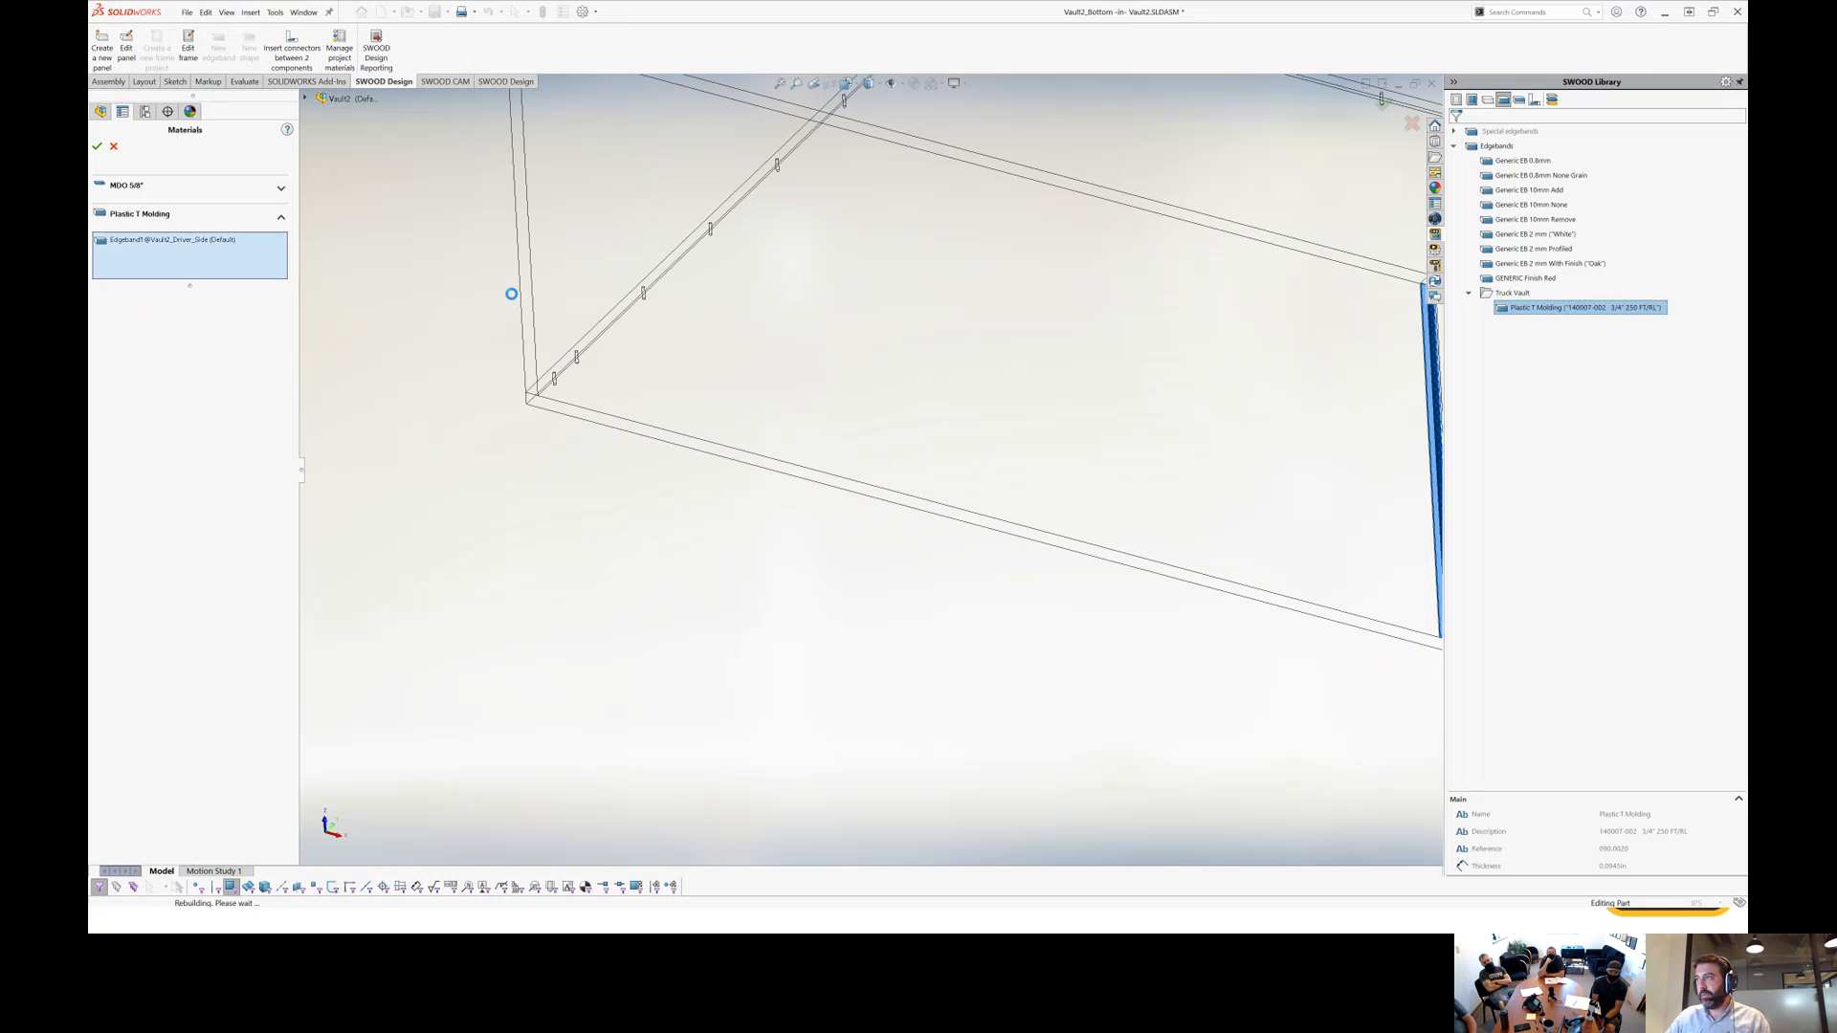
left_click(526, 295)
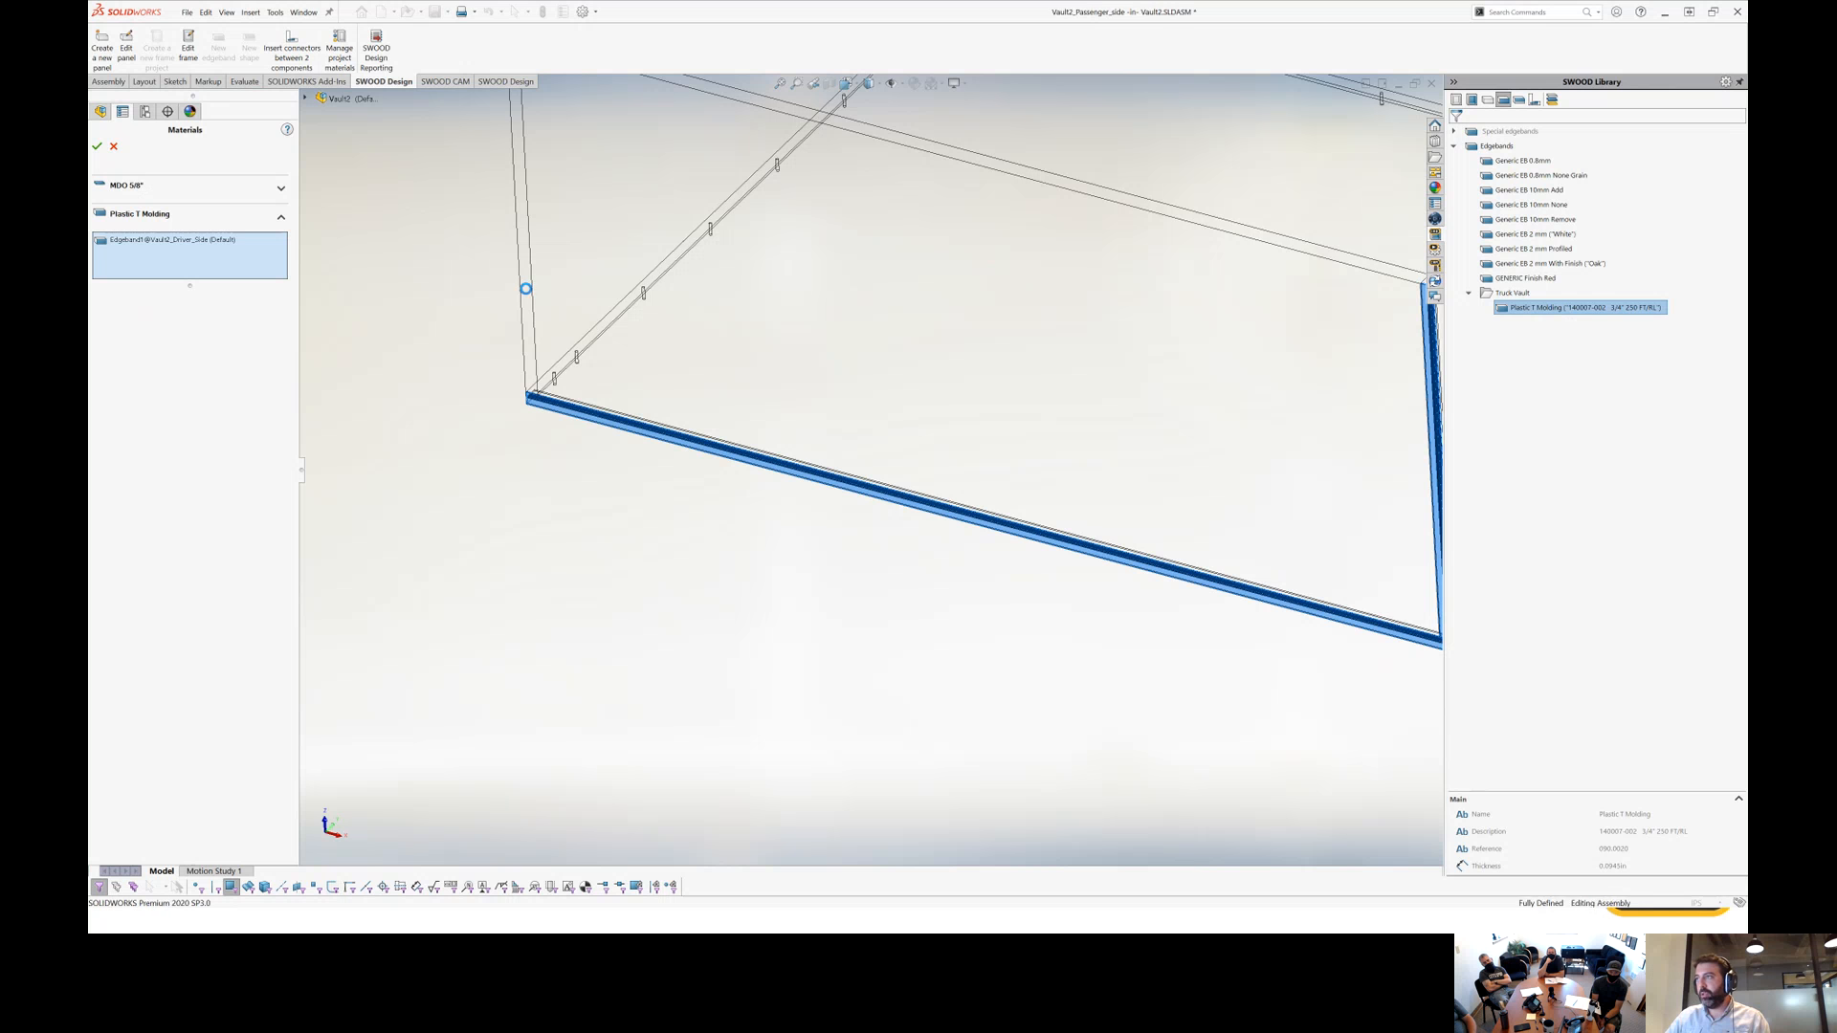
scroll(737, 287, "up", 6)
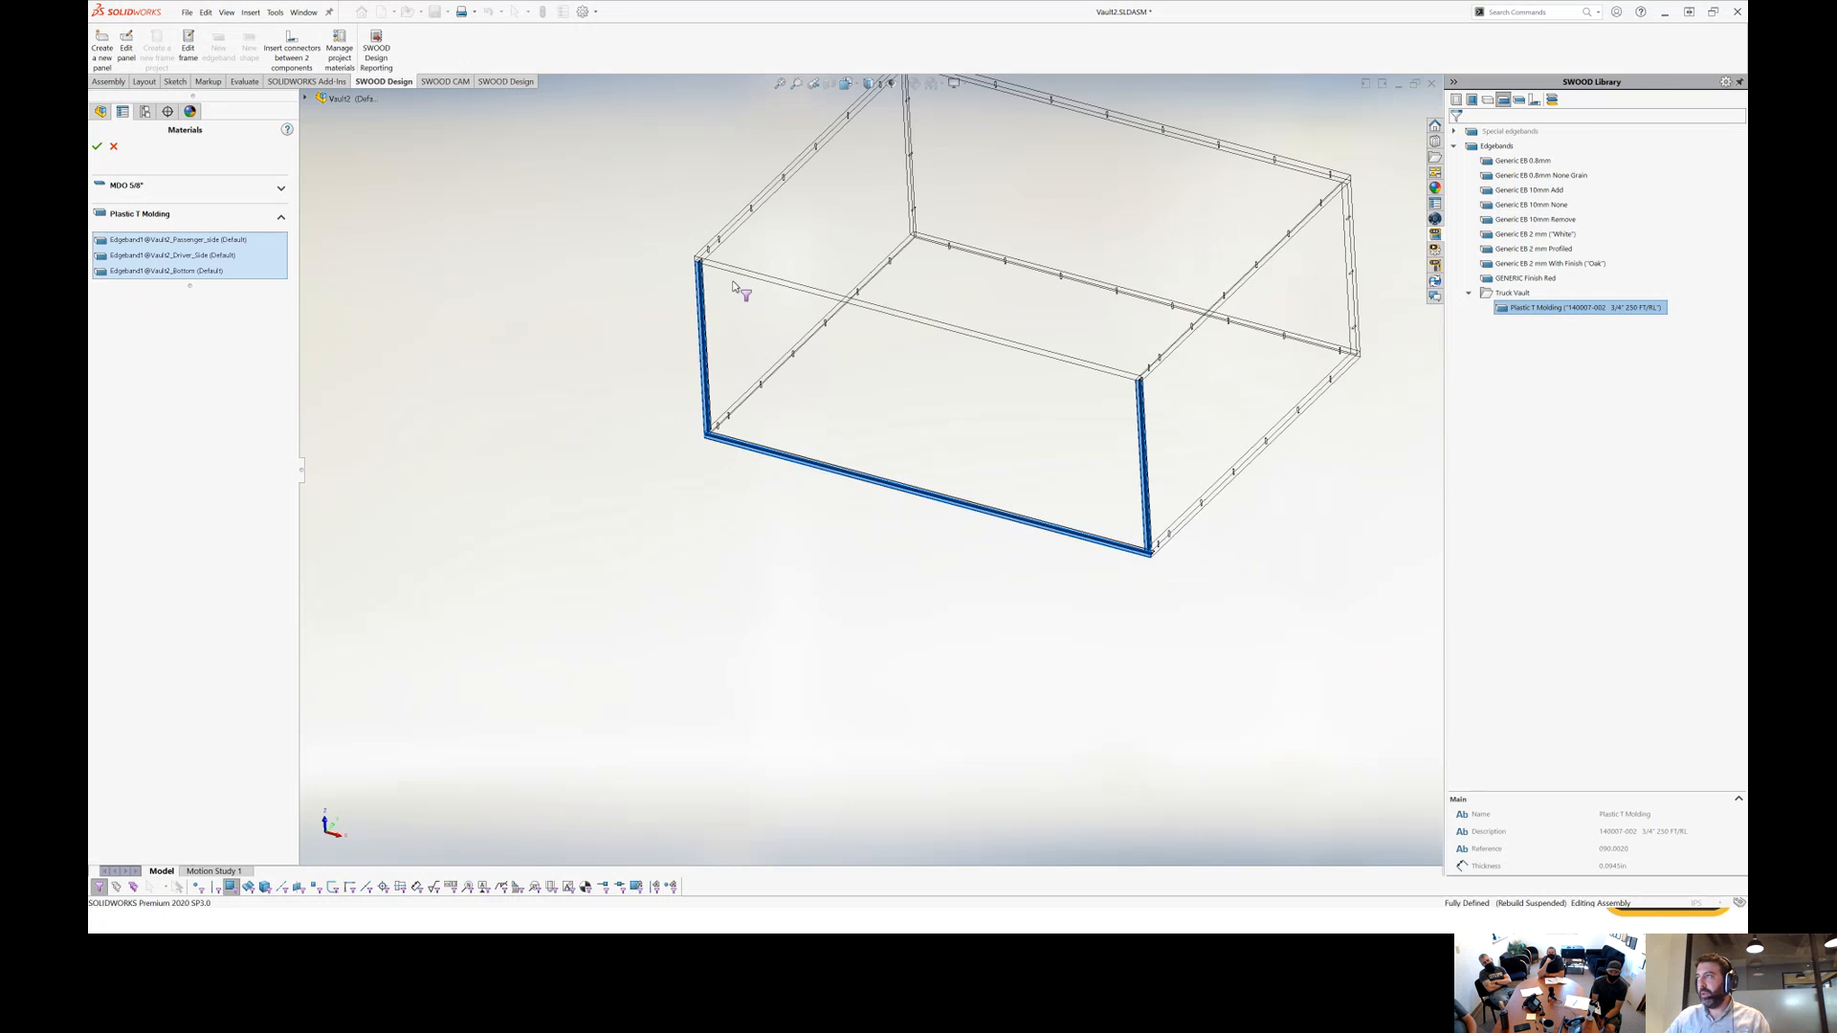
scroll(964, 342, "down", 3)
middle_click_drag(983, 317, 959, 293)
scroll(983, 303, "up", 3)
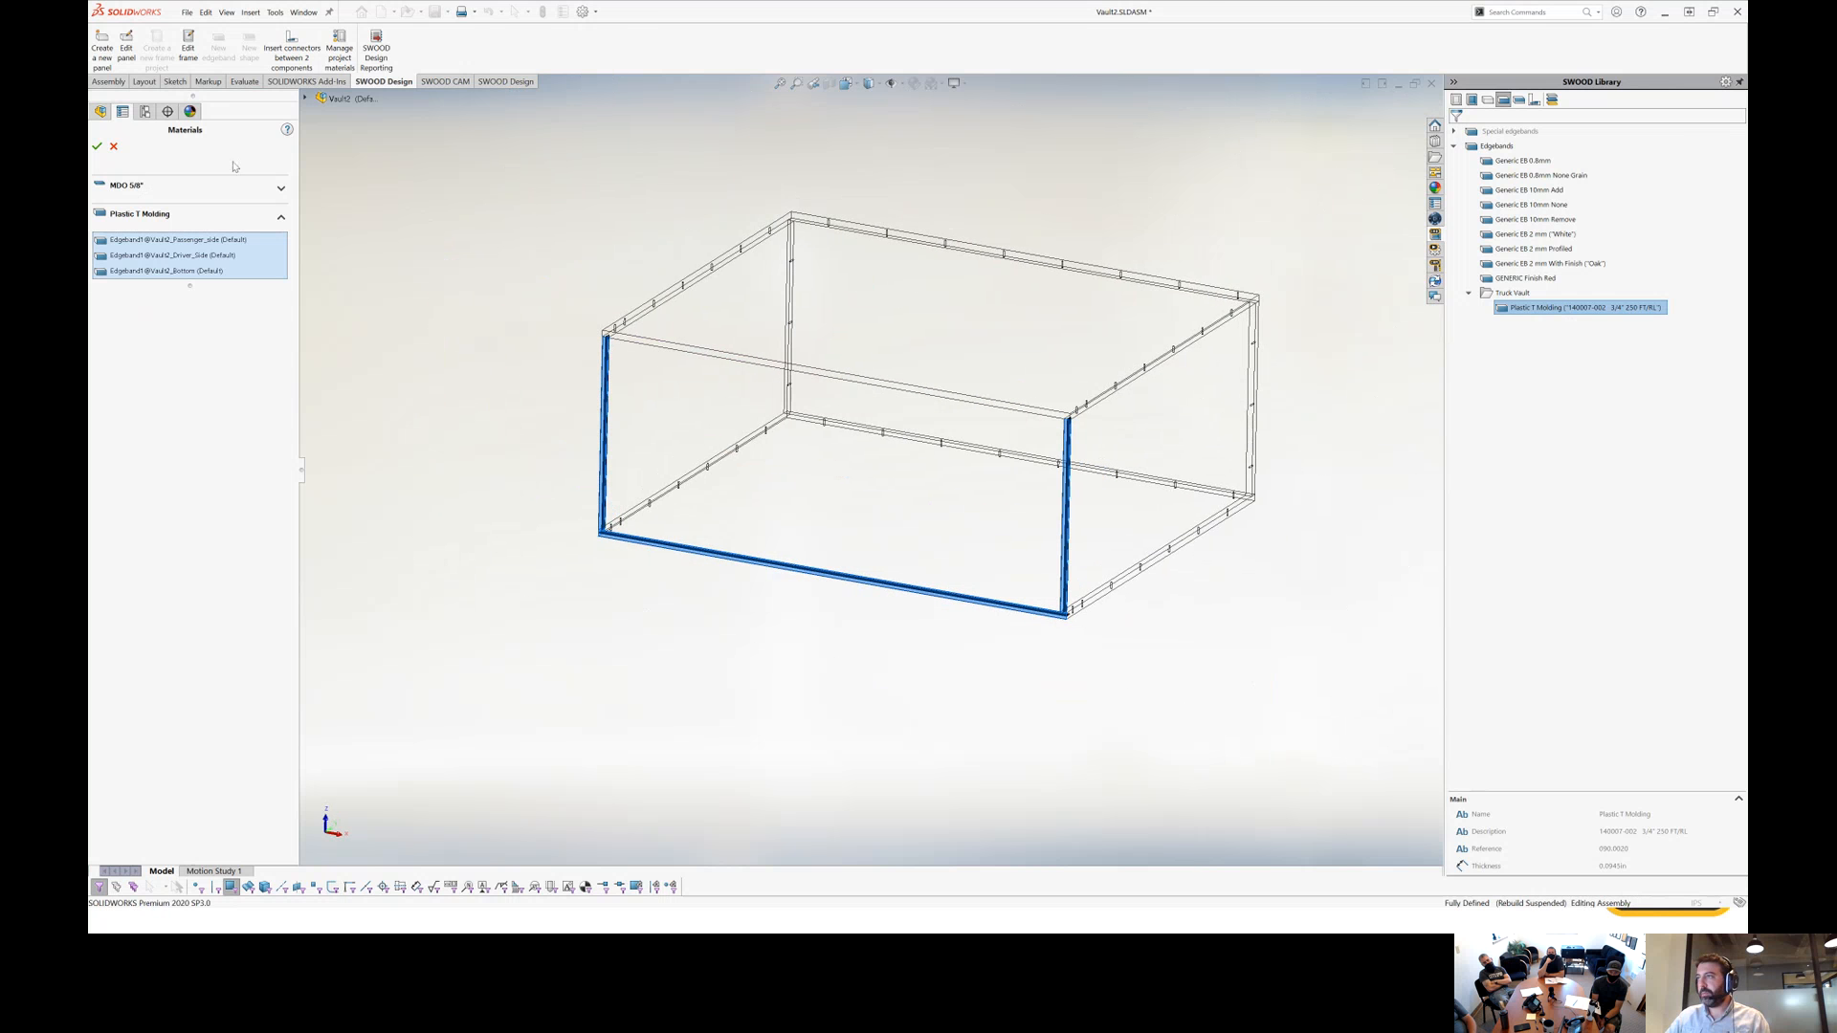
left_click(98, 145)
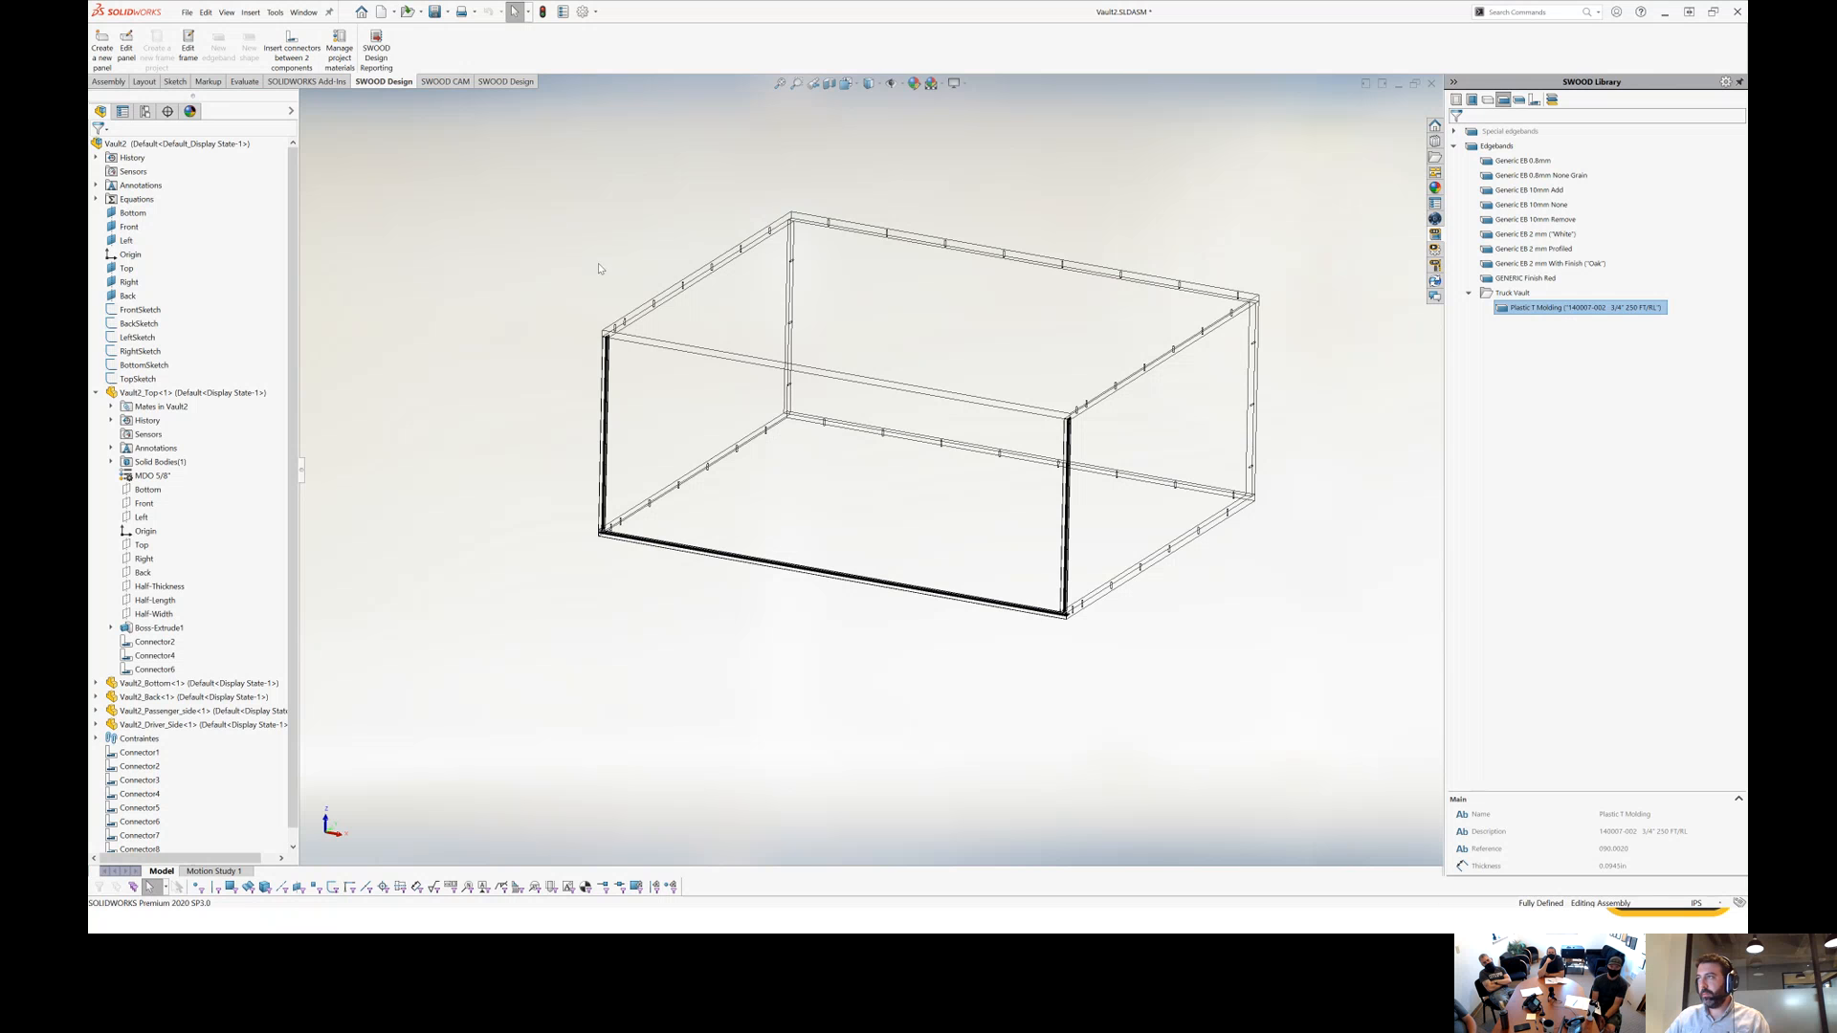
Isolate the driver side panel, examine the T-molding profile in its front edge groove, and restore the full assembly.
scroll(1084, 447, "down", 3)
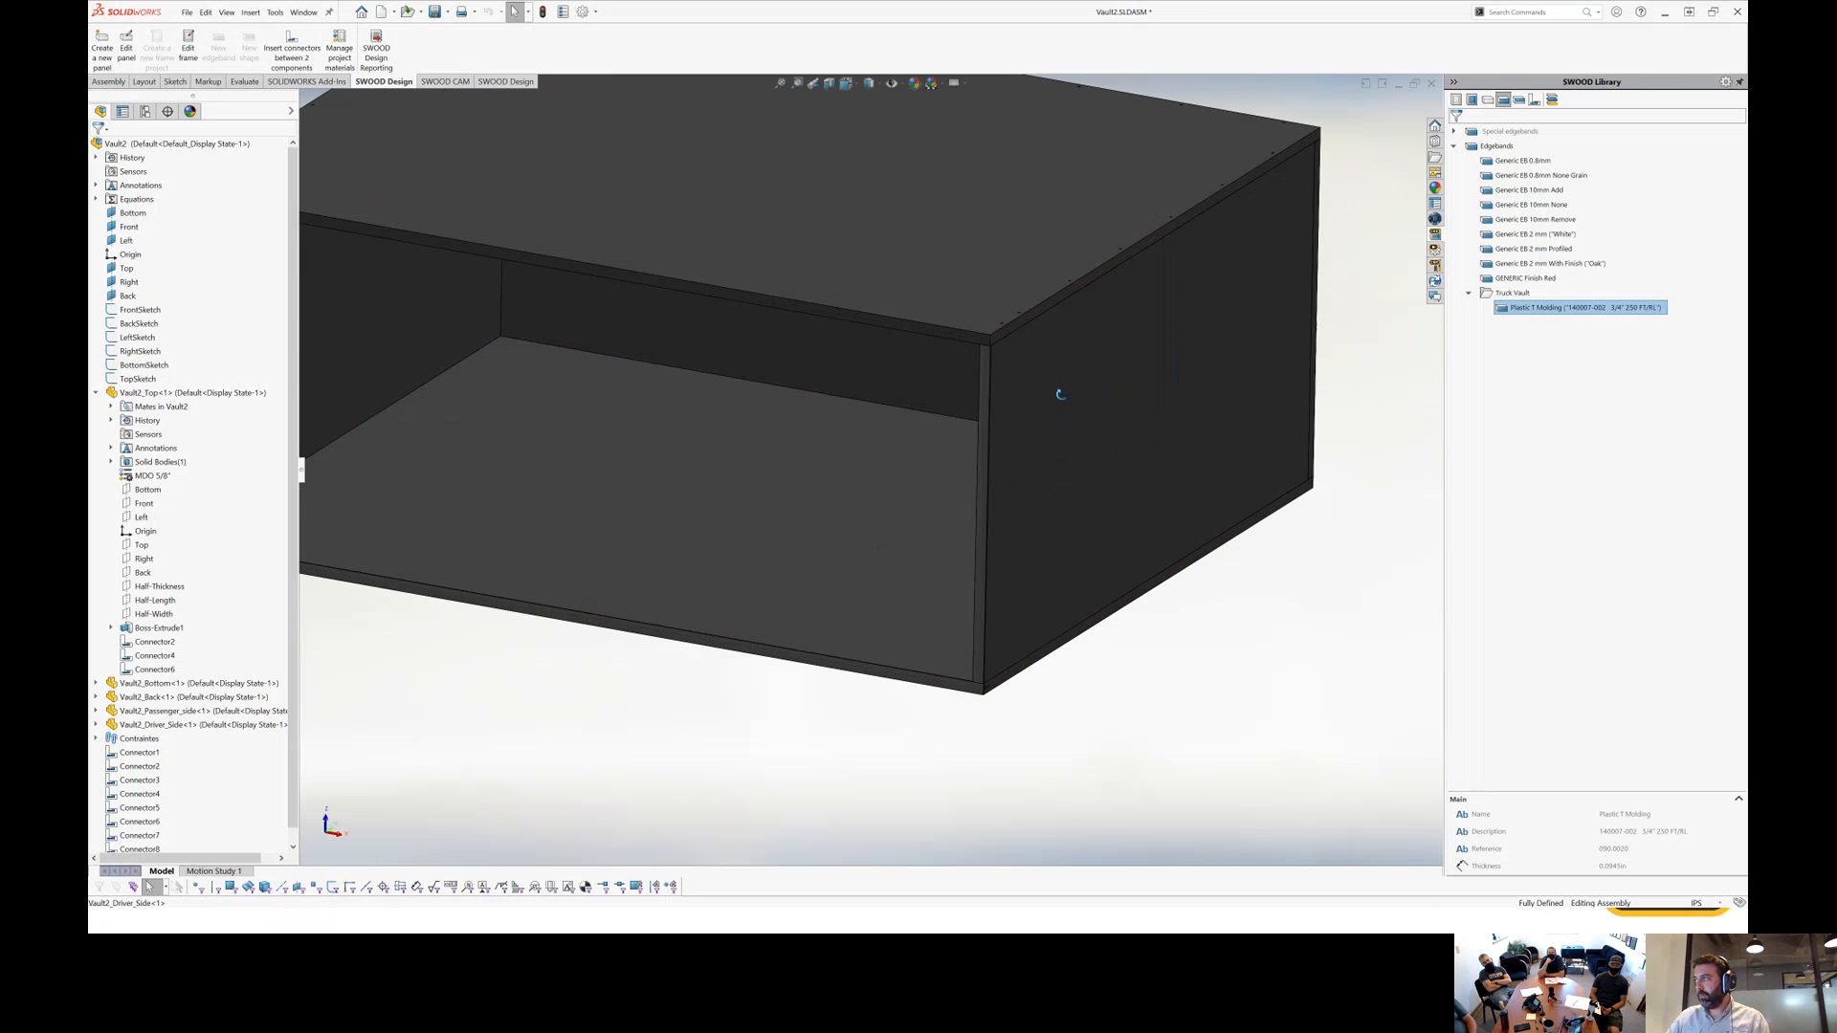
middle_click_drag(1058, 395, 1031, 383)
left_click(1031, 388)
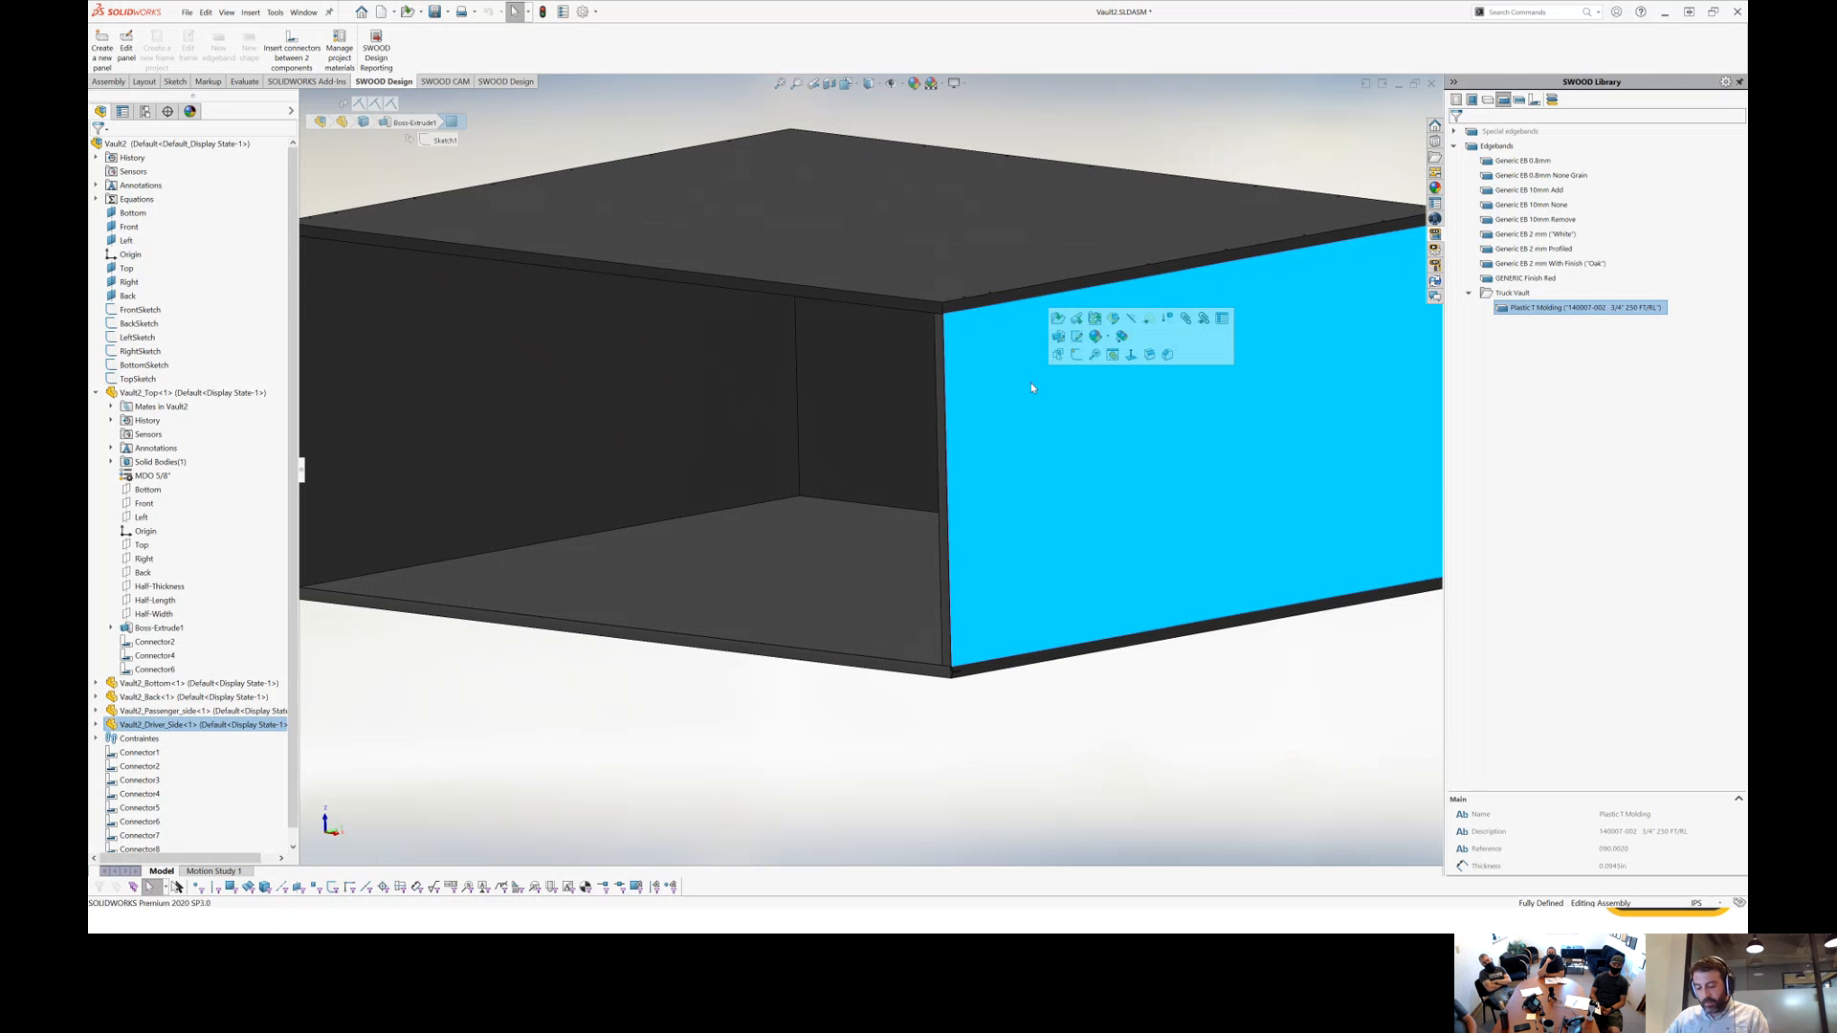
key("i")
middle_click_drag(987, 415, 1202, 434)
scroll(1078, 422, "down", 5)
mouse_move(989, 482)
middle_mouse_down()
mouse_move(972, 492)
mouse_move(959, 463)
middle_mouse_up()
scroll(924, 472, "down", 3)
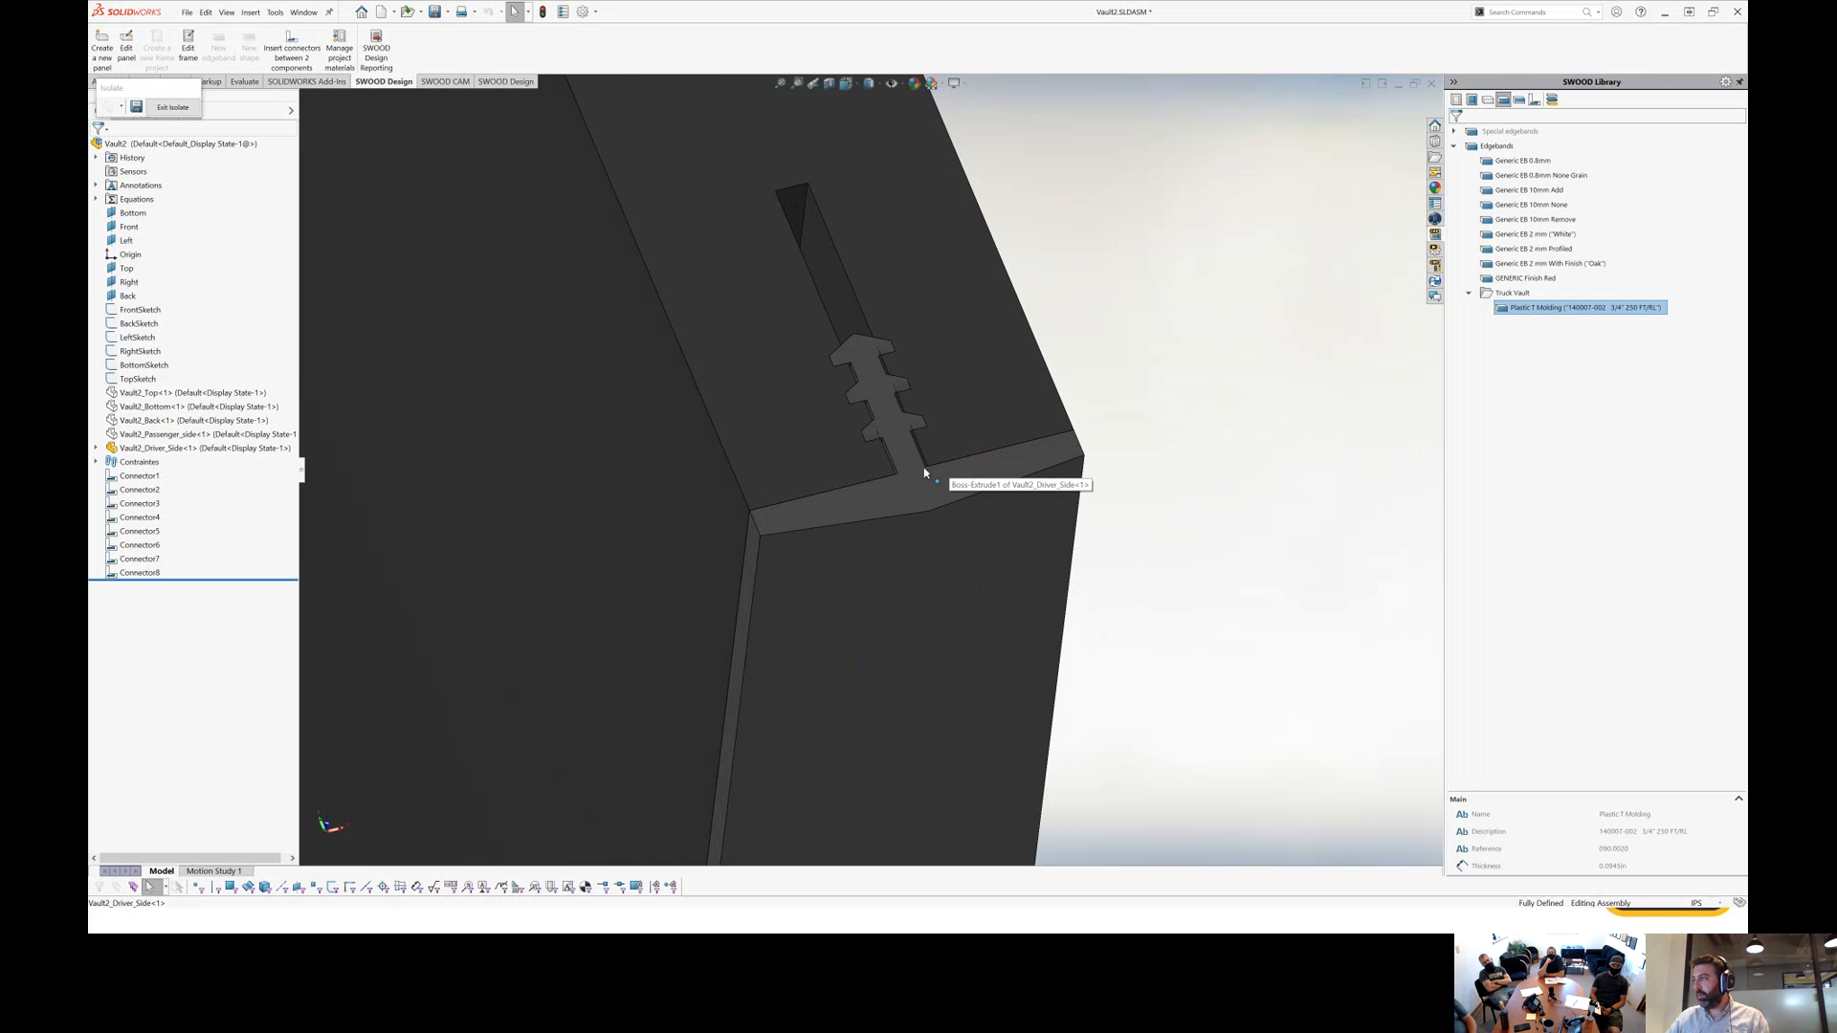
left_click(173, 108)
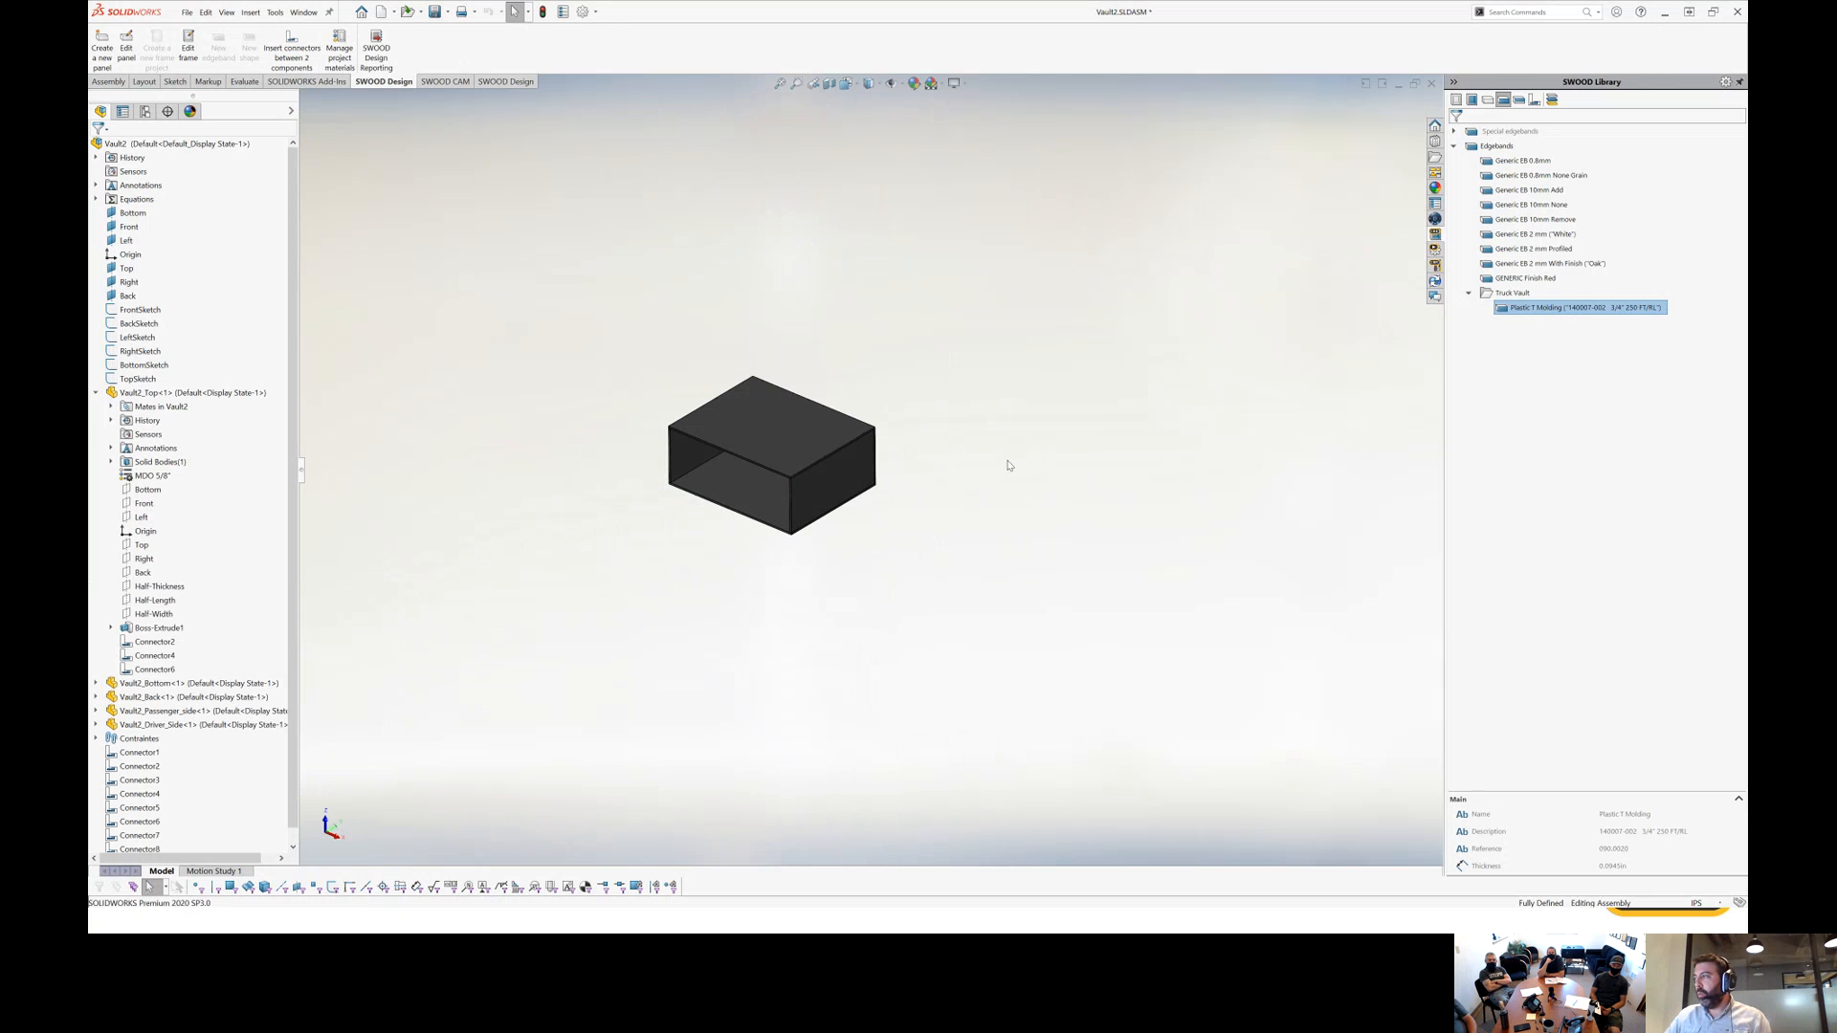
Insert the Drawer box from the 00-Truck Vault library into the vault's front opening, accepting the proposed copy settings.
right_click_drag(1007, 463, 999, 421)
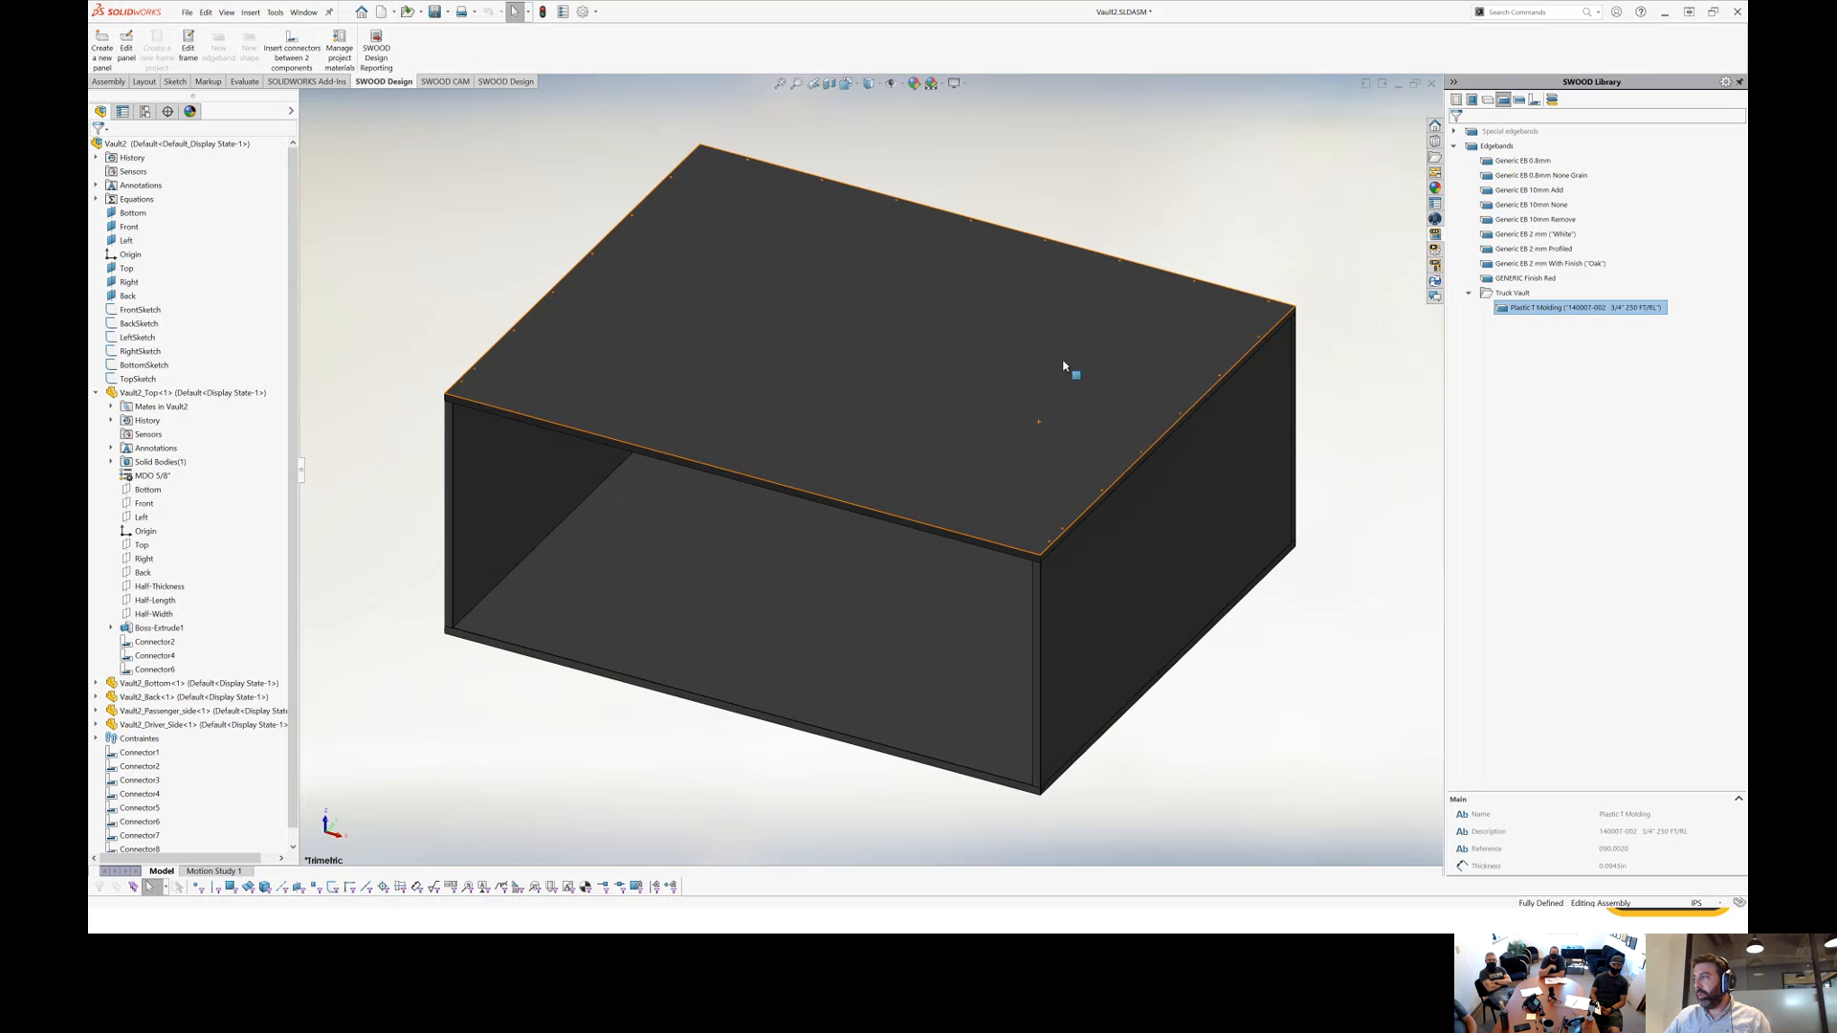
right_click(234, 319)
left_click(264, 329)
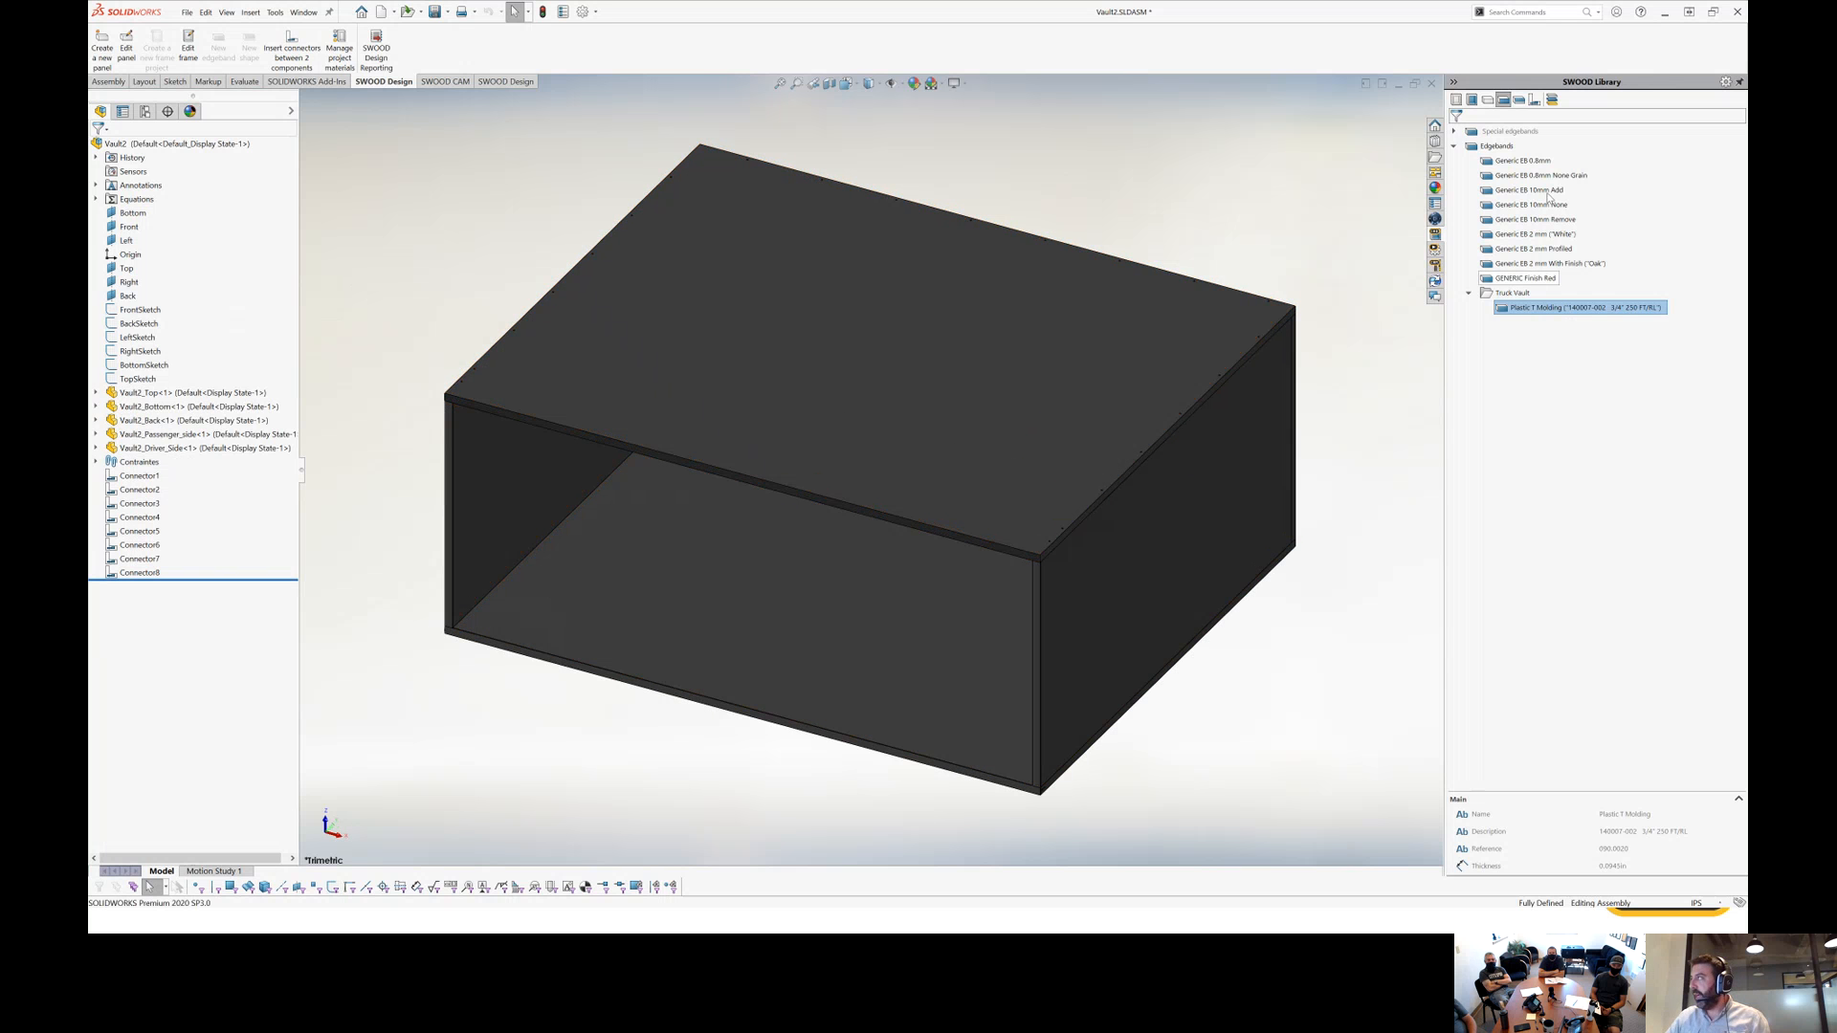
left_click(1472, 99)
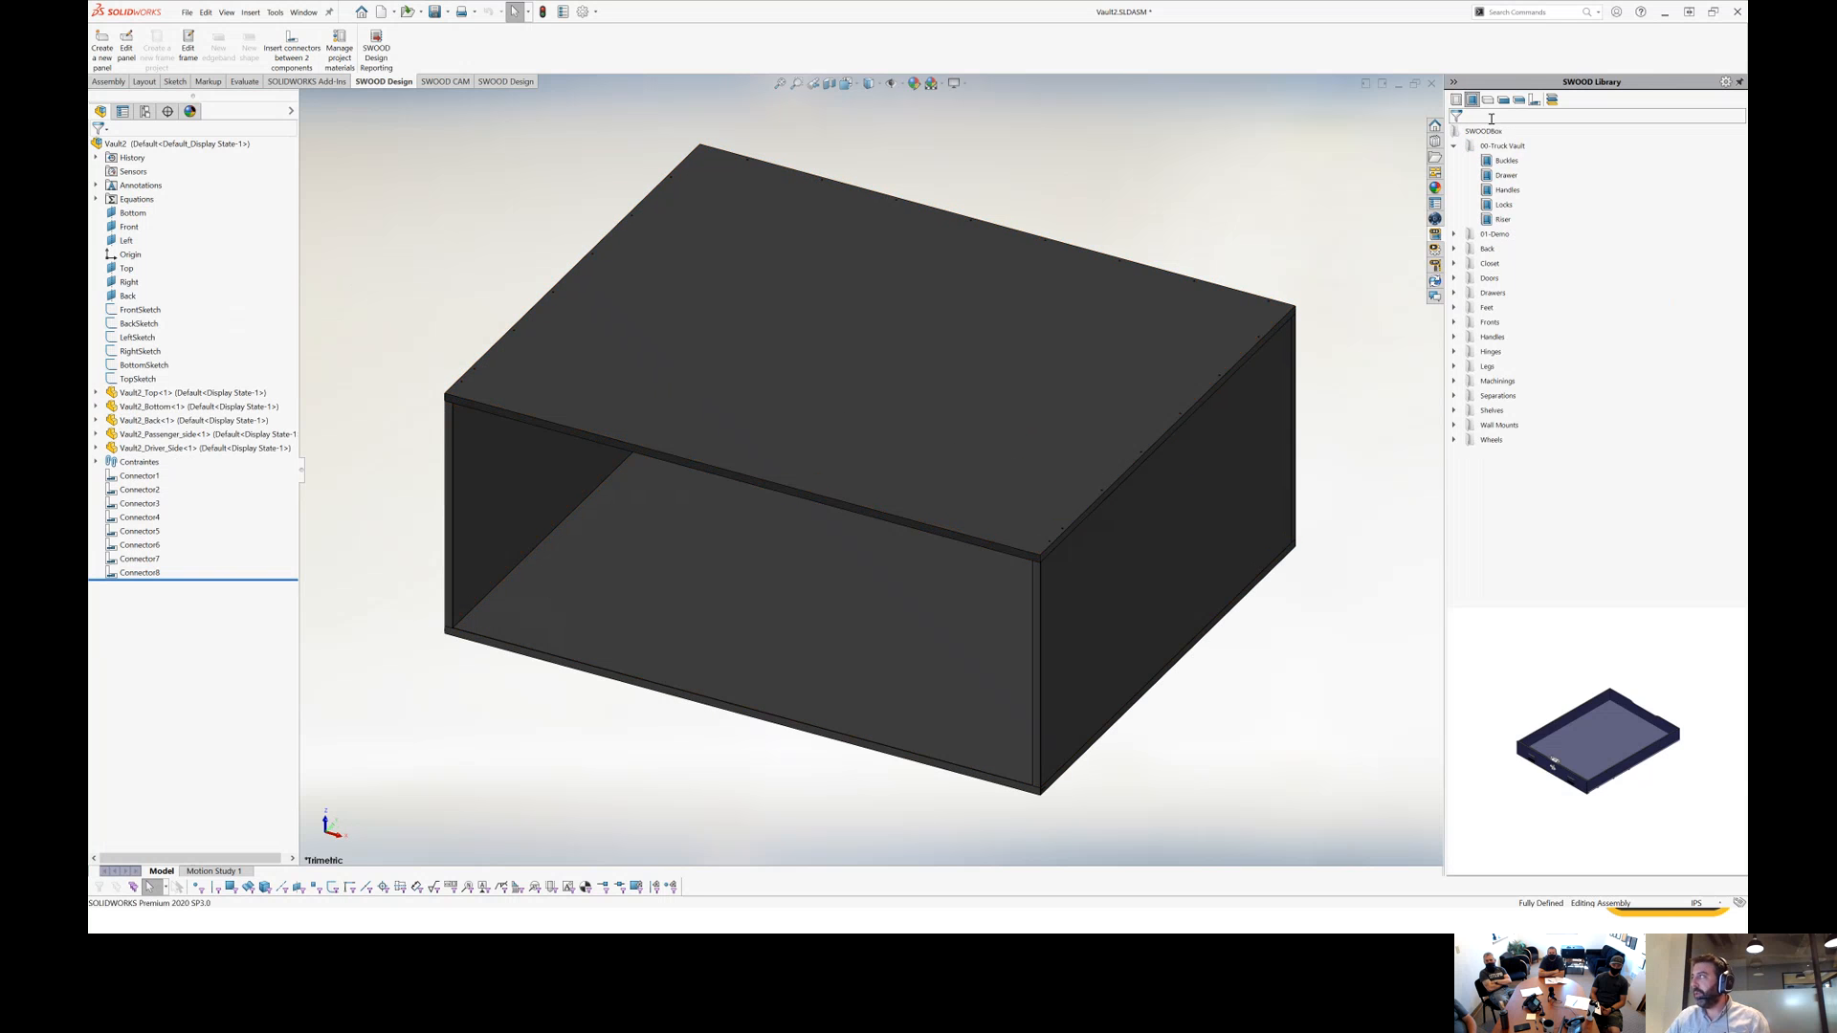
left_click(1504, 176)
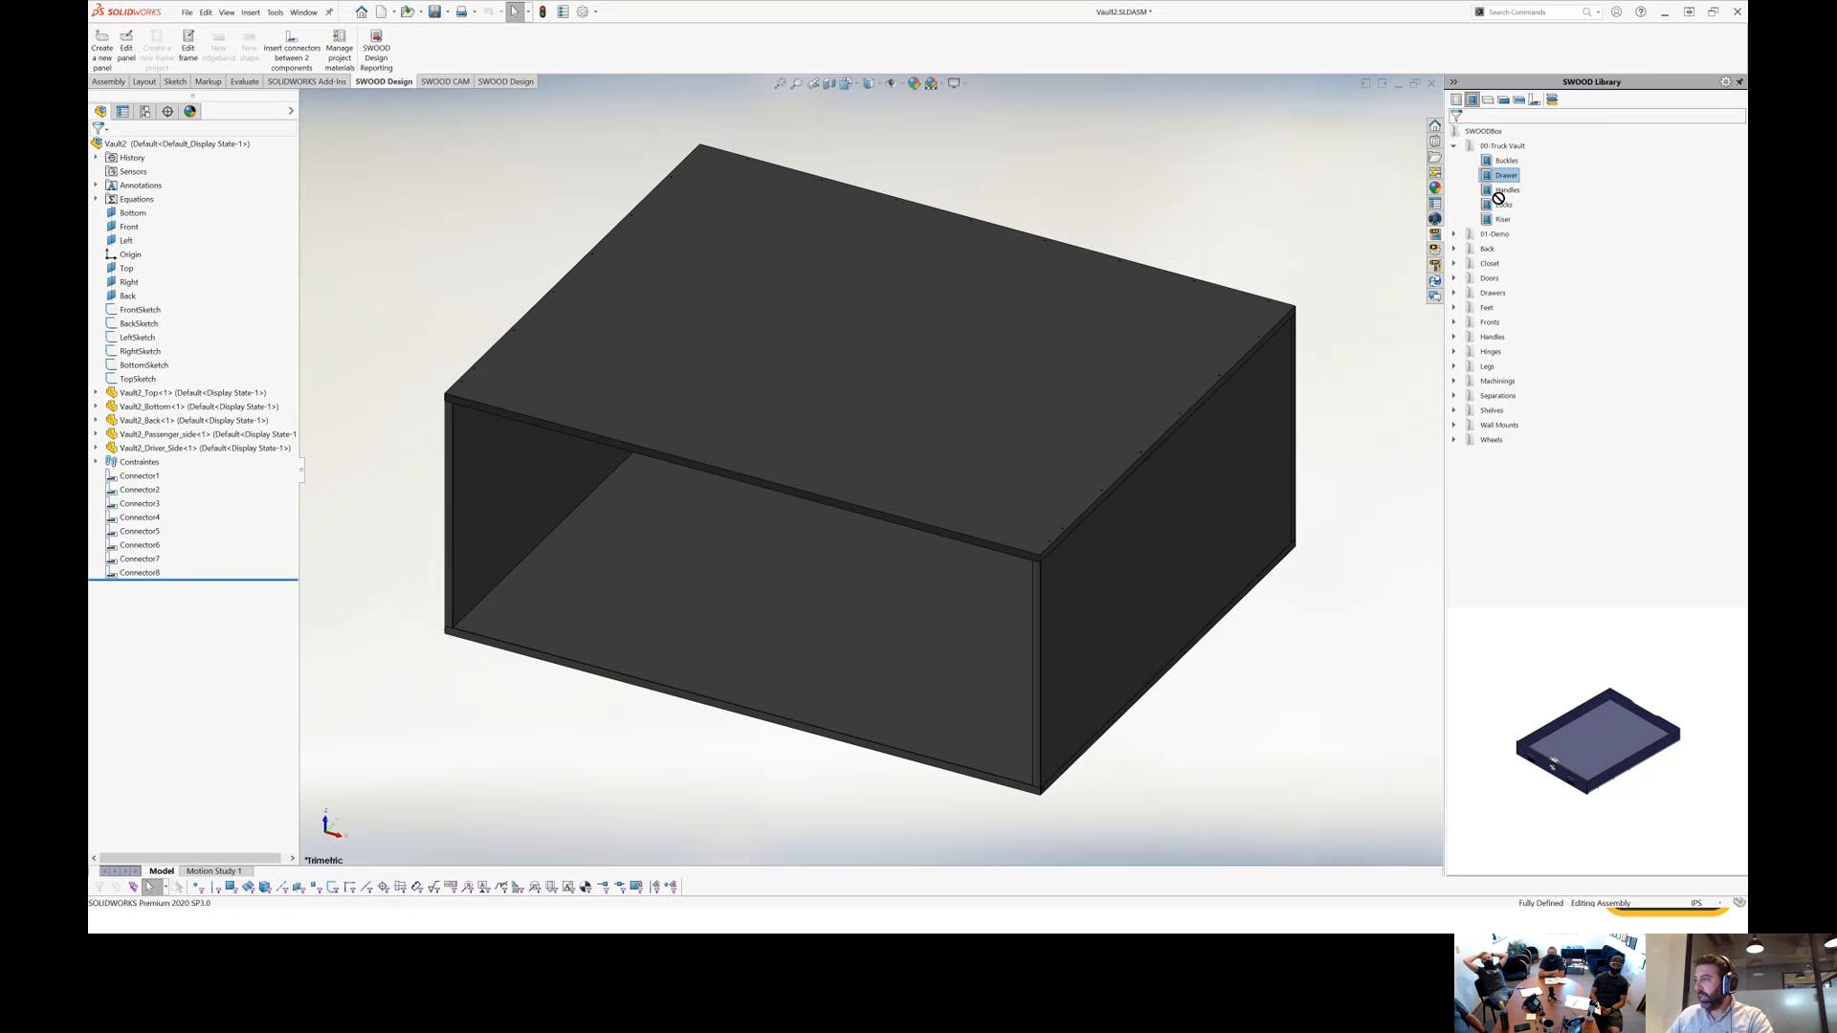
left_click_drag(1498, 197, 564, 471)
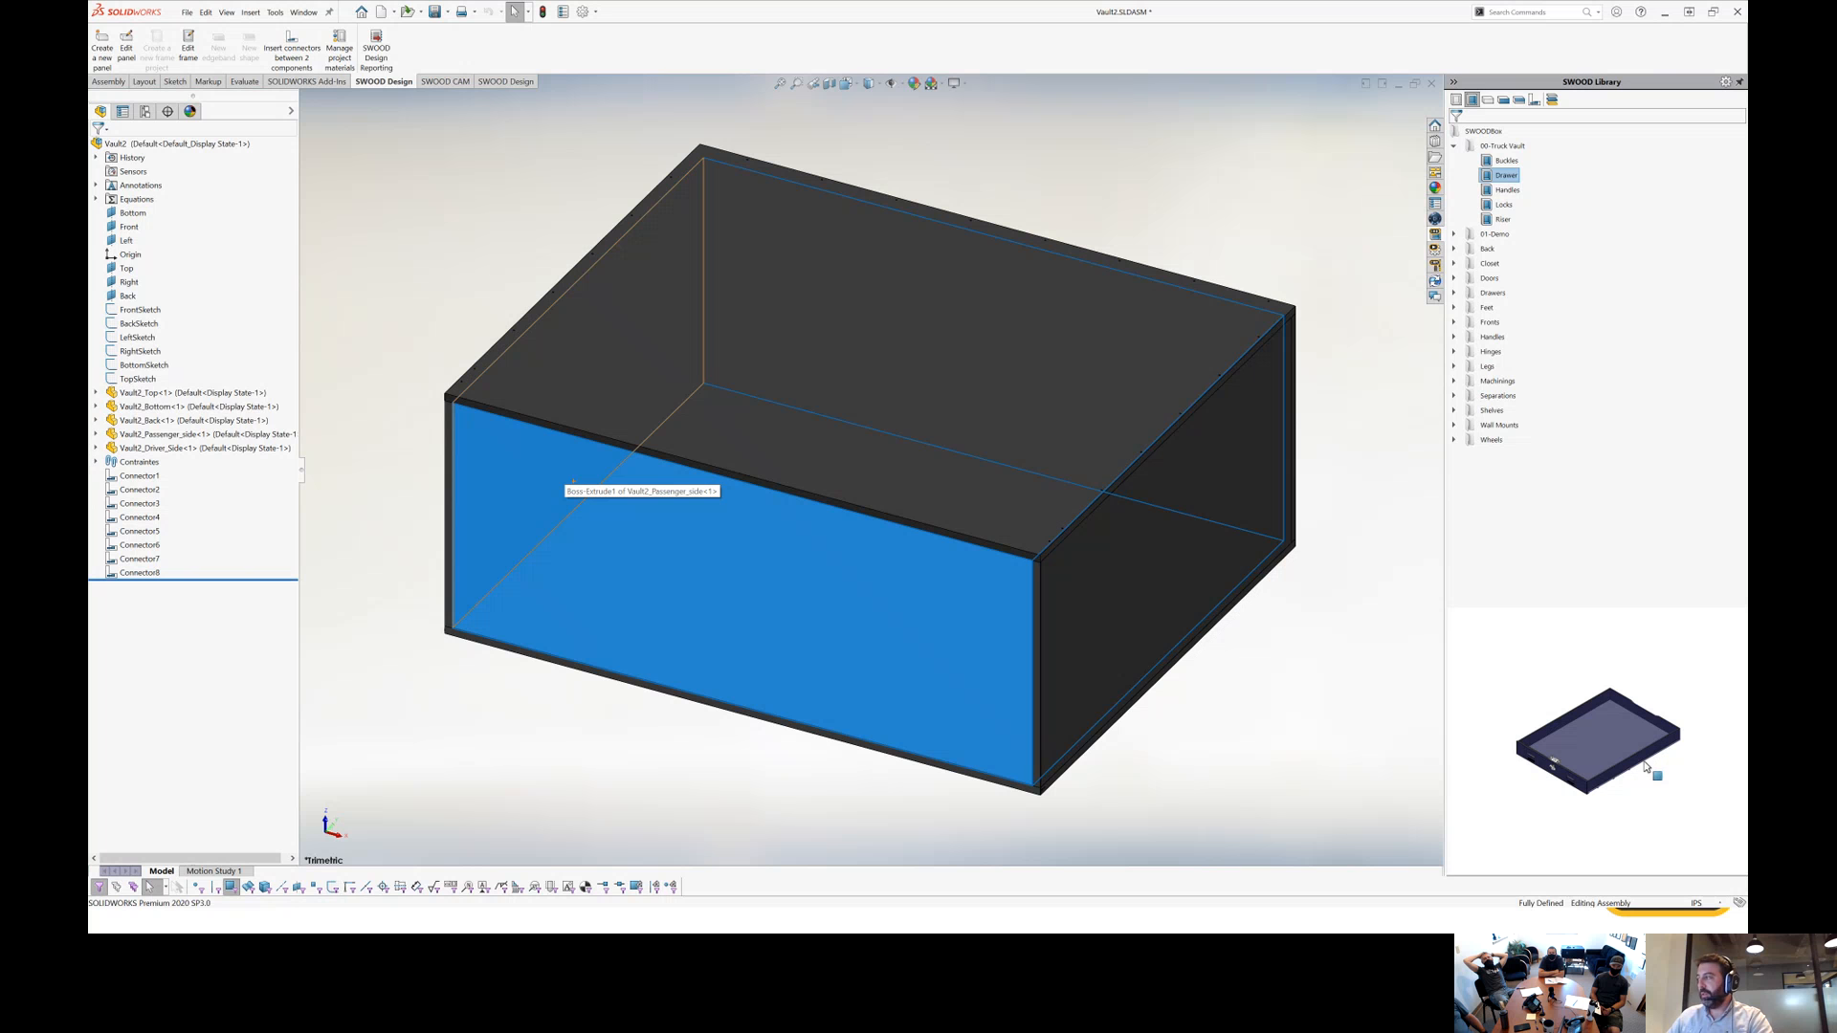
left_click_drag(1645, 765, 573, 482)
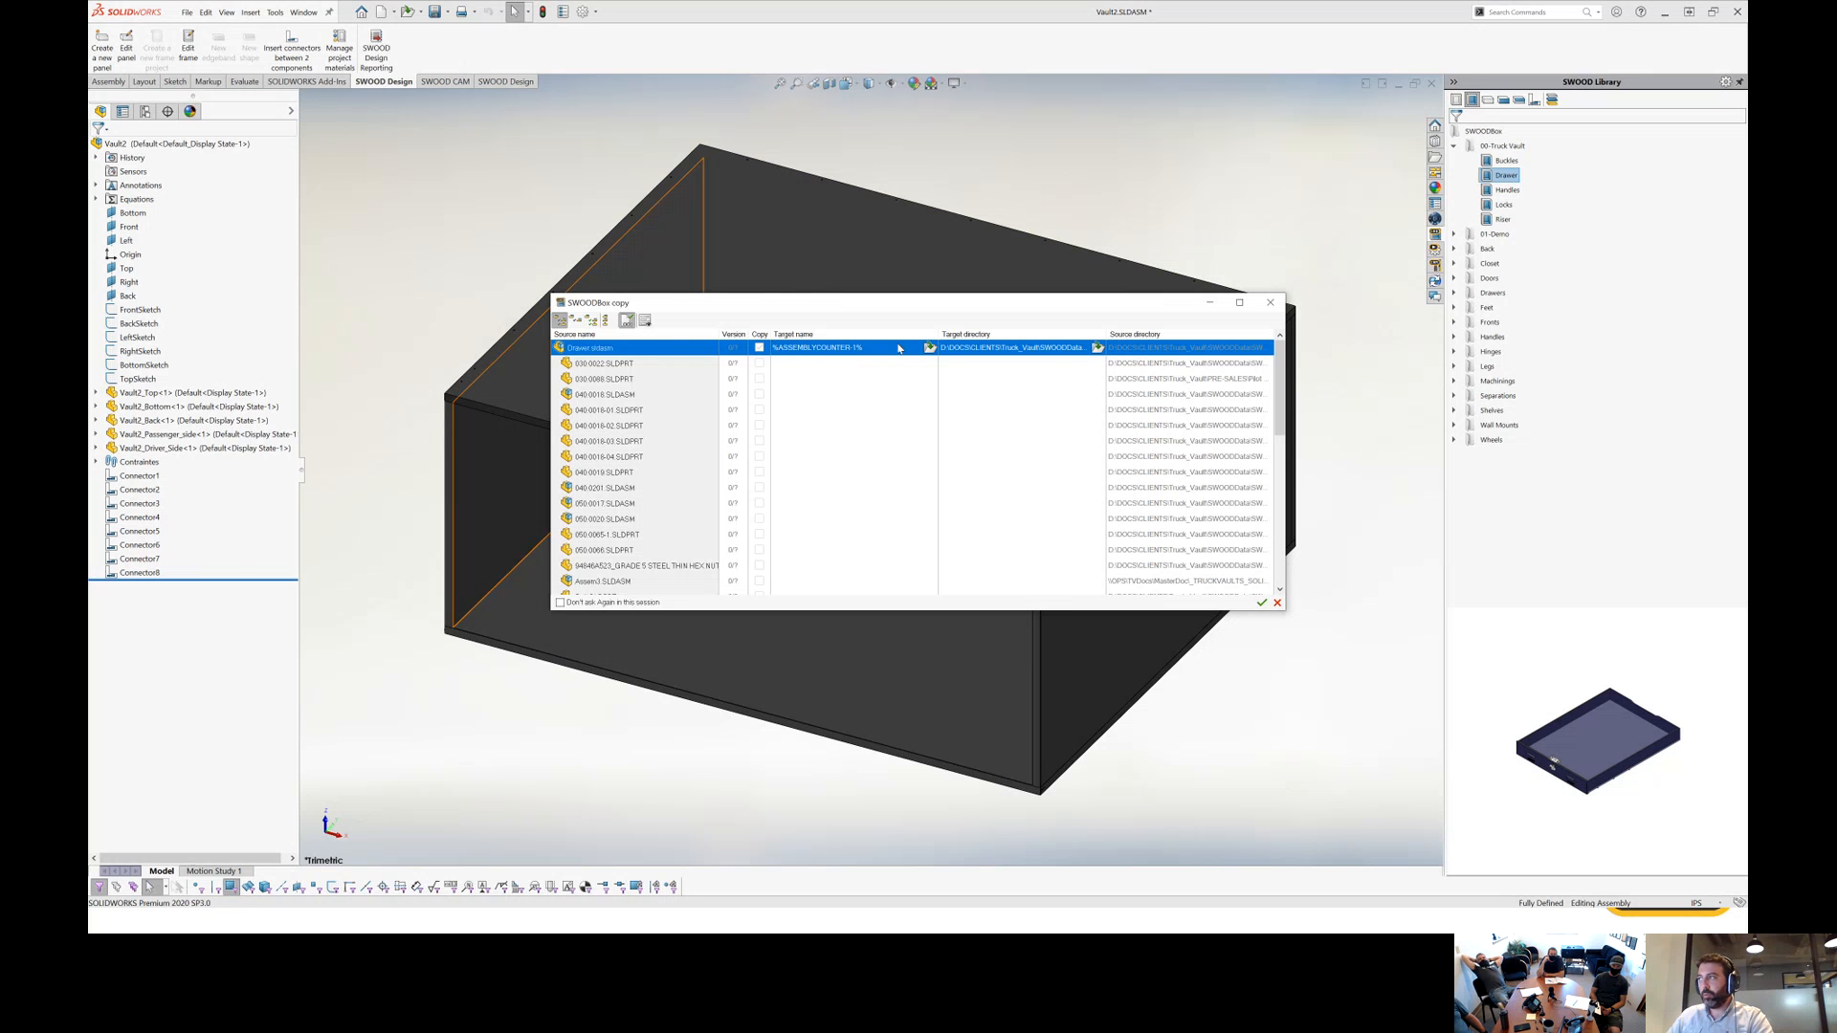
left_click(625, 322)
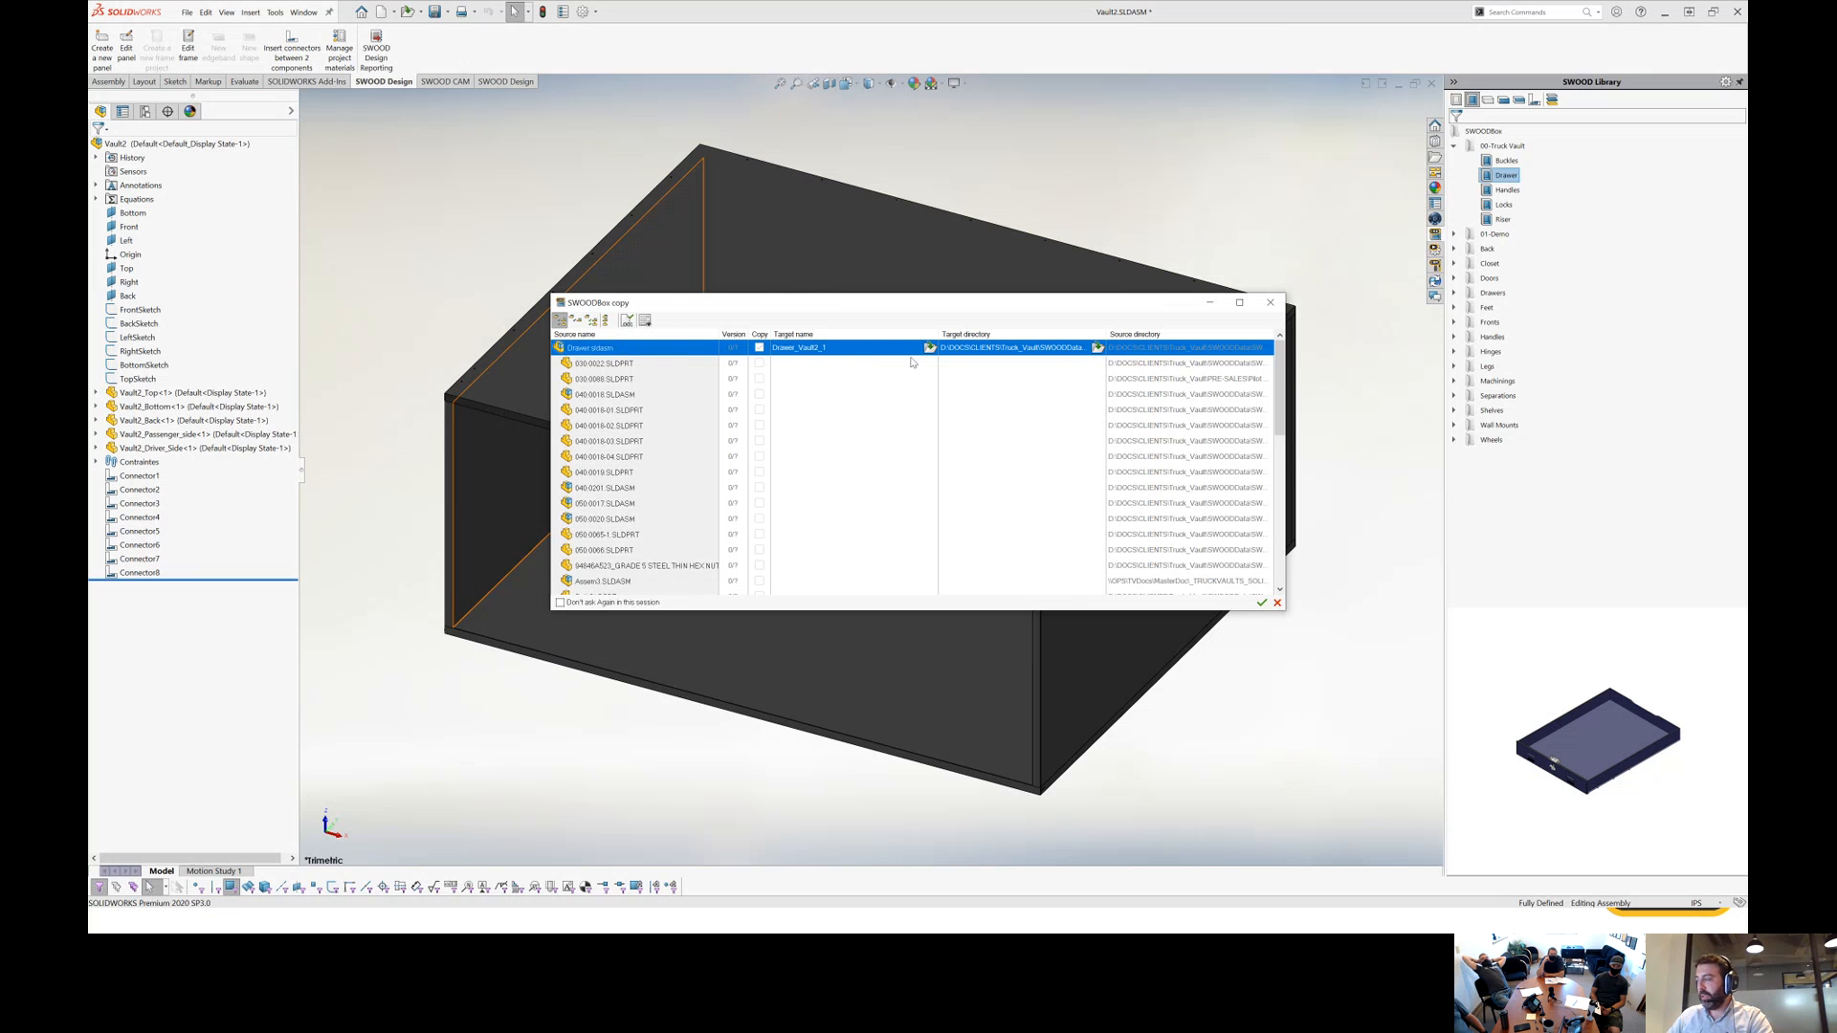
left_click(1261, 603)
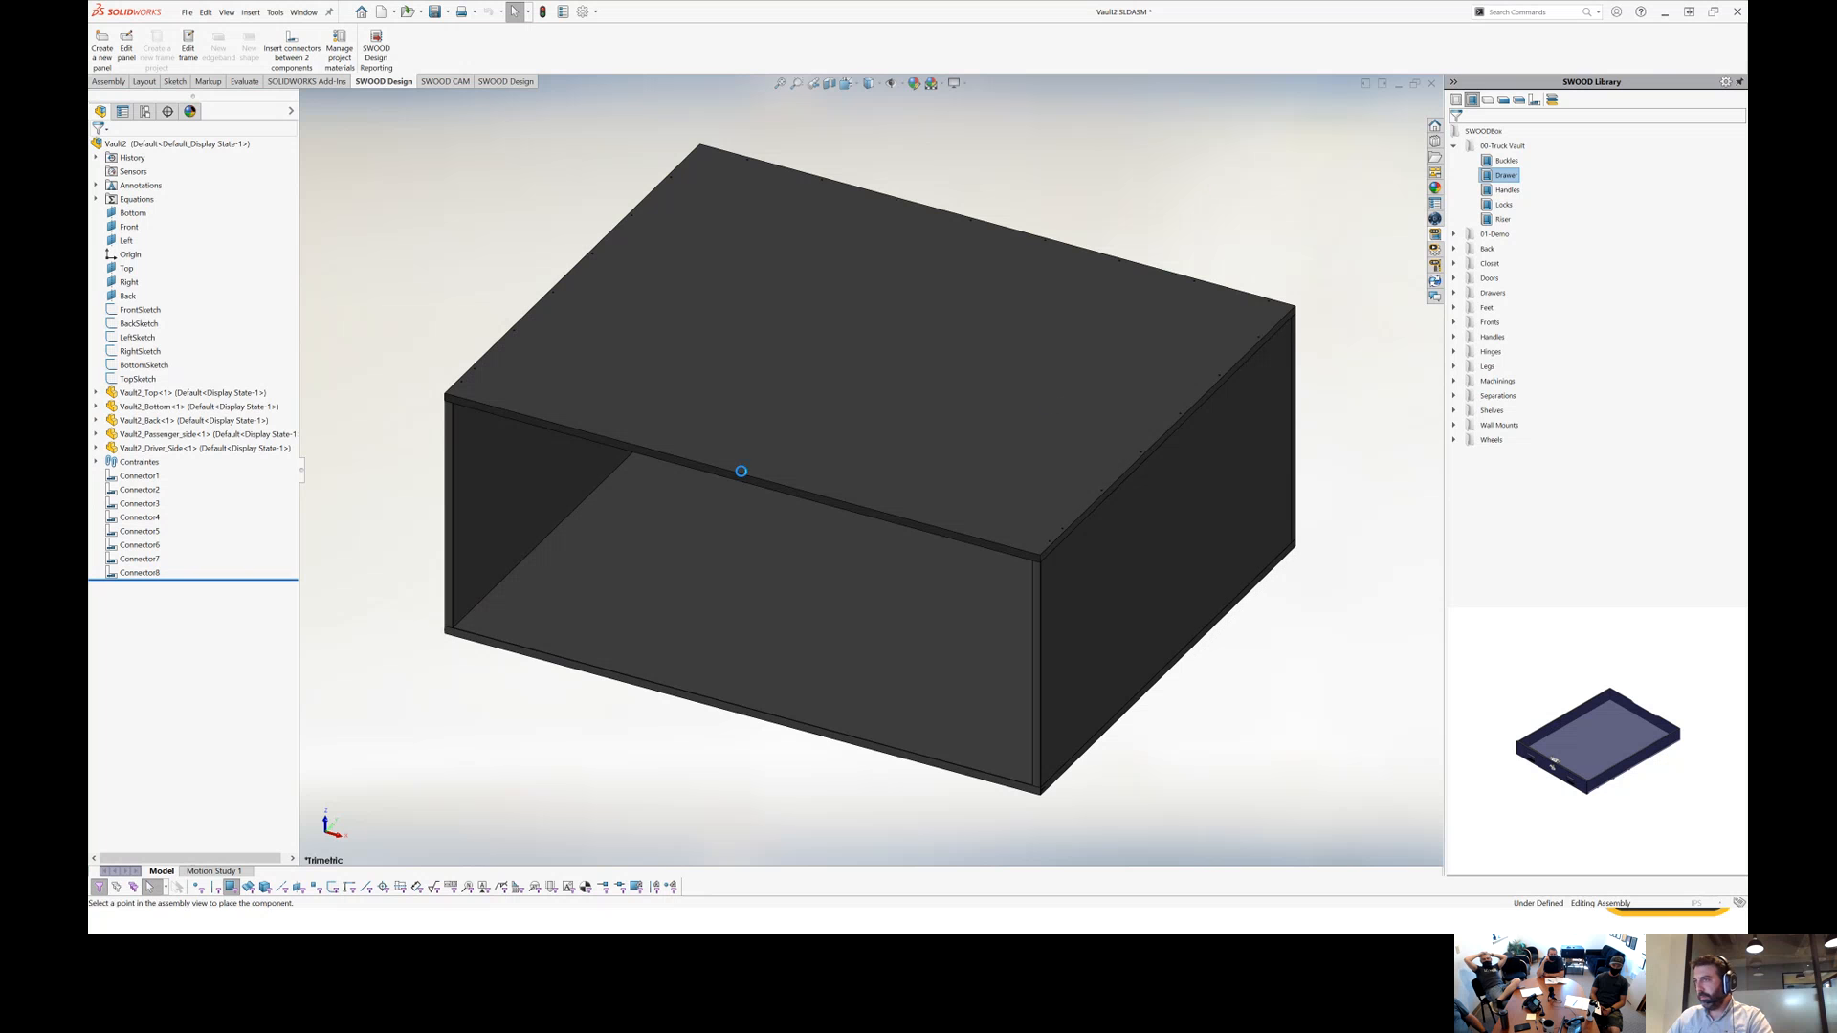
key("Escape")
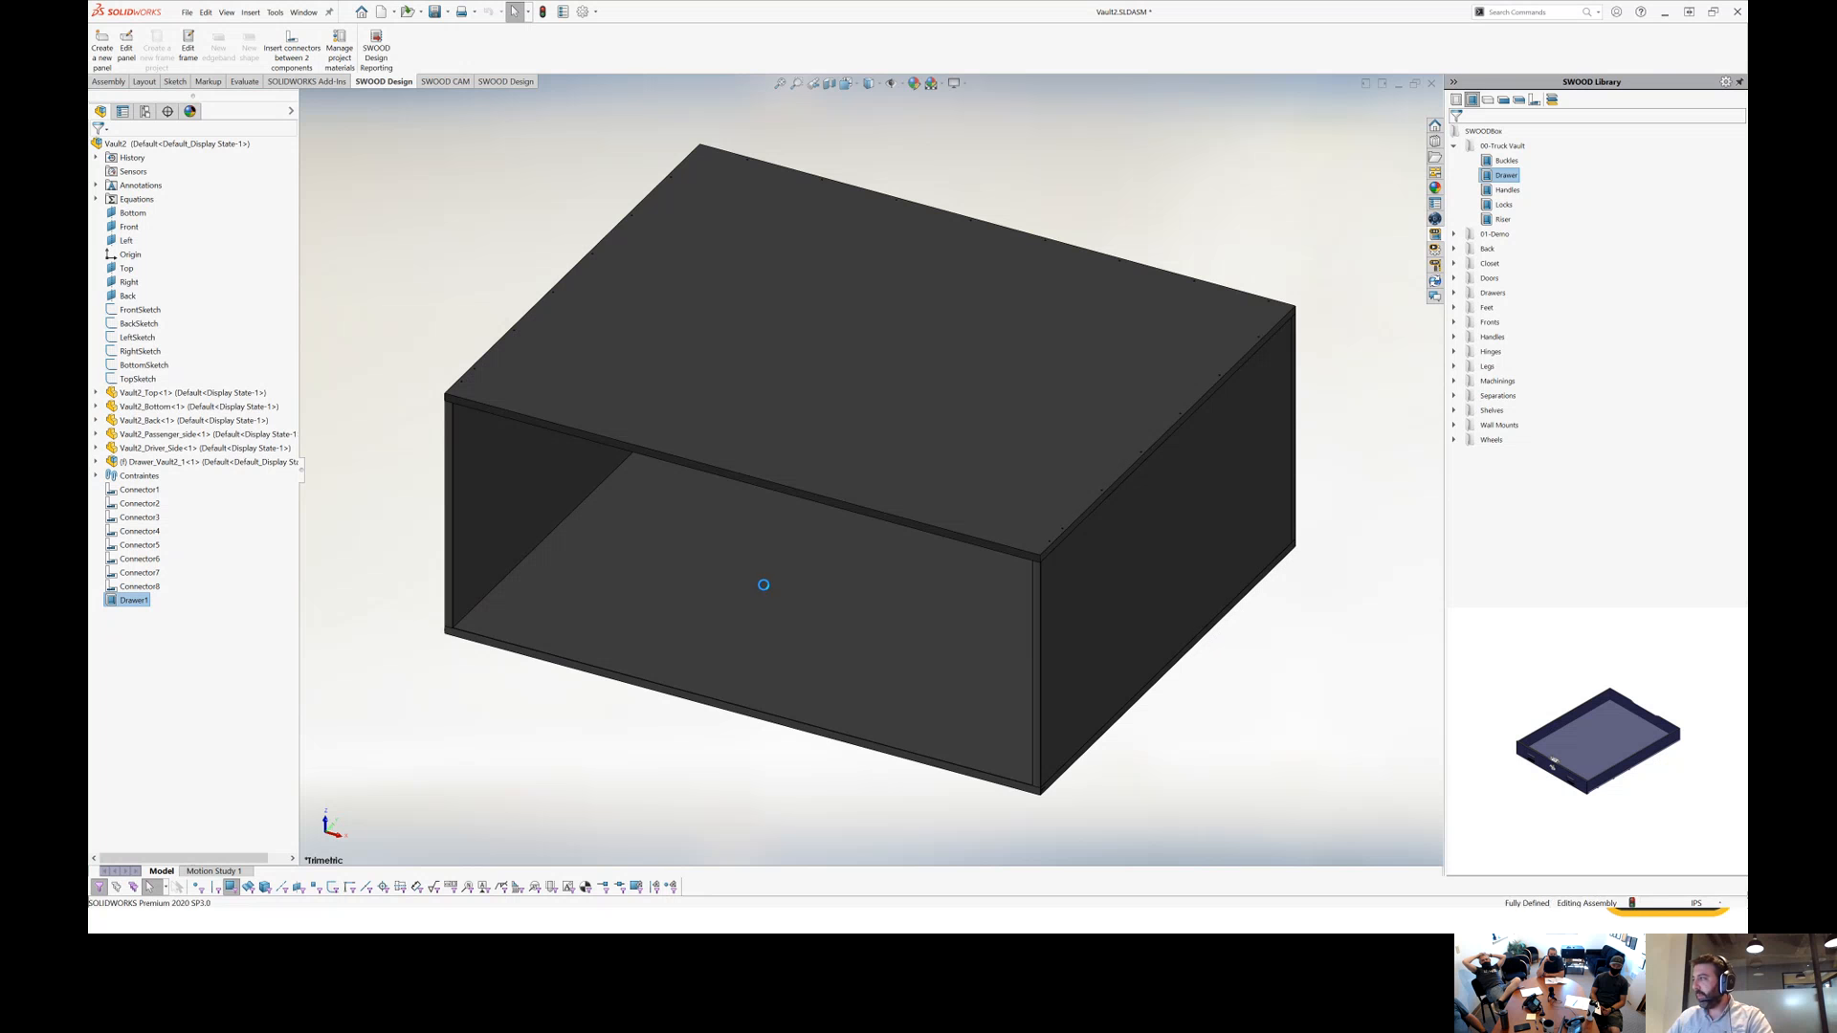
Examine the inserted drawer's front and hardware, and the holes machined in the underside of the vault's bottom panel.
scroll(1066, 691, "up", 2)
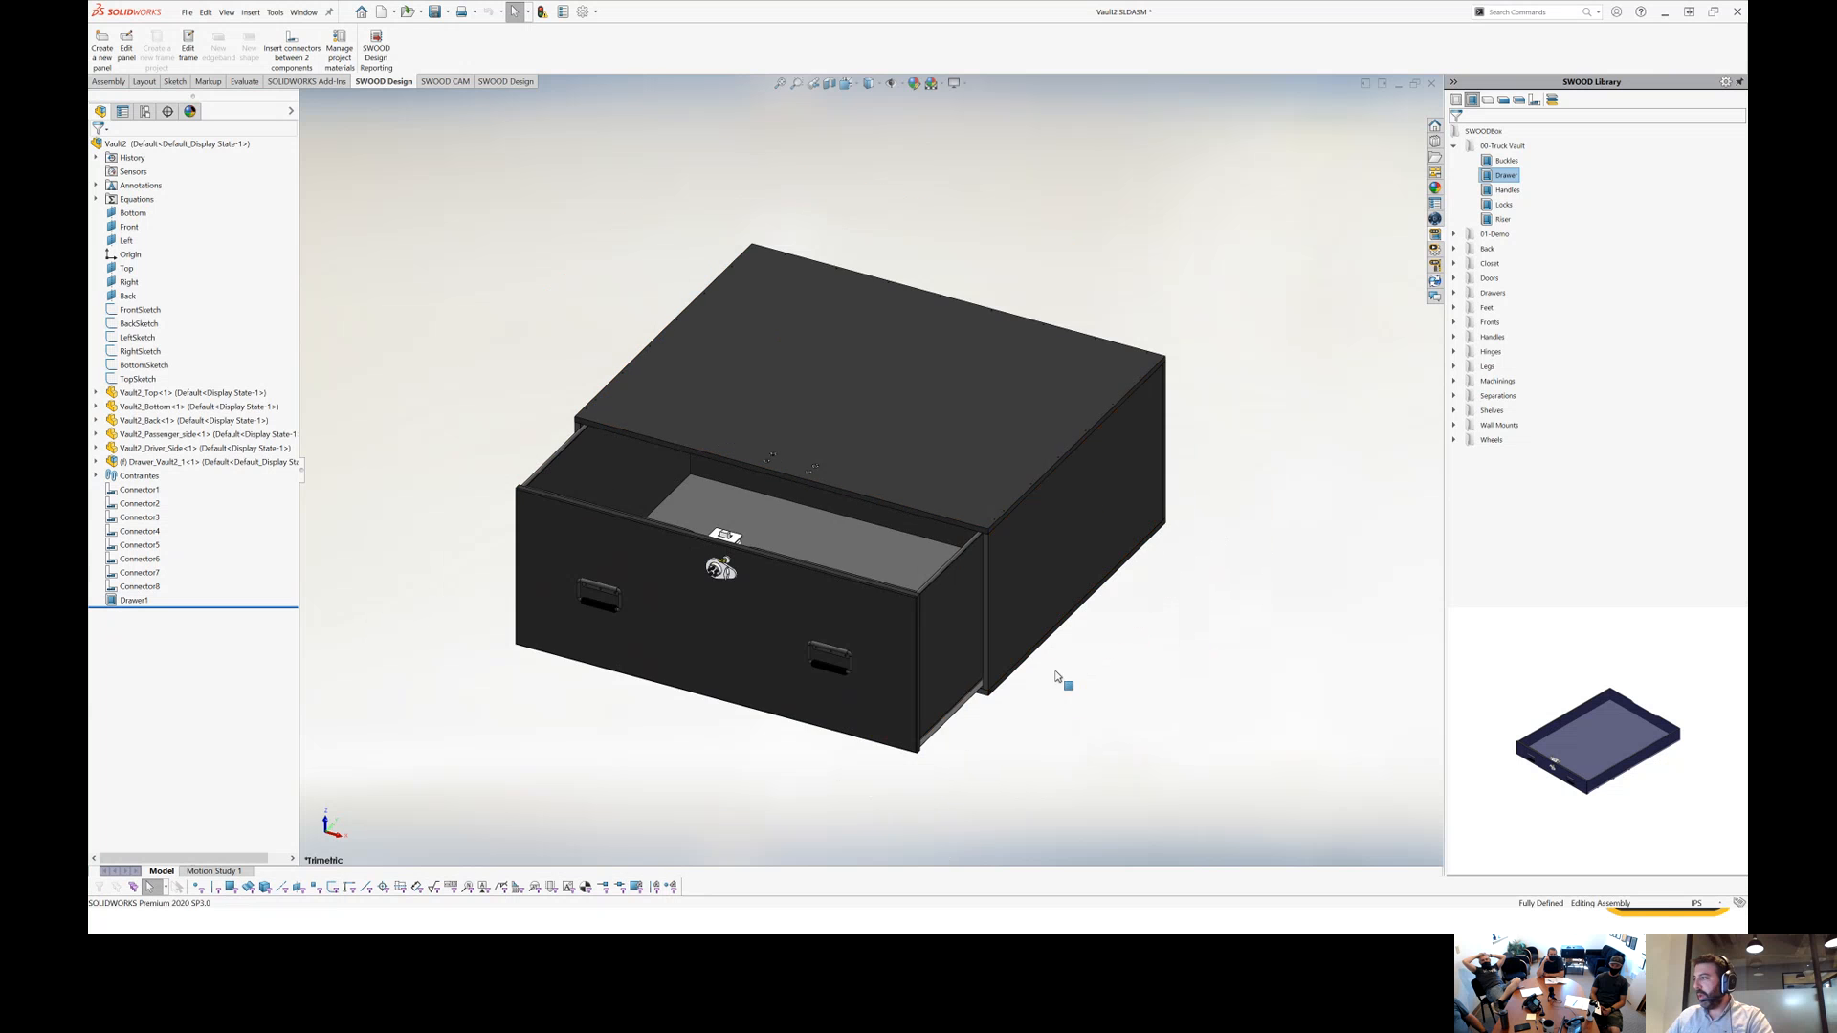
middle_click_drag(1063, 680, 759, 479)
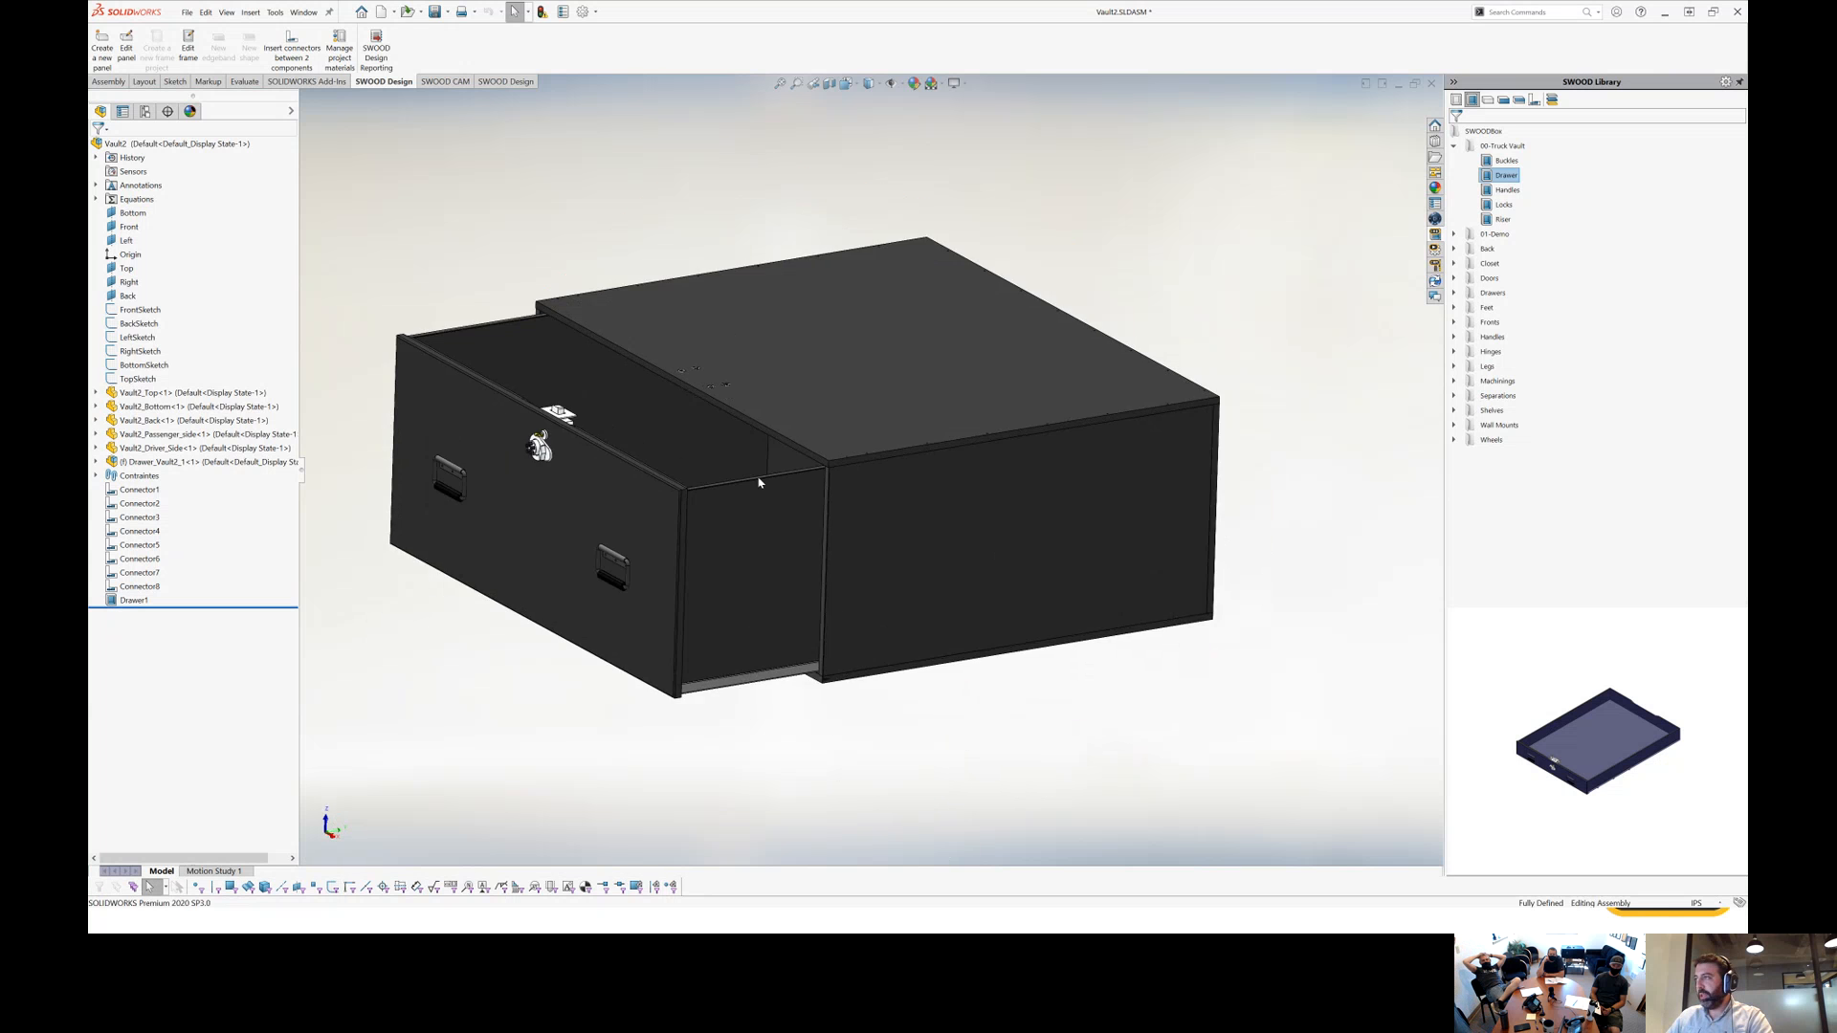
scroll(698, 334, "down", 5)
mouse_move(670, 329)
middle_mouse_down()
mouse_move(673, 296)
mouse_move(679, 315)
middle_mouse_up()
scroll(680, 316, "up", 5)
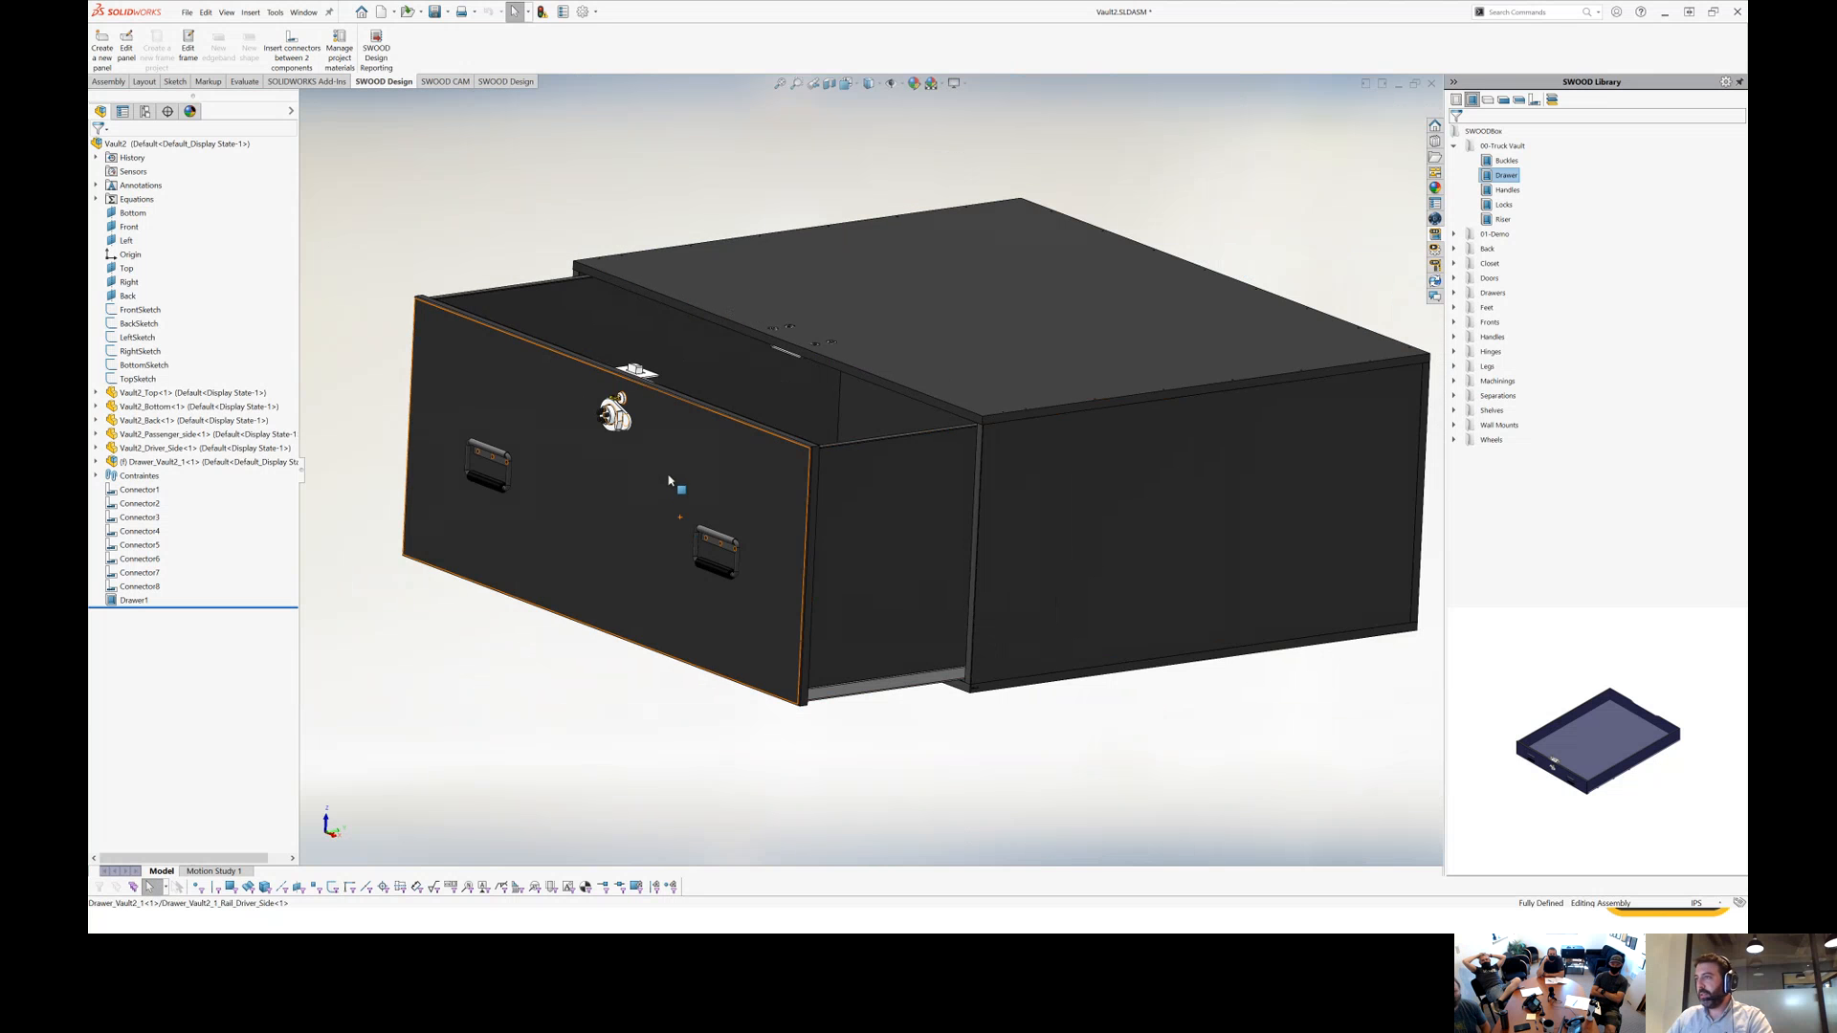
middle_click_drag(683, 436, 708, 283)
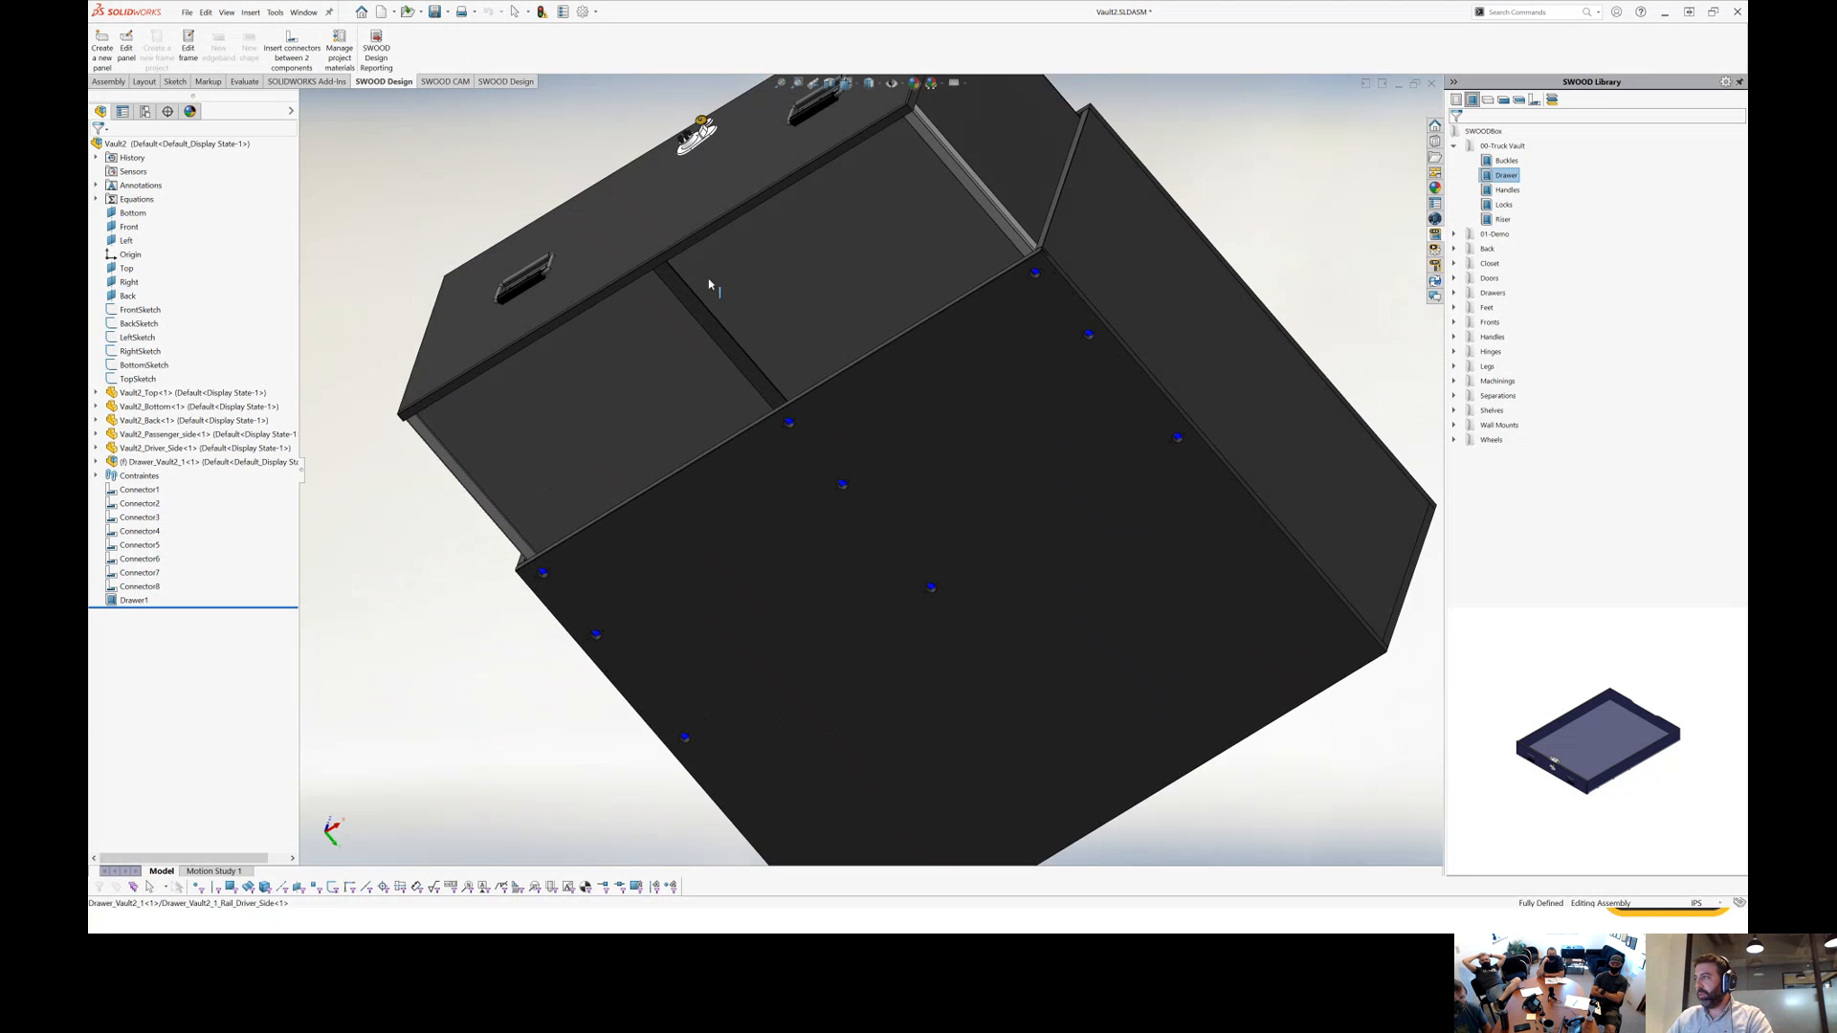
scroll(796, 388, "down", 5)
scroll(814, 509, "down", 2)
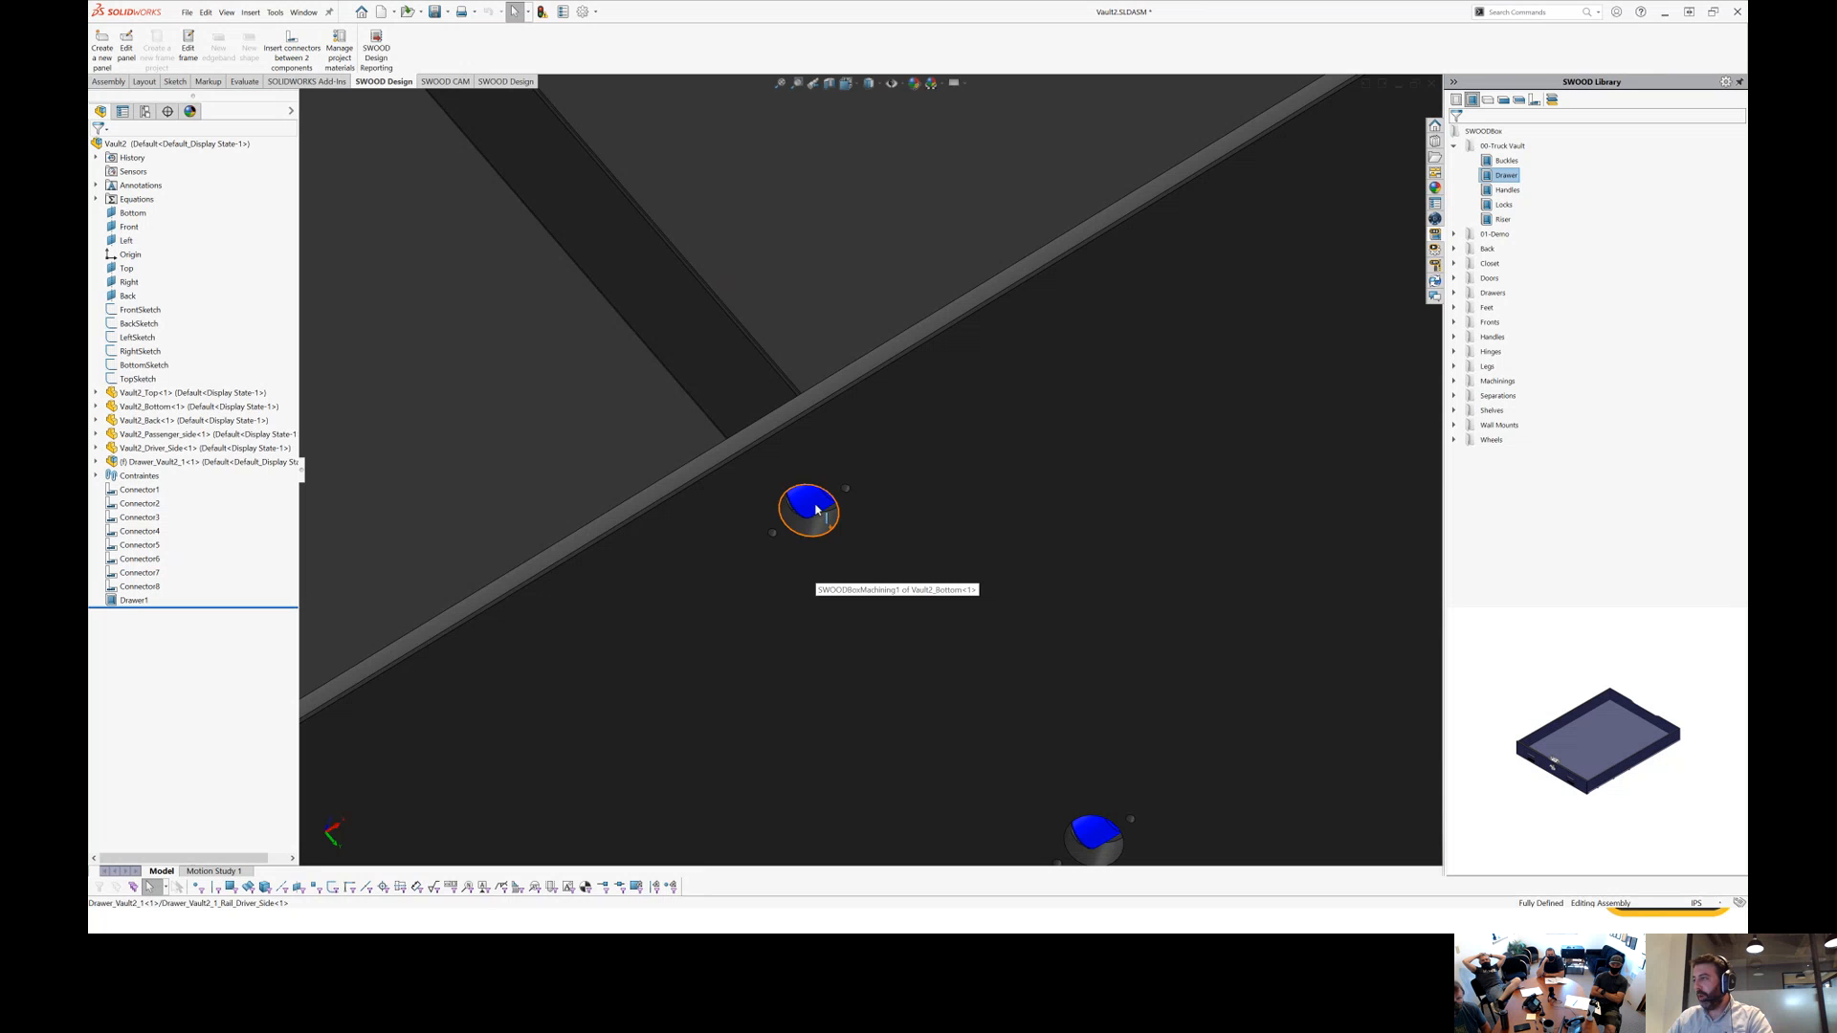
scroll(814, 511, "up", 1)
scroll(837, 522, "up", 2)
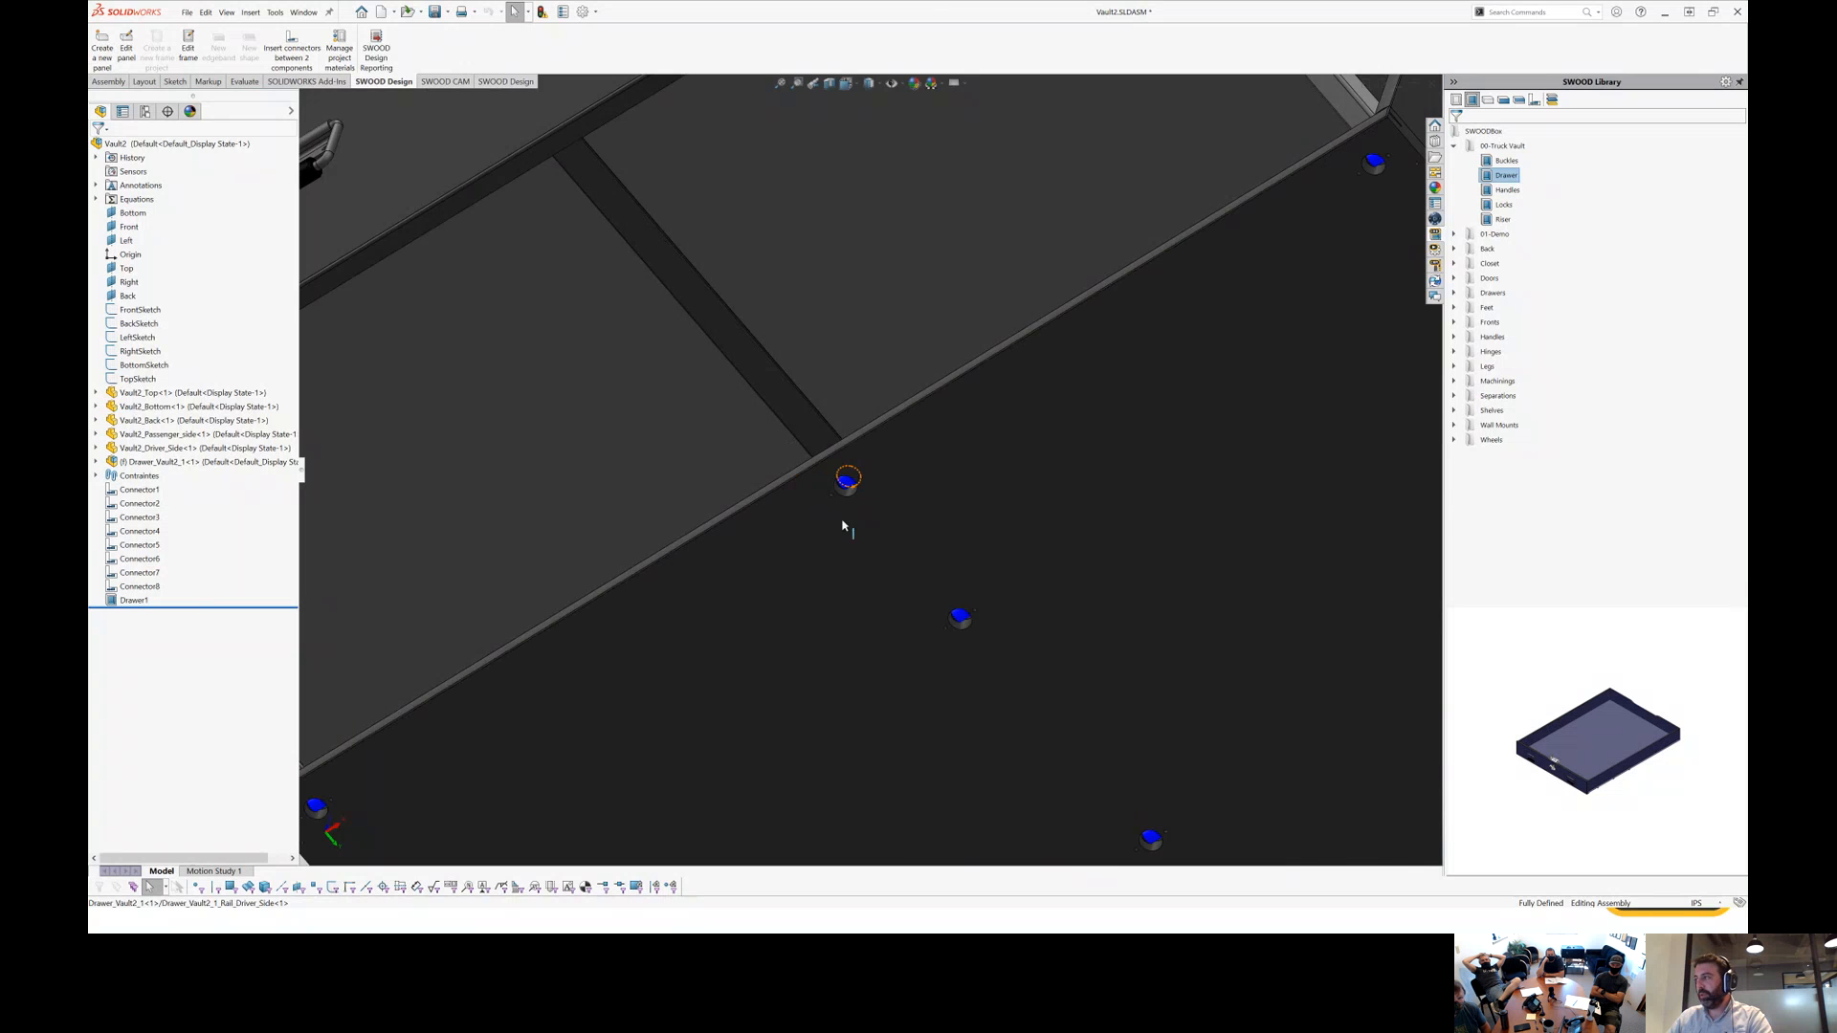
scroll(861, 523, "up", 6)
scroll(932, 517, "down", 2)
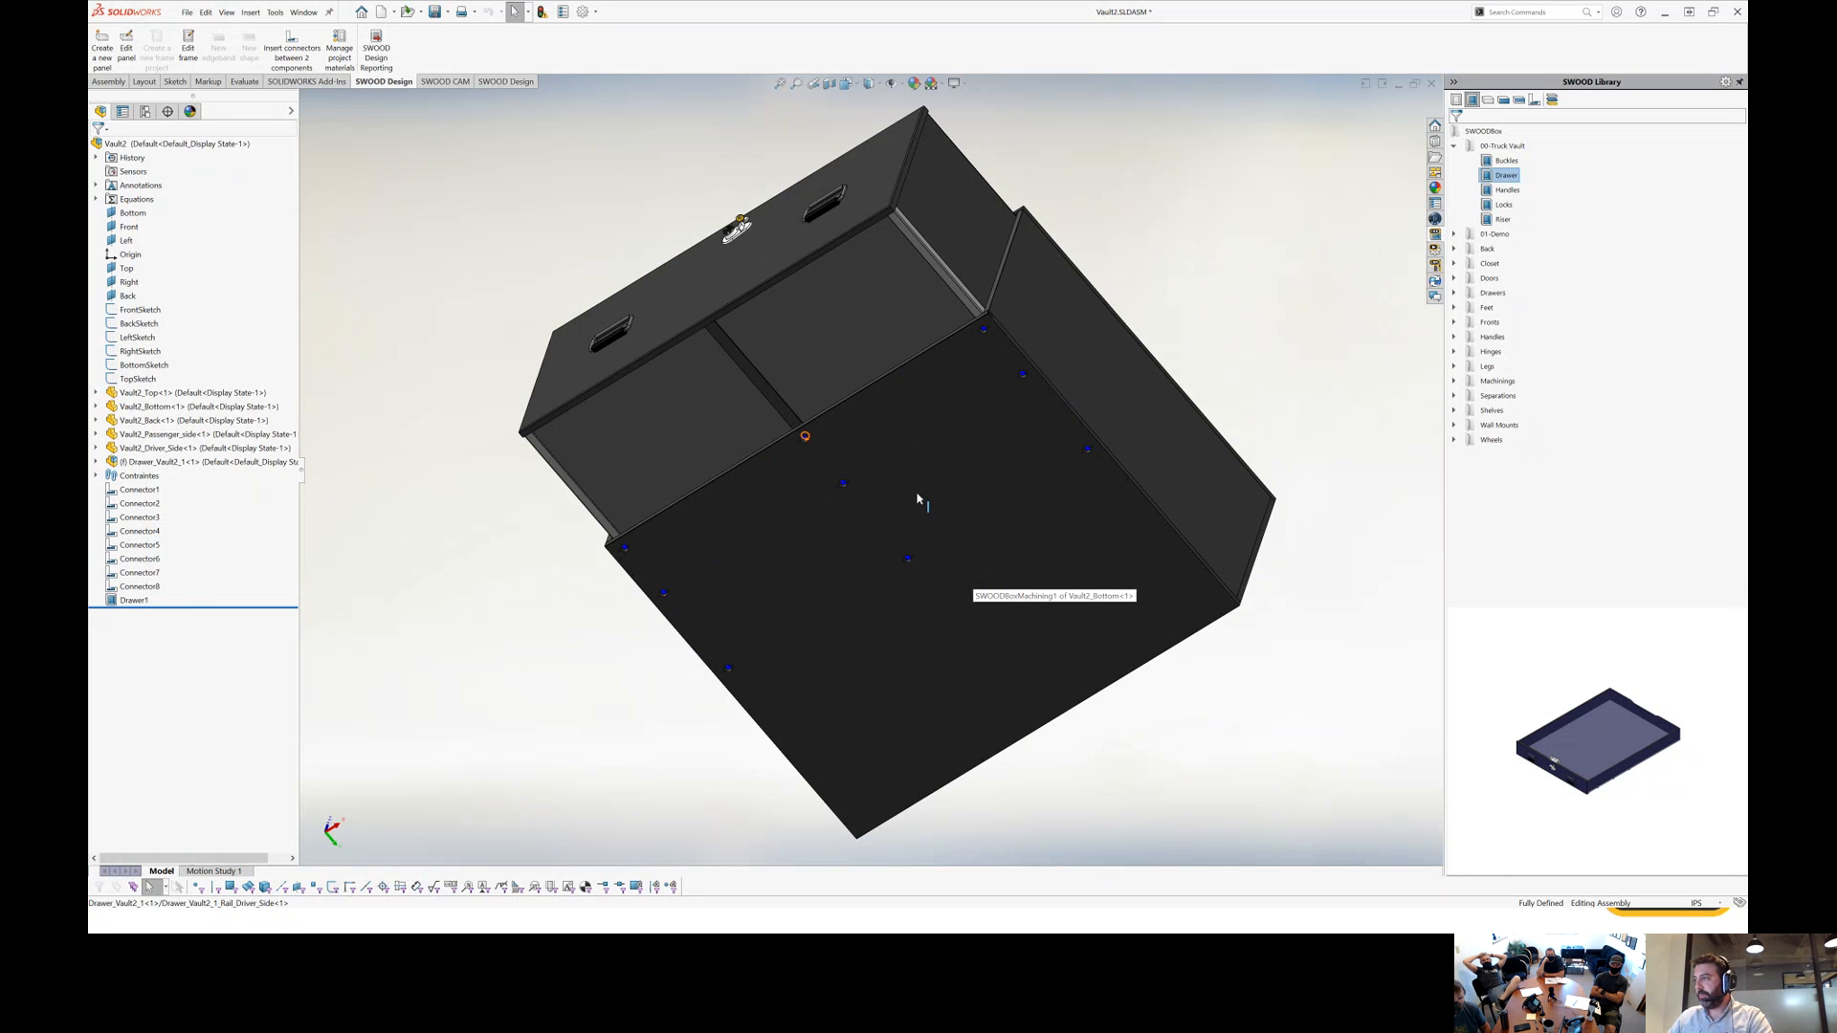
Examine the hardware fasteners near the top panel's front edge and try to isolate that panel.
middle_click_drag(907, 272, 877, 395)
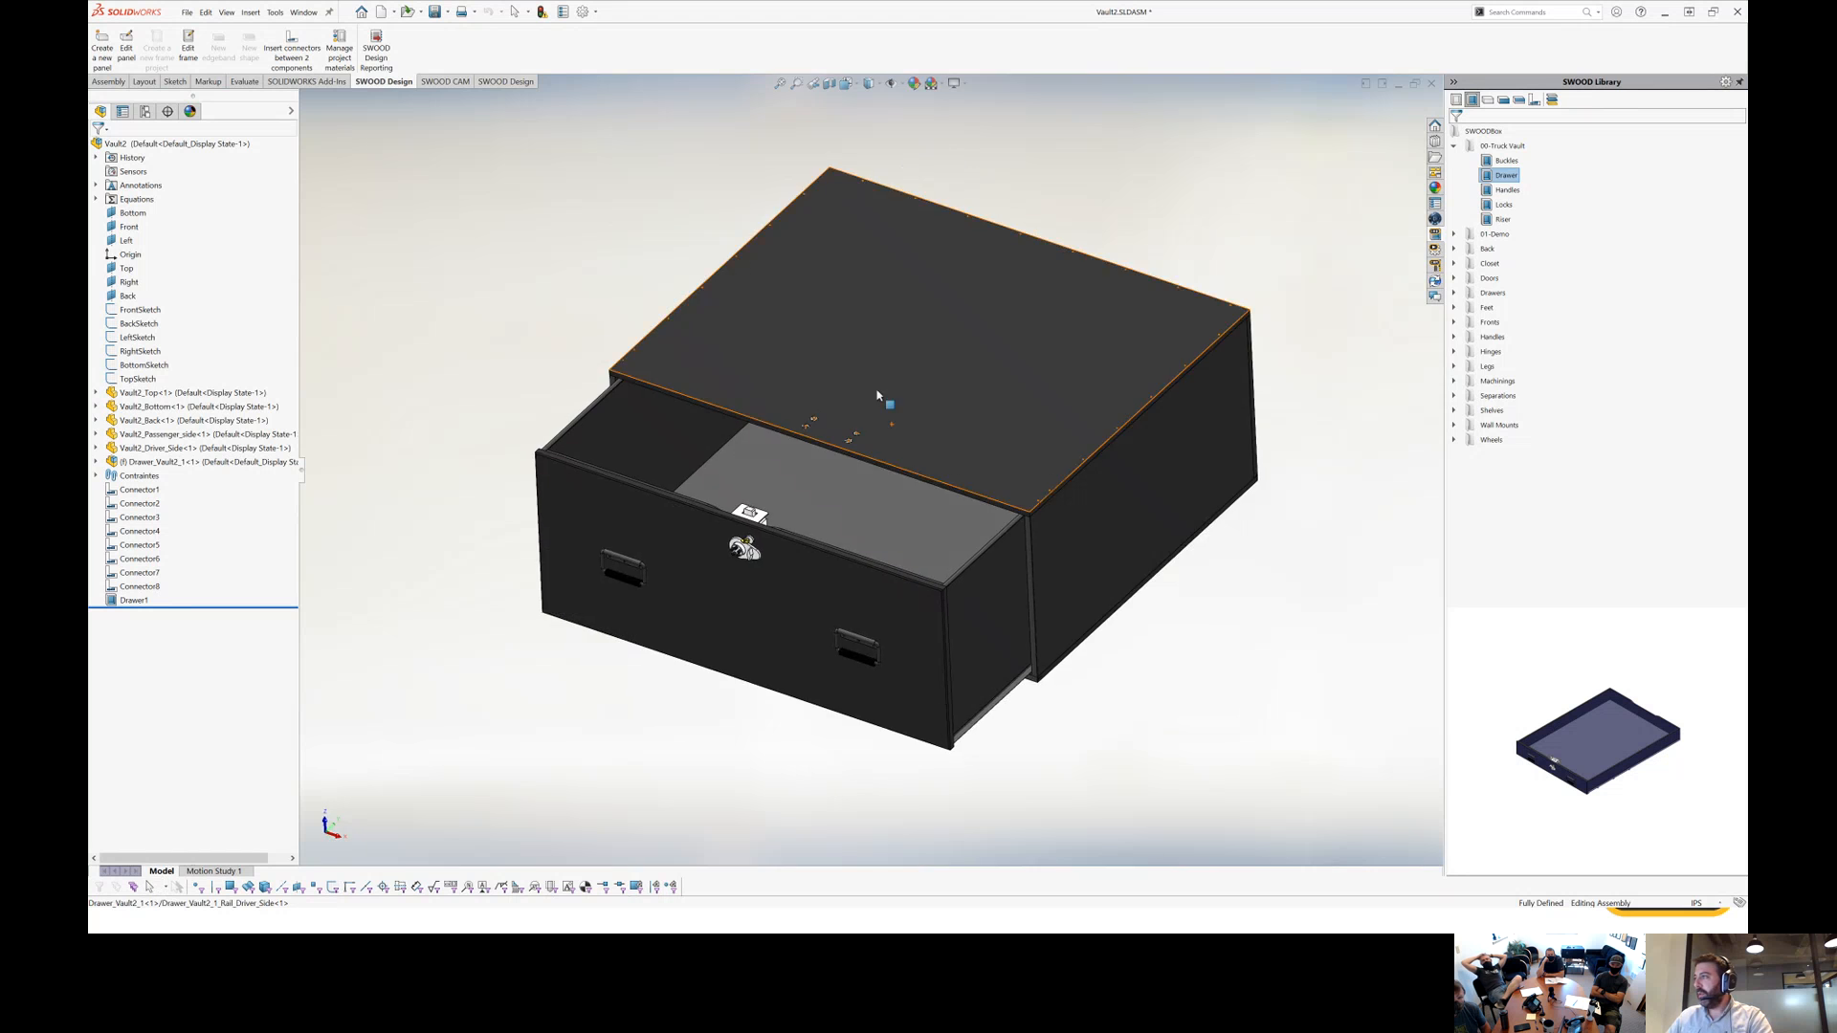
scroll(878, 395, "down", 6)
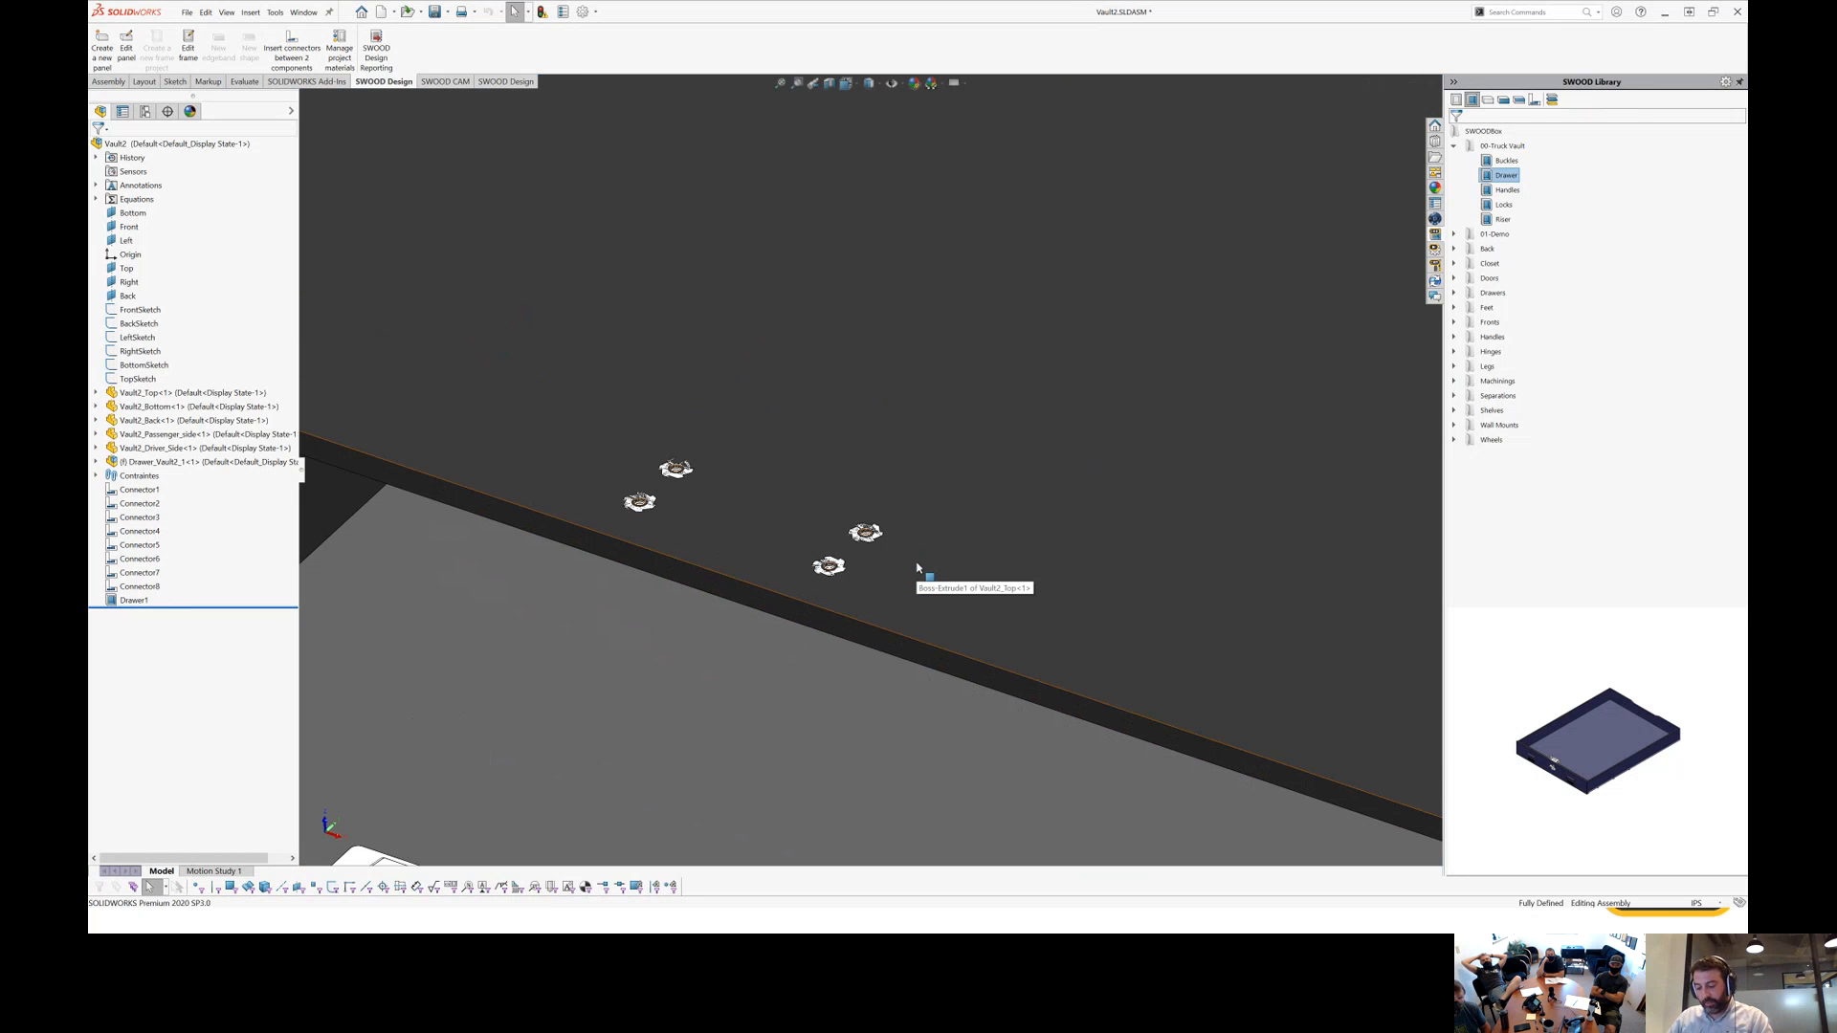
key("i")
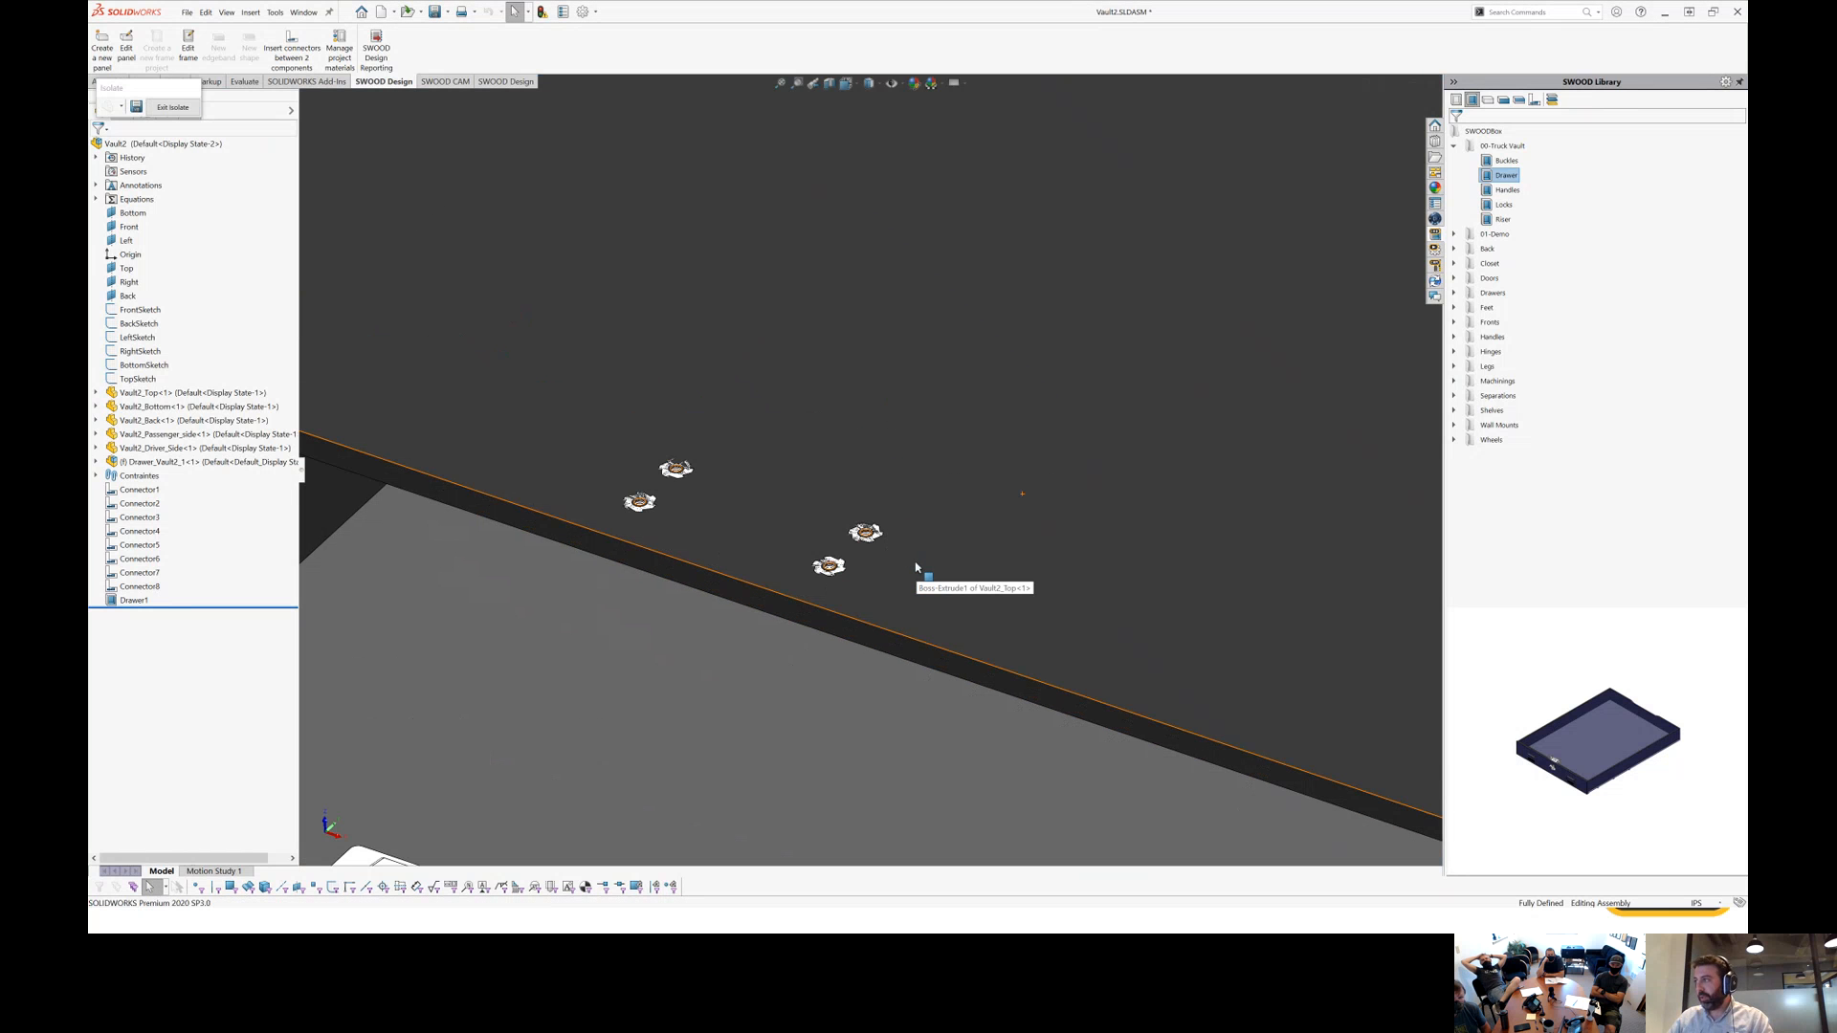
left_click(714, 430)
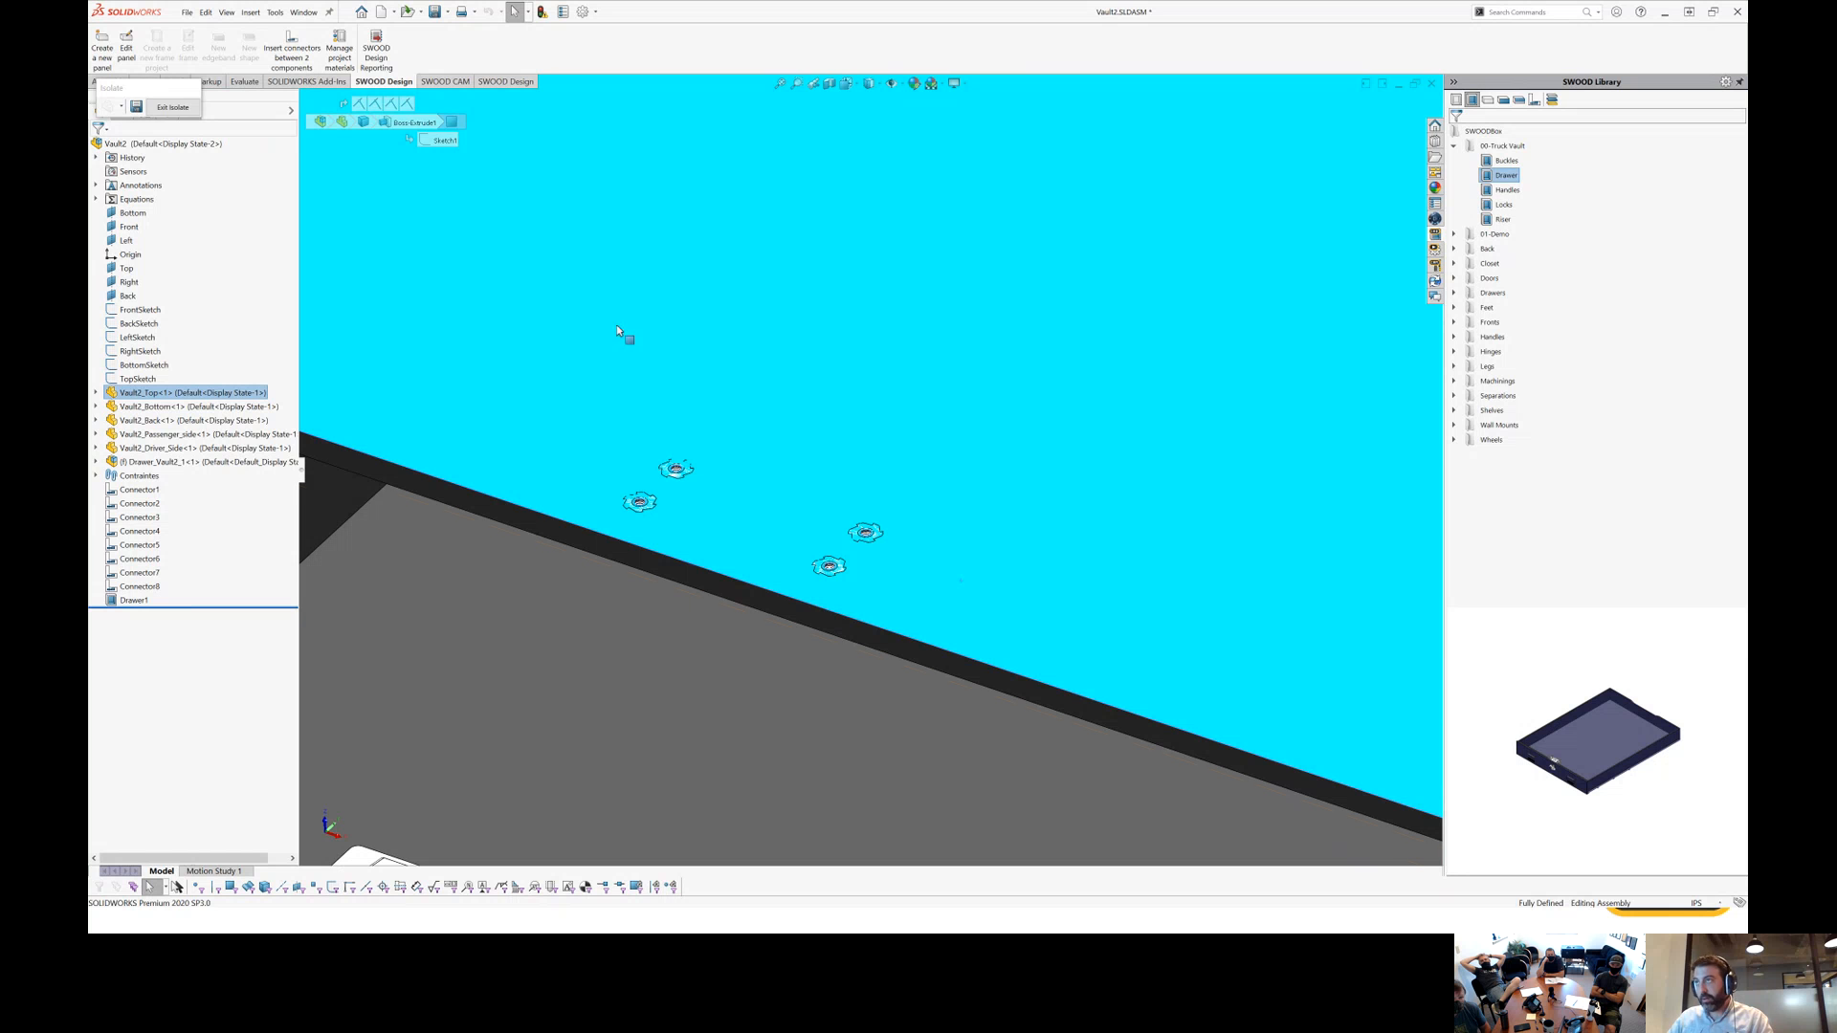
left_click(171, 108)
scroll(897, 408, "up", 3)
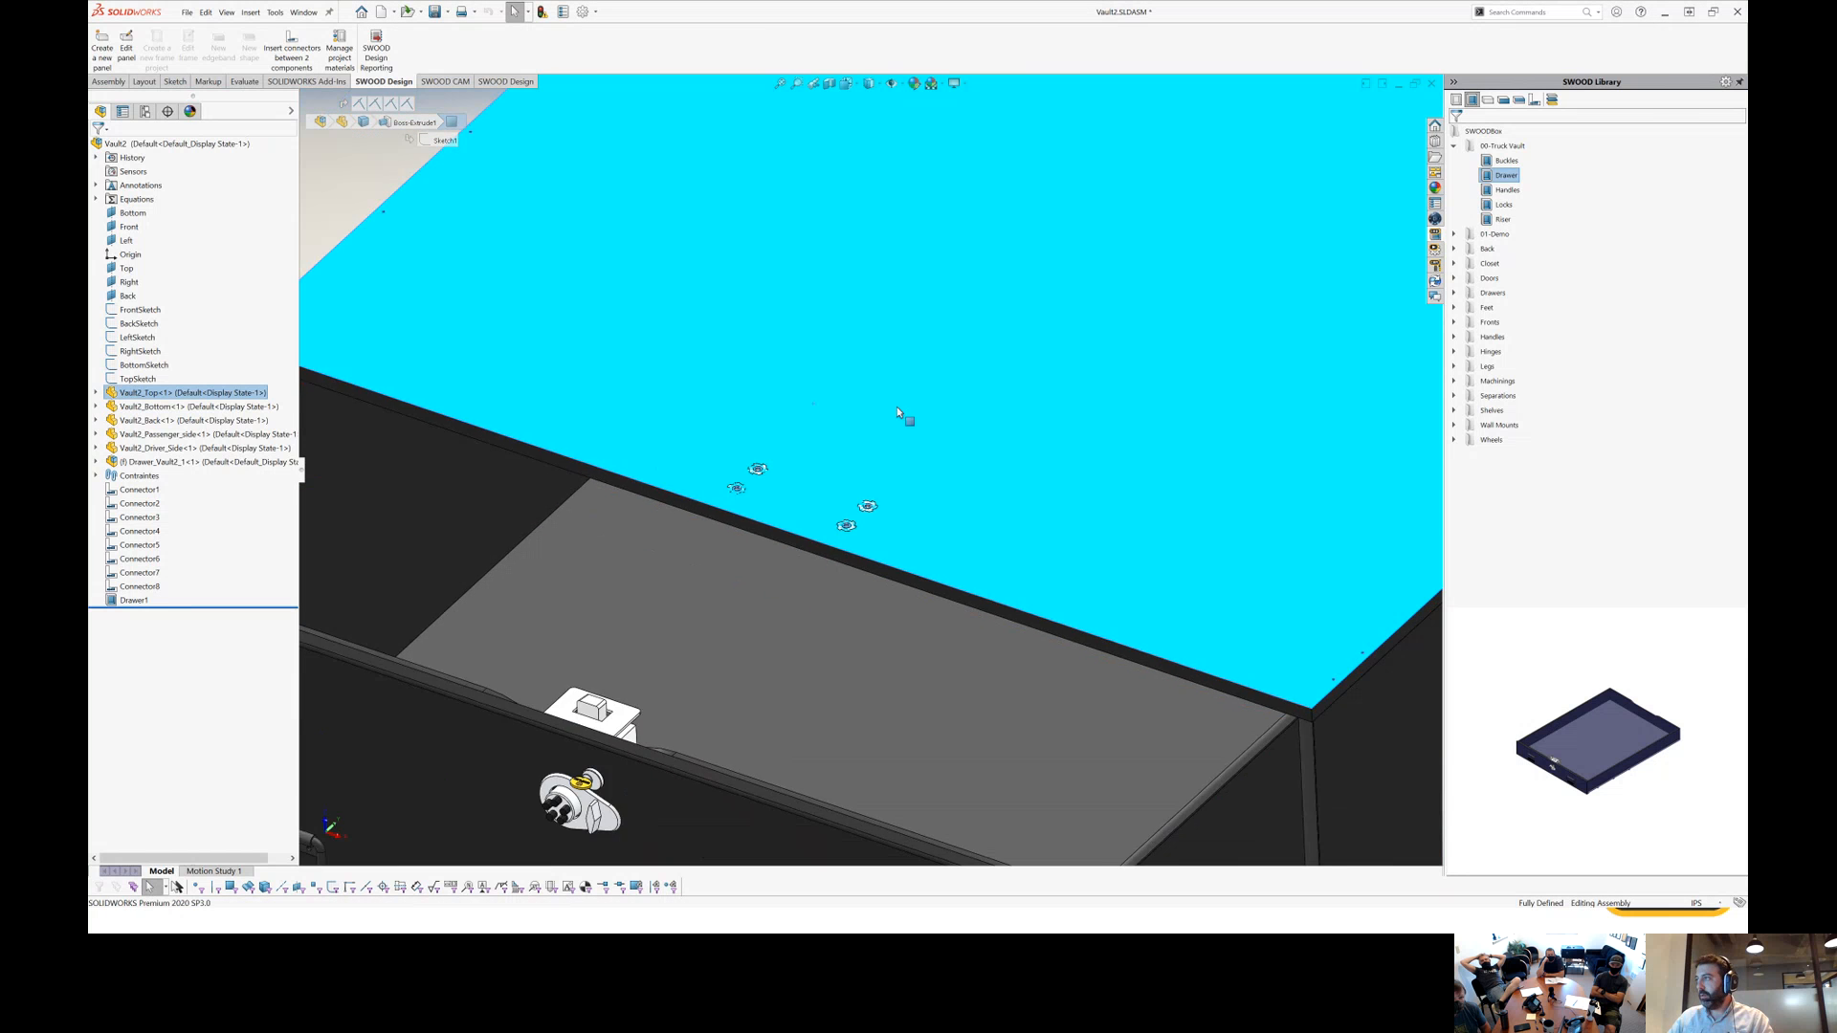
Isolate the top panel and examine the pocket and holes machined in its underside near the front edge.
scroll(898, 412, "up", 5)
left_click(1066, 267)
left_click(1001, 388)
right_click(1001, 388)
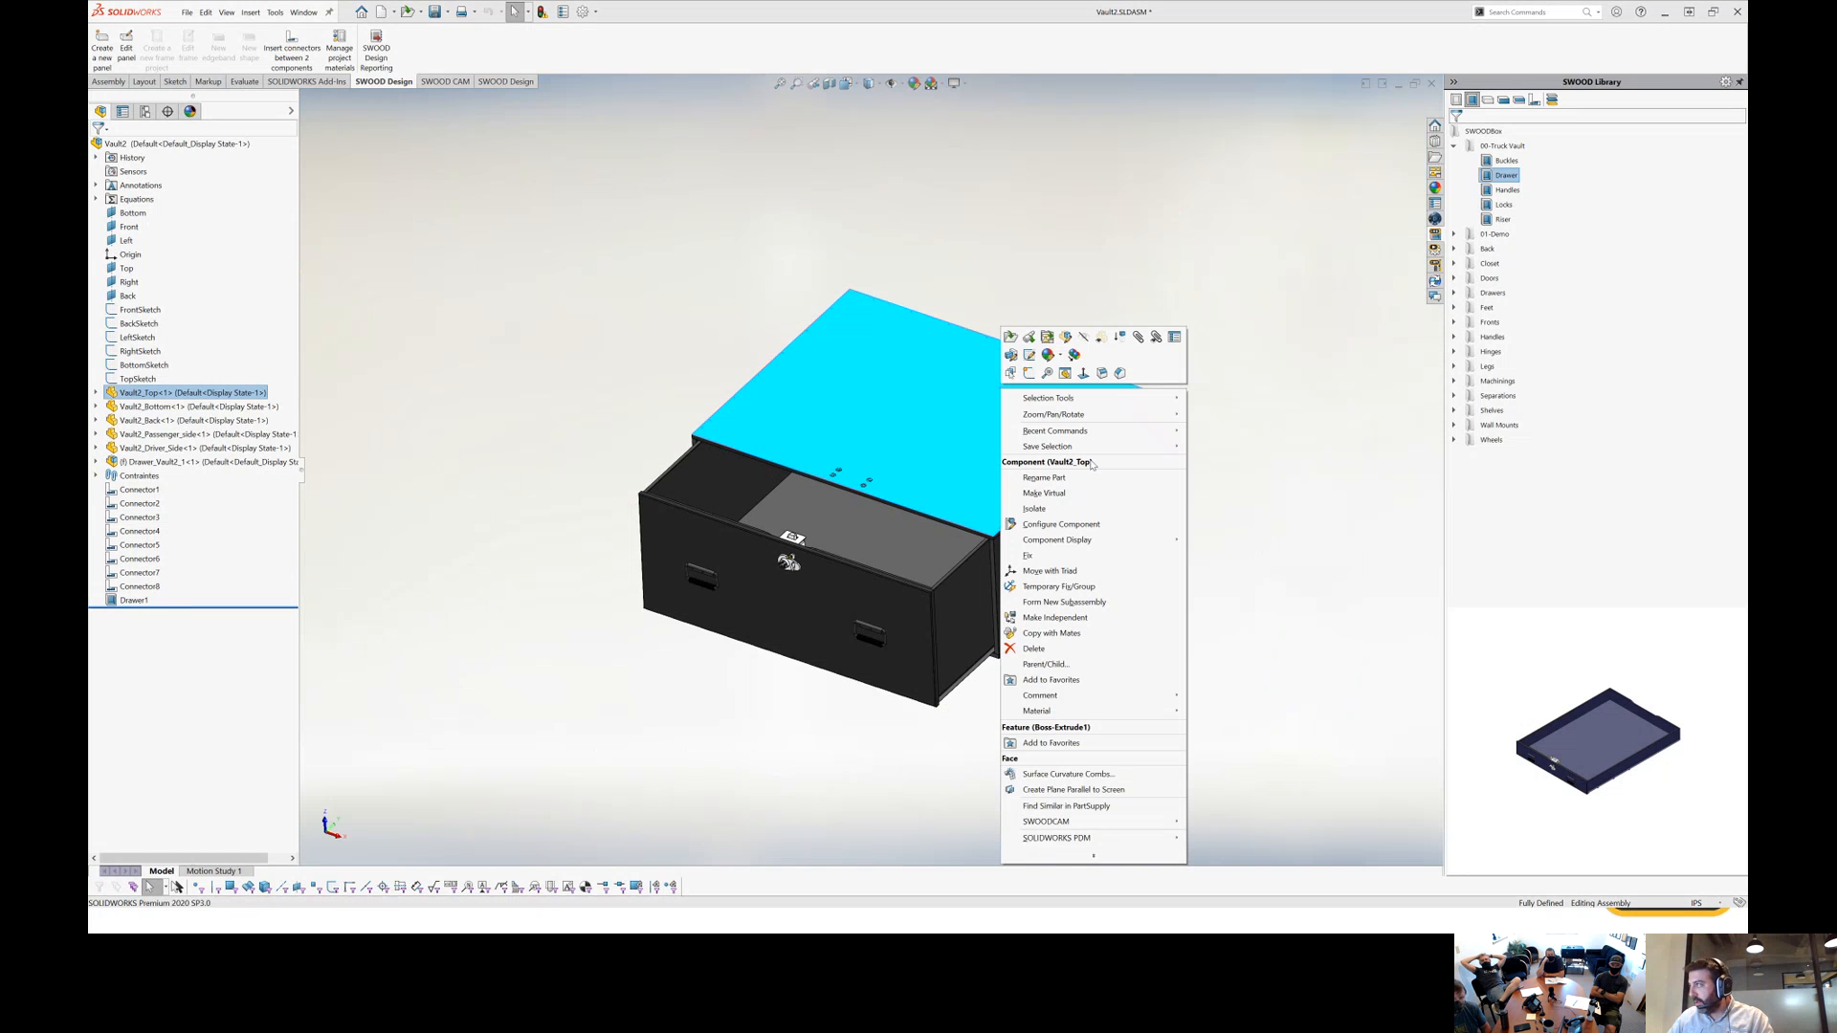
left_click(1034, 508)
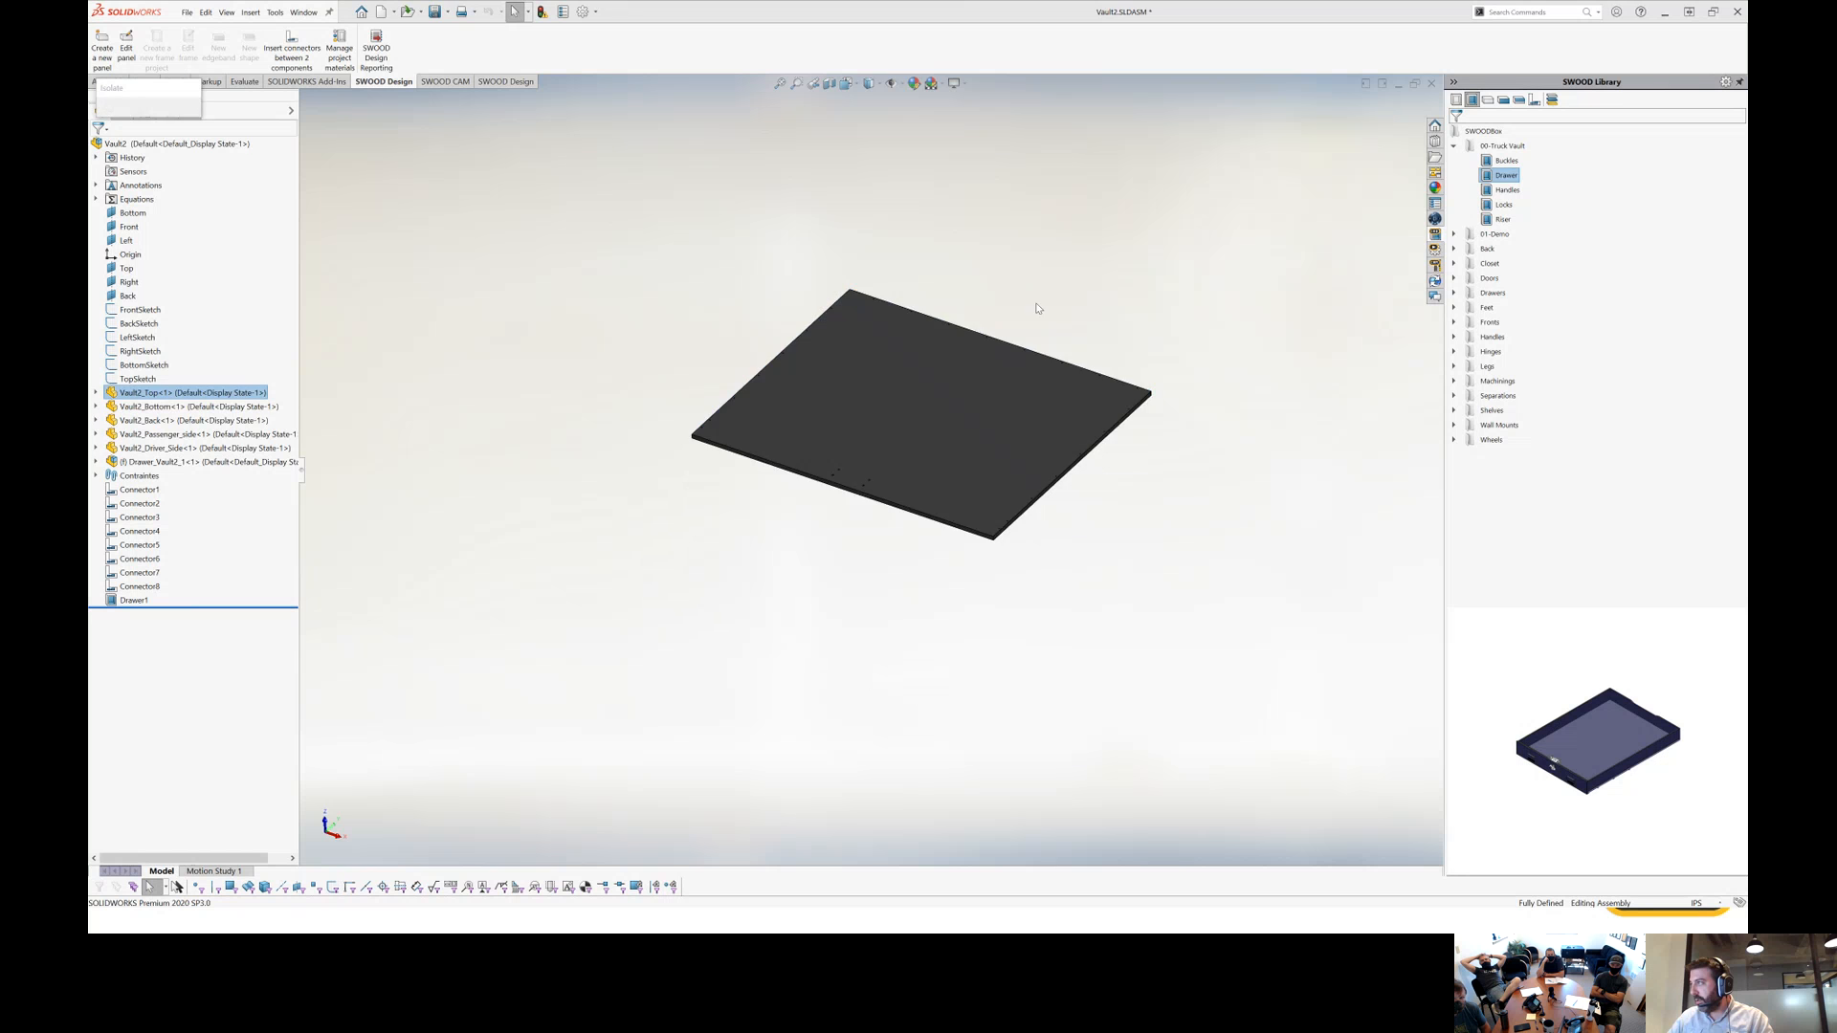
mouse_move(1012, 516)
middle_mouse_down()
mouse_move(992, 467)
mouse_move(906, 434)
mouse_move(939, 308)
middle_mouse_up()
scroll(906, 434, "down", 4)
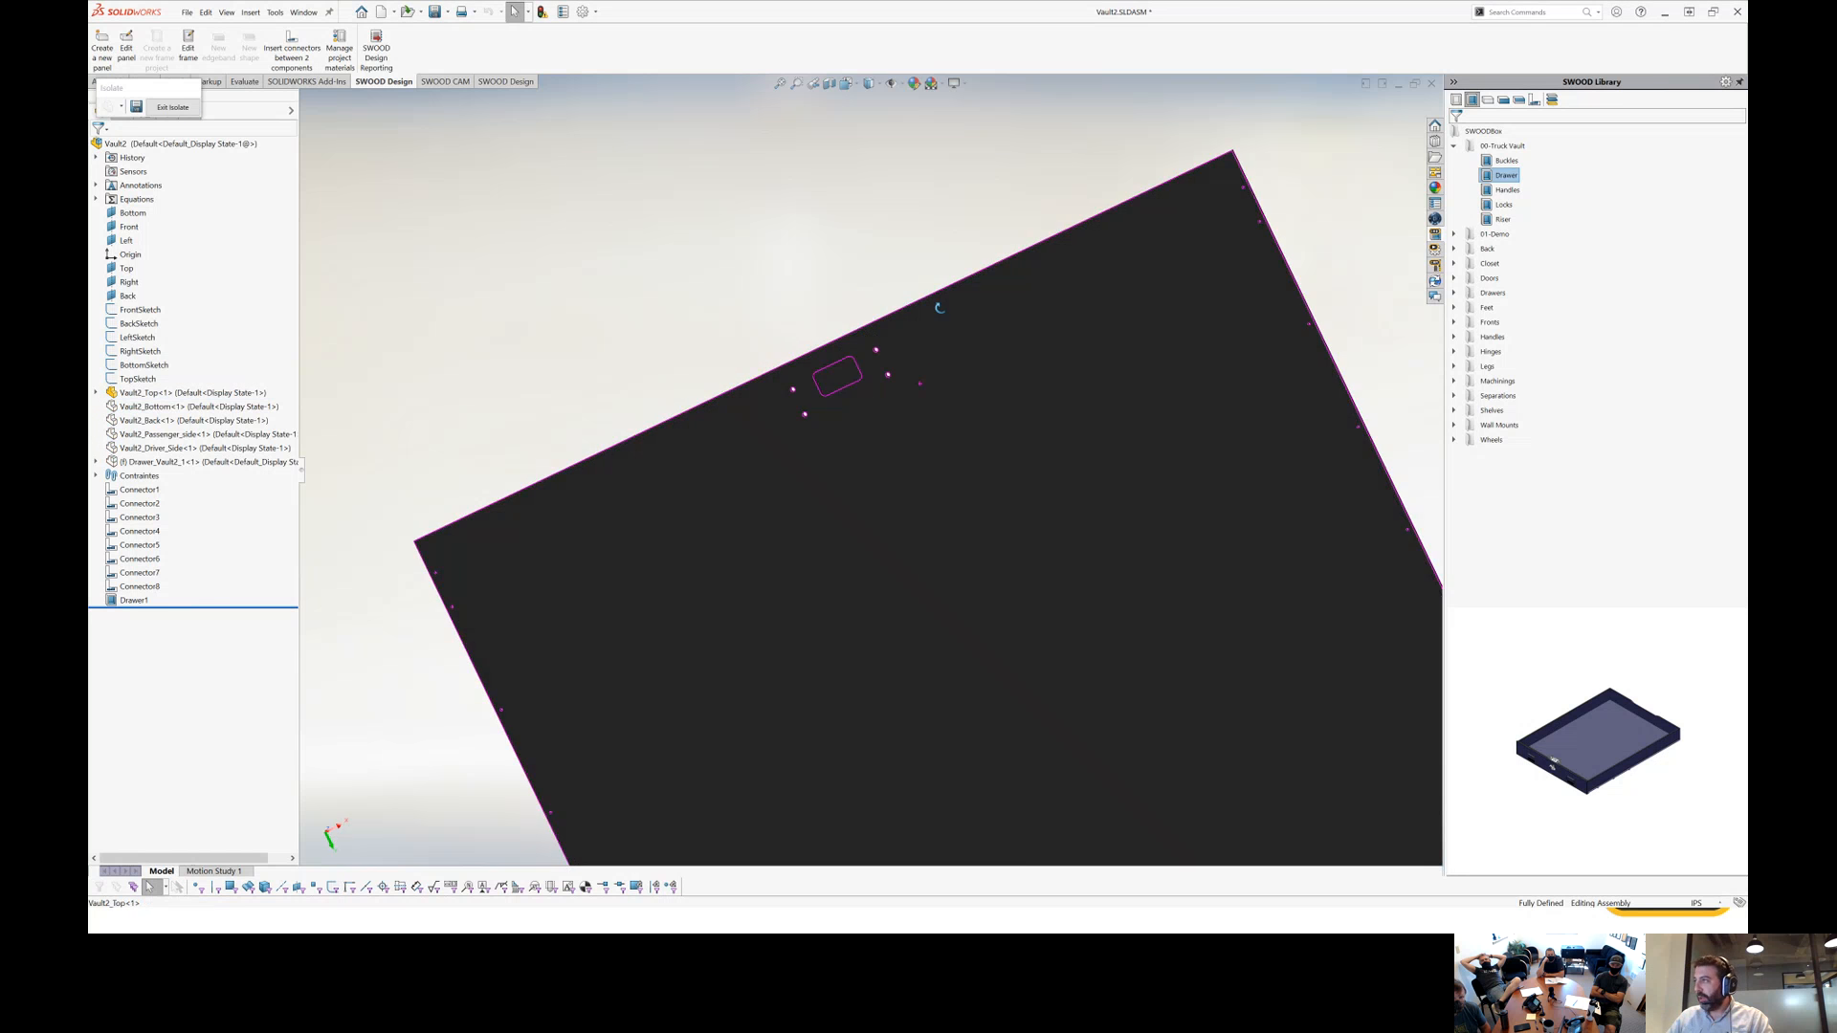
Examine the pocket in the isolated top panel, exit isolation and look over the complete vault.
scroll(842, 369, "down", 3)
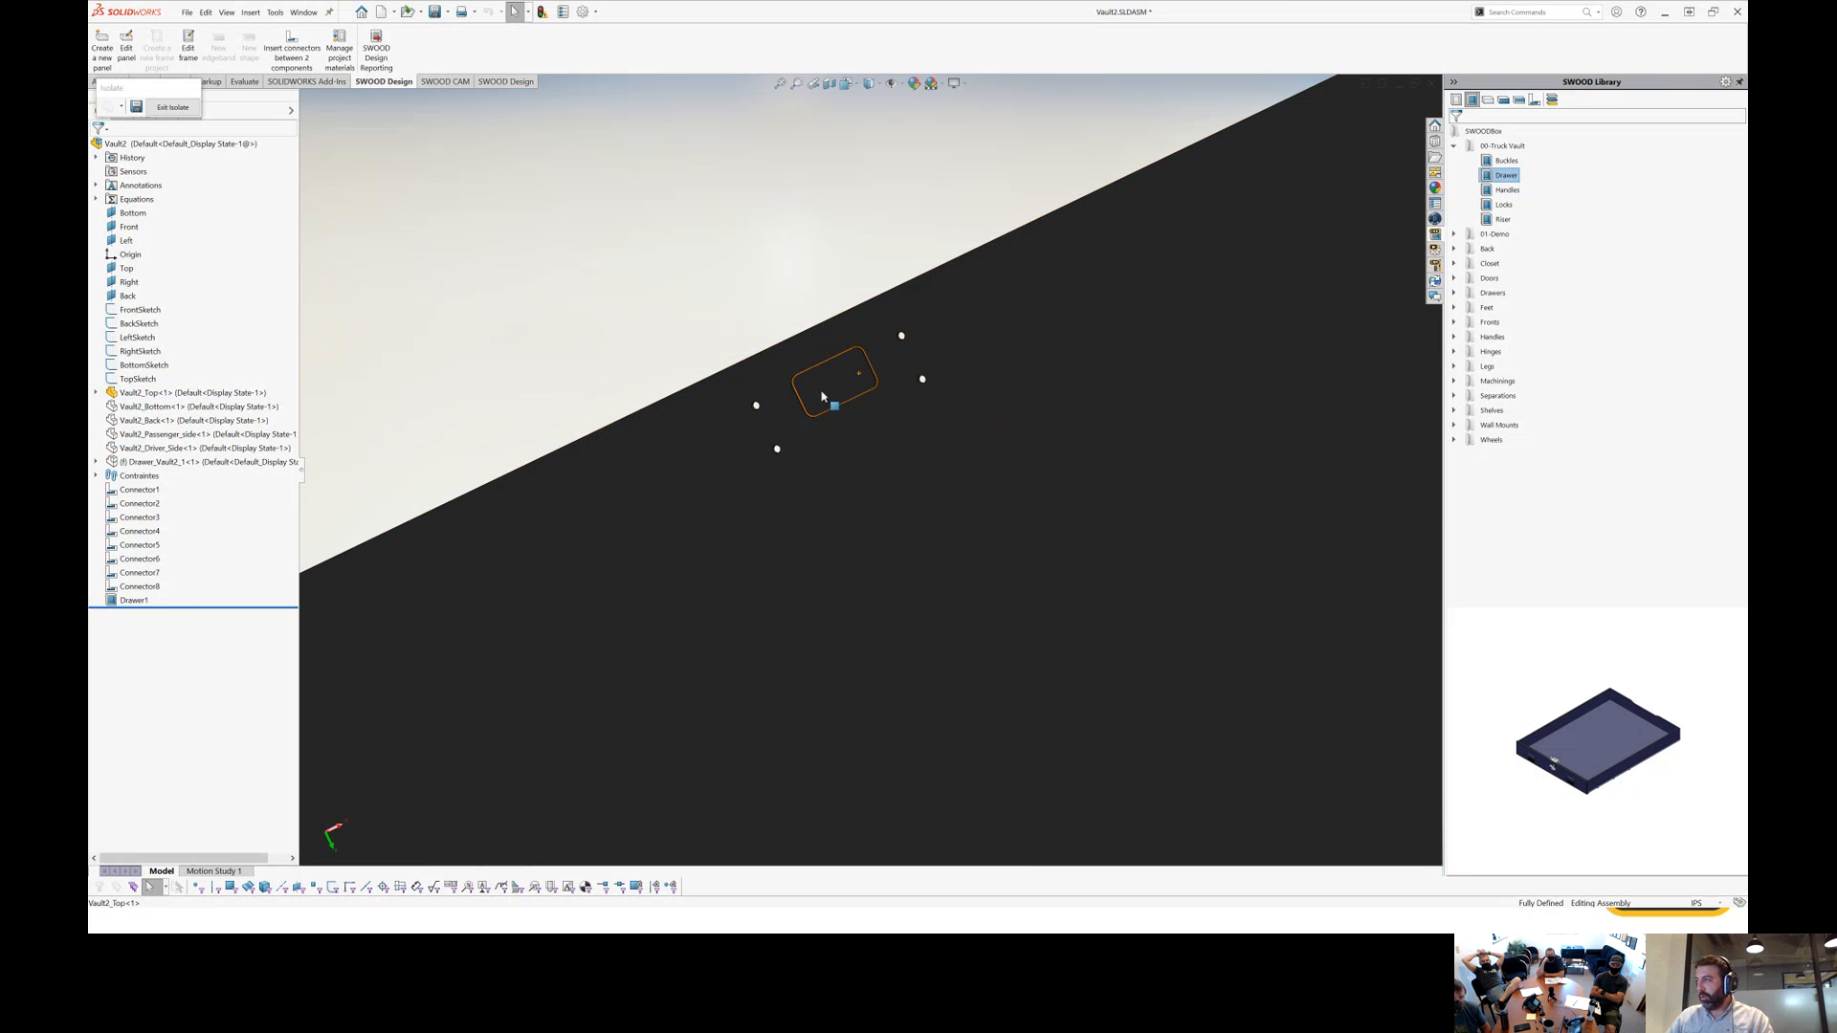
scroll(899, 471, "up", 4)
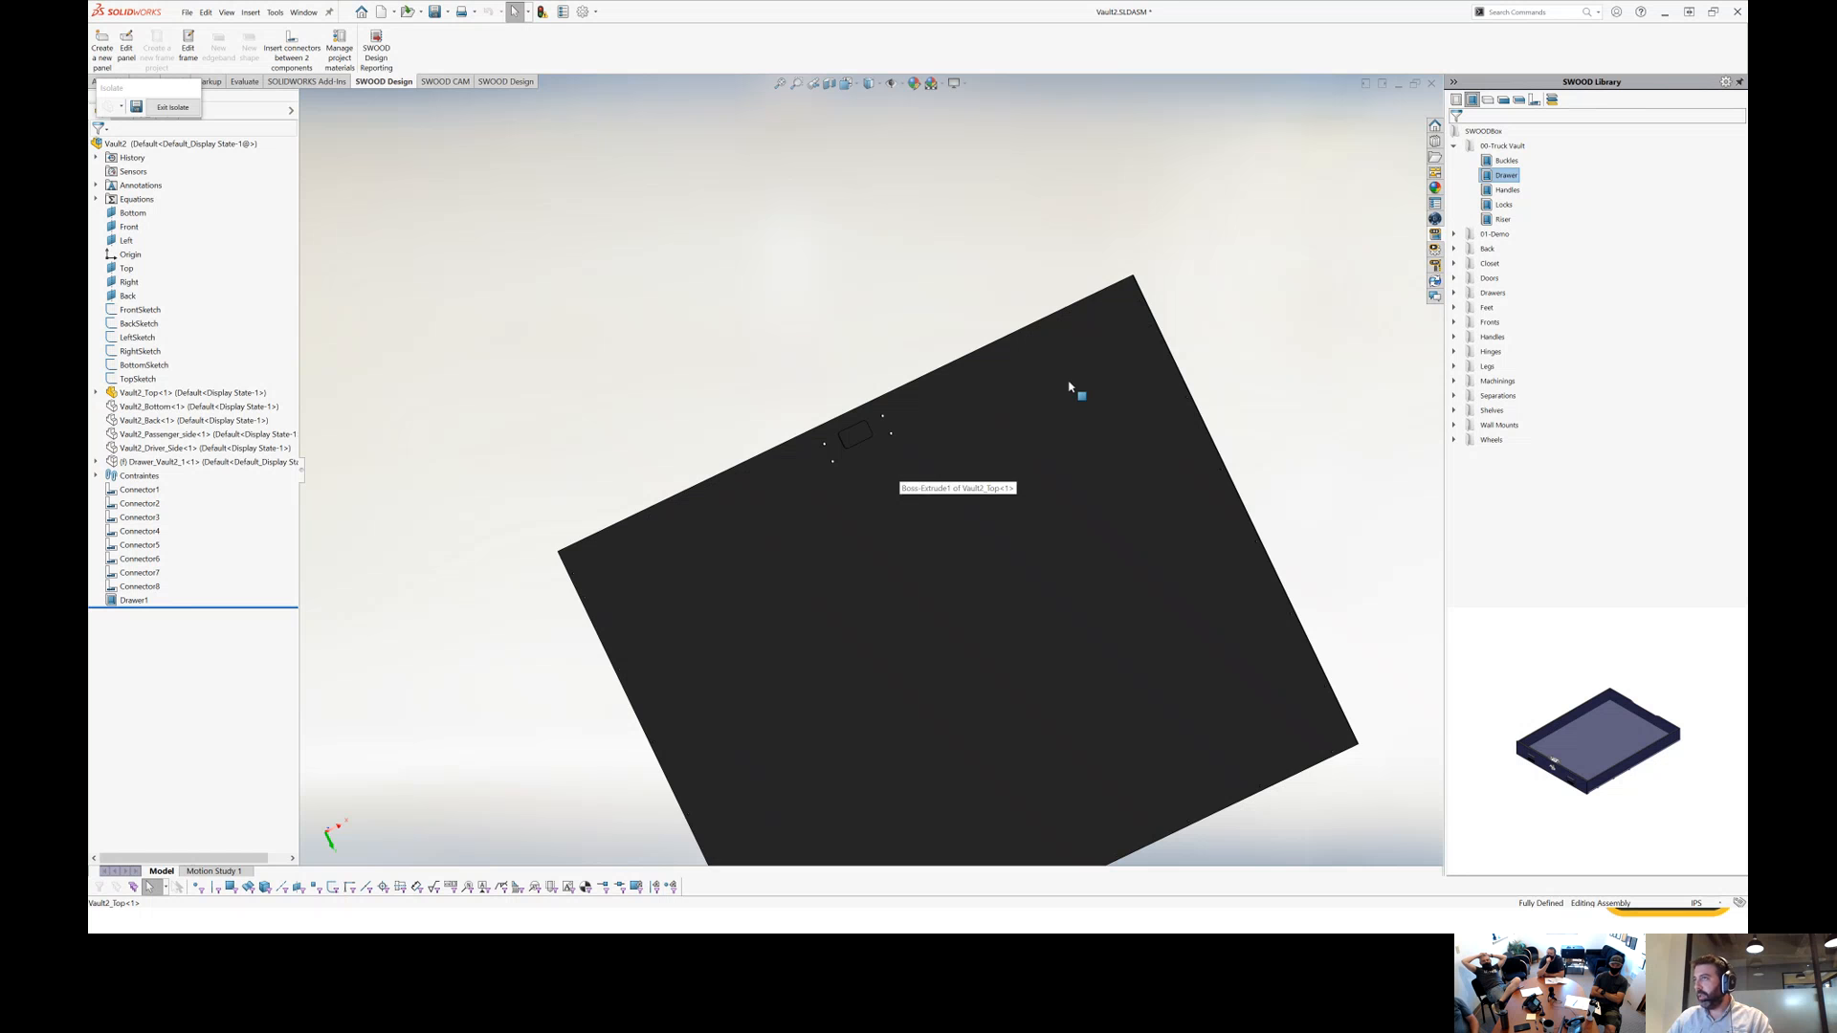
left_click(184, 108)
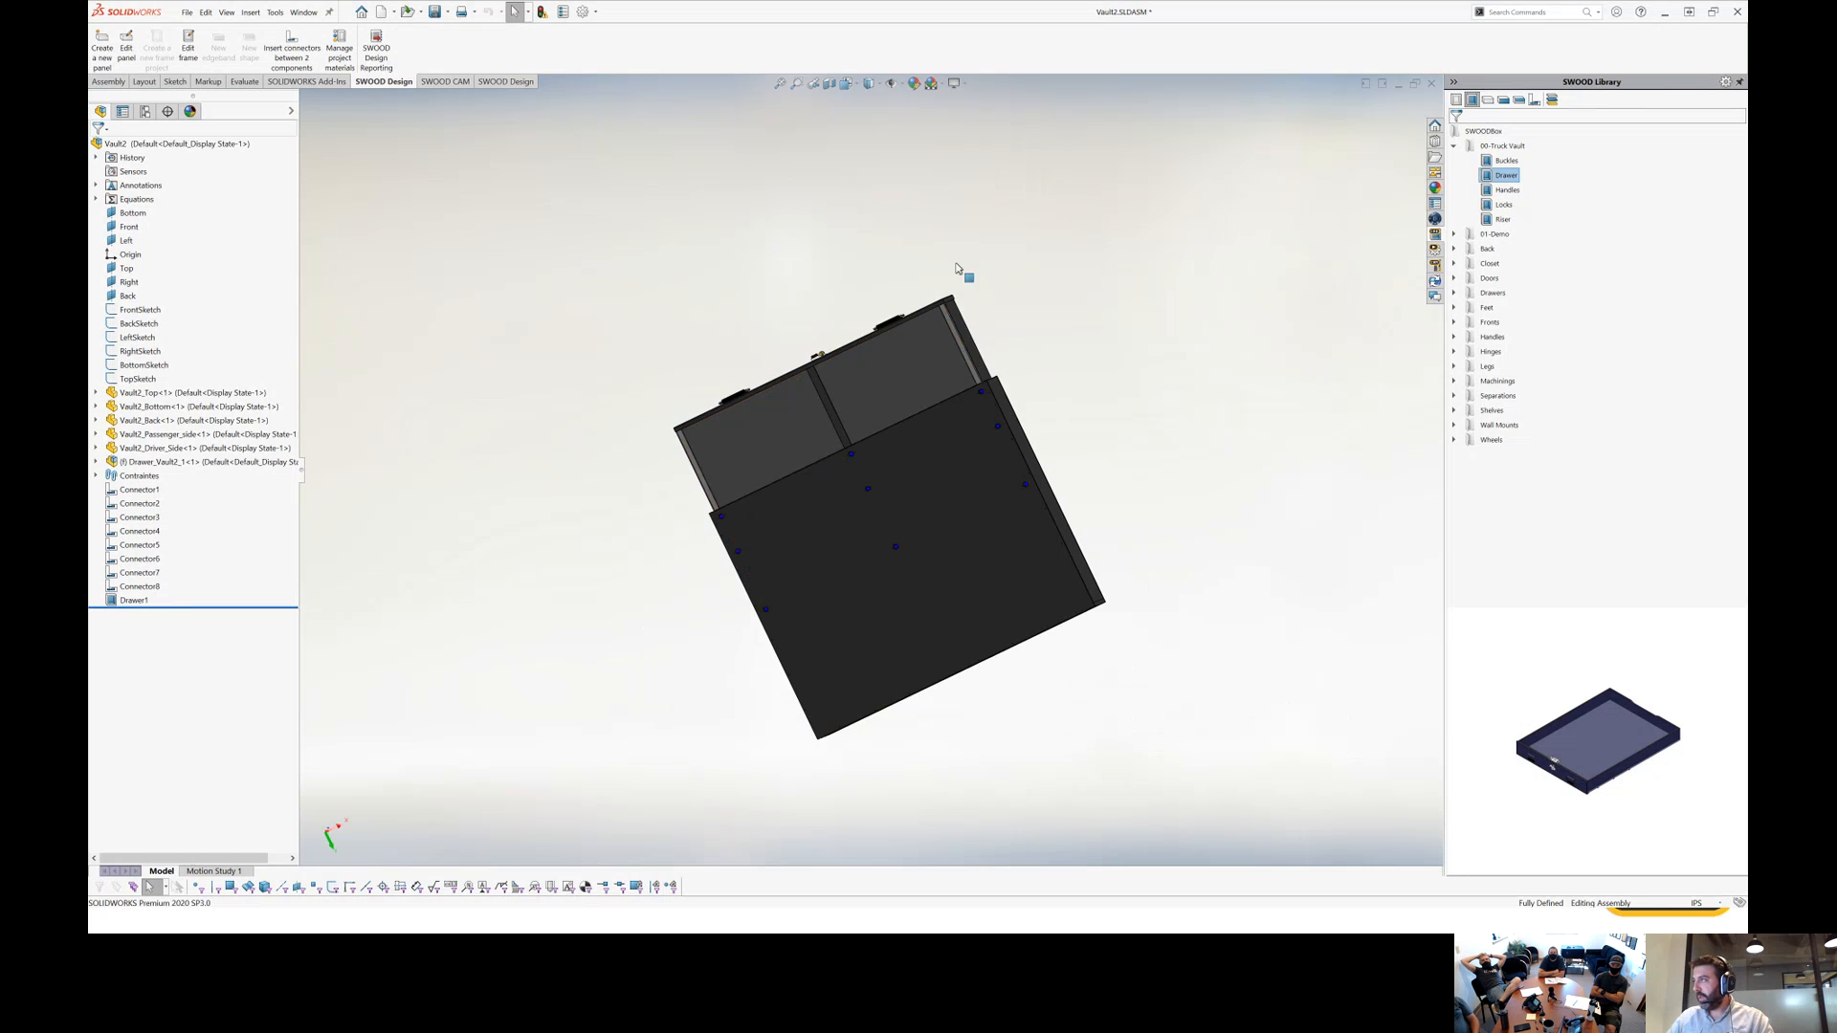
middle_click_drag(996, 525, 939, 536)
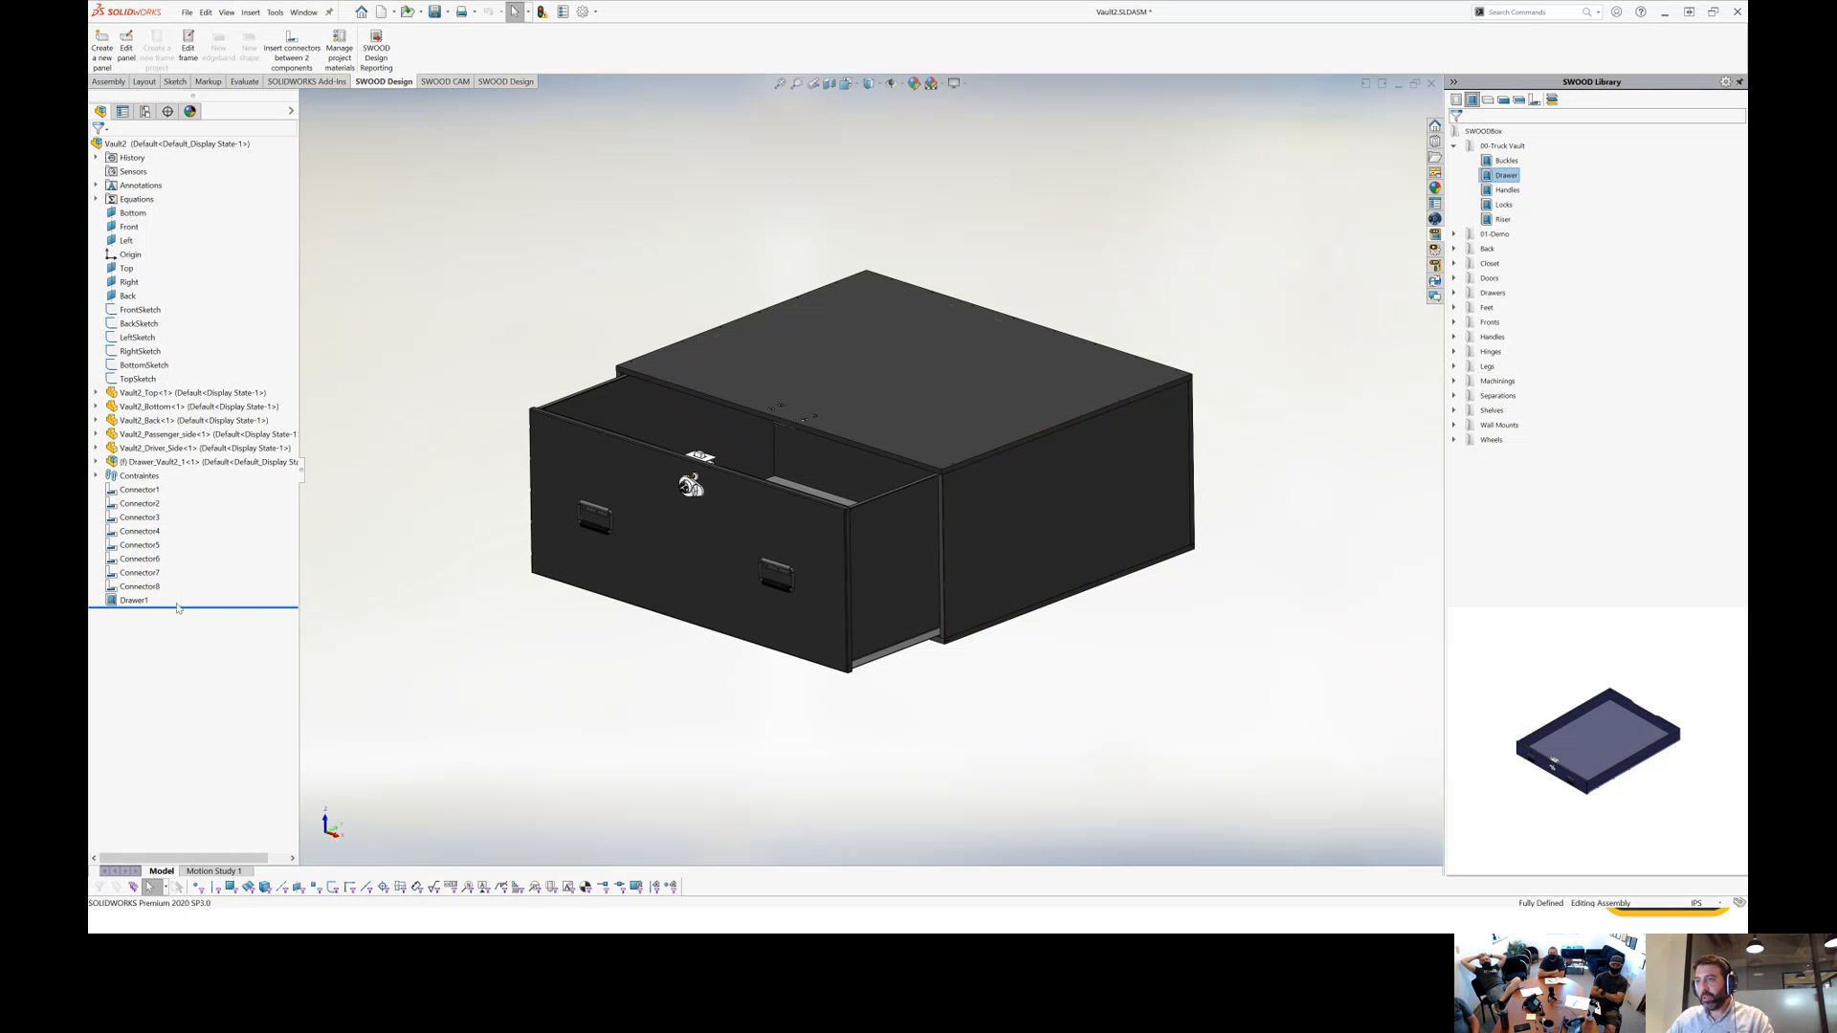
Edit the Drawer1 box and set its Open/Closed parameter to Closed.
left_click(133, 600)
left_click(169, 568)
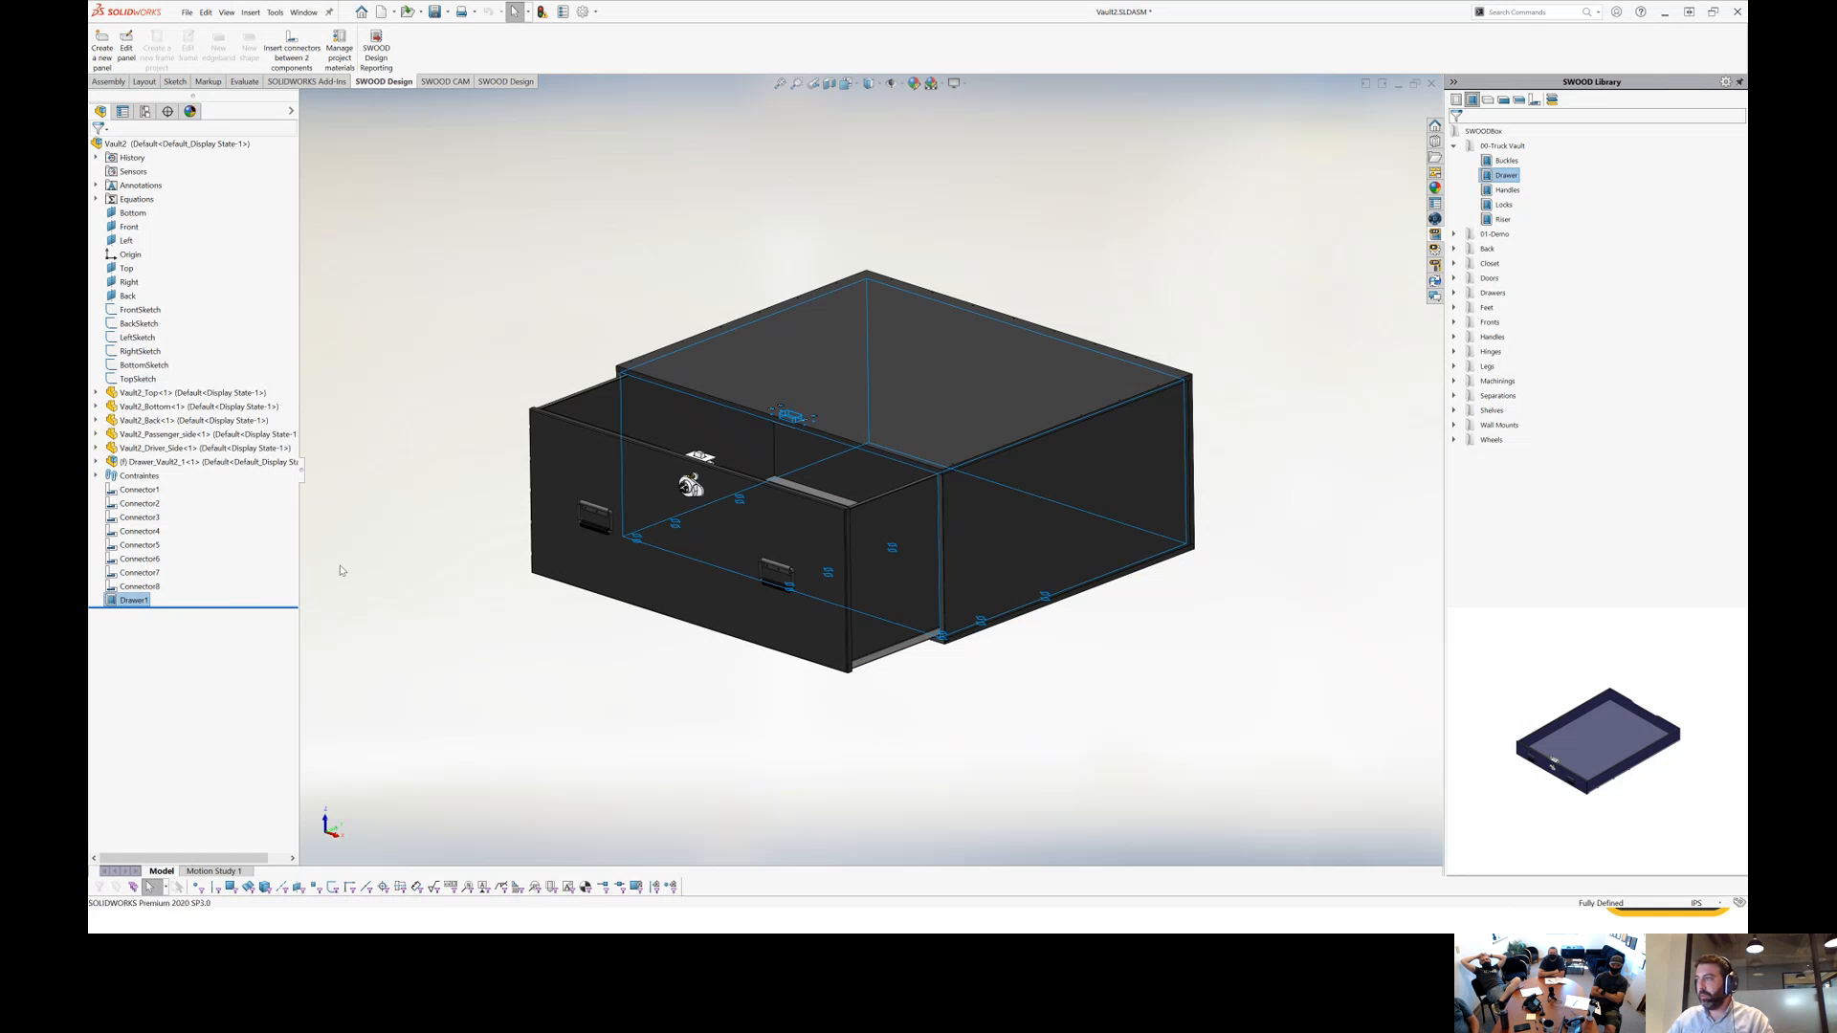
left_click(222, 252)
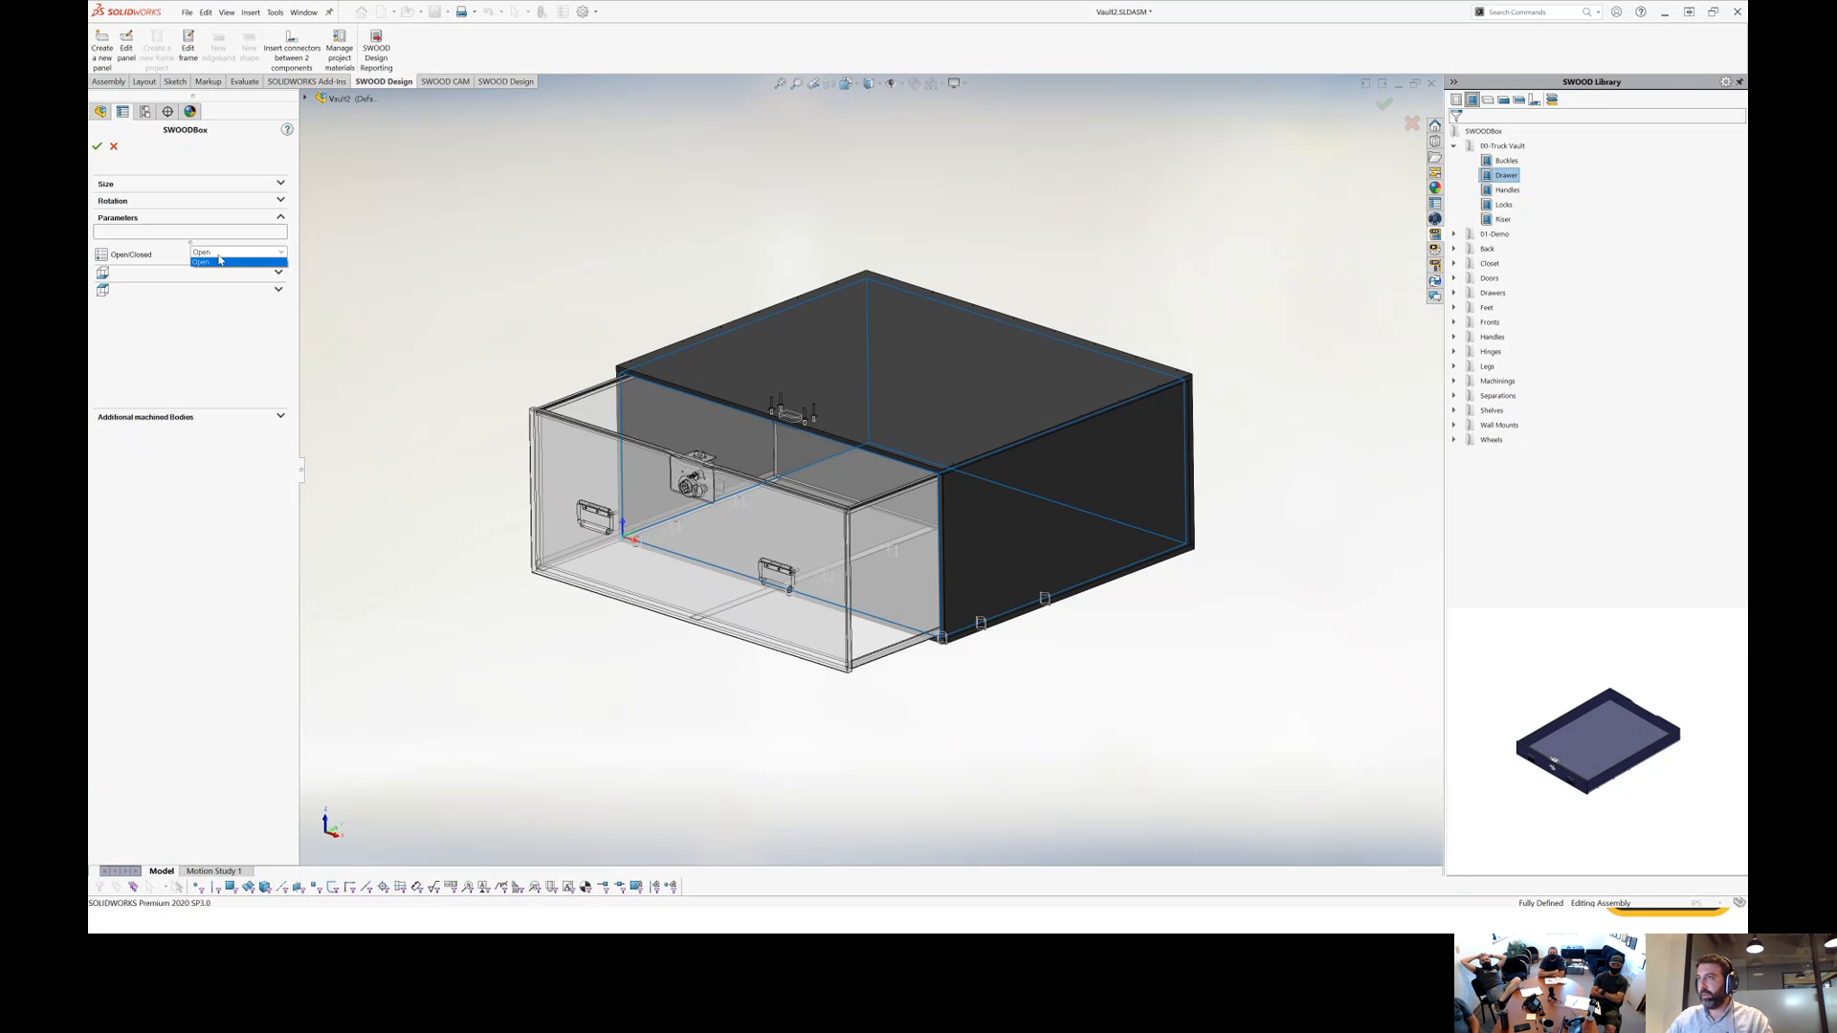
left_click(219, 263)
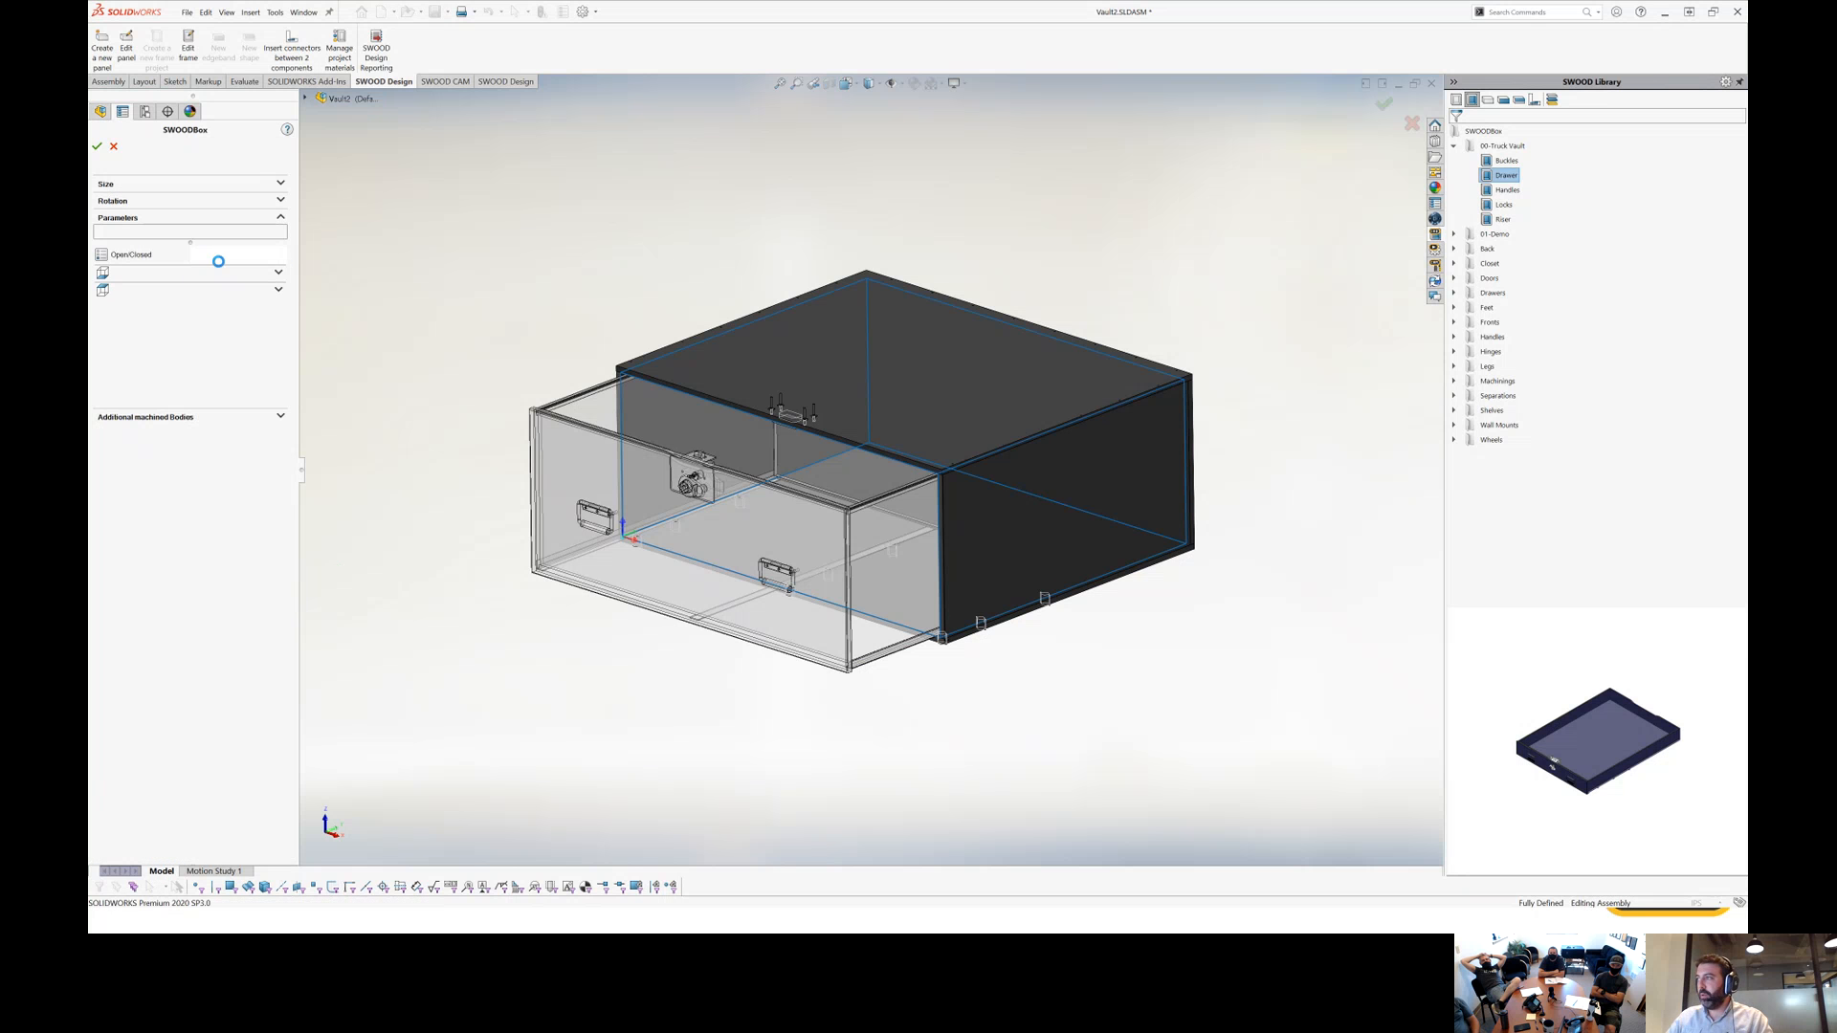
left_click(97, 148)
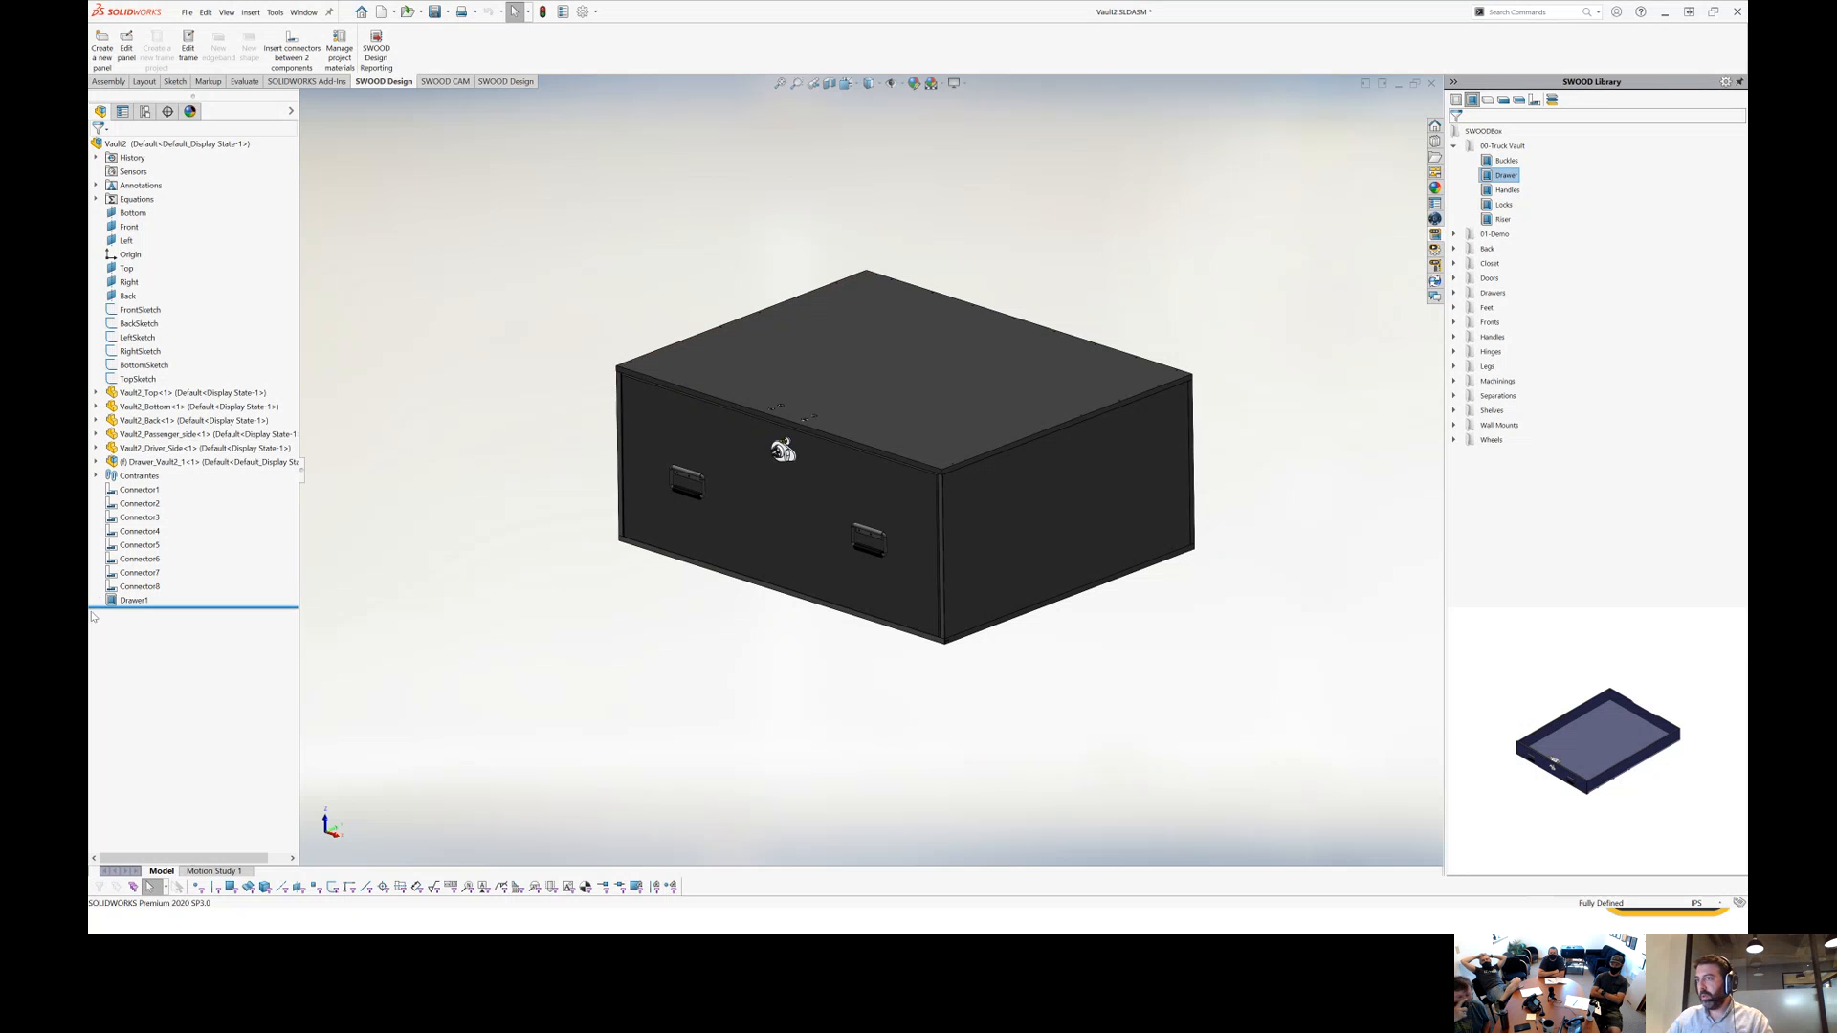
Switch the Drawer1 box's Open/Closed parameter to Open and accept the change.
left_click(133, 599)
left_click(140, 570)
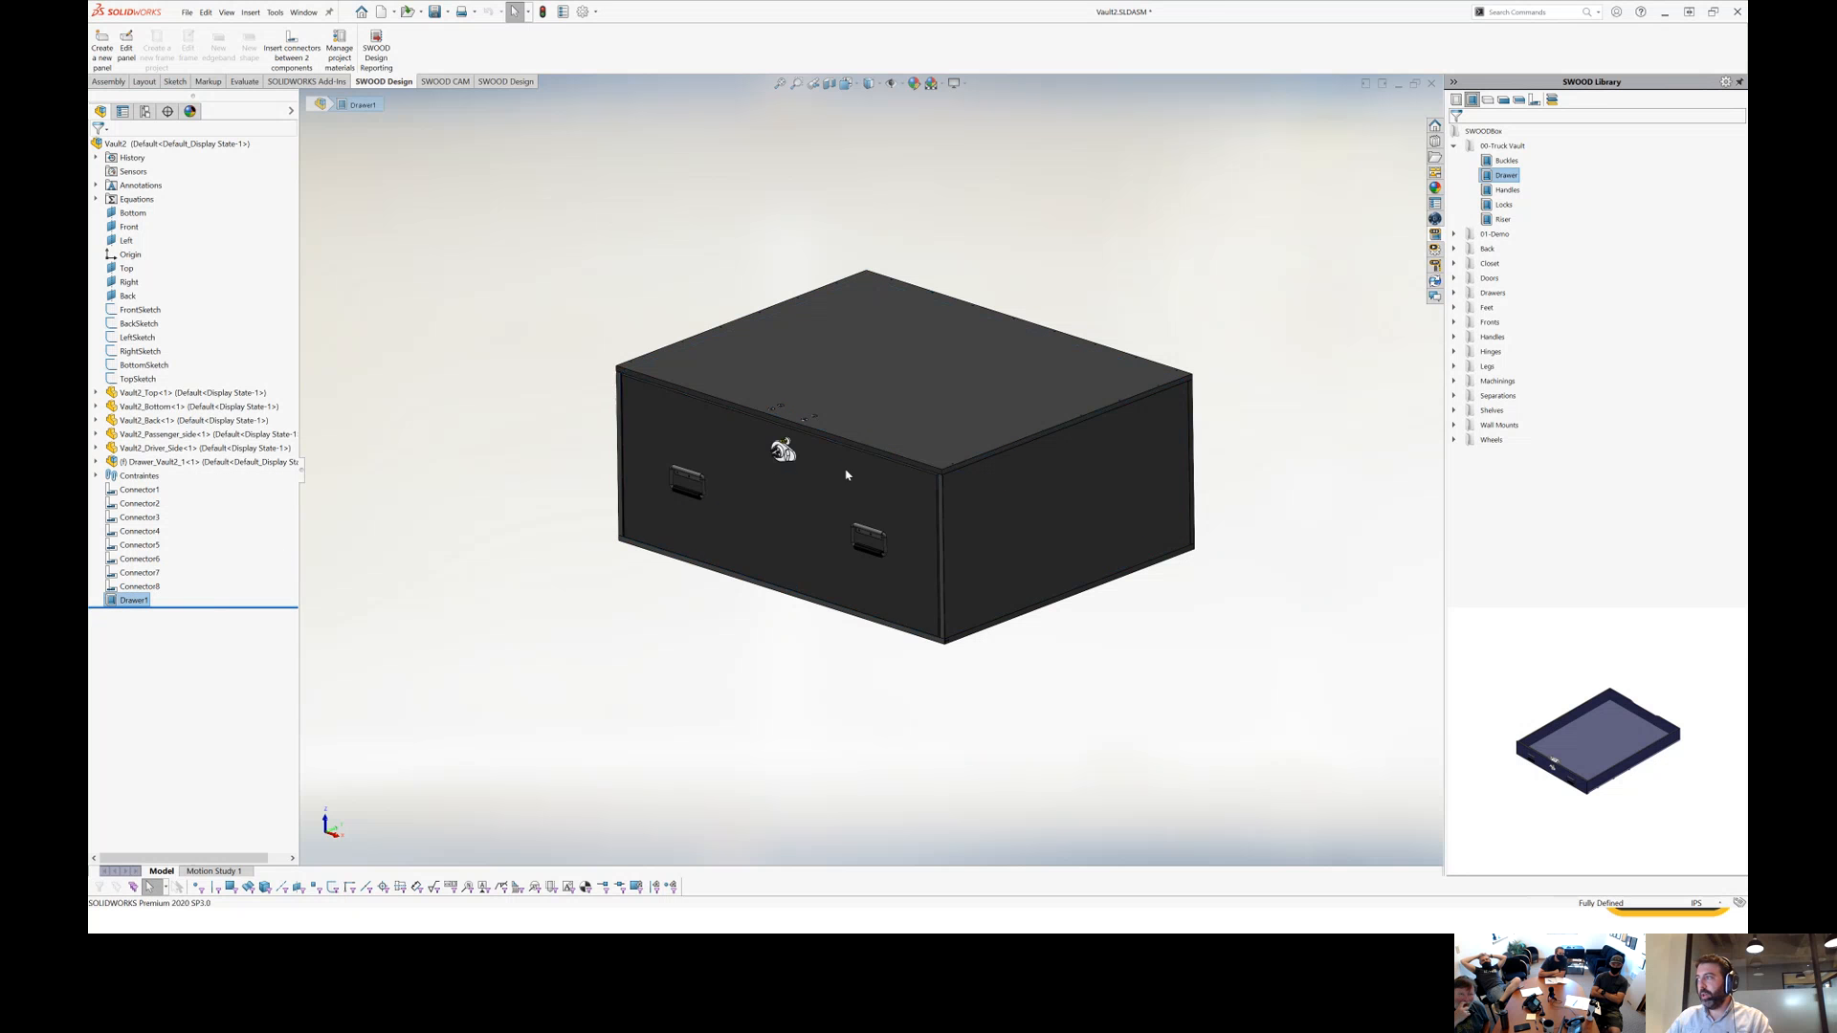
left_click(230, 253)
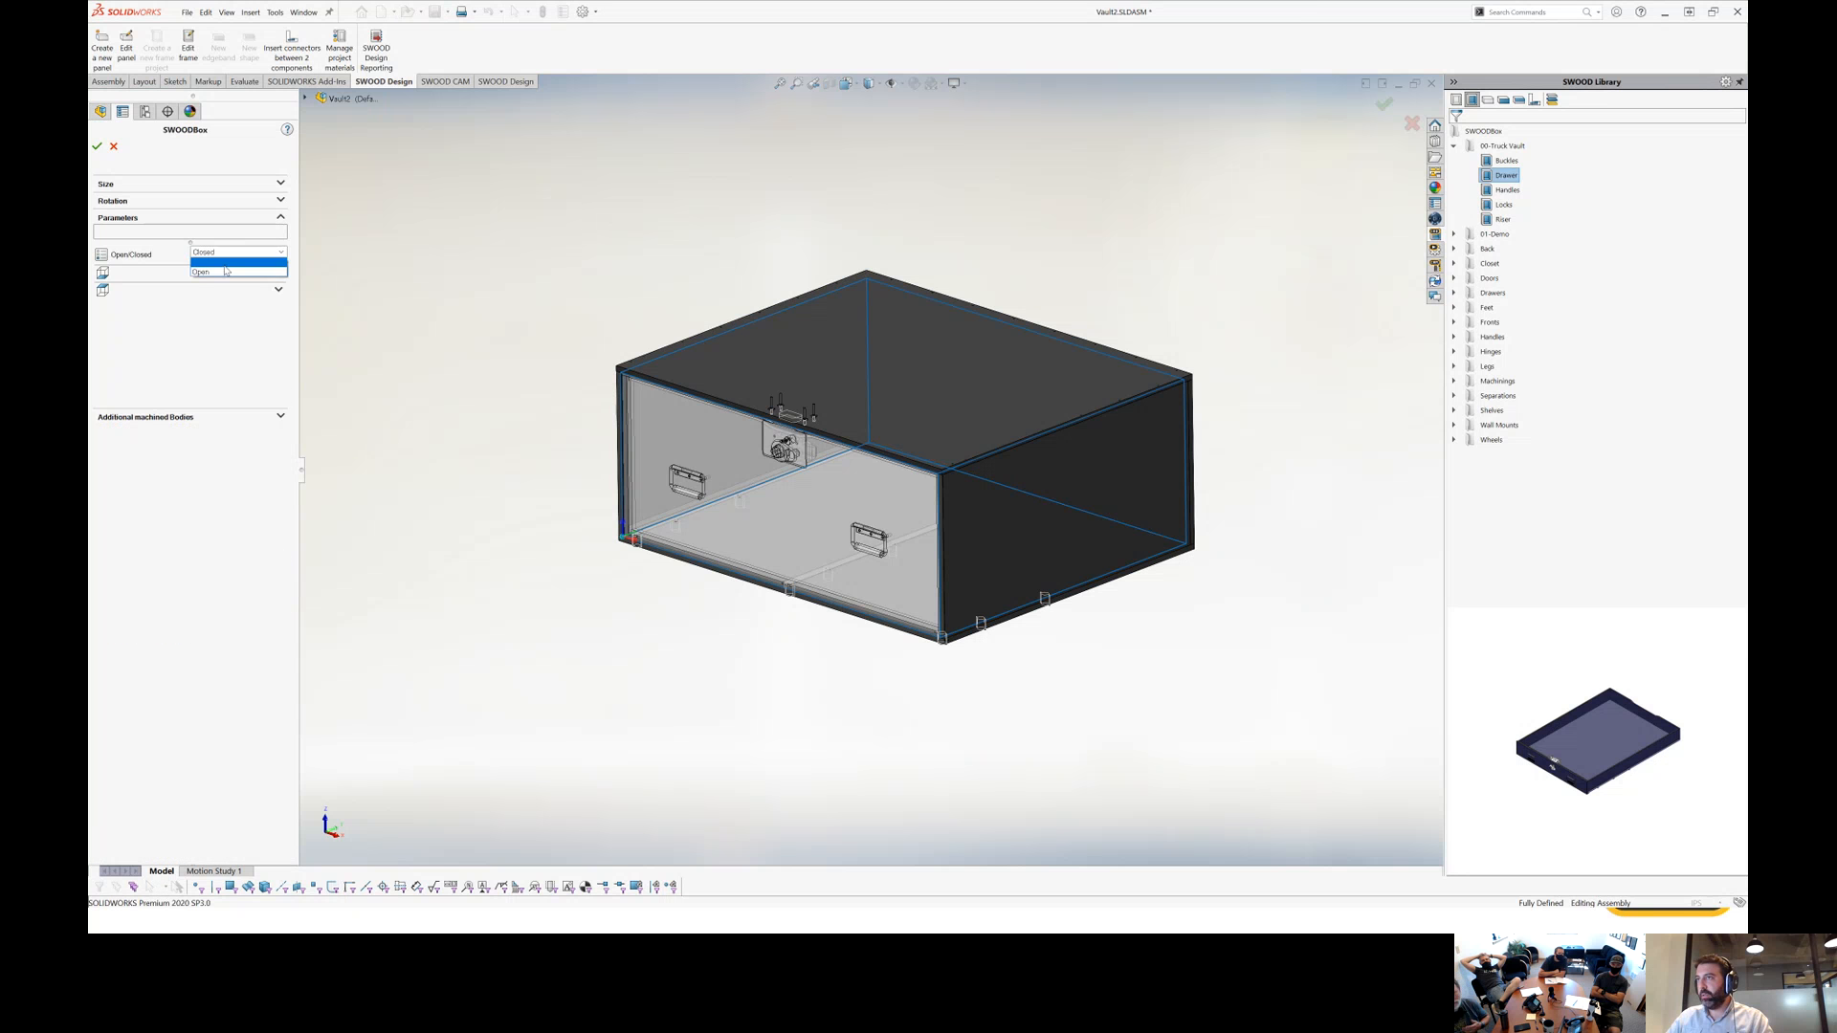
left_click(239, 271)
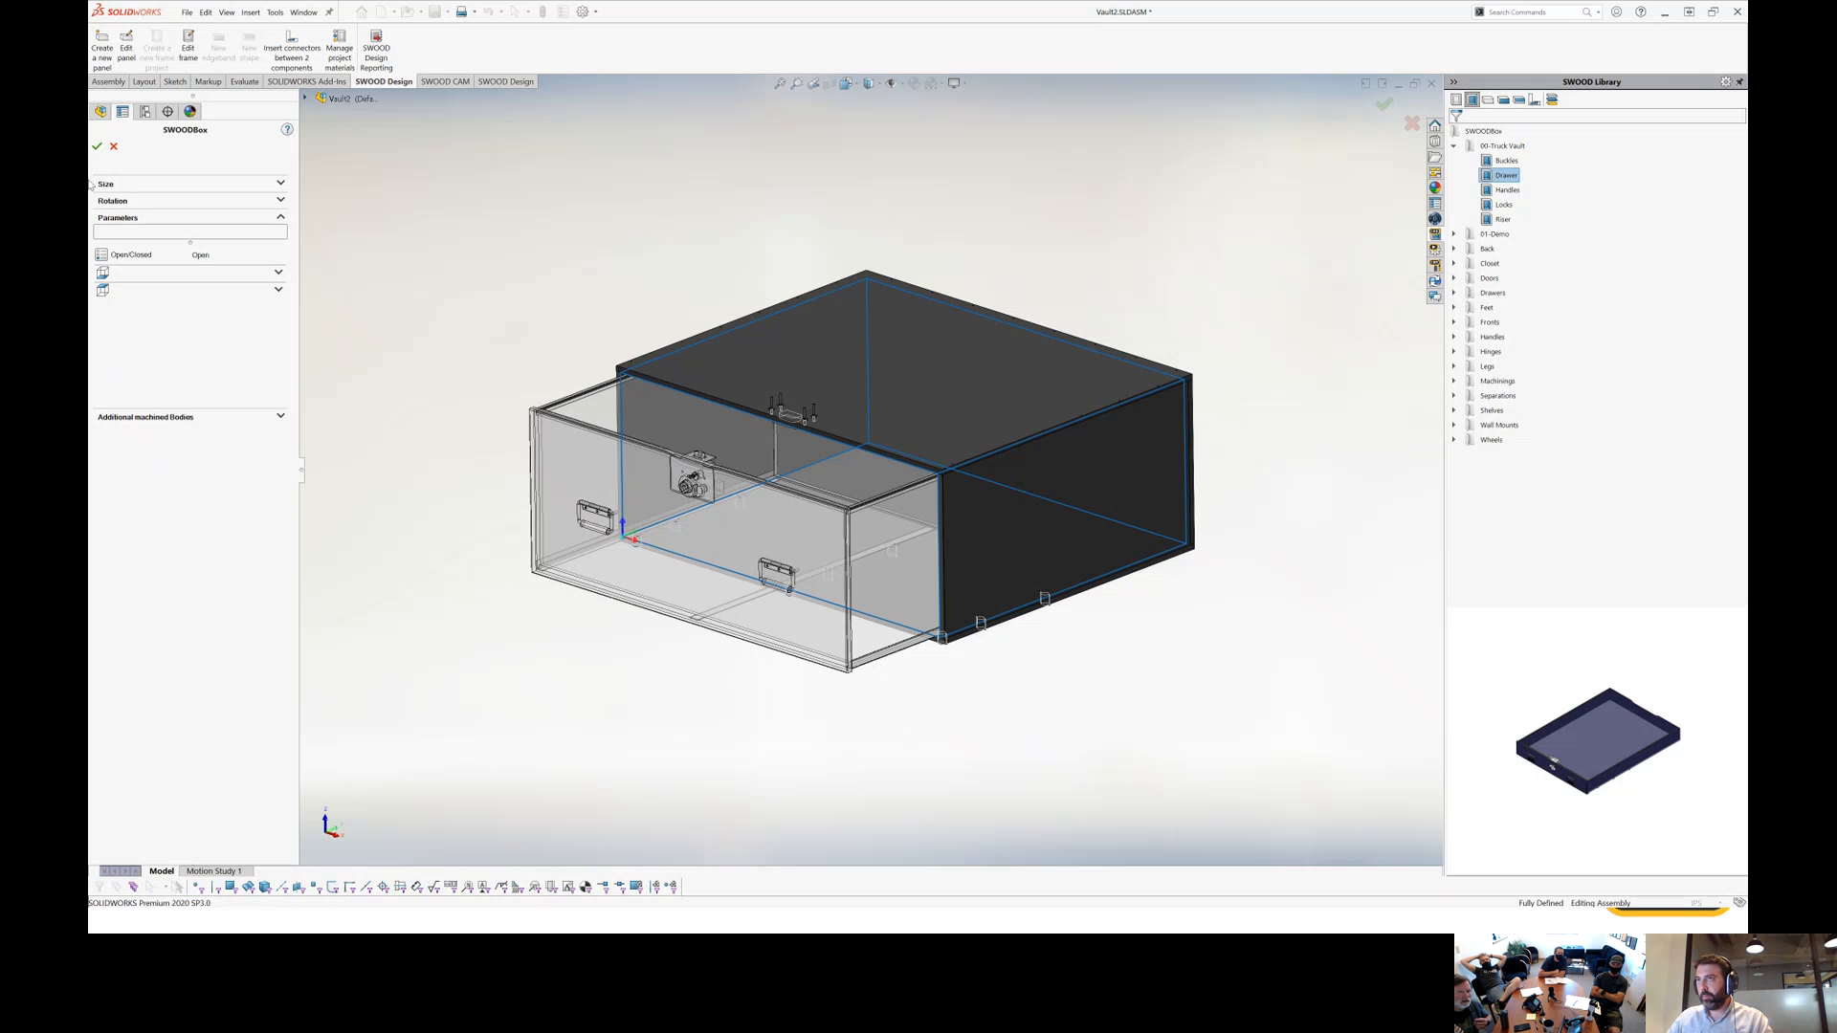
left_click(96, 146)
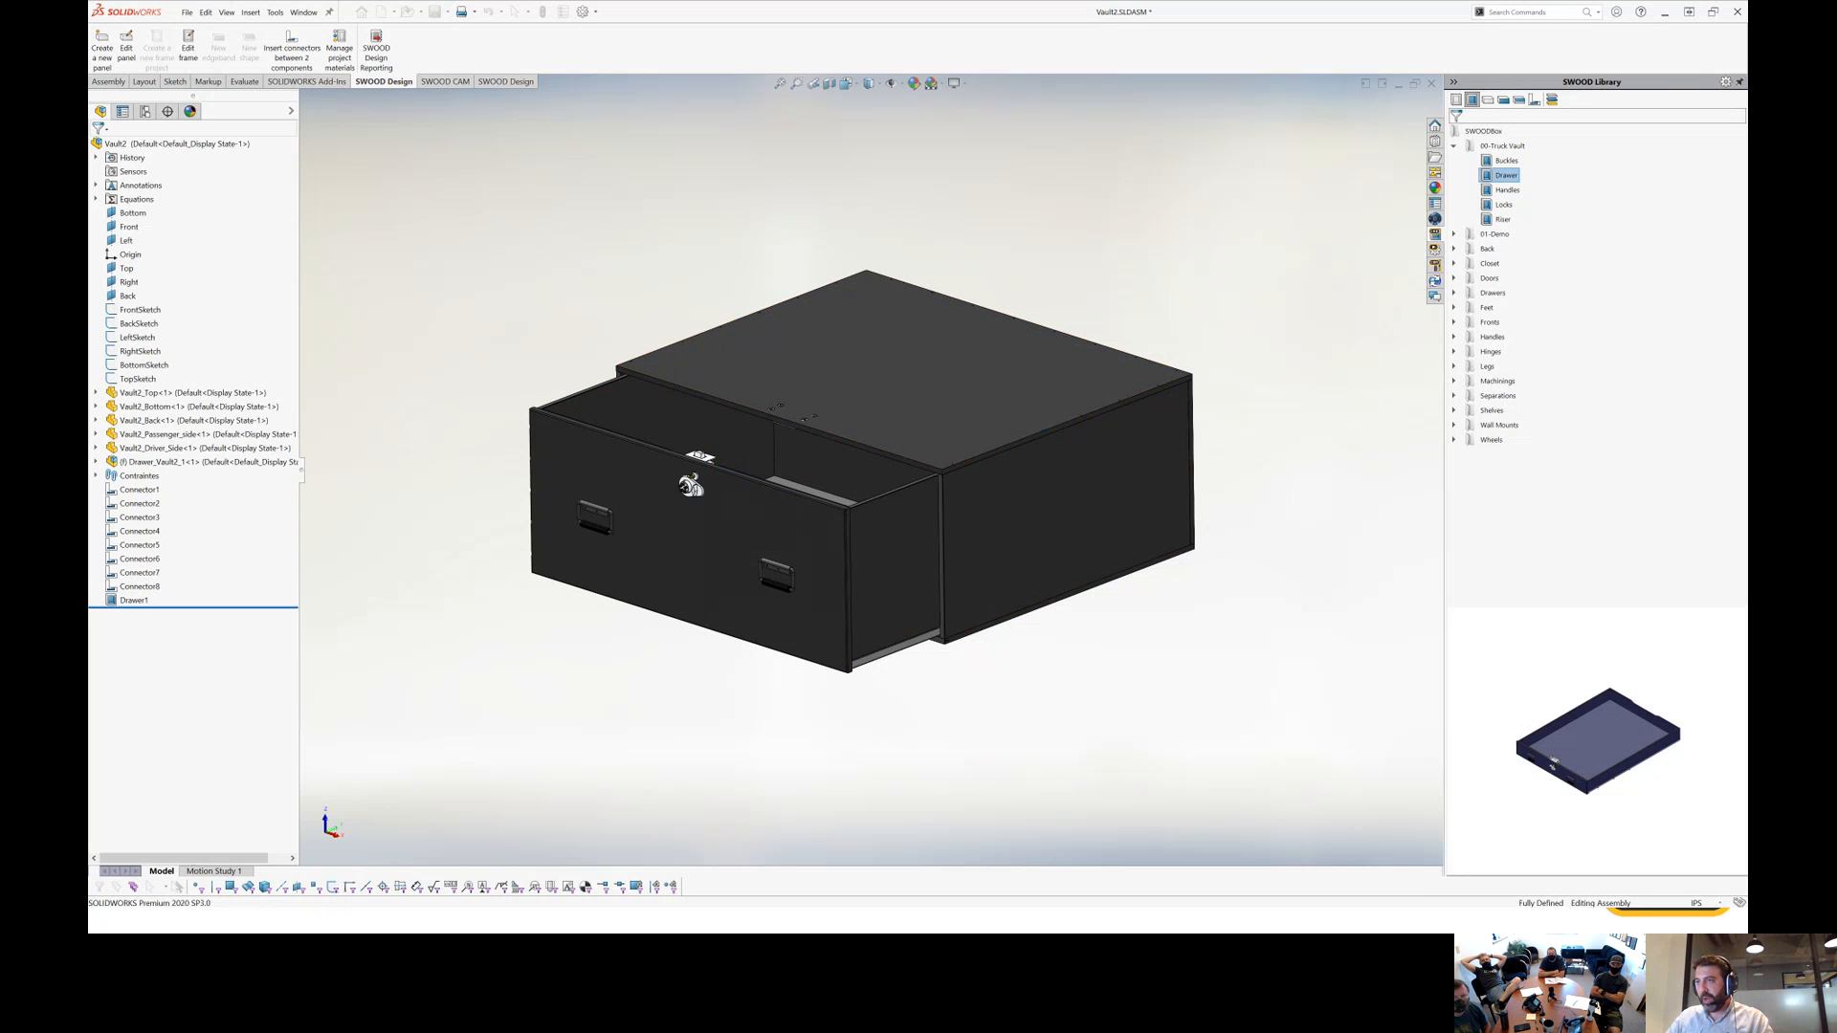
Expand the drawer subassembly's back panel and examine its mates, including the LimitDistance1 mate.
left_click(94, 463)
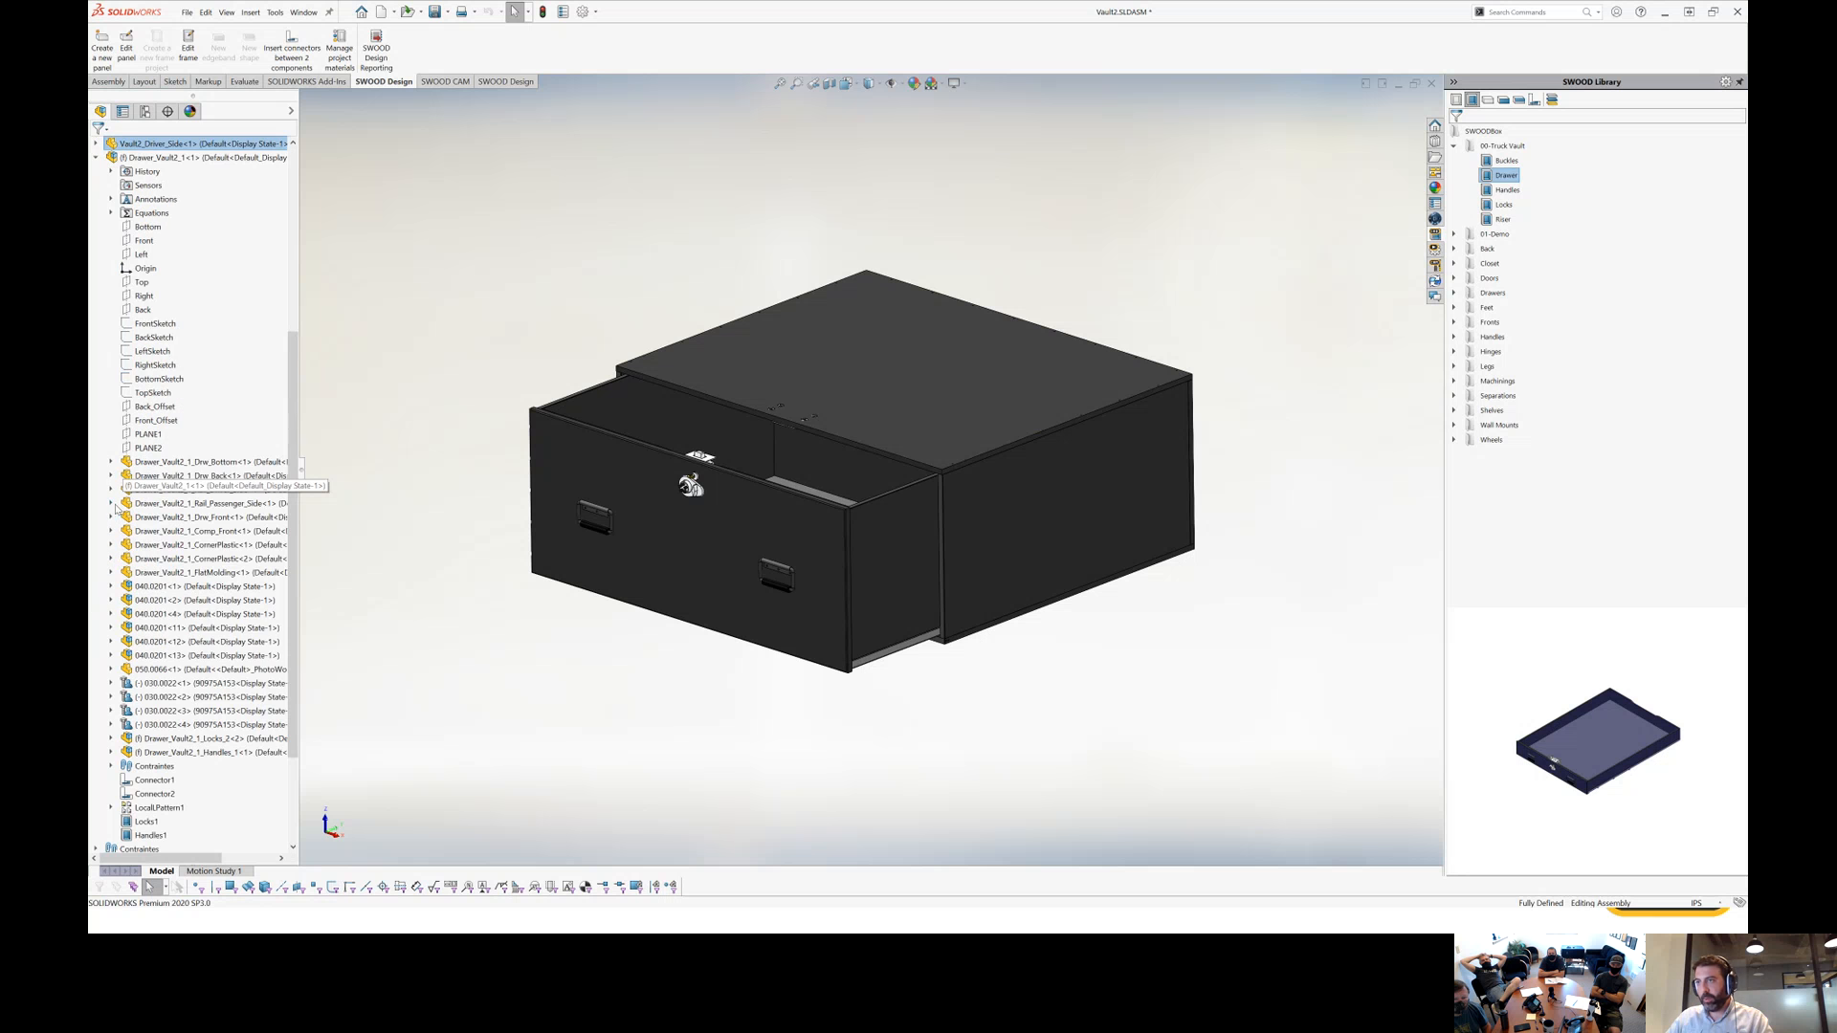
left_click(115, 476)
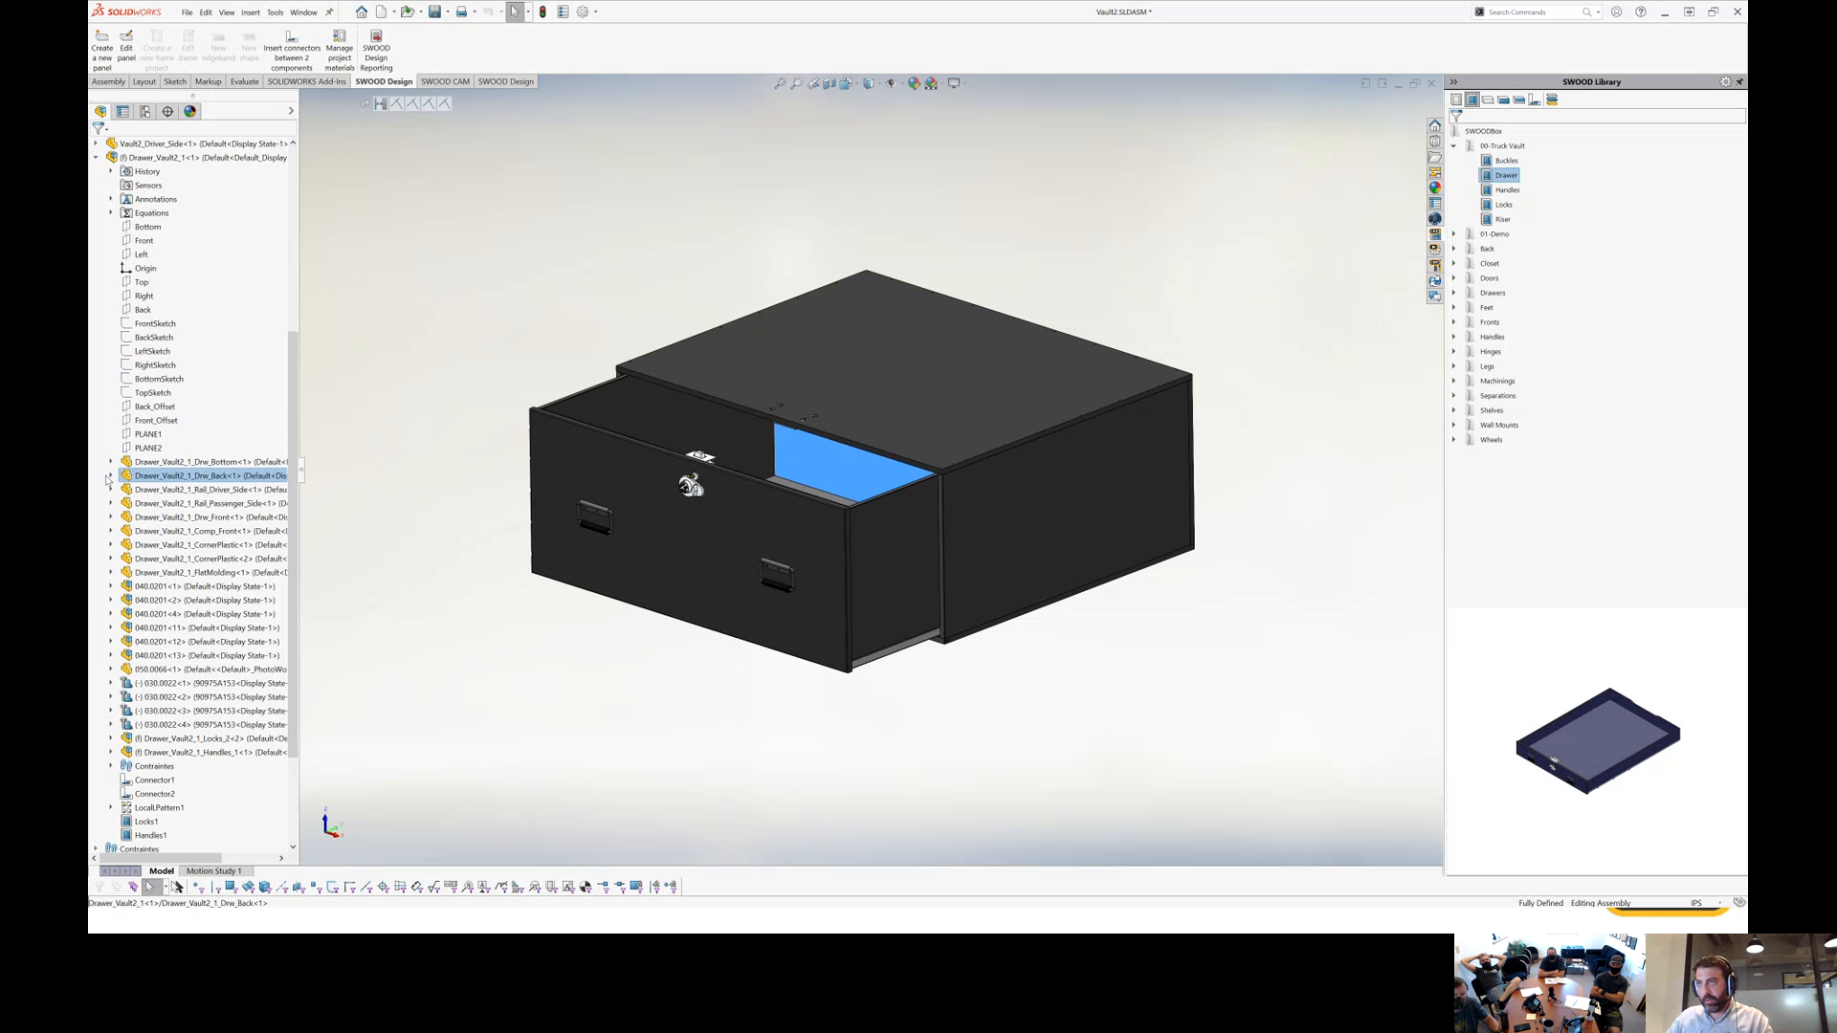
left_click(110, 475)
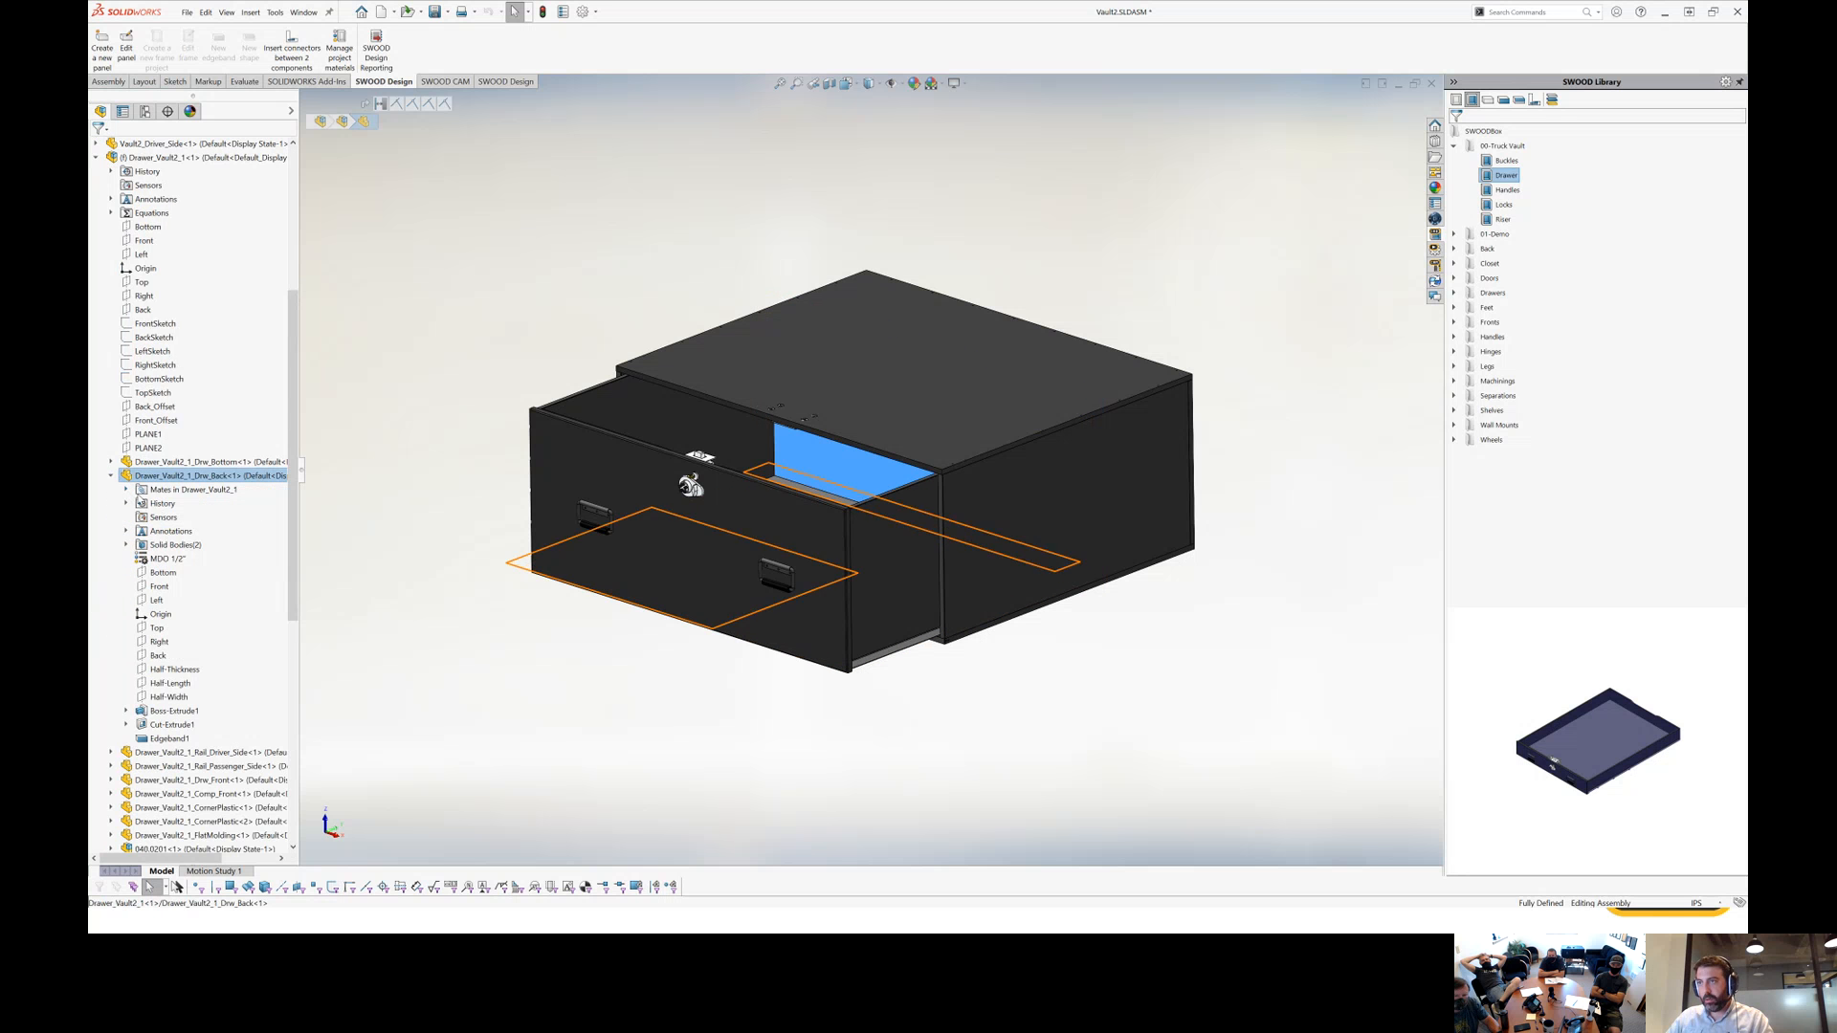
left_click(126, 489)
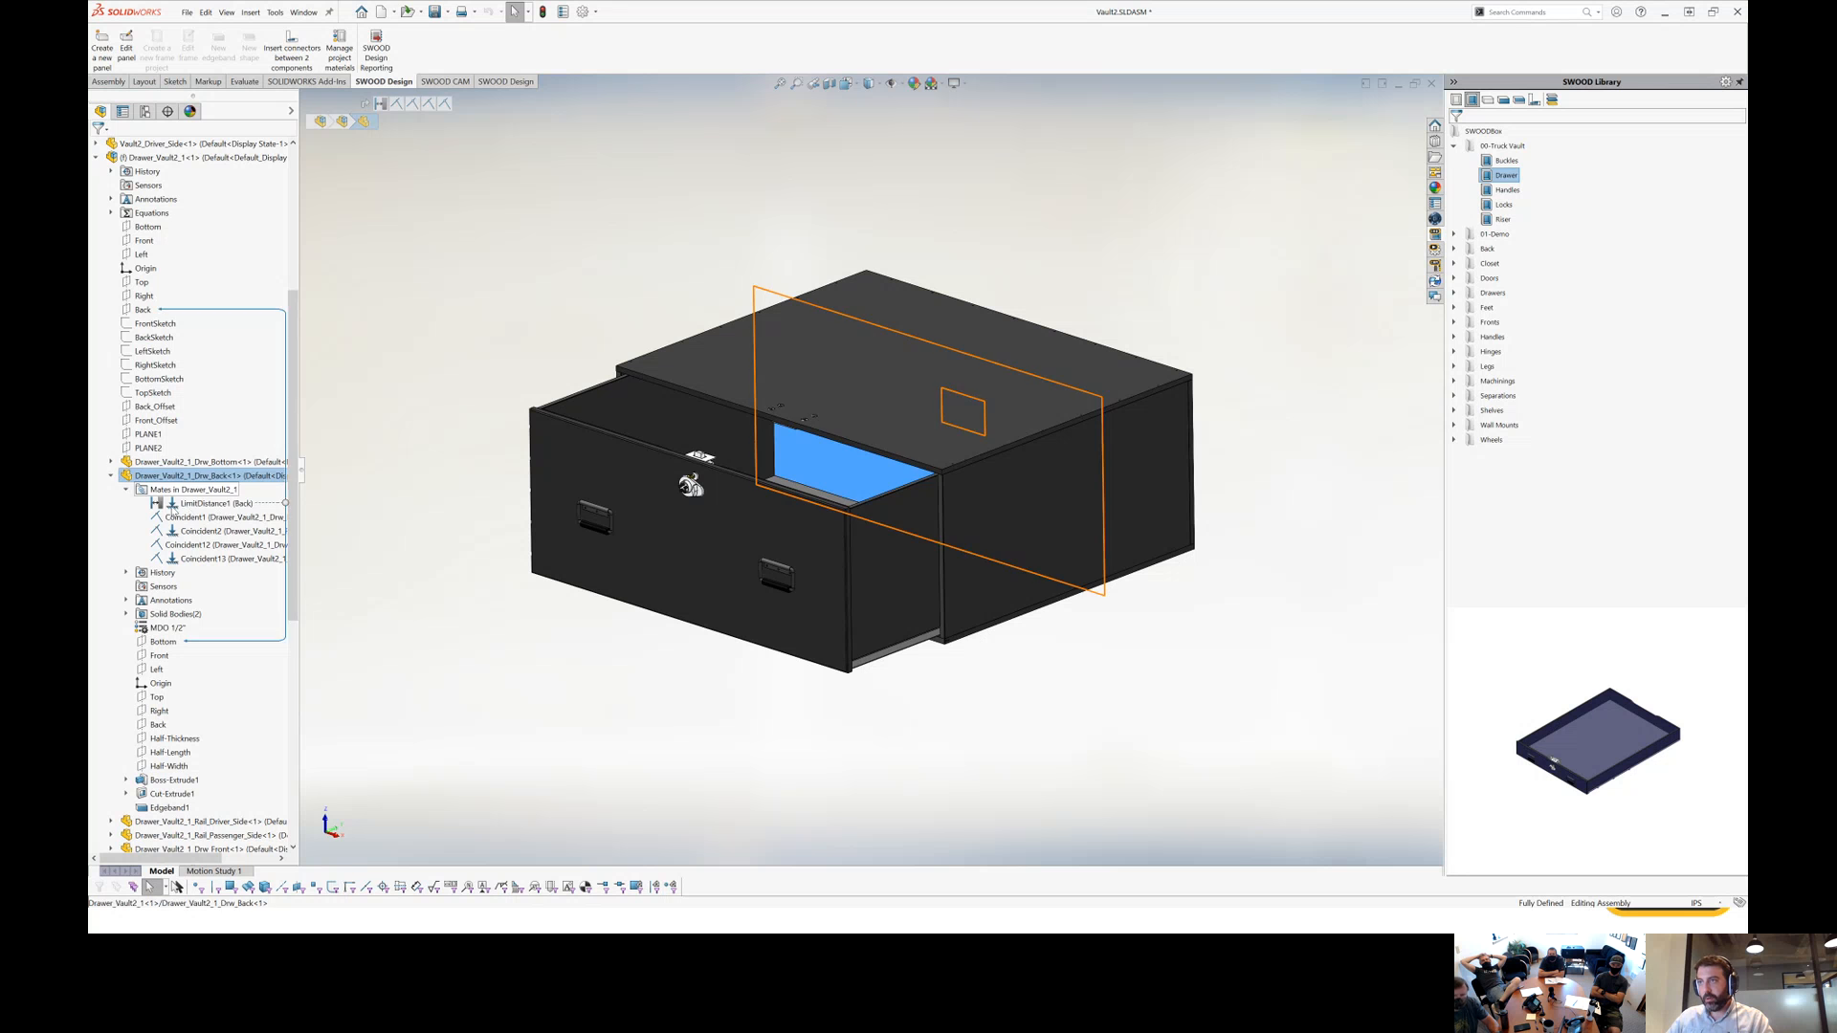
left_click(194, 504)
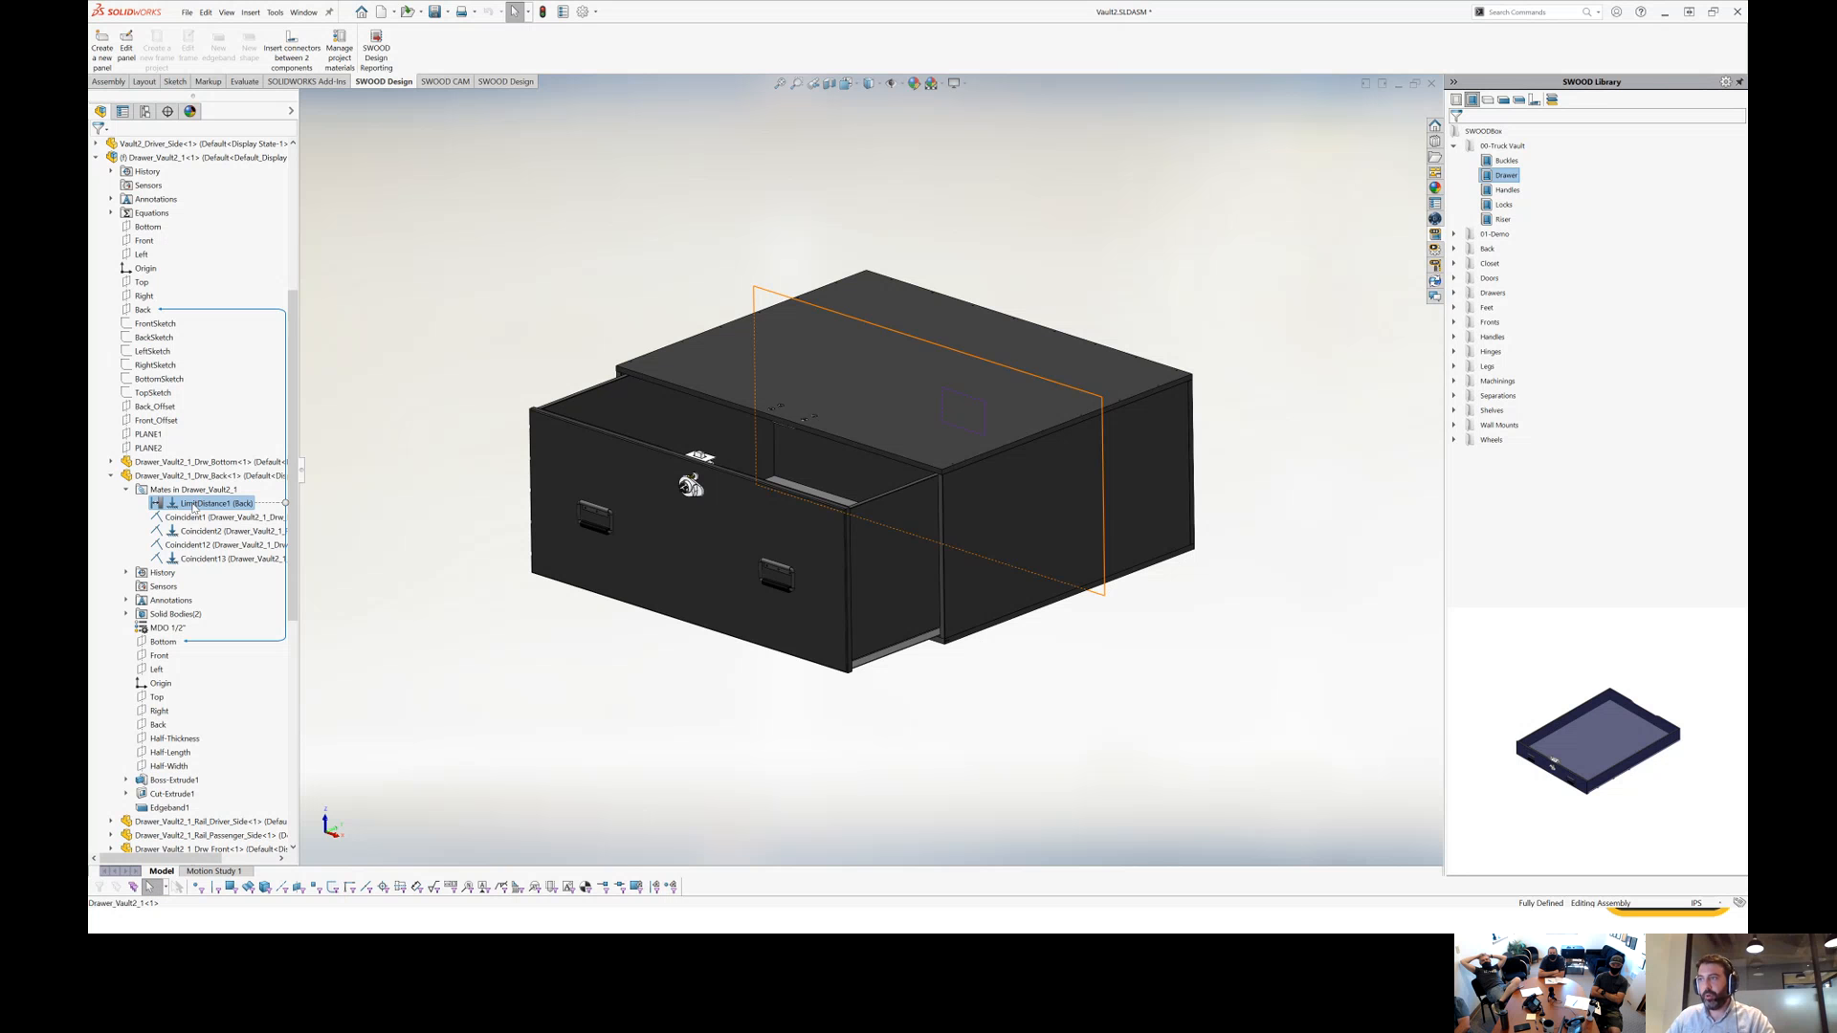
left_click(404, 433)
left_click(268, 479)
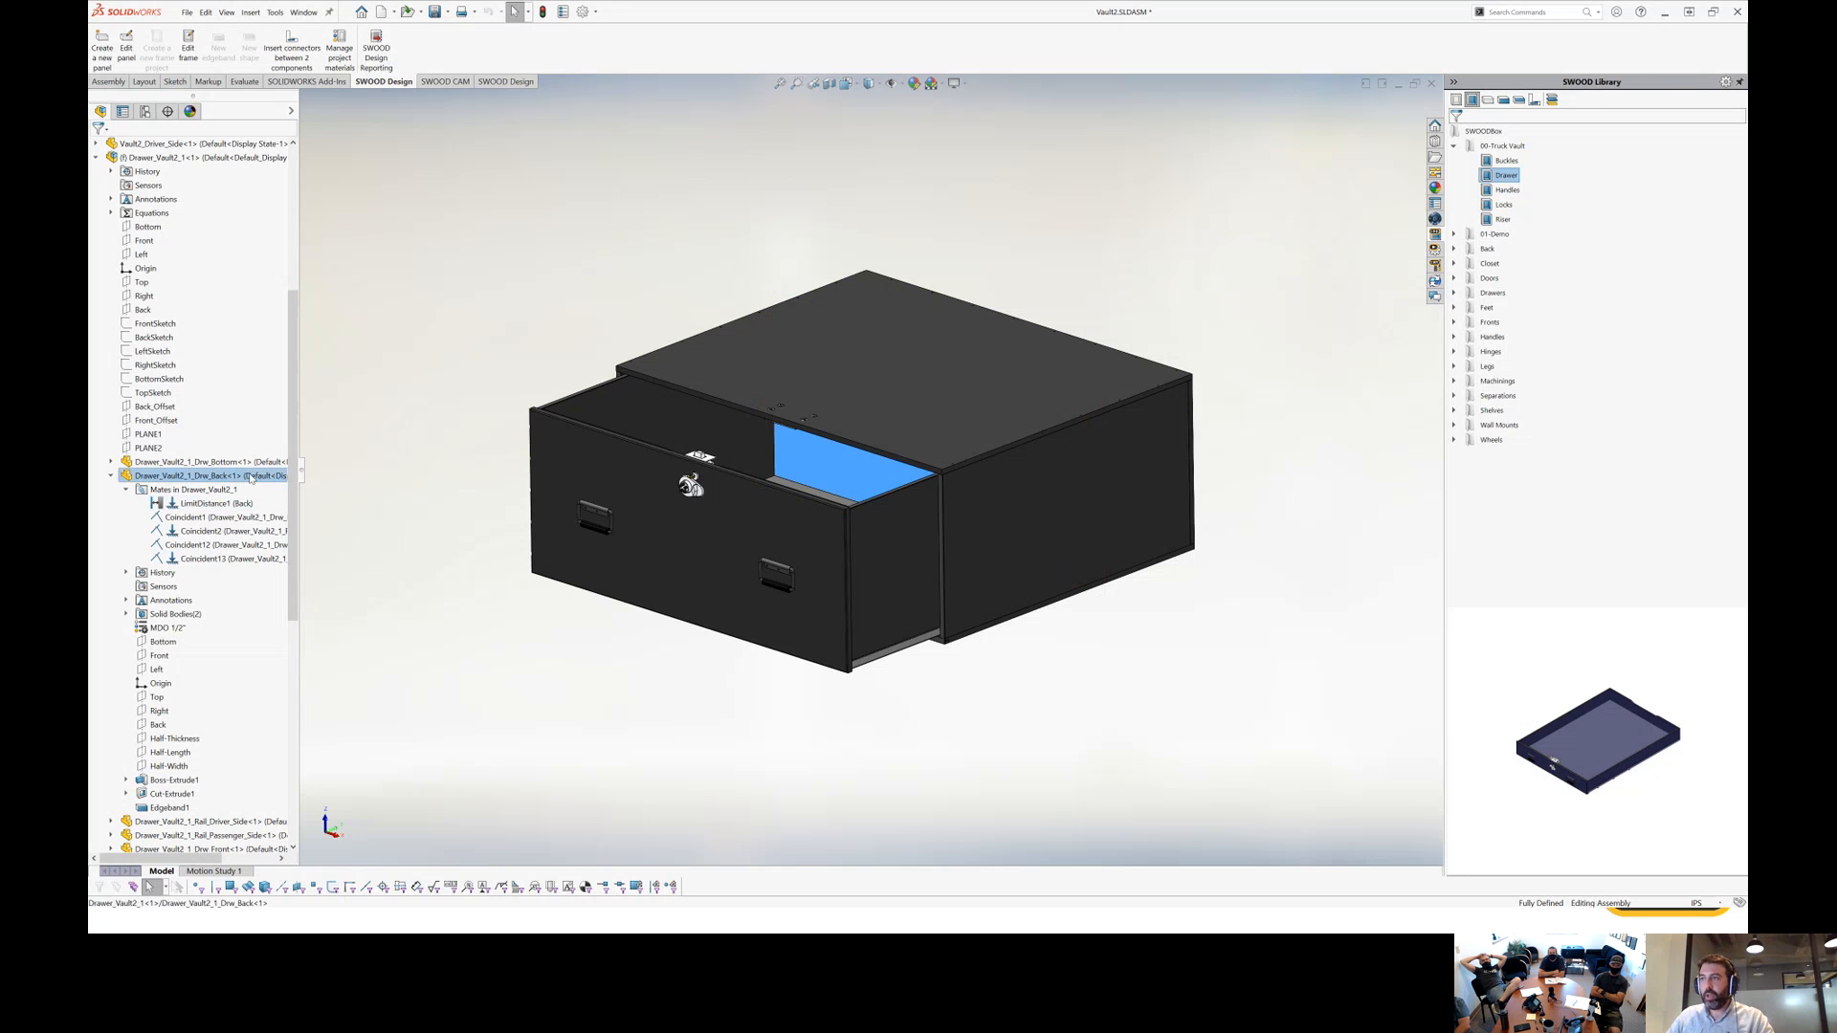
Make the Drawer_Vault2_1 subassembly flexible and slide its front partway into the vault.
left_click(256, 158)
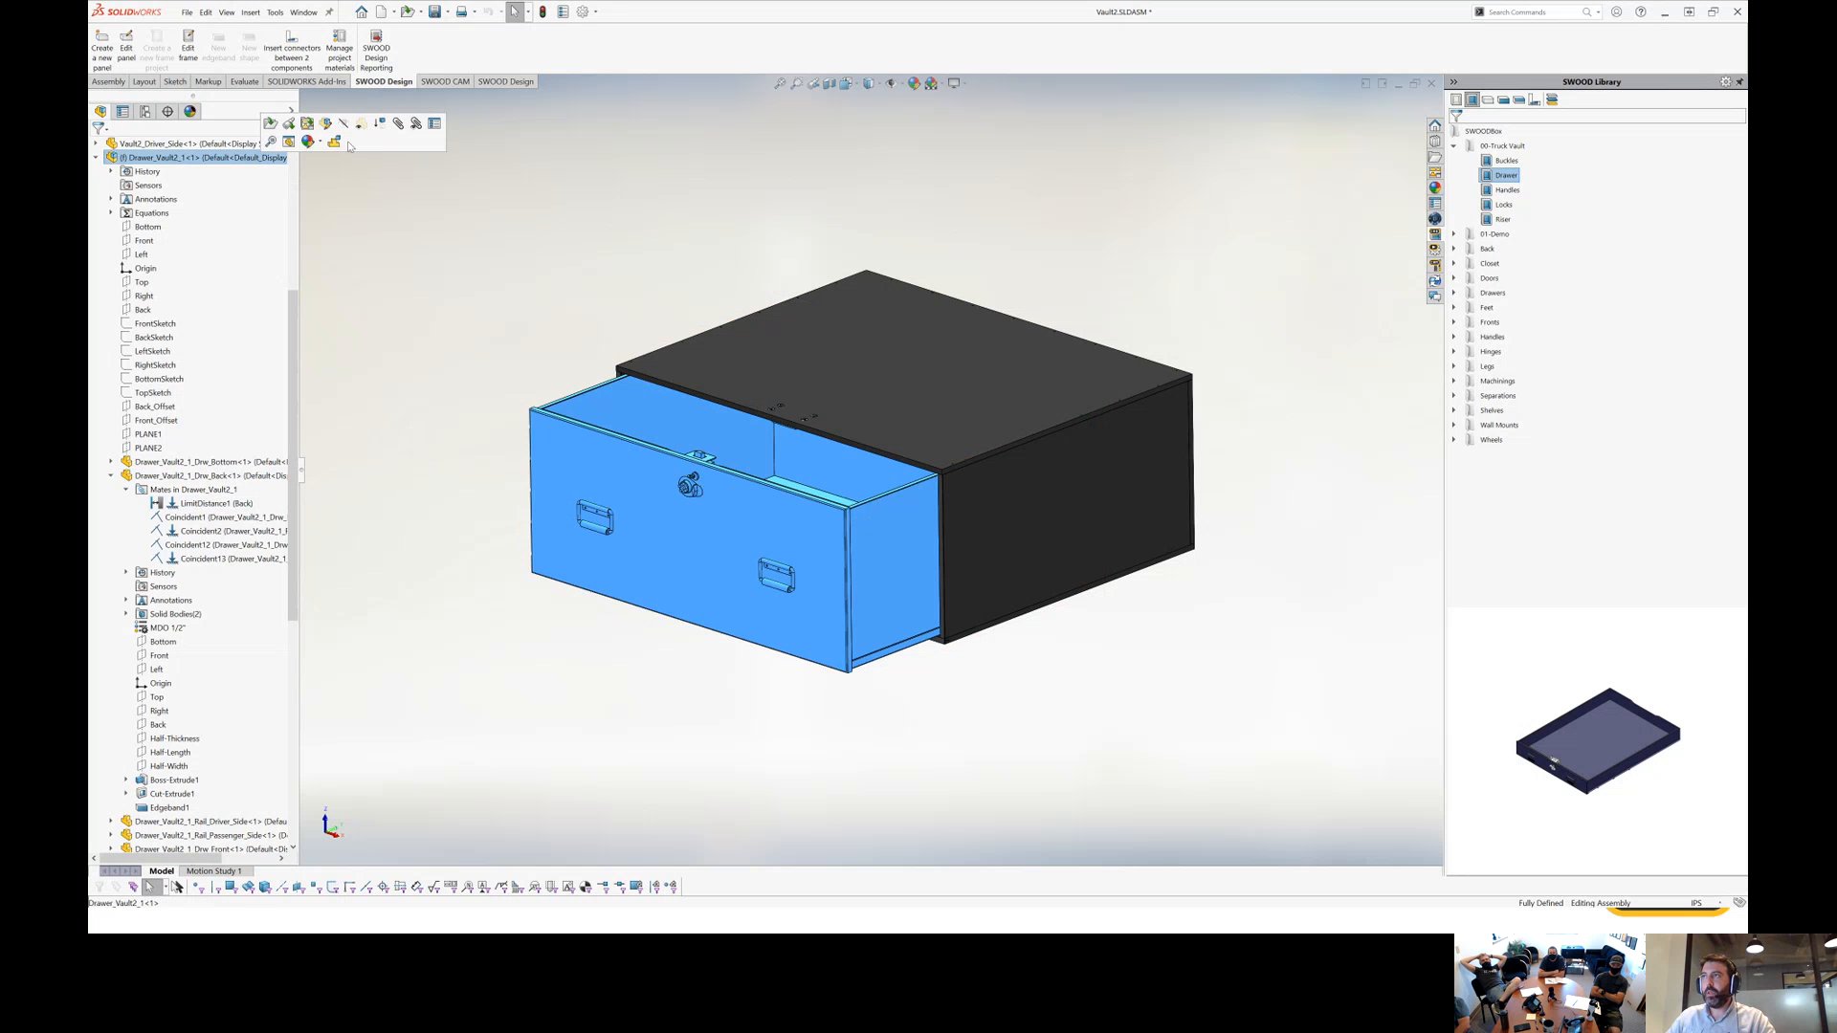
left_click(335, 143)
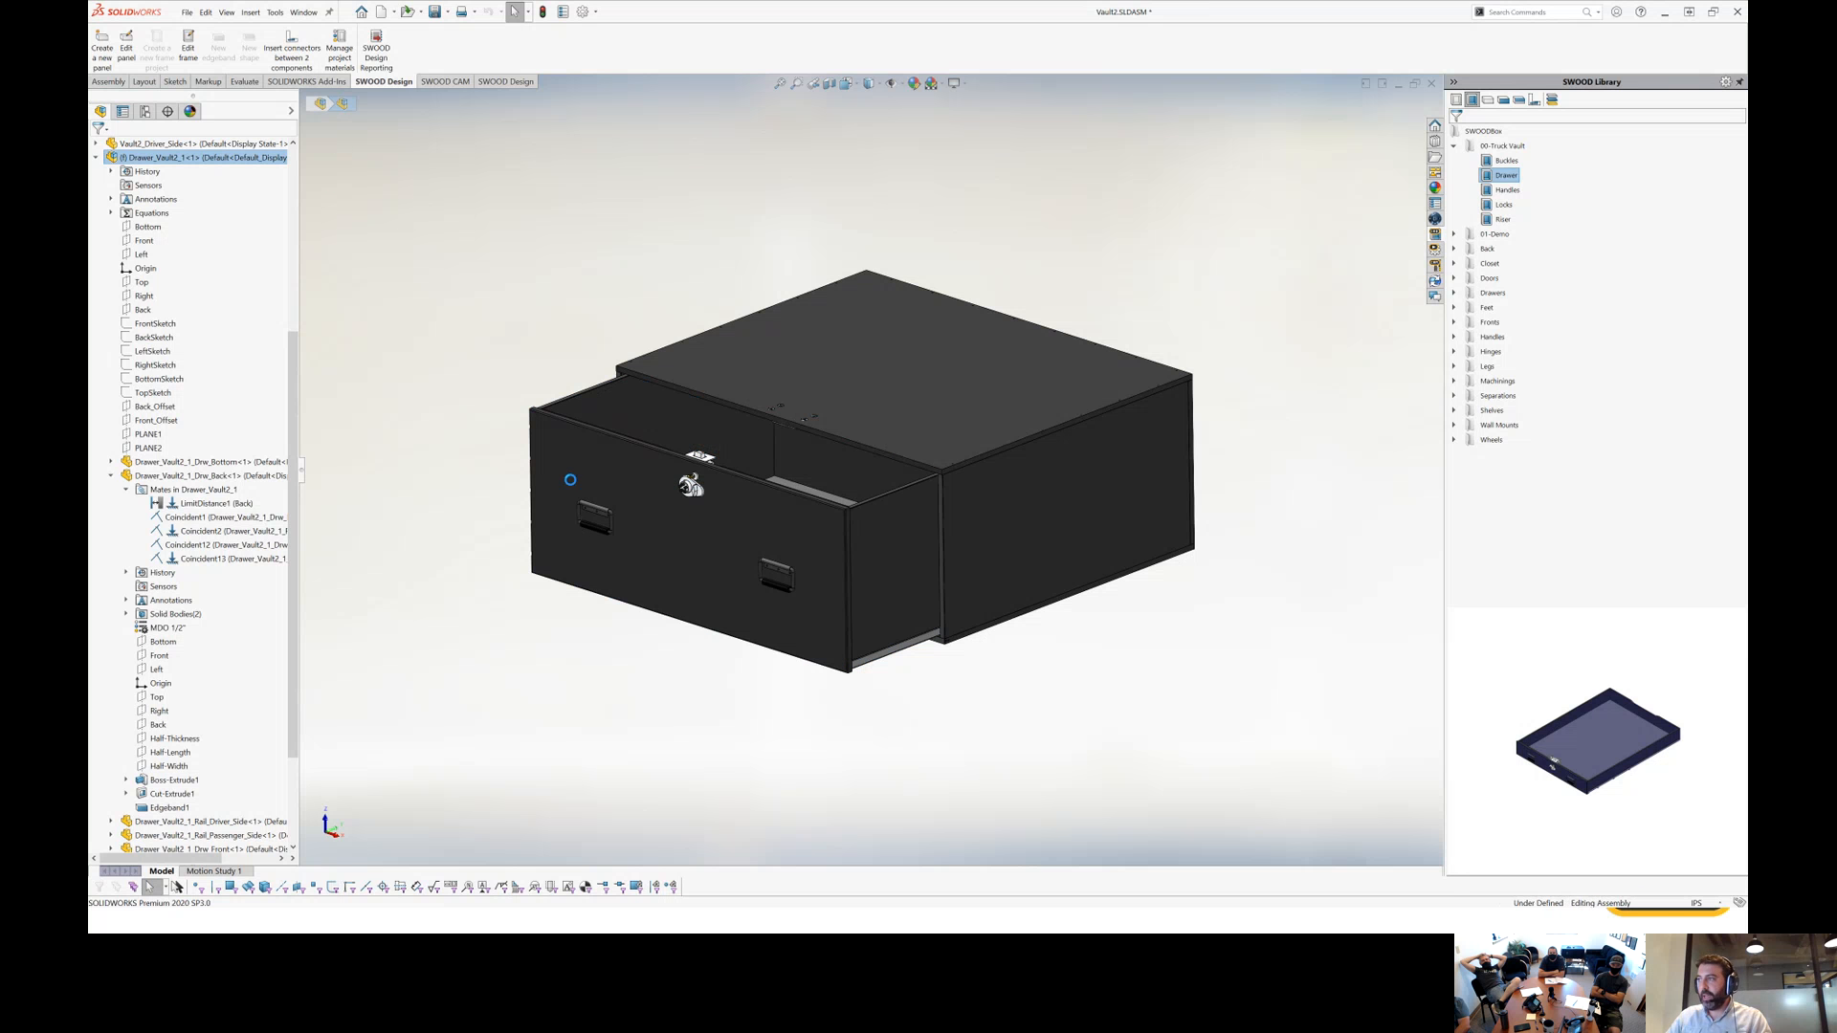
left_click(592, 520)
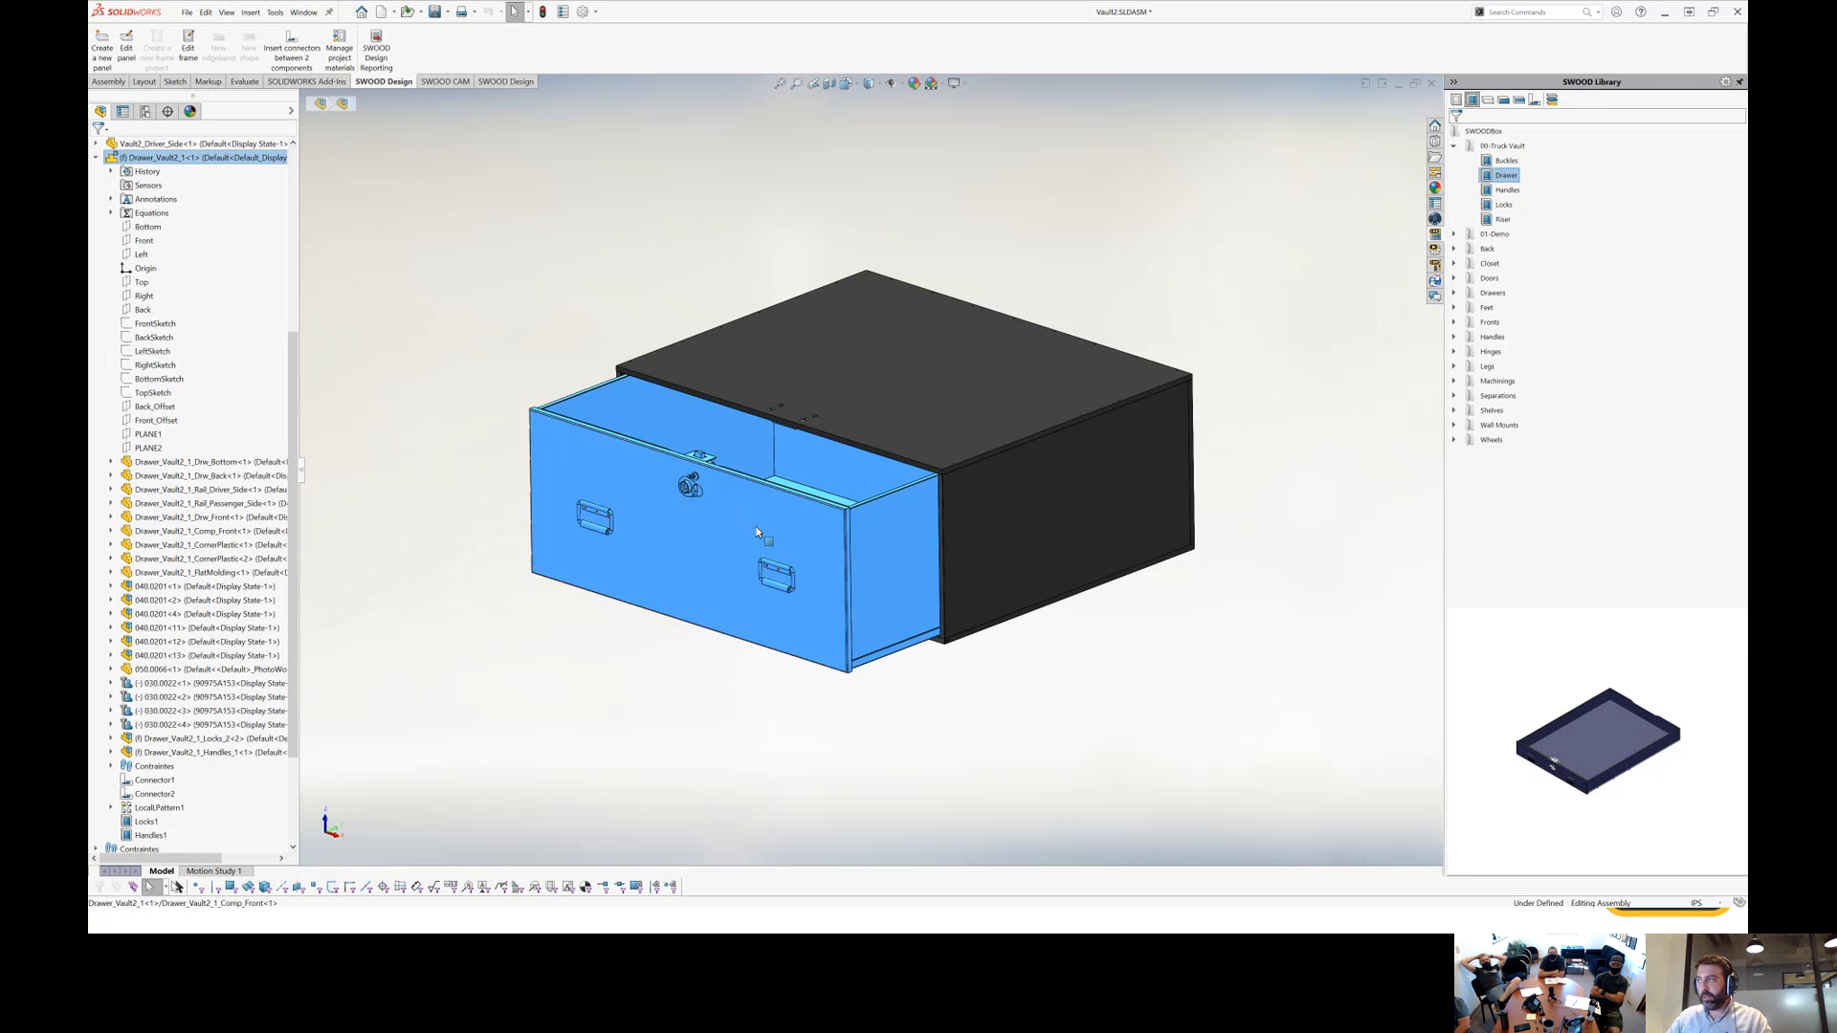
left_click_drag(752, 538, 867, 487)
left_click(493, 364)
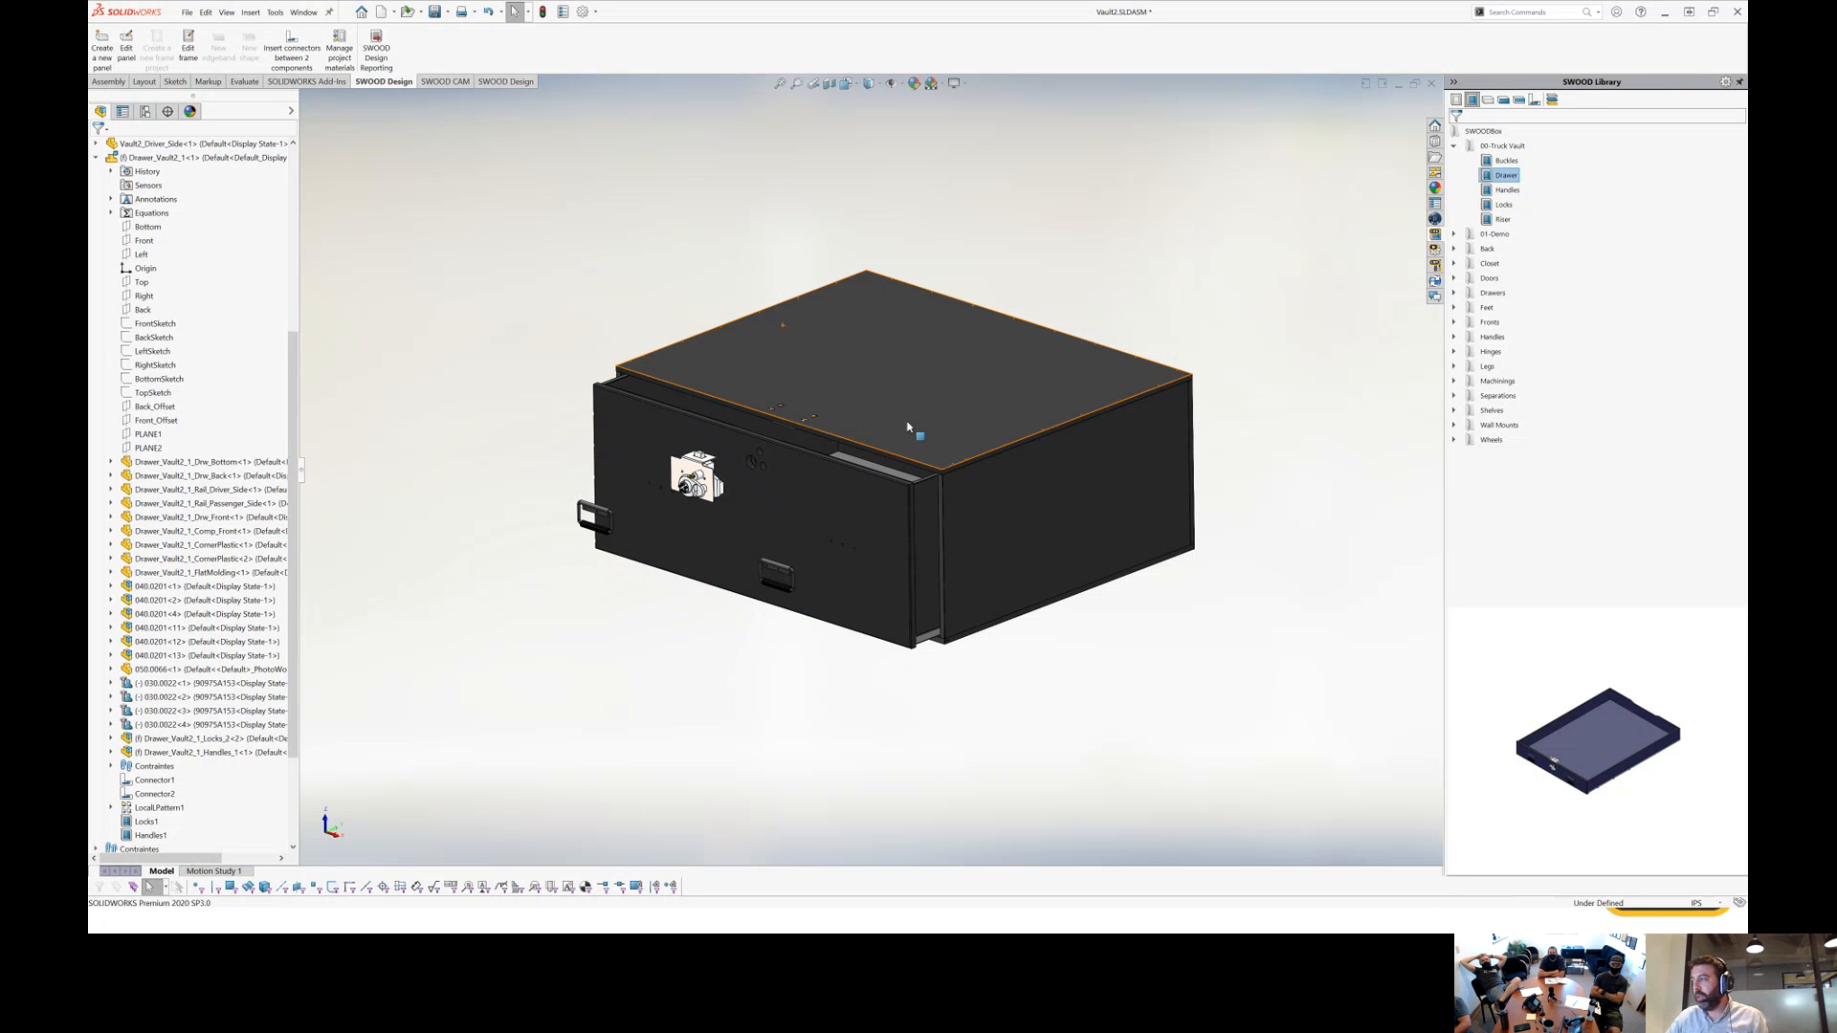
middle_click_drag(925, 553, 803, 507)
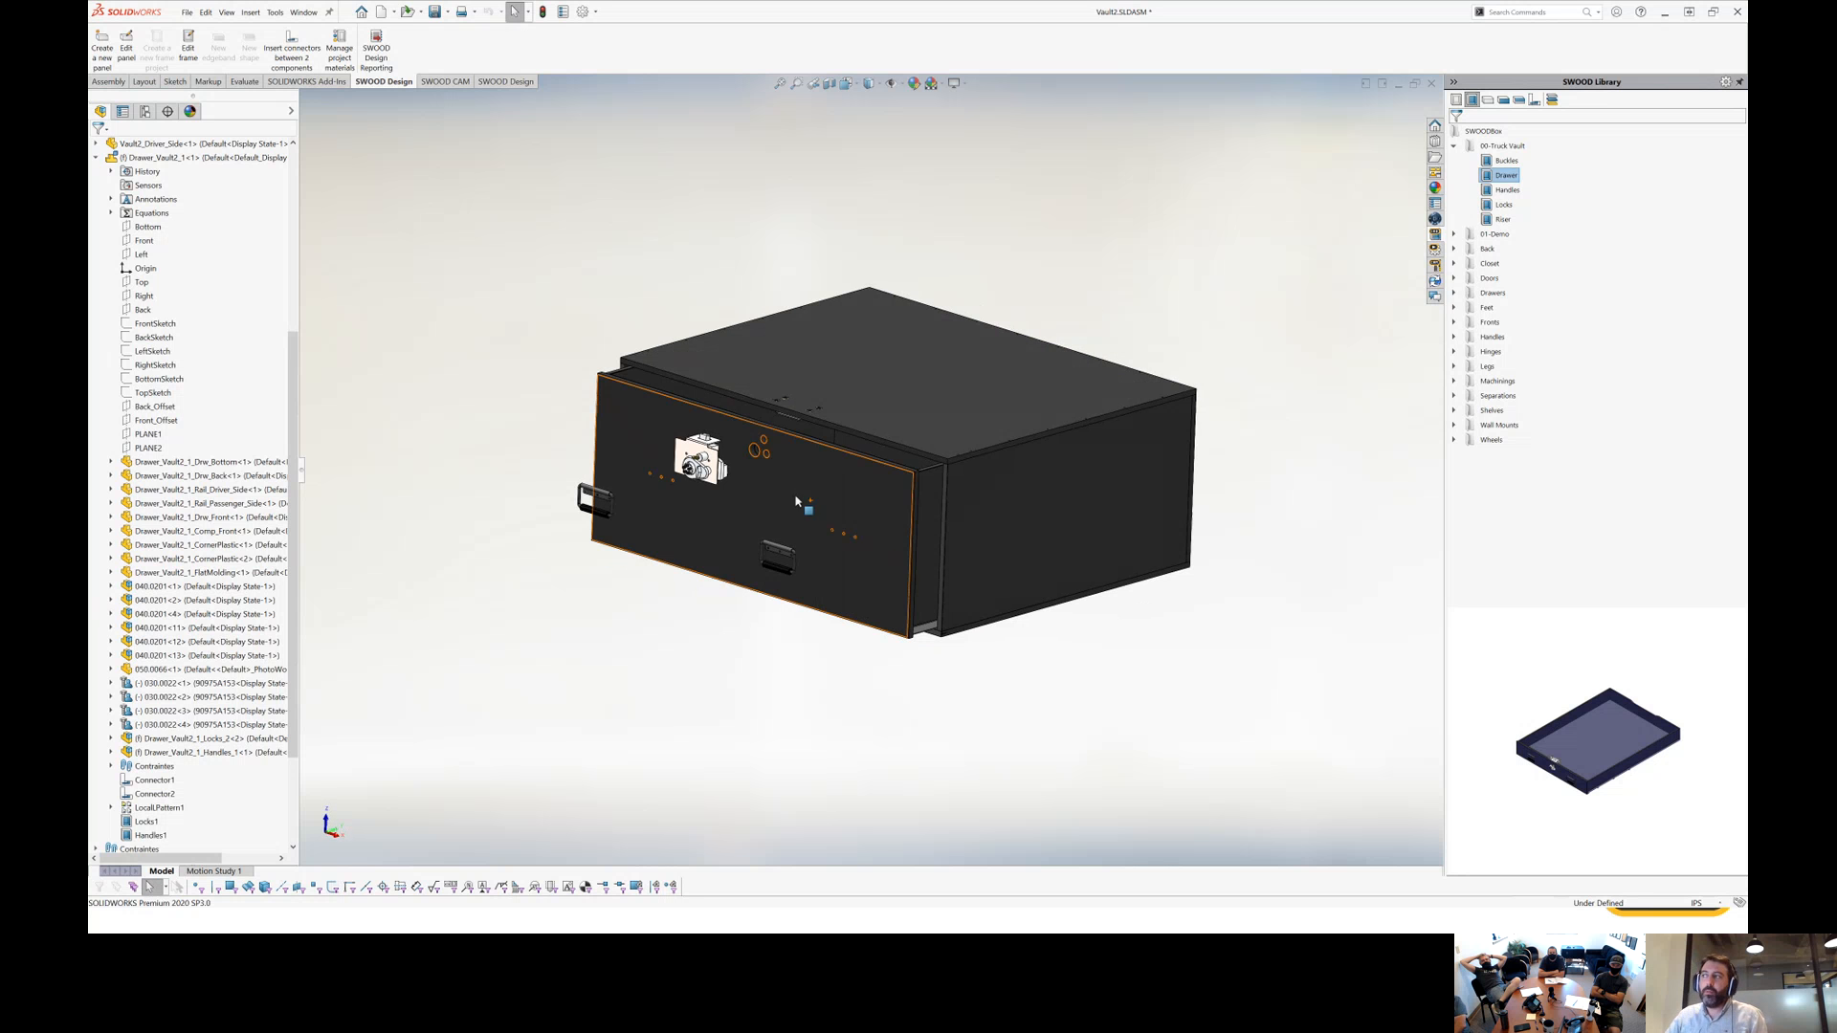
Set the Drawer1 box's Open/Closed parameter to Closed while the drawer subassembly is flexible.
scroll(146, 812, "down", 3)
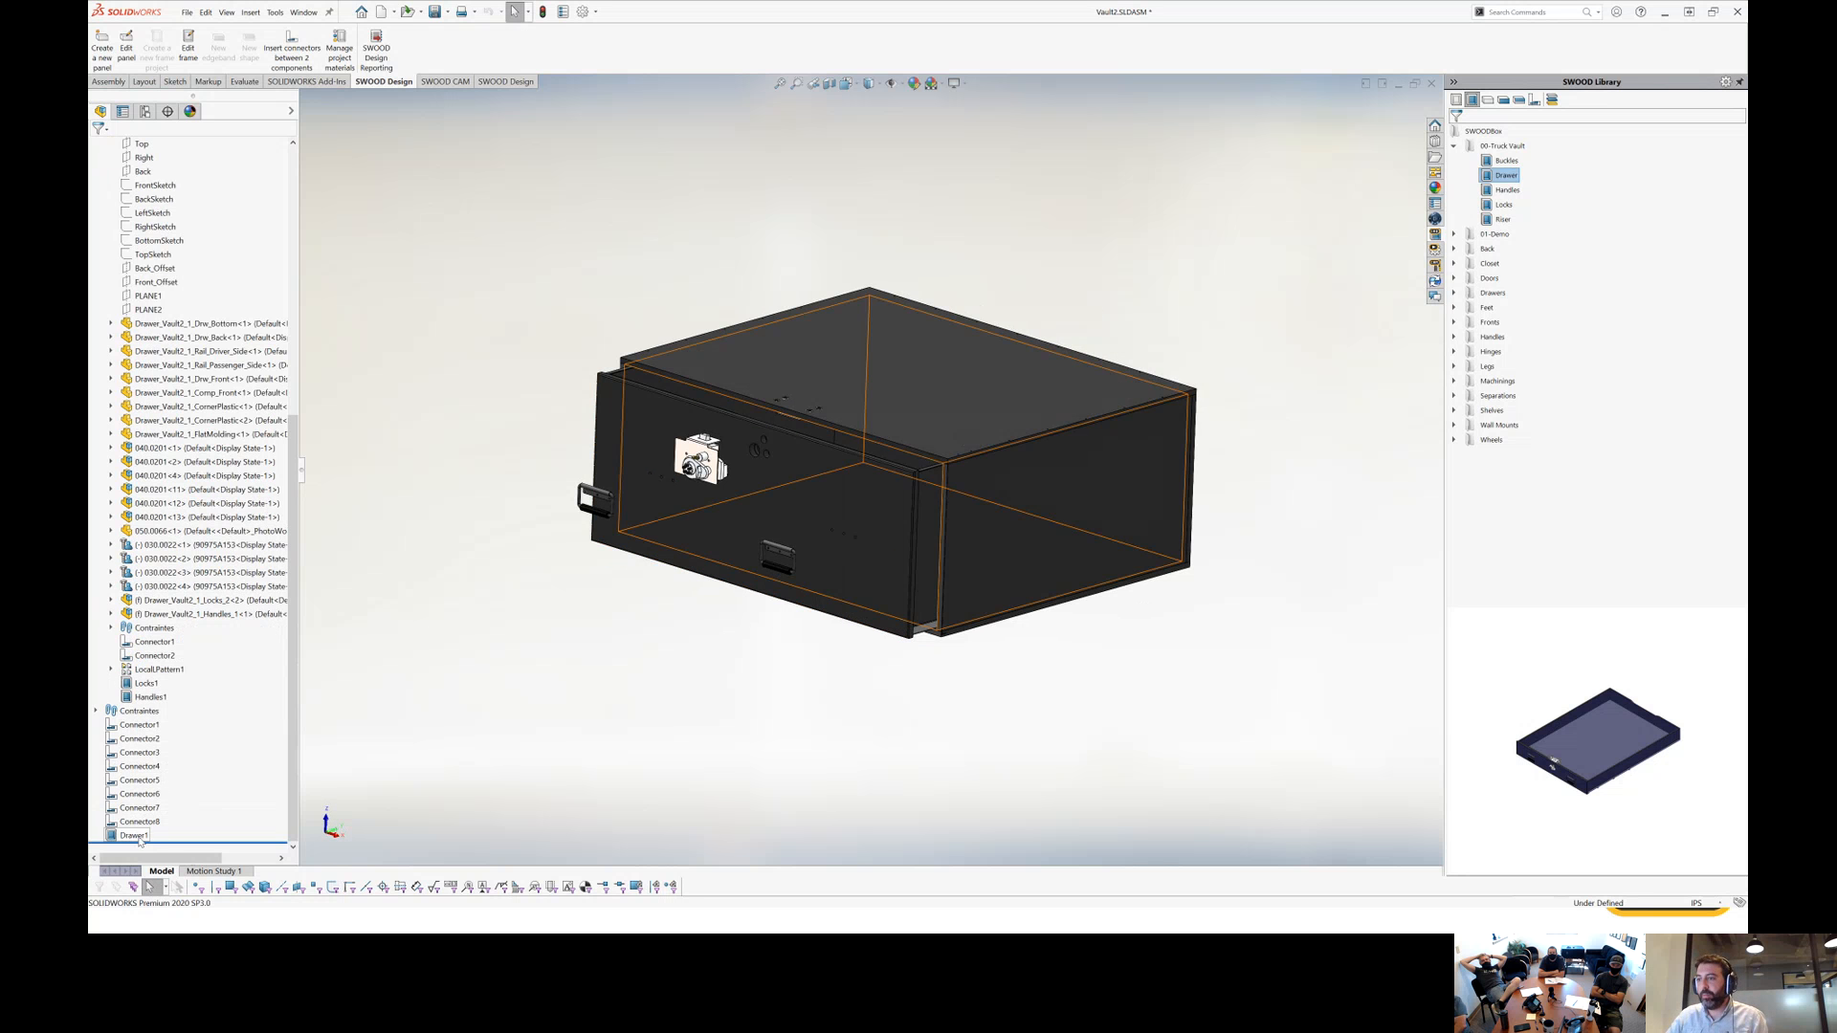
left_click(134, 835)
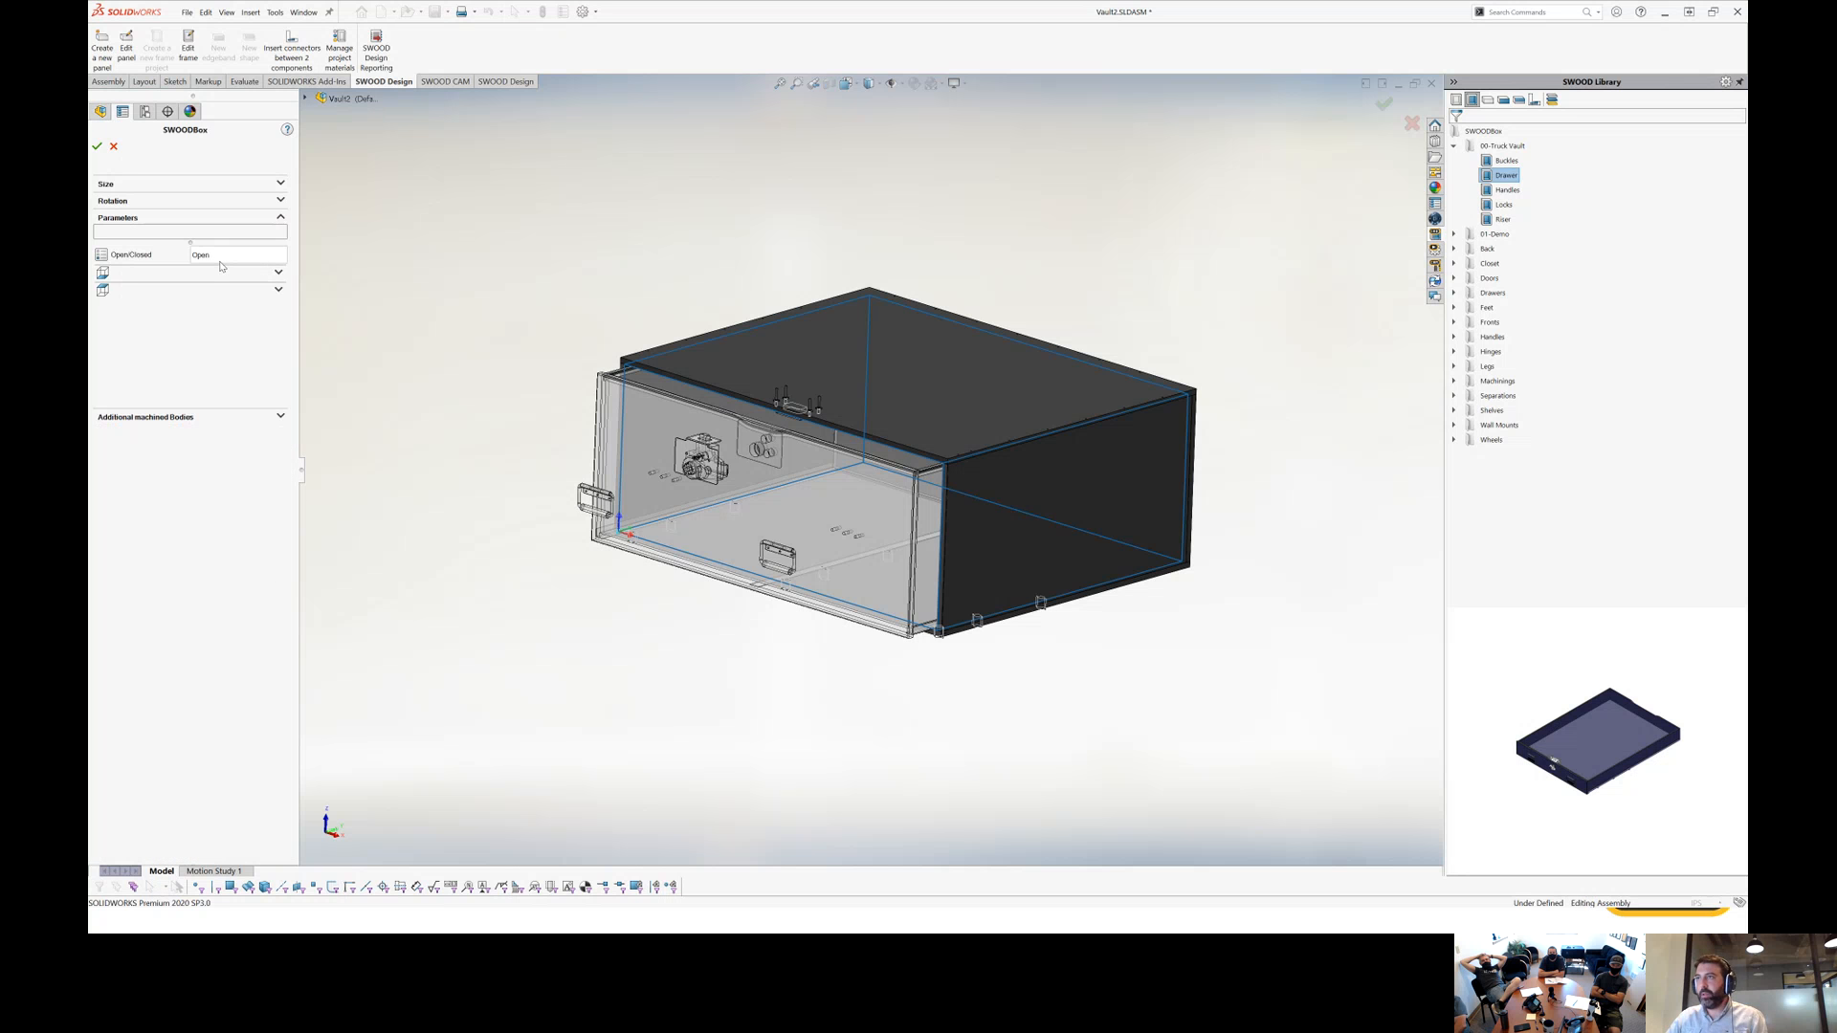
left_click(221, 258)
left_click(212, 269)
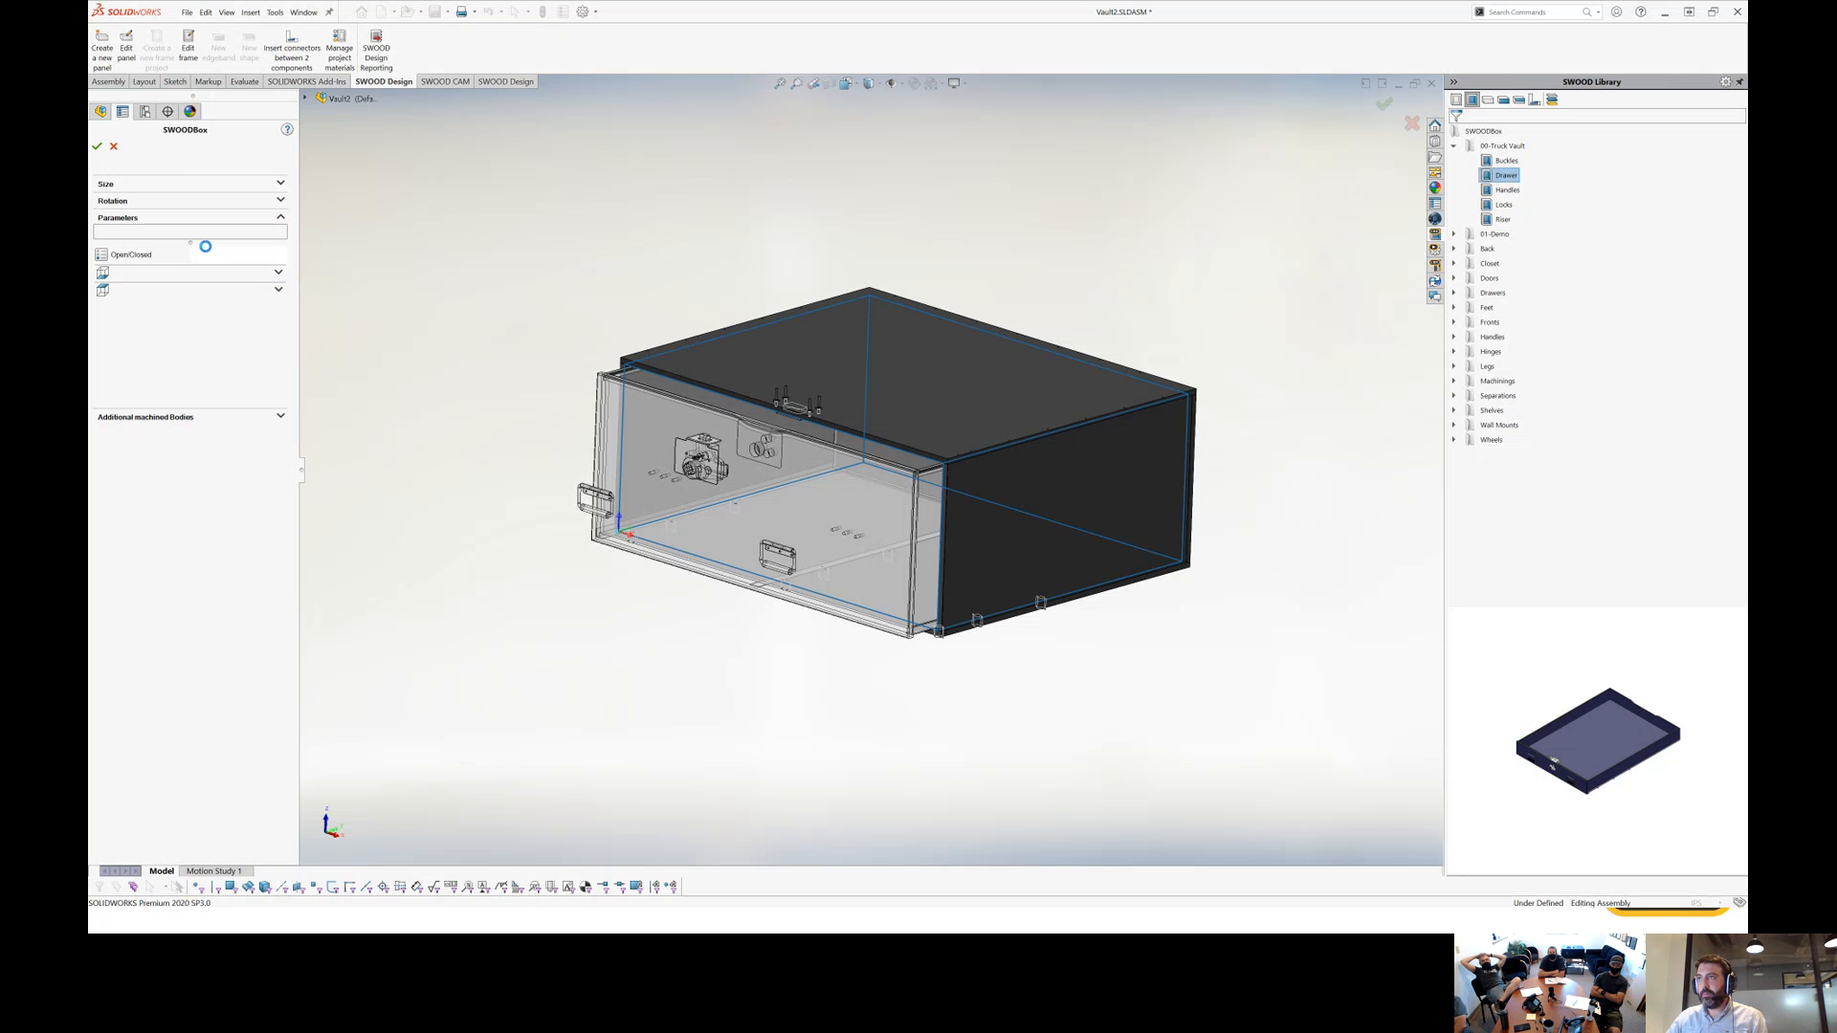
left_click(97, 147)
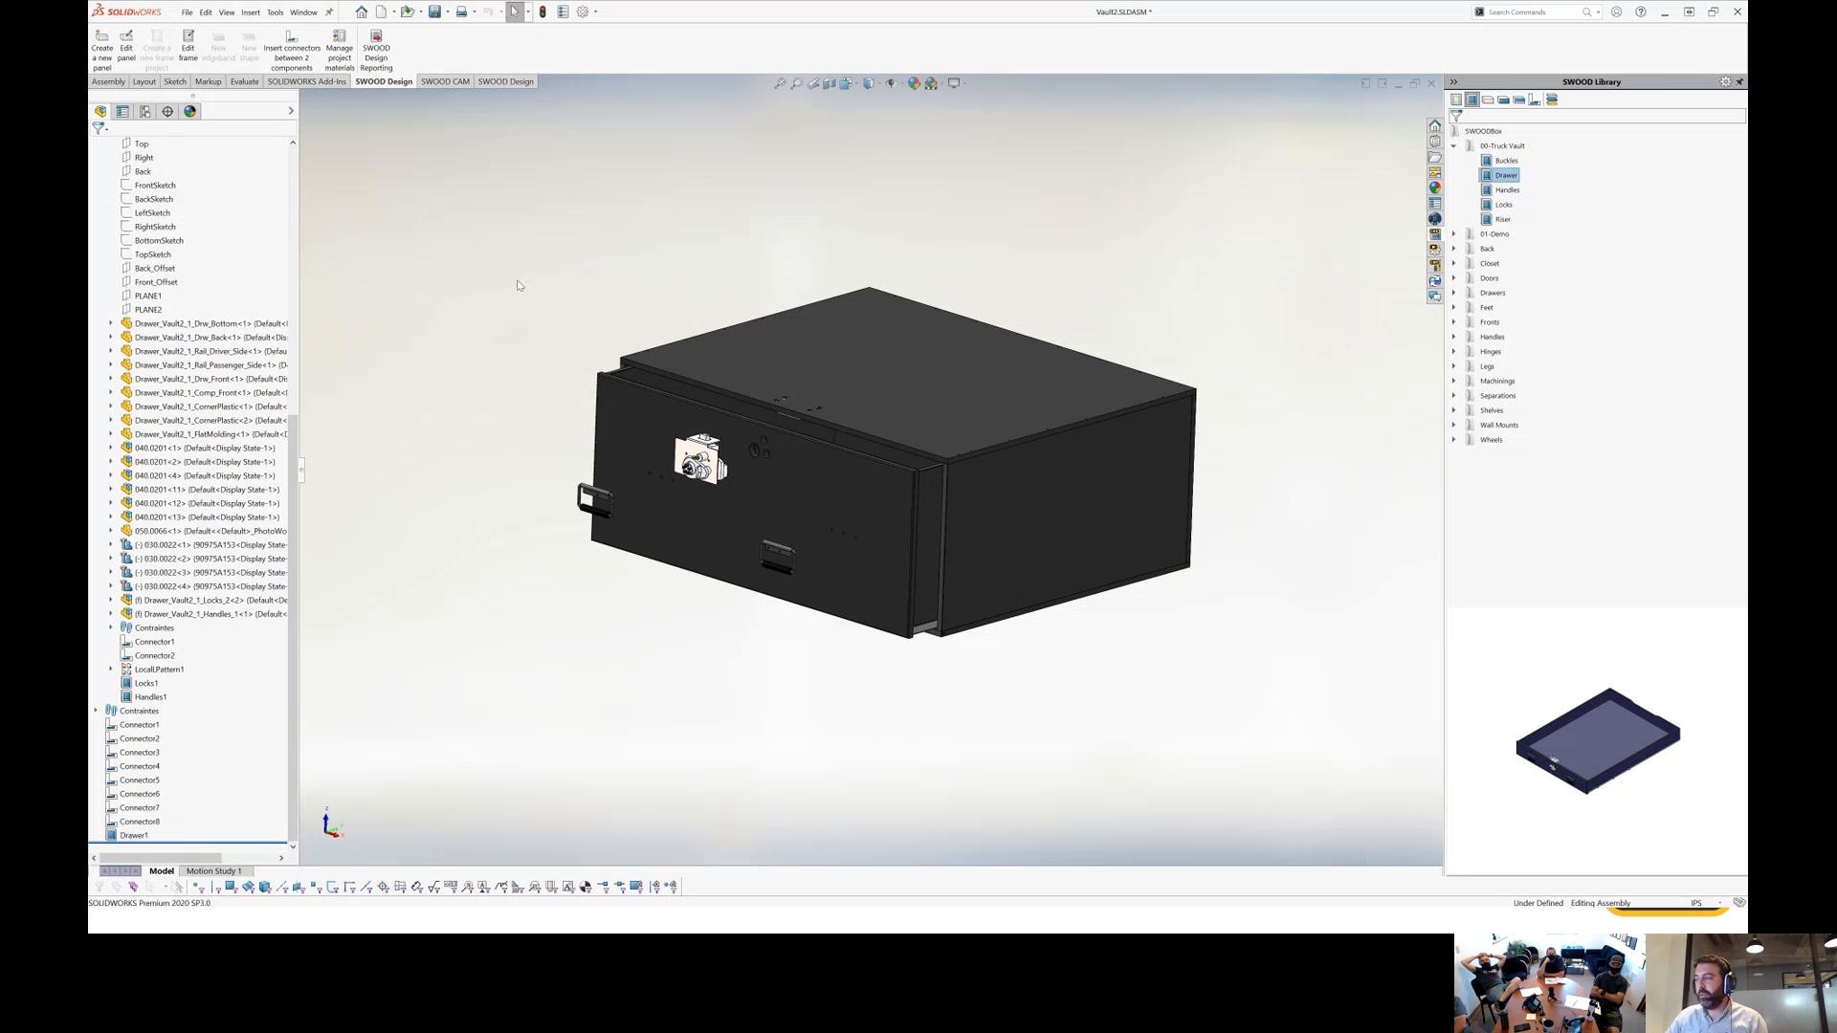
Make the Drawer_Vault2_1 subassembly rigid and inspect the vault's front and underside.
scroll(191, 383, "up", 6)
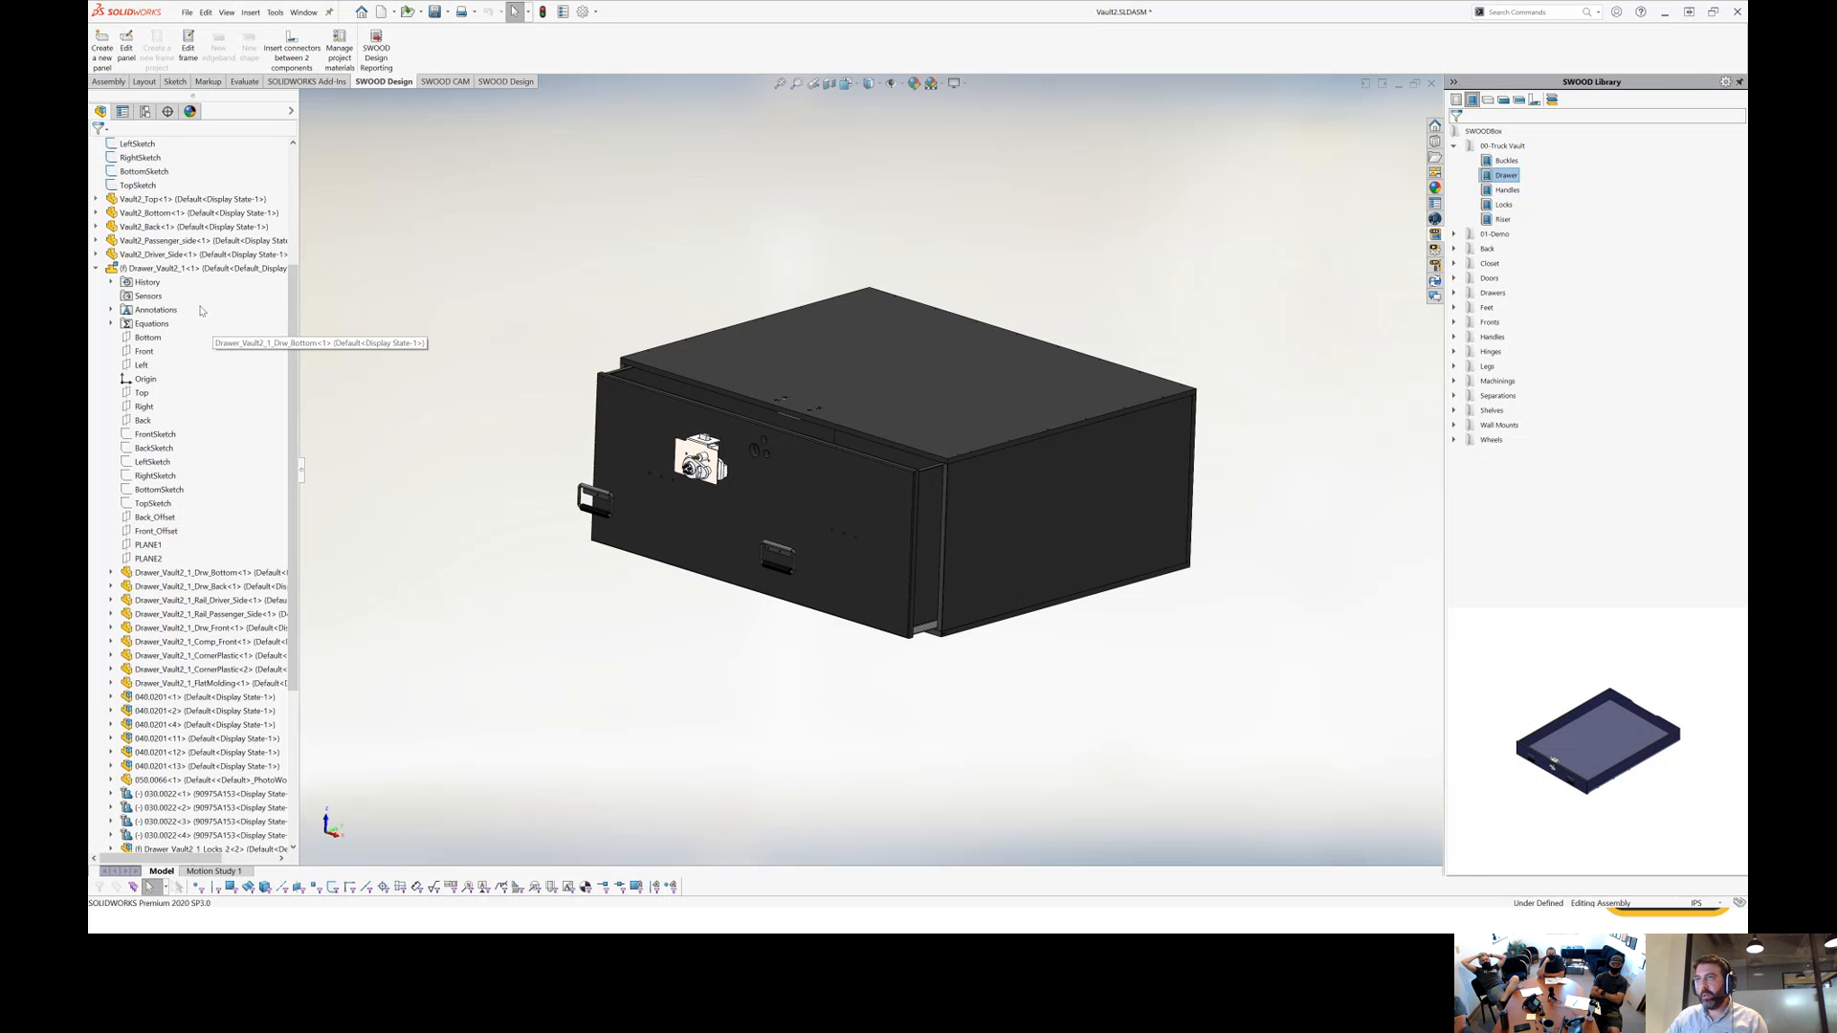
left_click(217, 269)
right_click(218, 272)
left_click(337, 259)
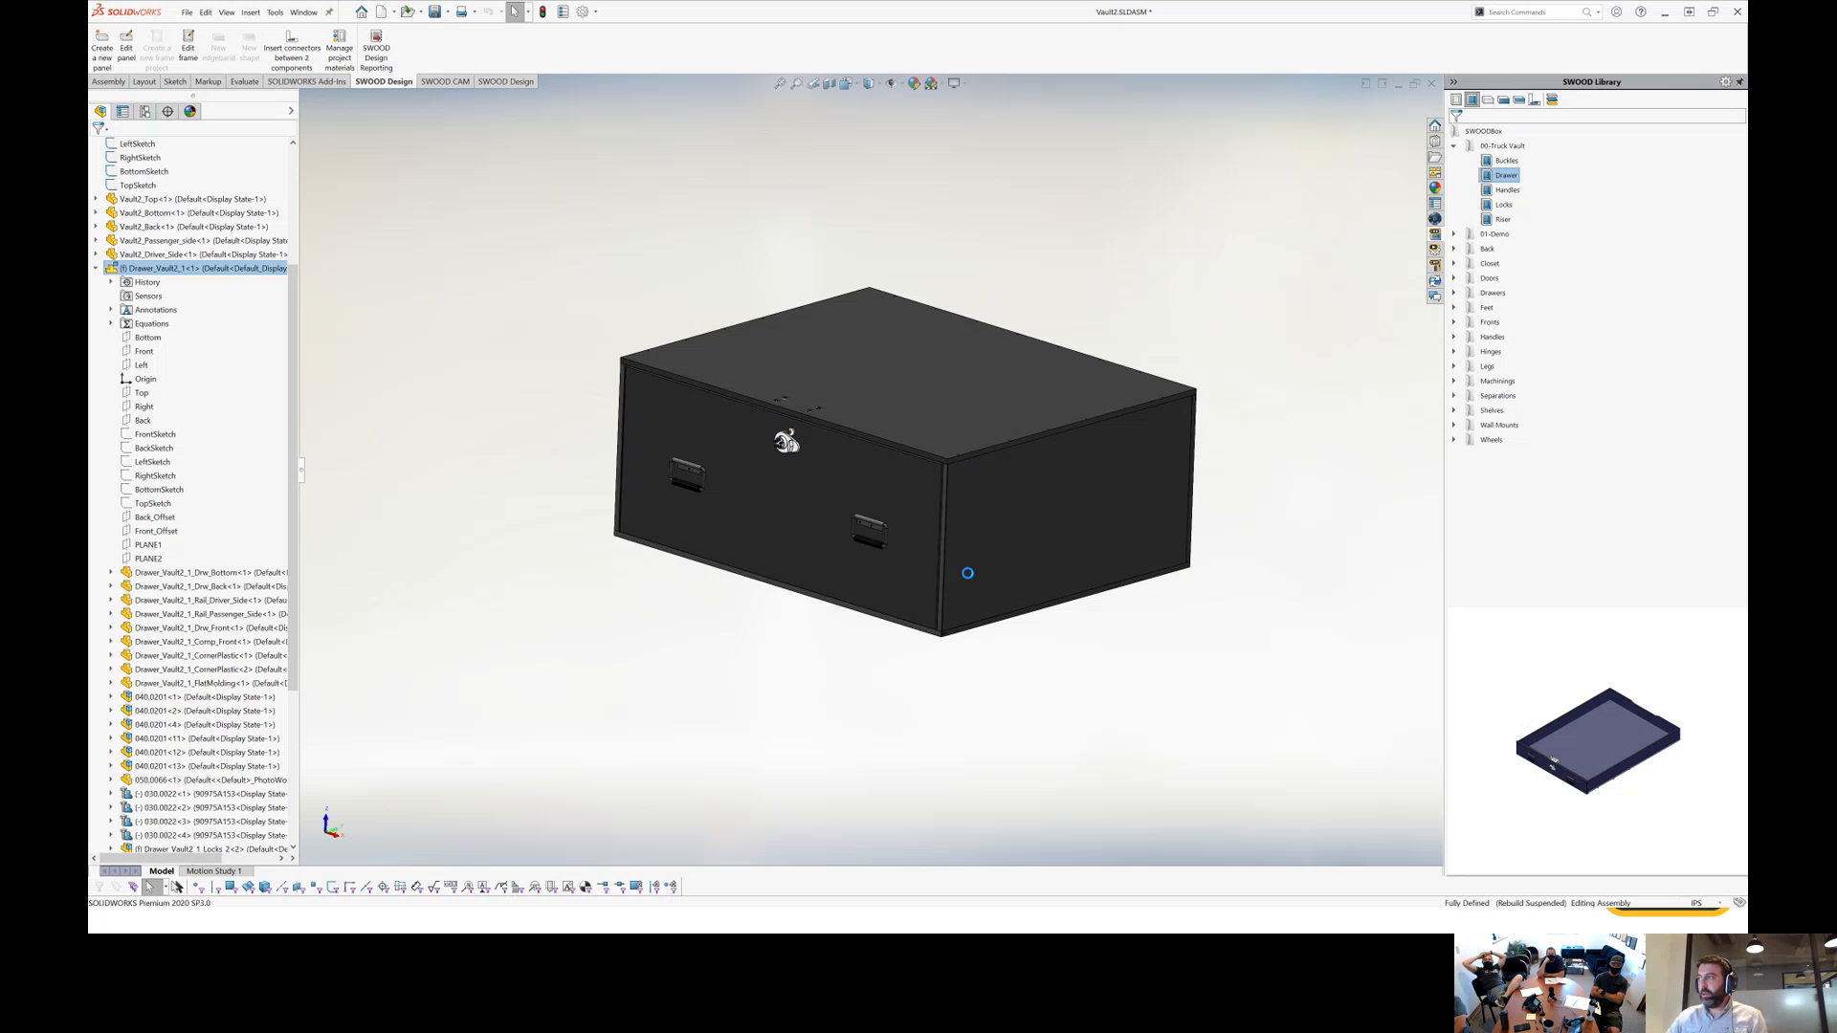
middle_click_drag(946, 462, 921, 336)
left_click(500, 377)
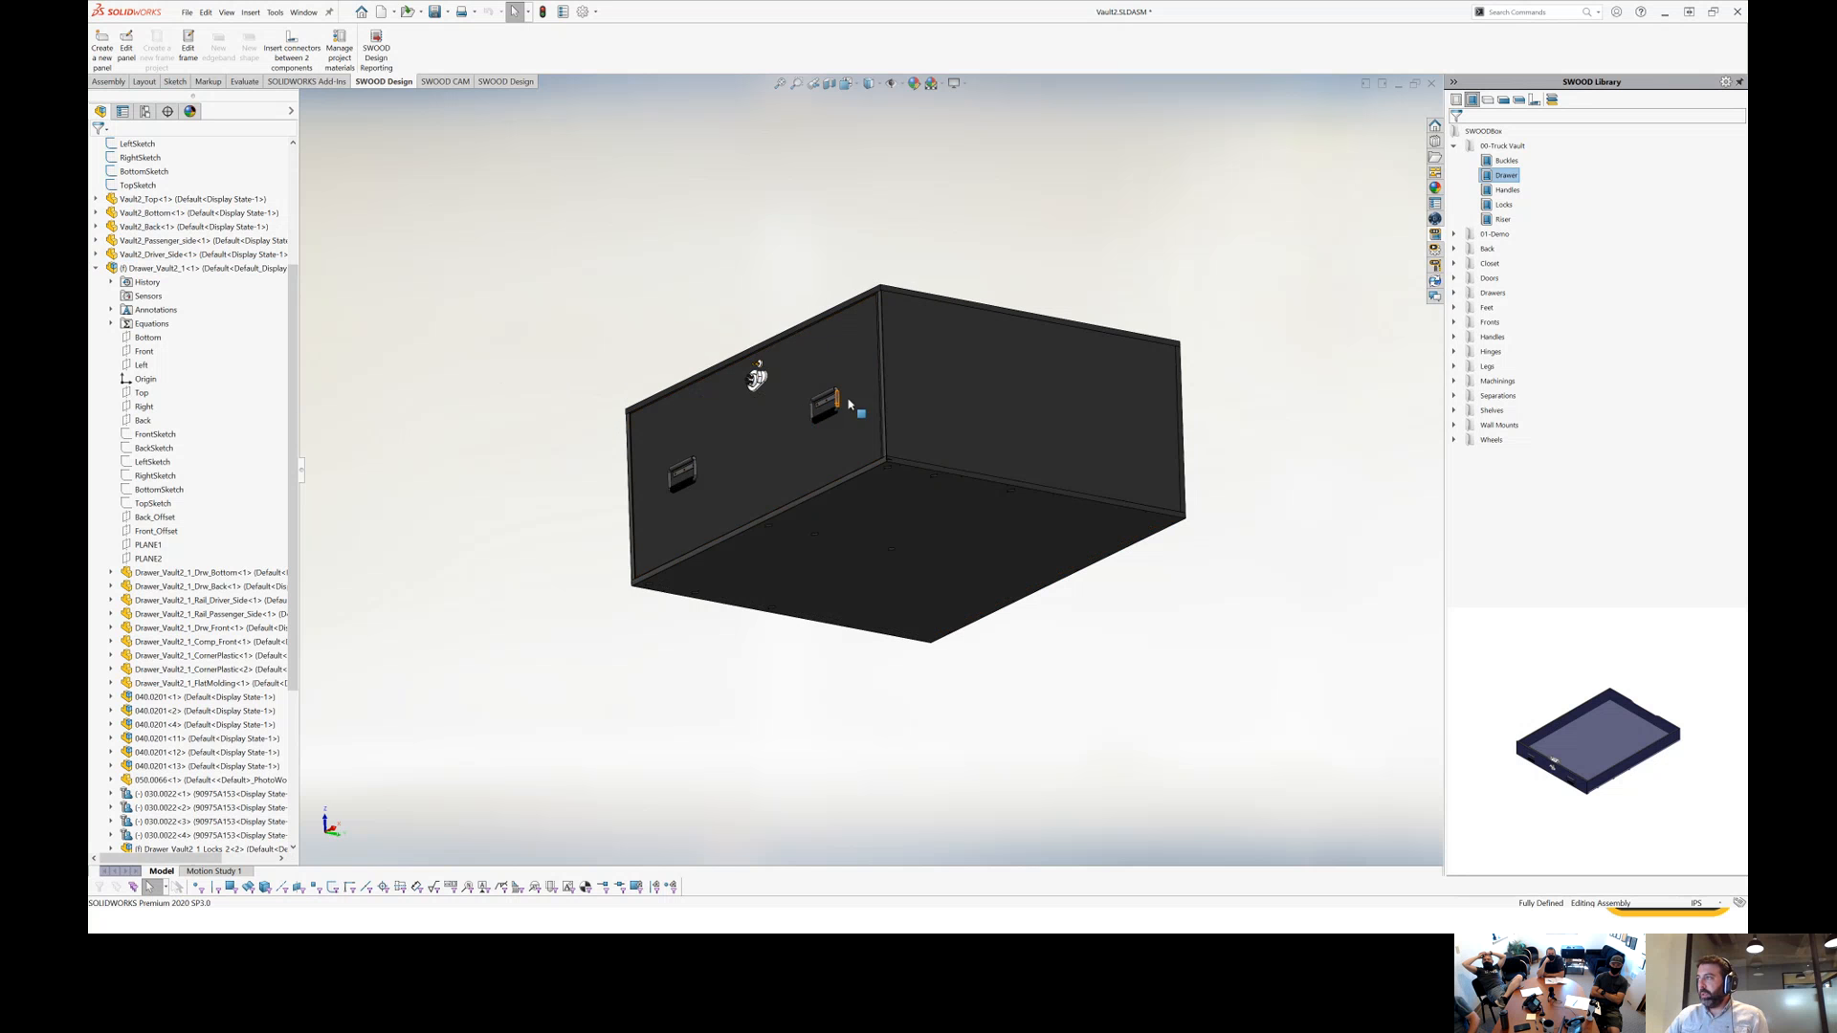
middle_click_drag(853, 405, 899, 570)
Edit the drawer subassembly's Handles1 box, setting the Handle Code to 040.0019 and adjusting the Handle Side Position to move the handles outward.
right_click(229, 436)
left_click(254, 431)
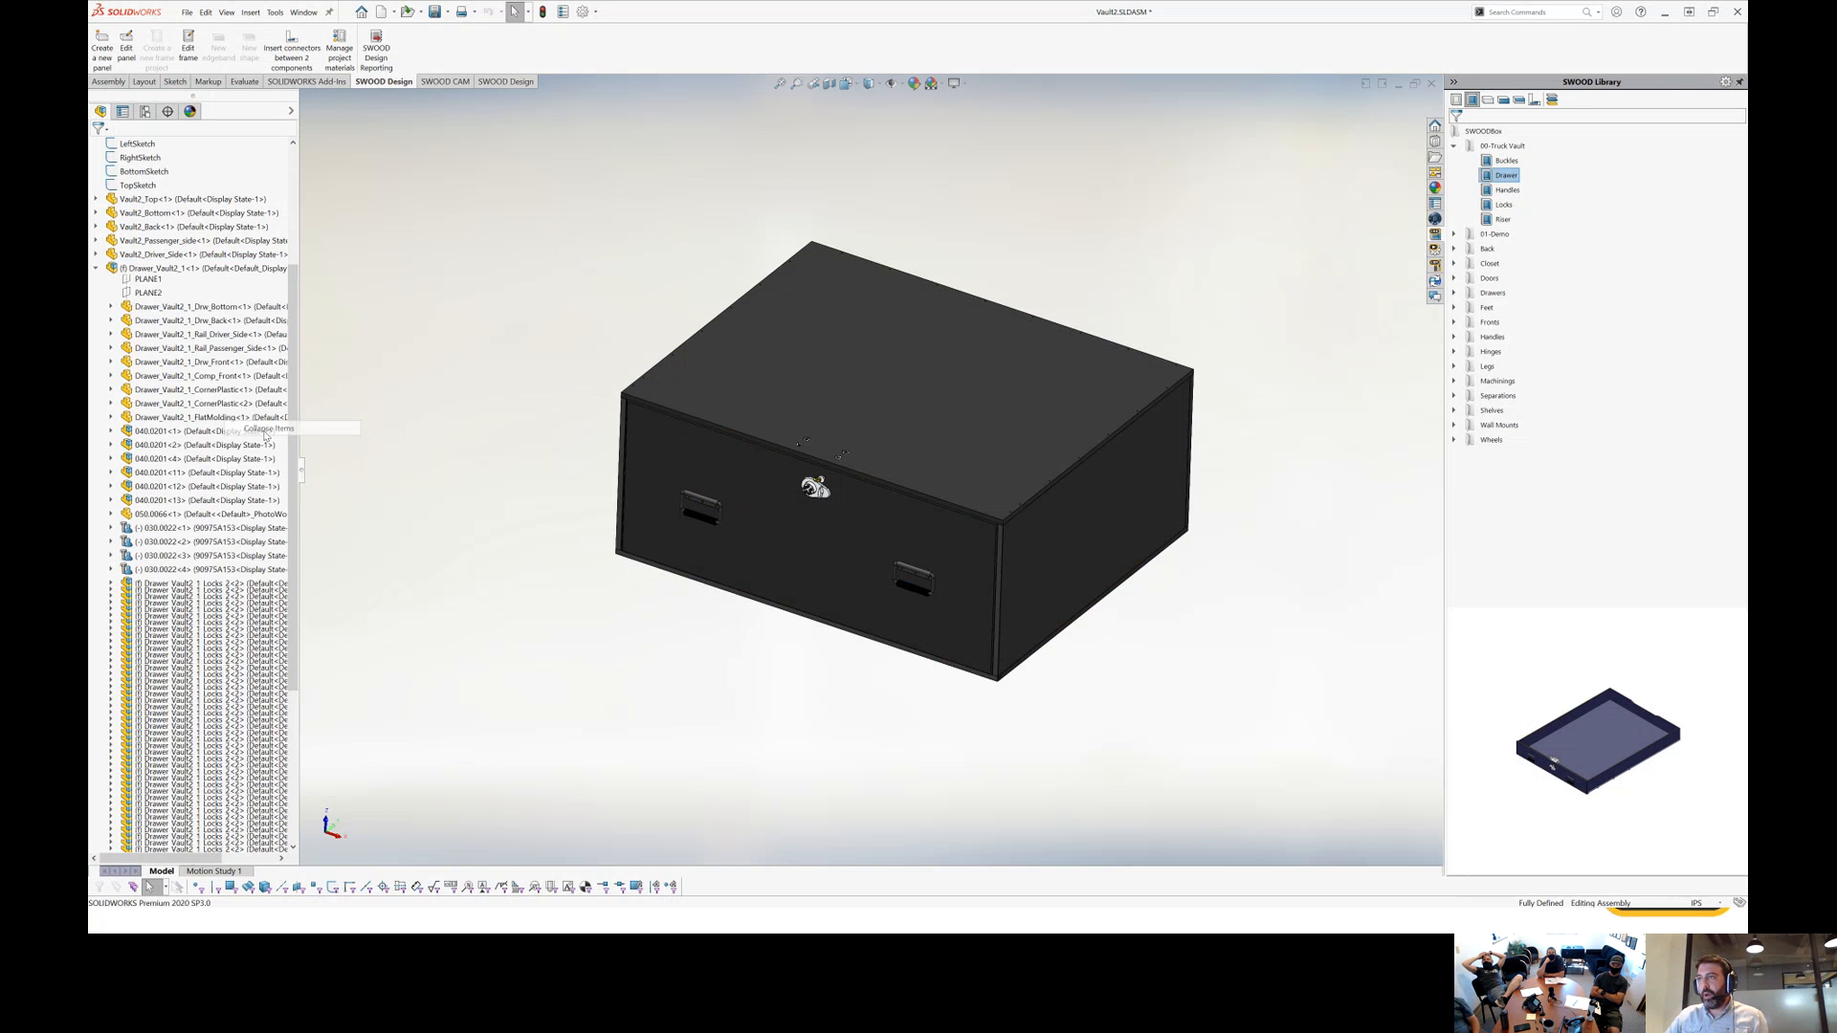
left_click(715, 517)
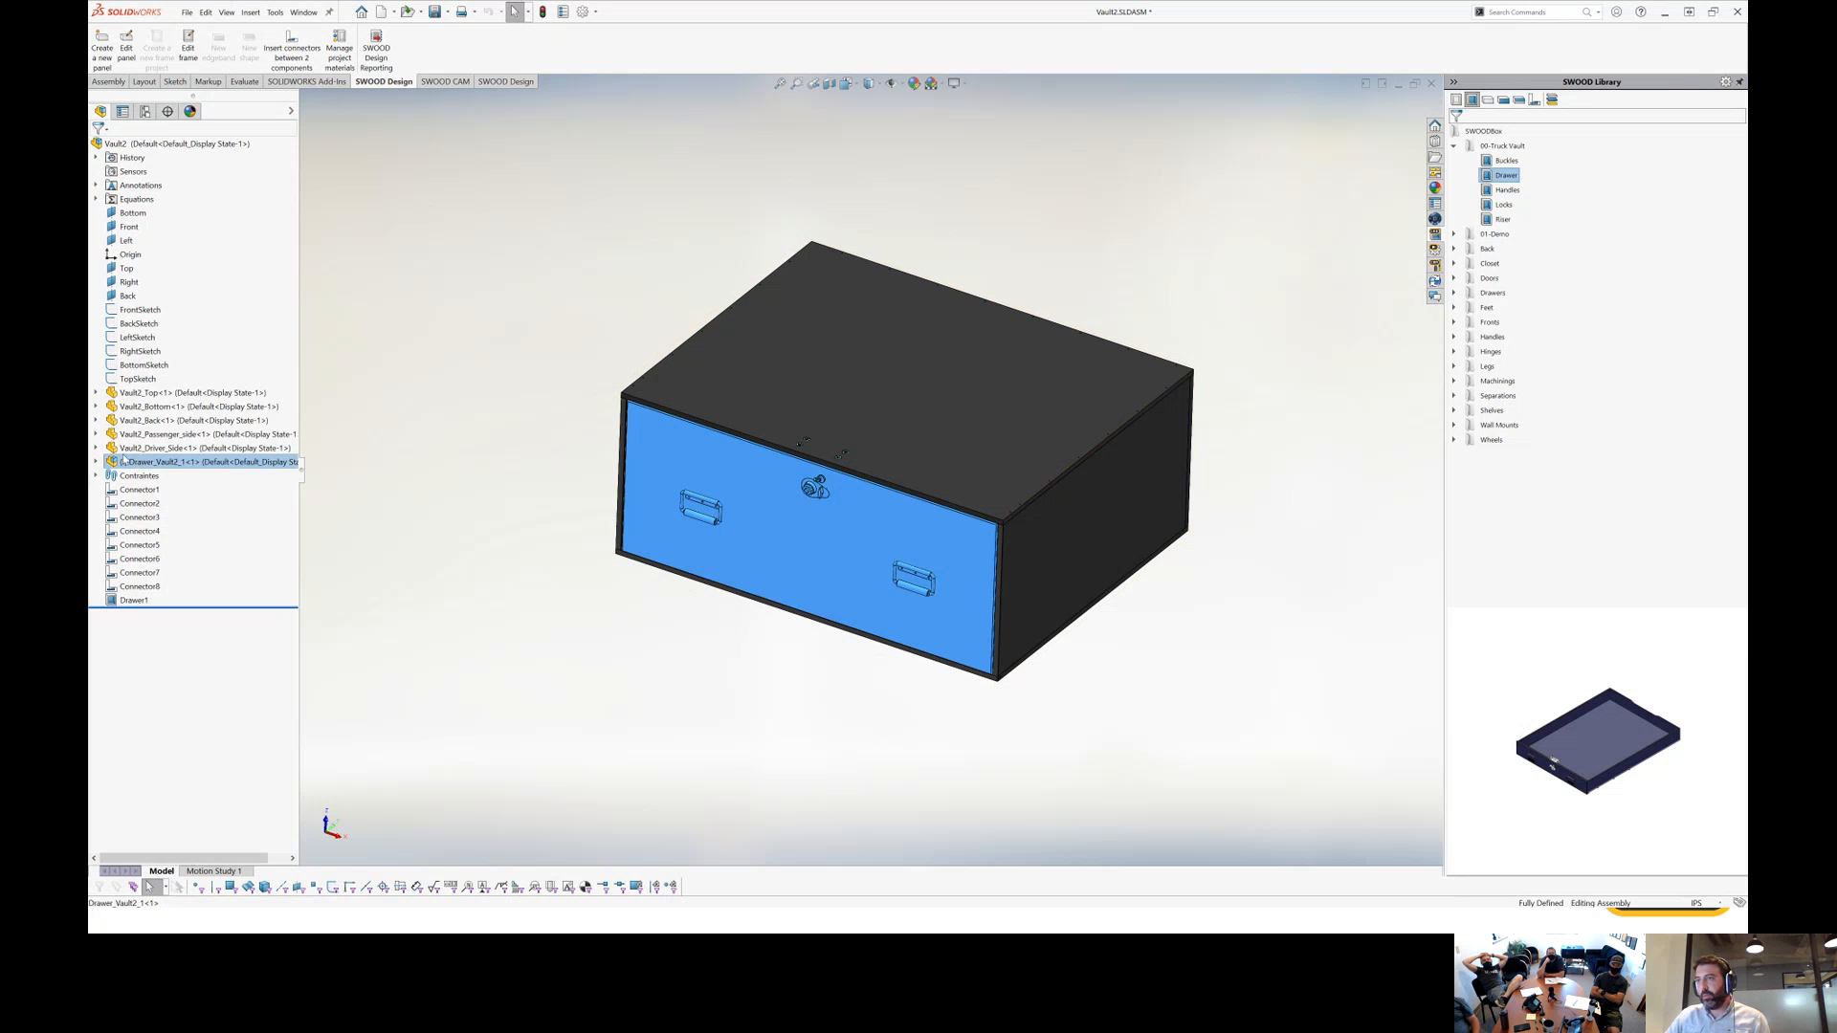
left_click(96, 462)
scroll(158, 681, "down", 3)
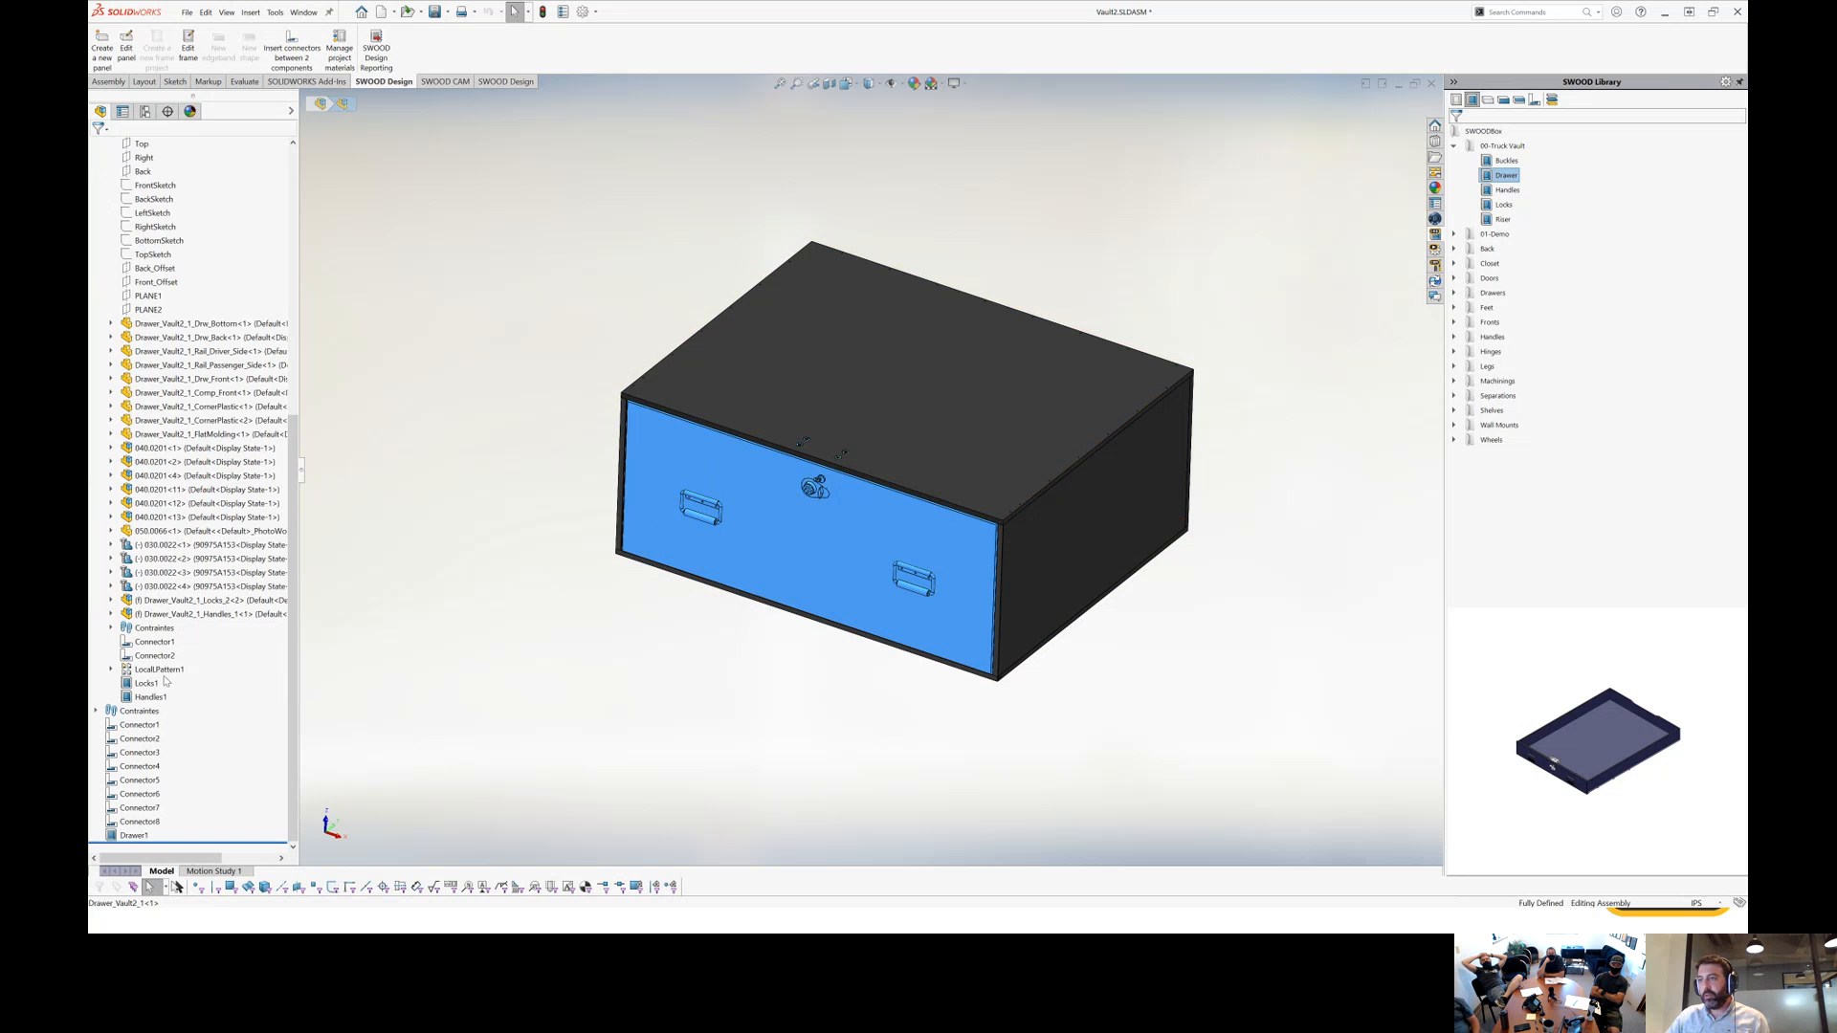
left_click(156, 684)
left_click(145, 698)
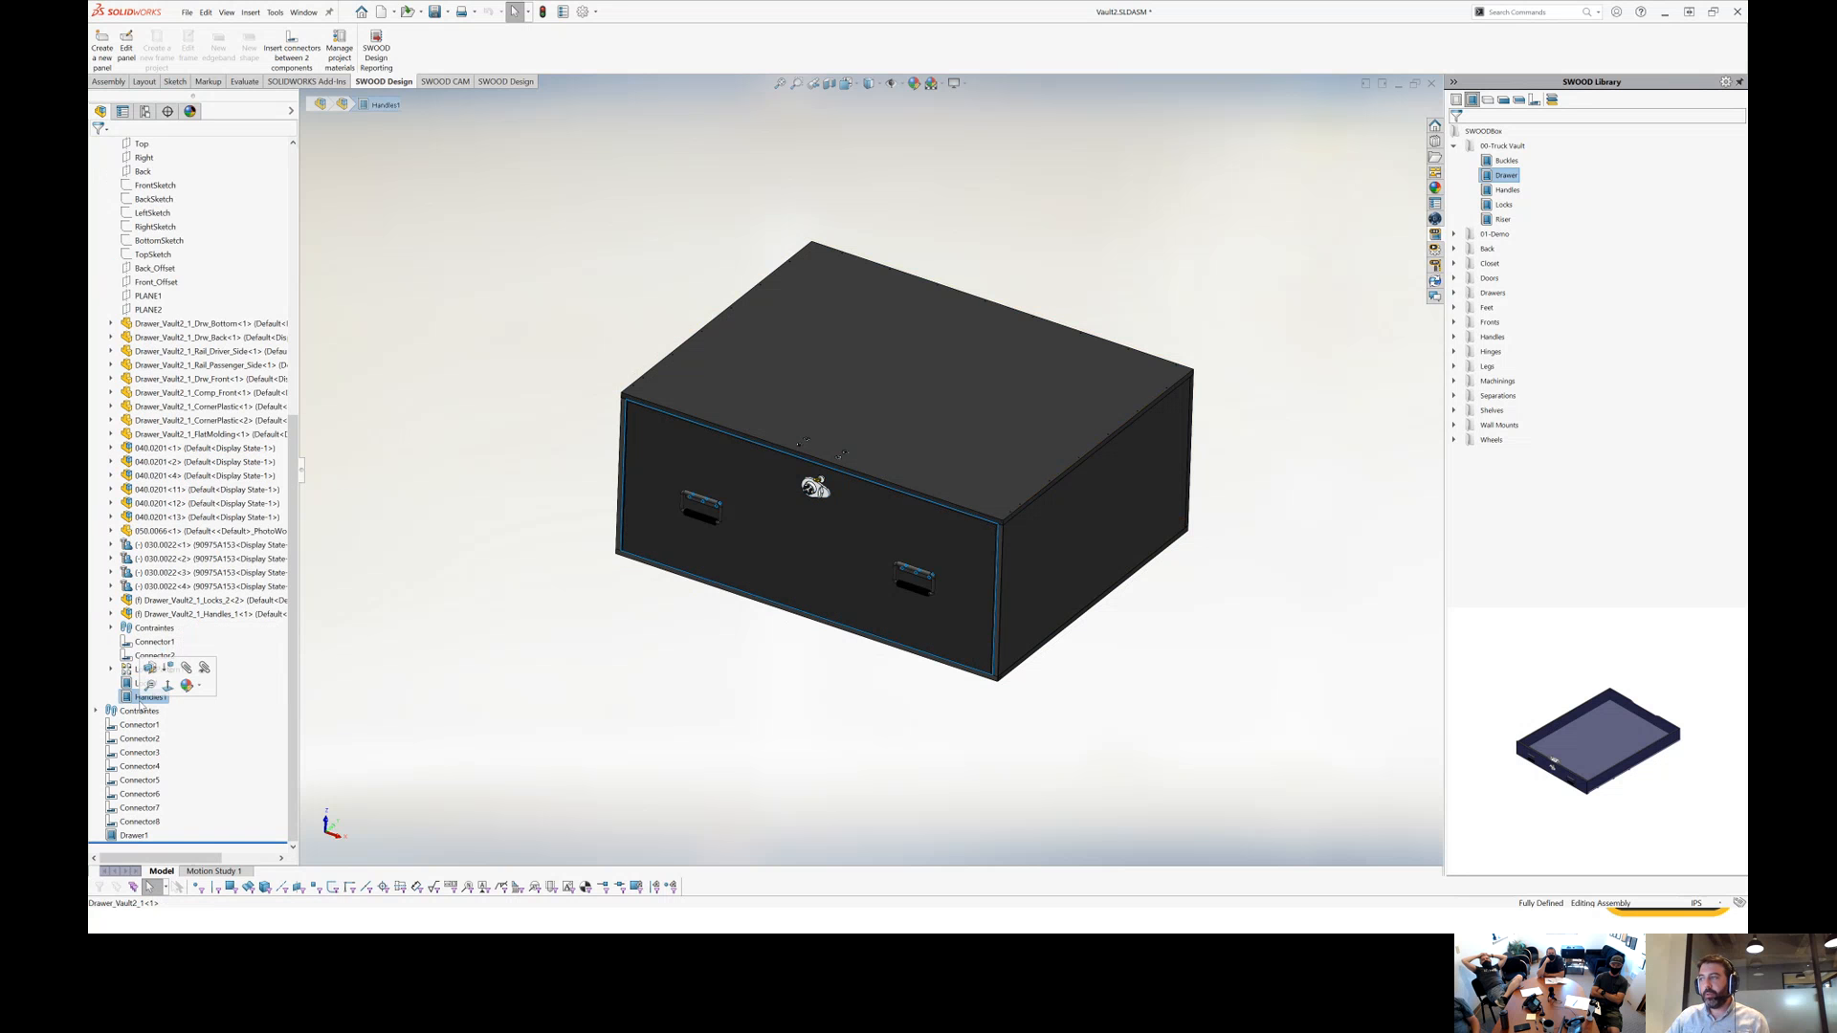
left_click(150, 668)
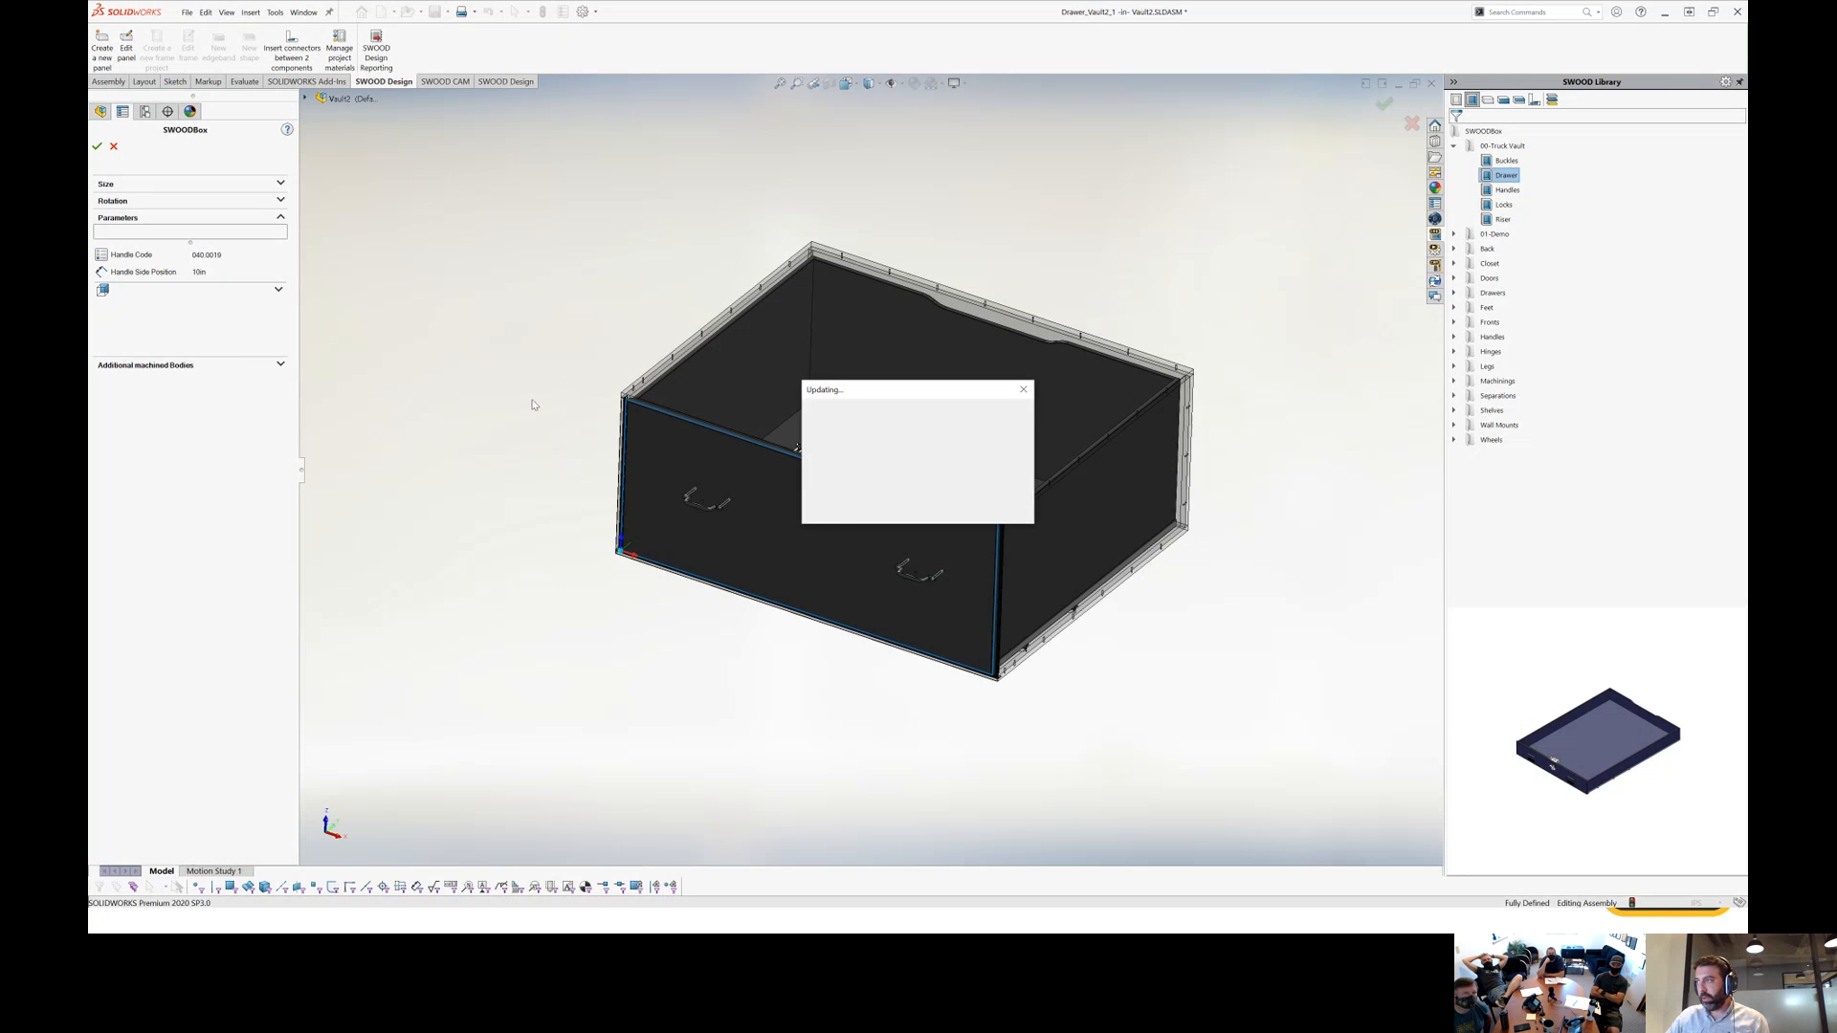
scroll(930, 580, "down", 3)
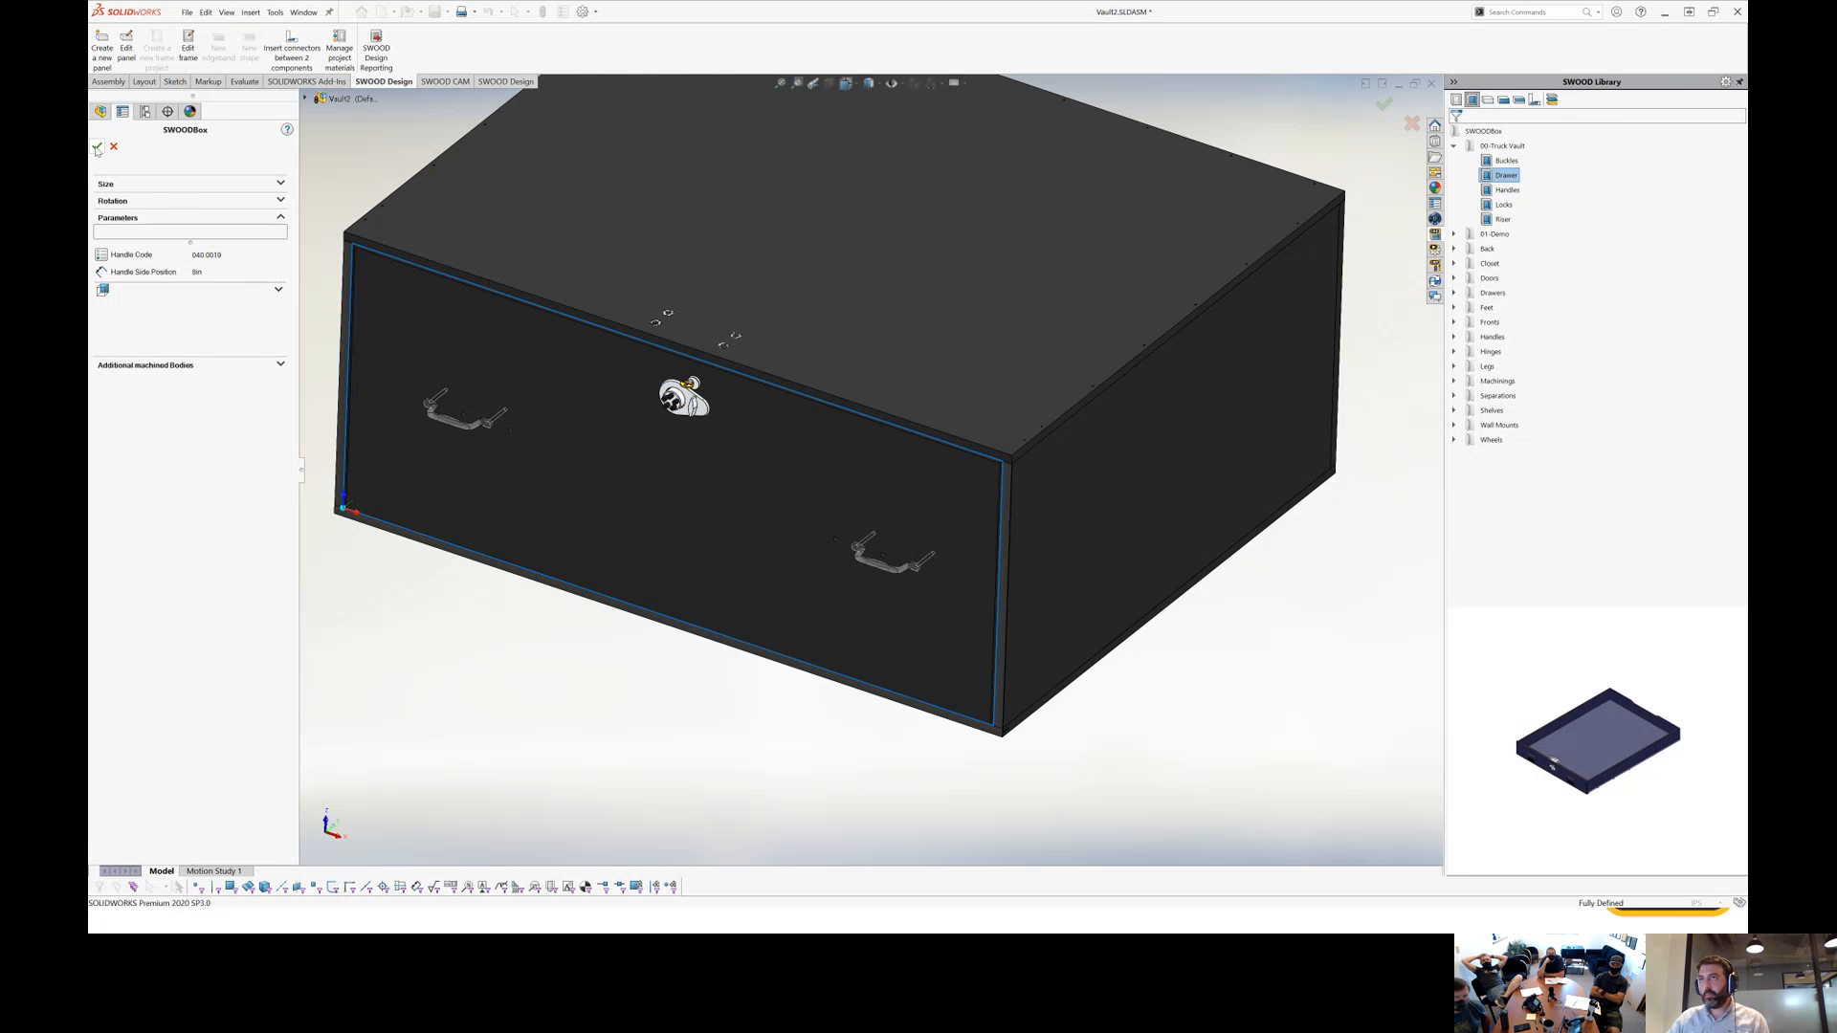
left_click(98, 147)
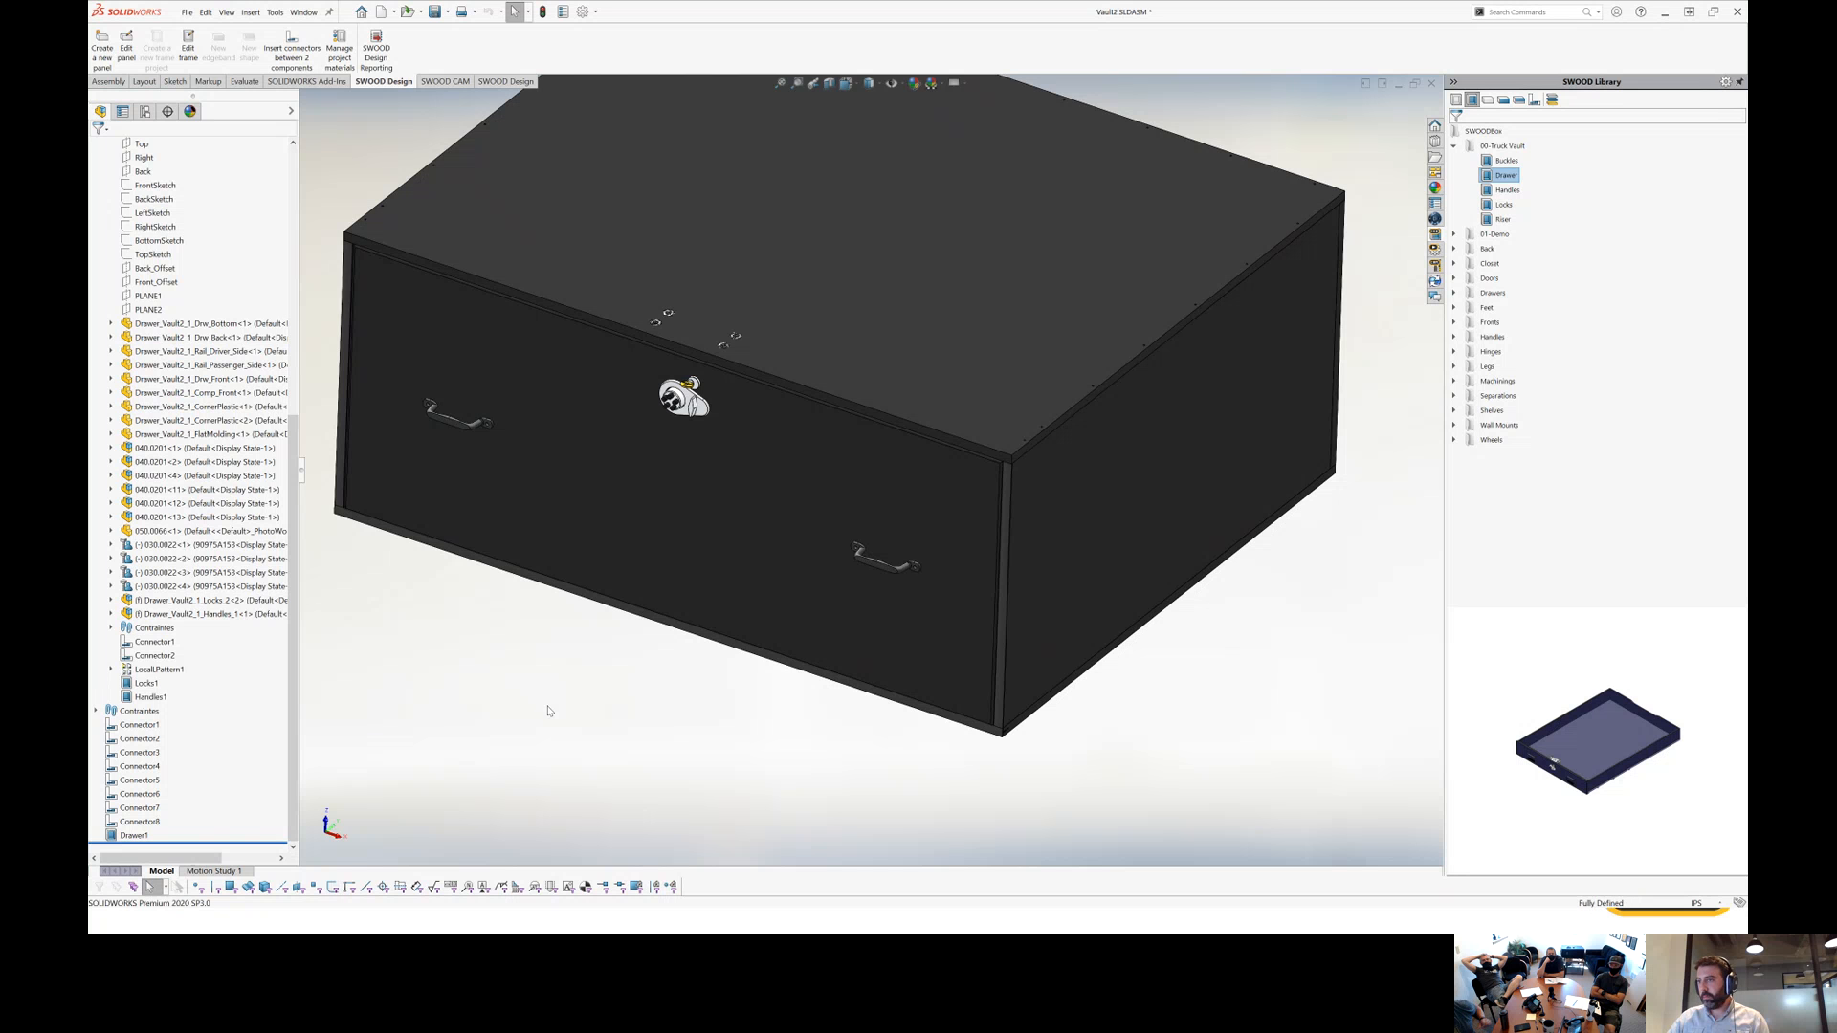
Edit the Locks1 box and set its Lock Code to 050.0017.
left_click(146, 683)
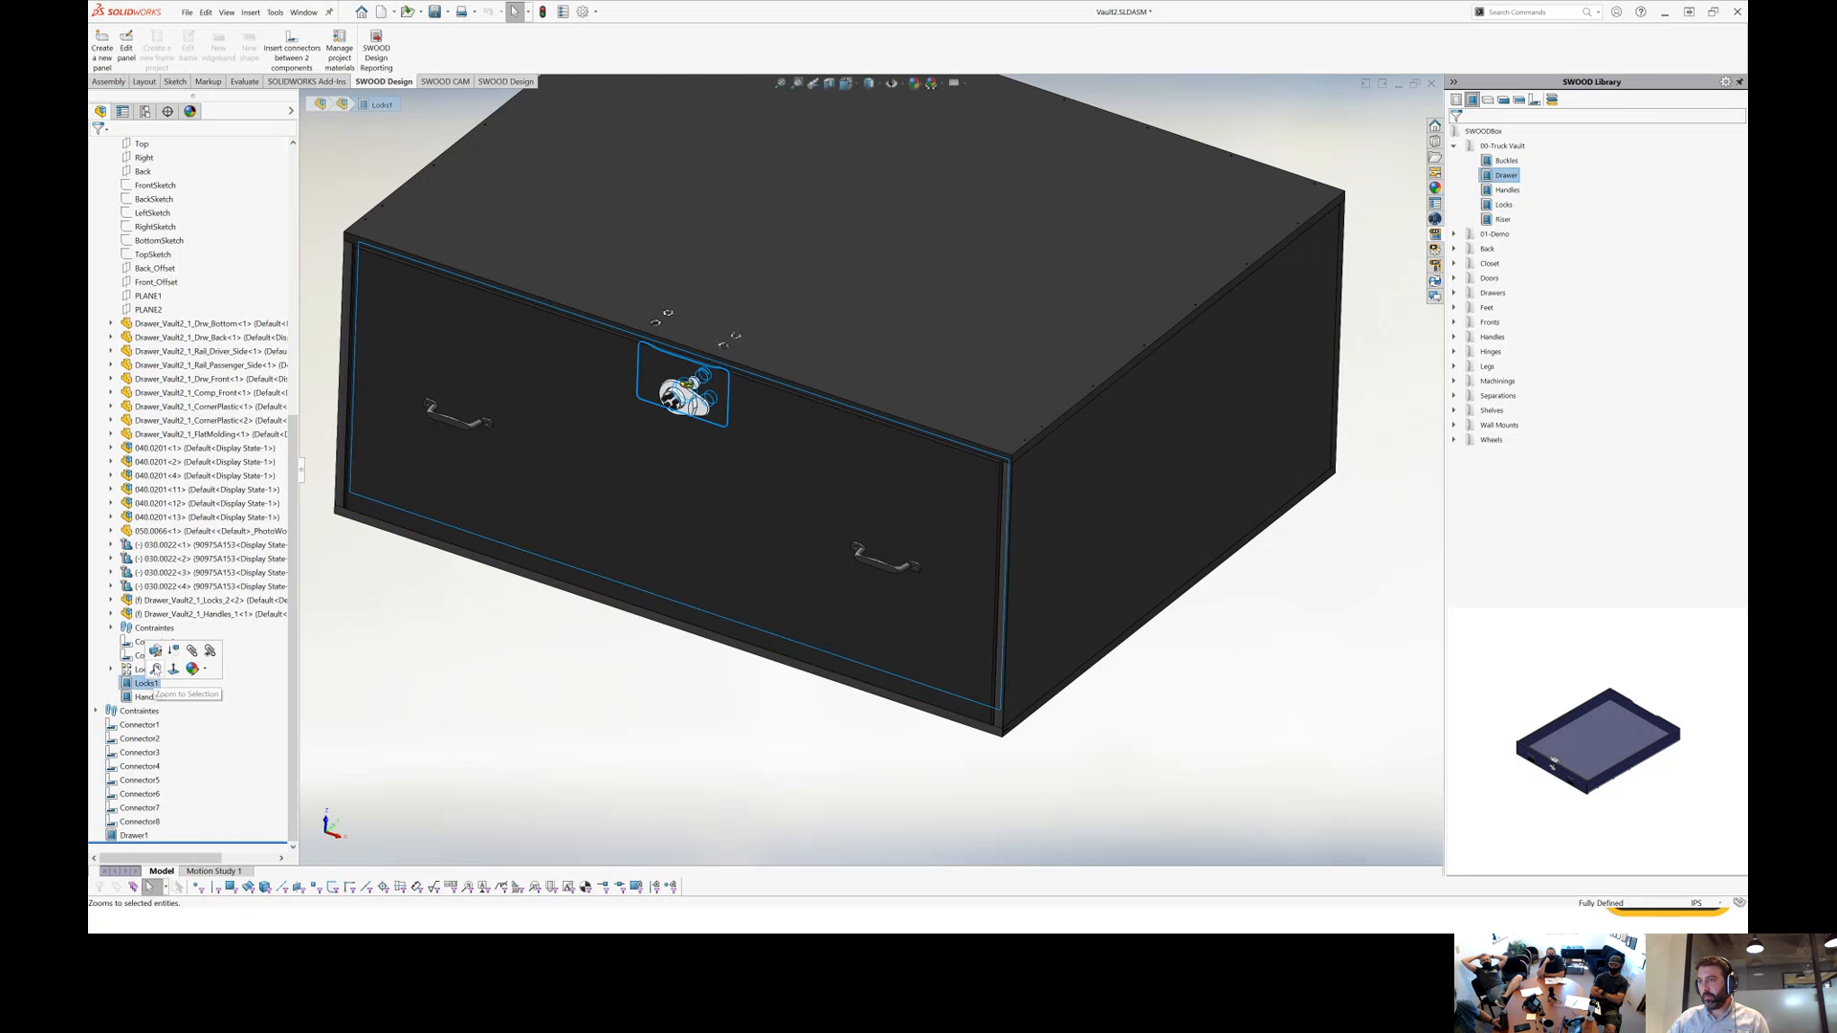
double_click(456, 493)
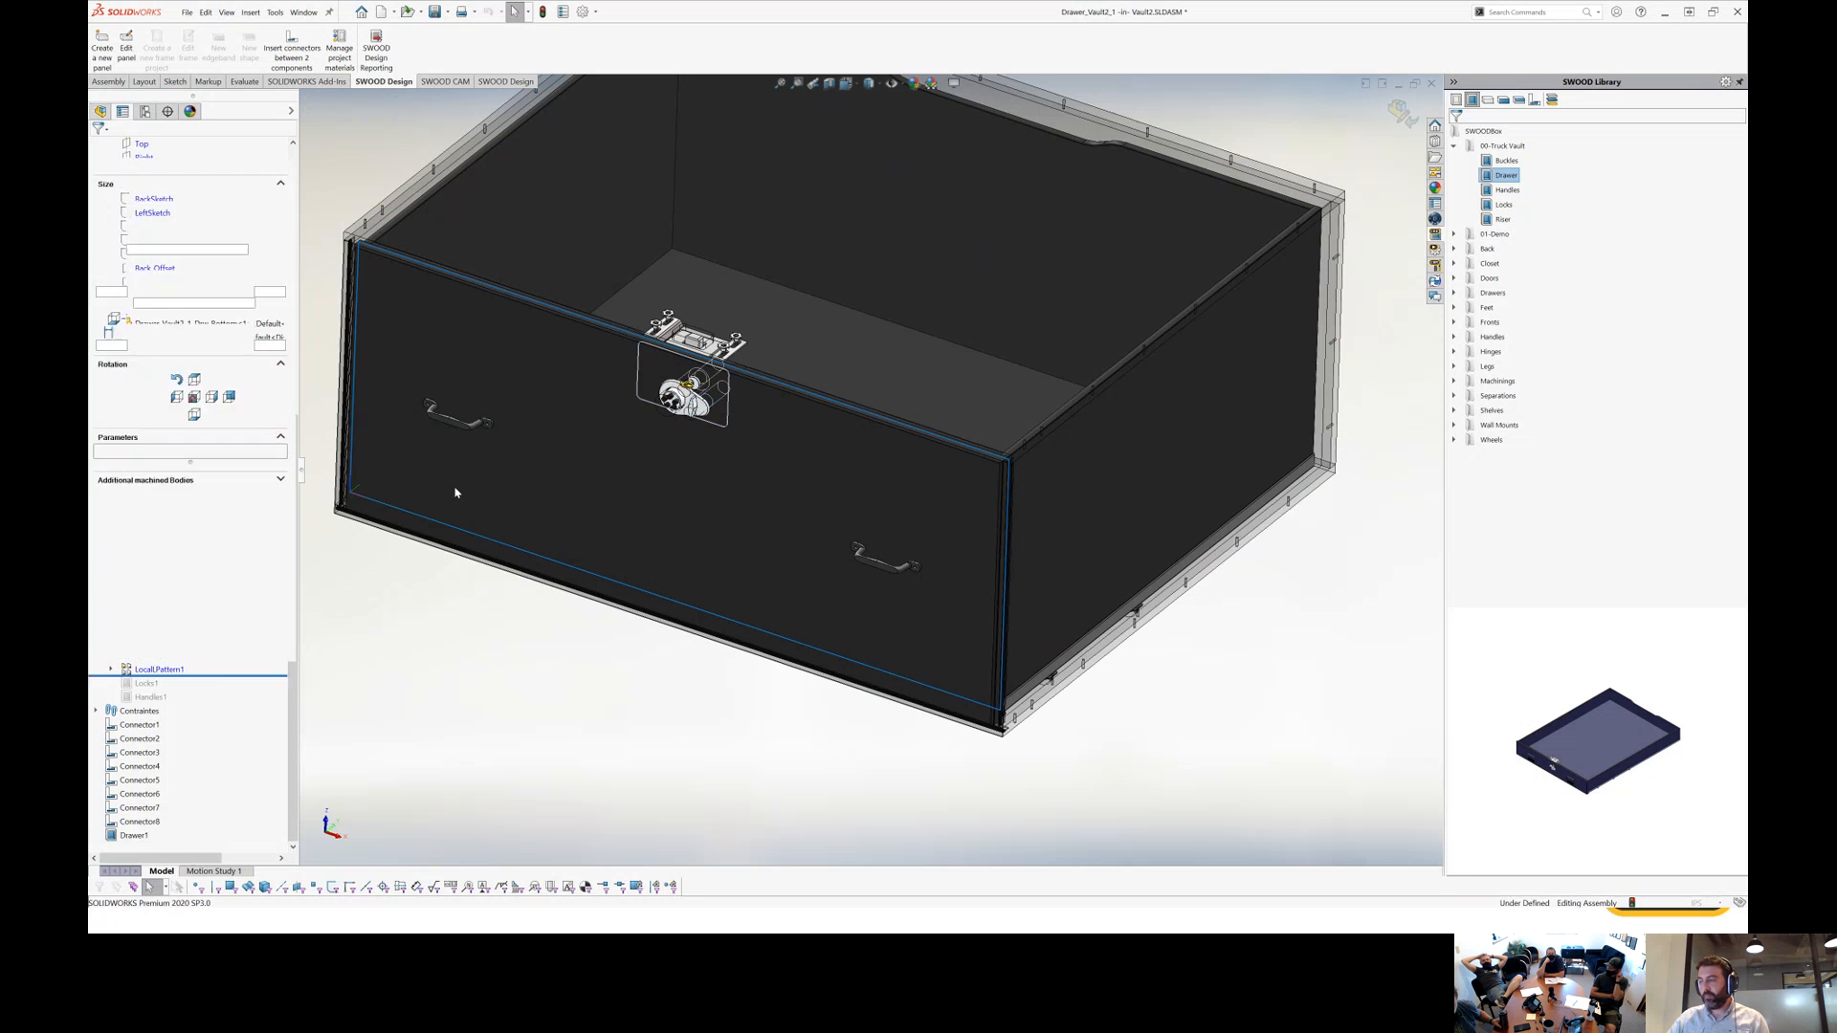
left_click(235, 258)
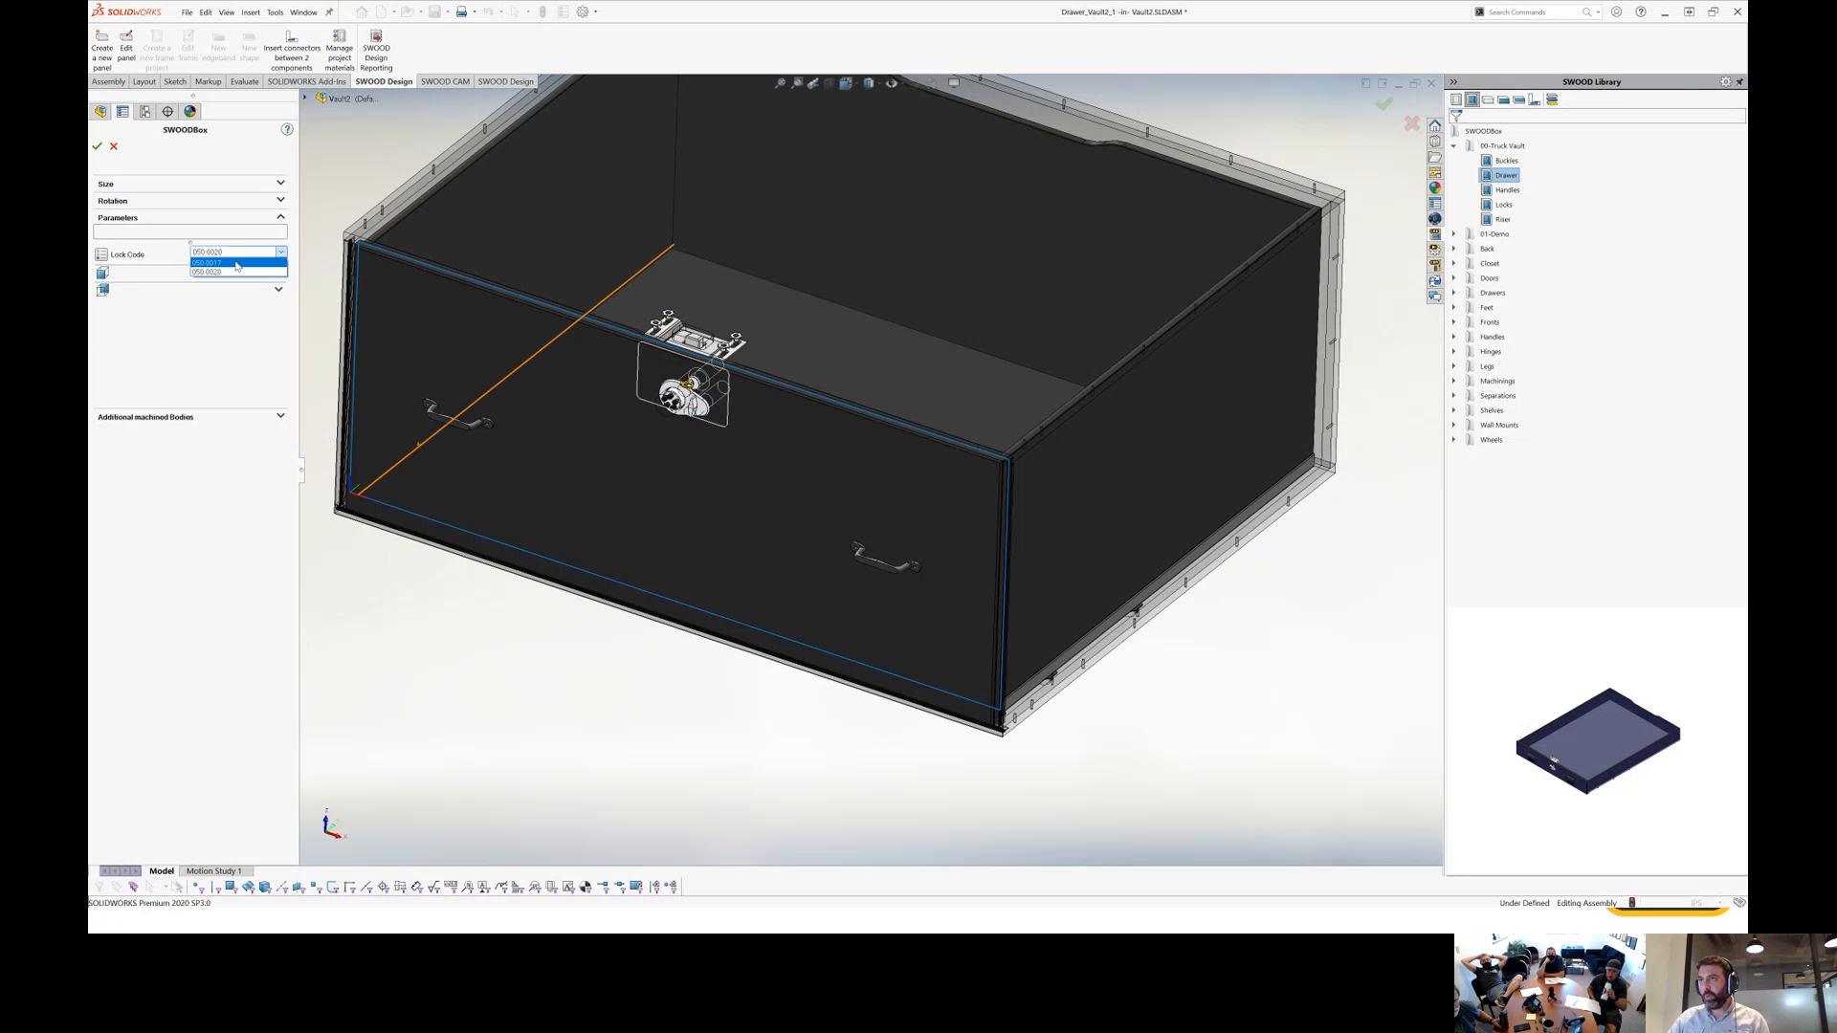
left_click(234, 262)
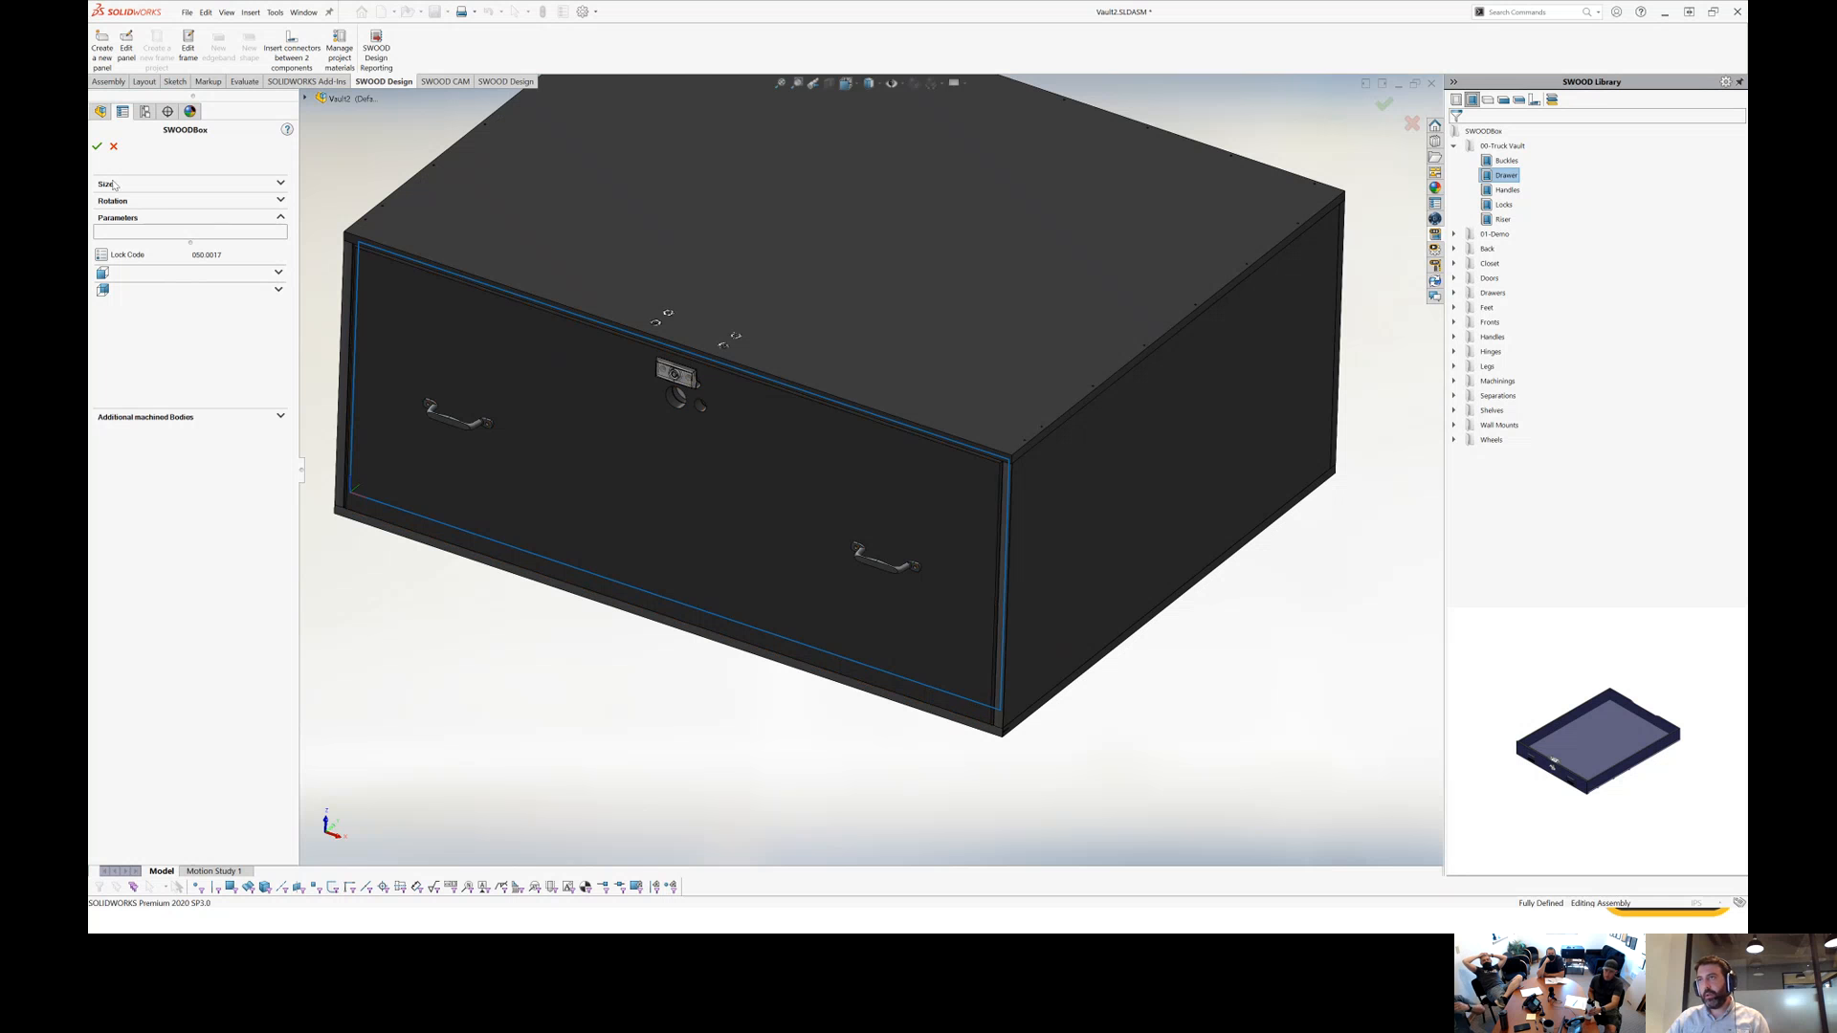
left_click(97, 147)
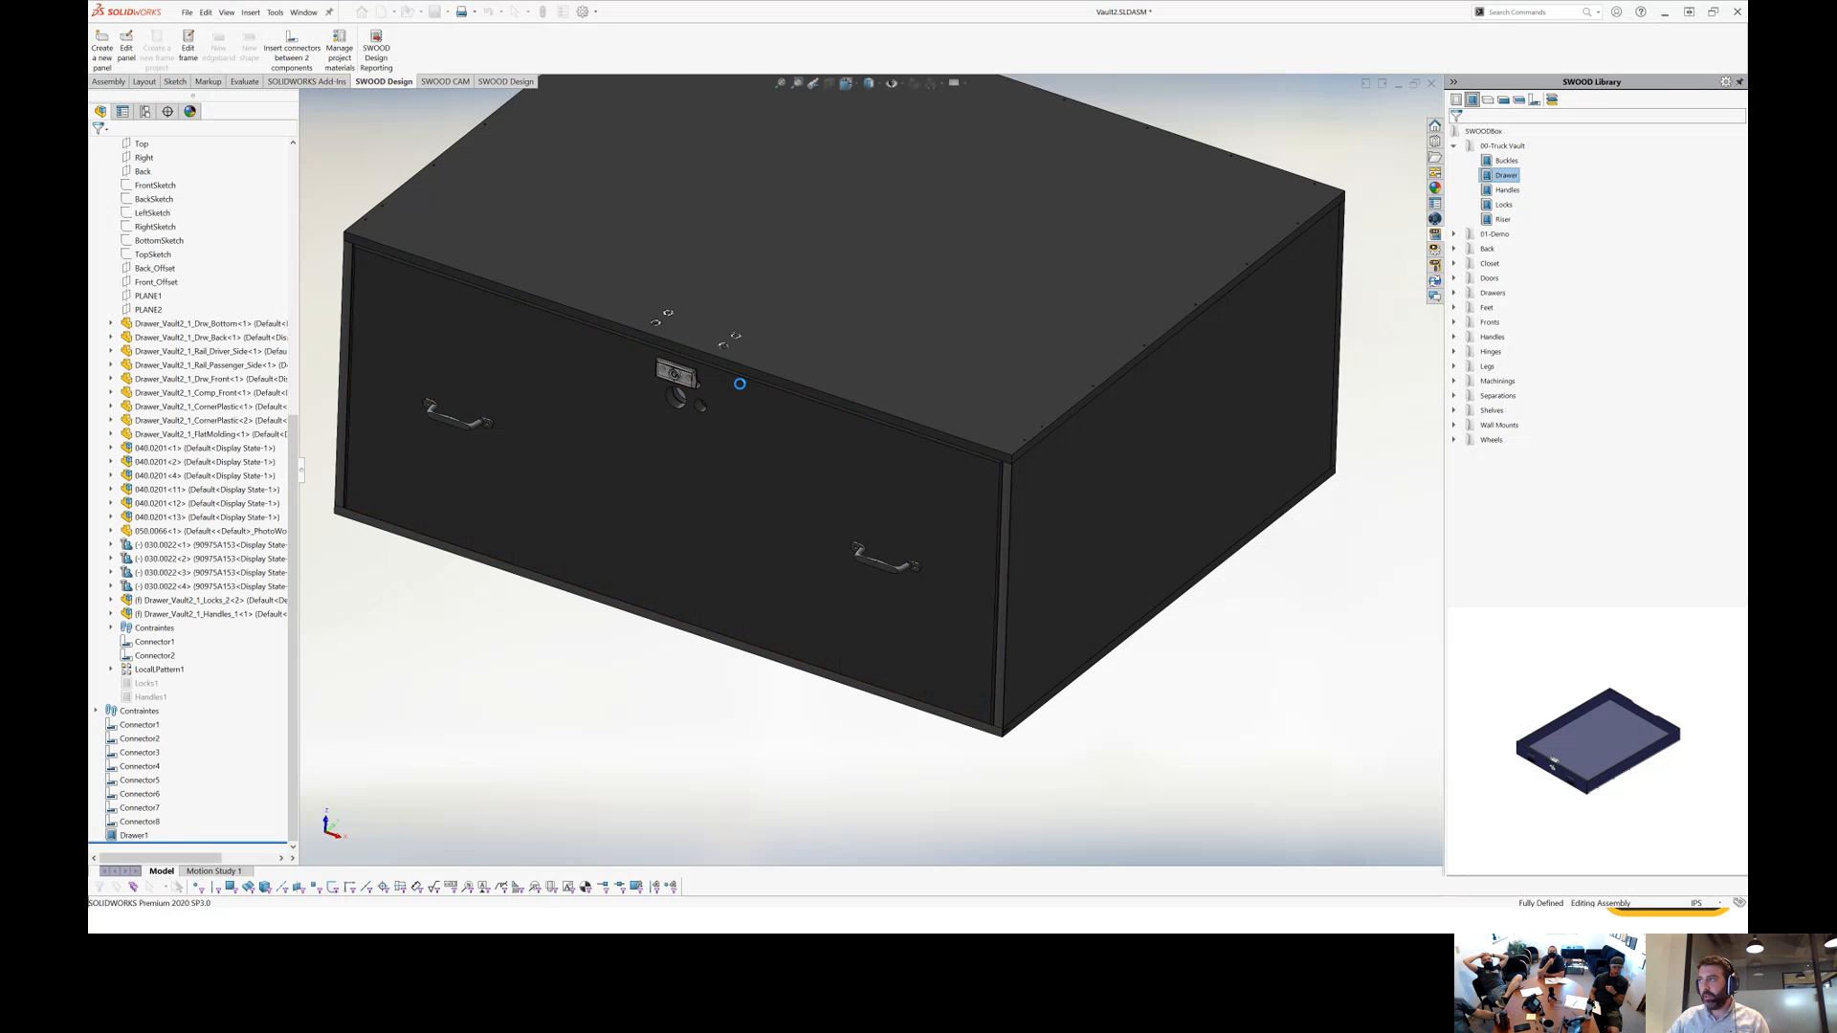
Isolate the drawer's Comp_Front panel to examine its machining, and exit the isolated view.
left_click(732, 404)
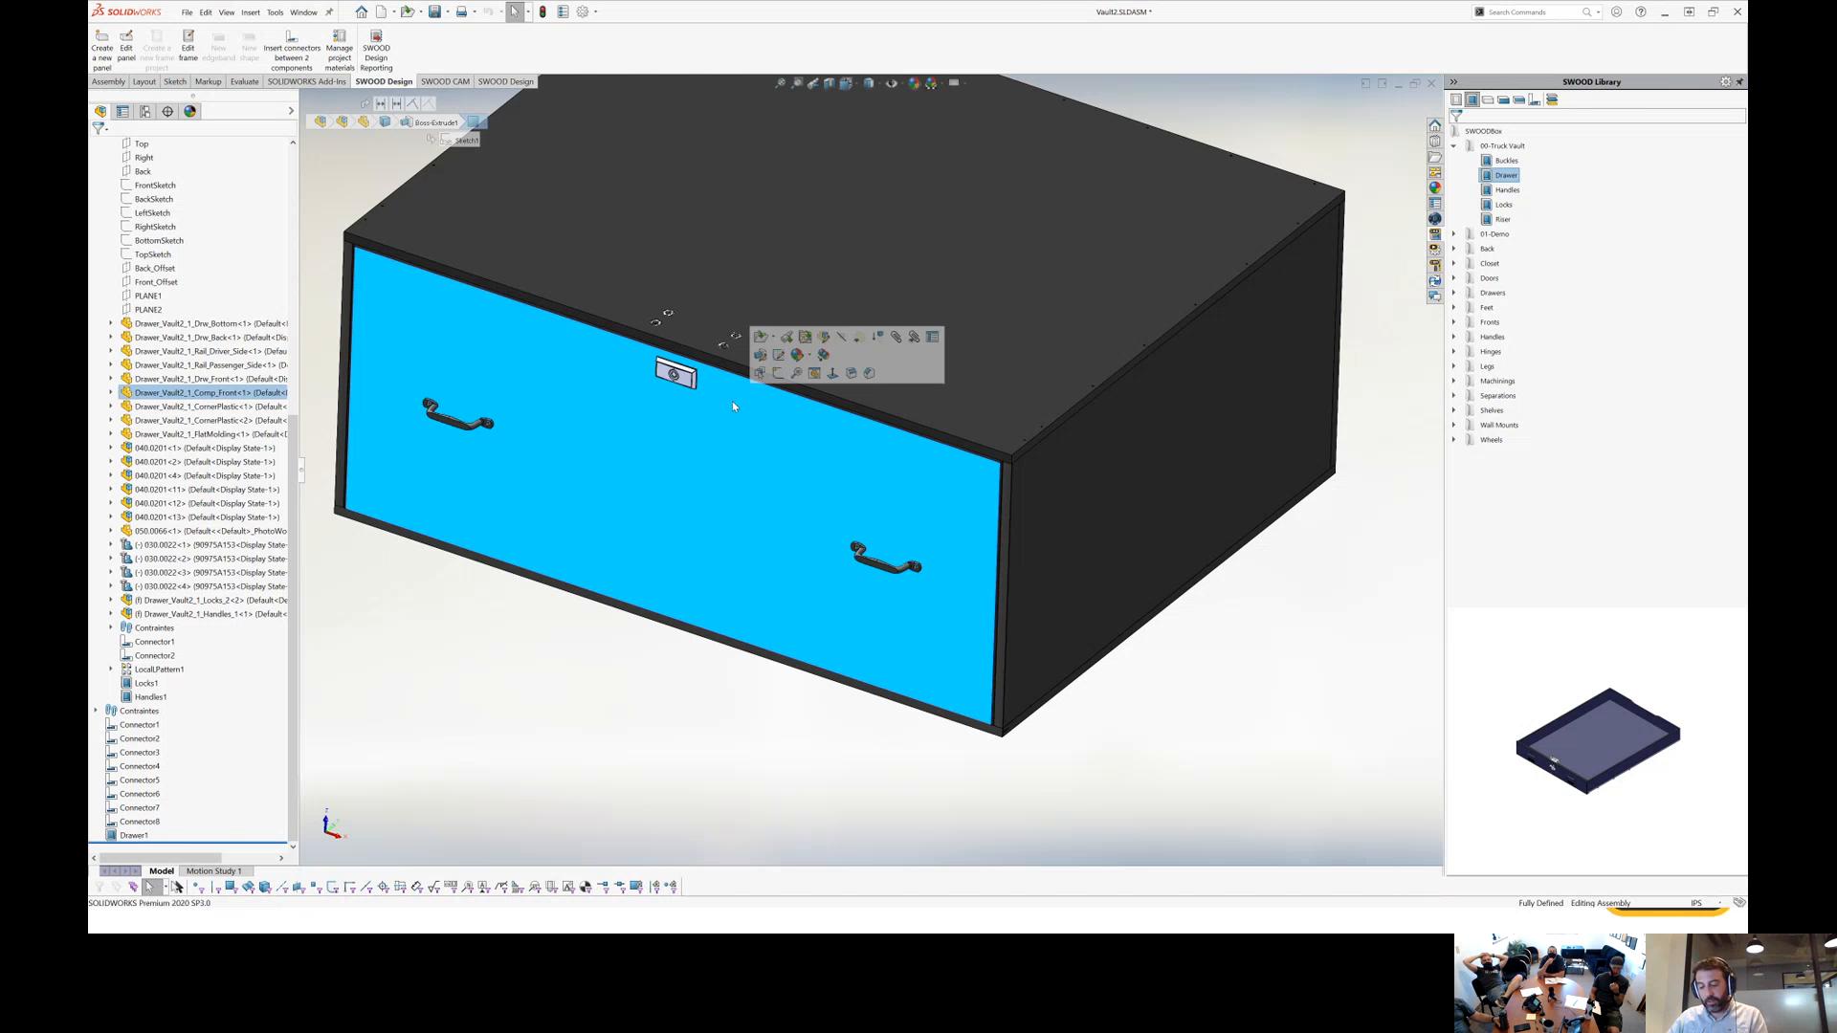
key("i")
scroll(700, 370, "down", 4)
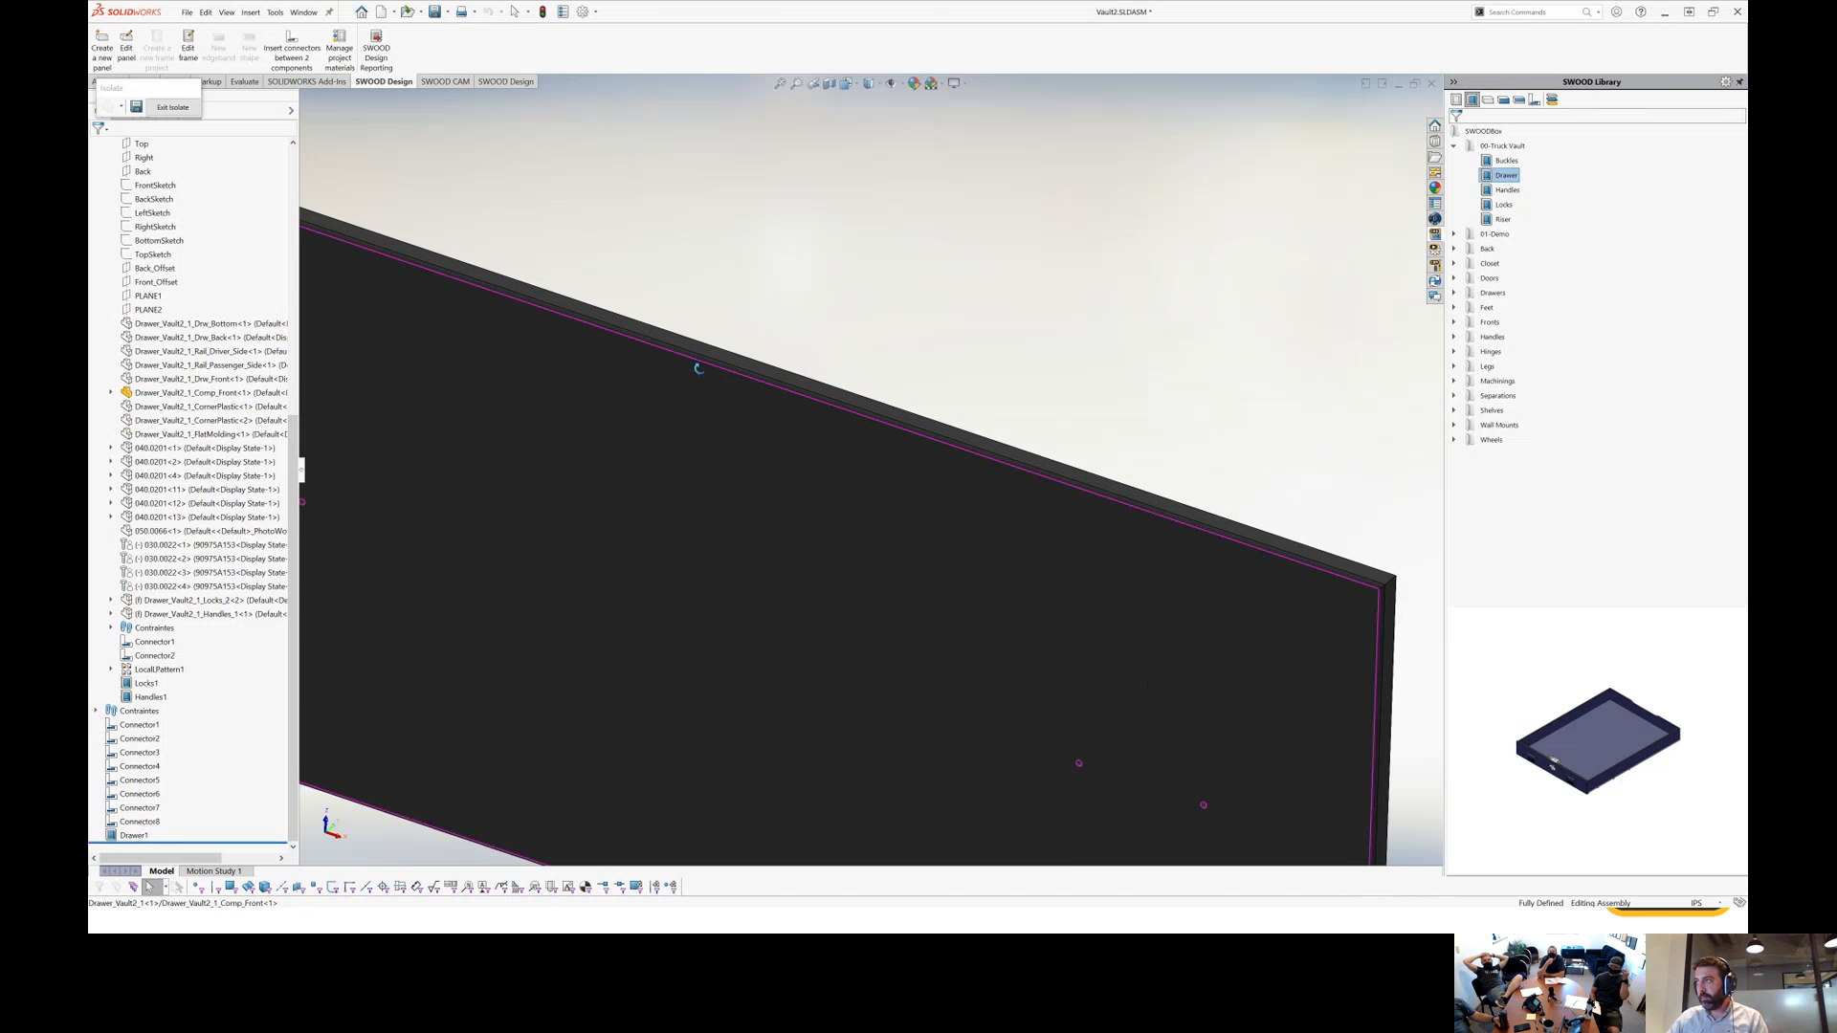
middle_click_drag(699, 370, 697, 341)
scroll(697, 341, "up", 5)
left_click(173, 107)
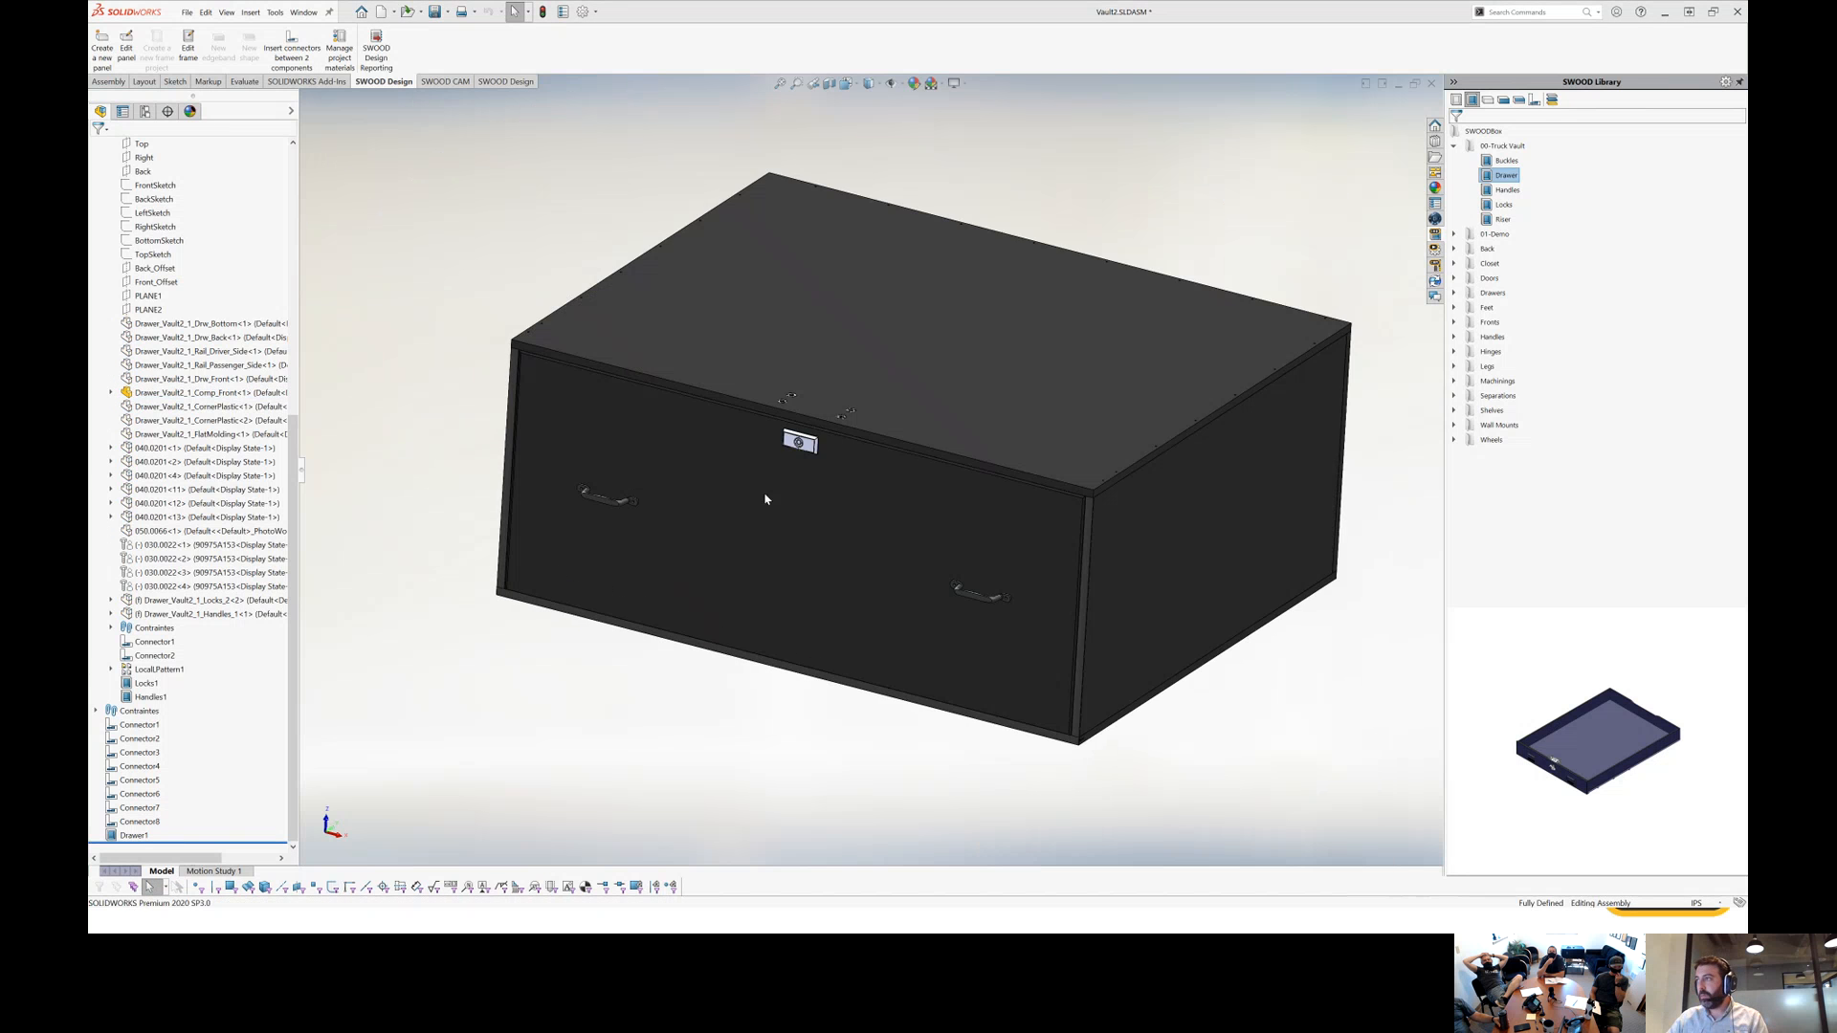
Hide the Comp_Front panel and isolate the drawer front behind it to examine its machining.
scroll(837, 494, "down", 3)
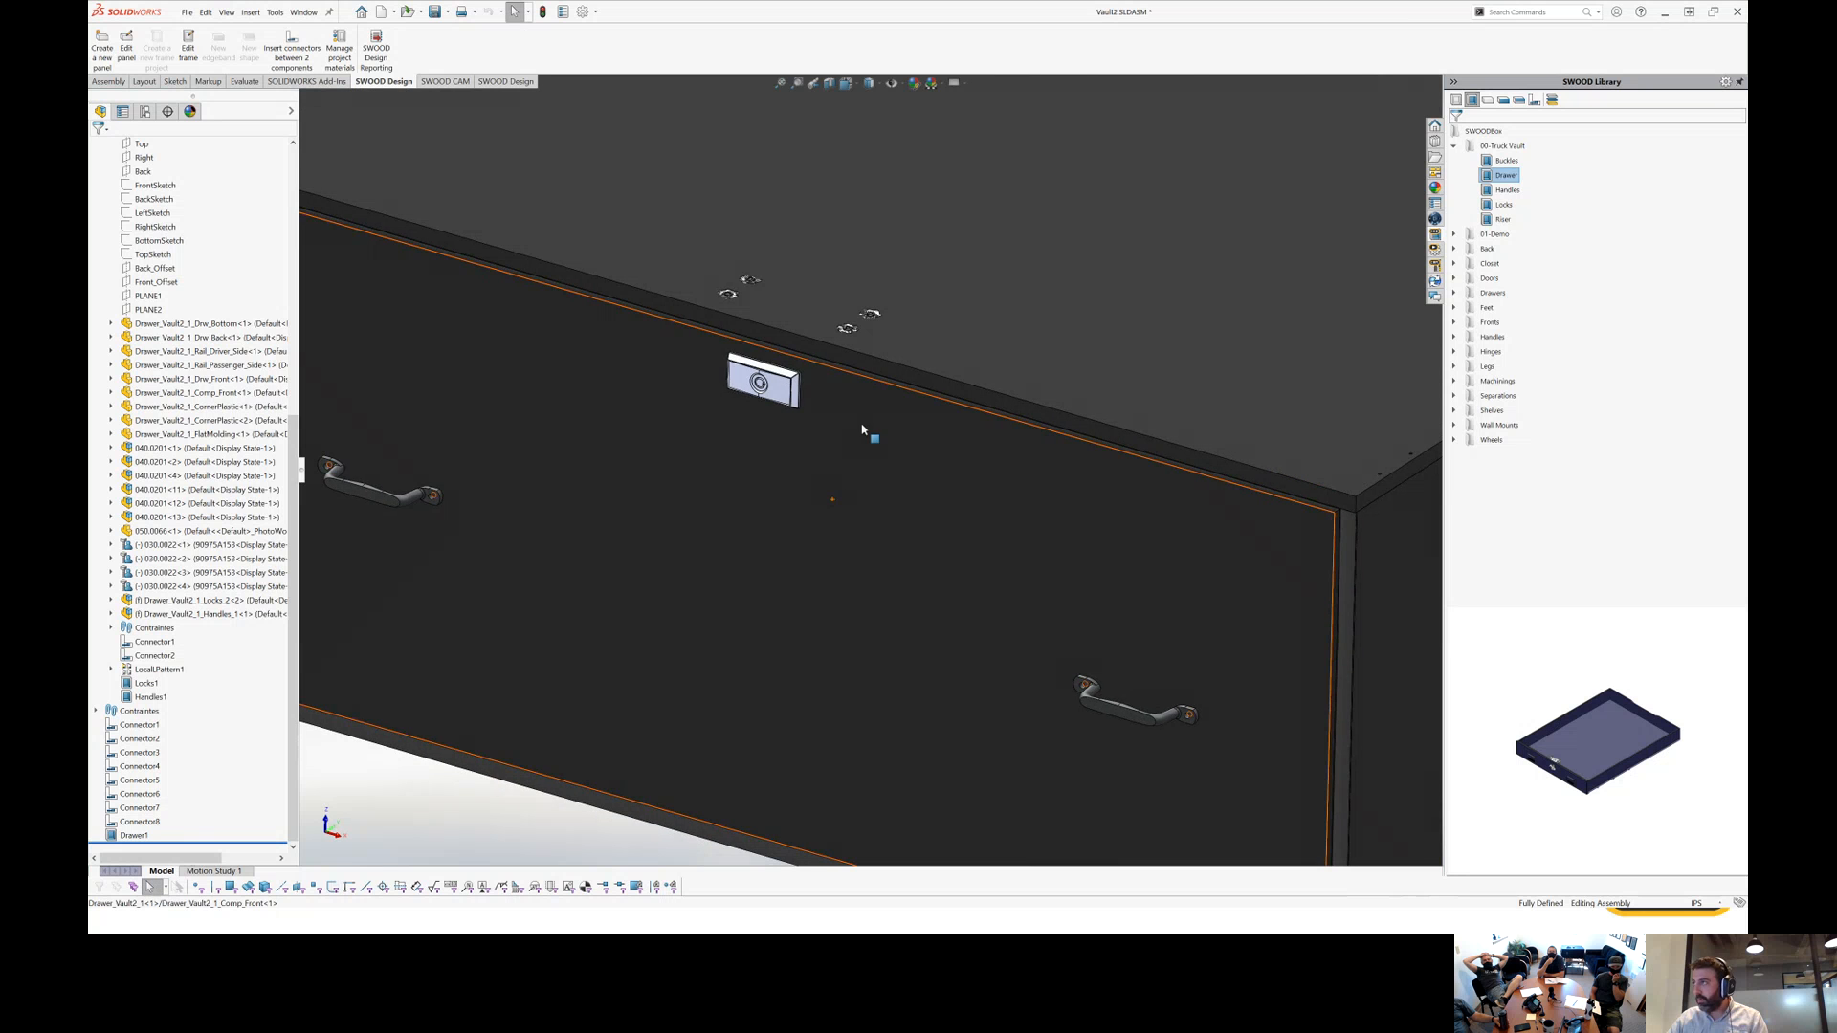
key("Tab")
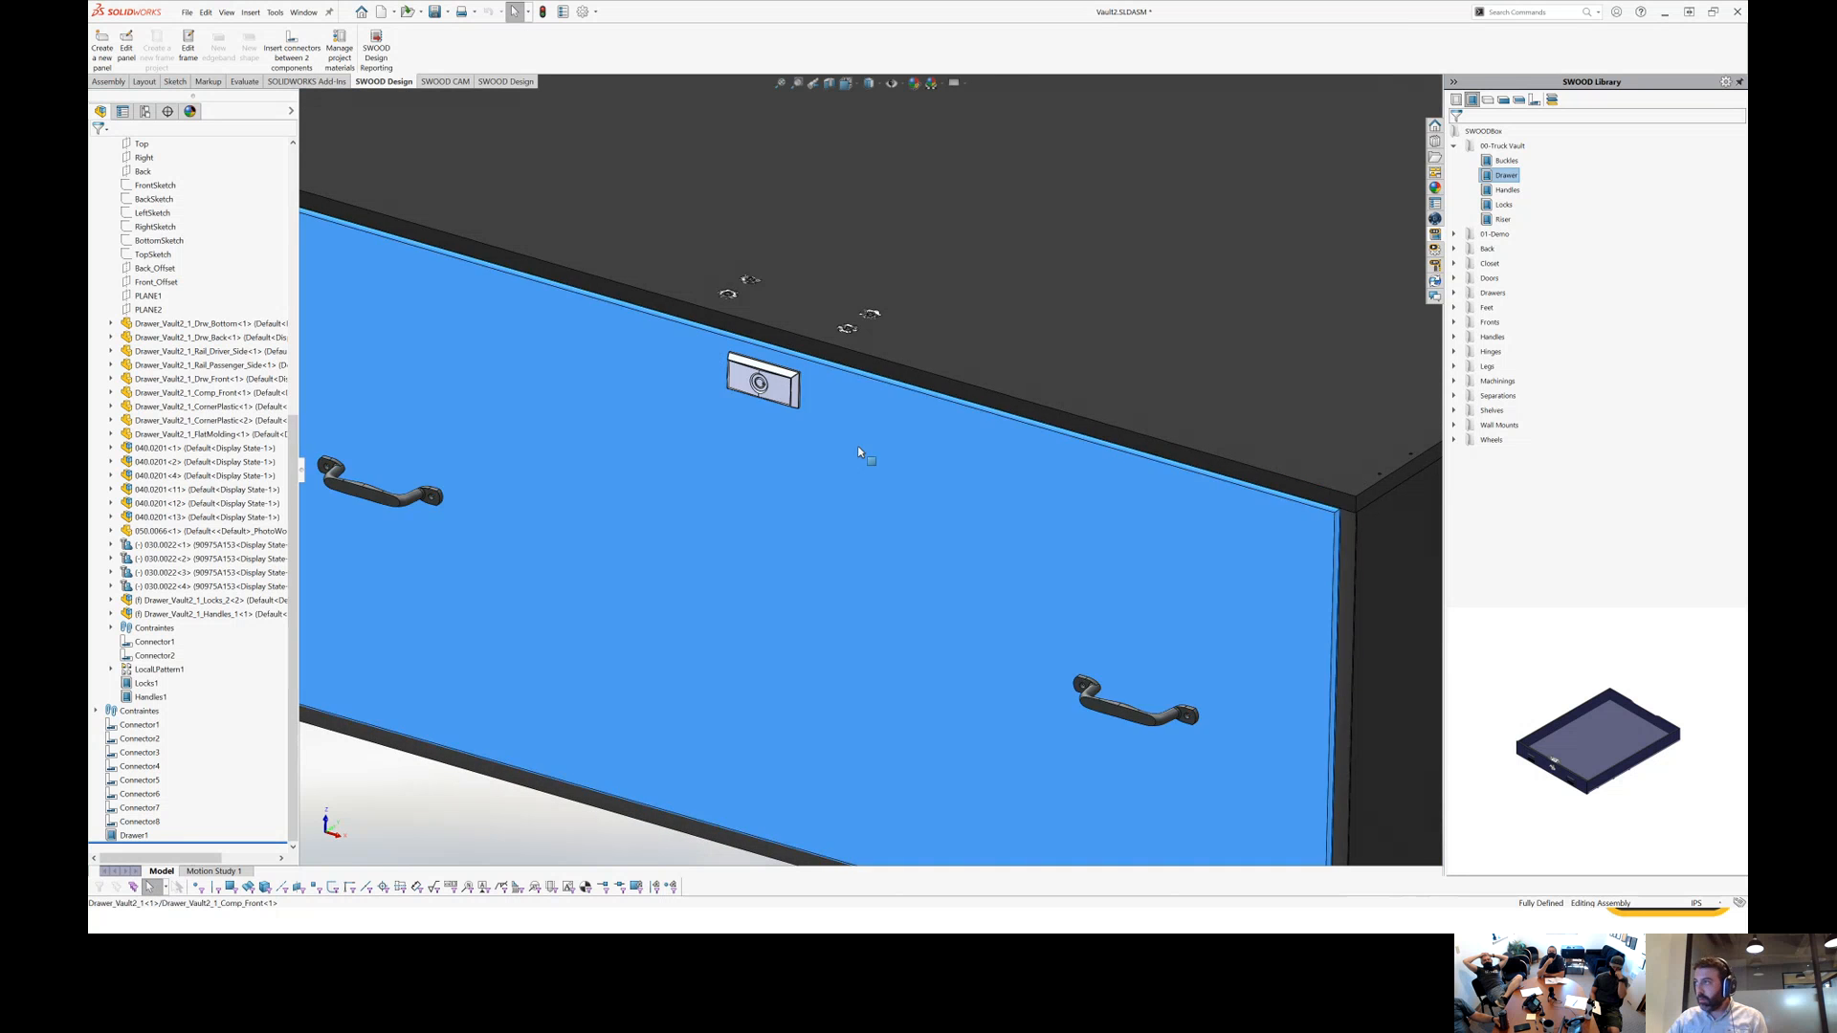
left_click(795, 439)
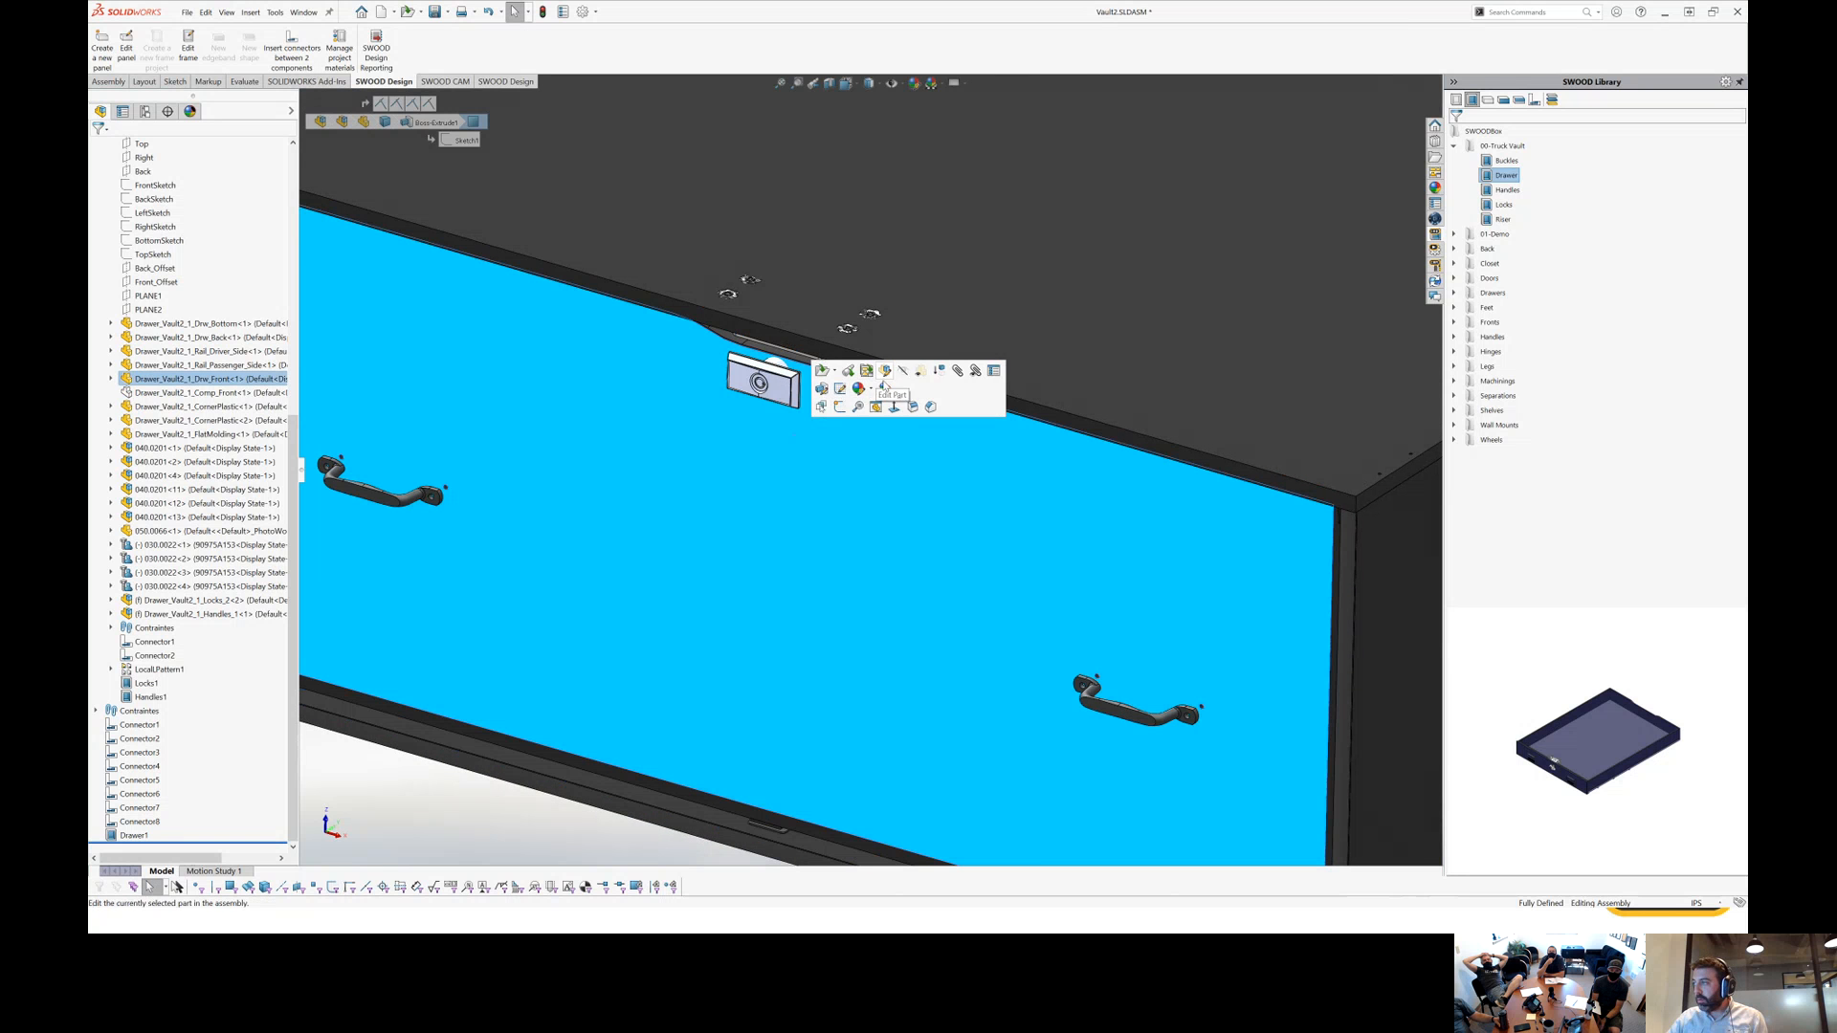
key("Tab")
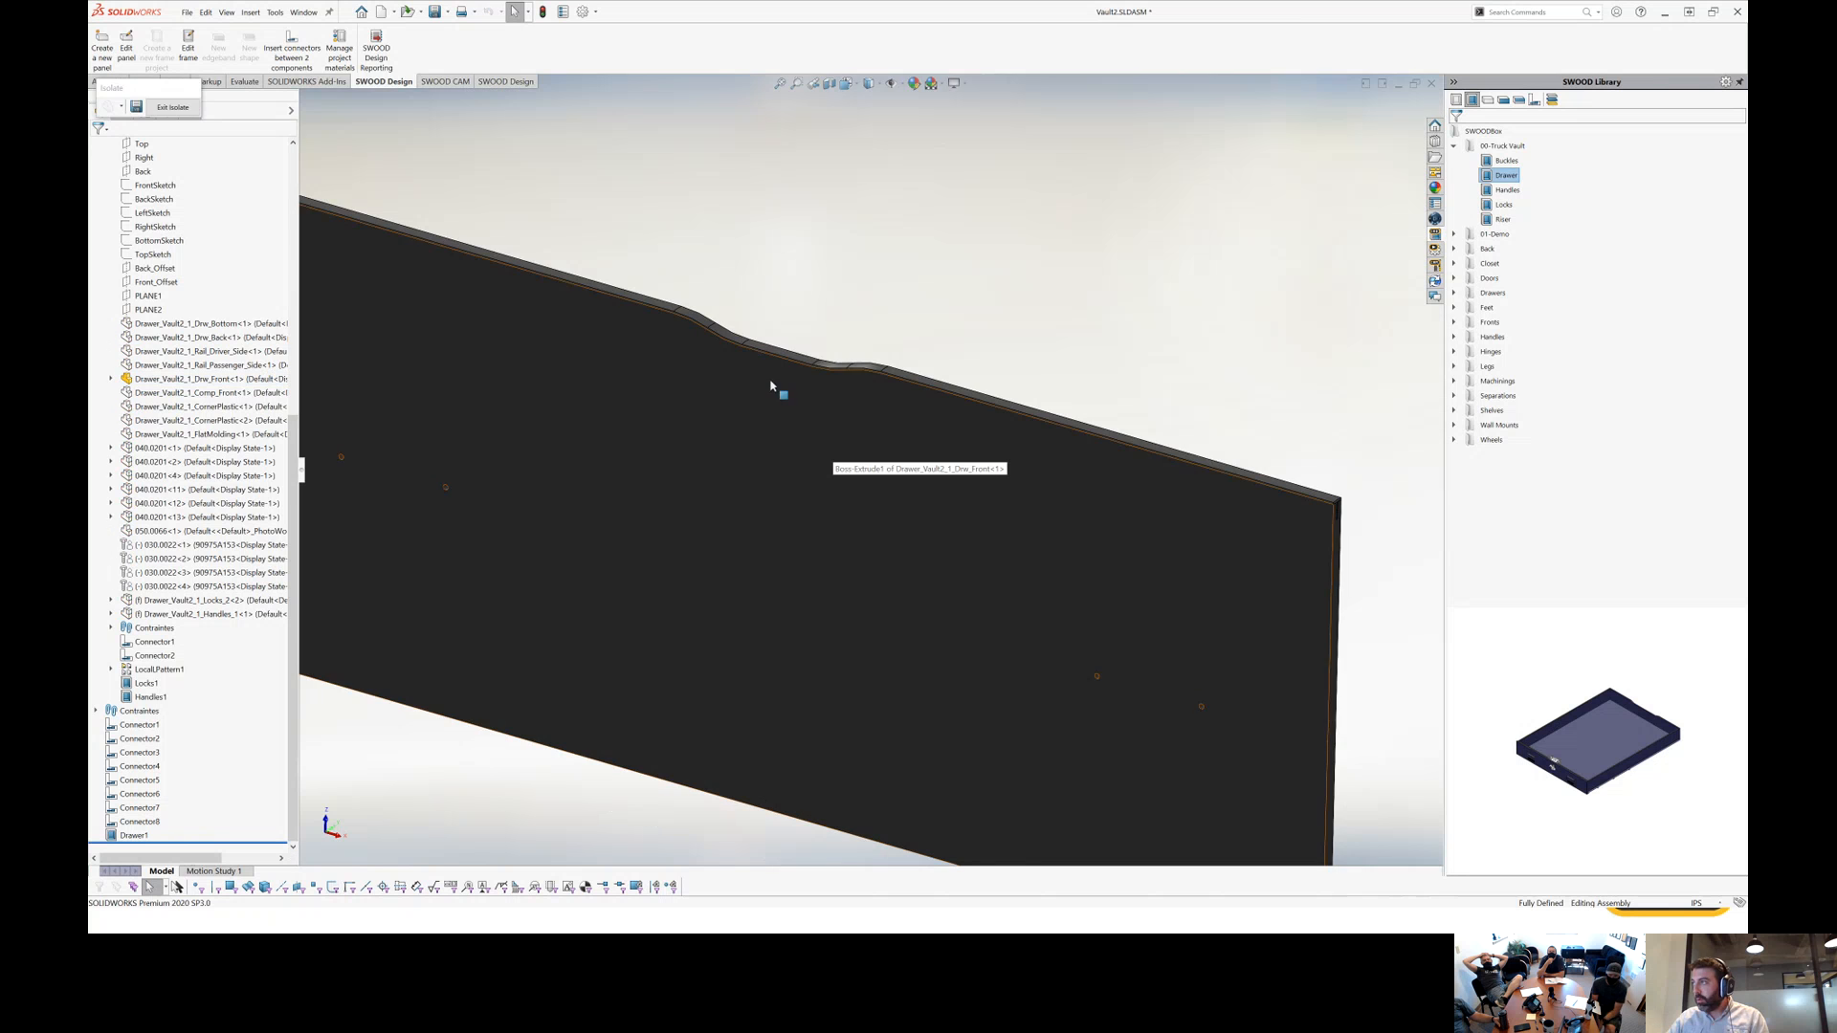
left_click(172, 107)
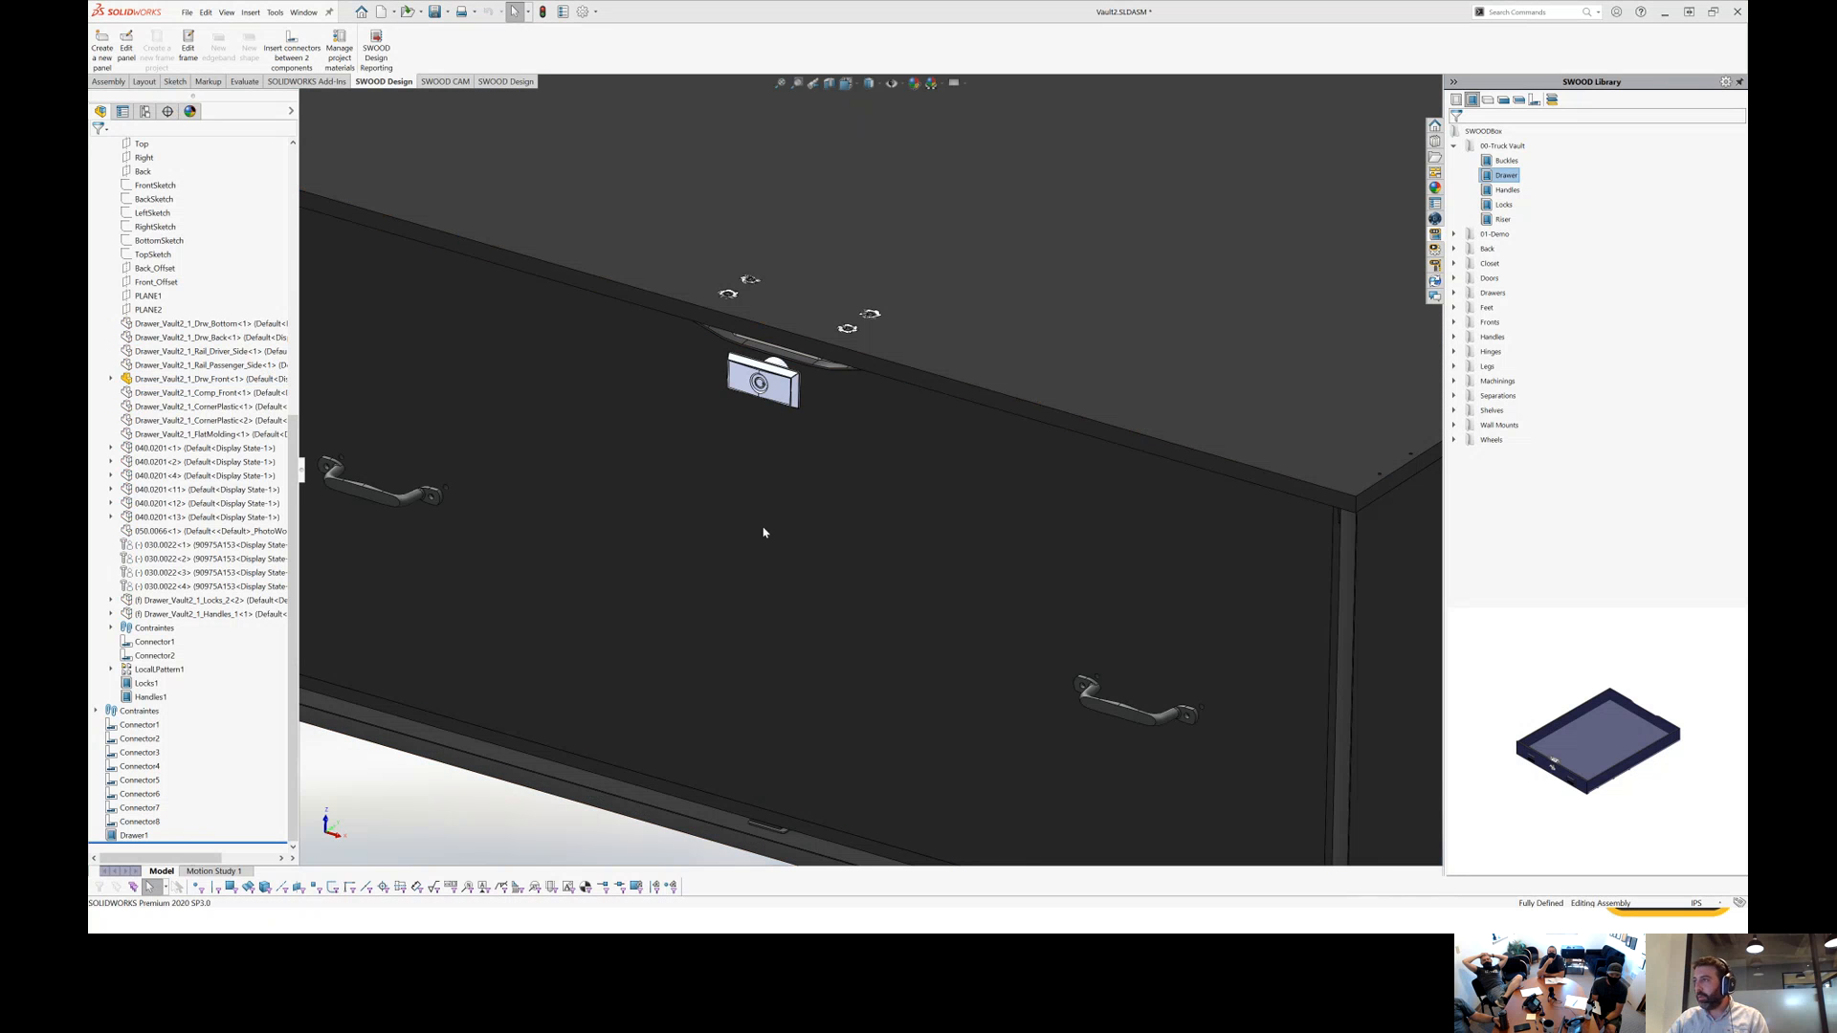
Edit the Locks1 box and add the drawer's front panel to its additional machined bodies.
left_click(145, 683)
left_click(148, 652)
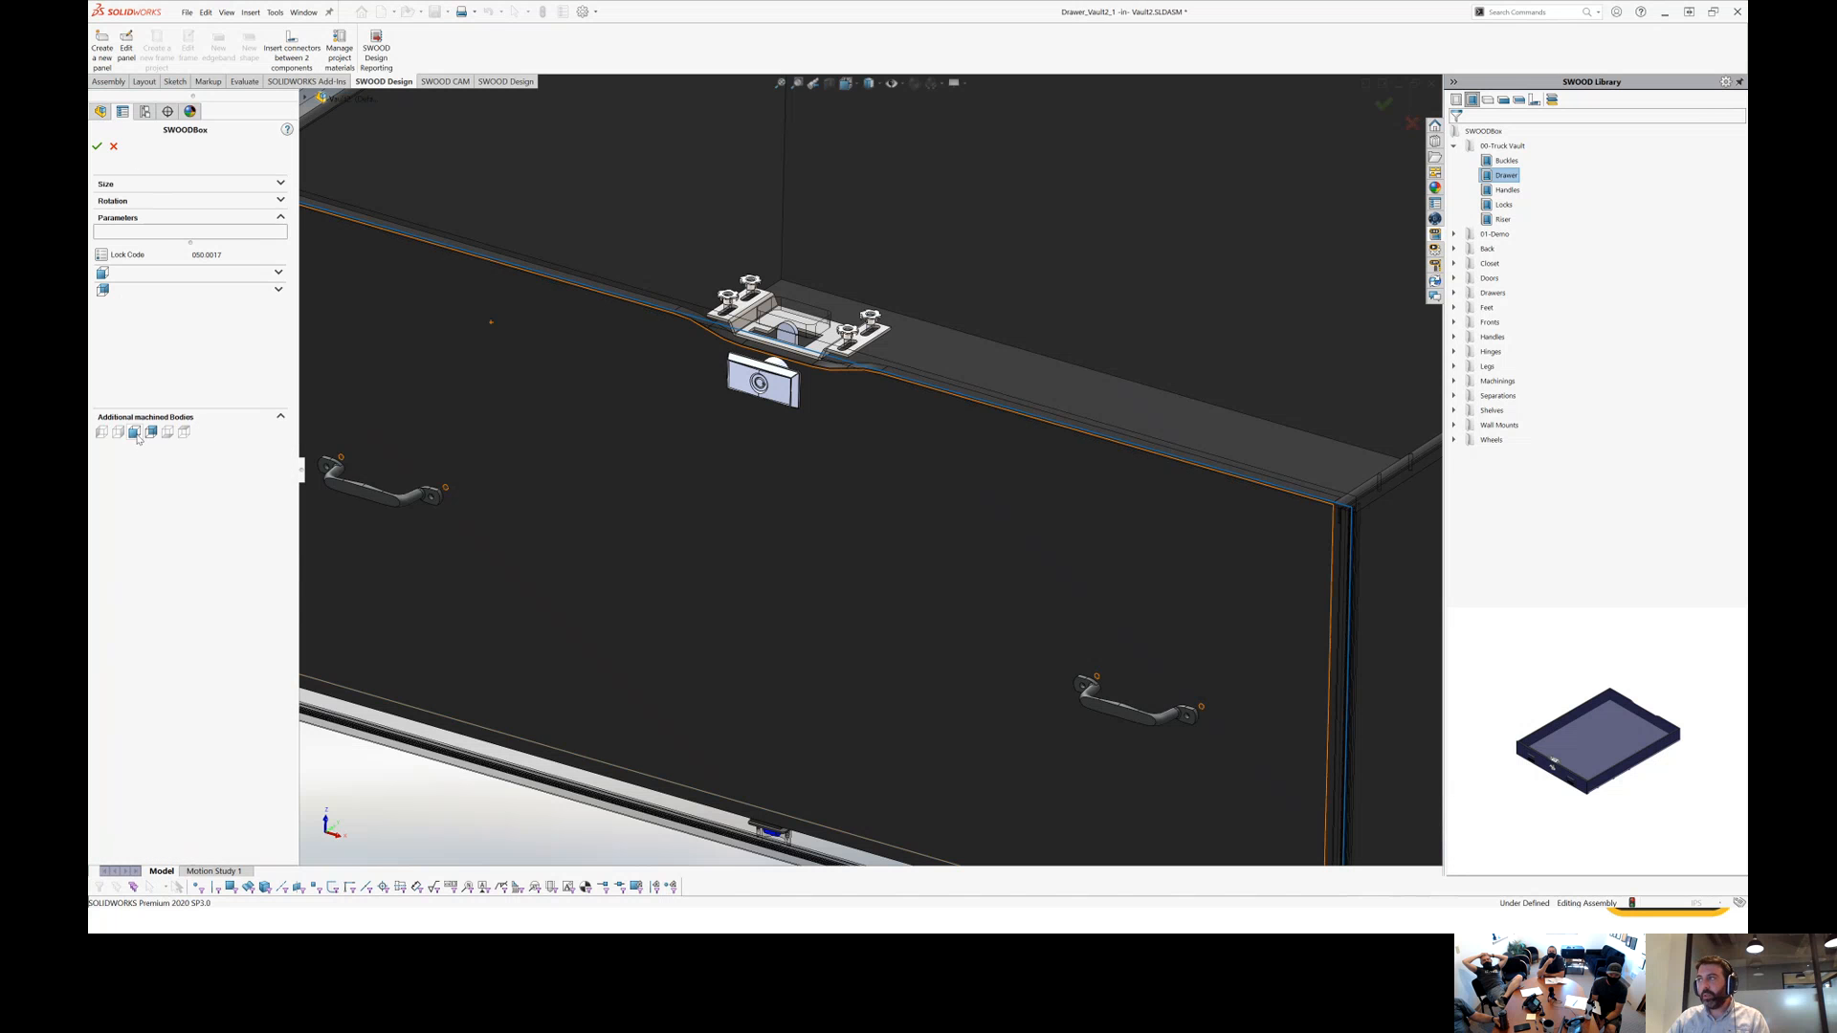
left_click(136, 433)
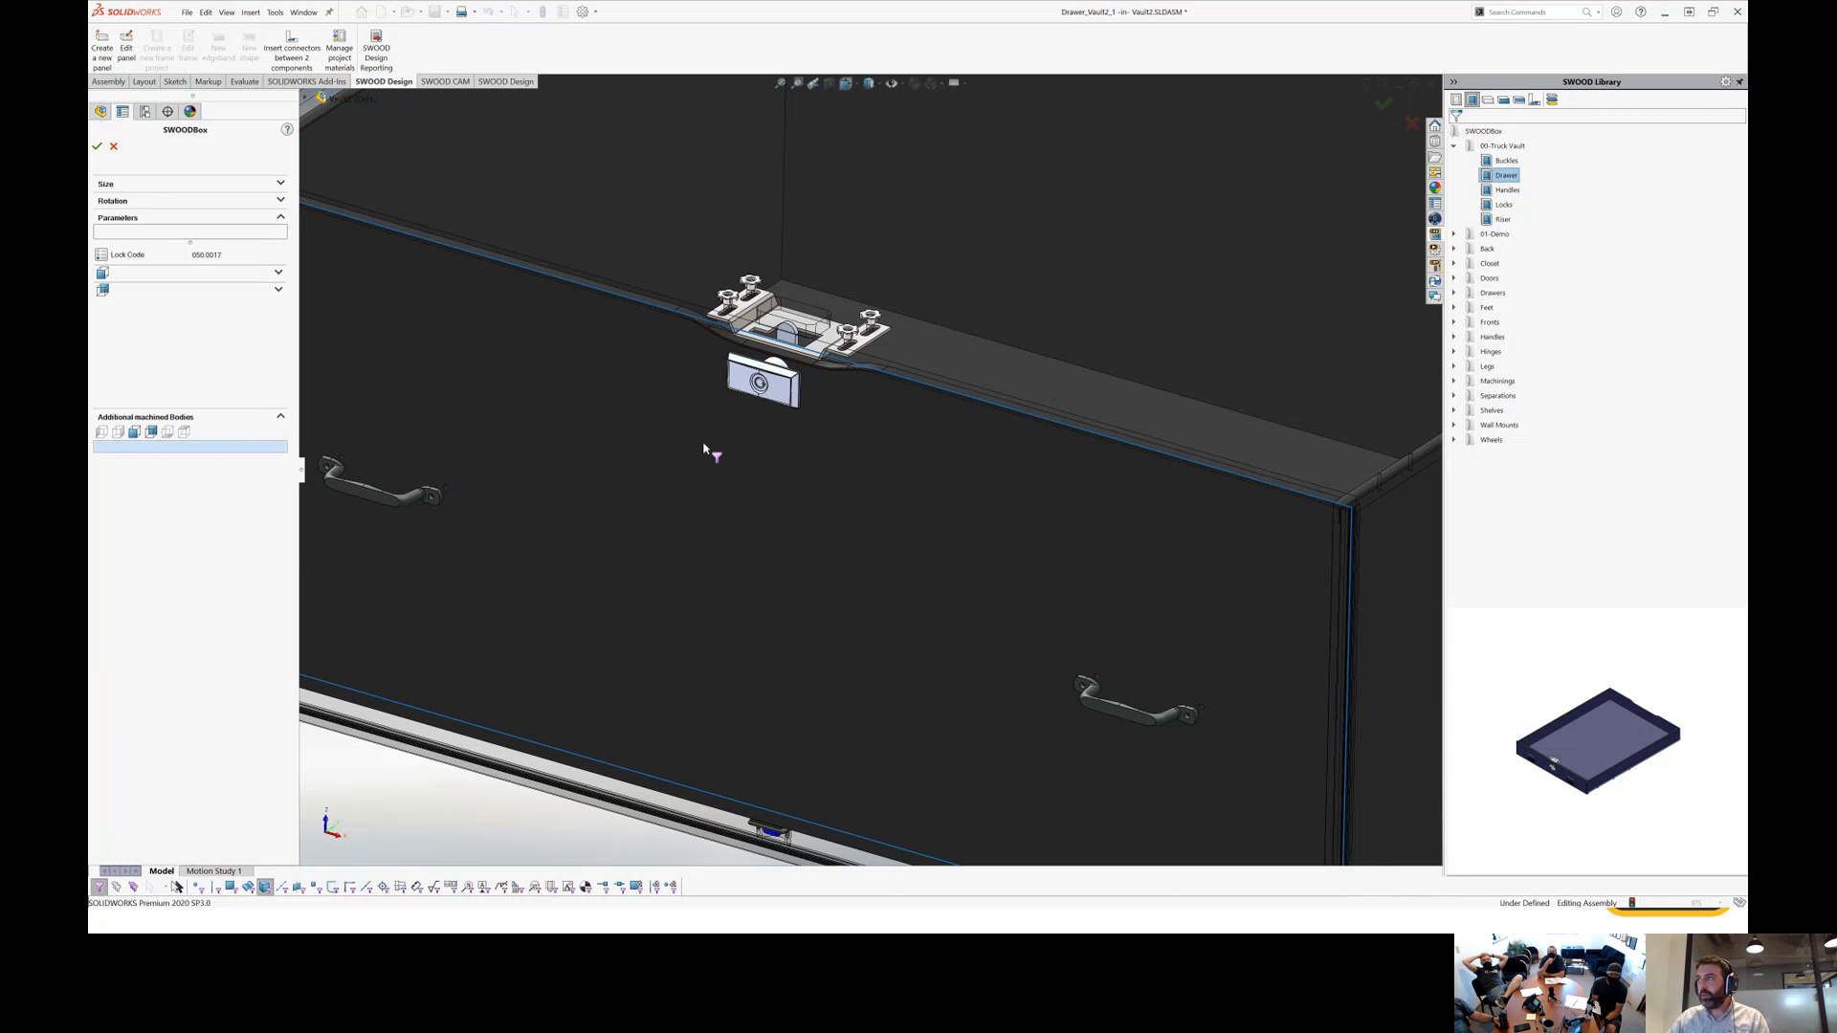
scroll(865, 443, "up", 4)
scroll(866, 443, "down", 2)
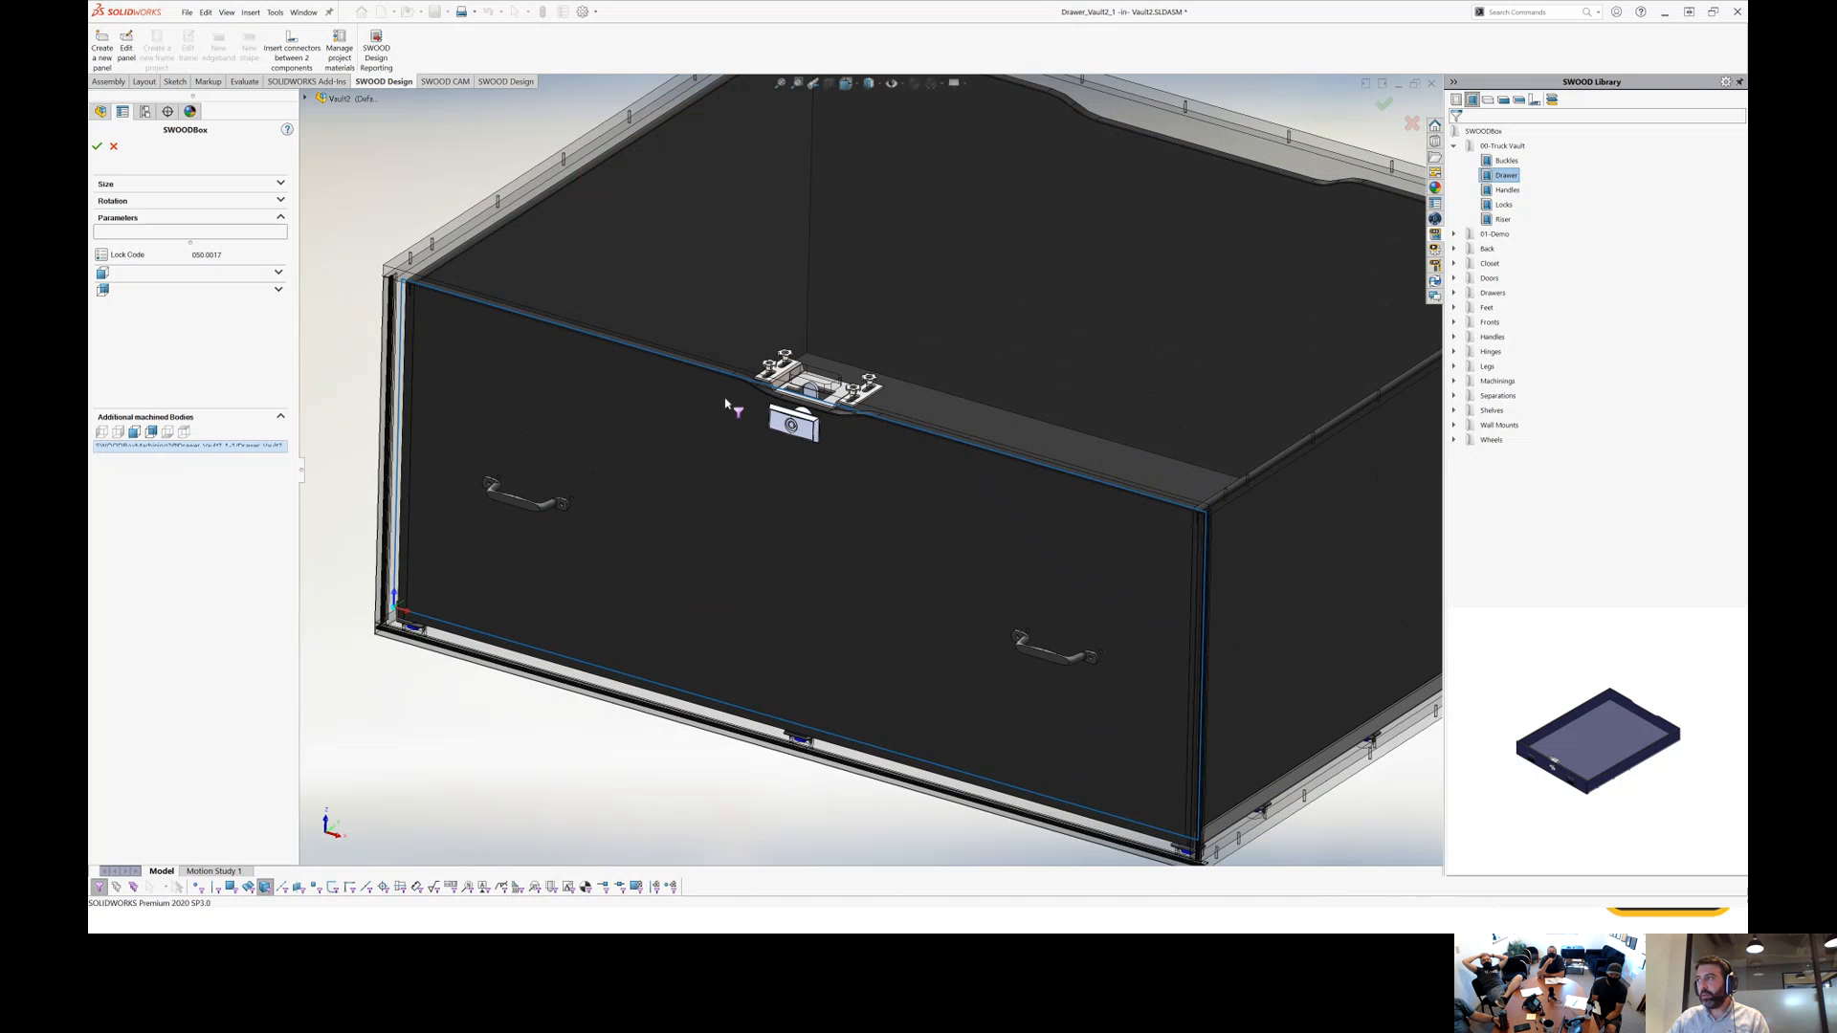
left_click(98, 147)
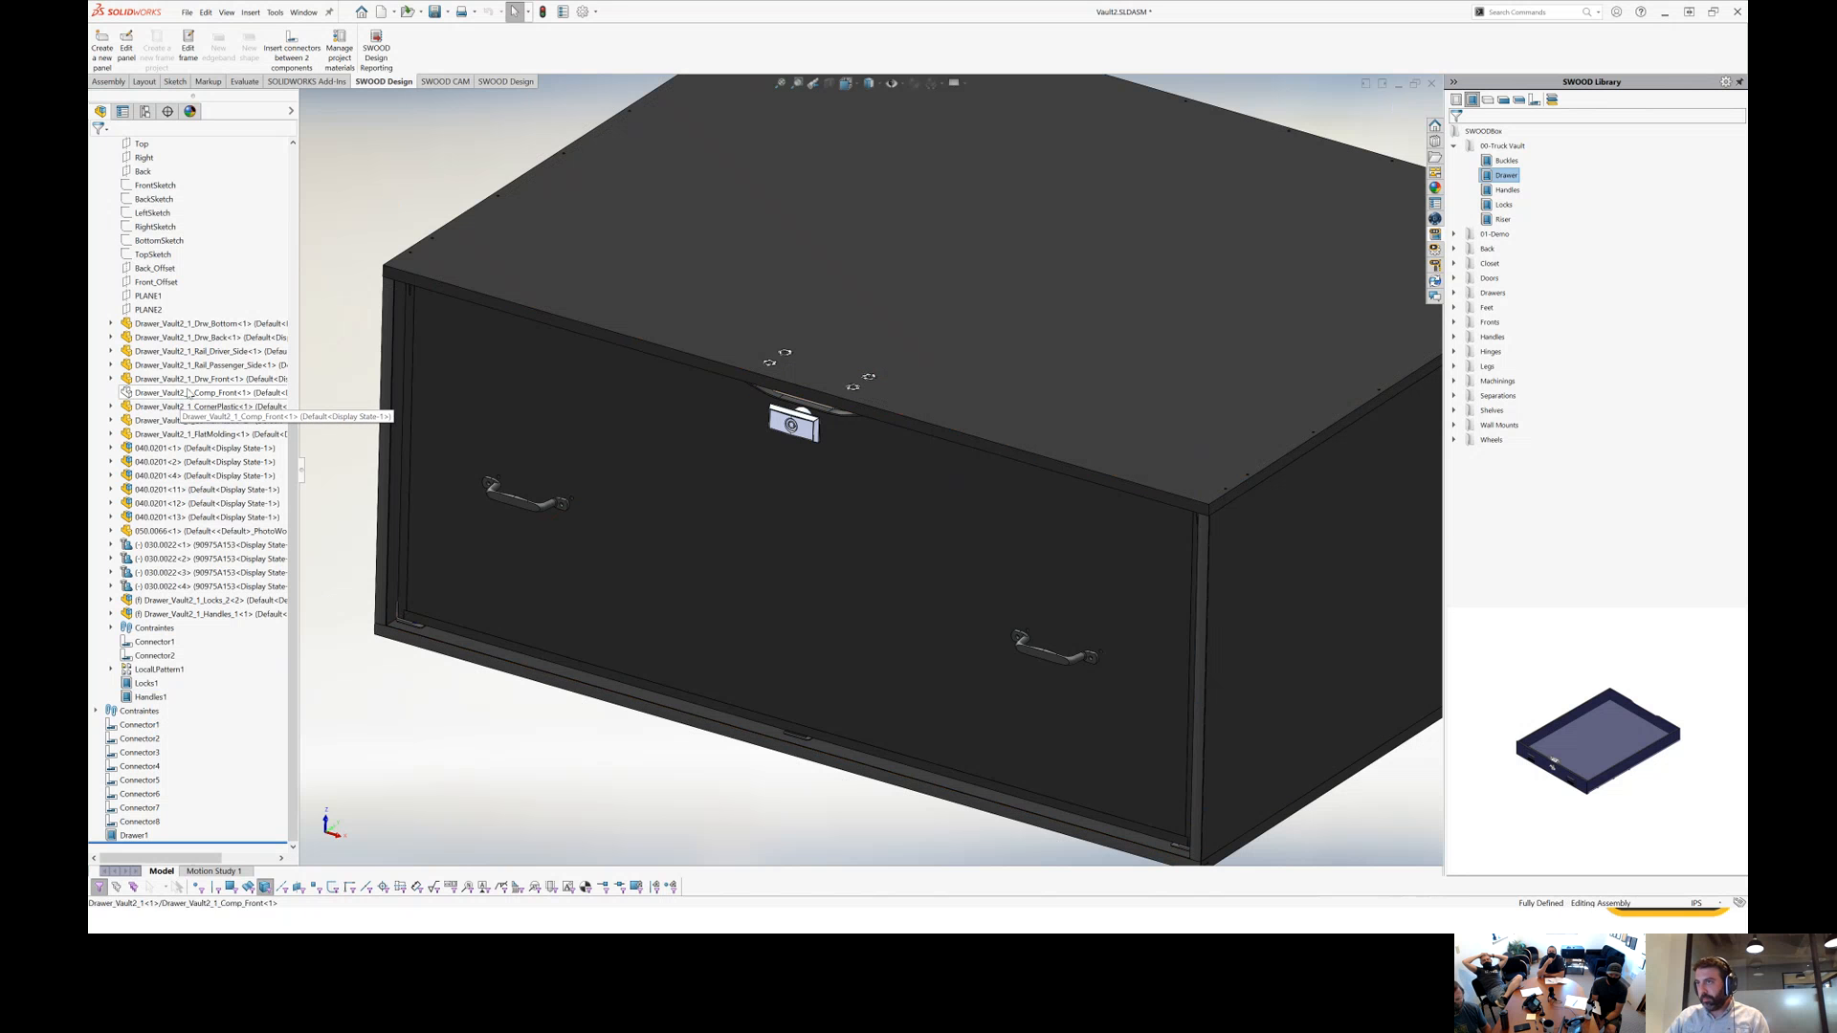
Show the Comp_Front panel again and select it among the additional machined bodies of the Locks1 box.
left_click(206, 392)
left_click(209, 675)
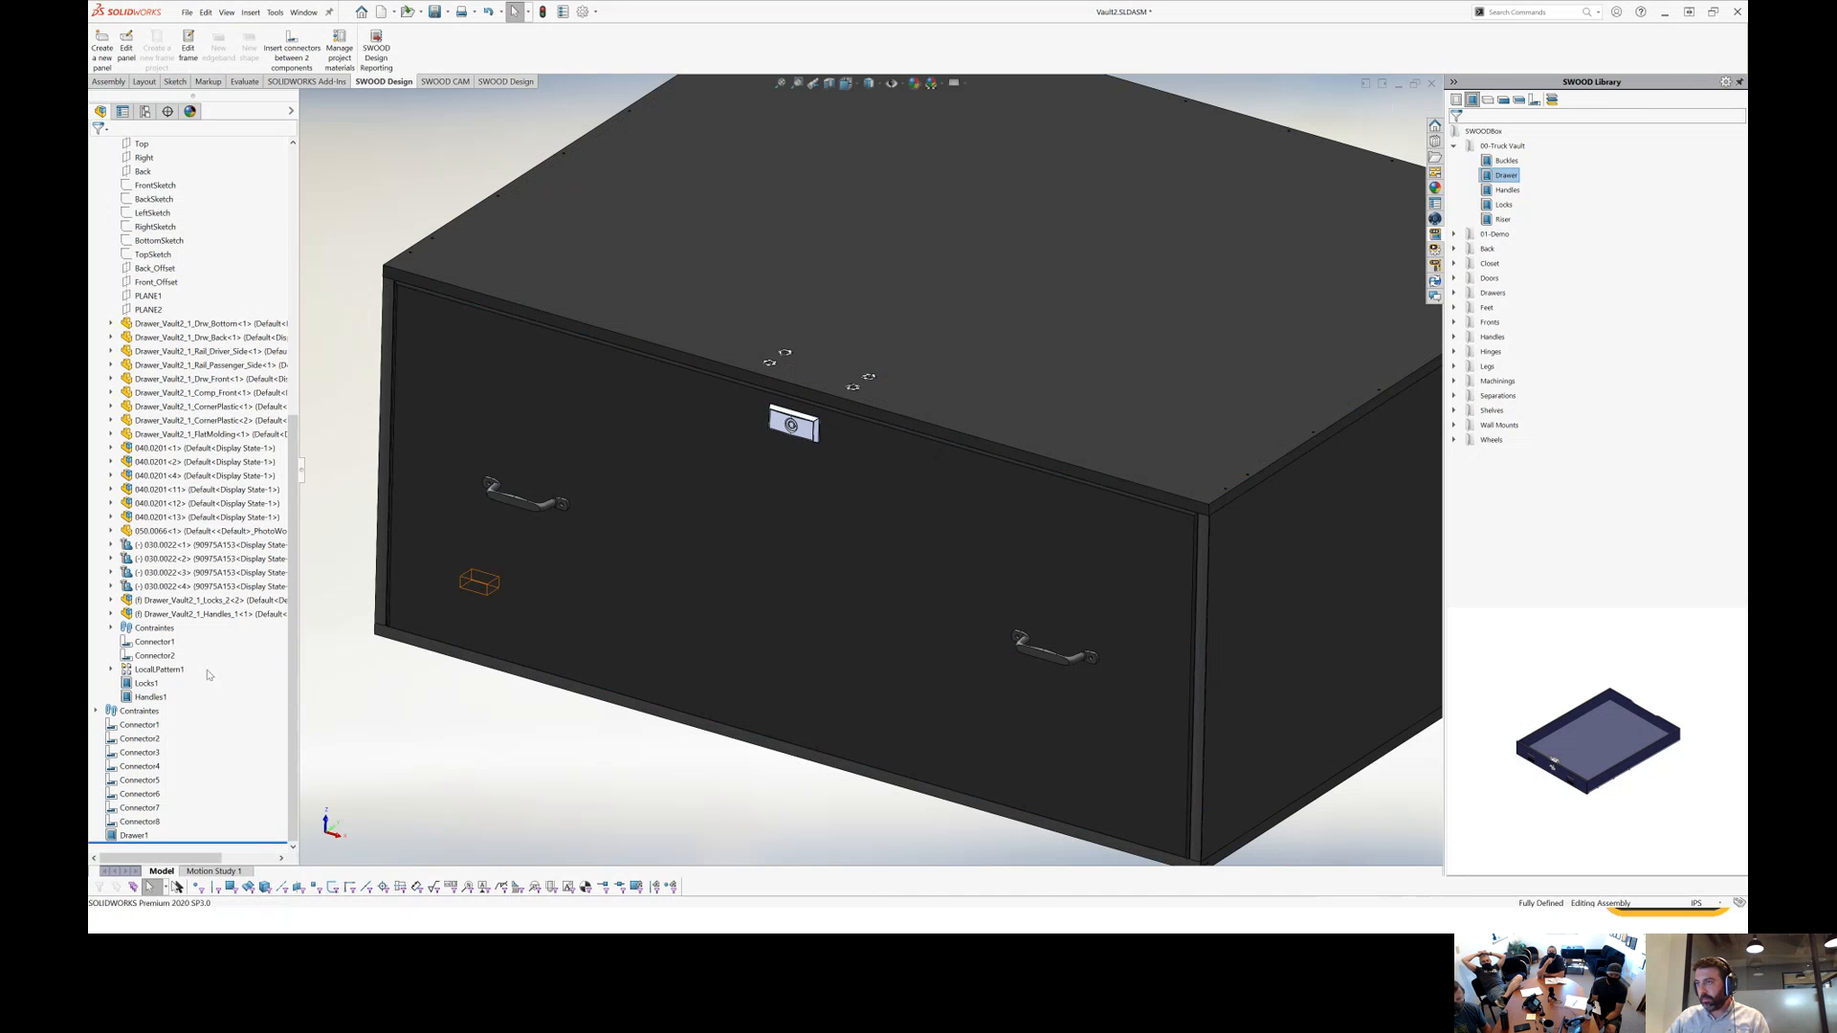
left_click(149, 687)
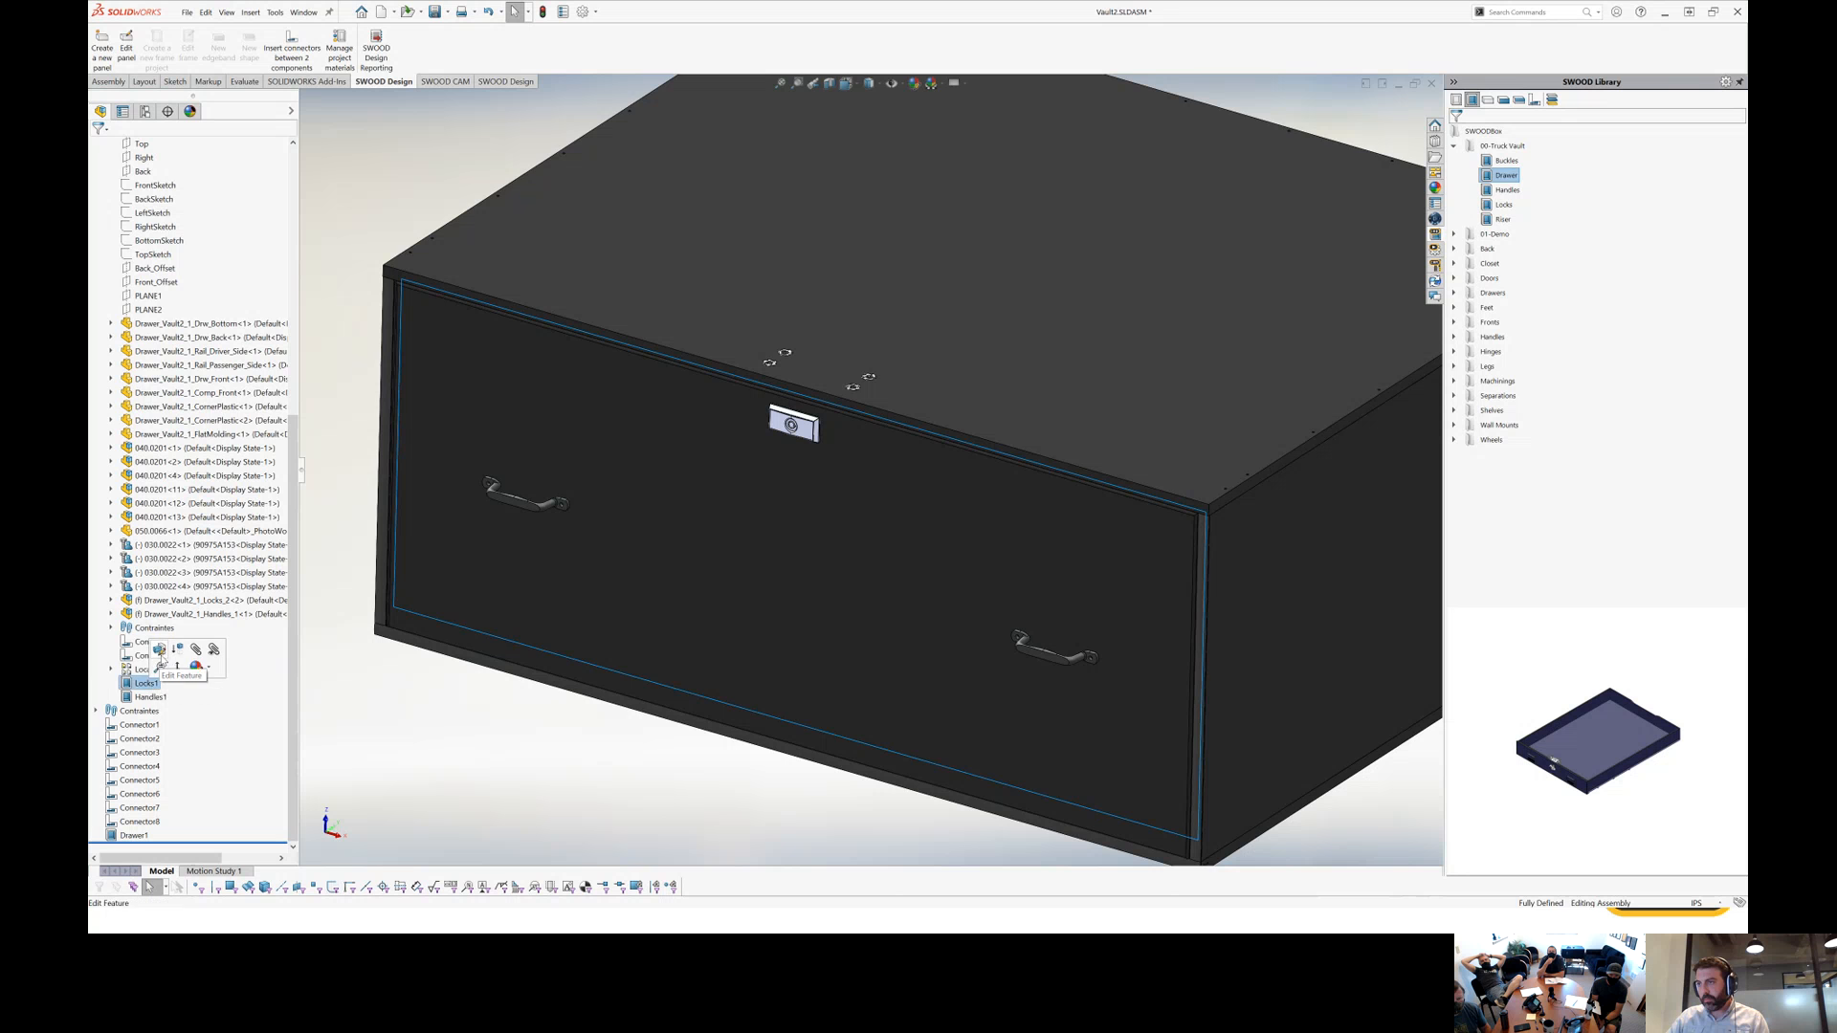
left_click(159, 650)
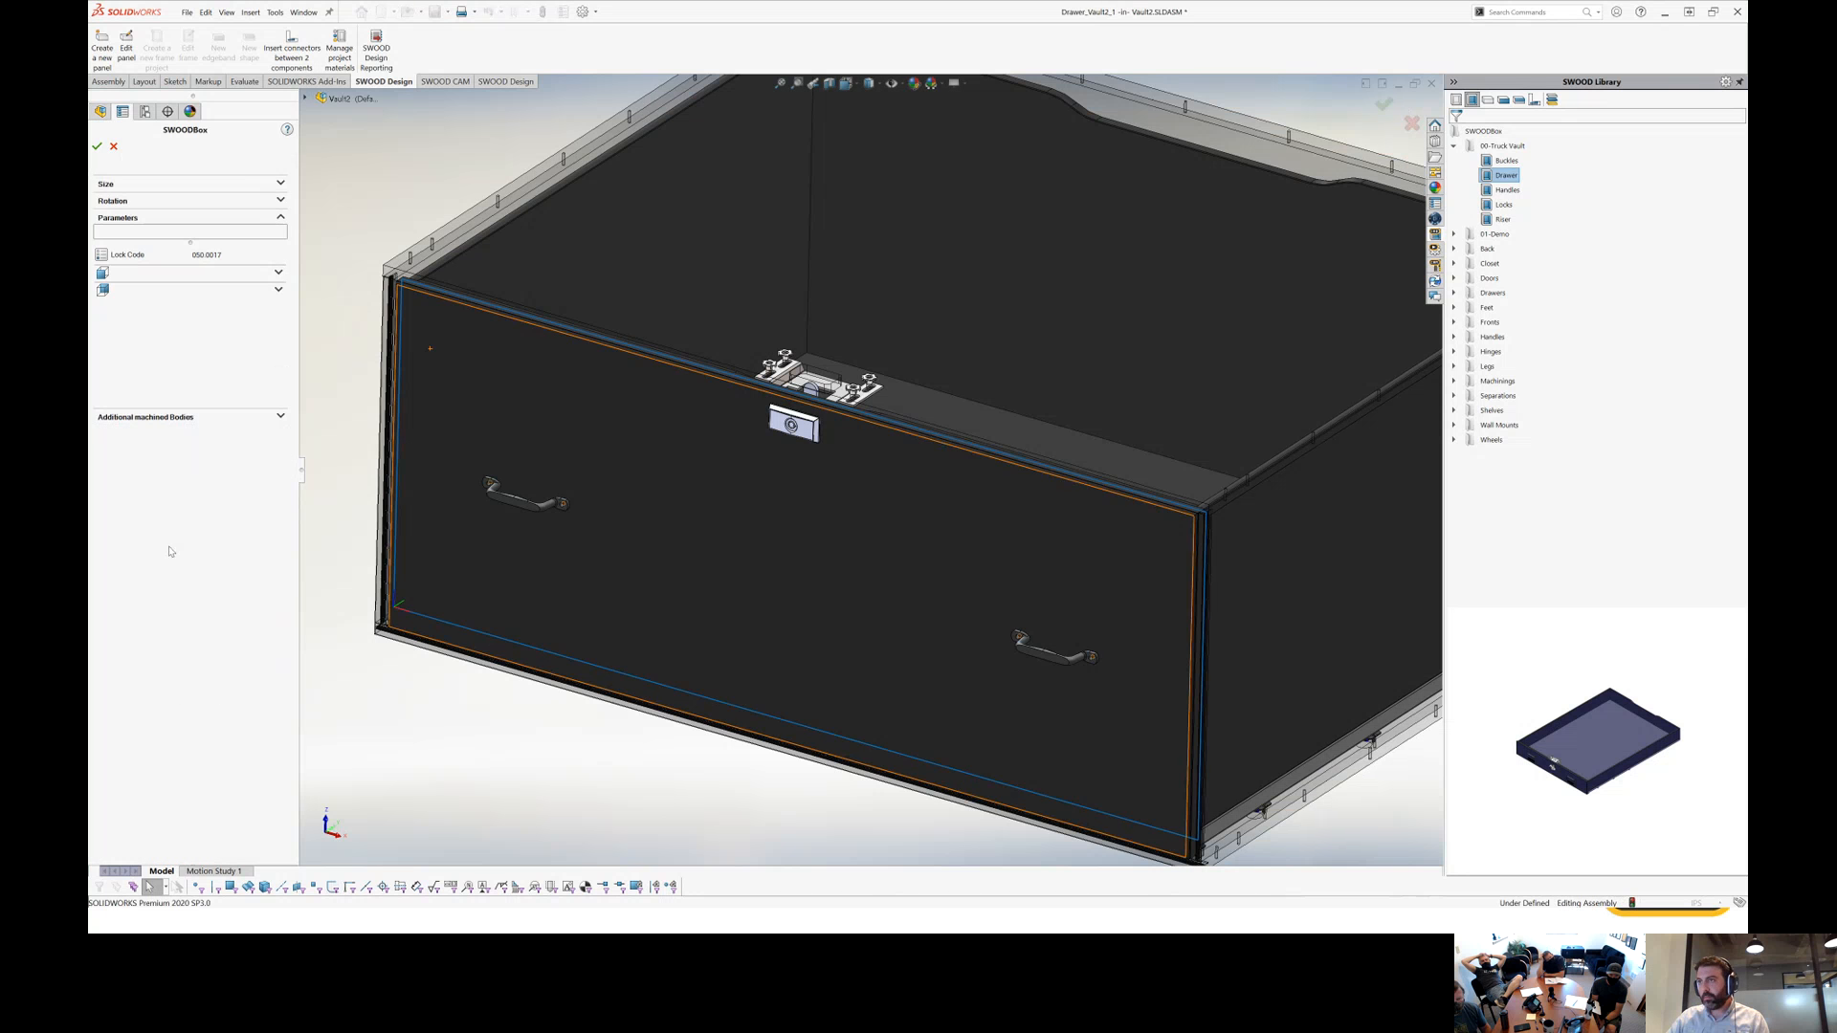
left_click(164, 418)
left_click(752, 451)
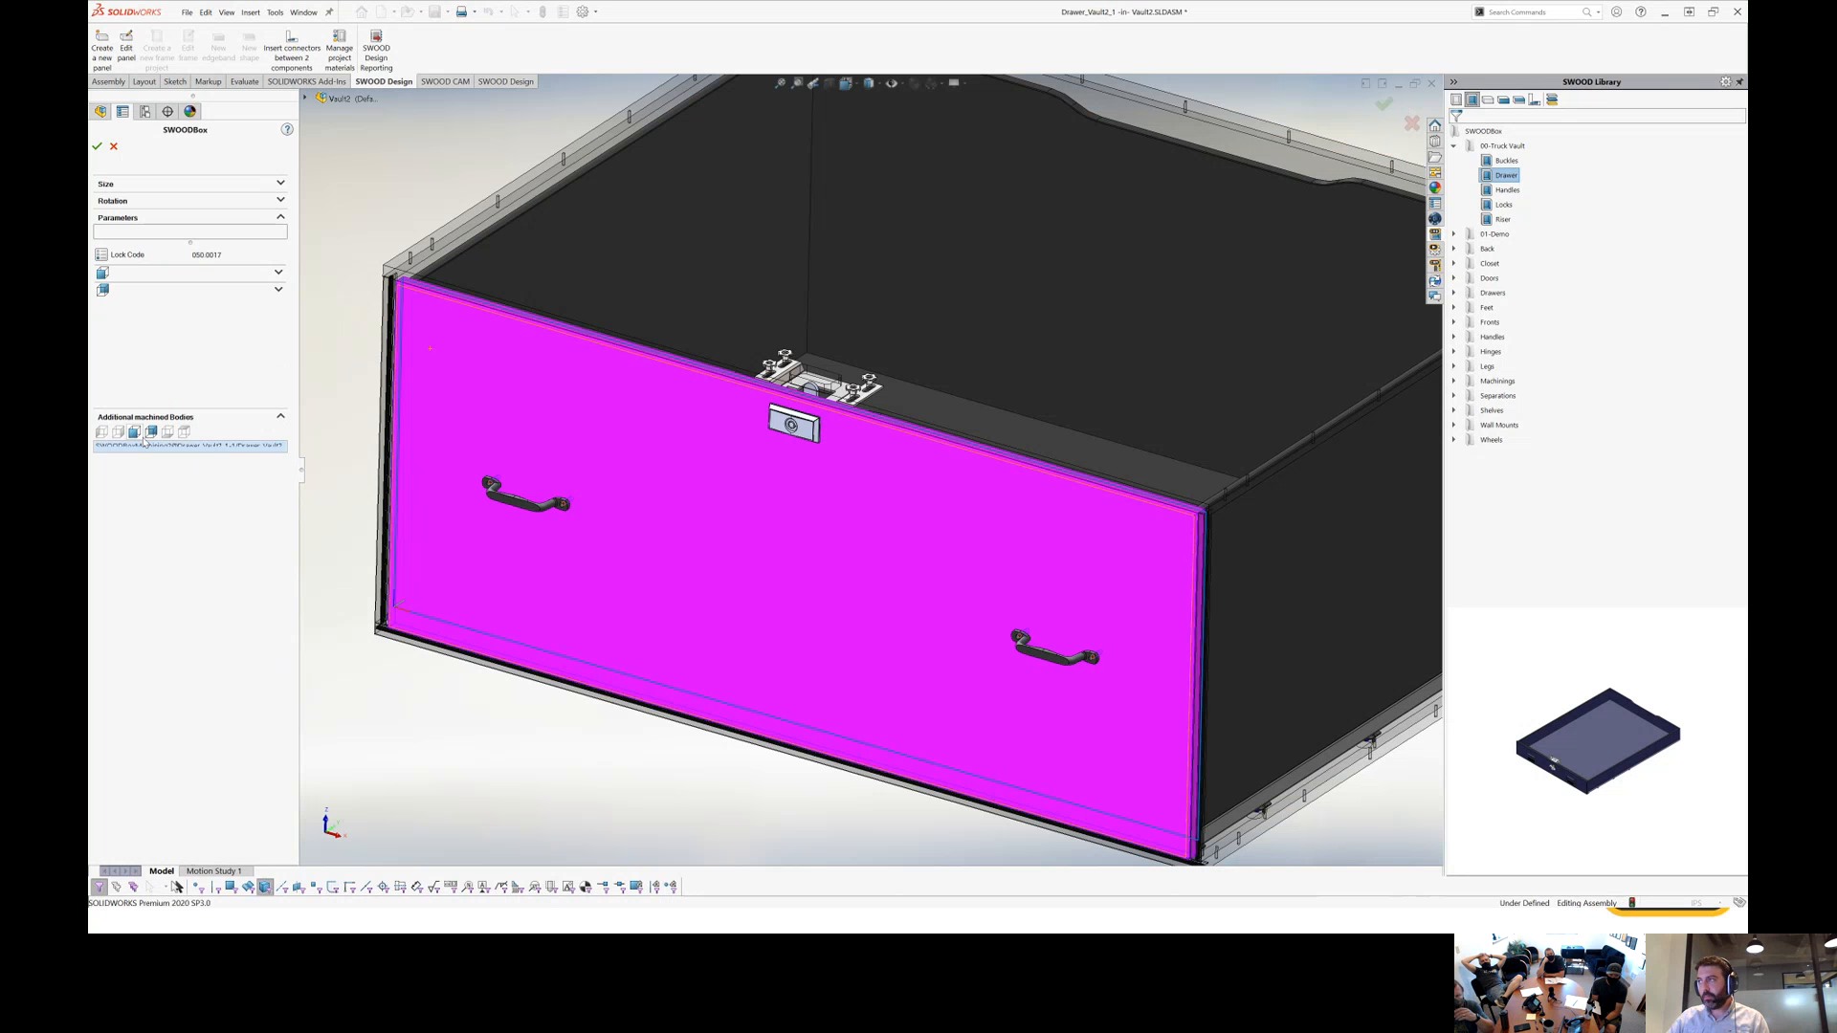
left_click(750, 450)
left_click(748, 453)
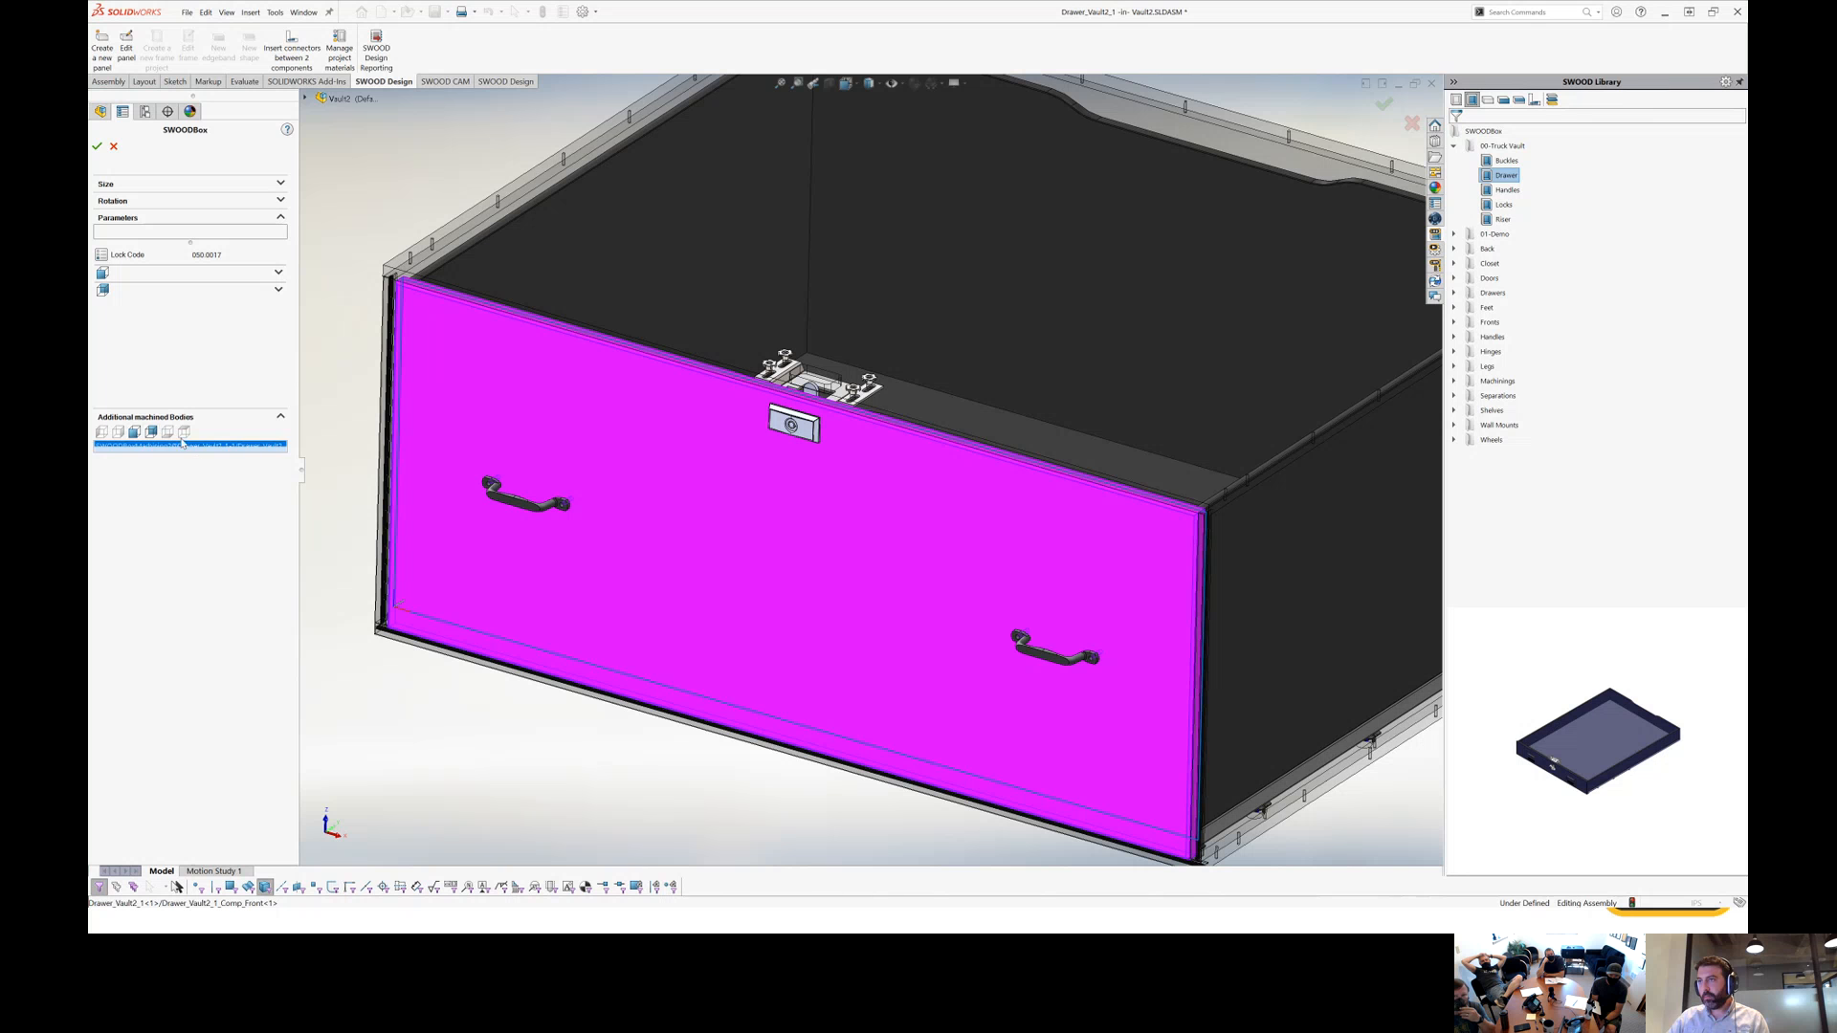
left_click(151, 433)
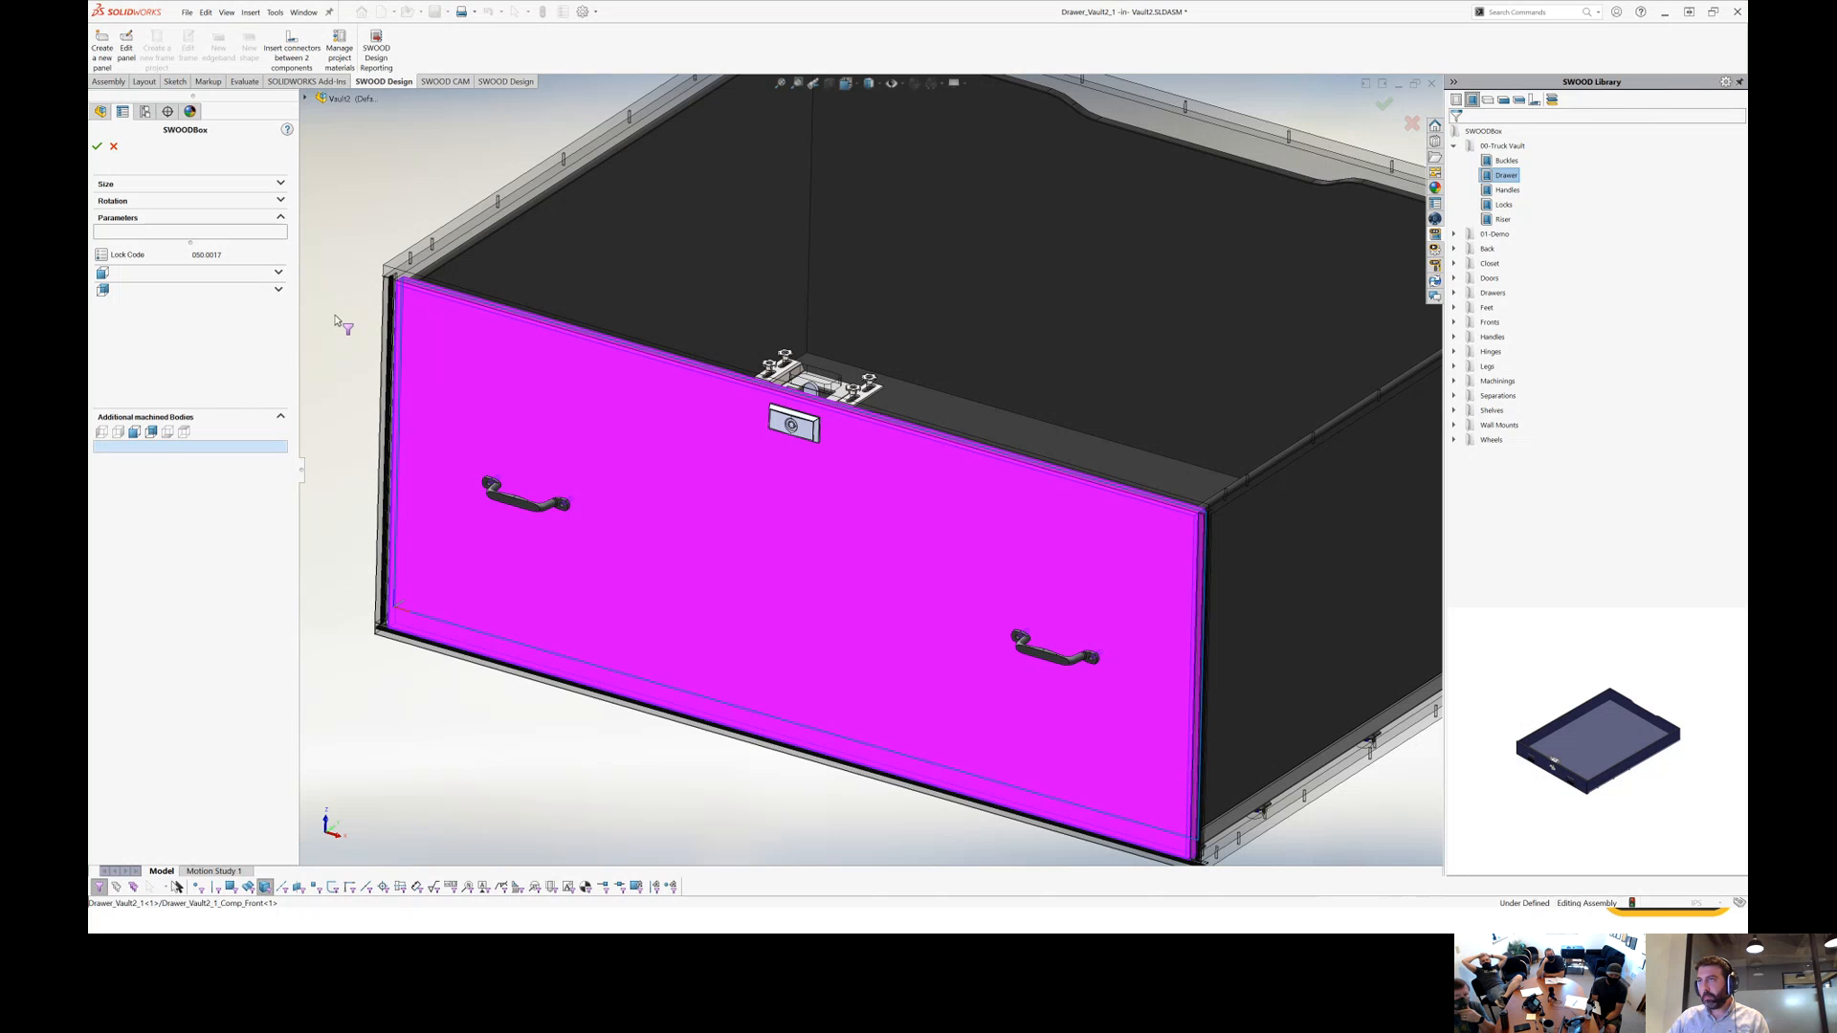
left_click(99, 147)
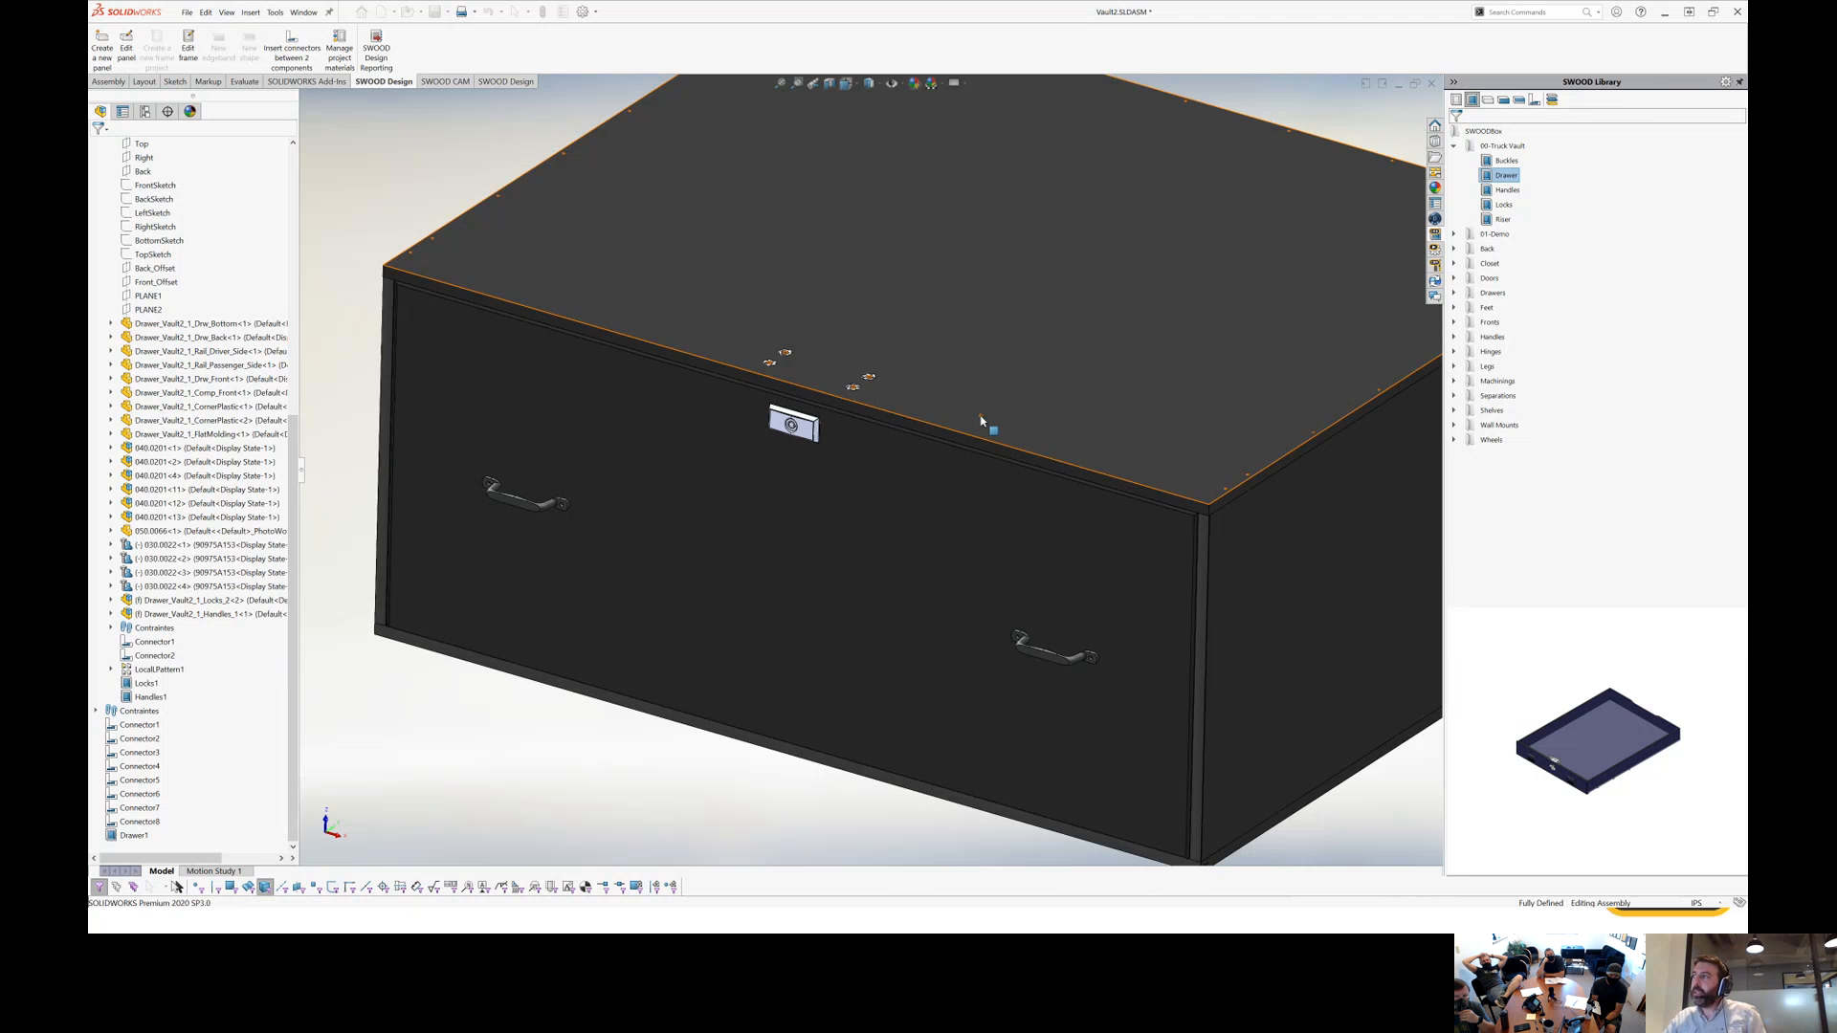
Collapse the feature tree and examine the whole vault with its drawer and hardware in wireframe display.
key("f")
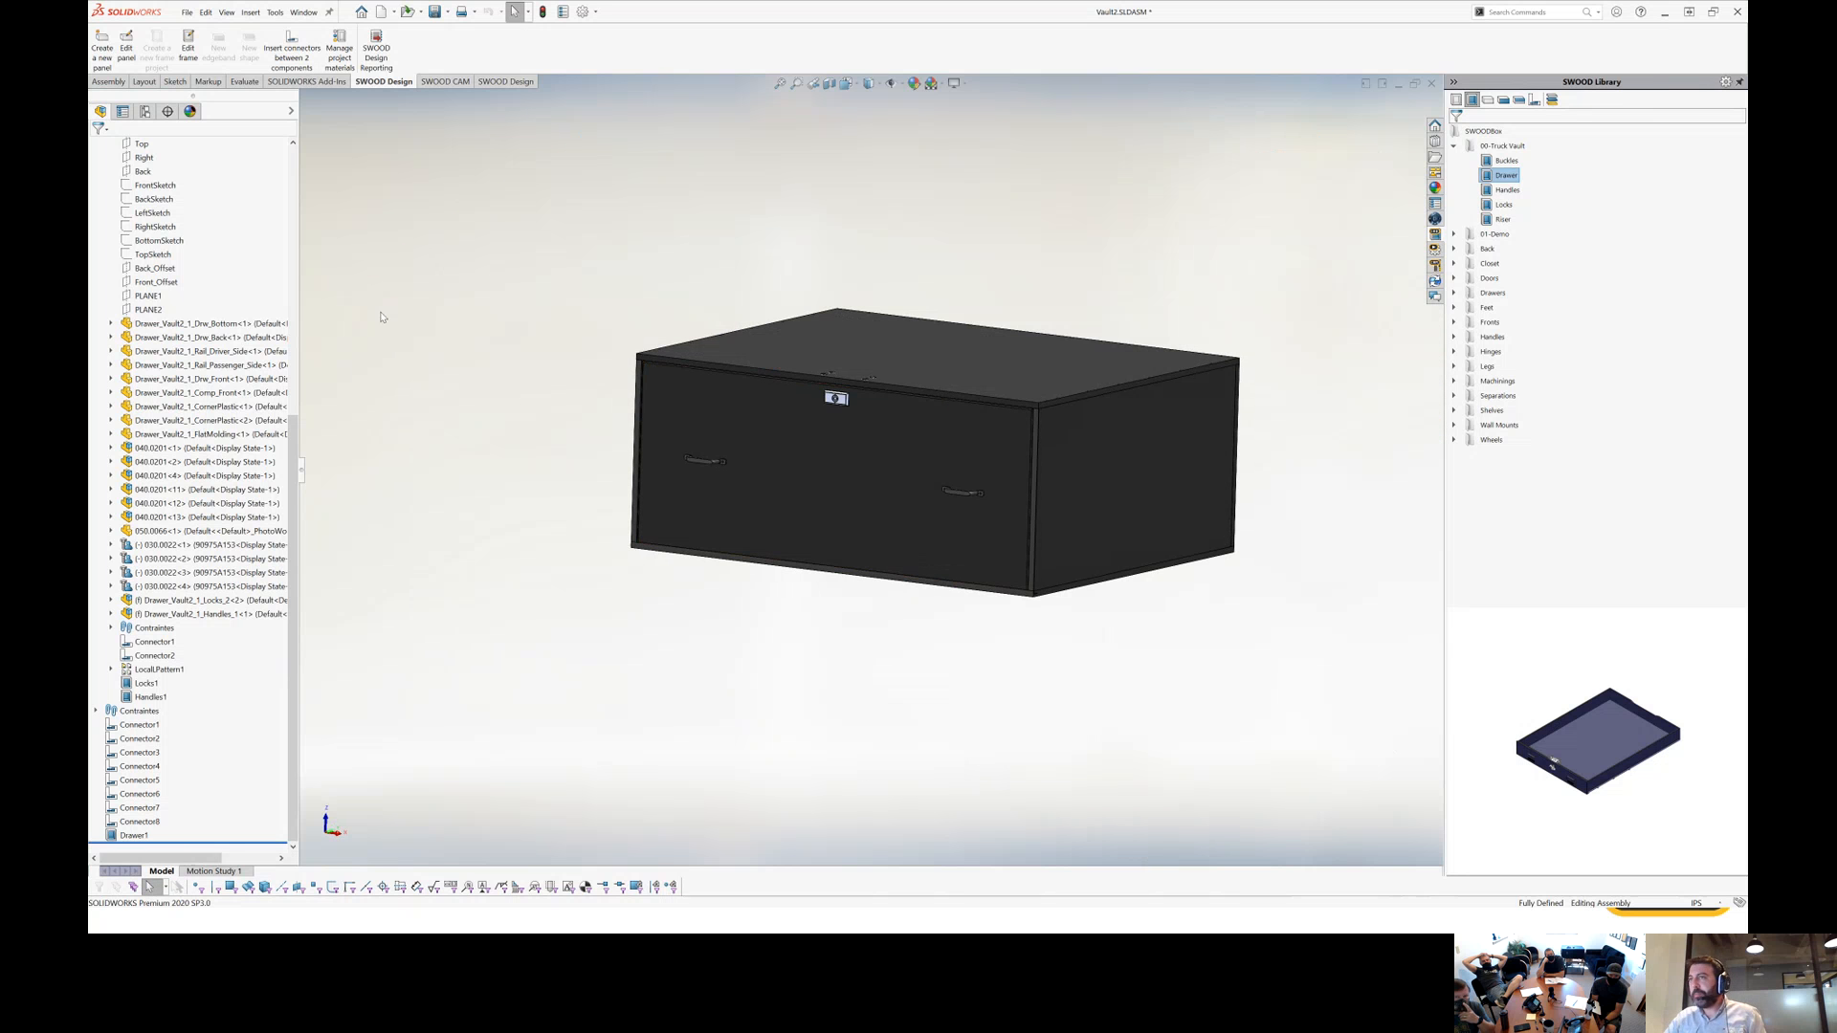
right_click(278, 276)
left_click(318, 276)
middle_click_drag(574, 316, 1029, 406)
scroll(1136, 463, "up", 5)
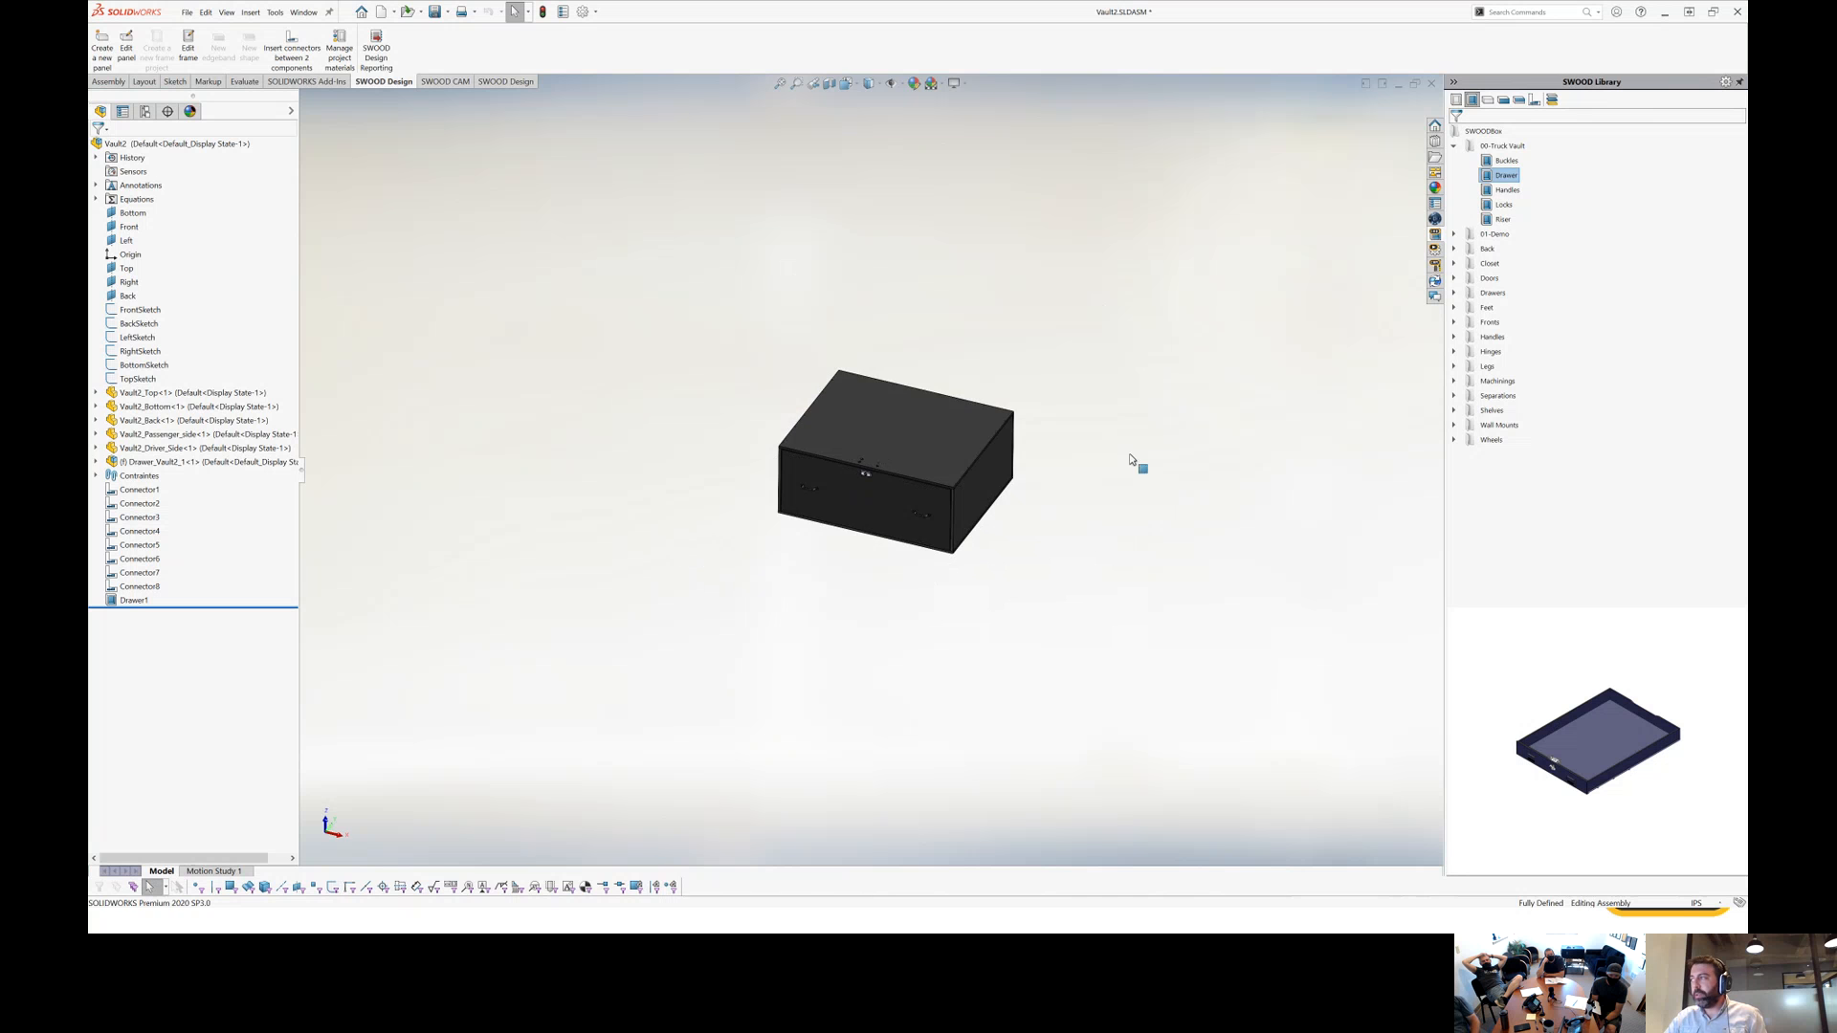
right_click_drag(1109, 453, 1043, 451)
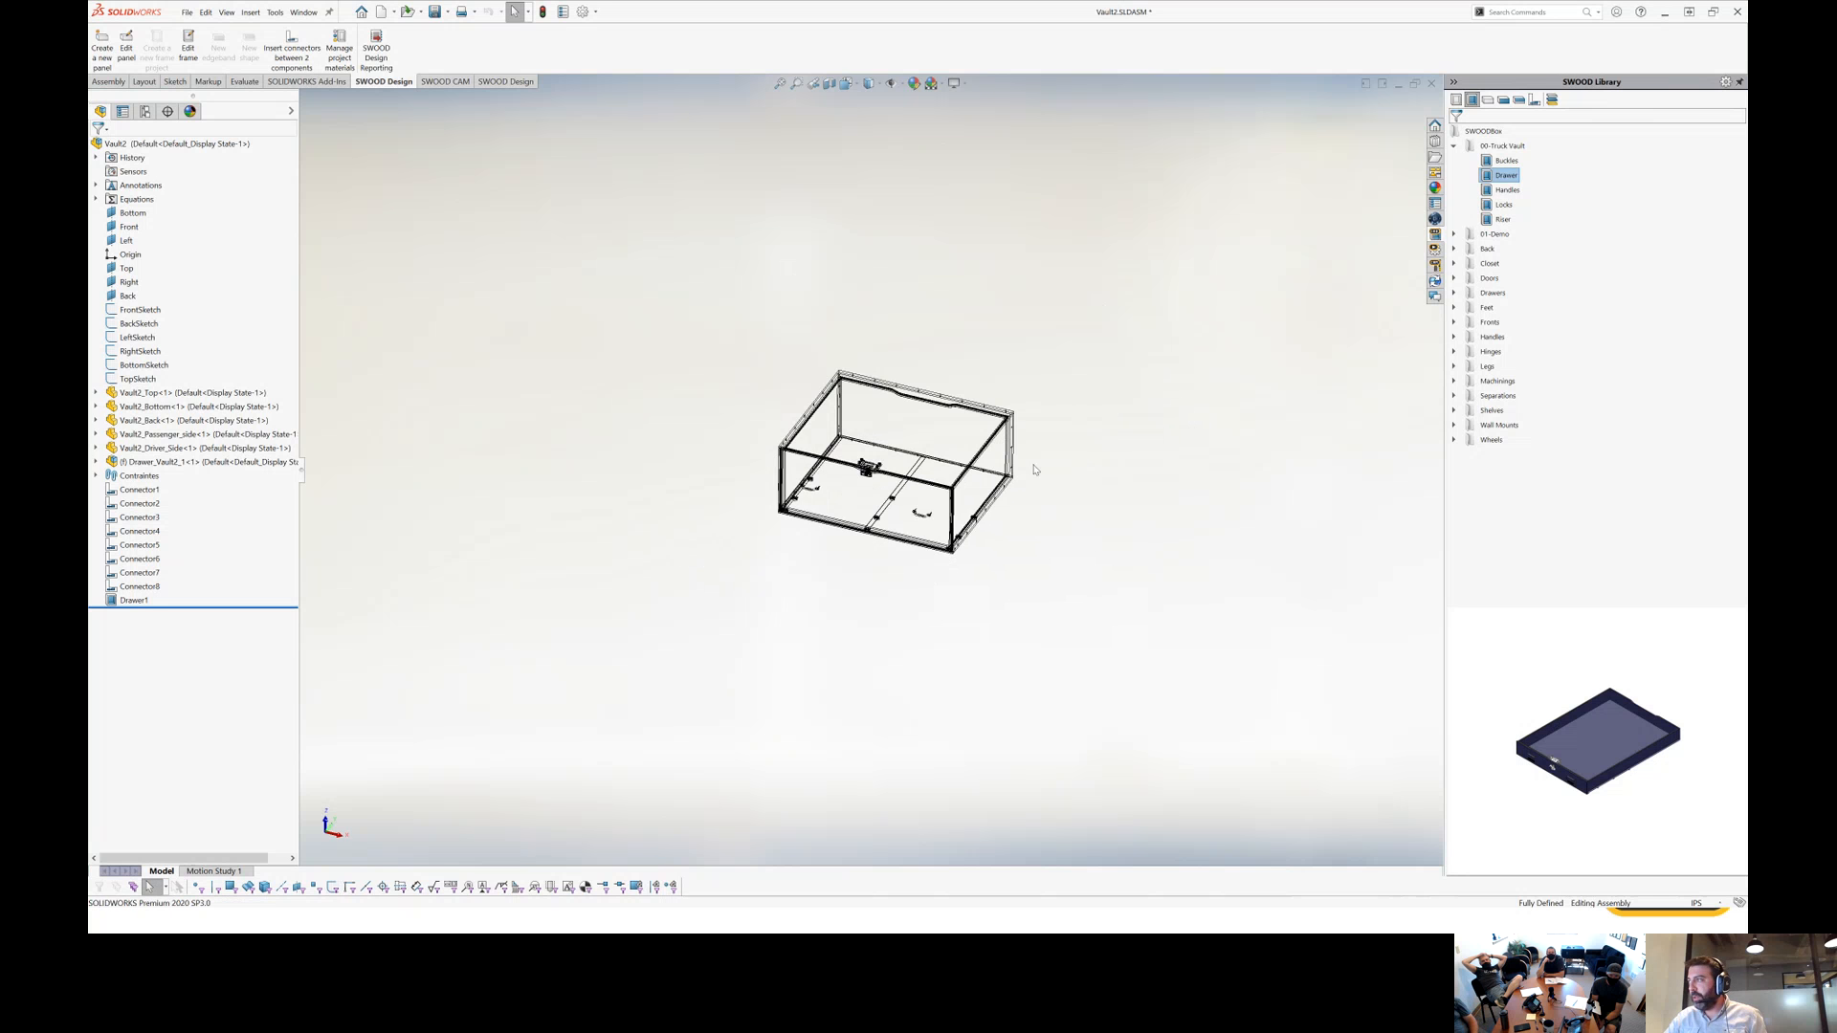
middle_click_drag(859, 363, 727, 339)
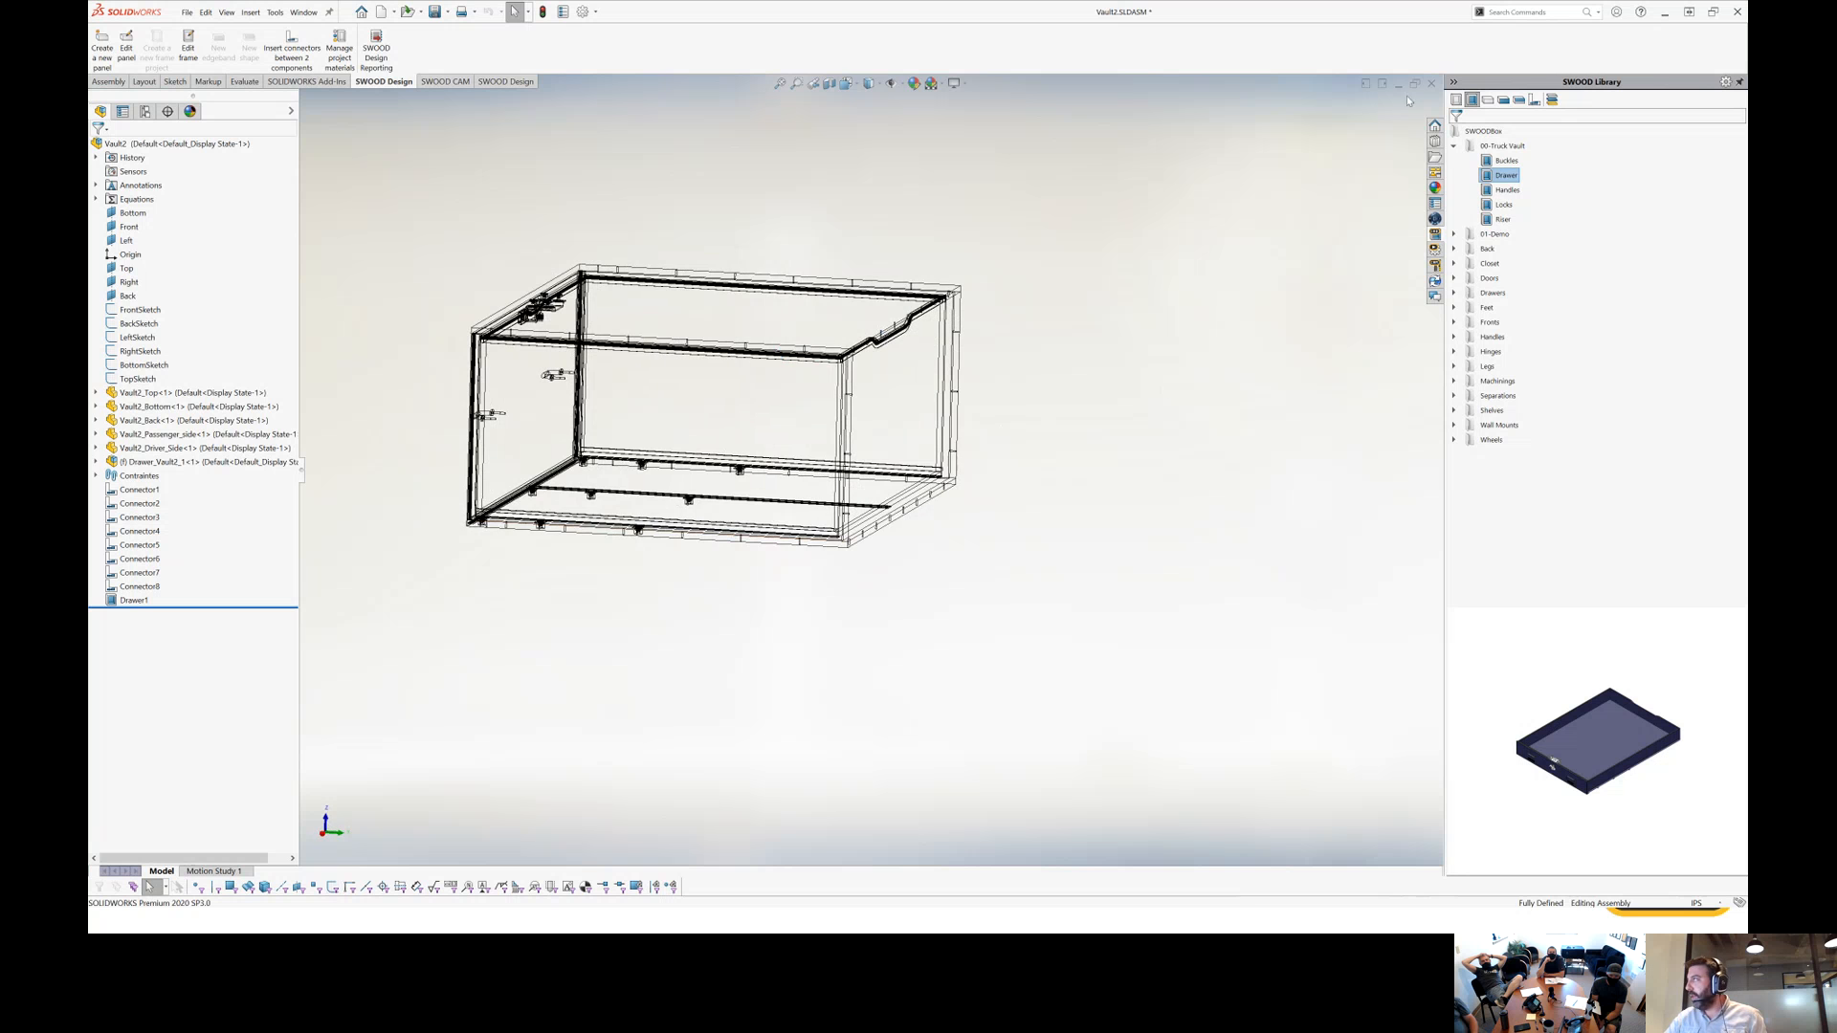
Insert the Buckles library box on the outer face of the vault's back panel with its default side and top positions.
left_click(594, 264)
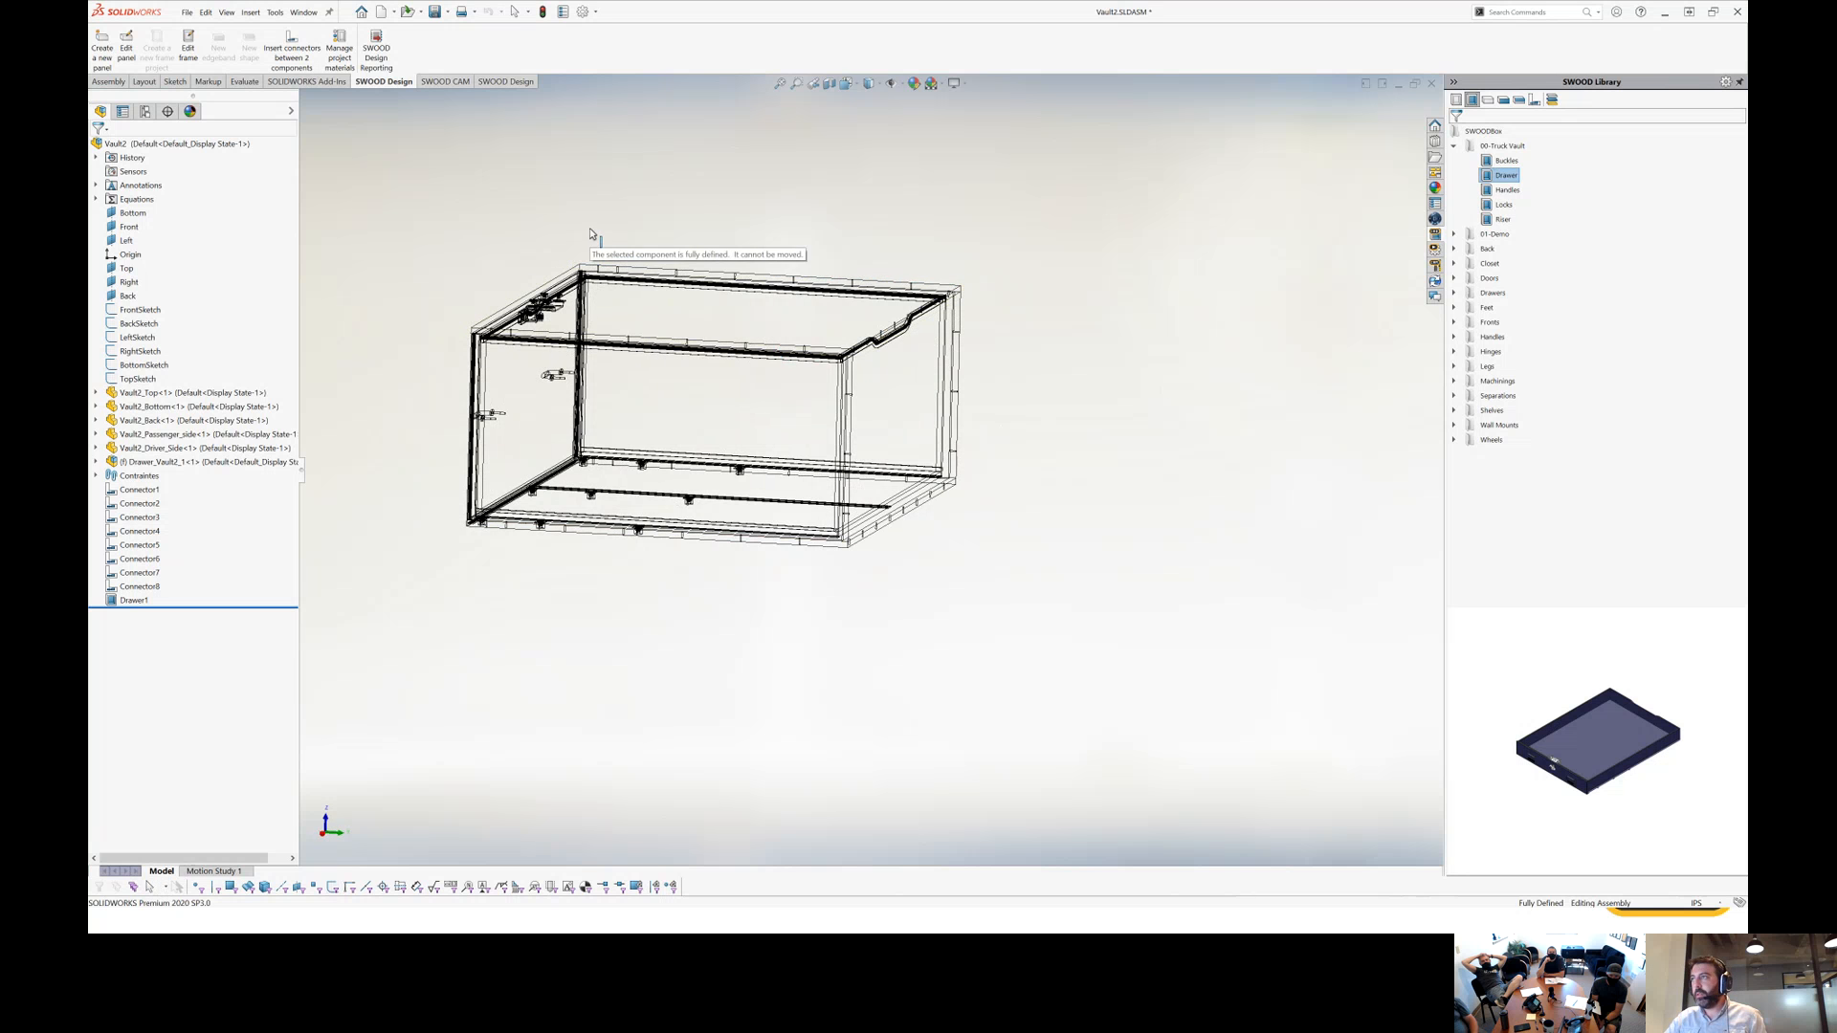
mouse_move(617, 206)
right_mouse_down()
mouse_move(621, 170)
mouse_move(800, 117)
right_mouse_up()
left_click(1033, 182)
mouse_move(1214, 291)
middle_mouse_down()
mouse_move(1019, 167)
mouse_move(1243, 201)
middle_mouse_up()
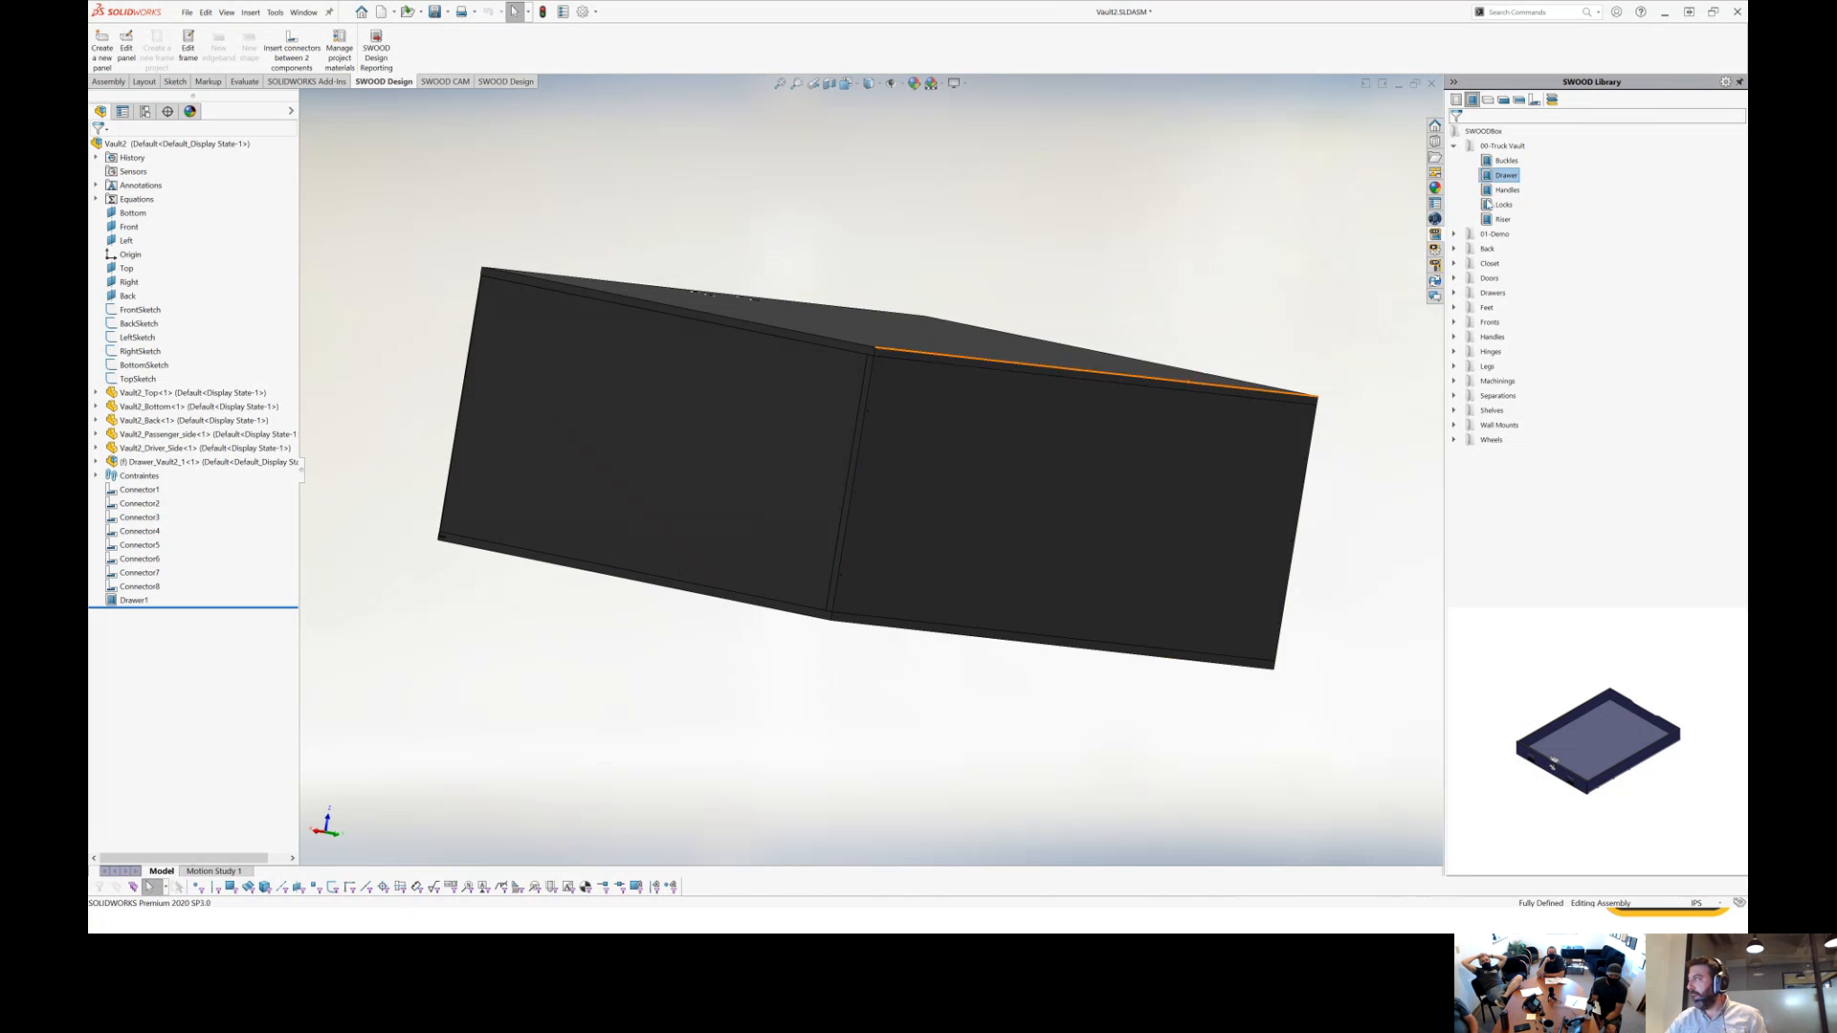
left_click(1500, 163)
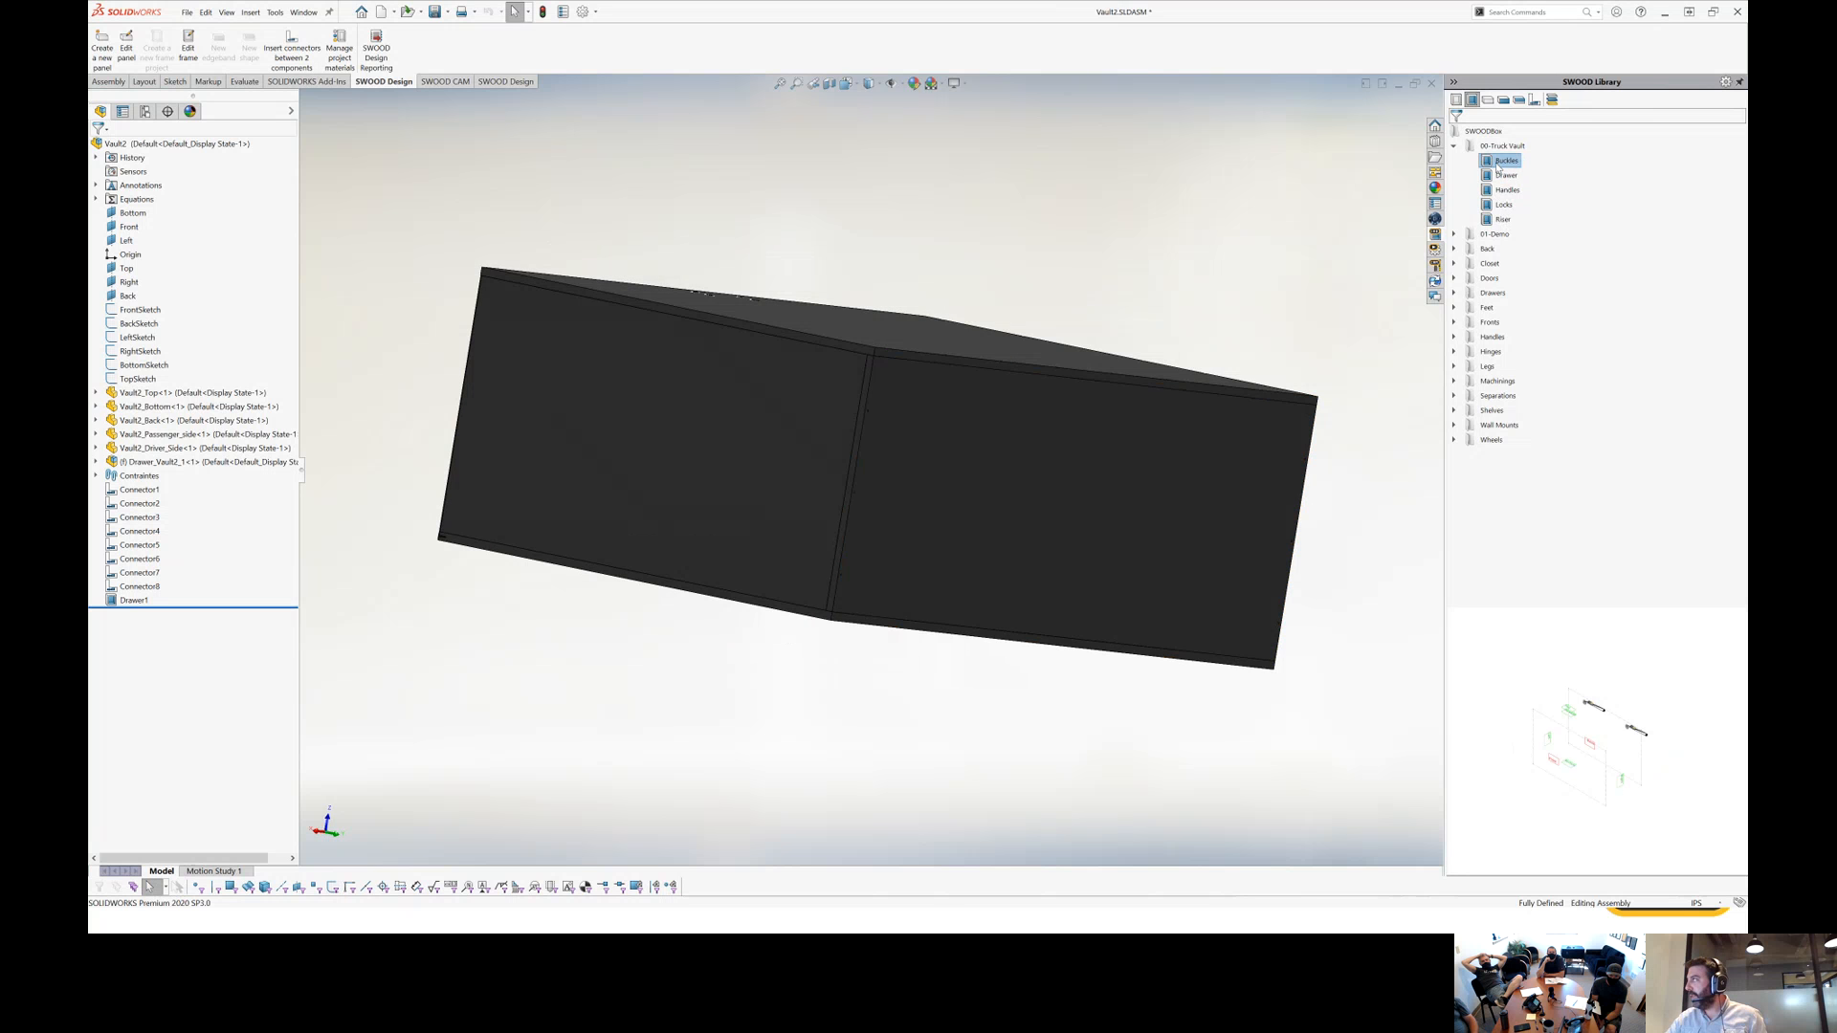
left_click_drag(1506, 162, 1038, 421)
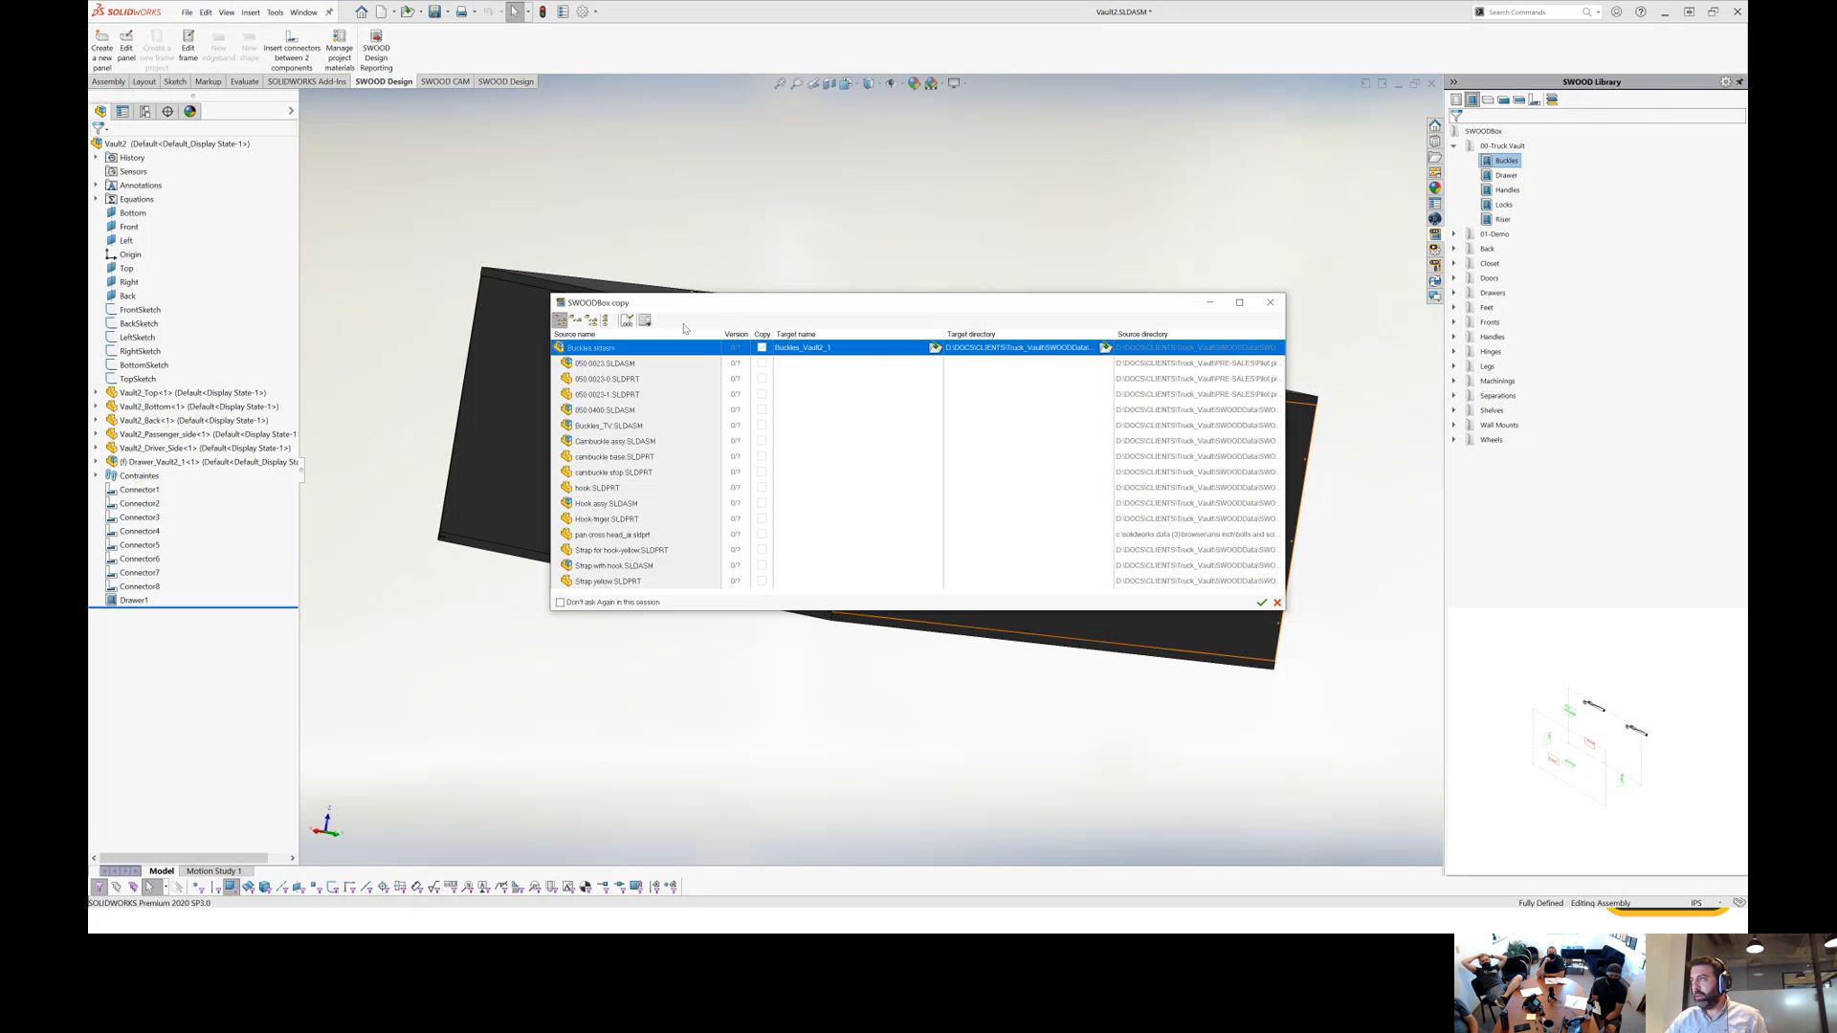
left_click(1262, 602)
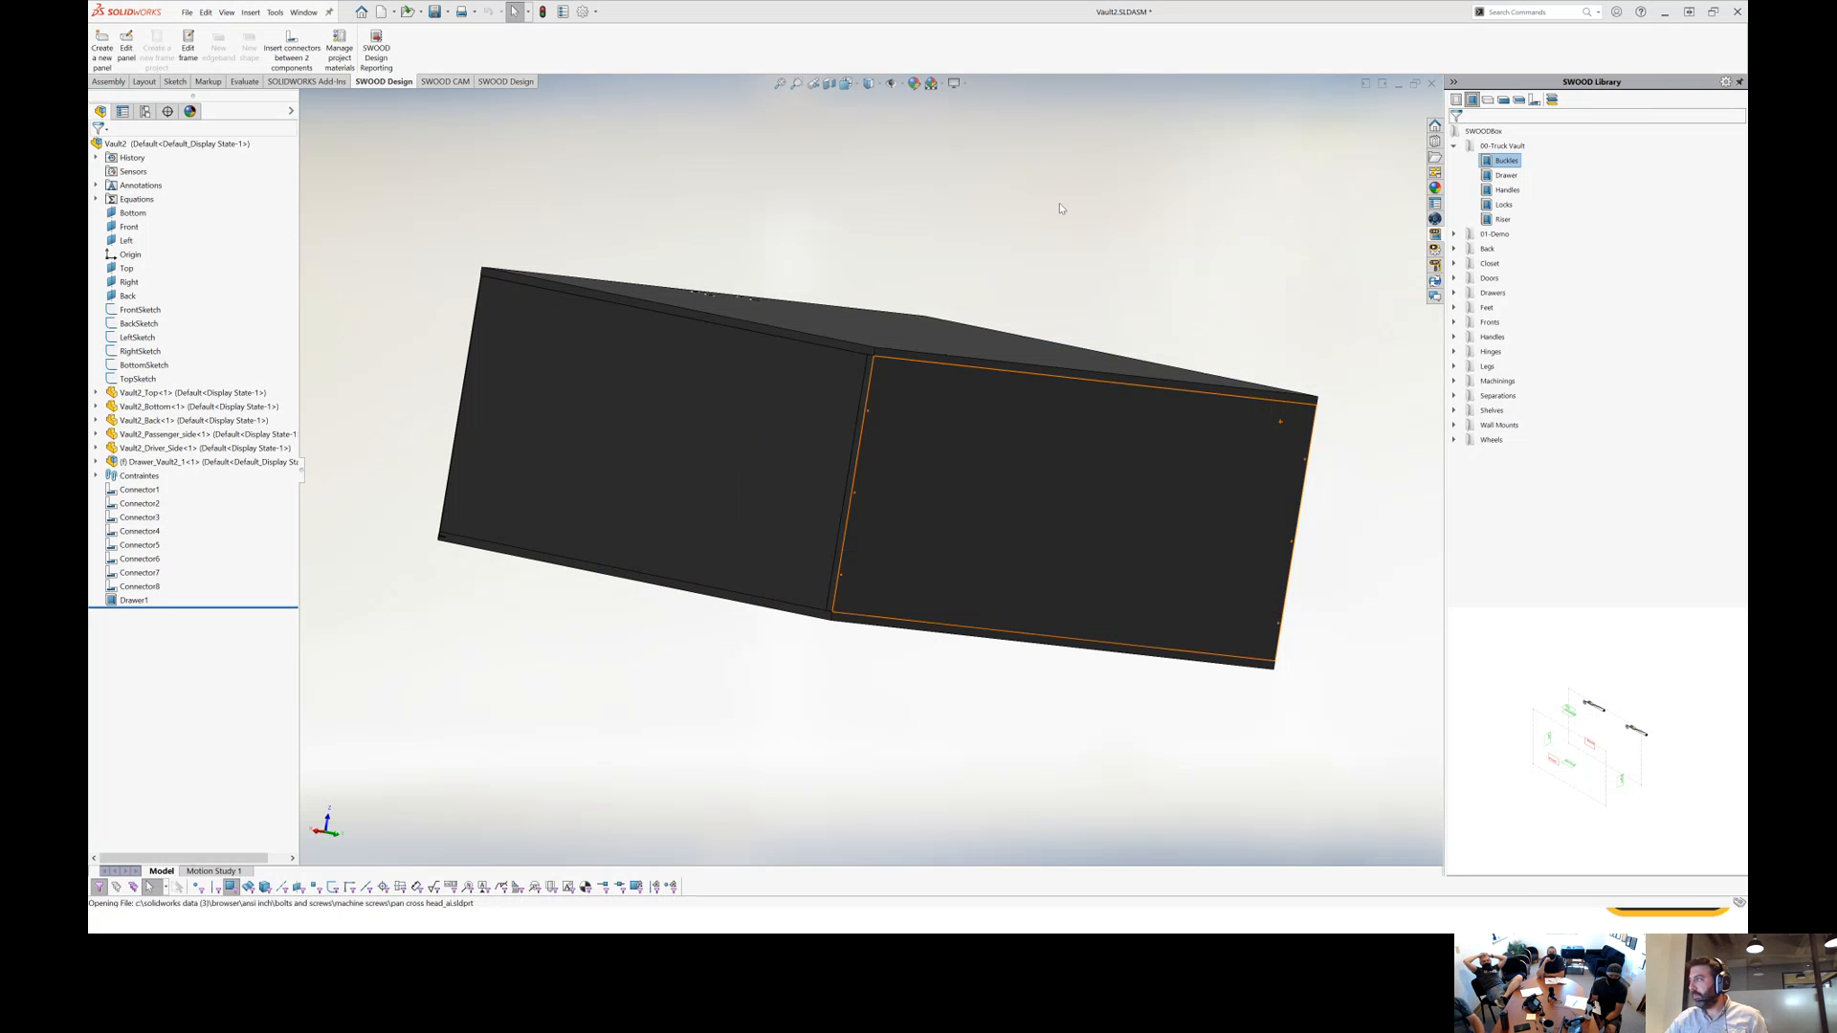
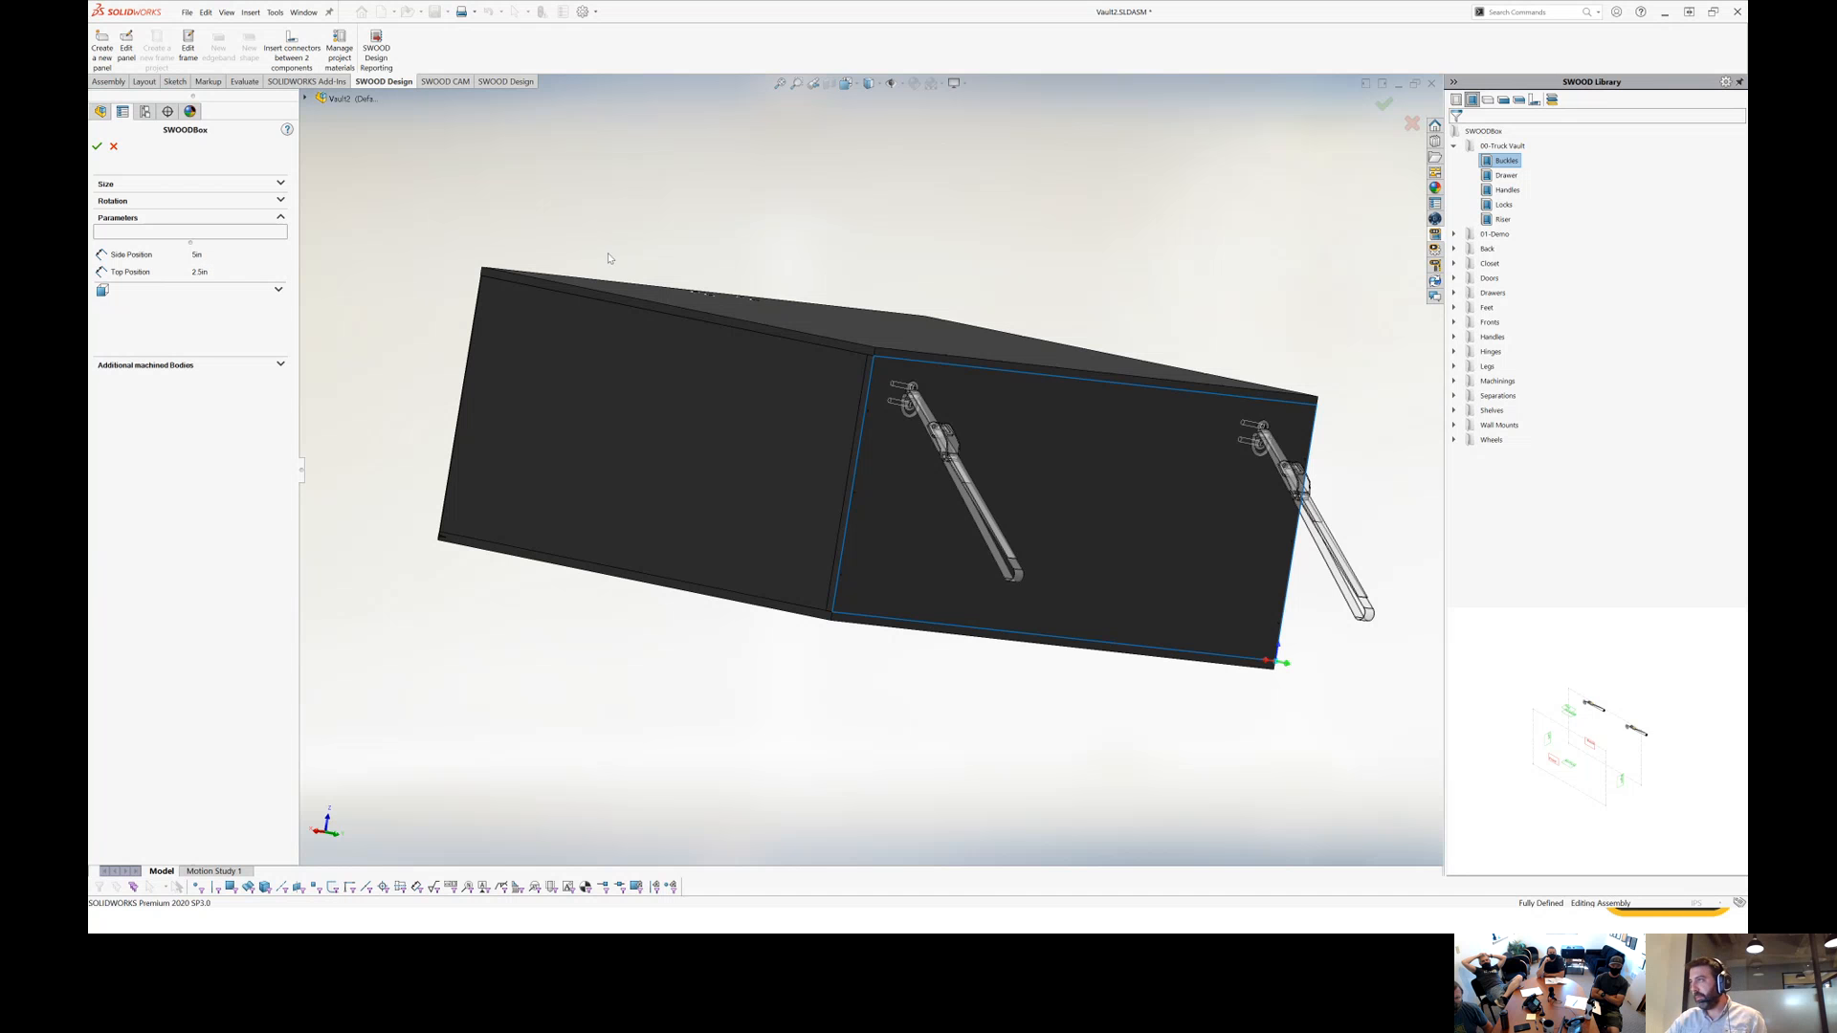
scroll(931, 369, "down", 1)
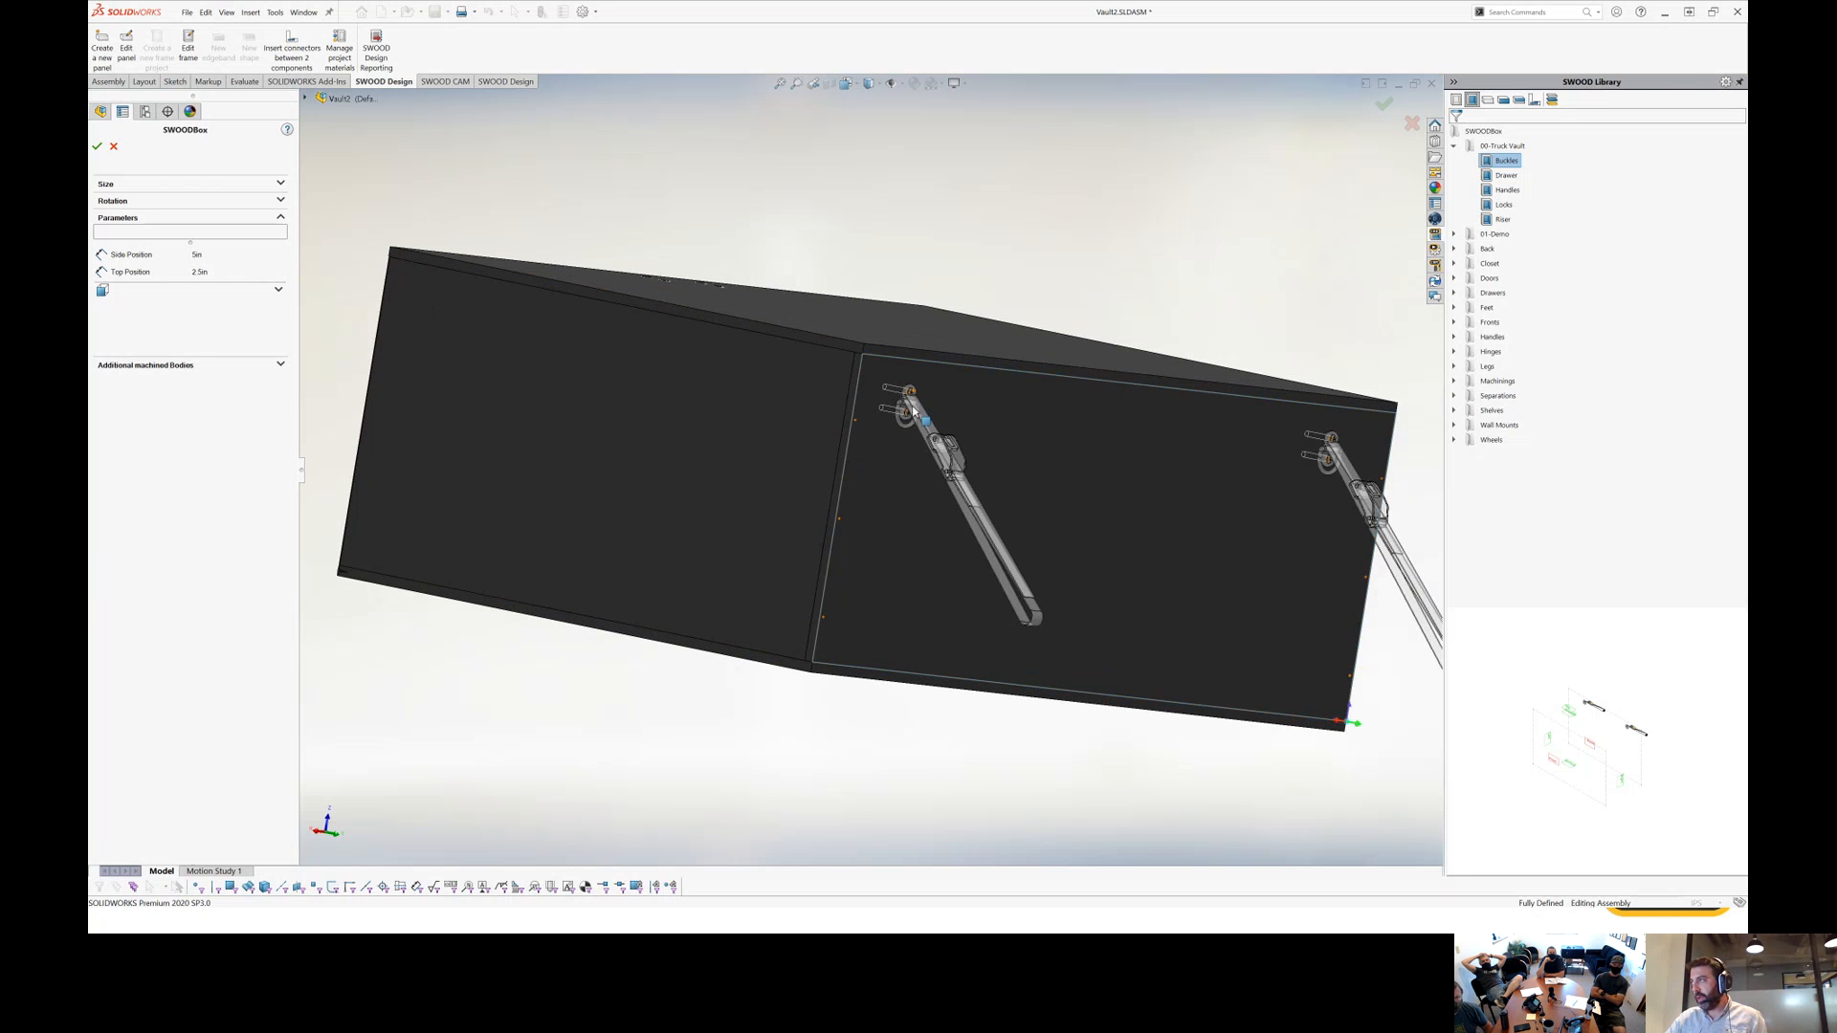
left_click(96, 147)
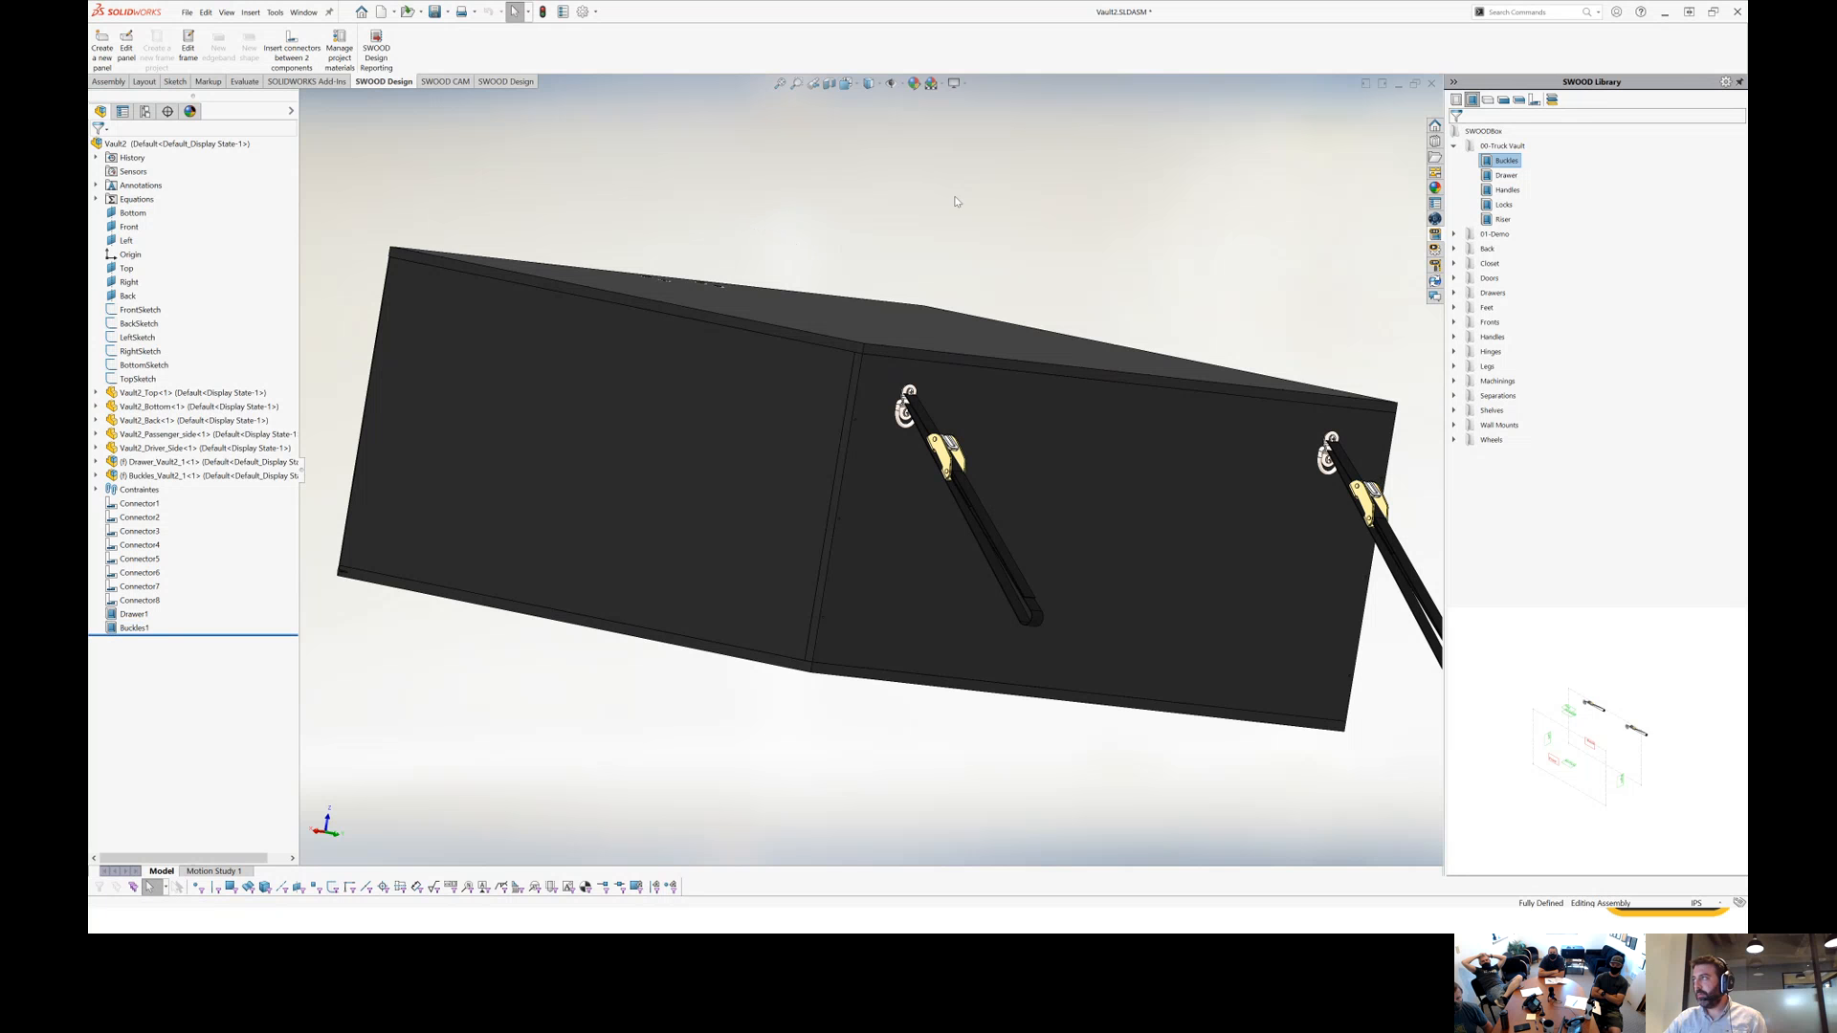
Set the vault frame's width to 40 in and height to 15 in, and save the assembly with all its modified documents.
key("ctrl+7")
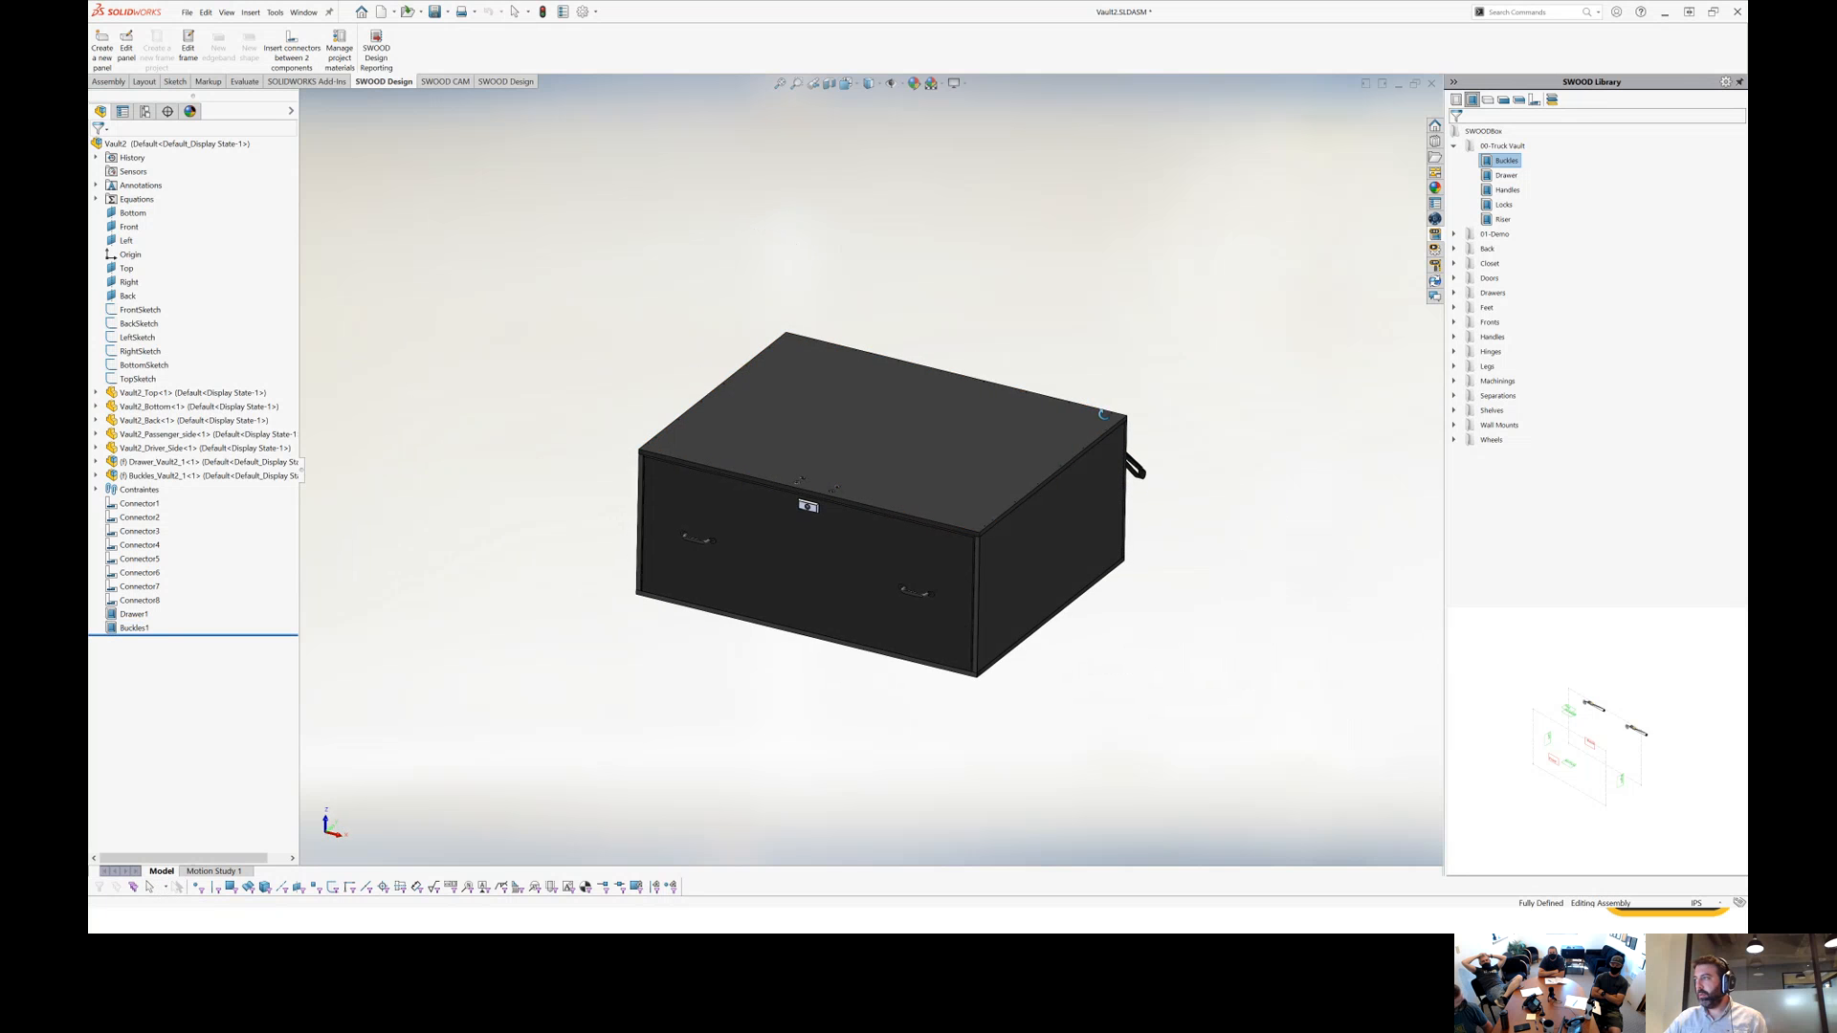
mouse_move(1097, 309)
right_mouse_down()
mouse_move(1102, 263)
mouse_move(1045, 264)
right_mouse_up()
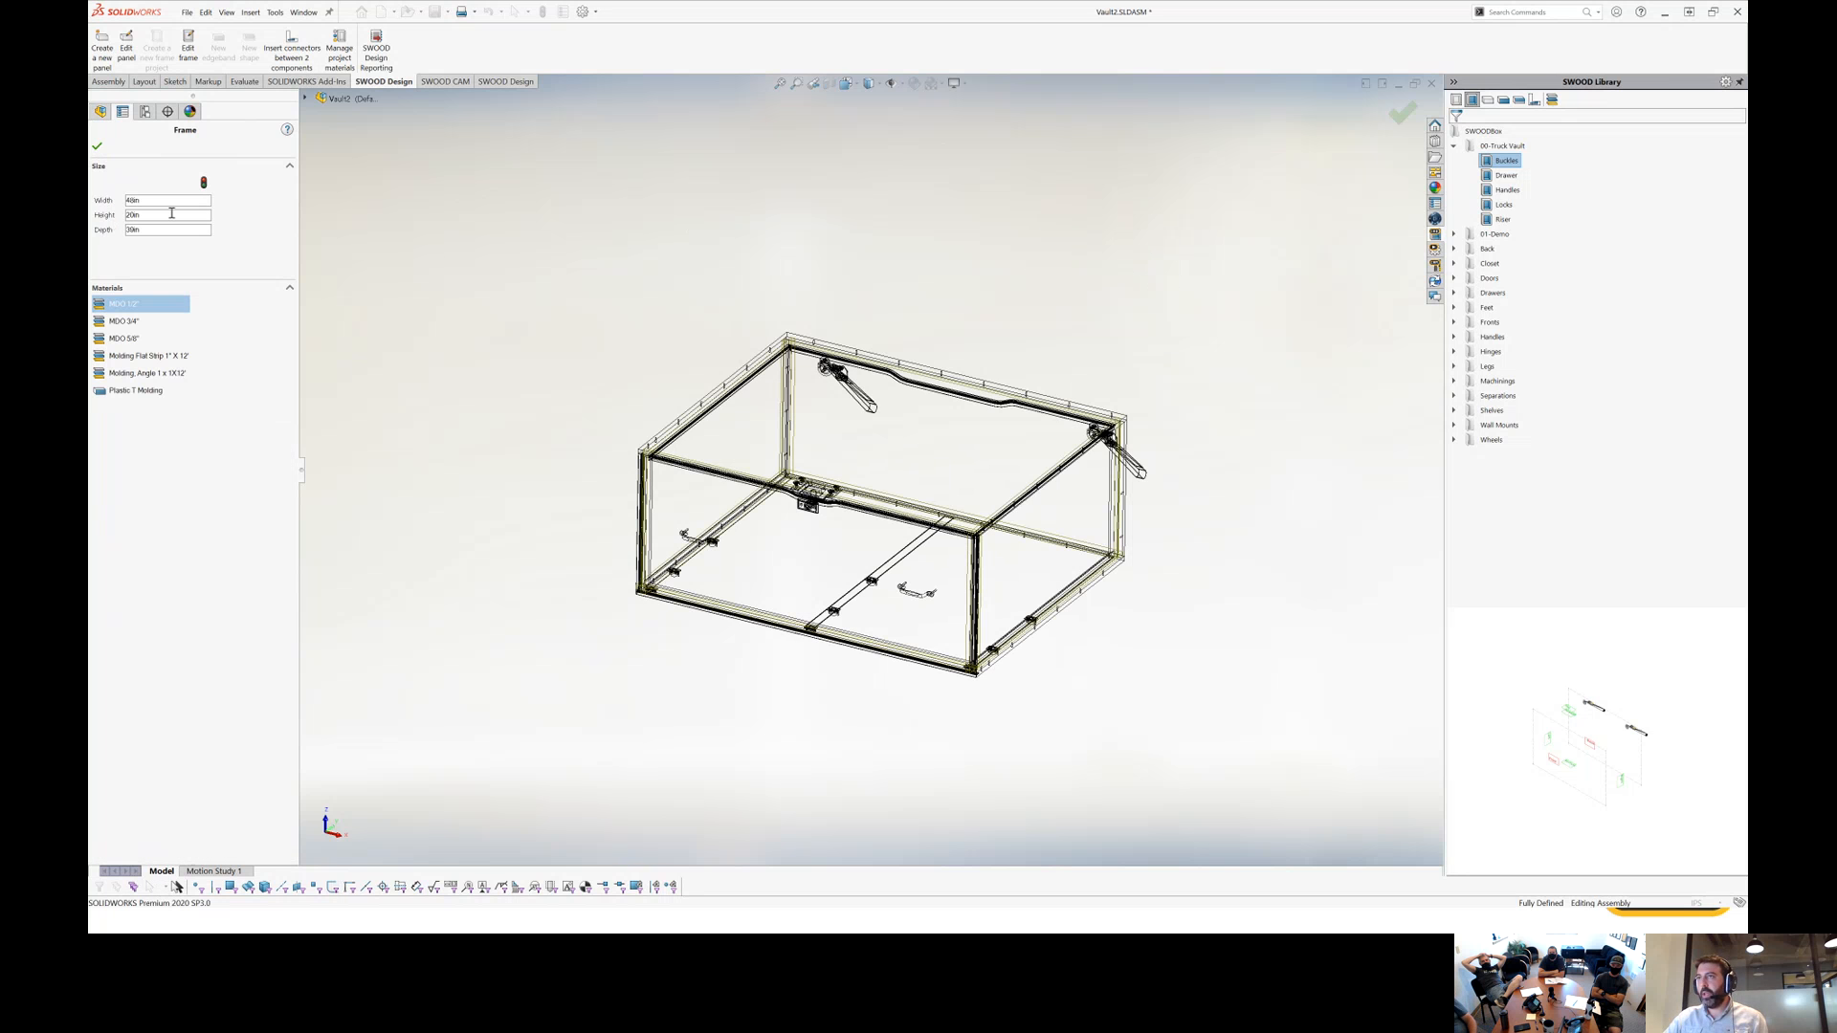
left_click_drag(148, 200, 90, 220)
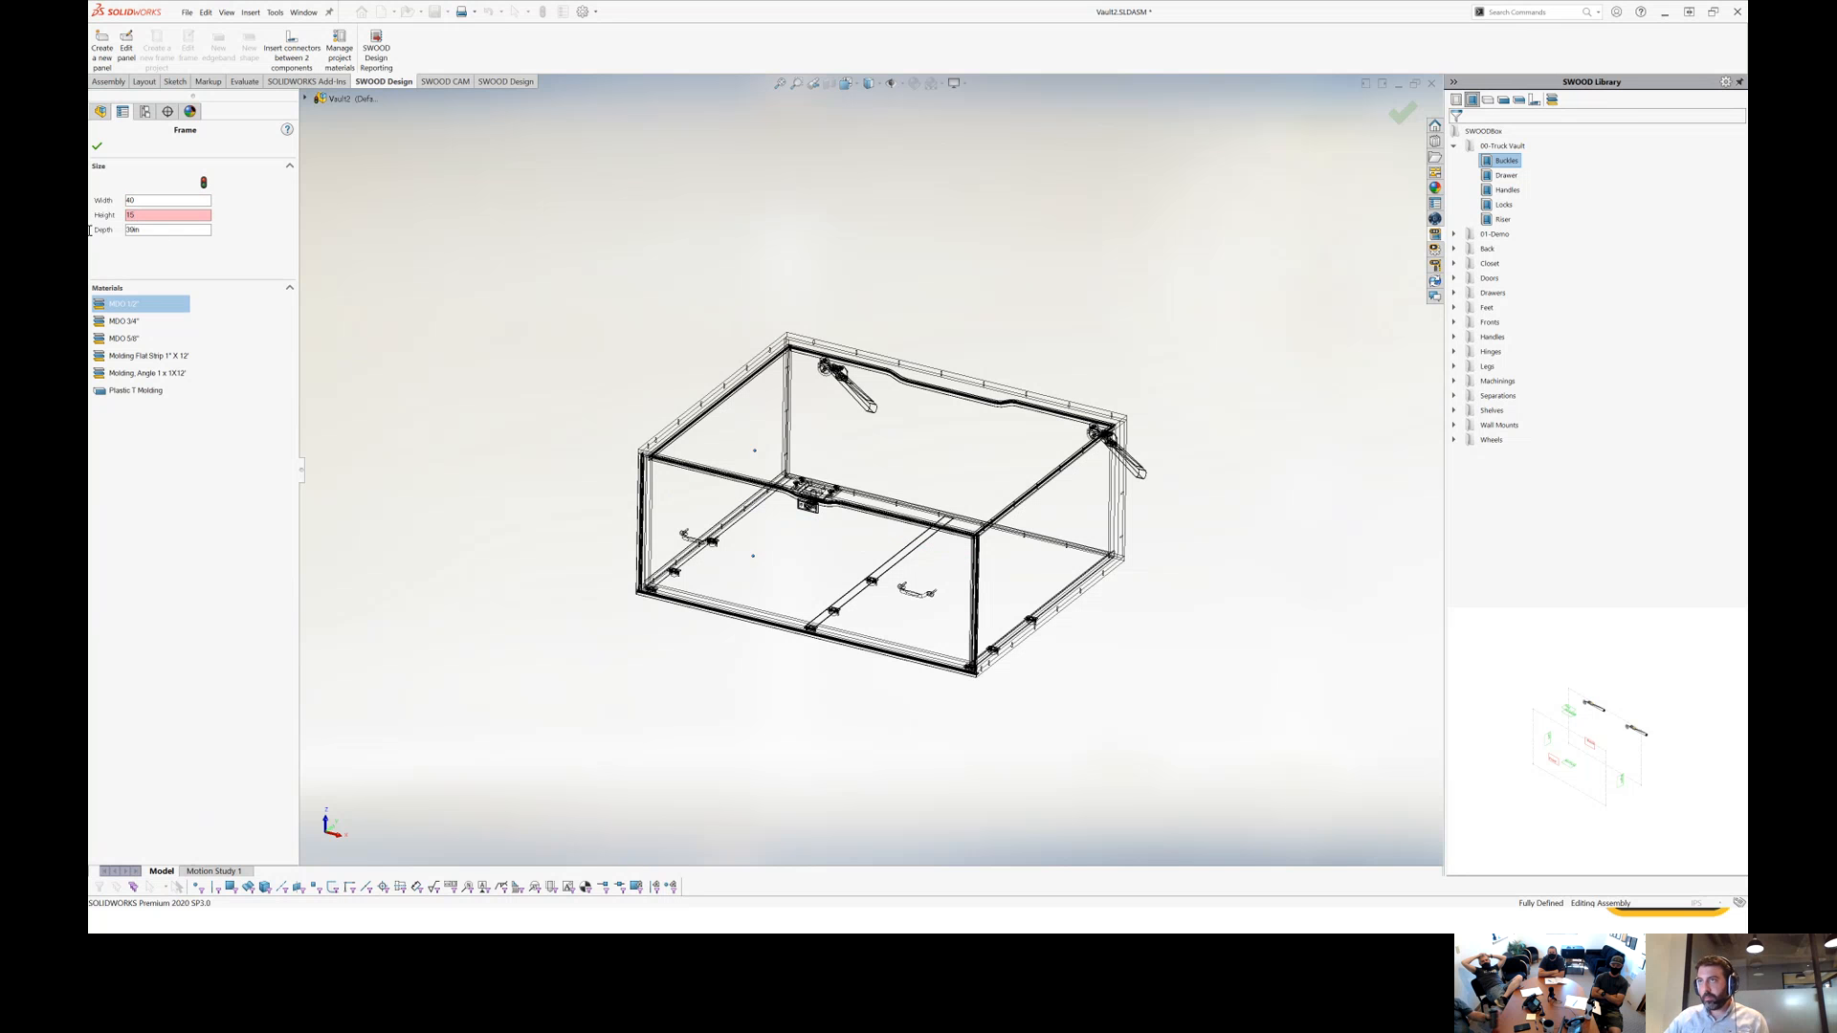
key("Tab")
key("Return")
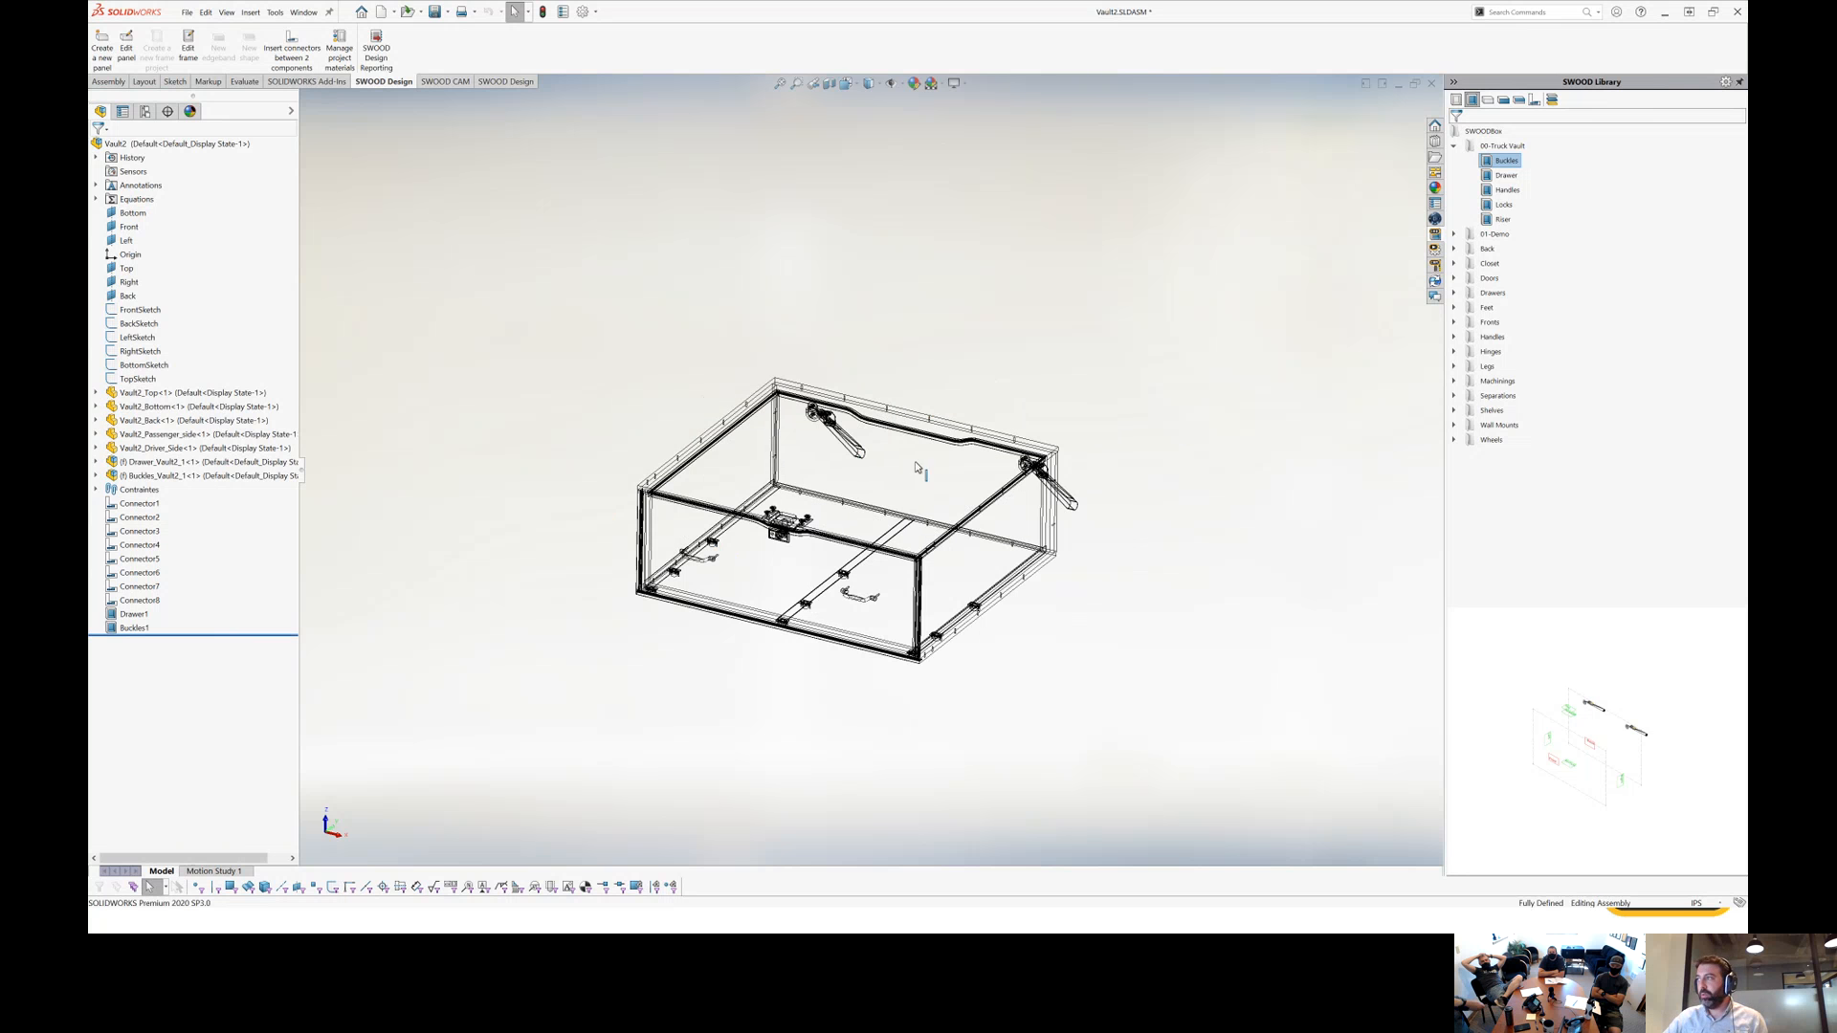
mouse_move(890, 505)
middle_mouse_down()
mouse_move(814, 415)
mouse_move(861, 421)
mouse_move(607, 426)
mouse_move(892, 426)
mouse_move(874, 472)
mouse_move(893, 528)
middle_mouse_up()
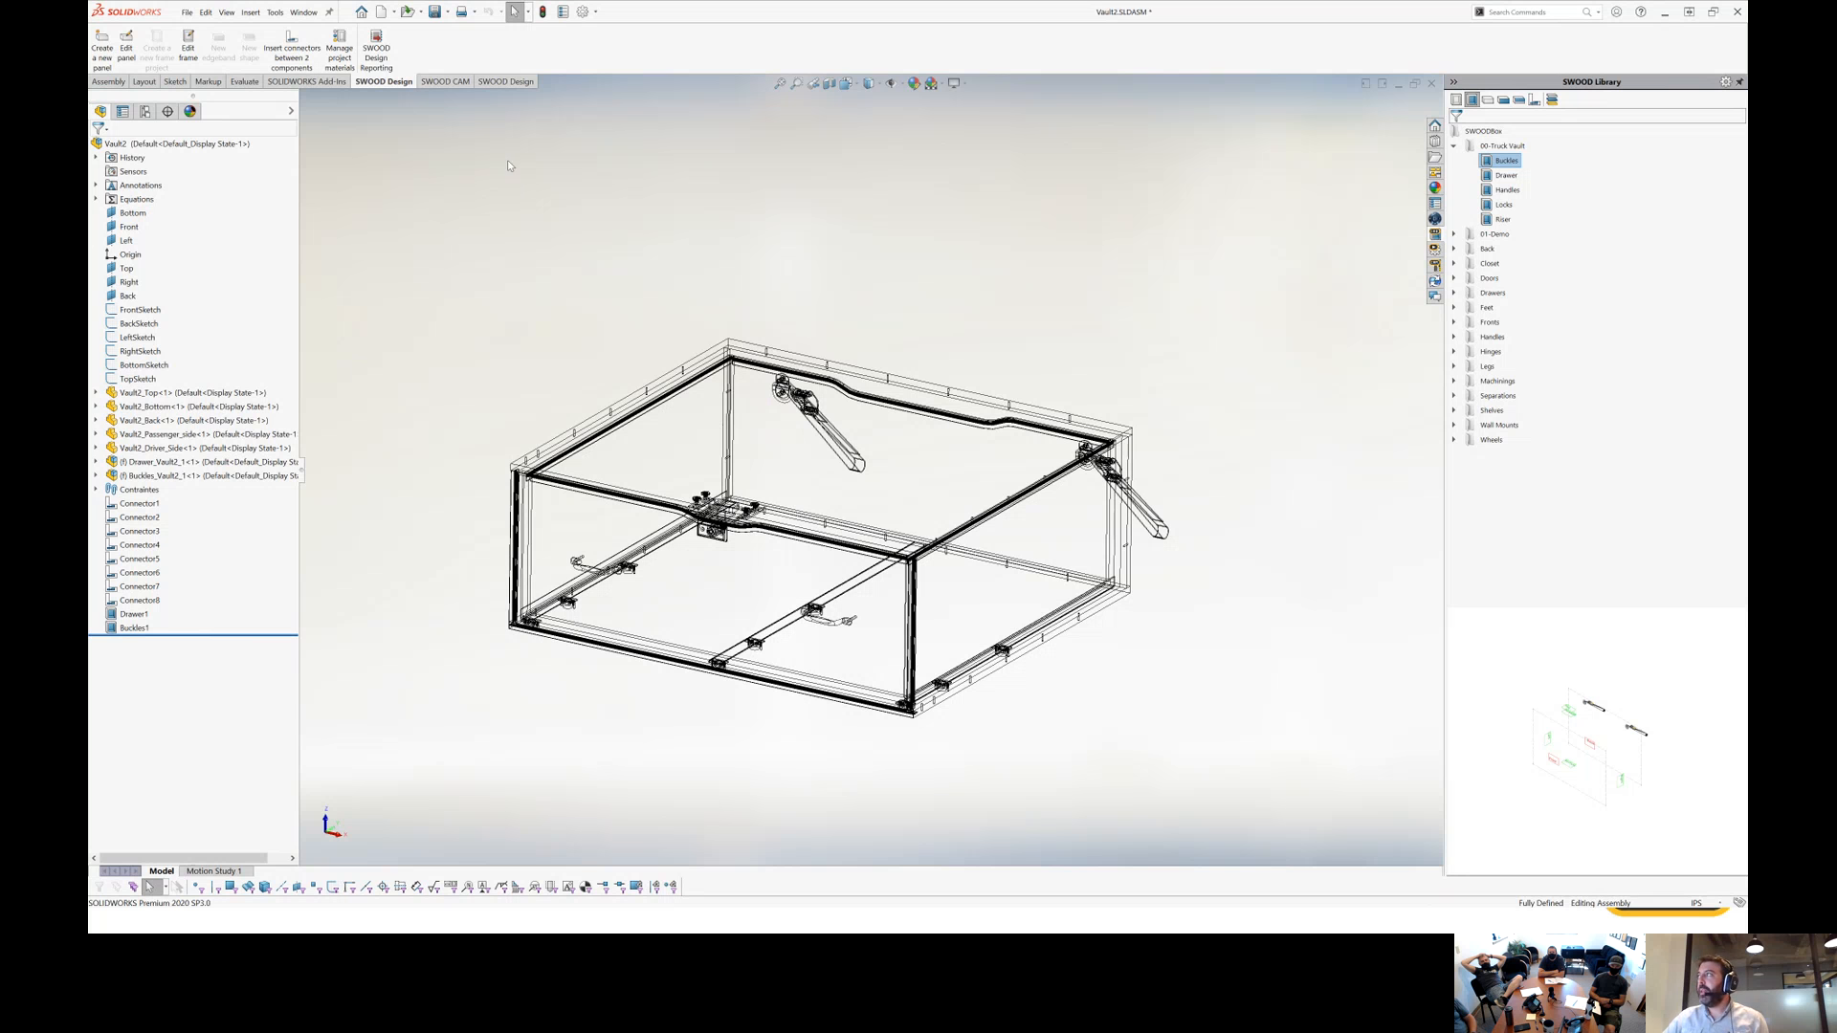
left_click(435, 11)
left_click(593, 279)
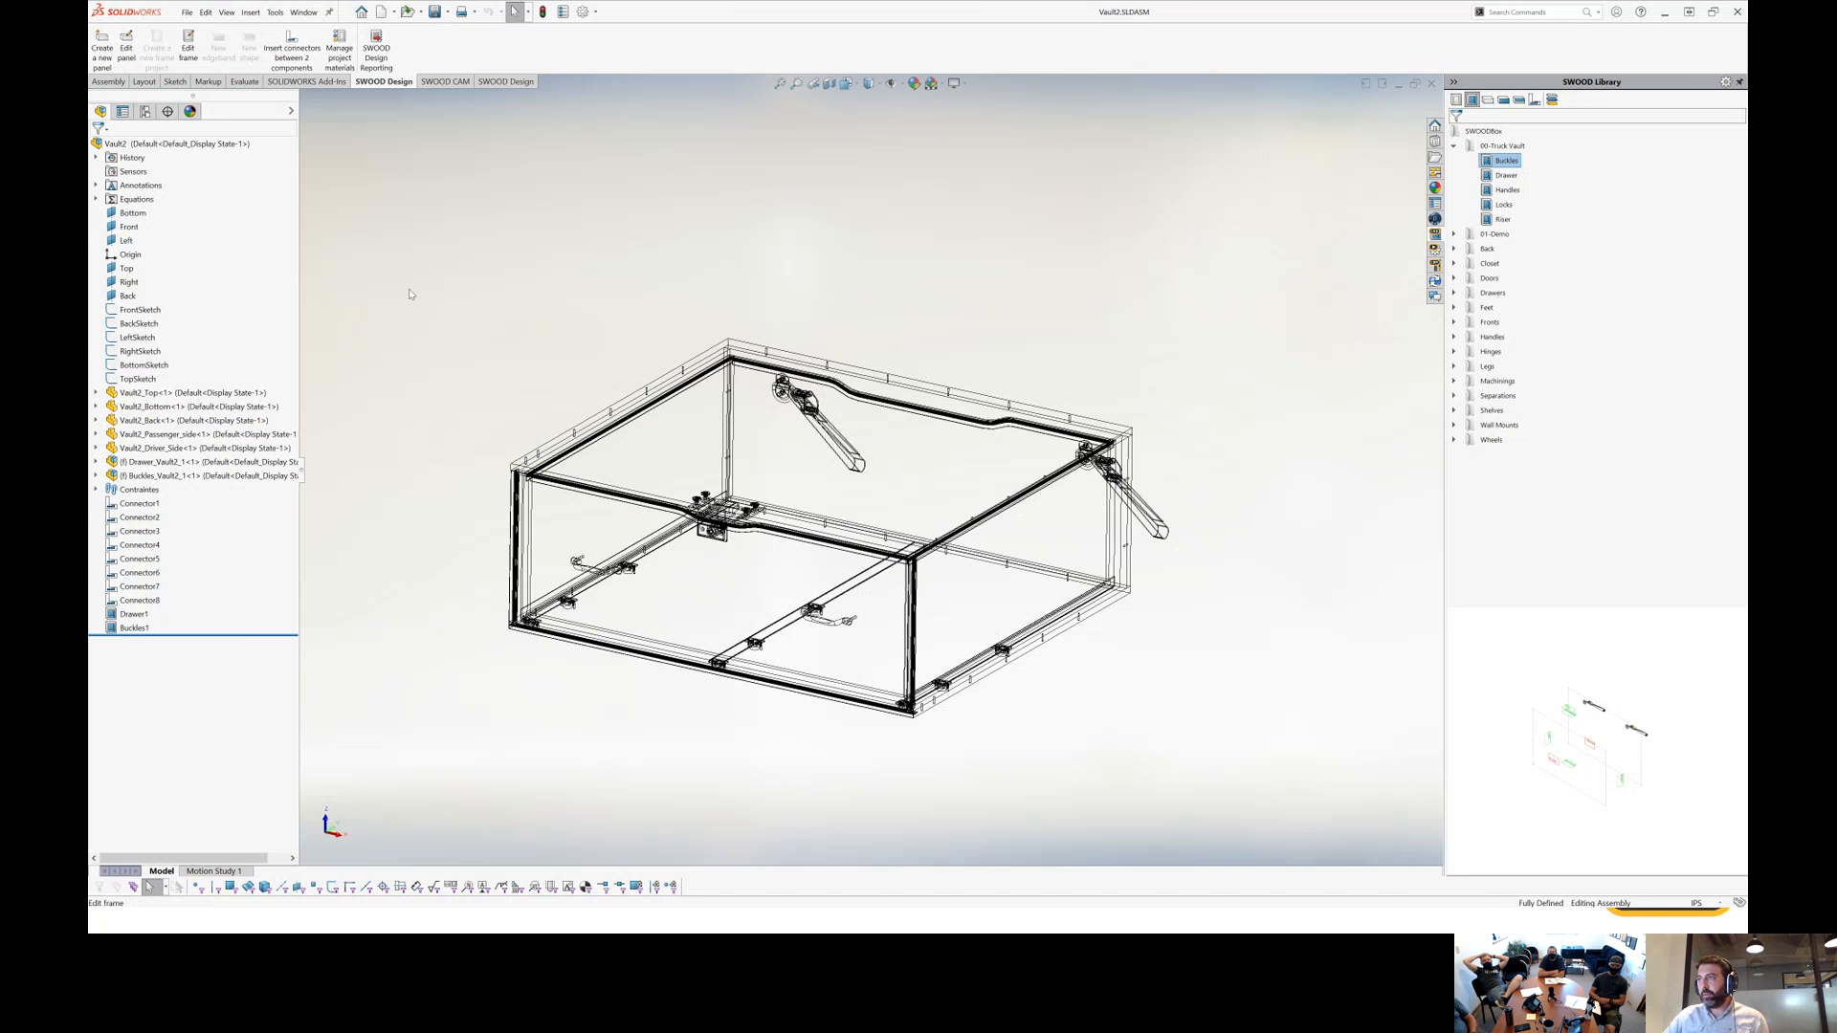
Set the vault frame's width to 48 in and save the assembly with its modified documents.
type("4")
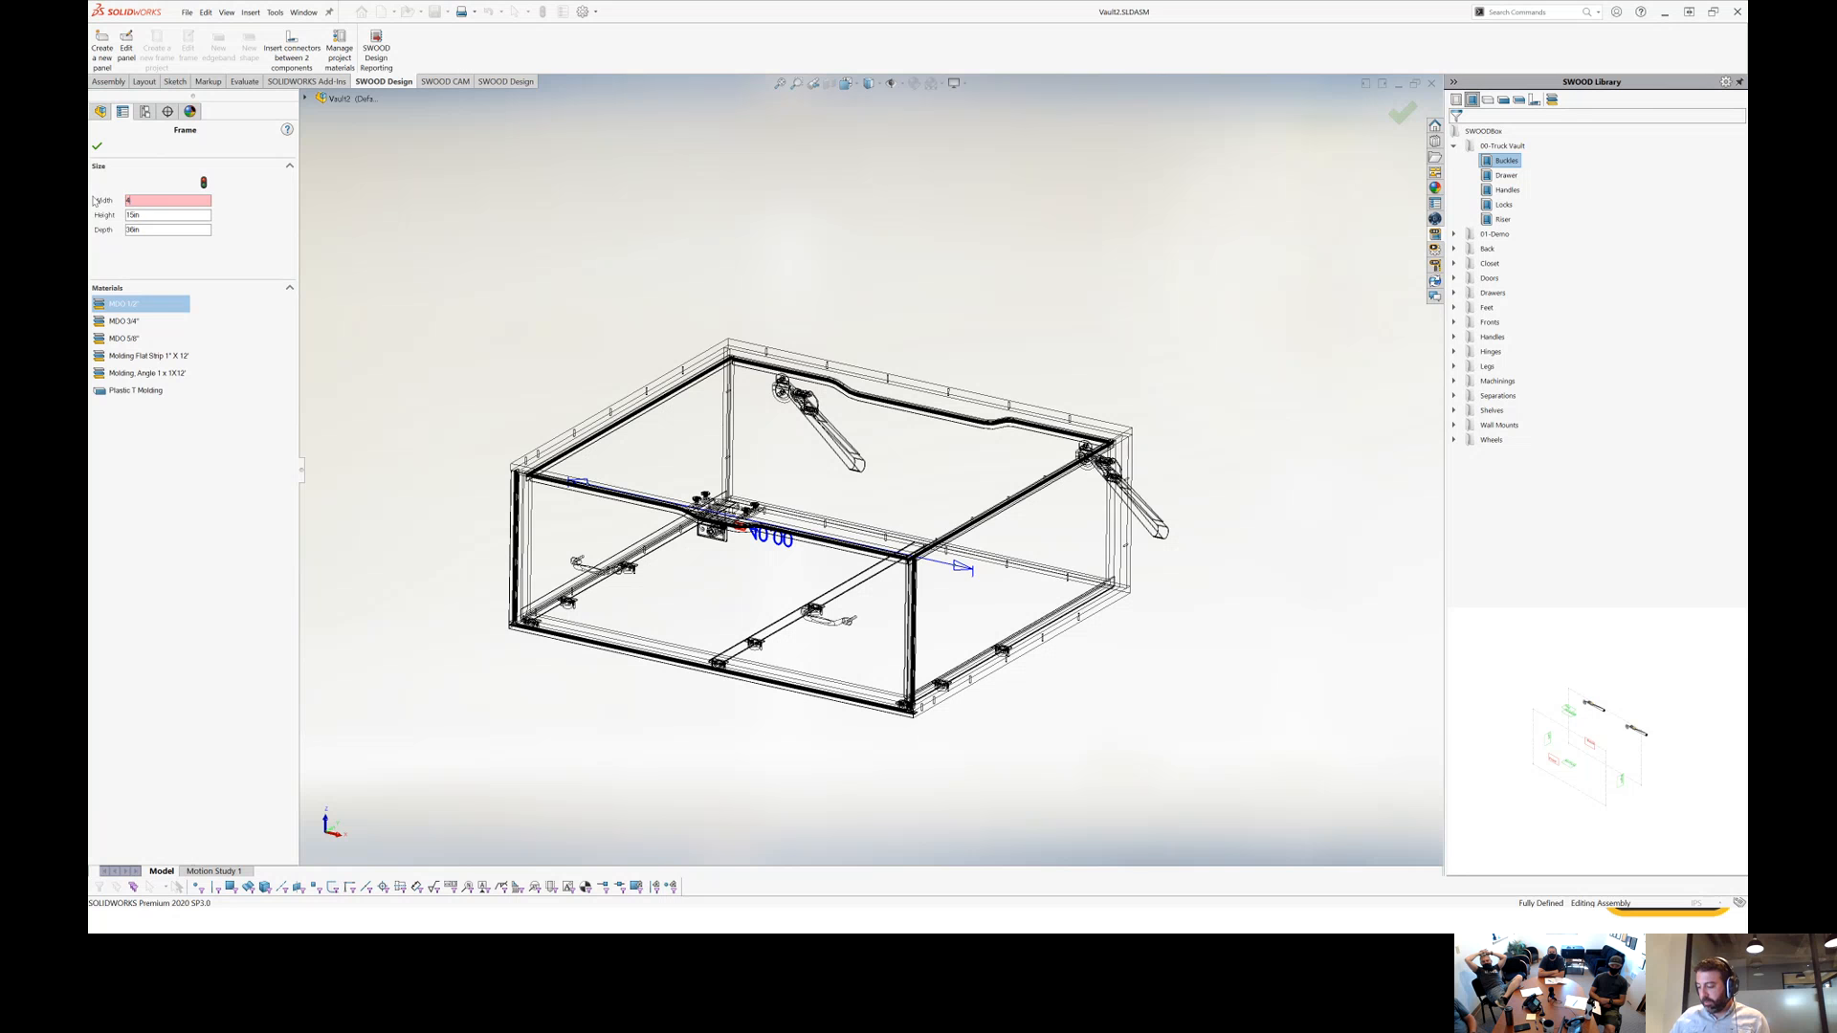
type("8")
key("Return")
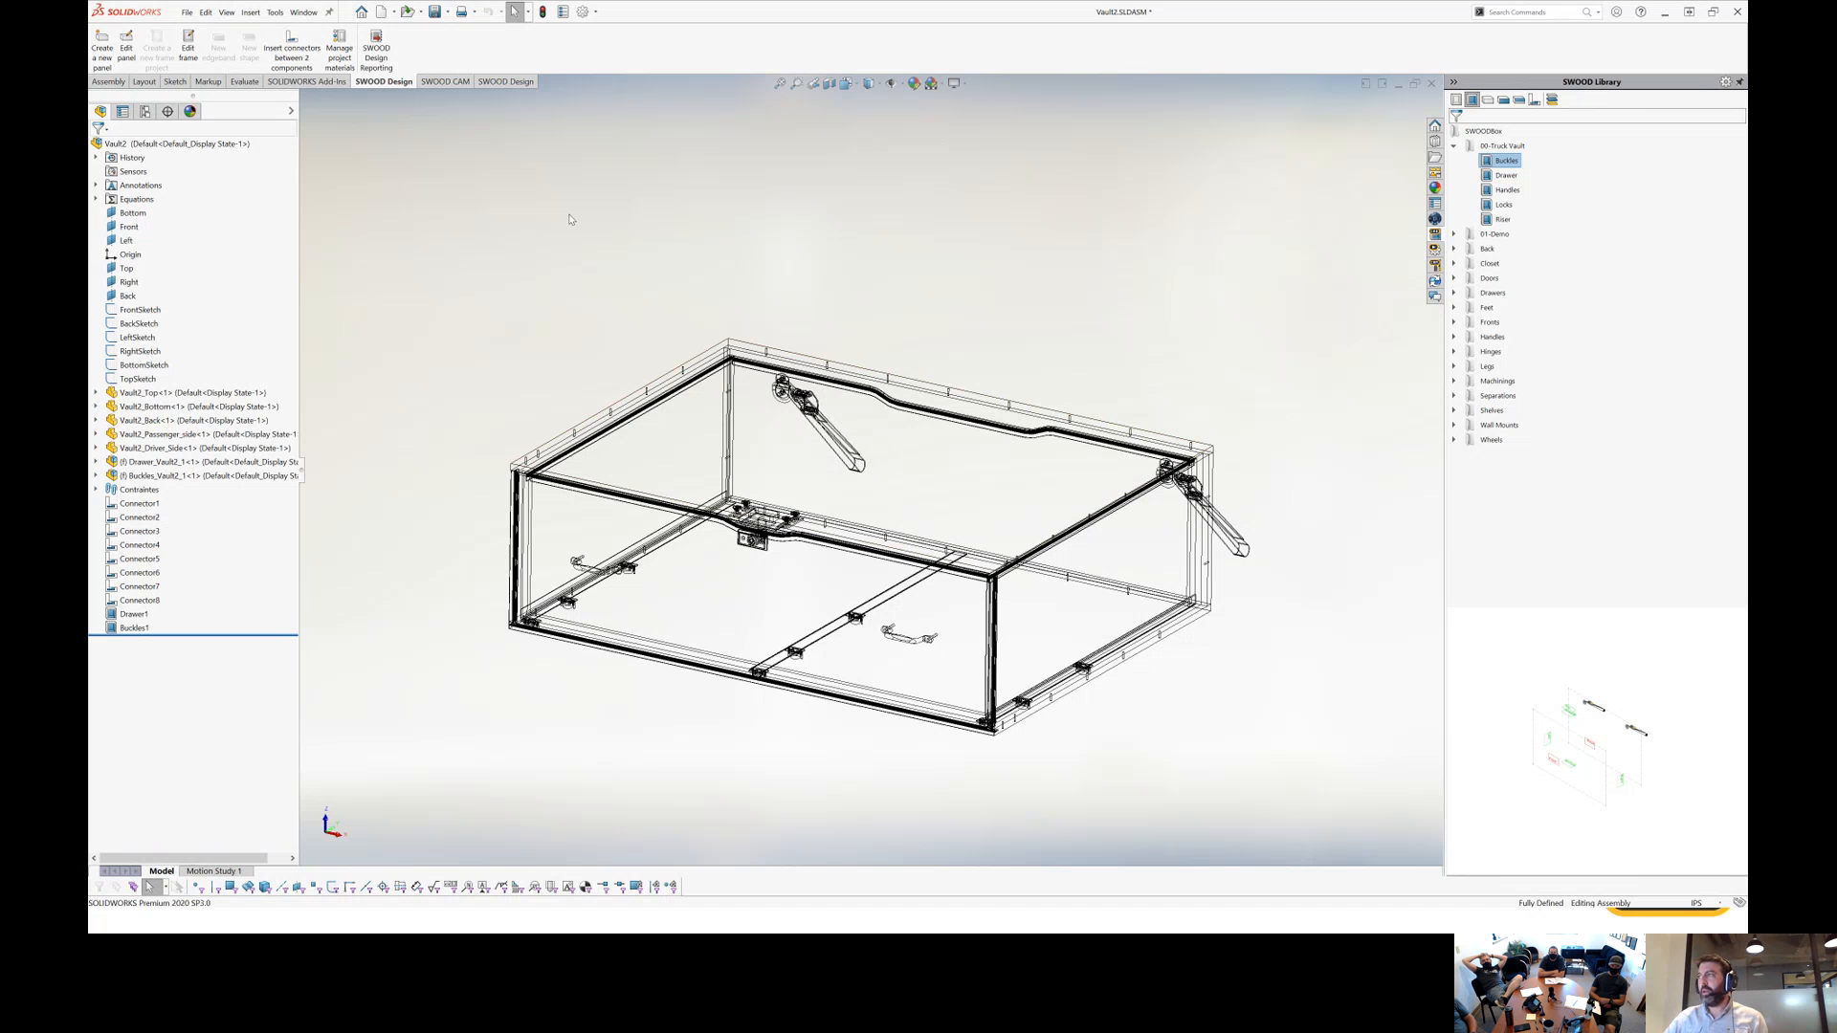
left_click(435, 11)
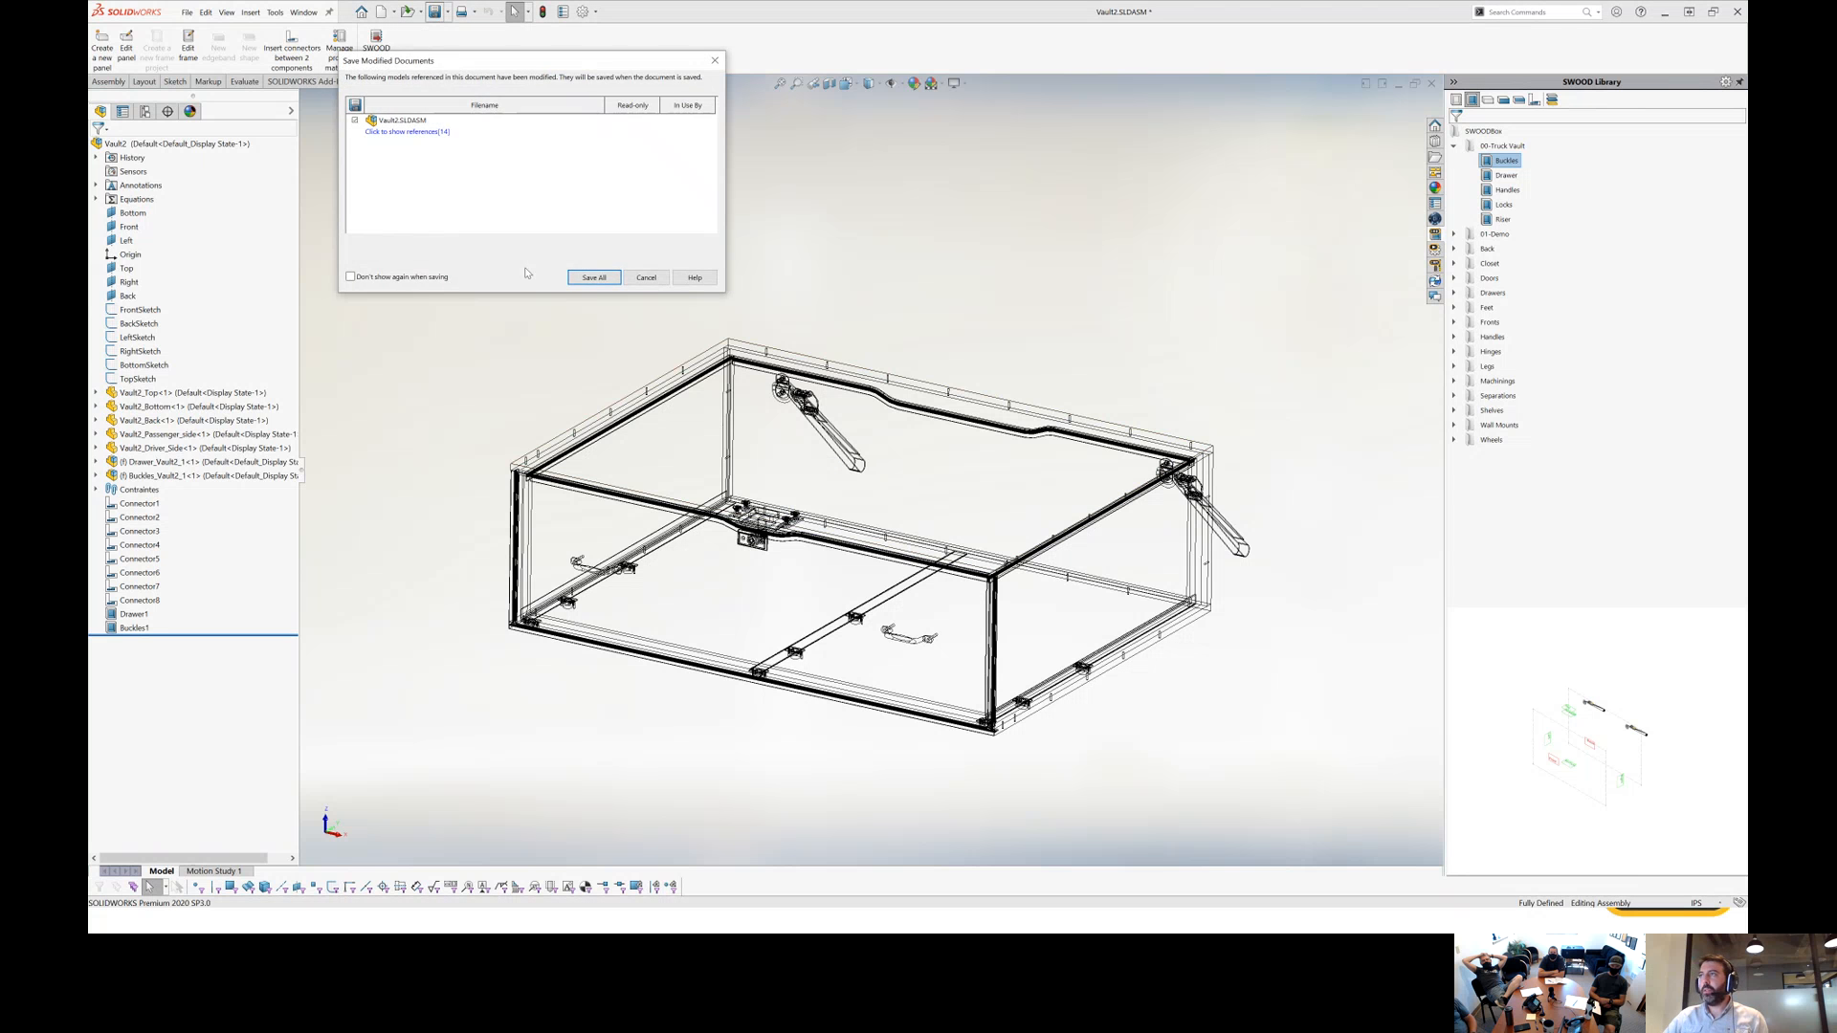
left_click(594, 277)
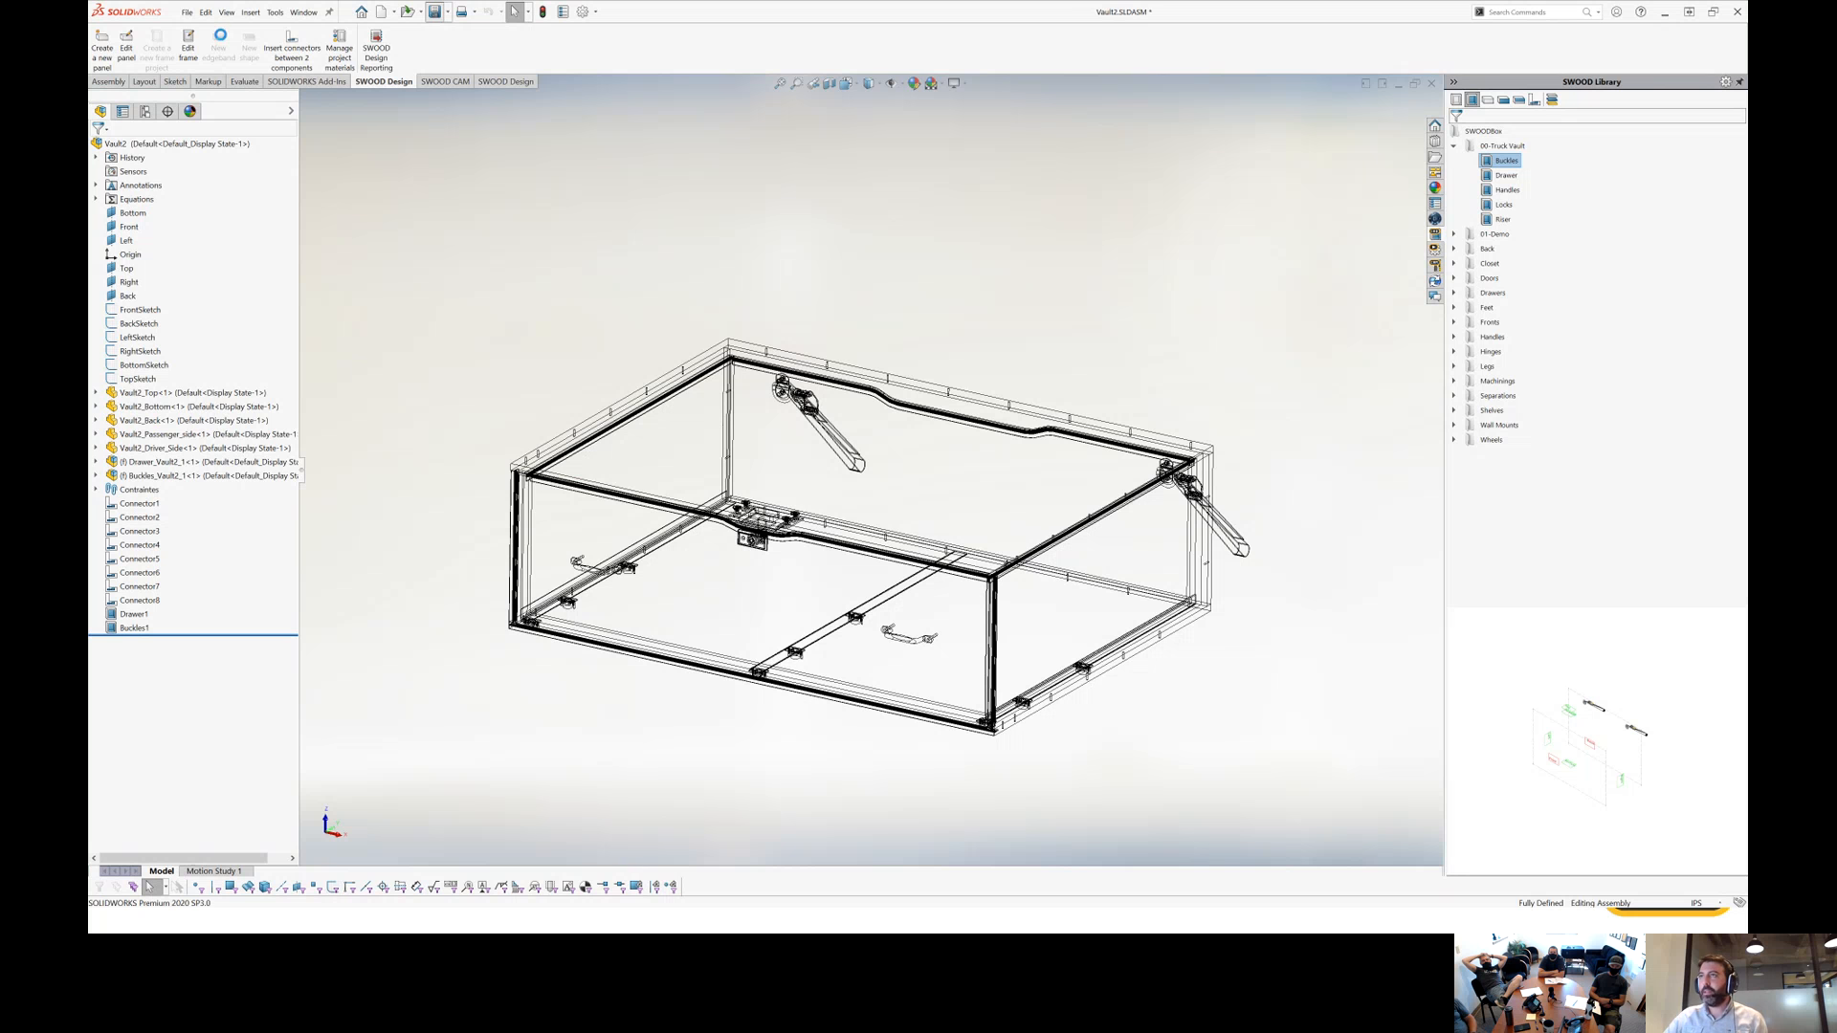
Insert the part 200.032.00.SLDPRT from the Hardwares > Miscellaneous > Truck Vault folder and place it above the vault.
left_click(207, 12)
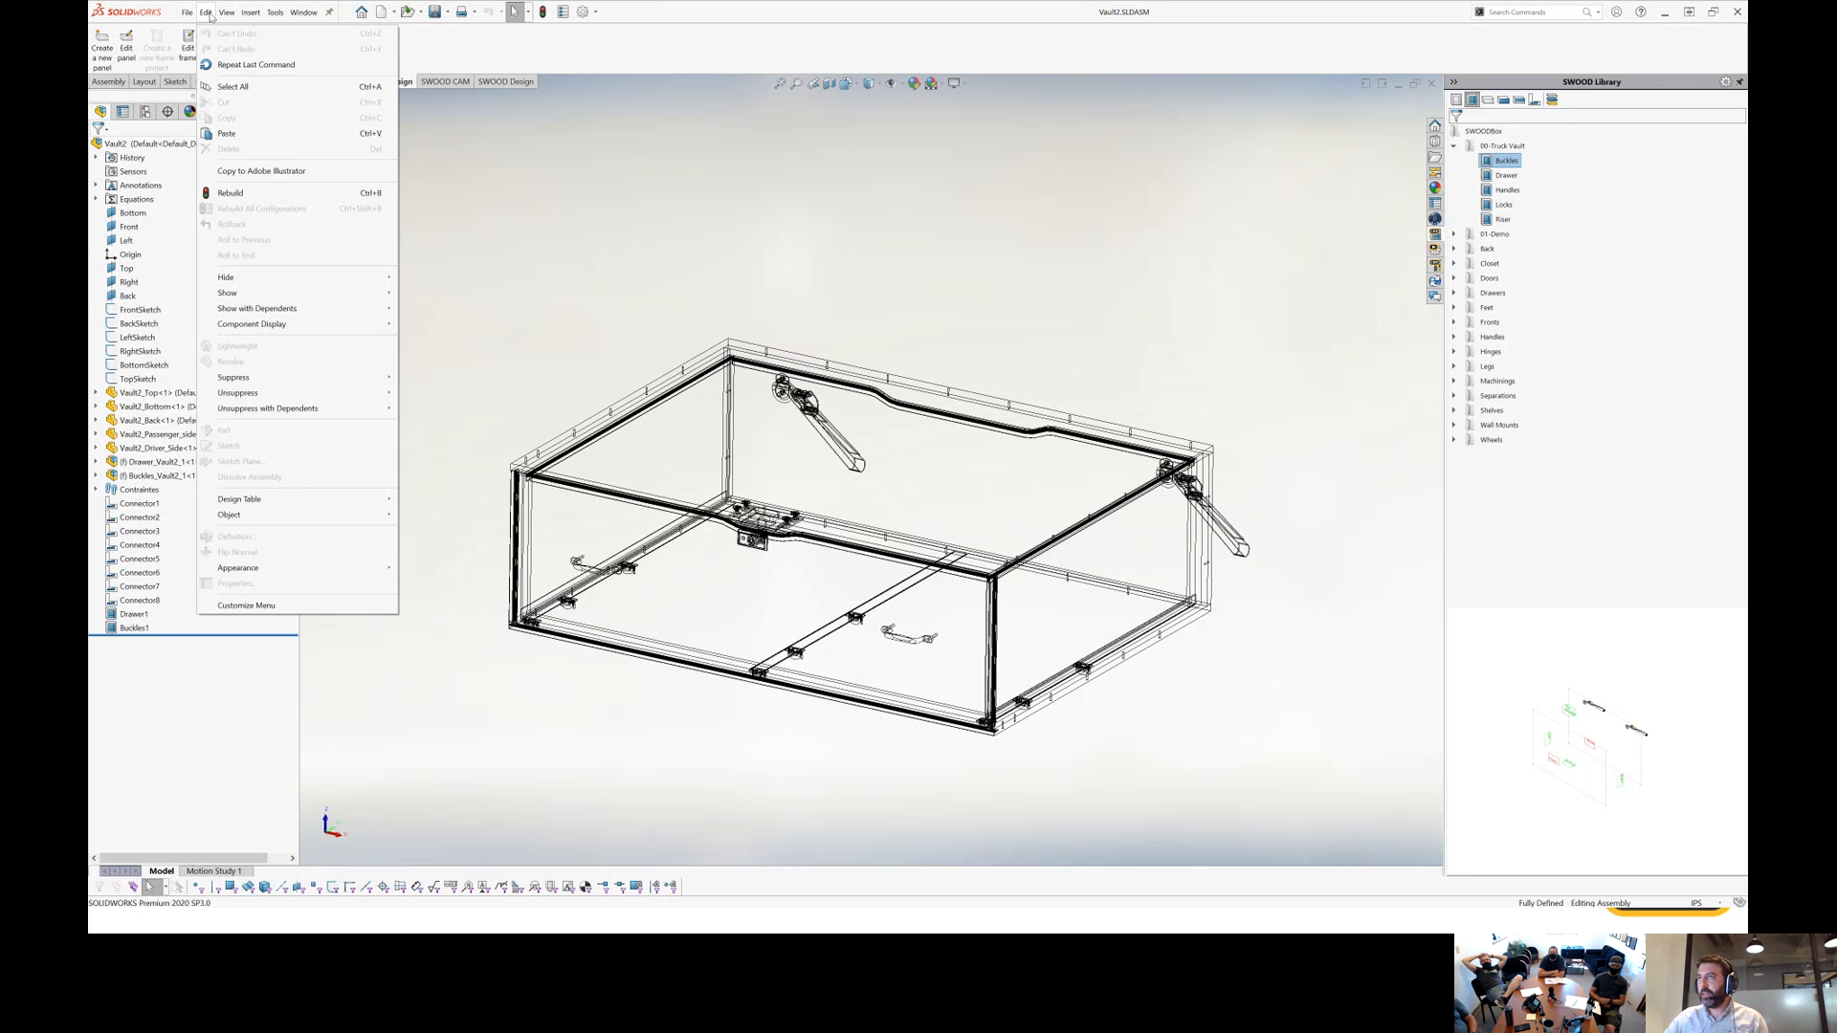
mouse_move(187, 12)
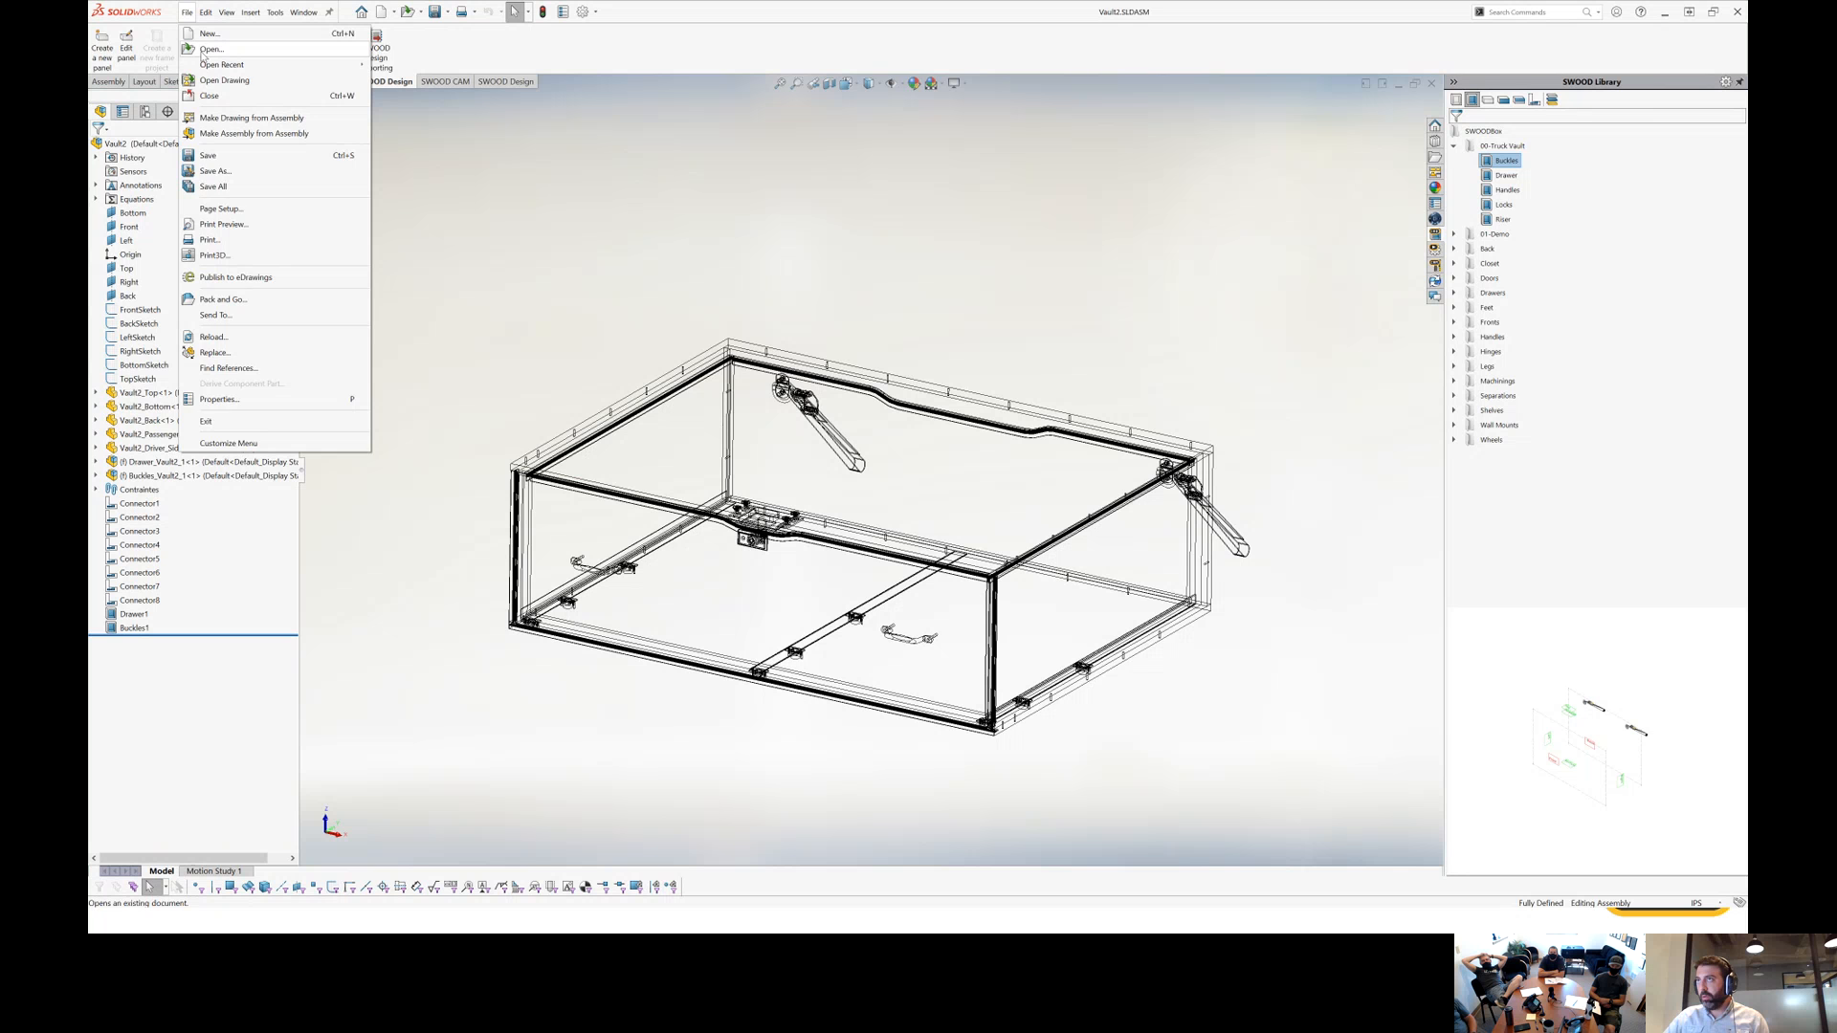
left_click(108, 82)
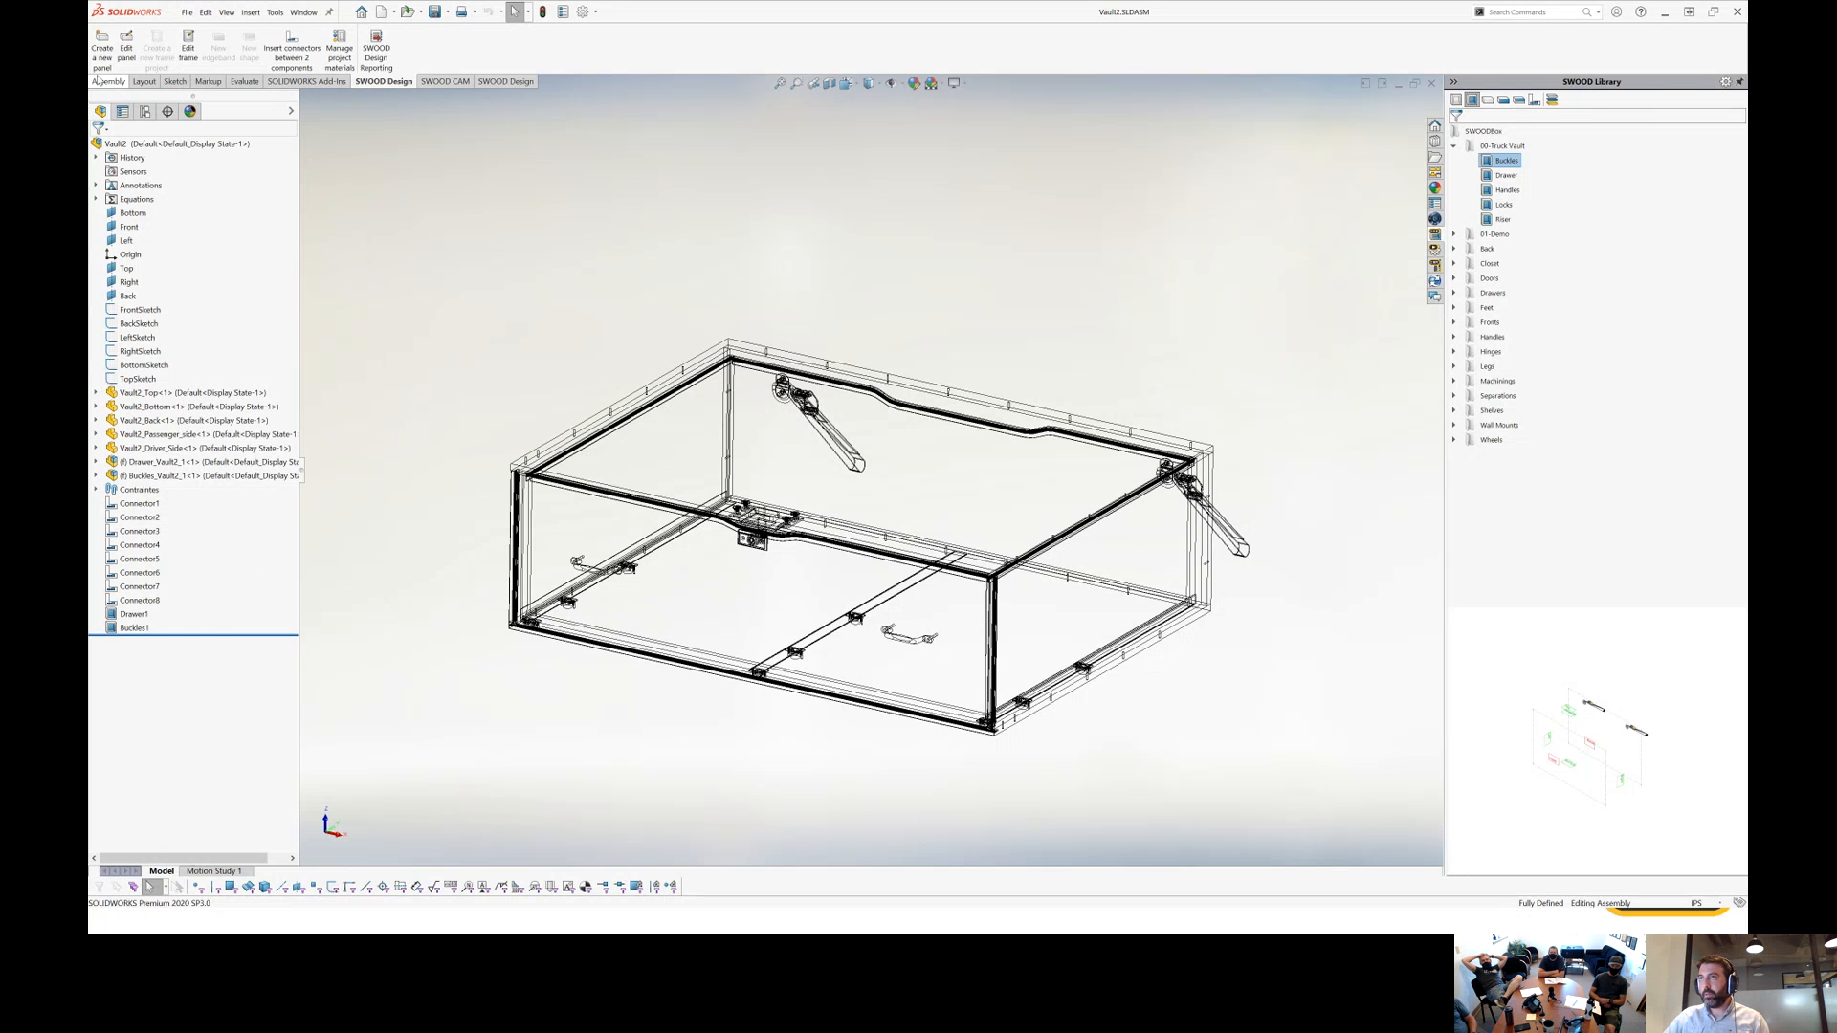
left_click(154, 45)
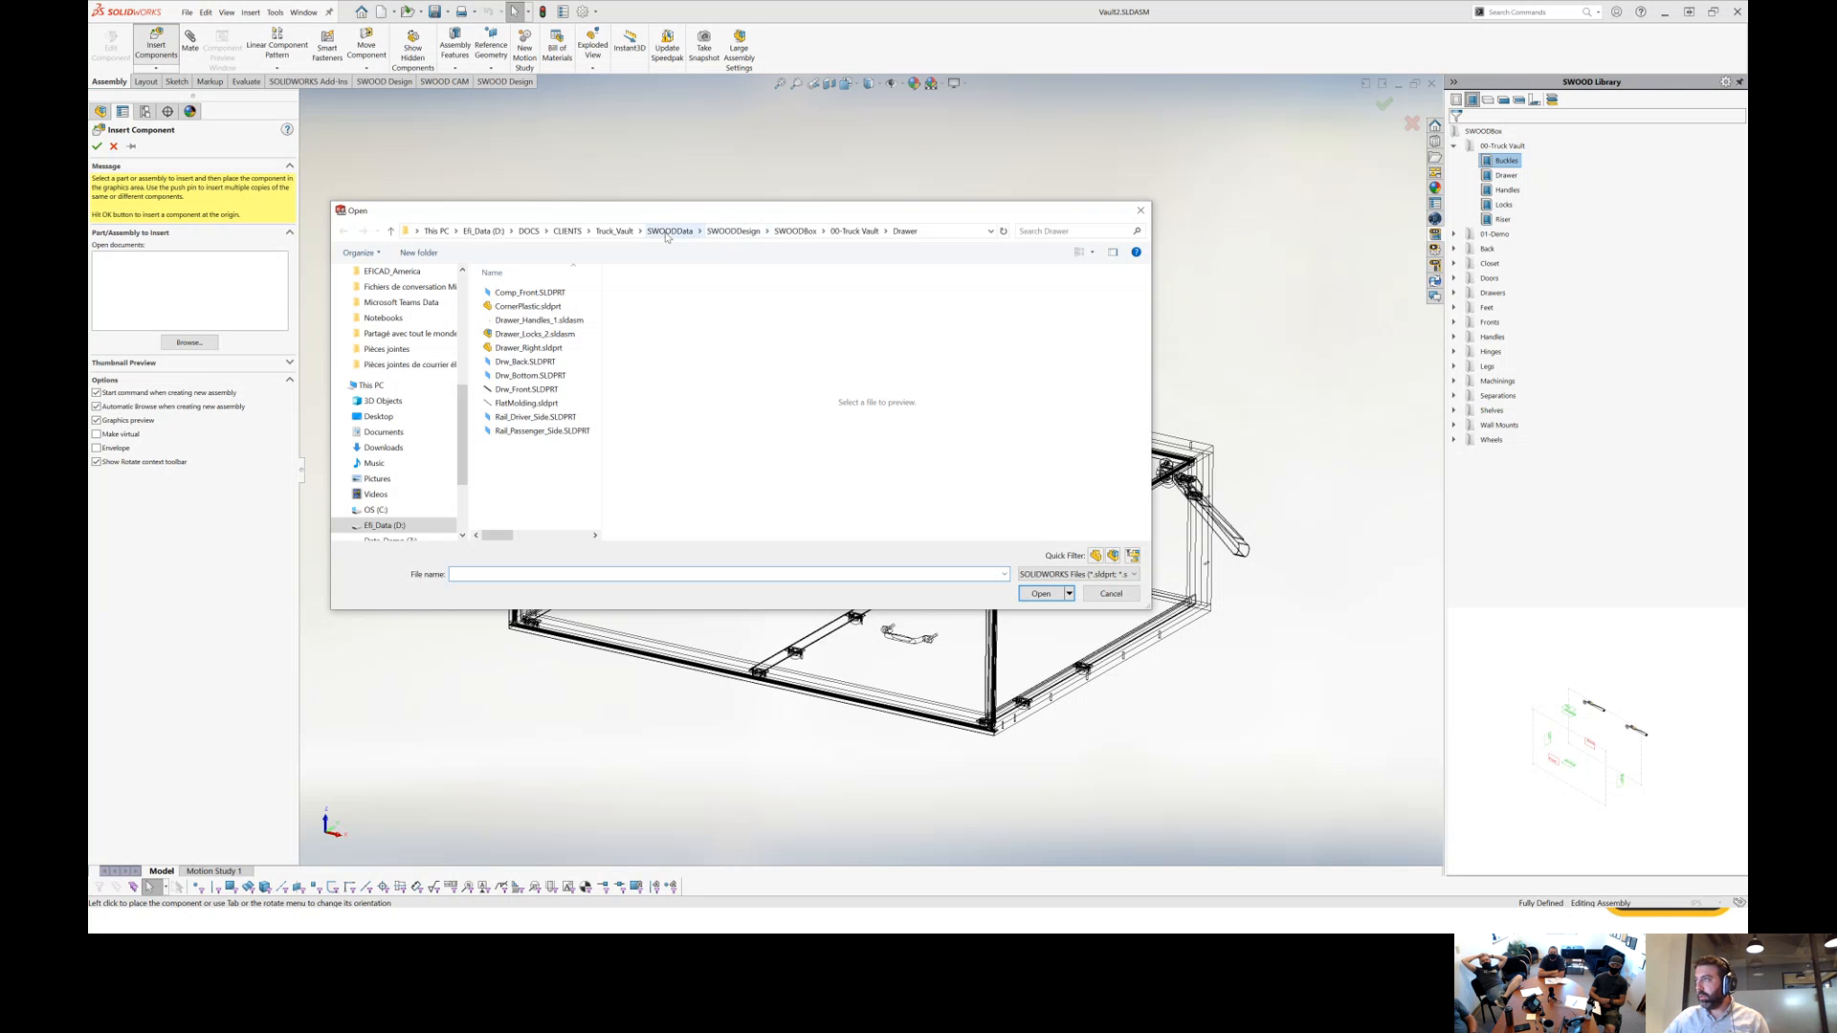
left_click(669, 231)
double_click(543, 418)
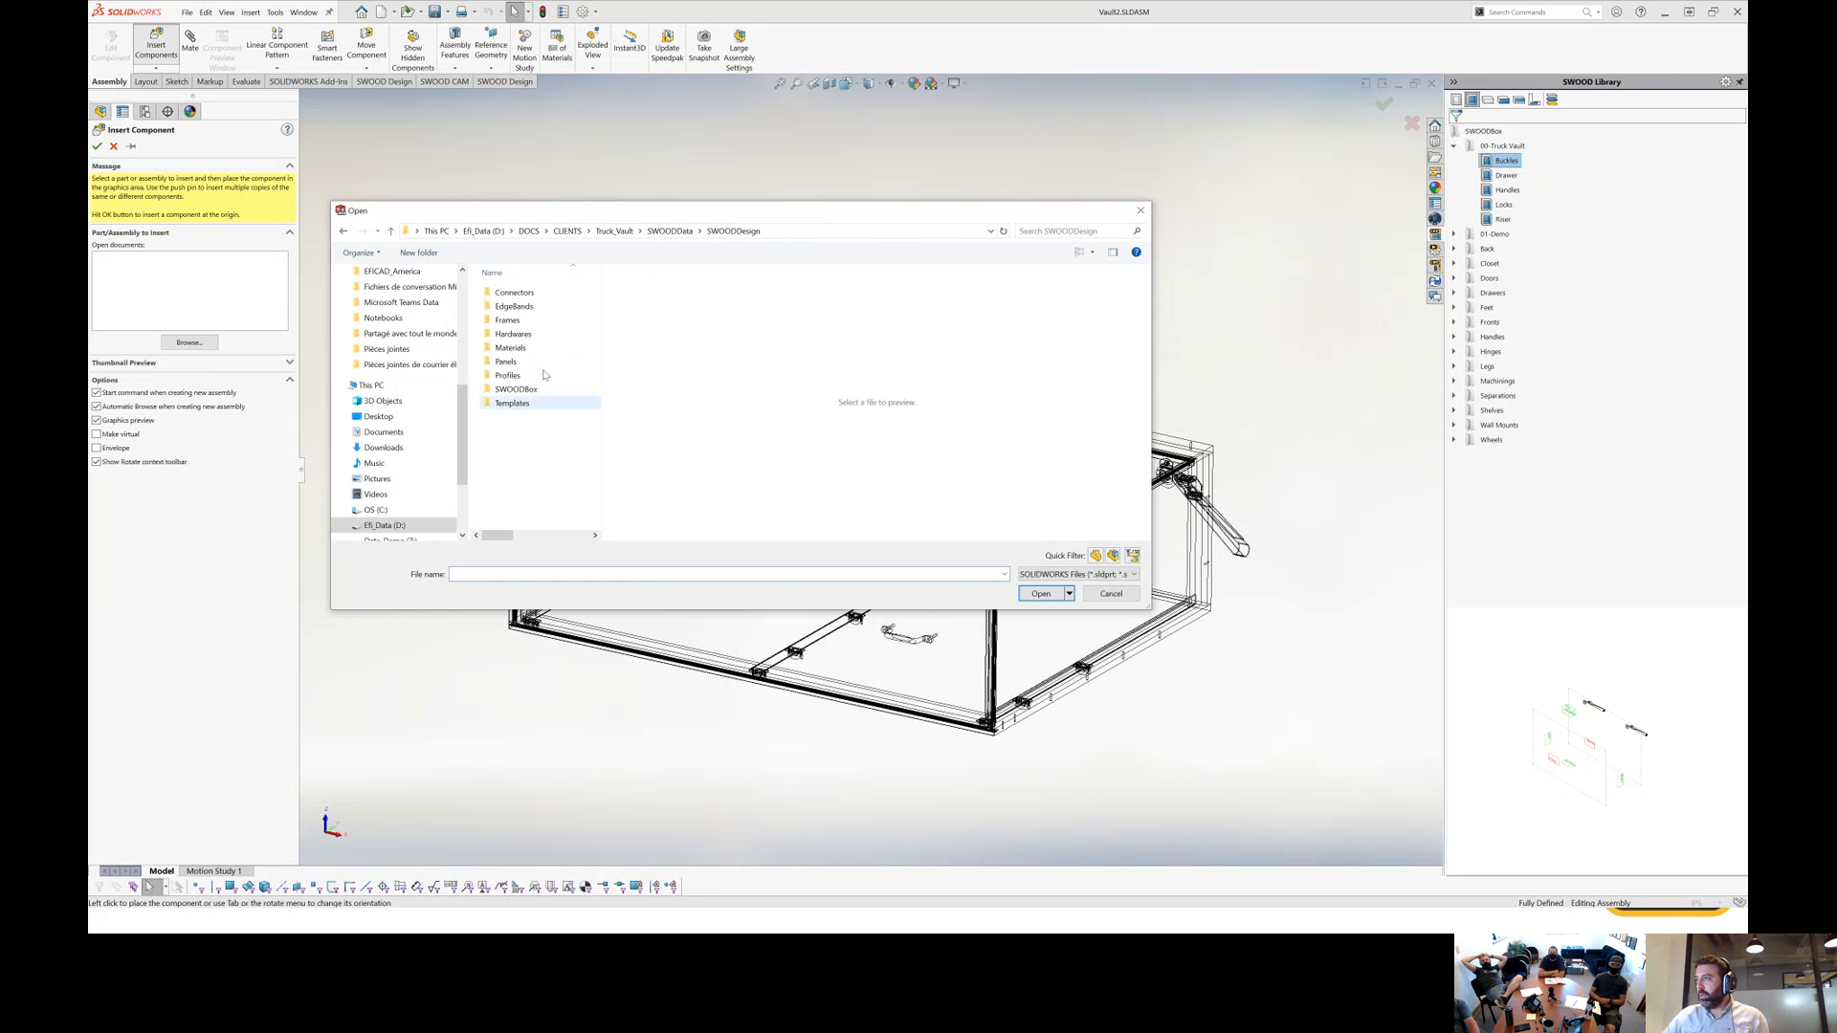
double_click(517, 334)
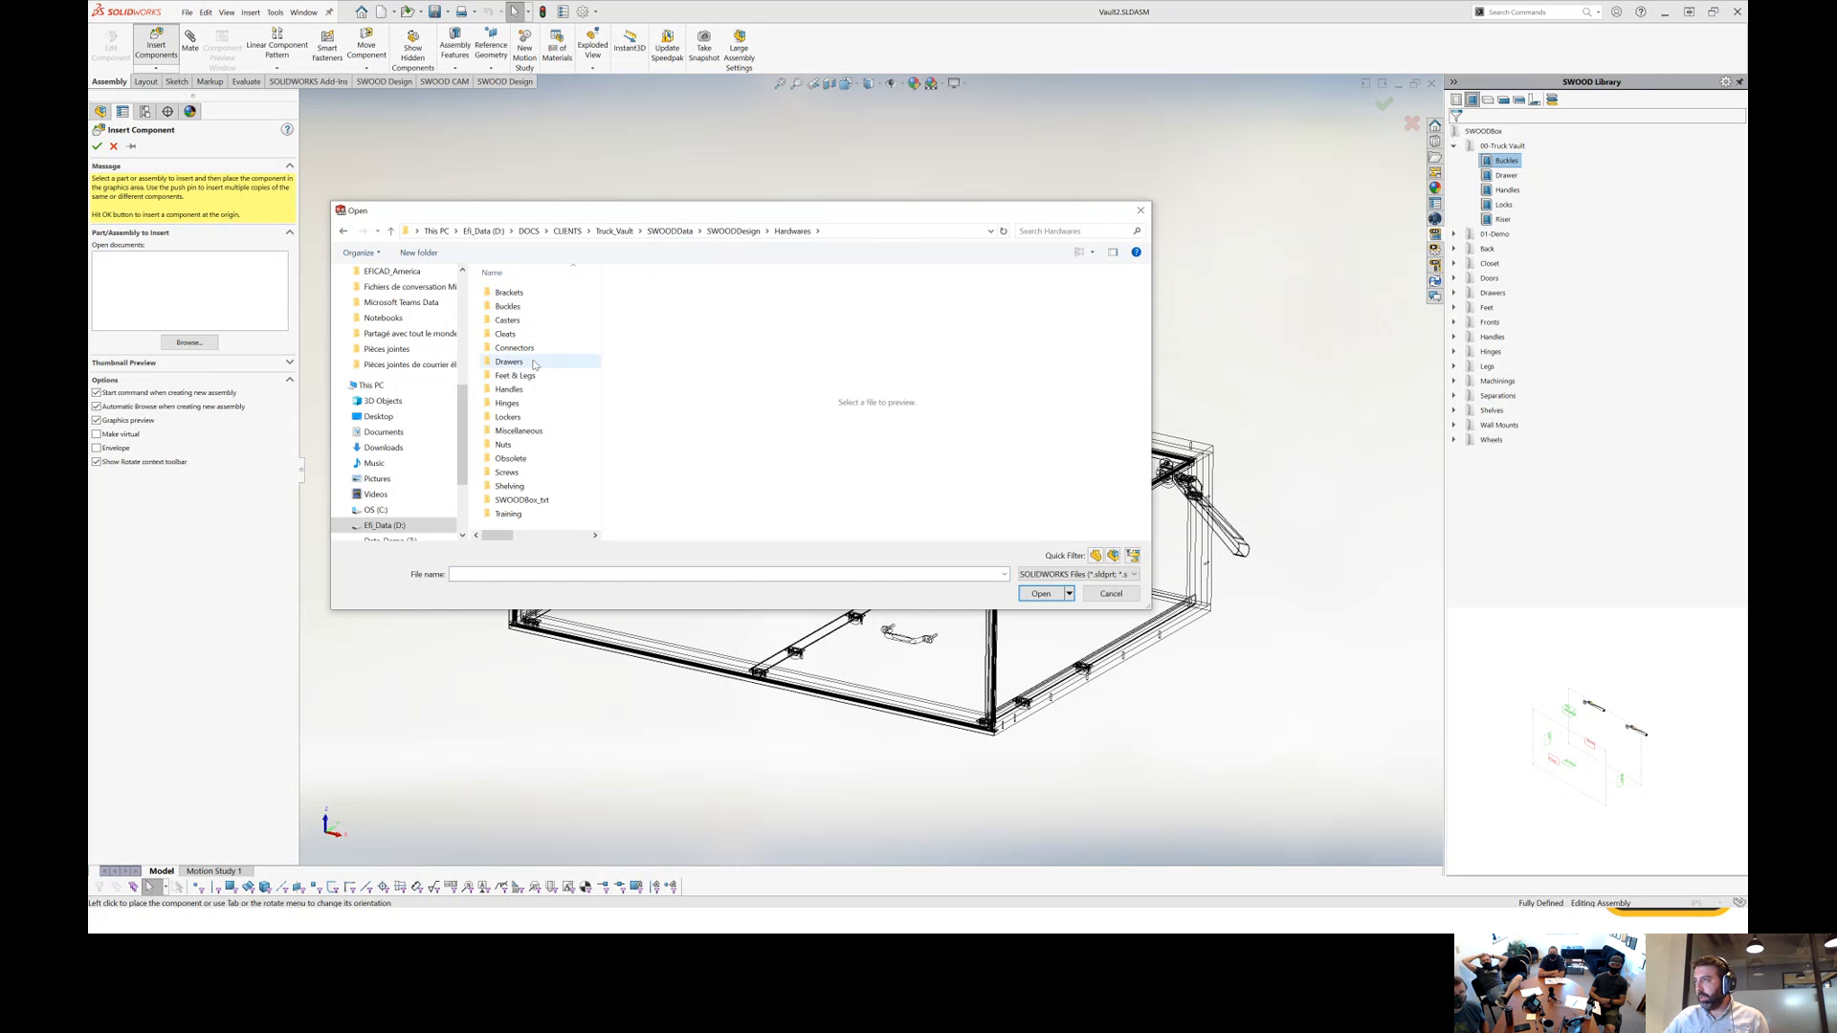
double_click(528, 430)
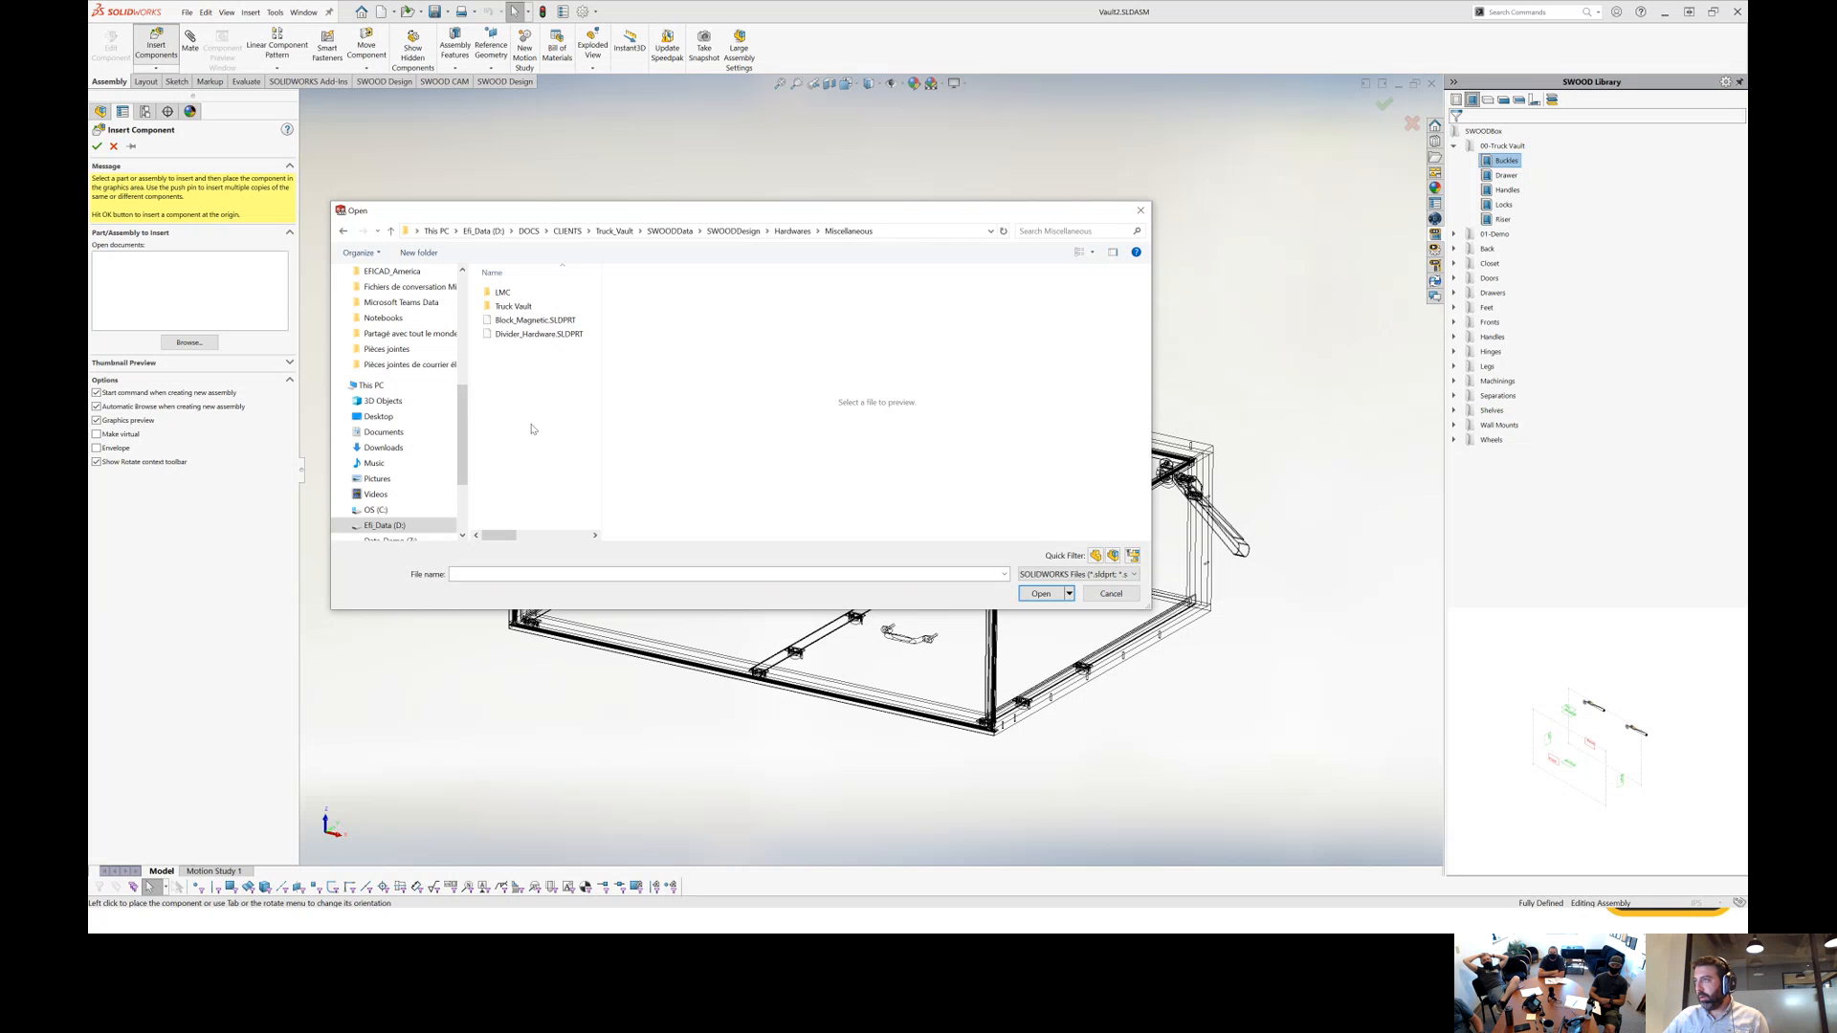
double_click(513, 306)
left_click(530, 292)
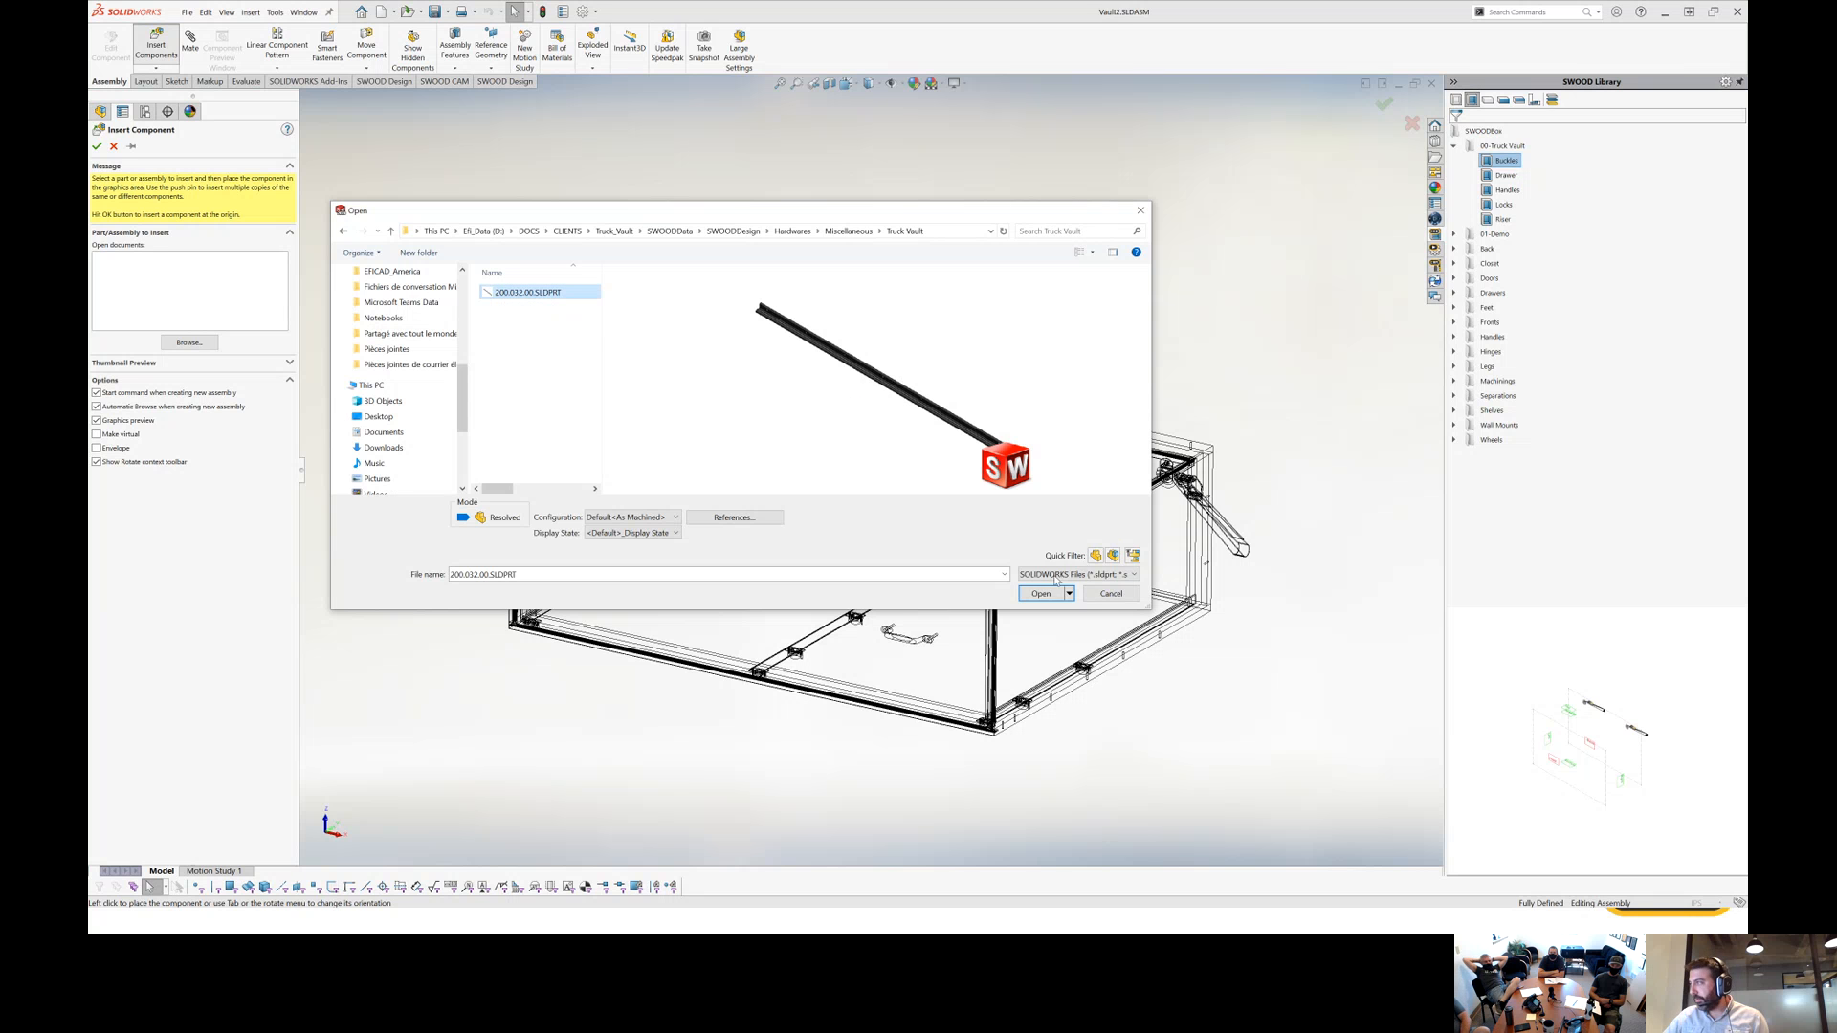
left_click(1041, 593)
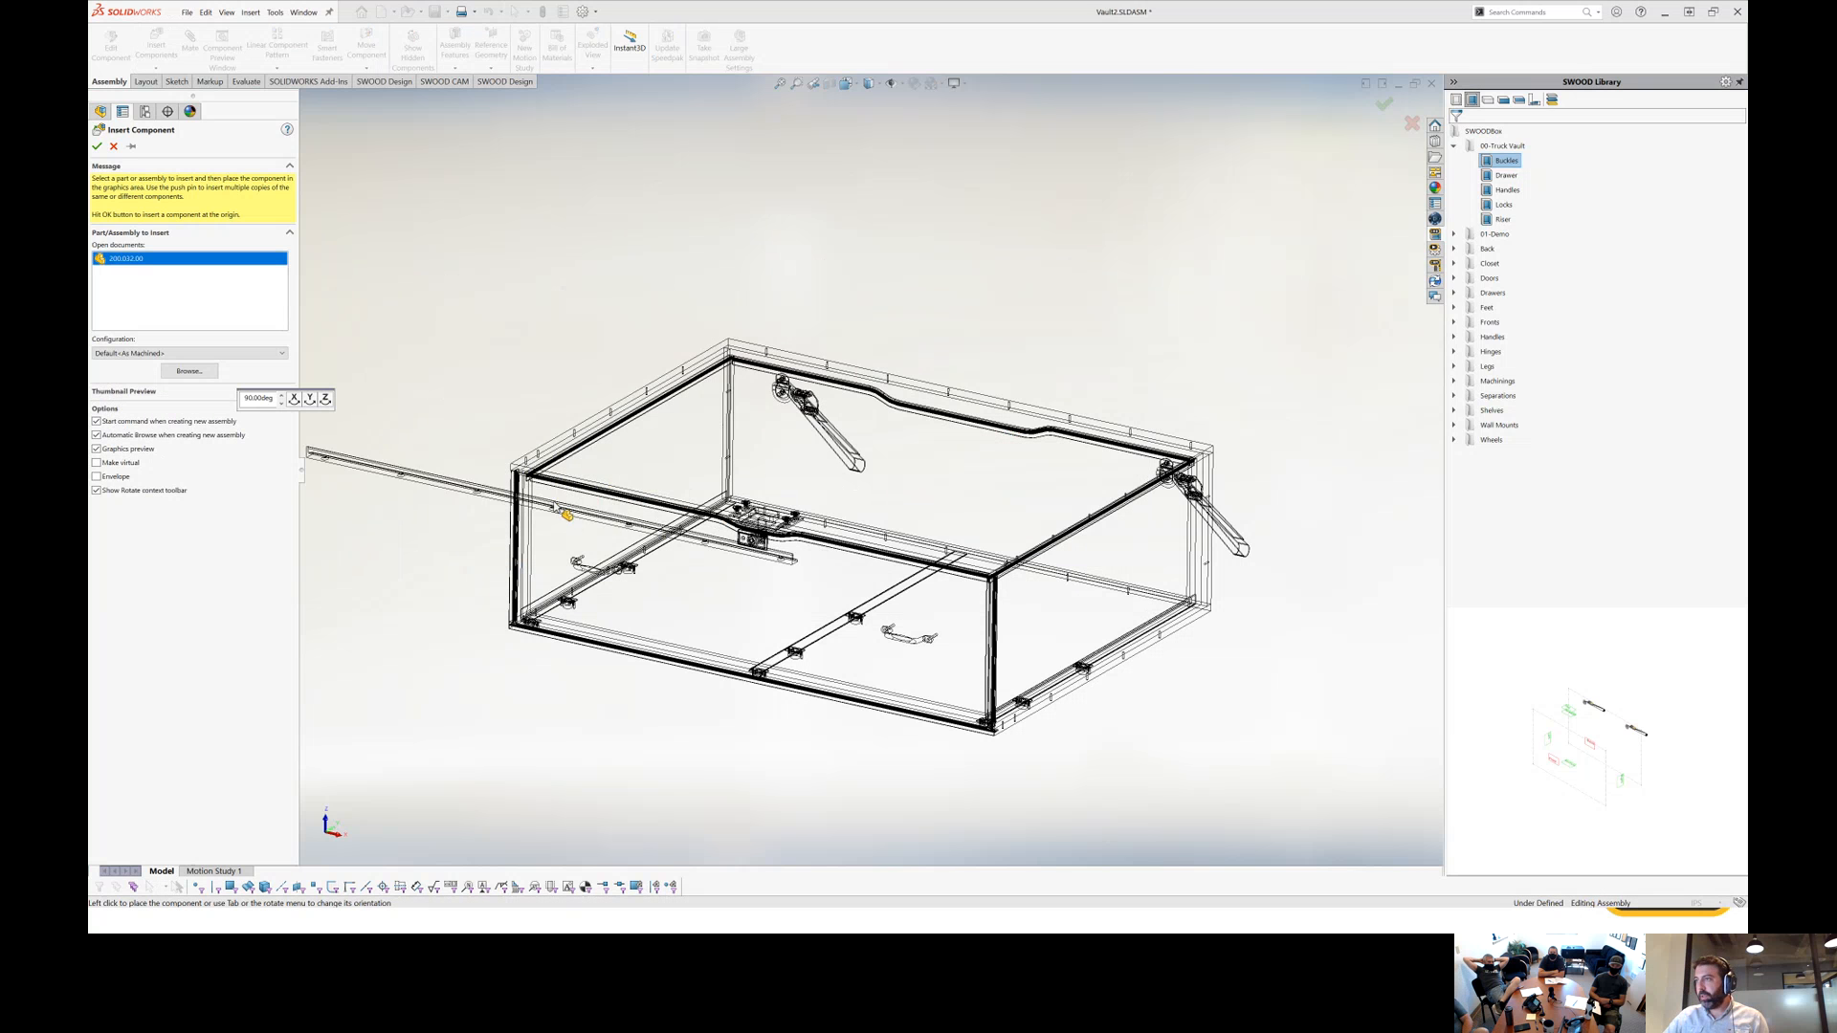
left_click(627, 323)
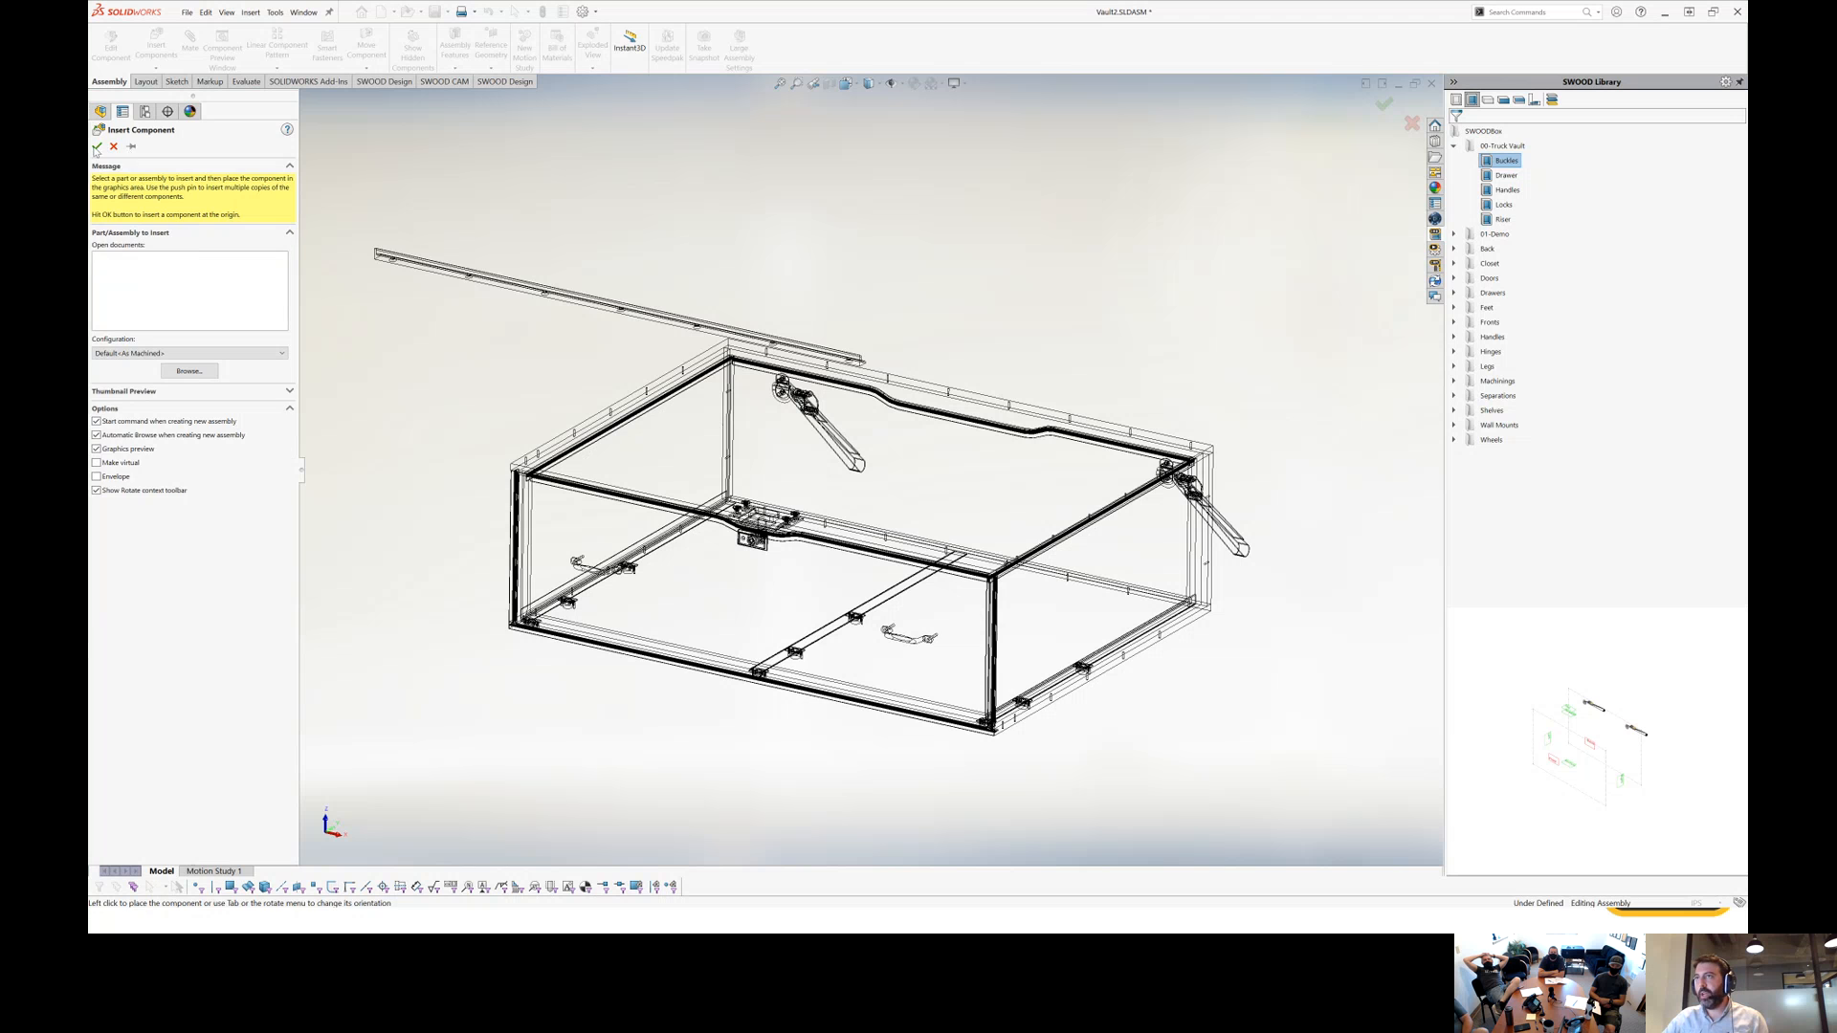
Move the inserted 200.032.00 strip farther from the vault's top and turn the model to expose the strip's end face.
scroll(905, 345, "down", 3)
right_click_drag(905, 340, 907, 258)
scroll(845, 373, "up", 2)
left_click_drag(823, 394, 682, 333)
right_click_drag(683, 329, 468, 254)
right_click_drag(402, 469, 436, 158)
scroll(519, 202, "down", 1)
scroll(590, 264, "down", 3)
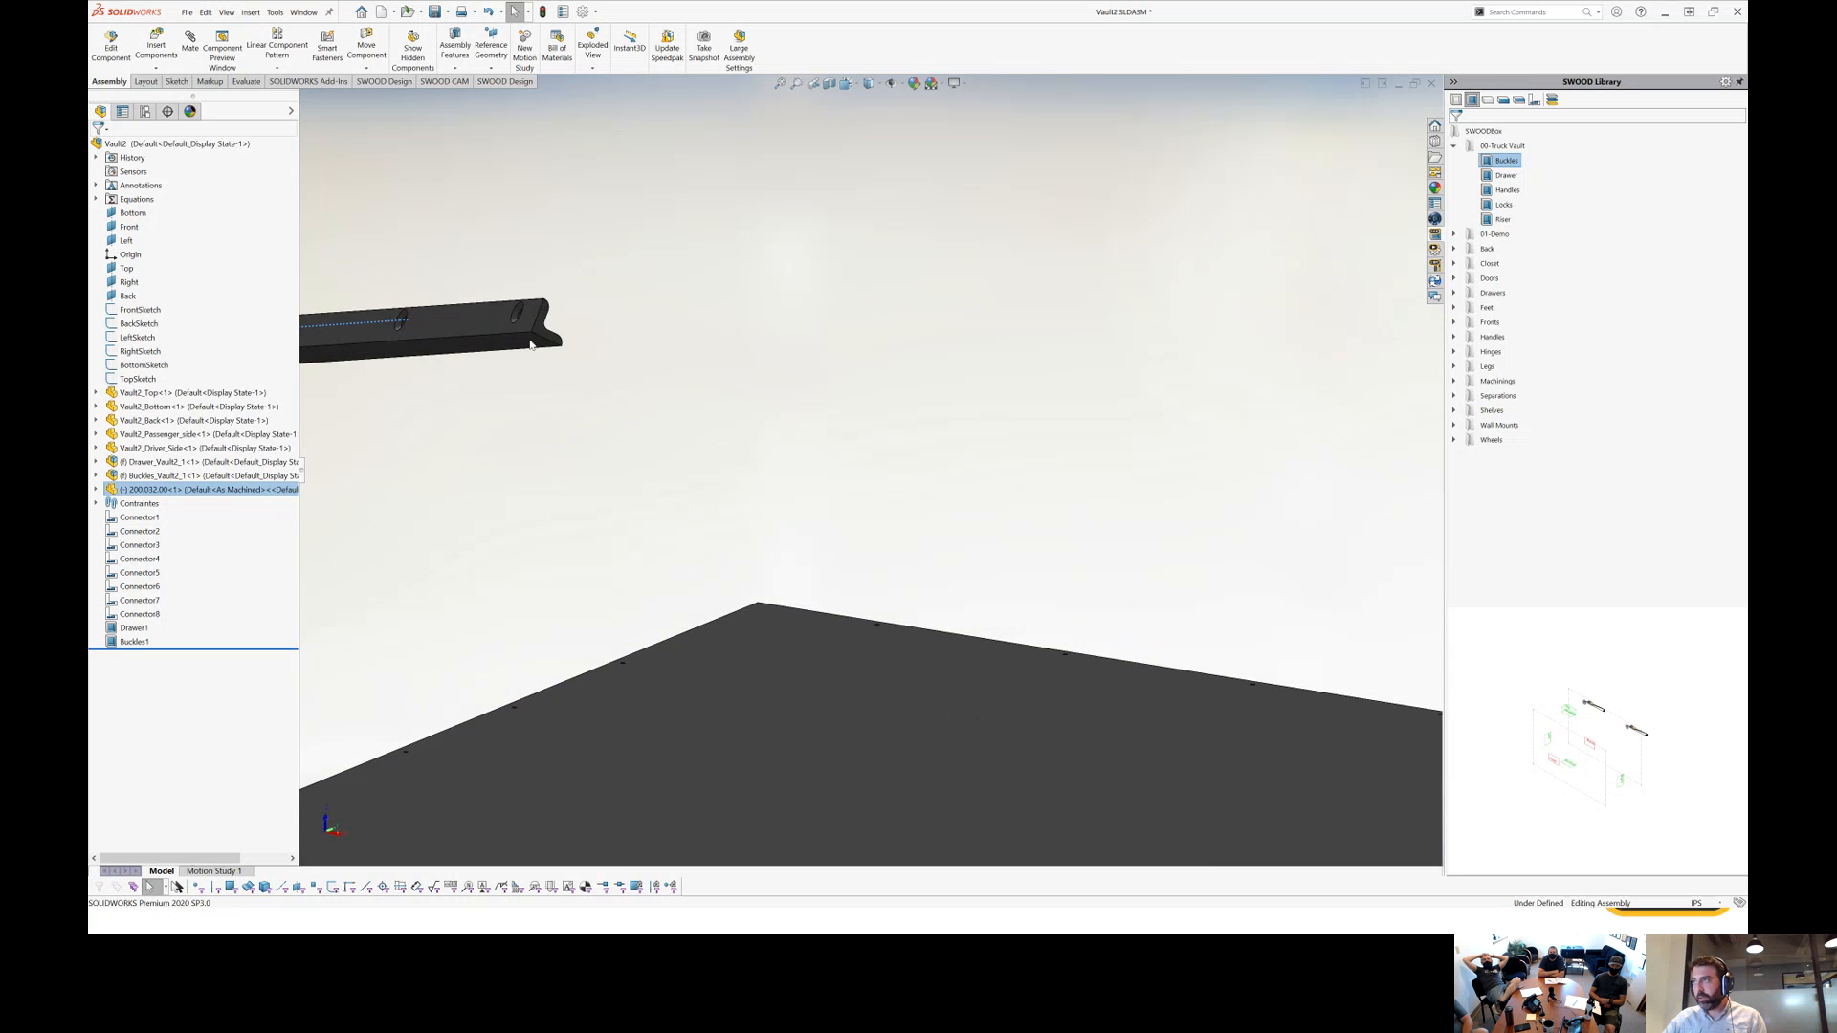
Mate the end face of the 200.032.00 strip coincident with the outer face of the driver-side panel.
left_click(554, 342)
scroll(1222, 835, "up", 5)
scroll(1226, 819, "down", 1)
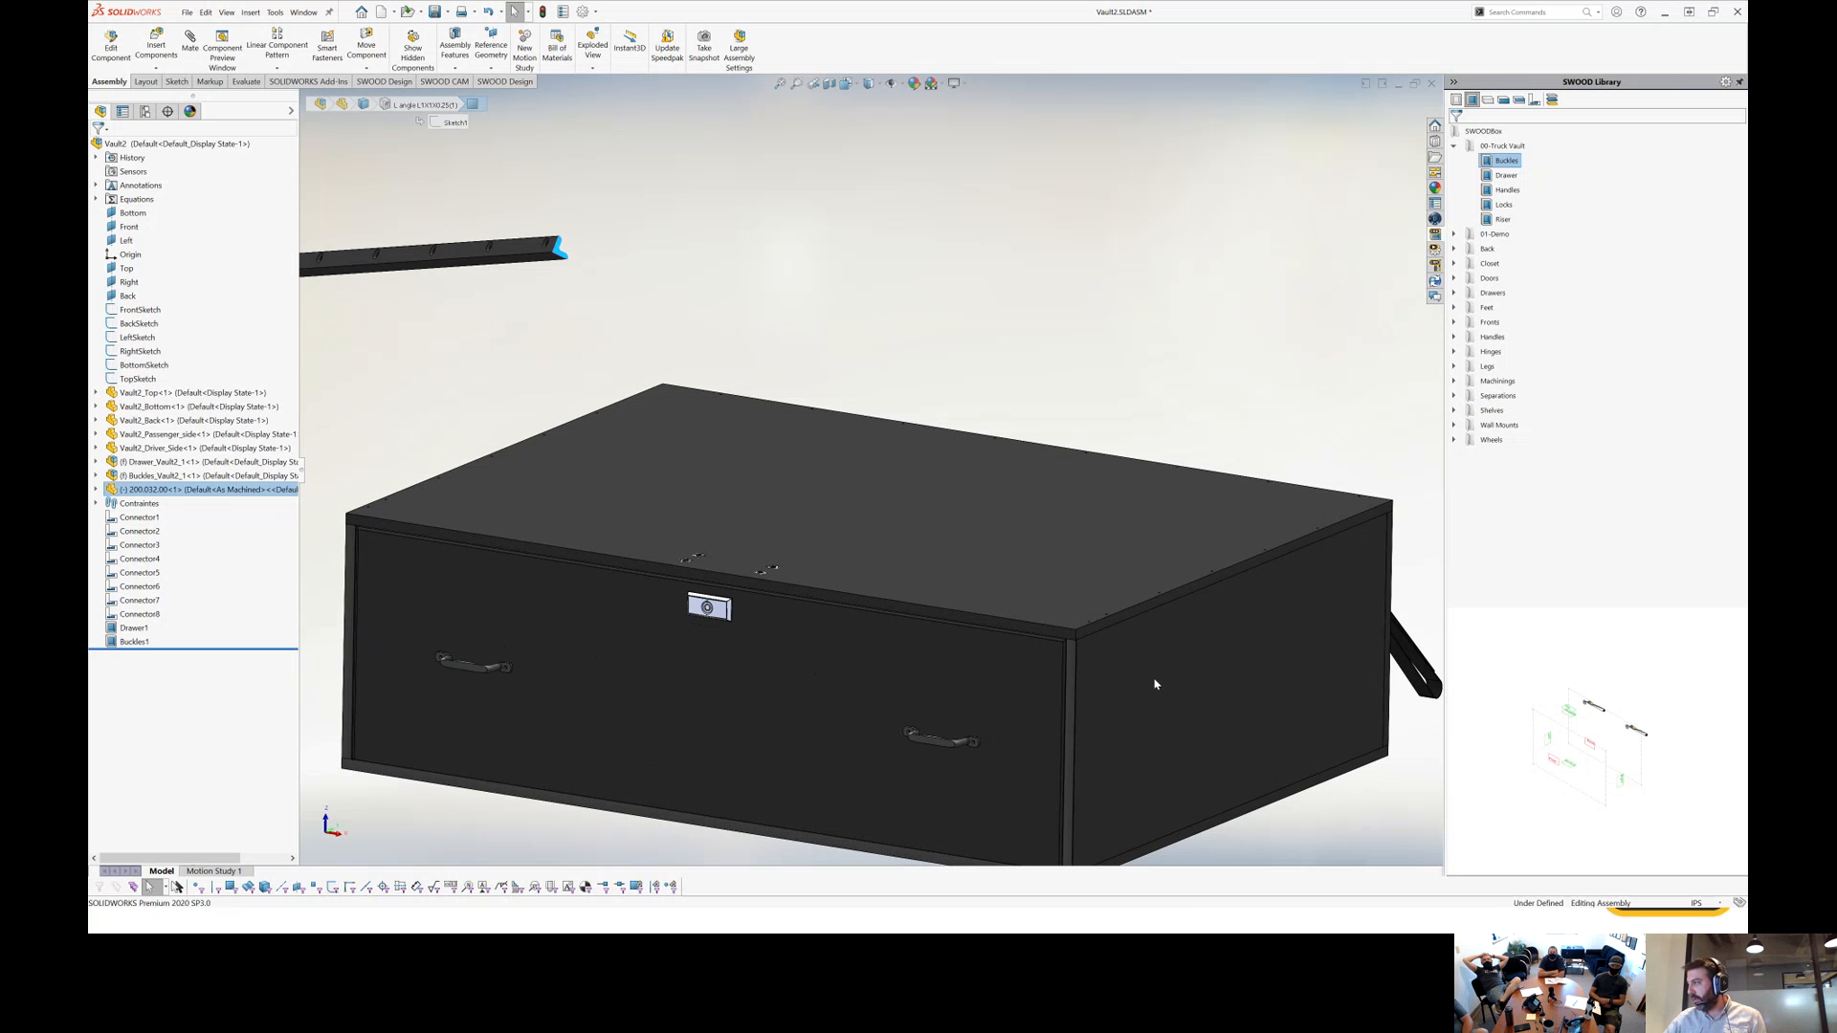
left_click(1154, 684)
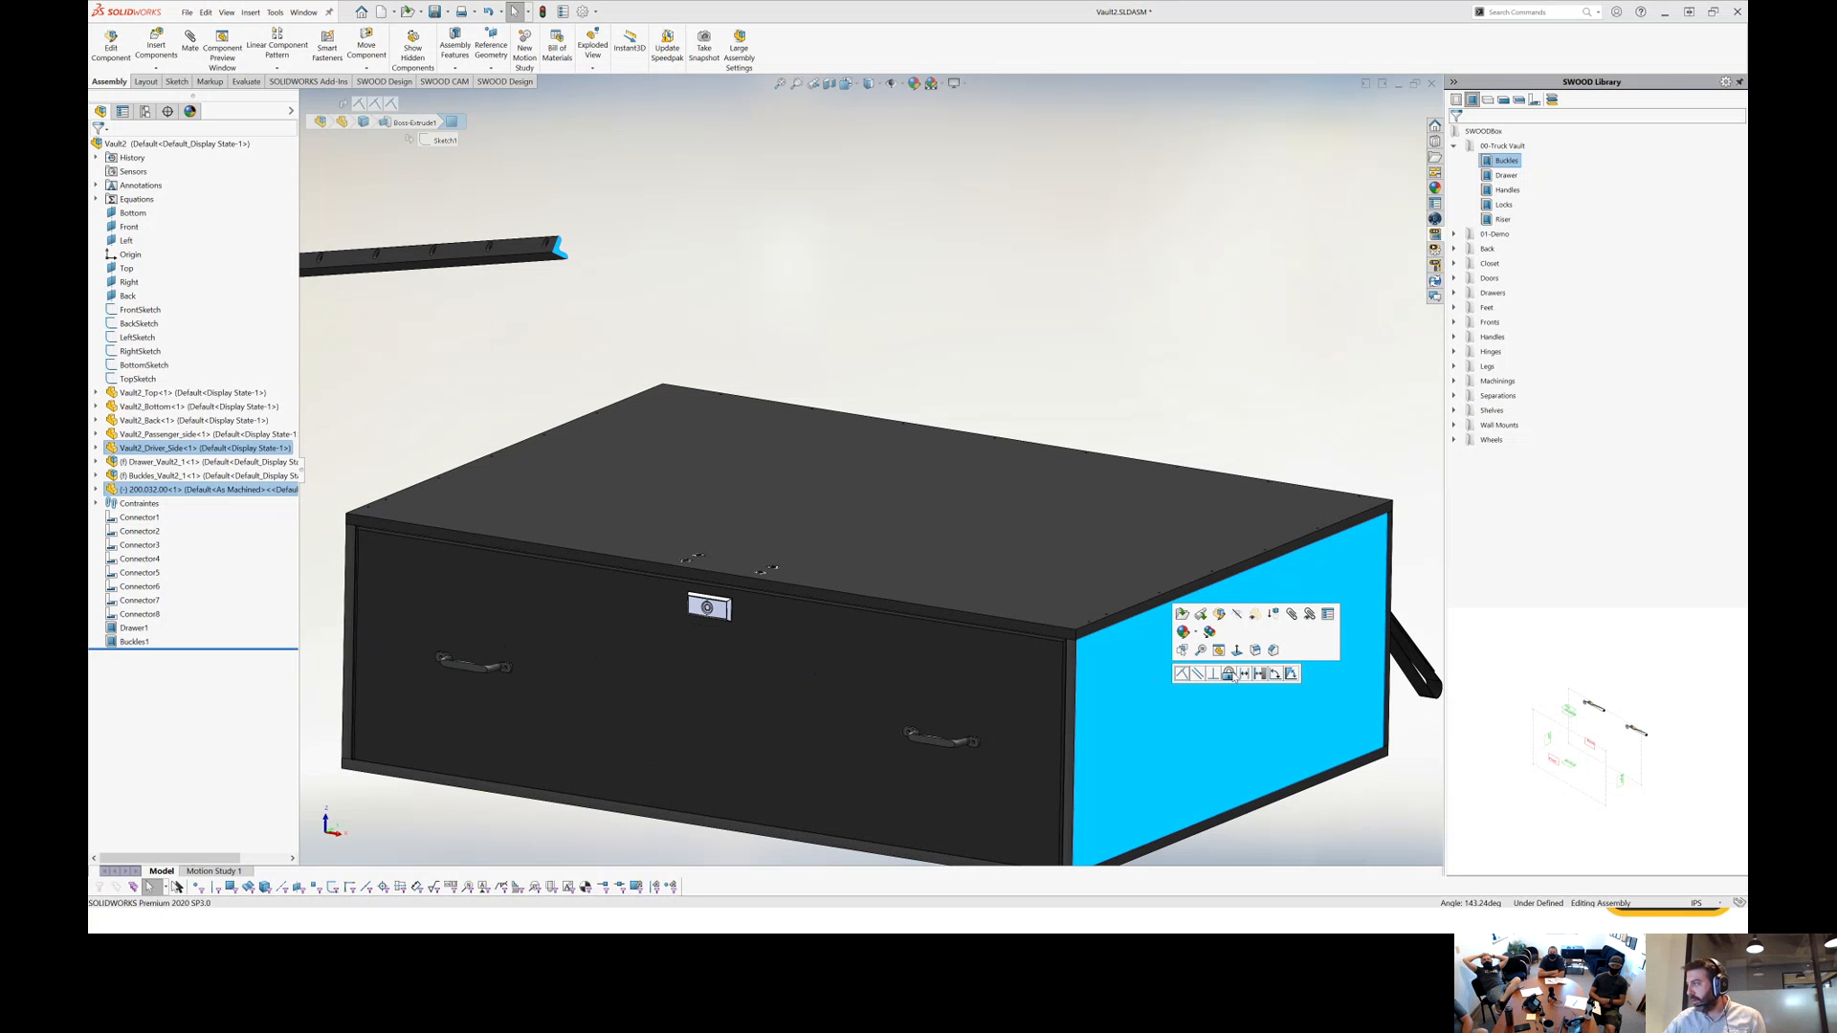
left_click(1182, 675)
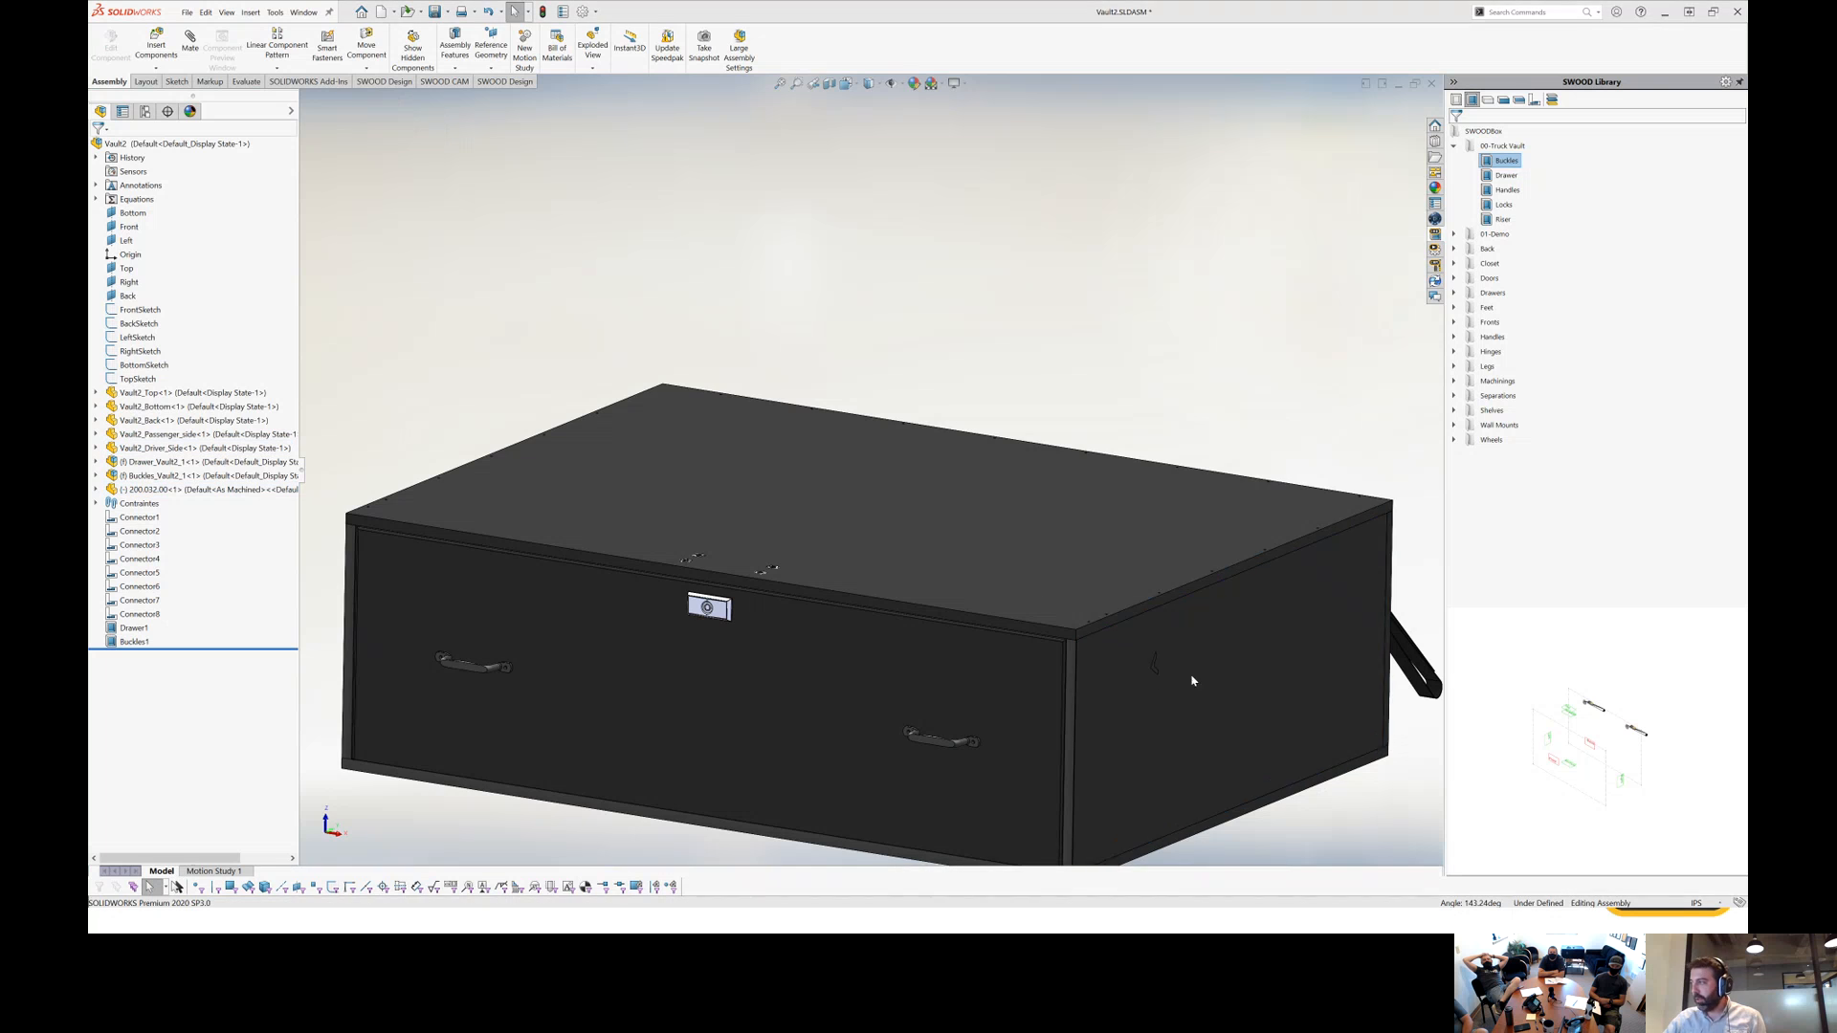
Hide the driver-side panel and move the 200.032.00 strip out in front of the vault's upper front edge.
scroll(1148, 670, "down", 5)
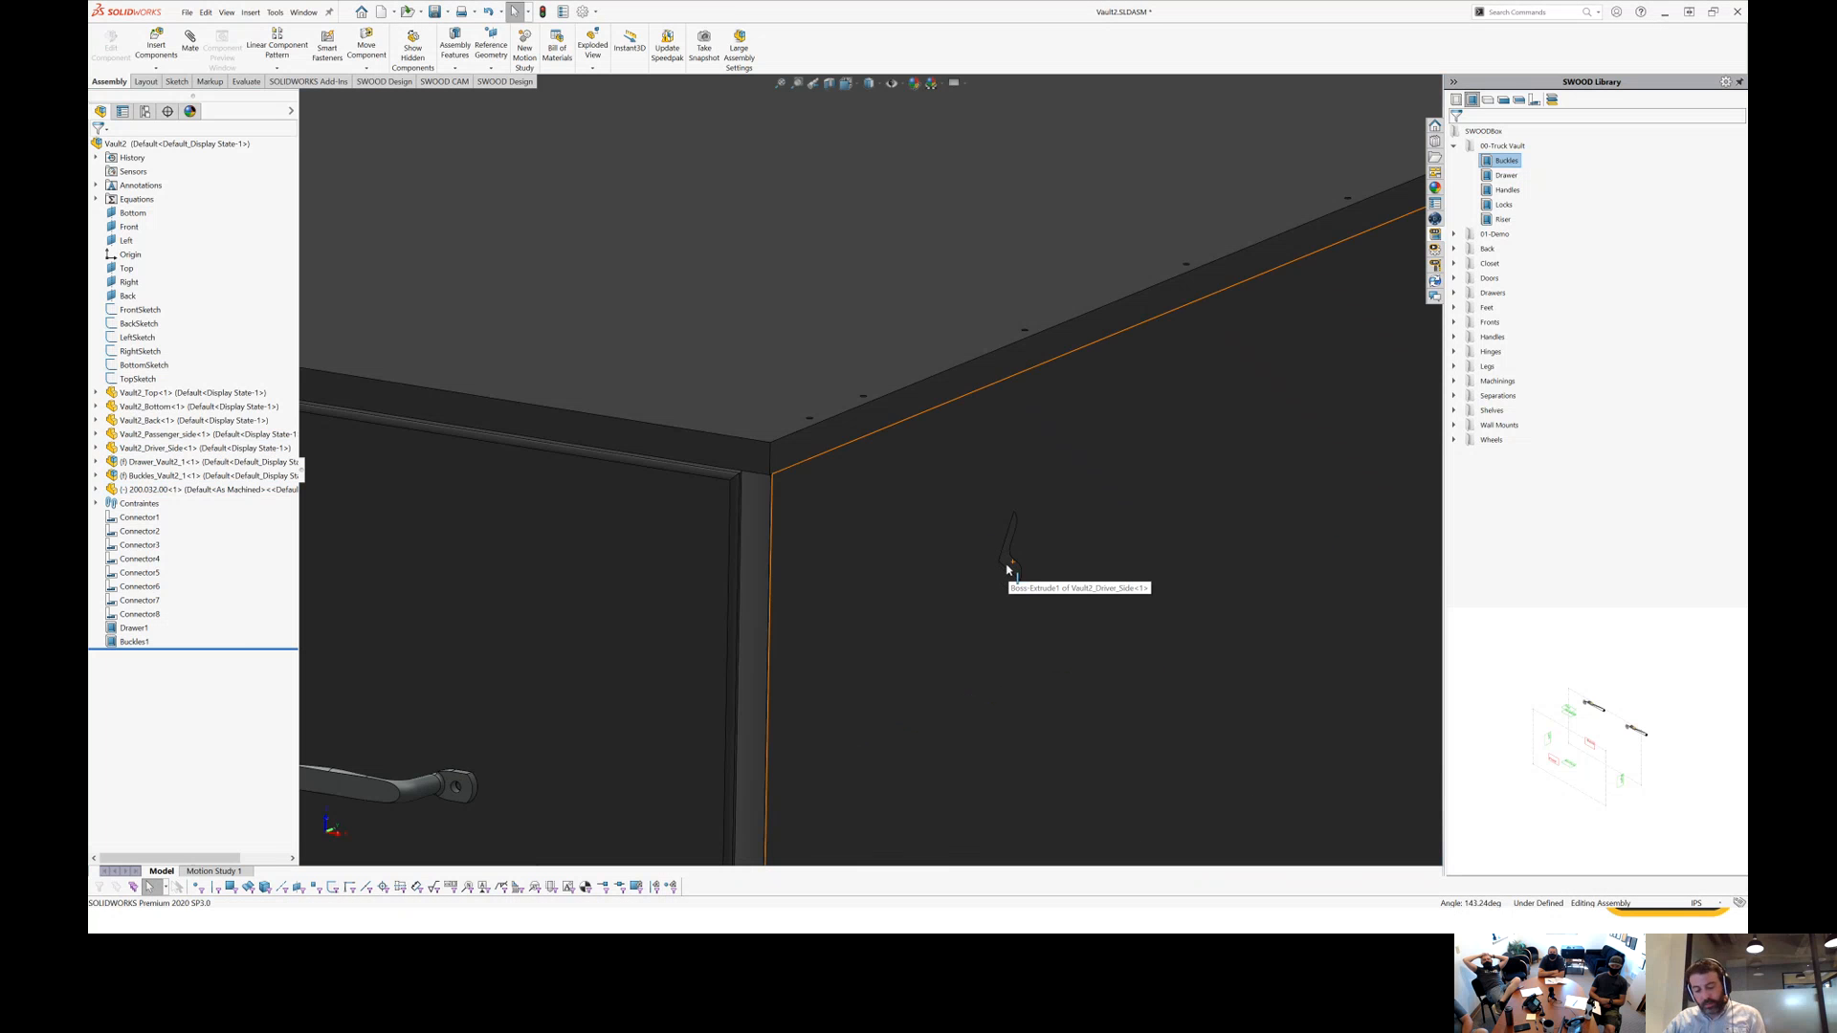
key("Tab")
left_click_drag(1014, 572, 547, 324)
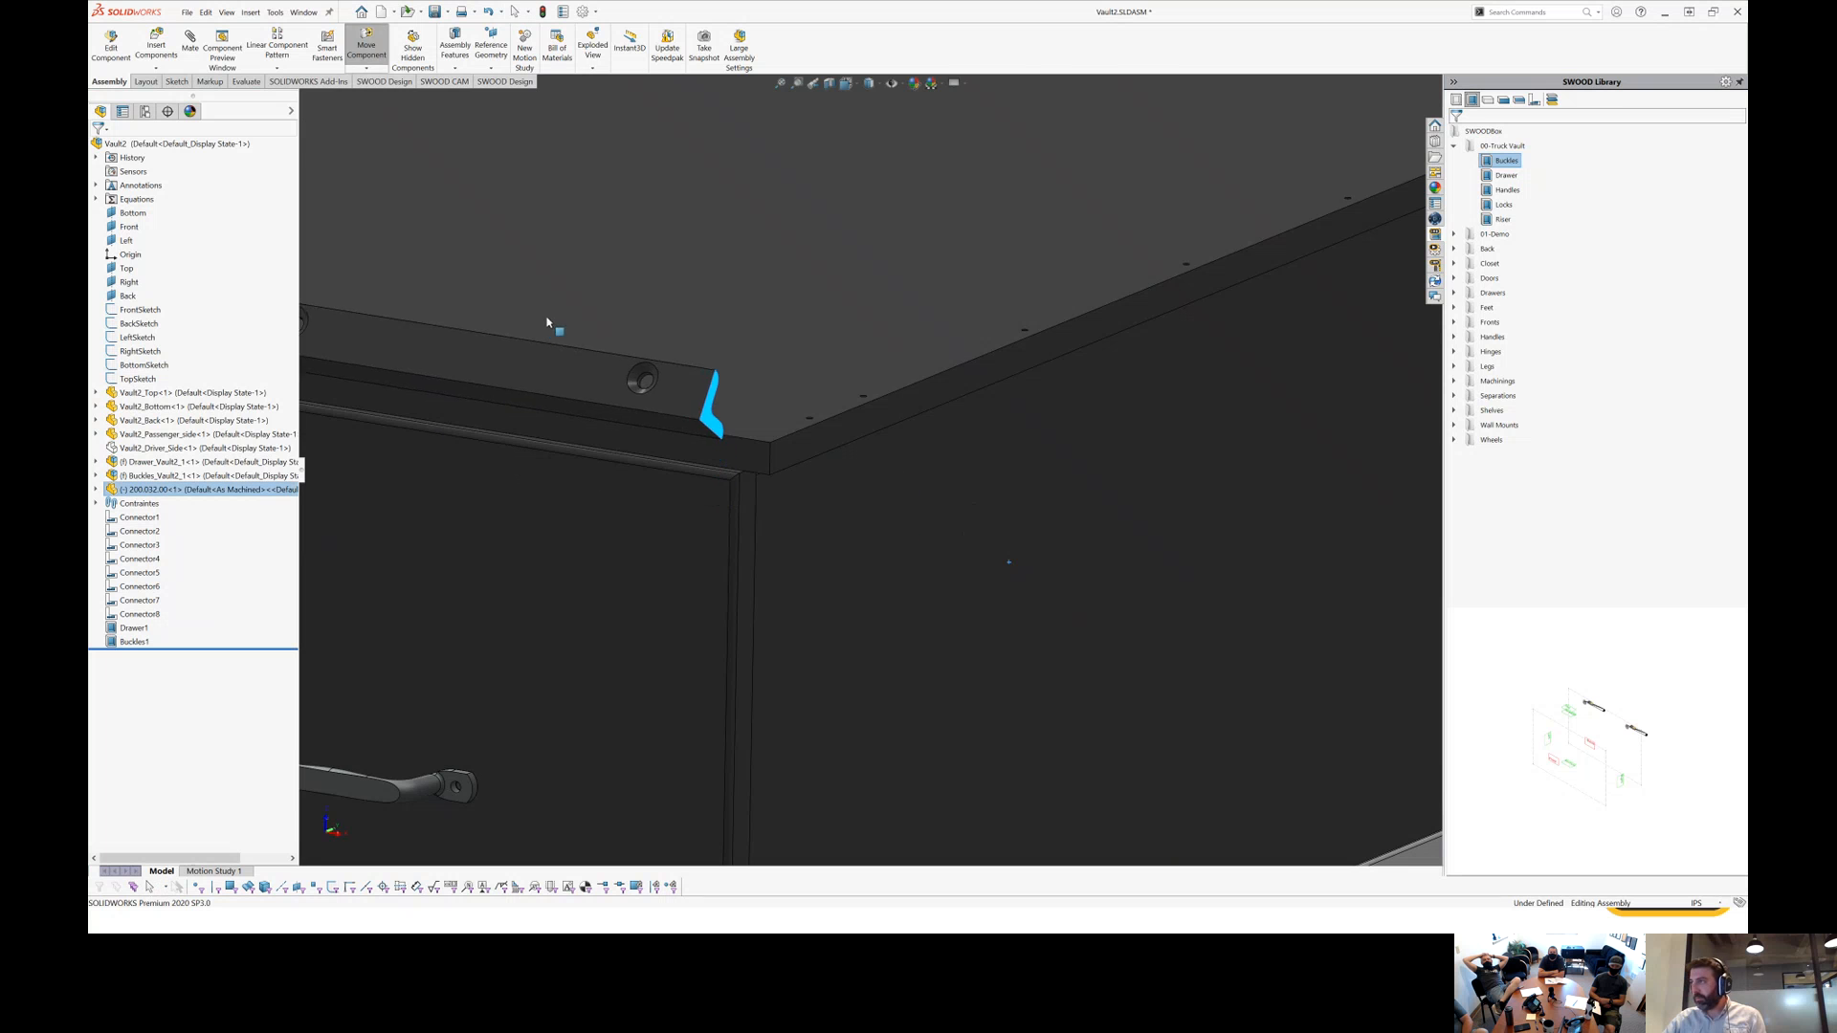
middle_click_drag(637, 371, 724, 382)
scroll(729, 385, "down", 4)
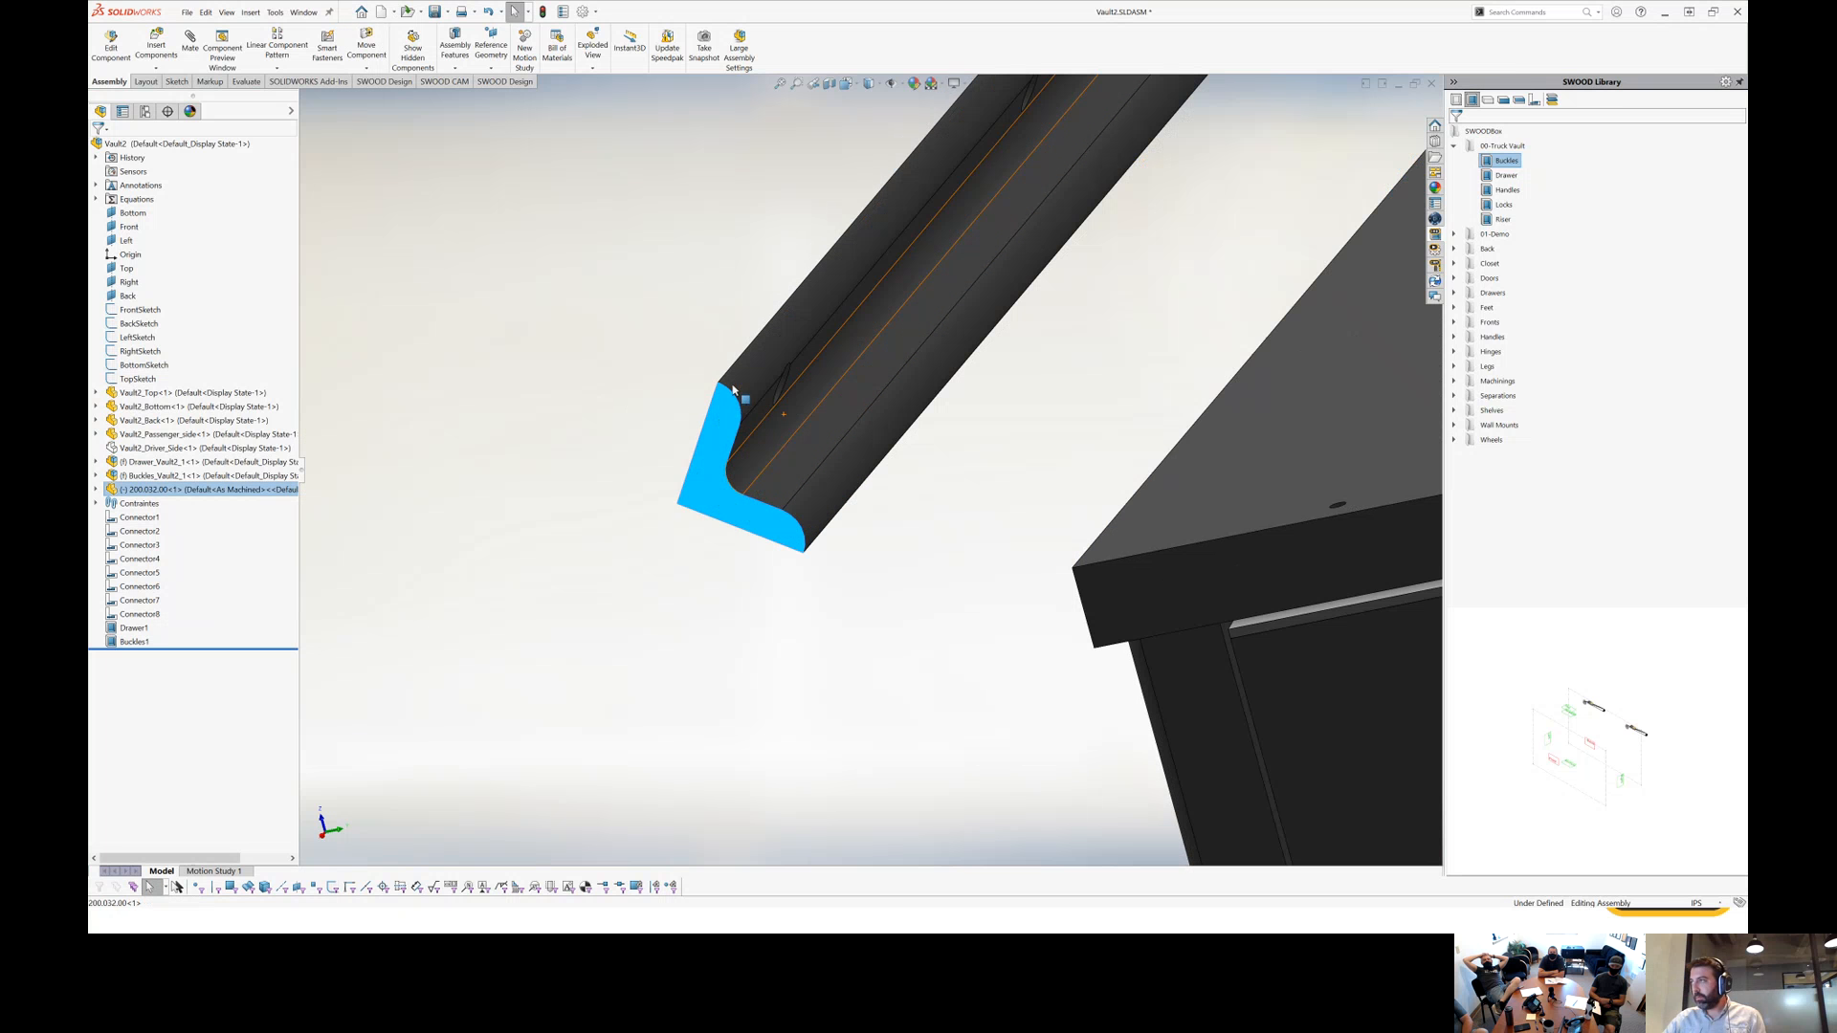
Mate the long inner face under the 200.032.00 strip's holes coincident with the upper face of the vault's top panel.
left_click(755, 418)
left_click(1220, 490, "ctrl")
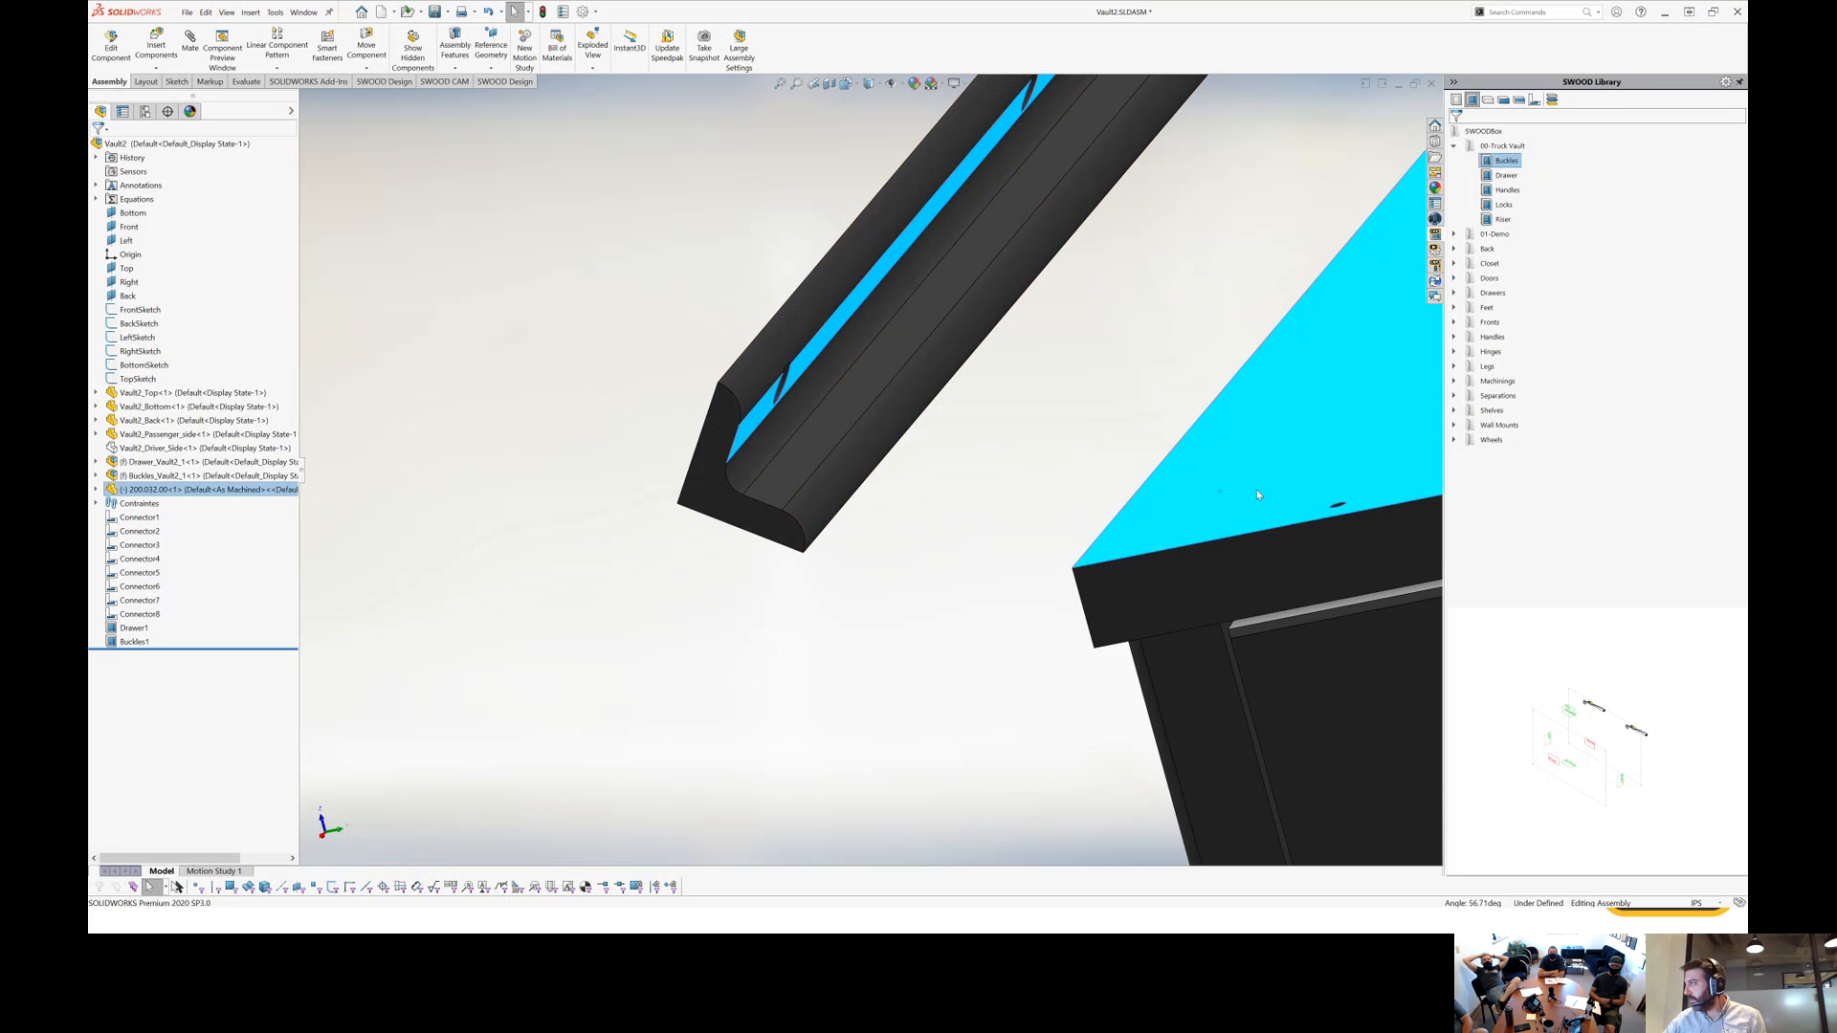
left_click(1246, 488)
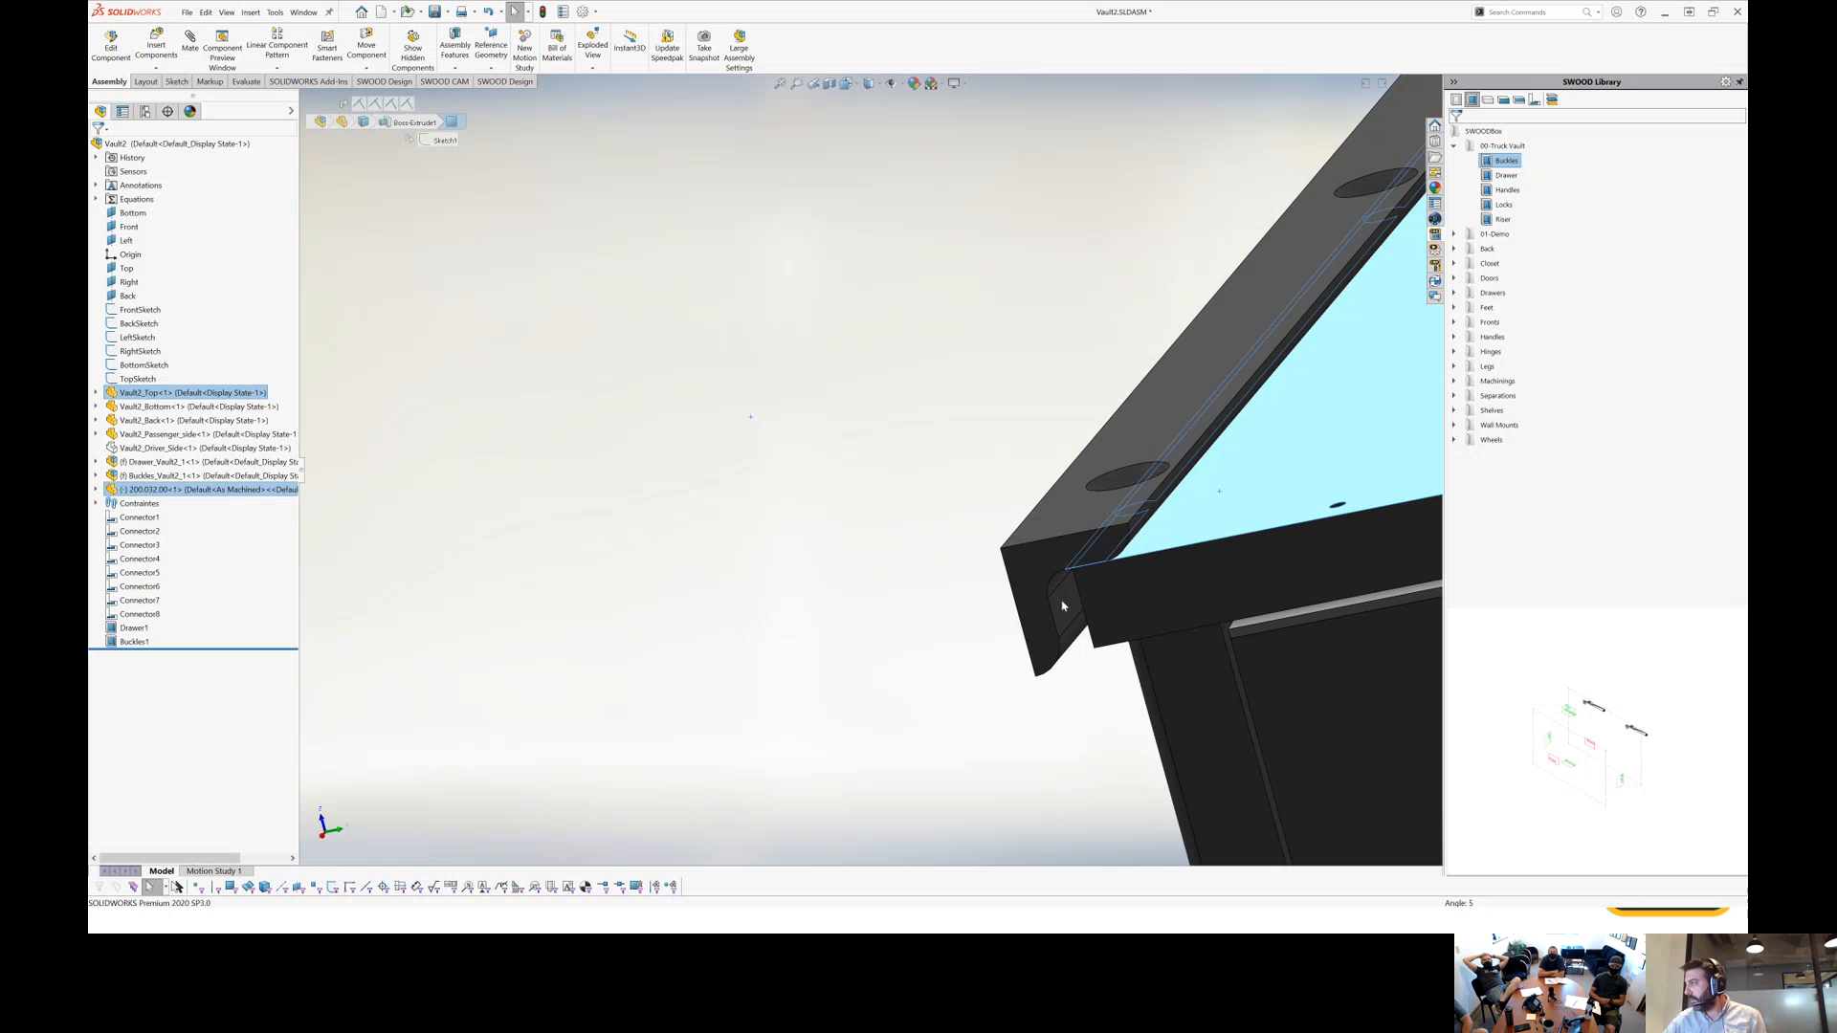
Mate the strip's other inner face coincident with the front edge face of the vault's top panel.
left_click(1070, 609)
middle_click_drag(1096, 621, 1189, 585)
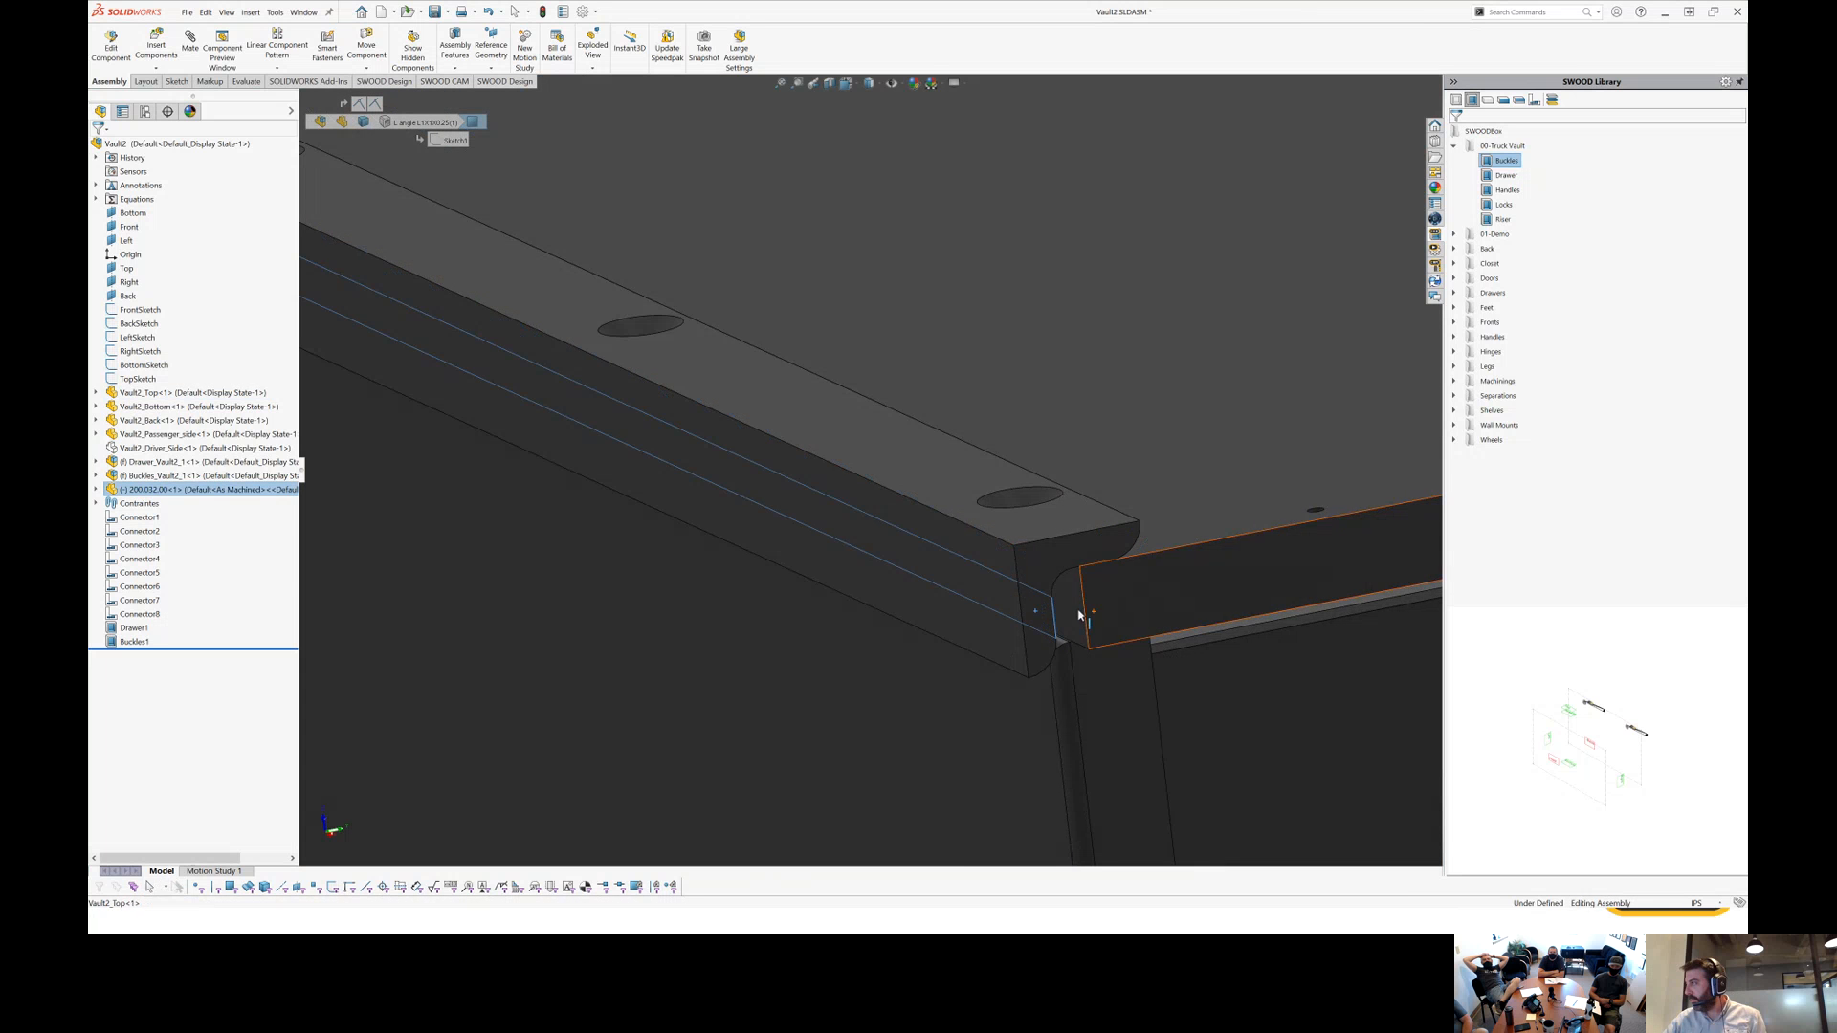
left_click(1075, 613, "ctrl")
left_click(1096, 610)
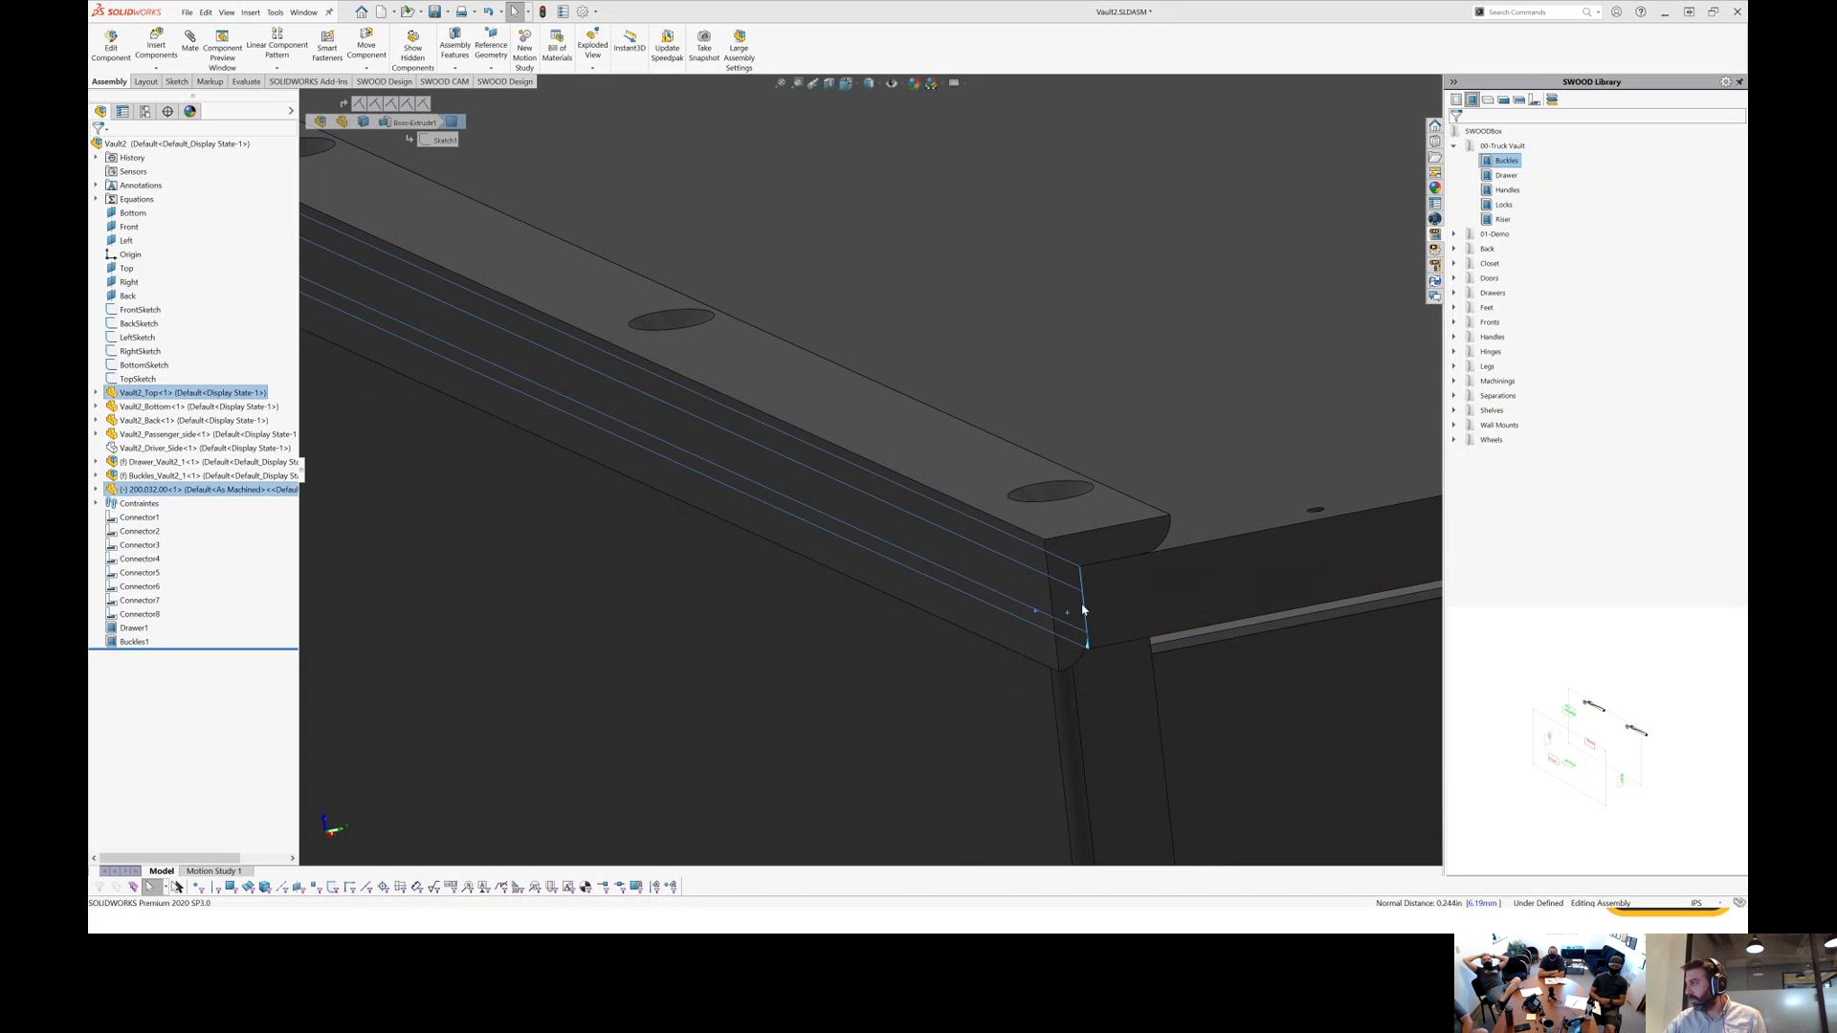
scroll(1062, 584, "up", 10)
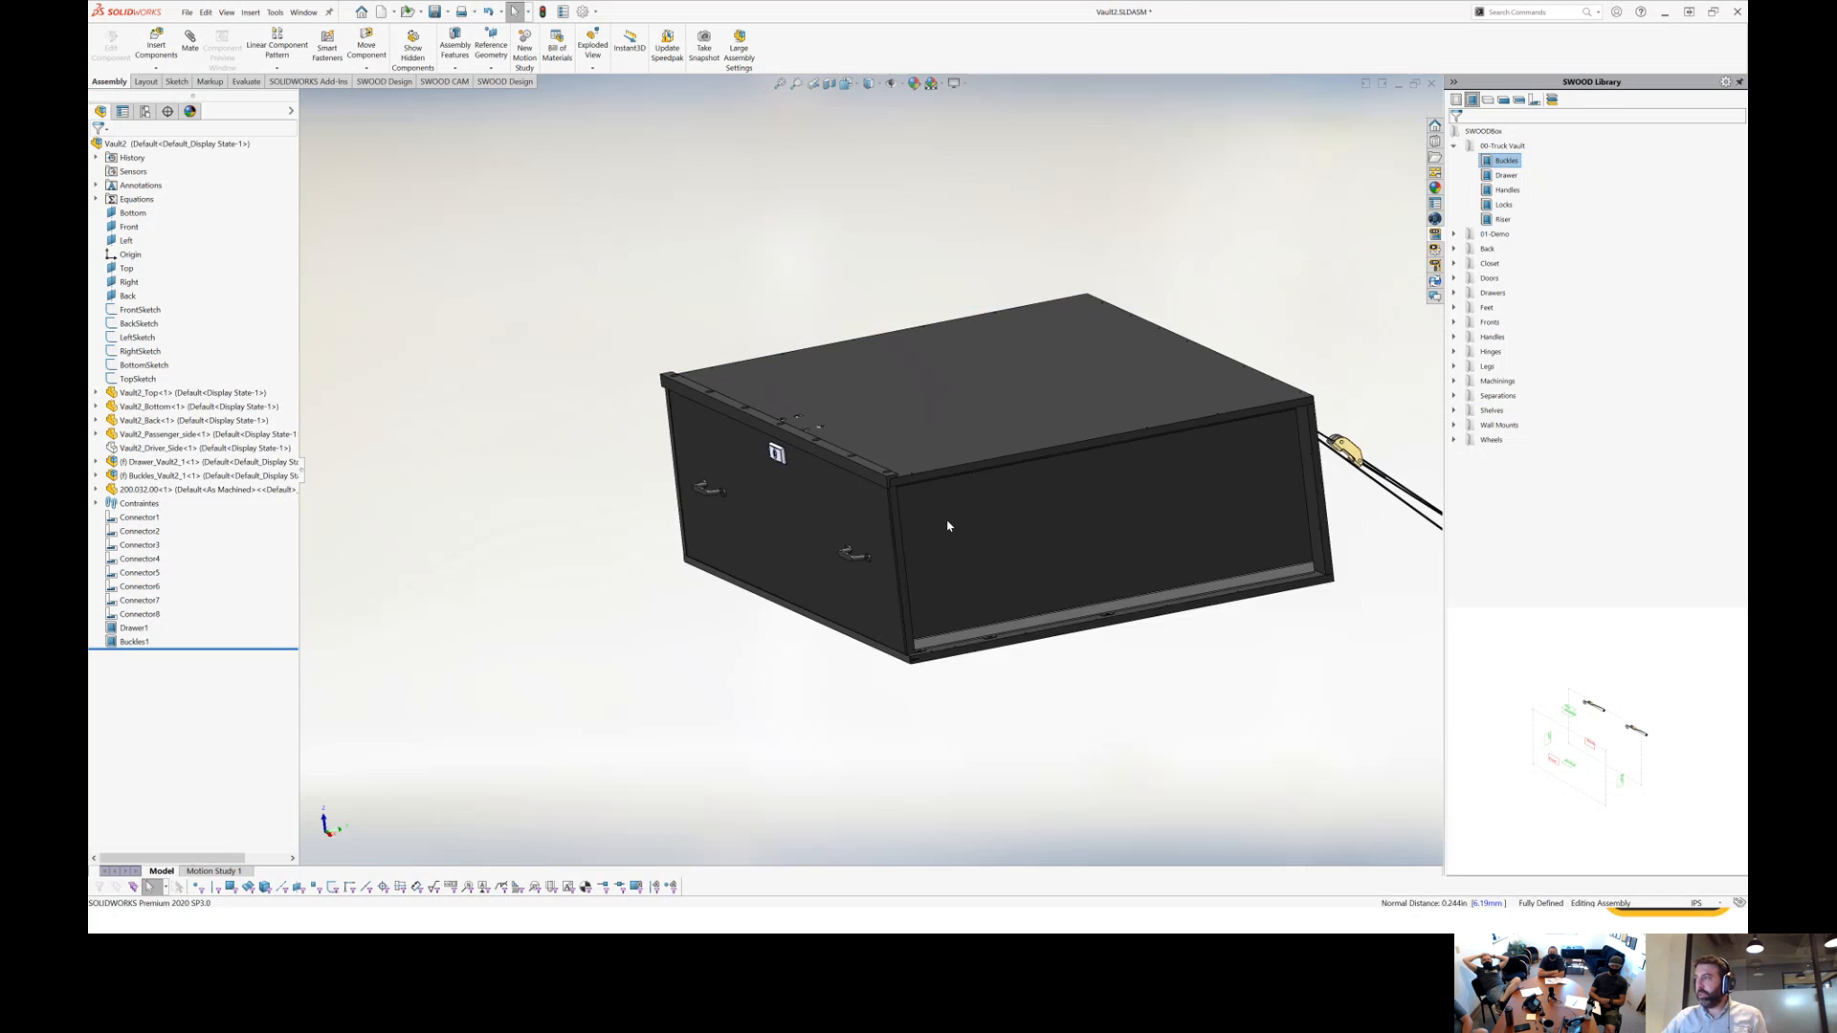
Start inserting a connector between two components and choose the contact surface between the 200.032.00 strip and the Vault2_Top panel.
middle_click_drag(947, 525, 1081, 532)
scroll(1081, 532, "down", 8)
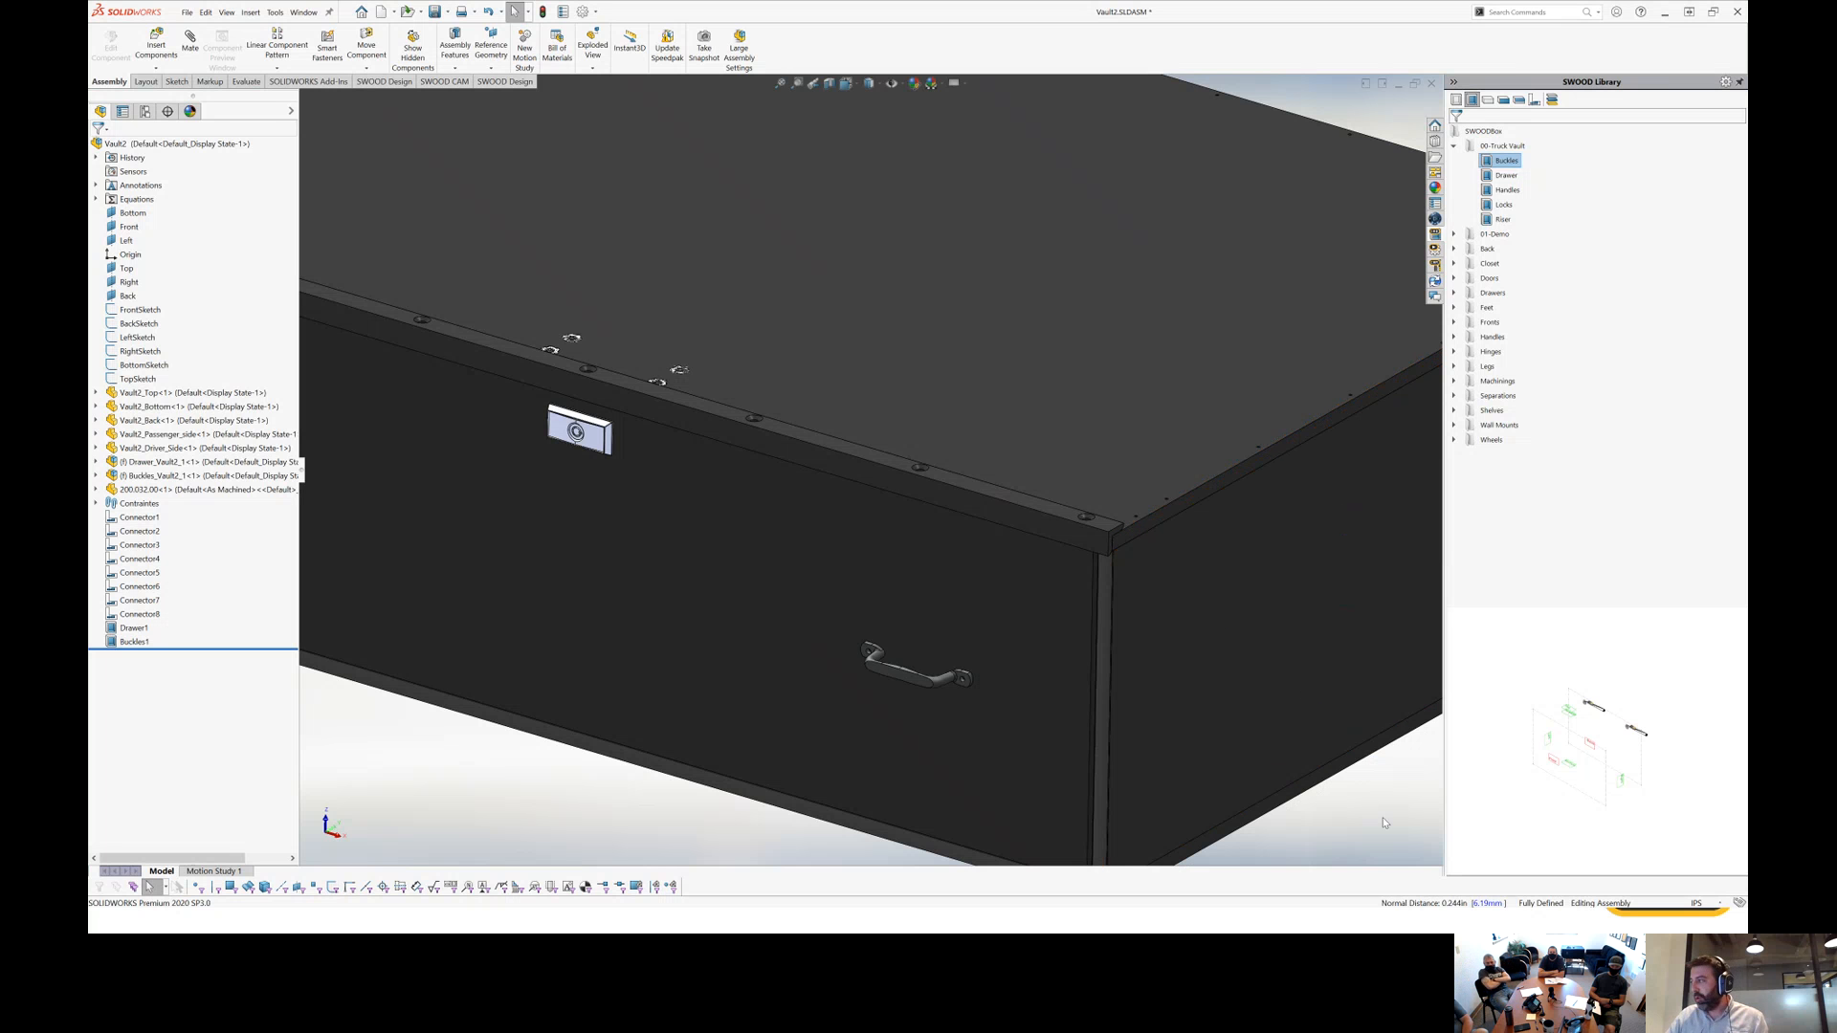
key("f")
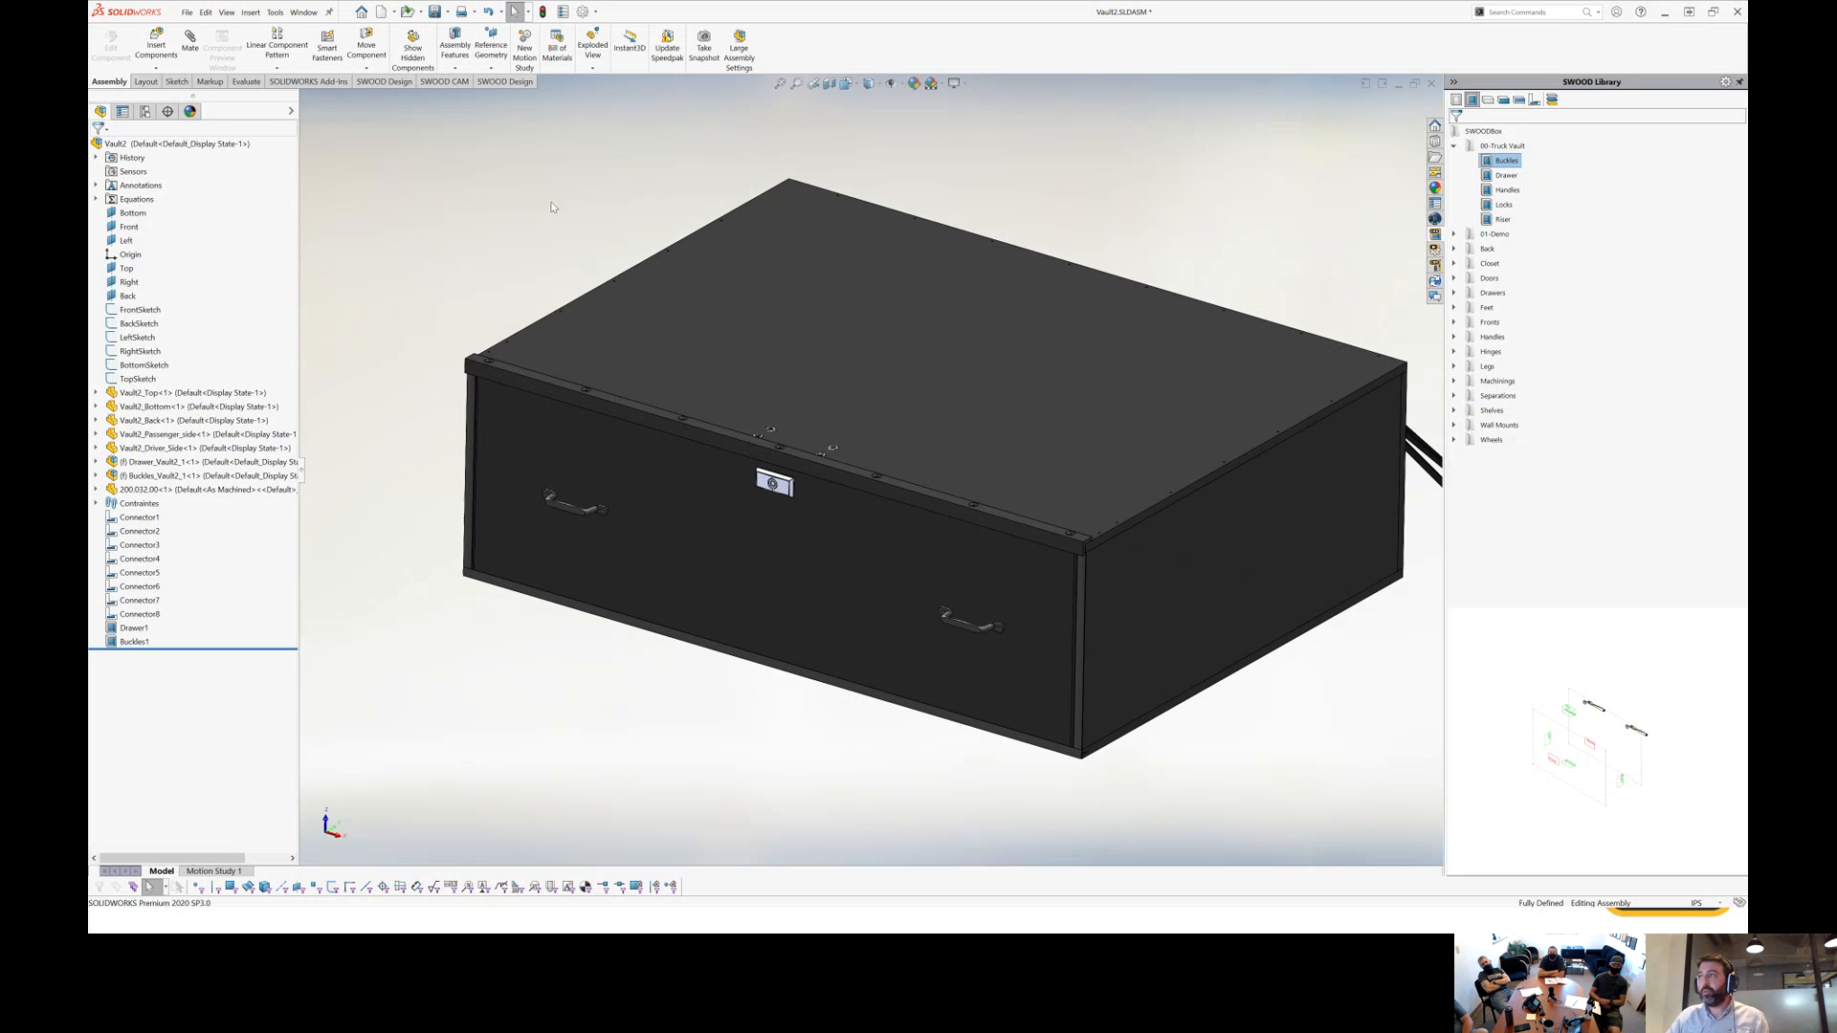
left_click(502, 81)
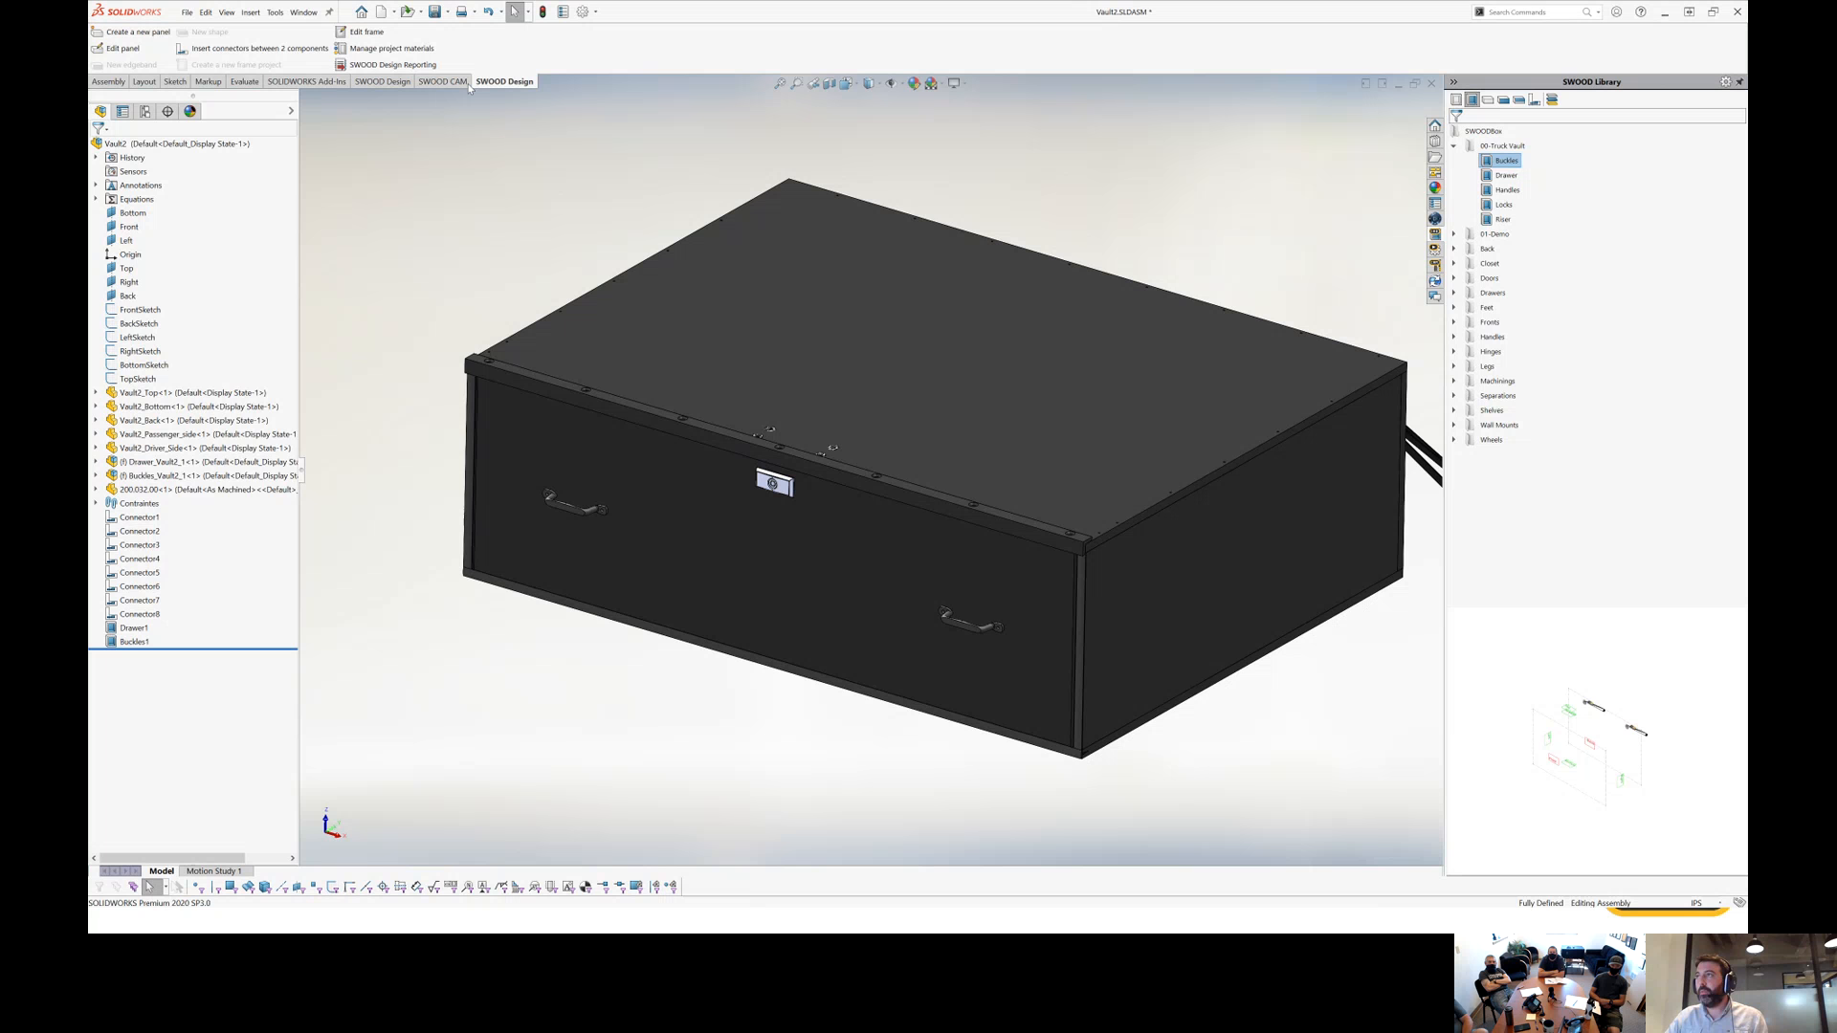
left_click(251, 48)
scroll(559, 403, "down", 5)
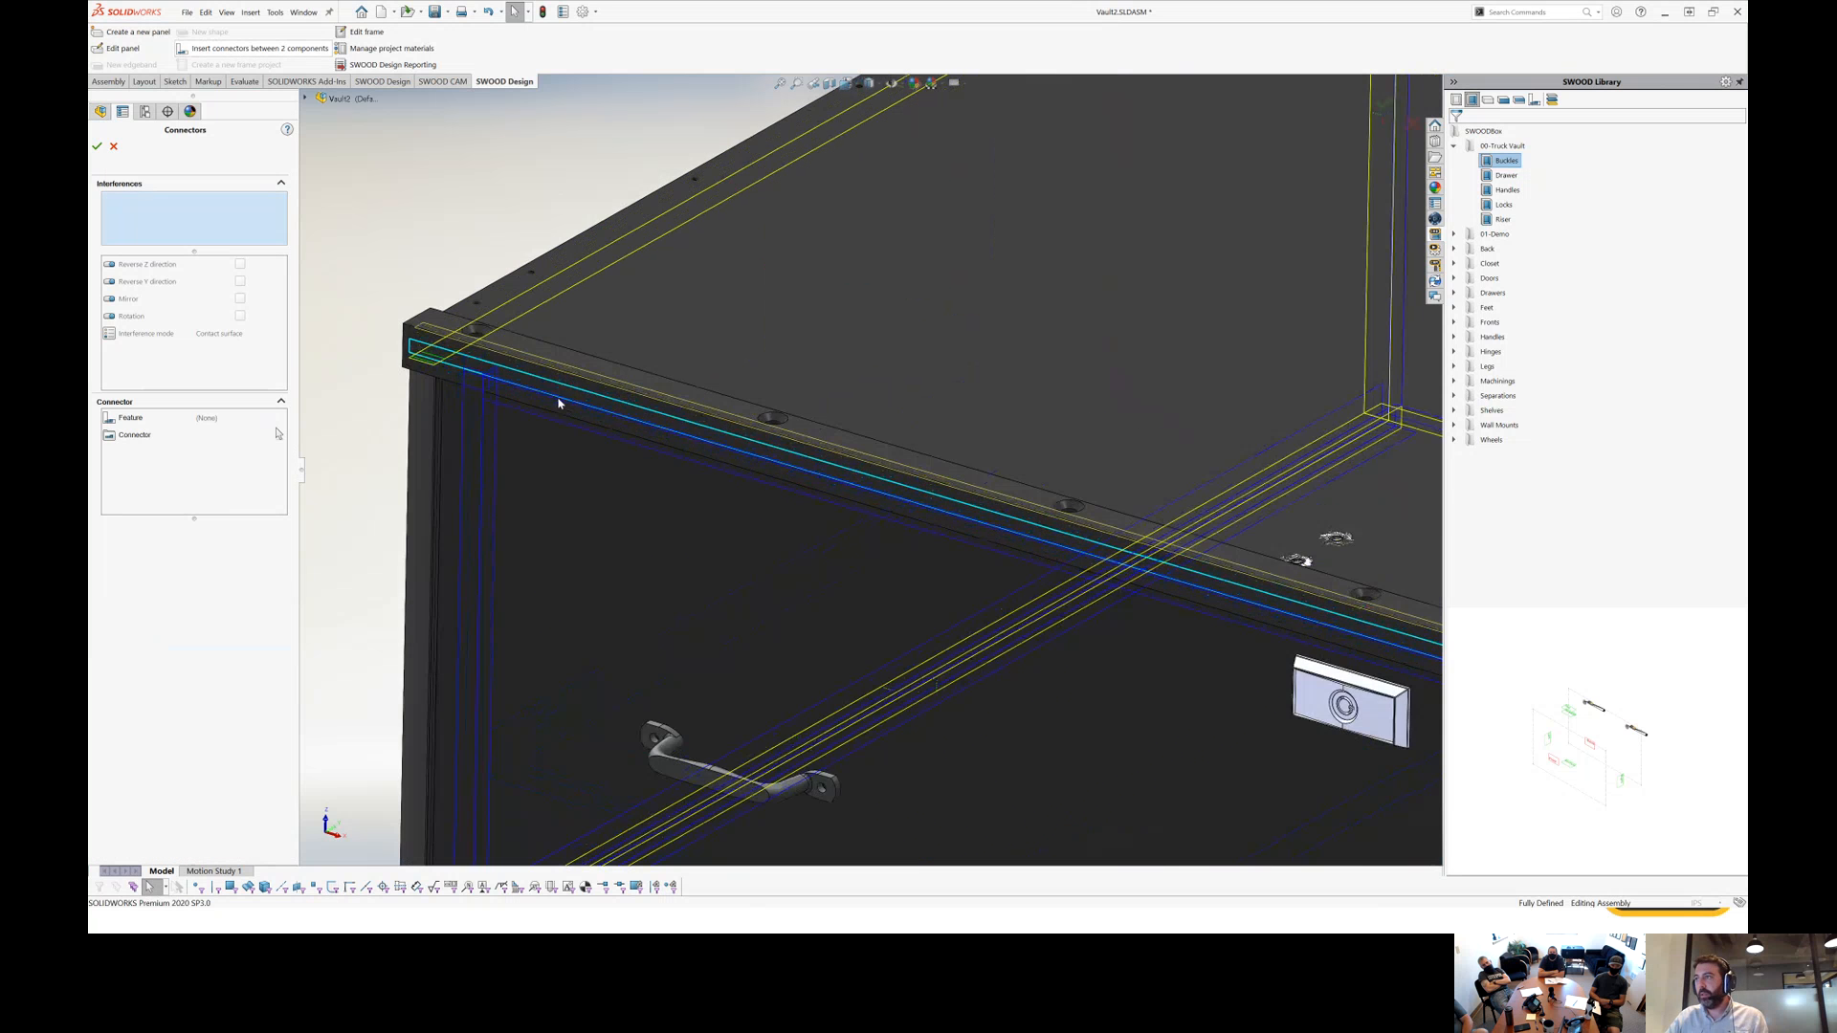
middle_click_drag(549, 342, 449, 305)
scroll(933, 350, "down", 5)
left_click(930, 354)
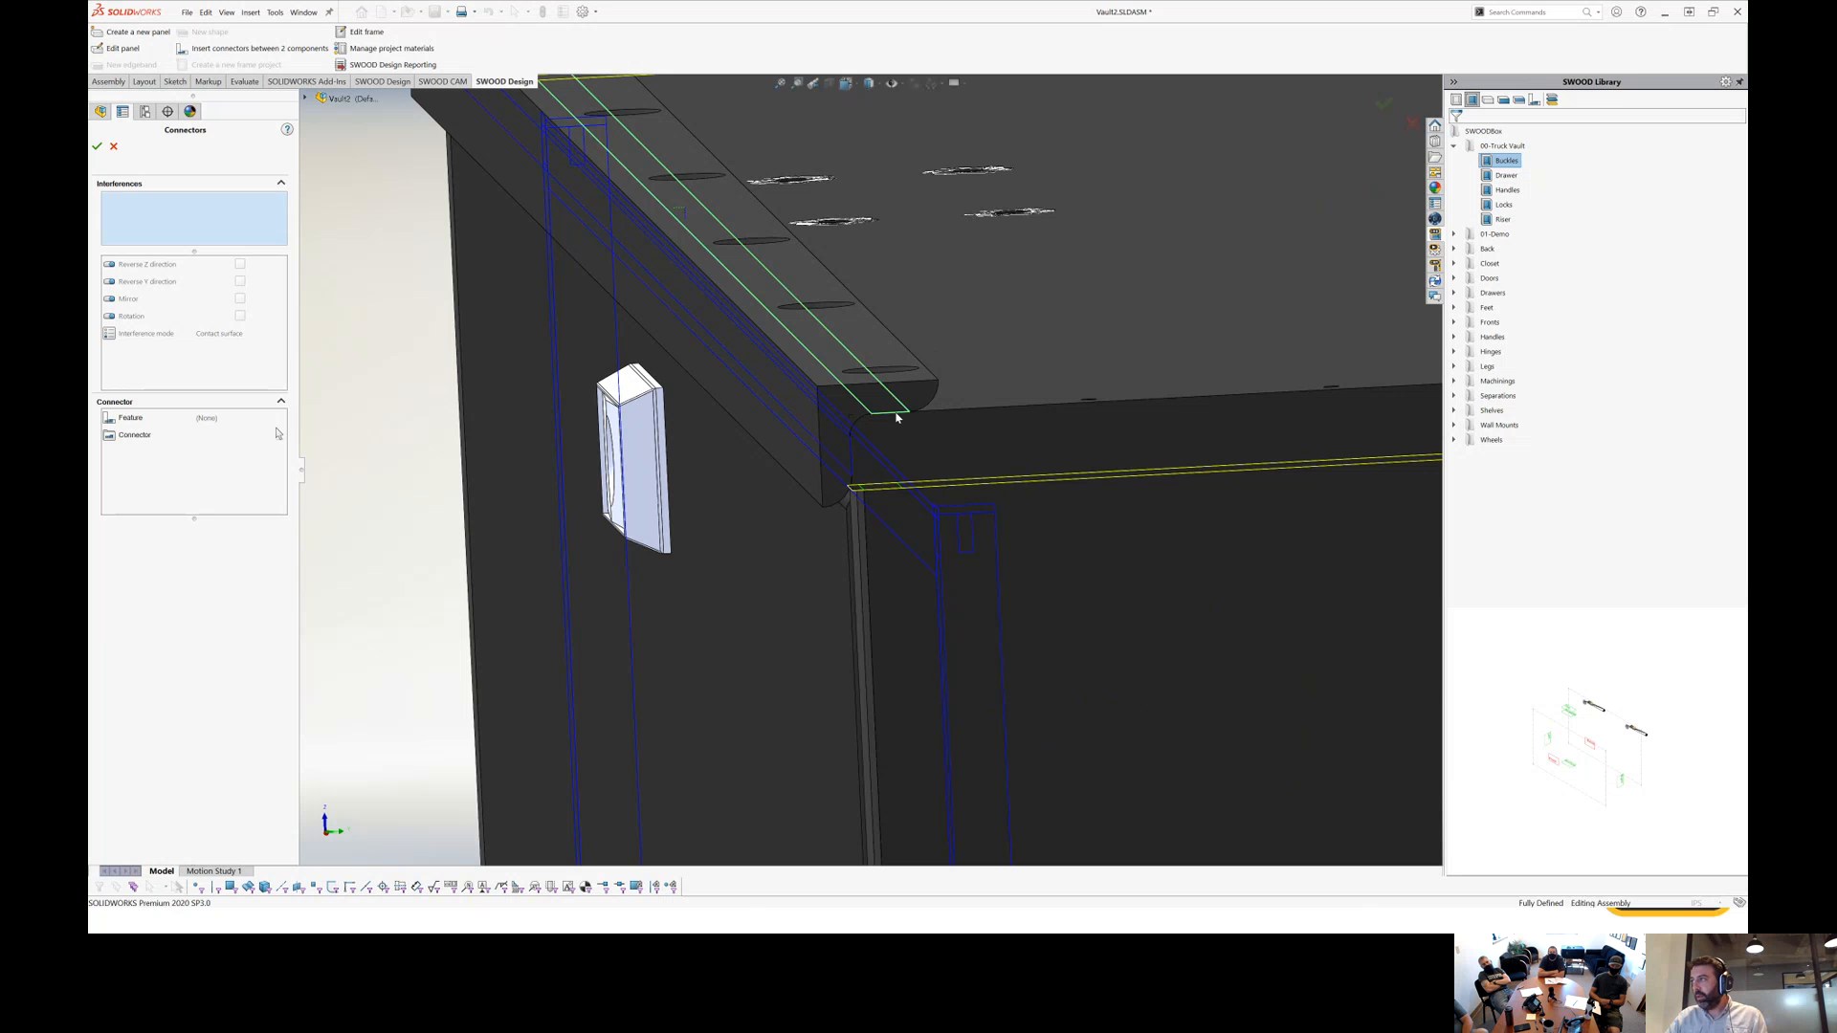
scroll(858, 473, "up", 5)
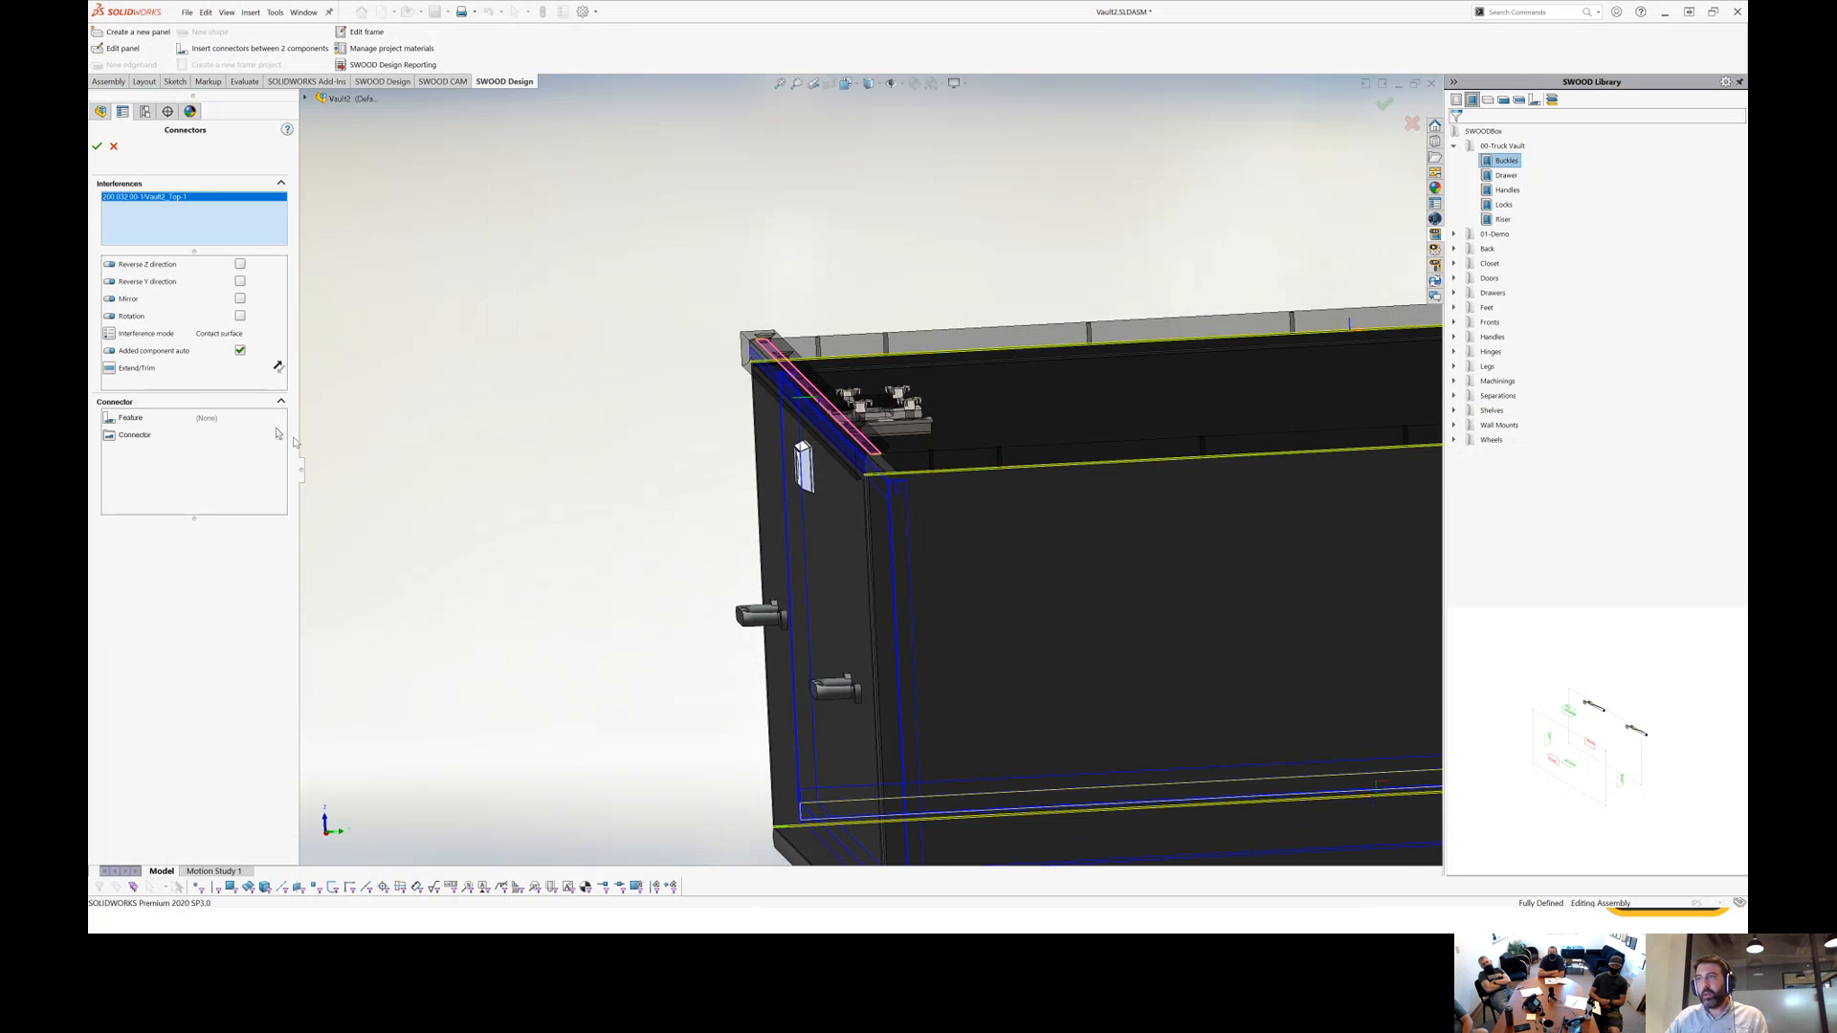
Assign the Drill_Front_box_.313 connector from the 0-Truck Vault folder to the strip contact and apply it.
left_click(277, 433)
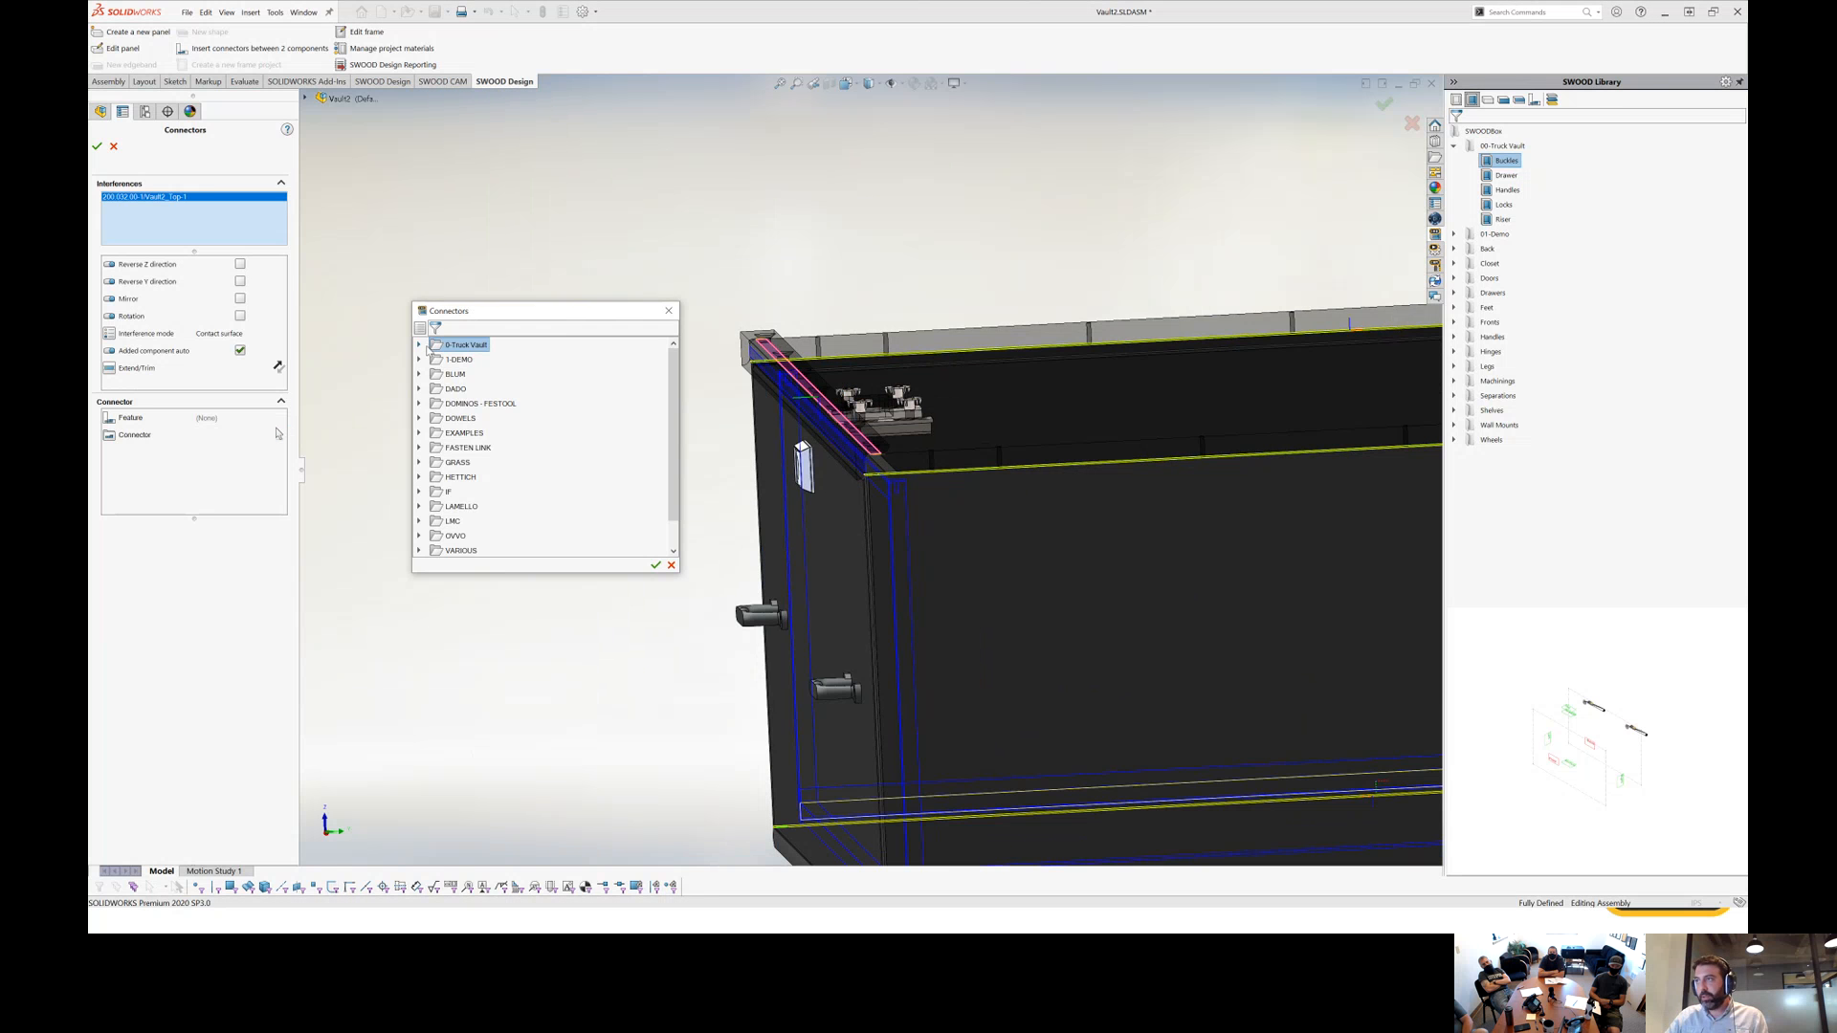
double_click(446, 345)
left_click(492, 360)
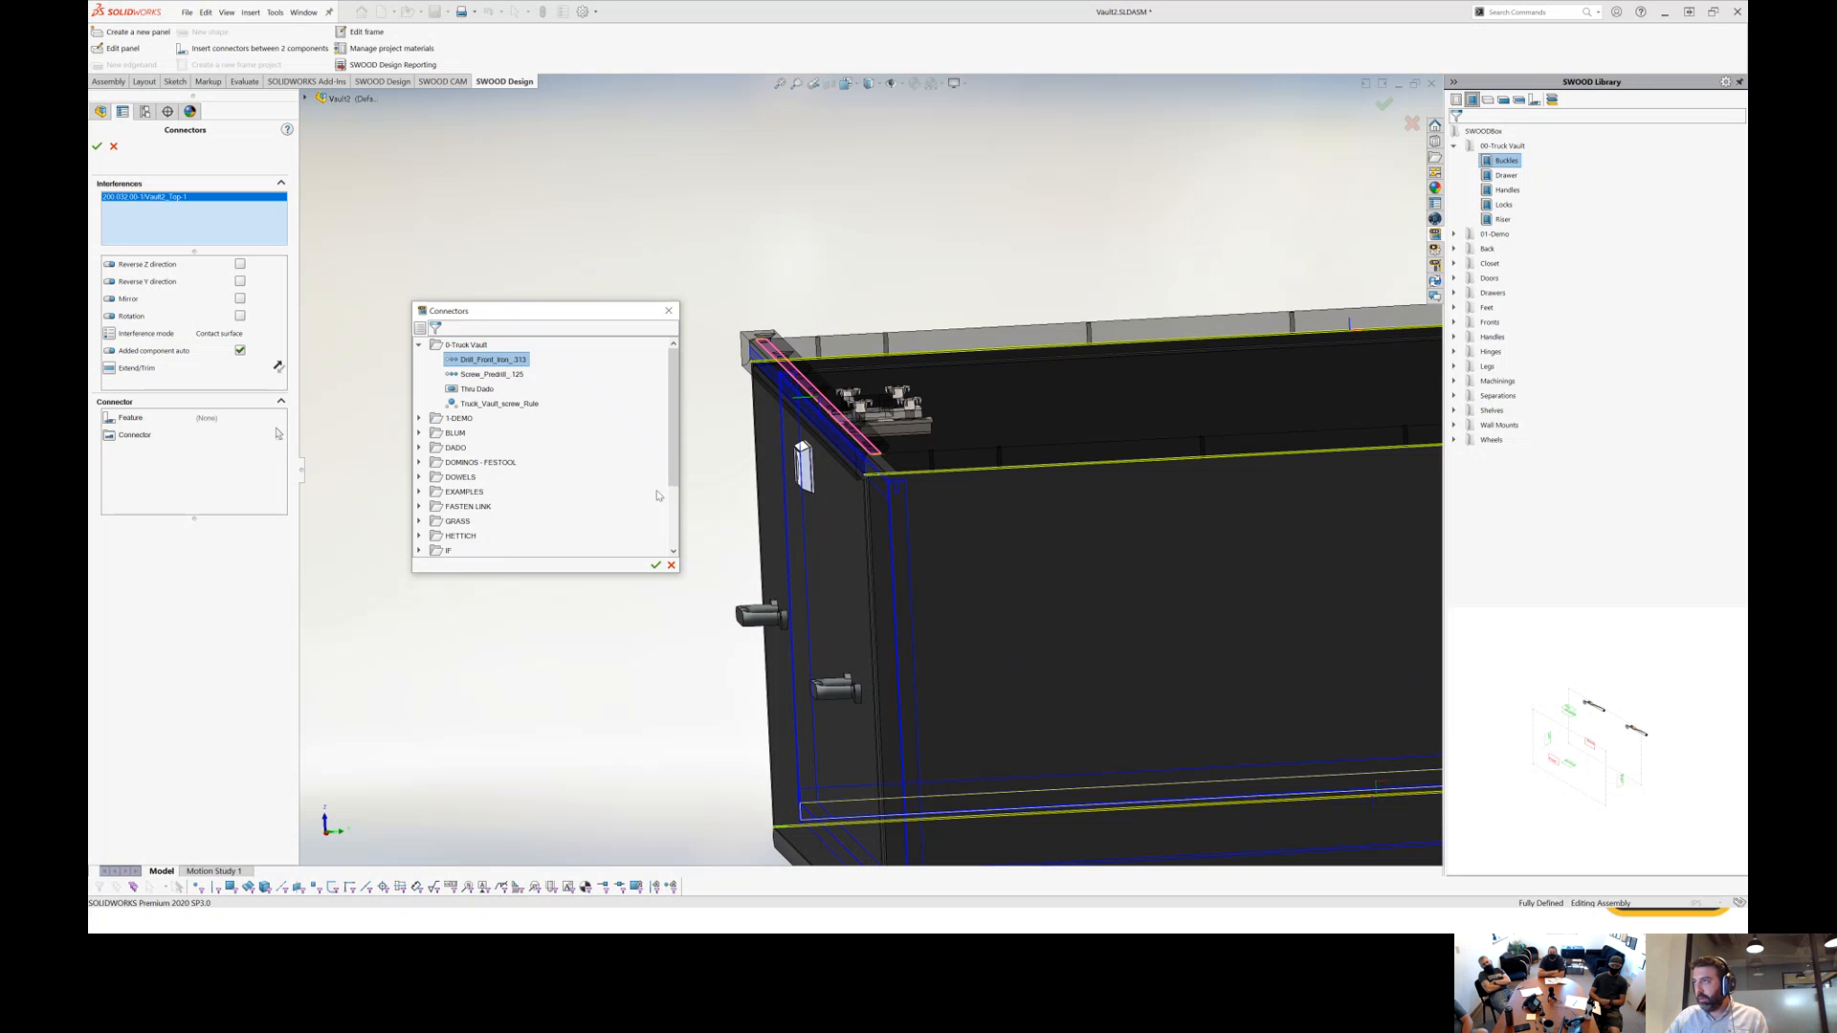
left_click(655, 565)
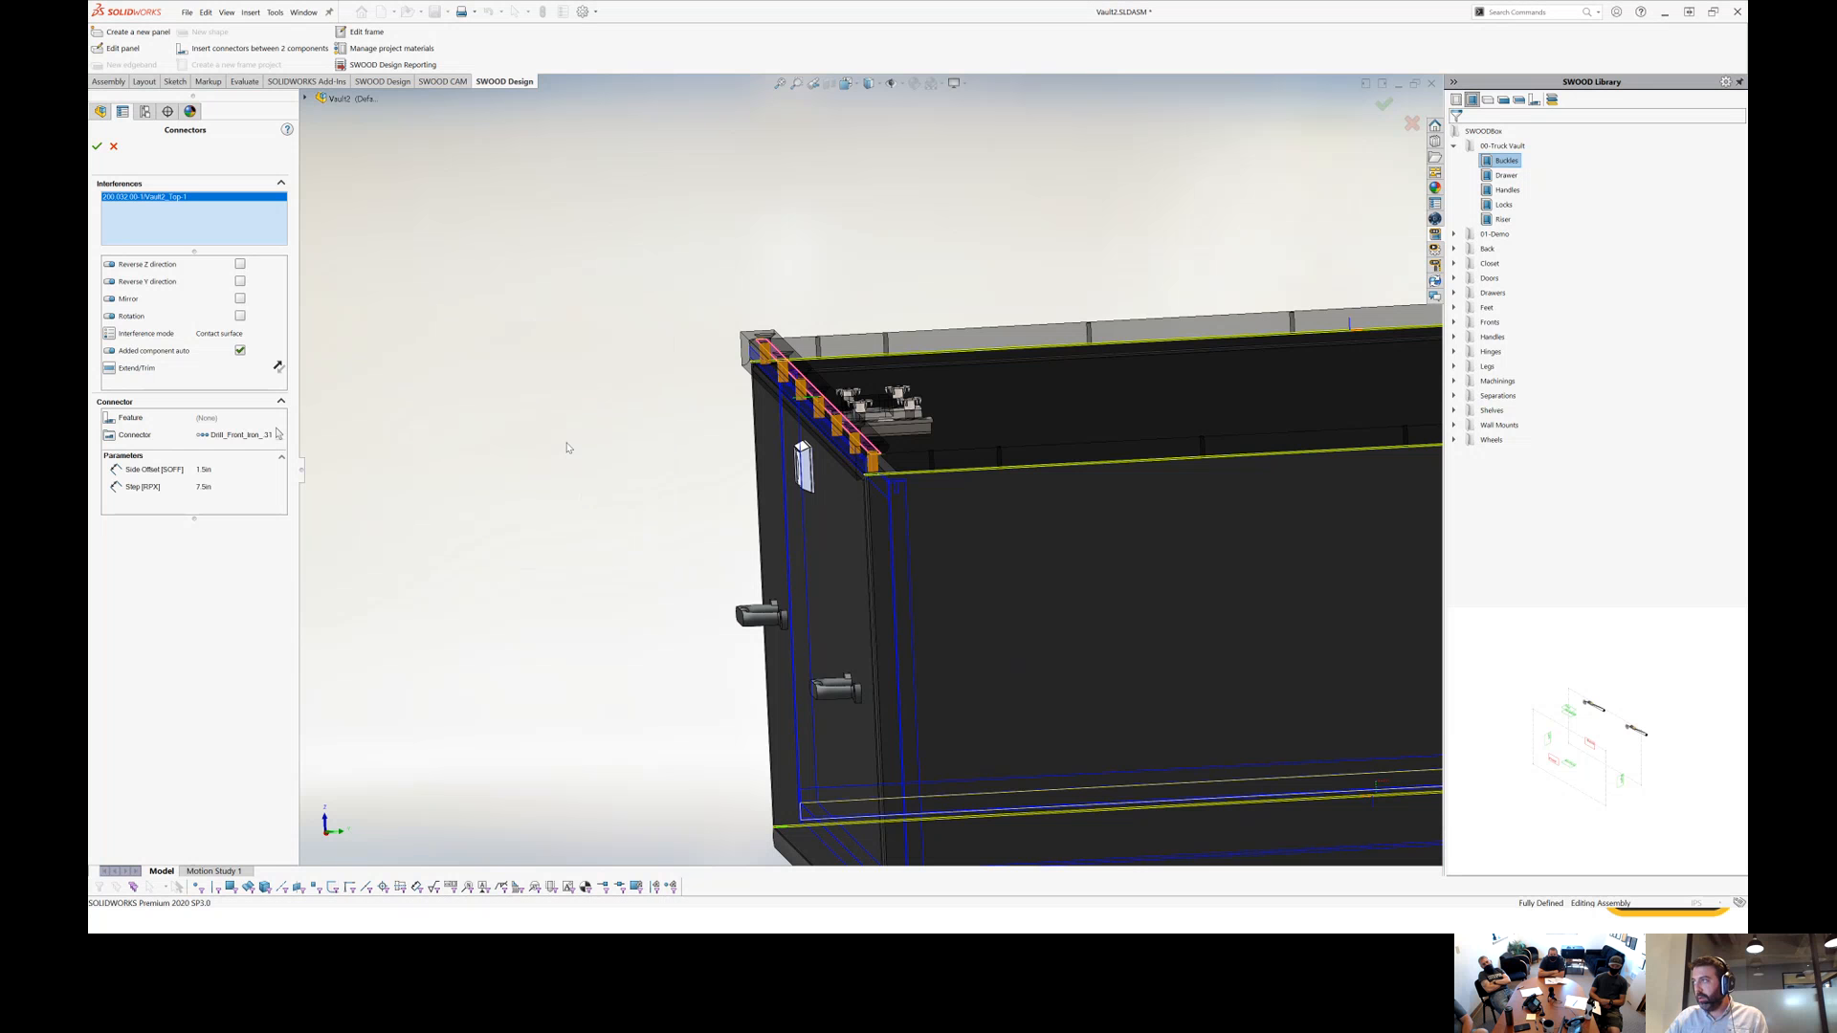
left_click(97, 147)
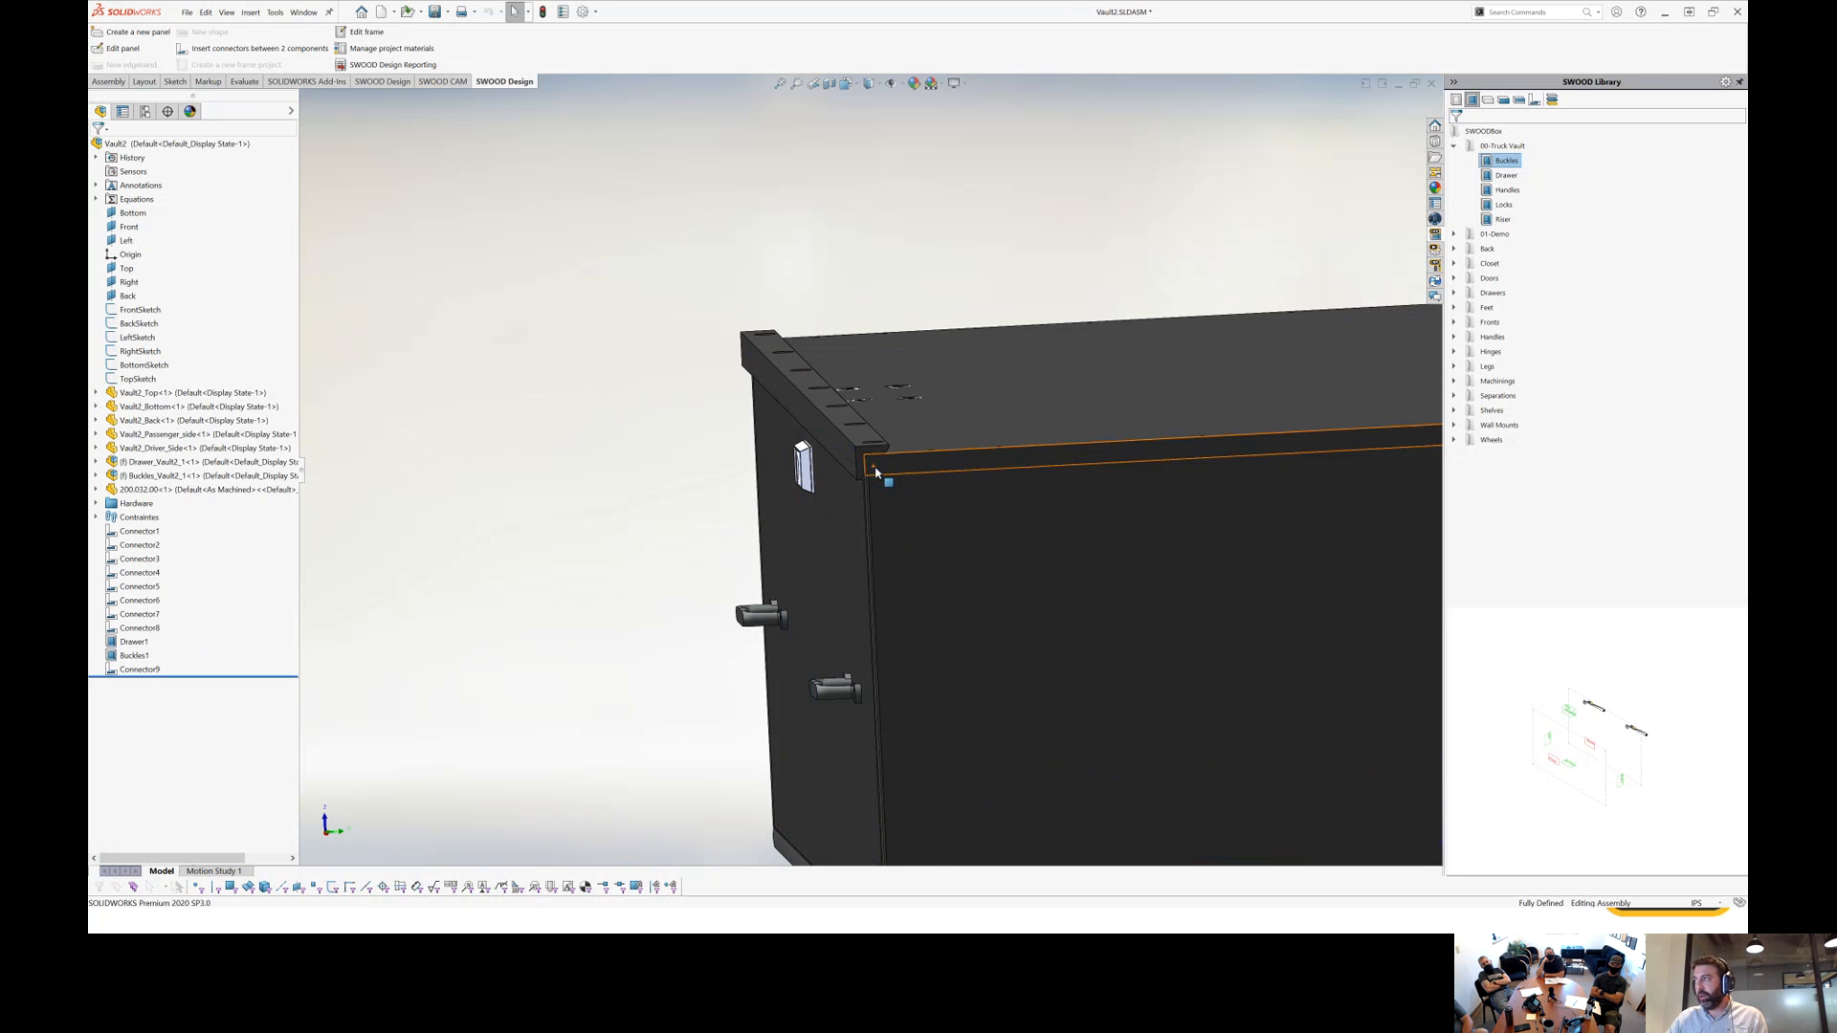
Isolate the Hardware folder to examine the screws along the strip, and exit isolation to show the whole vault.
left_click(120, 506)
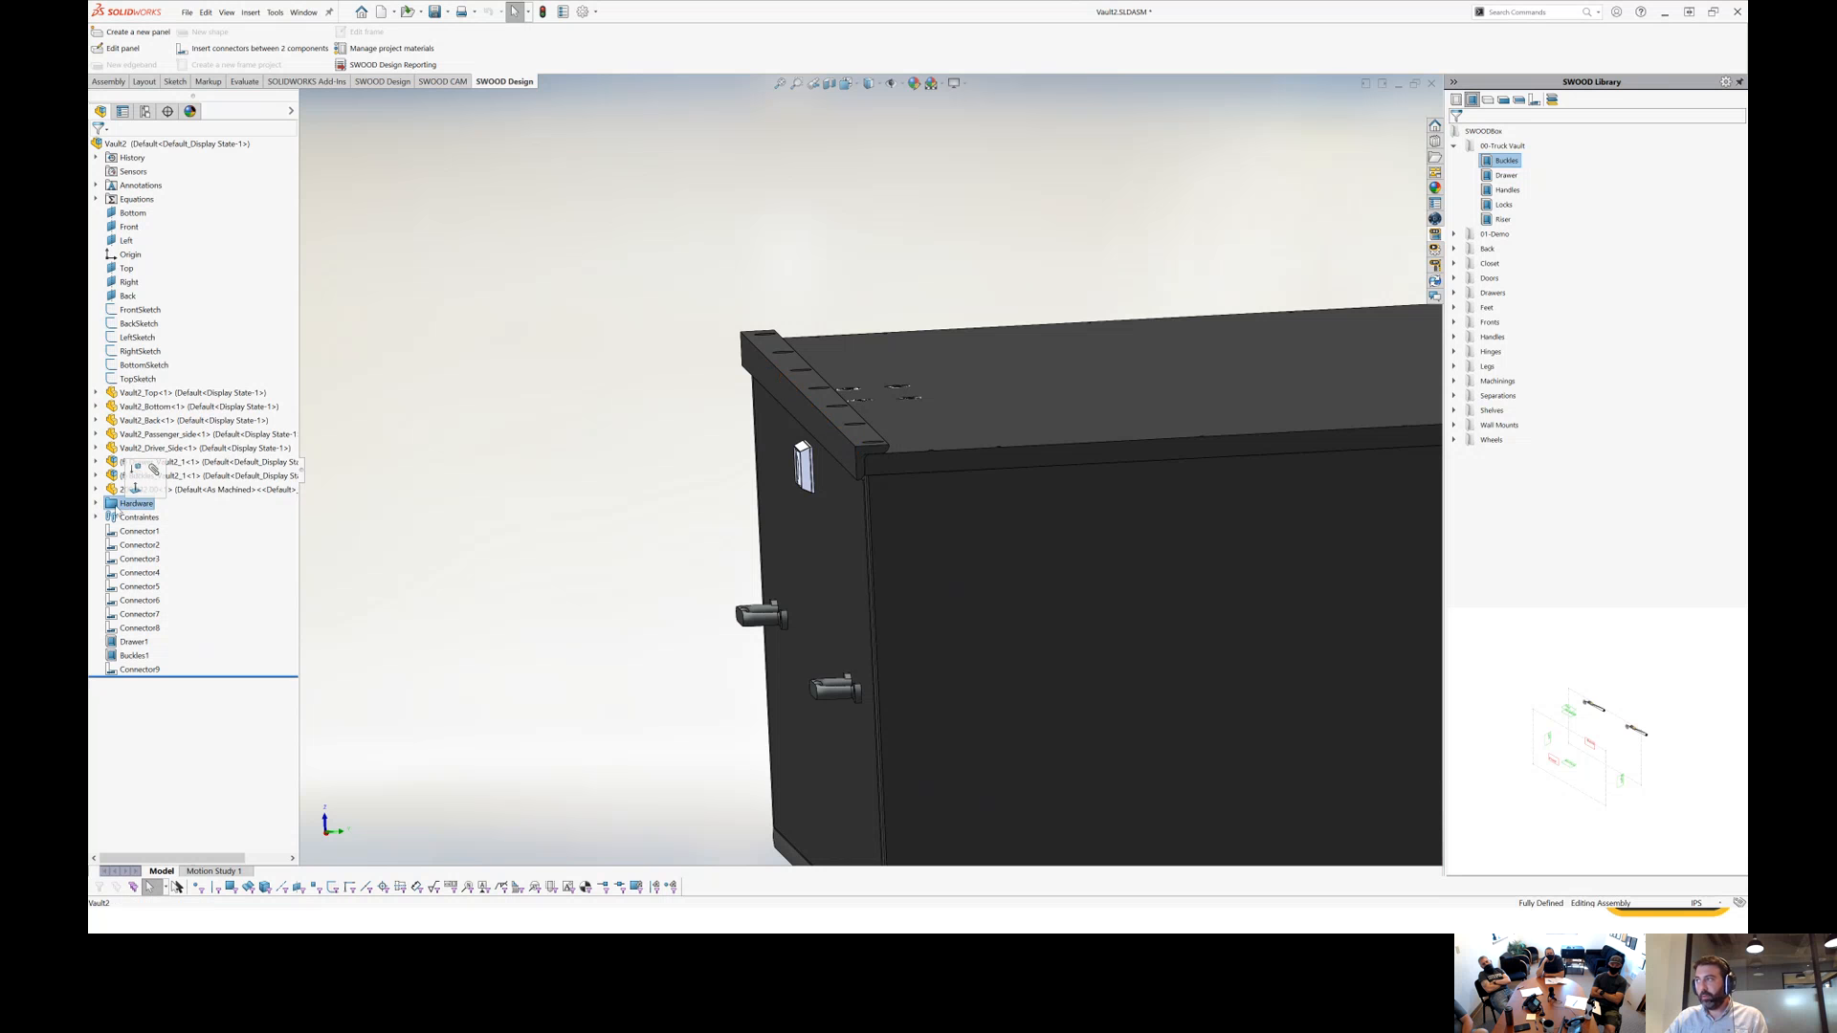
left_click(95, 504)
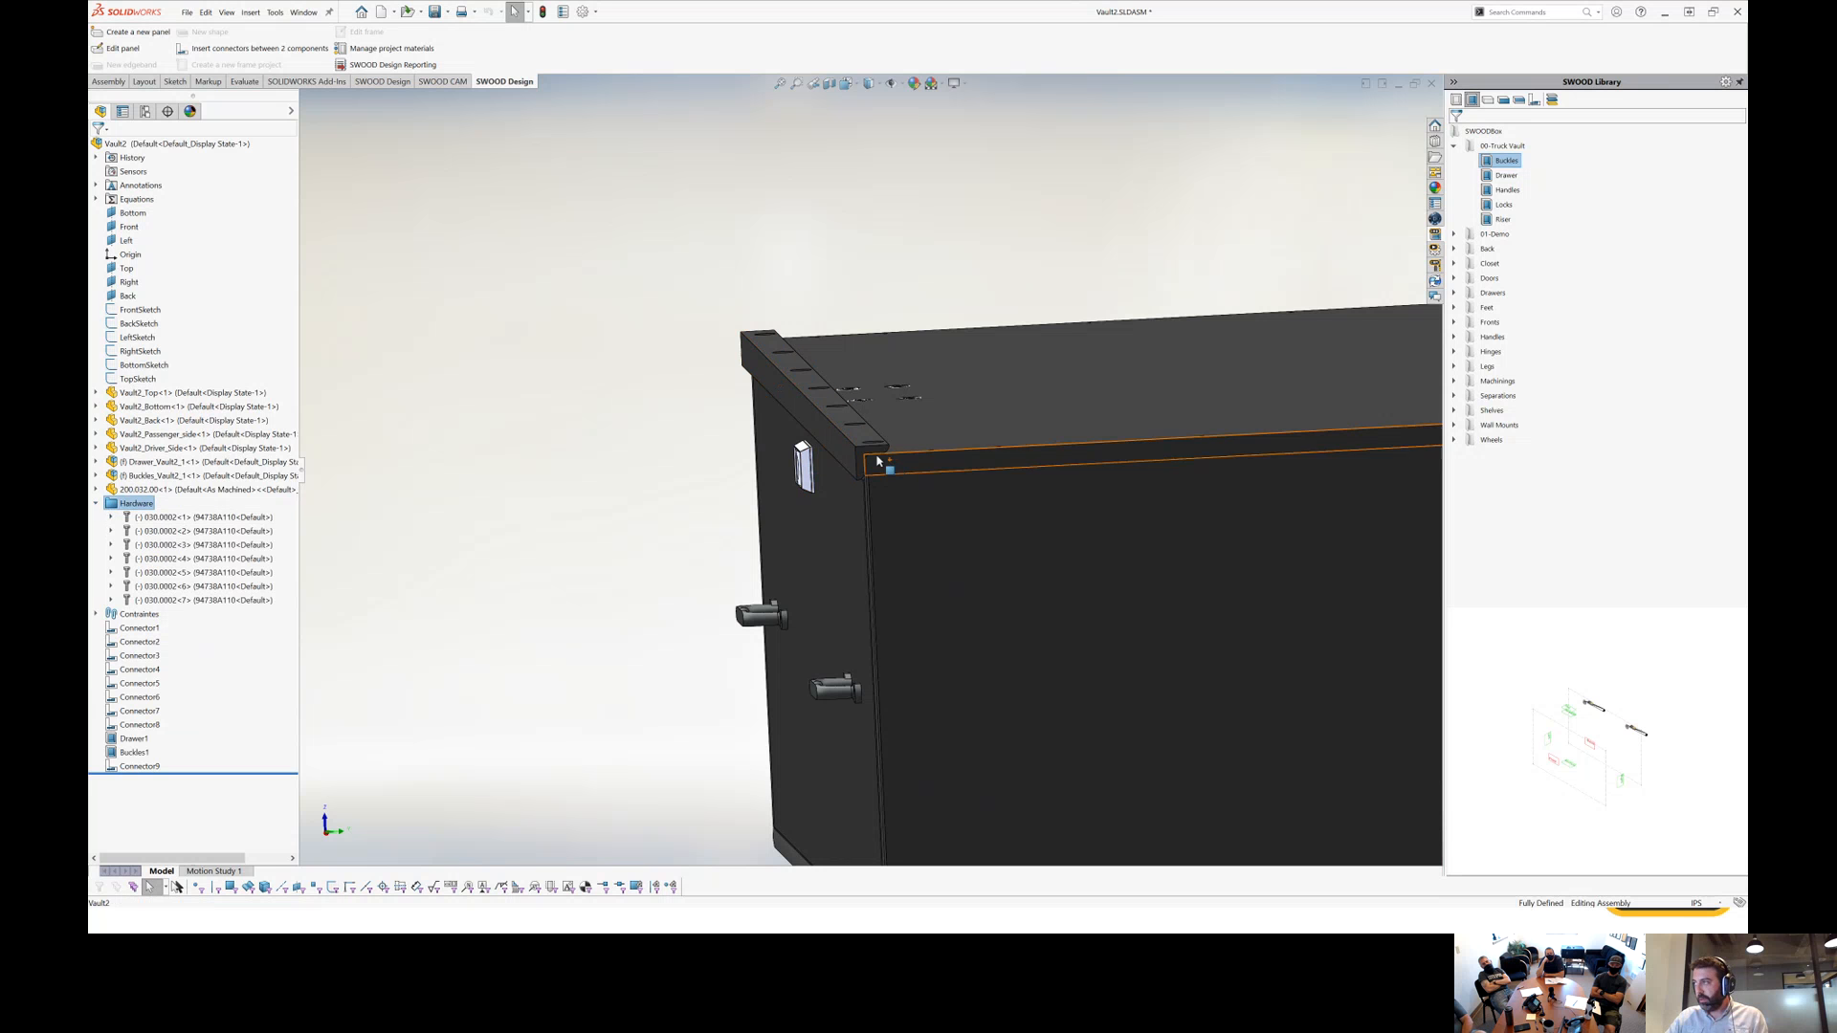
right_click(145, 504)
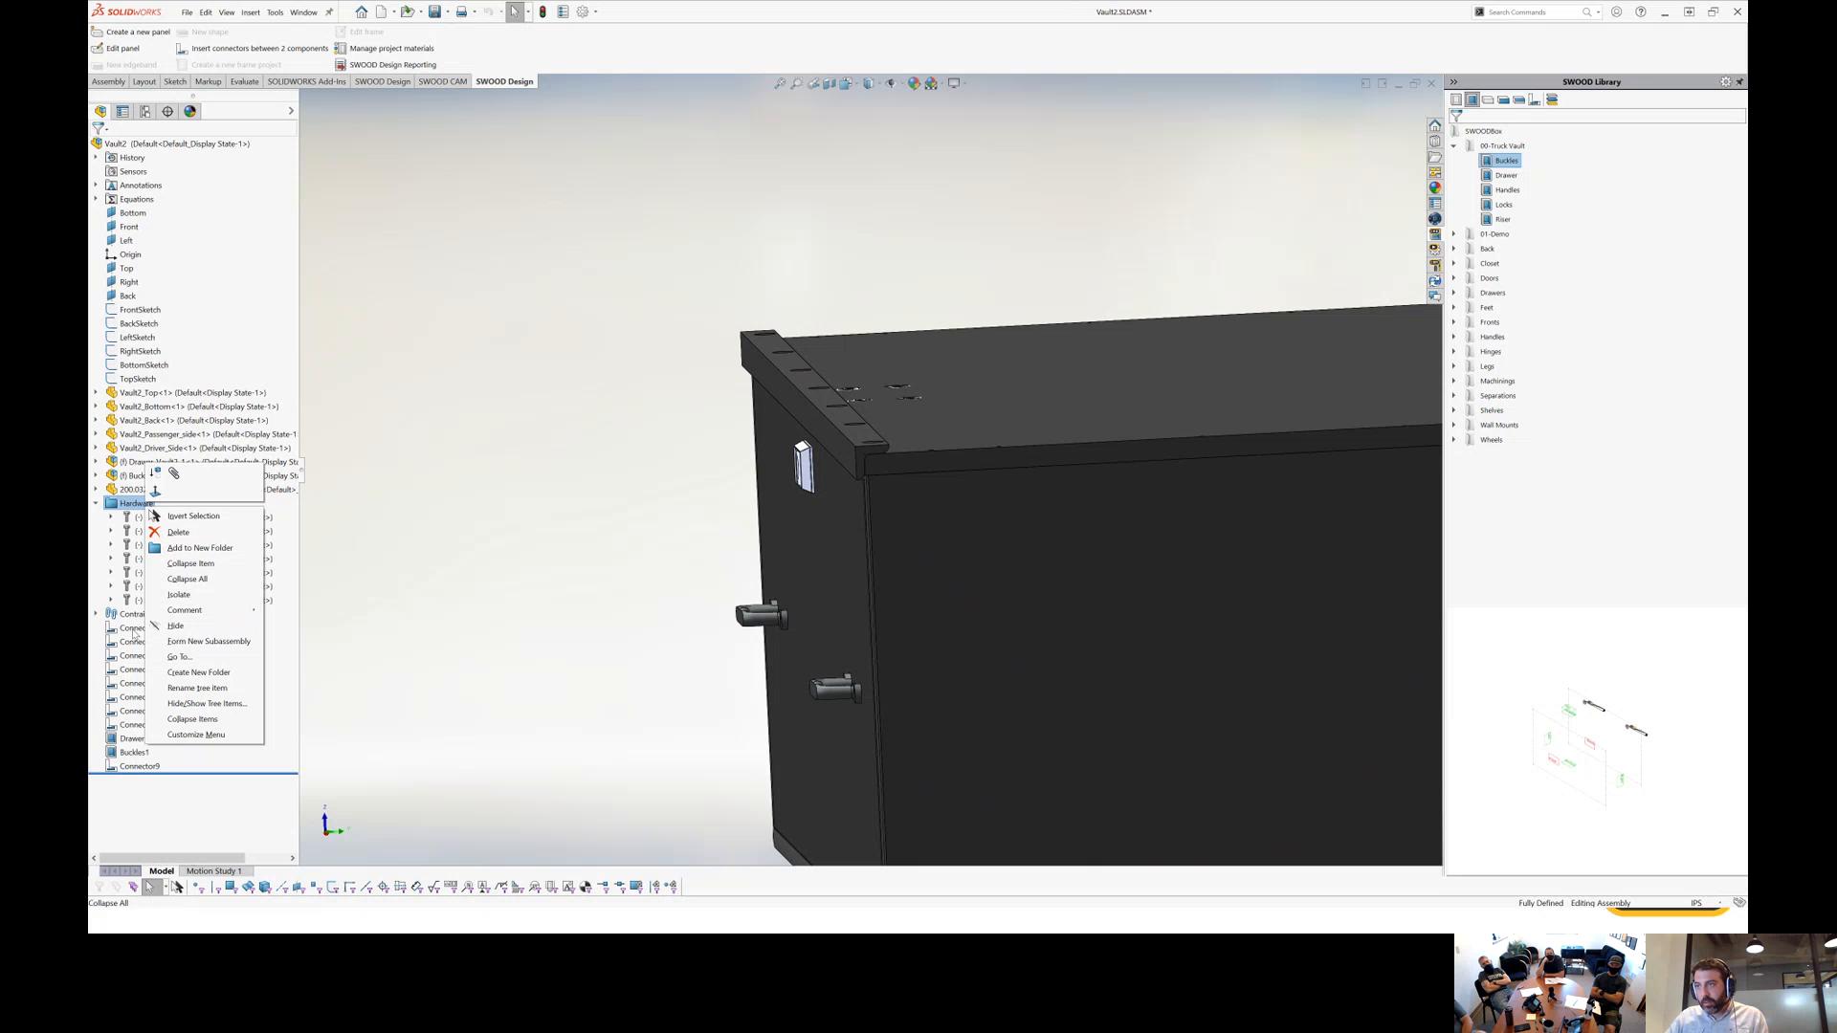
left_click(179, 594)
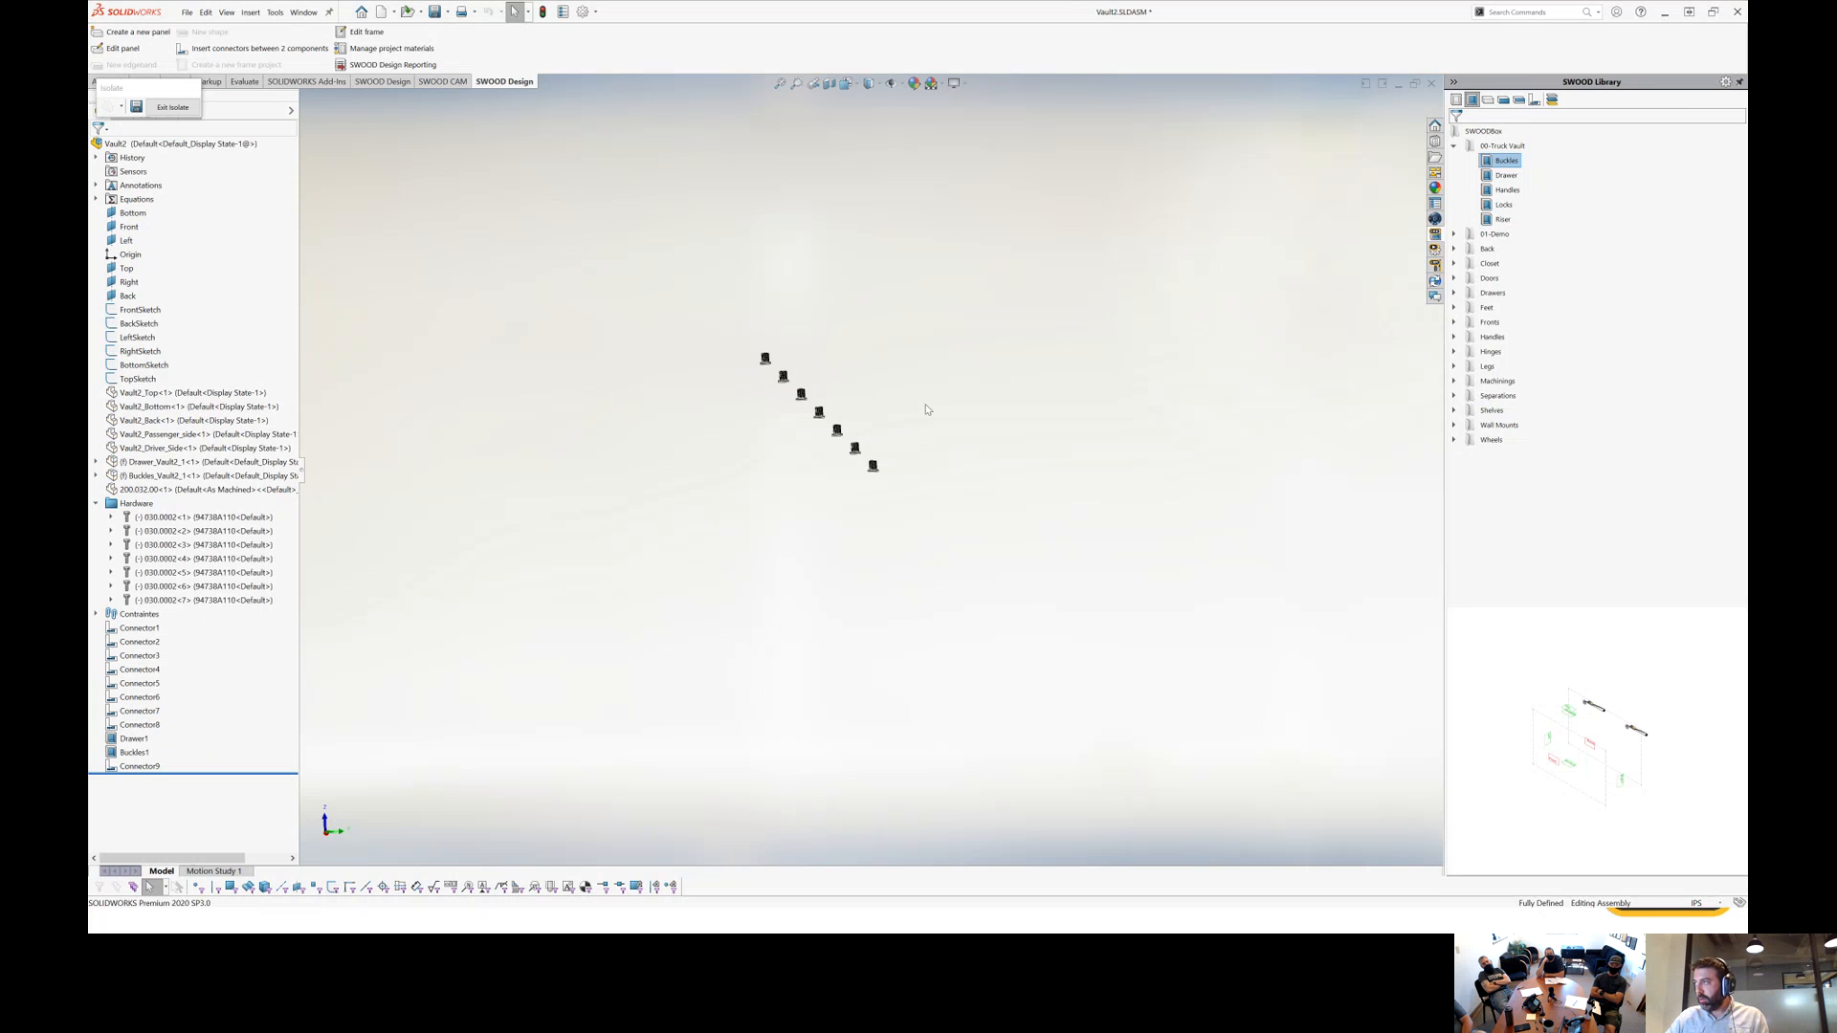
middle_click_drag(925, 410, 1022, 507)
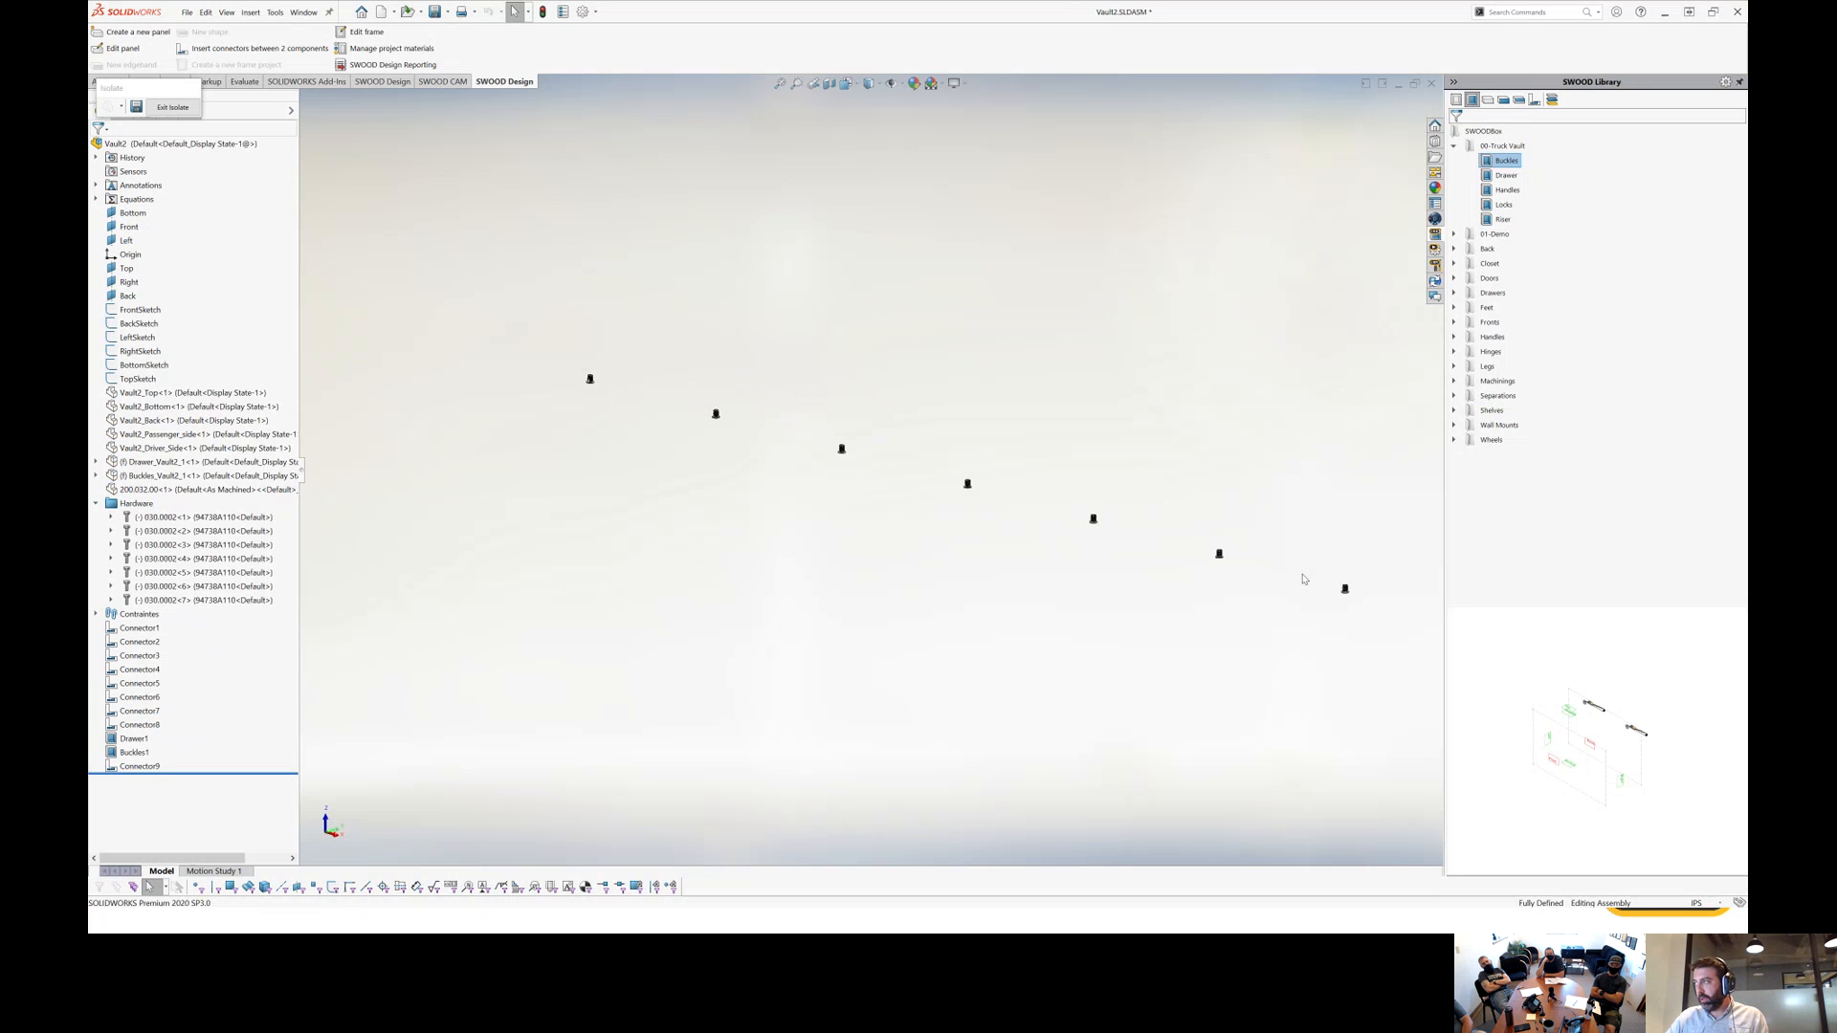
scroll(1330, 588, "down", 2)
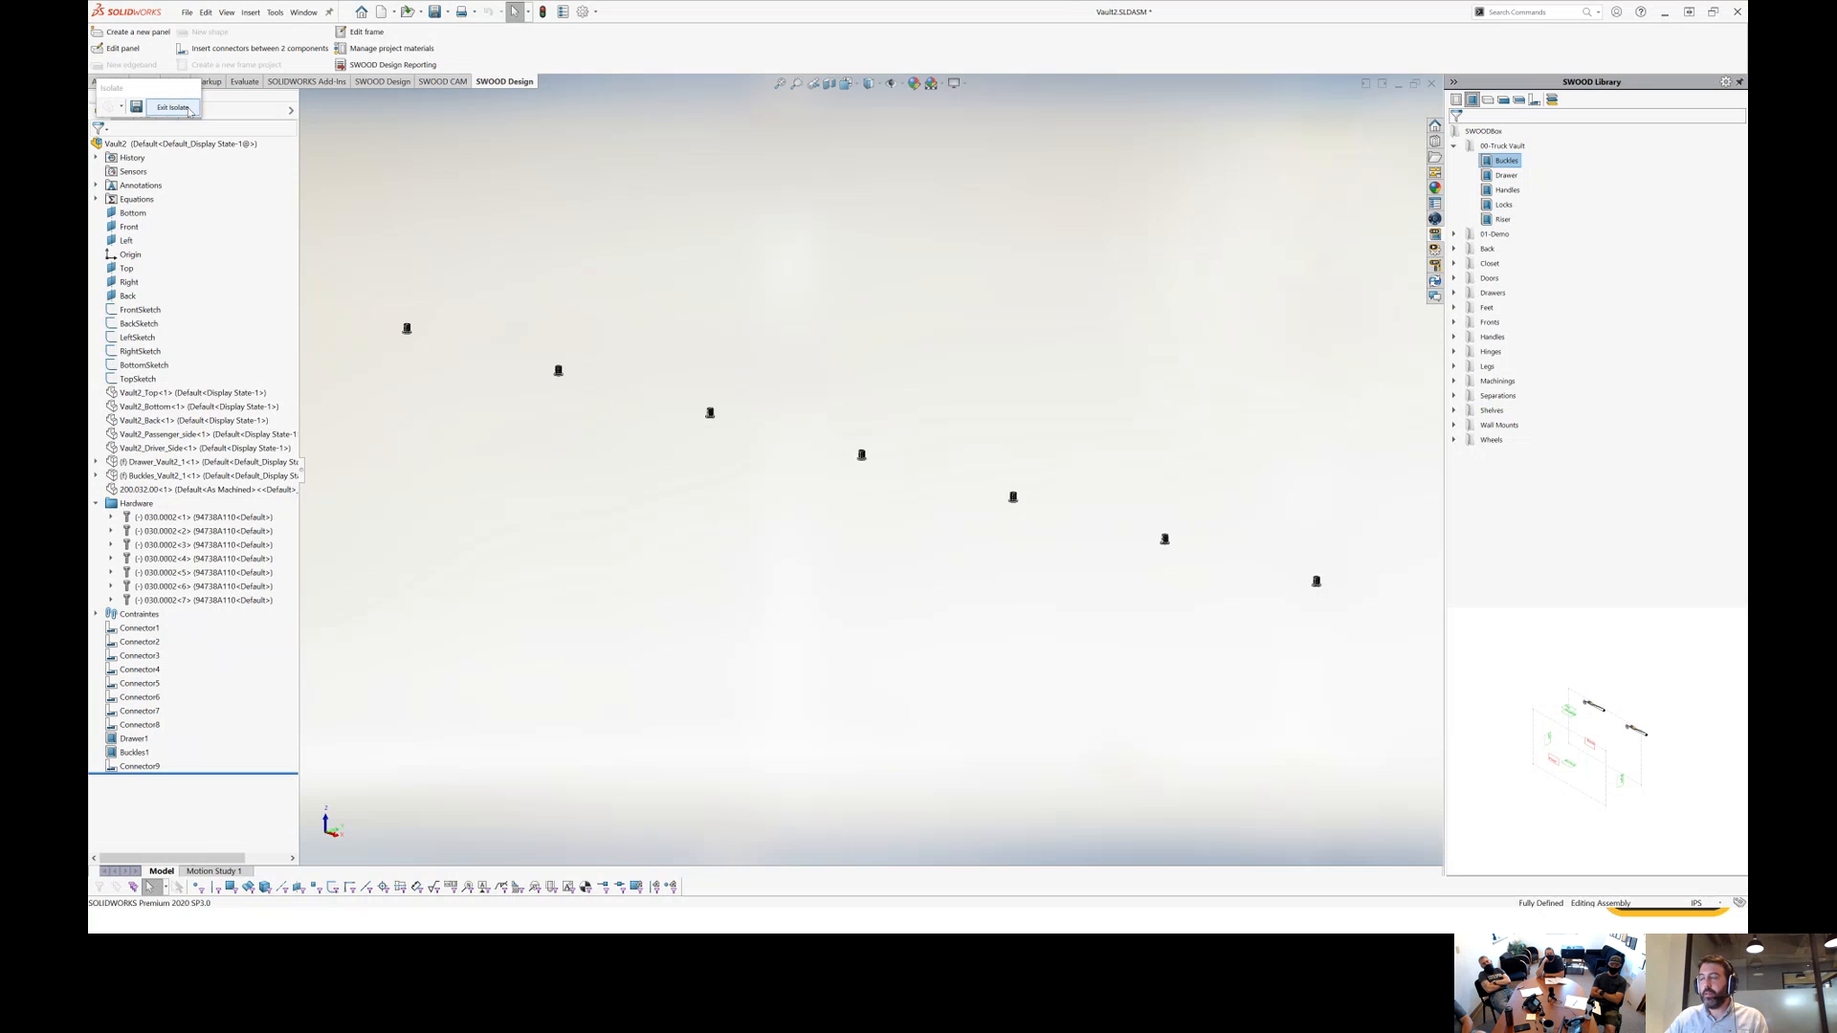
left_click(188, 109)
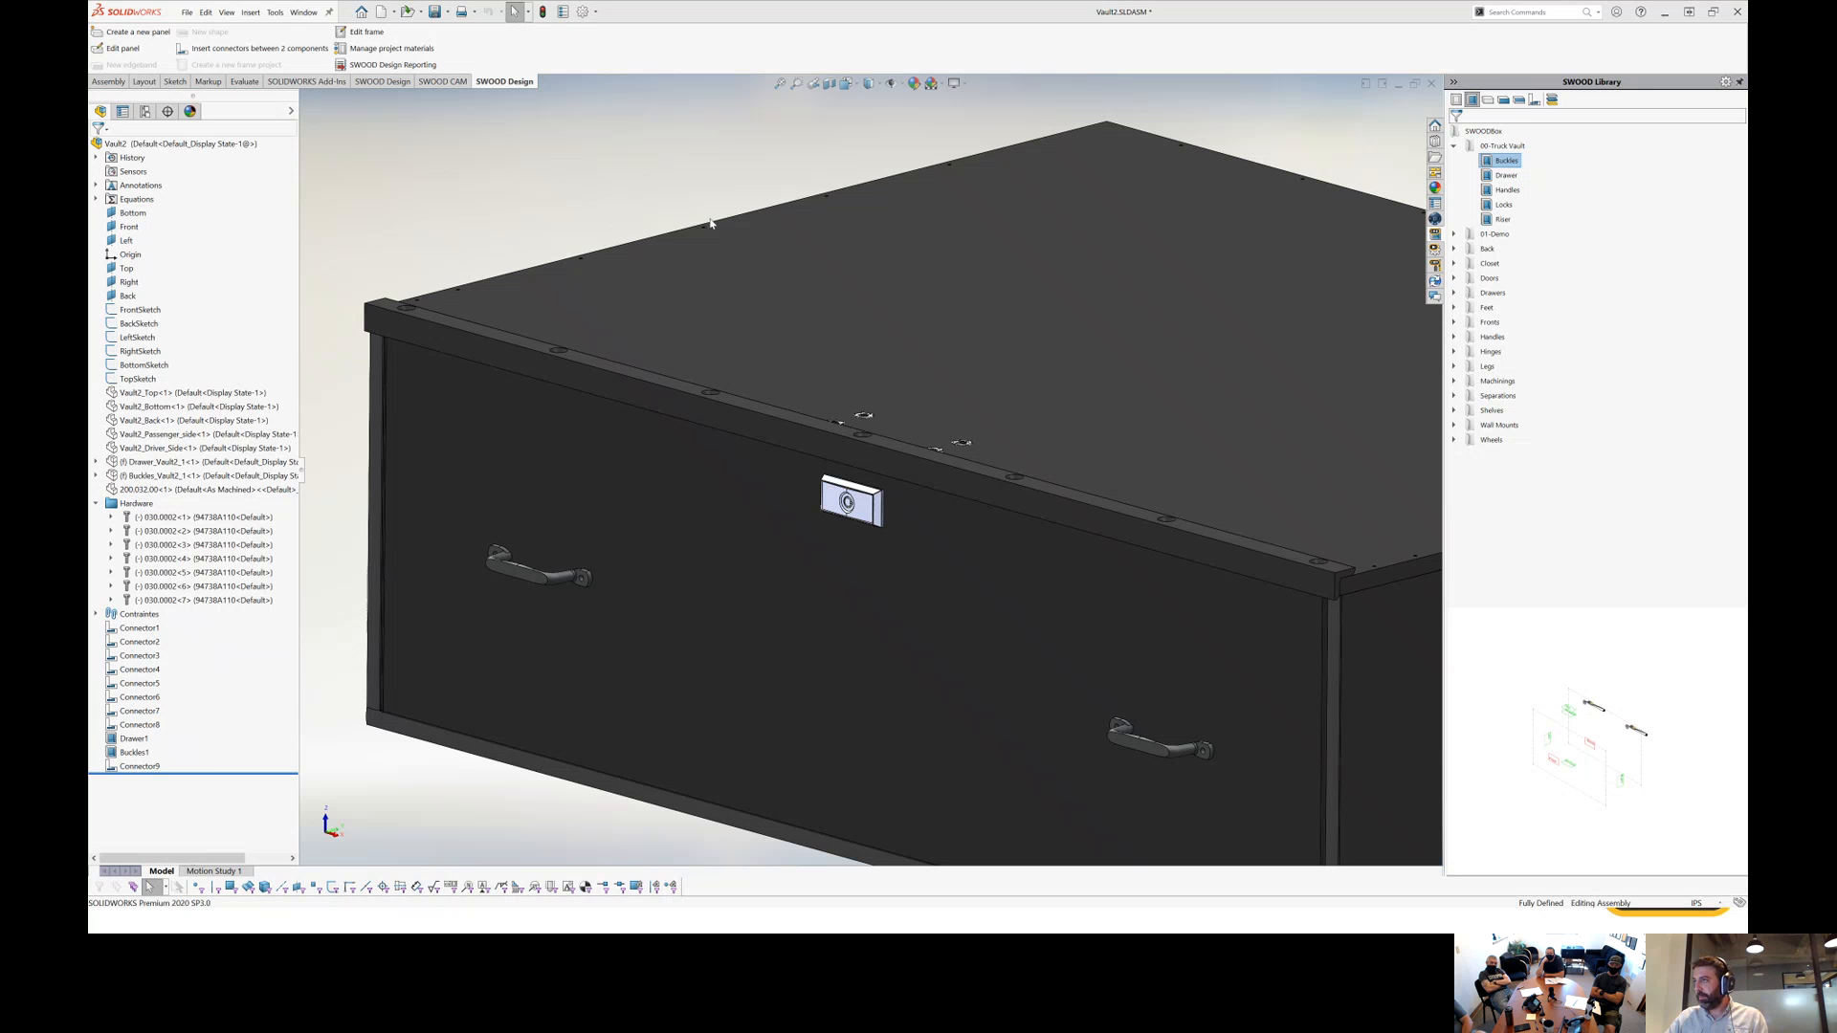
key("f")
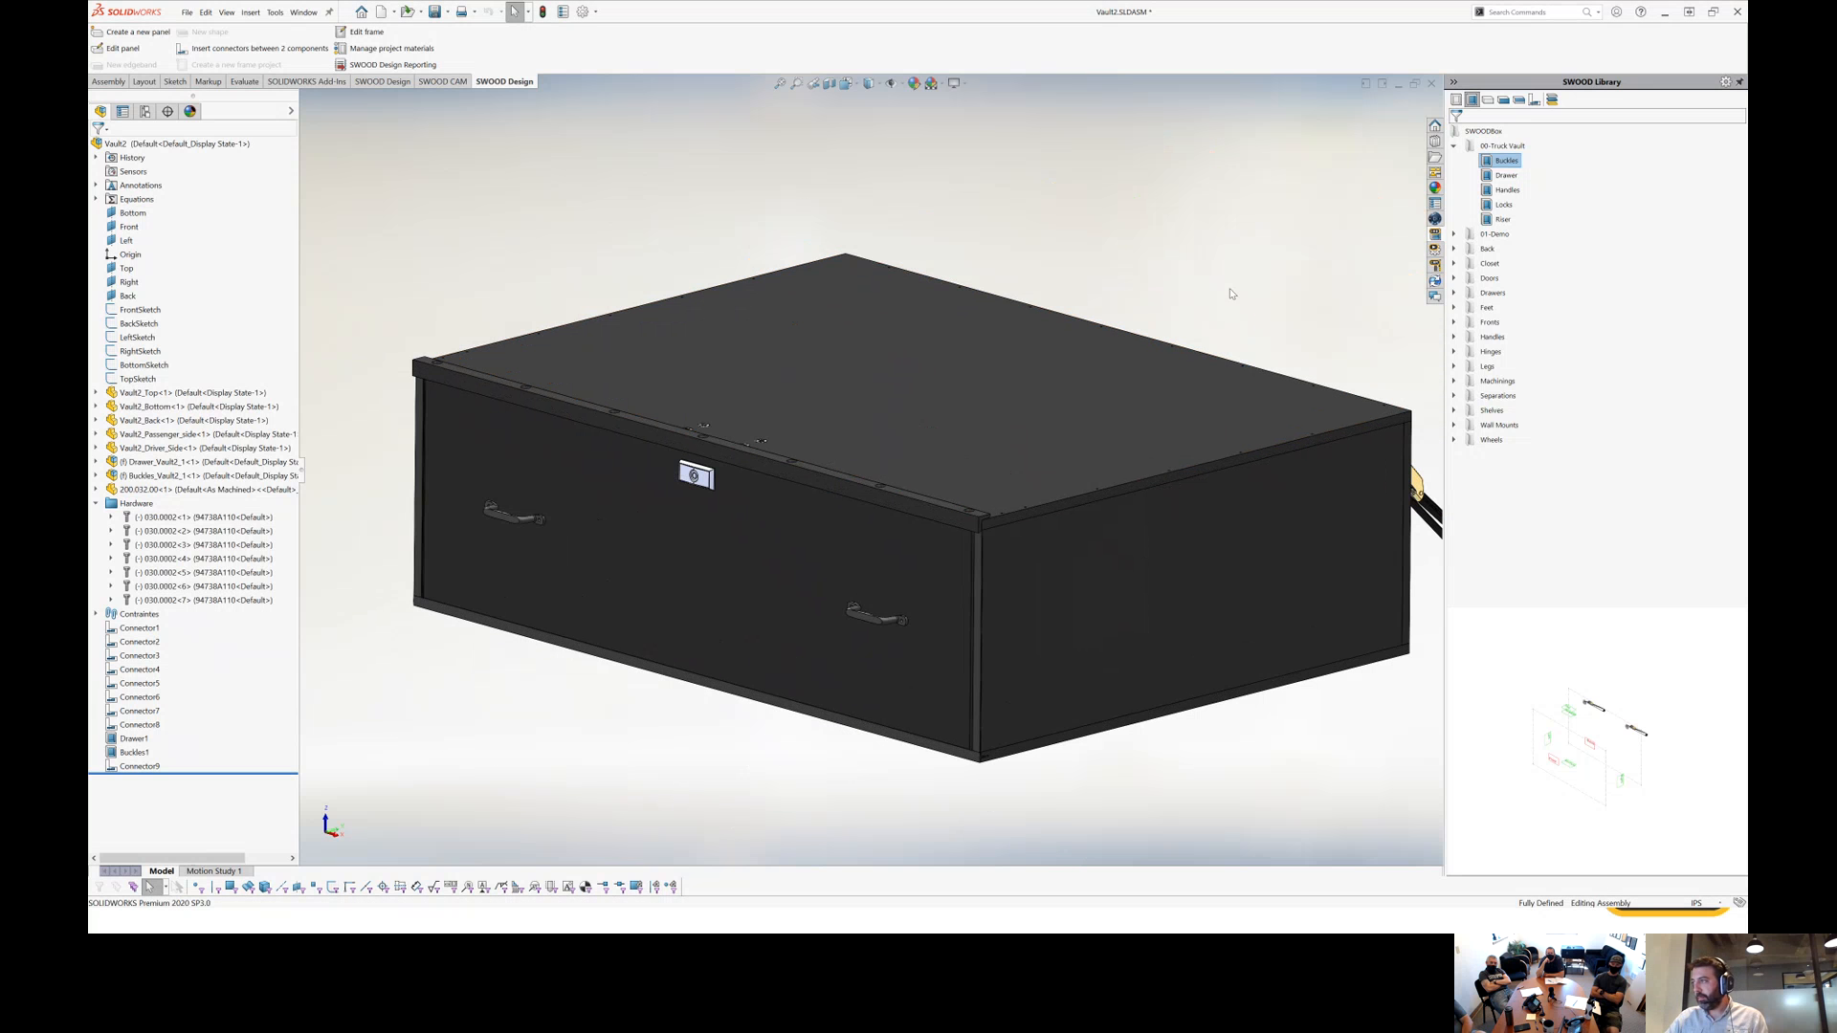
Save the Vault2 assembly with all its modified documents and close it.
key("ctrl+s")
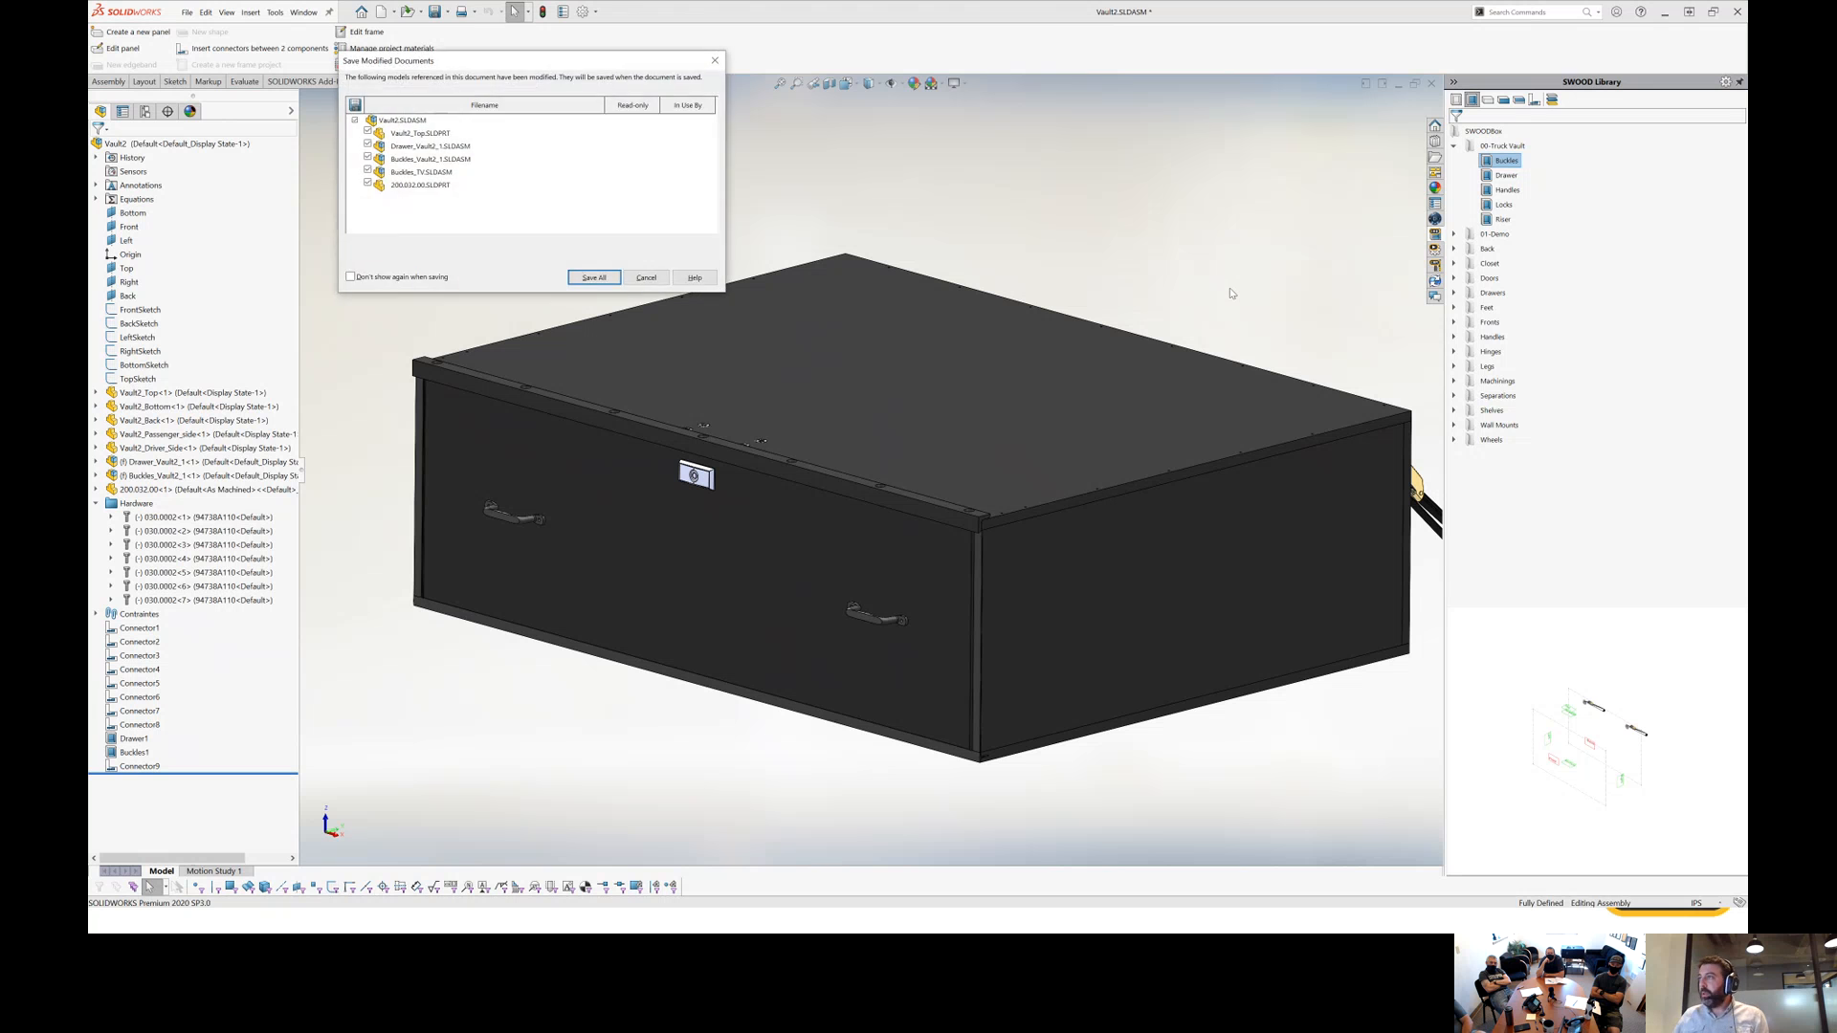
key("Return")
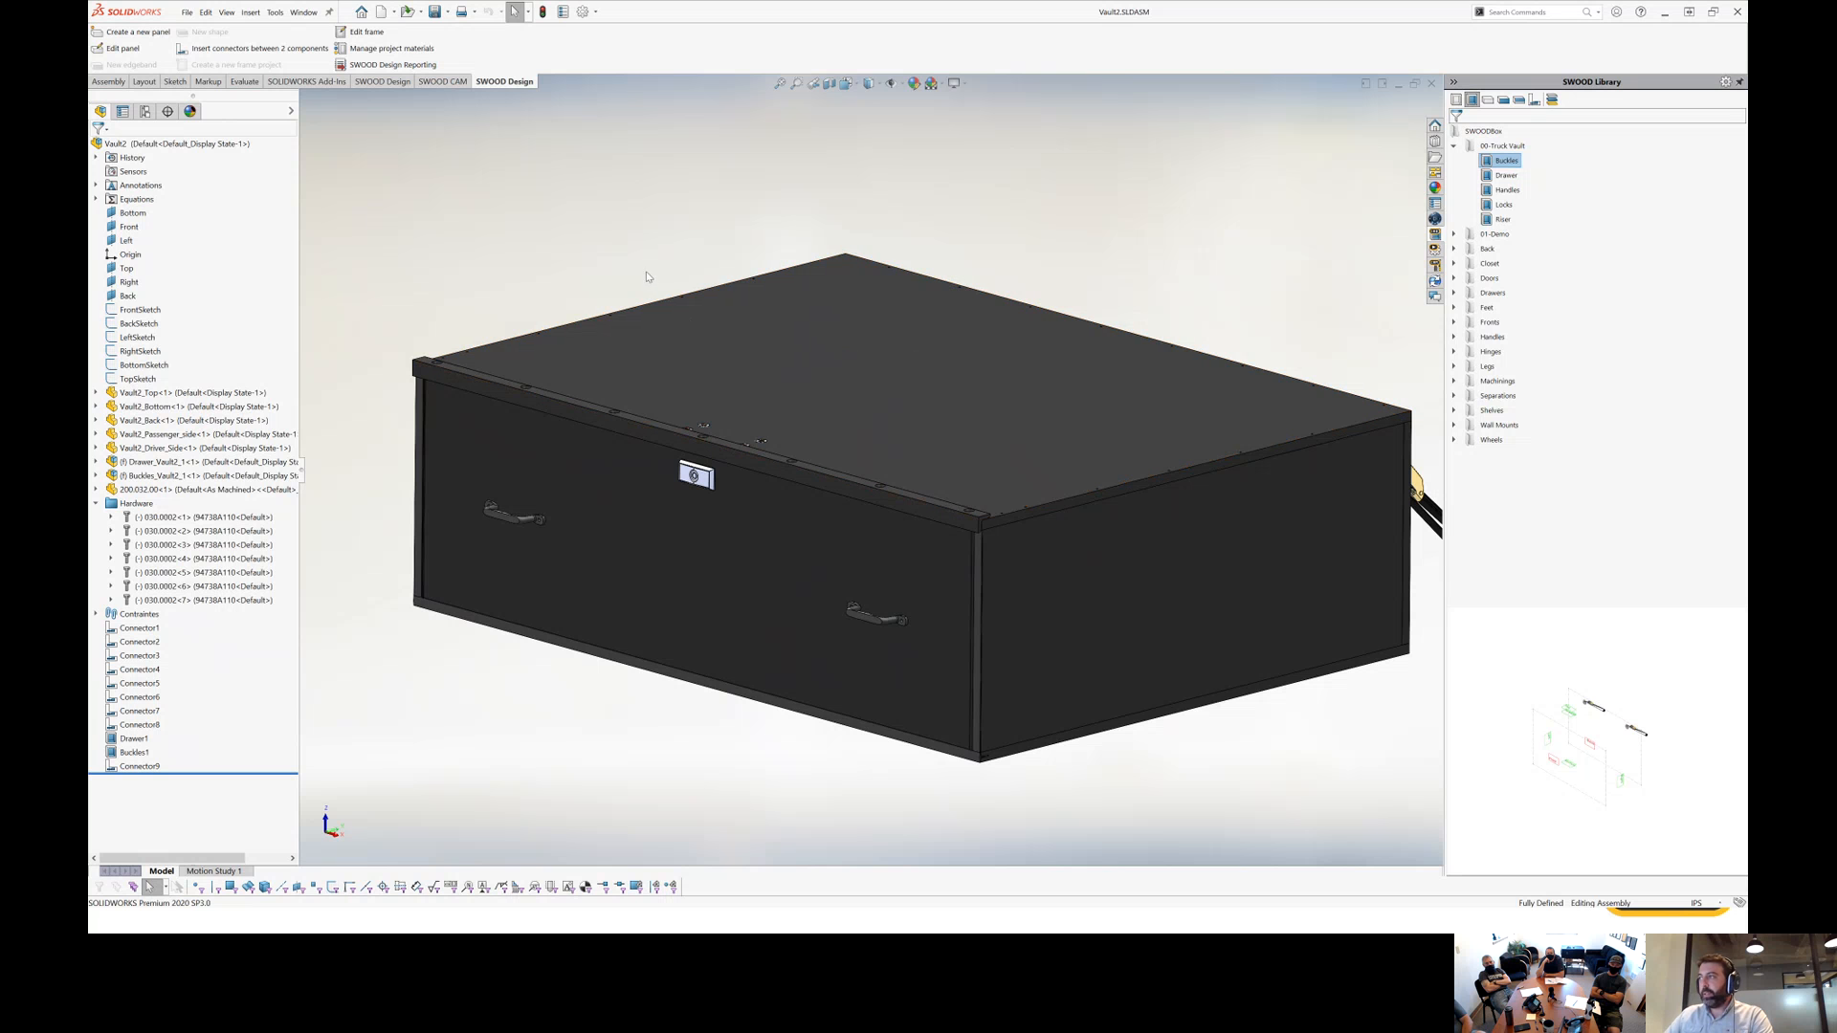
left_click(1456, 101)
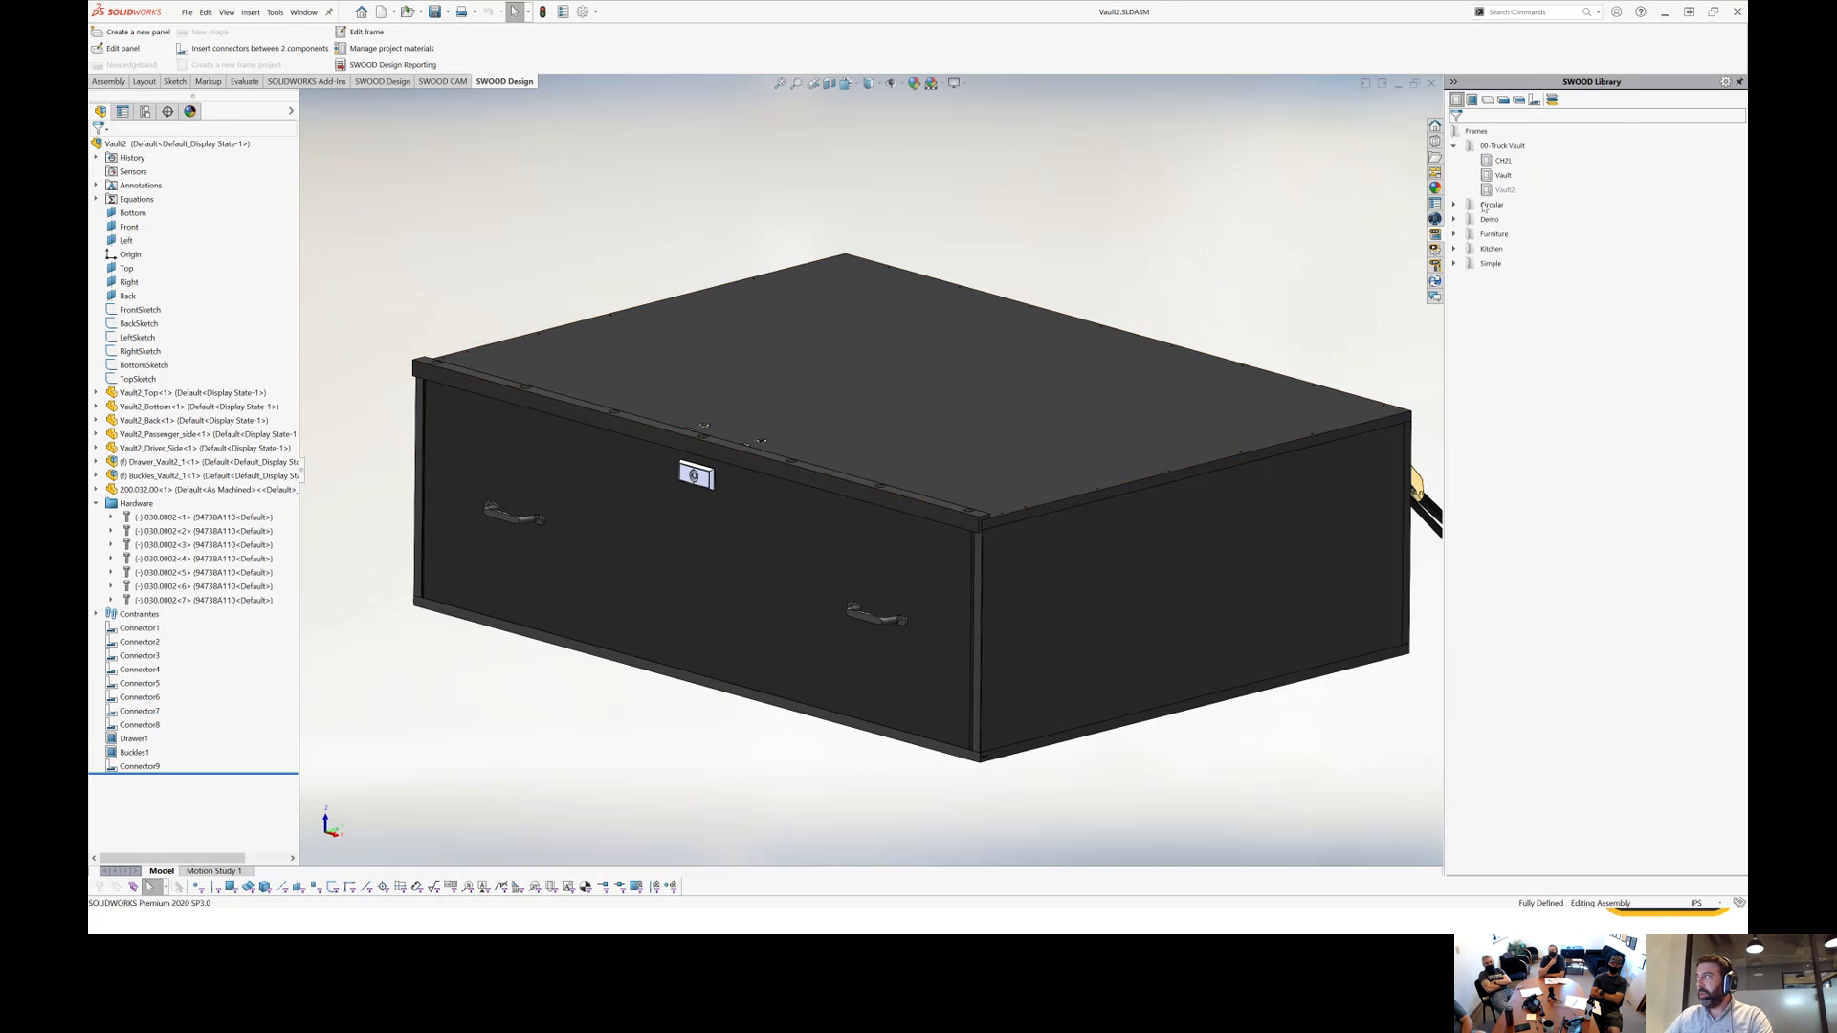
left_click(1431, 84)
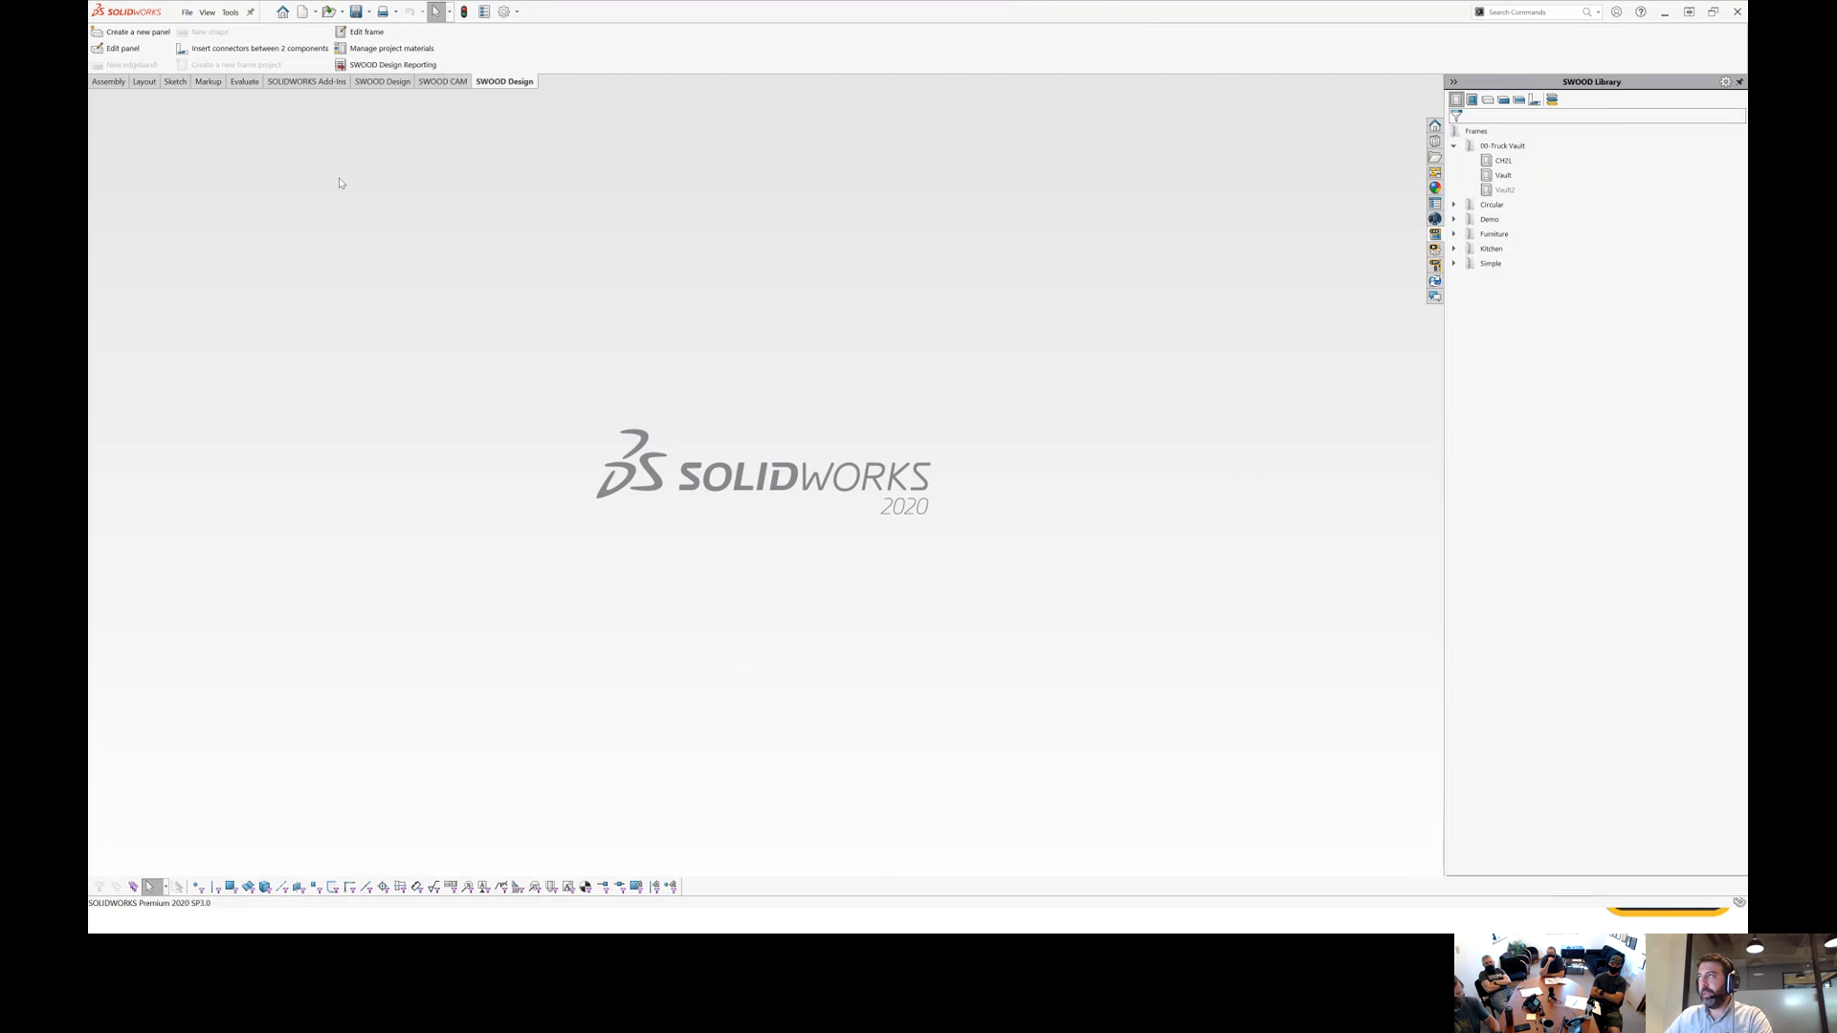
Create a new assembly from the assem_SWOOD template without inserting any component.
left_click(188, 13)
left_click(302, 11)
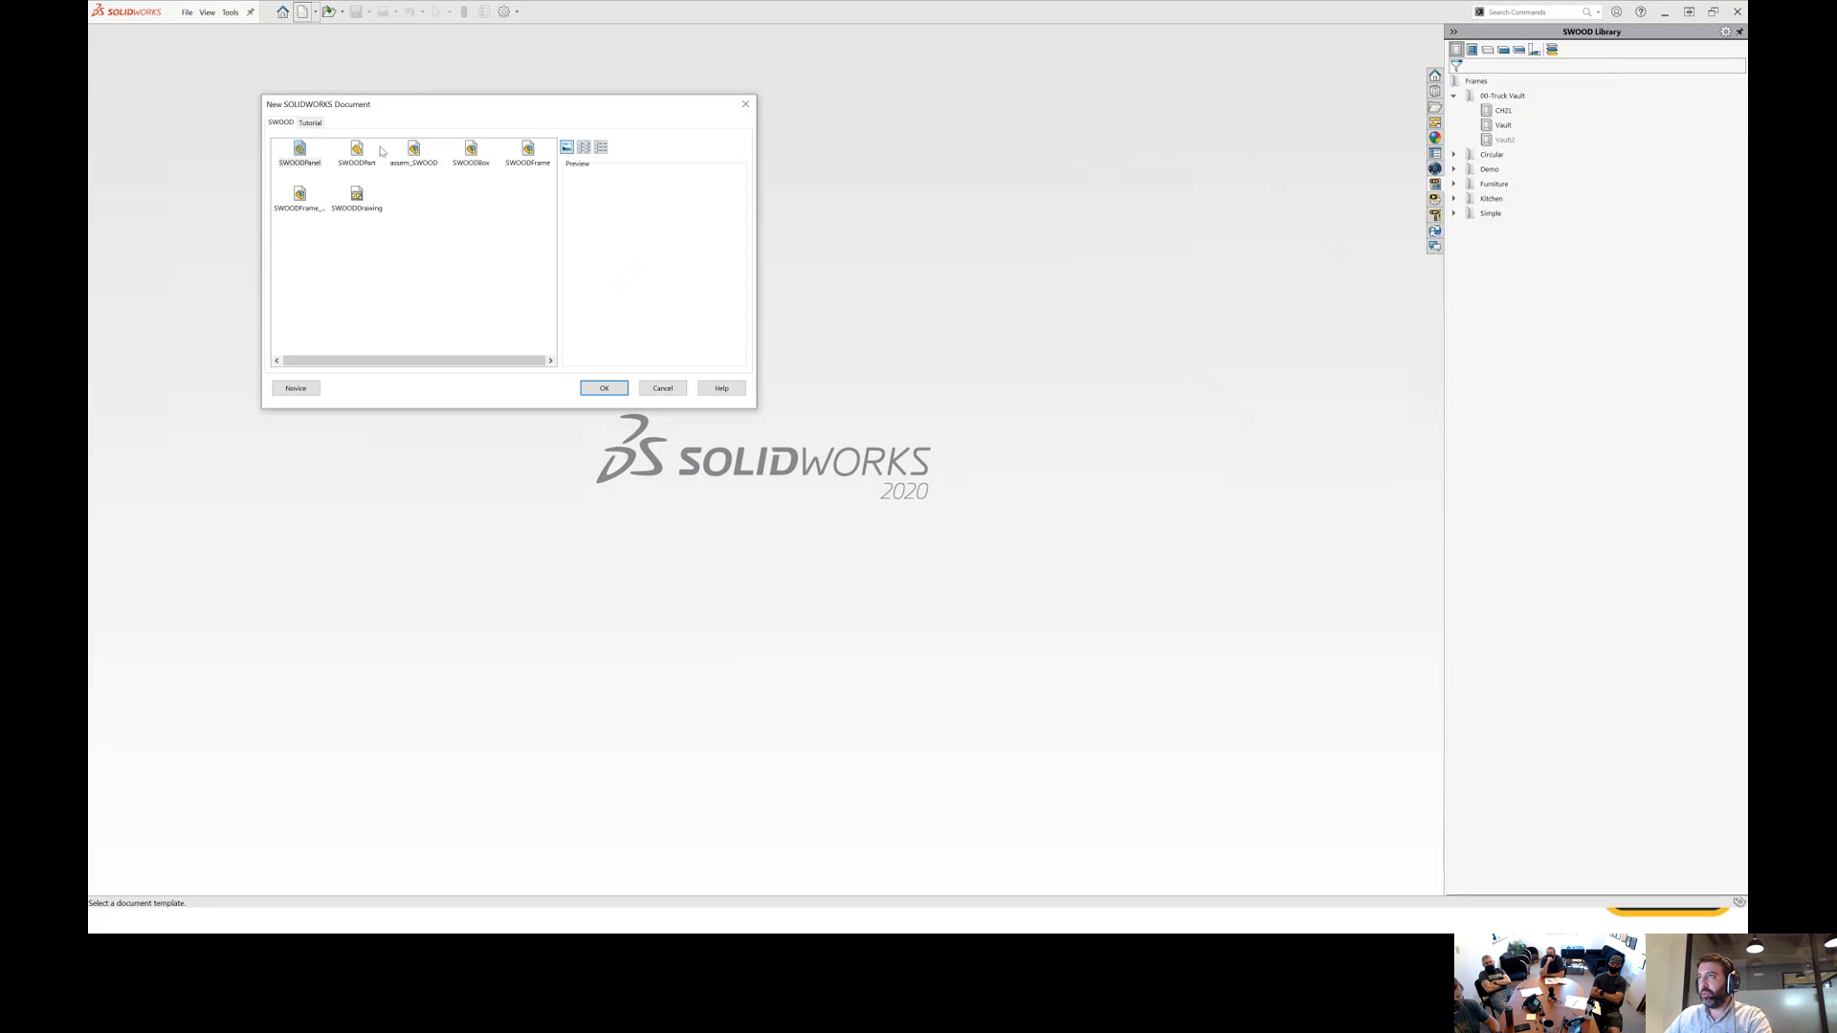
left_click(310, 122)
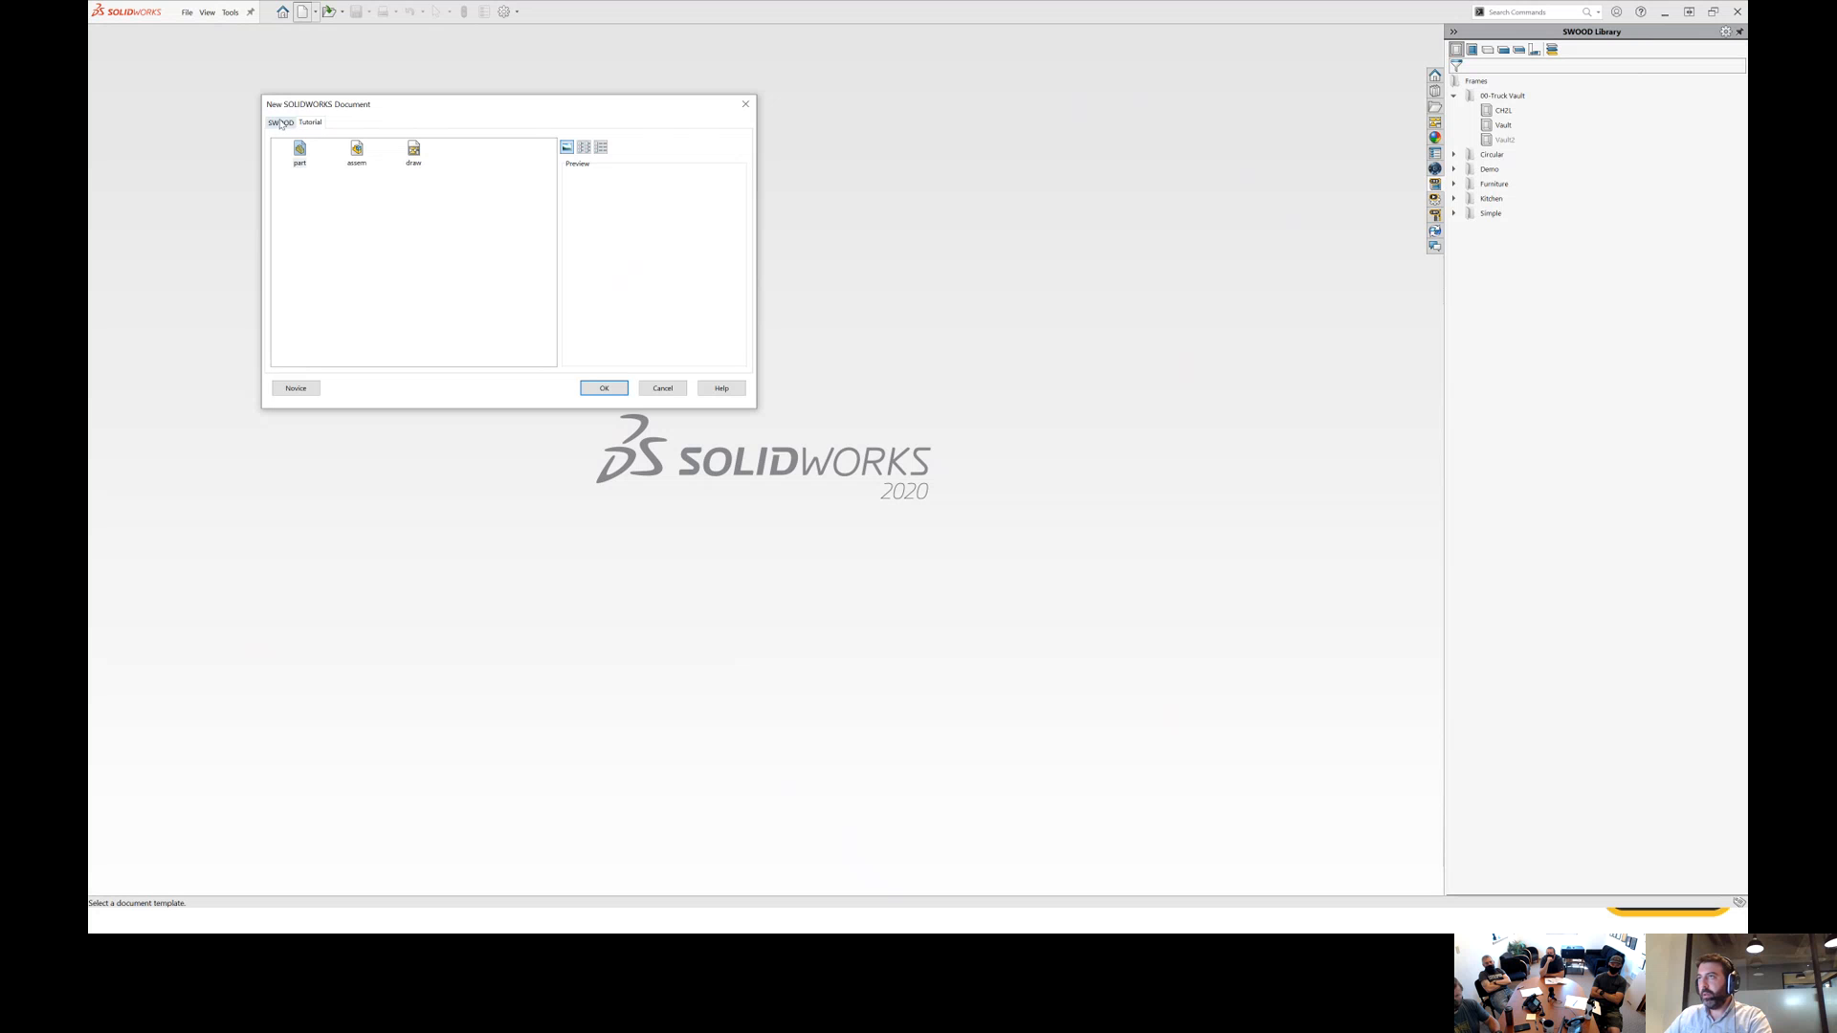
left_click(281, 122)
left_click(300, 197)
left_click(421, 155)
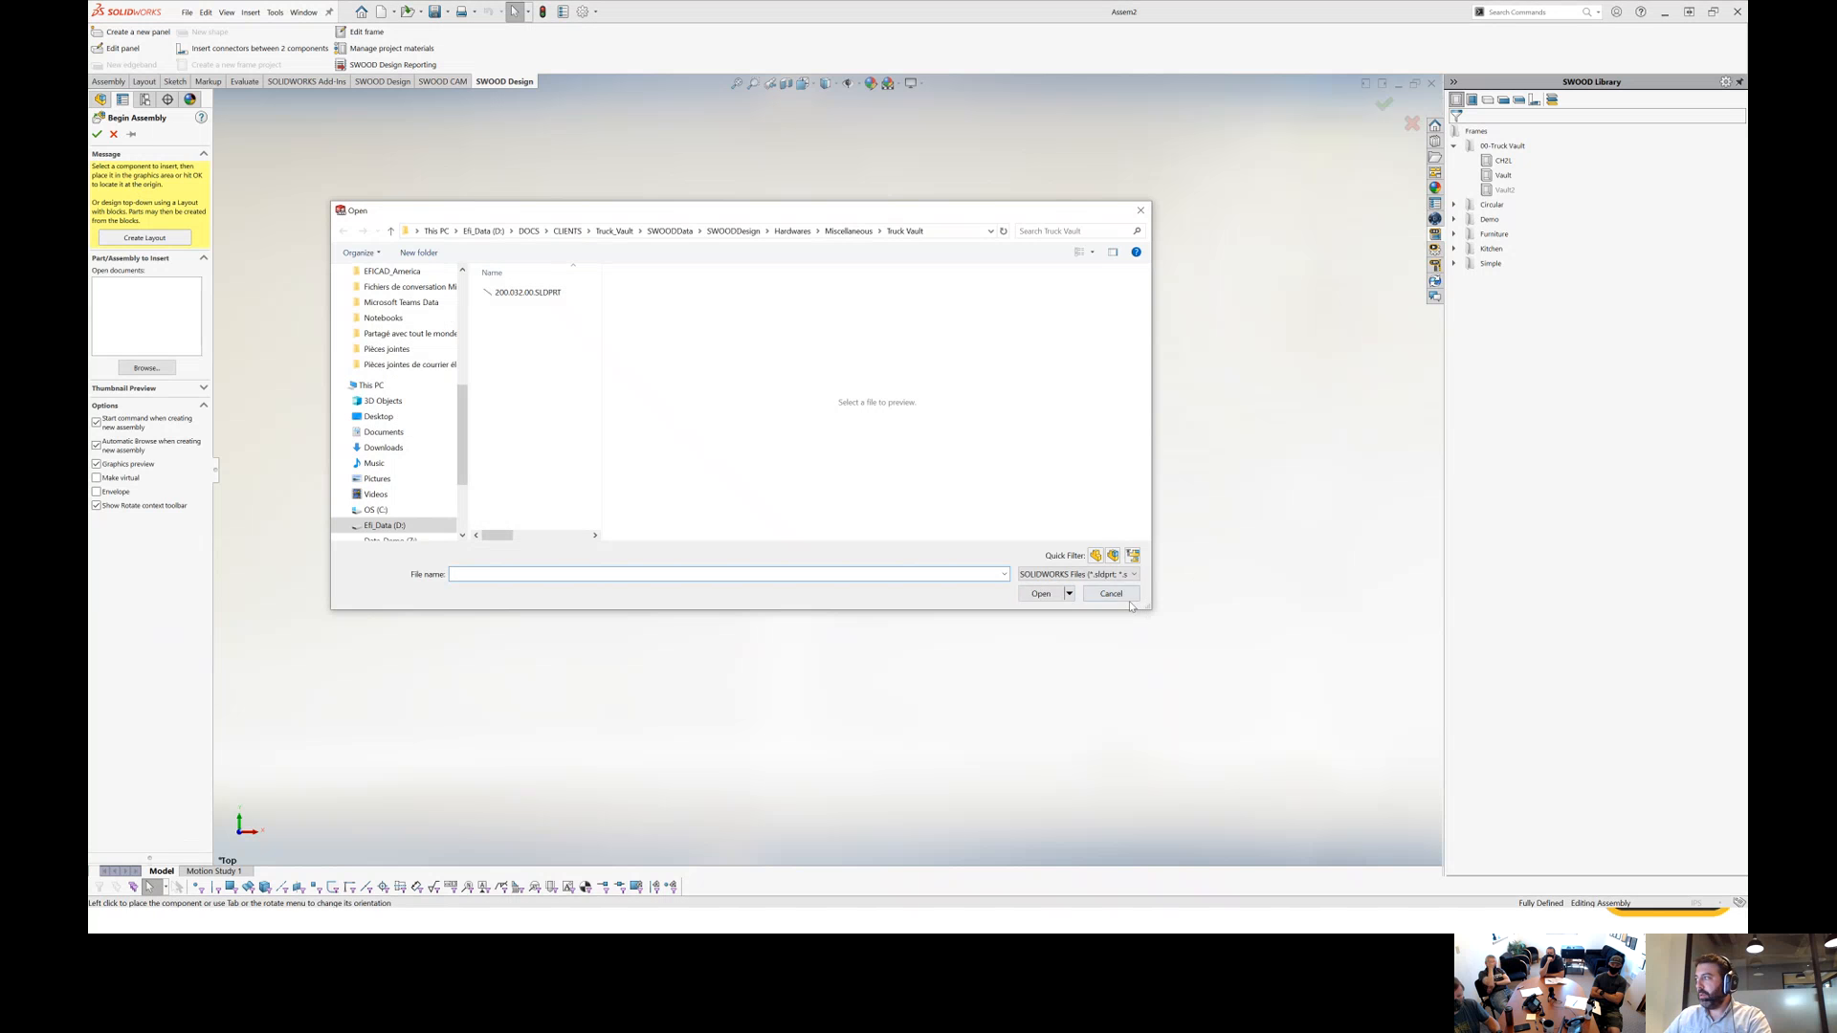
left_click(1119, 594)
left_click(113, 135)
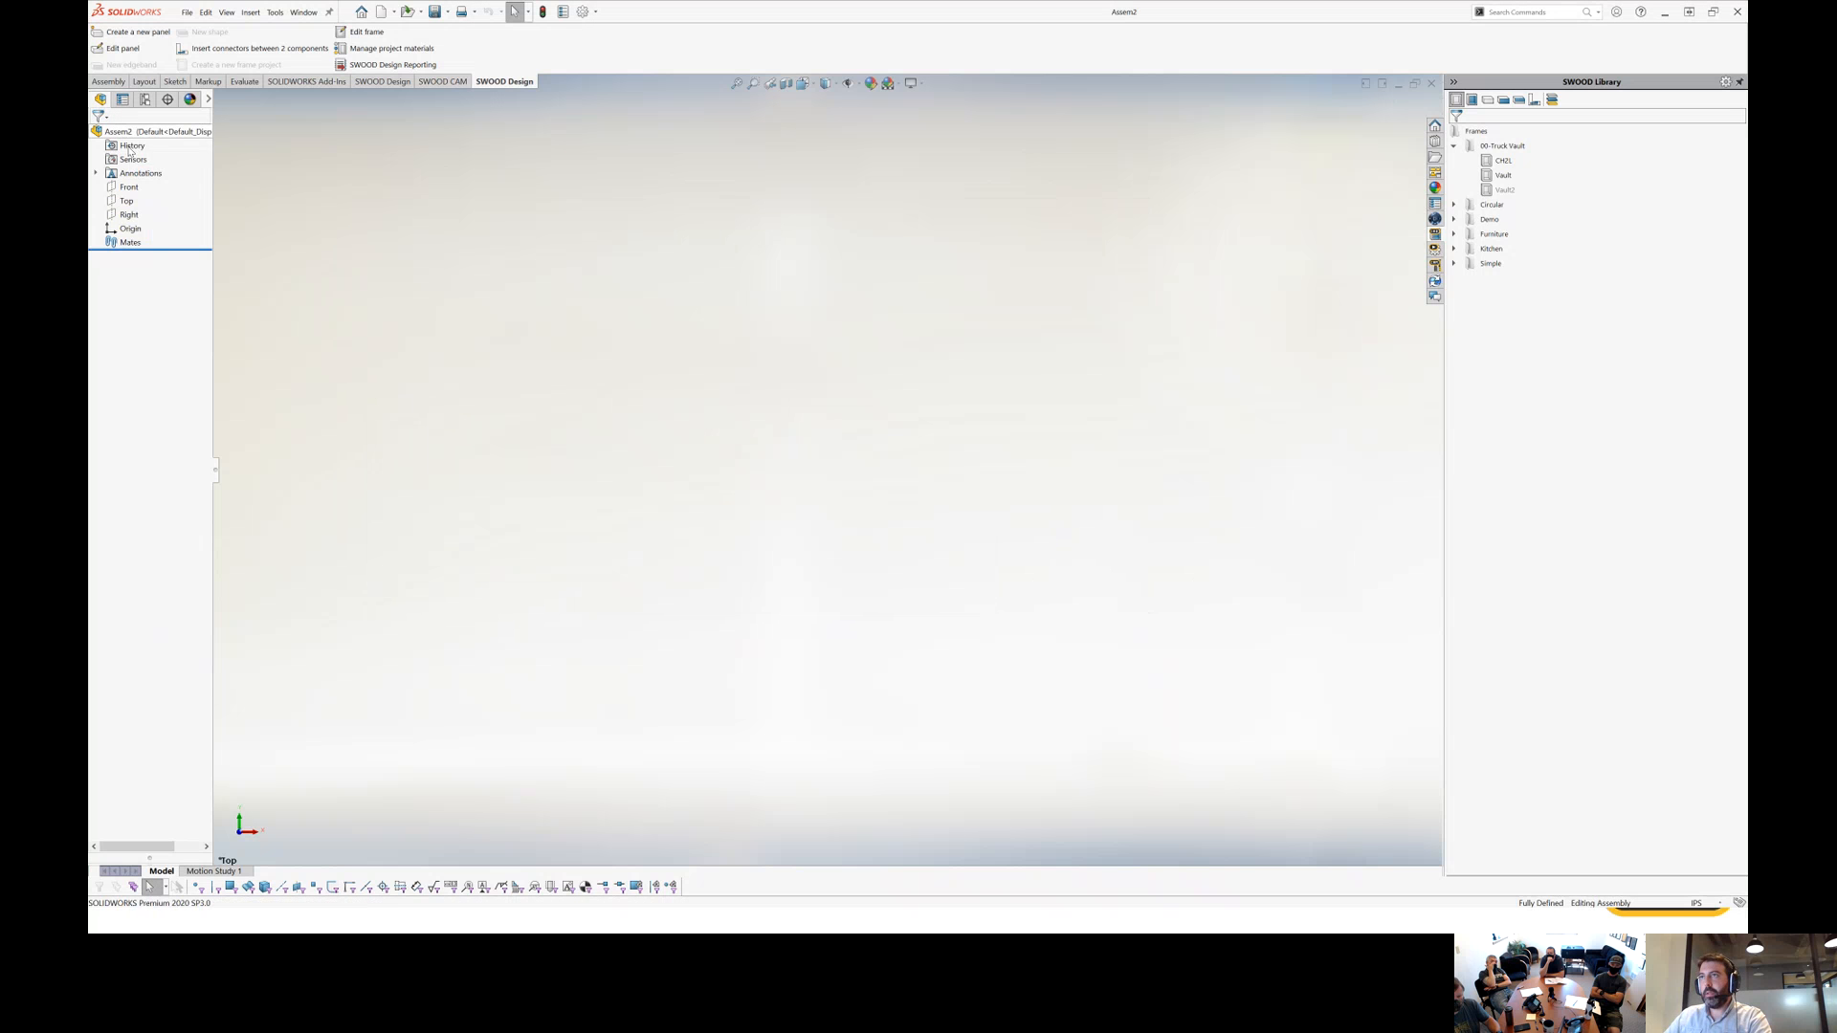
Sketch a corner rectangle on the Front plane from the origin, about 9.3 in wide and 4.2 in high.
left_click(128, 189)
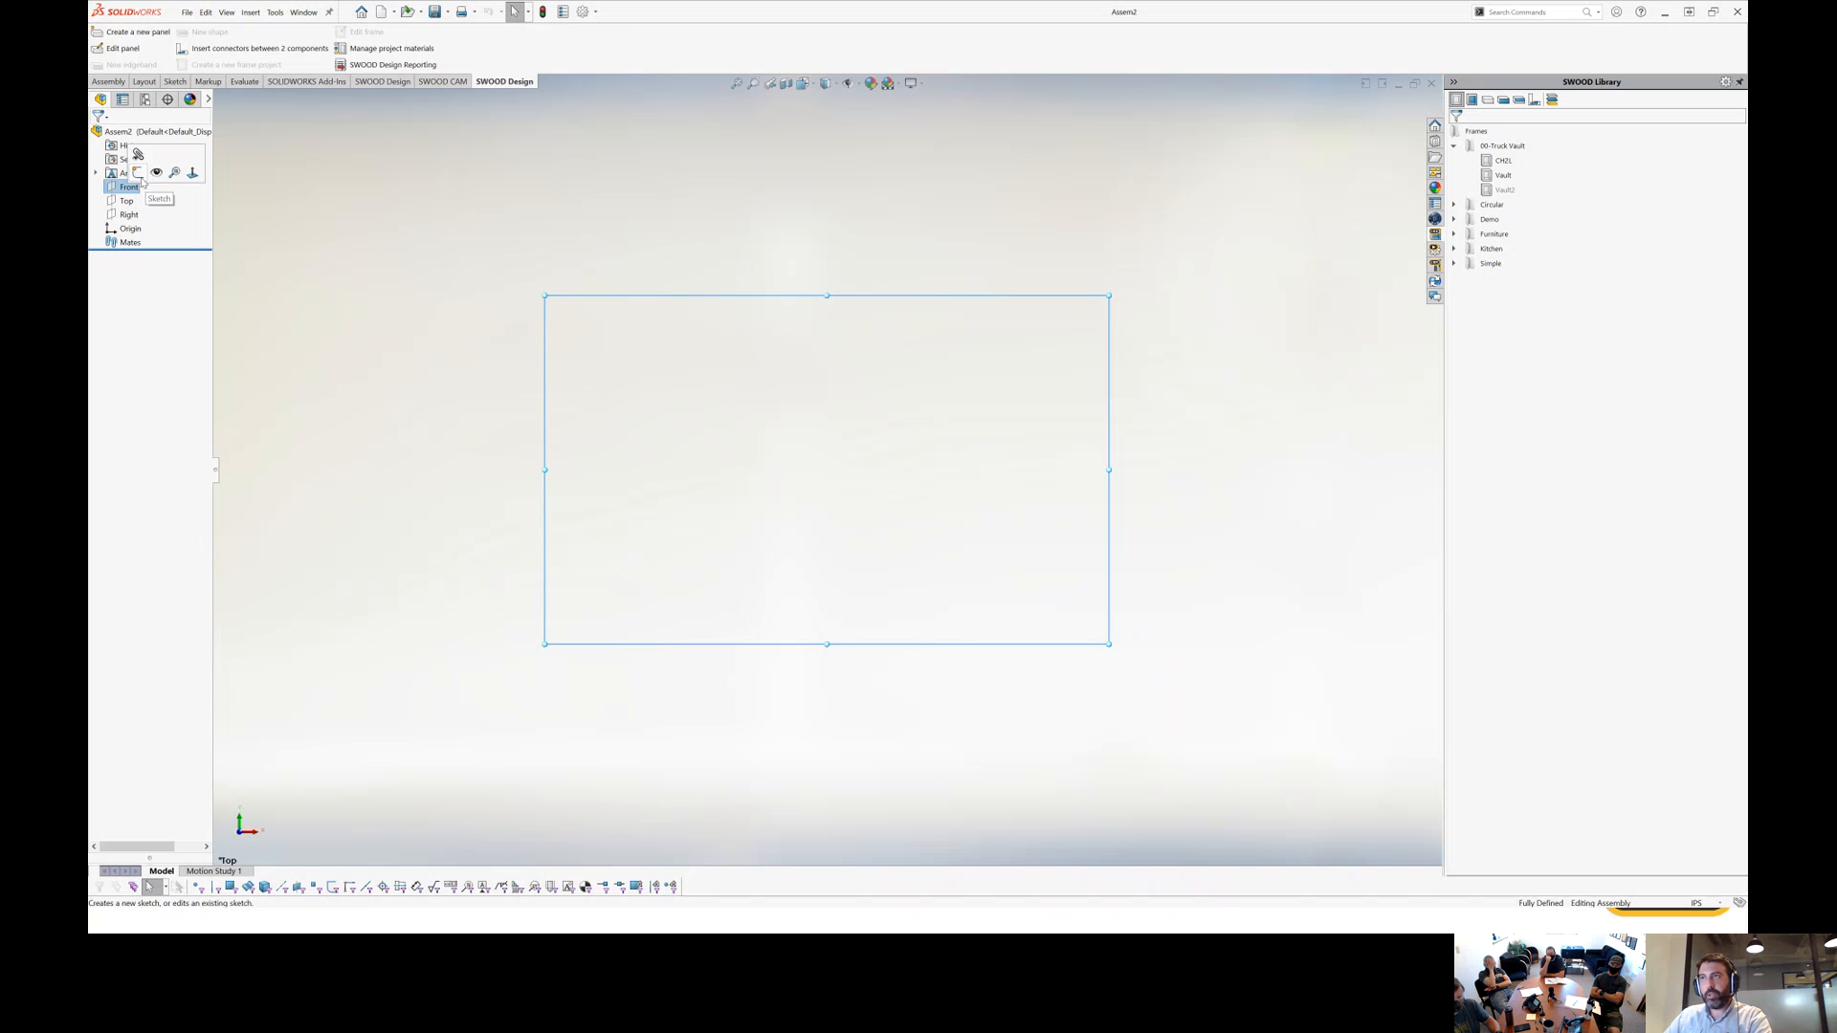
left_click(140, 173)
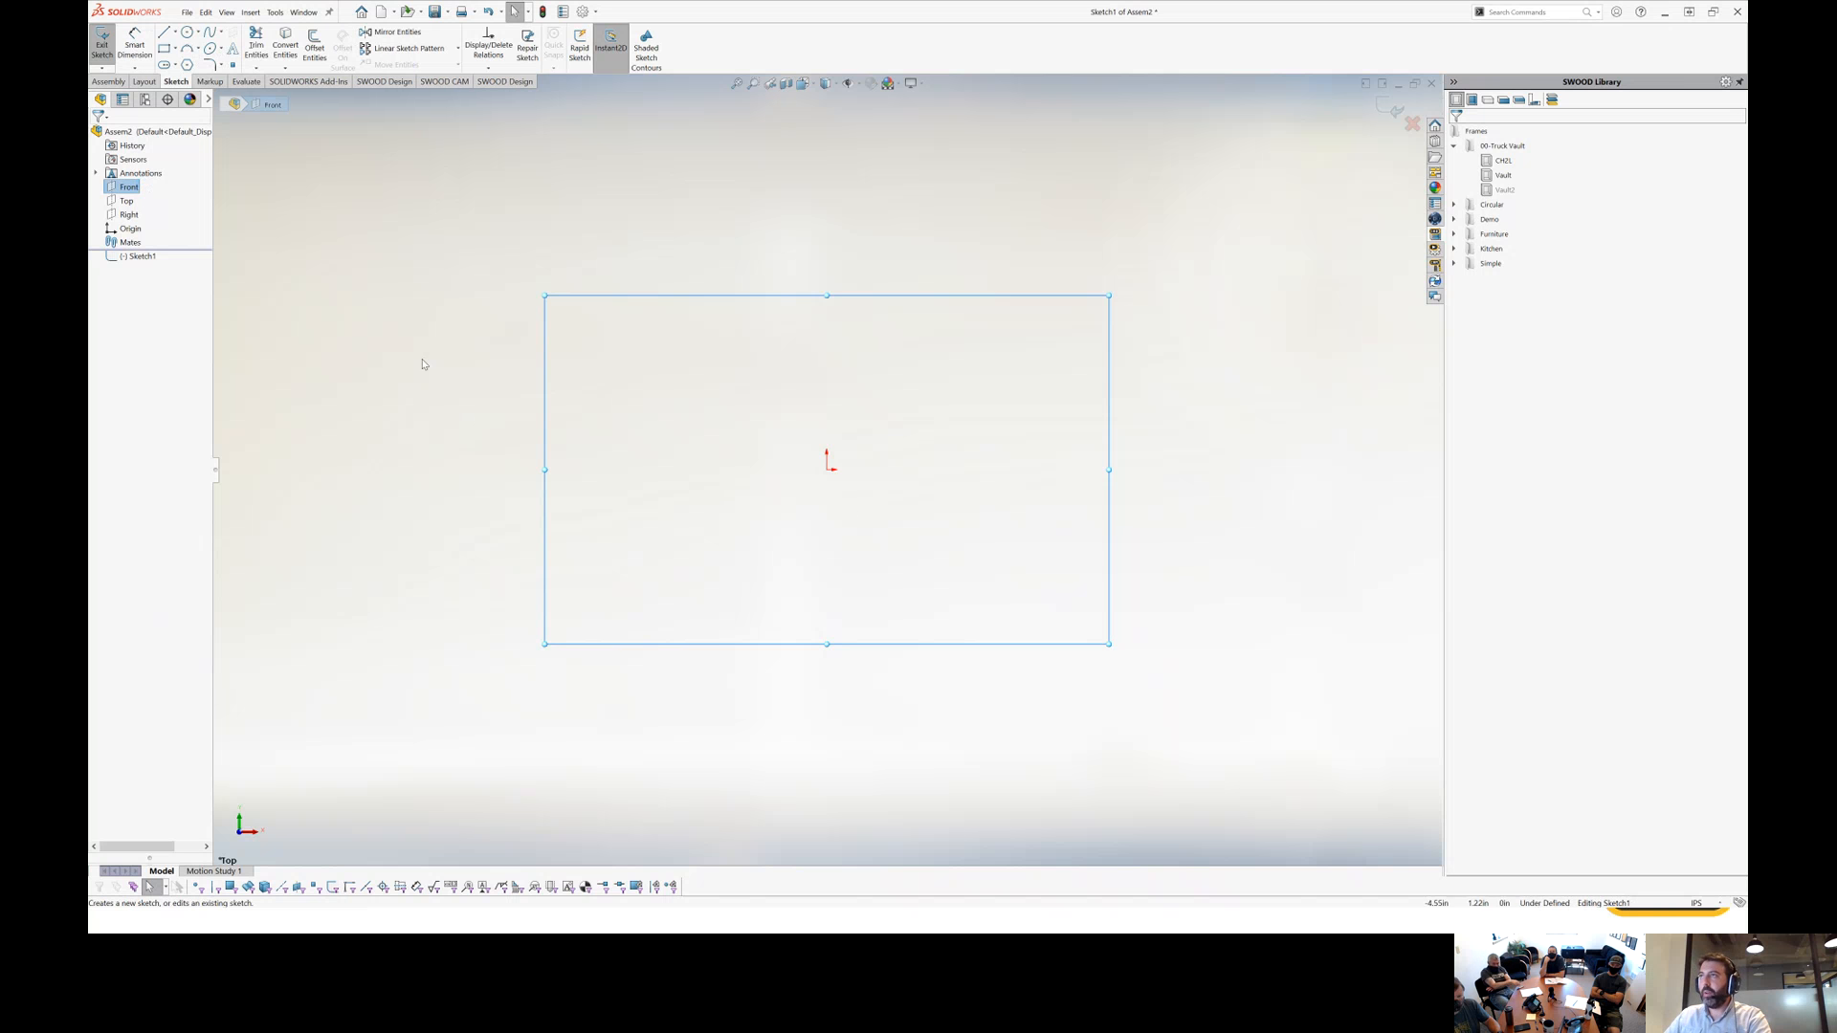
scroll(425, 365, "up", 5)
scroll(1213, 533, "down", 3)
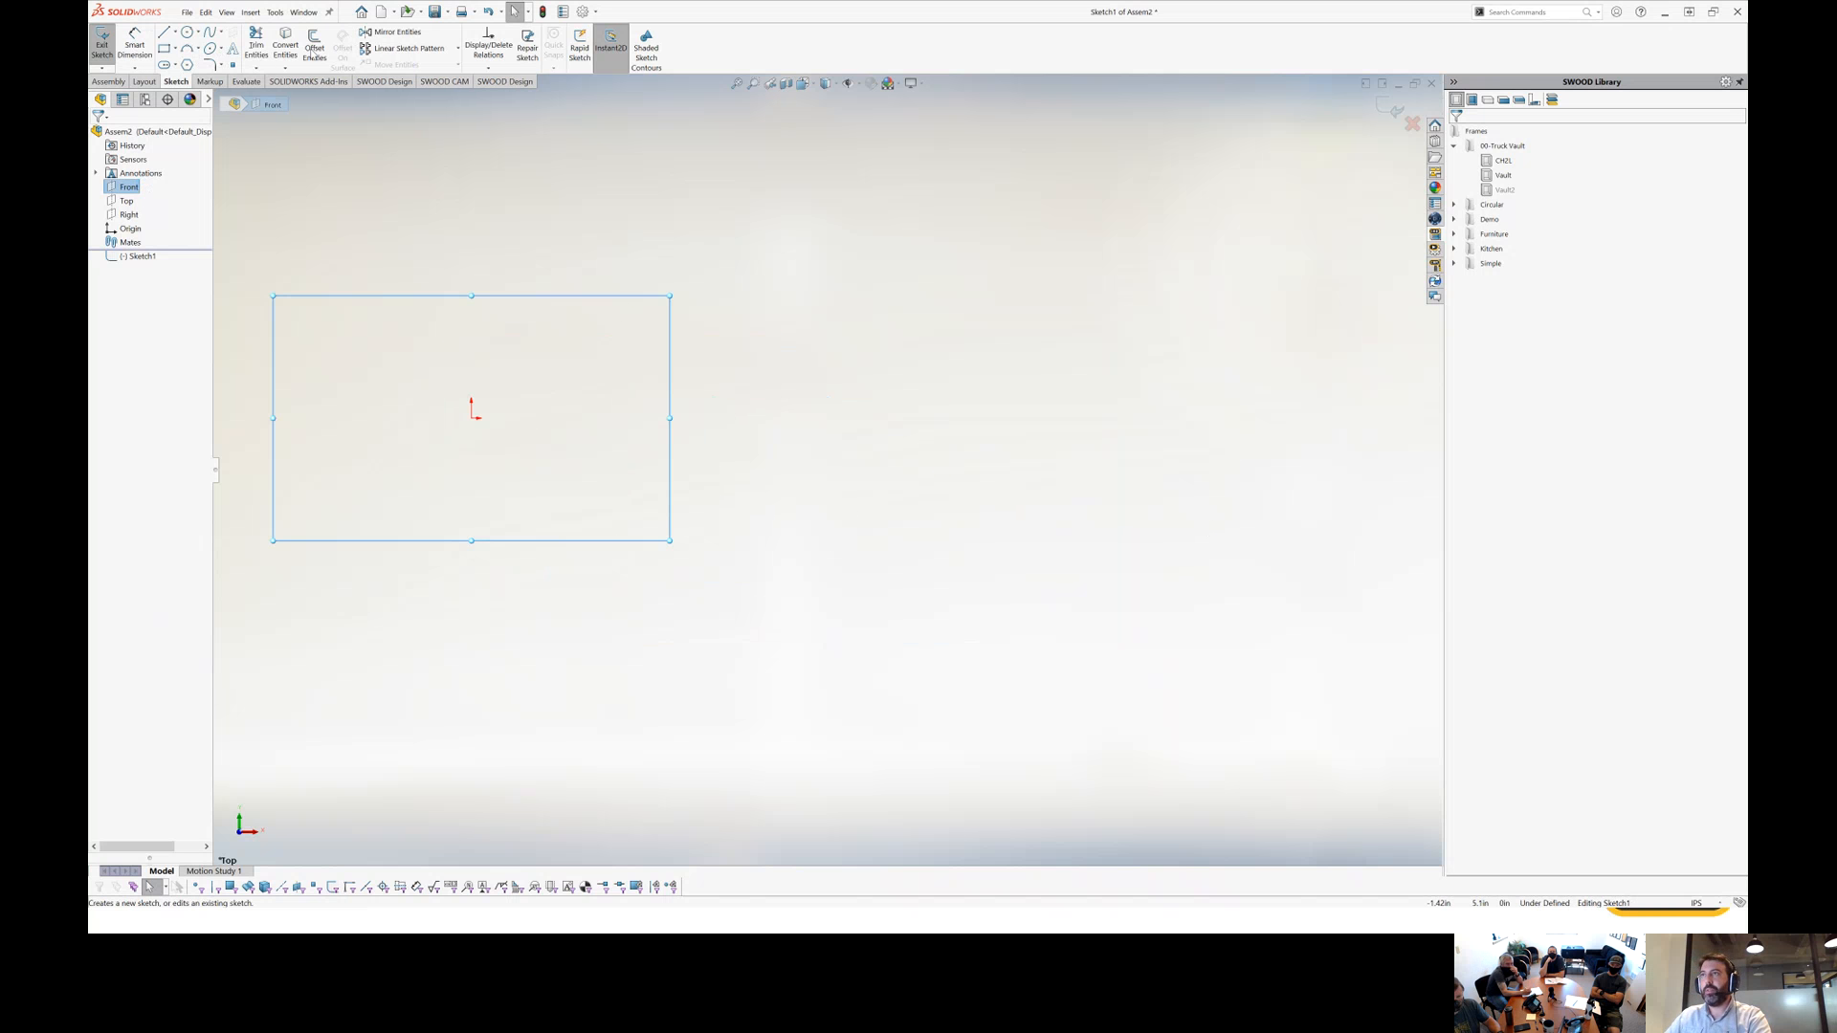
left_click(166, 49)
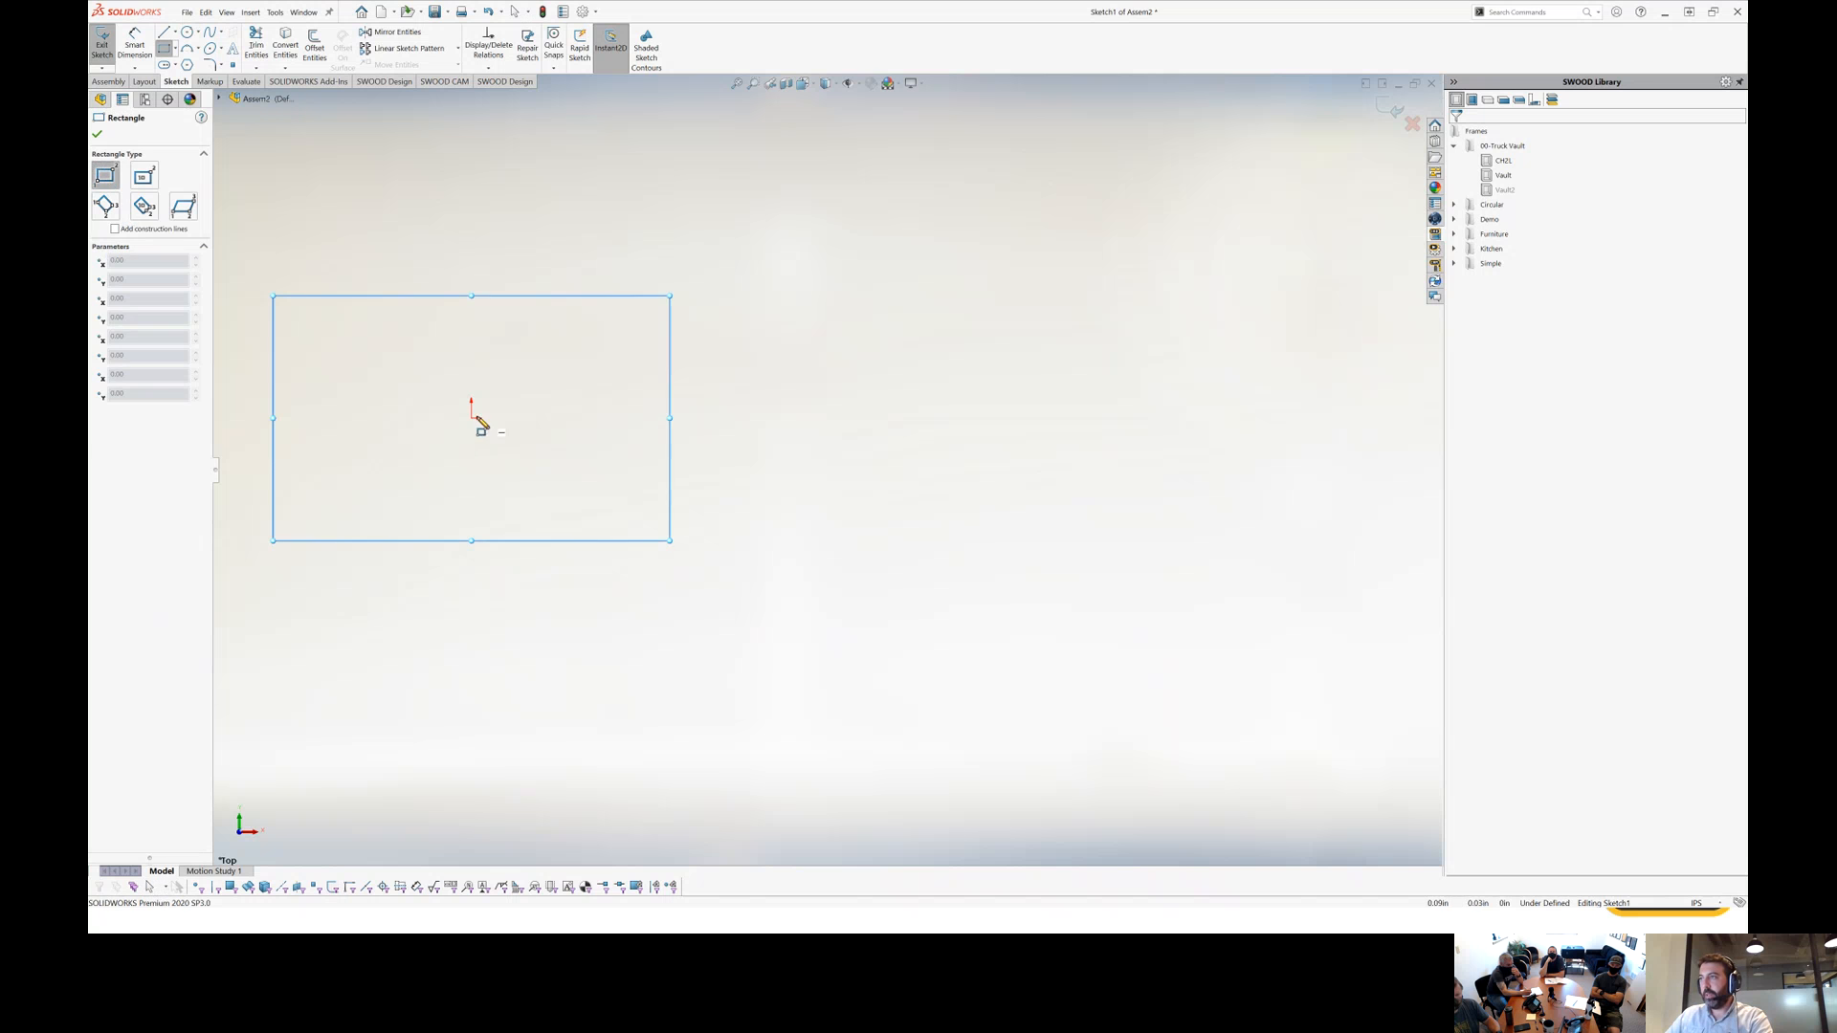
left_click(472, 418)
left_click(1052, 156)
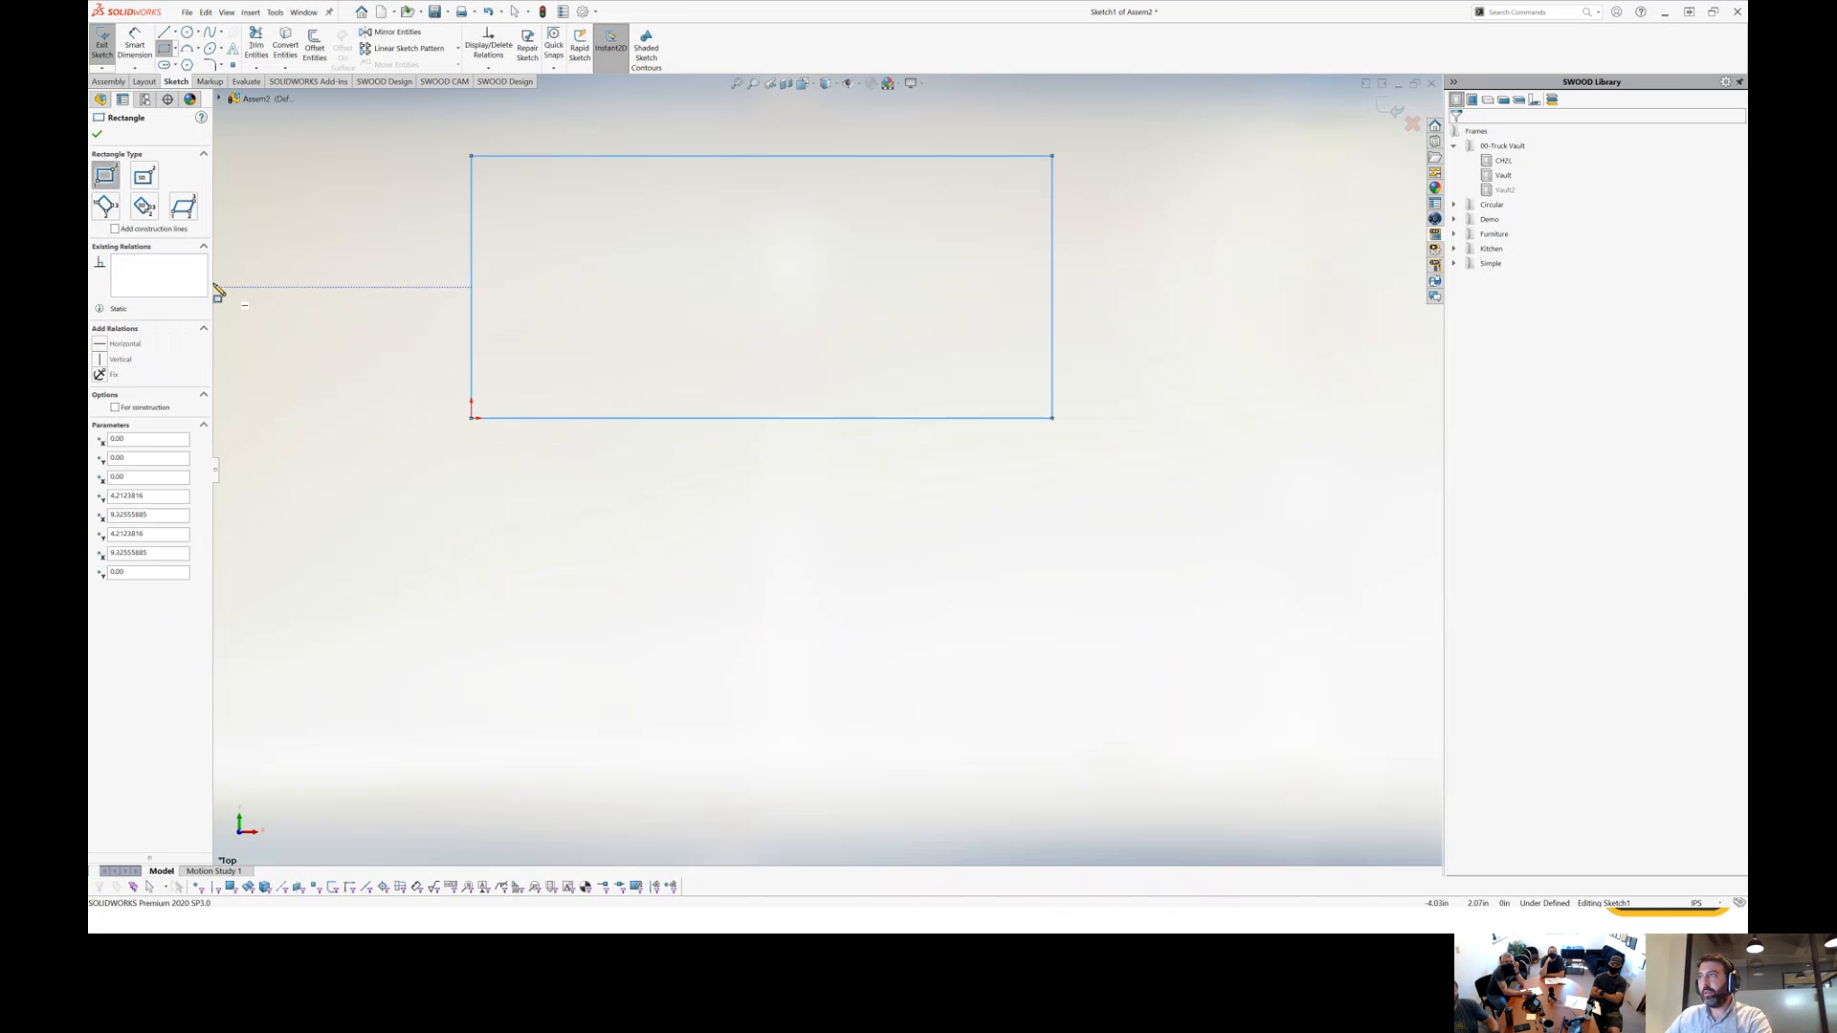
Dimension the rectangle's vertical edge at the origin to 39 in.
left_click(135, 43)
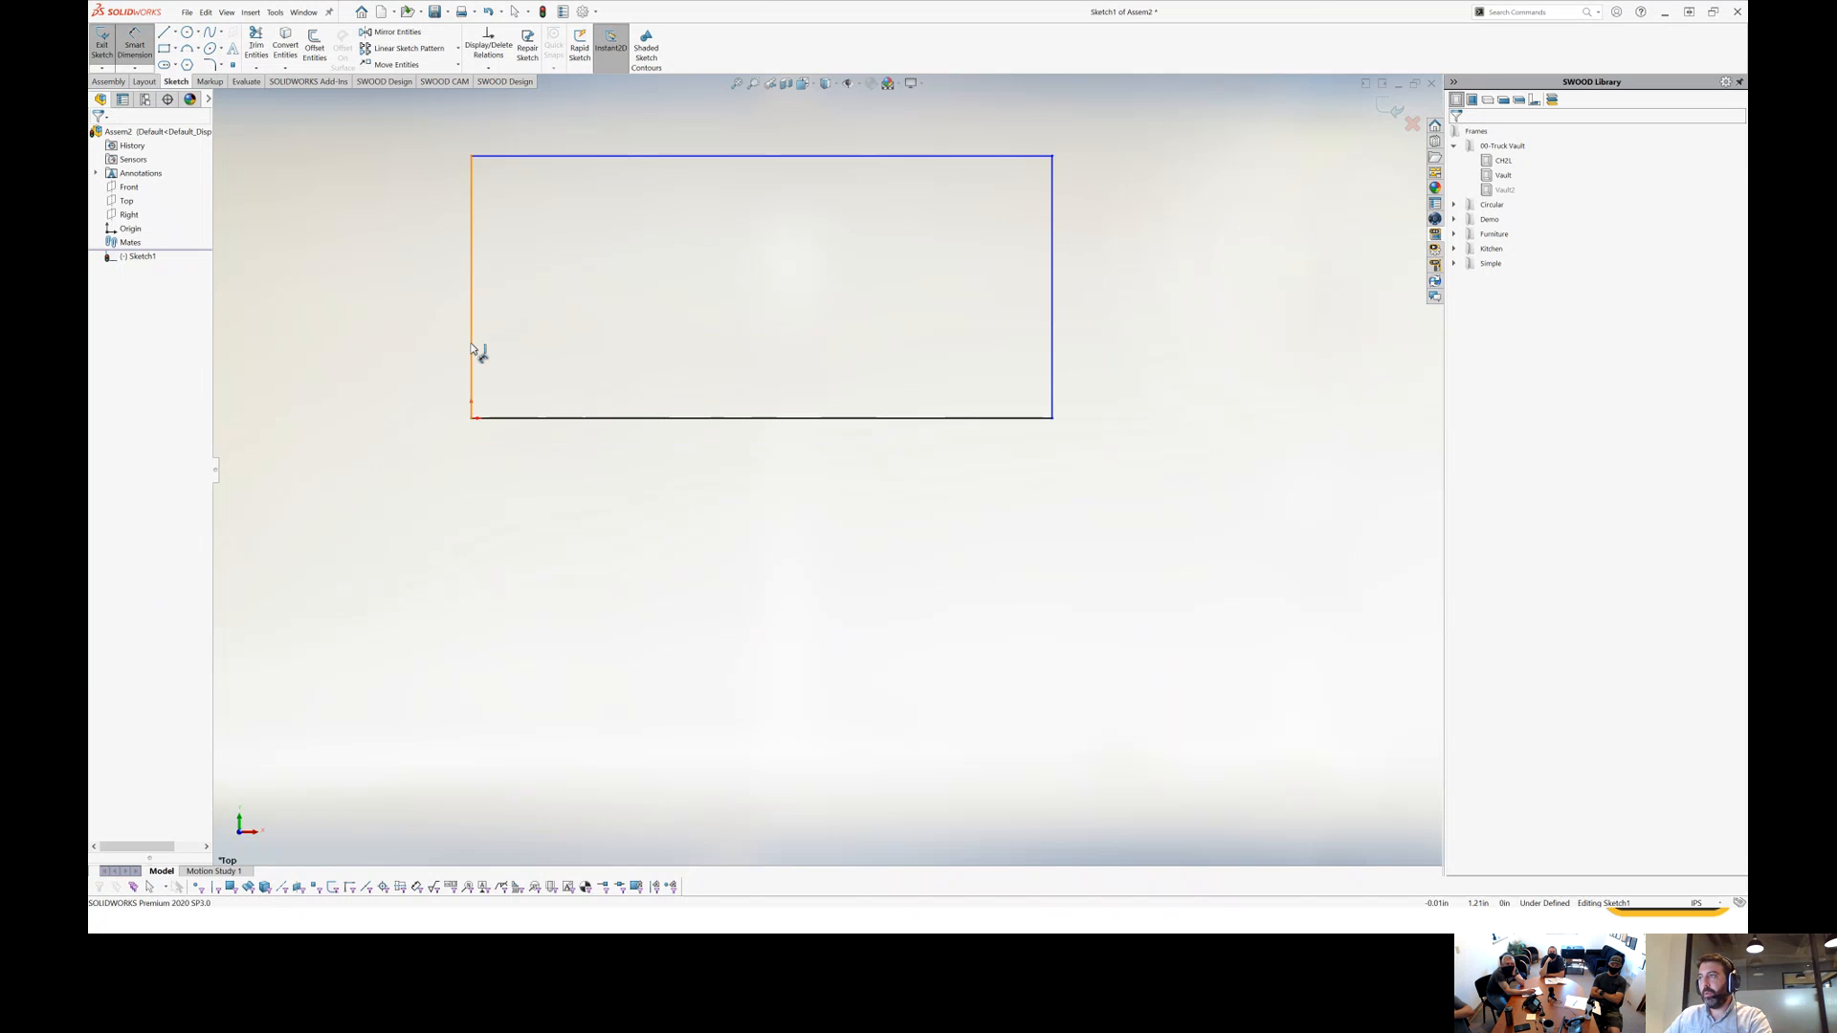
left_click(471, 352)
left_click(400, 330)
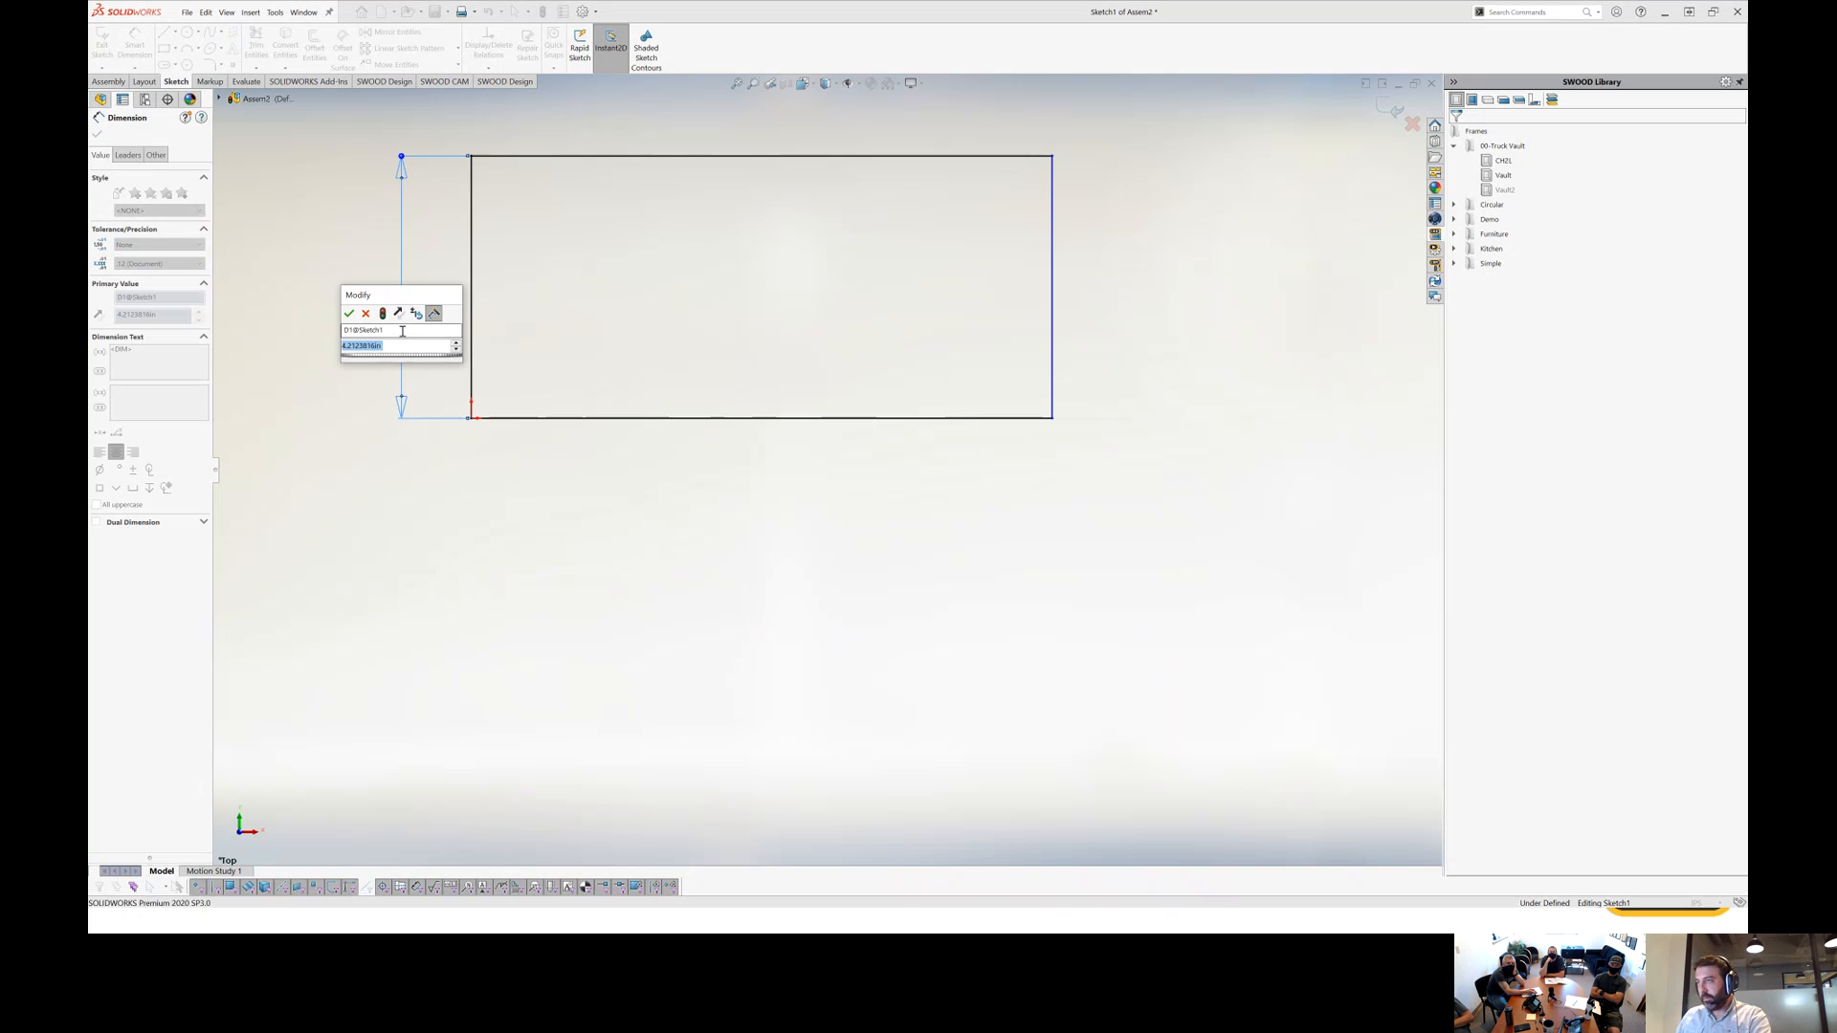
type("39")
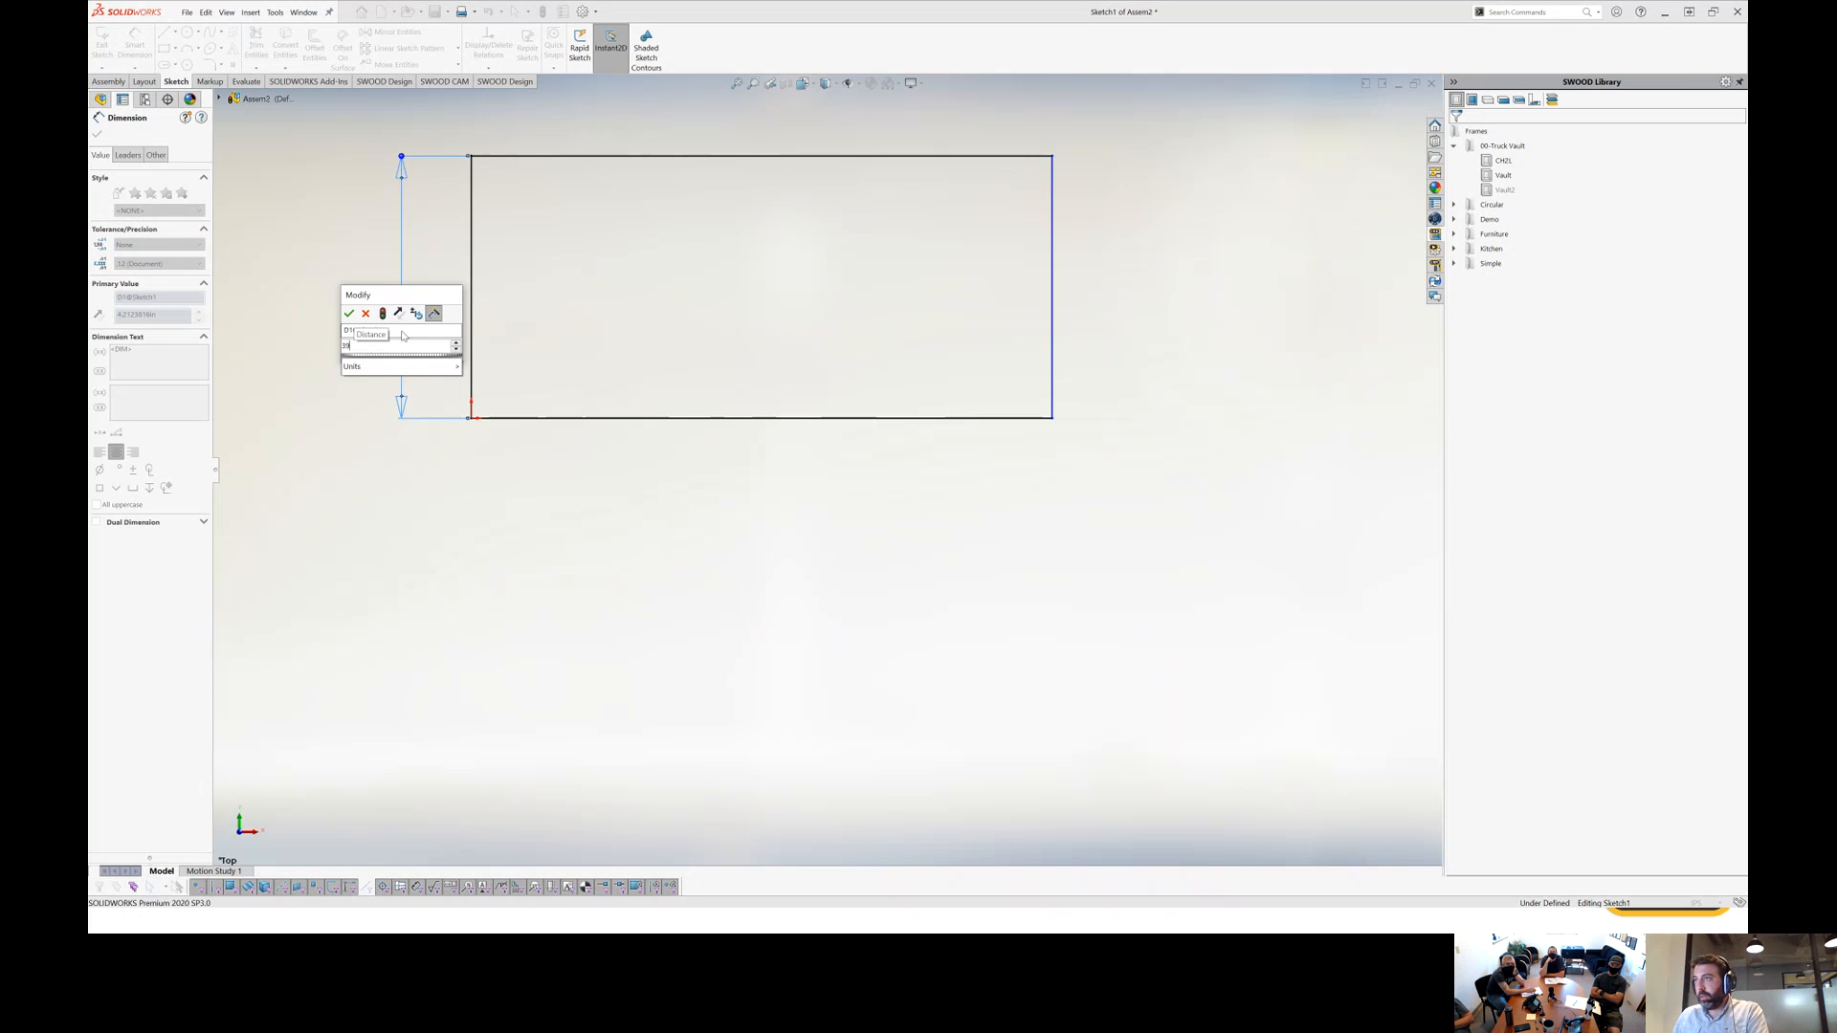
key("Return")
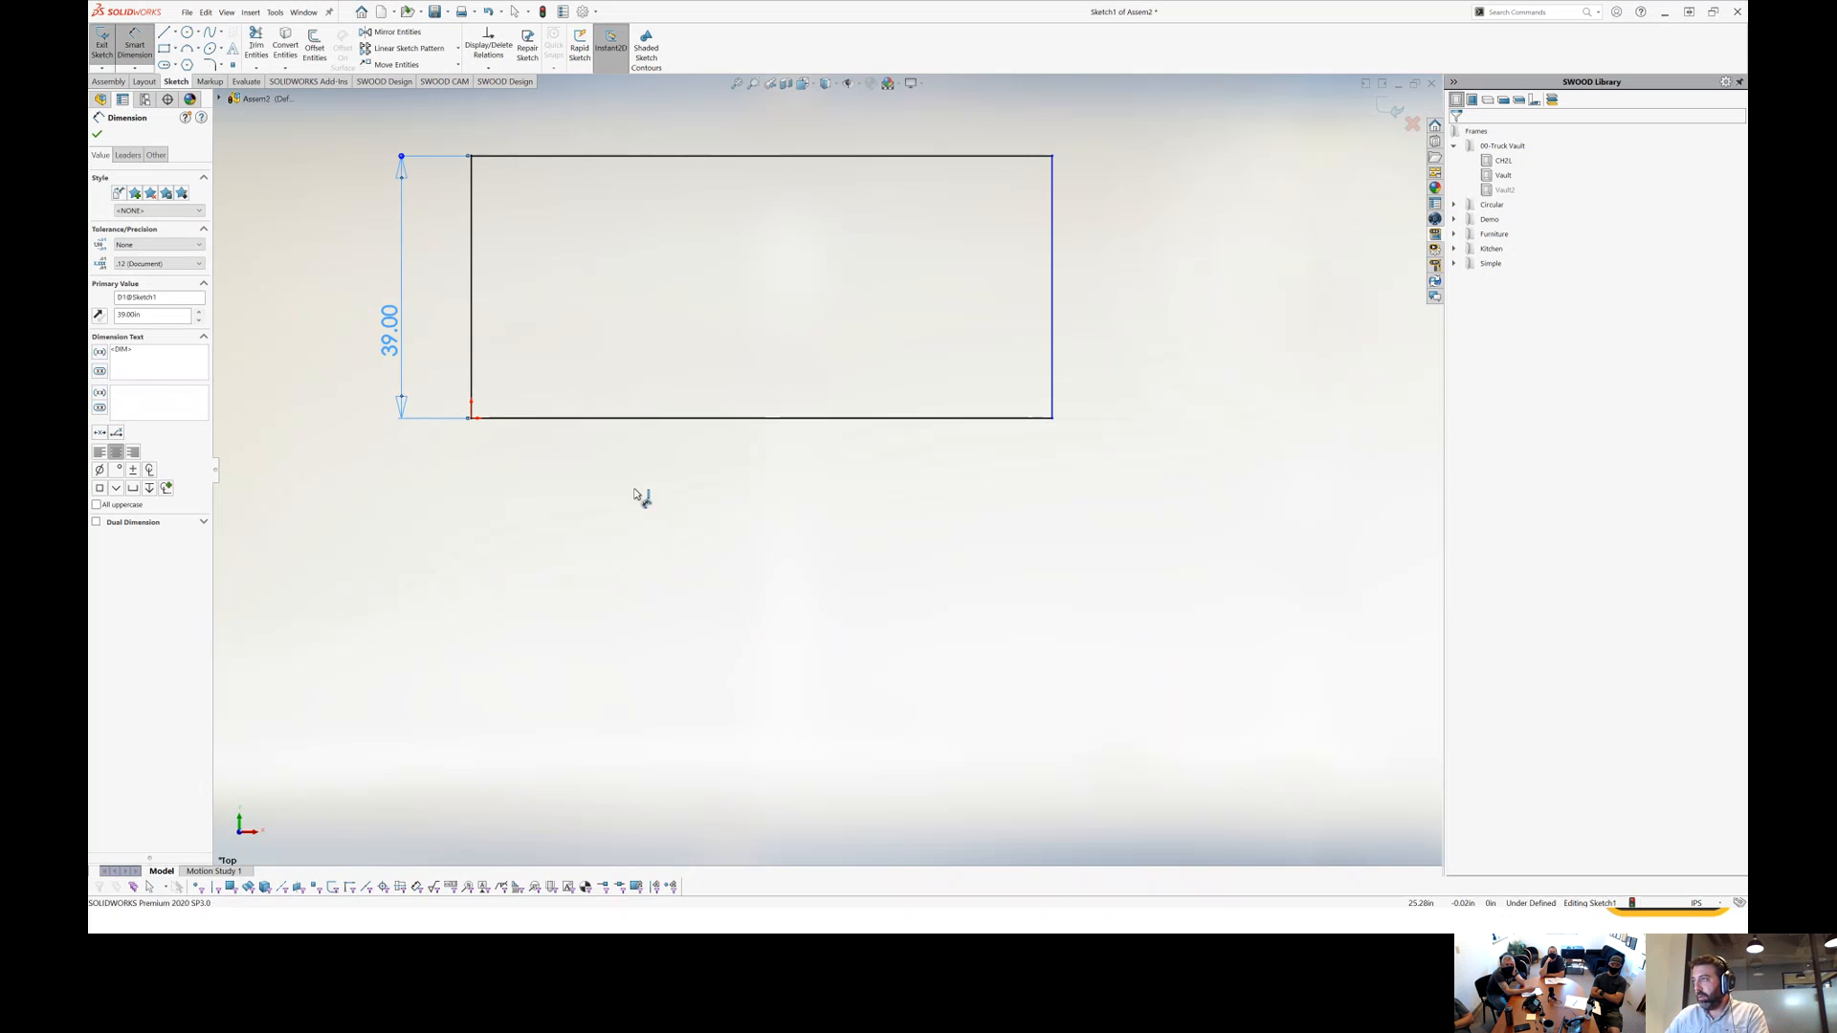
Dimension the rectangle's lower horizontal edge to 48 in and exit the sketch.
left_click(636, 418)
left_click(639, 494)
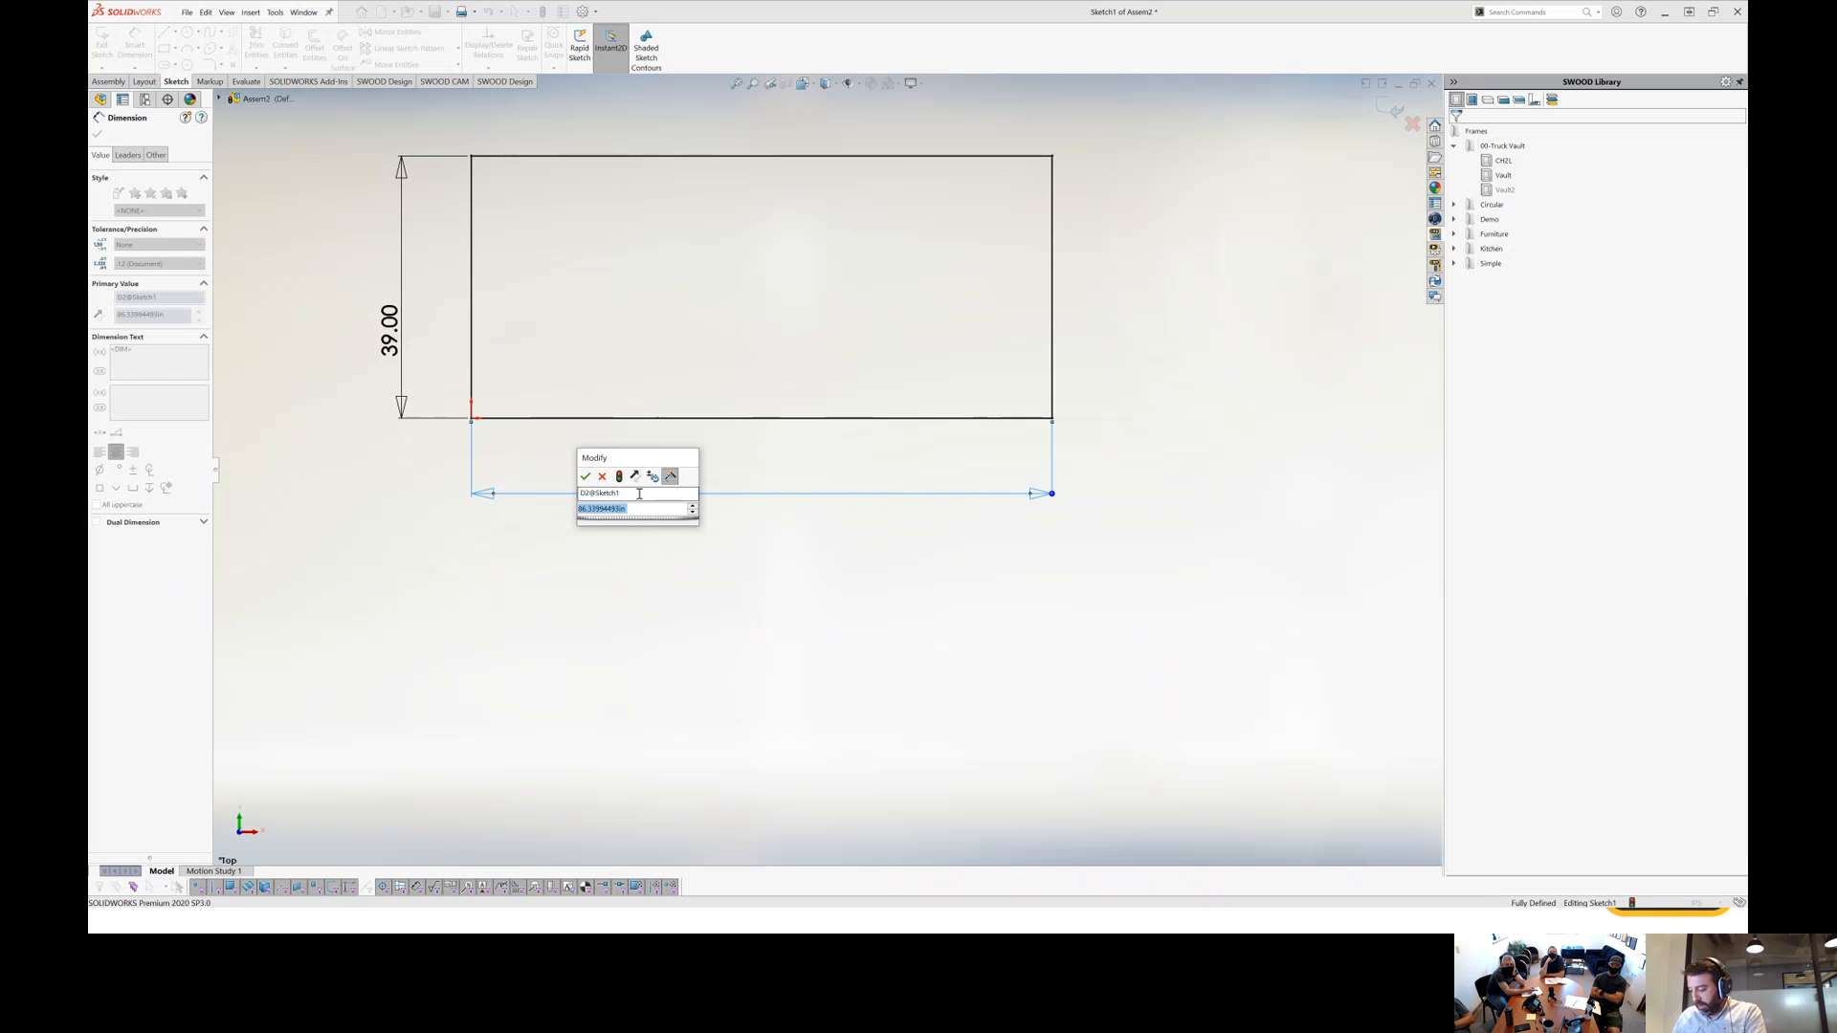
type("48")
key("Return")
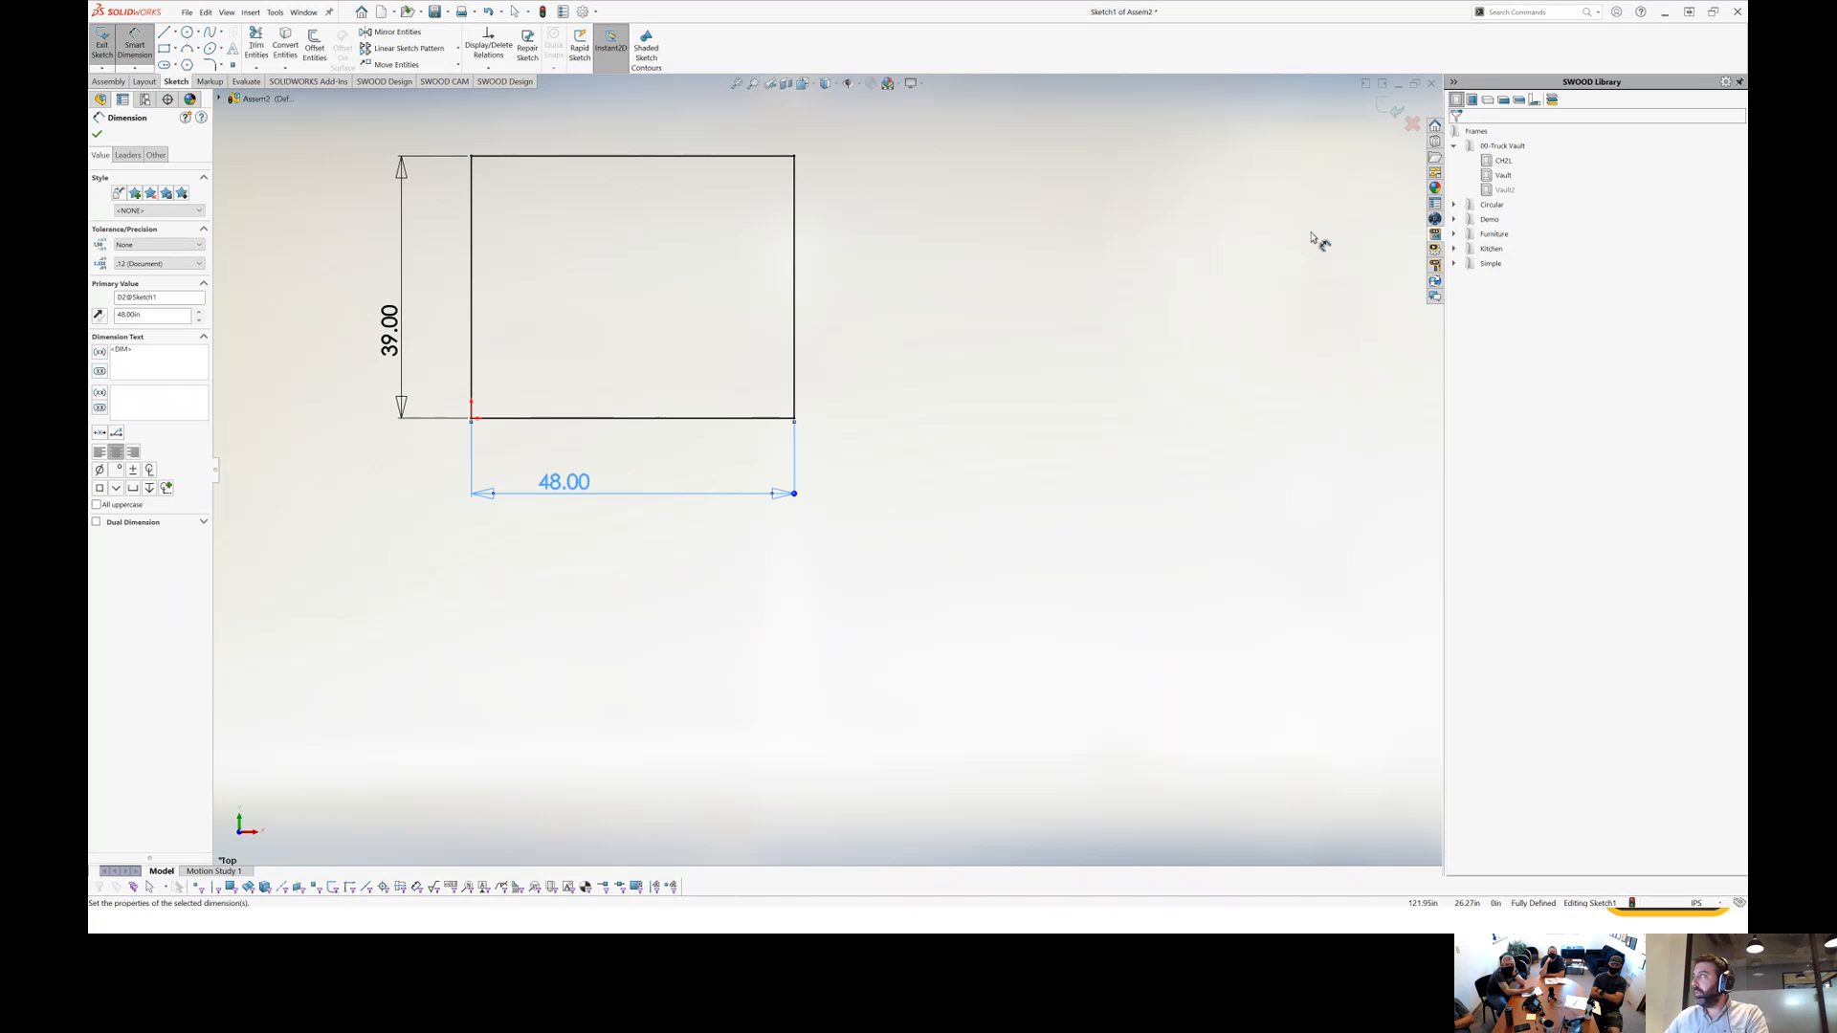
left_click(1384, 109)
Start a sketch on the Right plane and draw two collinear line segments rising from the origin, the first about 16.4 in long.
mouse_move(861, 448)
middle_mouse_down()
mouse_move(826, 106)
mouse_move(89, 199)
middle_mouse_up()
left_click(128, 215)
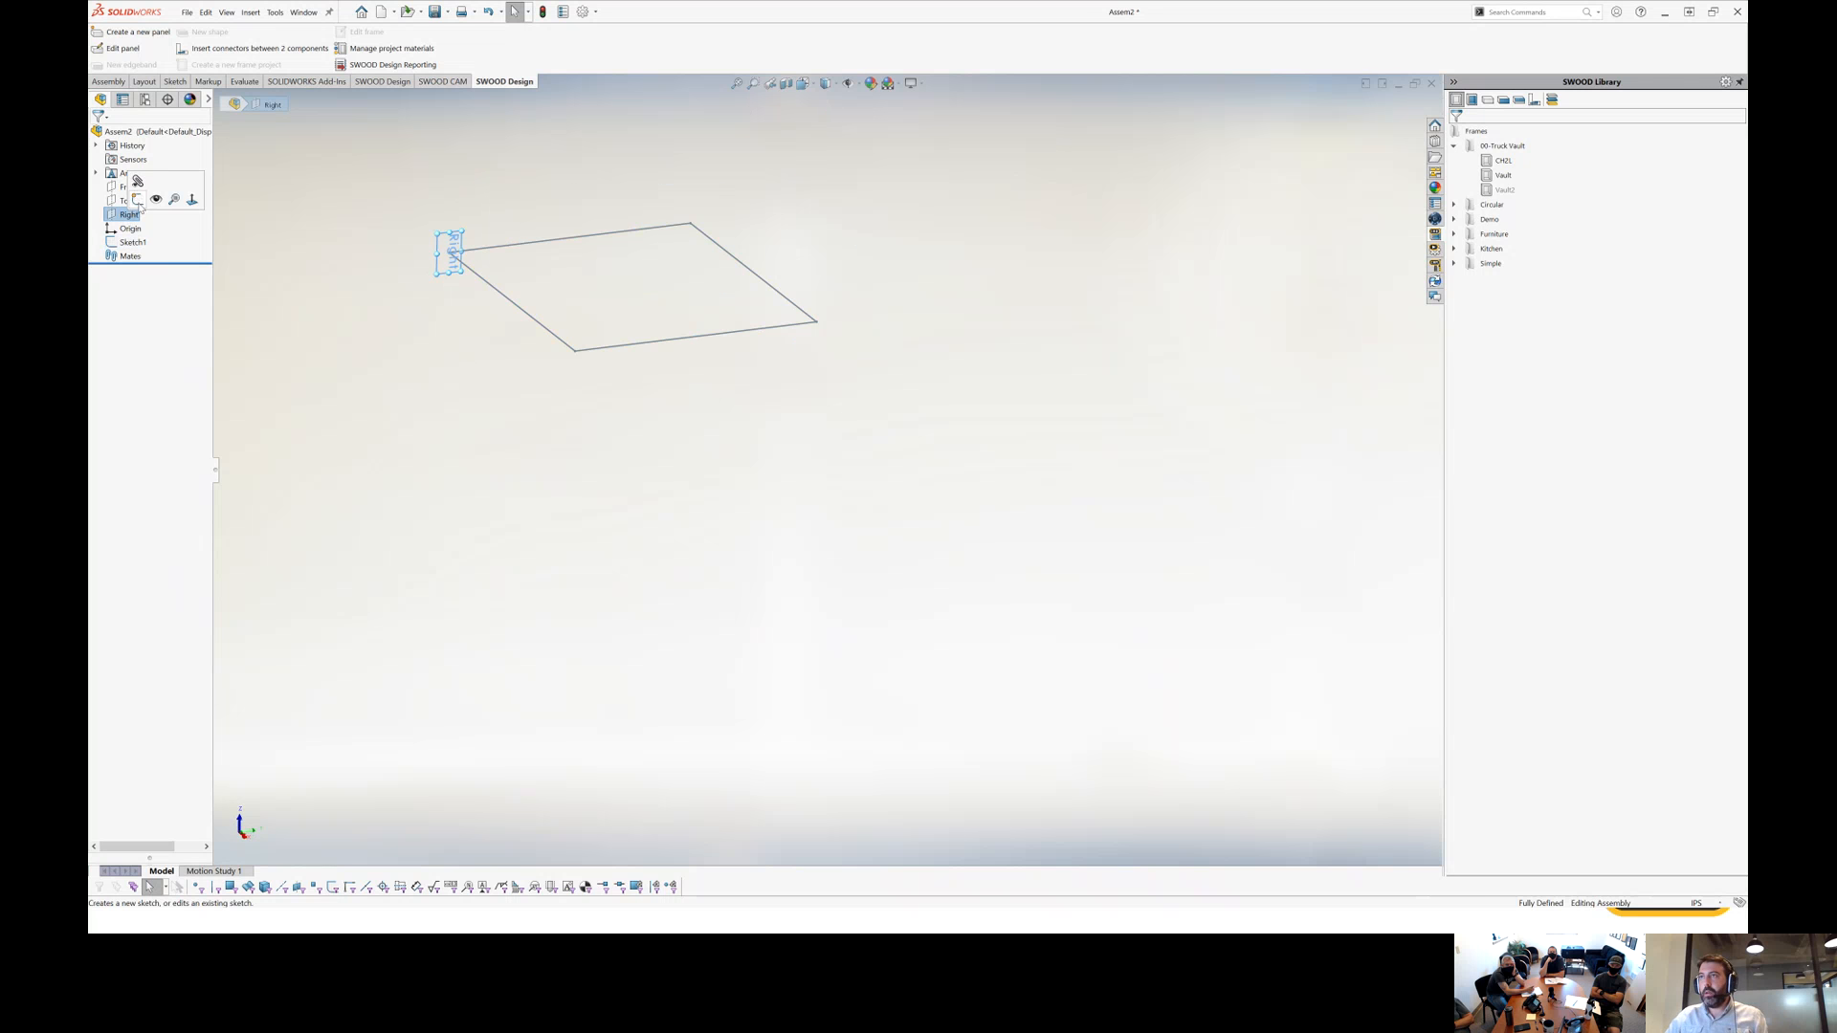
left_click(139, 196)
key("l")
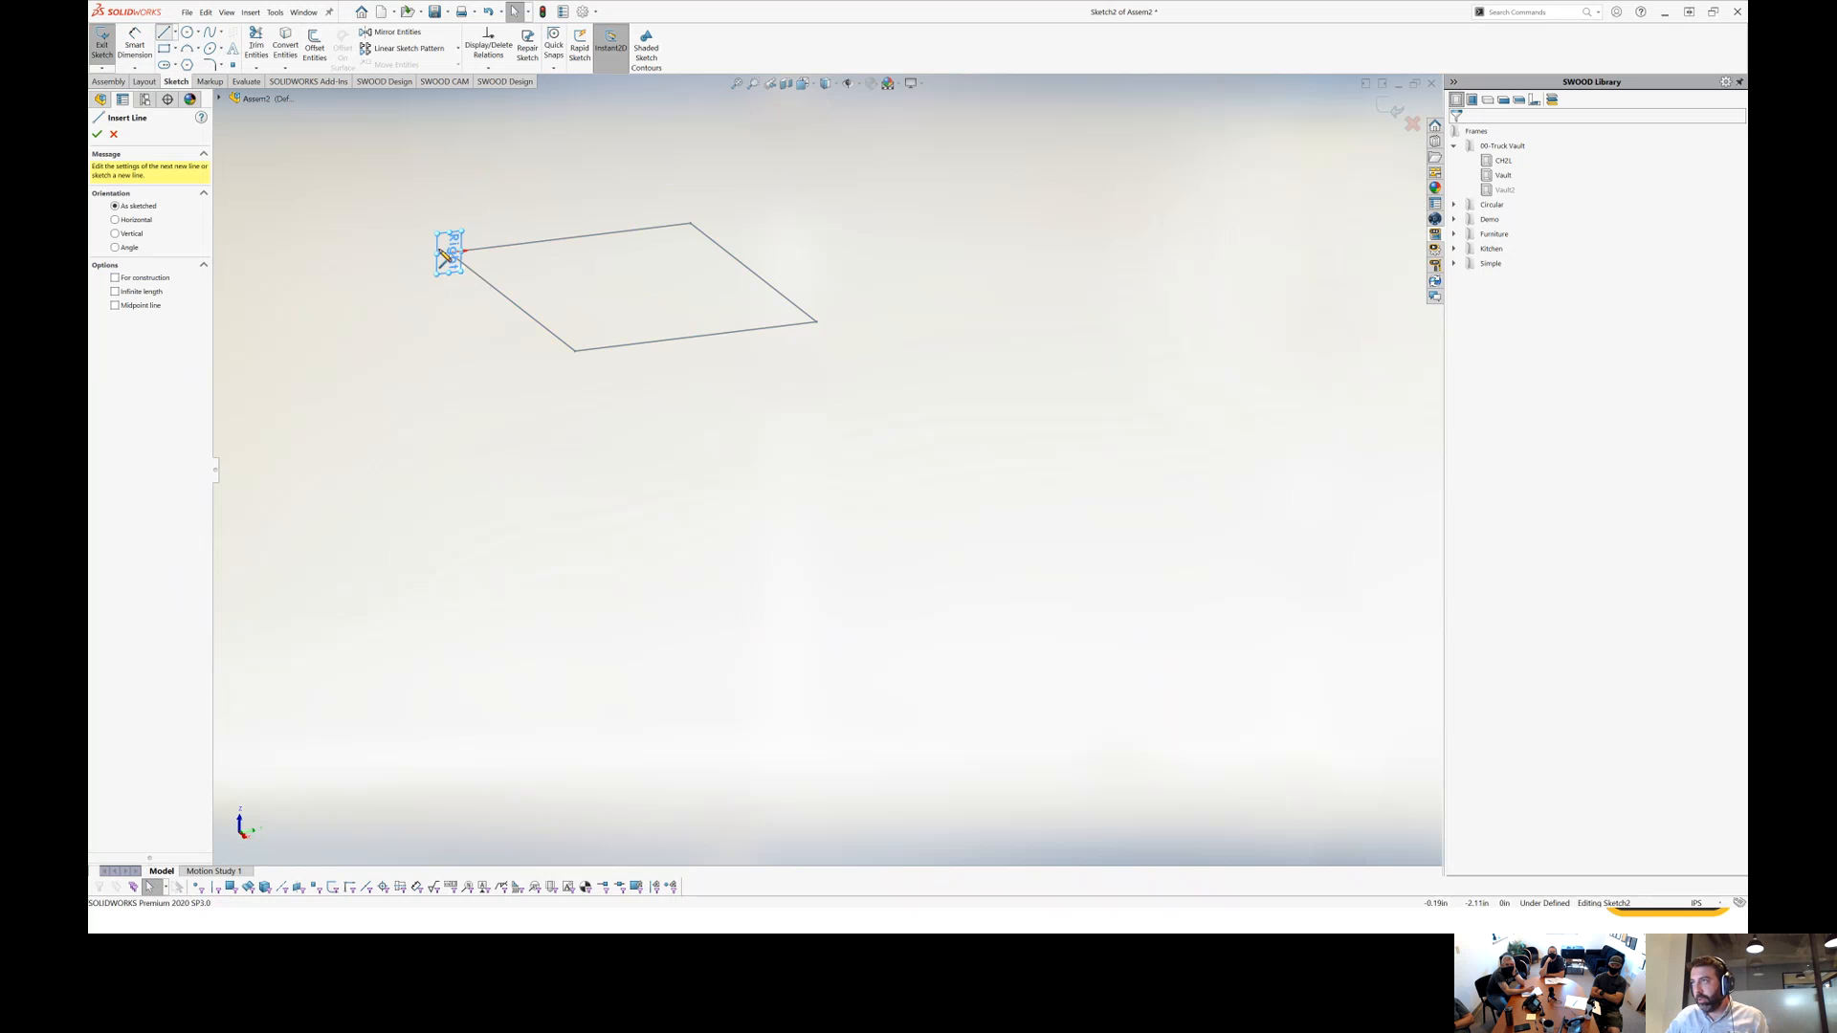
left_click(449, 254)
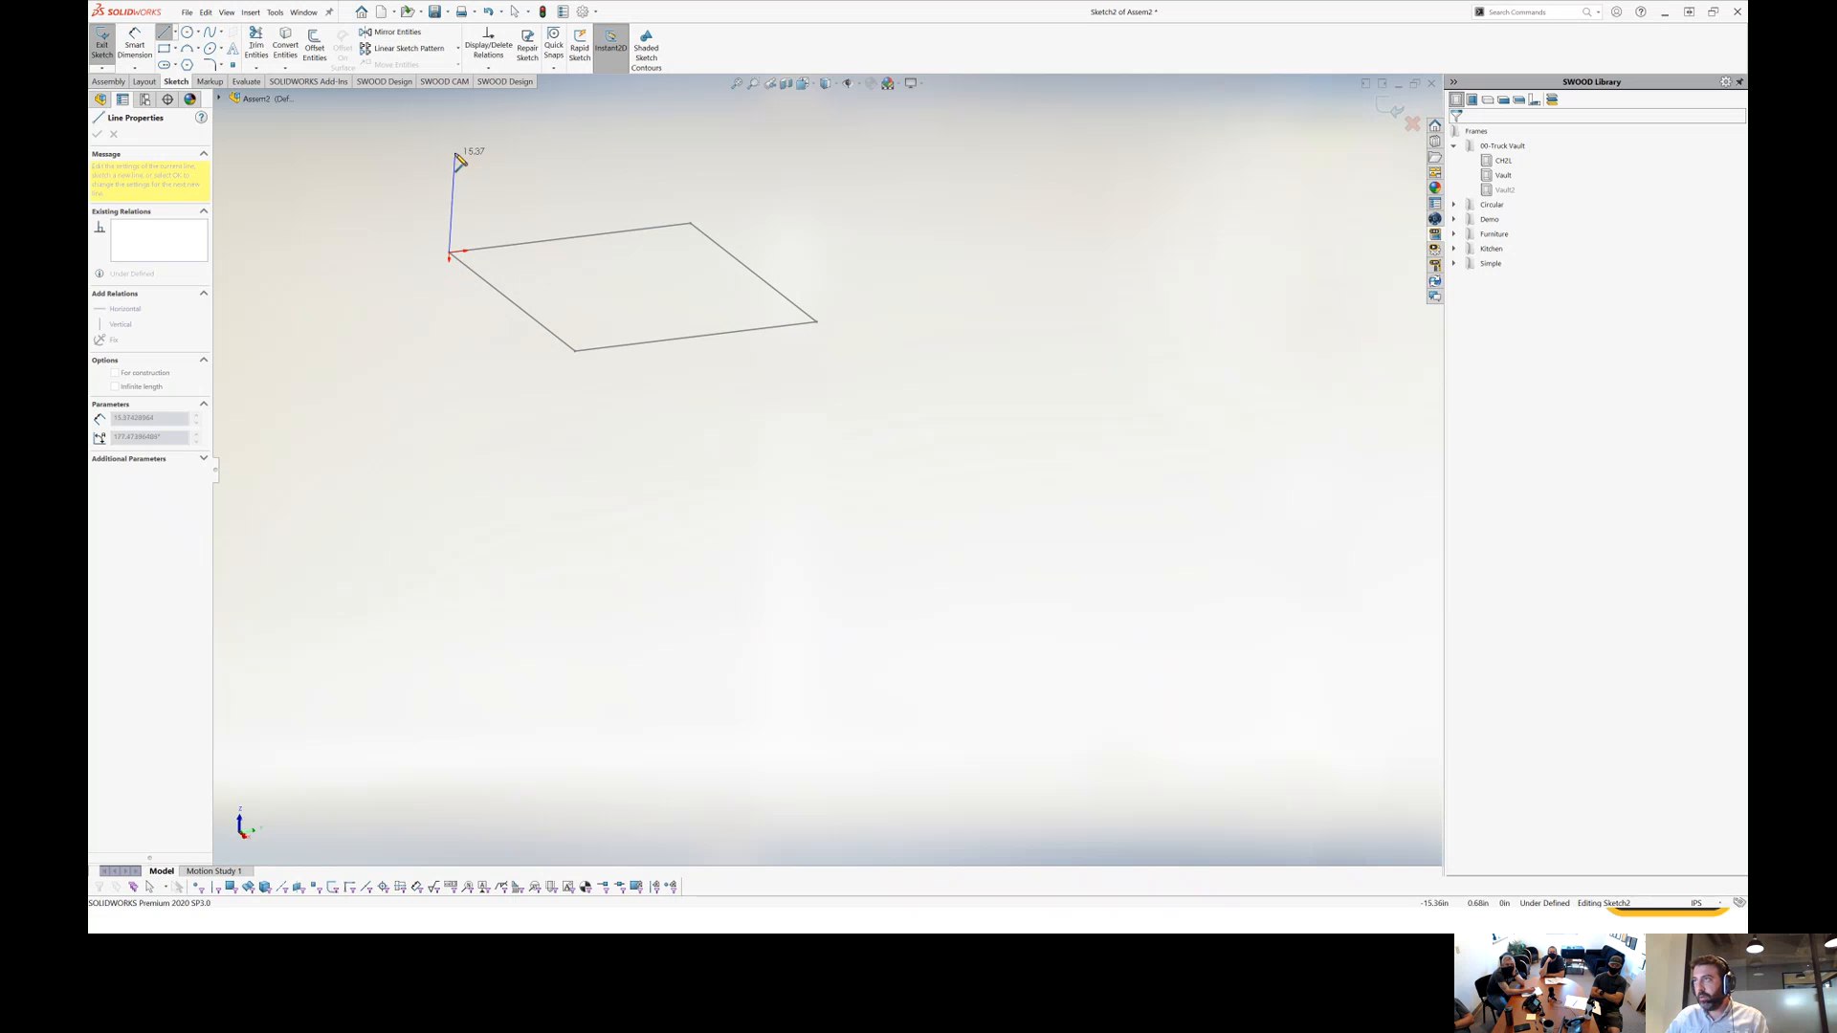
scroll(469, 158, "up", 4)
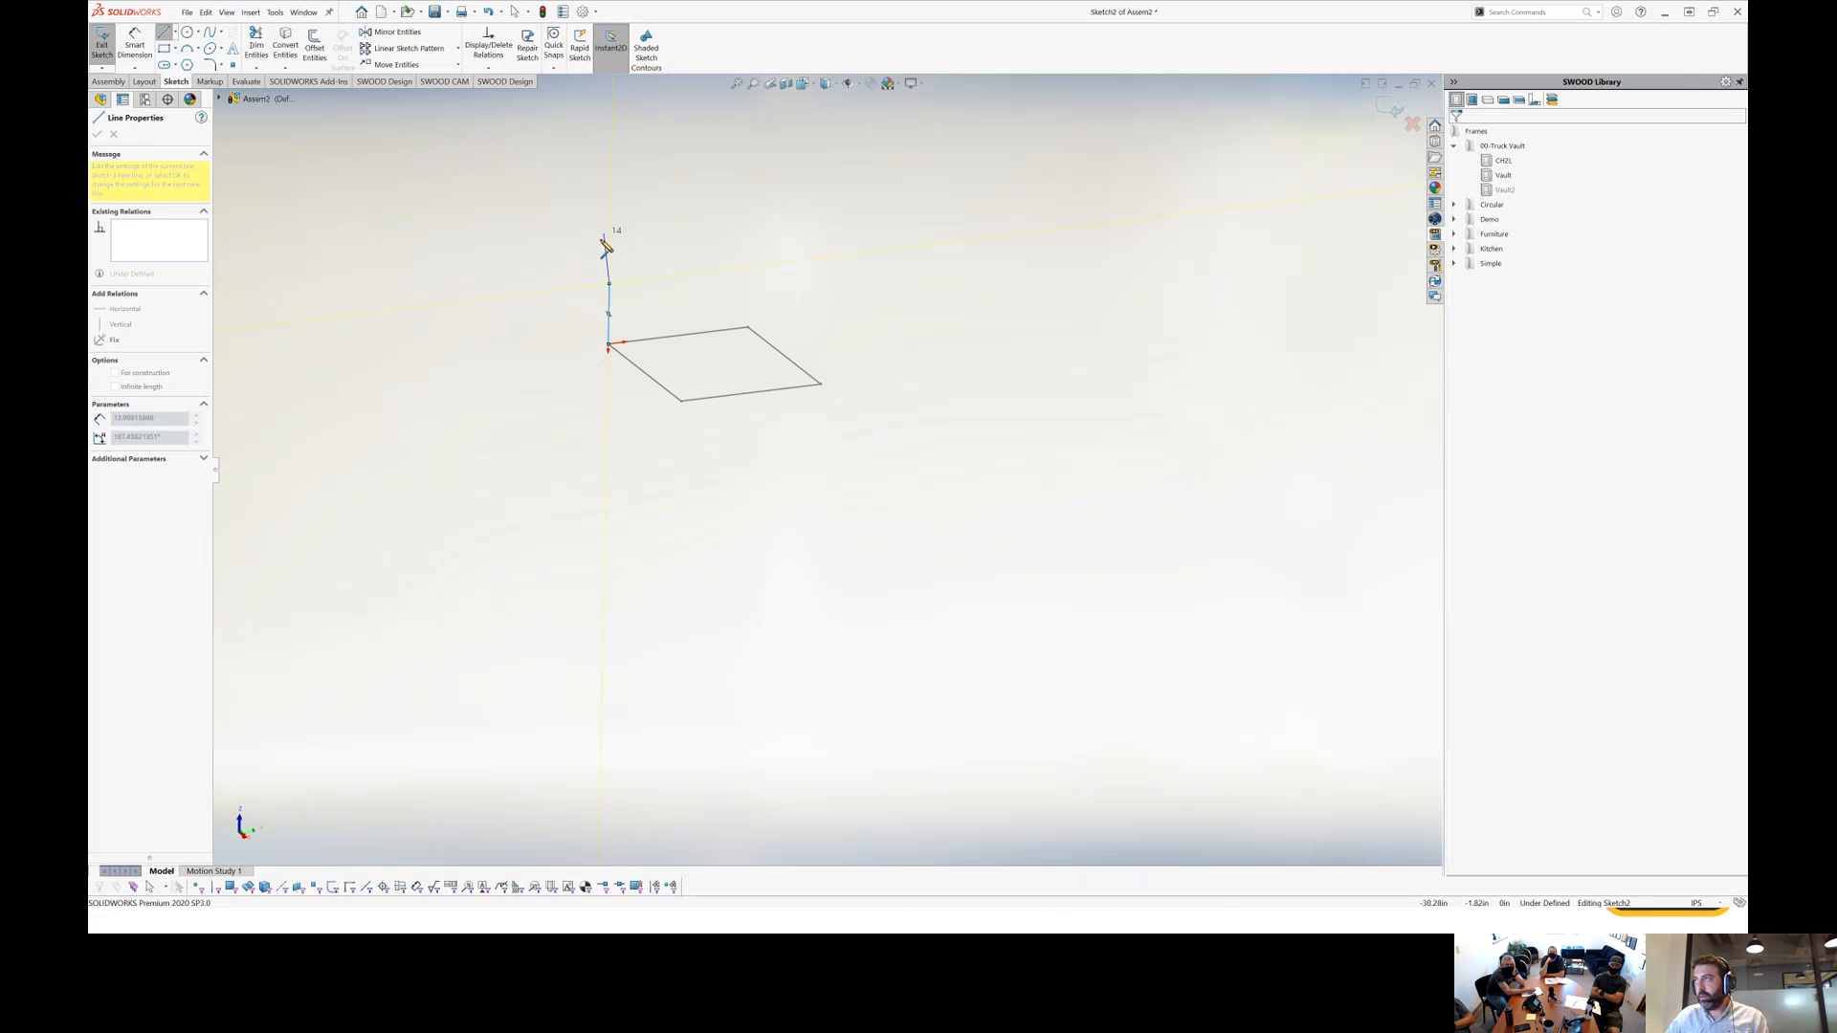
left_click(612, 250)
key("Escape")
scroll(582, 253, "down", 4)
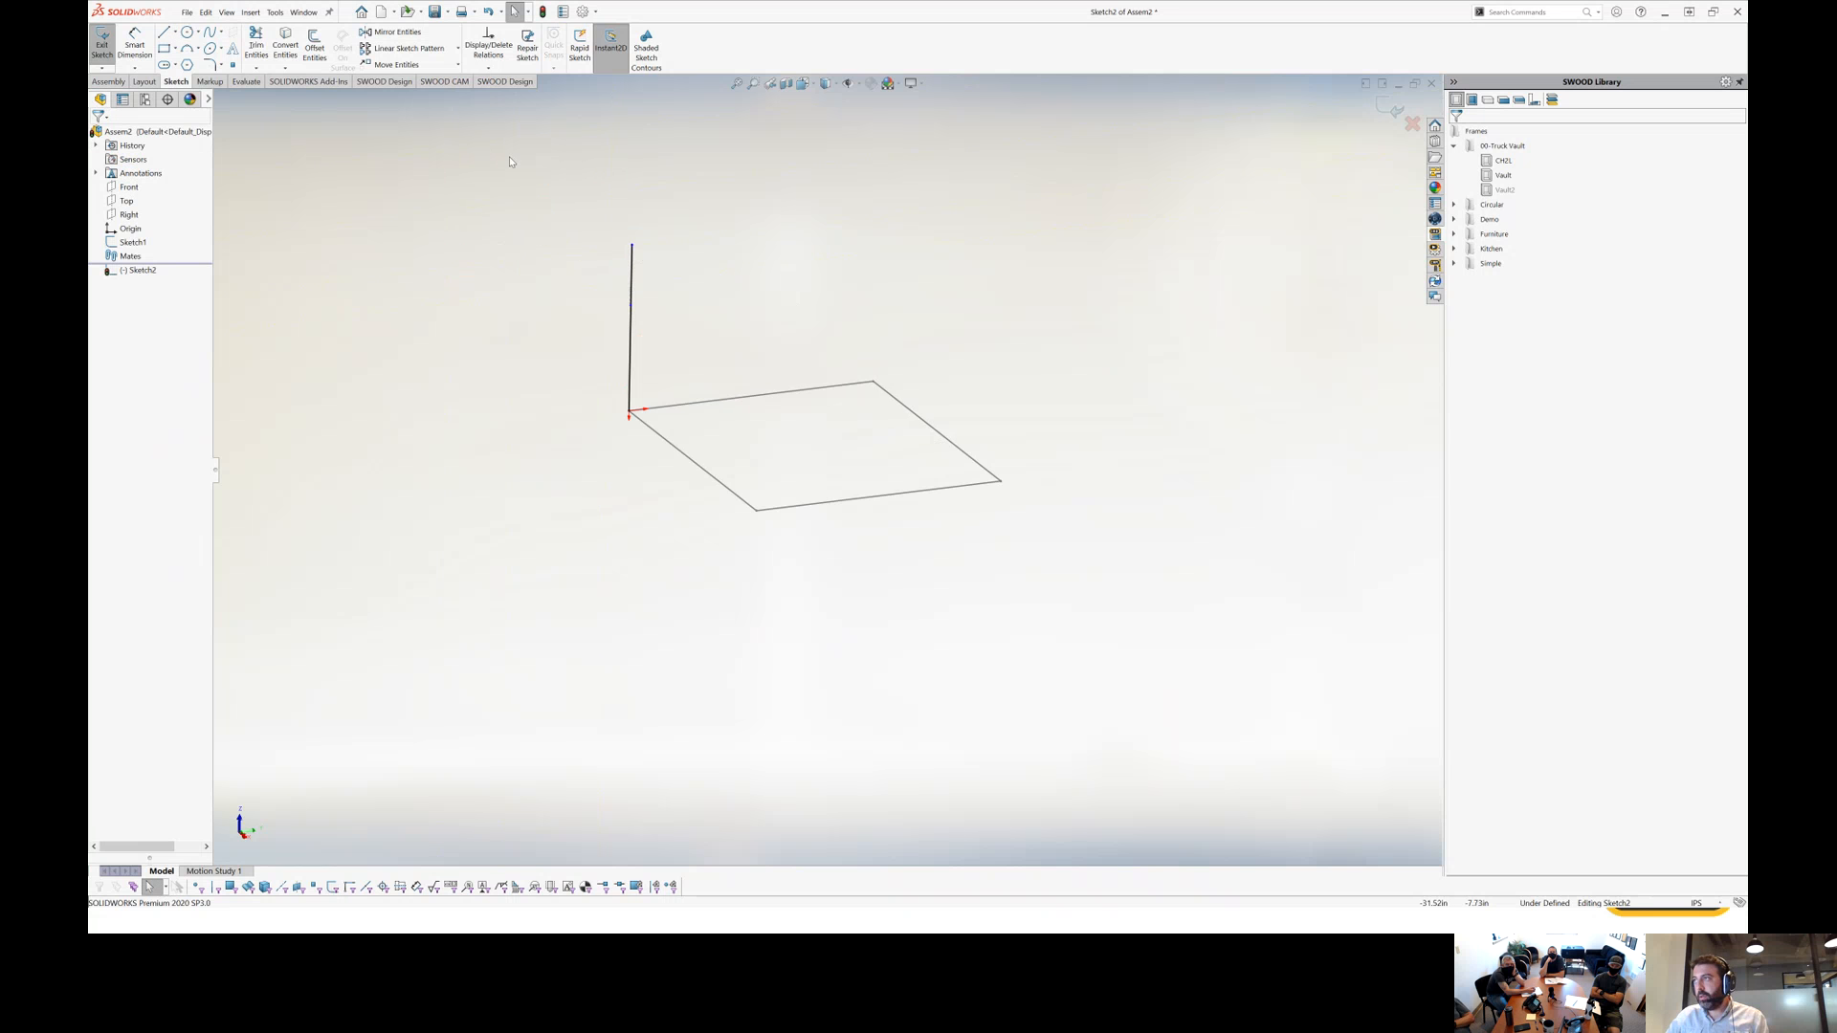
Dimension the lower segment of the upright line to 12 in.
left_click(121, 57)
left_click(631, 359)
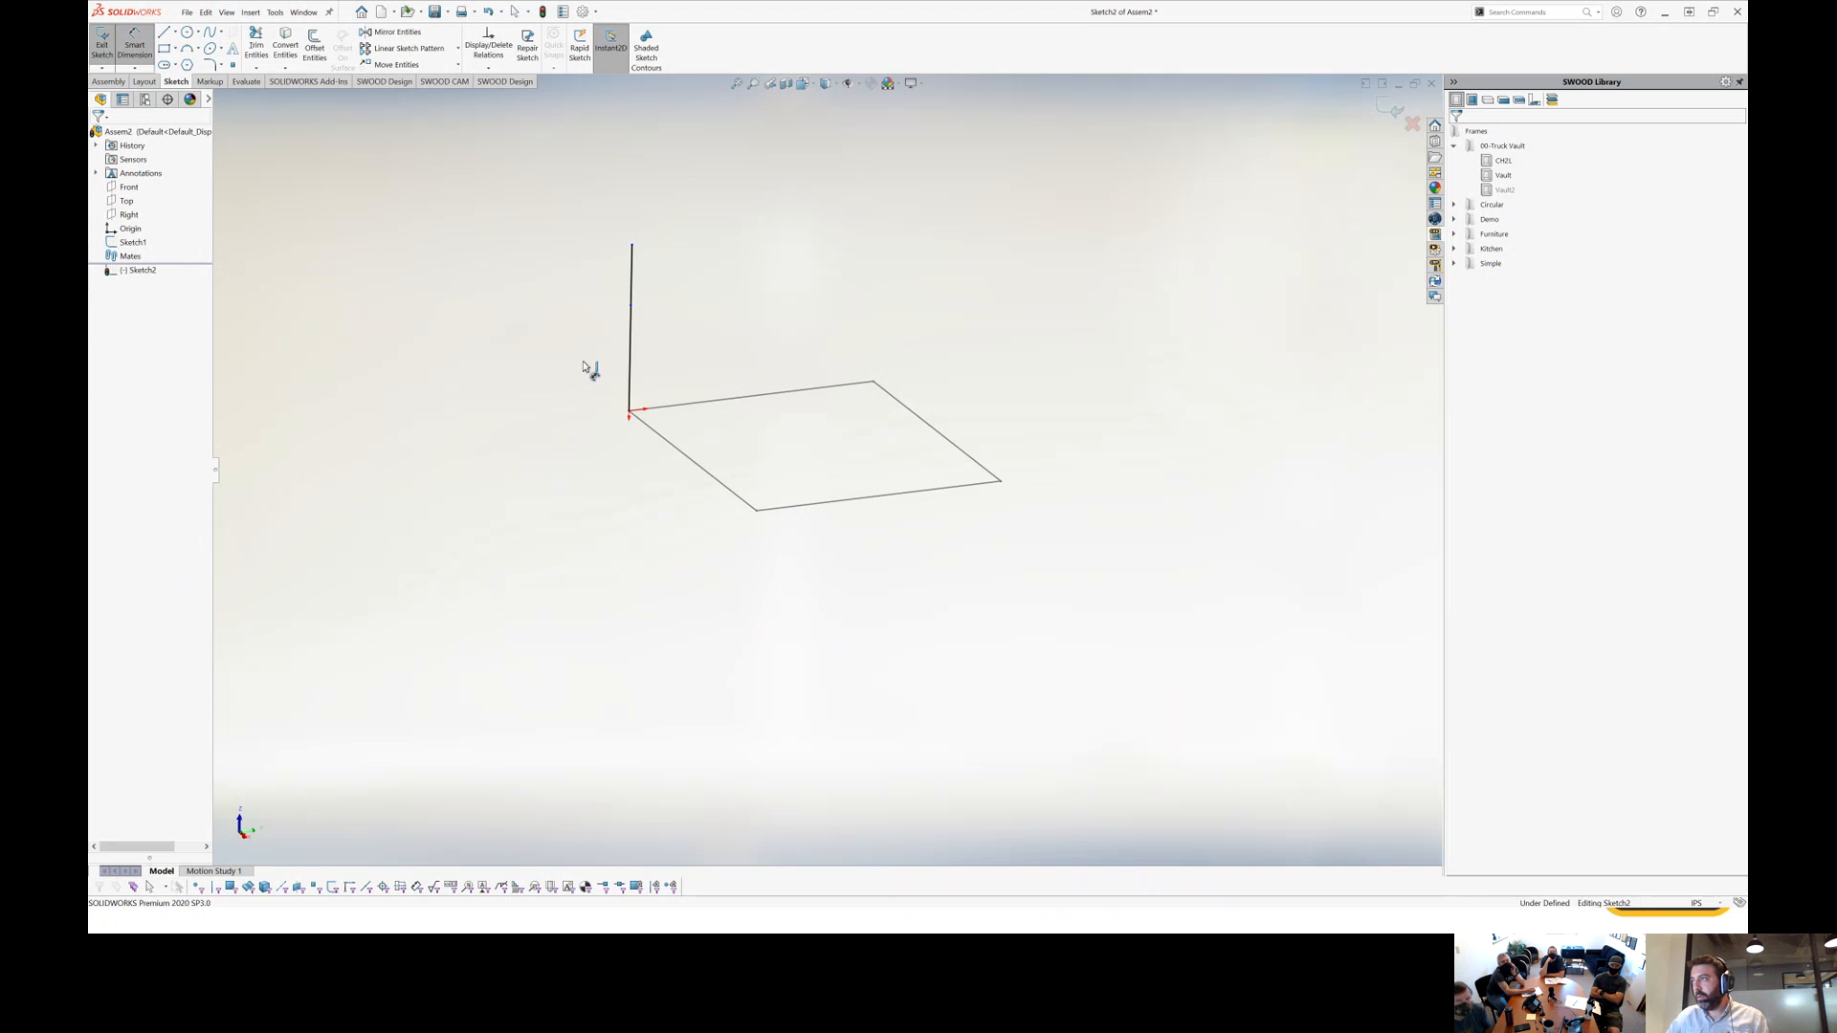
left_click(587, 369)
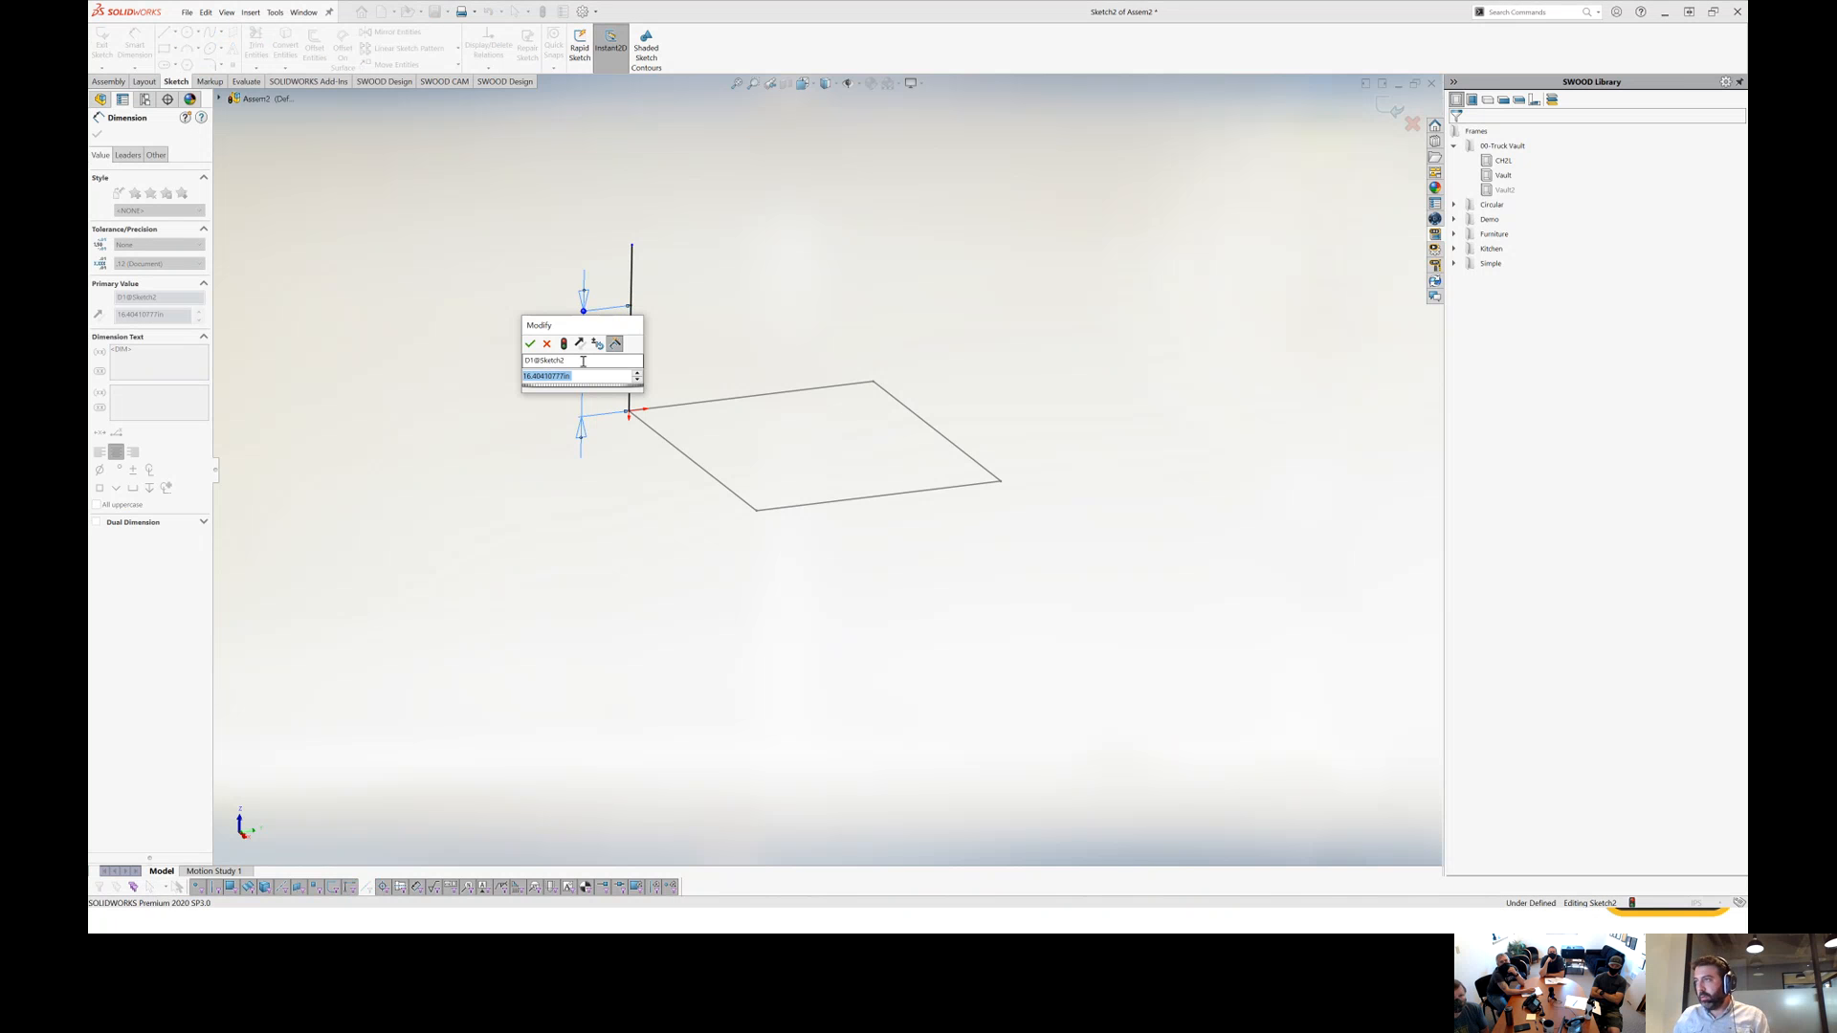
type("12")
key("Return")
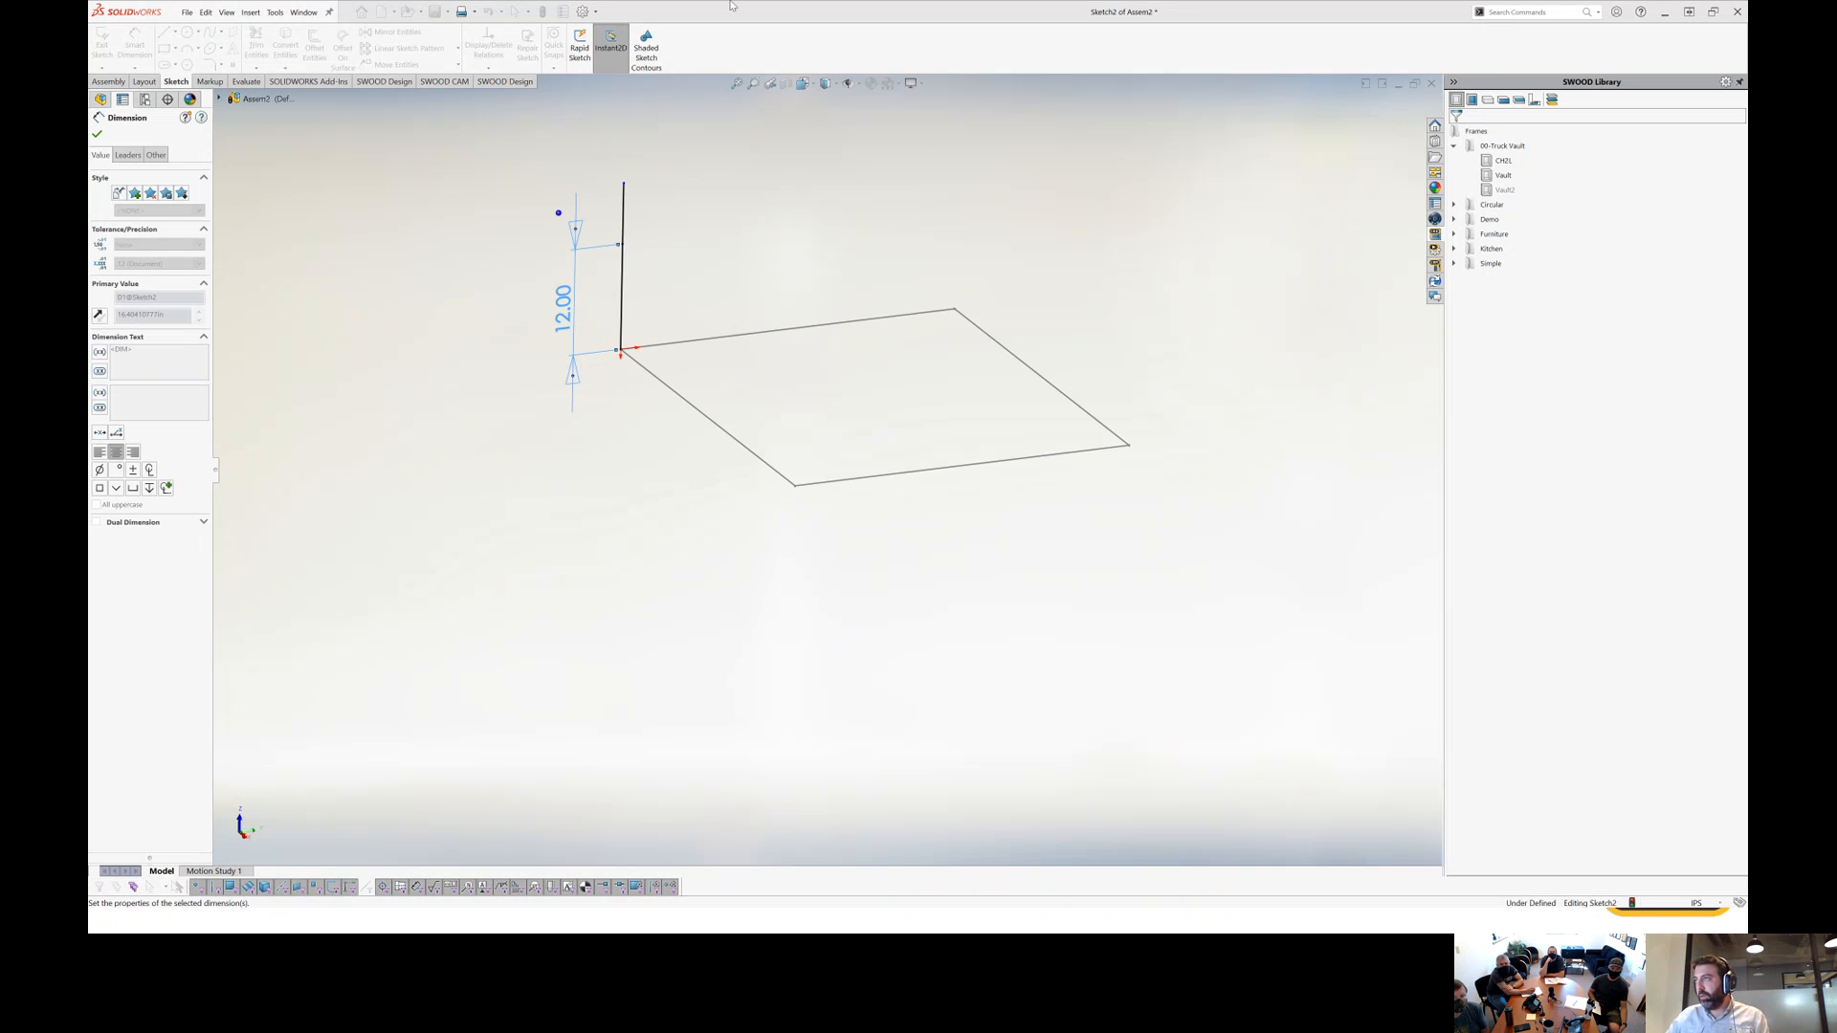
Dimension the upright line's overall height from the origin to its upper endpoint to 22 in, and exit the sketch.
left_click(620, 352)
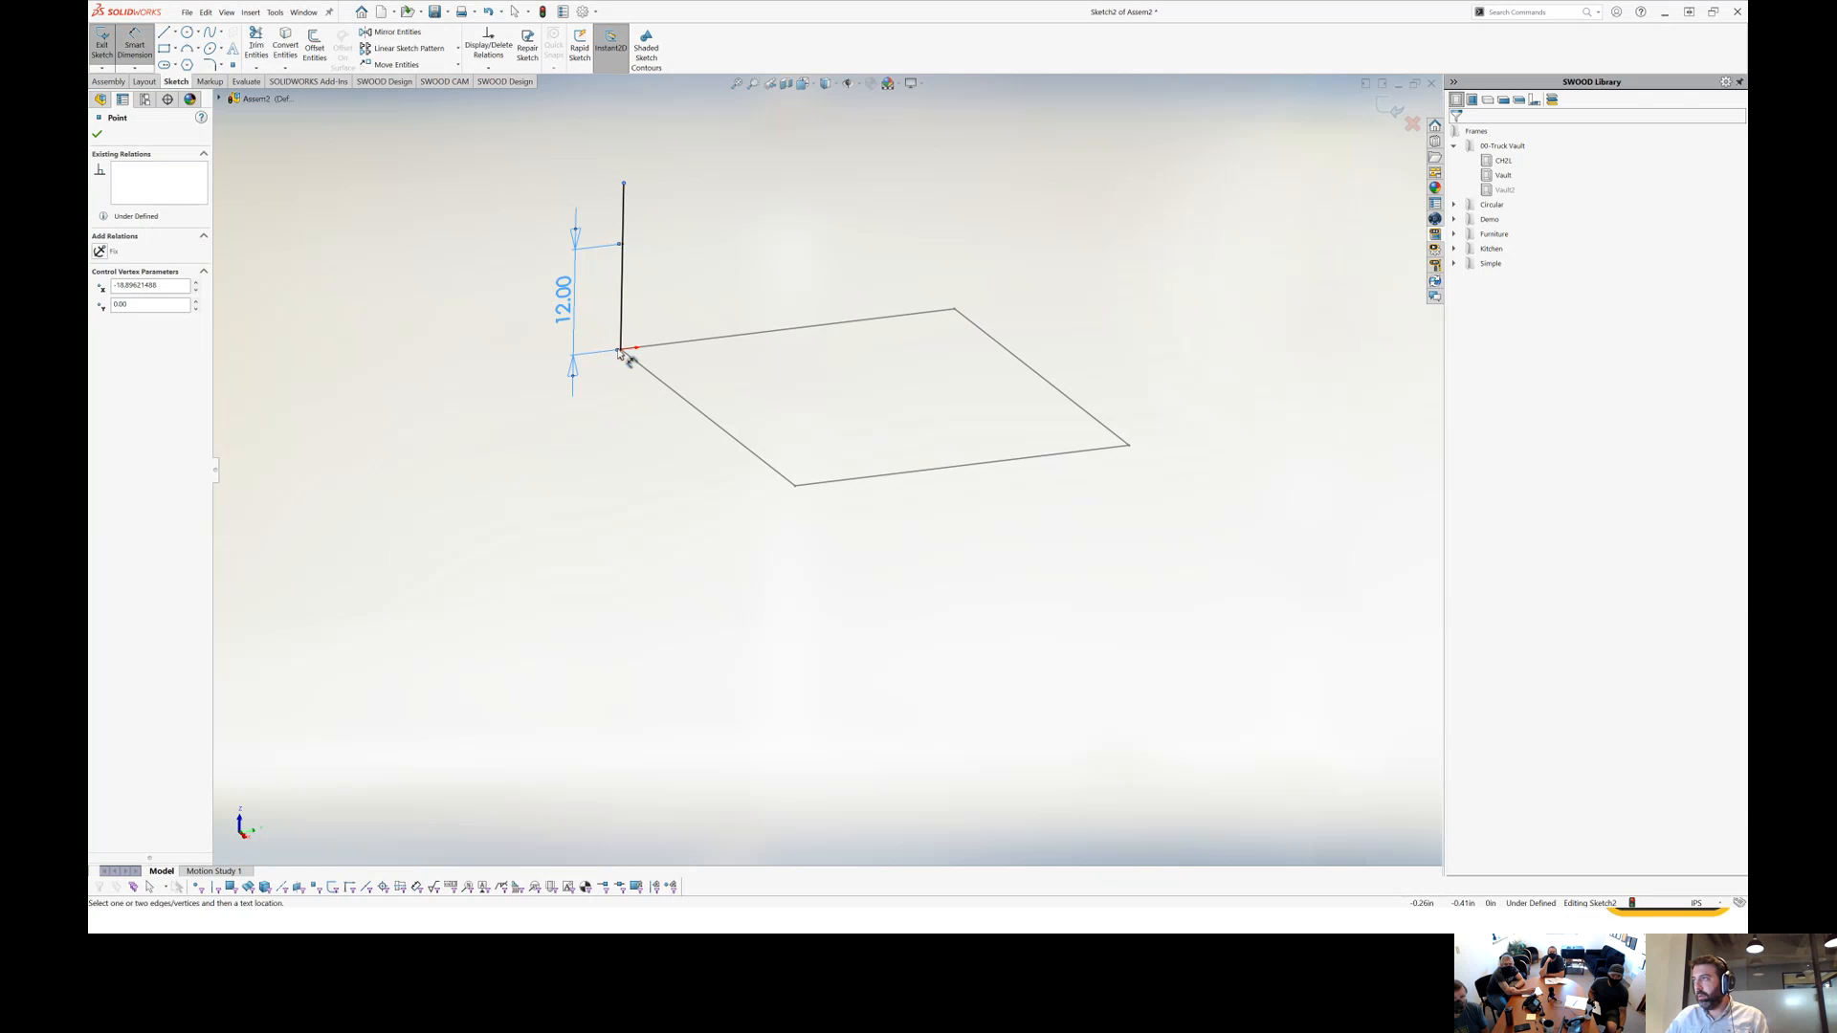
left_click(621, 183)
left_click(490, 306)
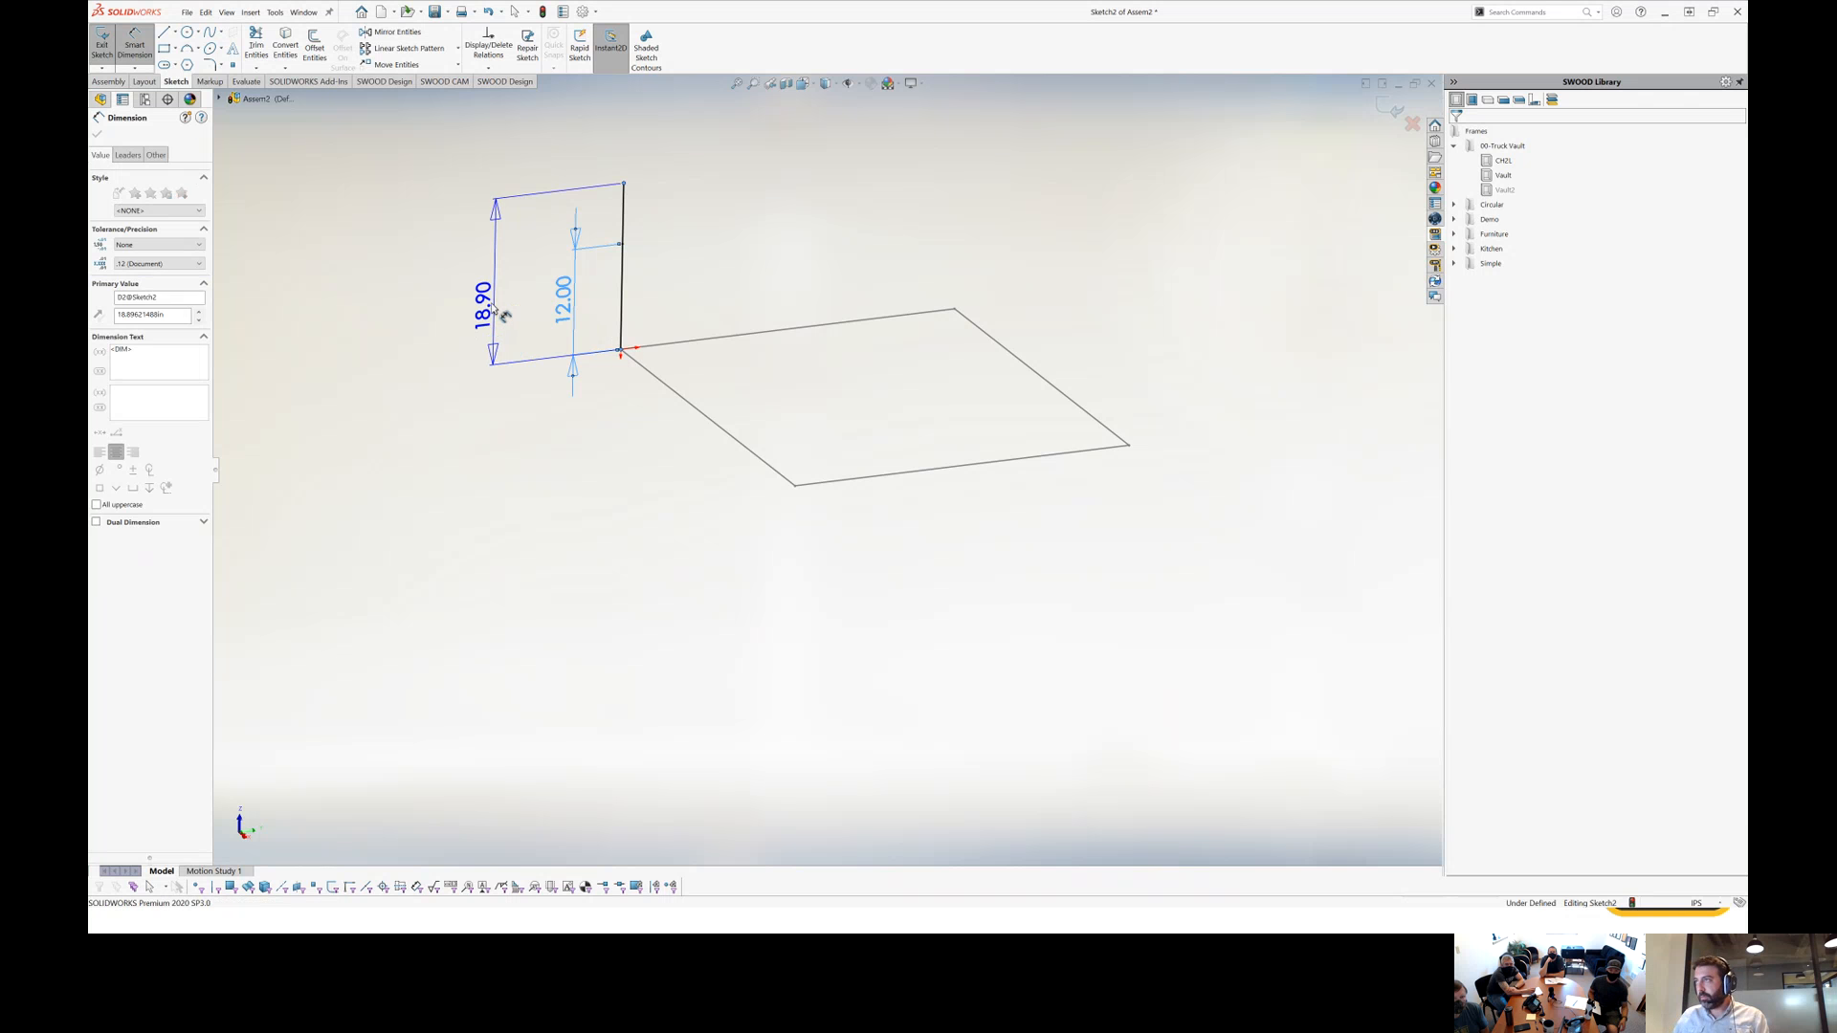
type("22")
key("Return")
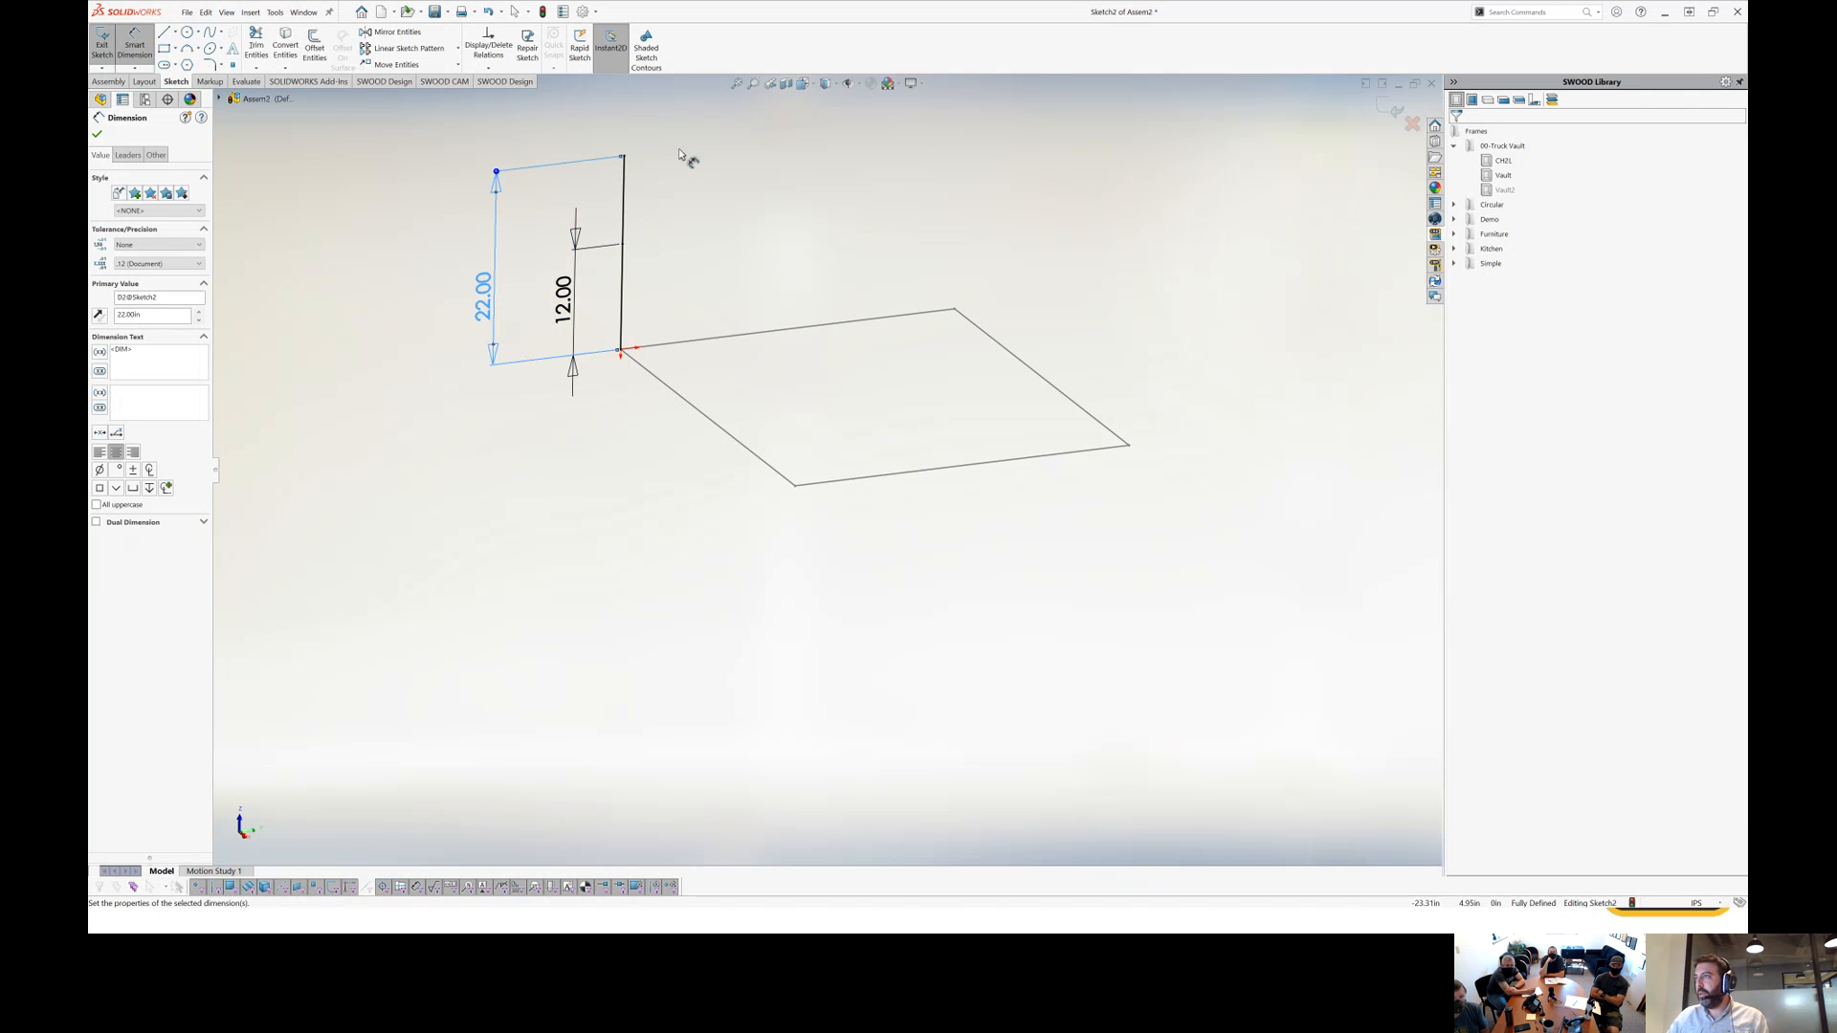
left_click(1394, 115)
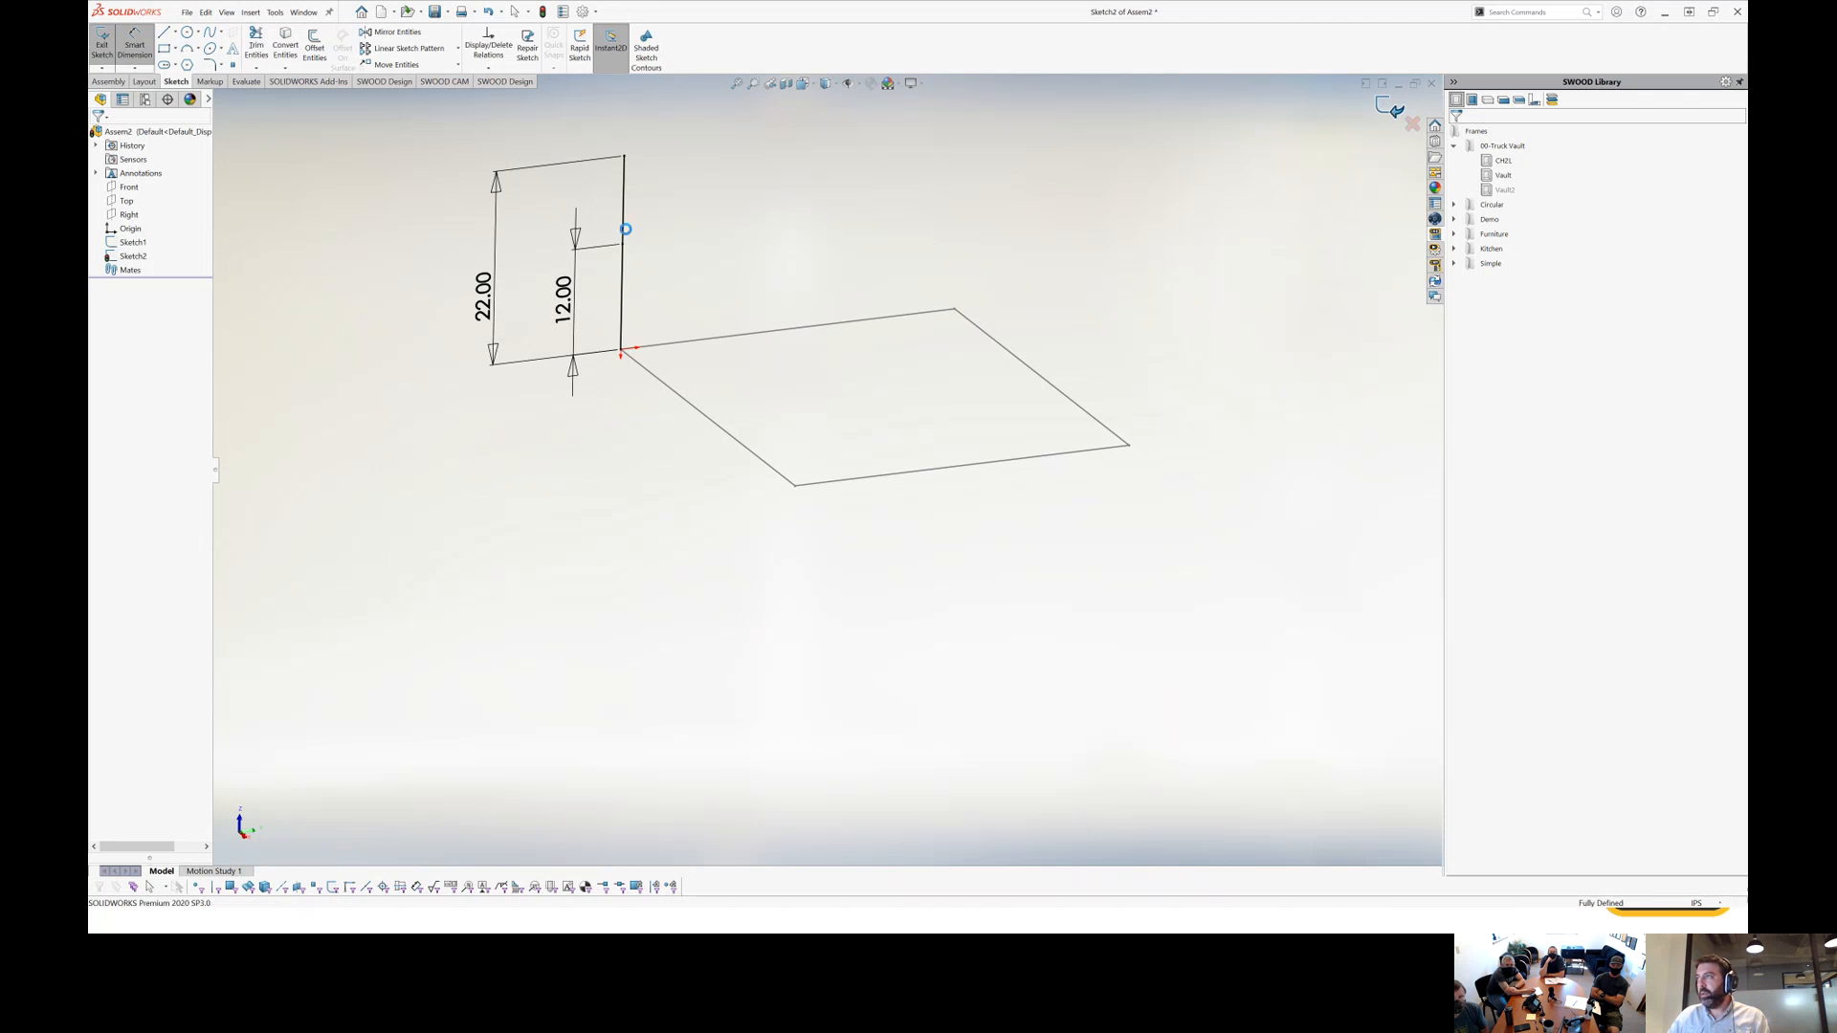
Create a reference plane parallel to the Front plane through the point joining the two upright line segments.
left_click(622, 246)
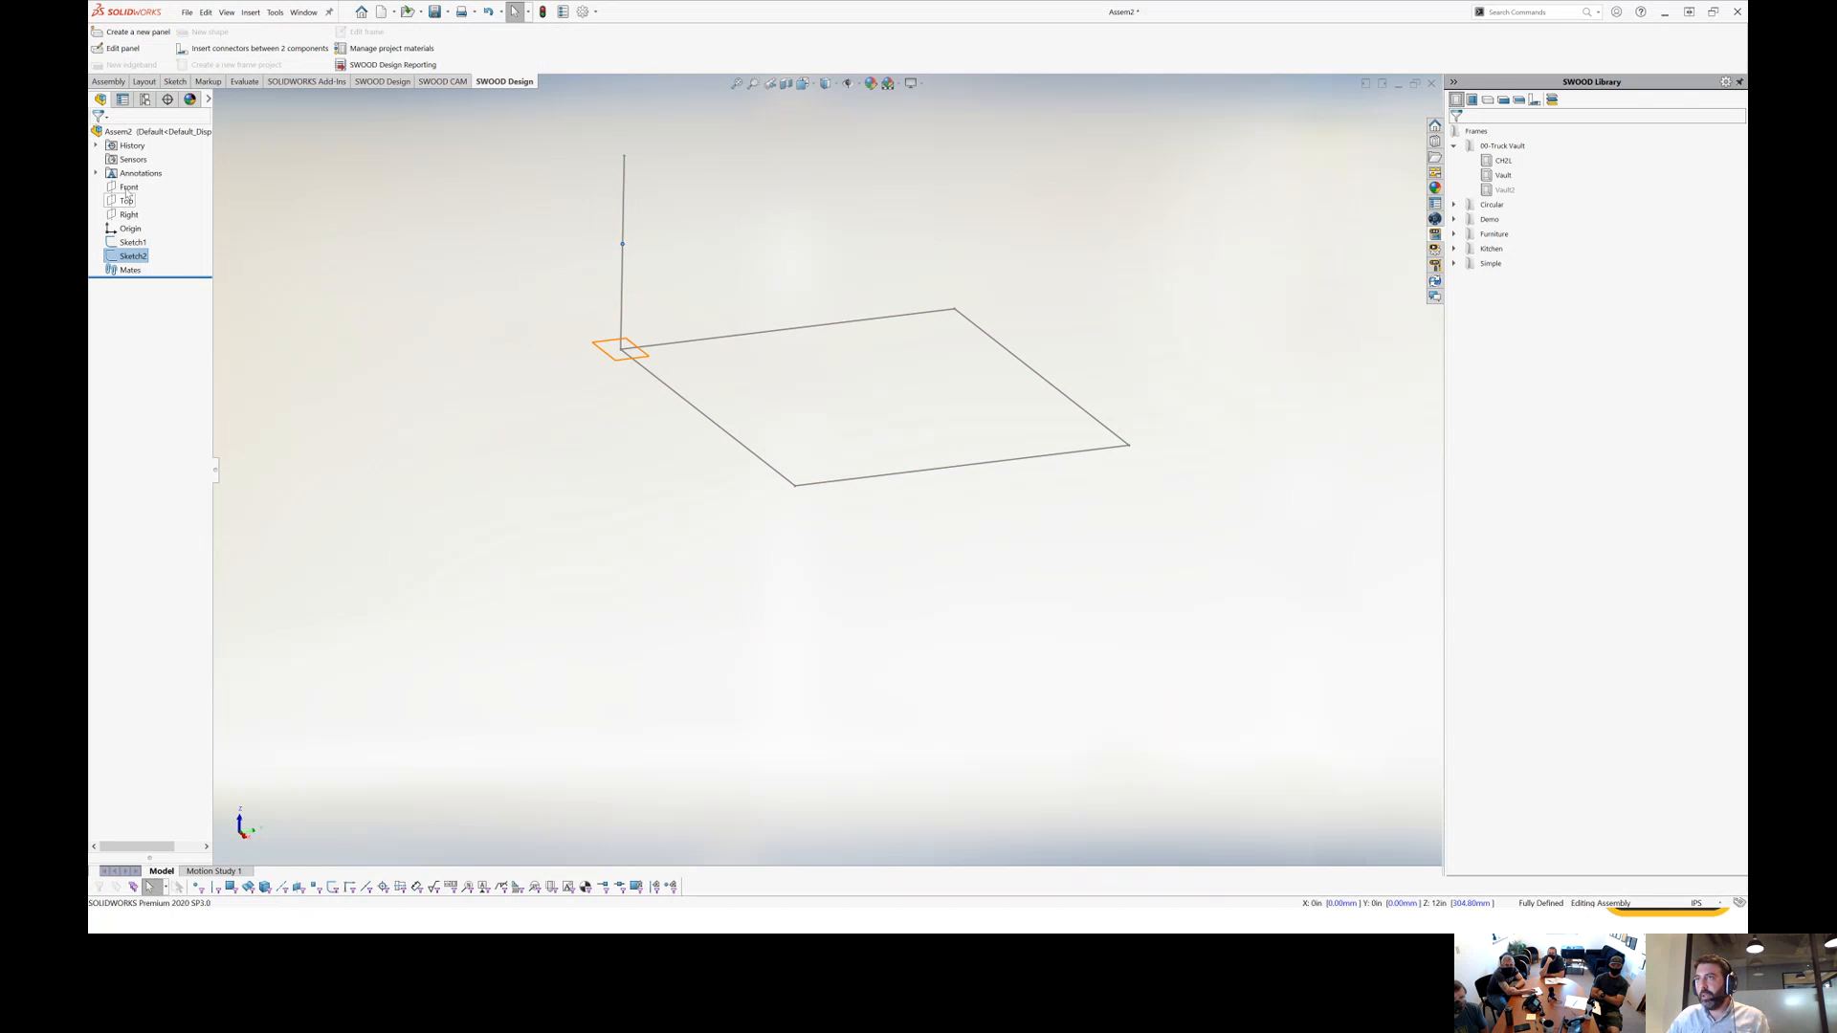
left_click(127, 187)
left_click(127, 84)
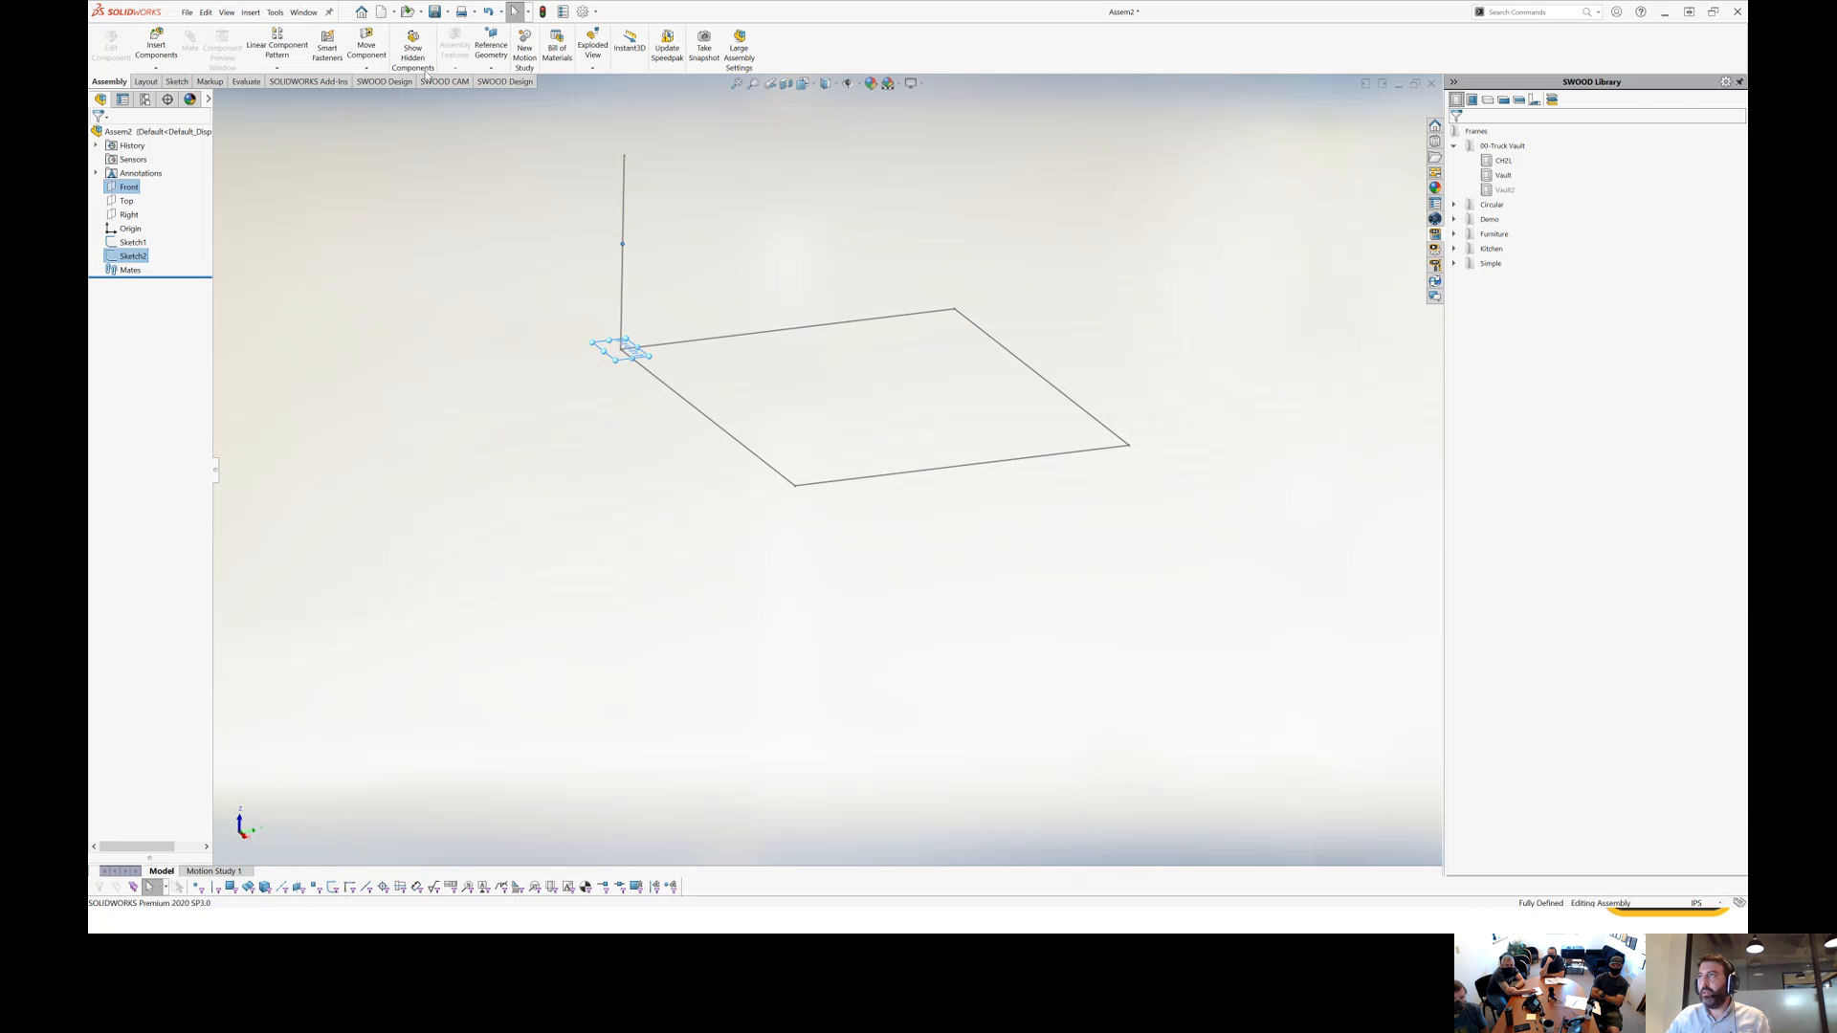
left_click(491, 67)
left_click(536, 80)
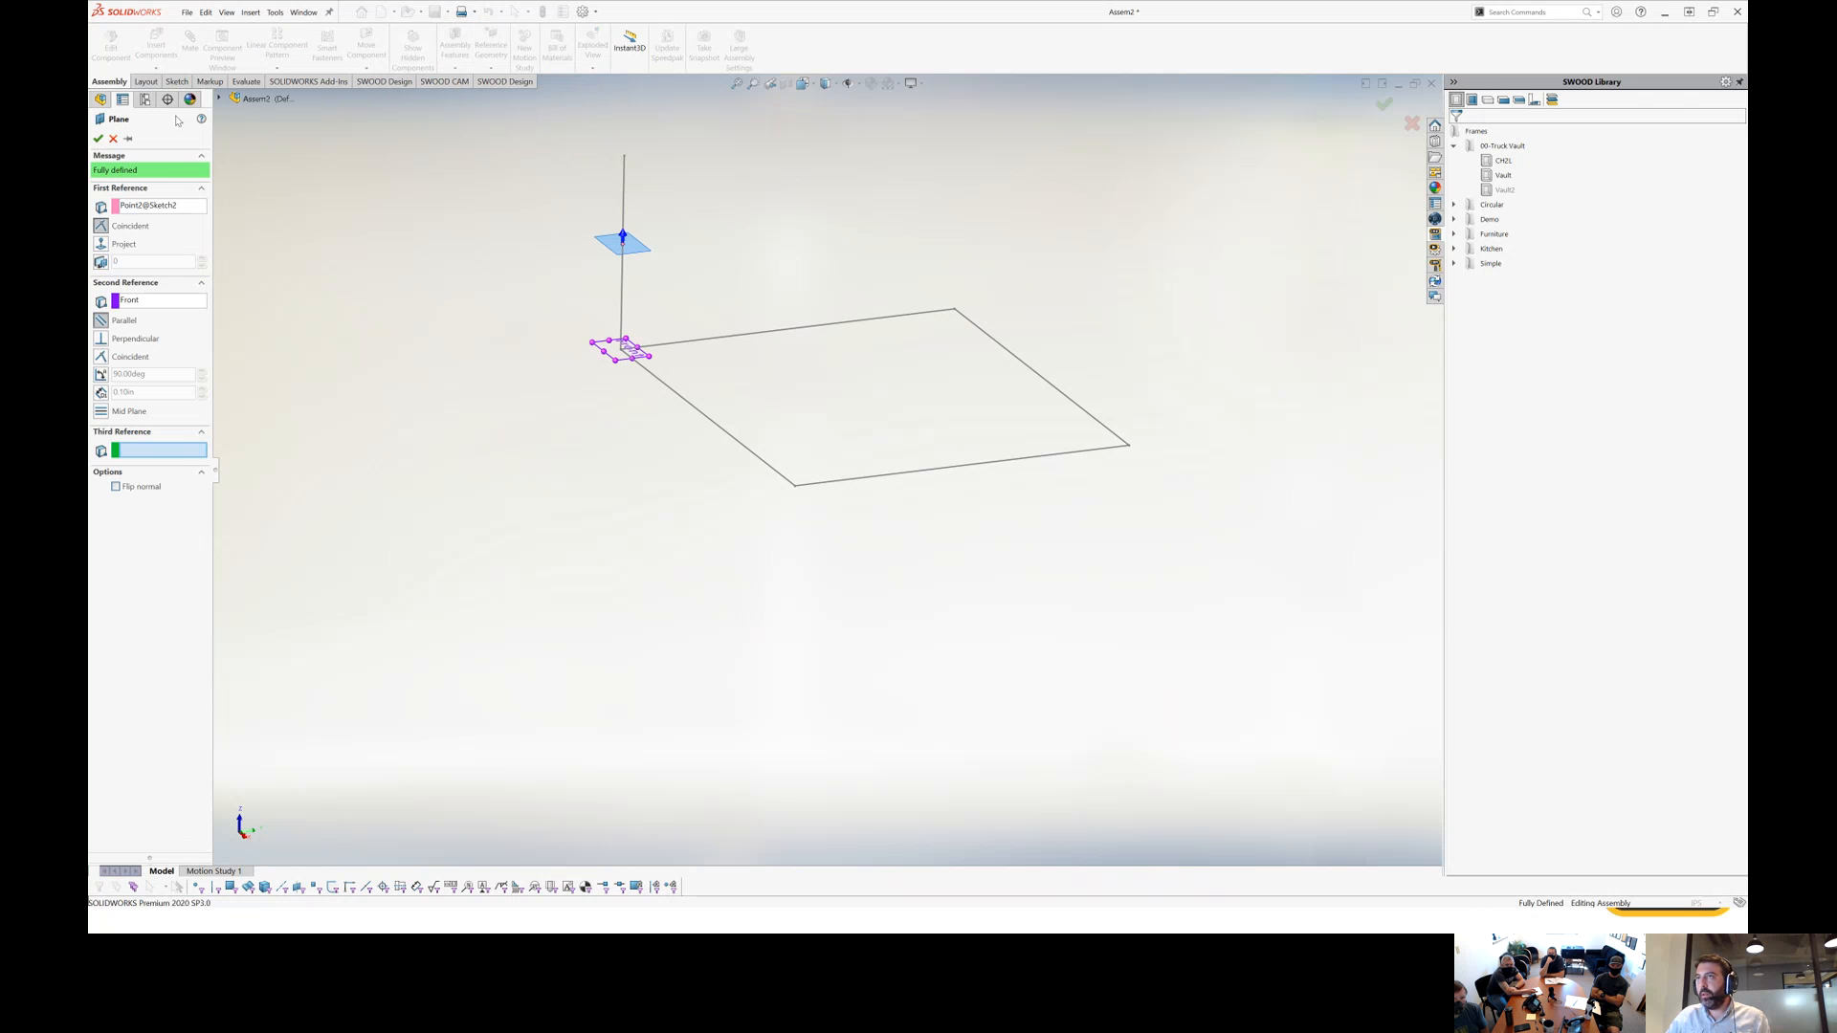
left_click(97, 139)
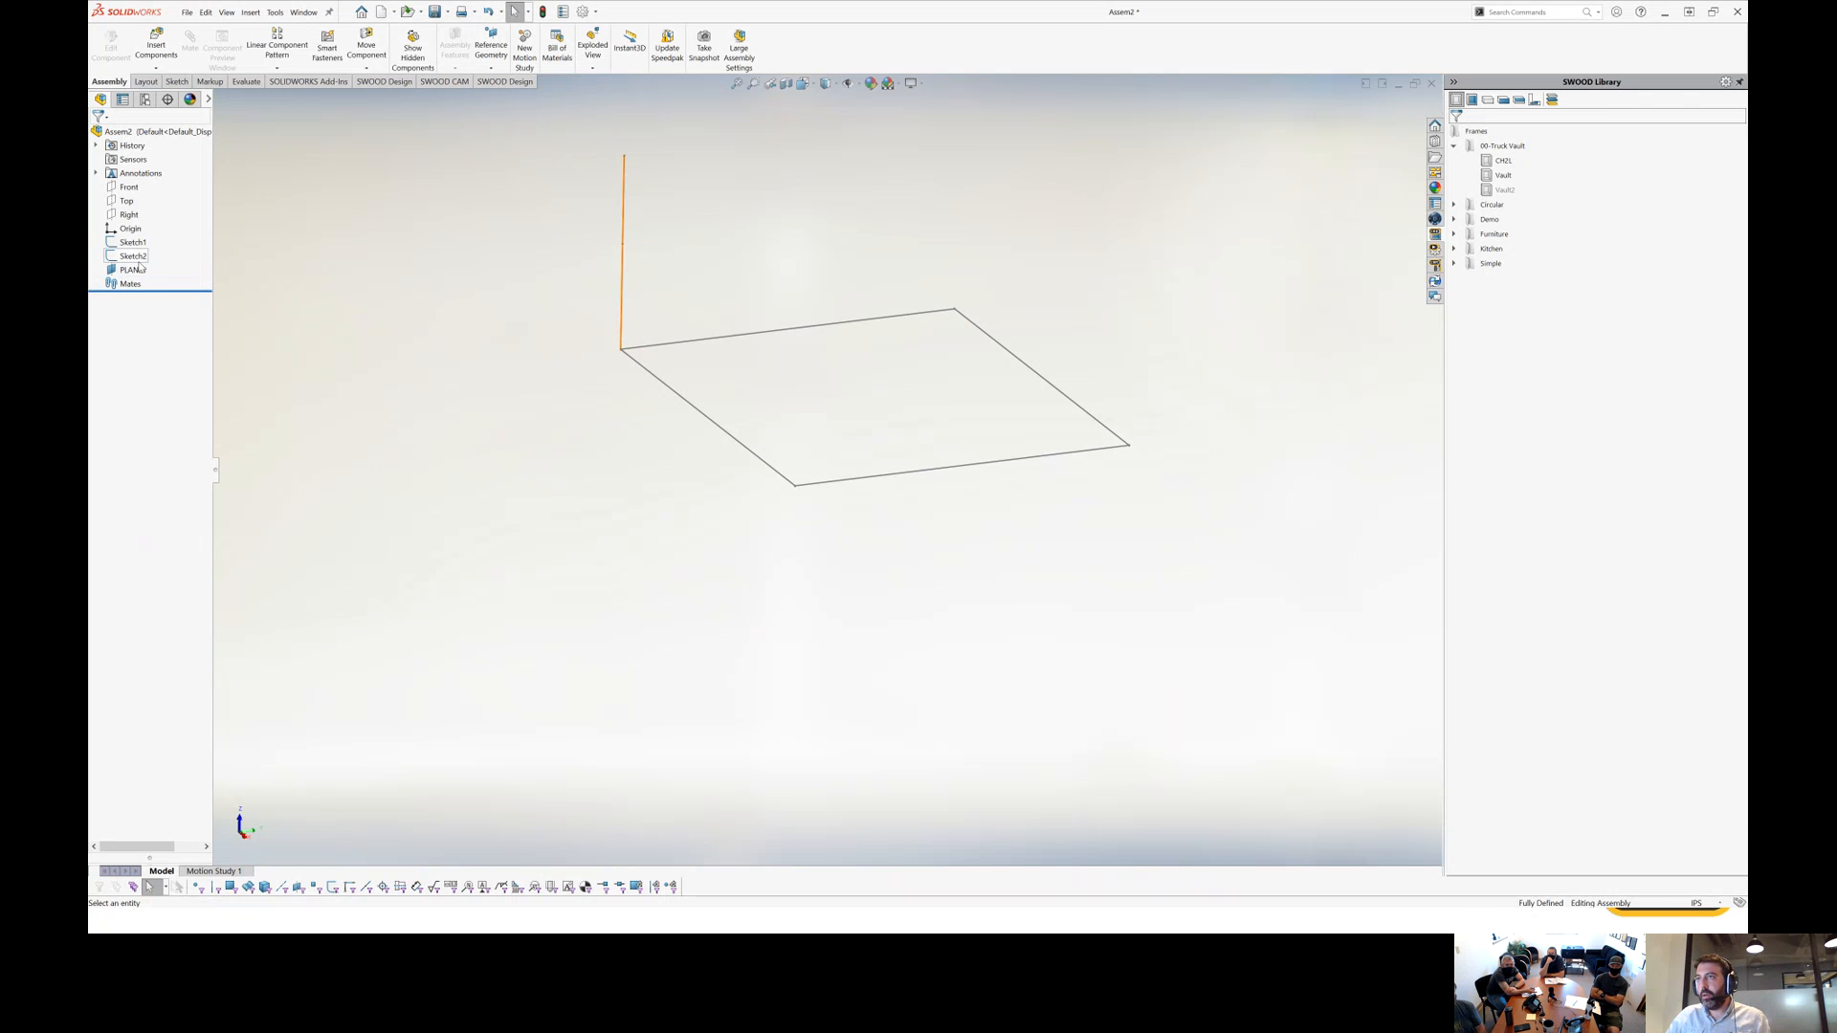
Start a sketch on the new reference plane and draw a corner rectangle slightly inside the 48 by 39 in outline.
left_click(138, 269)
left_click(153, 247)
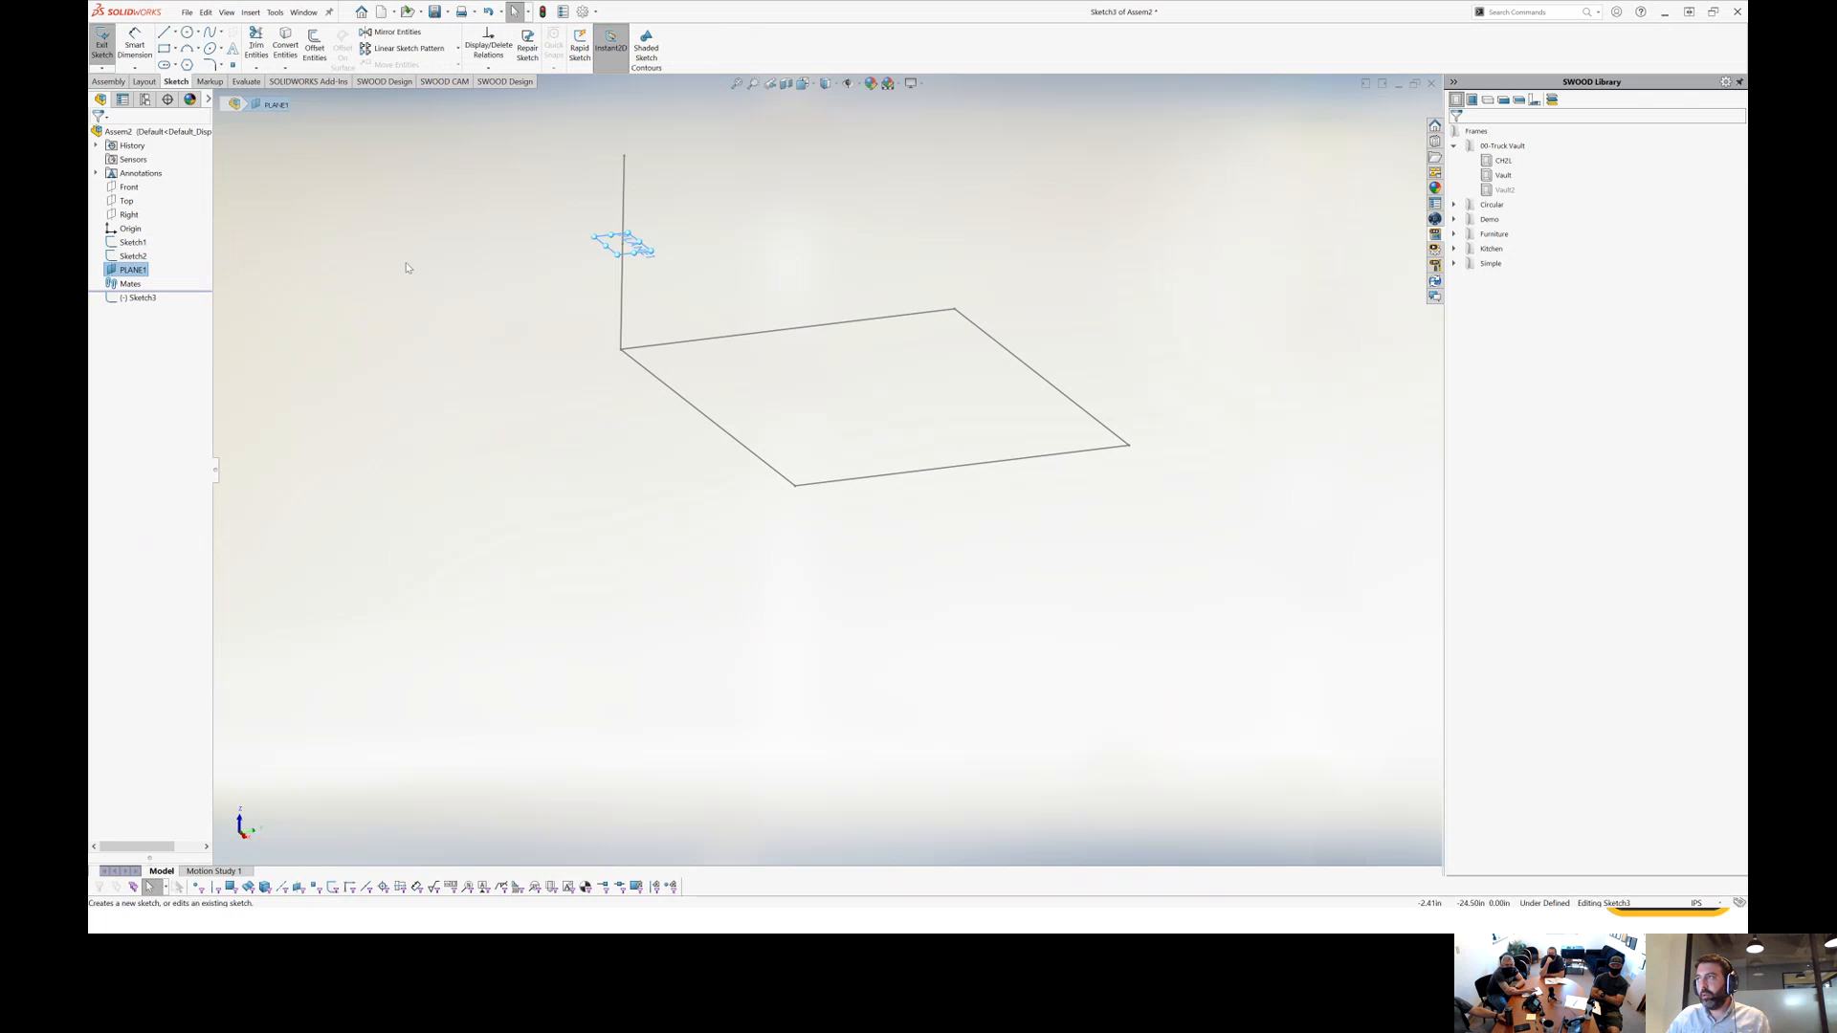
key("space")
left_click(499, 284)
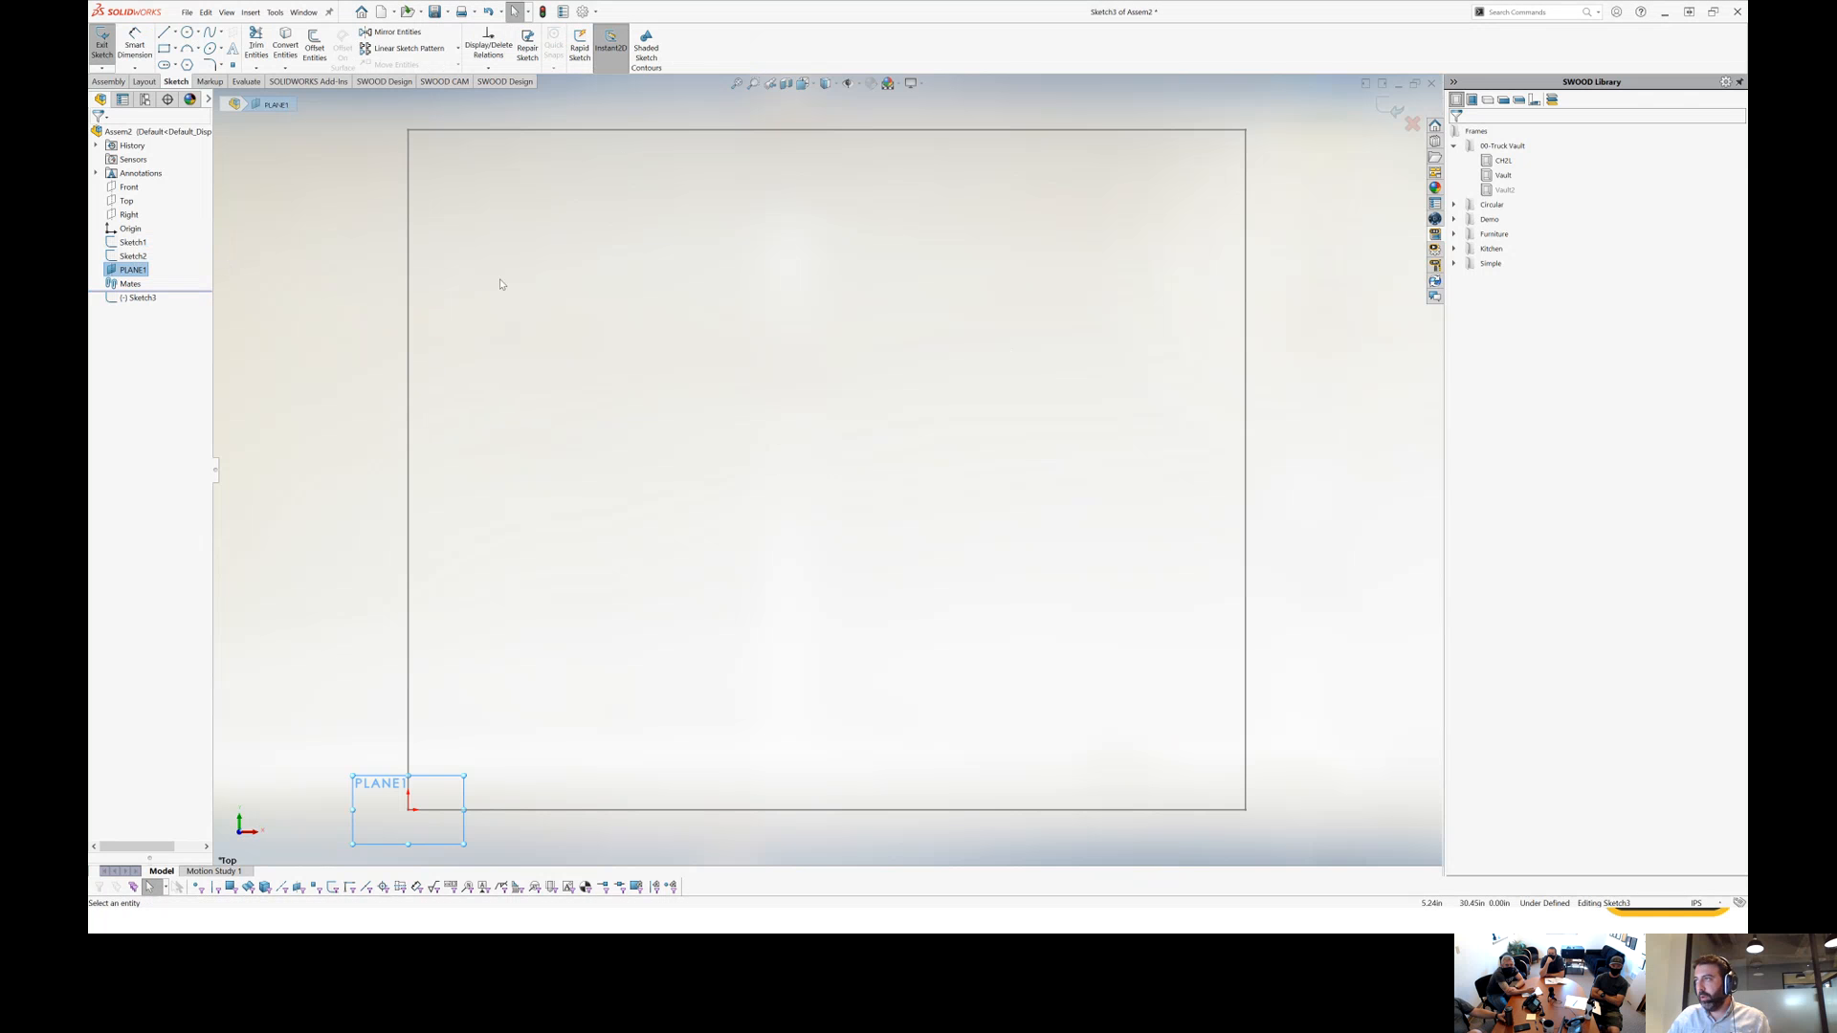
left_click(166, 49)
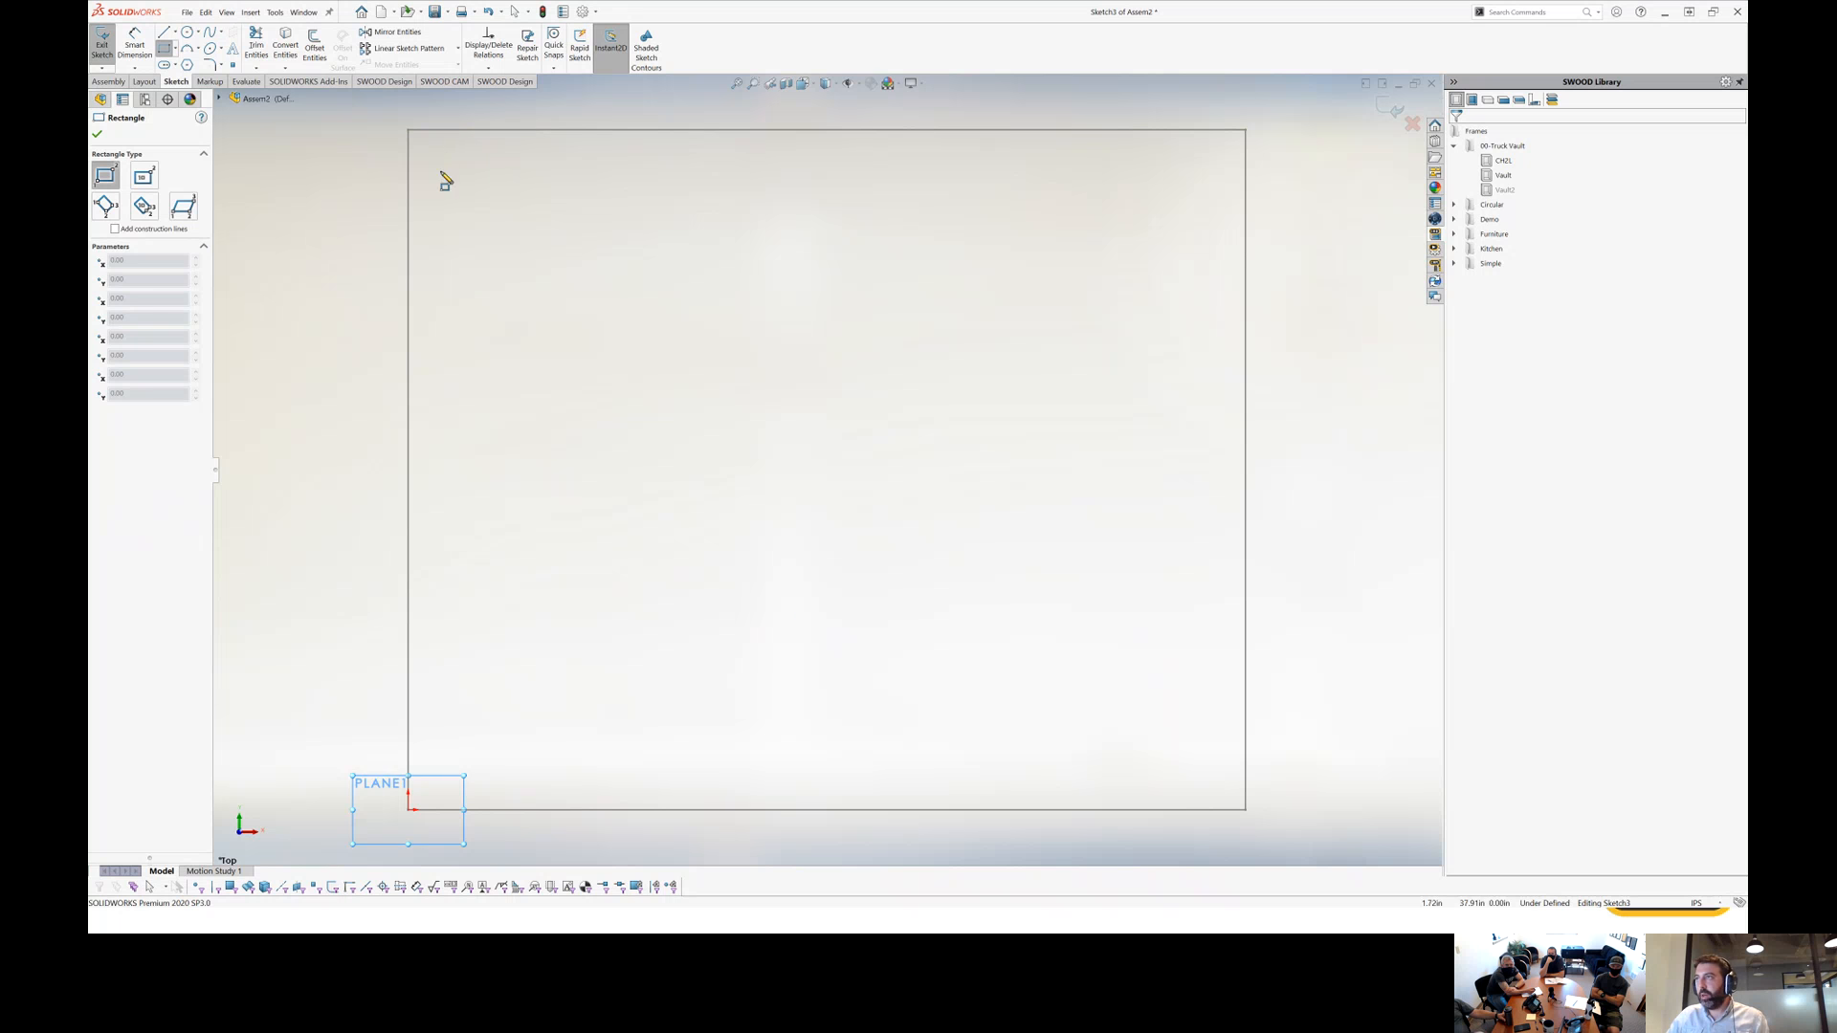
left_click(438, 148)
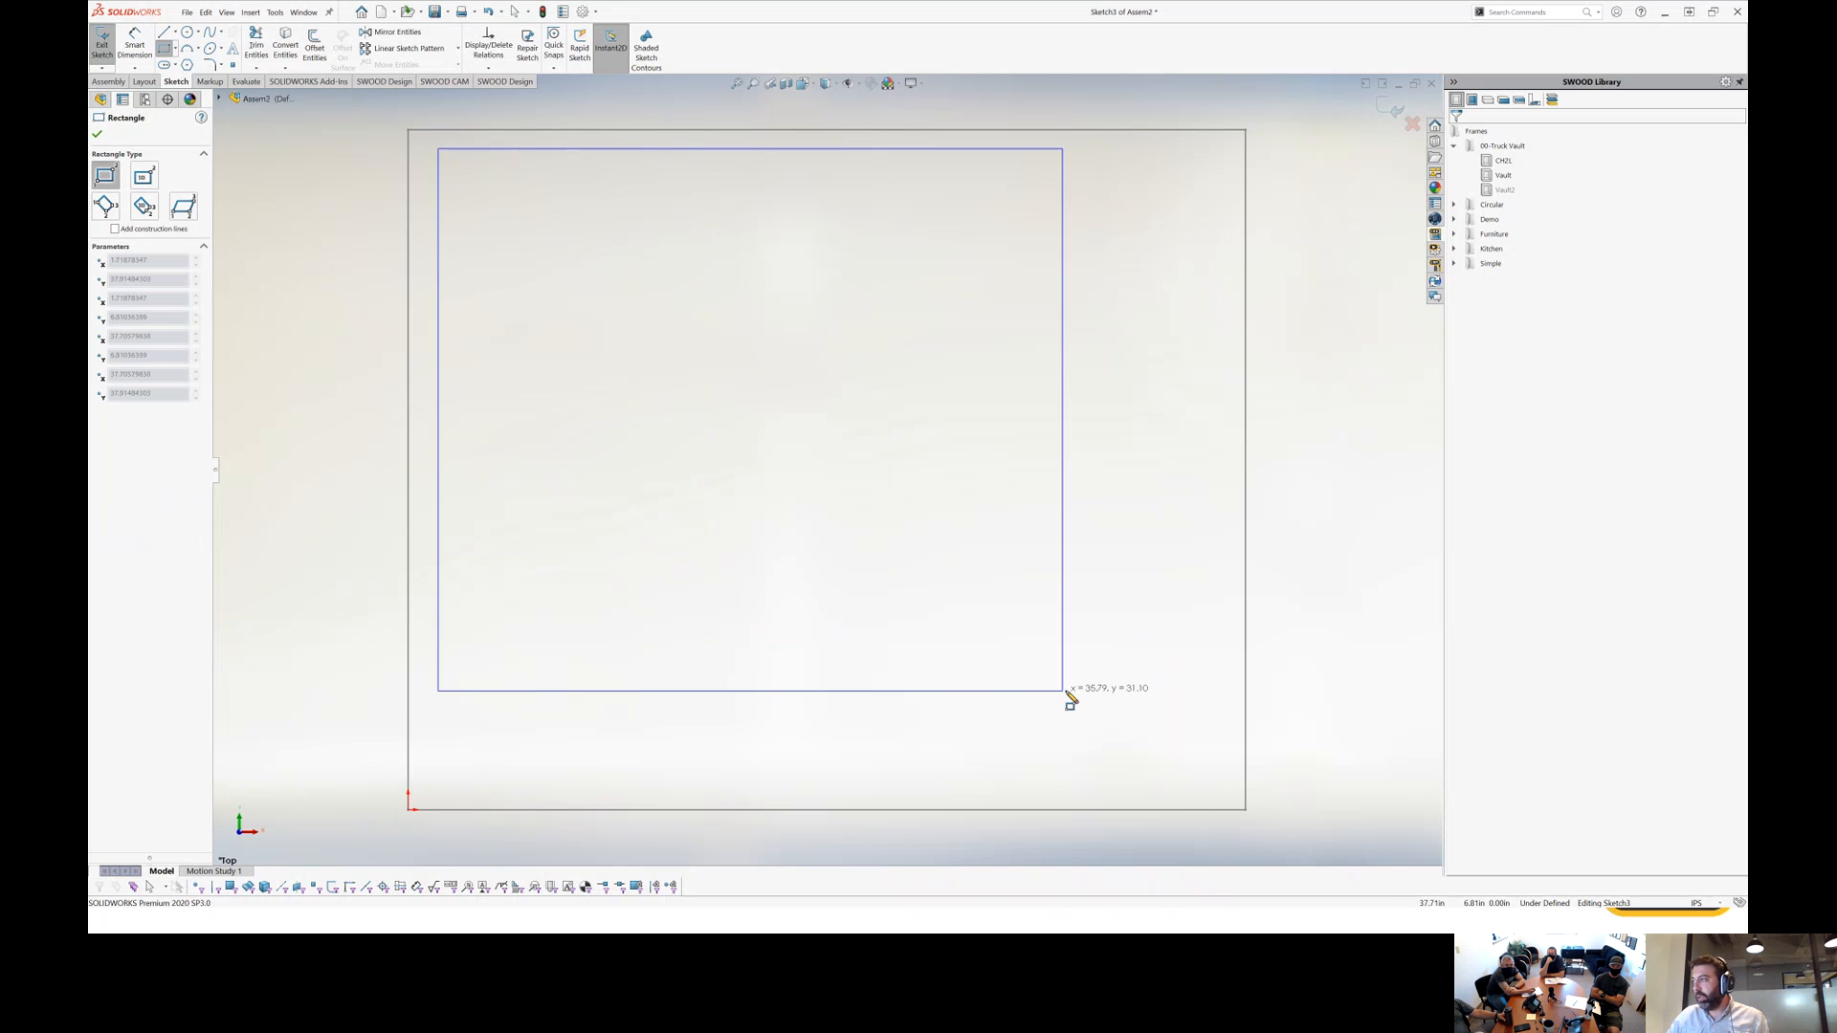
left_click(1228, 794)
key("Escape")
Draw a short centerline from the midpoint of the outer outline's upper edge to the midpoint of the inner rectangle's upper edge.
left_click(174, 31)
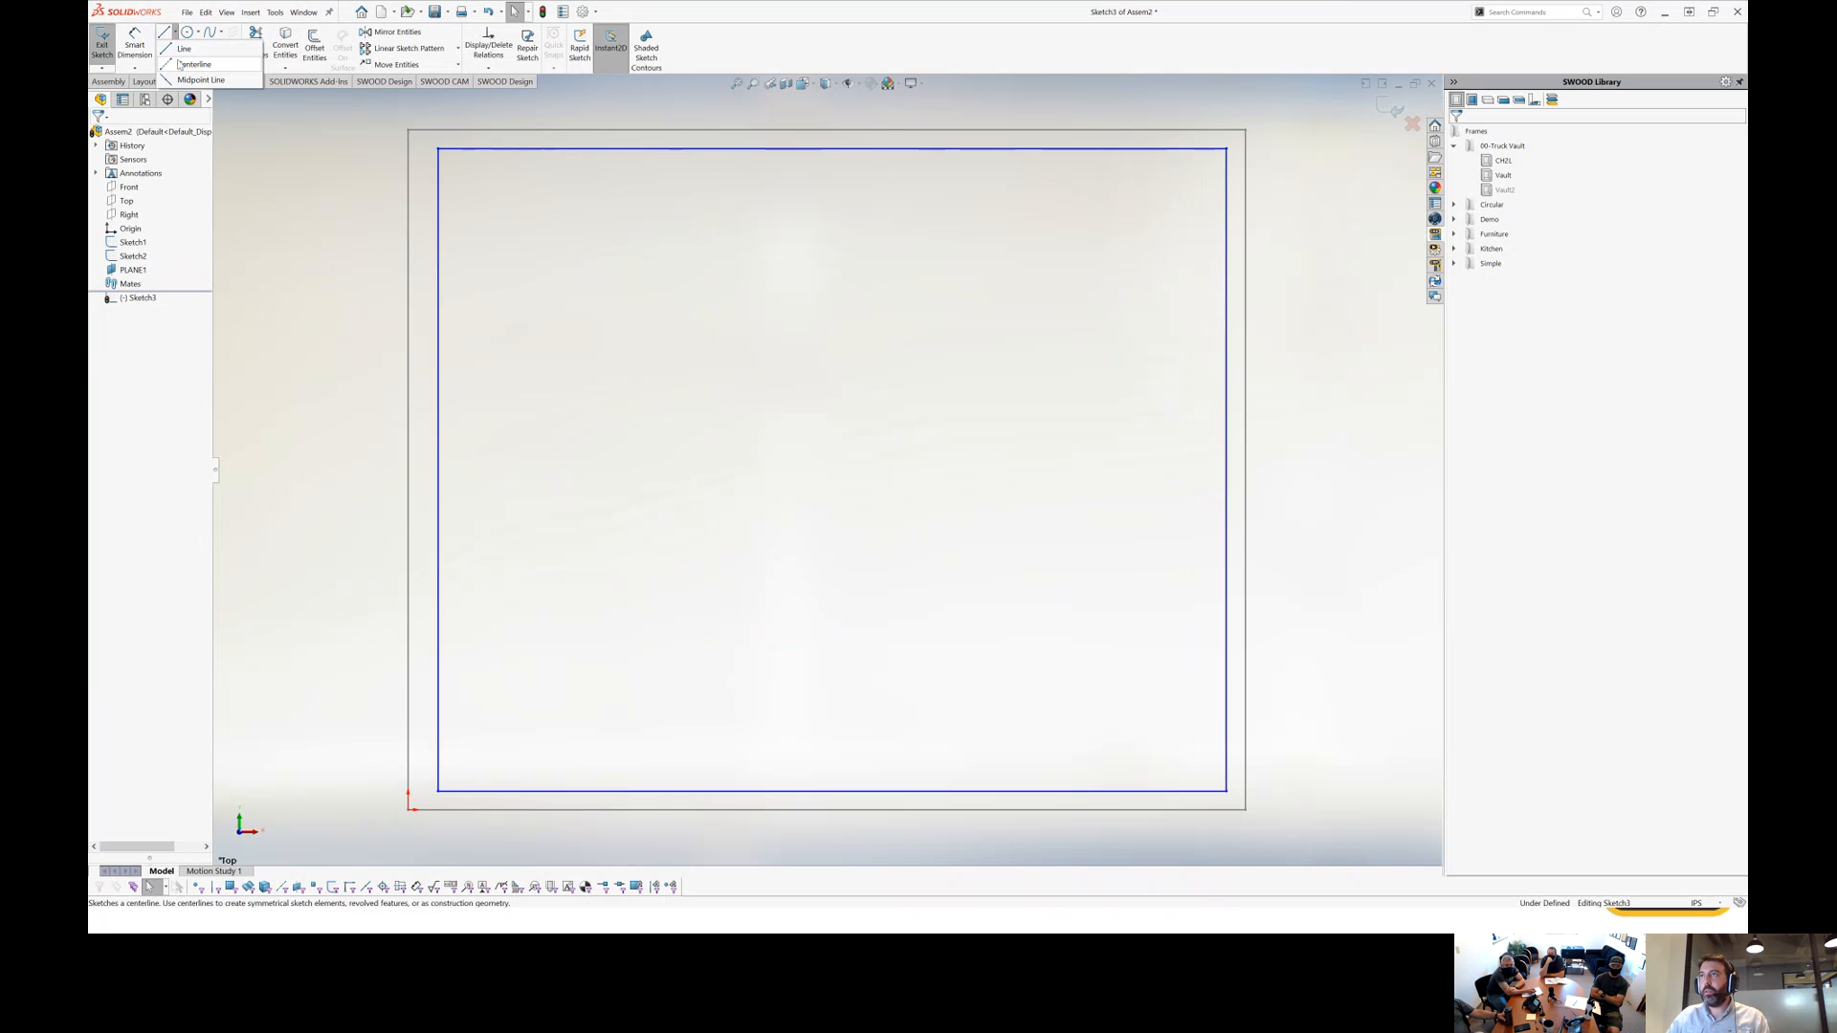
left_click(191, 64)
left_click(827, 129)
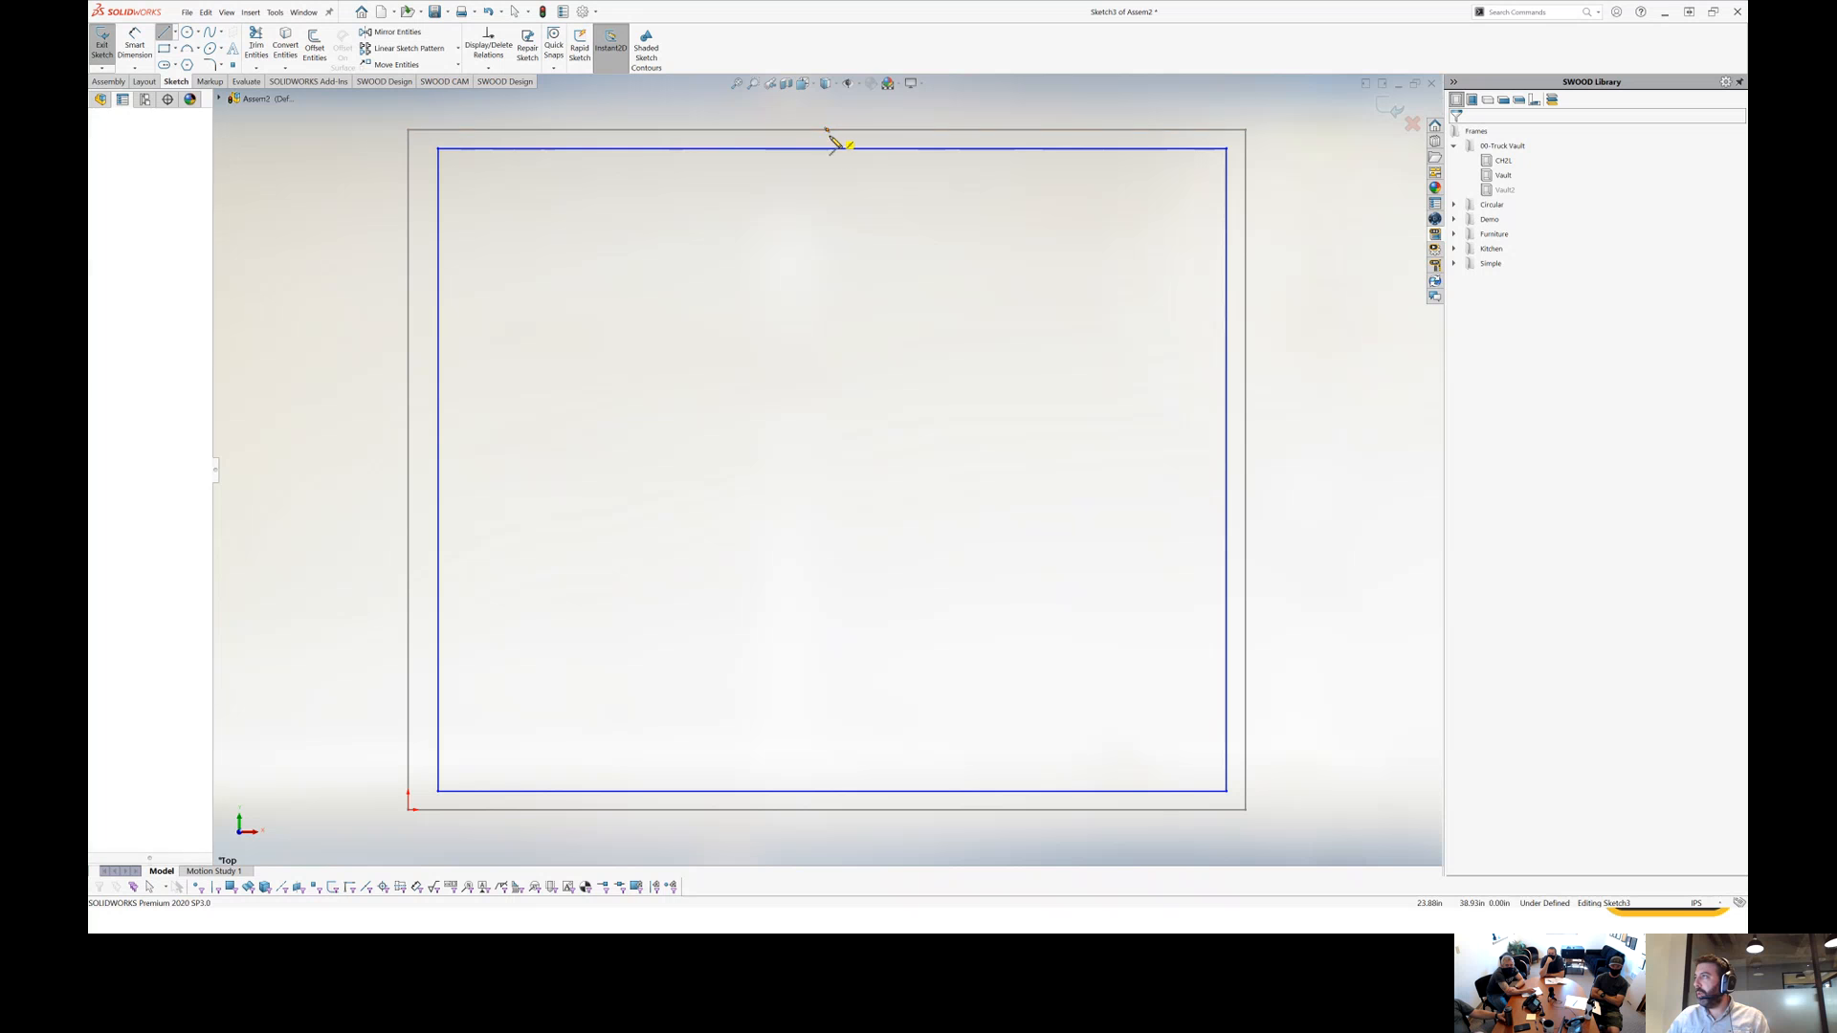
left_click(830, 149)
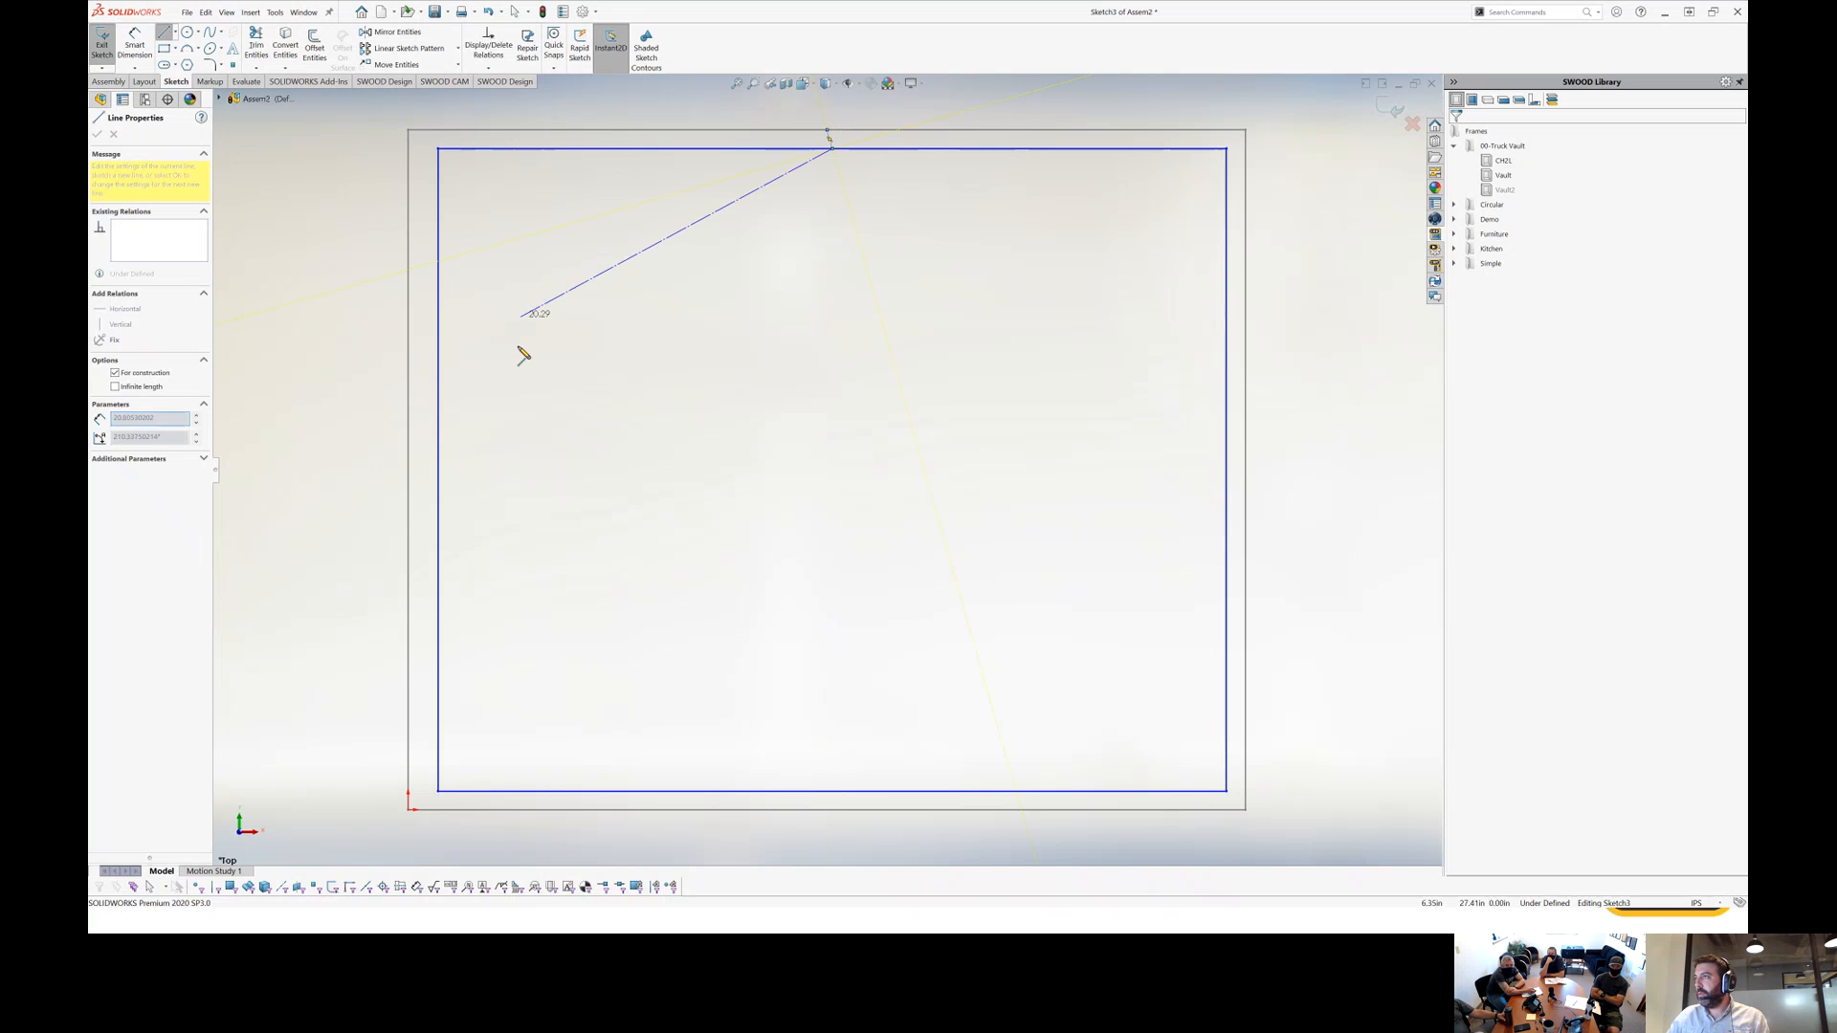
key("Escape")
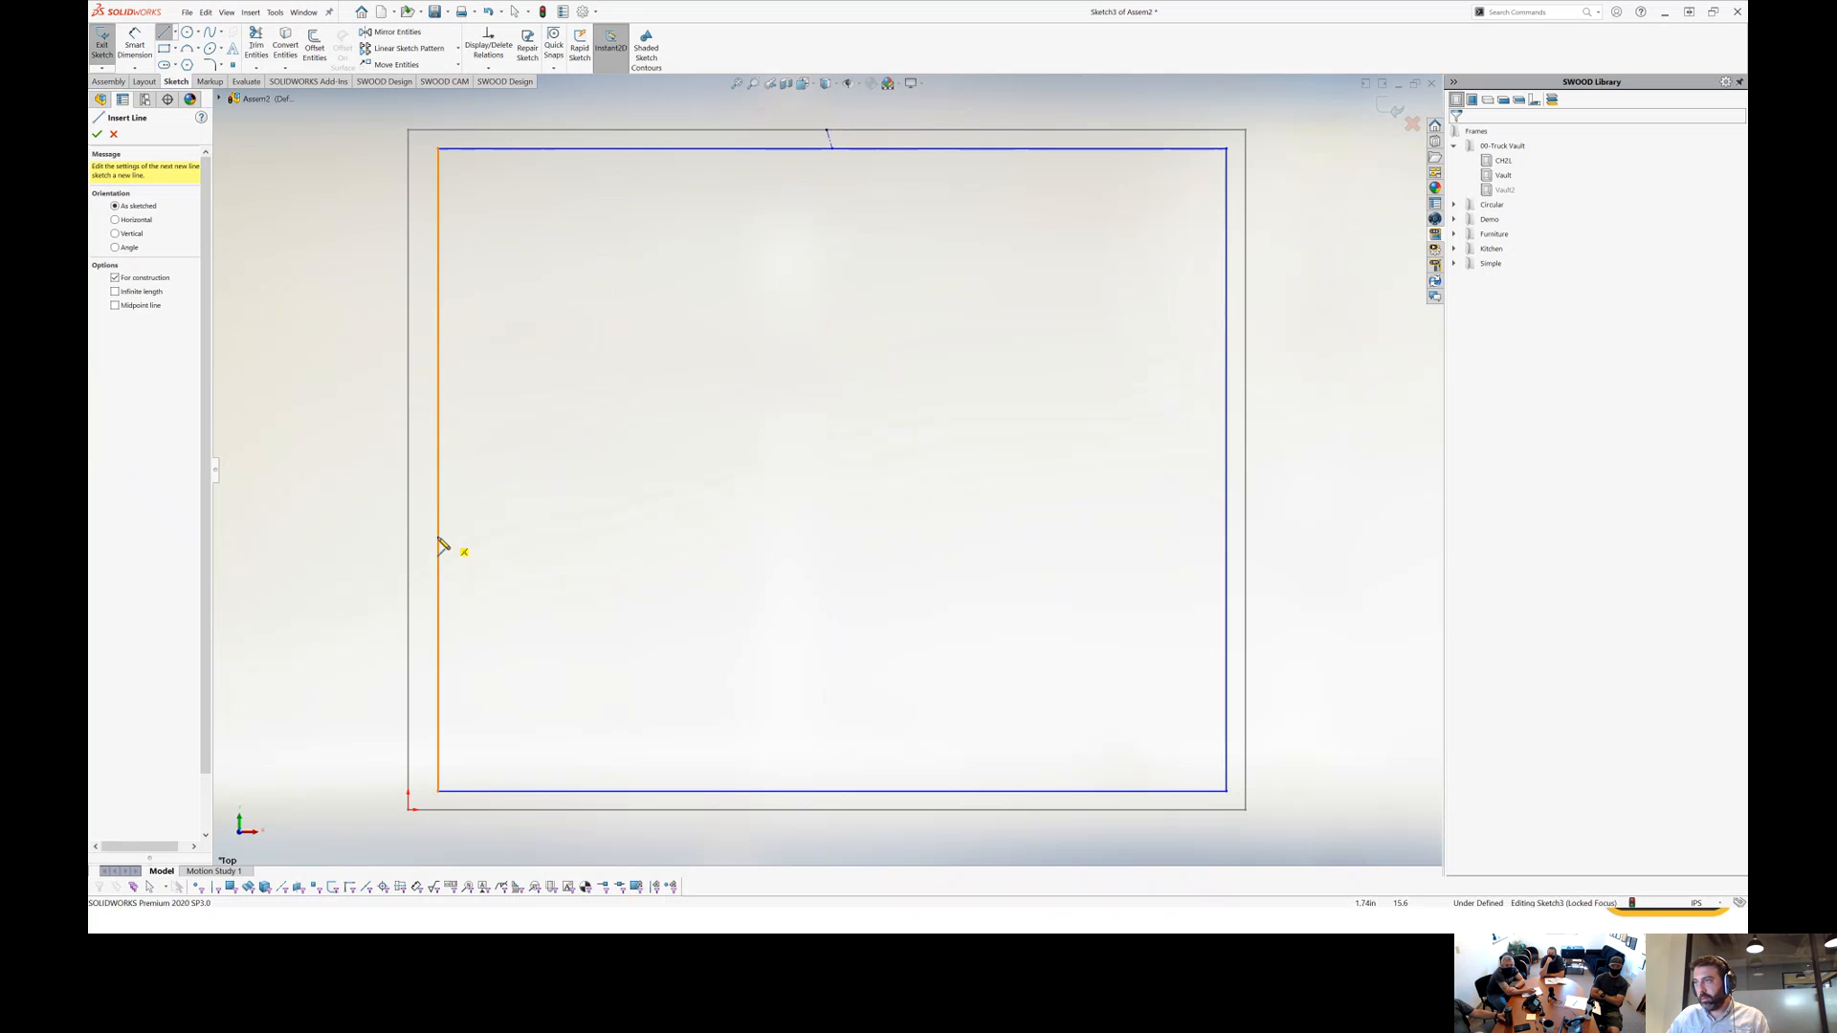
Draw short centerlines joining the midpoints of the inner rectangle's left, right and lower edges to the matching edges of the outer outline.
left_click(438, 469)
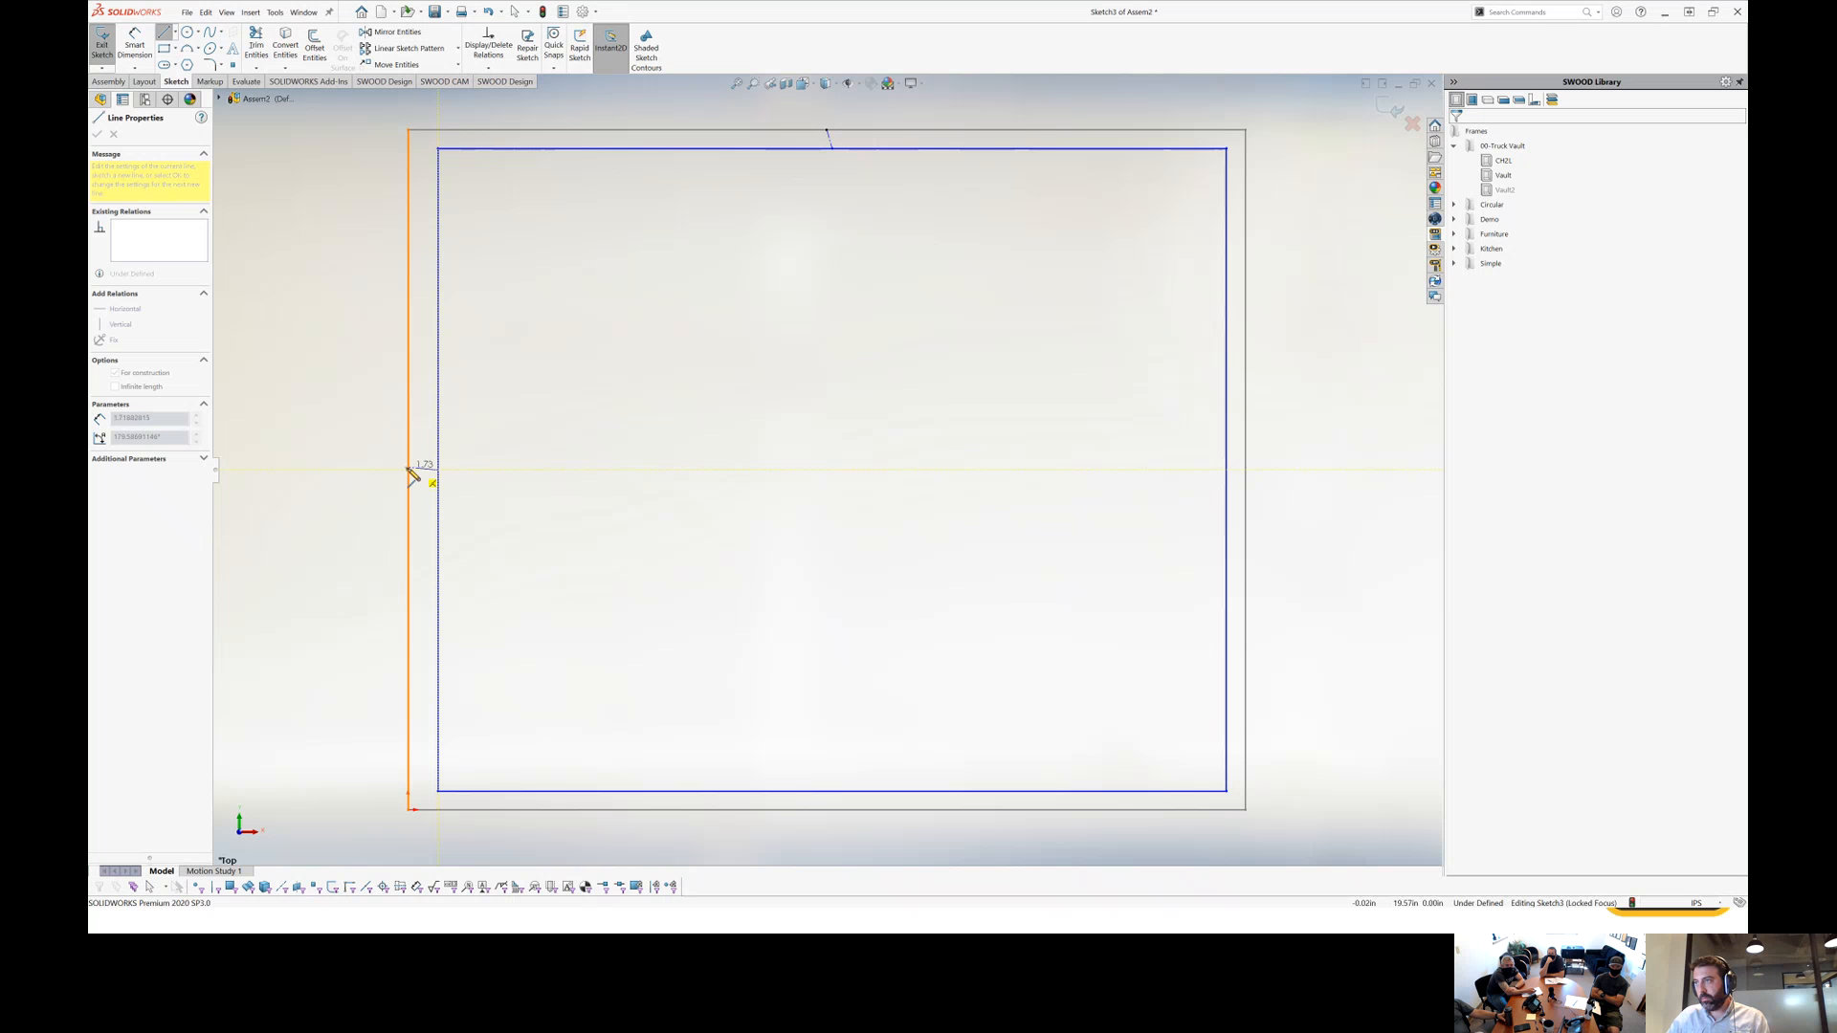
left_click(408, 469)
key("Escape")
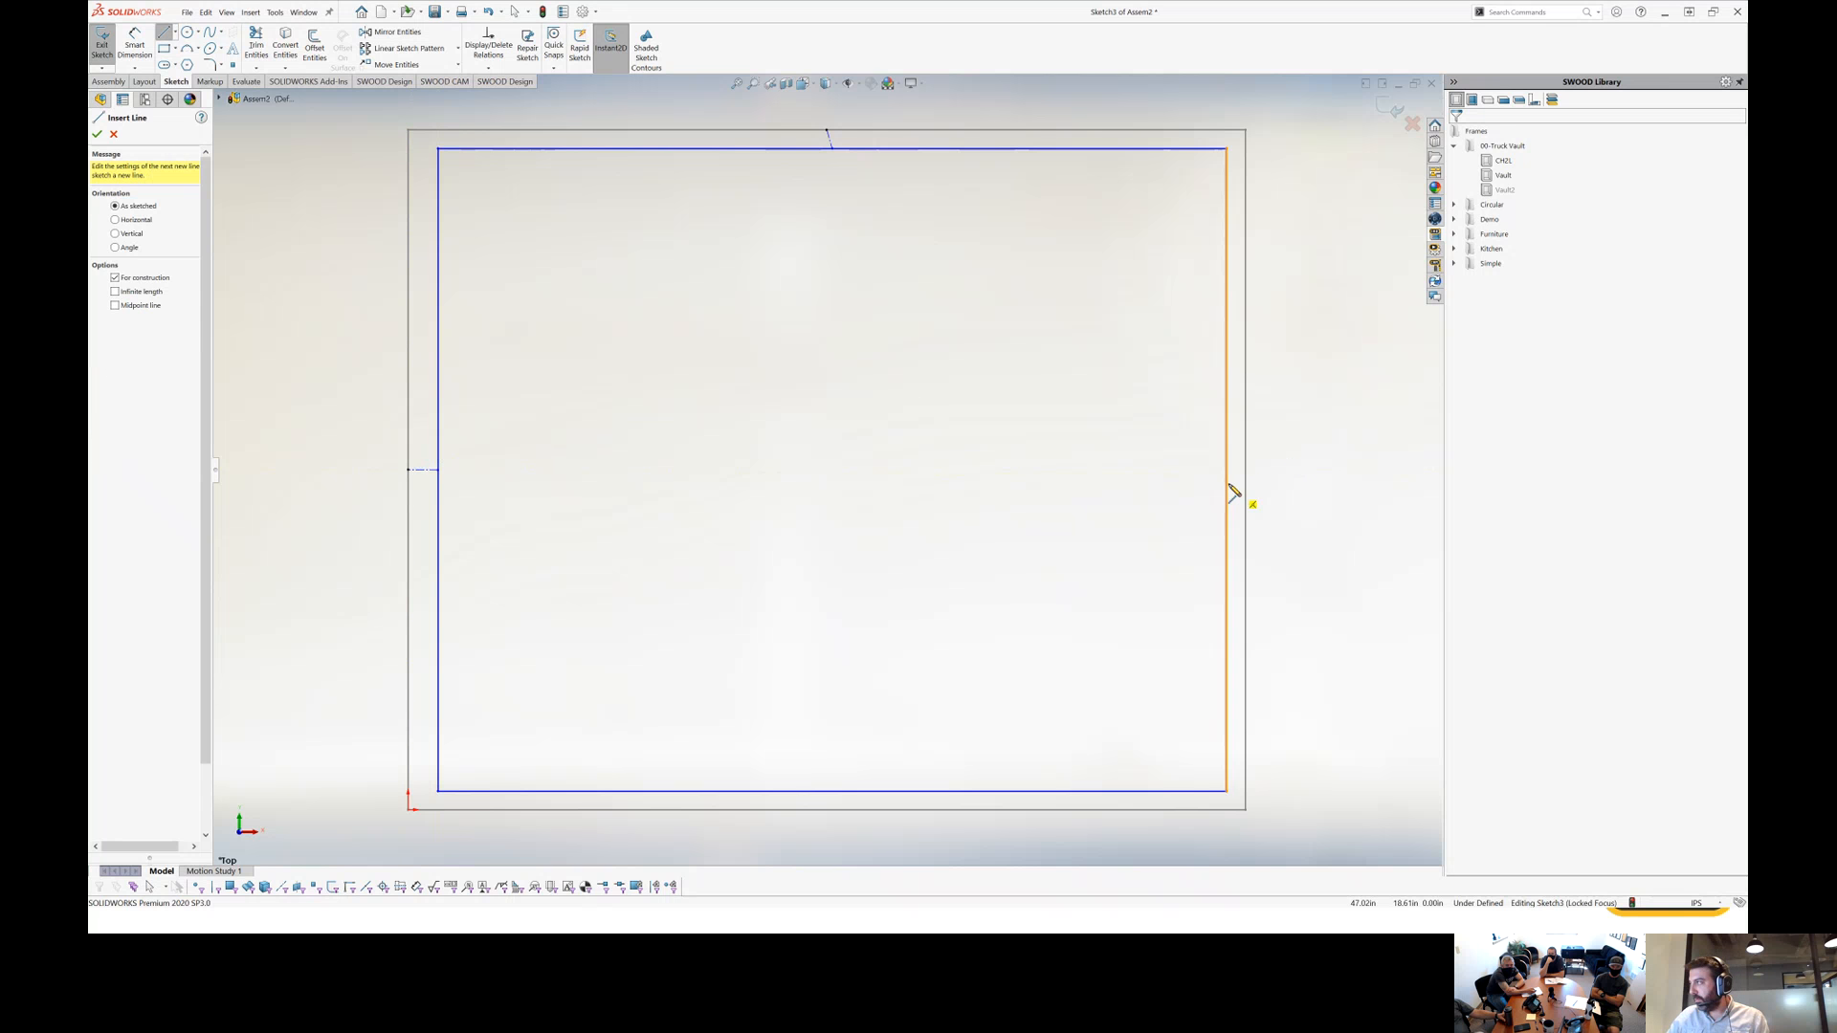
left_click(1227, 470)
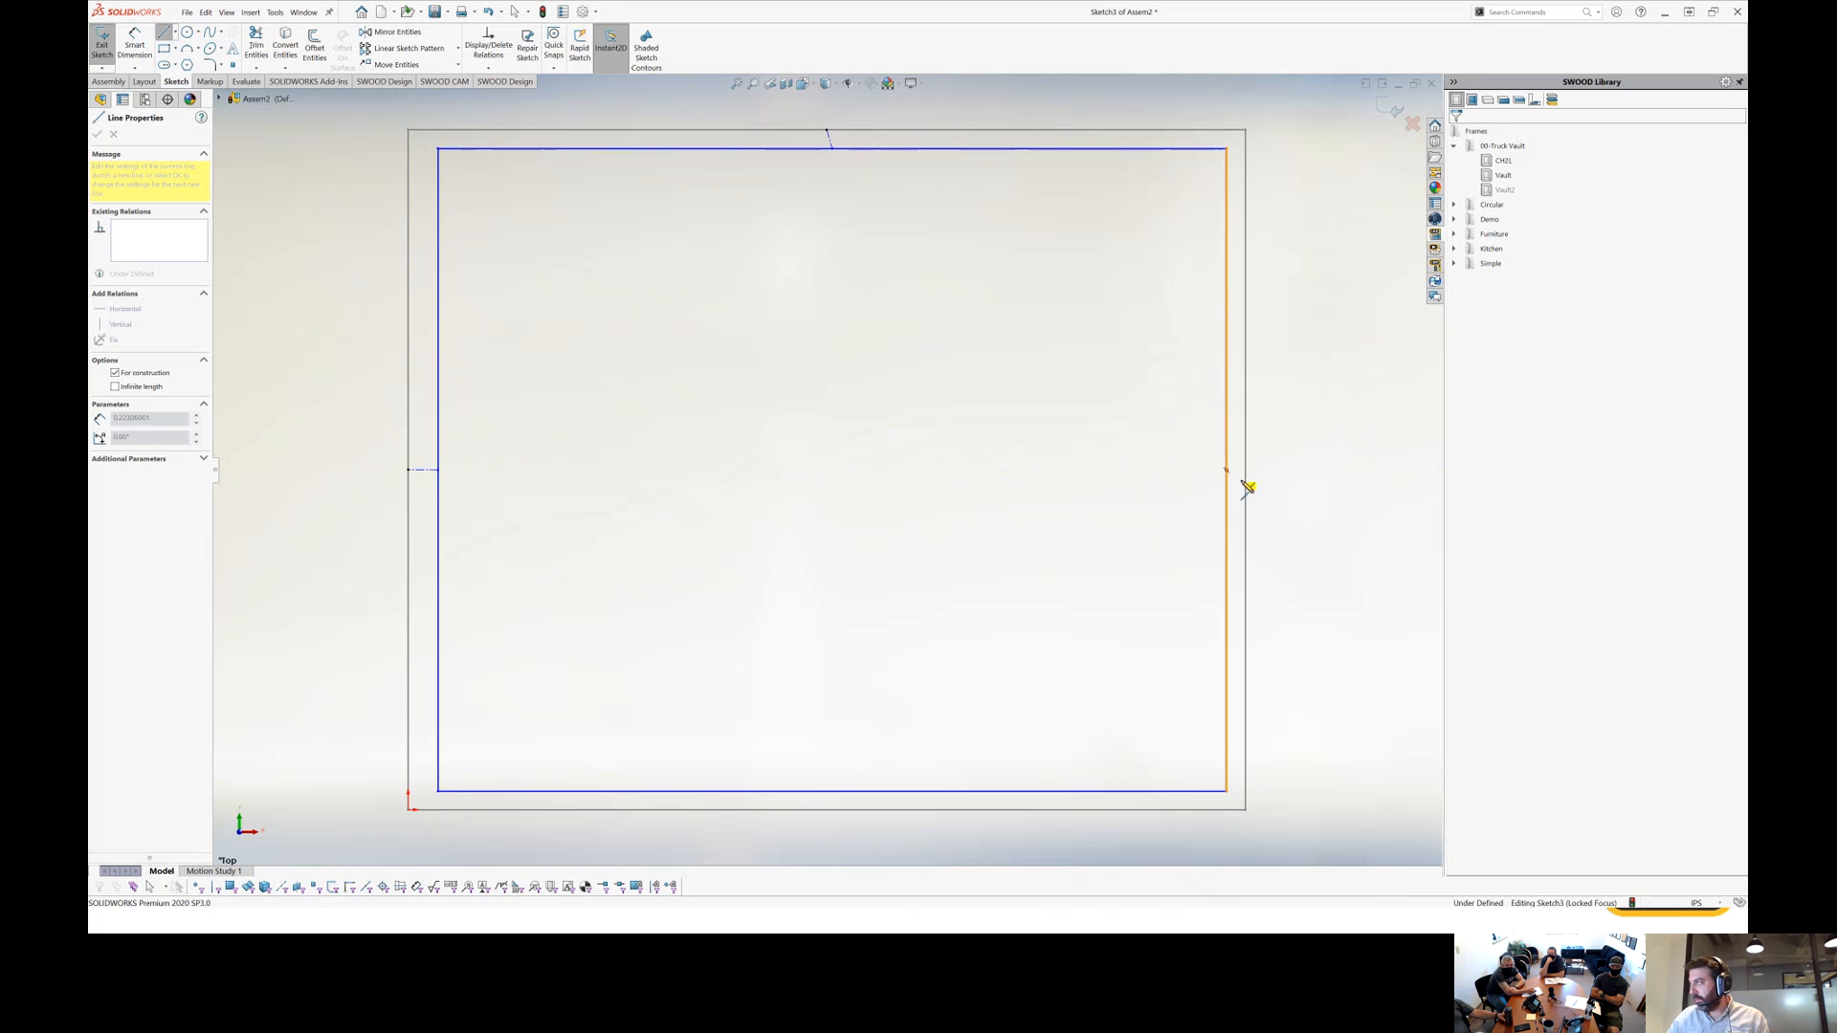
left_click(1244, 469)
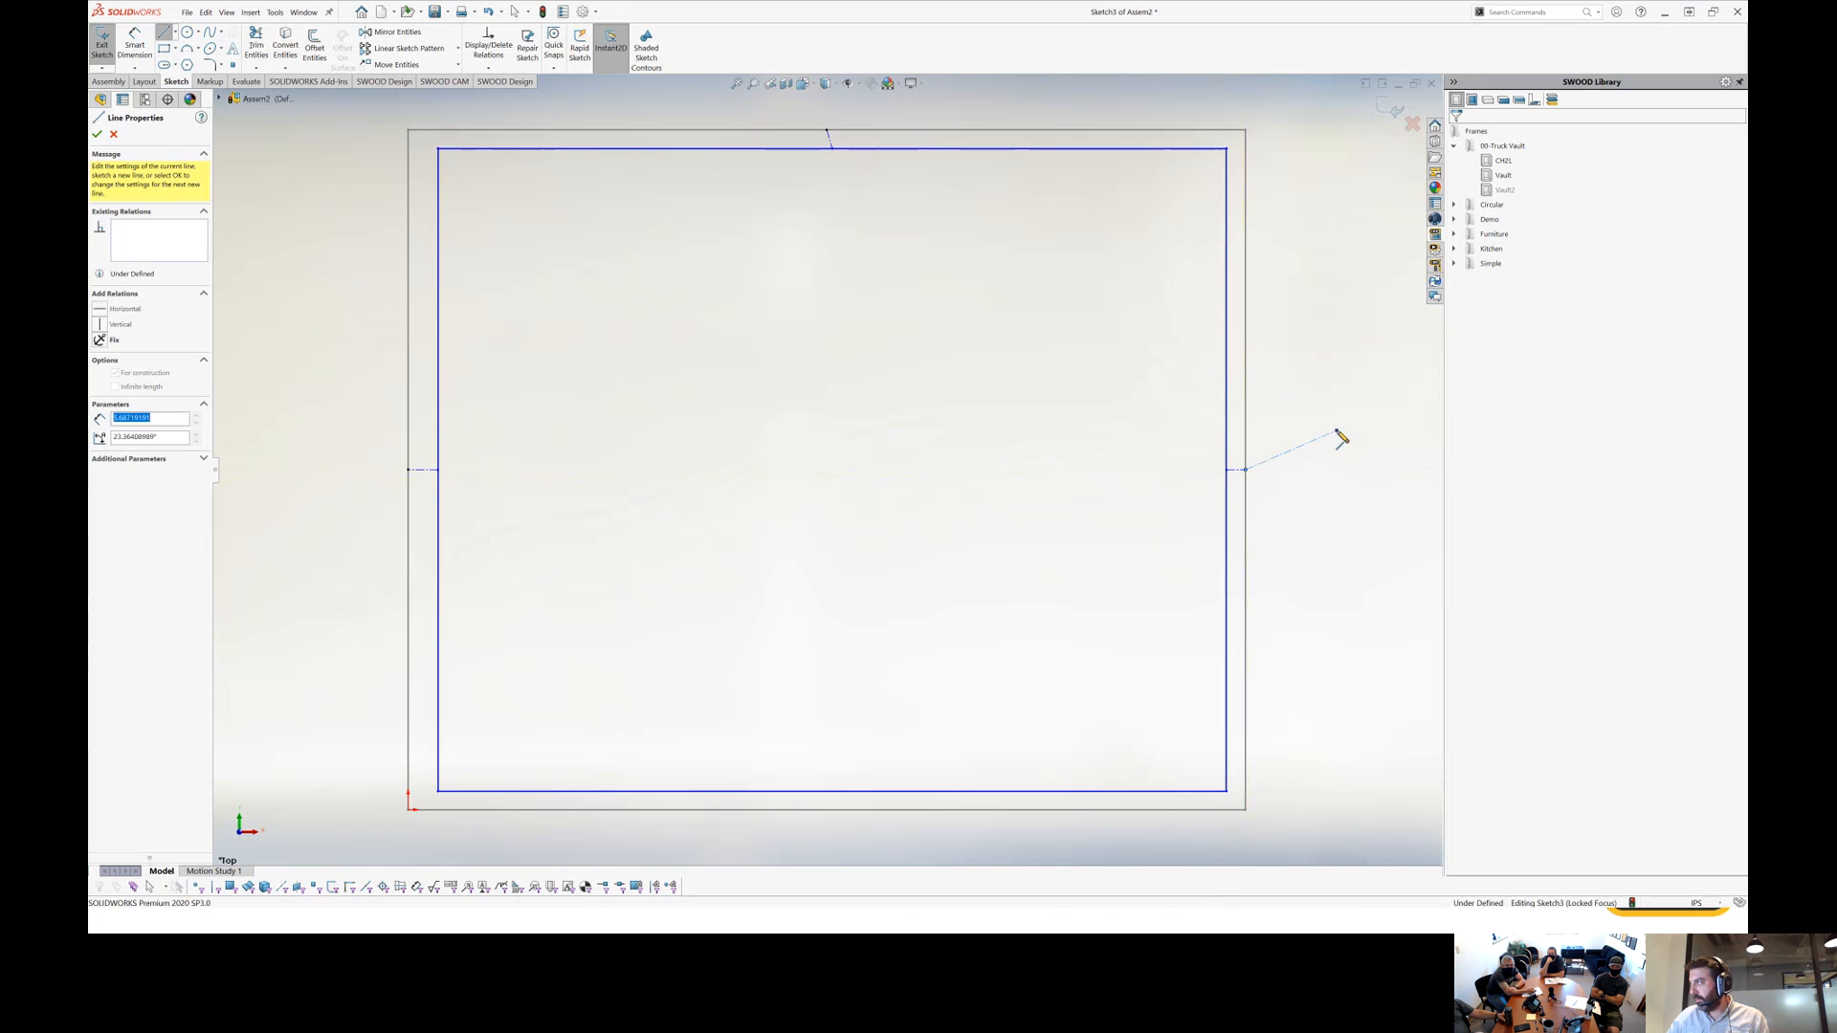
key("Escape")
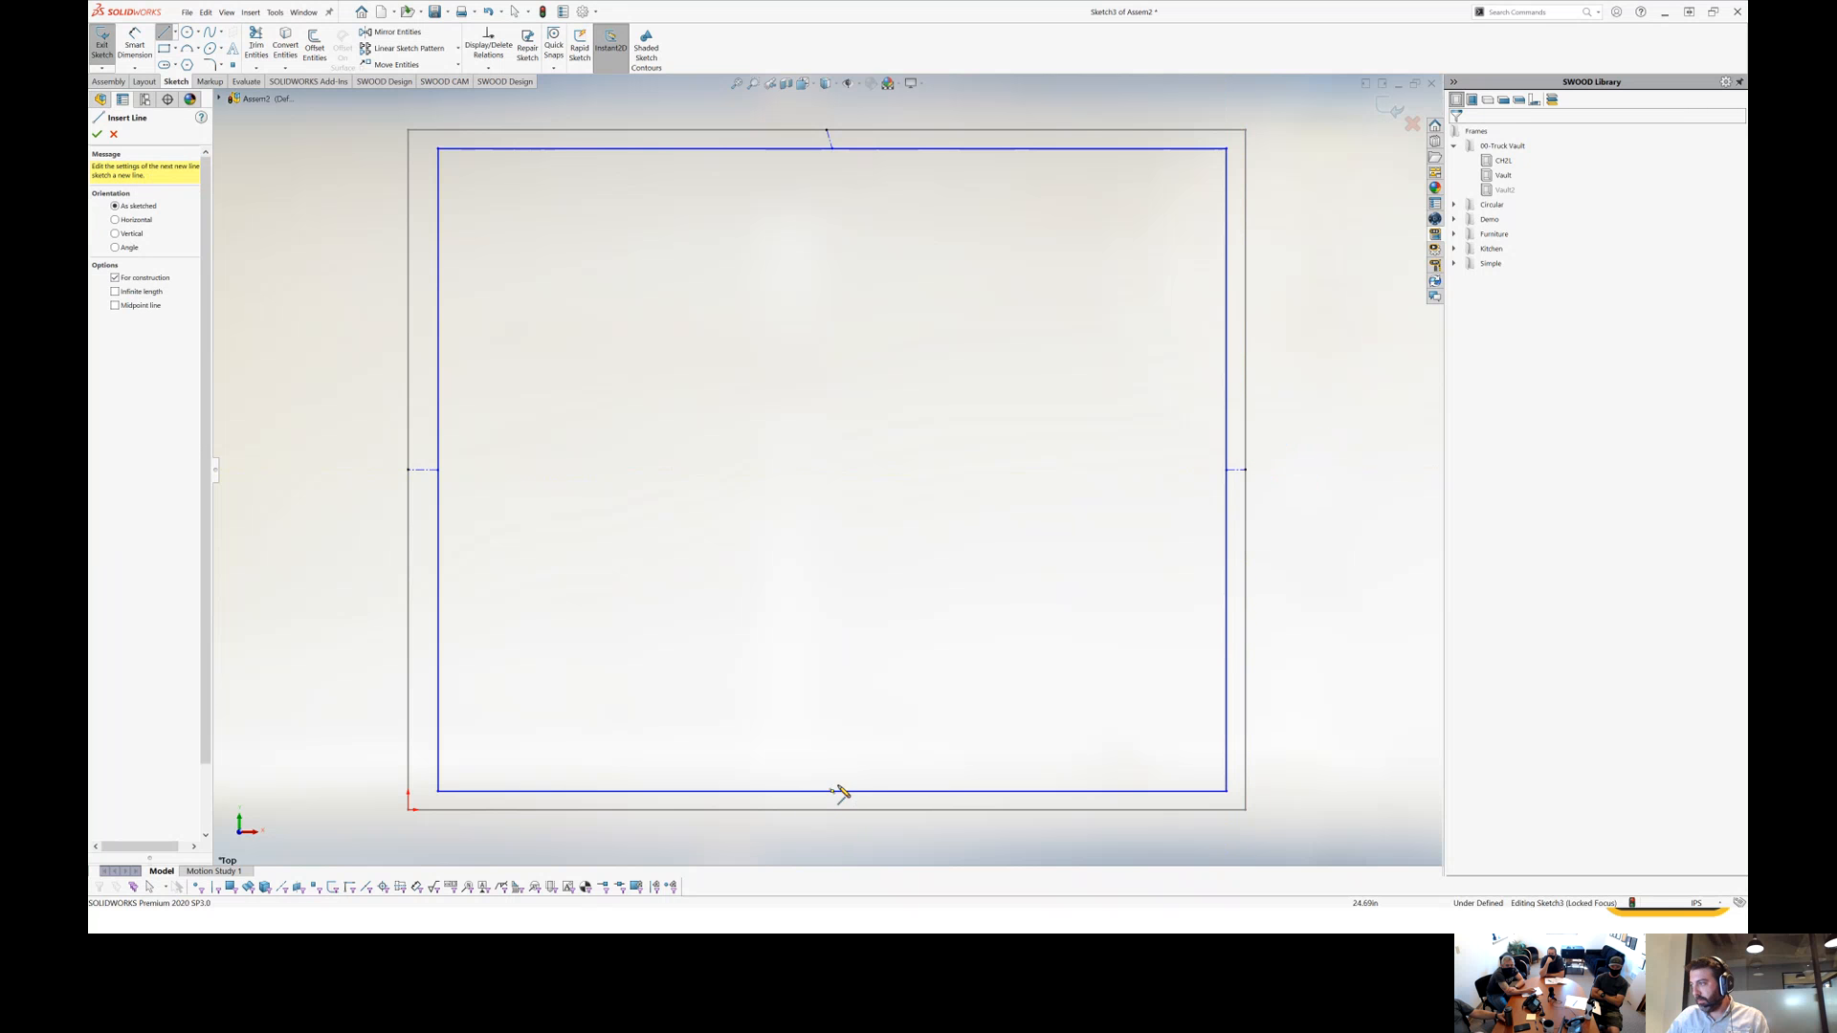
left_click(831, 791)
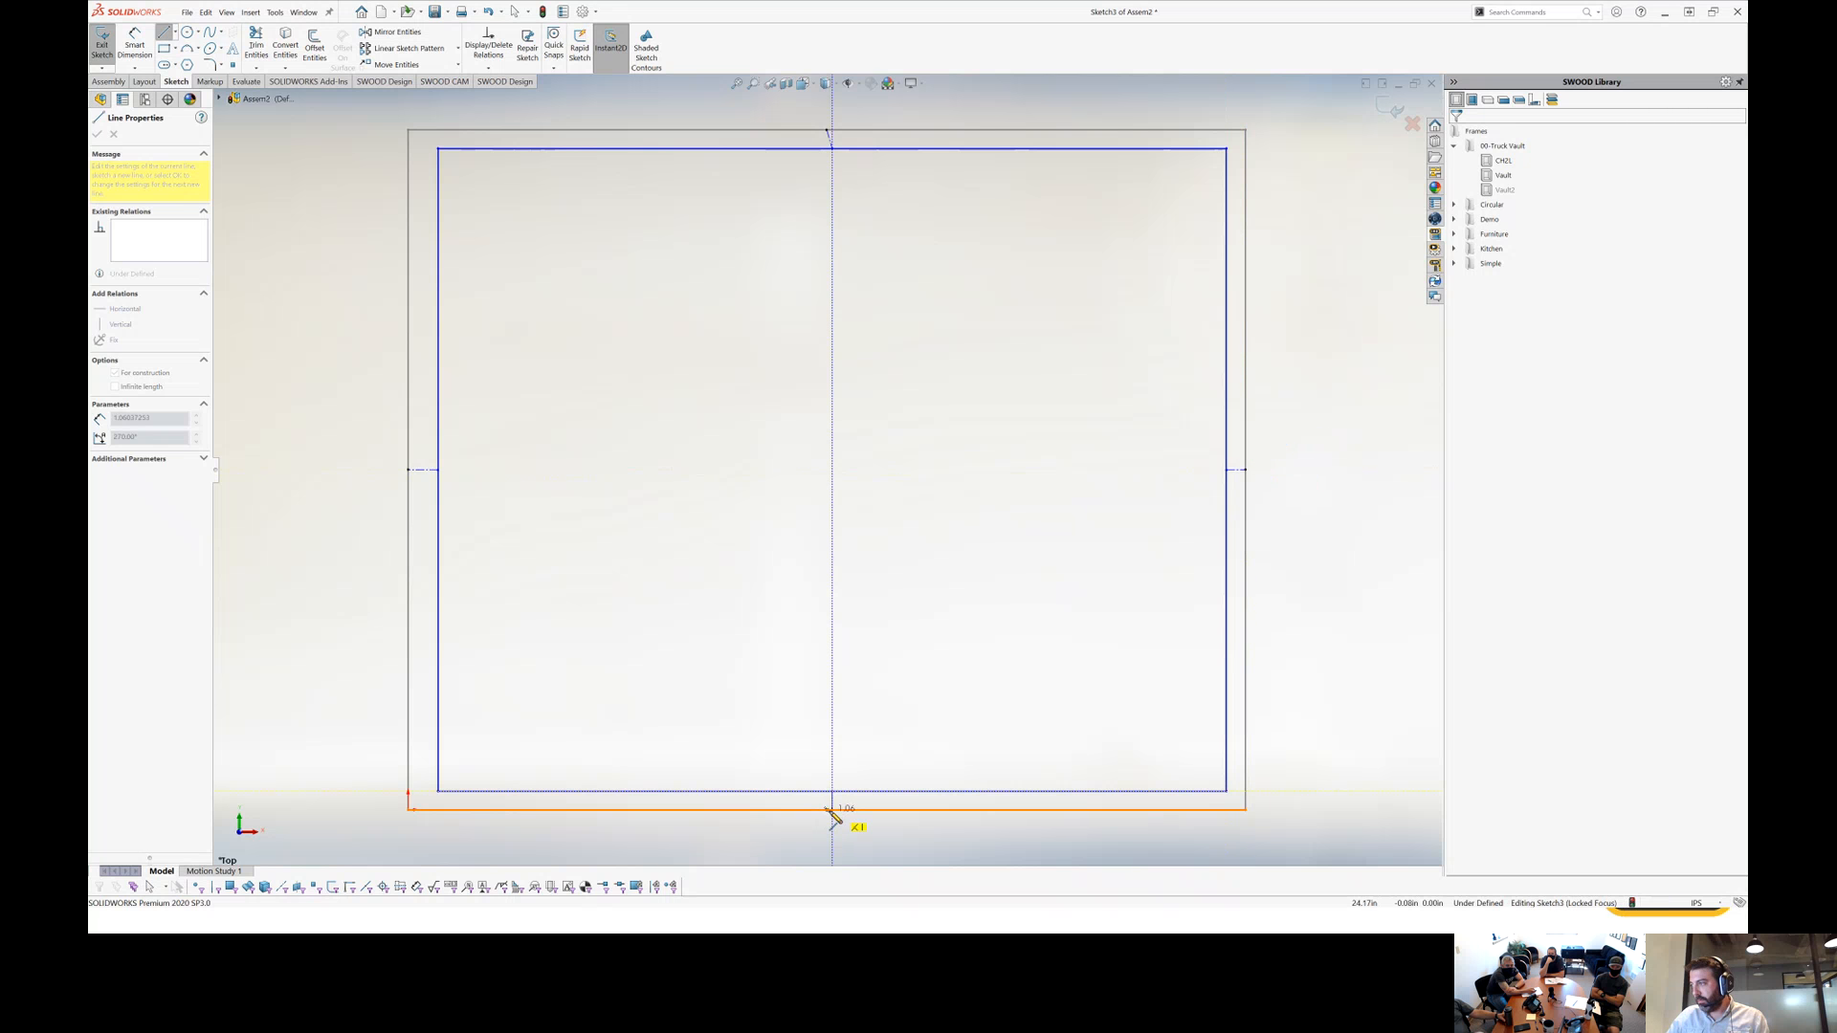
Finish the construction line joining the midpoints of the inner and outer rectangles' bottom edges.
left_click(828, 810)
key("Escape")
key("Escape")
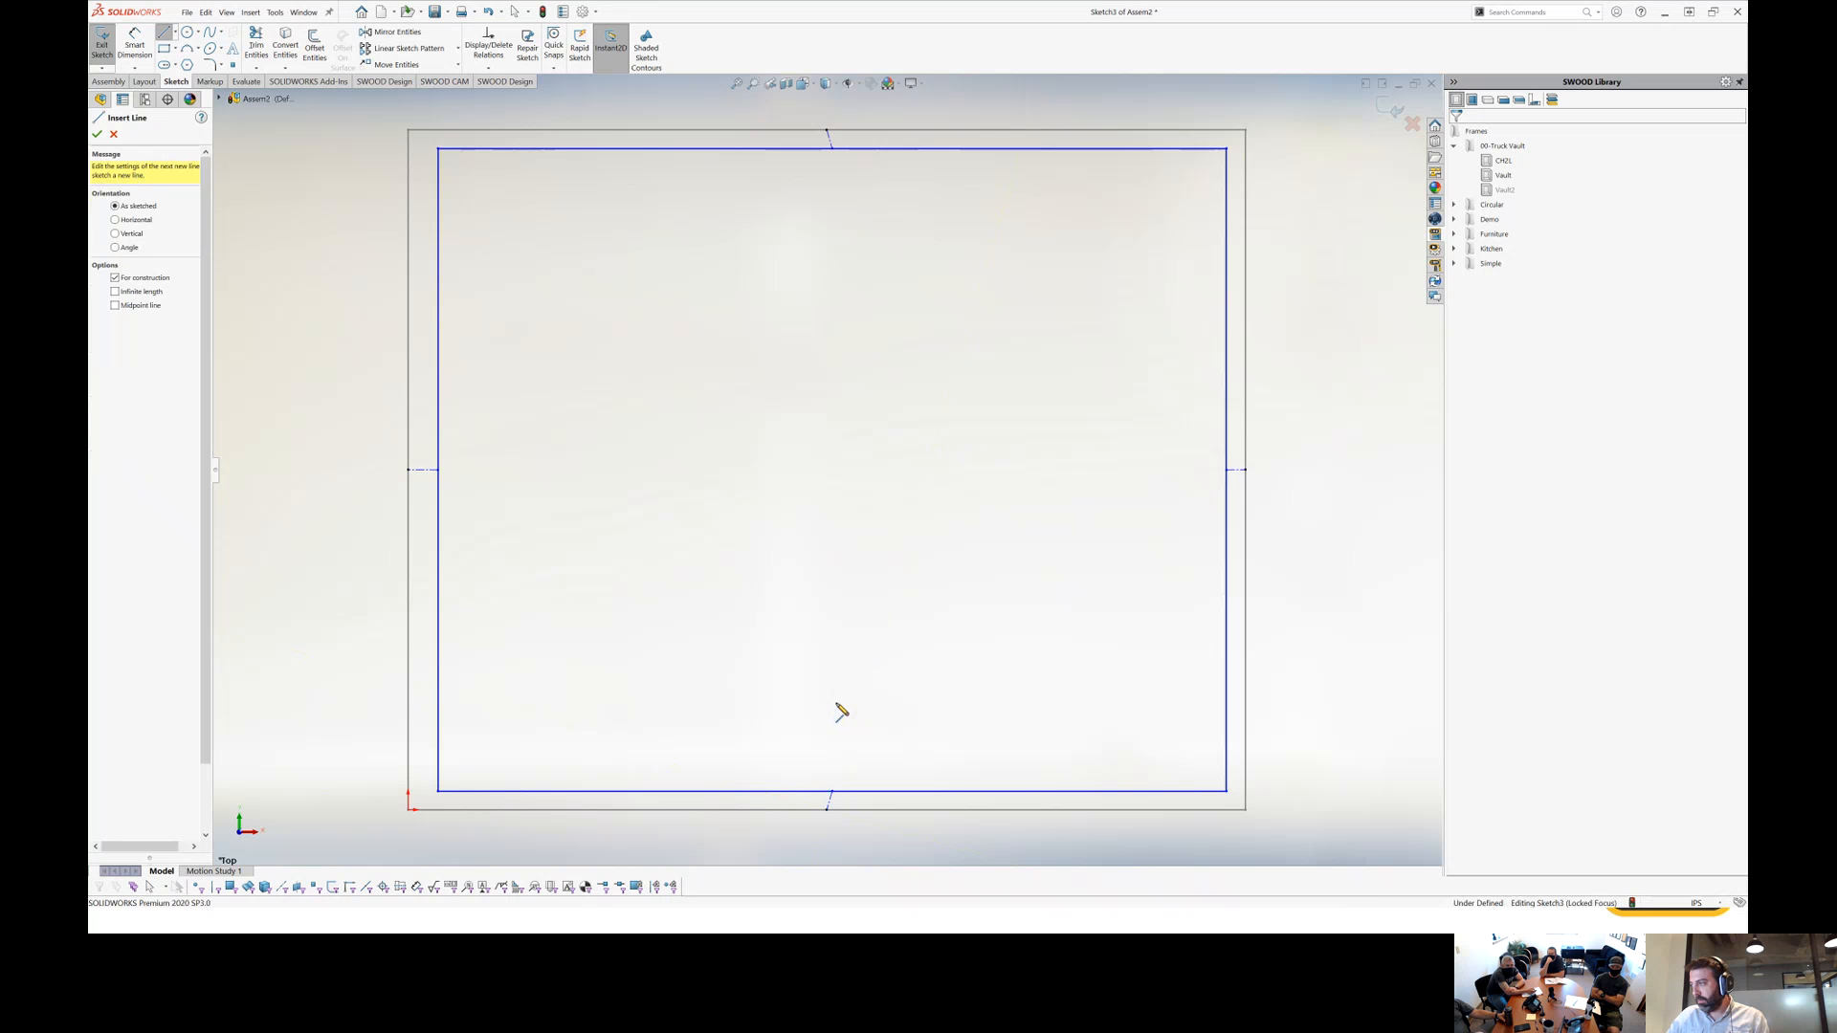
Add a vertical relation to the two short construction lines joining the rectangles at the top and bottom.
left_click(830, 797)
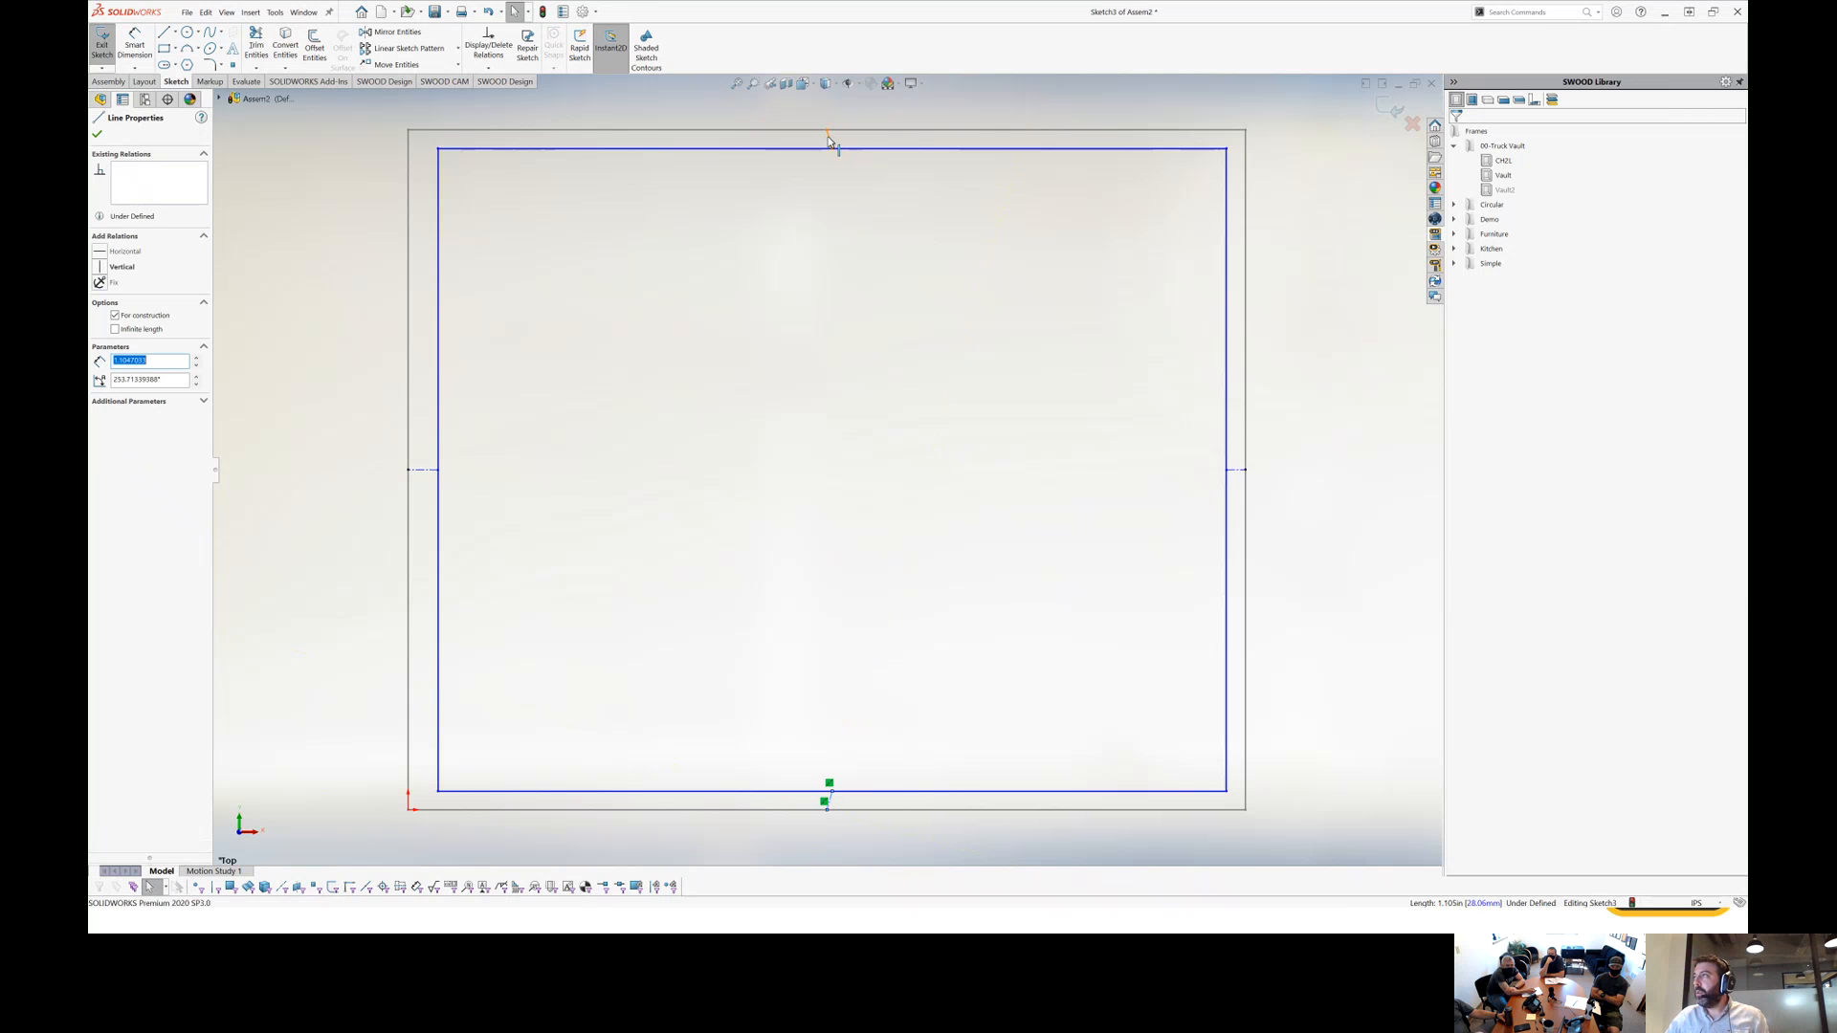
left_click(829, 138, "ctrl")
left_click(885, 103)
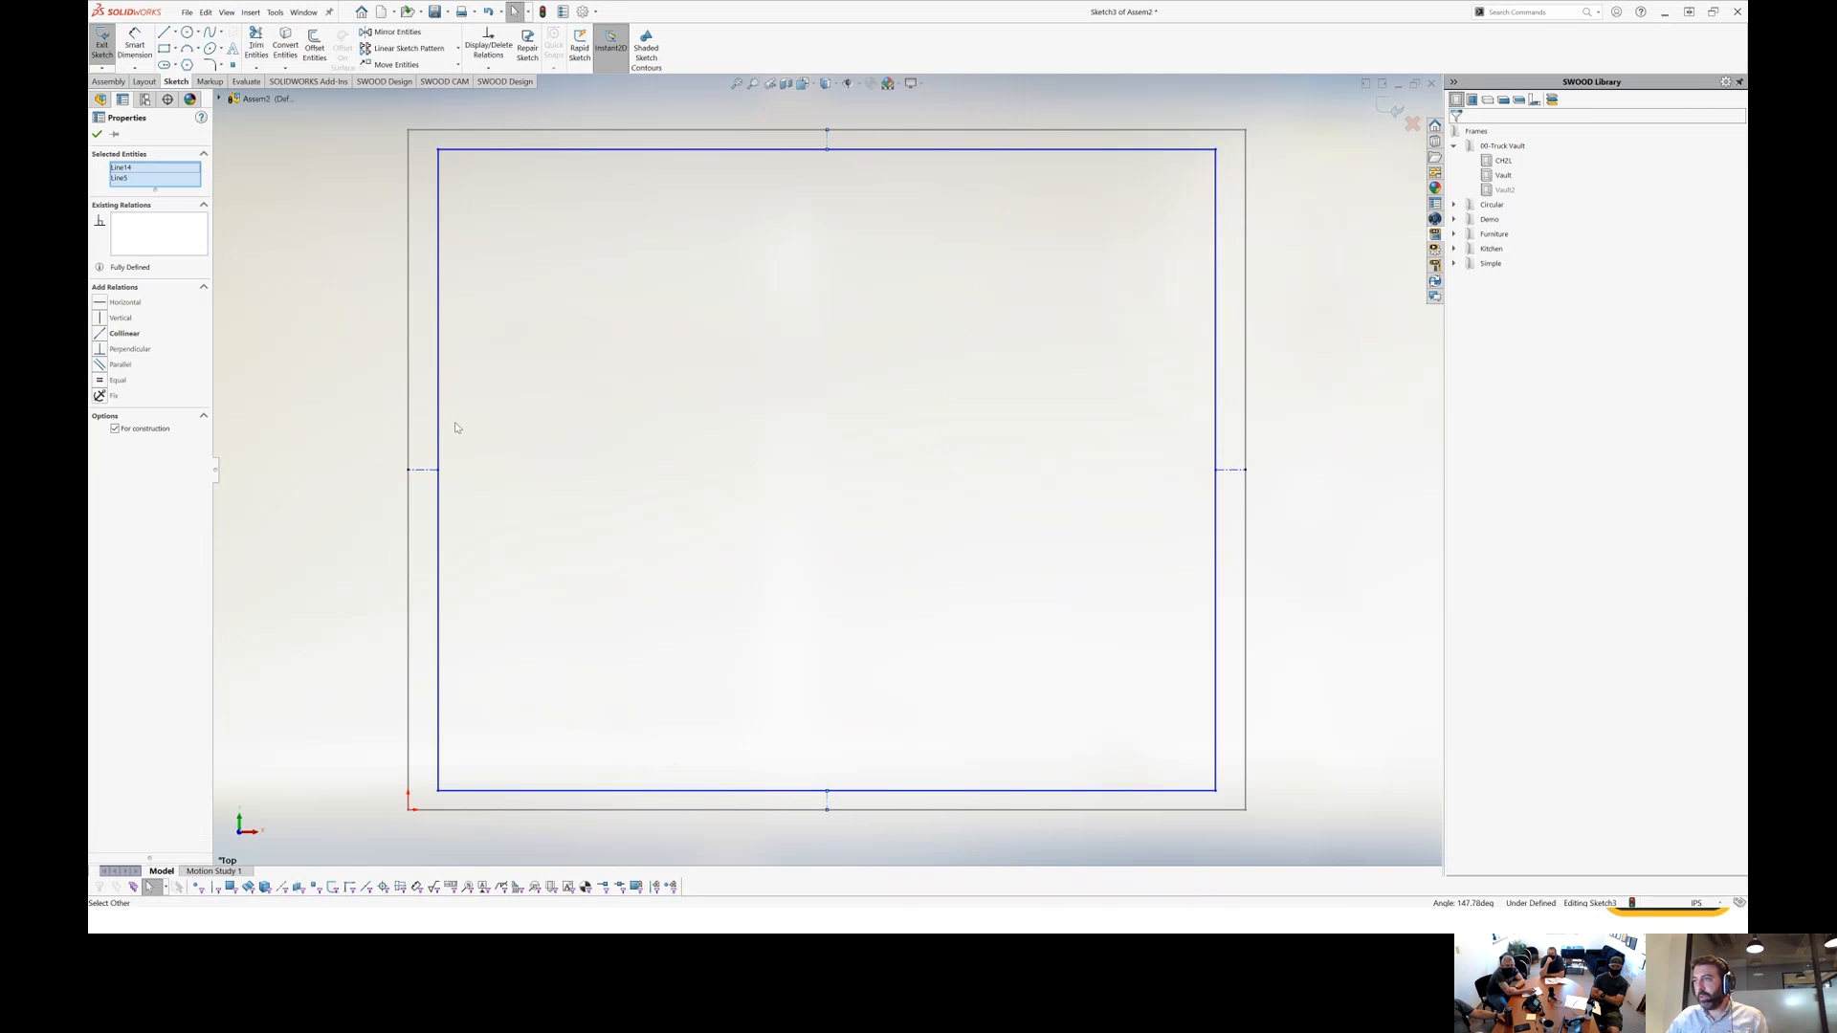
Add an equal relation between the two short construction lines joining the rectangles' left and right sides.
left_click(1227, 469)
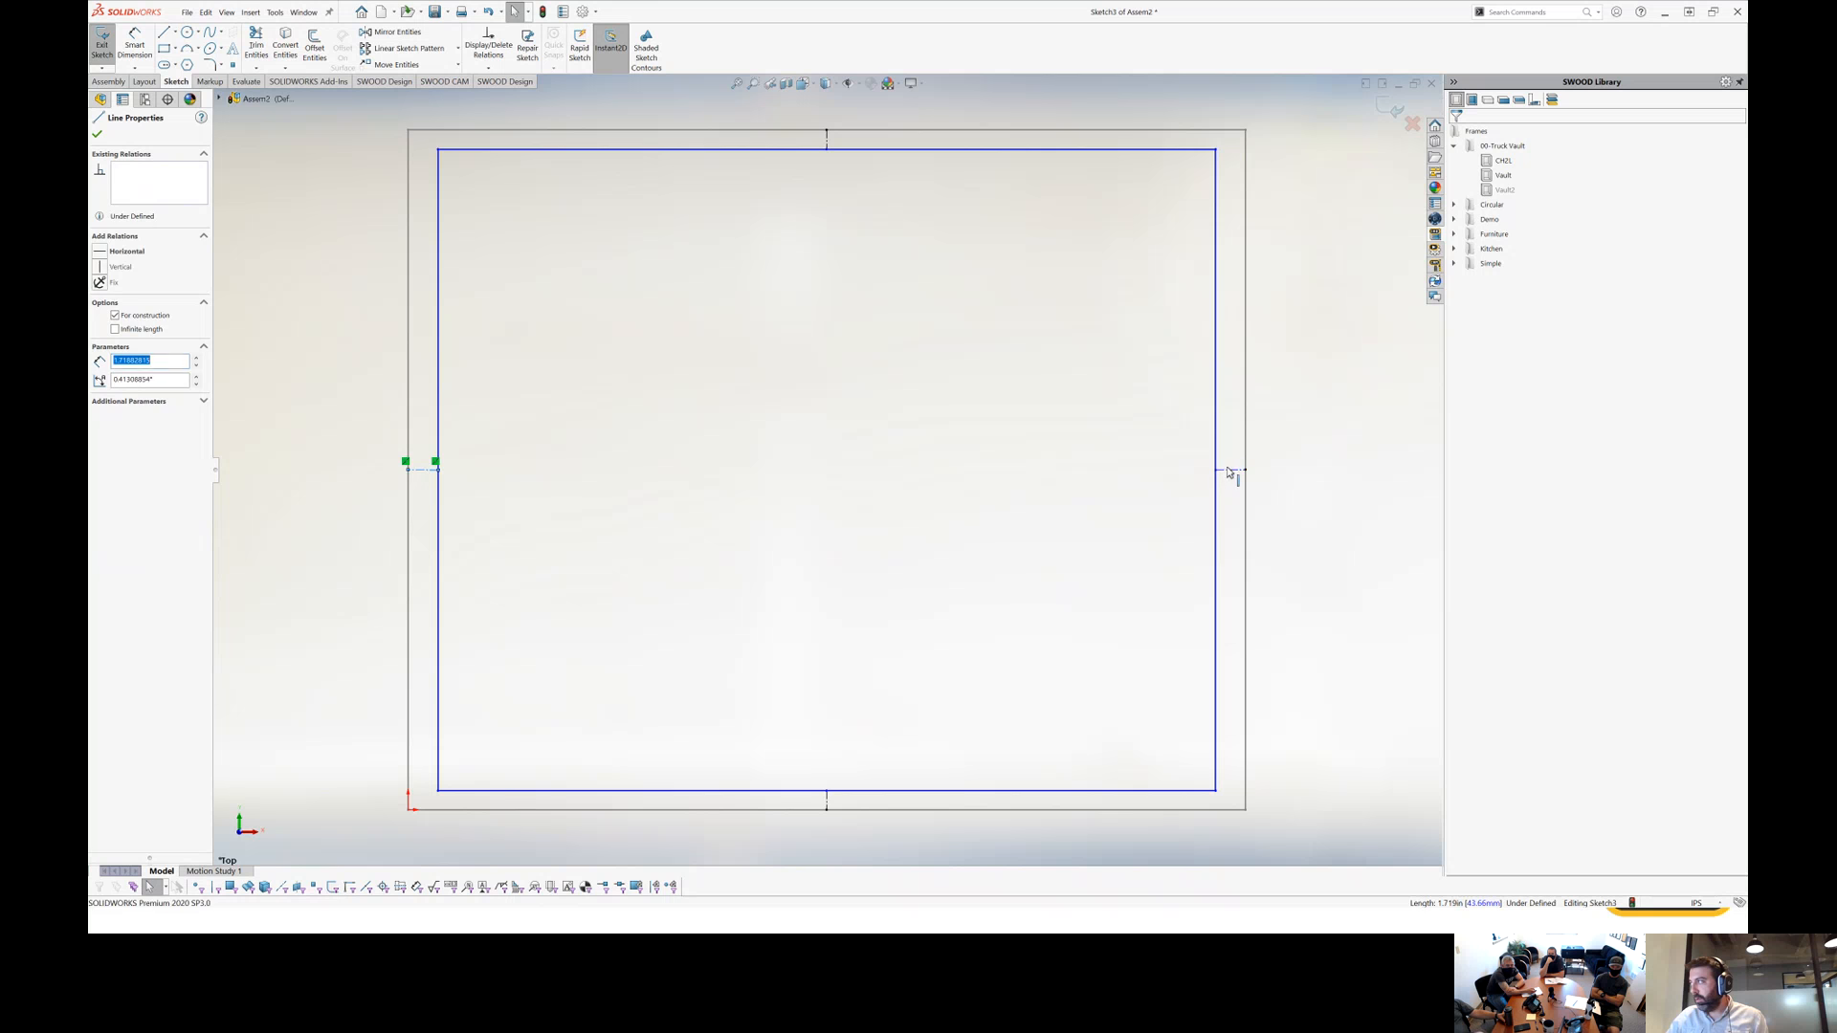
left_click(1229, 469, "ctrl")
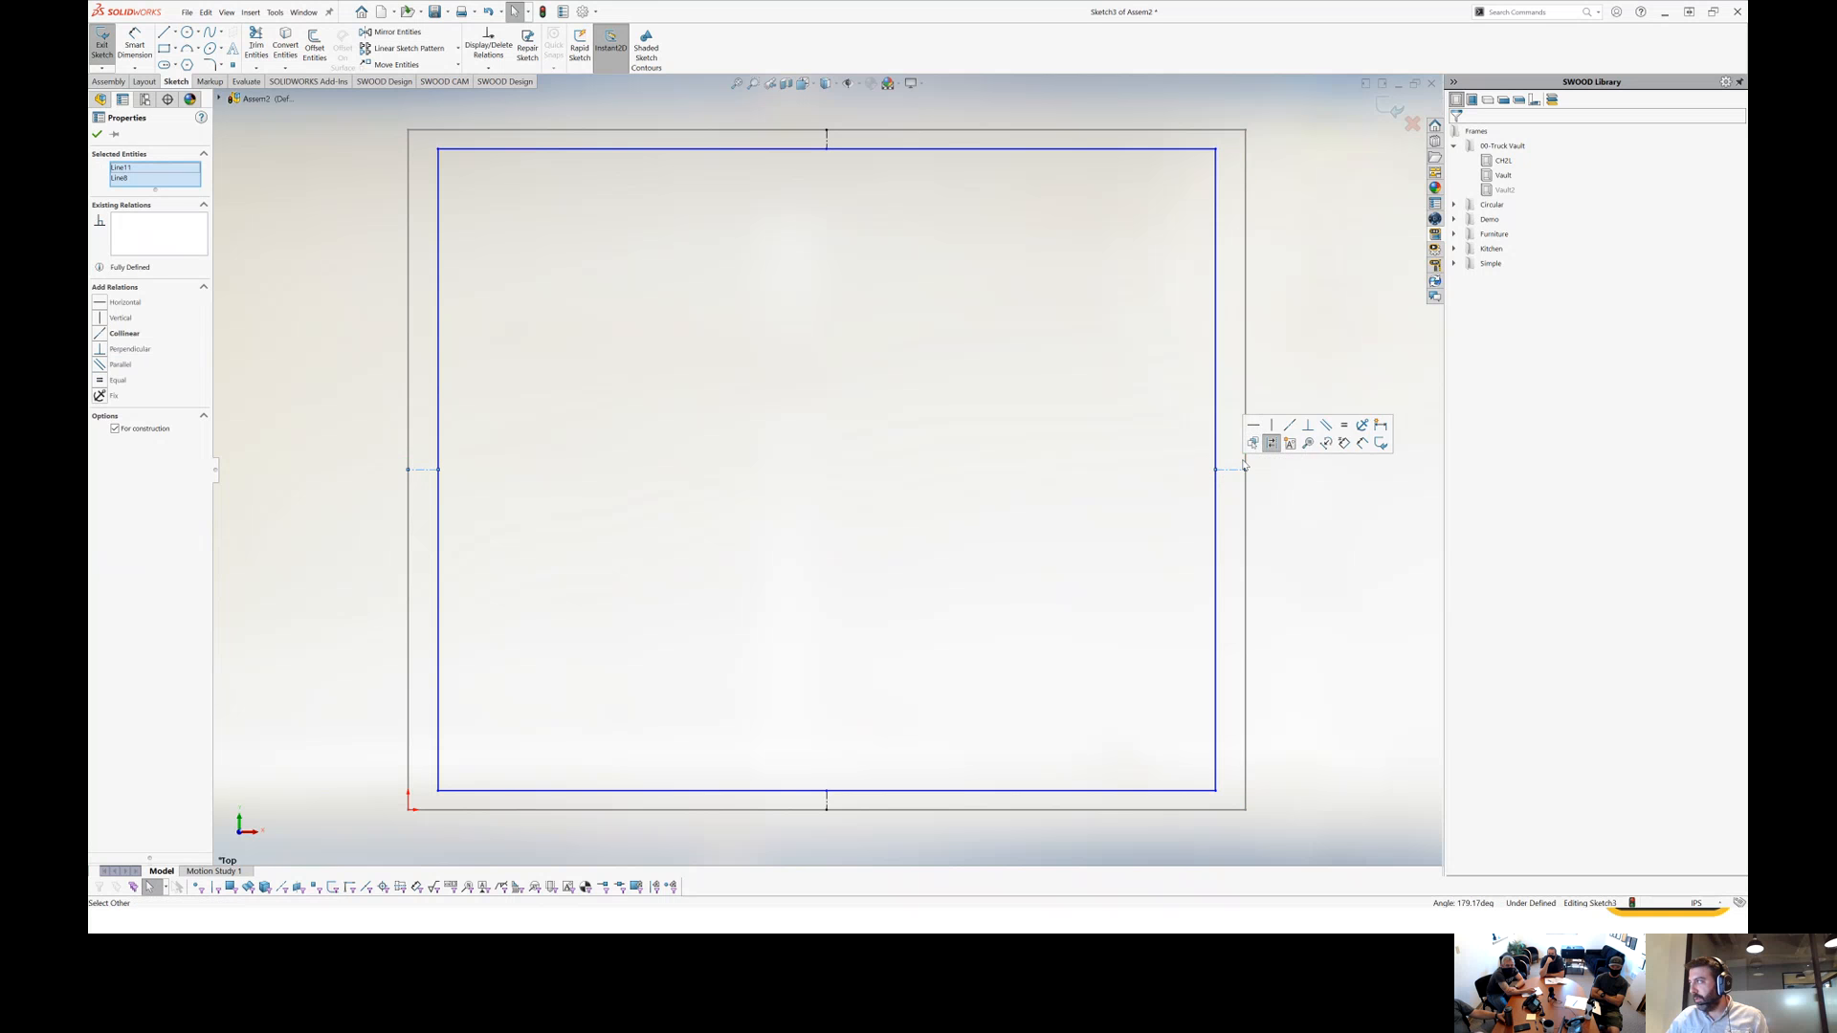
left_click(1344, 425)
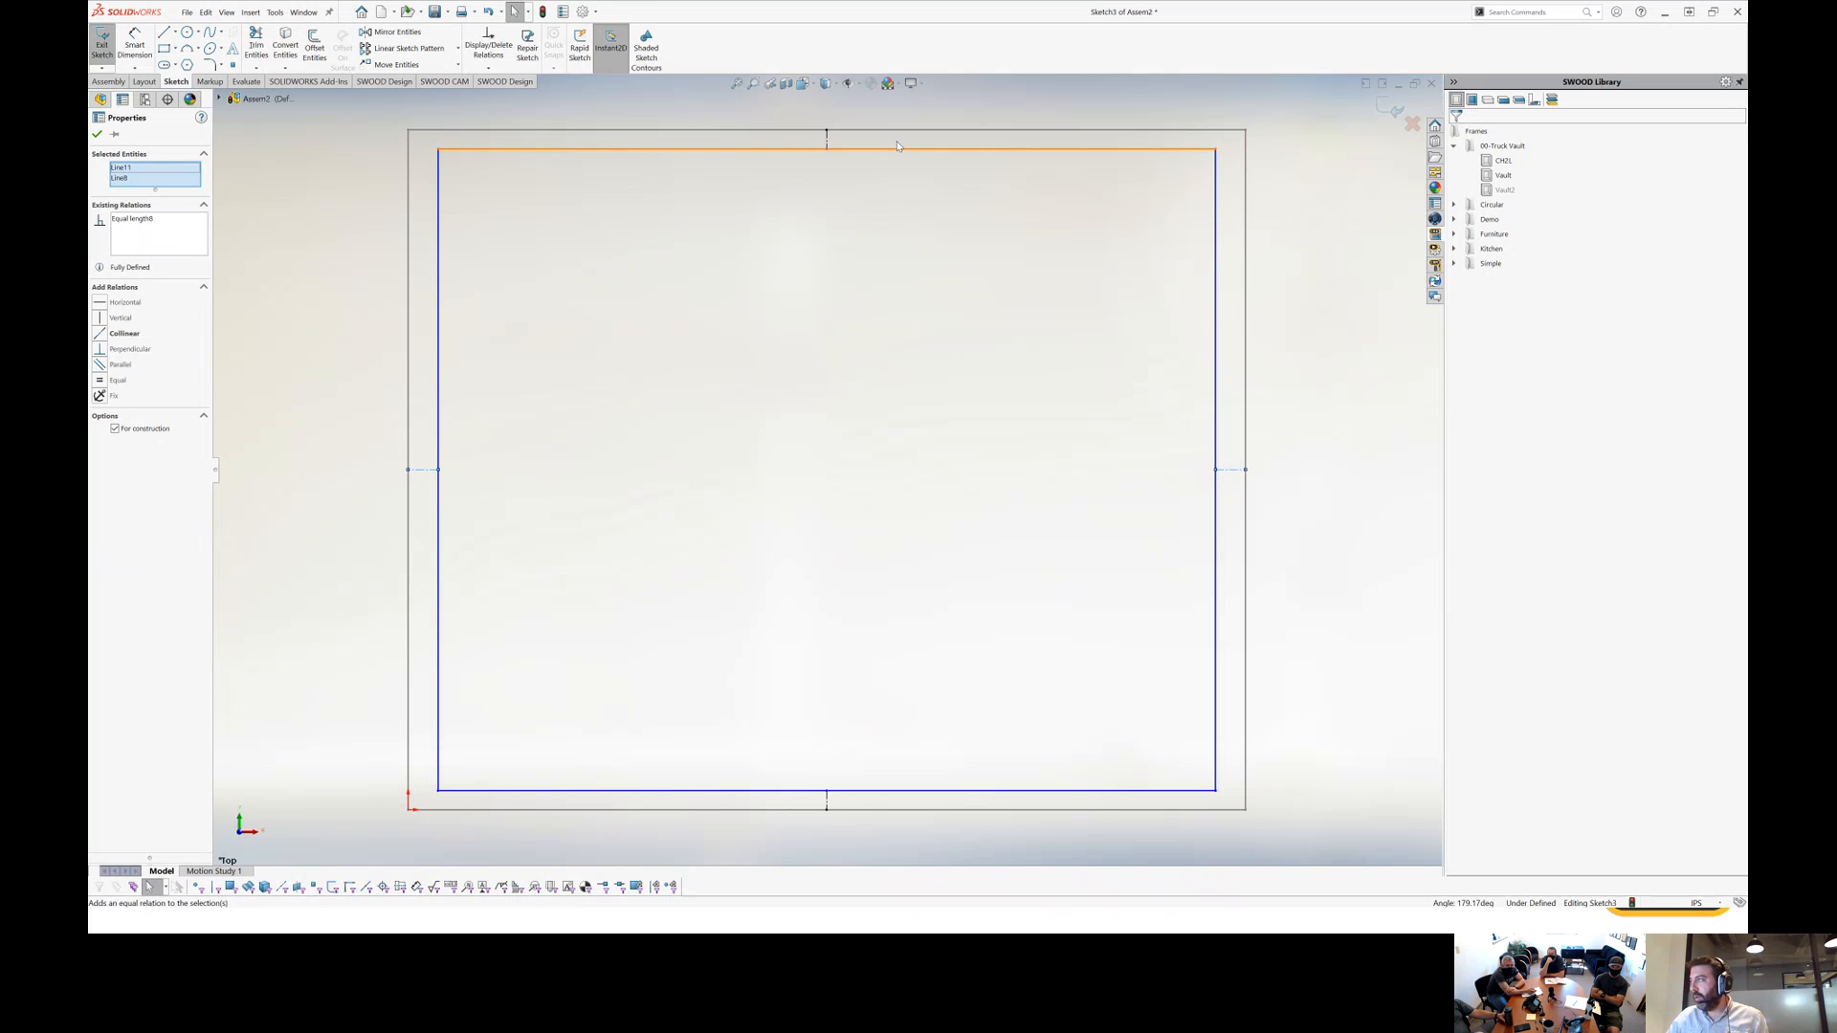
left_click(828, 143)
left_click(1337, 464)
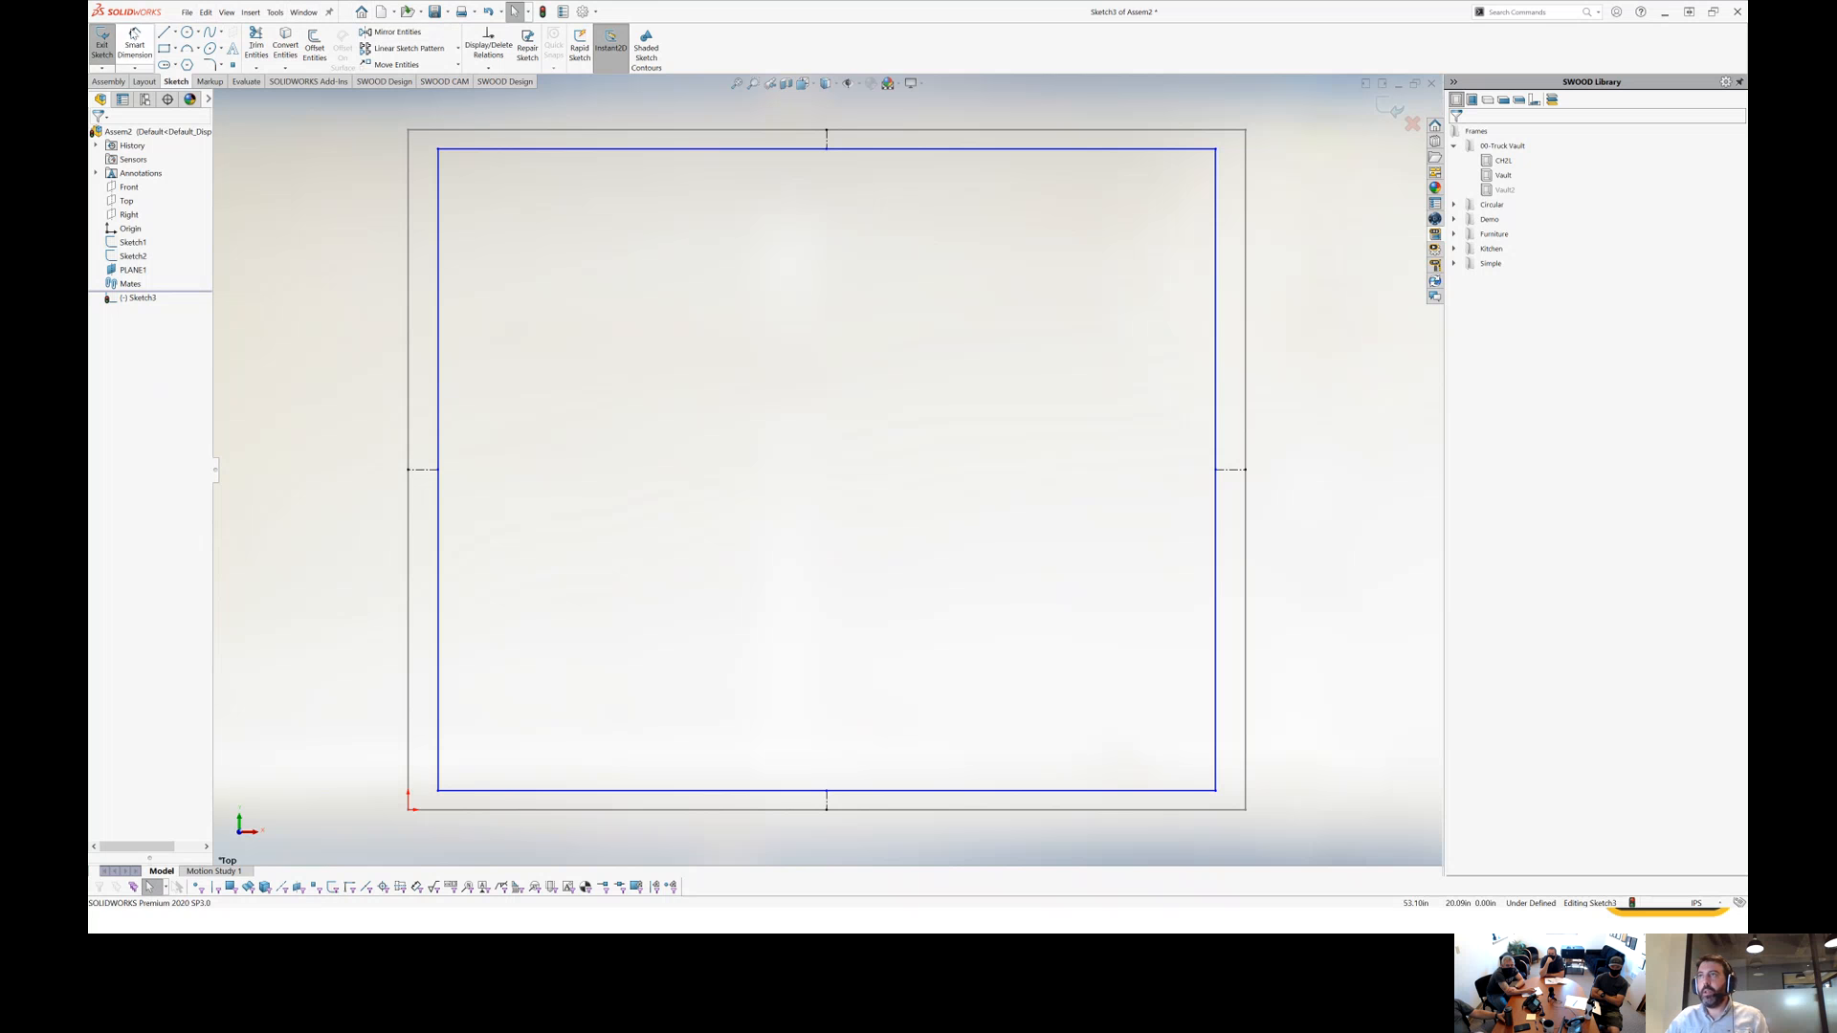
Dimension the left construction line between the two rectangles at 1 in.
left_click(134, 38)
left_click(423, 469)
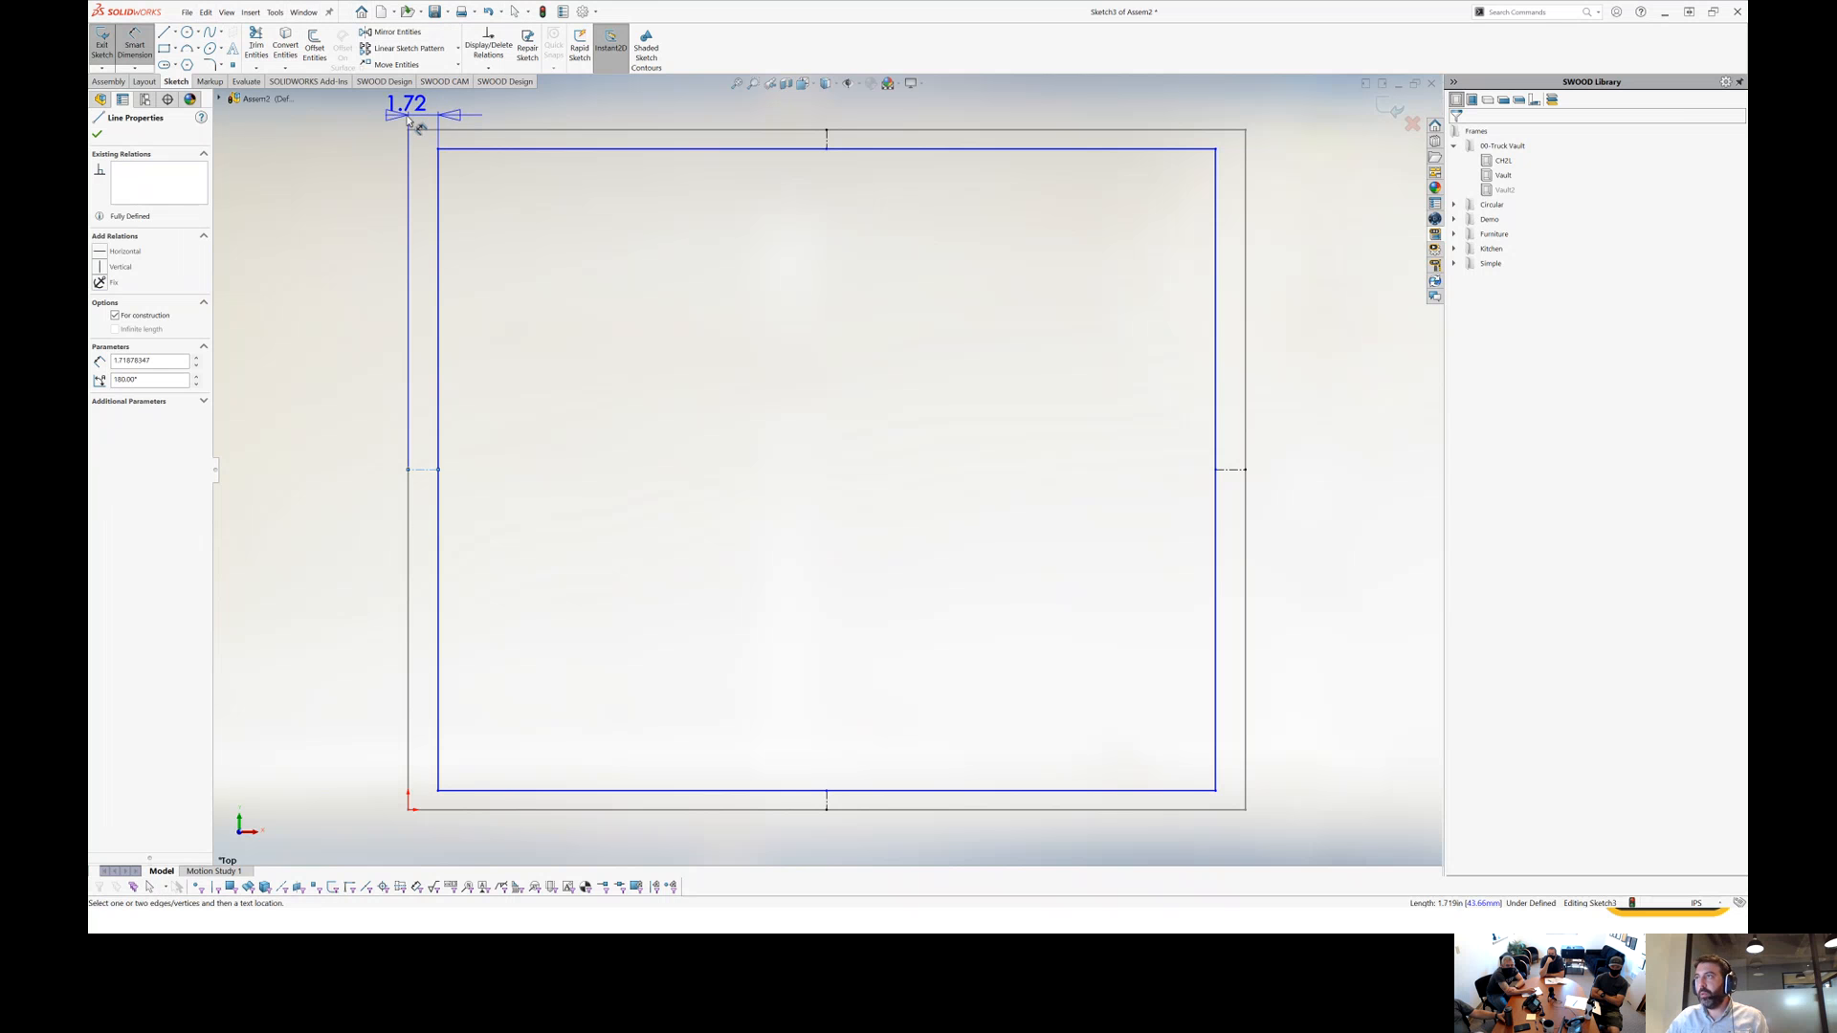
left_click(417, 115)
type("1")
key("Return")
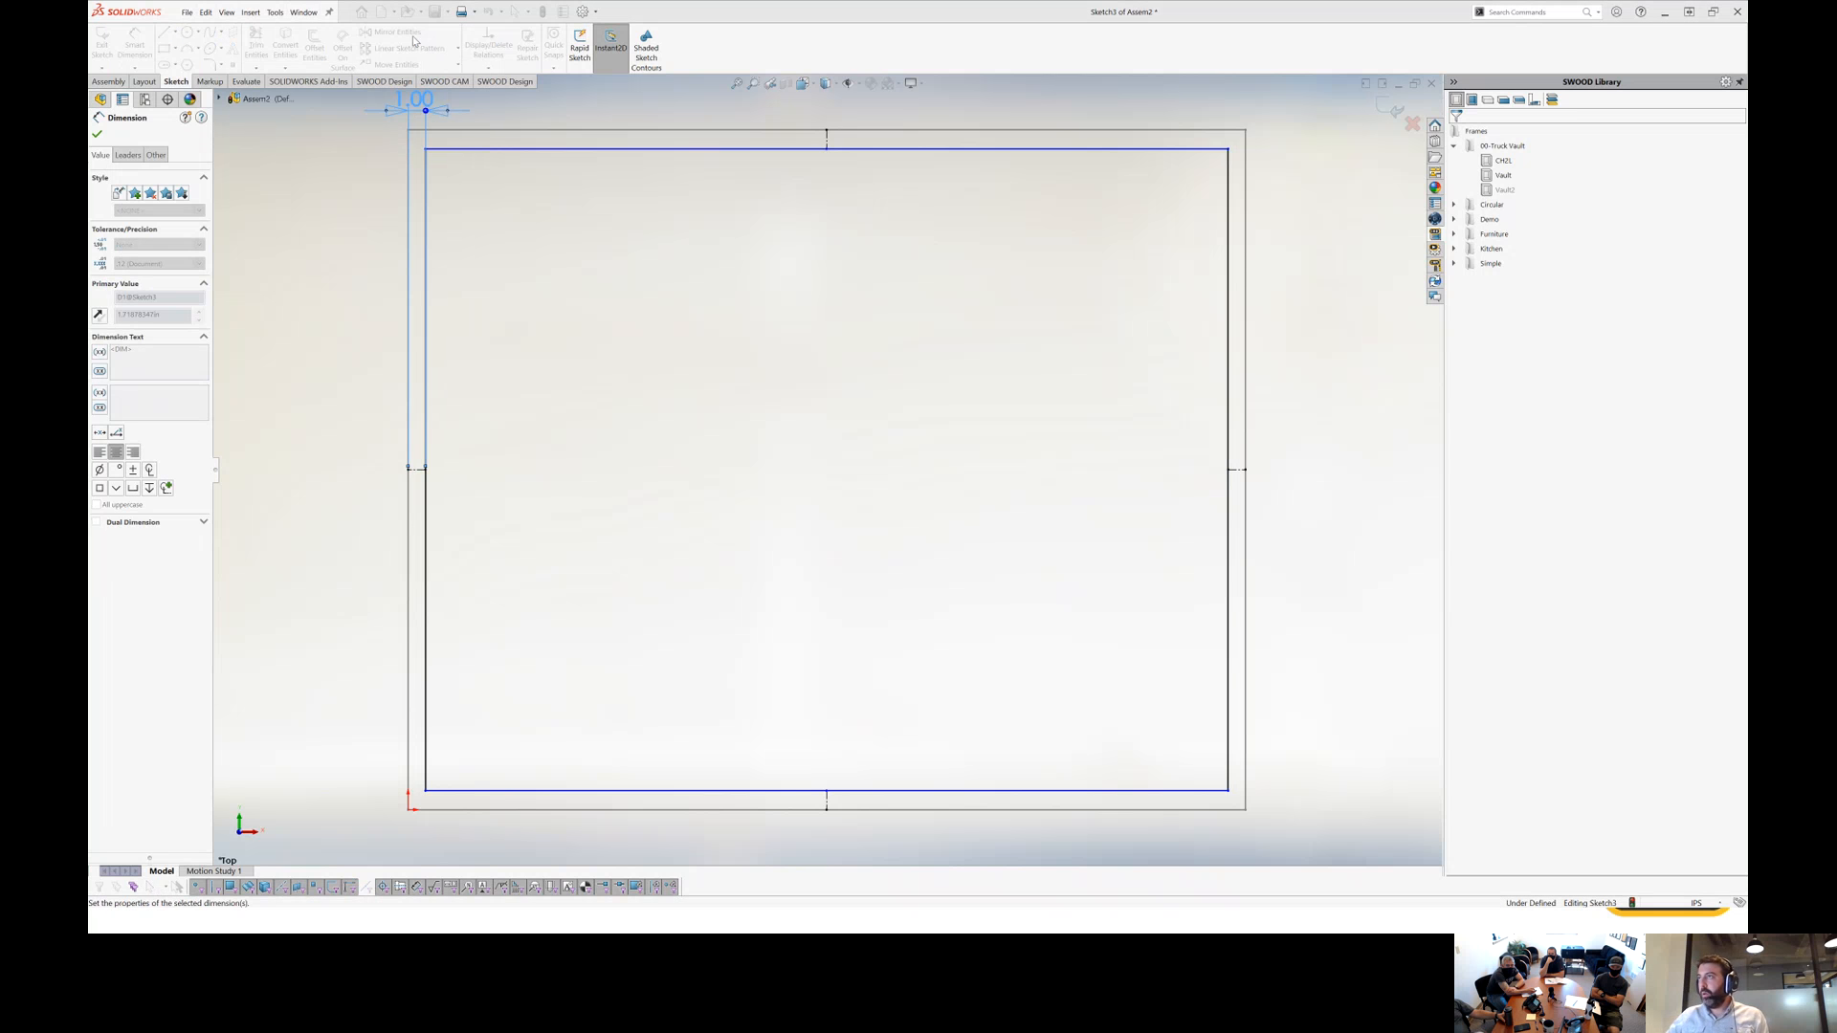
Dimension the top construction line between the two rectangles at 1.00 in and exit the sketch.
left_click(828, 142)
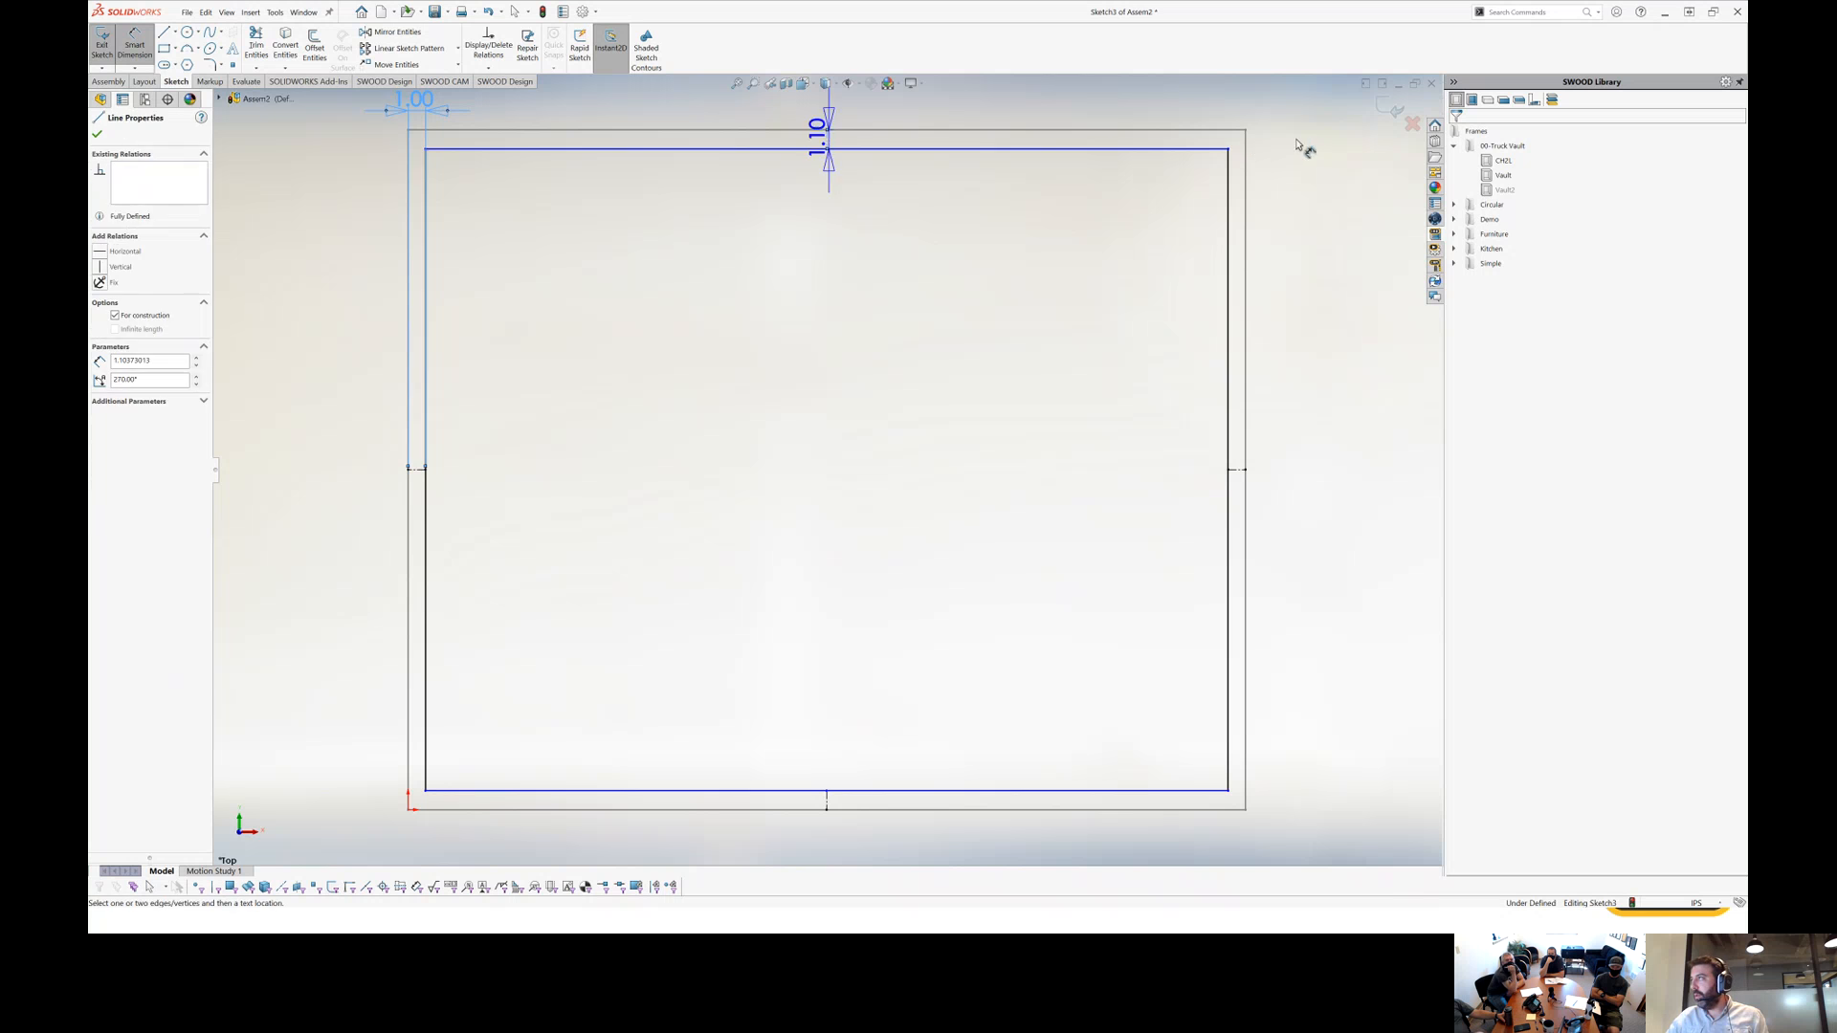
left_click(1313, 150)
type("1.00in")
key("Return")
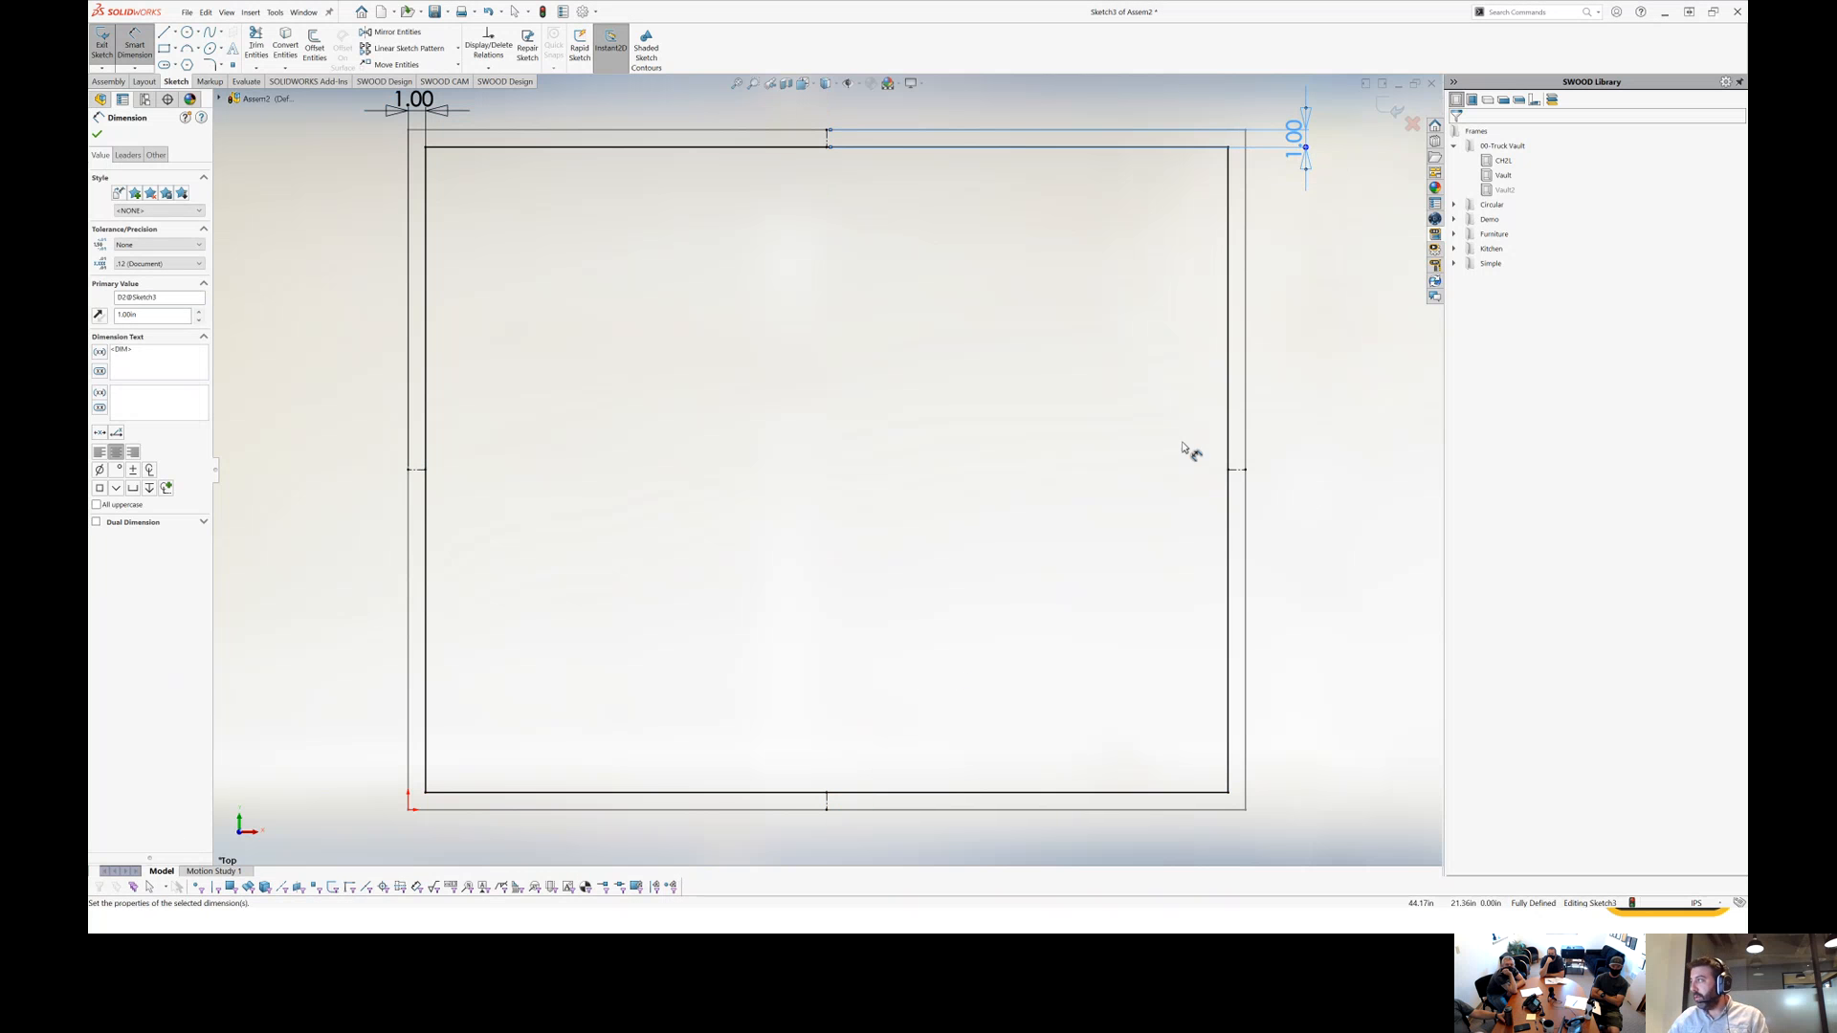
key("Escape")
left_click(1390, 108)
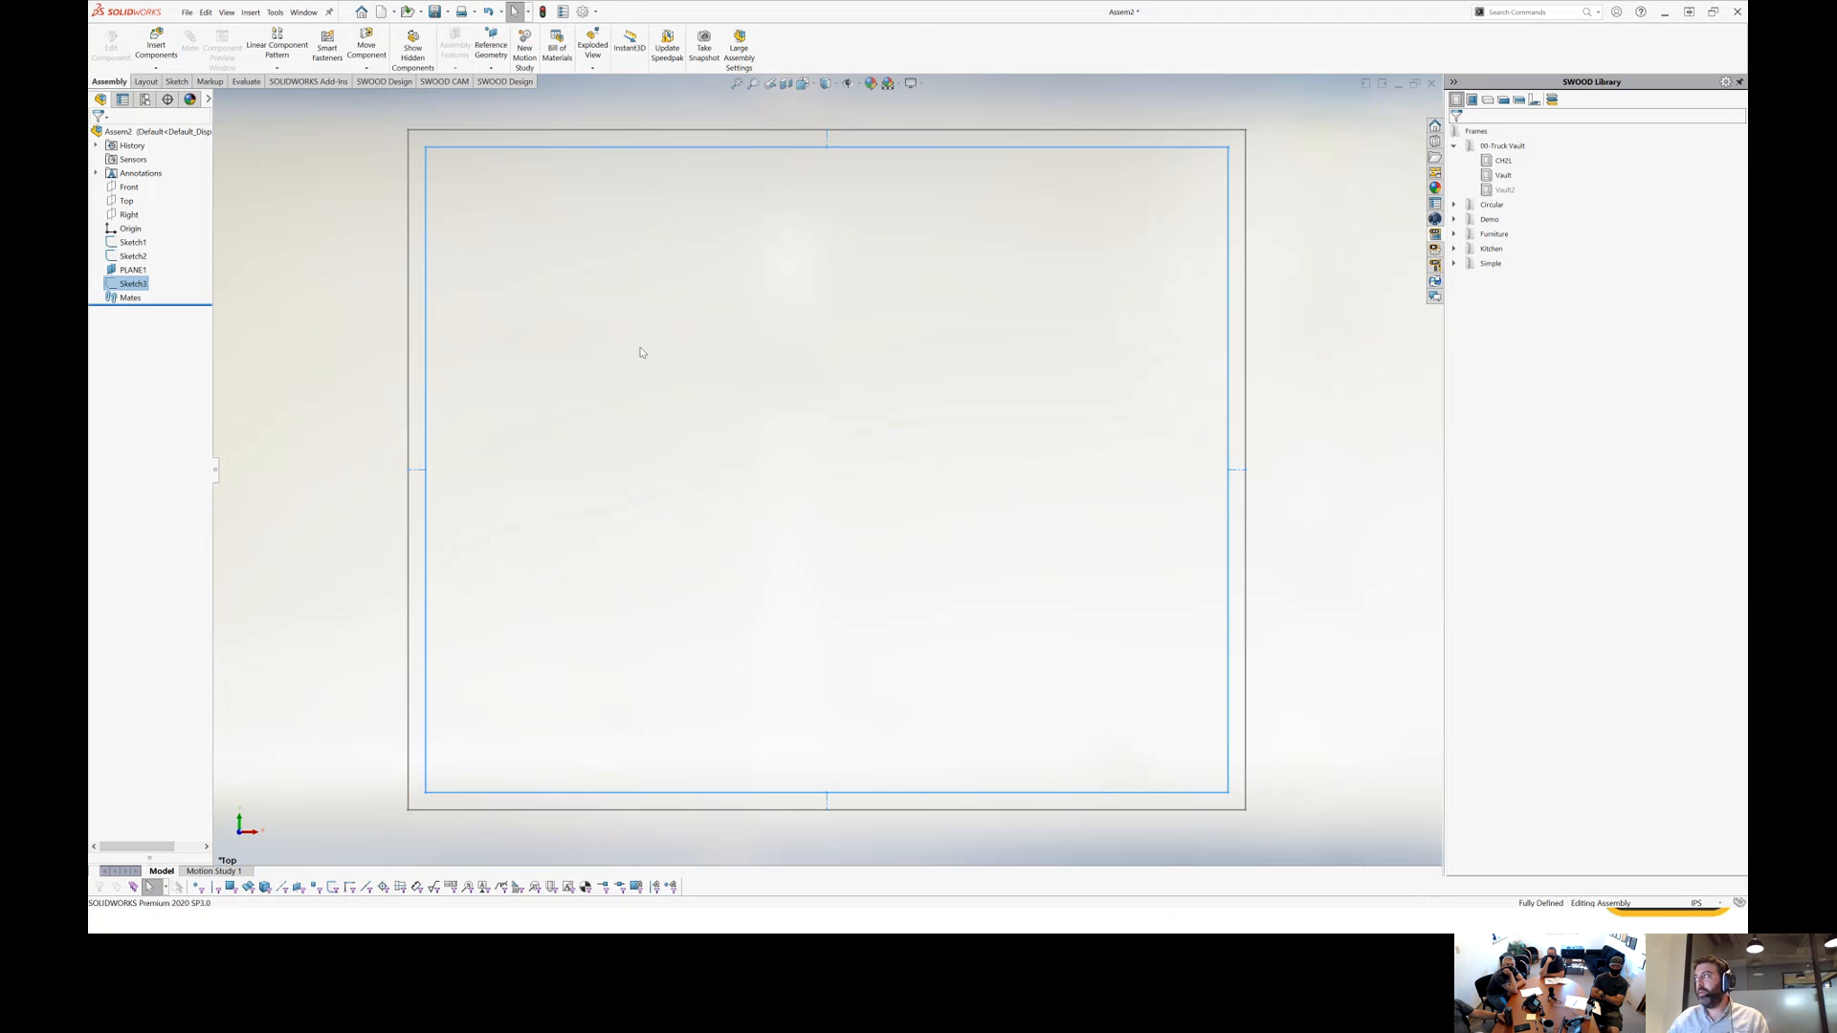
Start saving the assembly and browse to the CLIENTS > Truck_Vault > PRE-SALES > Pilot project folder.
mouse_move(777, 468)
middle_mouse_down()
mouse_move(698, 279)
mouse_move(776, 276)
middle_mouse_up()
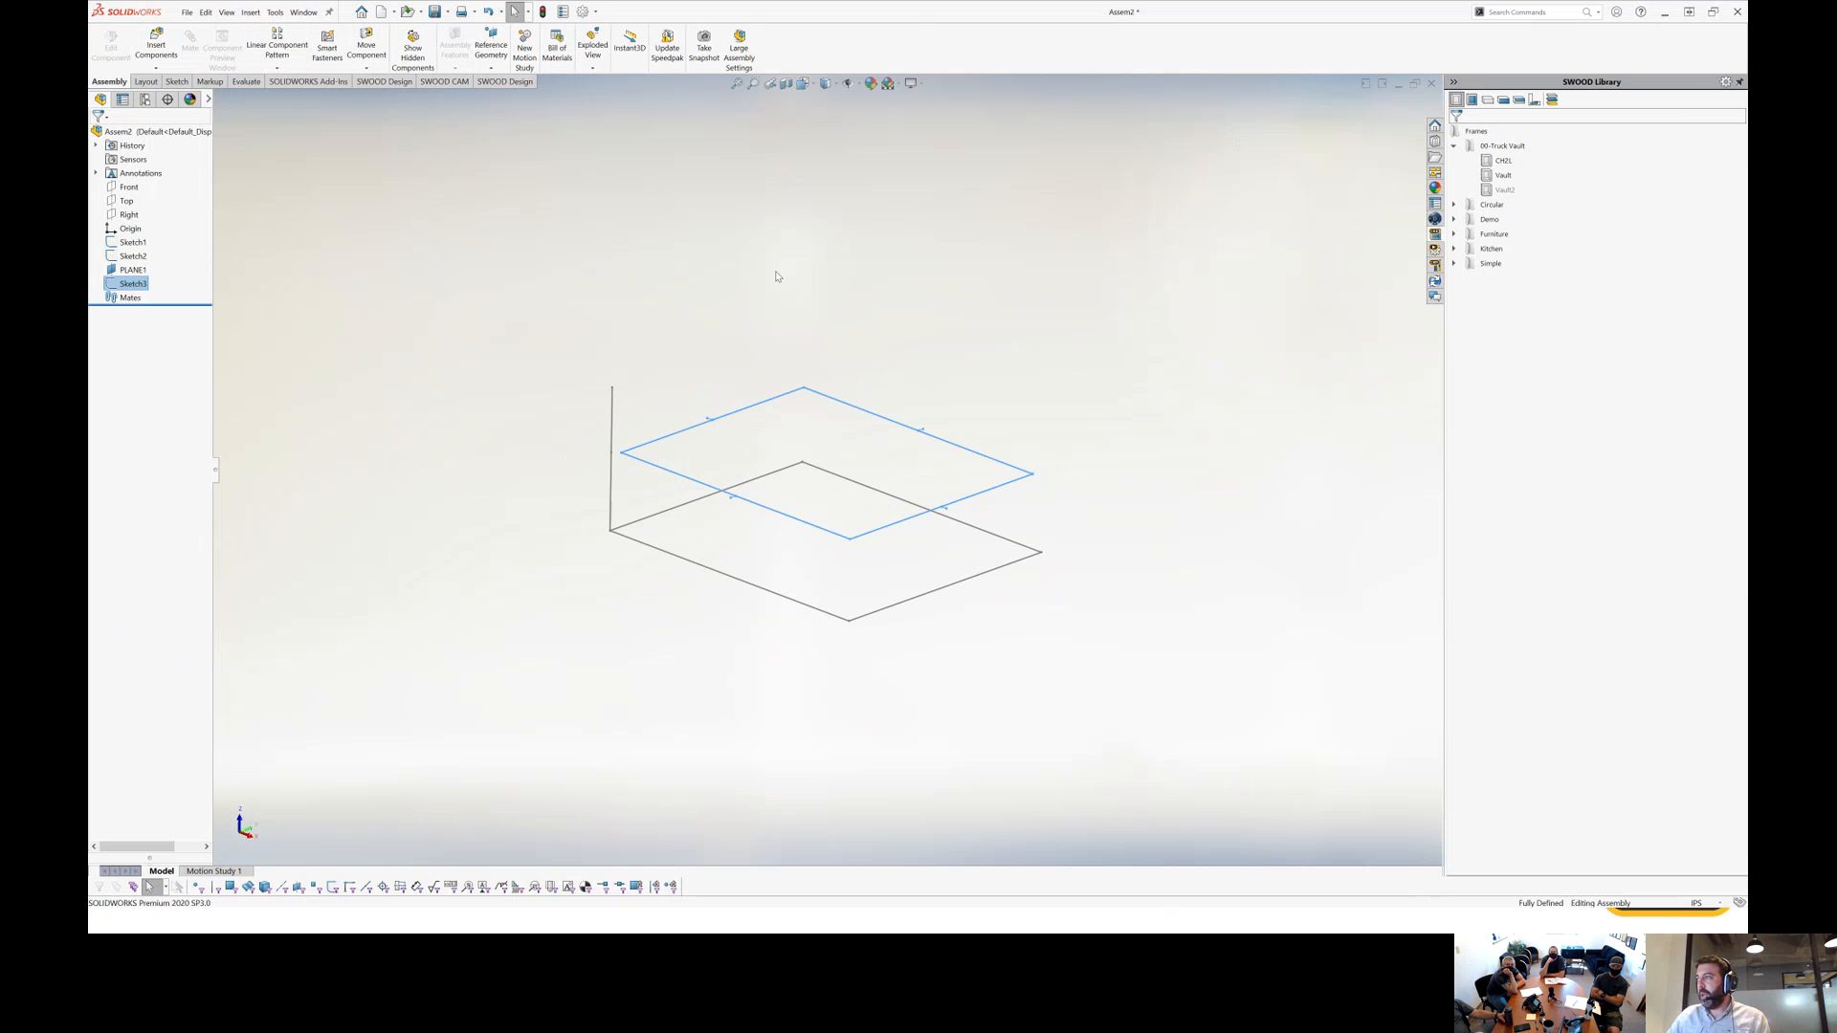
key("ctrl+s")
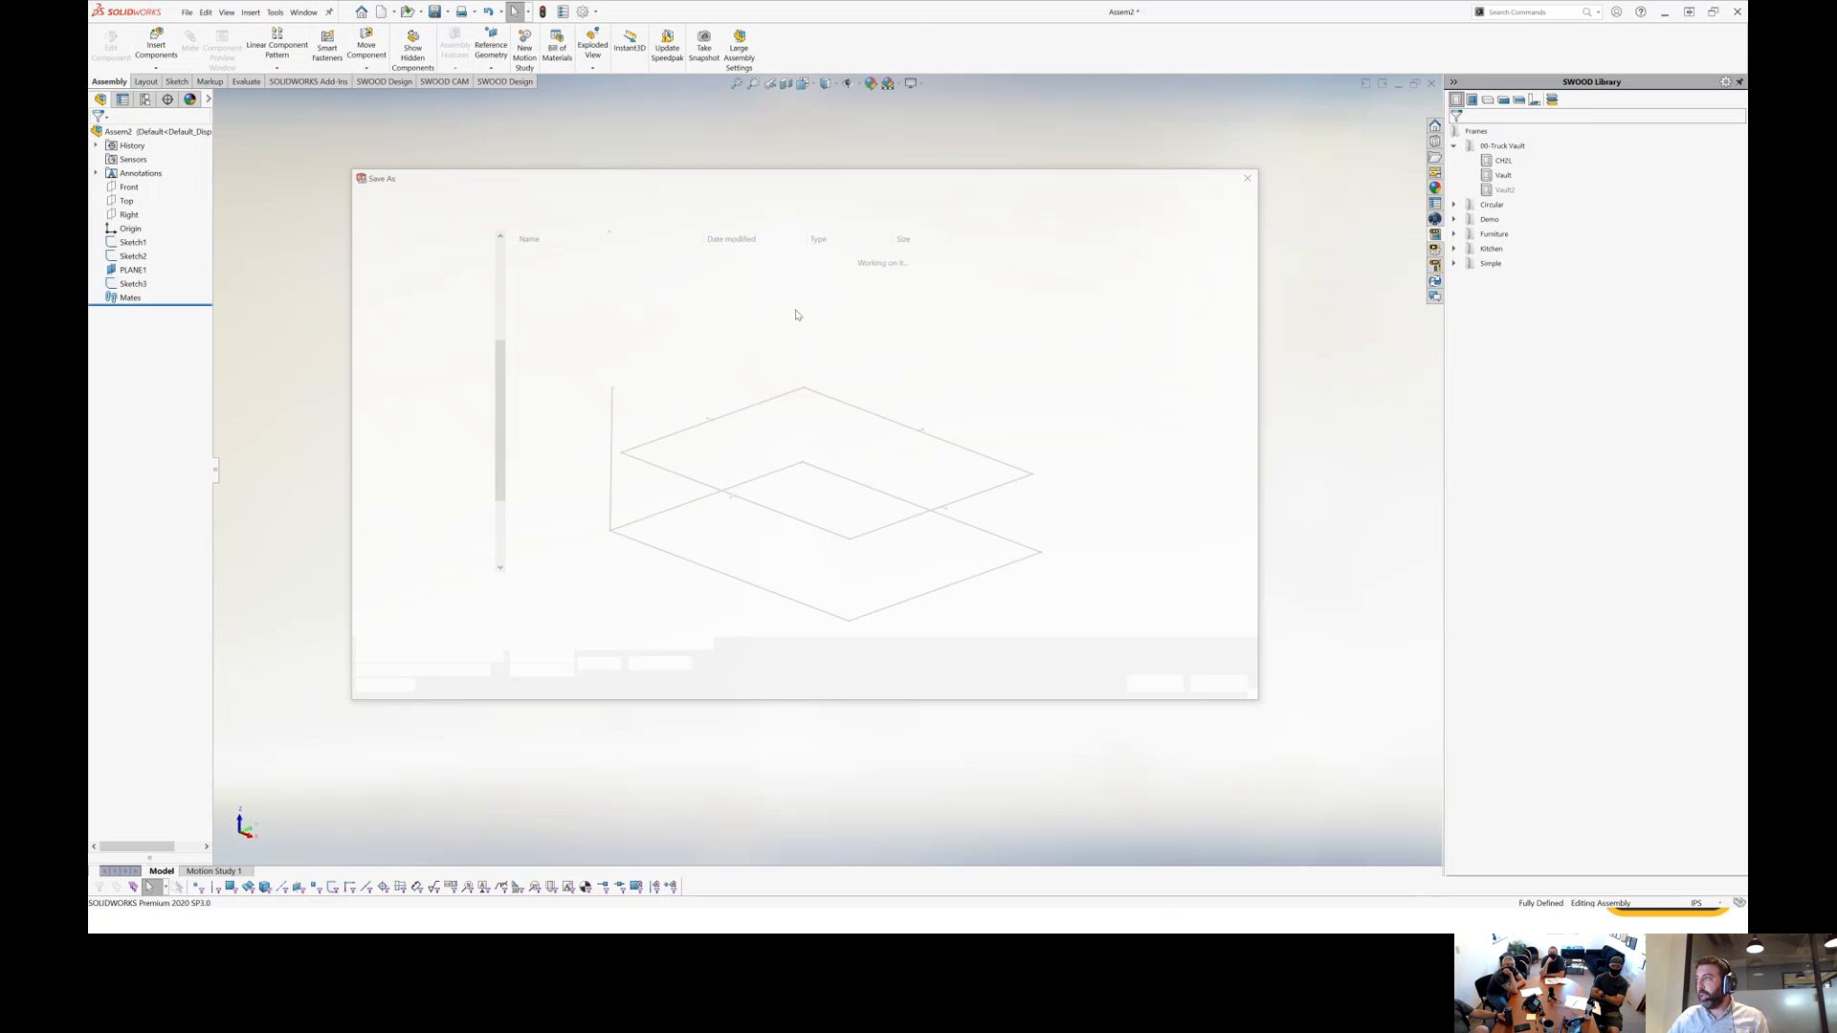
scroll(430, 478, "down", 3)
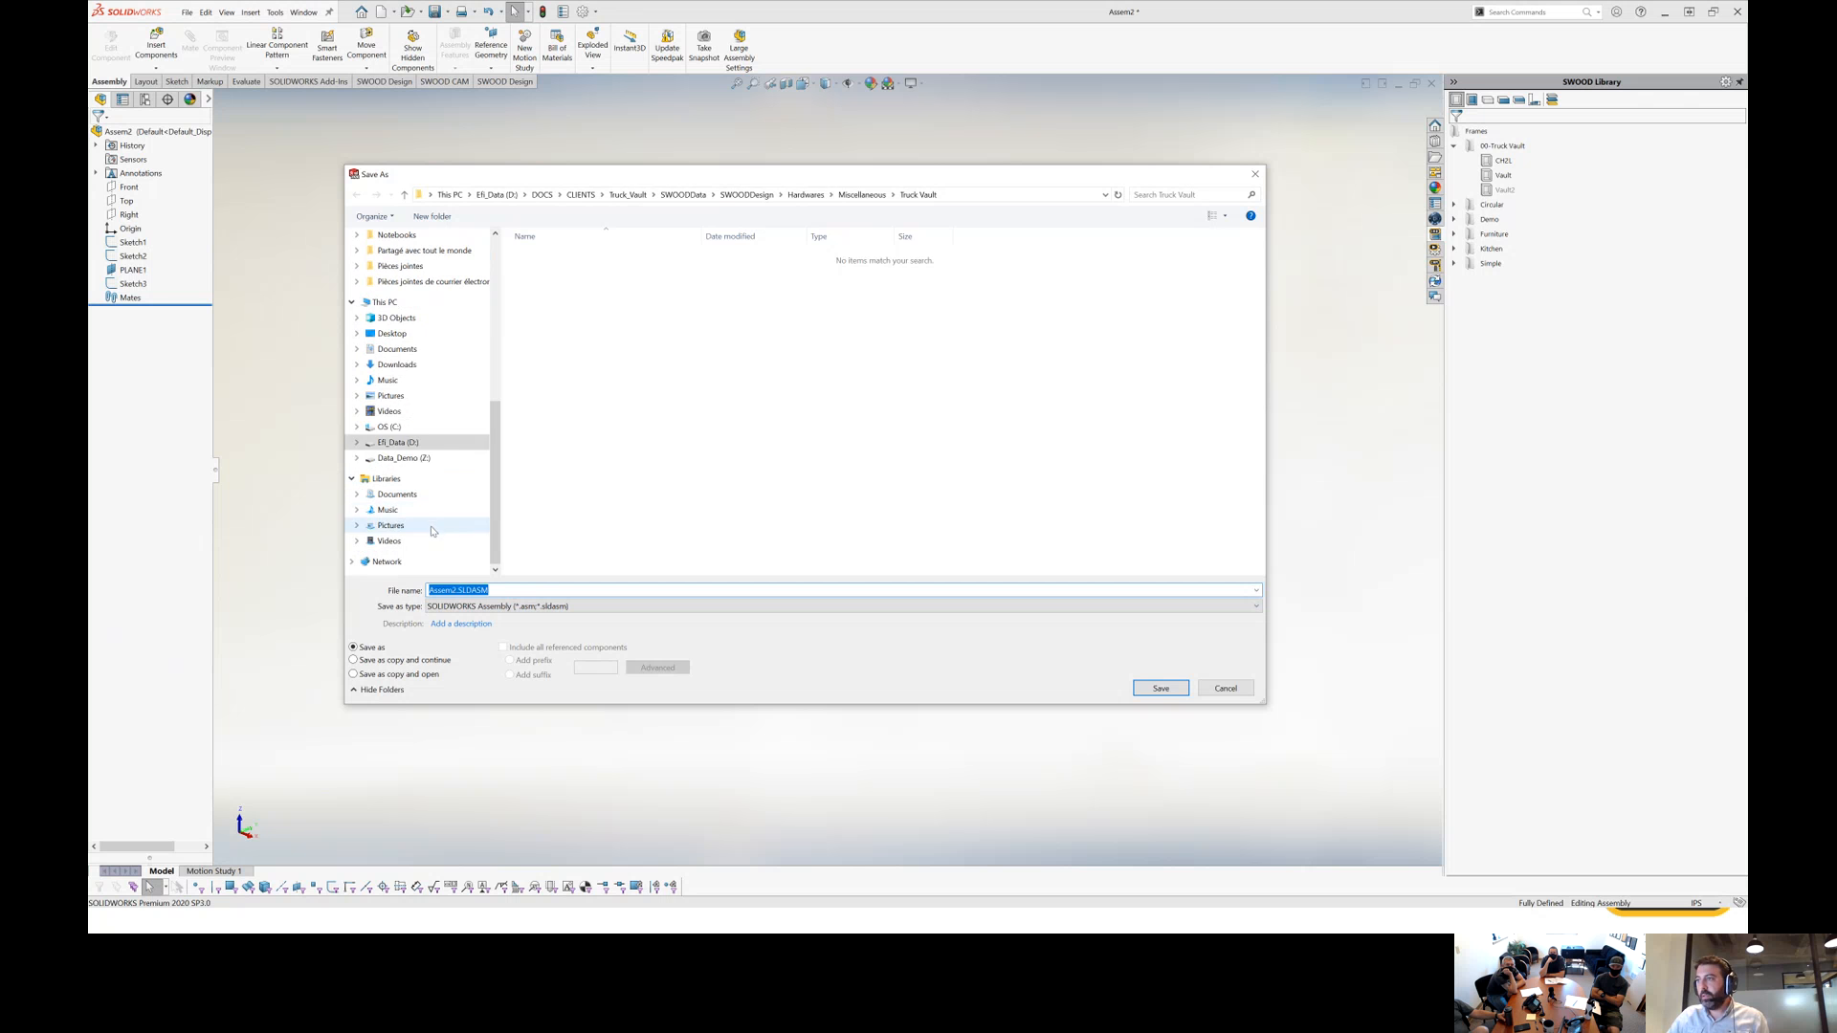
left_click(404, 457)
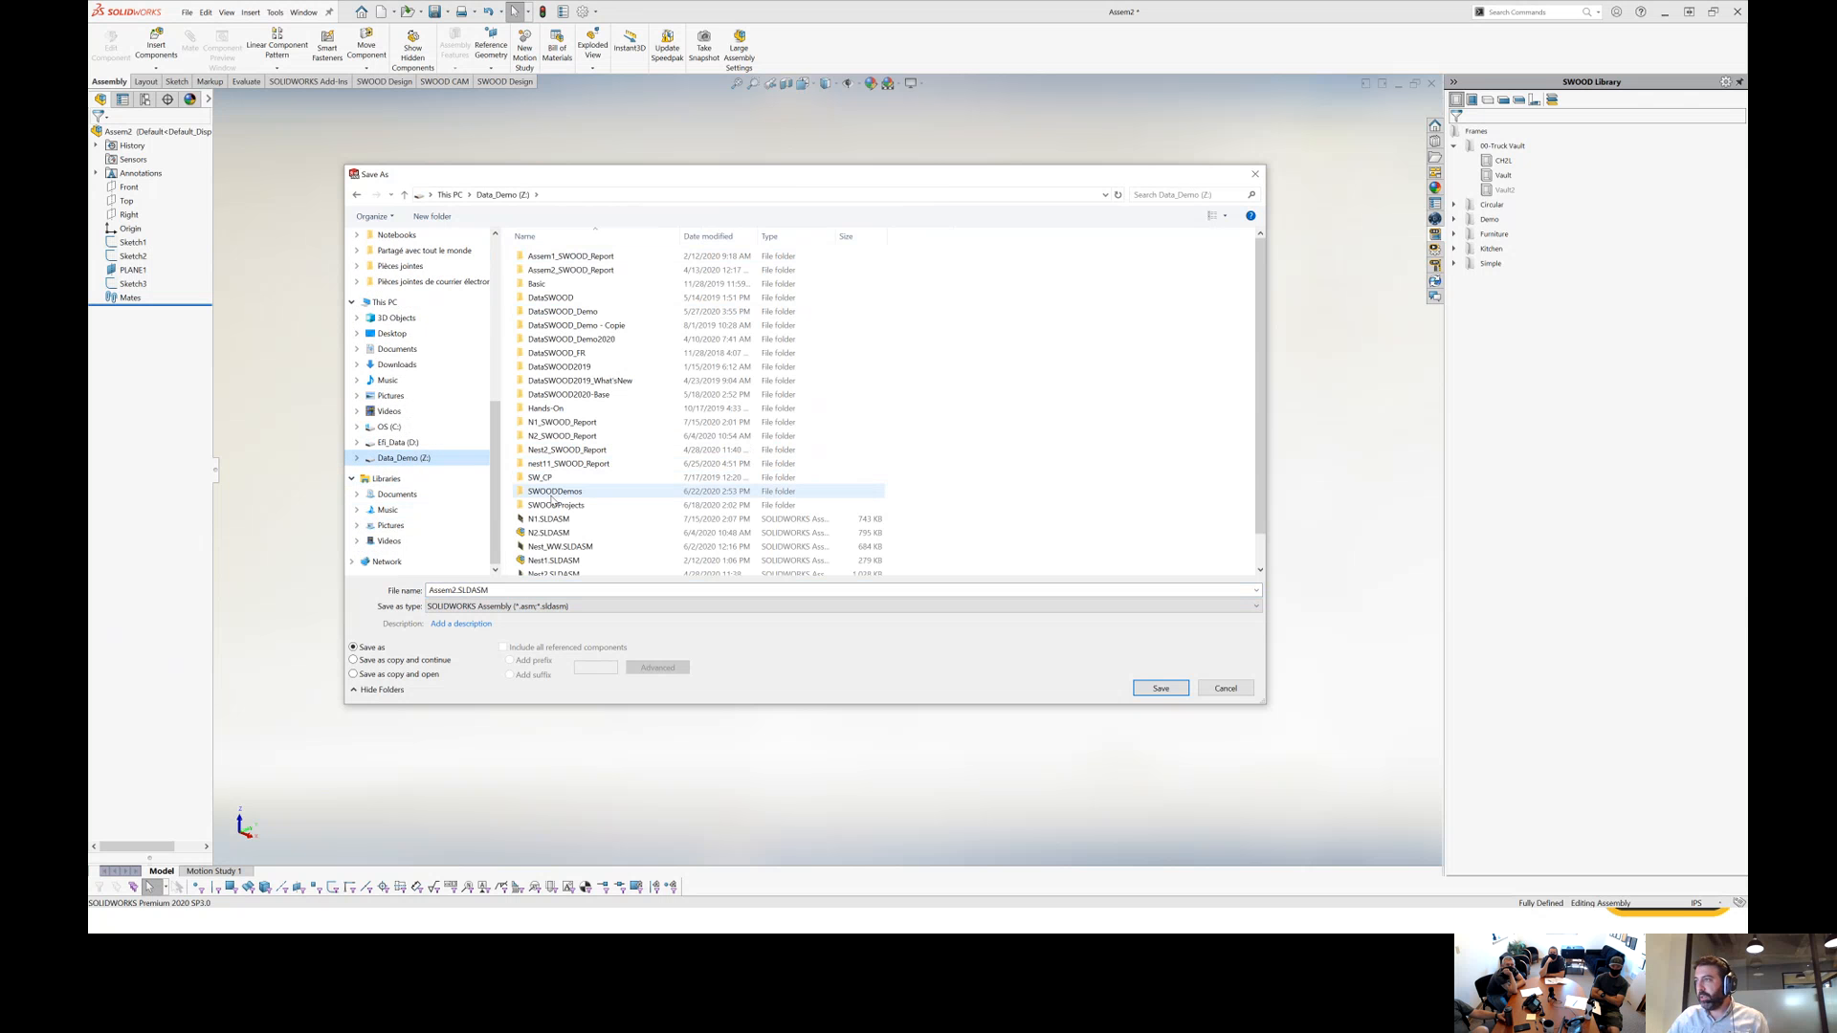
scroll(432, 335, "up", 3)
scroll(431, 335, "up", 5)
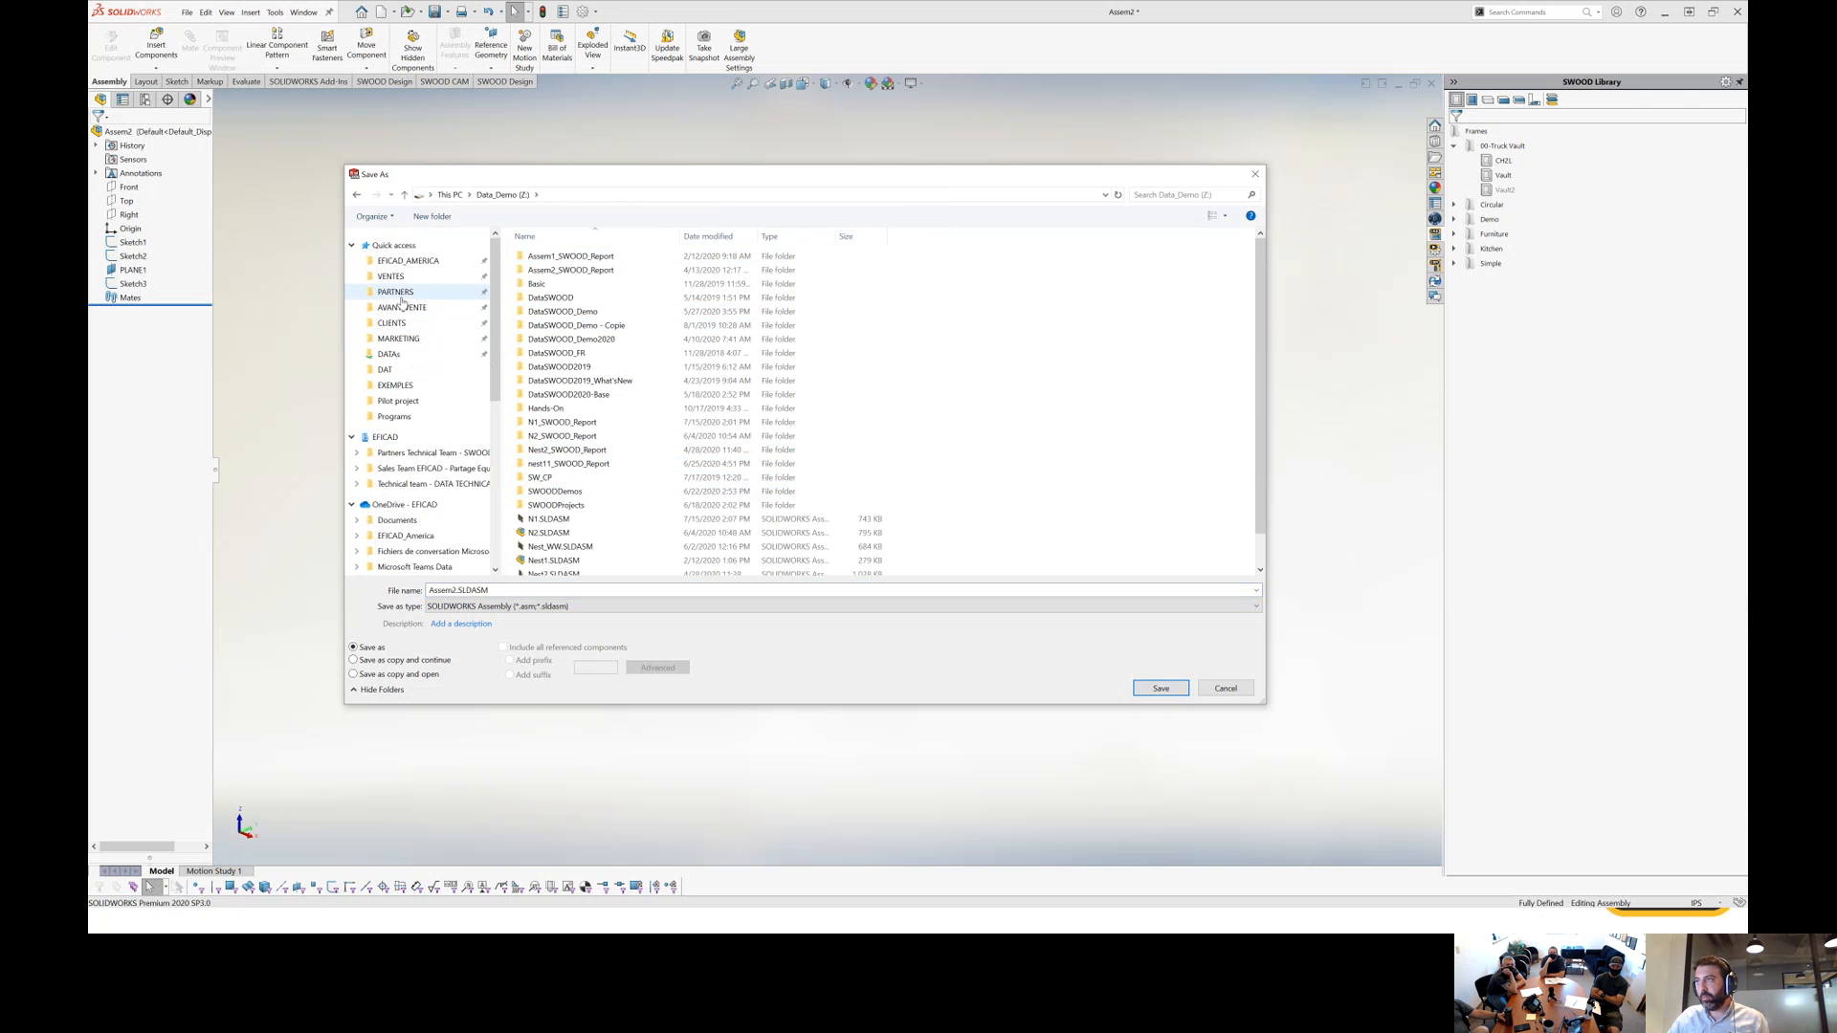
left_click(409, 324)
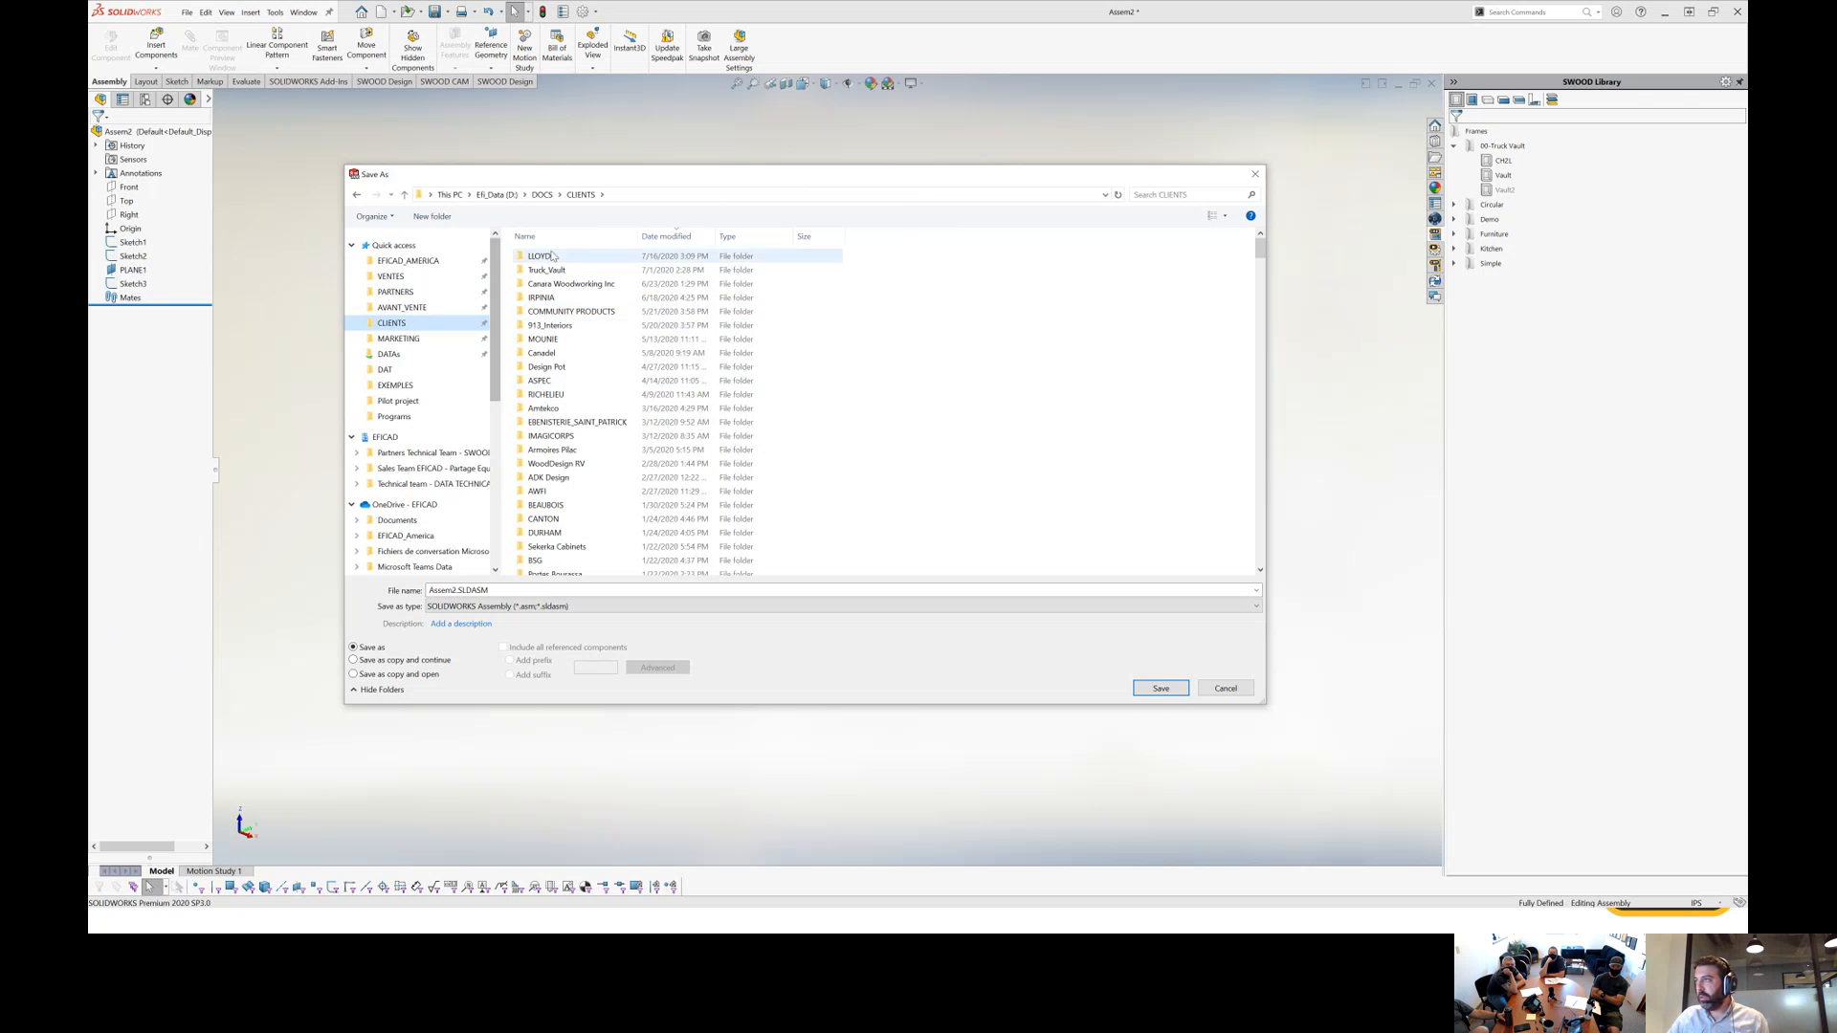
double_click(585, 280)
double_click(565, 298)
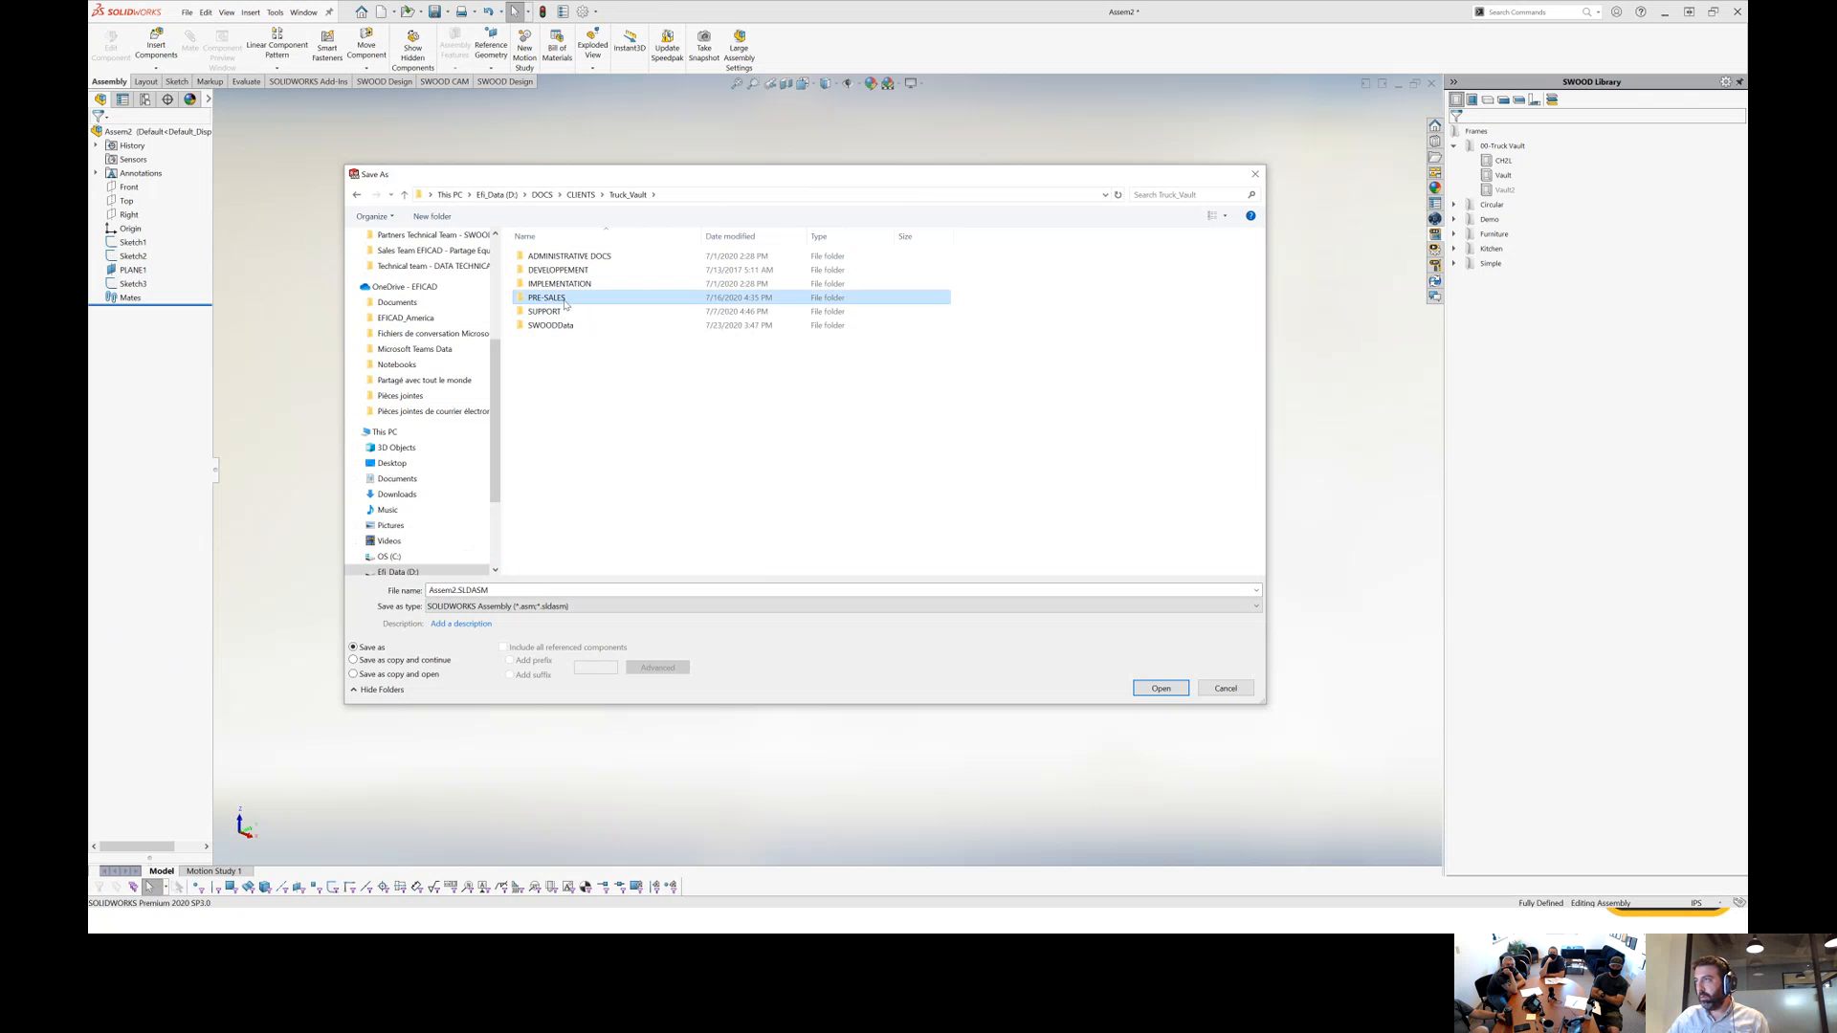
double_click(574, 297)
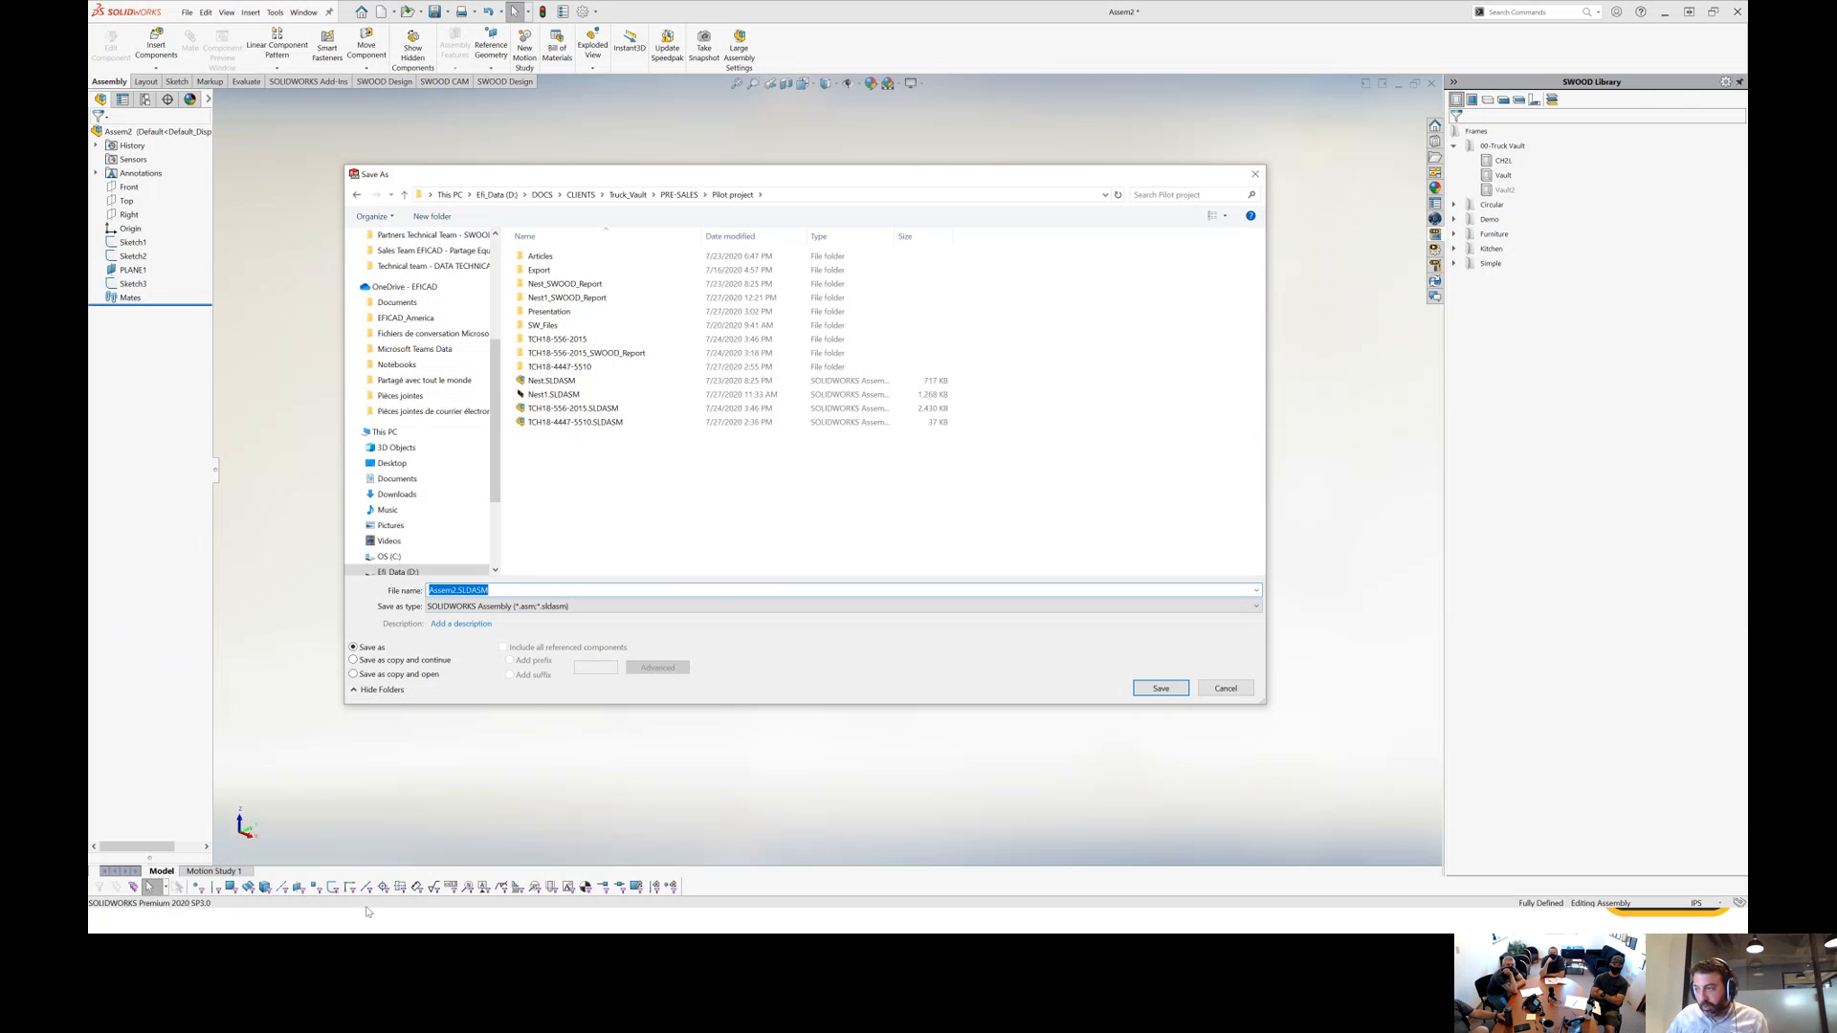
Fill in the assembly's file name with the suggested C-CHTAHN3-15N-ZC10648 (1).pdf.
key("super")
left_click(496, 928)
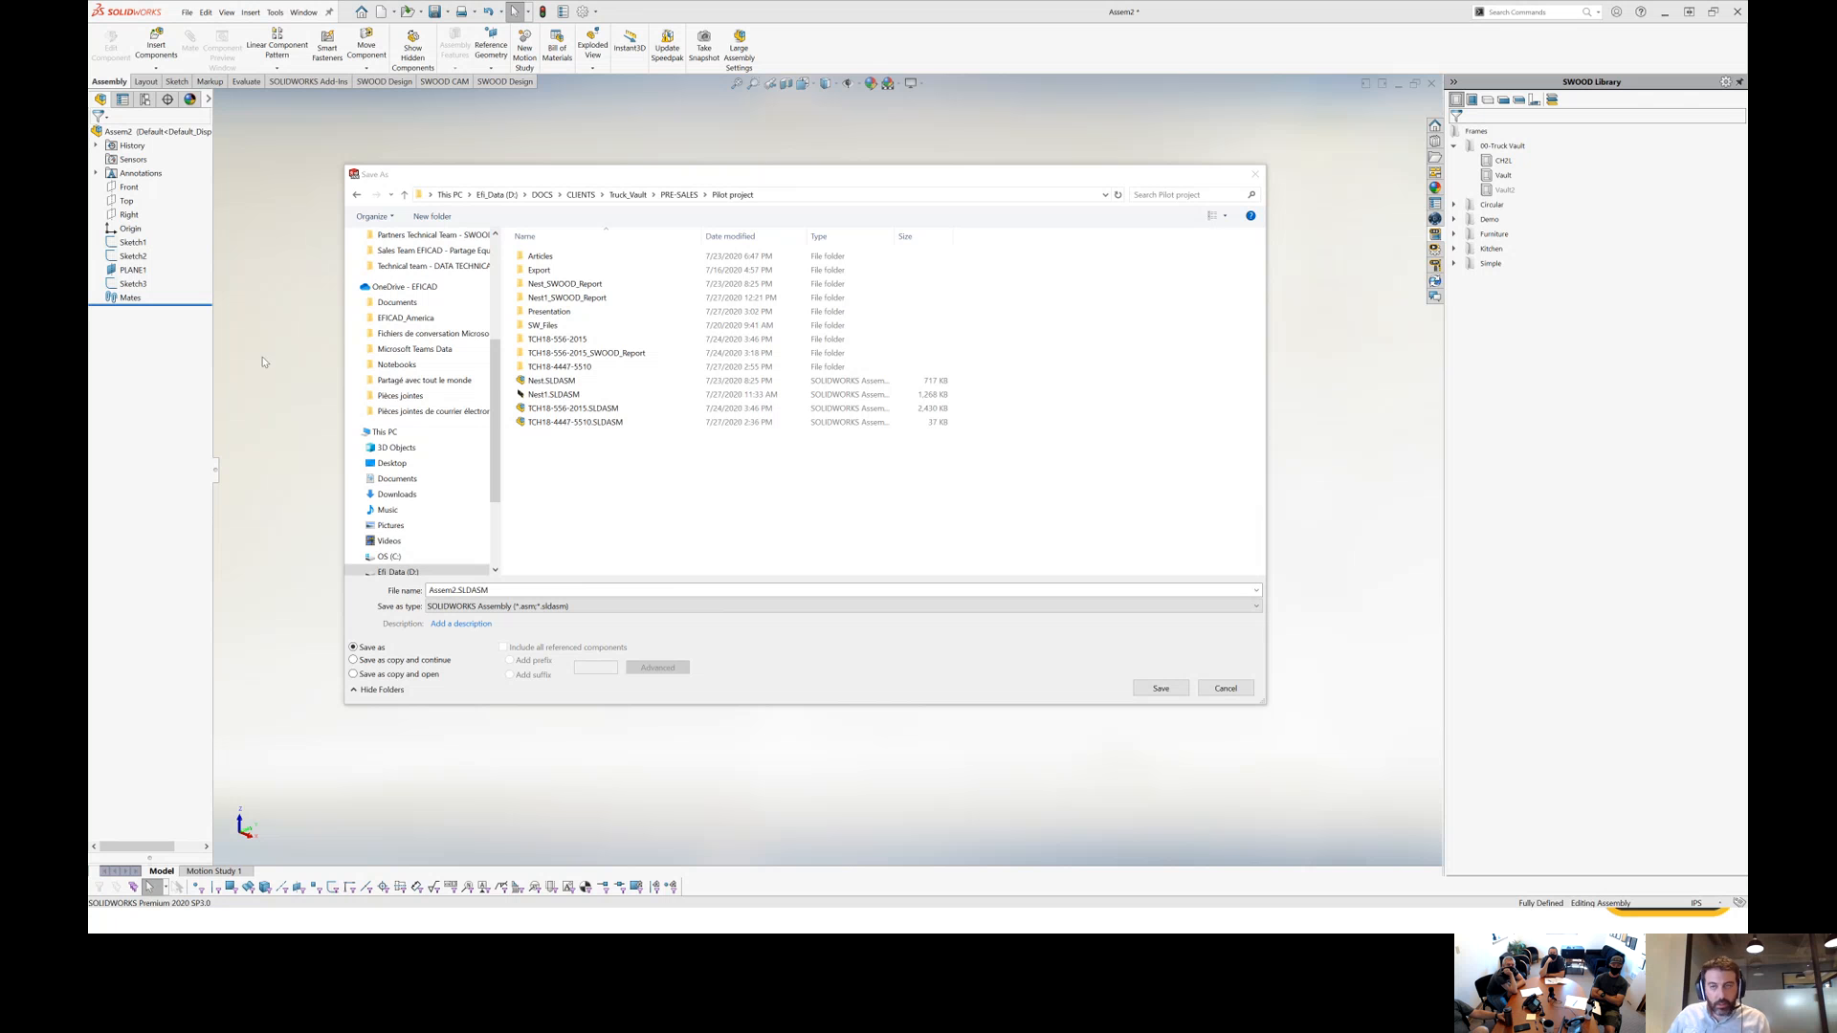
left_click(541, 589)
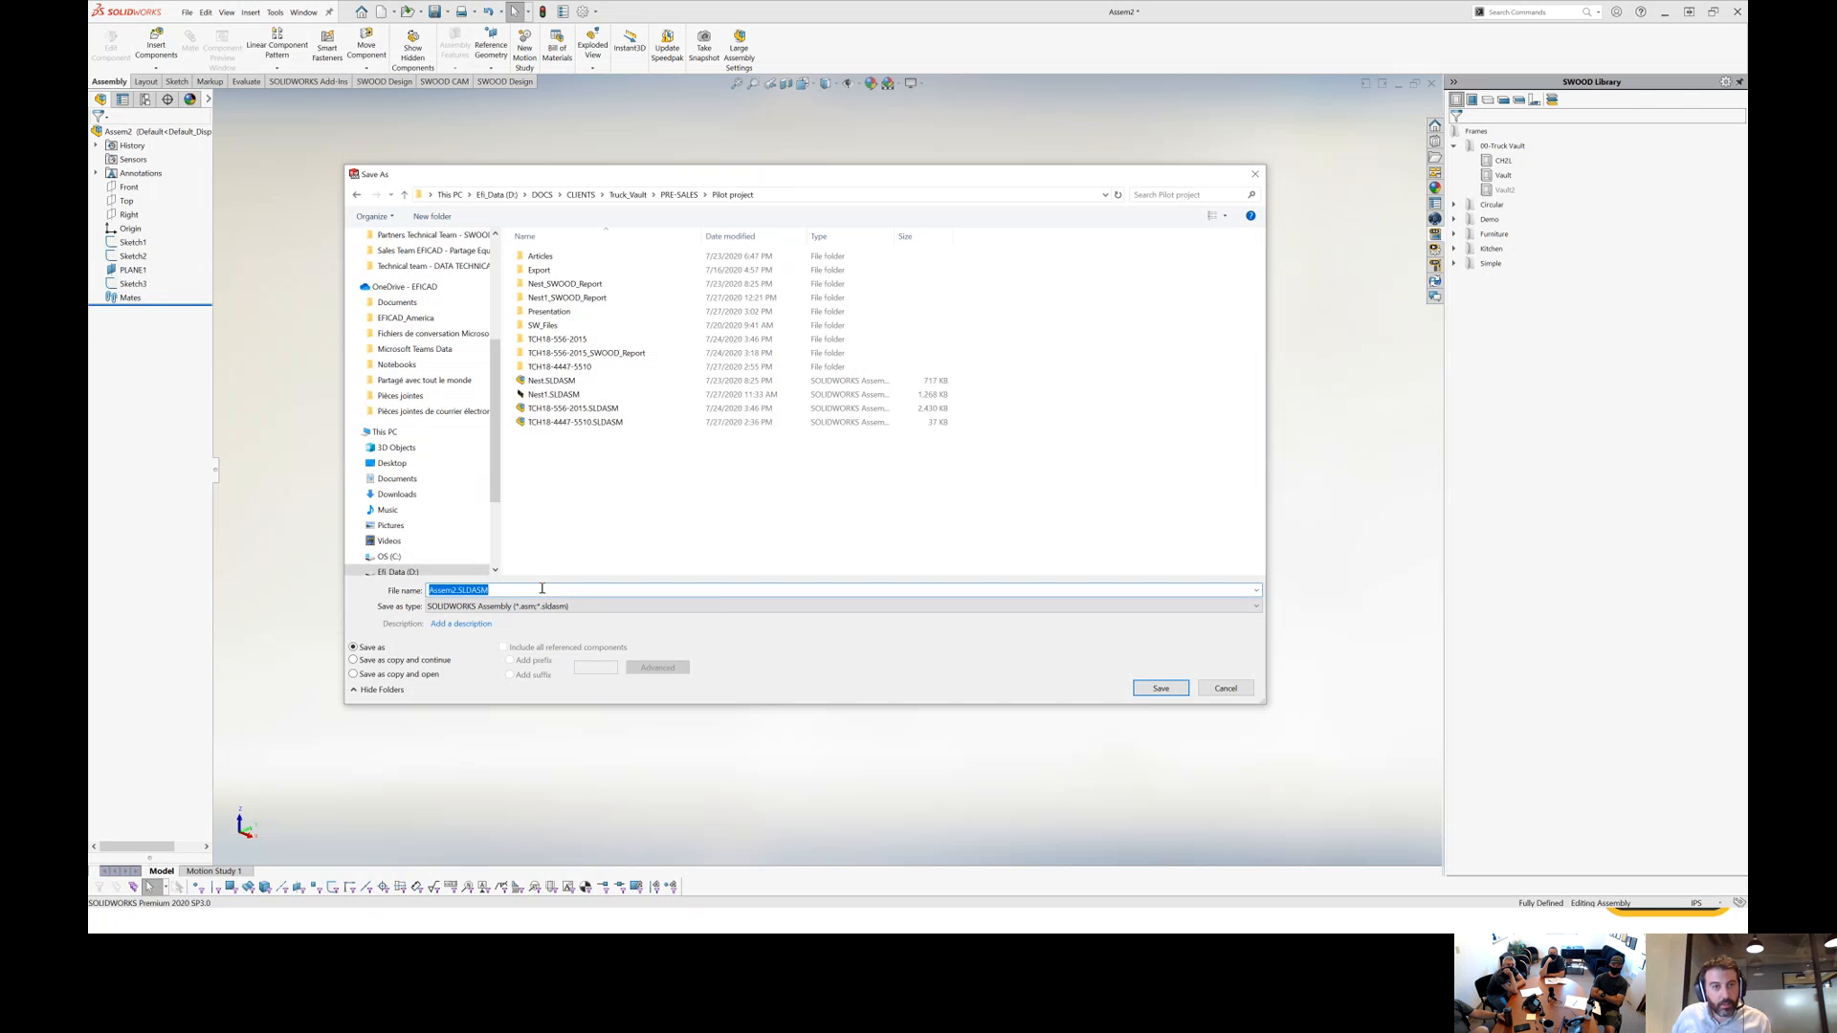
type("C-C")
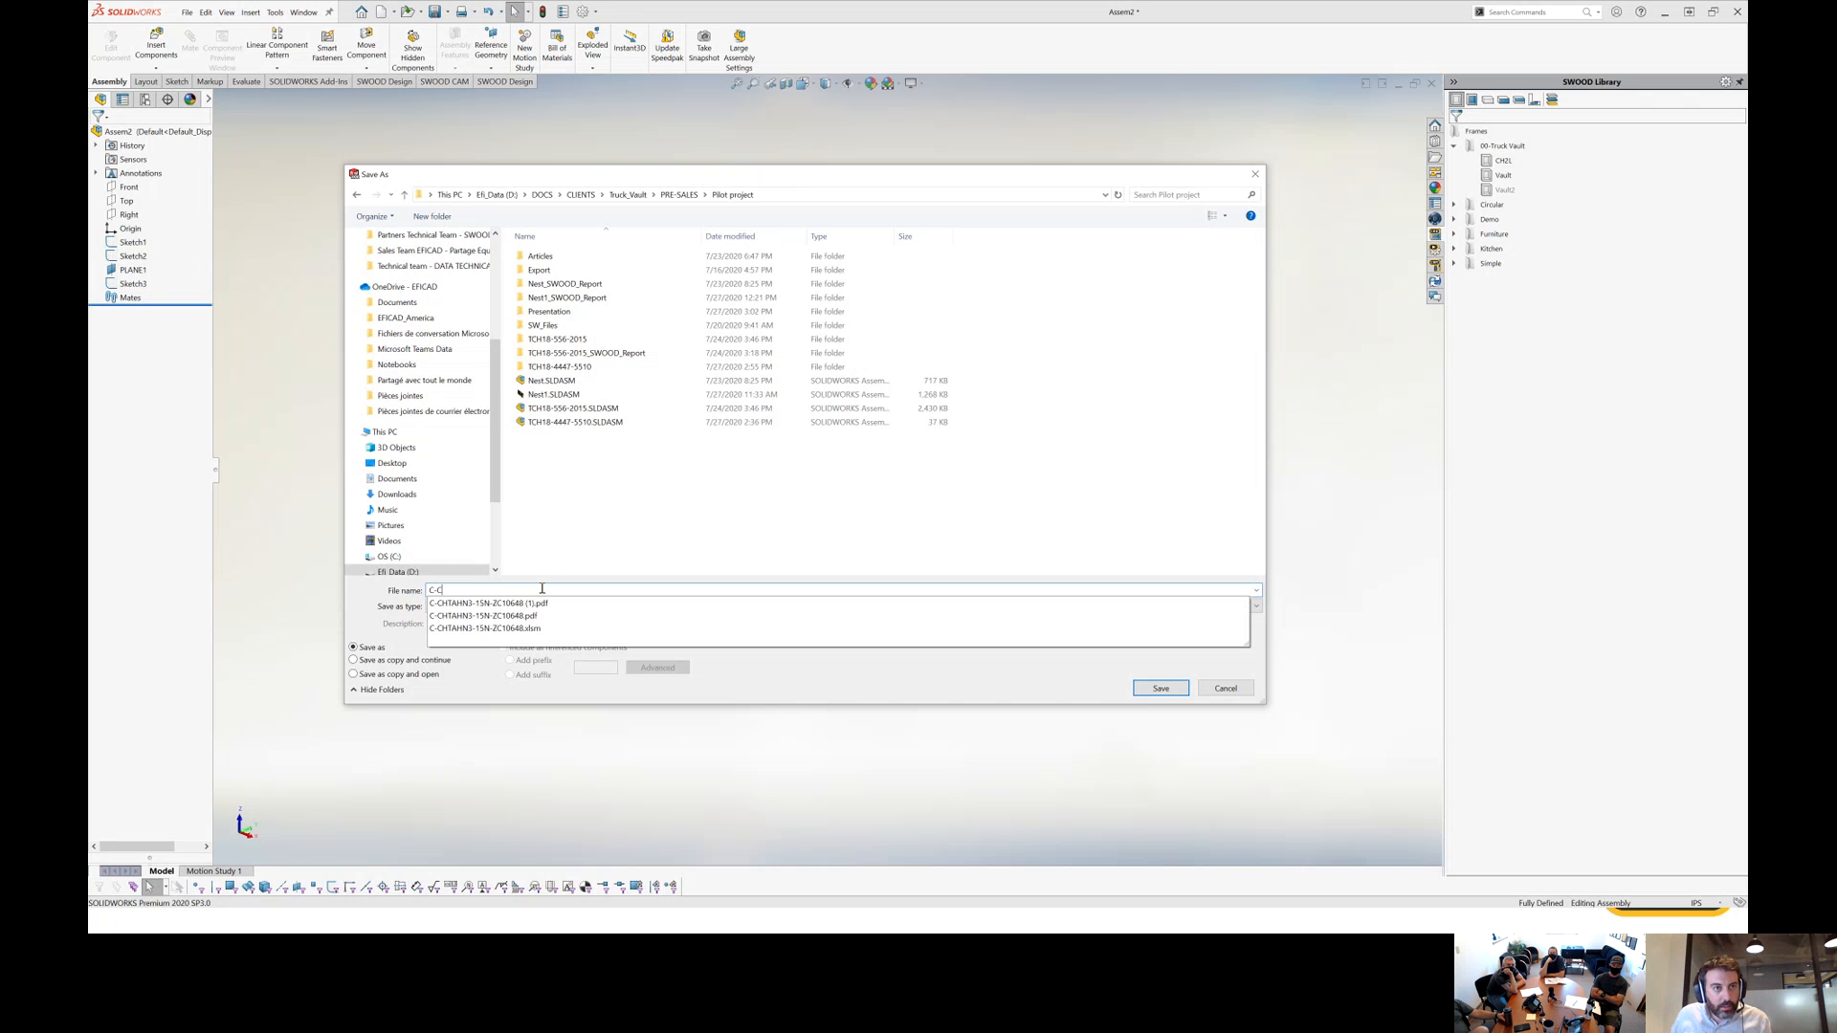
type("HTAN")
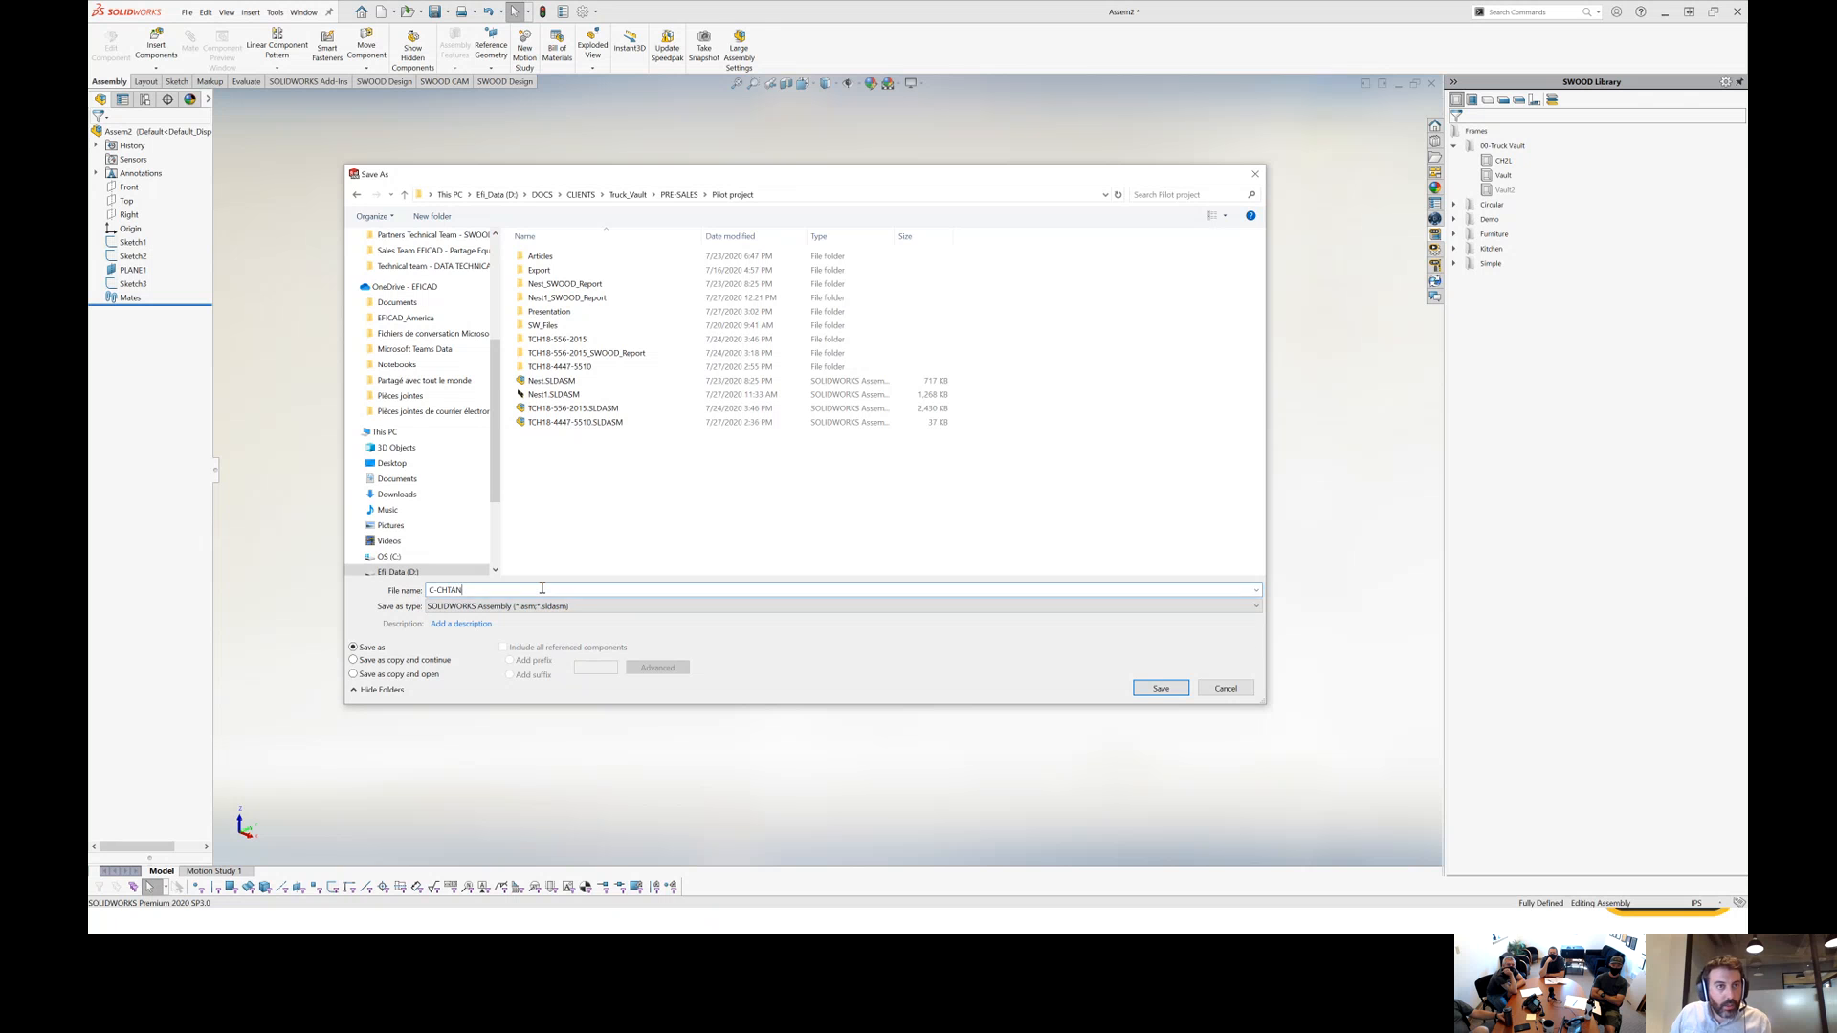
key("BackSpace")
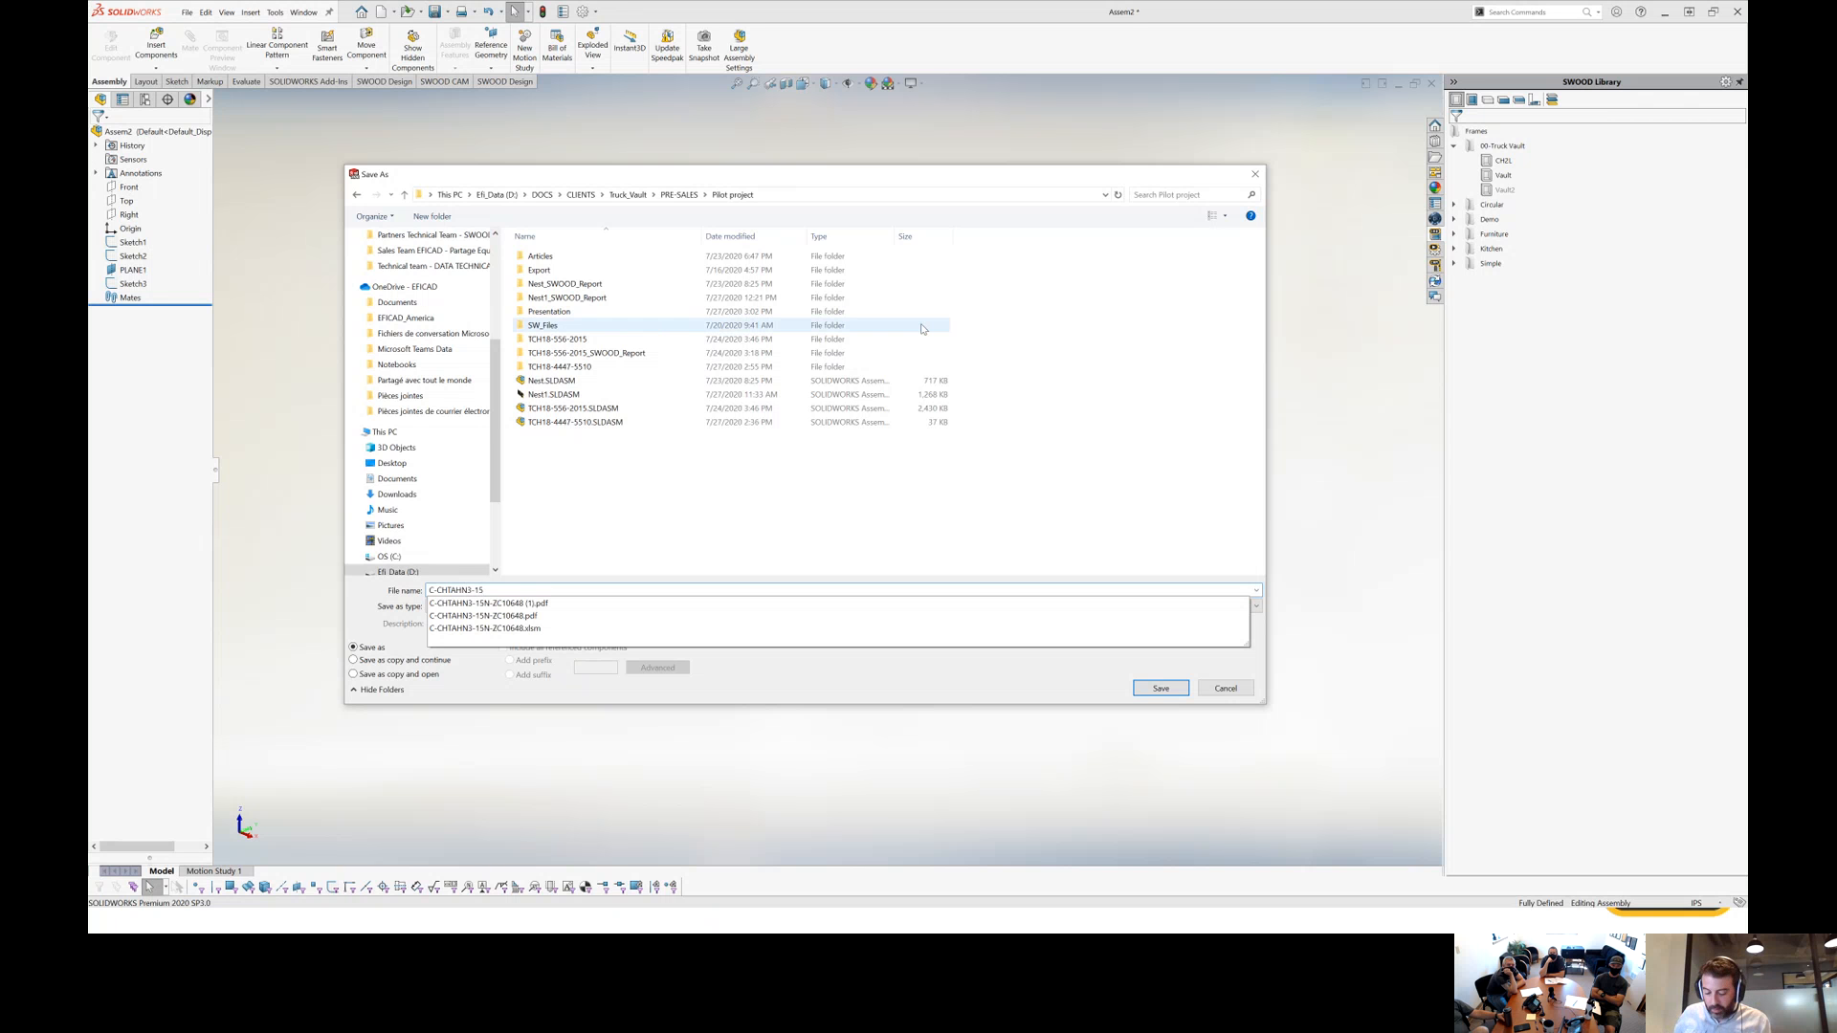
type("N-ZC")
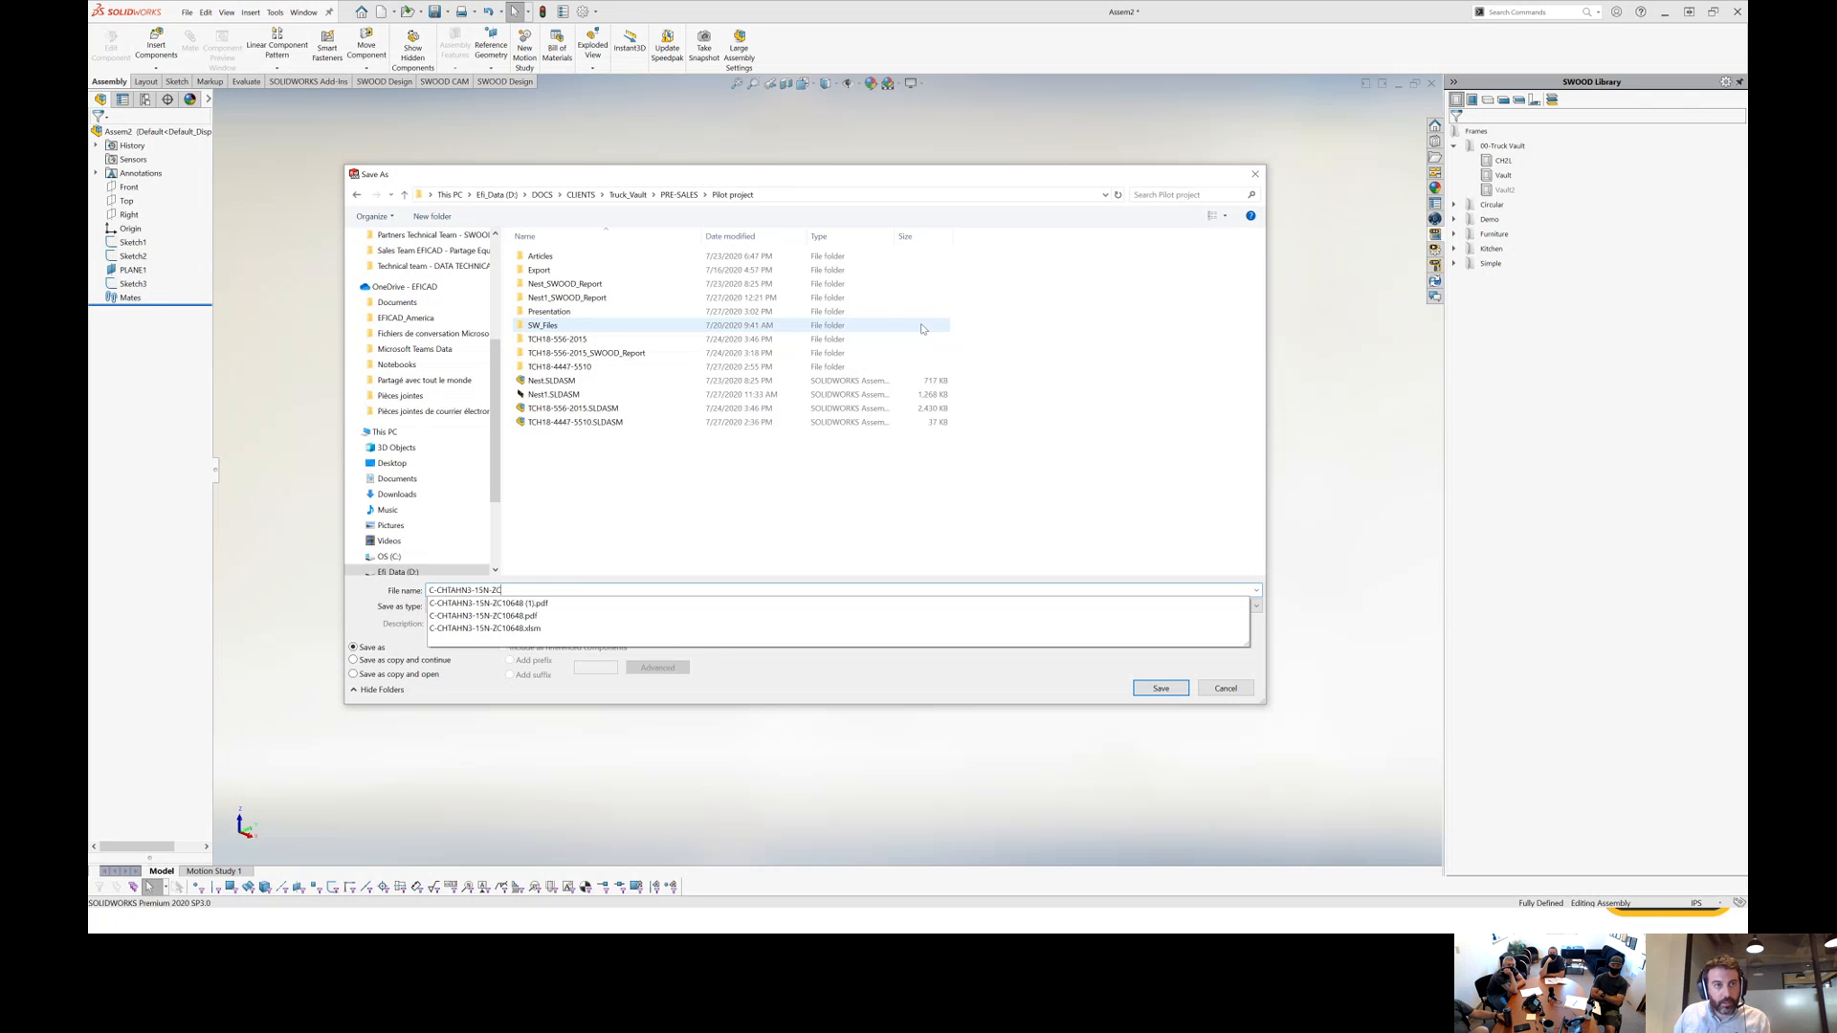
type("010")
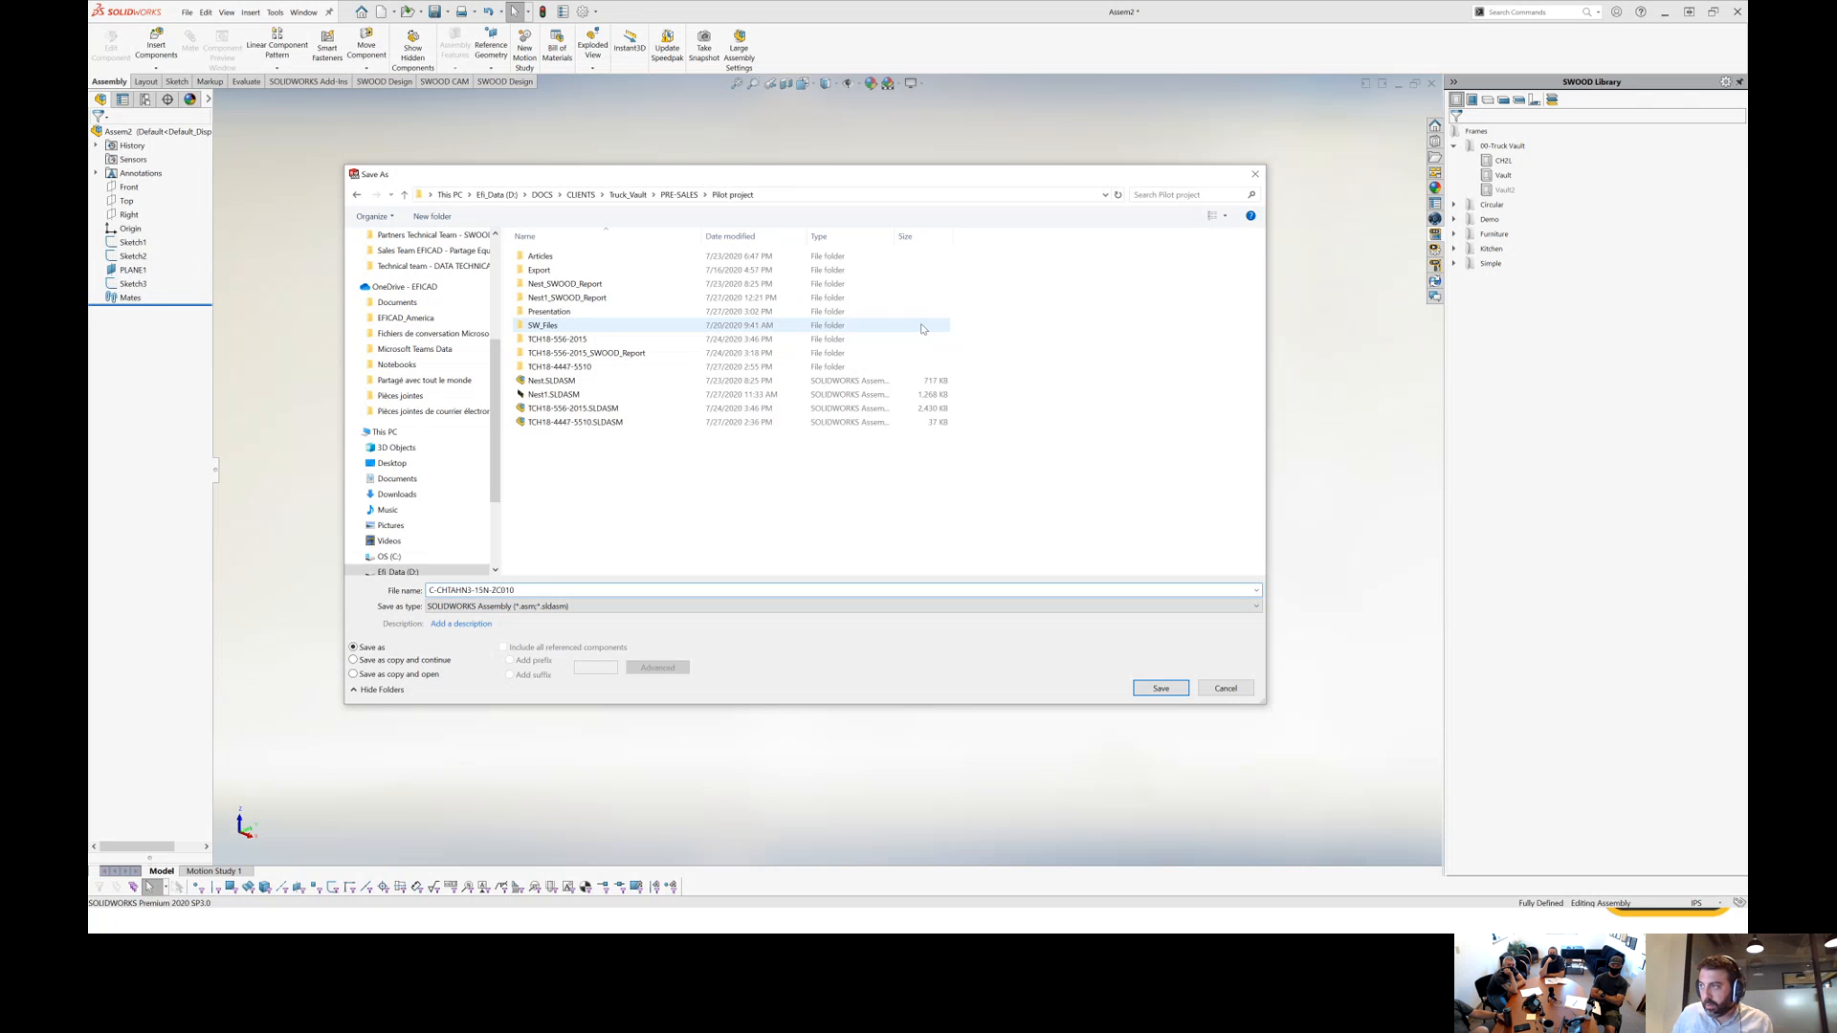
key("BackSpace")
key("BackSpace")
key("BackSpace")
type("10")
key("Down")
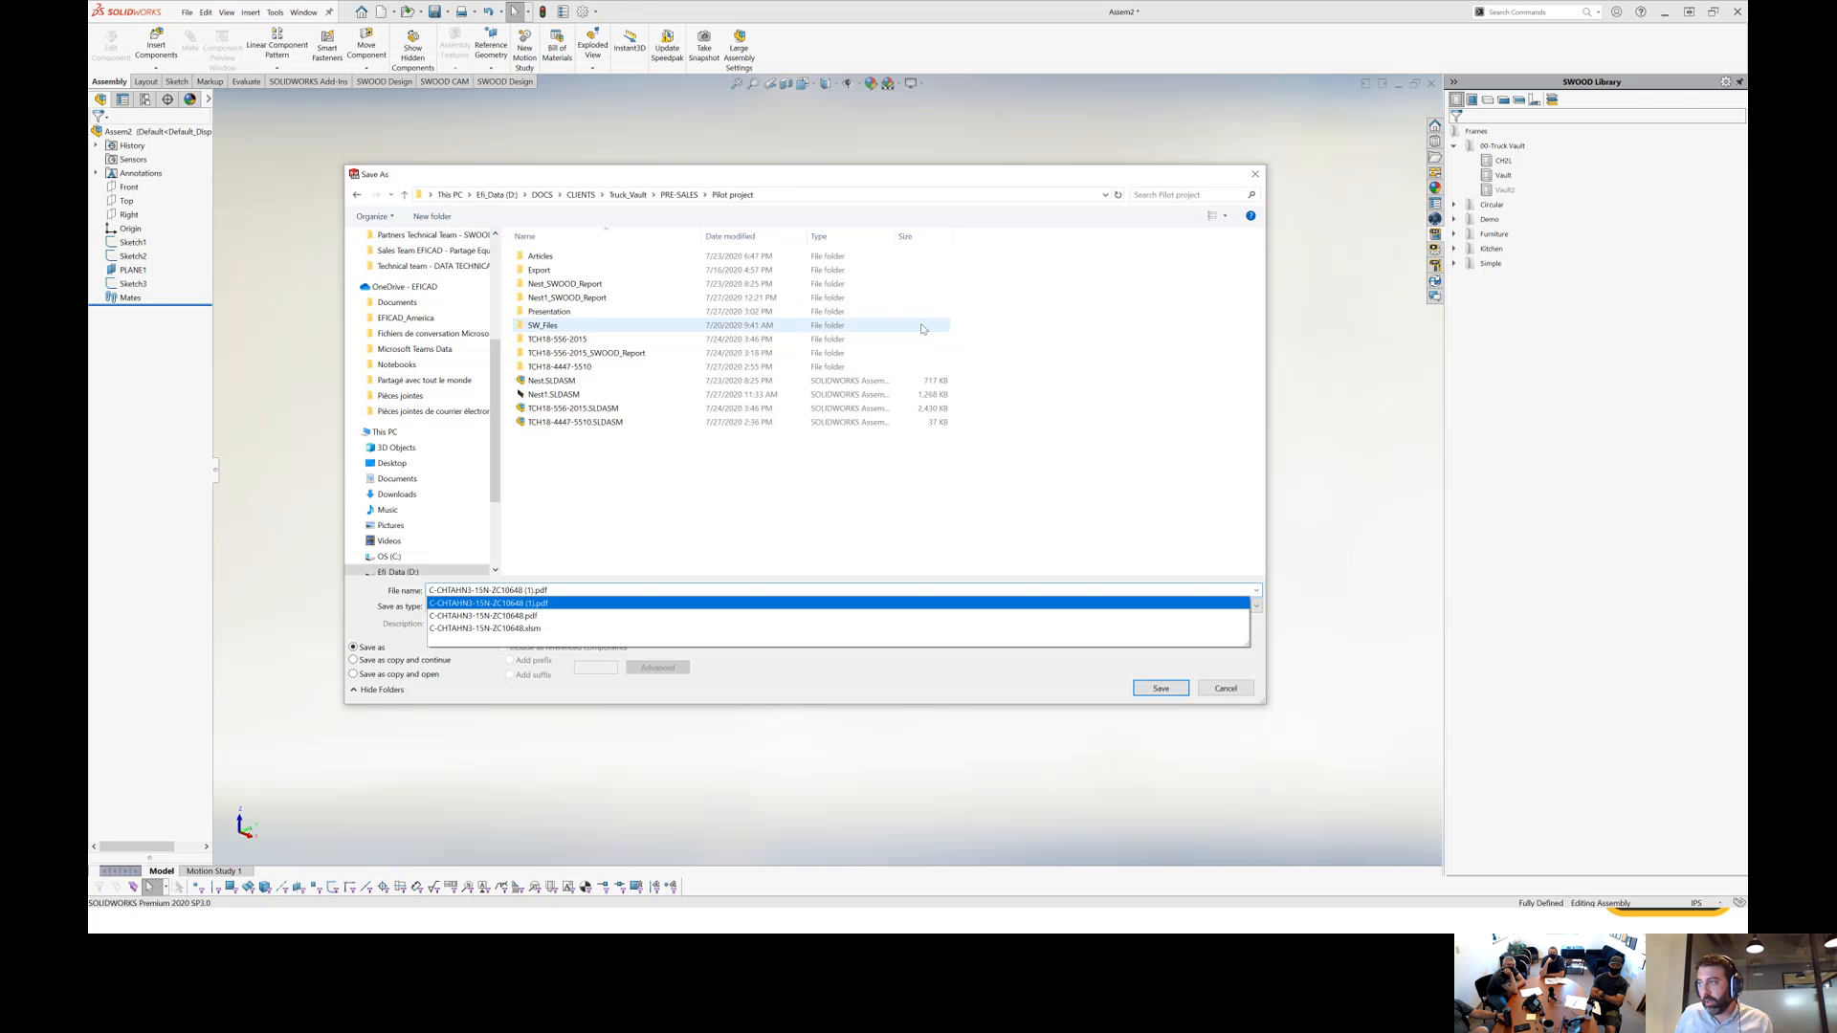
Replace the (1) in the file name with -2 and save the assembly as C-CHTAHN3-15N-ZC10648-2.pdf.
key("Left")
key("Left")
key("Left")
key("Left")
key("BackSpace")
key("BackSpace")
key("BackSpace")
key("BackSpace")
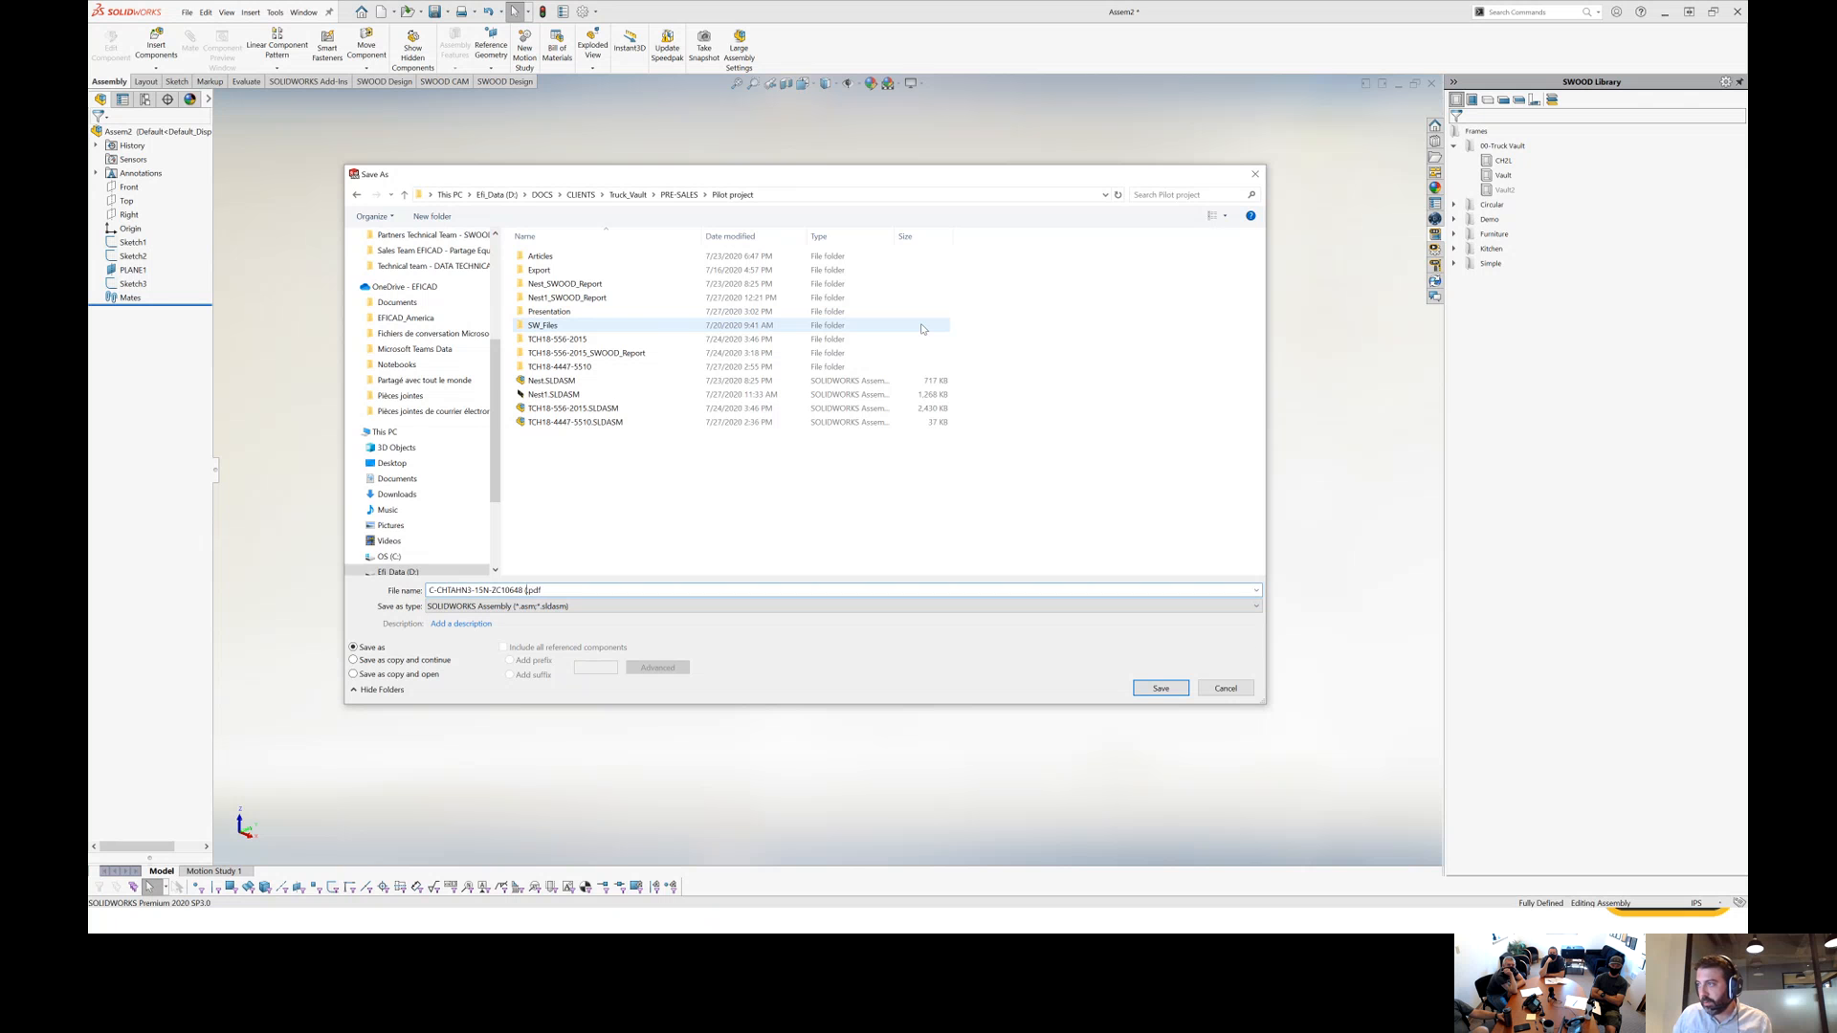
type("-2")
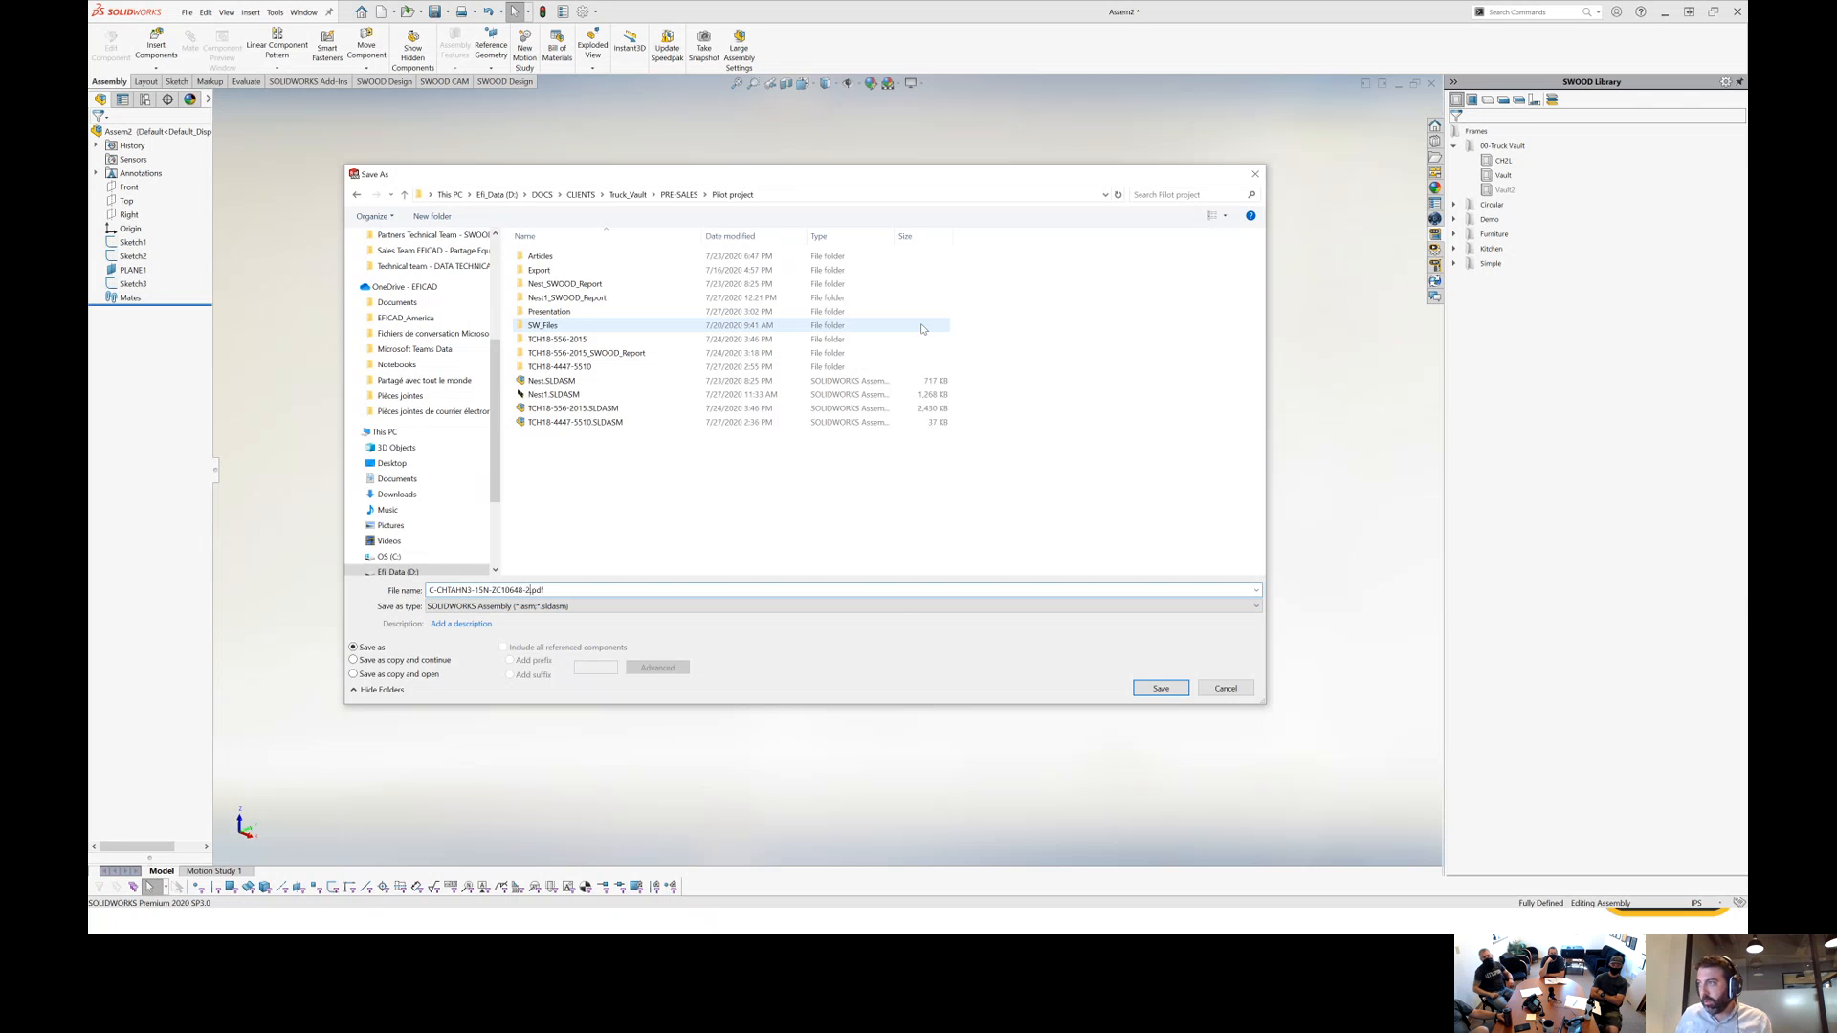
key("Return")
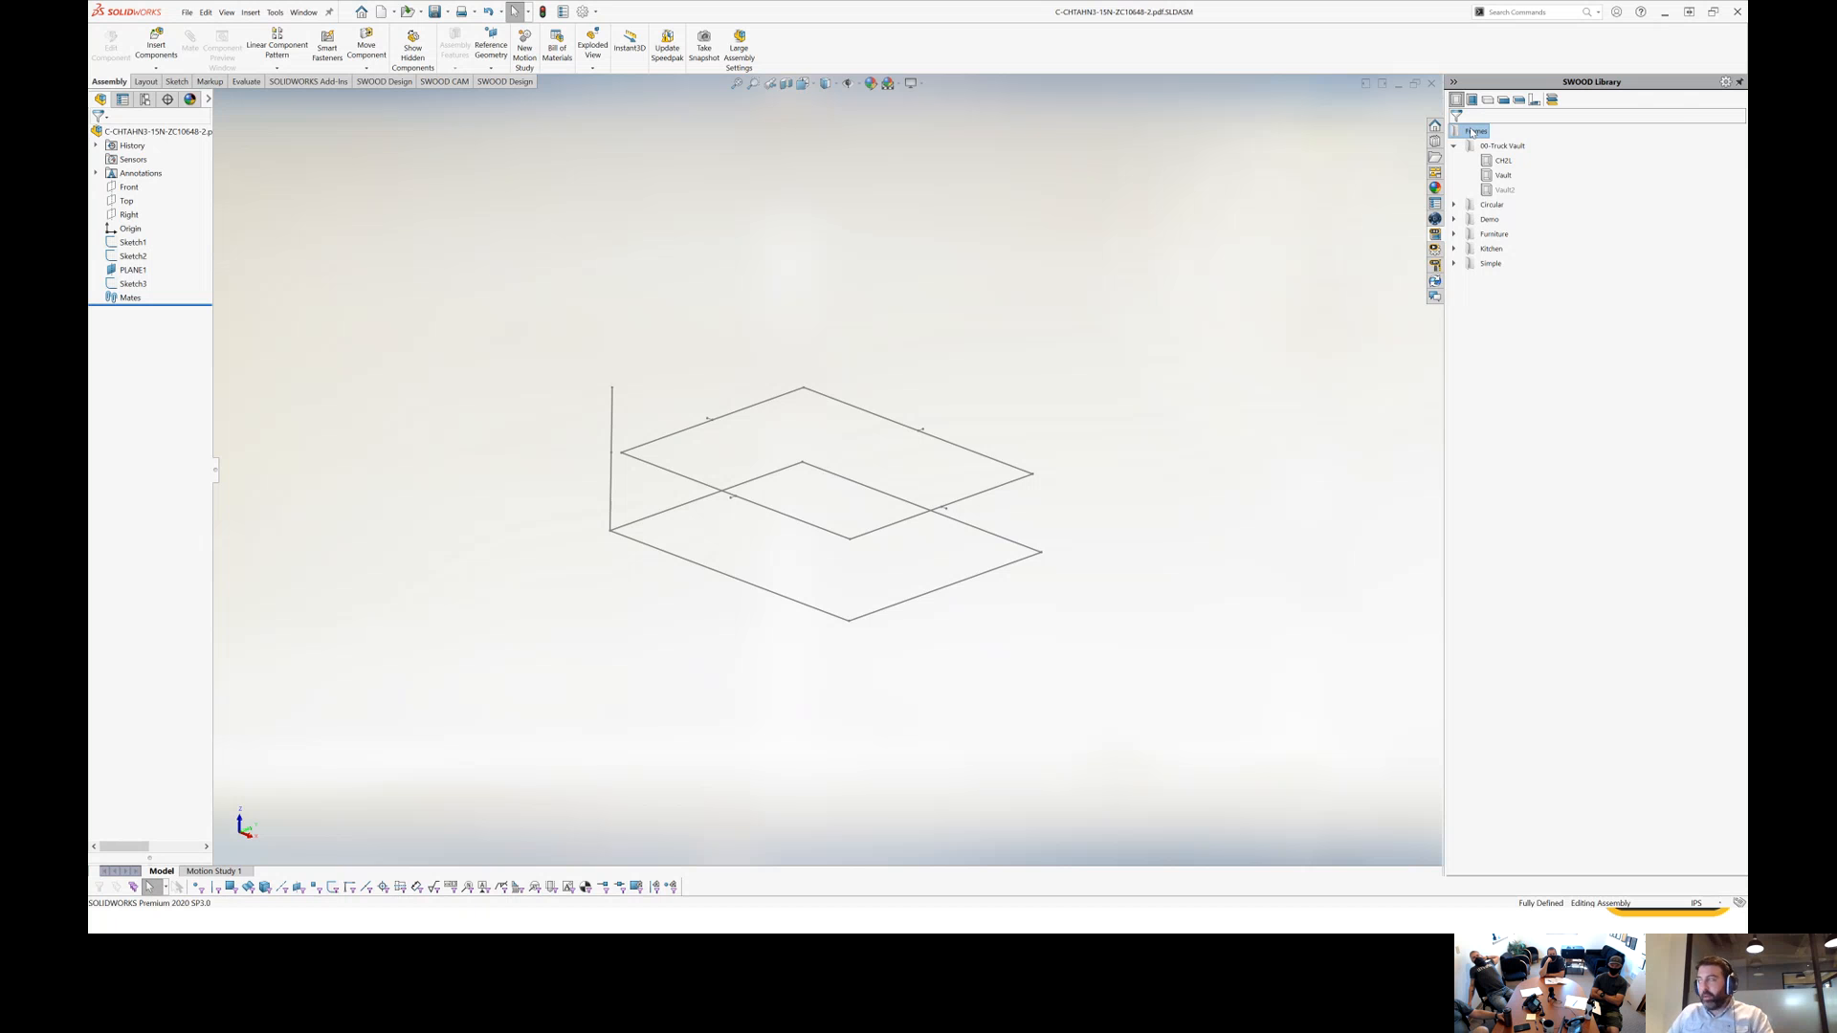
Start inserting the Vault2 frame from the 00-Truck Vault library folder, naming the frame copy B1.
left_click(1506, 191)
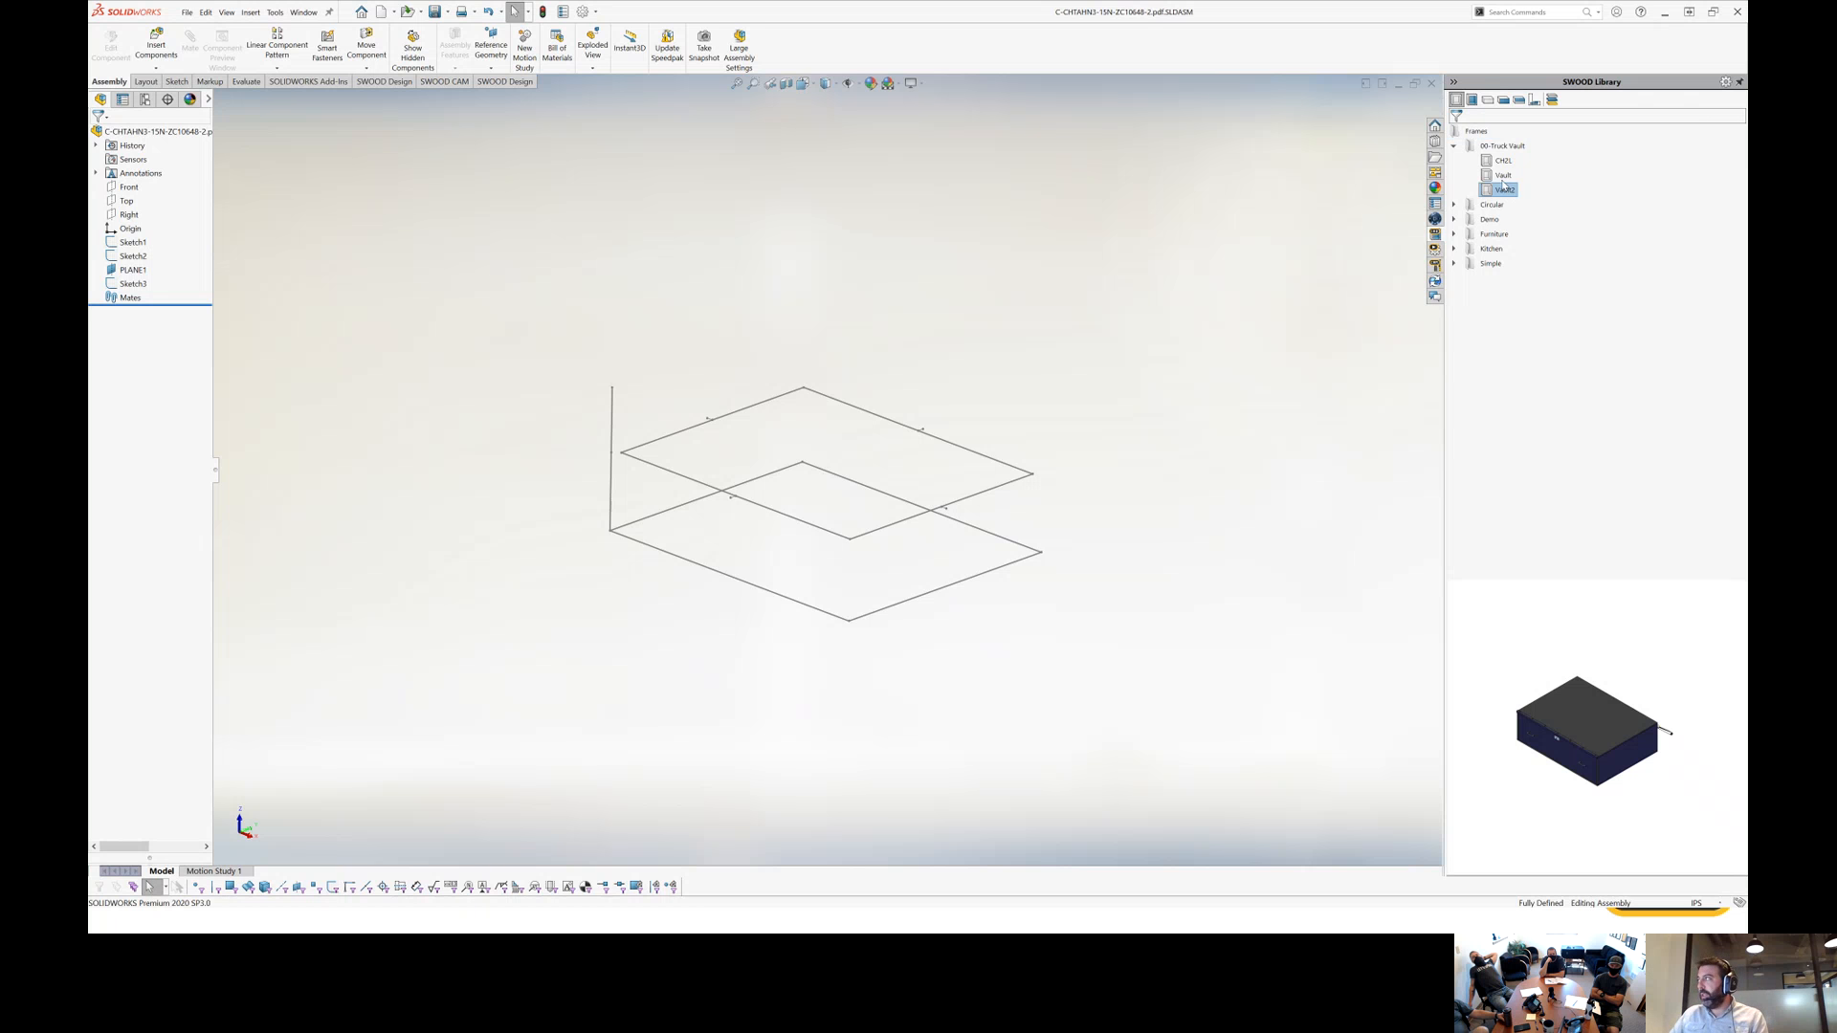
left_click(1501, 160)
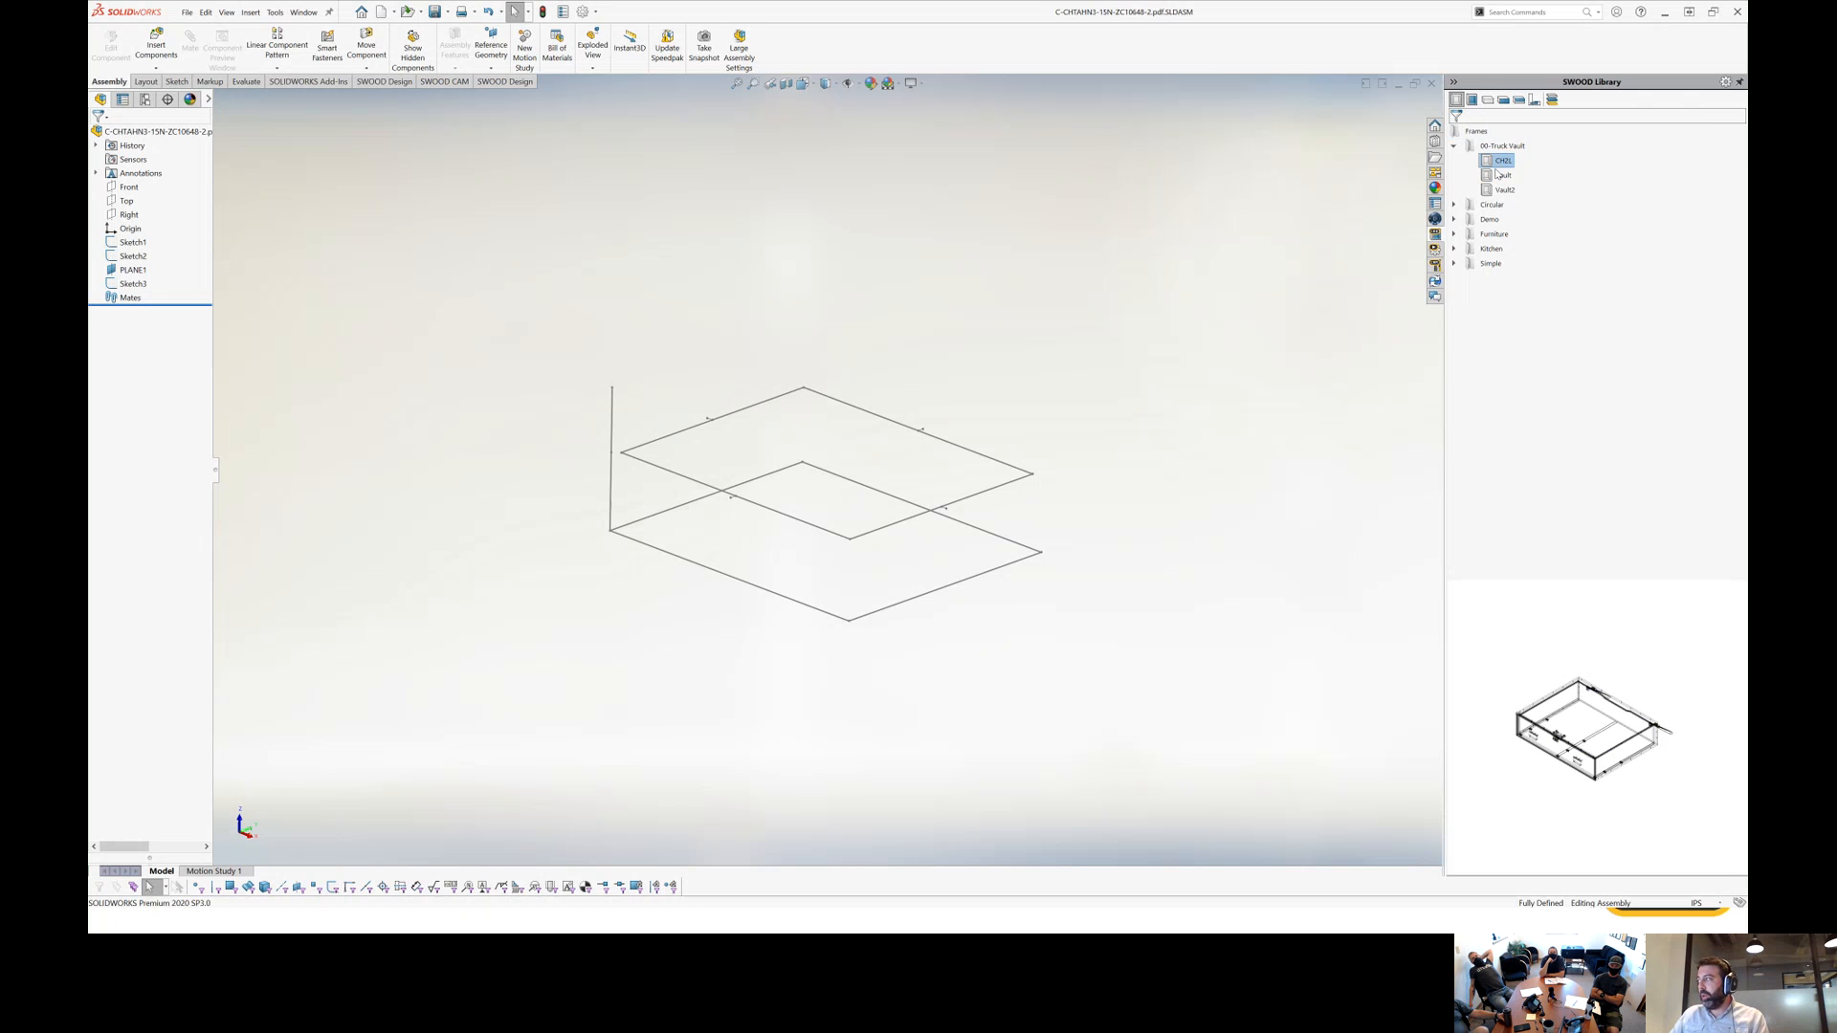
right_click(1504, 190)
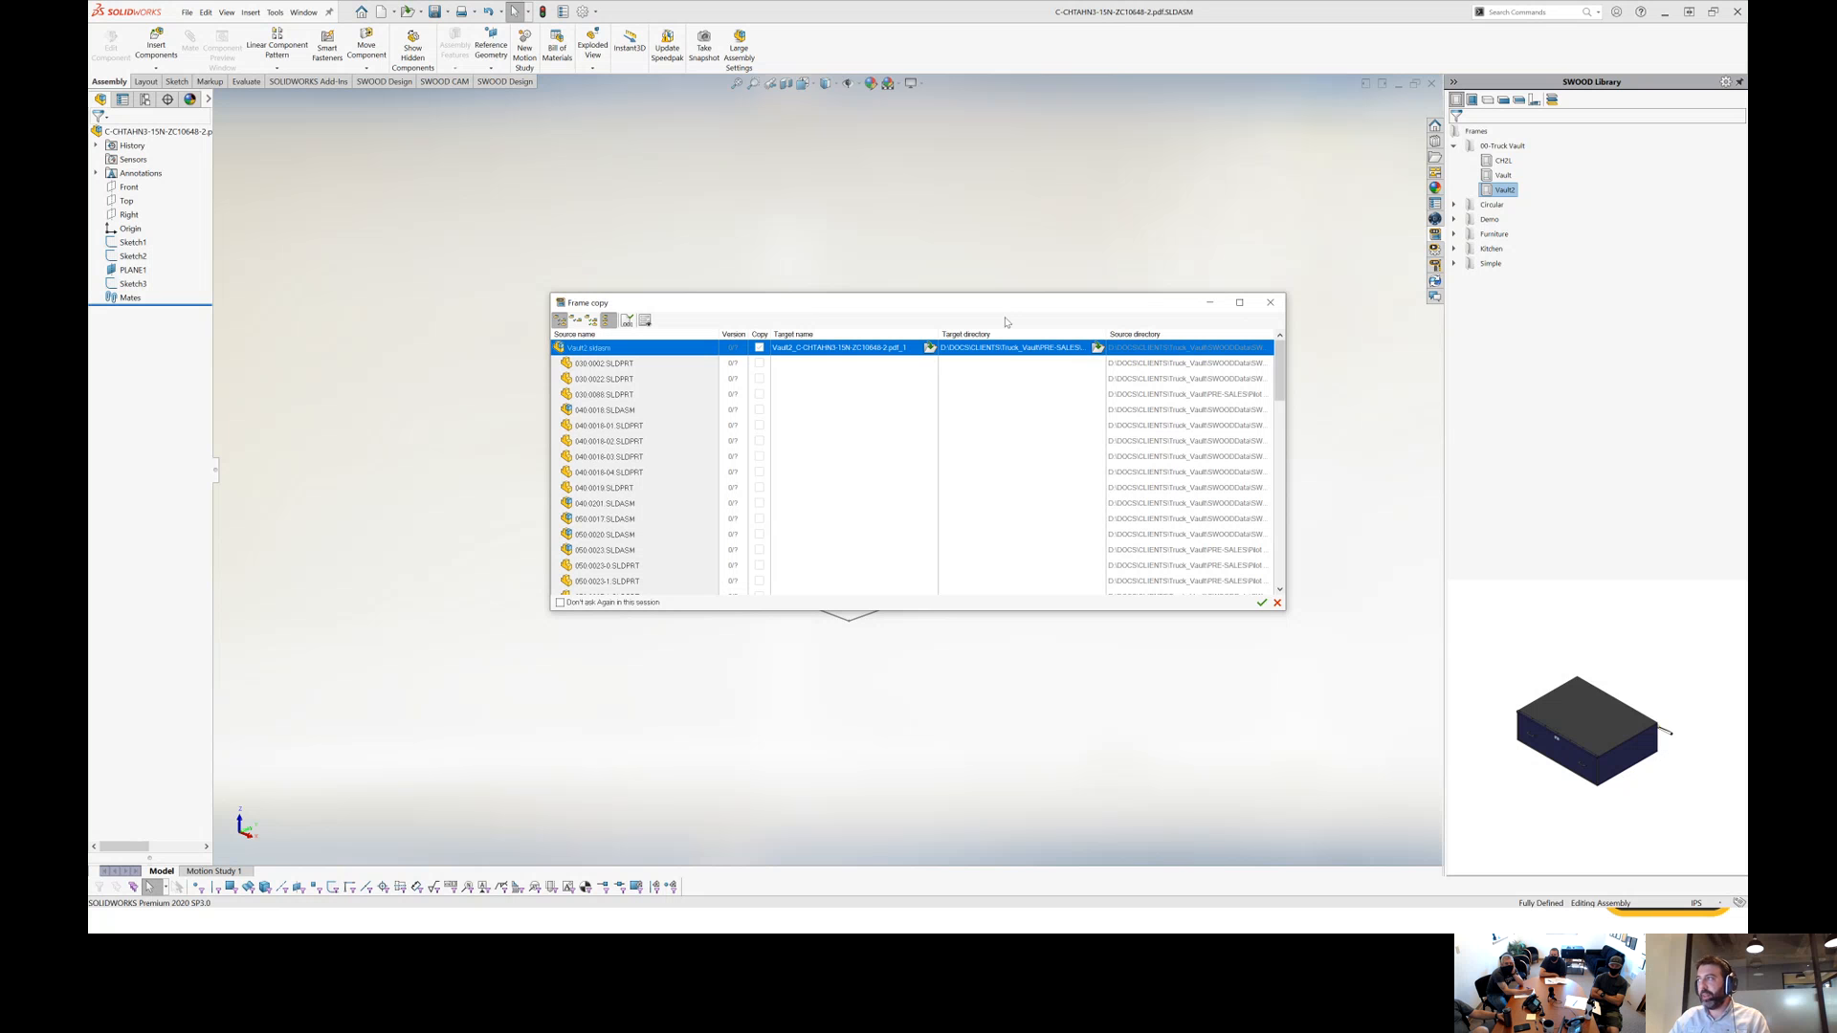
left_click(911, 350)
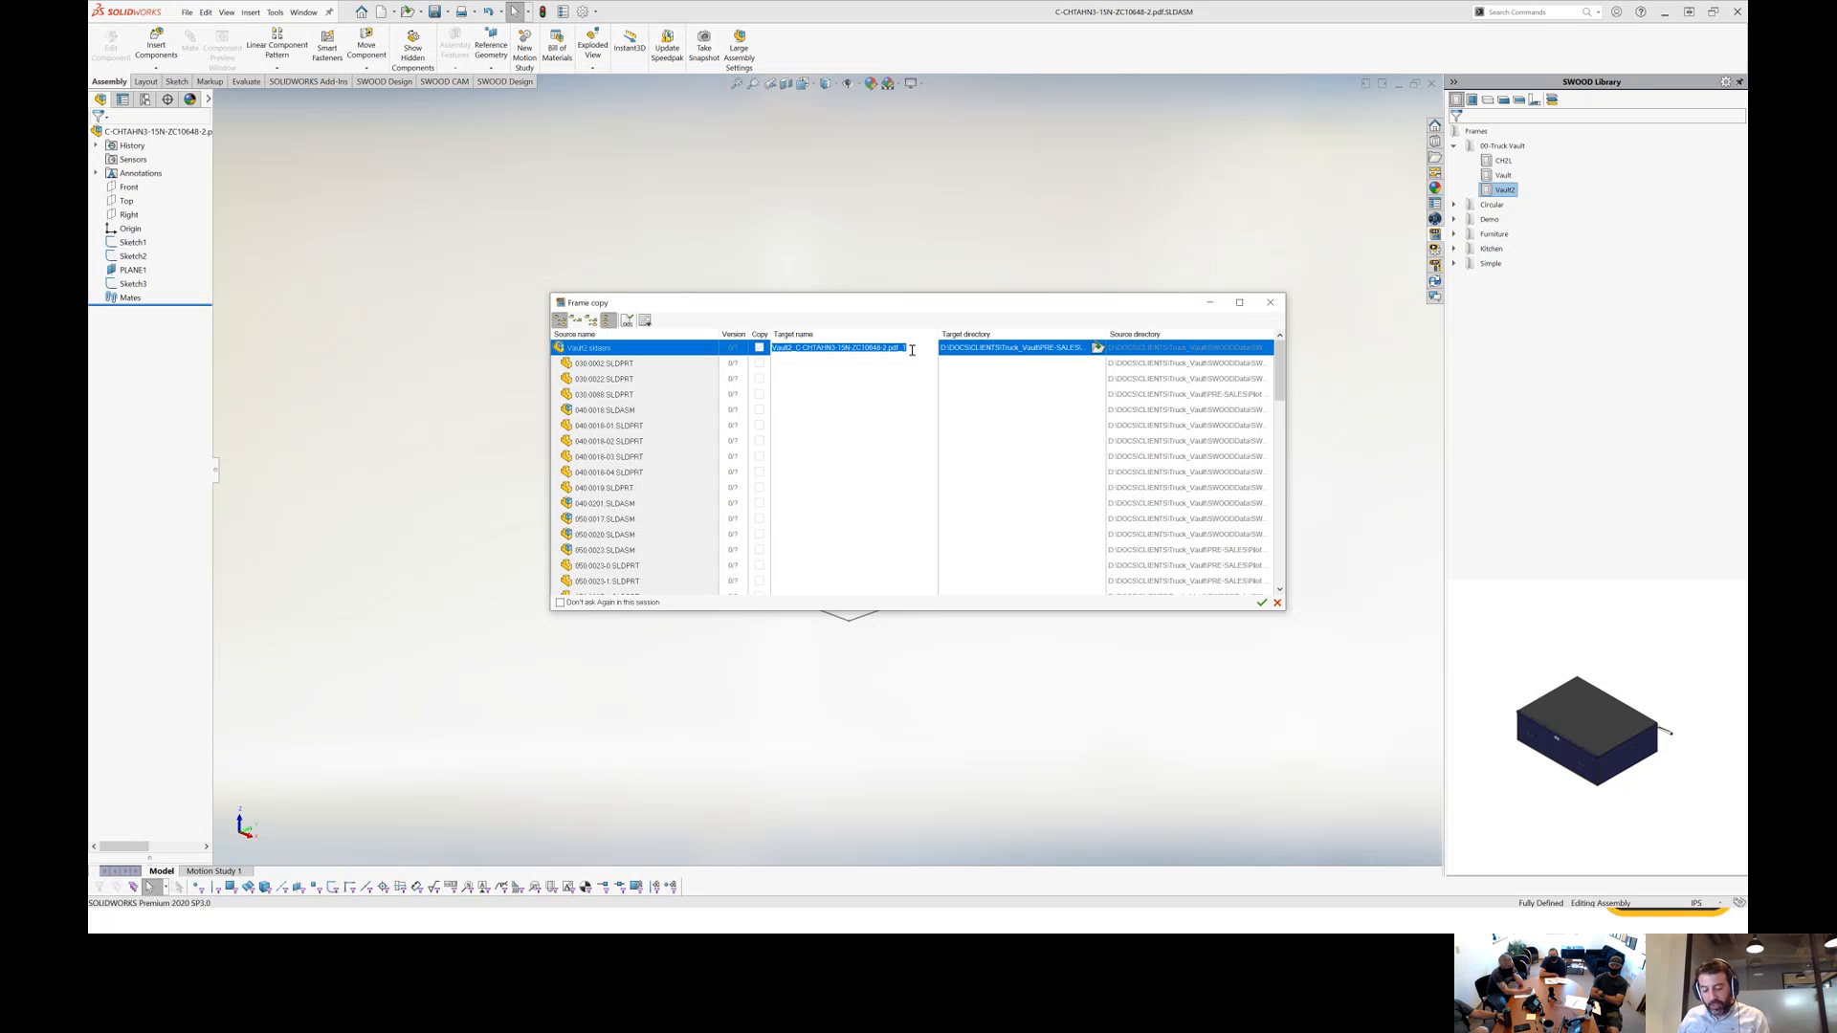
type("81")
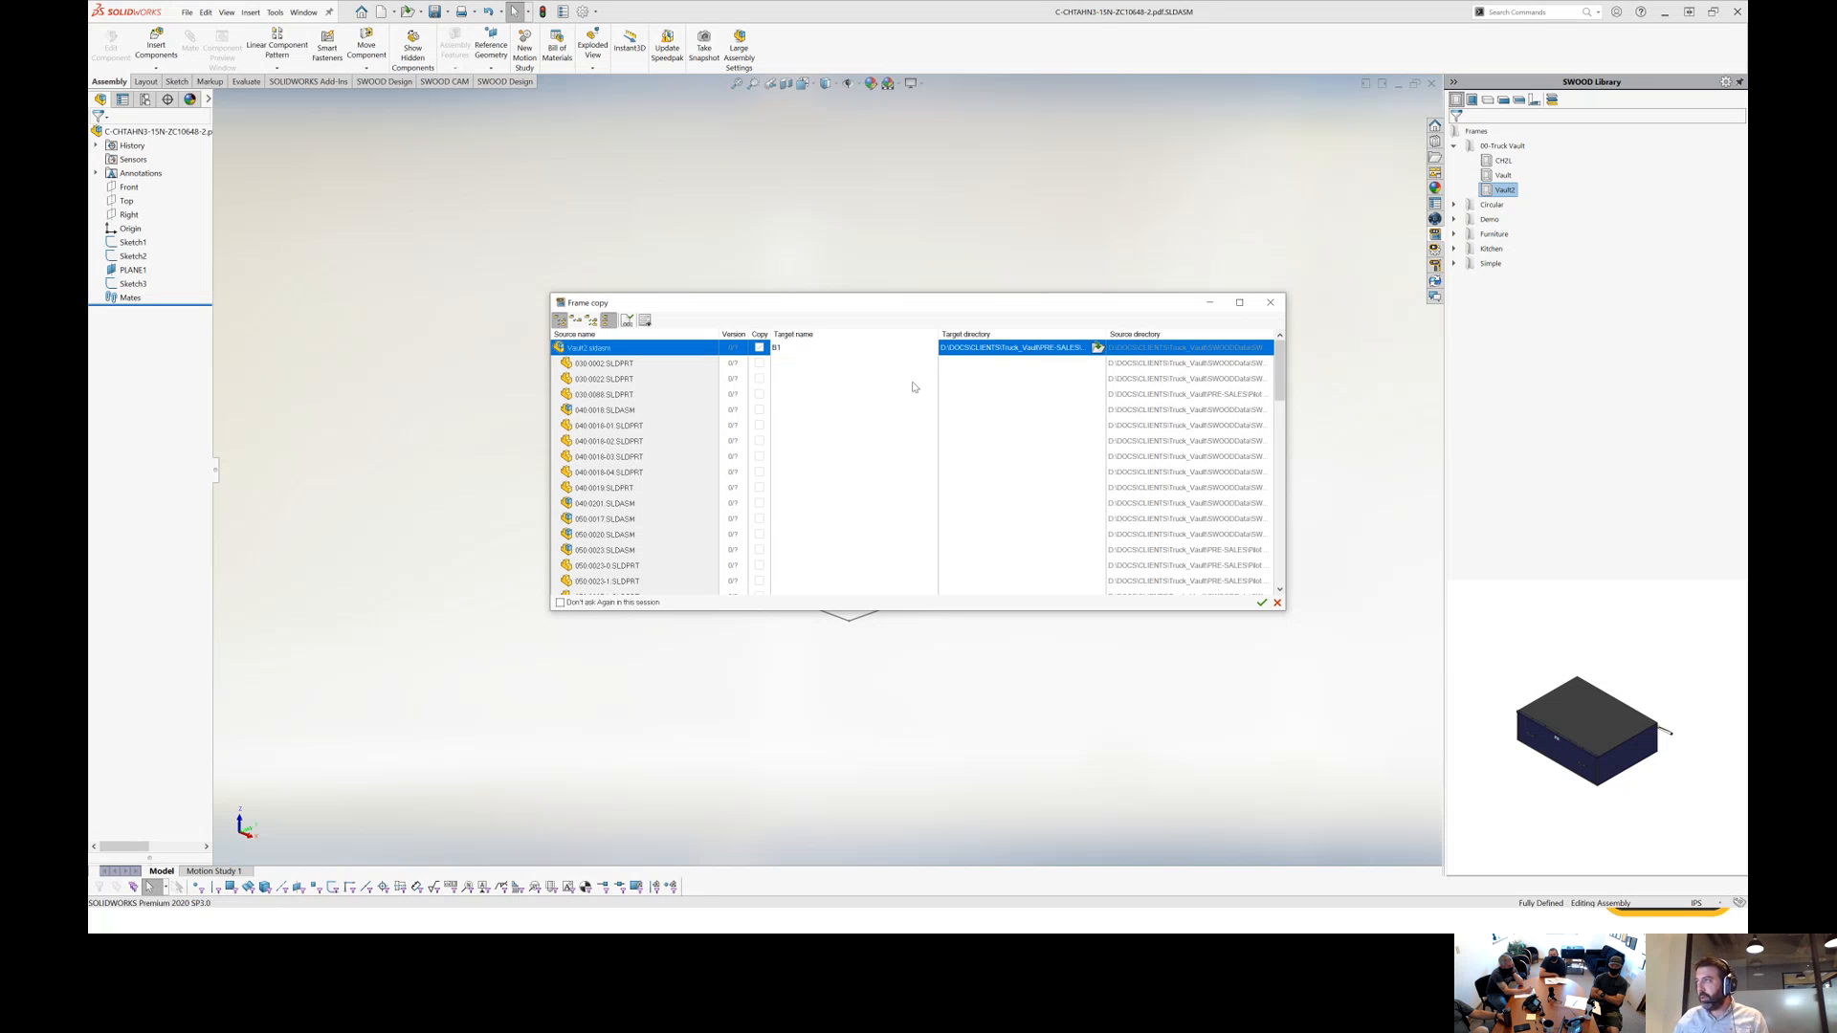
key("Return")
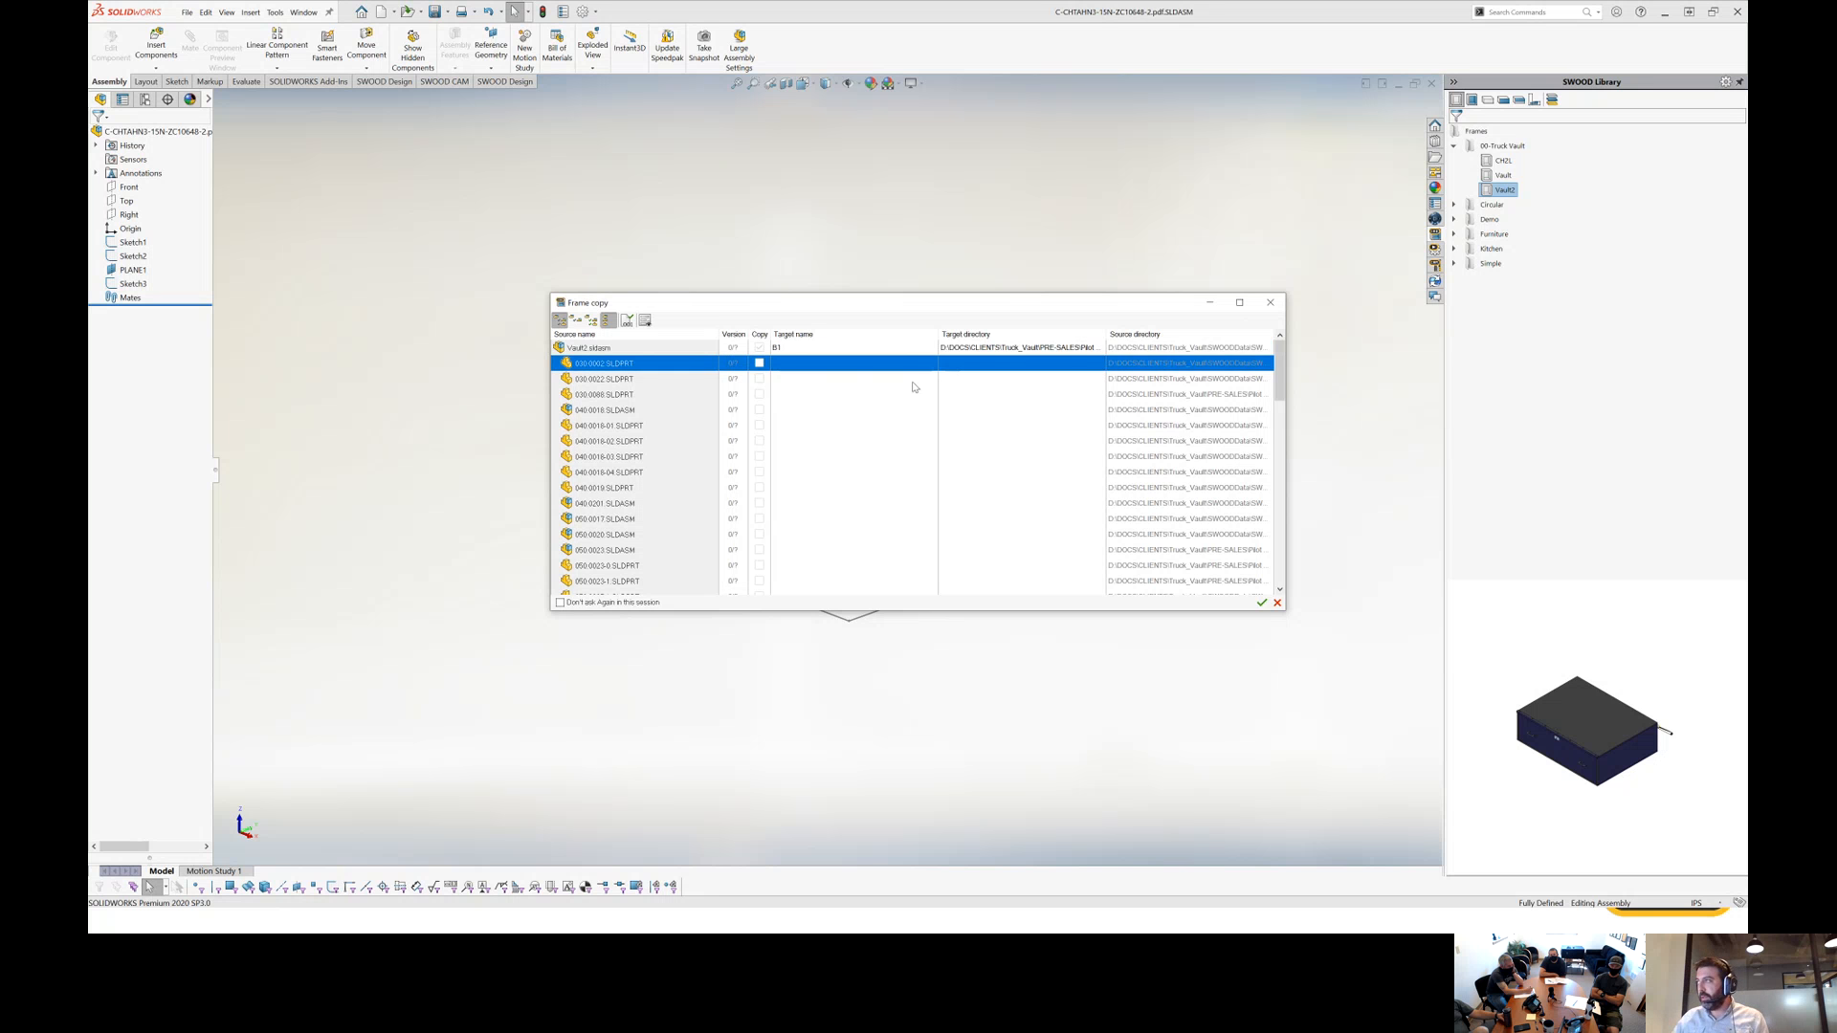
left_click(876, 347)
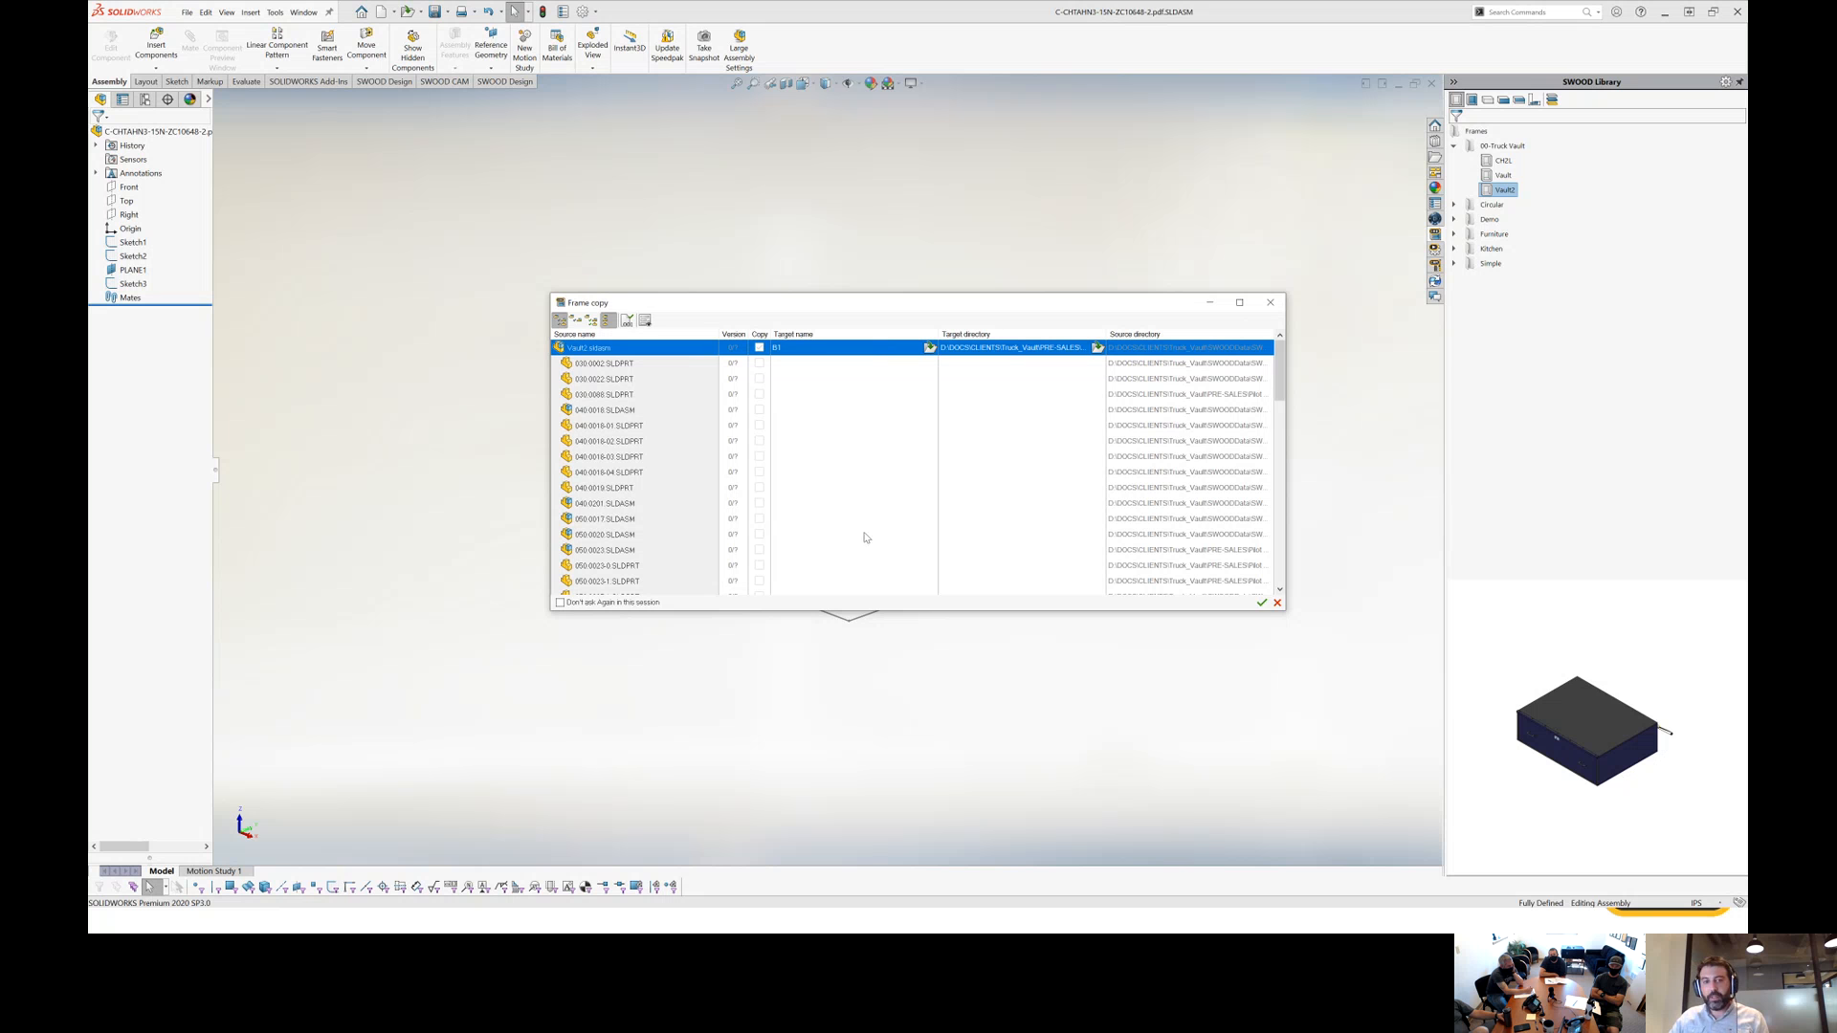
left_click(1261, 604)
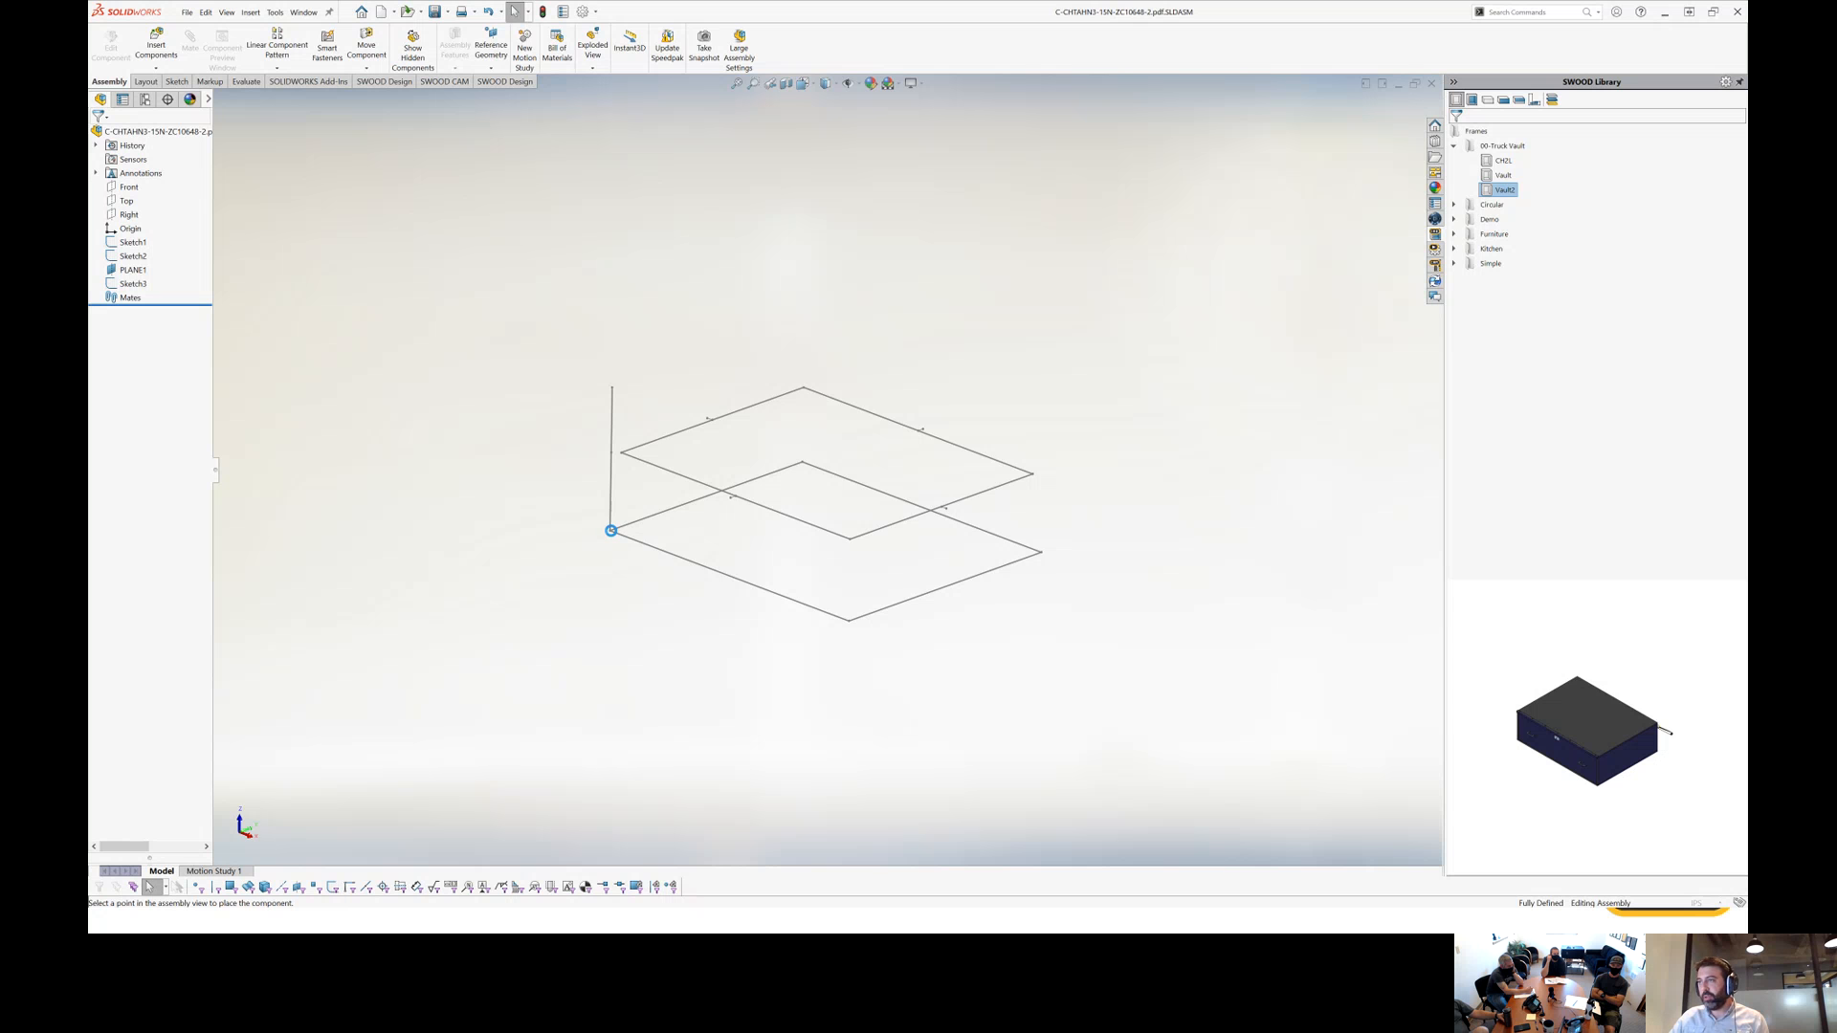
Position the B1 frame on the lower rectangle's corner points for origin, width and depth, with its height taken from the vertical layout line.
left_click(610, 530)
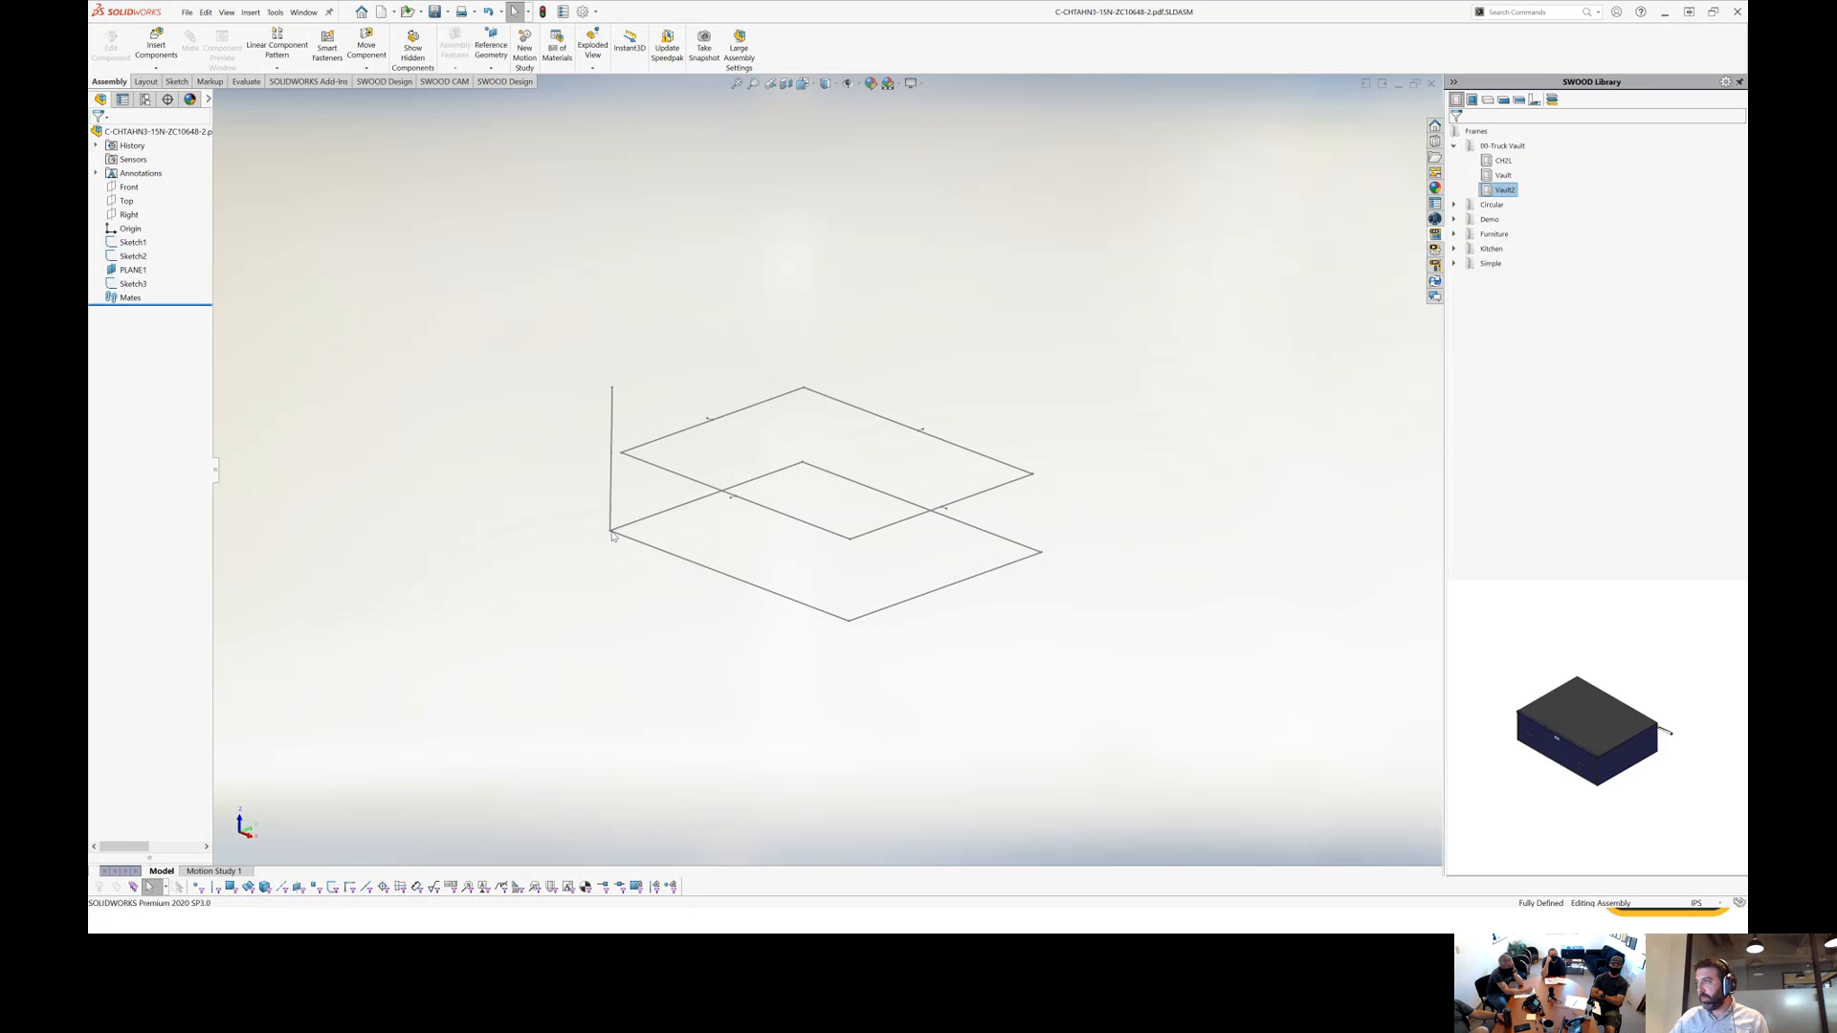
left_click(612, 531)
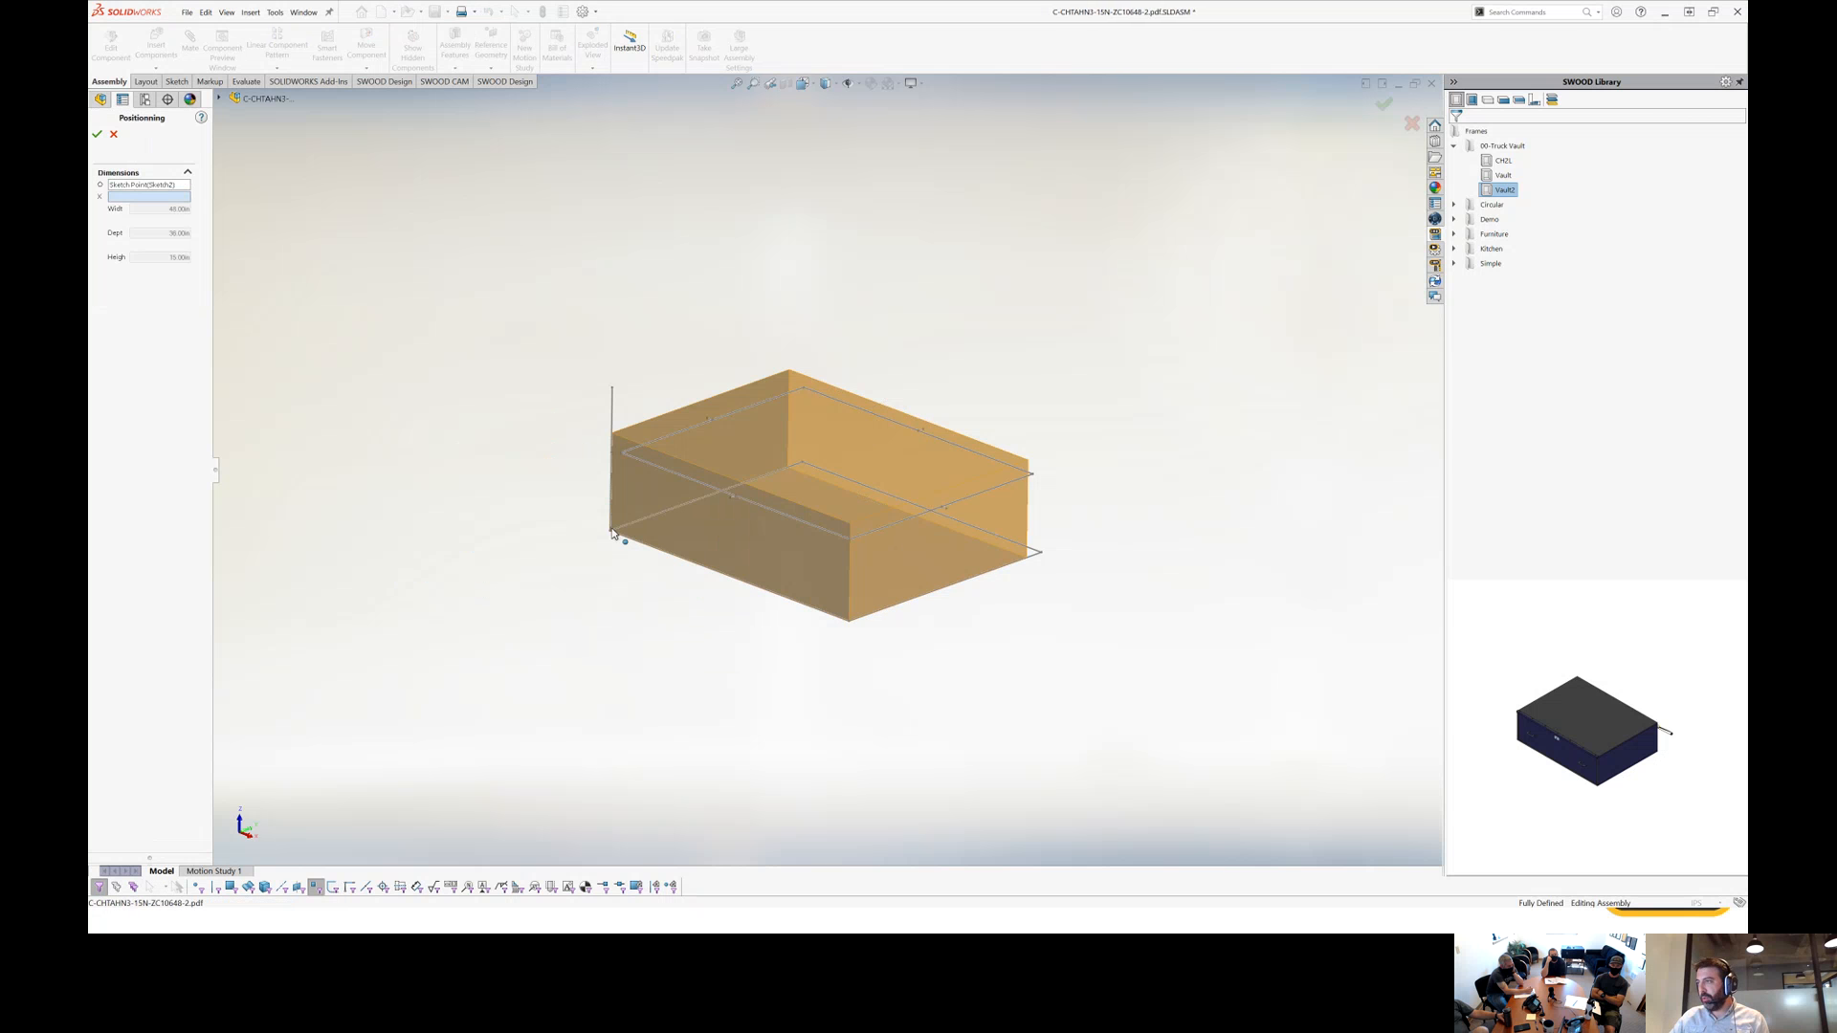
left_click(851, 625)
left_click(1041, 552)
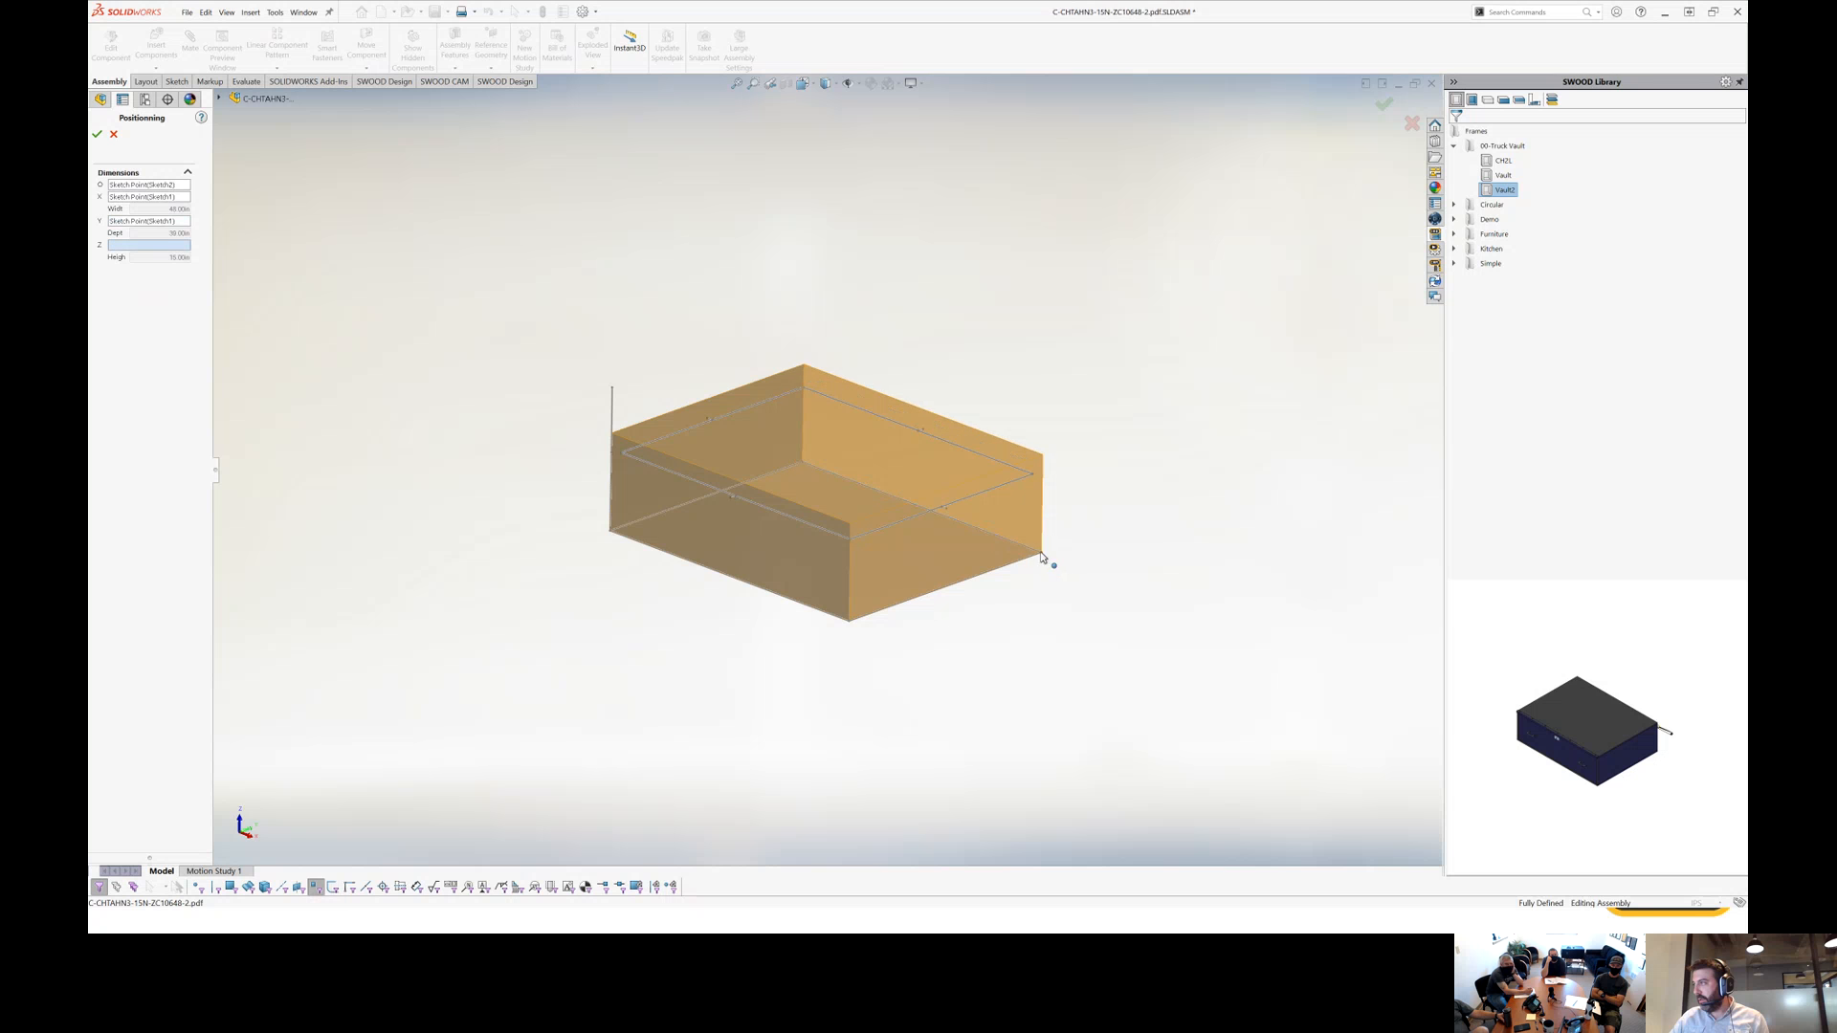
left_click(610, 449)
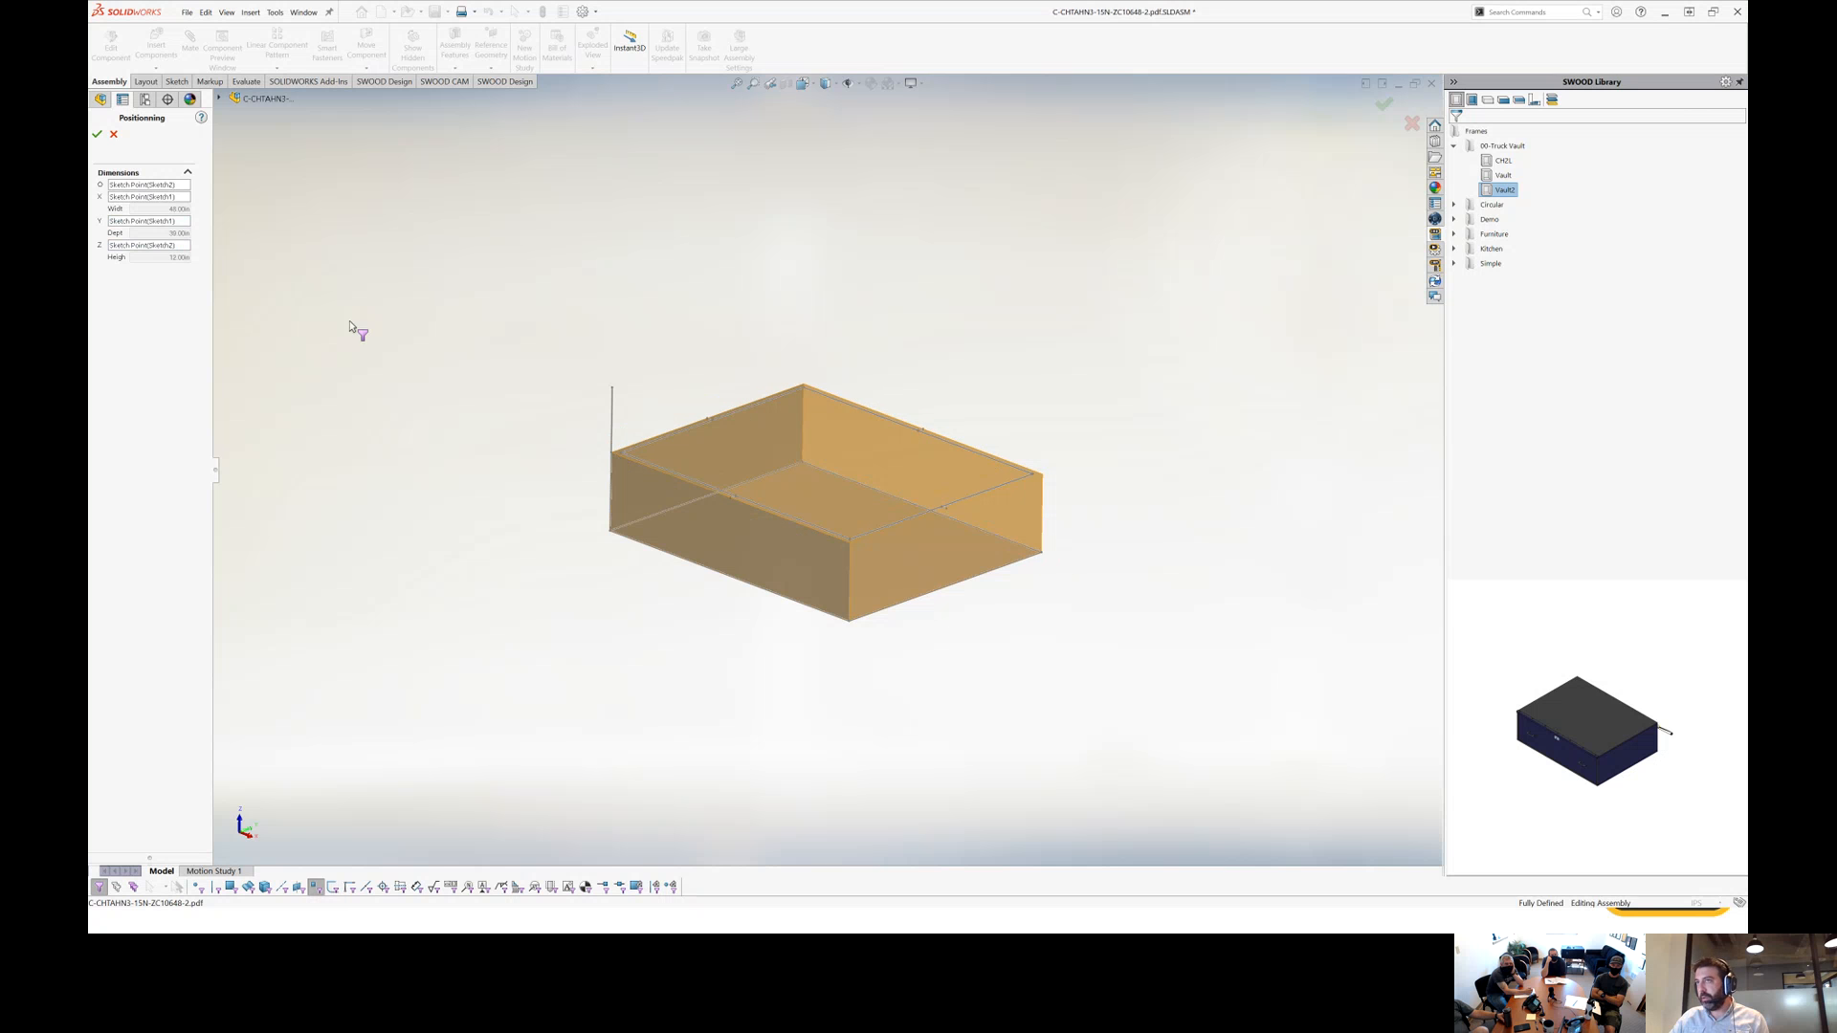
left_click(97, 135)
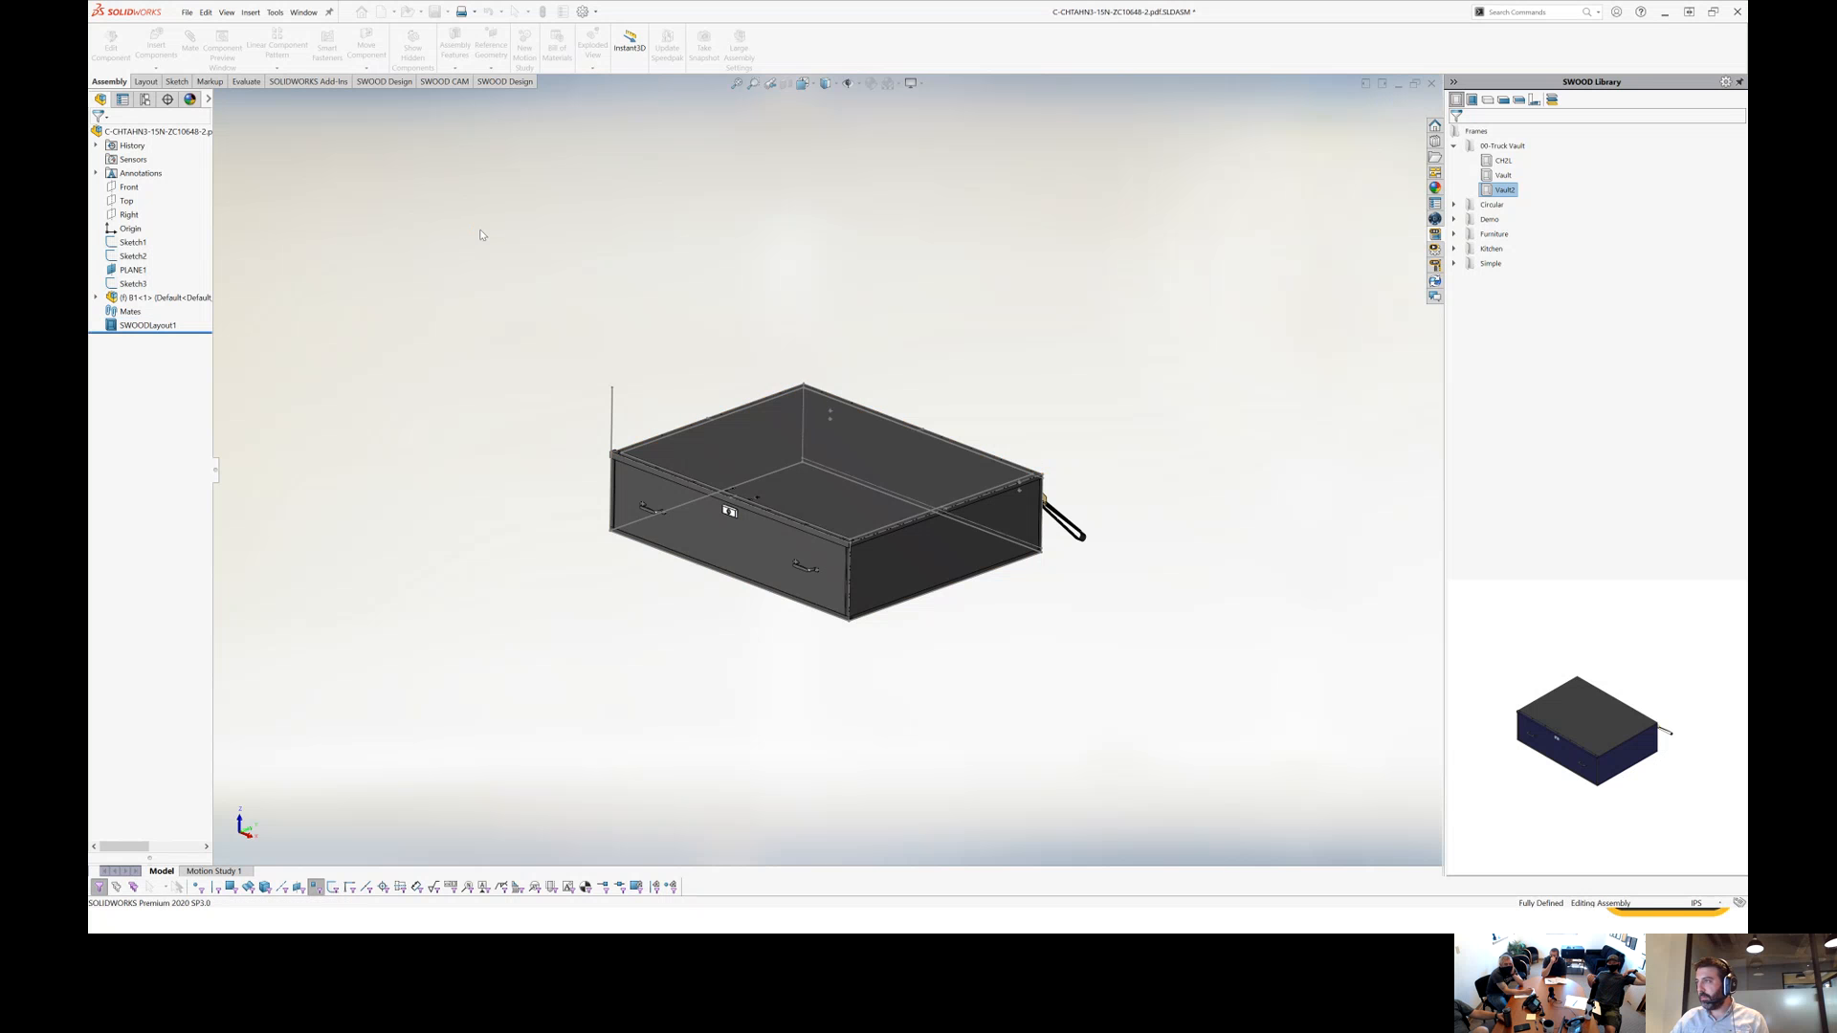
middle_click_drag(881, 568, 928, 462)
middle_click_drag(950, 396, 971, 438)
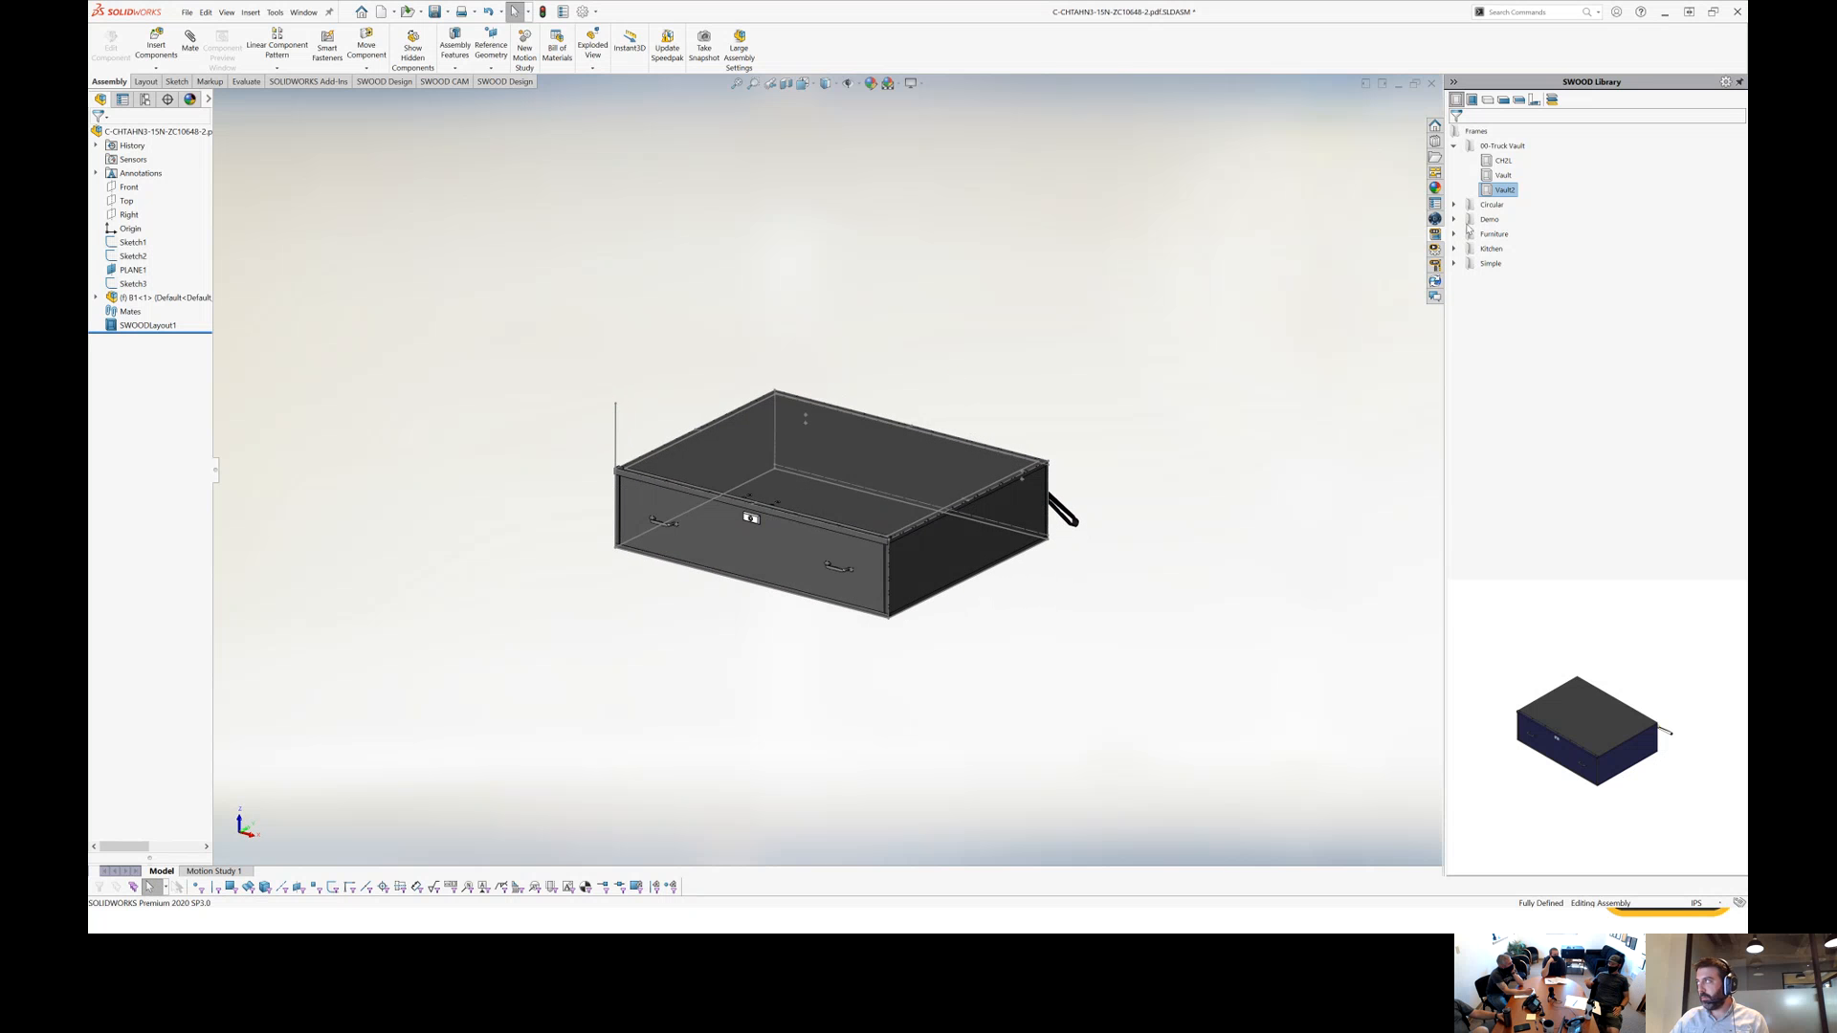
Start inserting a second Vault2 frame, naming the frame copy A1.
right_click(1511, 193)
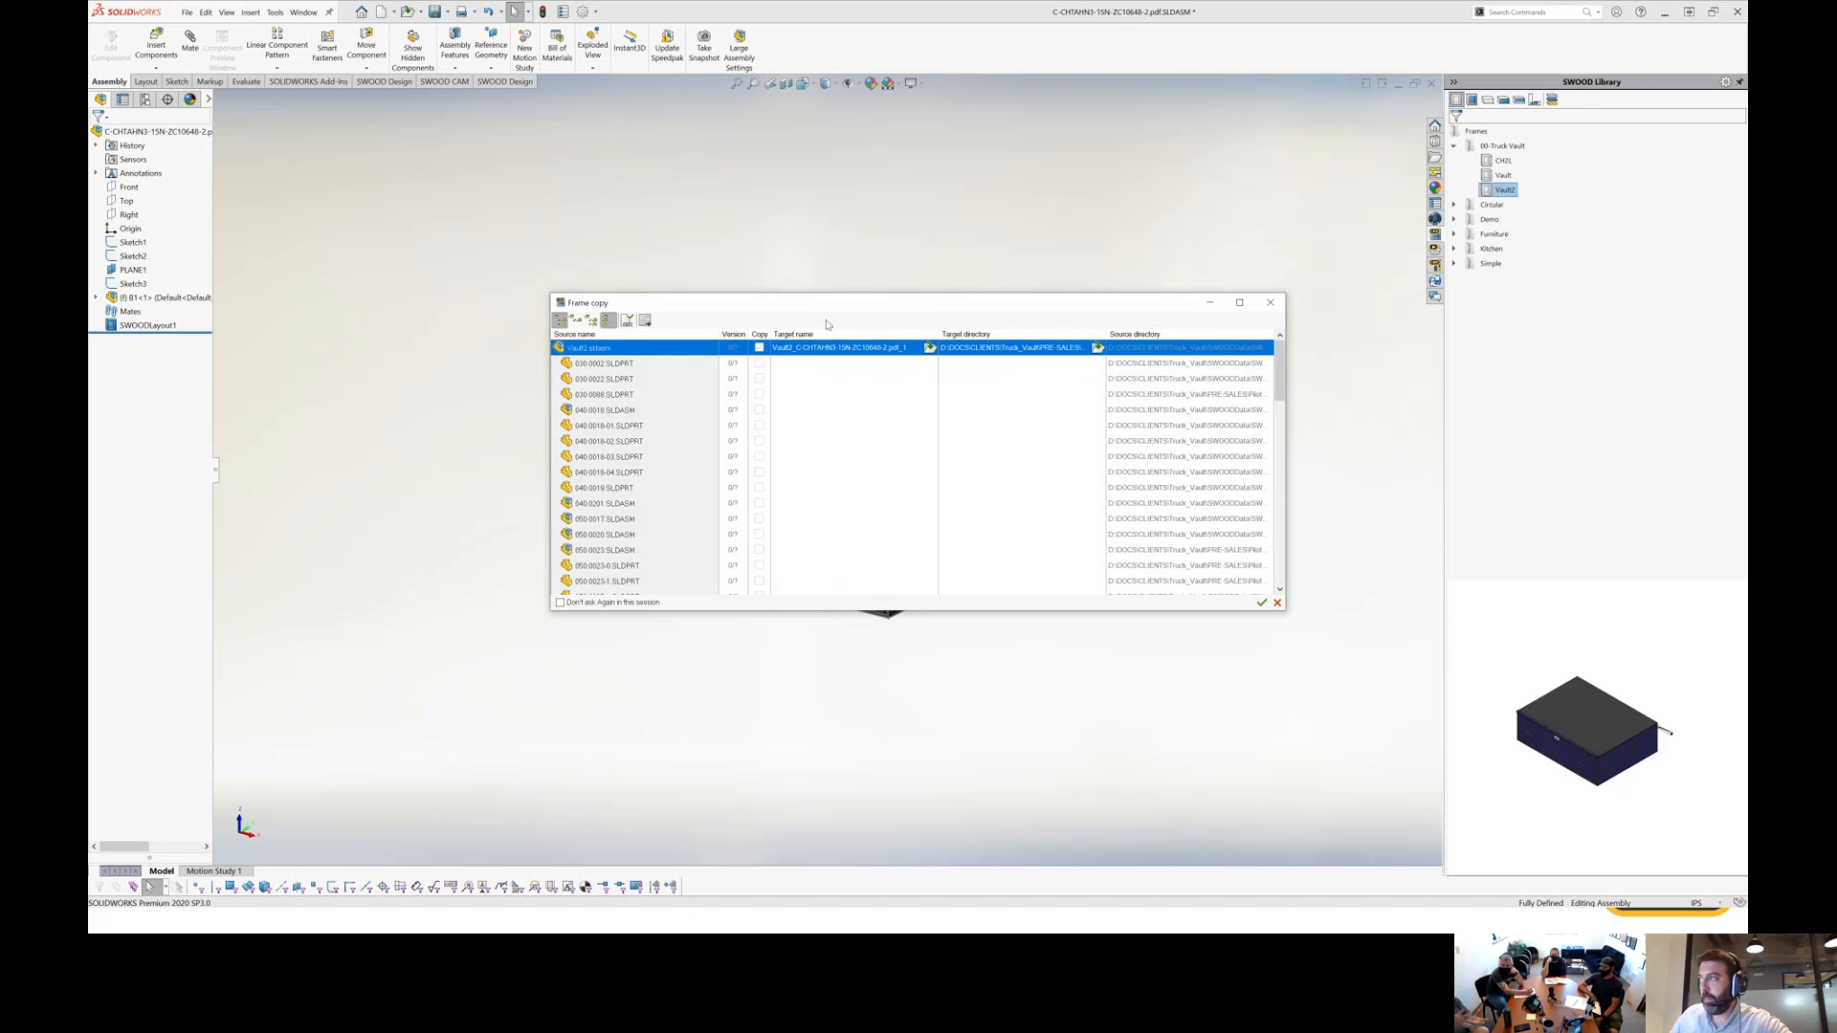
left_click(908, 349)
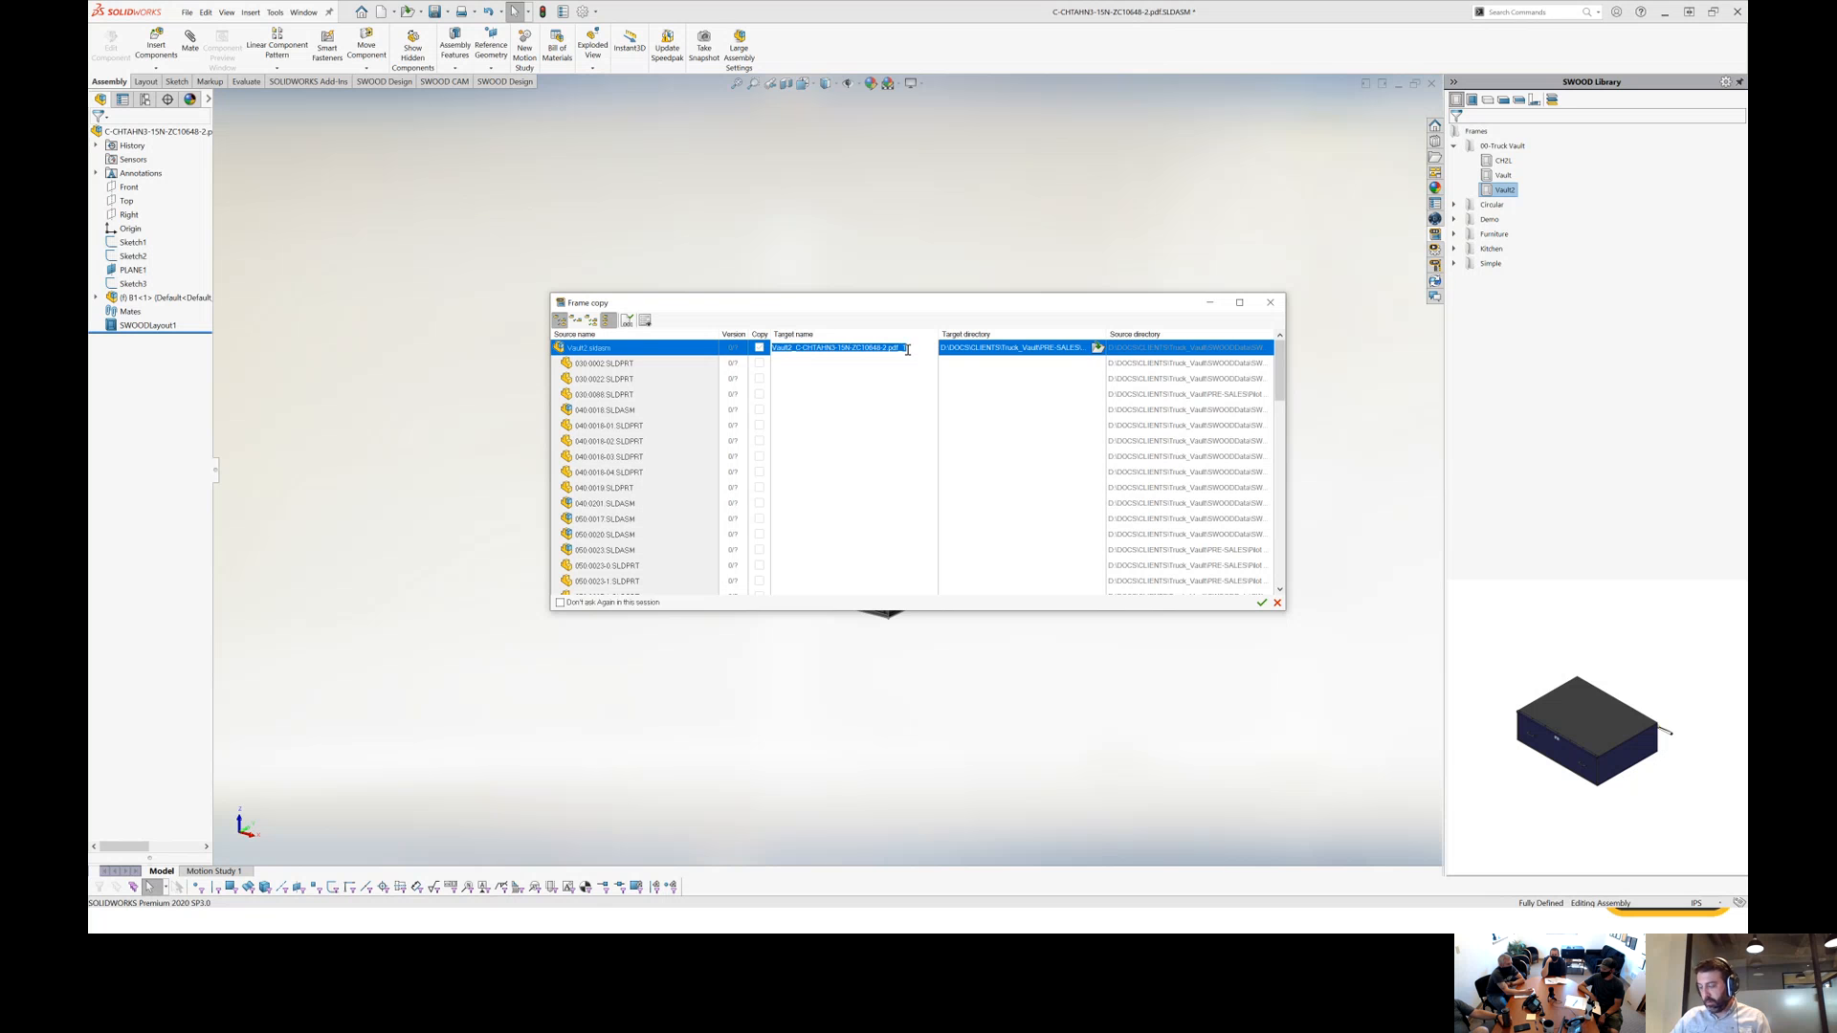
type("A1")
key("Return")
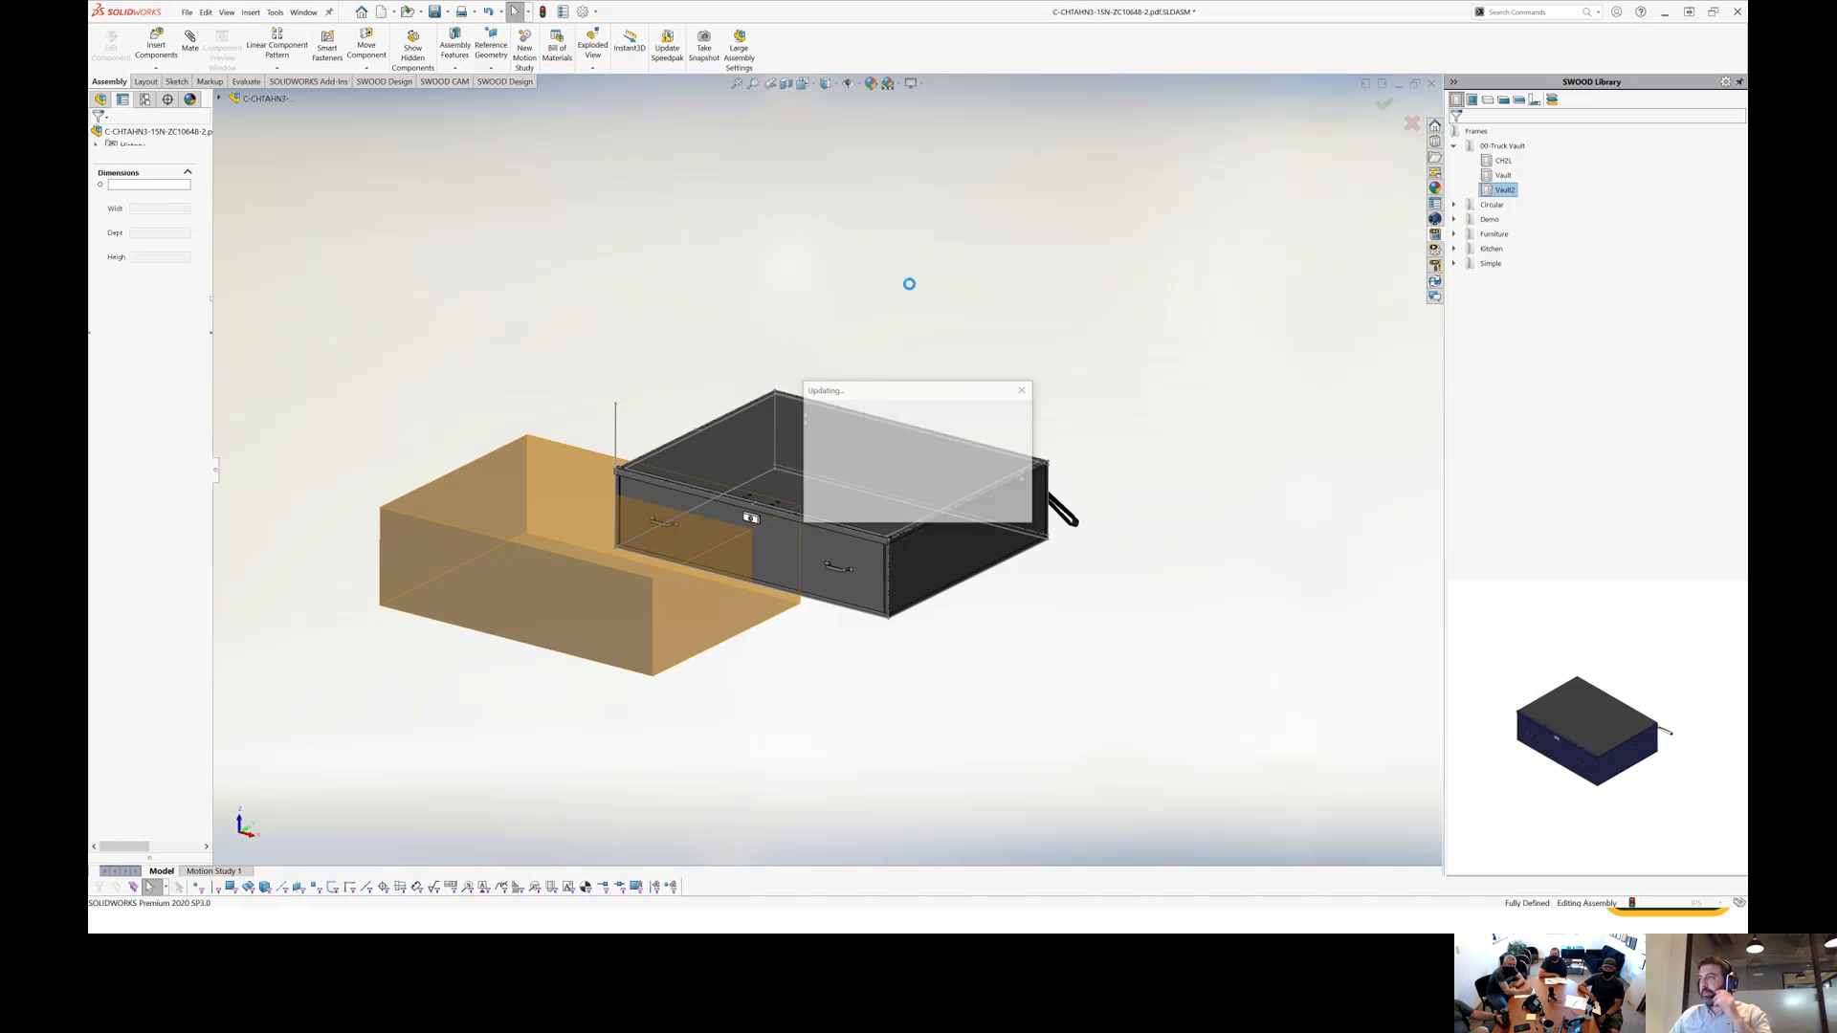
Position the A1 frame on the upper rectangle's corner points, with its height set at the top end of the vertical layout line.
left_click(626, 471)
left_click(1042, 465)
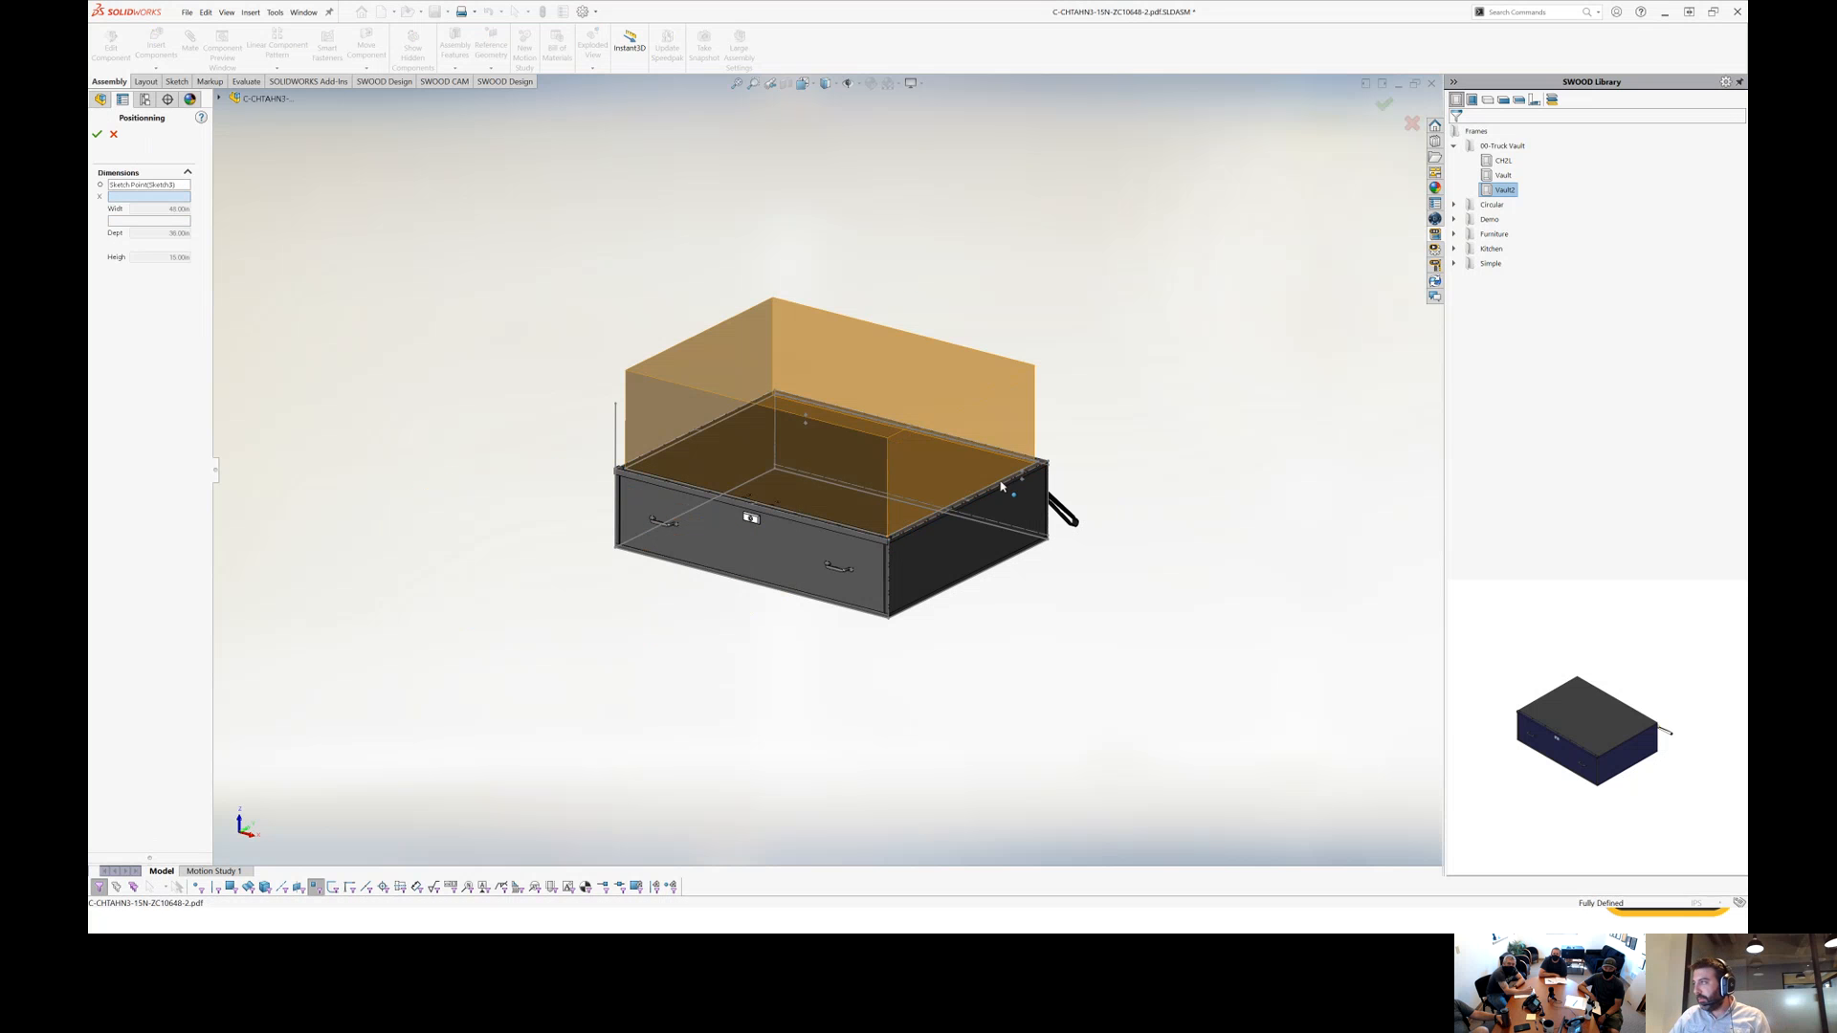
left_click(1044, 465)
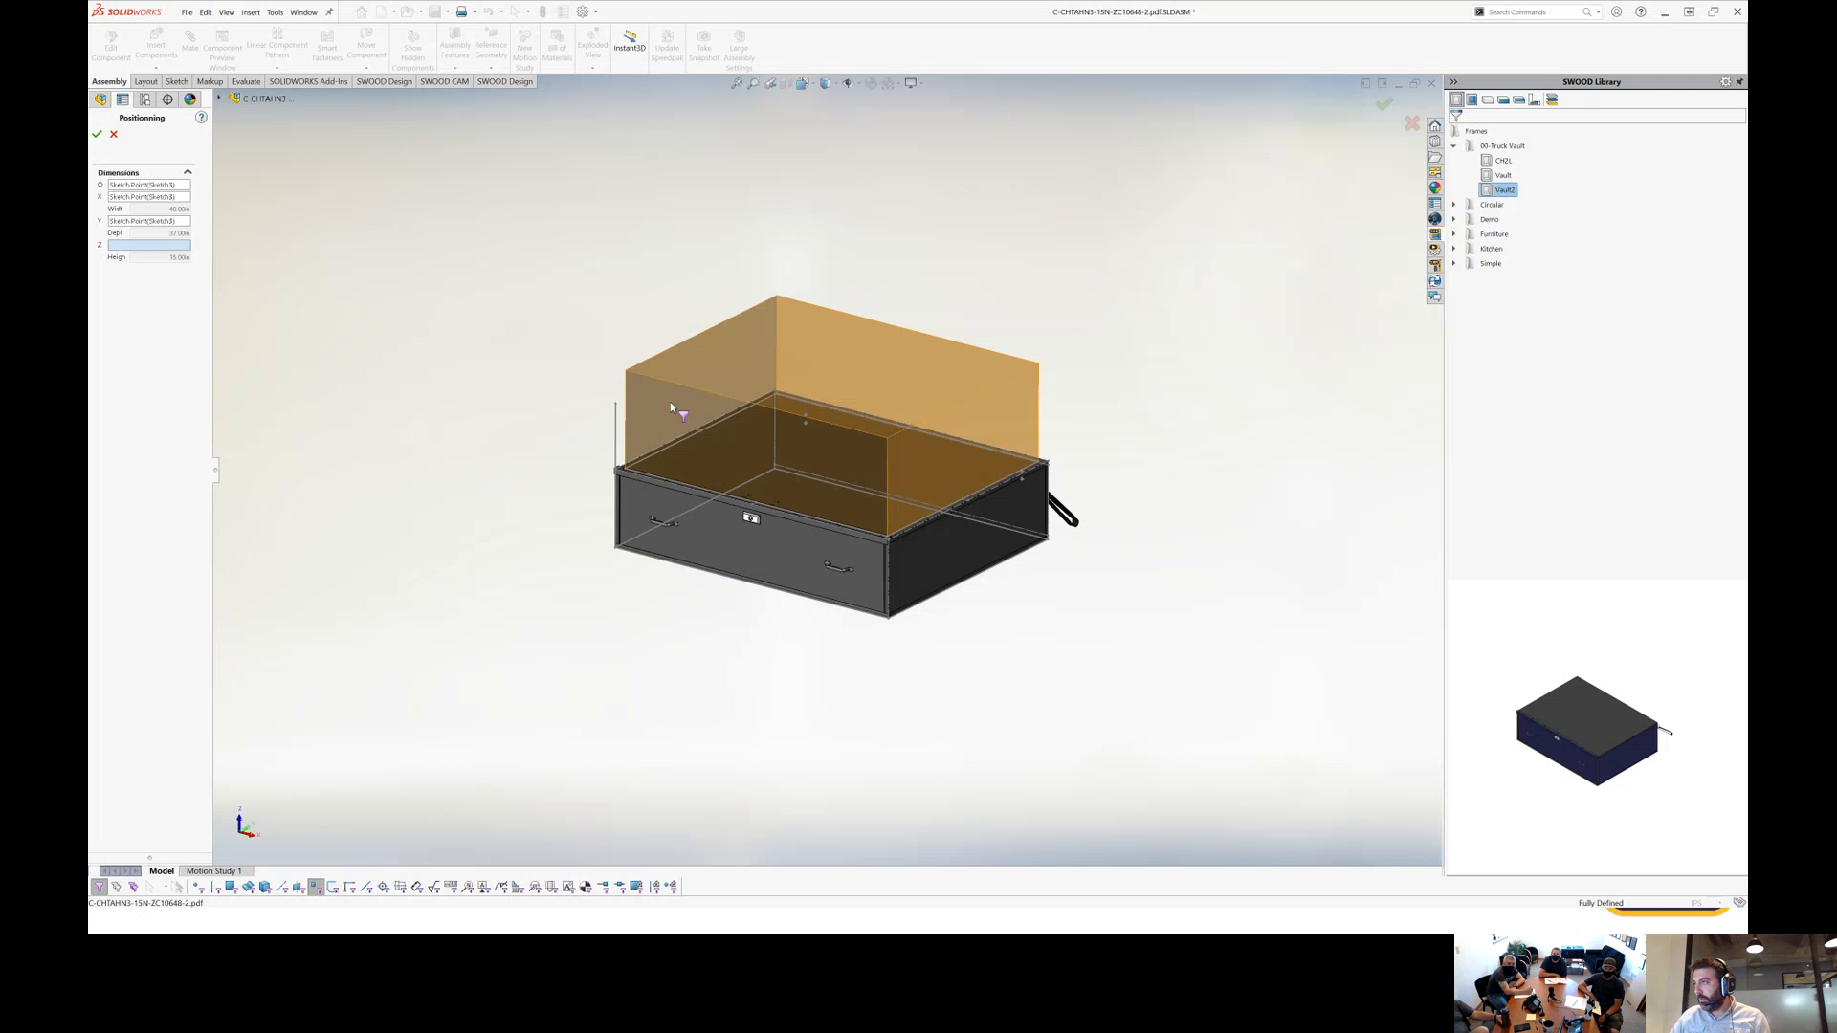
left_click(617, 406)
left_click(97, 134)
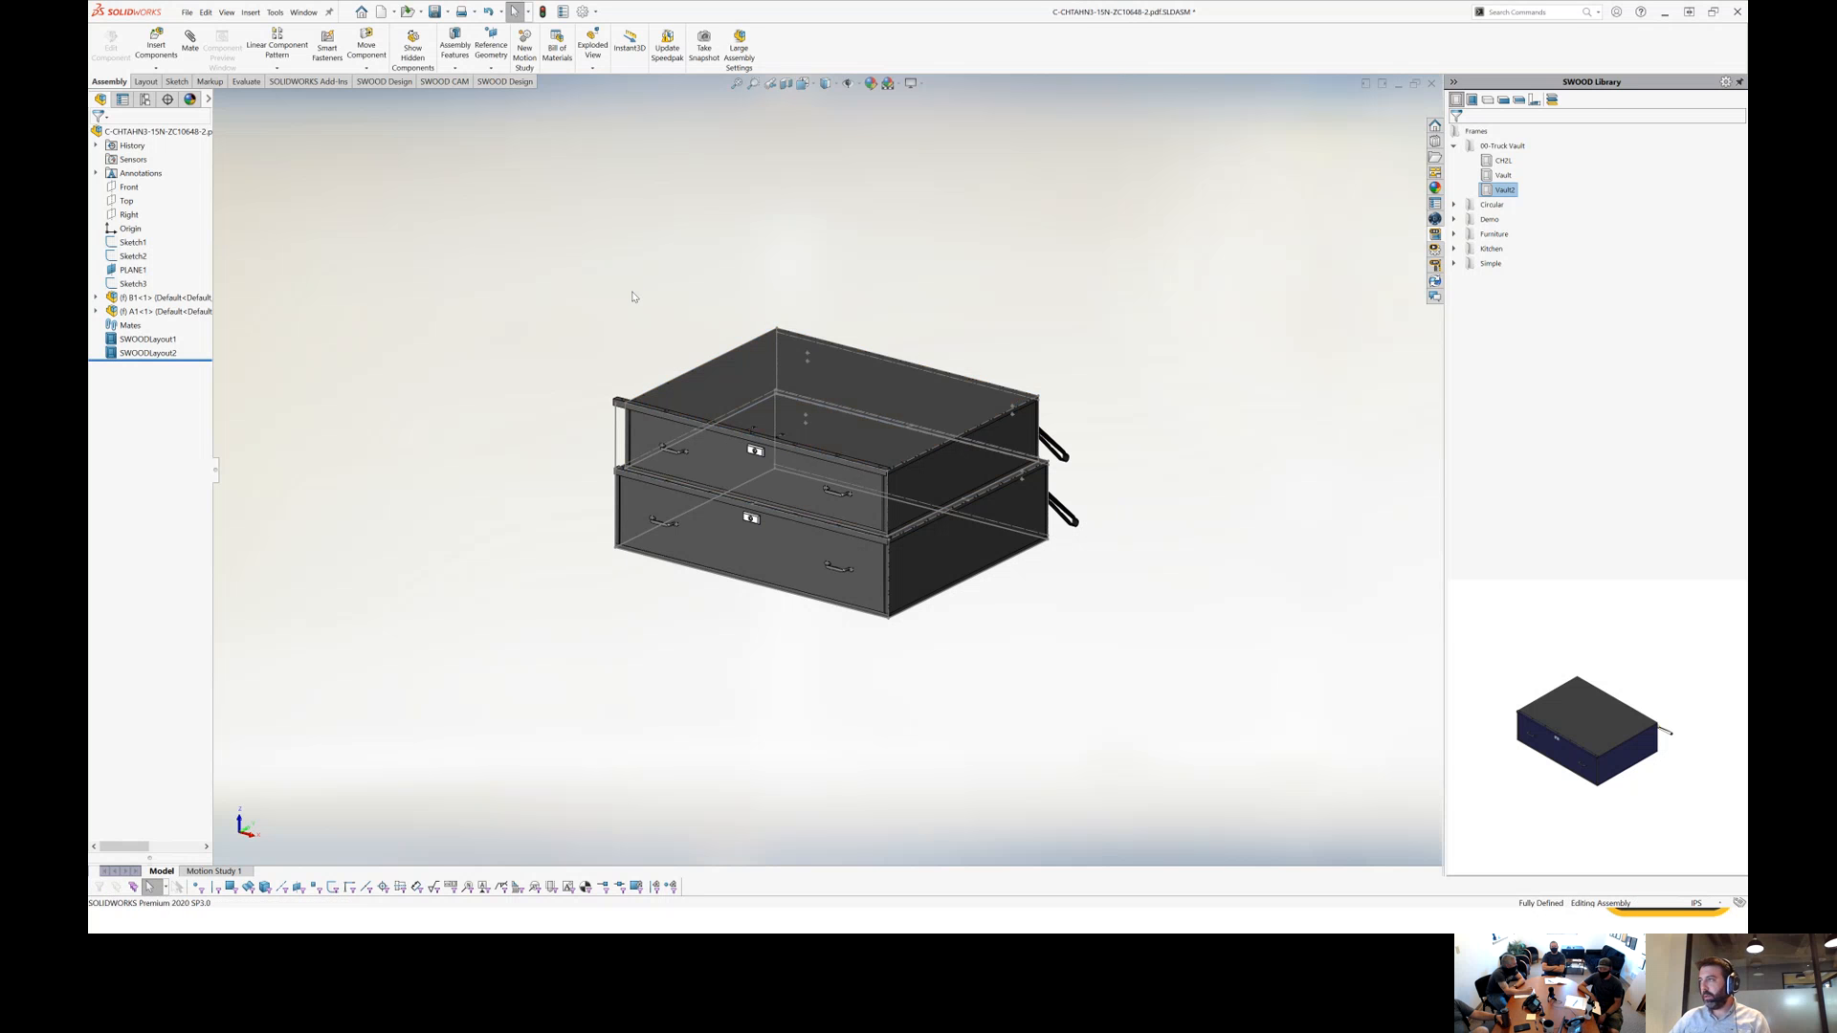
Open the lower vault subassembly B1 in its own window.
left_click(150, 299)
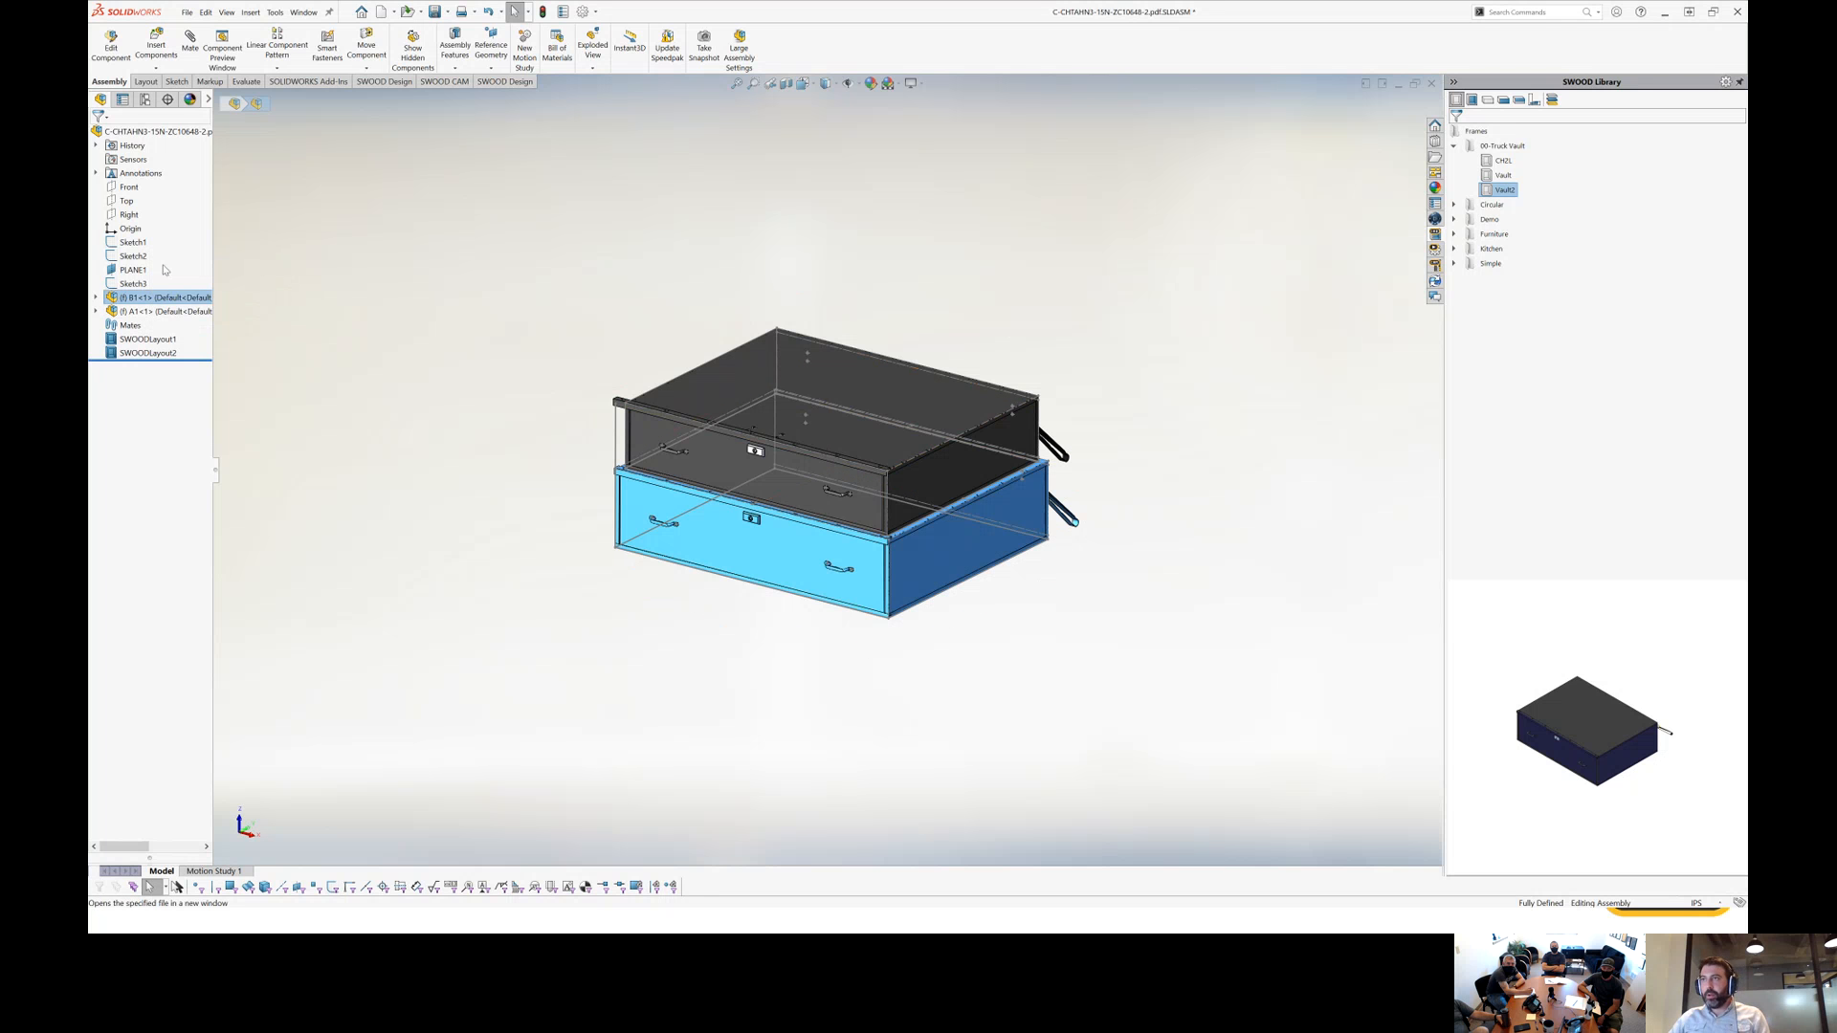
left_click(163, 269)
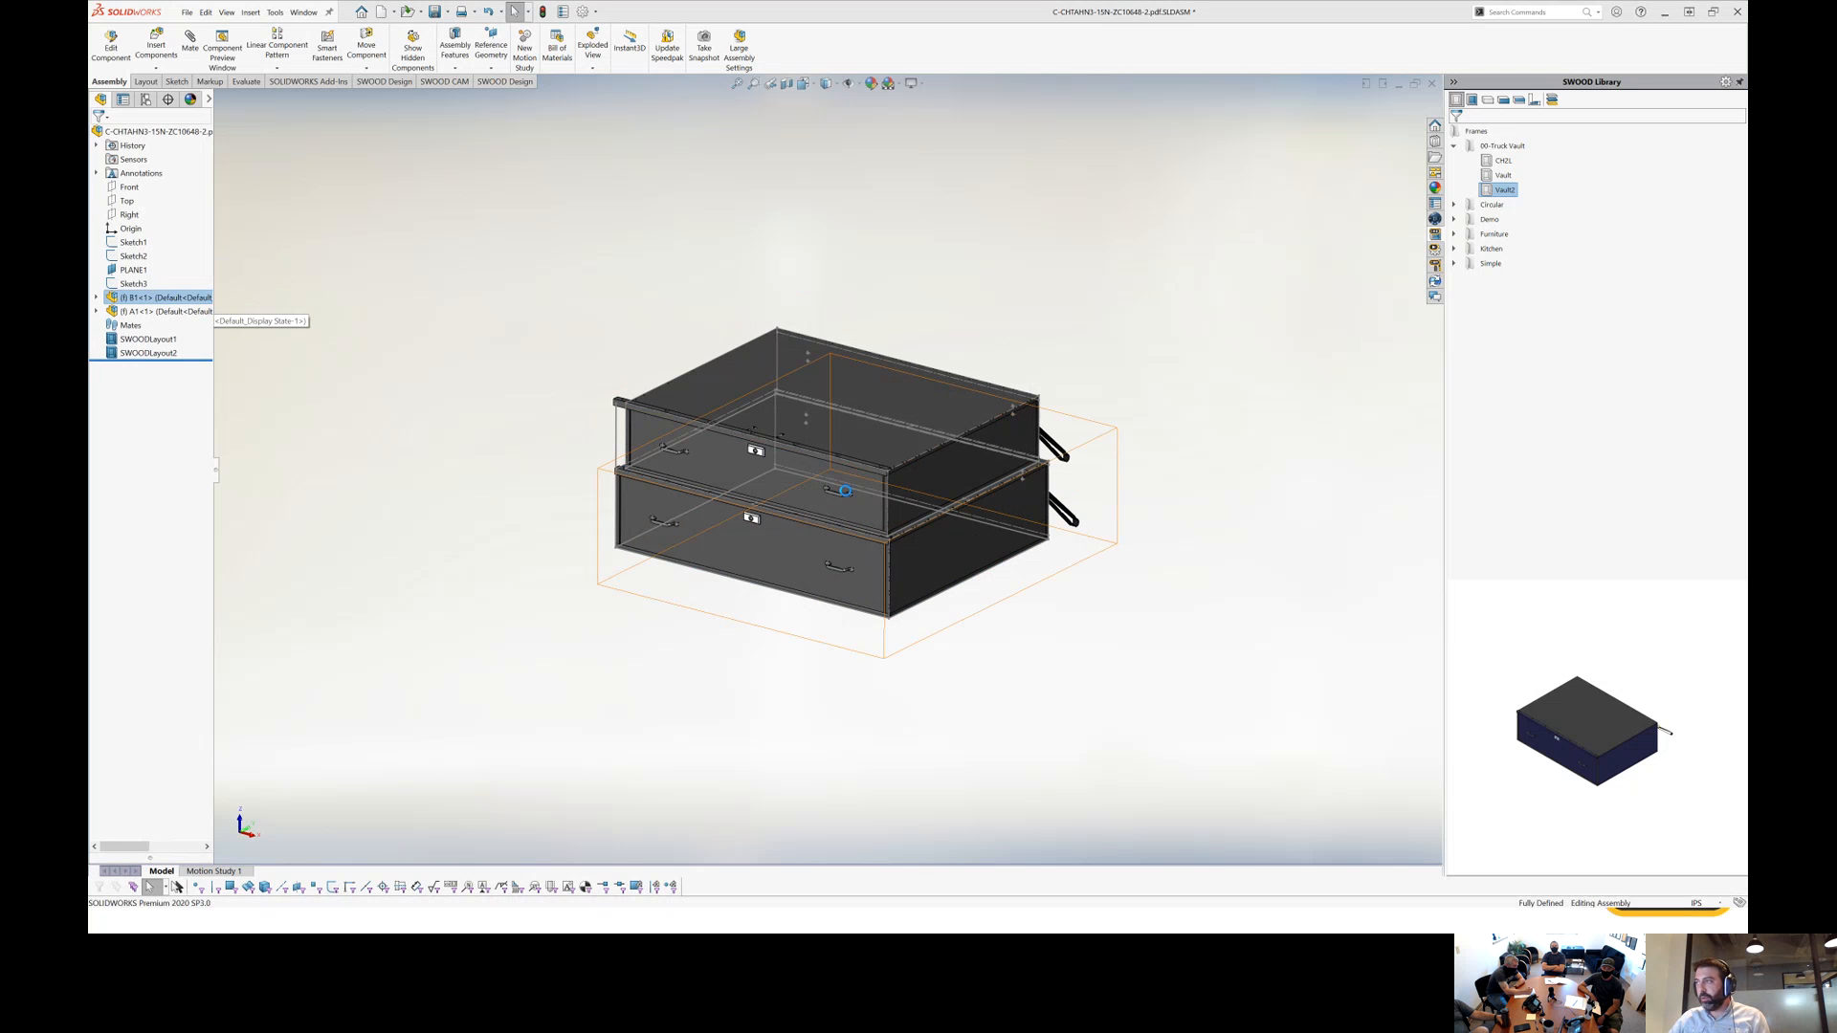
scroll(1019, 615, "up", 5)
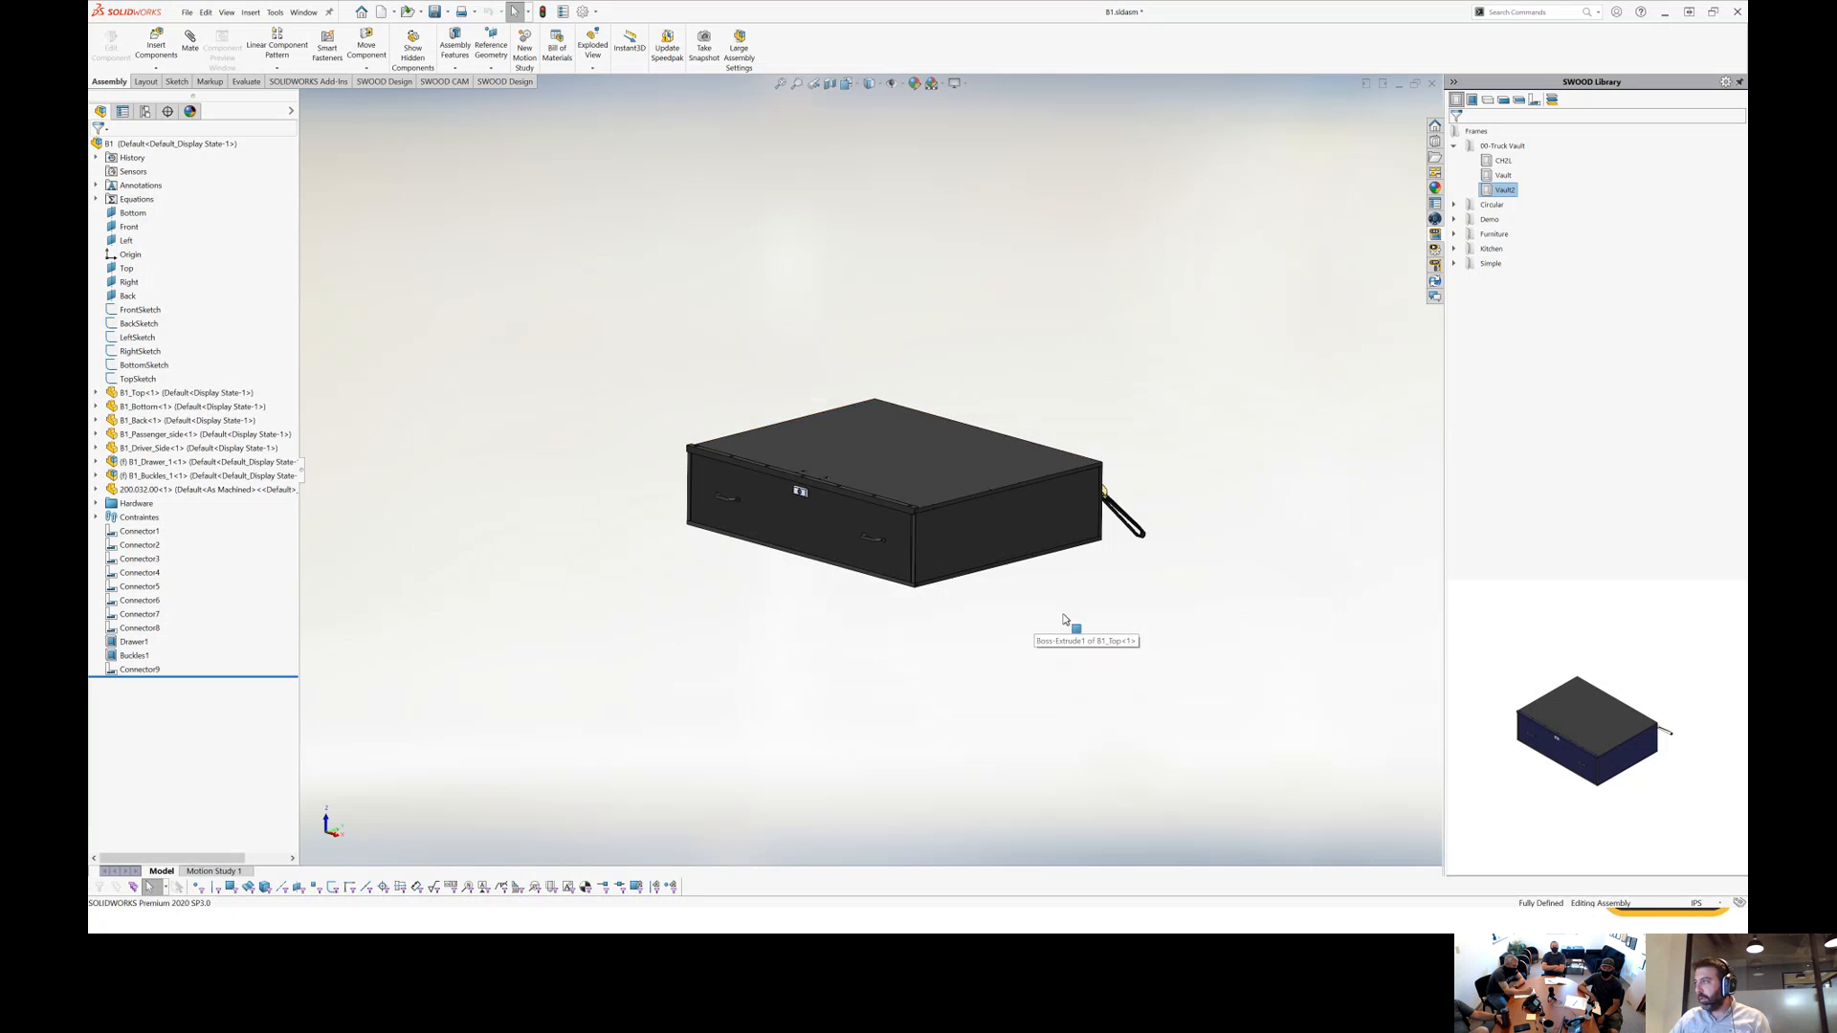
scroll(1064, 615, "down", 3)
scroll(770, 400, "up", 2)
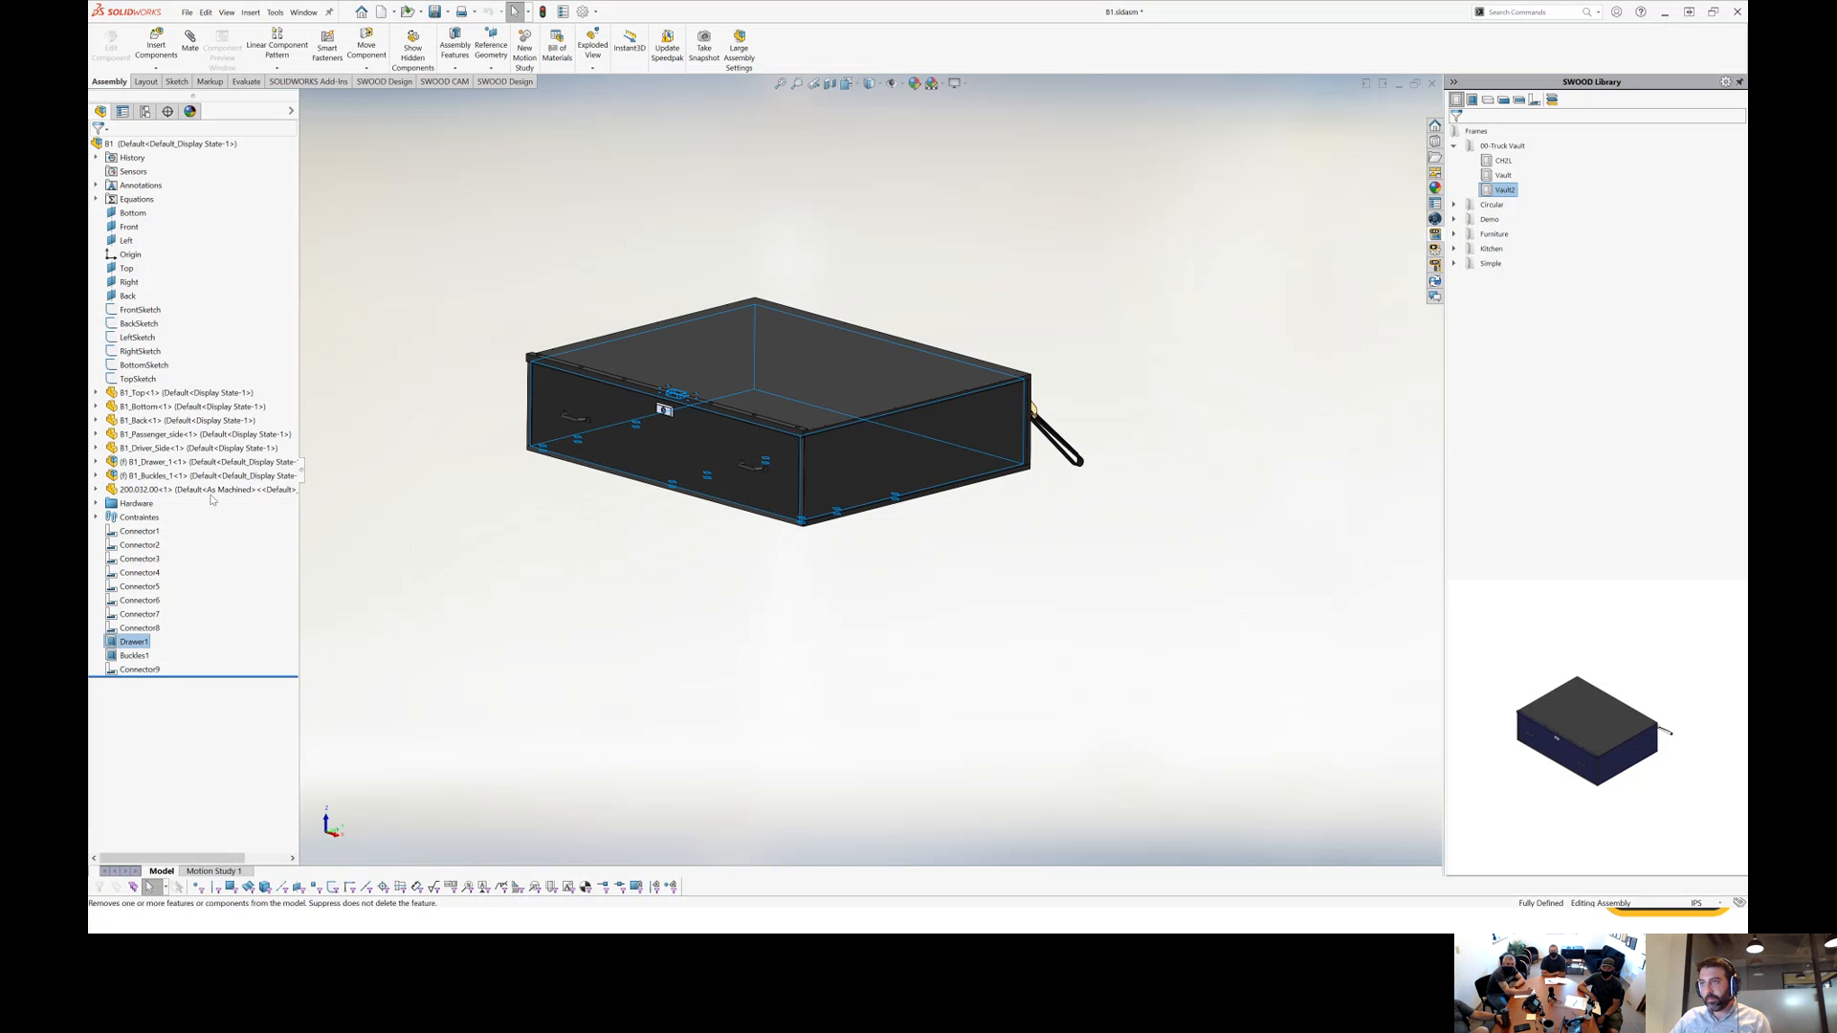
Suppress the B1_Drawer_1 component and save all of its modified documents.
left_click(233, 461)
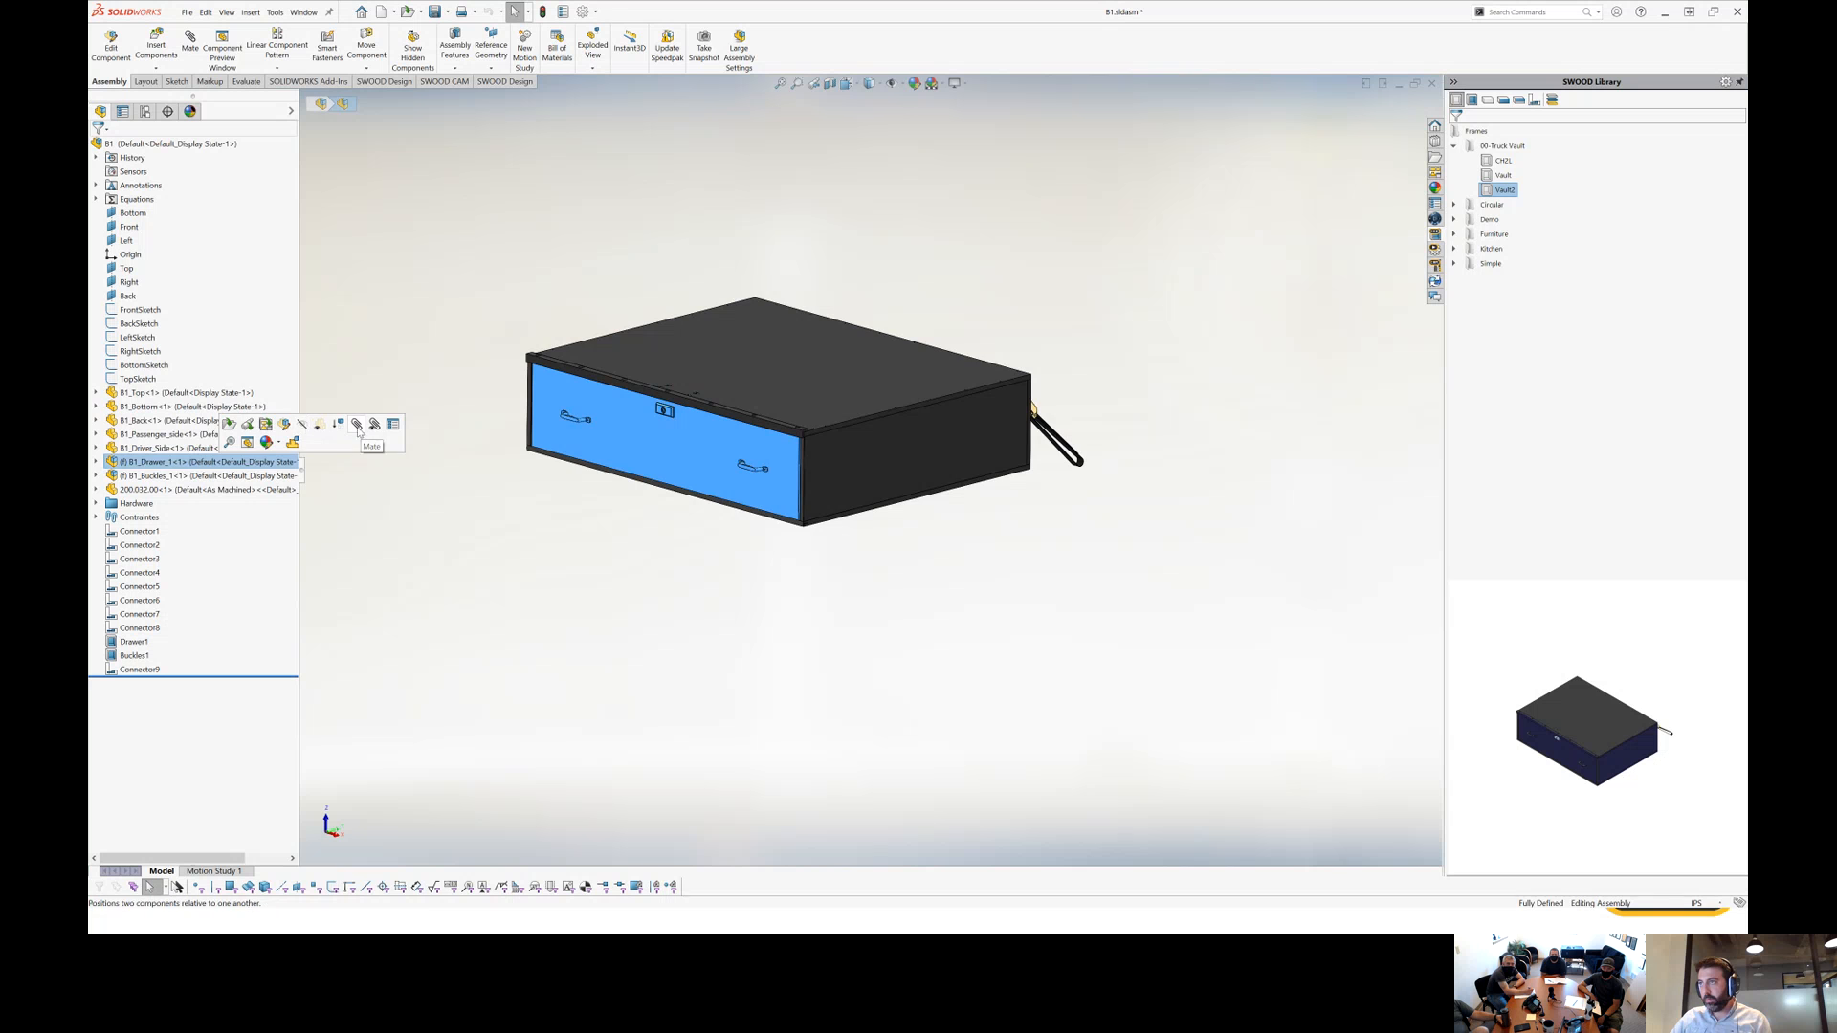
left_click(348, 427)
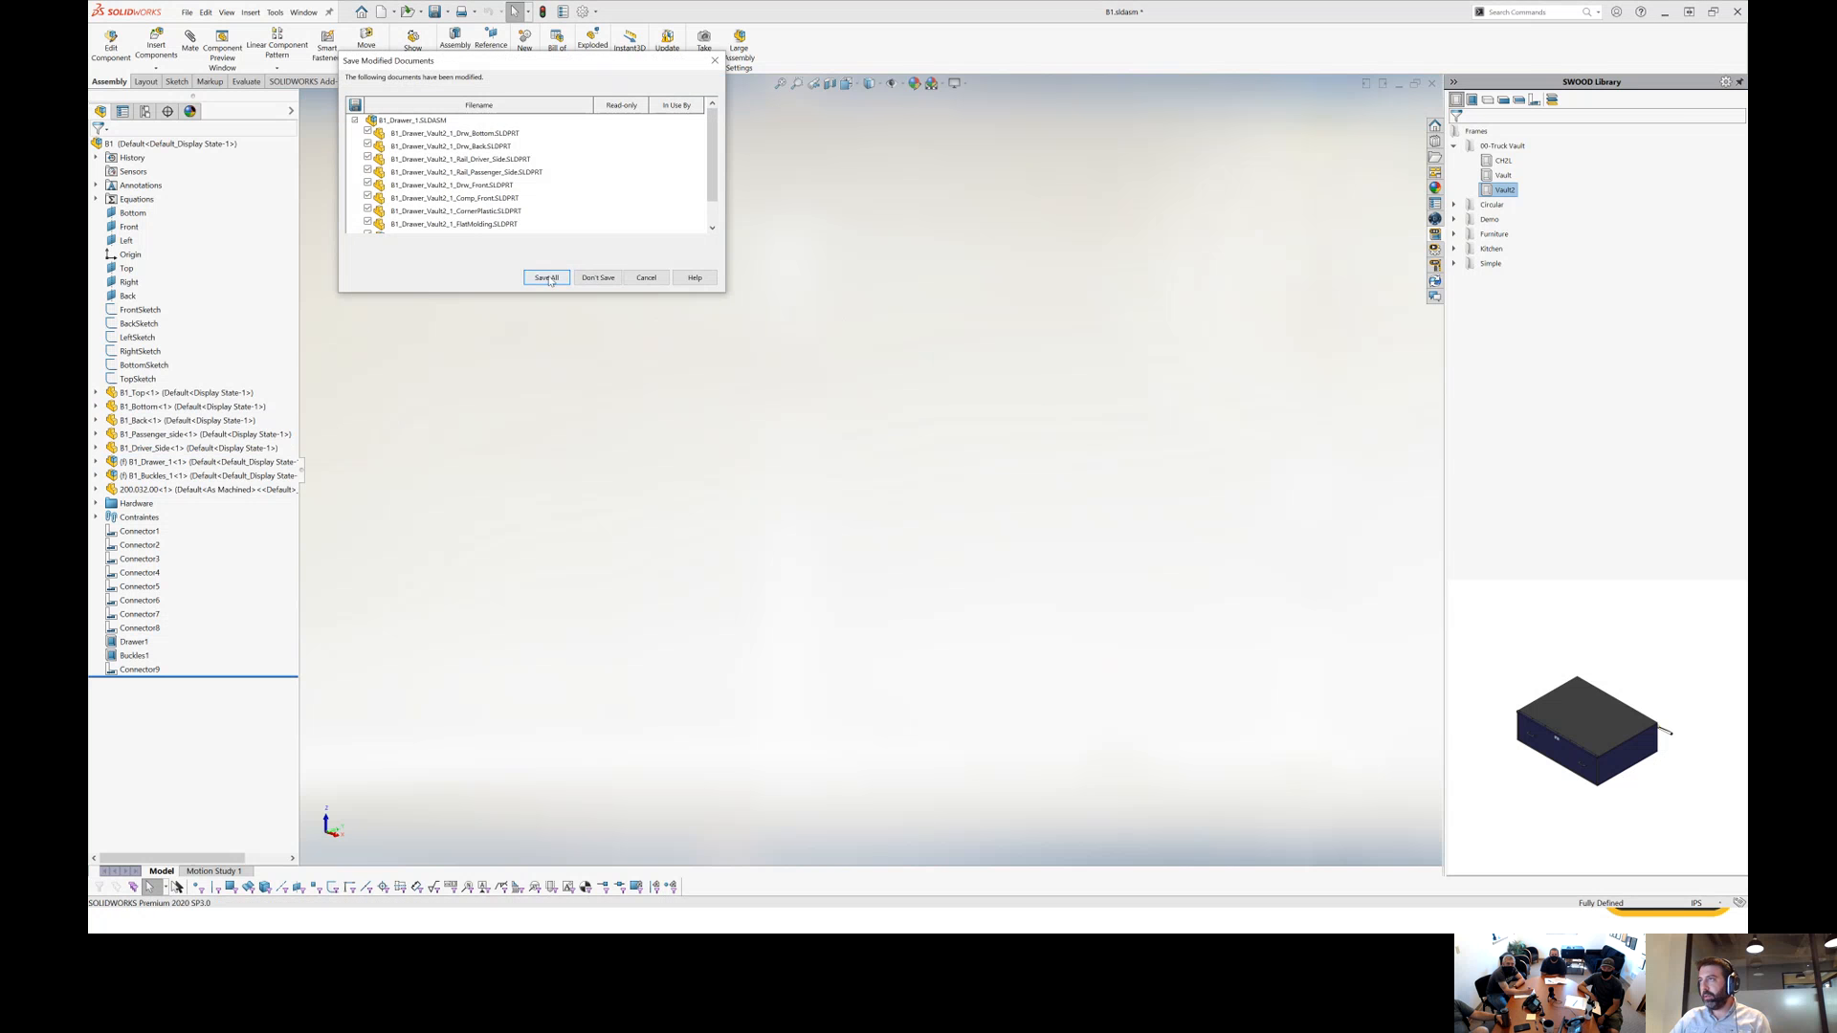
left_click(547, 277)
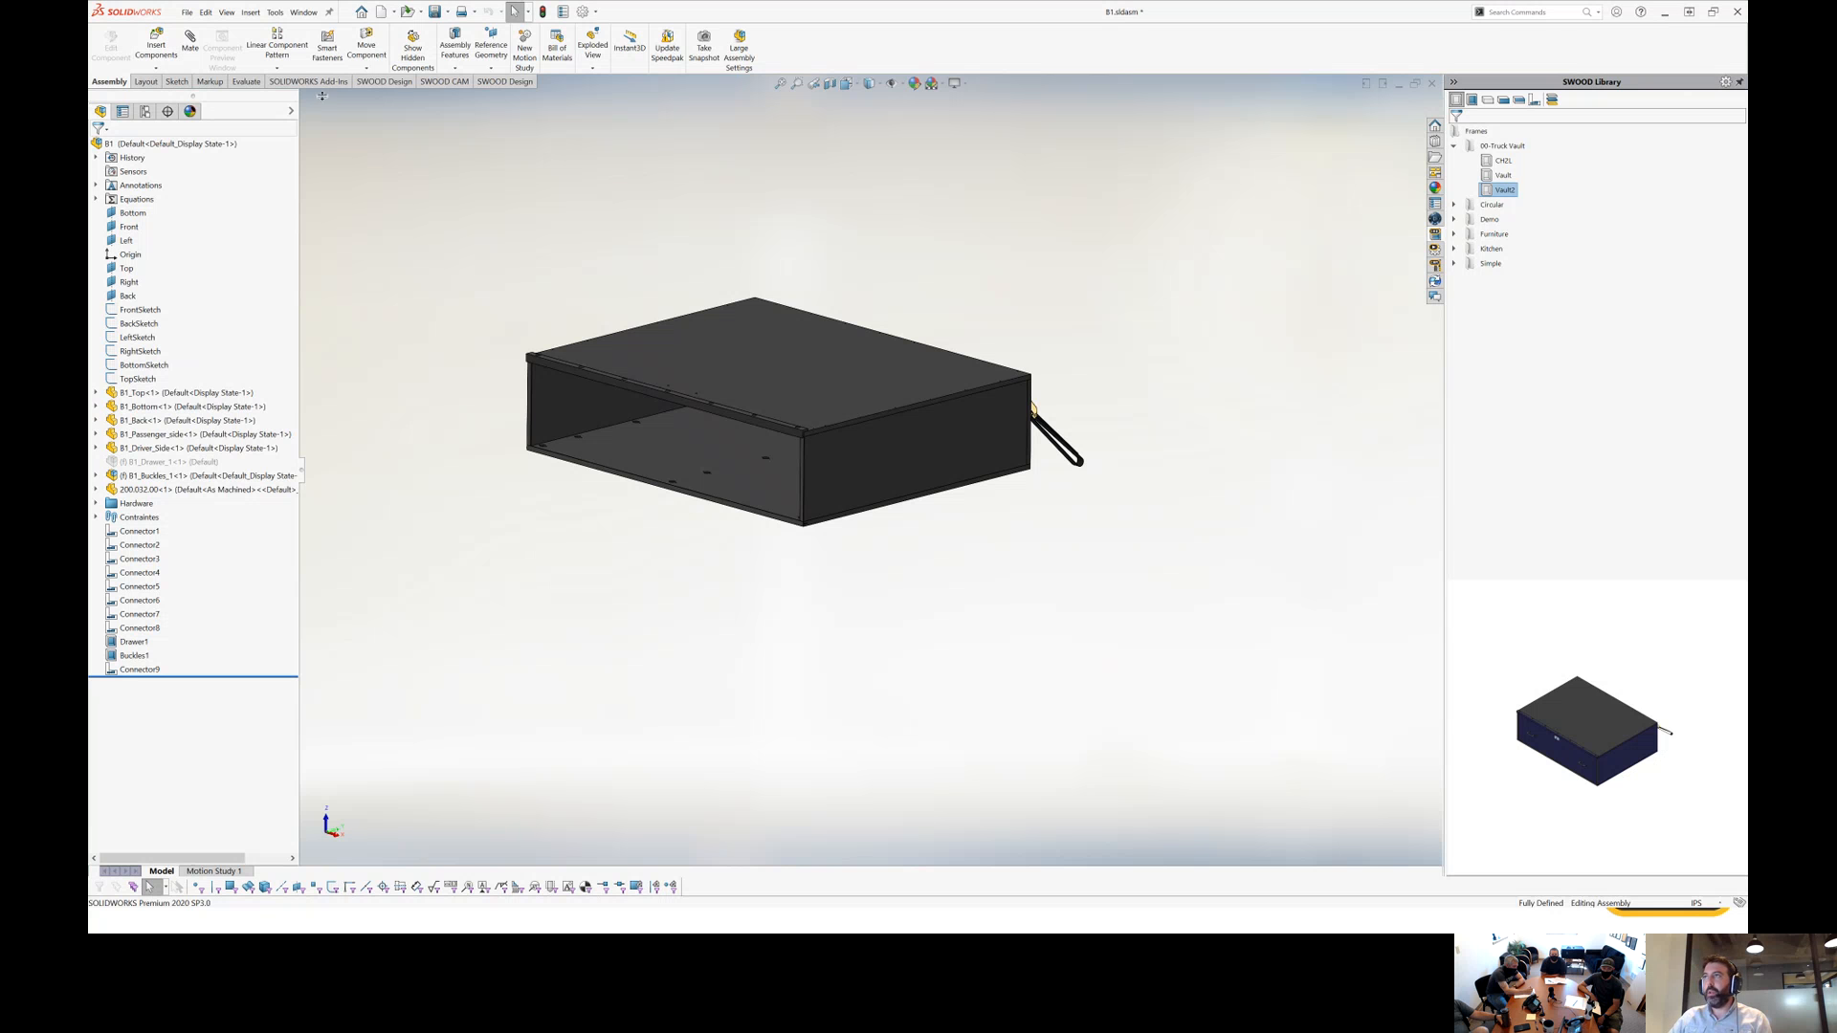
Add a new vertical Partition panel inside the B1 box with SWOOD Design.
left_click(384, 81)
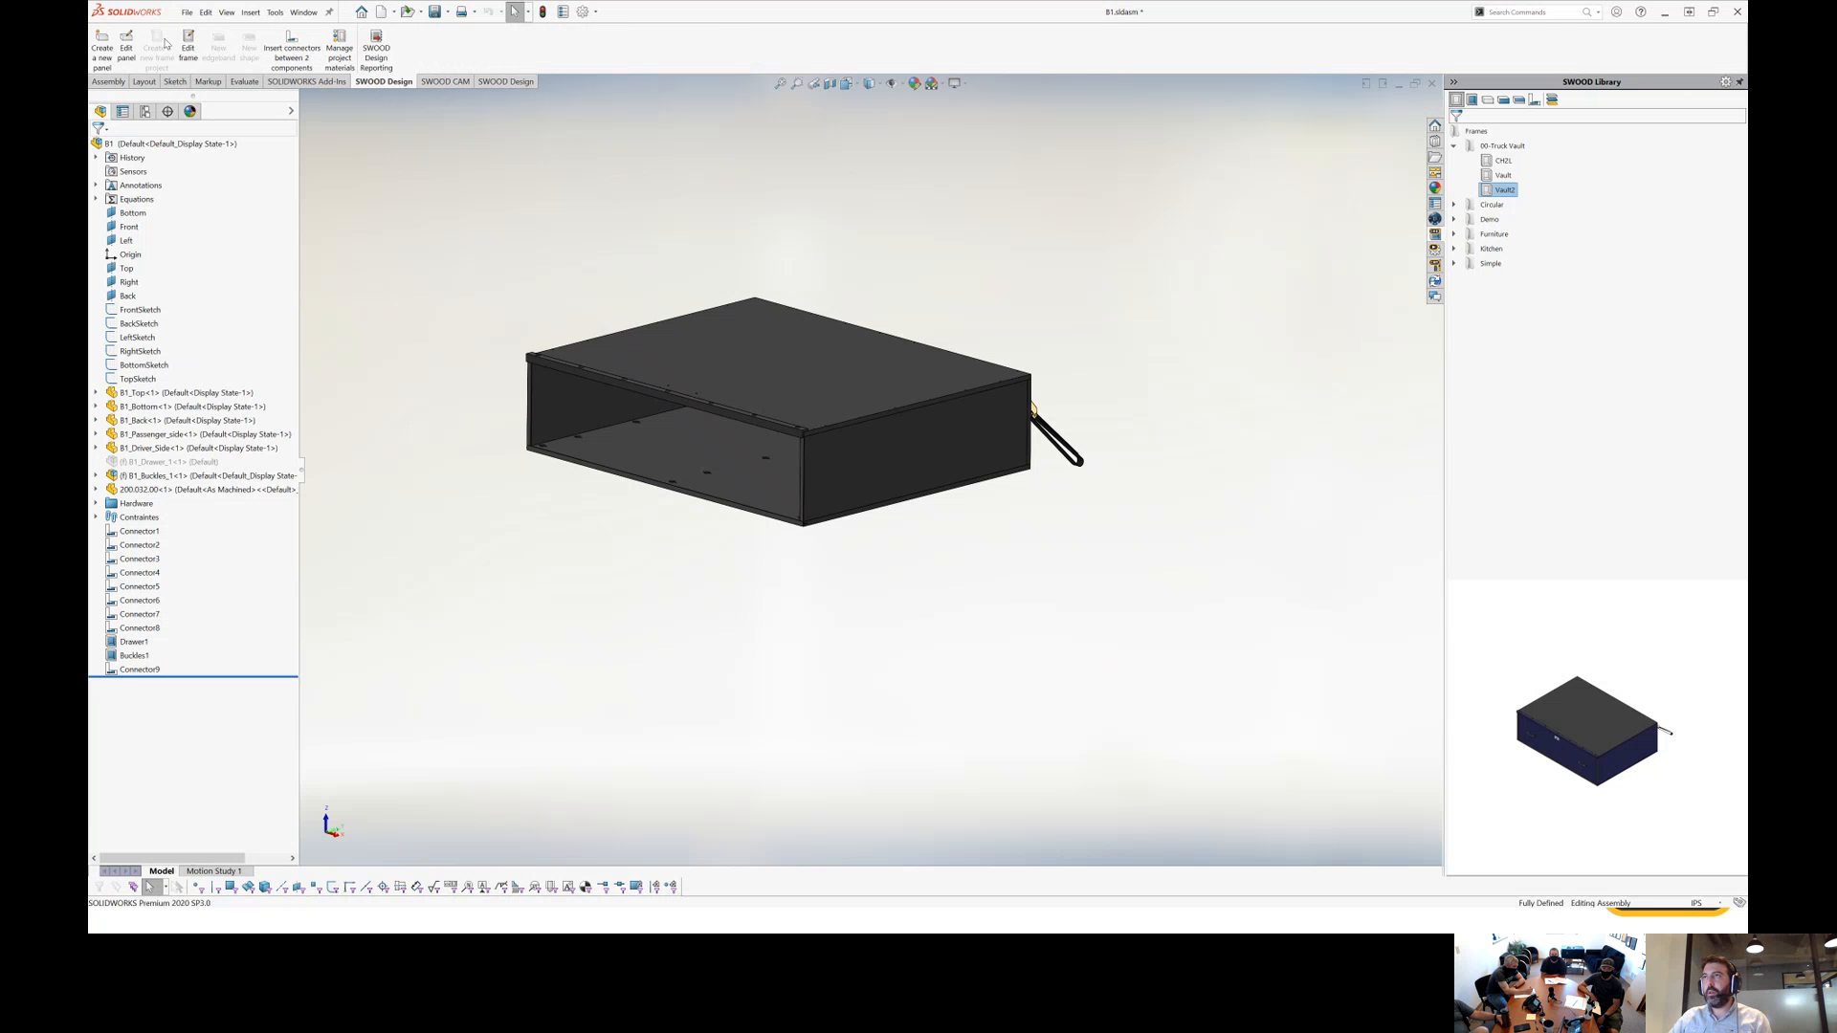
left_click(103, 50)
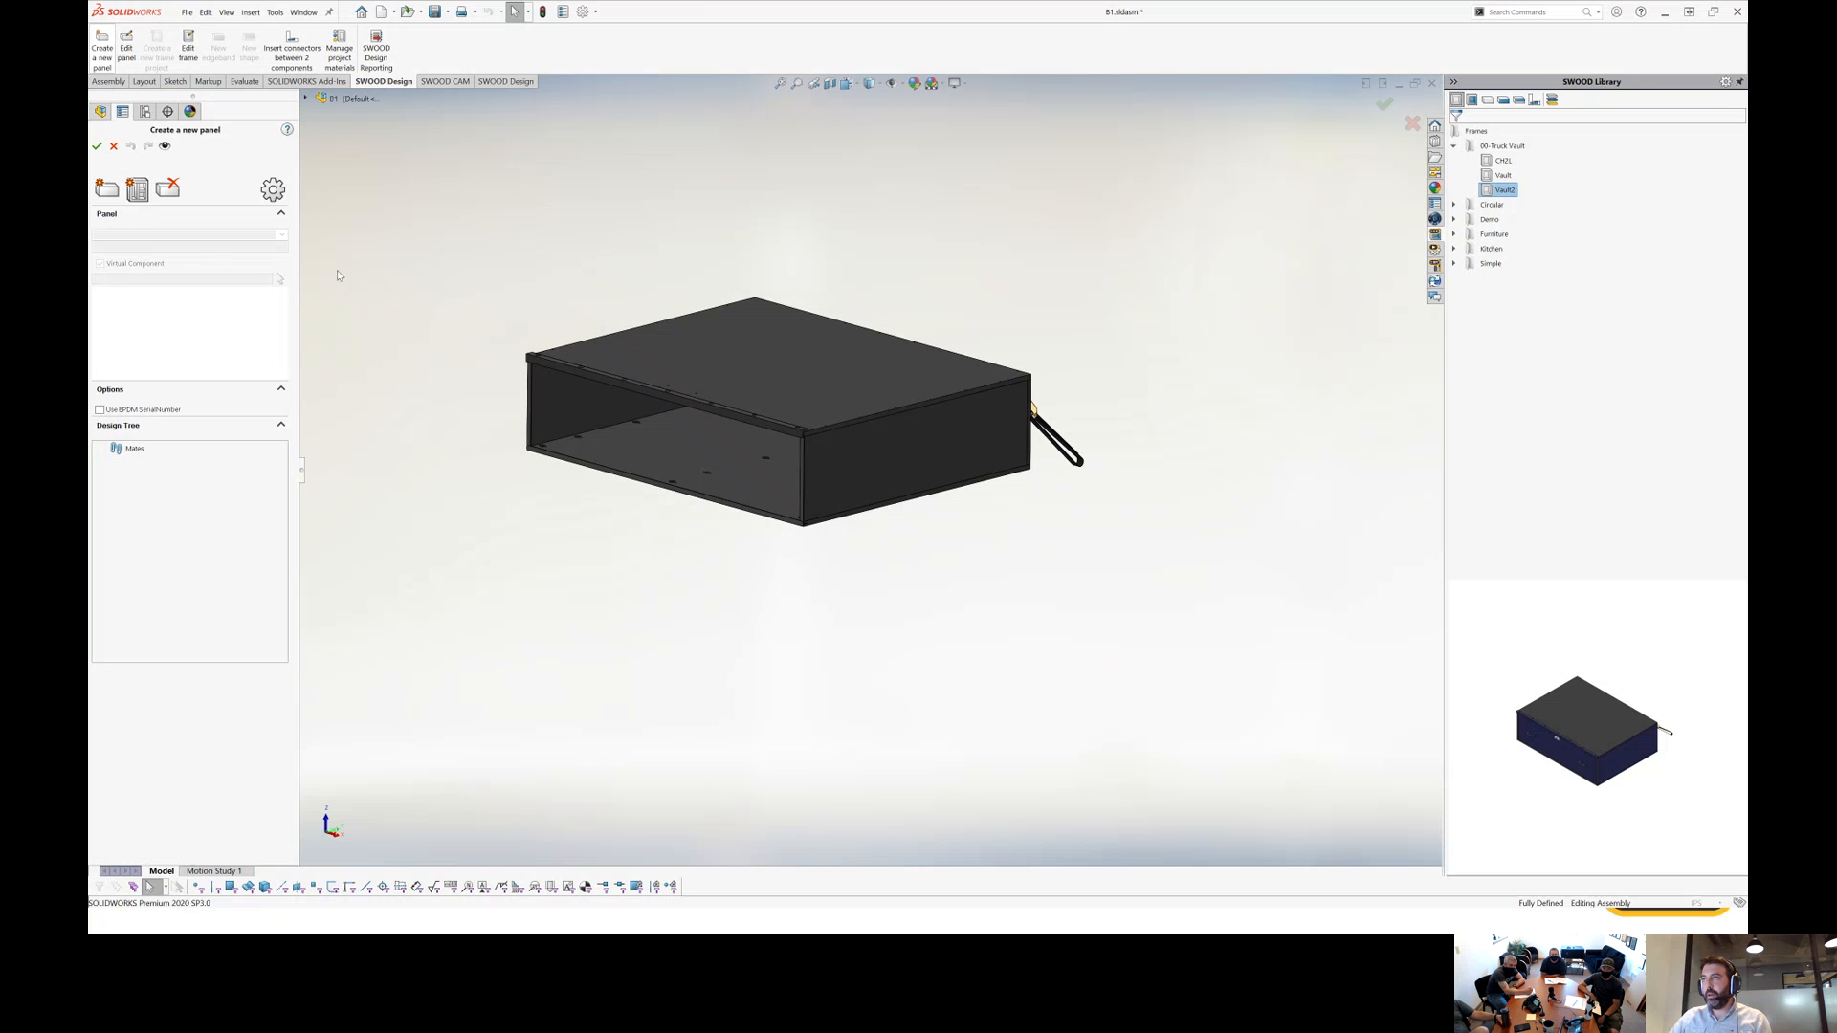
left_click(140, 199)
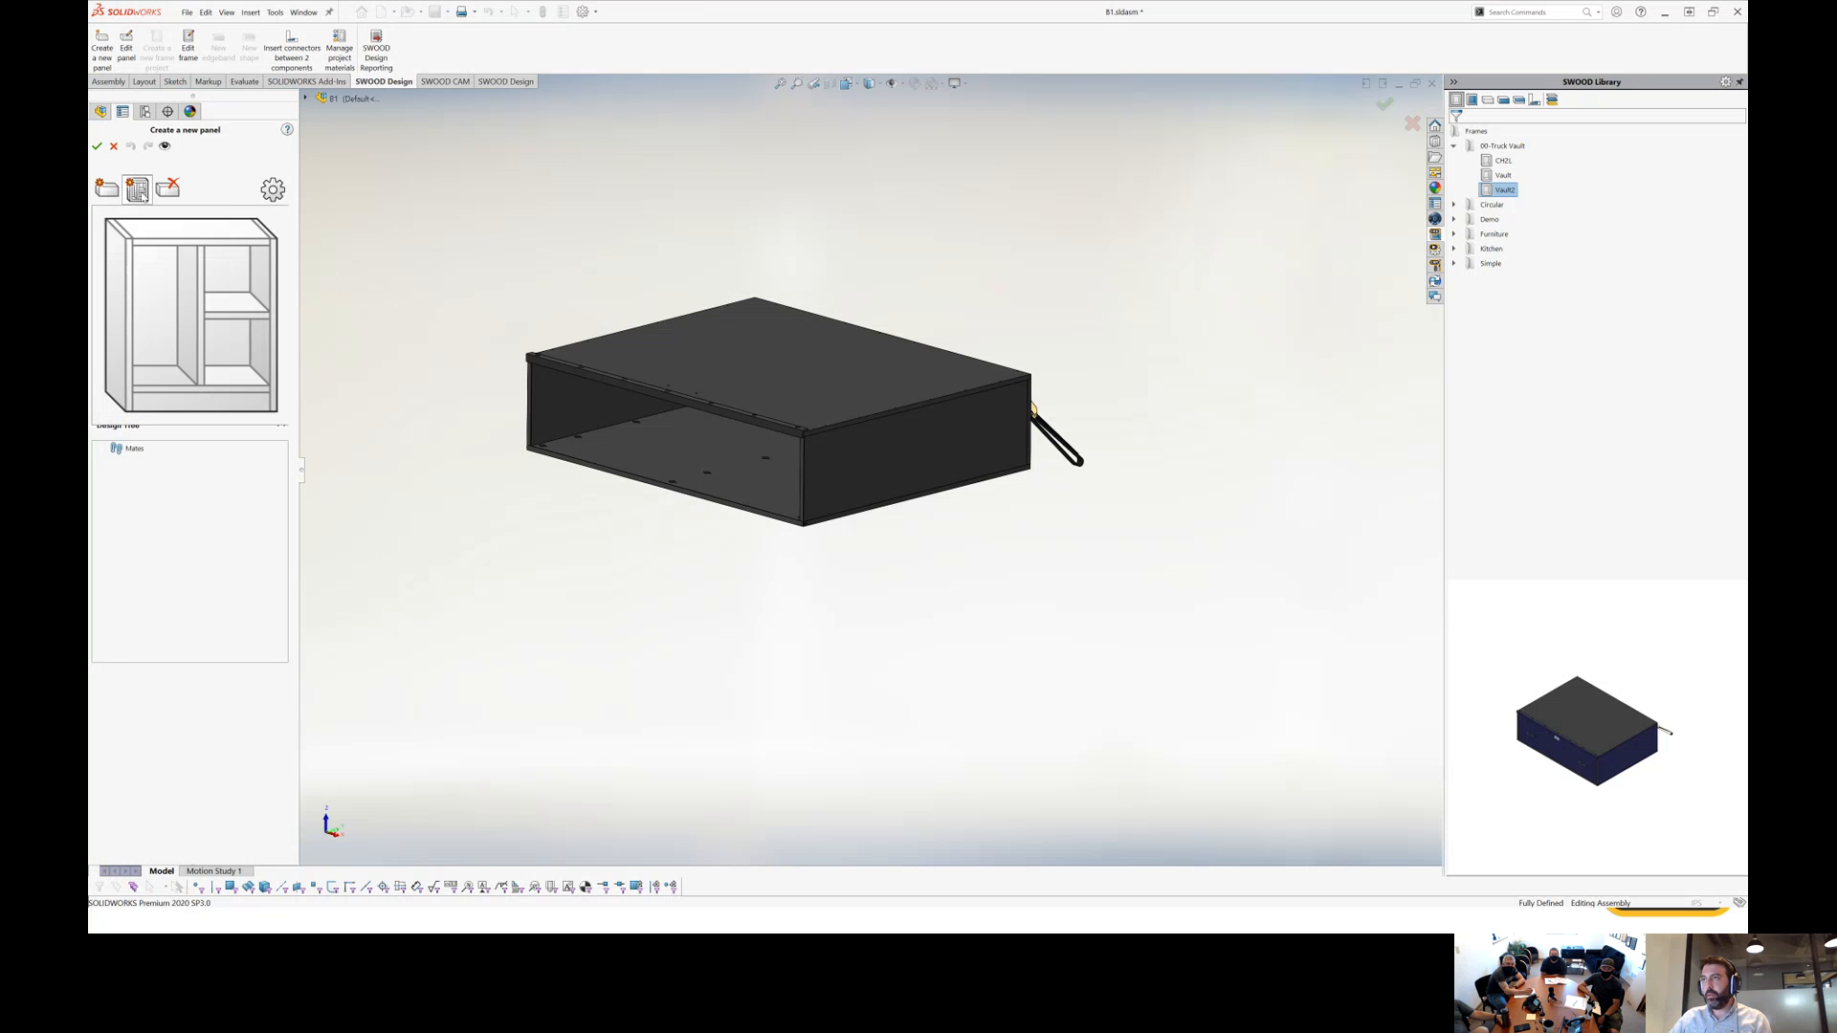
left_click(196, 287)
scroll(743, 432, "down", 2)
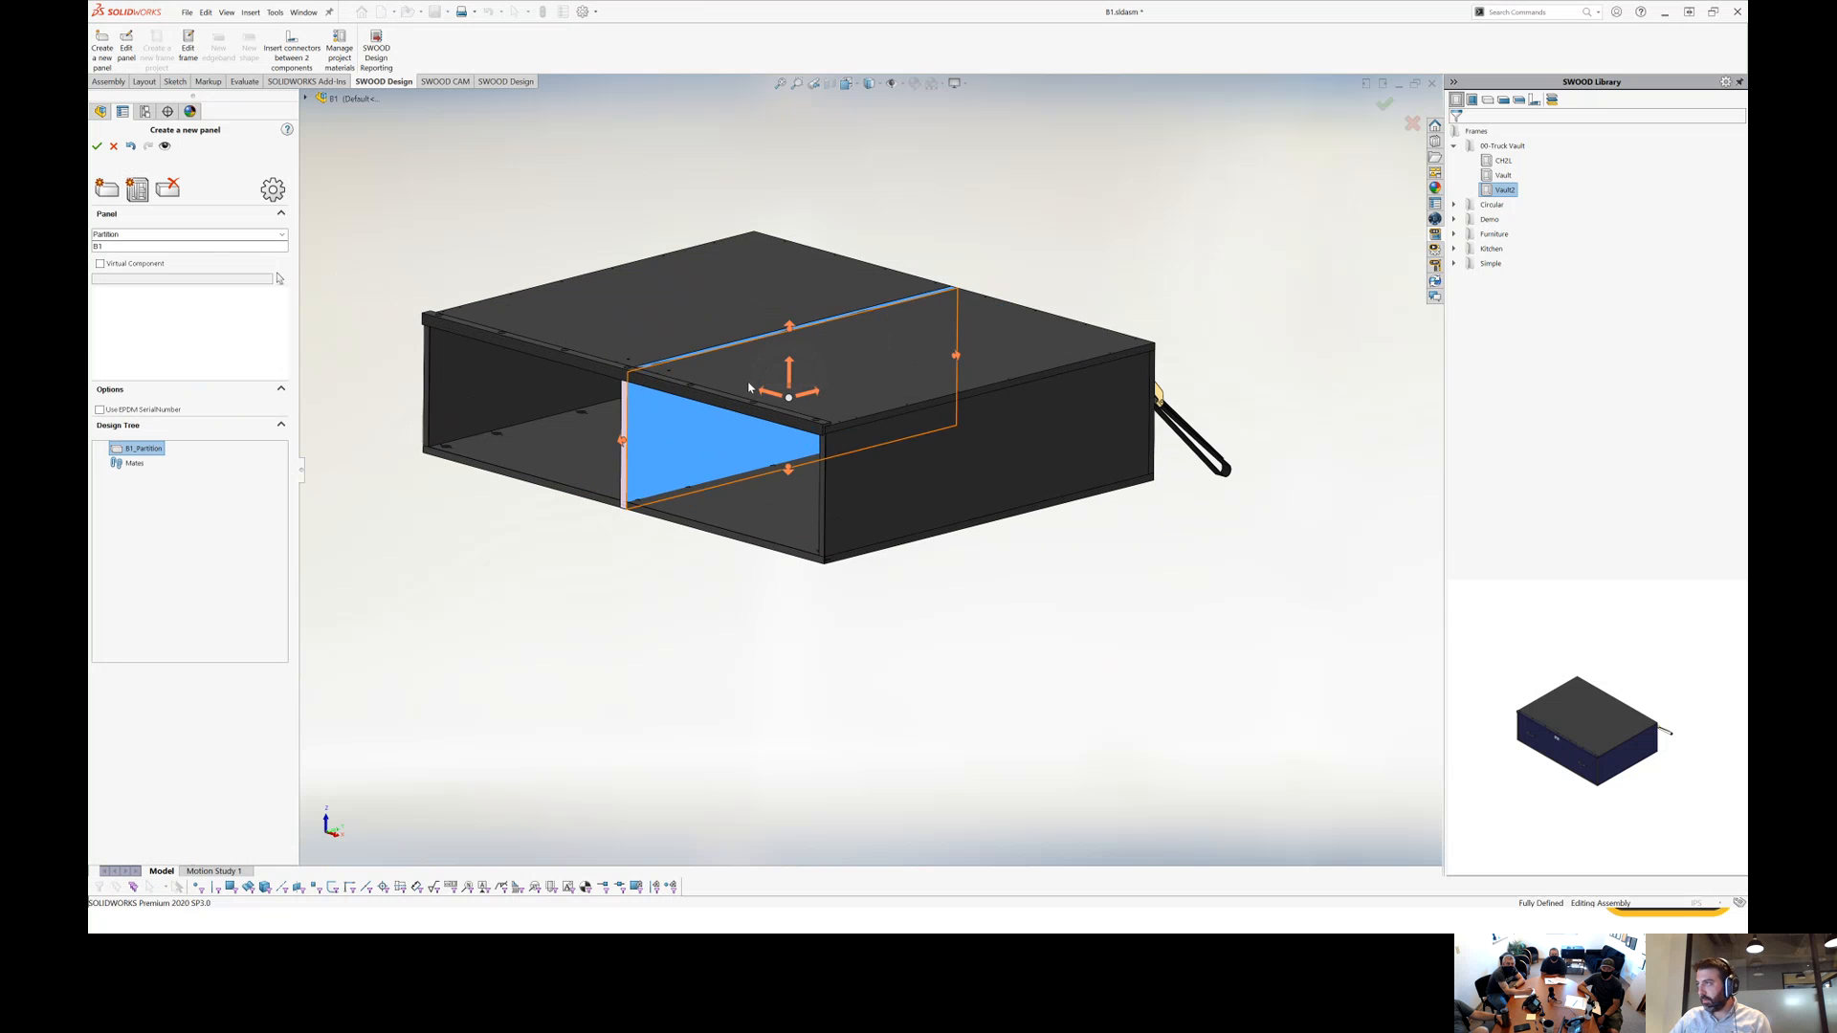
Fit the Partition panel's edges to the vault's bottom and back panels and create the panel with its mates.
middle_click_drag(734, 418, 798, 506)
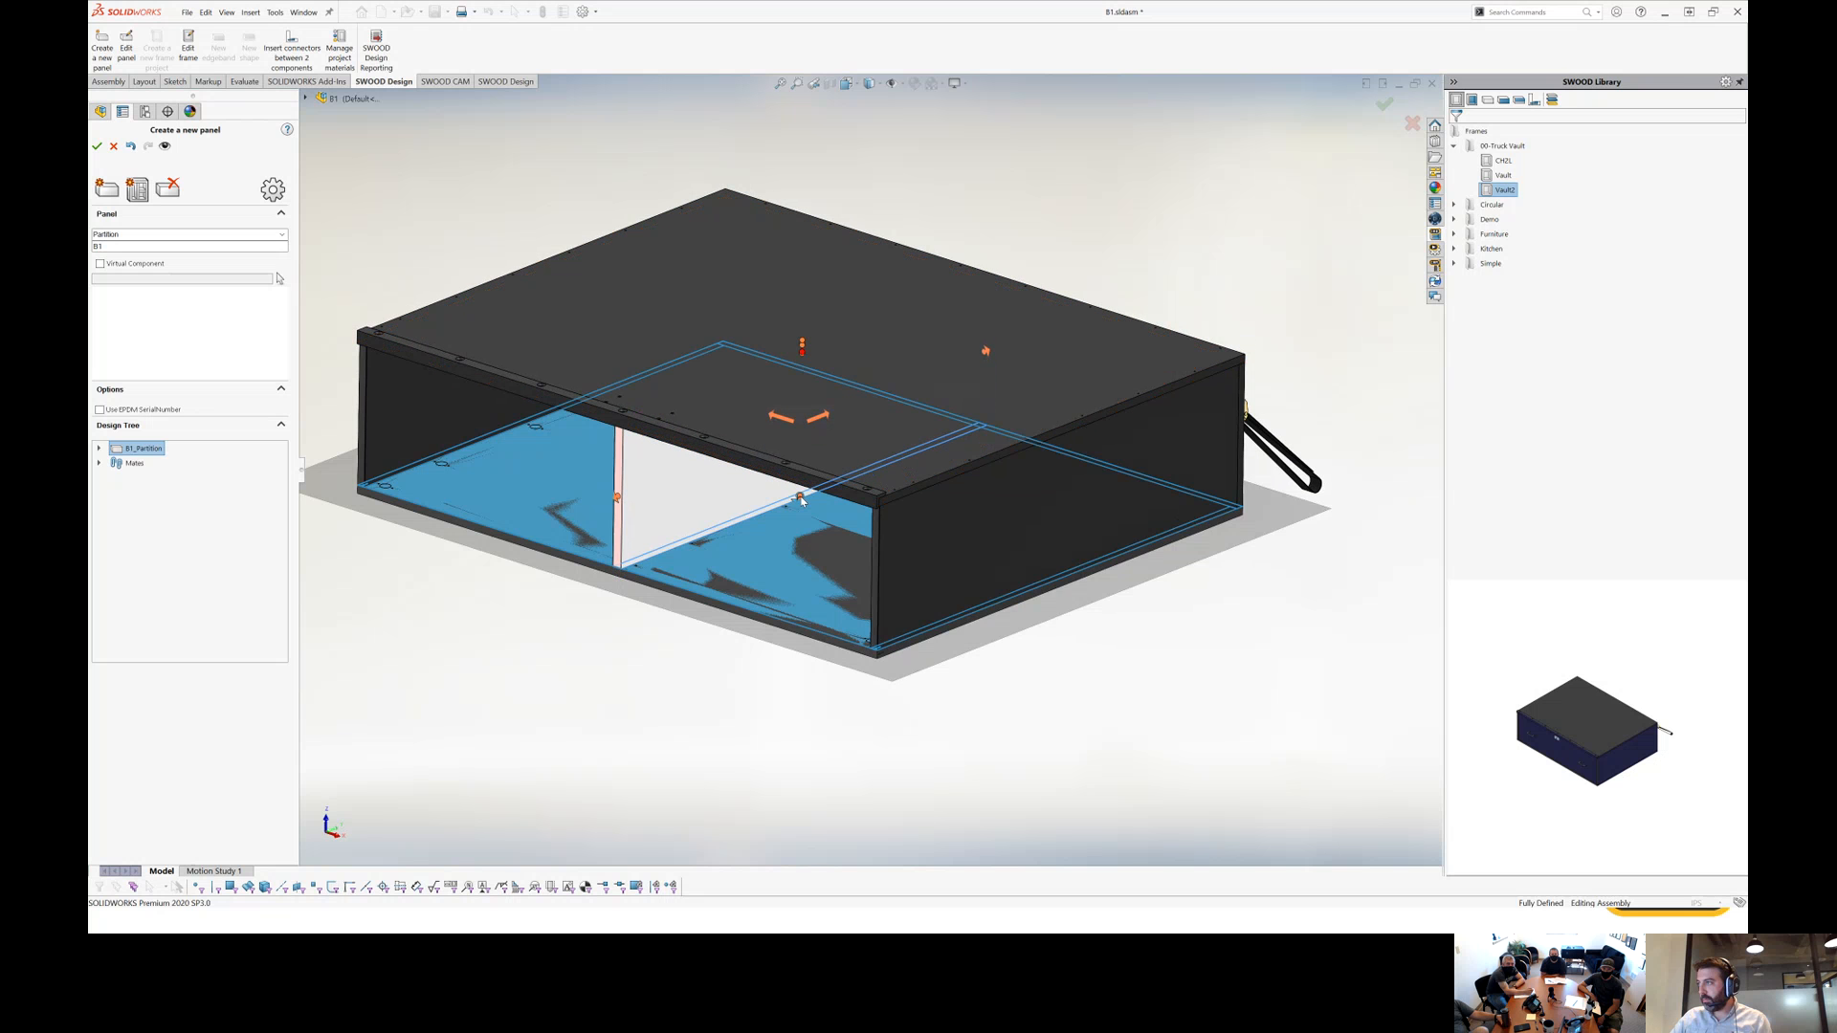
left_click(802, 500)
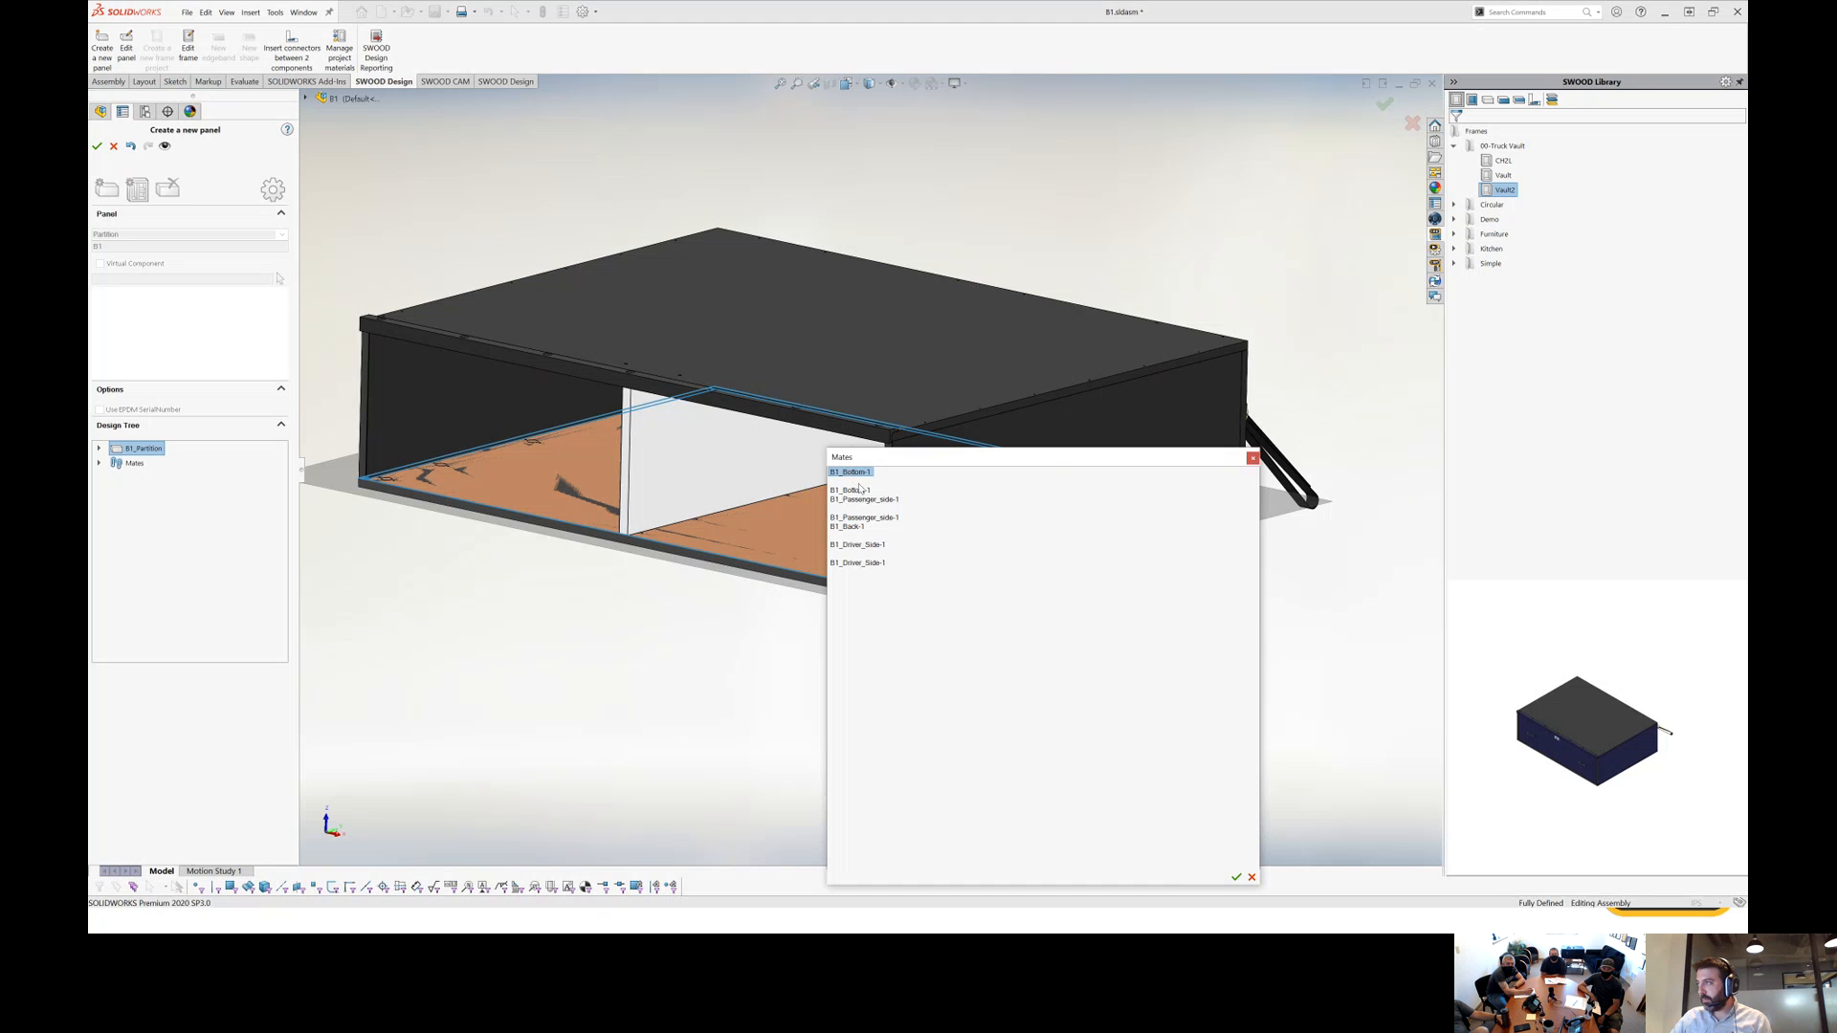
left_click(1236, 877)
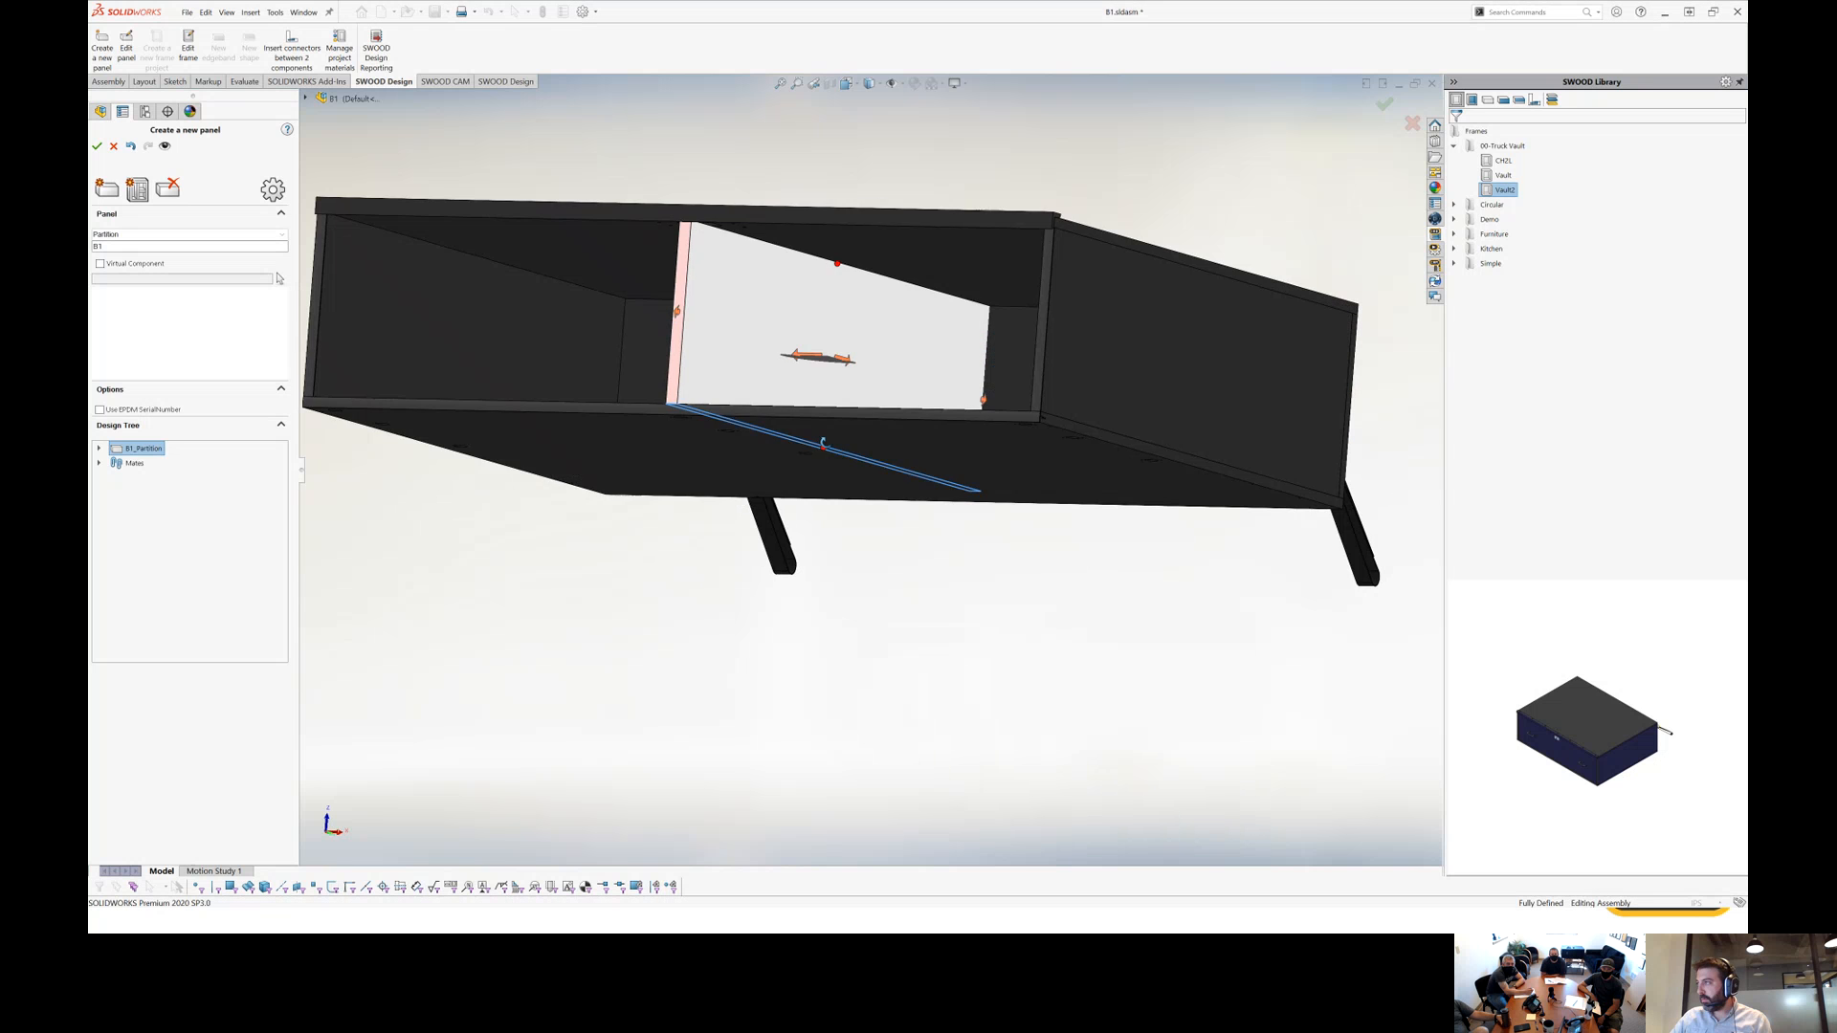
left_click(985, 378)
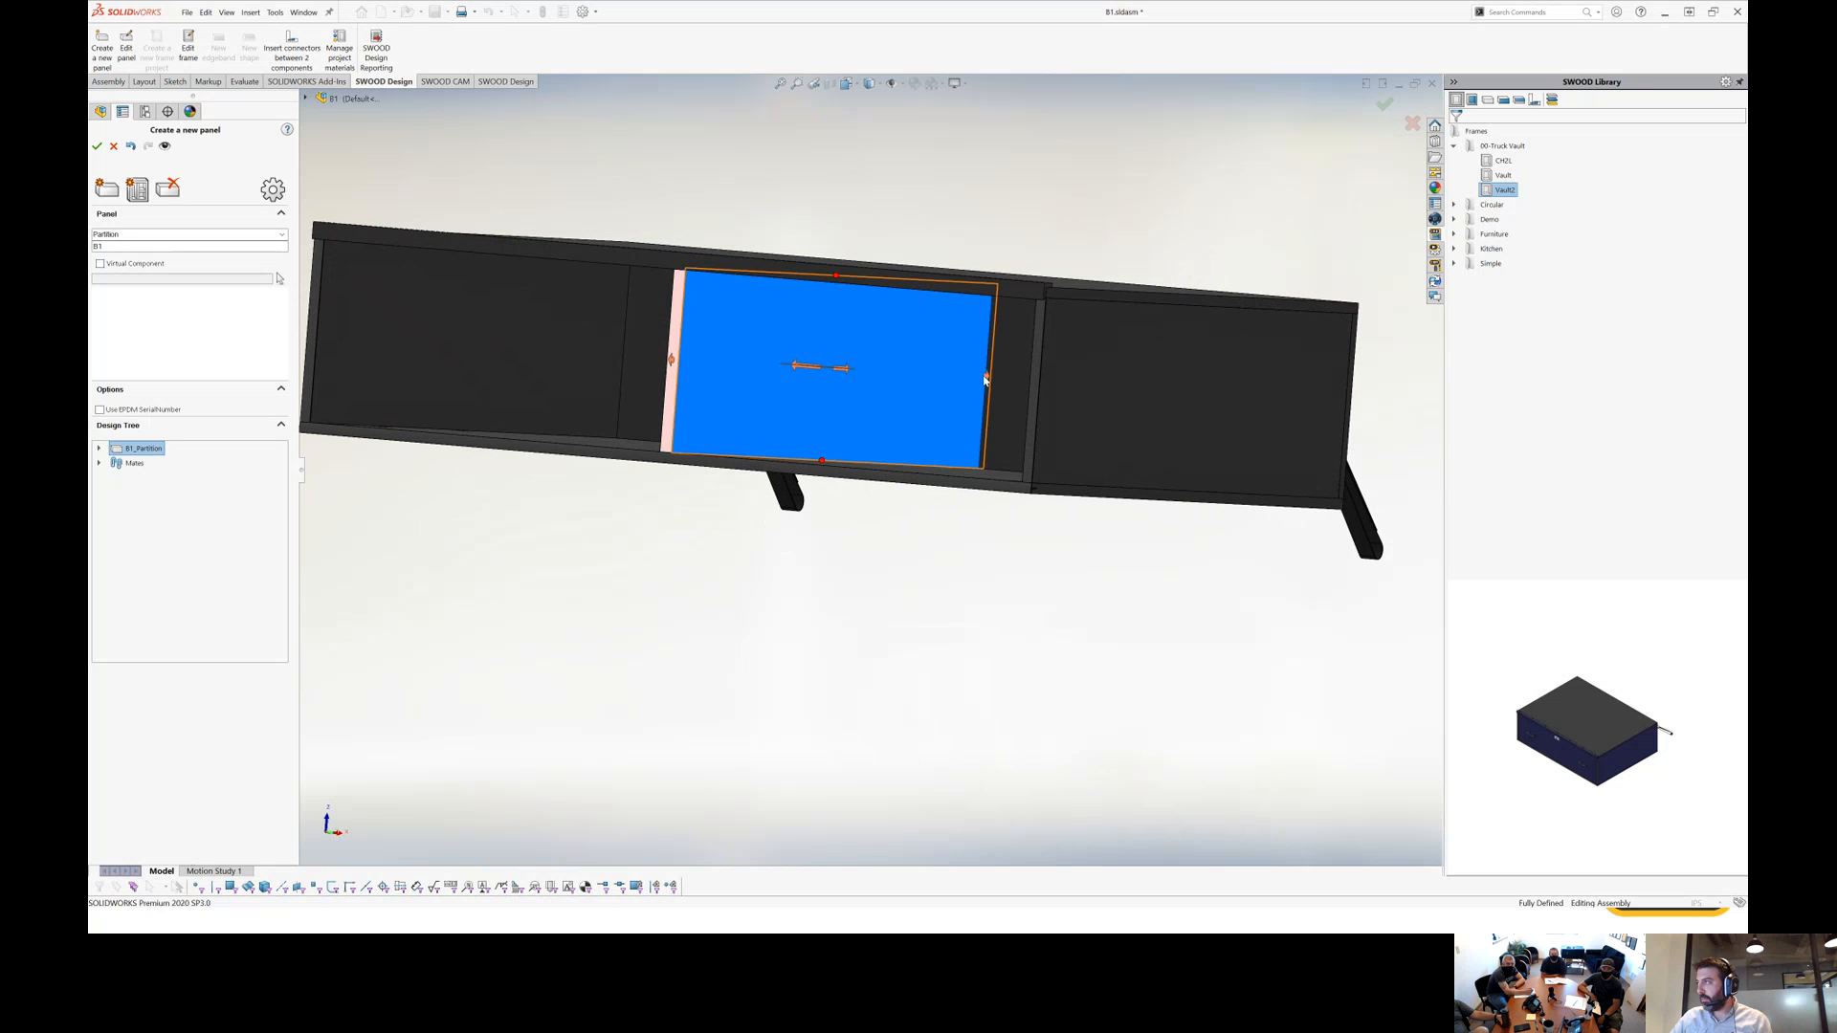
left_click_drag(989, 380, 978, 381)
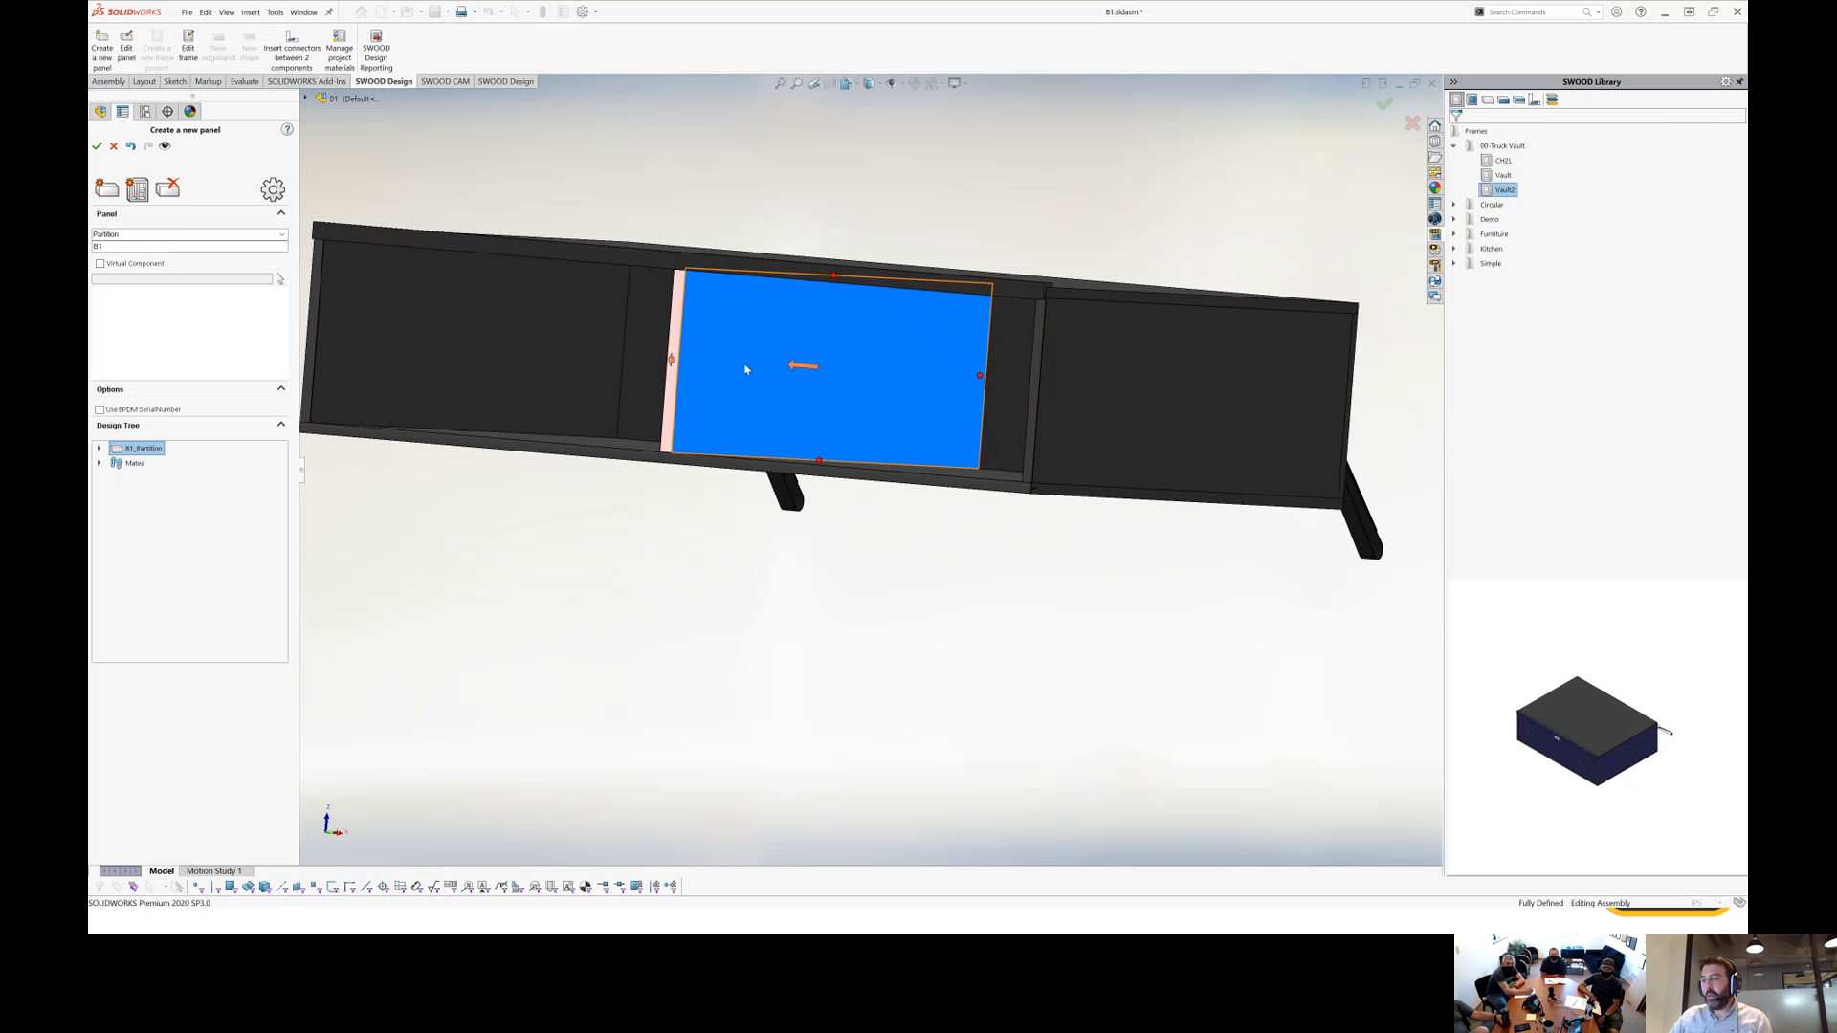
left_click(96, 147)
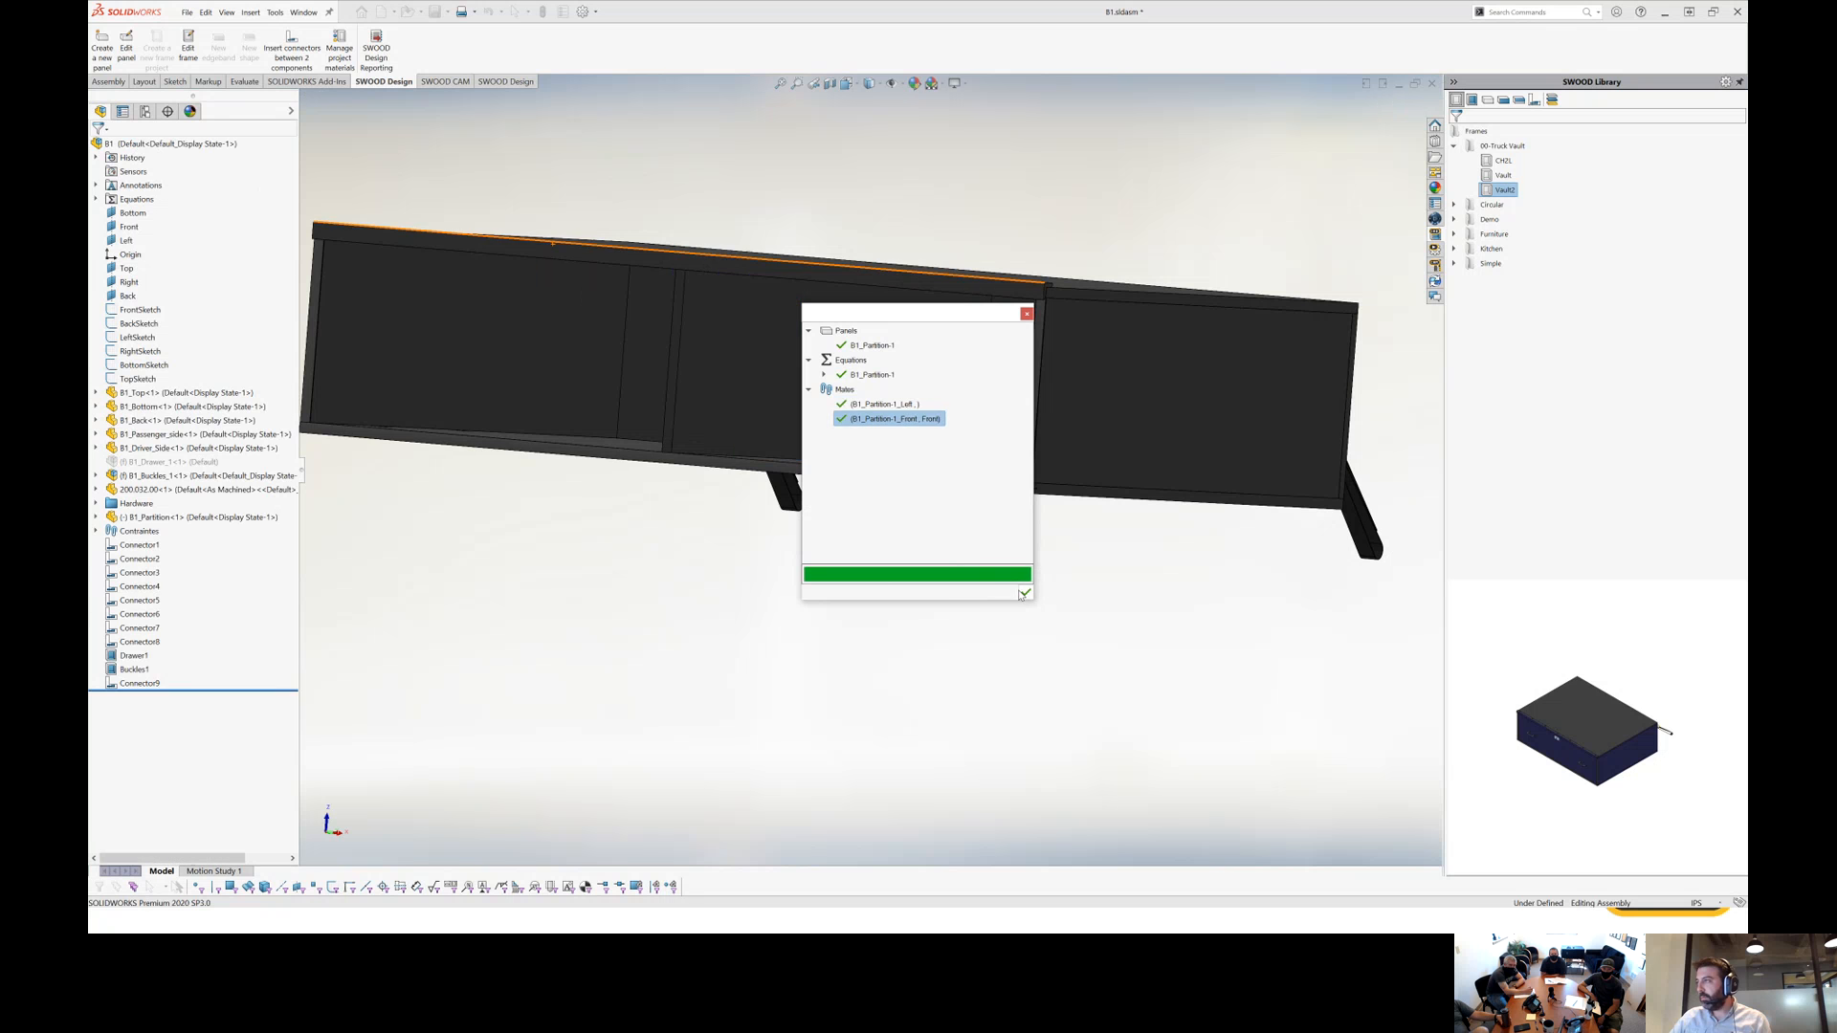
left_click(1023, 594)
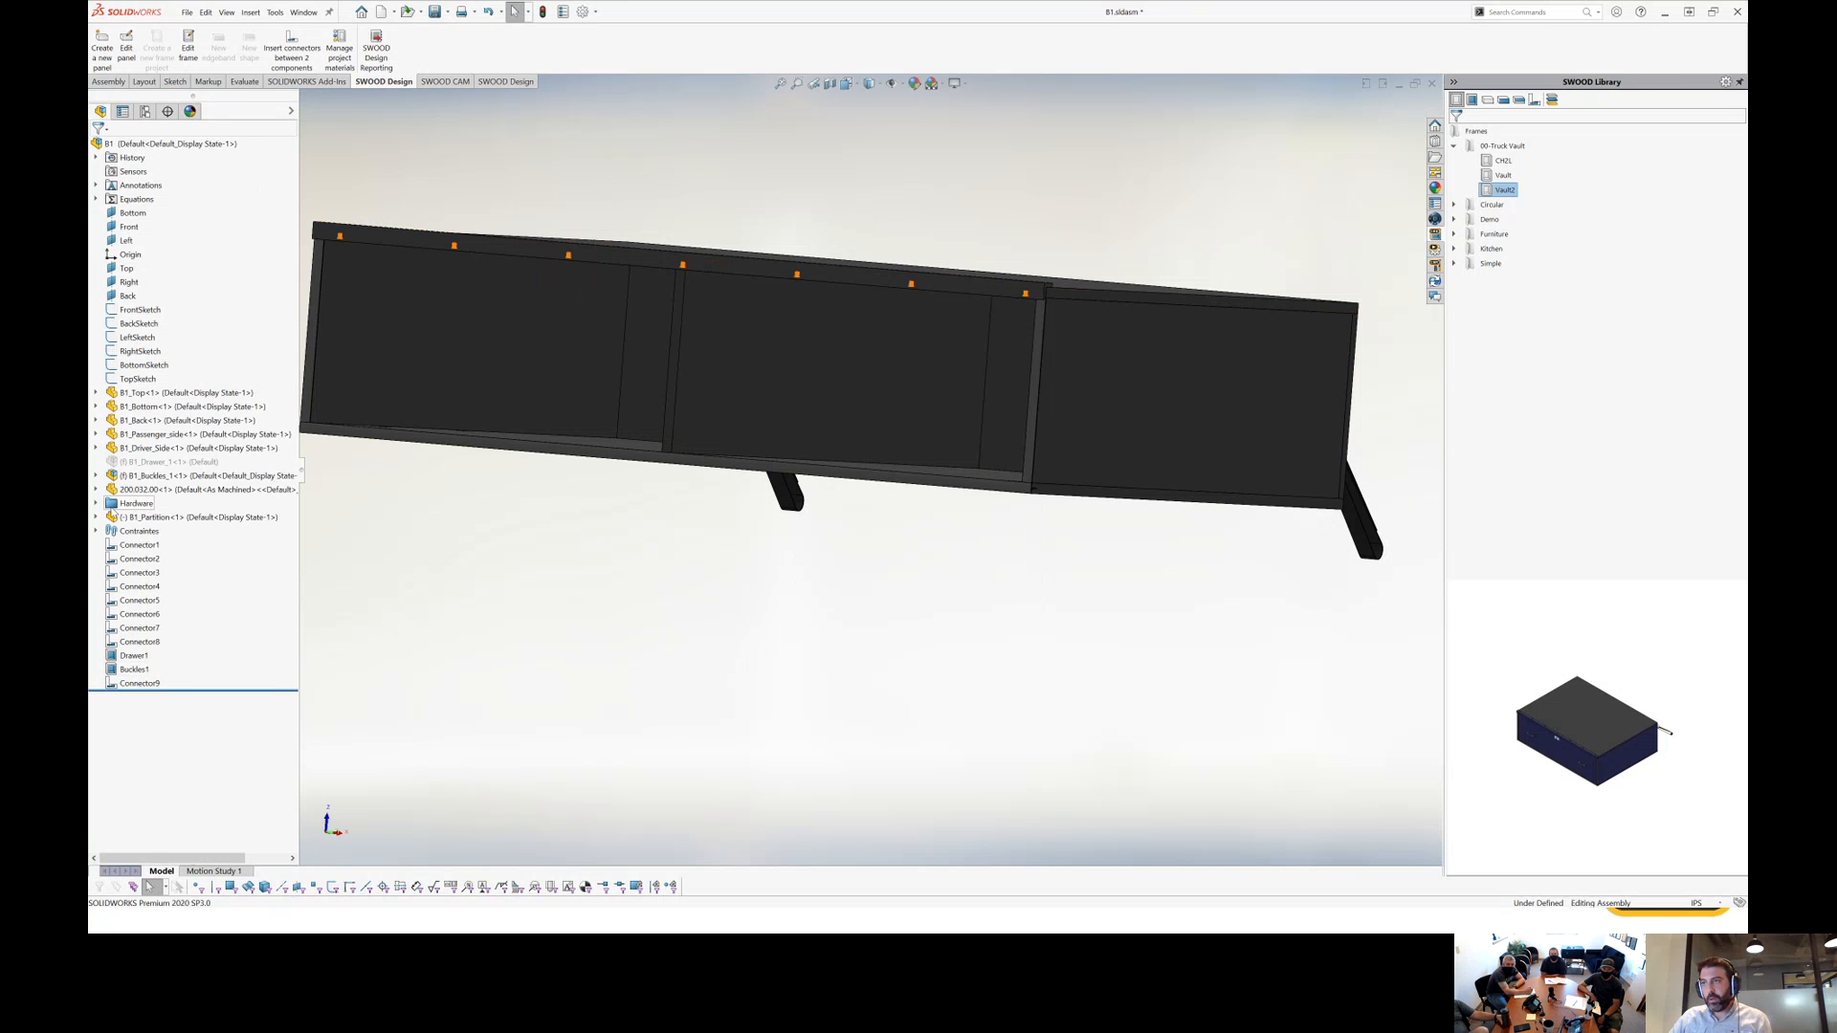
Center the partition by mating its Half-Thickness plane symmetrically between the B1 assembly's Left and Right planes.
left_click(96, 517)
scroll(182, 574, "down", 2)
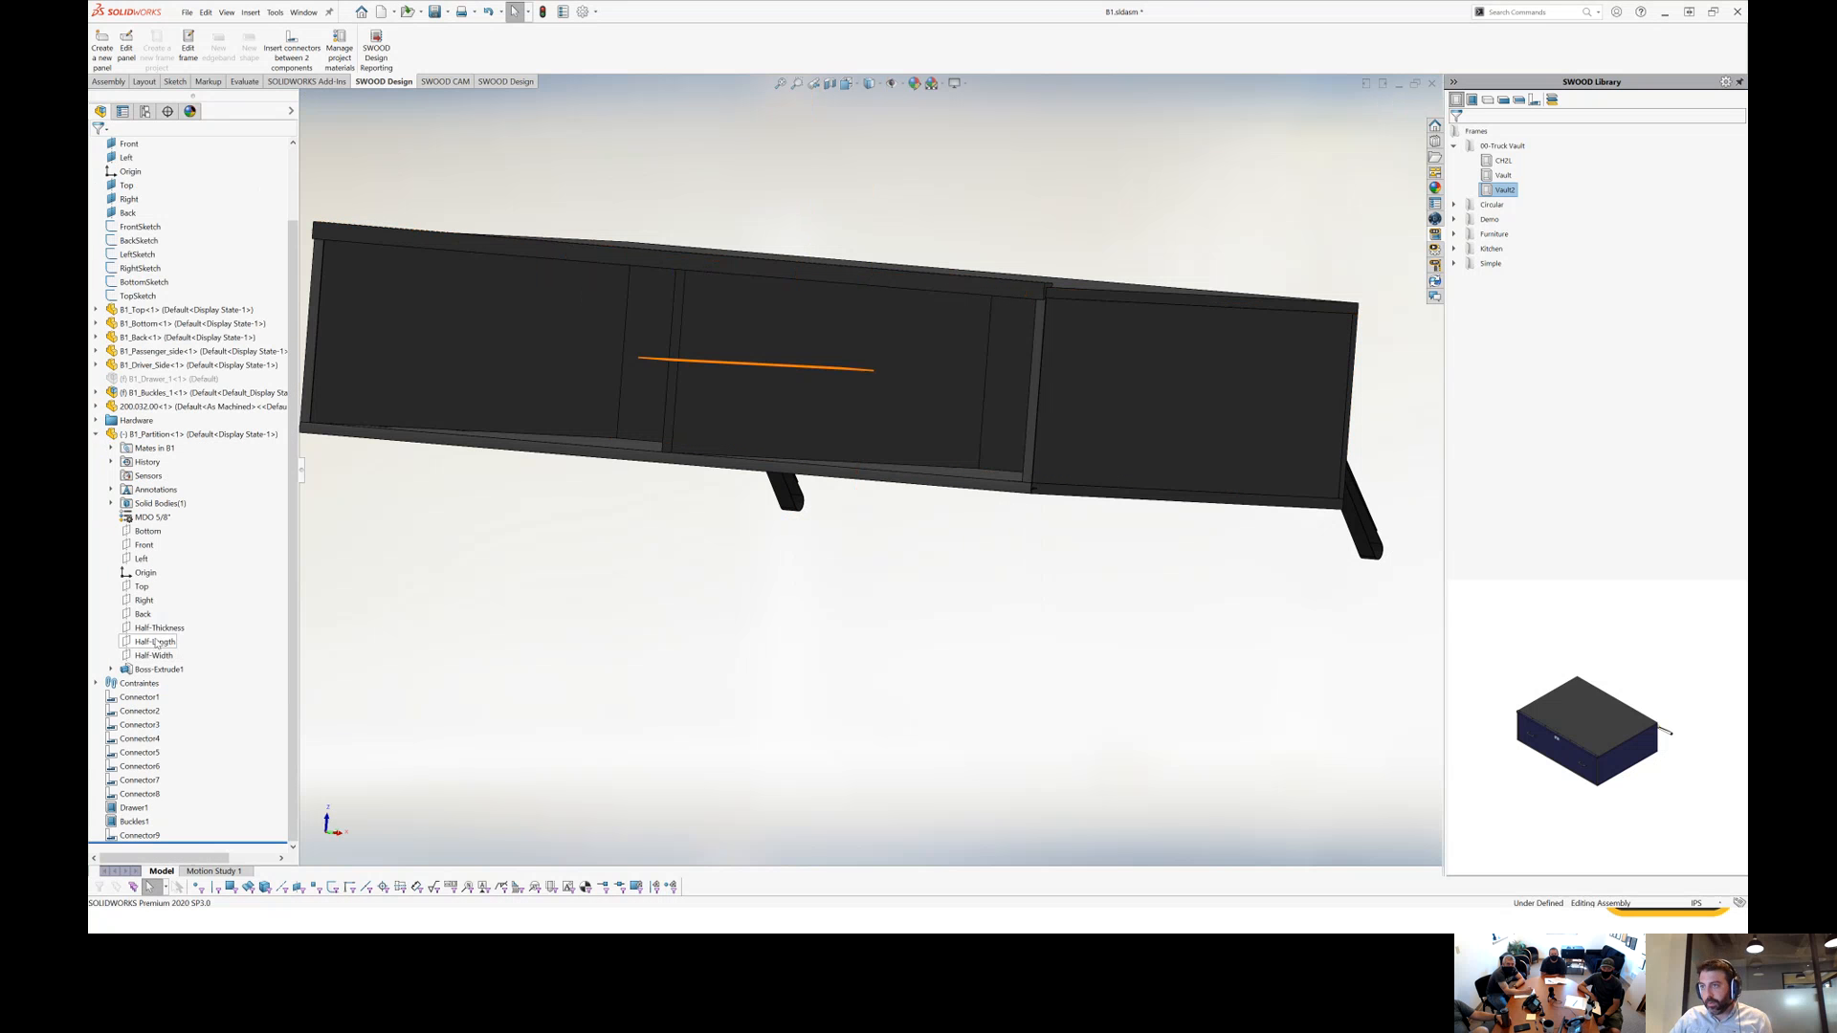
left_click(159, 627)
scroll(750, 296, "up", 5)
scroll(141, 267, "up", 2)
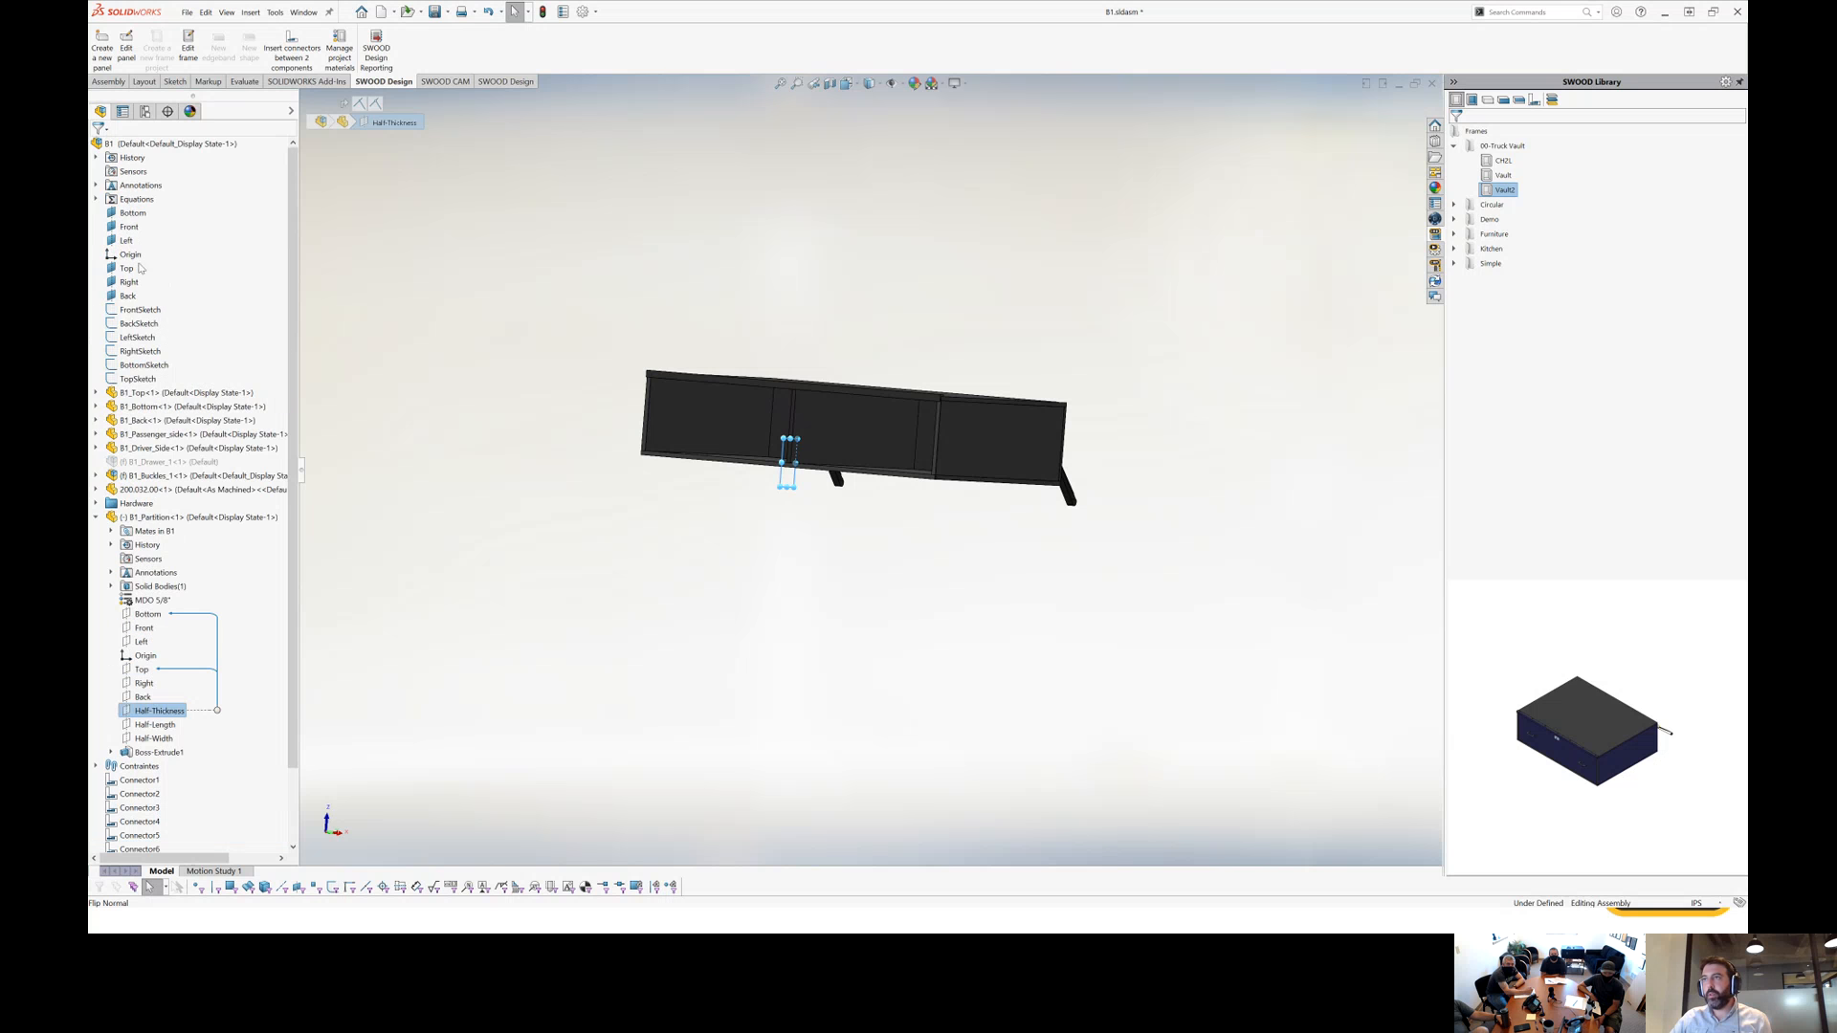
left_click(126, 240)
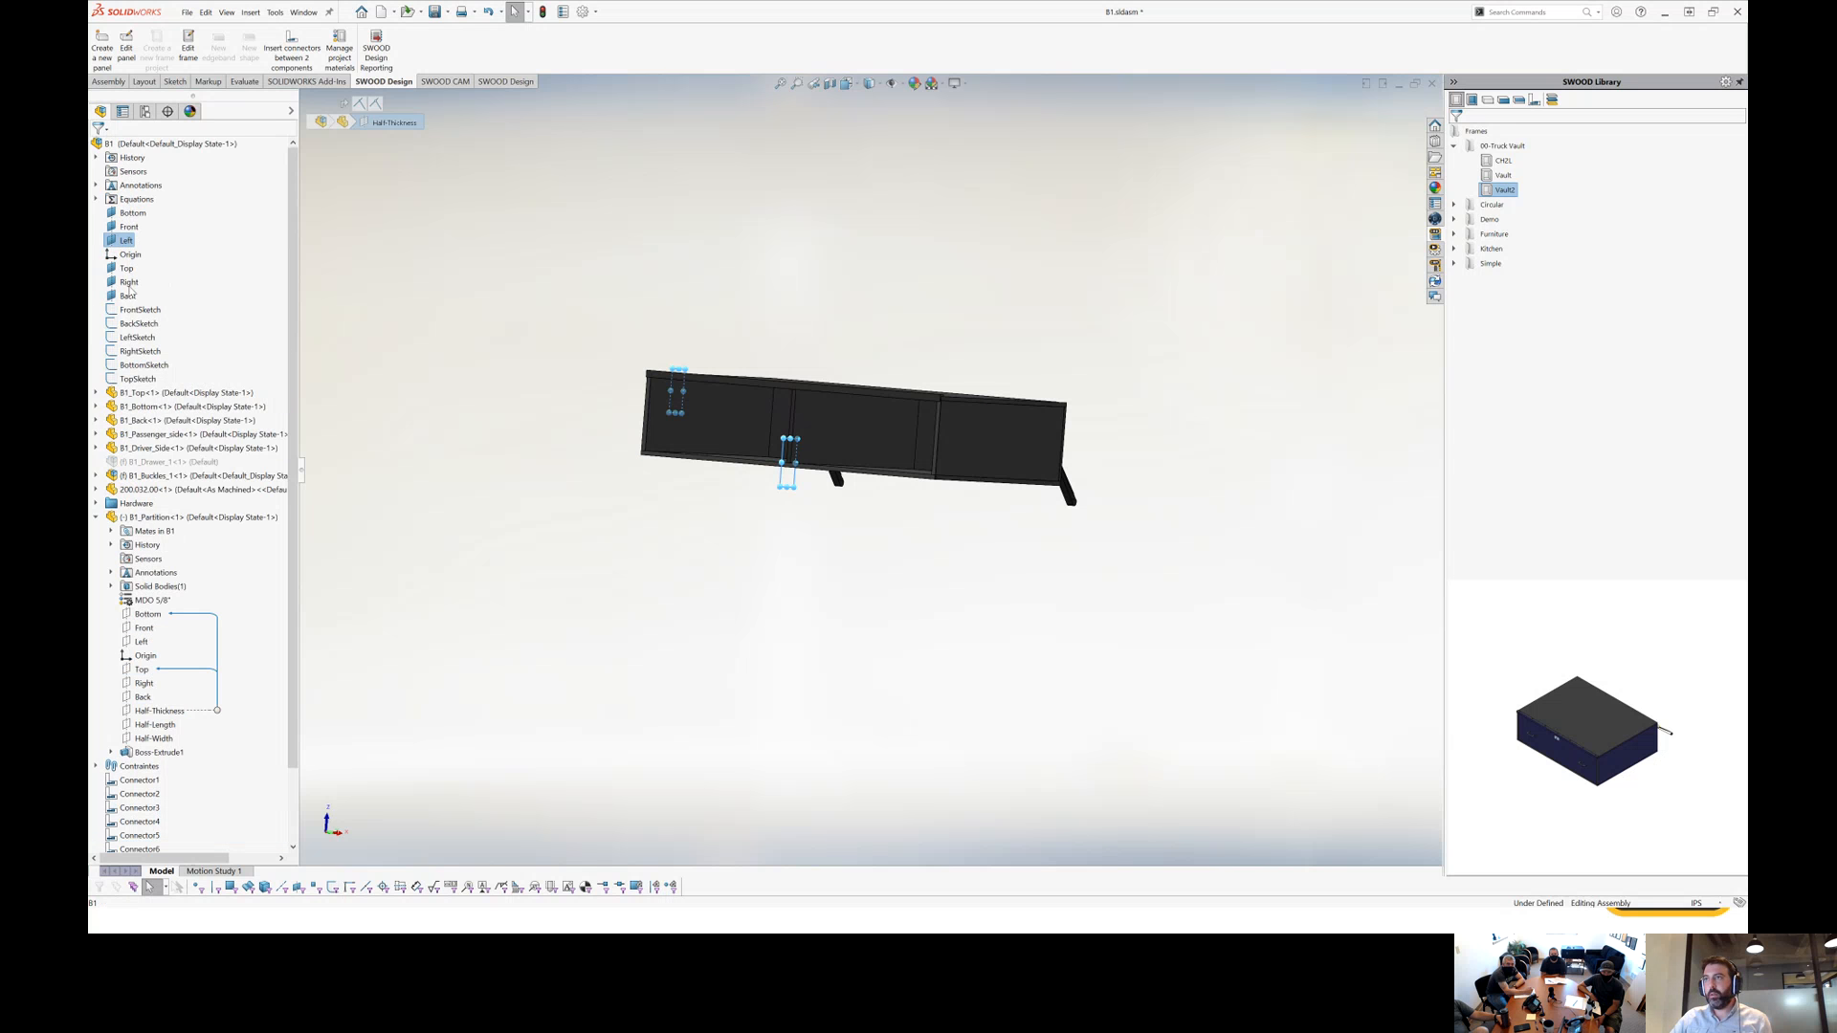
left_click(128, 283, "ctrl")
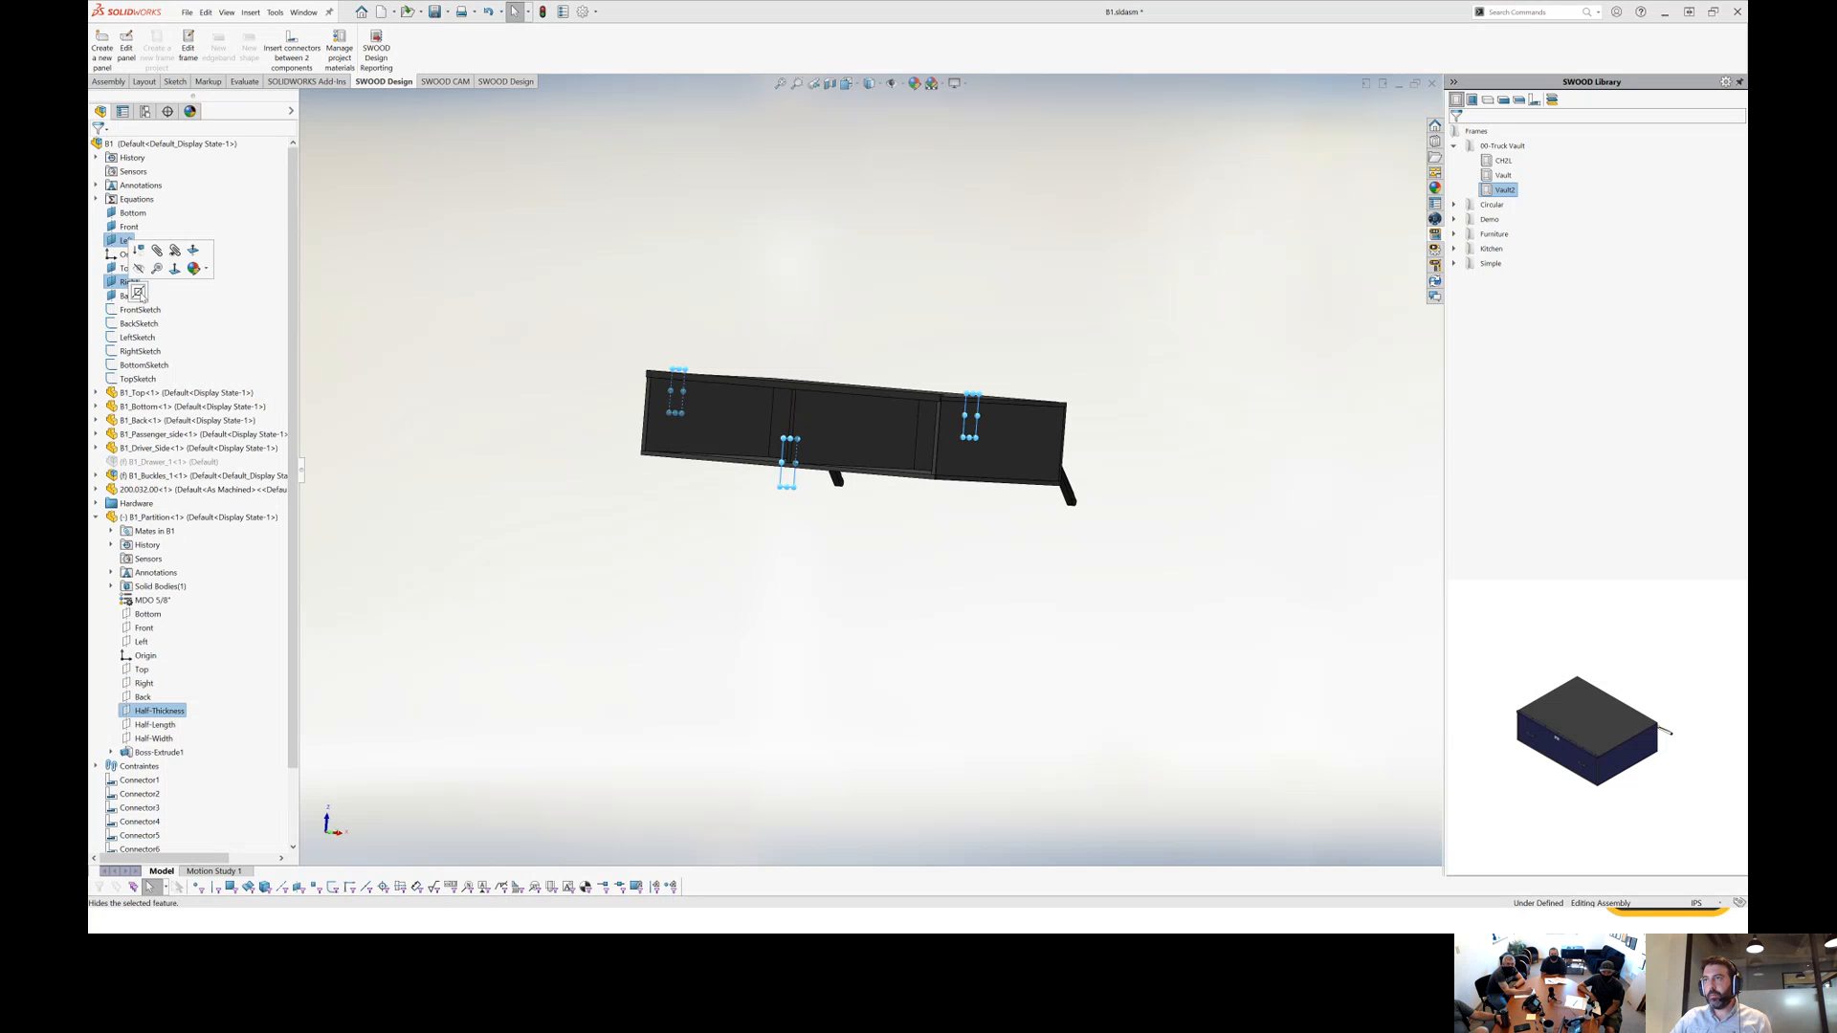
key("m")
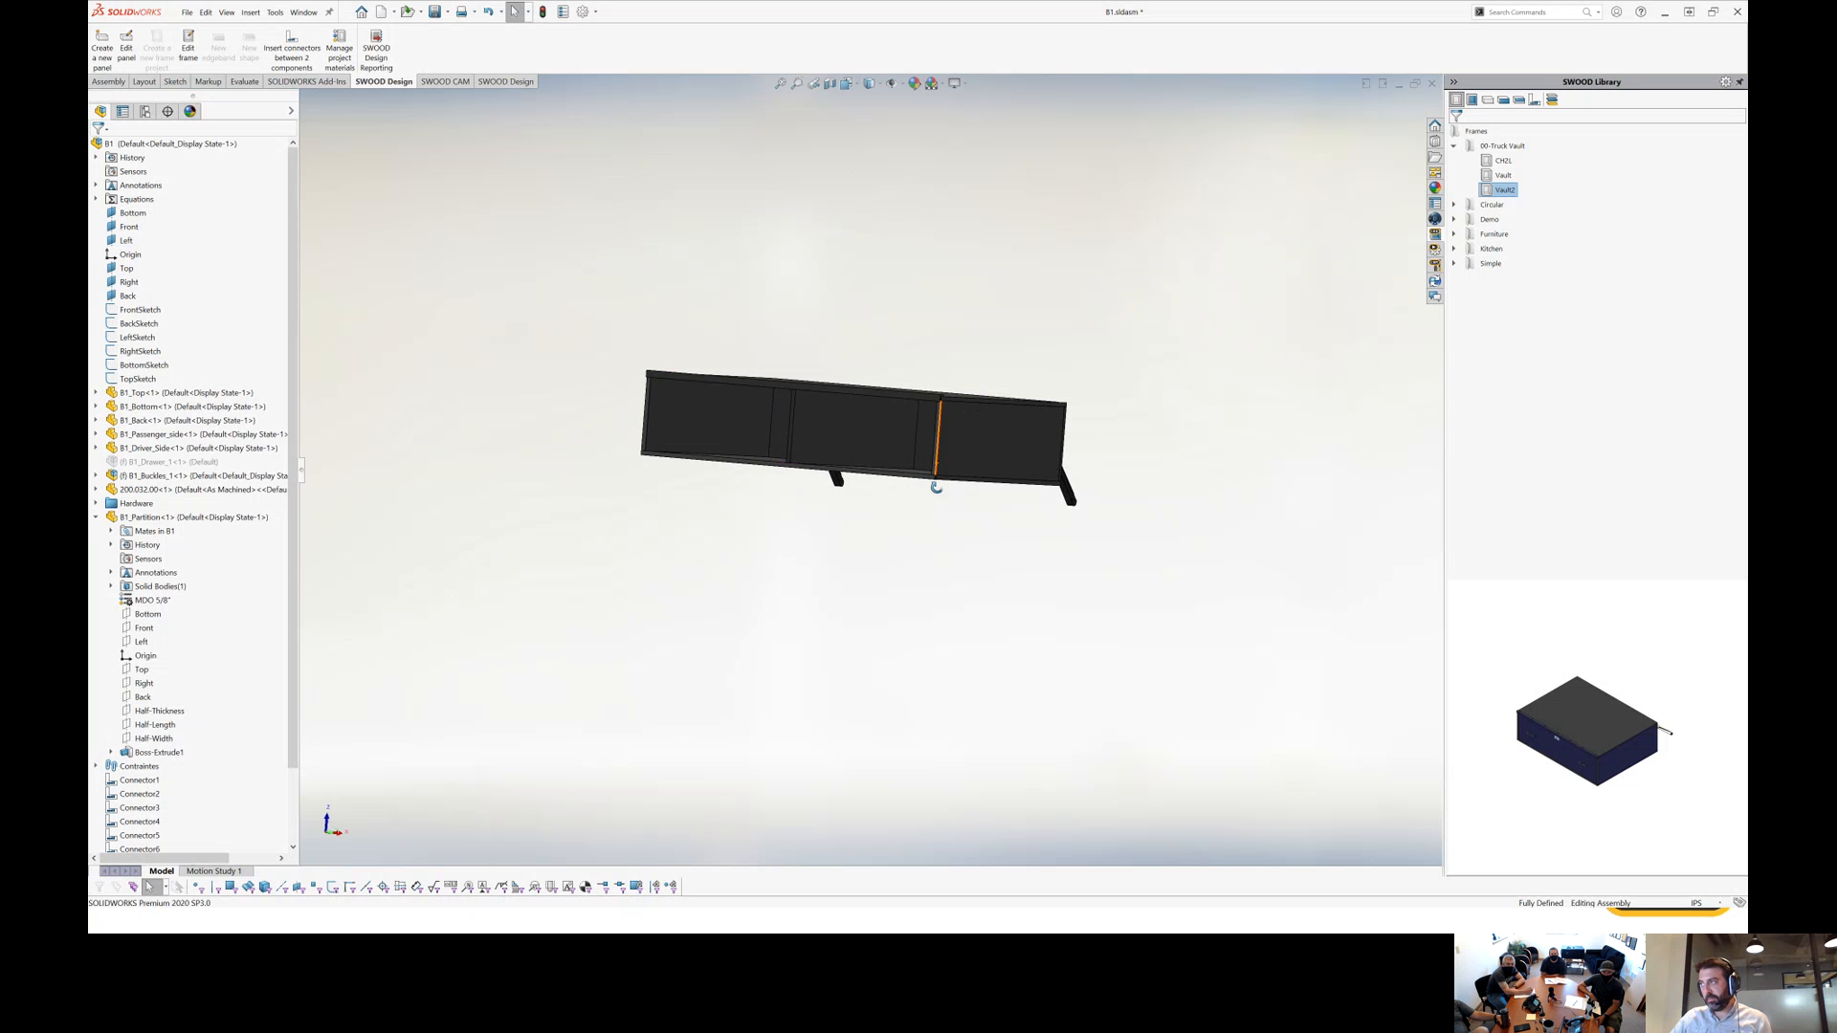
Unsuppress the B1_Drawer_1 component in the B1 assembly.
middle_click_drag(935, 492, 904, 521)
scroll(904, 522, "down", 2)
scroll(176, 819, "down", 3)
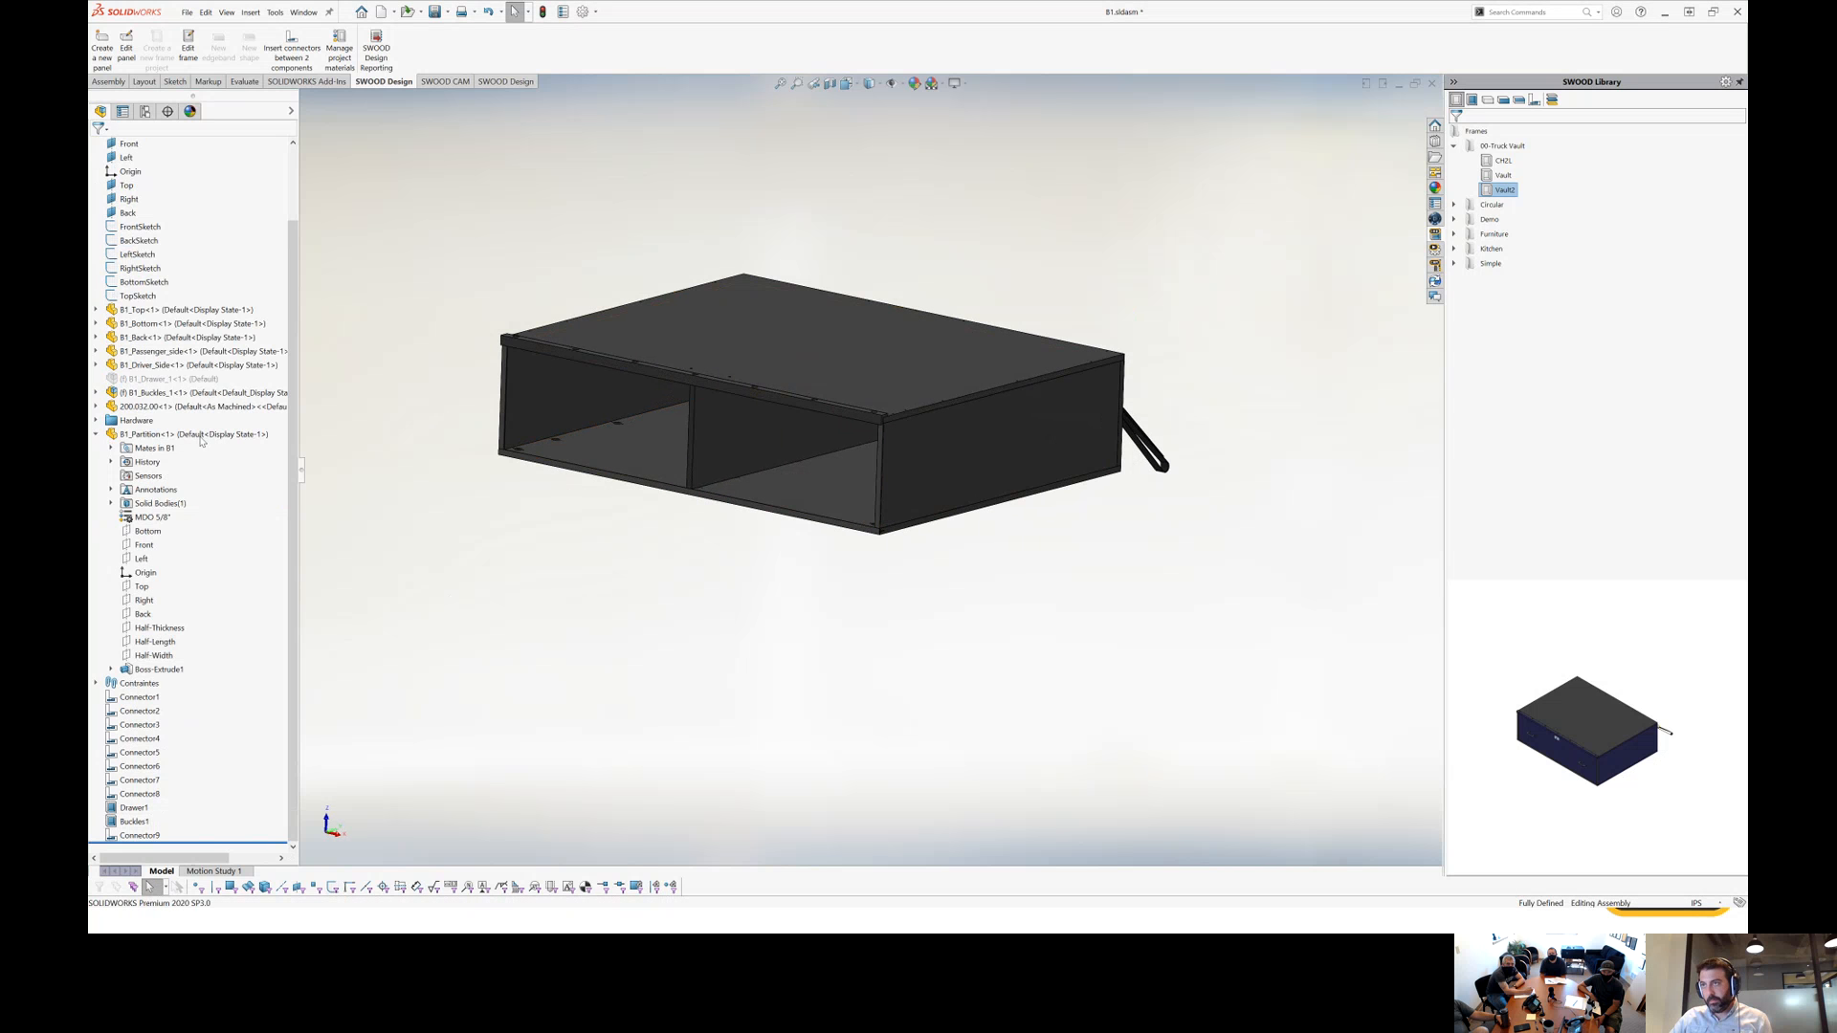
left_click(157, 379)
left_click(276, 341)
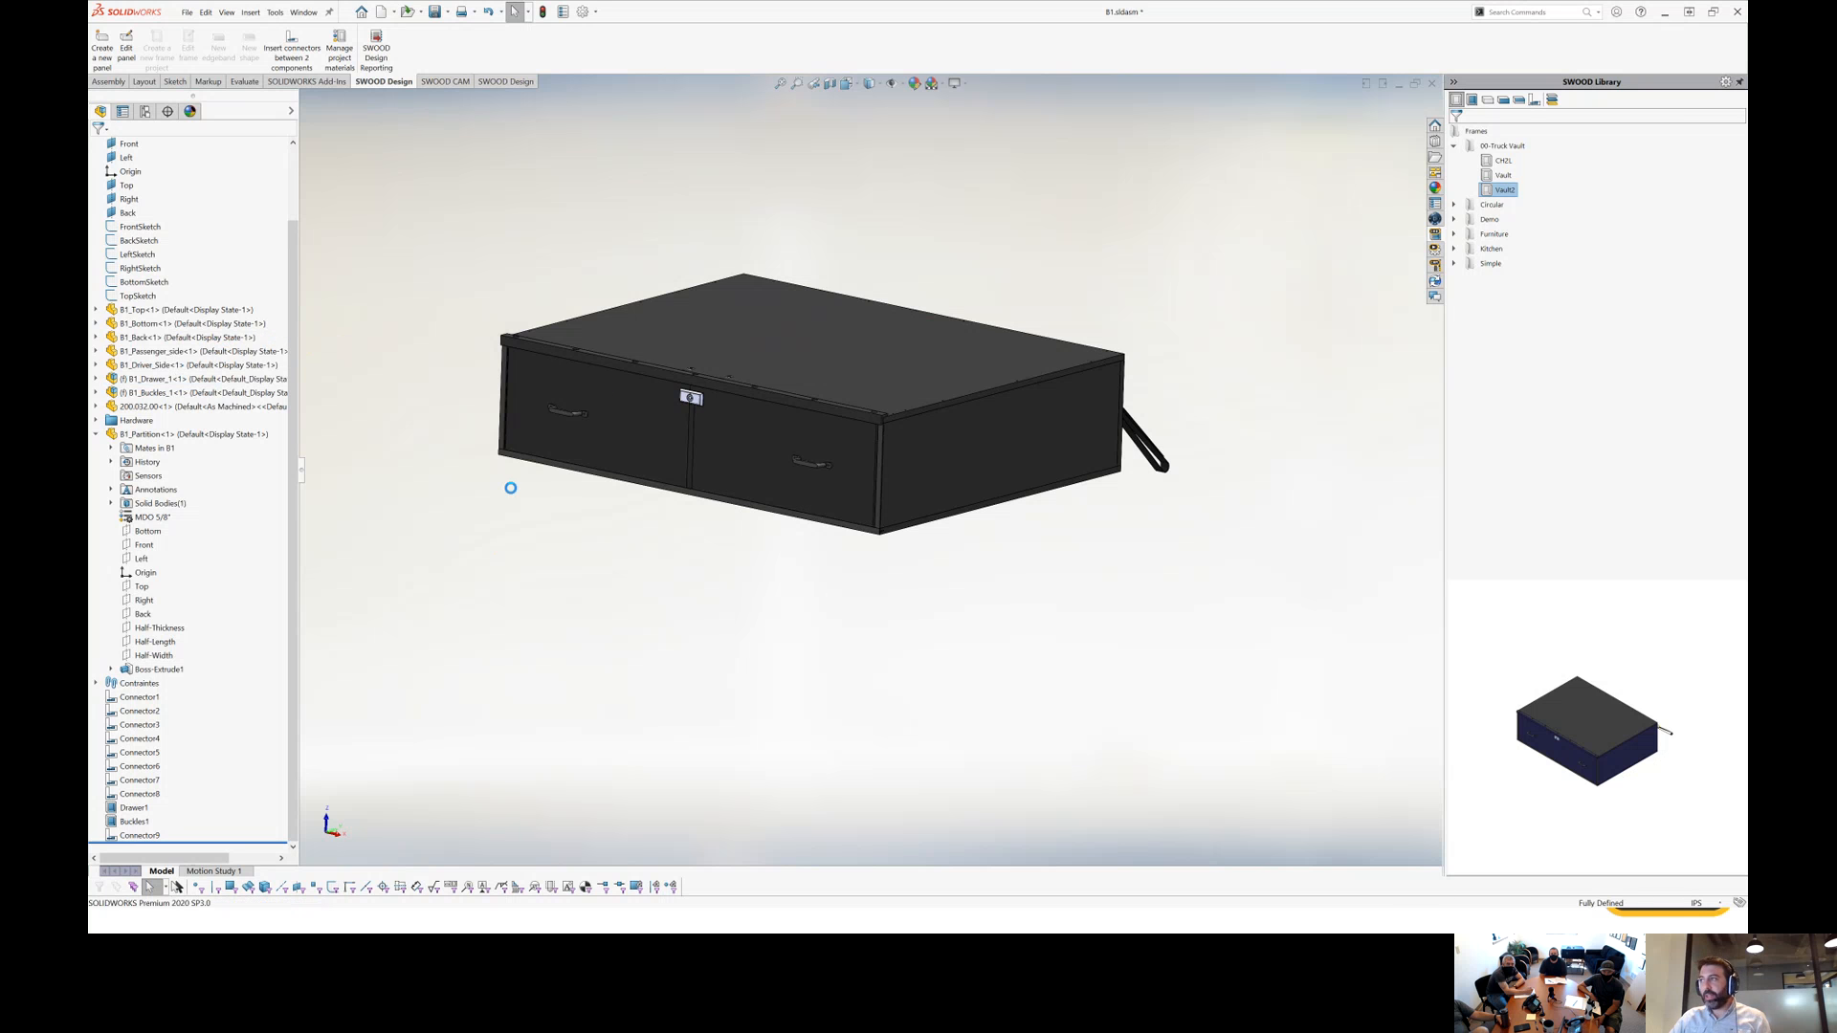
Resize the Drawer1 SWOODBox by replacing its B1_Driver_Side reference with the facing side of the partition.
left_click(134, 807)
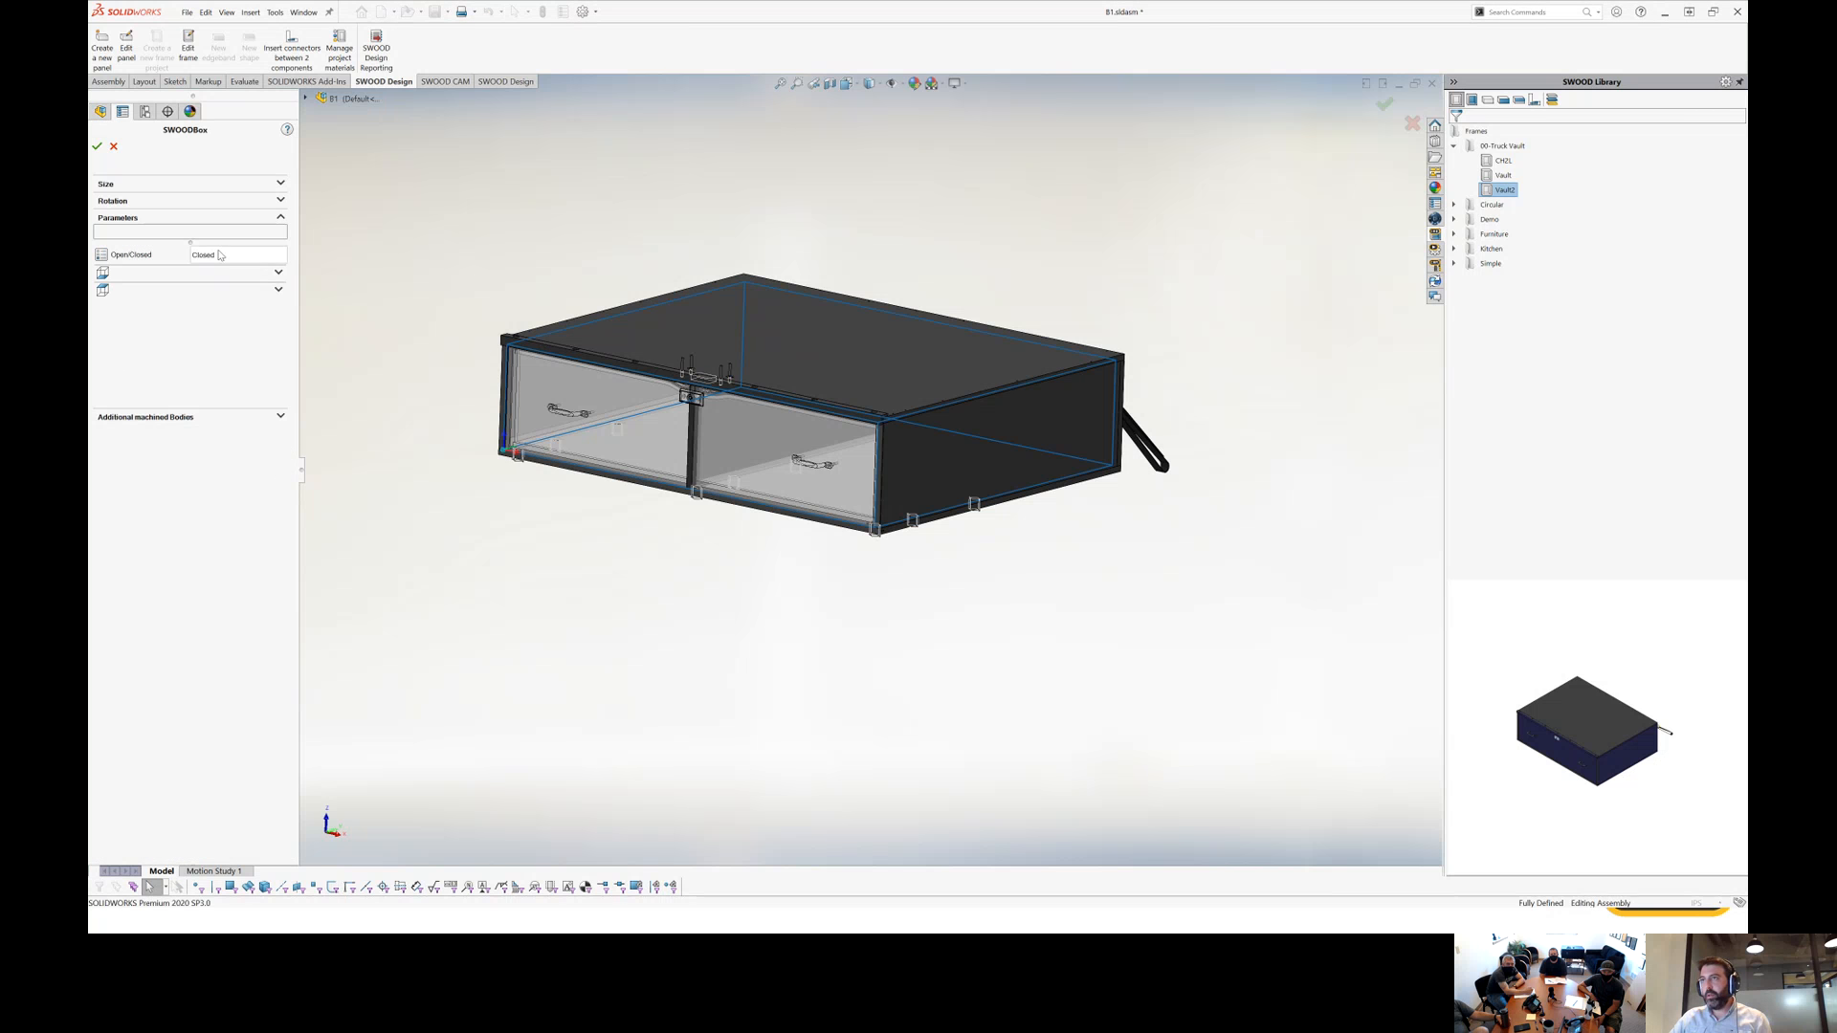
left_click(172, 186)
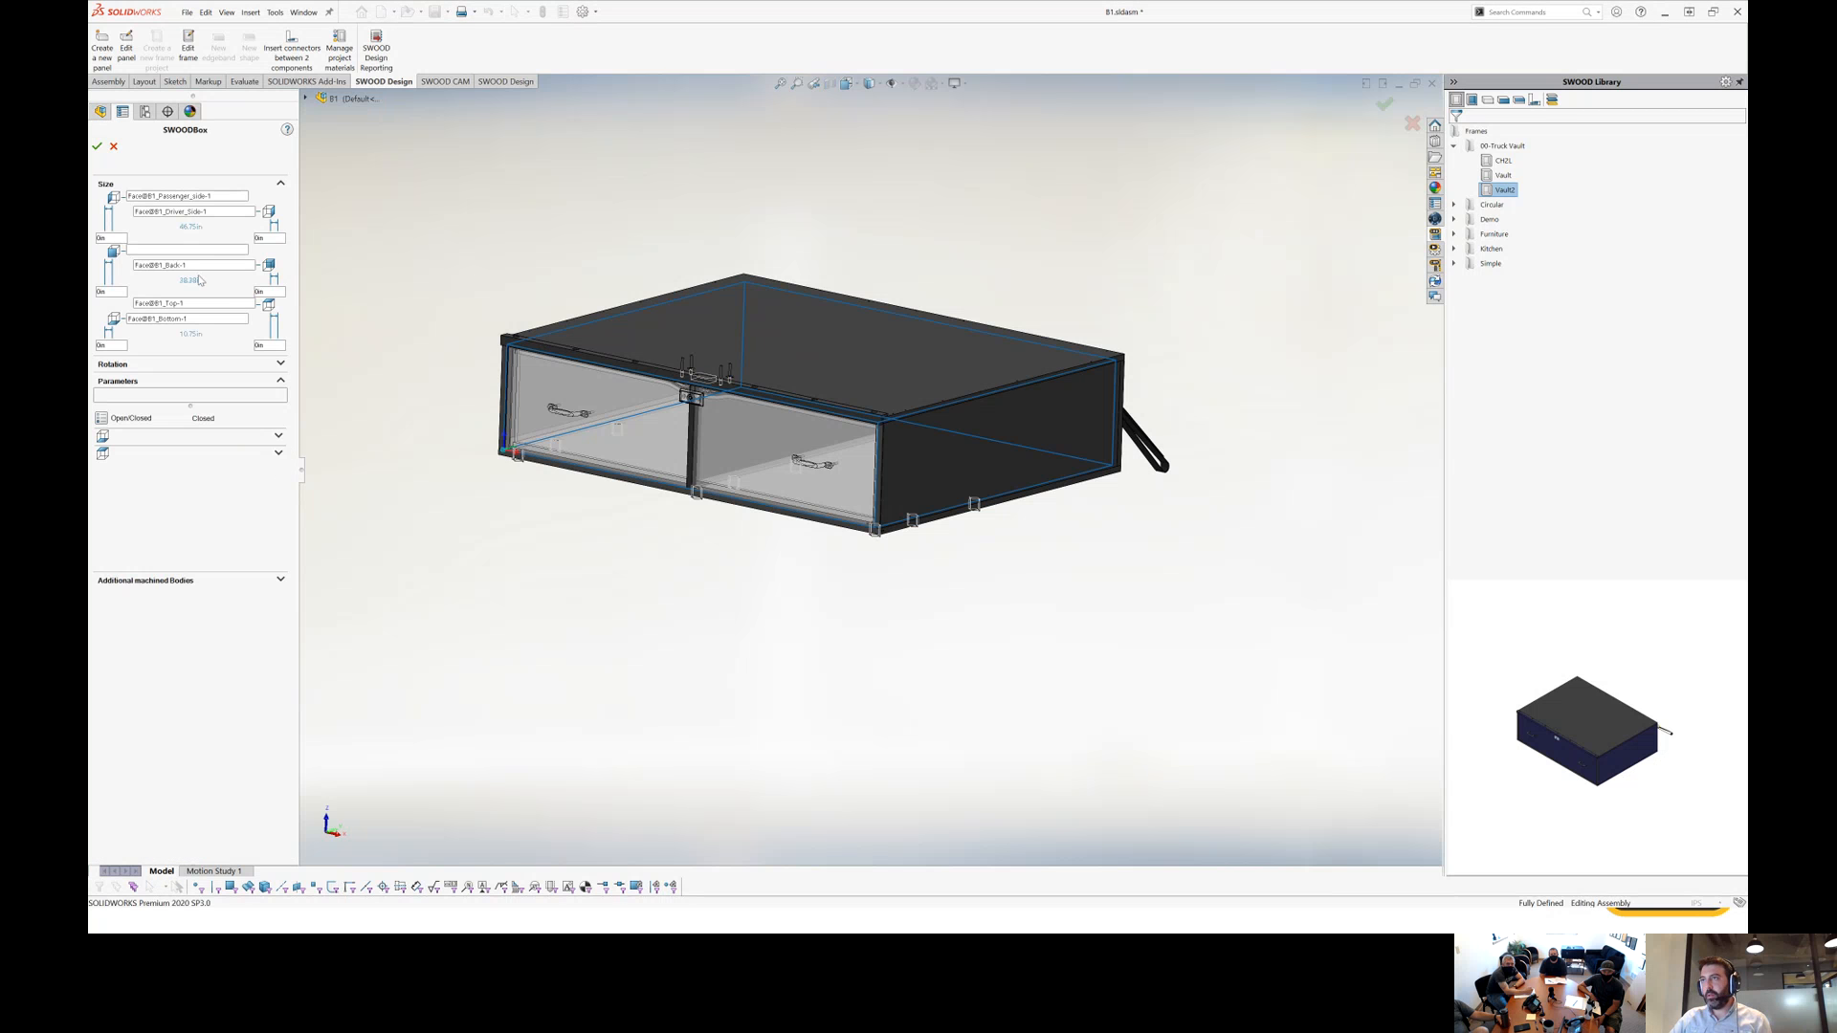
left_click(216, 212)
middle_click_drag(750, 430, 934, 433)
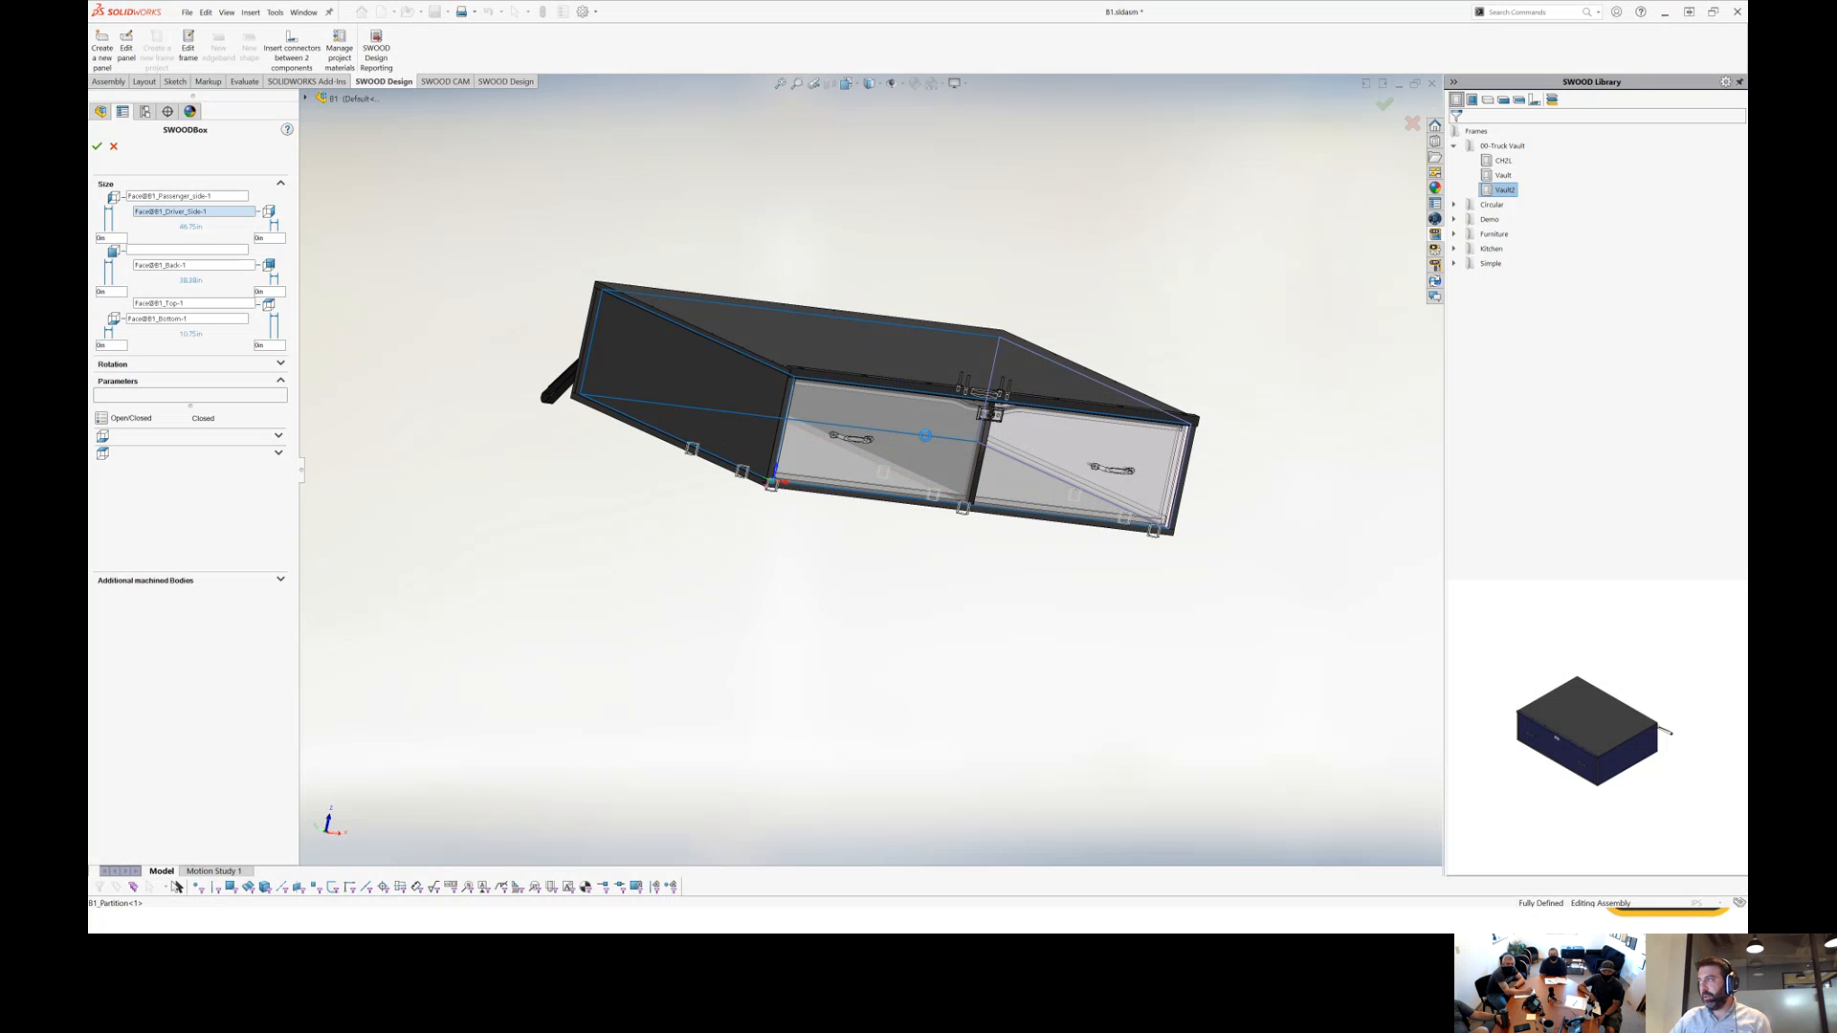
left_click(926, 441)
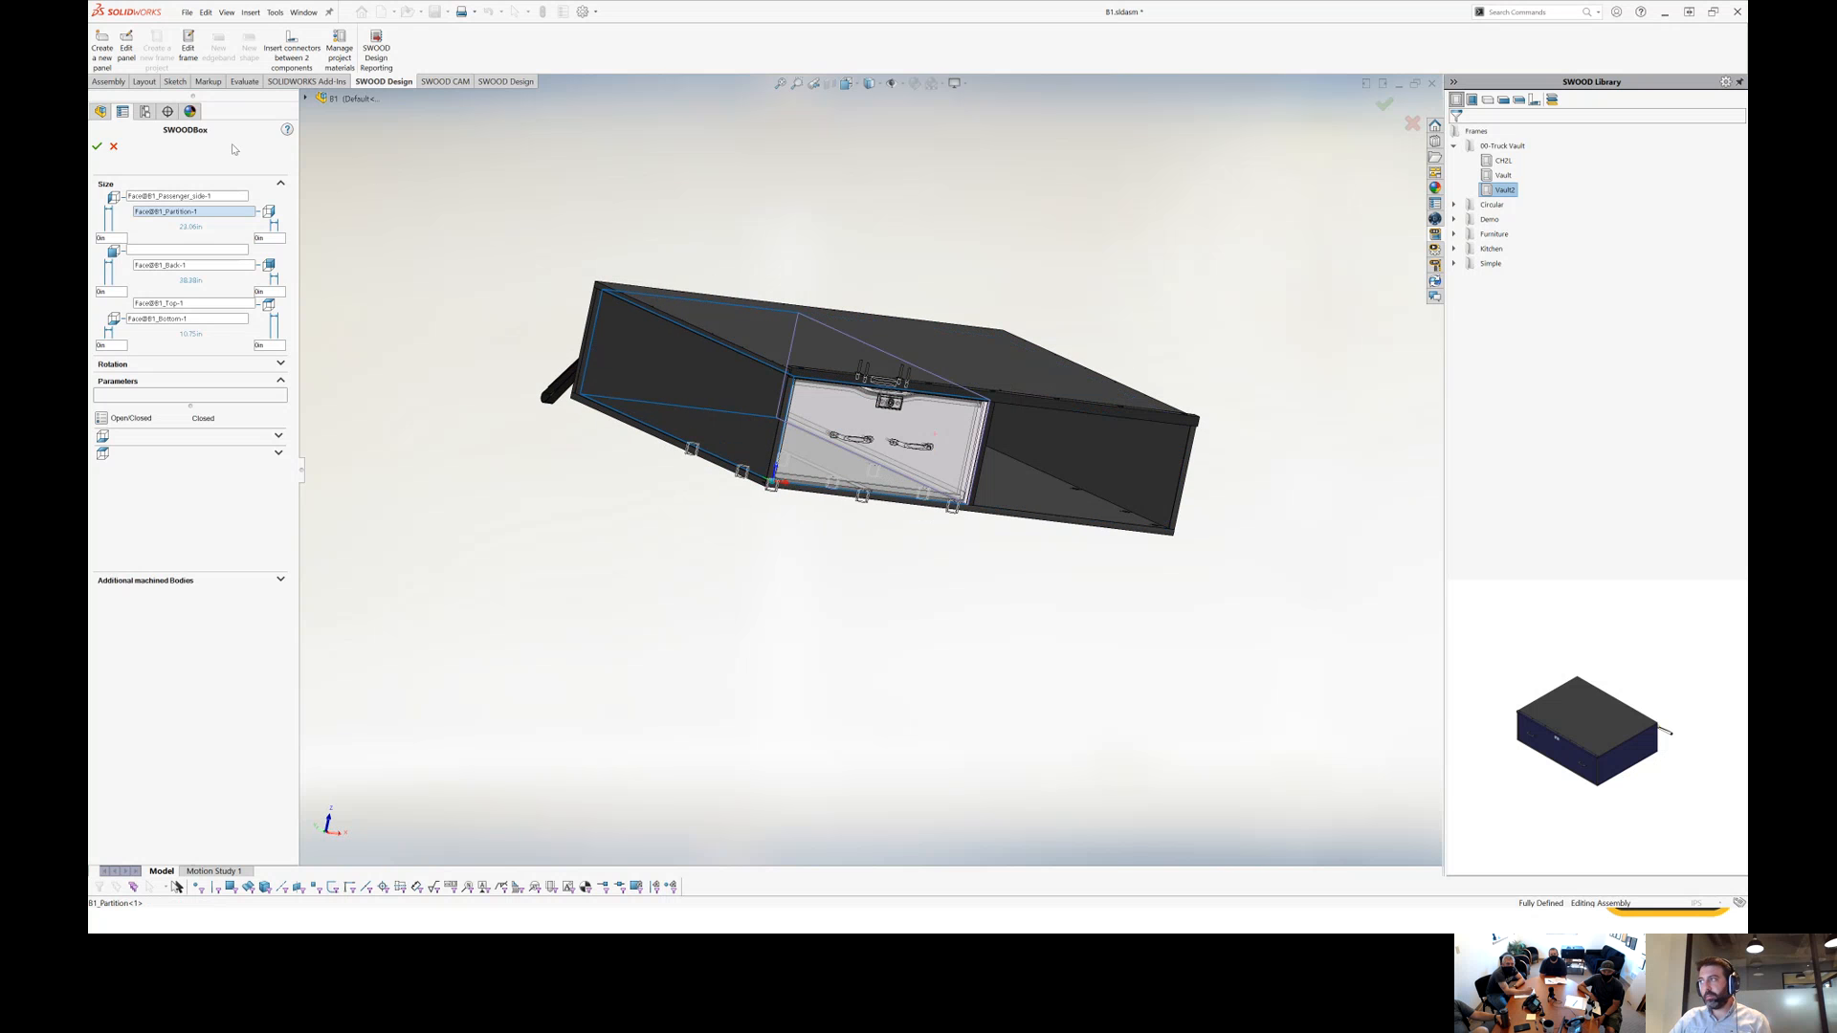
left_click(98, 147)
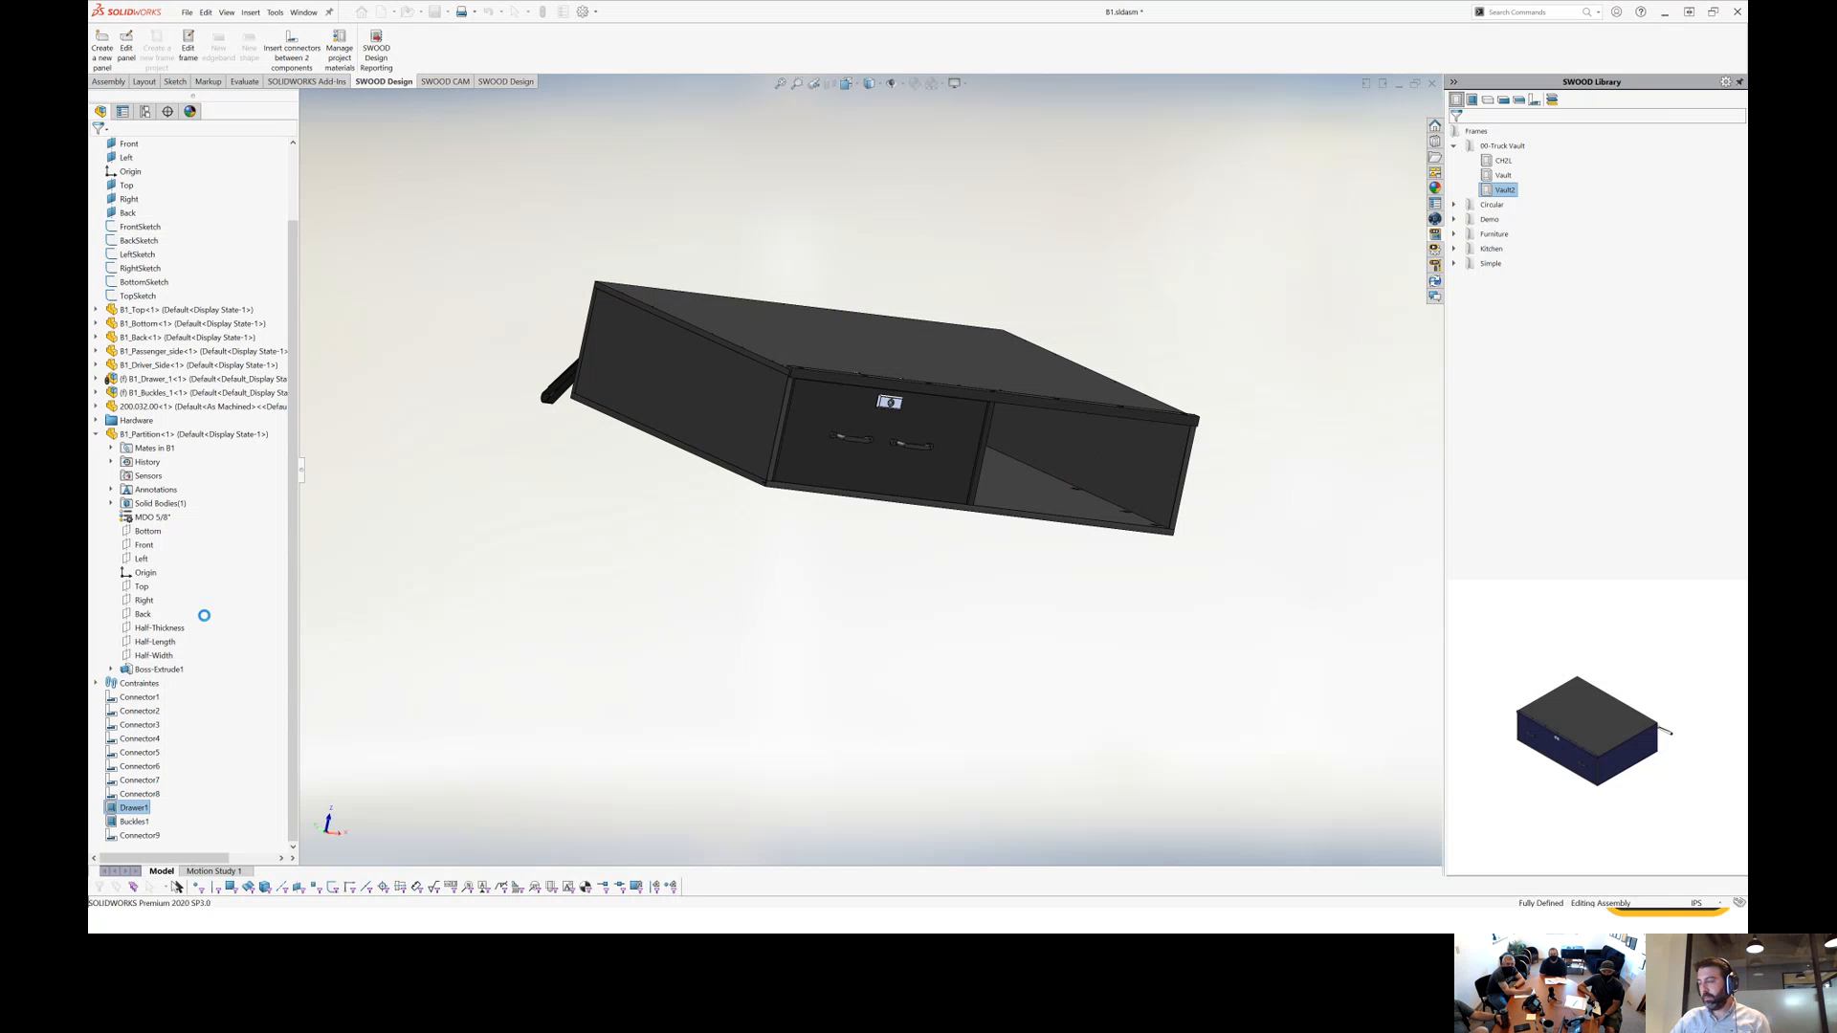
middle_click_drag(1147, 542, 865, 529)
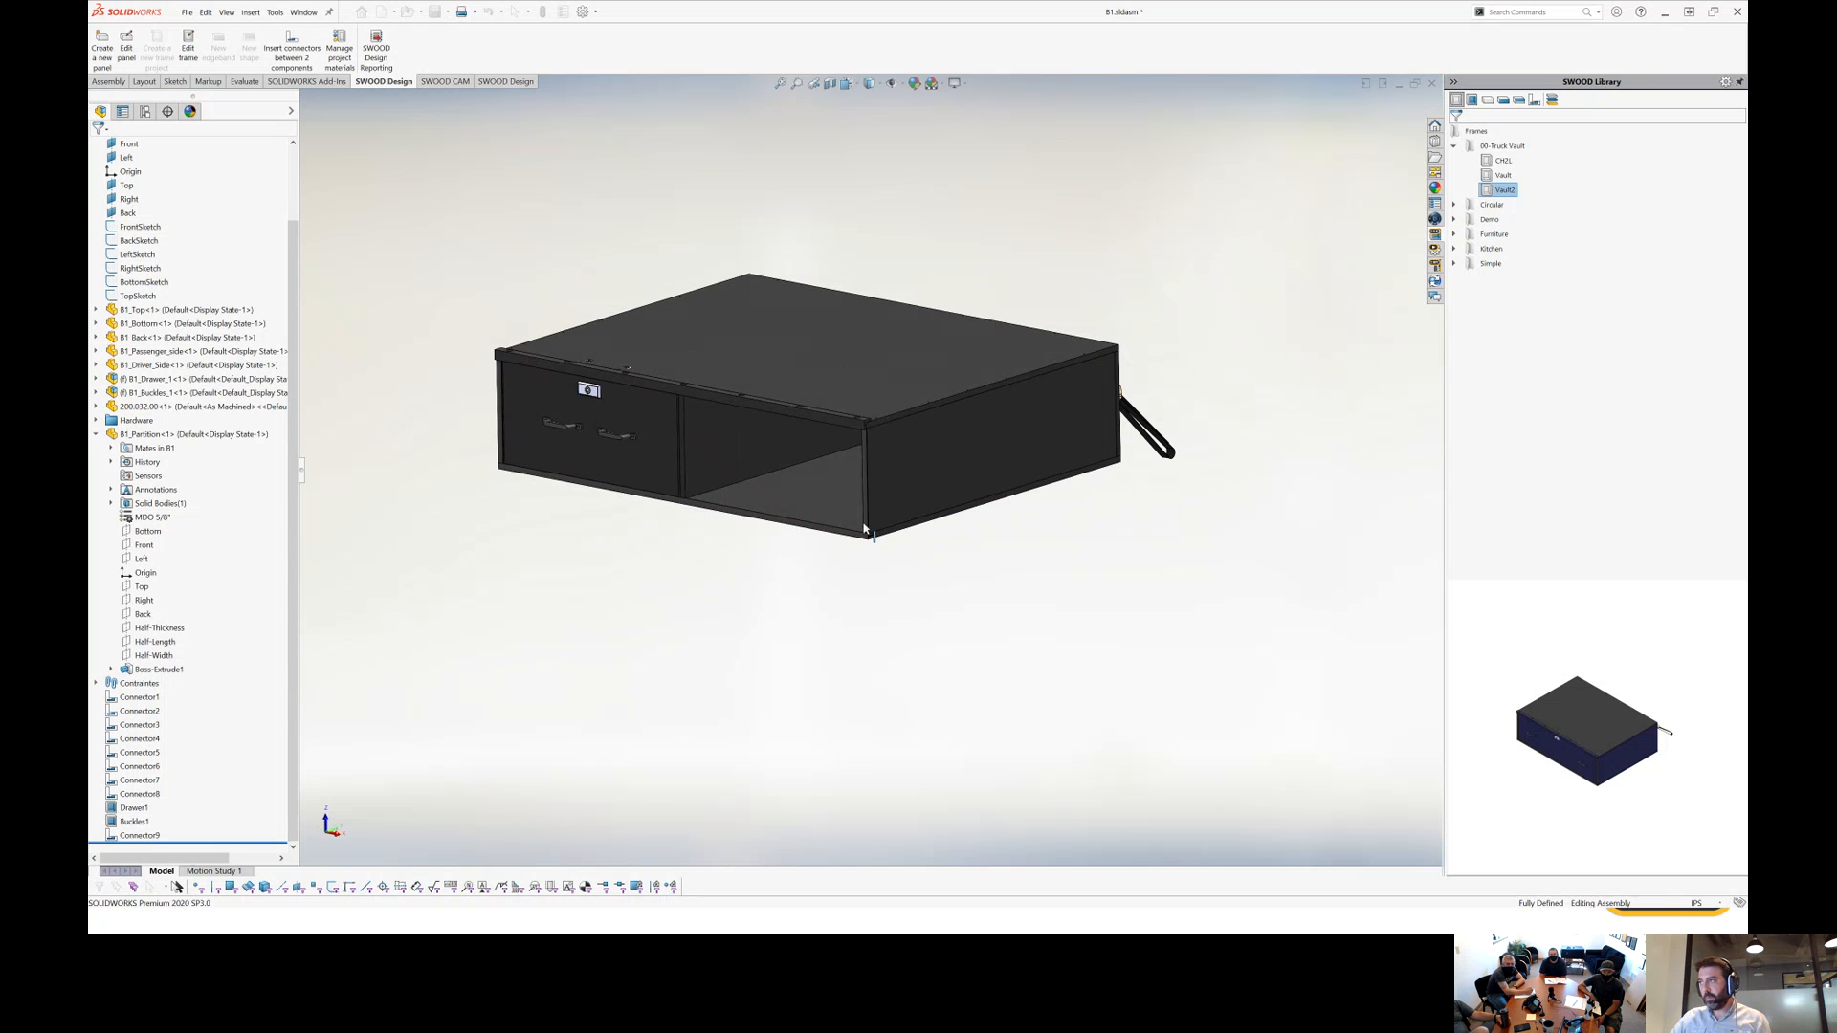
Set the Handle Side Position of the Handles1 SWOODBox inside B1_Drawer_1 to 5 in.
left_click(95, 434)
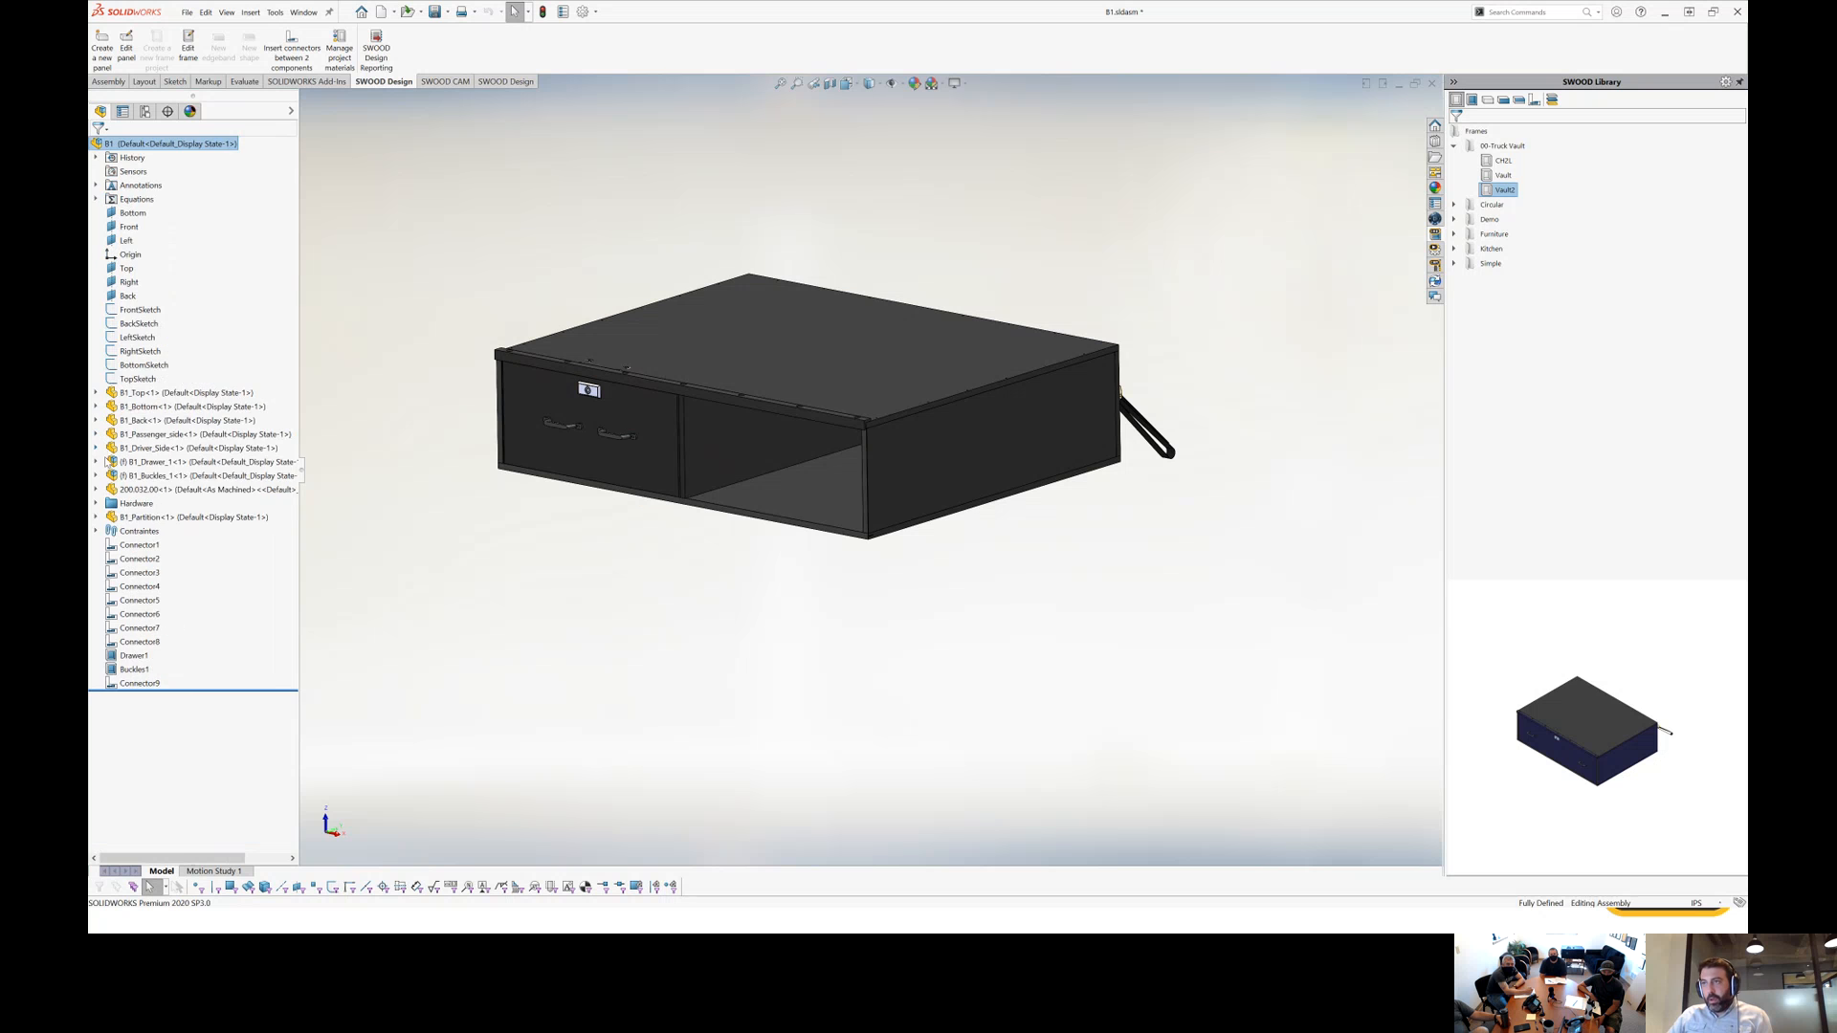
left_click(95, 462)
scroll(158, 669, "down", 5)
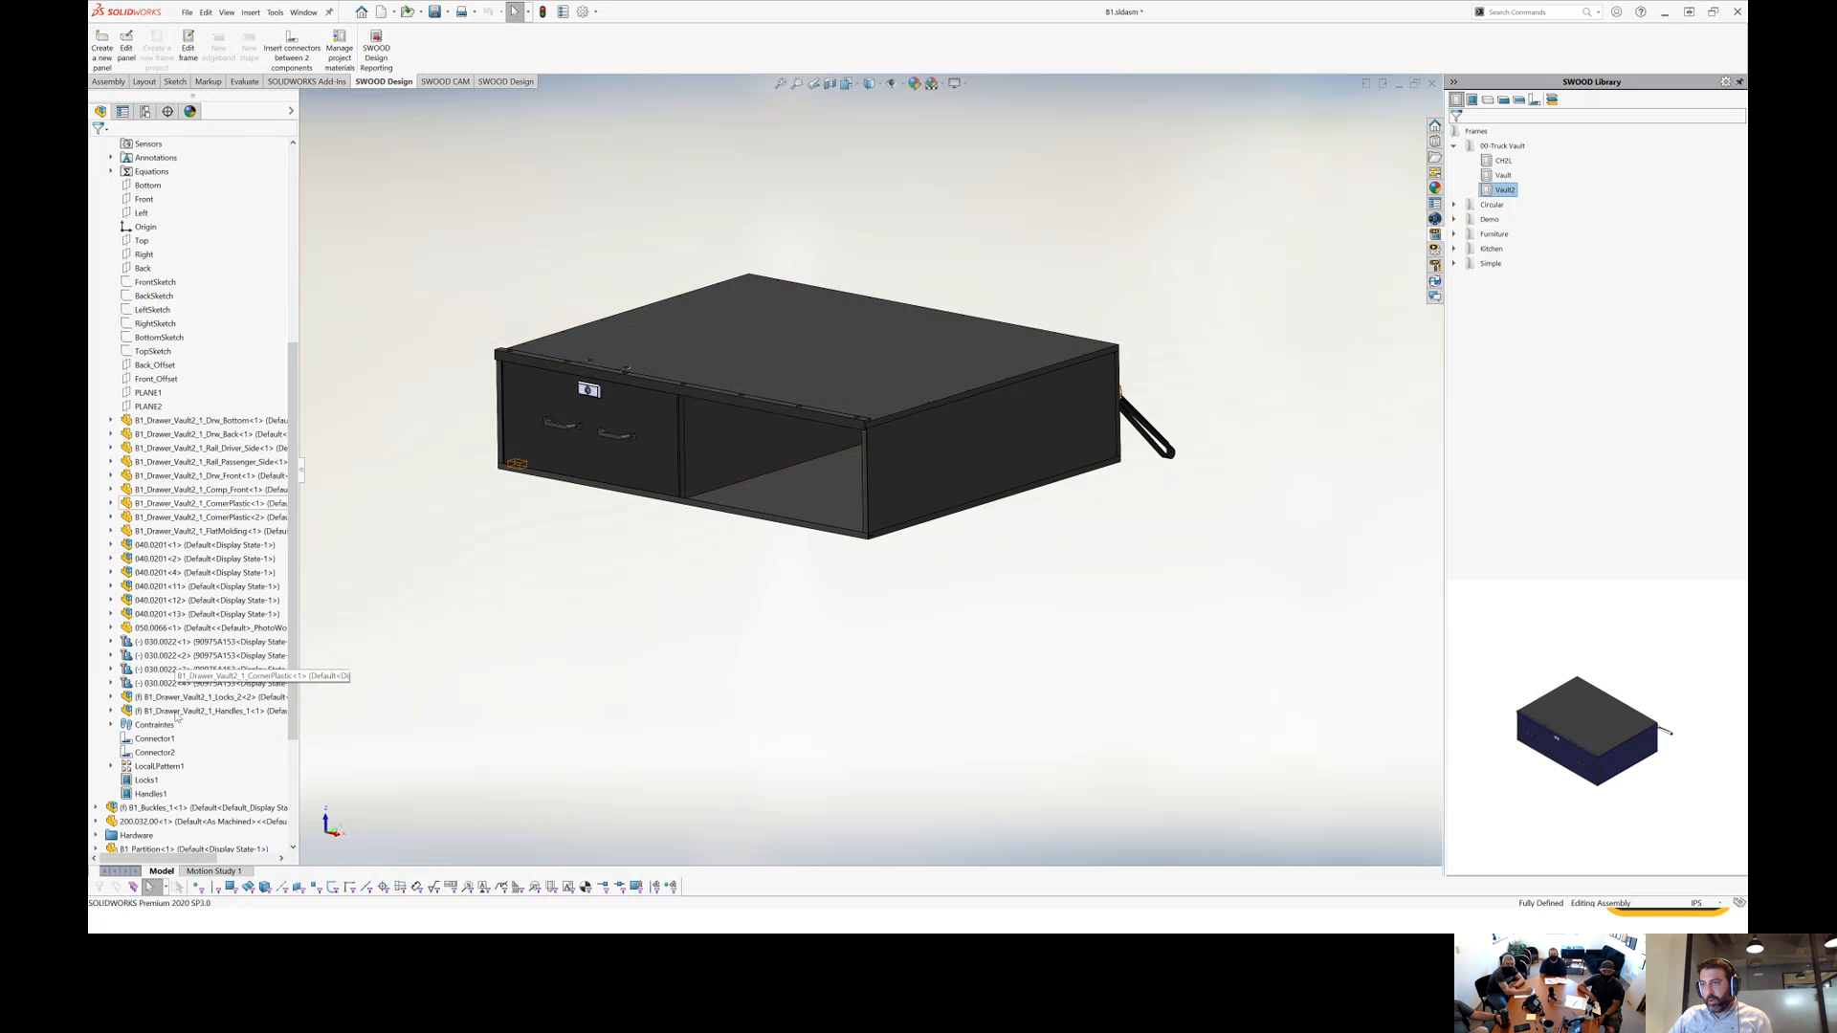
left_click(156, 793)
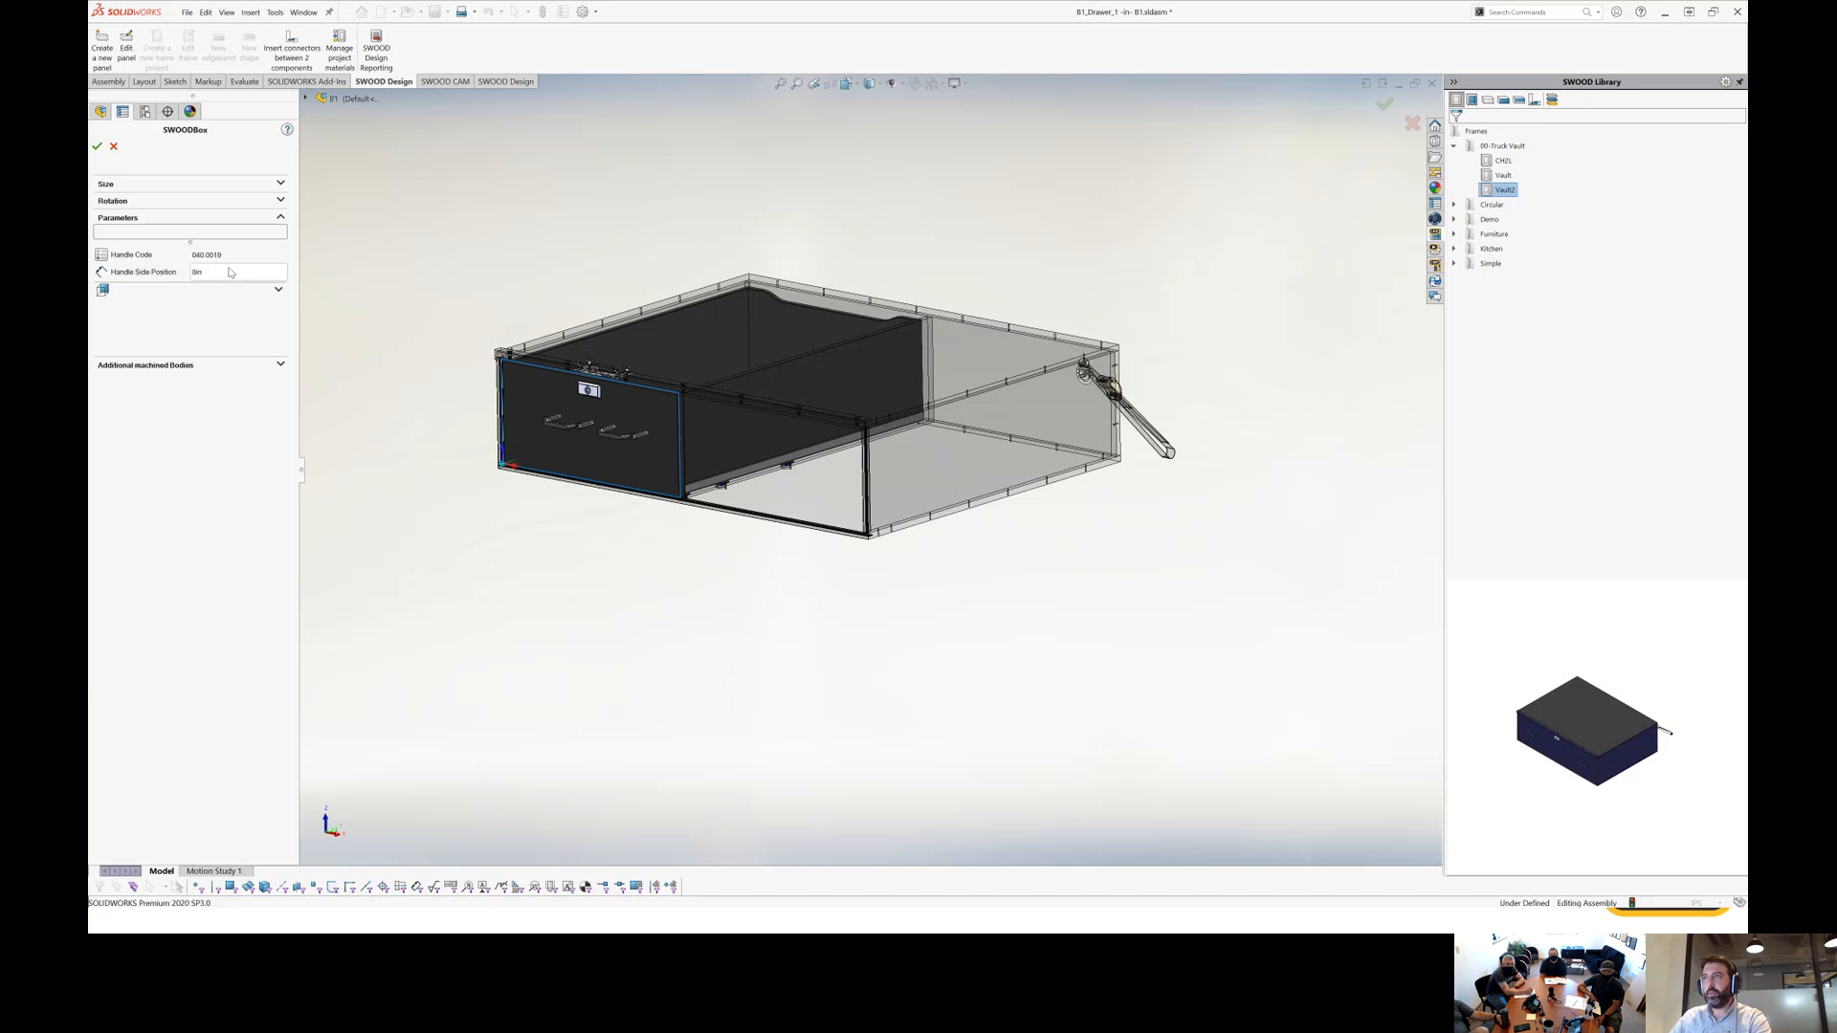
double_click(229, 269)
type("5")
key("Return")
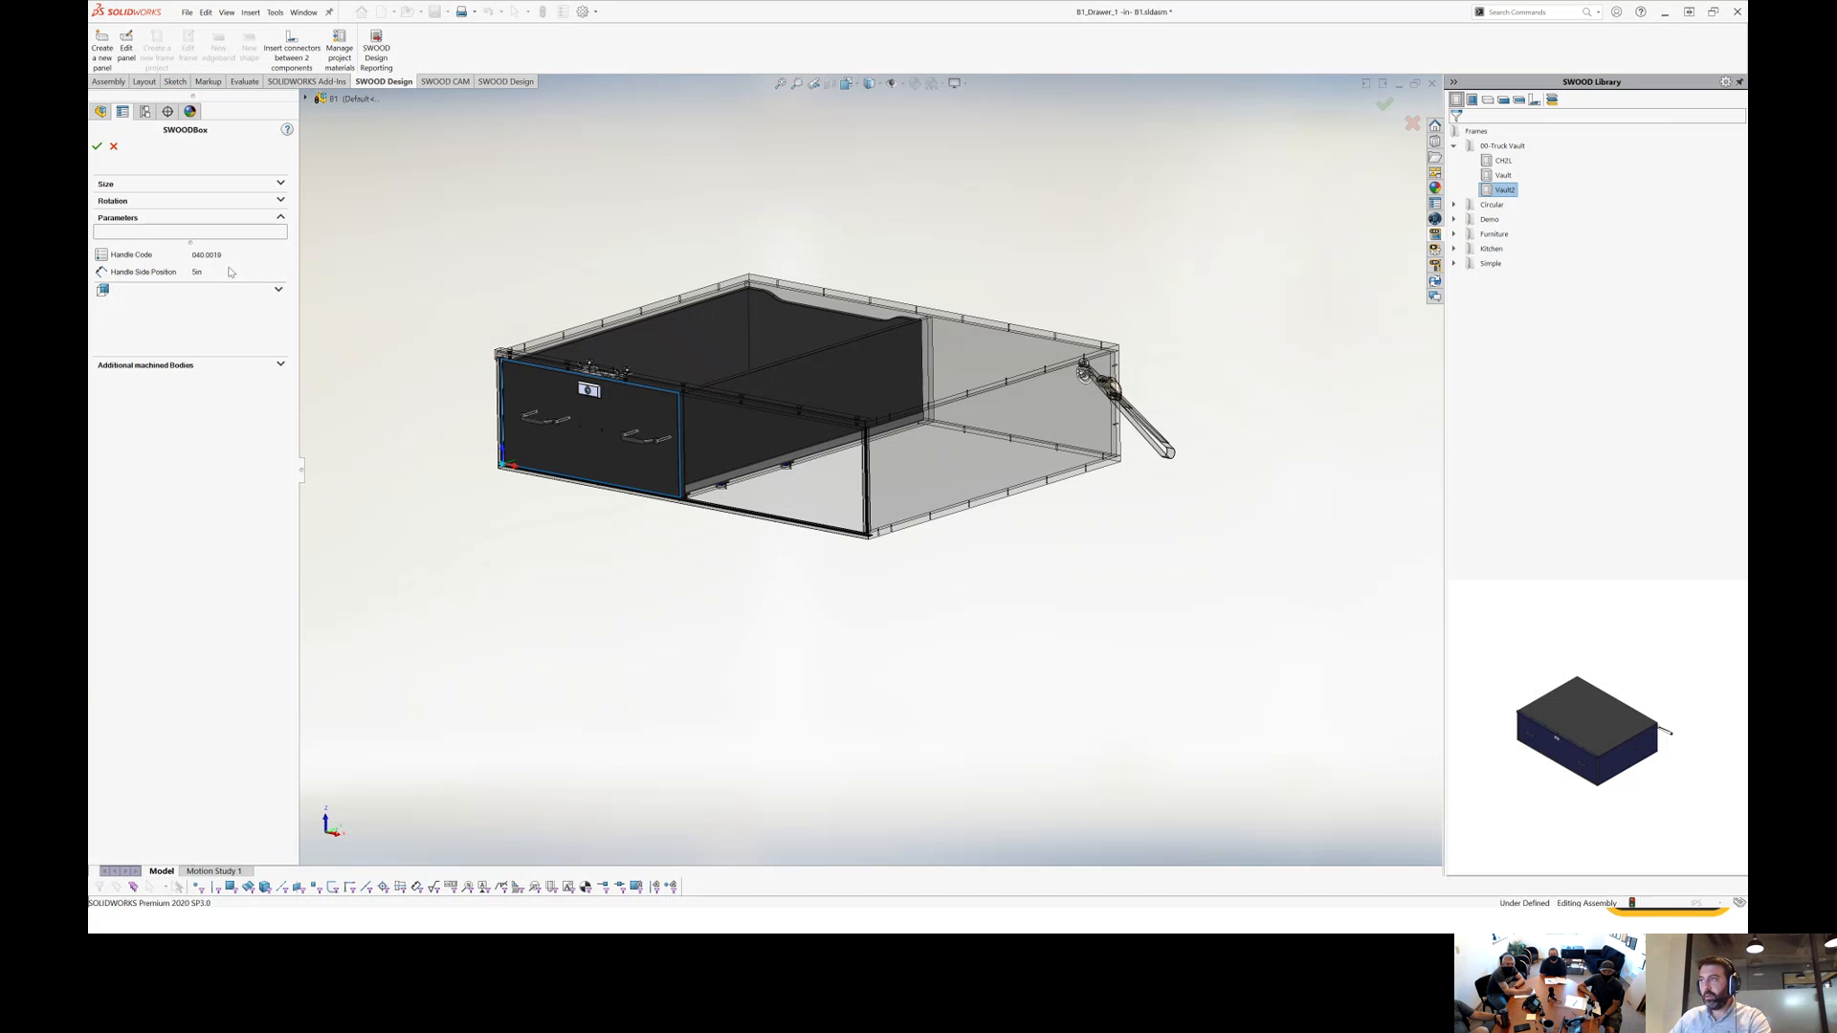
left_click(98, 146)
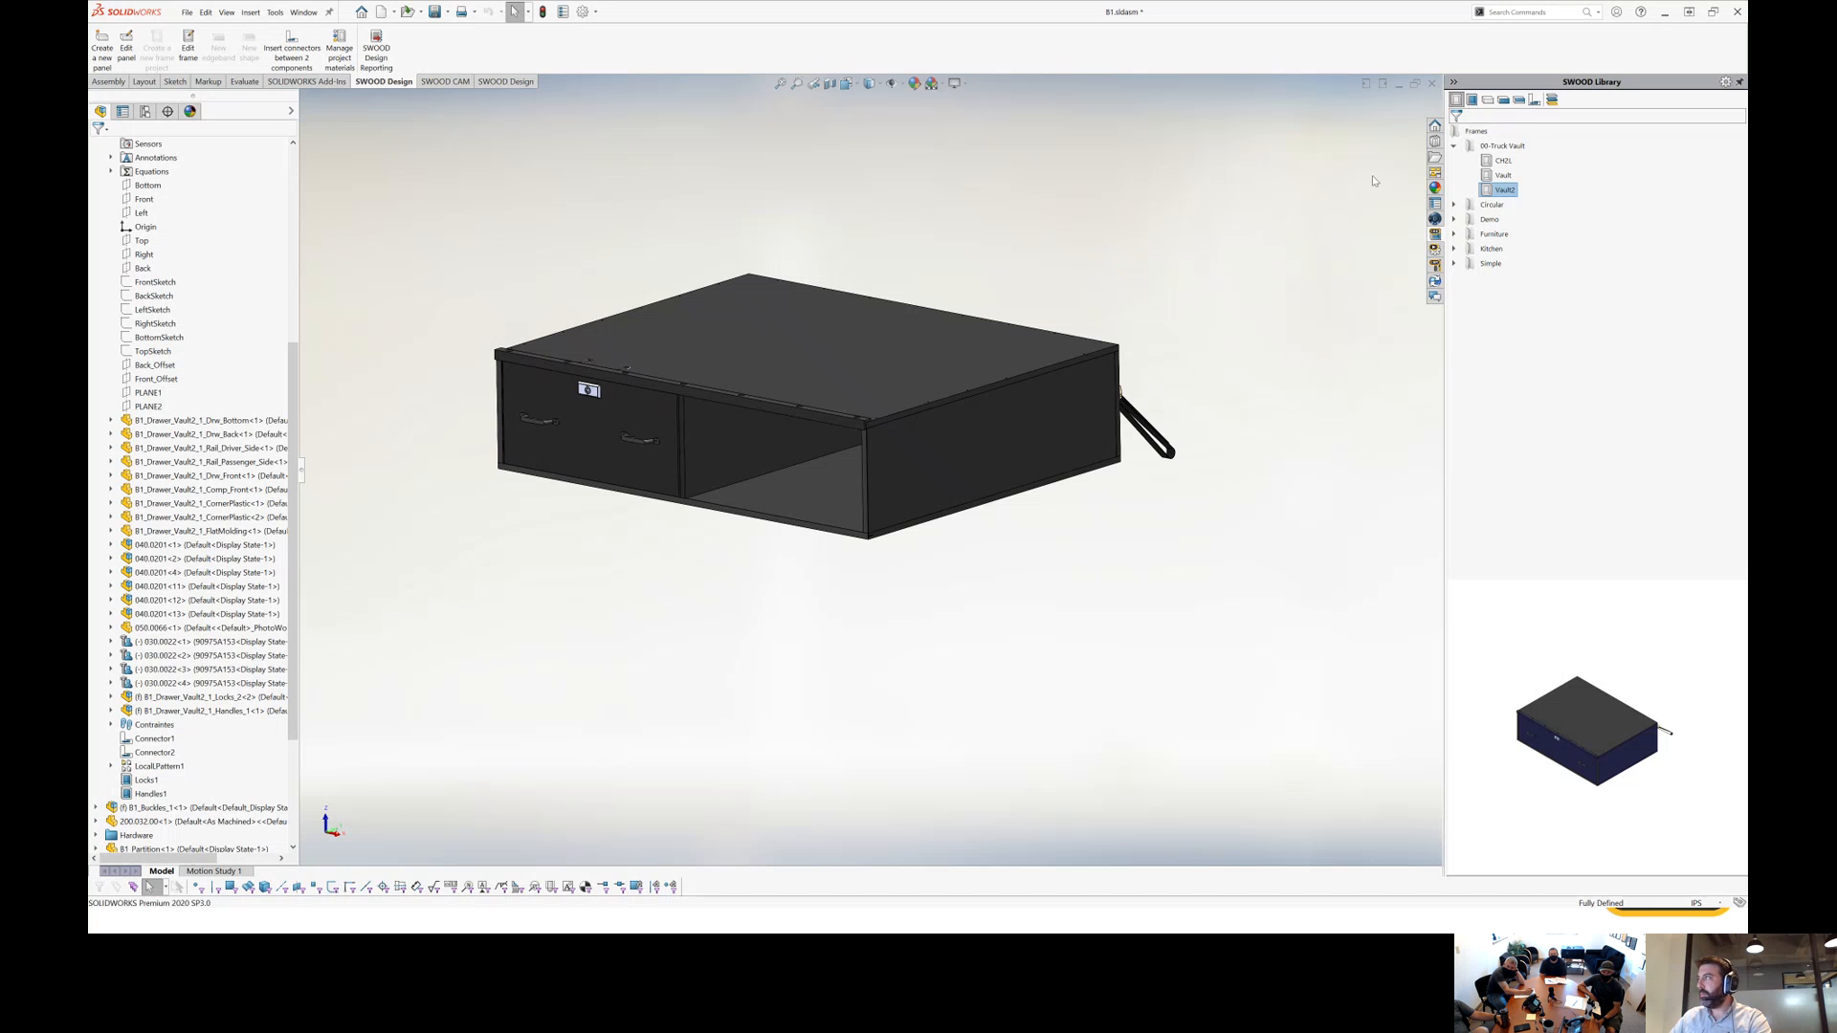
Insert the Drawer SWOODBox from the 00-Truck Vault library into the empty B1 compartment, copied as Drawer_B1_1.
left_click(1470, 101)
left_click_drag(1505, 175, 747, 443)
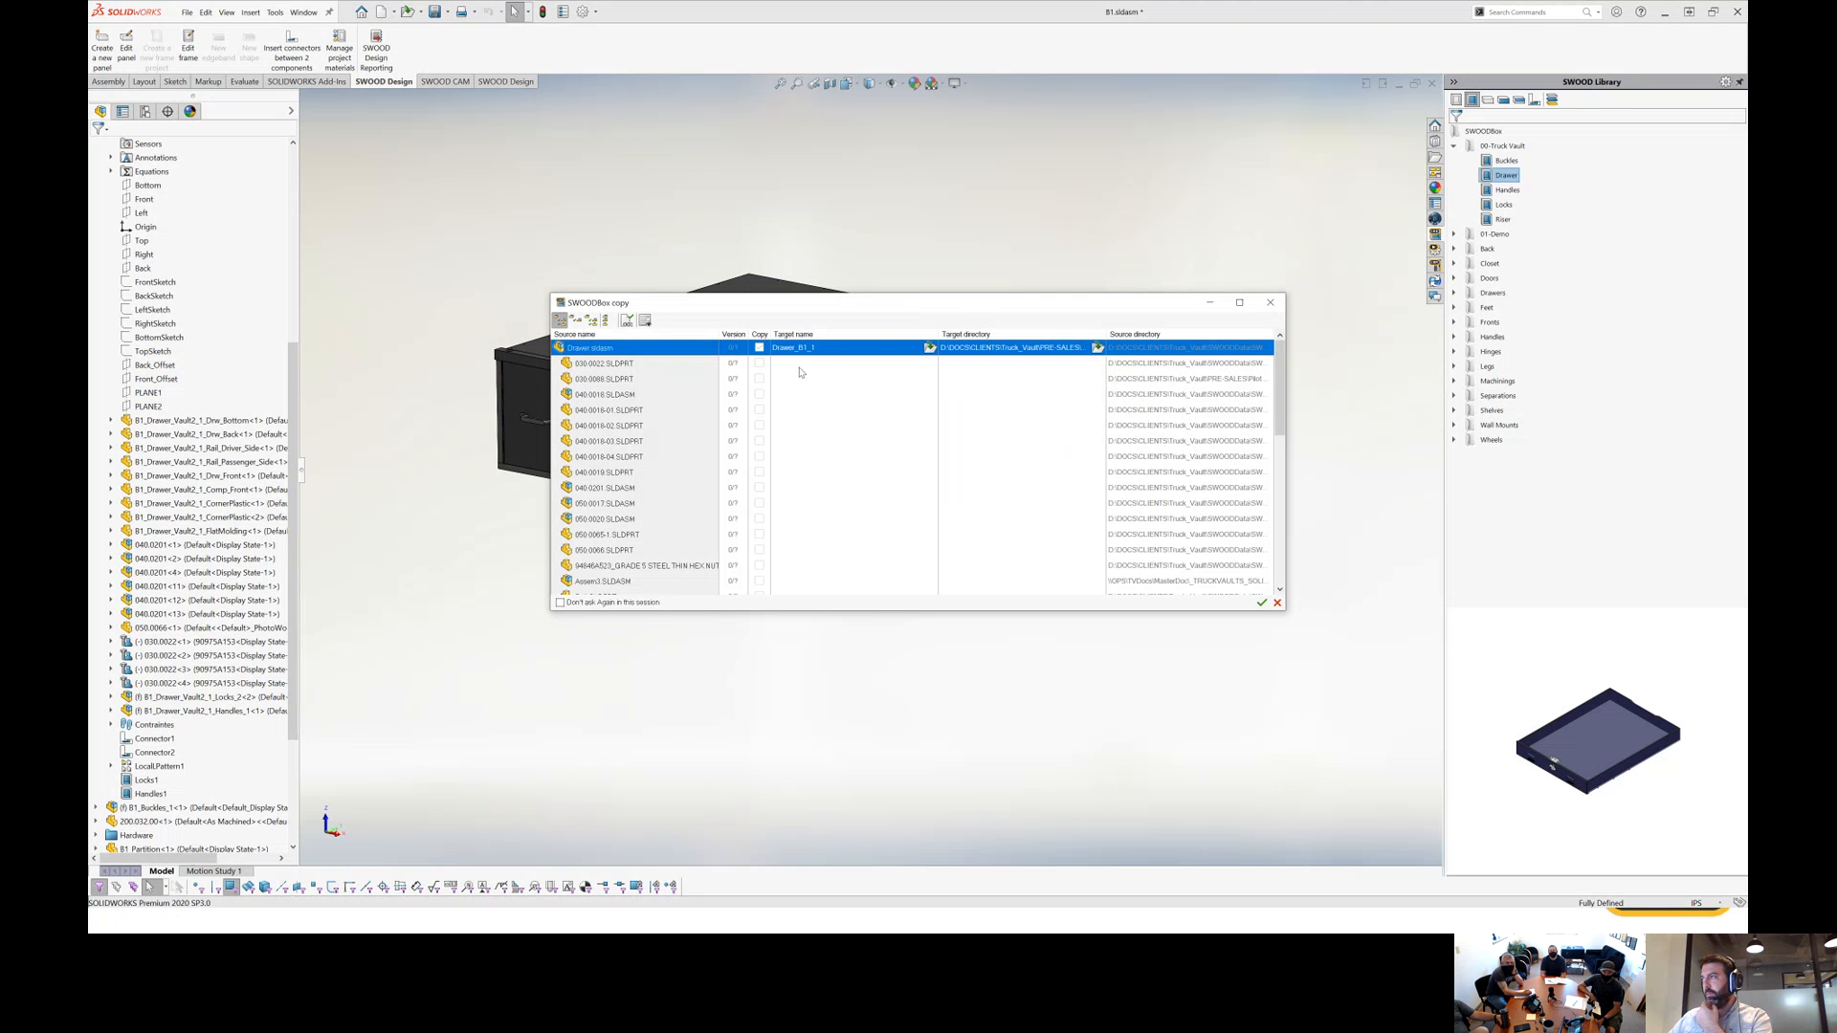
left_click(1261, 604)
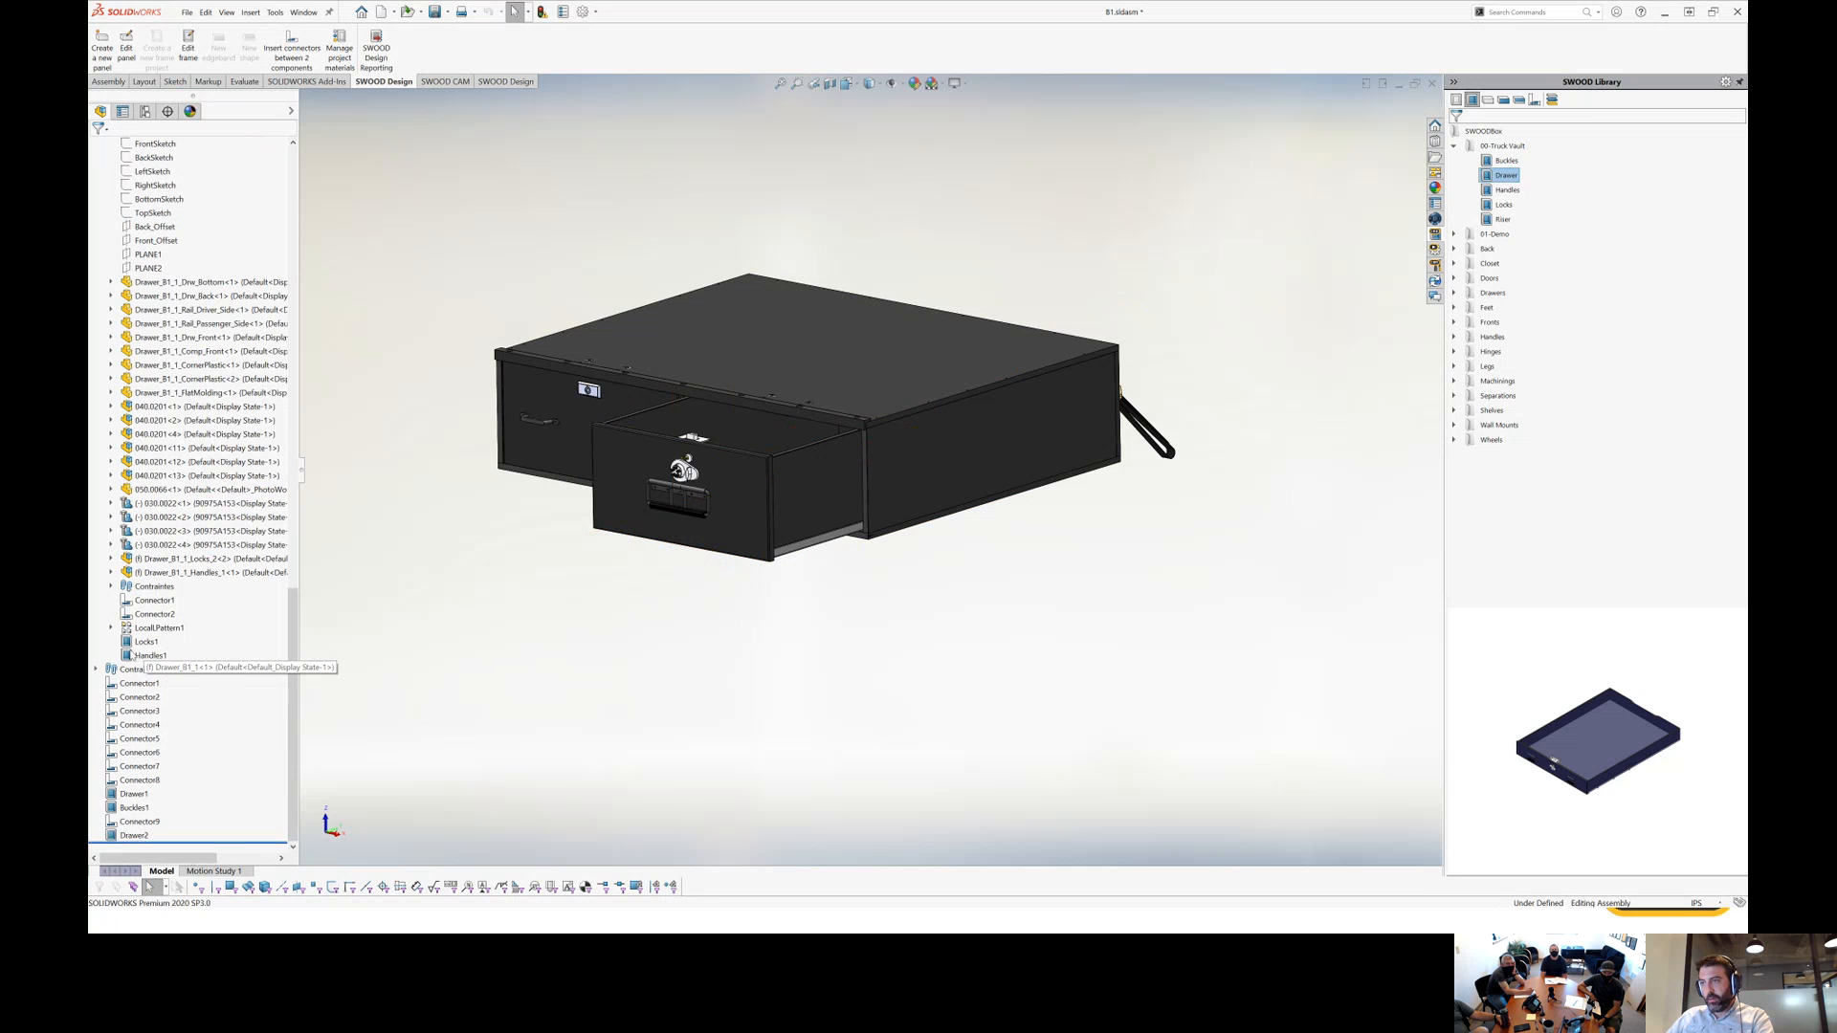
Set the Handle Side Position of Handles1 in the new Drawer_B1_1 drawer to 5 in.
left_click(141, 656)
left_click(142, 628)
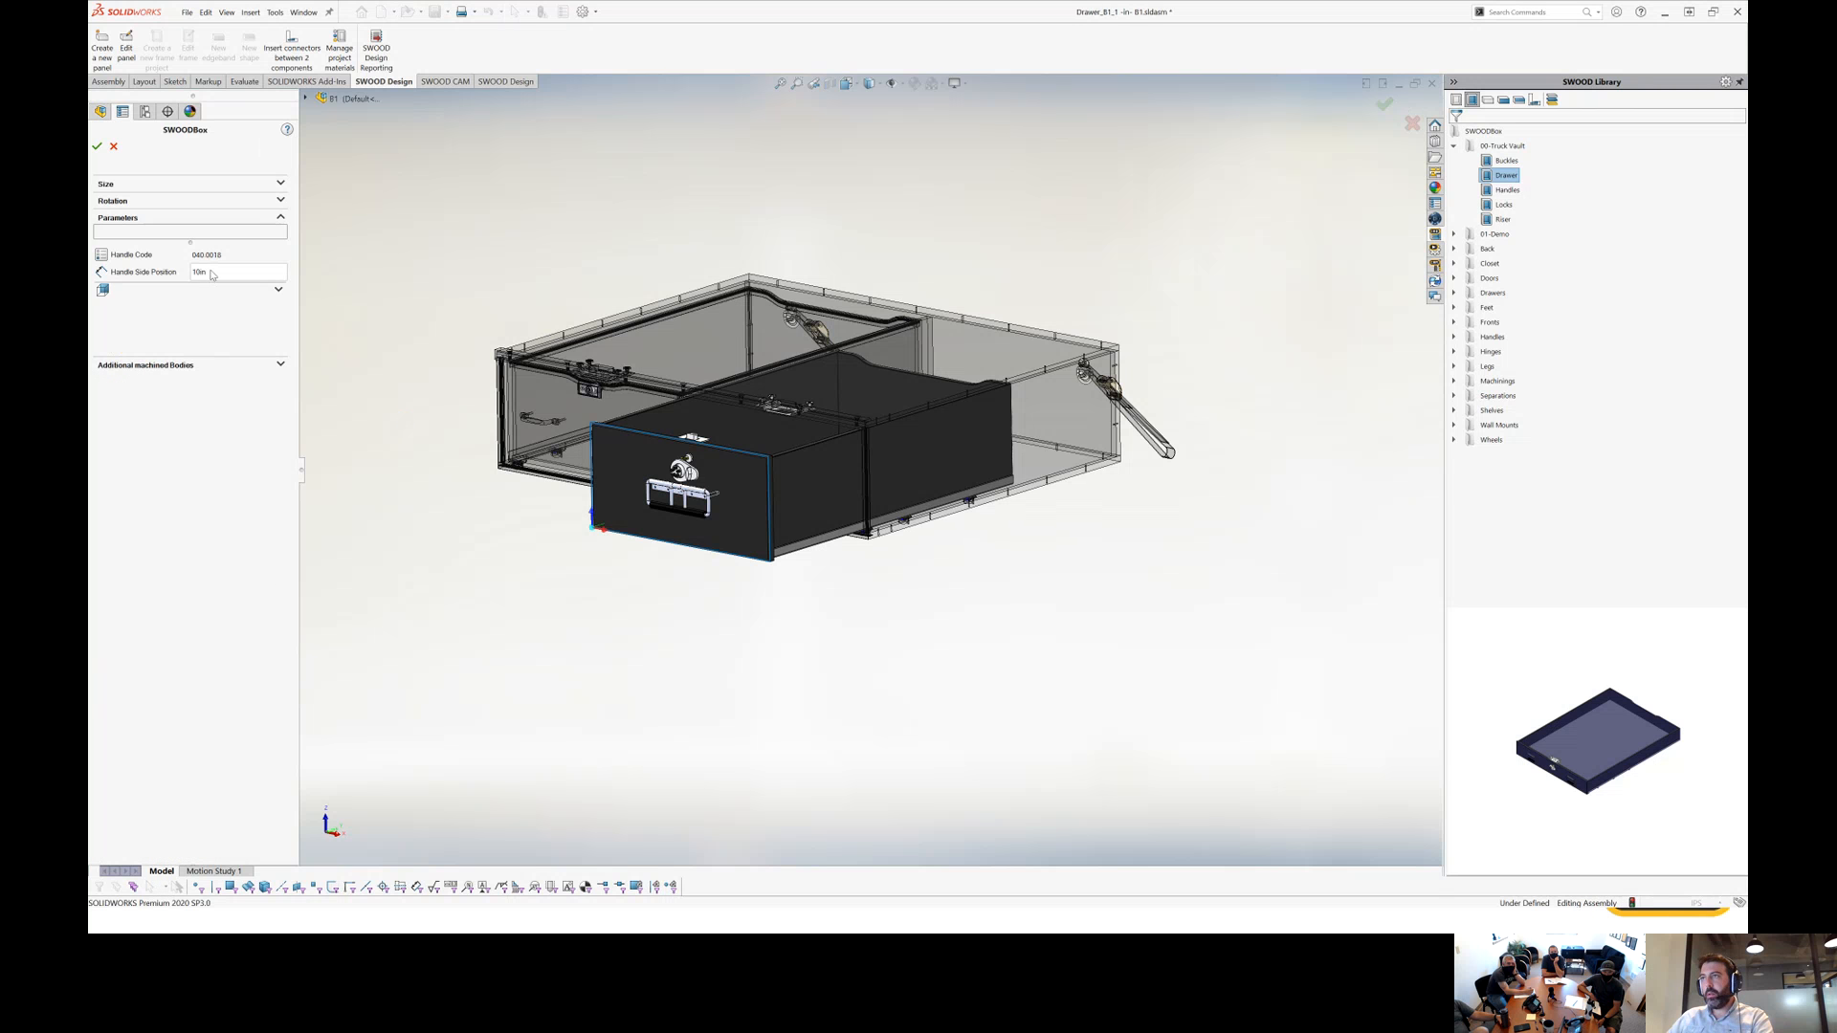
double_click(217, 271)
type("5in")
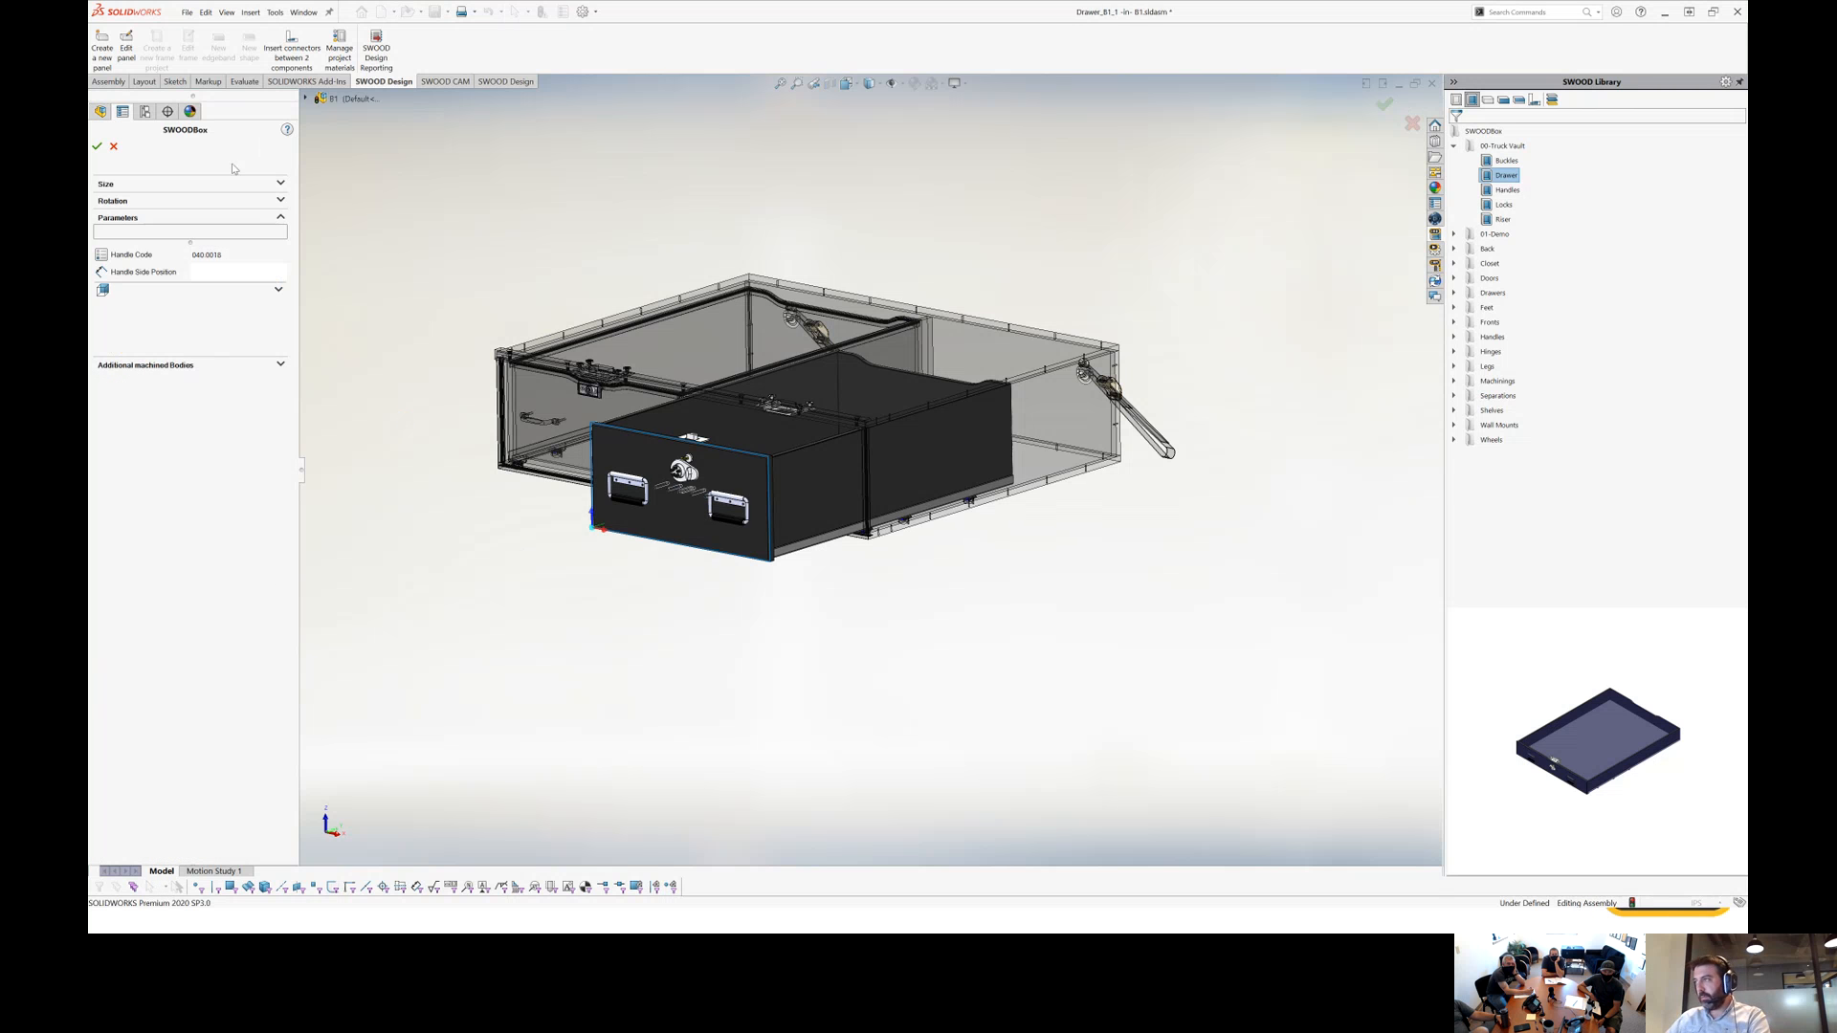
left_click(98, 147)
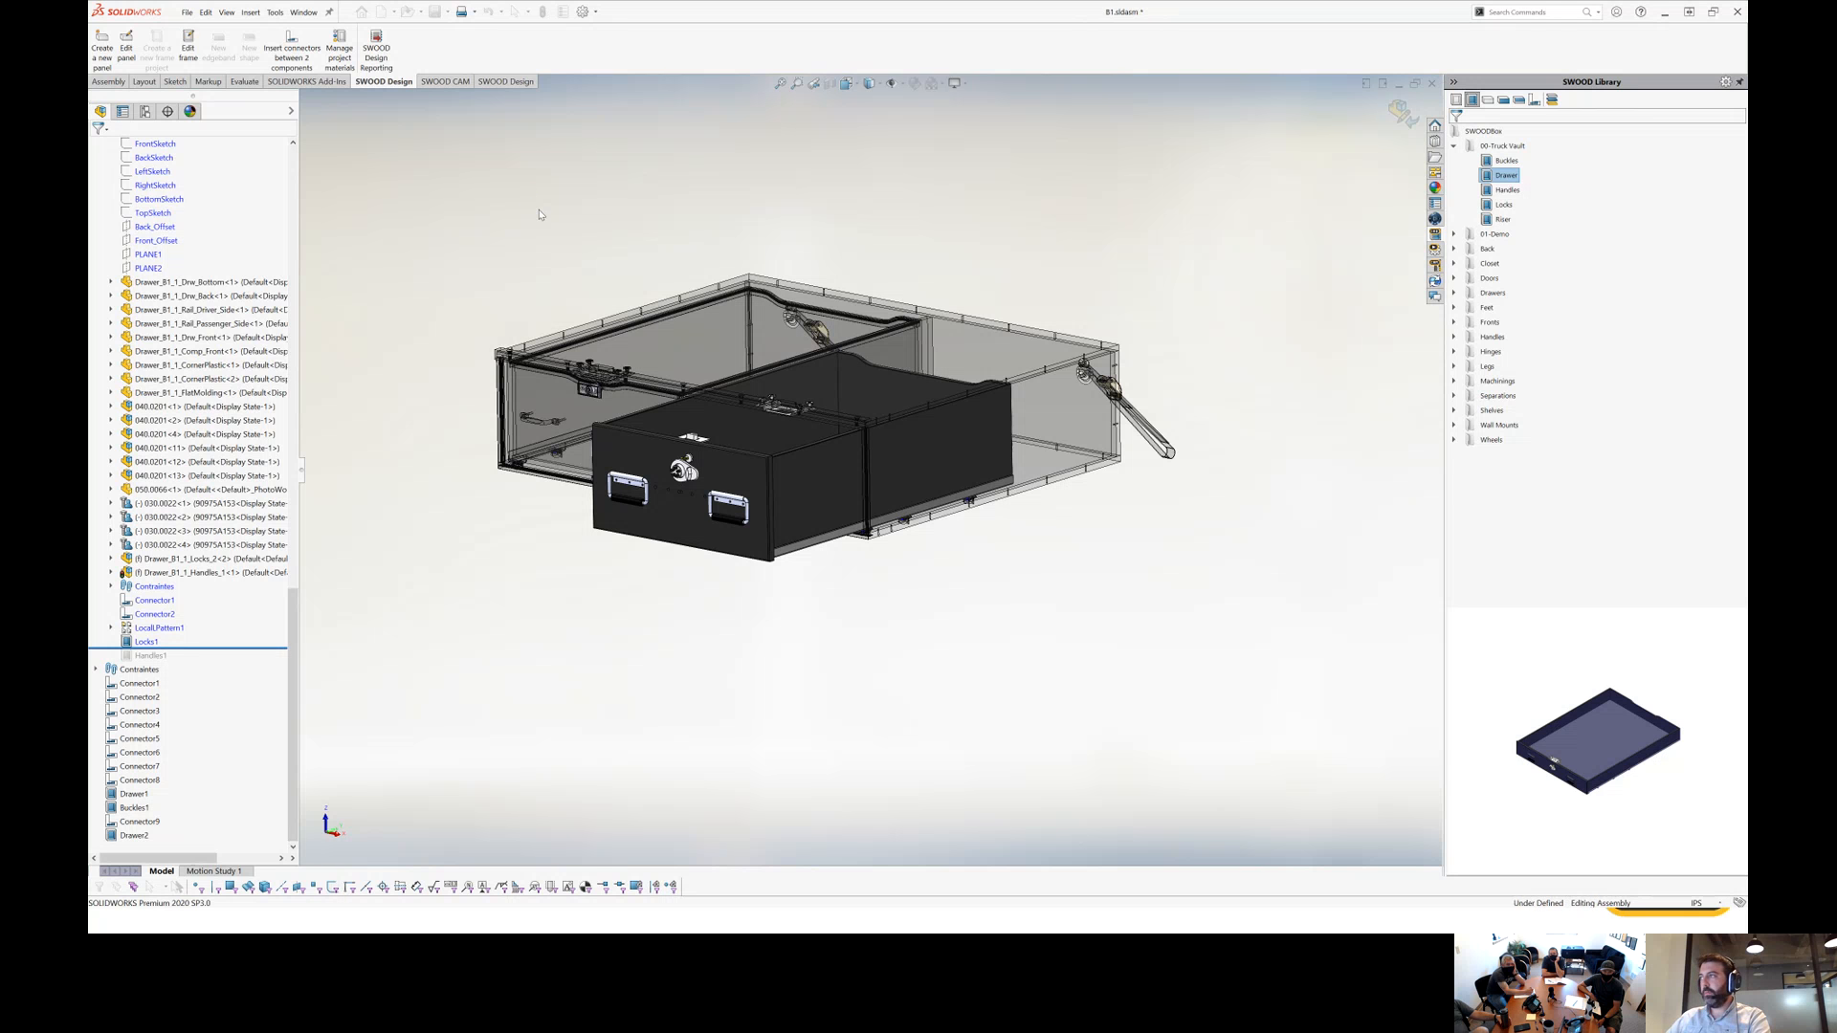
Save the modified B1 subassembly and return to the main vault assembly.
middle_click_drag(563, 222, 606, 242)
scroll(606, 242, "up", 2)
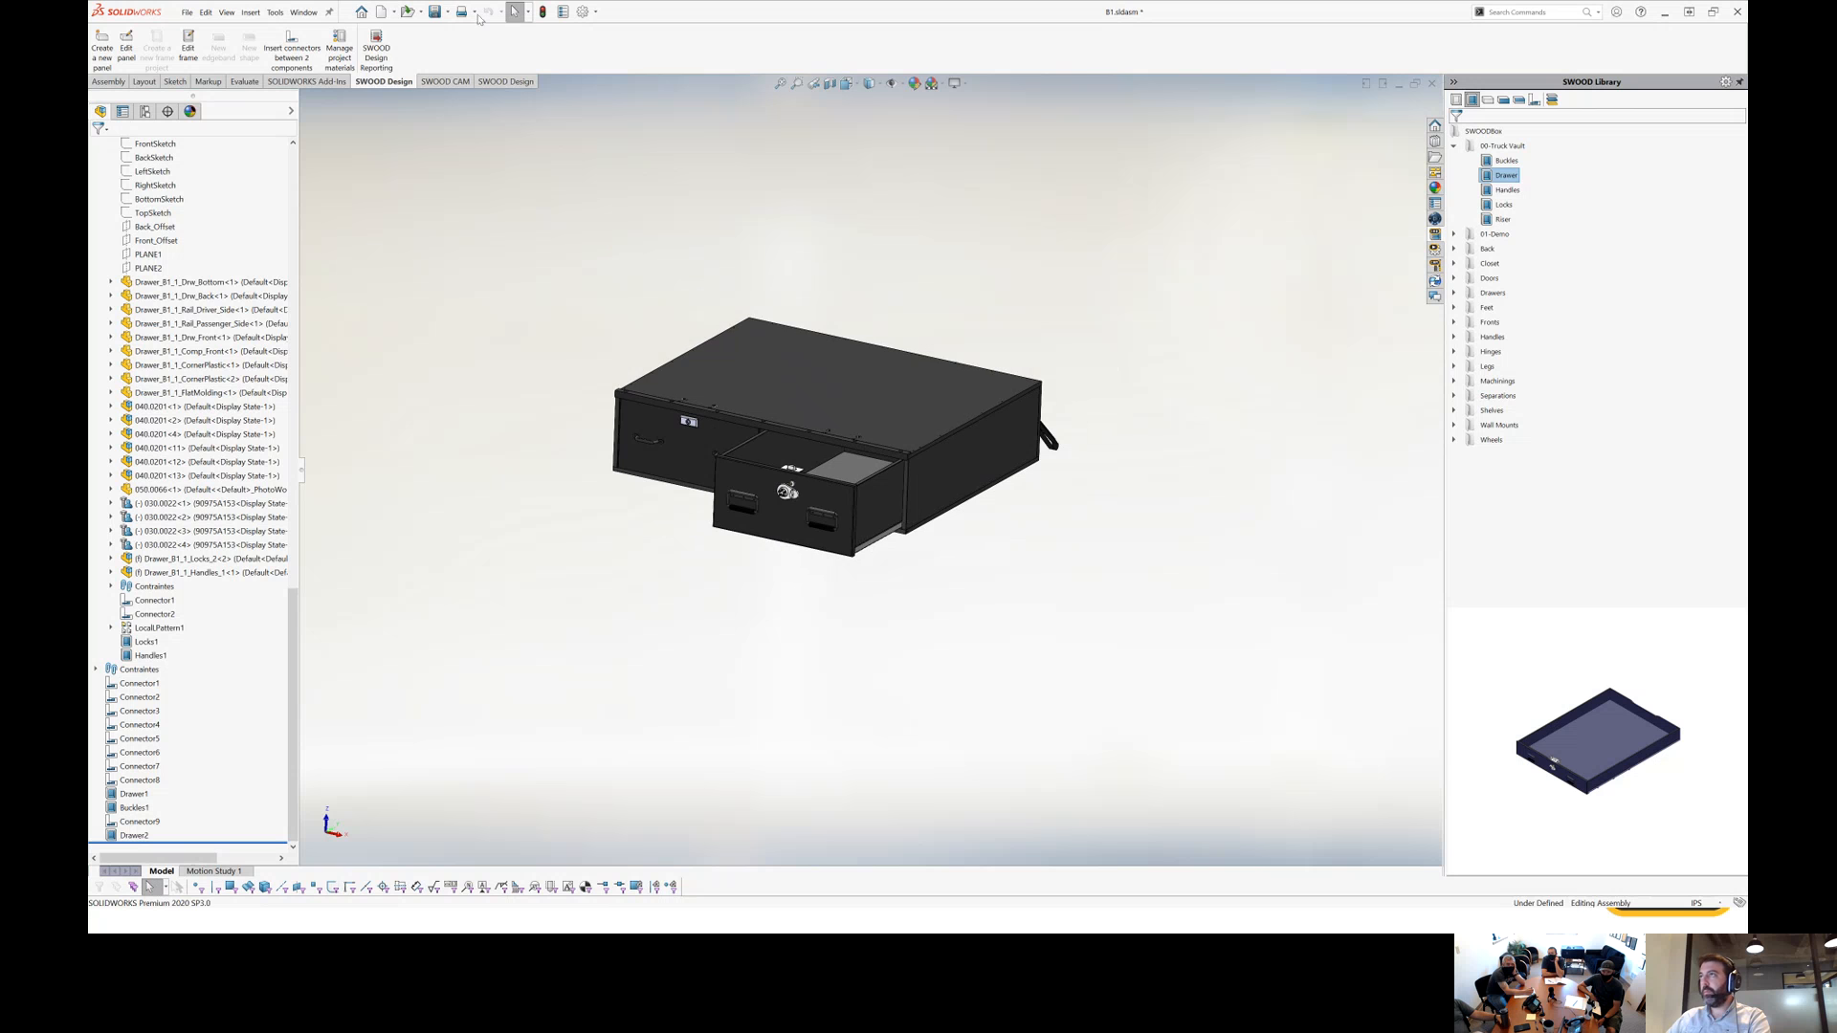
left_click(434, 12)
left_click(594, 281)
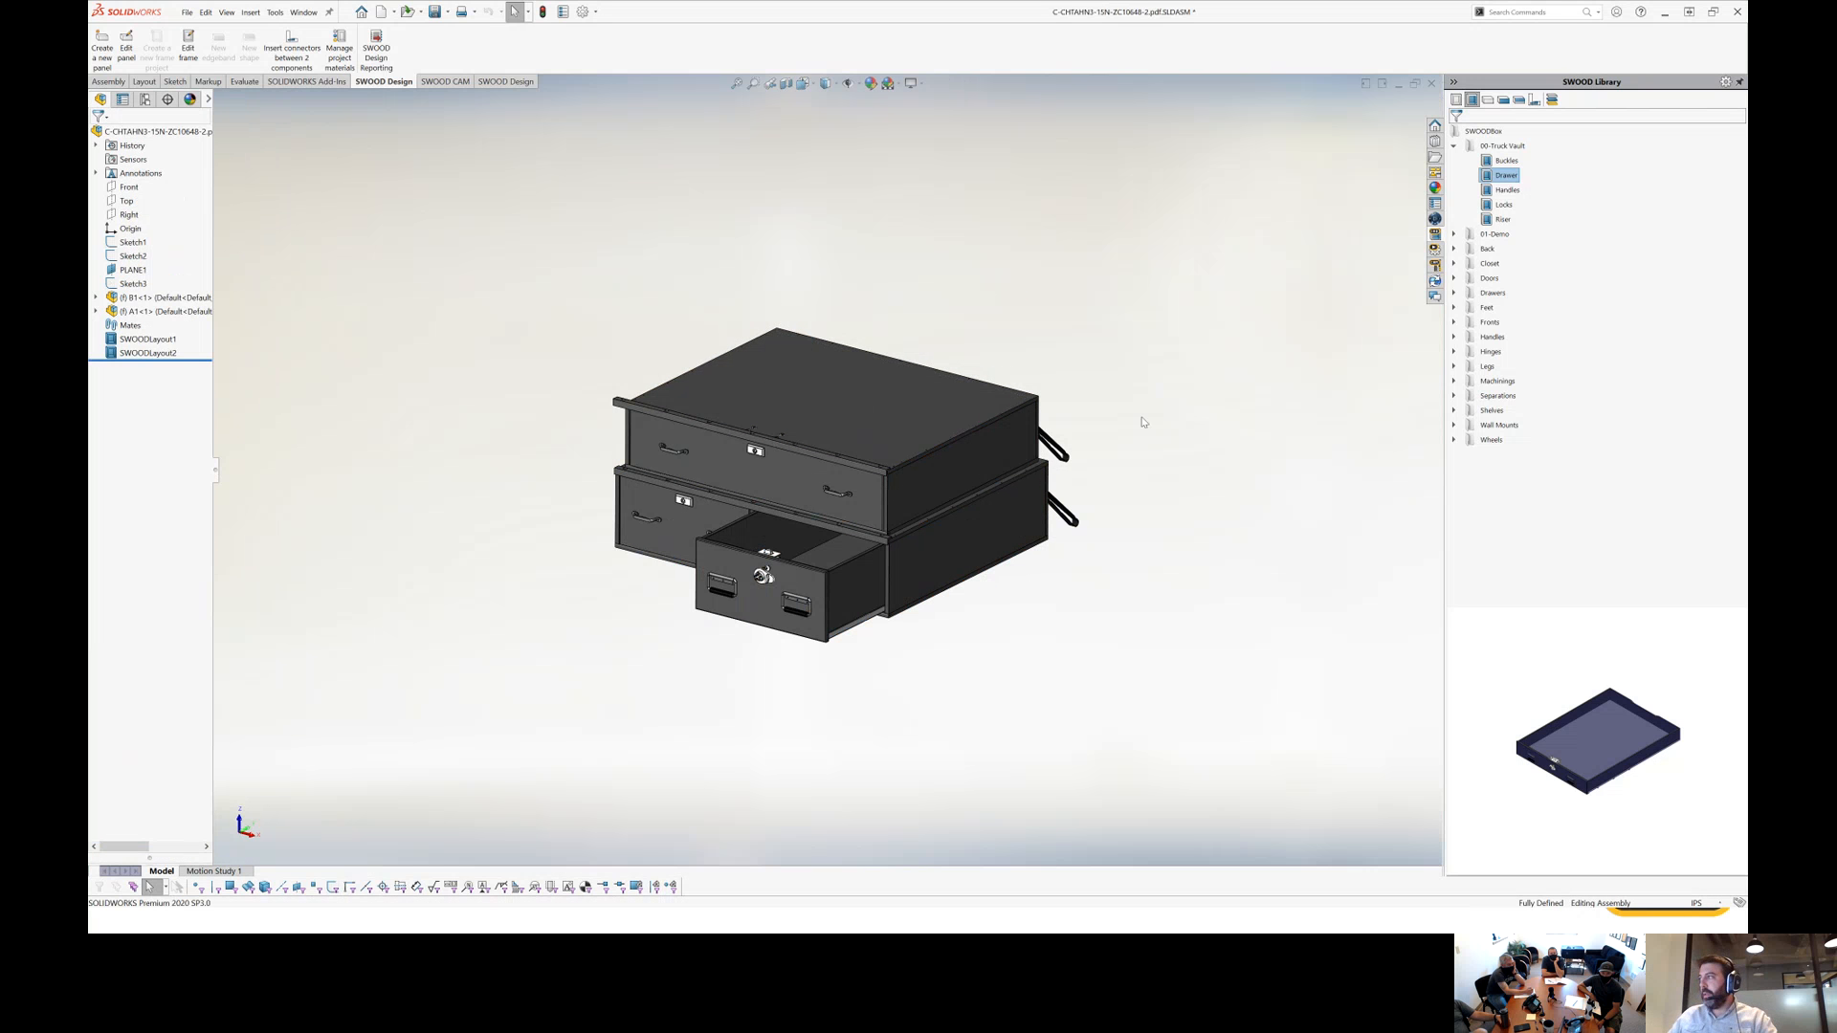
Set the vault's depth dimension in layout Sketch1 to 35 in.
scroll(1089, 522, "down", 2)
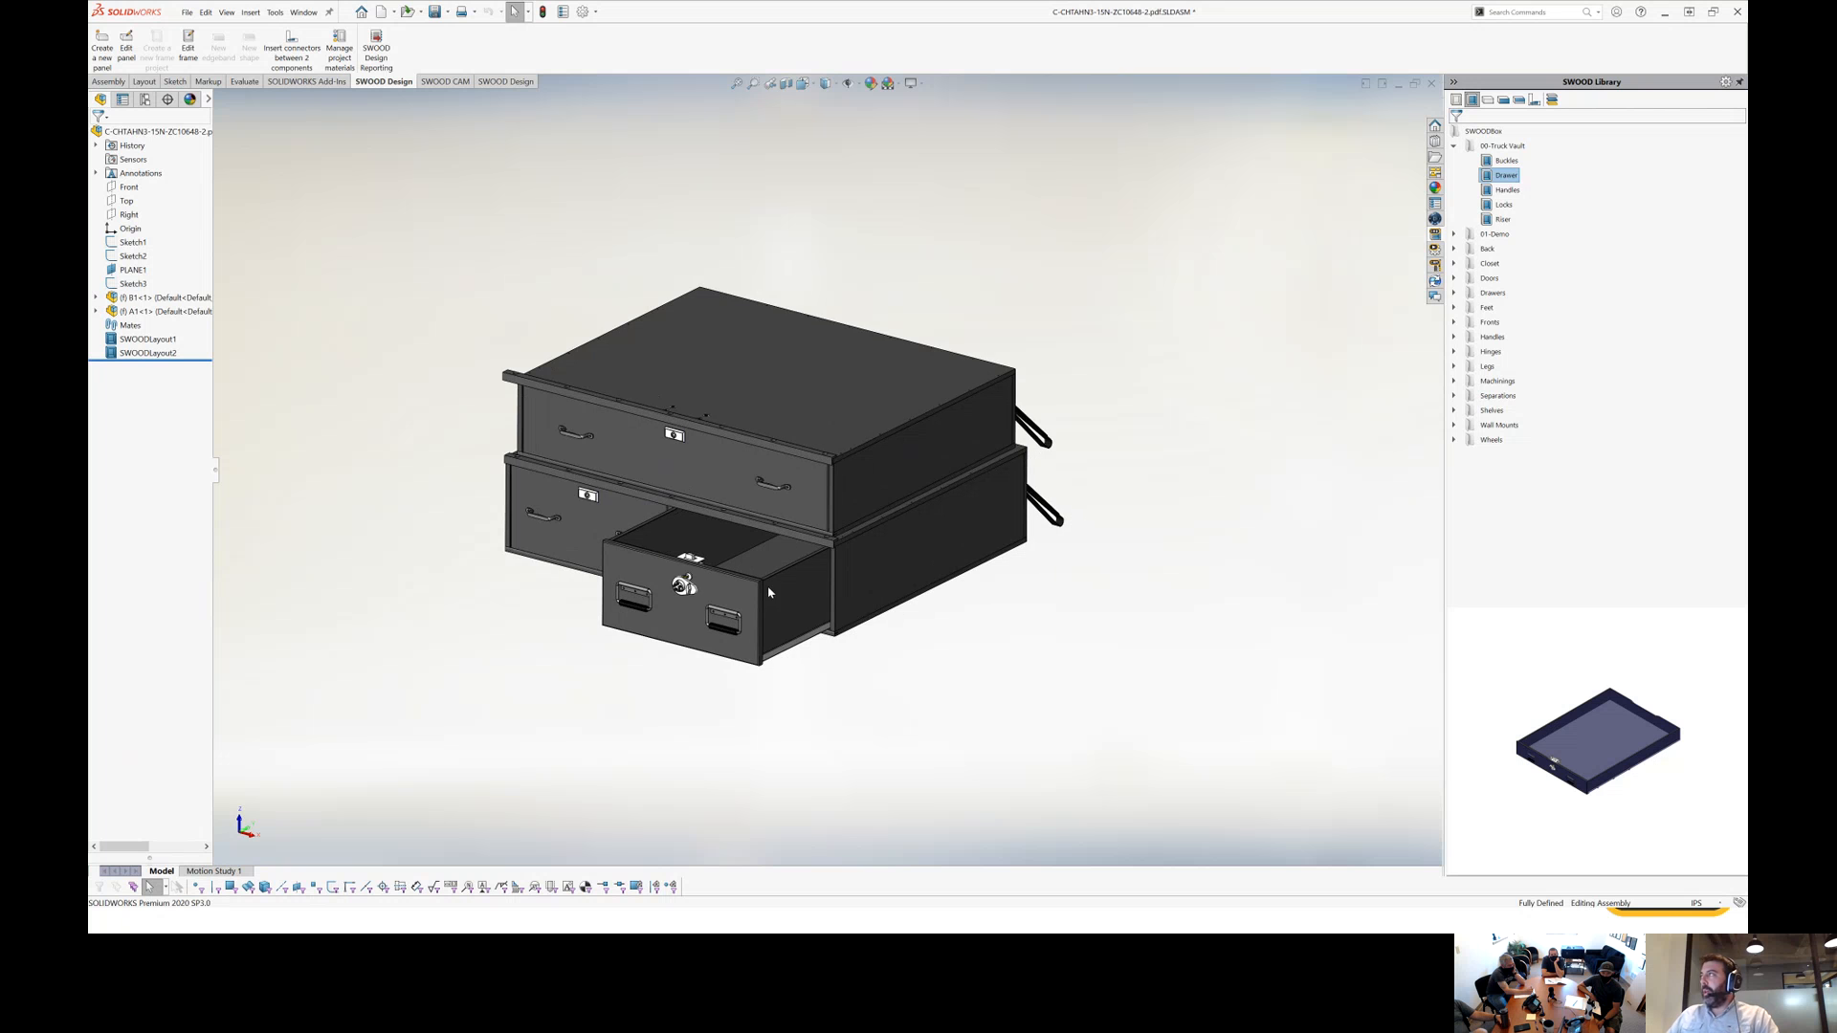
left_click(133, 242)
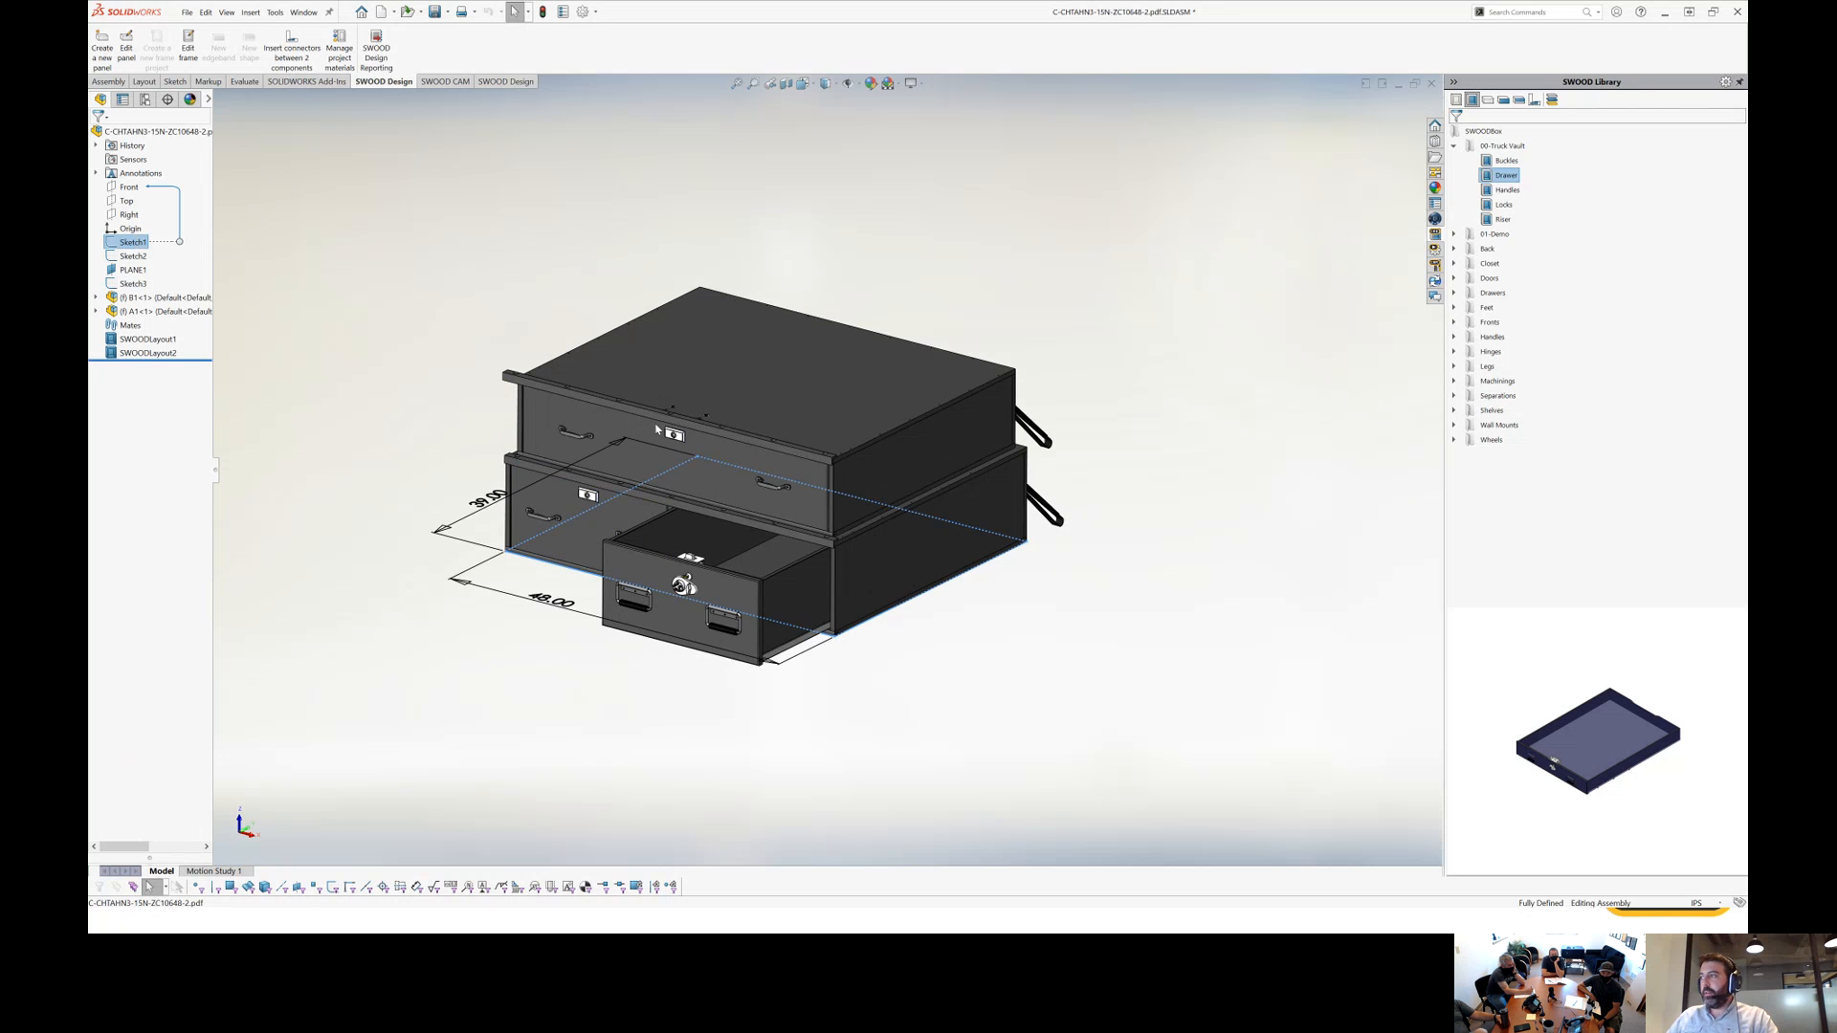
middle_click_drag(631, 449, 672, 540)
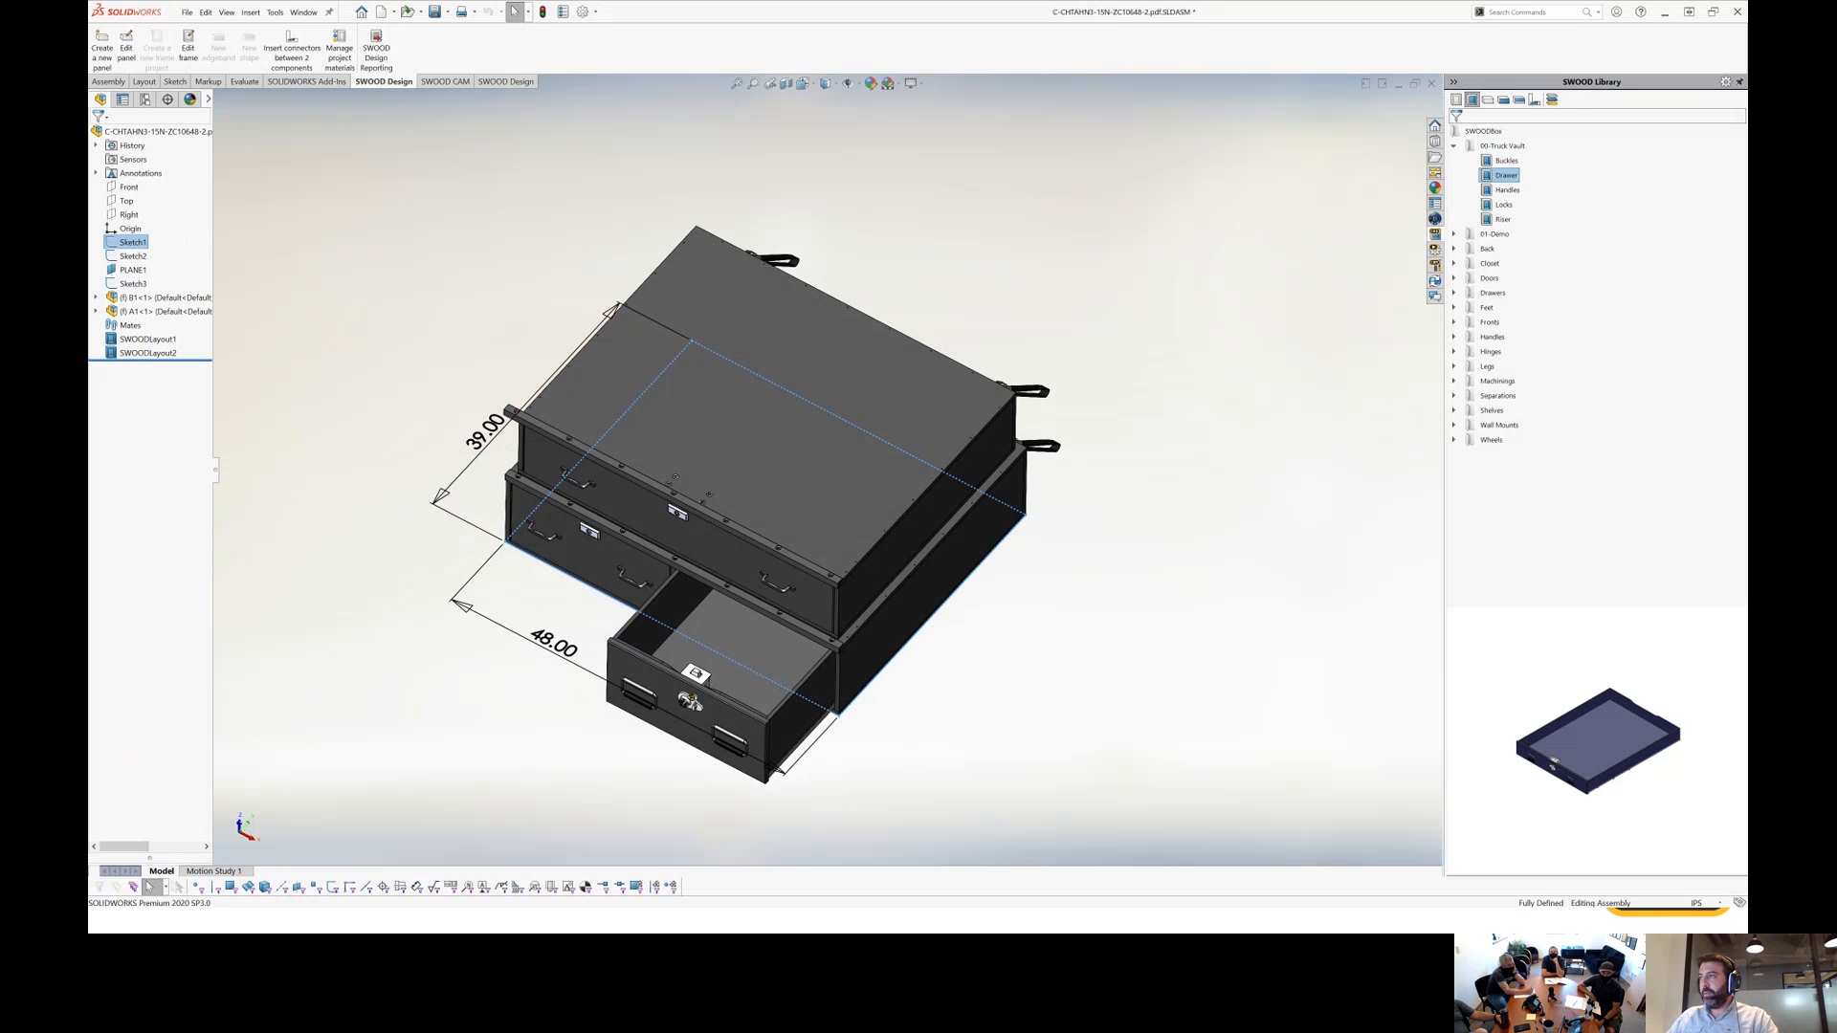
double_click(485, 430)
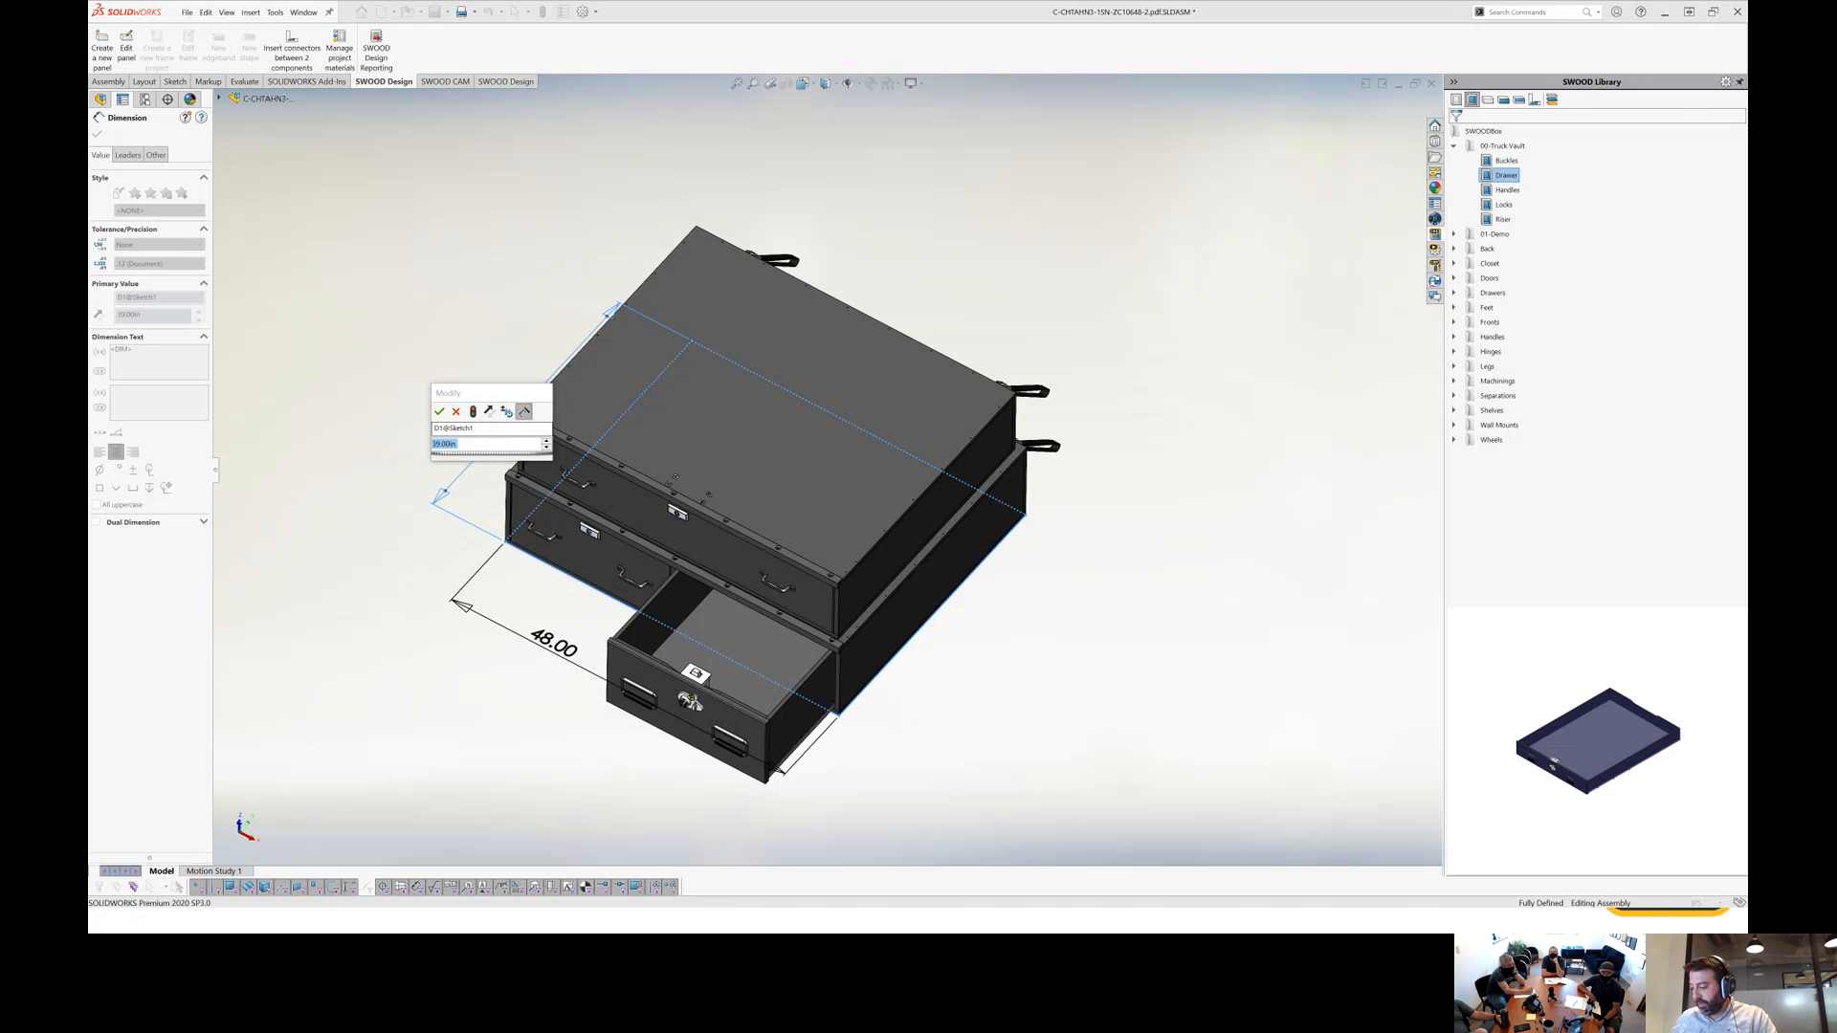
type("35")
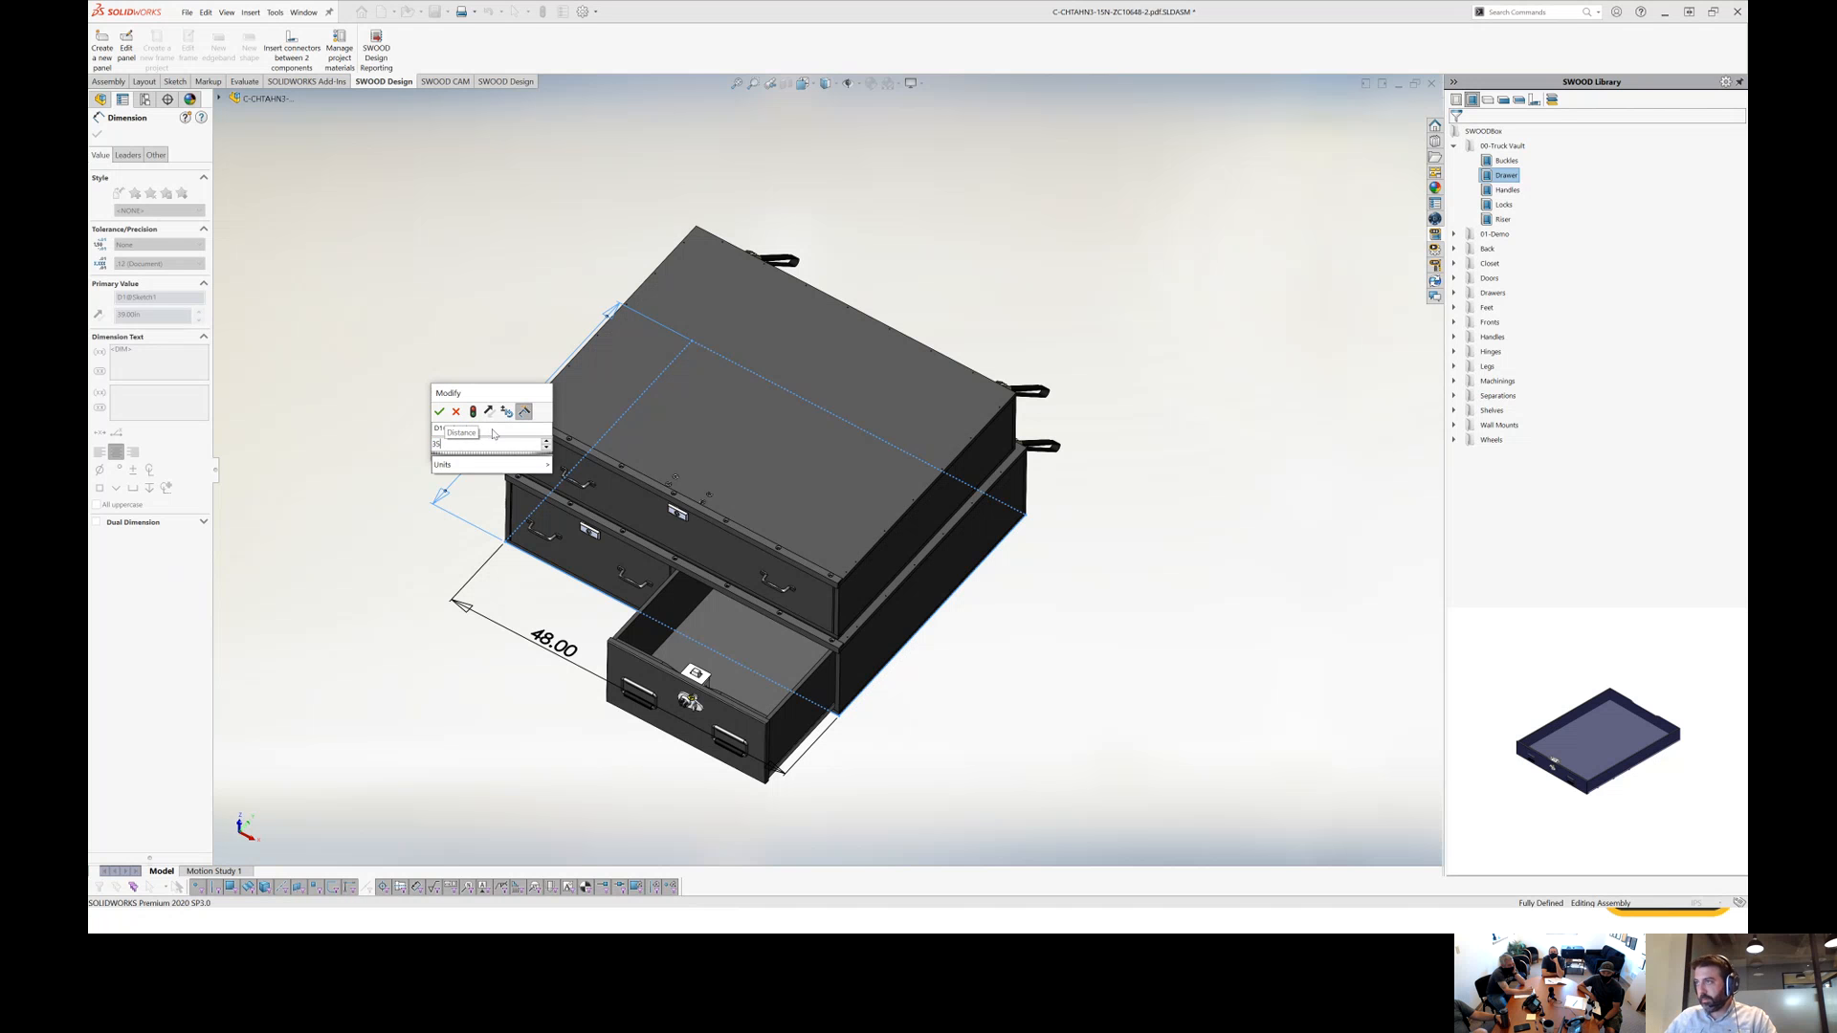
left_click(440, 411)
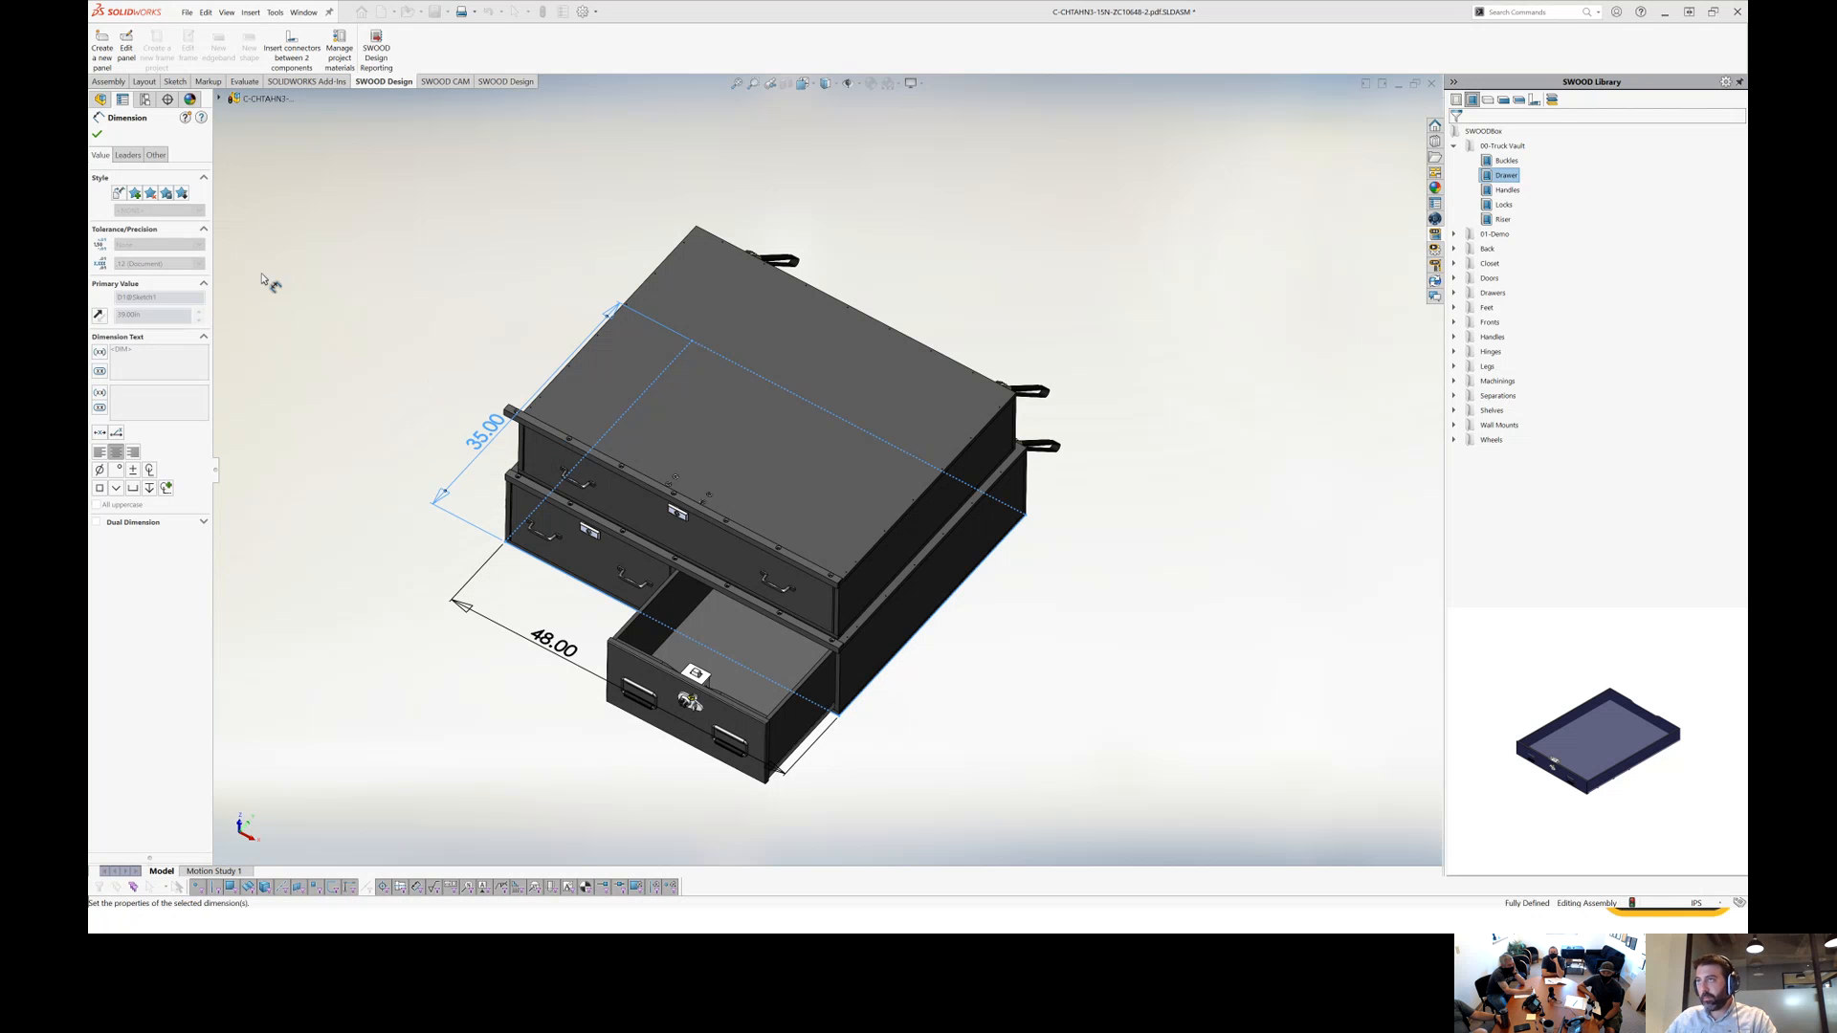
left_click(97, 134)
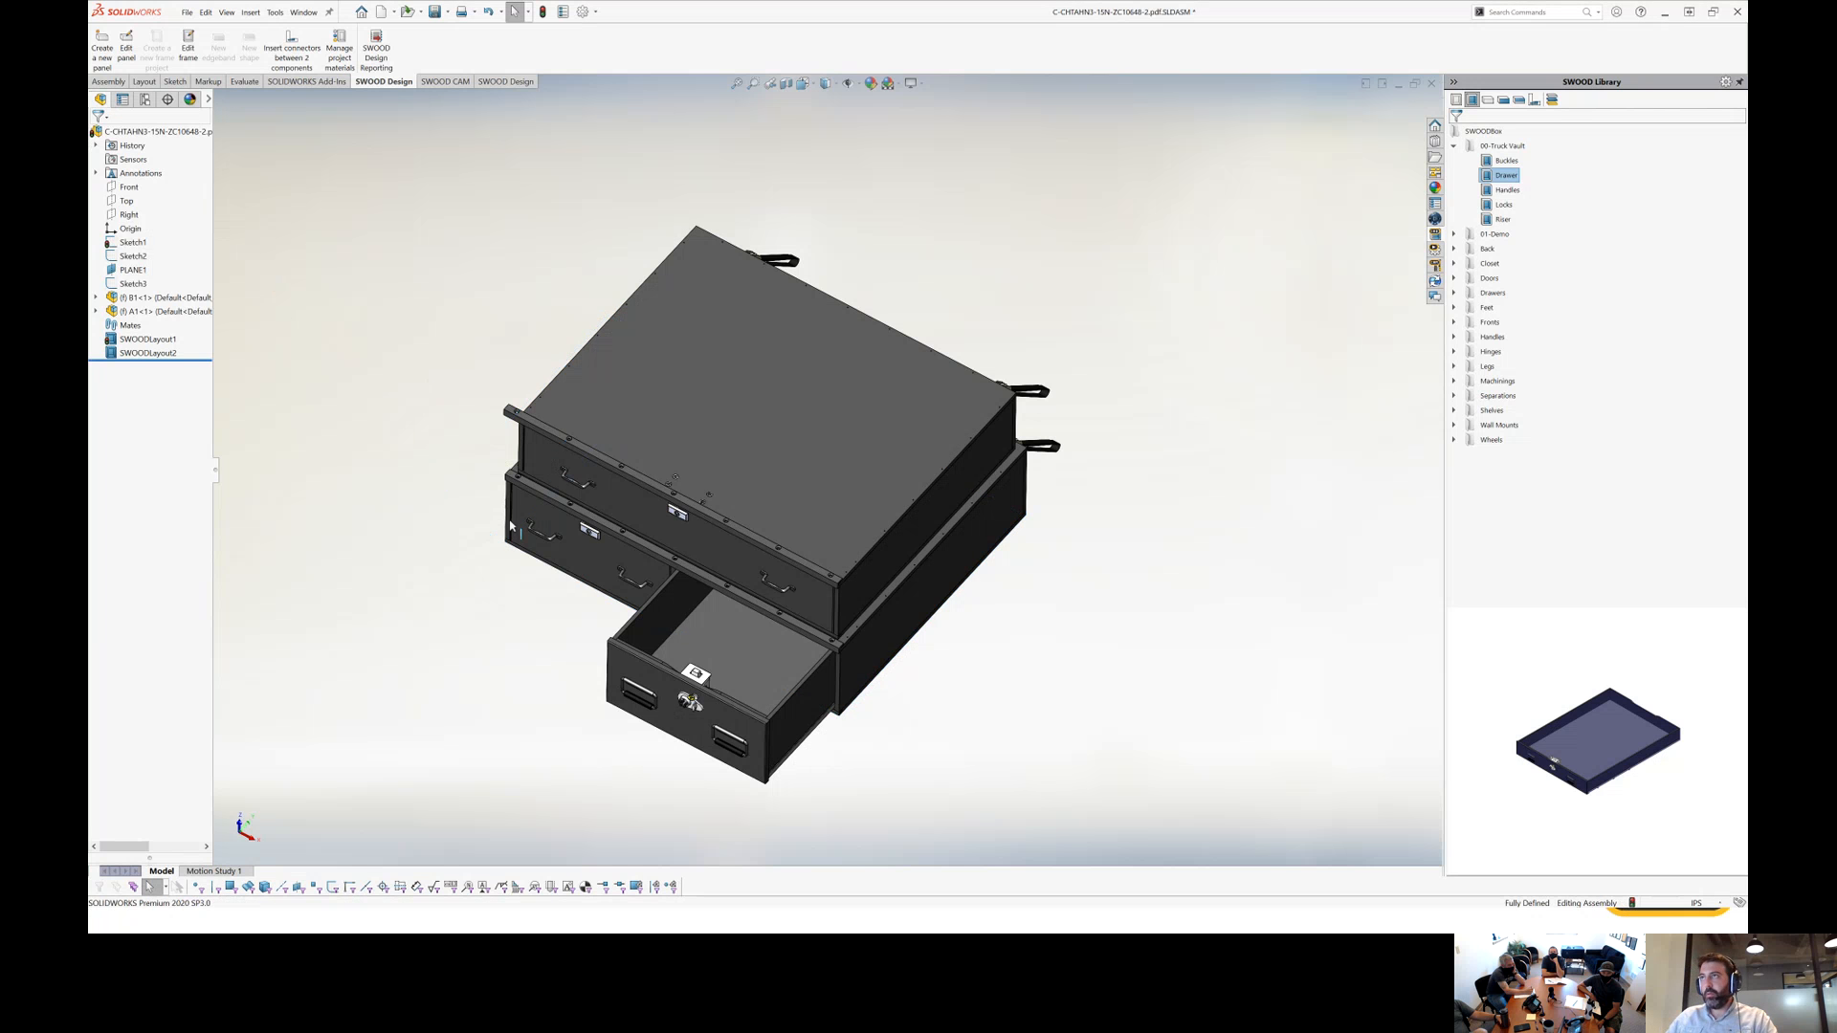
Set the lower vault's height dimension in layout Sketch2 to 15 in and rebuild the assembly.
left_click(130, 258)
middle_click_drag(593, 549, 590, 455)
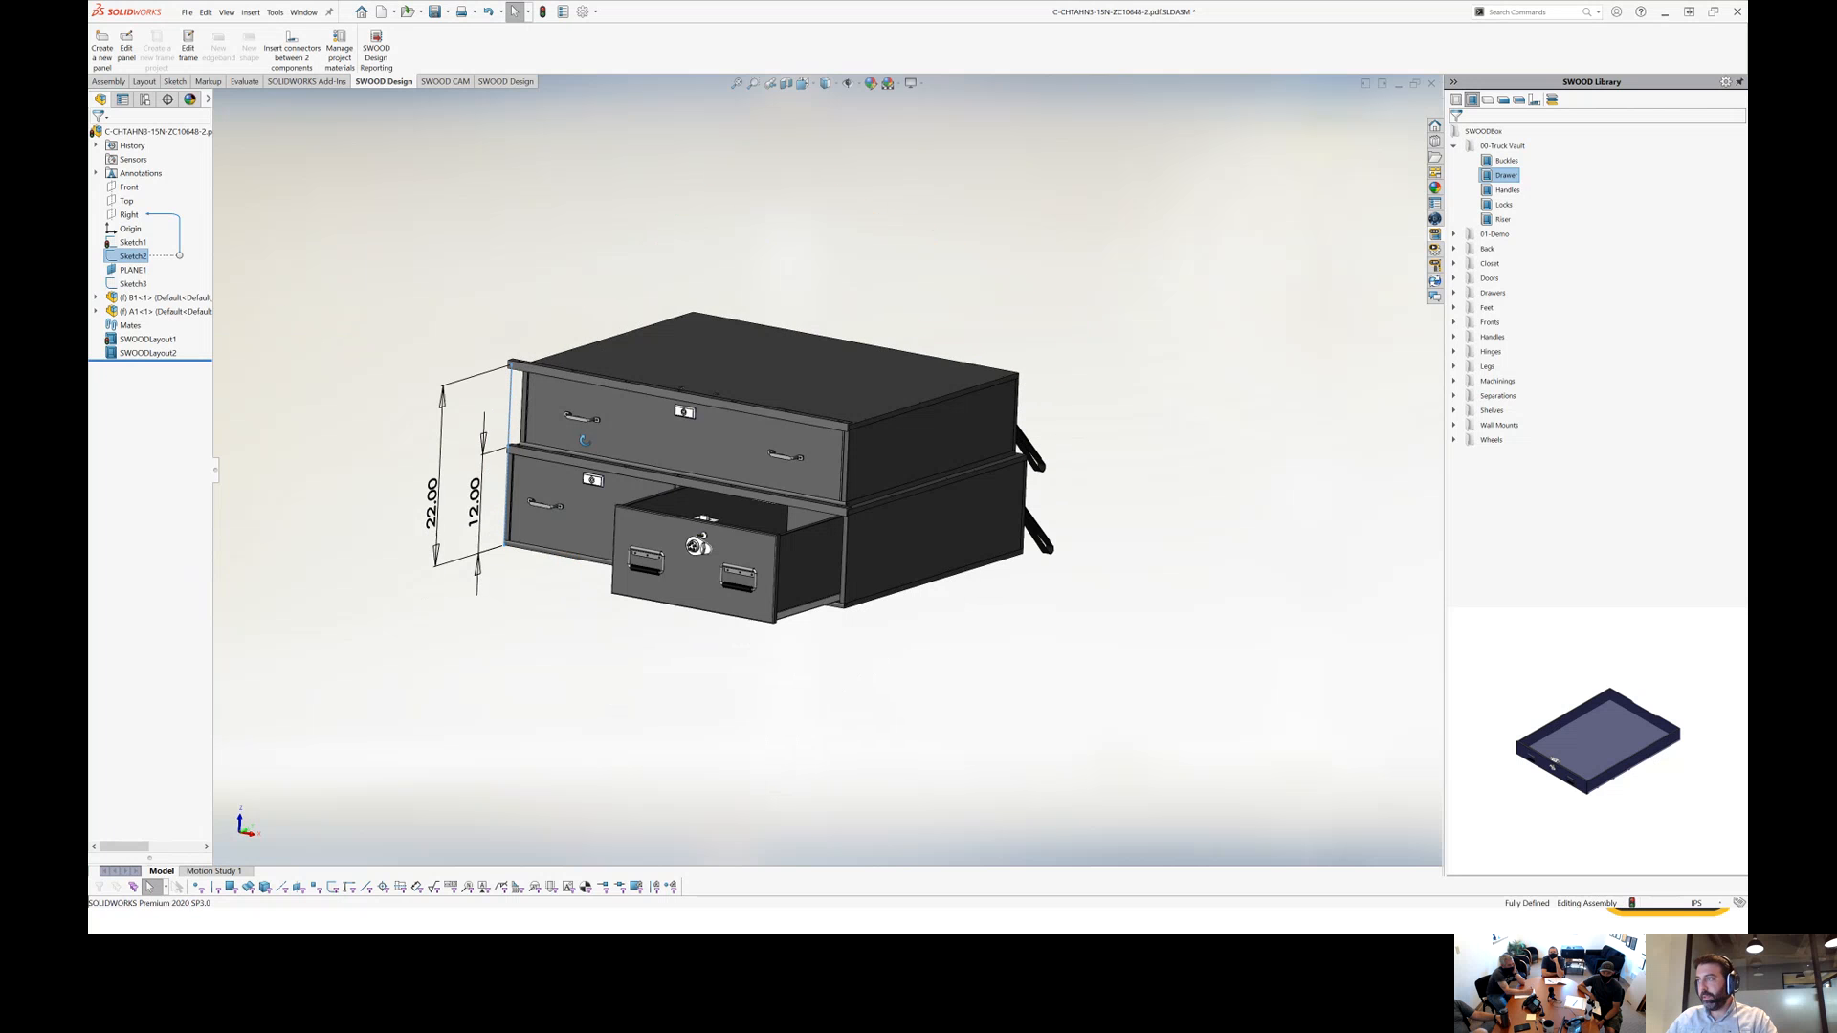
double_click(471, 501)
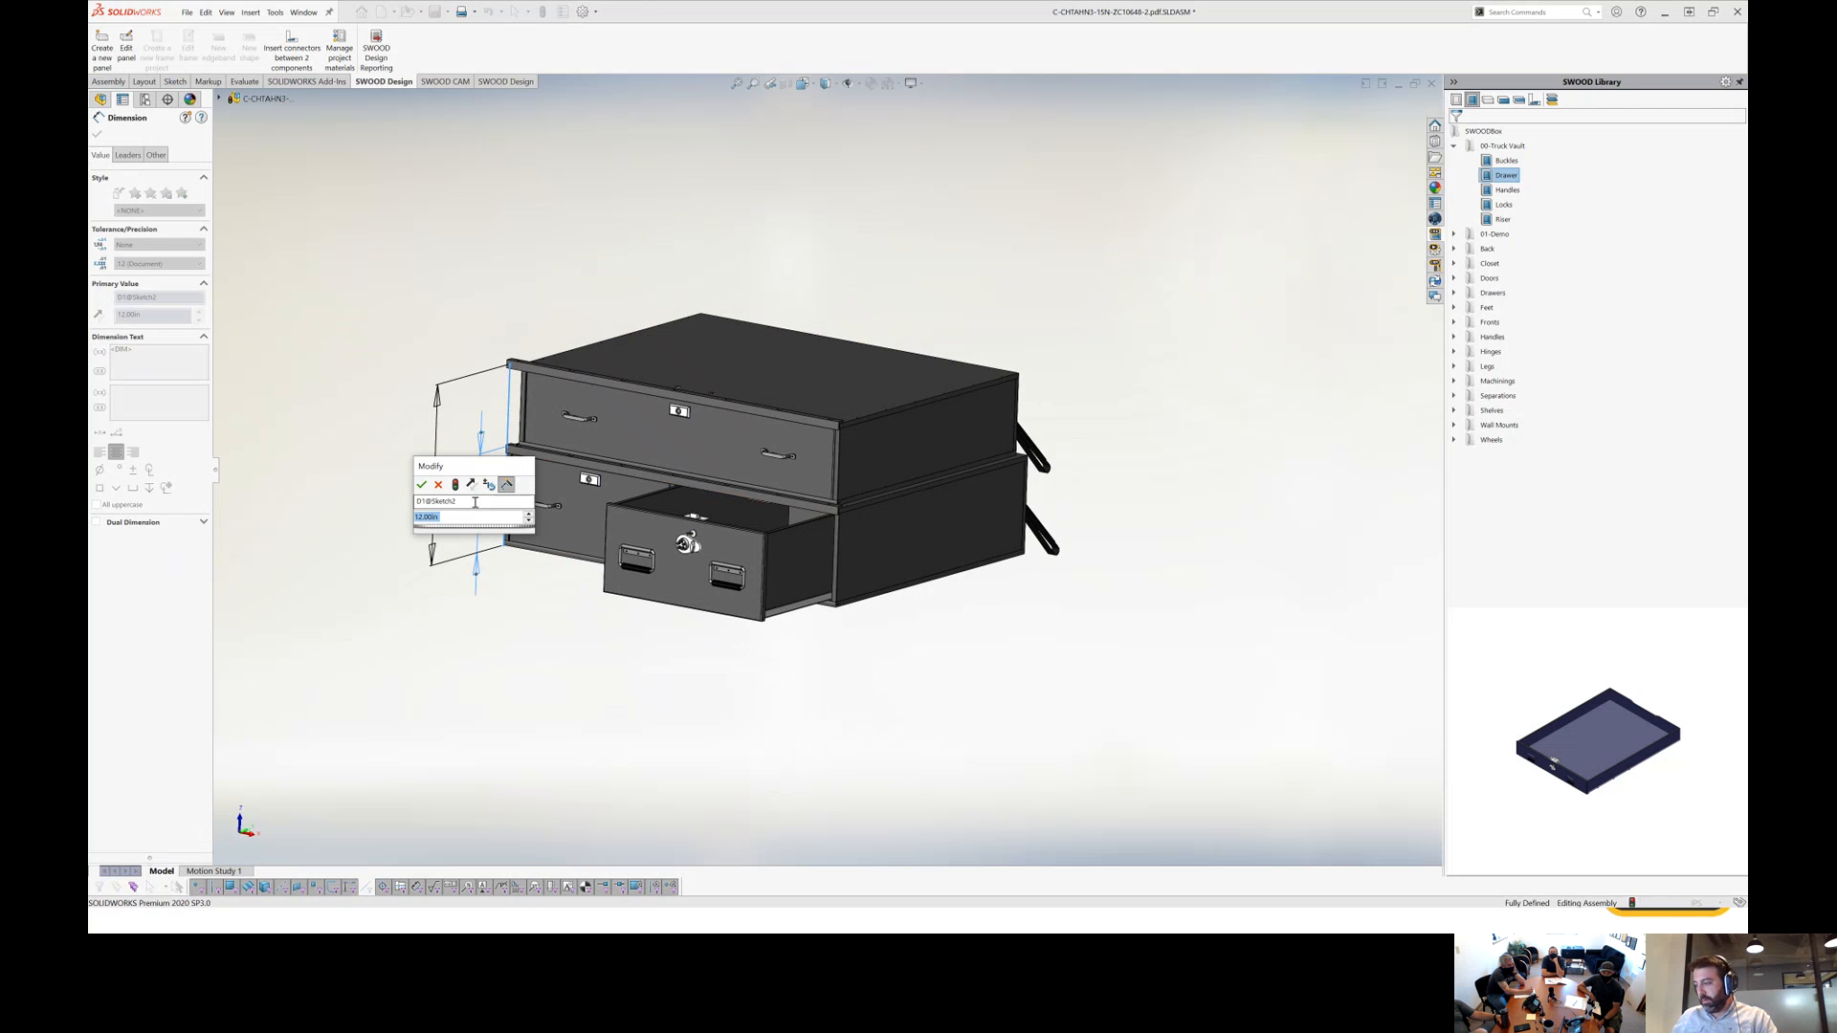
type("15")
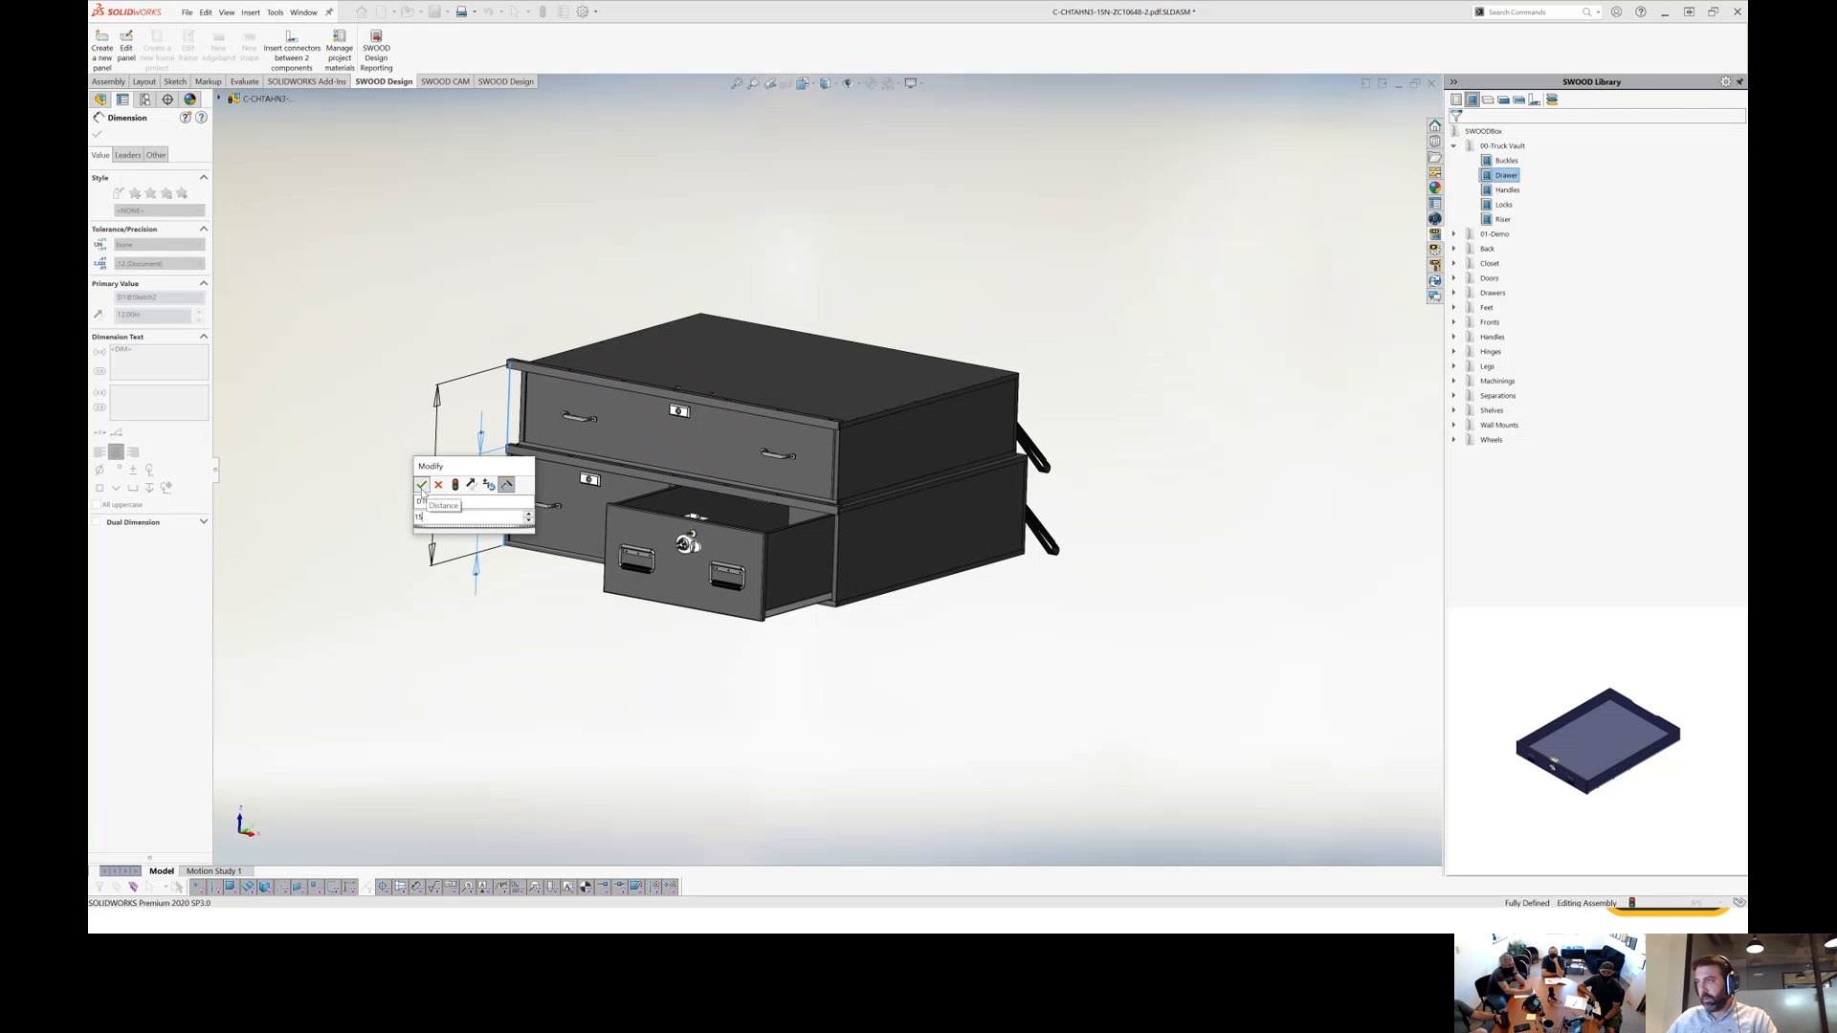
left_click(421, 485)
left_click(371, 308)
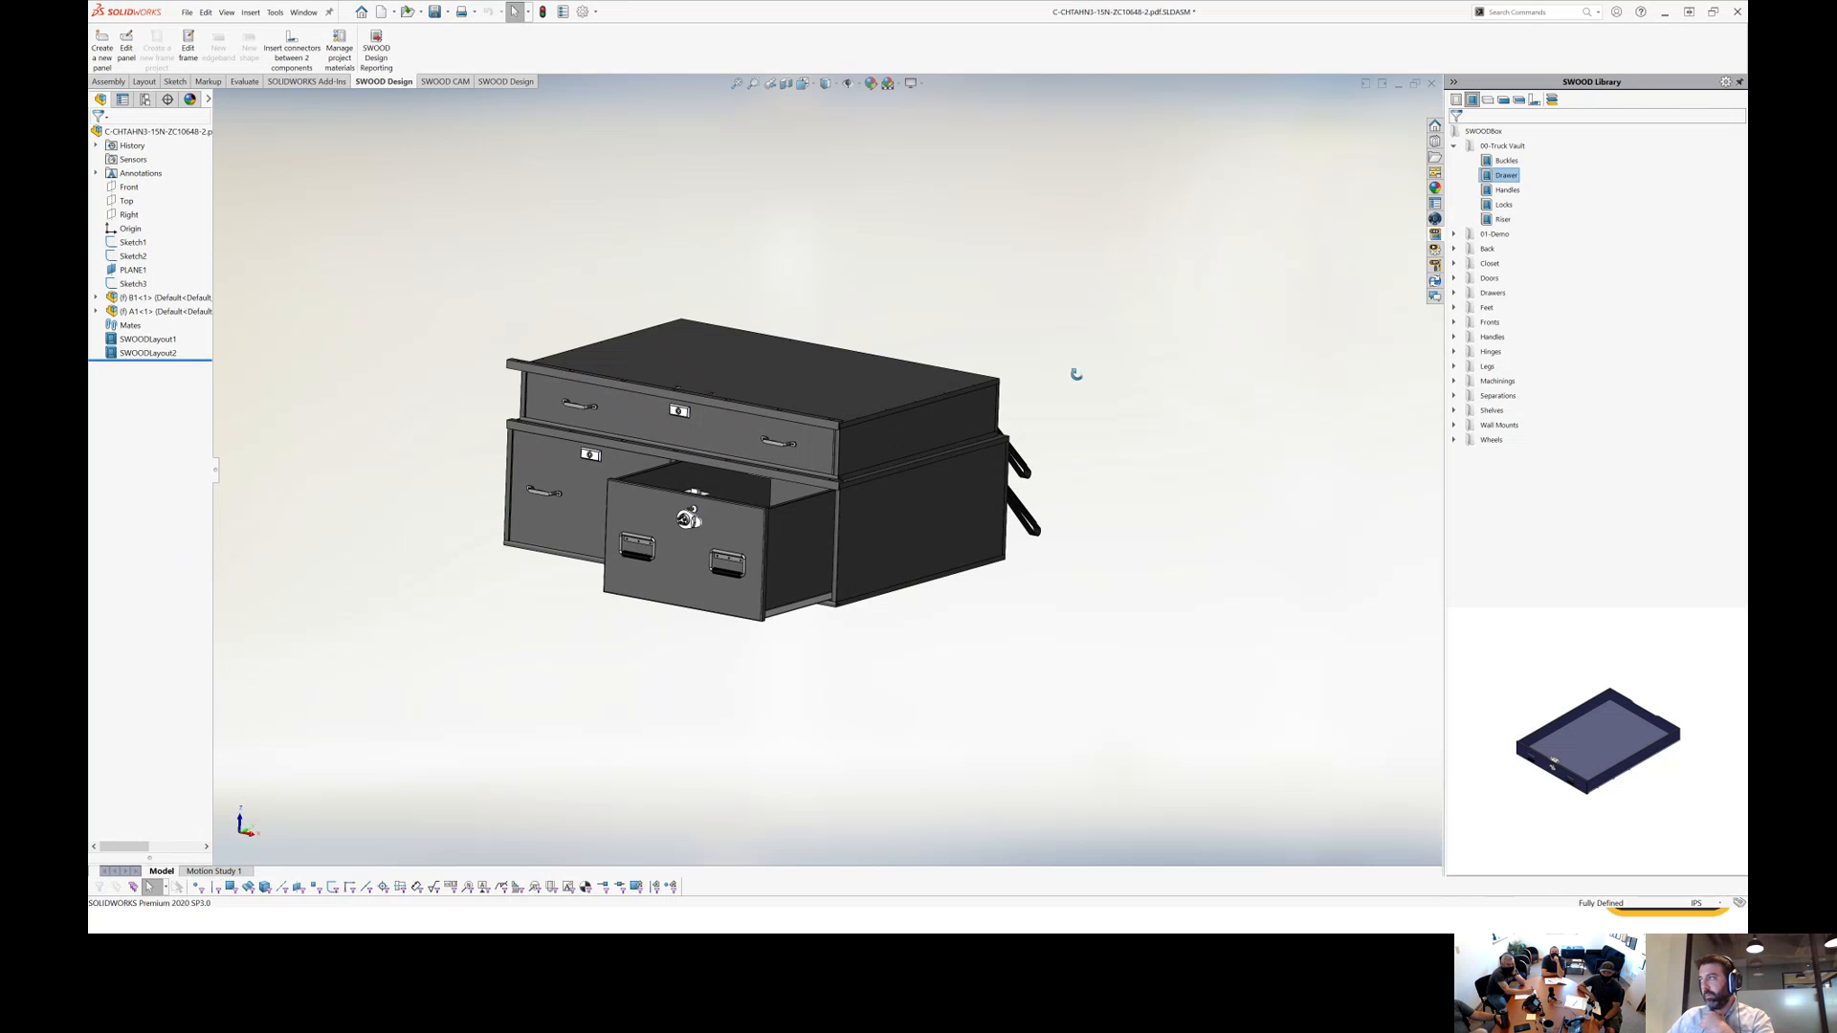
middle_click_drag(1077, 374, 1099, 426)
scroll(1117, 386, "down", 2)
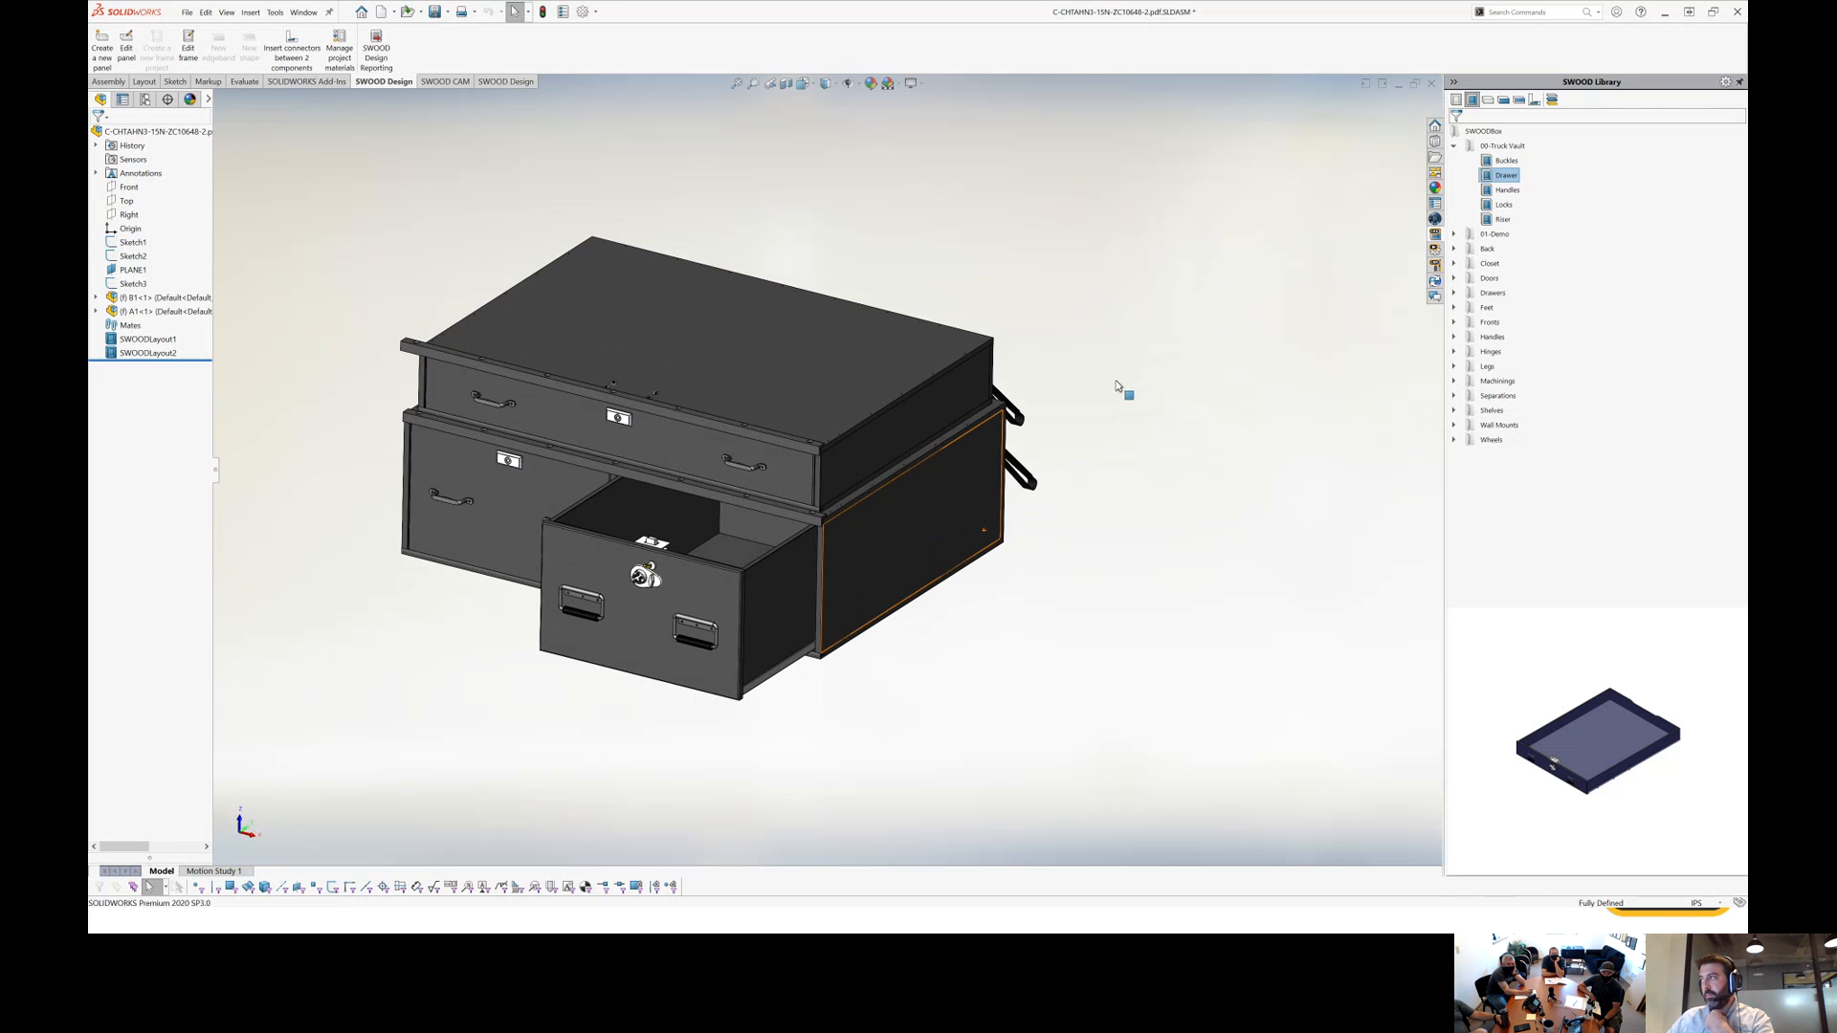
right_click_drag(1116, 386, 1172, 269)
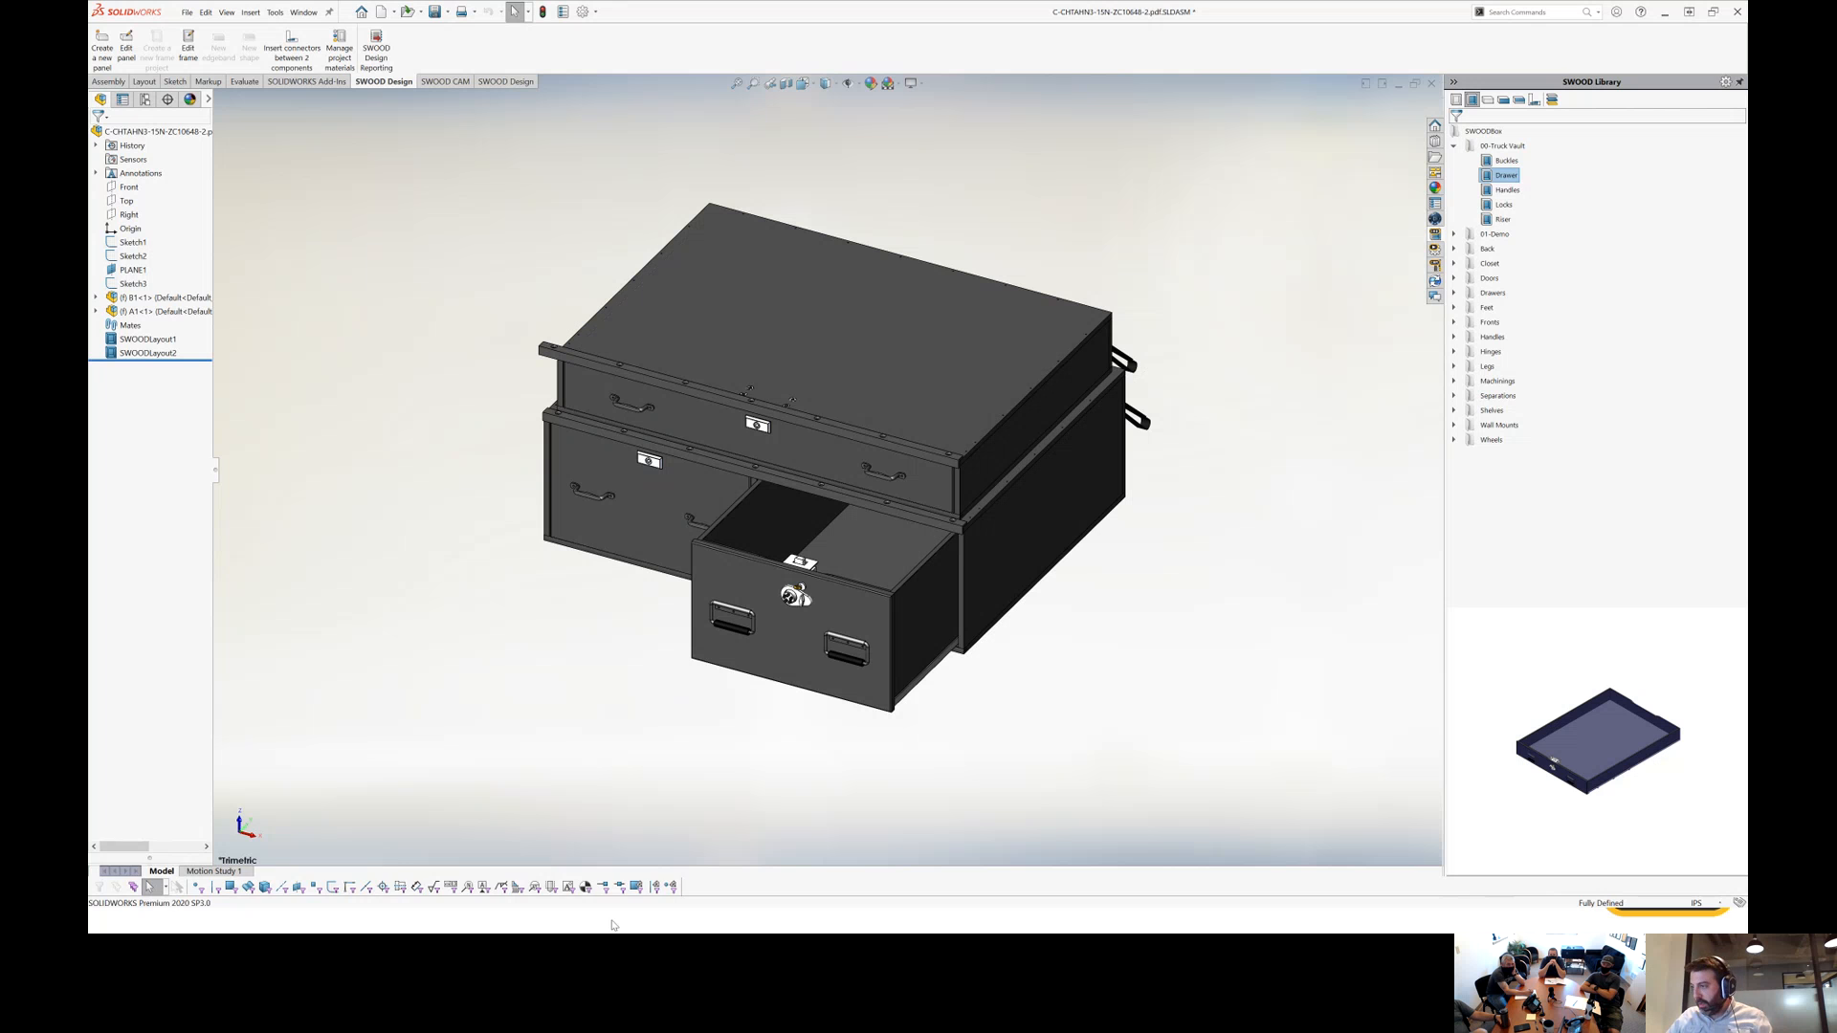
key("super")
mouse_move(553, 920)
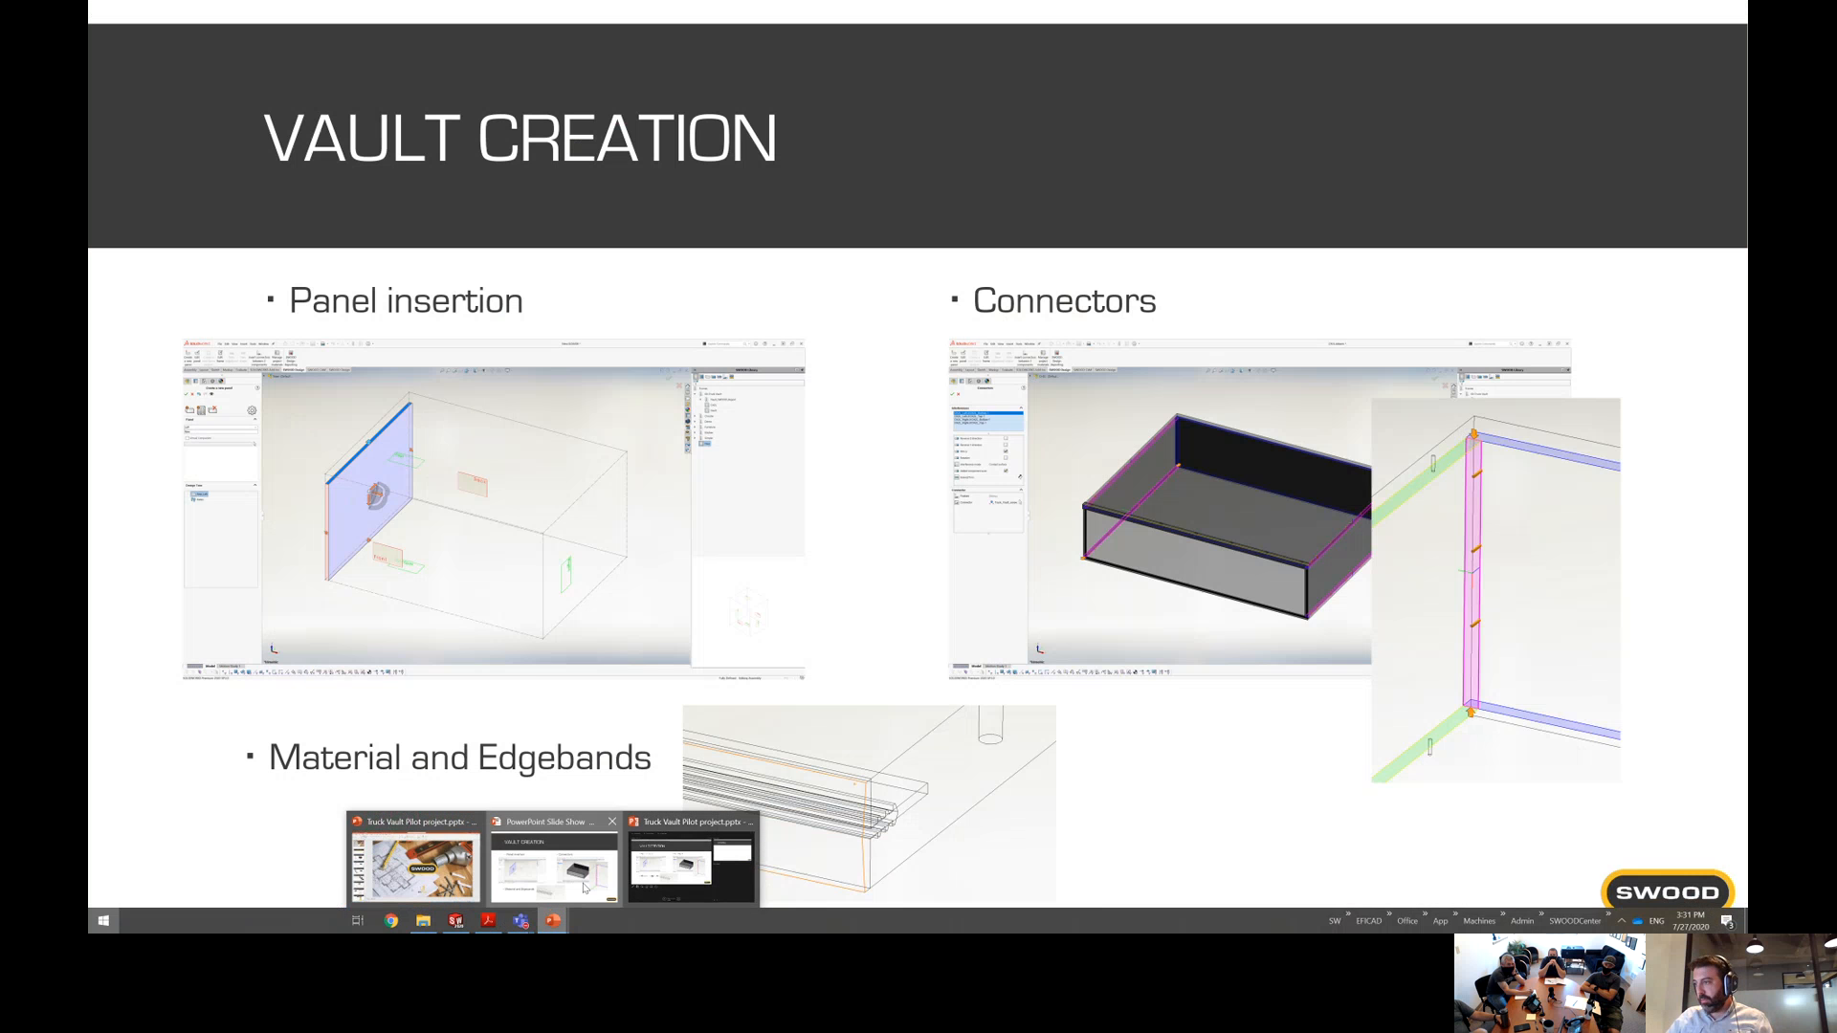
left_click(664, 899)
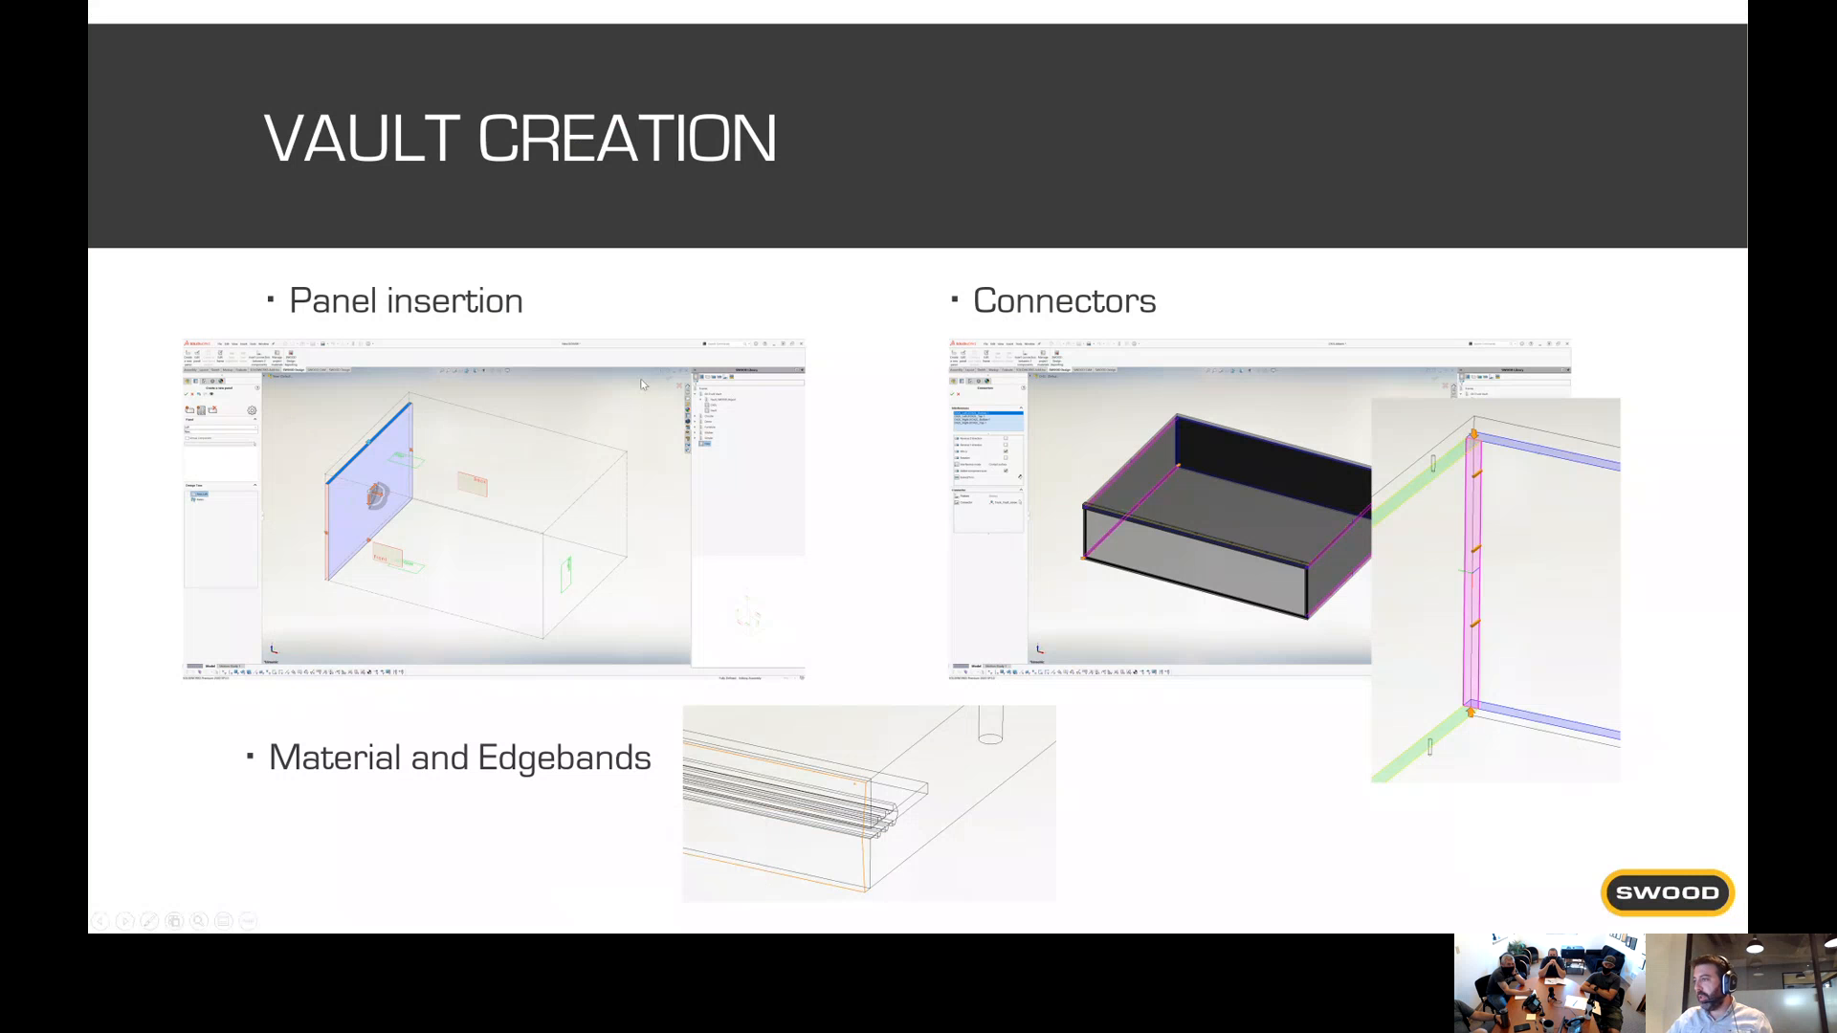
key("Right")
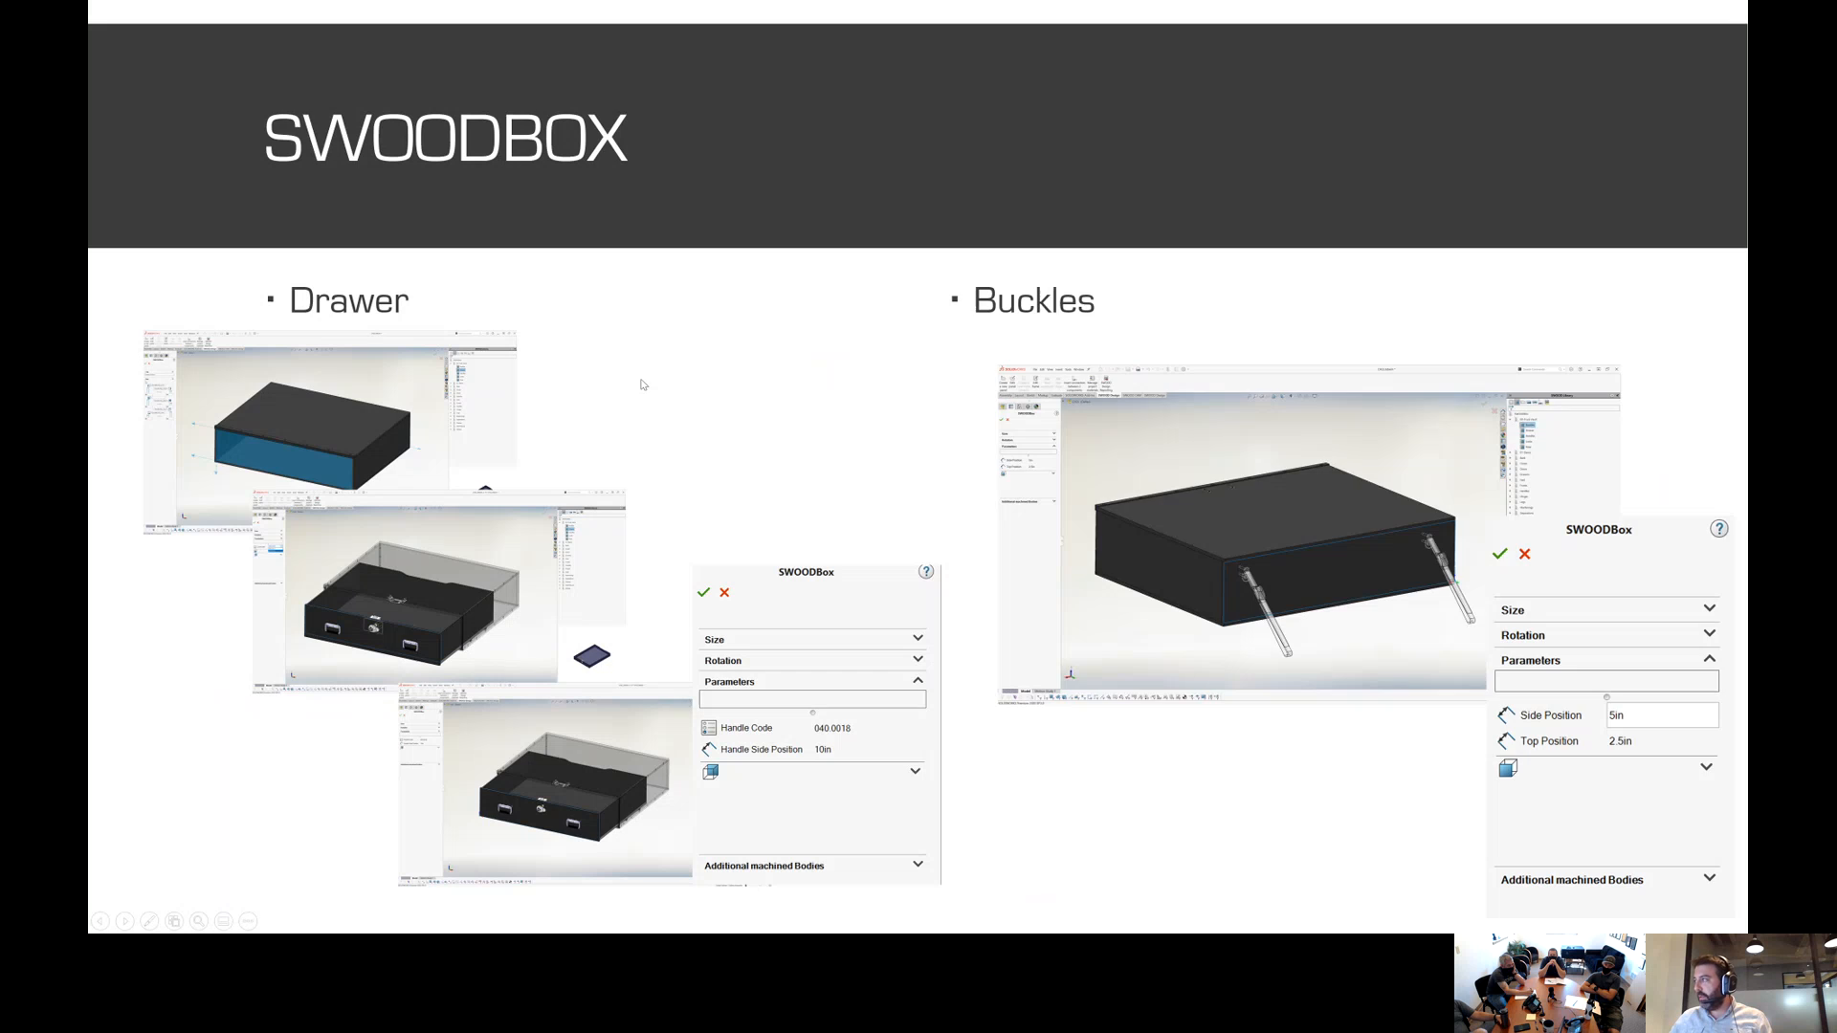
key("Right")
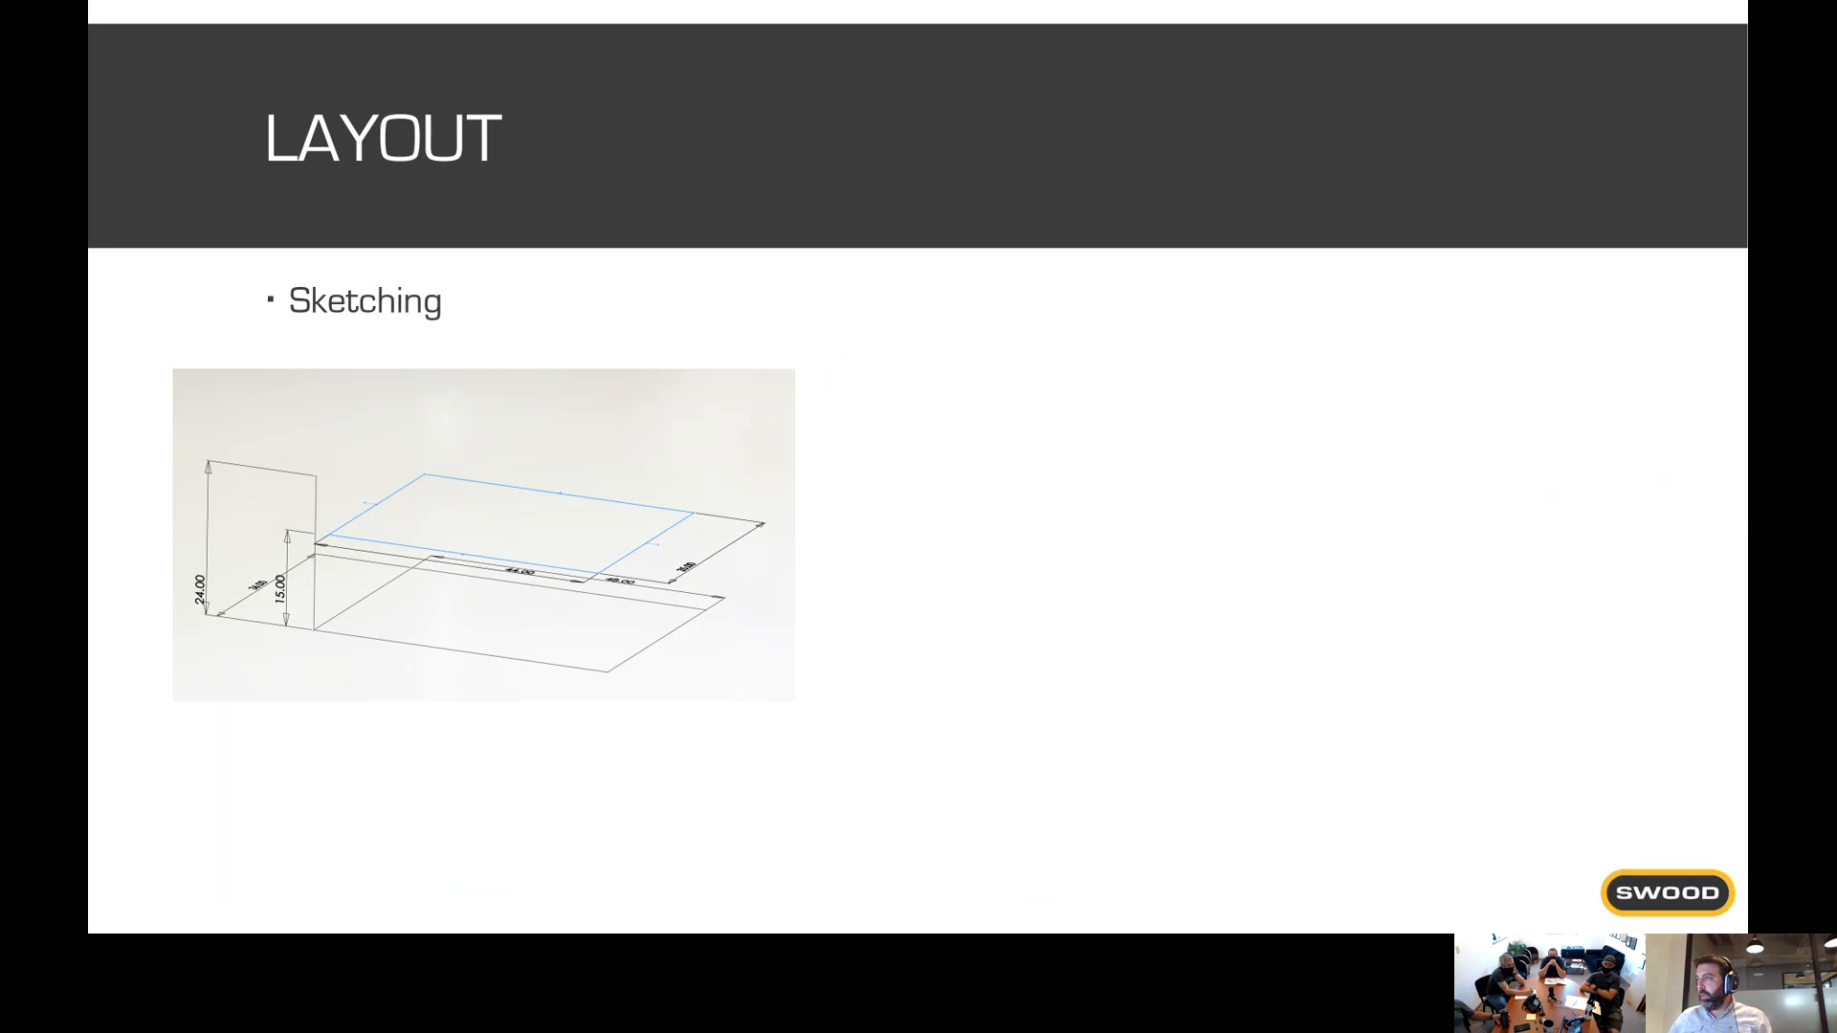
key("Right")
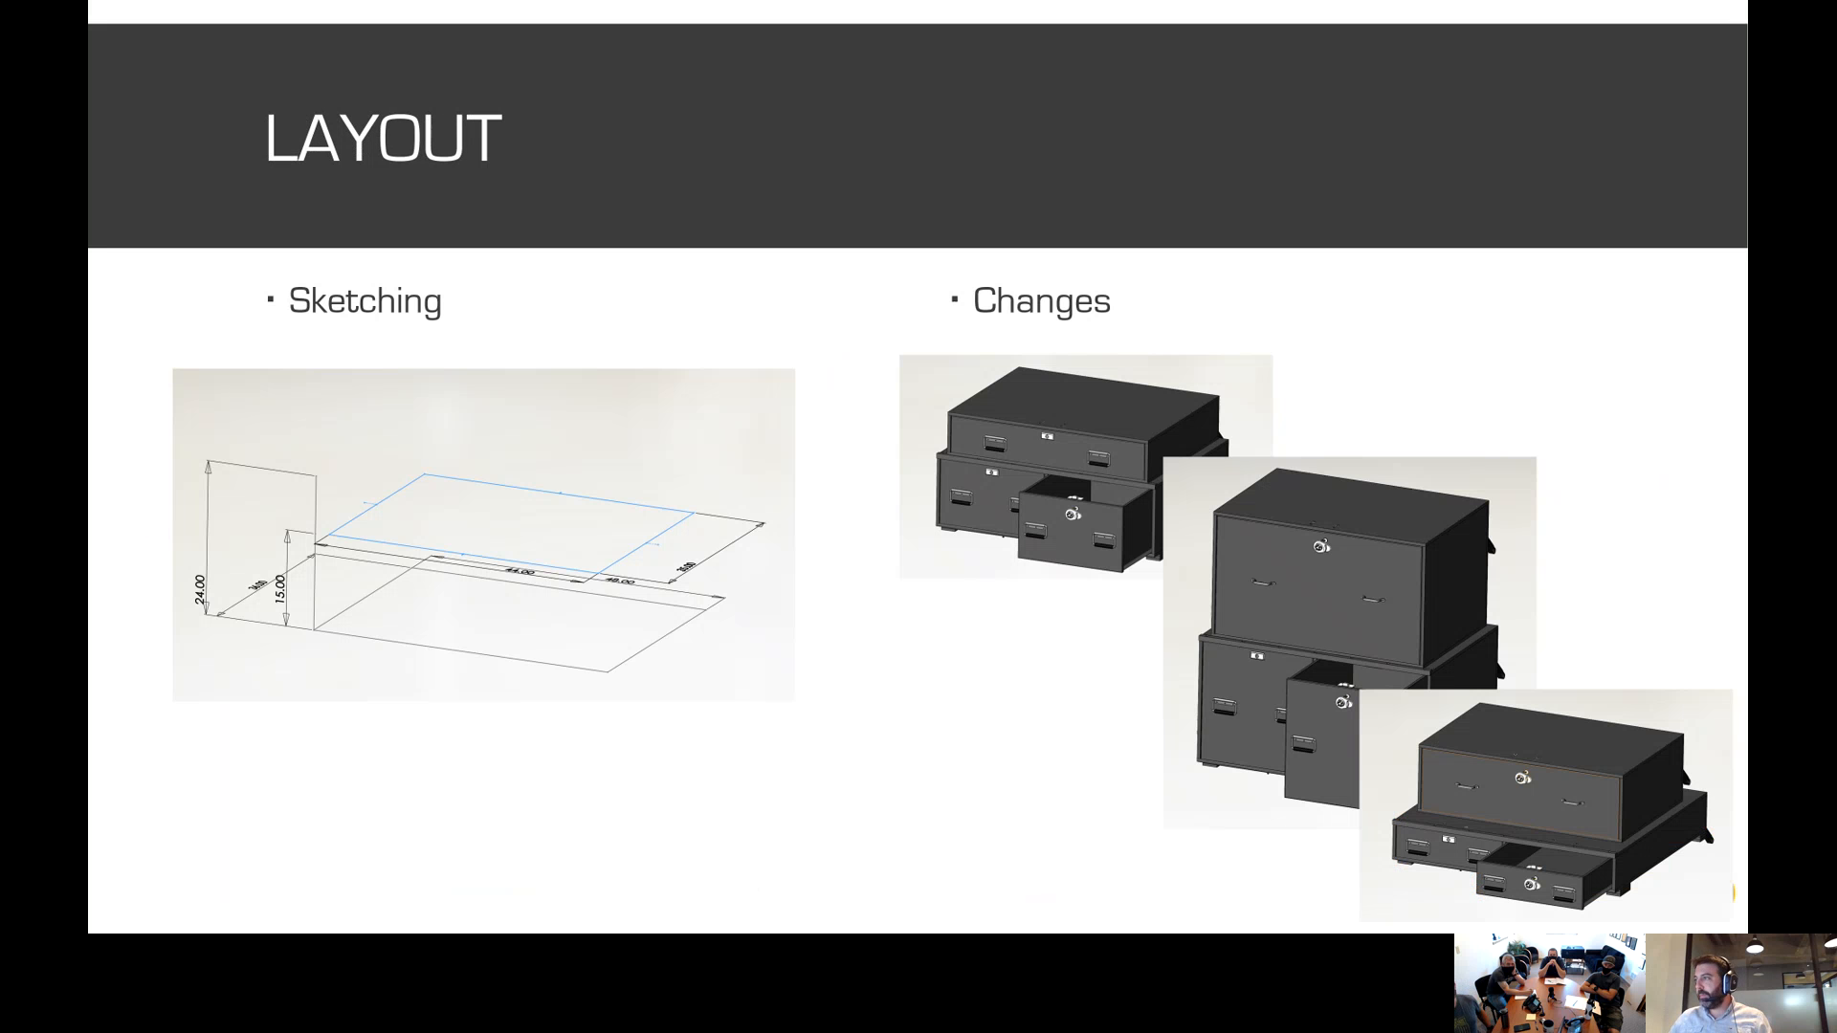
key("Right")
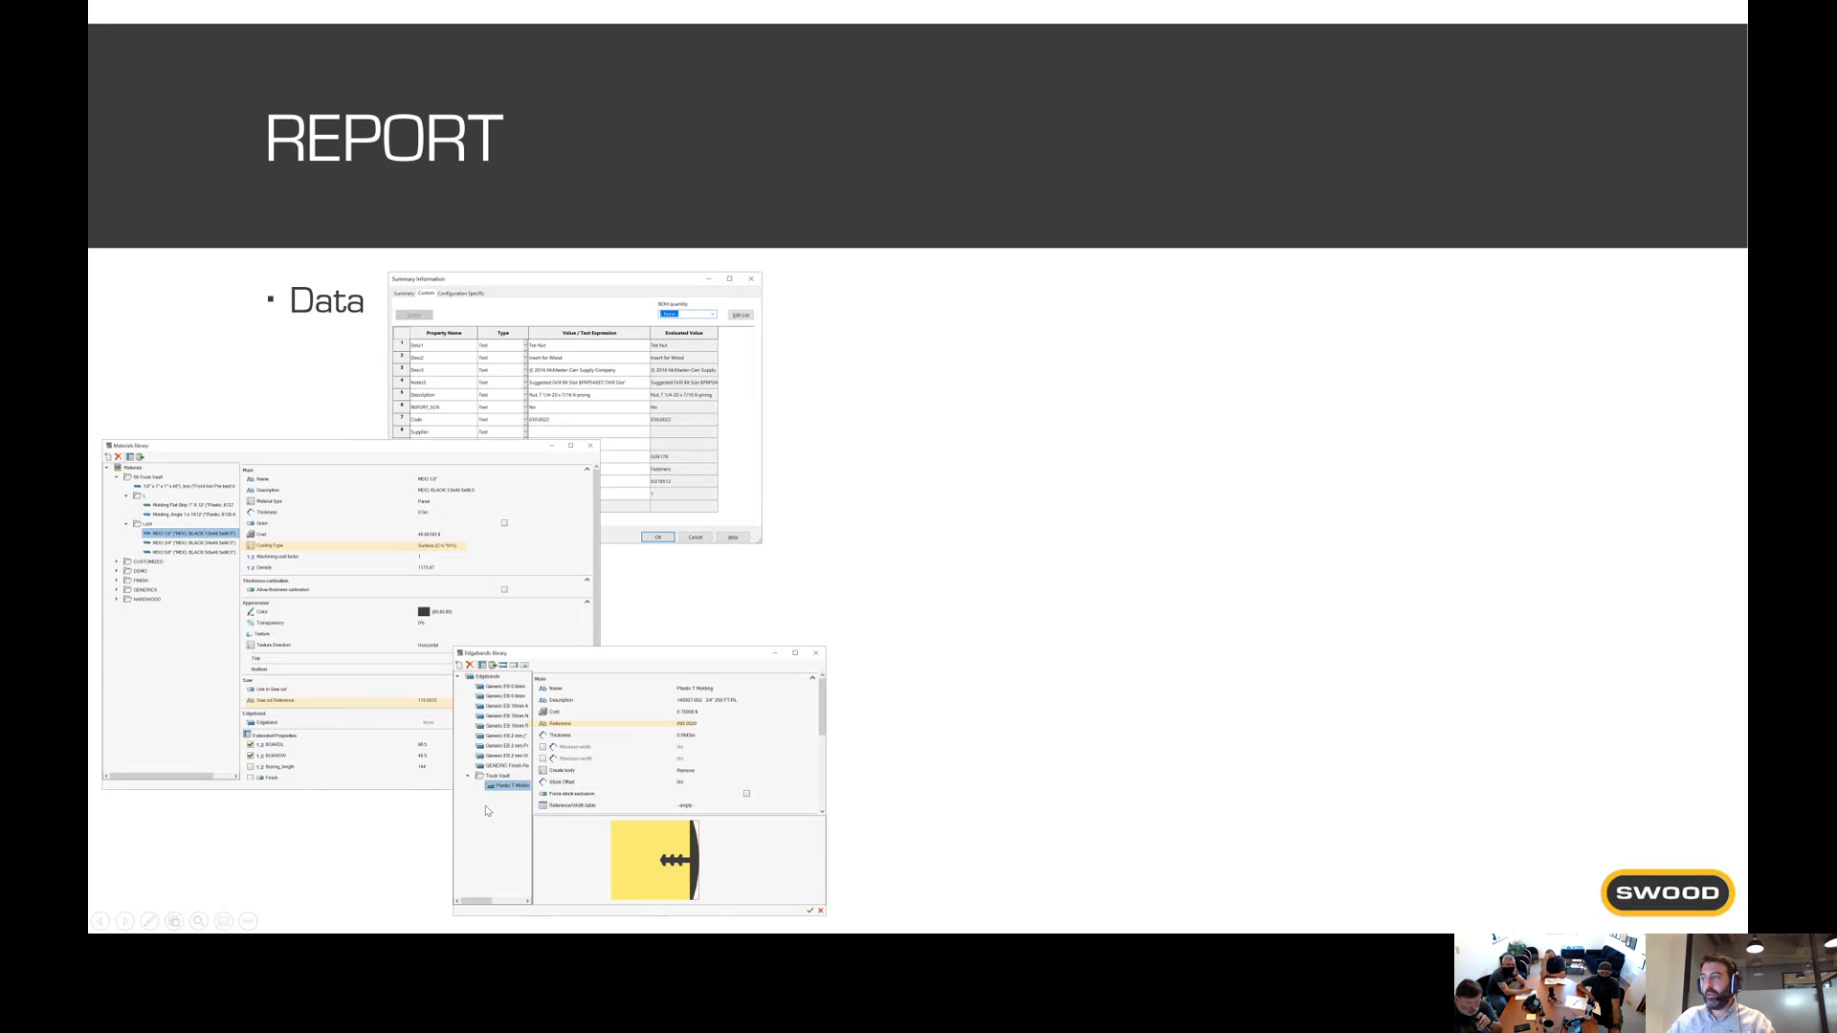
left_click(673, 720)
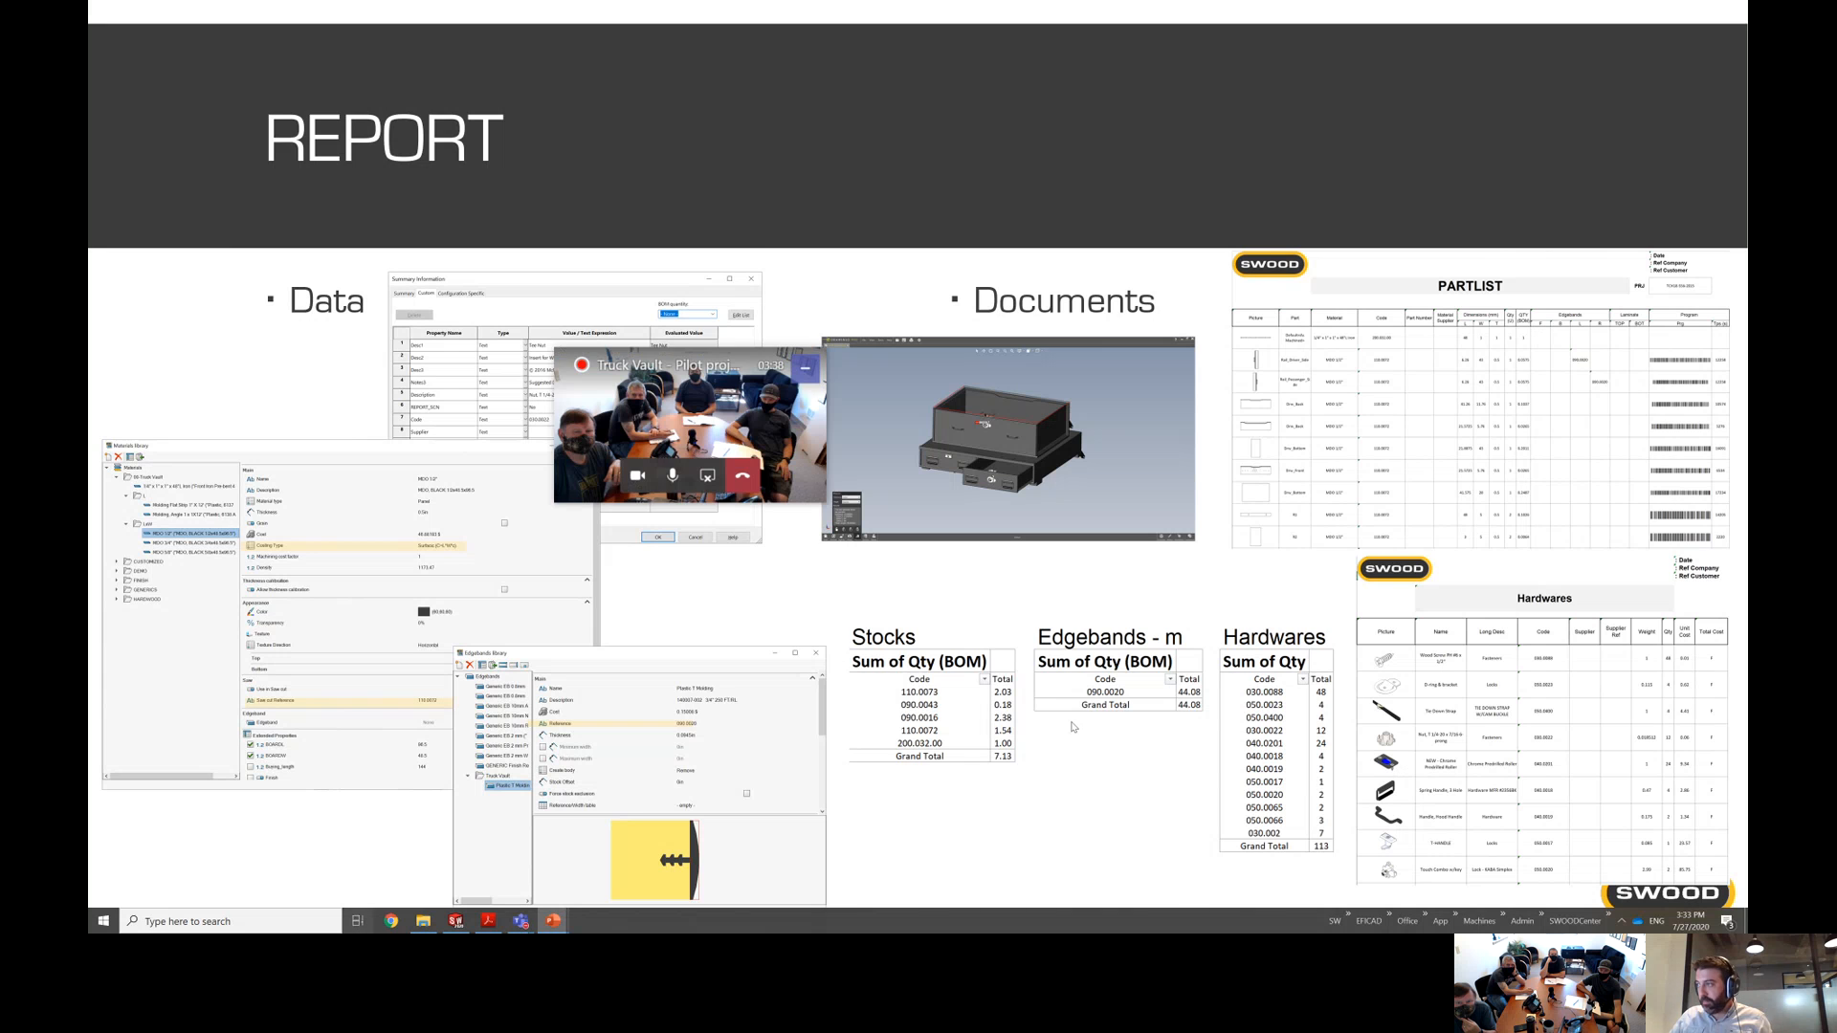
Switch back to SOLIDWORKS and examine the costing, saw cut reference and extended properties of the MDO 5/8" material in the Materials library.
left_click(356, 920)
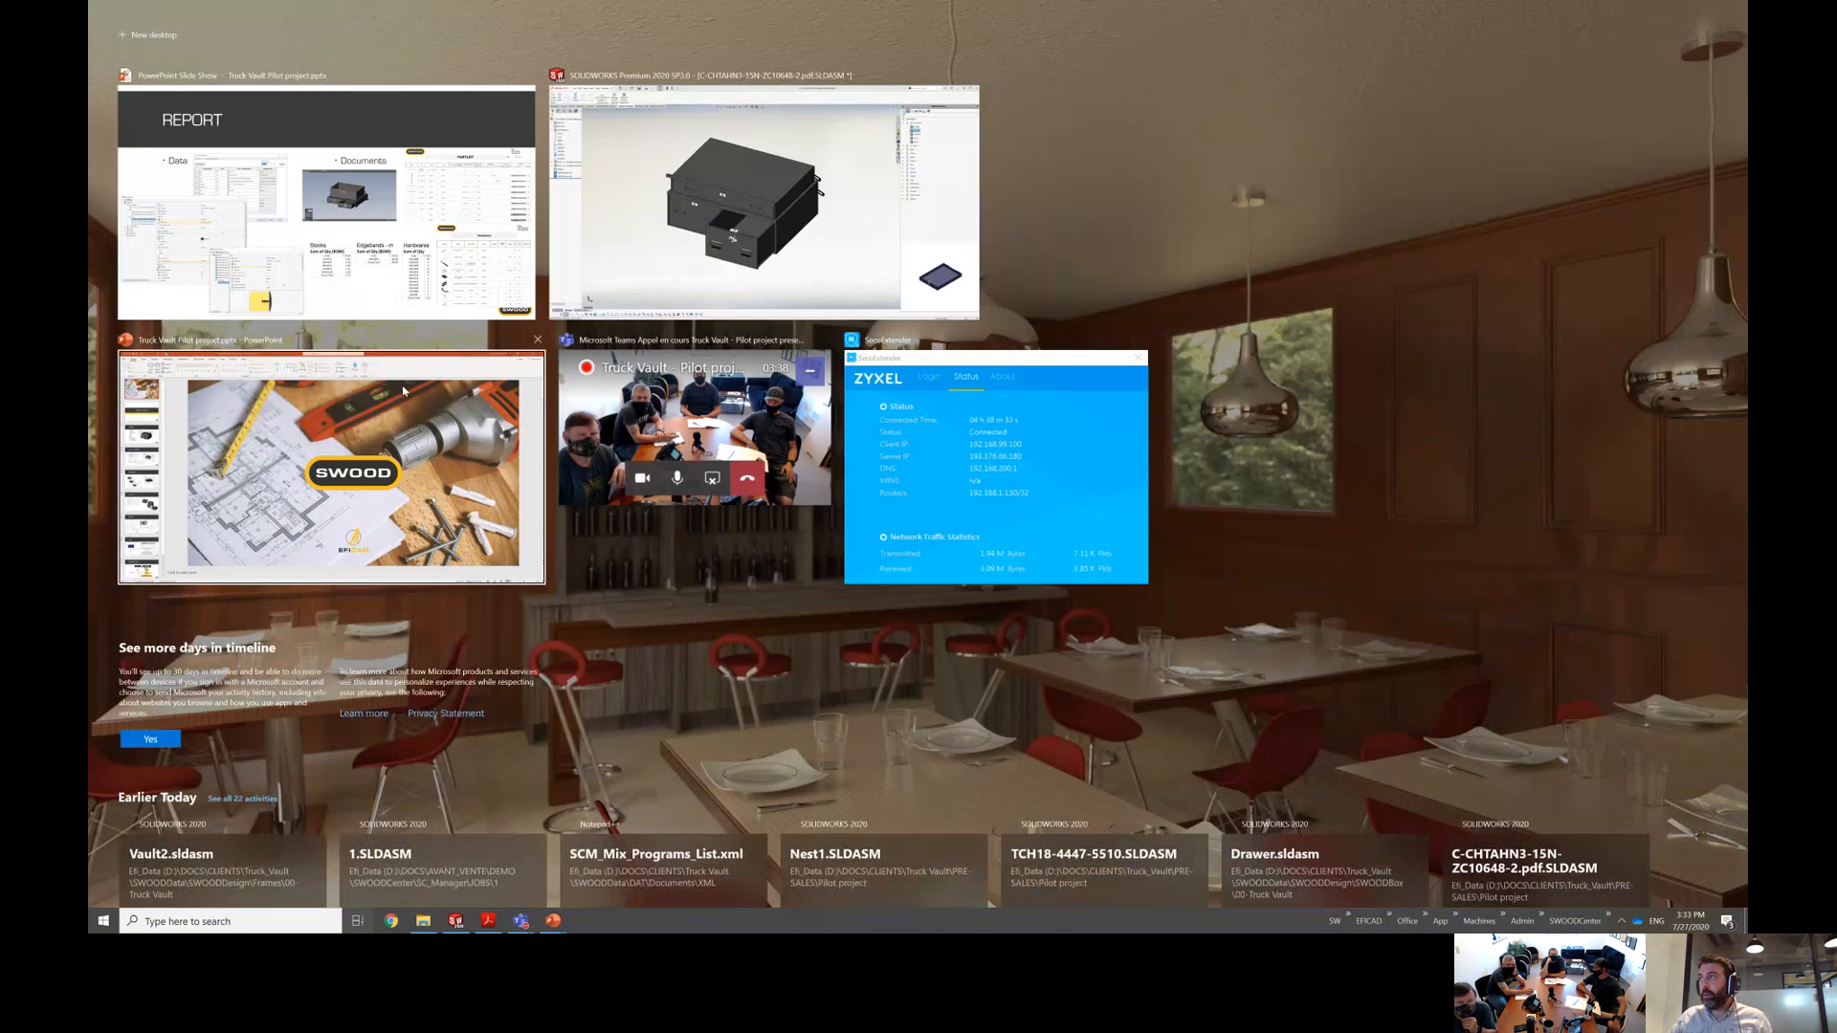
left_click(703, 193)
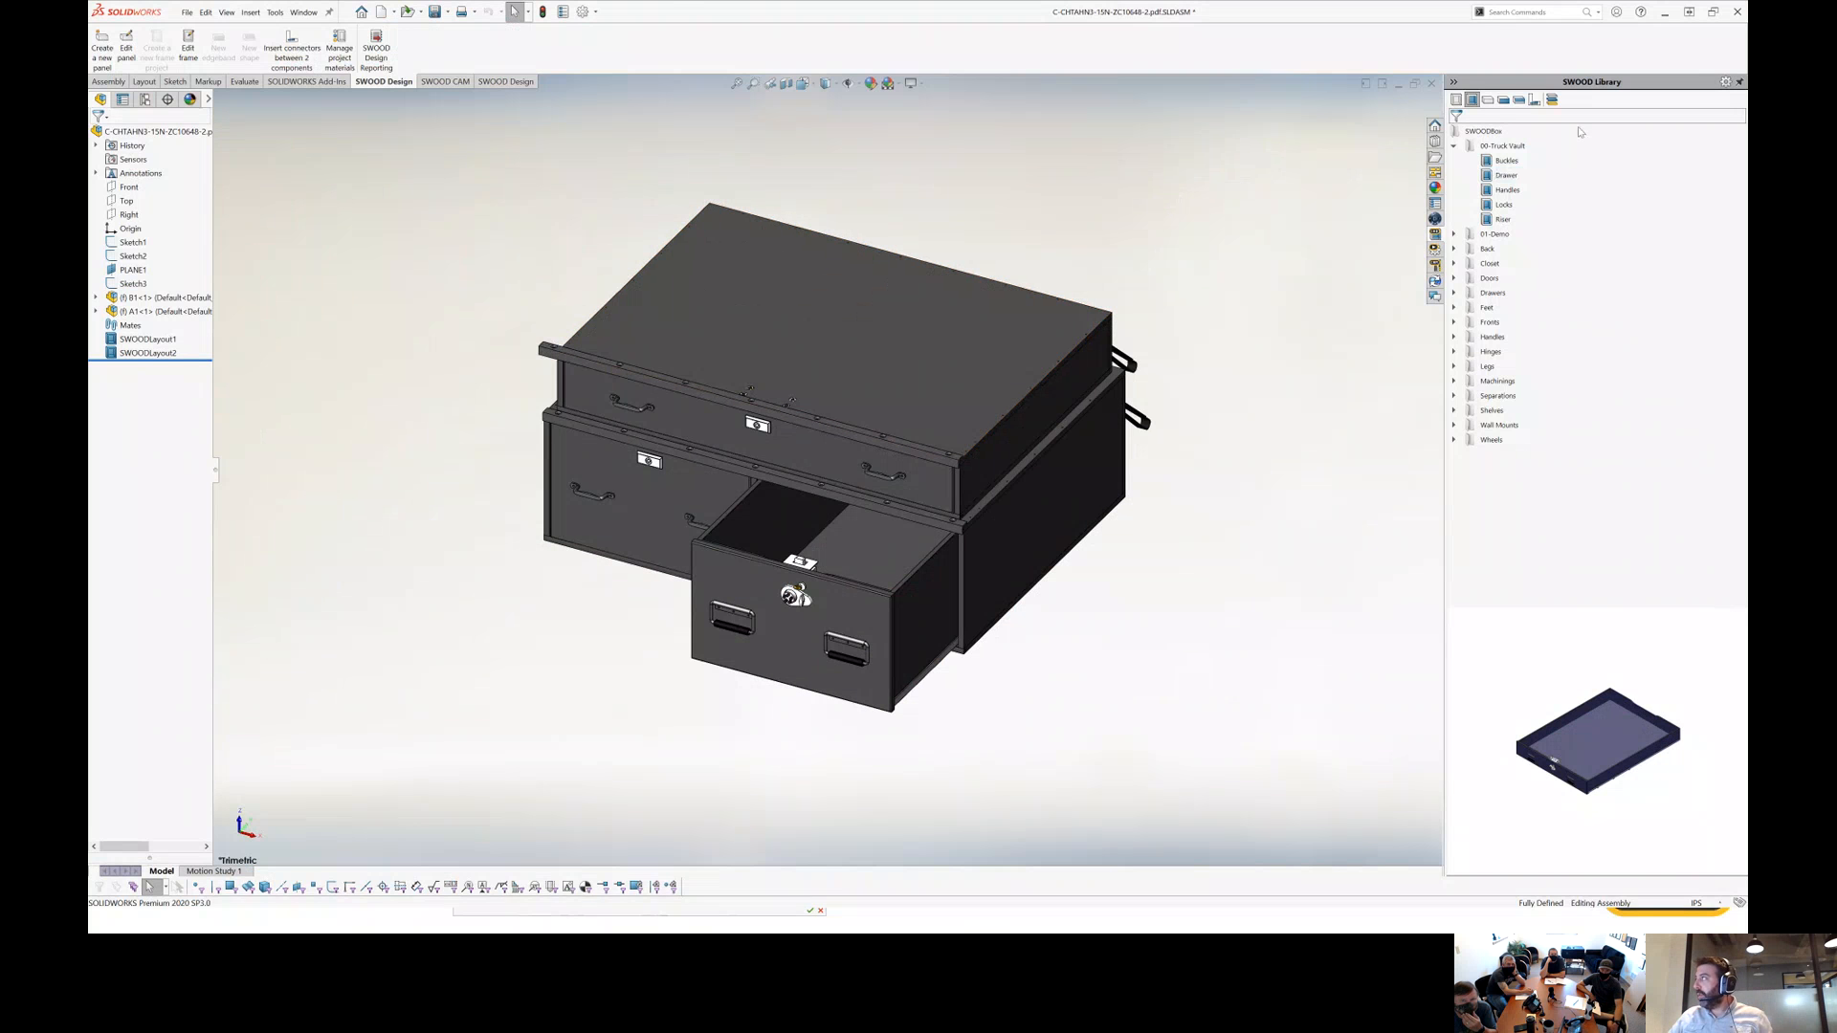
right_click(1546, 263)
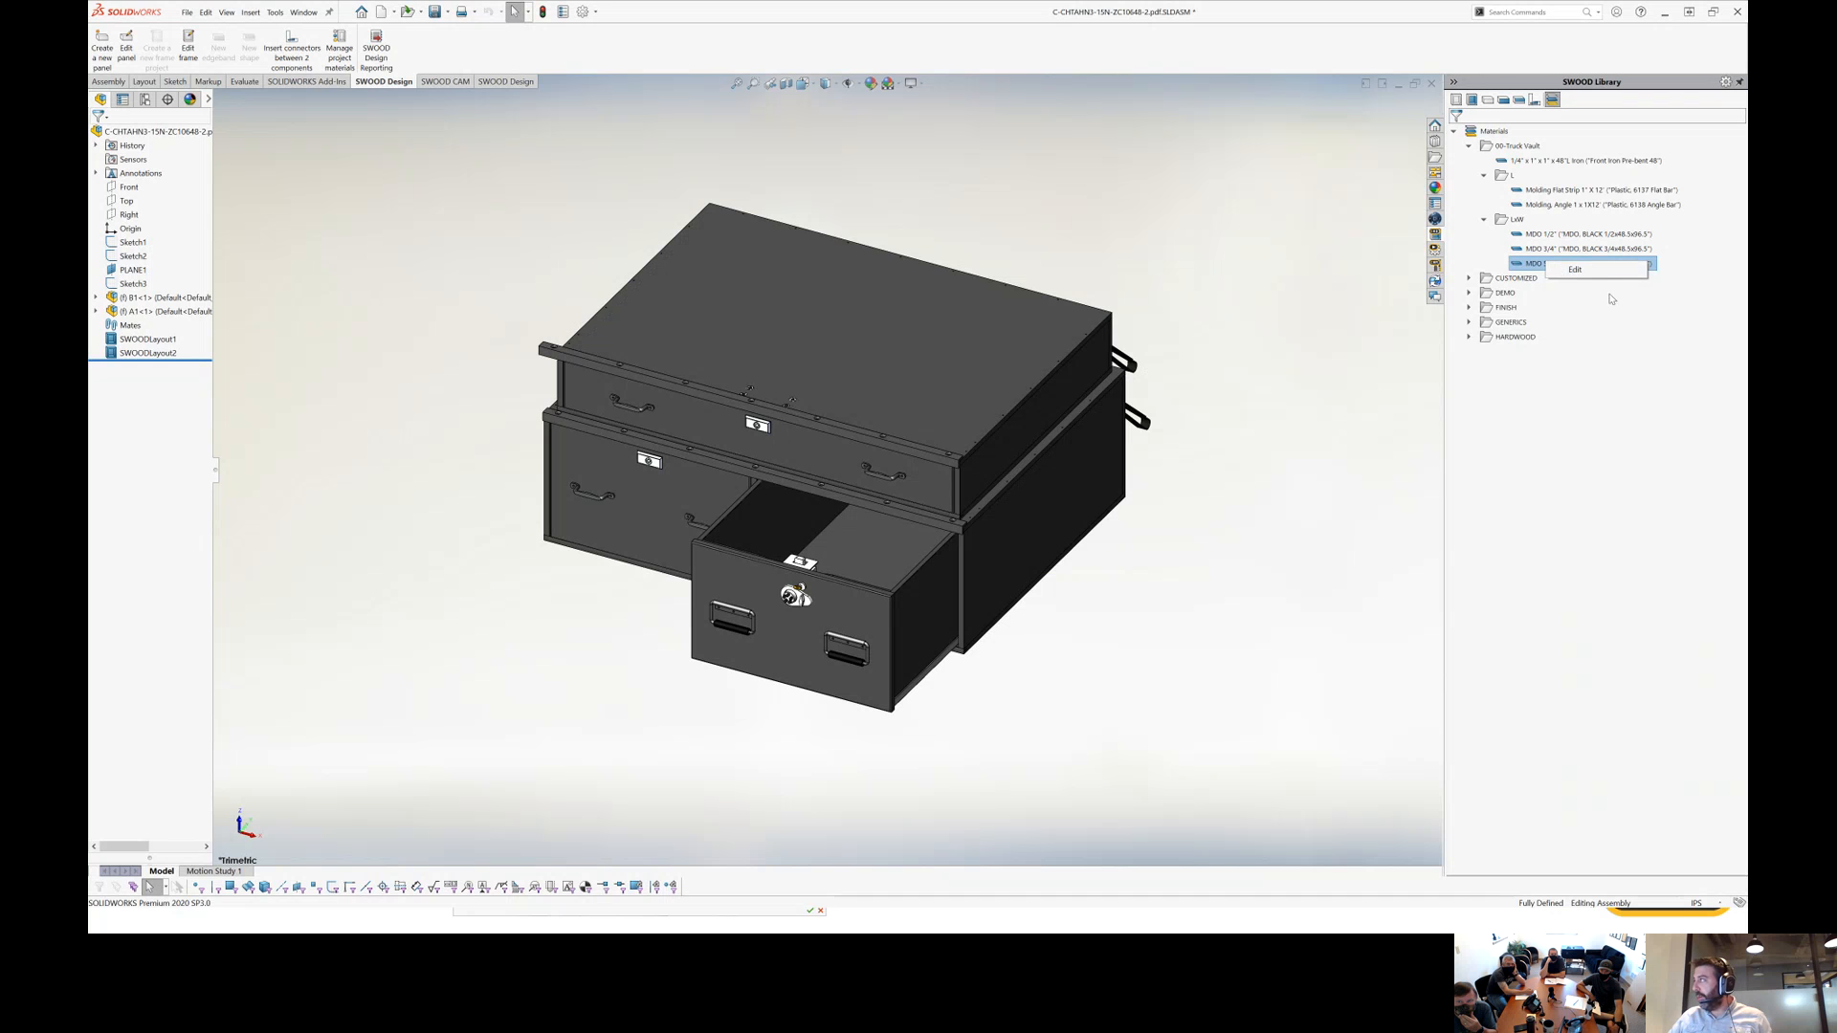
left_click(1598, 271)
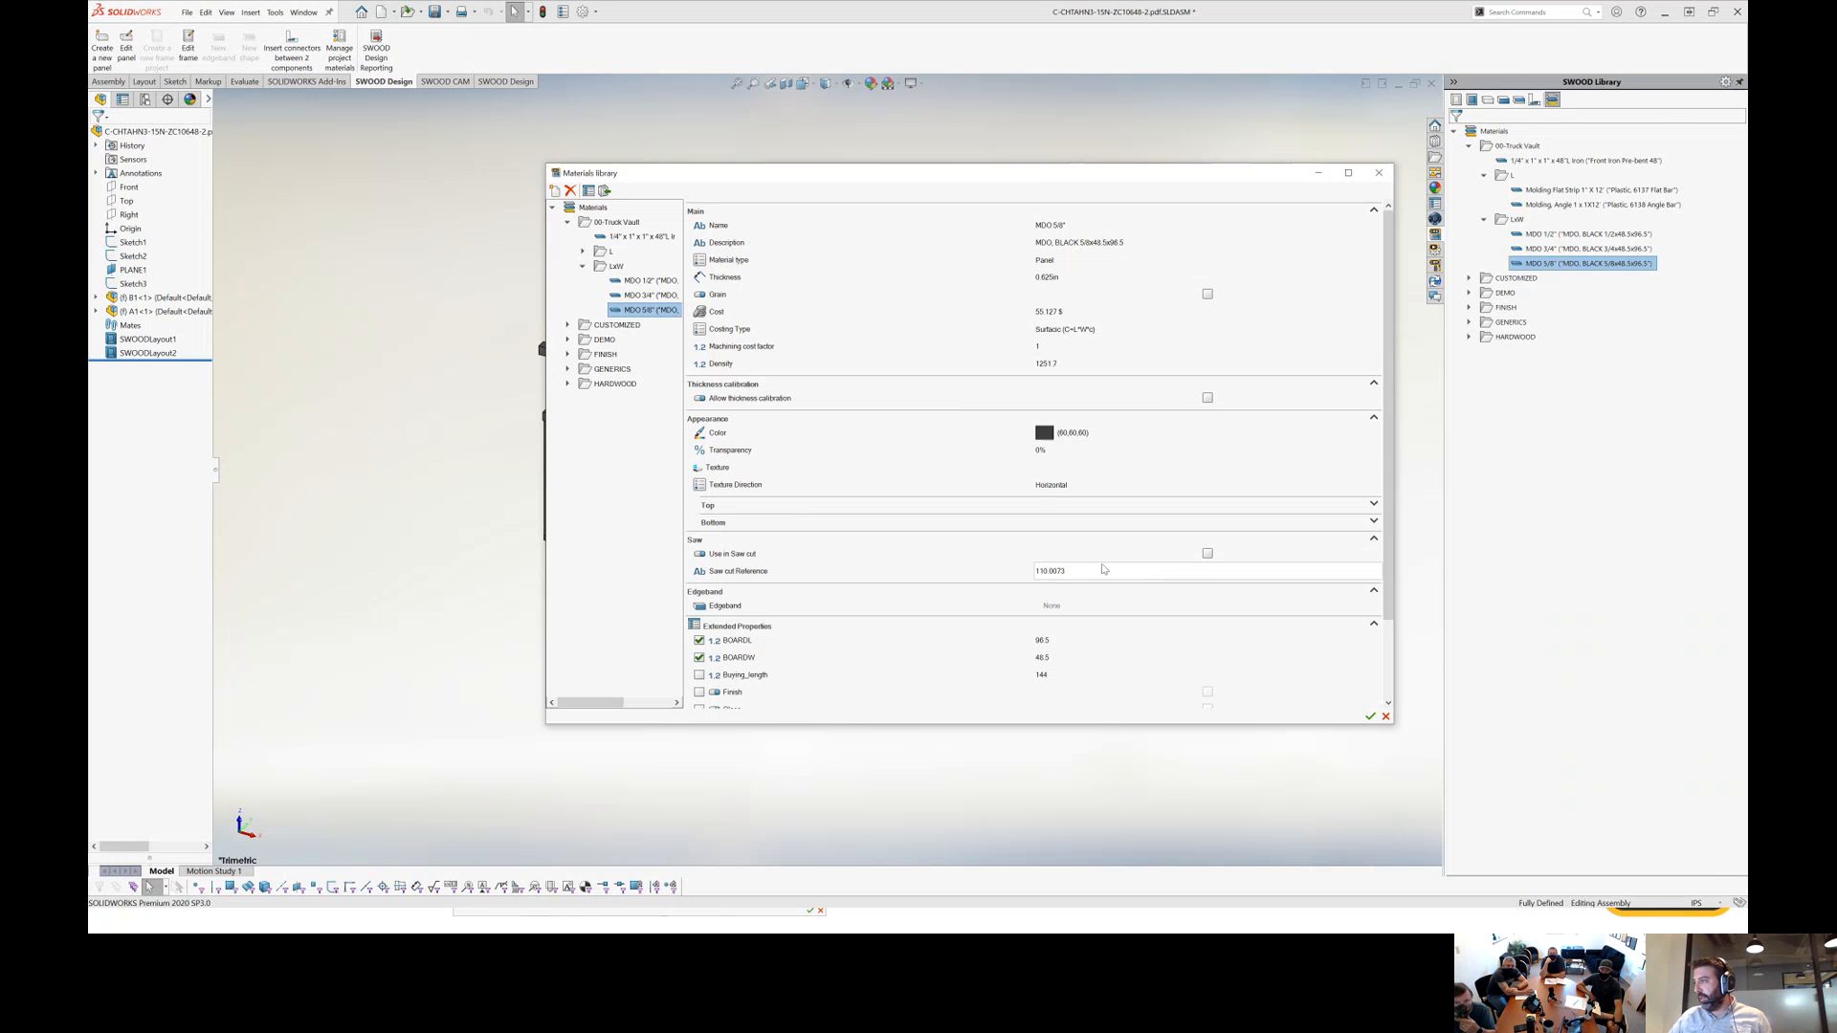
scroll(1088, 626, "down", 1)
scroll(1088, 626, "down", 1)
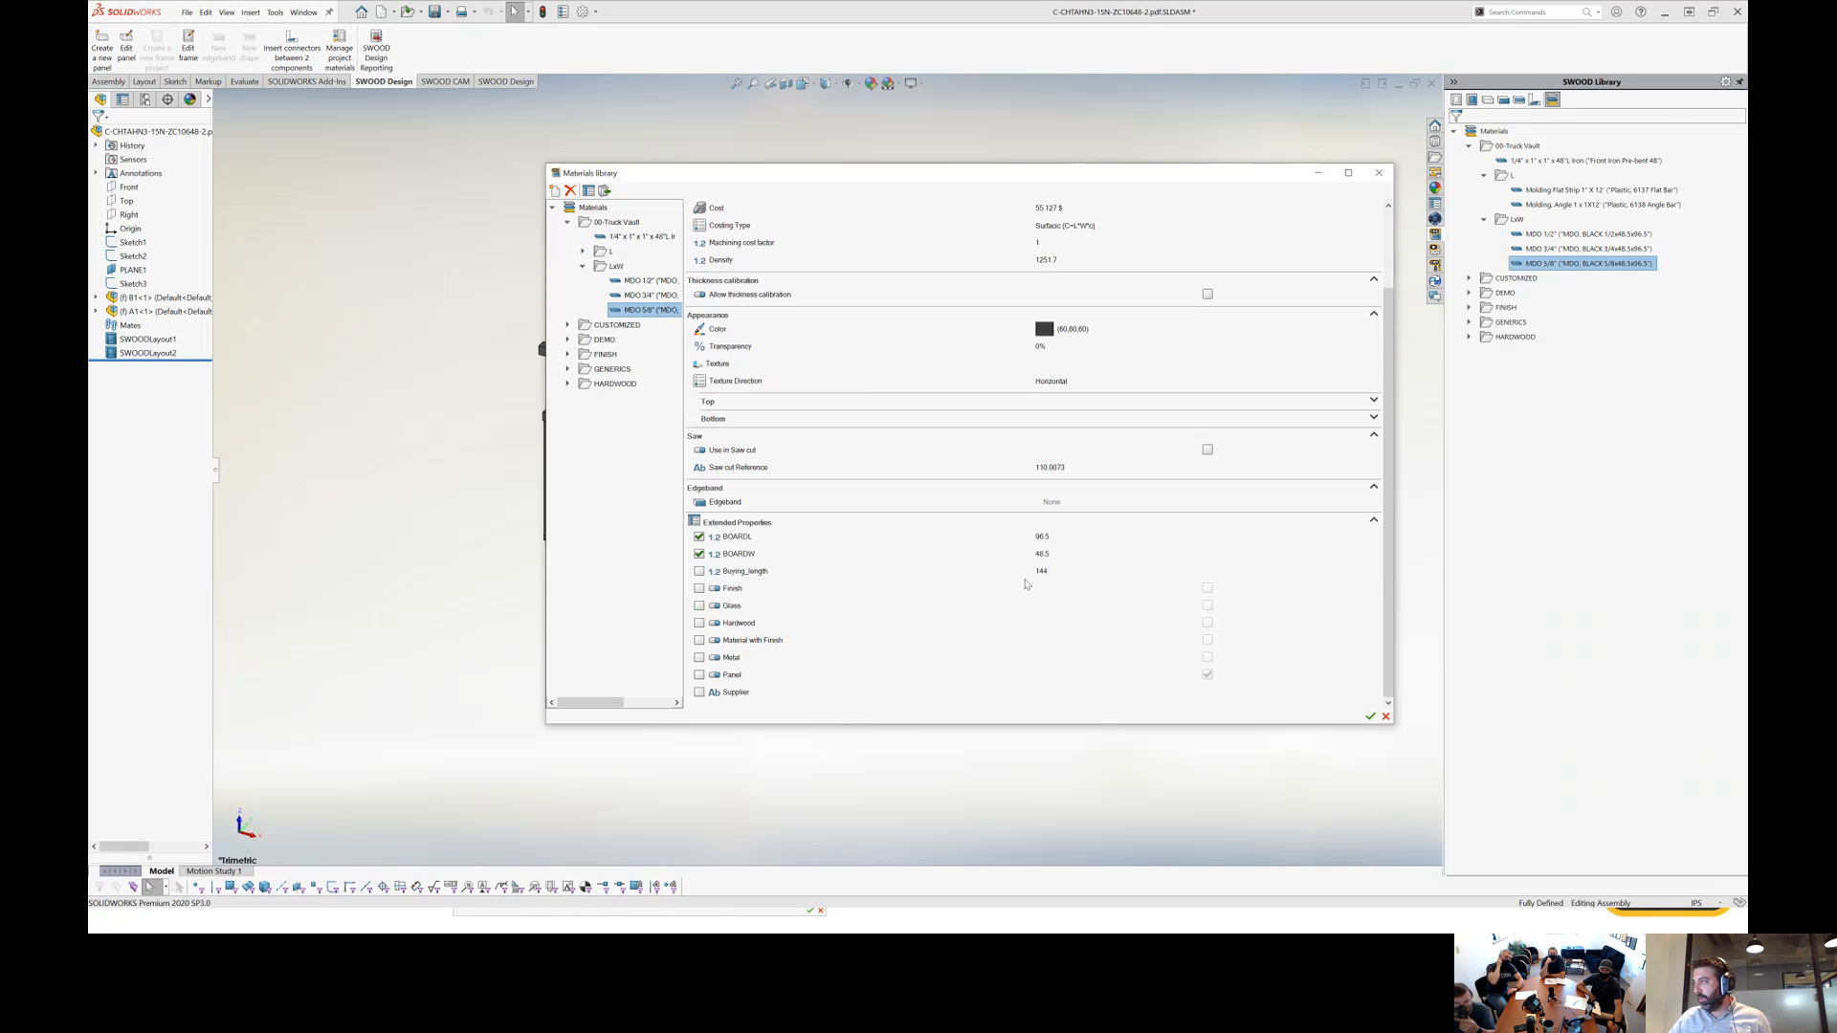
Examine the Molding Flat Strip 1" X 12' and pre-bent front iron materials' properties, and close the Materials library without keeping changes.
left_click(583, 251)
left_click(648, 266)
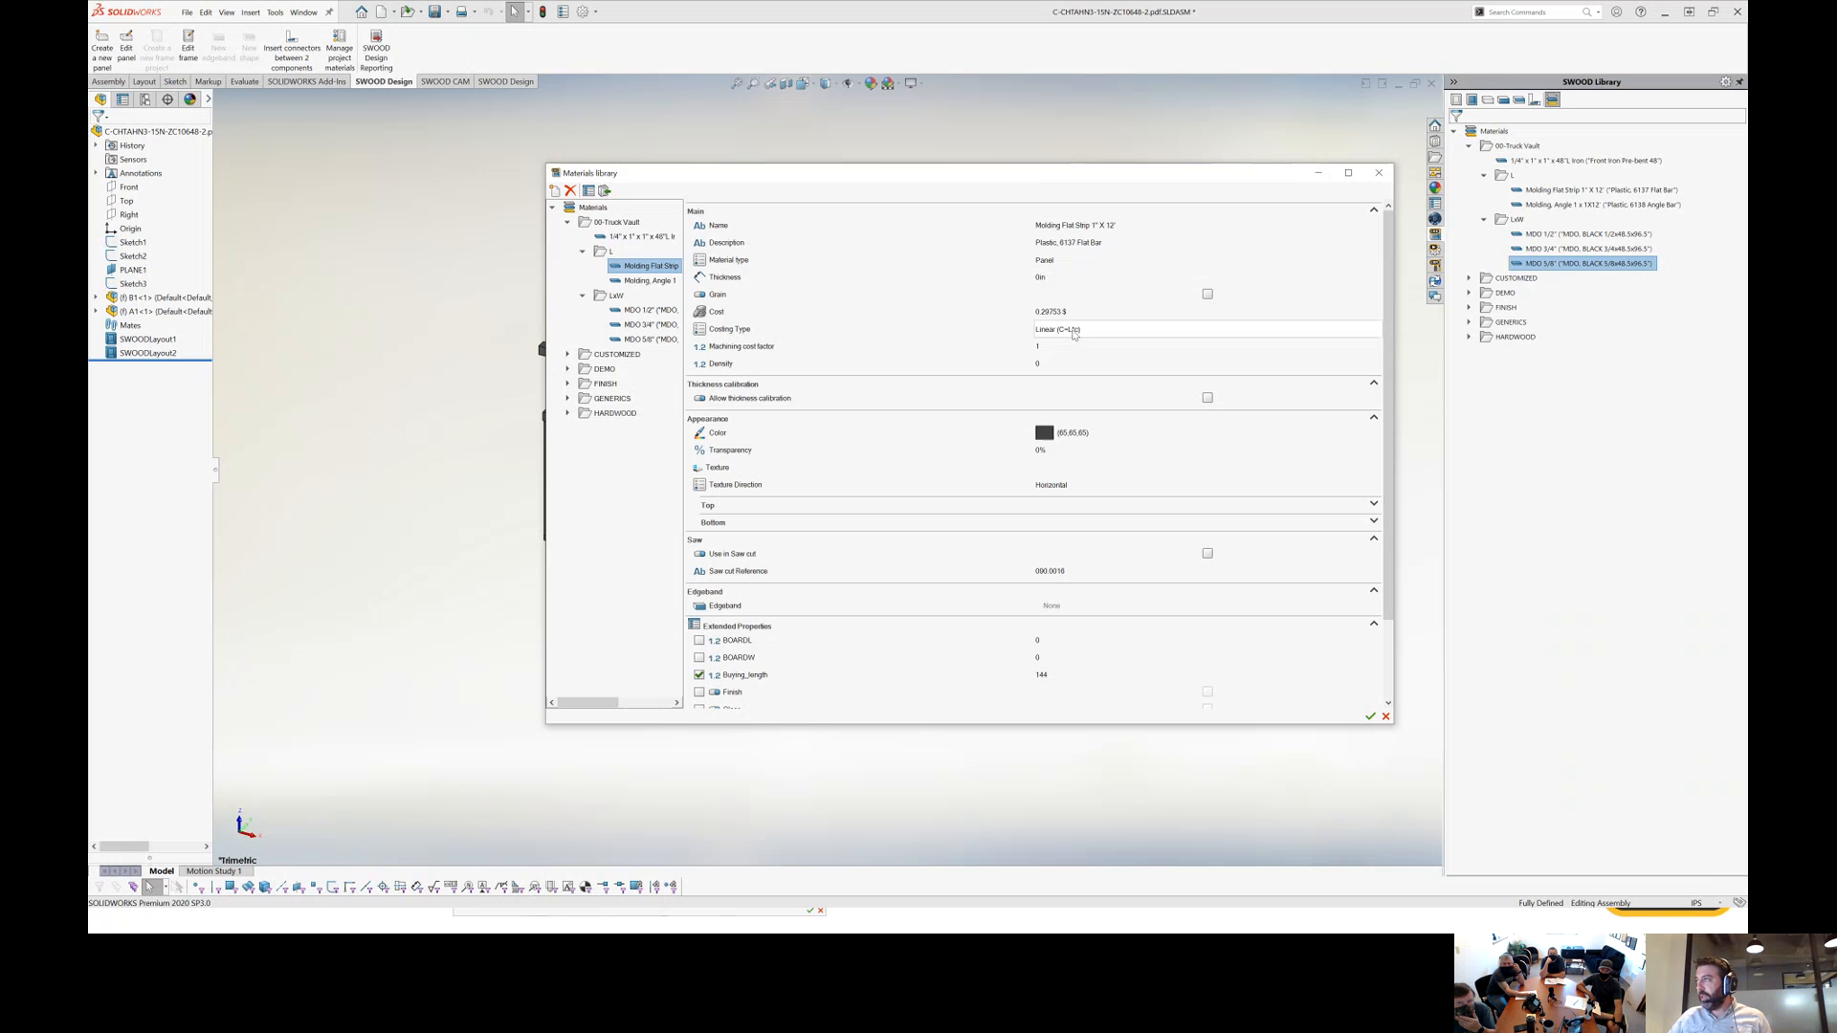
left_click(635, 236)
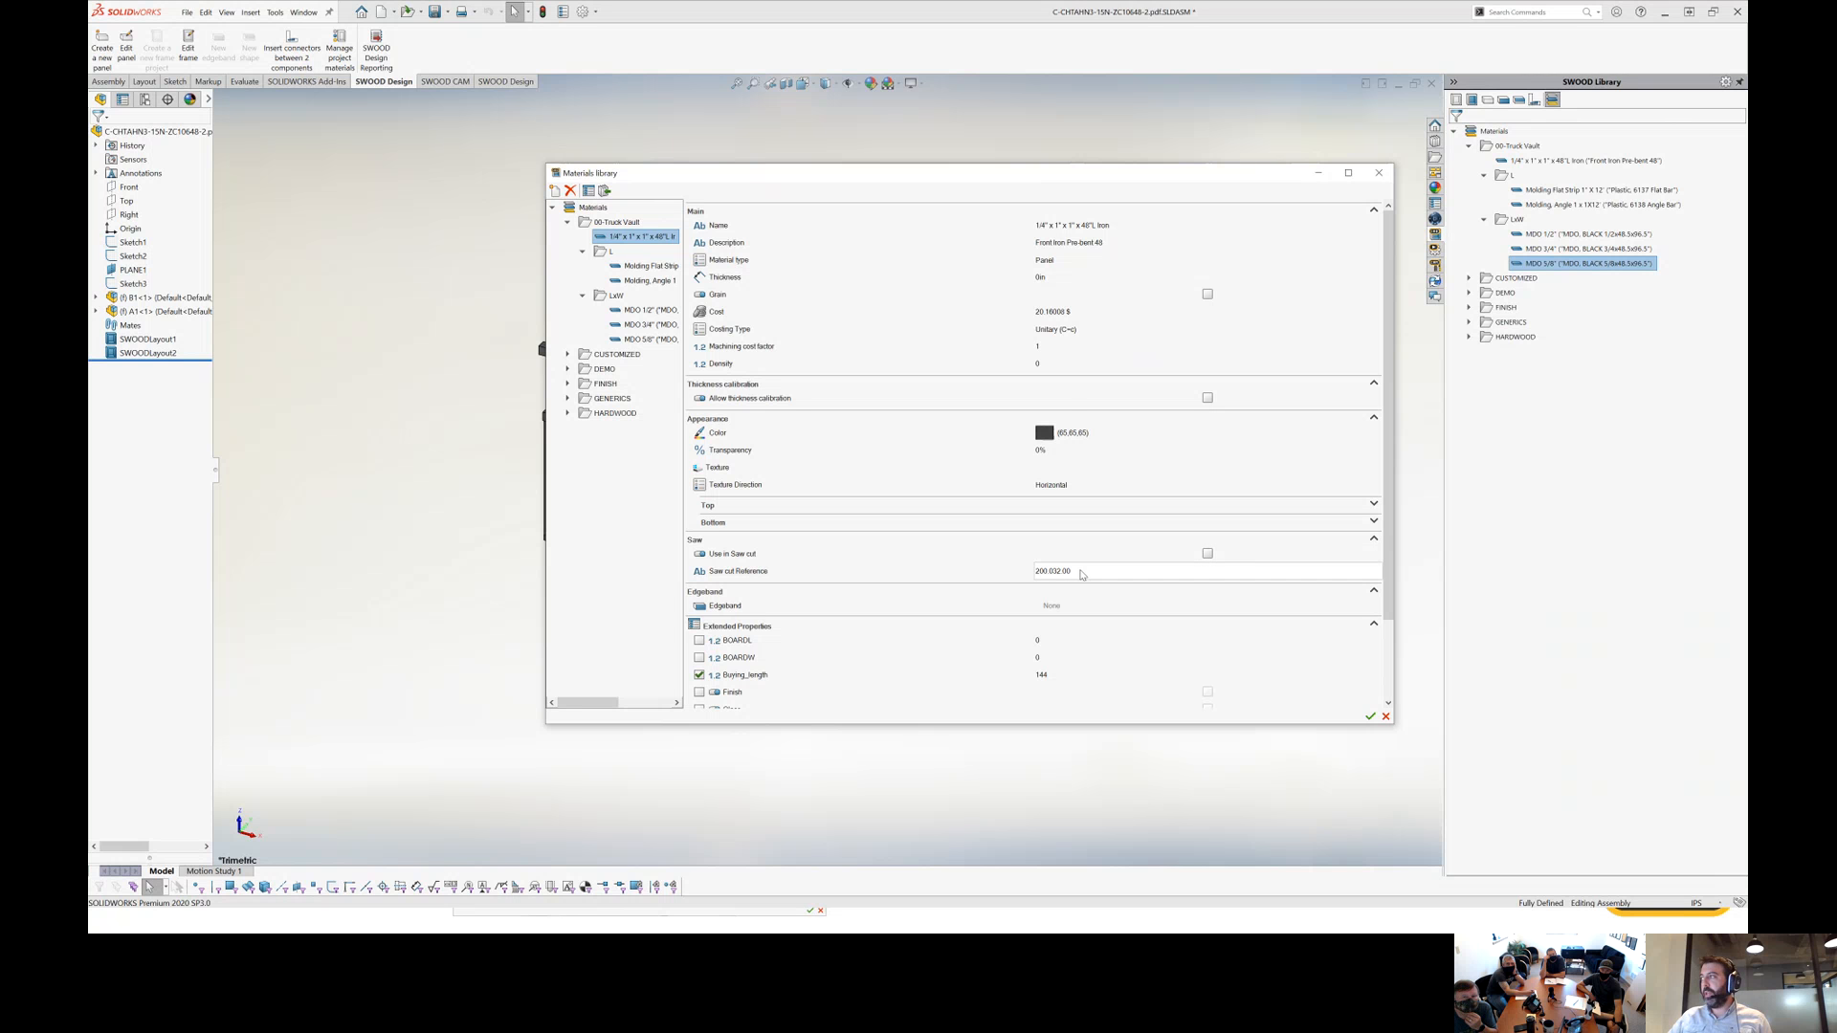
left_click(1378, 172)
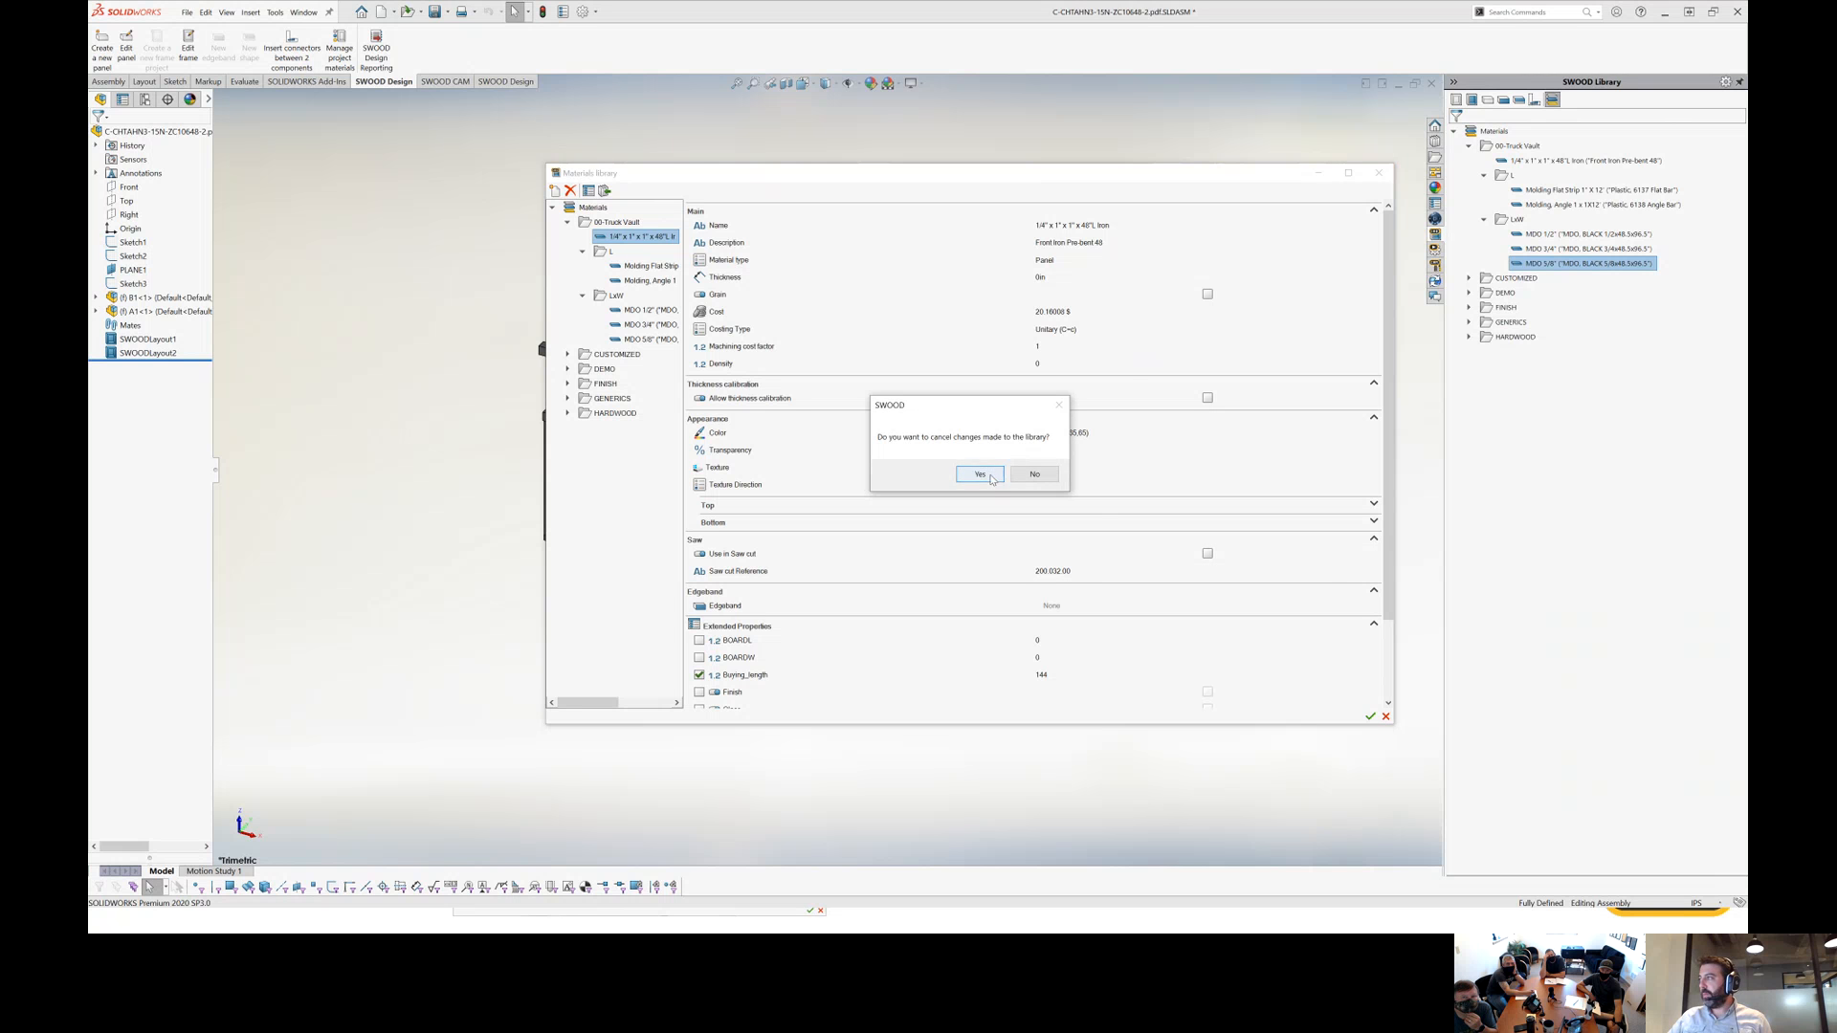
key("Return")
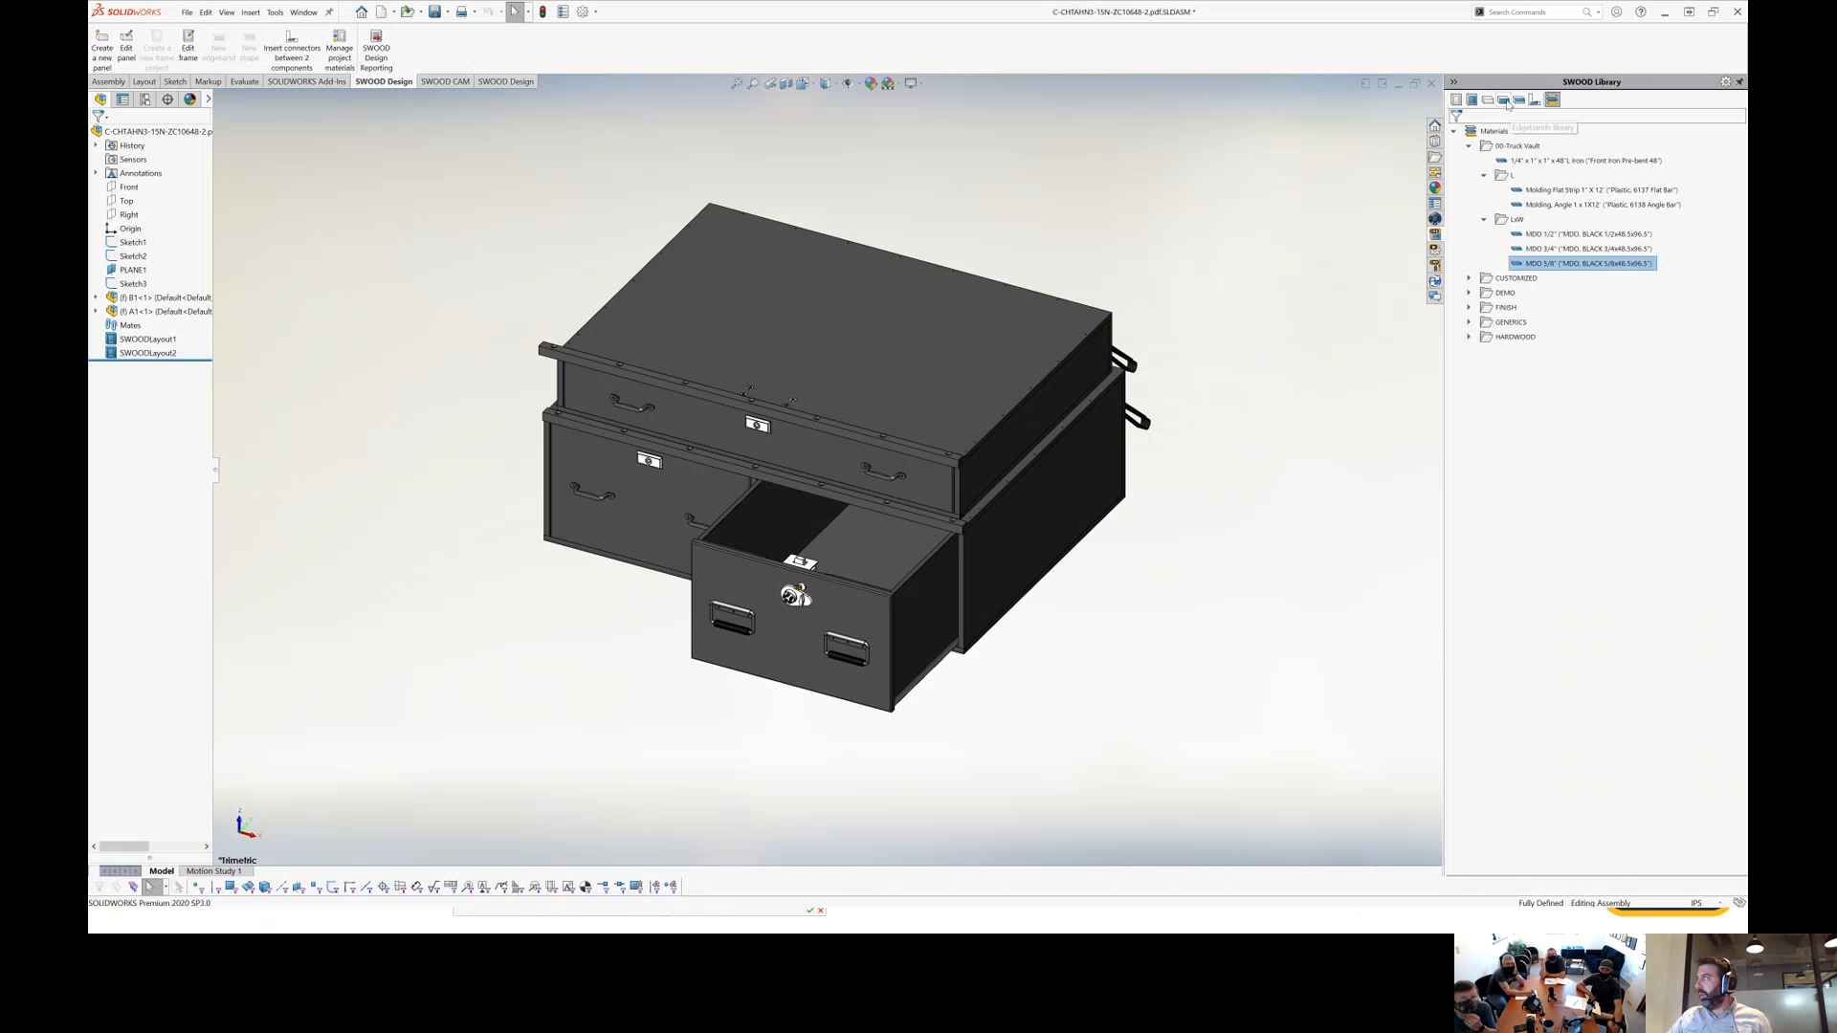
Enable the Buying_Length extended property of the Truck Vault Plastic T Molding edgeband and set it to 144.
left_click(1503, 99)
right_click(1530, 308)
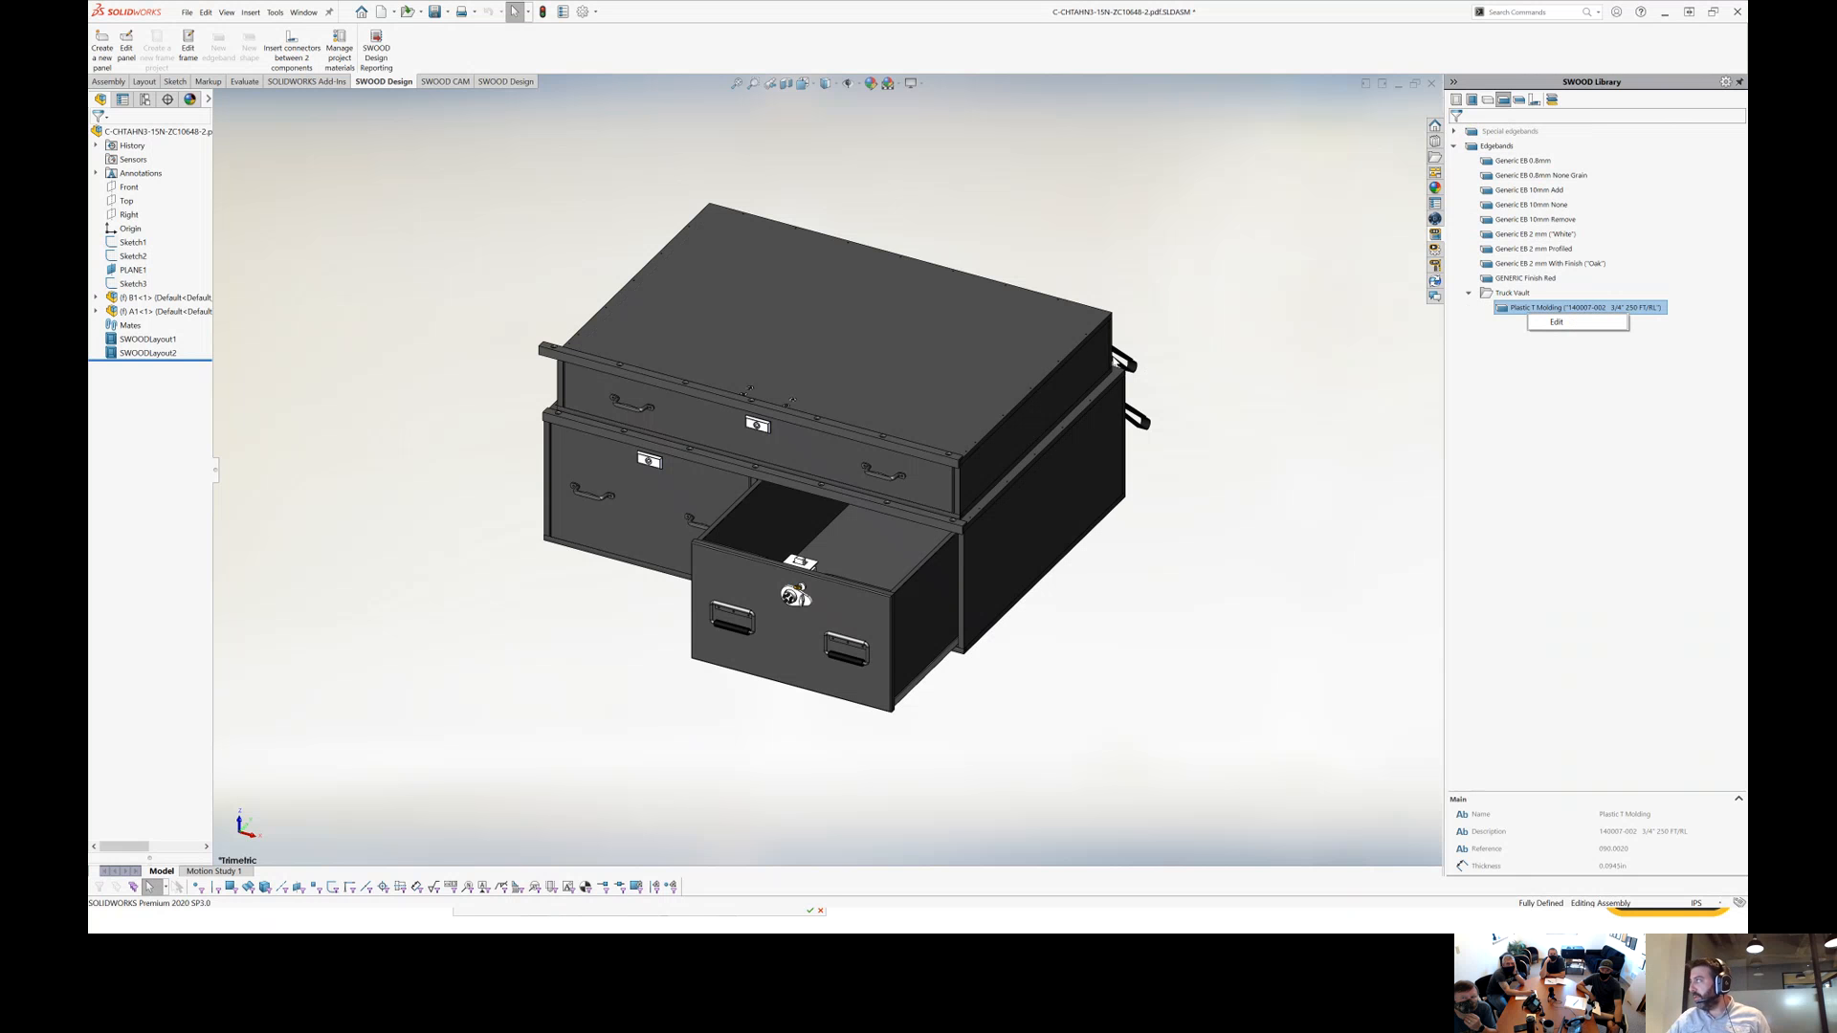
left_click(1569, 322)
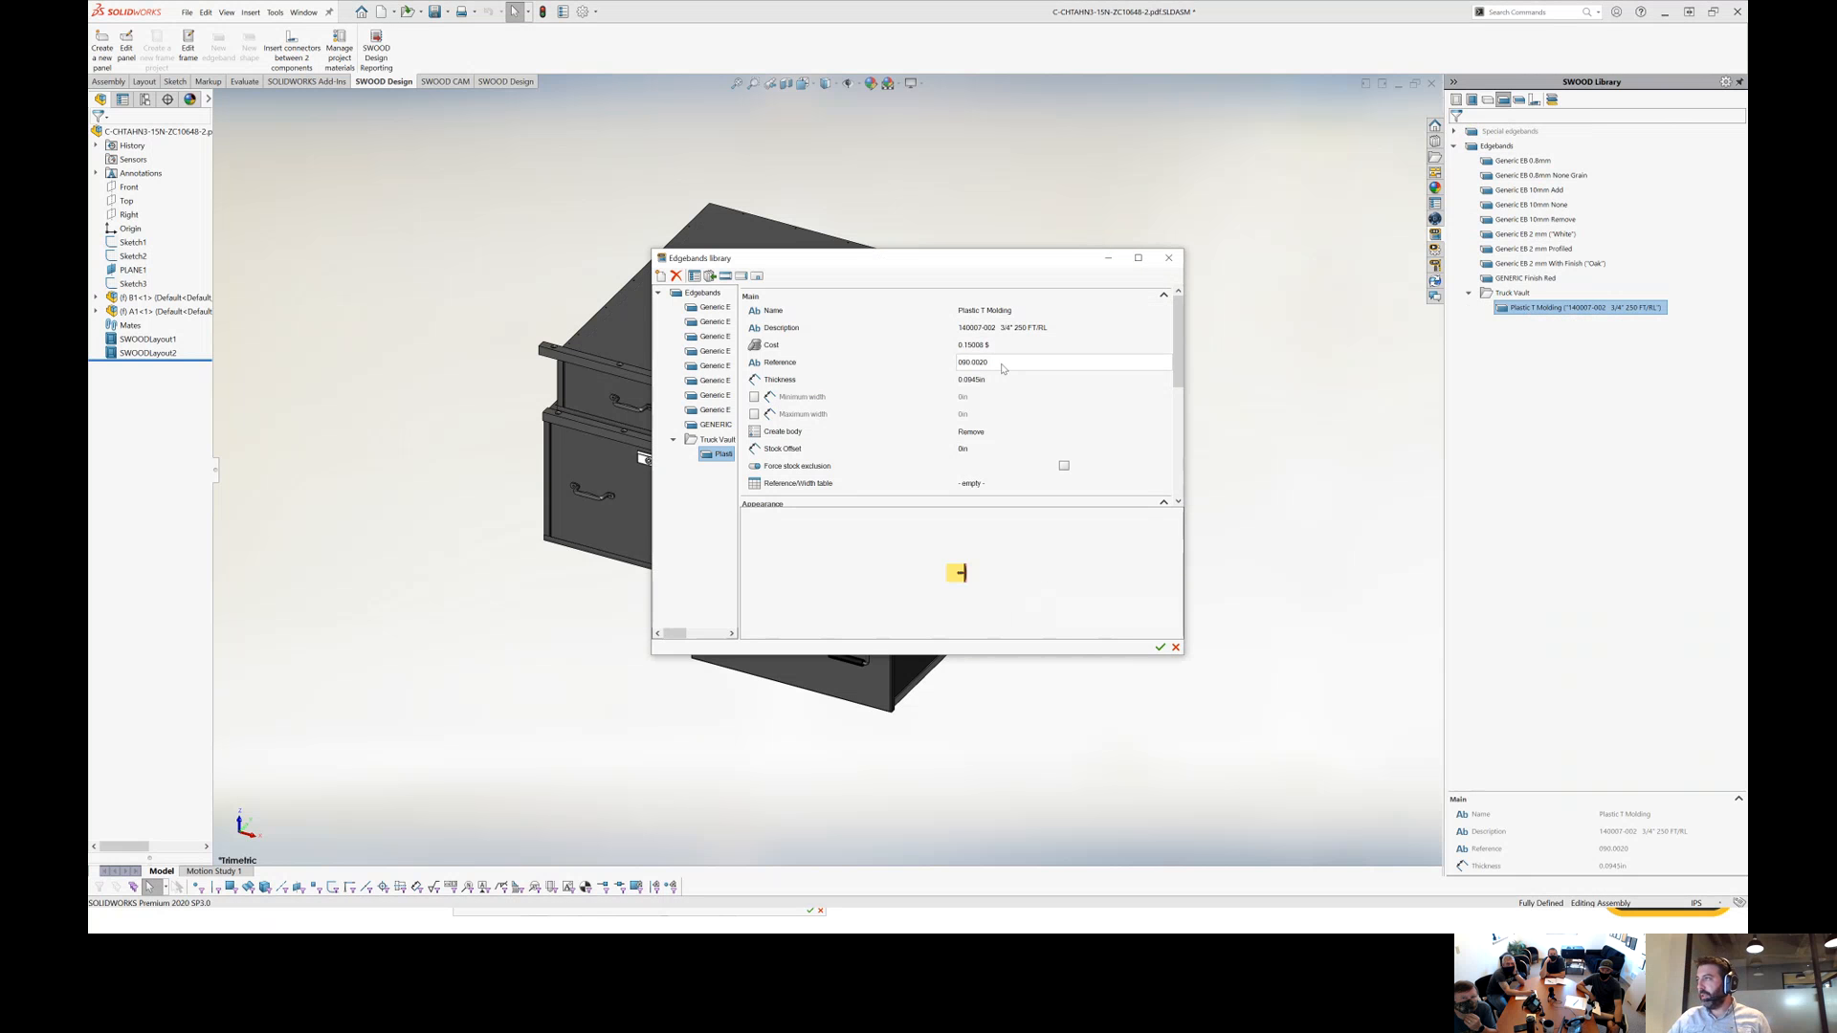
scroll(1010, 378, "down", 1)
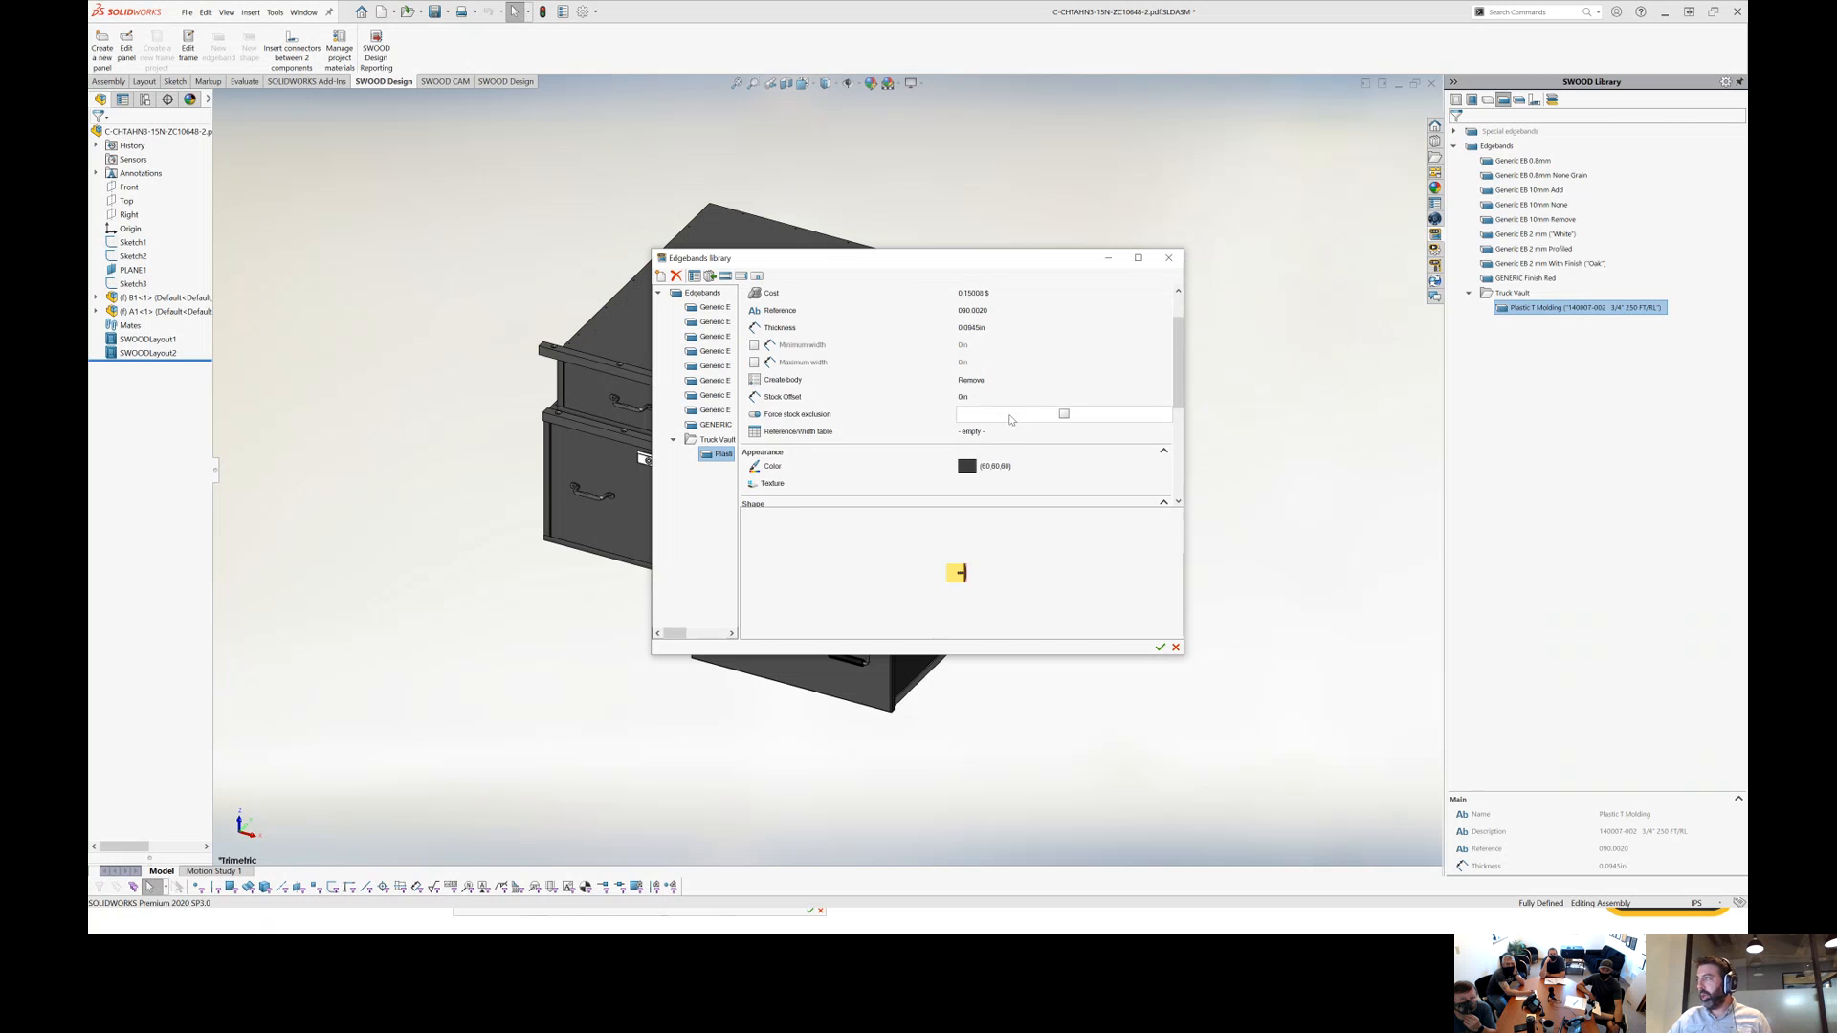
scroll(1018, 388, "up", 1)
scroll(1020, 390, "down", 3)
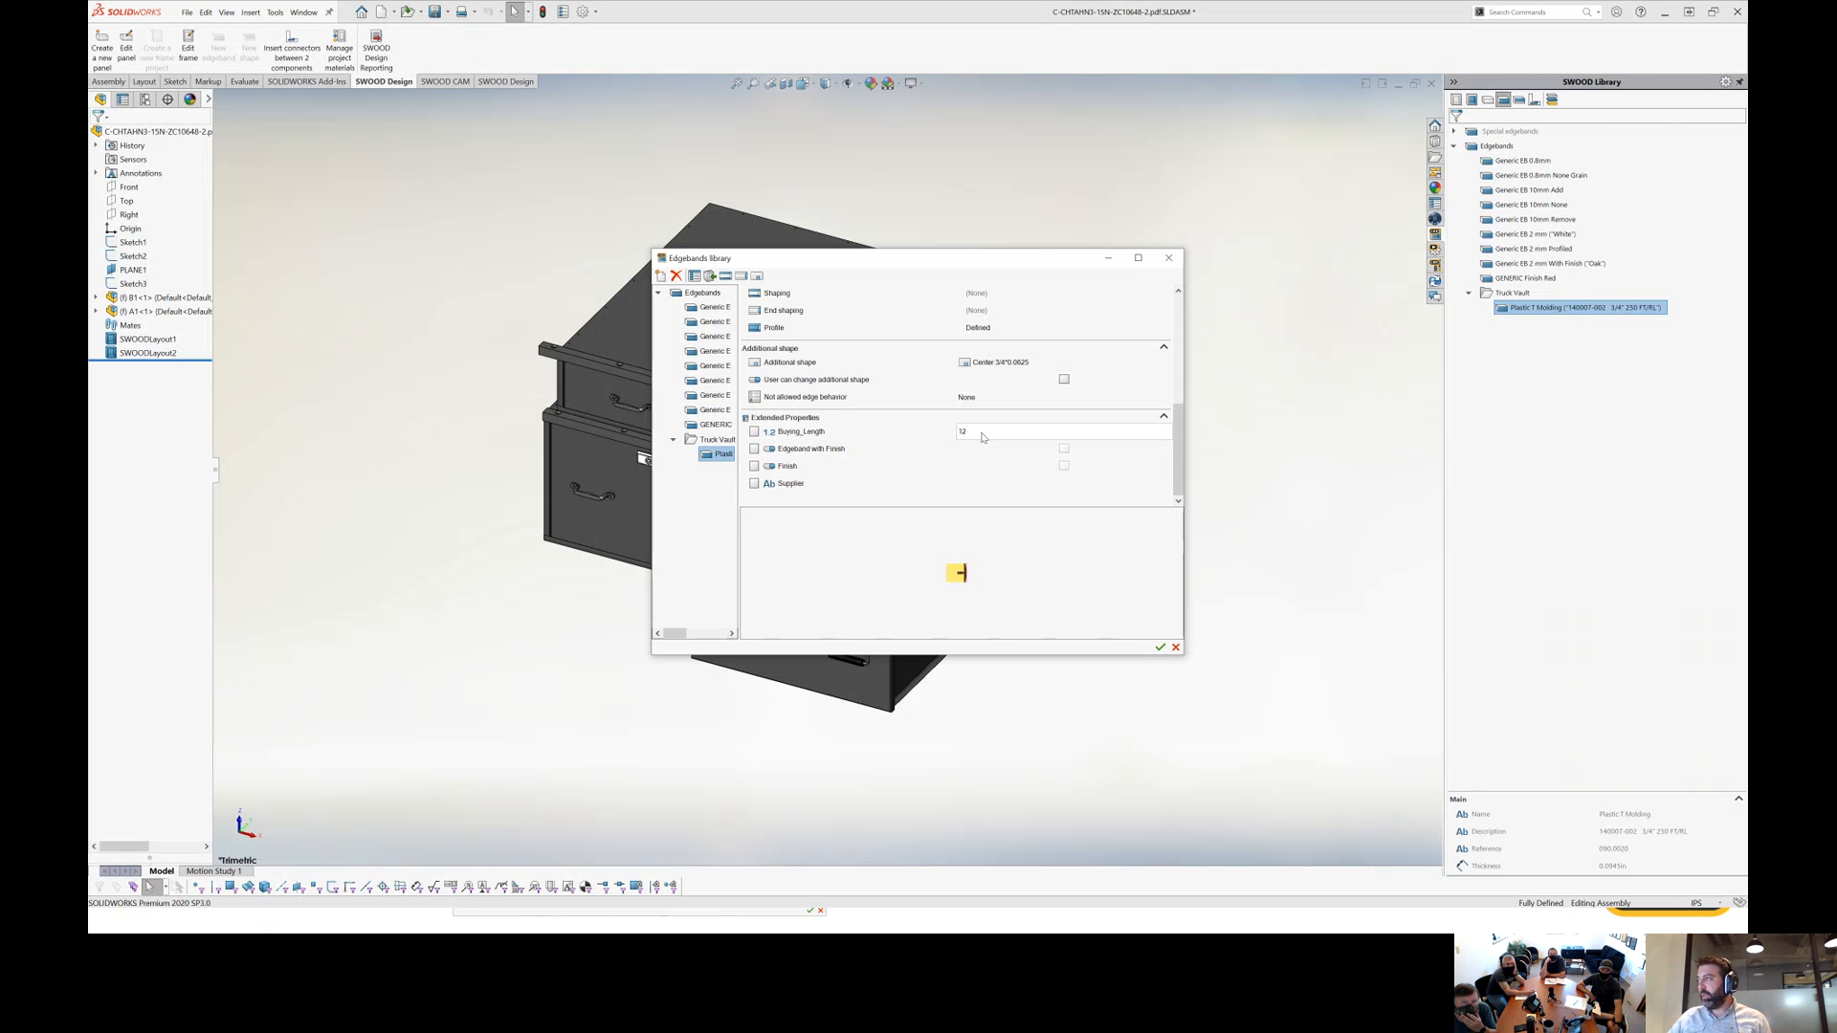
left_click(754, 431)
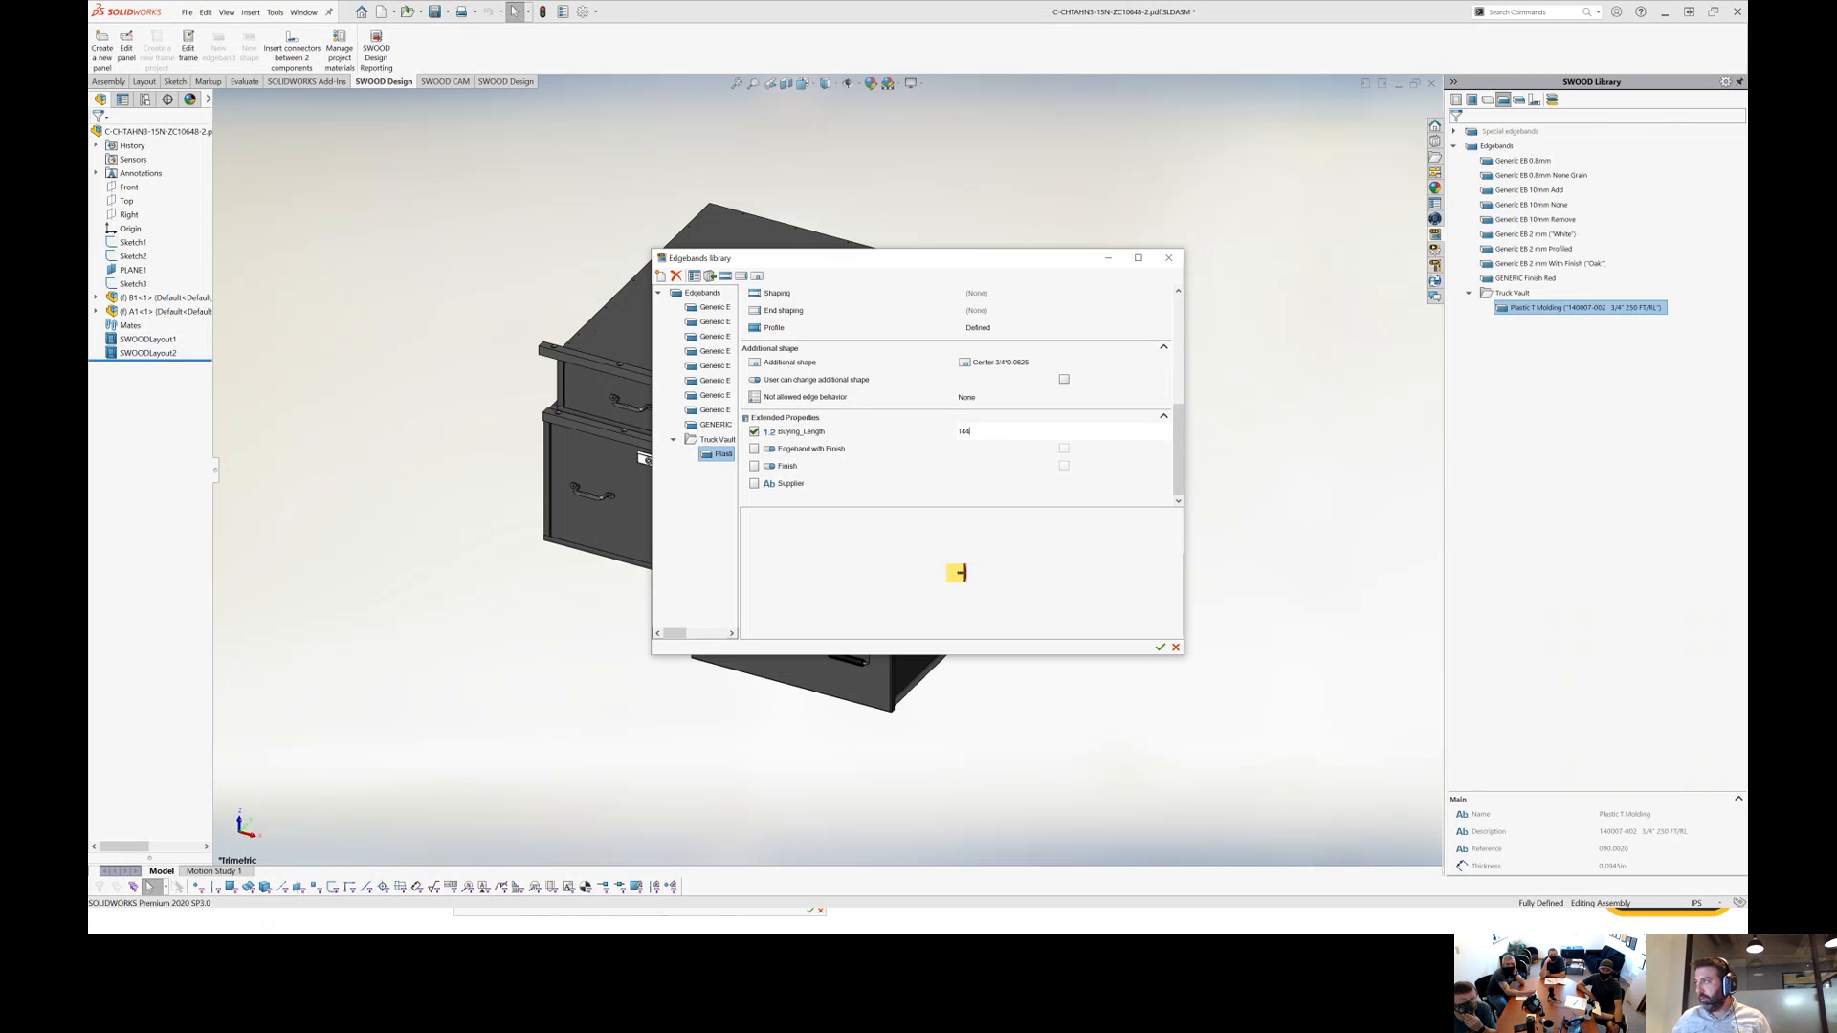
key("Return")
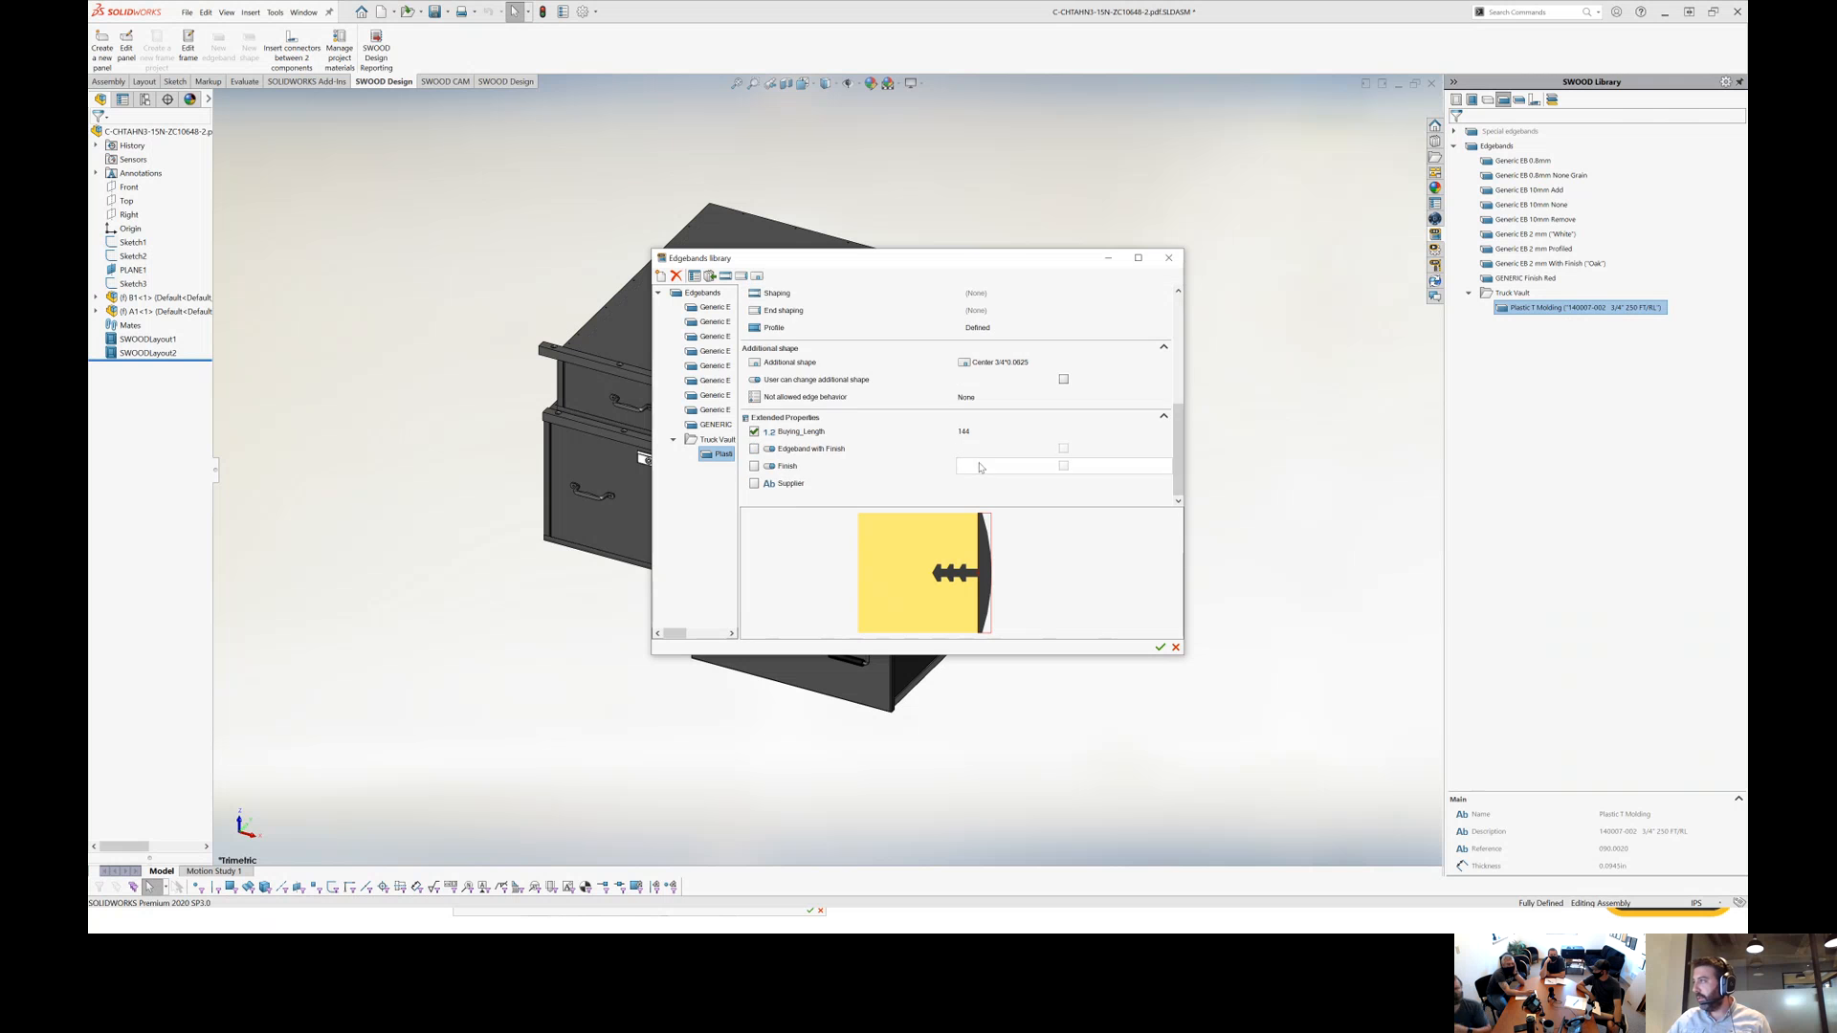
Apply the Plastic T Molding edgeband changes and close the Edgebands library.
left_click(1159, 647)
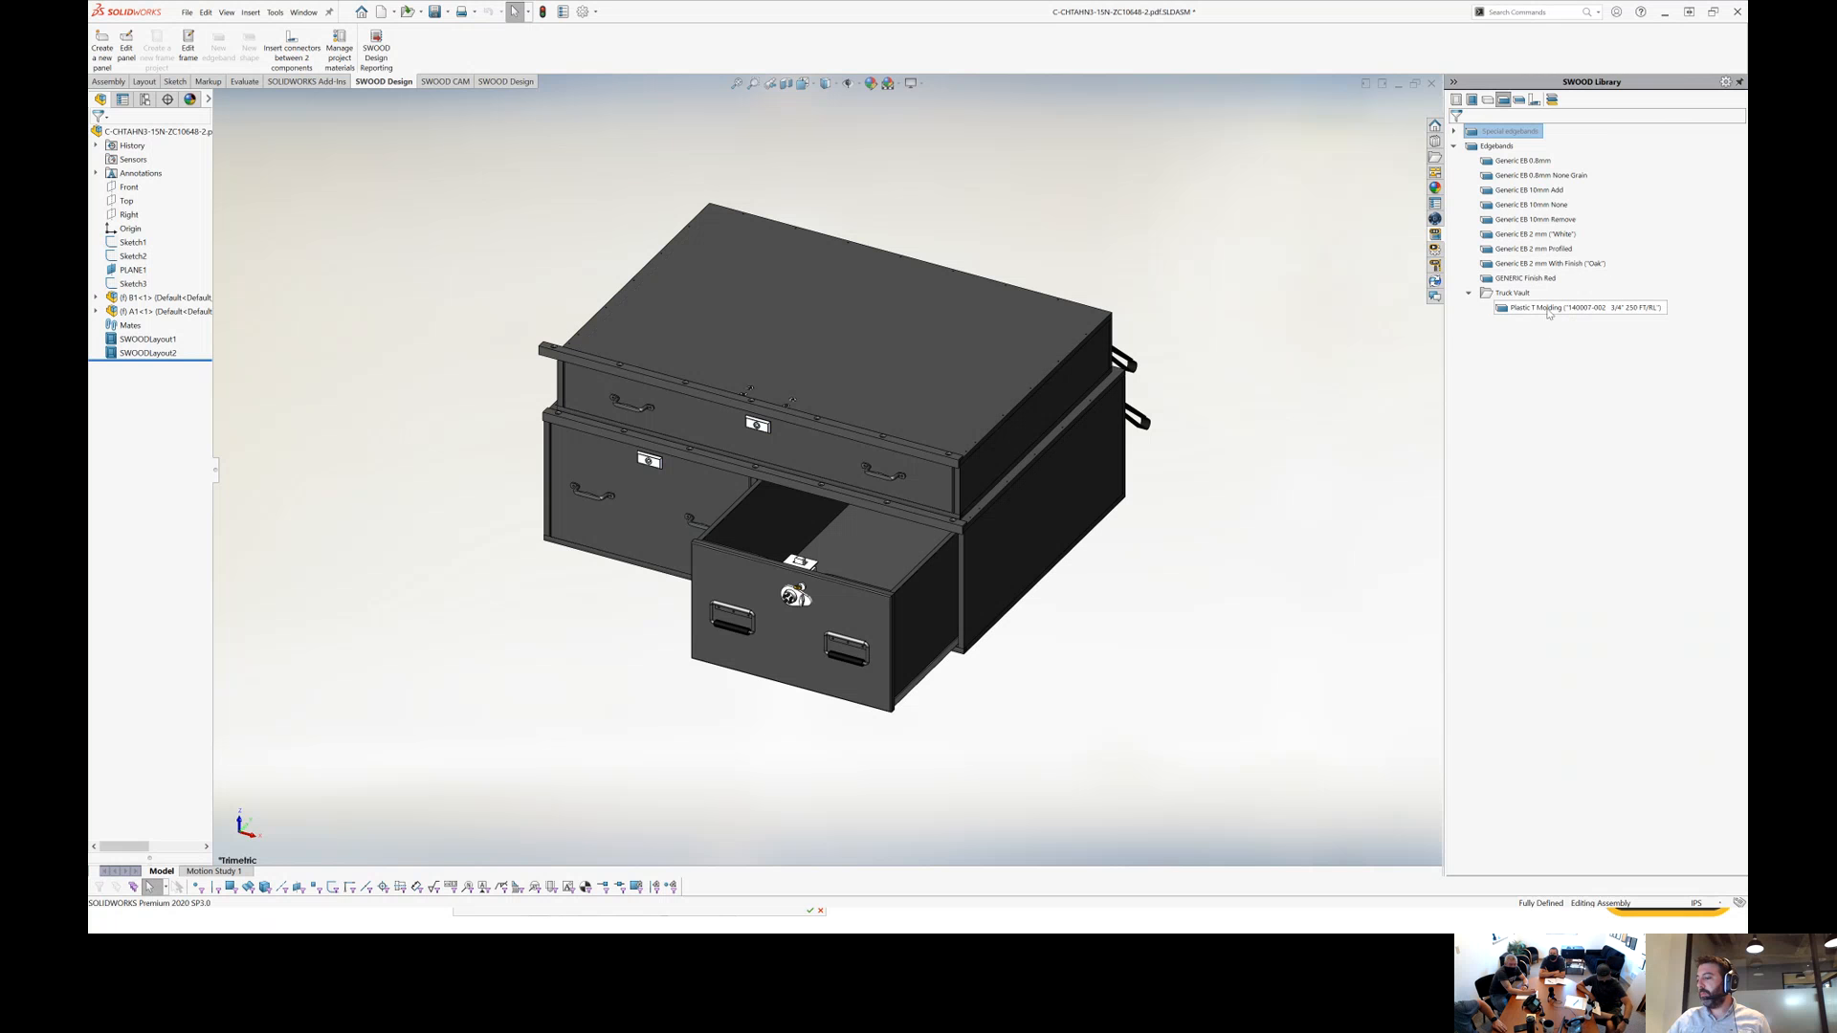
Reopen the Edgebands library, check which file types can be imported, and close the library without importing anything.
double_click(1578, 307)
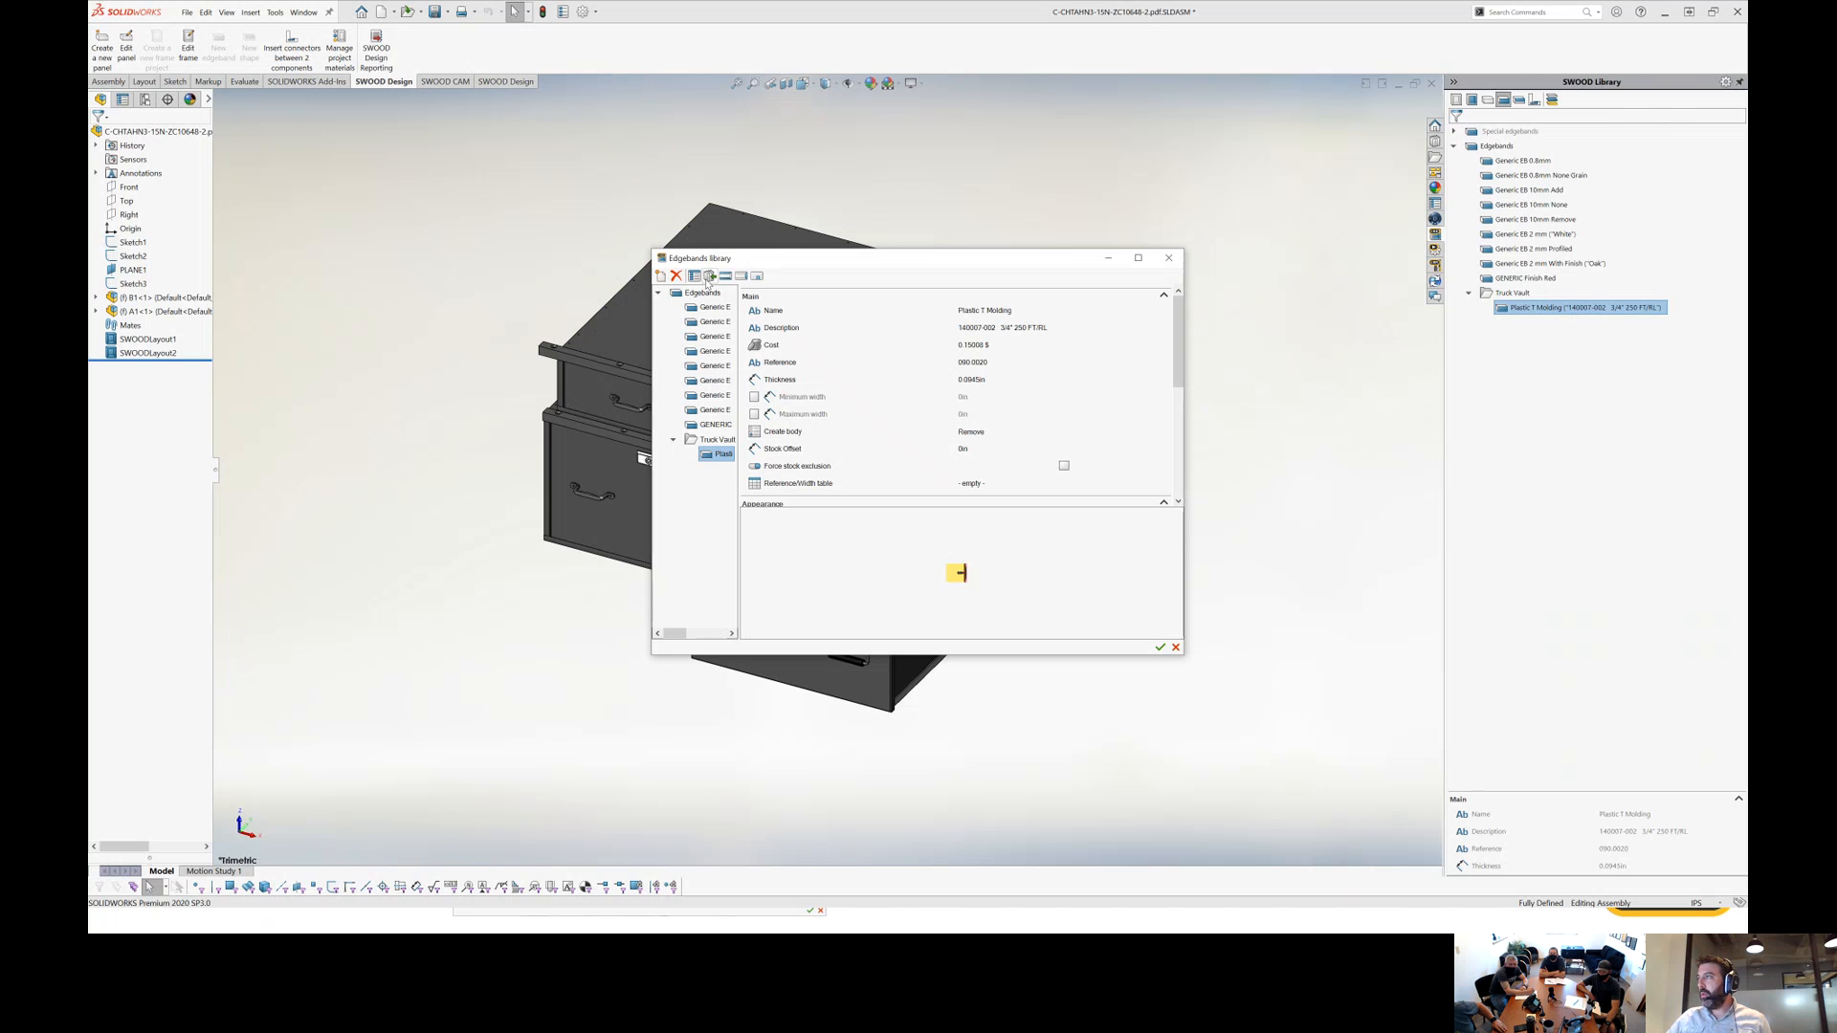
left_click(708, 277)
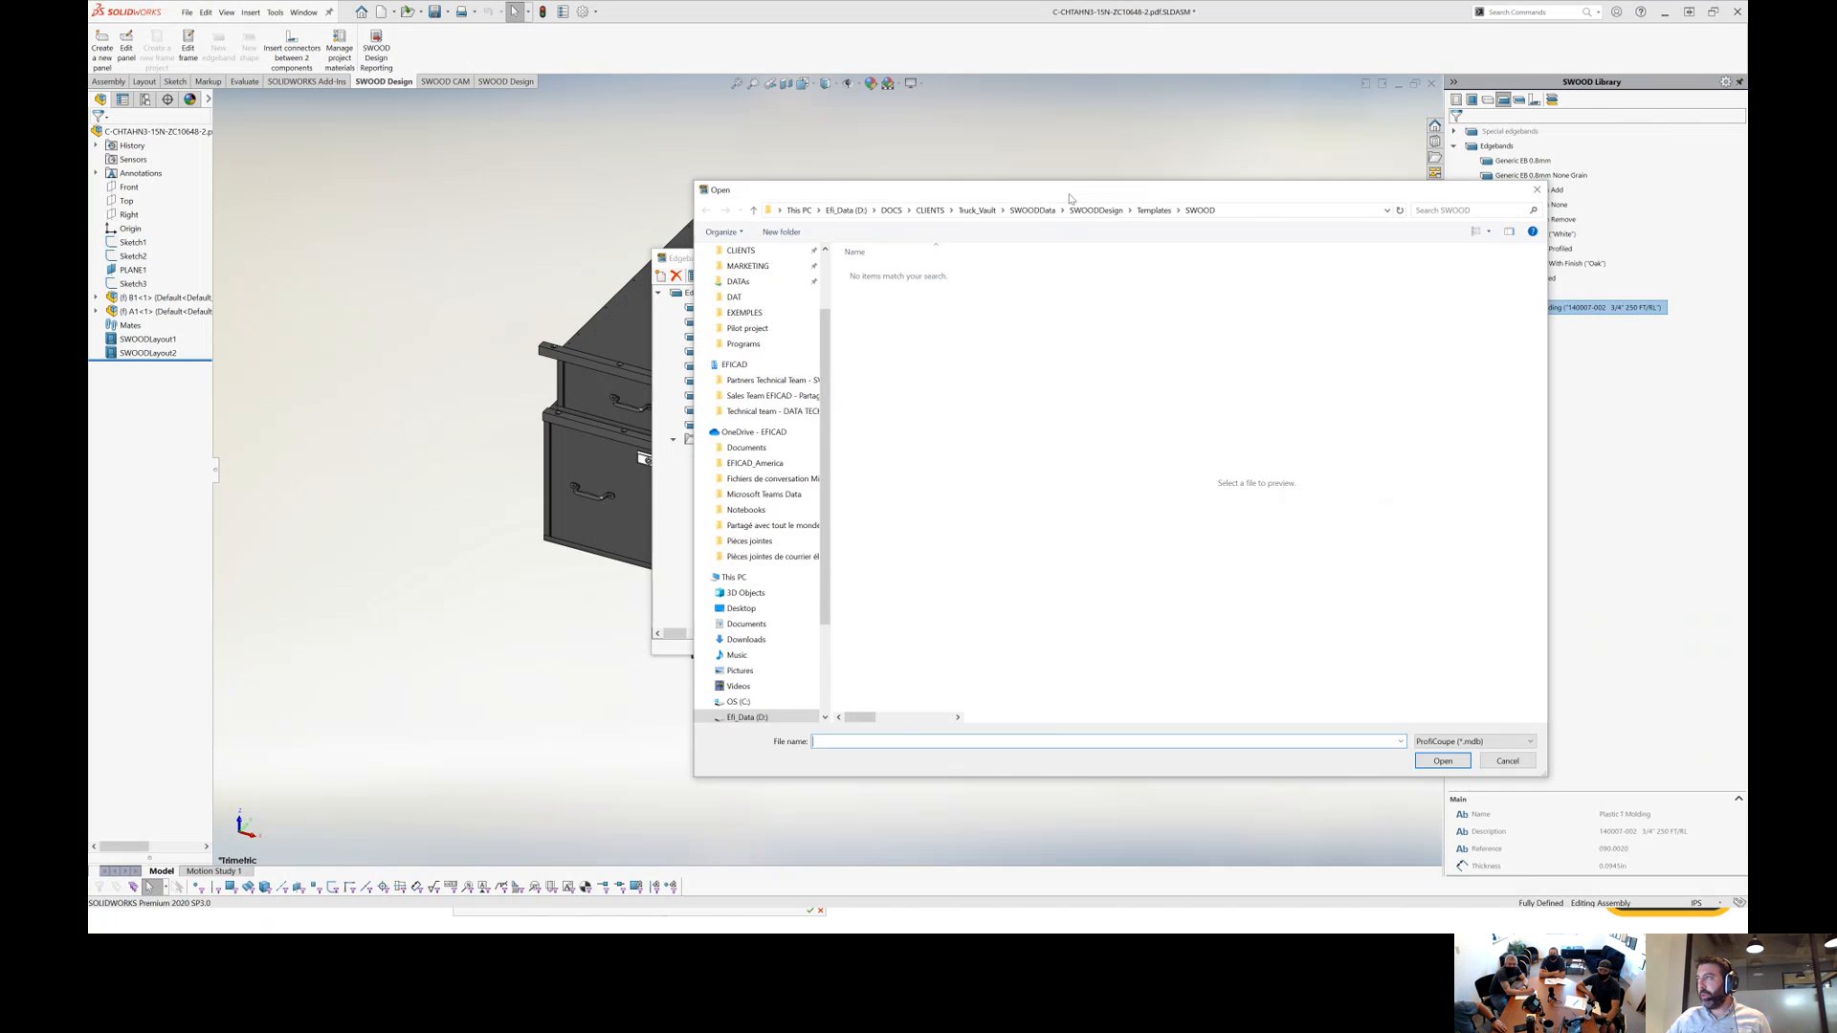
left_click(1509, 641)
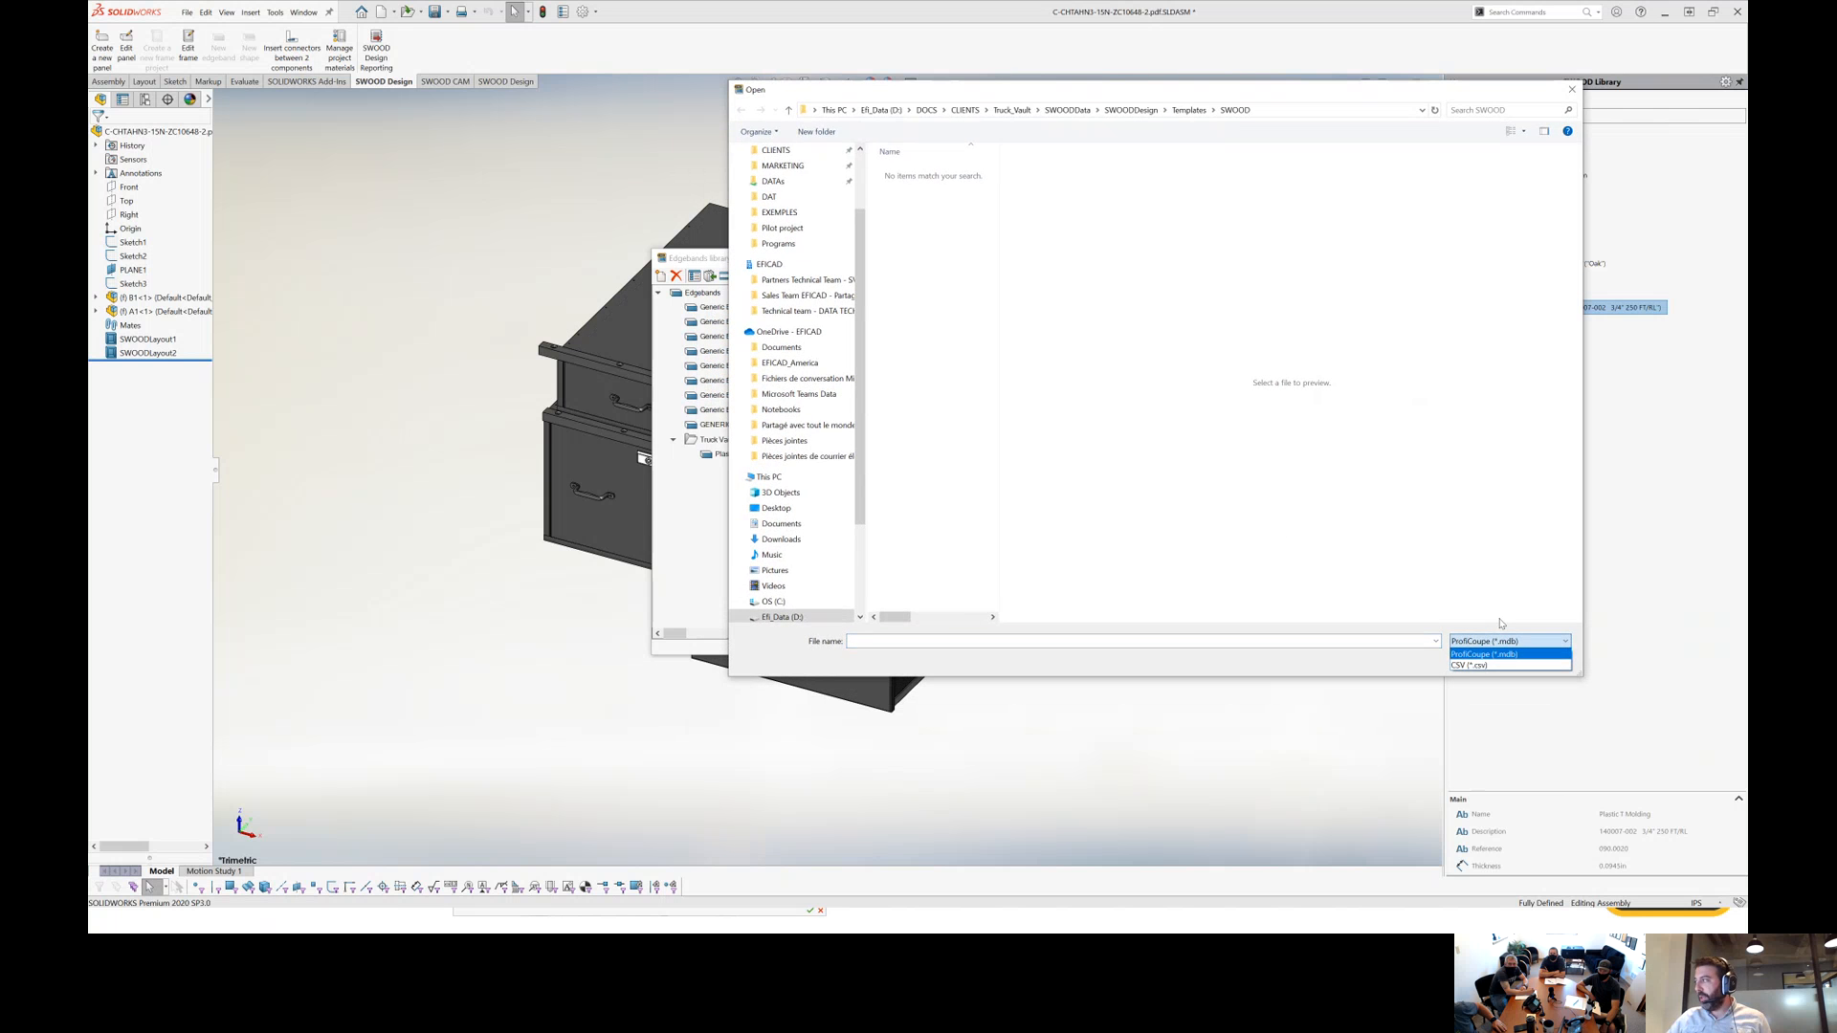
left_click(1468, 665)
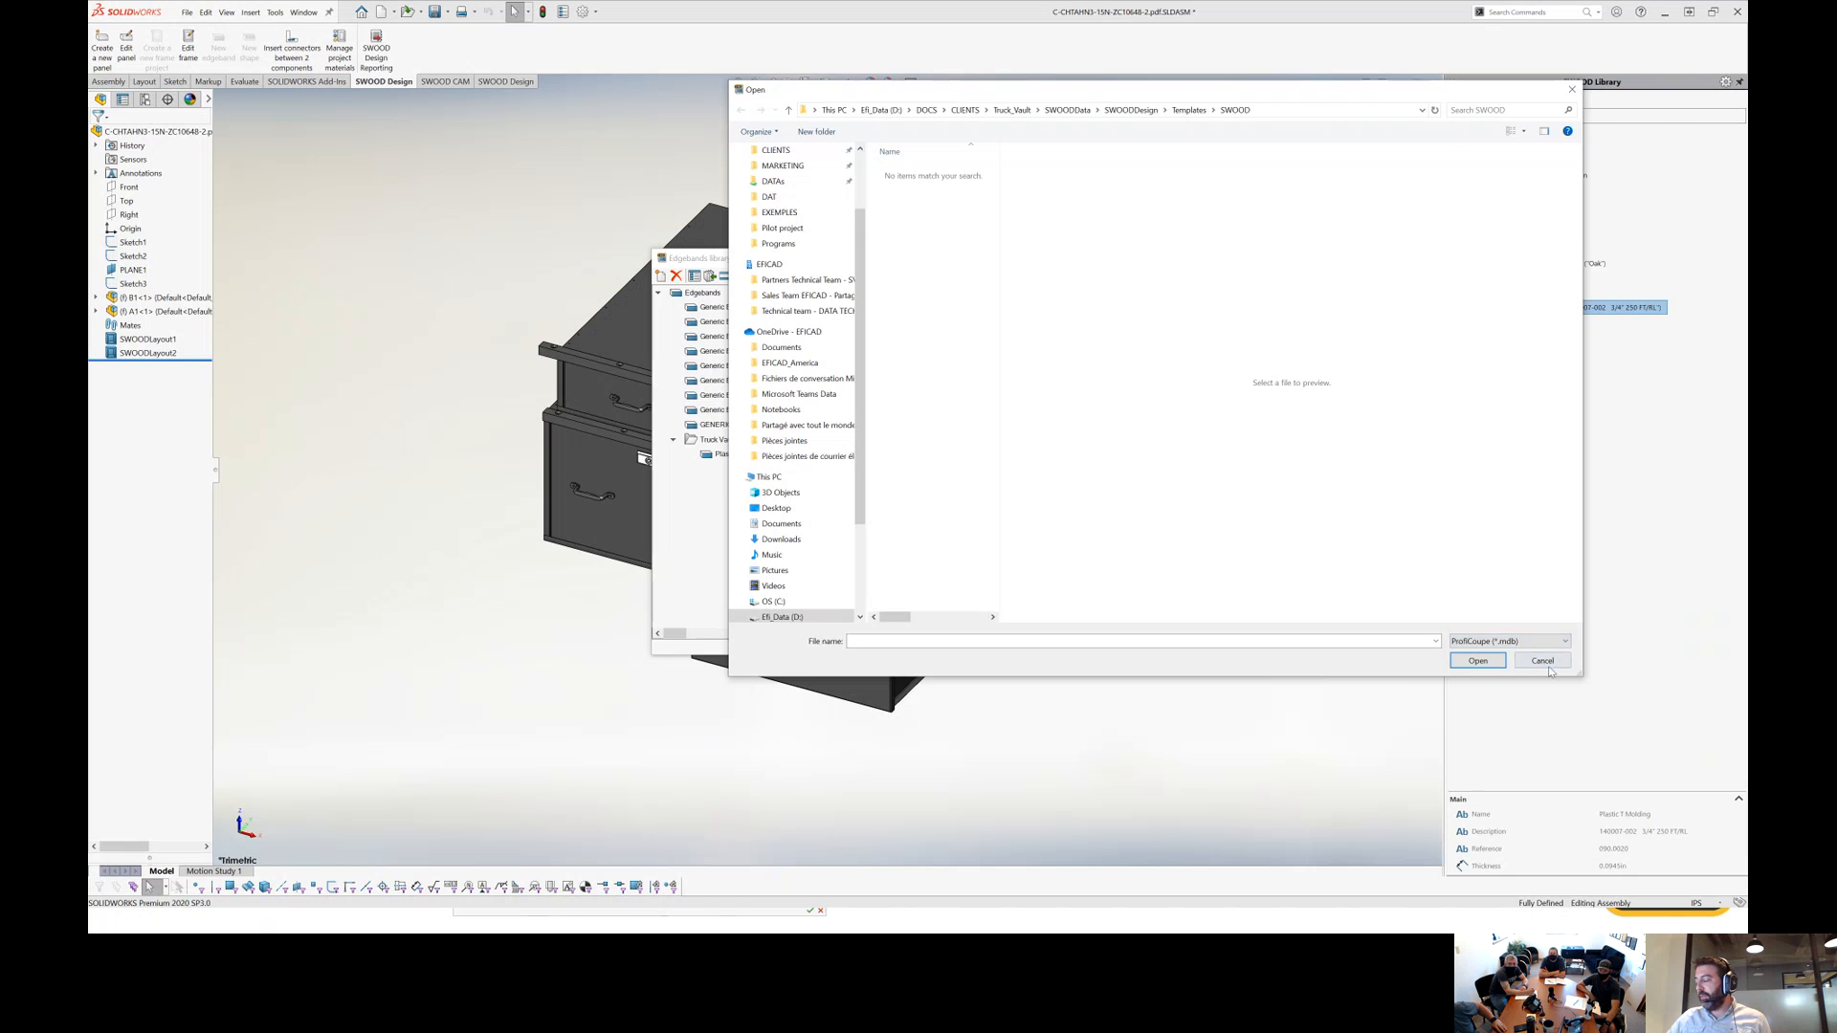
left_click(1542, 666)
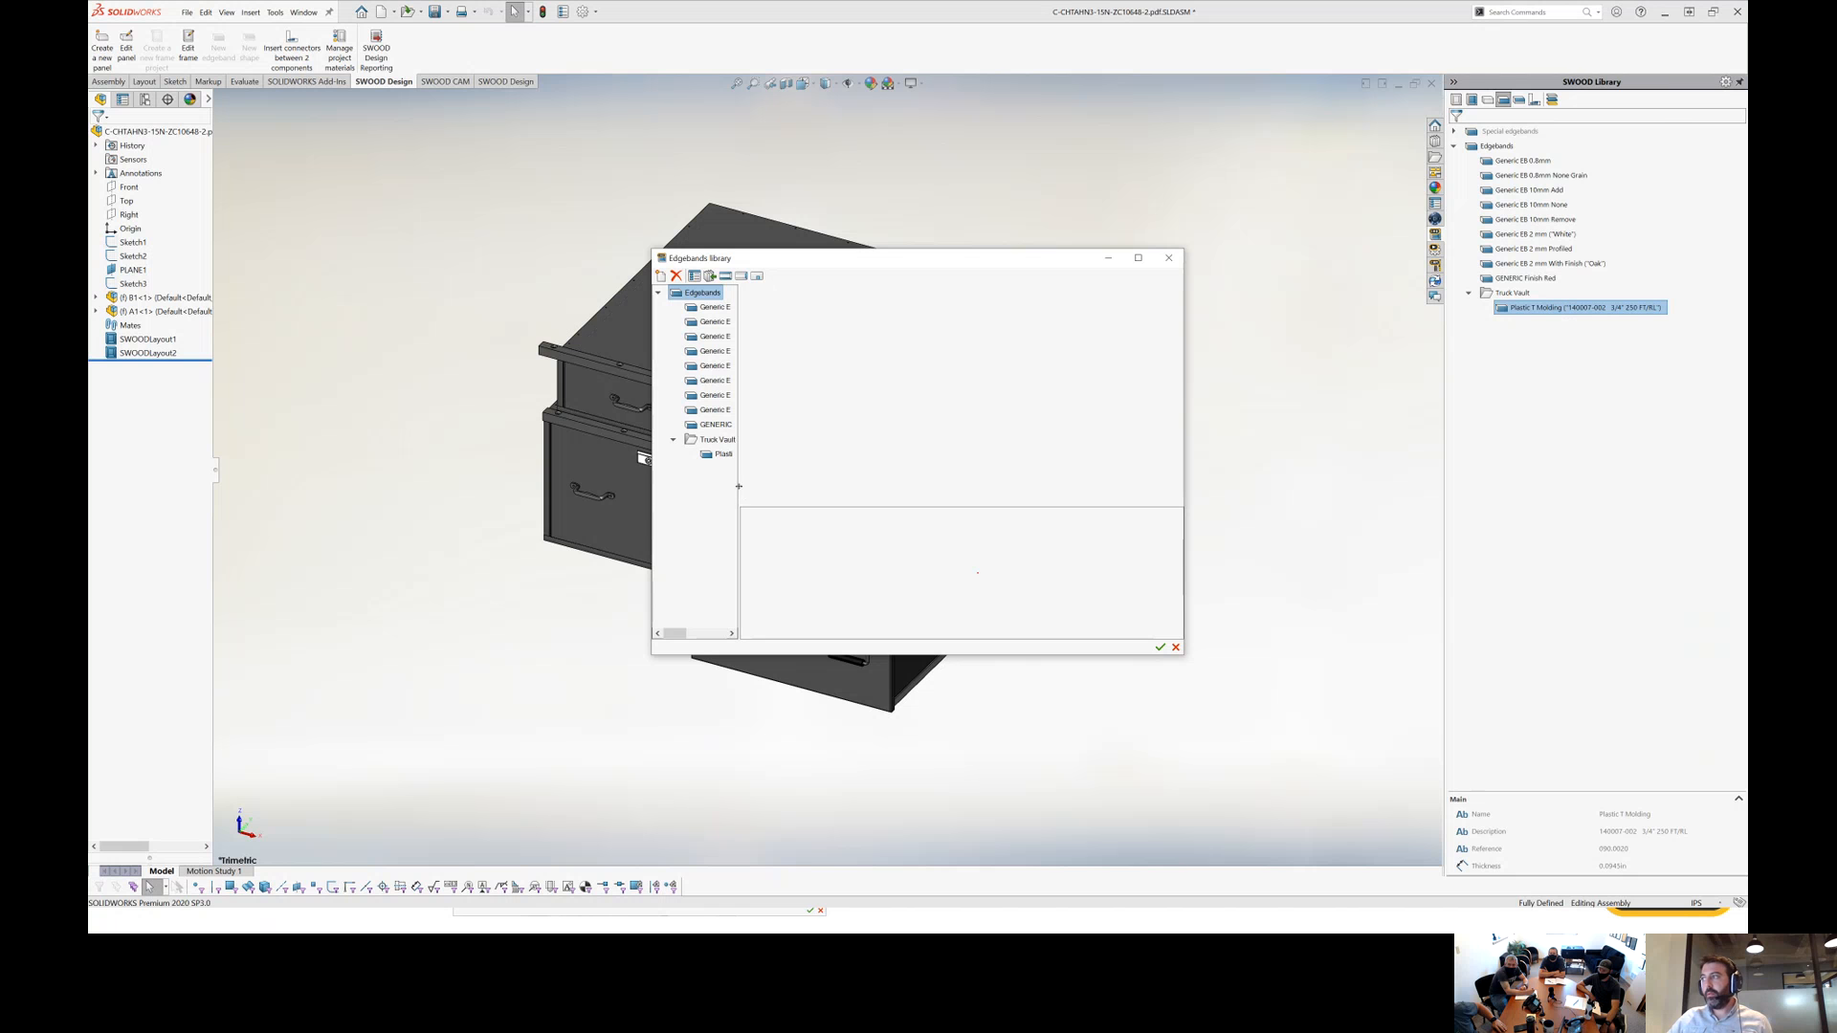
left_click_drag(738, 485, 833, 485)
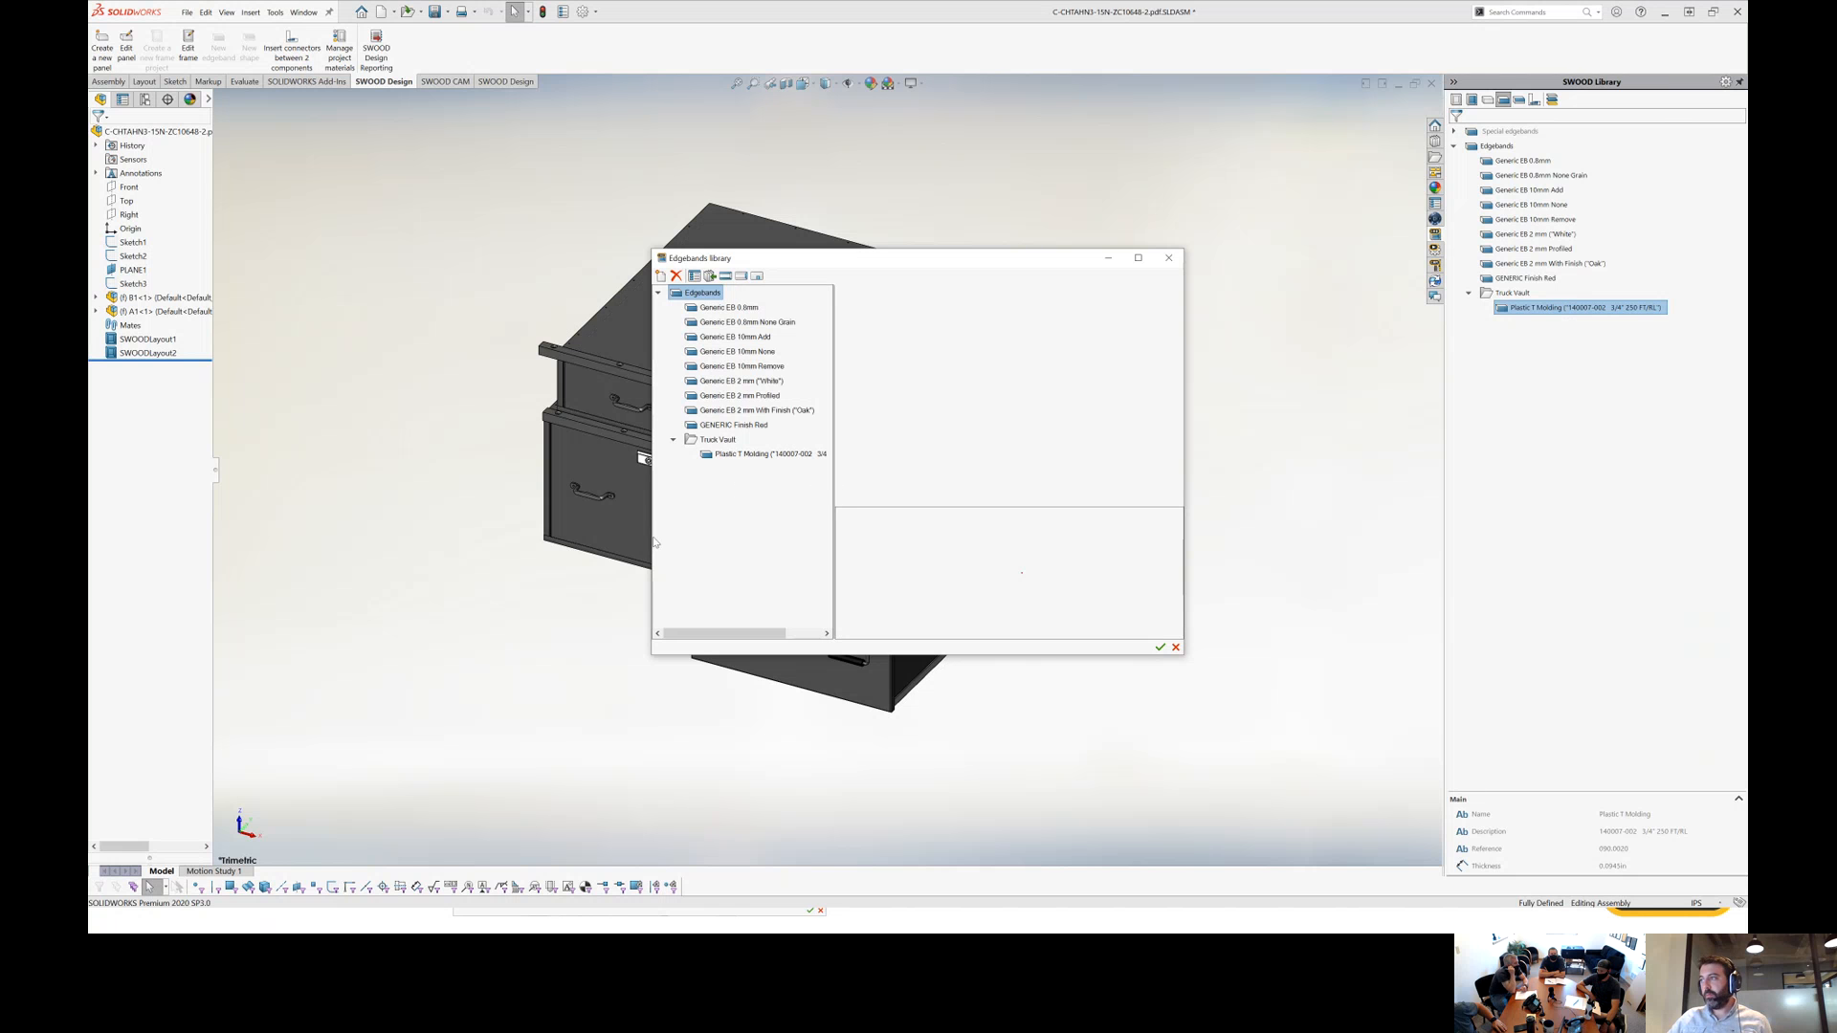
left_click_drag(650, 539, 533, 539)
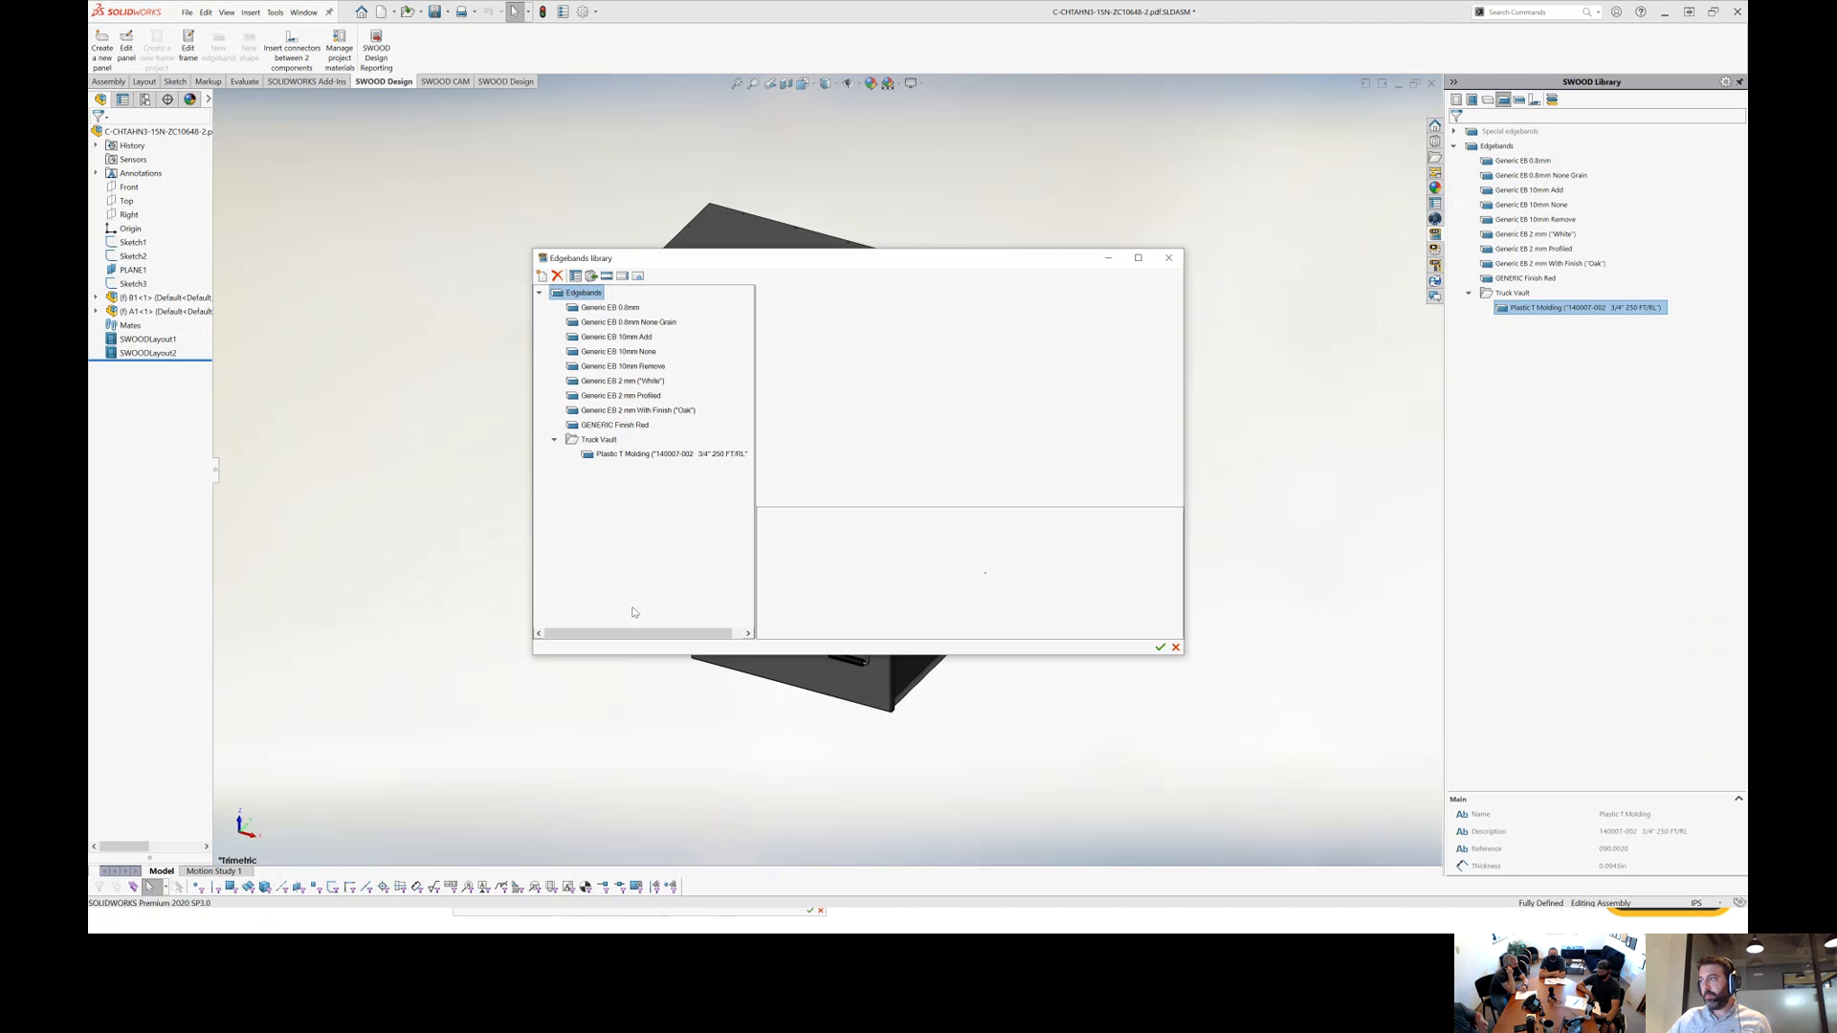
left_click(1176, 647)
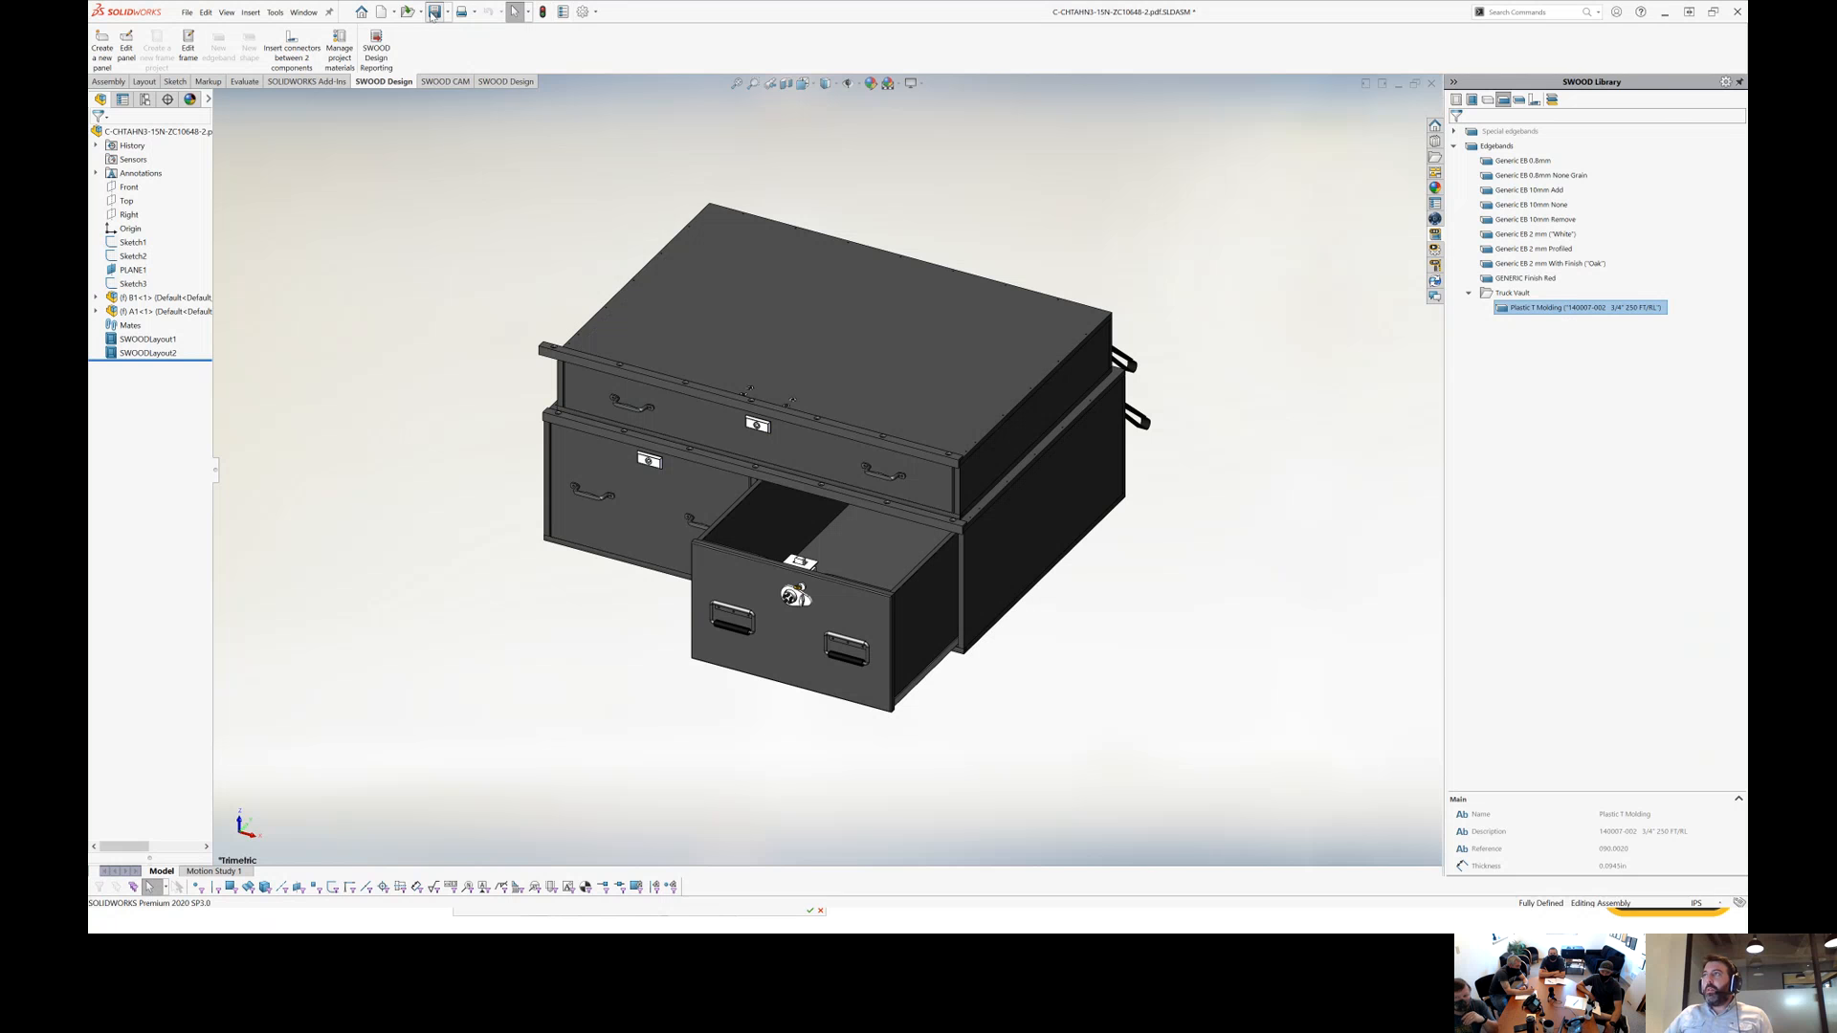
Save the truck vault assembly.
left_click(435, 11)
left_click(593, 277)
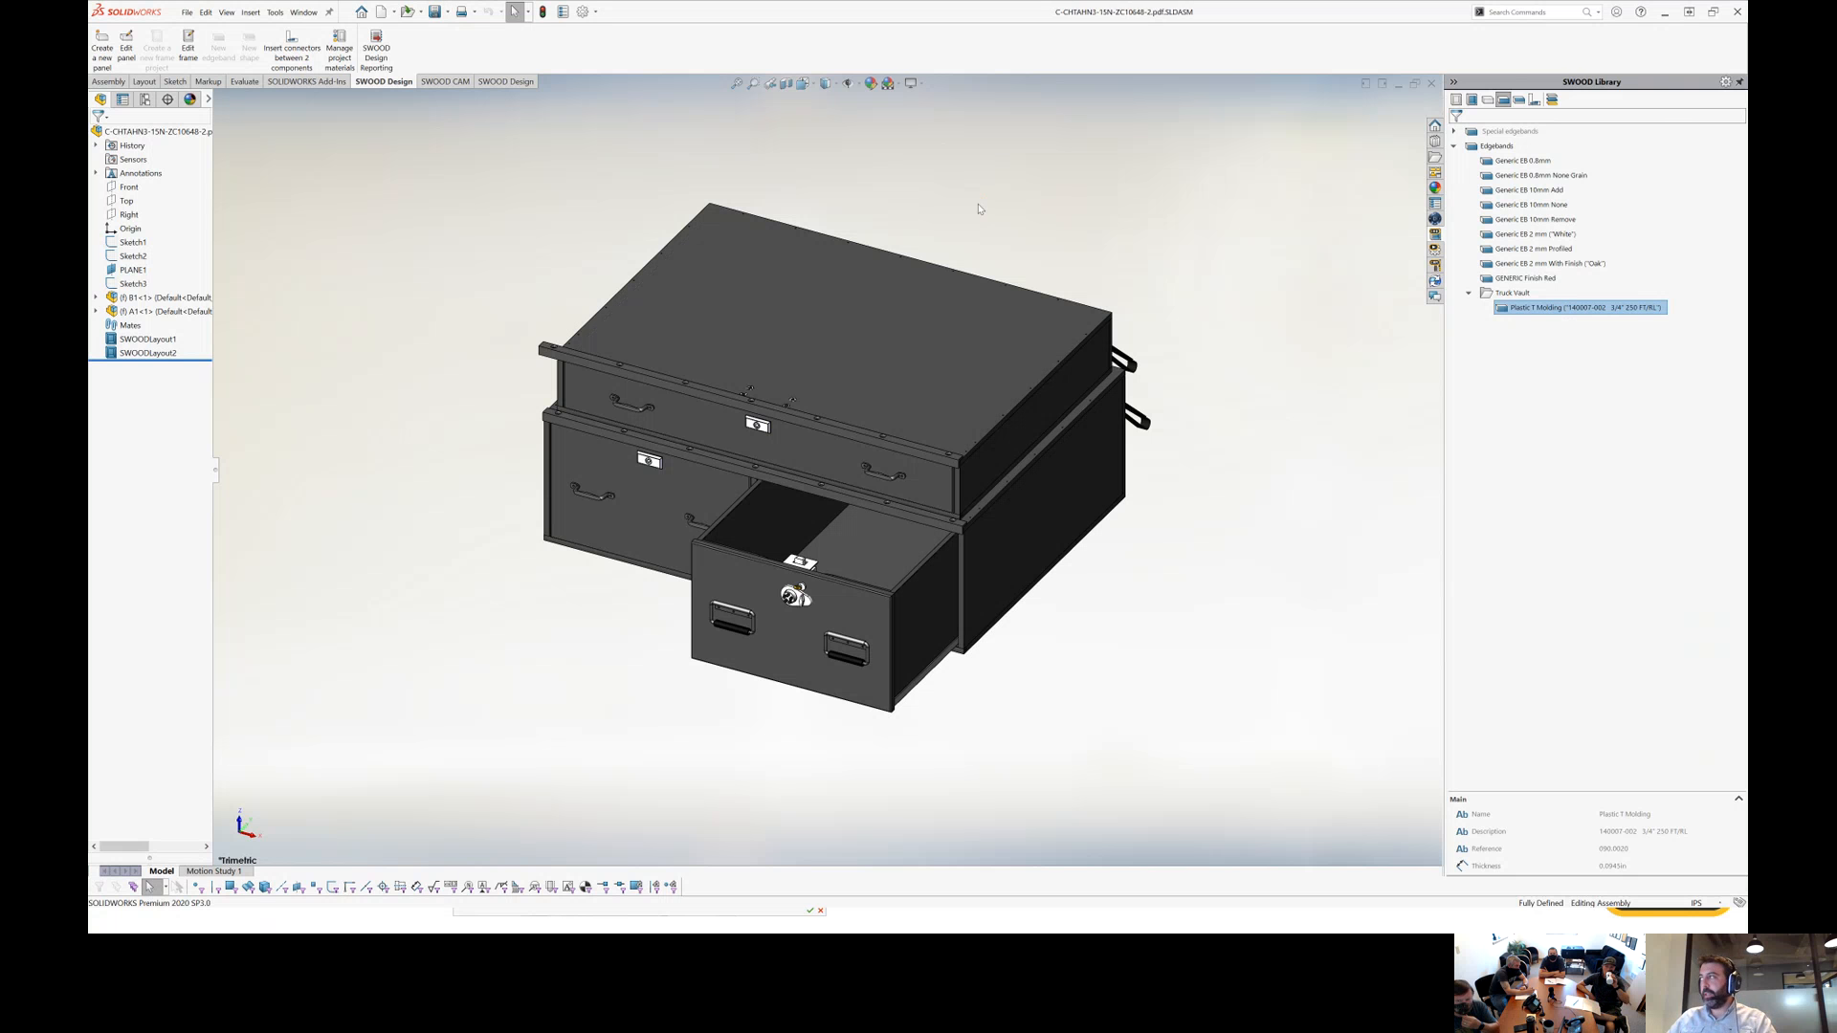
Check the assembly's Custom Properties page and the SWOOD Design settings, and close the settings without changes.
left_click(1434, 218)
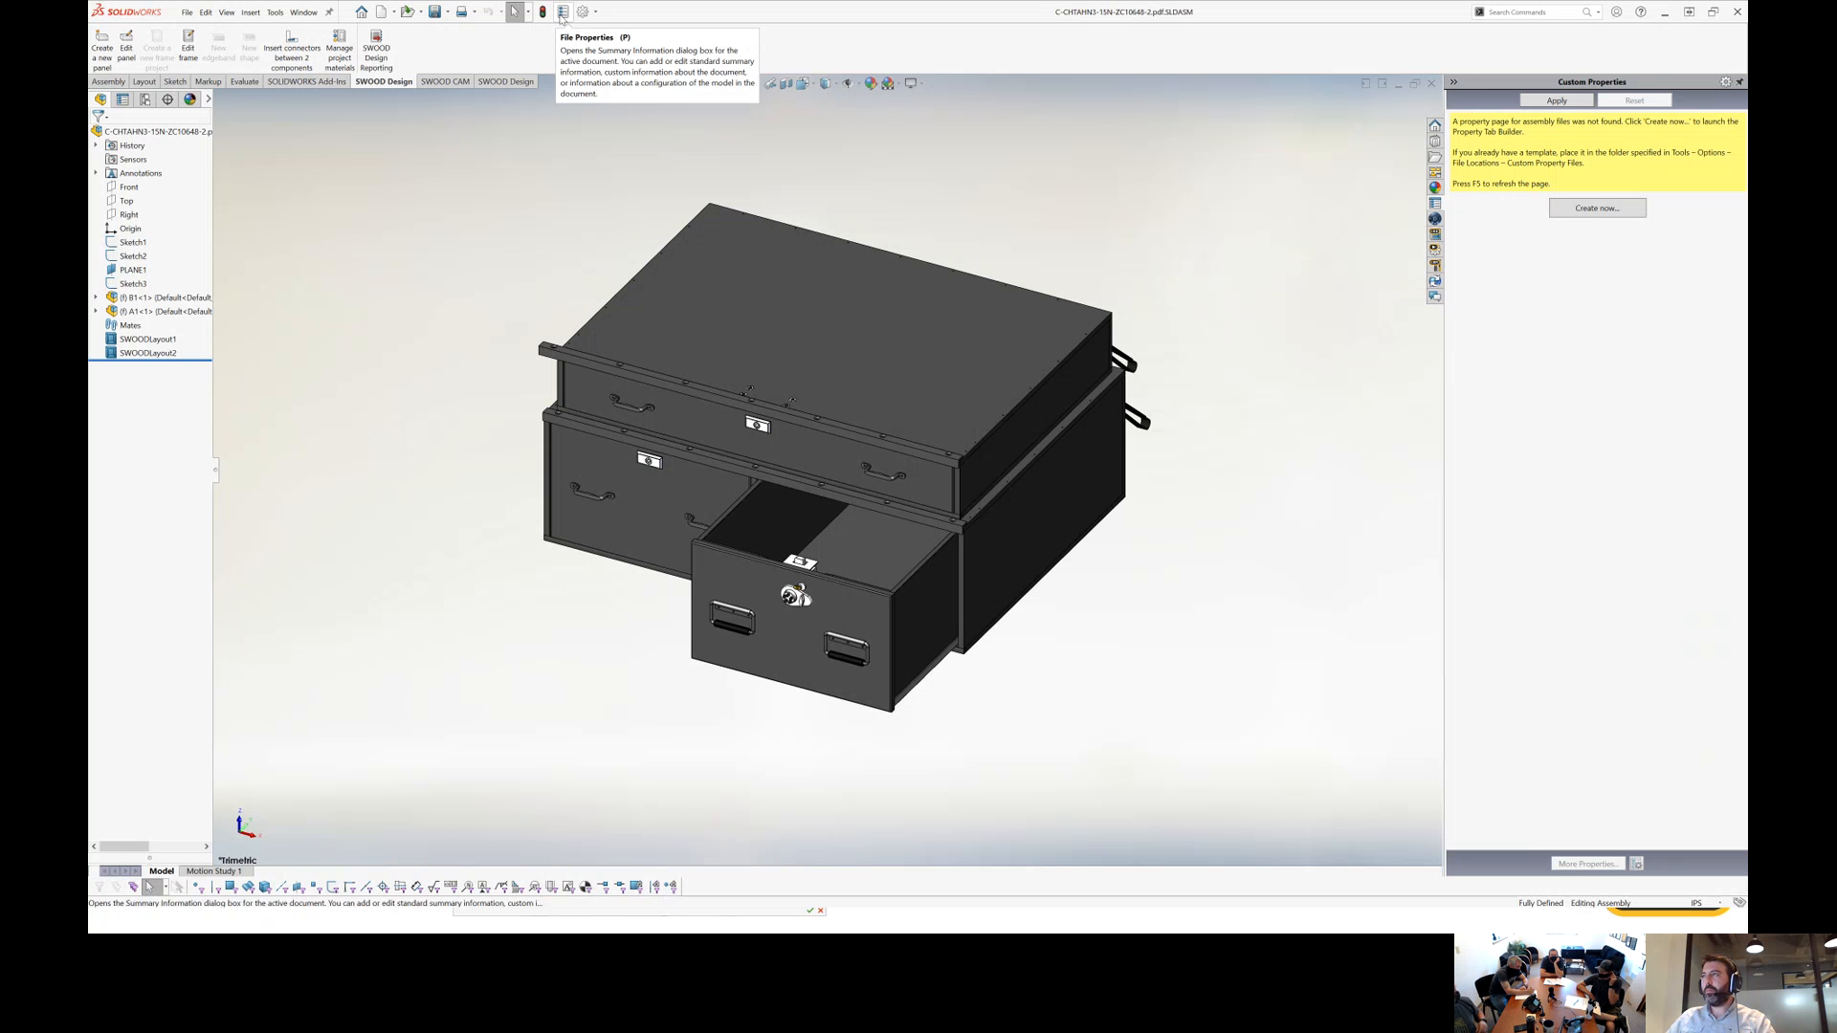
left_click(274, 12)
mouse_move(316, 111)
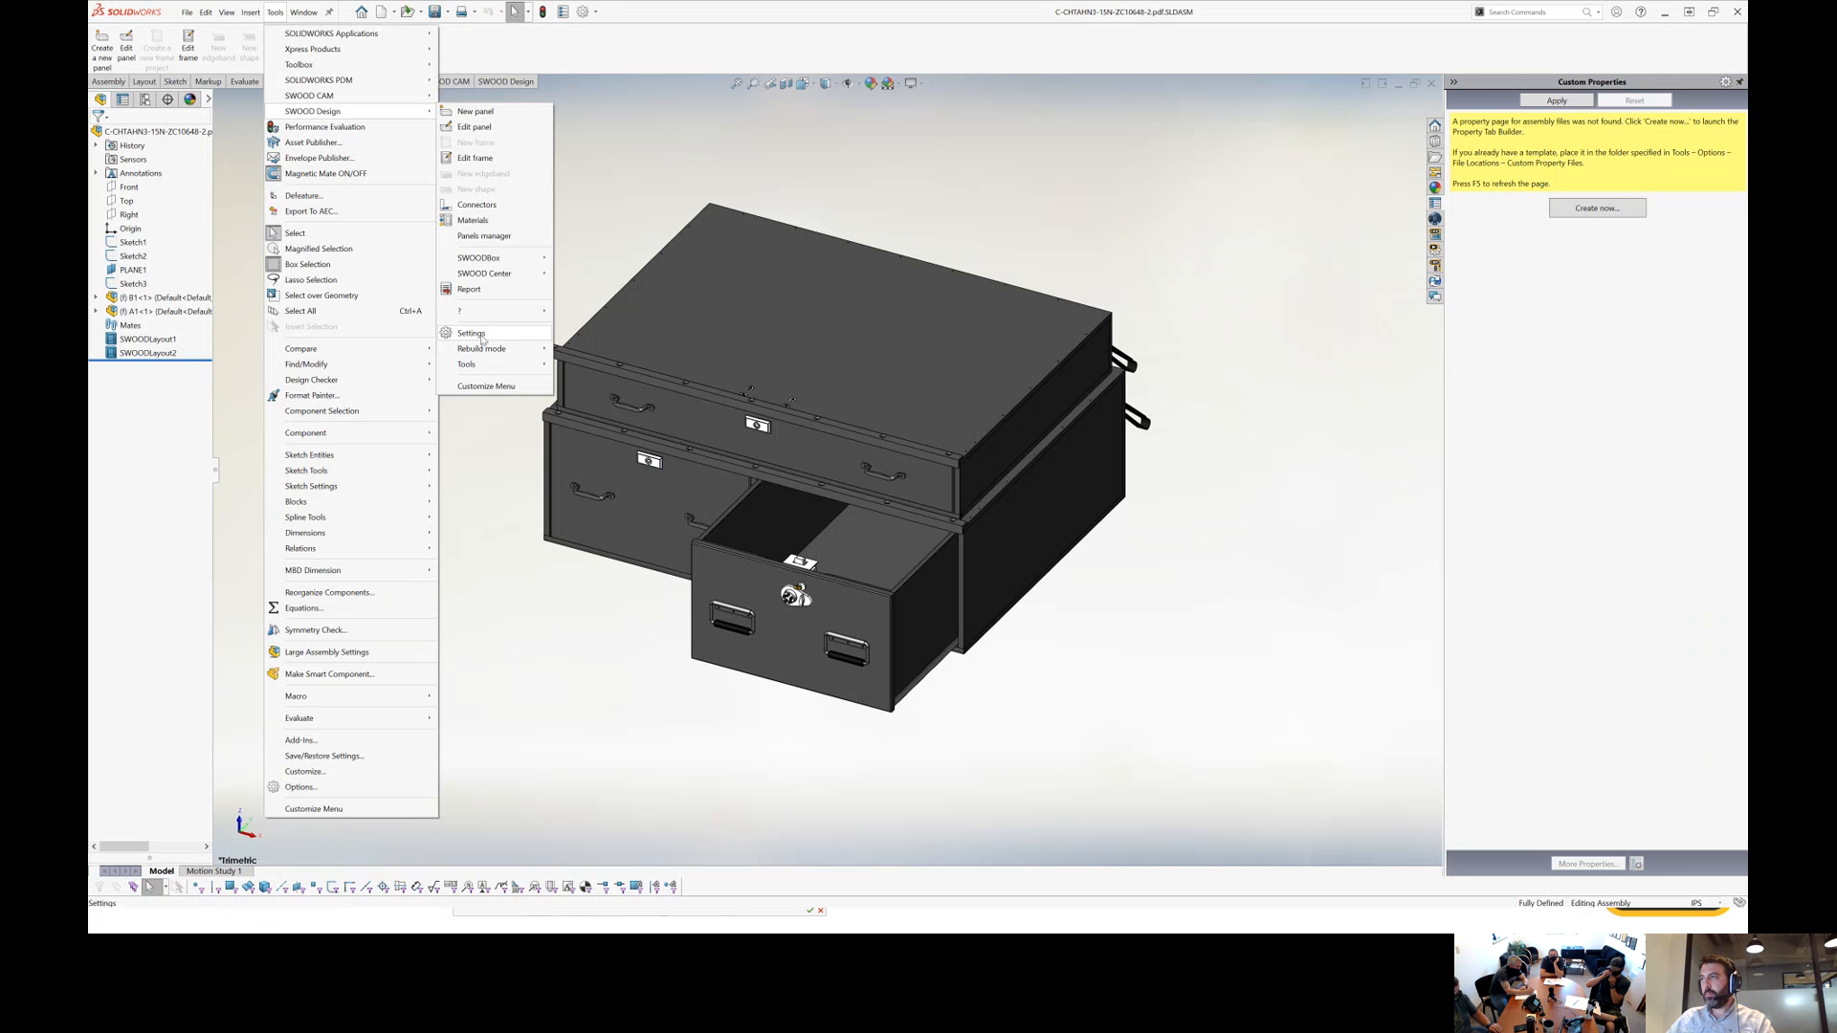
left_click(471, 333)
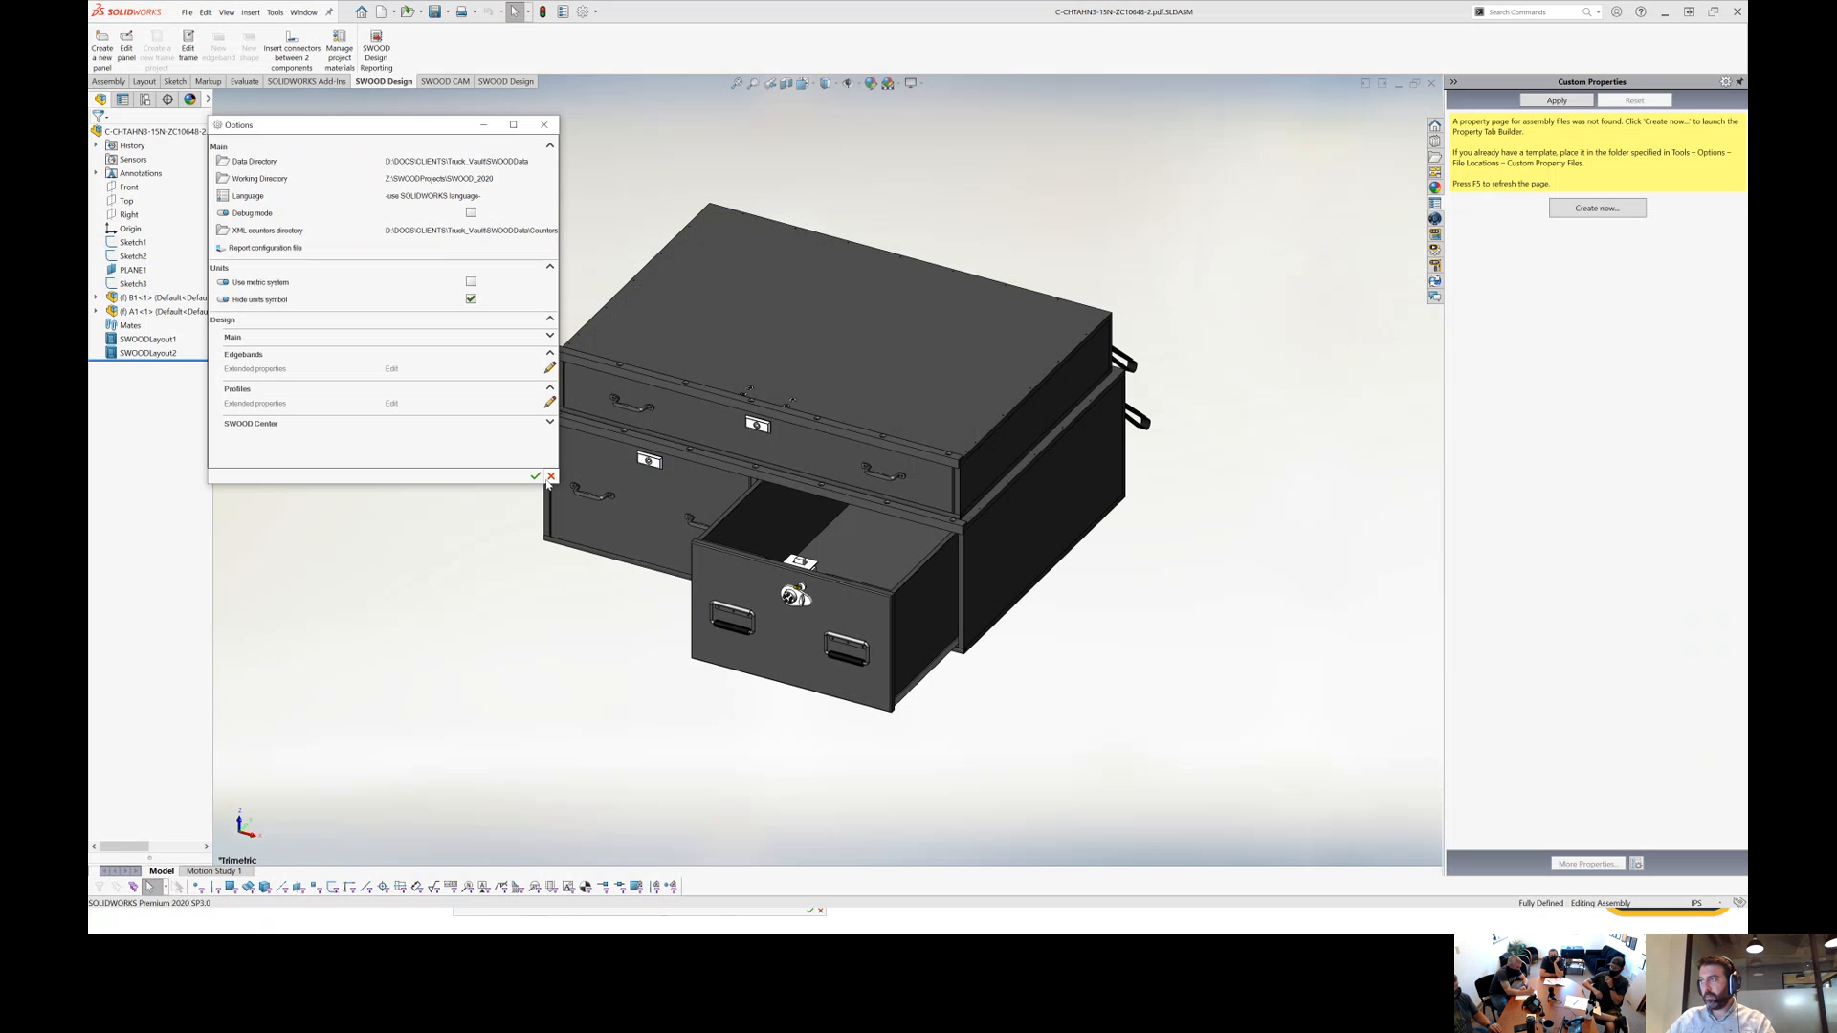
left_click(551, 476)
Generate the SWOOD Design report for the truck vault assembly and list its generated documents.
left_click(376, 52)
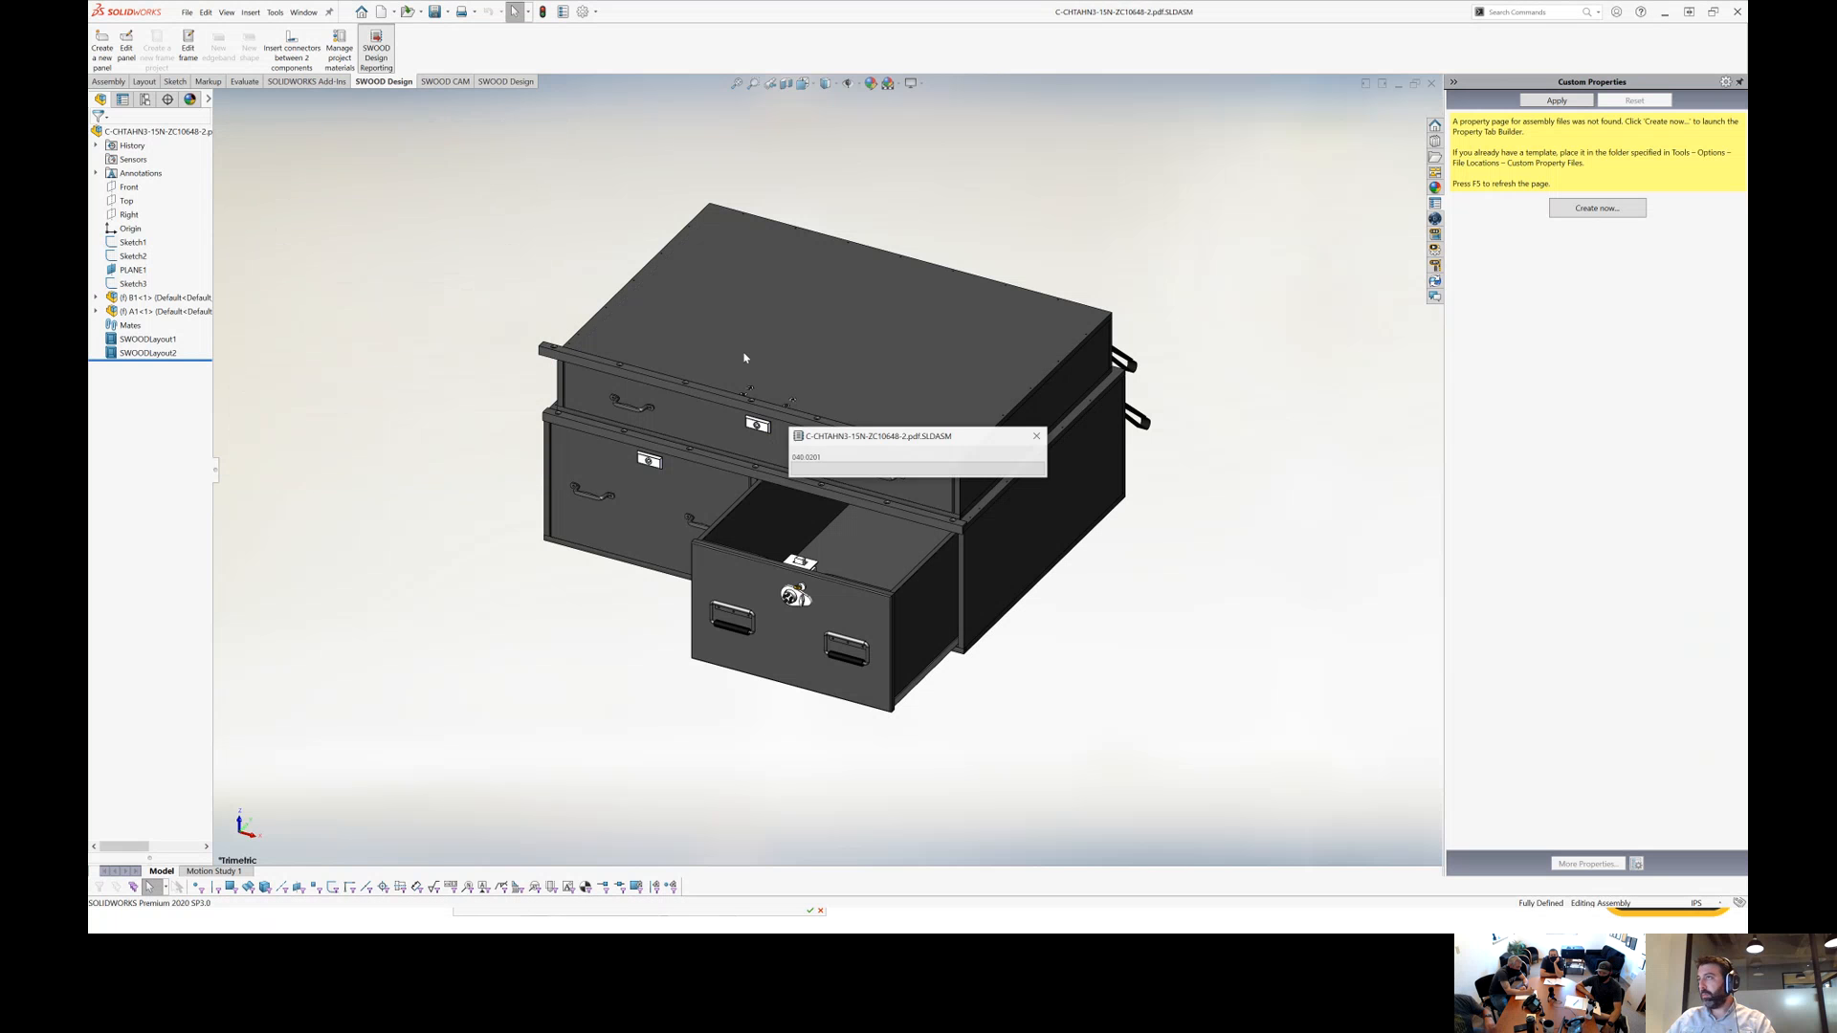
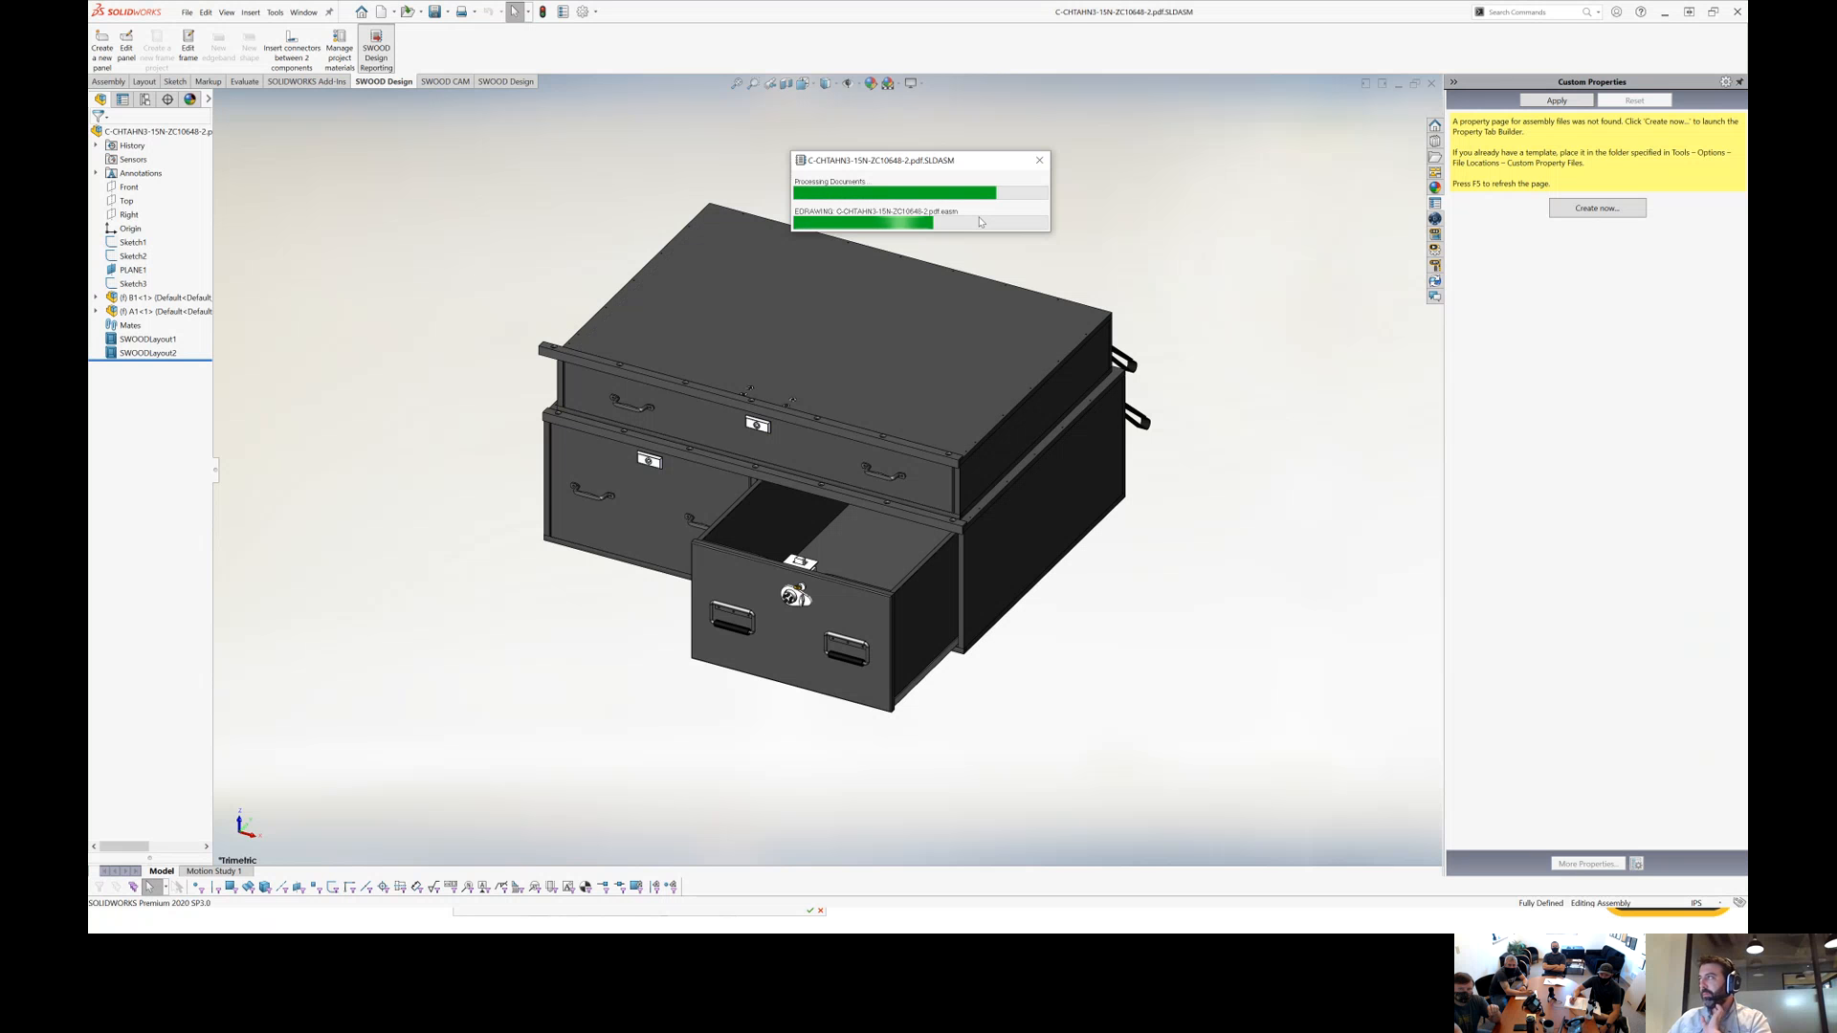
left_click_drag(944, 164, 984, 139)
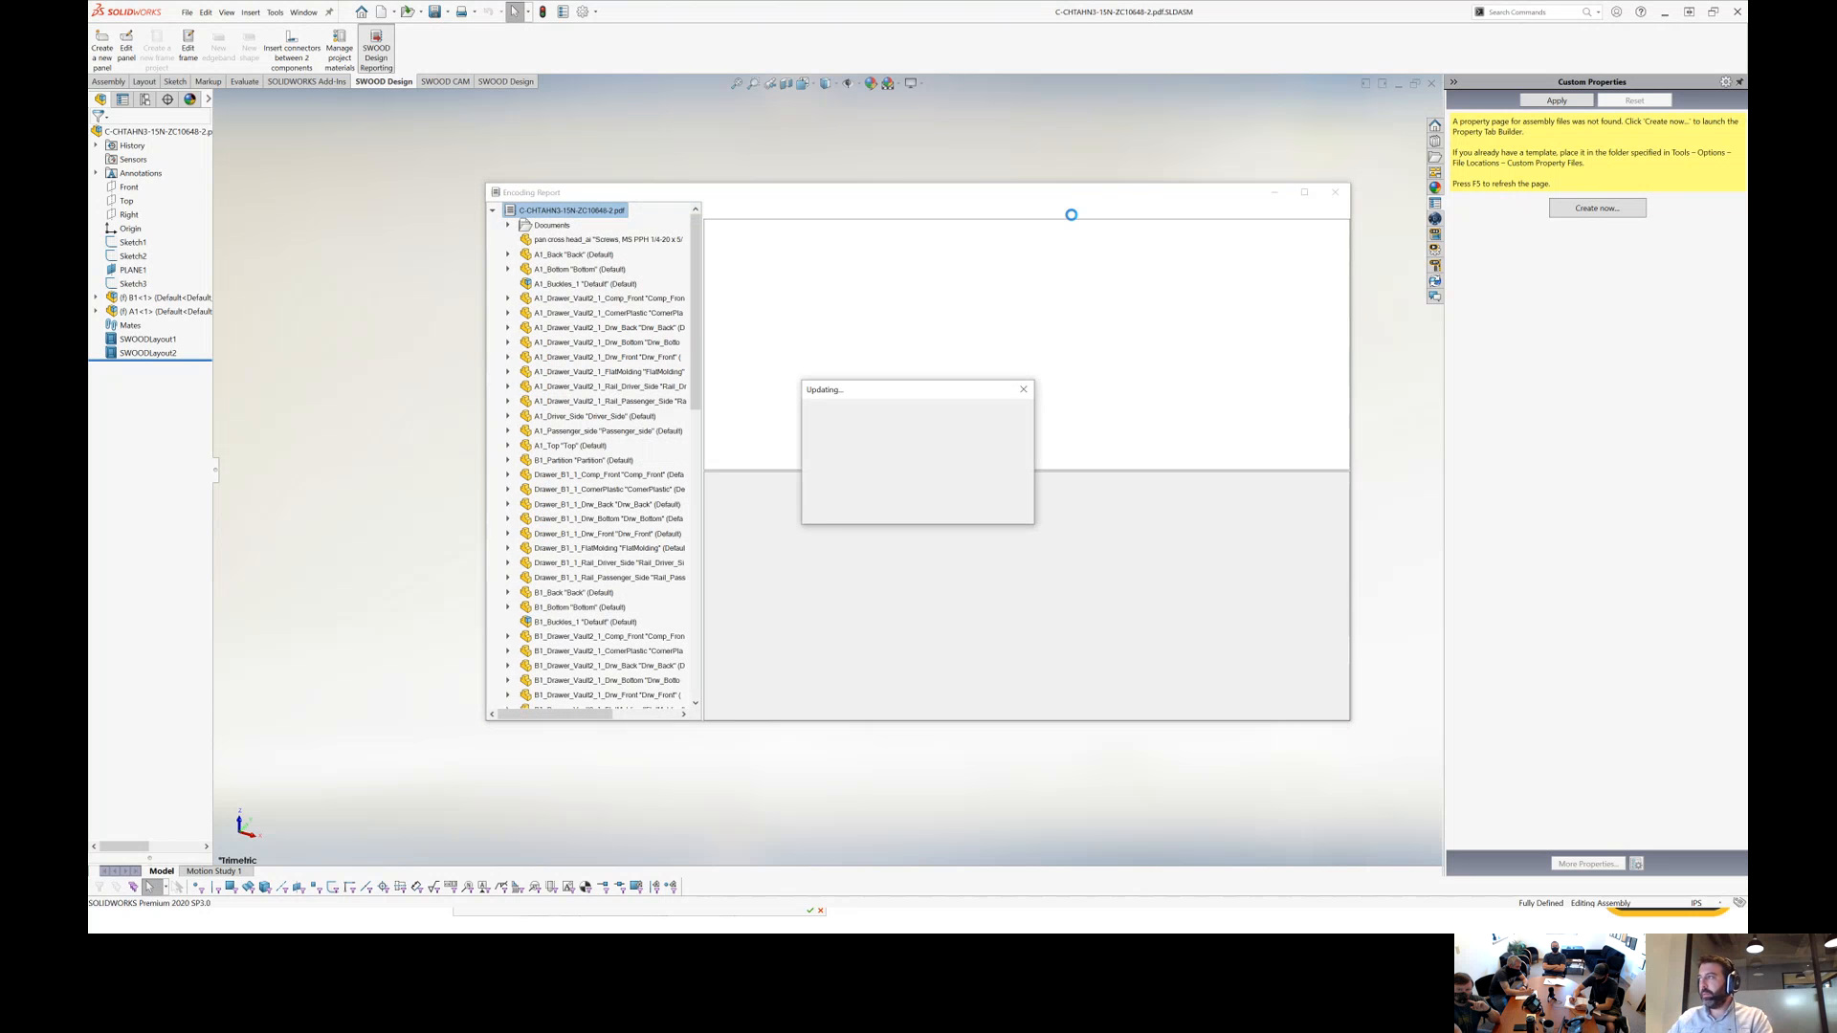
left_click(508, 225)
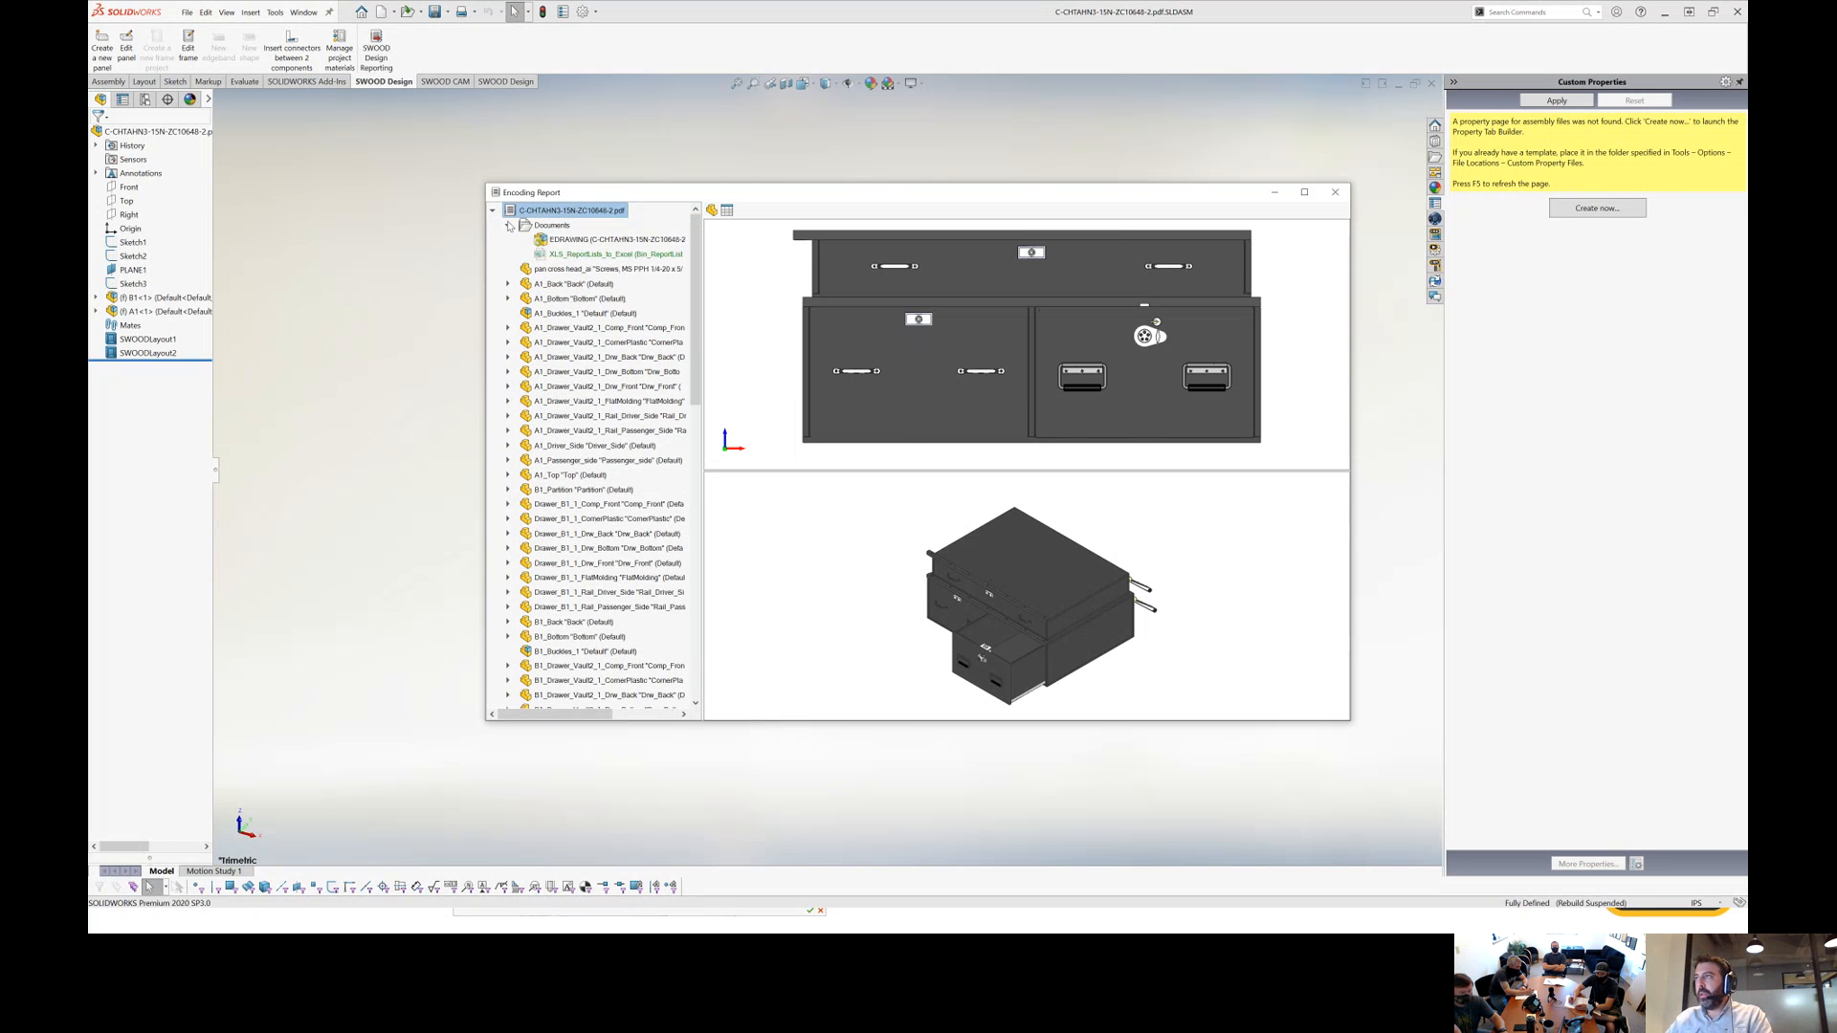
Open the report's eDrawings document and hide the lower vault's outer side panel to examine the drawer compartment.
left_click(571, 240)
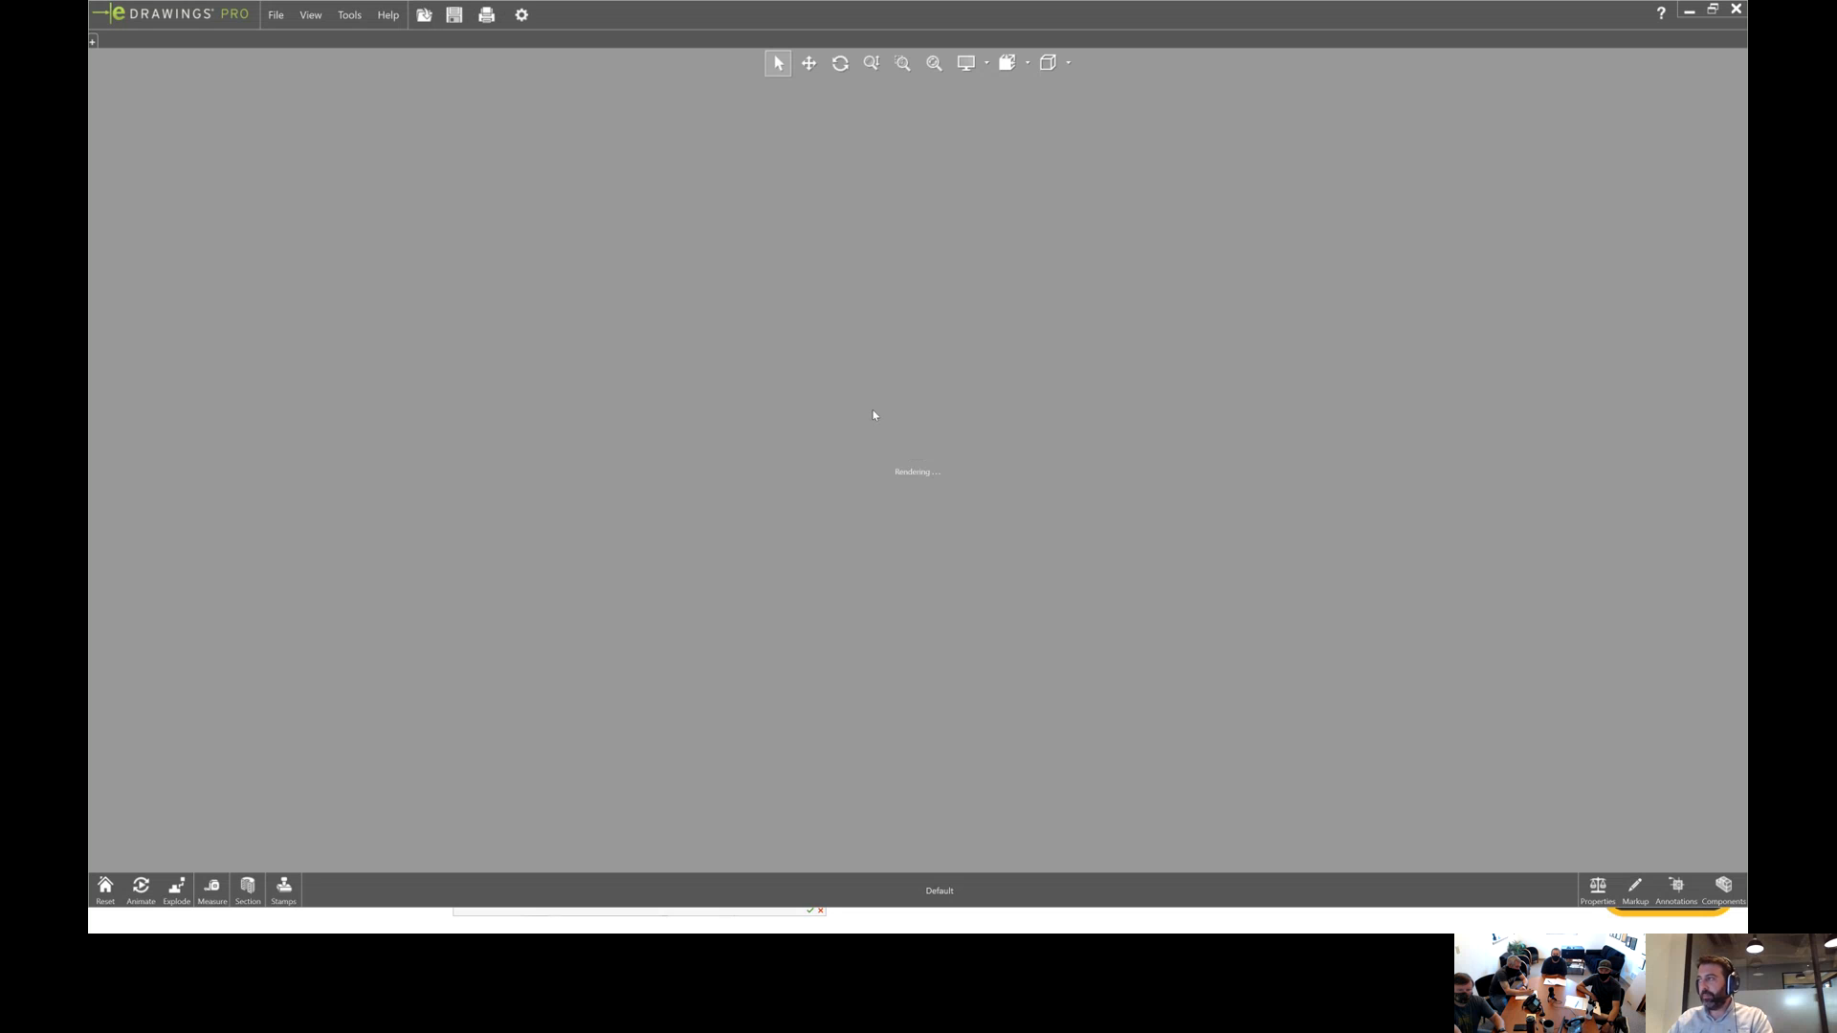
scroll(872, 415, "down", 2)
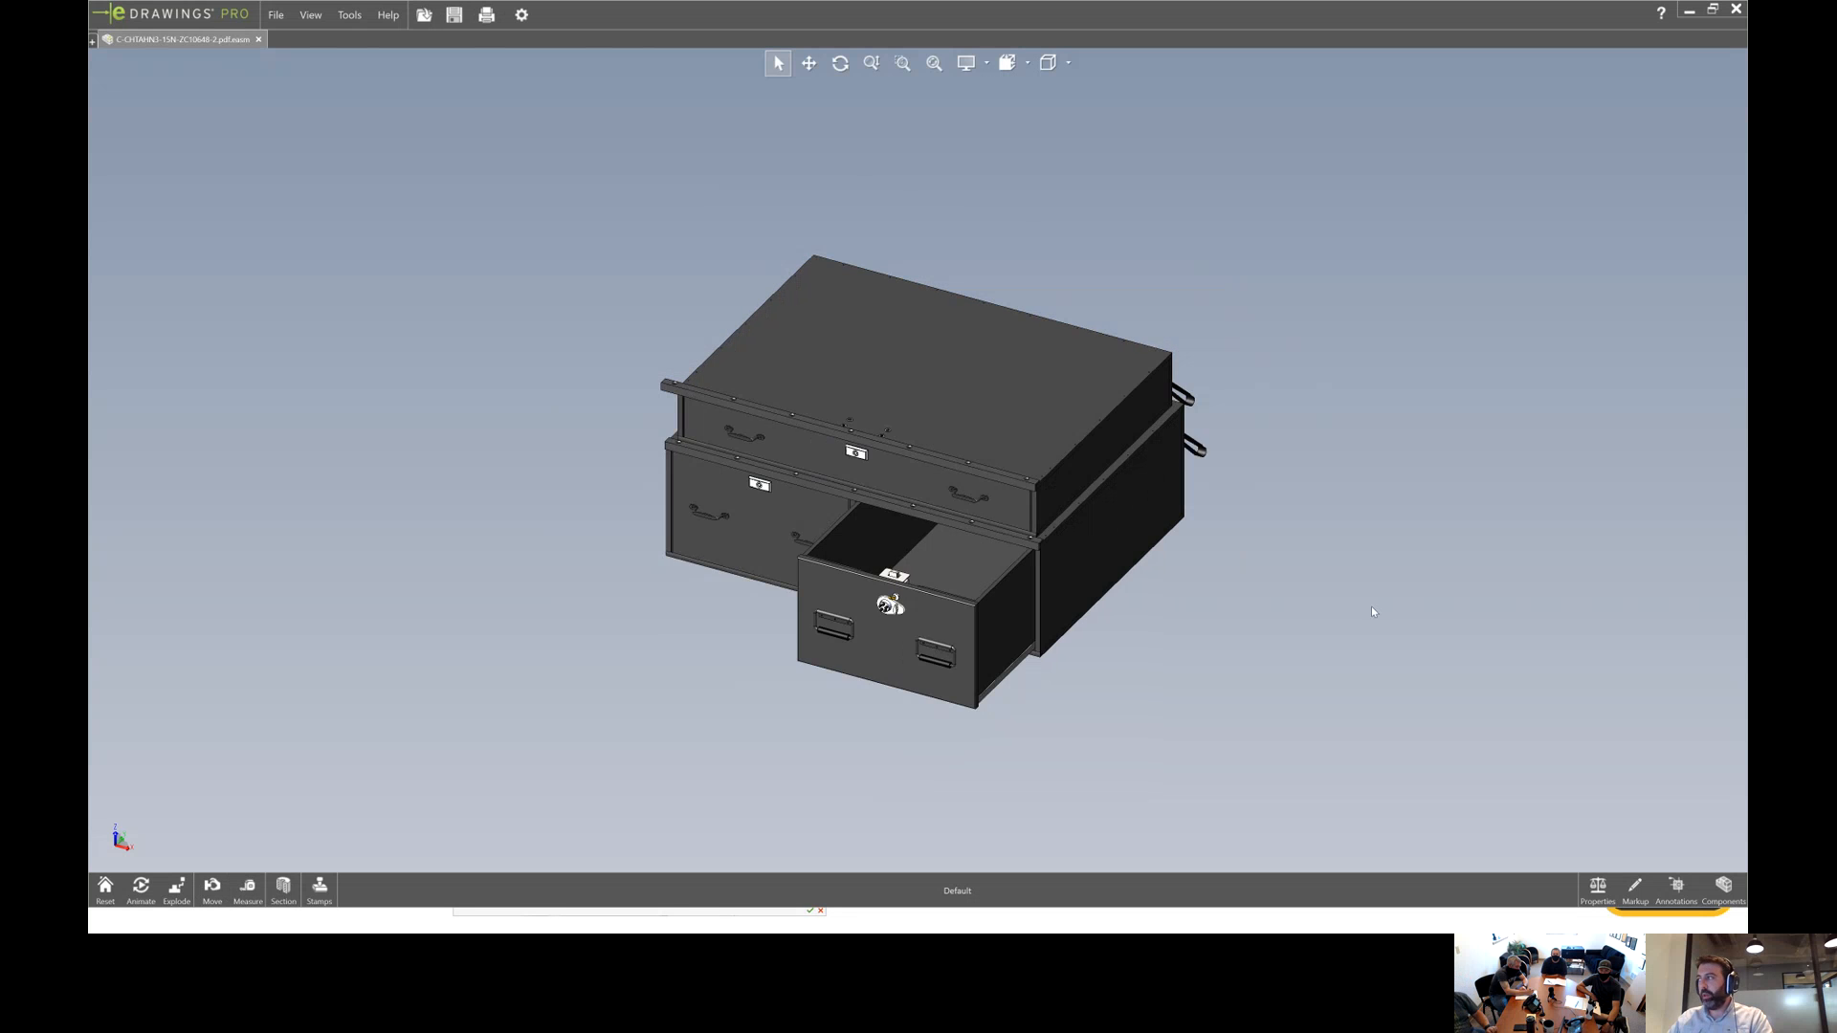
scroll(1374, 610, "up", 3)
scroll(897, 443, "down", 4)
scroll(707, 375, "up", 1)
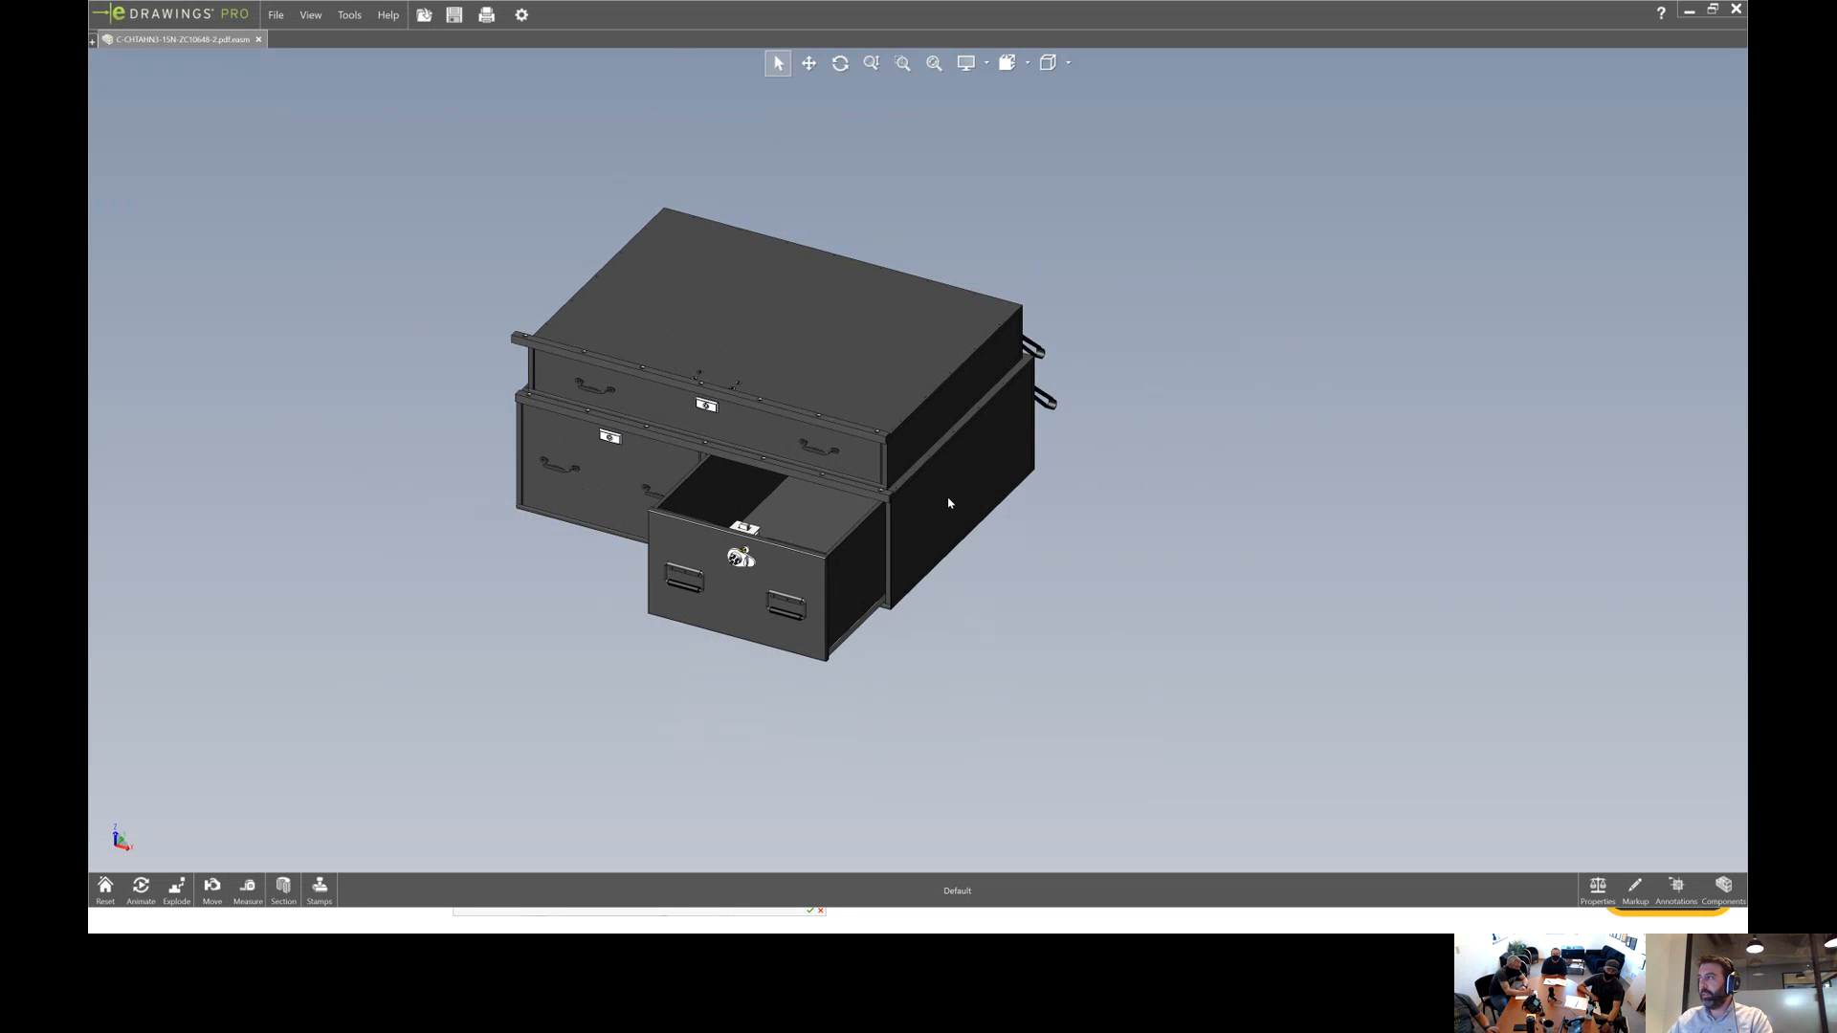
middle_click_drag(947, 502, 917, 442)
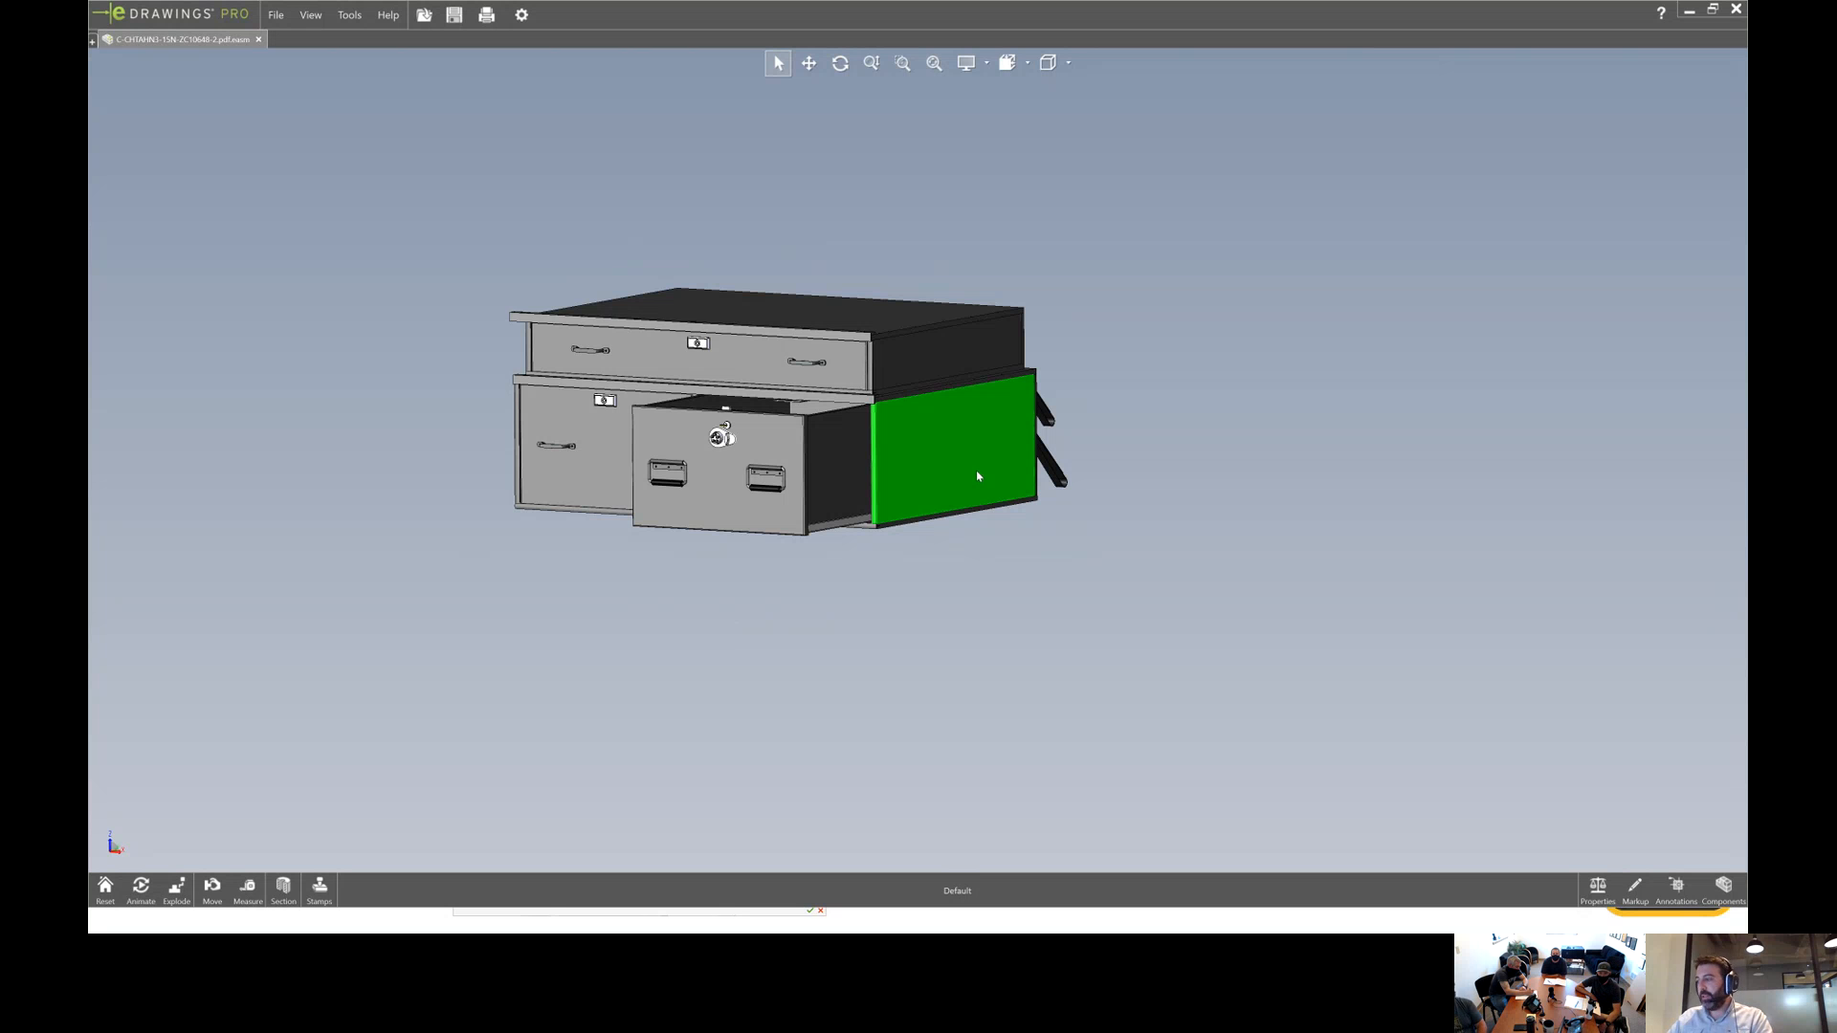
right_click(976, 475)
left_click(1022, 481)
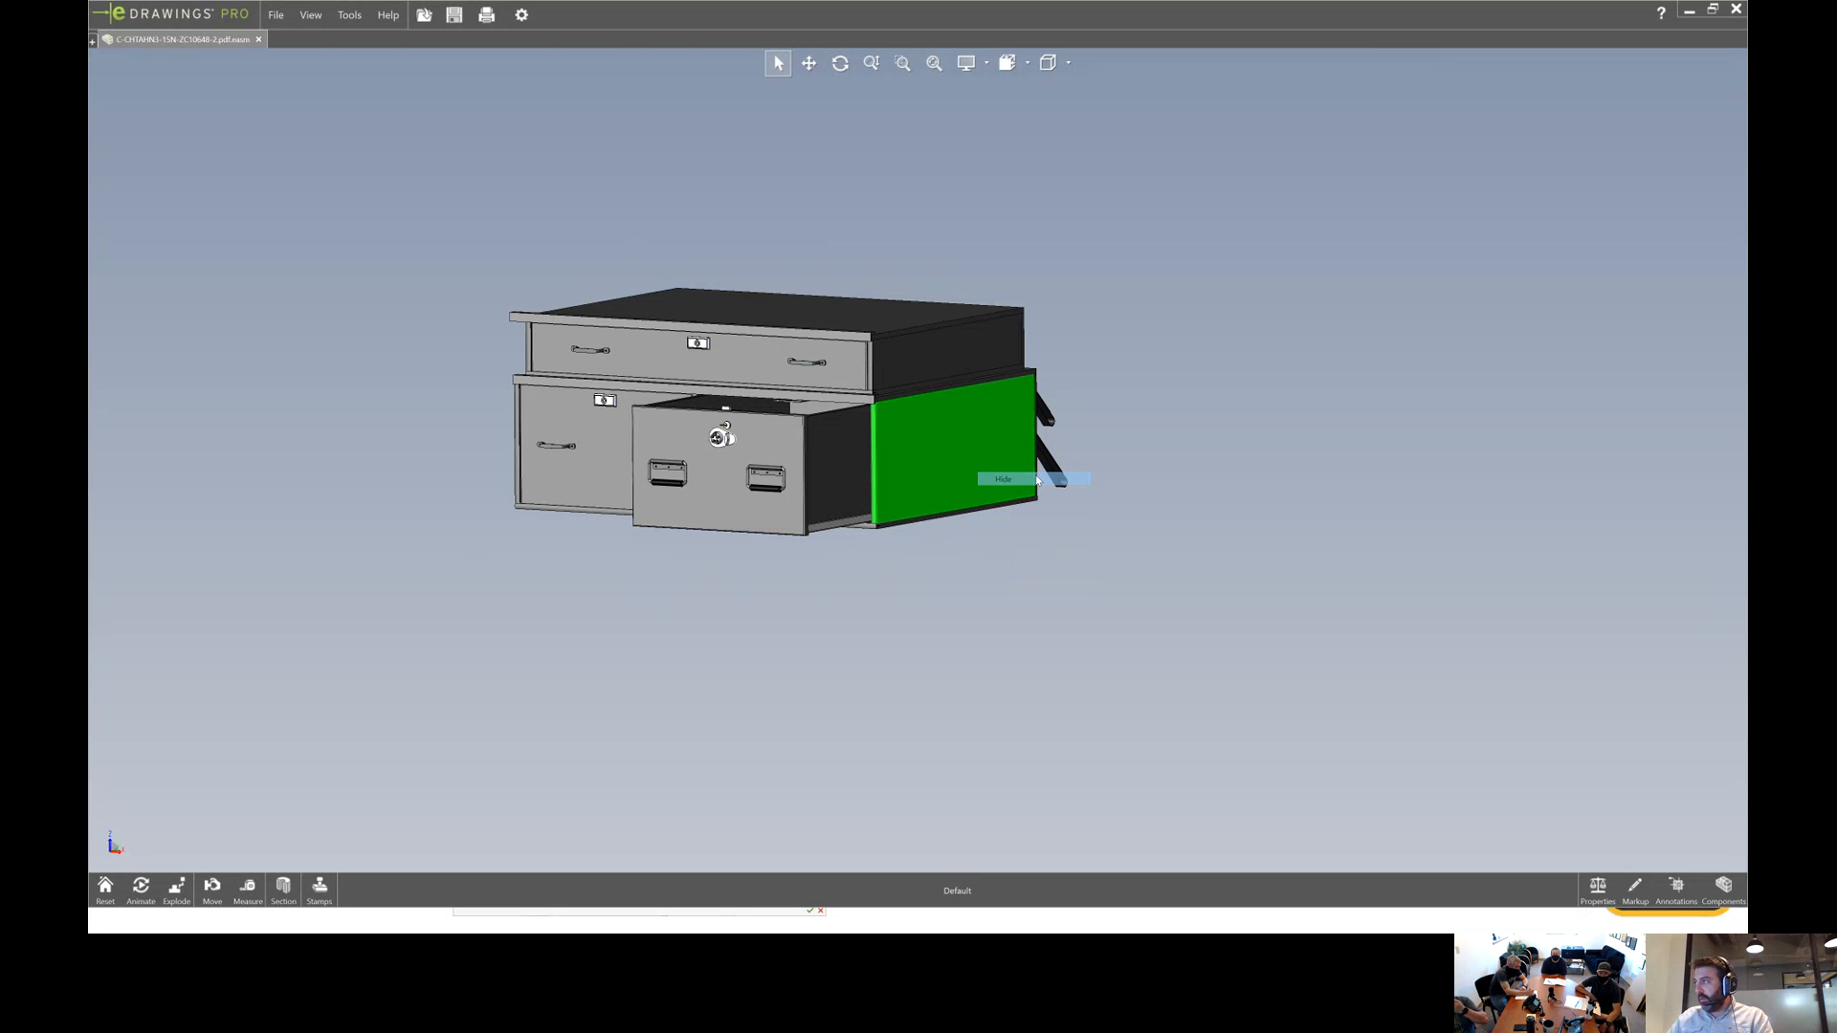
middle_click_drag(972, 447, 1081, 431)
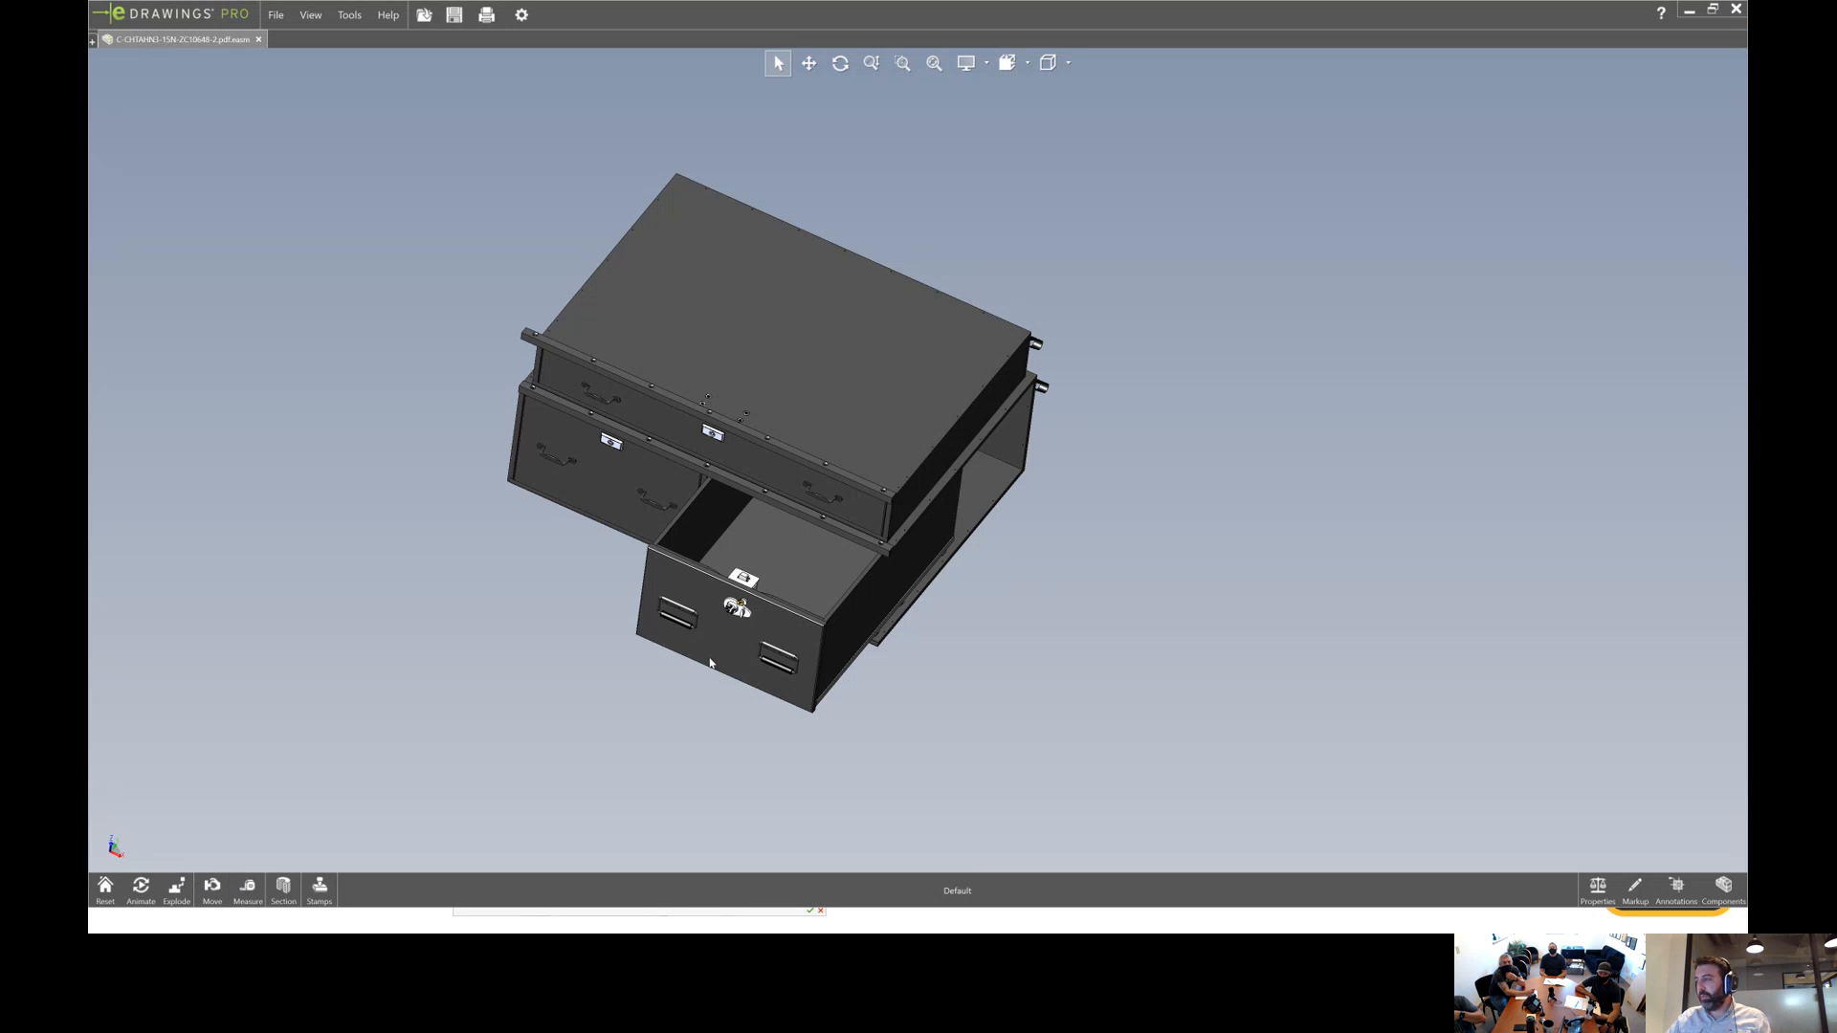
middle_click_drag(708, 507, 643, 595)
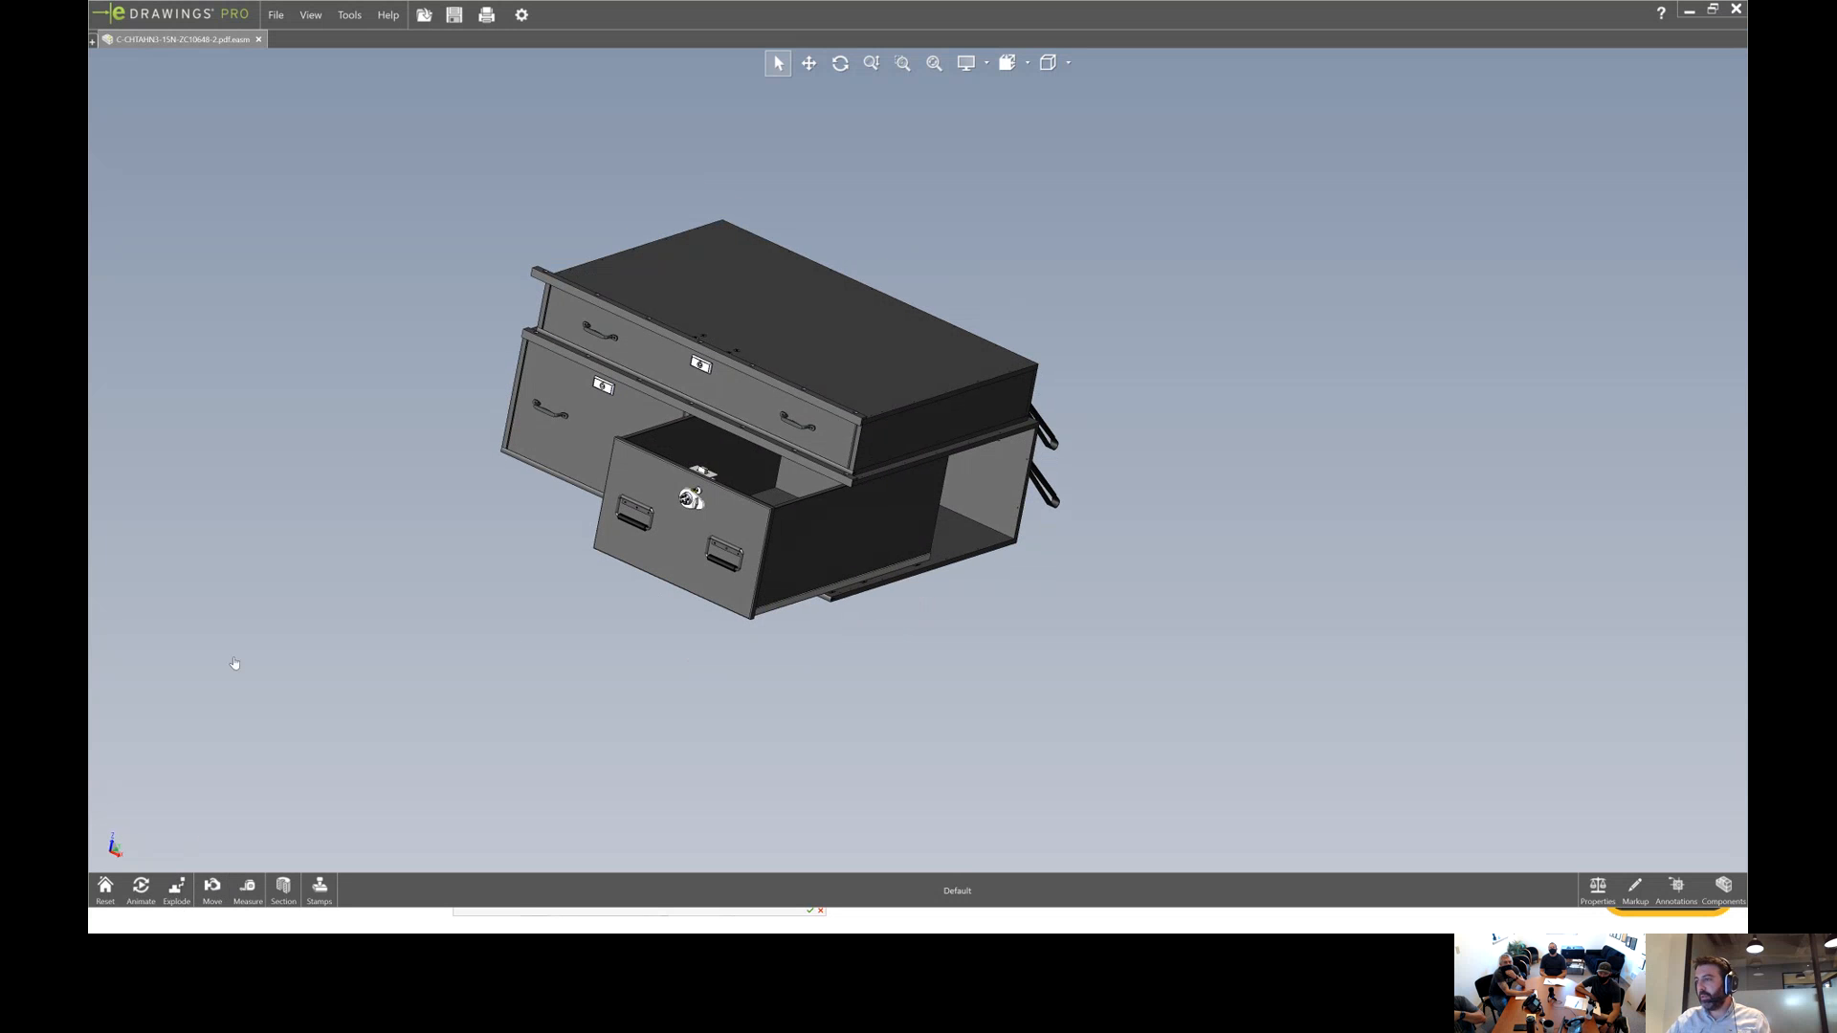
Explode the truck vault in eDrawings to examine its parts, reset the model, and close eDrawings.
left_click(176, 888)
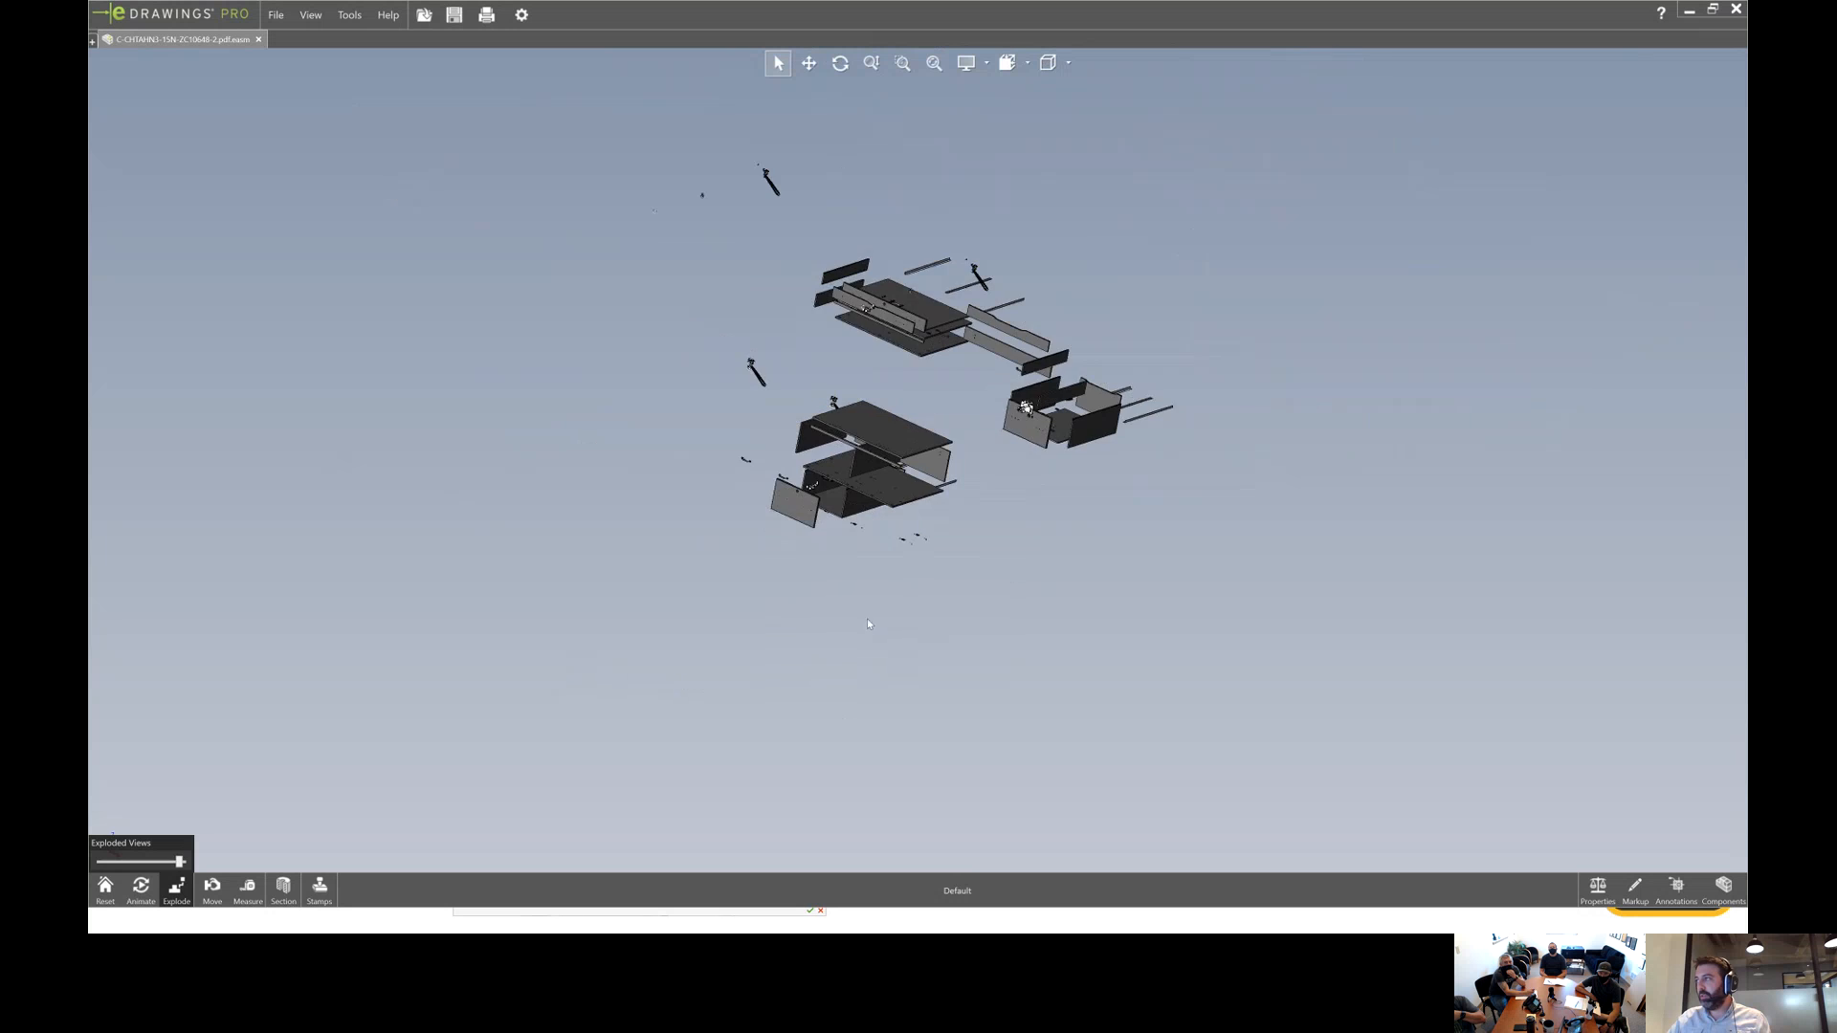
scroll(975, 413, "down", 2)
middle_click_drag(968, 415, 852, 396)
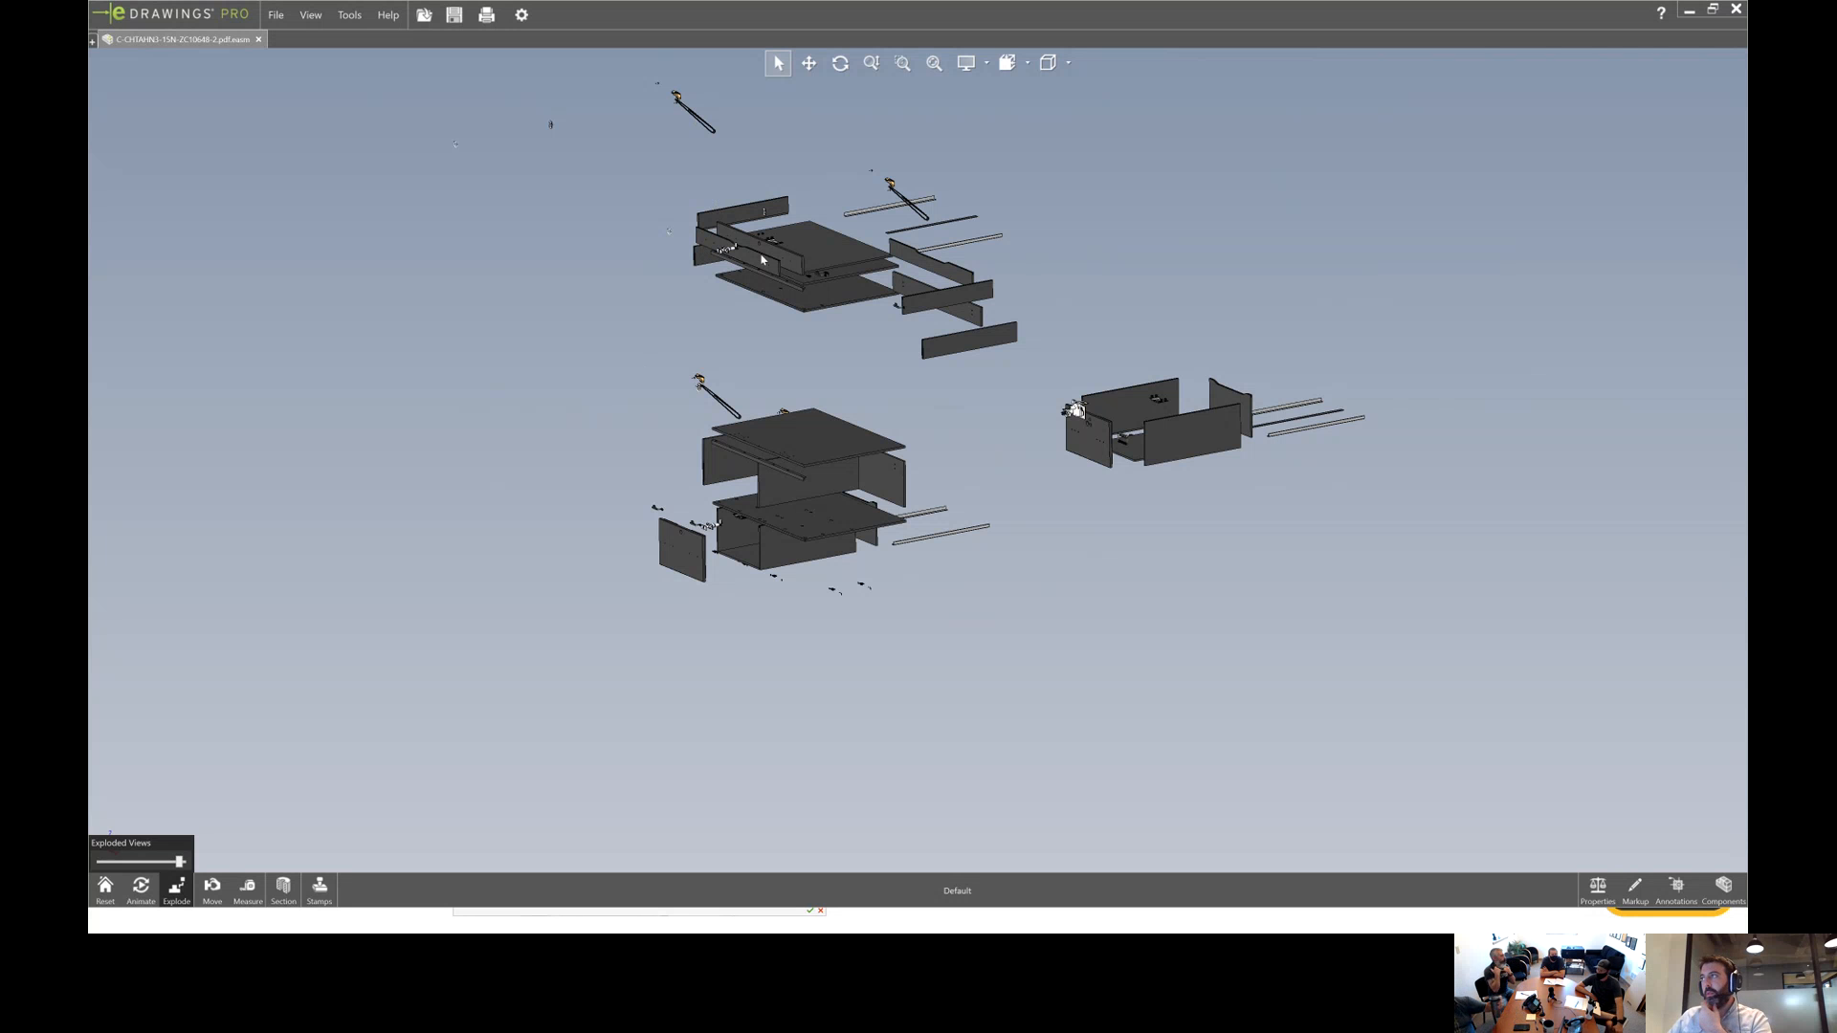
double_click(1148, 269)
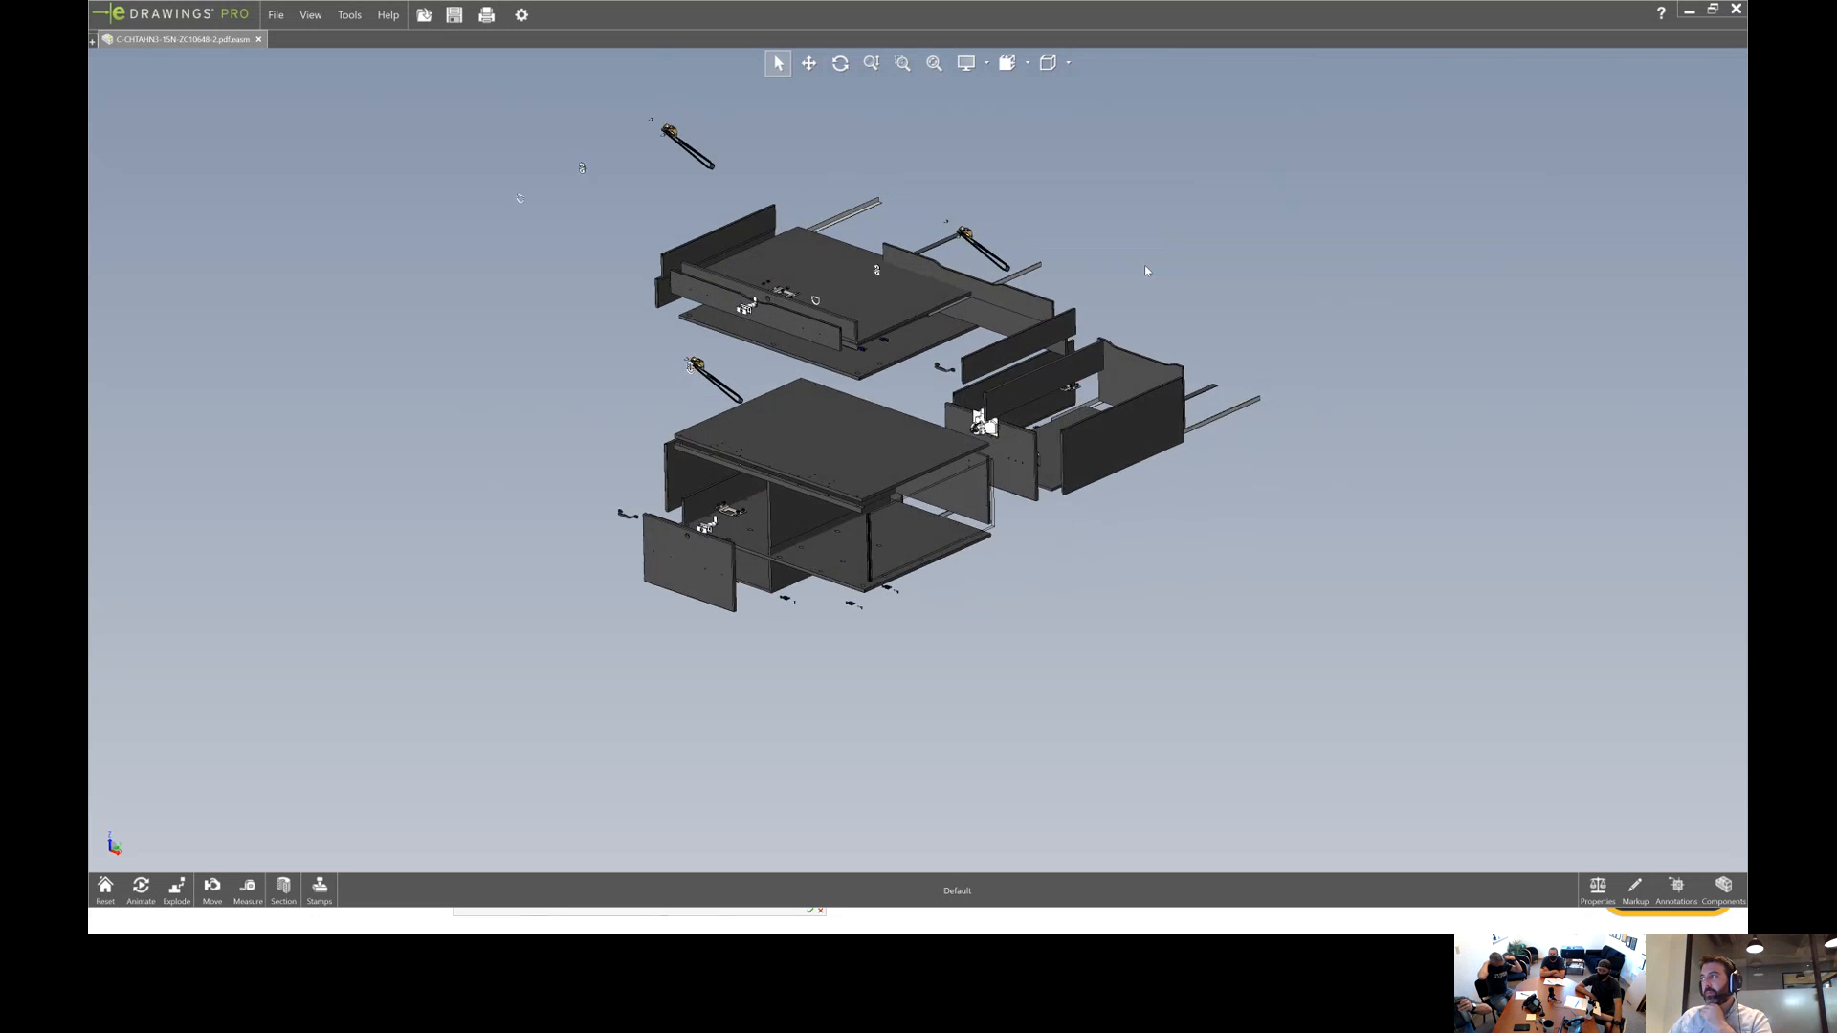
scroll(1150, 274, "up", 2)
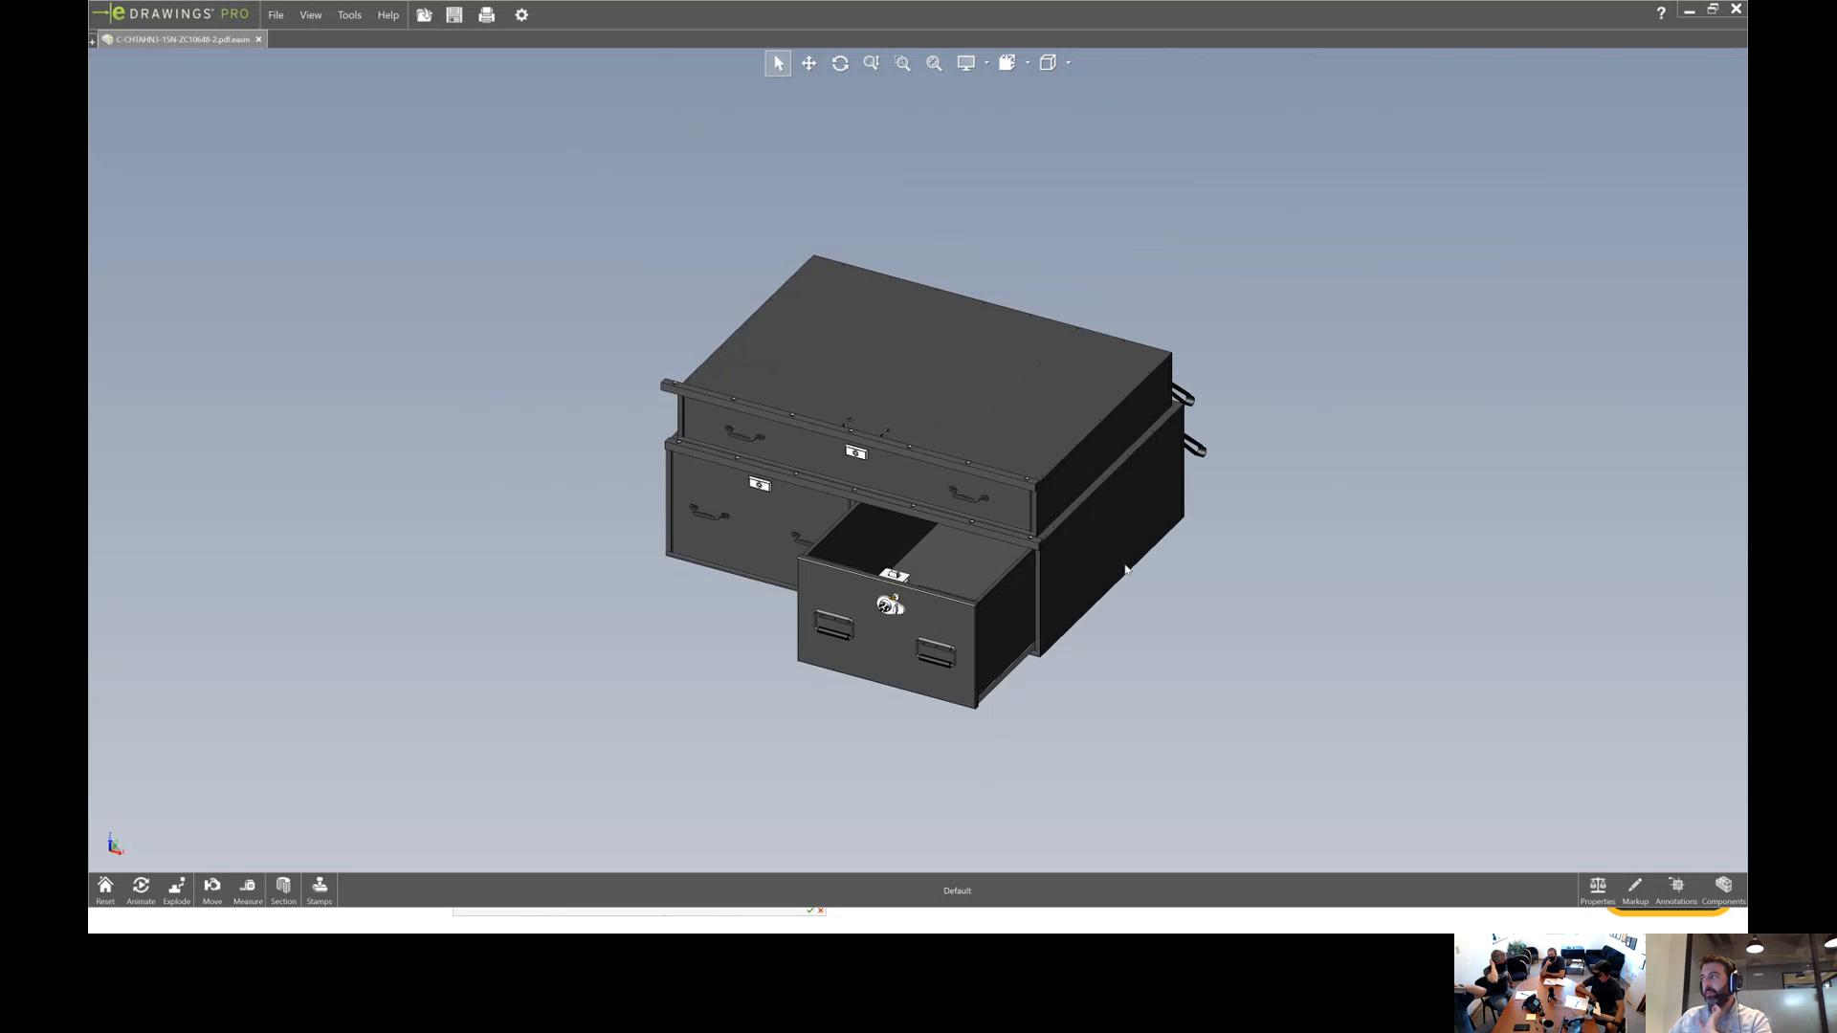
scroll(1115, 641, "down", 2)
scroll(866, 288, "up", 2)
scroll(864, 287, "down", 1)
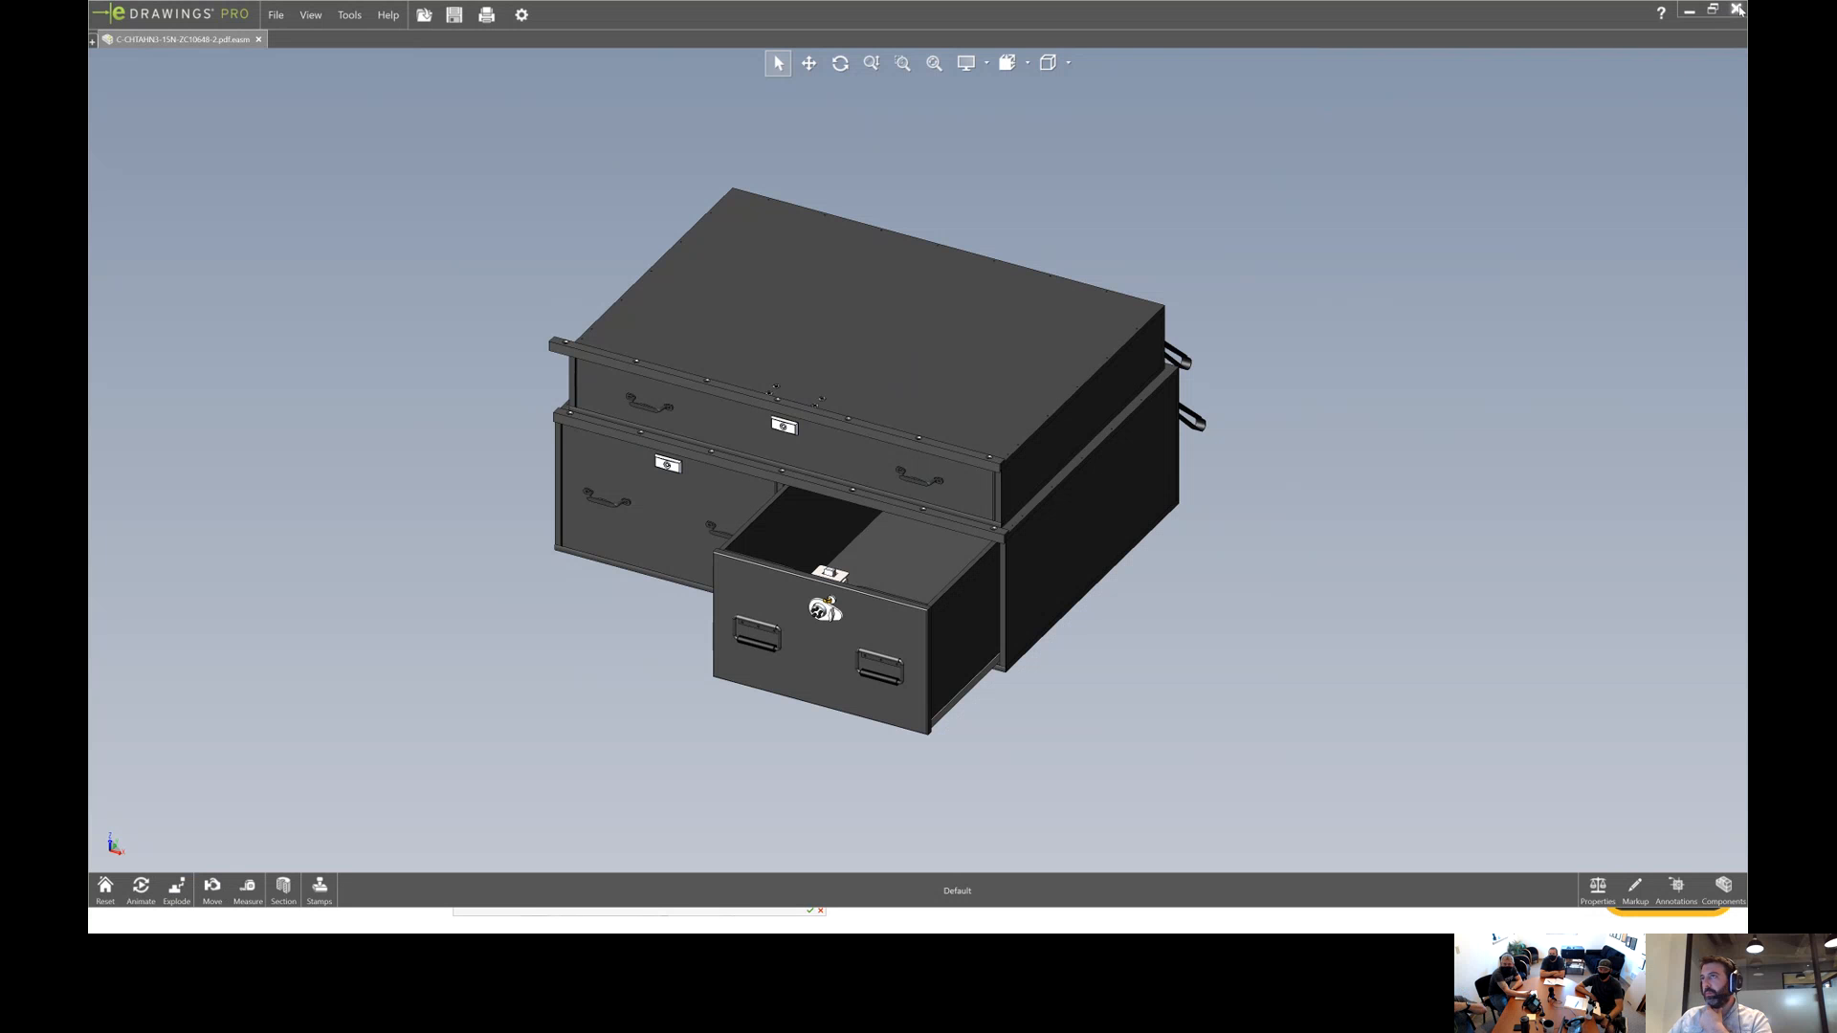
left_click(1737, 9)
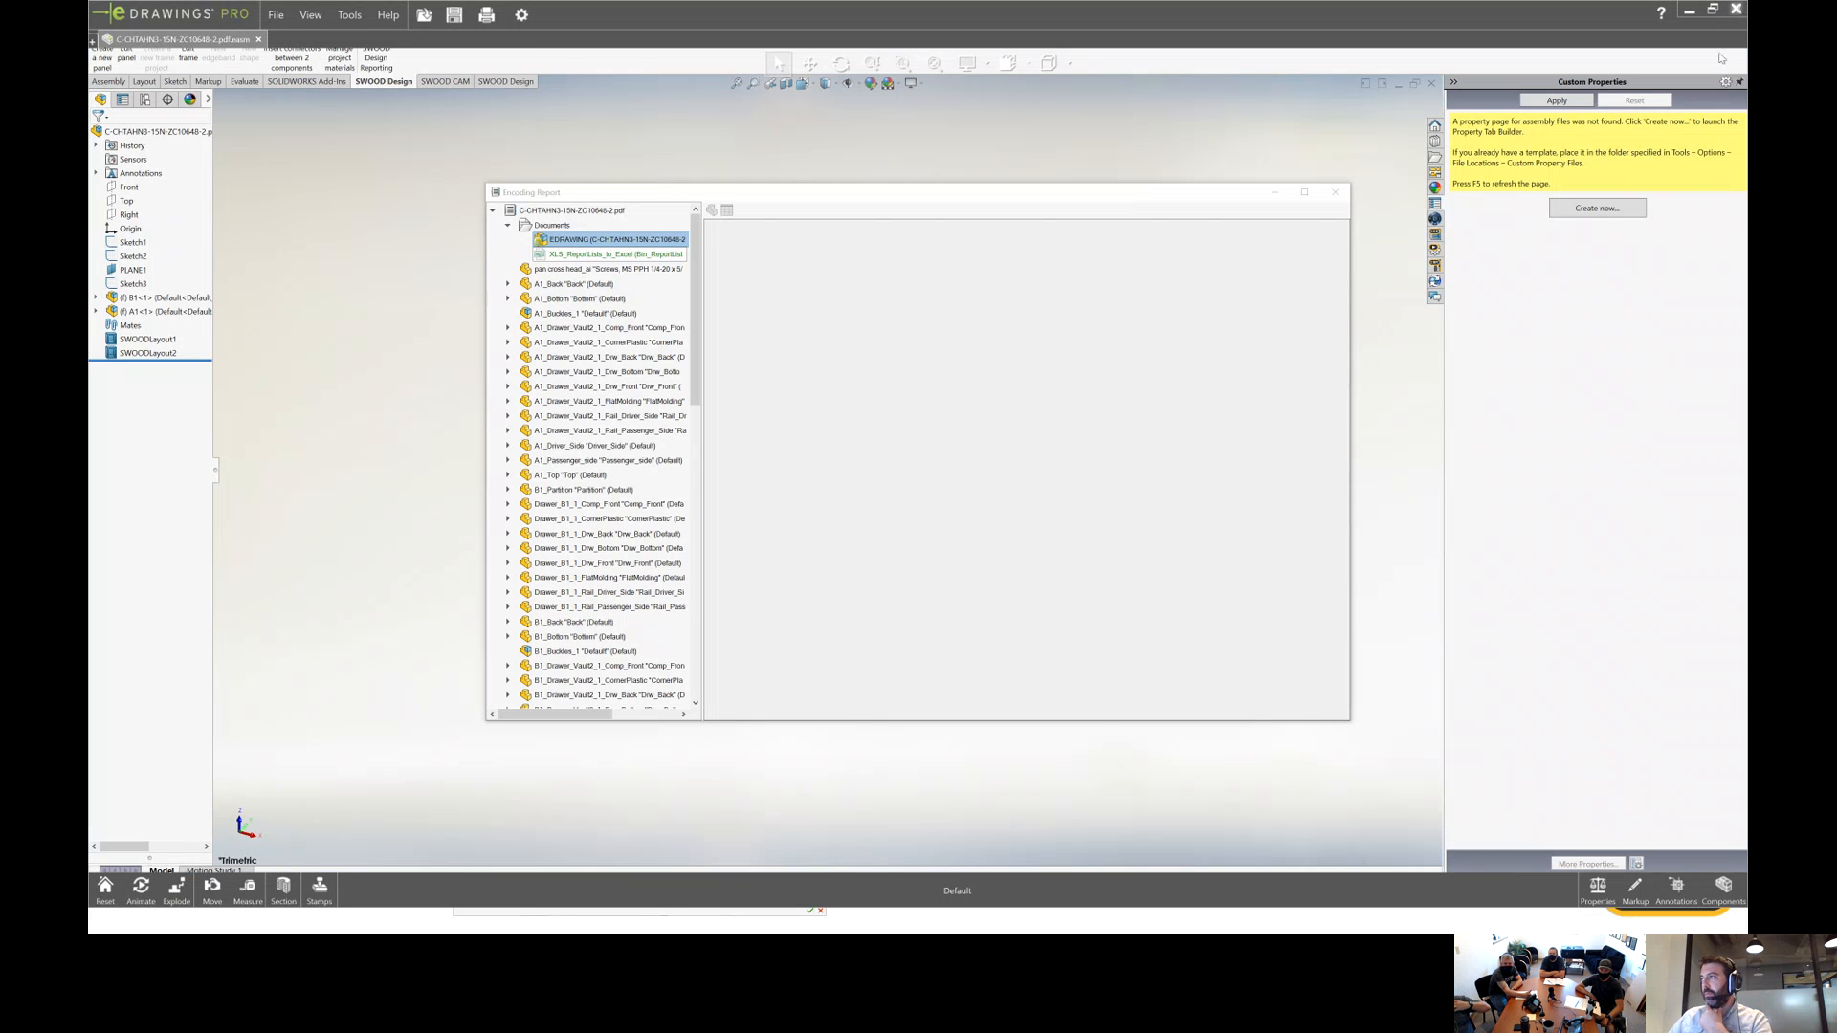
Try to open the Excel report list among the generated documents, and close the report window.
left_click(639, 254)
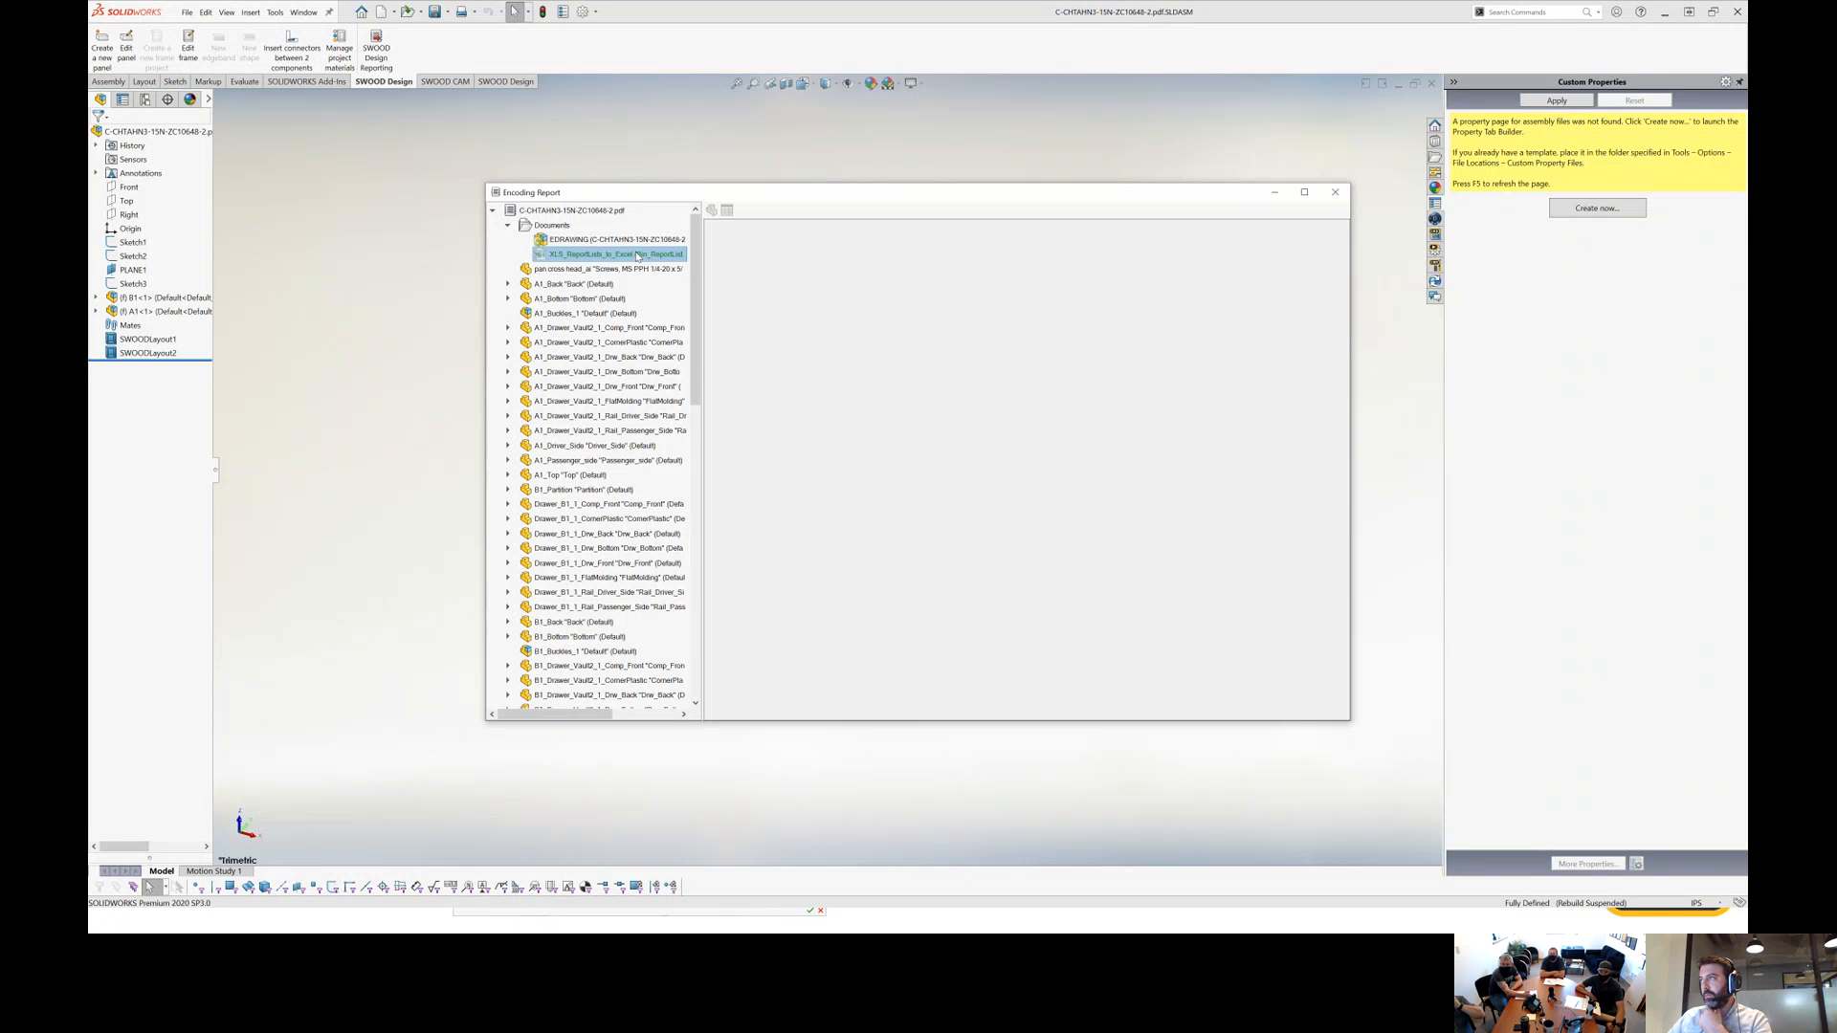
right_click(637, 256)
left_click(628, 241)
left_click(628, 241)
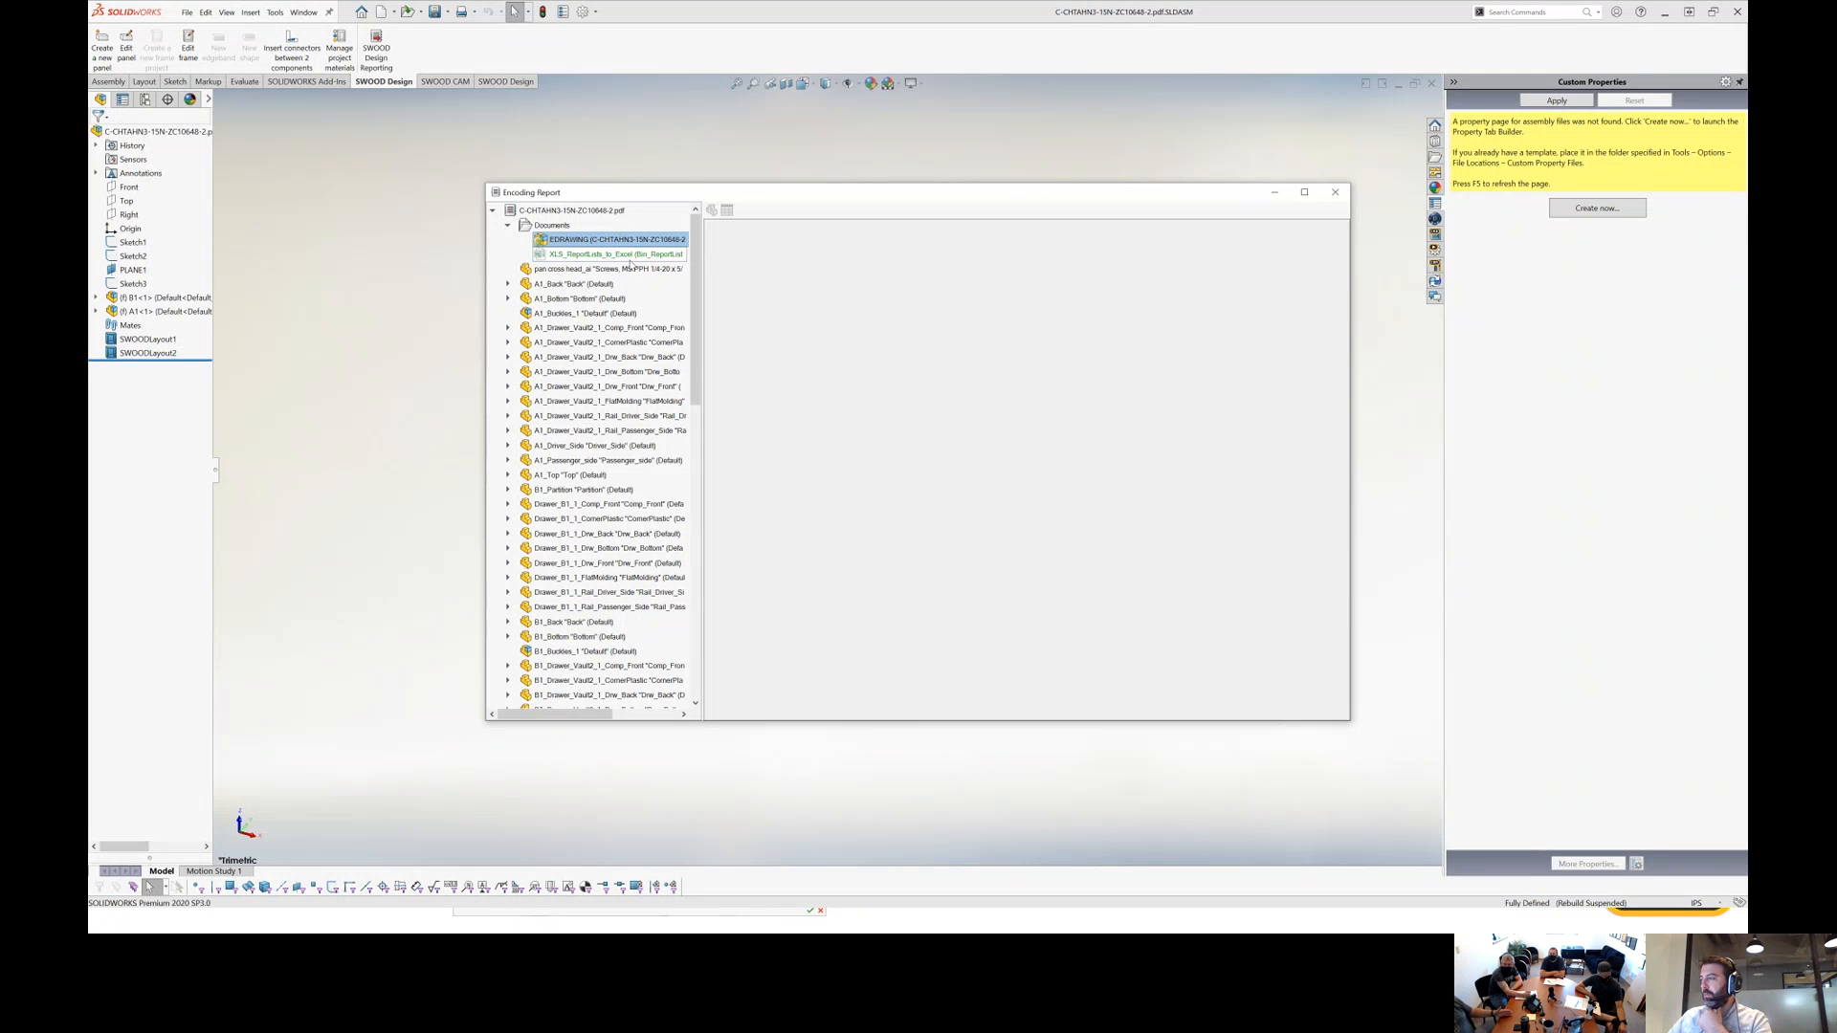
left_click(628, 256)
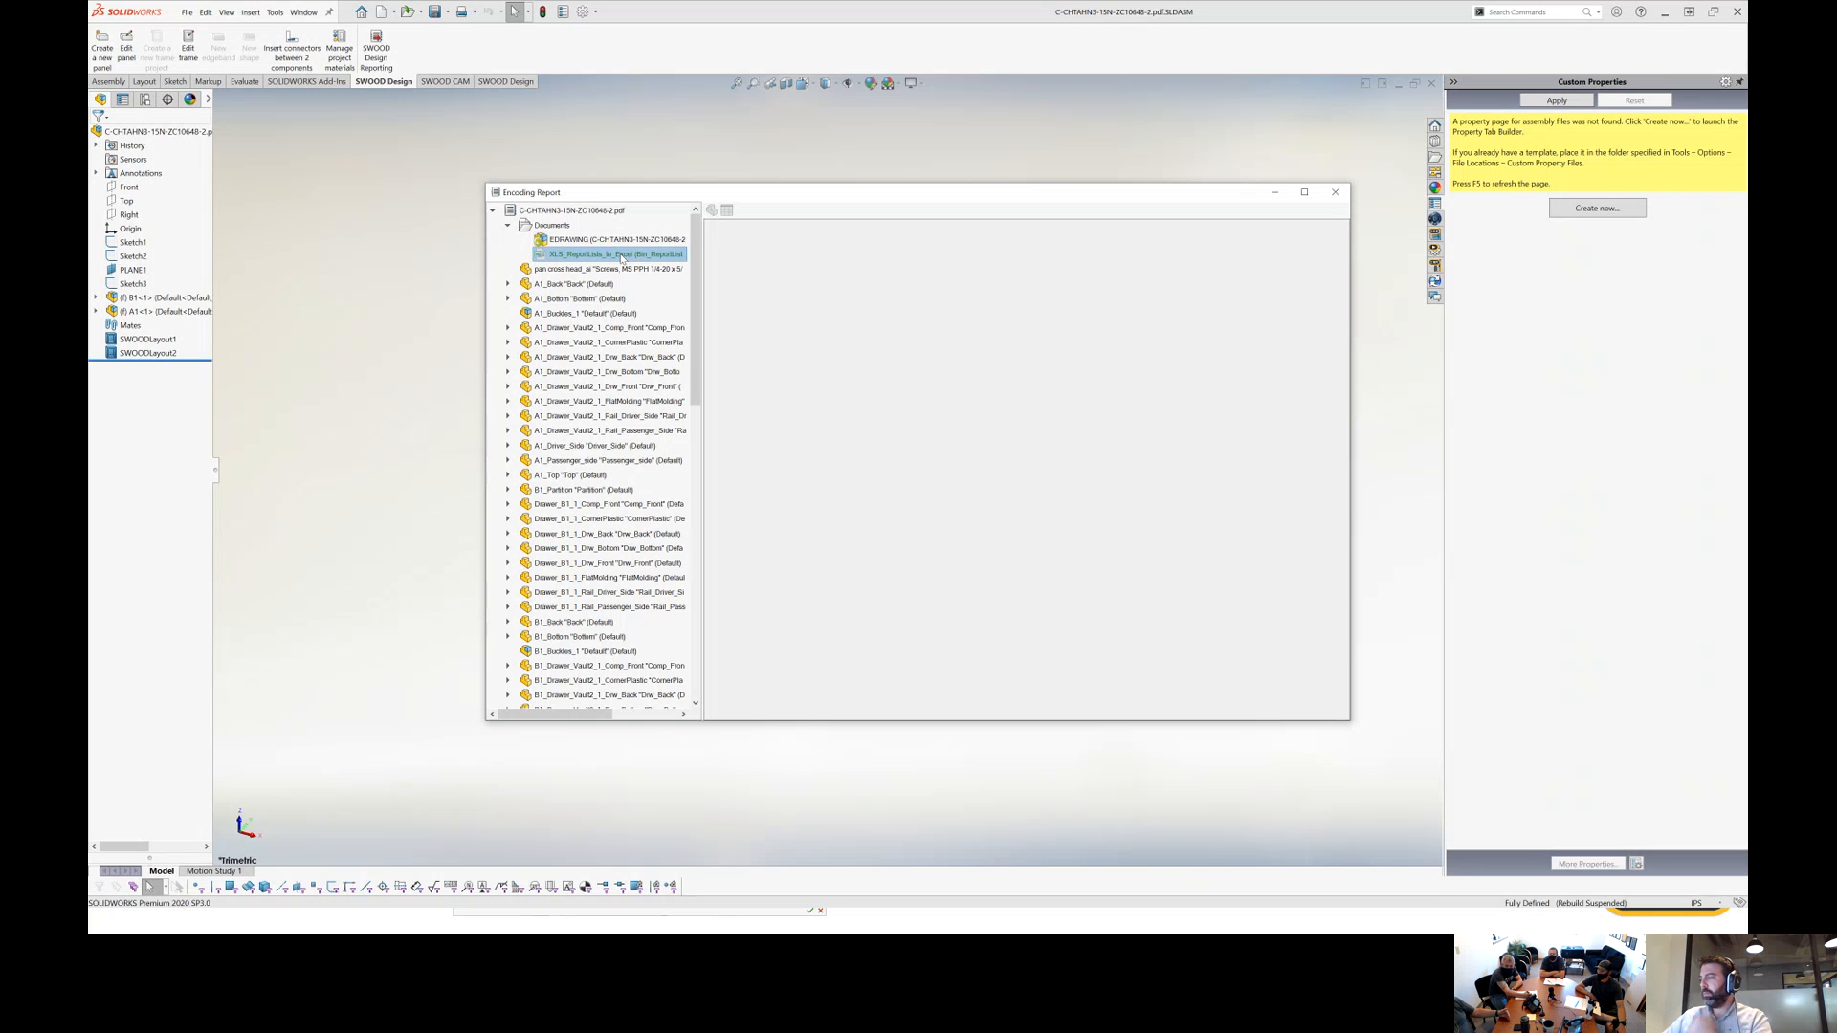
left_click(1335, 196)
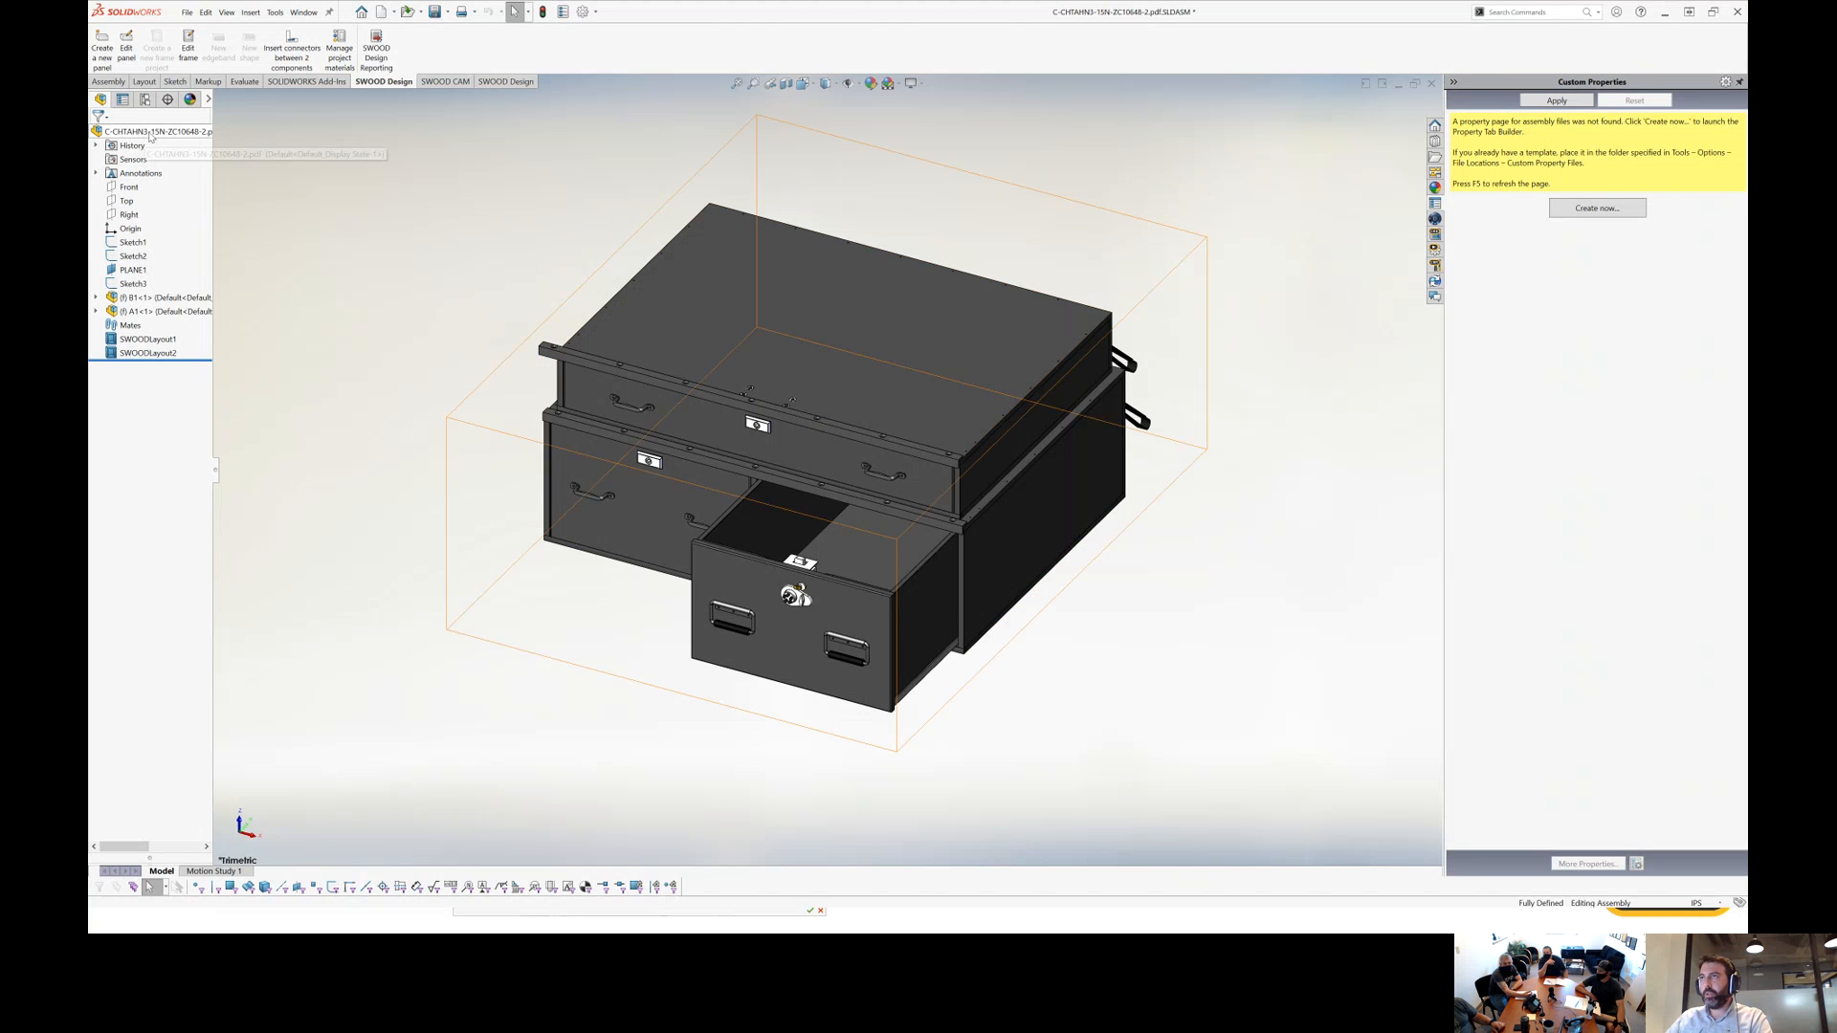
left_click(165, 132)
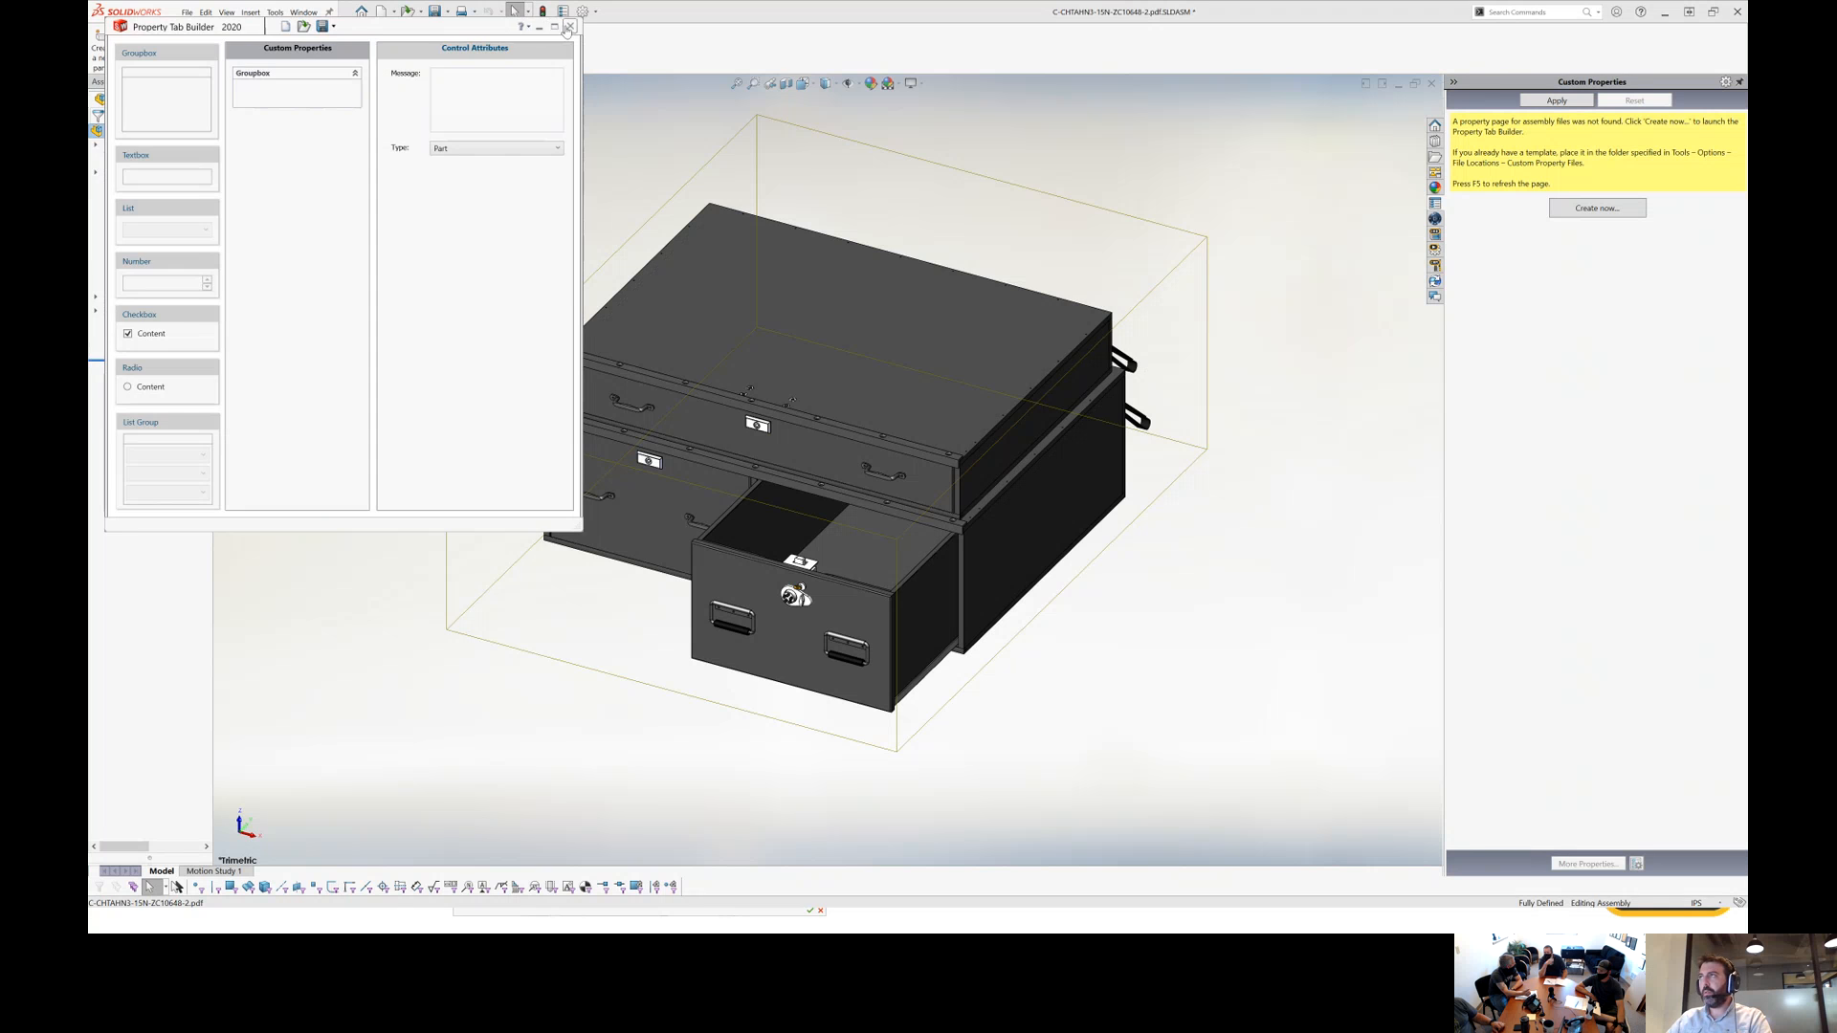
left_click(566, 25)
scroll(1181, 161, "up", 2)
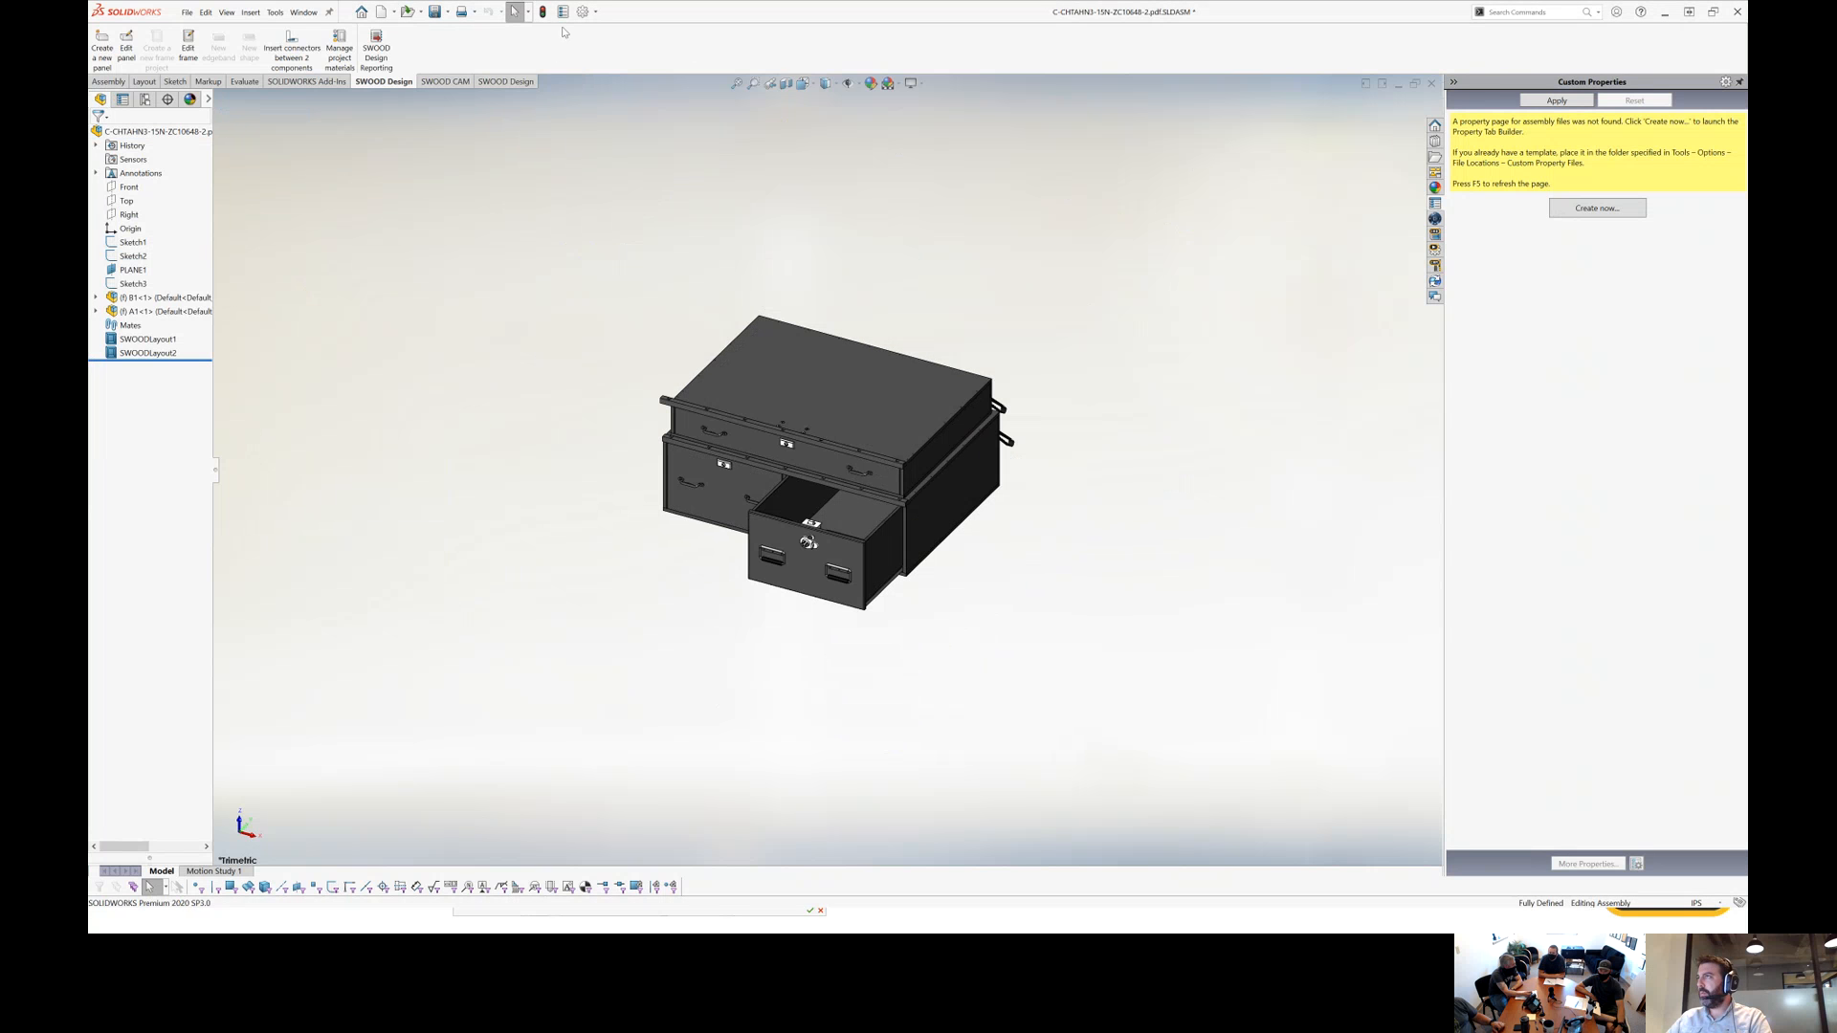
left_click(563, 12)
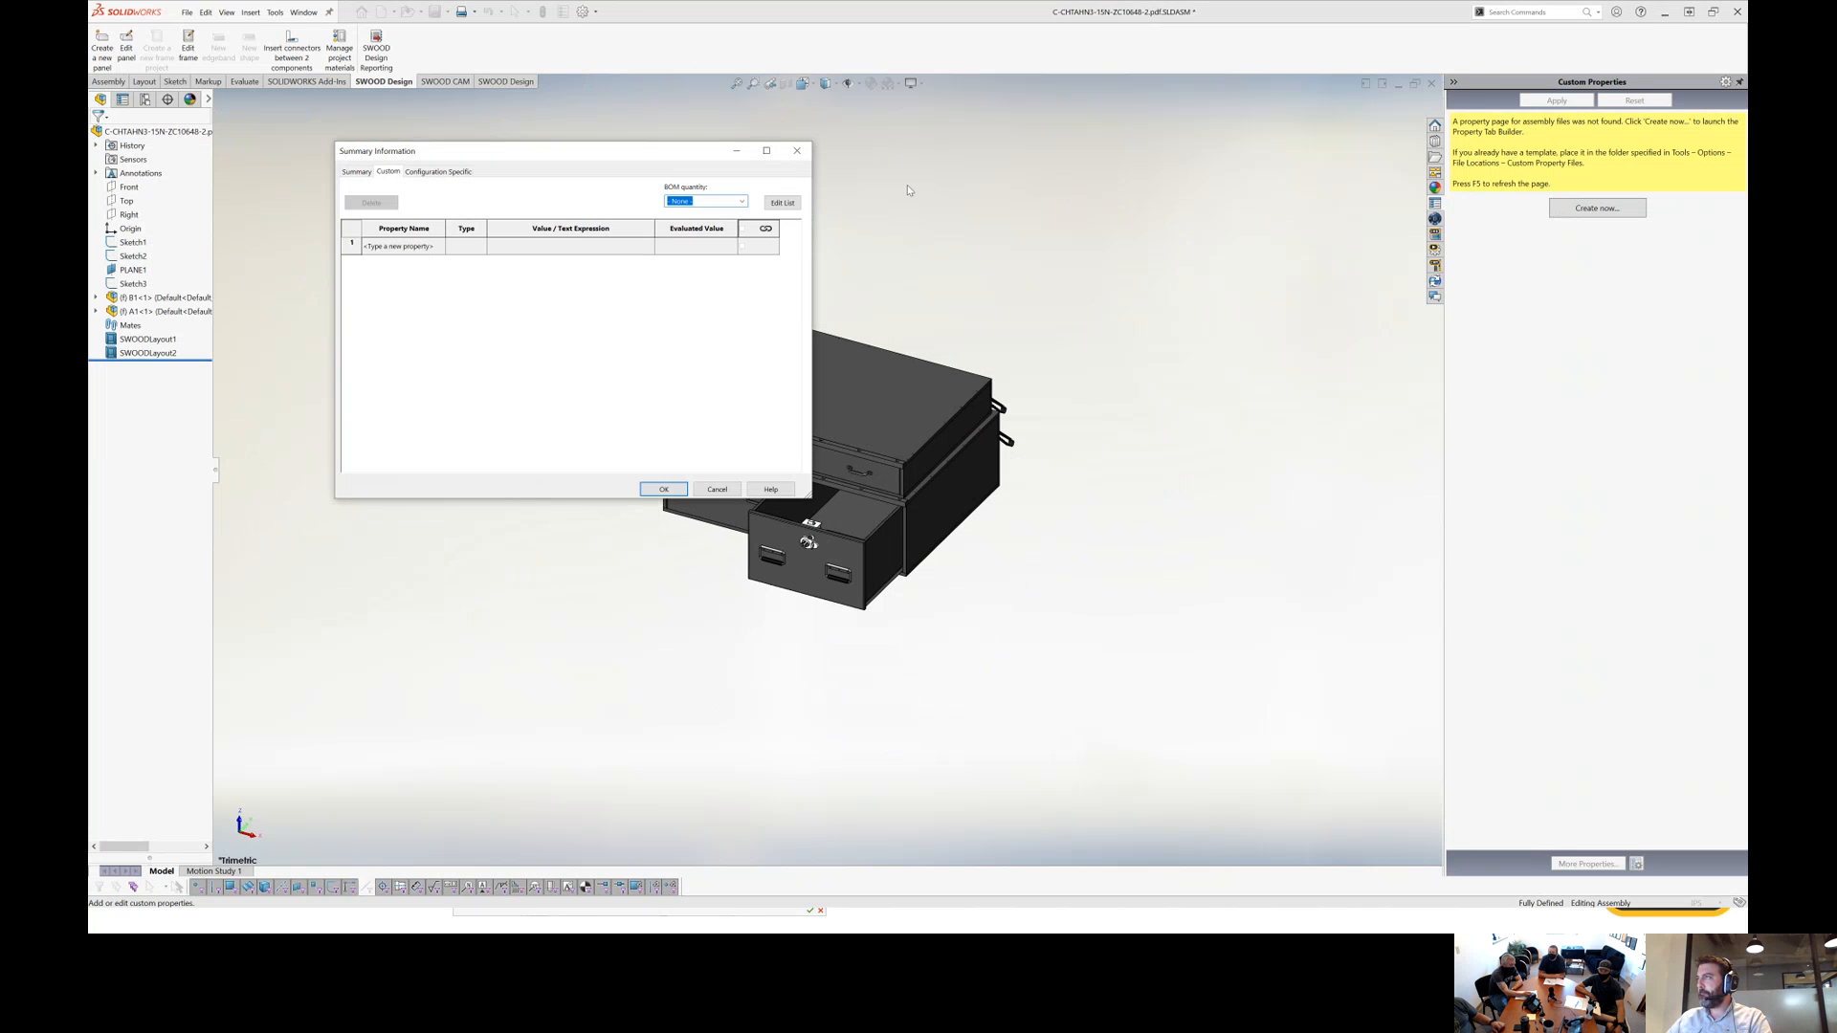
left_click(803, 157)
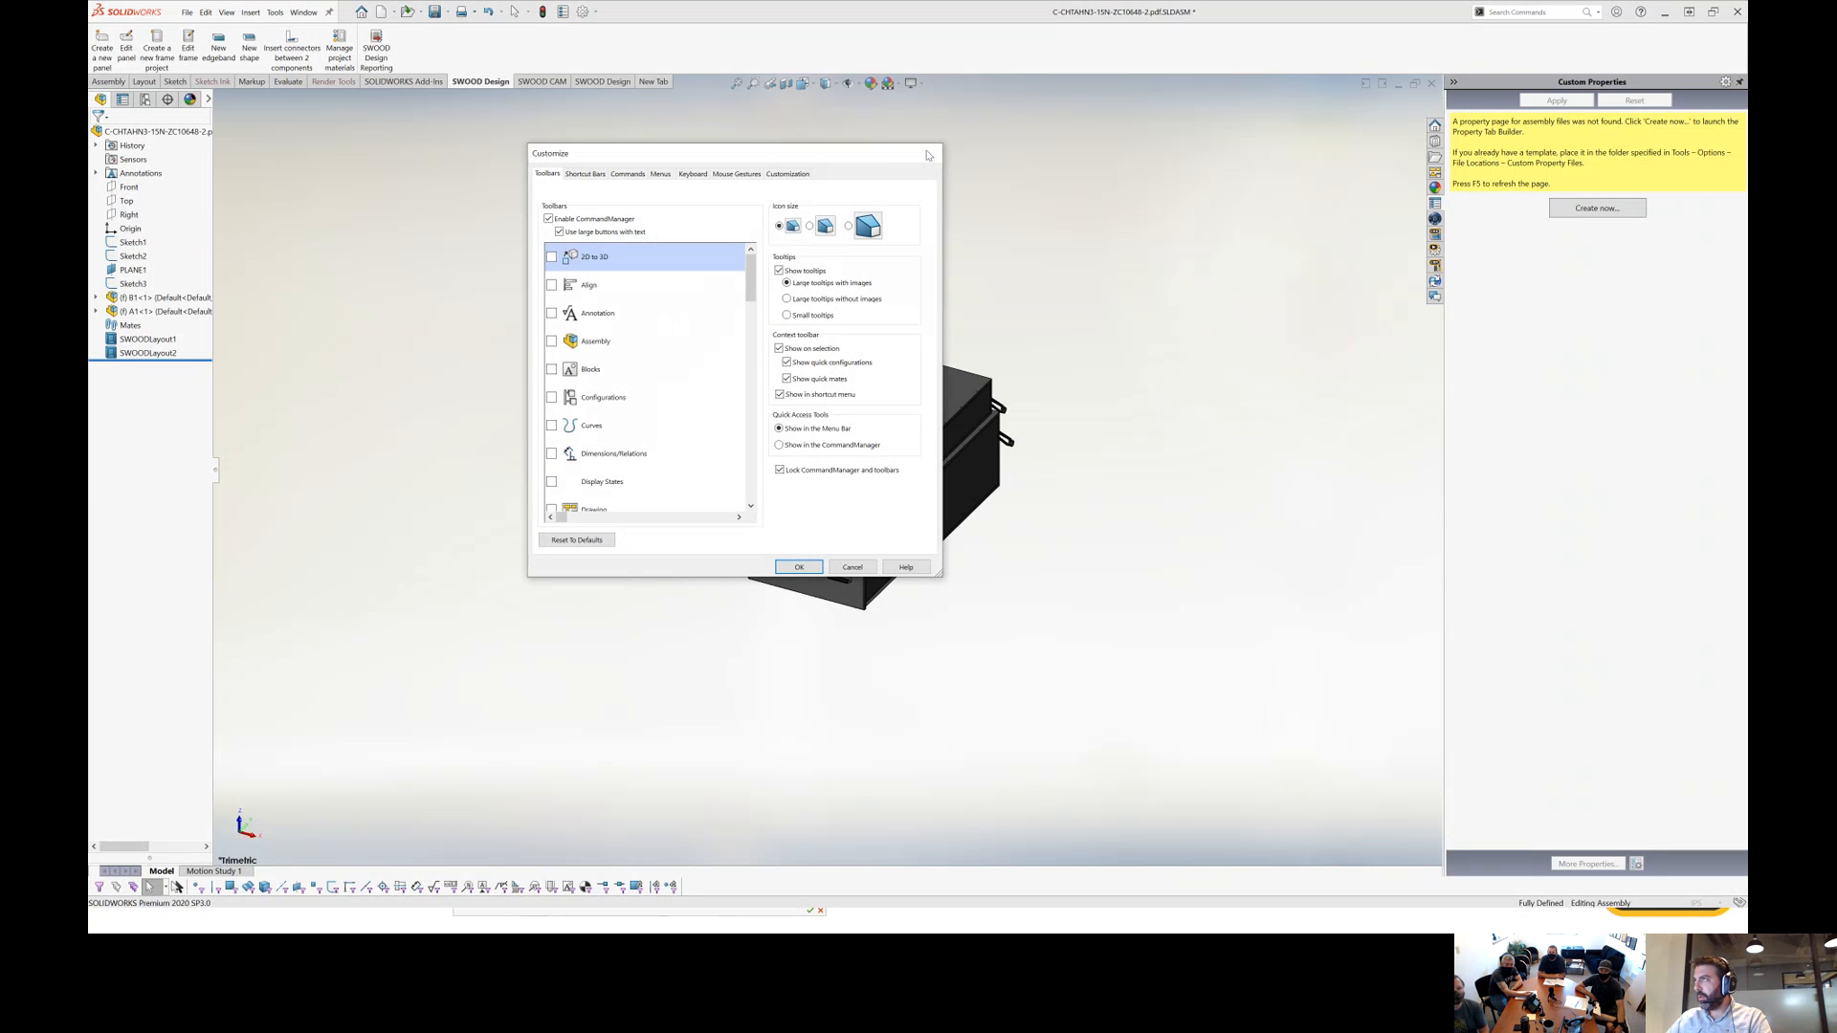
left_click(932, 154)
Remove the existing folder from the Custom Property Files locations in the system options.
left_click(597, 13)
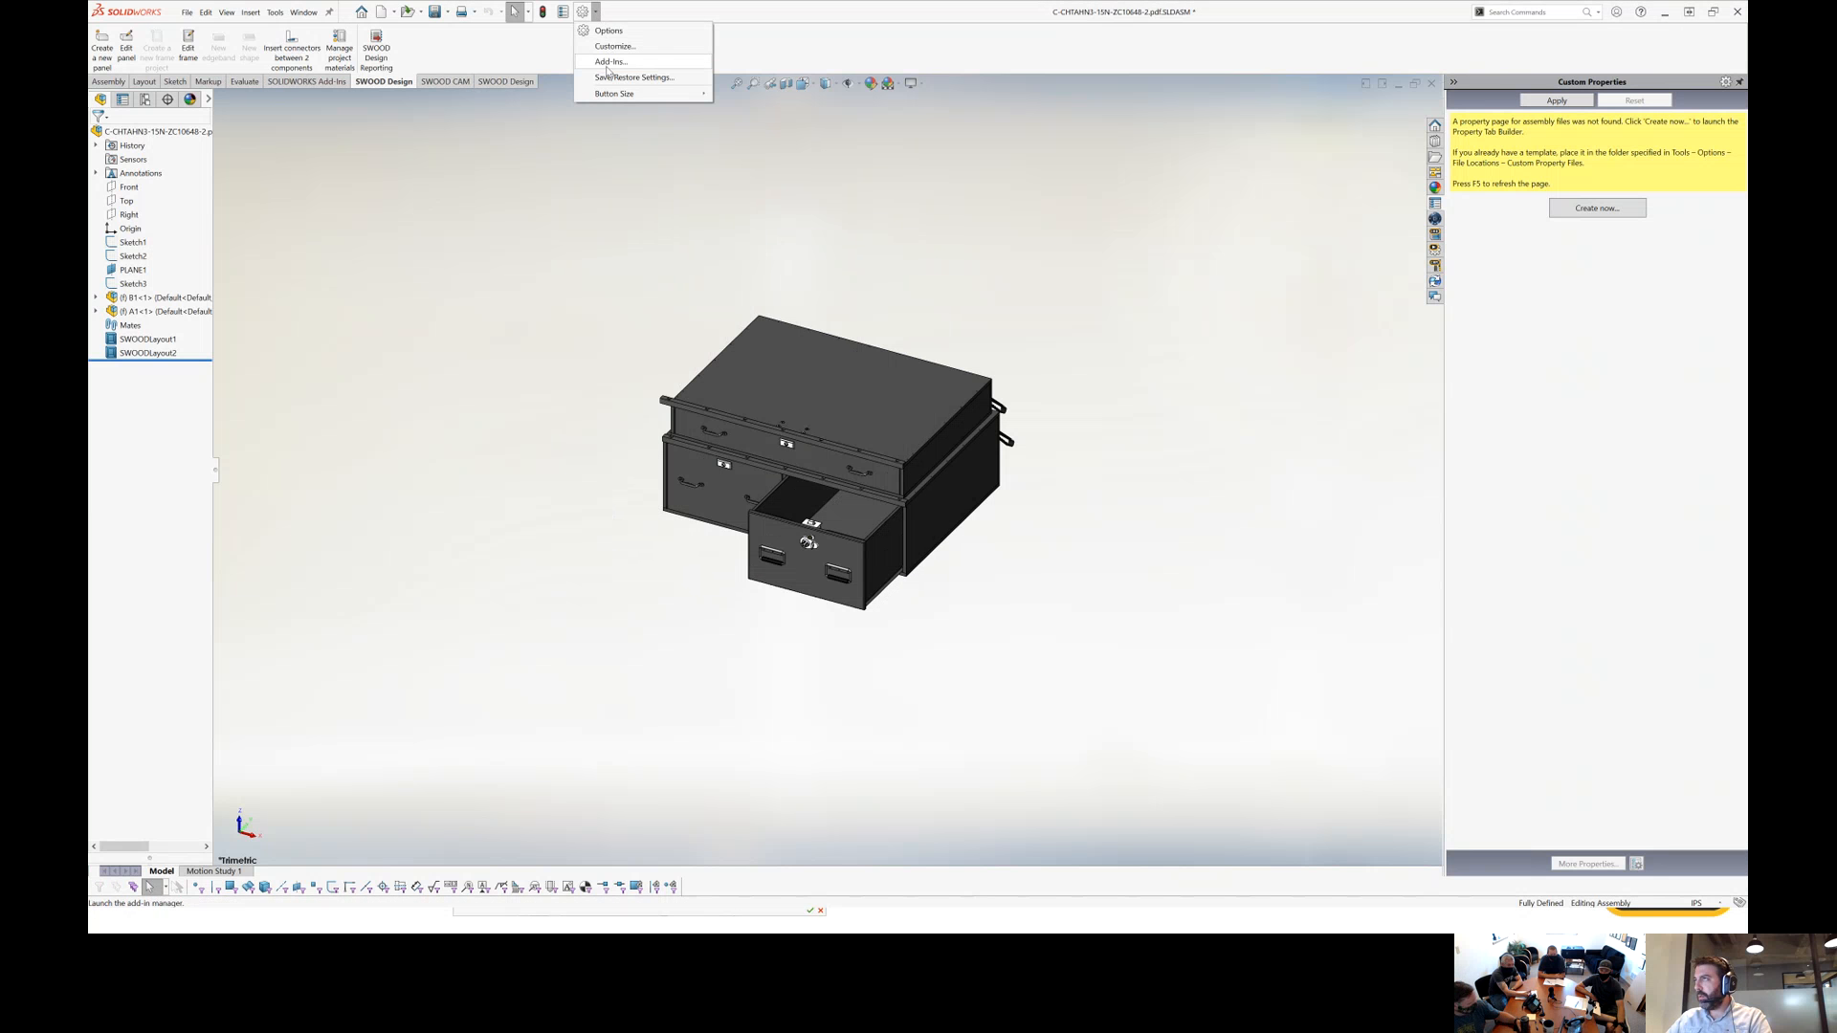
left_click(607, 32)
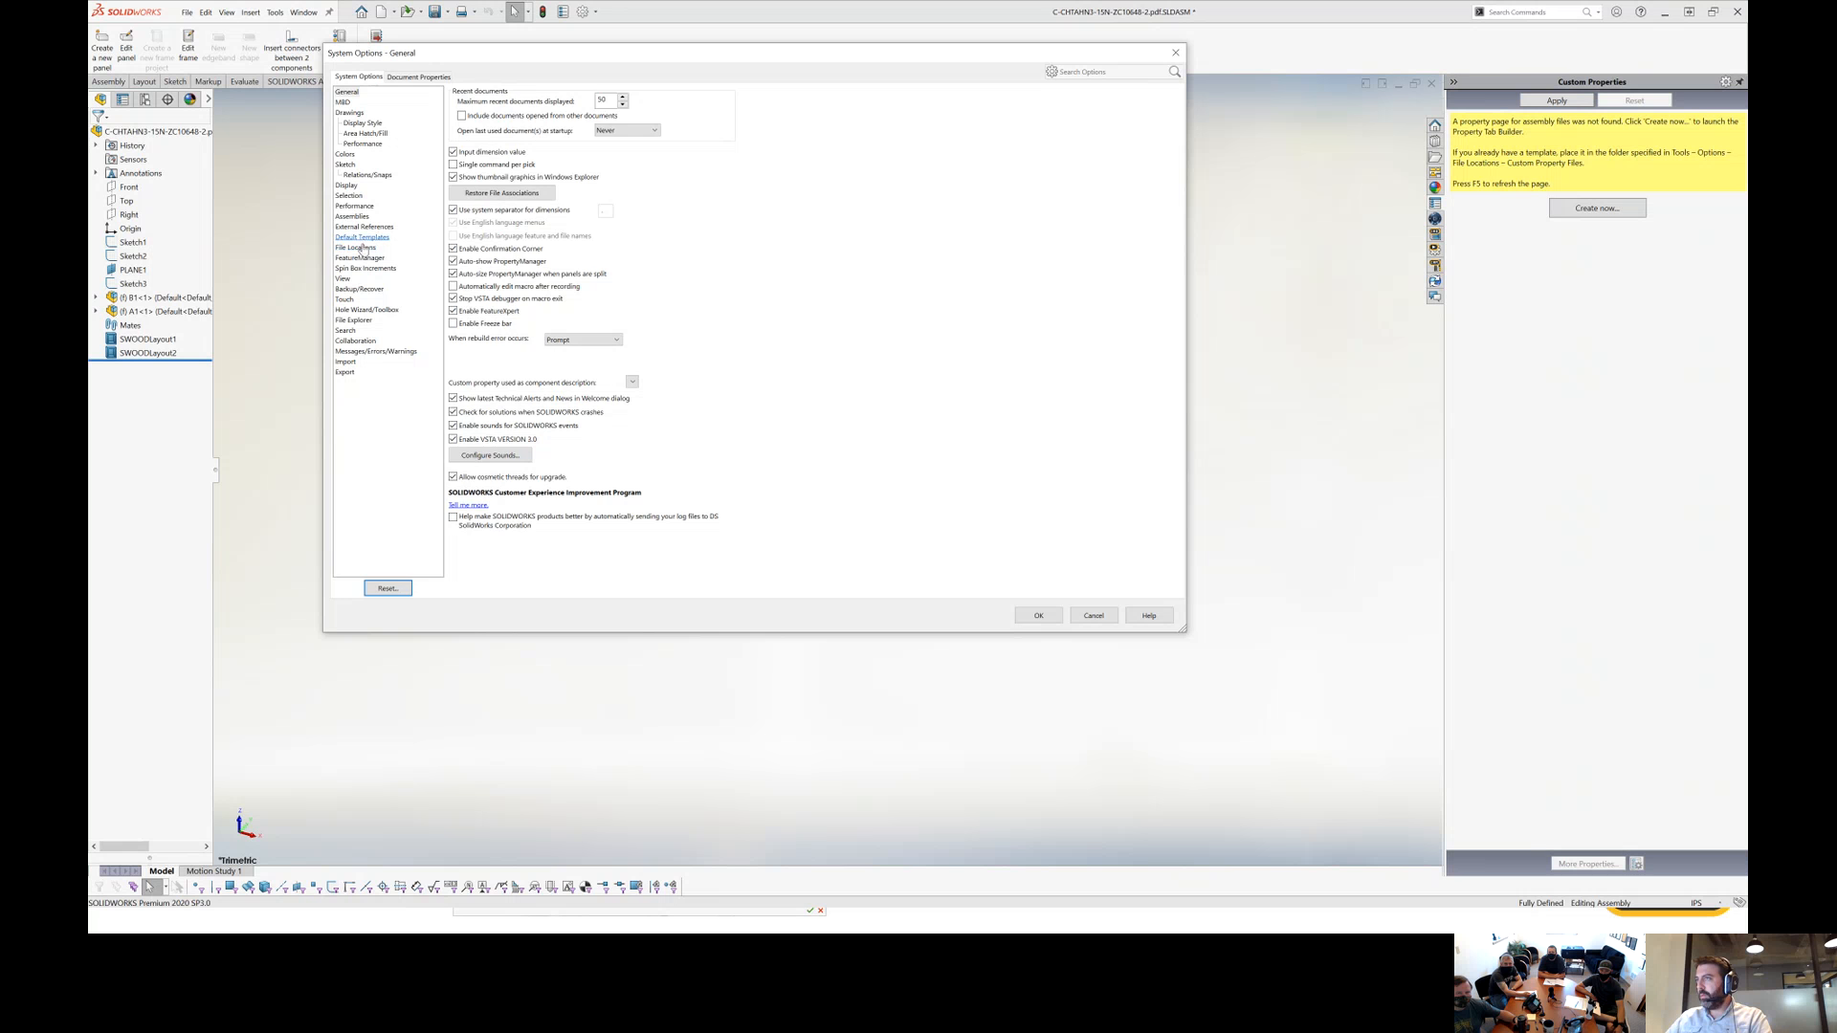
left_click(355, 247)
left_click(598, 105)
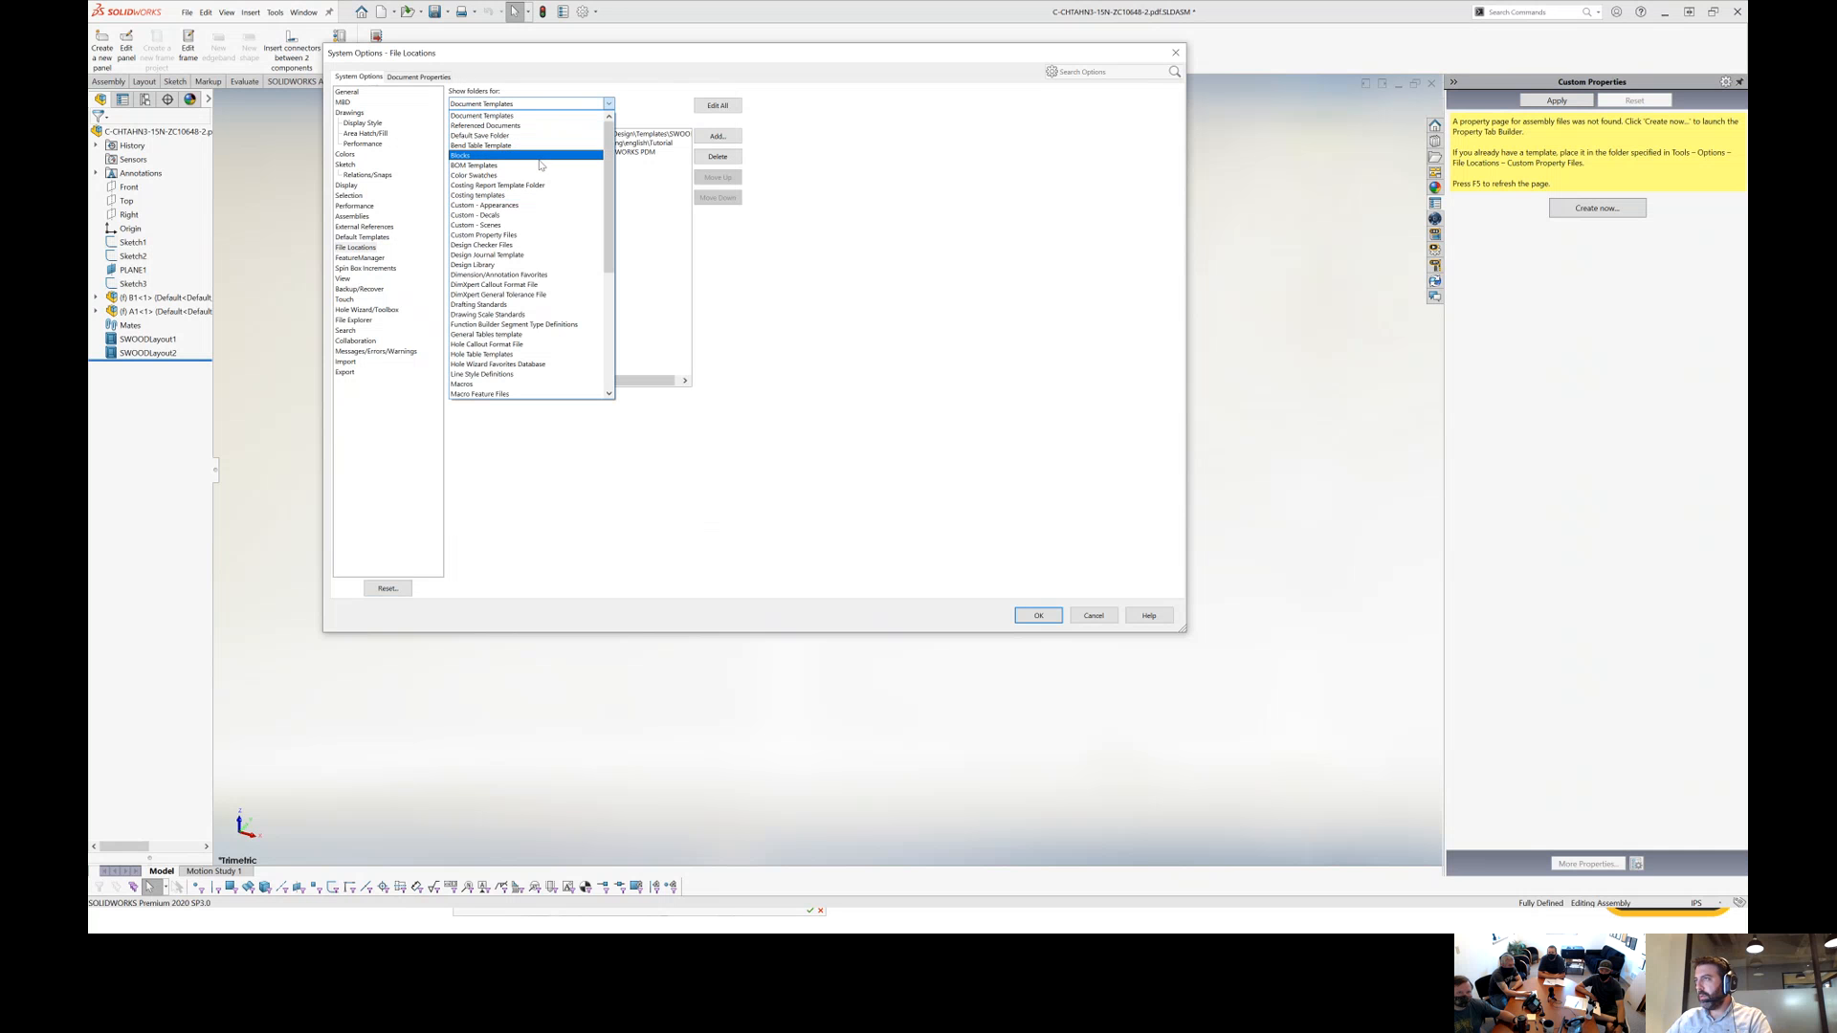
left_click(541, 235)
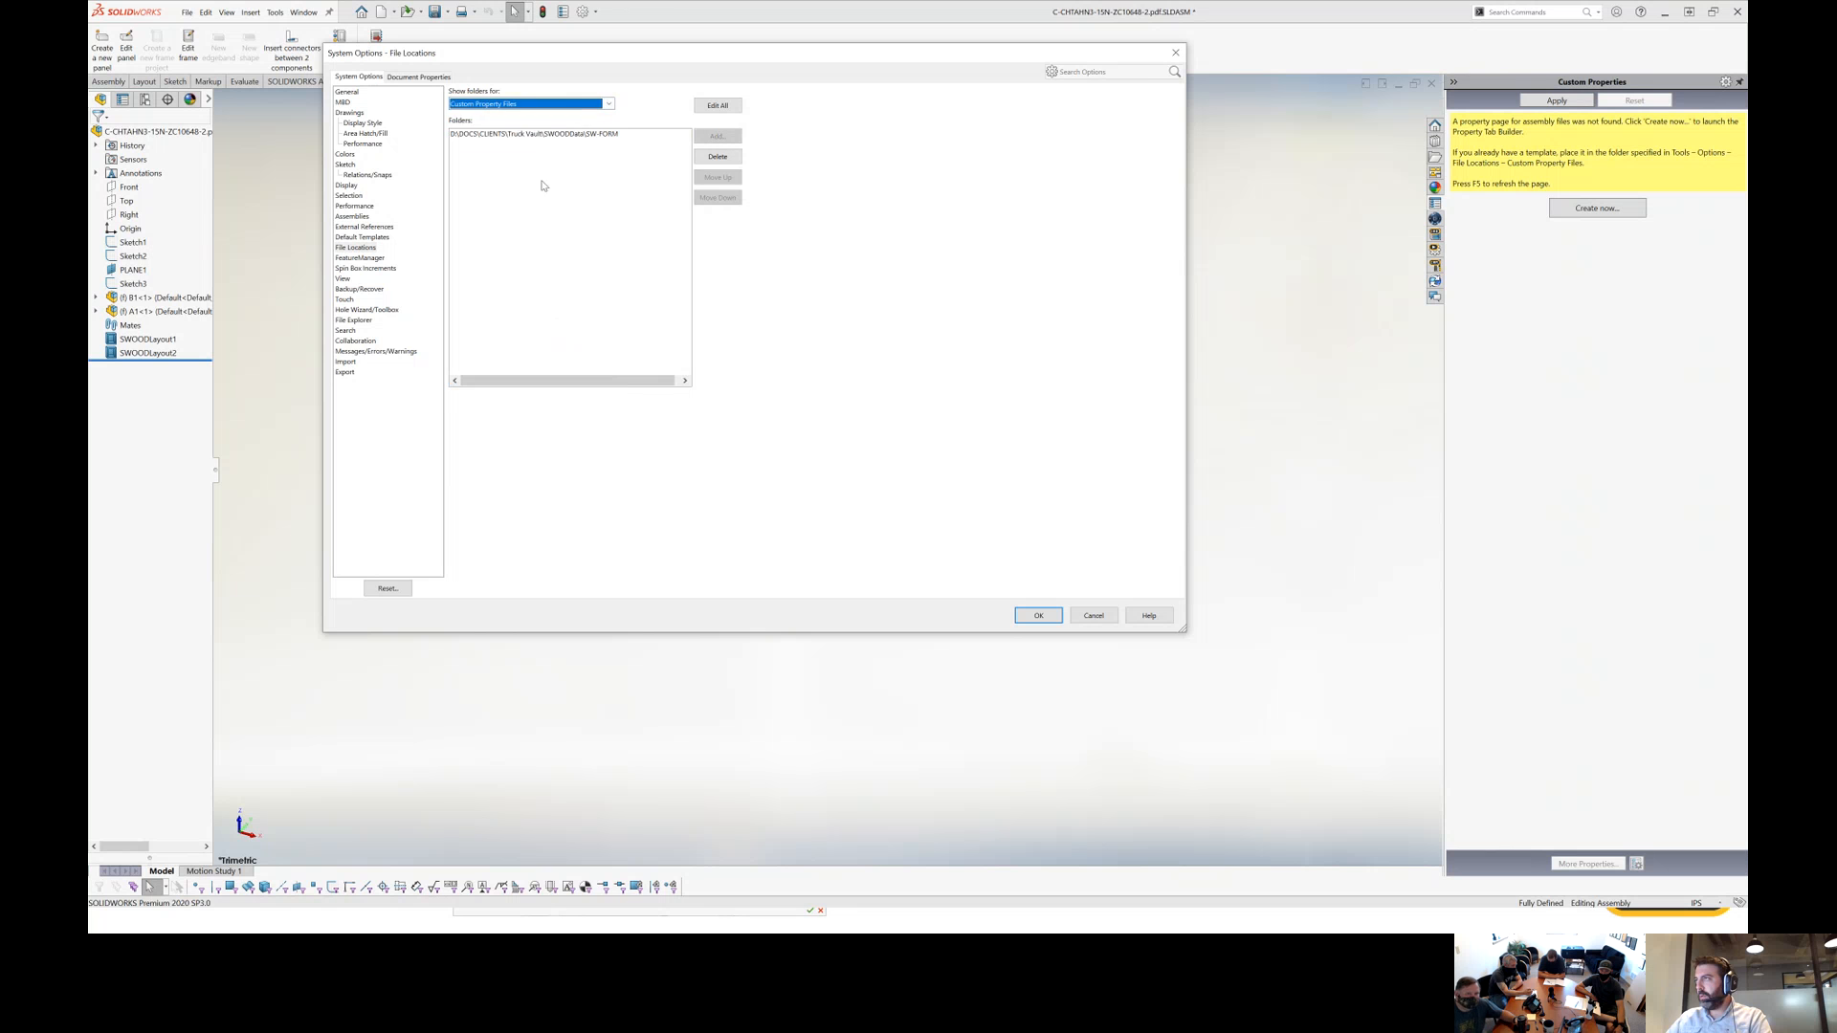
left_click(556, 135)
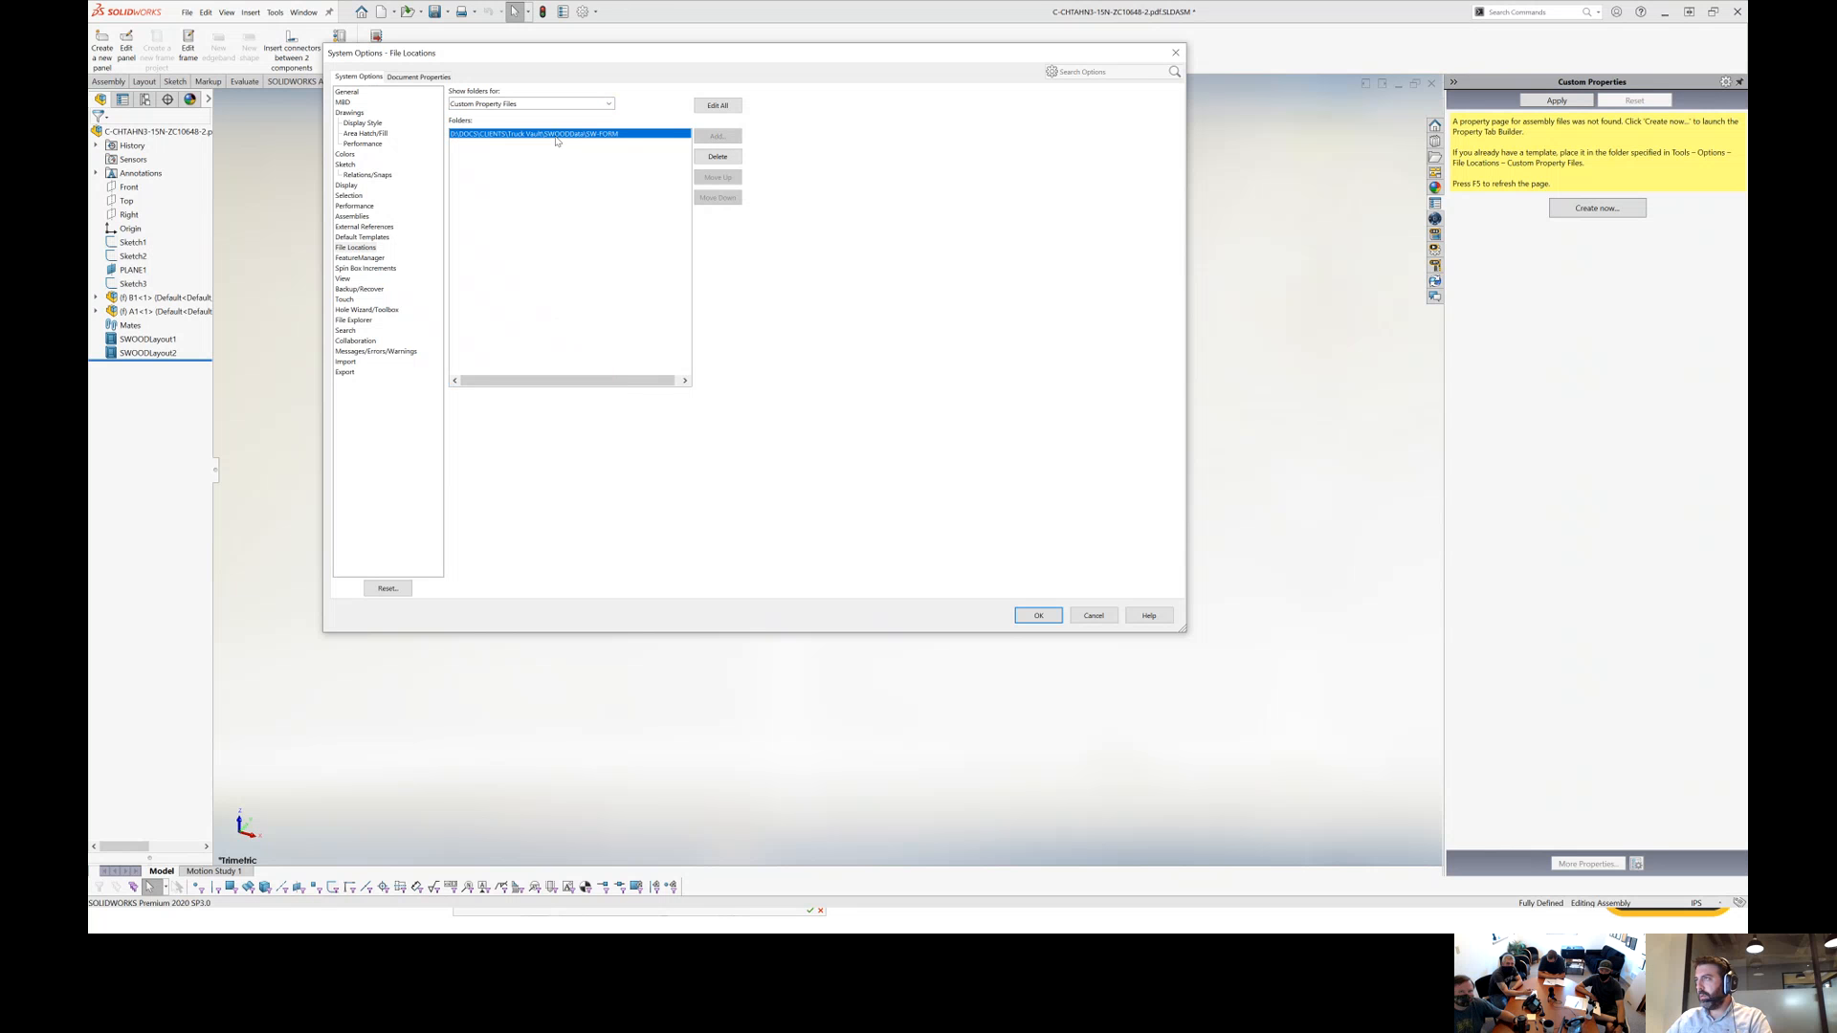
left_click(719, 157)
Add the Truck_Vault\SWOODData\SW-FORM folder as the Custom Property Files location and accept the system options.
left_click(718, 136)
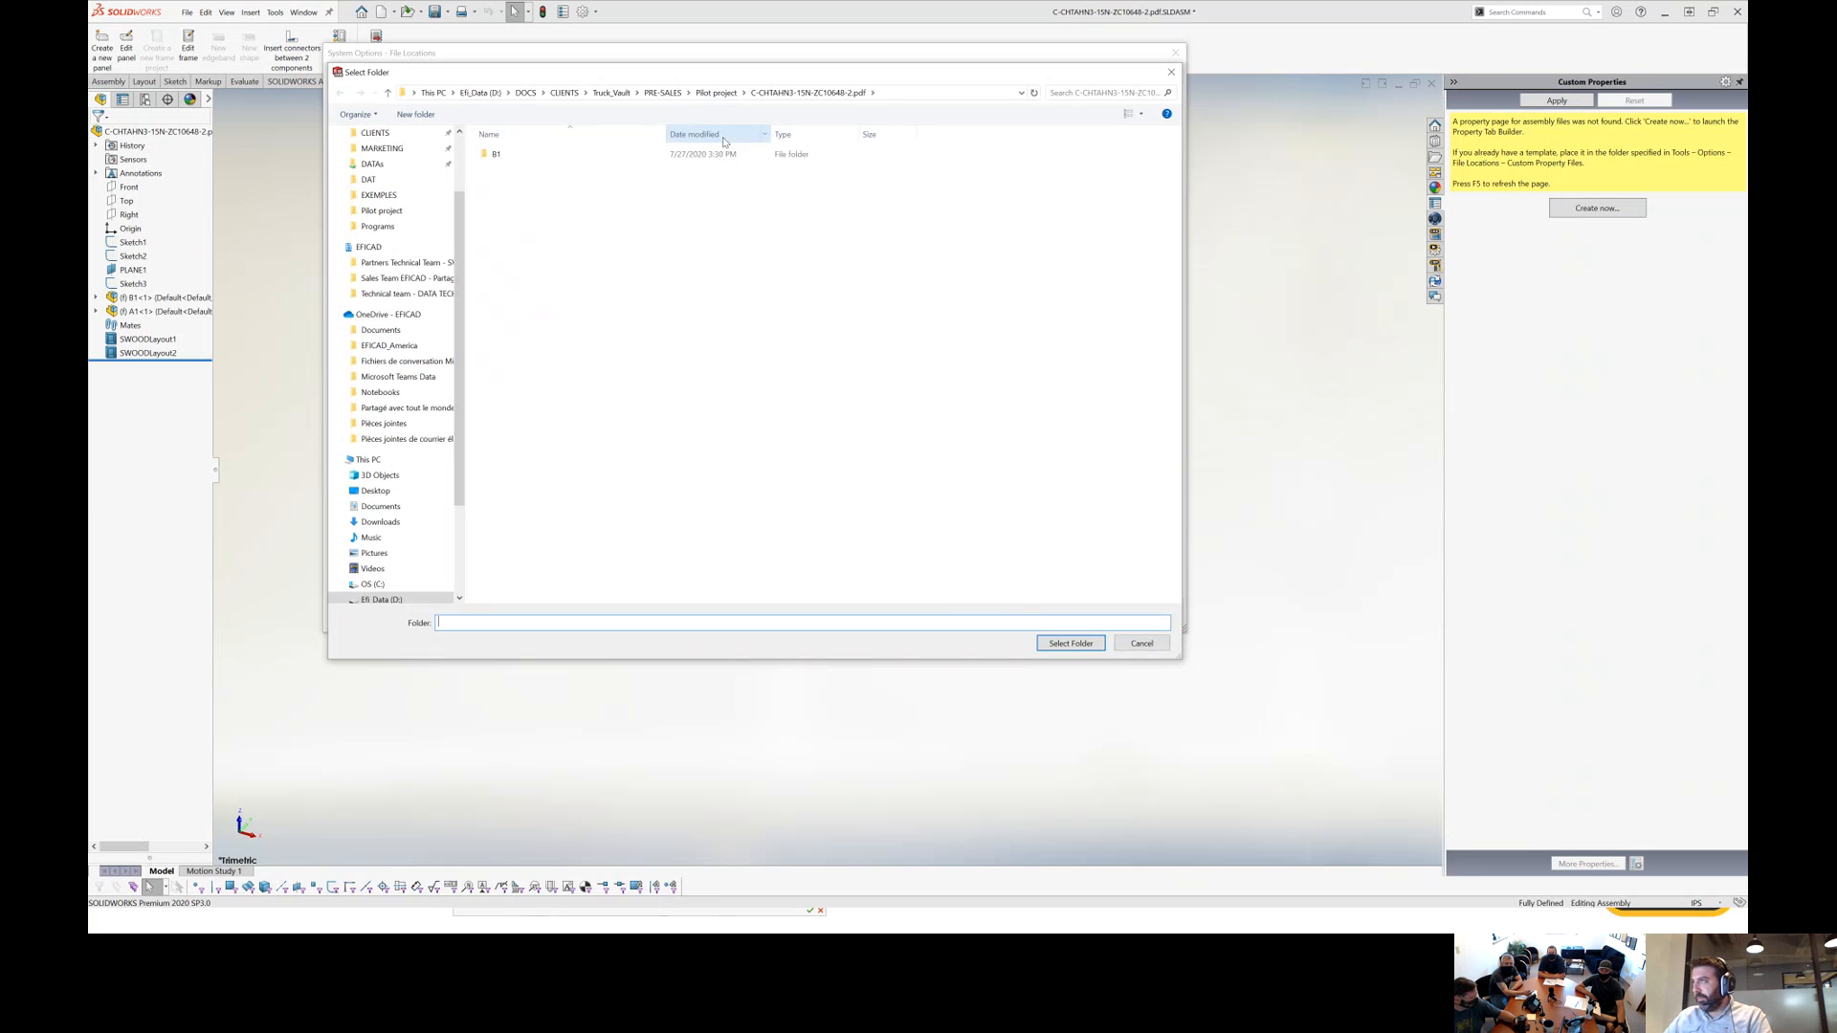
left_click(622, 94)
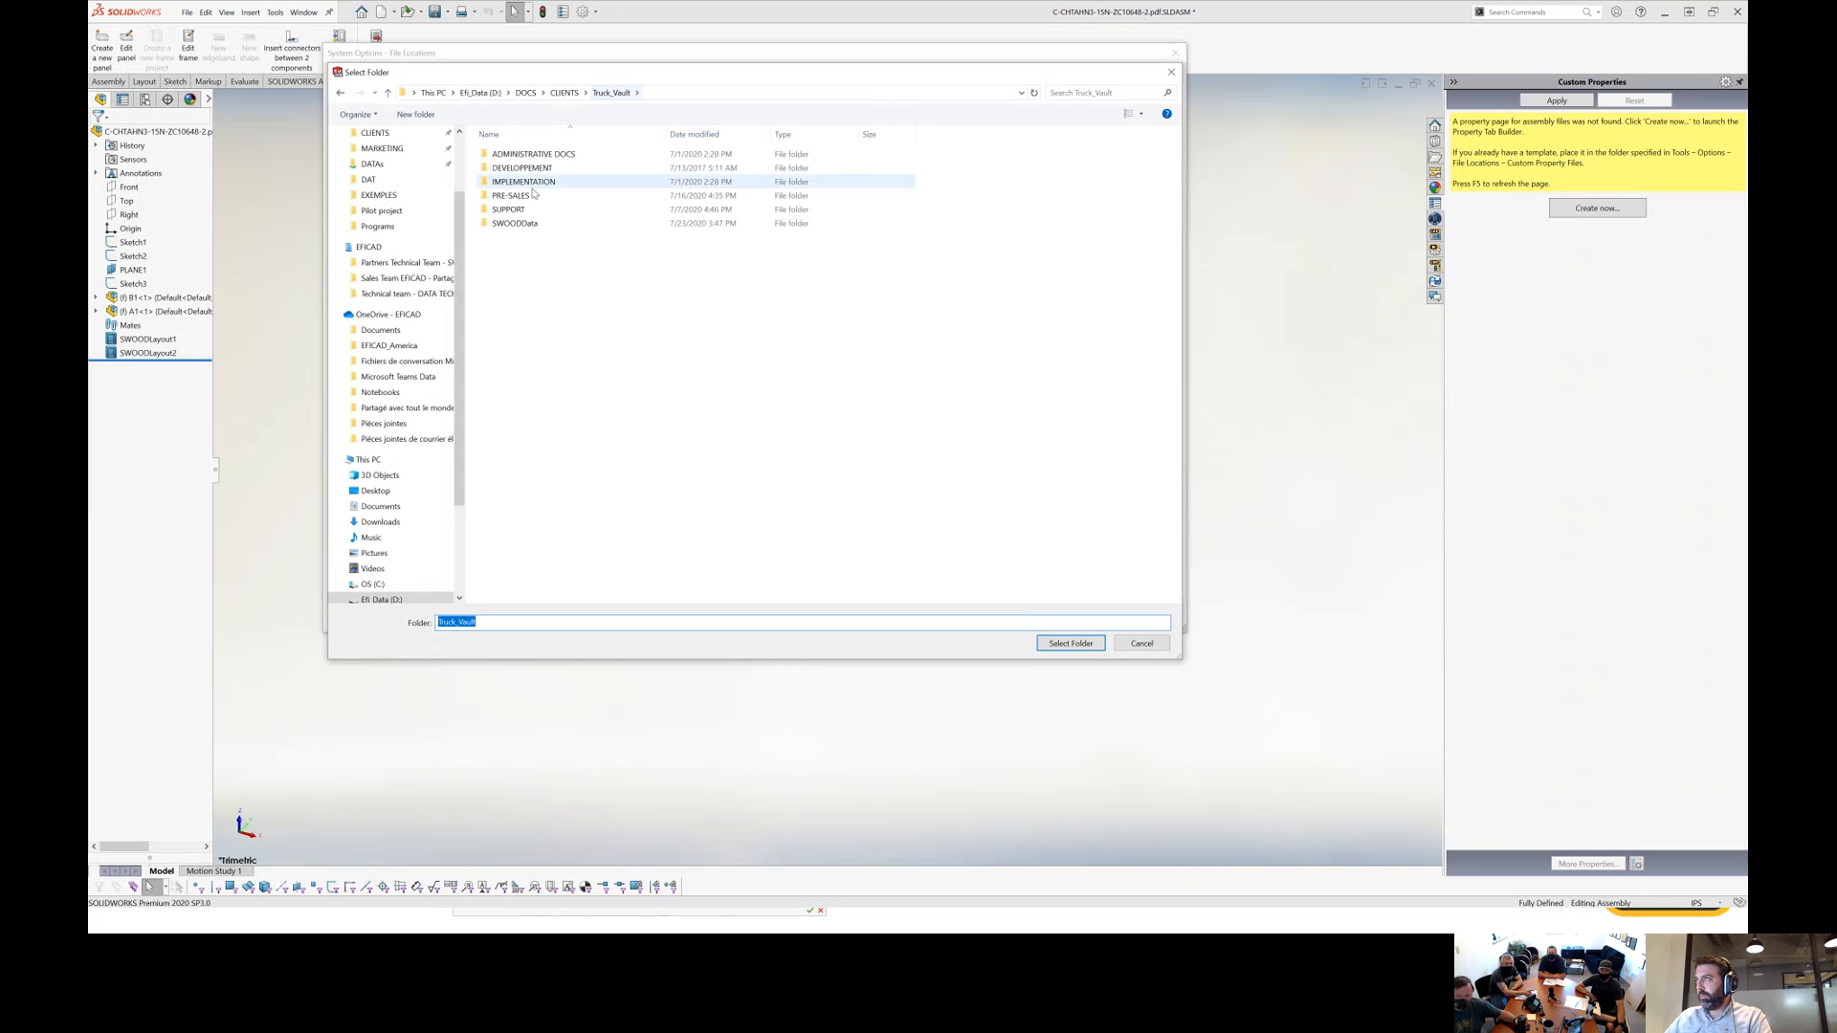
double_click(521, 223)
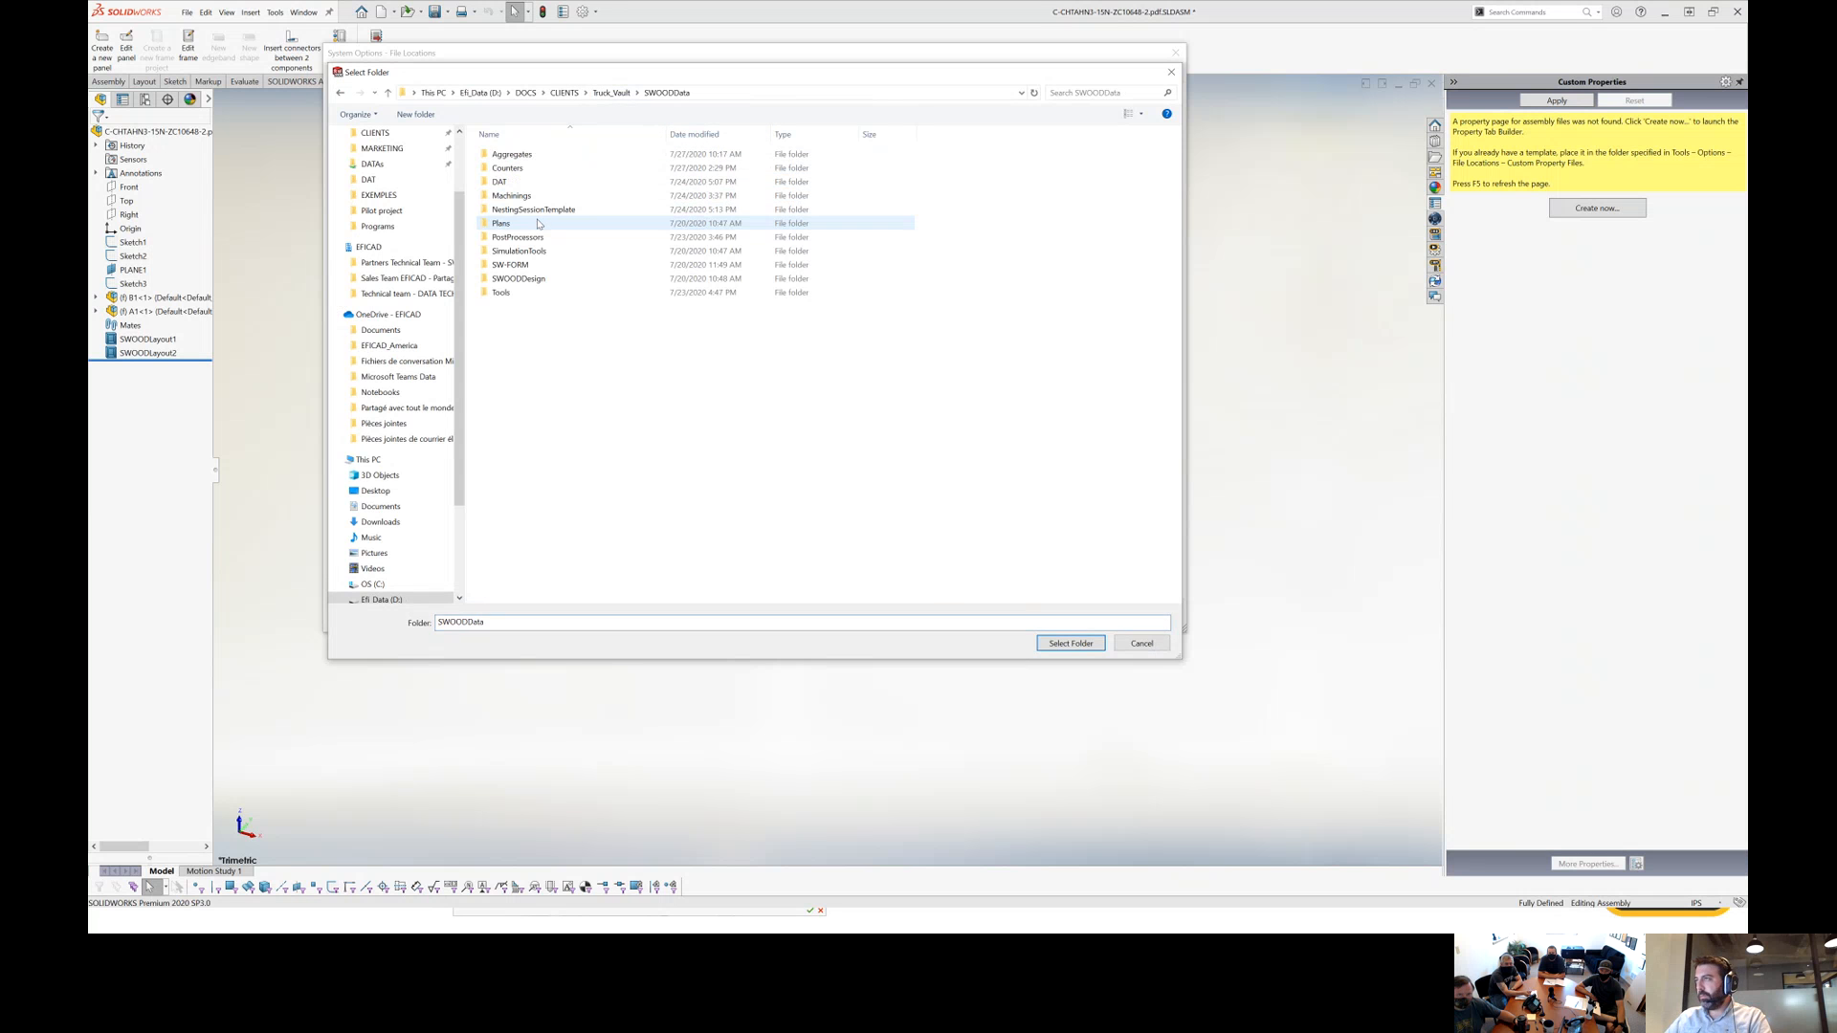
double_click(529, 267)
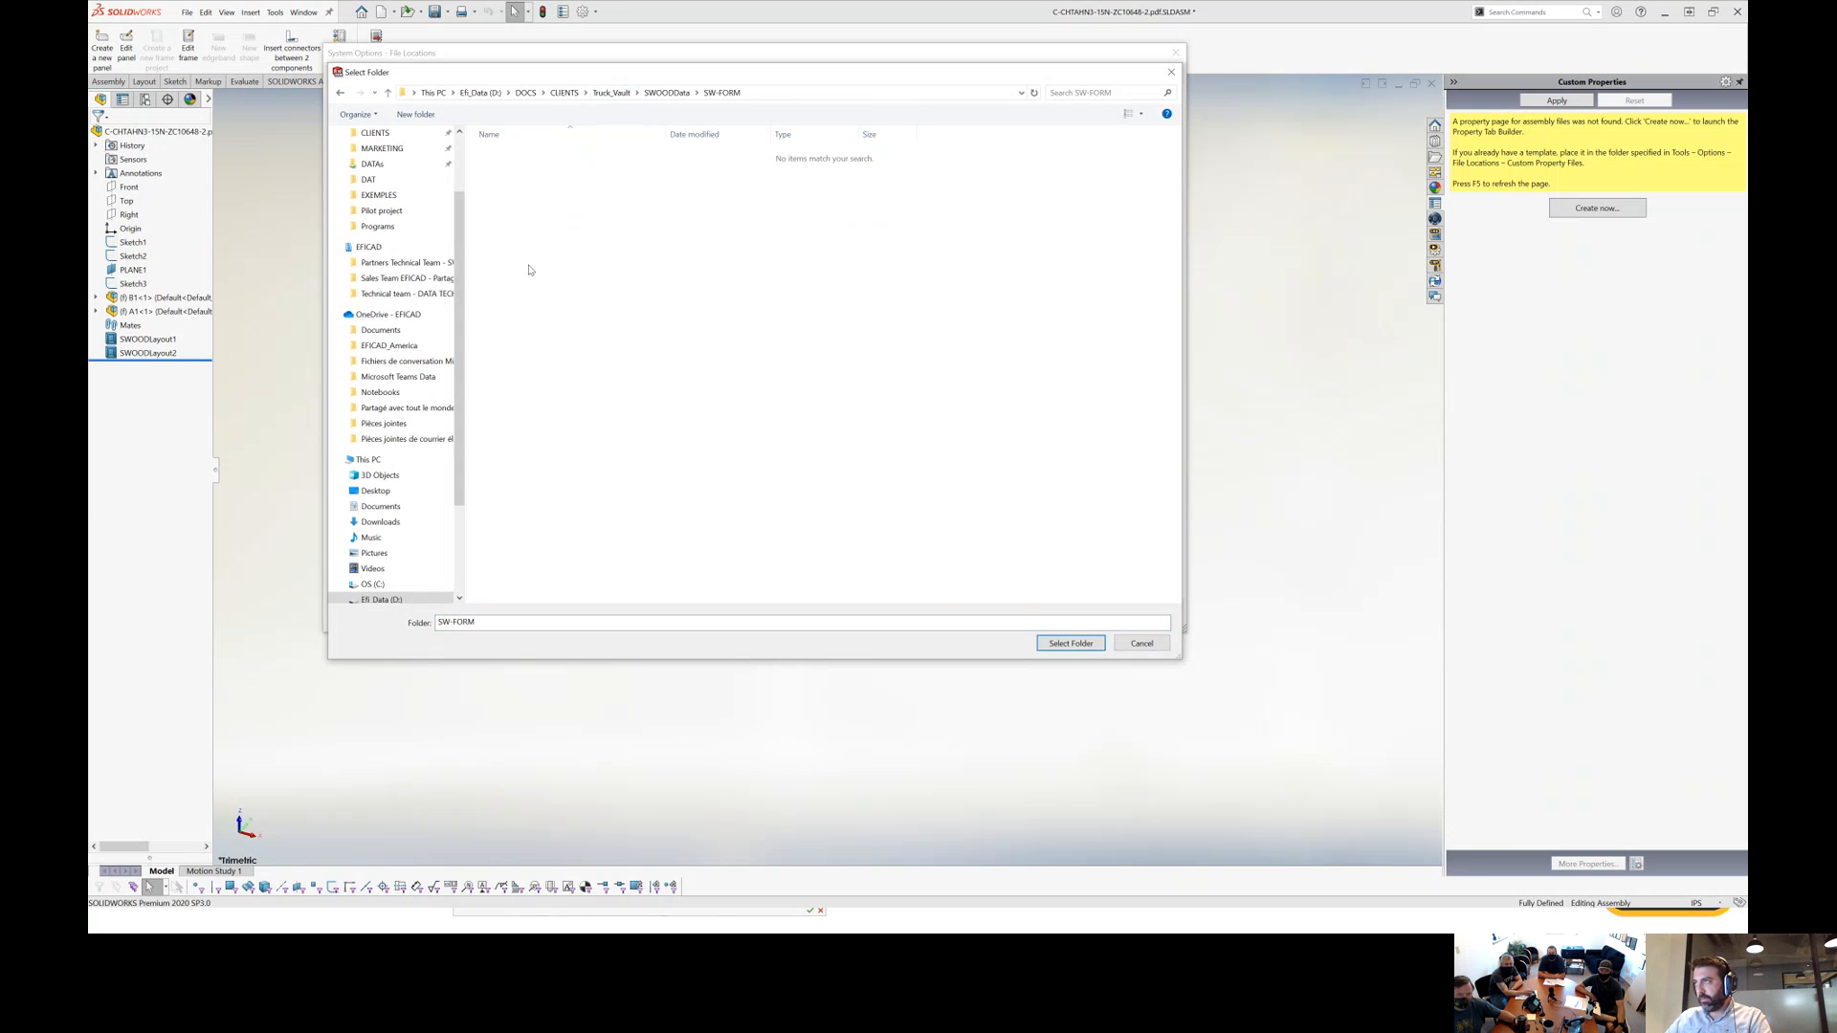
left_click(1069, 643)
left_click(1038, 617)
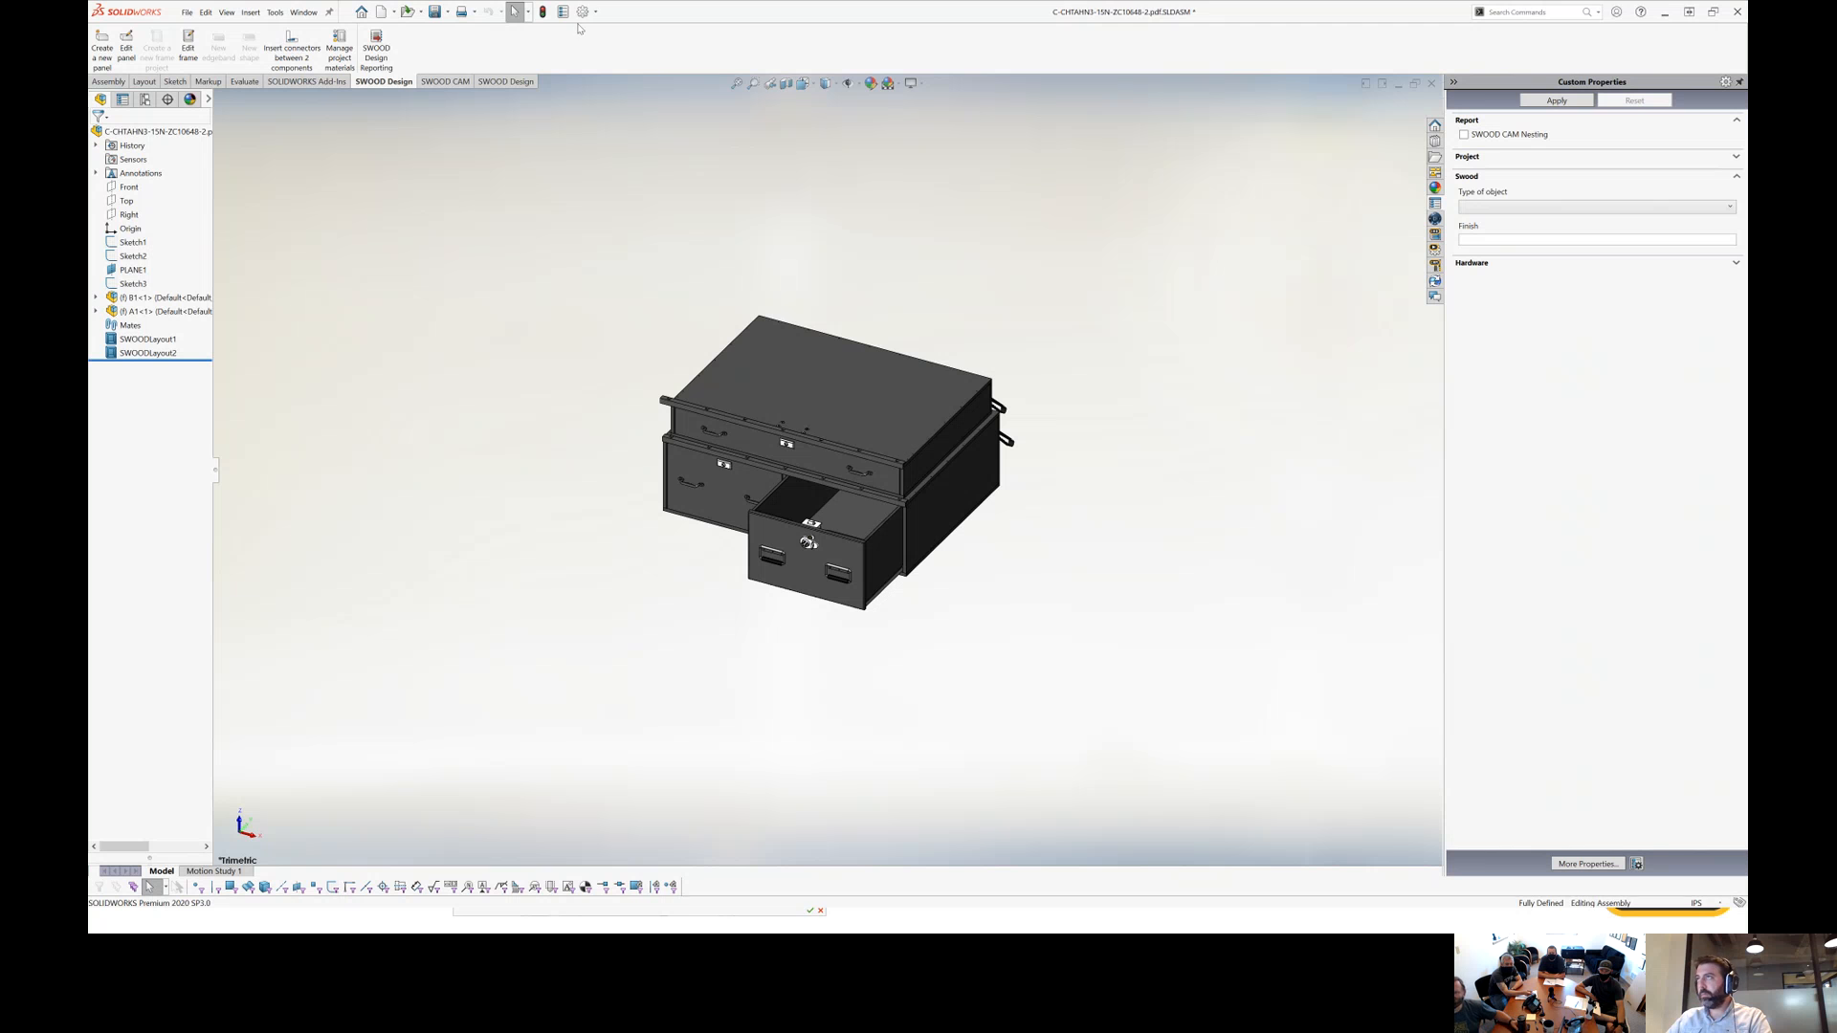
Save the truck vault assembly and run SWOOD Design Reporting, clearing the existing export directory.
left_click(434, 11)
left_click(594, 277)
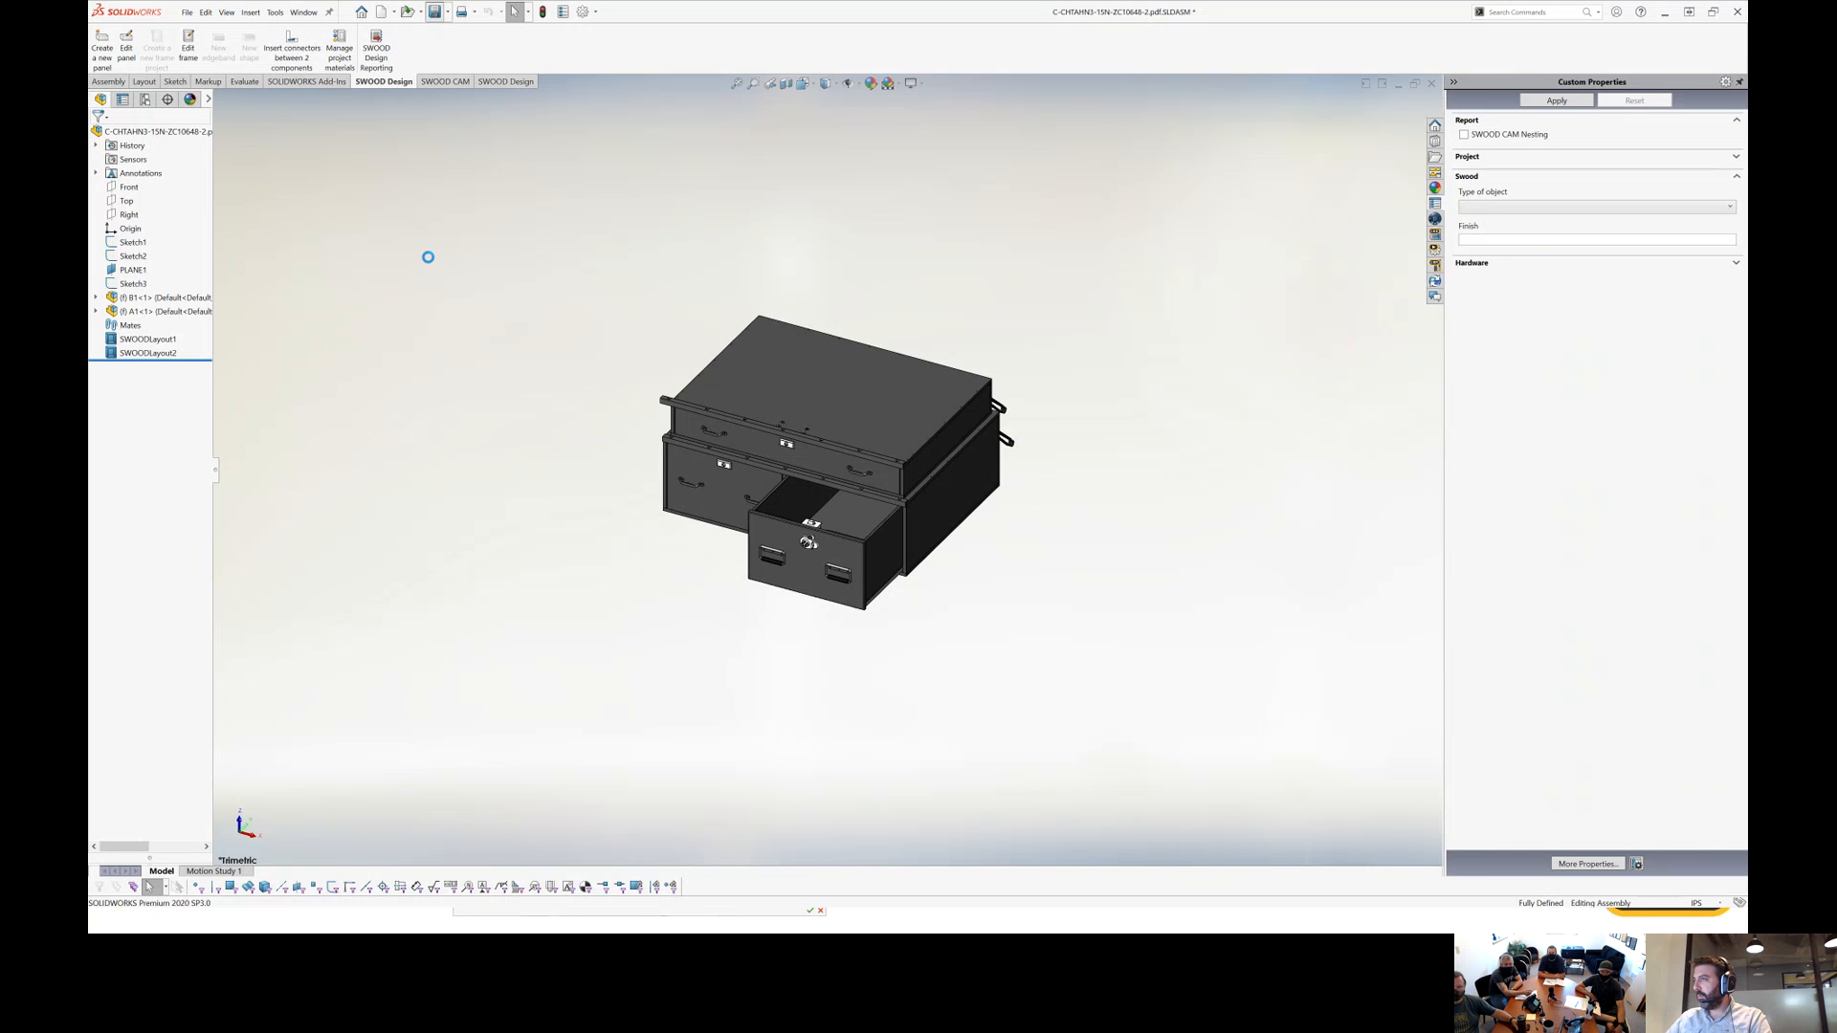
left_click(375, 53)
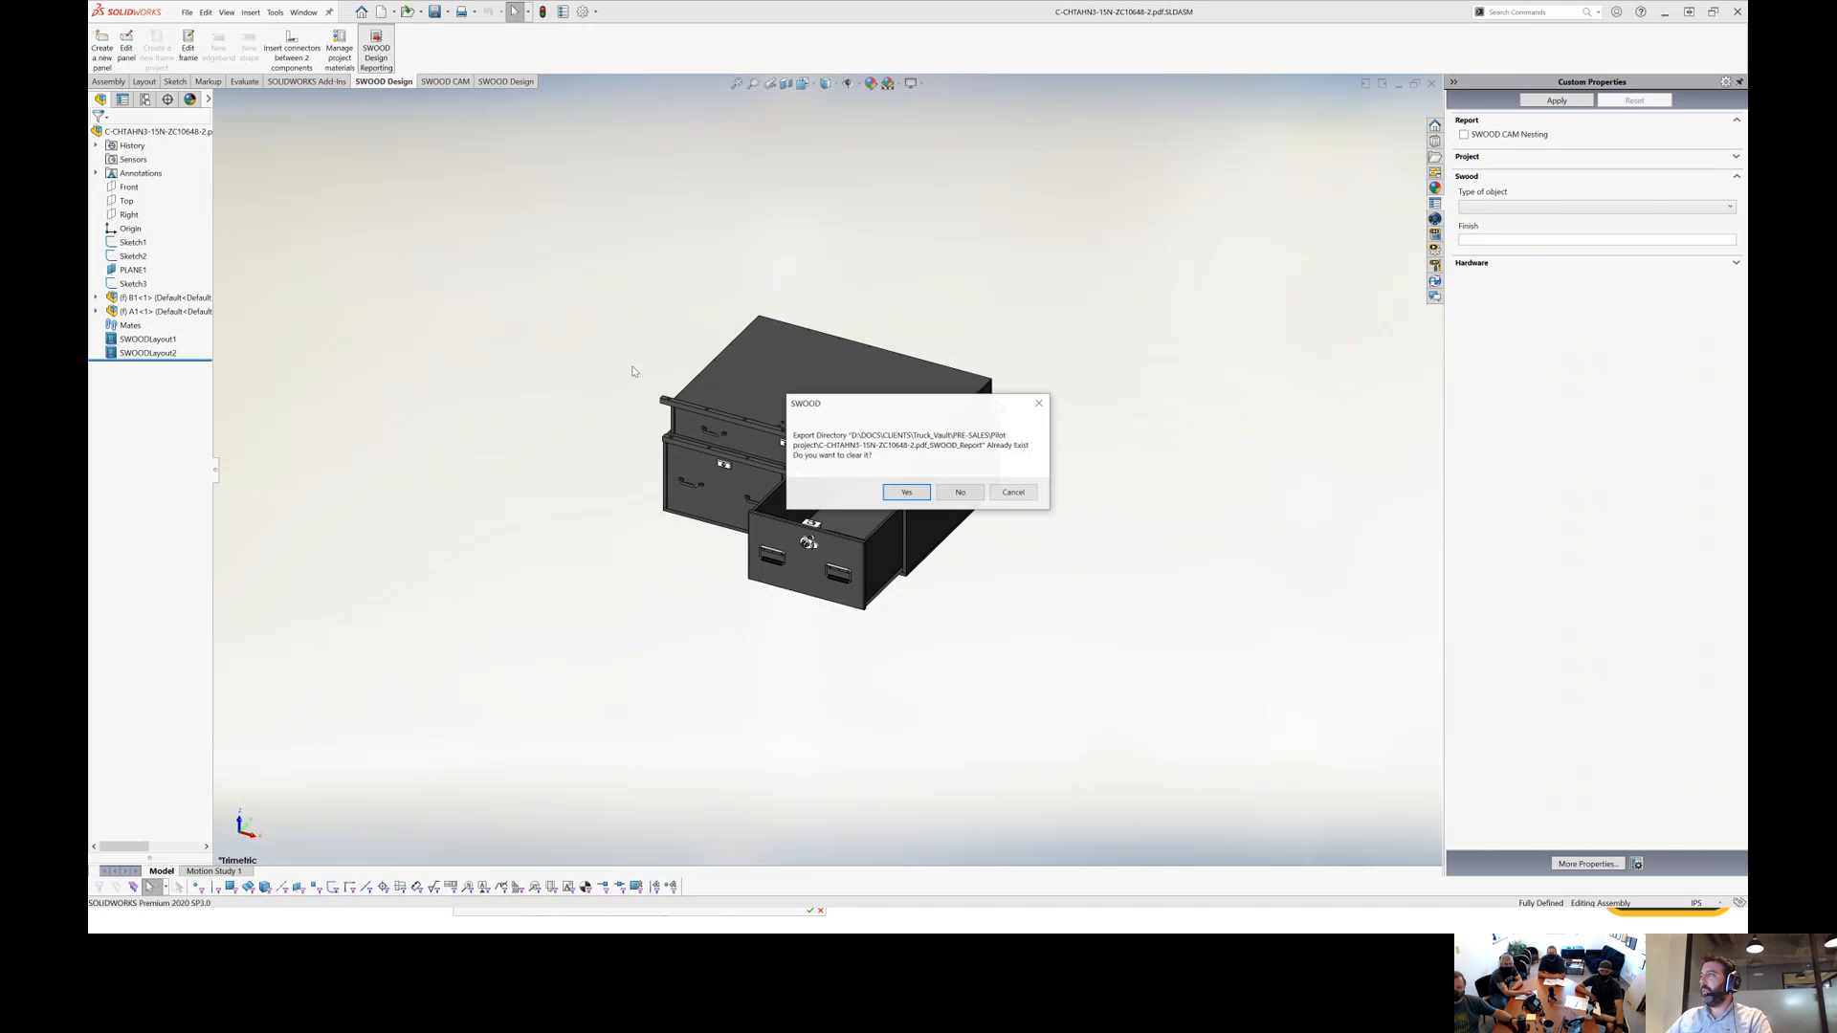
left_click(905, 492)
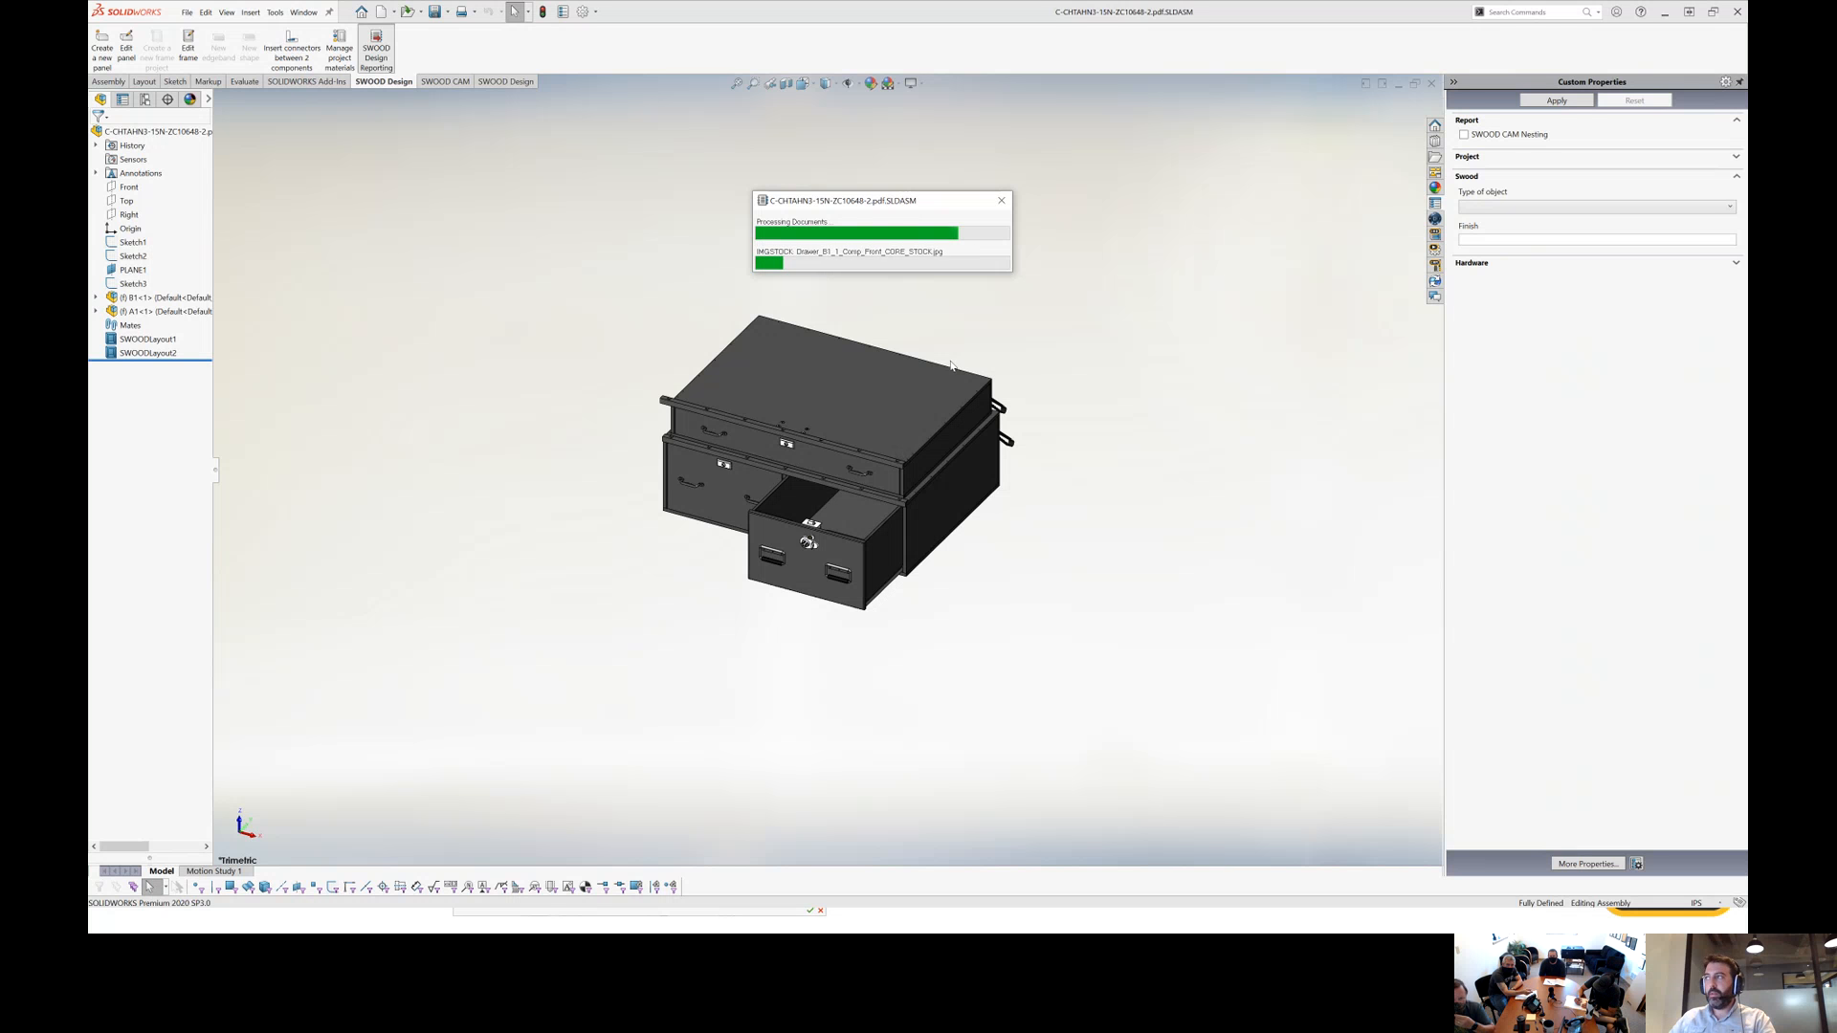
left_click_drag(861, 203, 855, 181)
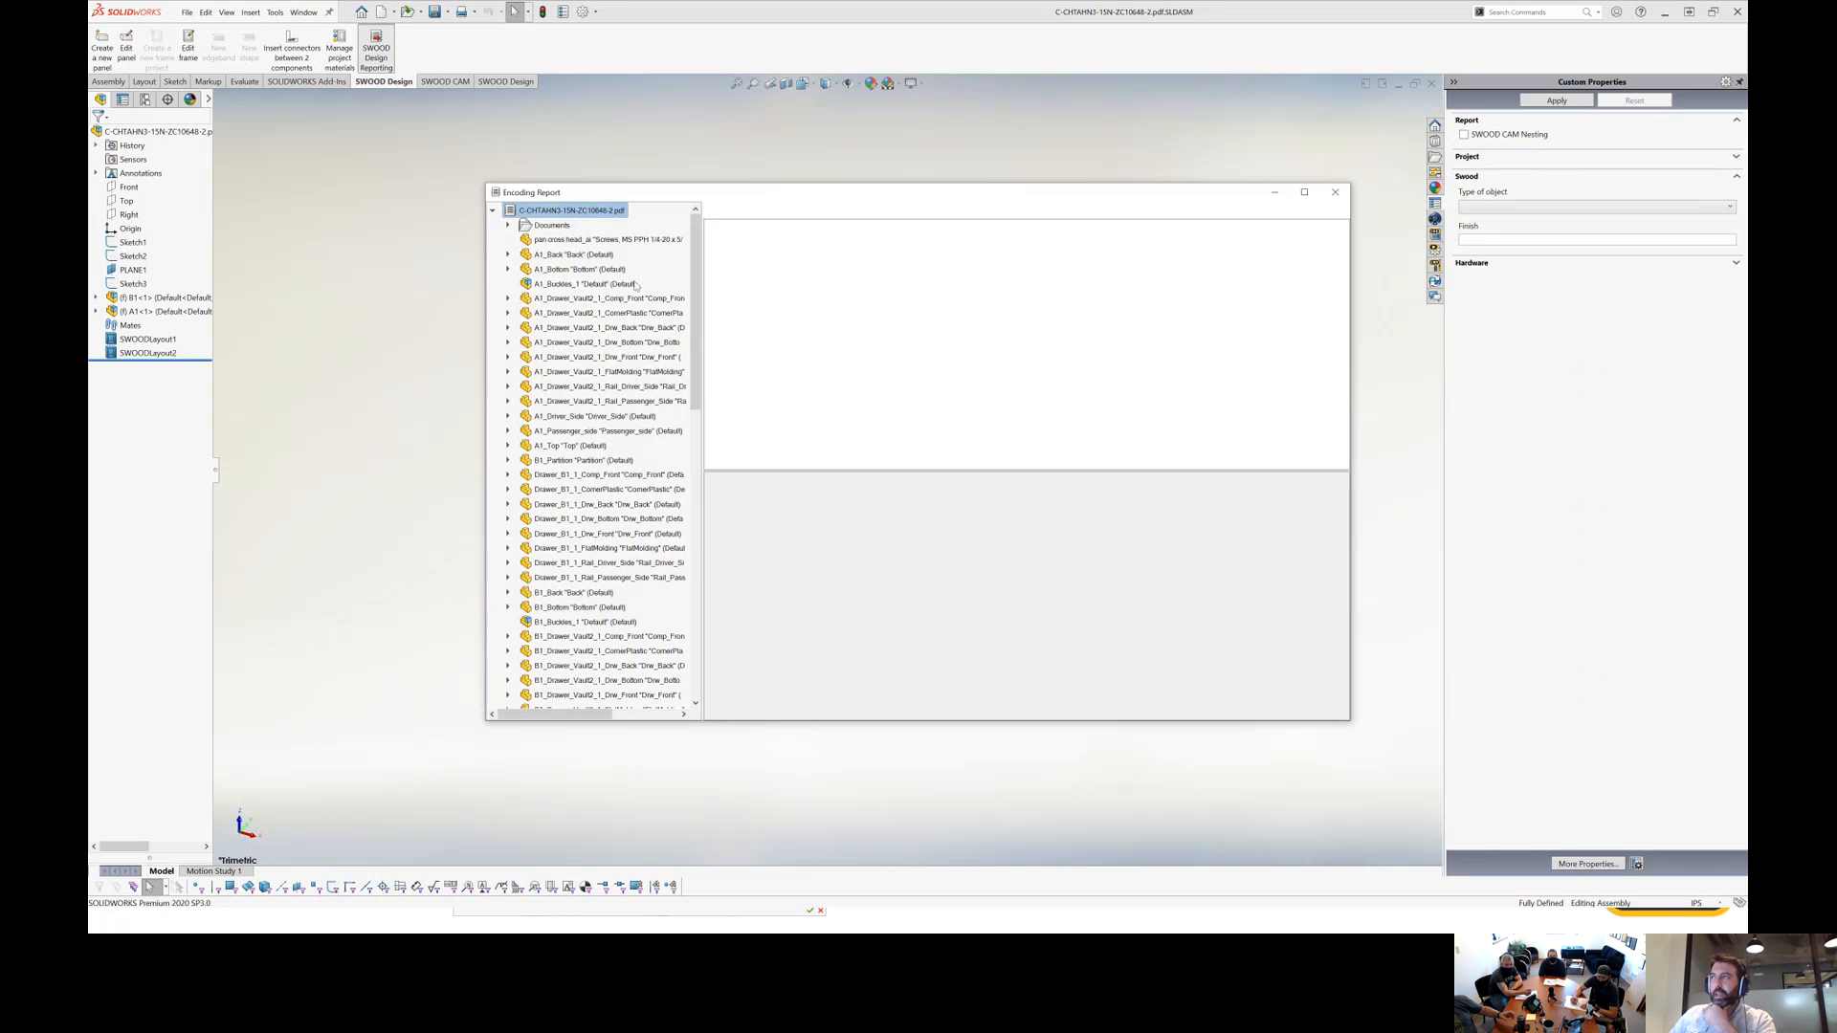
Try to transfer the Excel report list from the report's generated documents, and close the report window.
left_click(508, 226)
left_click(562, 254)
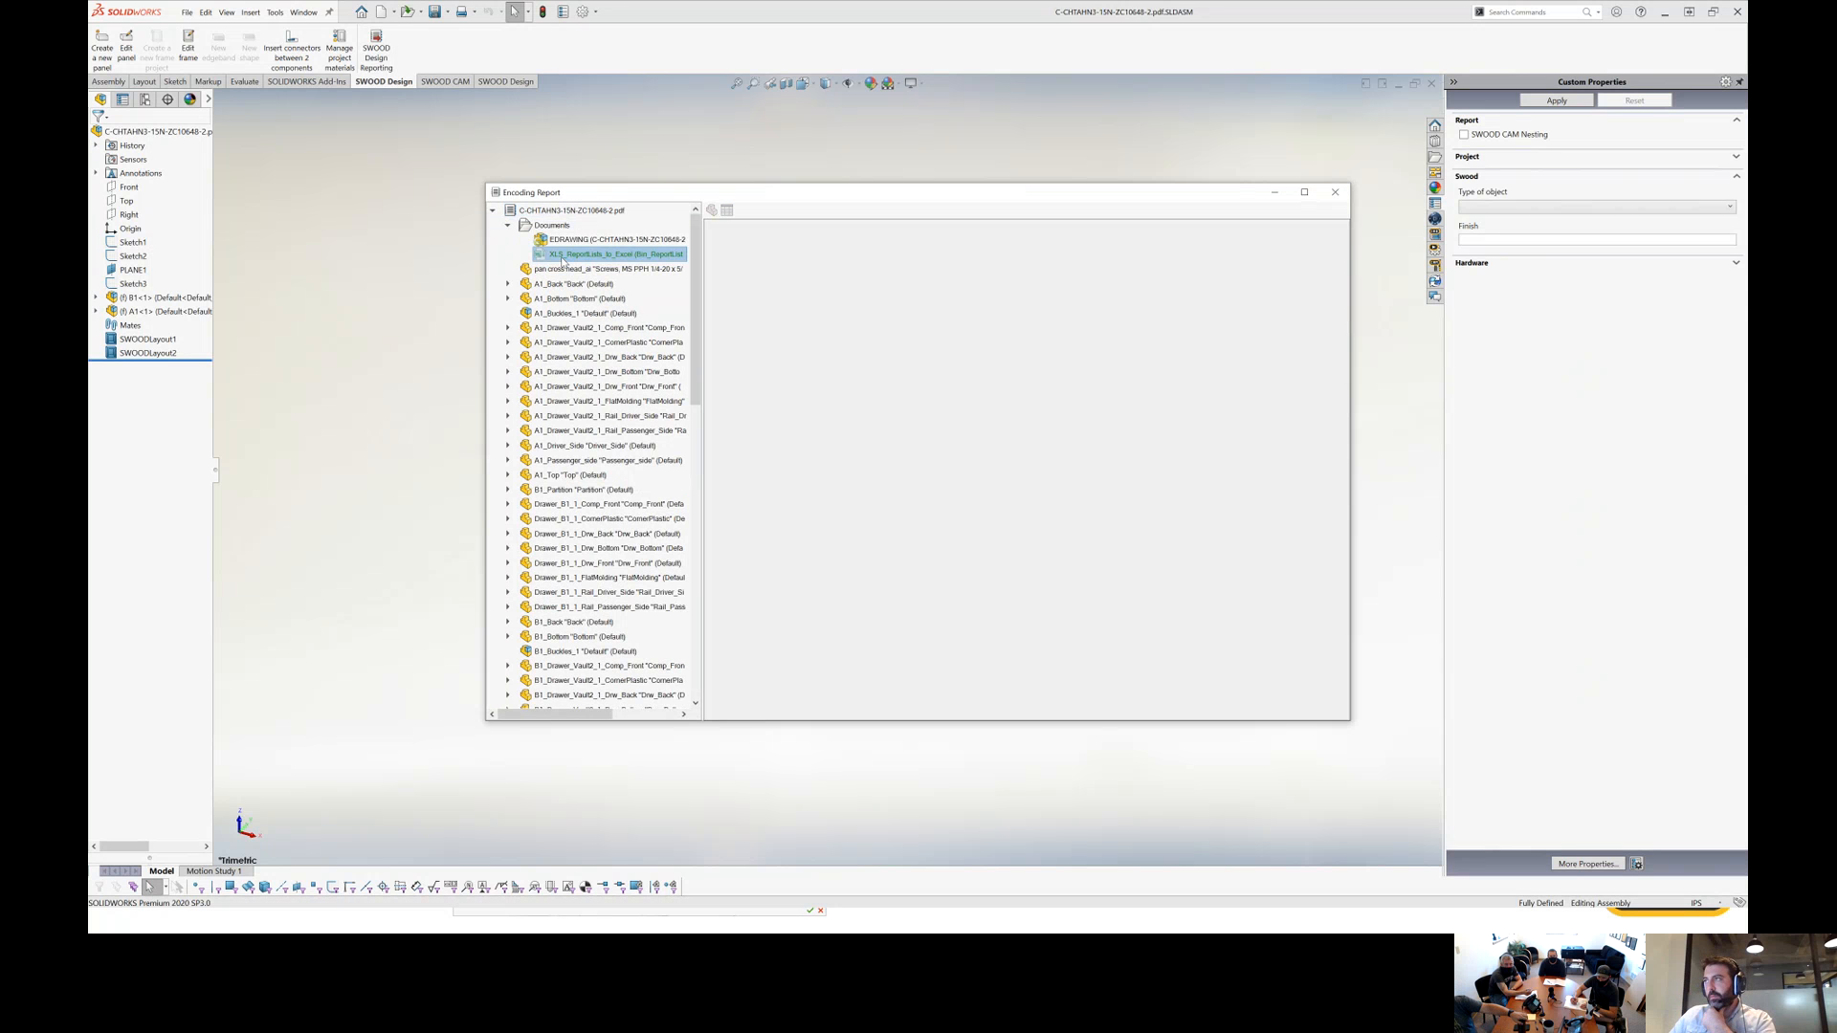
right_click(563, 255)
left_click(590, 264)
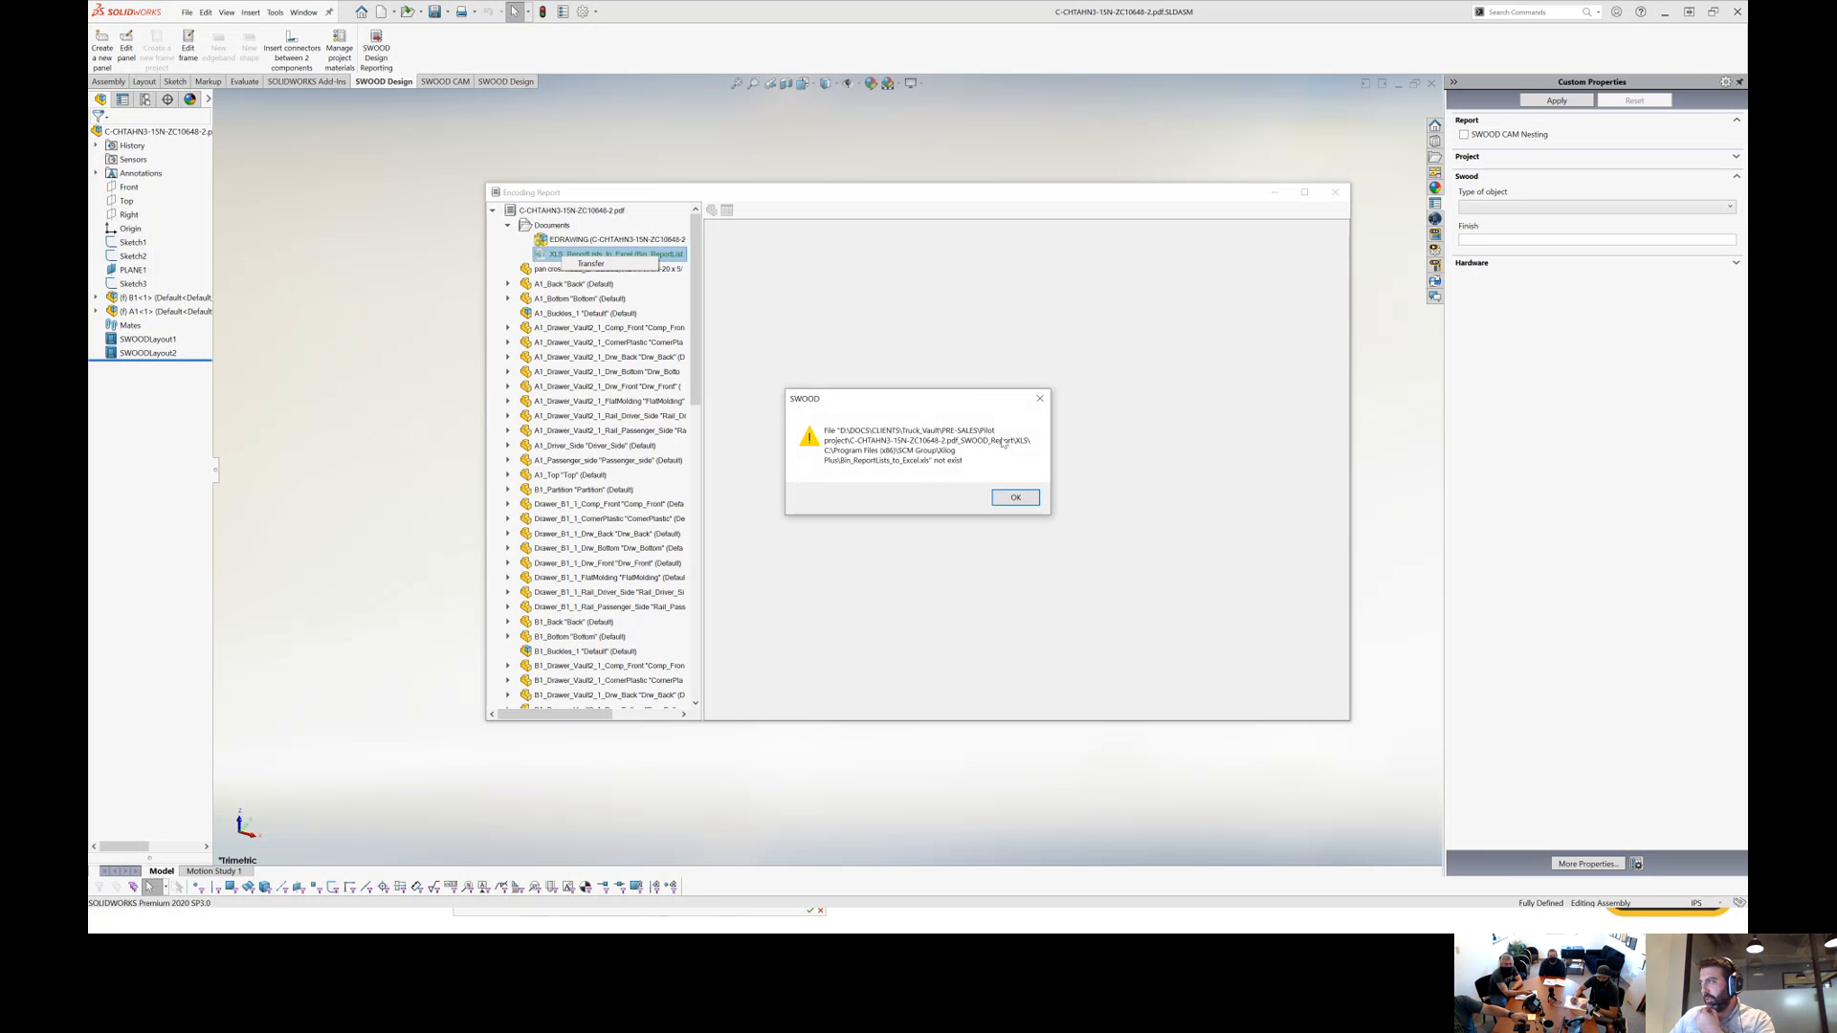
left_click(1015, 499)
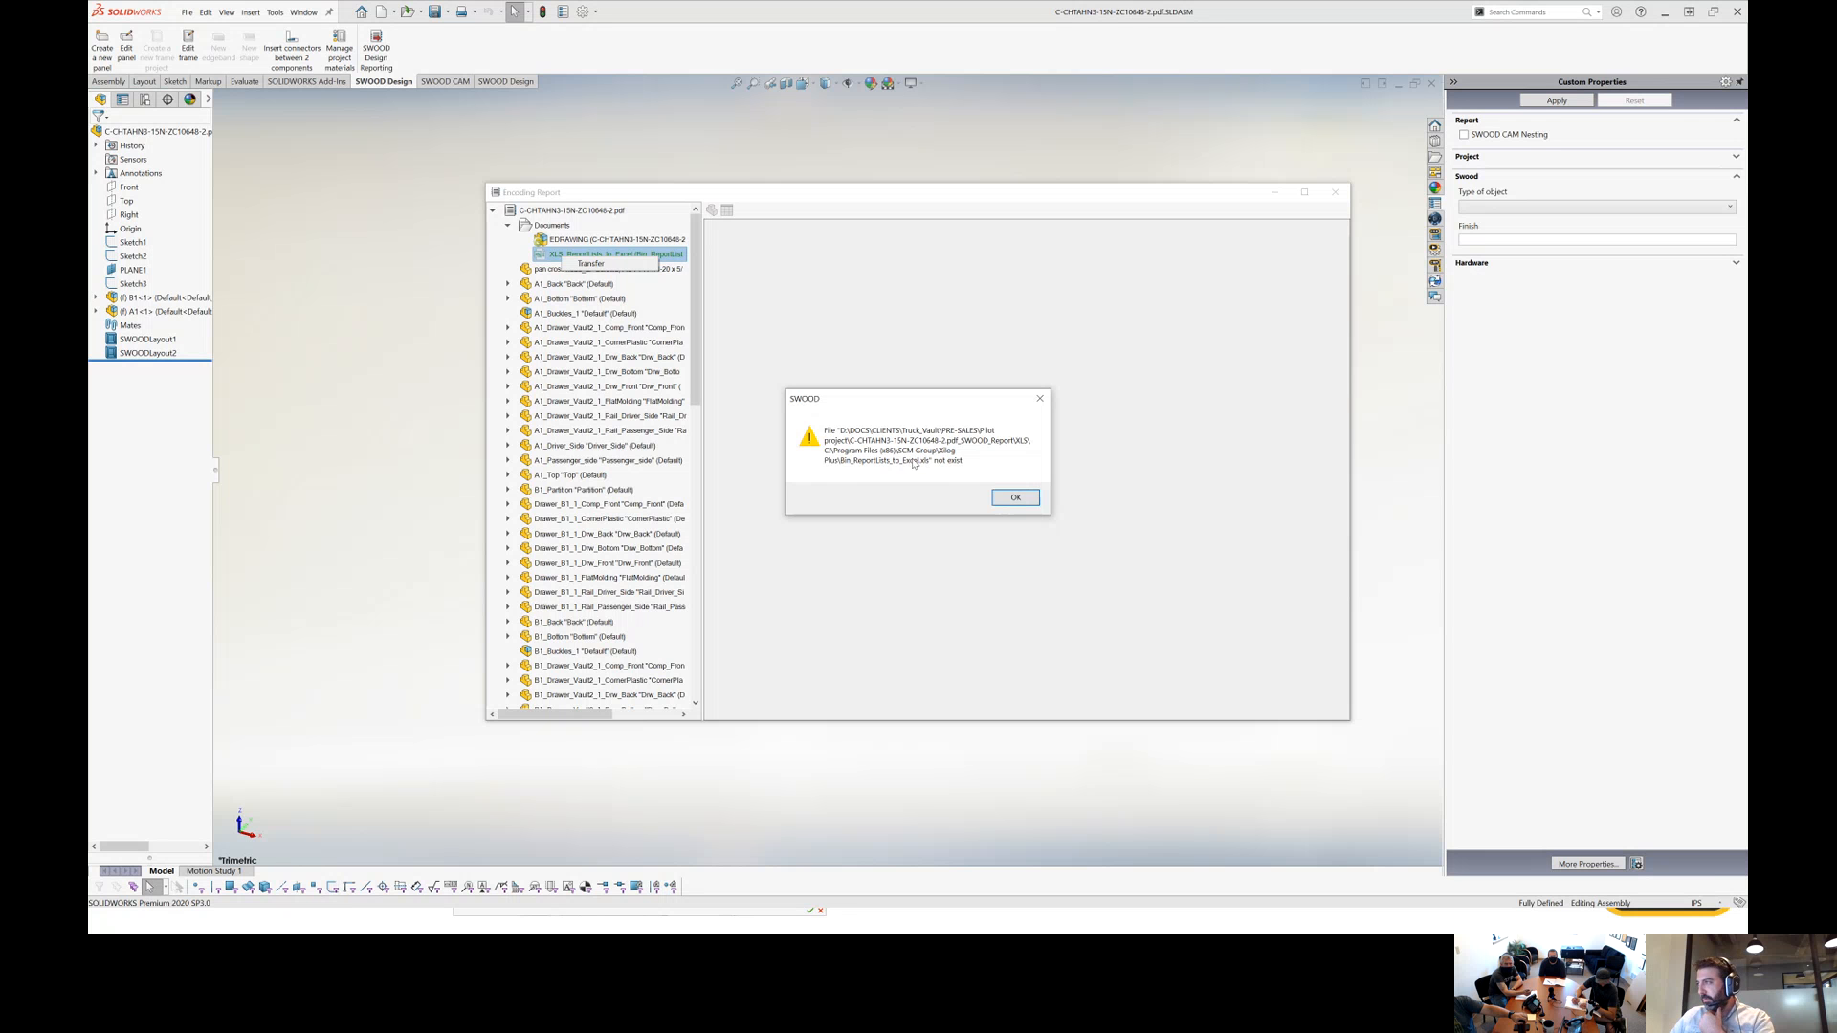
left_click(1006, 501)
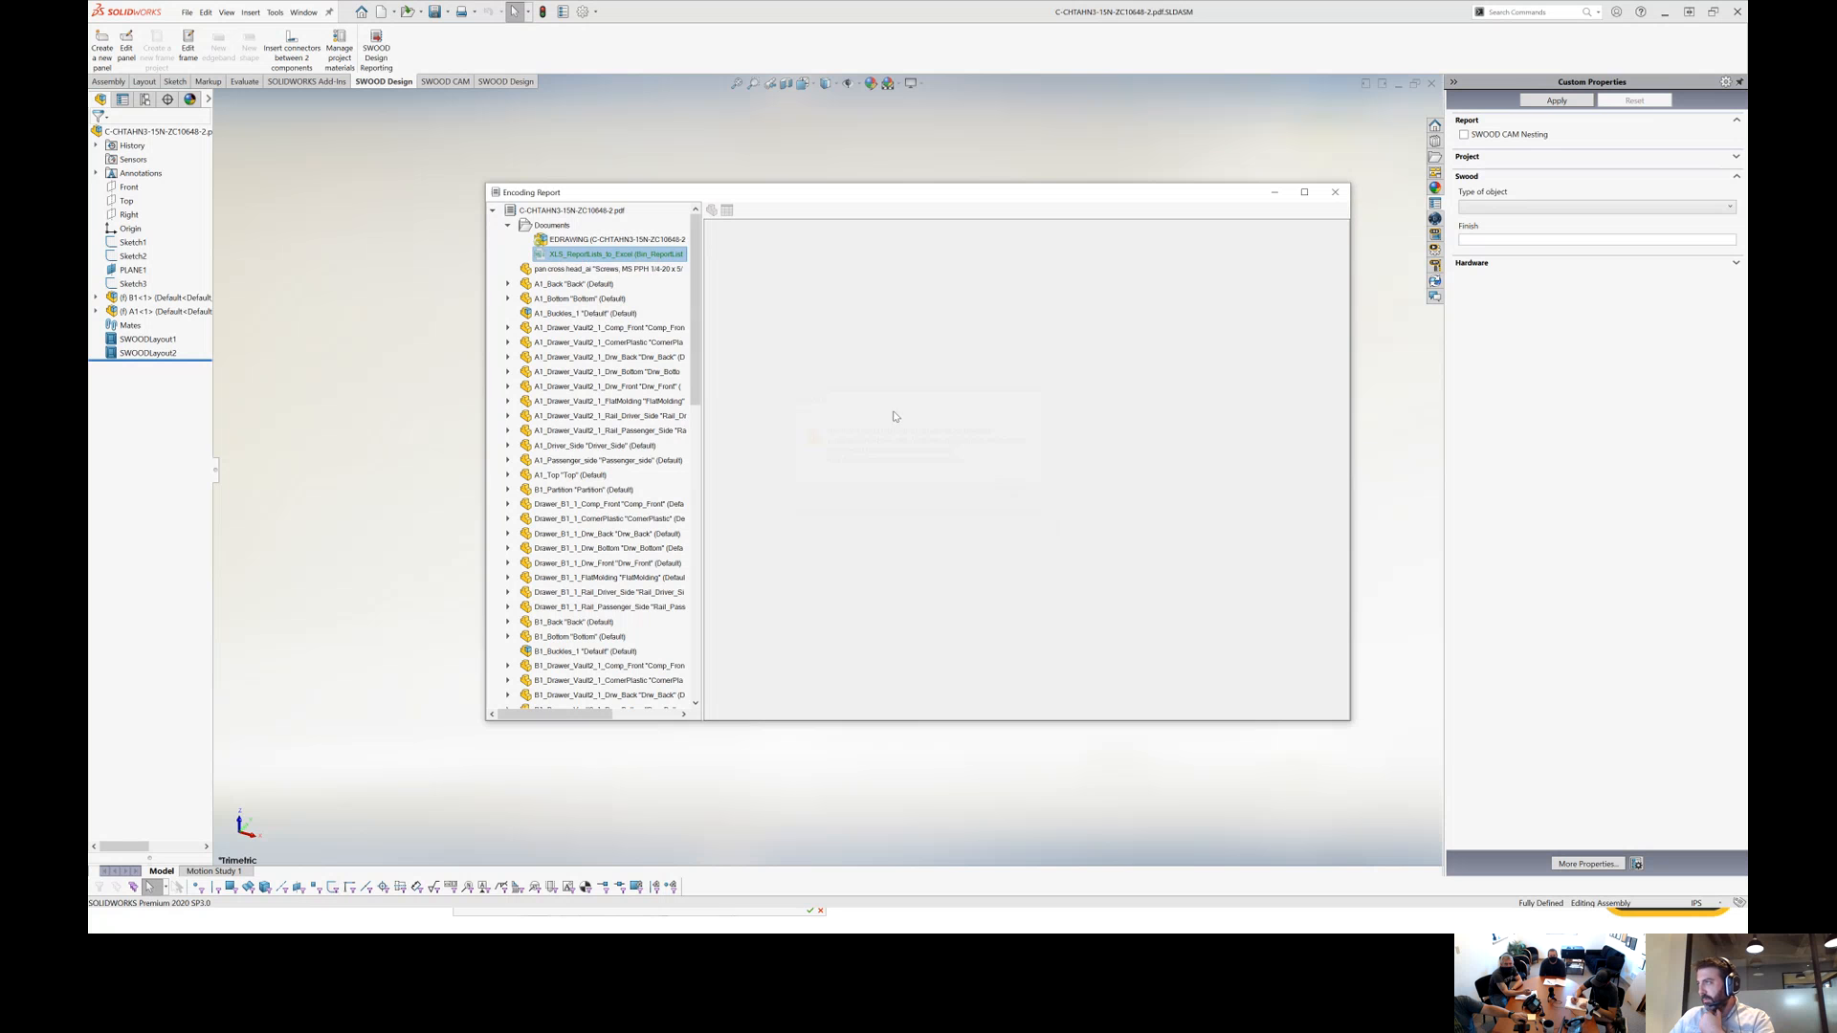
left_click(1334, 193)
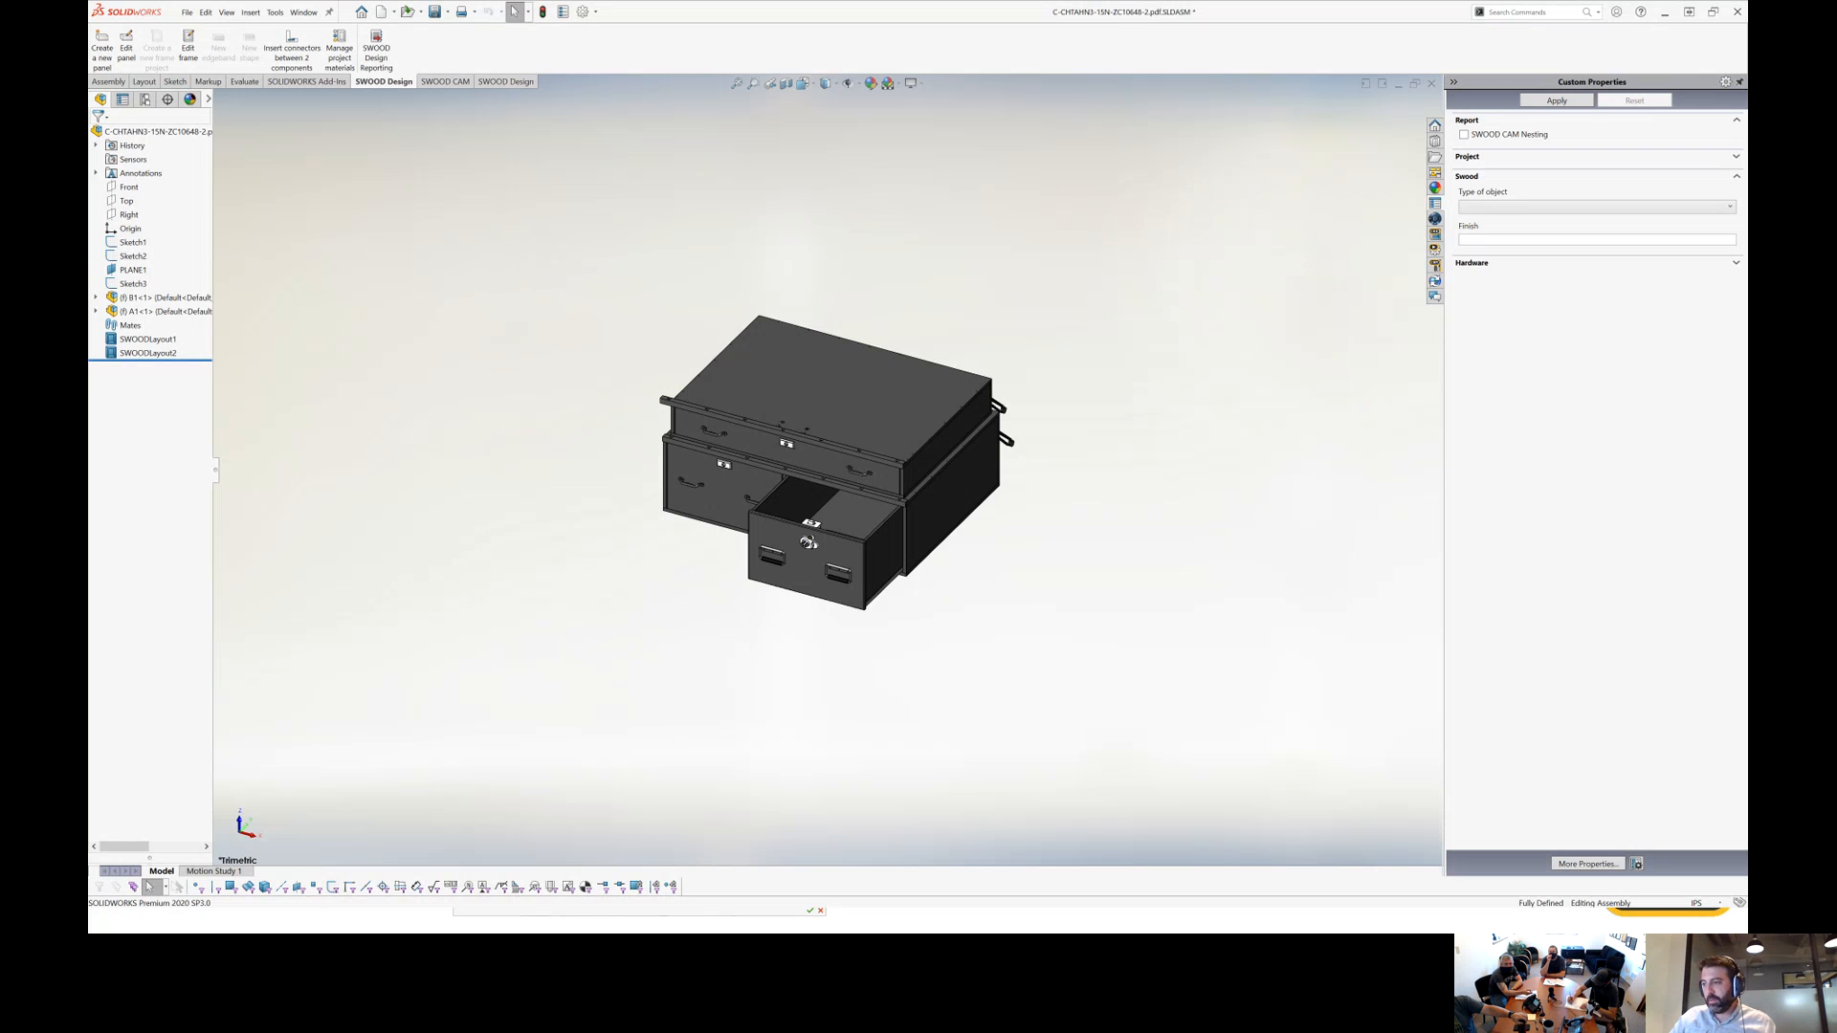
Generate the SWOOD Design report again, clearing the previously exported report directory.
key("super")
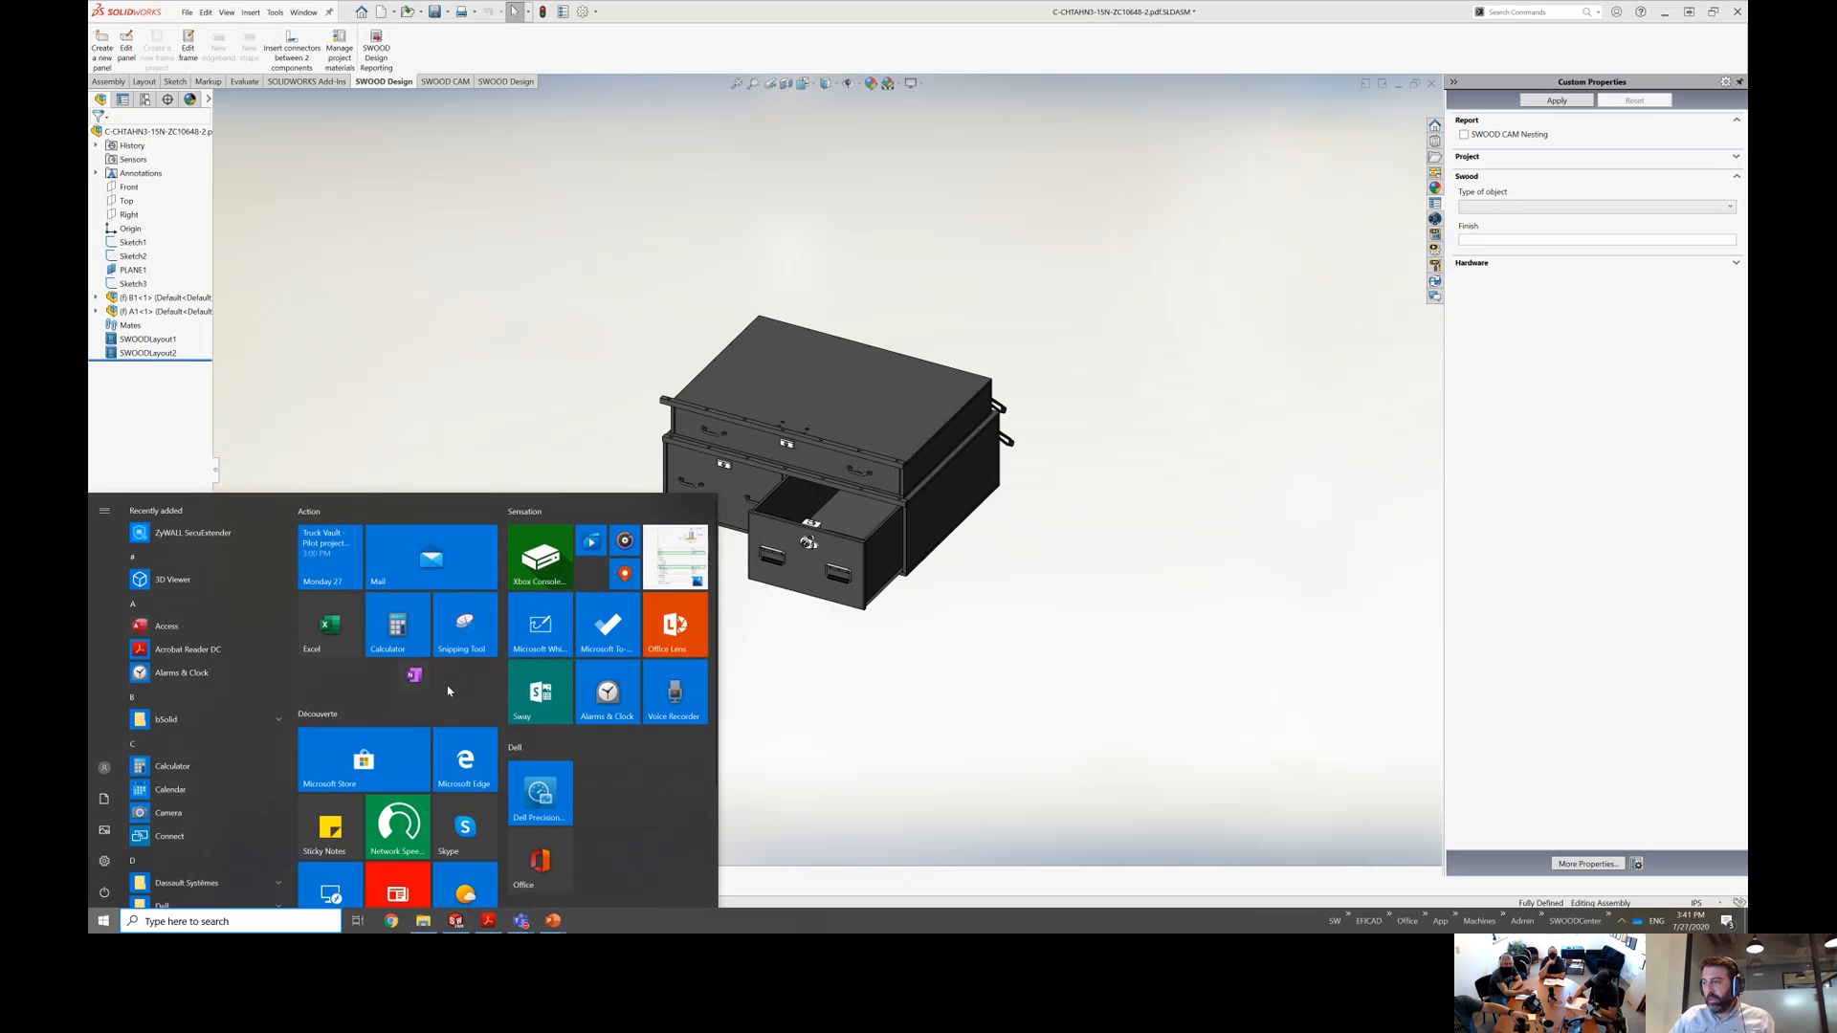
left_click(426, 928)
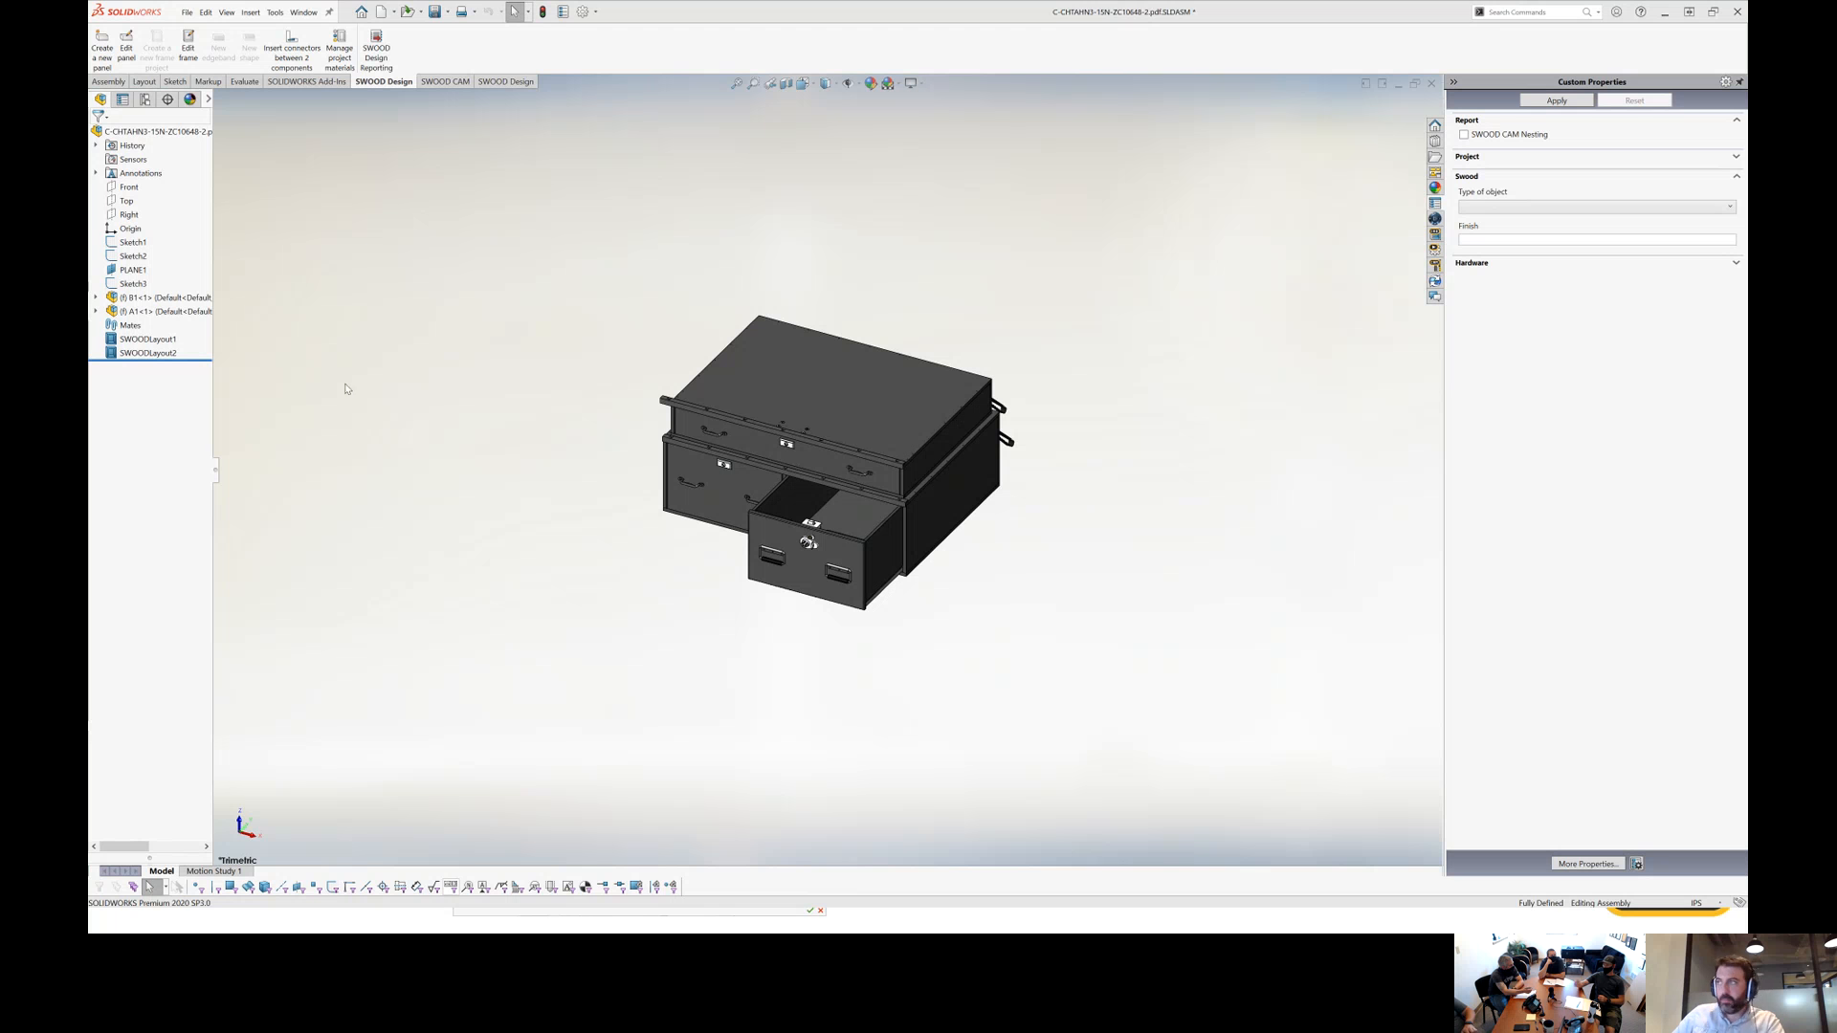
left_click(376, 50)
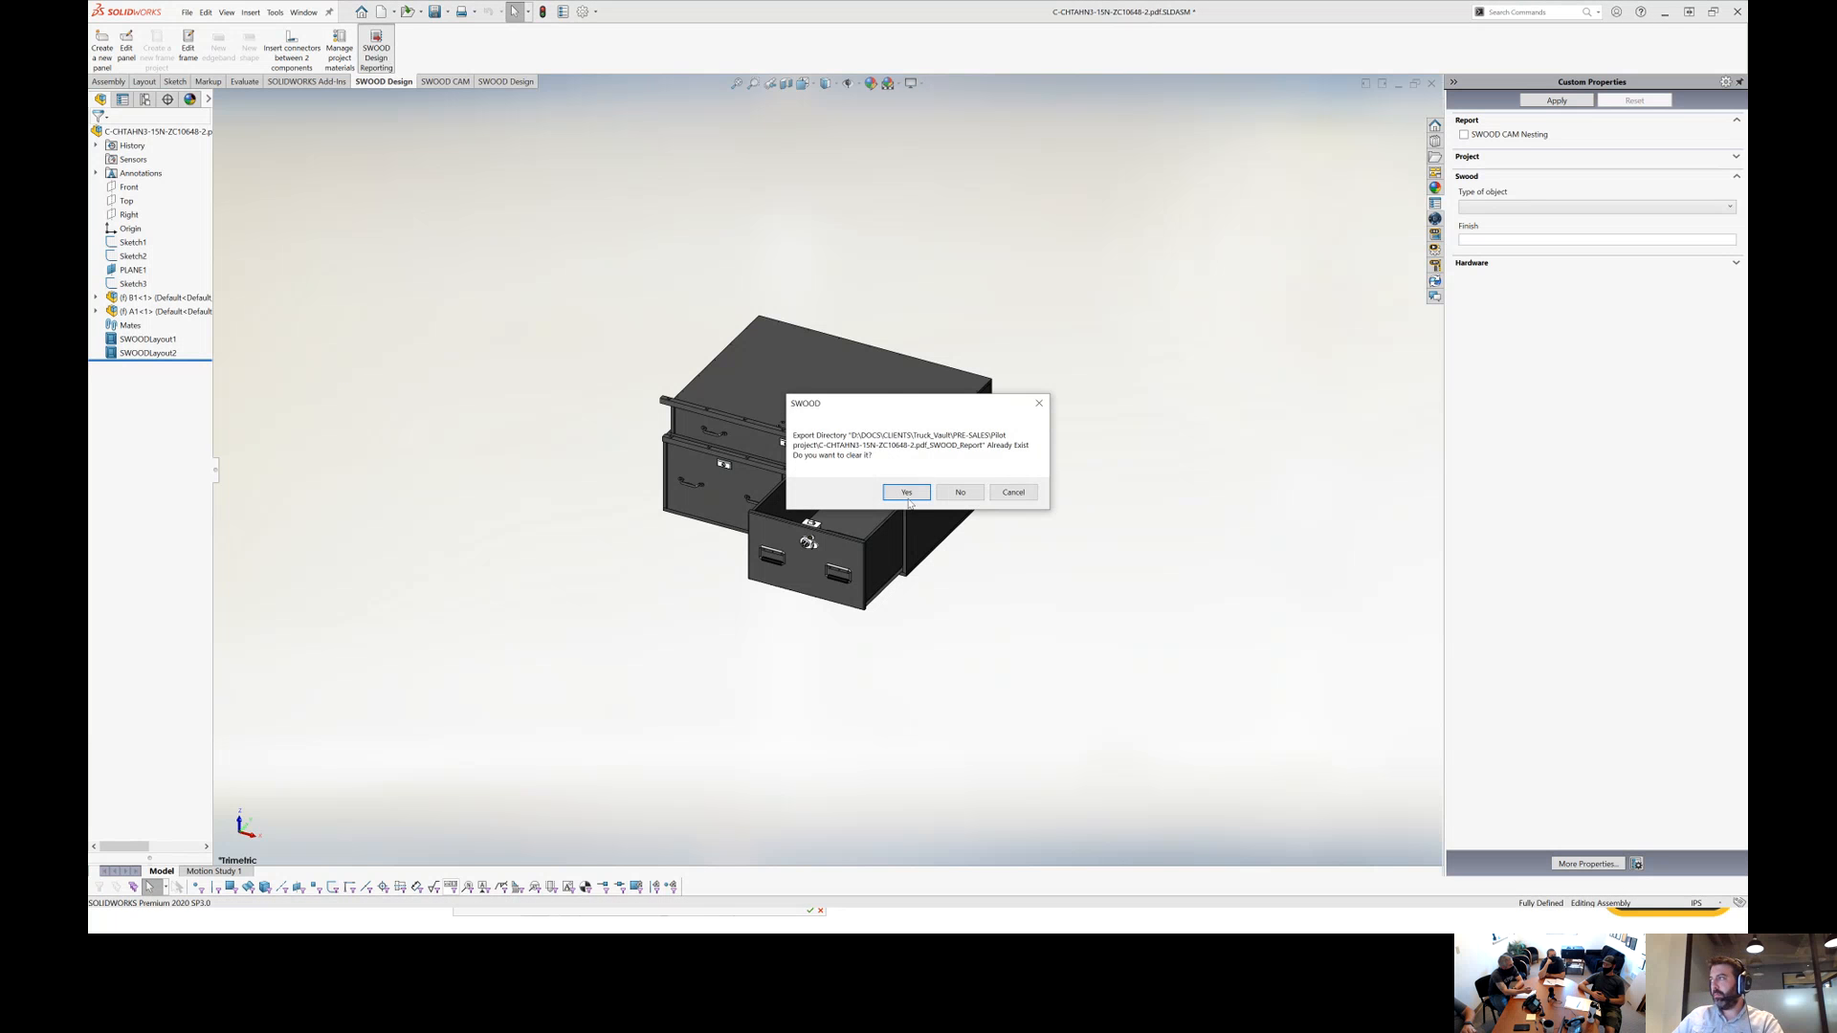
key("Return")
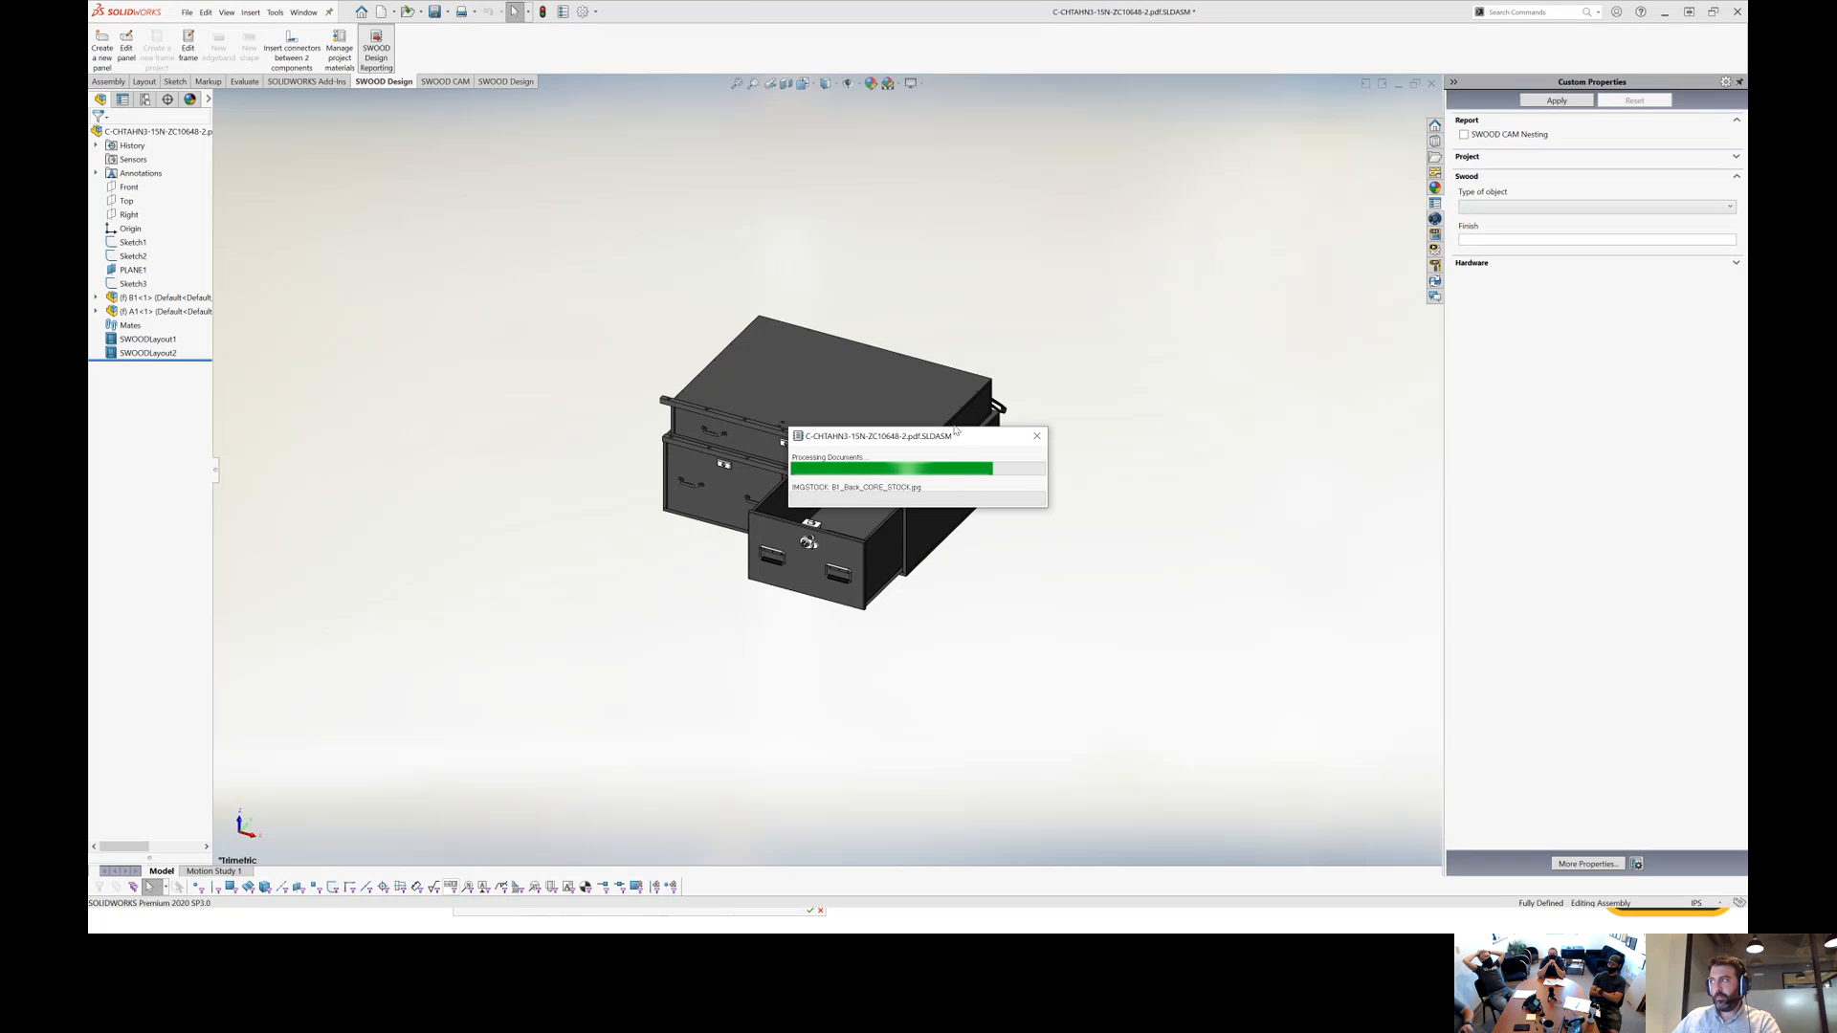
left_click_drag(942, 439, 840, 213)
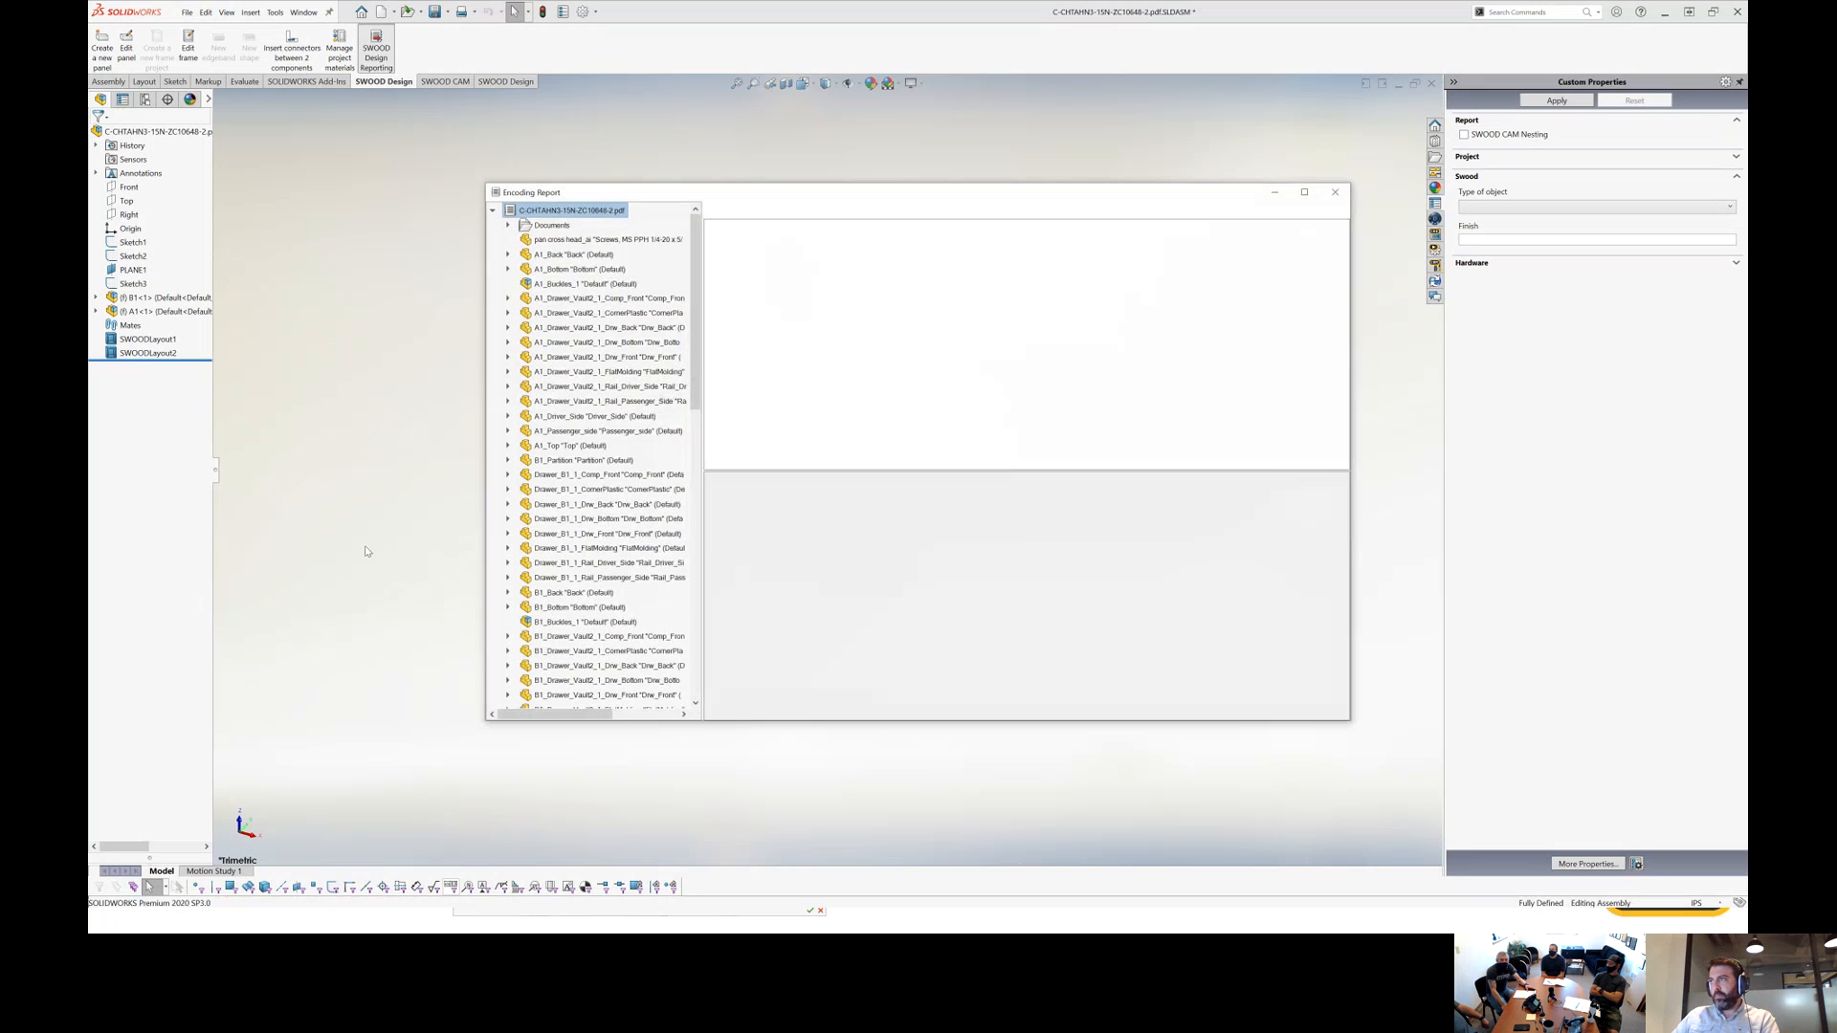
Open the file location of the report's eDrawings document and go to the XLS folder in the report directory.
left_click(508, 225)
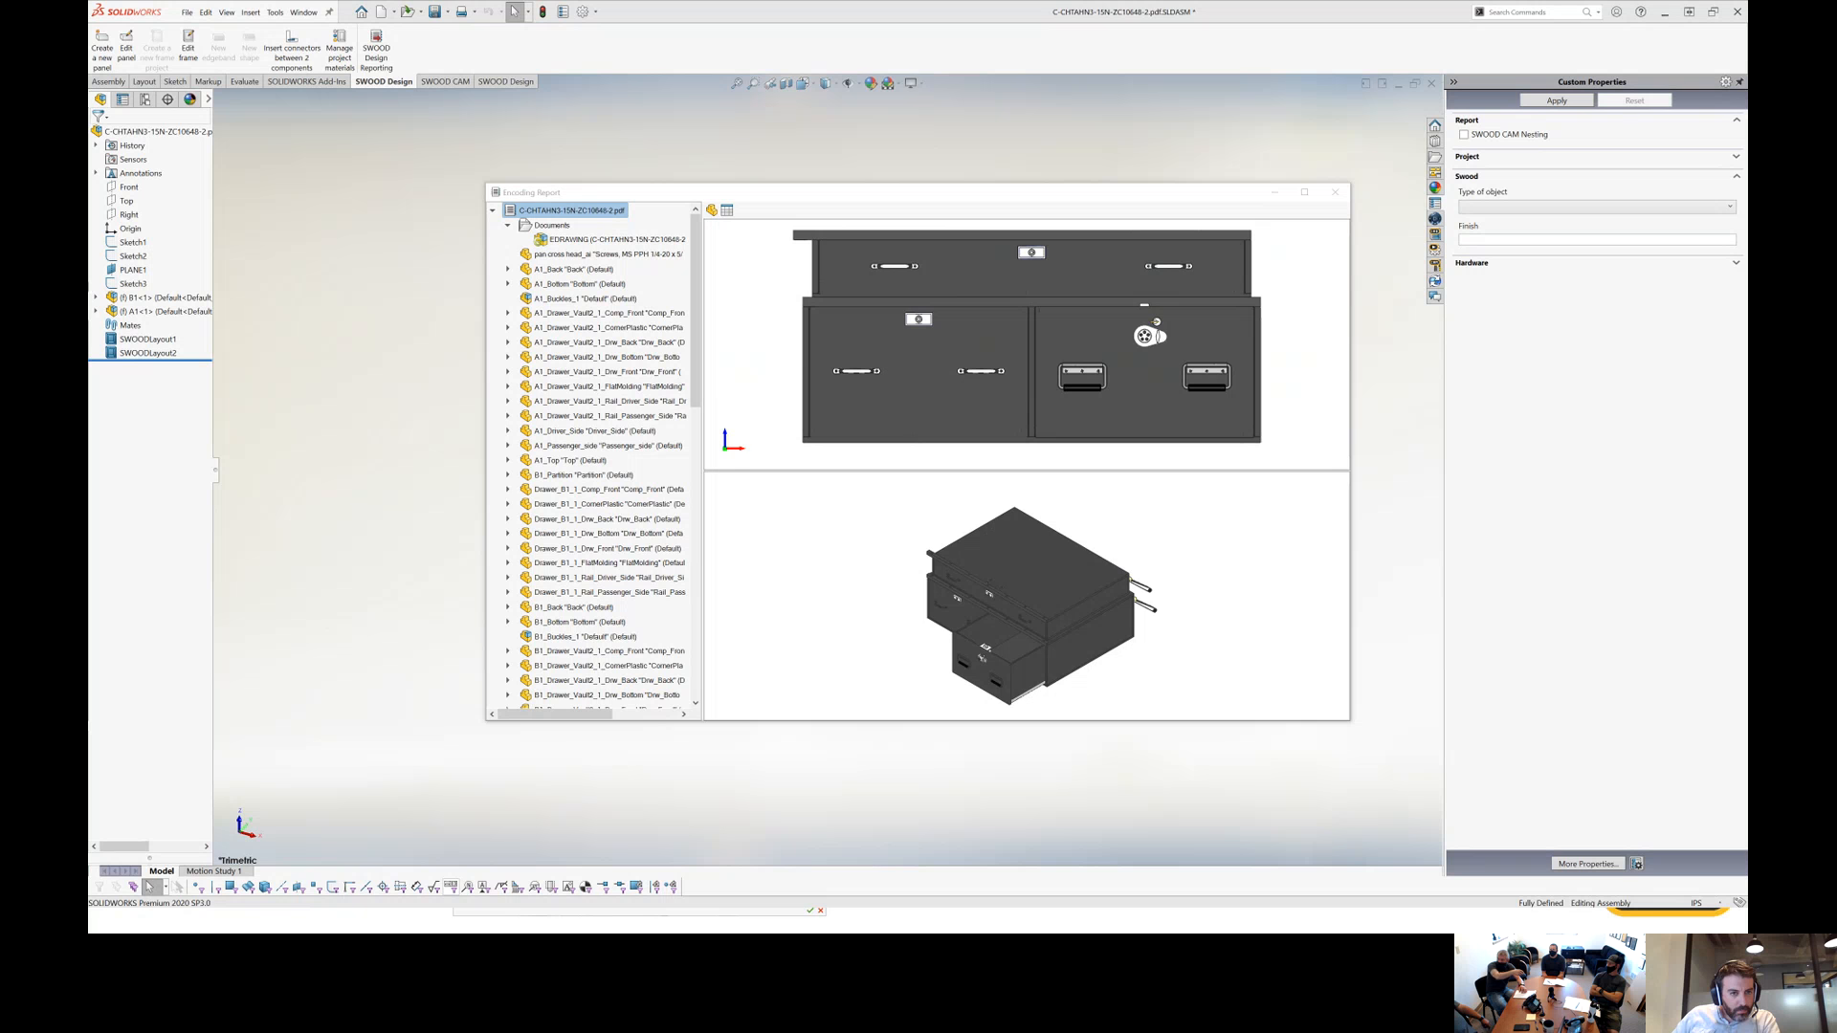
left_click(593, 239)
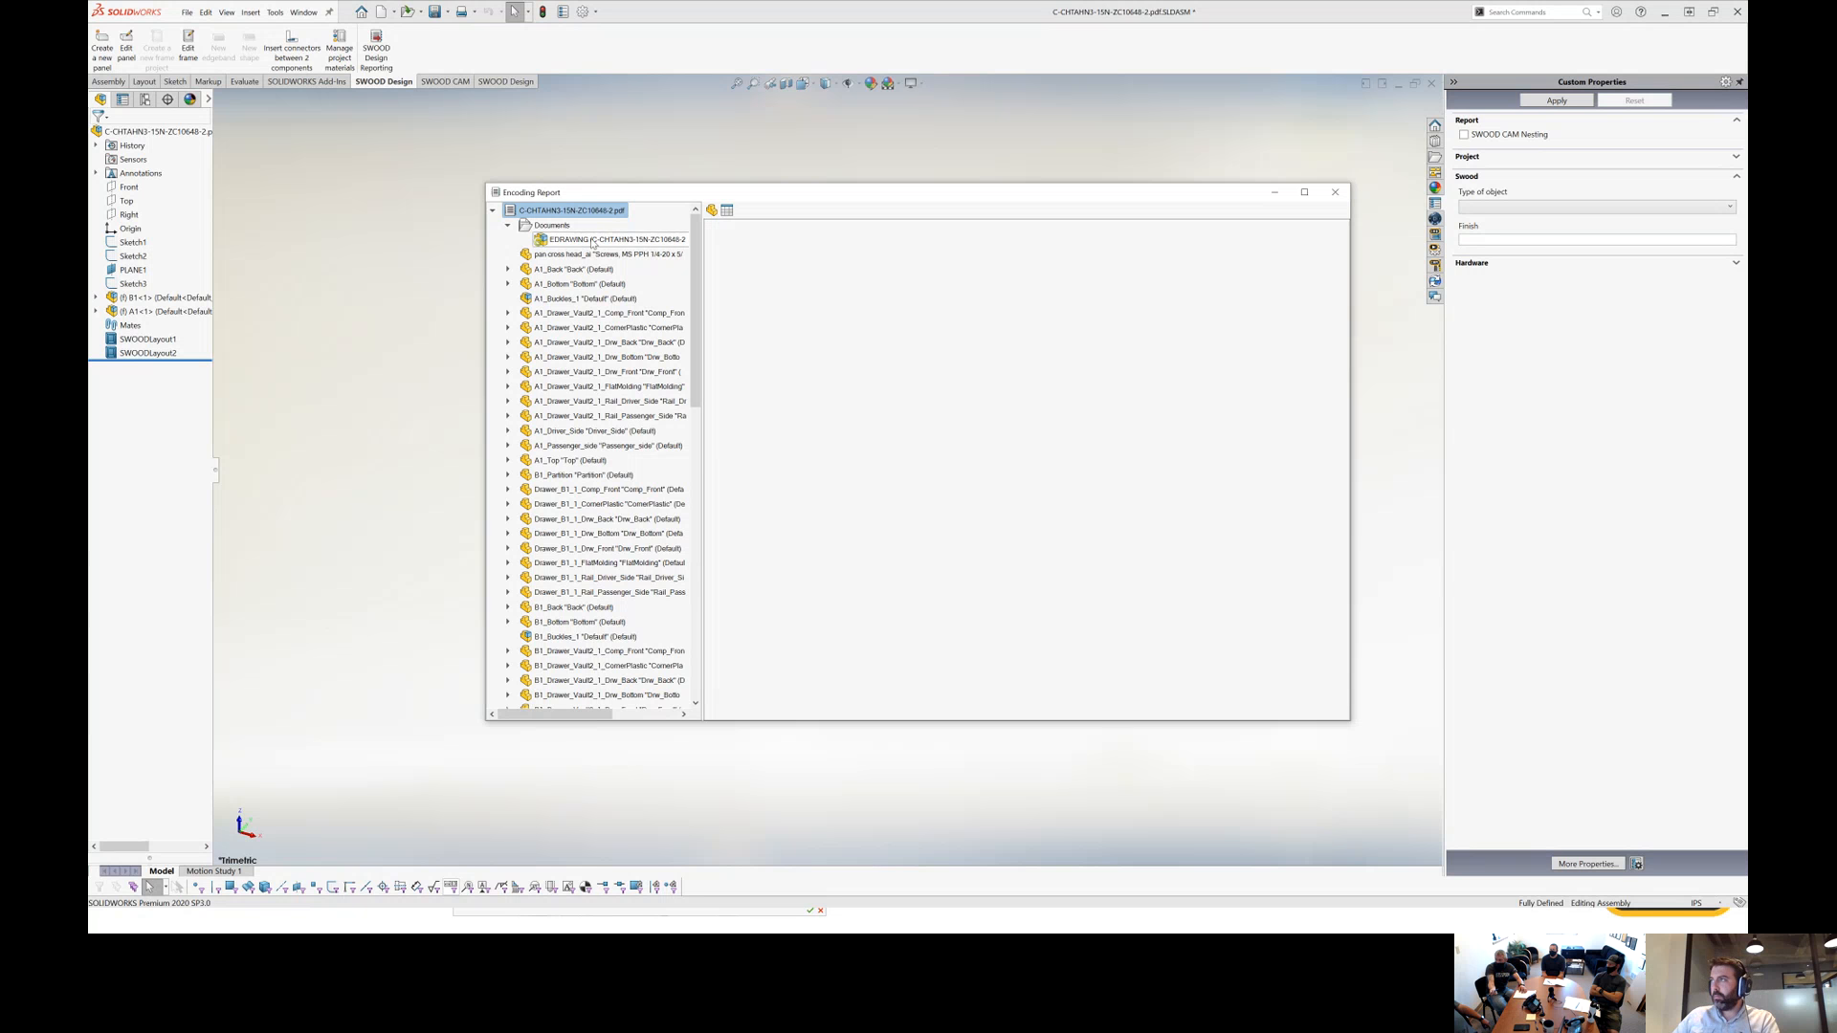
right_click(593, 240)
left_click(641, 271)
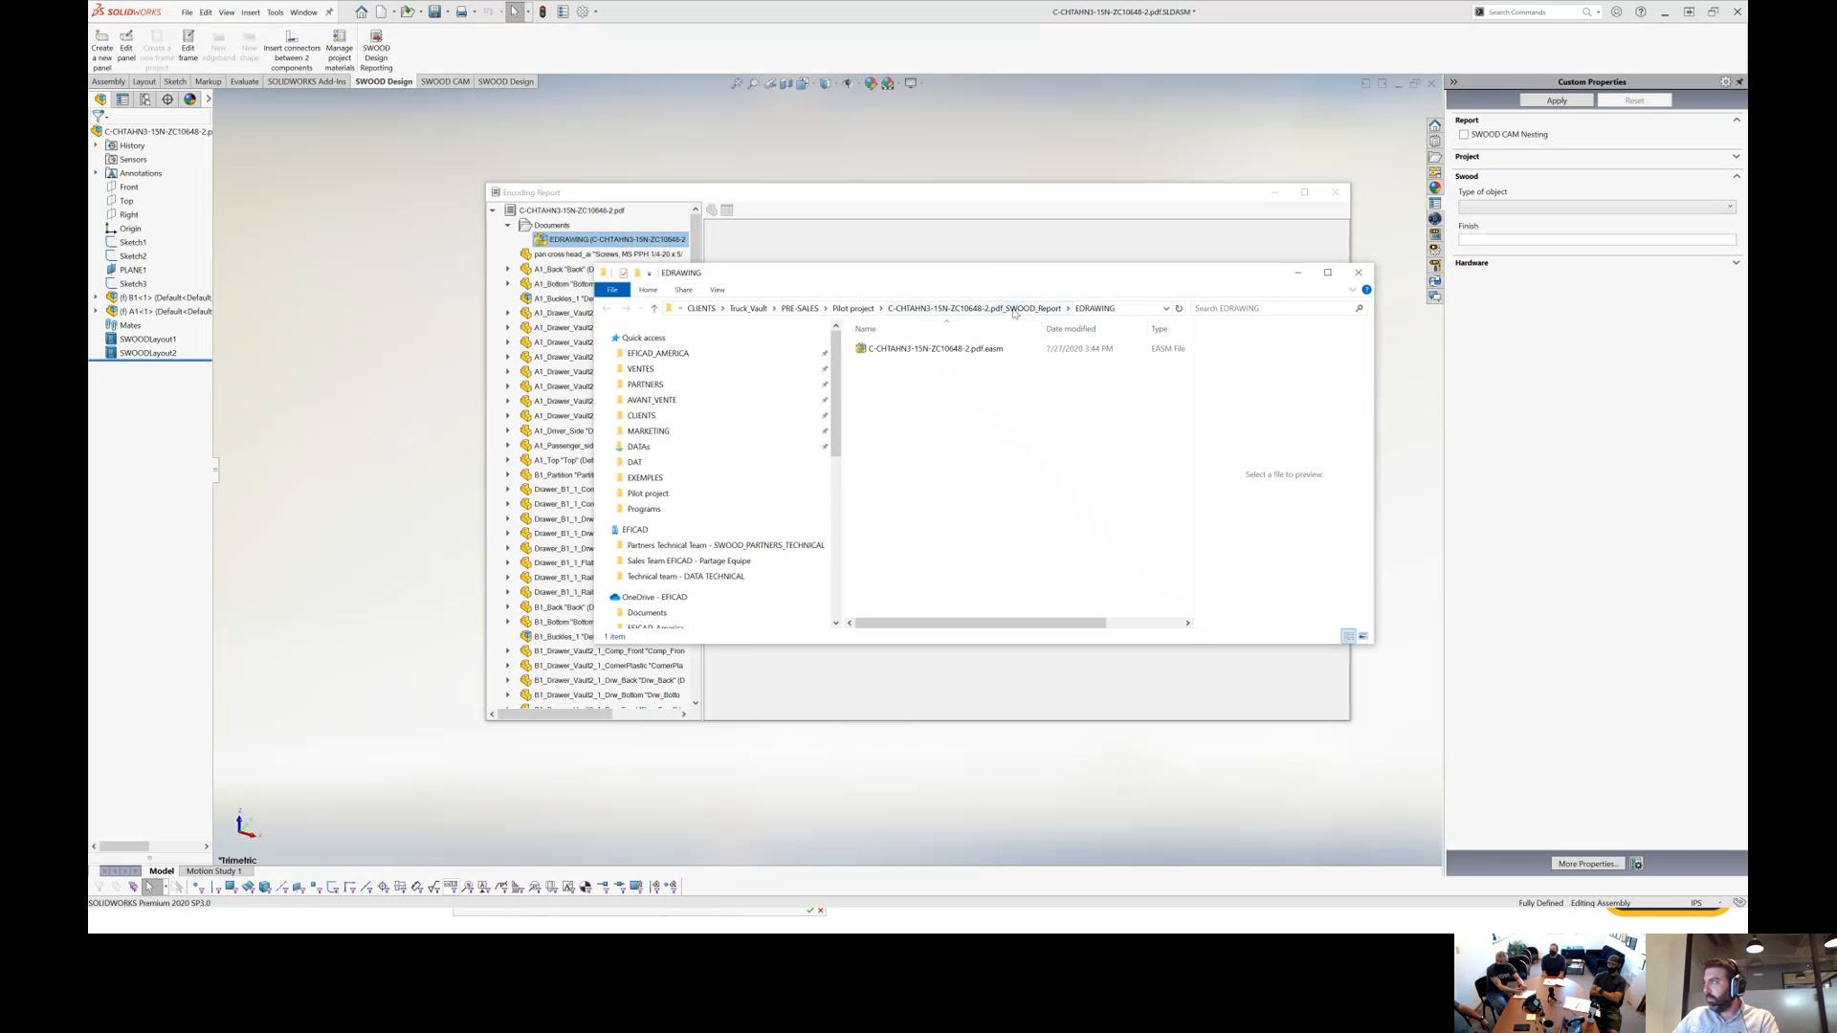
left_click(1000, 308)
double_click(876, 429)
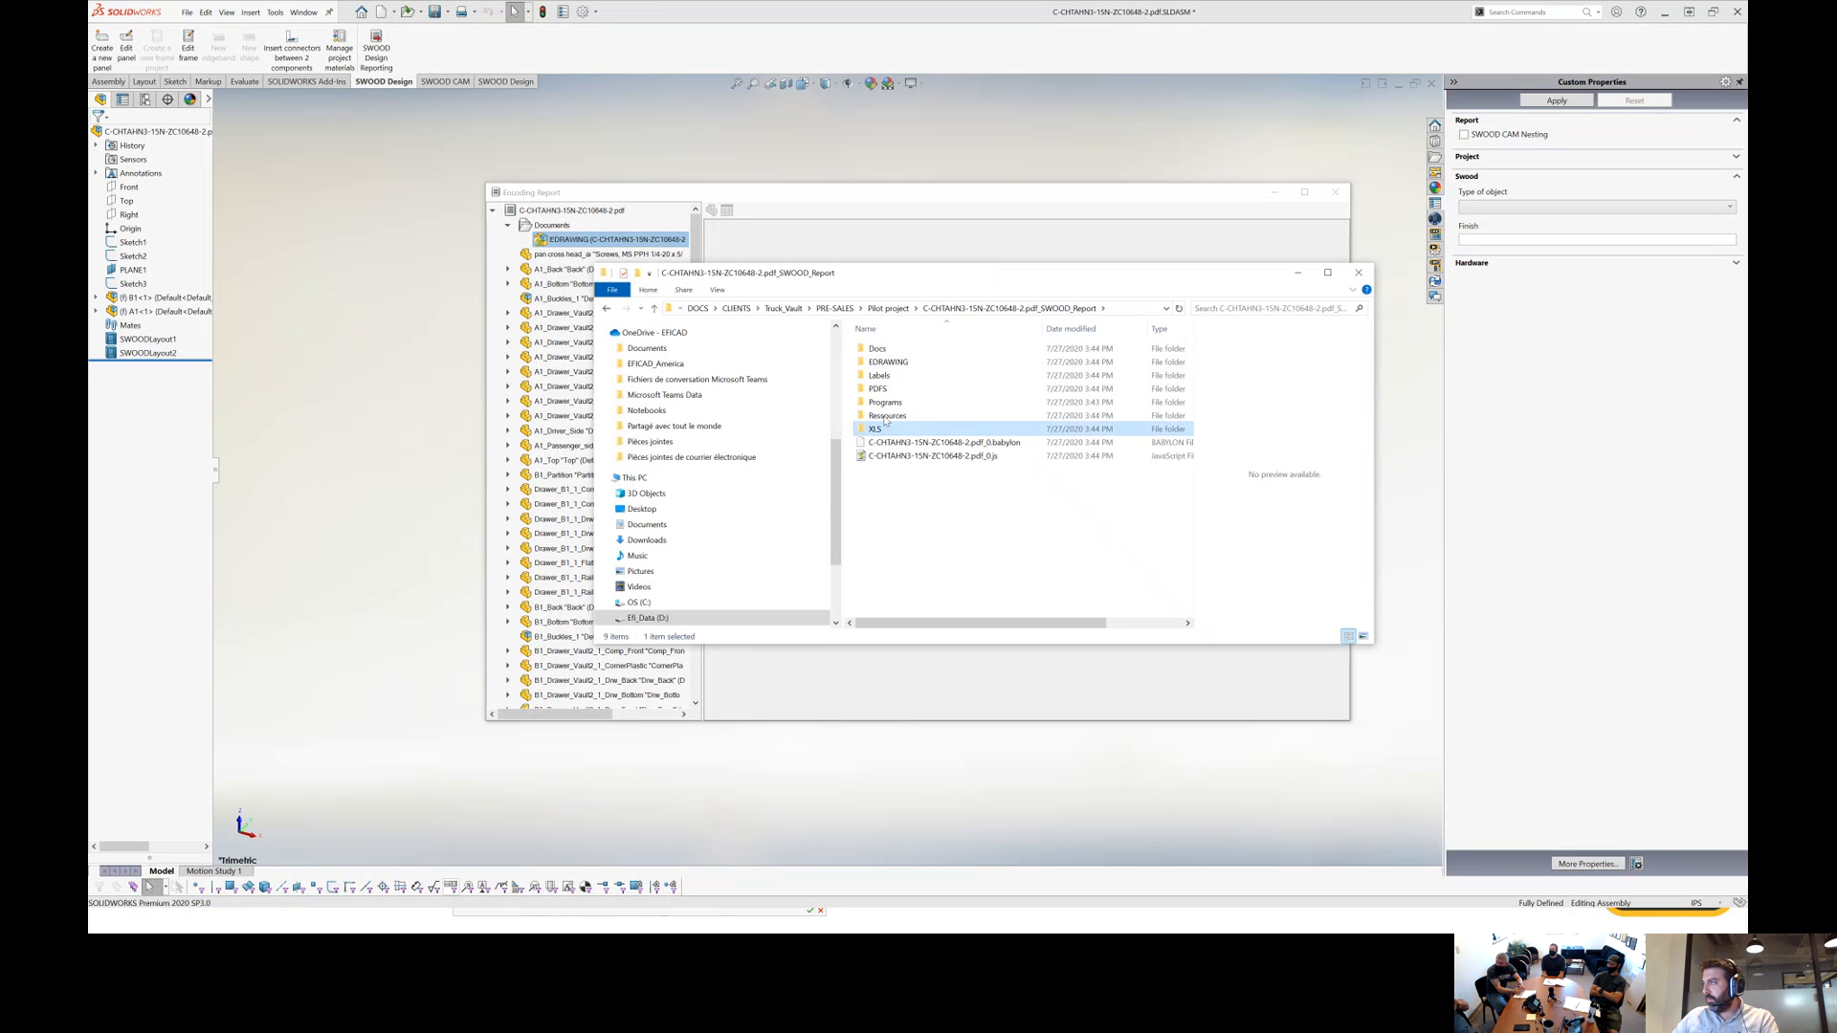
Open the ReportLists_to_Excel.xls workbook in Excel and enable its macro content.
left_click(922, 364)
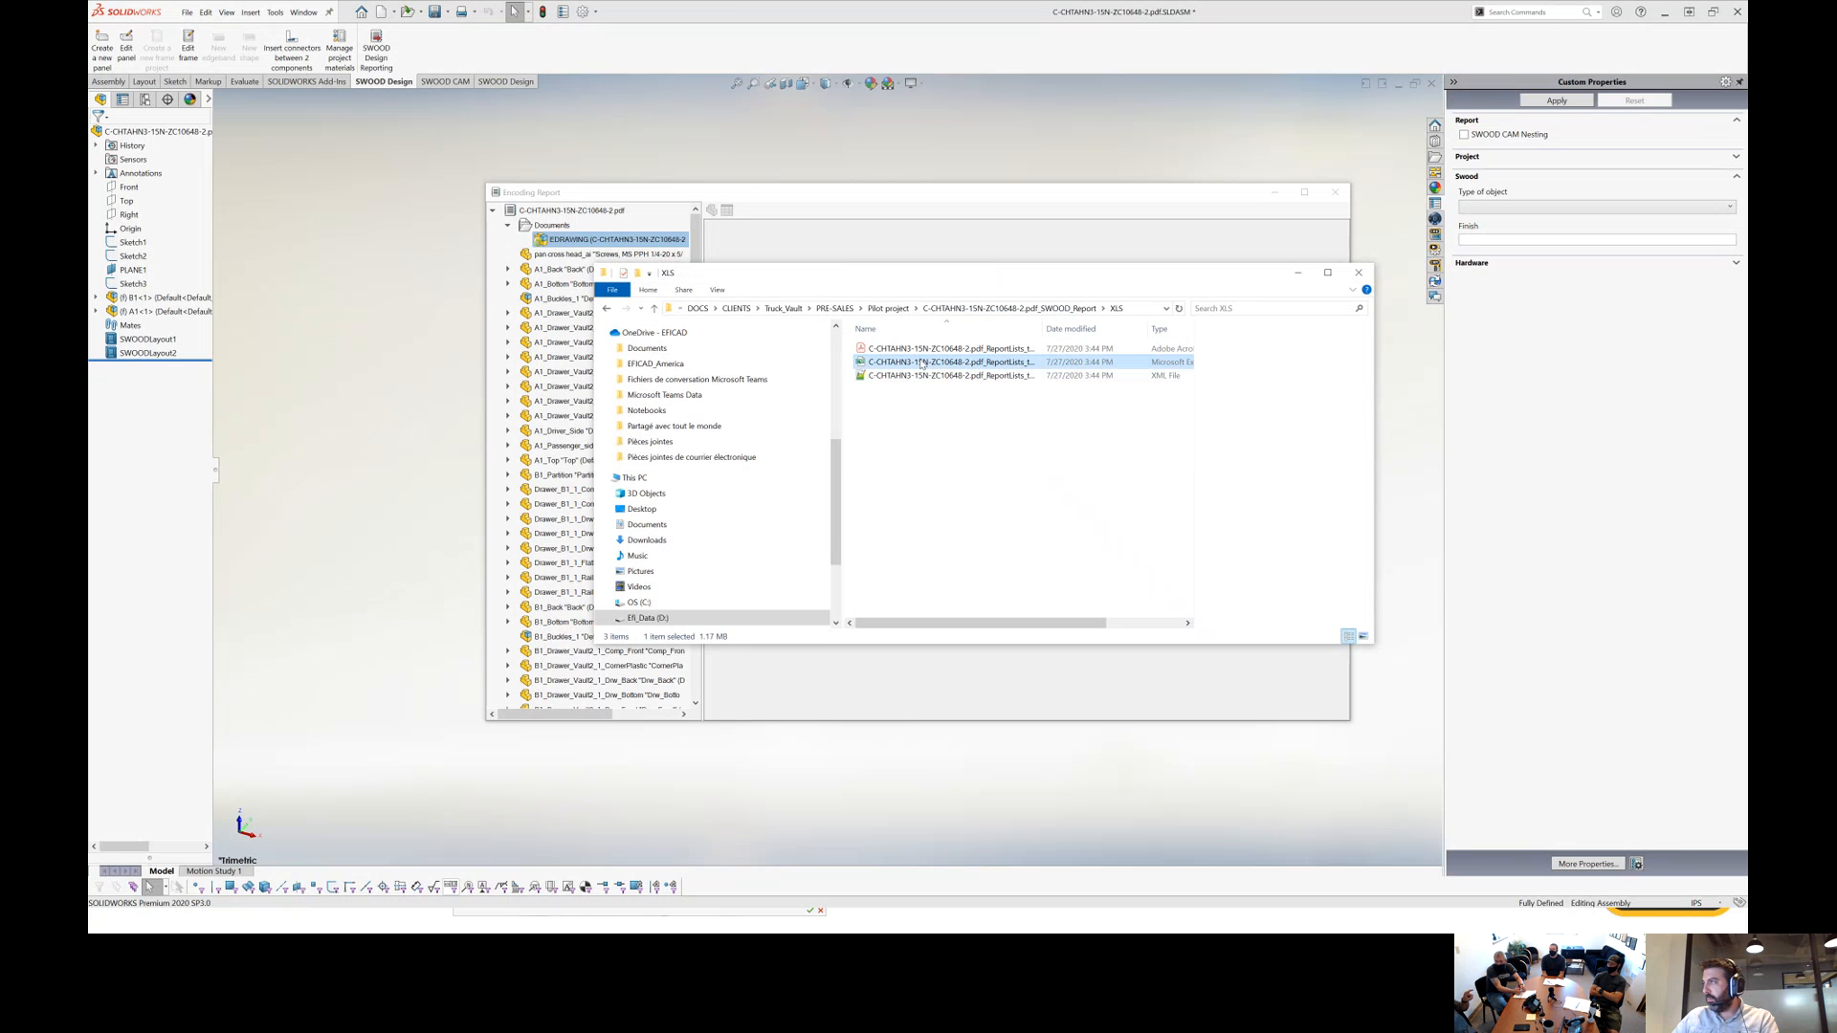
double_click(921, 365)
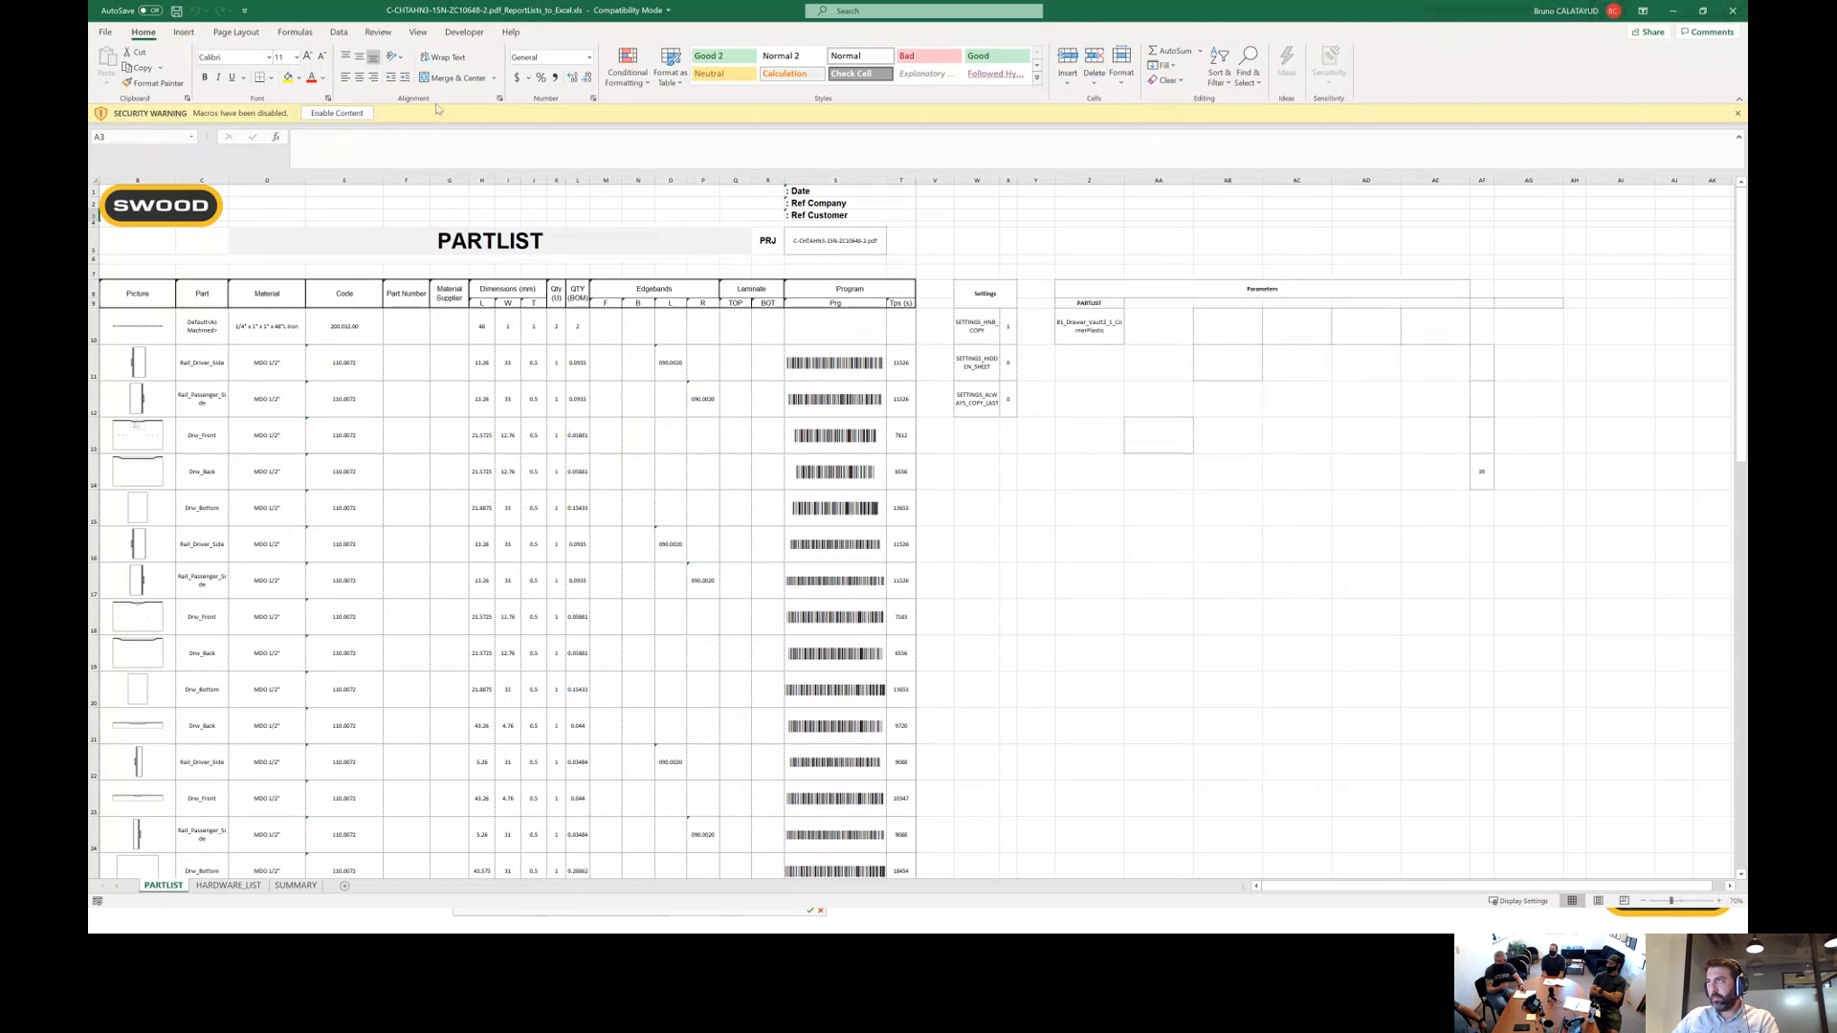
left_click(338, 113)
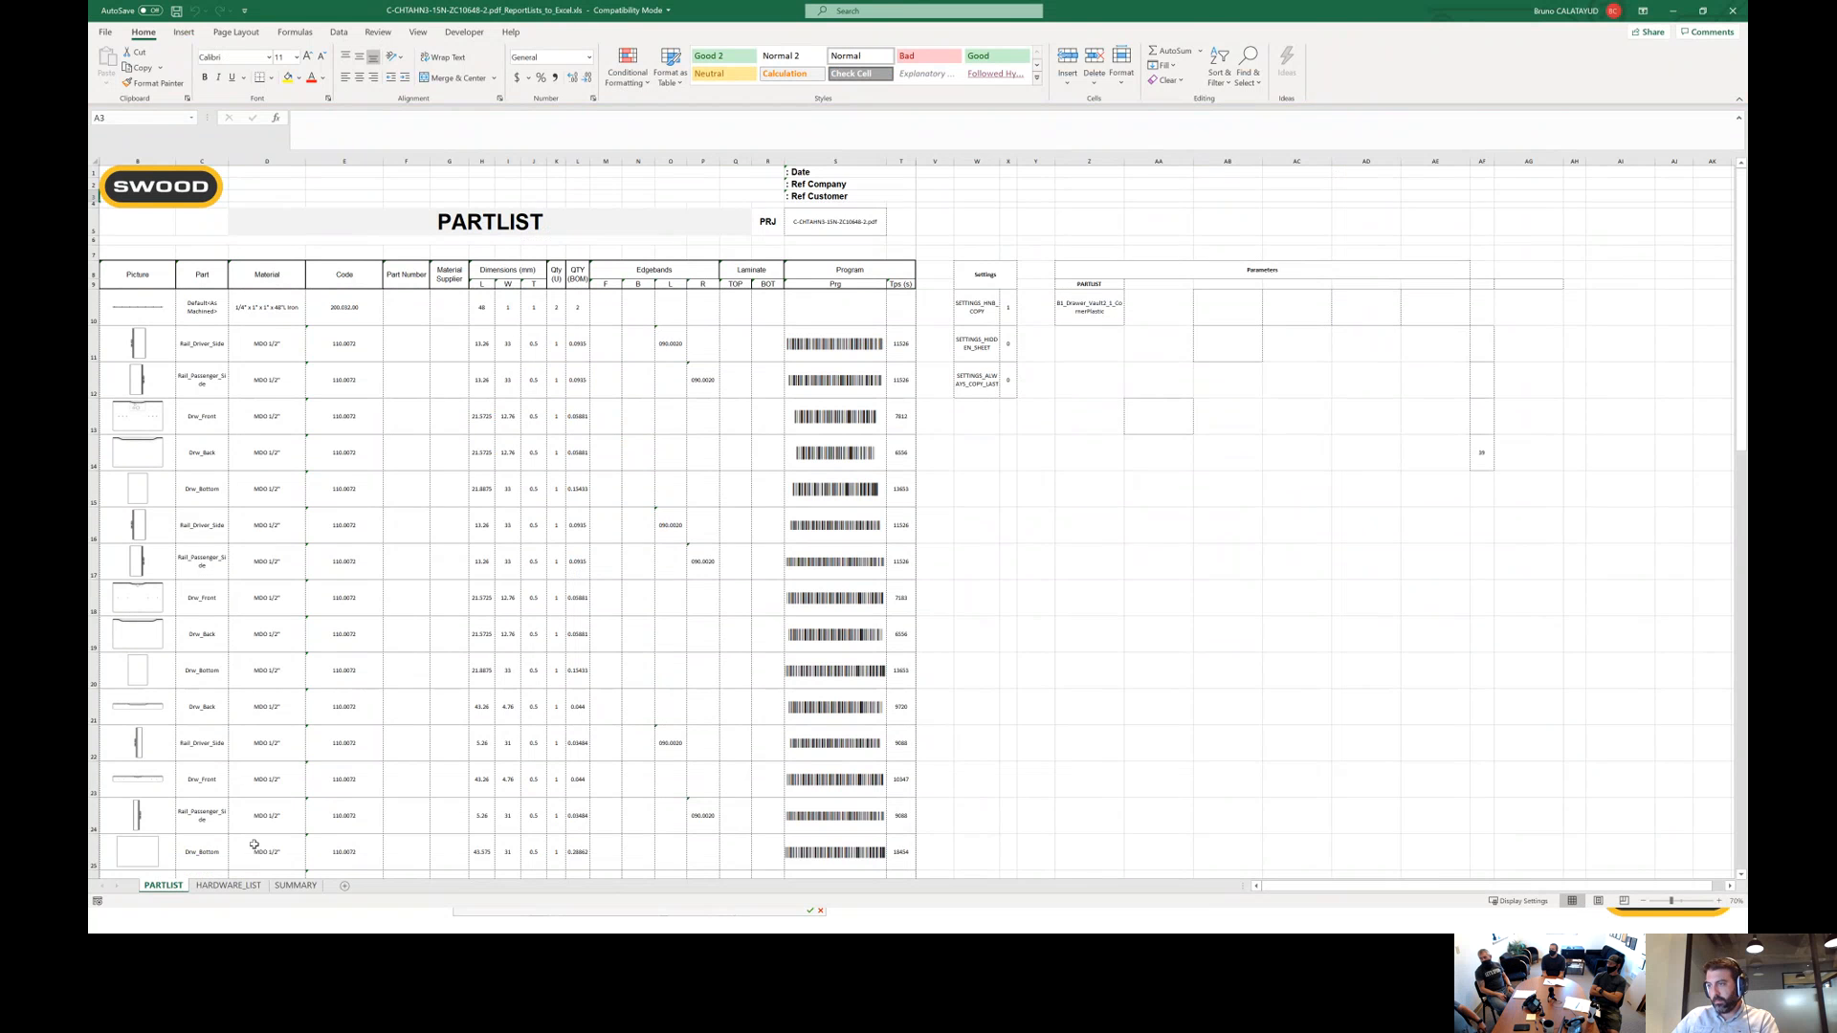
Look over the HARDWARE_LIST and SUMMARY sheets of the report workbook, and return to the PARTLIST sheet.
left_click(224, 887)
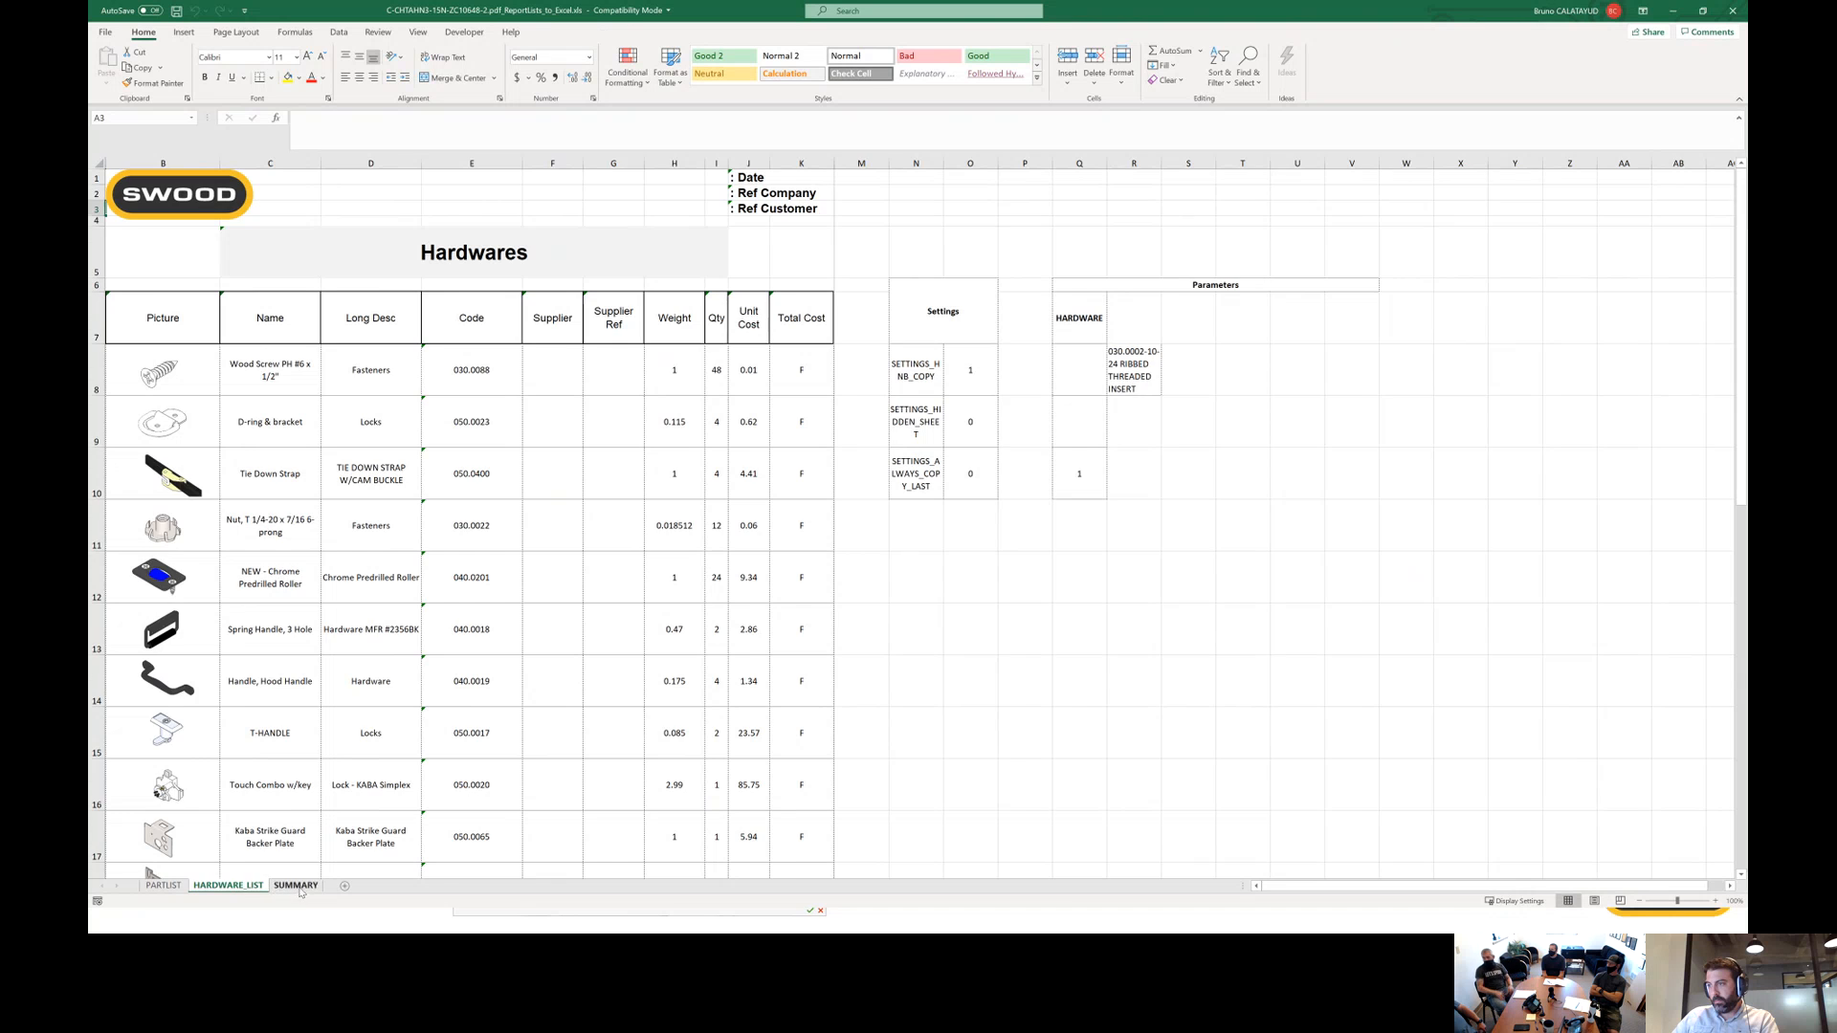
left_click(300, 888)
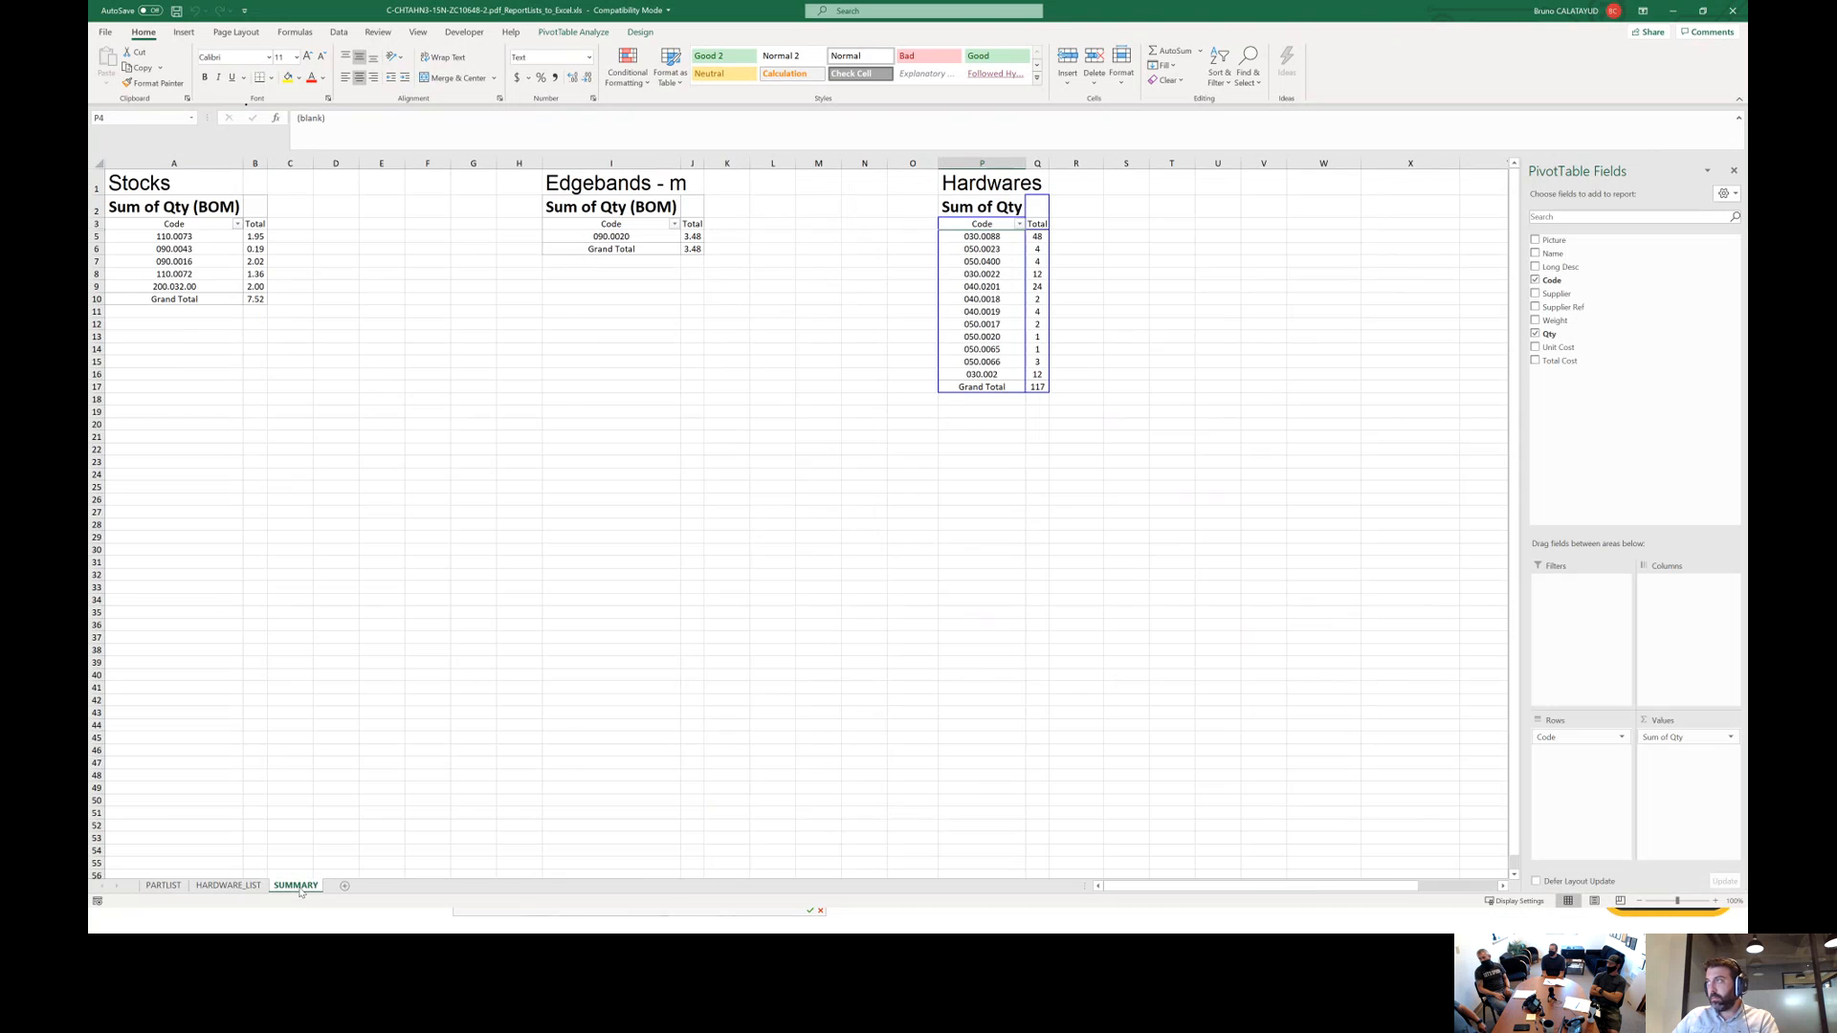
left_click(163, 885)
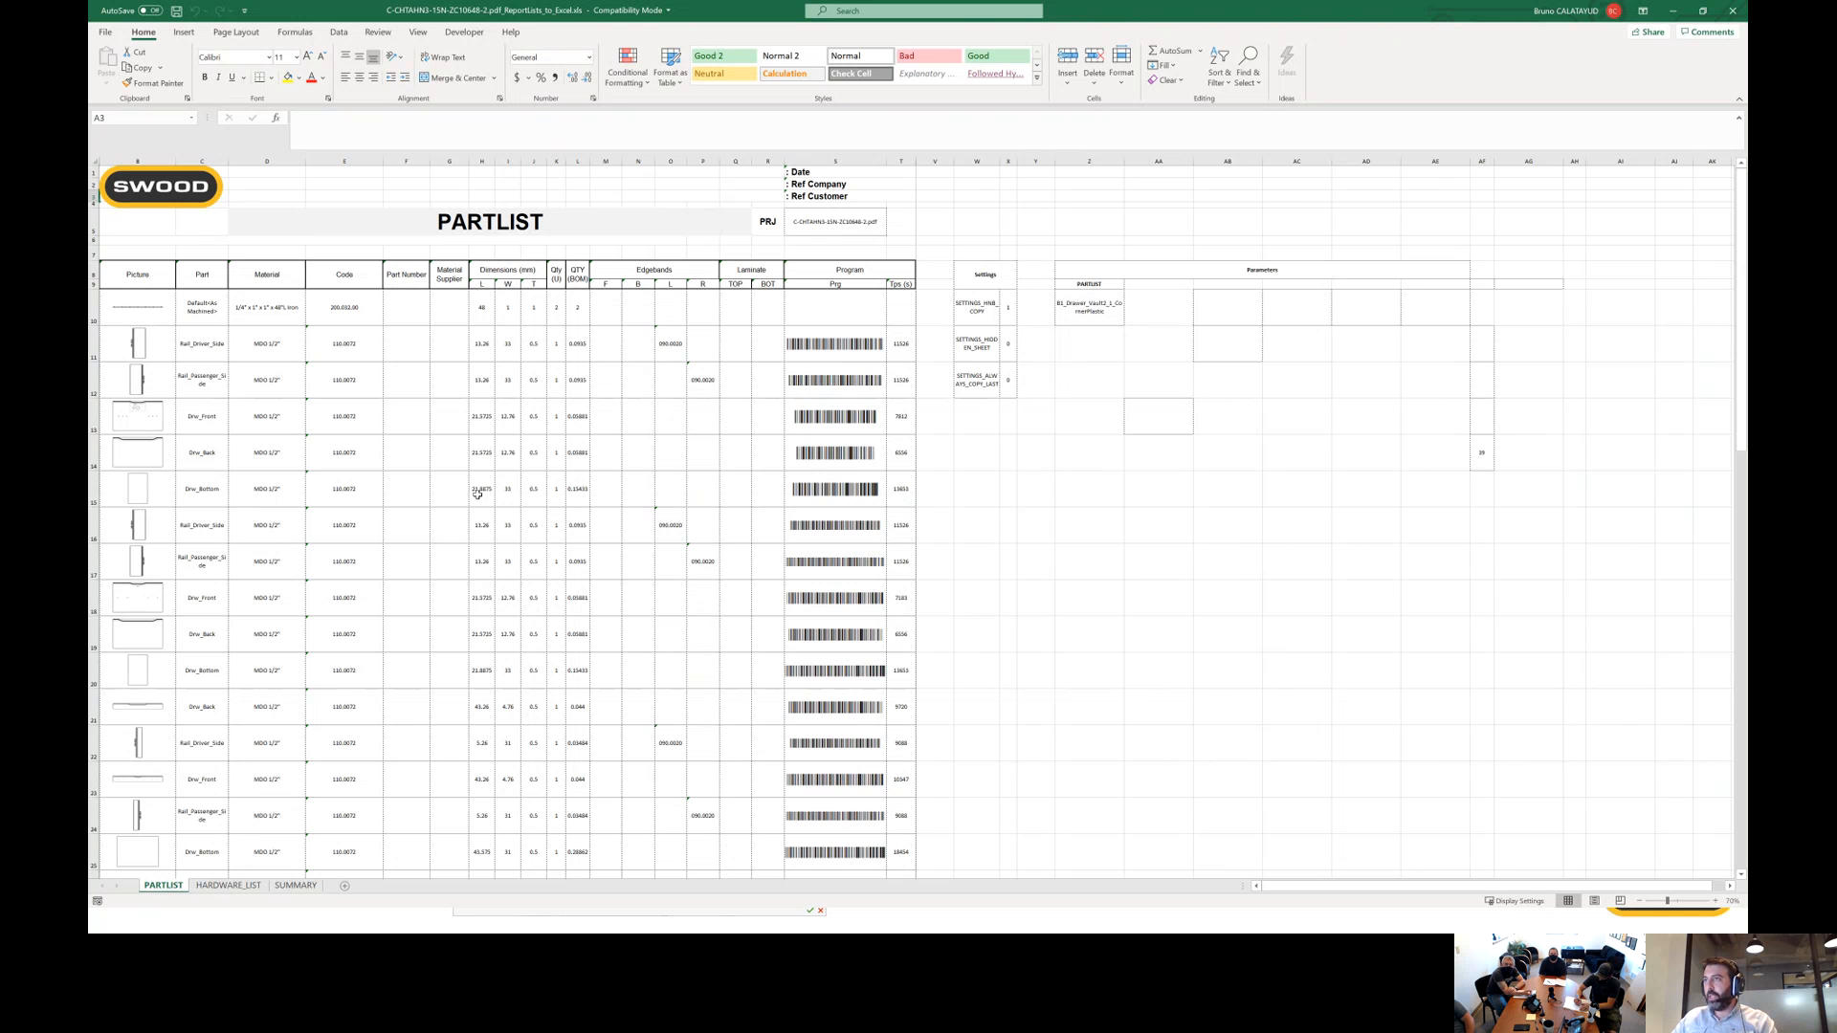
Examine the iron part's row in the PARTLIST sheet, from material and code through supplier, dimensions, unit quantity and BOM quantity.
scroll(389, 376, "up", 1, "ctrl")
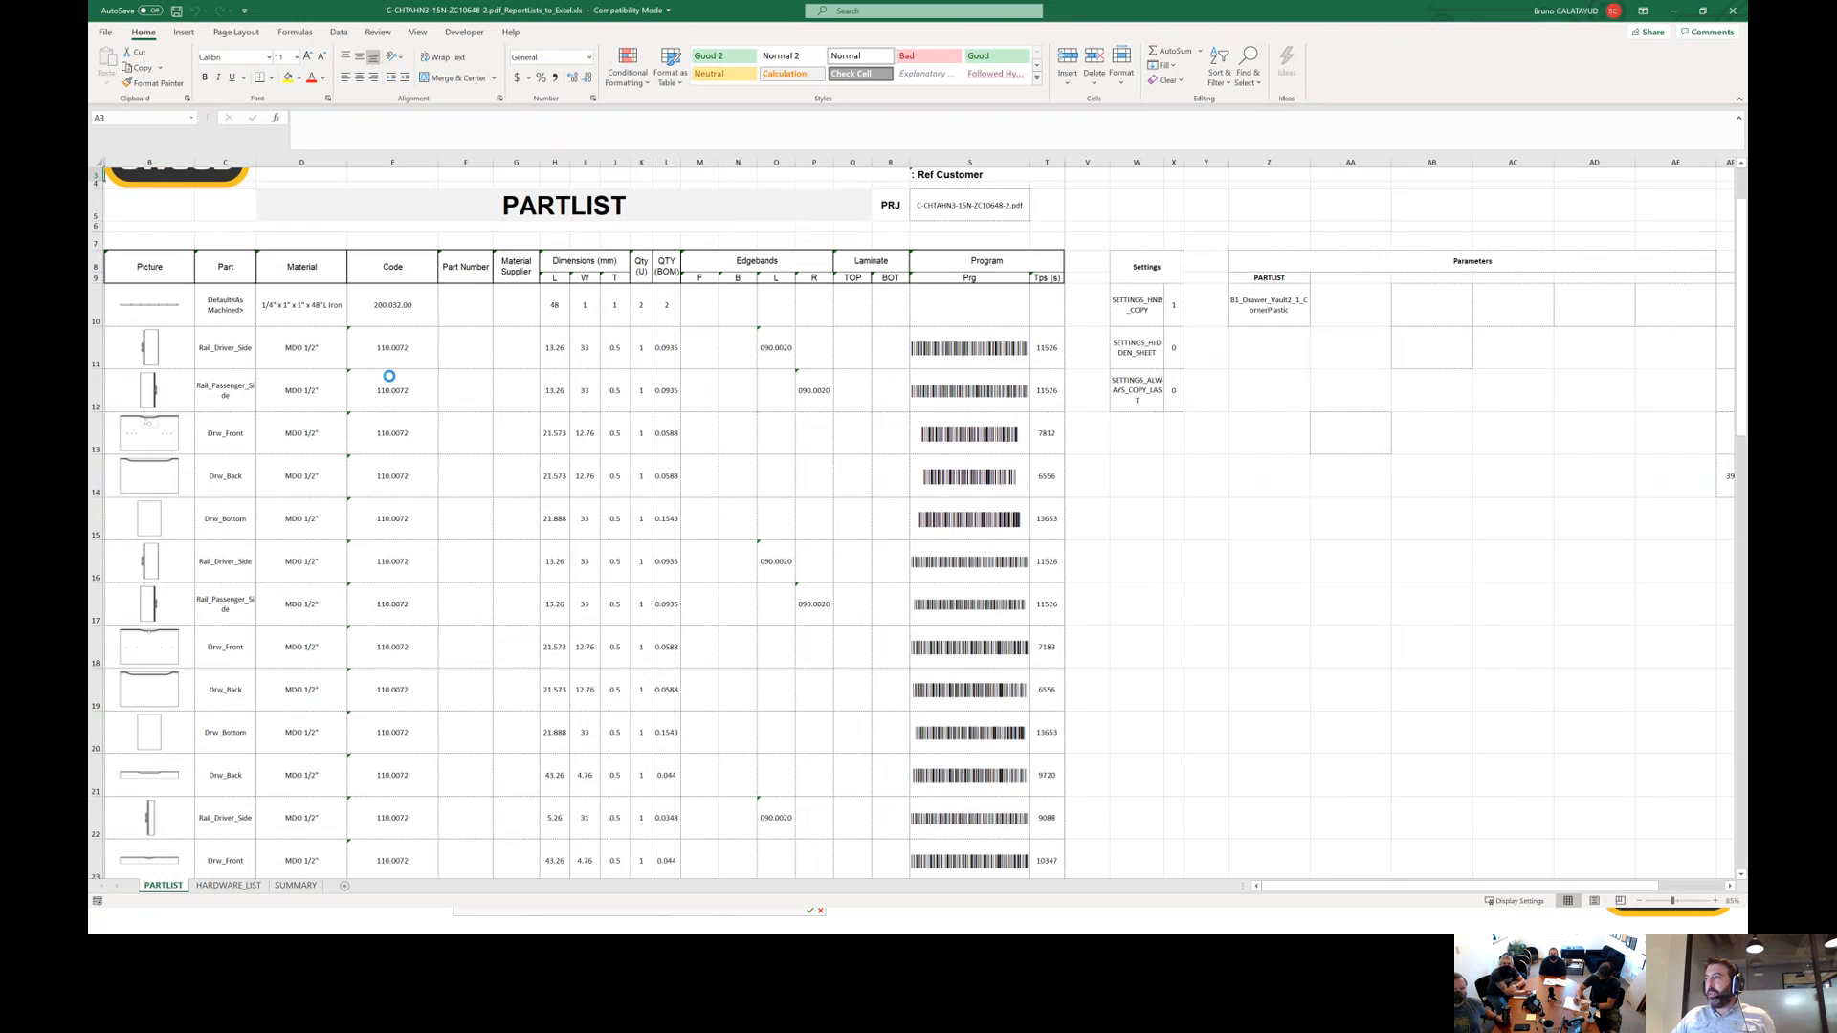
scroll(389, 376, "up", 3, "ctrl")
scroll(522, 368, "up", 1)
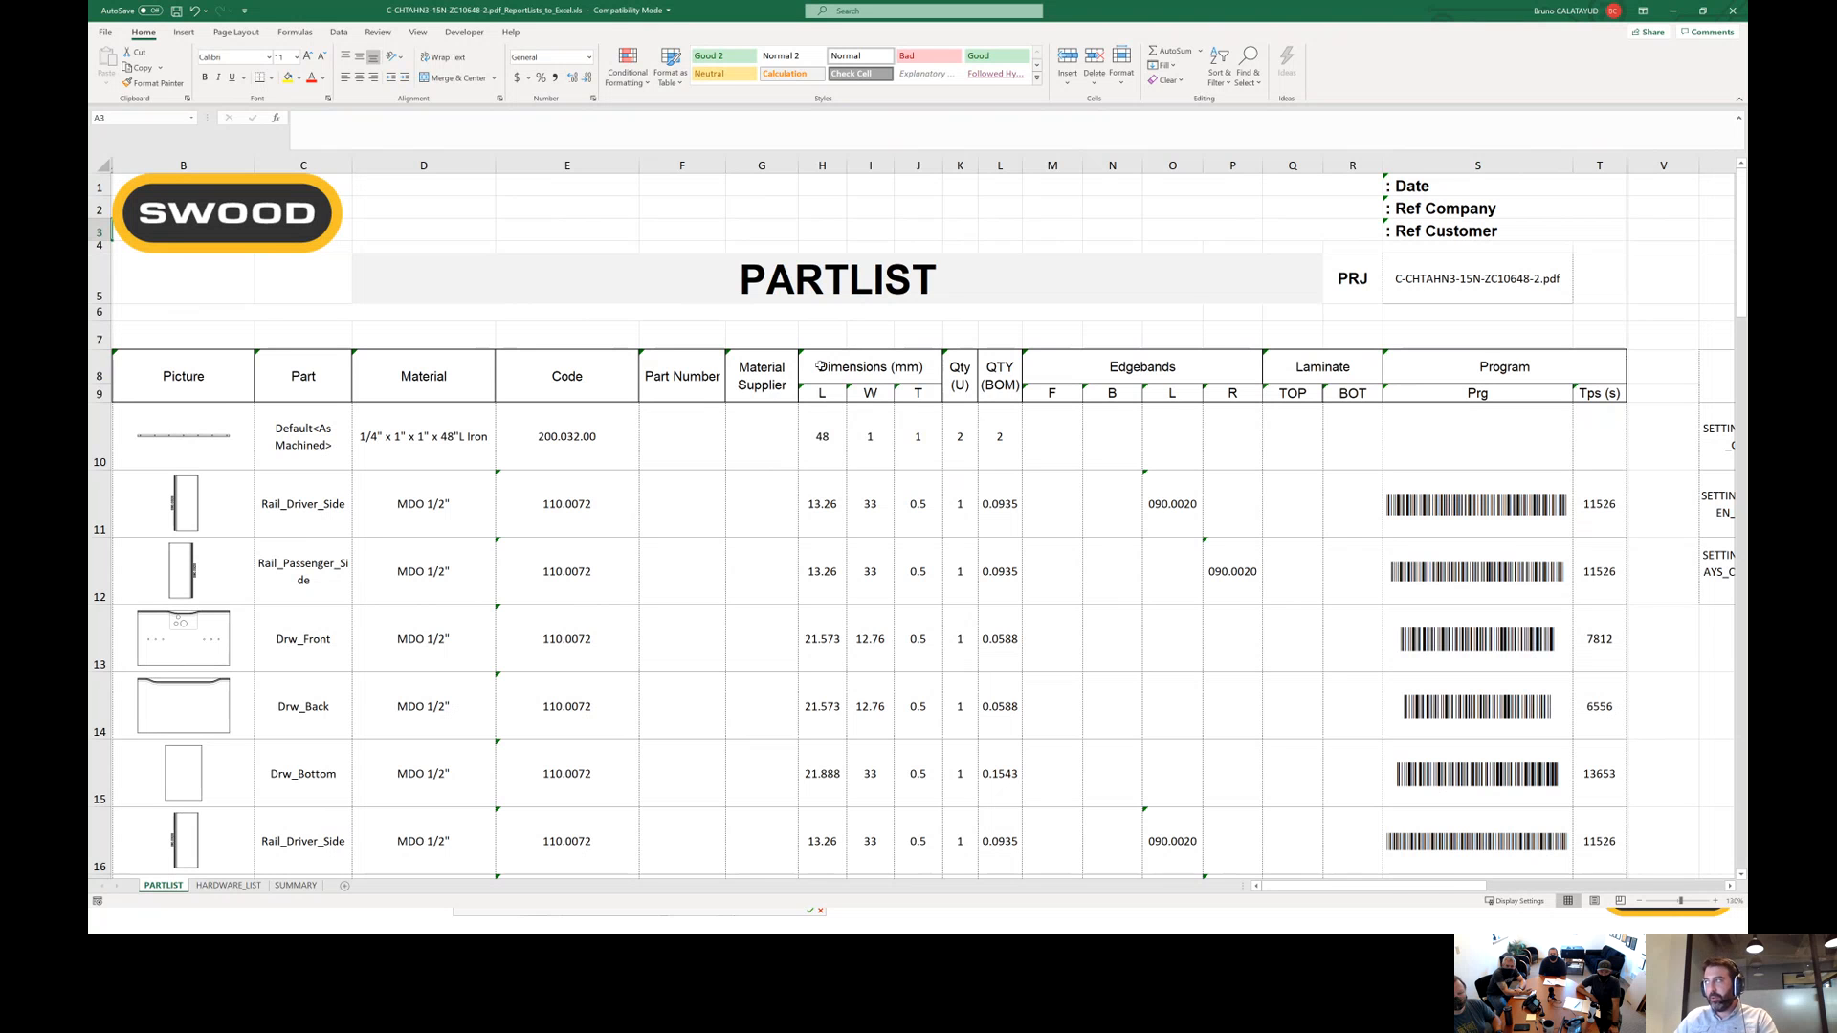
left_click(100, 436)
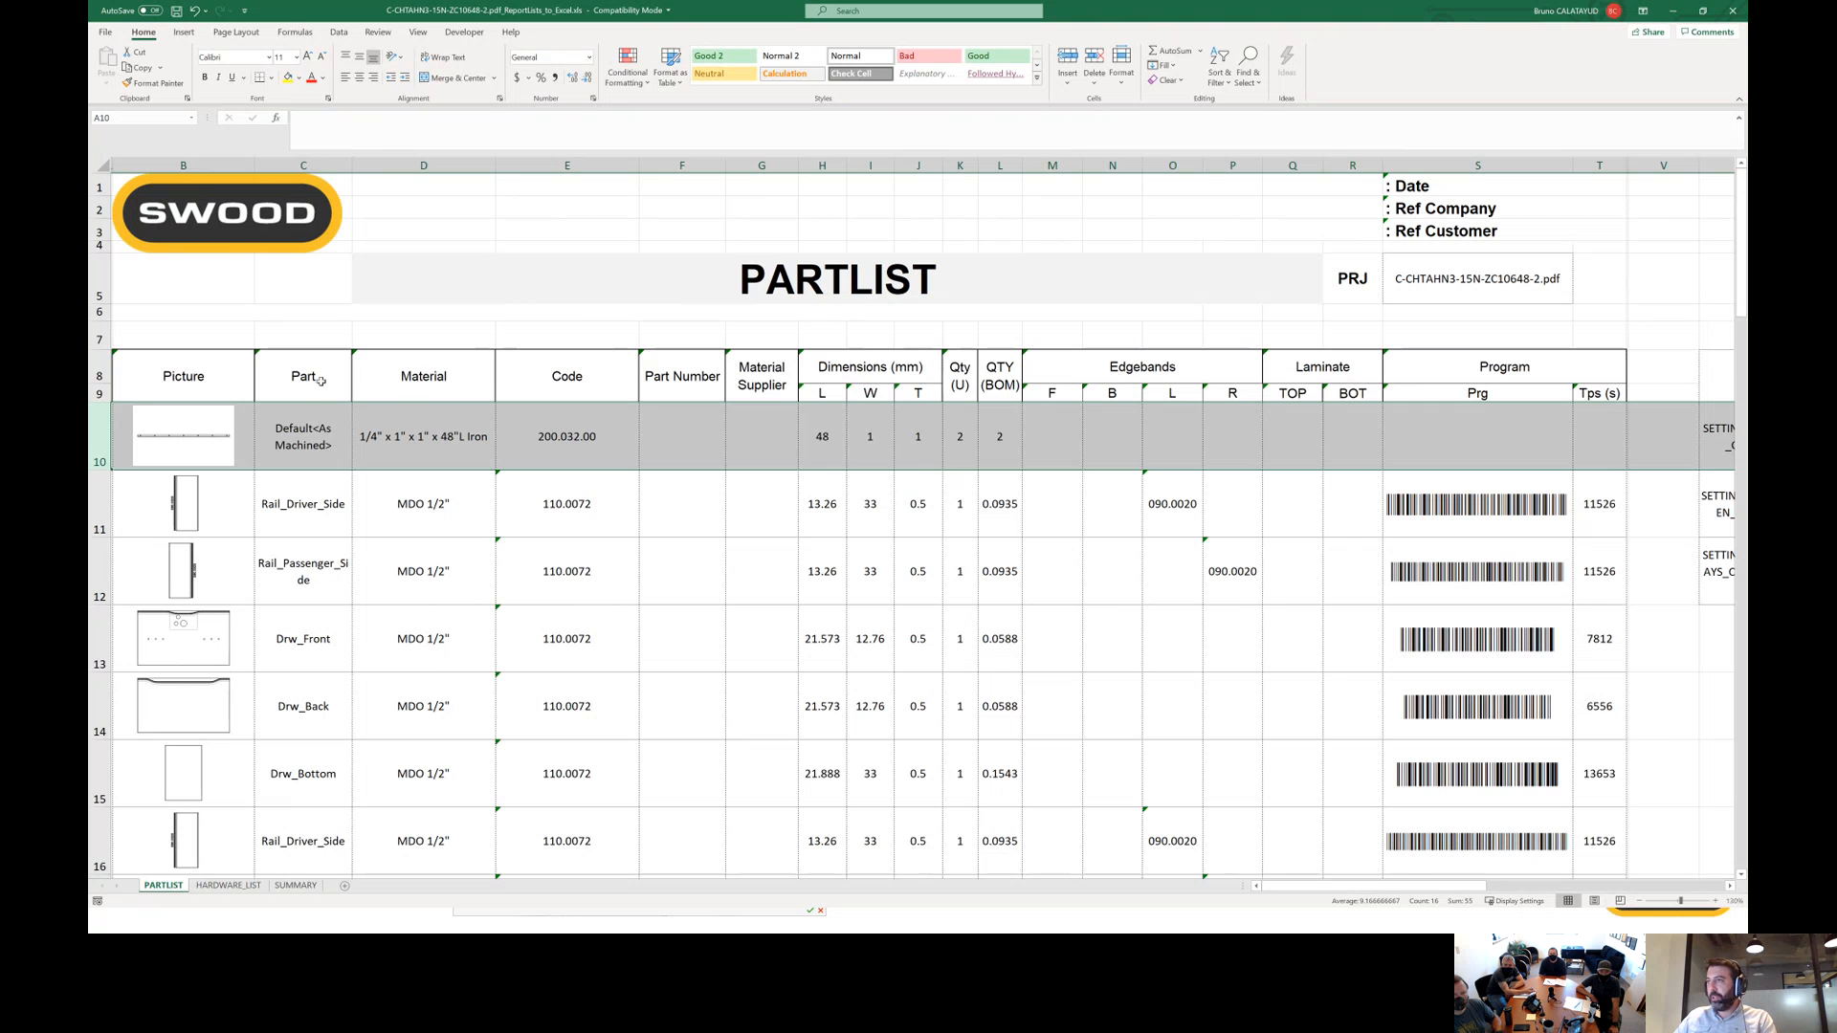
left_click(425, 456)
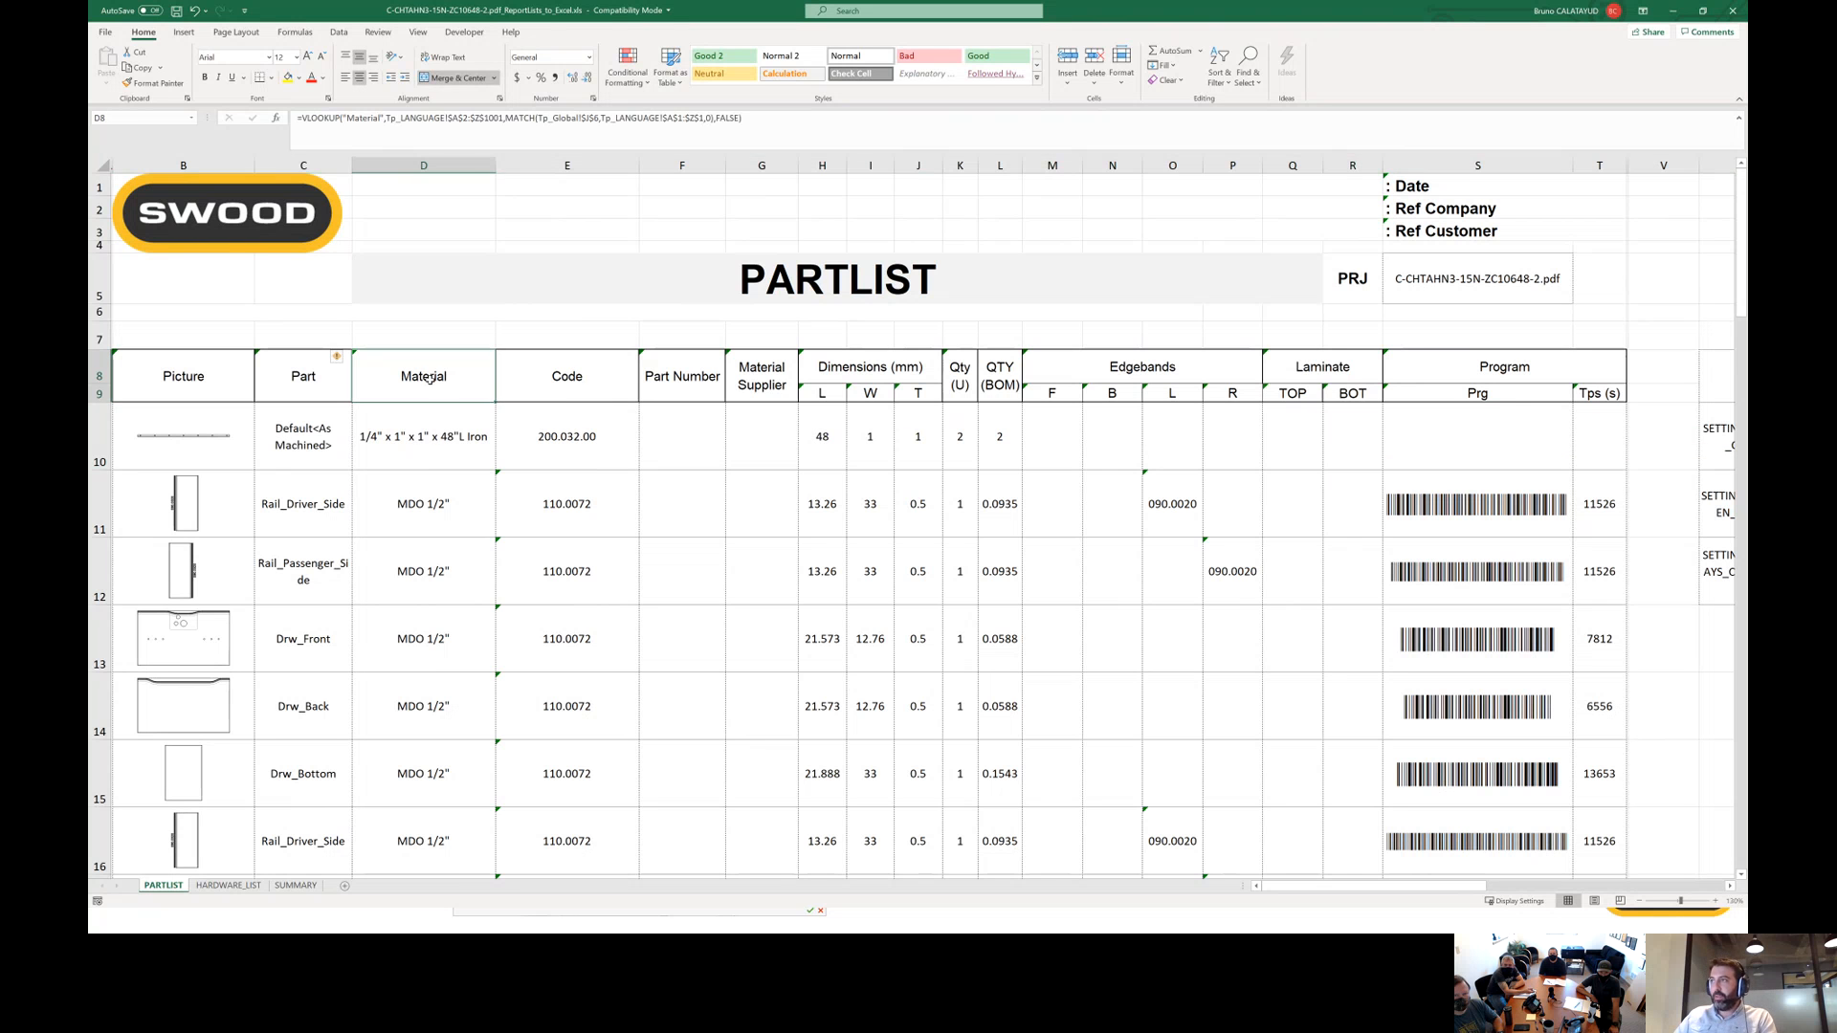
left_click(566, 440)
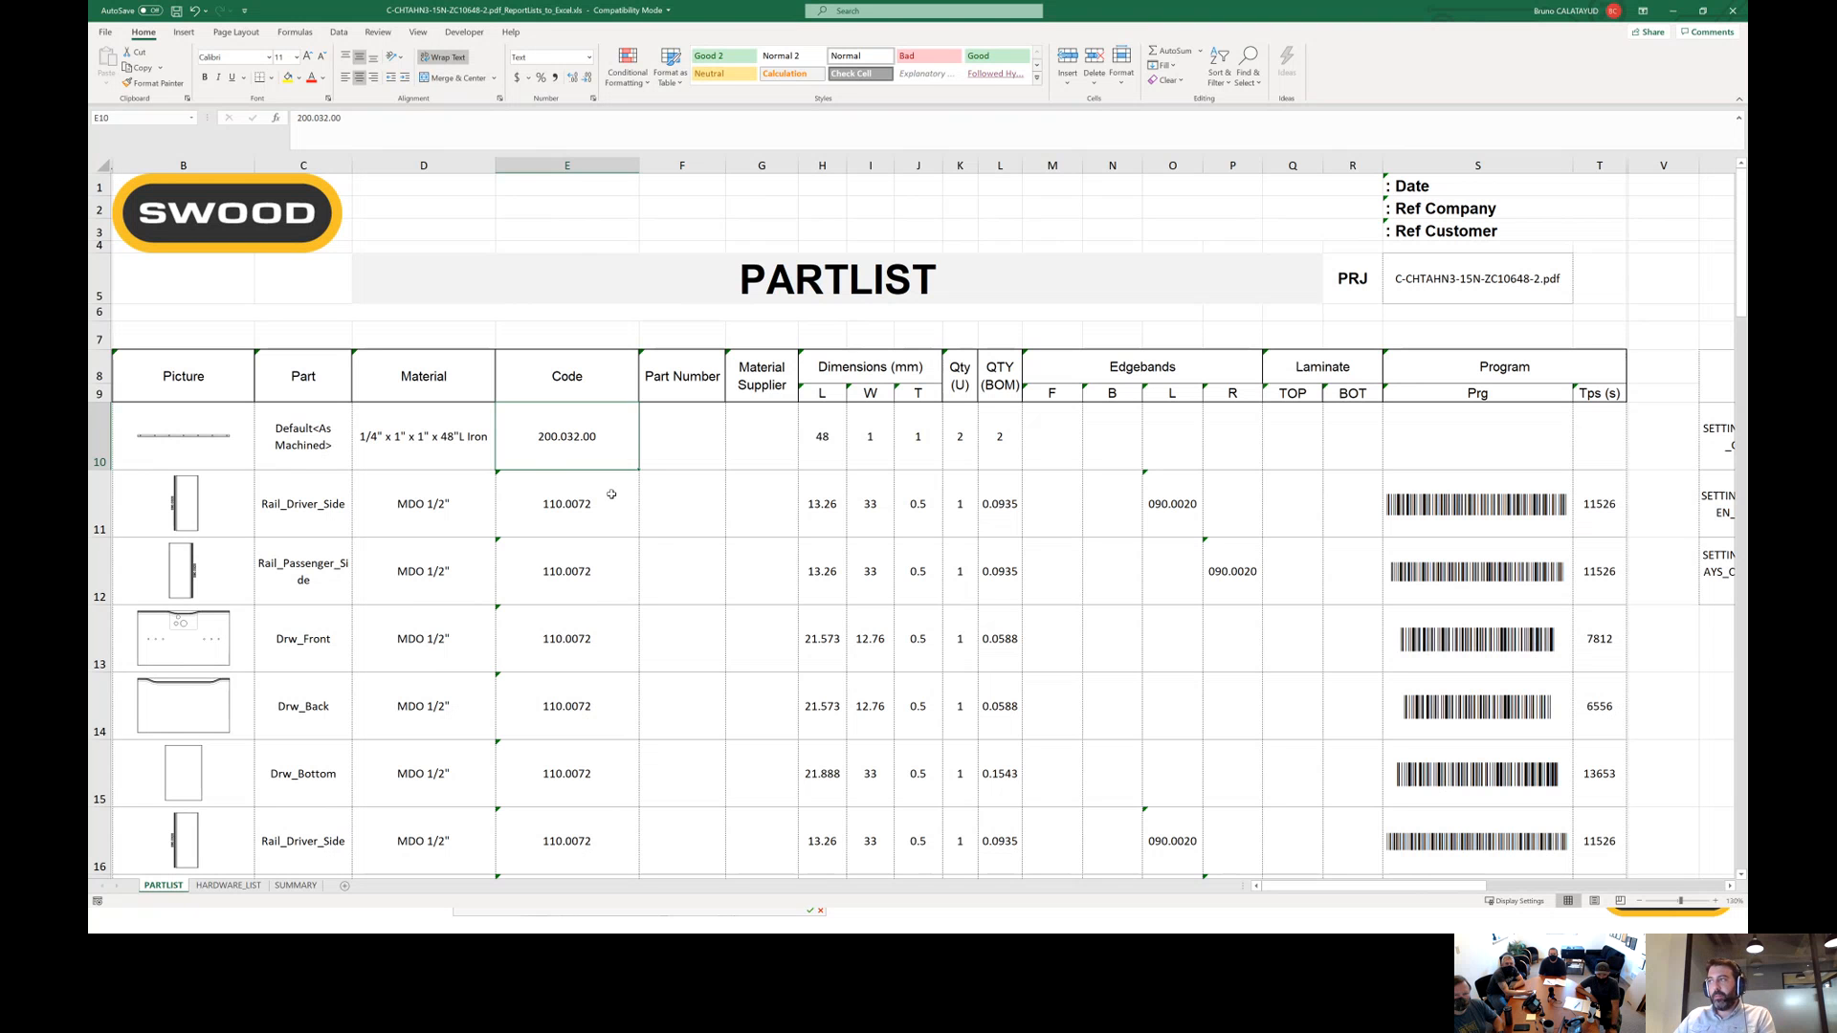
left_click(696, 447)
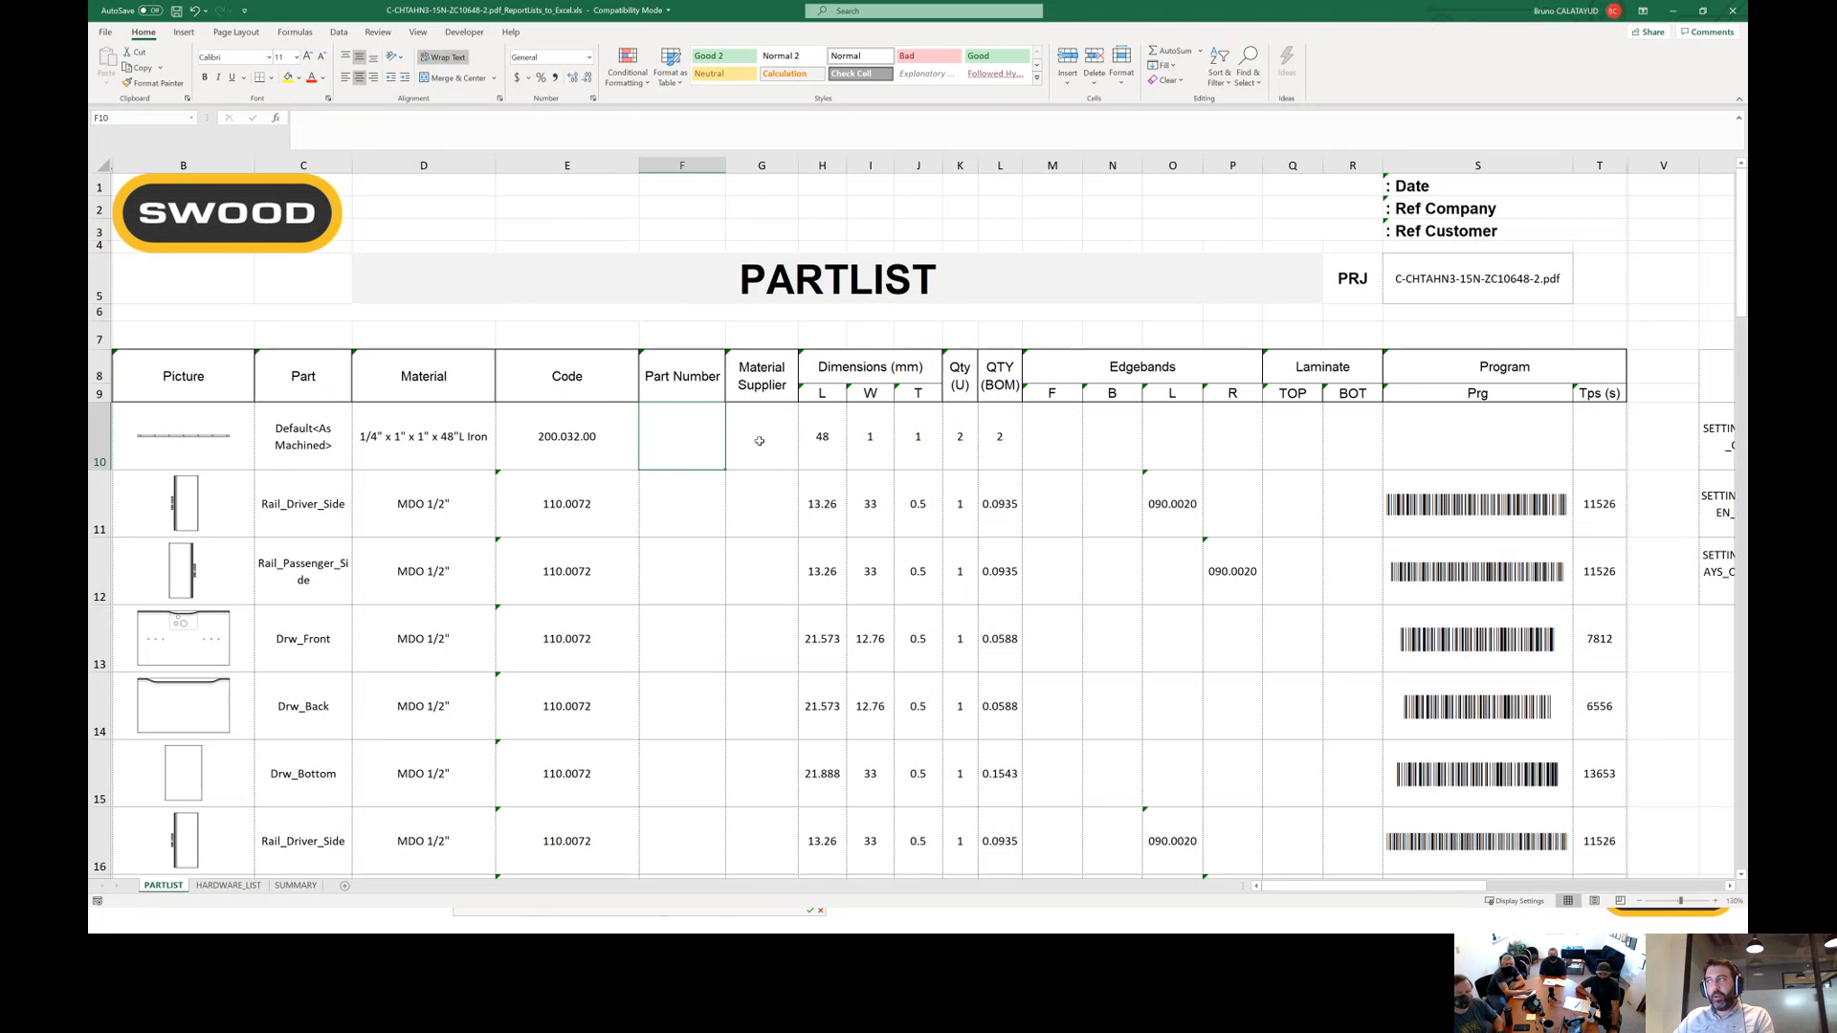
left_click(759, 441)
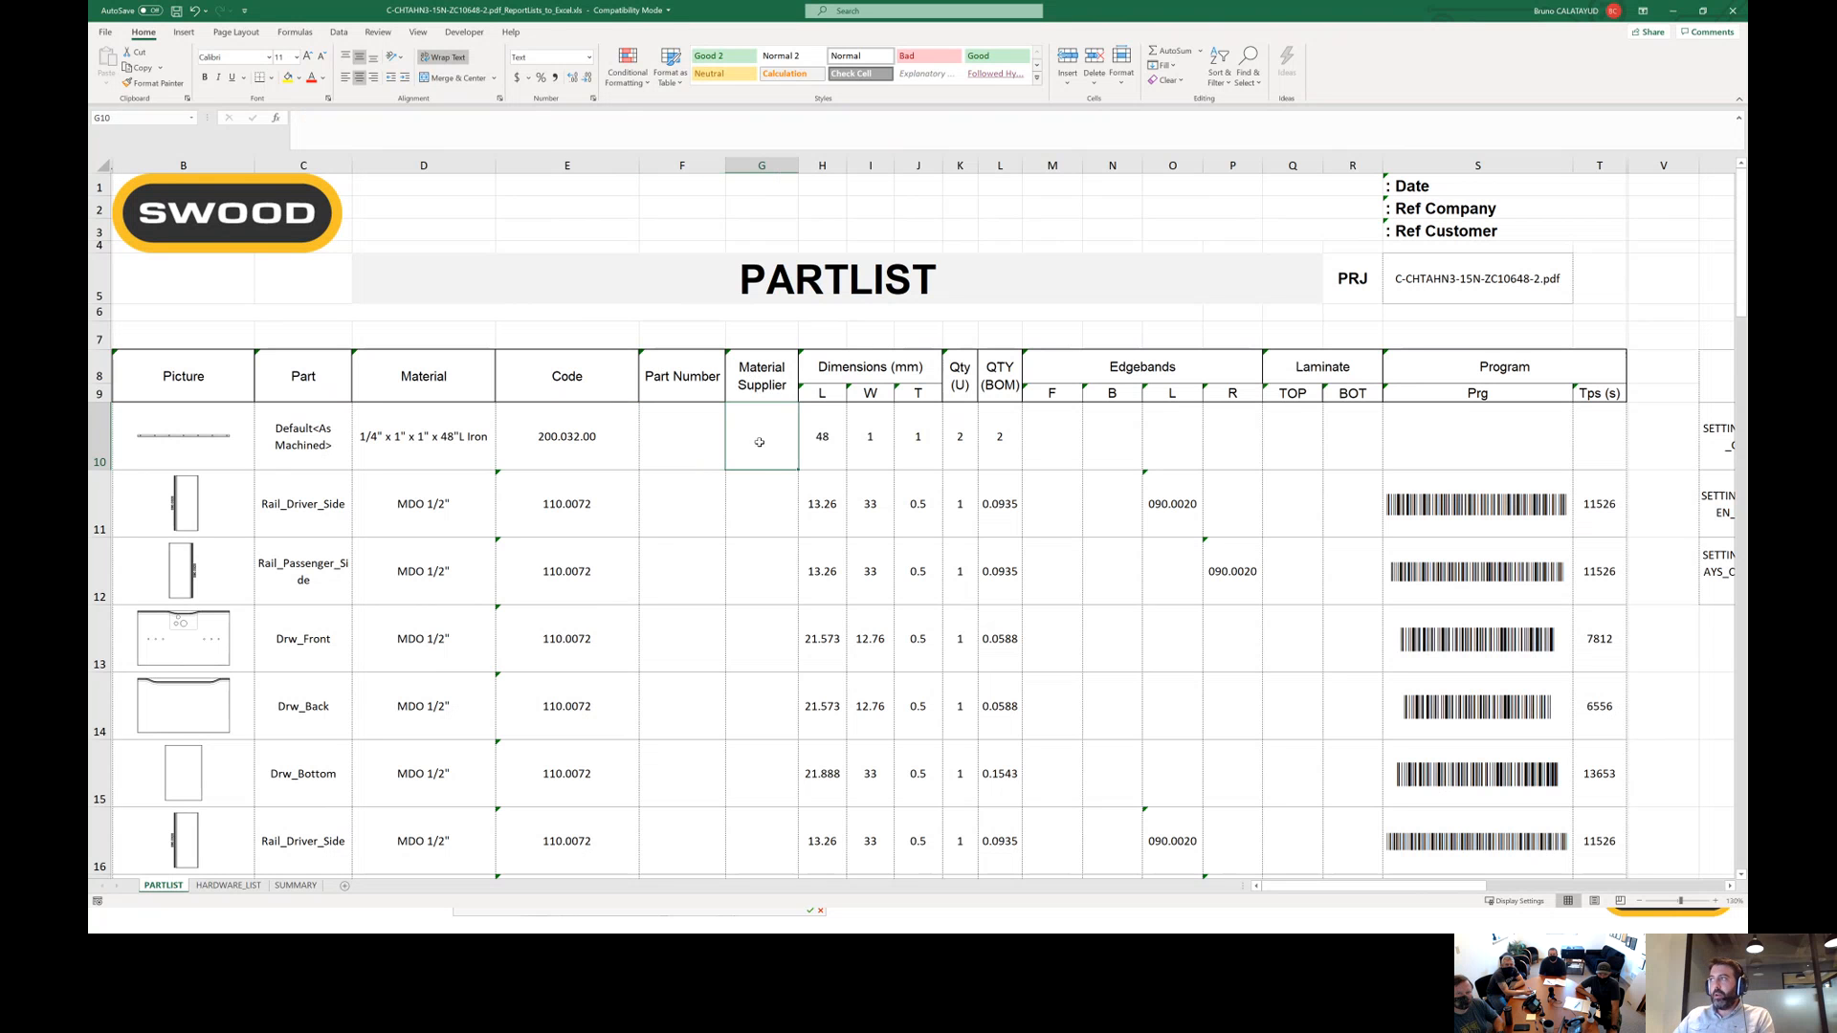
left_click(808, 445)
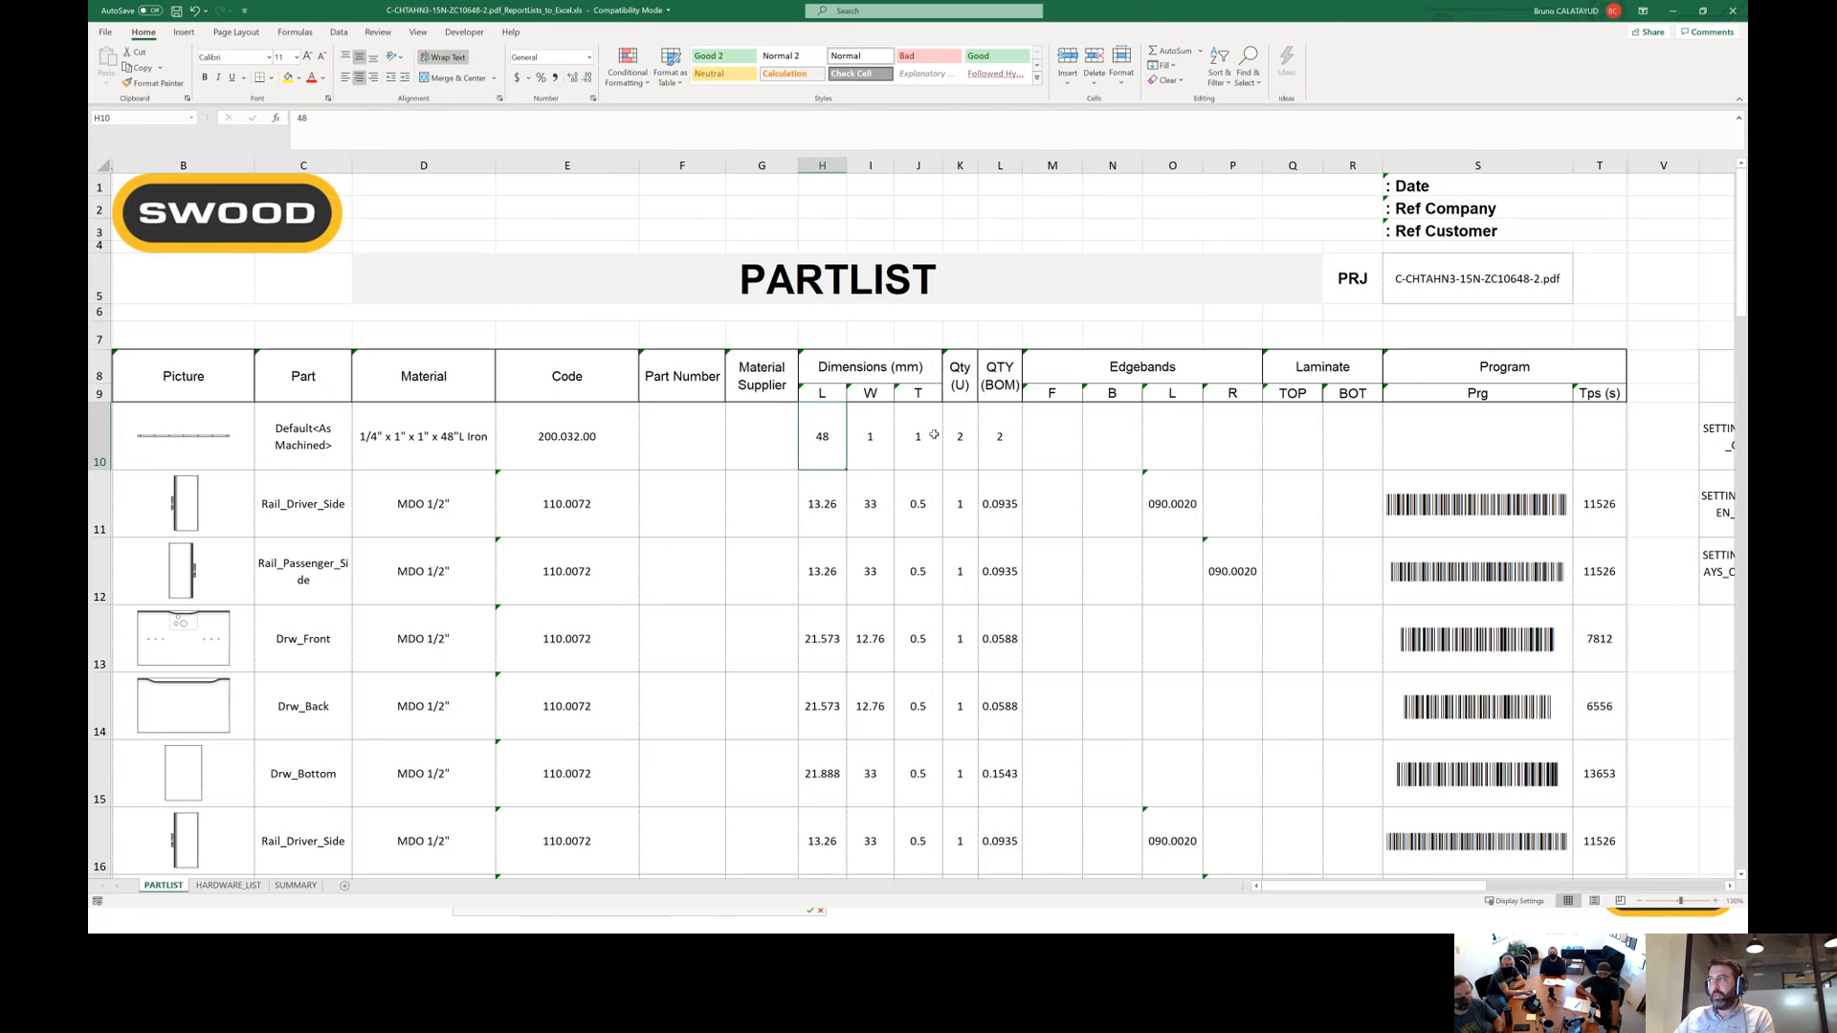
left_click(969, 442)
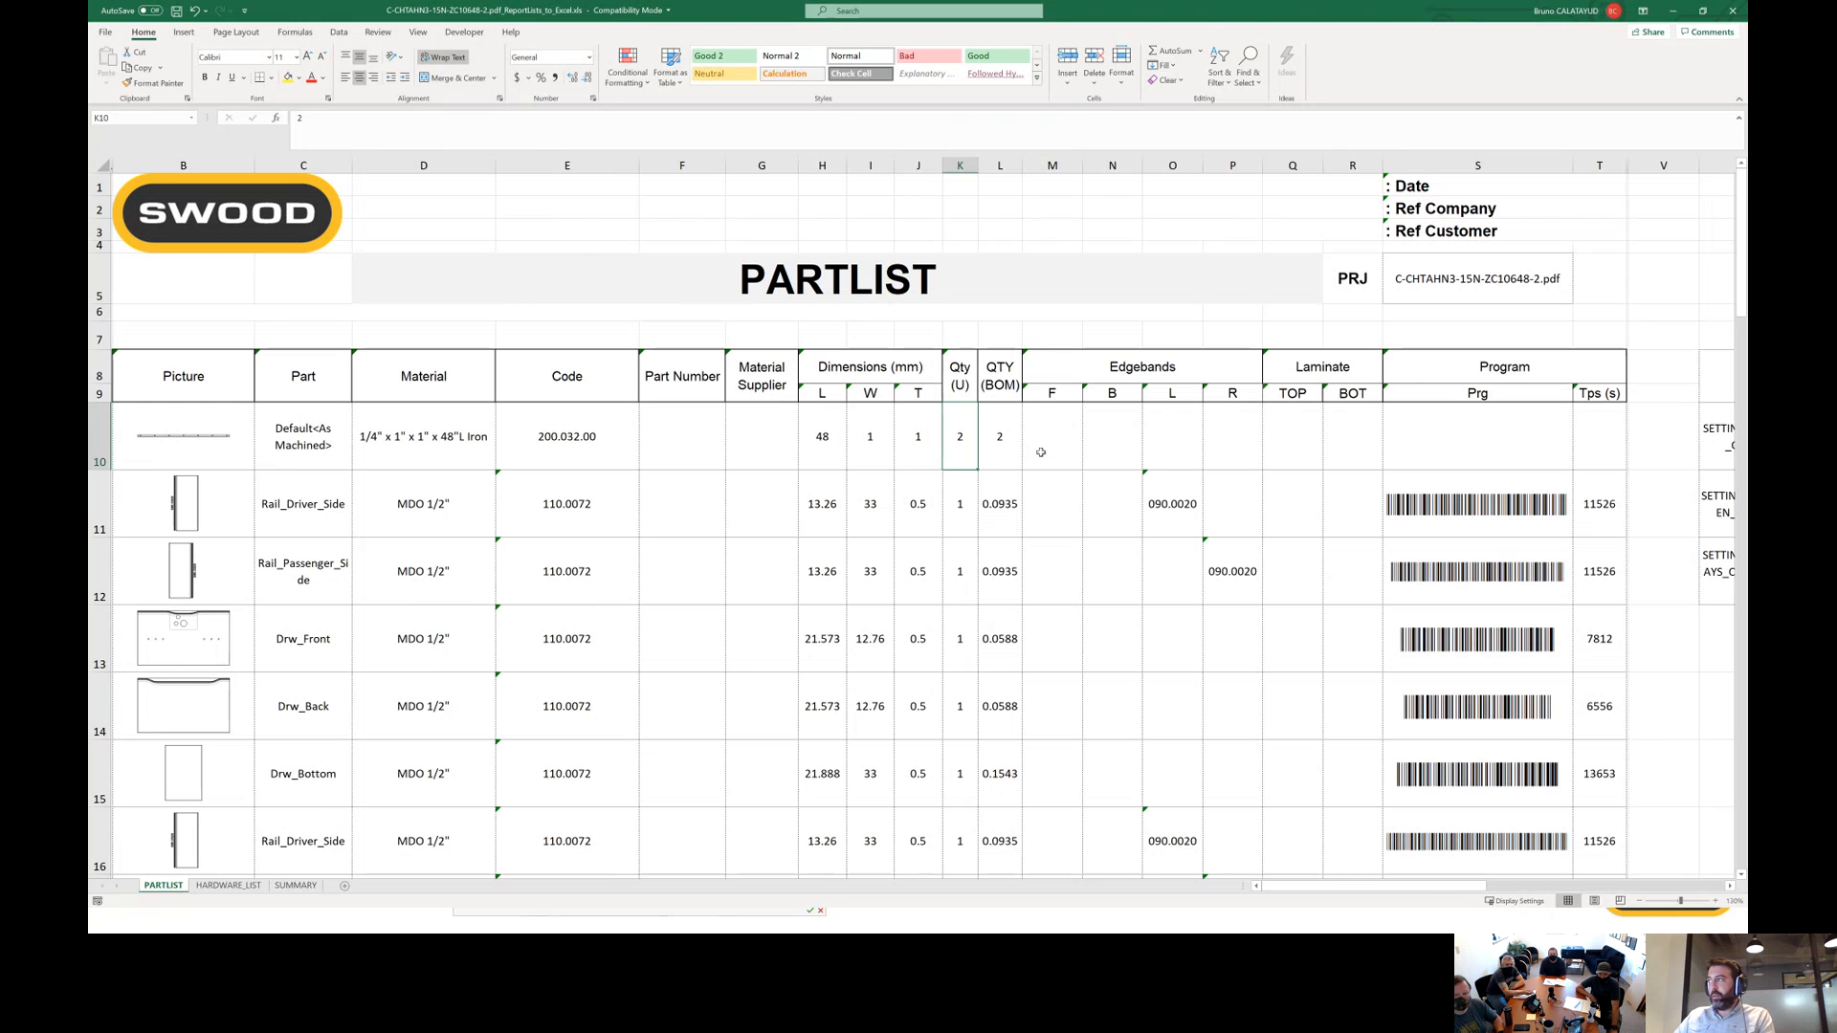
left_click(1004, 453)
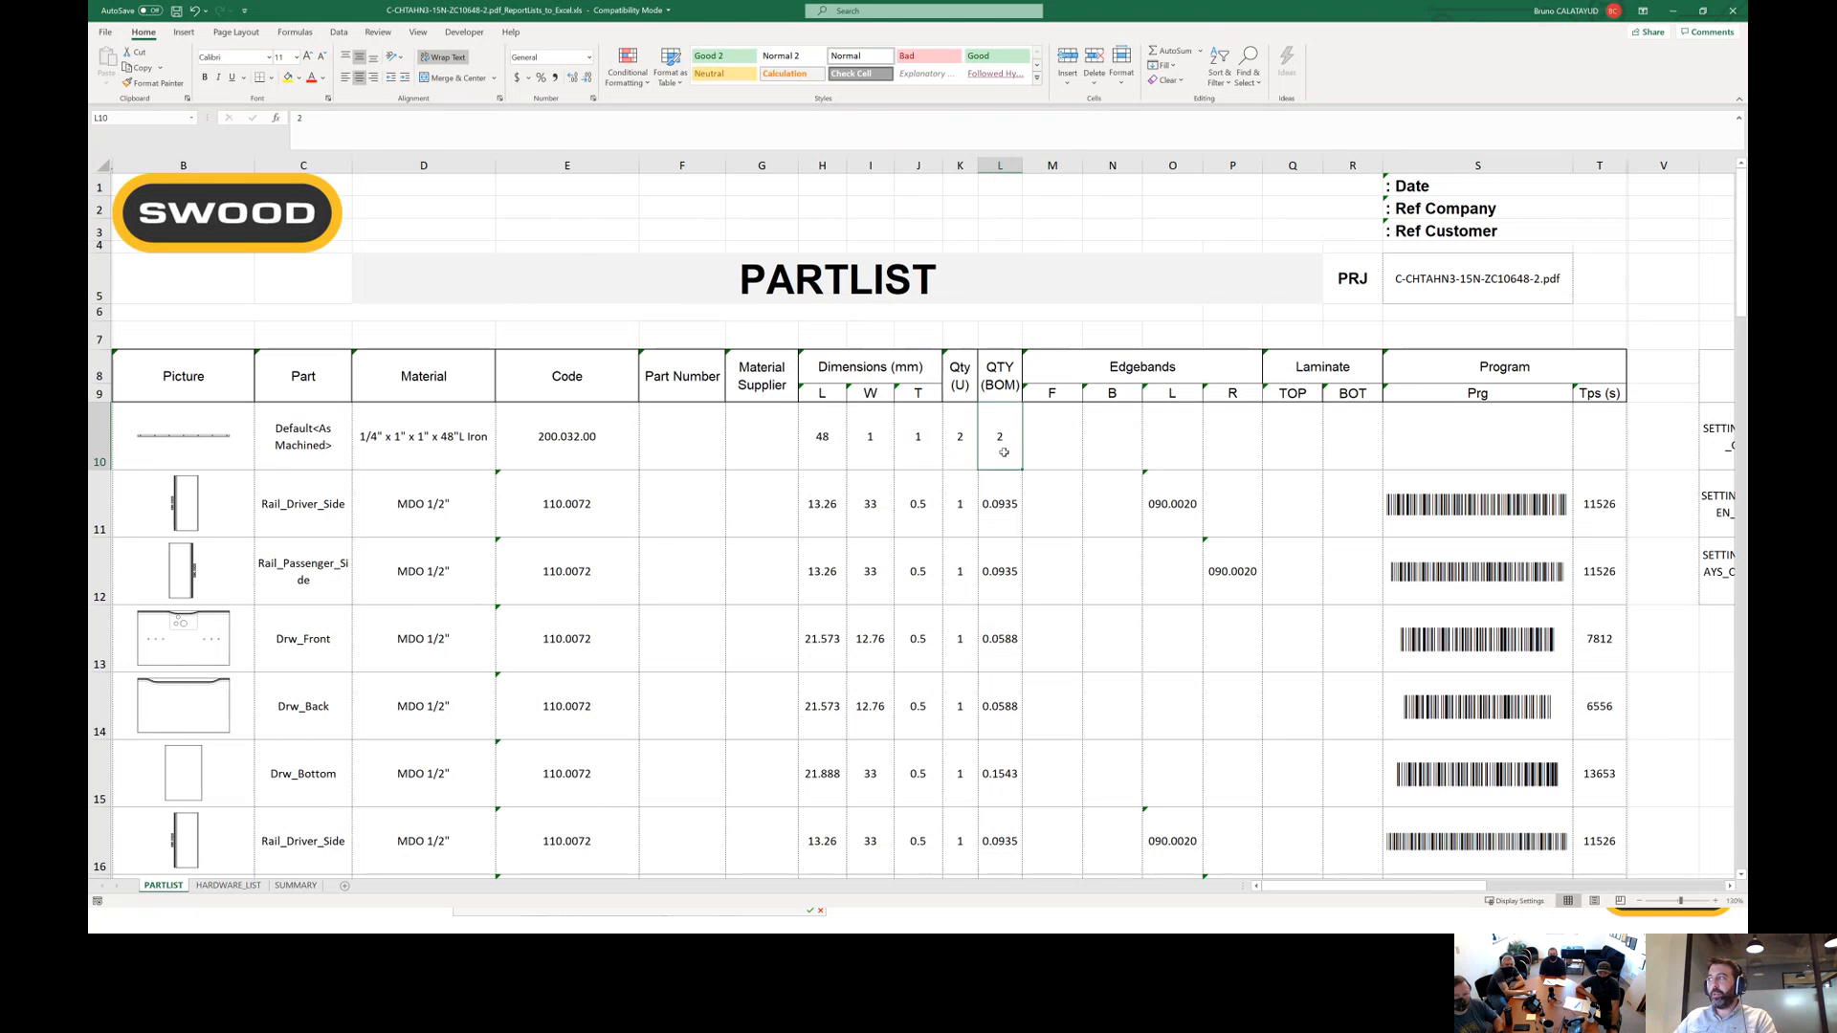
Review the first Rail_Driver_Side row's quantities and left edgeband code, and look through the remaining parts in the PARTLIST sheet.
left_click(100, 507)
left_click(955, 514)
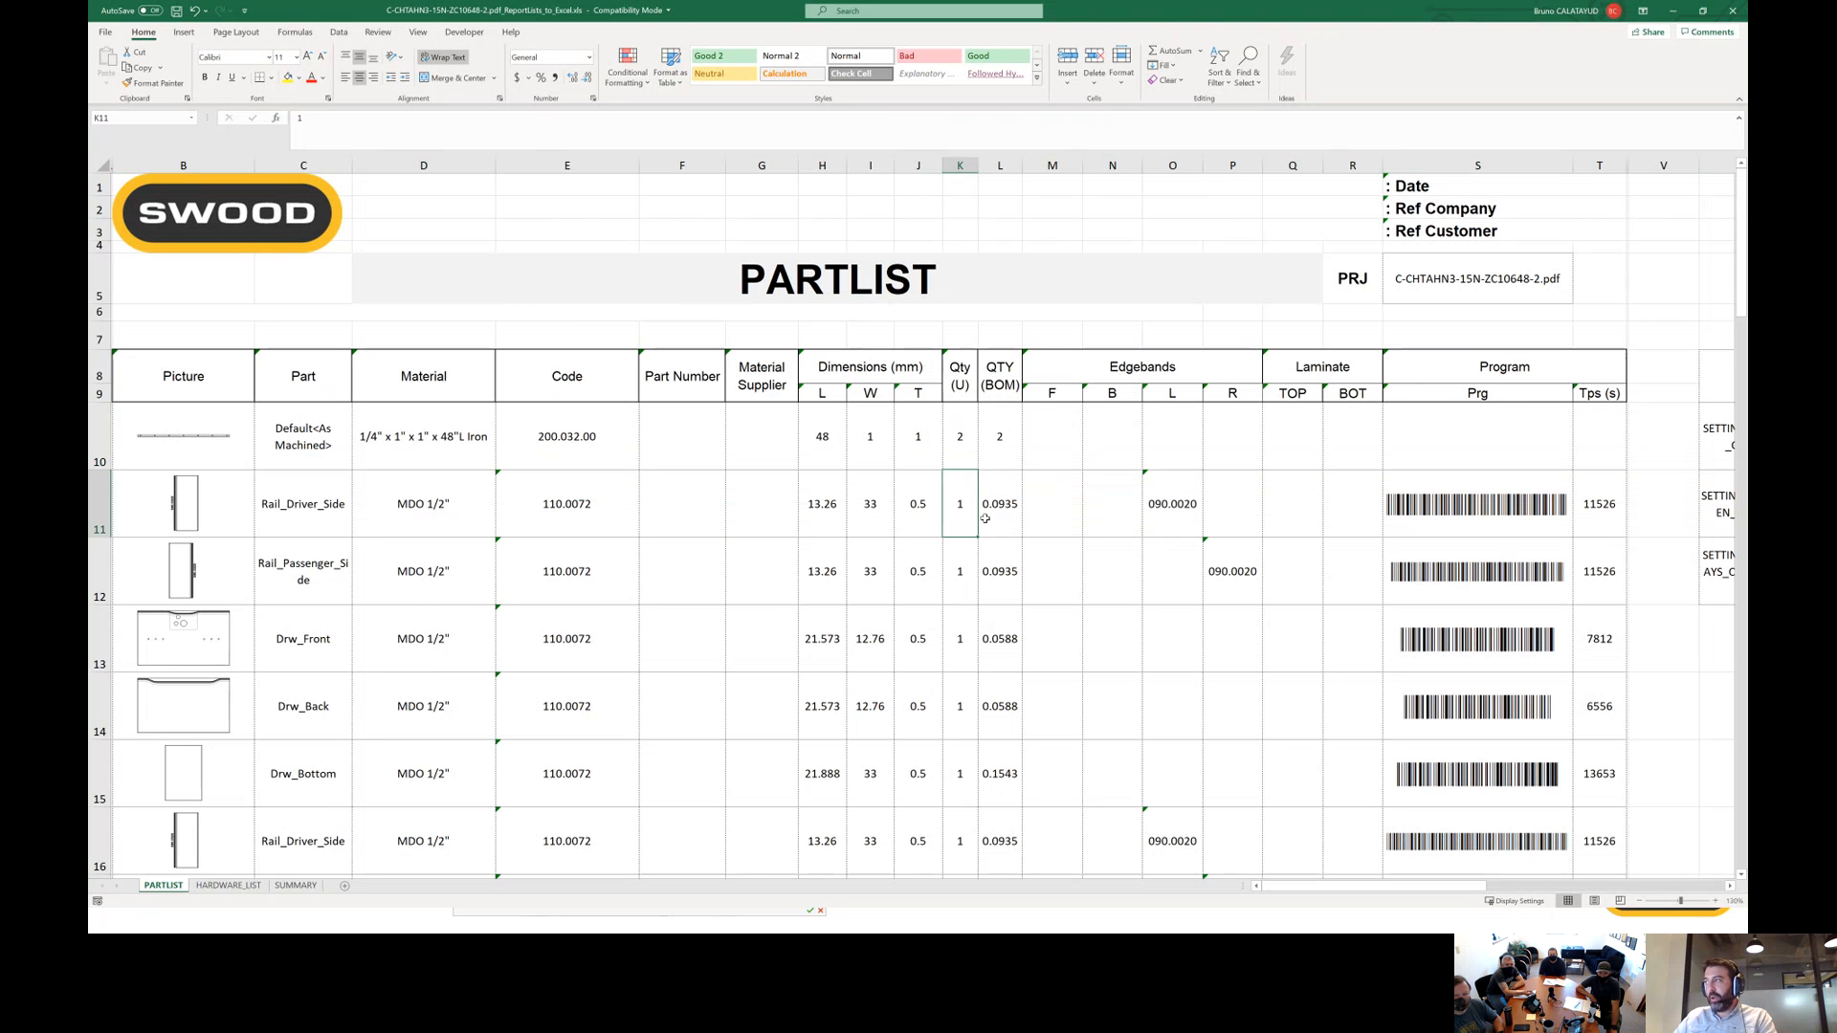
left_click(994, 518)
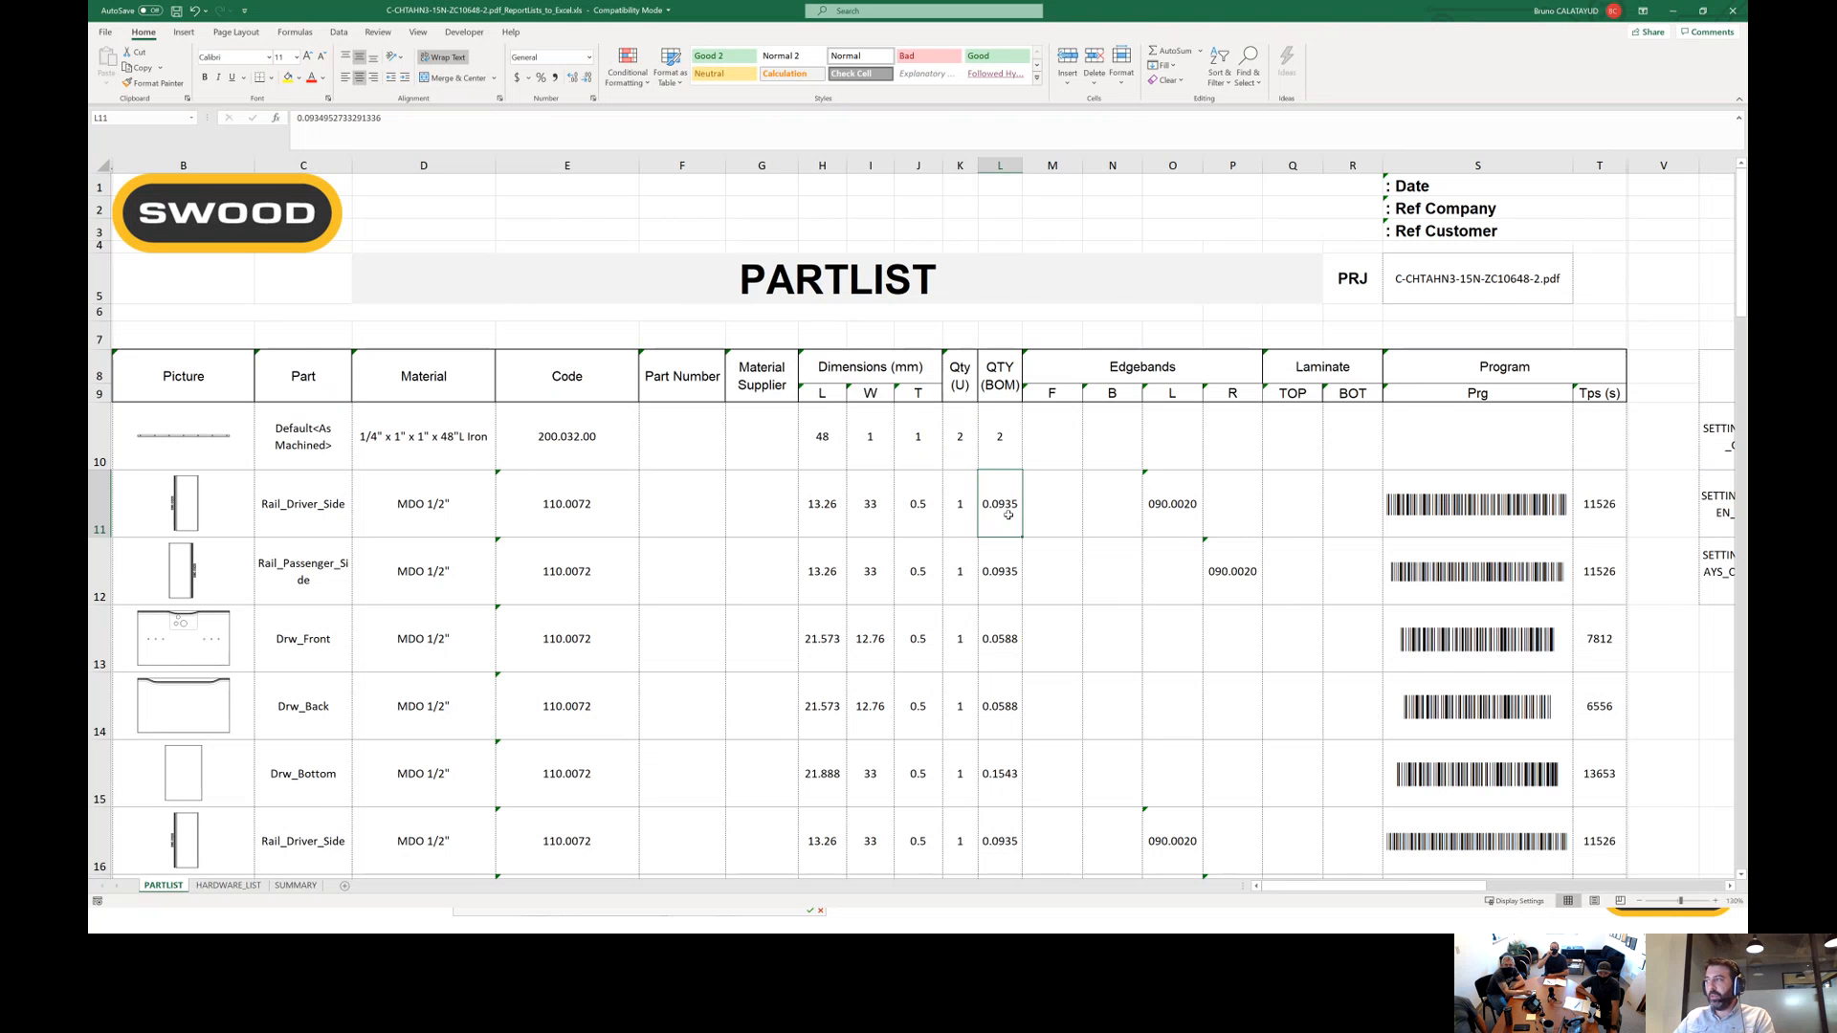
scroll(1008, 514, "down", 1)
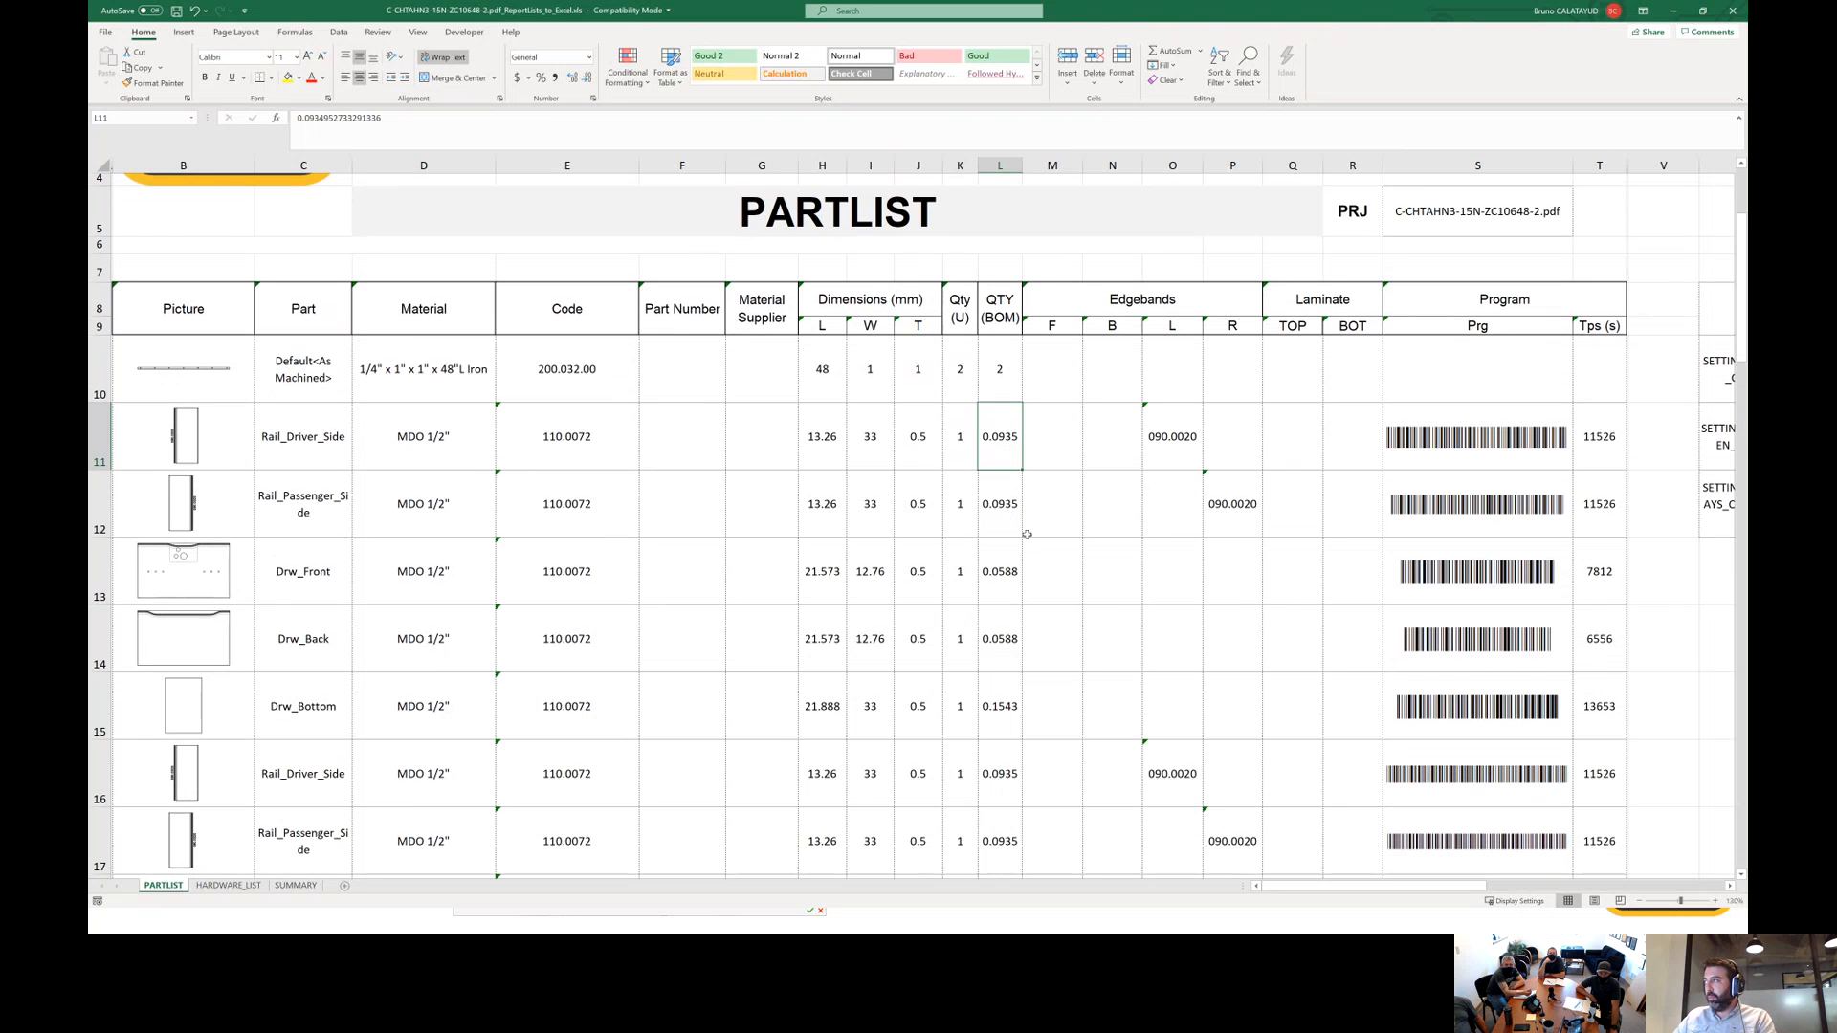
left_click(1173, 439)
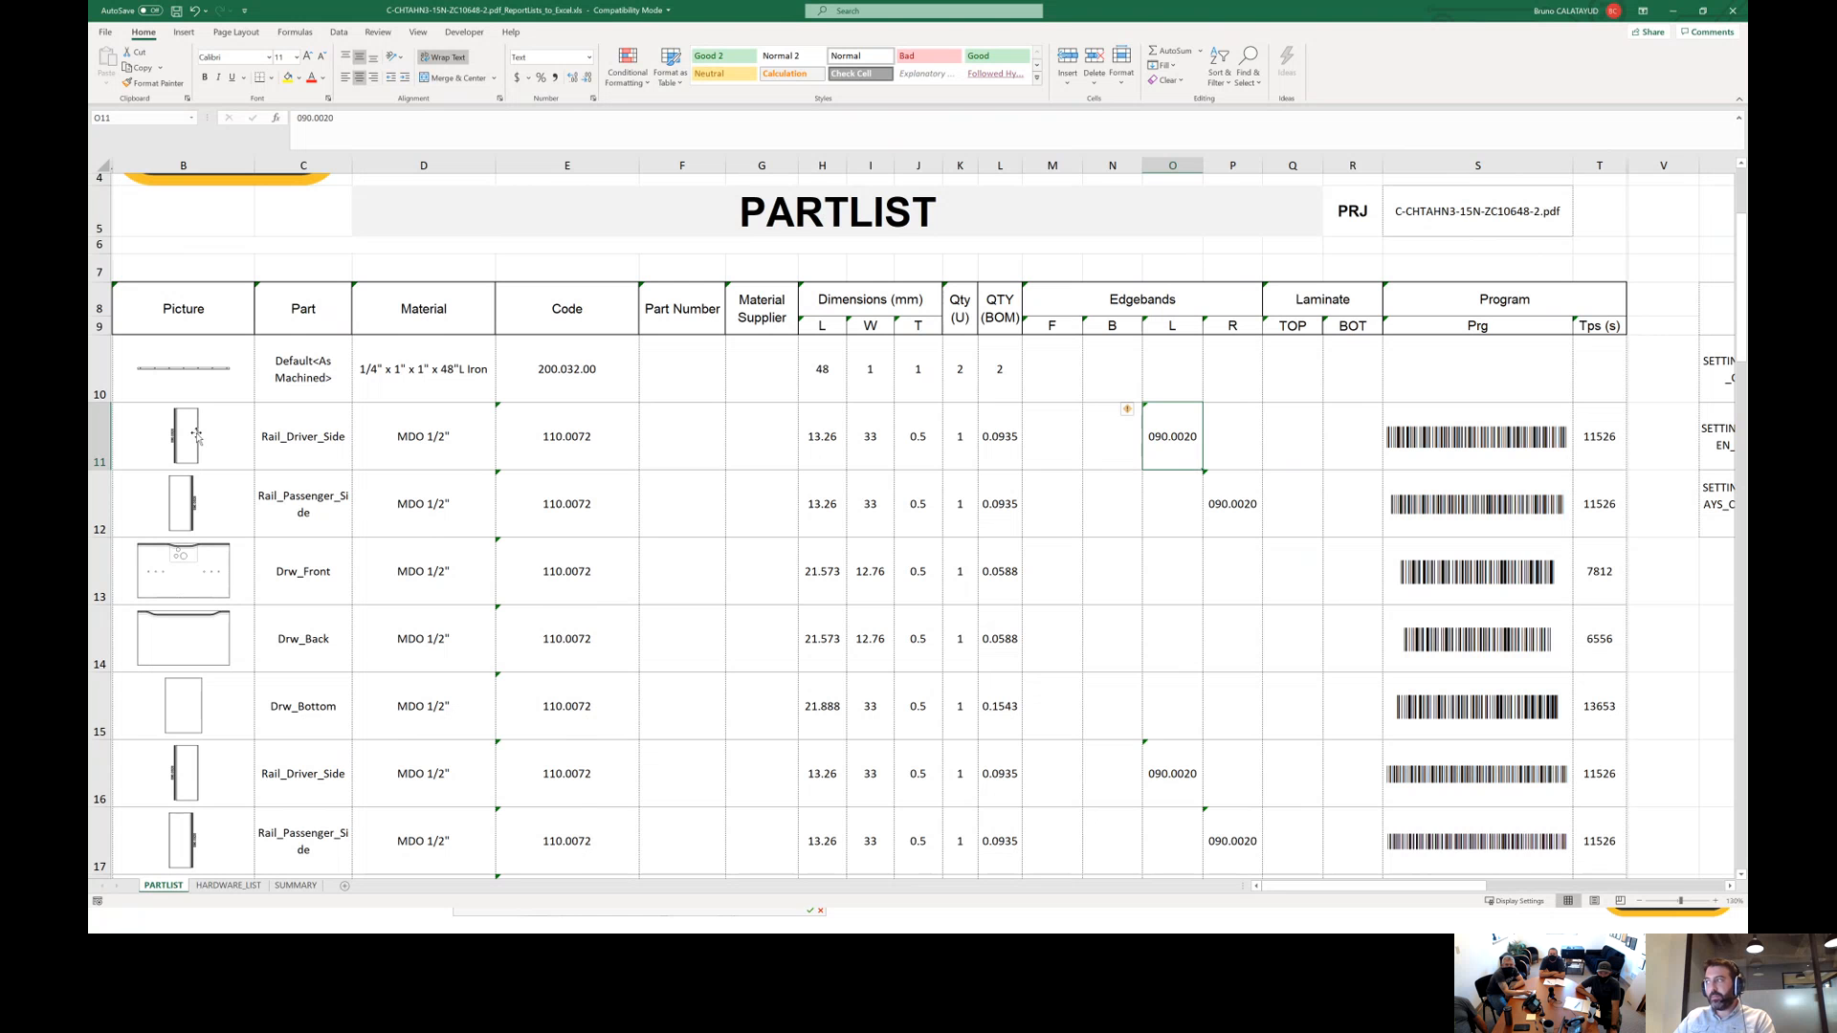
scroll(1290, 704, "down", 10)
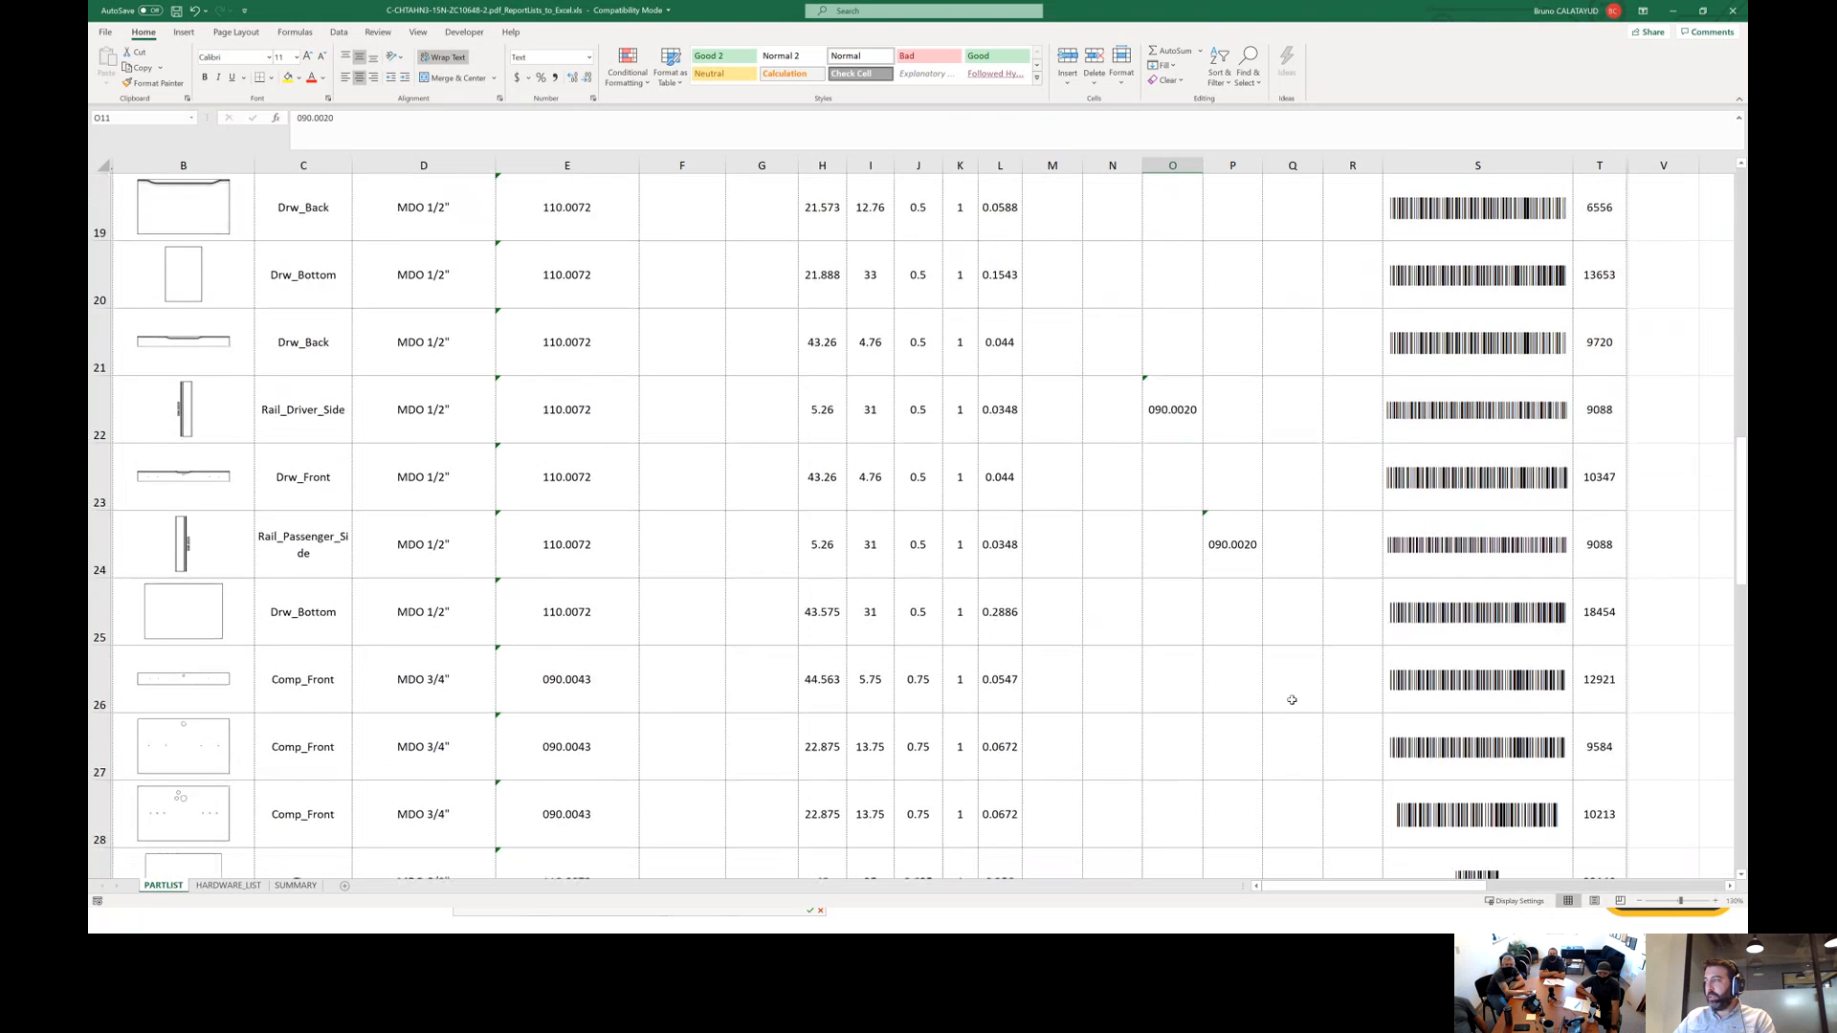
scroll(1292, 701, "down", 1)
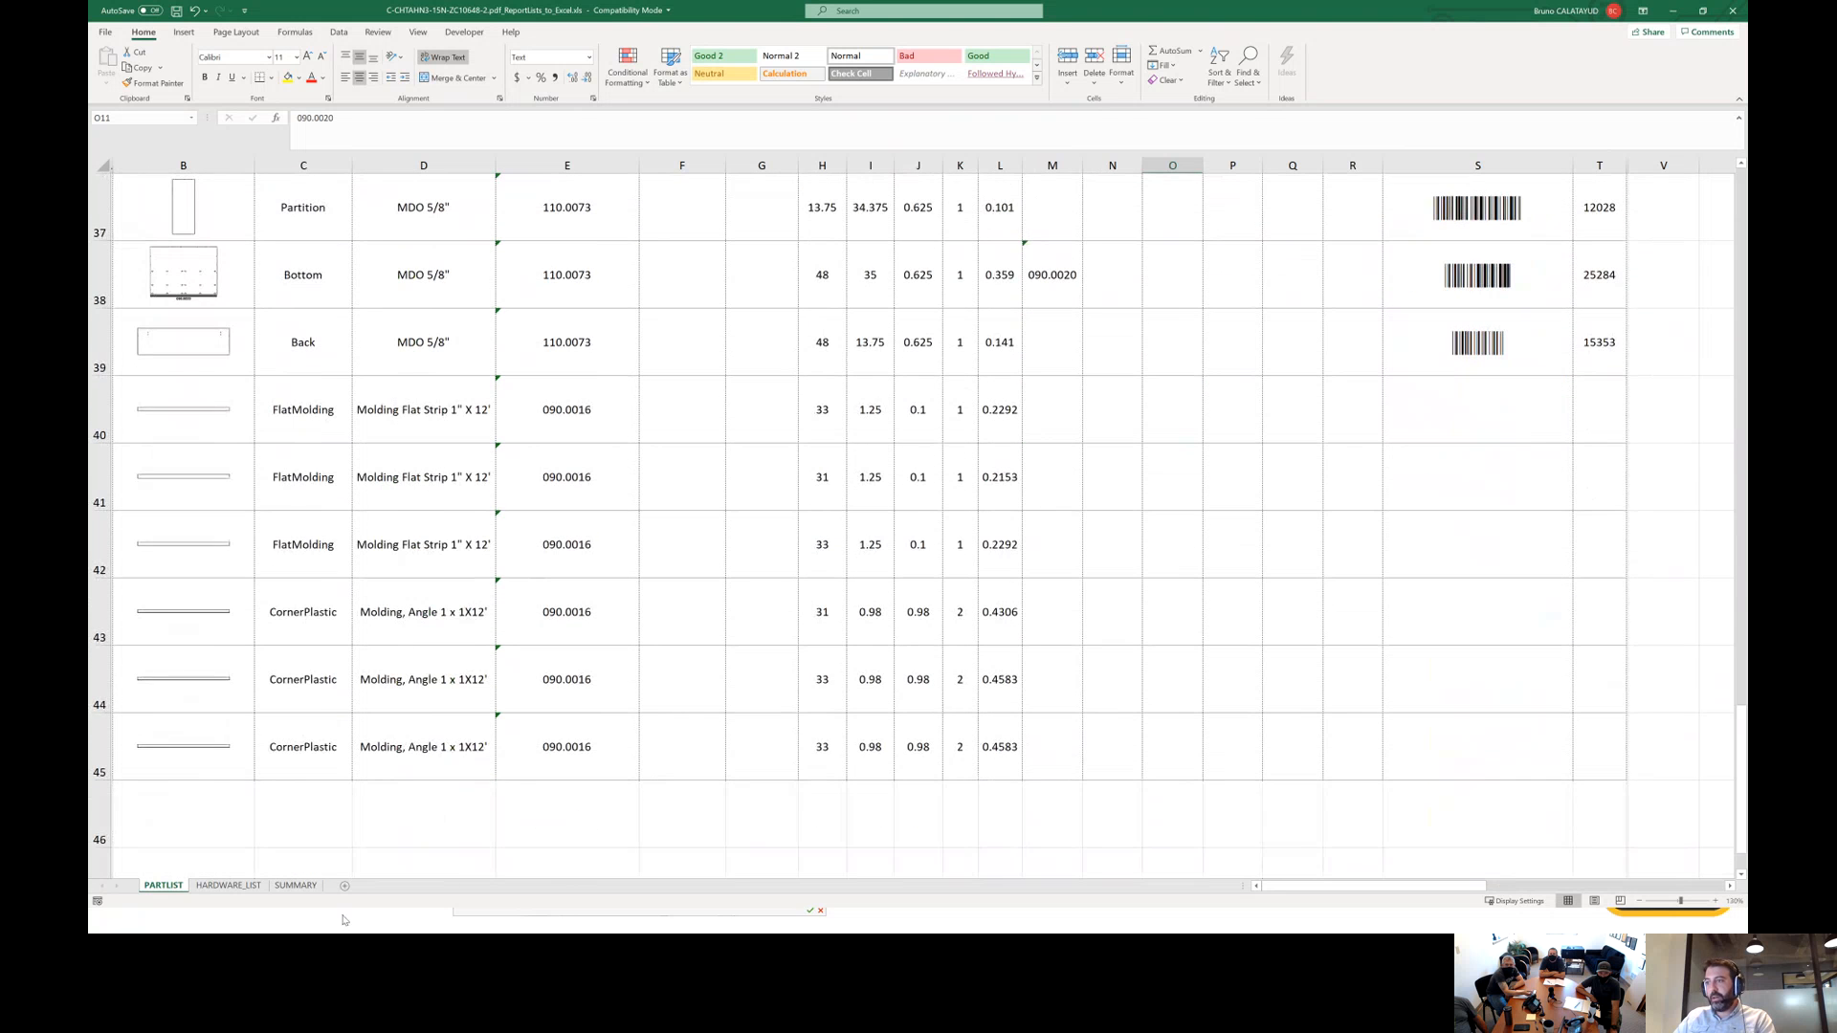
Review the full list of hardware items in the HARDWARE_LIST sheet, including their codes, quantities and unit costs.
left_click(228, 885)
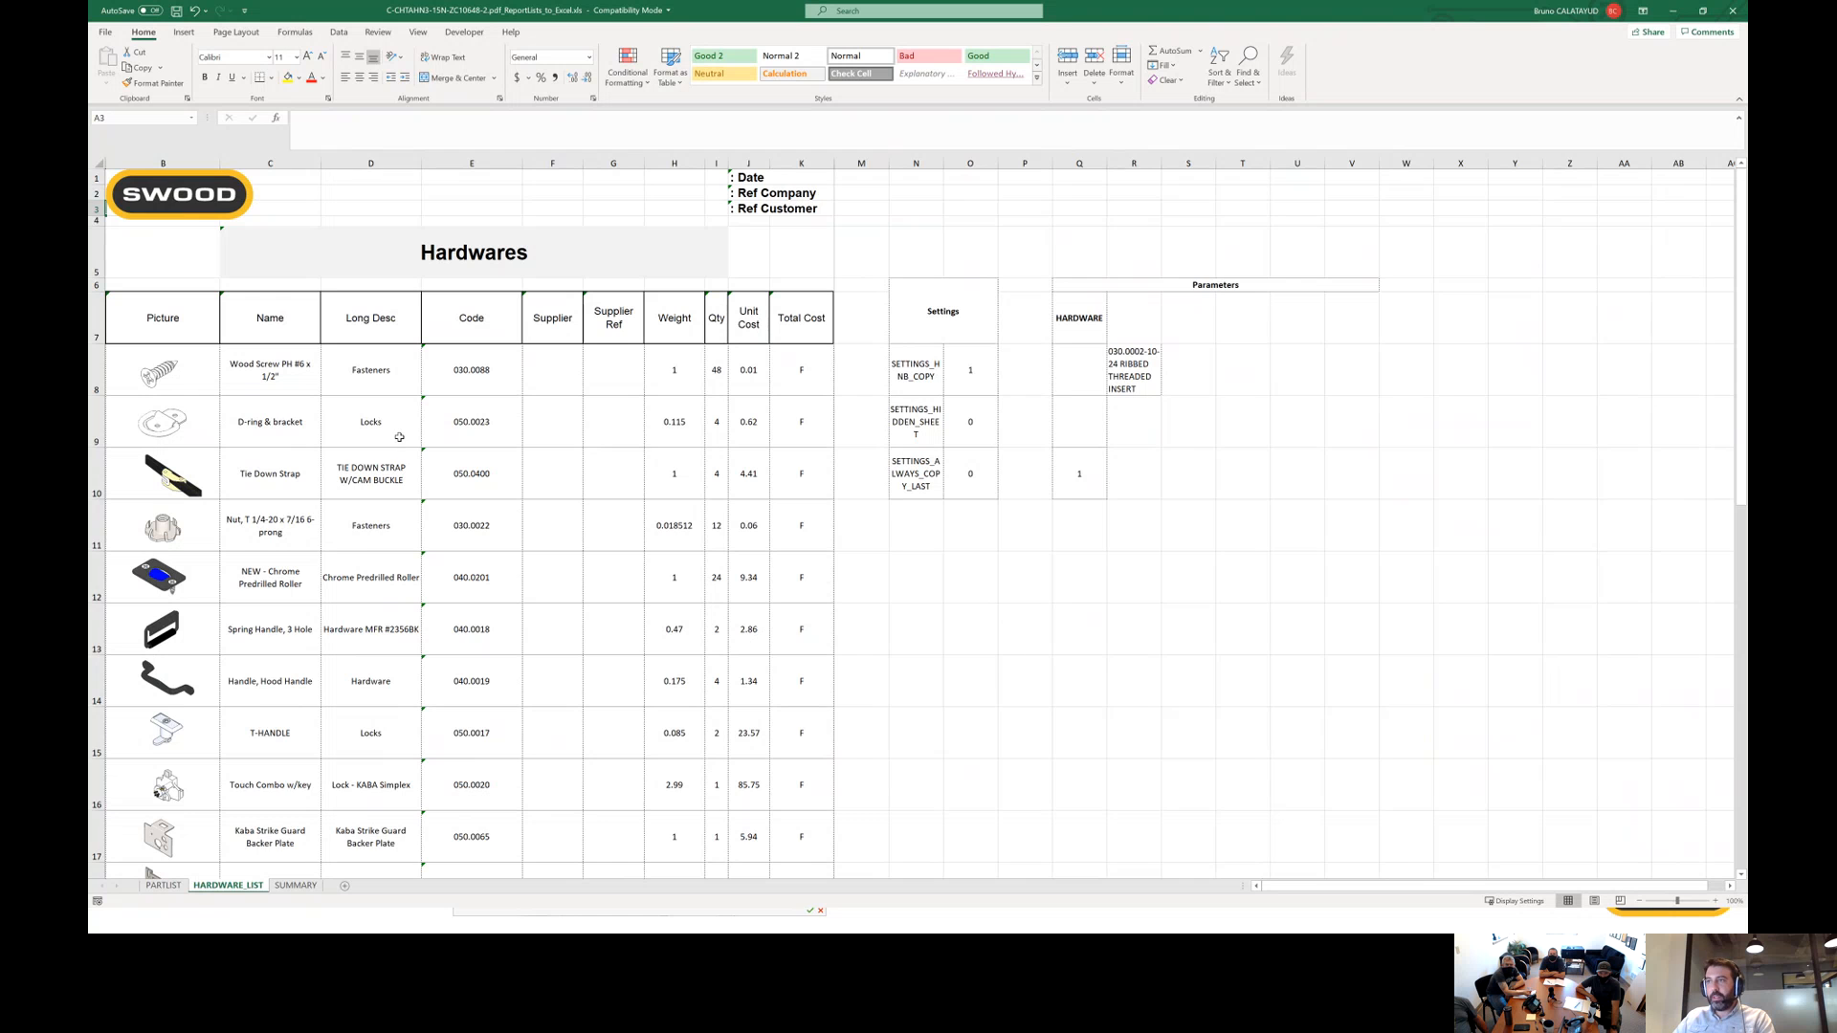
scroll(399, 437, "down", 1)
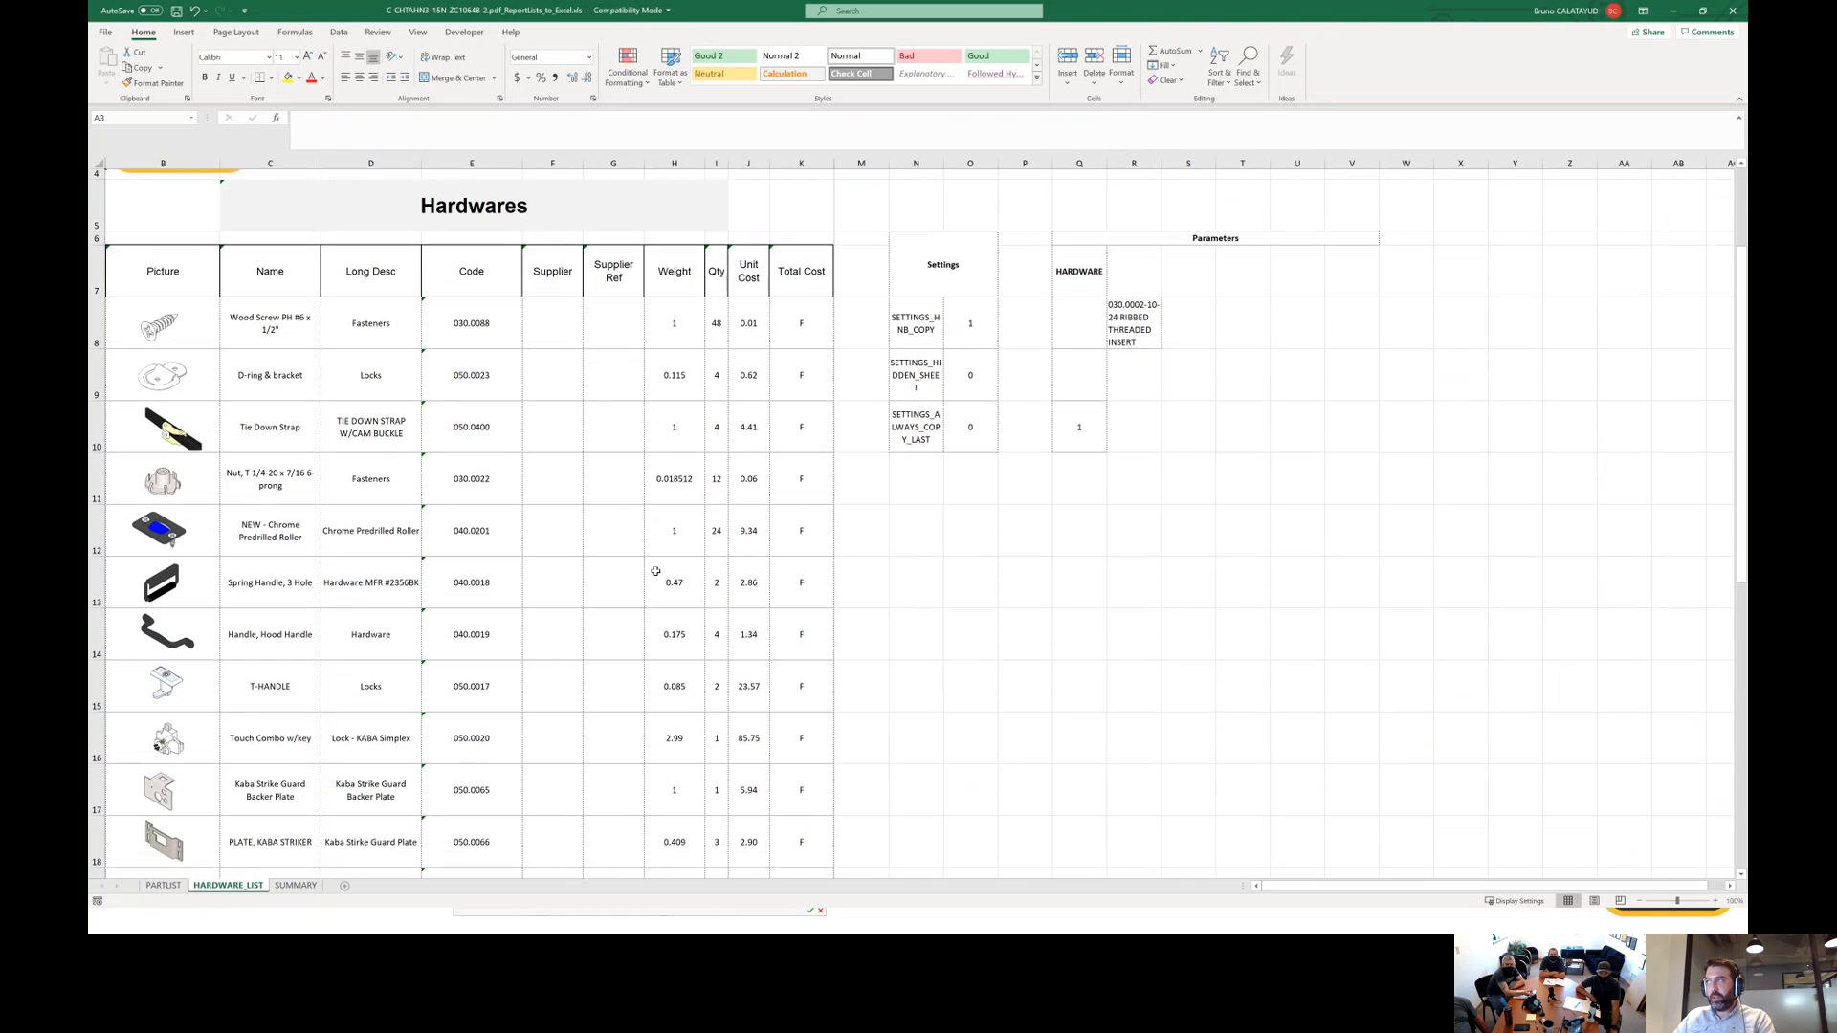
scroll(702, 417, "down", 3)
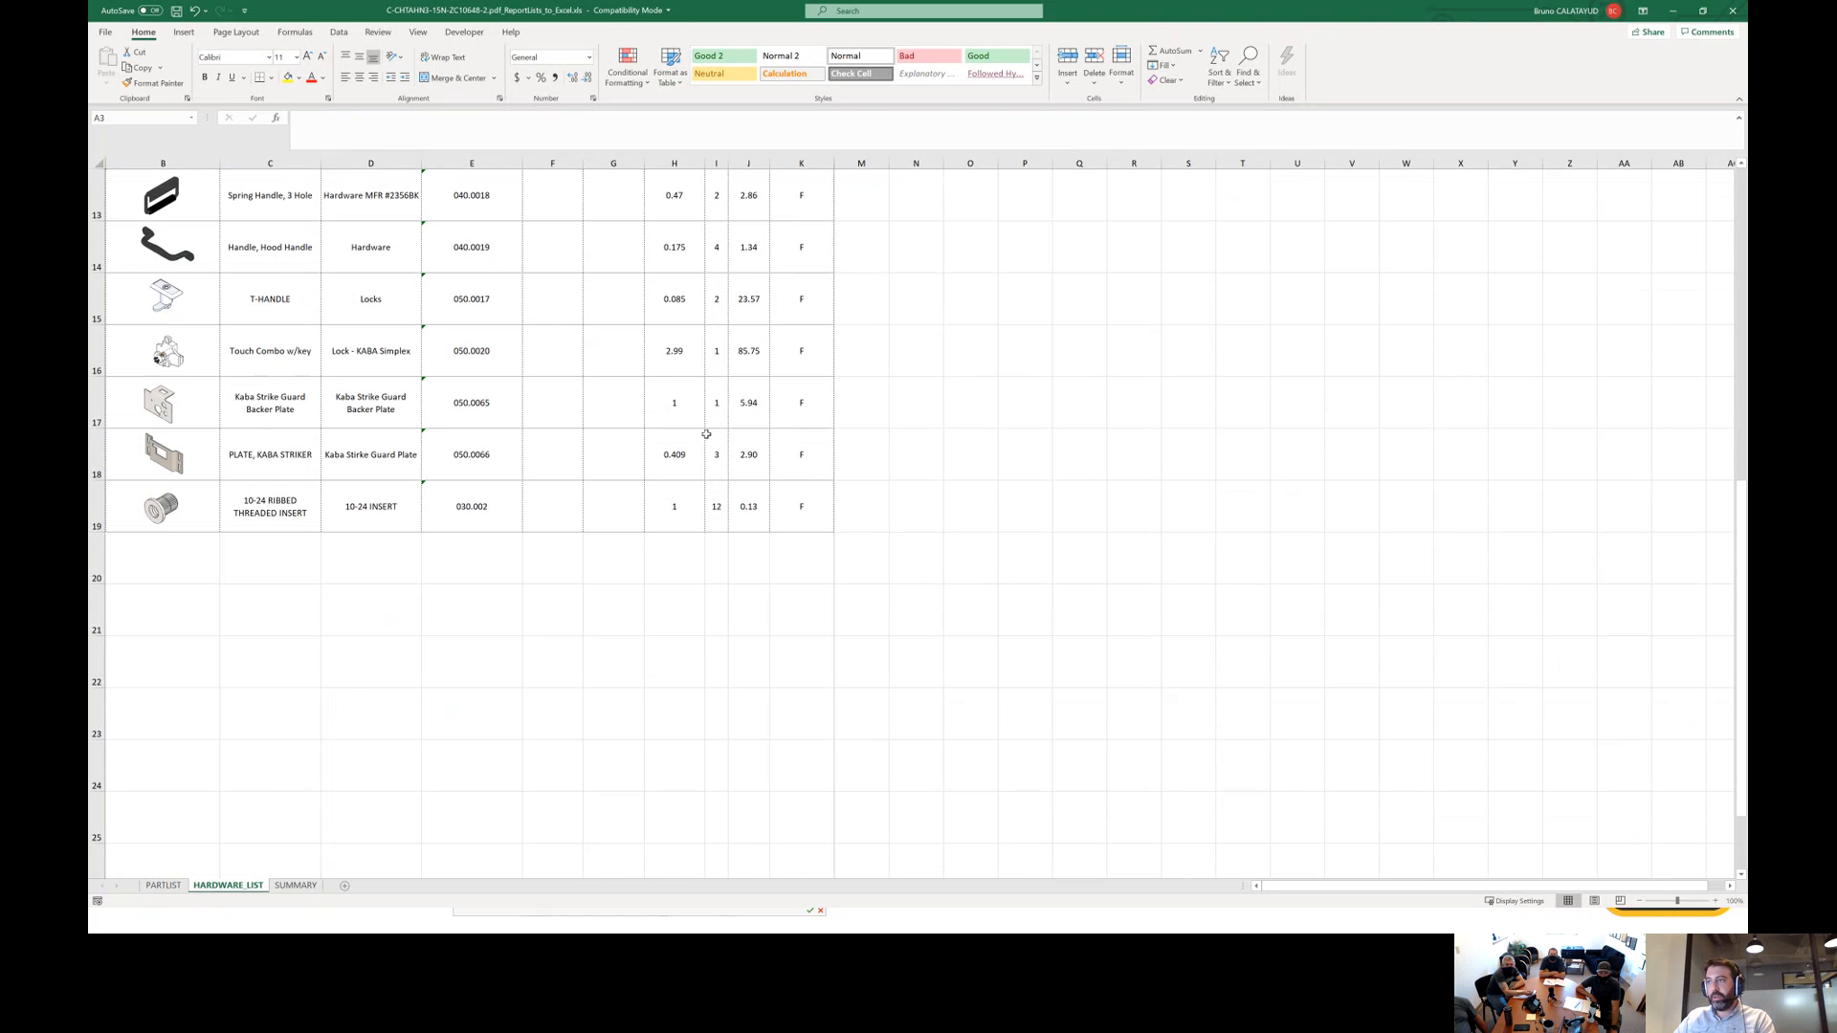
scroll(704, 426, "up", 3)
scroll(706, 434, "up", 2)
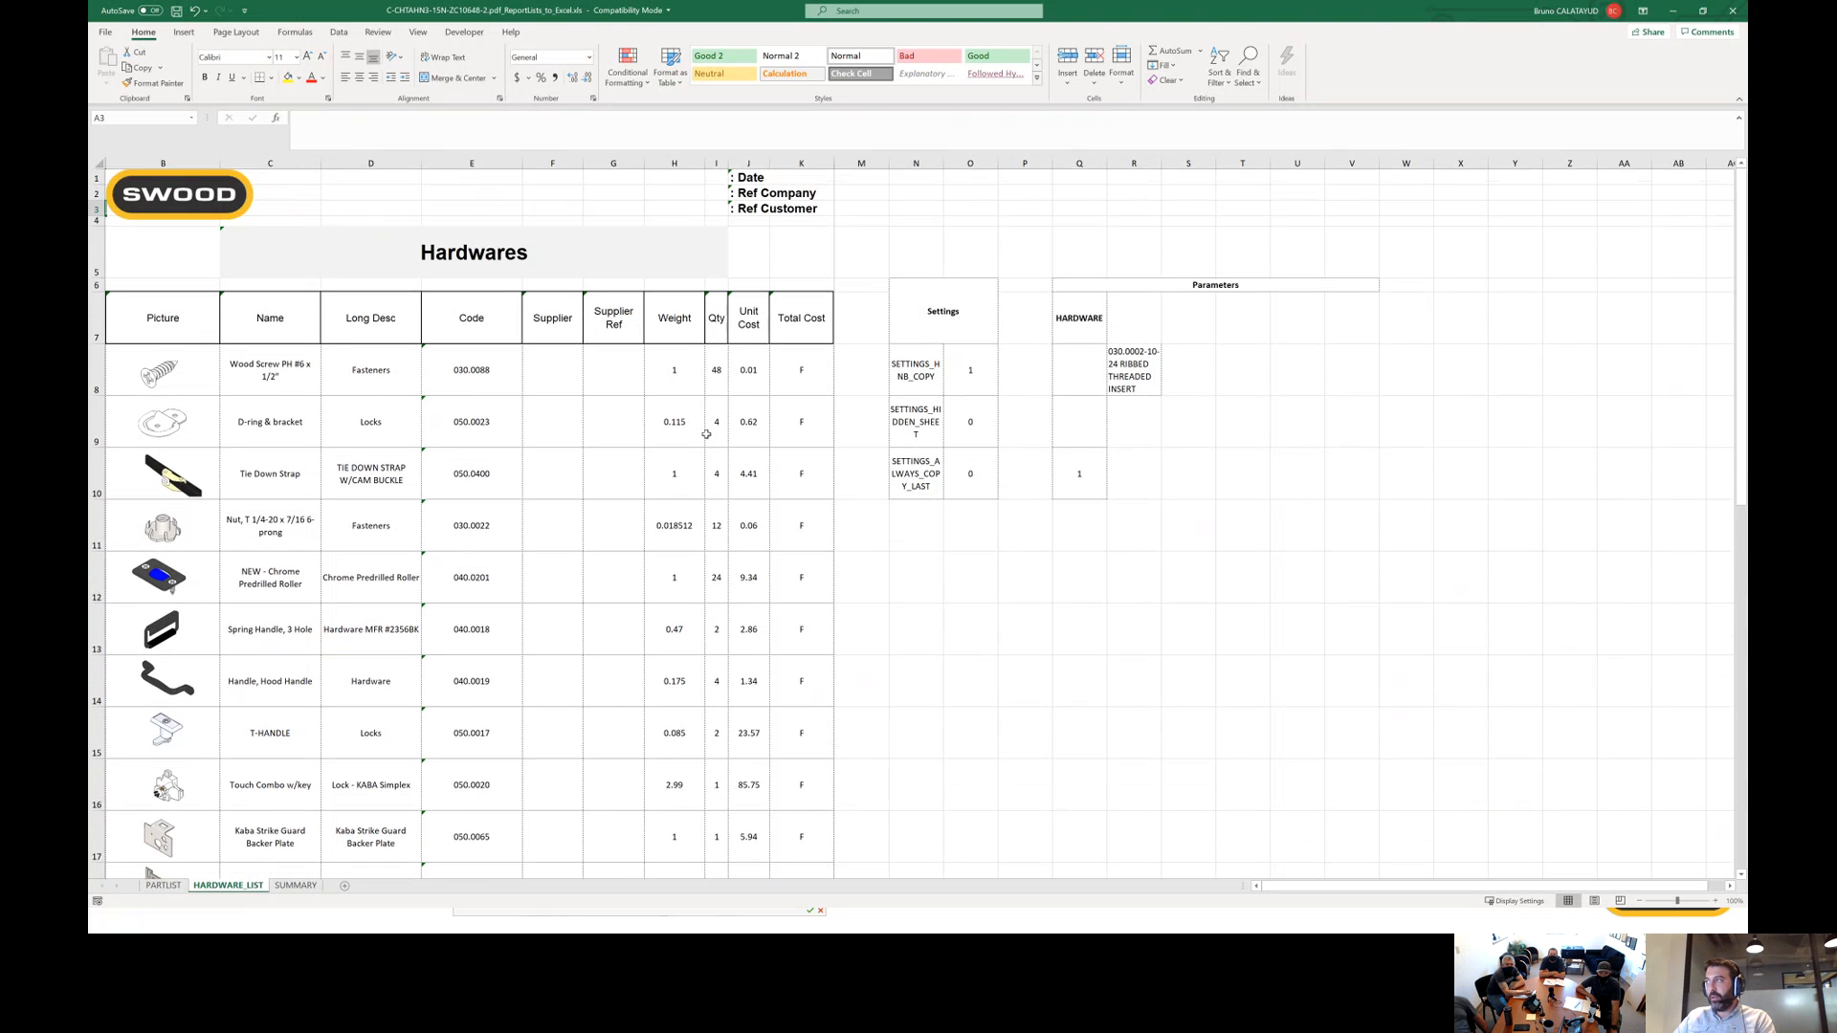
Examine the codes and totals of the Stocks, Edgebands and Hardwares pivot tables in the SUMMARY sheet.
left_click(297, 885)
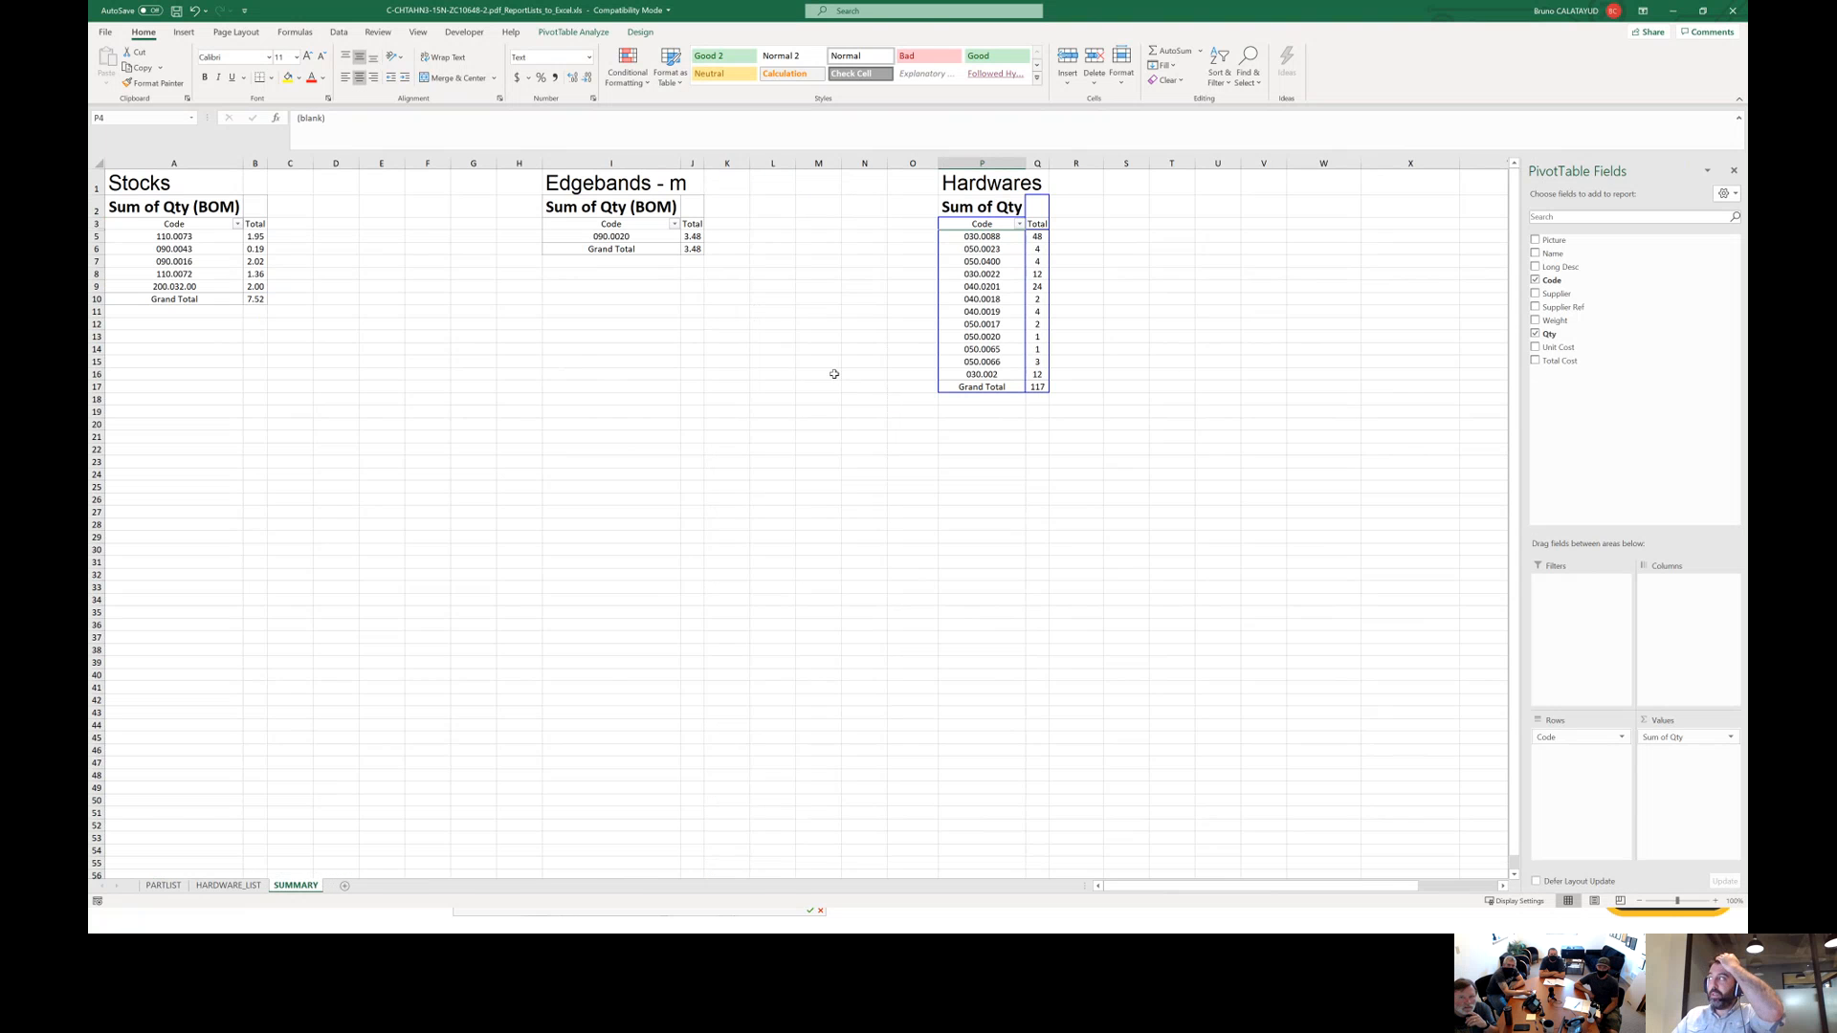
left_click(184, 238)
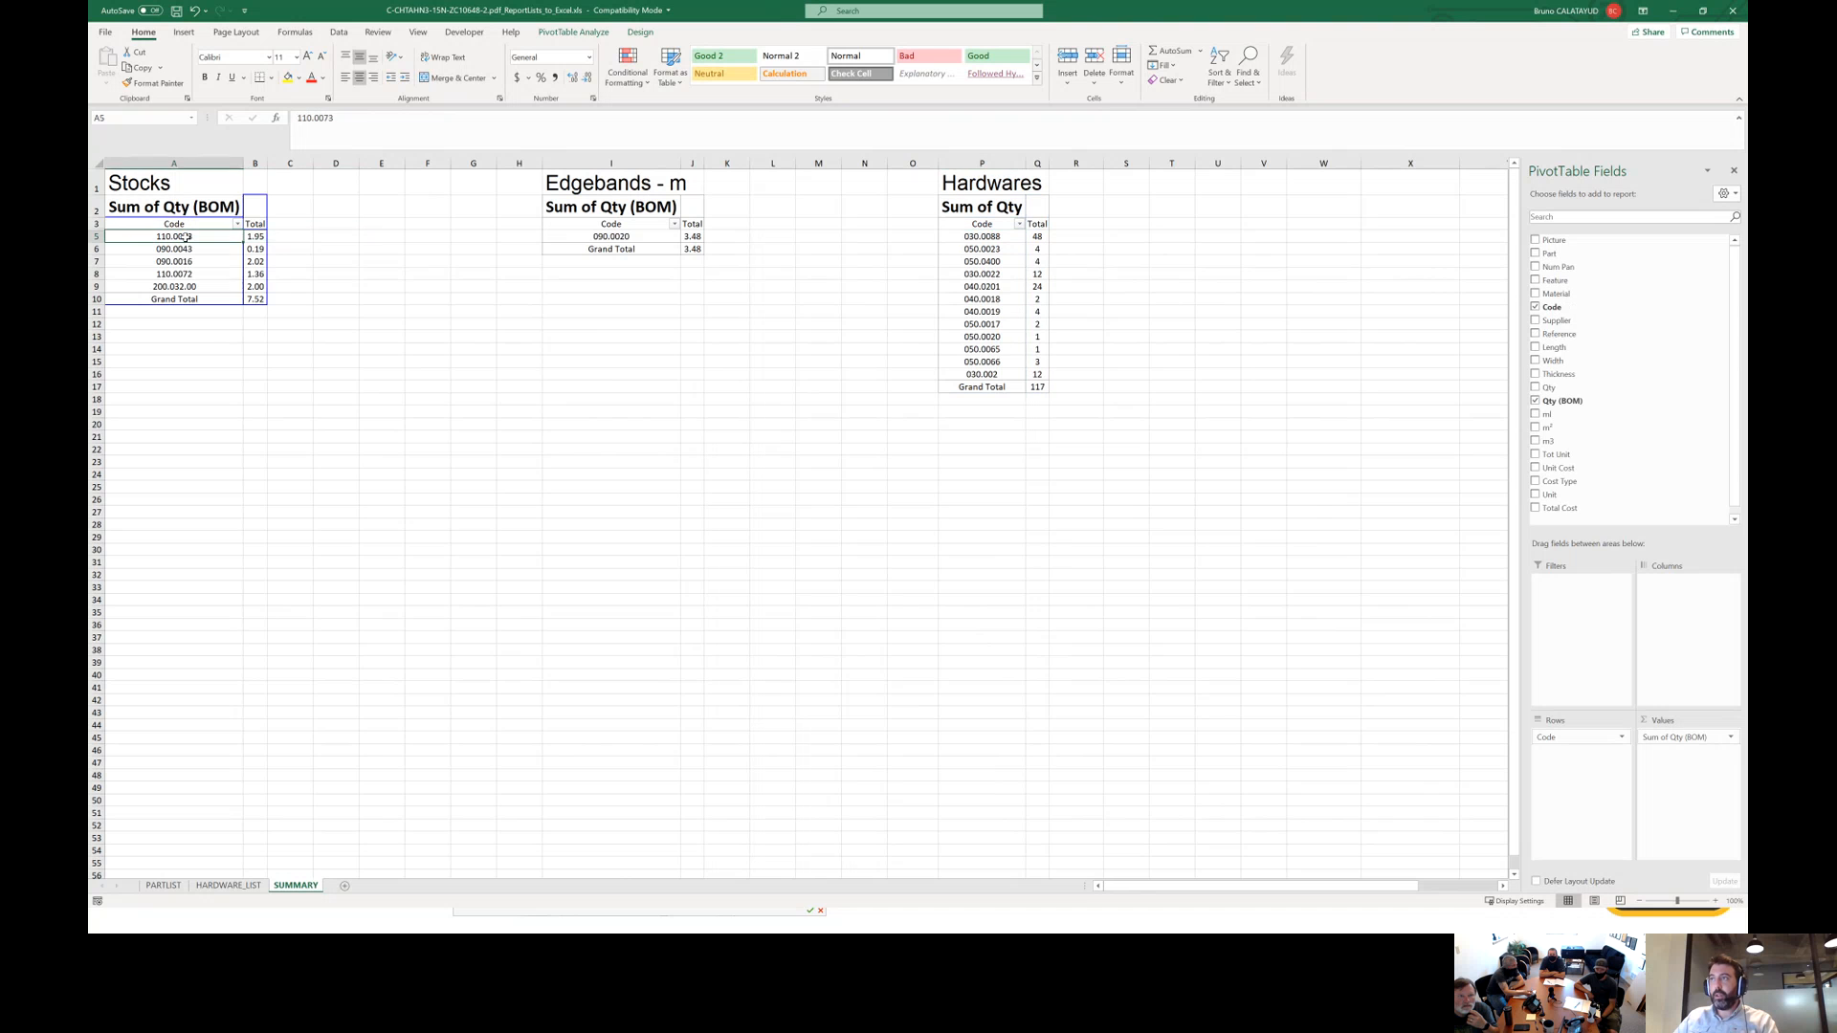
left_click(257, 239)
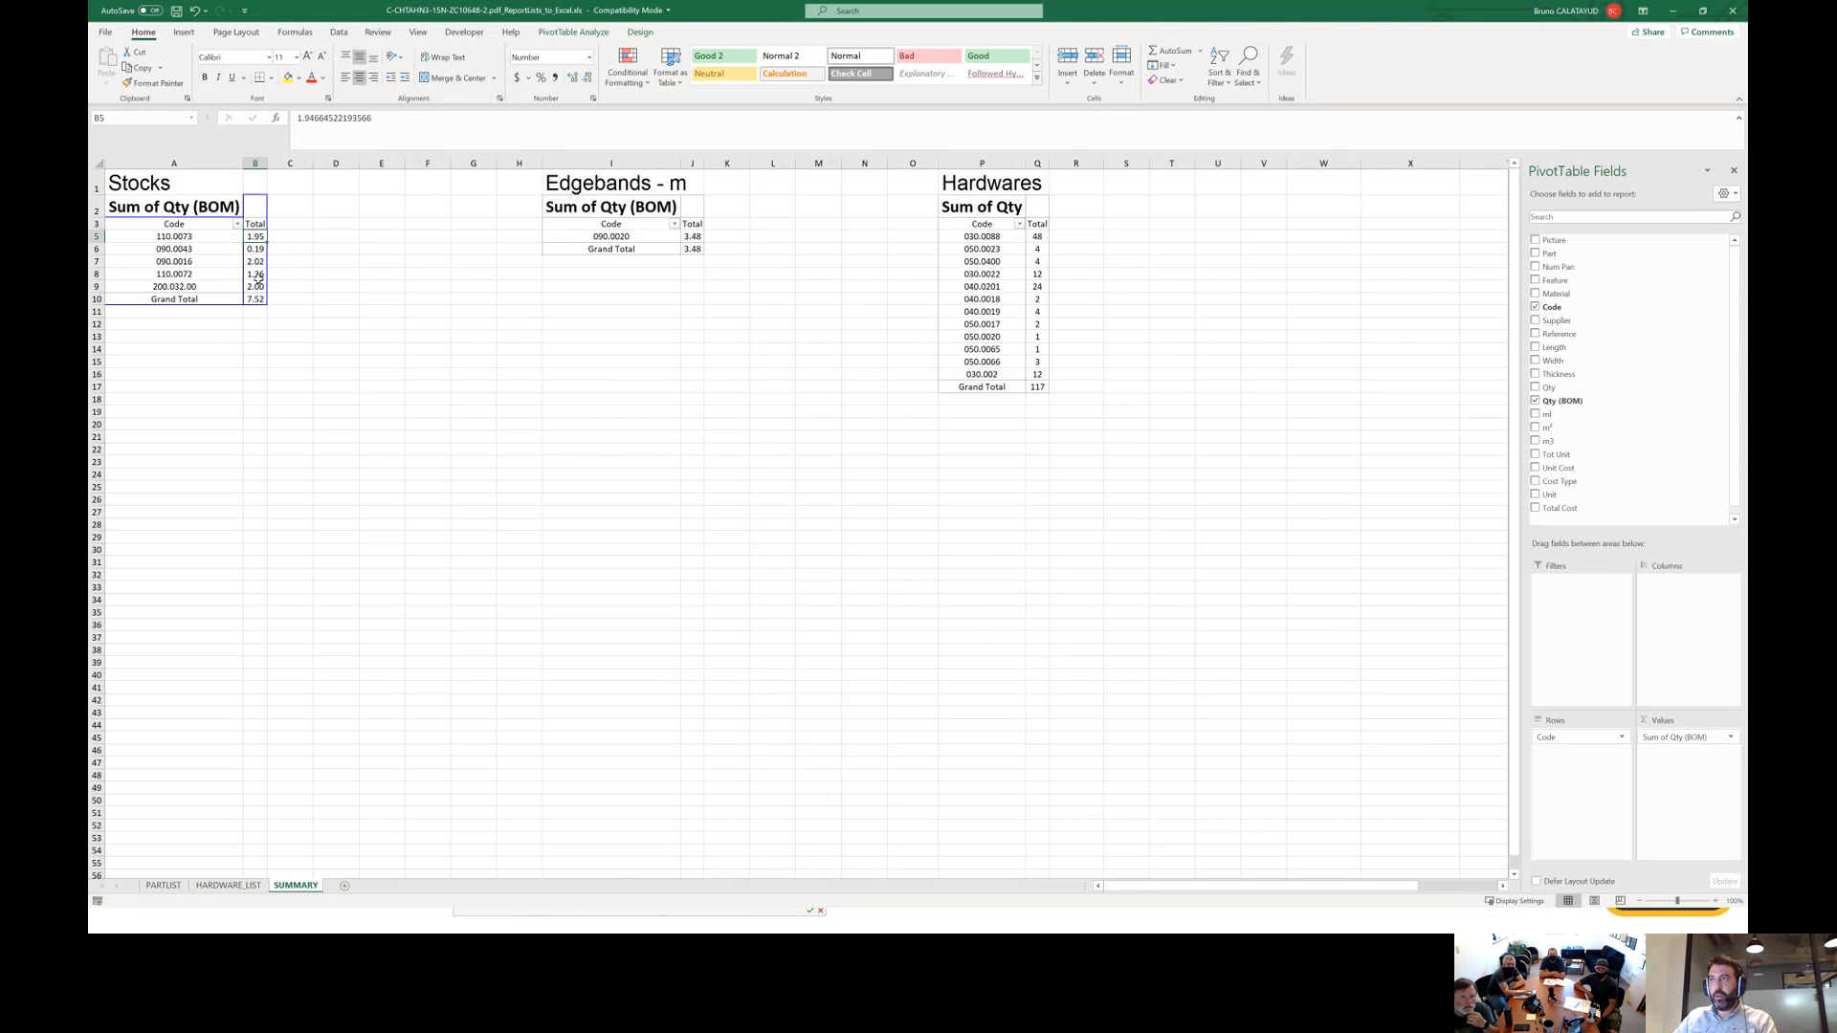
left_click(588, 236)
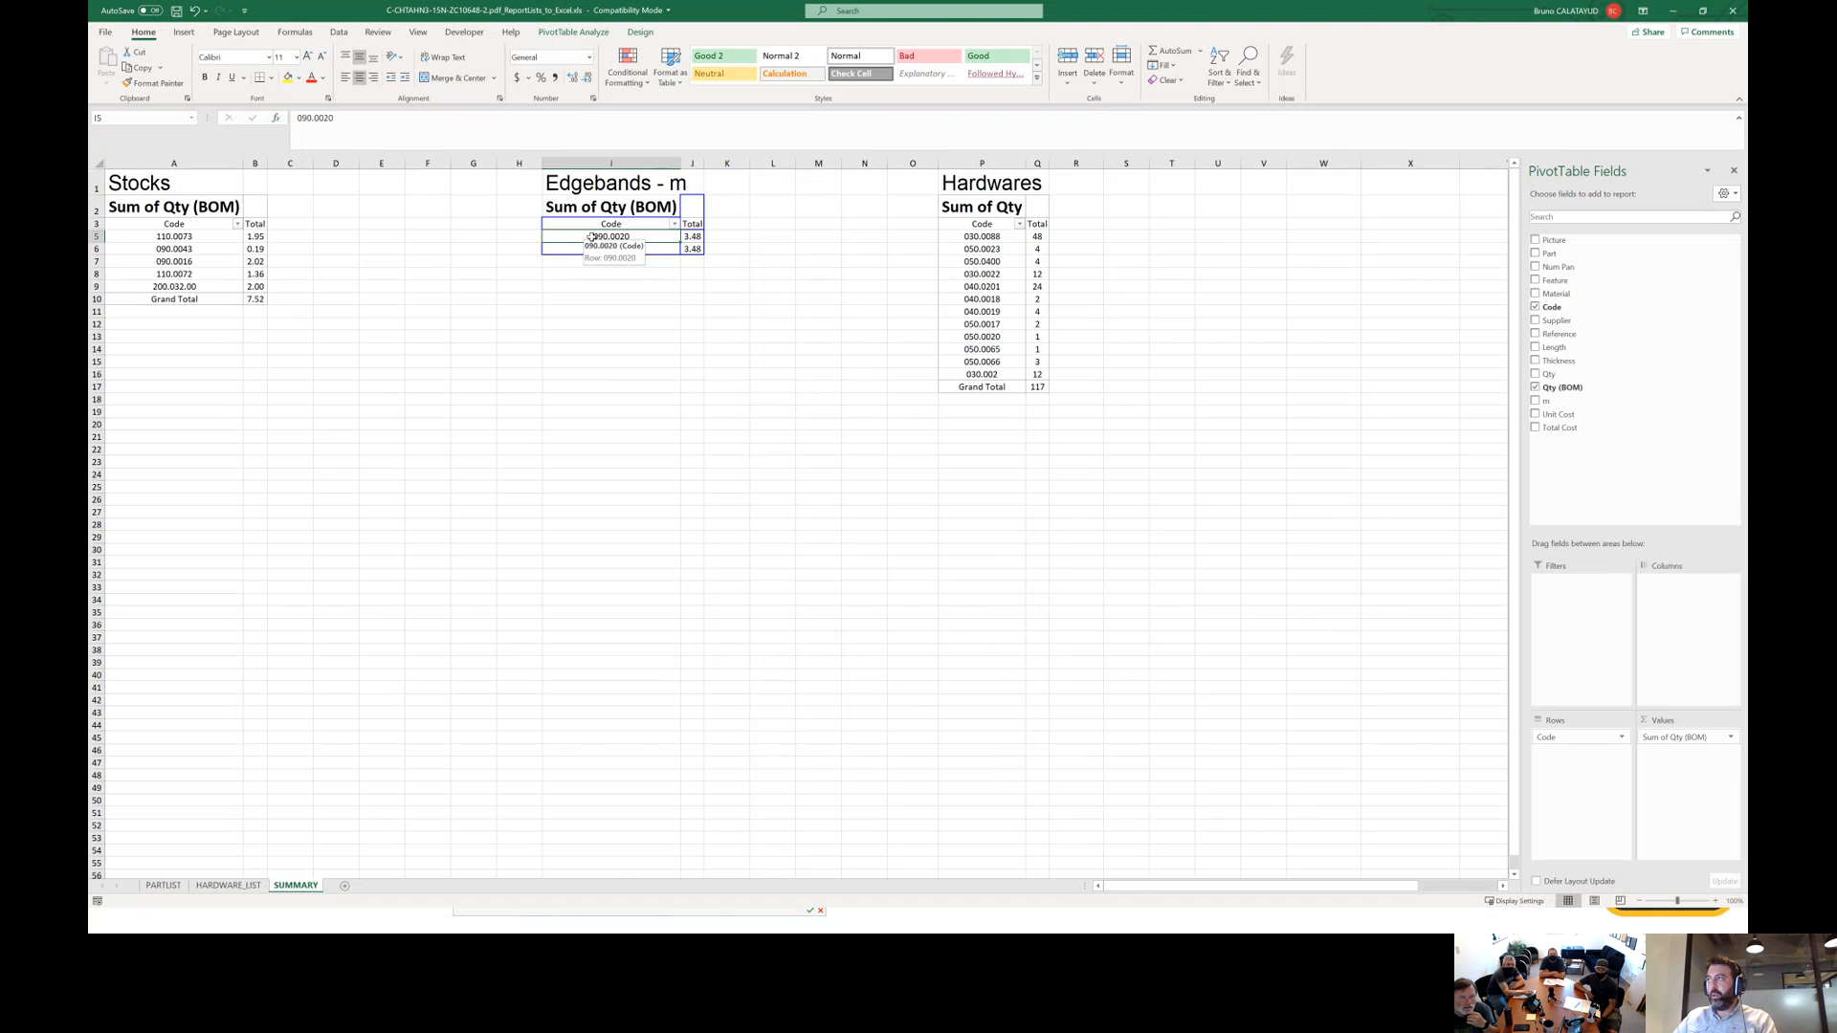
left_click(977, 238)
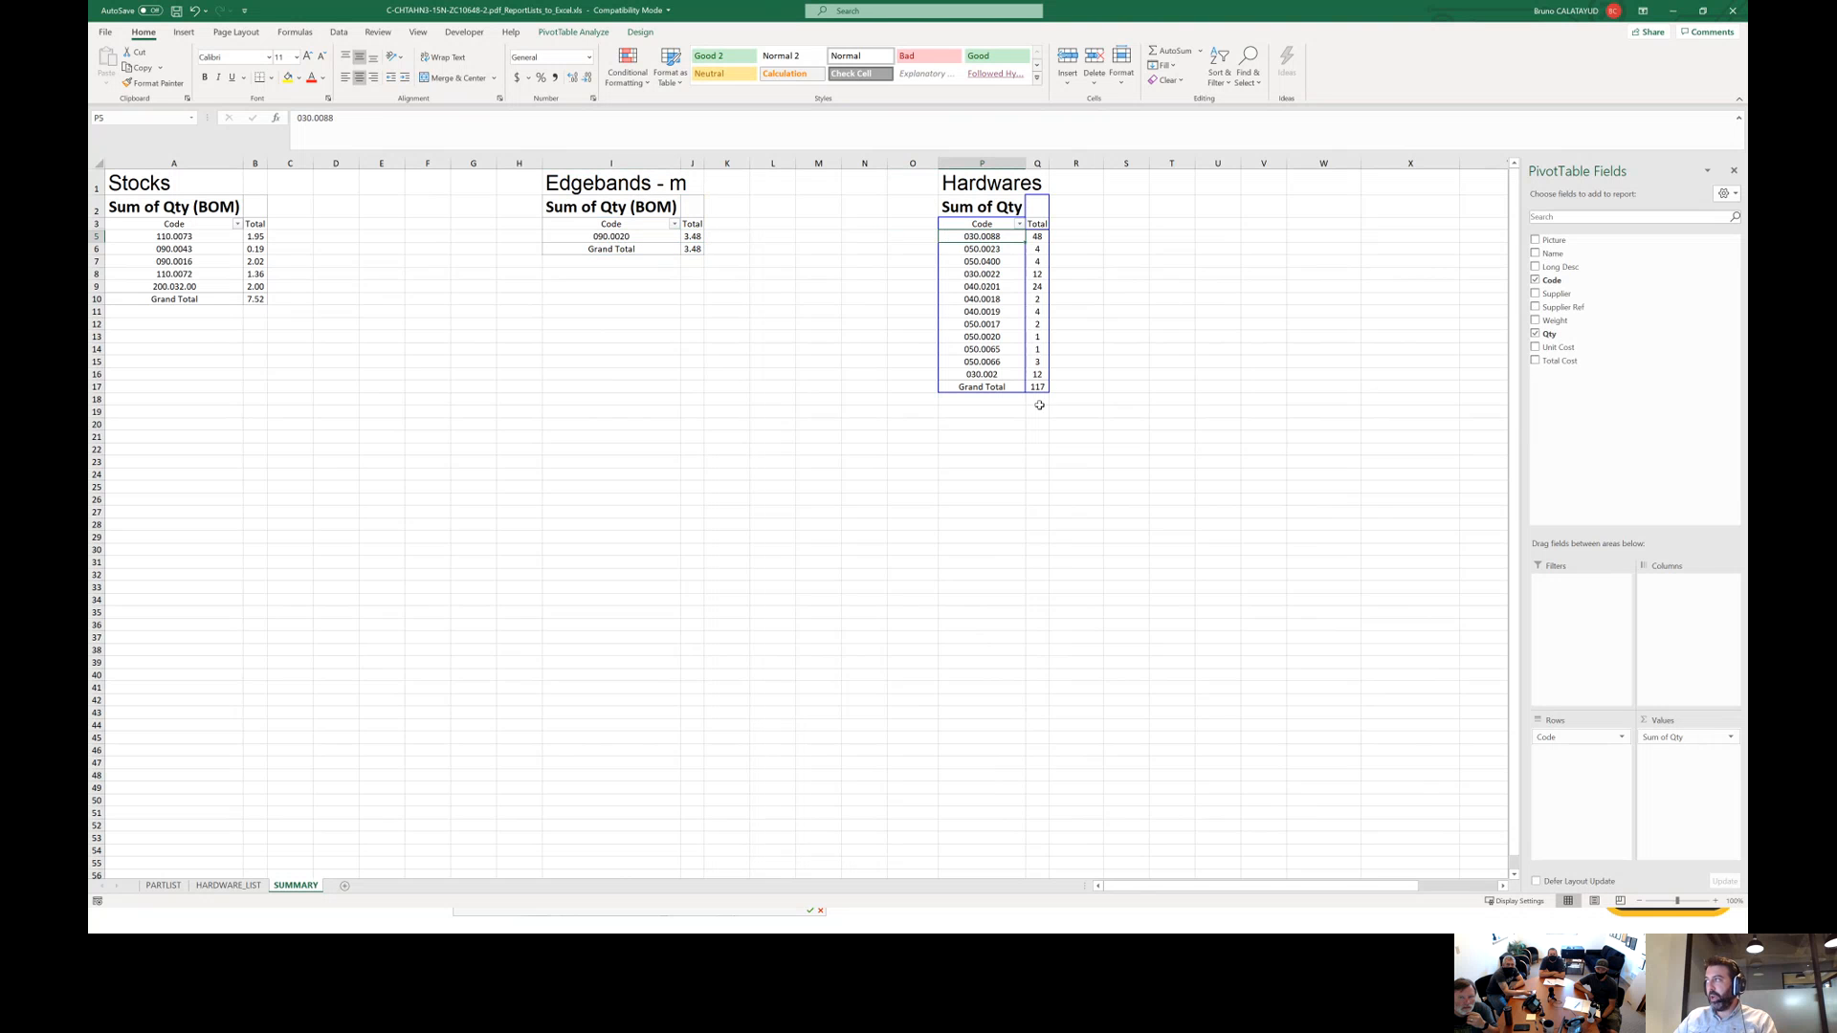
left_click(1136, 374)
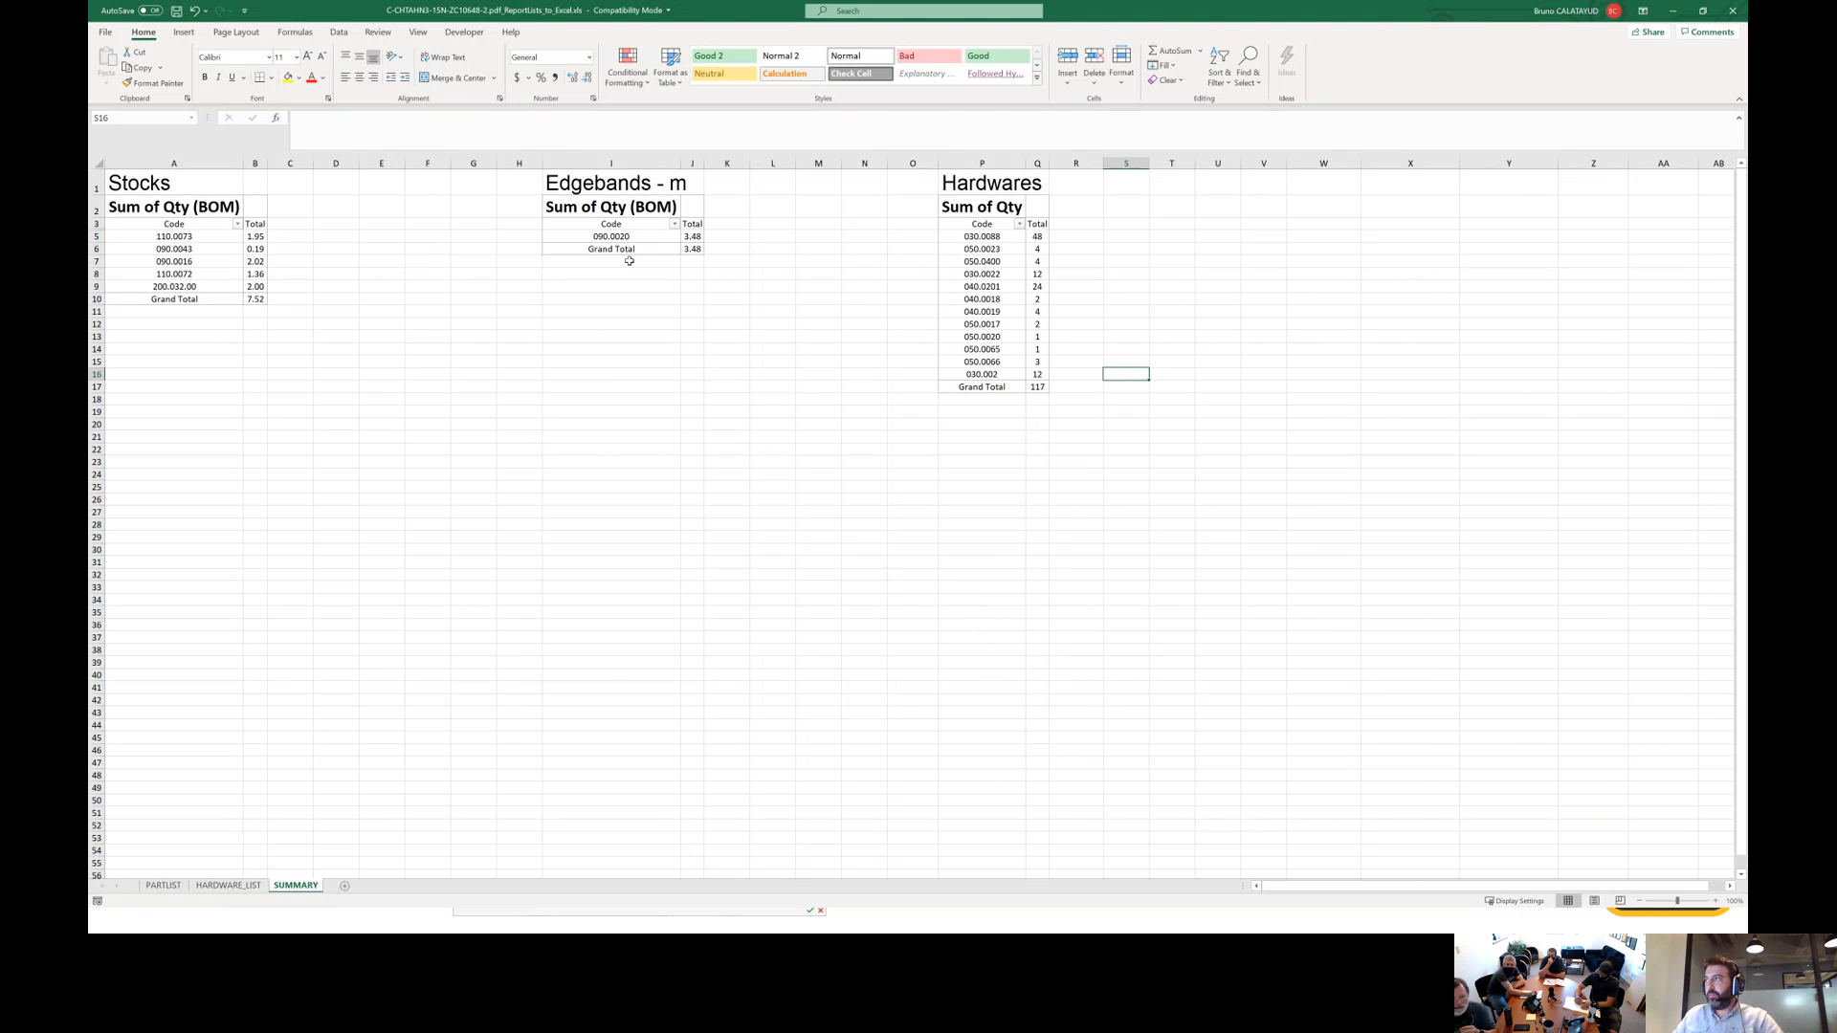
left_click(197, 227)
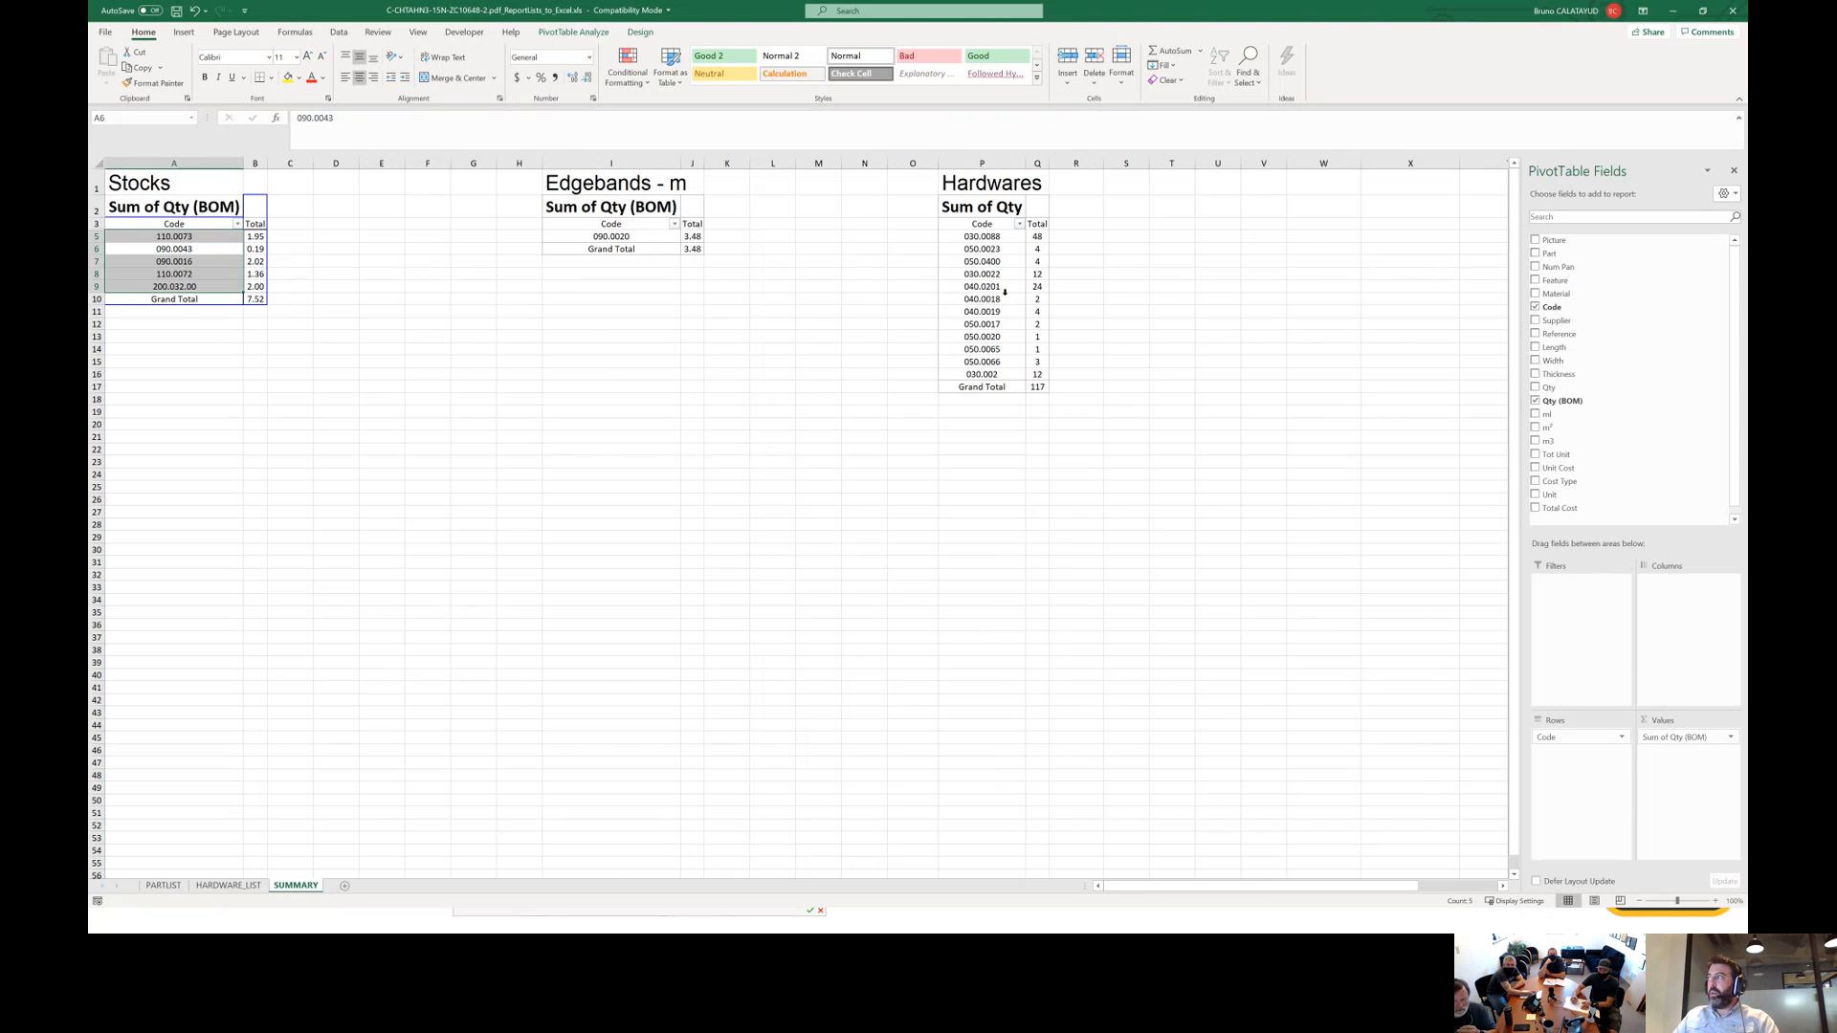
left_click(998, 256)
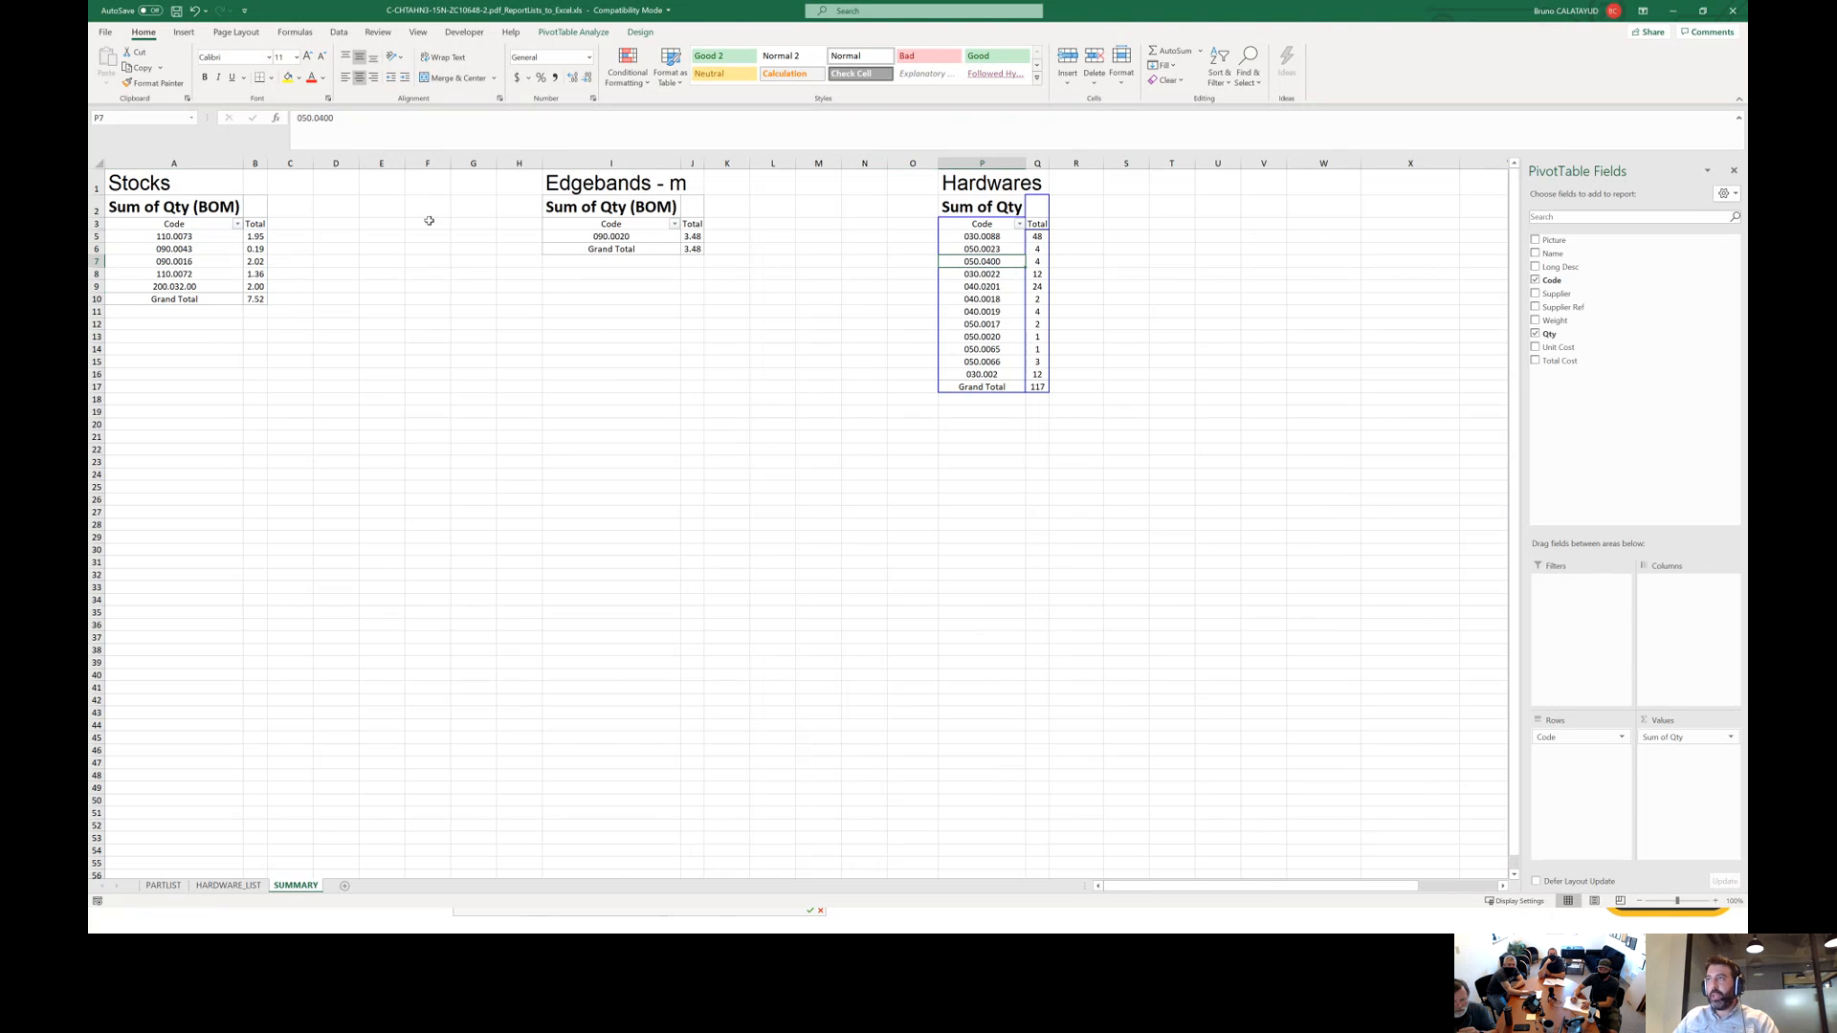
left_click(215, 226)
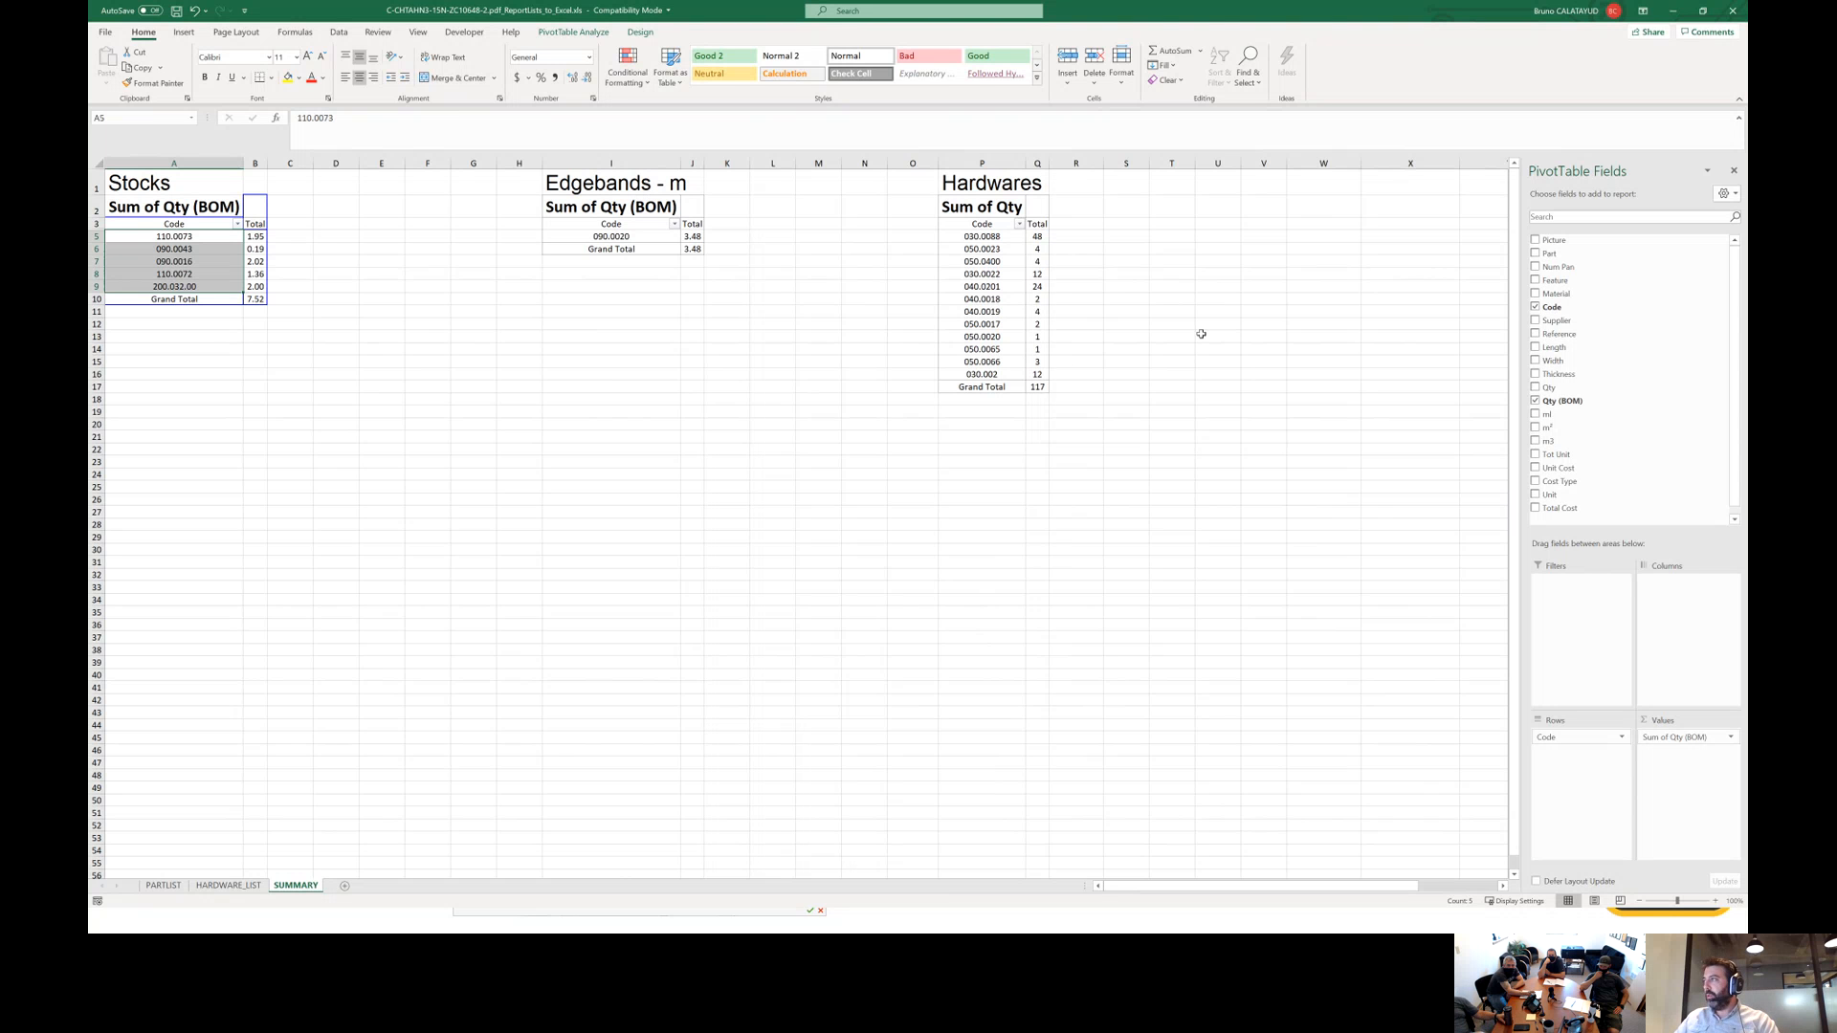
Return to the PARTLIST sheet and look over the first part rows below its header.
left_click(163, 885)
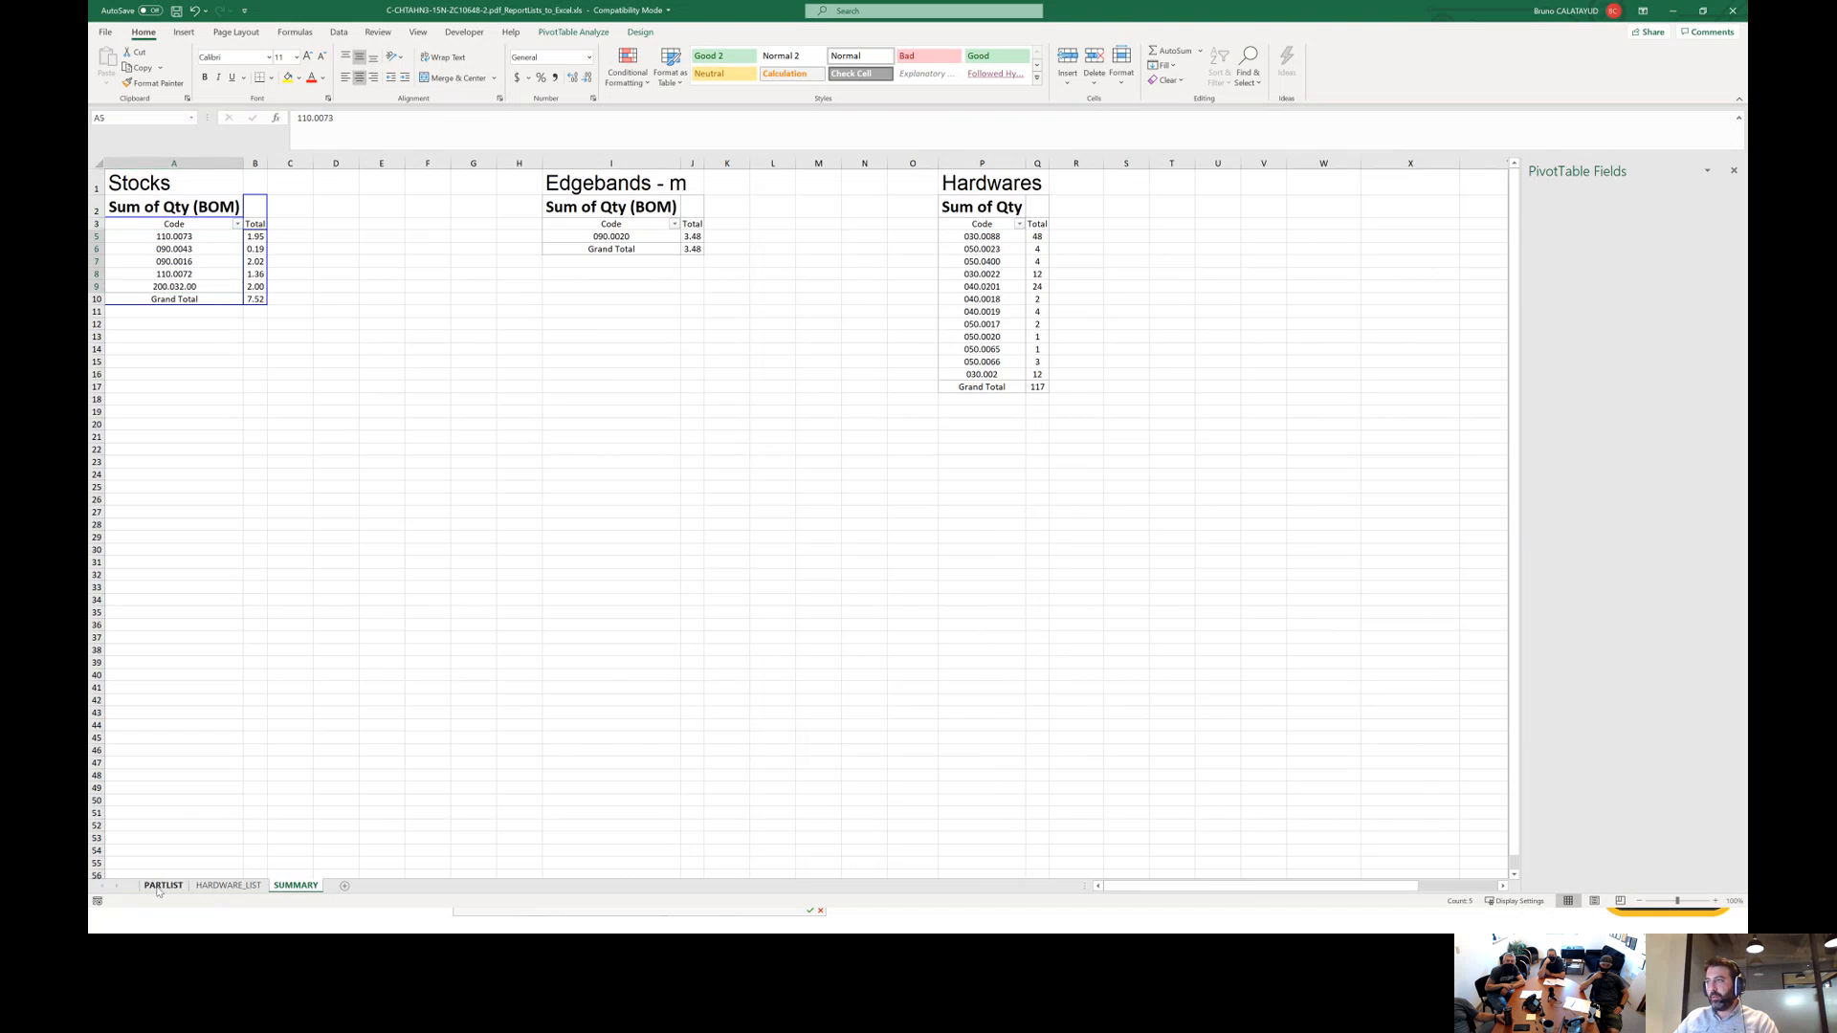
scroll(589, 474, "up", 12)
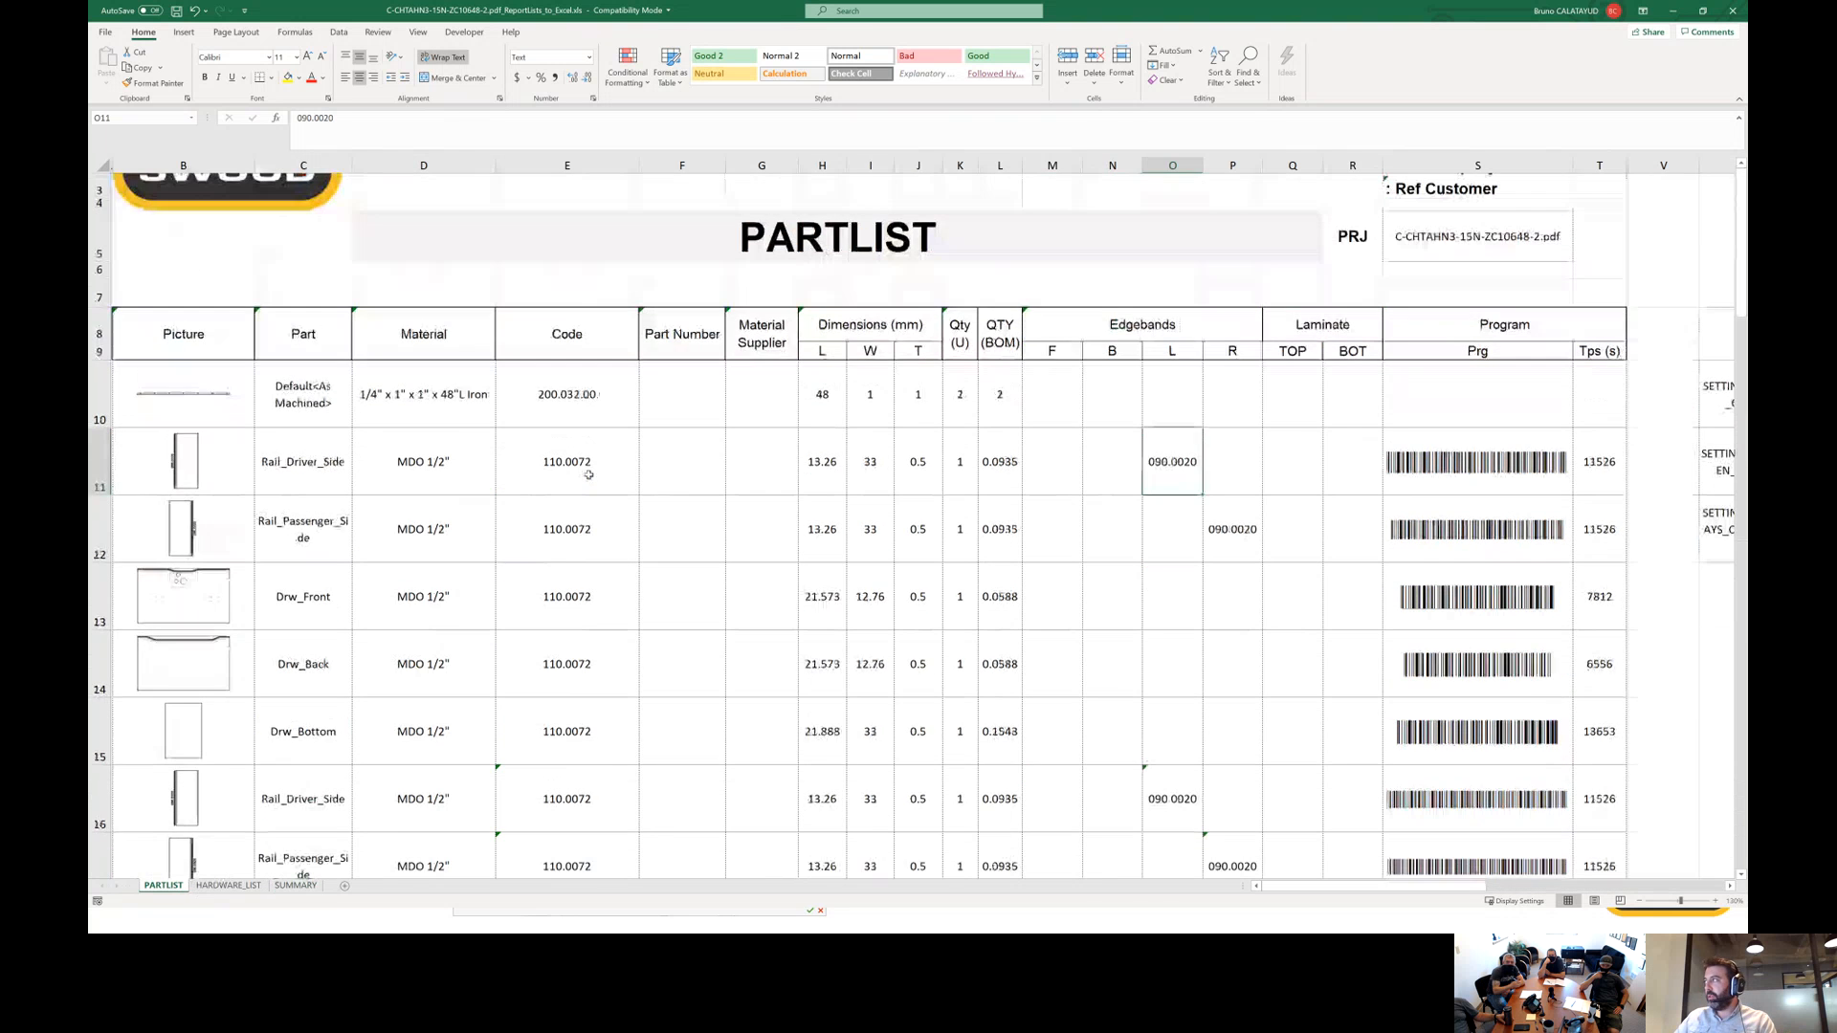
scroll(589, 474, "down", 2)
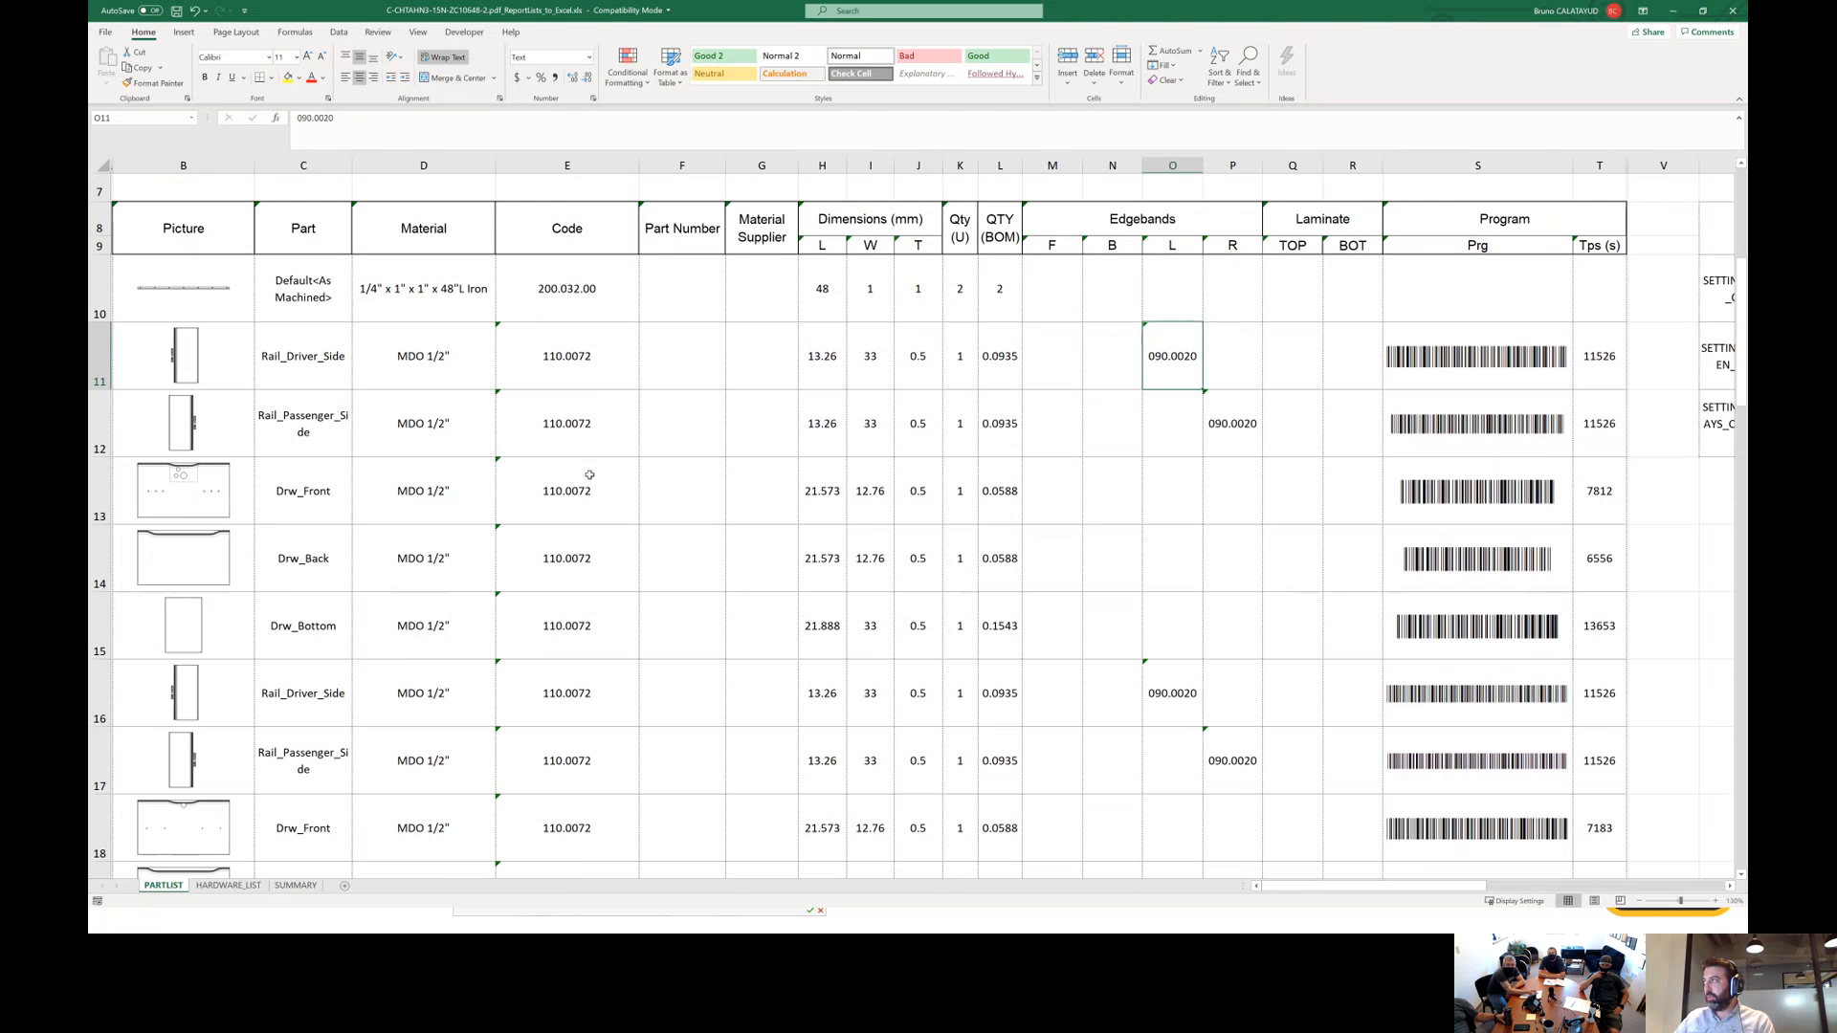
Look through the remaining part rows to the end of the PARTLIST sheet and return to the HARDWARE_LIST sheet.
scroll(590, 474, "down", 1, "ctrl")
scroll(620, 475, "down", 8)
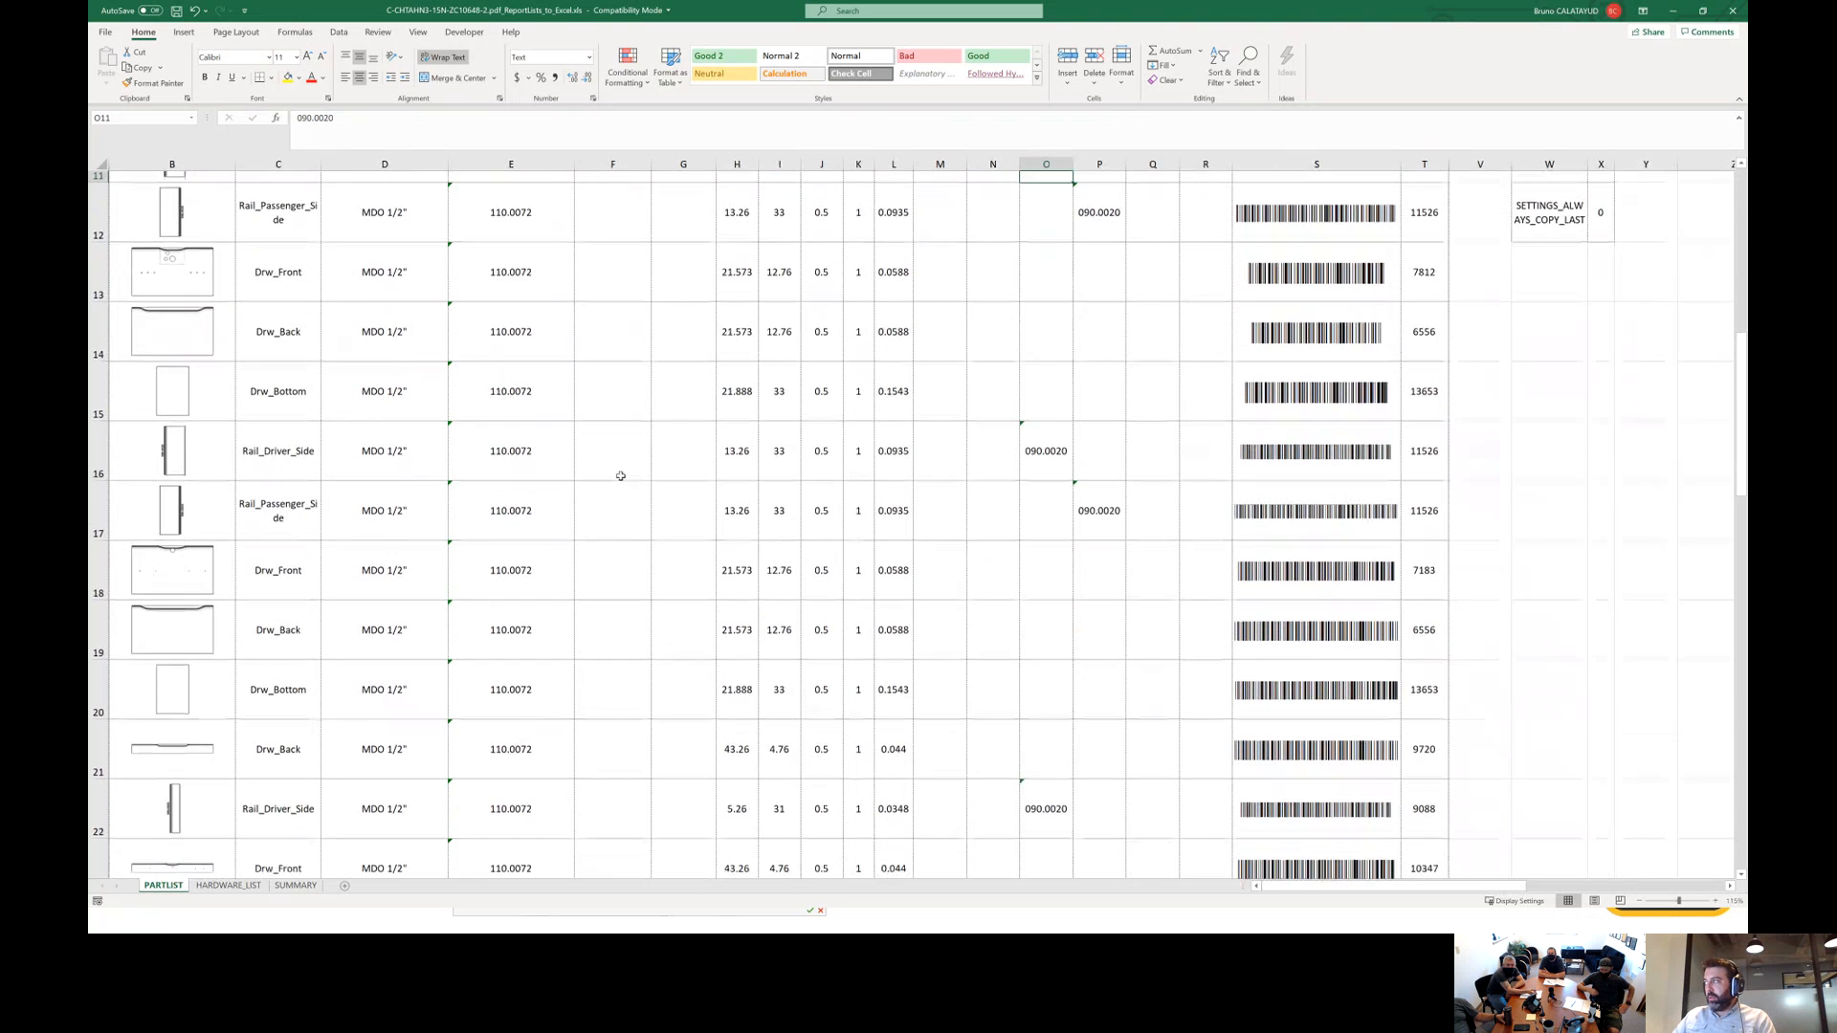
scroll(619, 475, "down", 2)
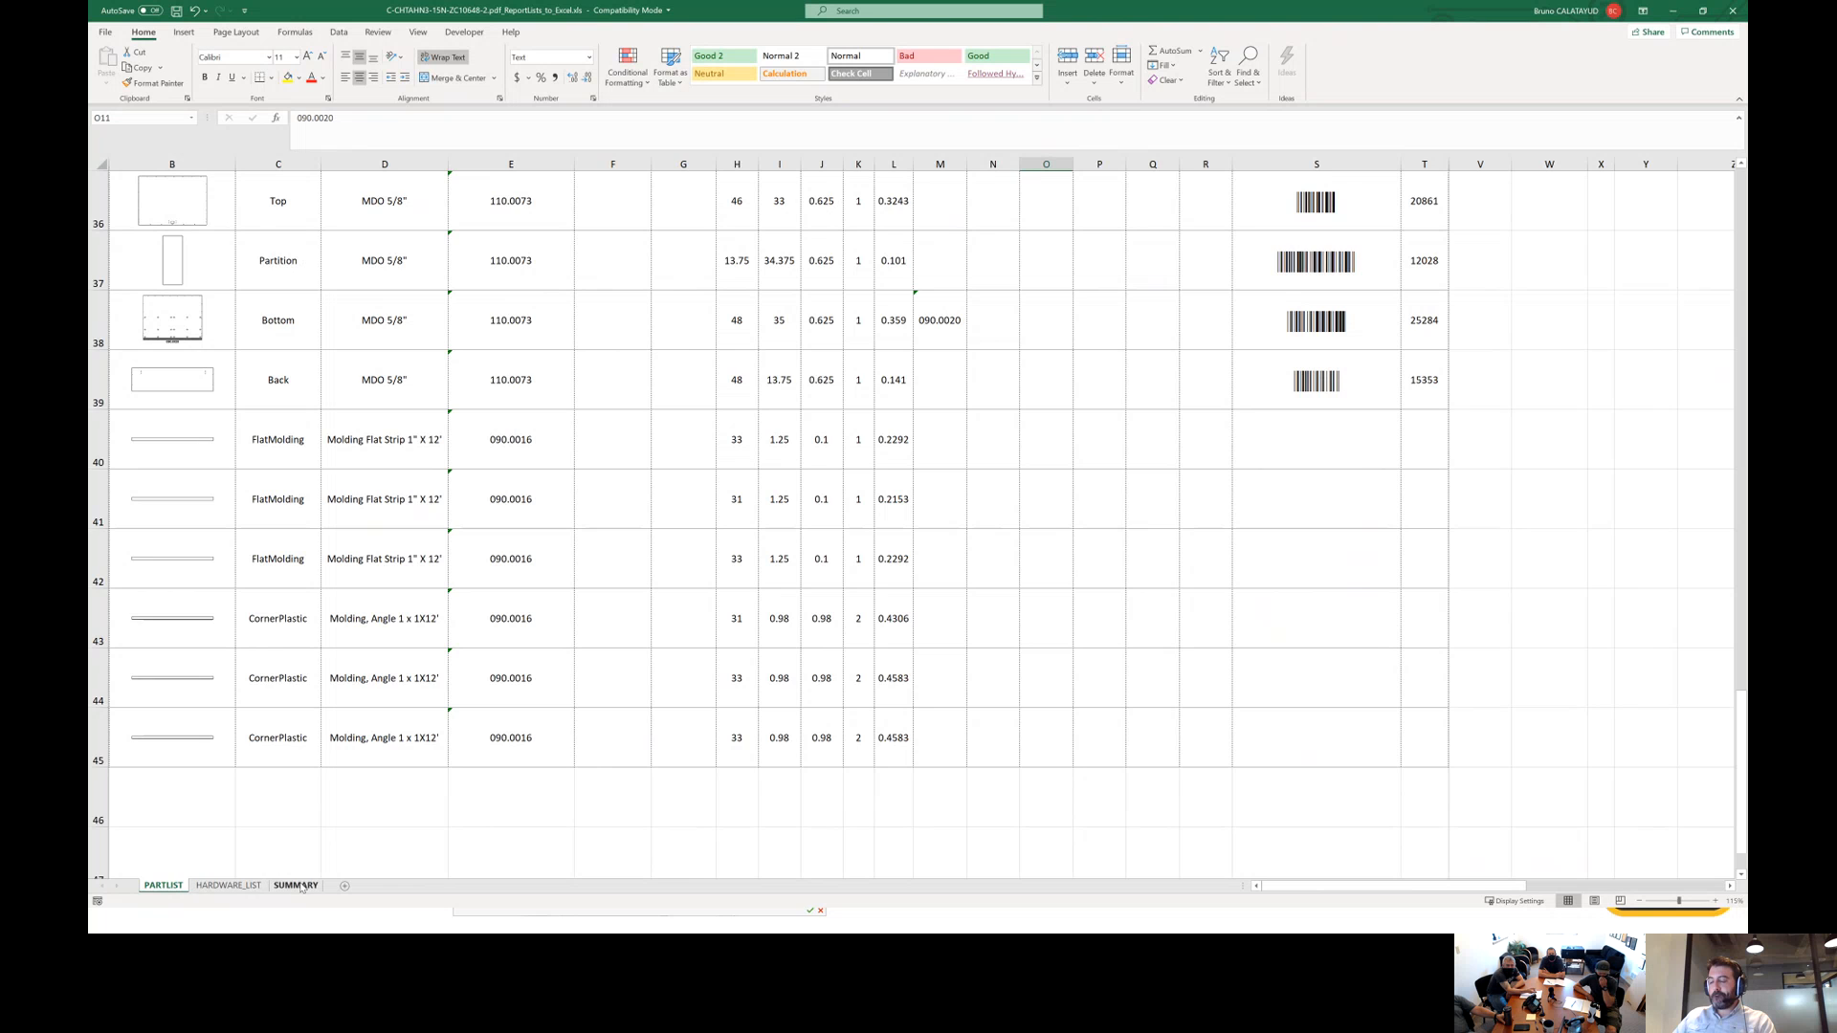
left_click(290, 886)
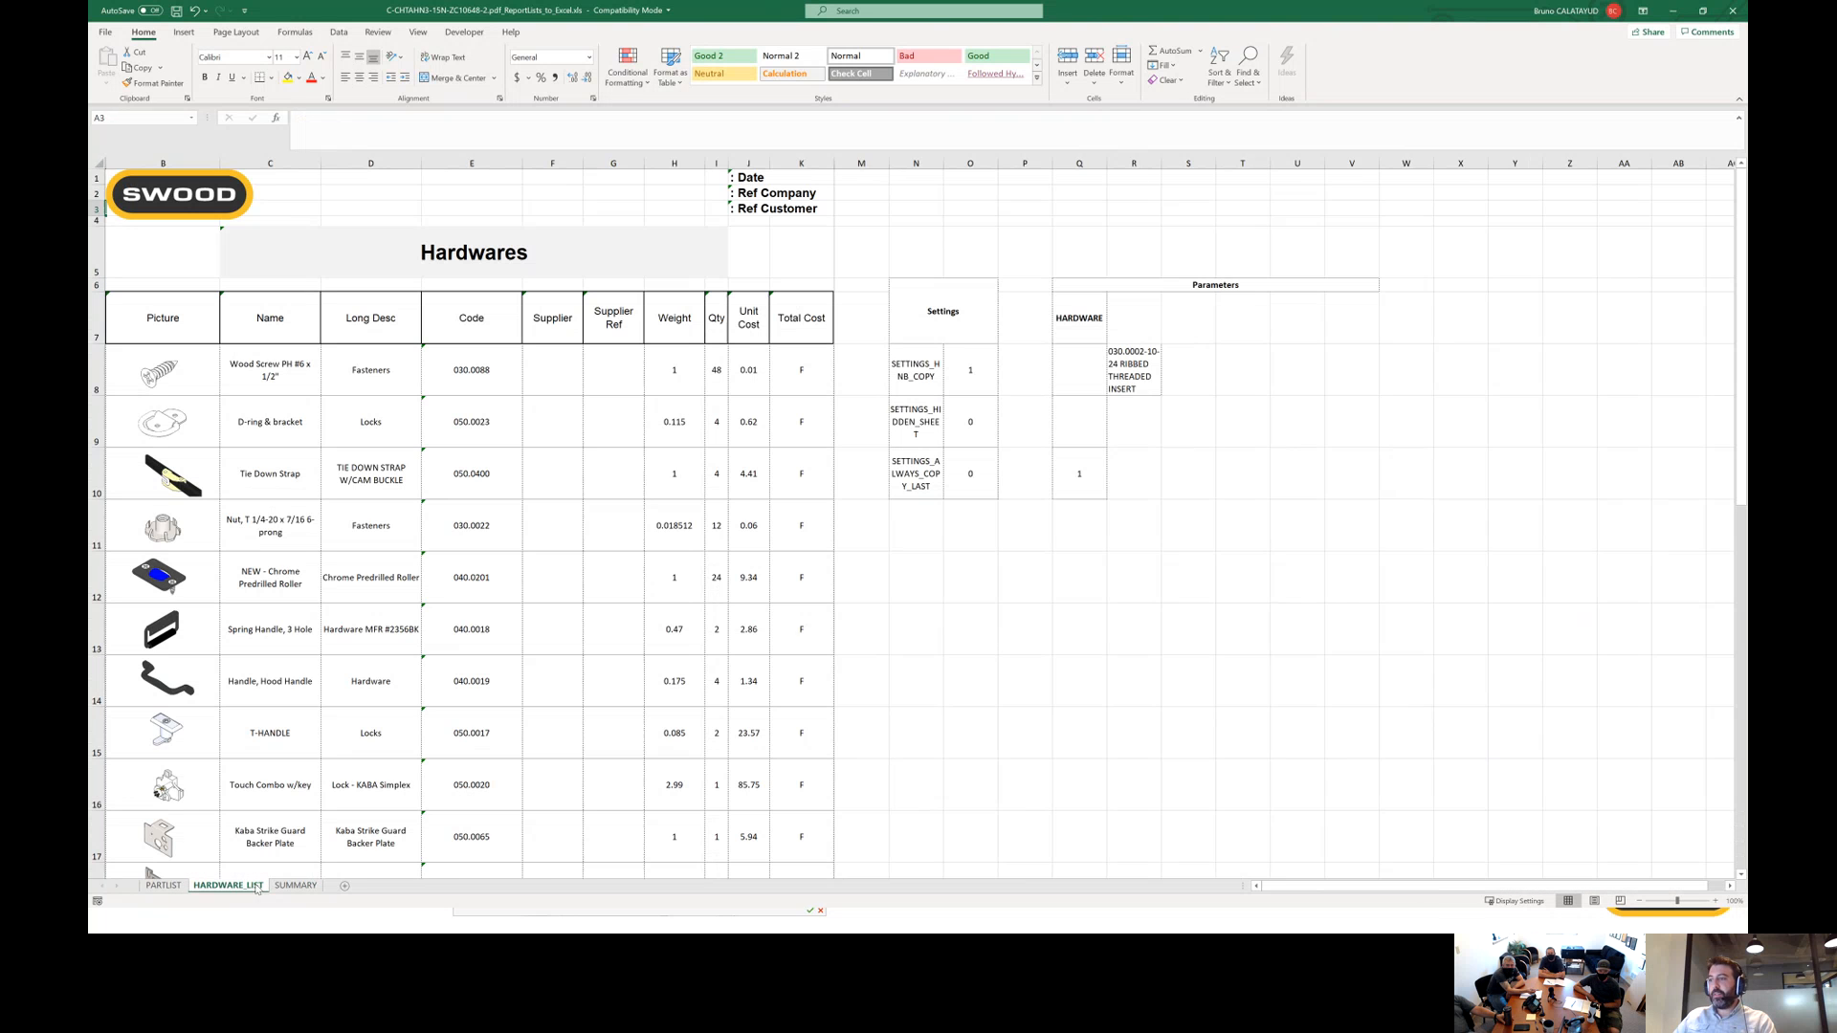
left_click(230, 885)
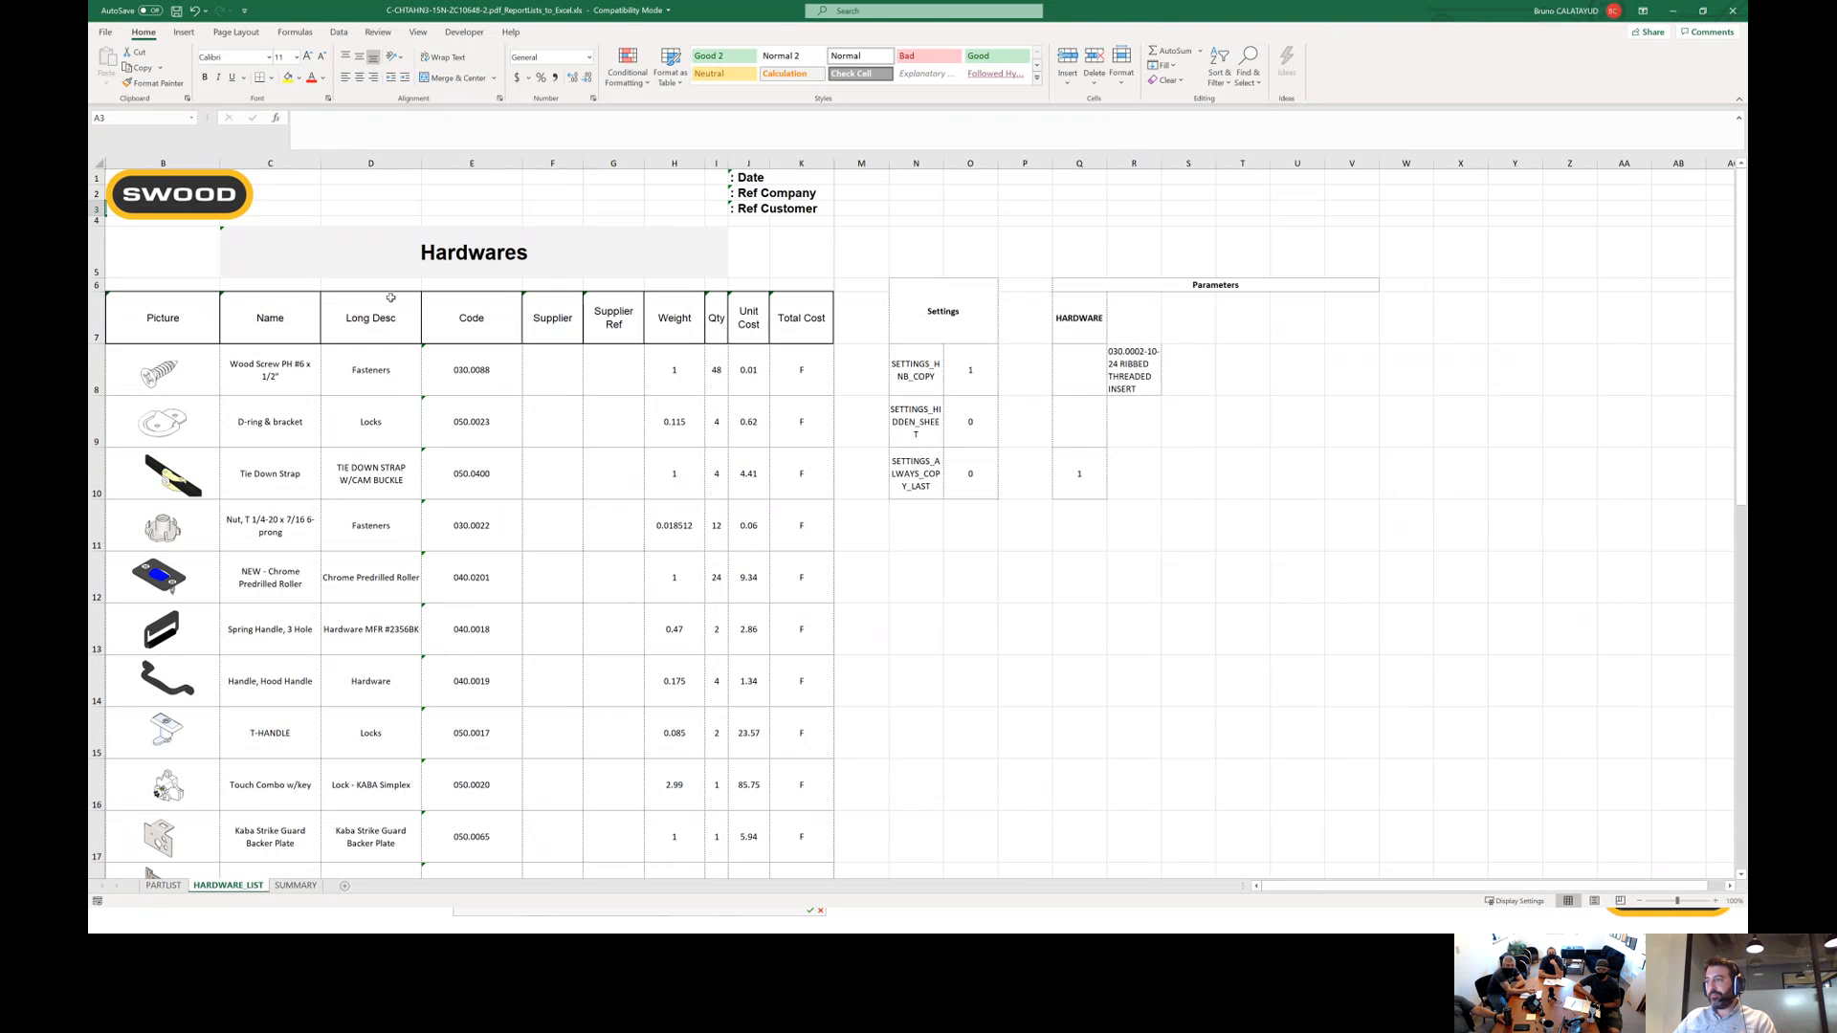
Minimize Excel and show the exported report-list PDF full screen at its PARTLIST page.
left_click(1673, 10)
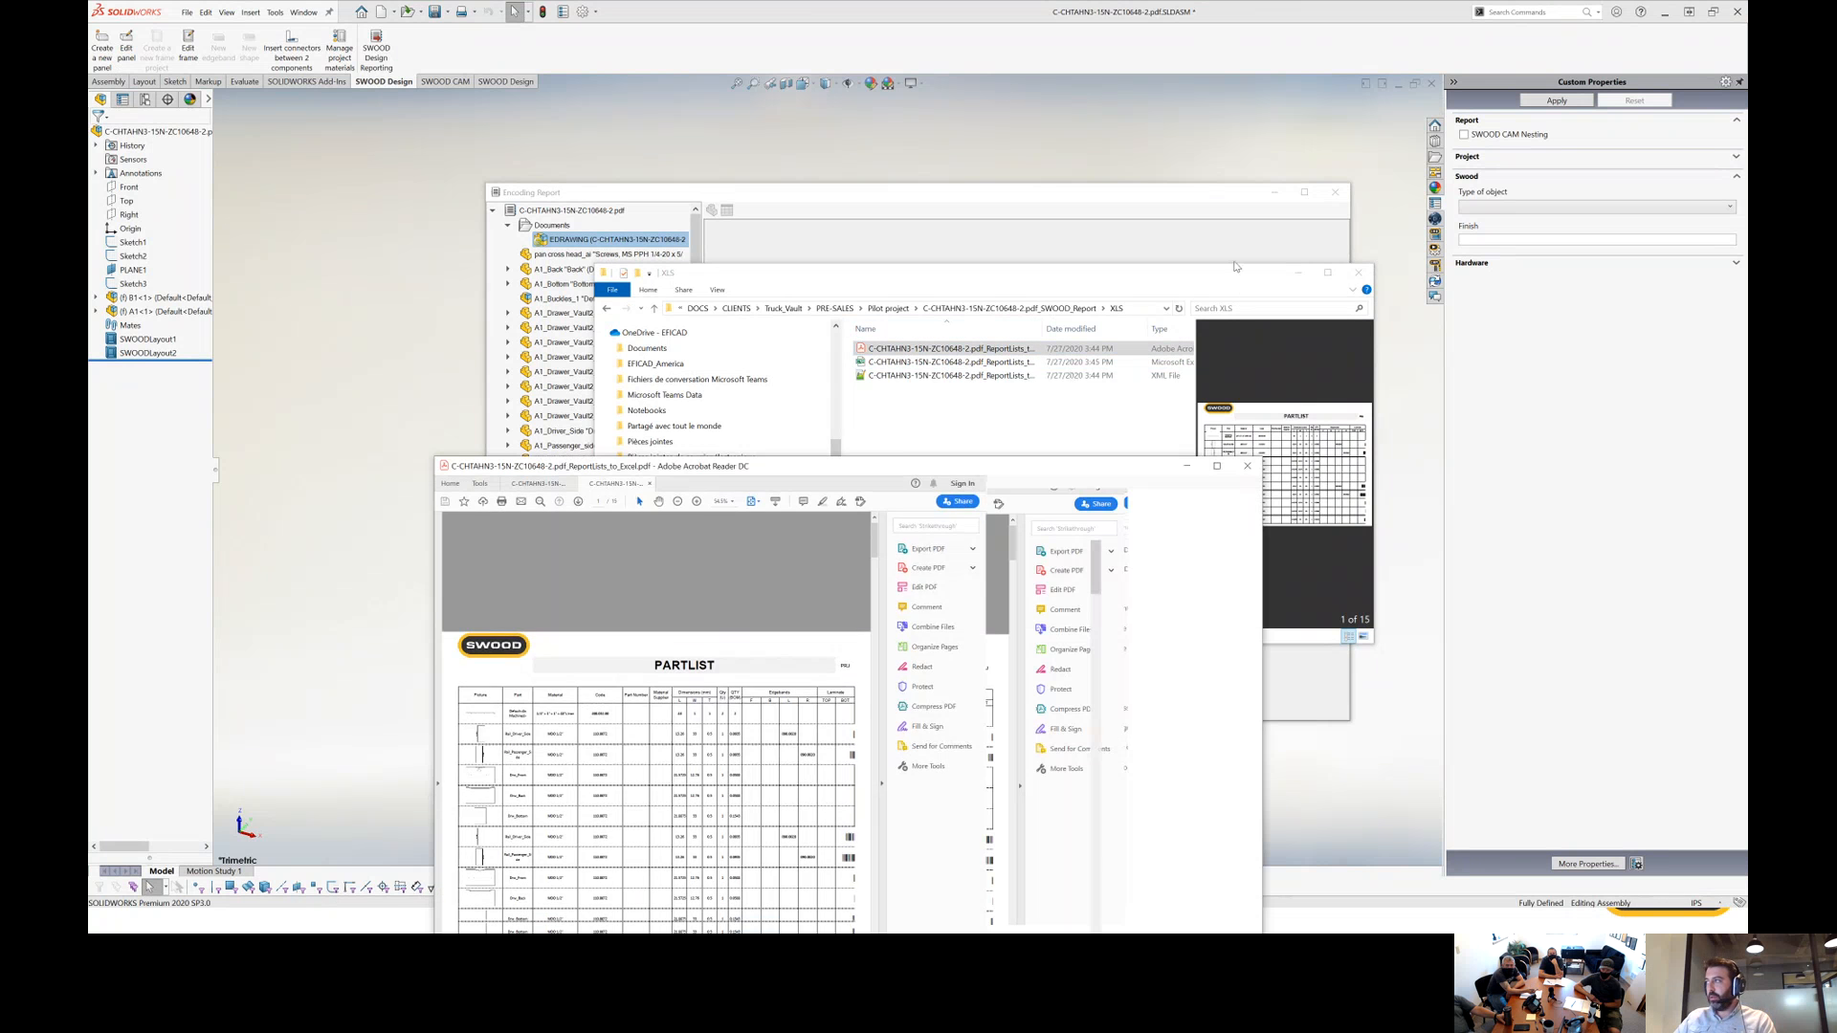
left_click_drag(847, 465, 1174, 176)
double_click(1175, 176)
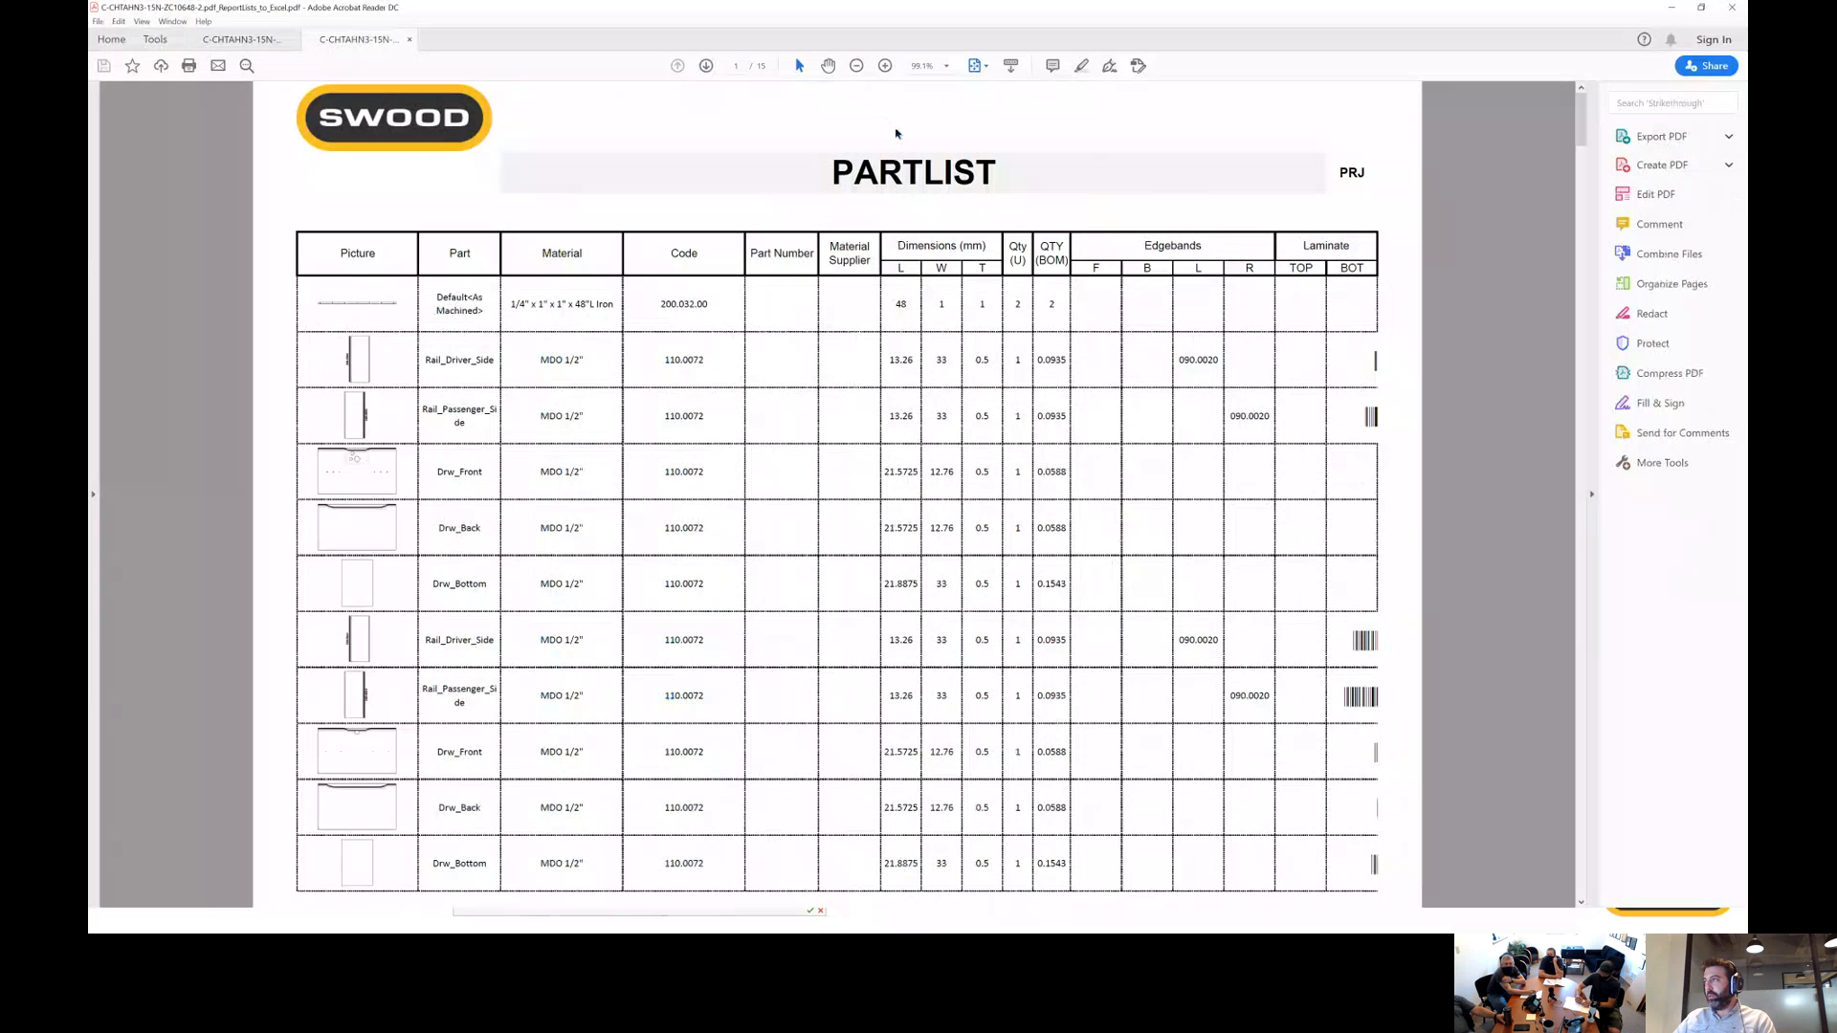
left_click(982, 65)
left_click(998, 105)
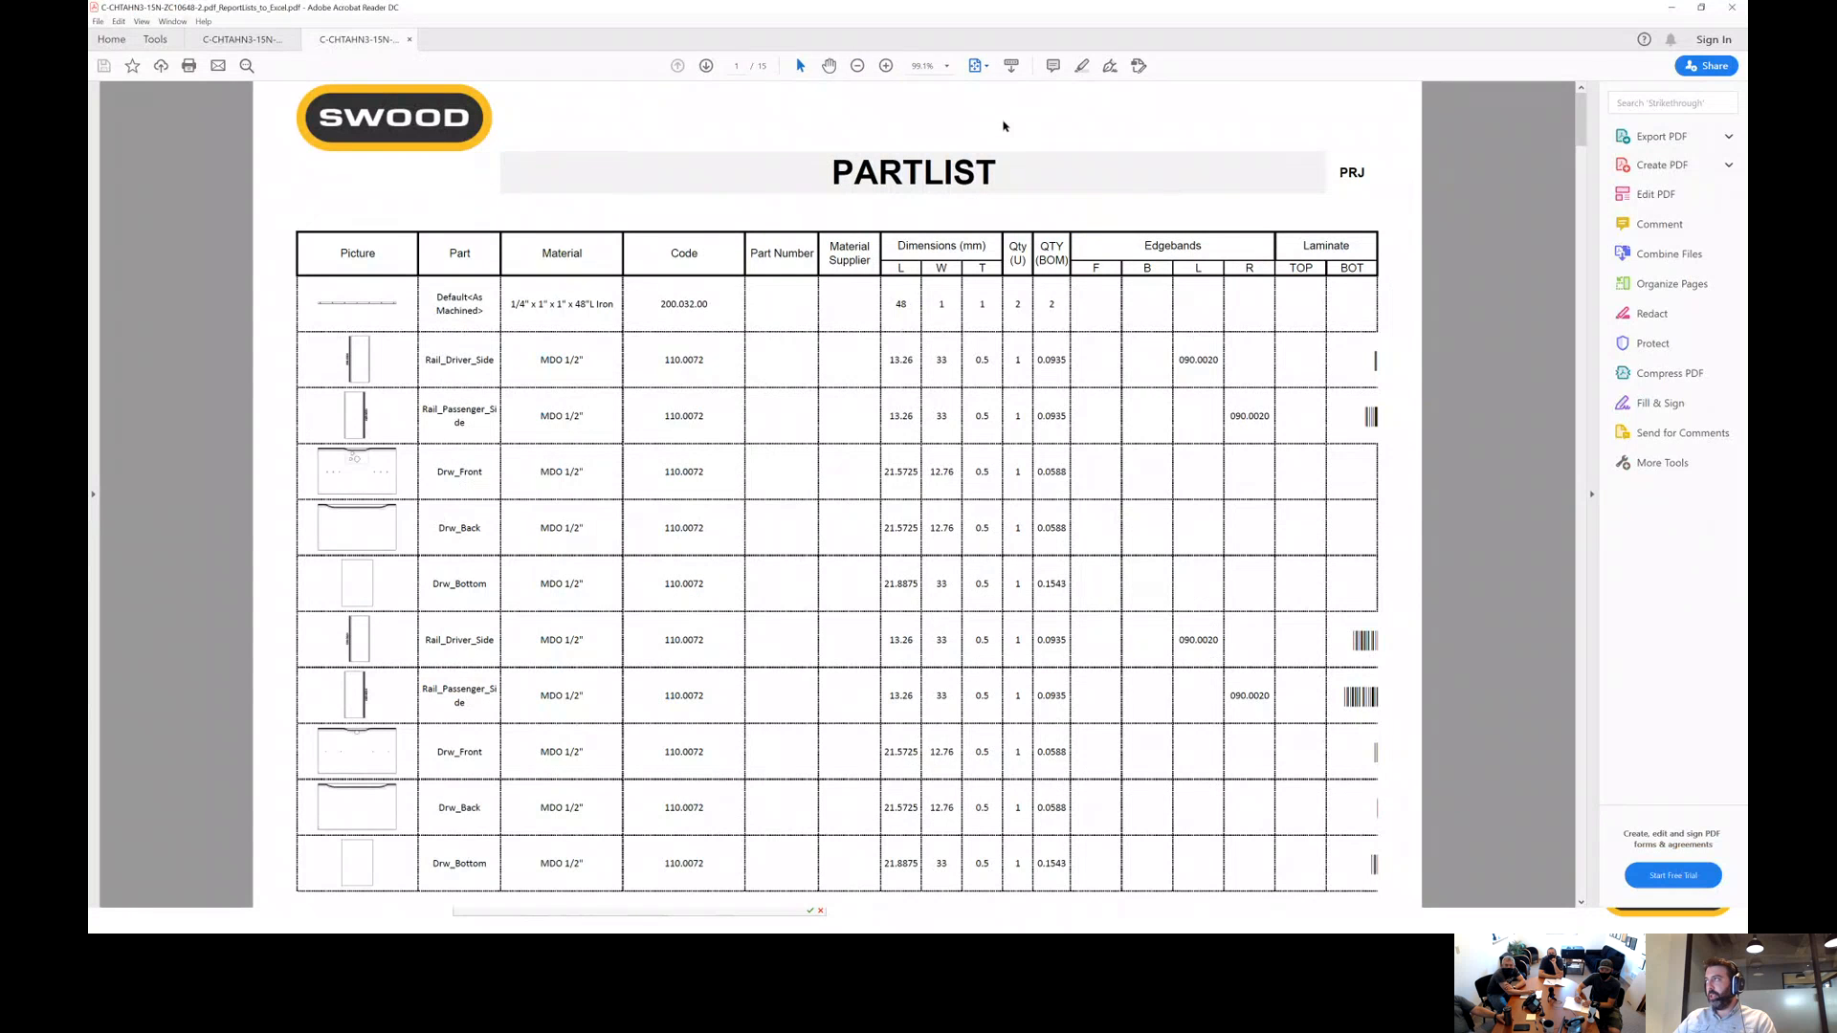
Look through the report PDF from the part list to the Hardwares summary, close only that document and minimize Acrobat Reader.
scroll(983, 140, "down", 1)
scroll(983, 140, "down", 4)
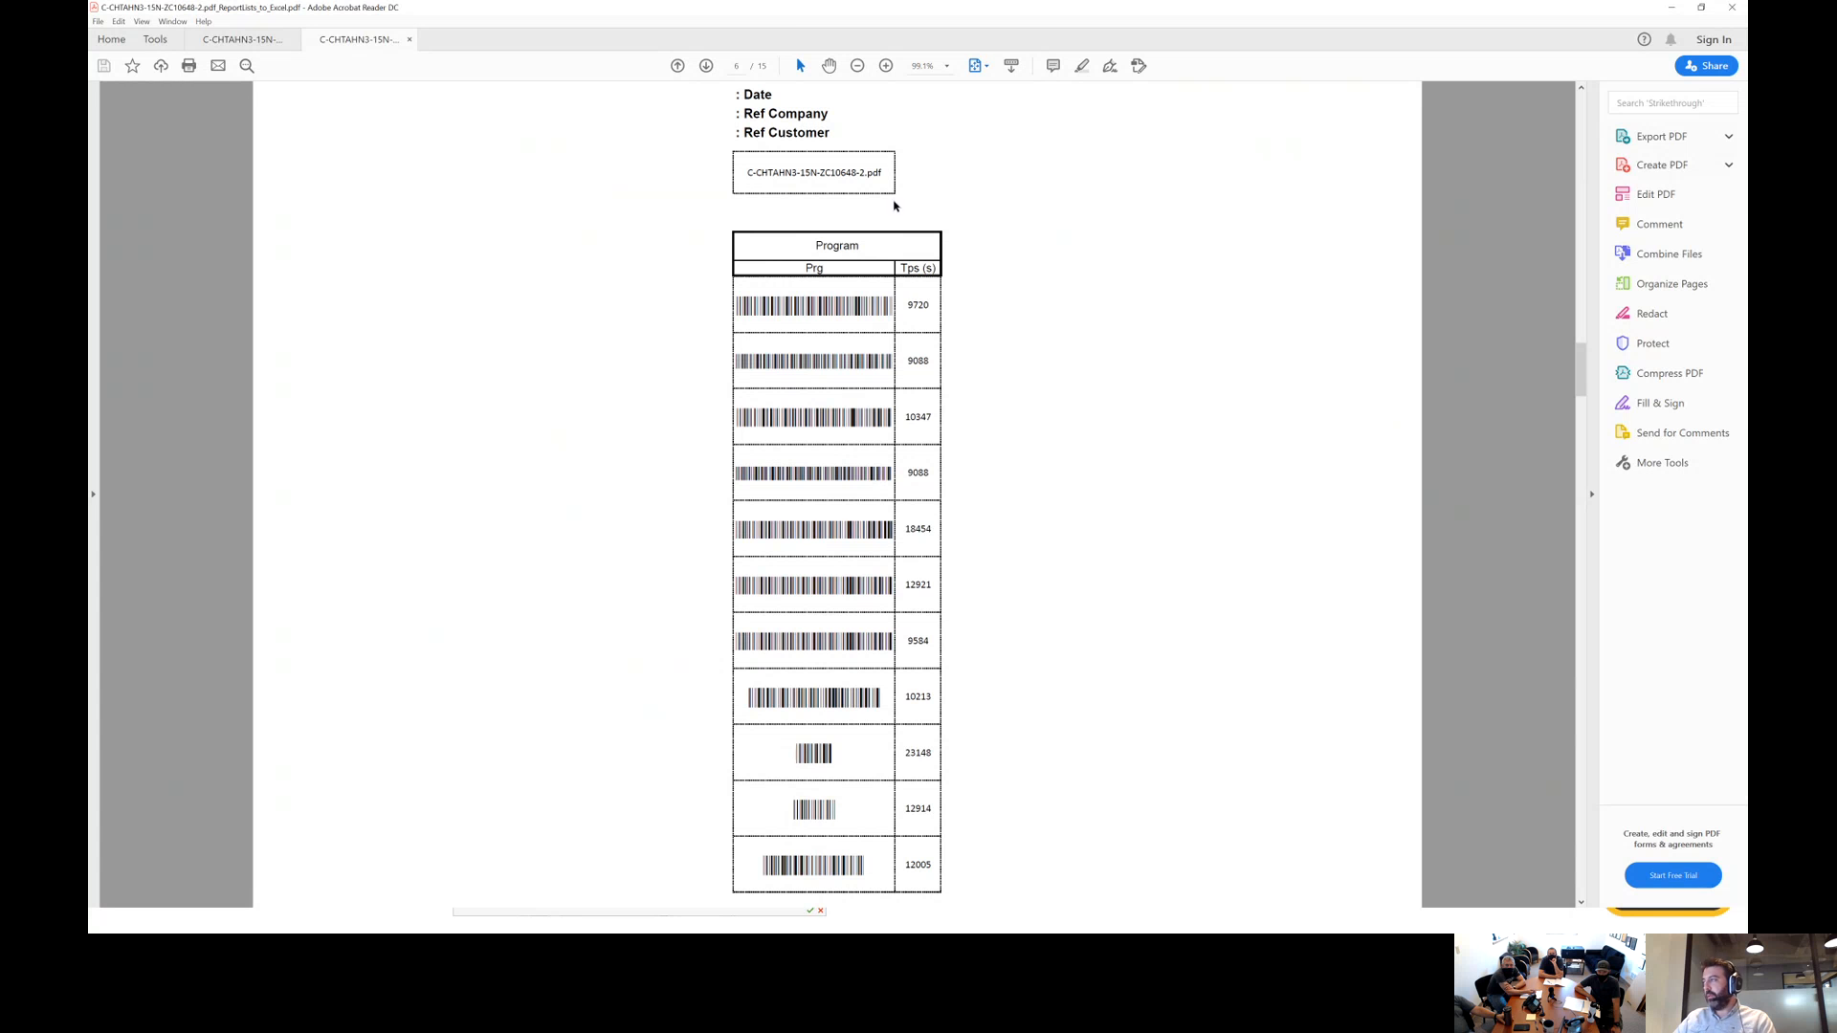
scroll(985, 256, "down", 3)
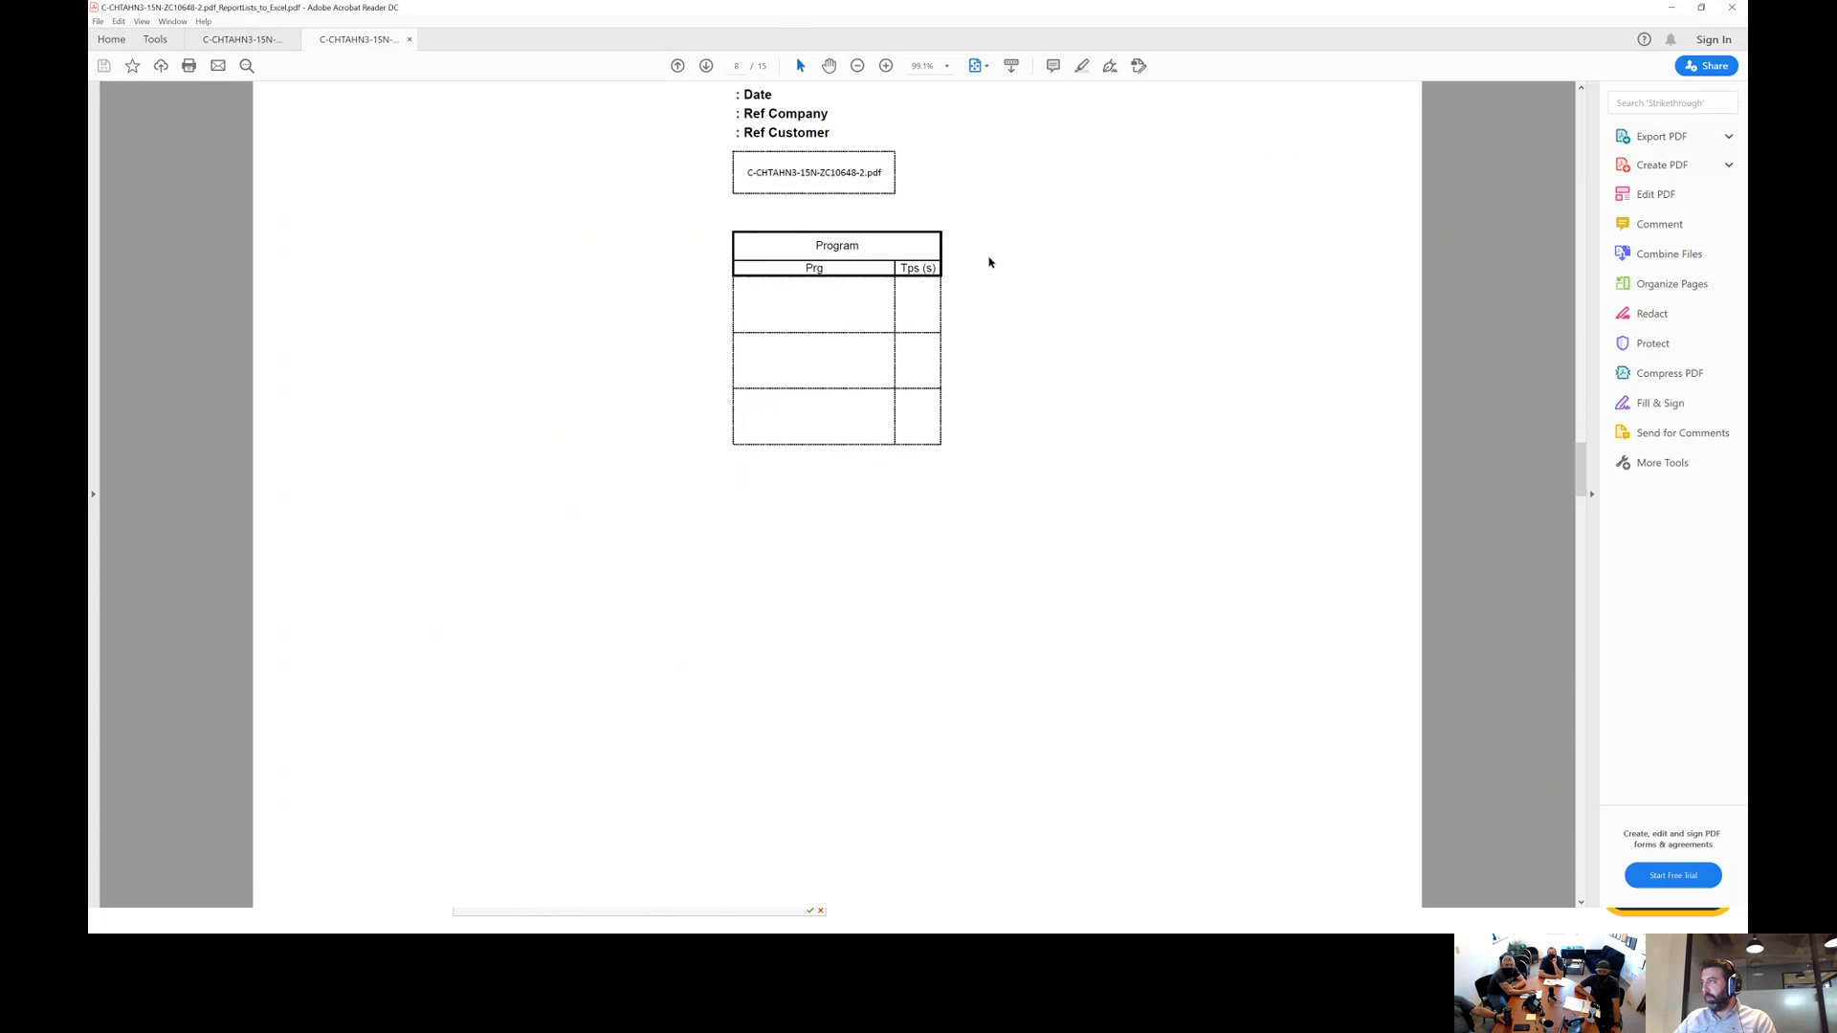
scroll(989, 256, "down", 5)
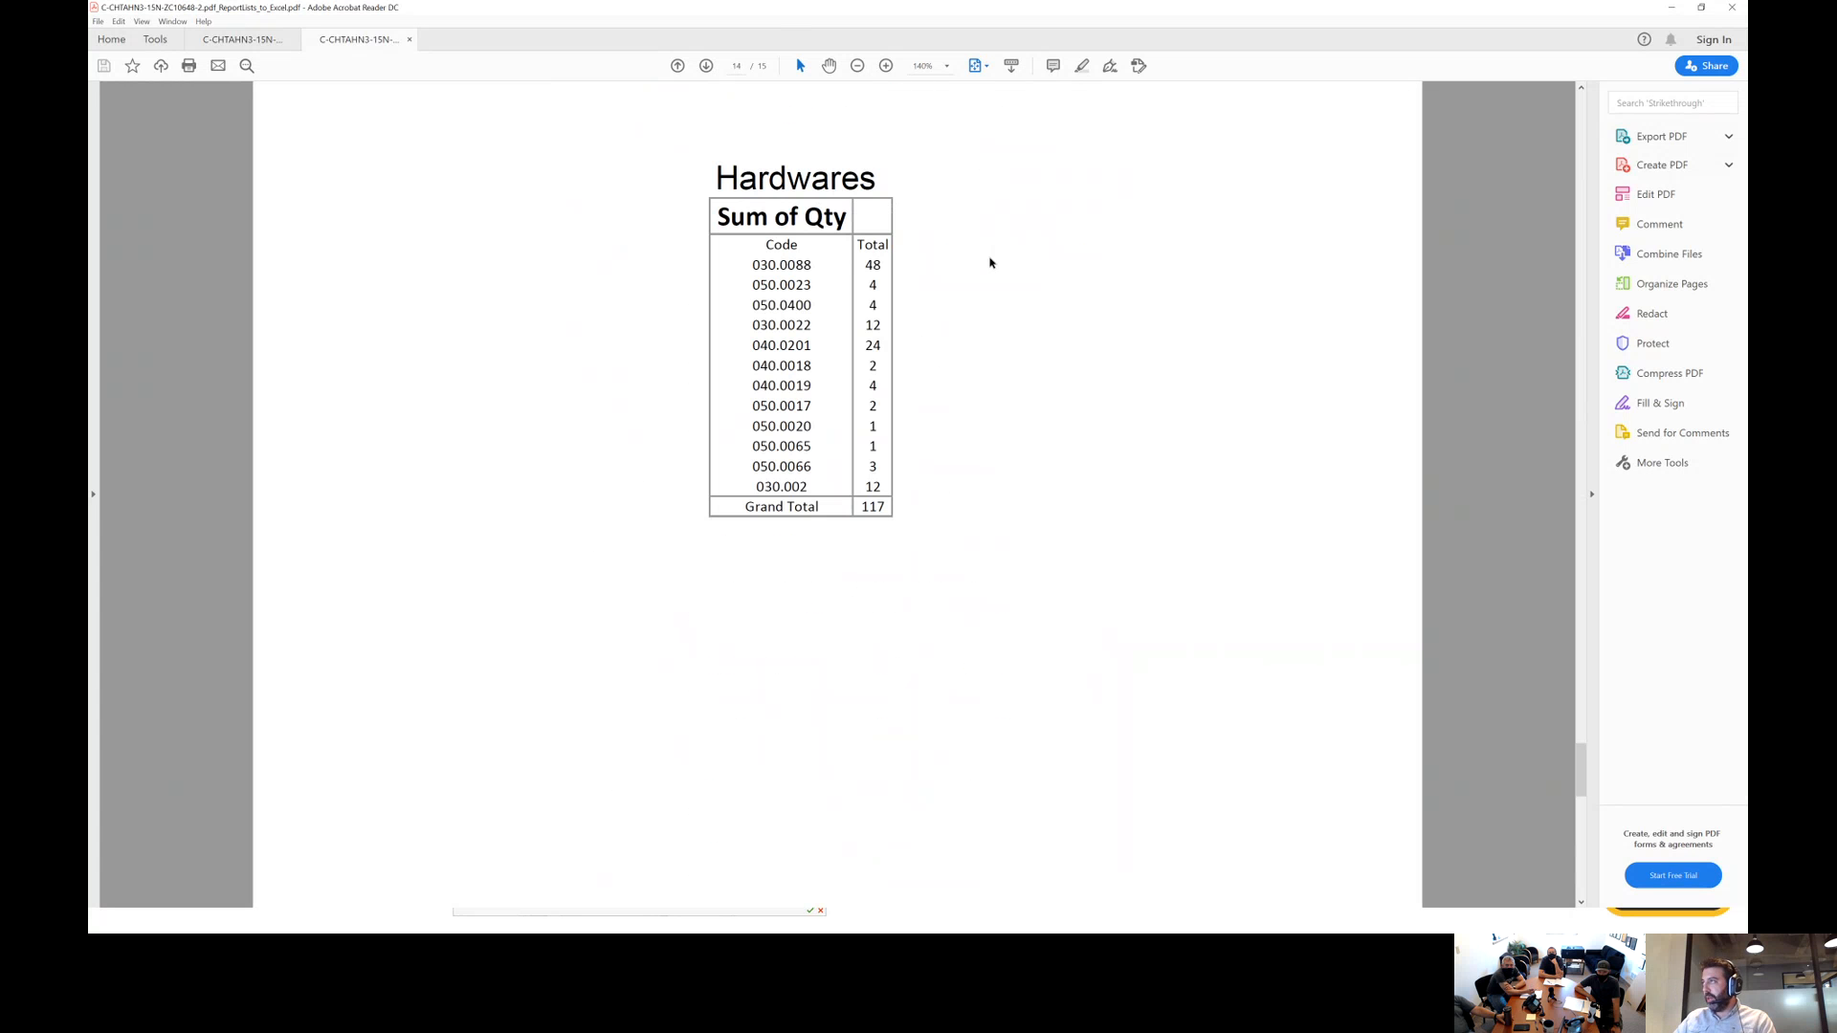
left_click(1731, 7)
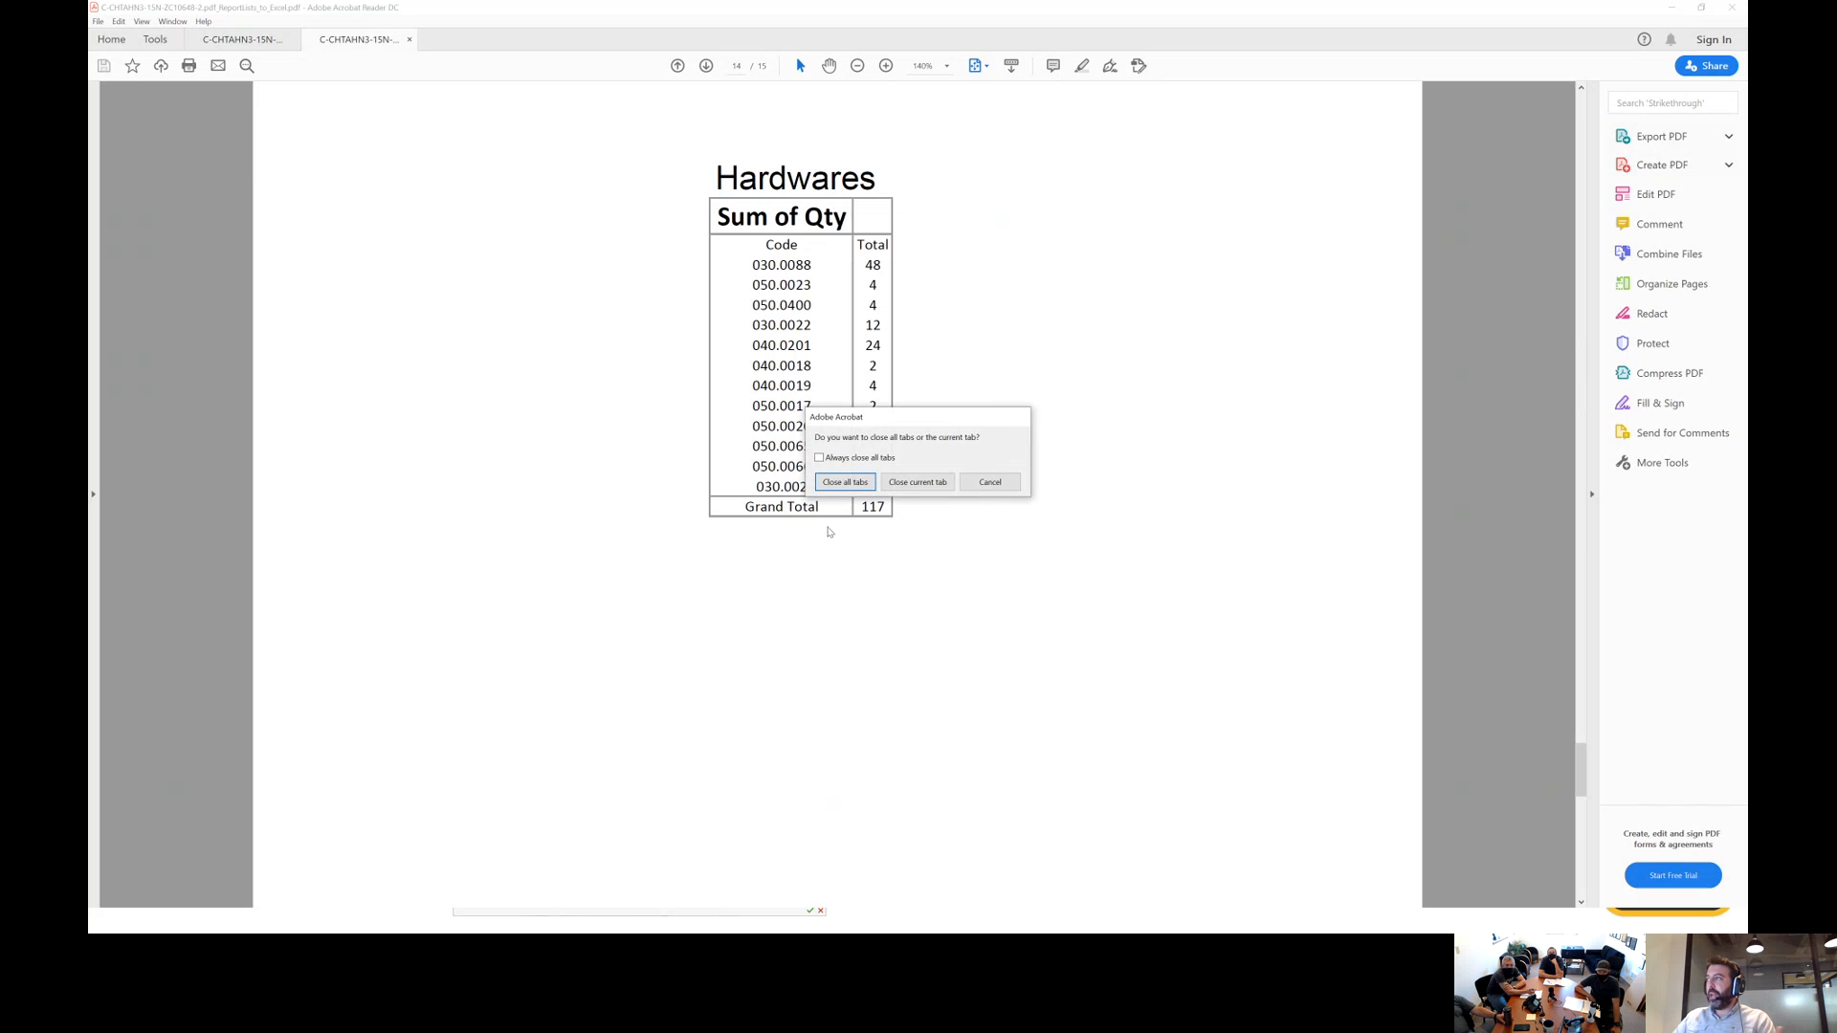
left_click(920, 484)
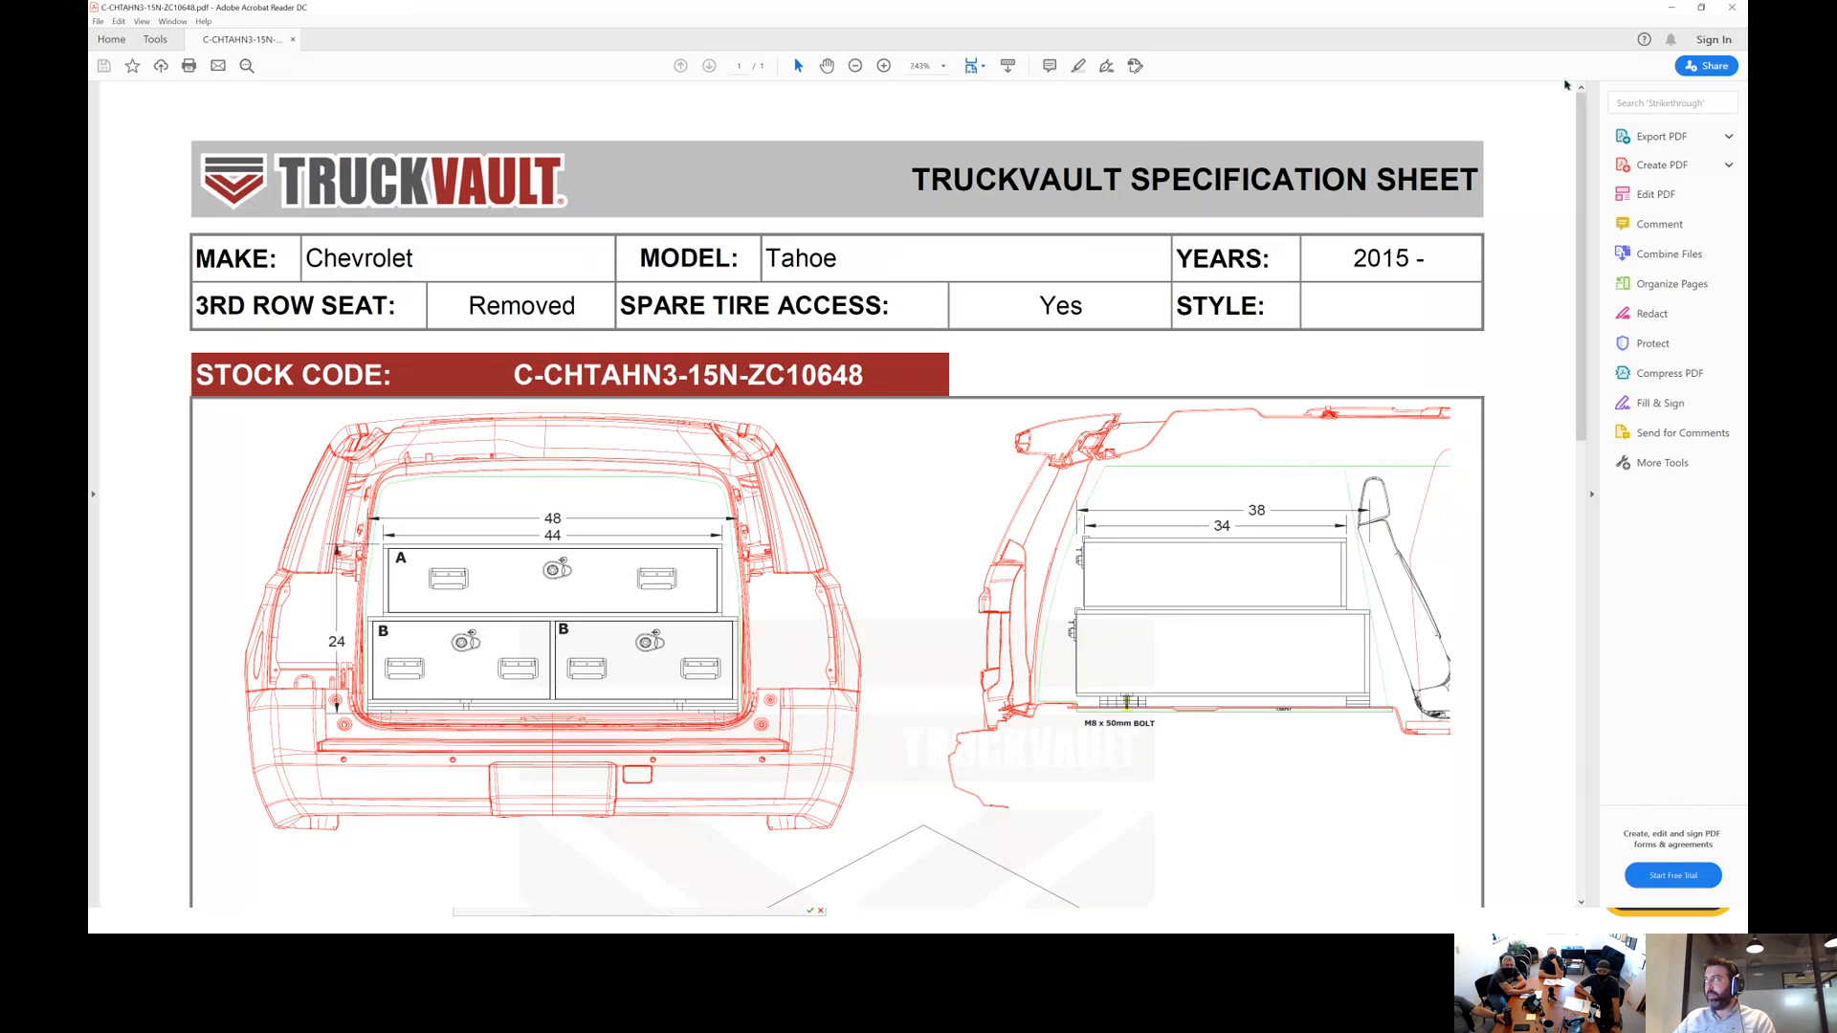
left_click(1669, 7)
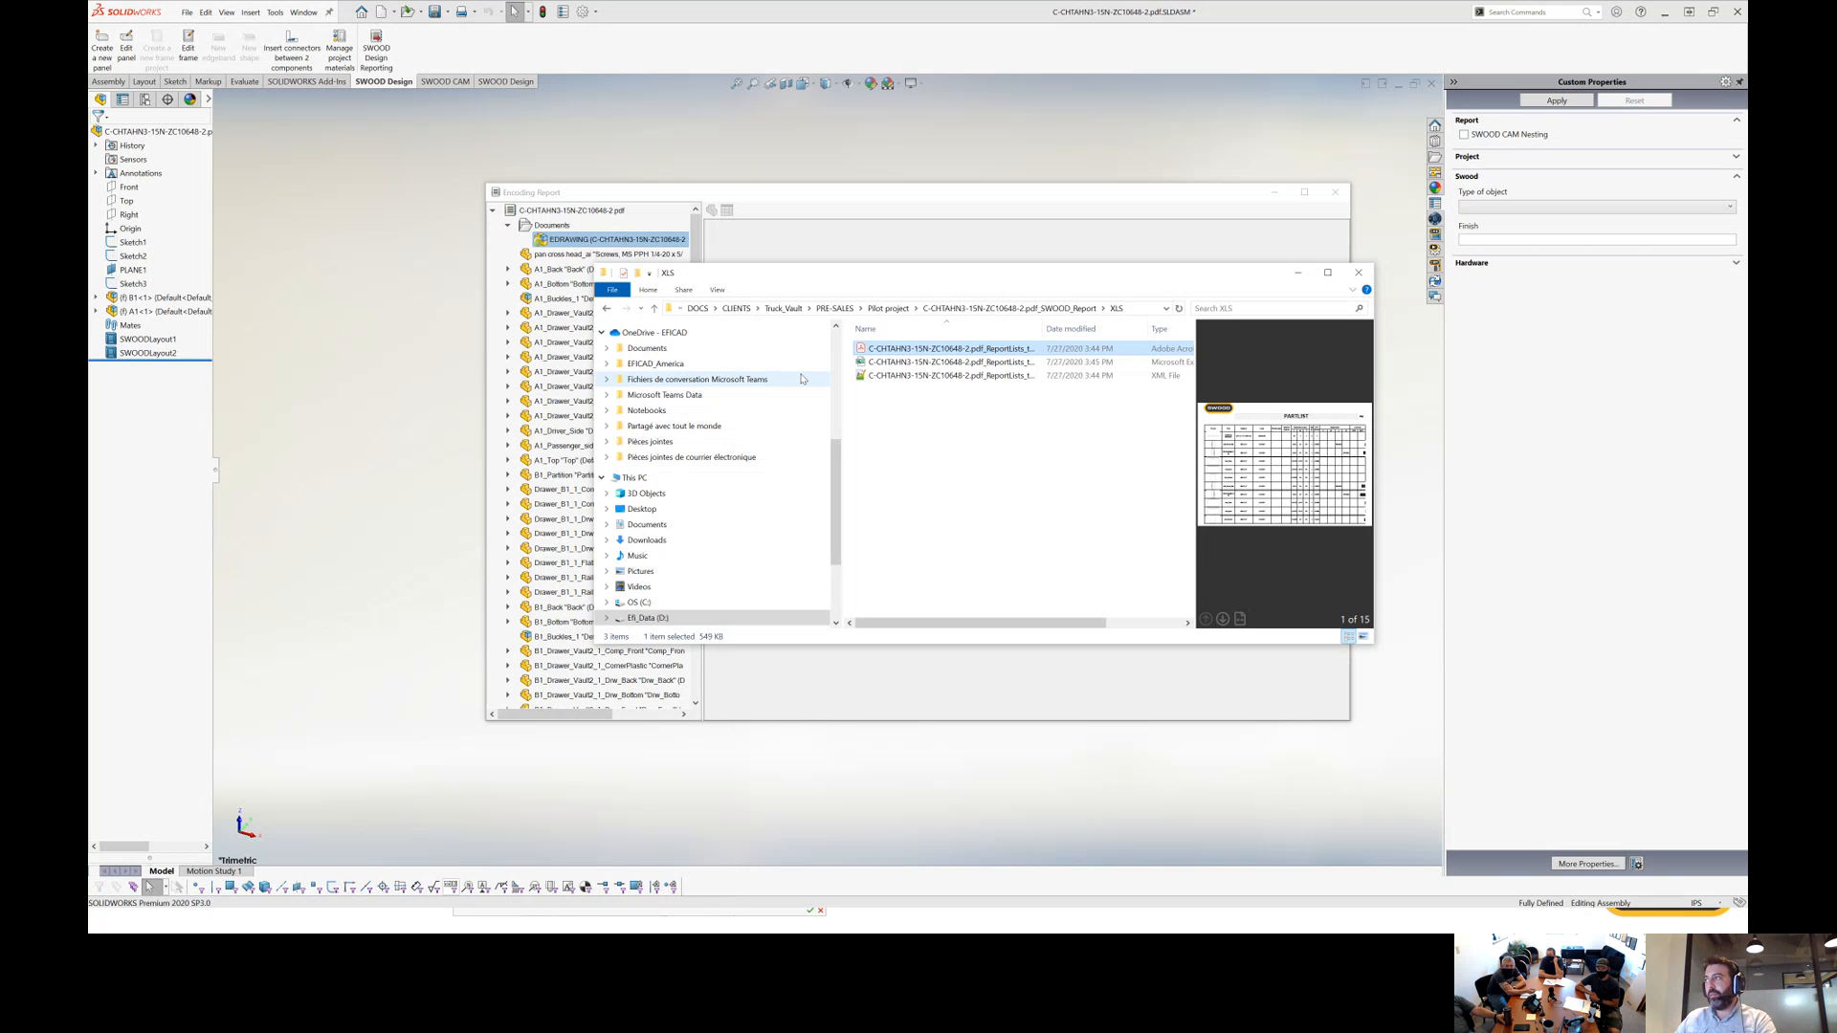
Preview the exported Excel file and widen the XLS folder window to examine the report files' types and sizes.
left_click(926, 361)
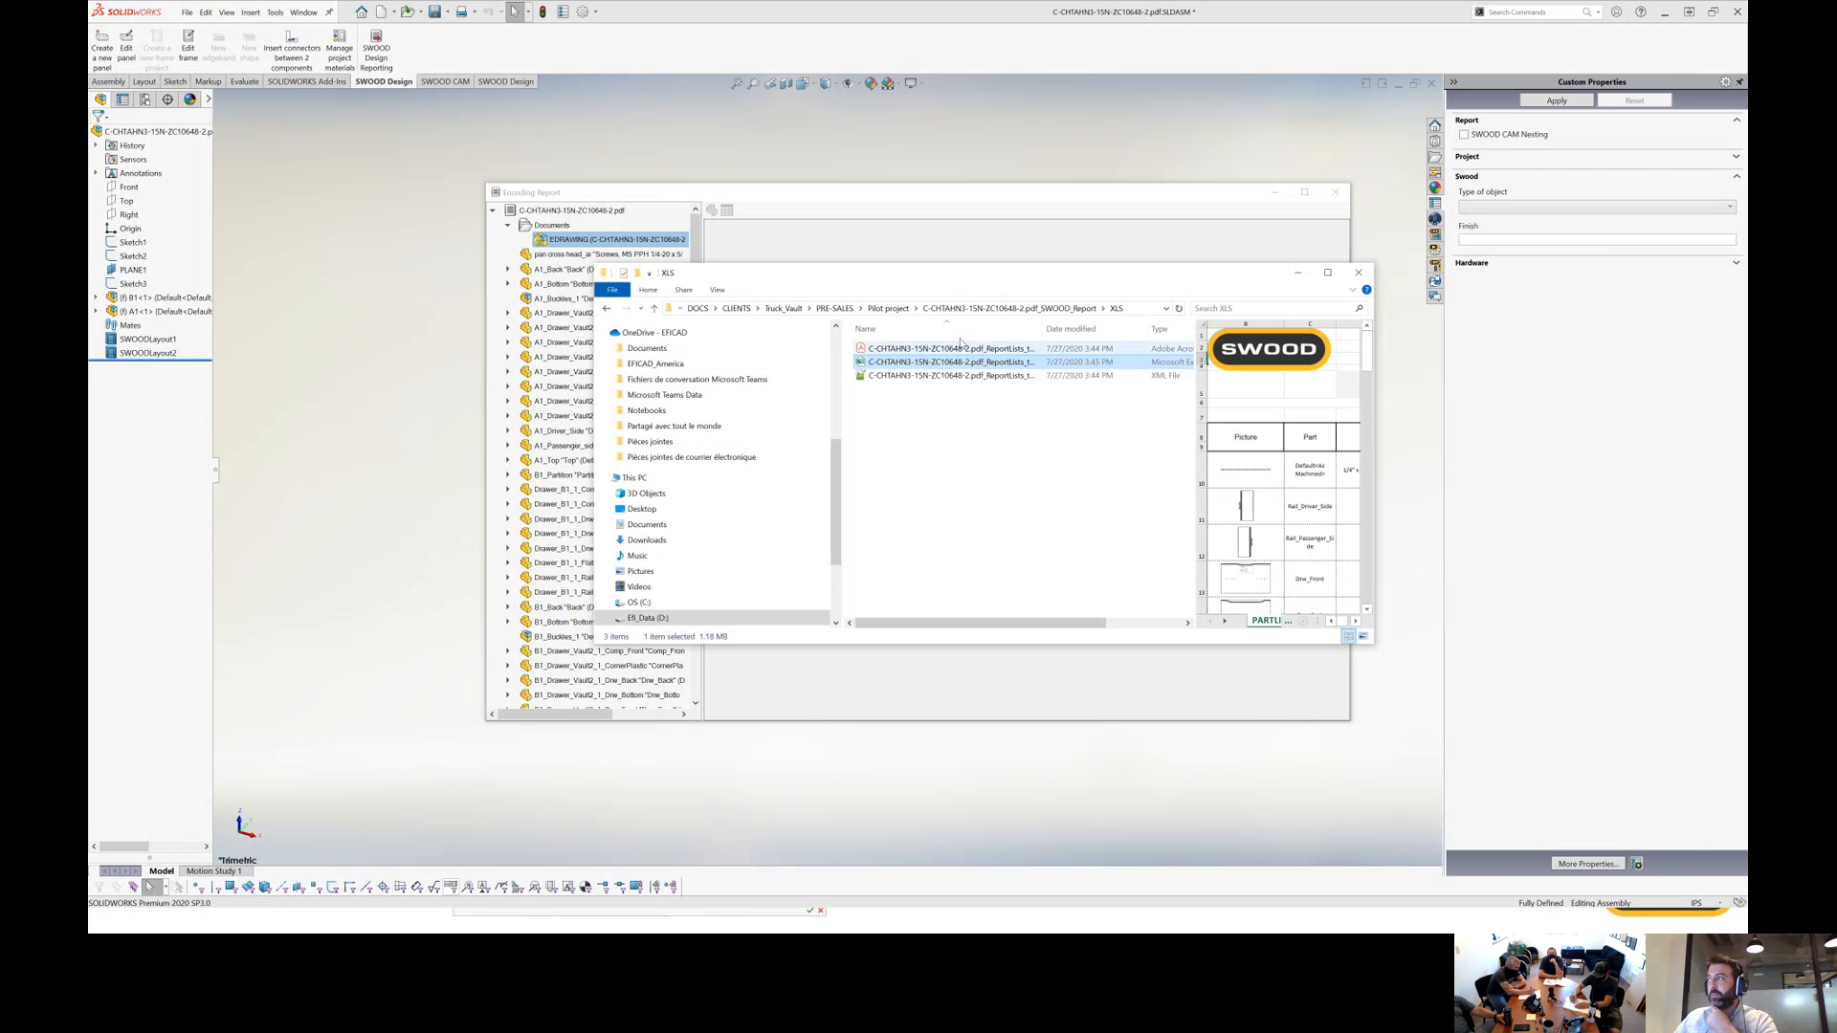
left_click_drag(985, 283, 669, 281)
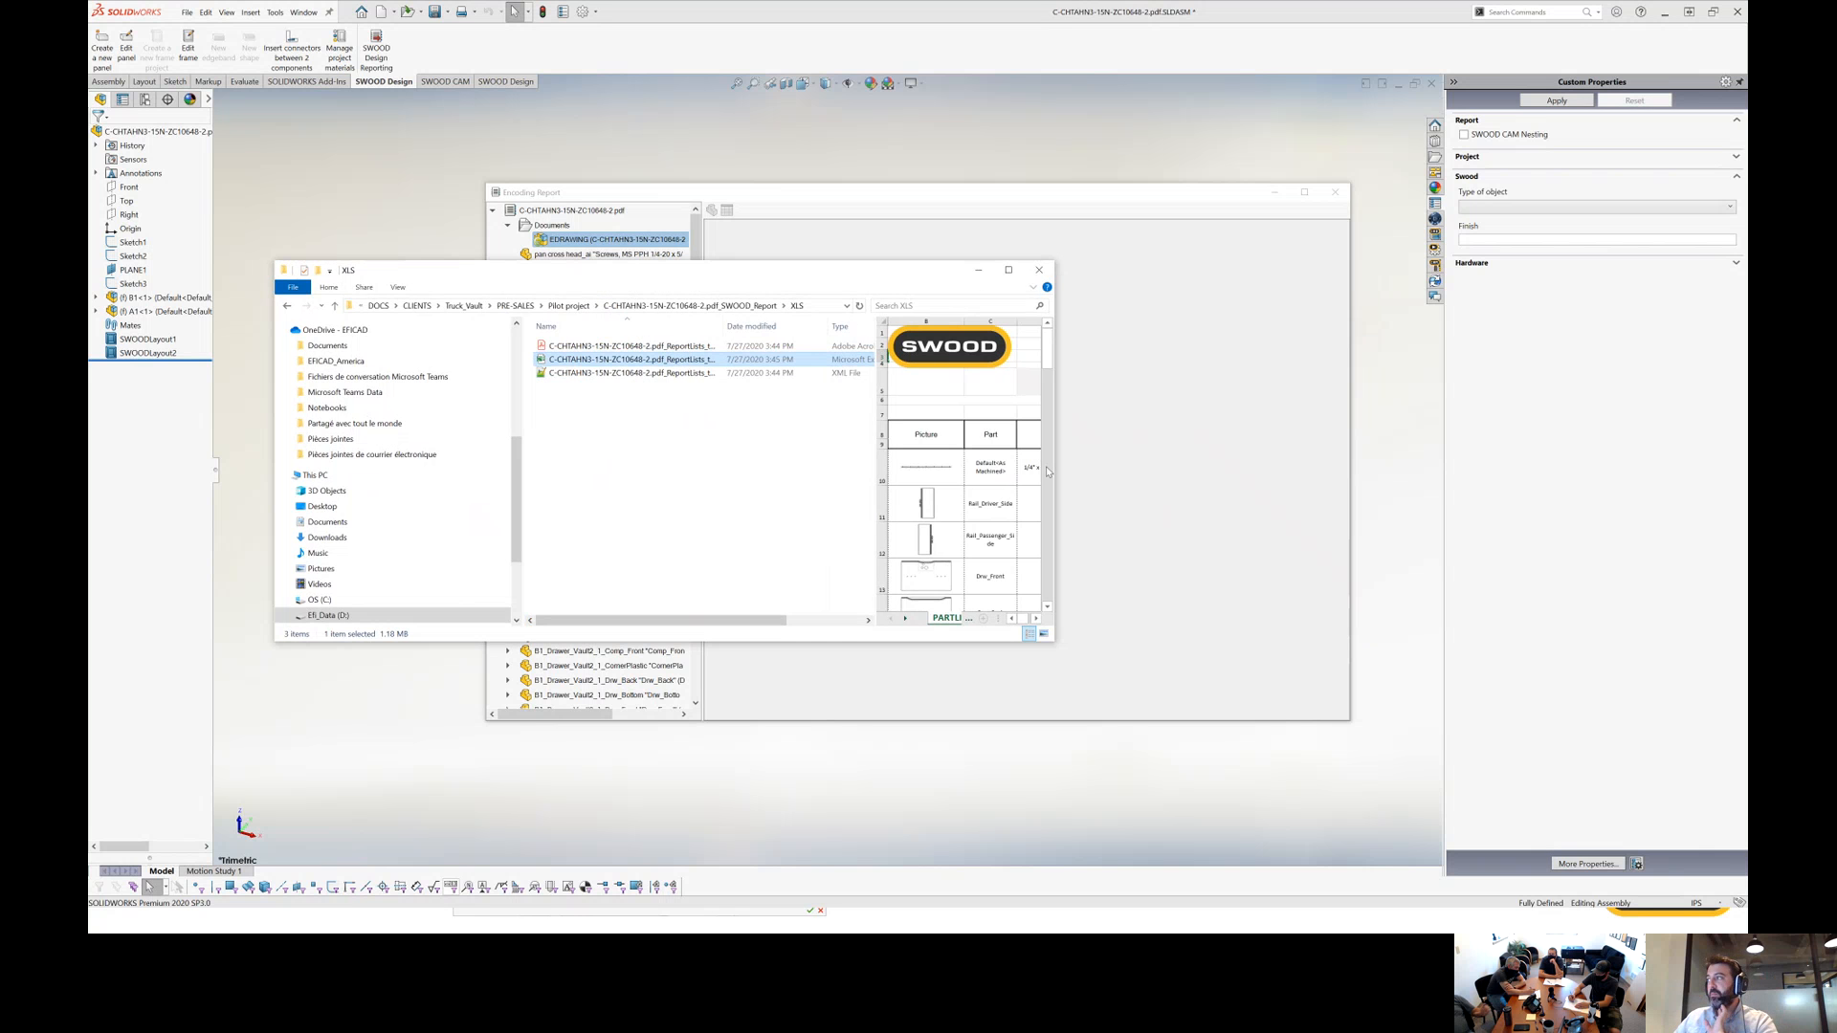
left_click_drag(1058, 471, 1323, 490)
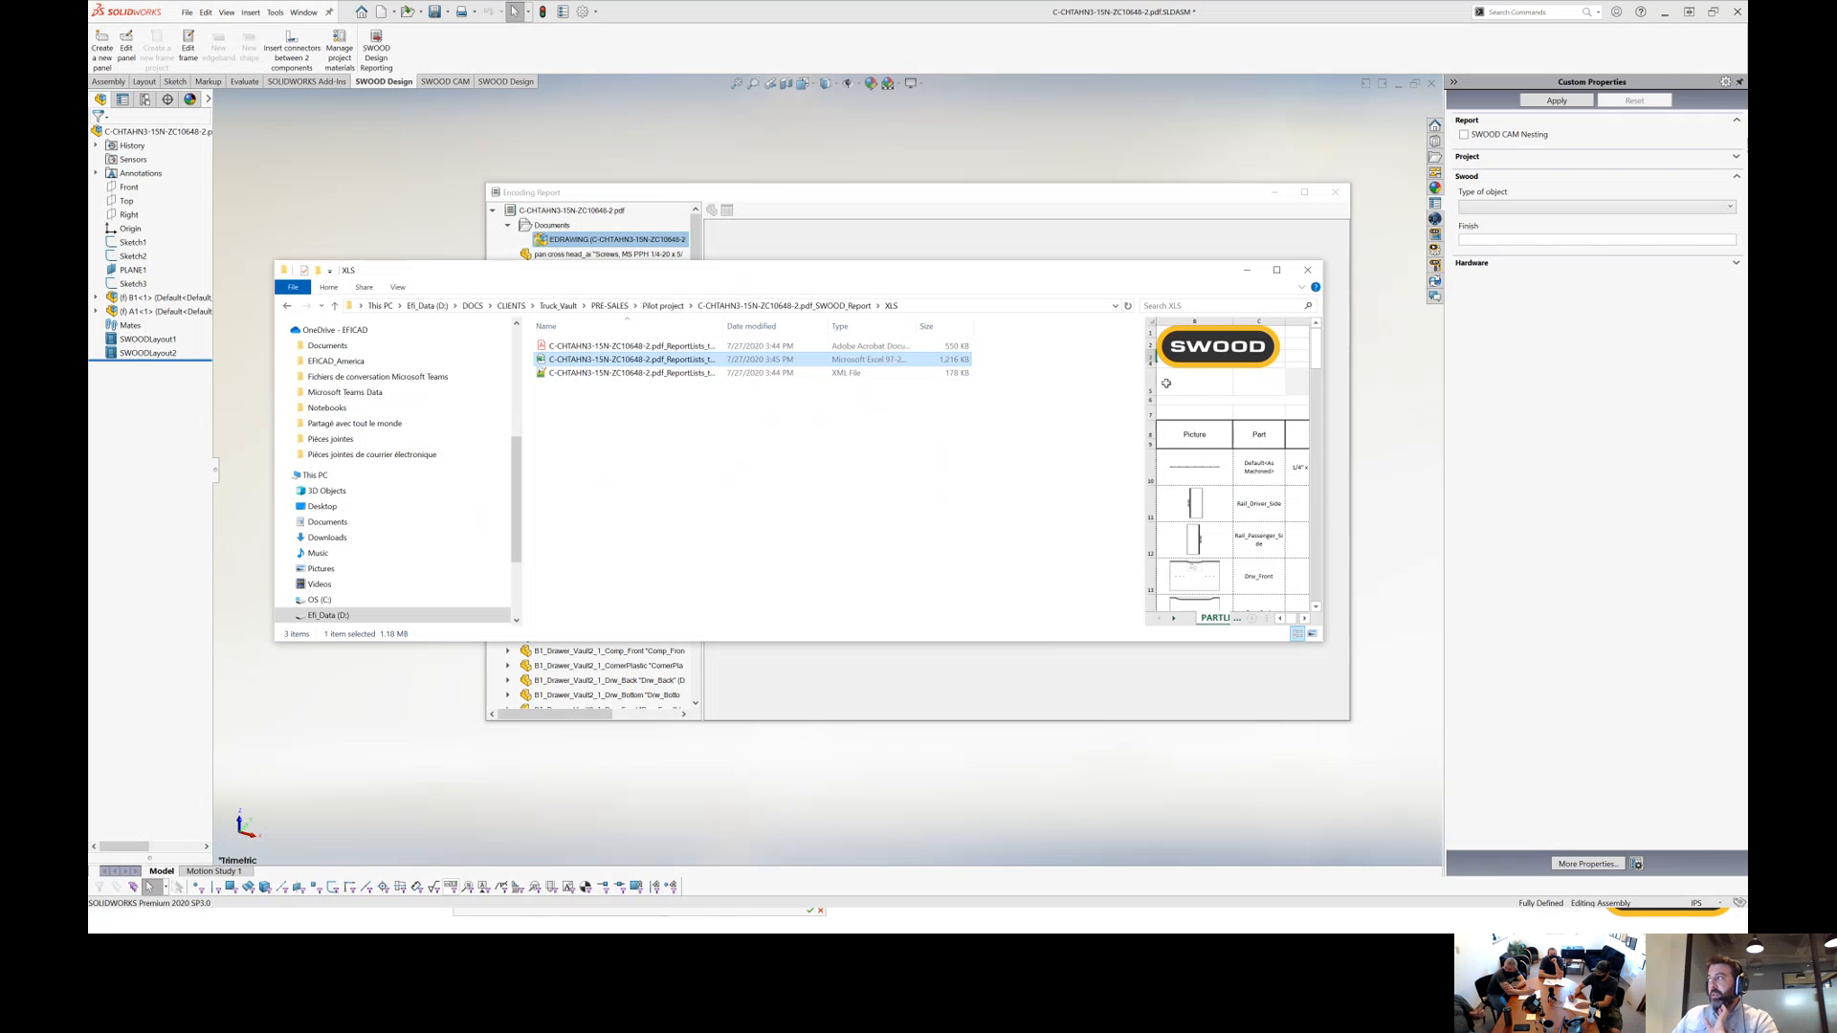
left_click_drag(1143, 392, 1013, 409)
left_click(938, 493)
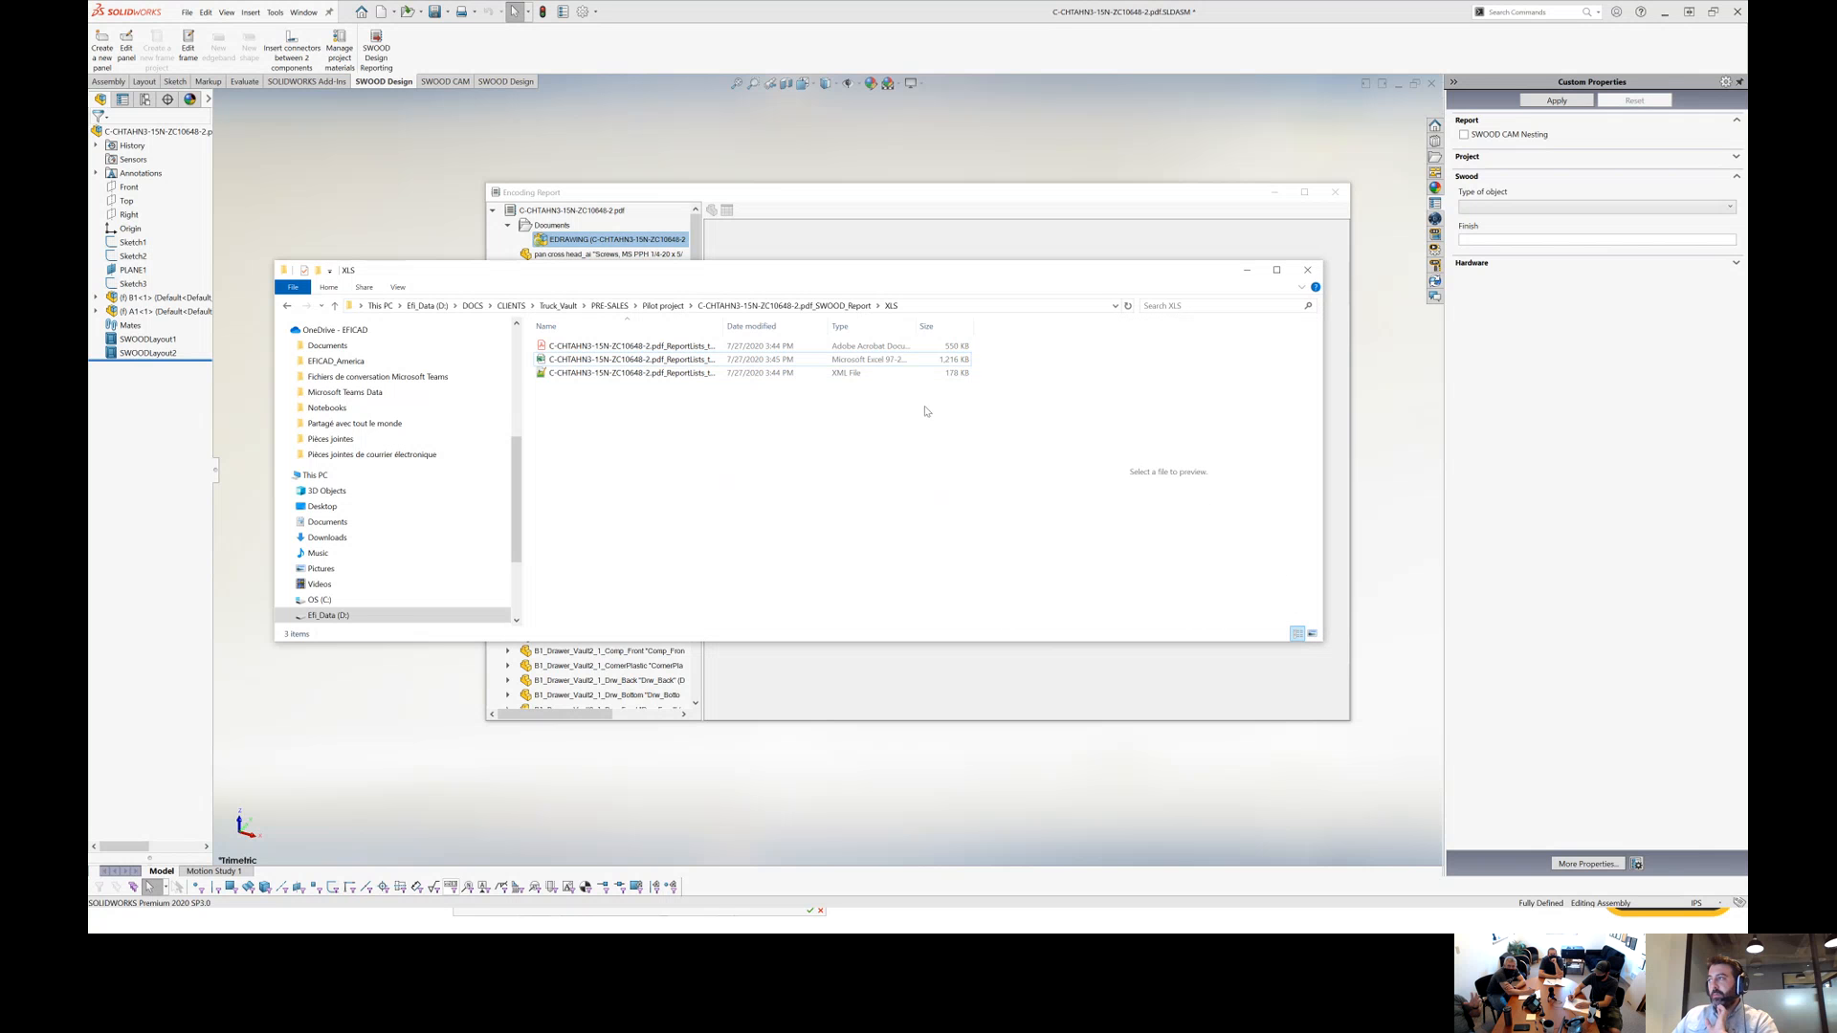
Close the XLS folder and Encoding Report windows, and save the assembly together with all its modified documents.
left_click(1306, 272)
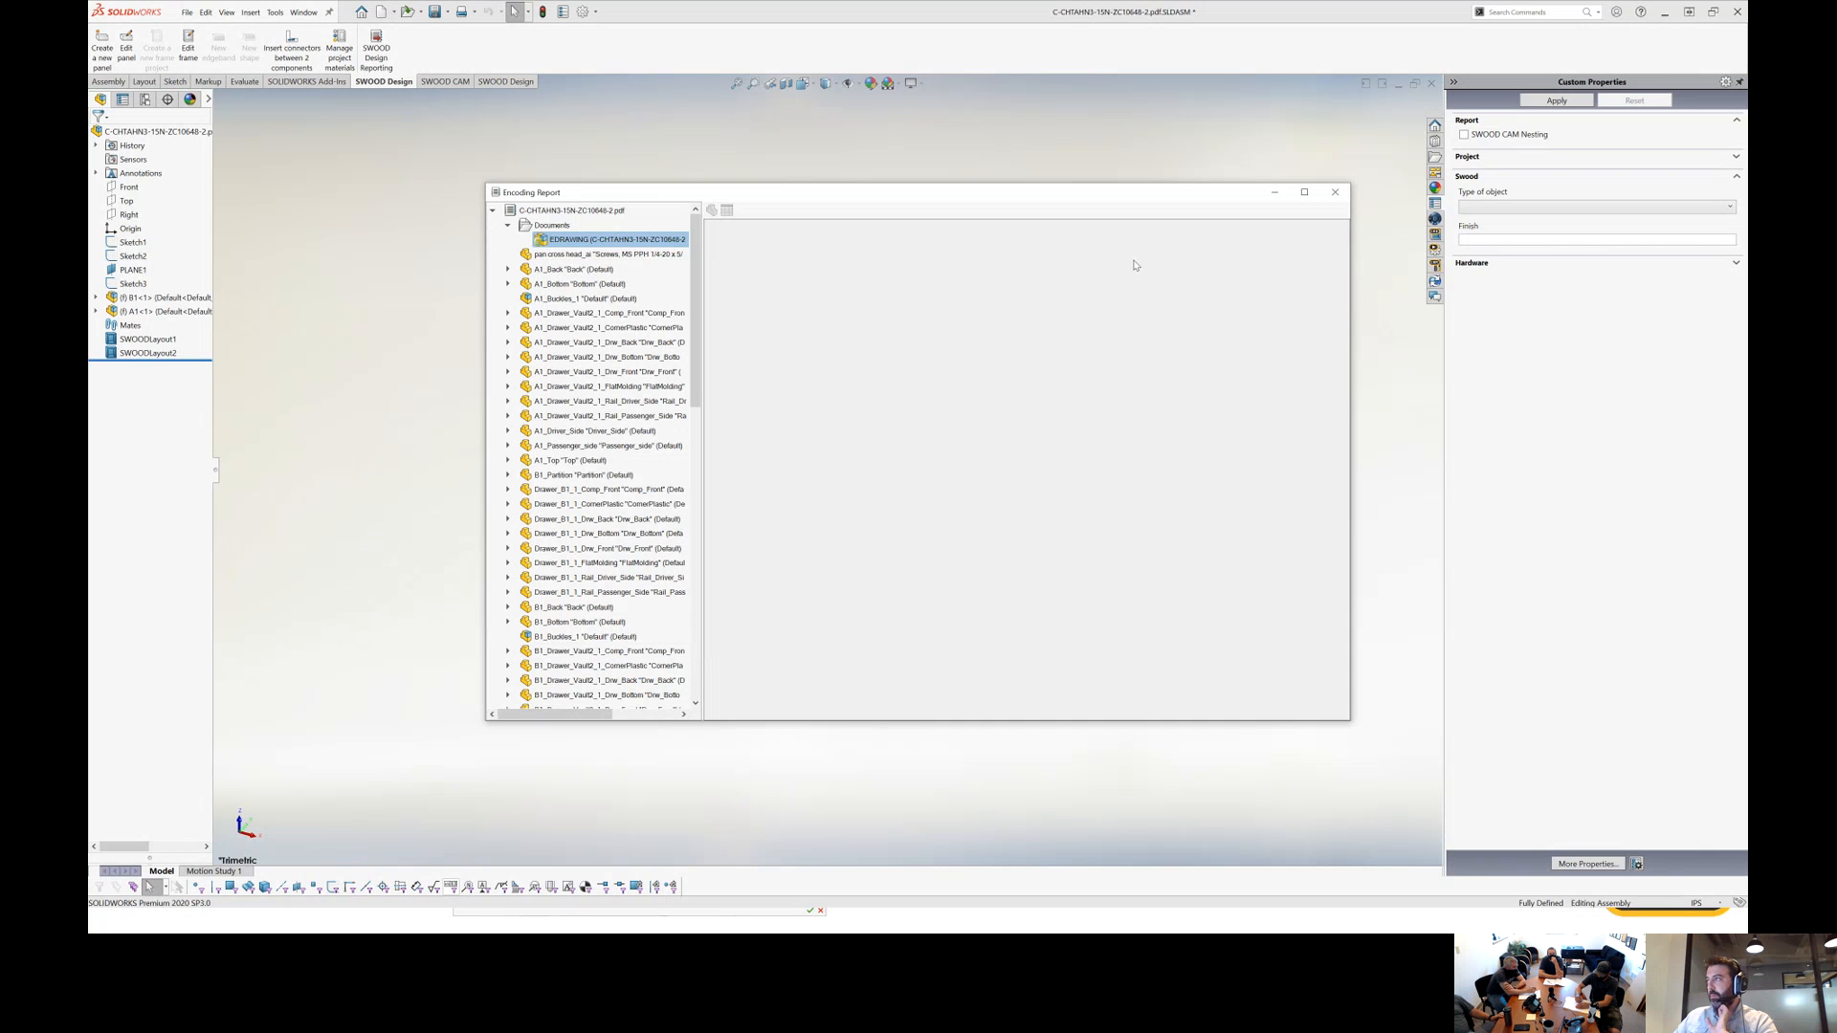
left_click(1335, 194)
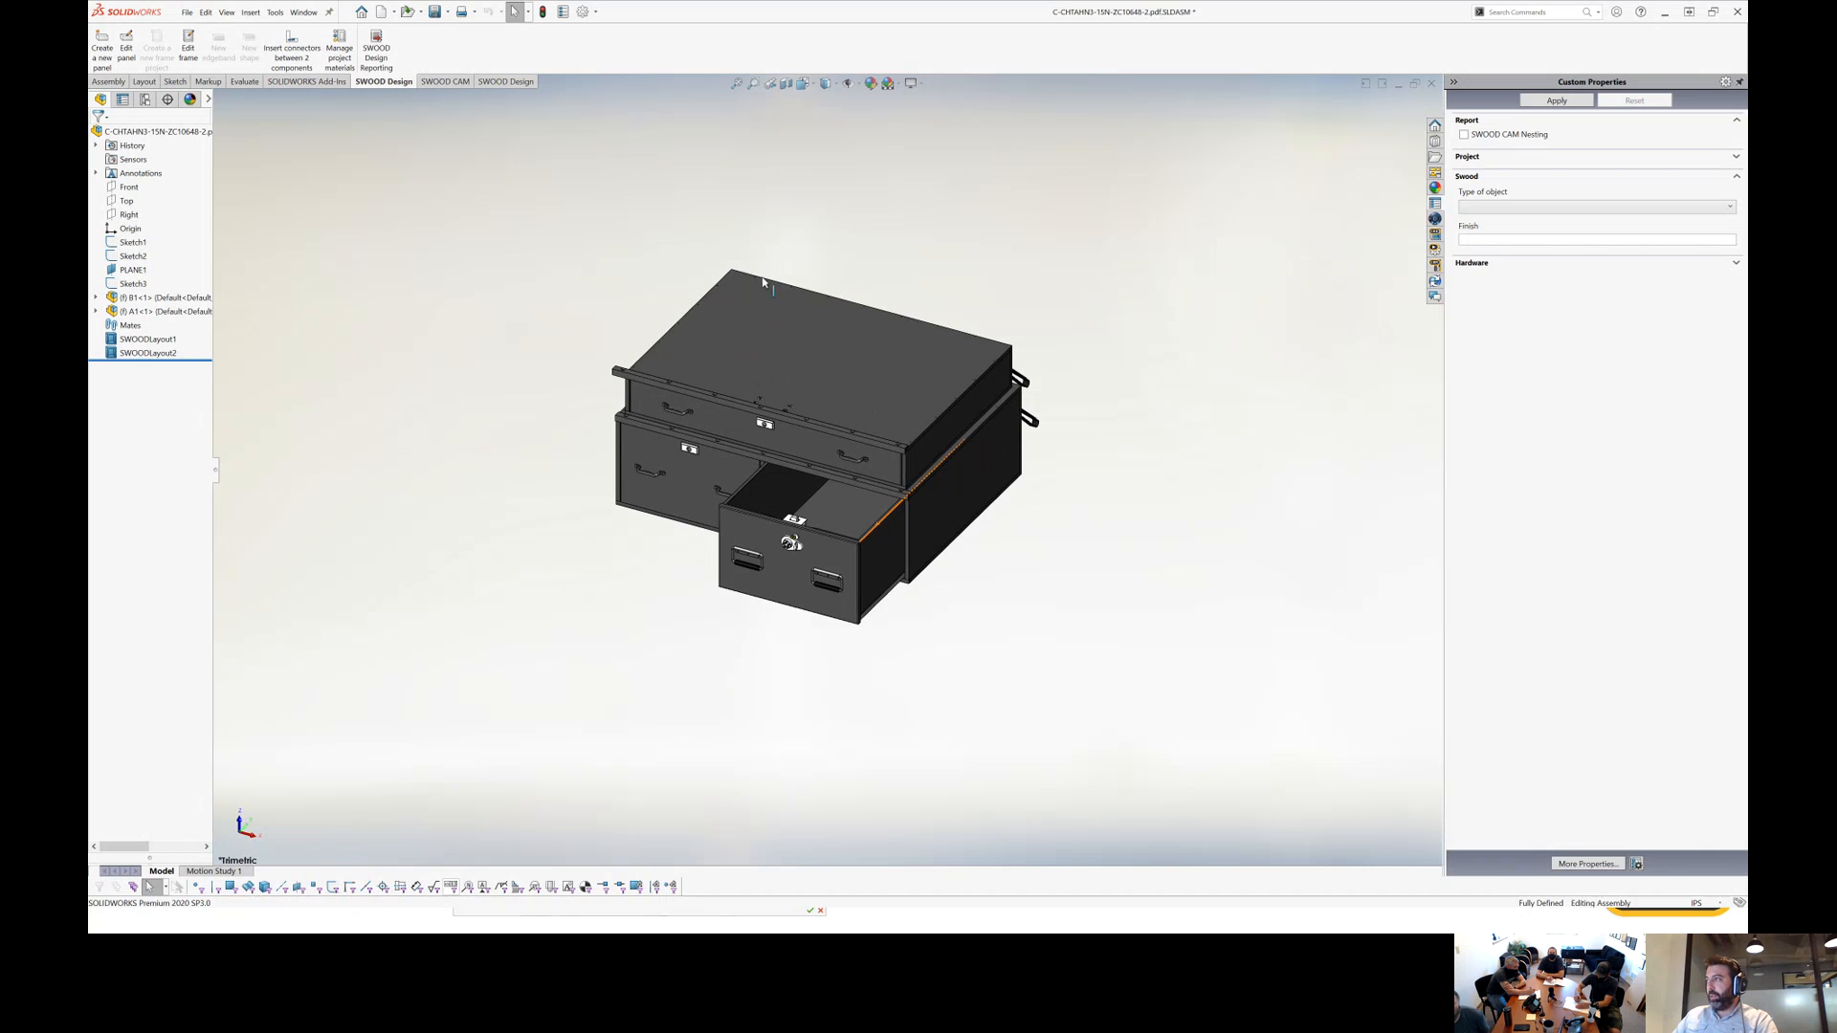
scroll(843, 425, "down", 2)
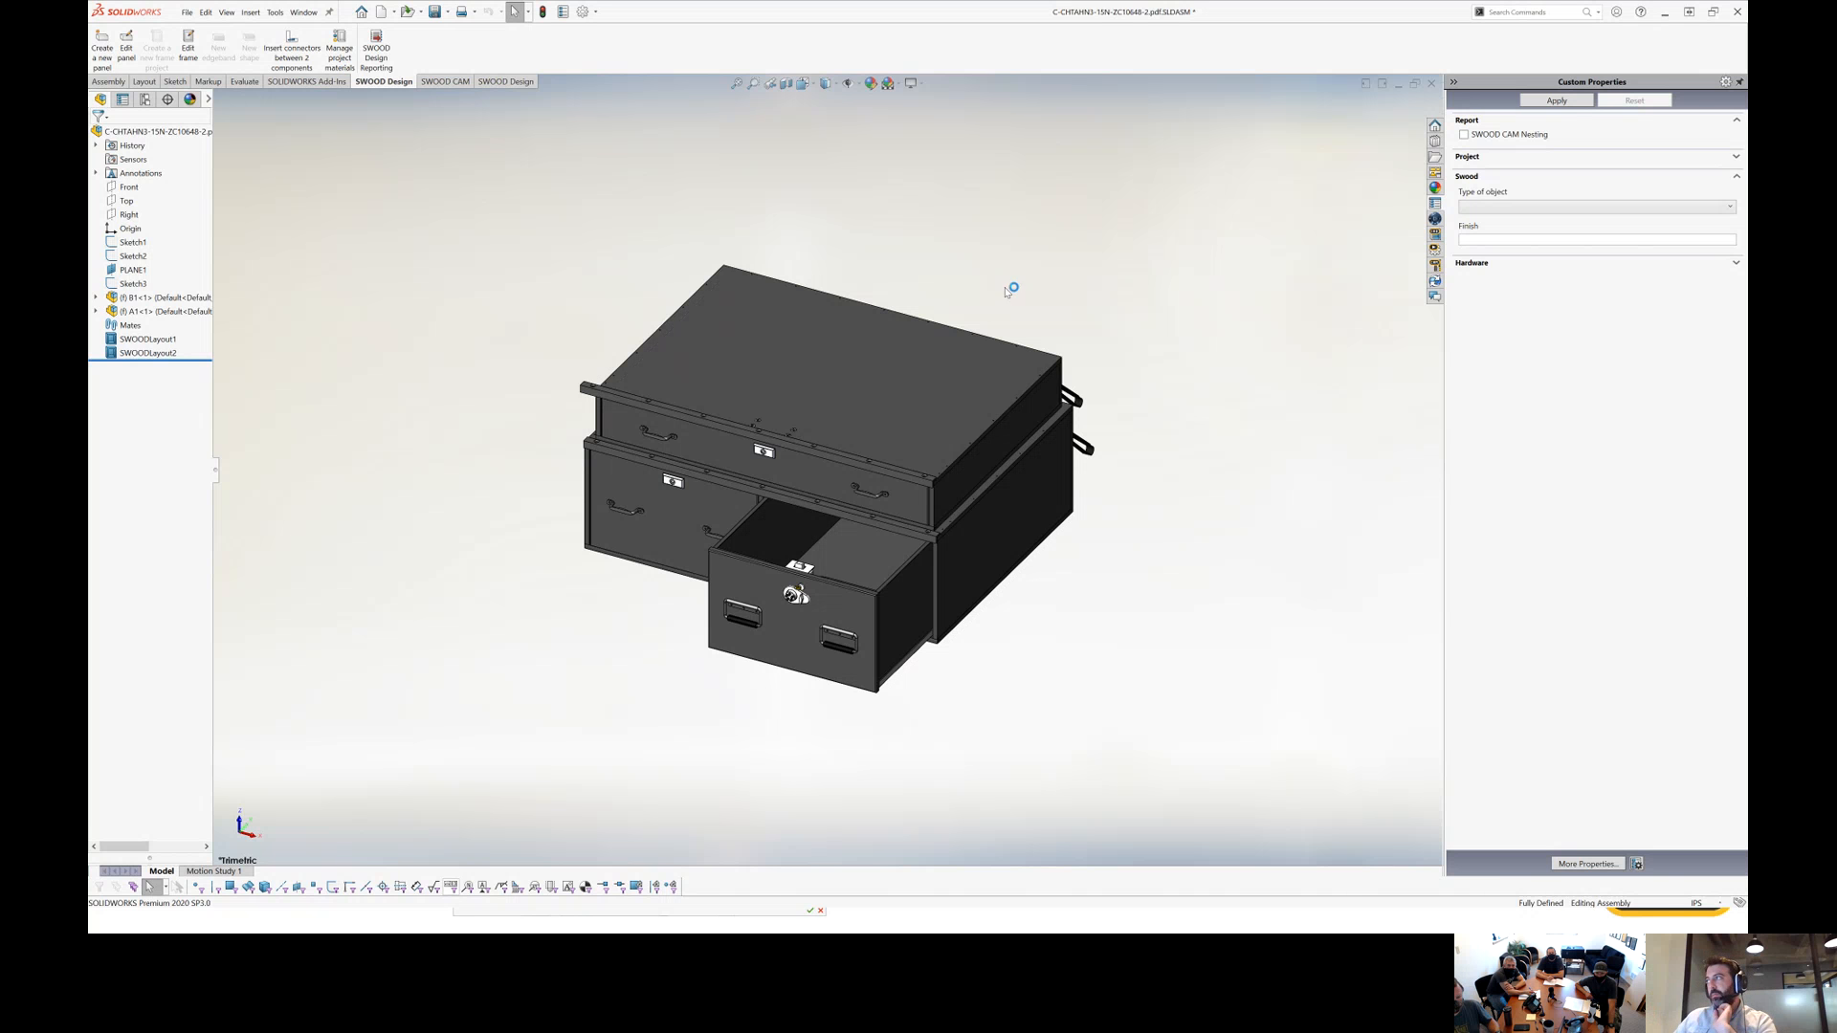
left_click(435, 12)
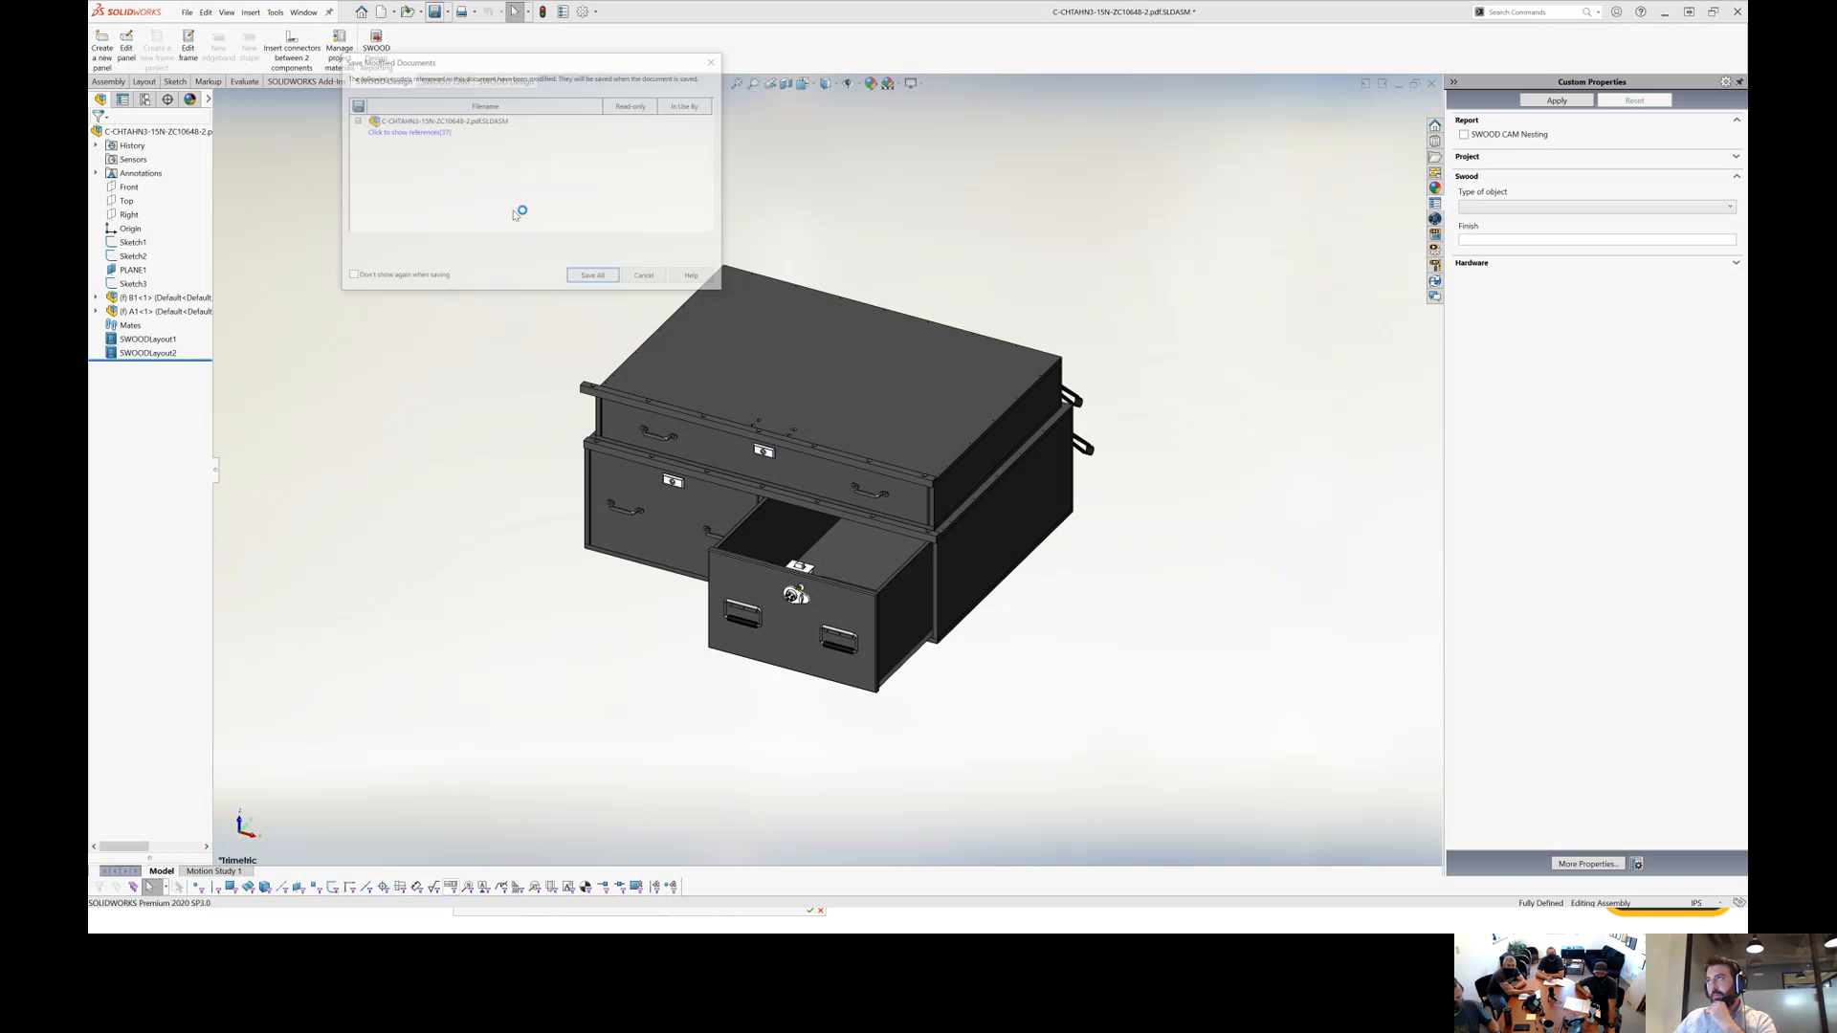
left_click(594, 280)
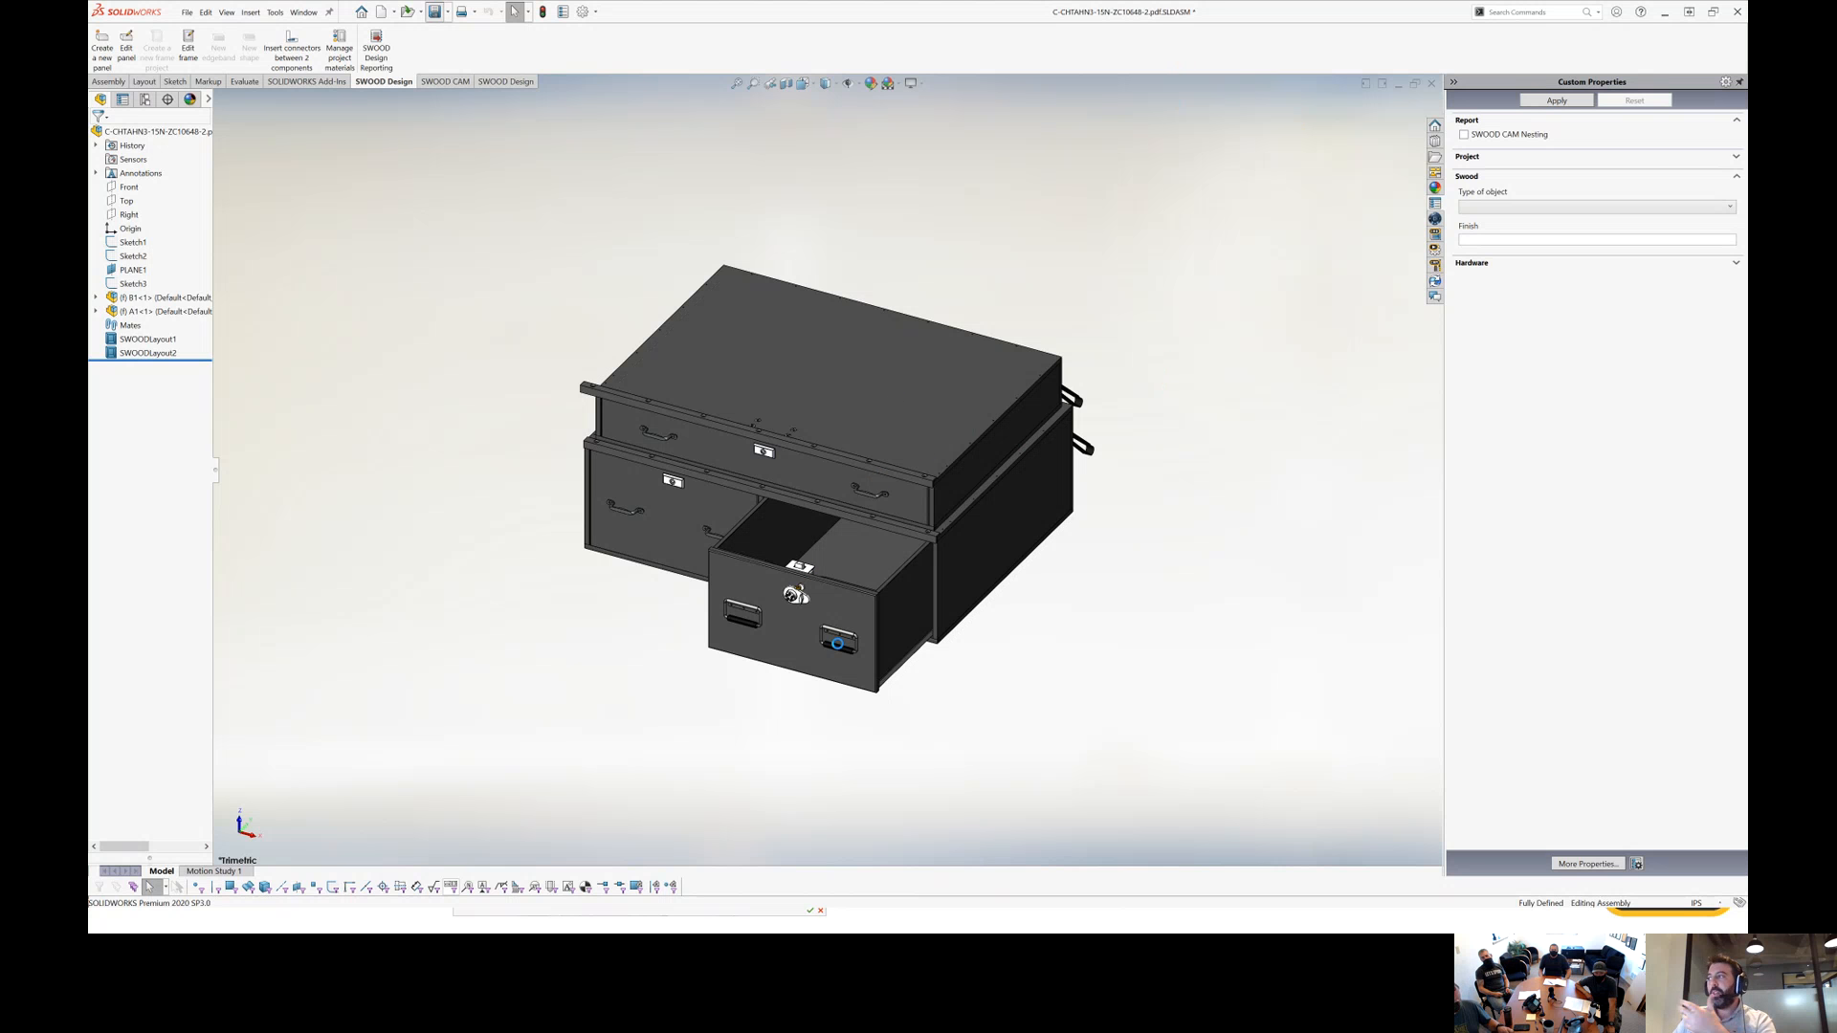
Show the Truck Vault frames in the SWOOD Library and look at the options available for the Vault2 frame.
left_click(1435, 219)
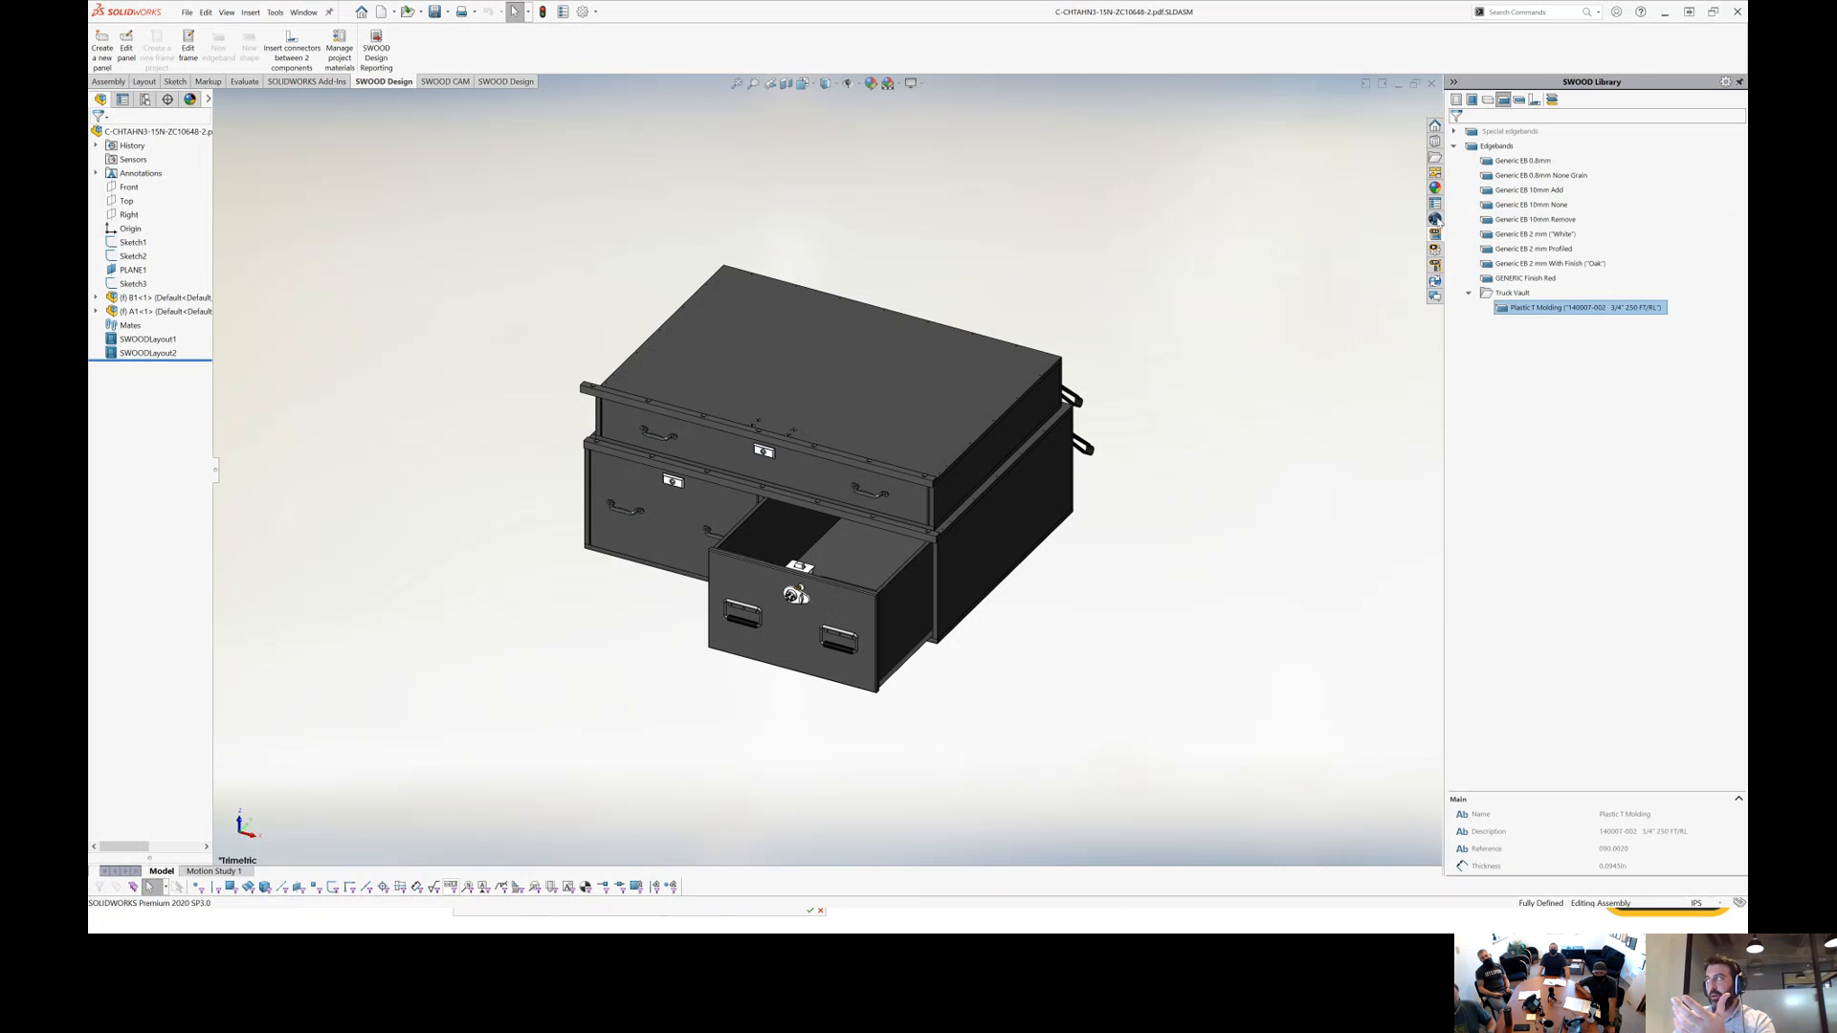
left_click(1456, 100)
right_click(1502, 190)
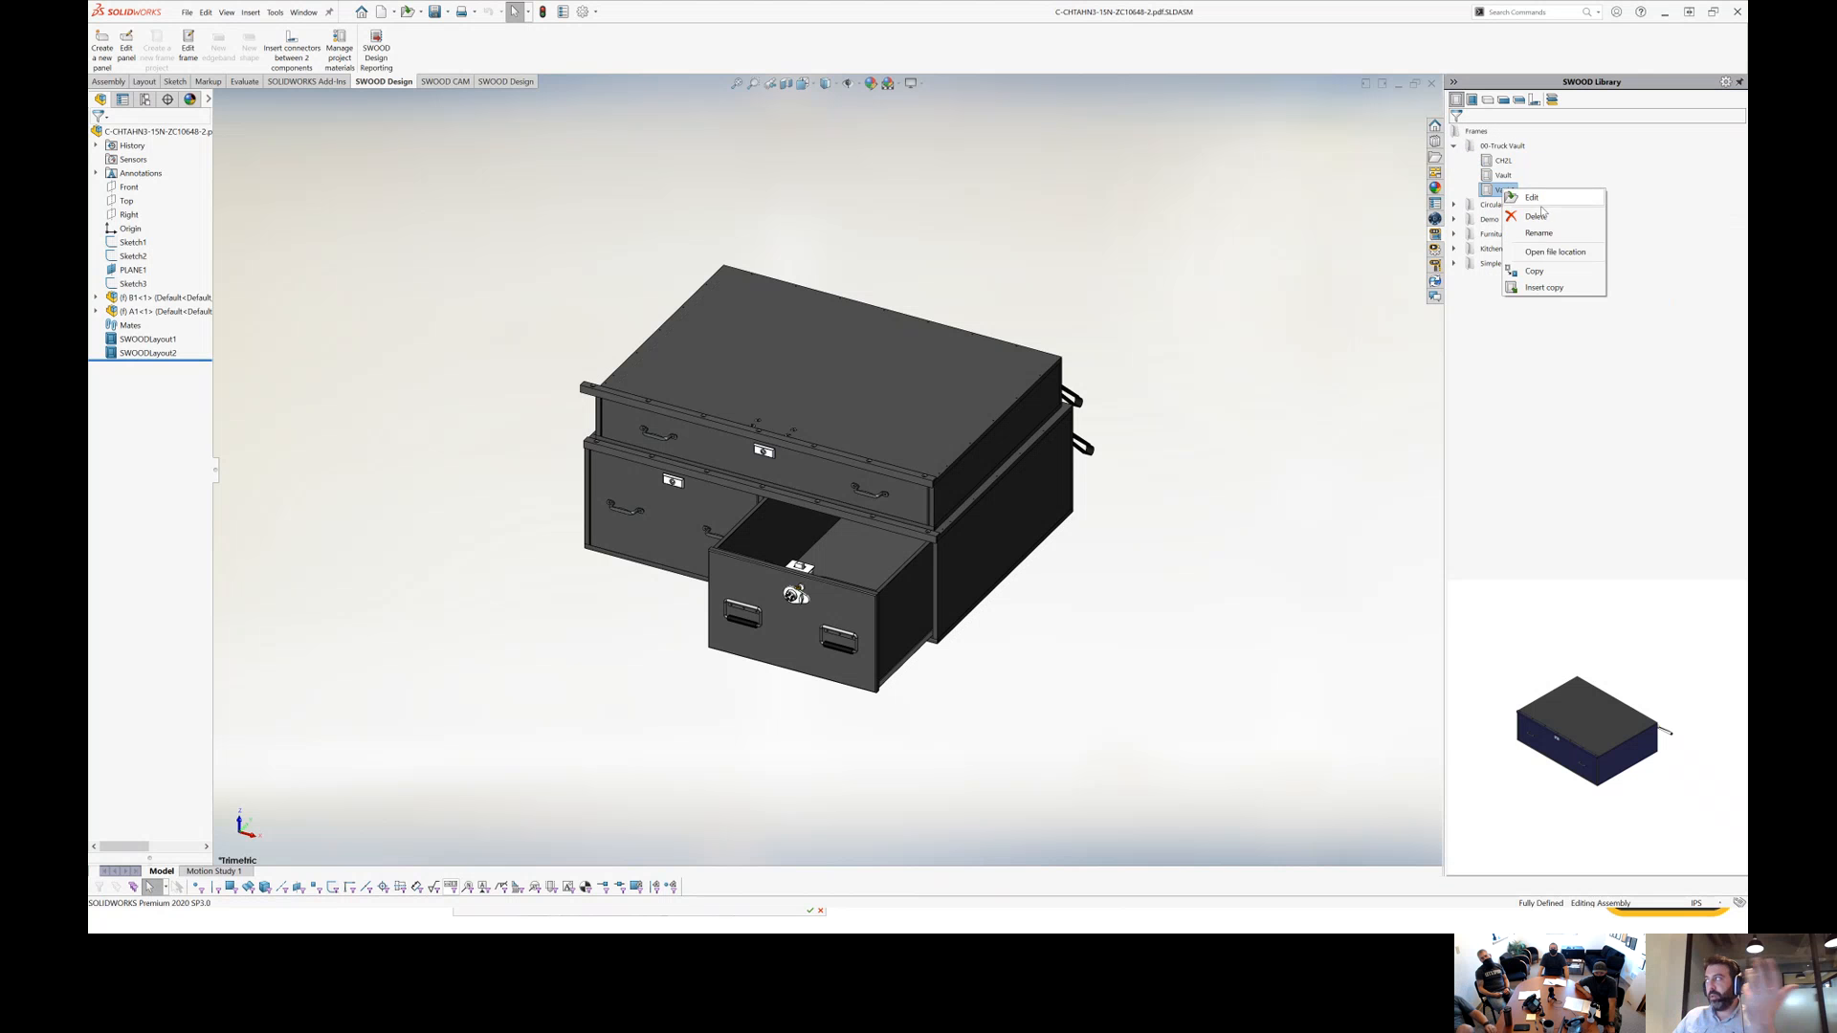
left_click(1536, 288)
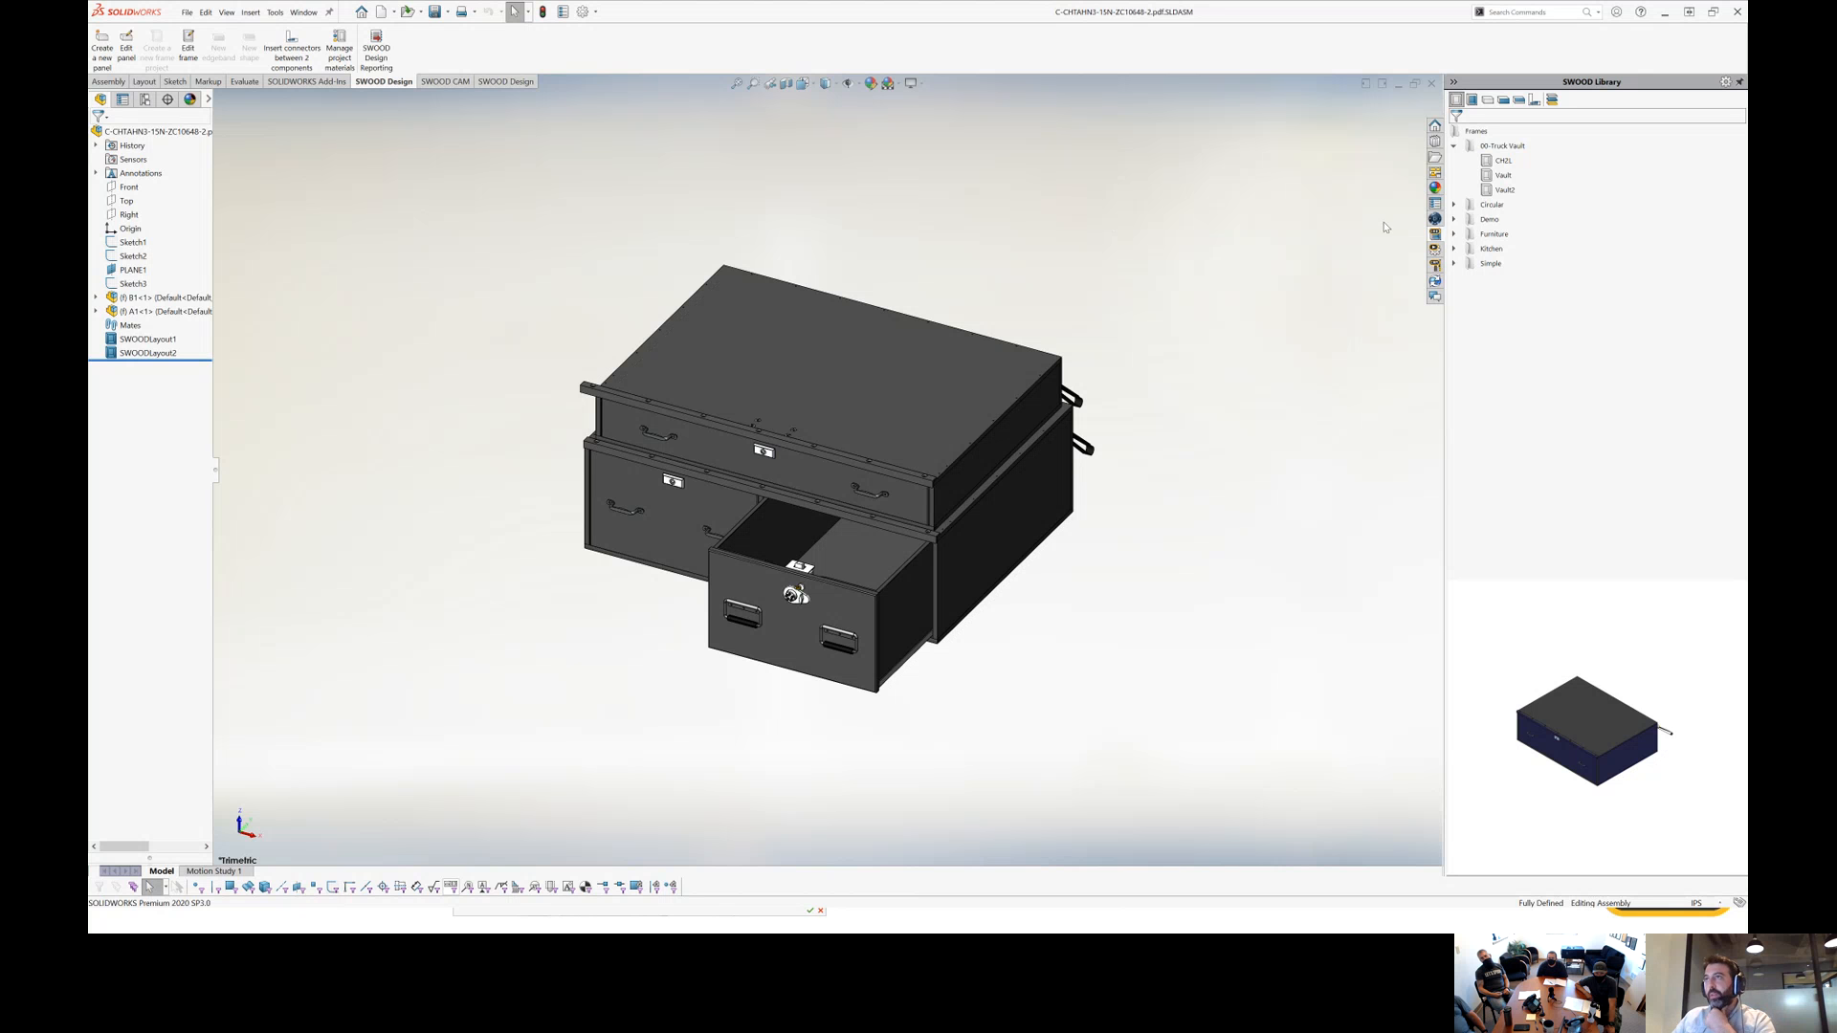
Create a SWOOD Center model for the truck vault assembly and widen the feature tree to show full component names.
left_click(275, 11)
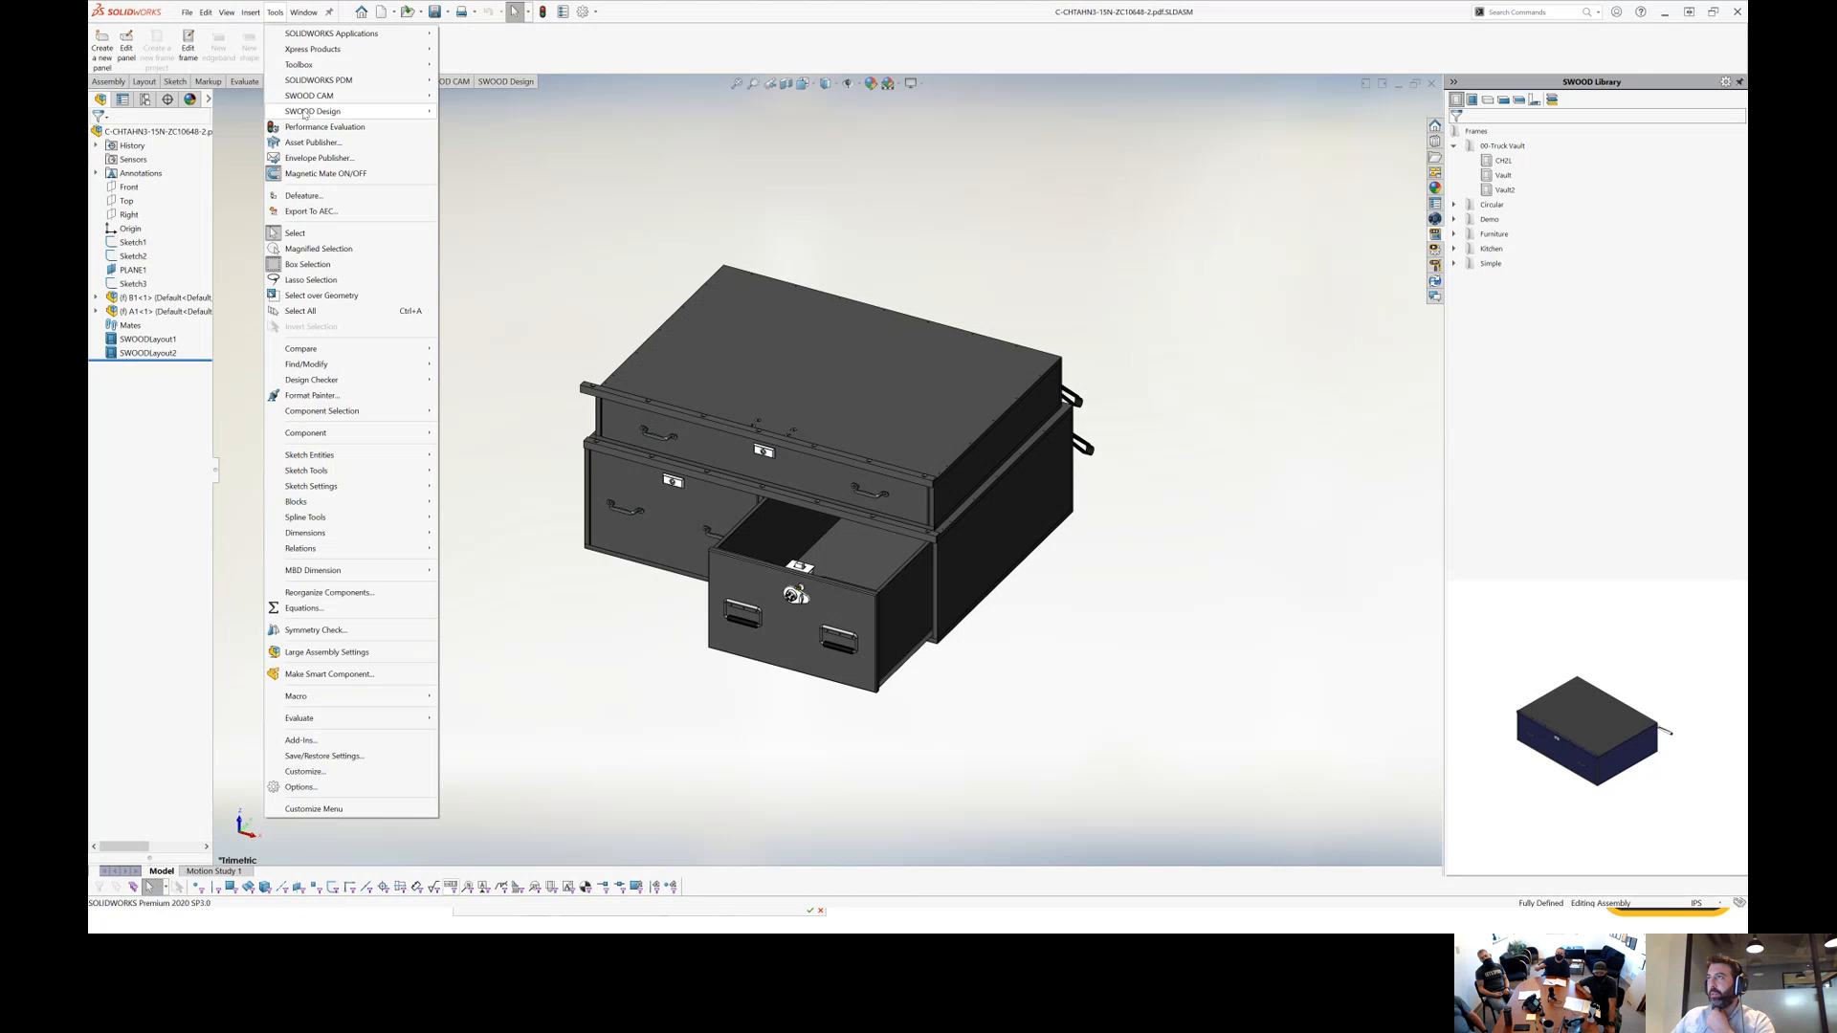
mouse_move(426, 115)
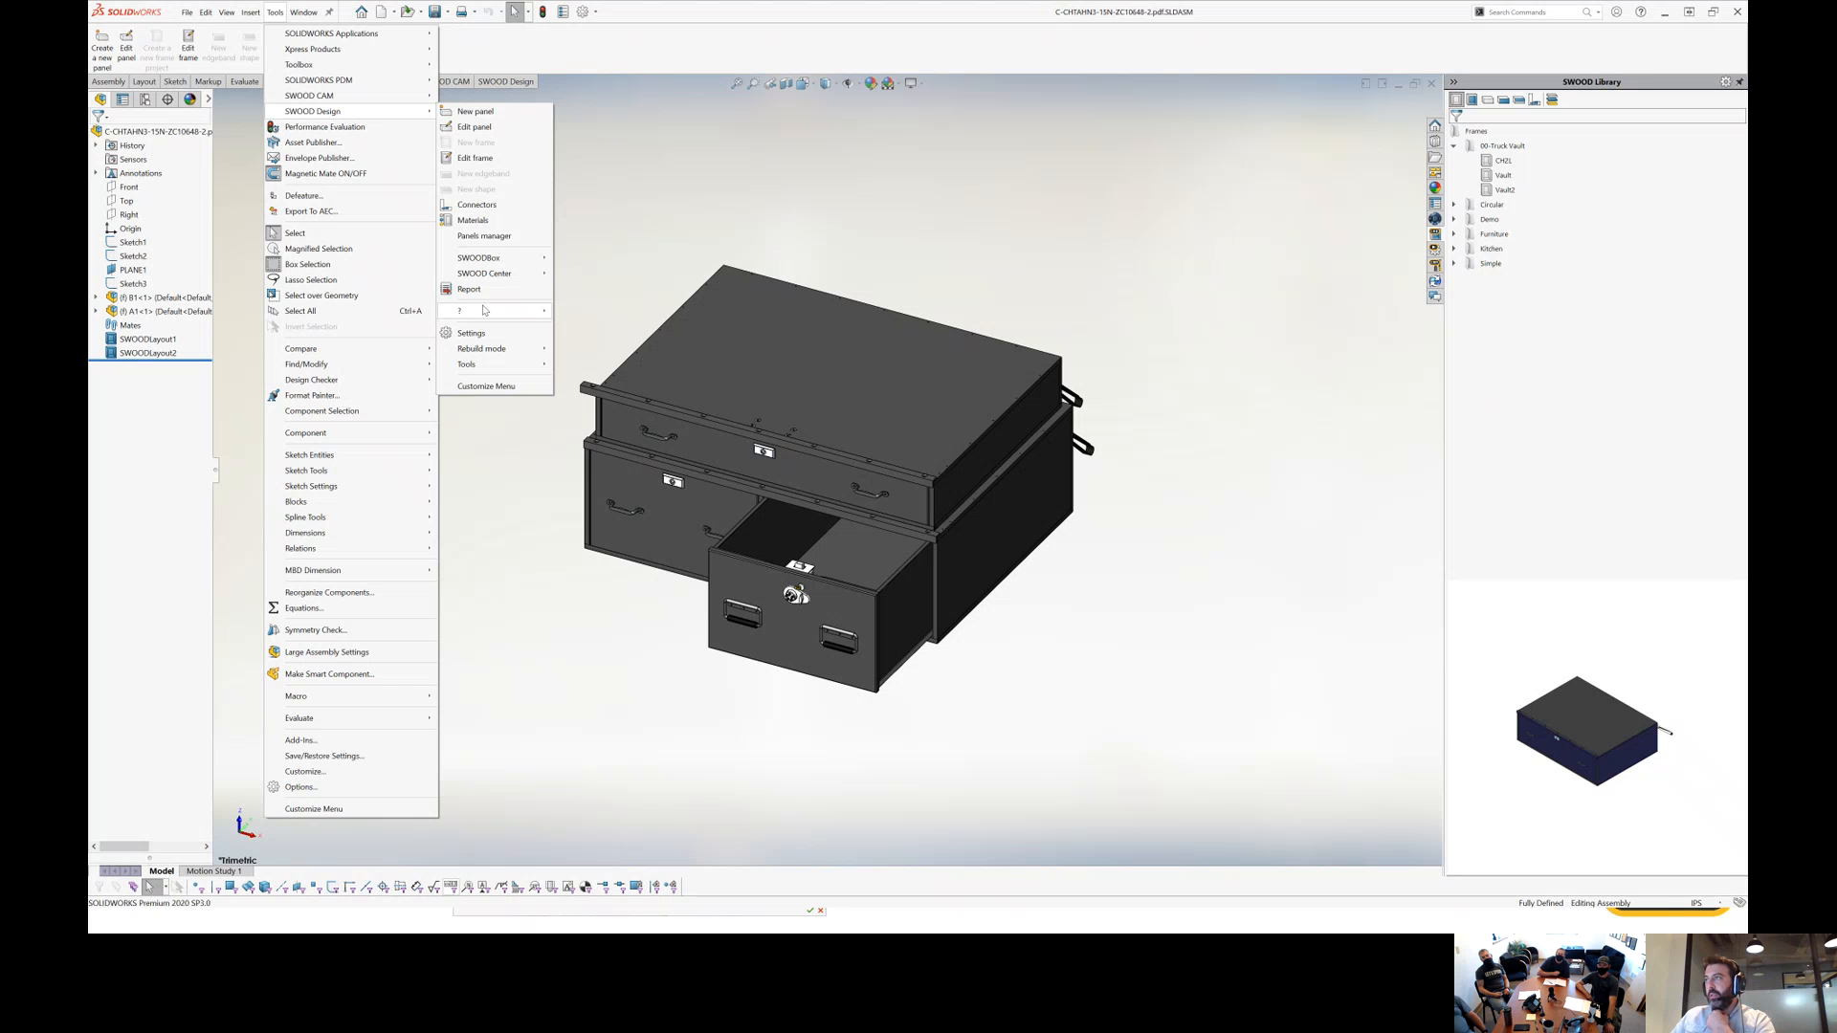
mouse_move(507, 274)
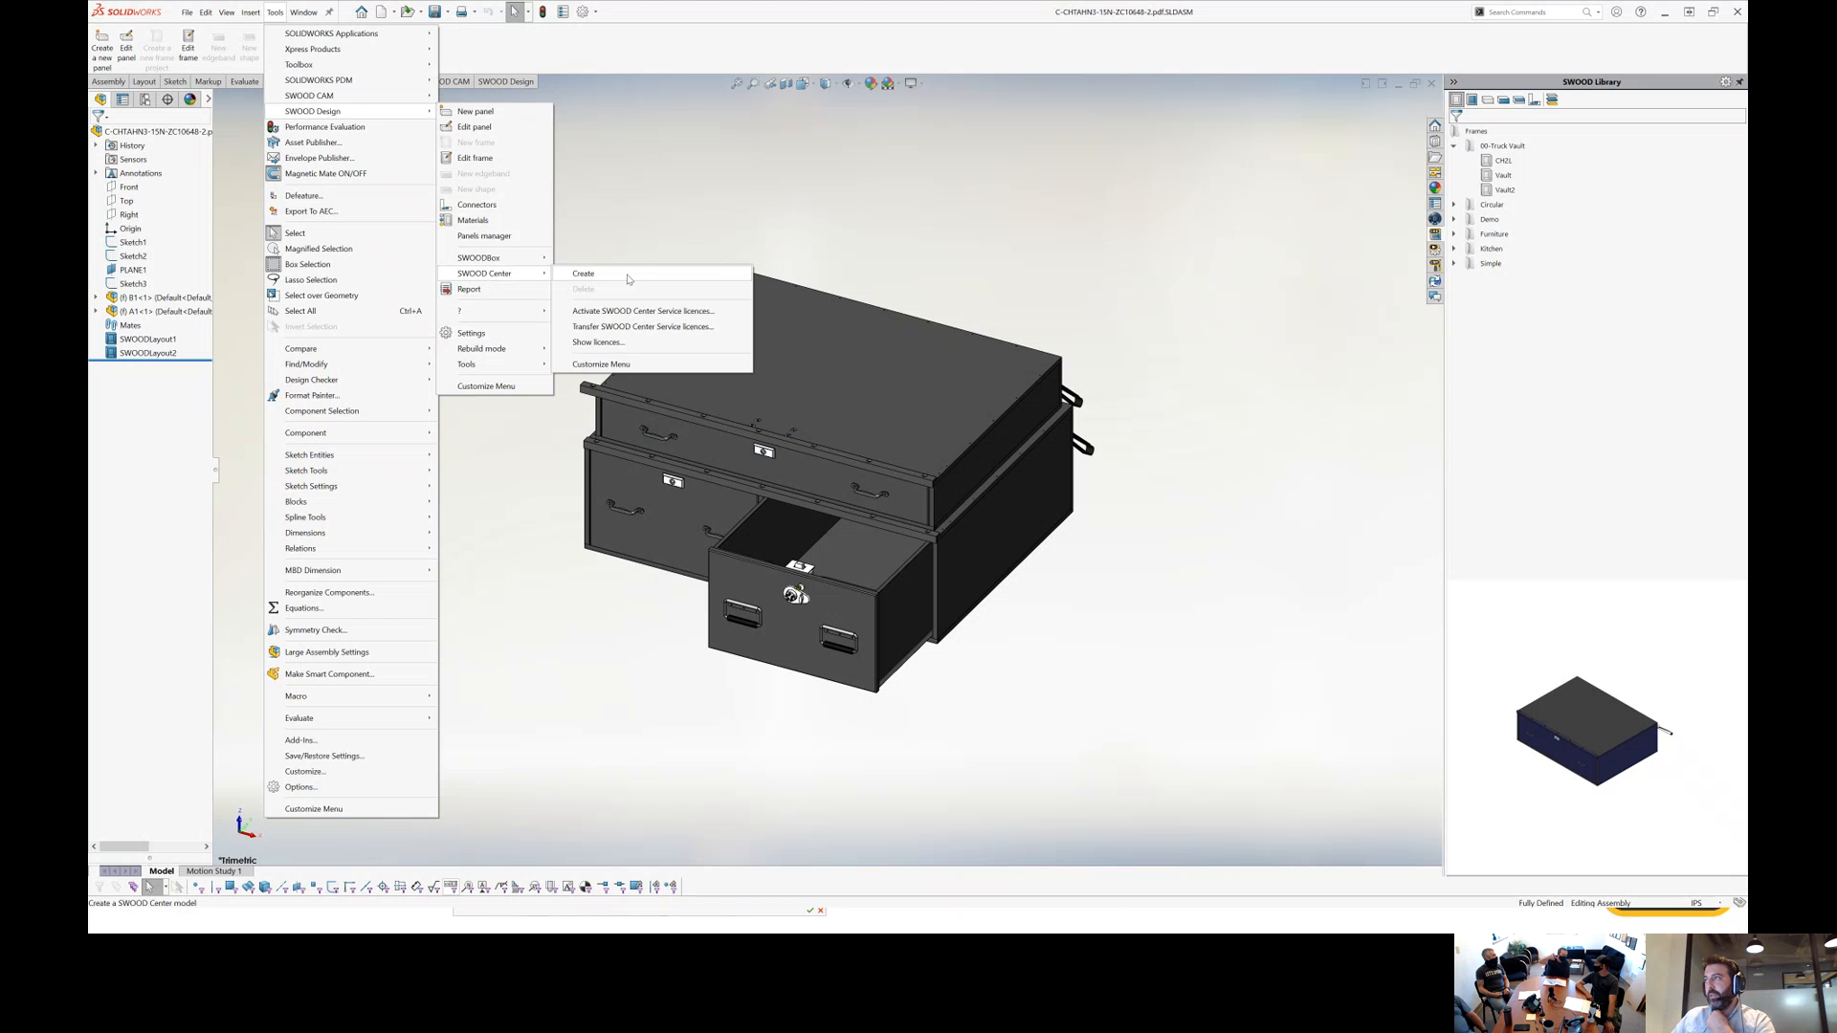
left_click(628, 280)
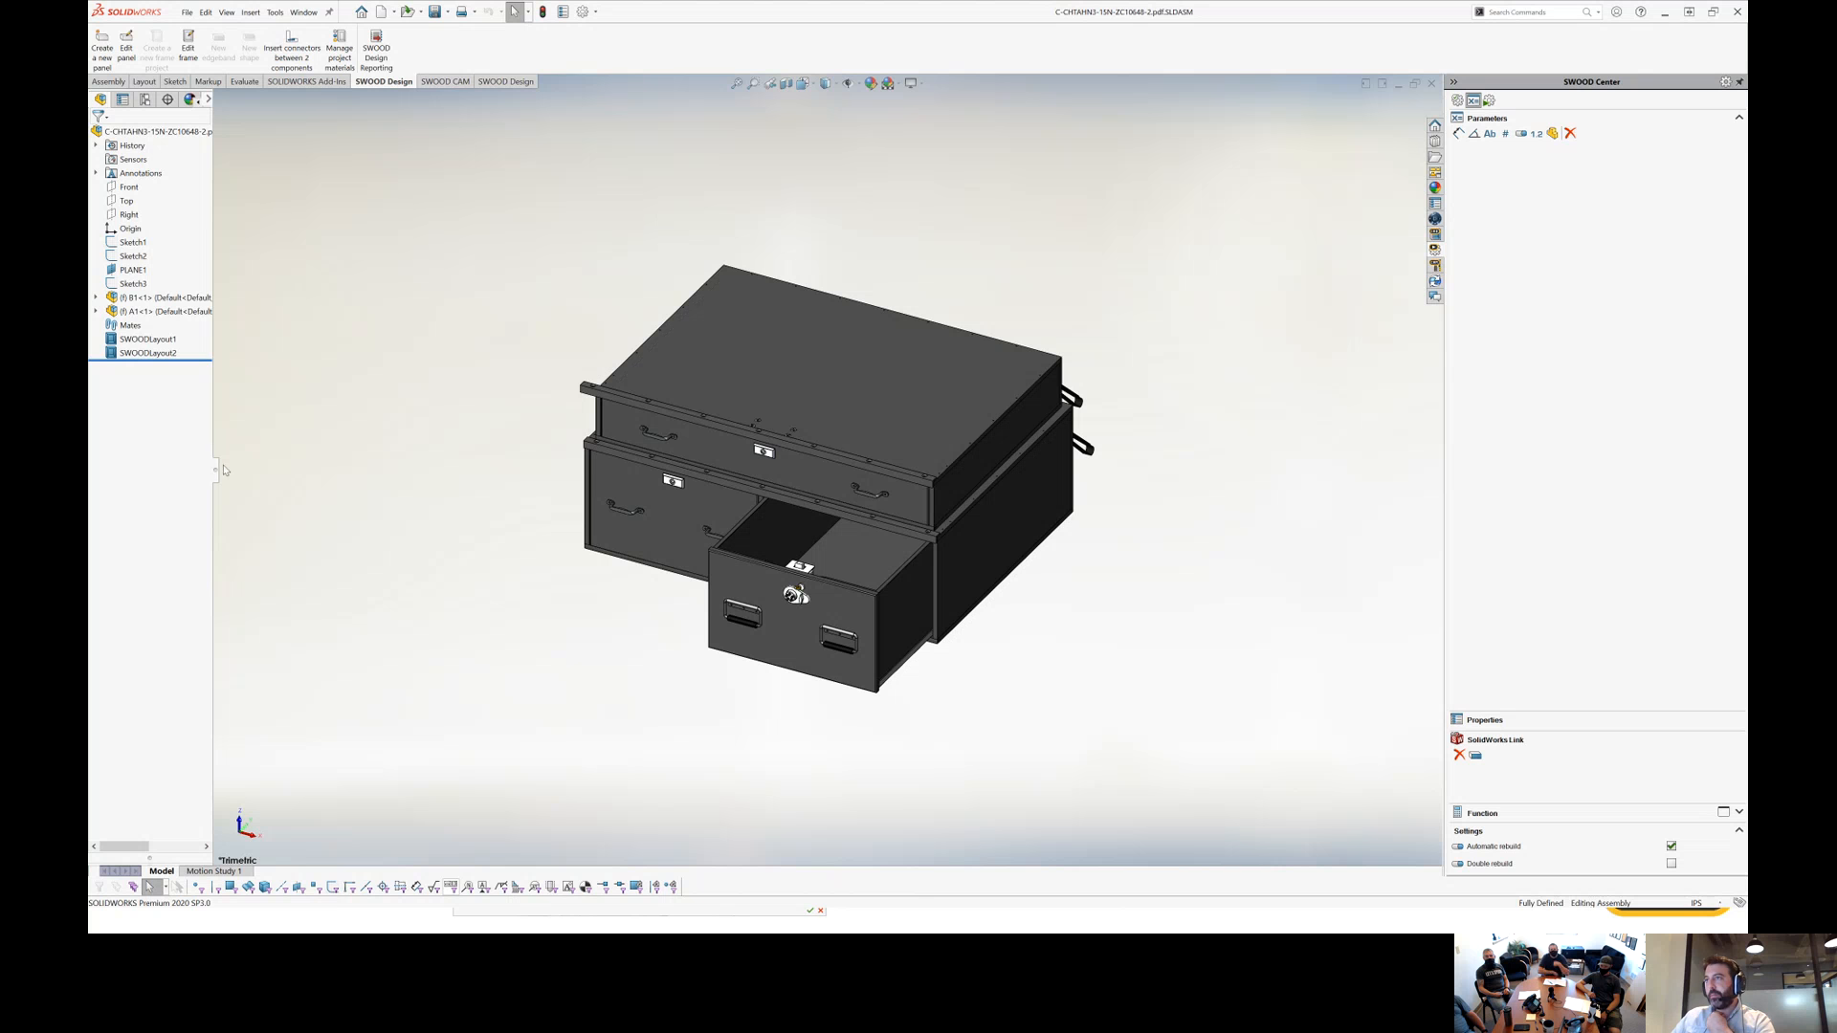
left_click_drag(216, 486, 263, 486)
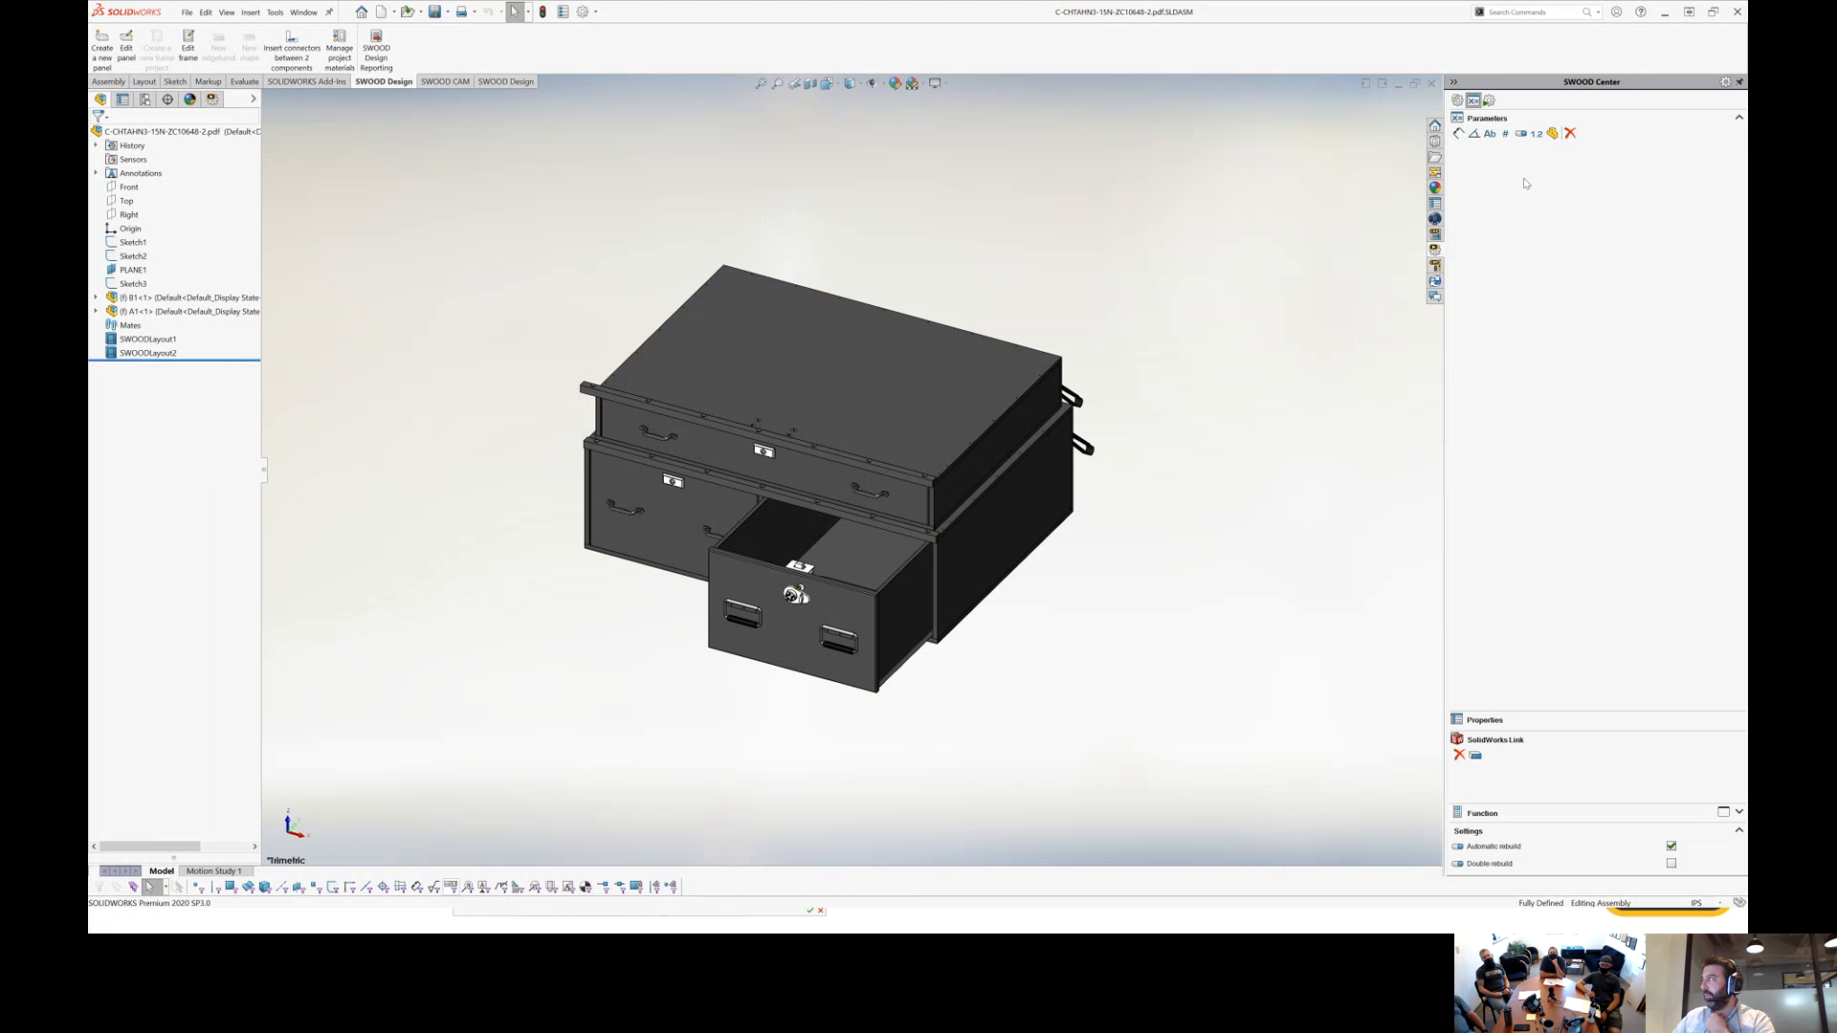
Add a distance parameter to the SWOOD Center model with the name Height Total and the alias HT.
left_click(1458, 134)
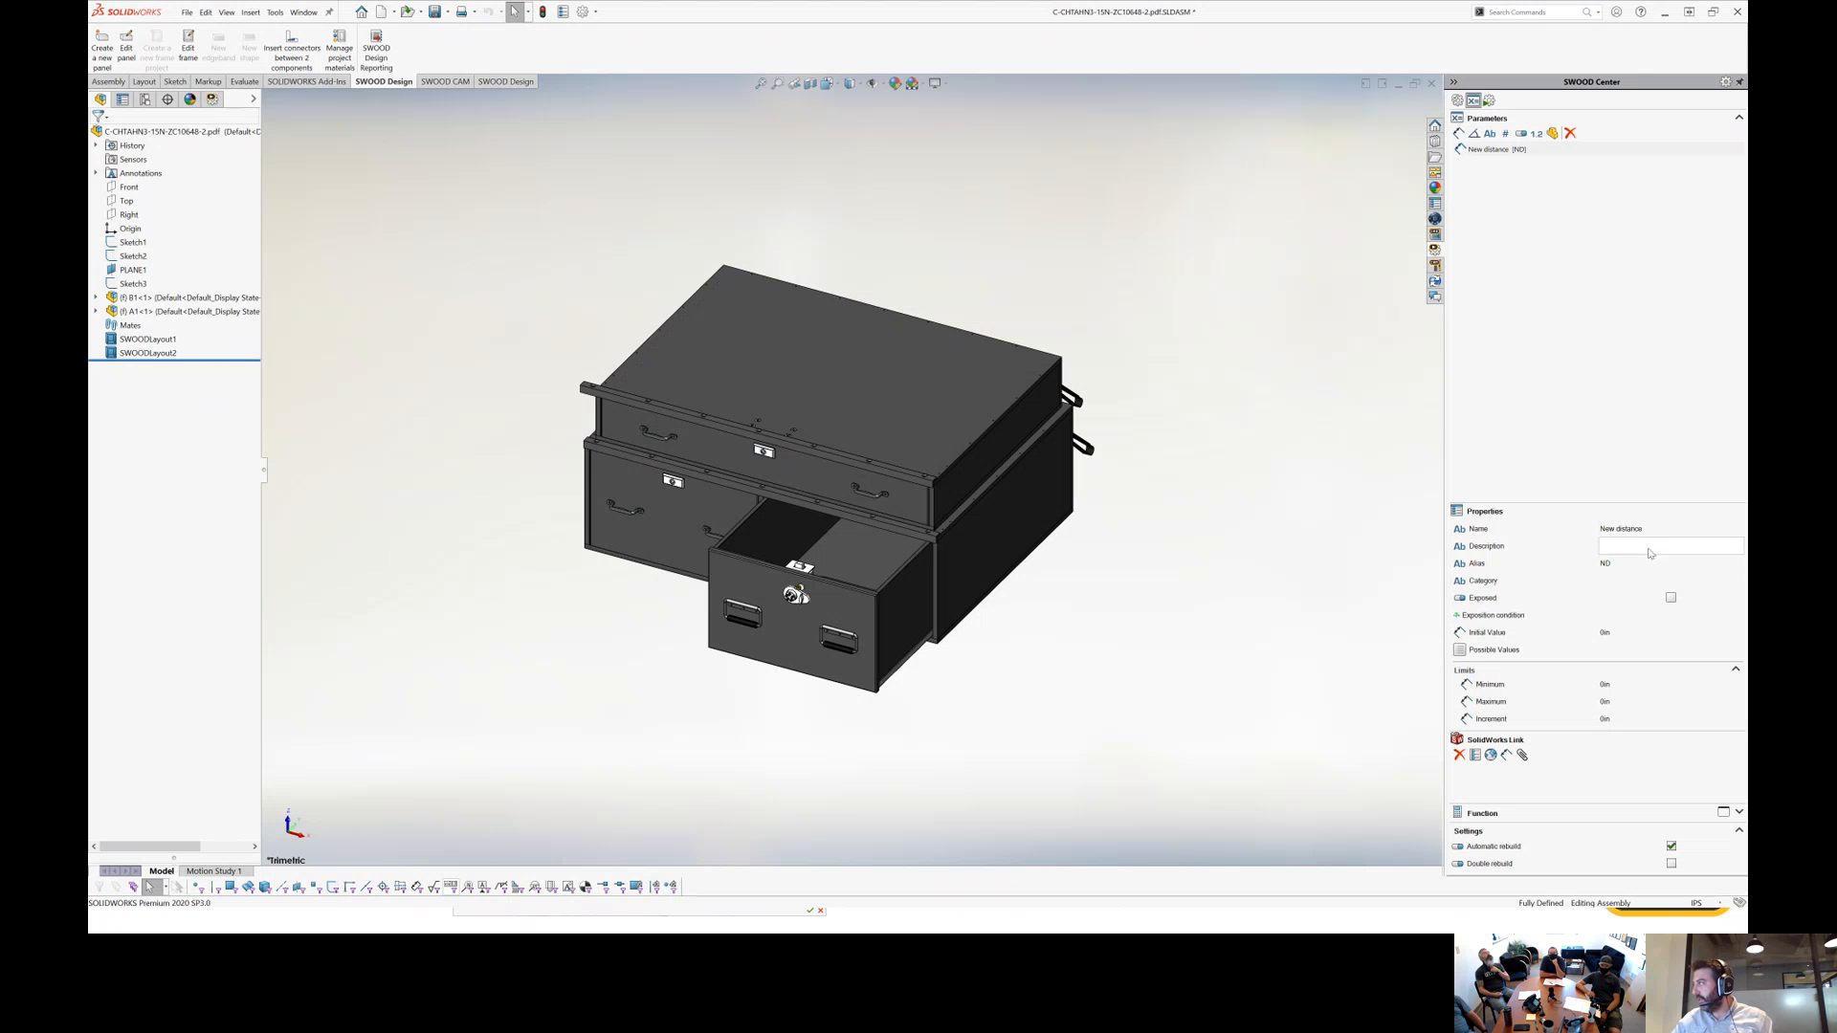
left_click(1661, 530)
type("Hei")
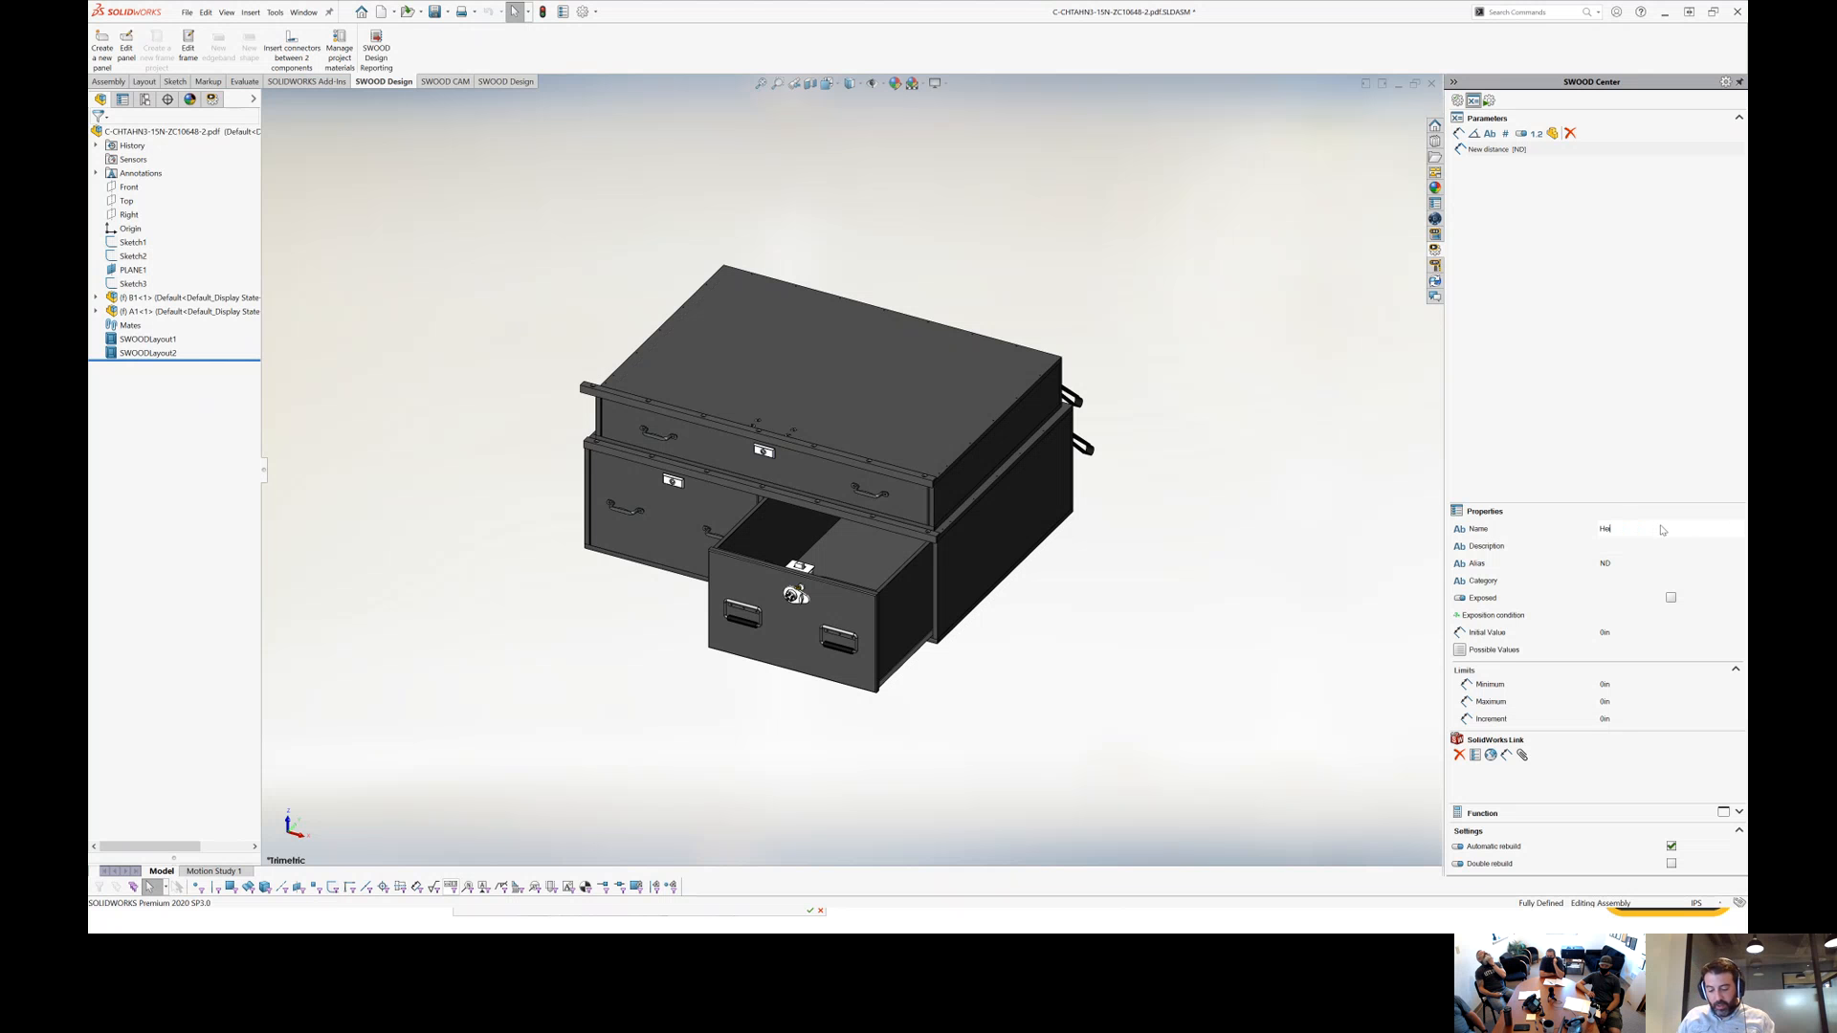
type("ght Tol")
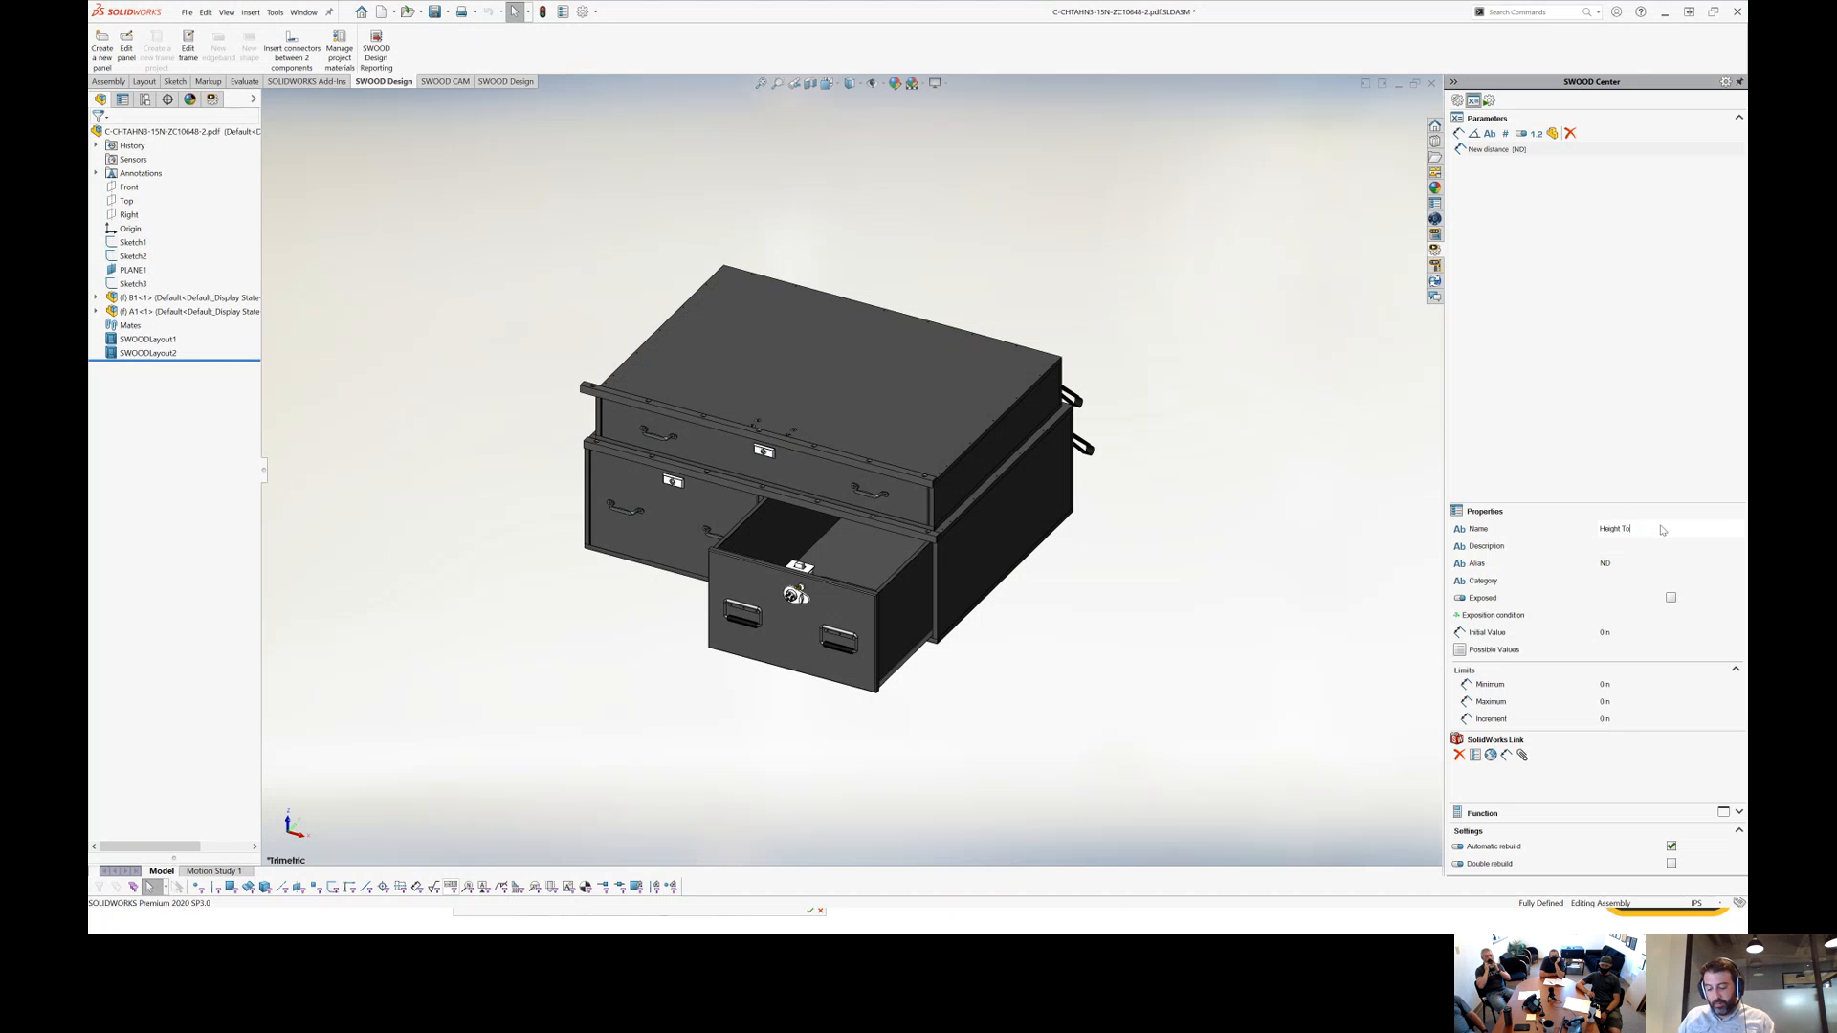
left_click(1635, 568)
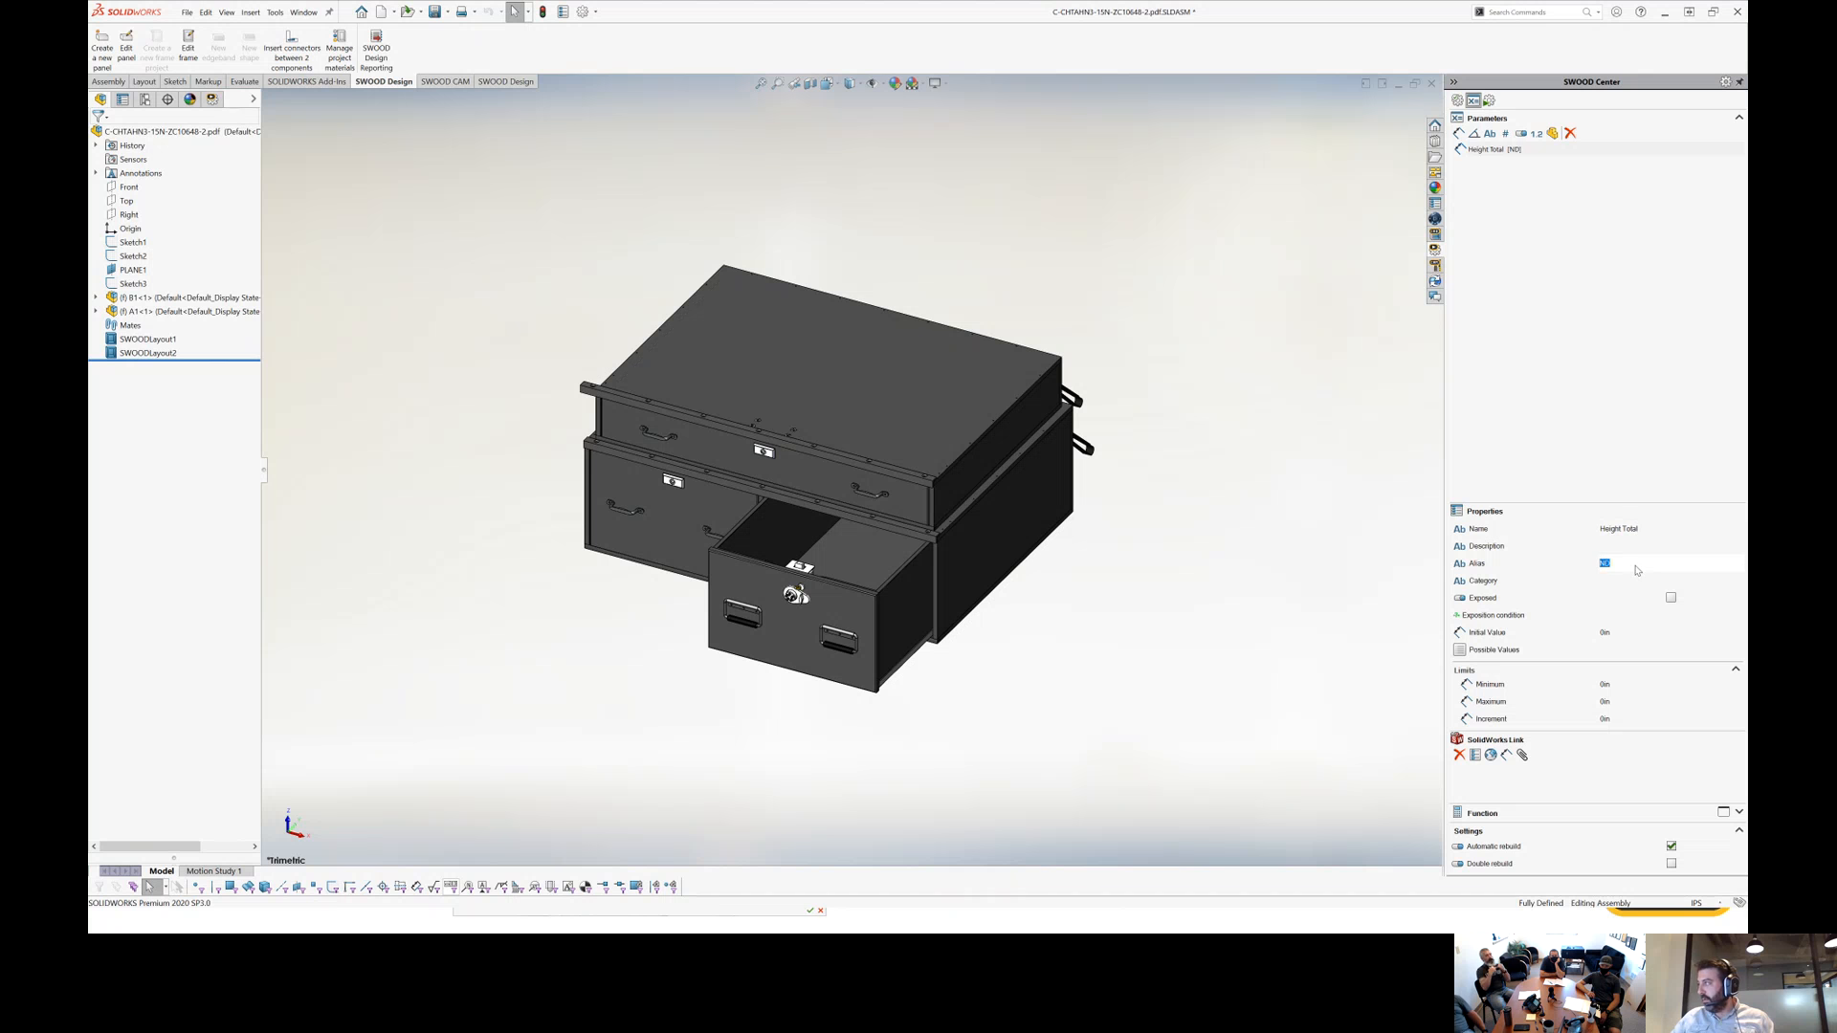
type("HT")
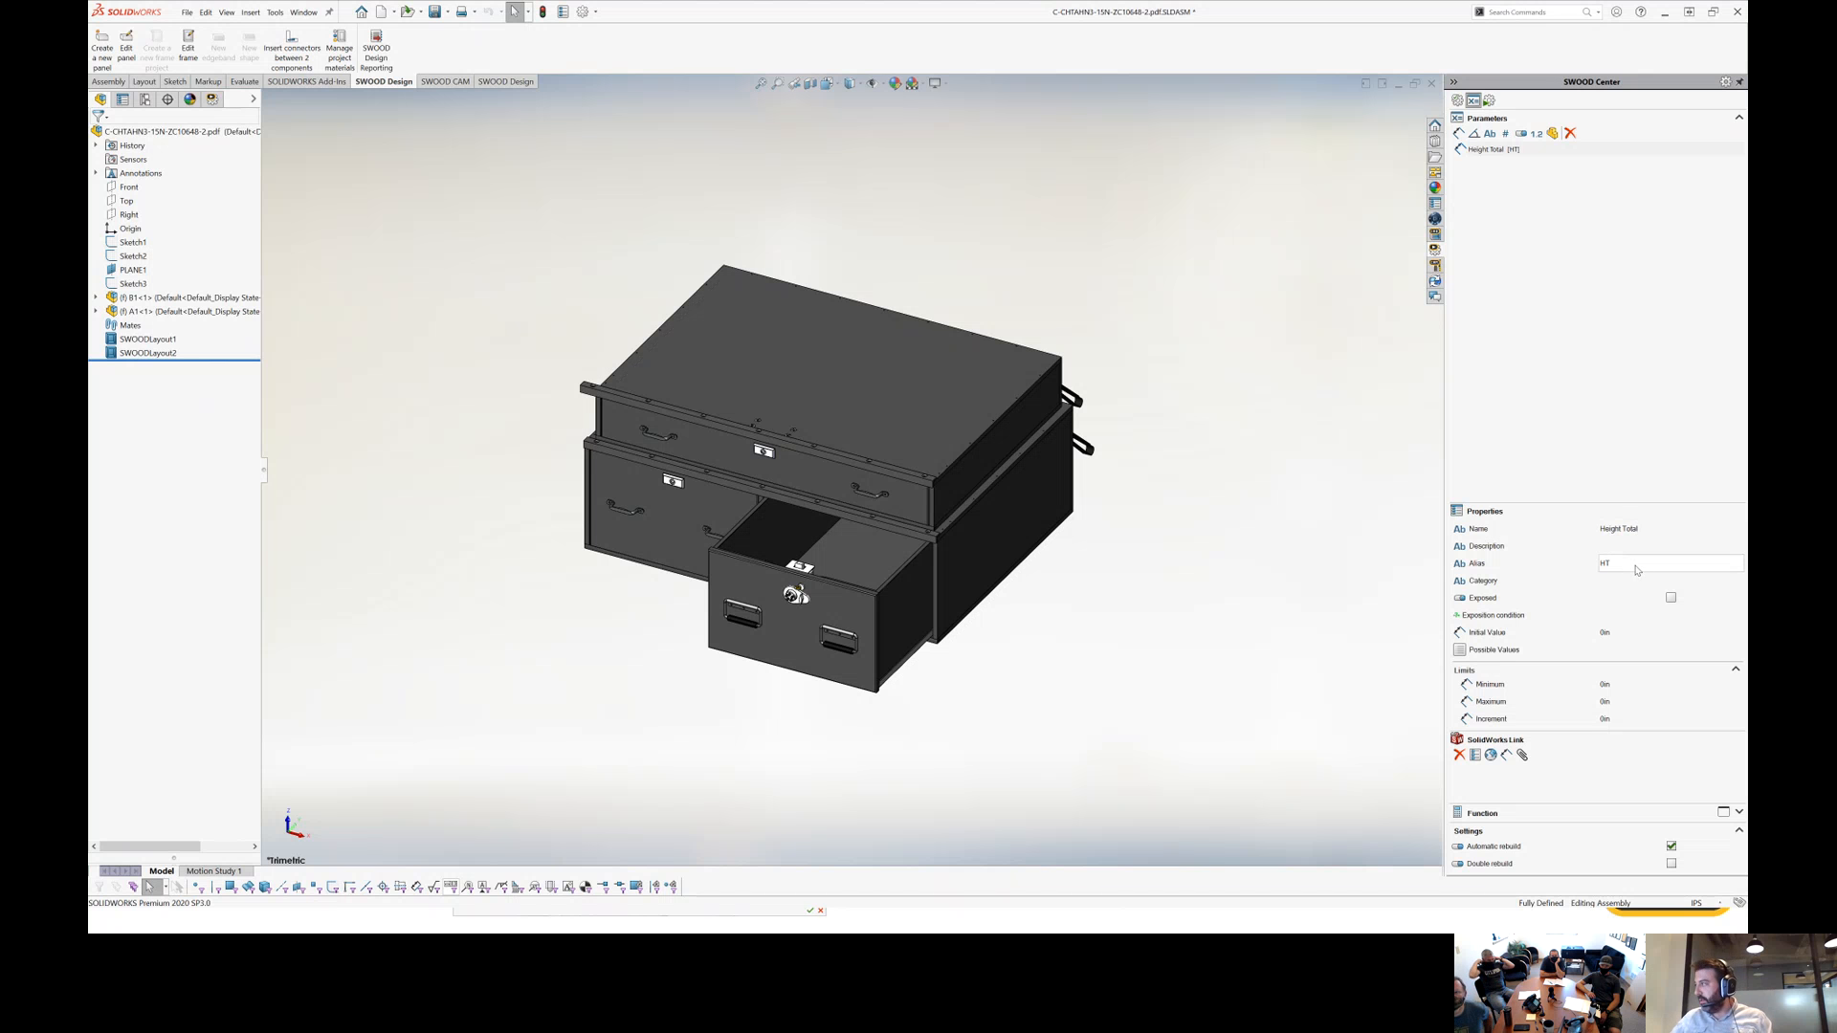
Link the Height Total parameter to Sketch2's 22.00 overall height dimension as driving, and make the parameter exposed.
key("Return")
left_click(1506, 755)
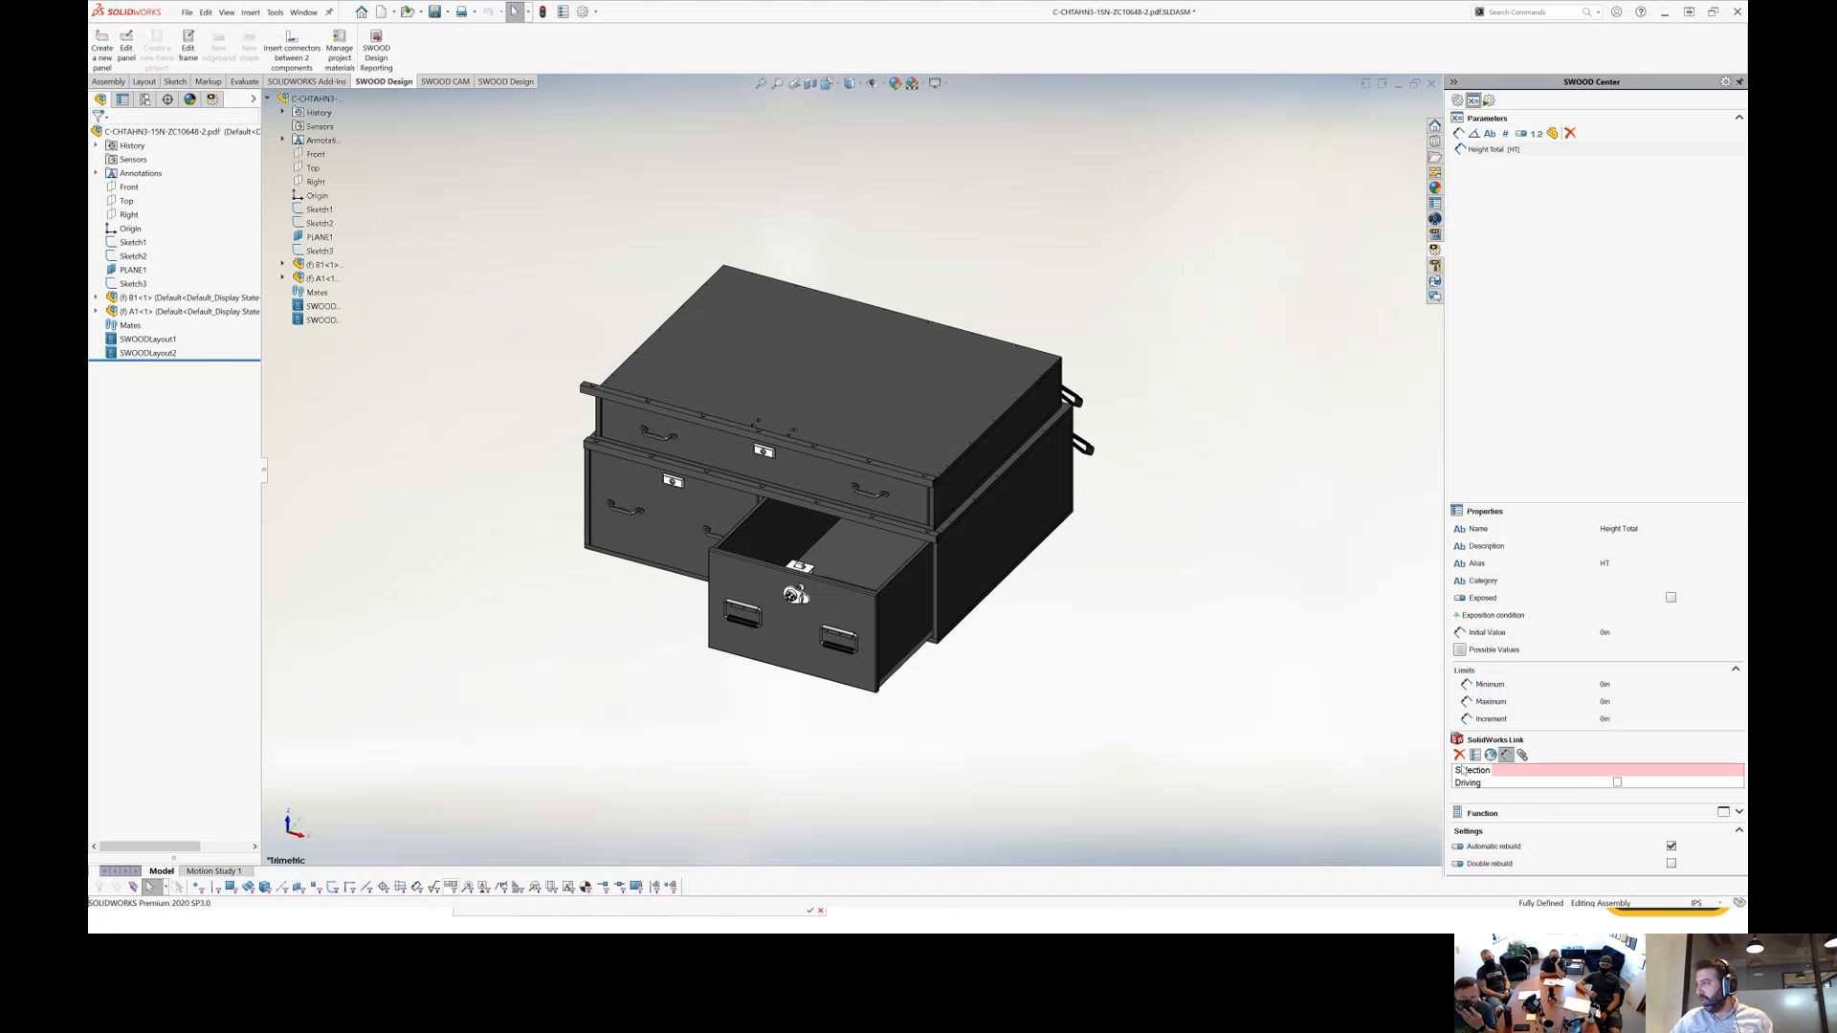
left_click(584, 402)
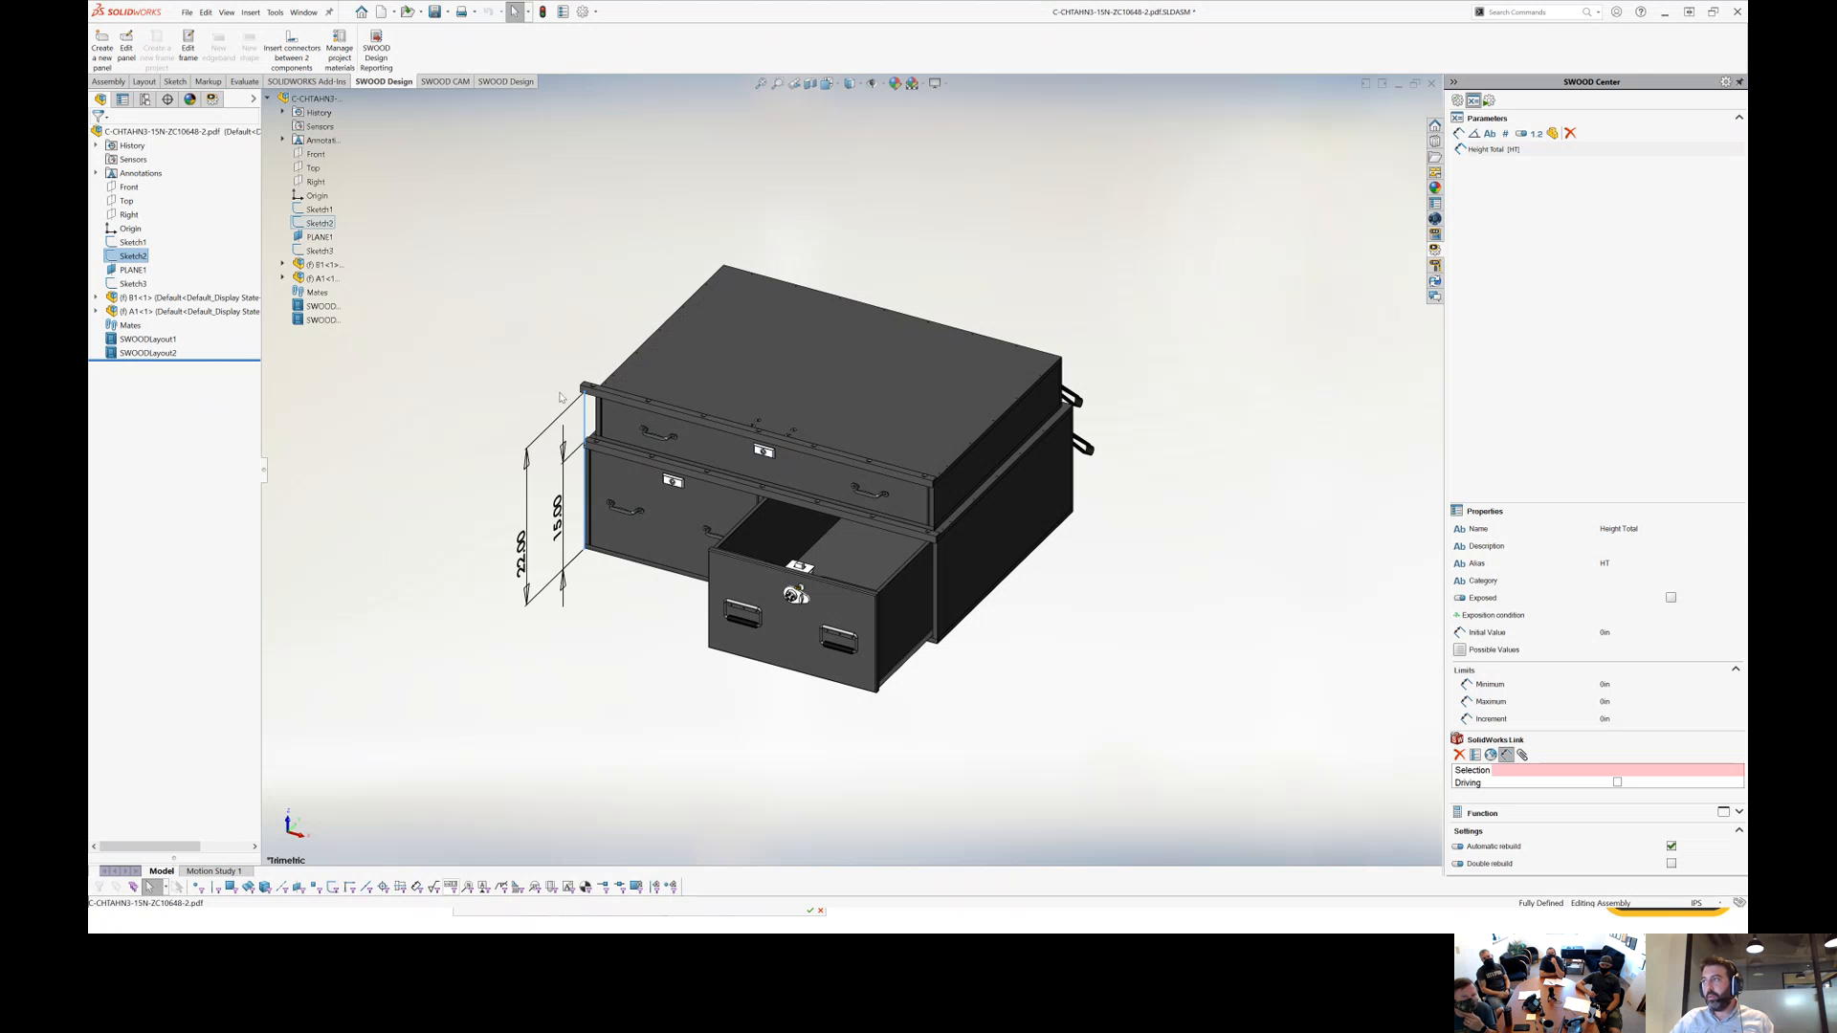
left_click(526, 542)
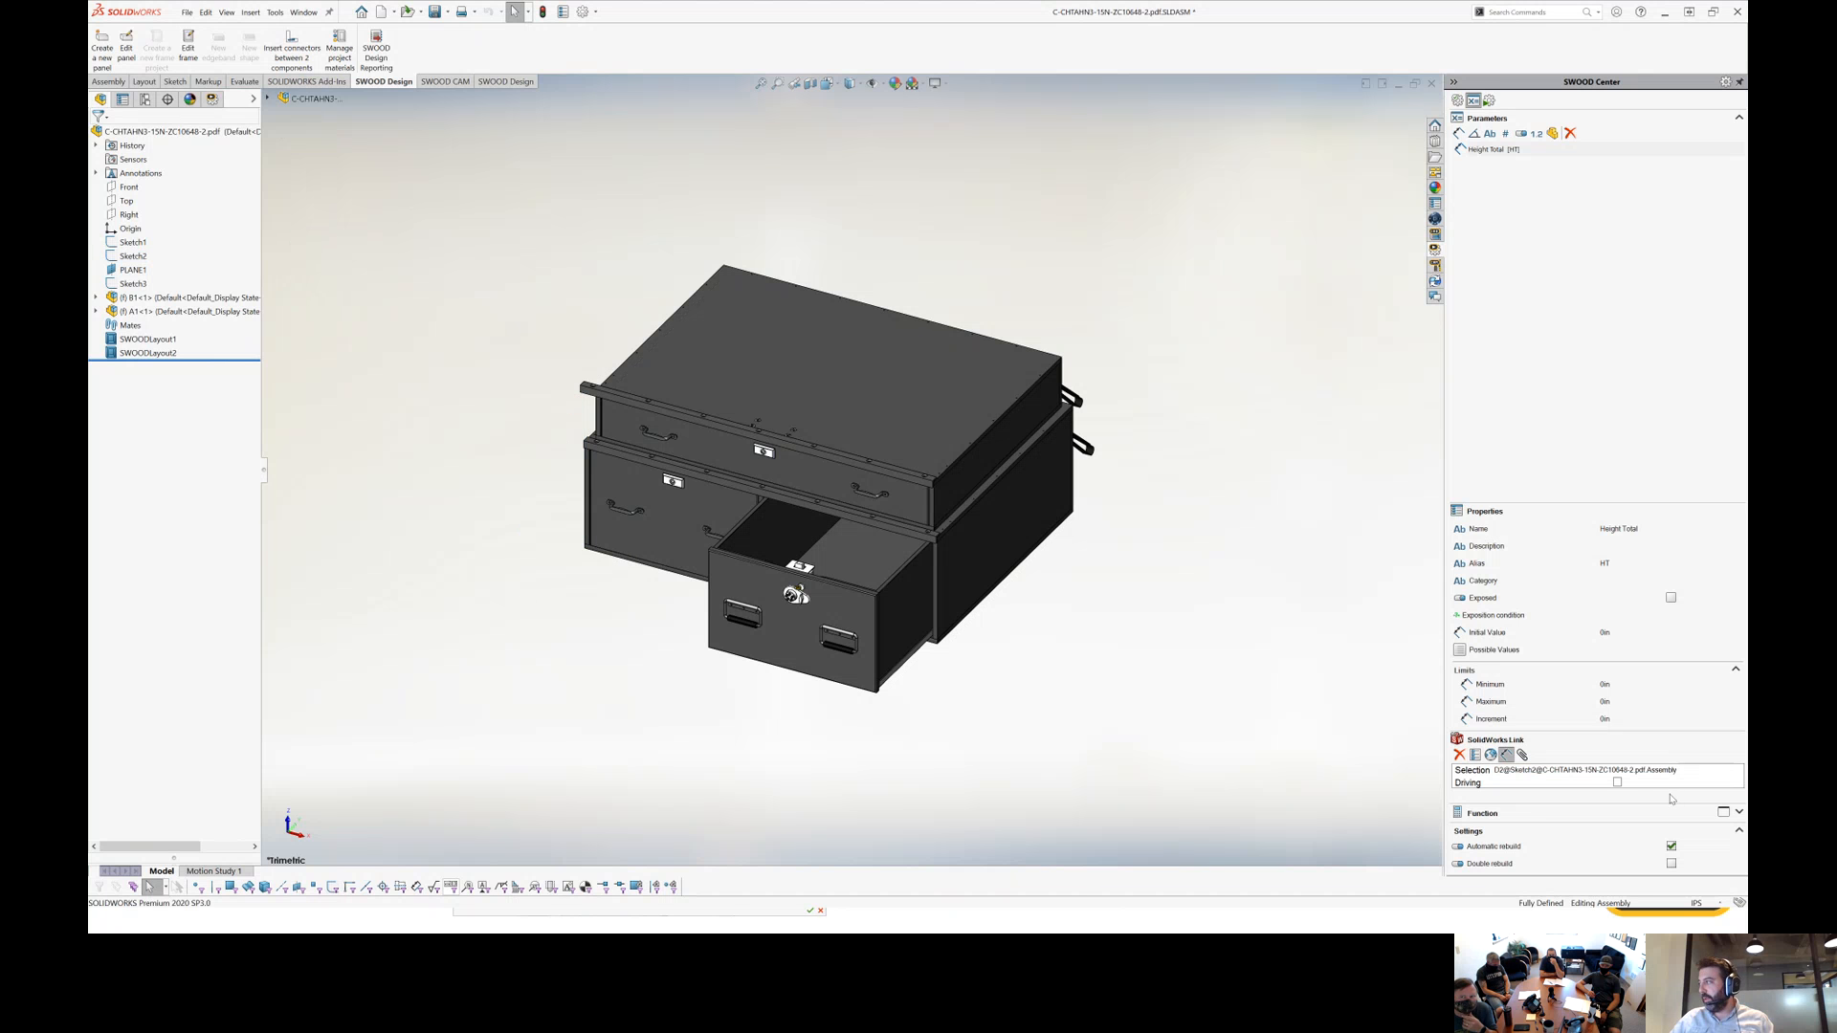
left_click(1618, 782)
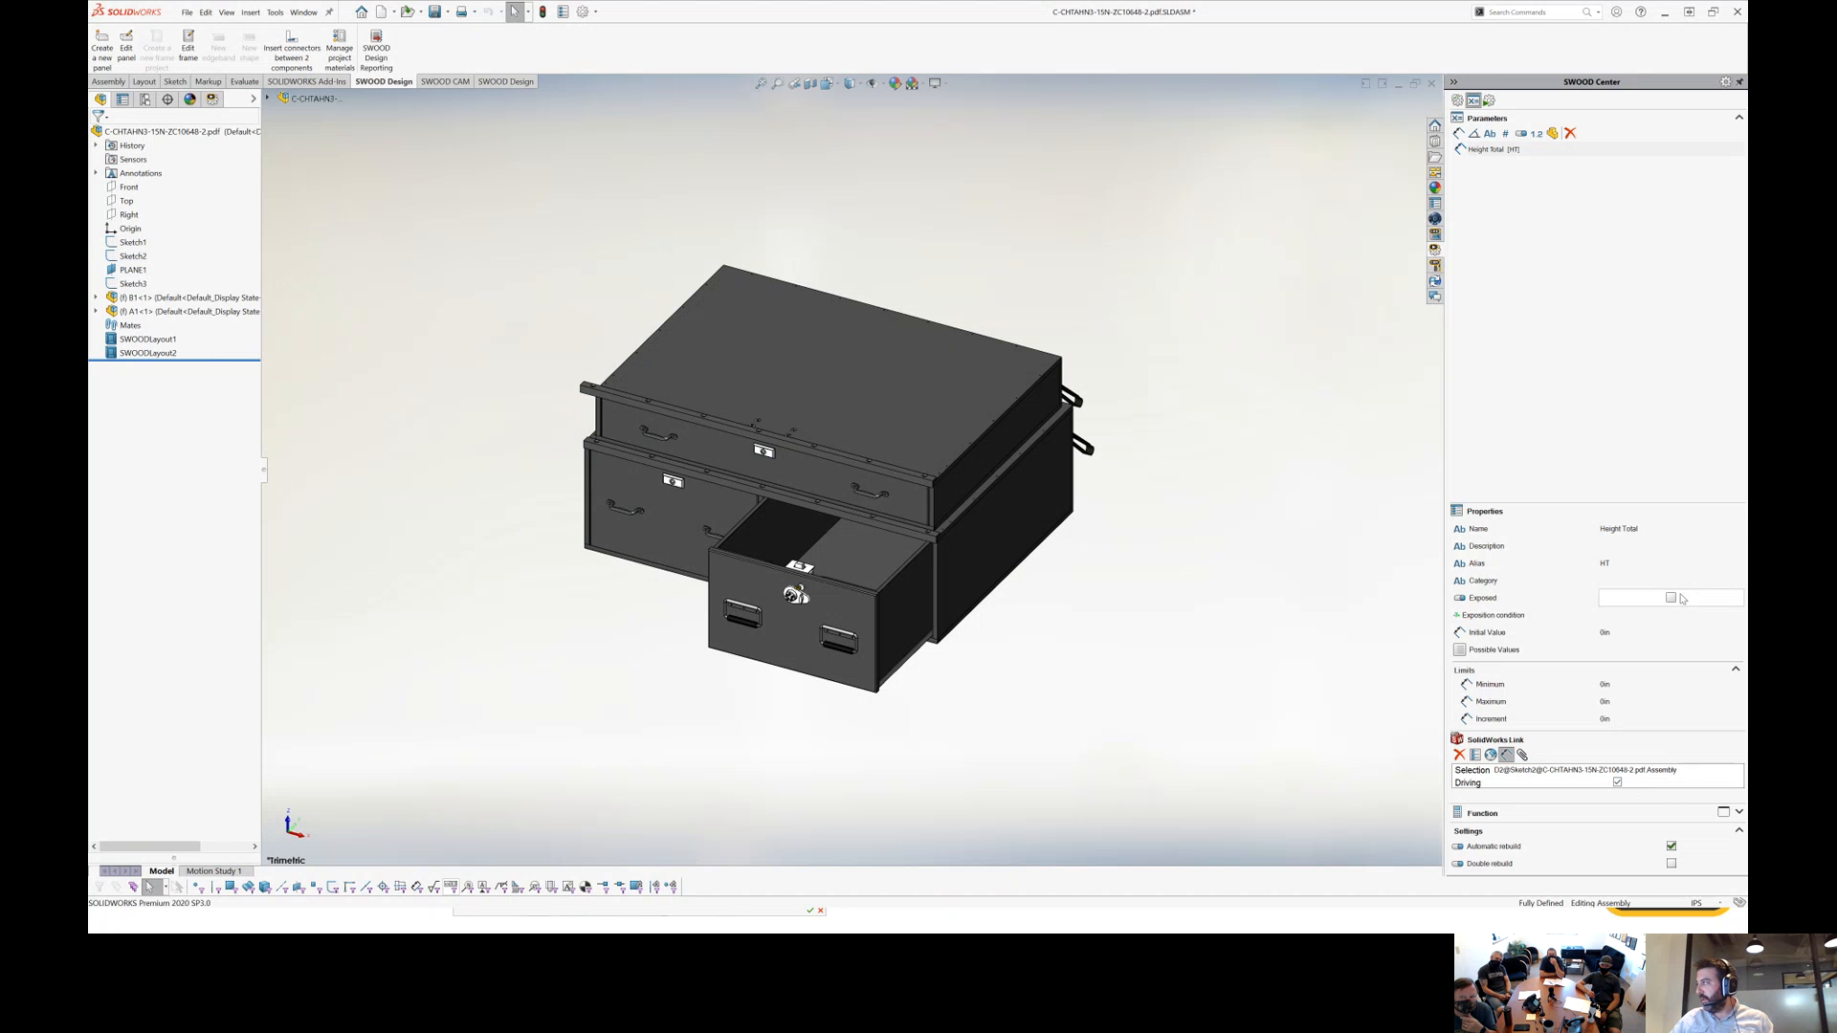
left_click(1588, 235)
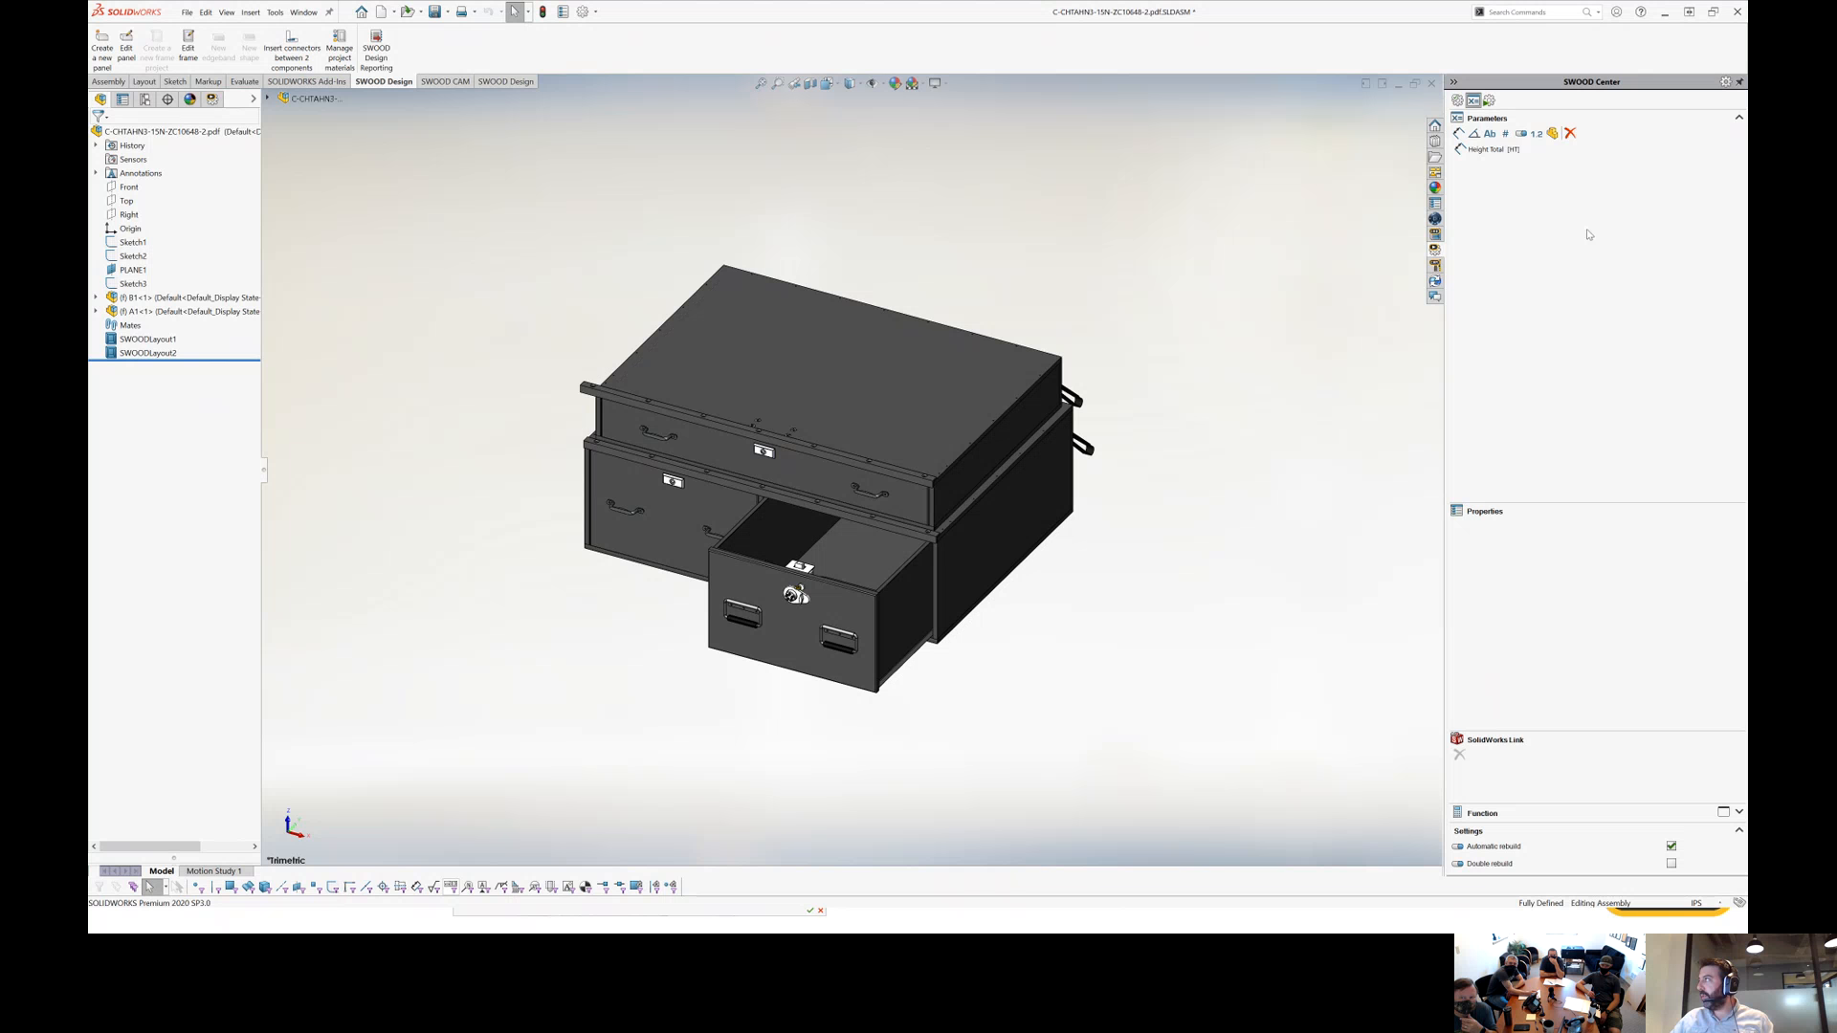
Duplicate the Height Total parameter, renaming the copy Height B1 with the alias HB1.
left_click(1520, 150)
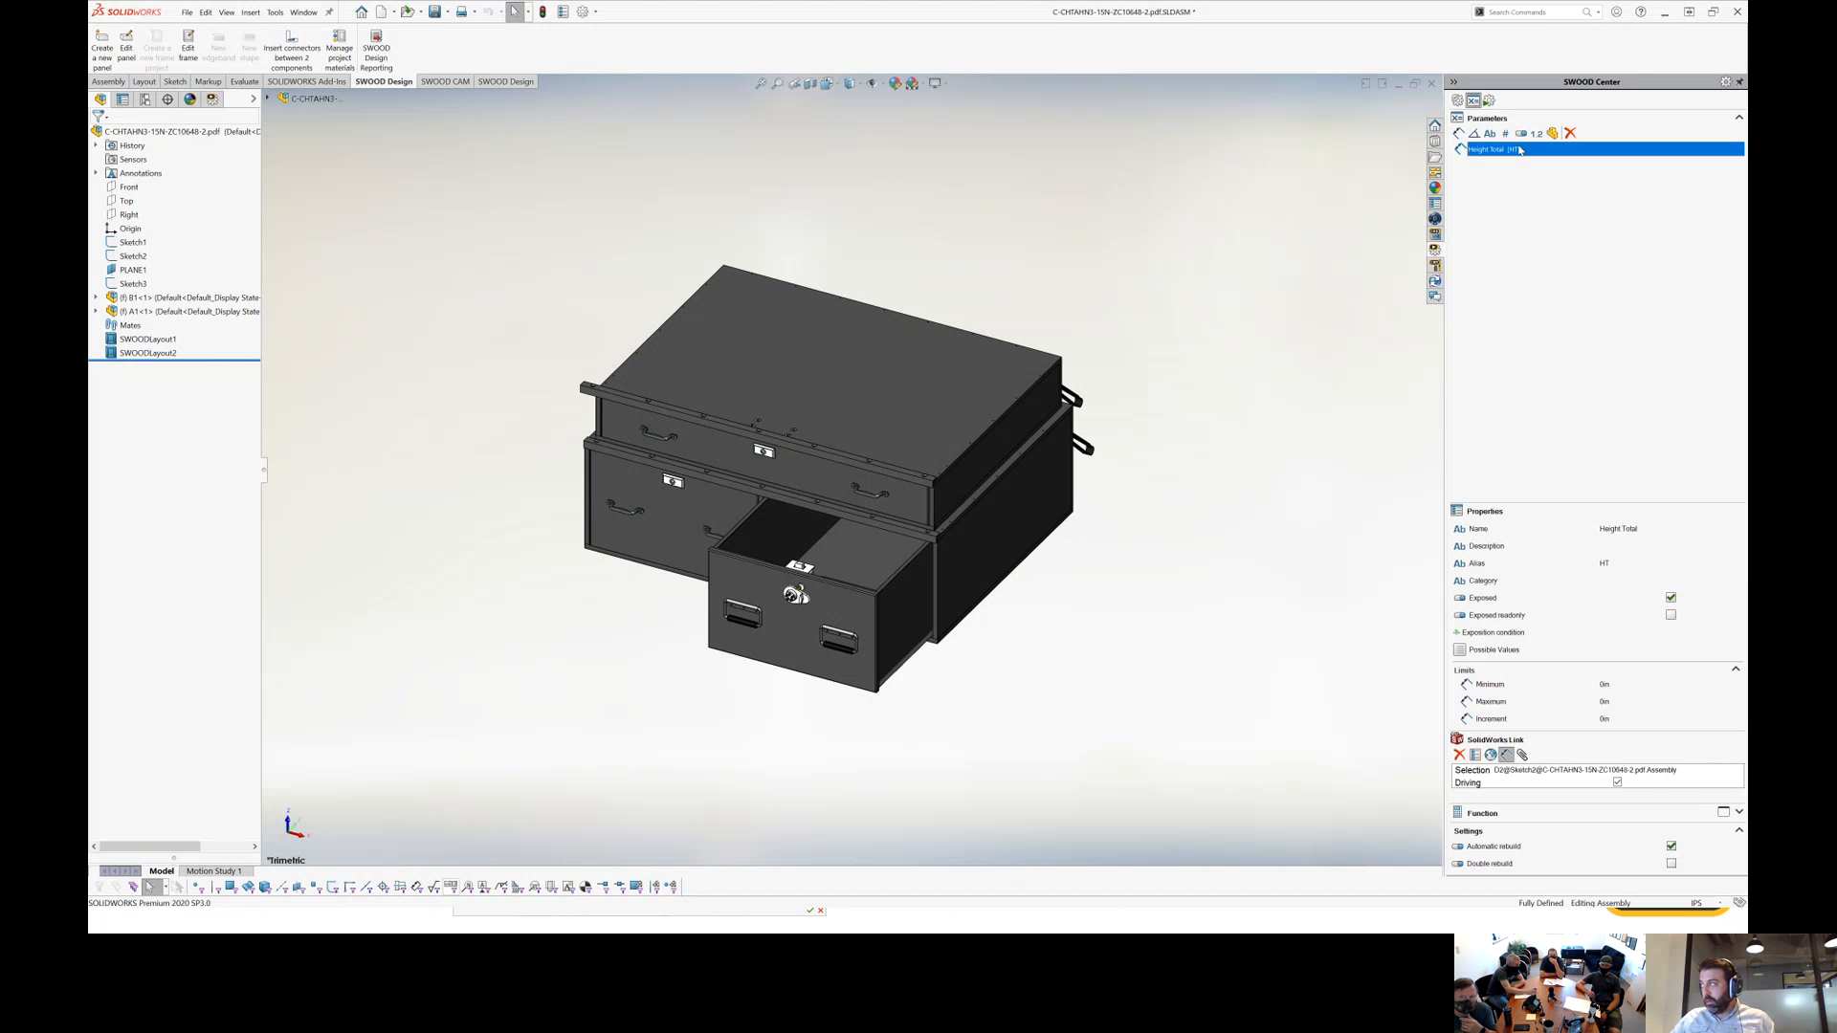
key("ctrl+v")
left_click(1537, 166)
left_click(1624, 533)
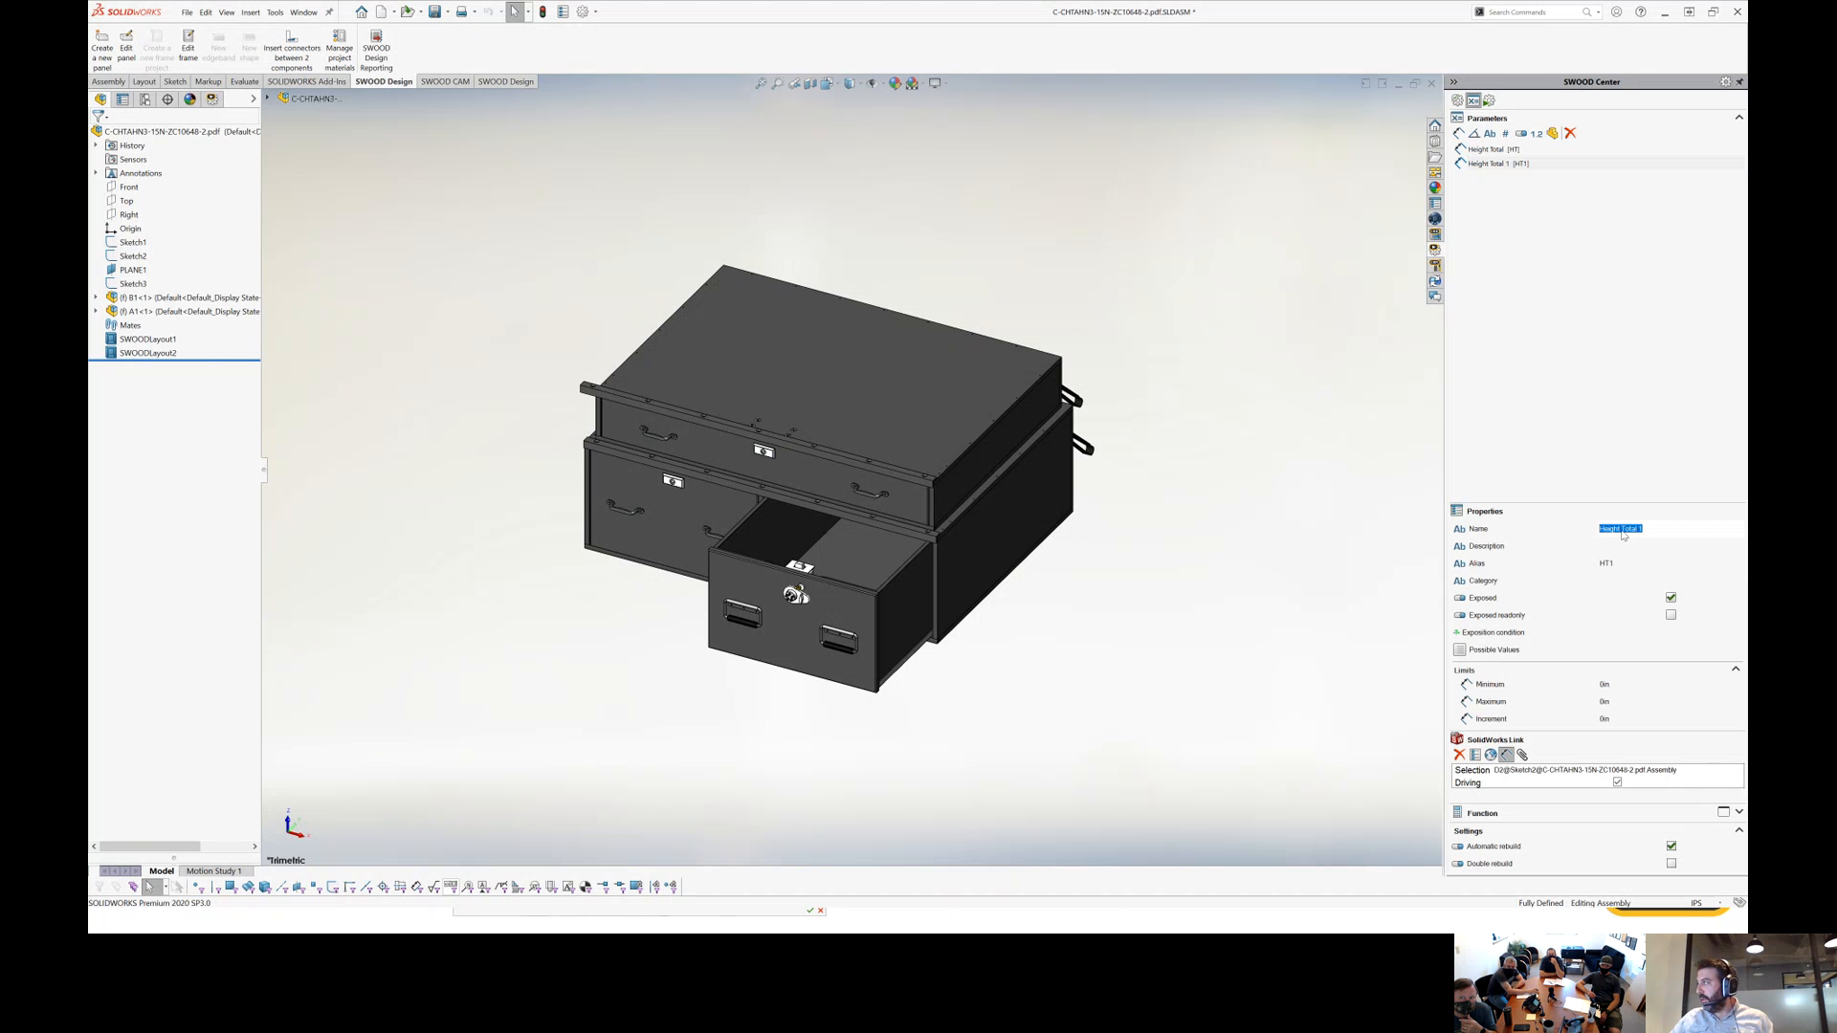
left_click_drag(1621, 531, 1636, 529)
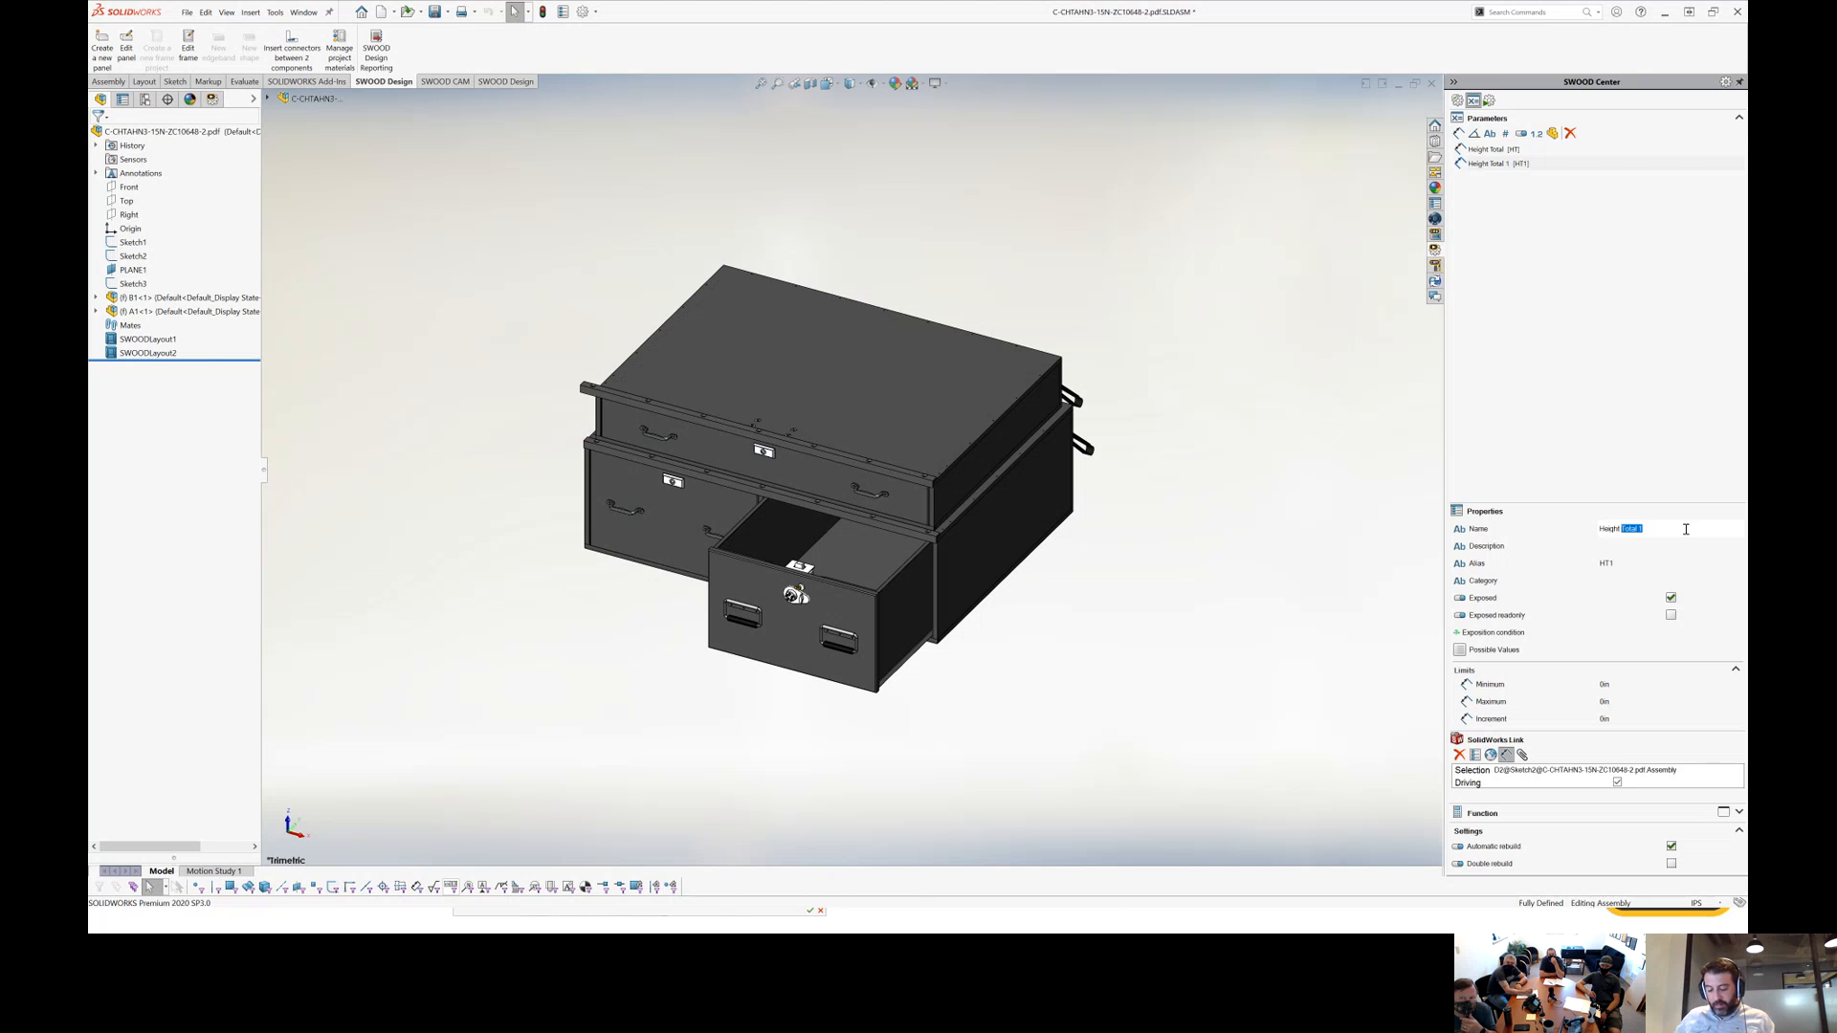
type("B1")
key("Return")
left_click(1664, 567)
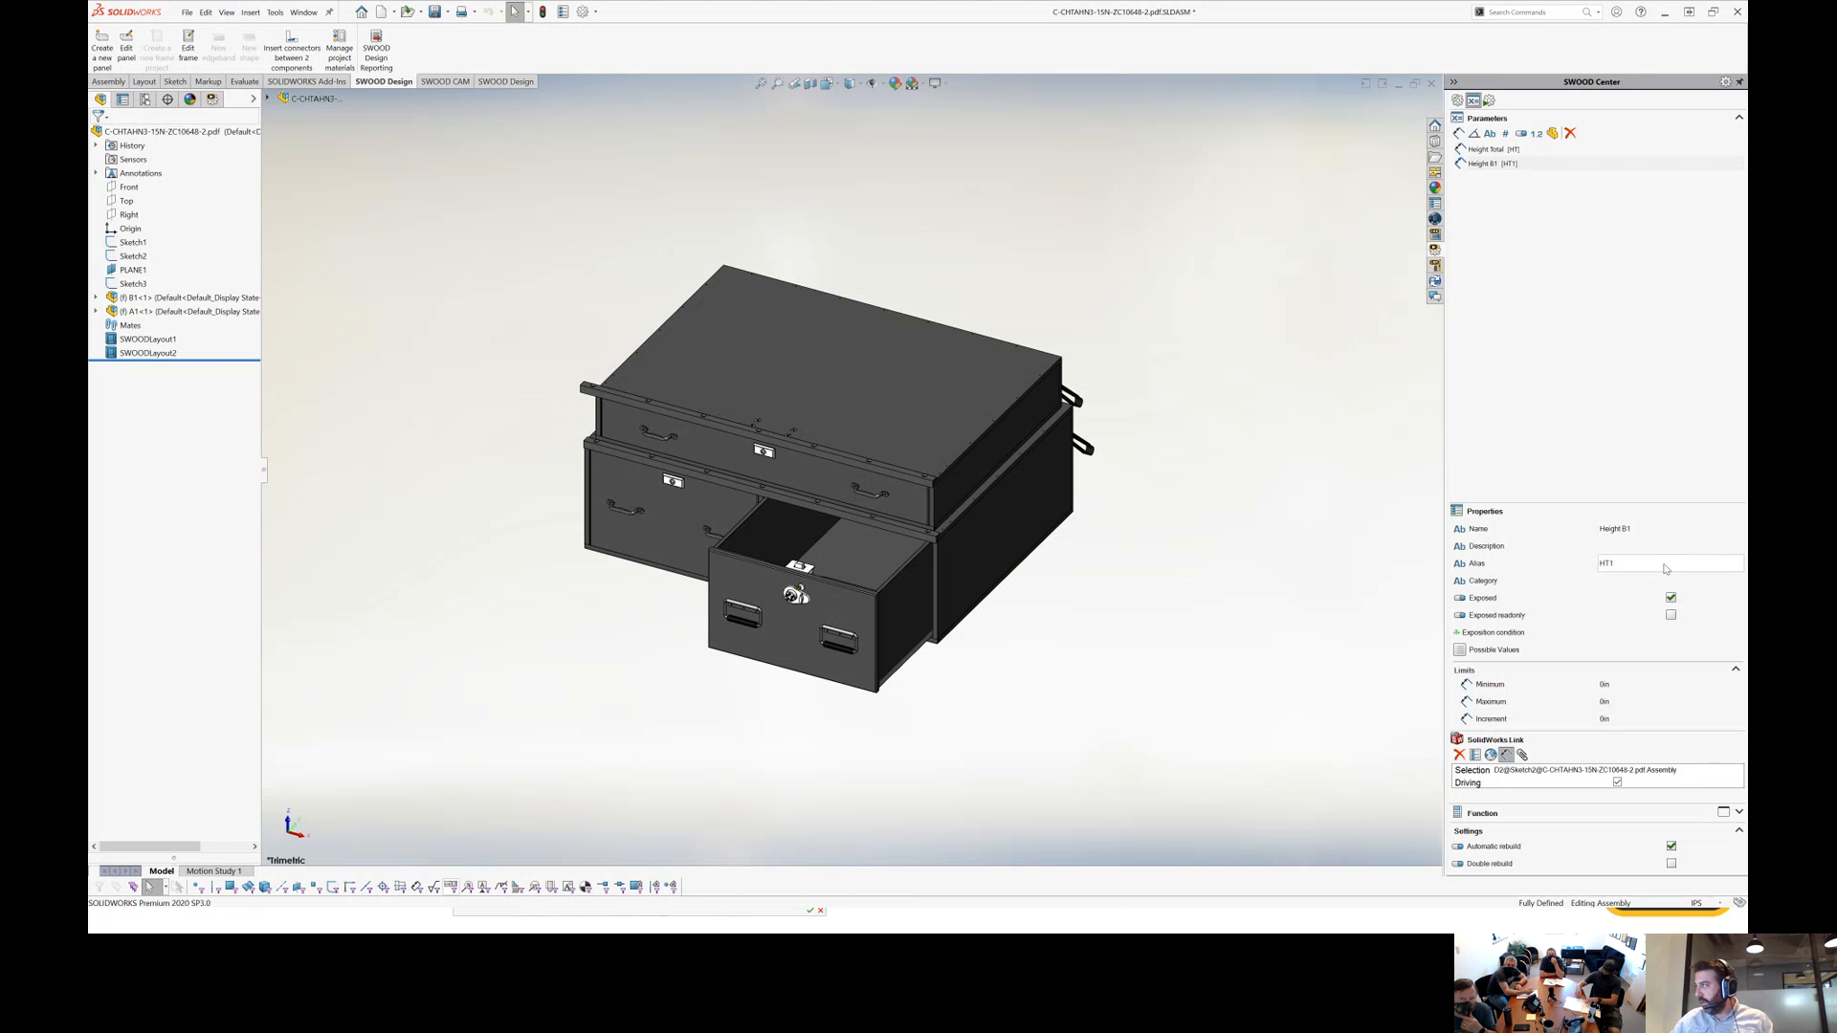
key("BackSpace")
key("BackSpace")
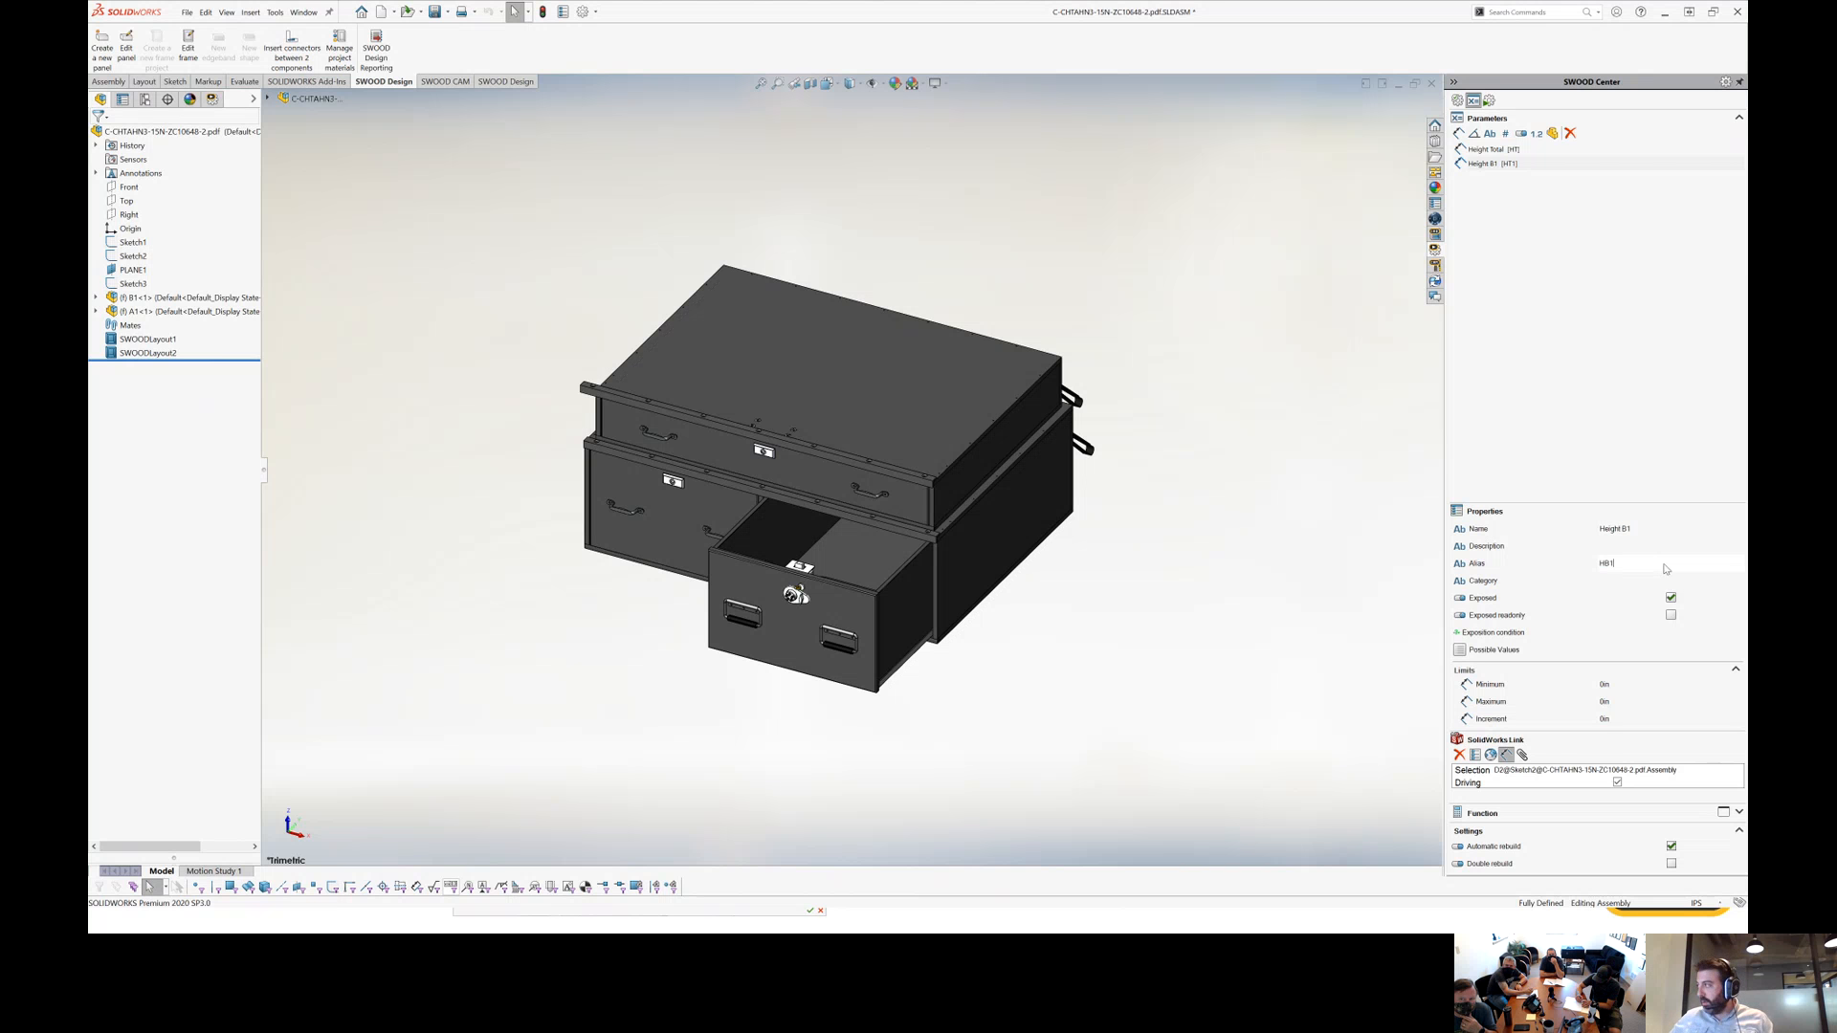
type("B1")
key("Return")
Relink the Height B1 parameter to the 15.00 height dimension in Sketch2.
left_click(1558, 771)
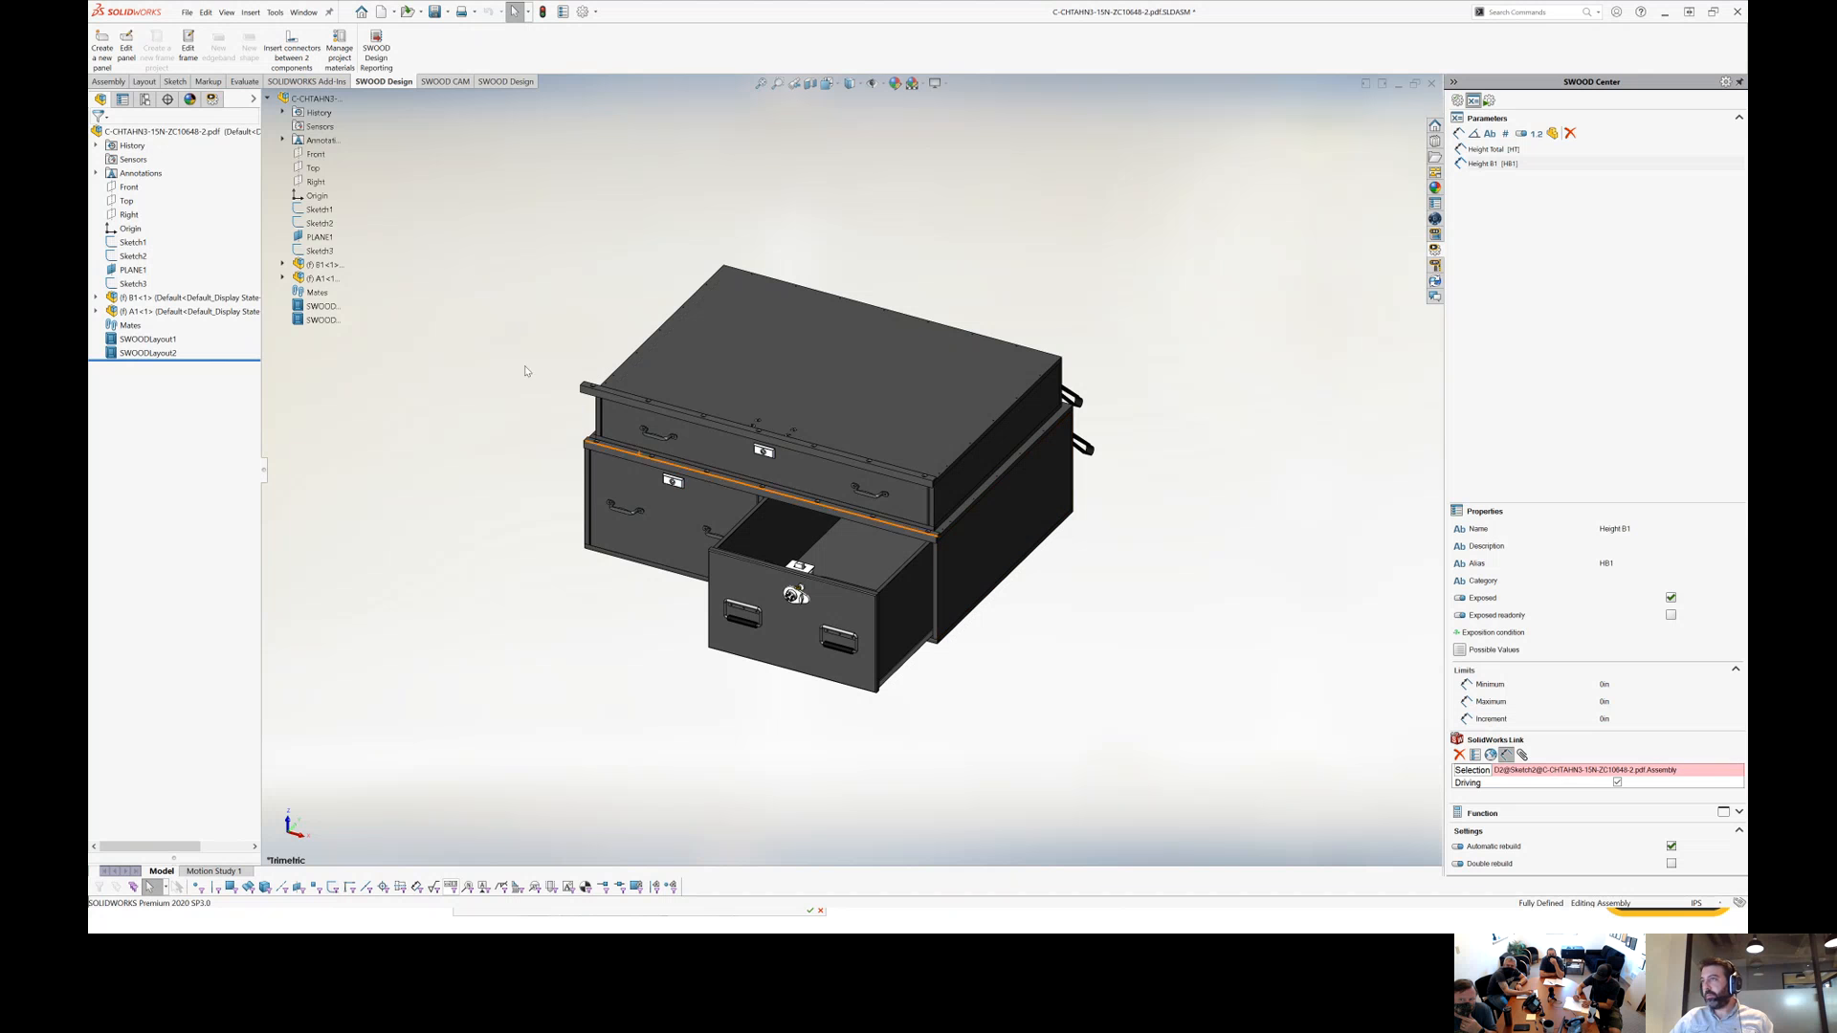
left_click(320, 223)
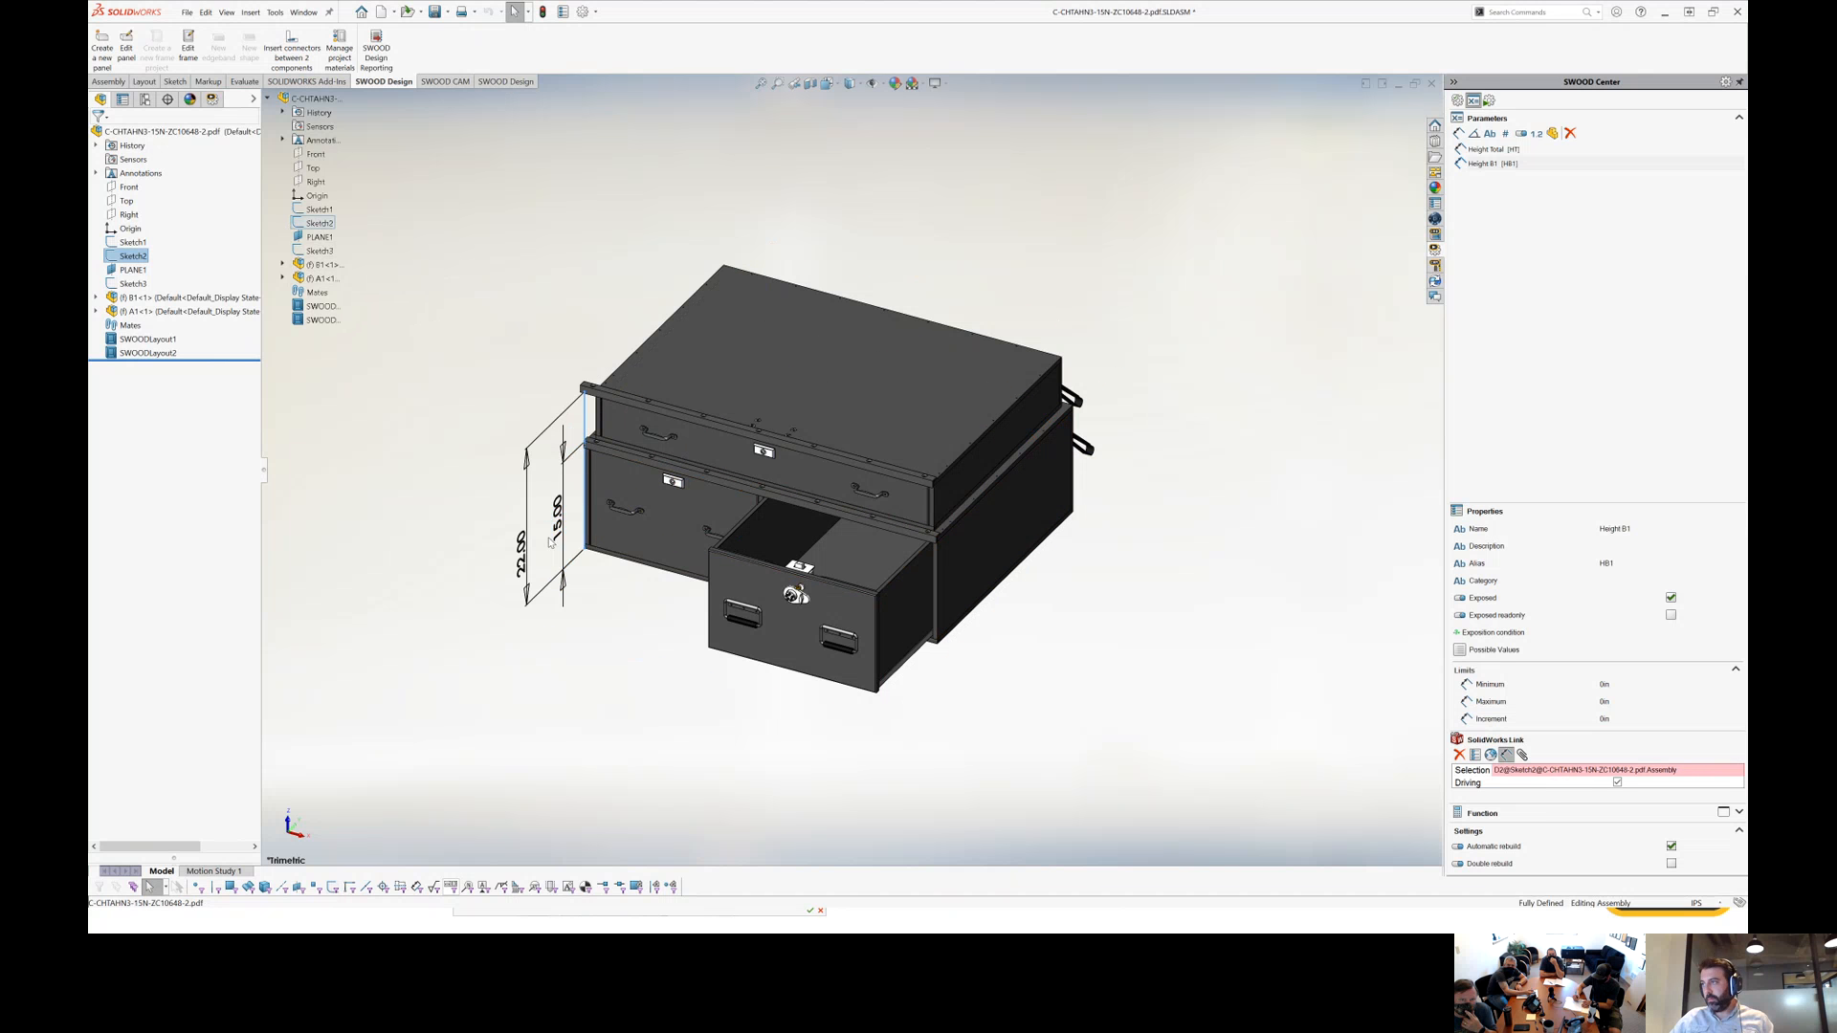
left_click(1697, 597)
left_click(1707, 371)
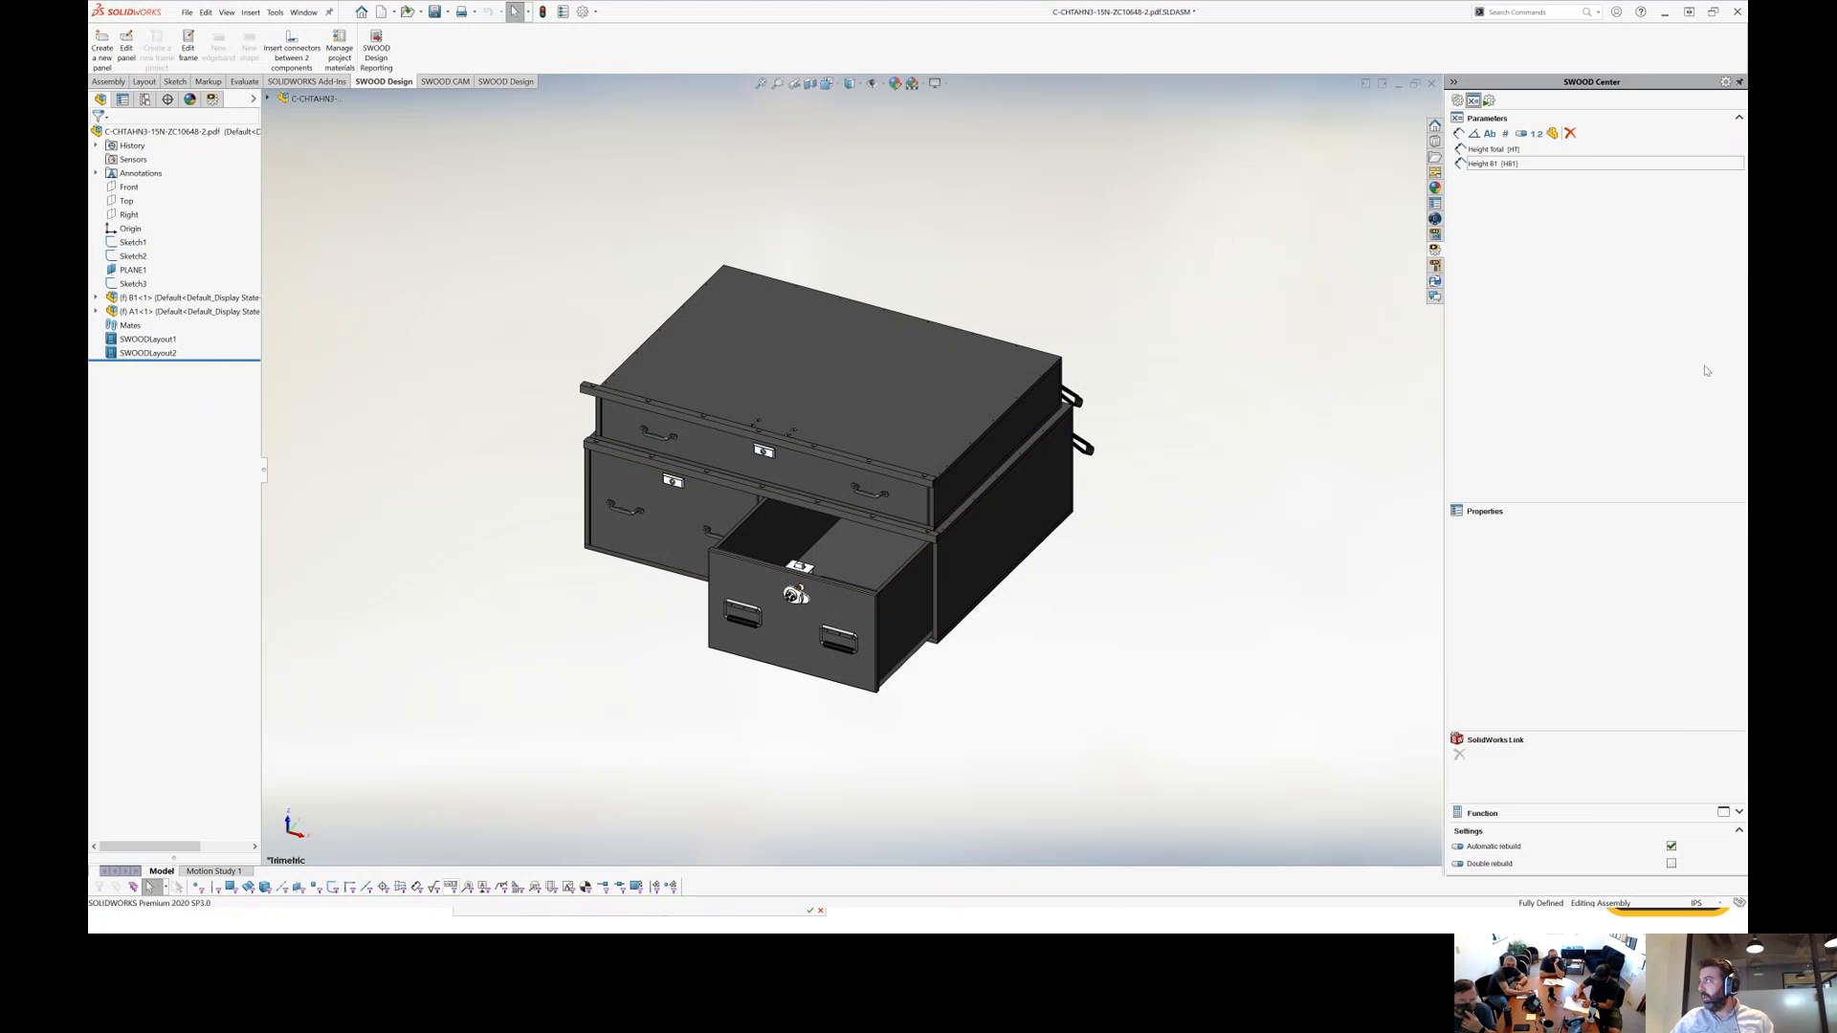
Add a distance parameter with the name Width and the alias W, and make it exposed.
left_click(1460, 134)
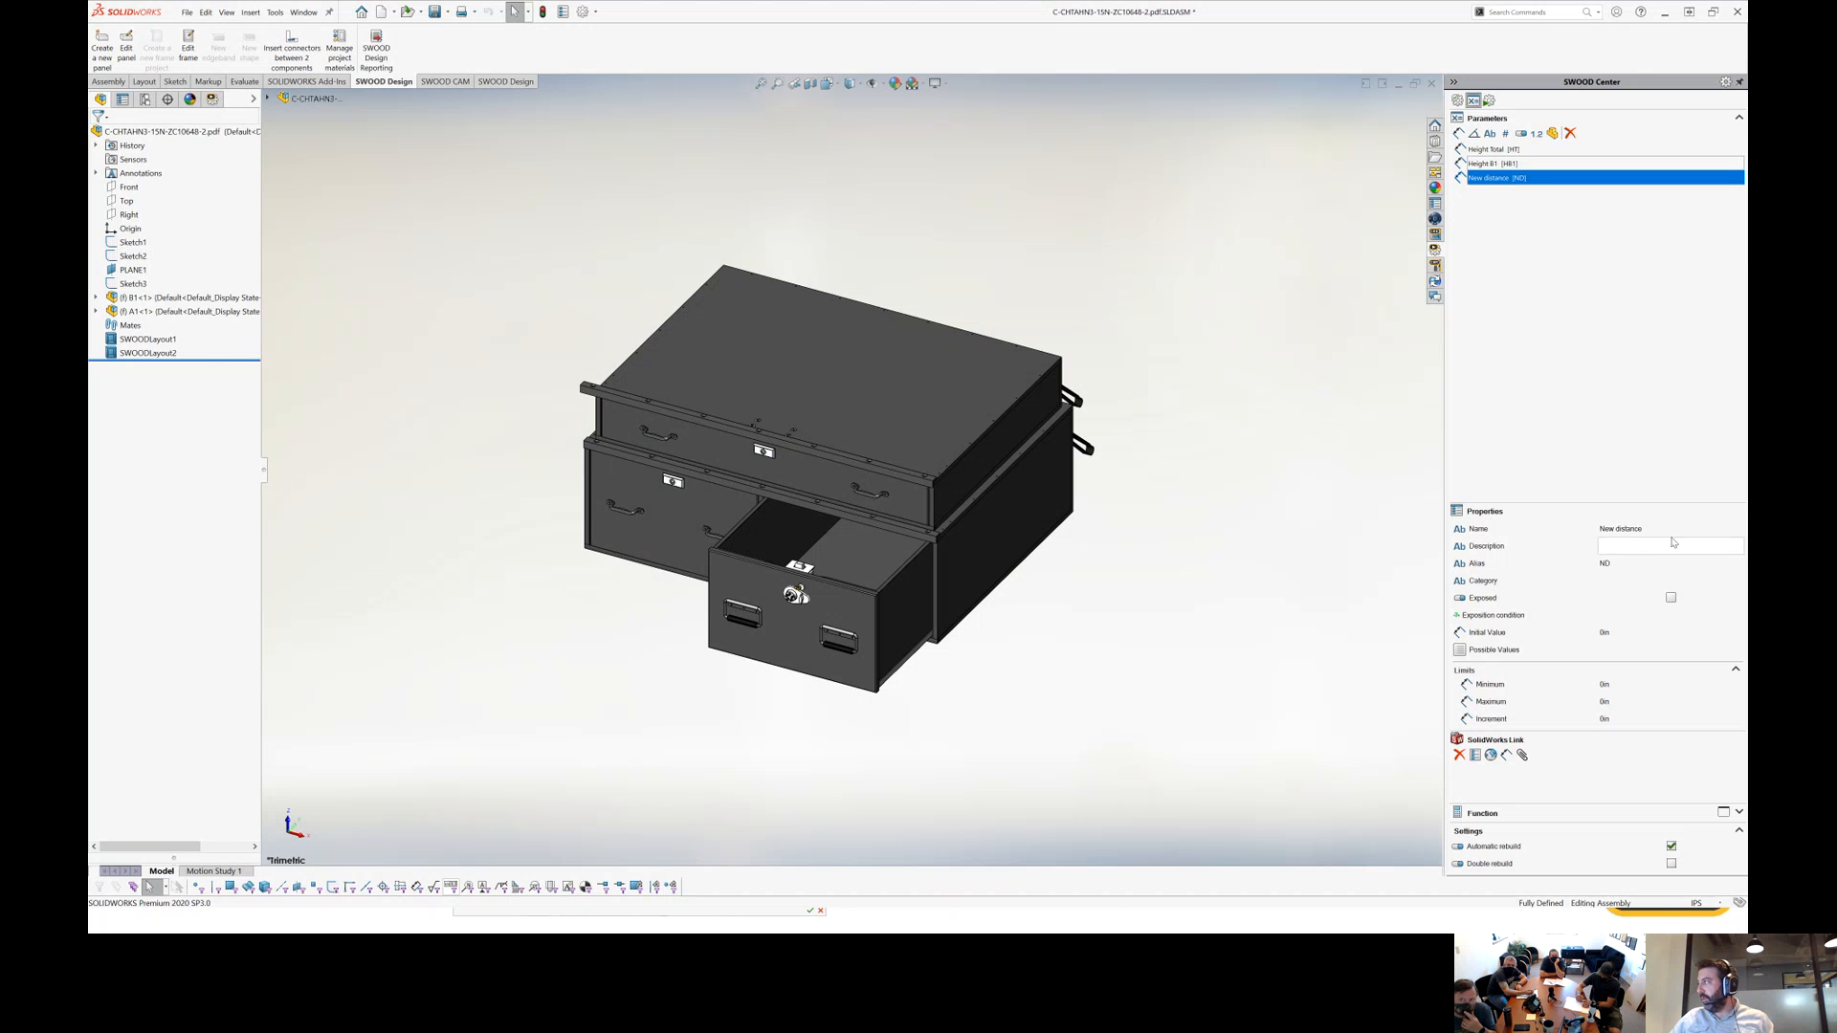
double_click(1672, 530)
type("Width")
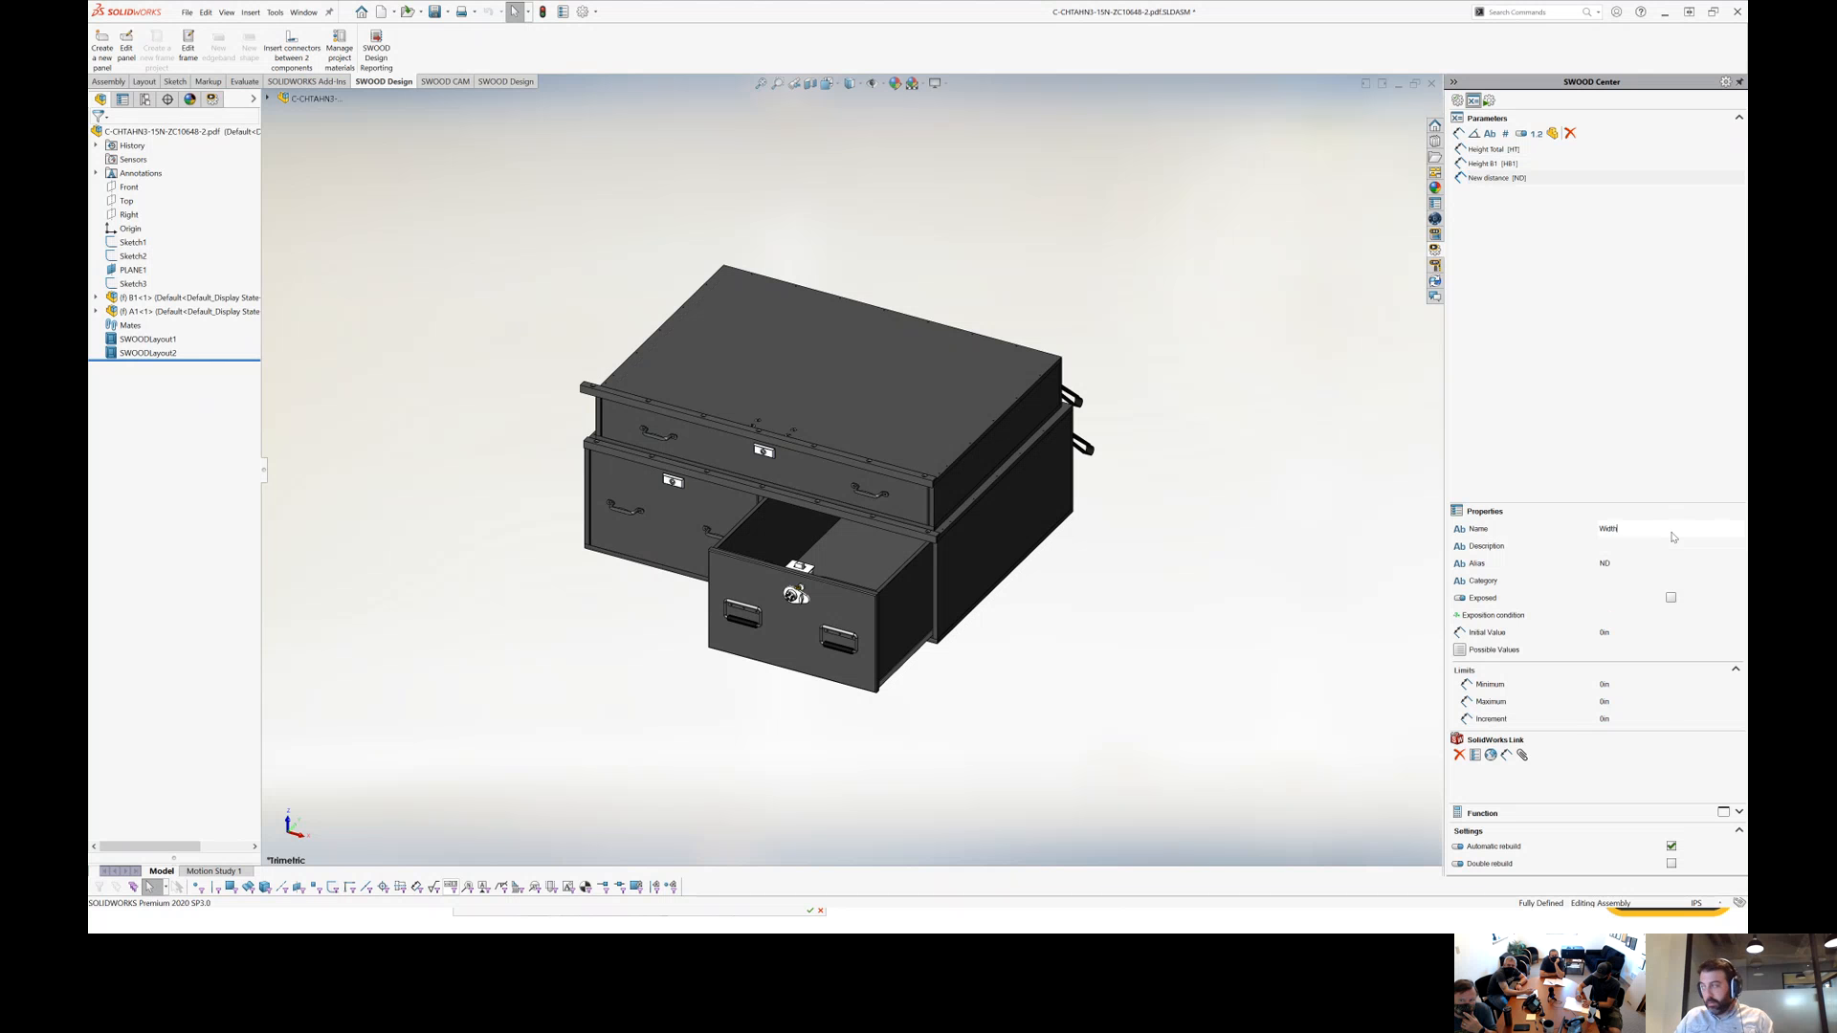
type("e")
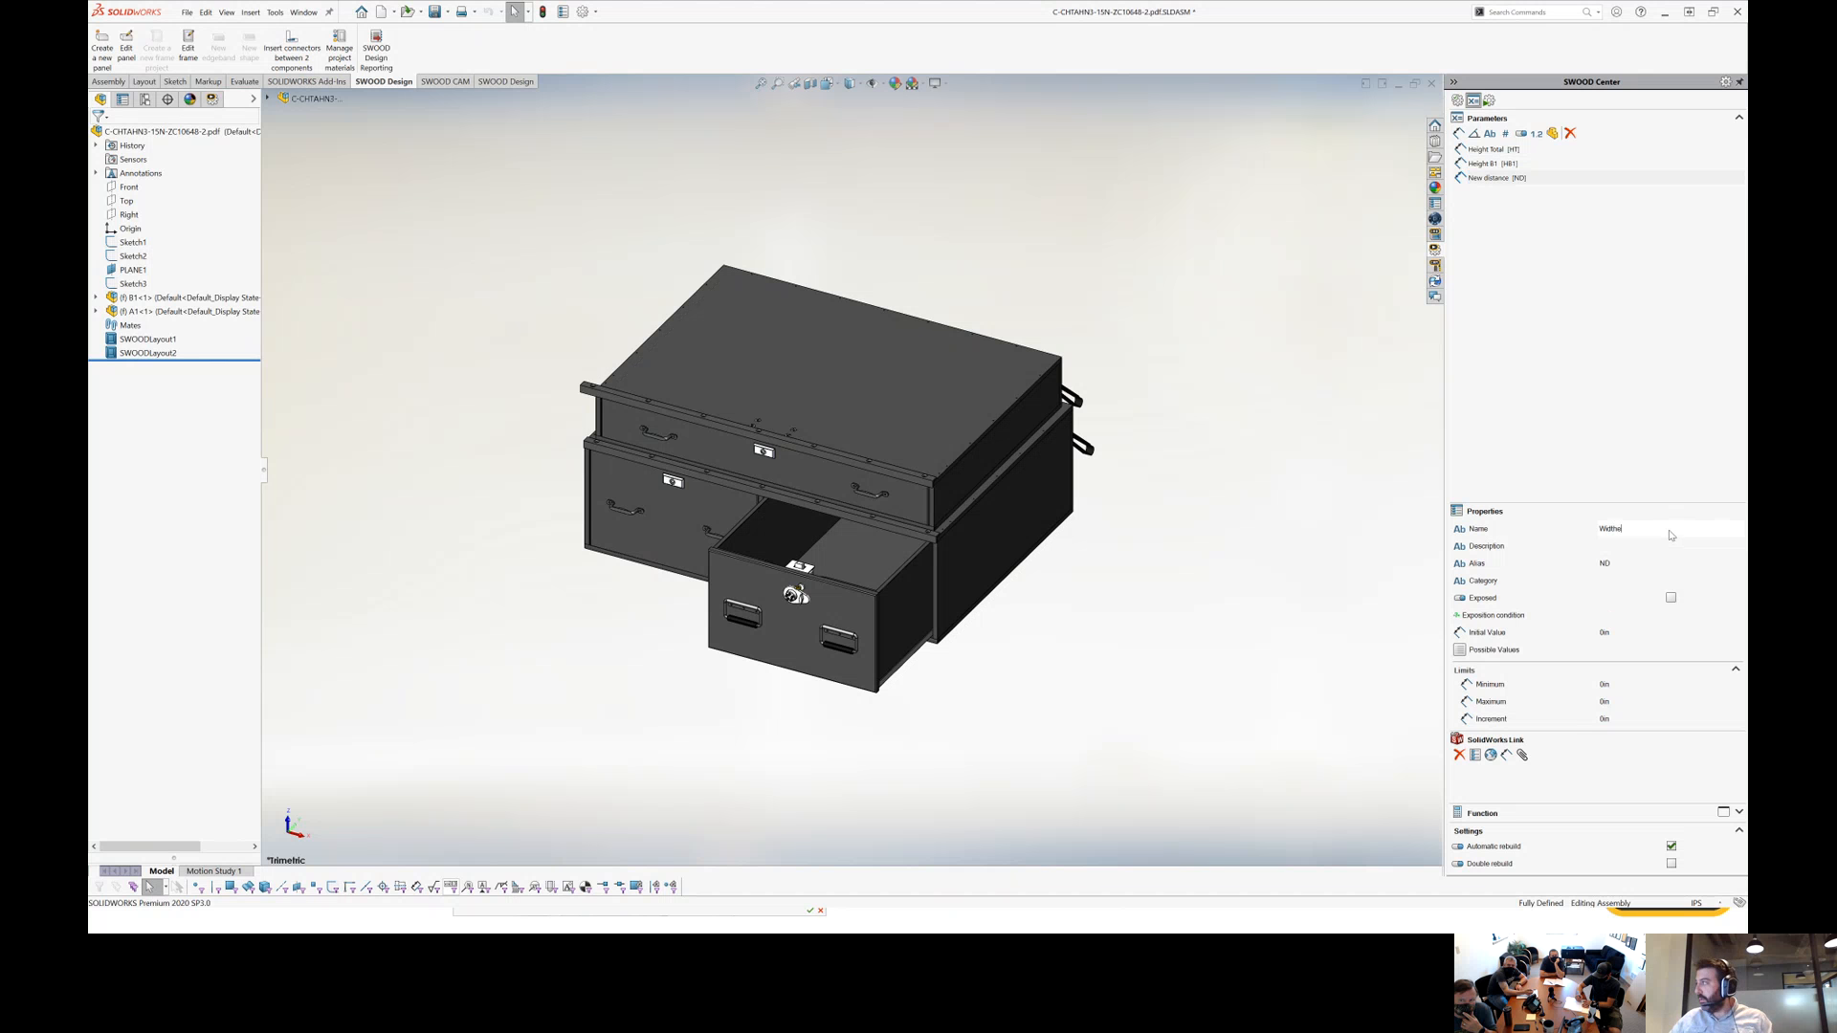
double_click(1634, 570)
type("W")
left_click(1668, 597)
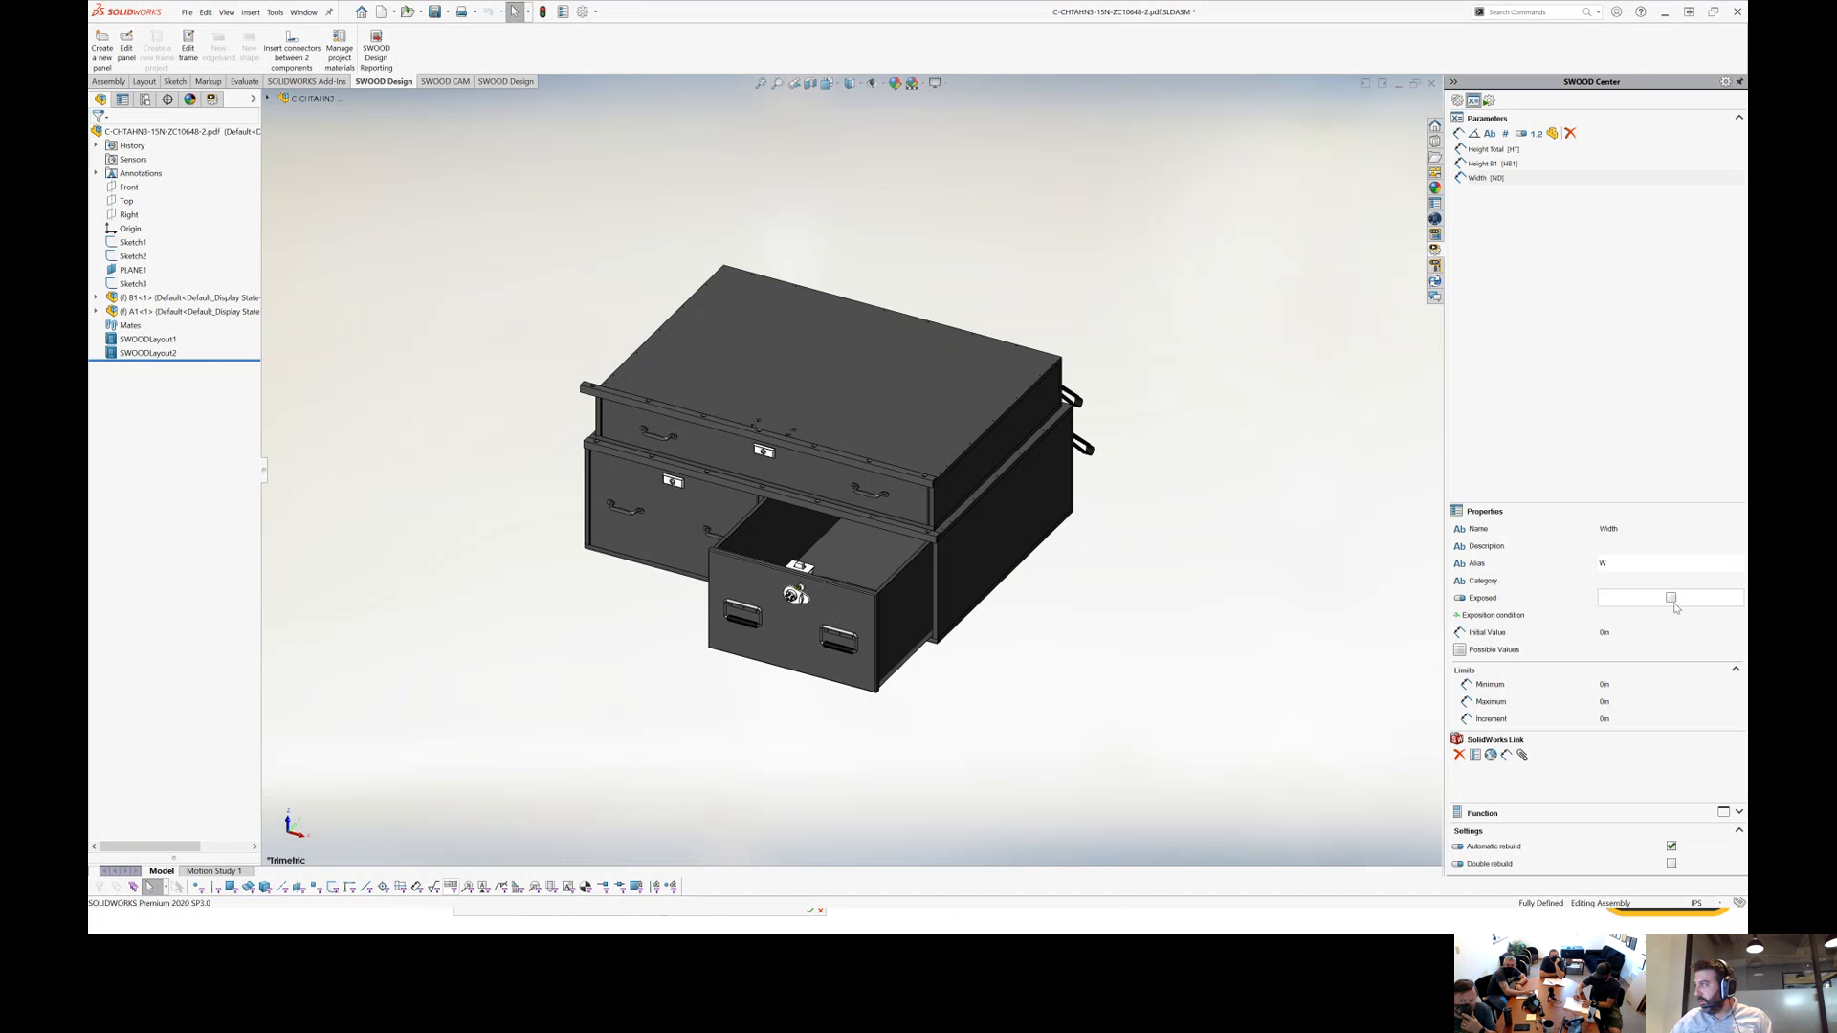
Link the Width parameter to the 48.00 dimension in Sketch1 as driving.
left_click(1507, 756)
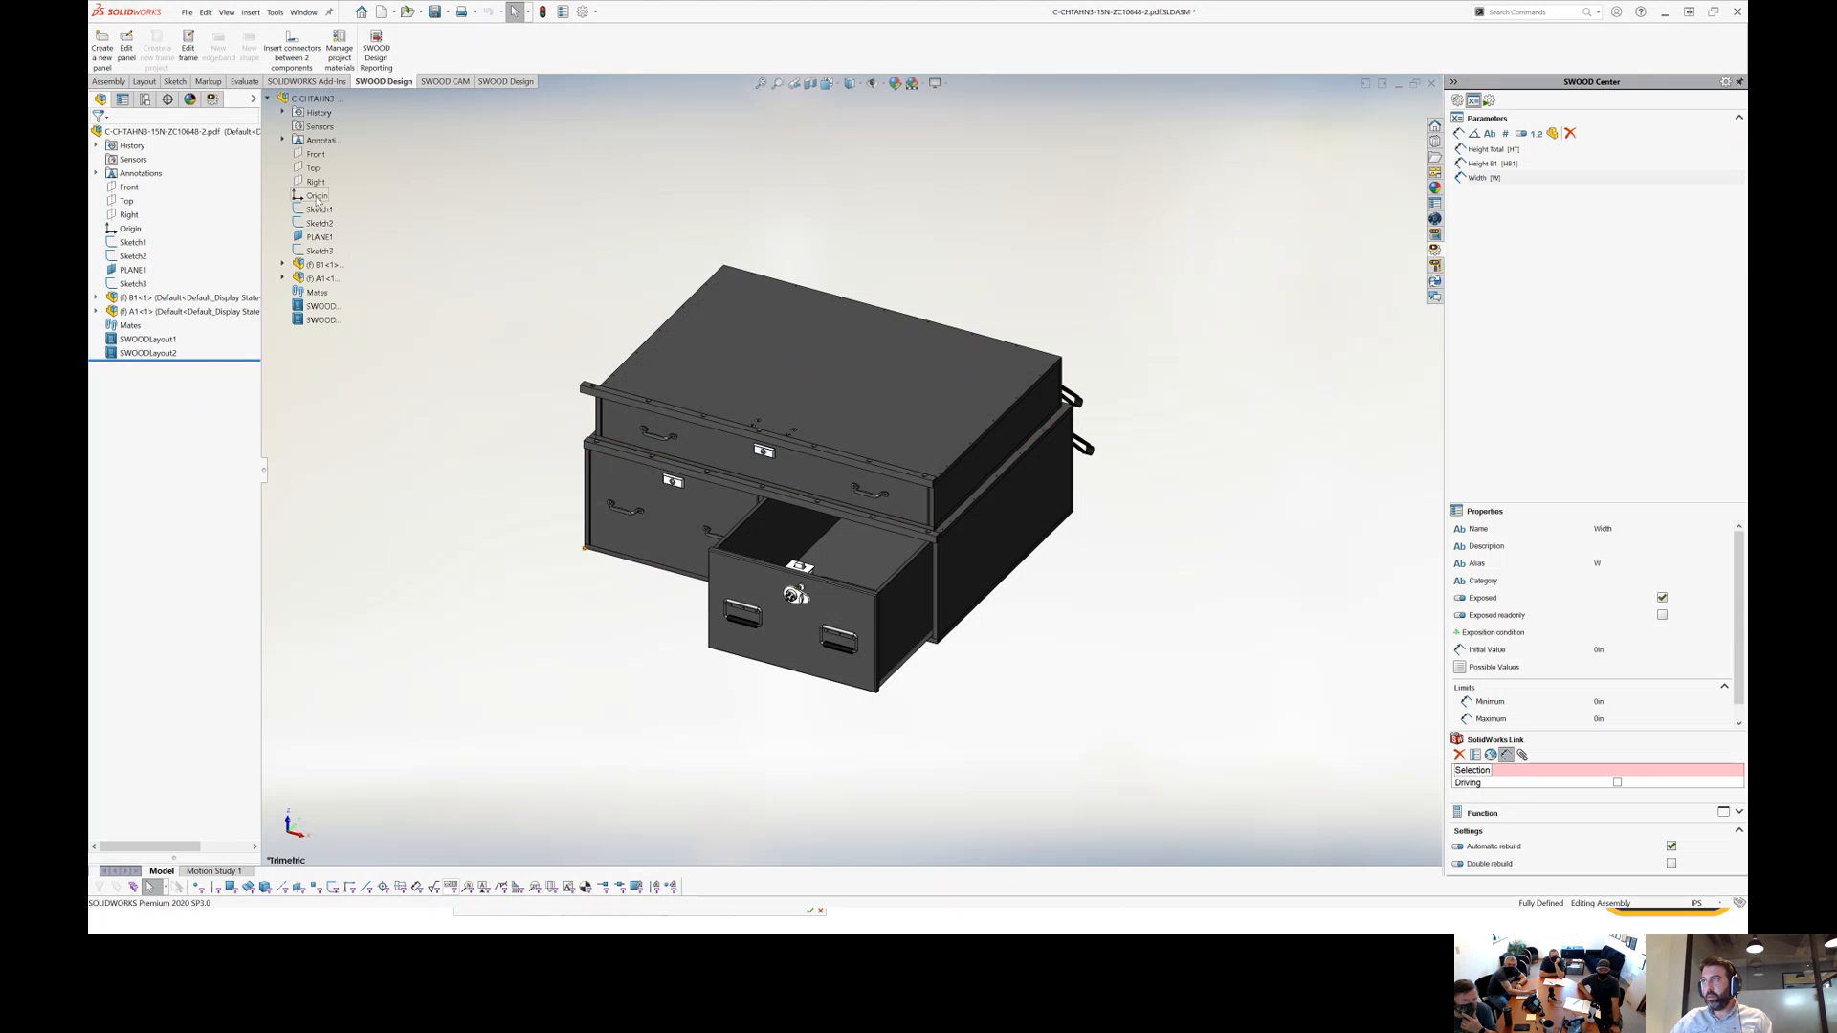
left_click(319, 208)
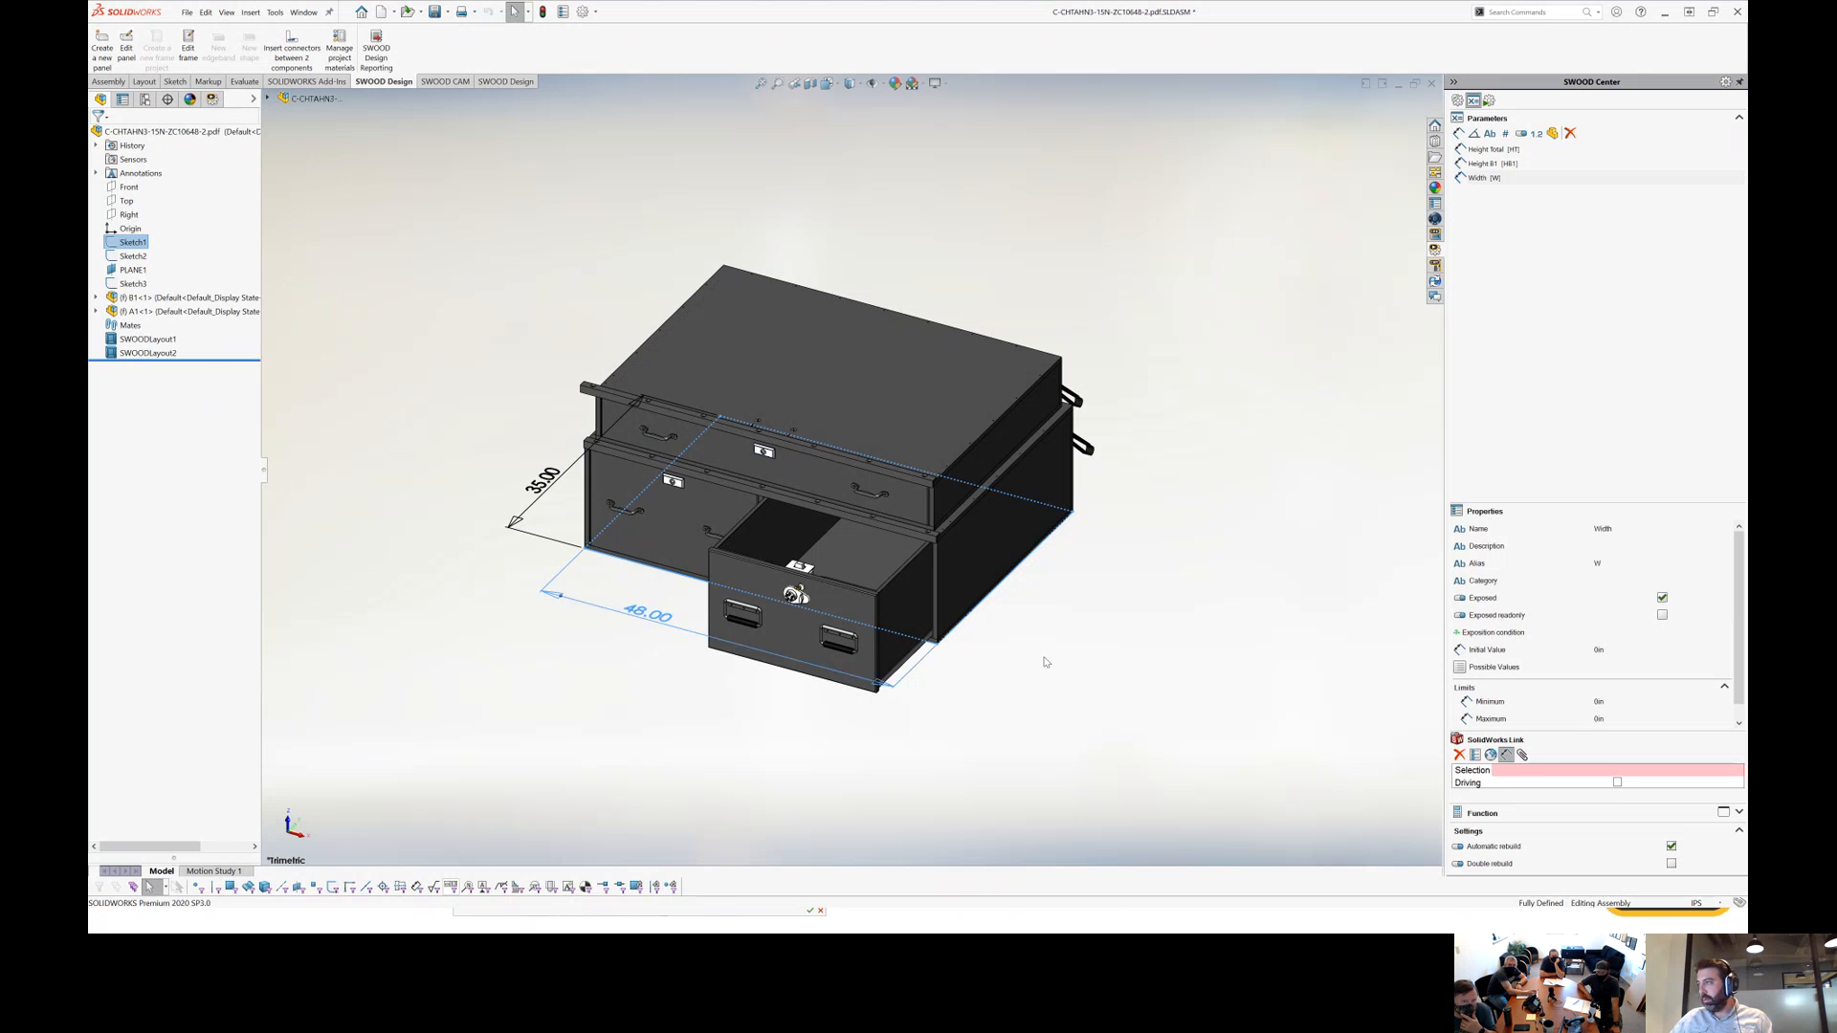
left_click(1509, 164)
Duplicate the Width parameter, renaming the copy Depth with the alias D.
left_click(1495, 179)
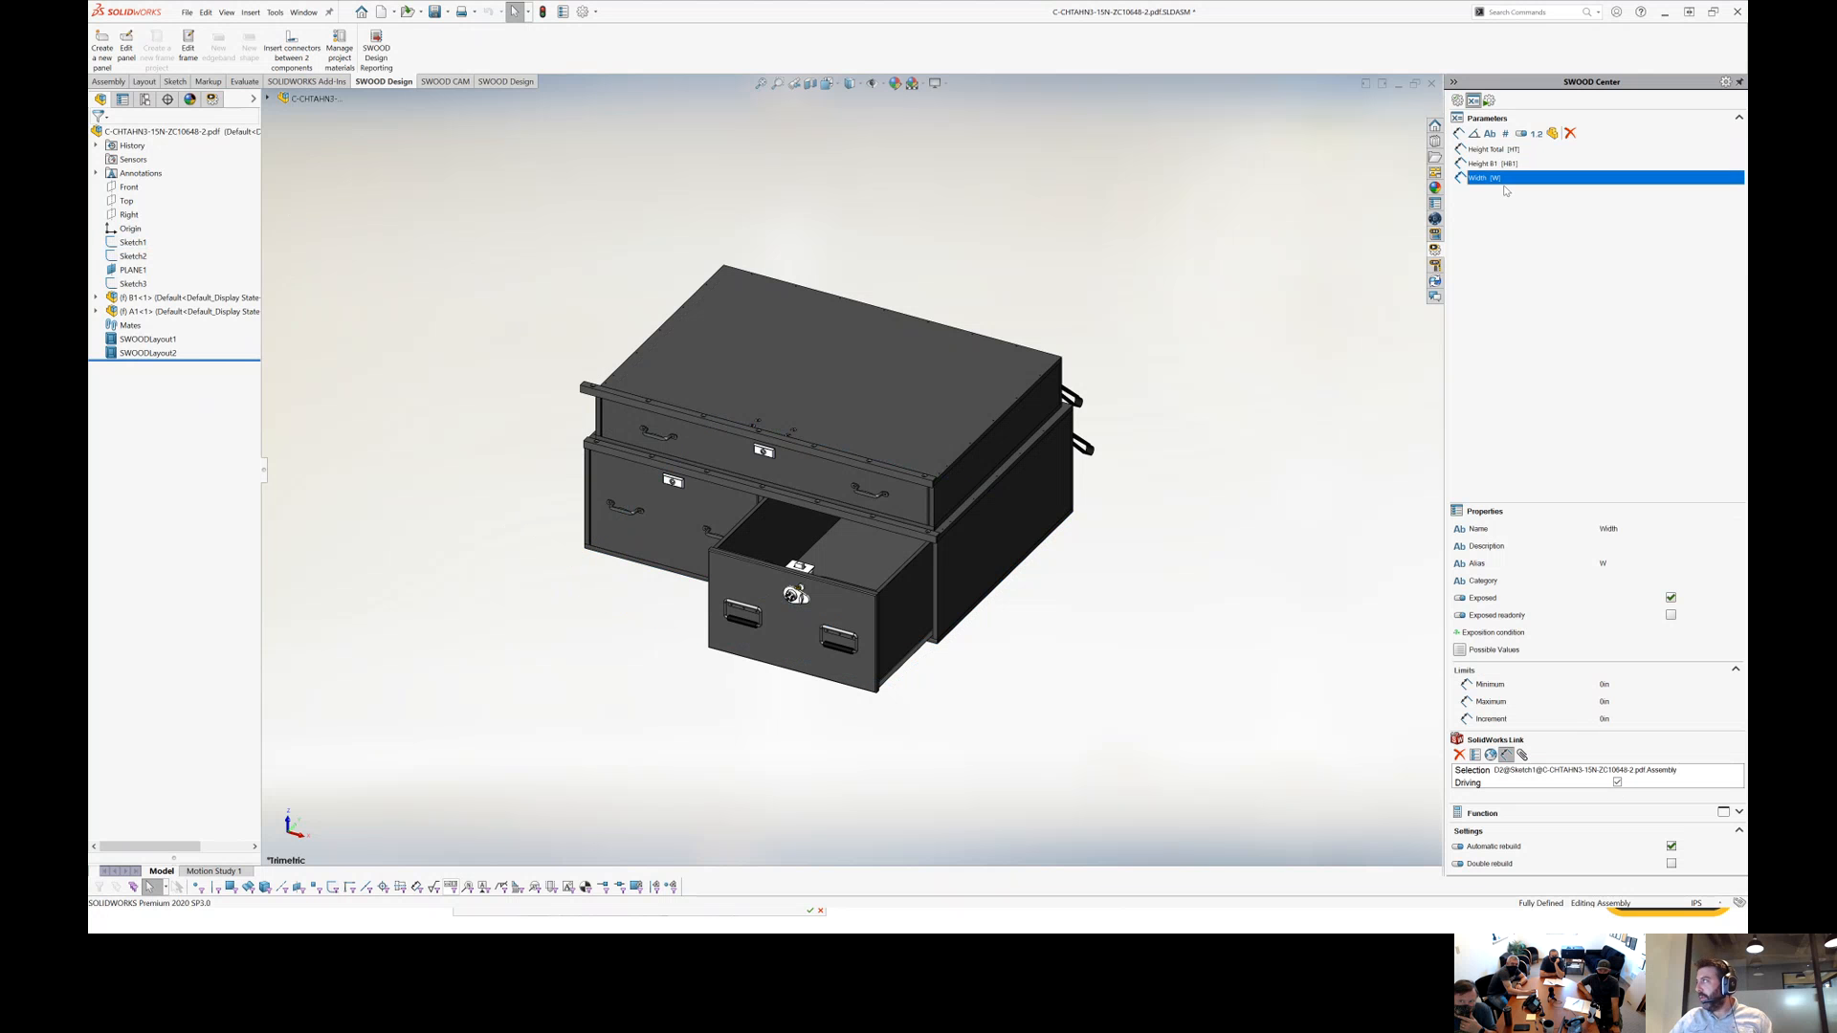
key("ctrl+v")
left_click(1505, 192)
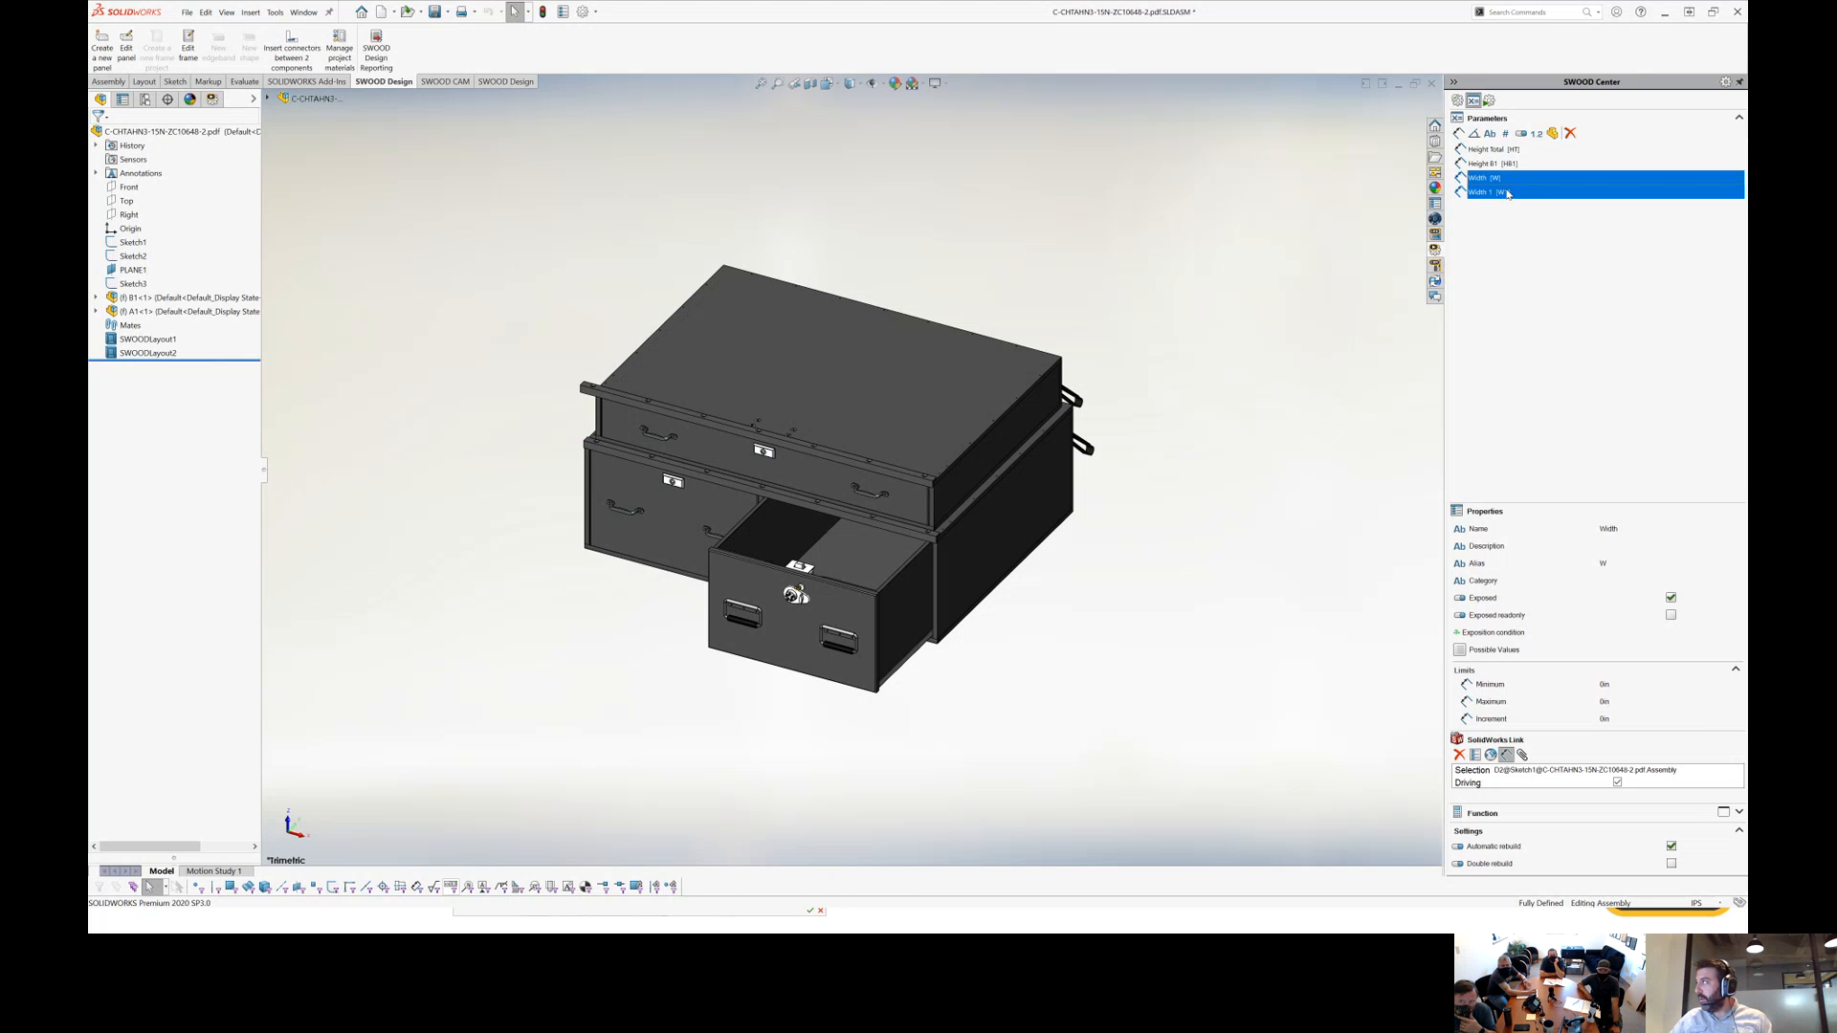
left_click(1627, 532)
type("Depth")
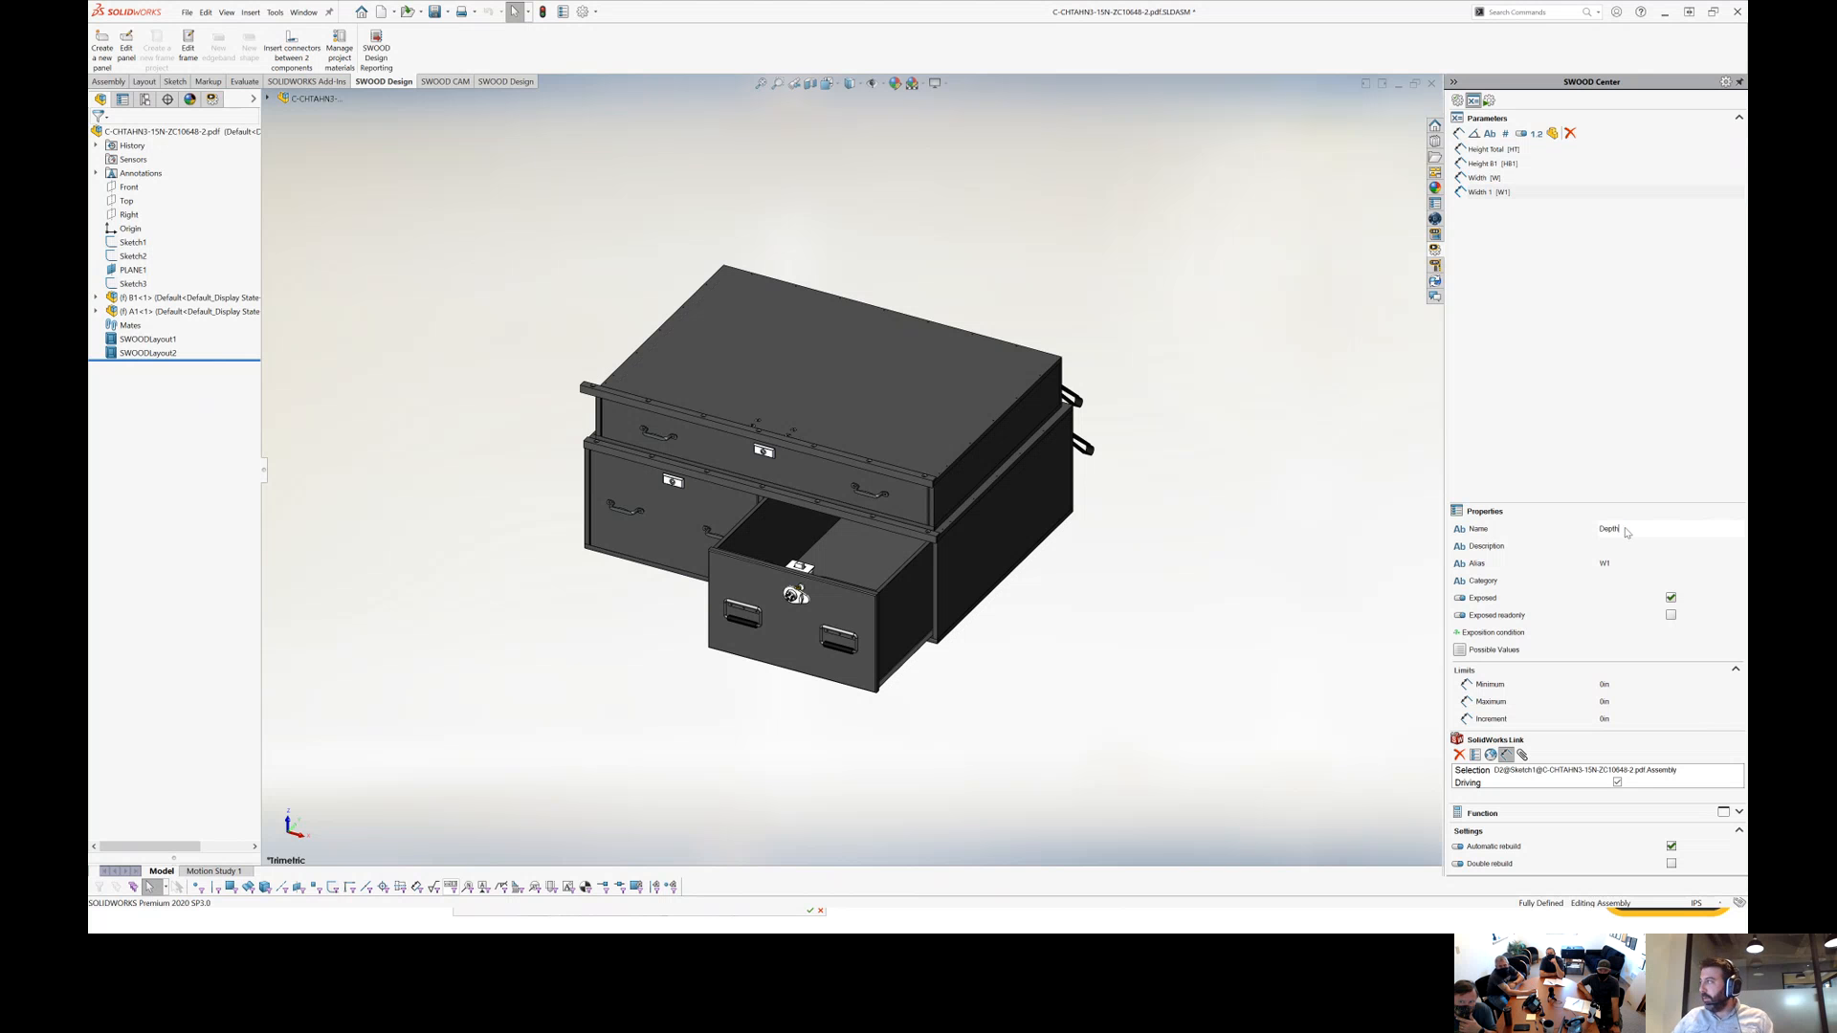
left_click(1620, 563)
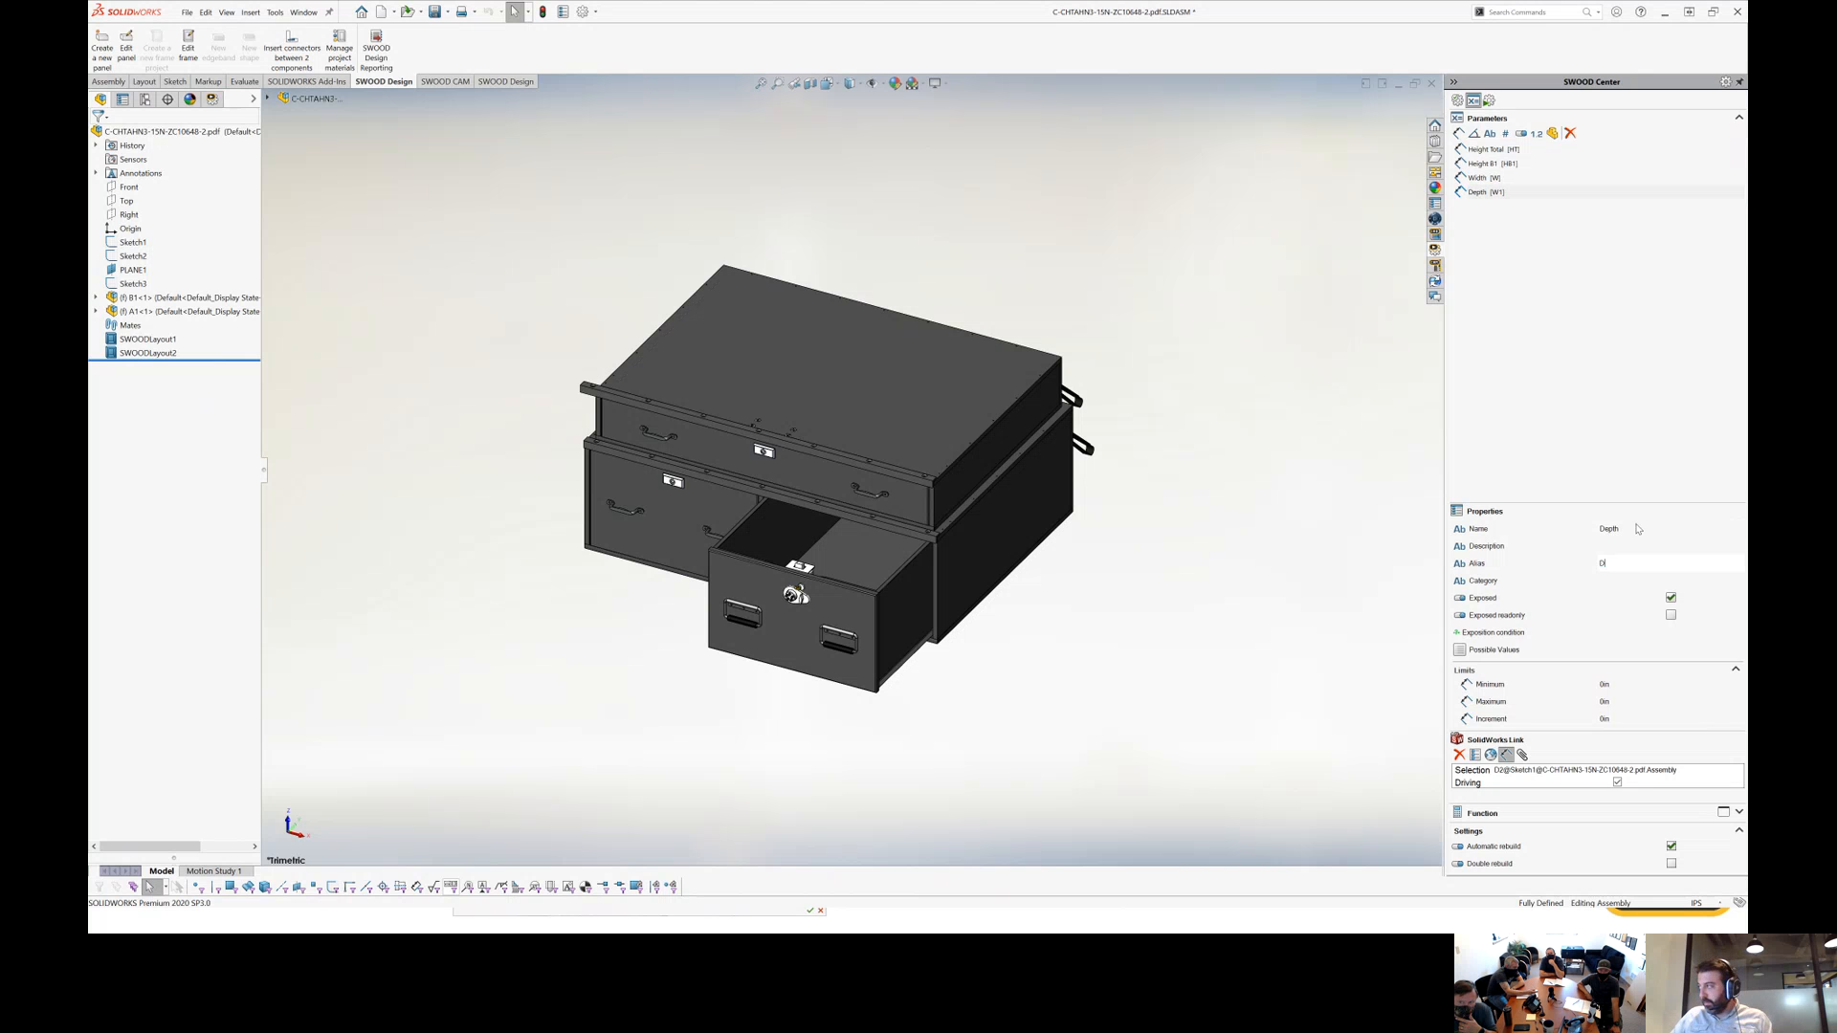
type("D")
key("Return")
Relink the Depth parameter to the 35.00 dimension in Sketch1.
left_click(1572, 773)
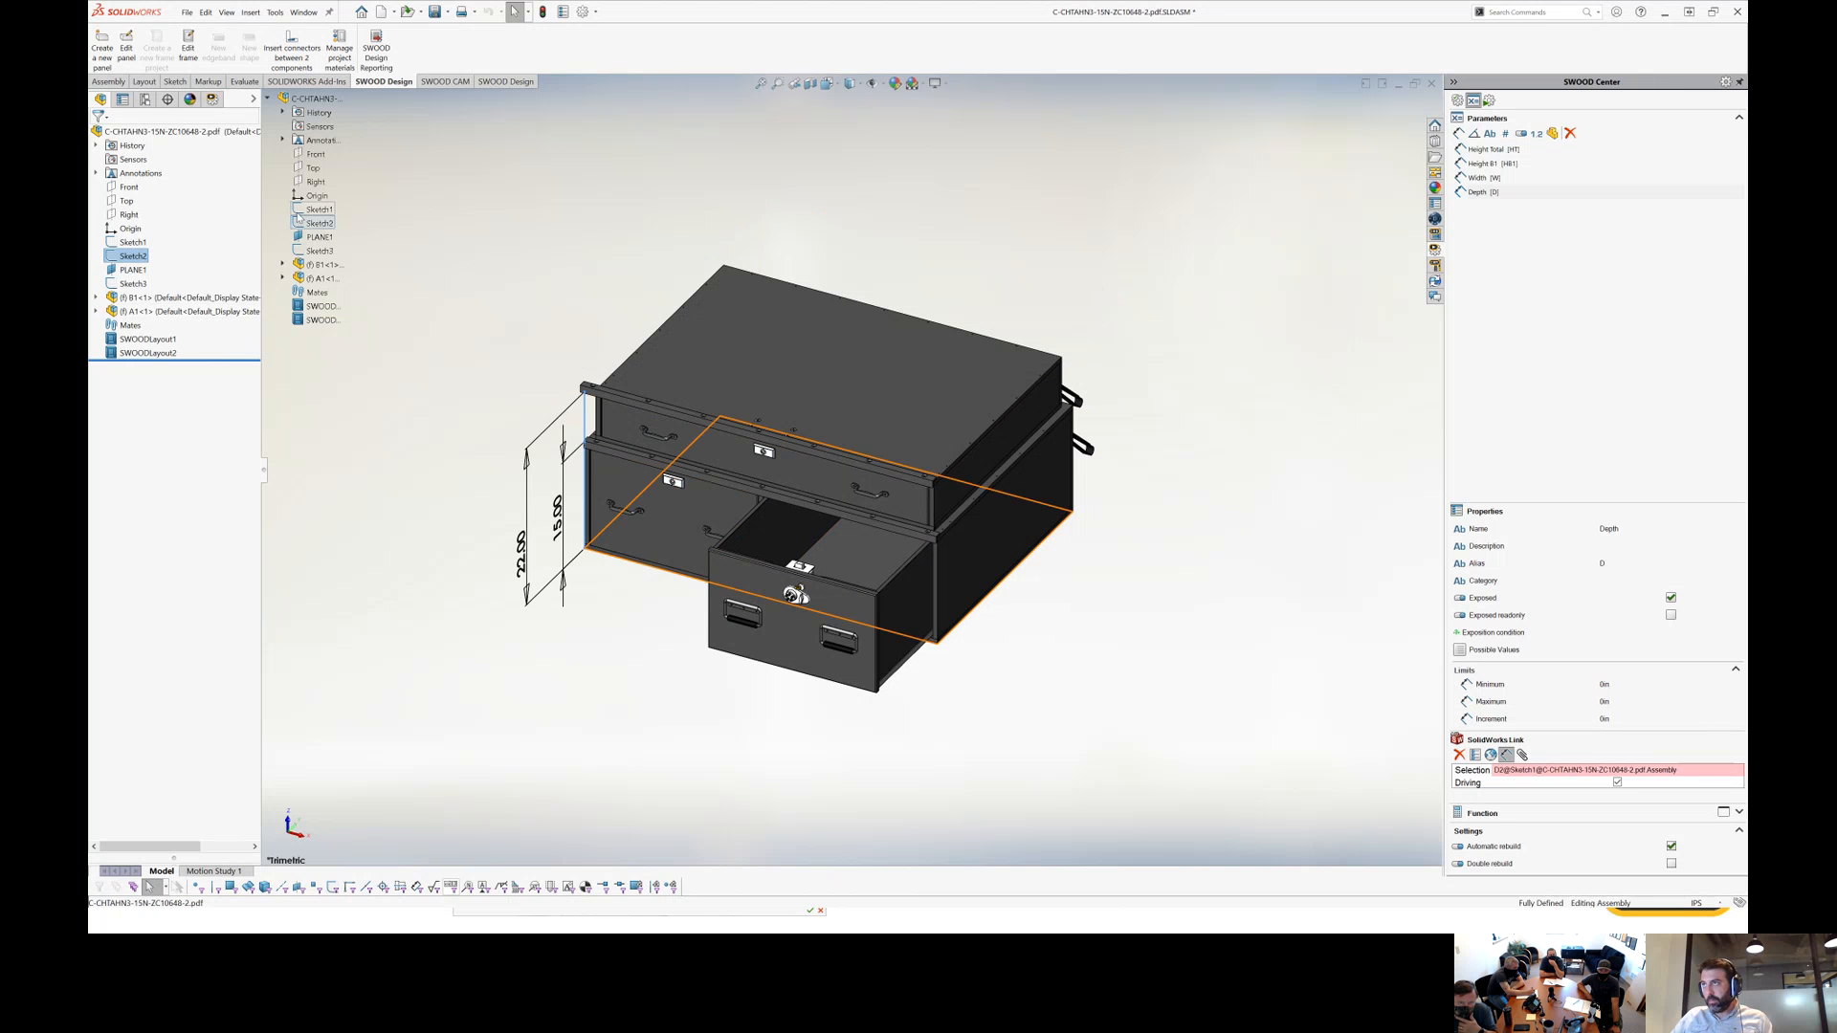
left_click(320, 208)
left_click(543, 486)
left_click(1595, 667)
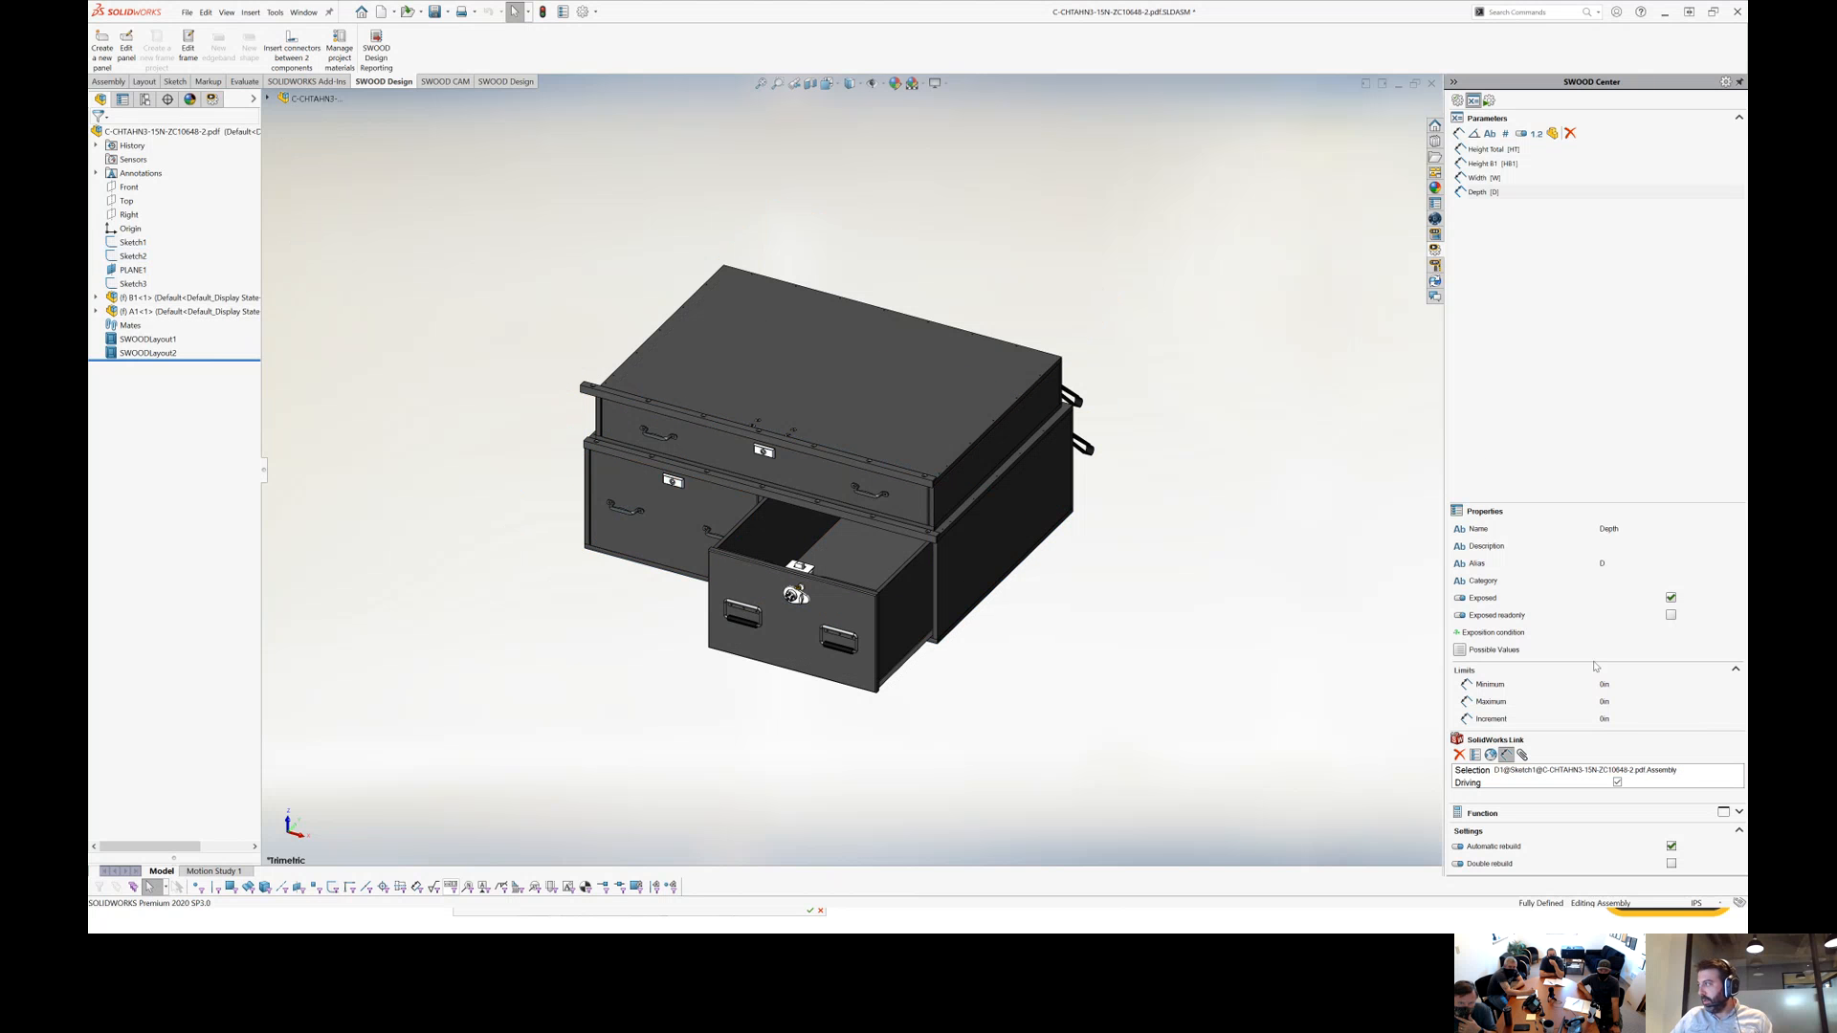
left_click(1627, 377)
Check the values of the exposed SWOOD Center parameters, and return to the parameter definitions.
left_click(213, 99)
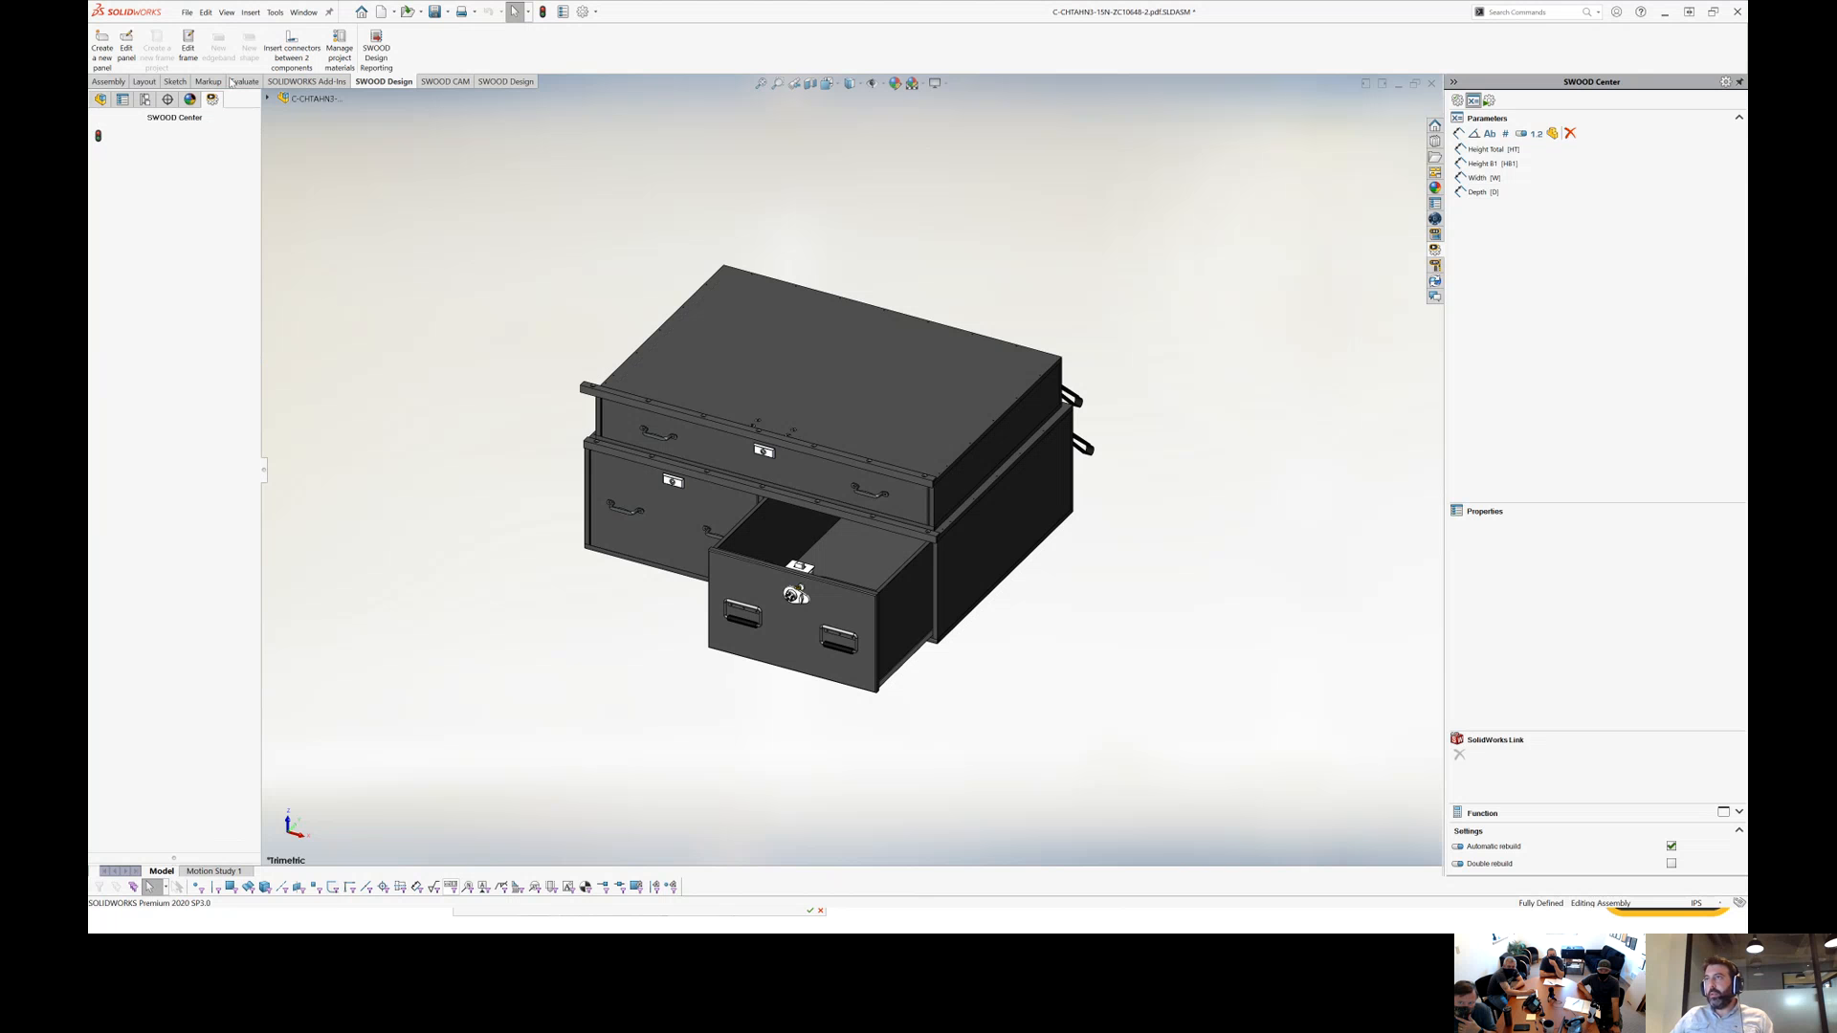
left_click(1458, 101)
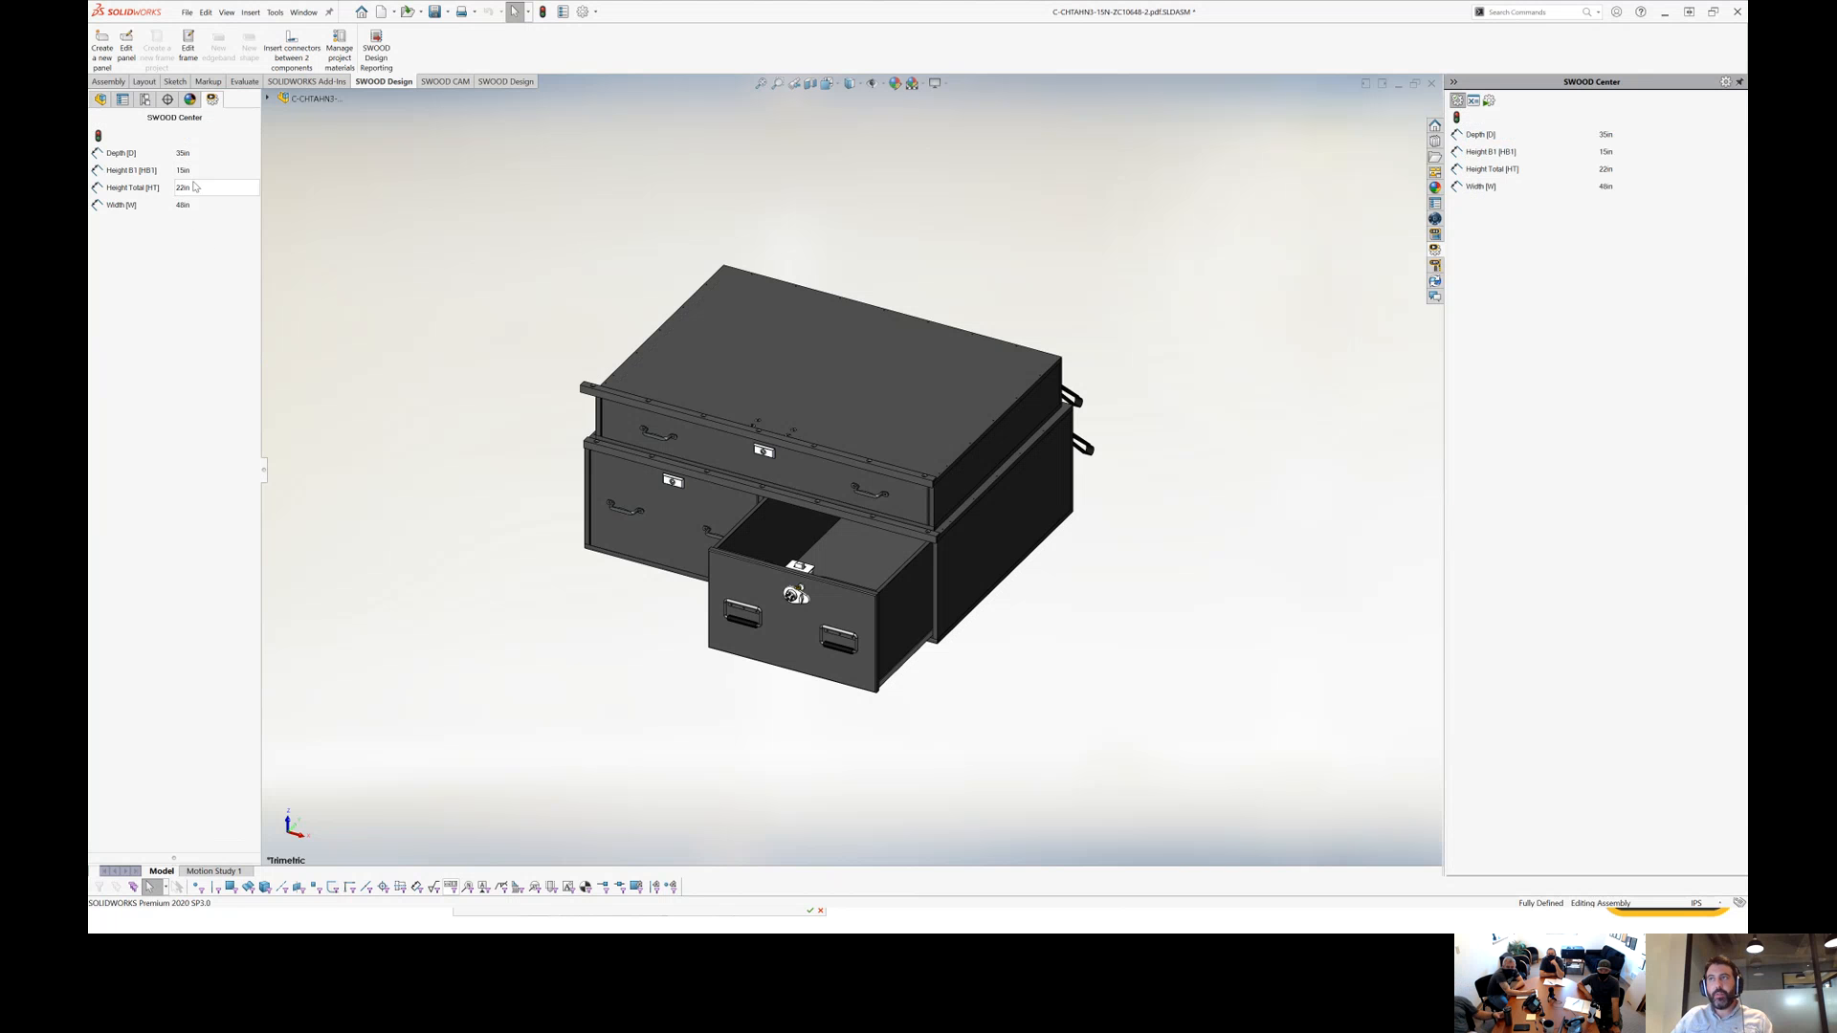
left_click(1478, 101)
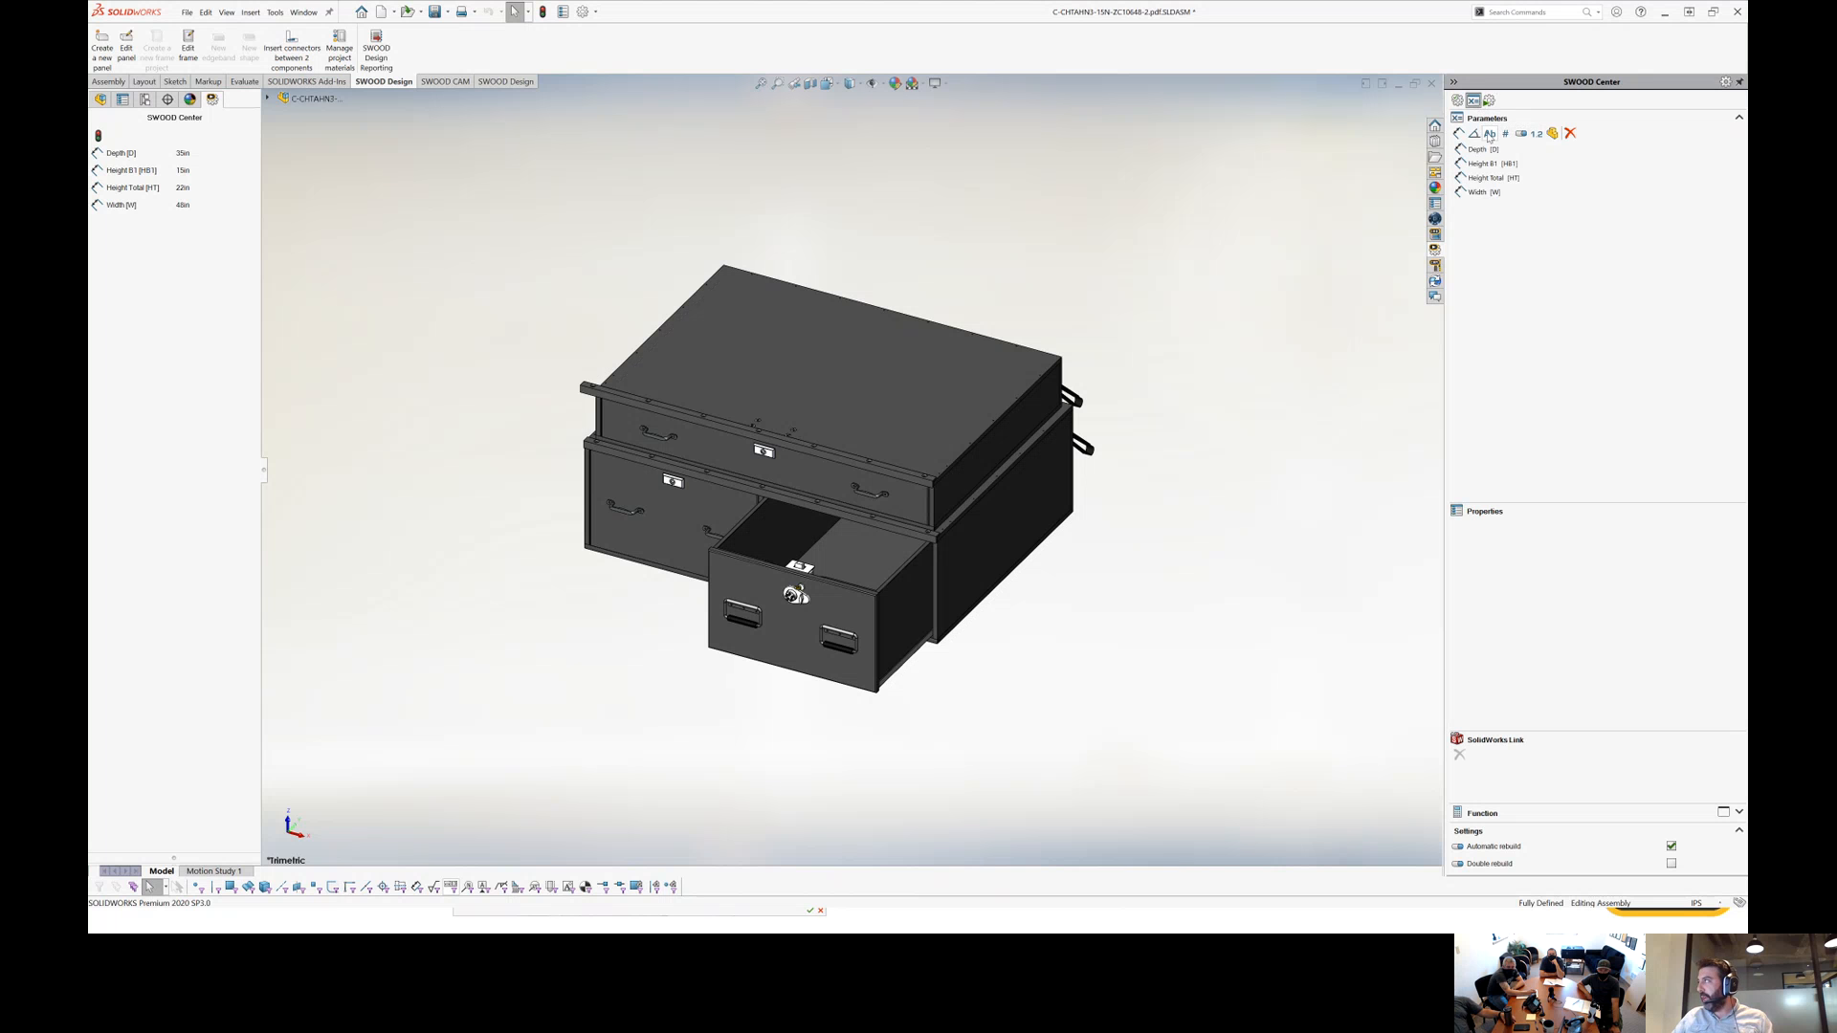
Add an object parameter and a string parameter, giving the string parameter the name Handles and the alias HAN.
left_click(1554, 135)
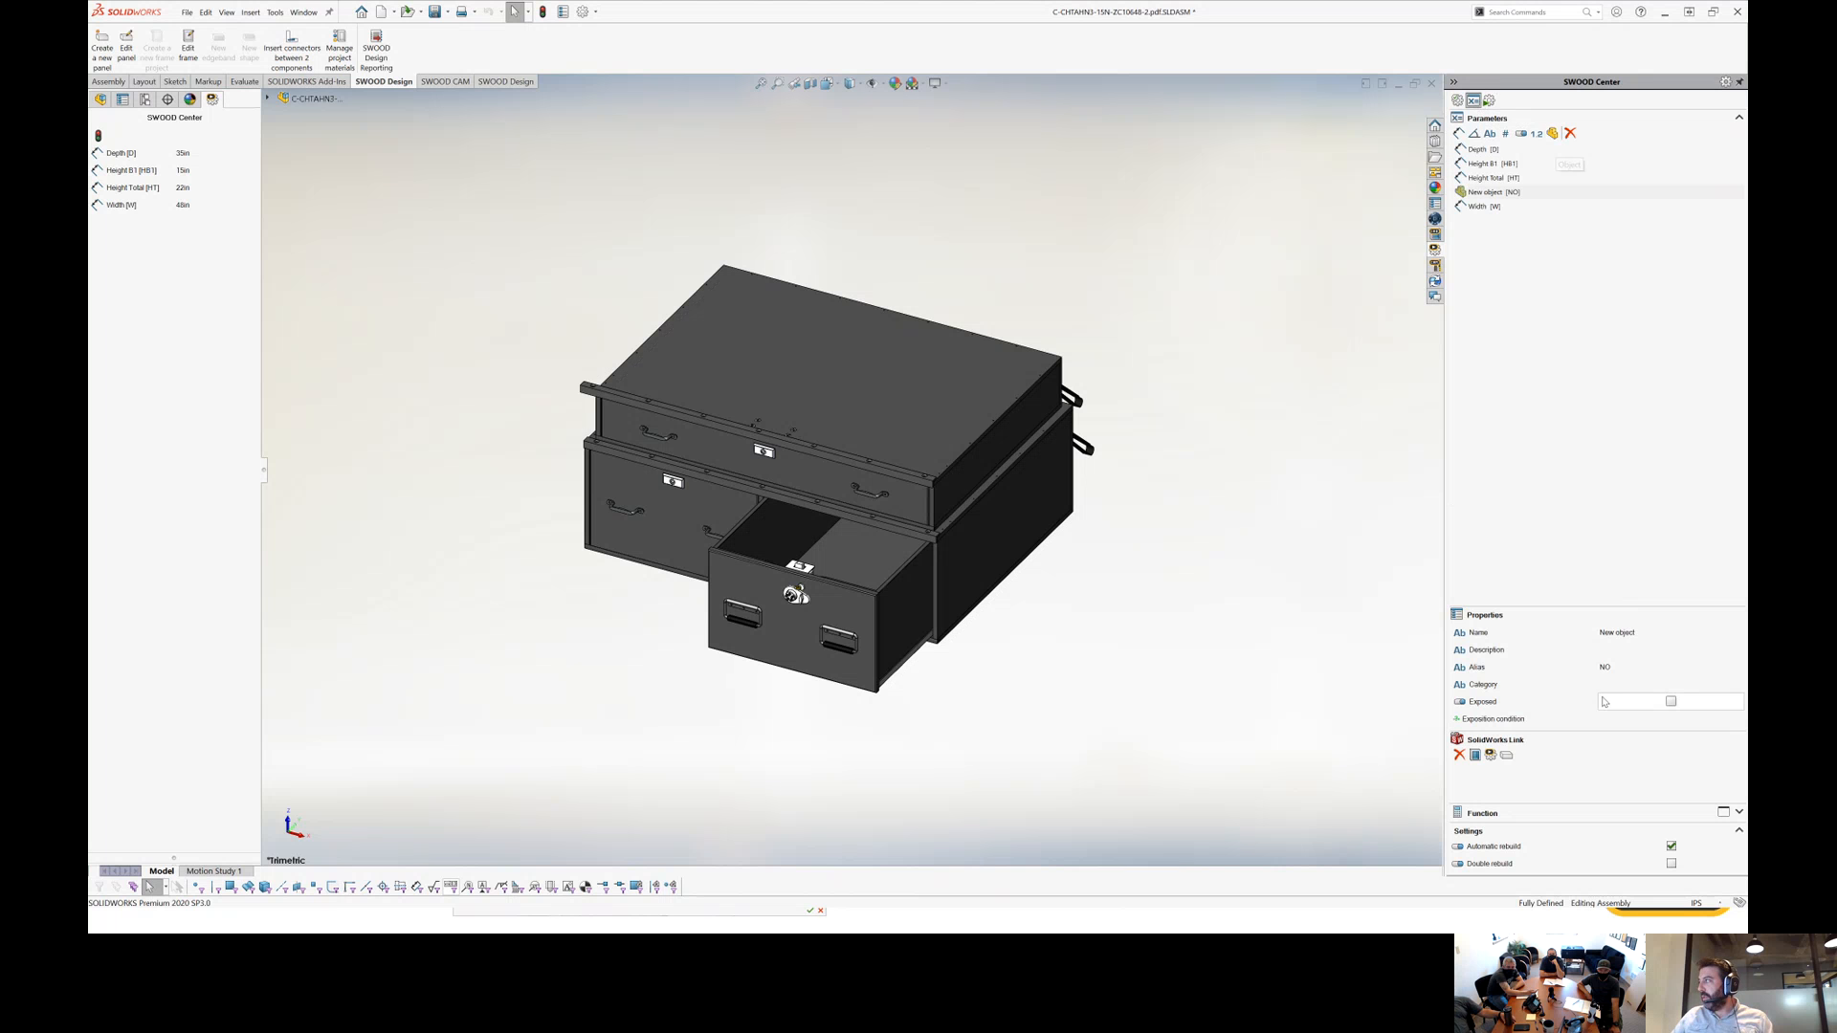
left_click(1489, 134)
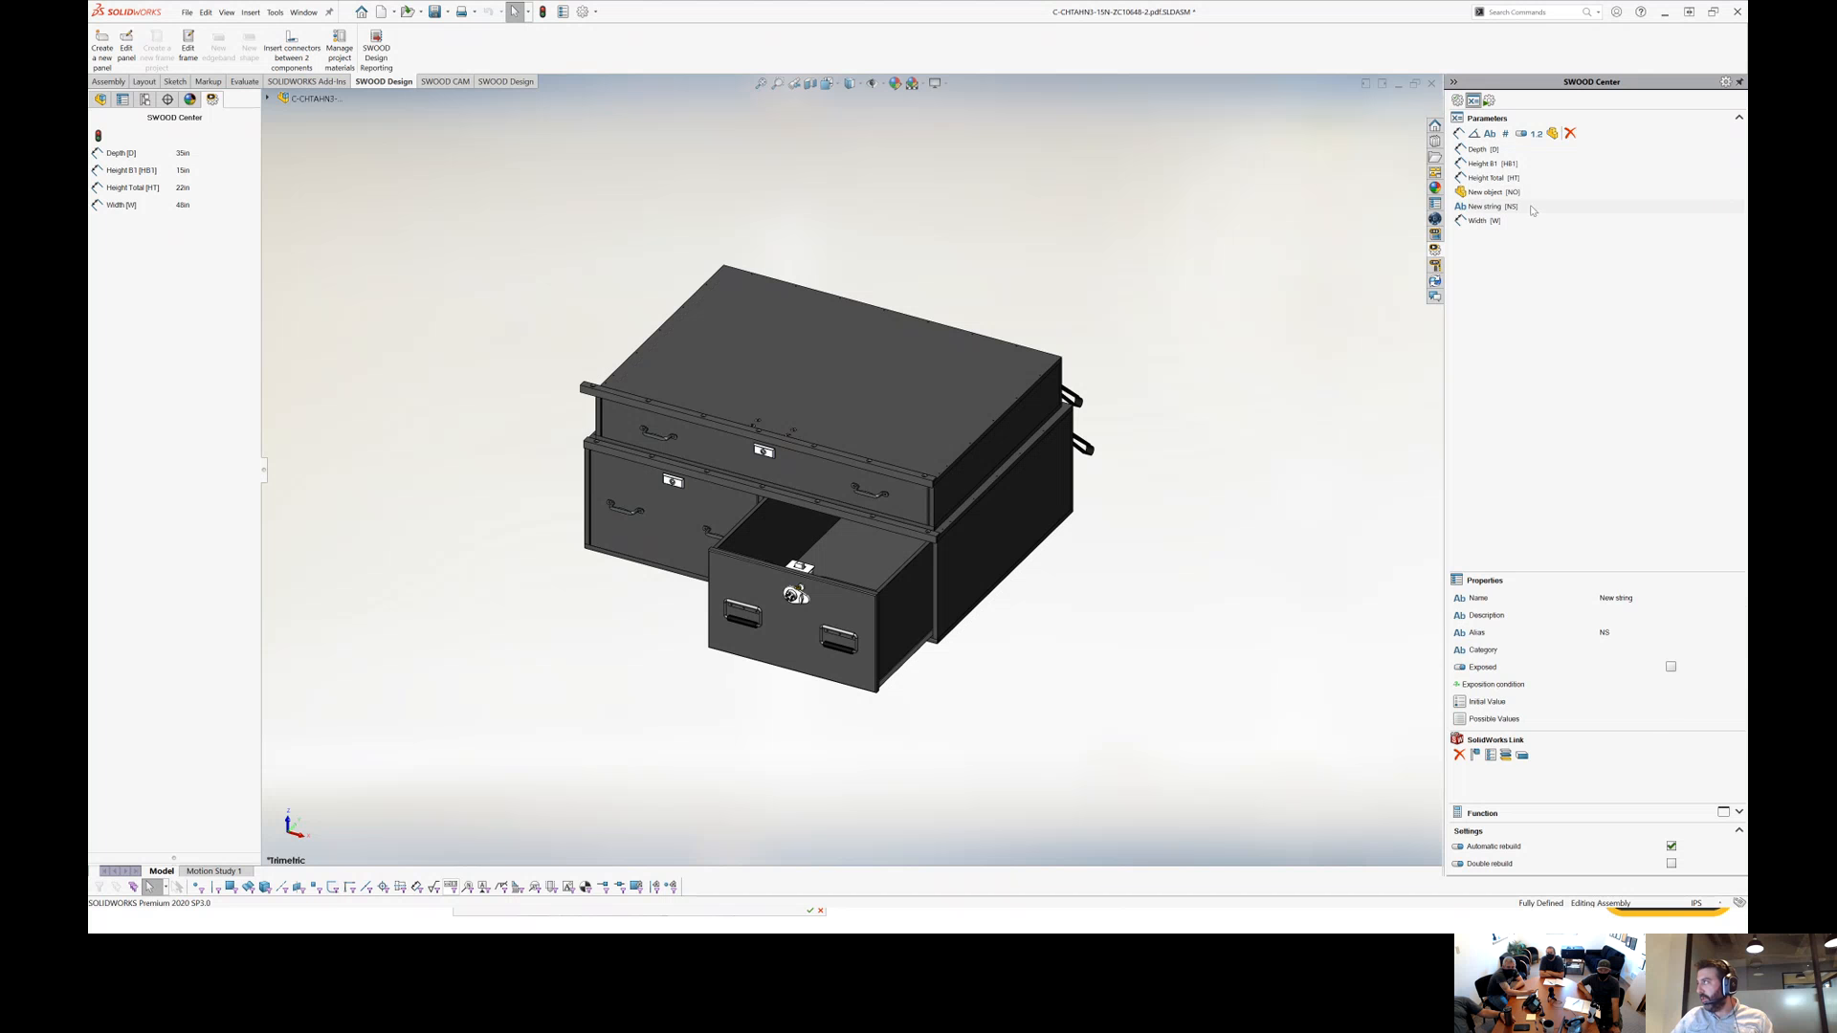
left_click(1629, 635)
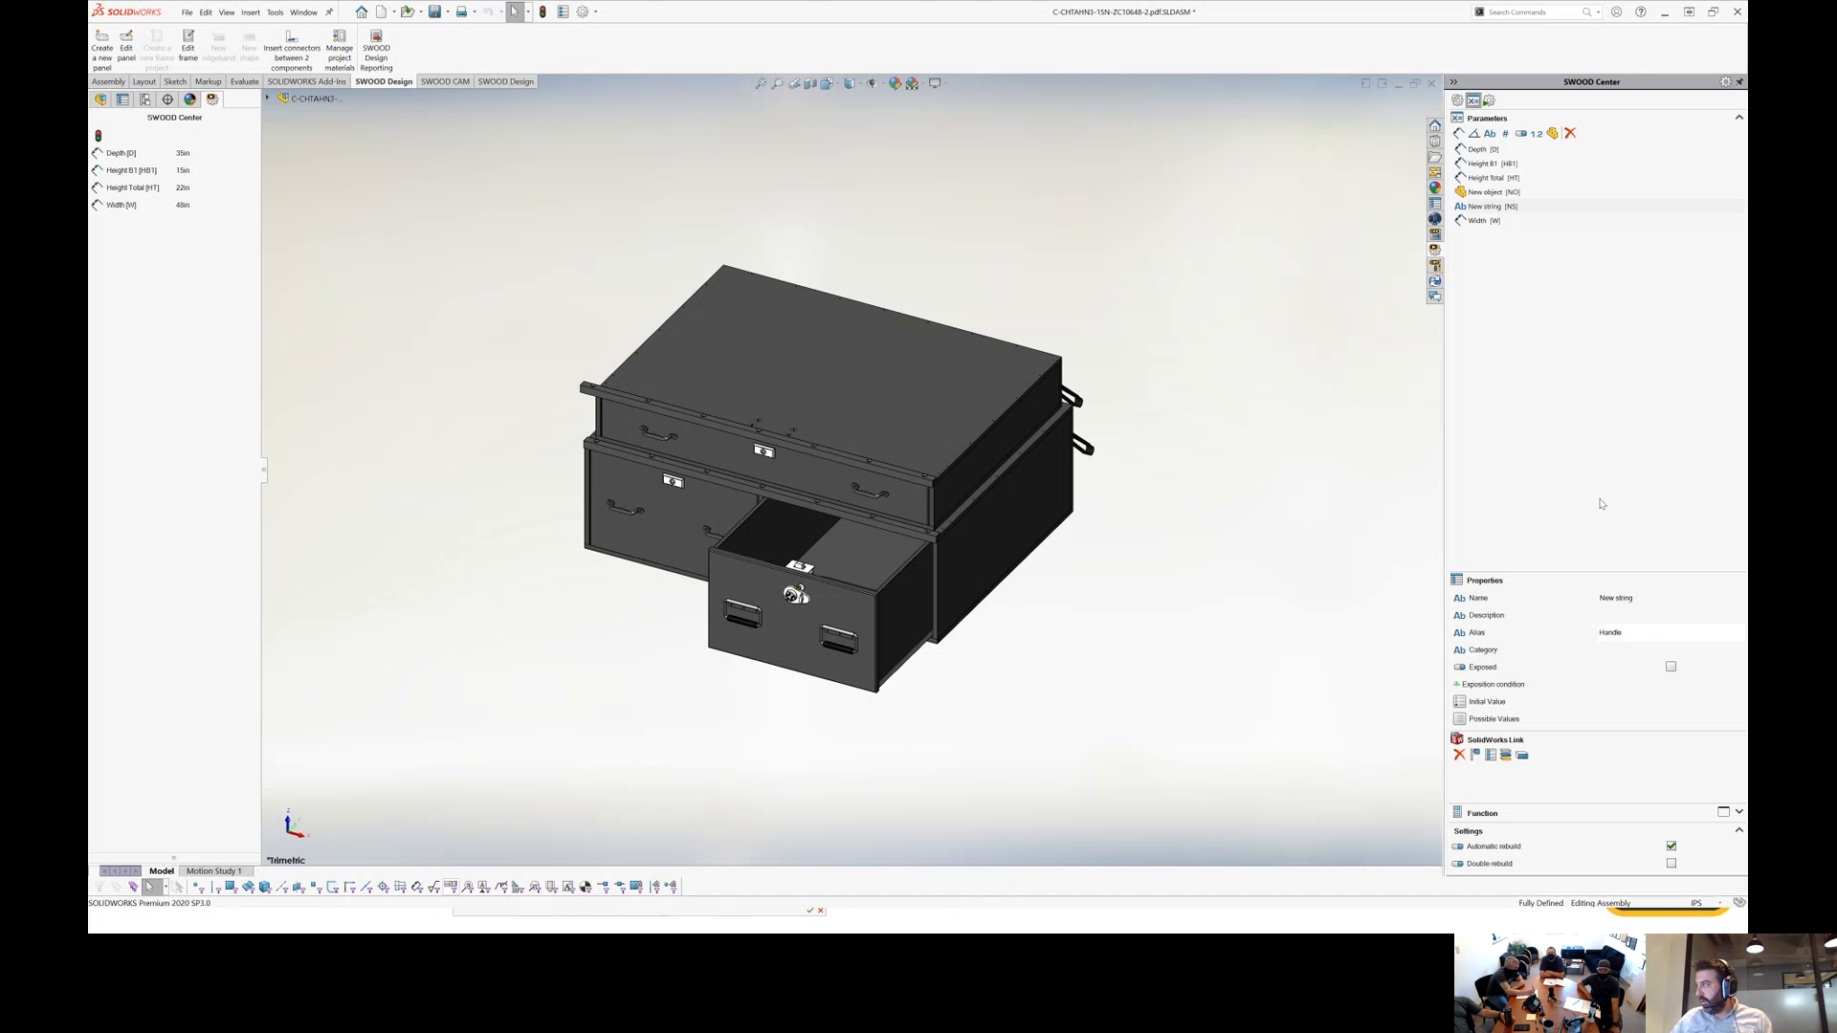
left_click_drag(1632, 631, 1564, 634)
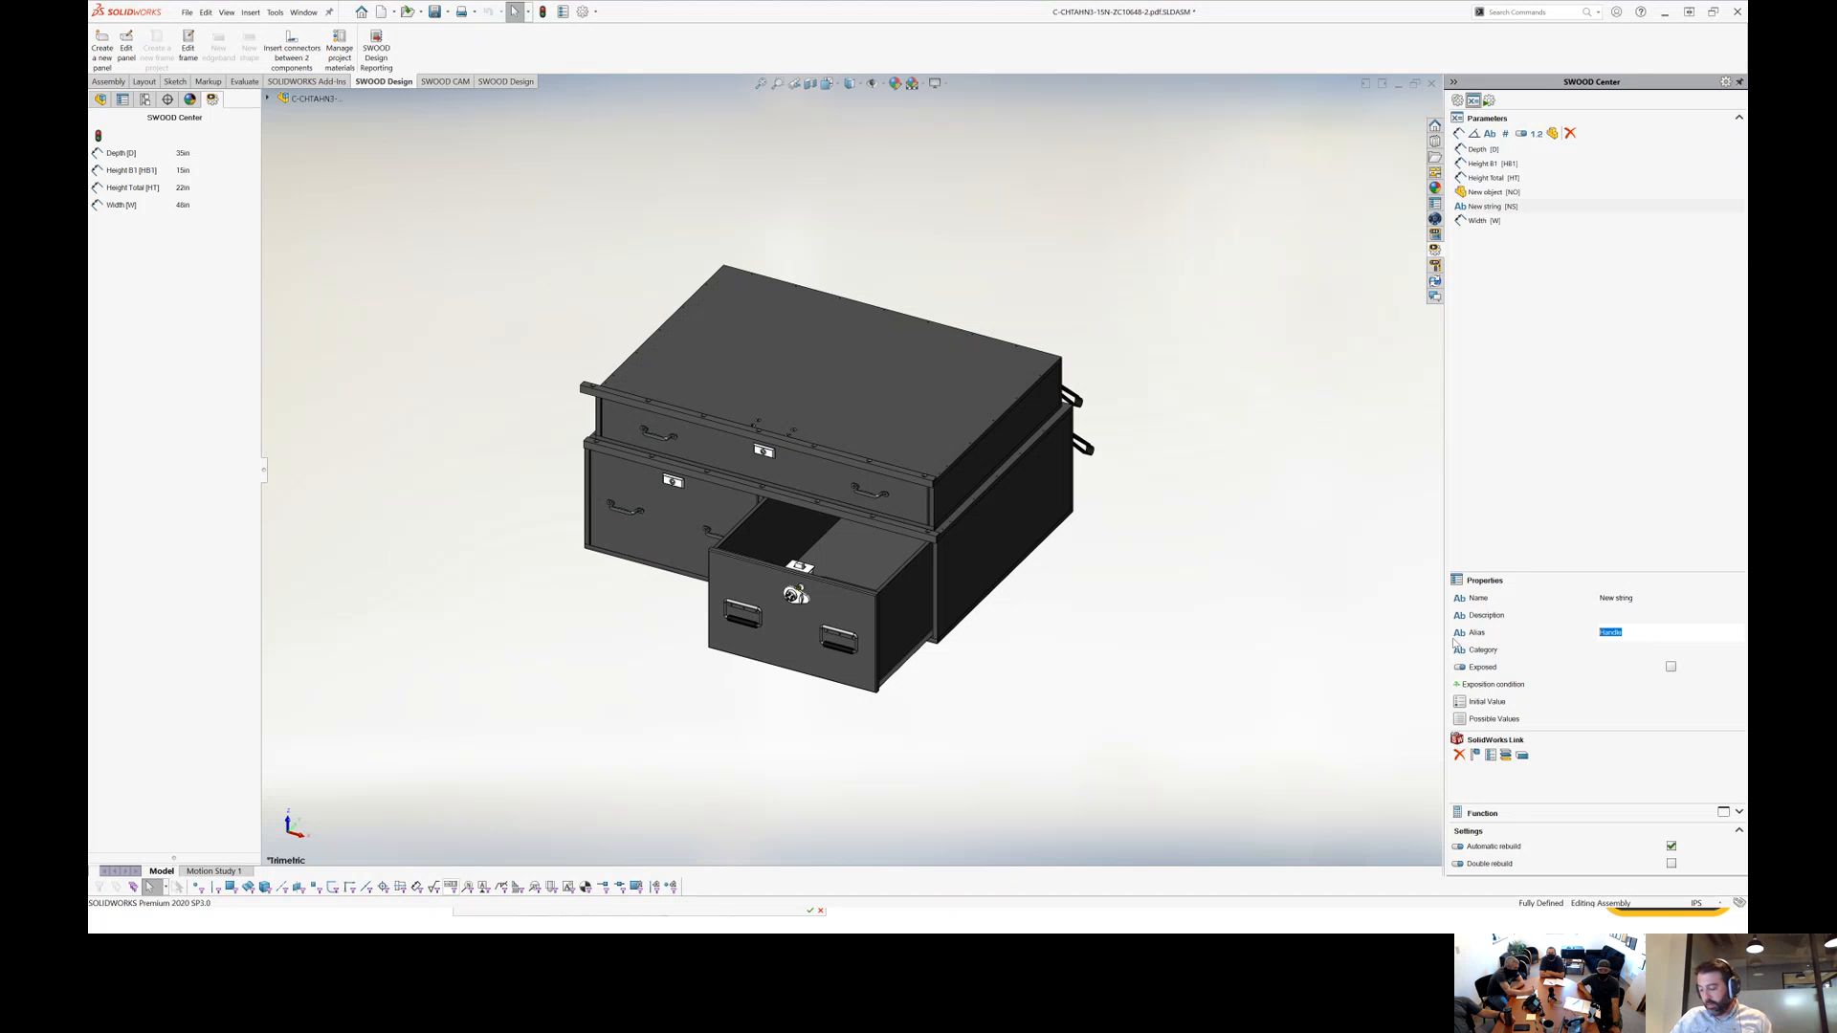
type("HAN")
left_click(1696, 600)
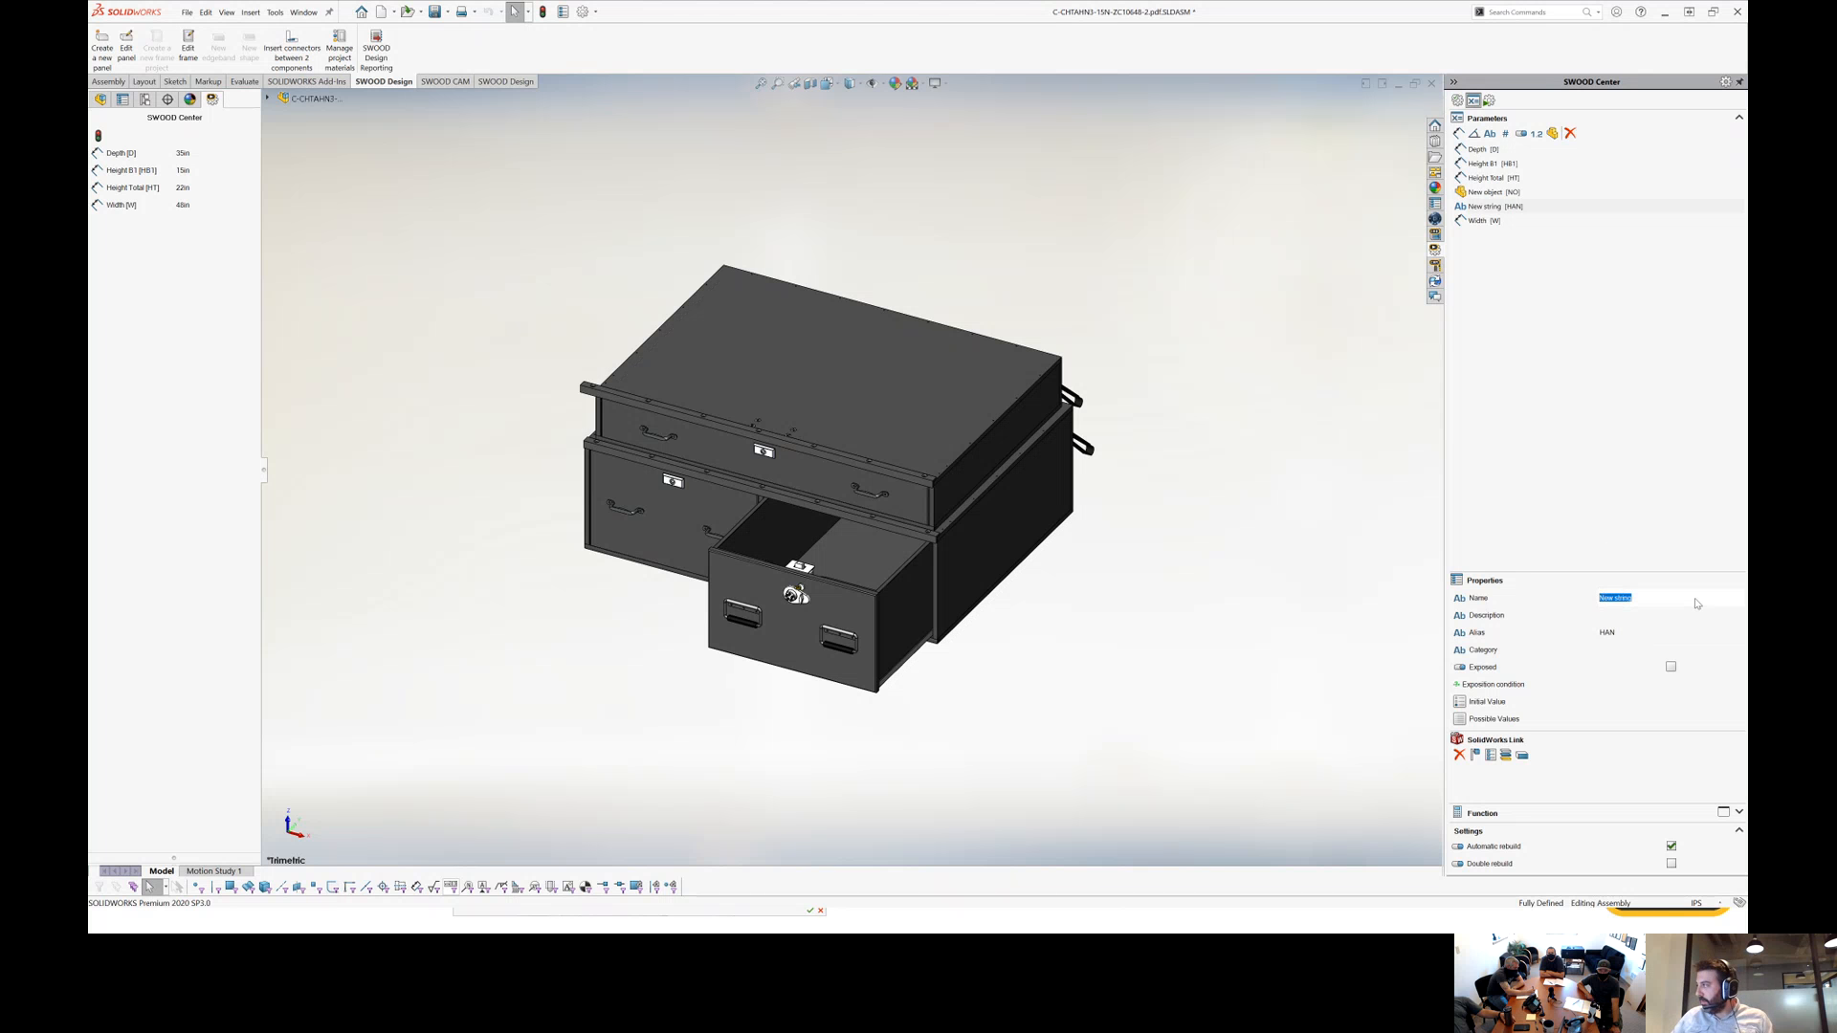
type("Handles")
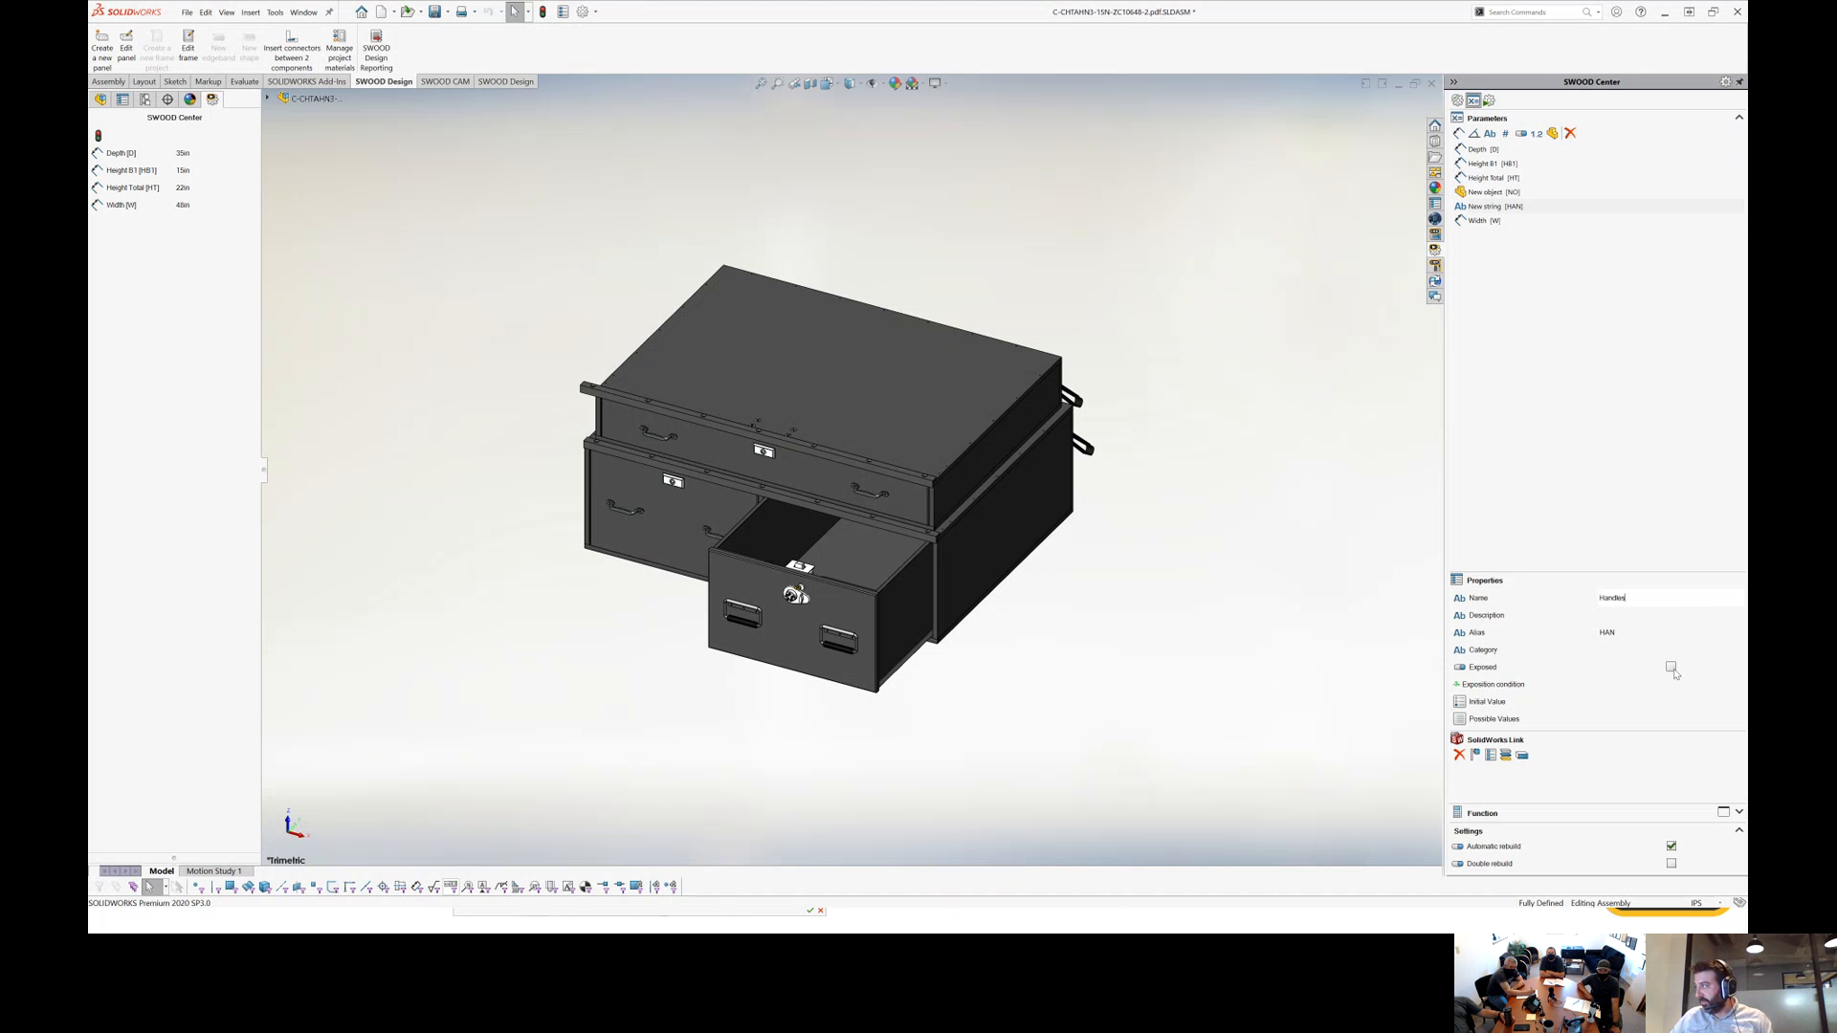
left_click(1602, 654)
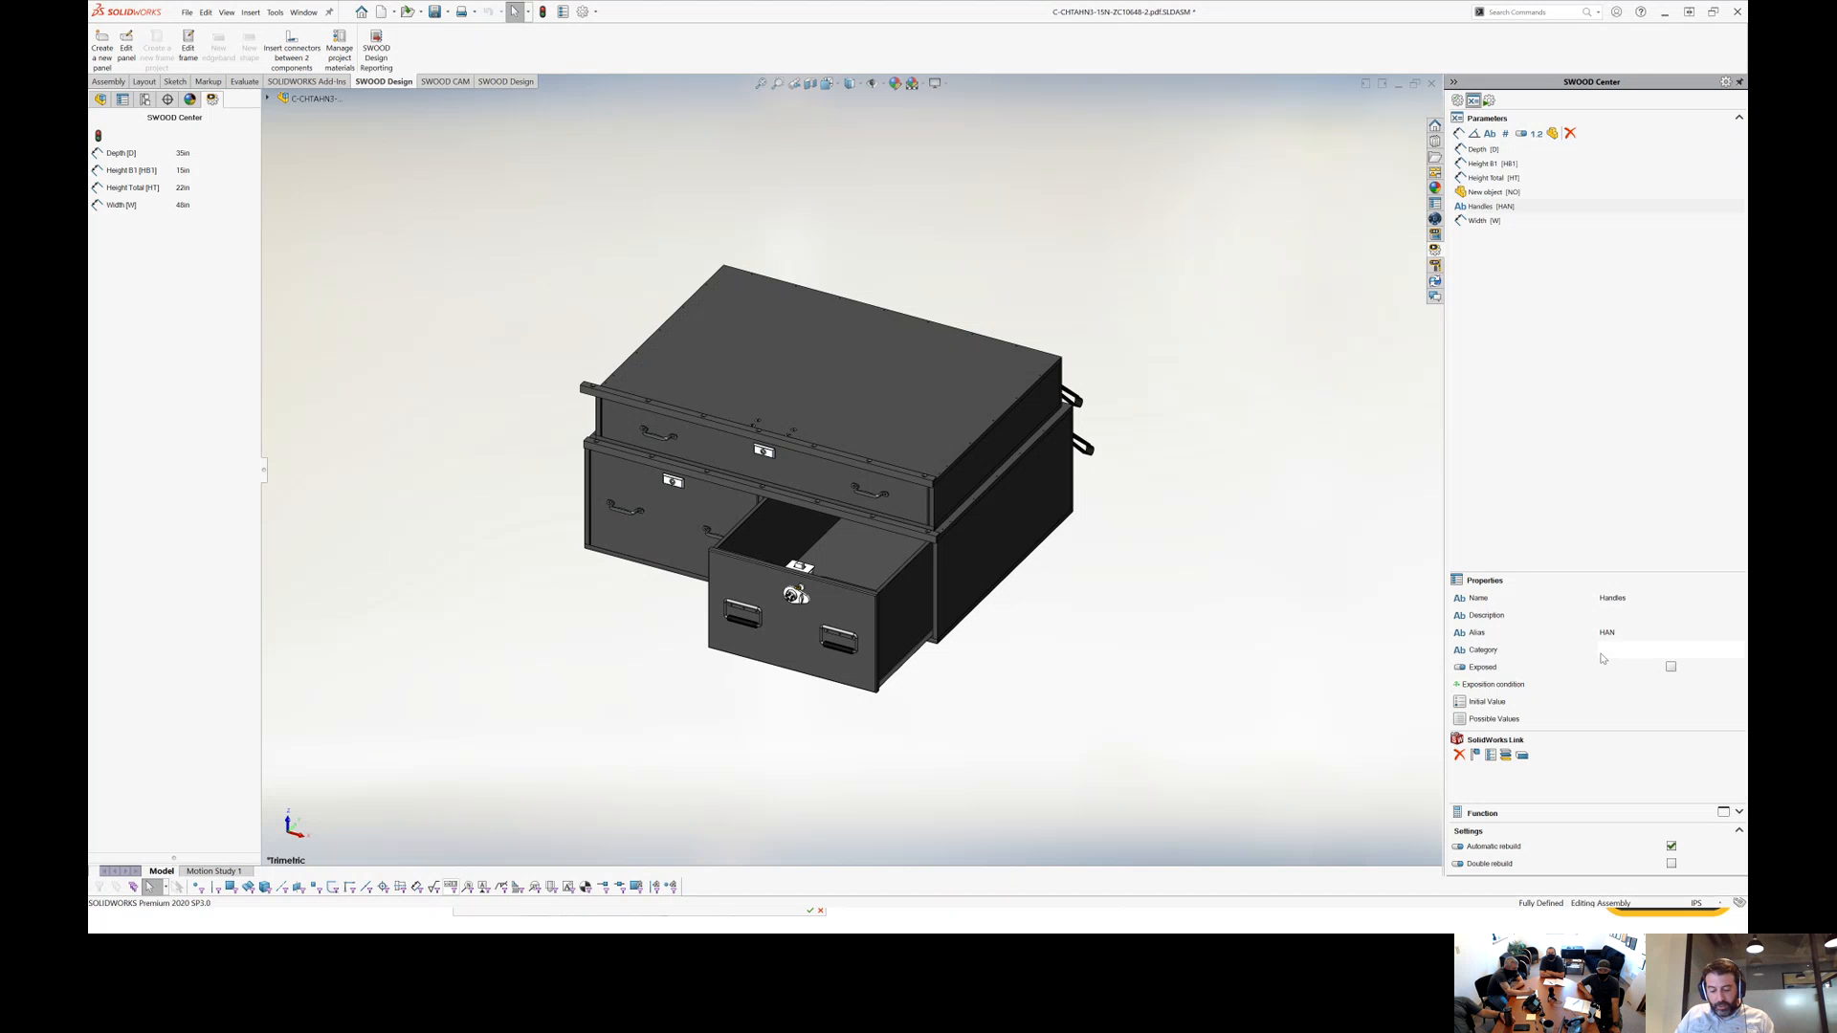
Assign the Handles string parameter to the category Hardware.
type("Hardwa")
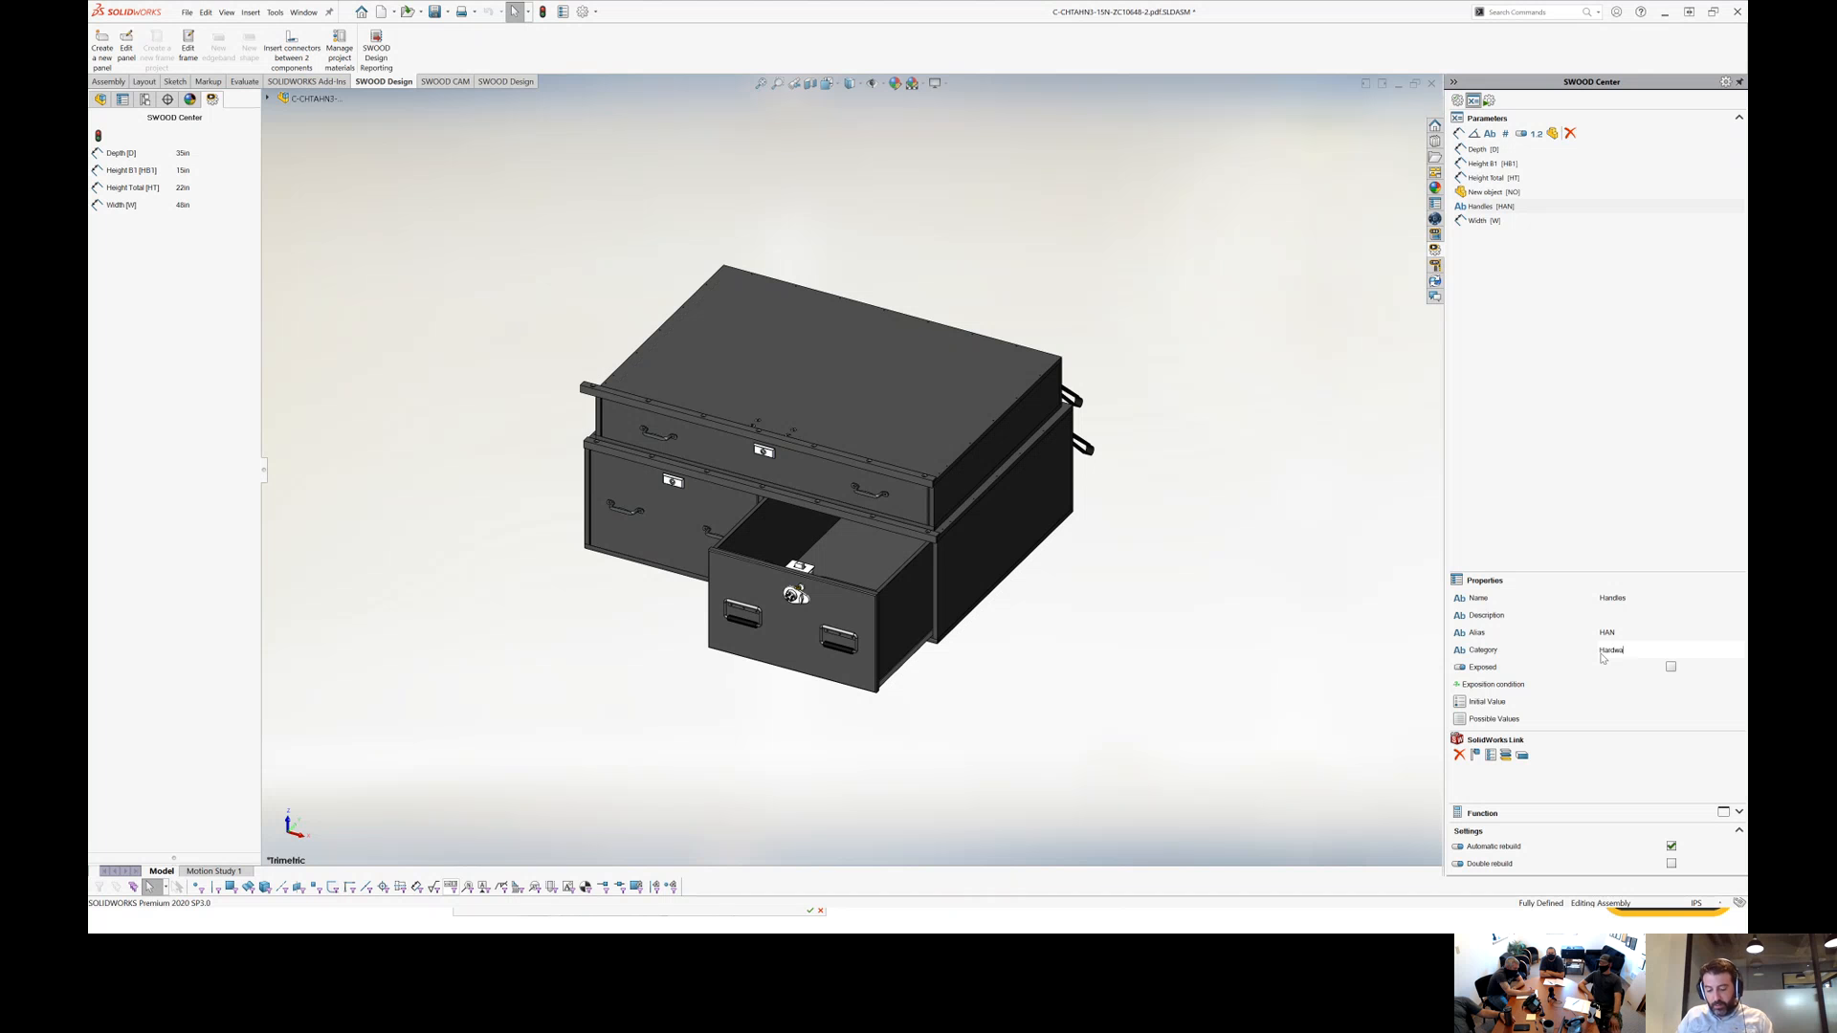
type("re")
key("Return")
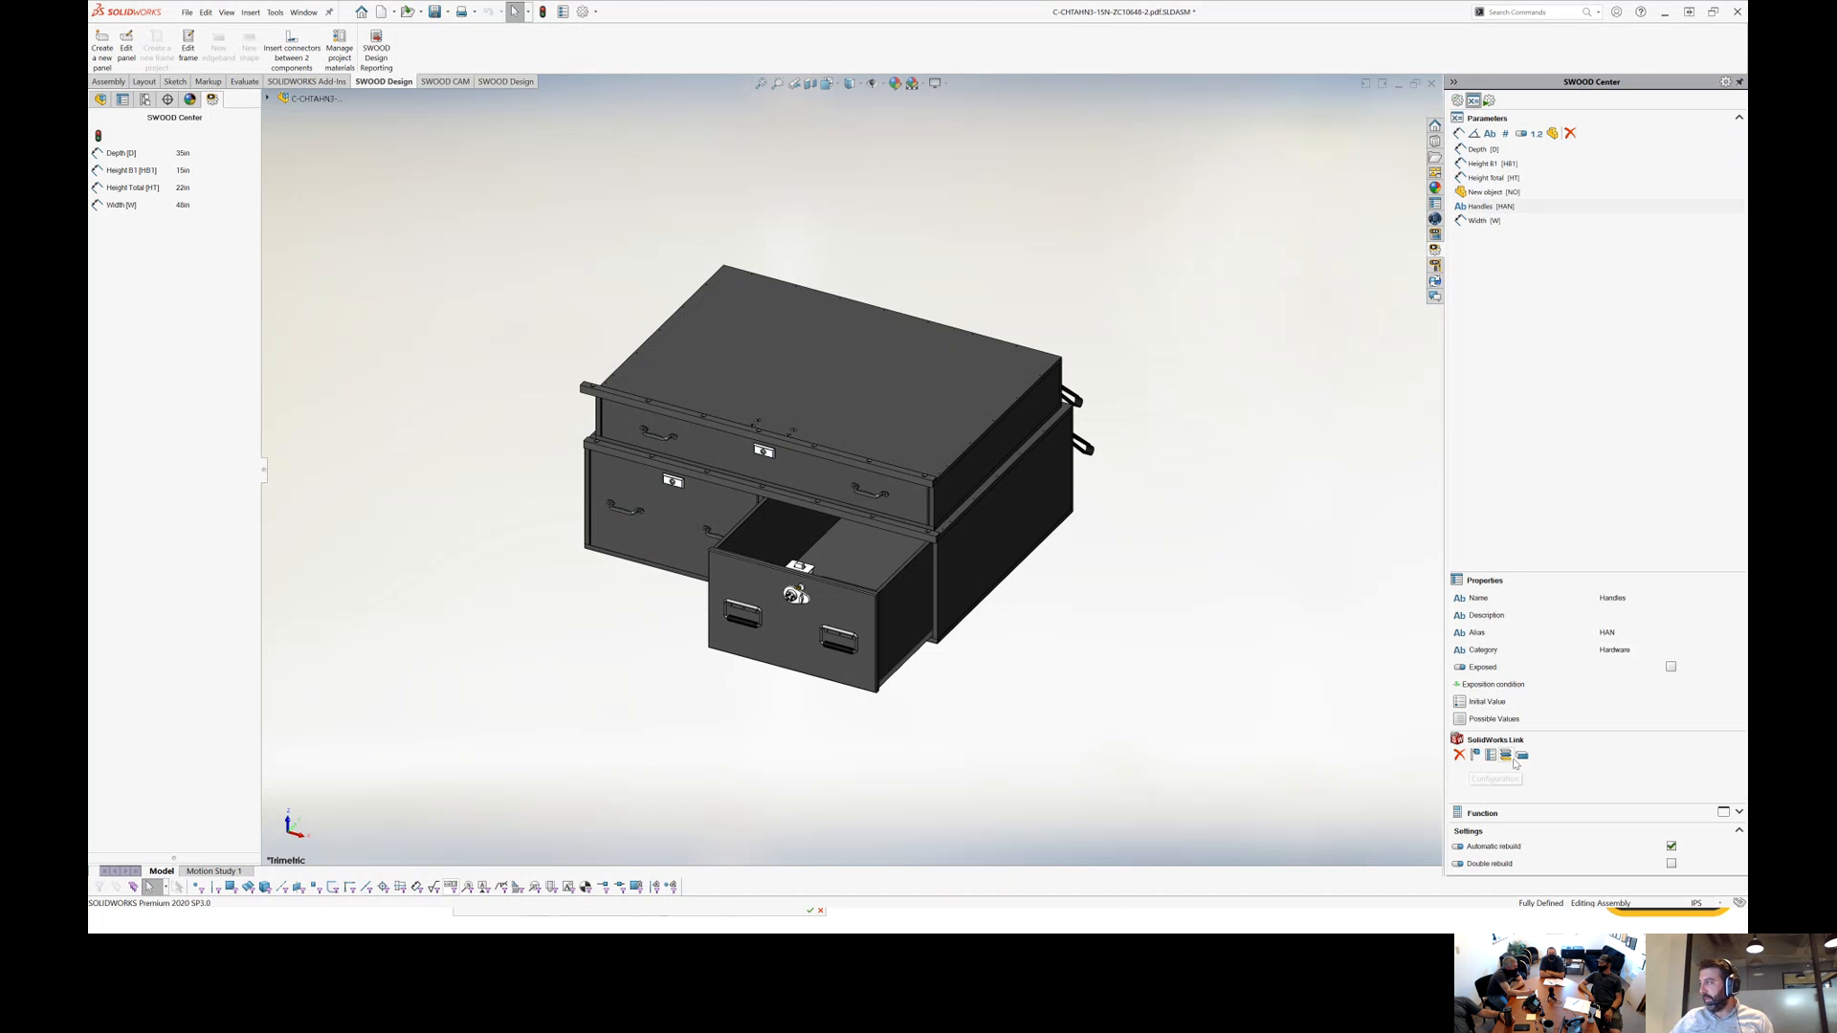
left_click(1524, 279)
Rename the new object parameter Handle B1 and give it the alias HAN_B1.
left_click(1499, 193)
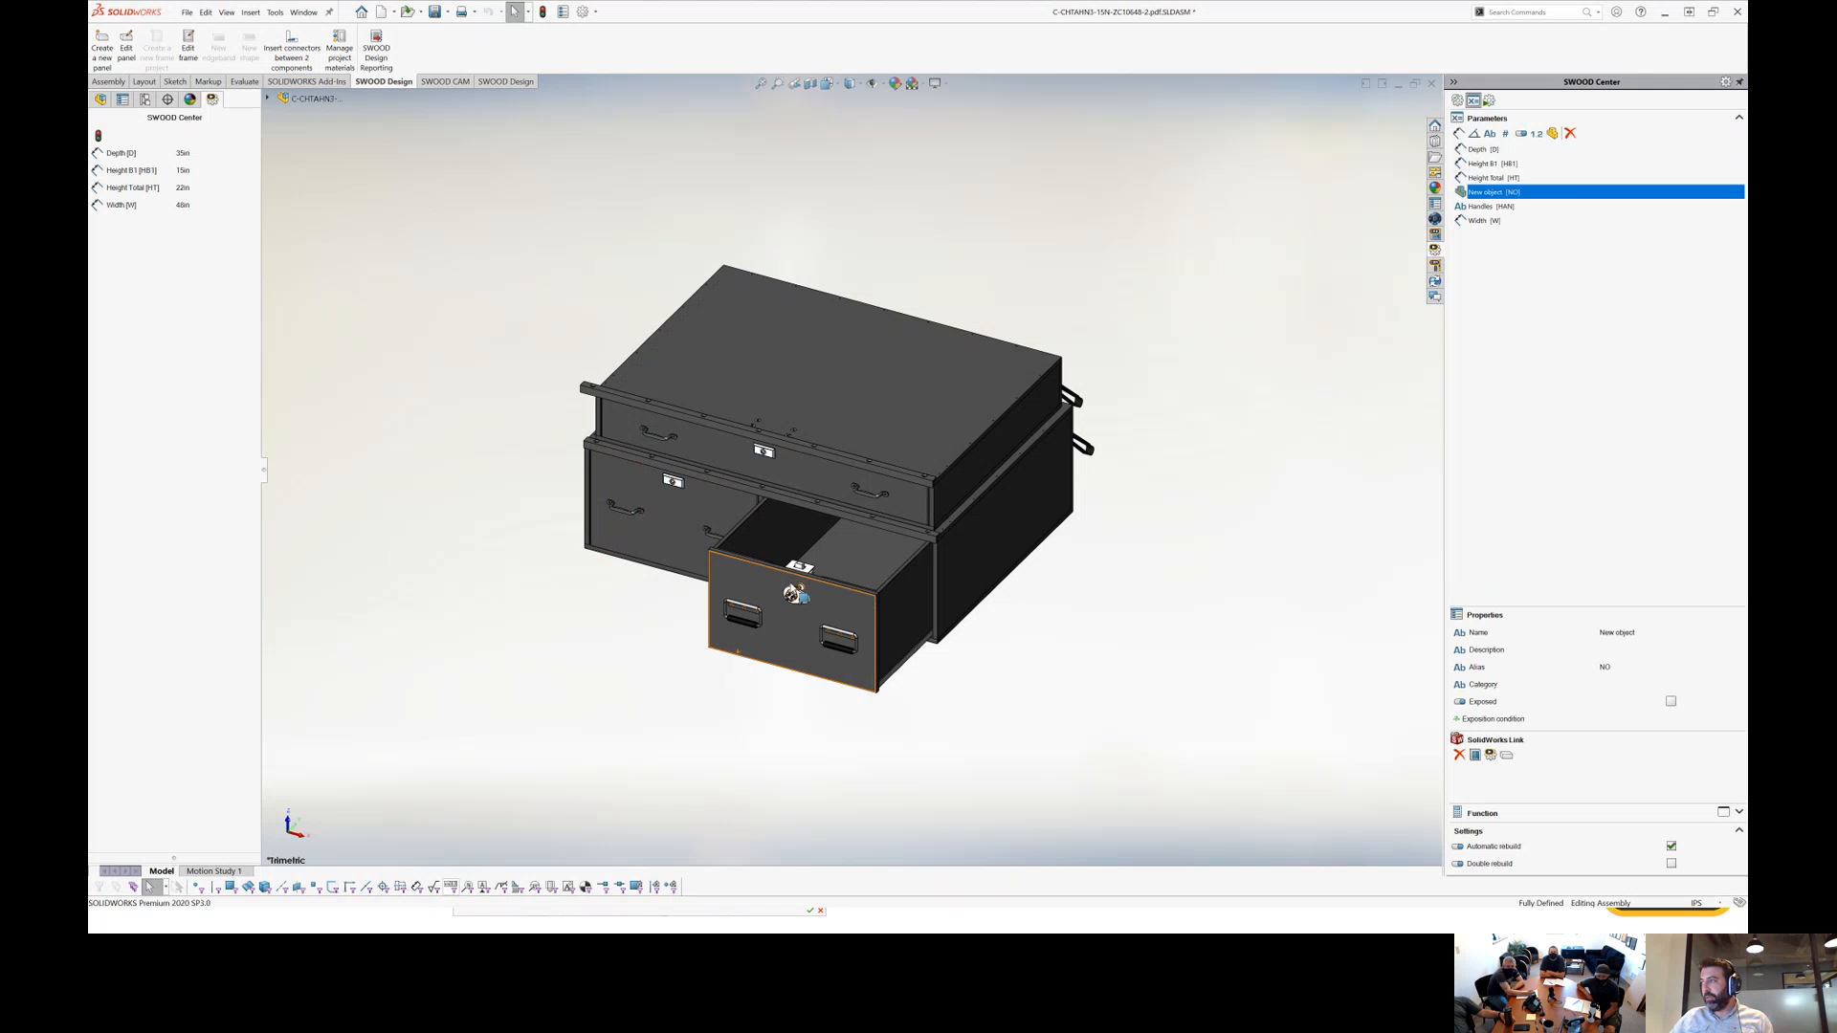
left_click(1654, 633)
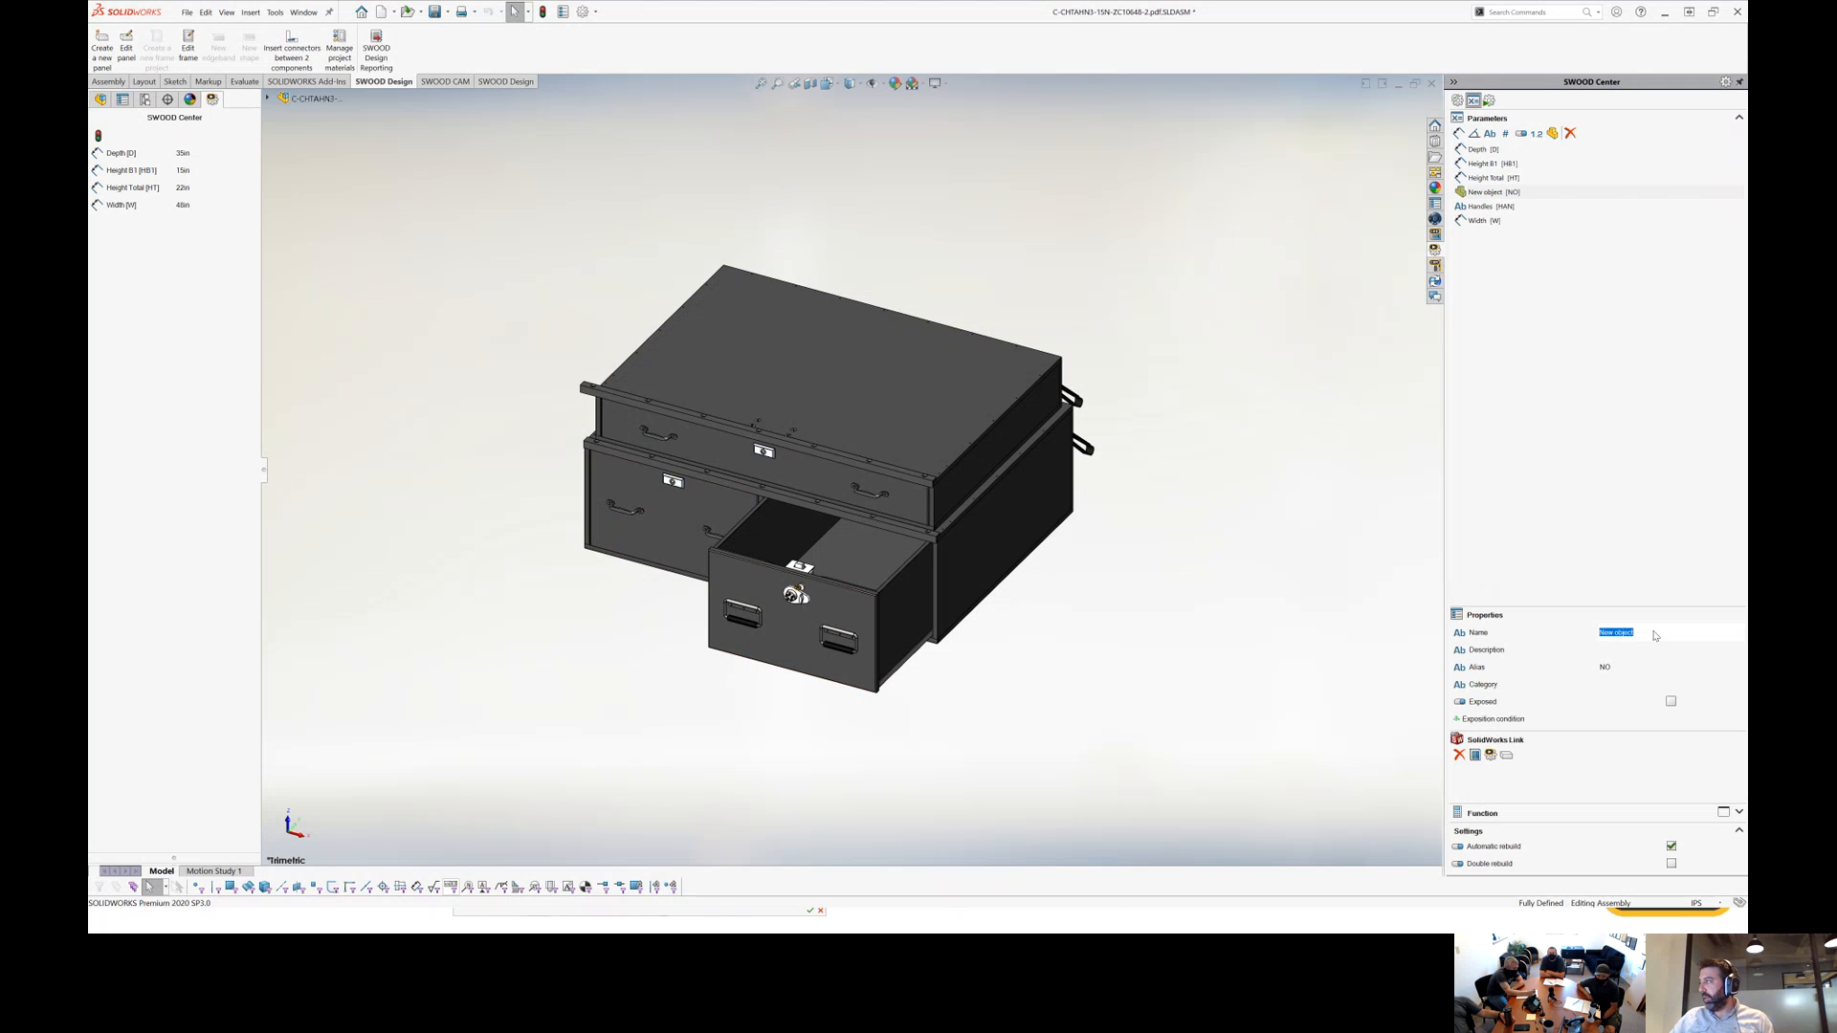
type("H")
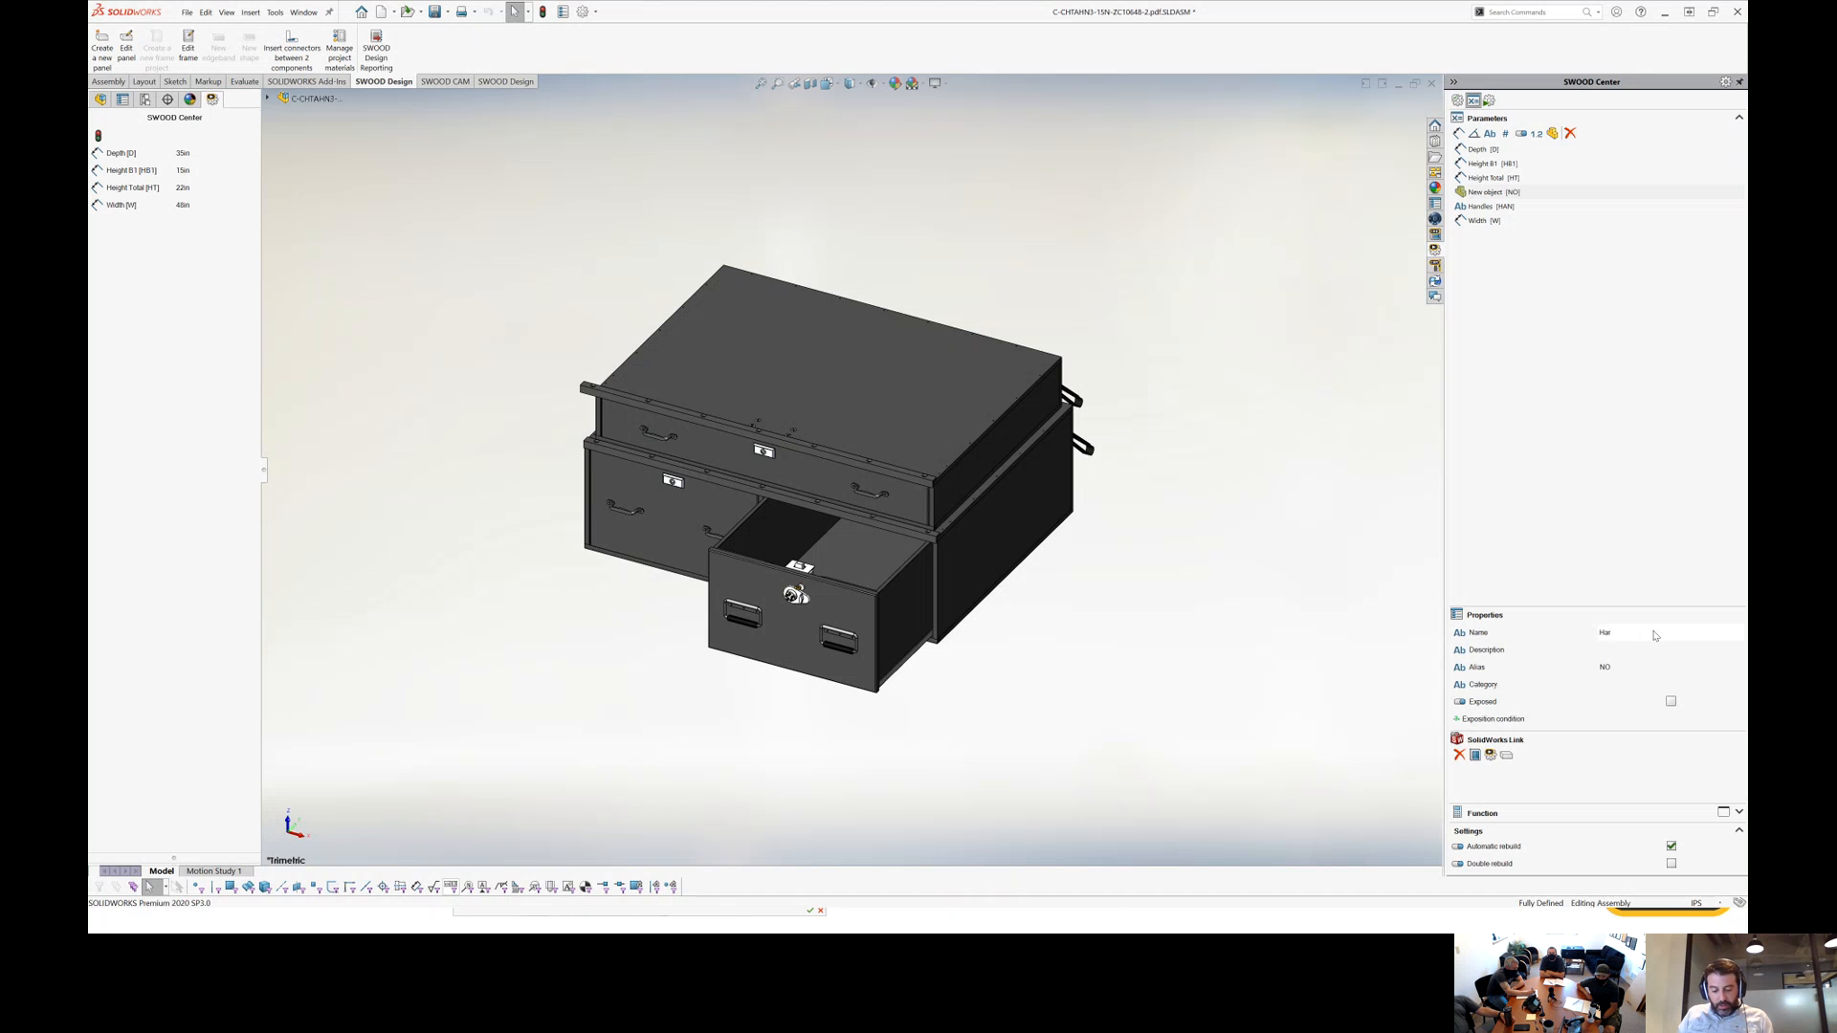
type("a")
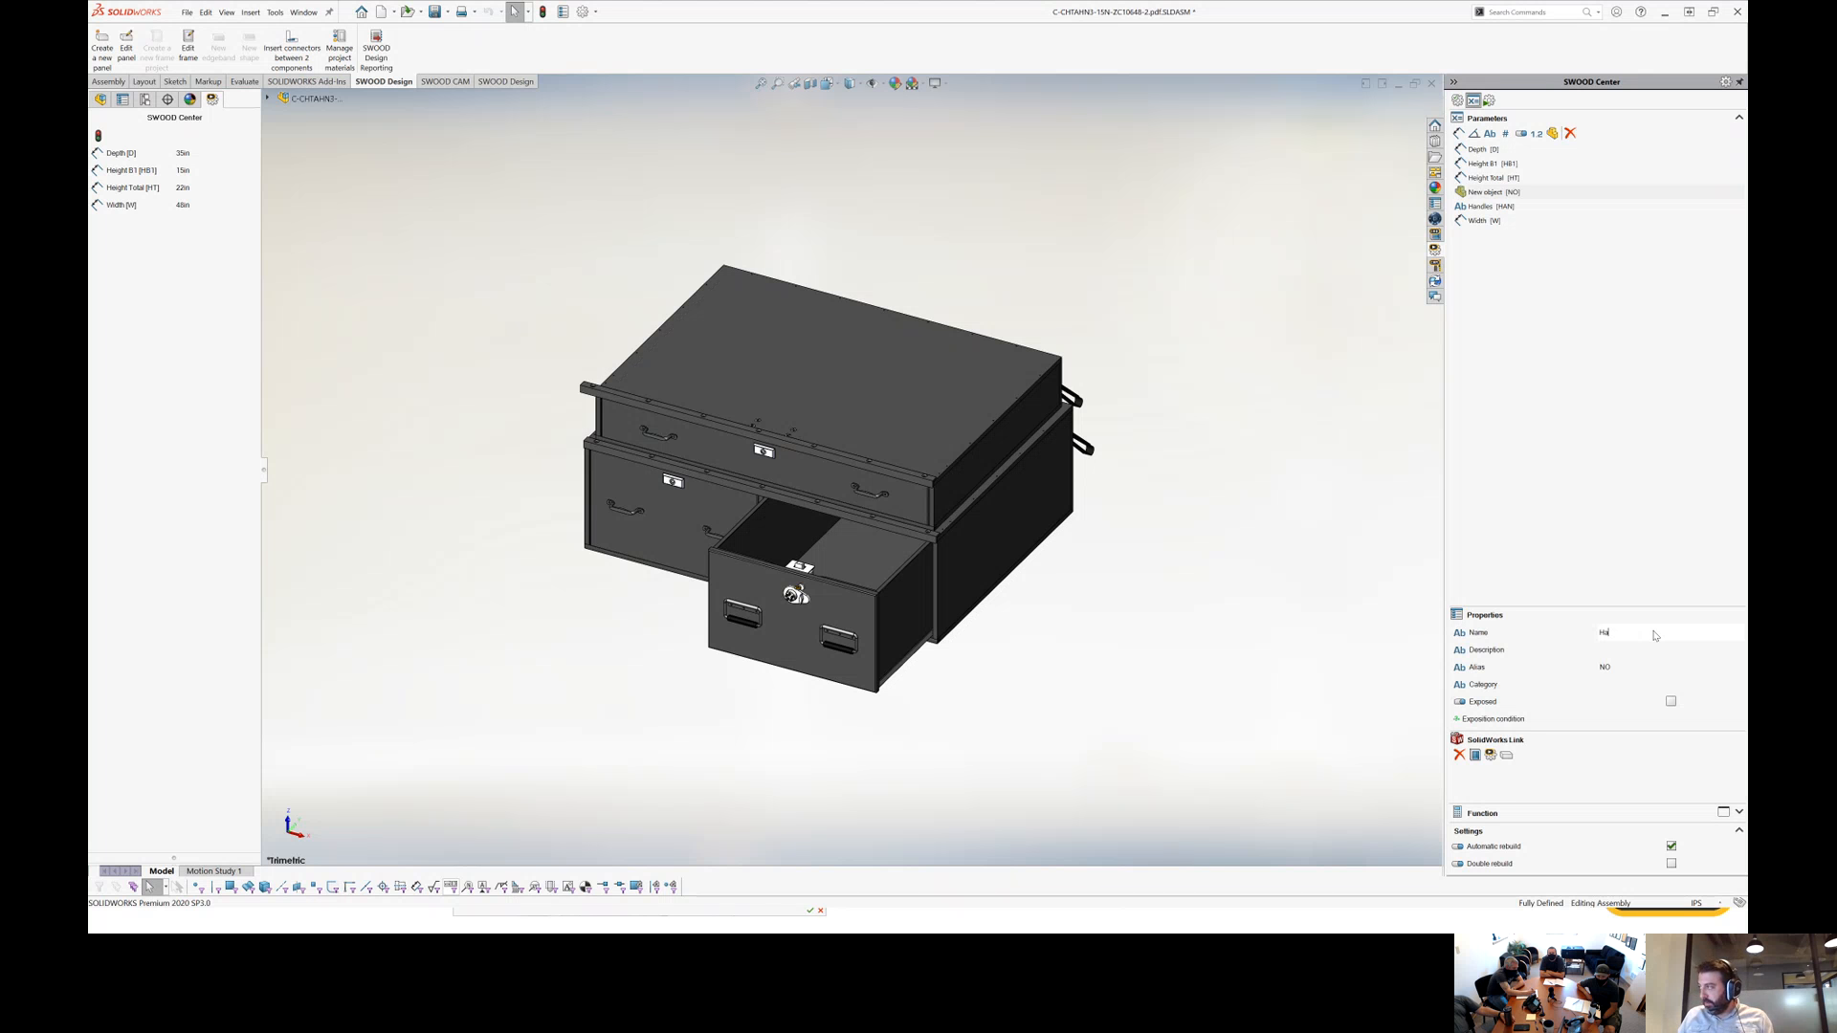
type("ndle B1")
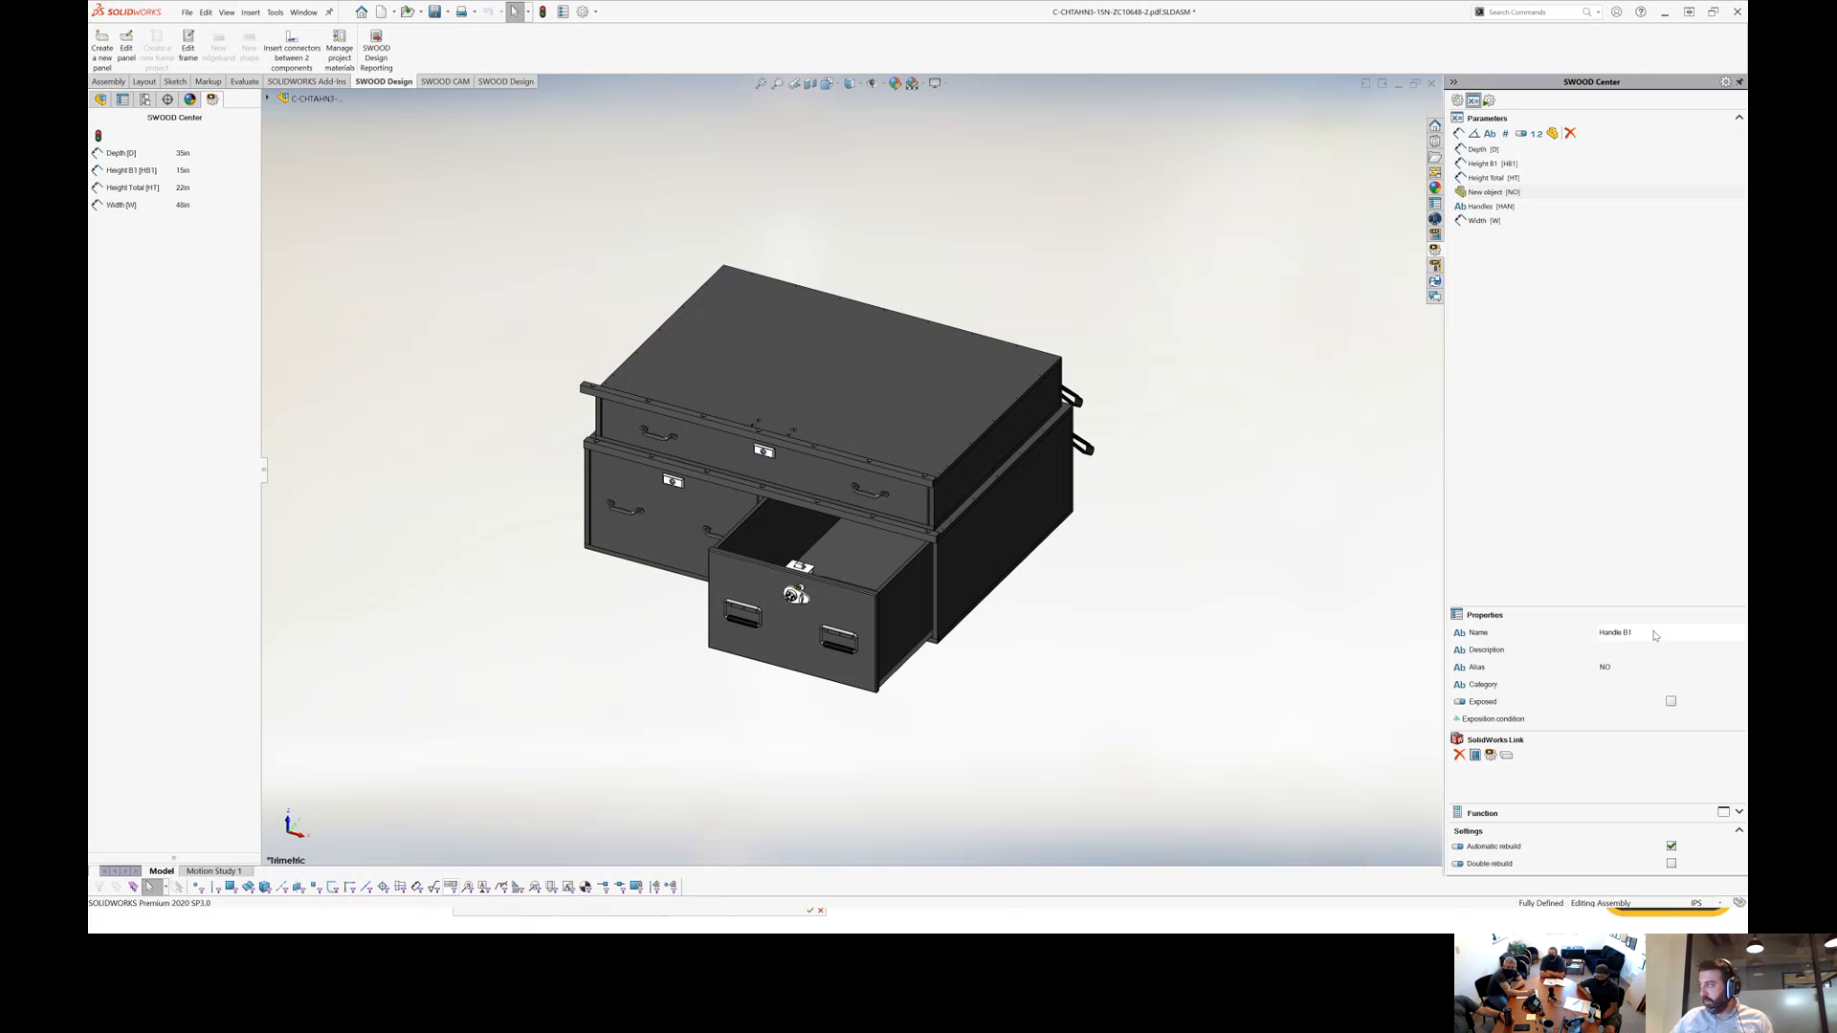
key("Return")
left_click(1614, 667)
type("H")
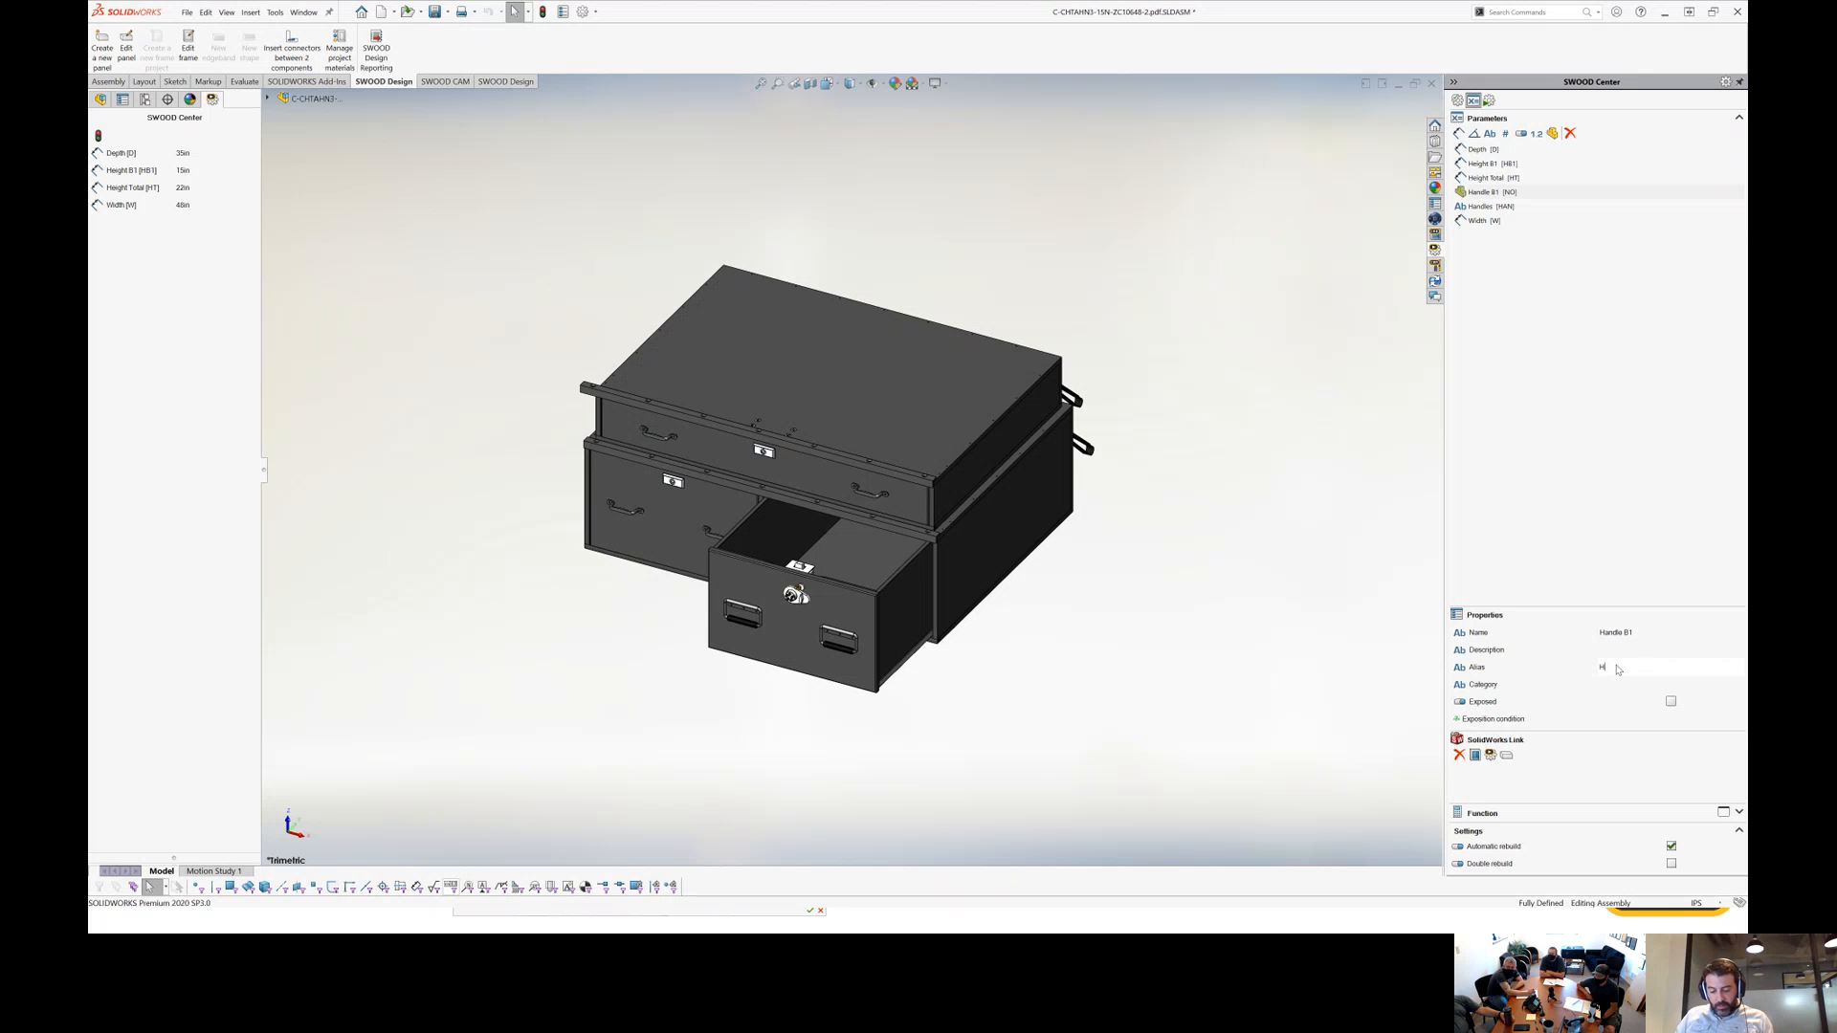
type("B")
type("N")
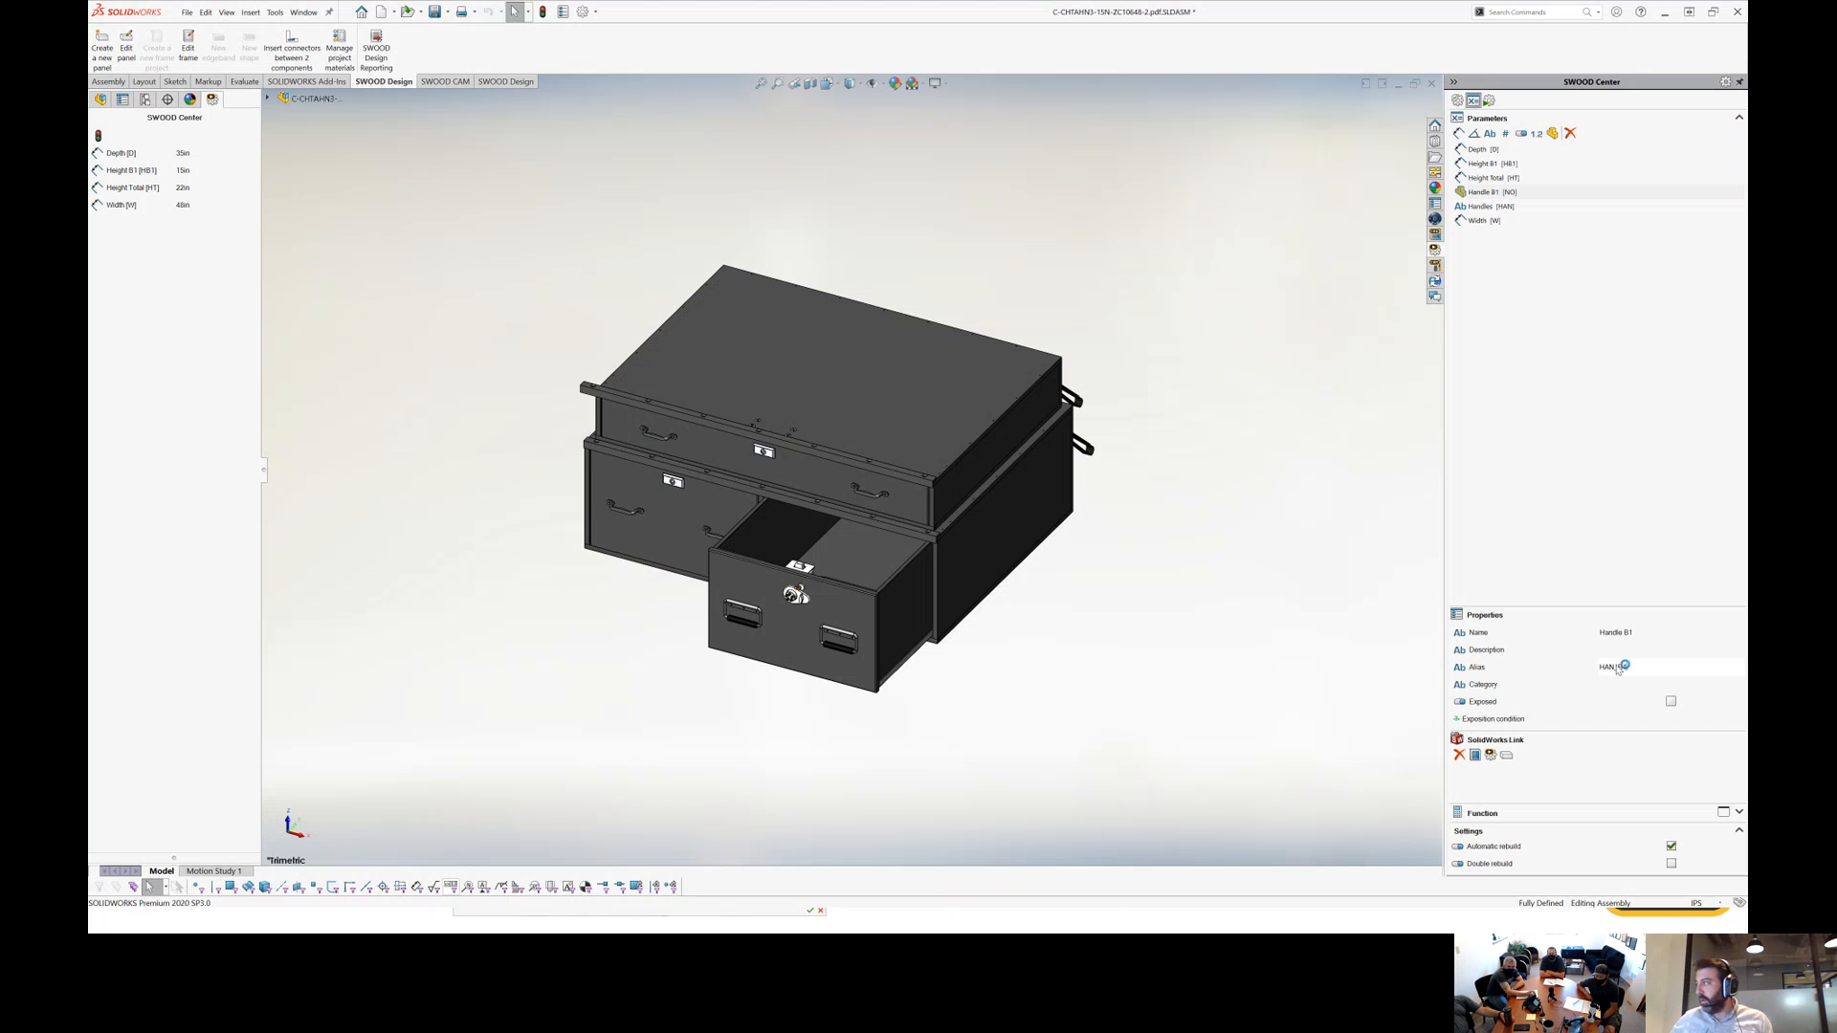
type("_B1")
key("Return")
Link the Handle B1 parameter to the Handles1 feature of the B1_Drawer_1 subassembly as a driving feature link.
left_click(1475, 755)
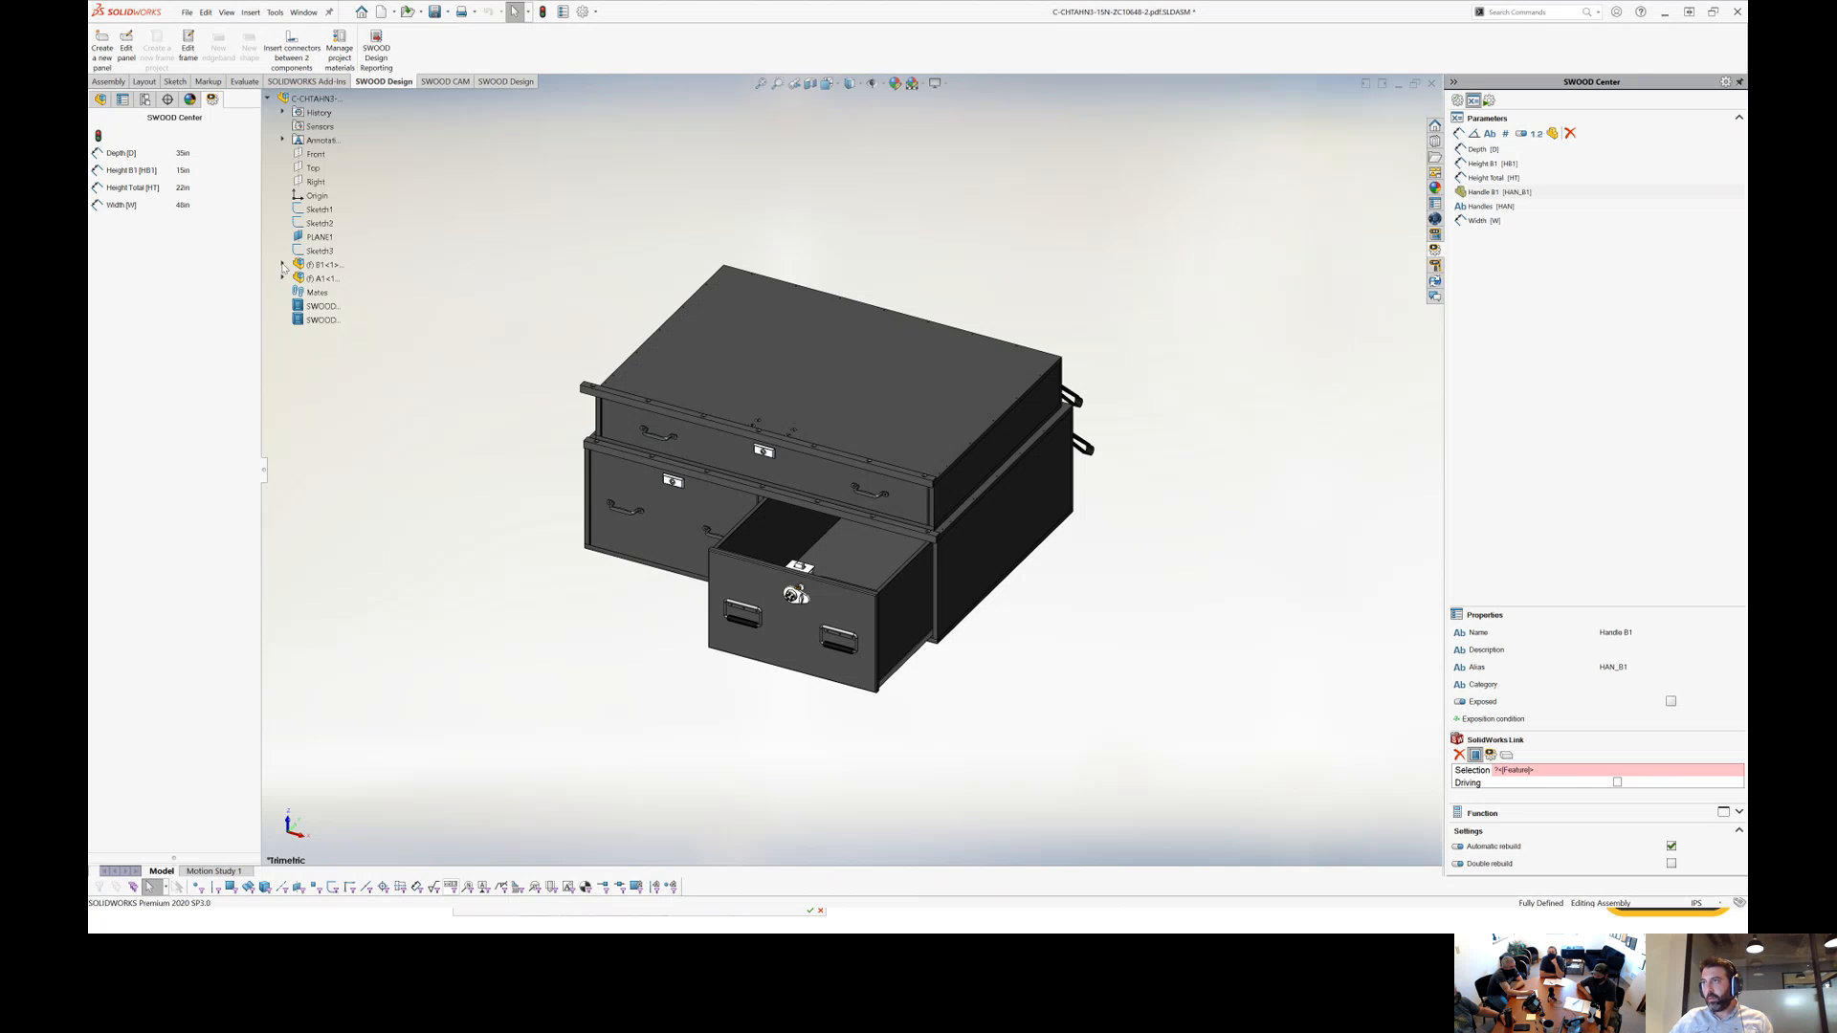
left_click(281, 265)
scroll(424, 516, "down", 1)
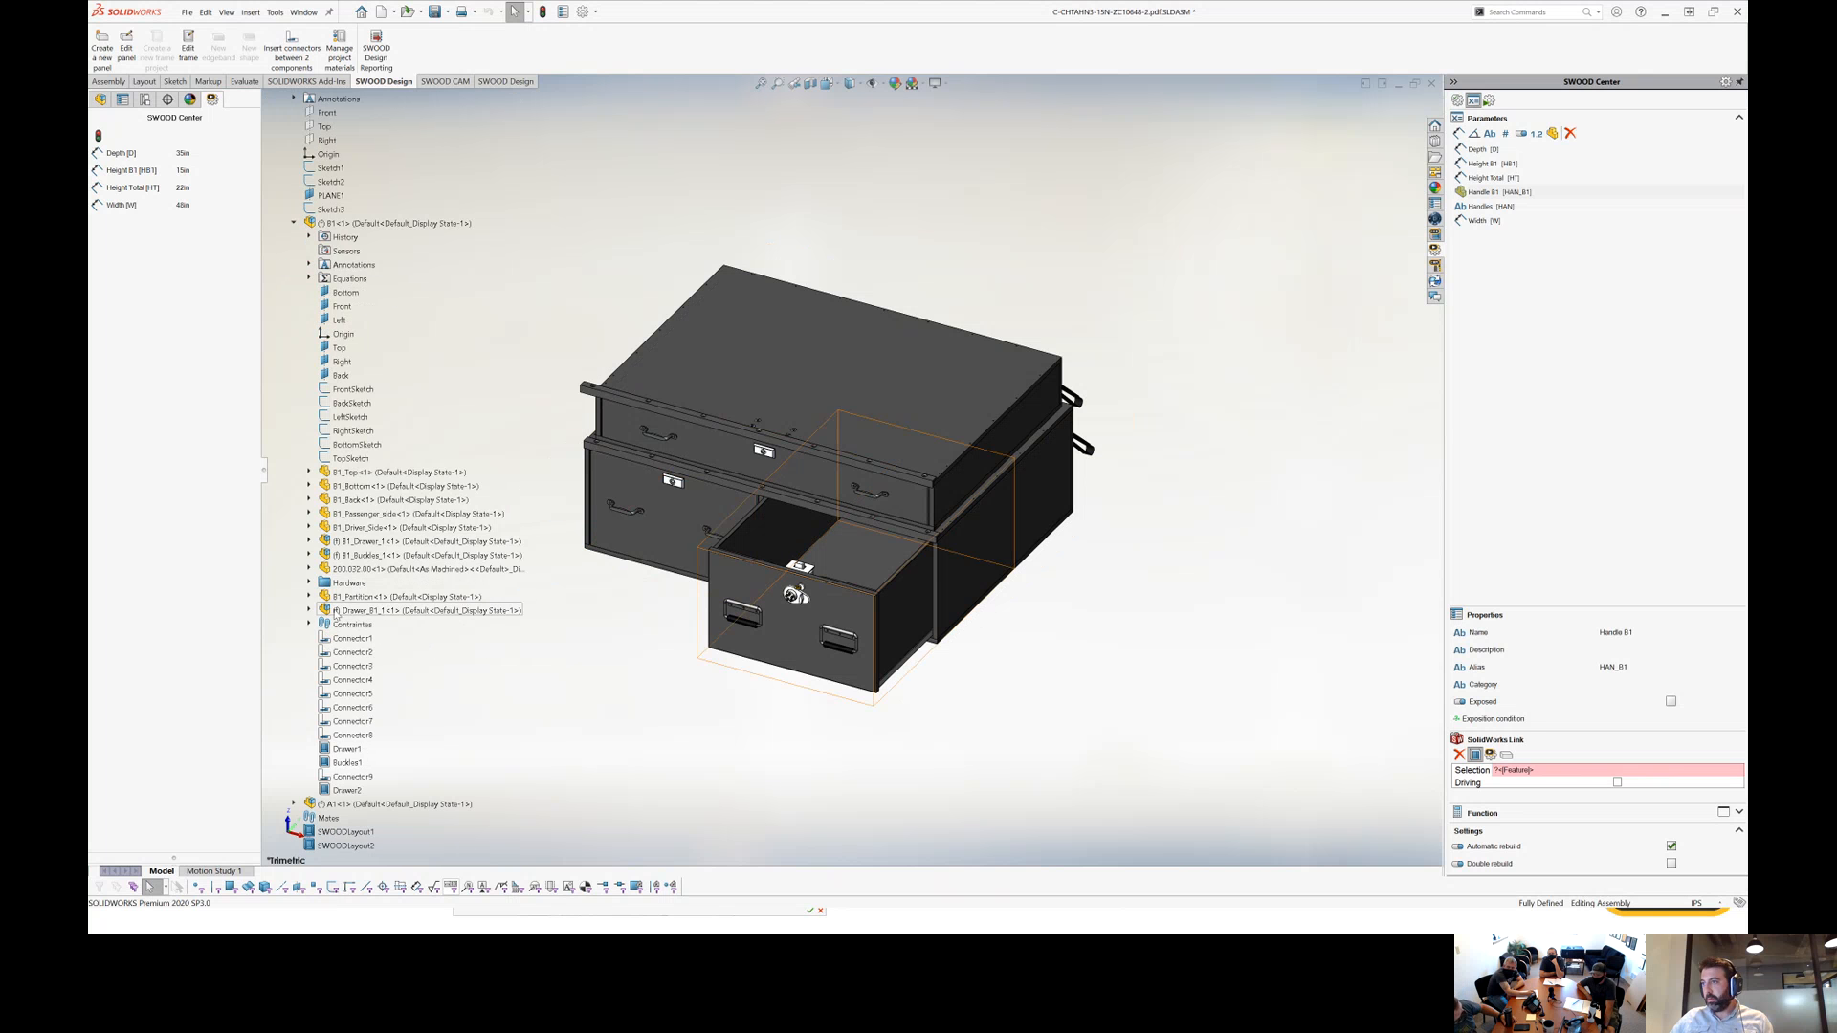
left_click(309, 541)
scroll(382, 541, "down", 3)
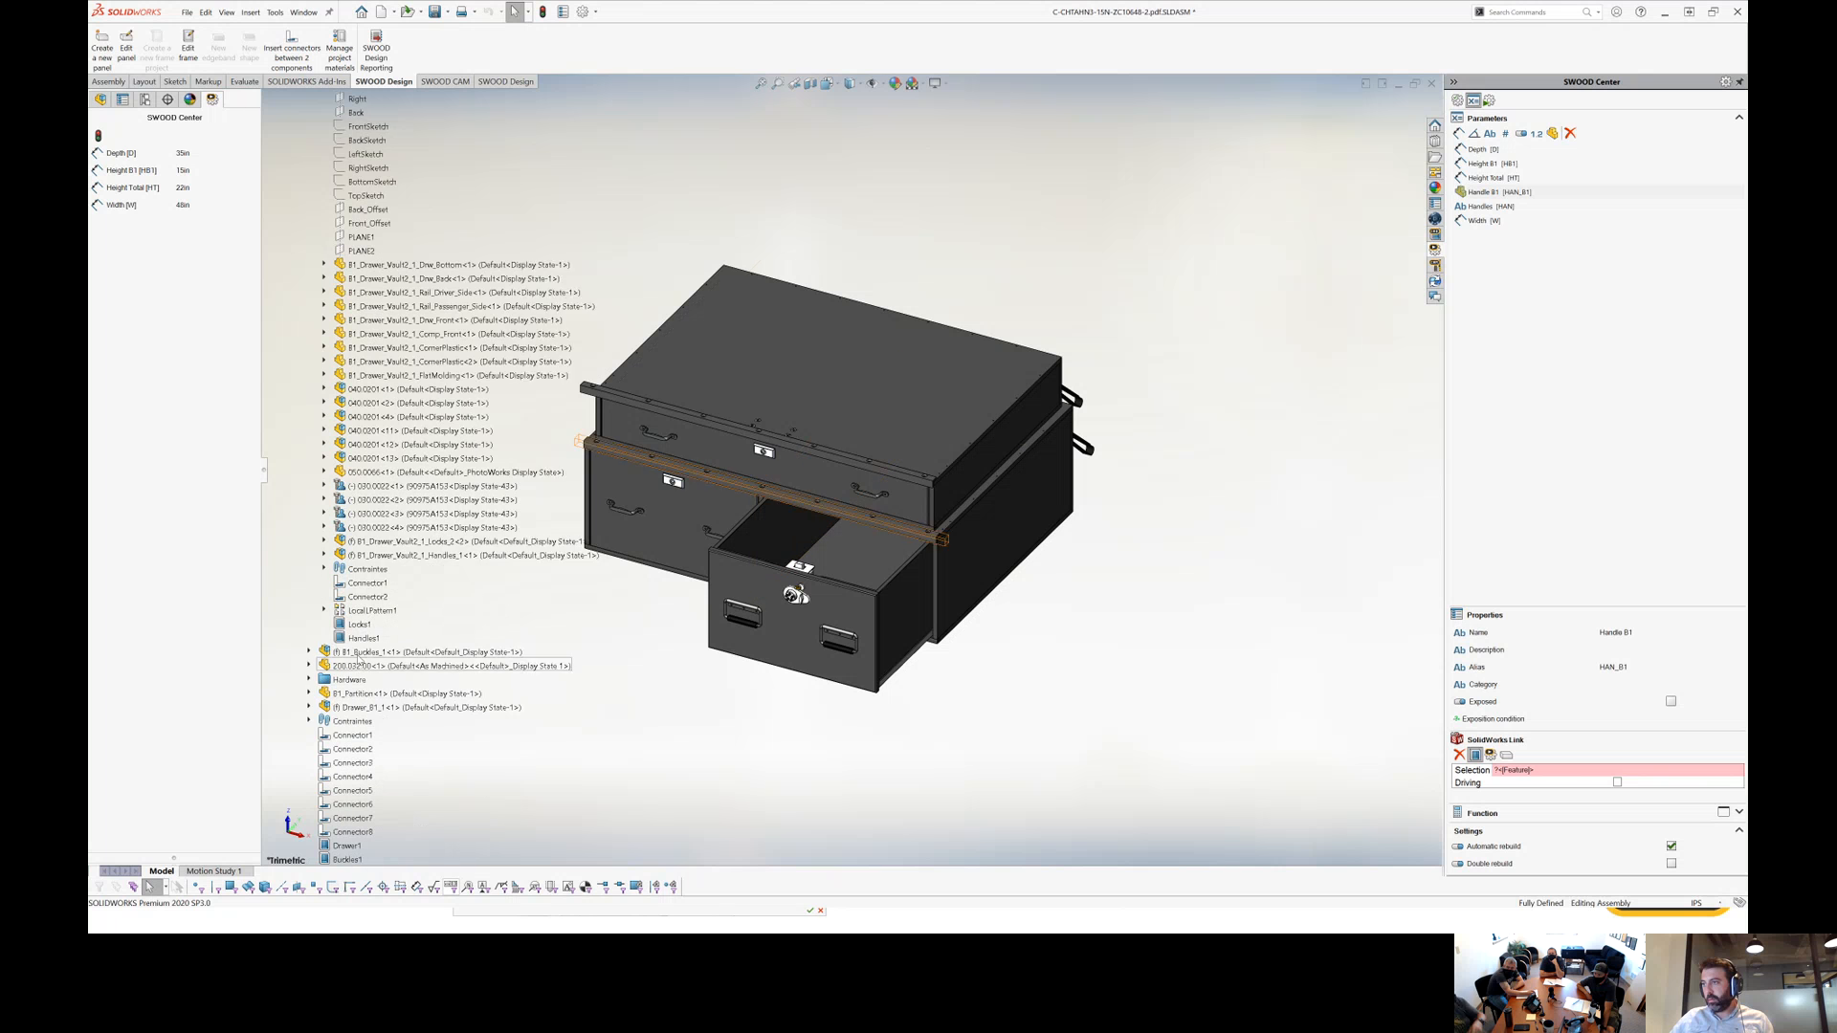
left_click(414, 555)
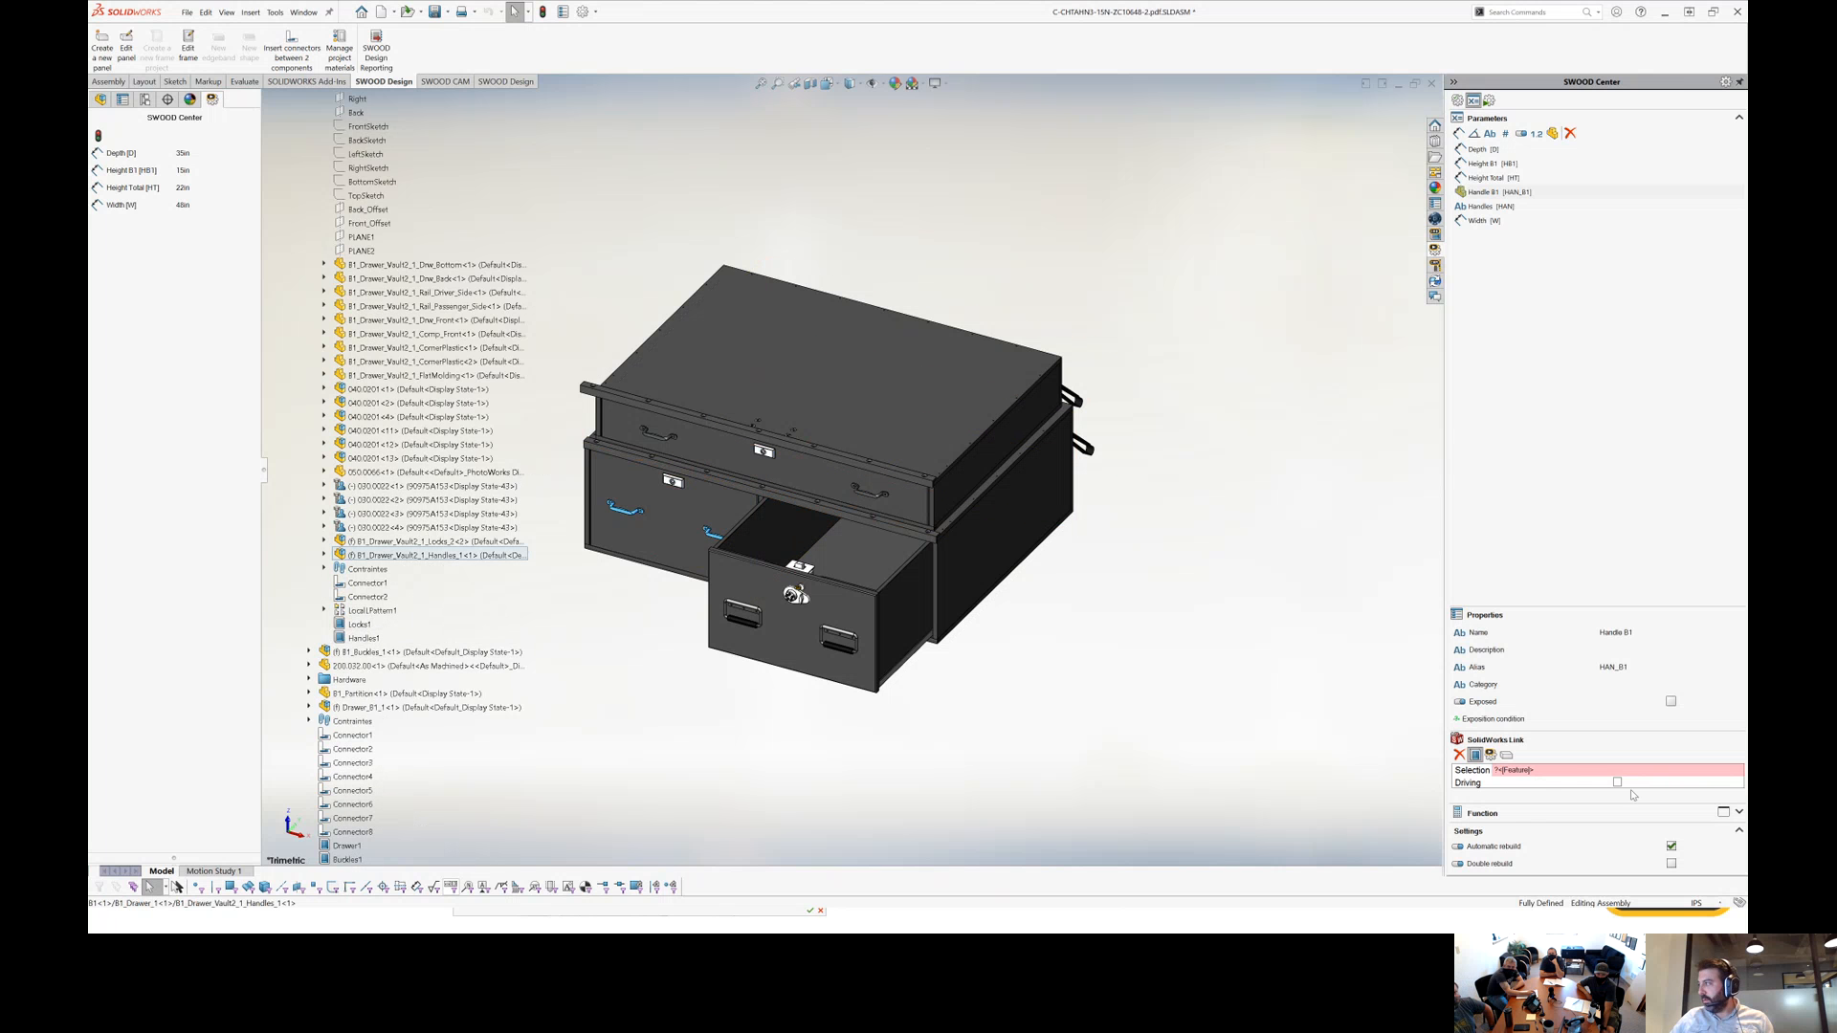
left_click(359, 638)
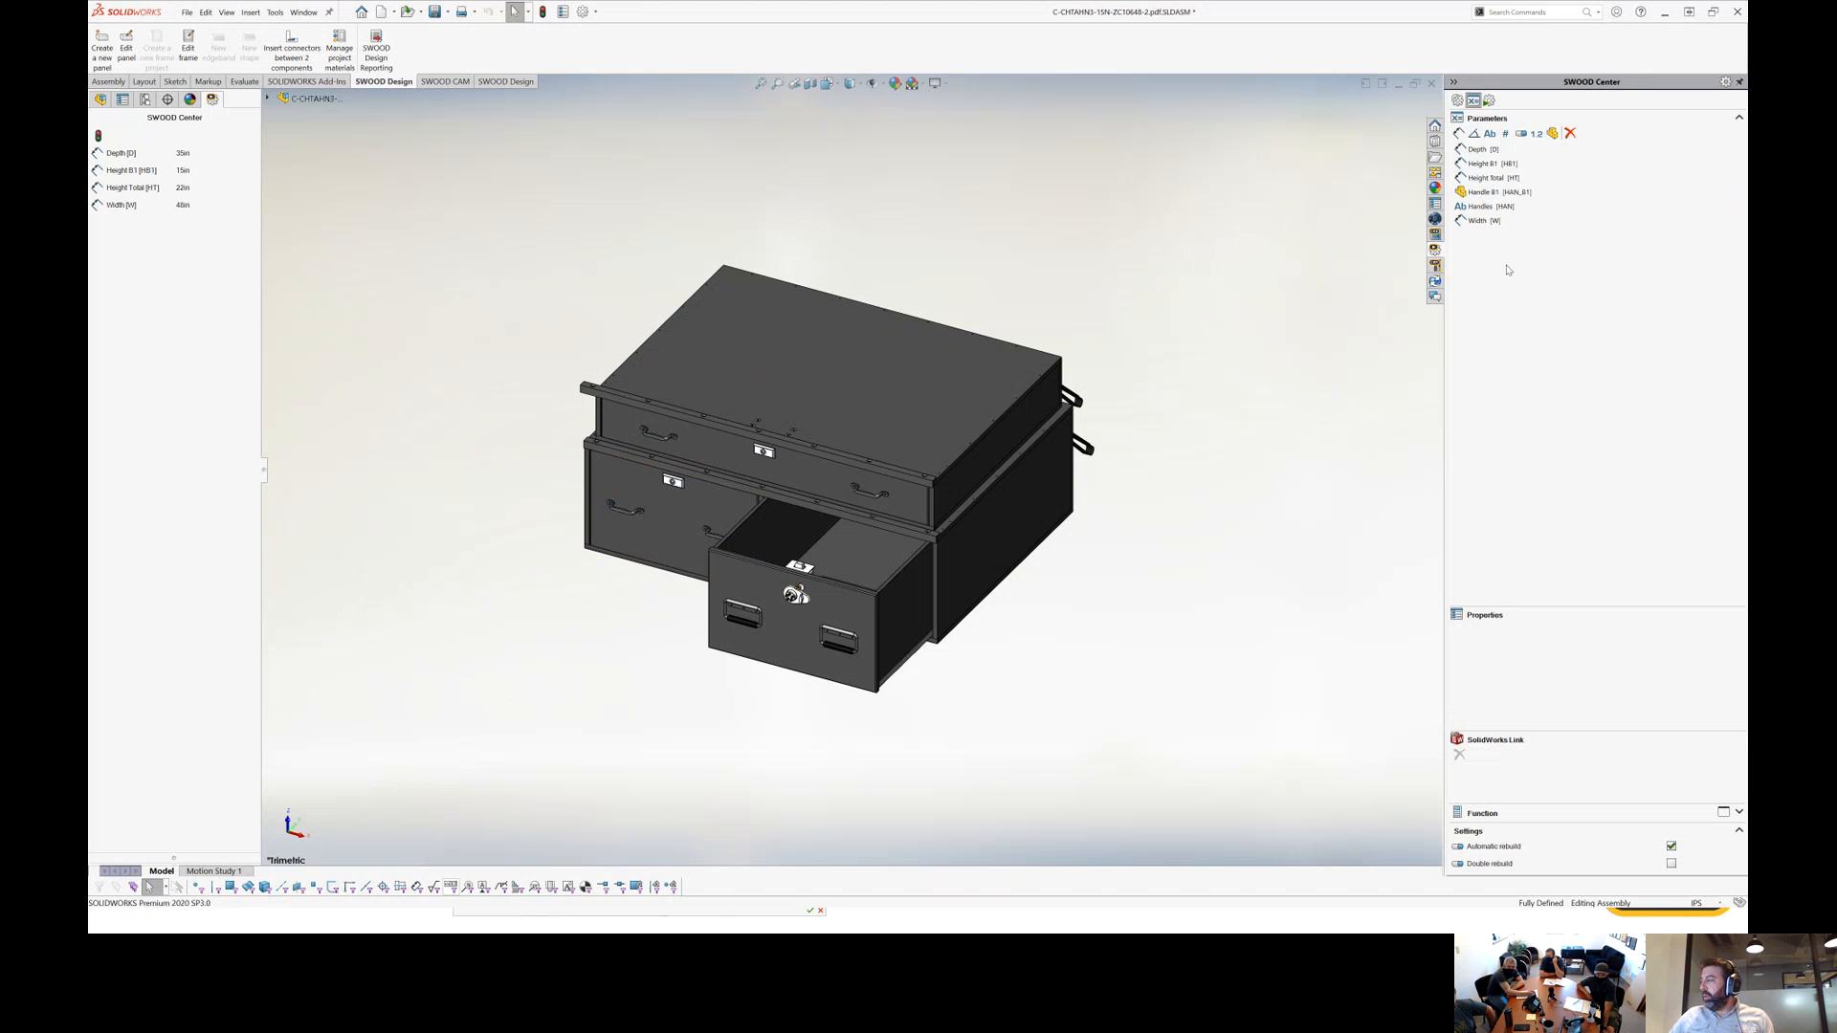
left_click(1502, 193)
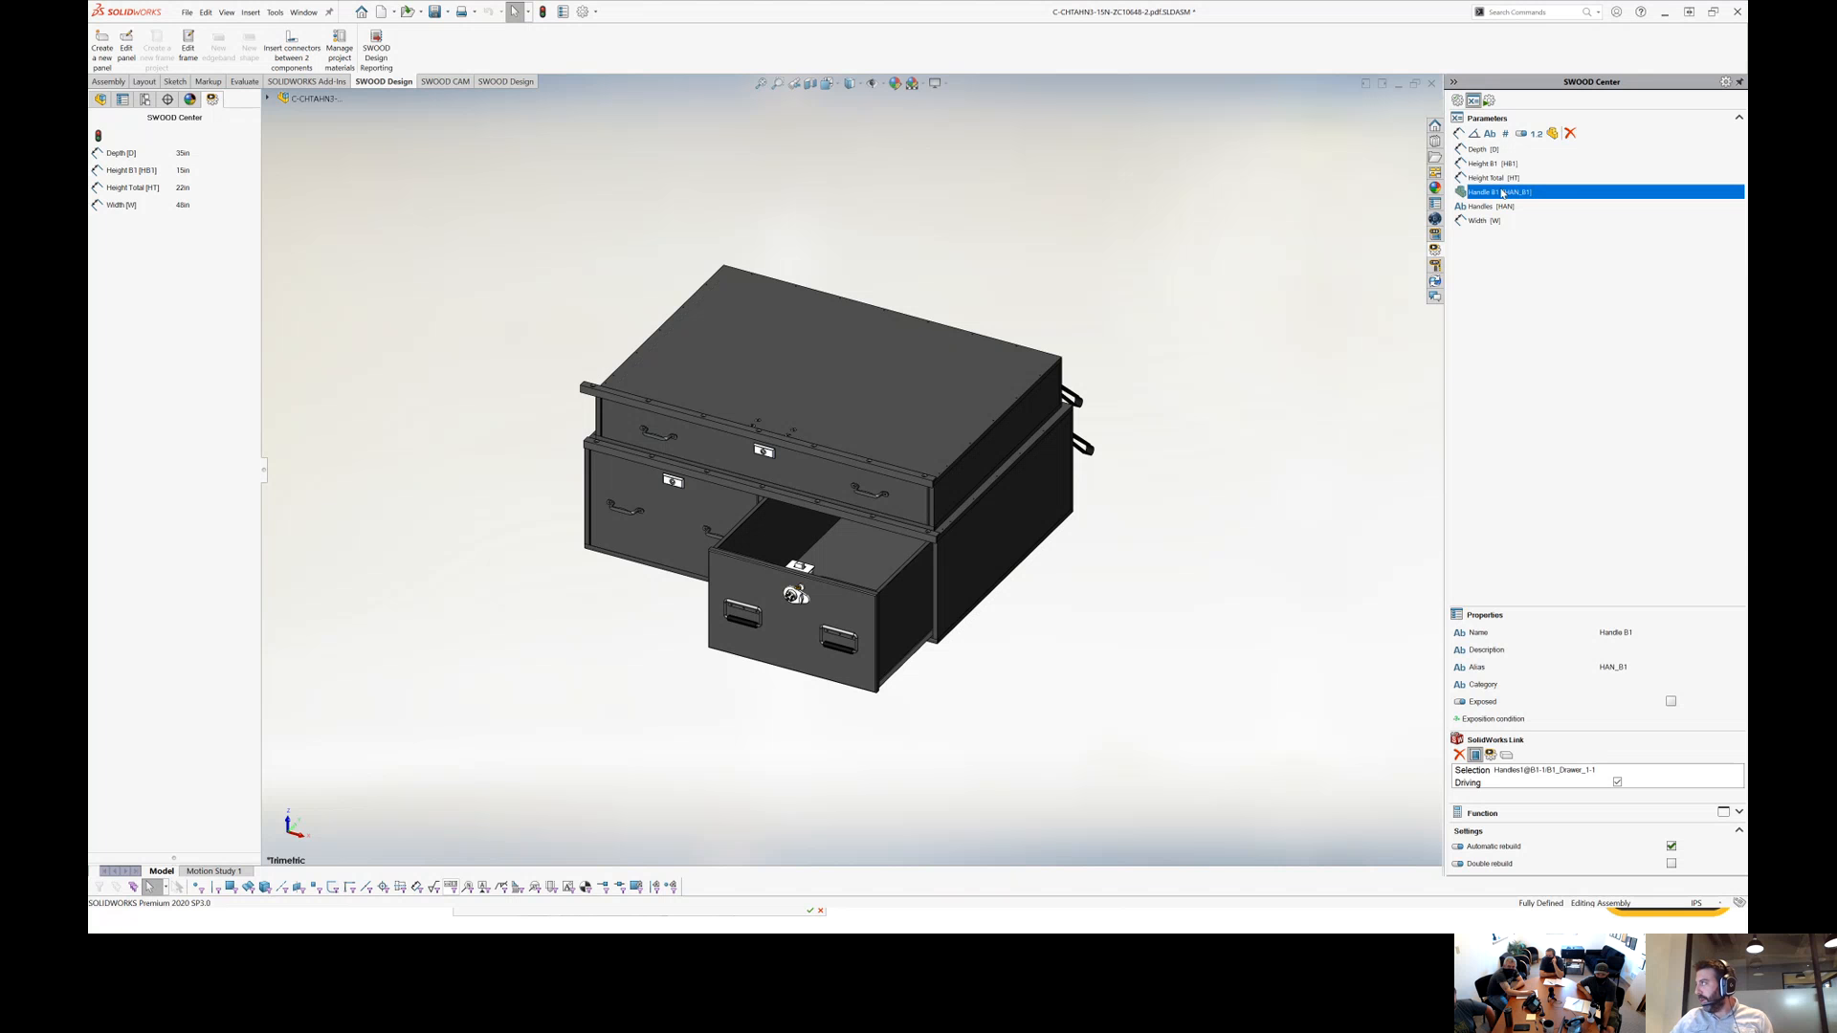
Enter 040.0017 and 040.0018 as the possible values of the Handles parameter.
left_click(1502, 207)
left_click(1664, 718)
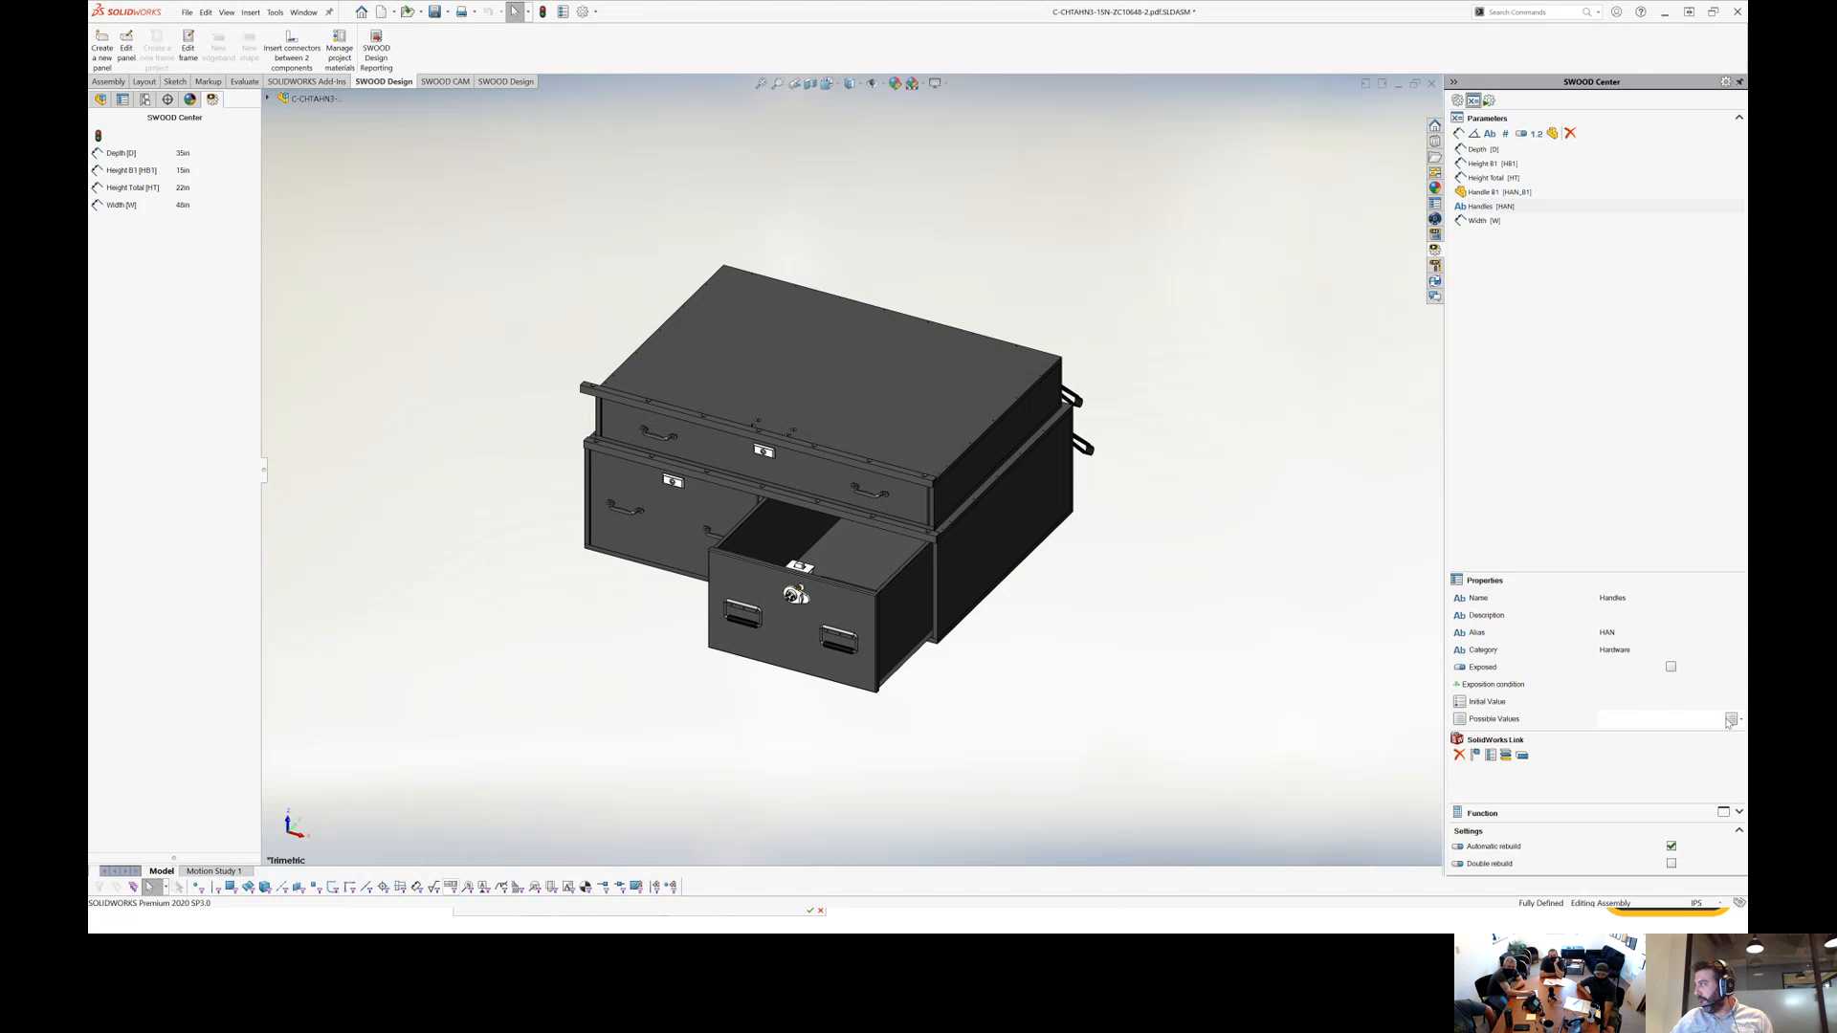
left_click(1733, 719)
type("0")
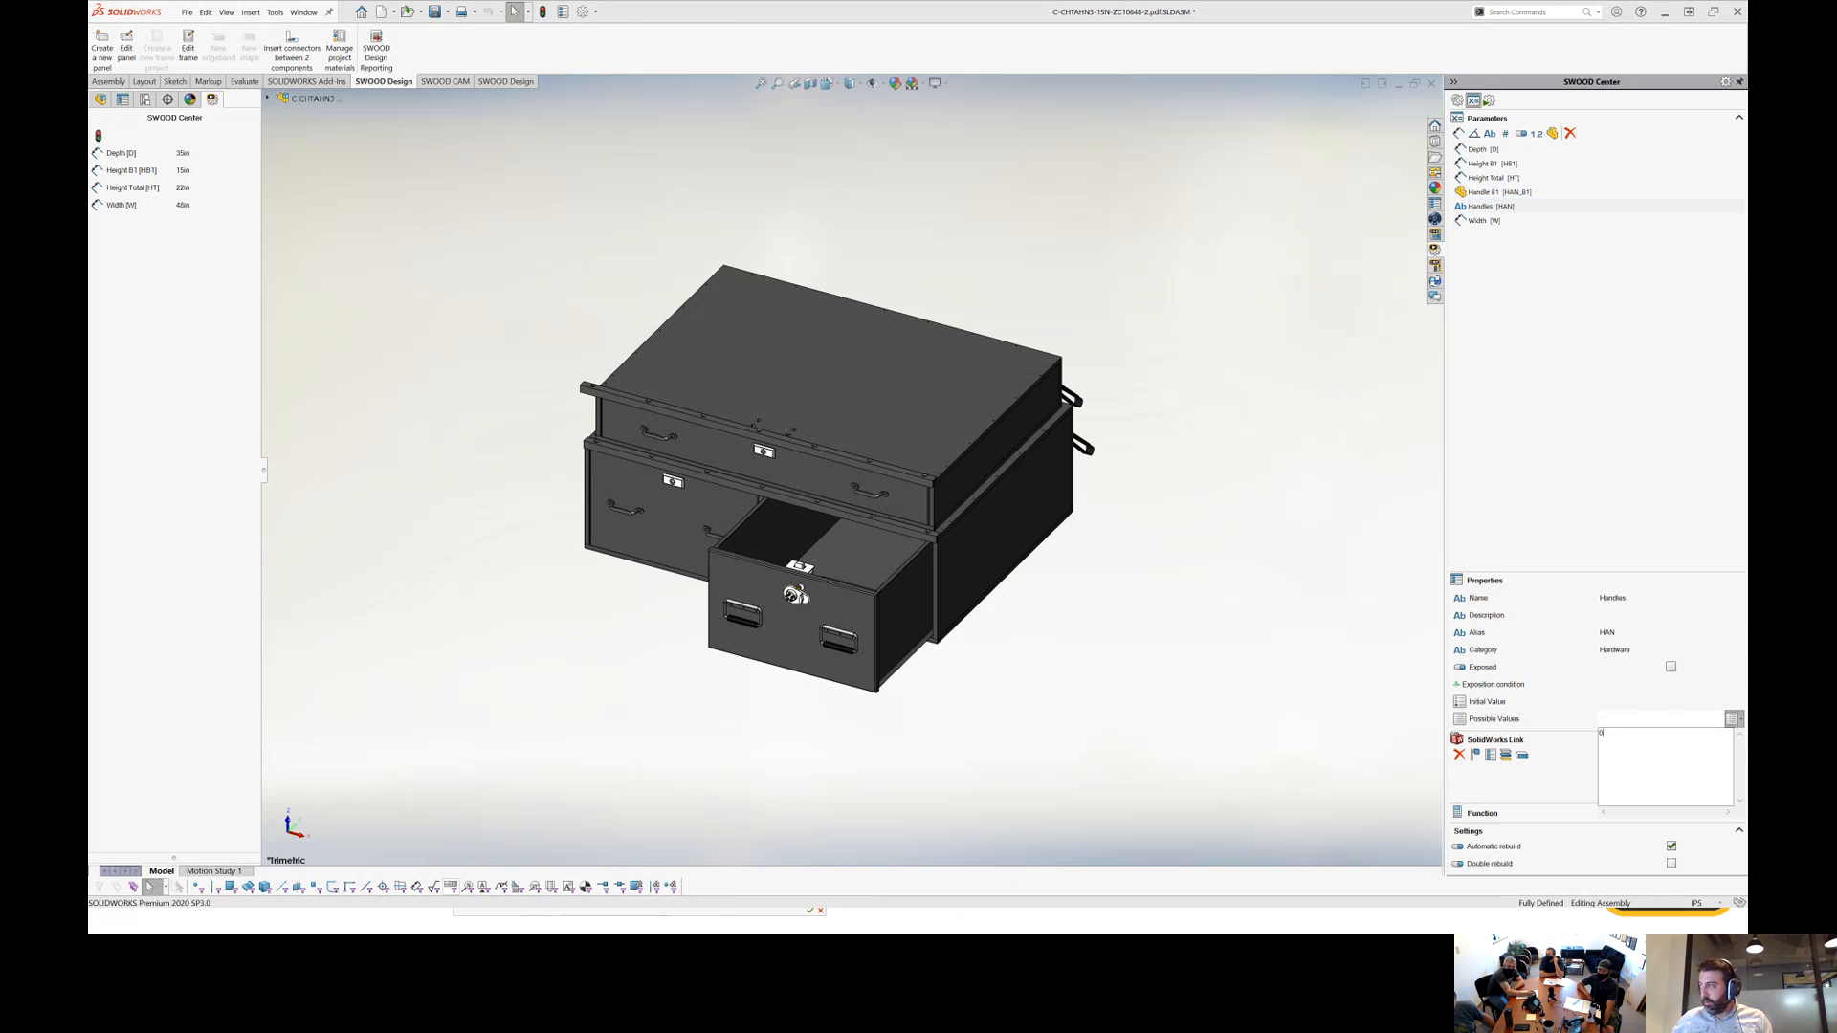
type("40.0017")
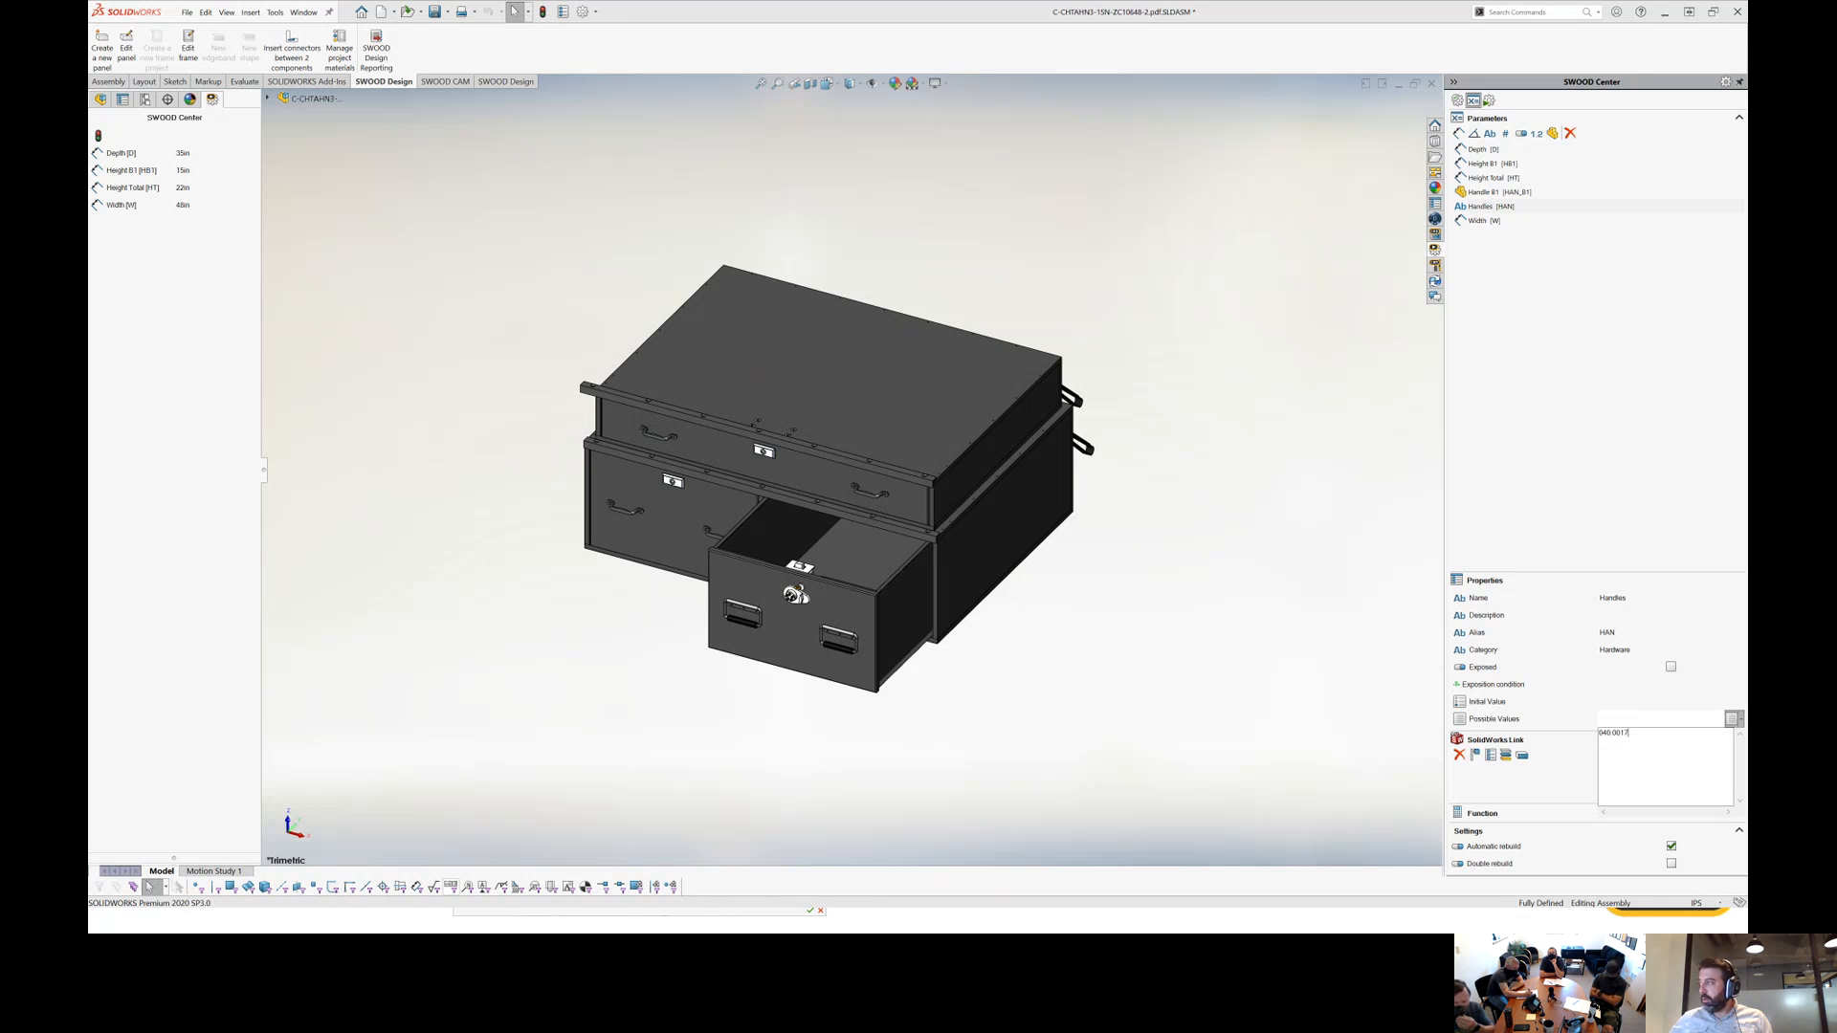
key("Return")
type("04")
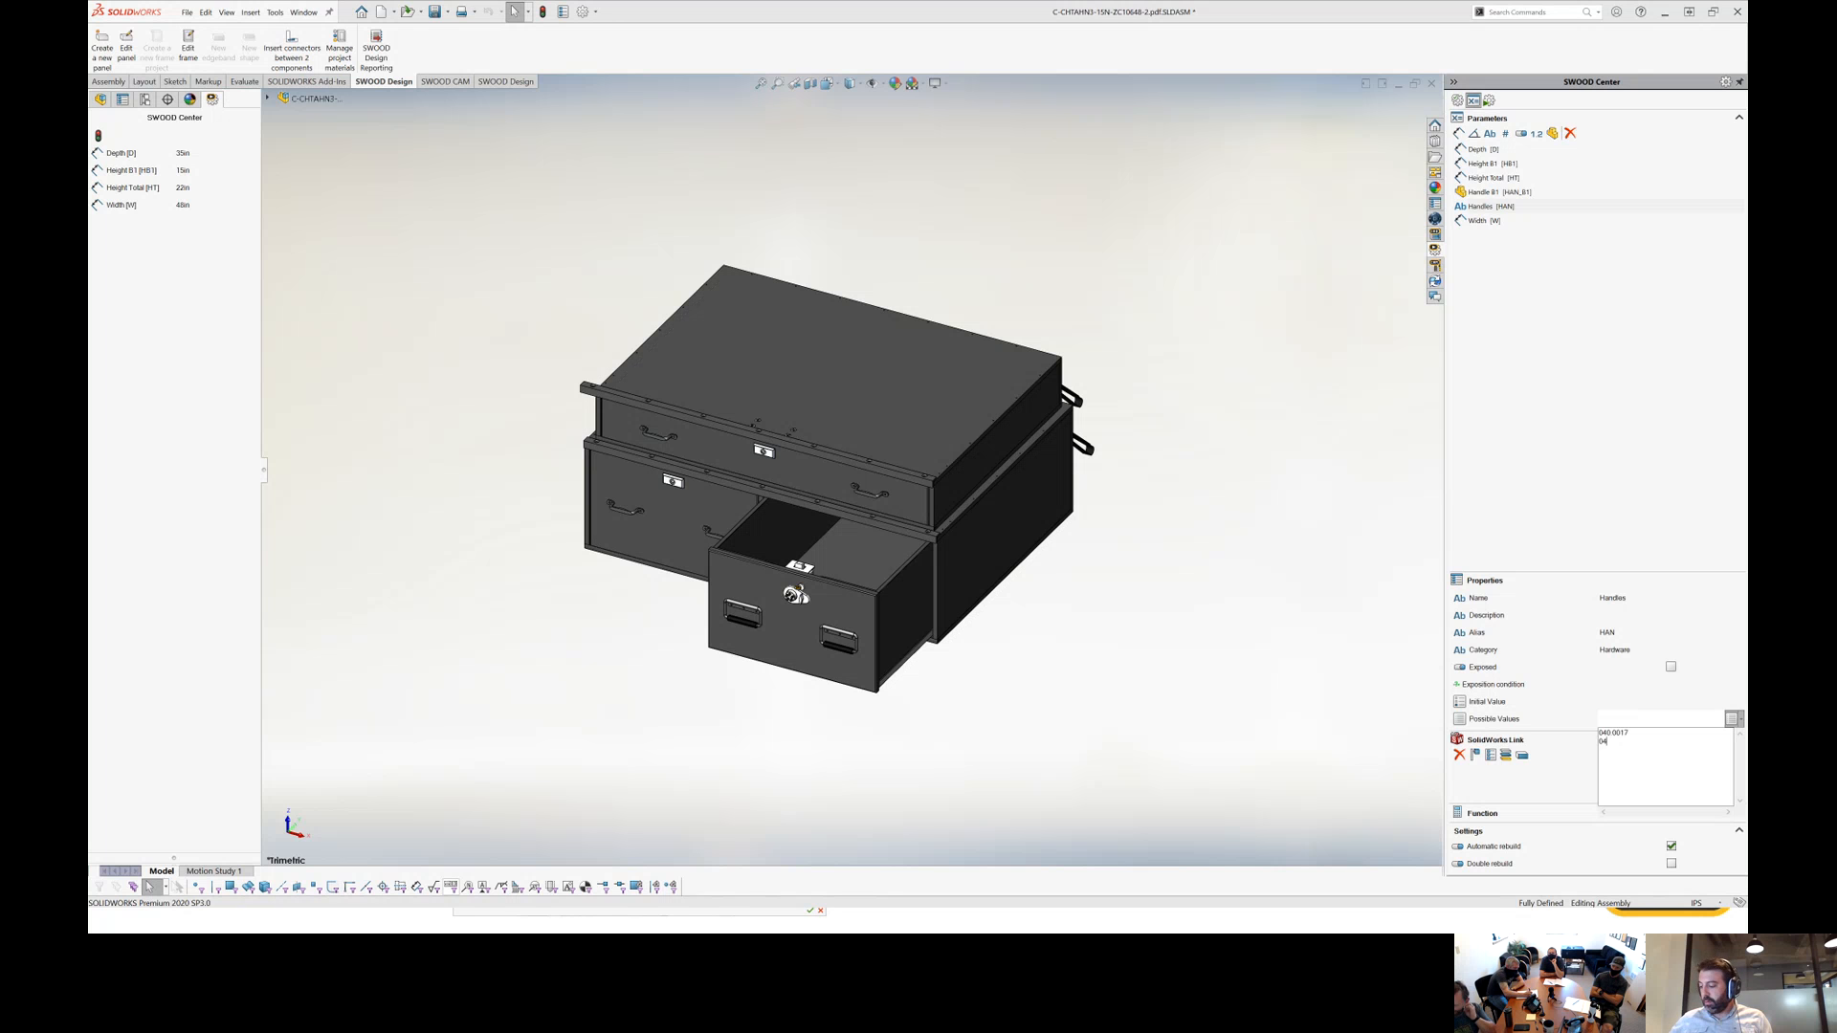
type("0.0018")
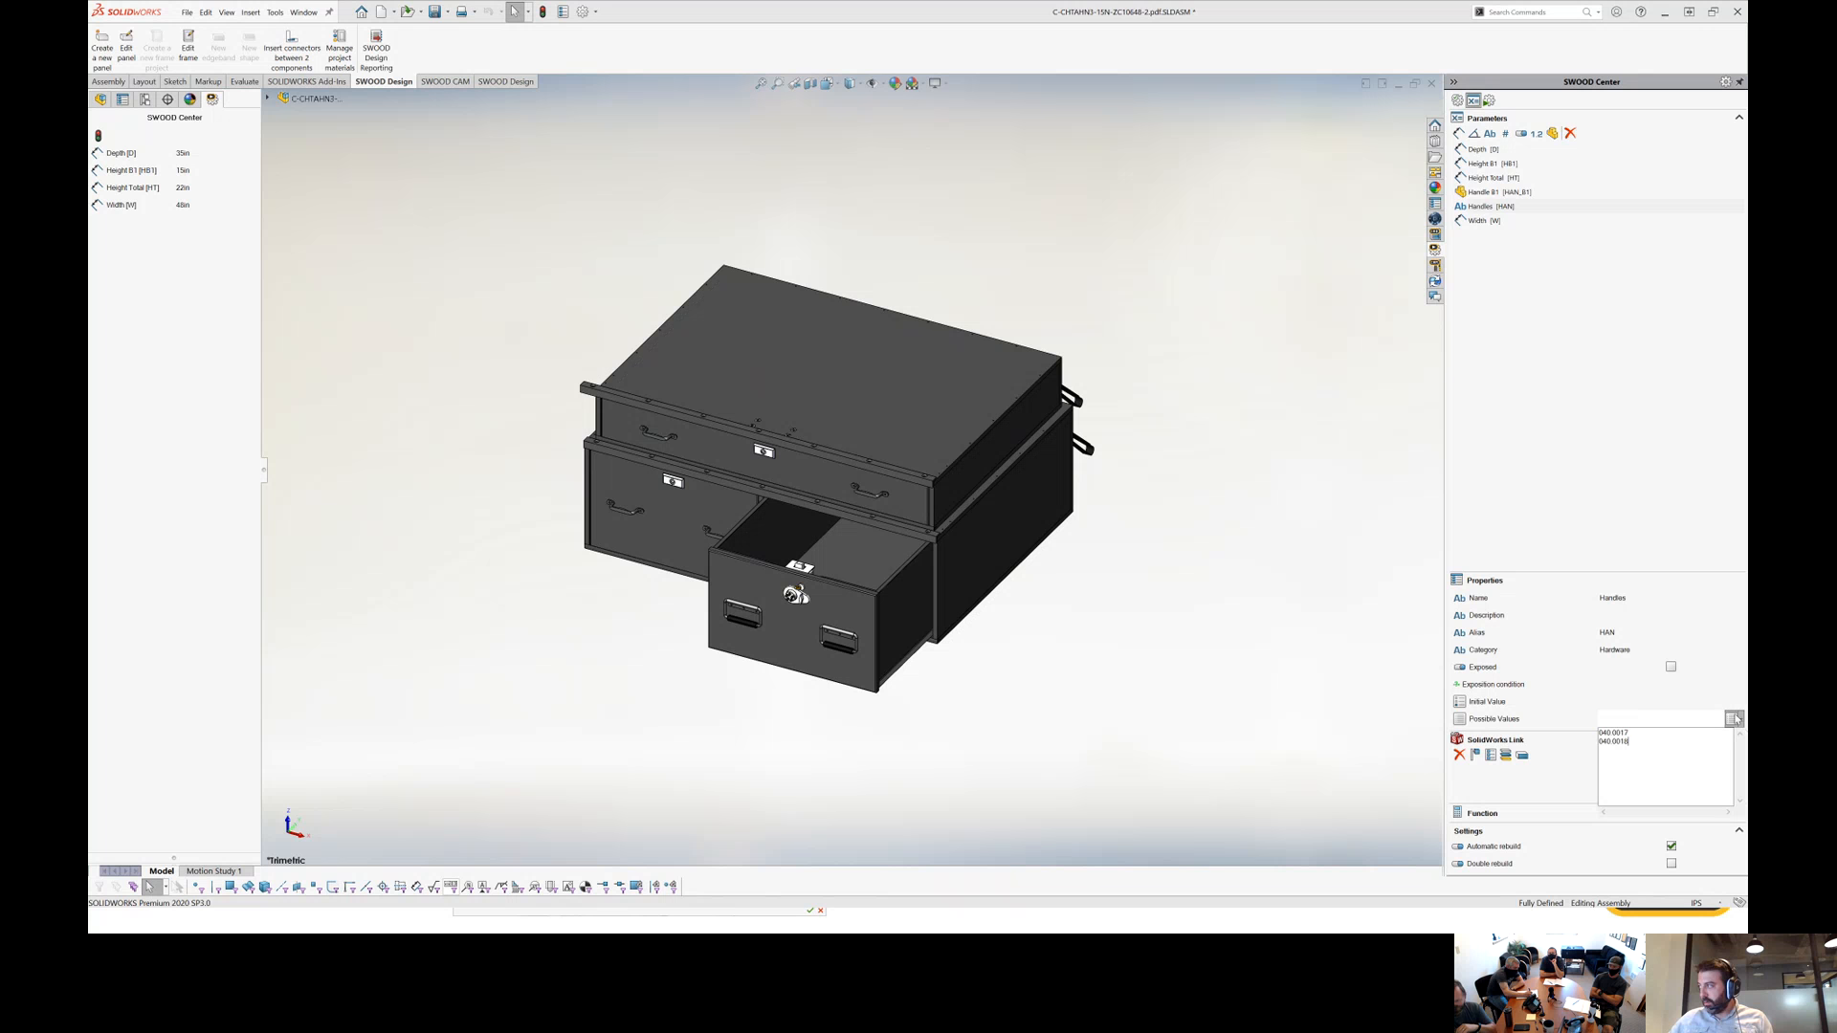
Disallow free input for the Handles parameter and set its initial value to 040.0017.
left_click(1499, 738)
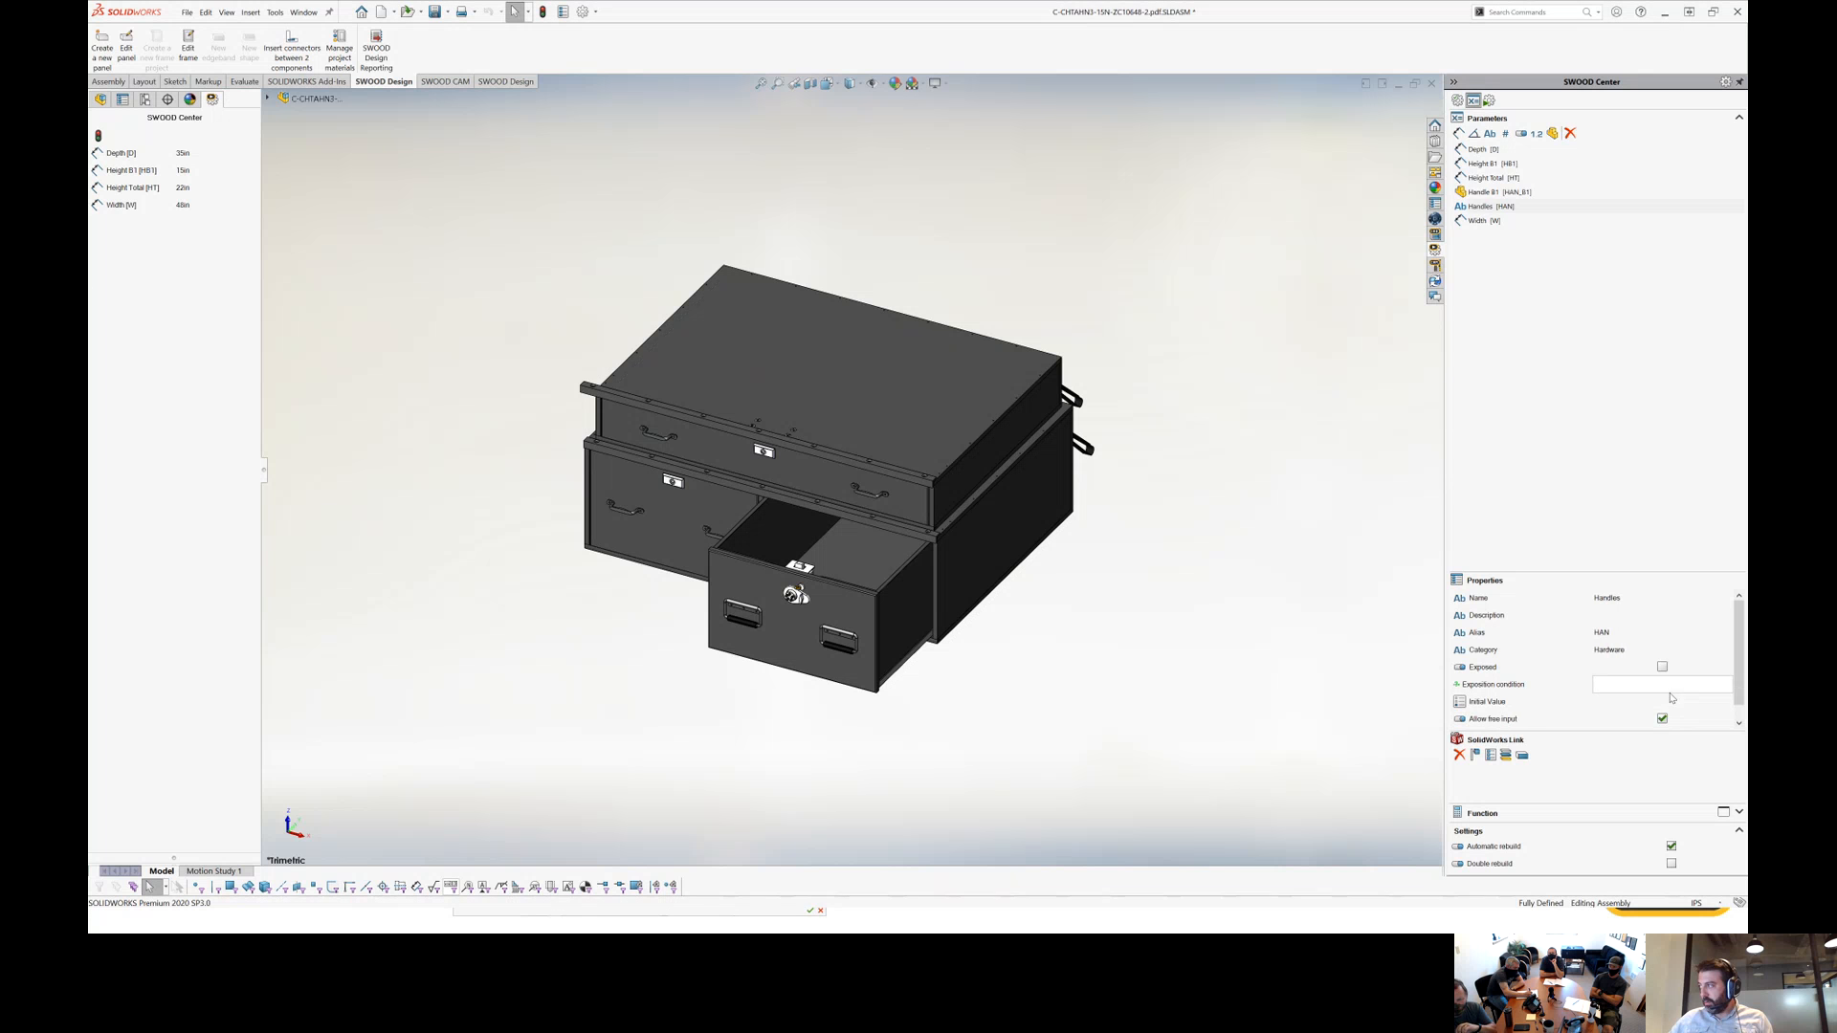
left_click(1622, 476)
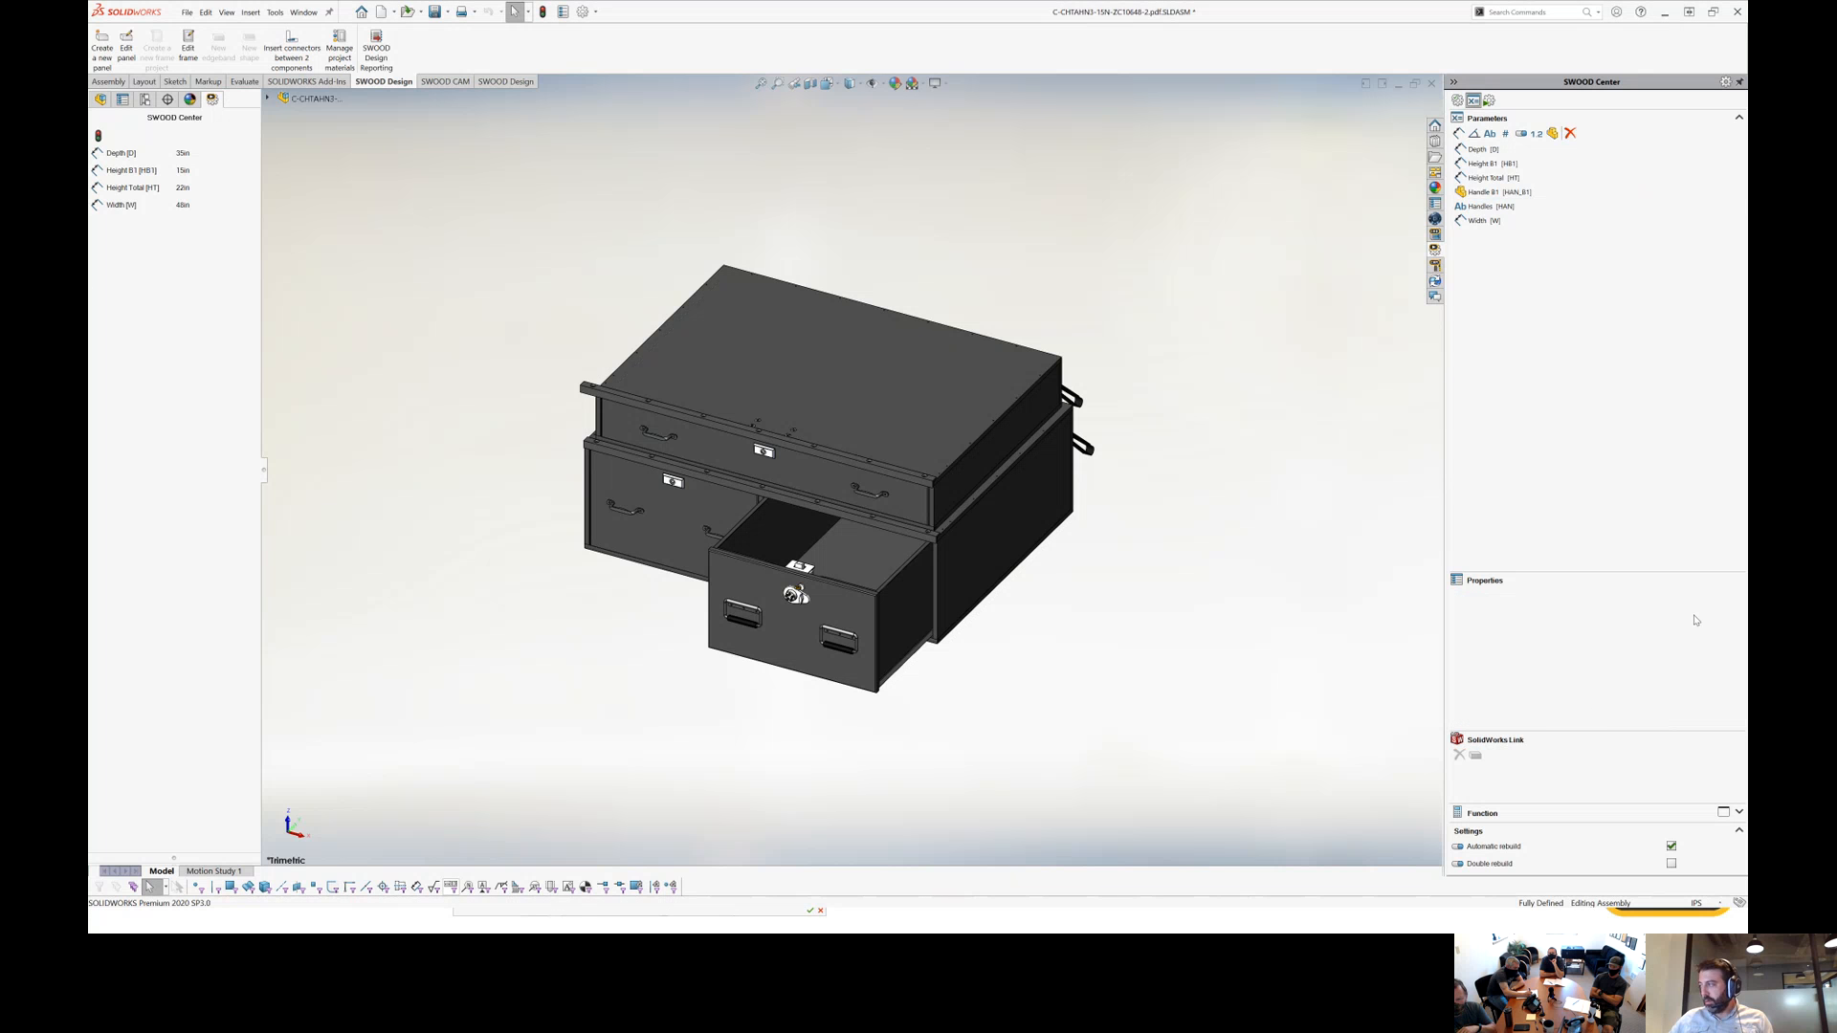
left_click(1501, 221)
left_click(1492, 207)
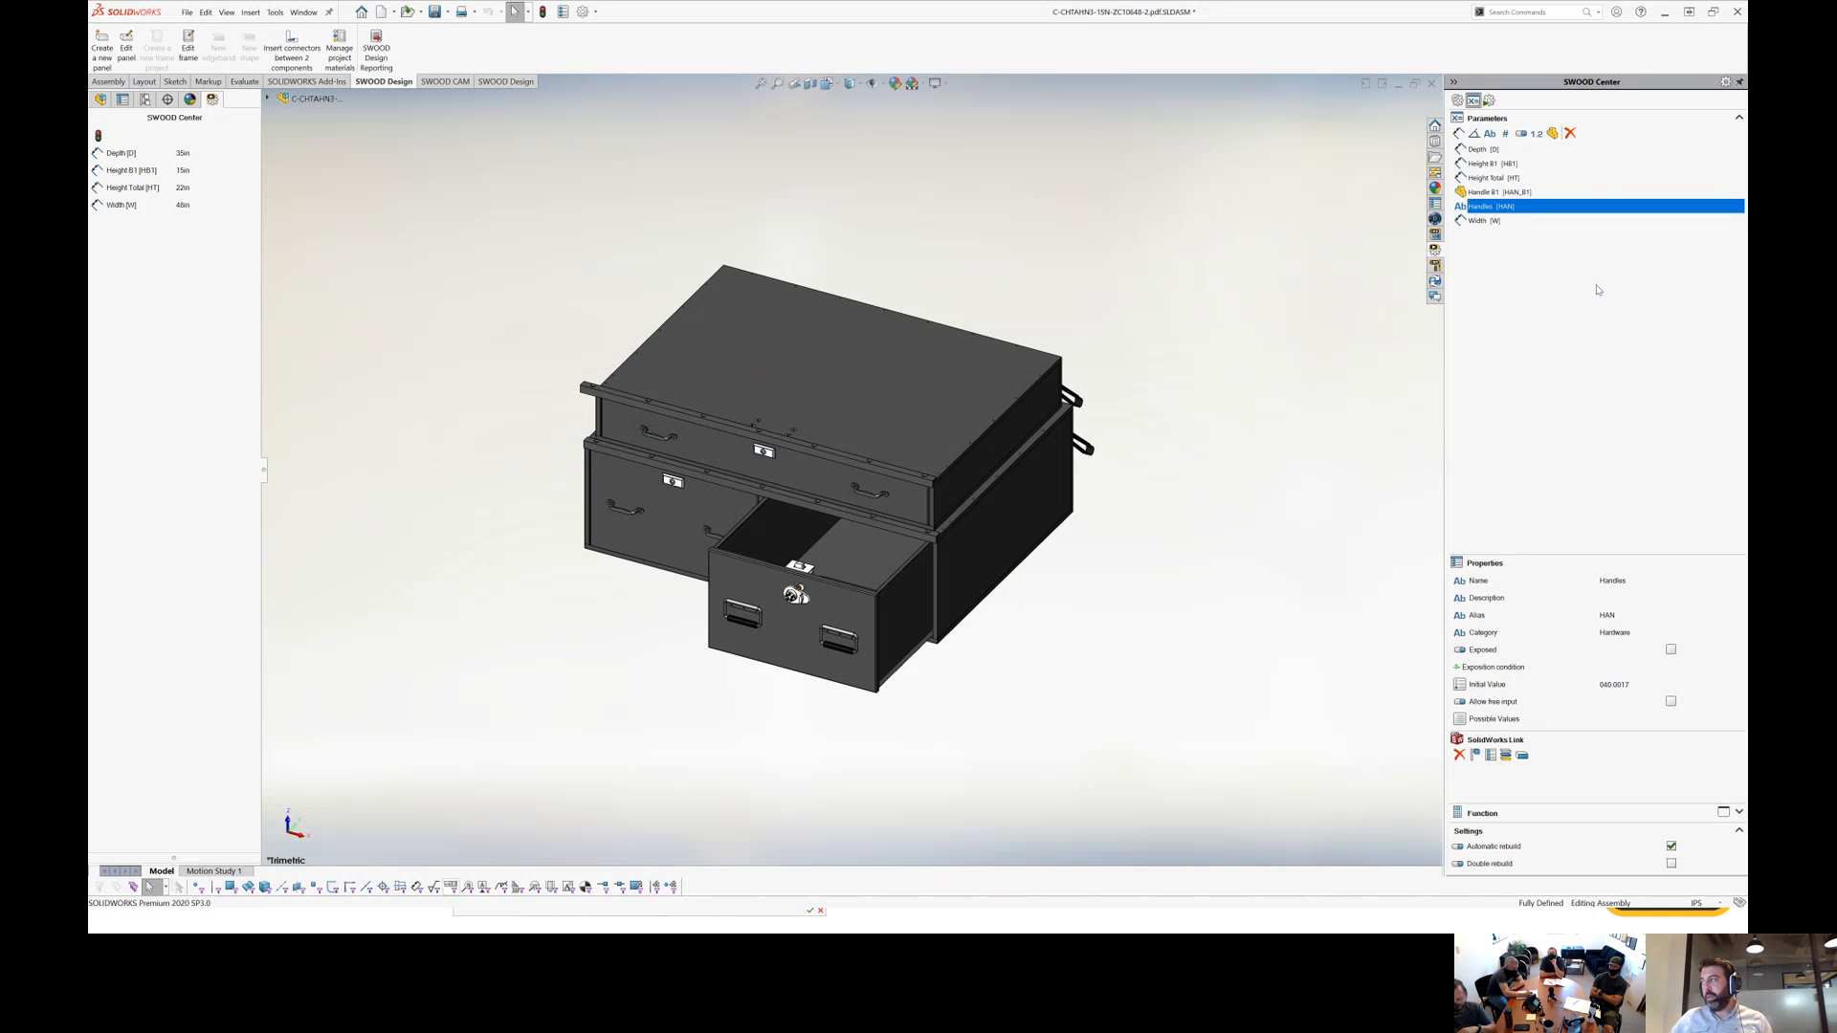
left_click(1476, 756)
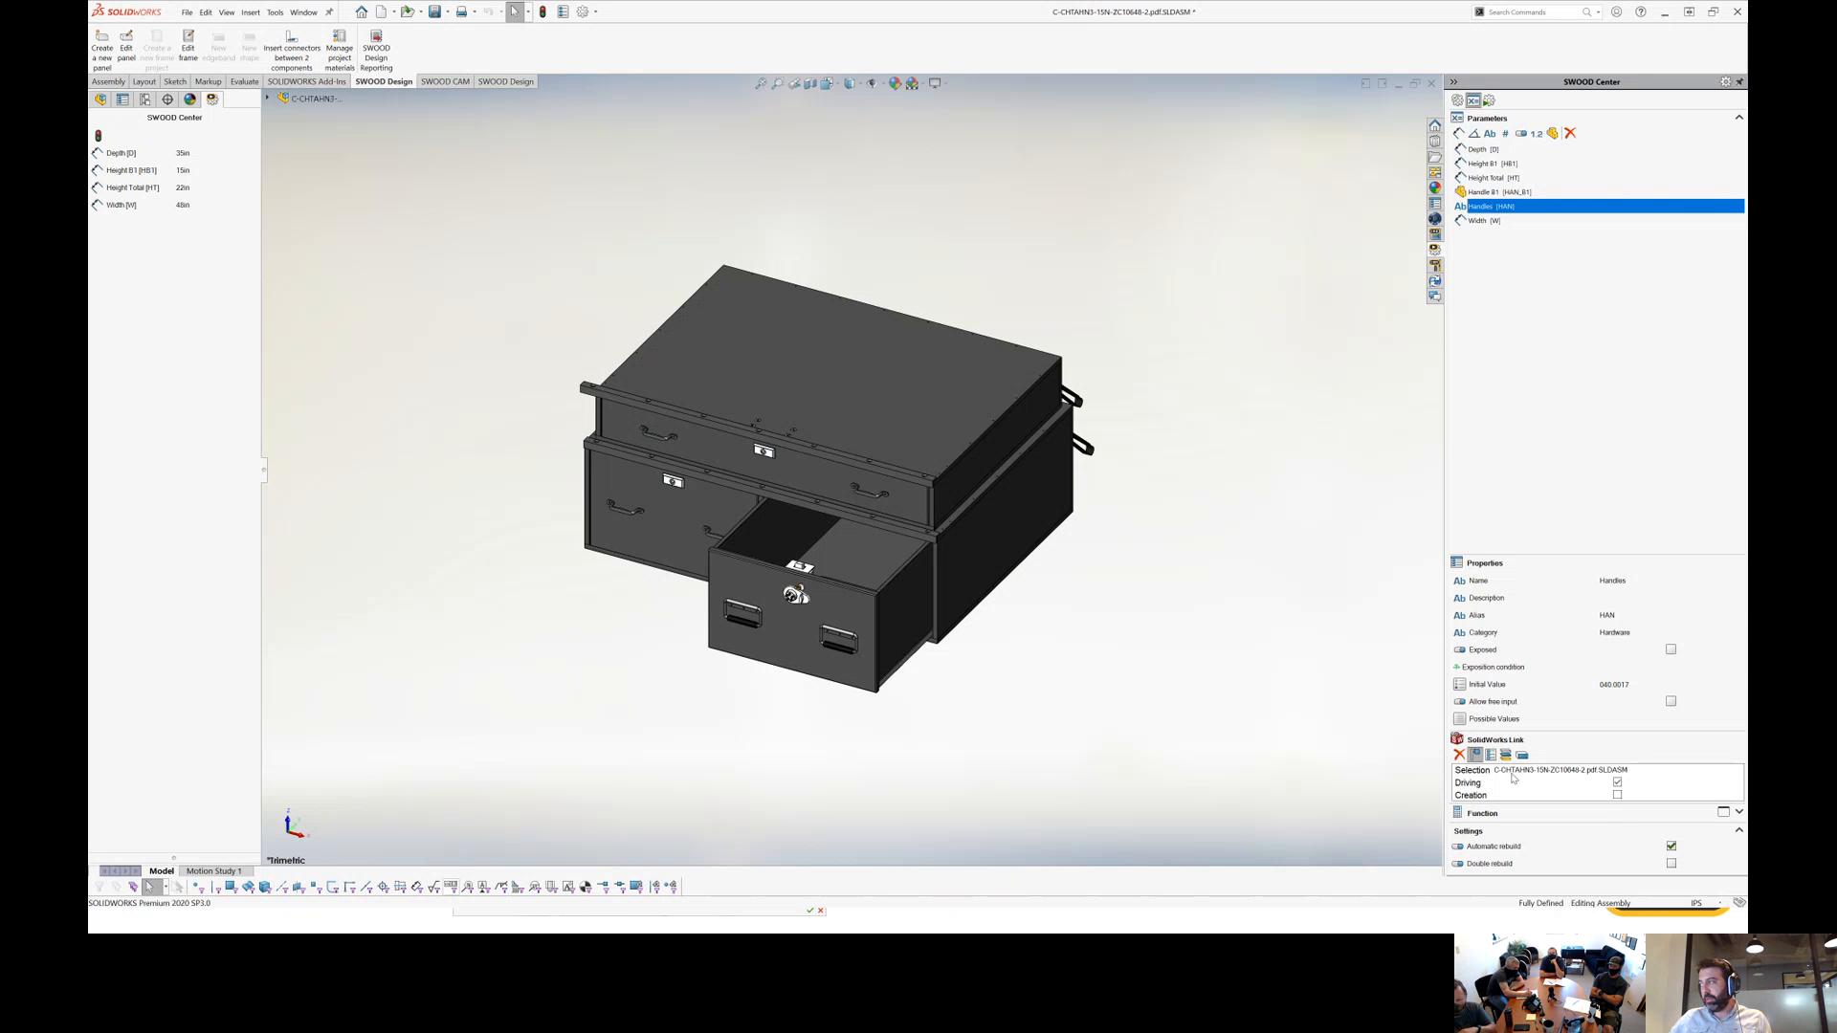
left_click(1459, 756)
left_click(1533, 473)
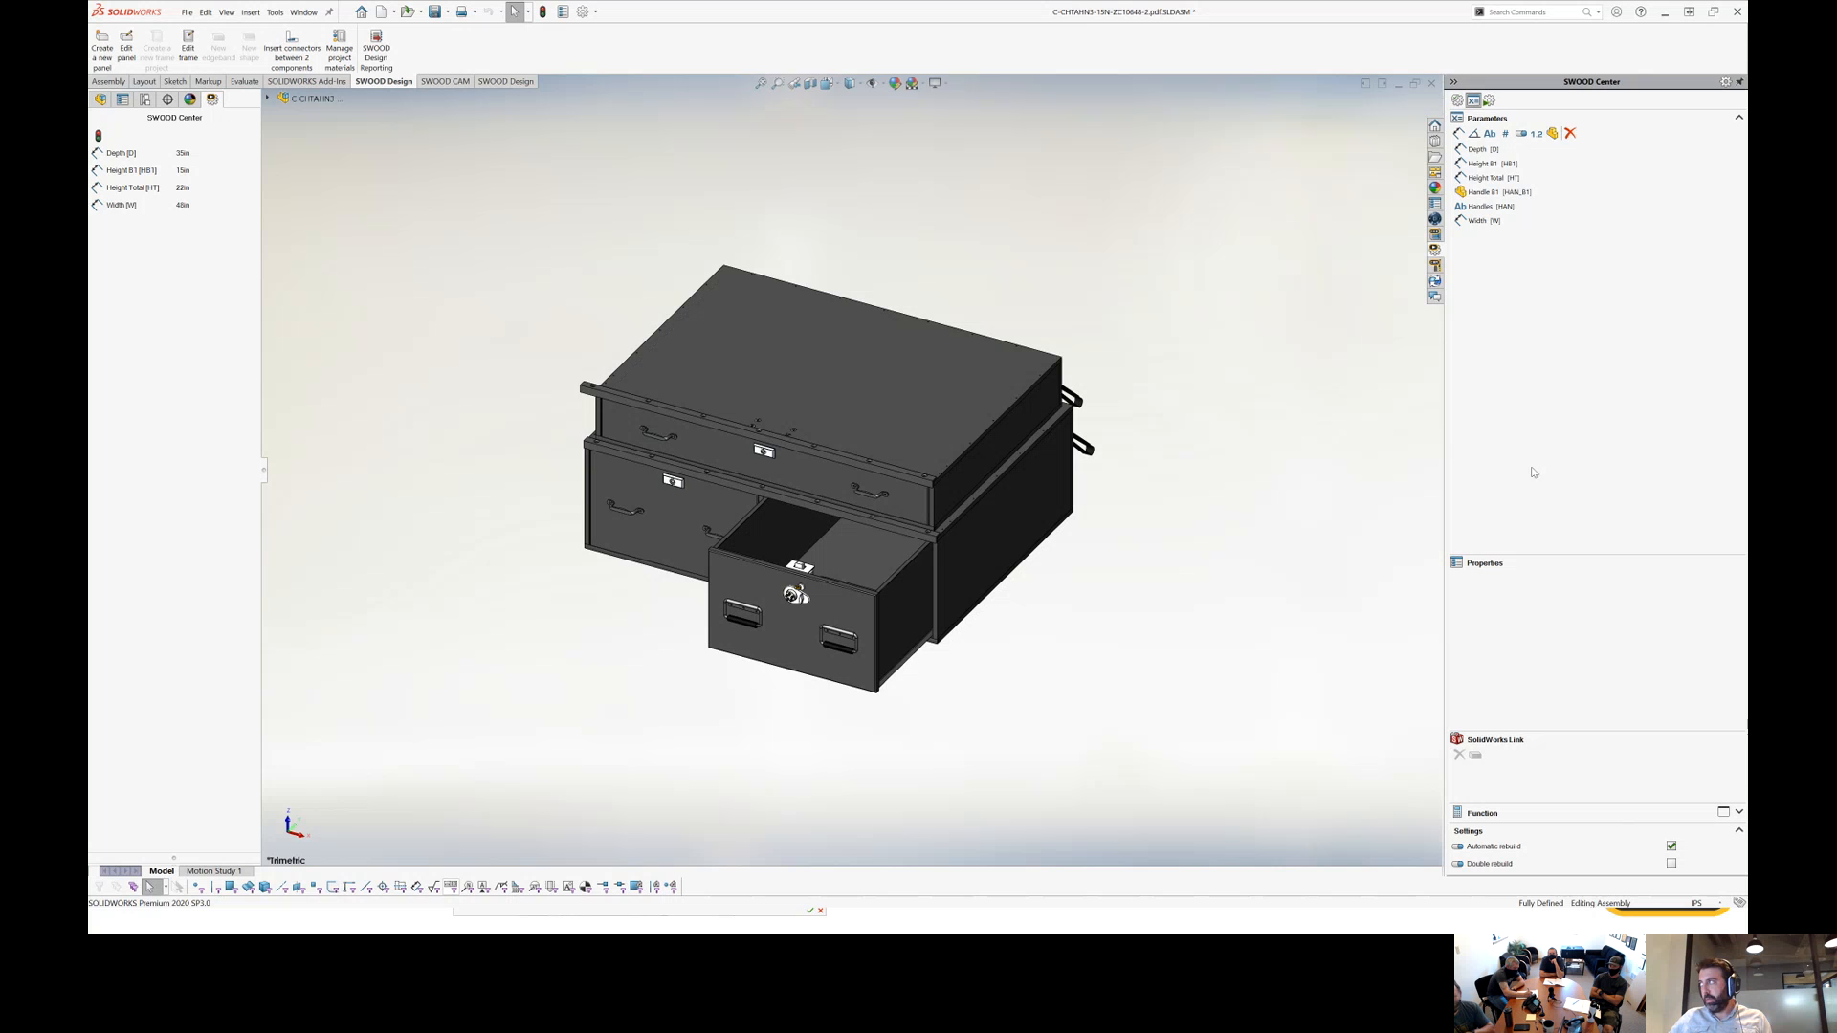
Set the initial value of the Handles parameter to Default and expose the parameter in SWOOD Center.
left_click(1514, 206)
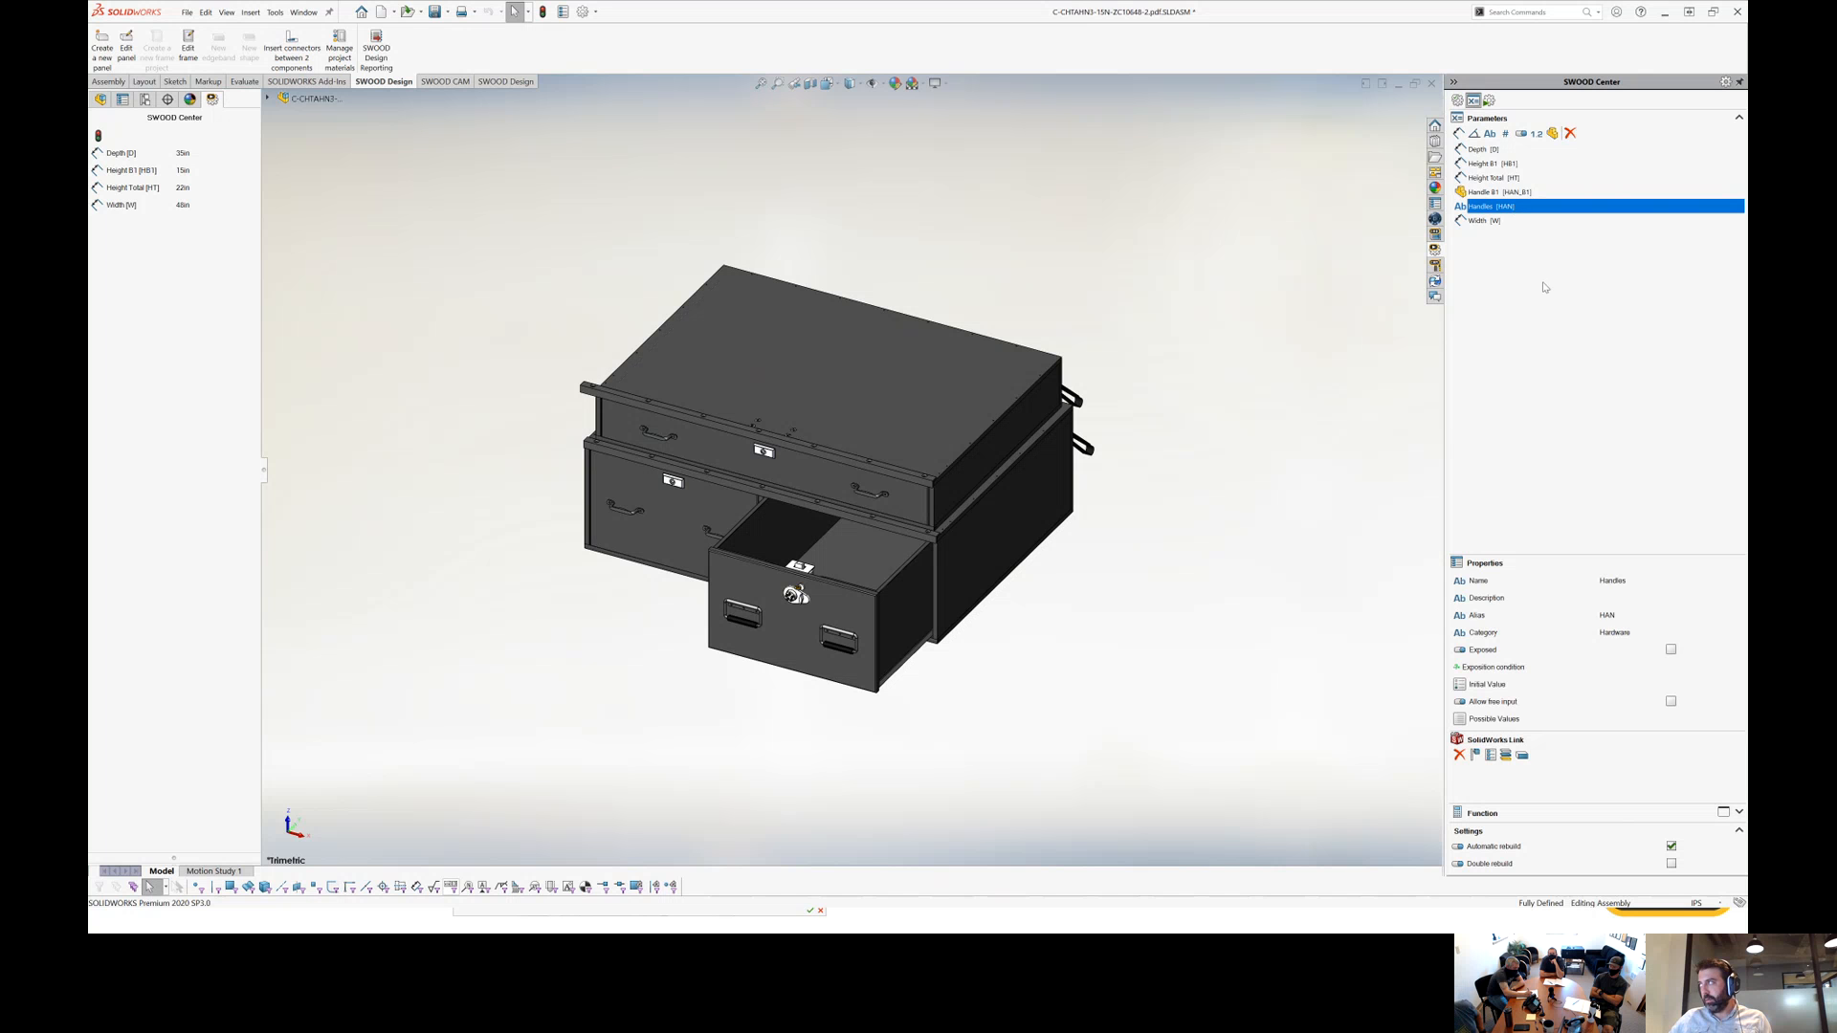
left_click(1503, 193)
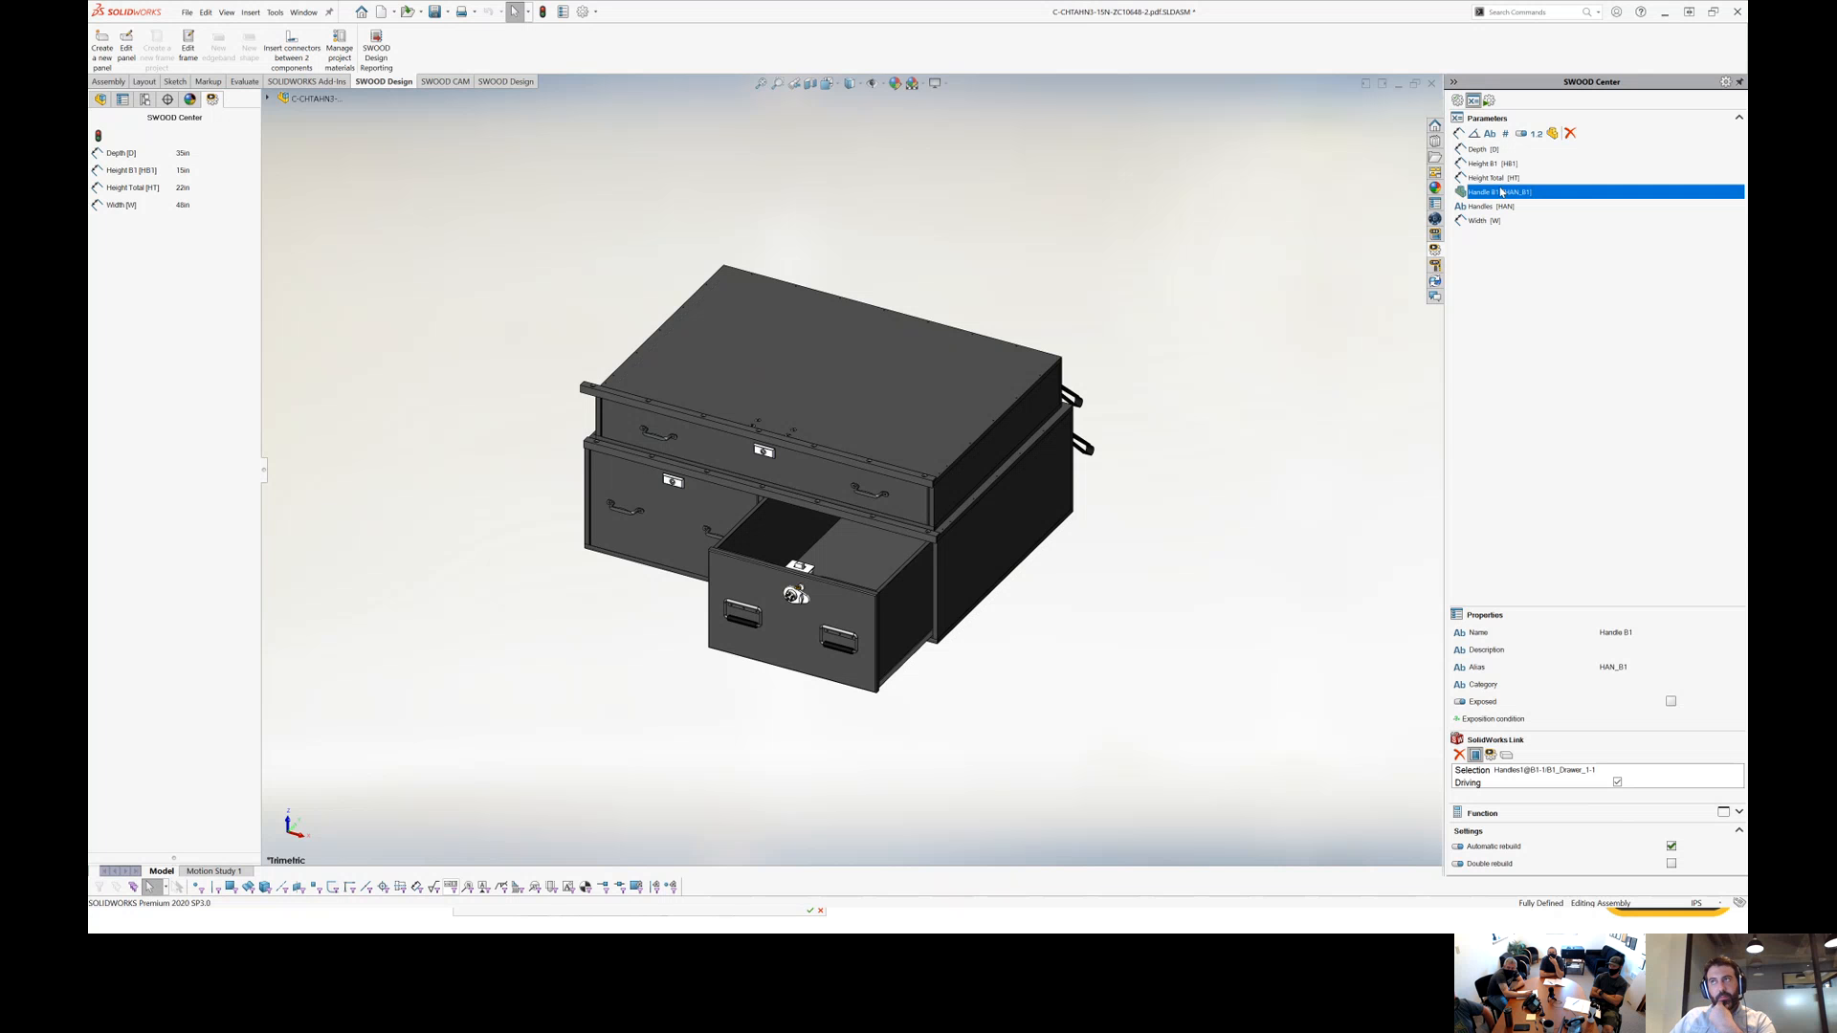
left_click(1458, 100)
left_click(1472, 101)
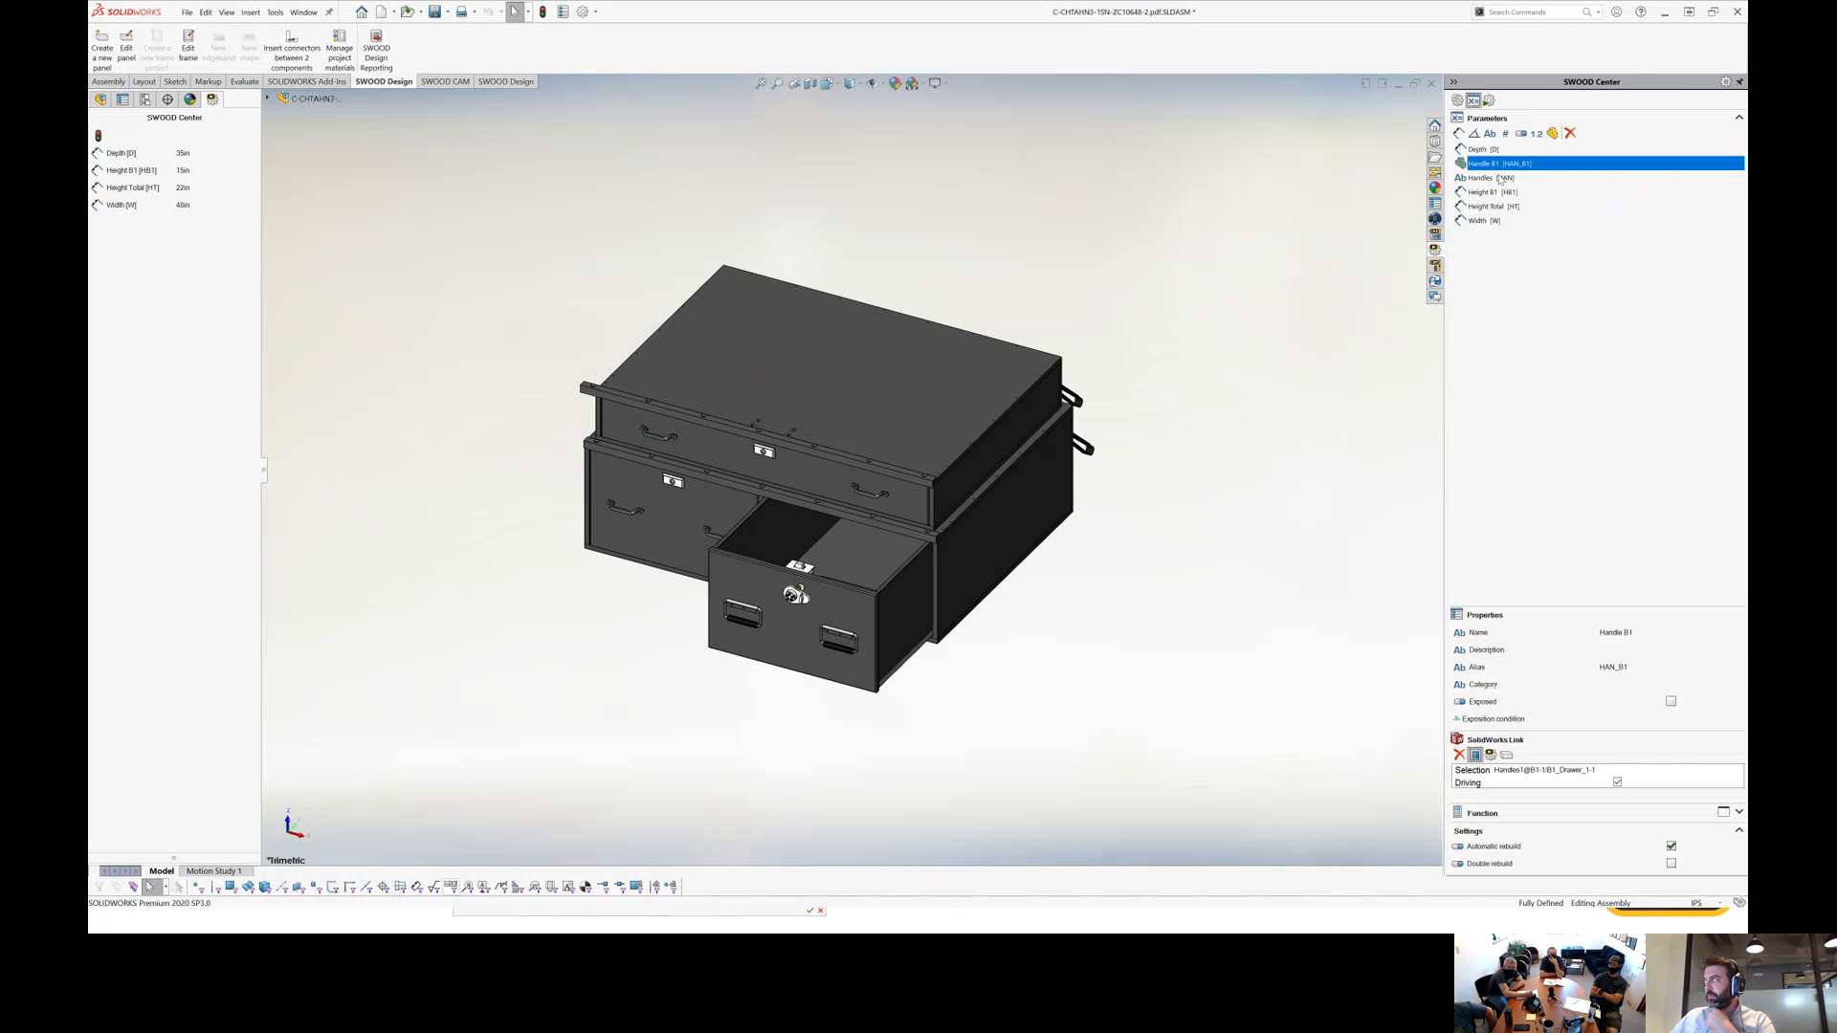
left_click(1507, 179)
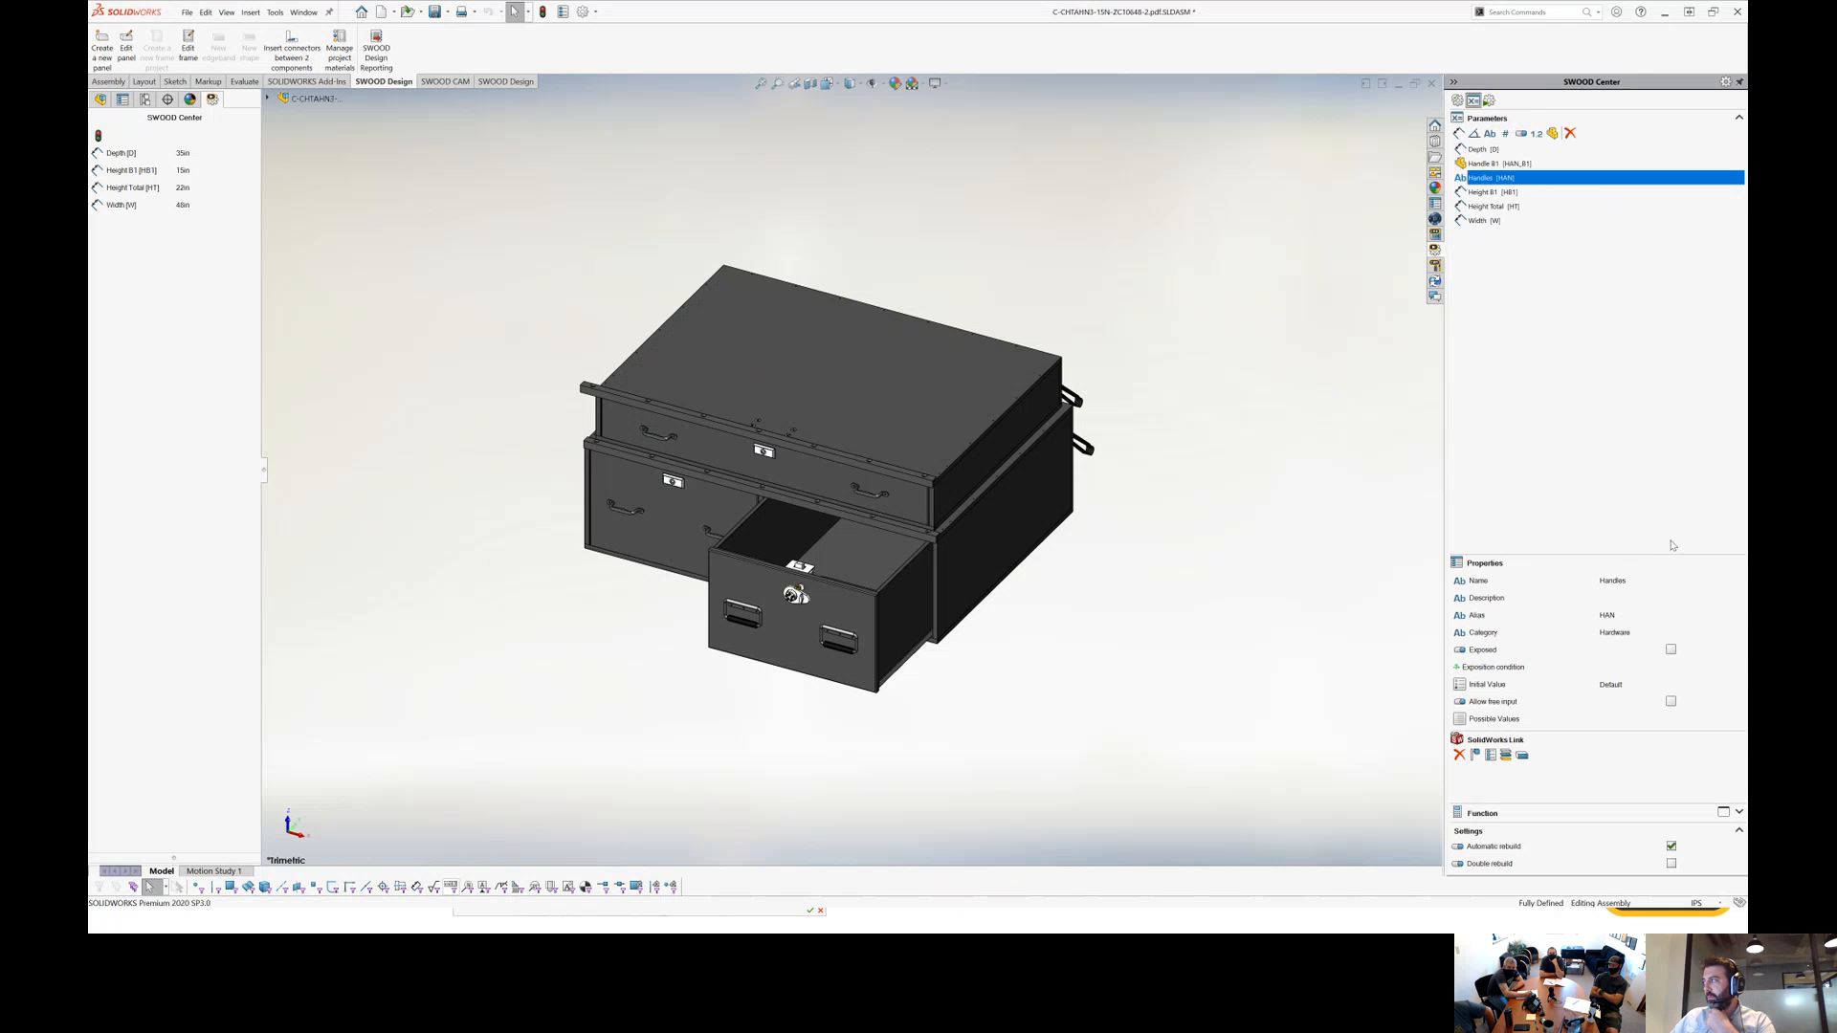
left_click(1459, 101)
left_click(1473, 101)
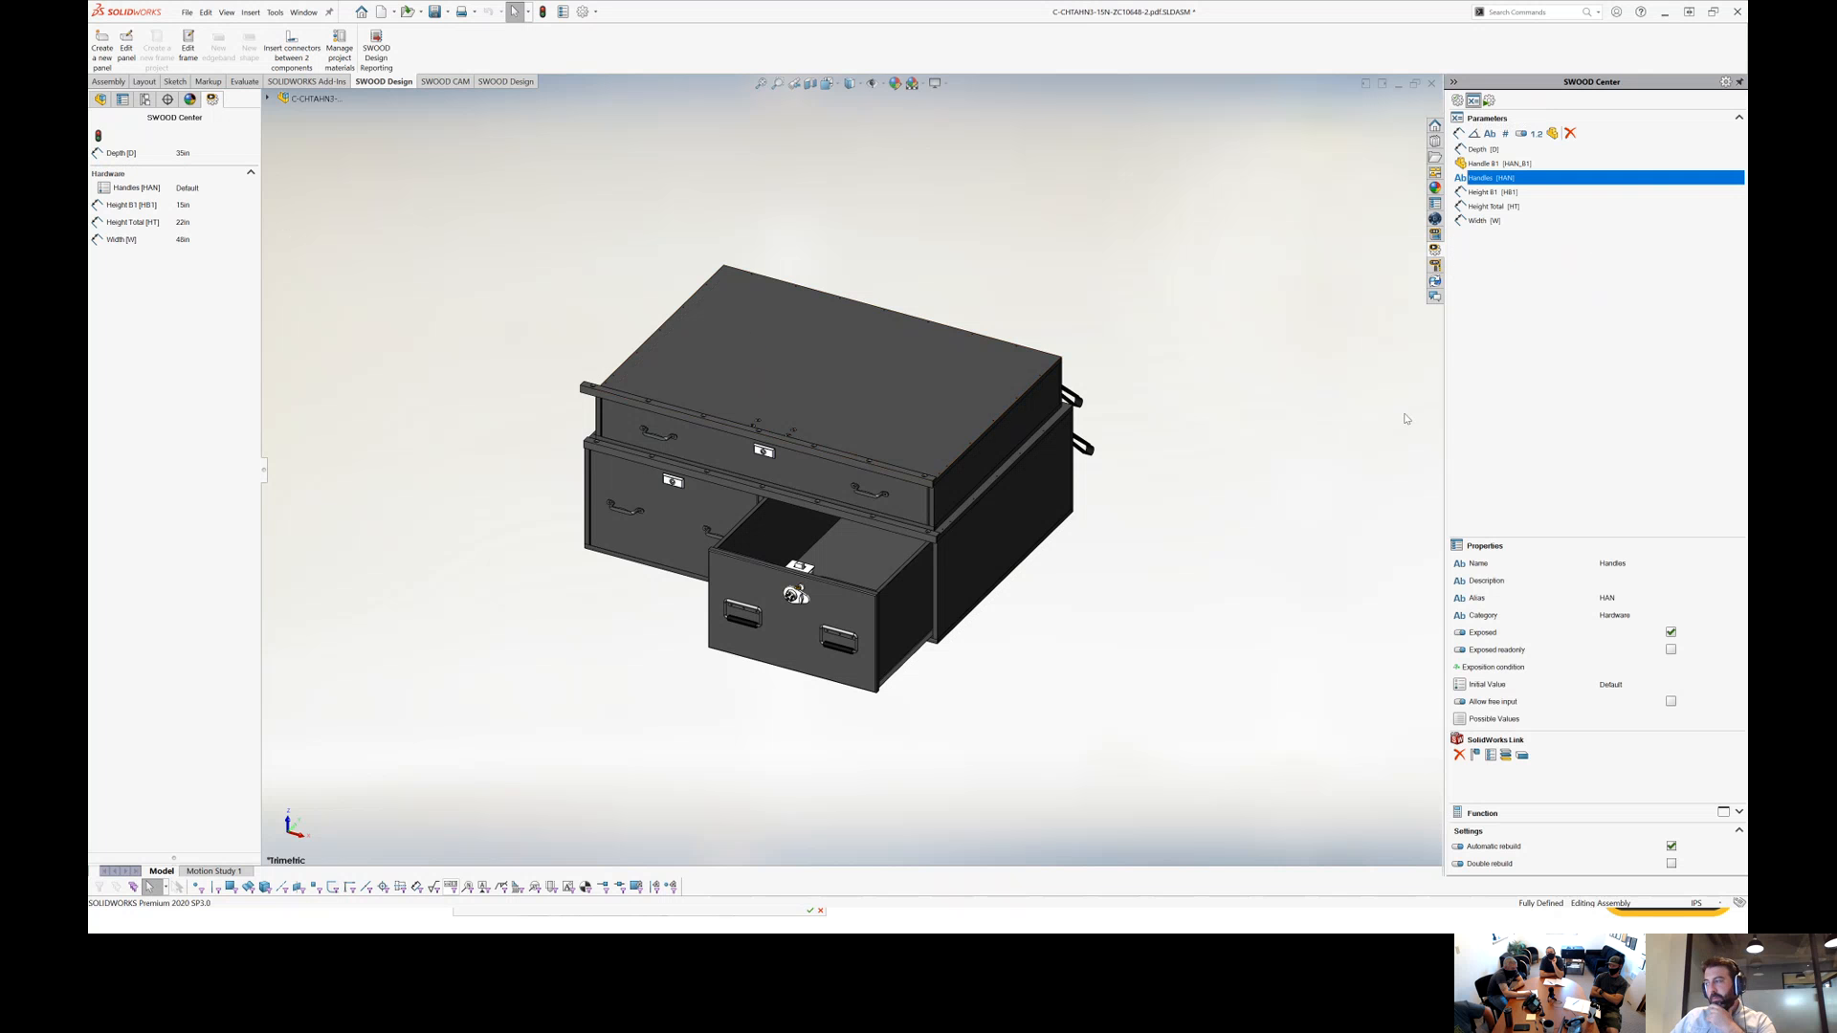
left_click(989, 307)
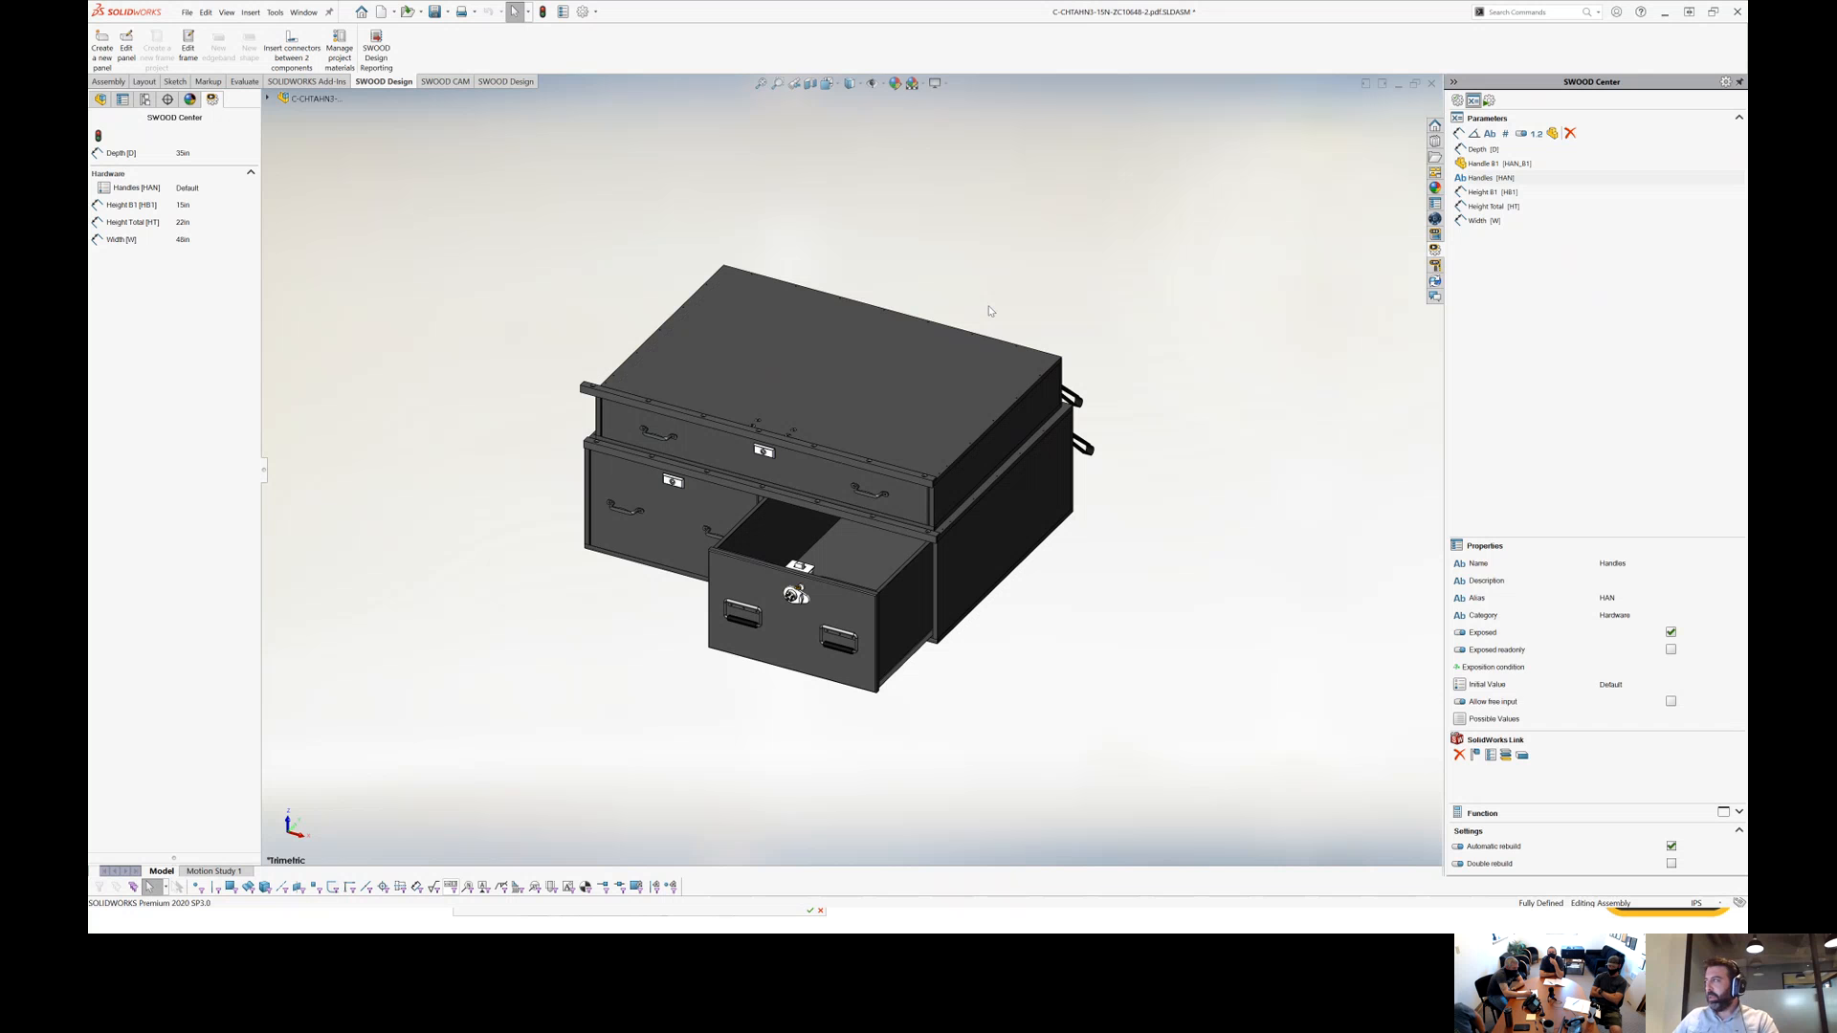
left_click(1630, 234)
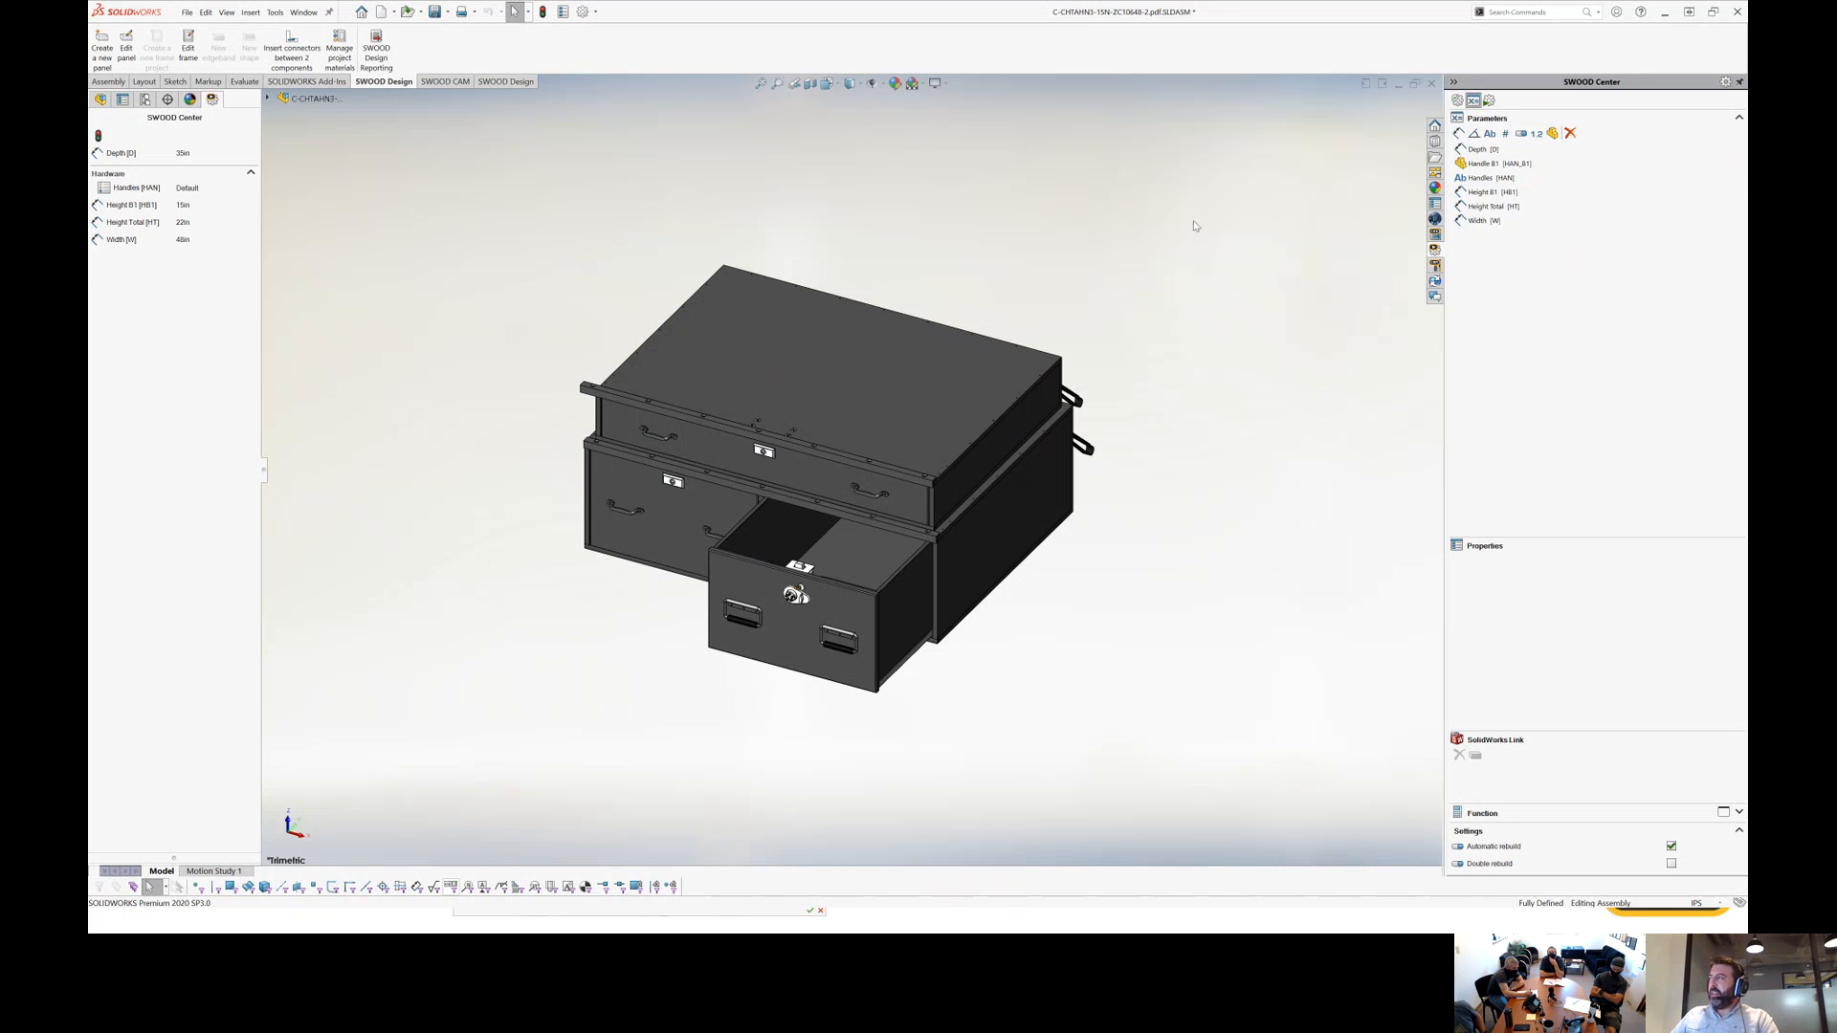
Save the cabinet assembly and check the selectable values of the exposed Handles parameter.
key("ctrl+s")
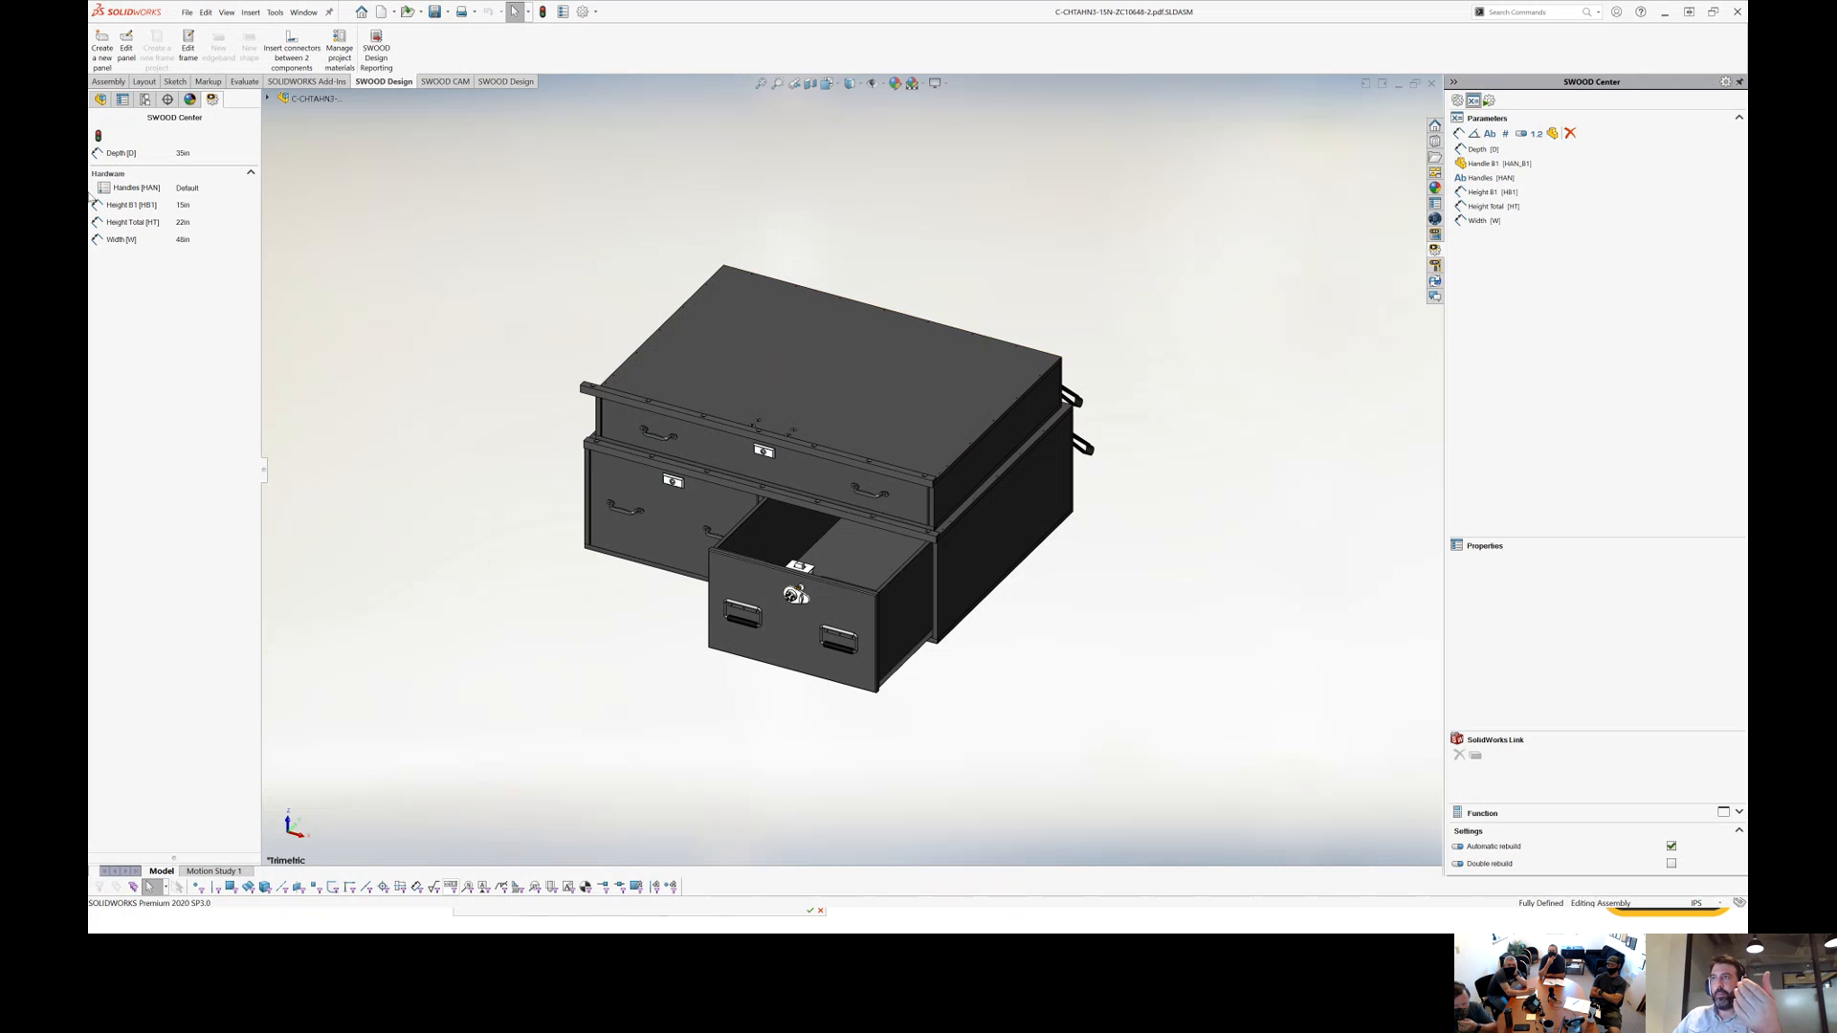
left_click(253, 185)
left_click(249, 195)
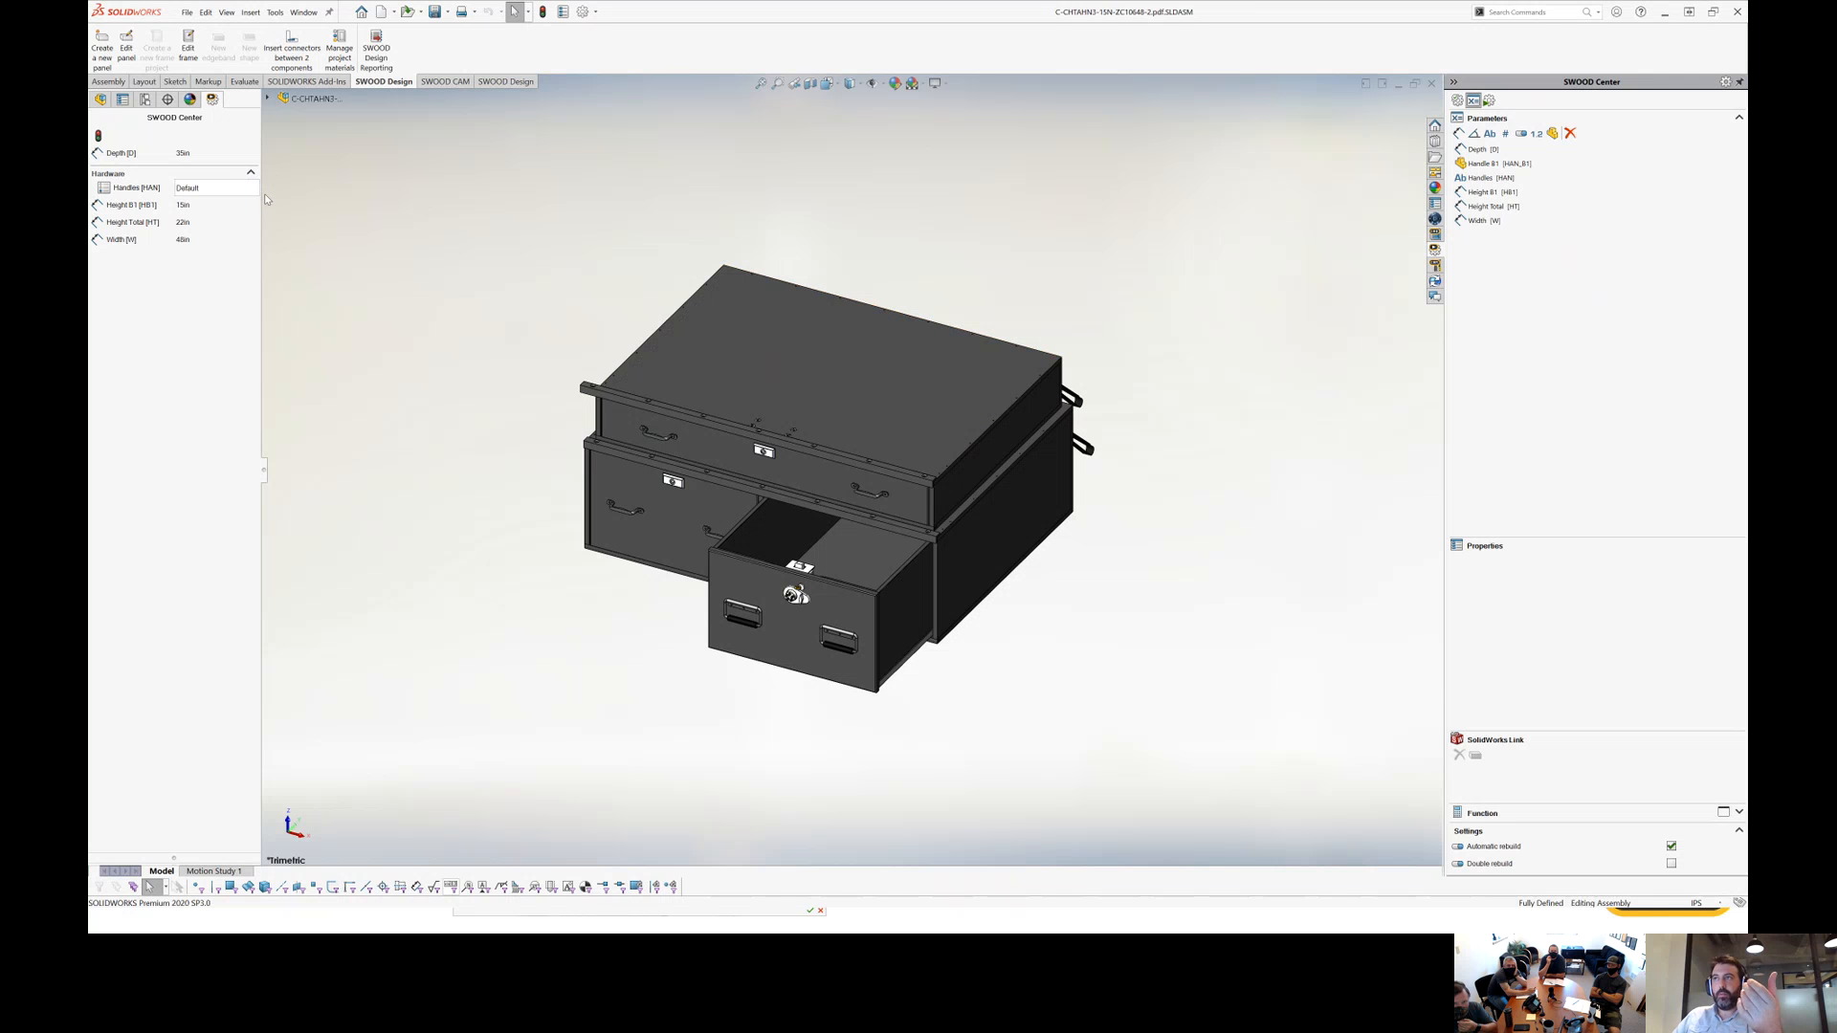
Replace the possible values of the Handles parameter with 040.0017 and 040.0018.
left_click(1494, 163)
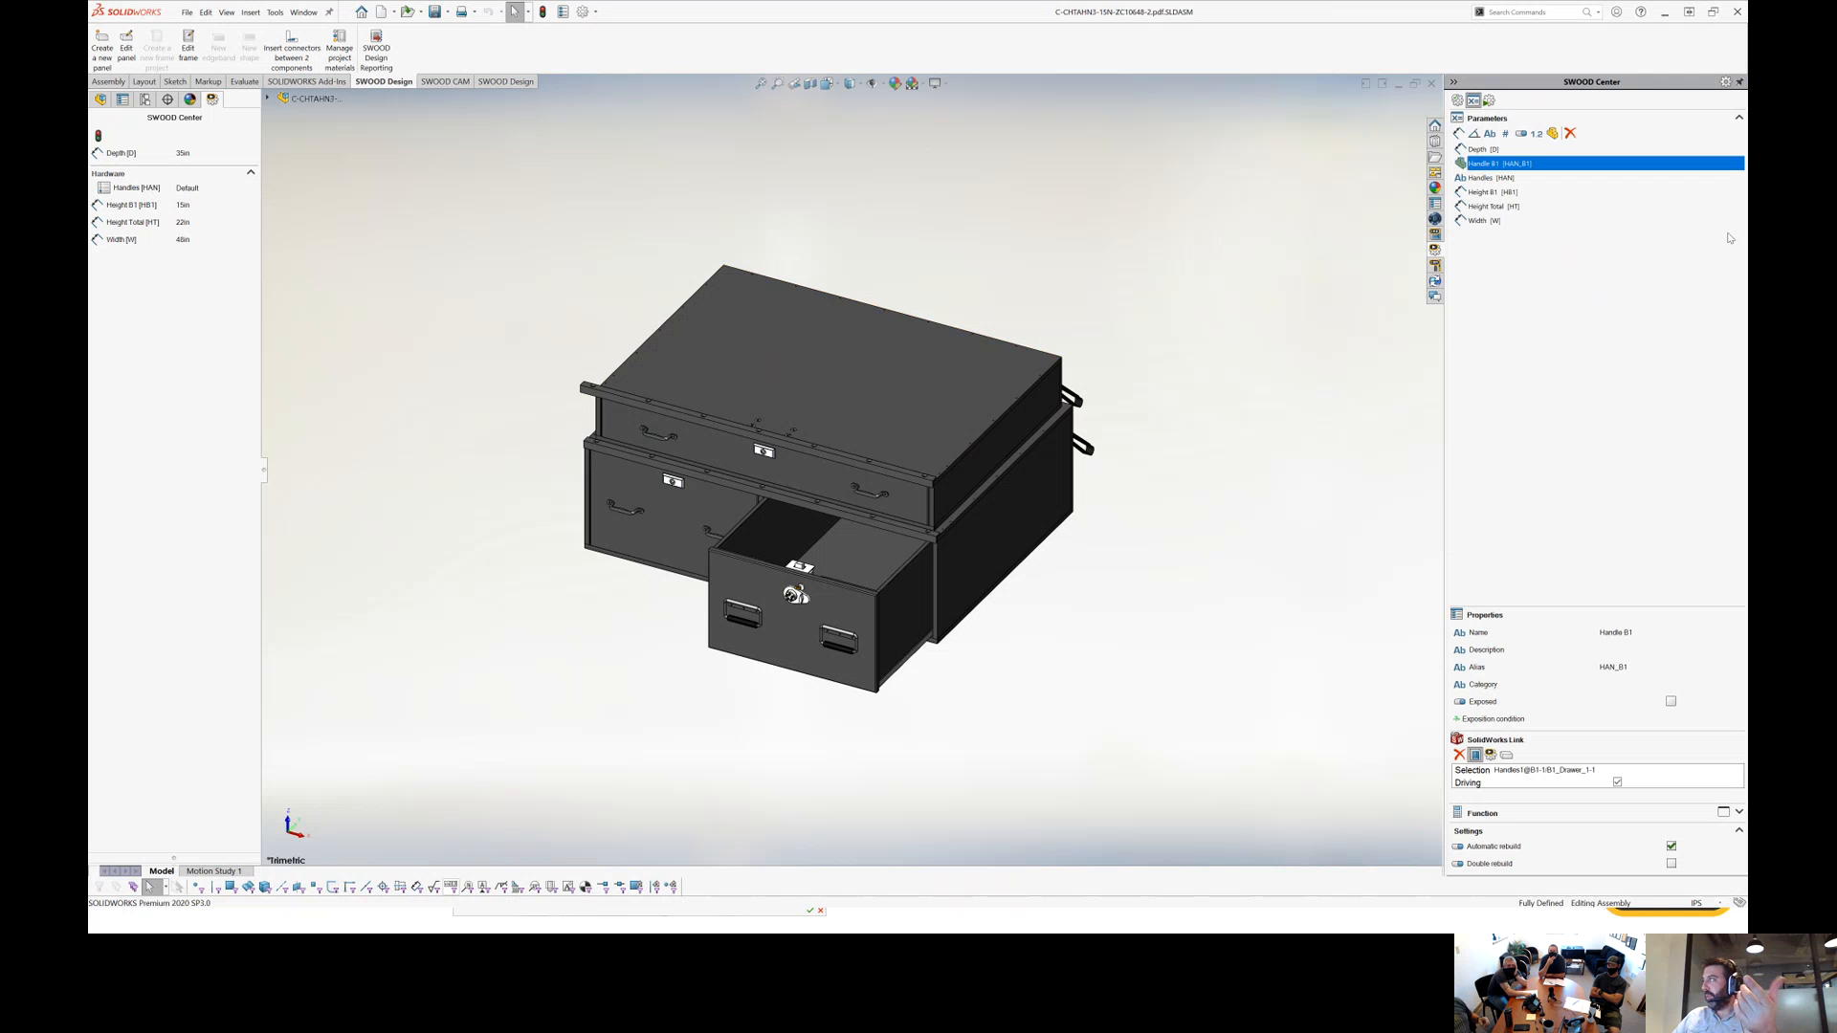
left_click(1513, 180)
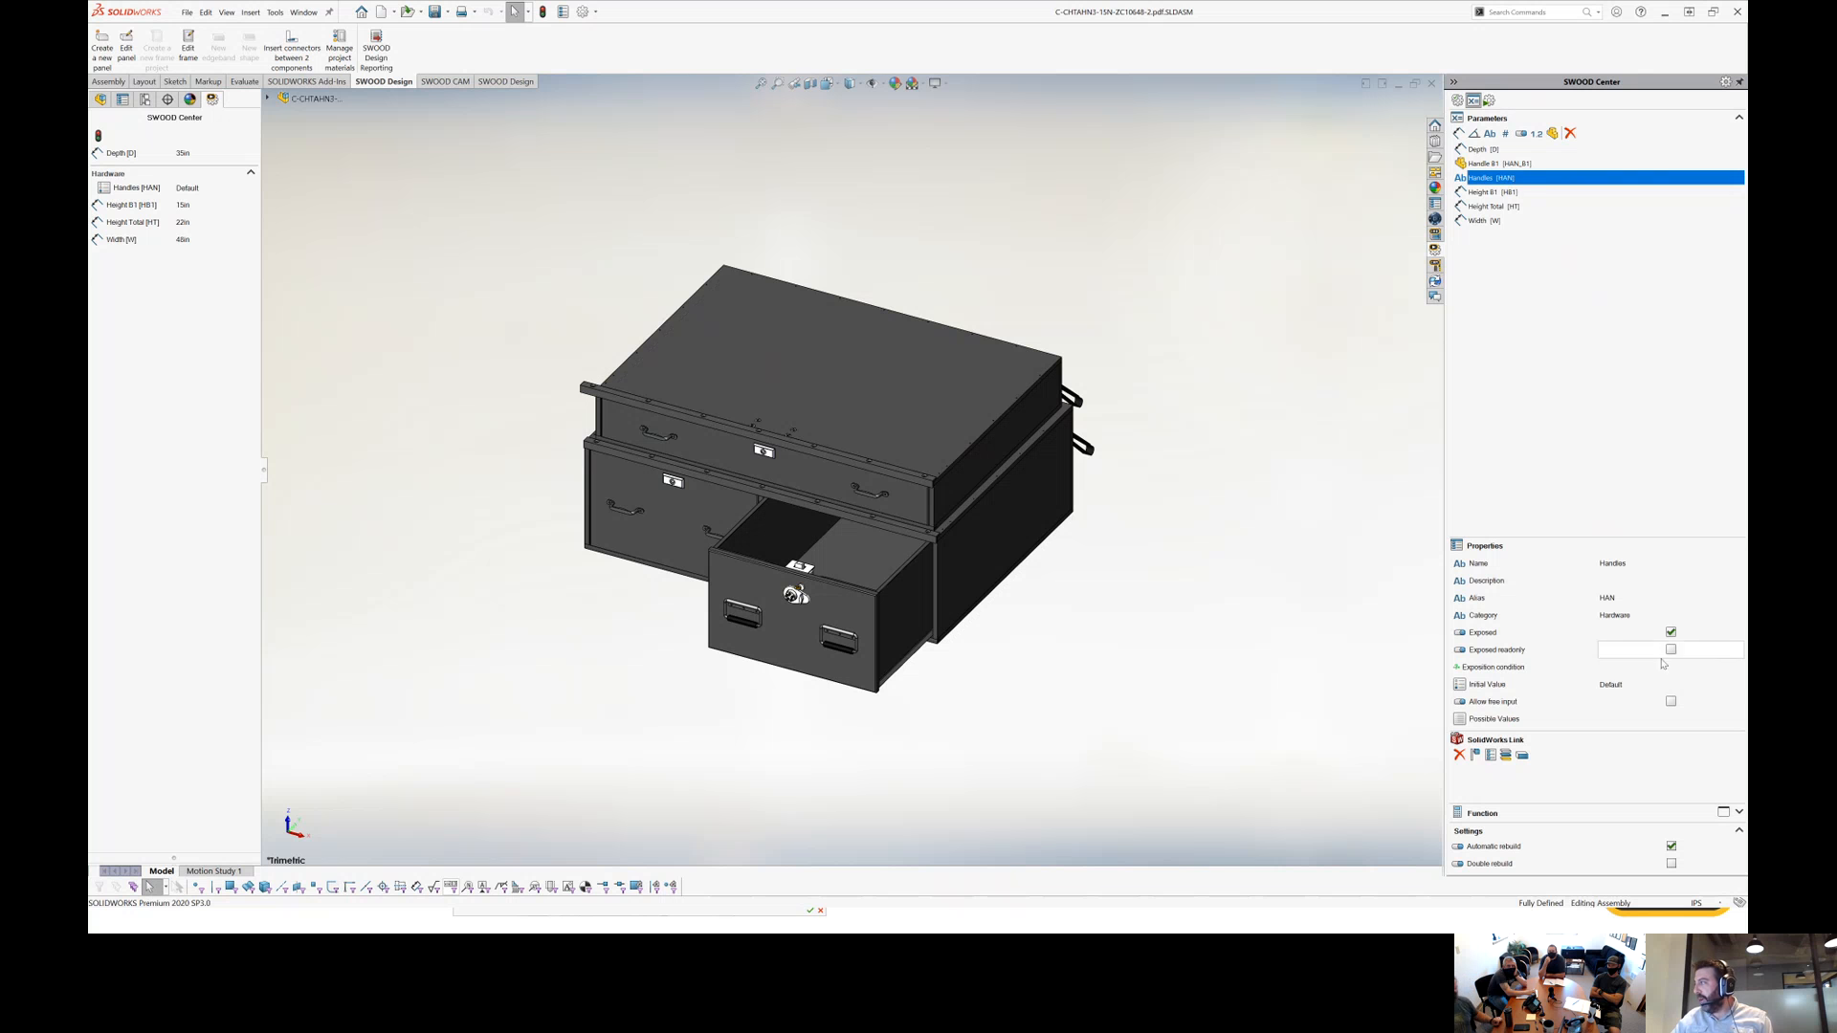
left_click(1734, 723)
left_click(1734, 719)
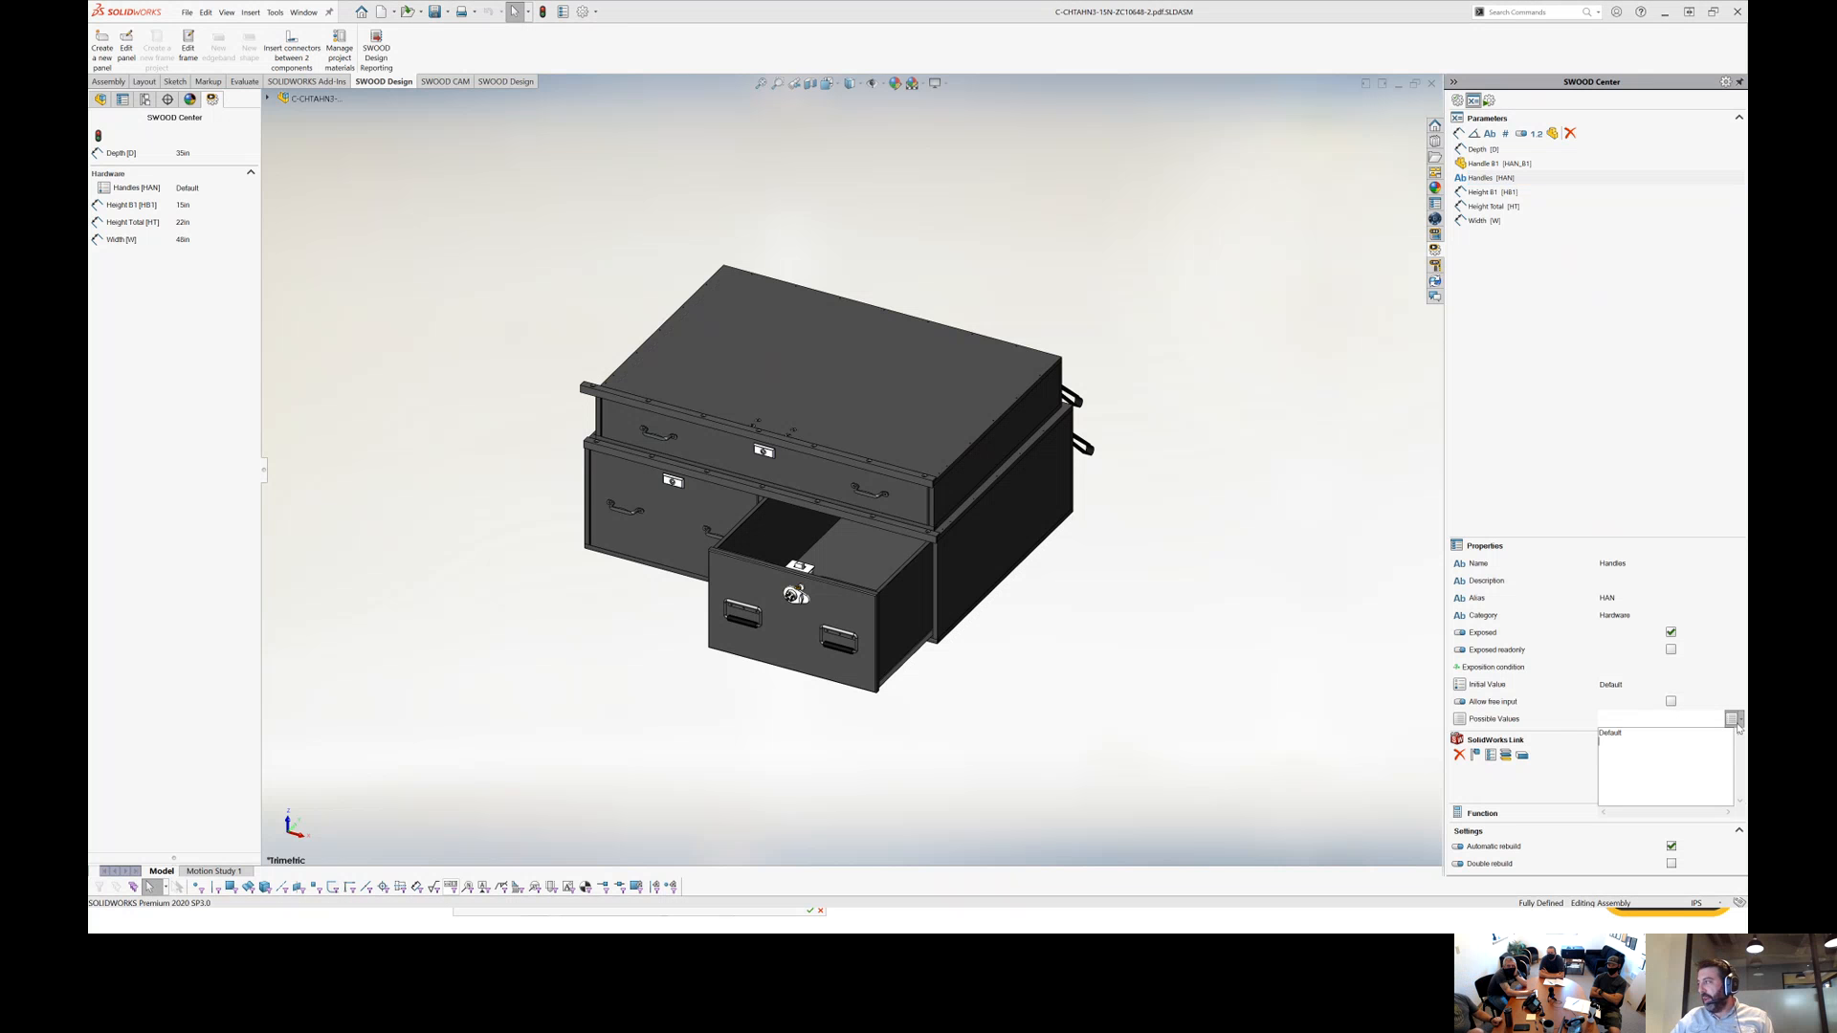
left_click_drag(1624, 734, 1557, 732)
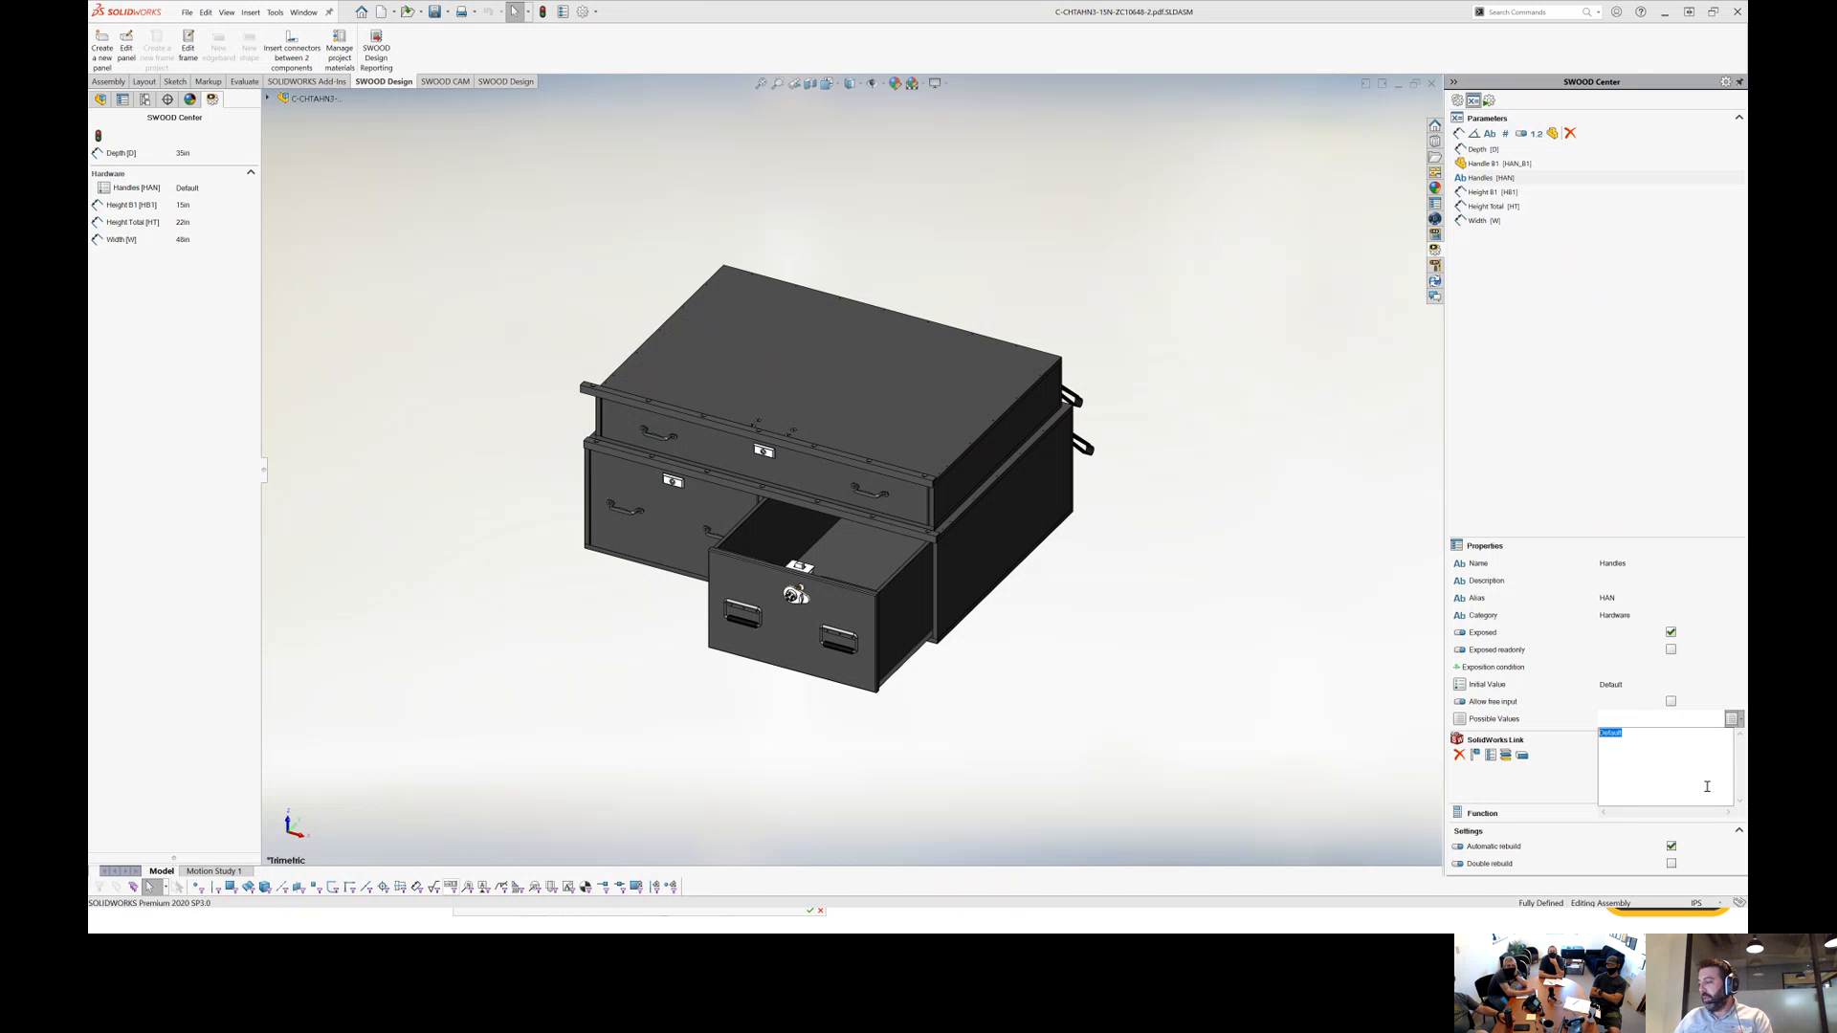
key("BackSpace")
type("04")
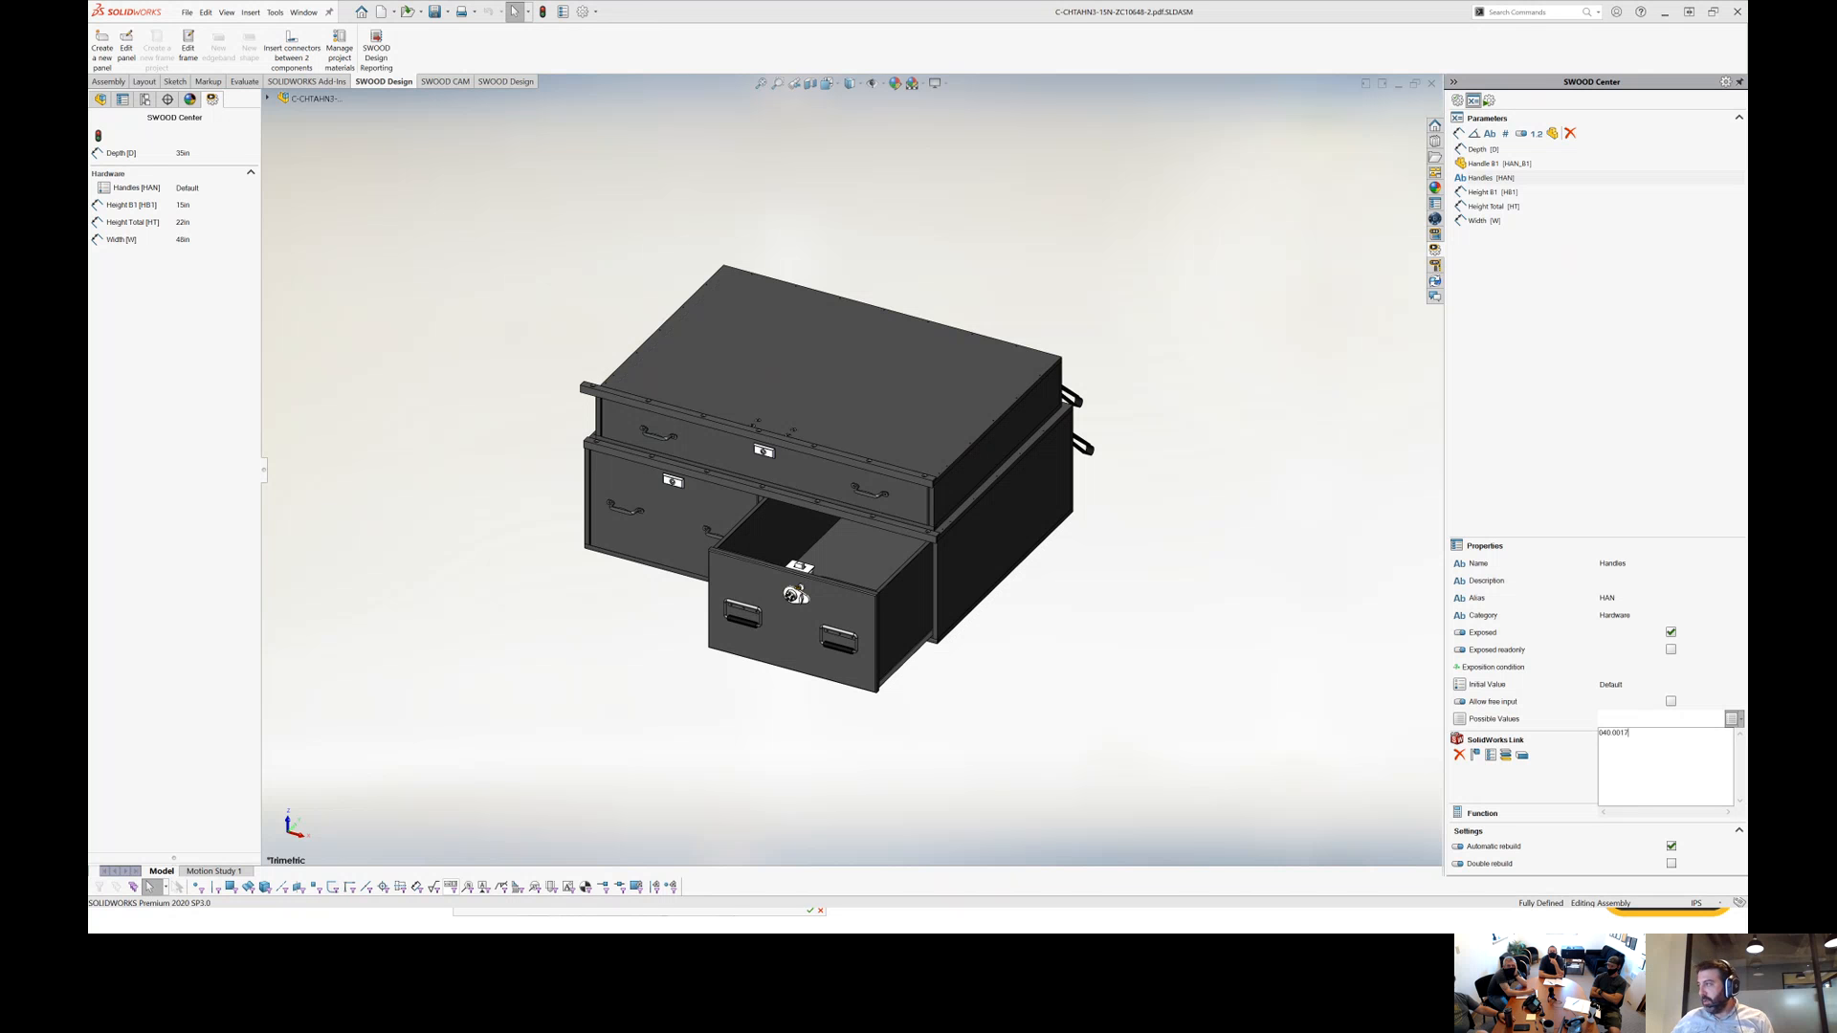
type("0.0017")
key("Return")
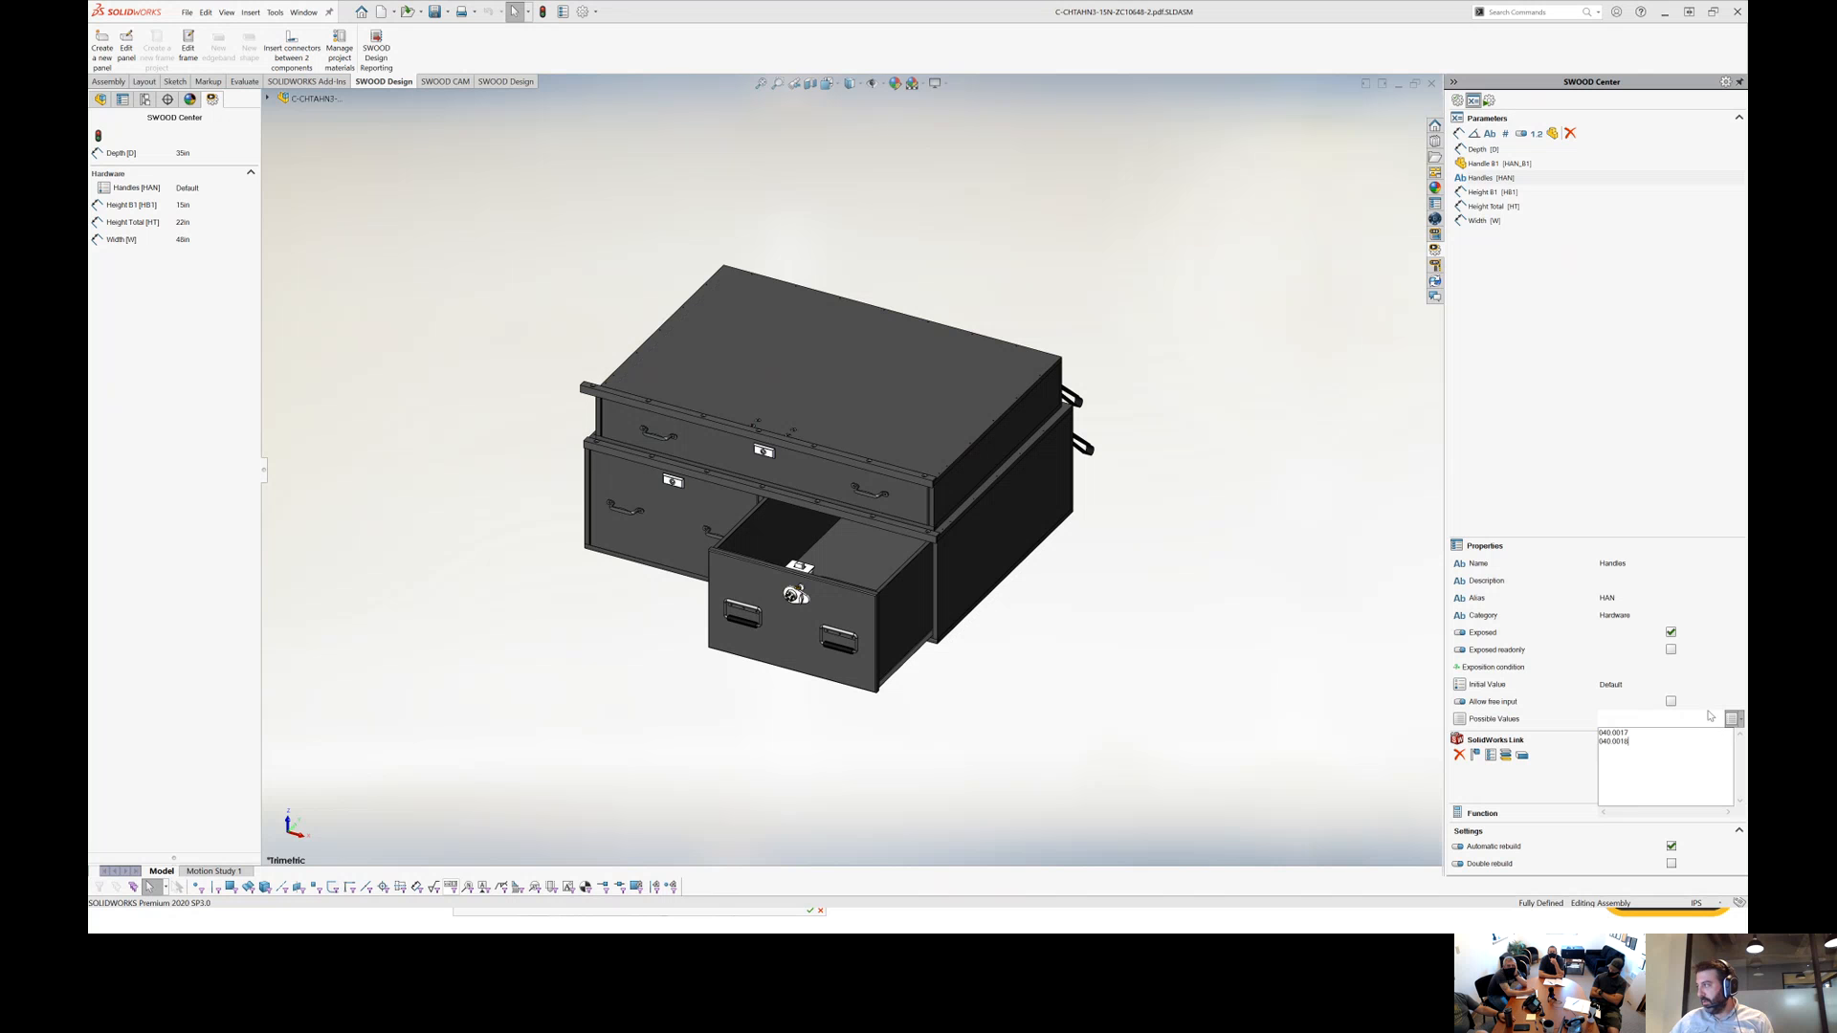
Set the Handles parameter's initial value to 040.0017 and save the cabinet assembly.
left_click(1710, 685)
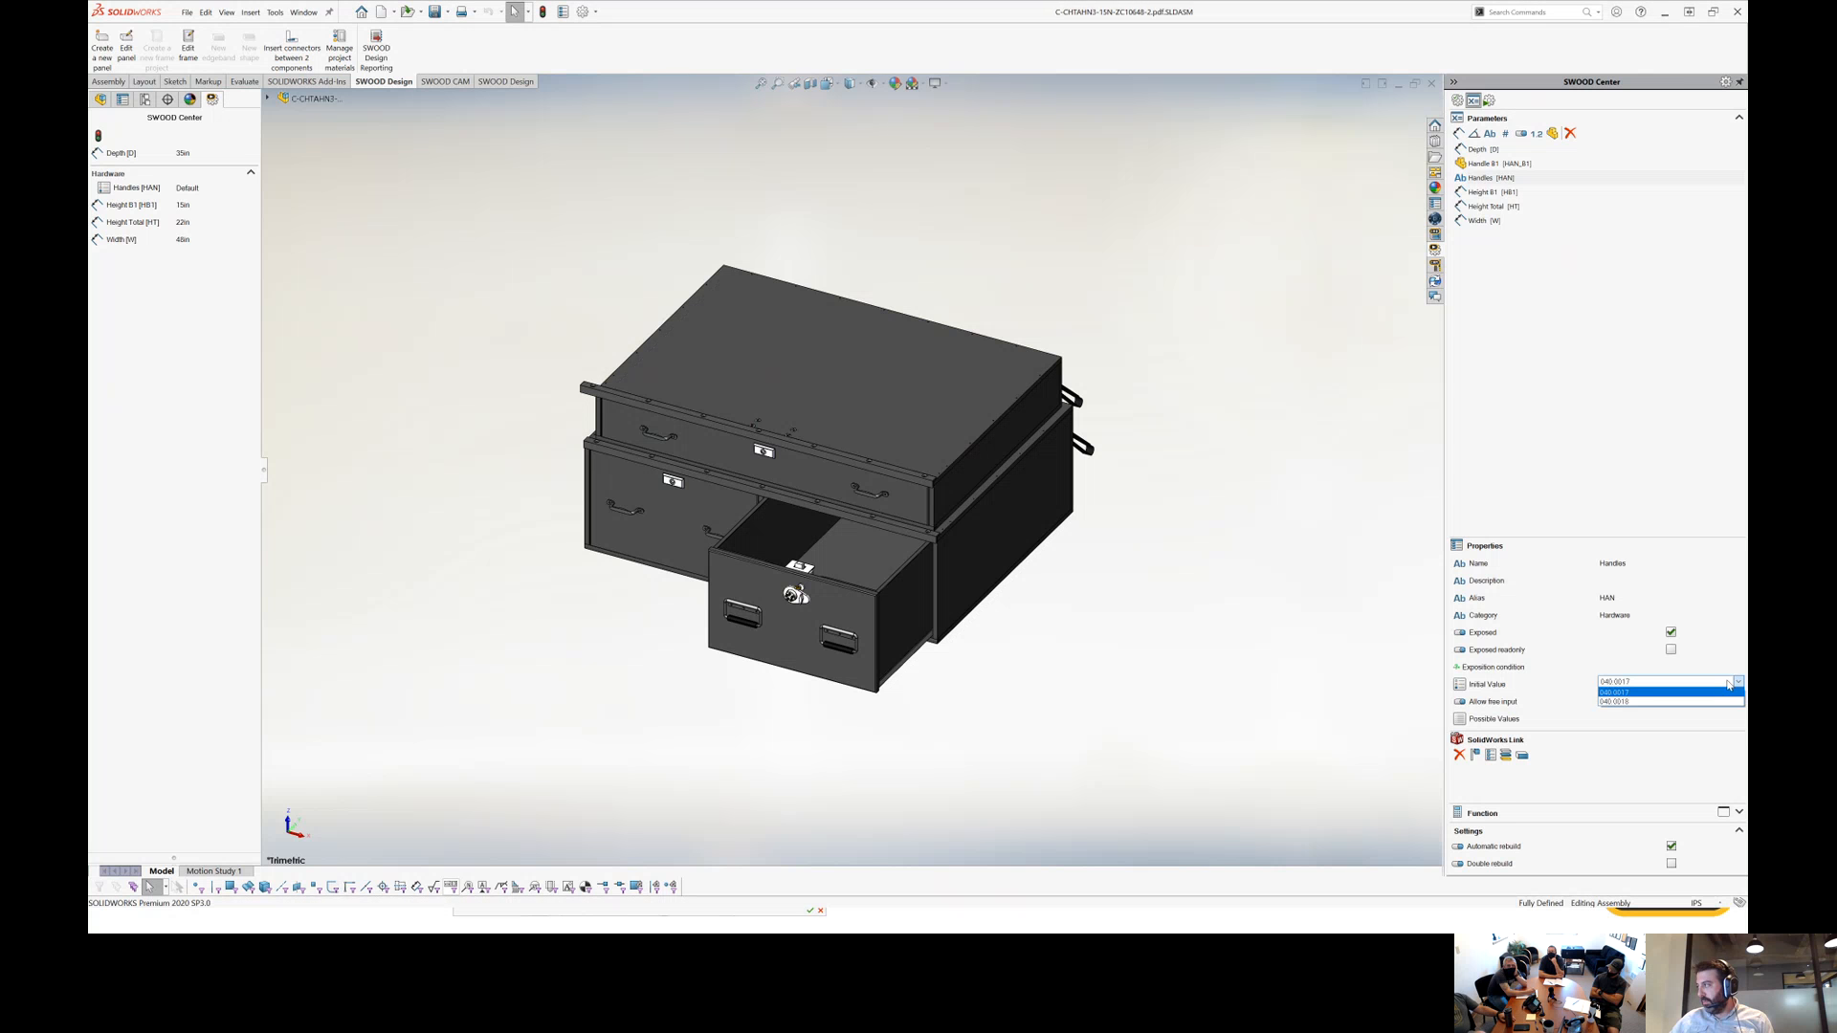
left_click(1634, 497)
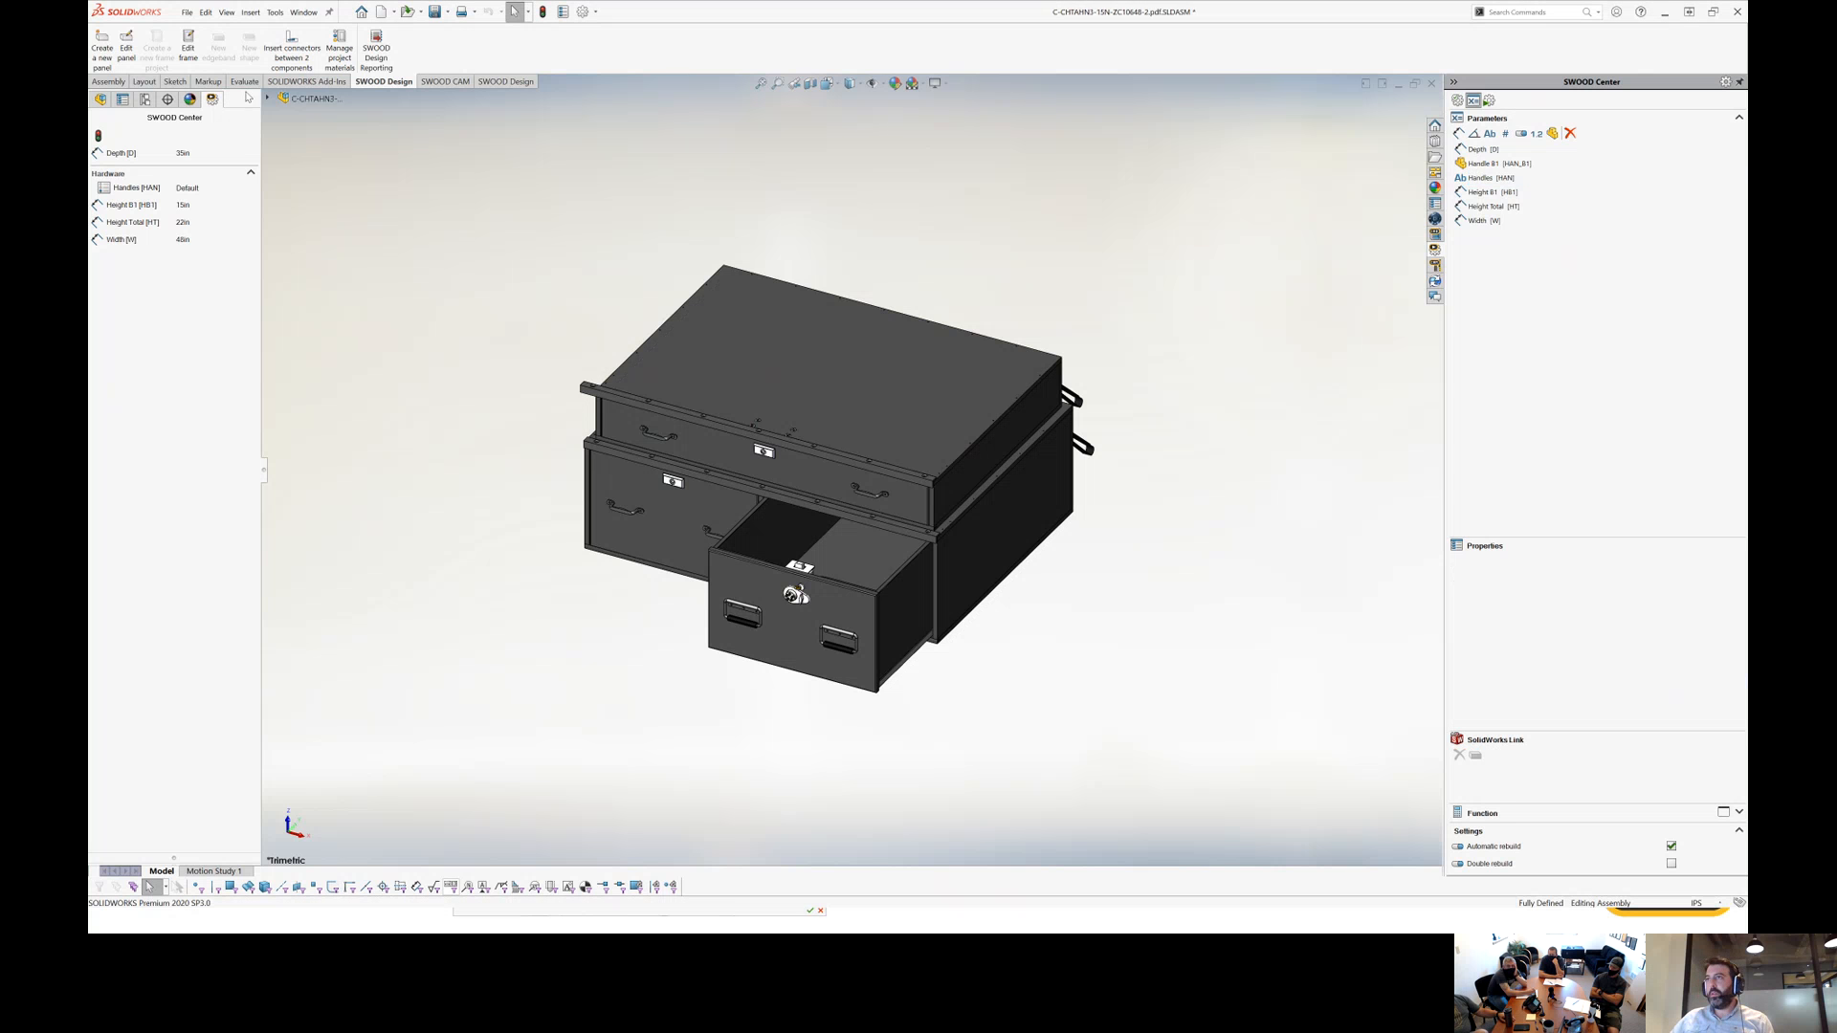
left_click(1458, 99)
left_click(1473, 100)
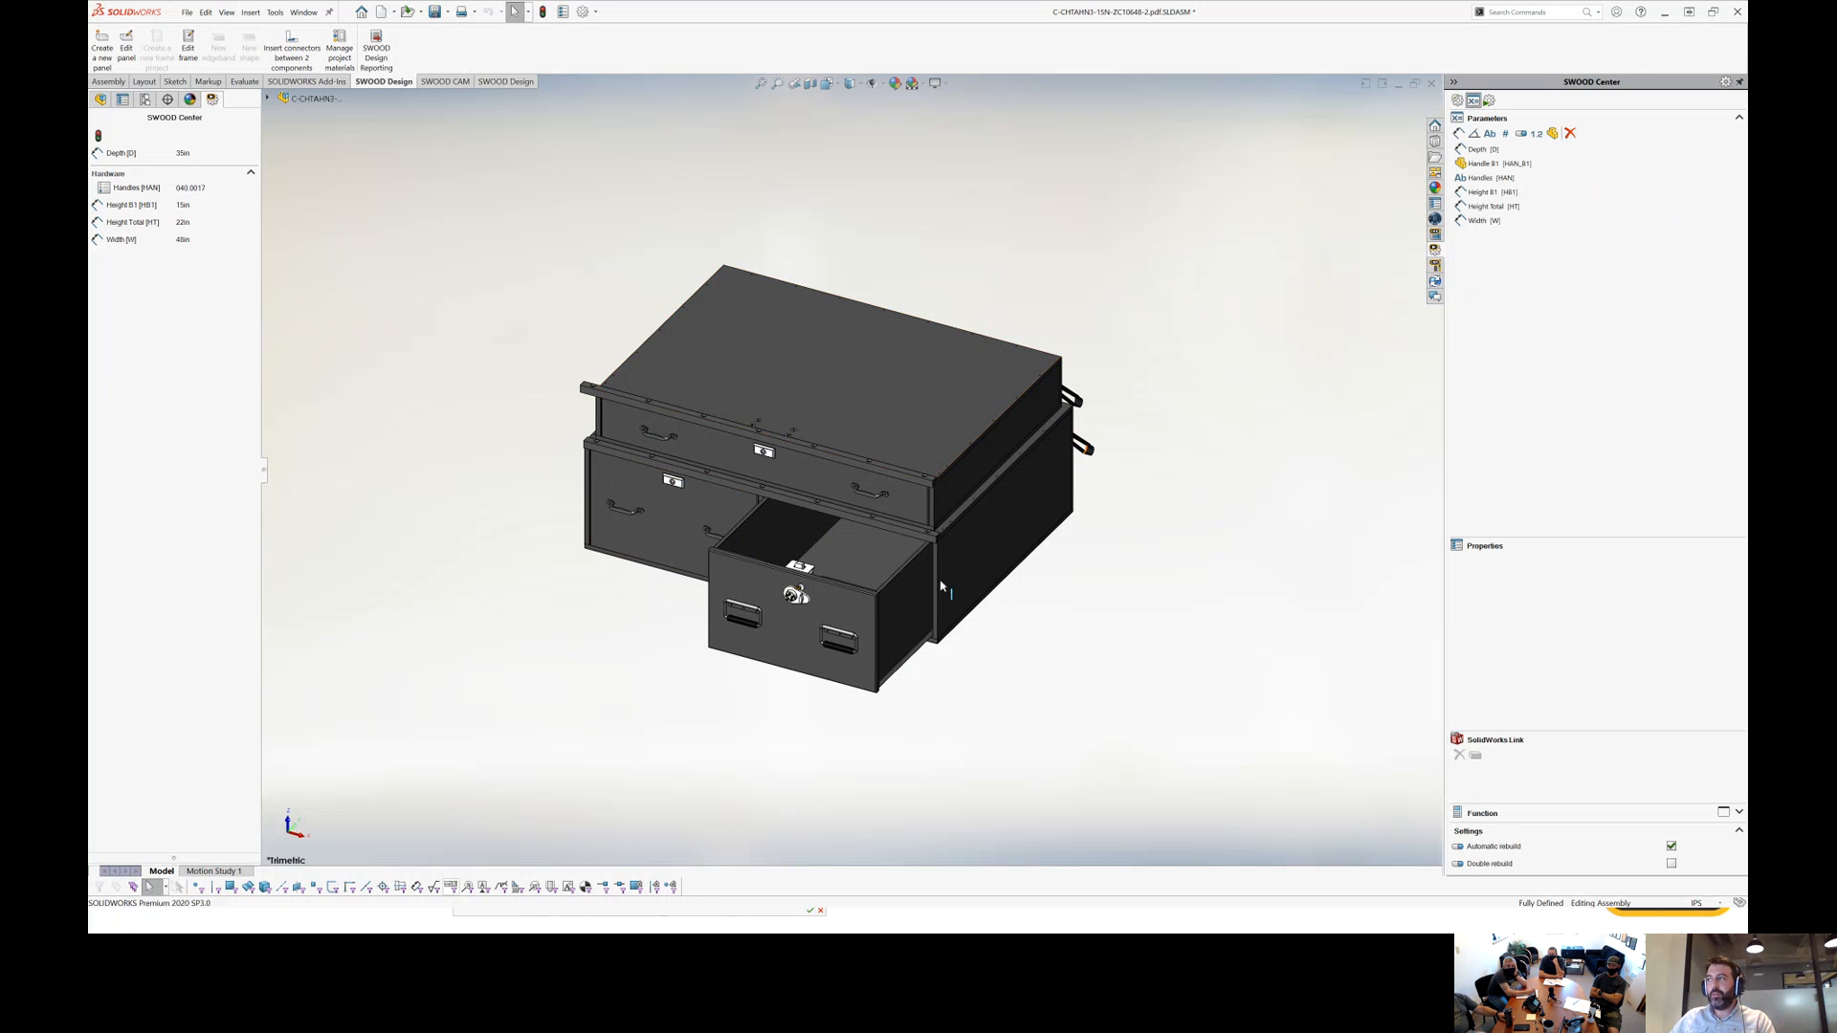
left_click(101, 99)
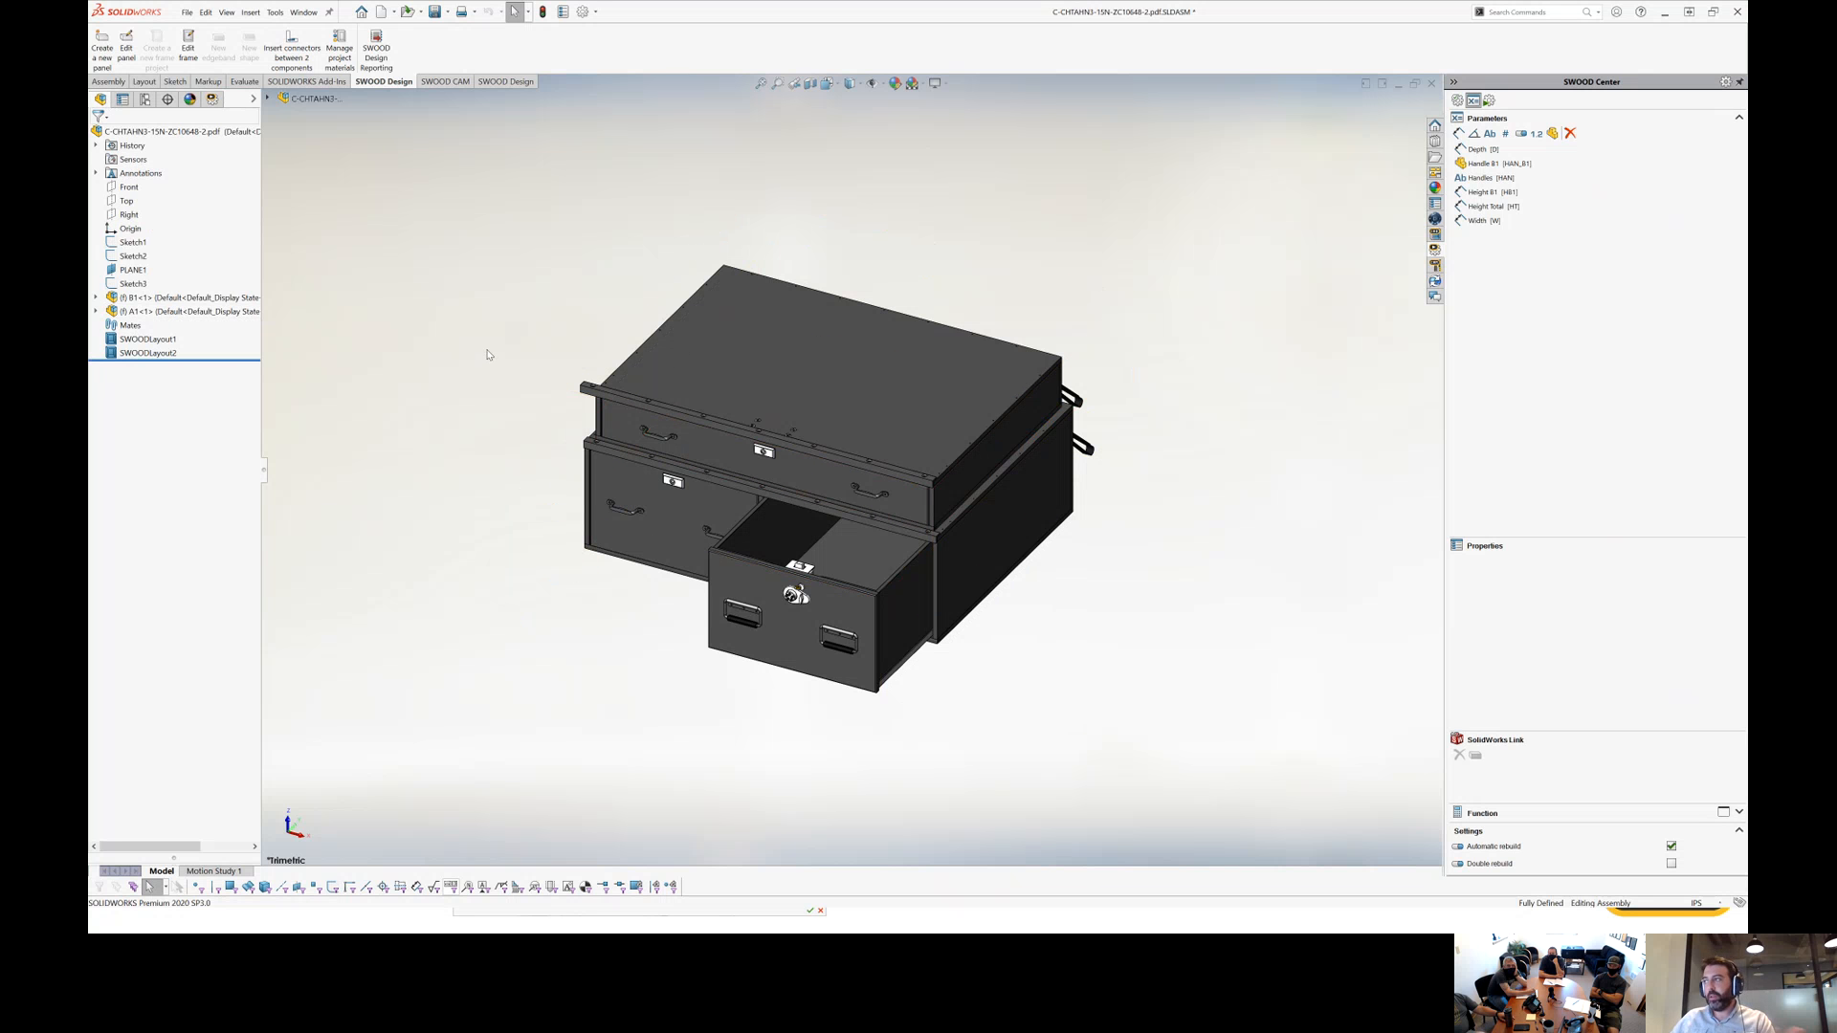
left_click(435, 11)
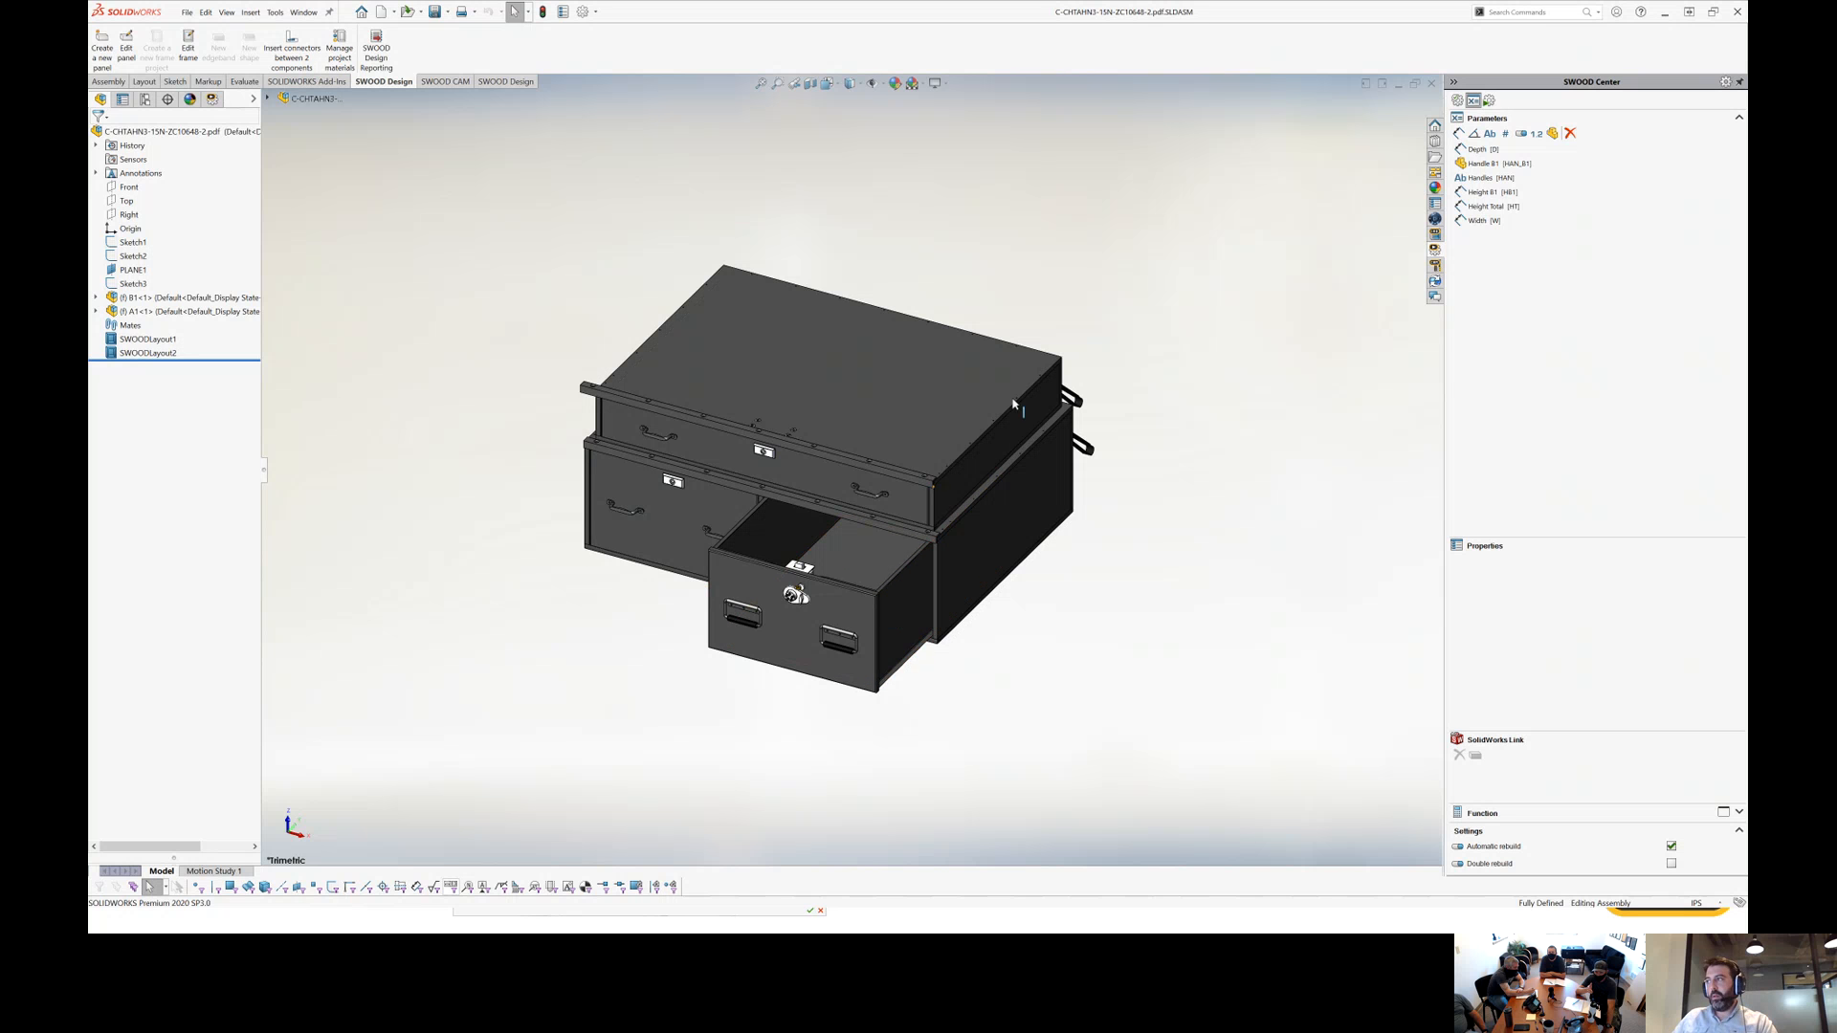
Open the Locks_TV subassembly of the pulled-out B1 drawer's lock assembly in its own window.
scroll(770, 589, "down", 1)
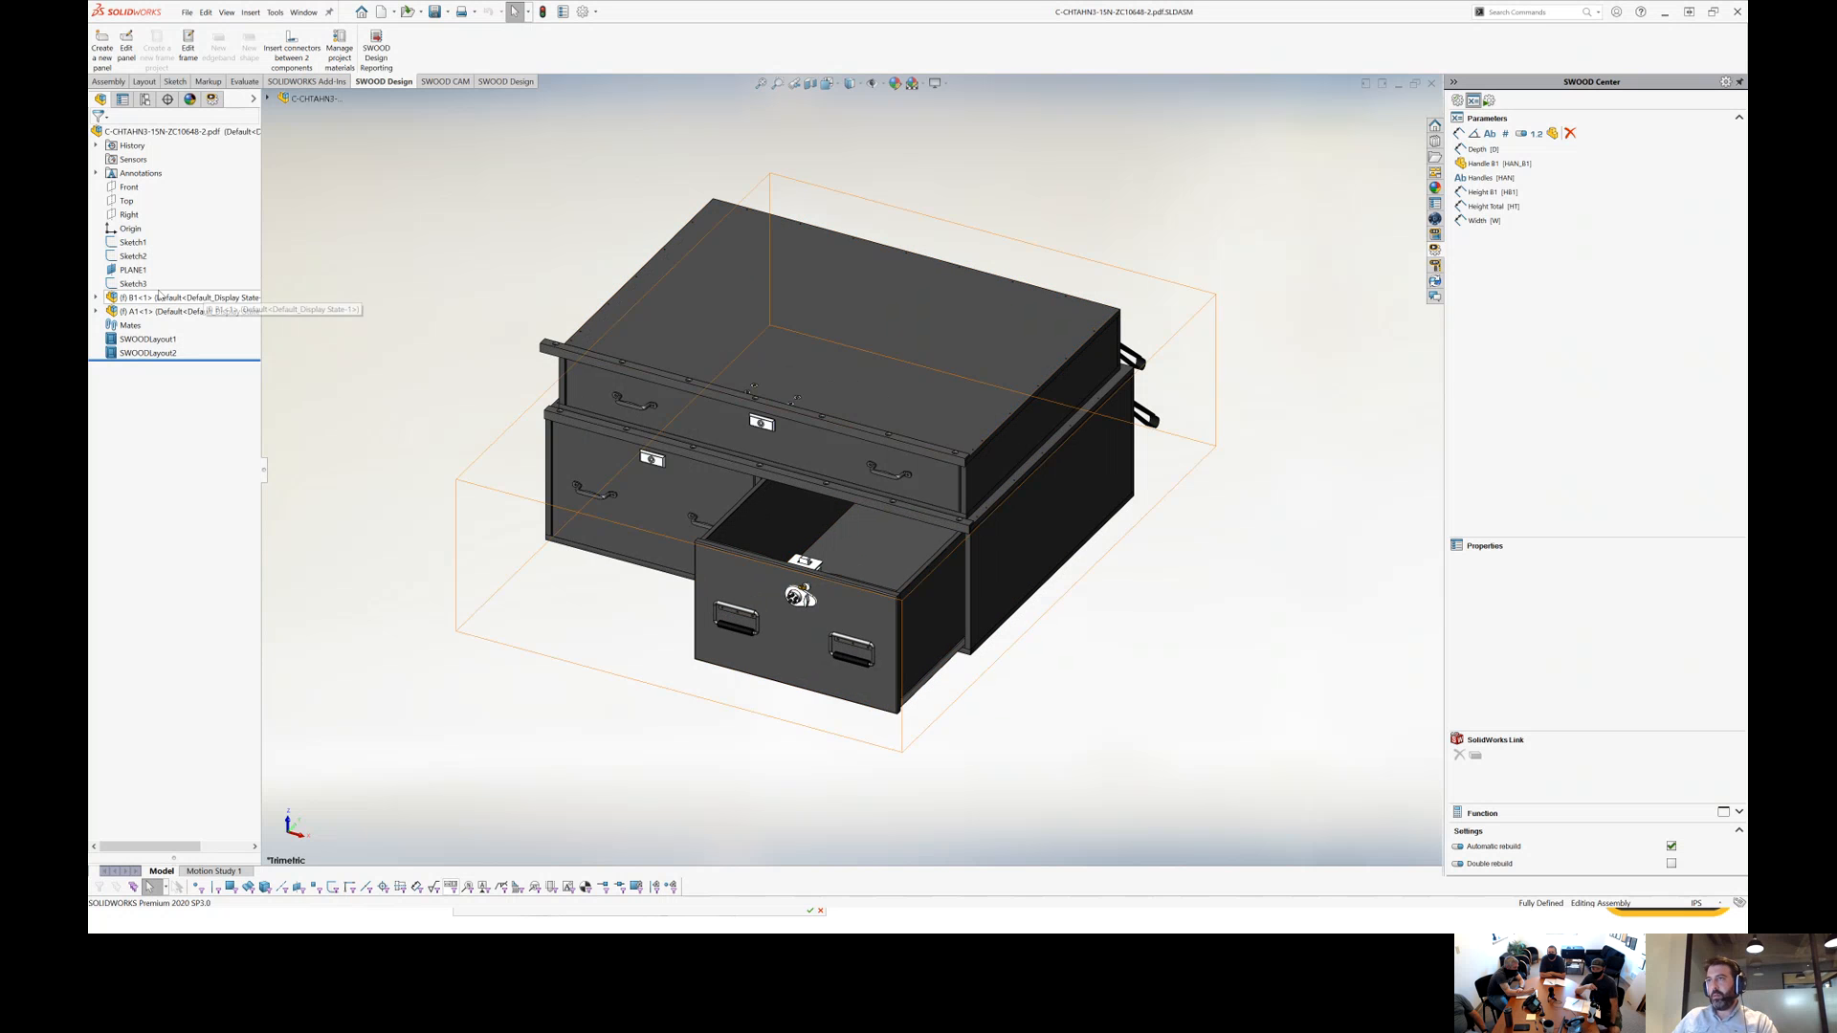
left_click(96, 297)
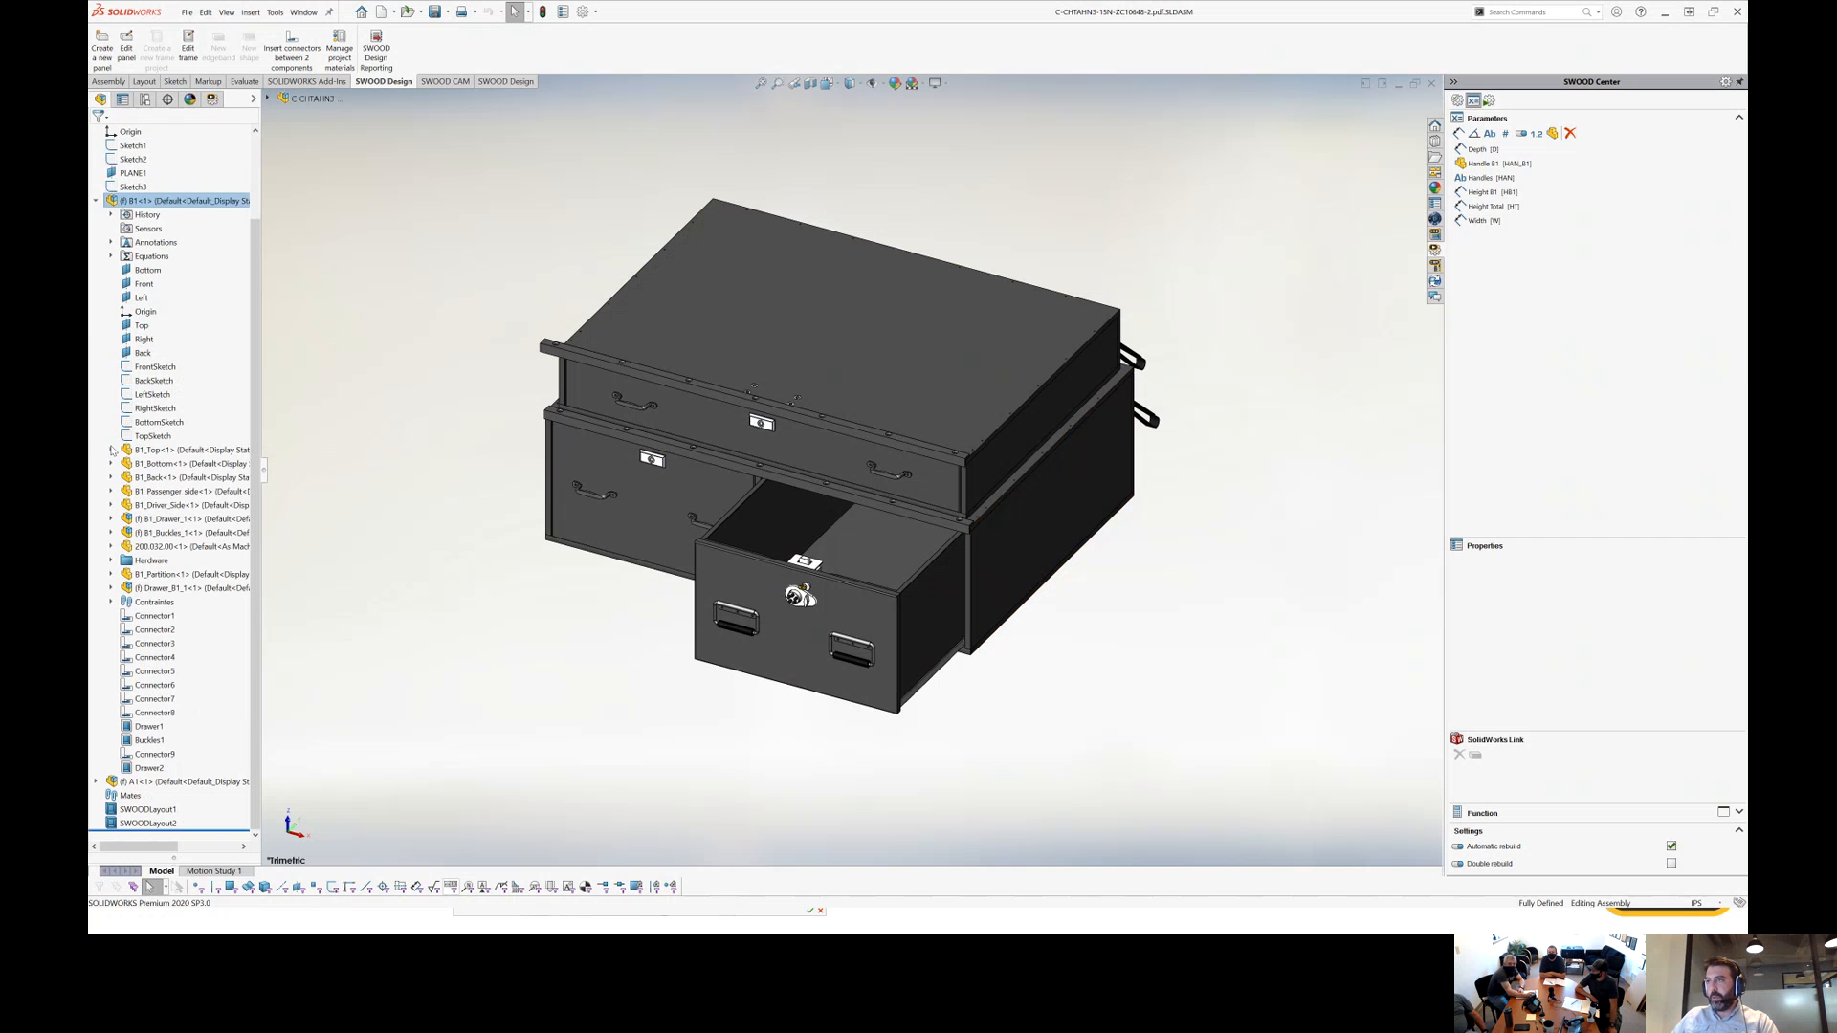
left_click(186, 589)
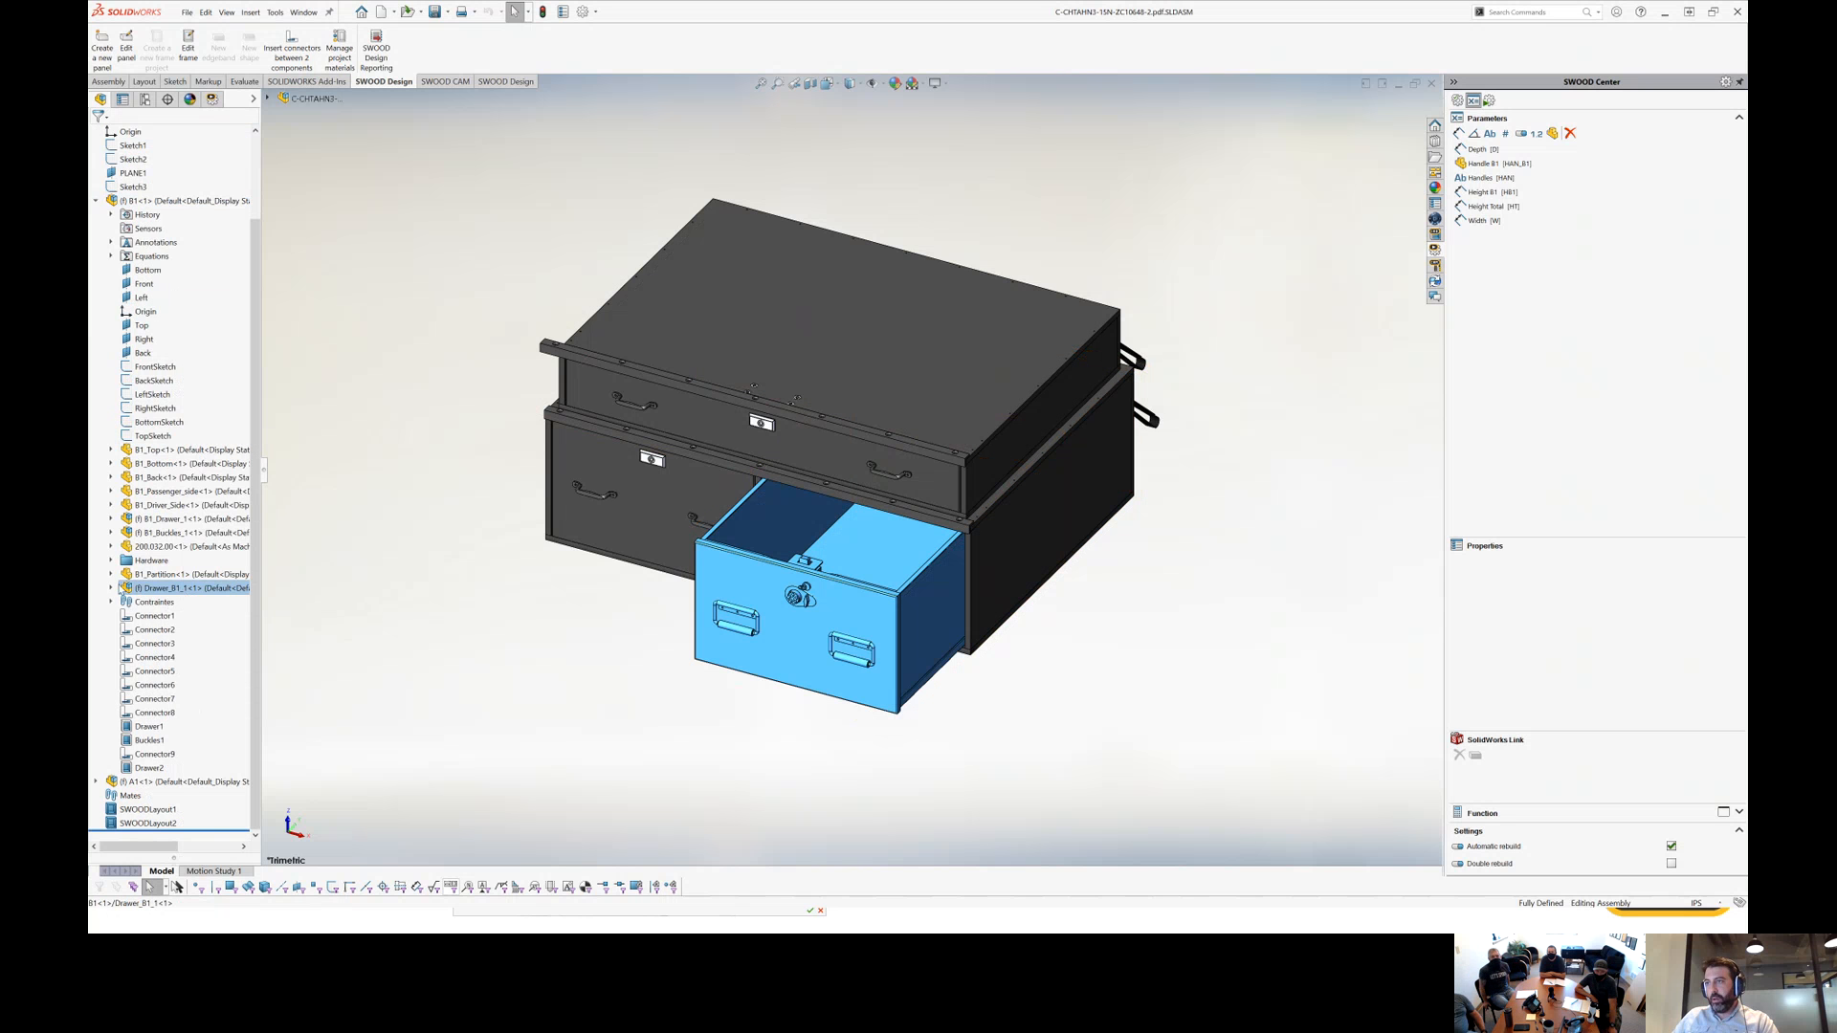
left_click(110, 589)
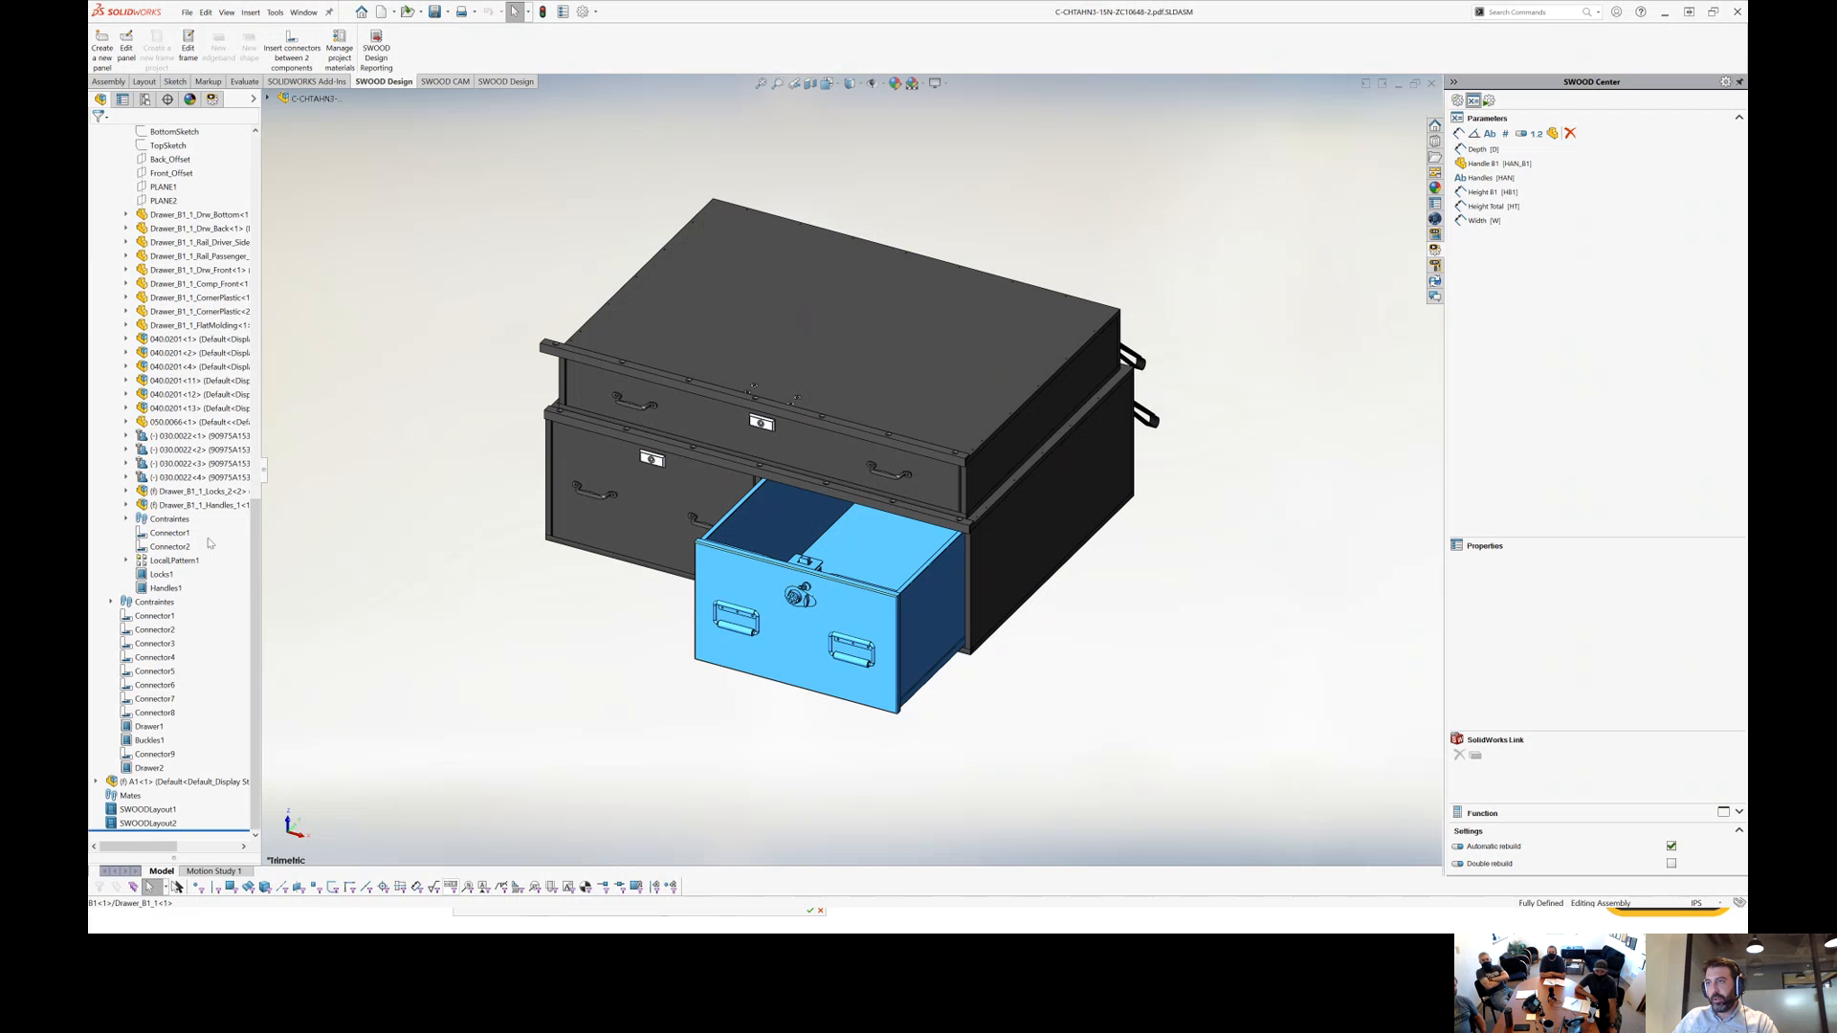
left_click(181, 491)
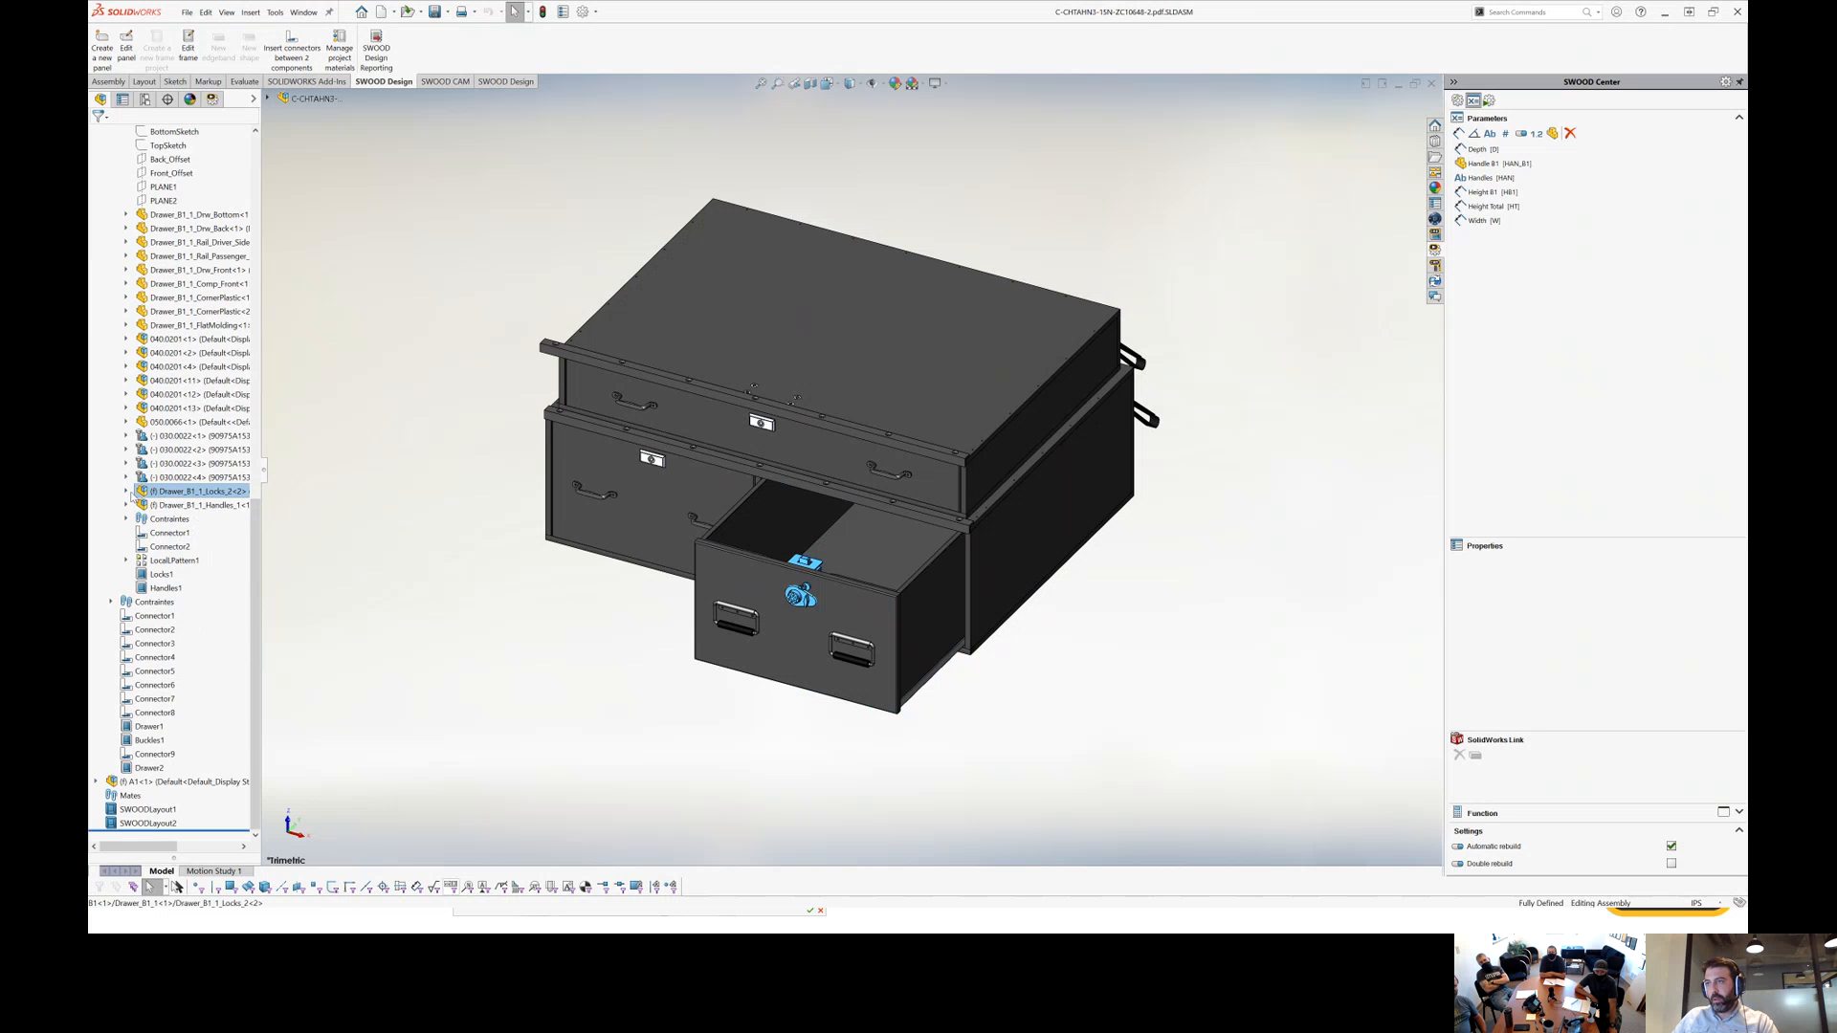
left_click(126, 492)
left_click(196, 685)
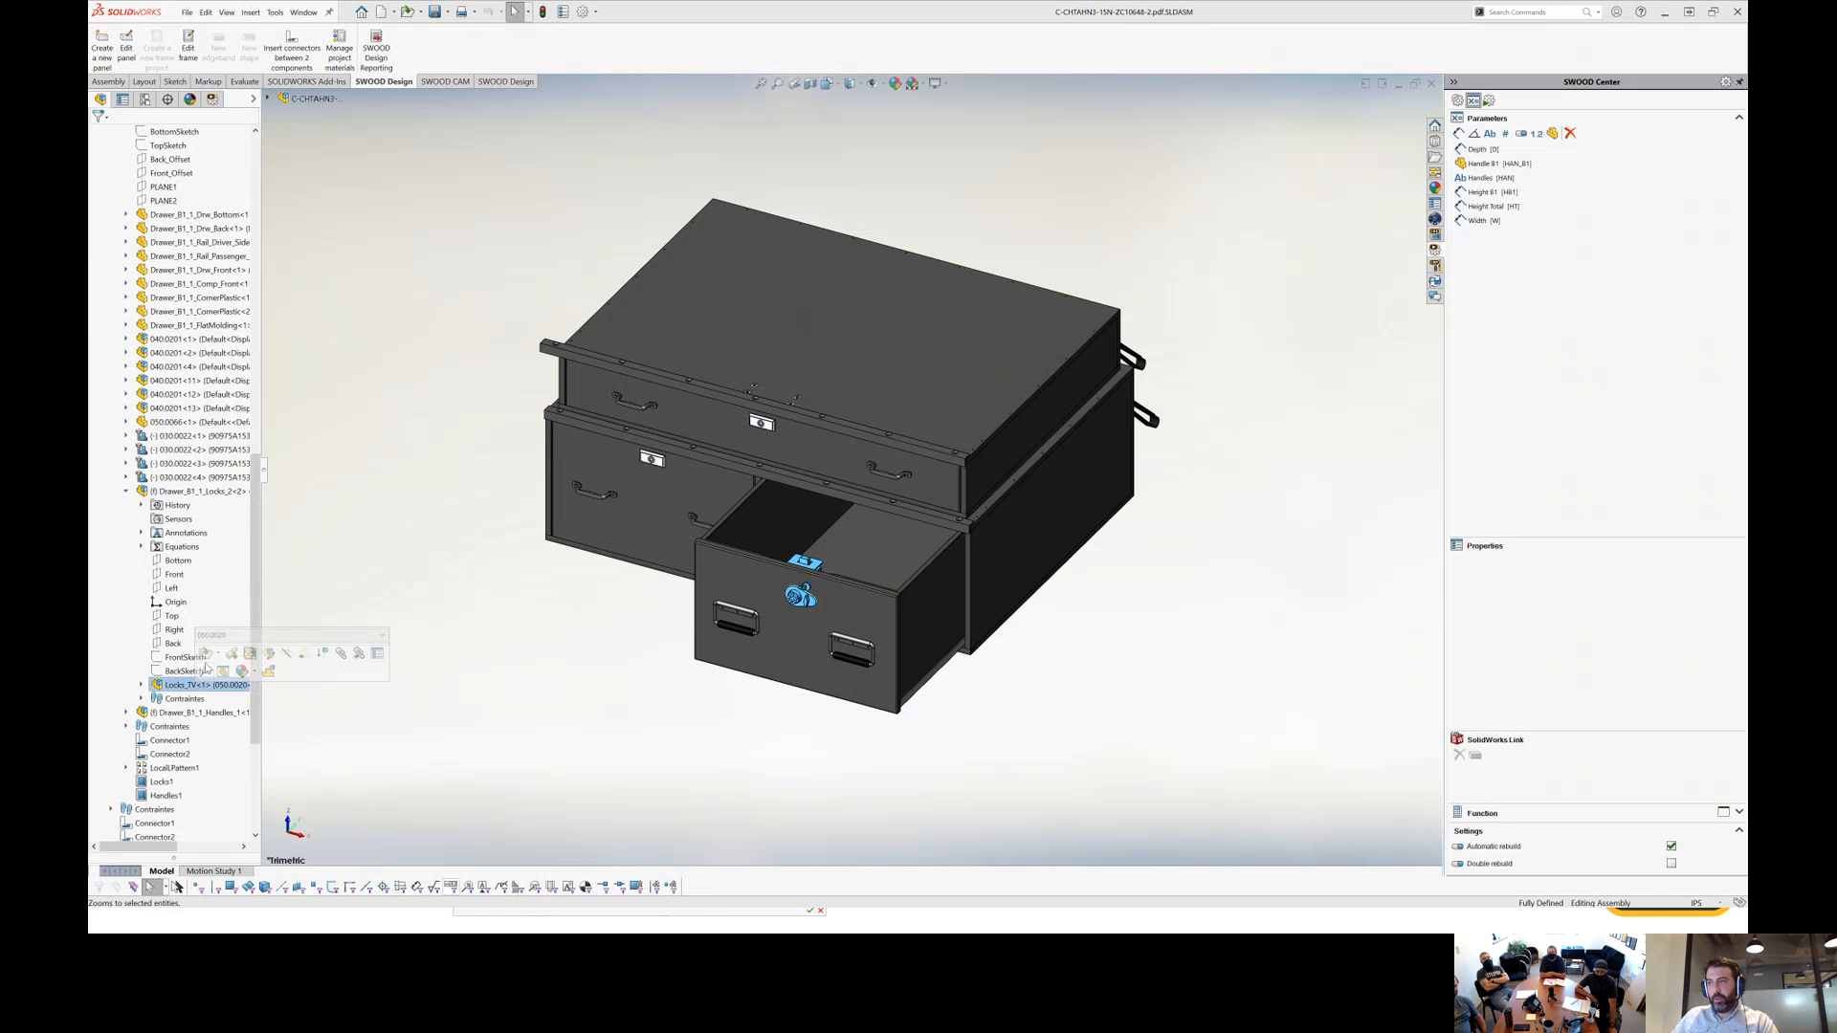
left_click_drag(269, 478, 391, 496)
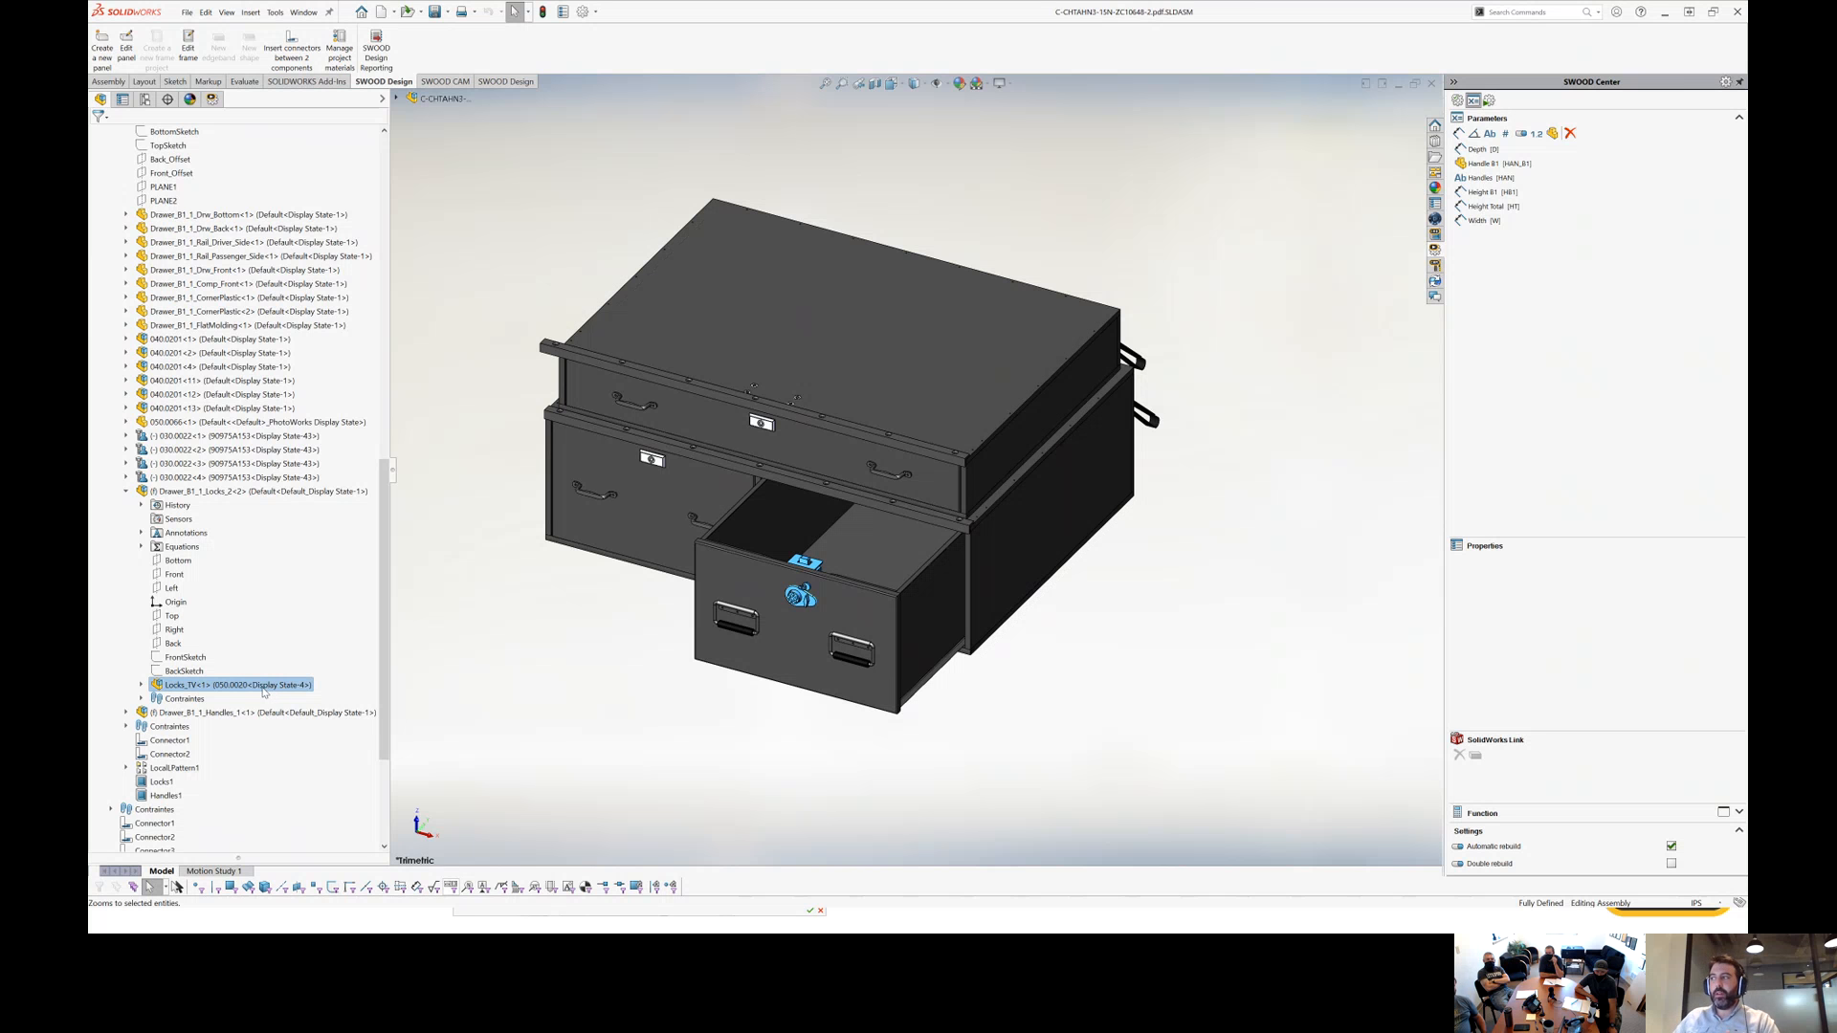
right_click(265, 689)
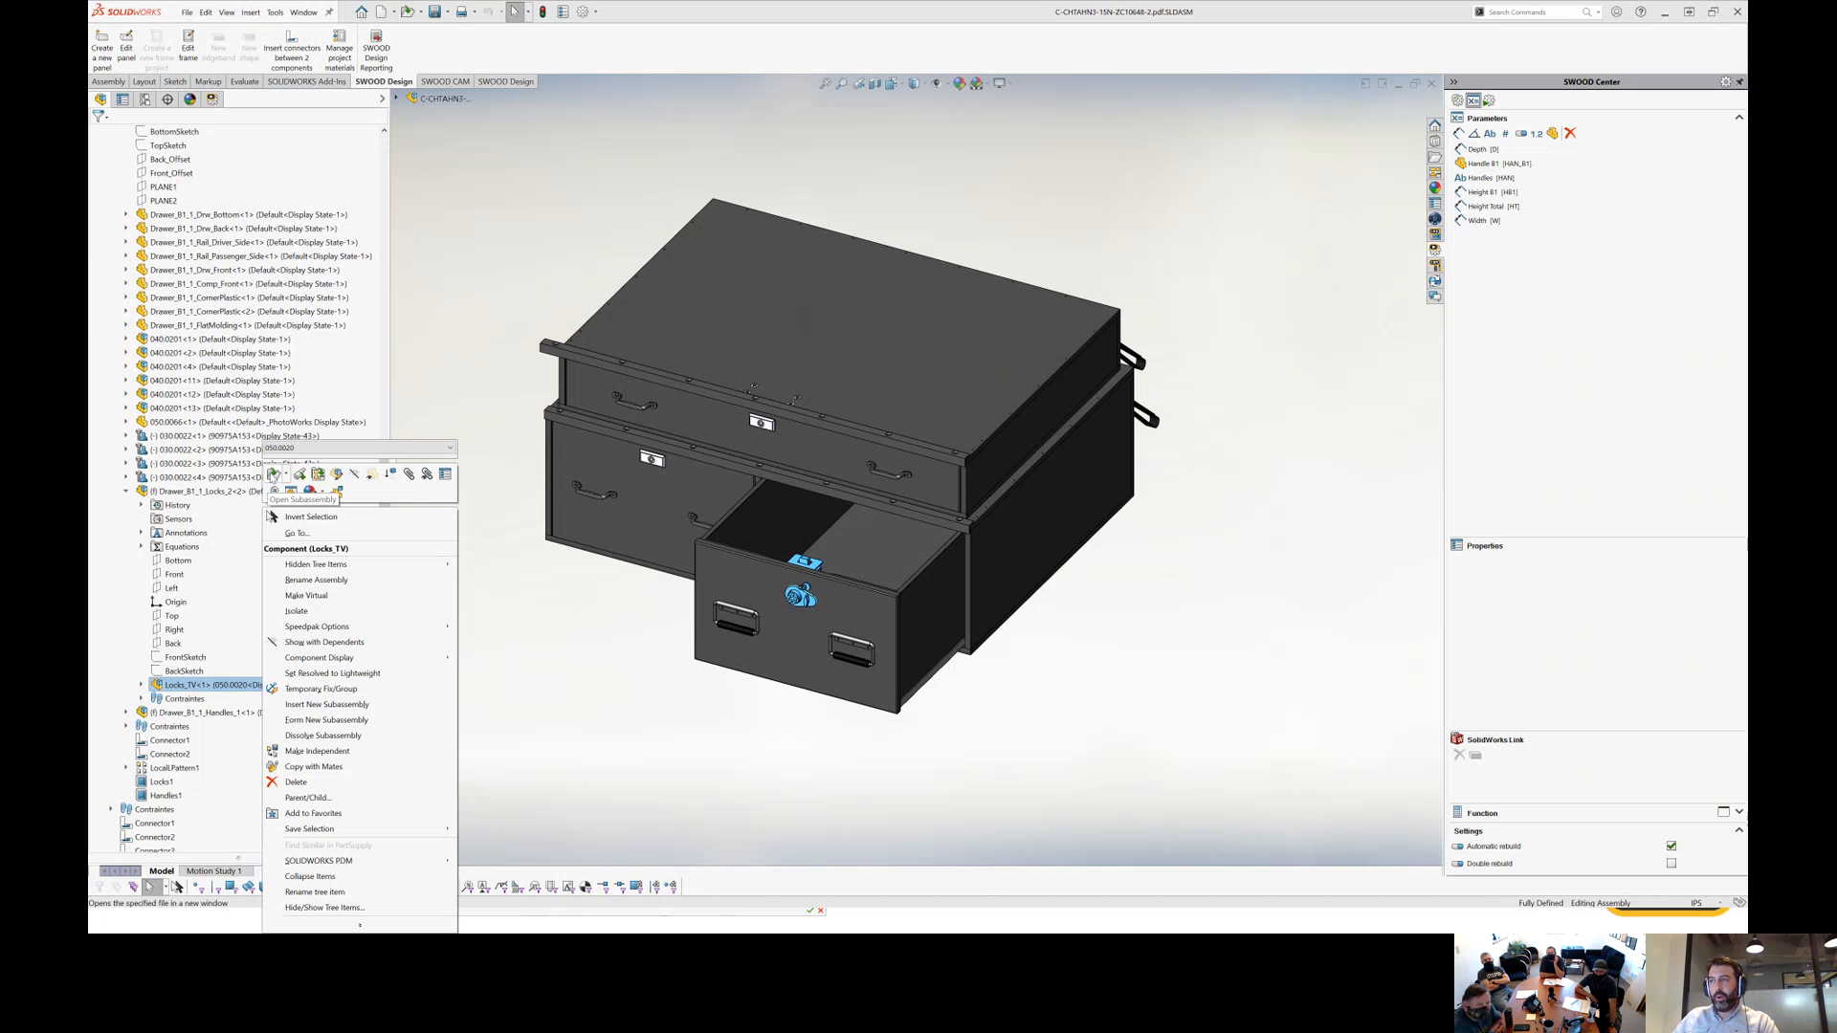
left_click(273, 475)
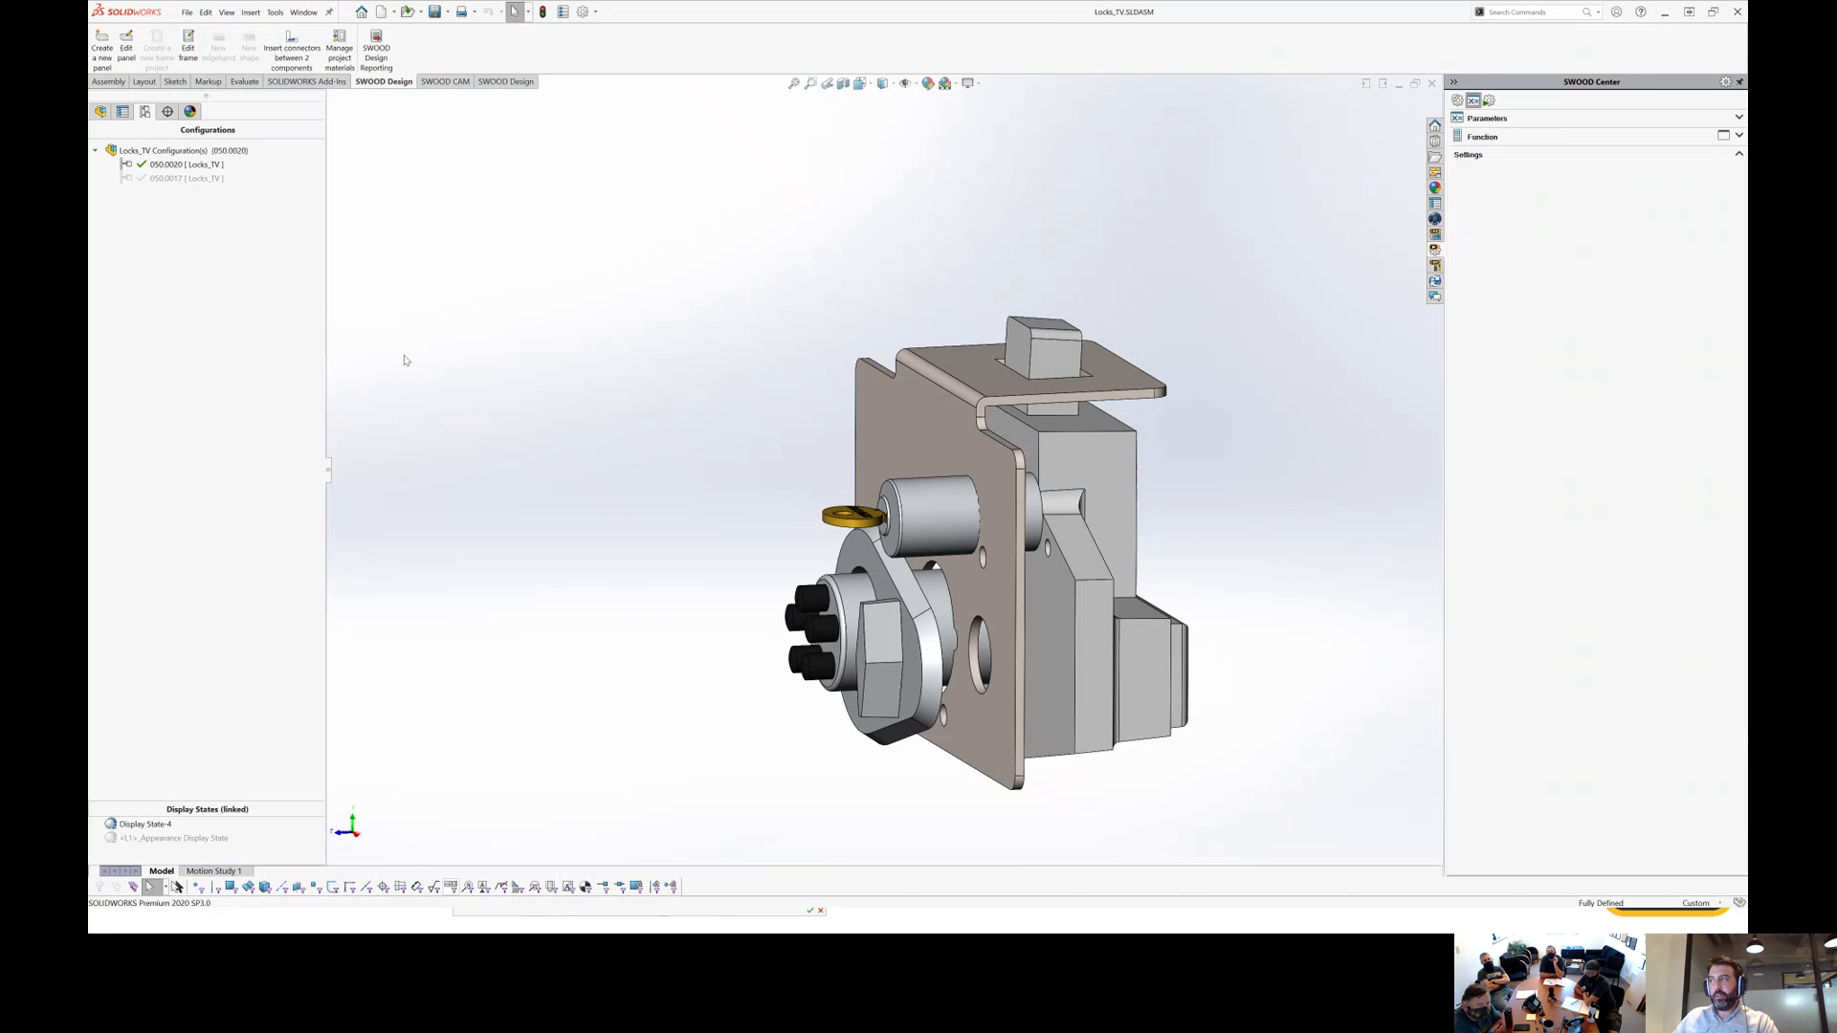
Check the Locks_TV configurations and its component tree.
left_click(101, 111)
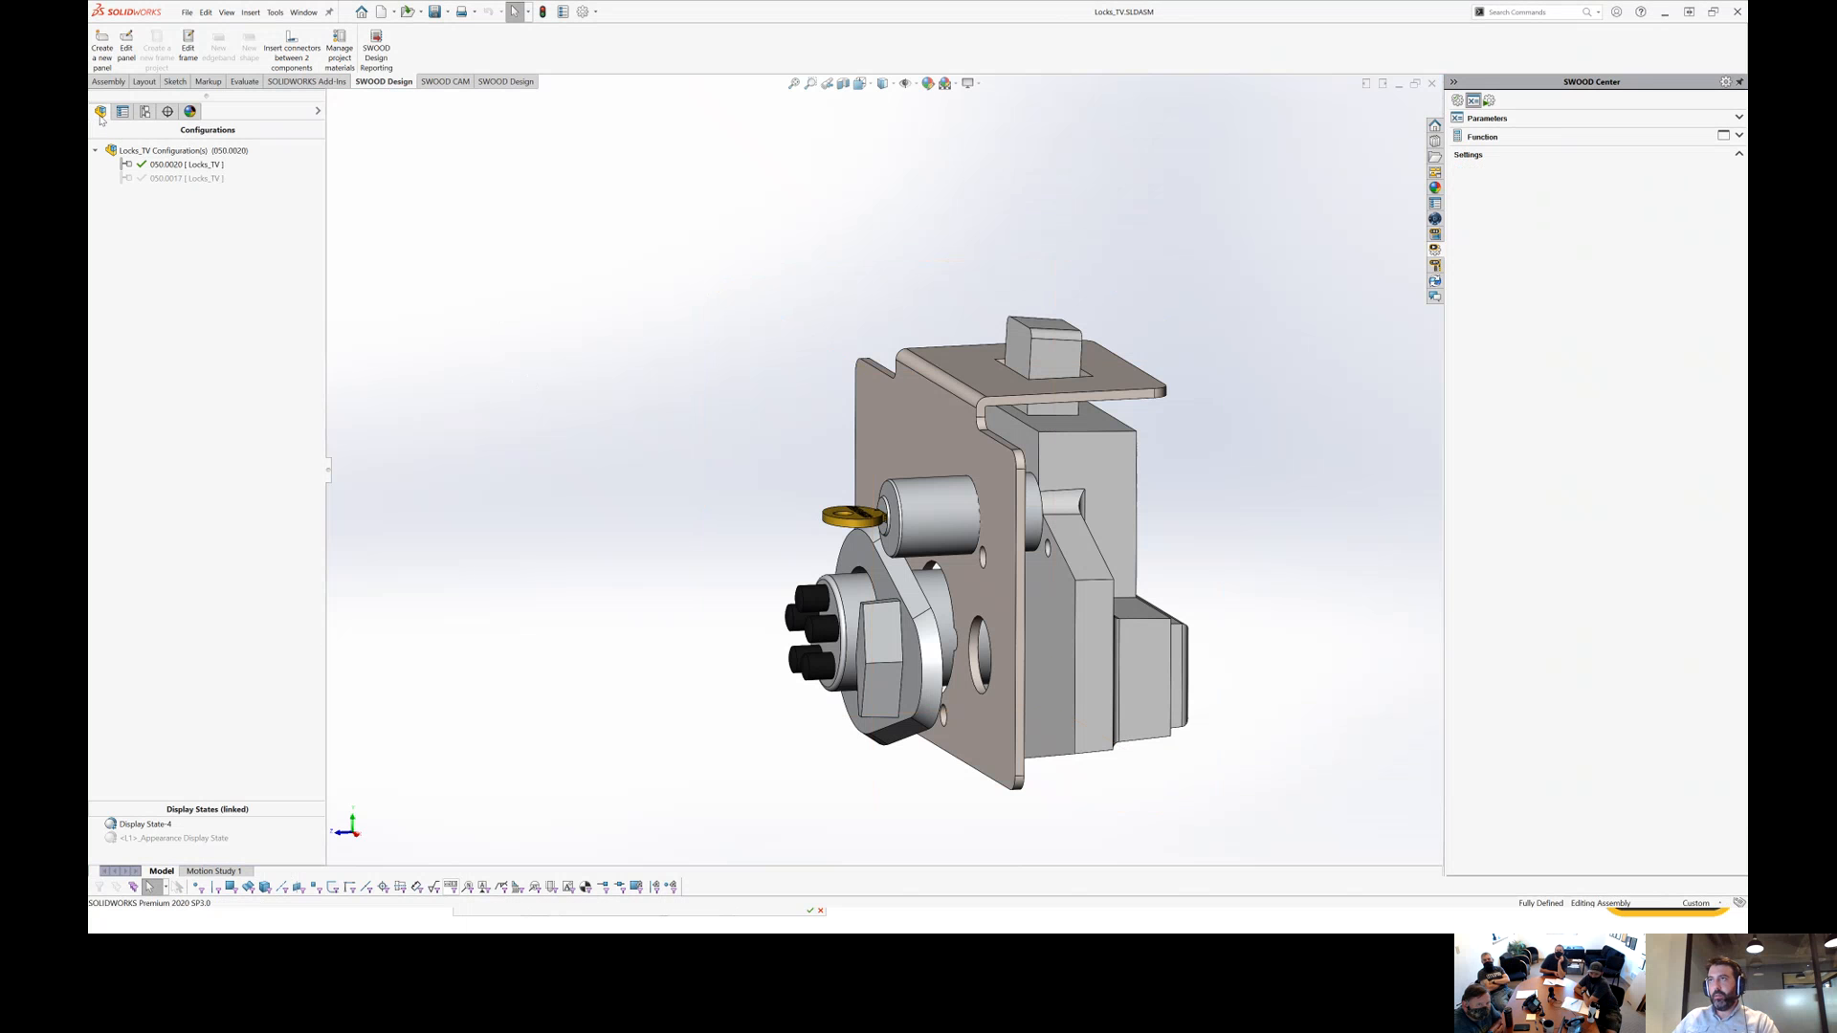
left_click(145, 111)
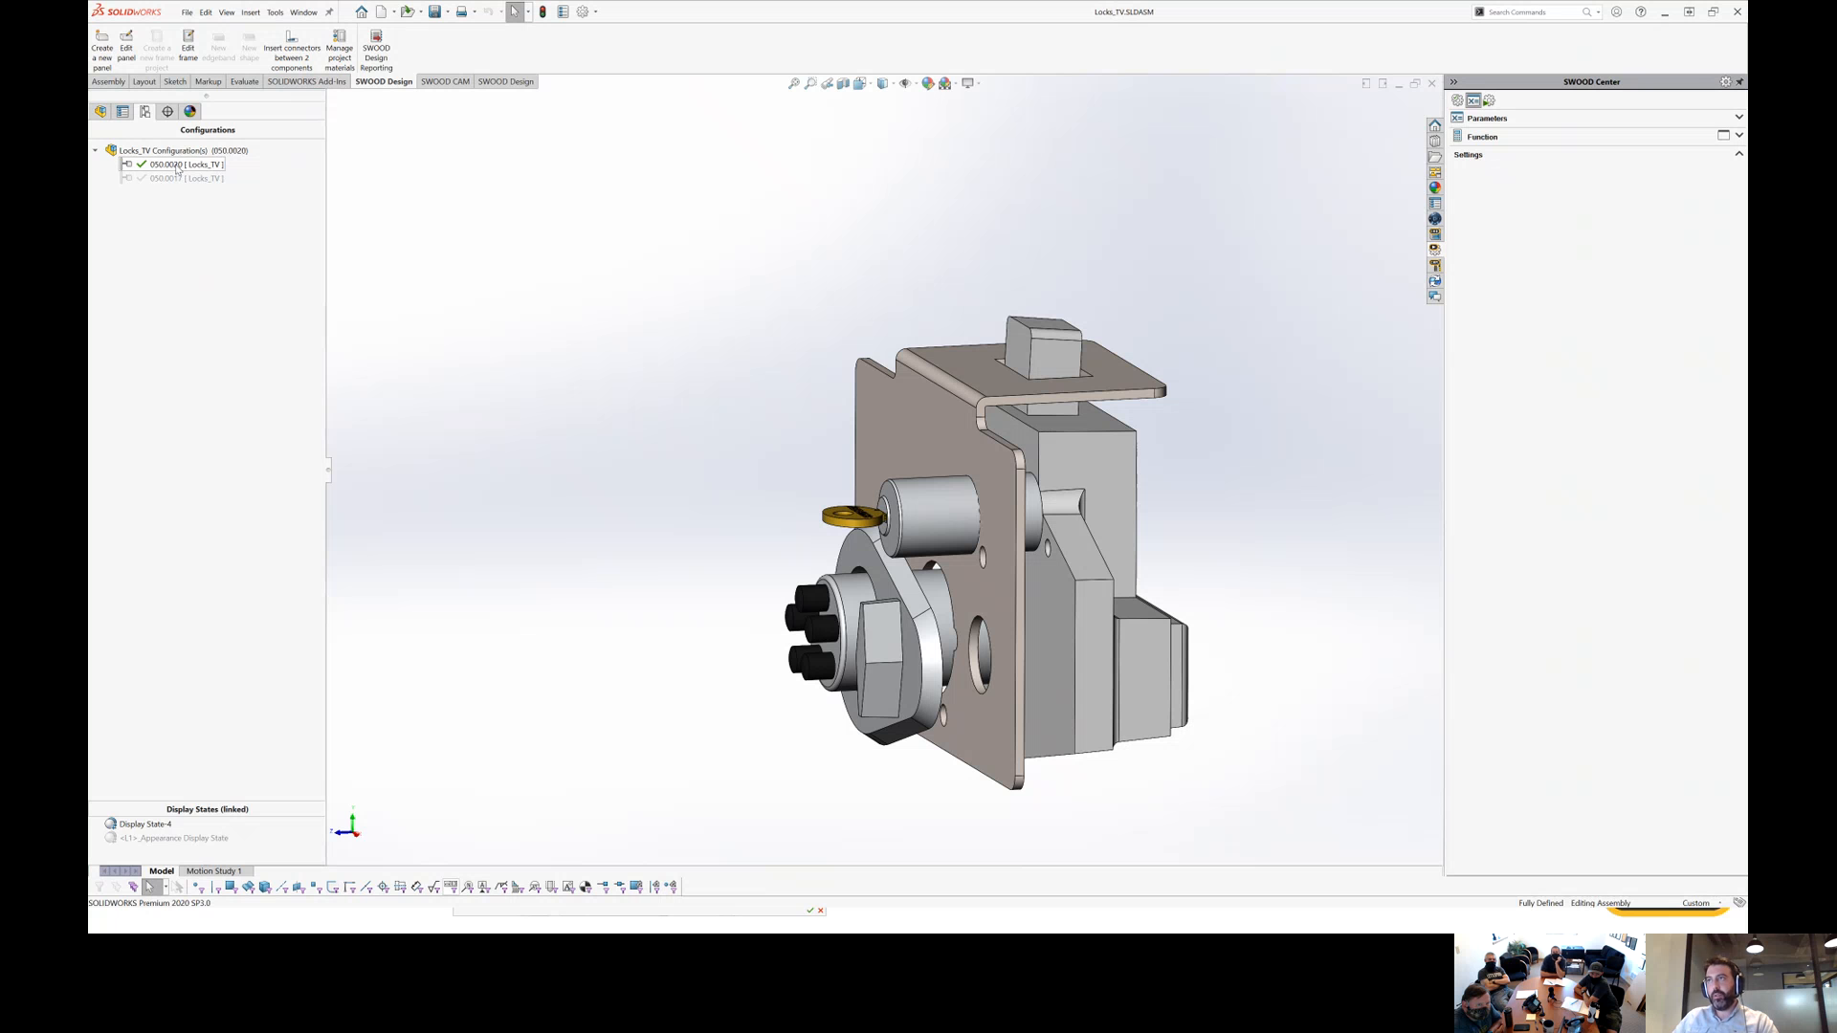
left_click(101, 111)
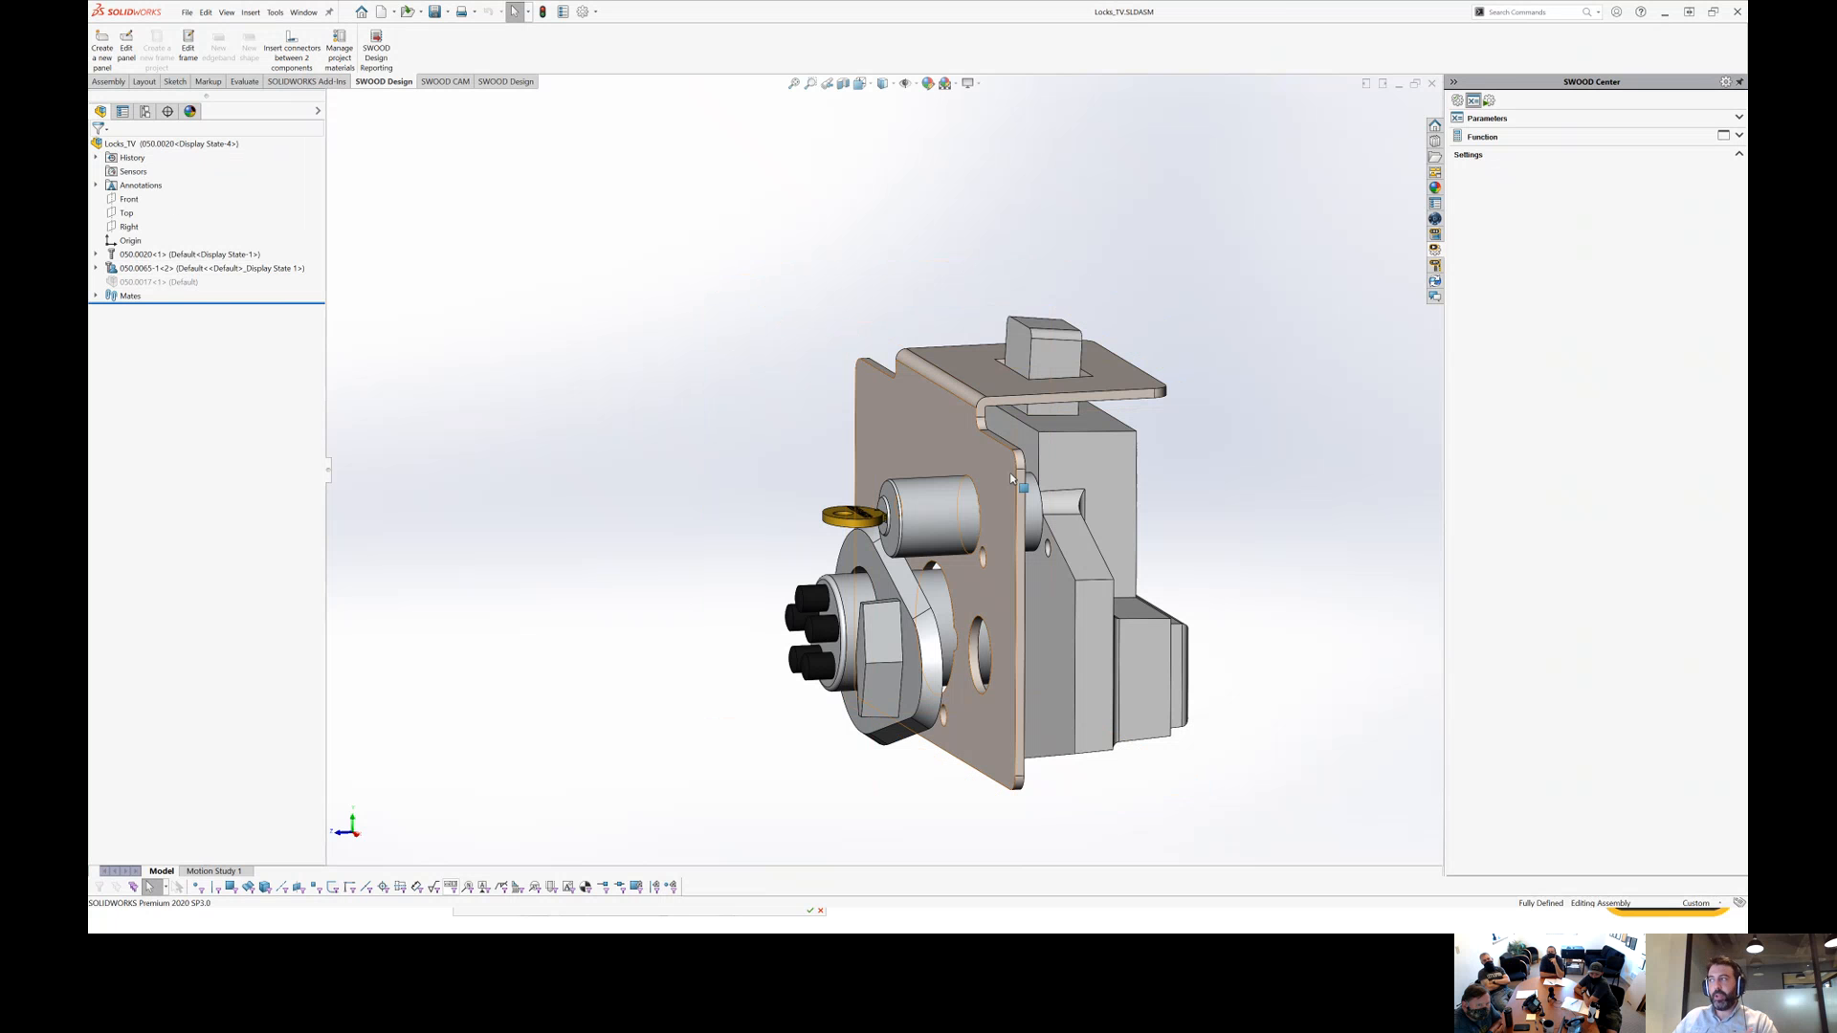
middle_click_drag(1237, 661, 1109, 591, "ctrl")
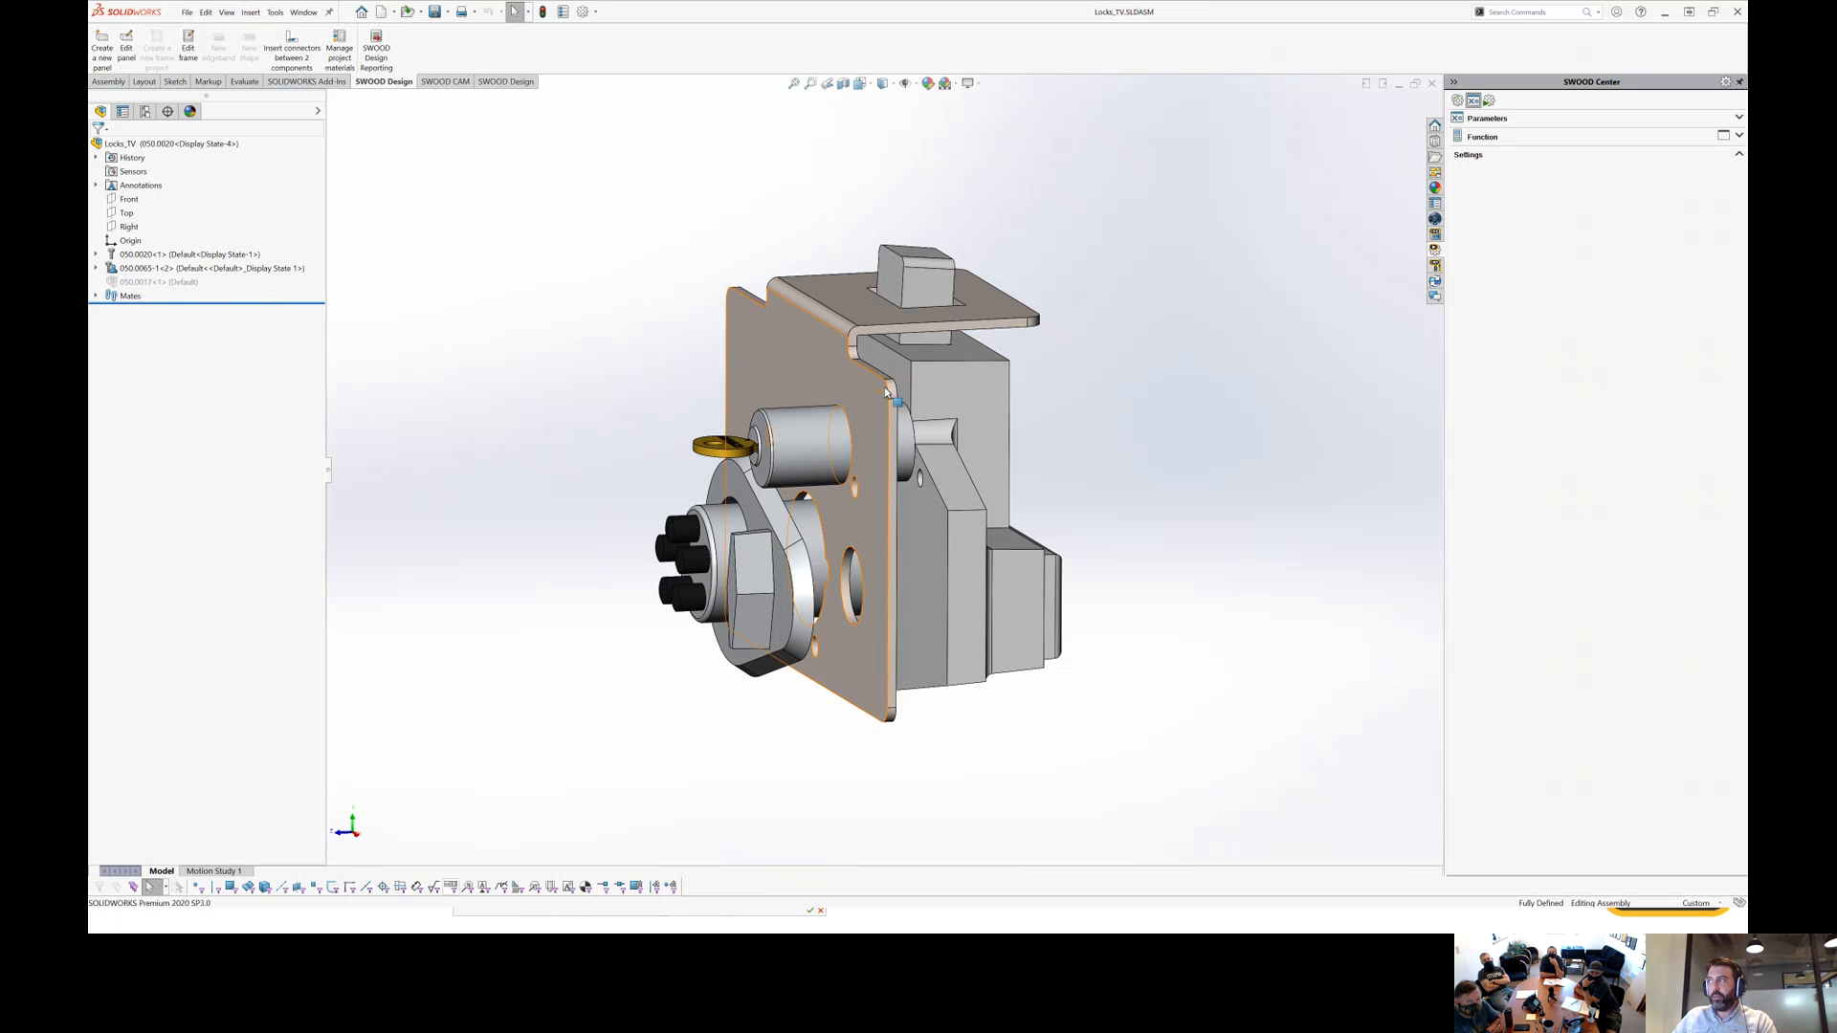
Set the Distance2 mate between the lock bracket and the Top plane to 020 and save the Locks_TV assembly.
left_click(96, 296)
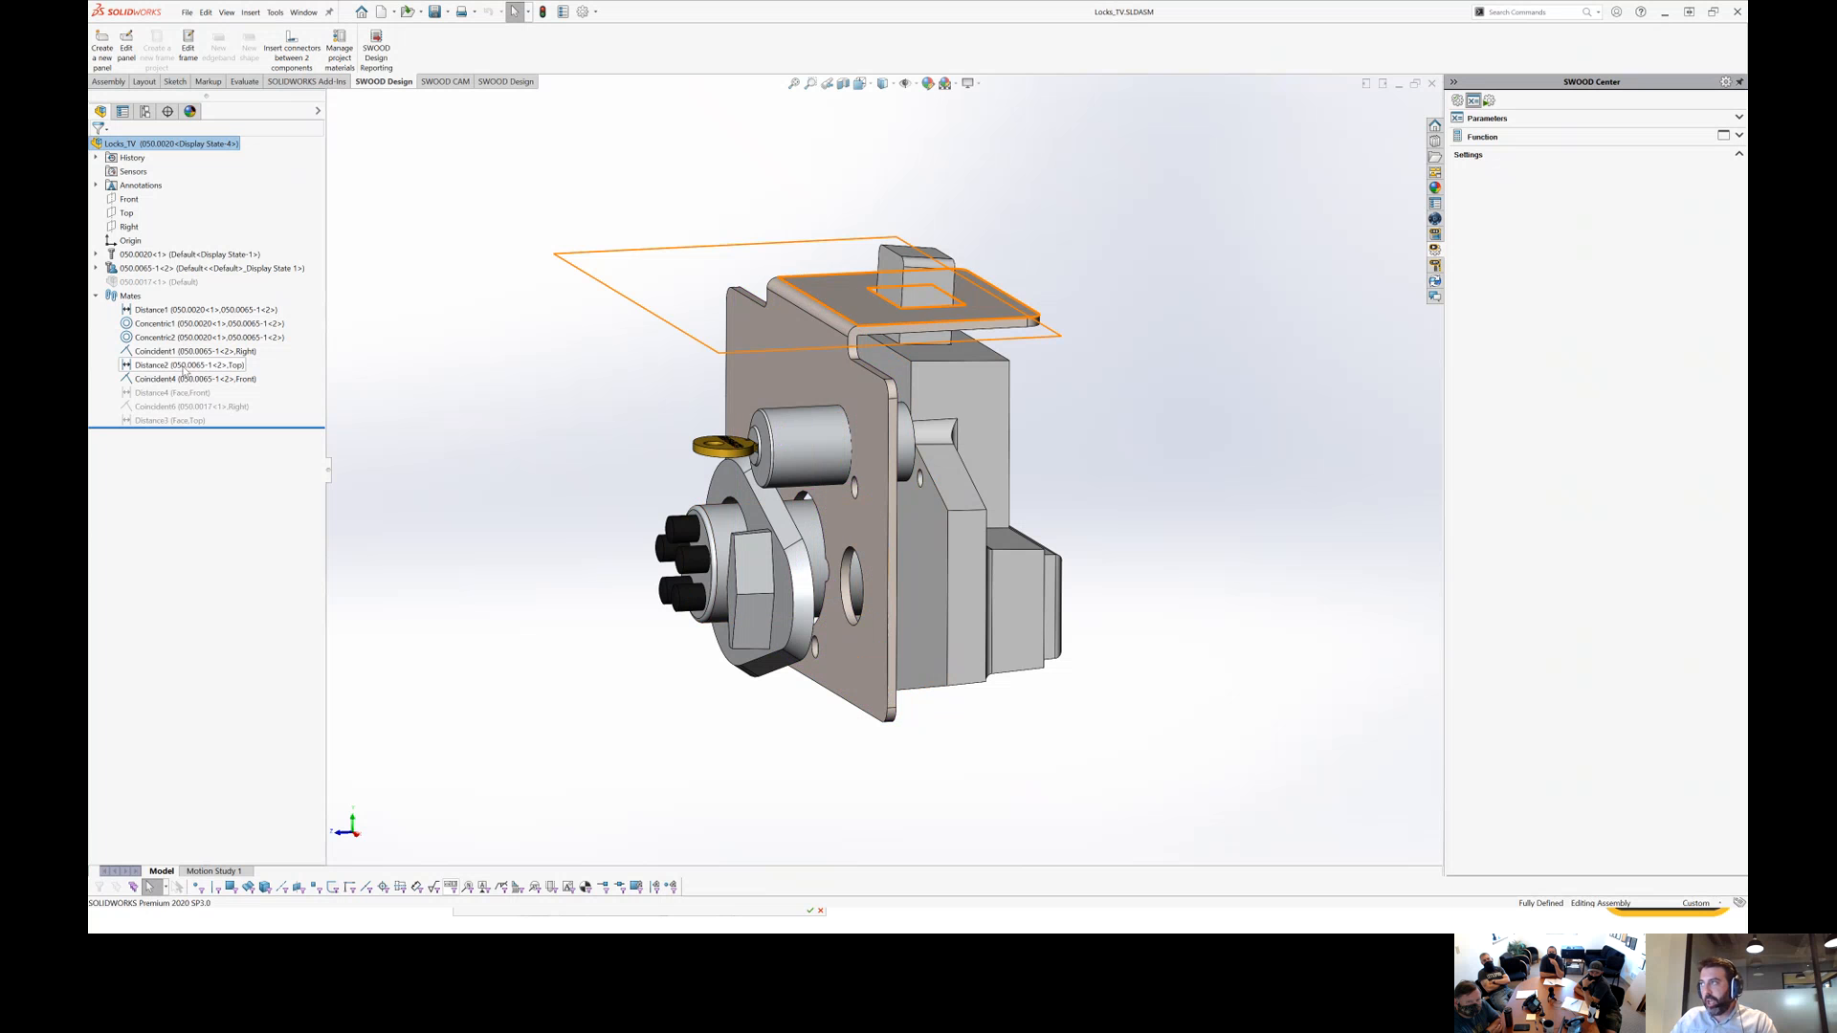
left_click(168, 365)
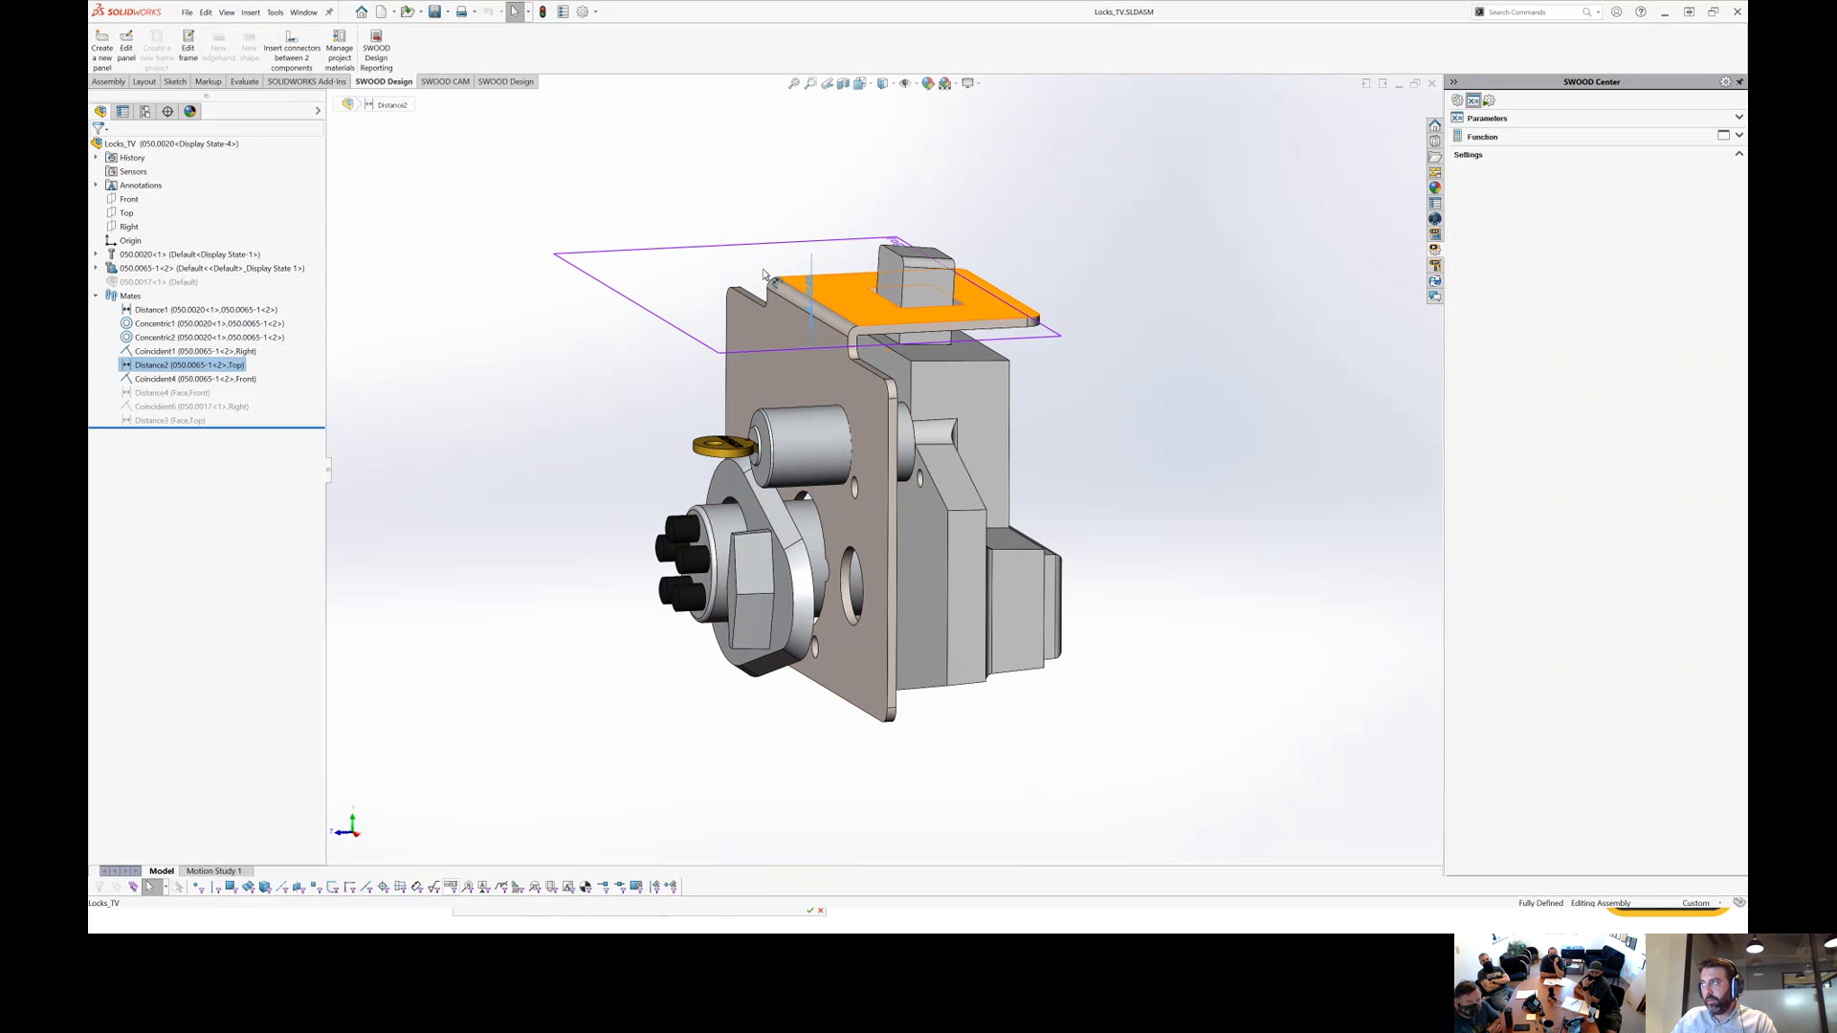
left_click(674, 237)
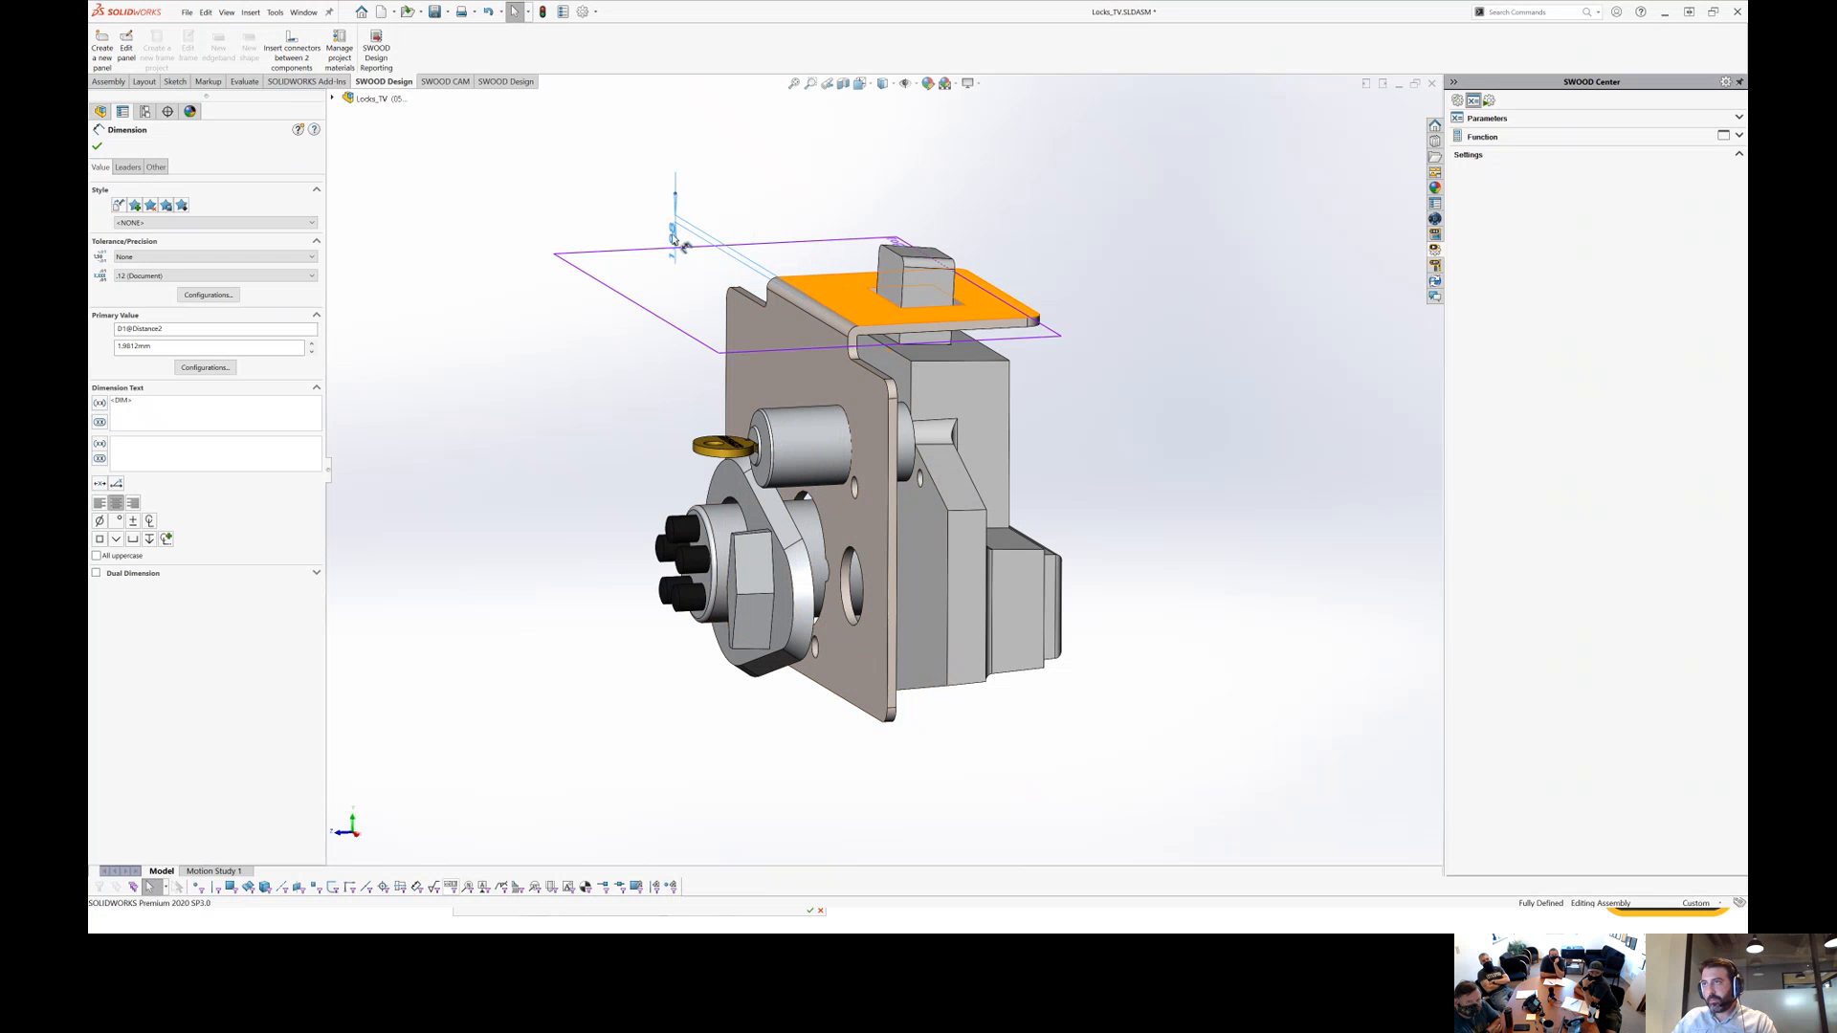
double_click(673, 239)
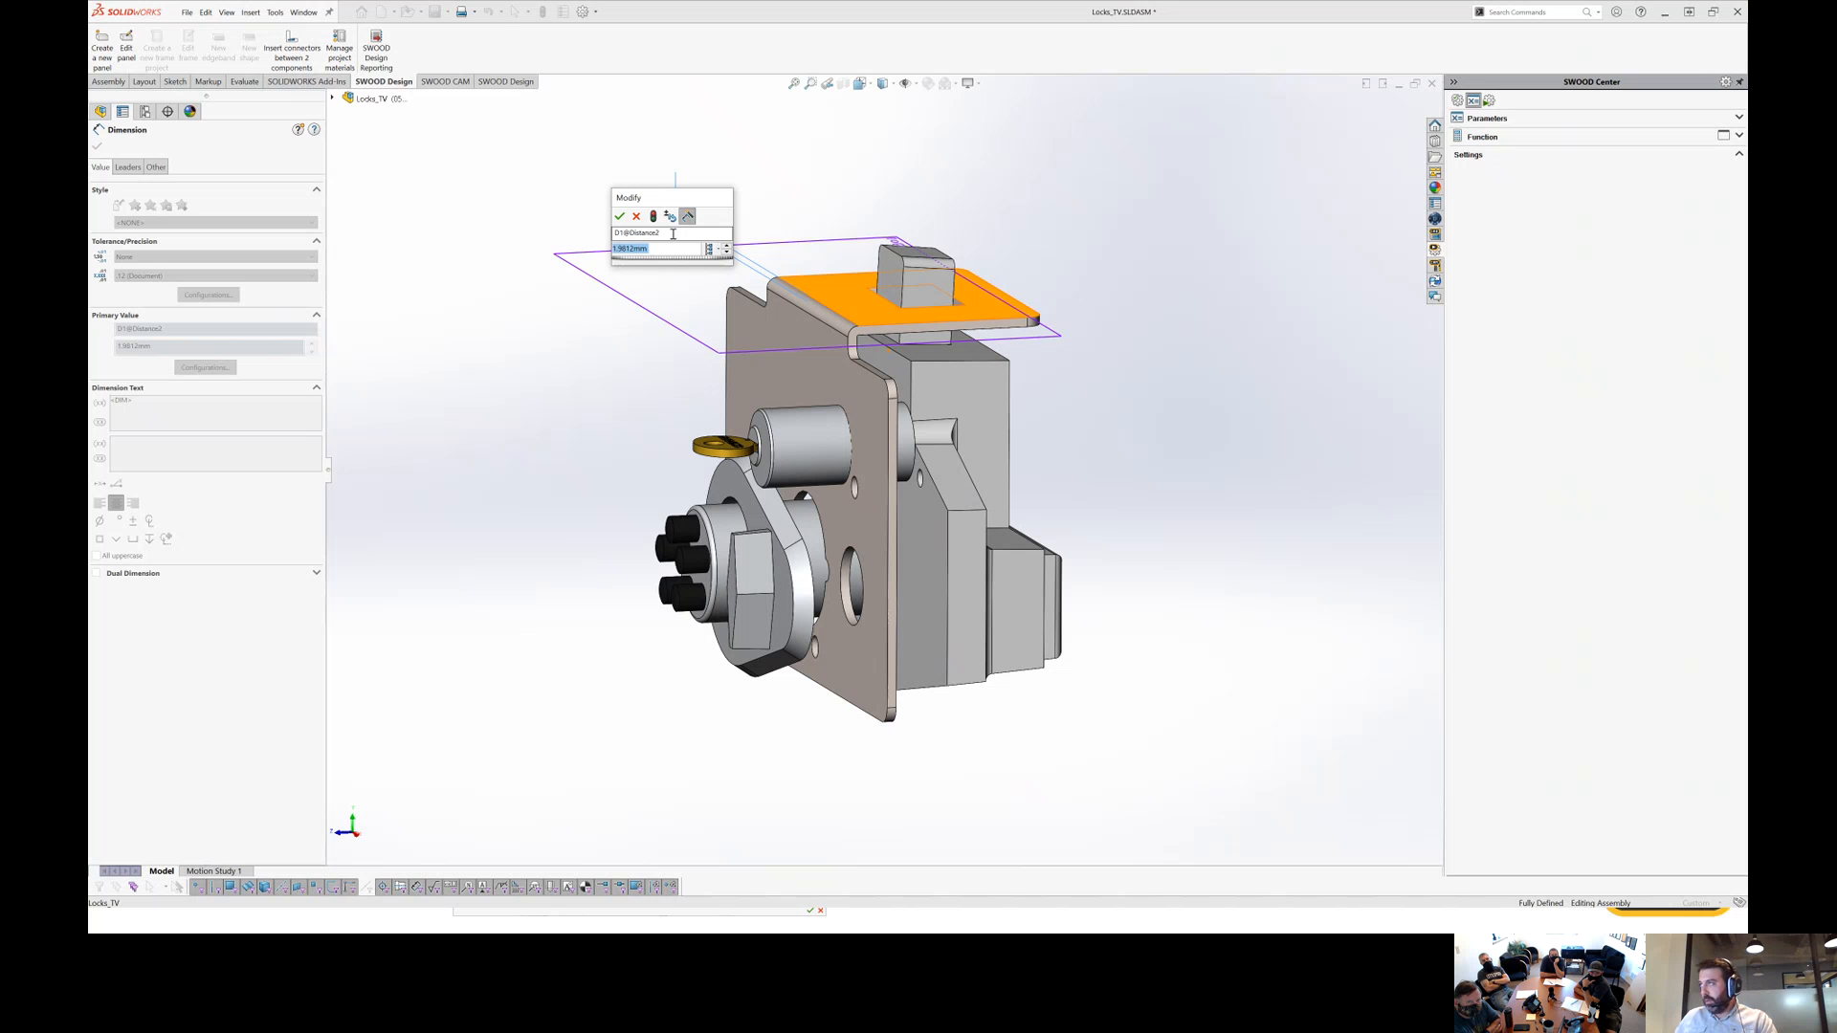
type("2.5")
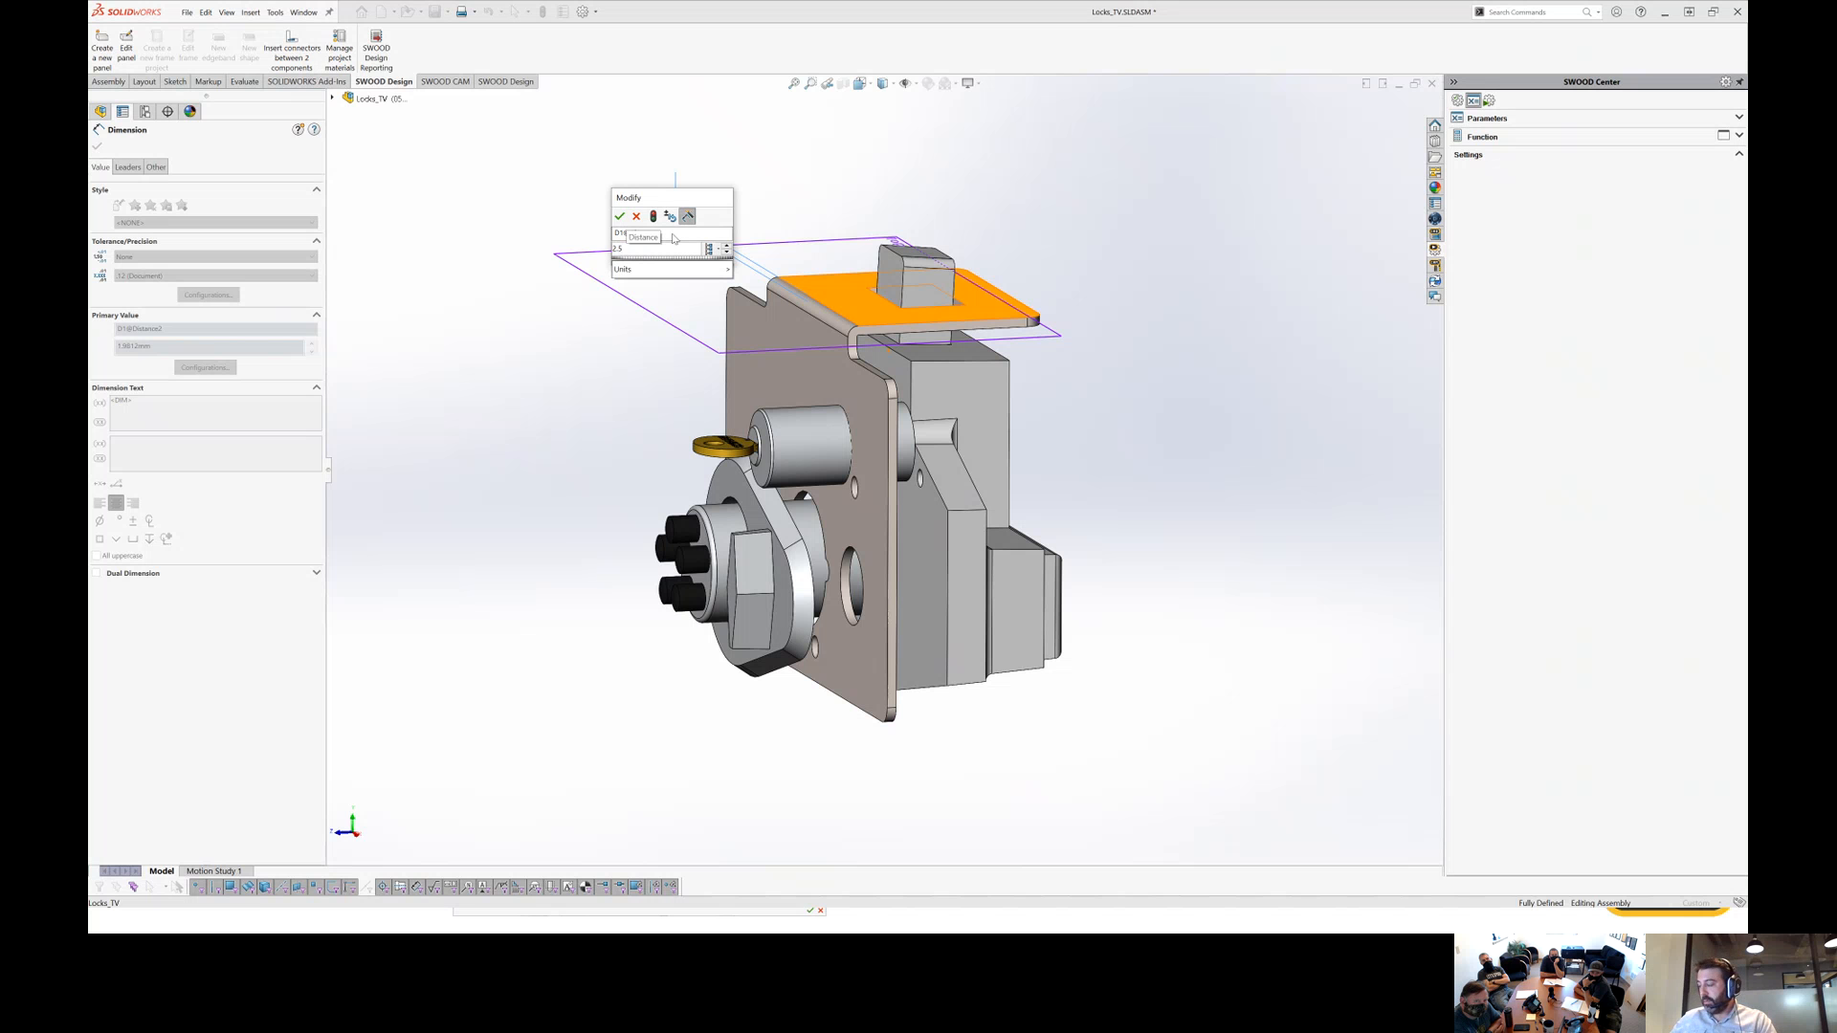
key("BackSpace")
key("BackSpace")
key("BackSpace")
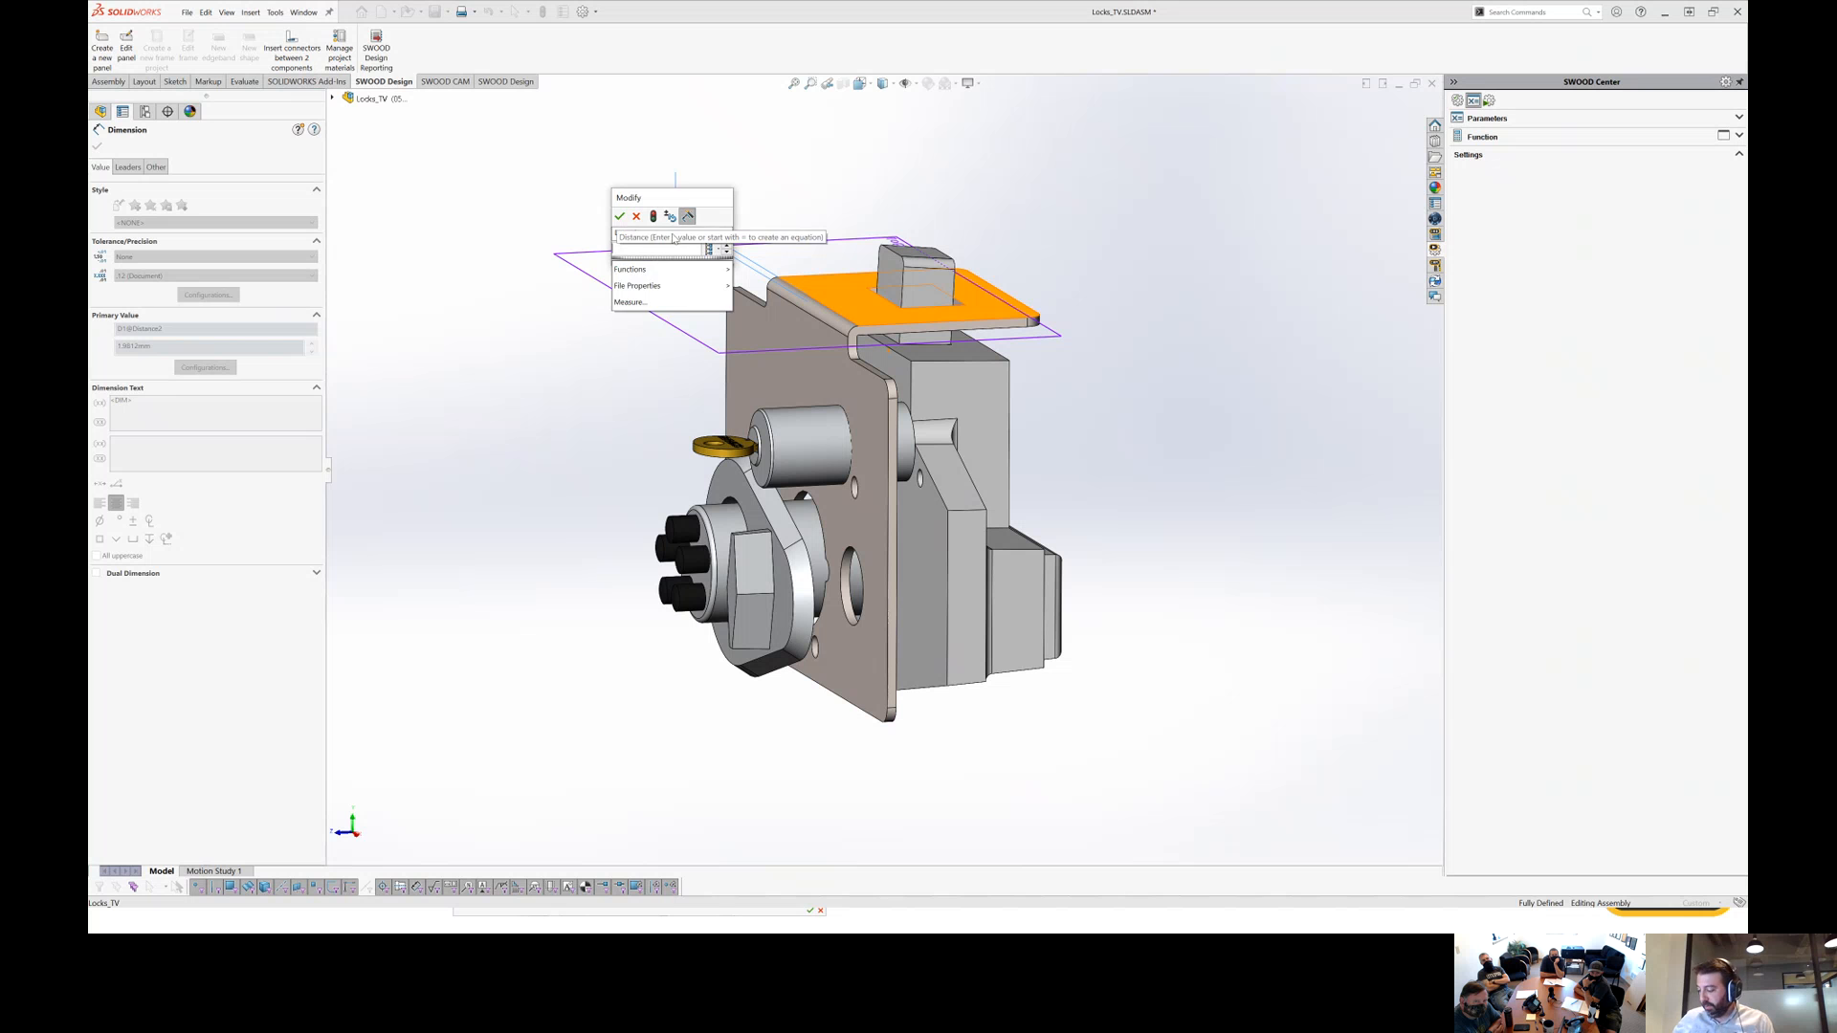
type("020")
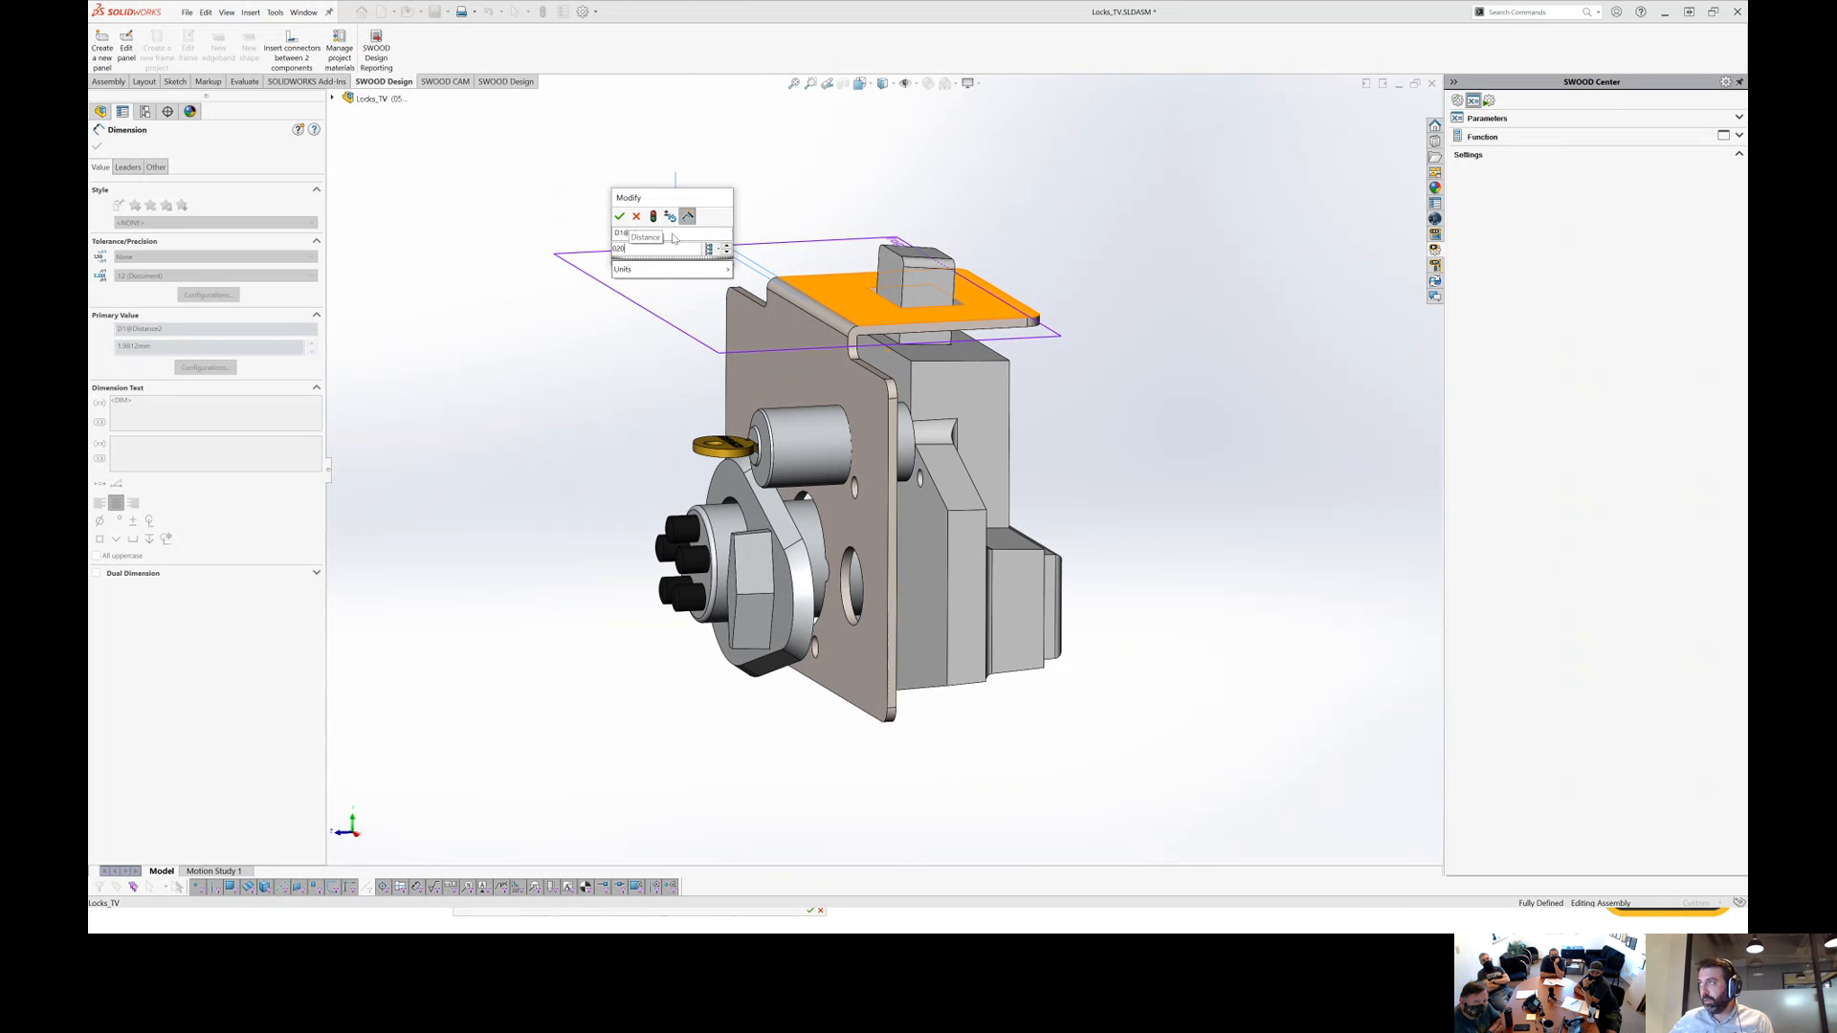
key("Return")
key("Escape")
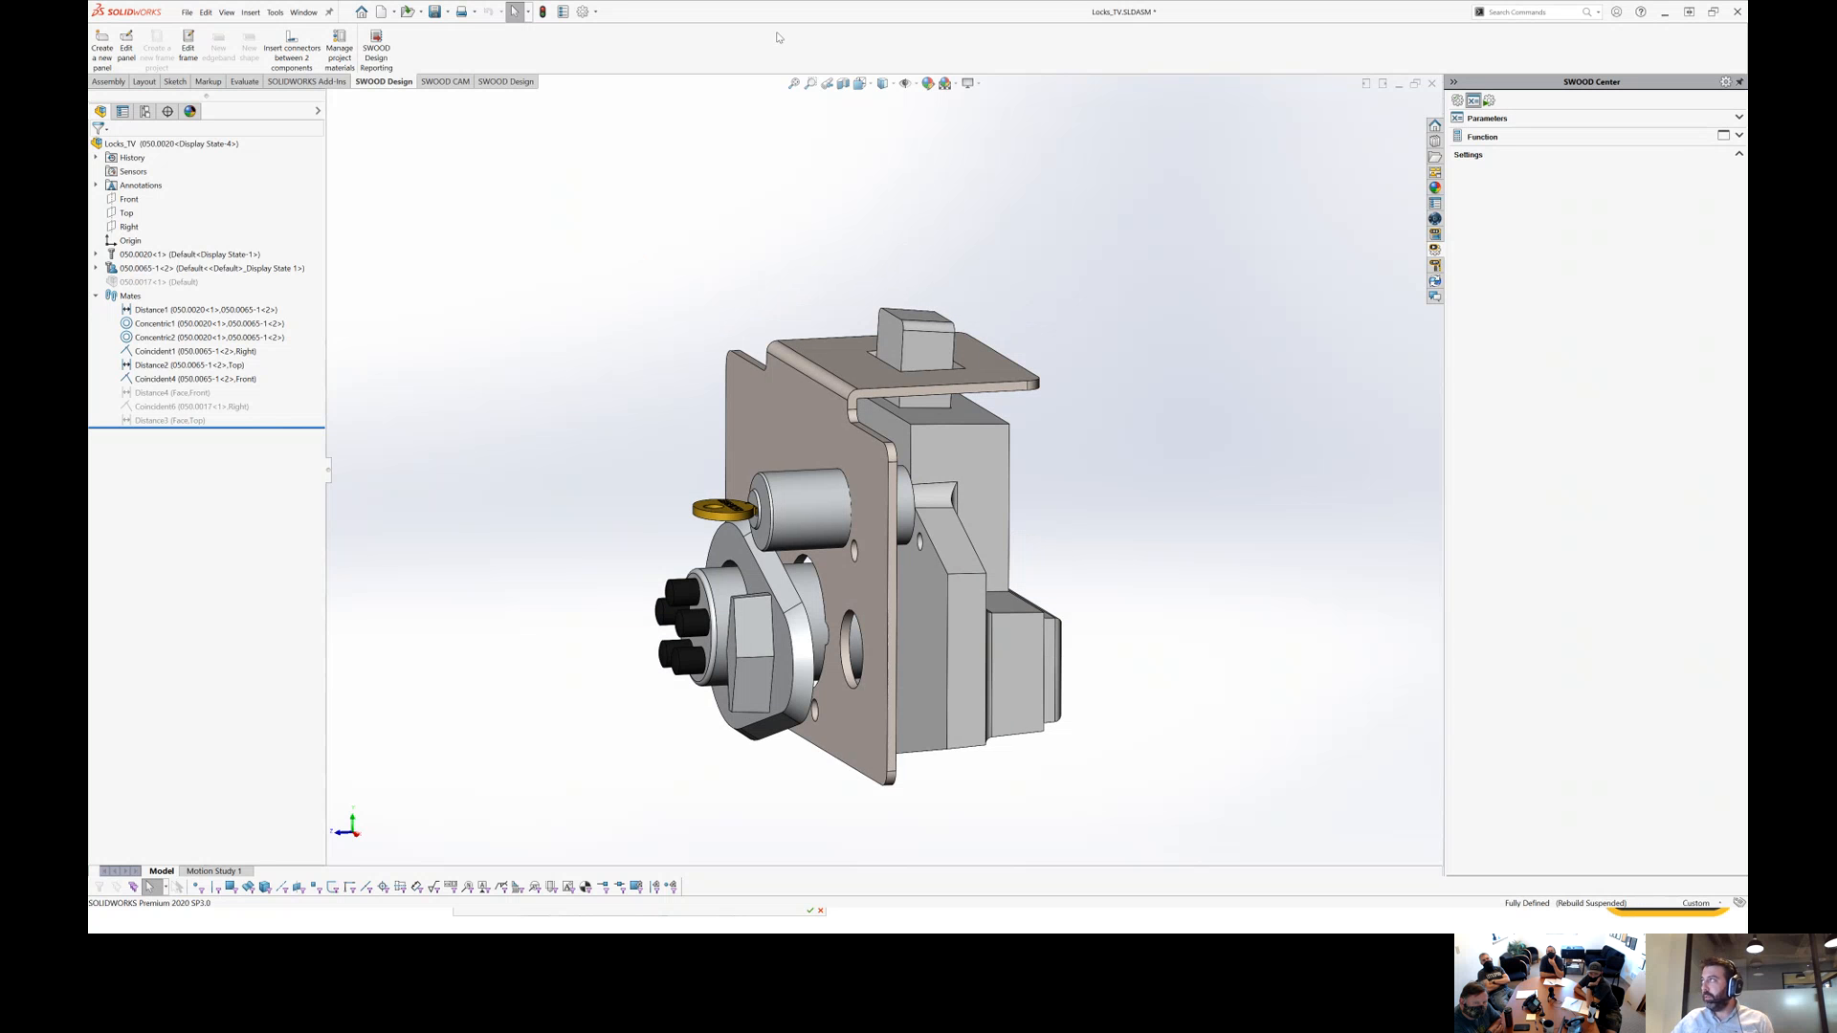
key("ctrl+s")
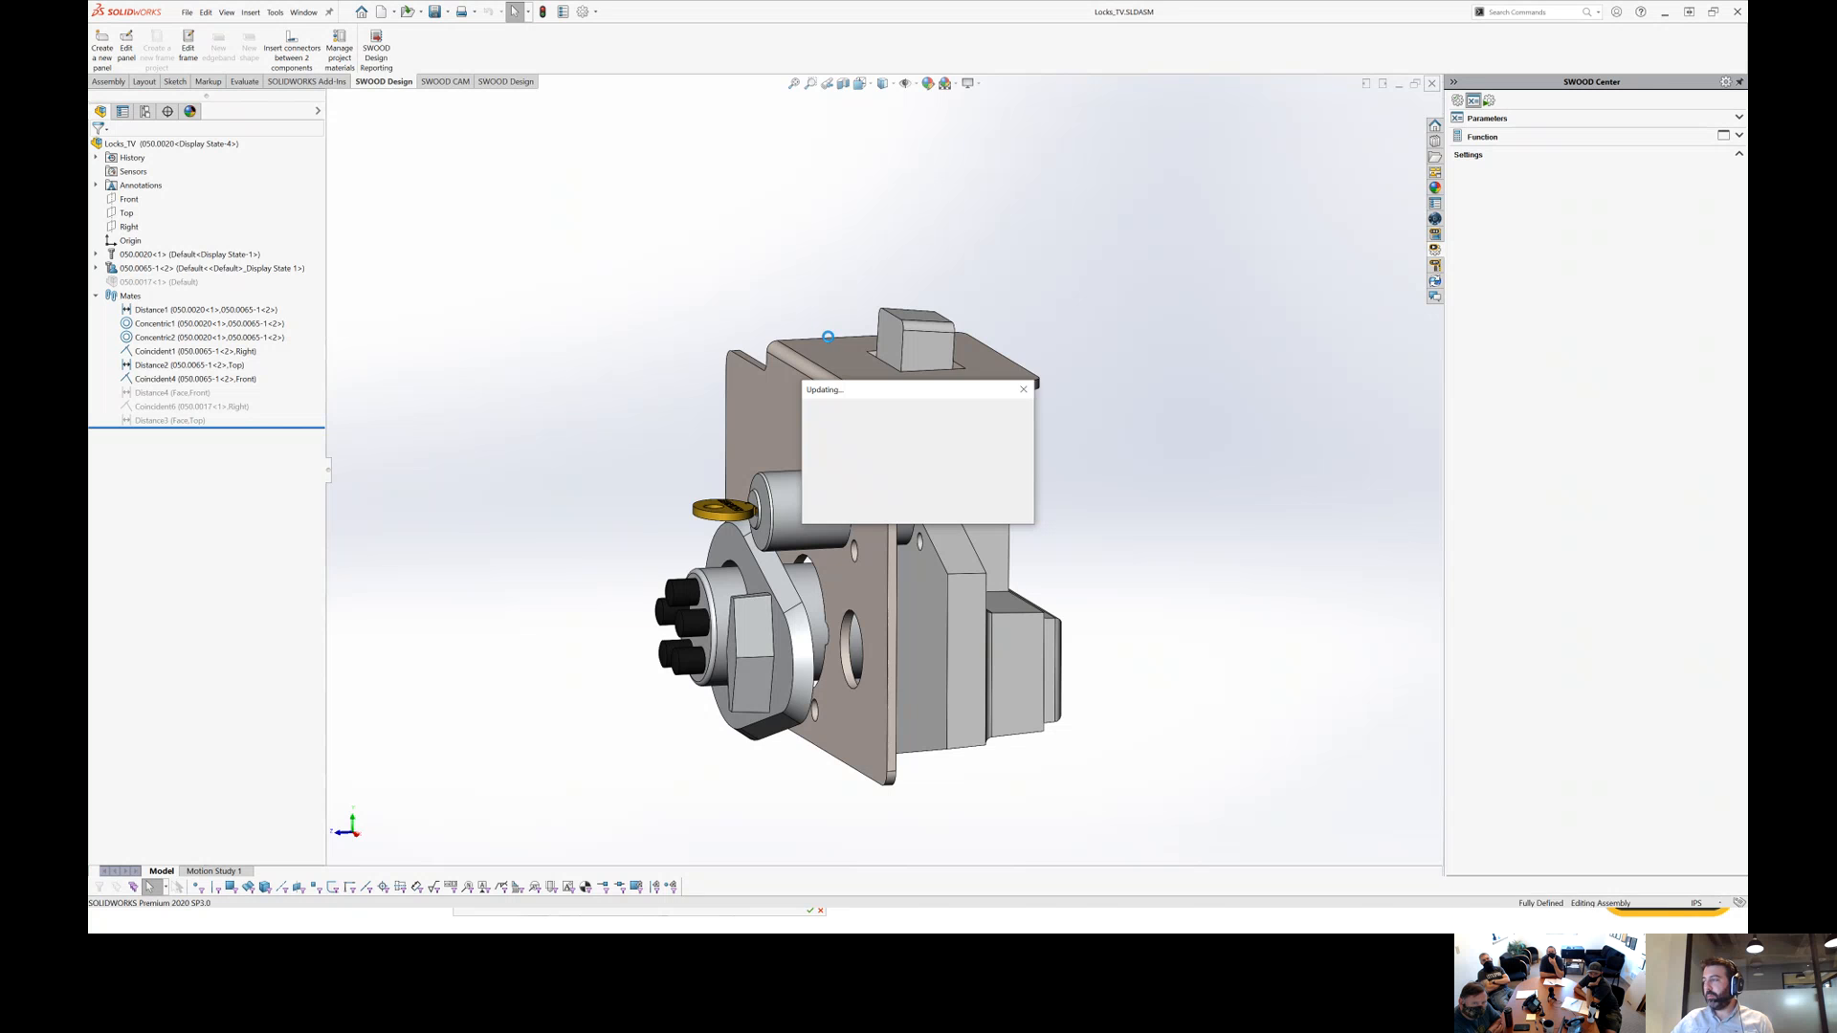
Return to the cabinet assembly and set the Lock Code of B1_Drawer_1's Locks1 SWOODBox to 050.0020.
scroll(815, 585, "down", 2)
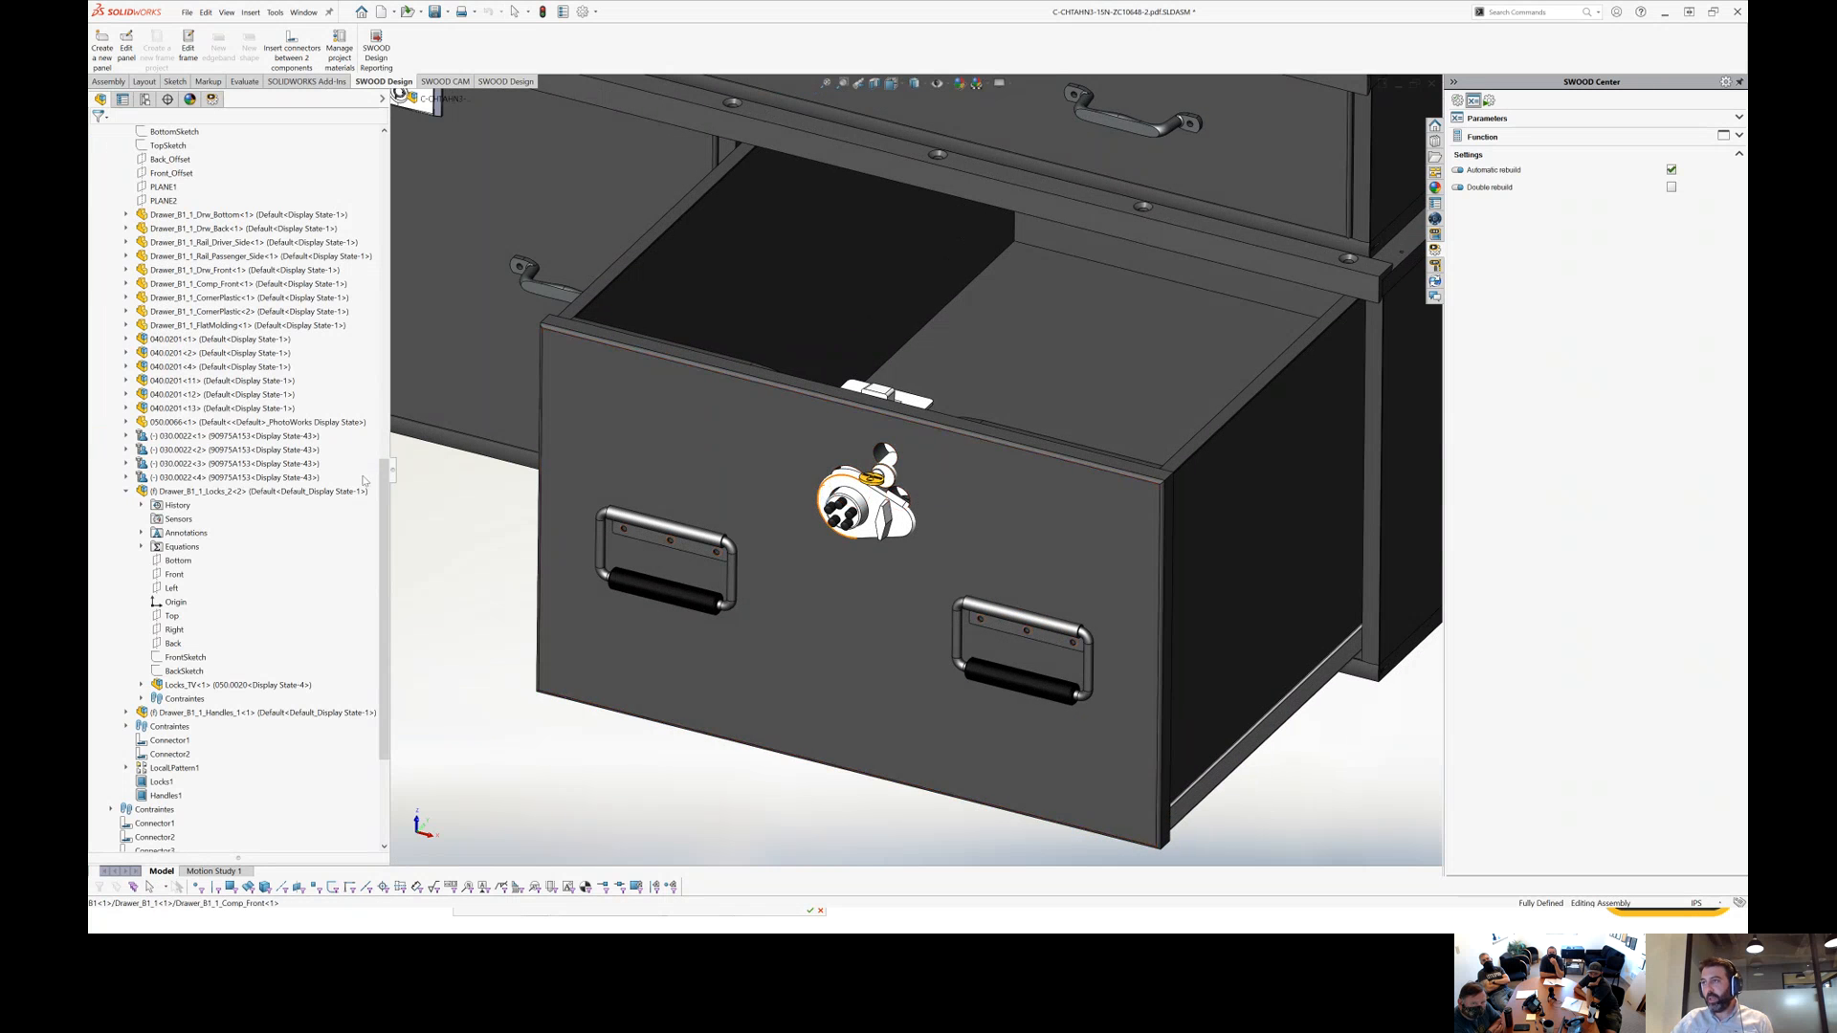
scroll(691, 384, "up", 3)
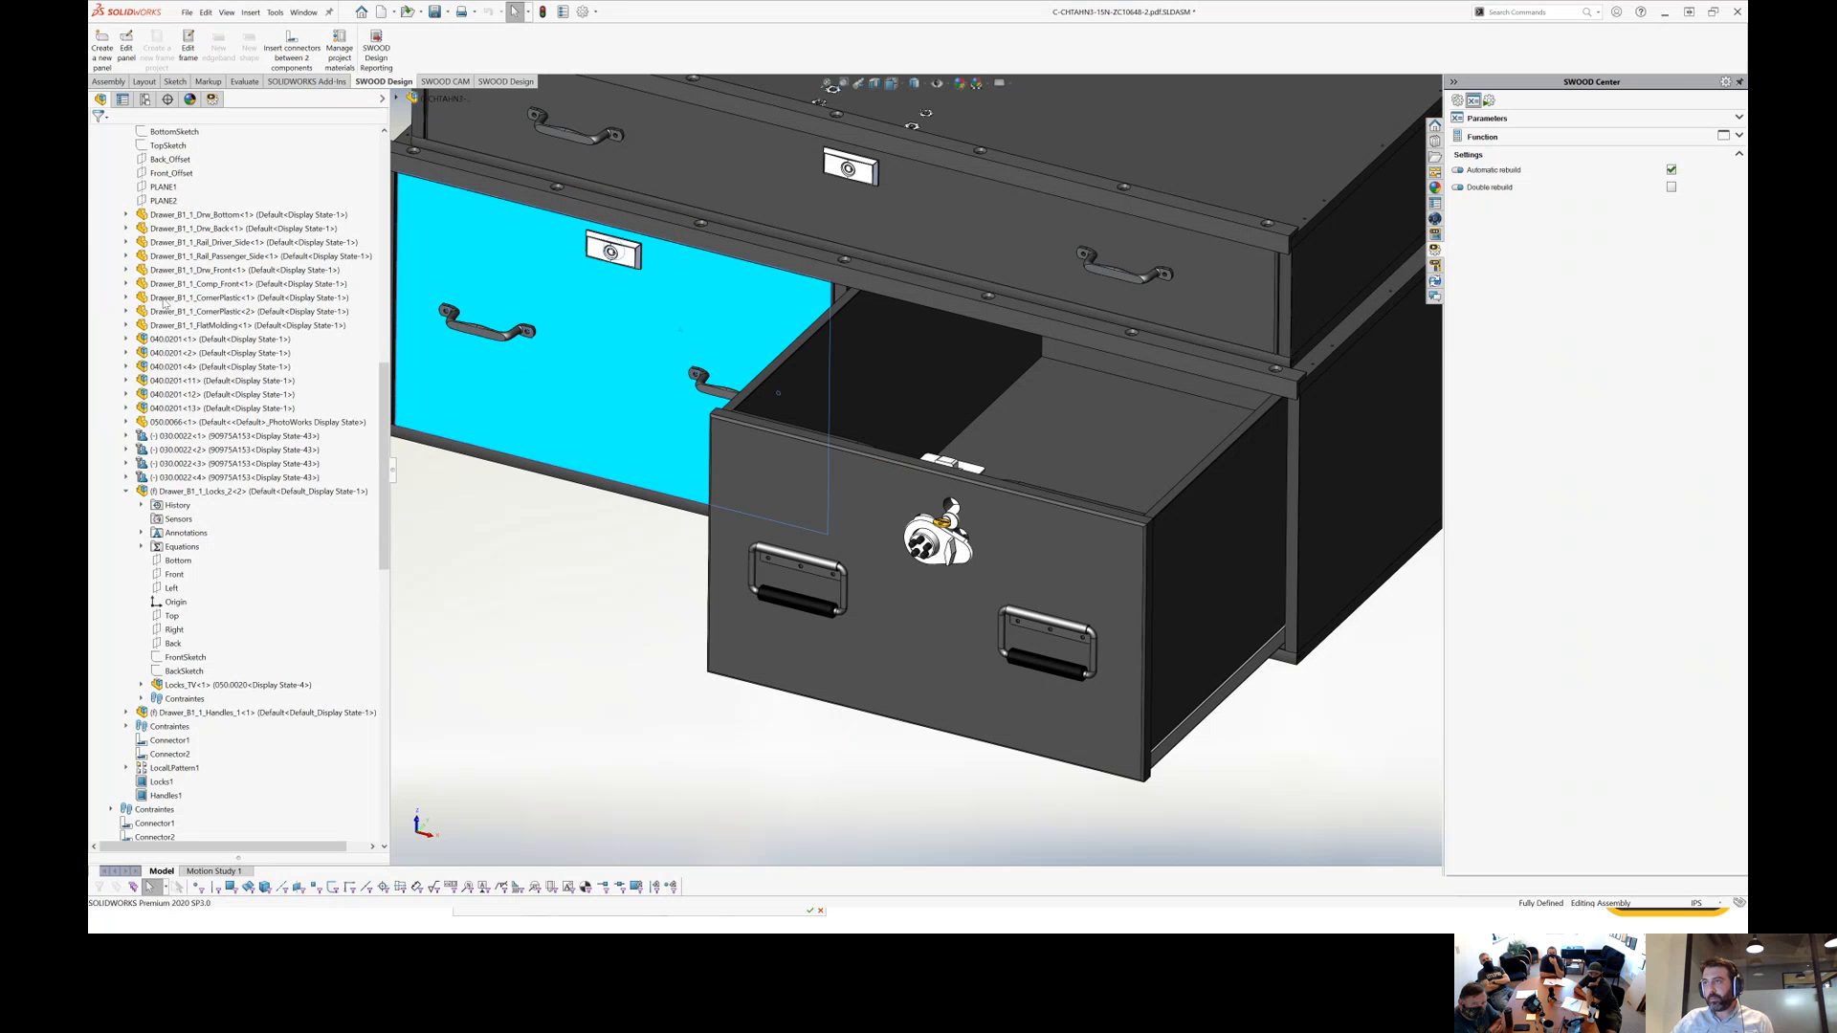
scroll(162, 517, "up", 6)
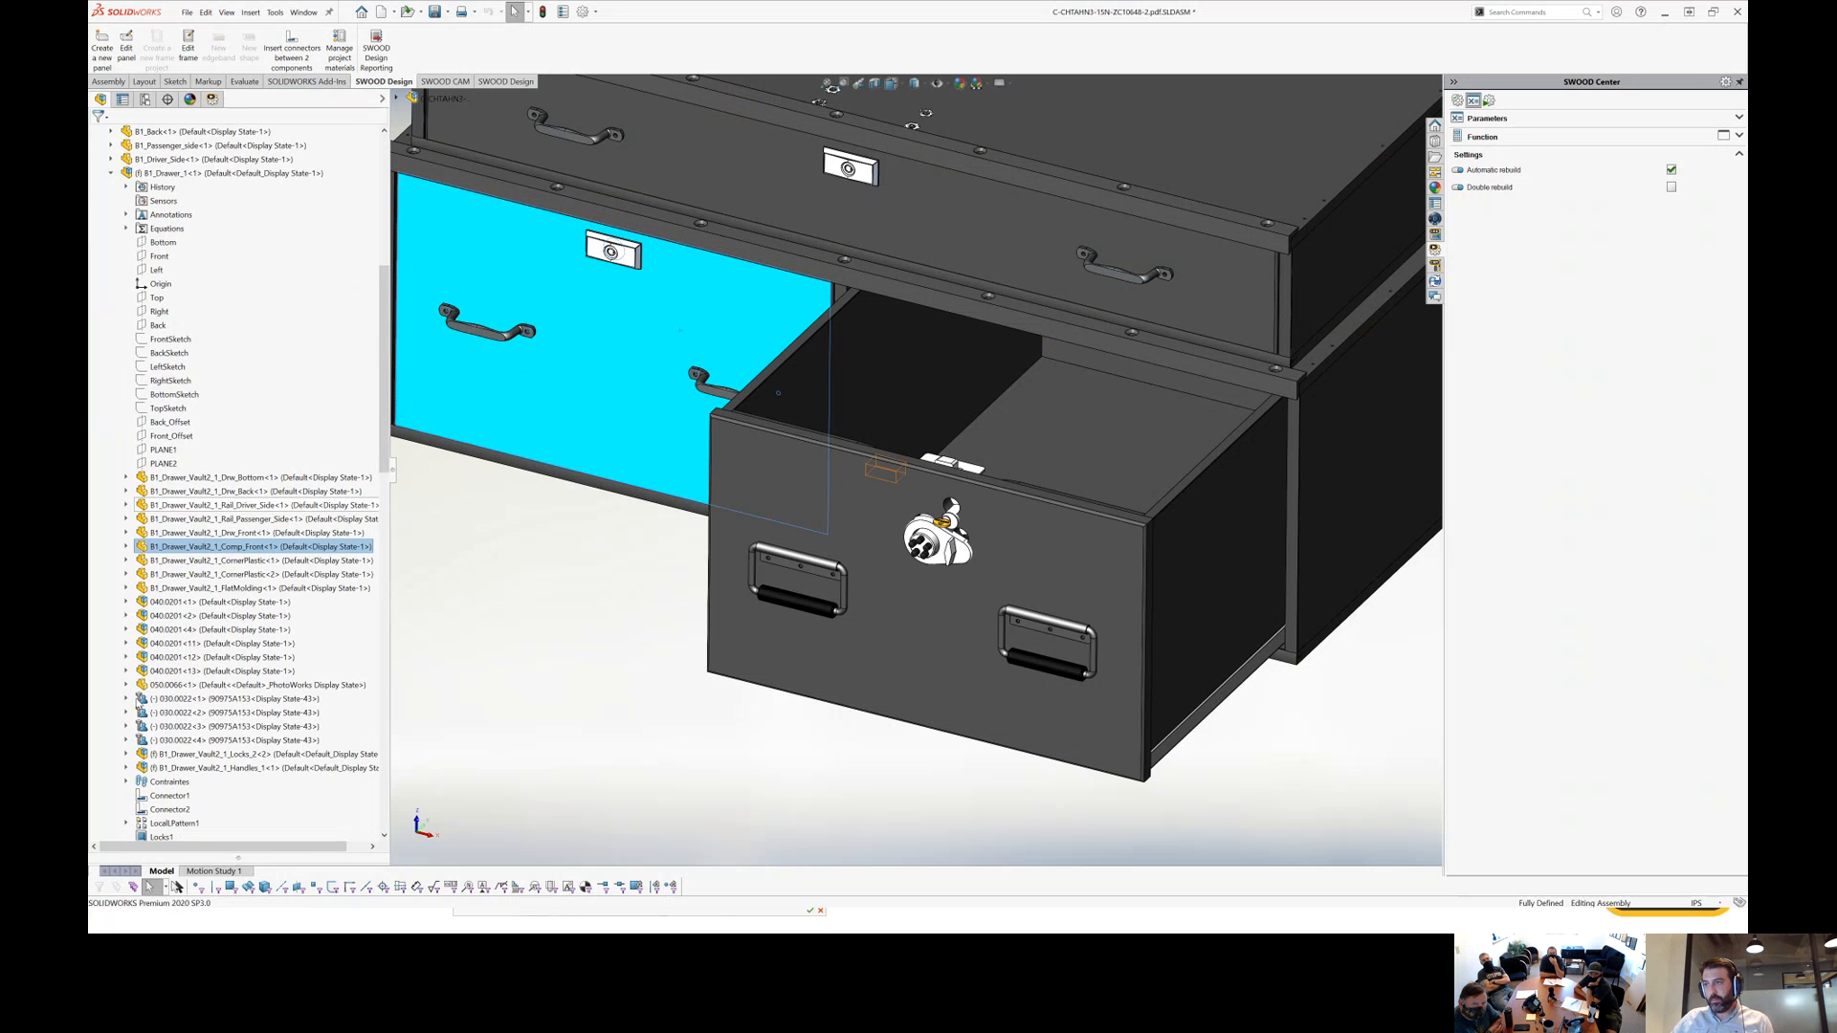
scroll(191, 727, "down", 1)
left_click(160, 795)
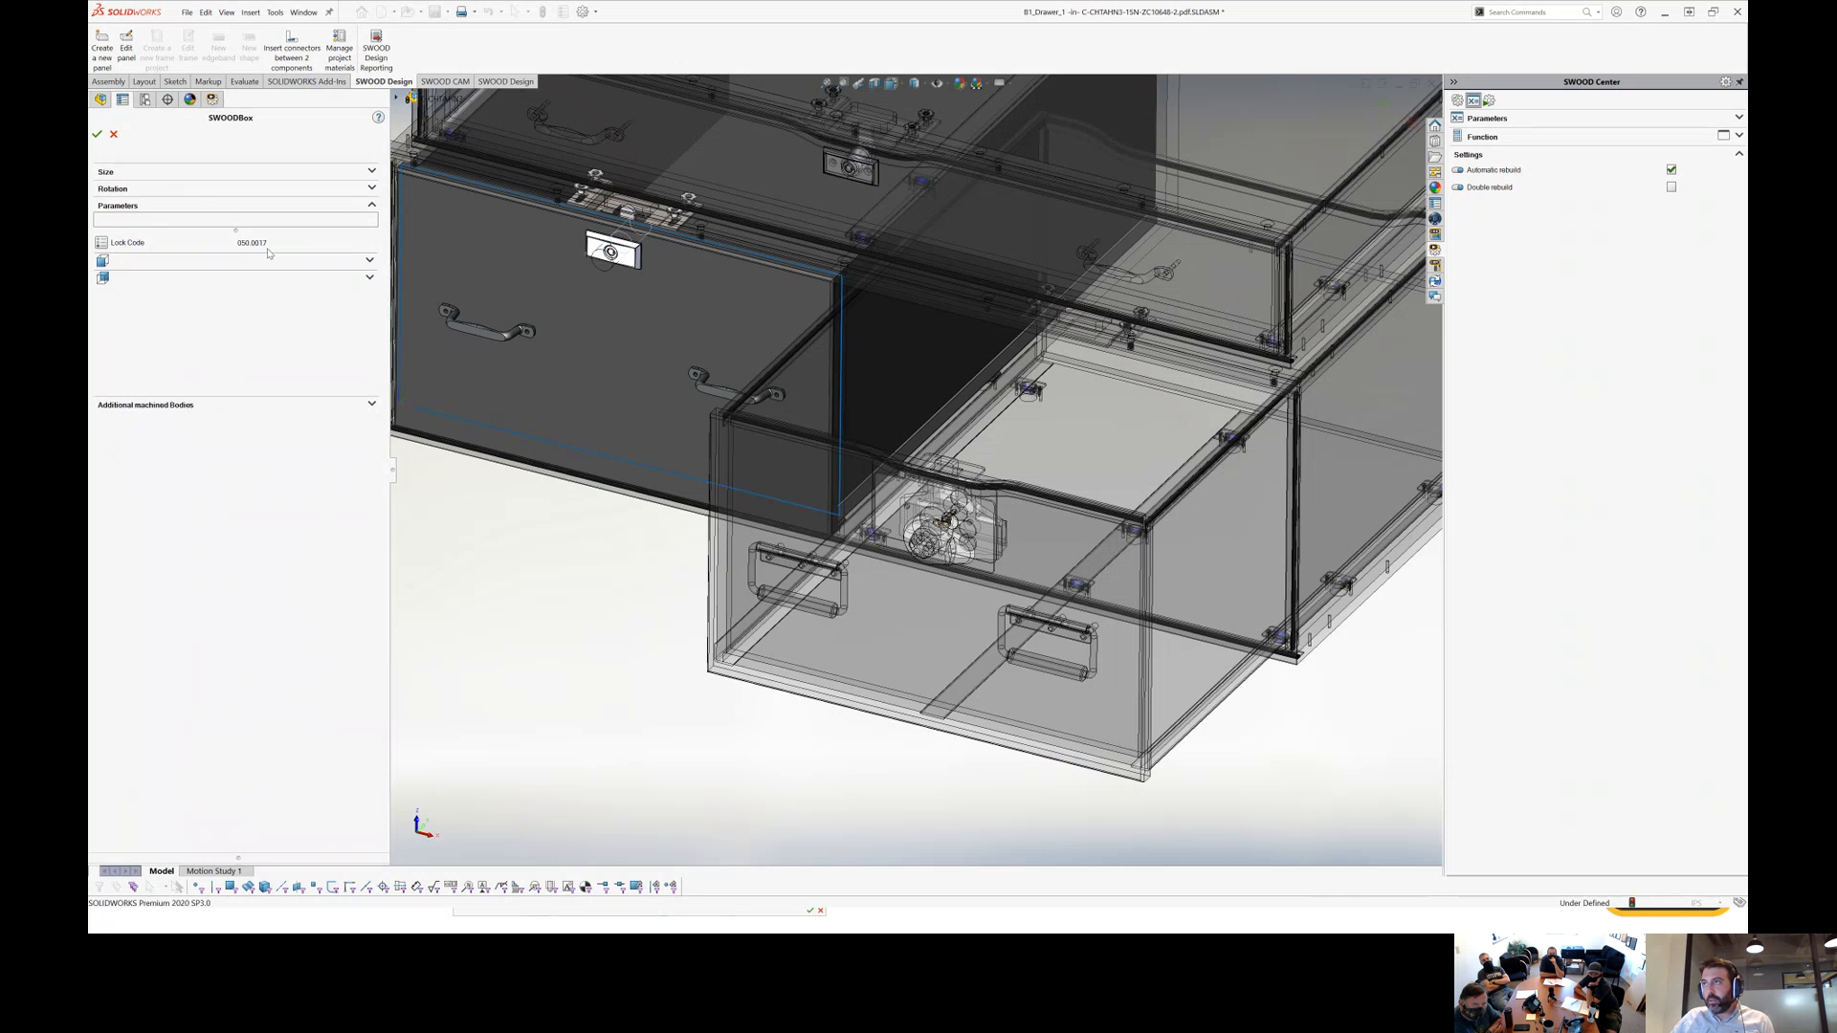
left_click(271, 240)
left_click(271, 261)
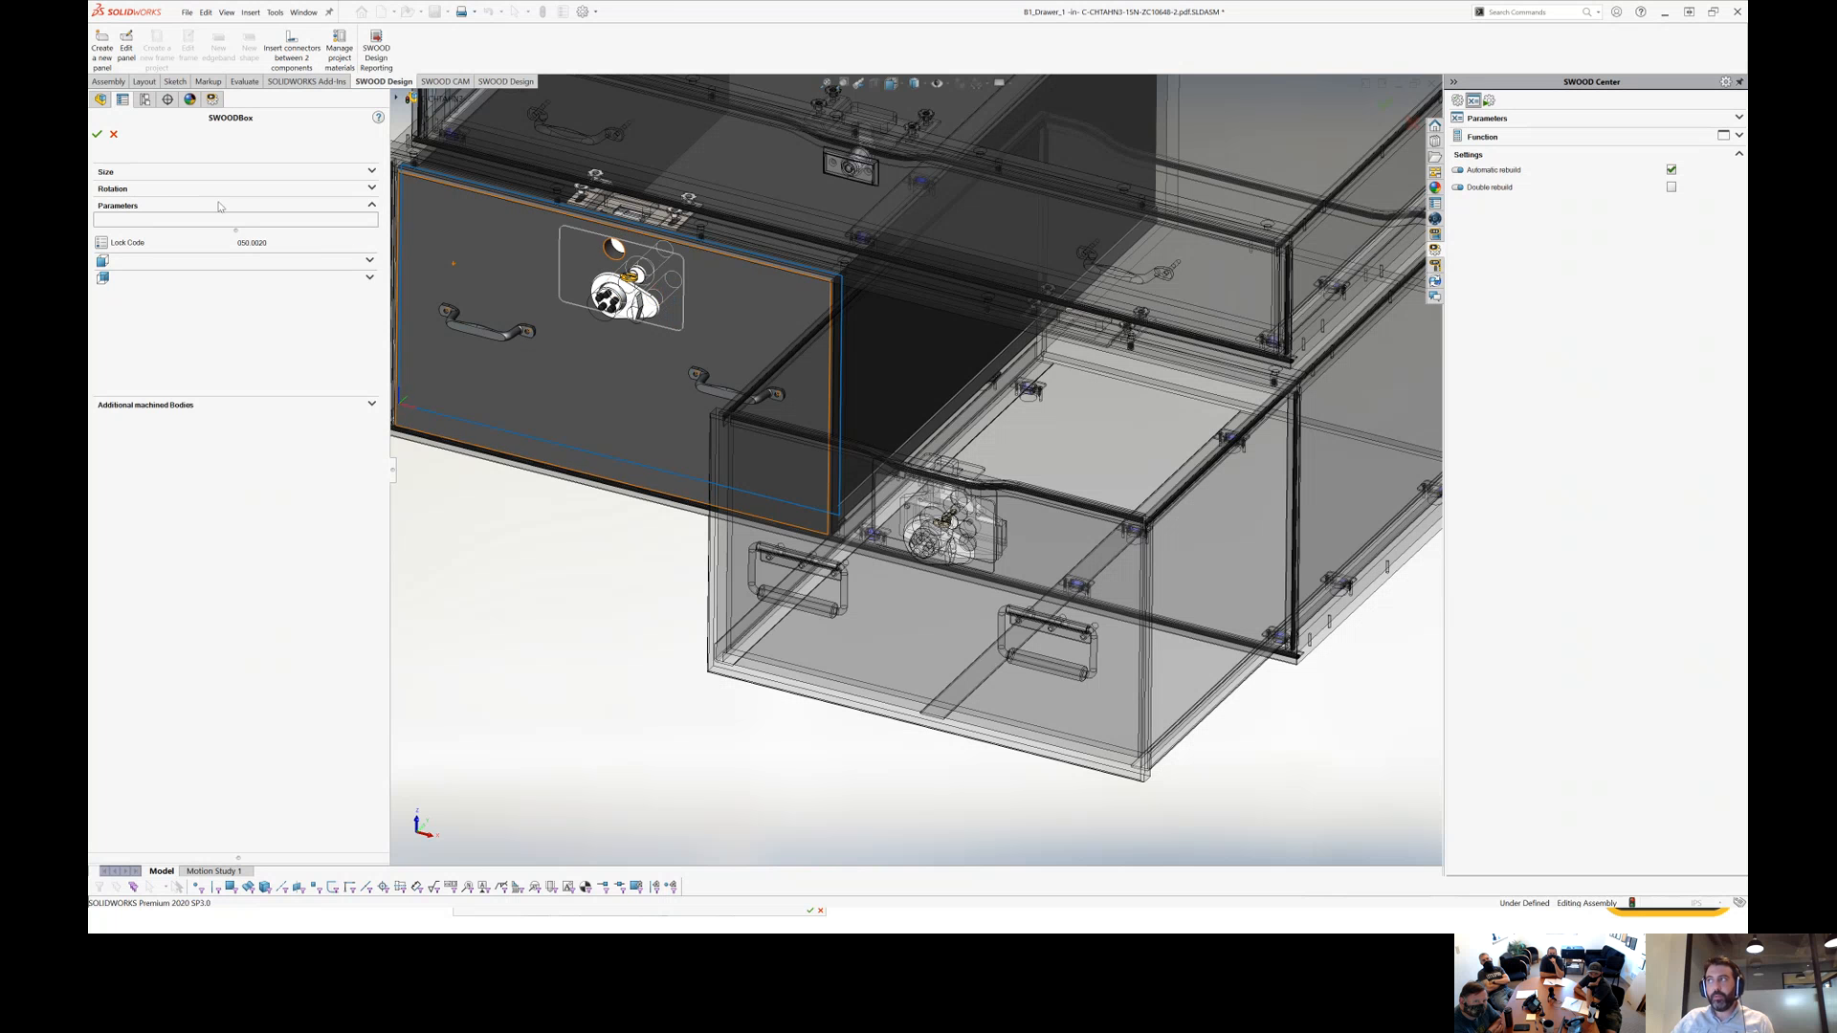
left_click(97, 135)
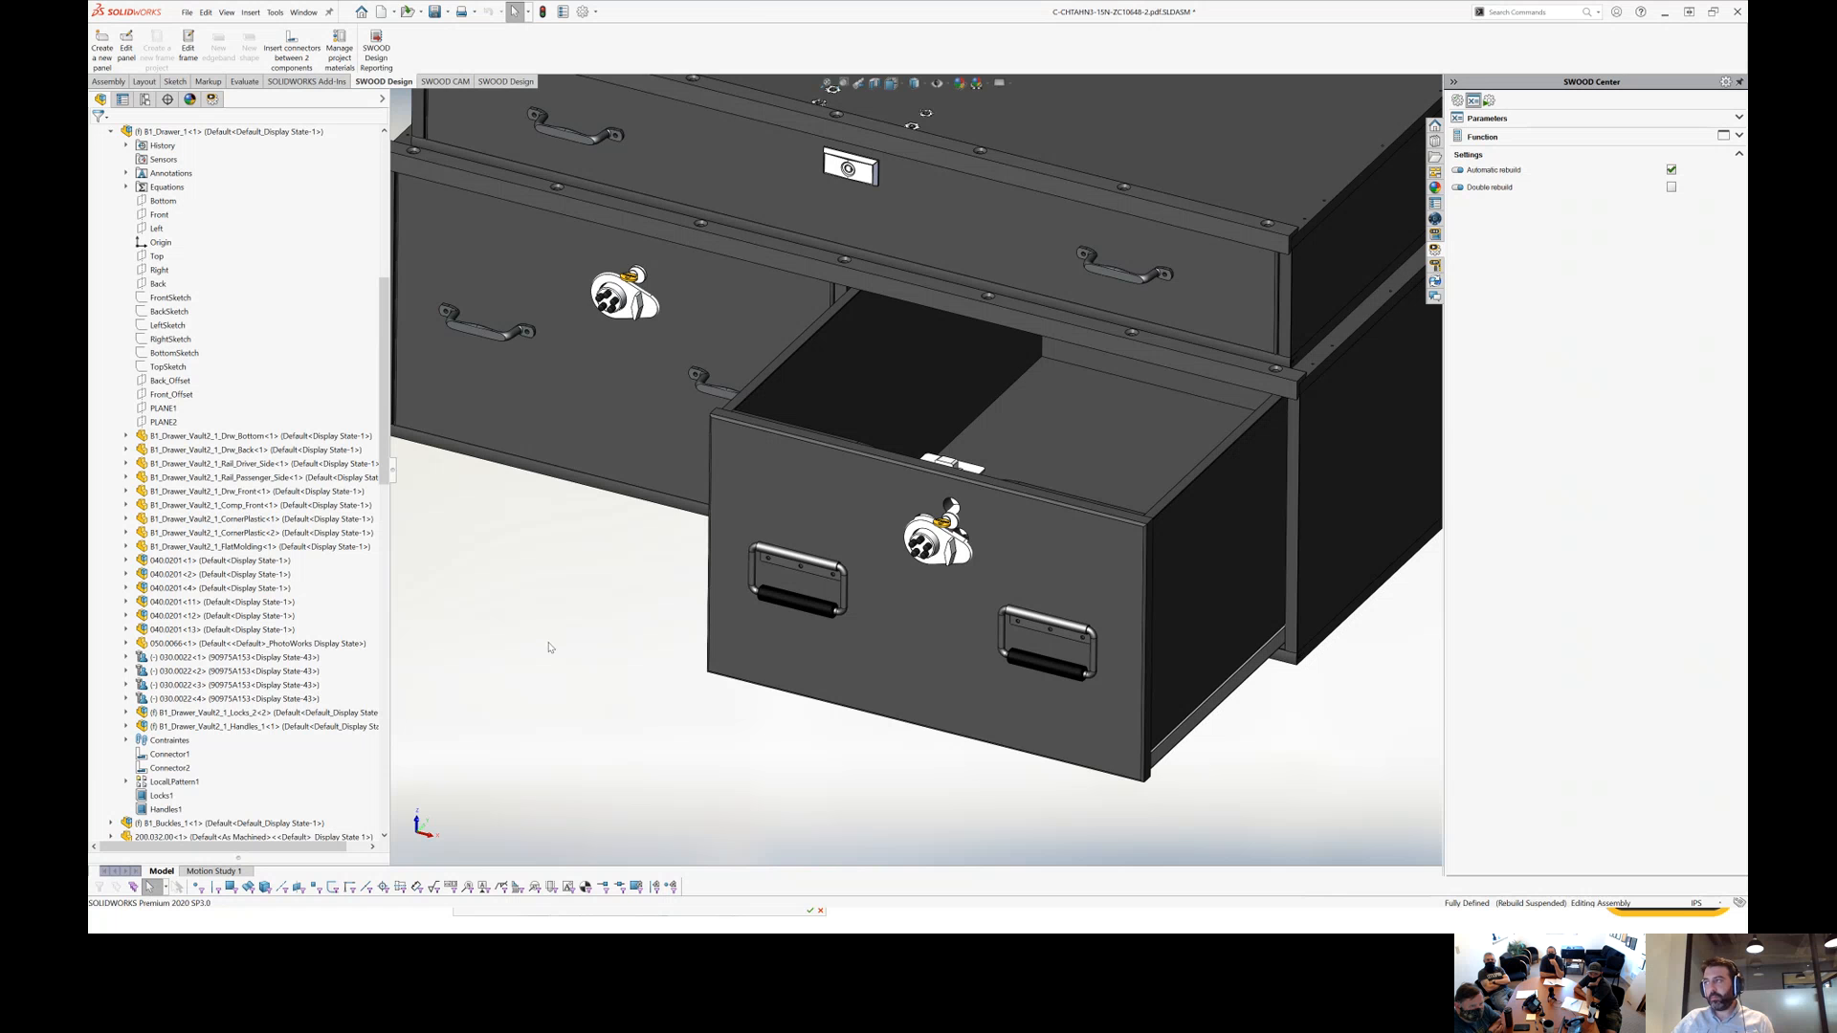
Inspect the lock on the pulled-out drawer and locate its faceplate in the component tree.
scroll(551, 647, "up", 1)
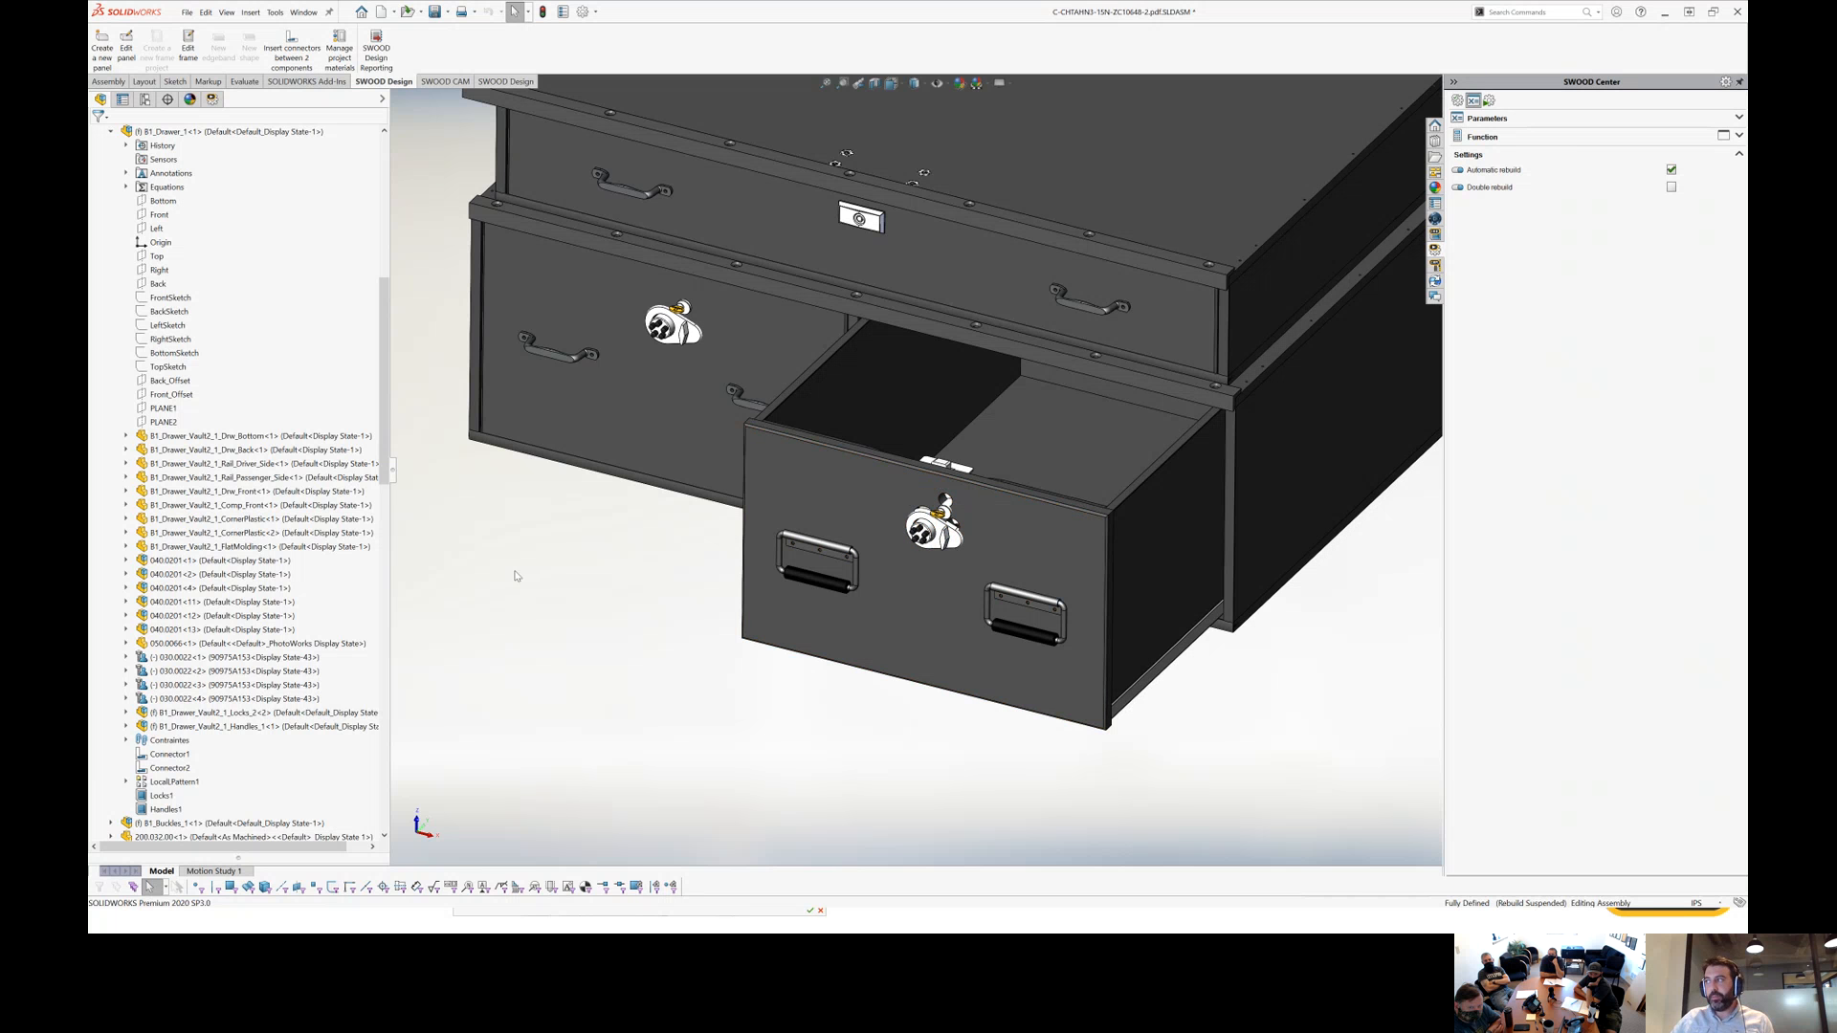
scroll(958, 550, "down", 6)
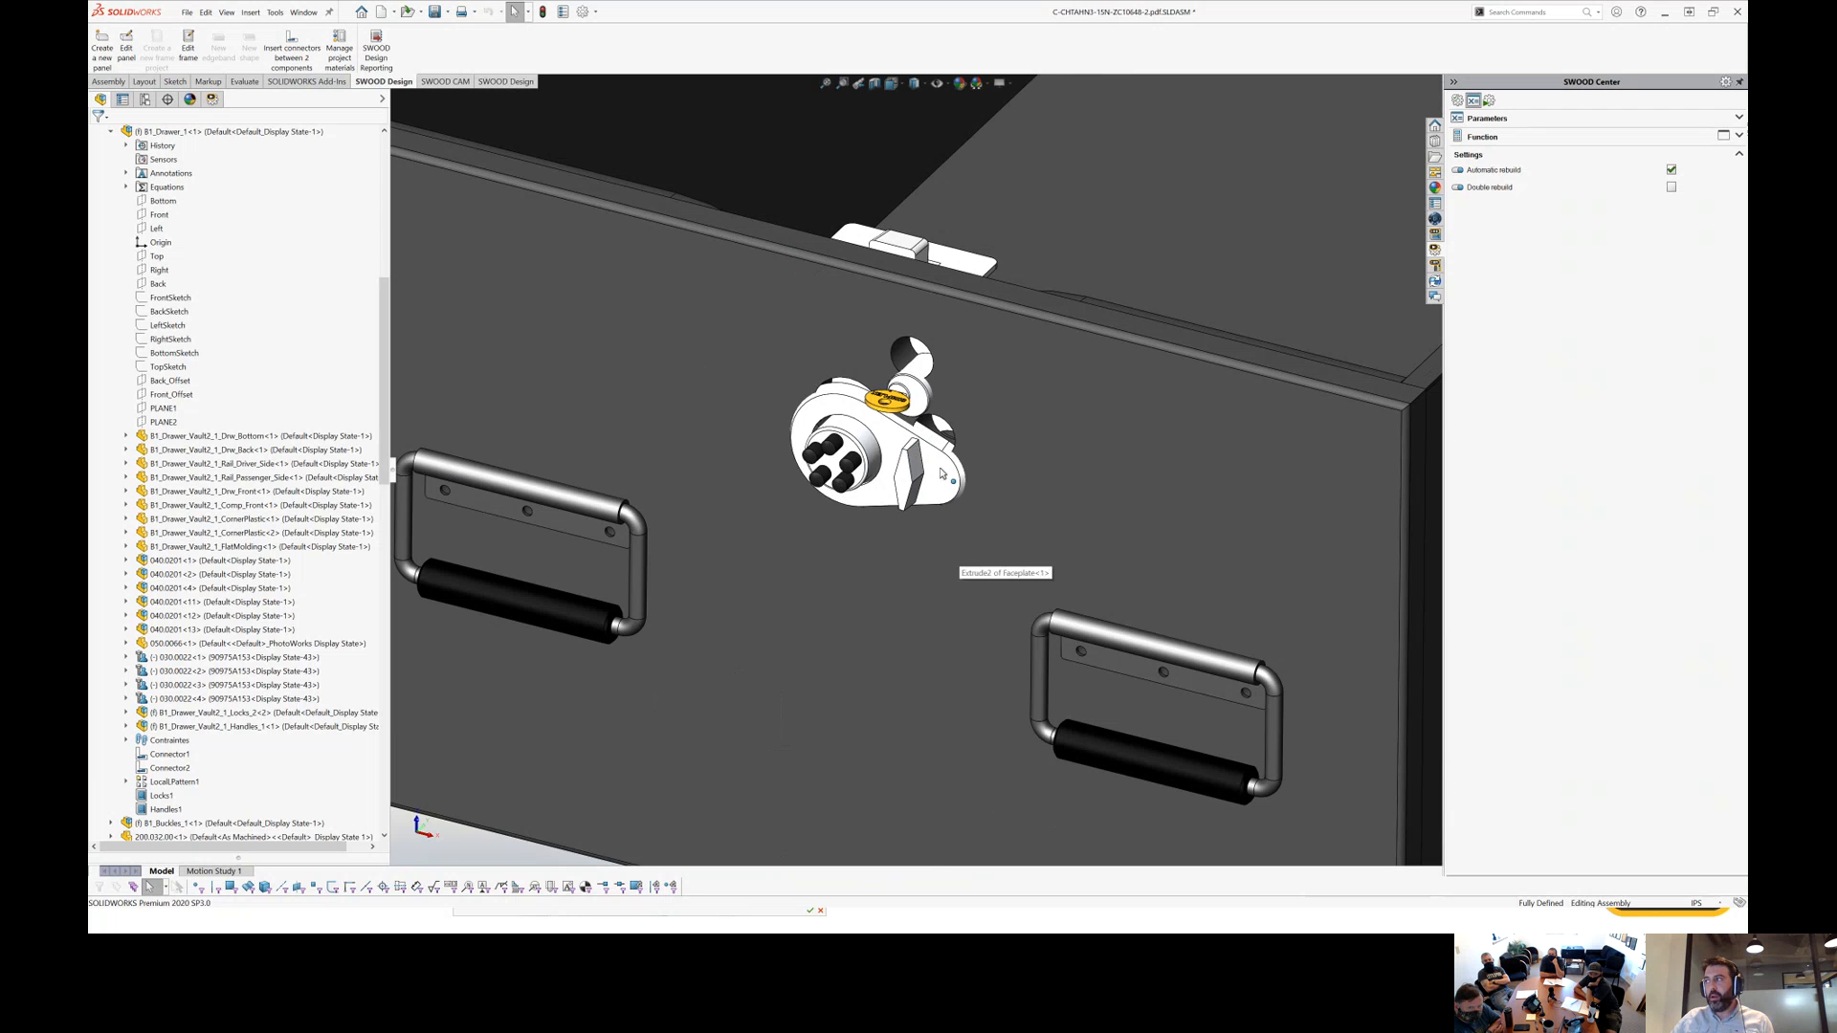
left_click(899, 439)
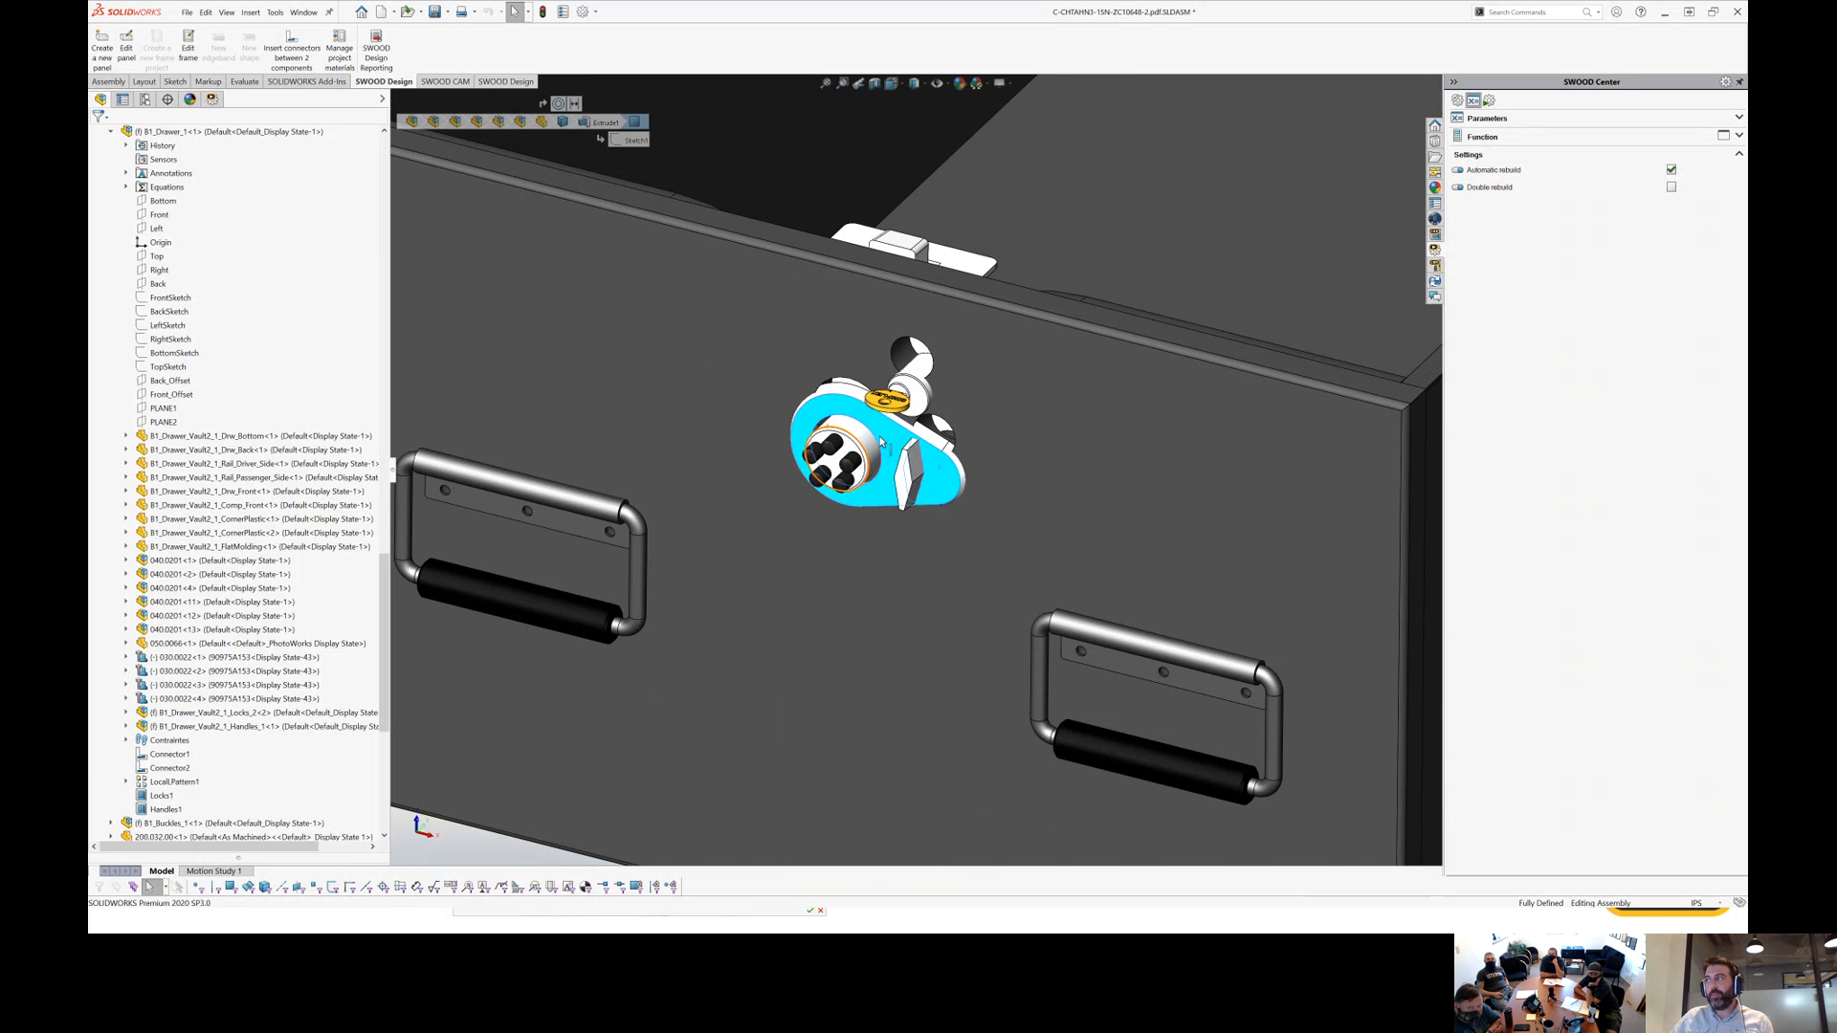
scroll(994, 498, "up", 5)
scroll(995, 498, "down", 2)
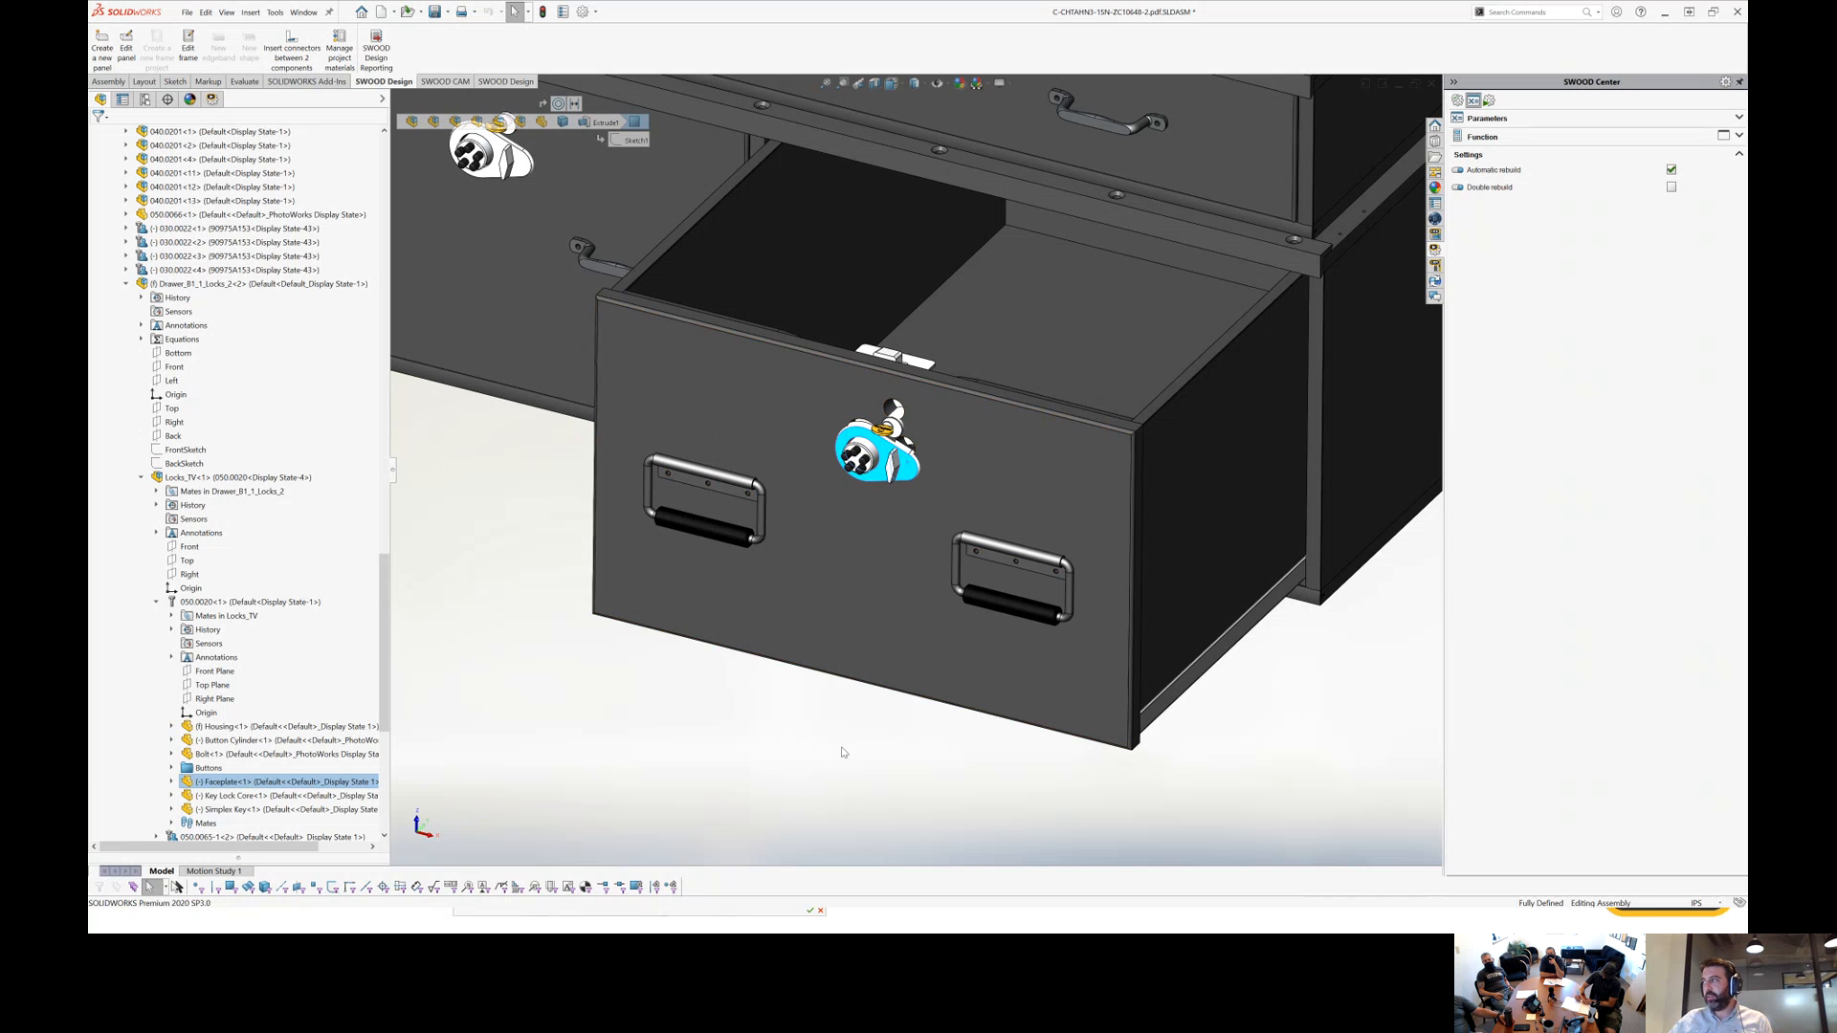
key("Escape")
scroll(916, 466, "up", 4)
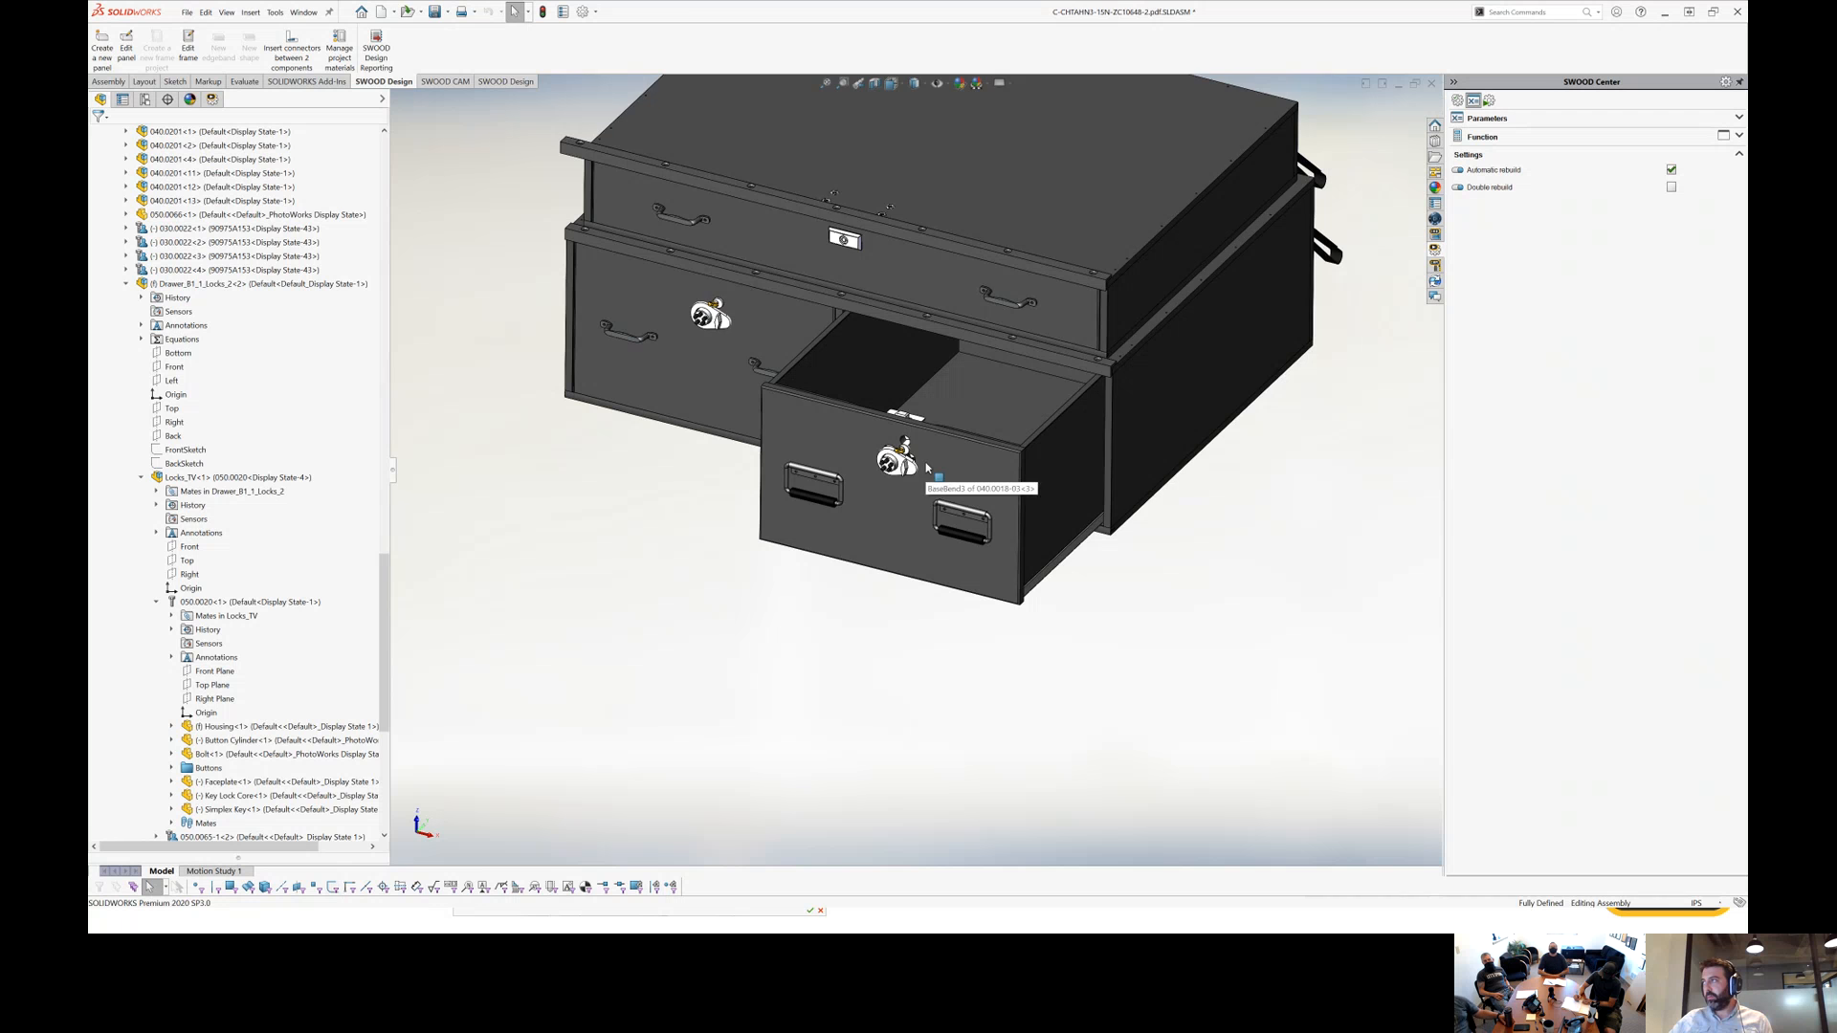
scroll(916, 466, "down", 1)
Open the Locks1 SWOODBox of the pulled-out drawer Drawer_B1_1 for editing and reapply it with lock code 050.0020.
left_click(236, 285)
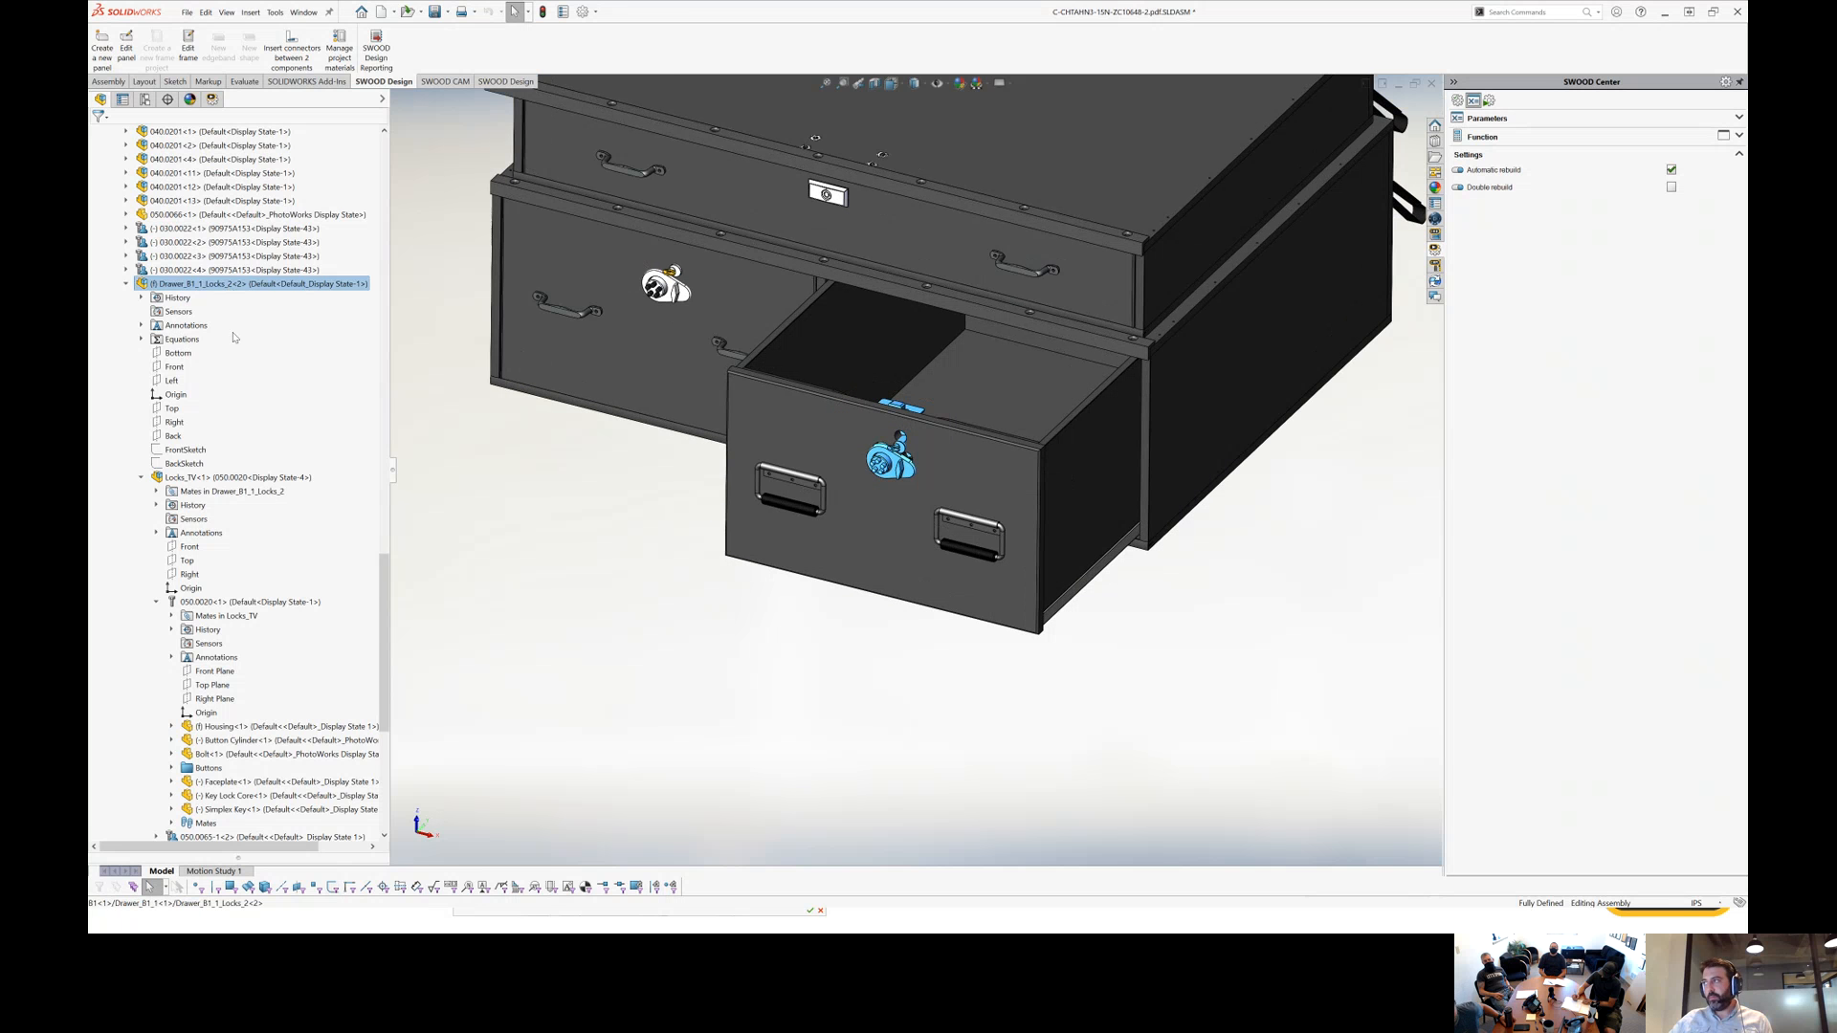
scroll(215, 643, "down", 6)
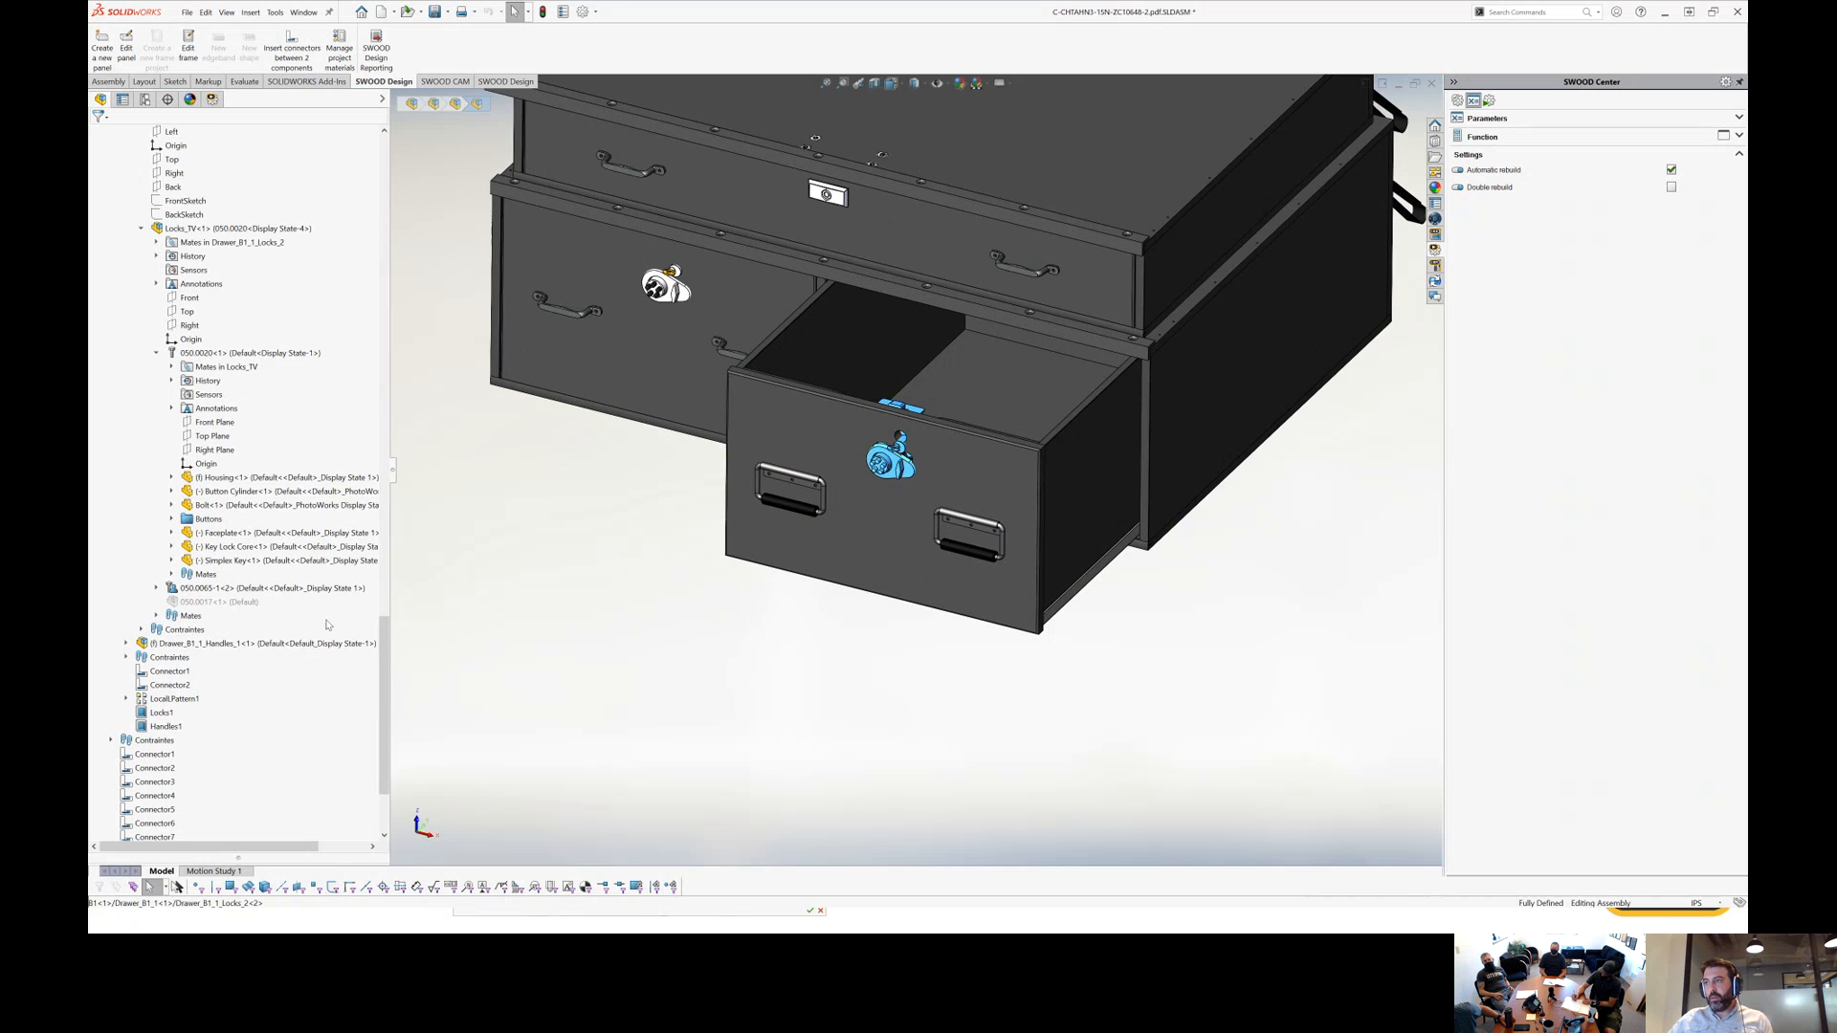
left_click(532, 695)
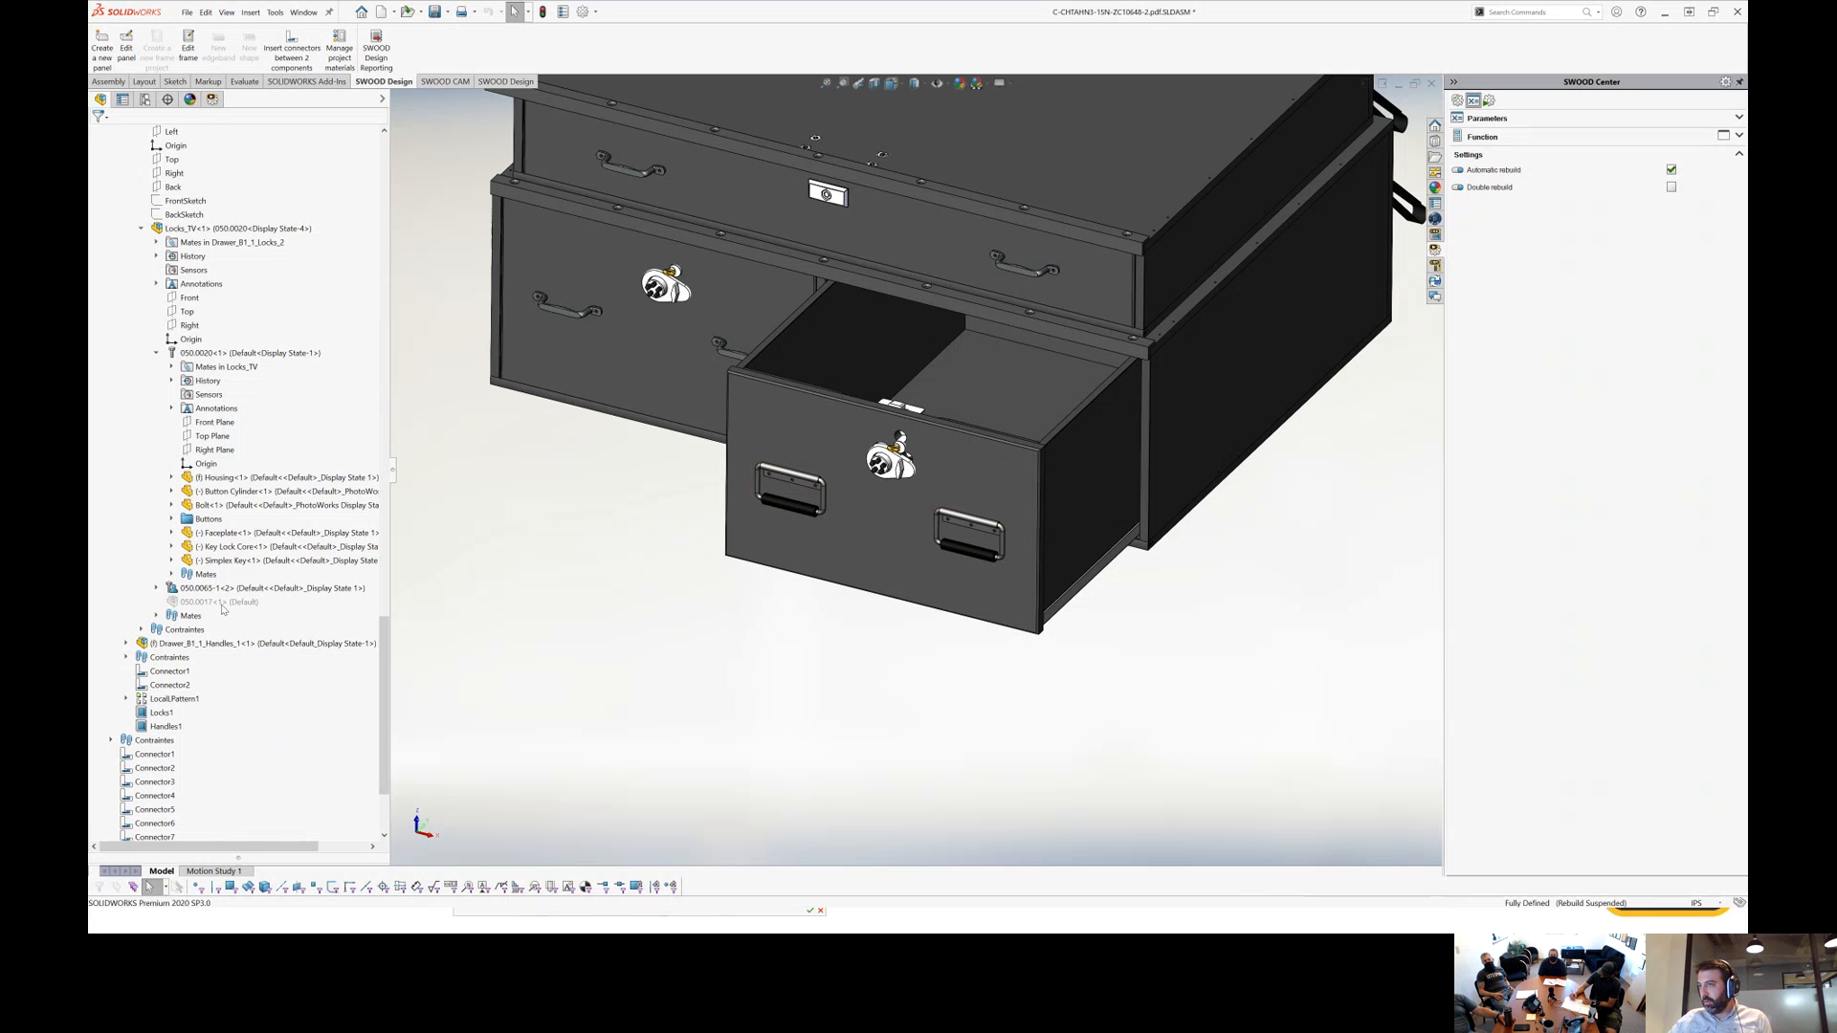
left_click(162, 725)
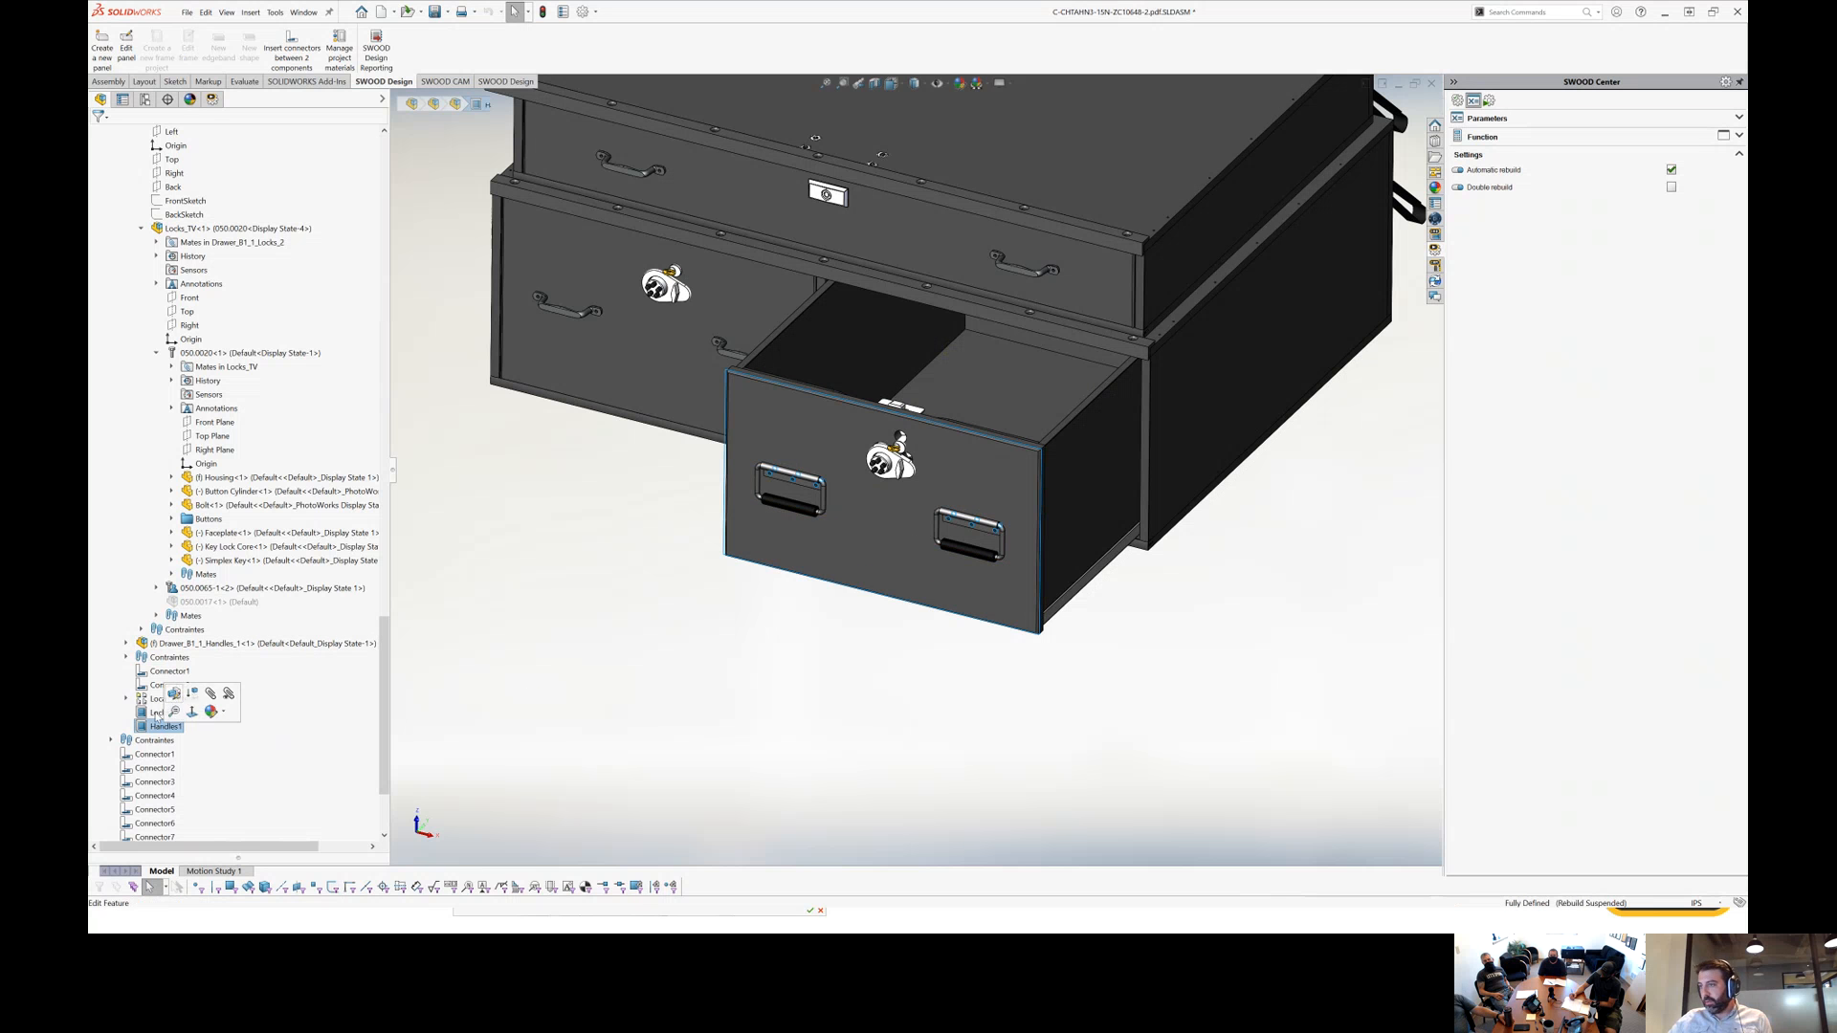
left_click(169, 685)
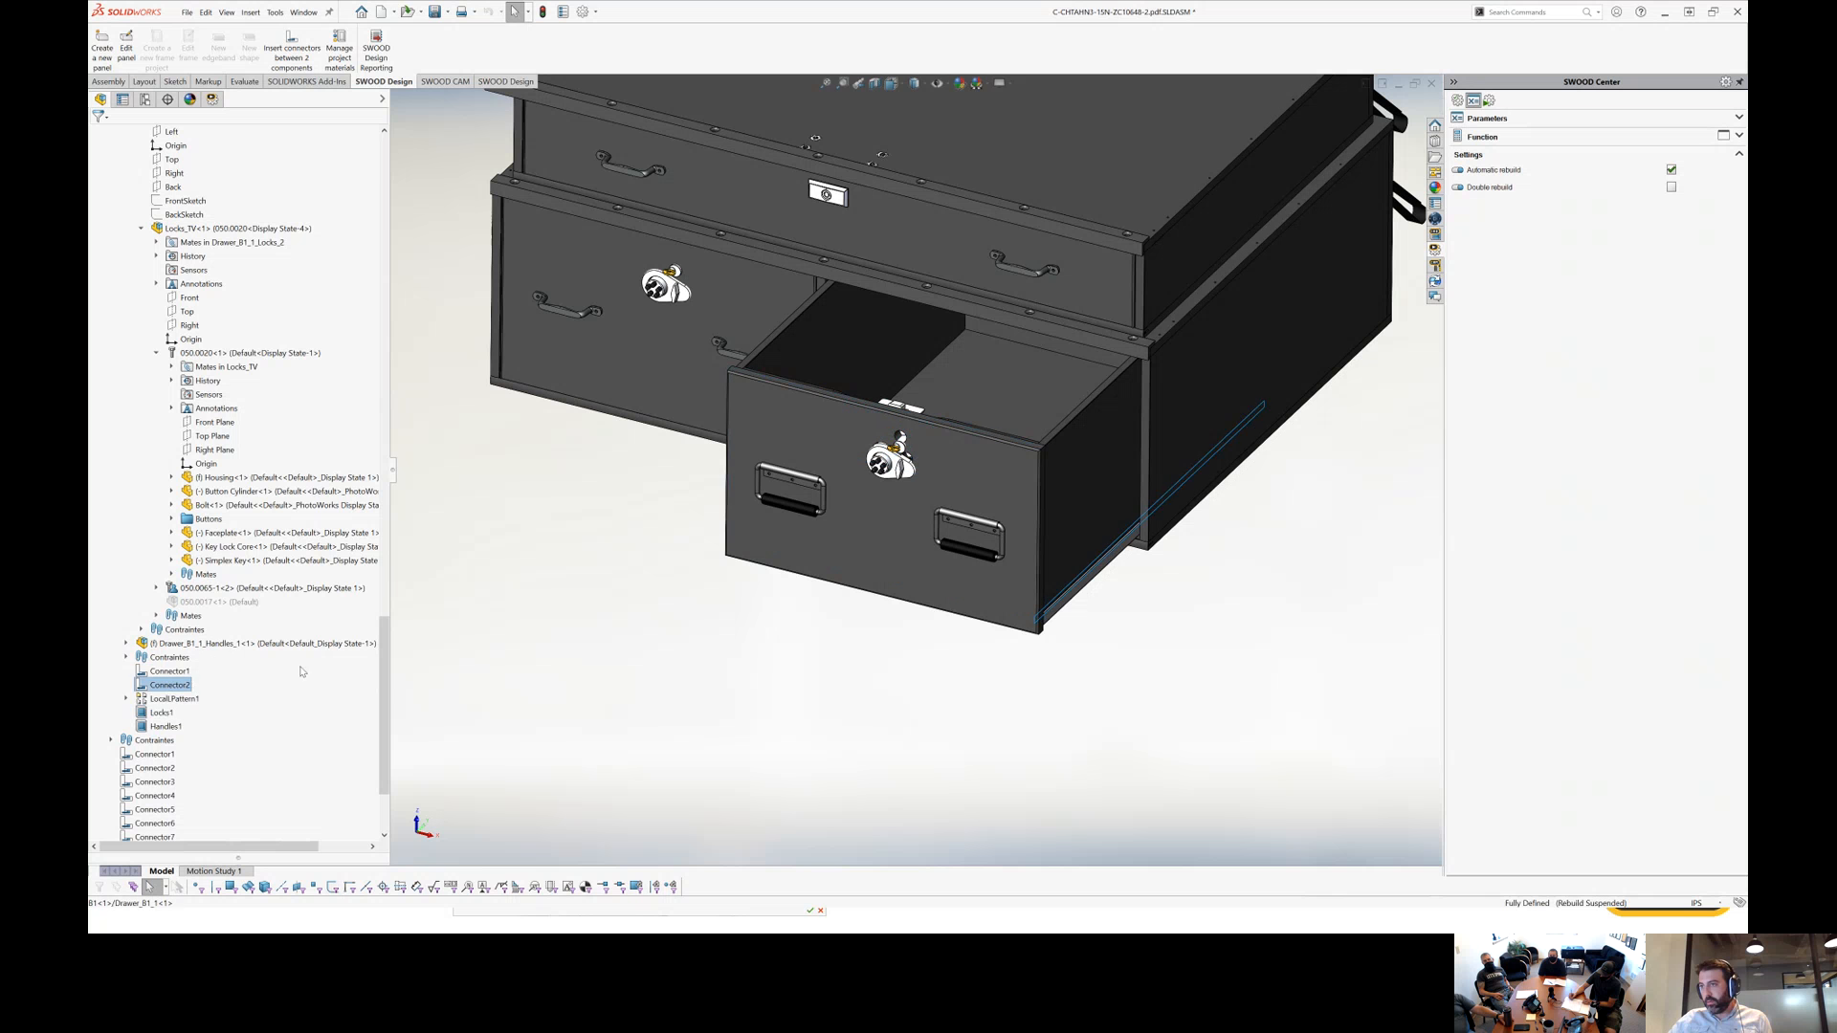
left_click(162, 712)
left_click(180, 677)
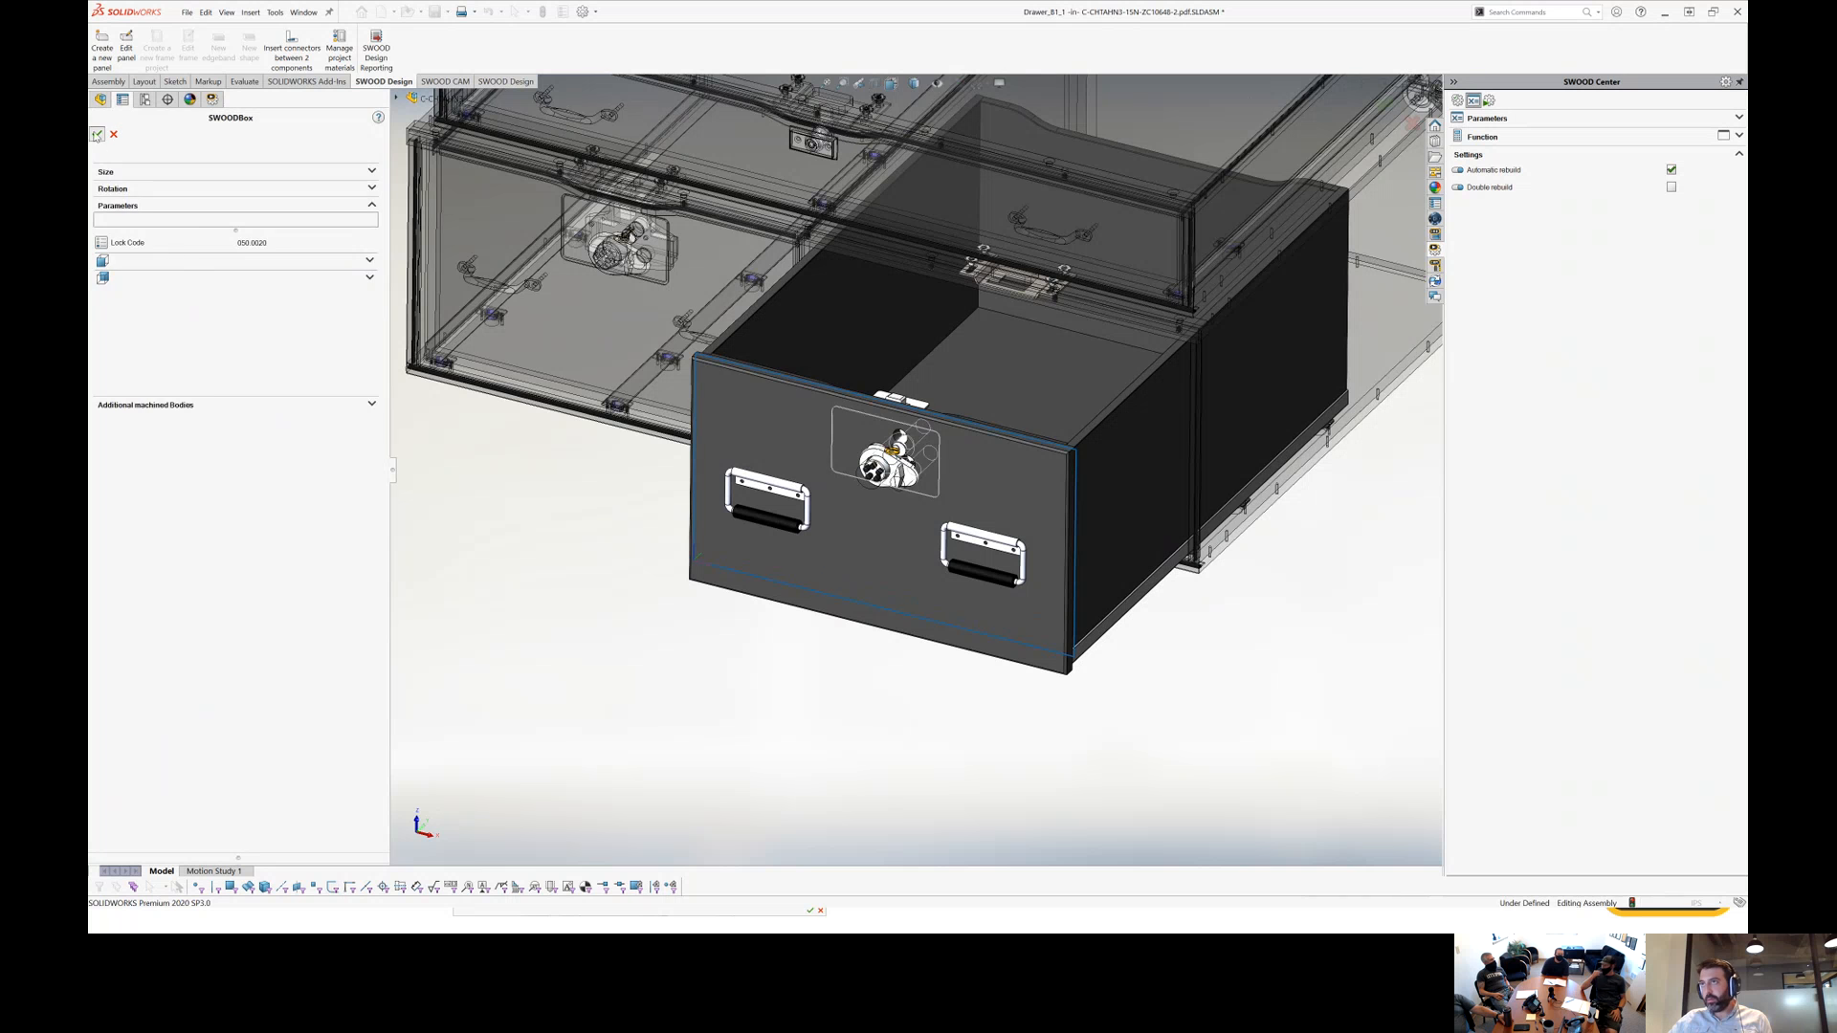
left_click(97, 135)
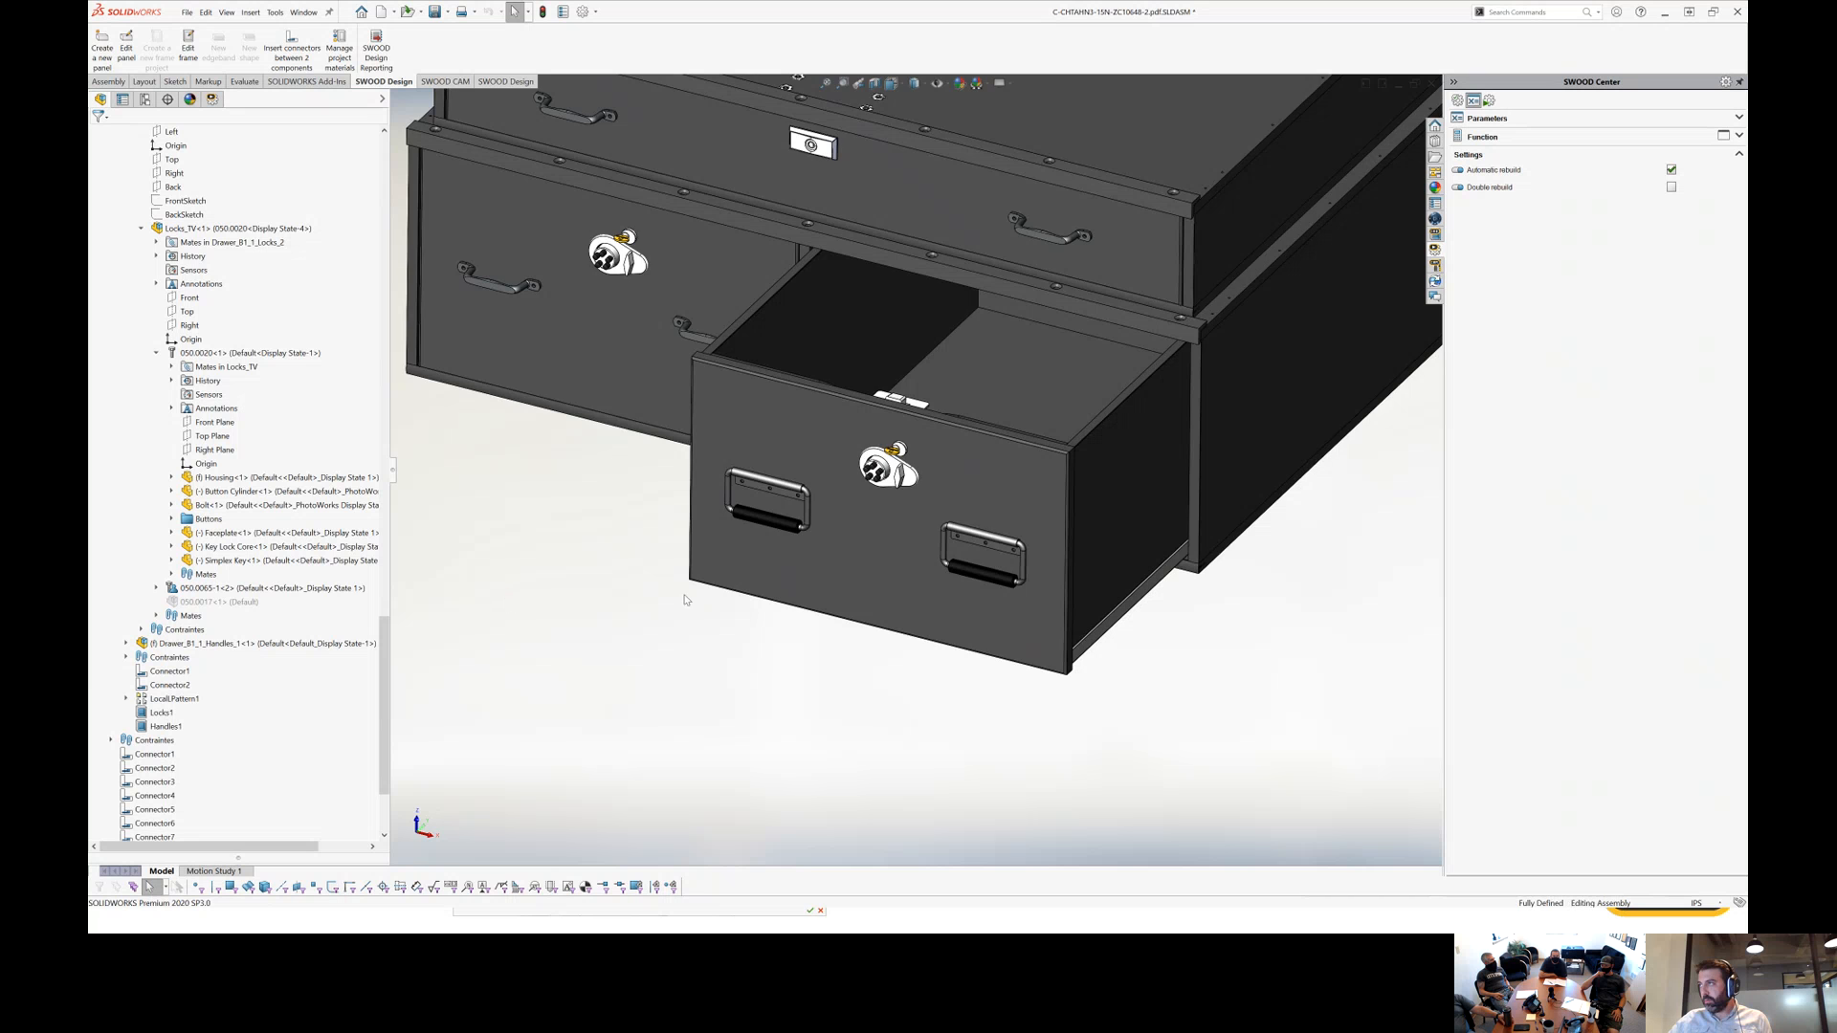
Collapse the component tree and save the cabinet assembly together with all its modified references.
scroll(1177, 372, "up", 5)
right_click(284, 179)
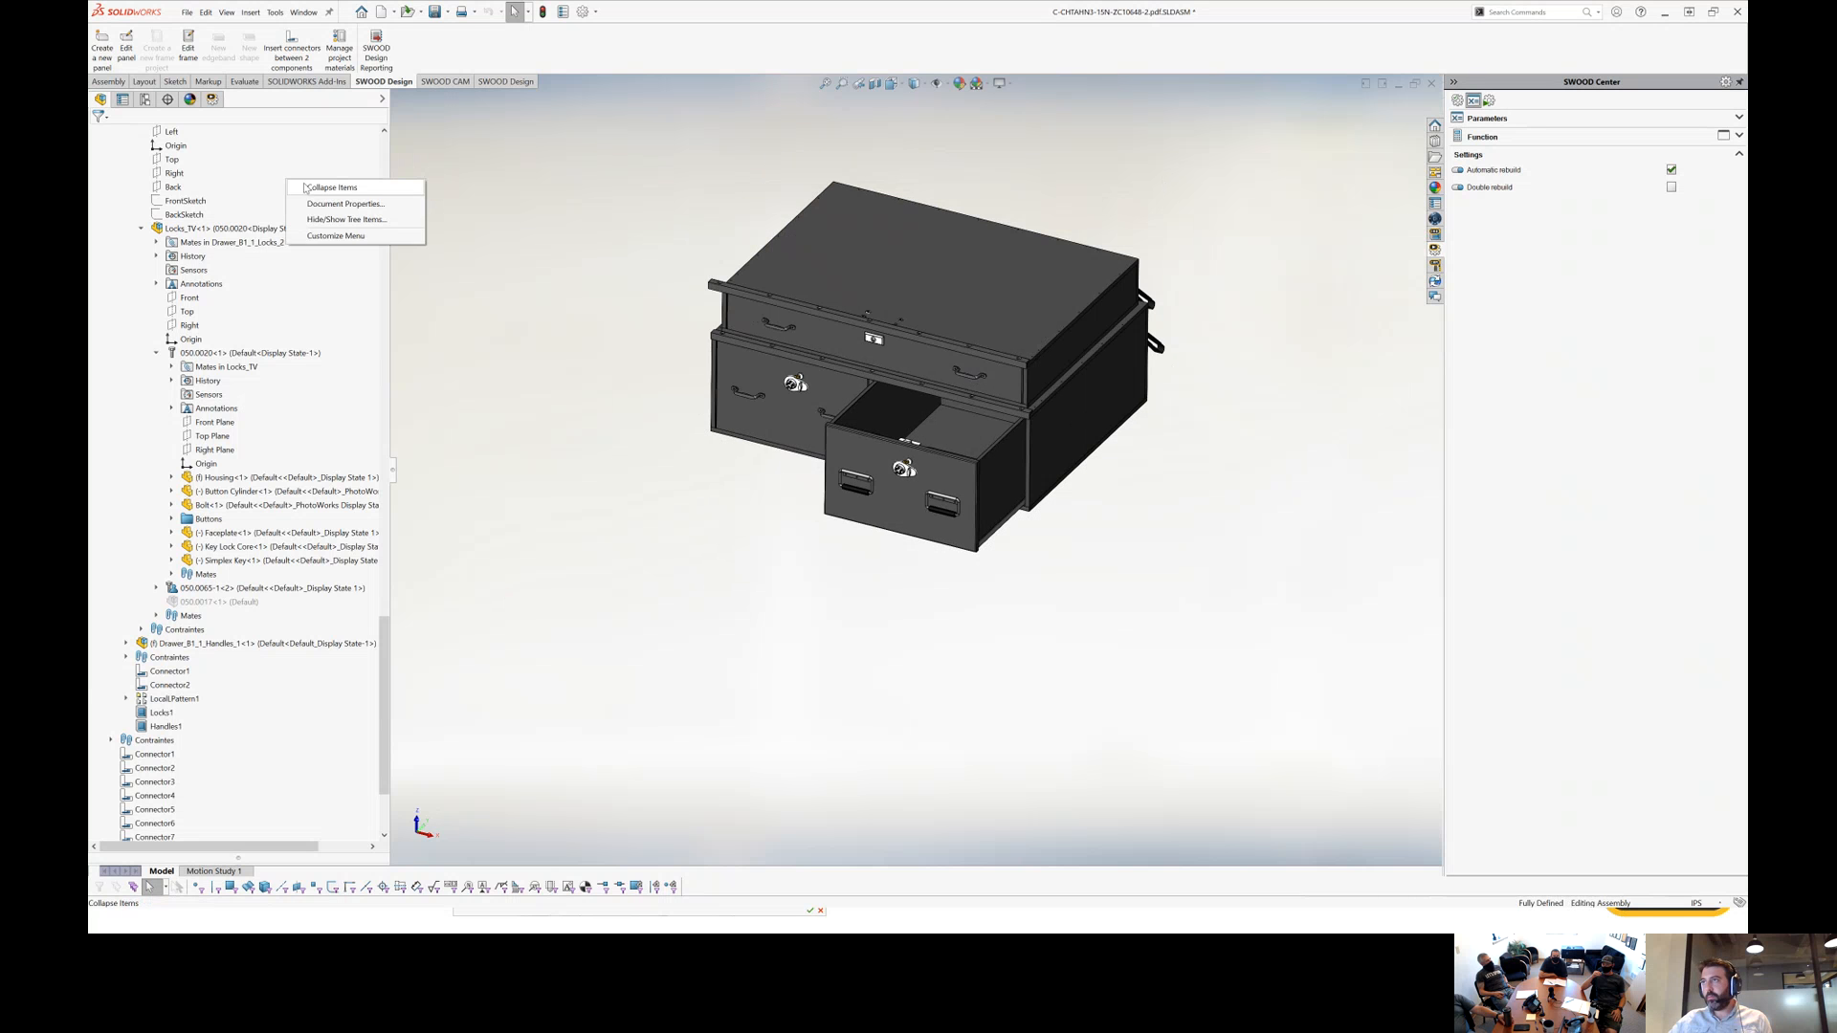
left_click(330, 237)
scroll(1043, 191, "down", 3)
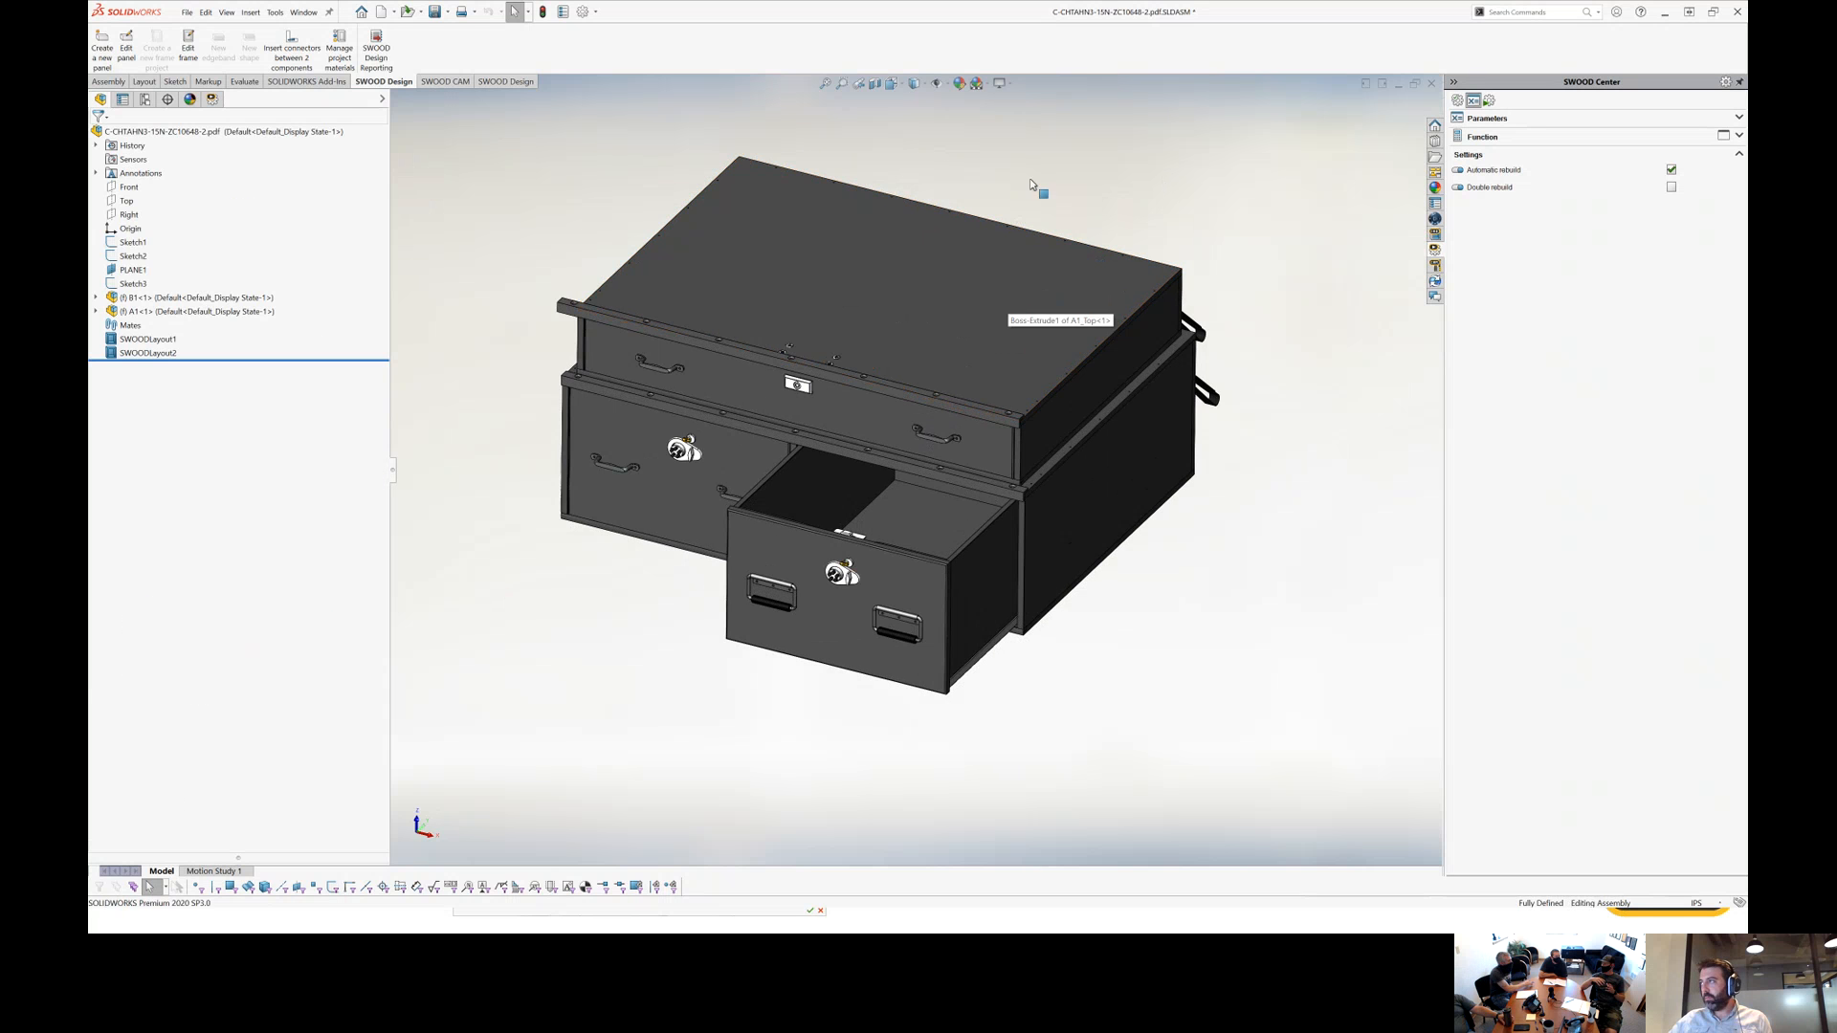
key("ctrl+s")
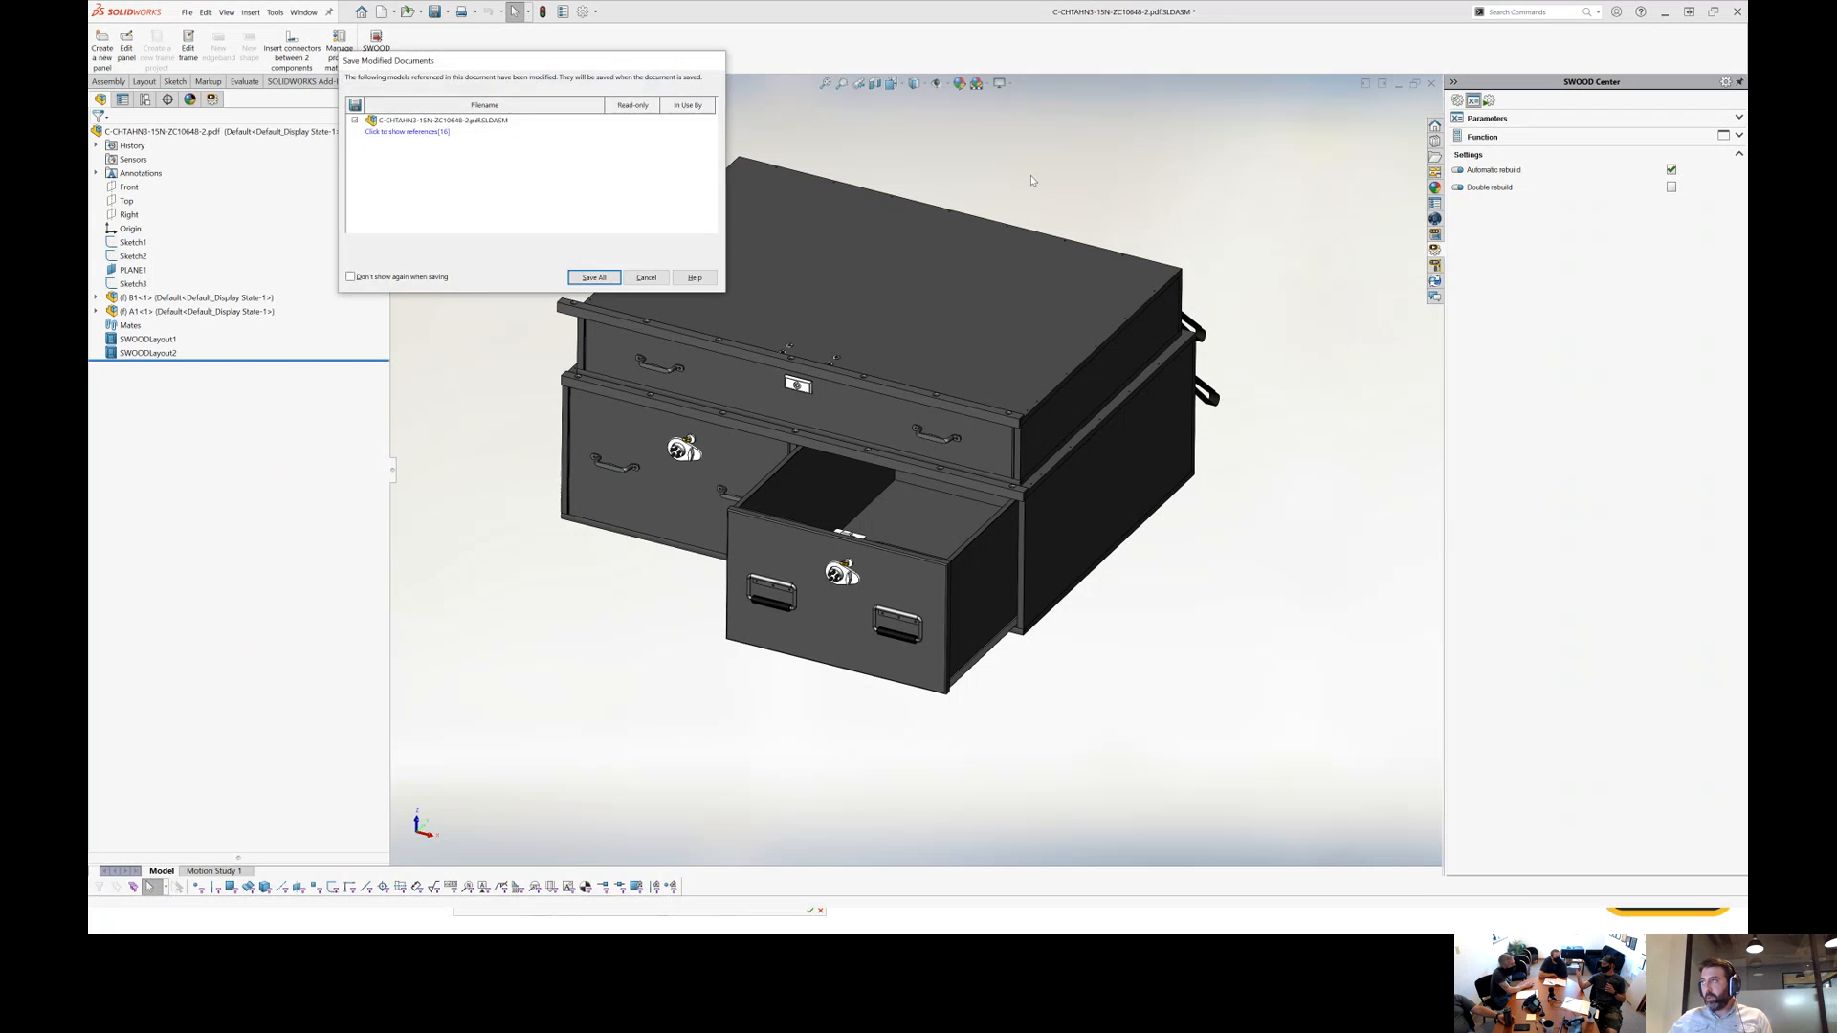
key("Return")
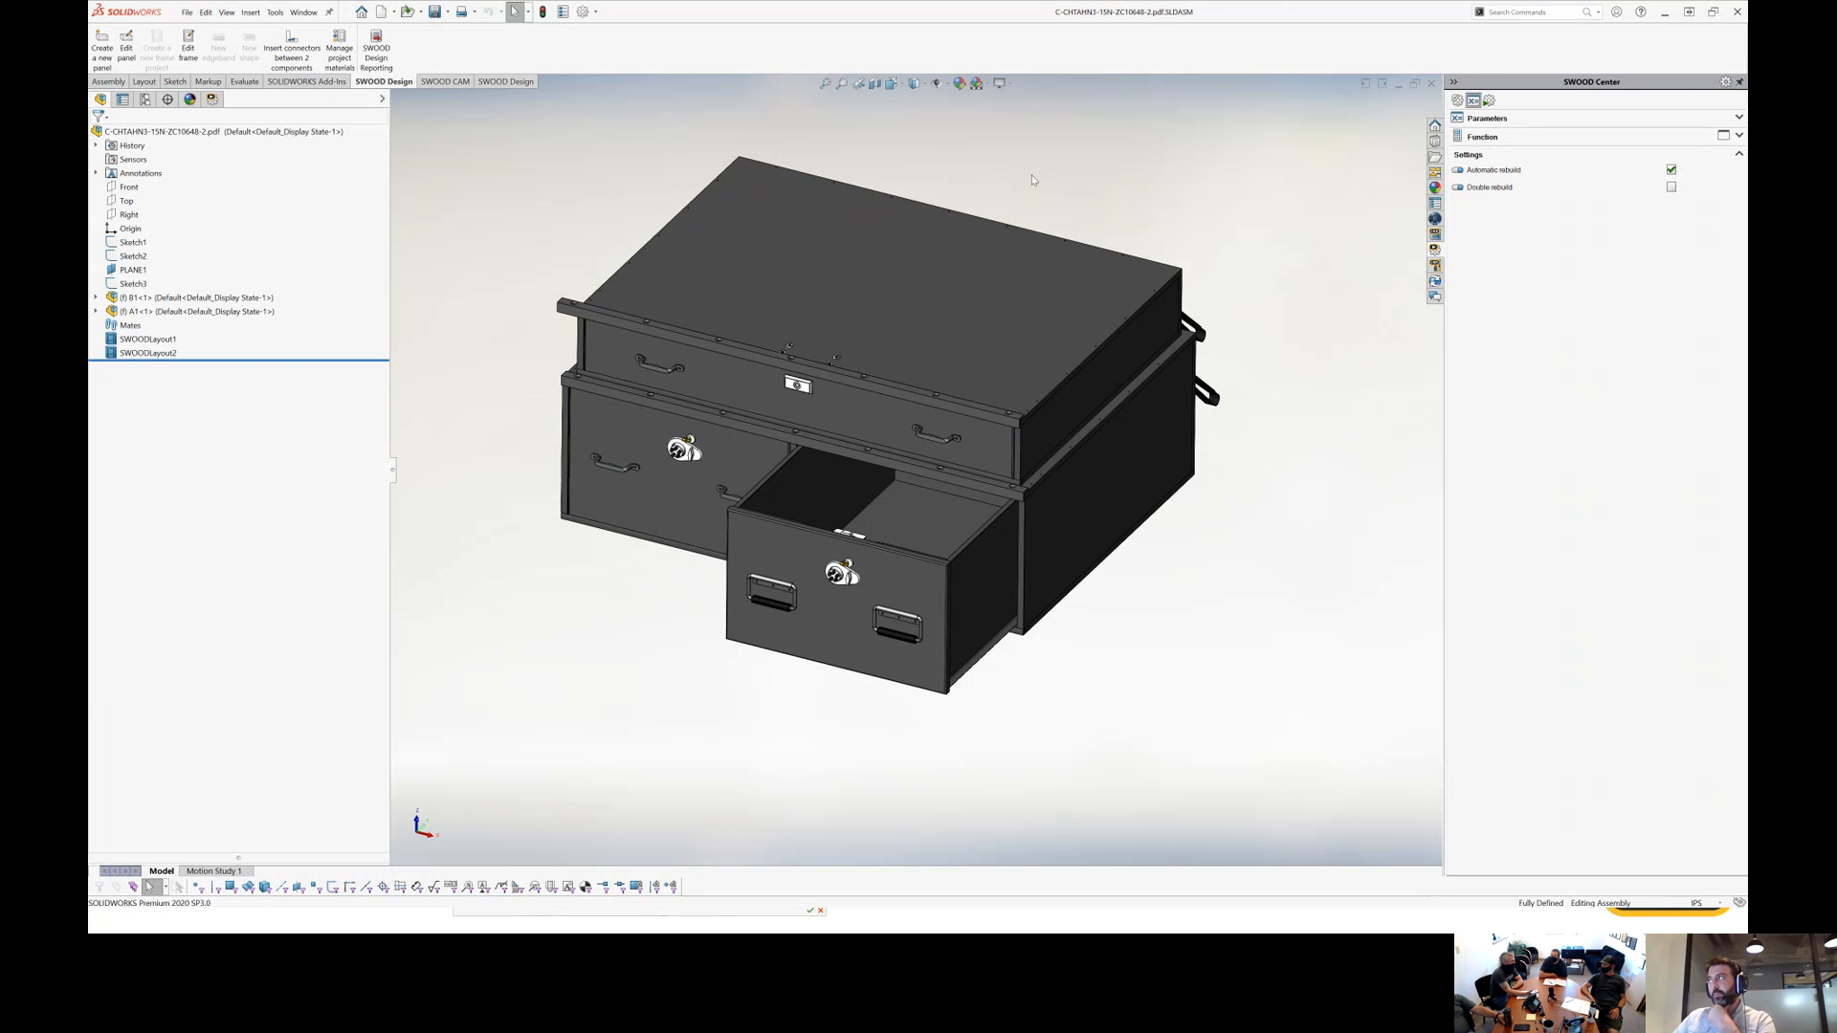
left_click_drag(390, 473, 307, 474)
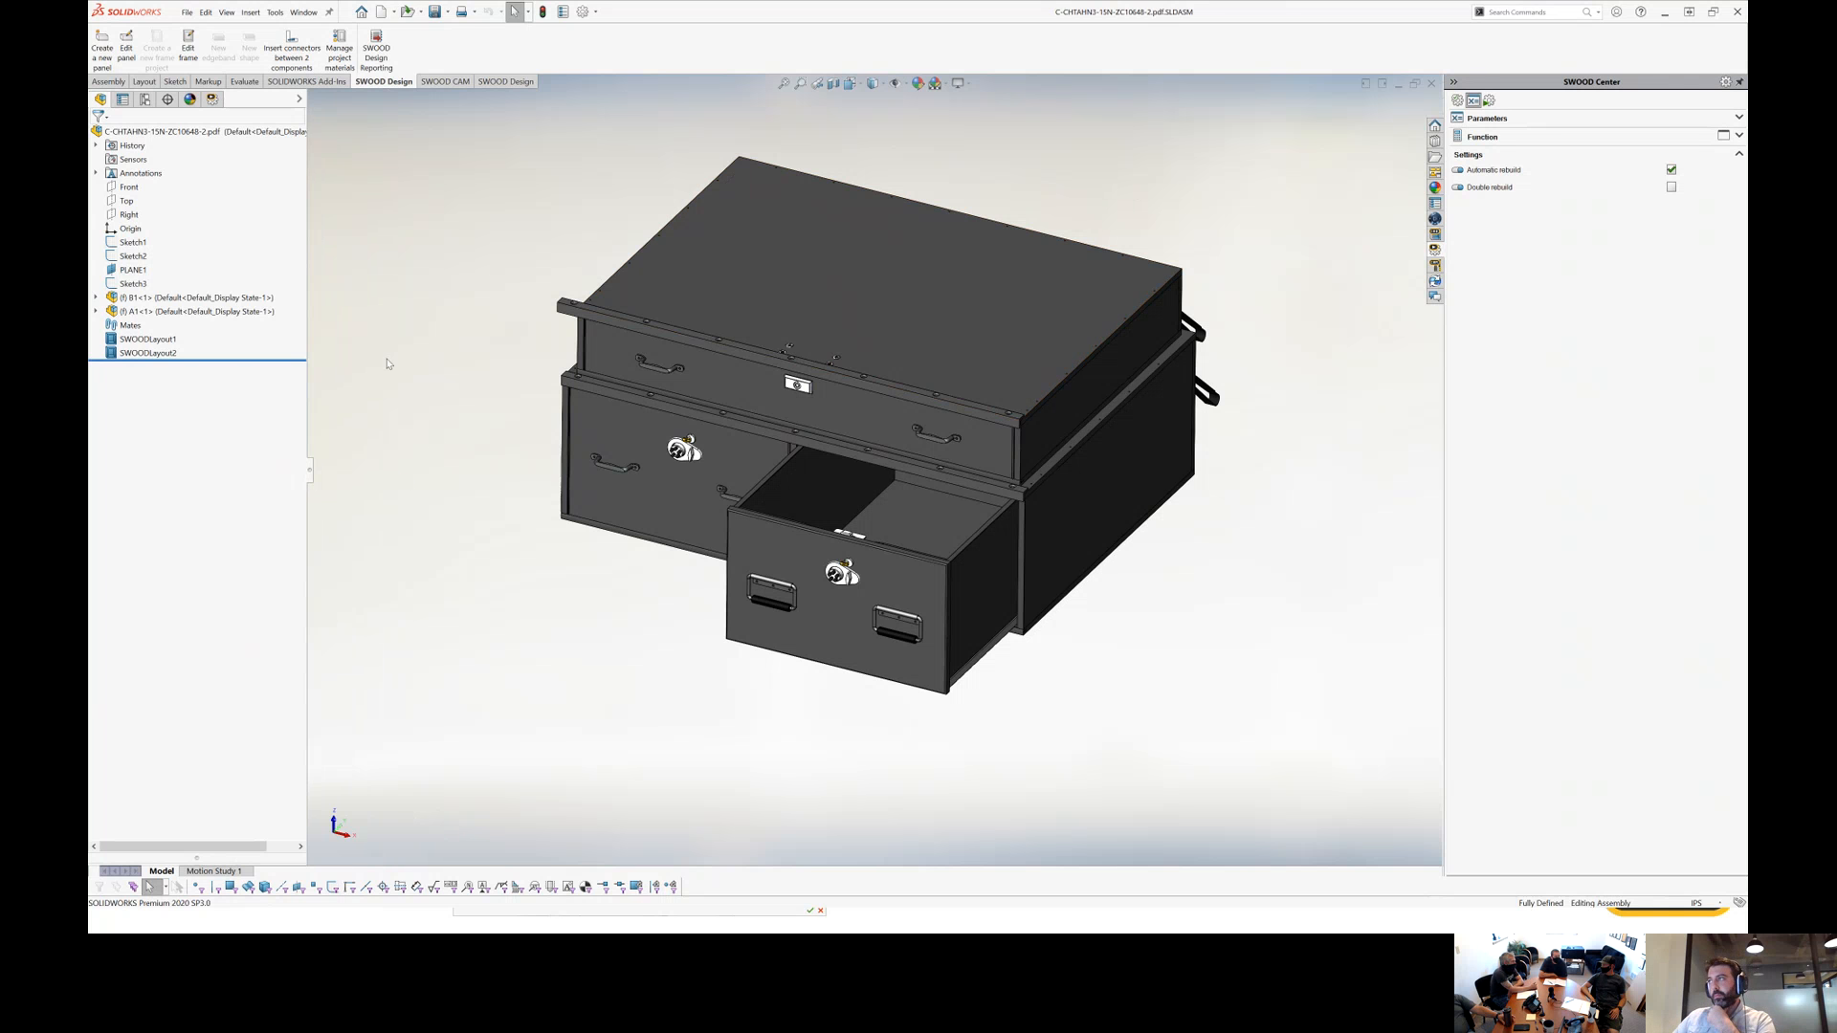
scroll(1259, 541, "down", 2)
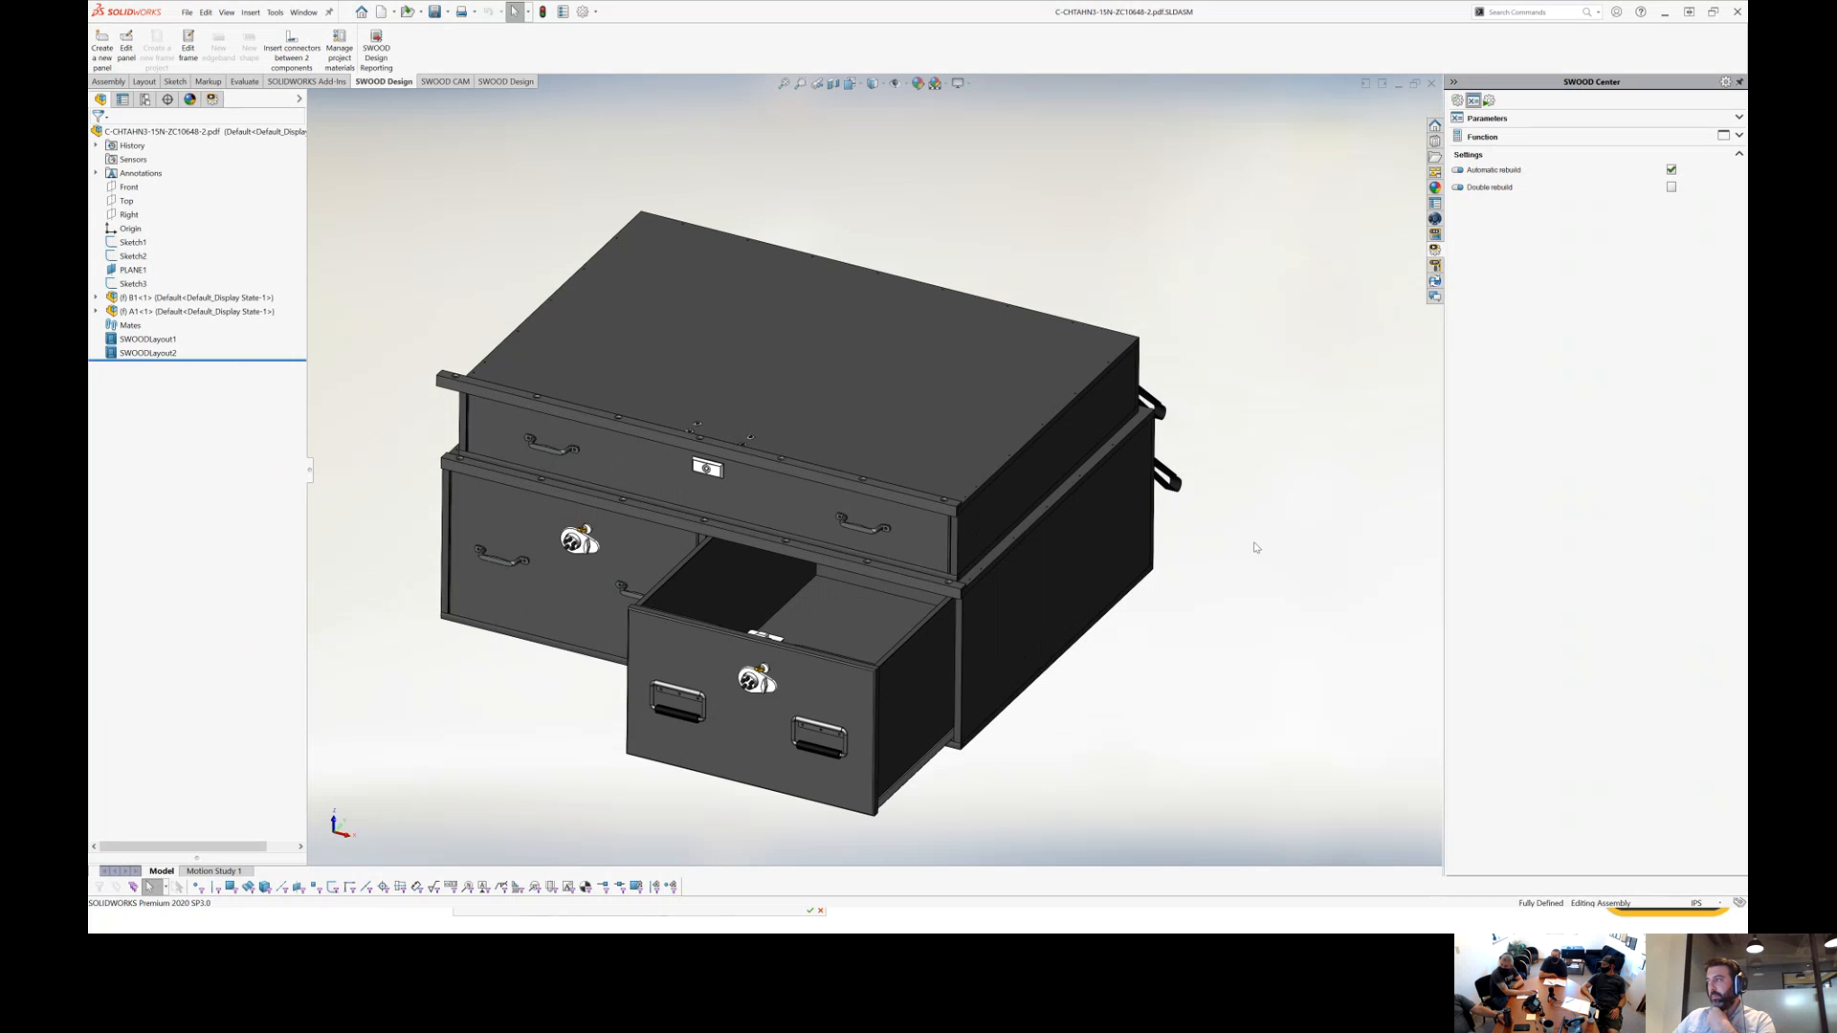
scroll(647, 796, "down", 2)
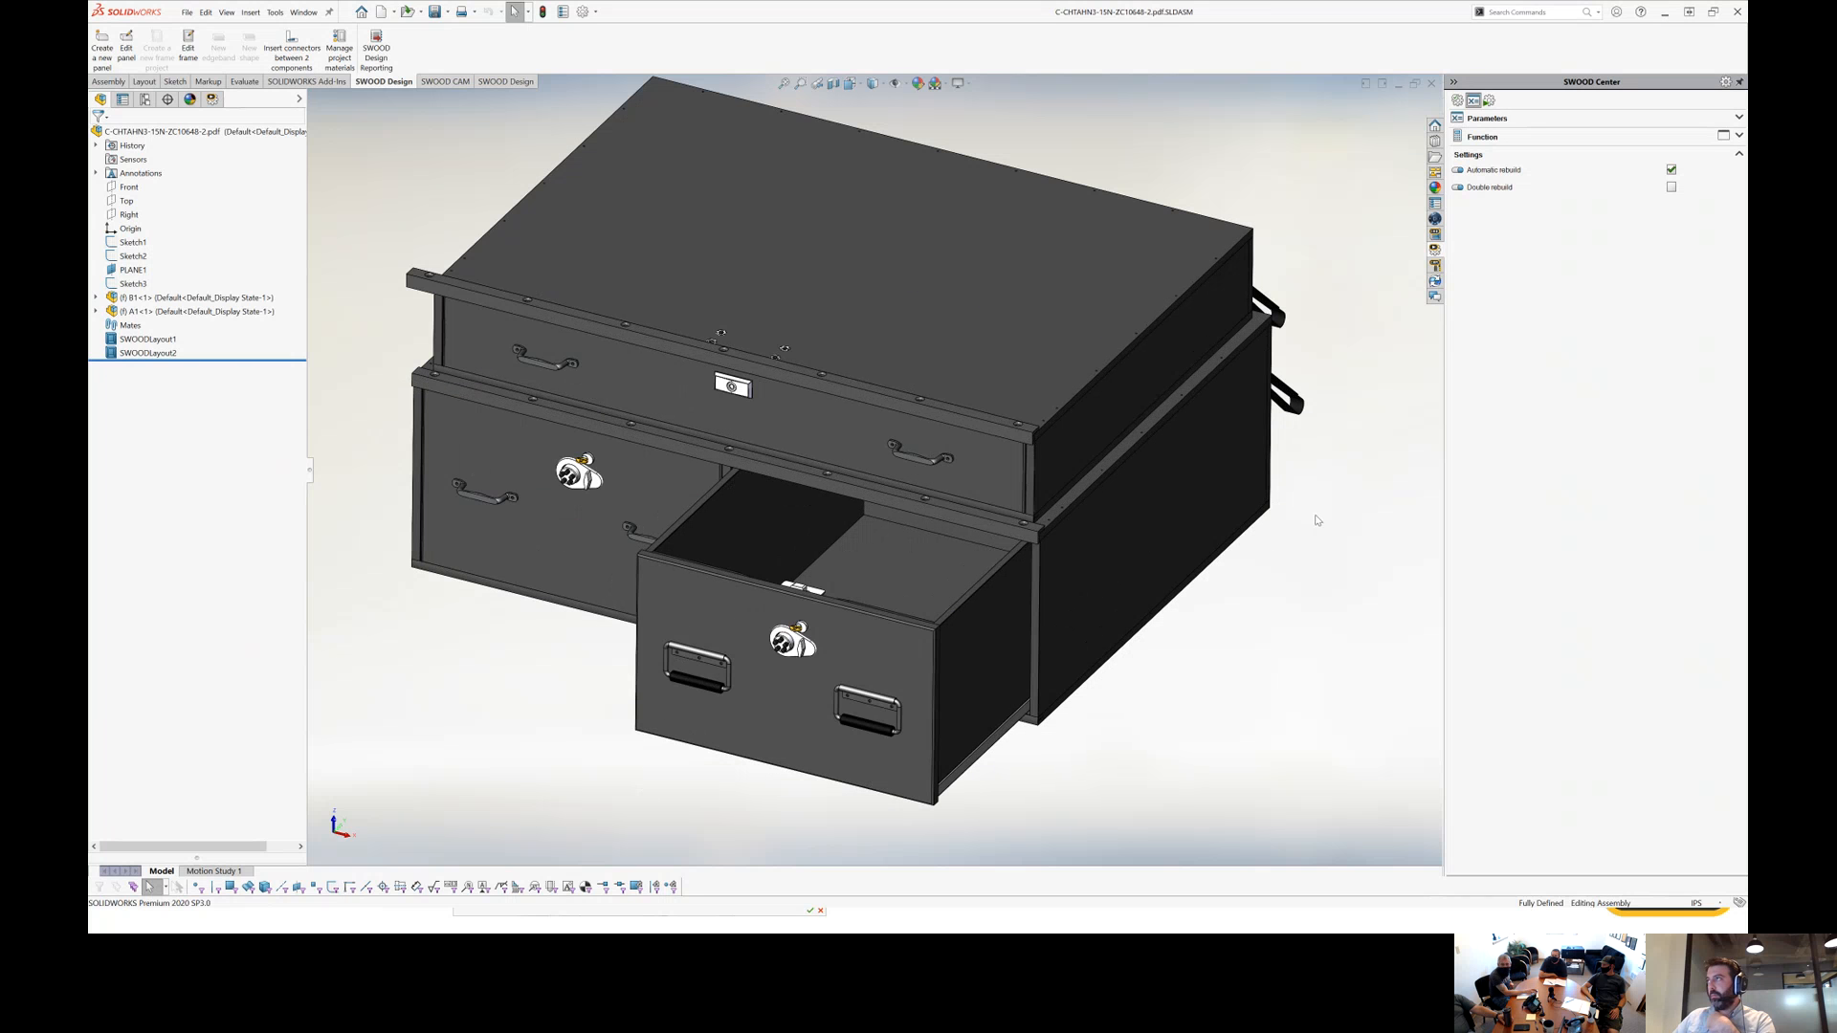
scroll(1228, 297, "up", 1)
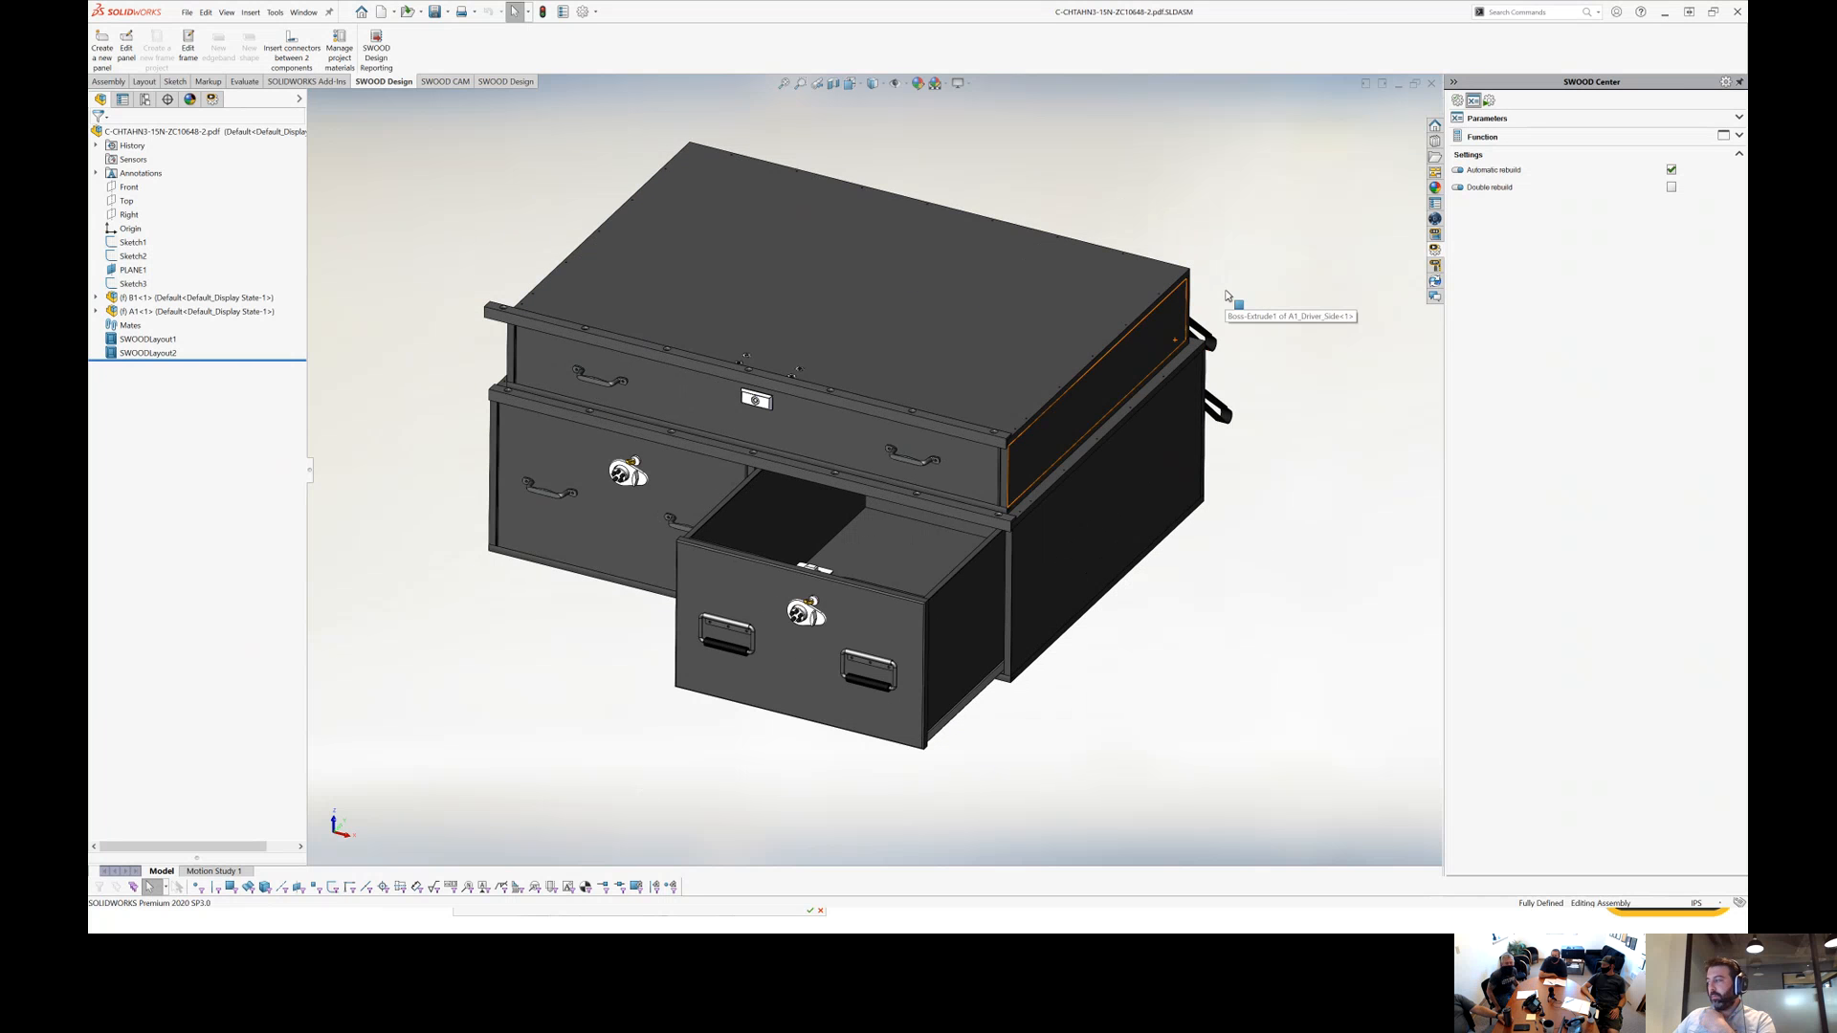
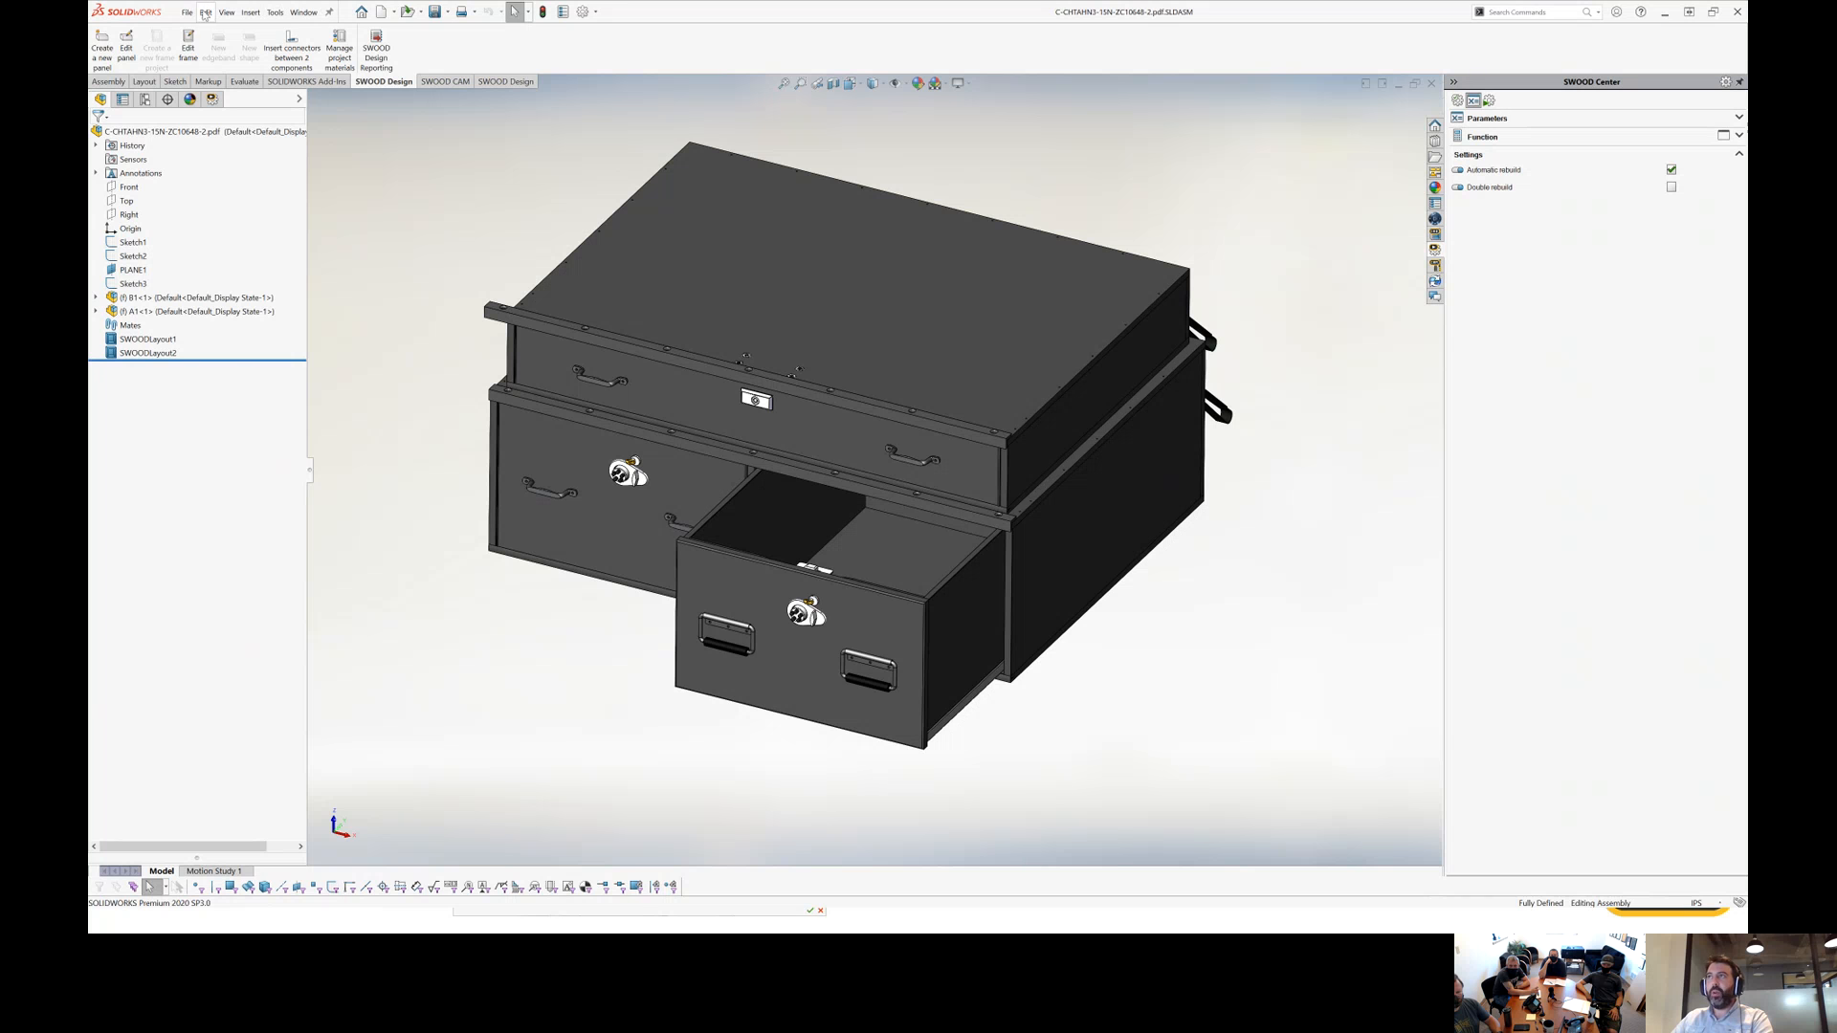
left_click(107, 60)
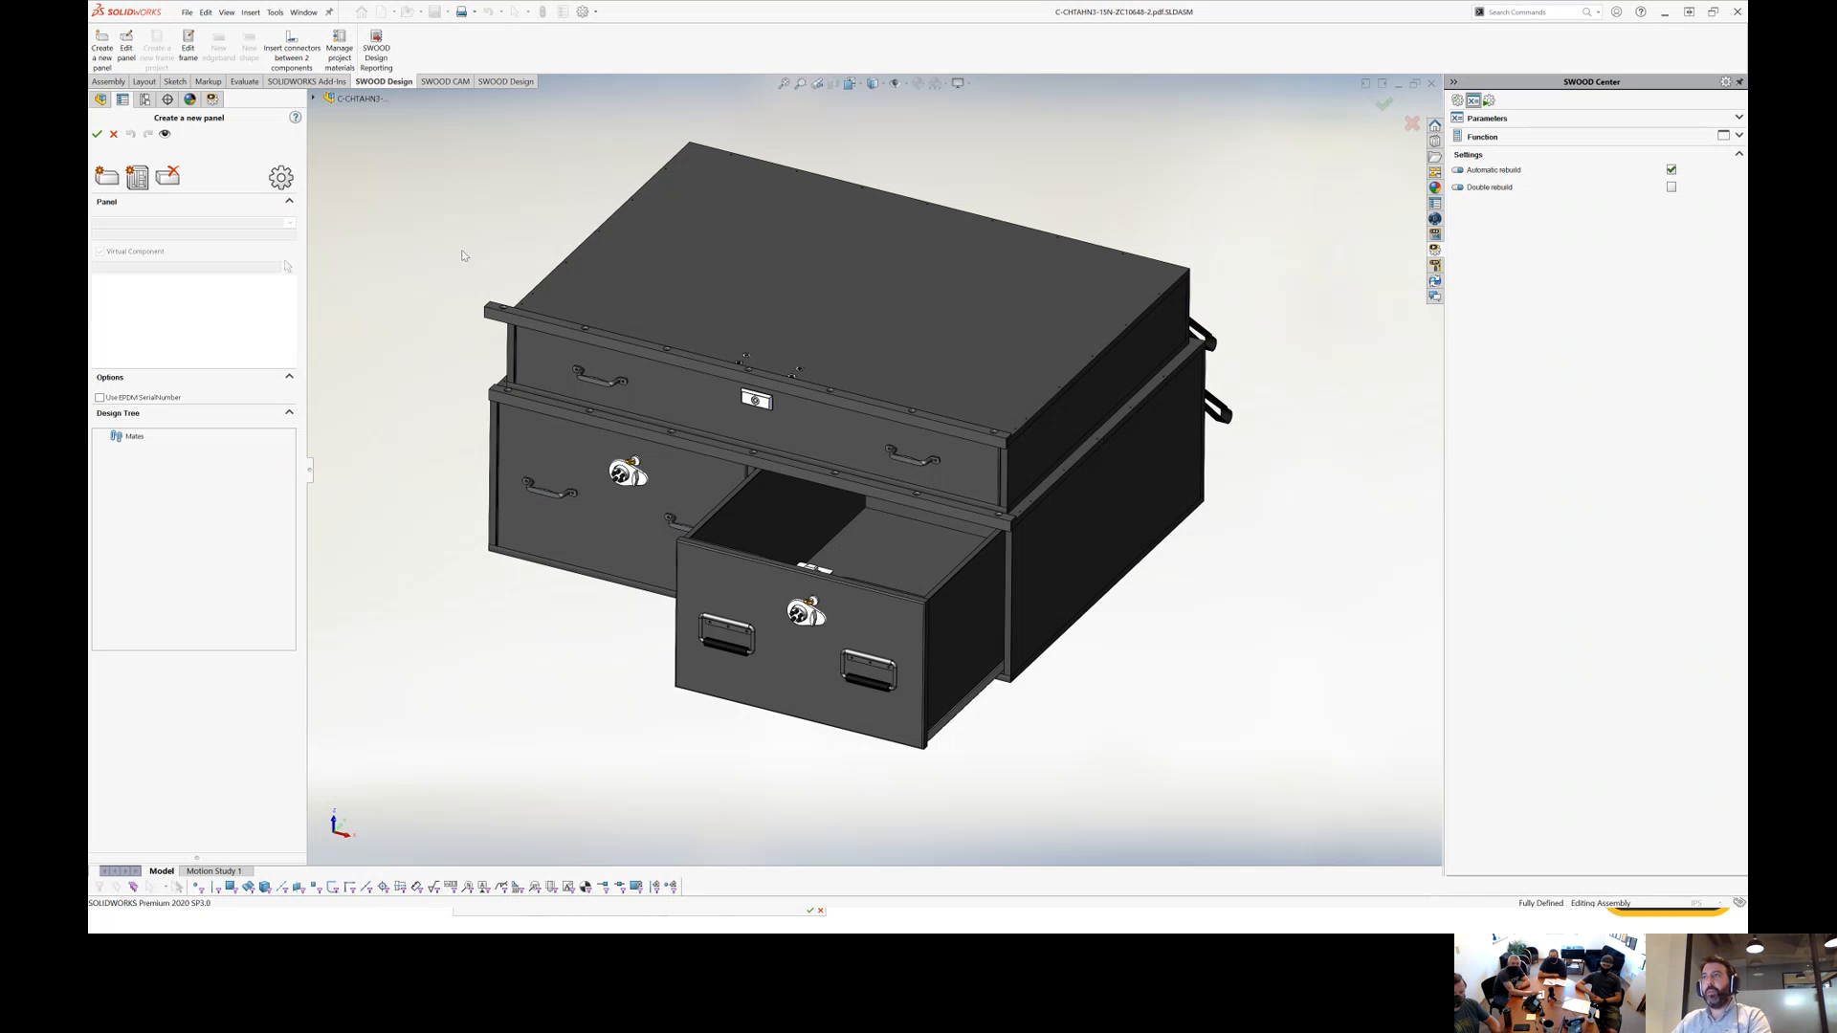
left_click(114, 134)
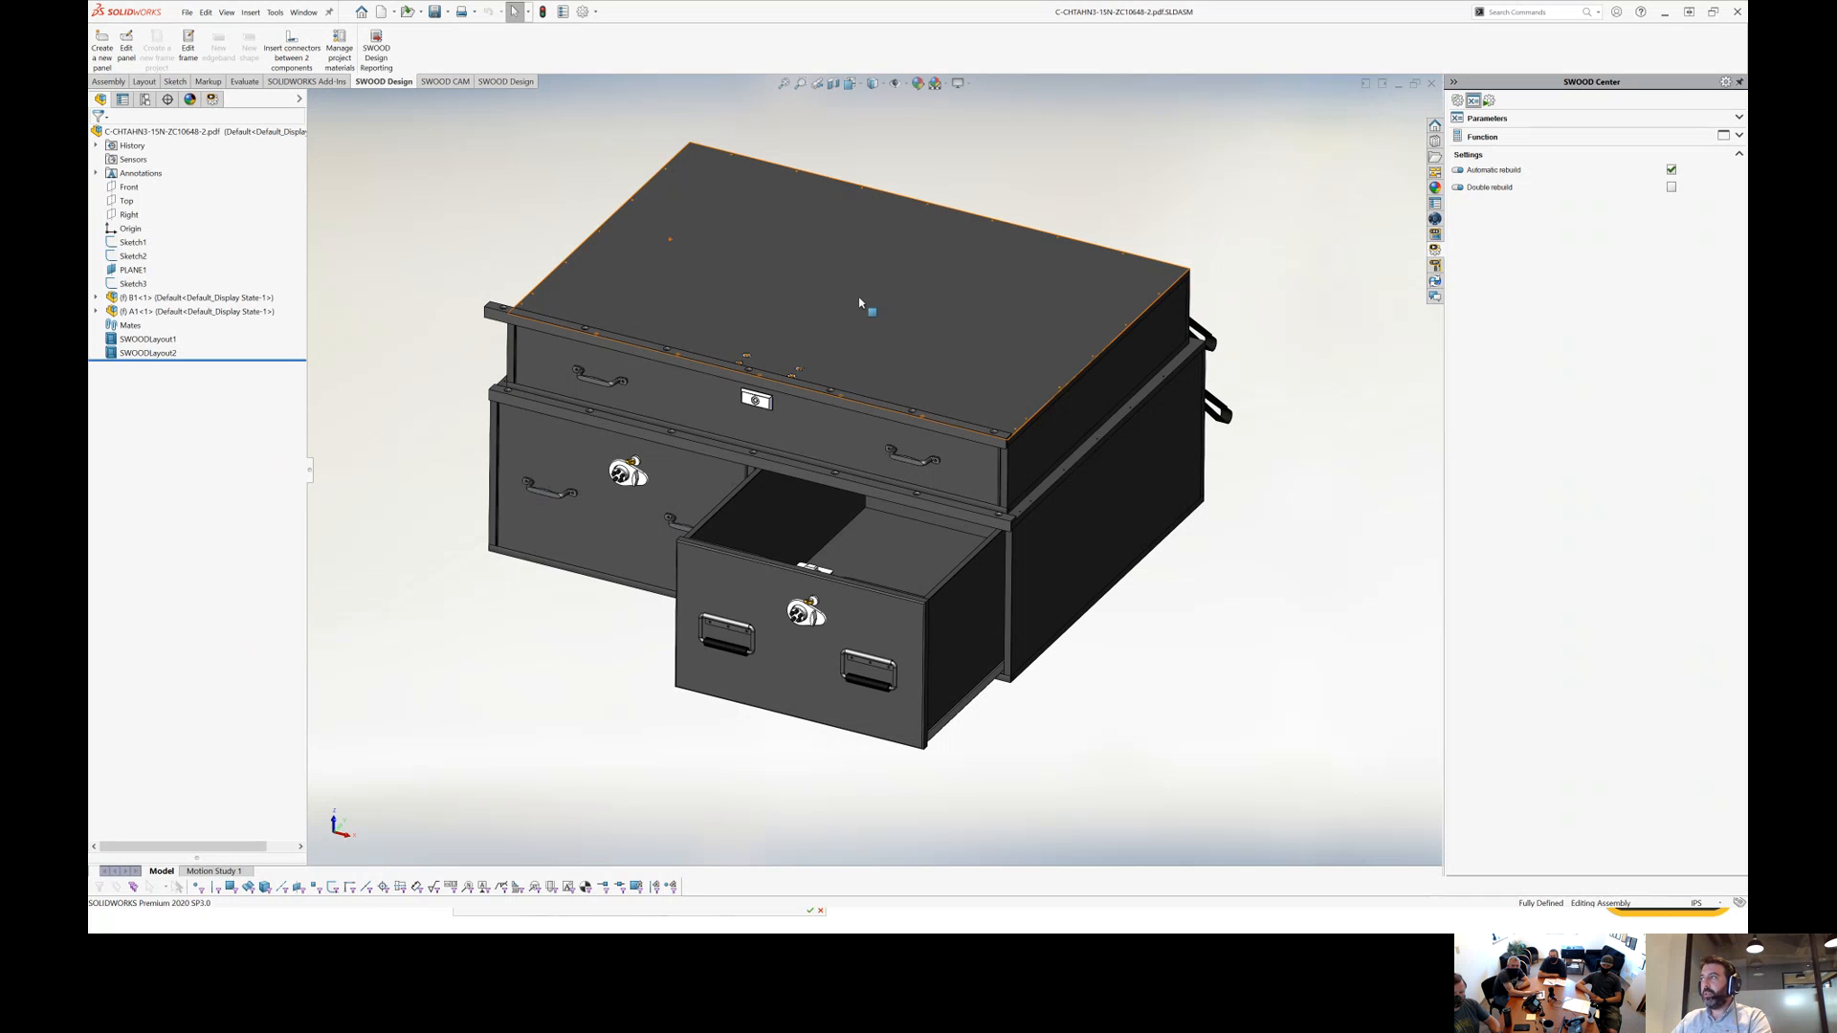
Open the A1_Top panel of the upper cabinet in its own window.
middle_click_drag(1029, 299, 1119, 318)
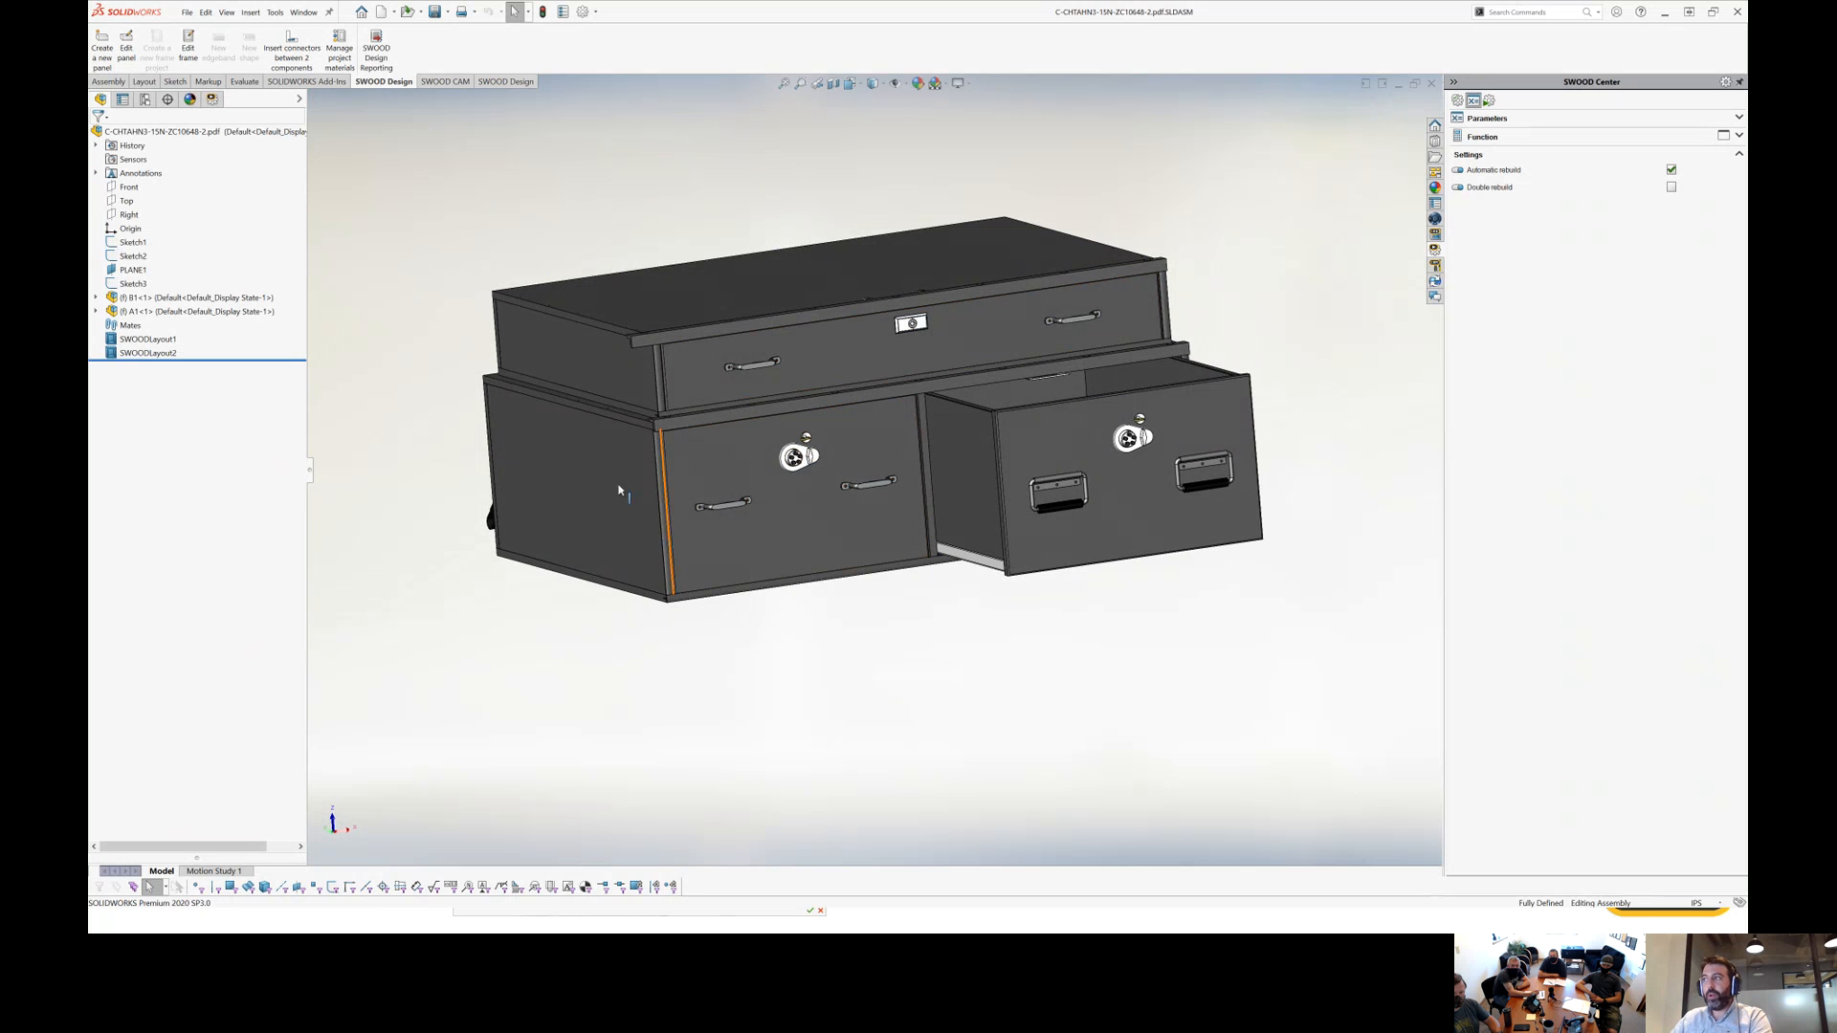
left_click(622, 430)
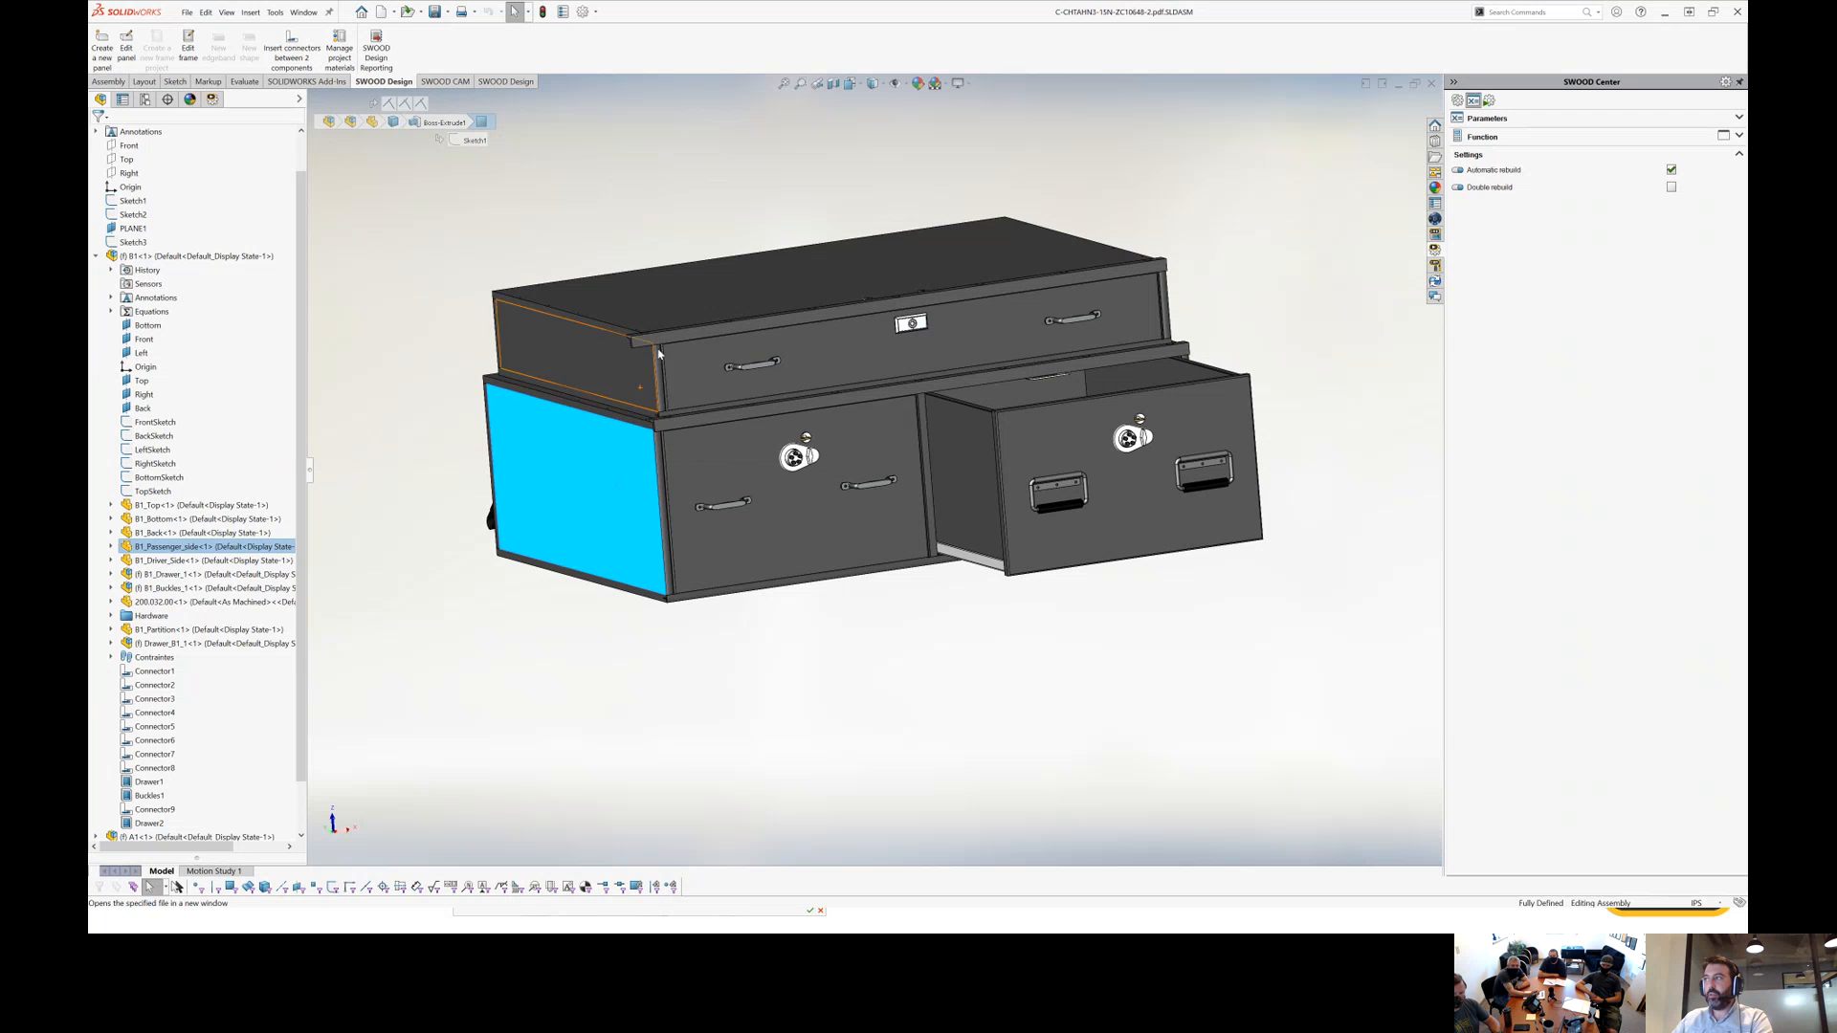
left_click(713, 272)
left_click(713, 234)
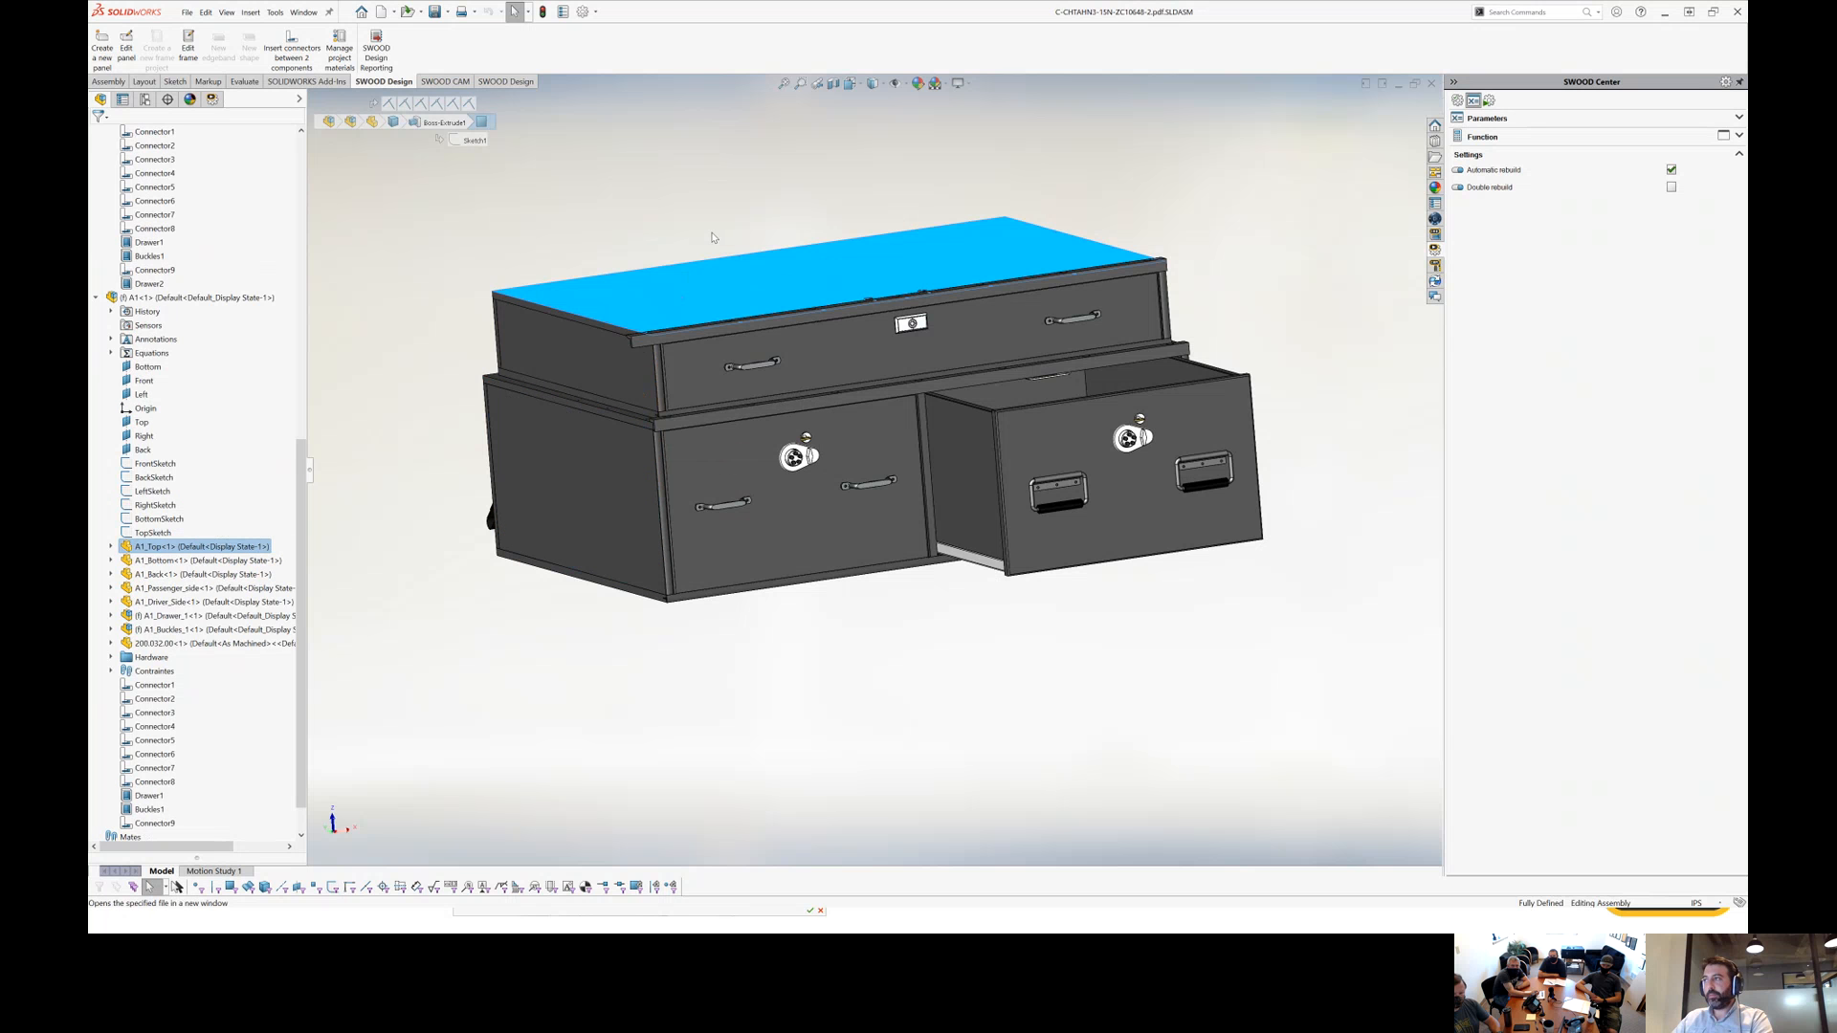
left_click(507, 378)
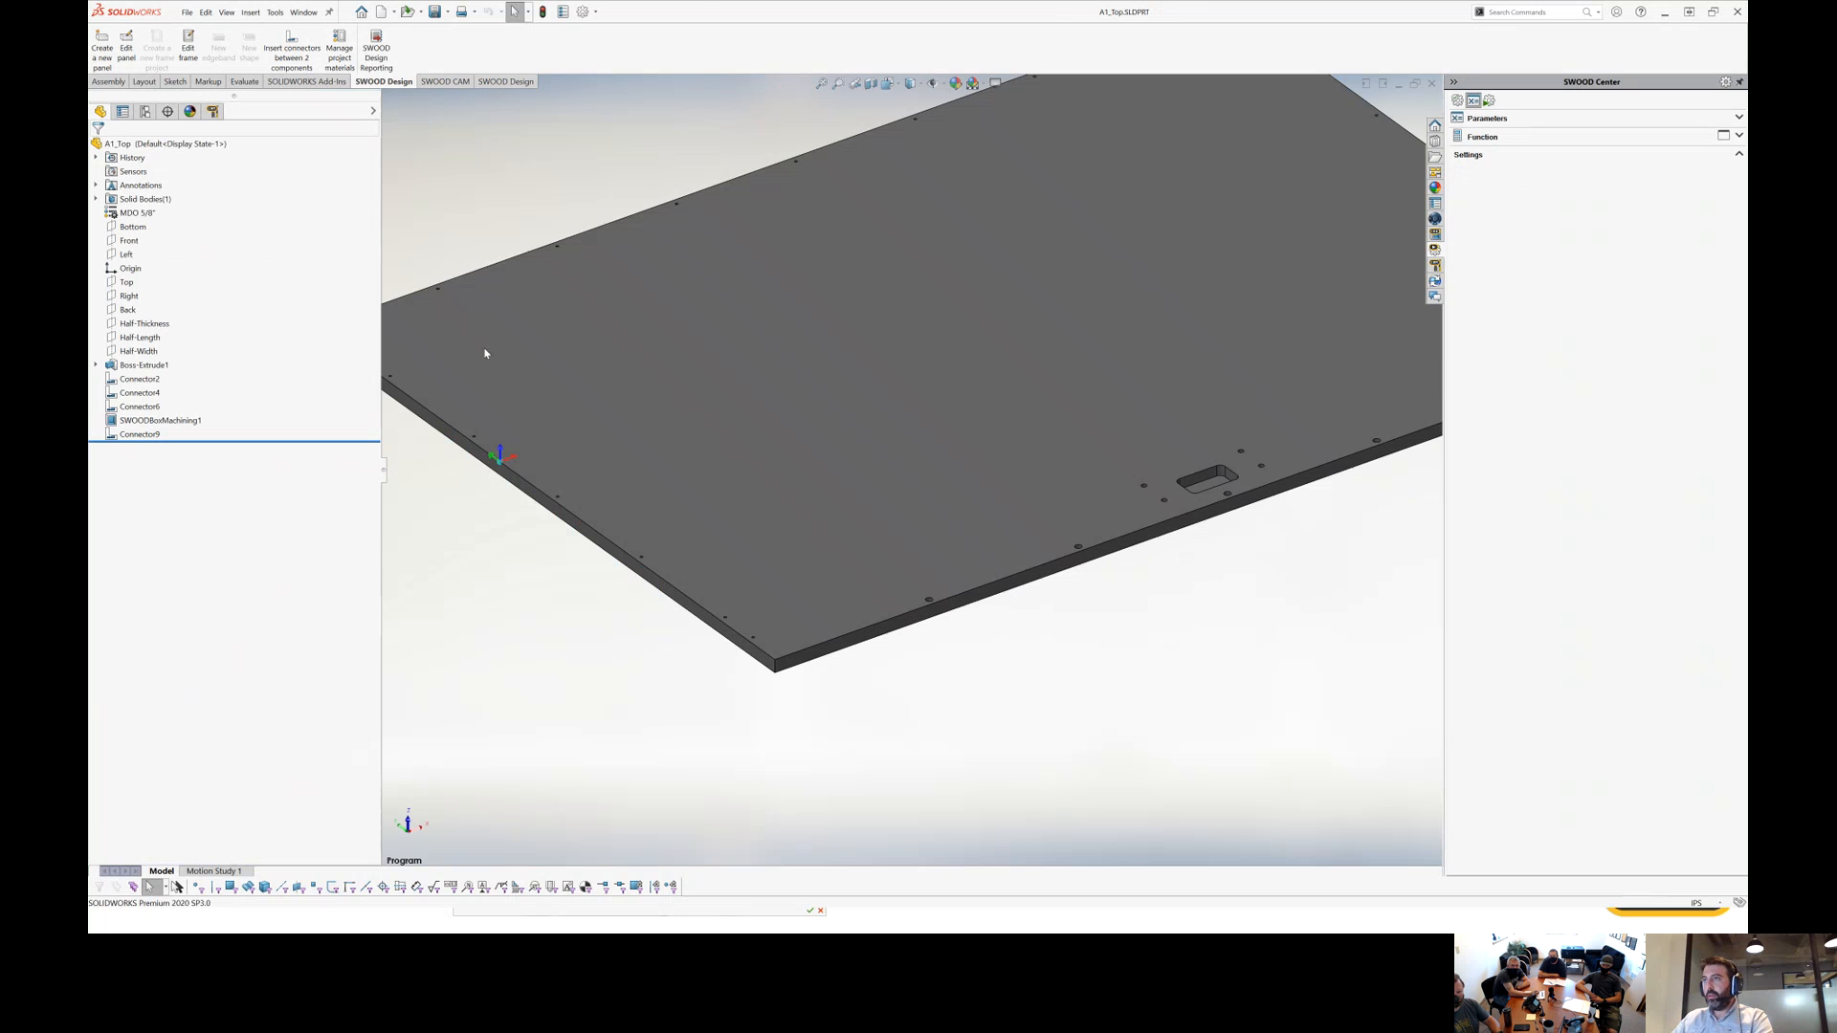
Review the drilling head, pocket milling and contour operations in the A1_Top panel's Milling program.
scroll(904, 379, "up", 3)
left_click(214, 112)
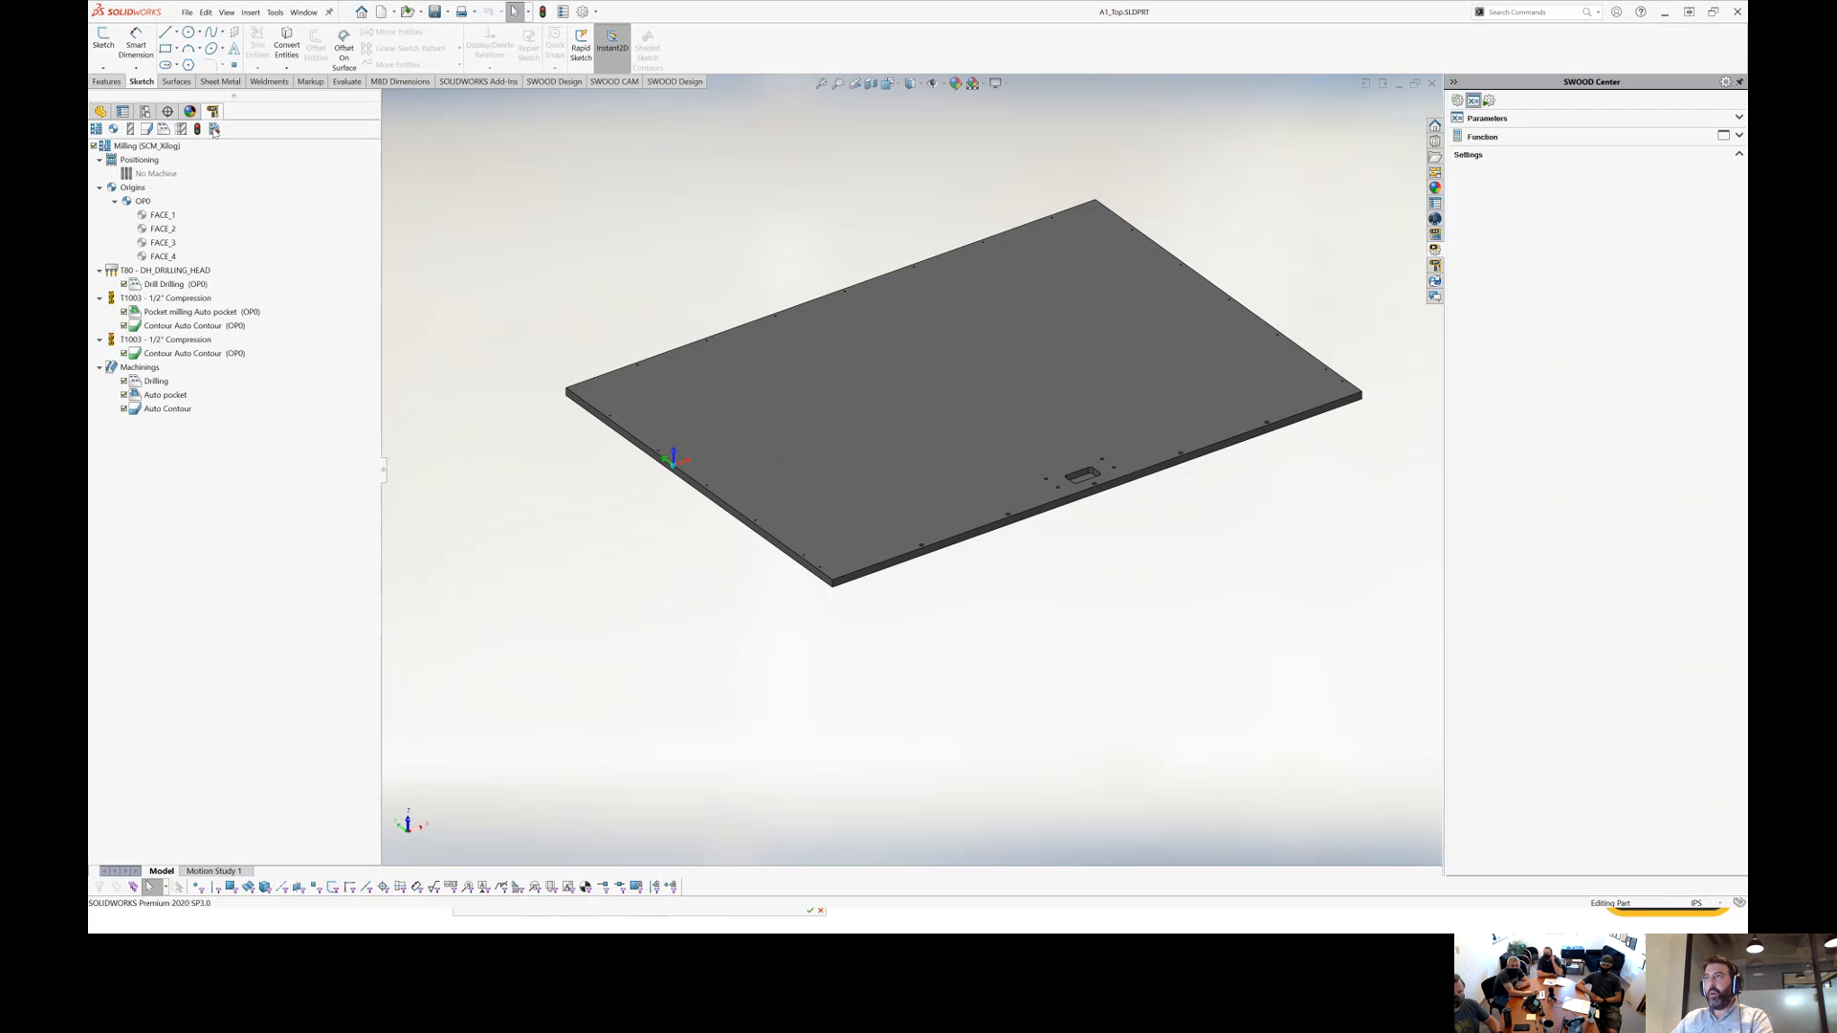
left_click(149, 147)
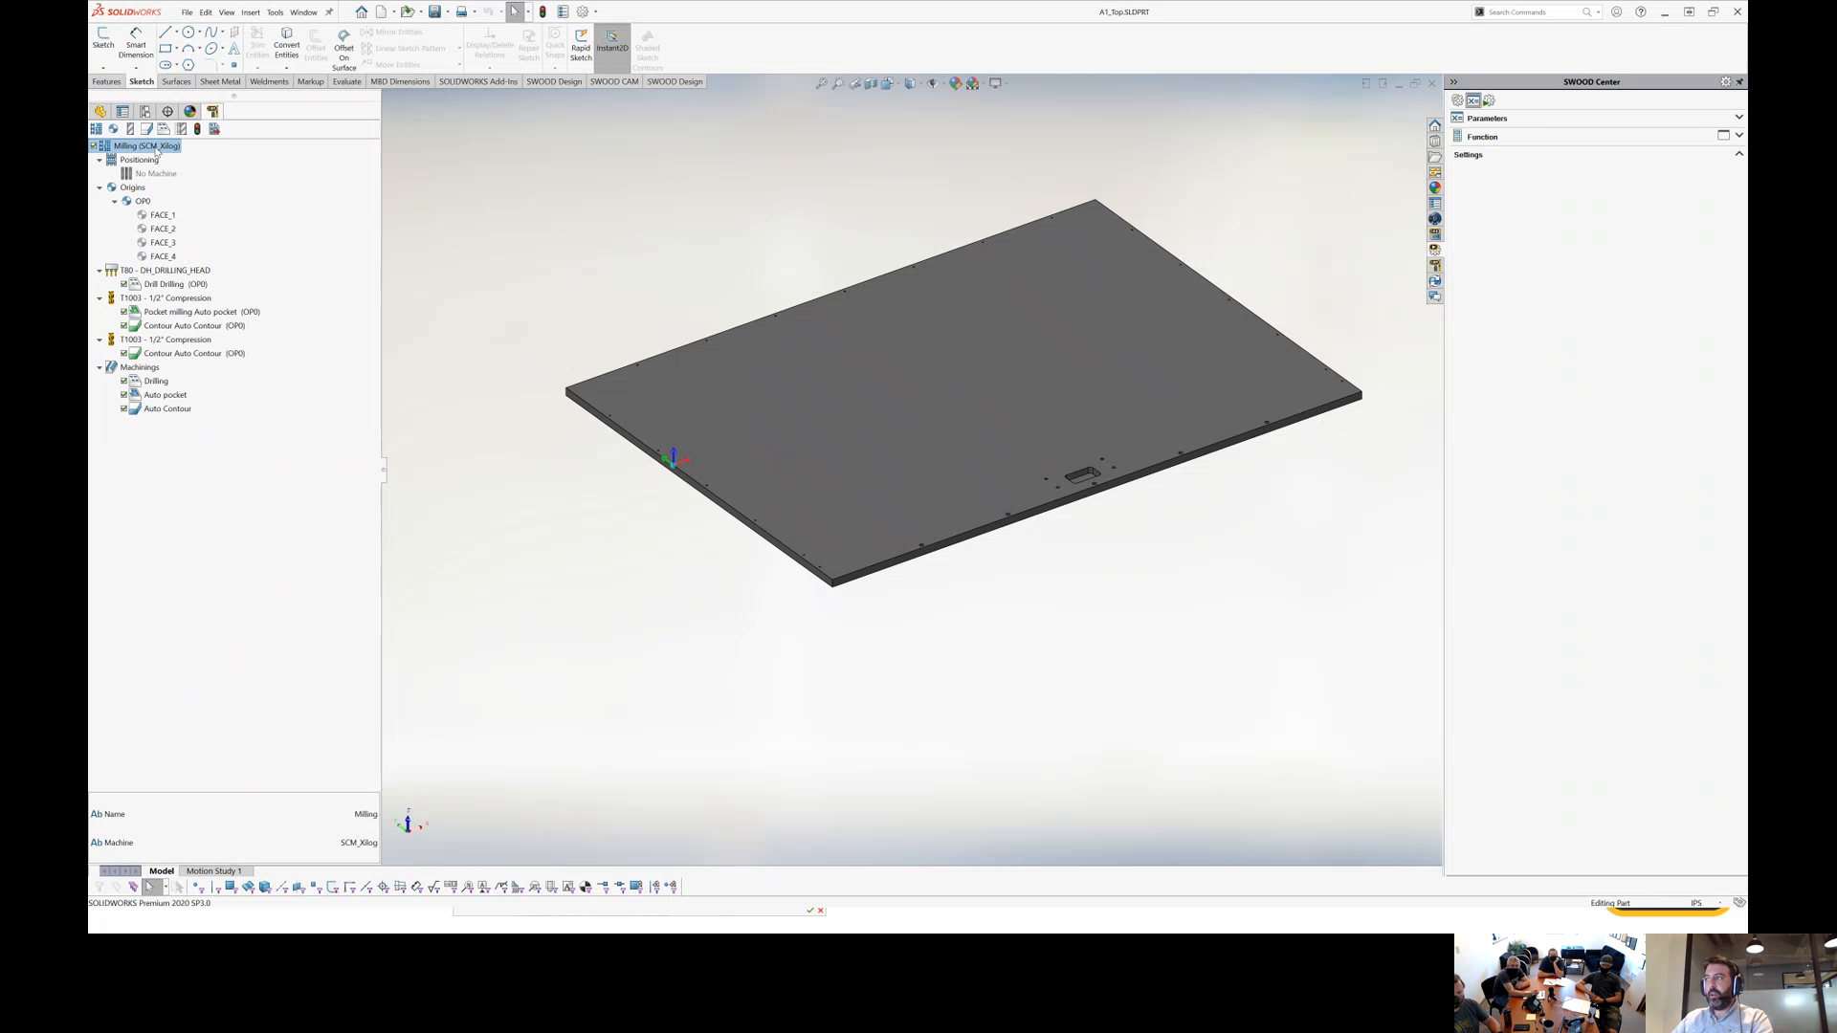
left_click(154, 273)
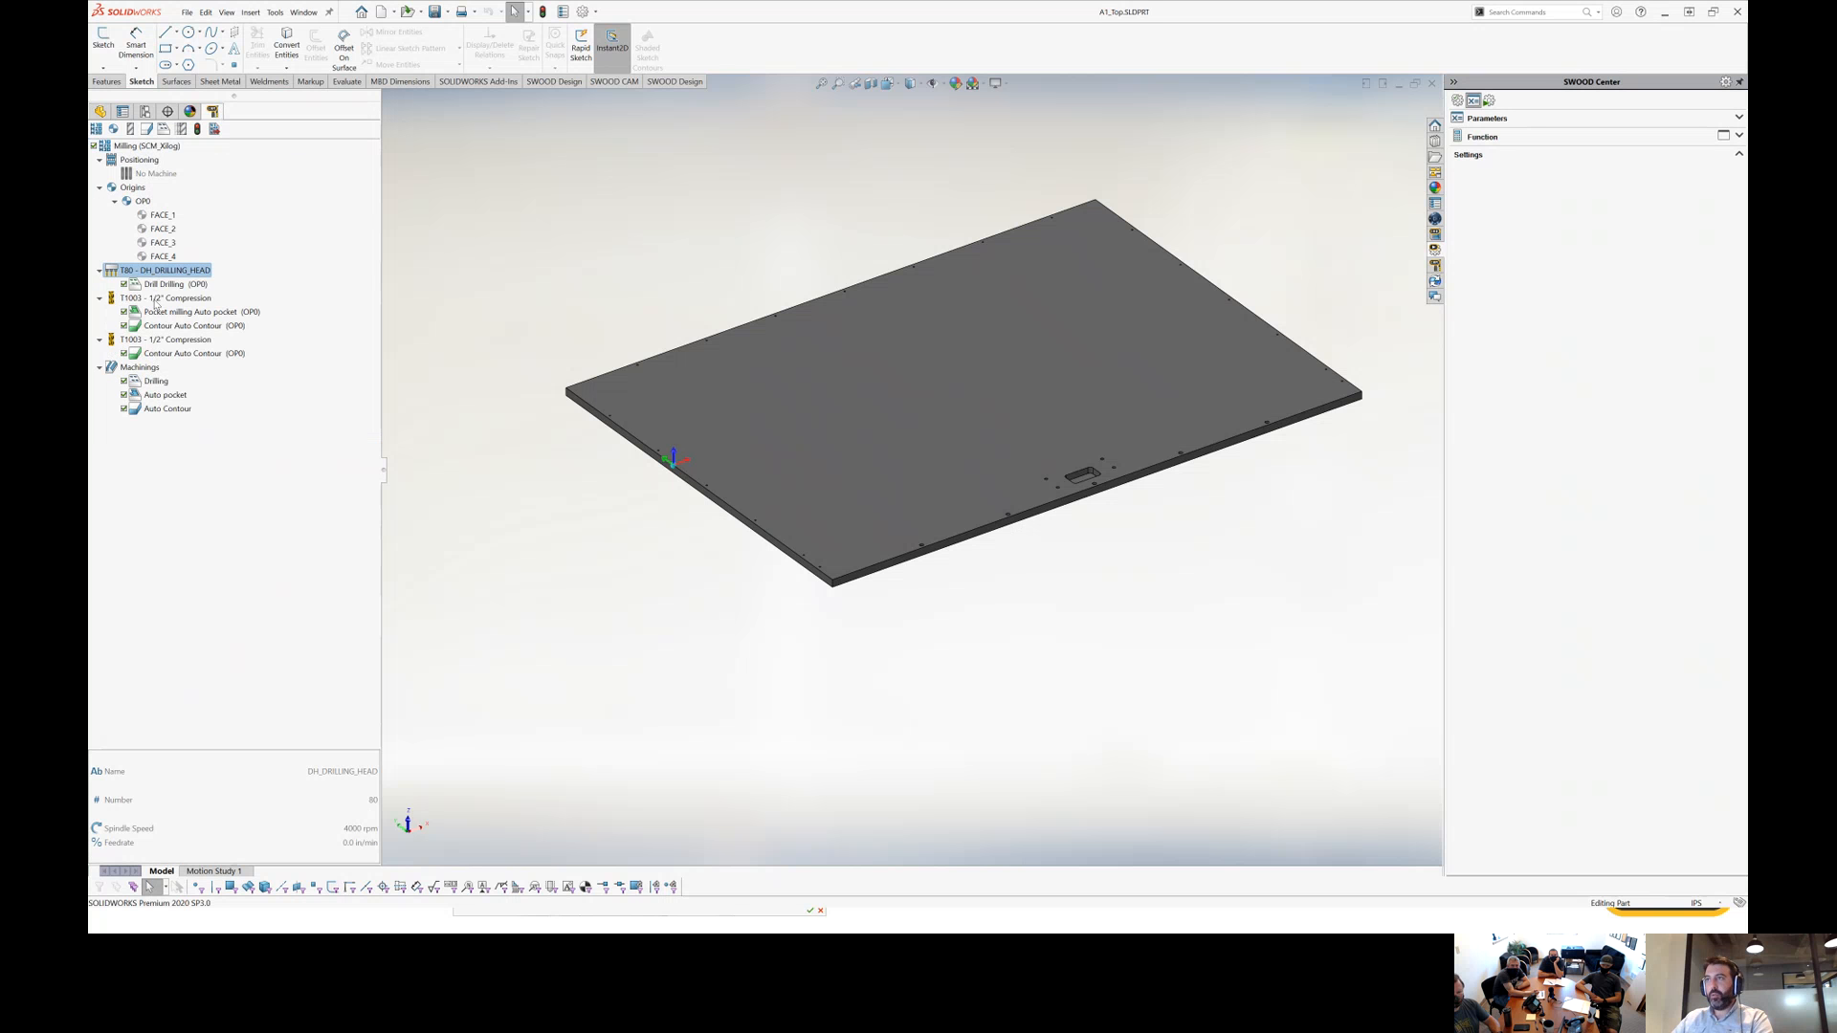
left_click(162, 314)
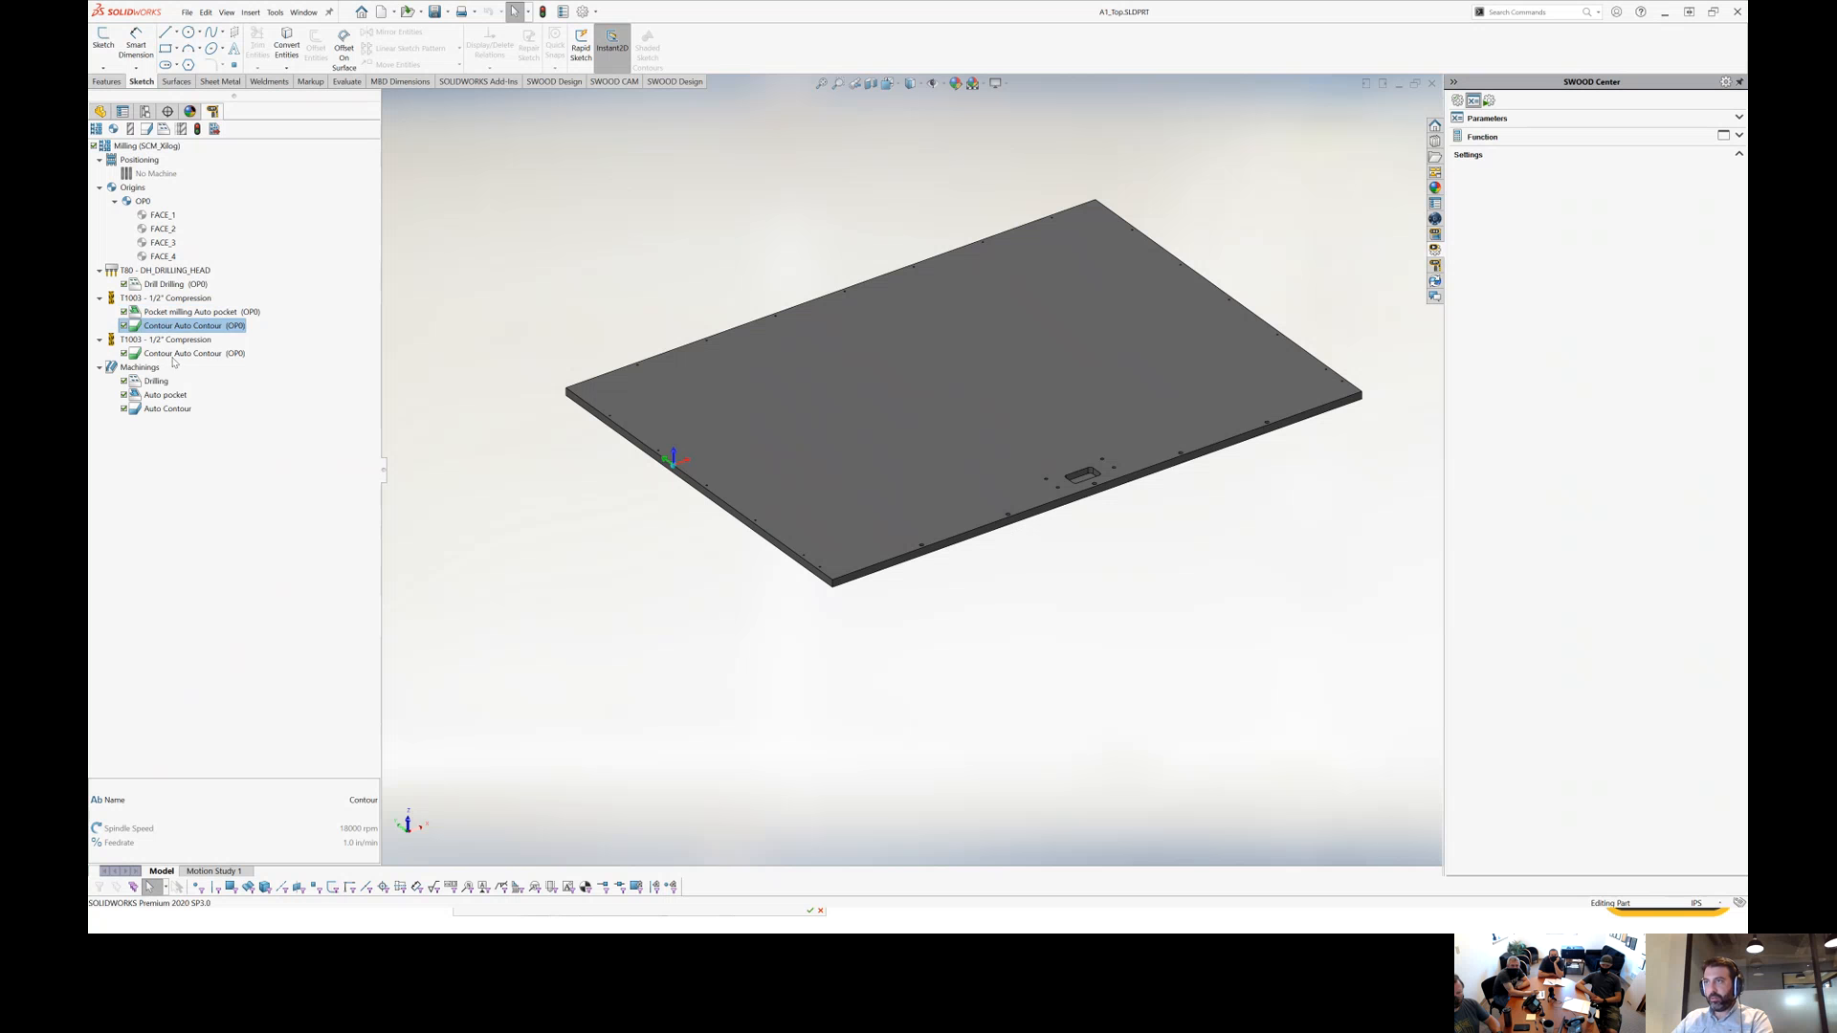
left_click(182, 353)
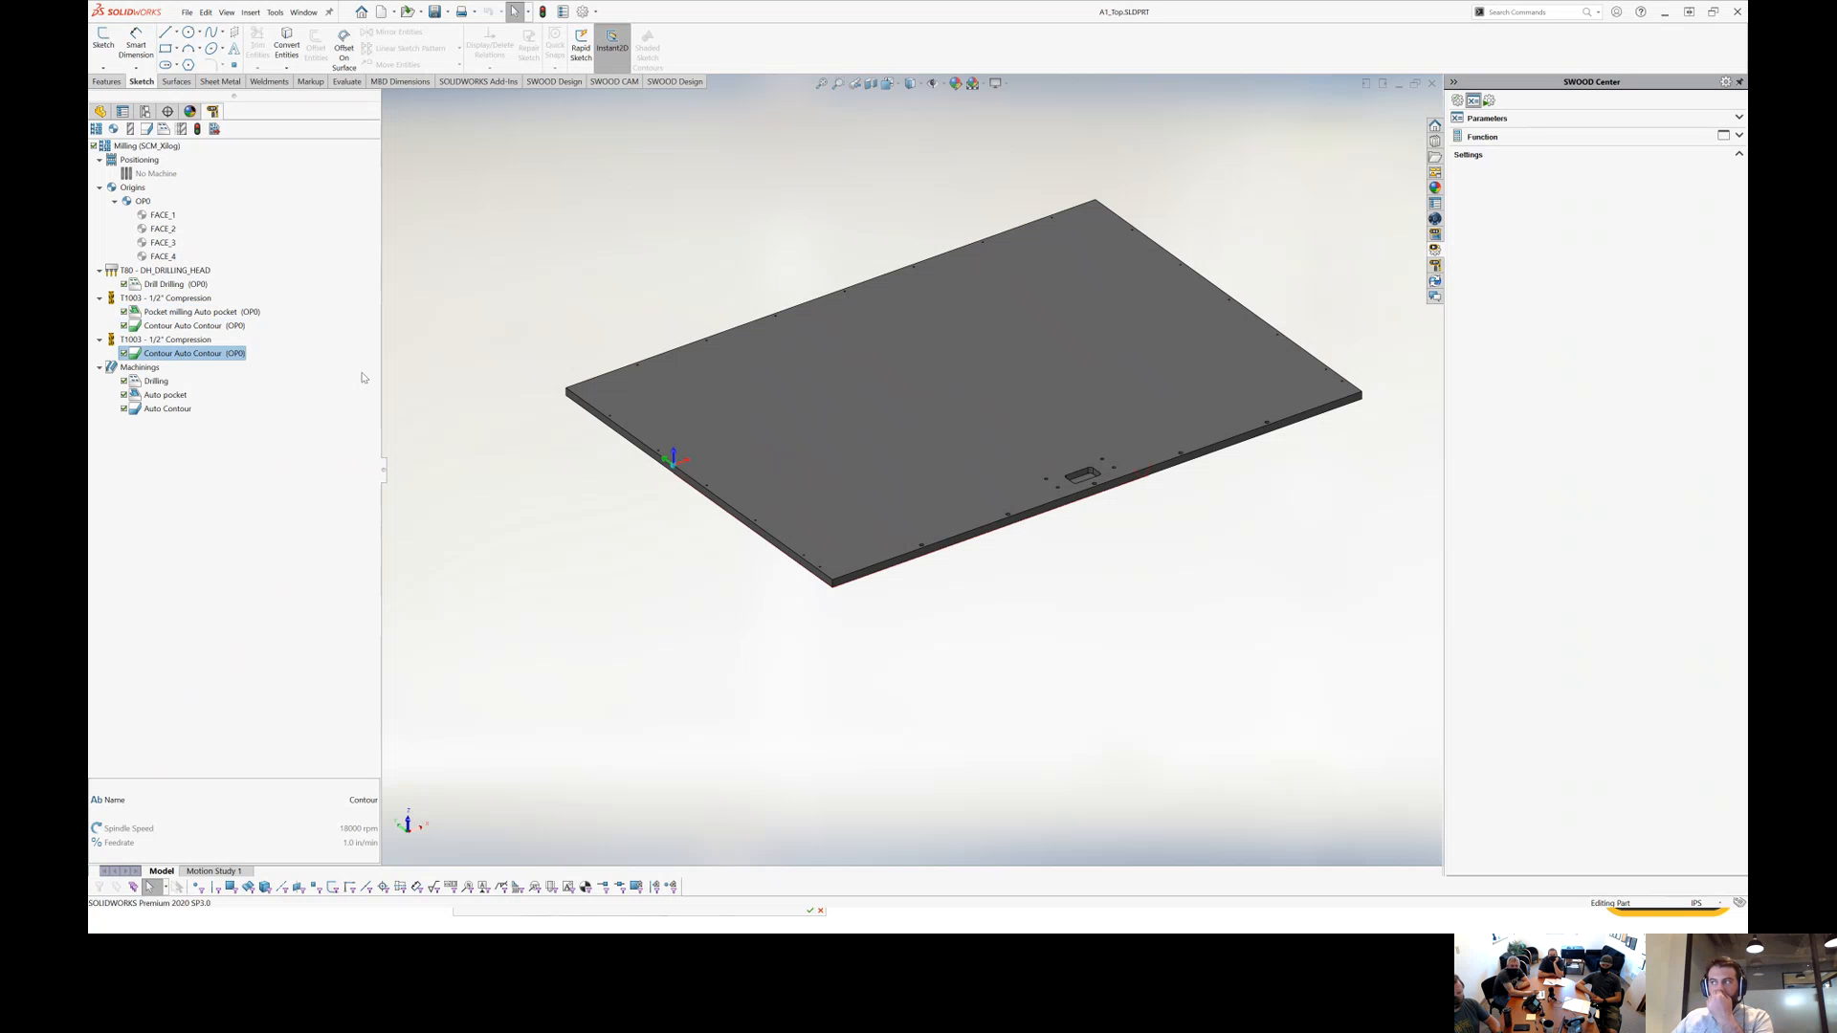
Run the material removal simulation of the A1_Top Milling program, inspect the machined panel, and close the simulation.
left_click(200, 135)
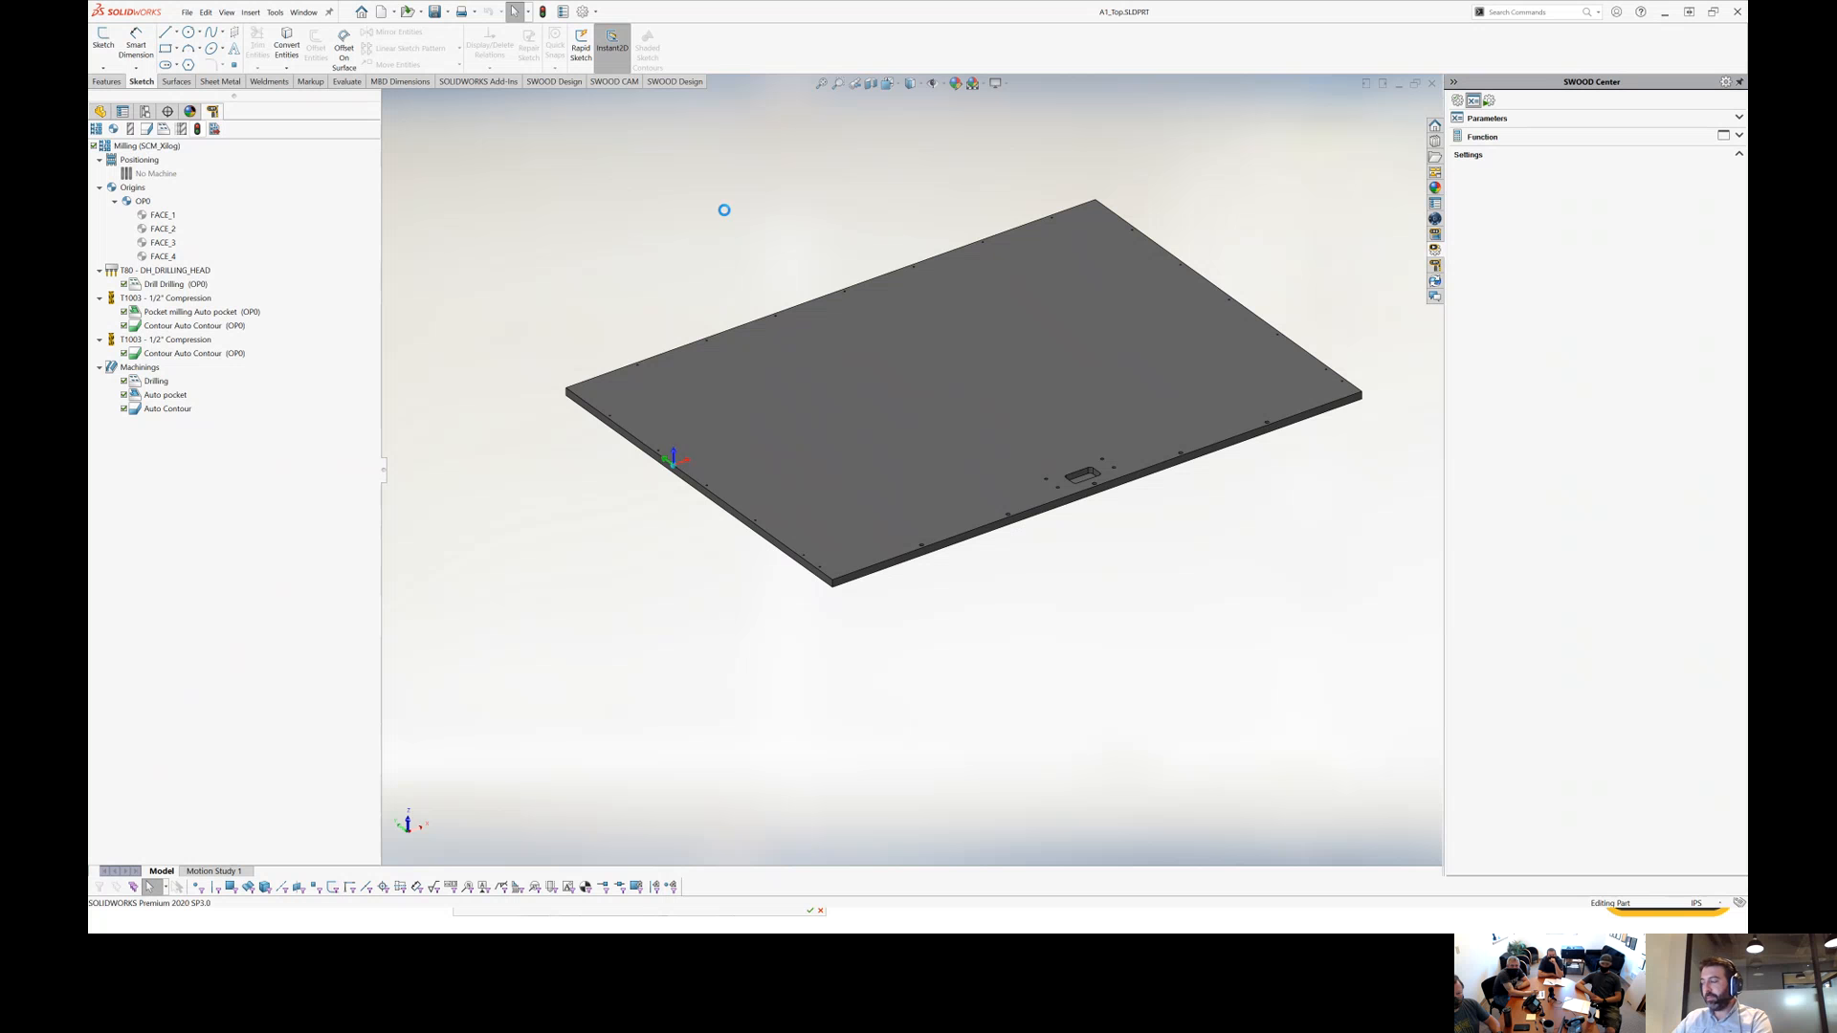
right_click(156, 148)
left_click(200, 205)
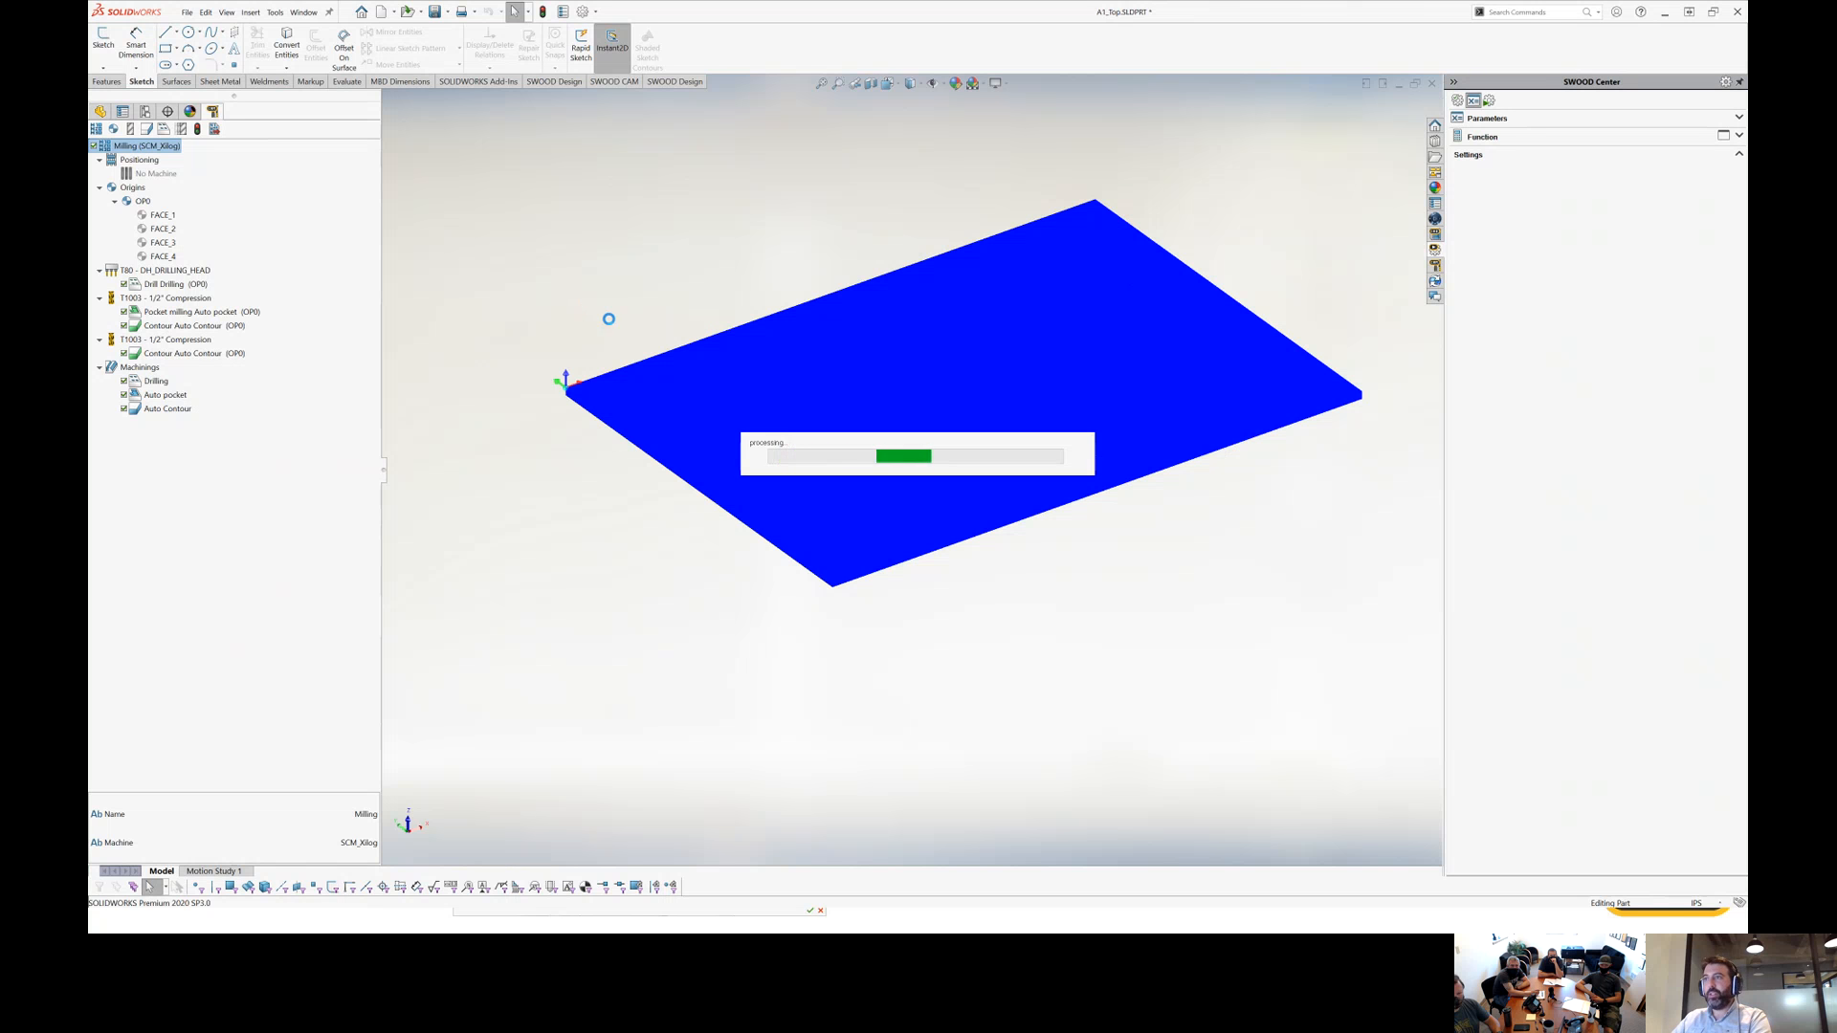
left_click(144, 199)
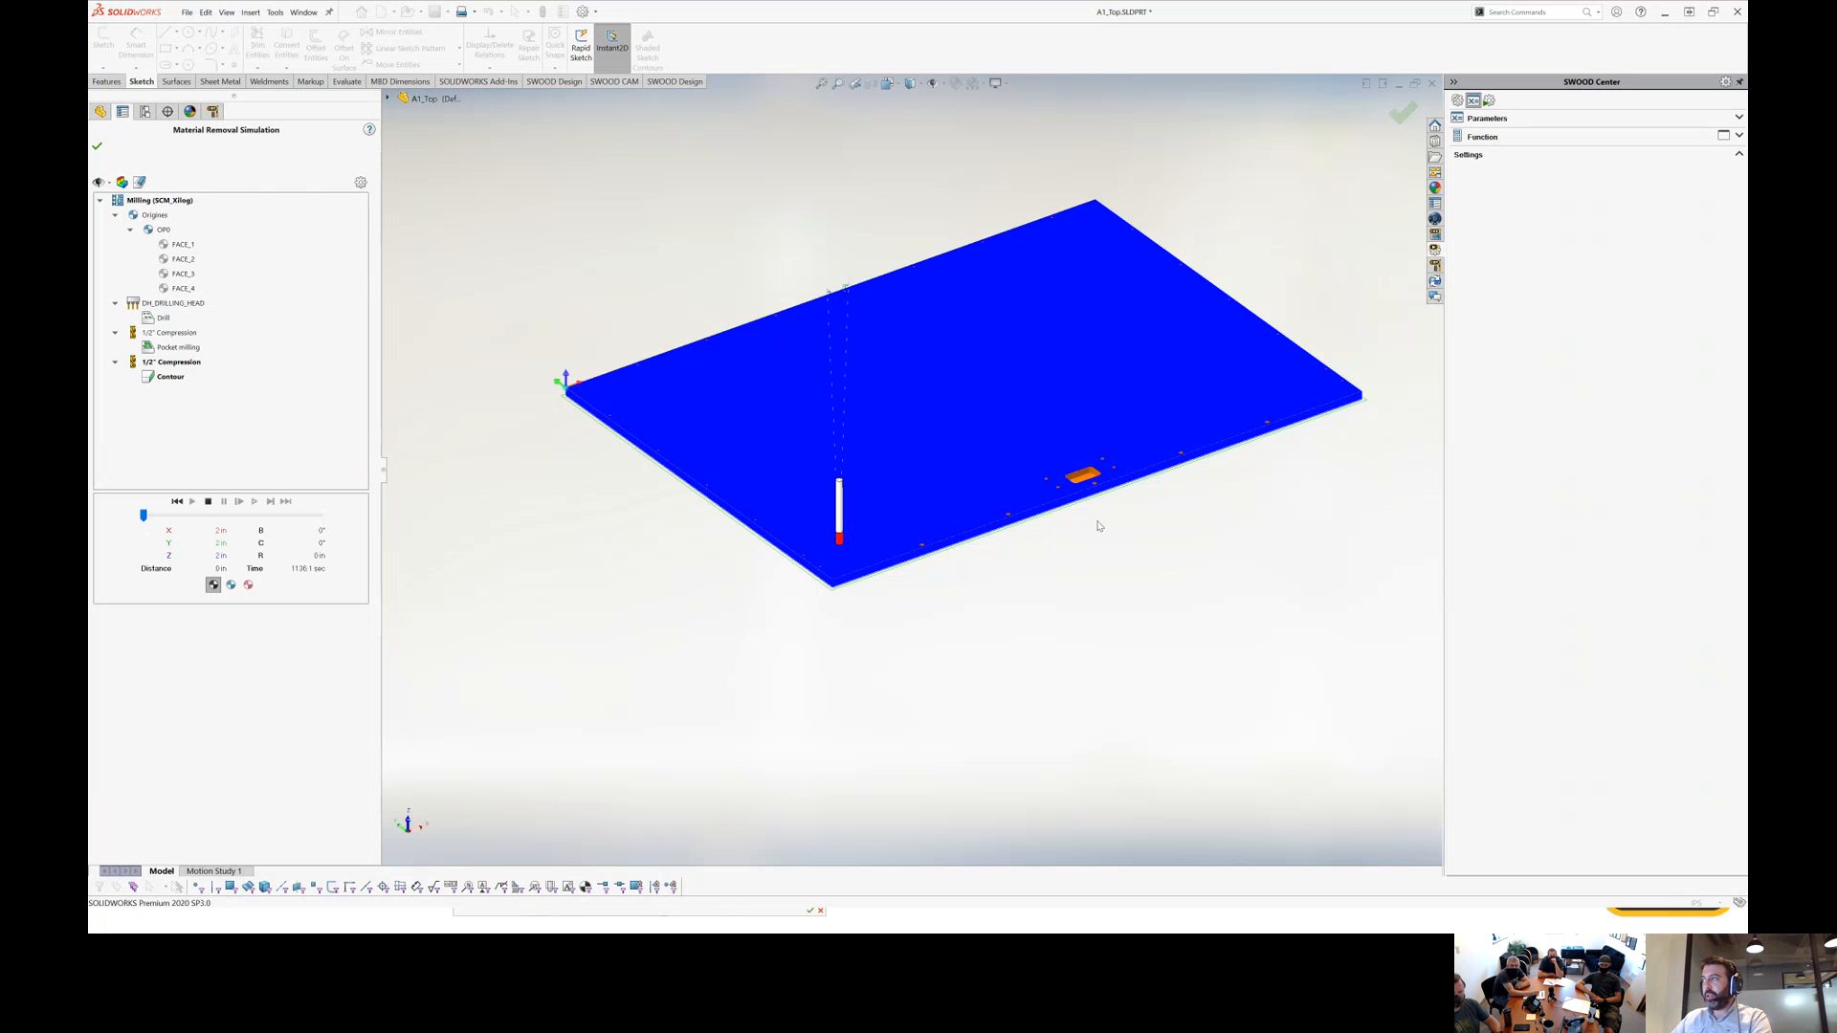
middle_click_drag(1098, 526, 915, 494)
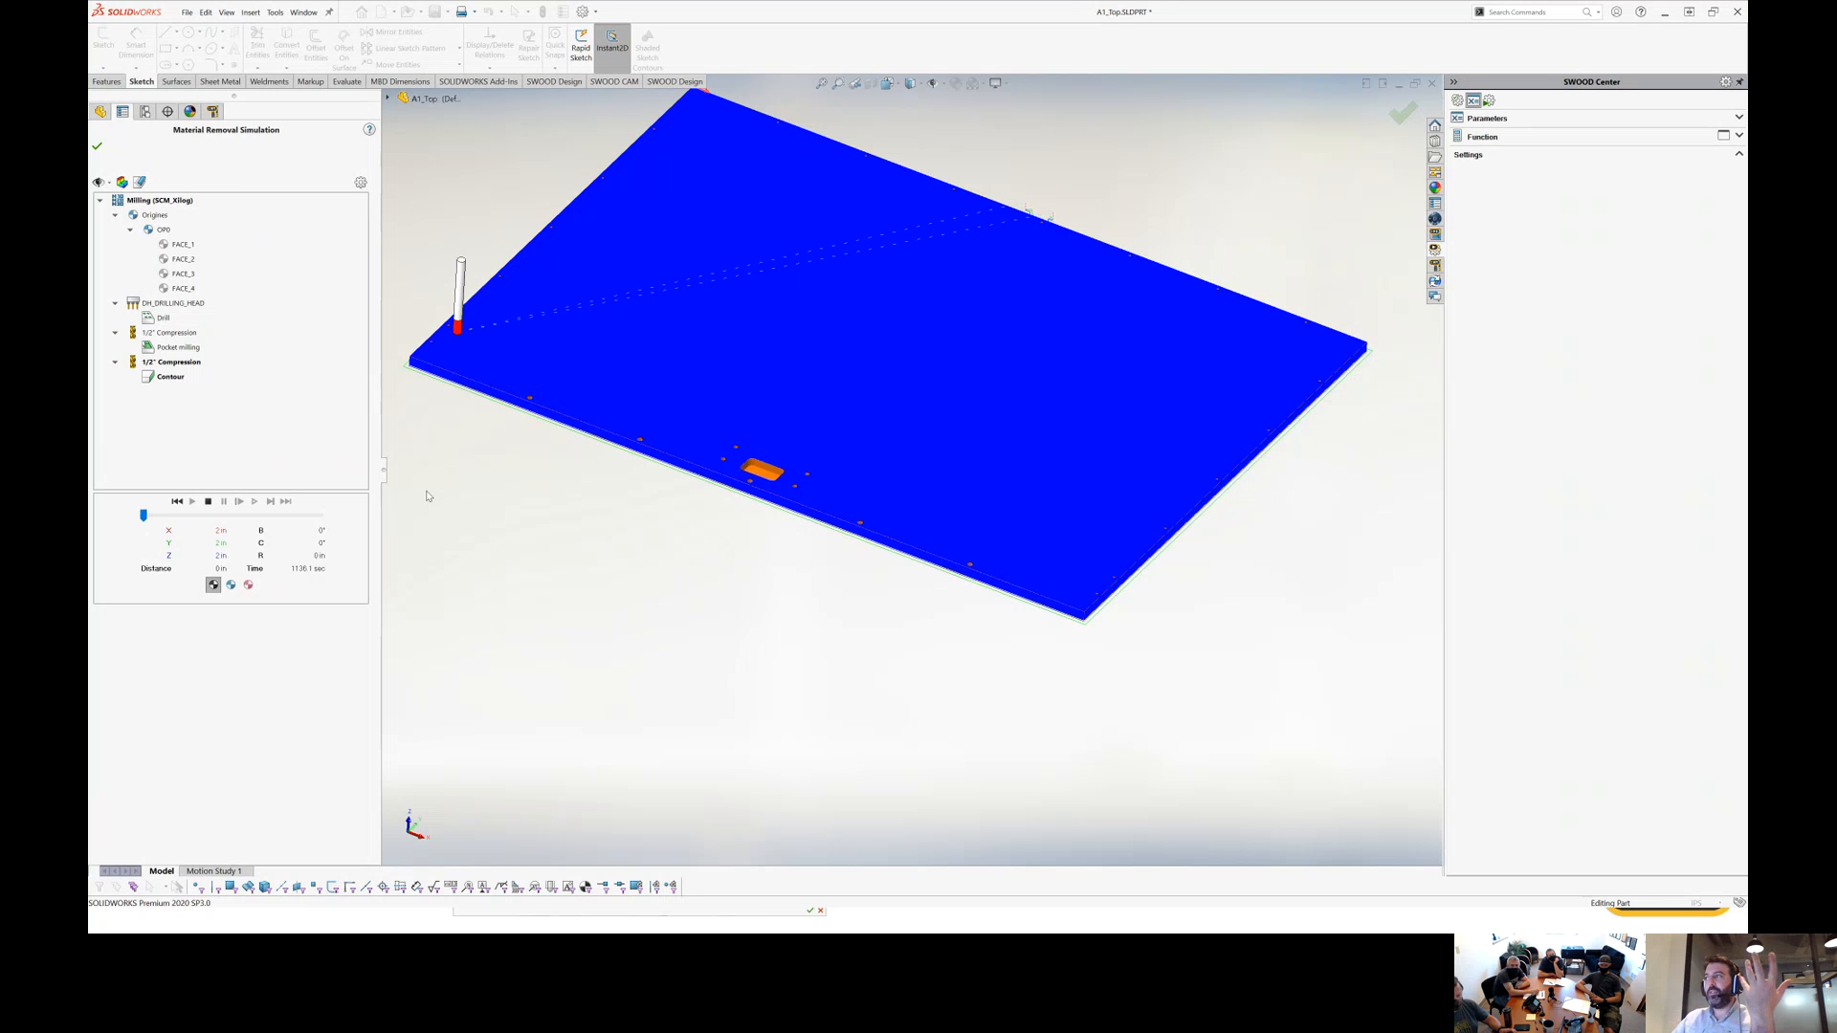
left_click(98, 147)
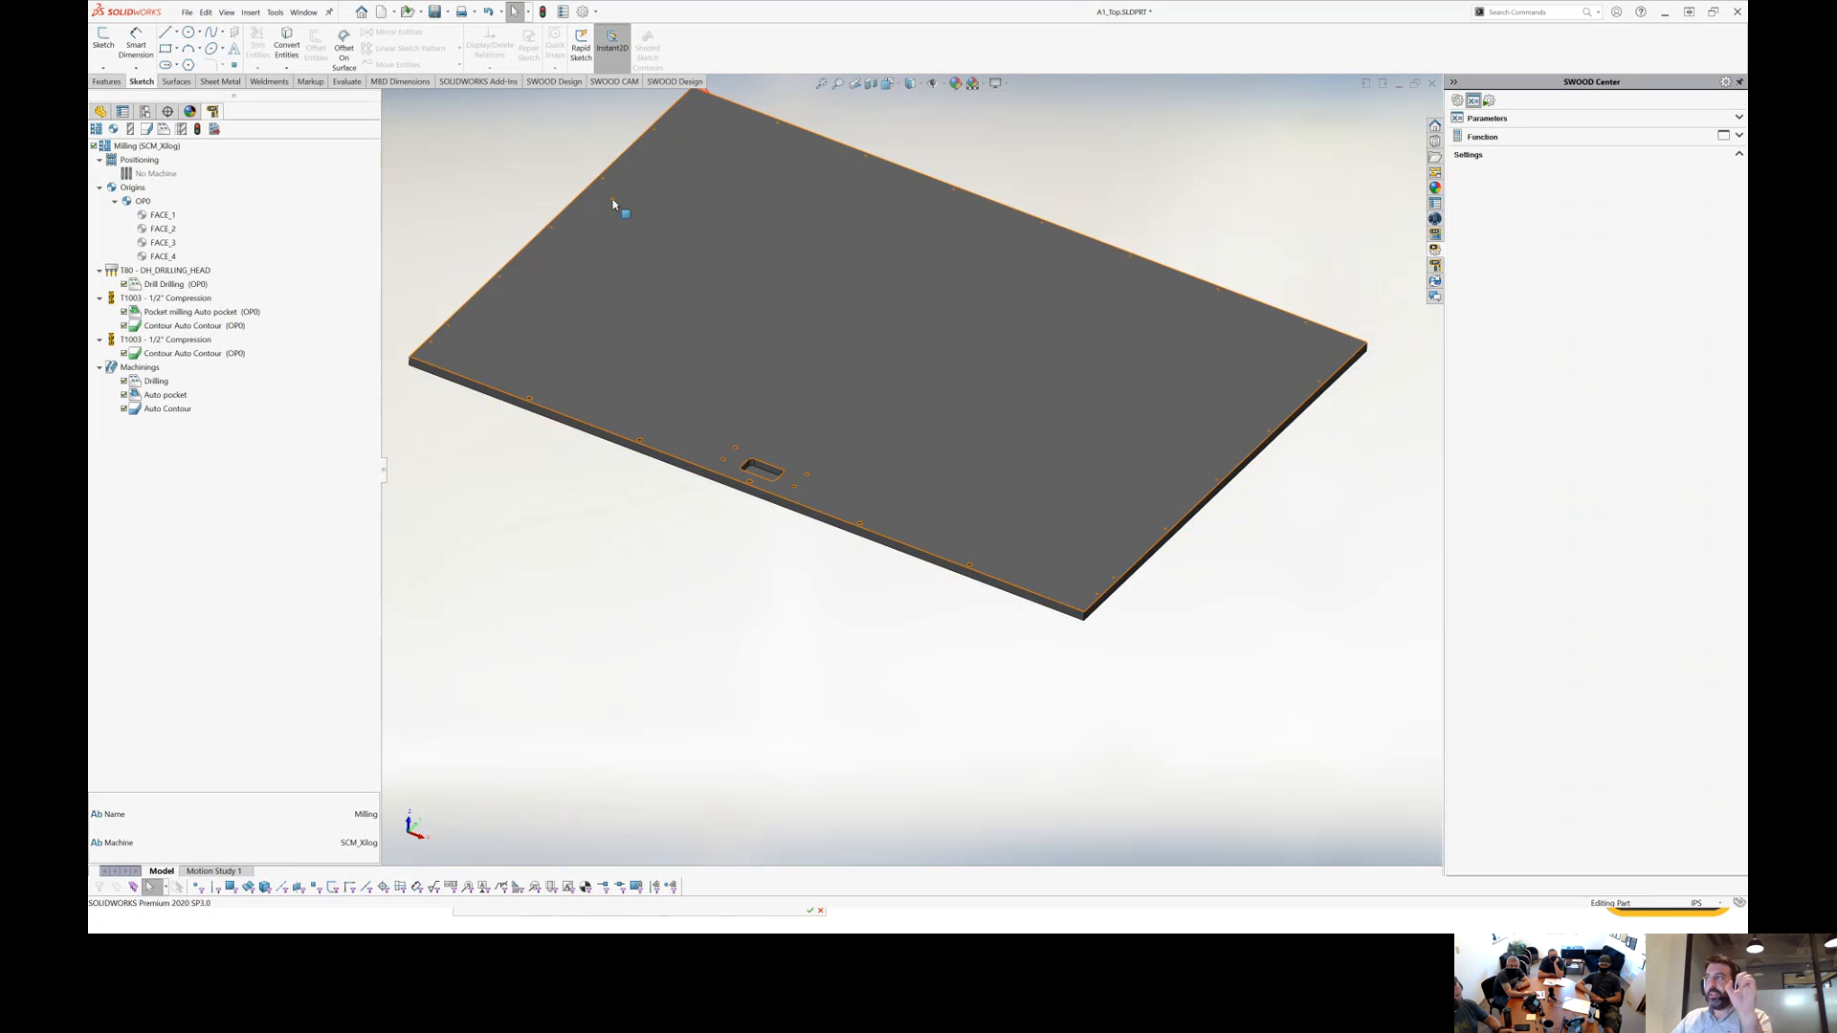
Look up the 1/2" and 1/4" Upshear Cyl Router tools in the SWOODCAM library.
left_click(1435, 266)
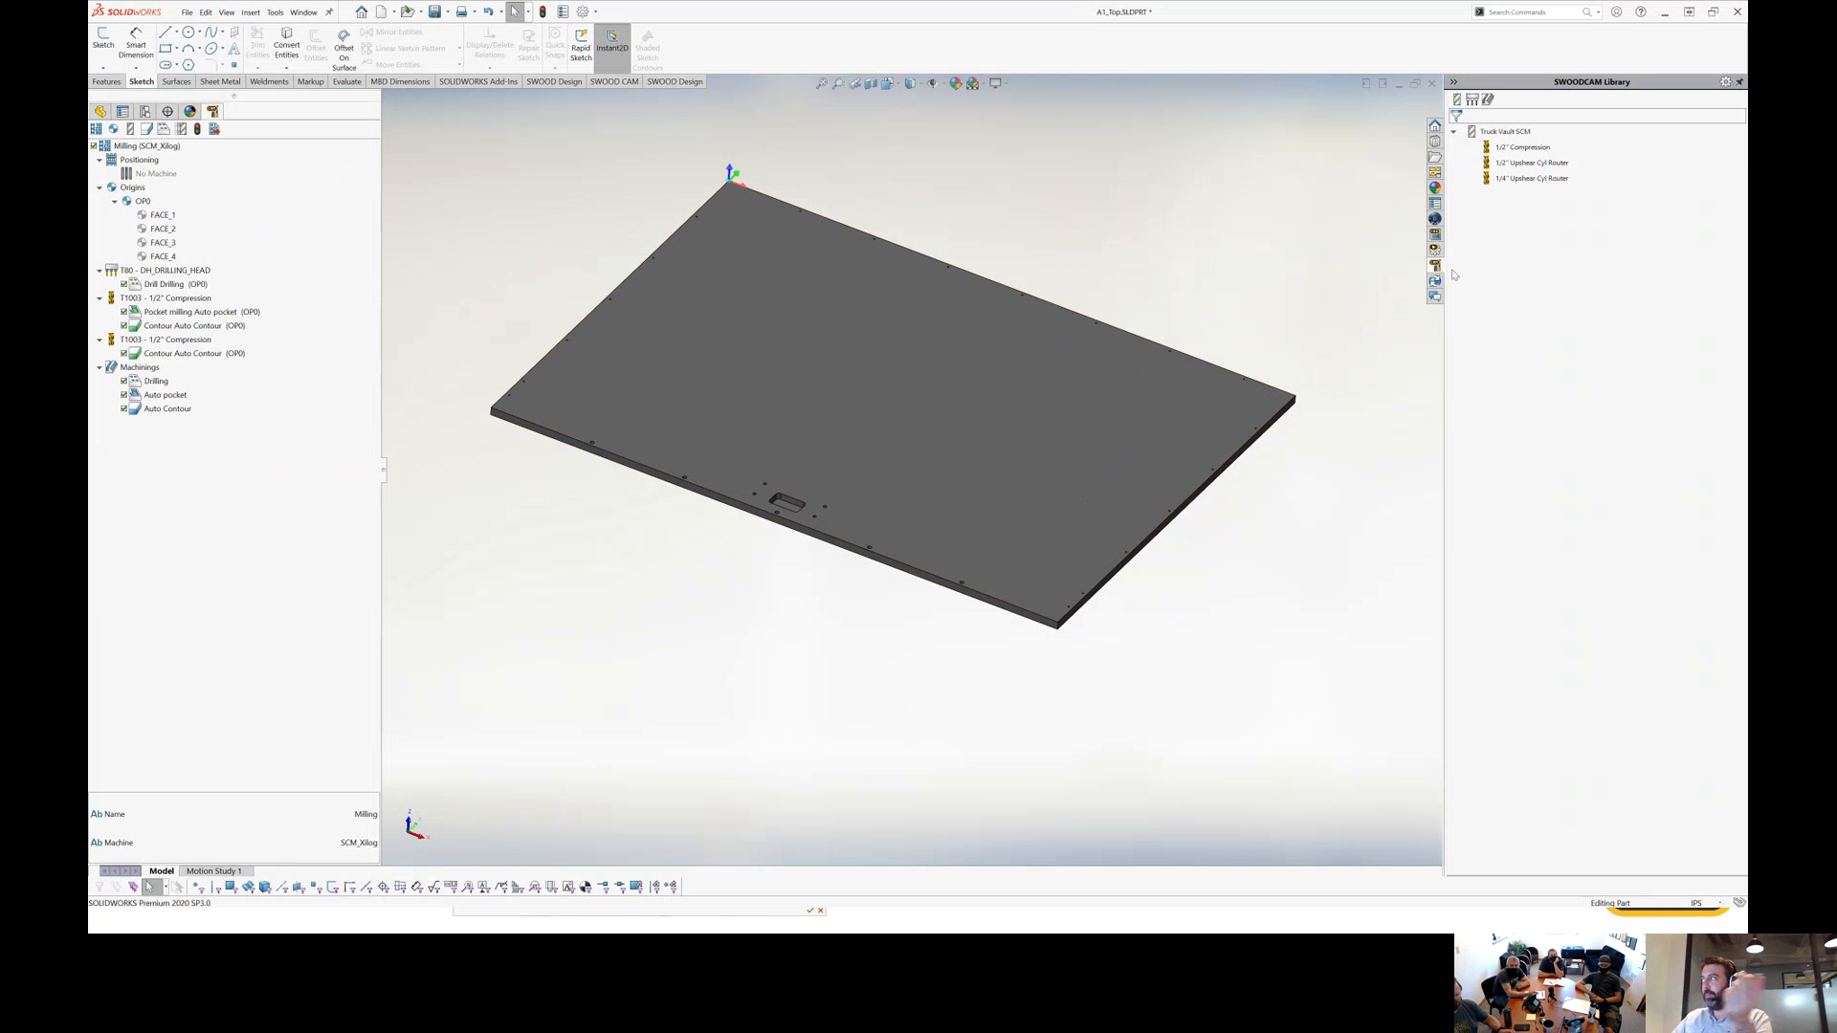
left_click(1525, 162)
left_click(1511, 180)
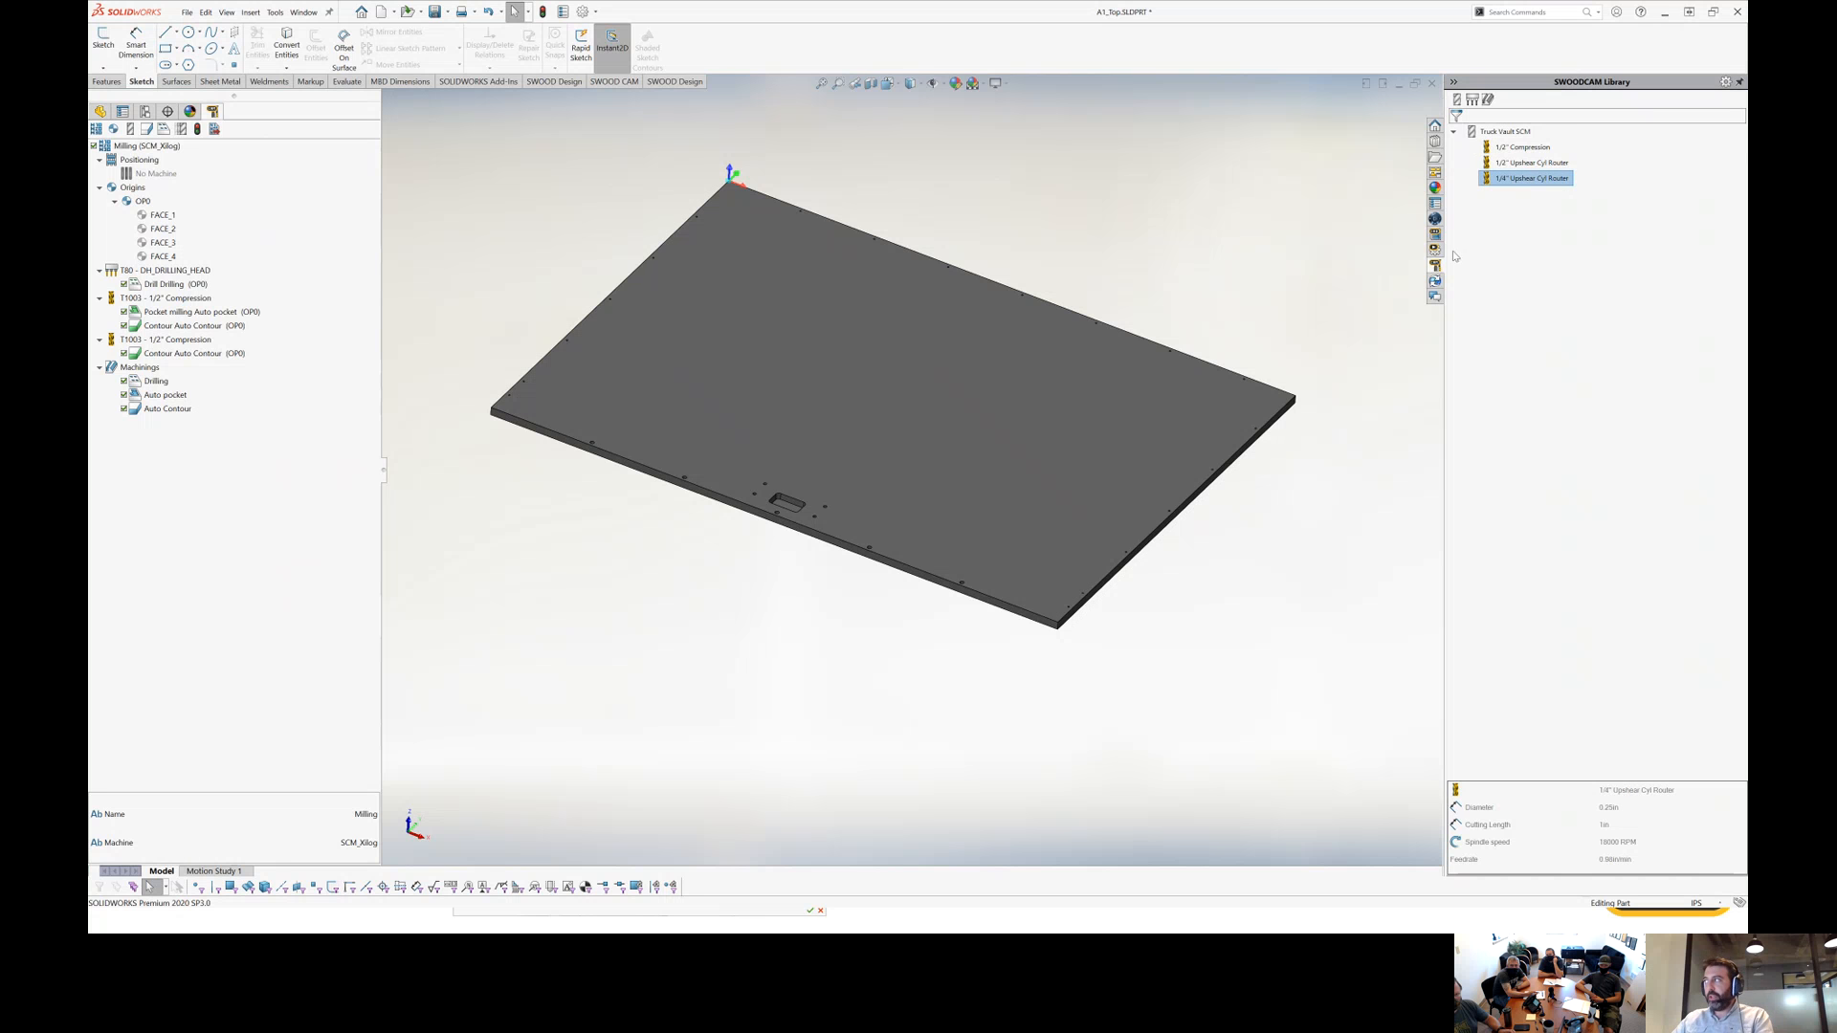
View the spindle layout of the DH_DRILLING_HEAD aggregate in 3D, and list the library's machining operations.
left_click(1472, 98)
right_click(1487, 132)
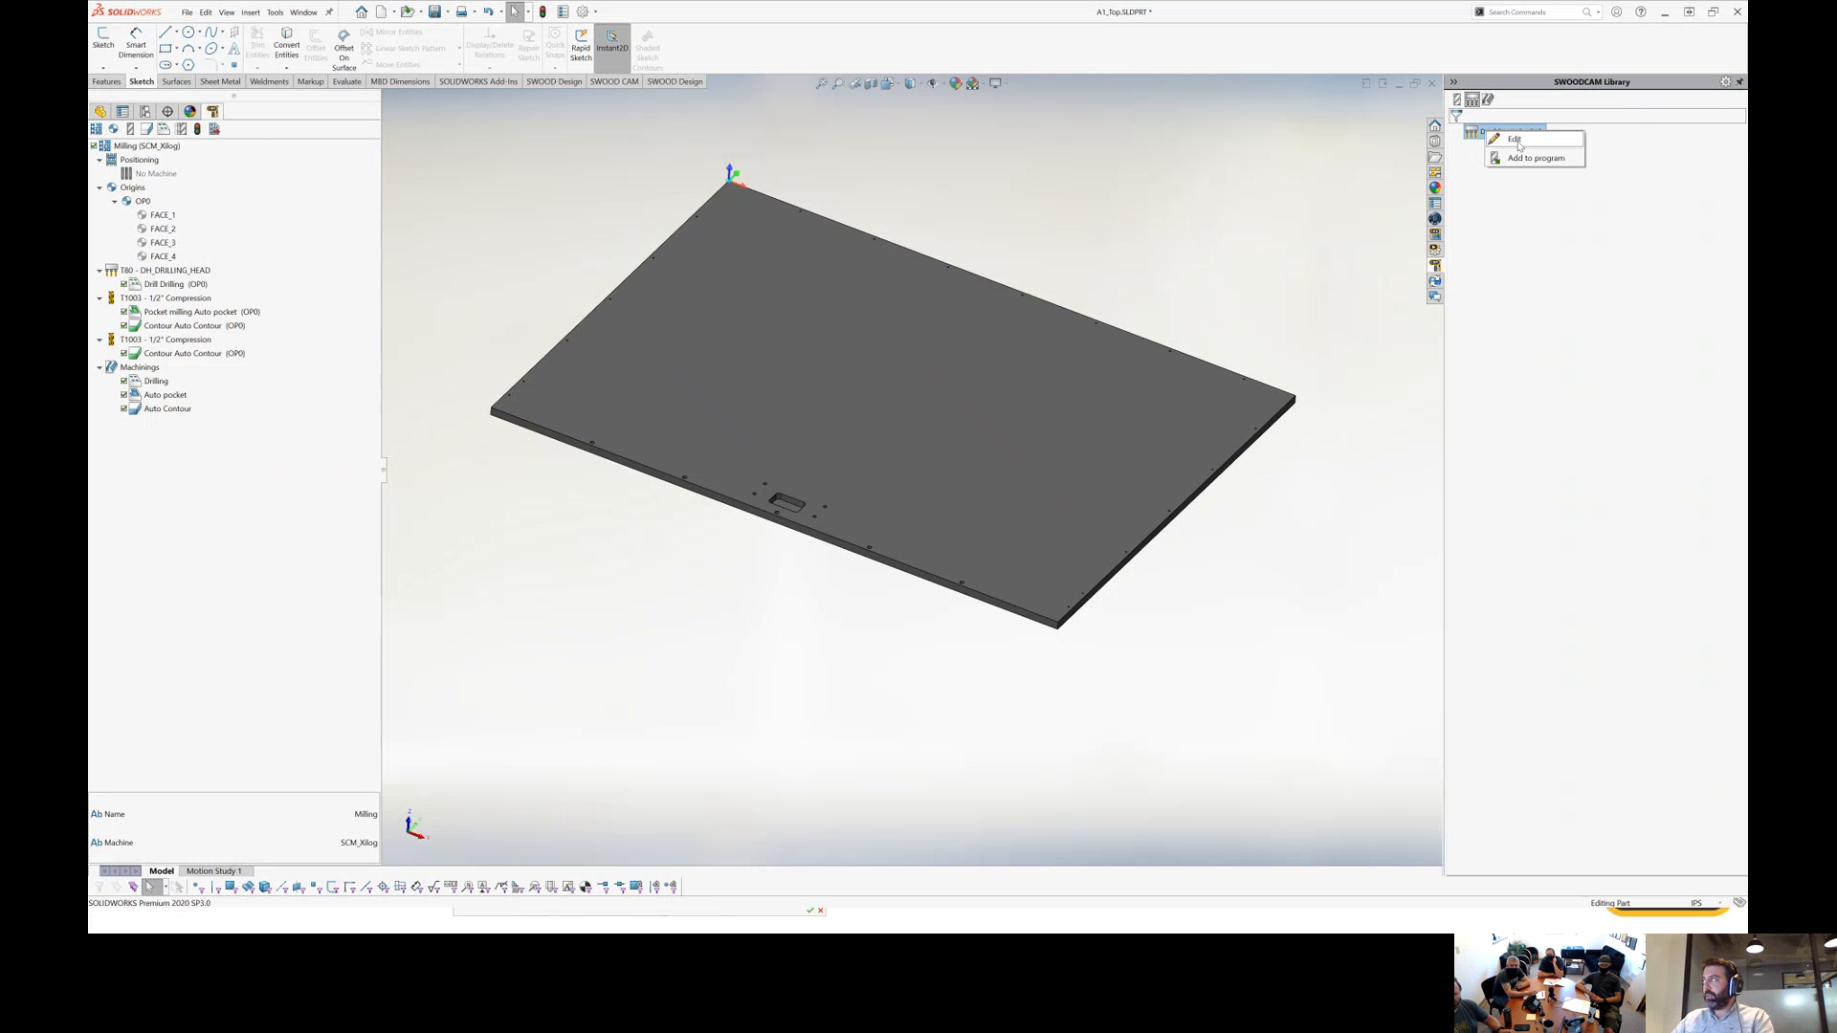
middle_click_drag(779, 319, 752, 269)
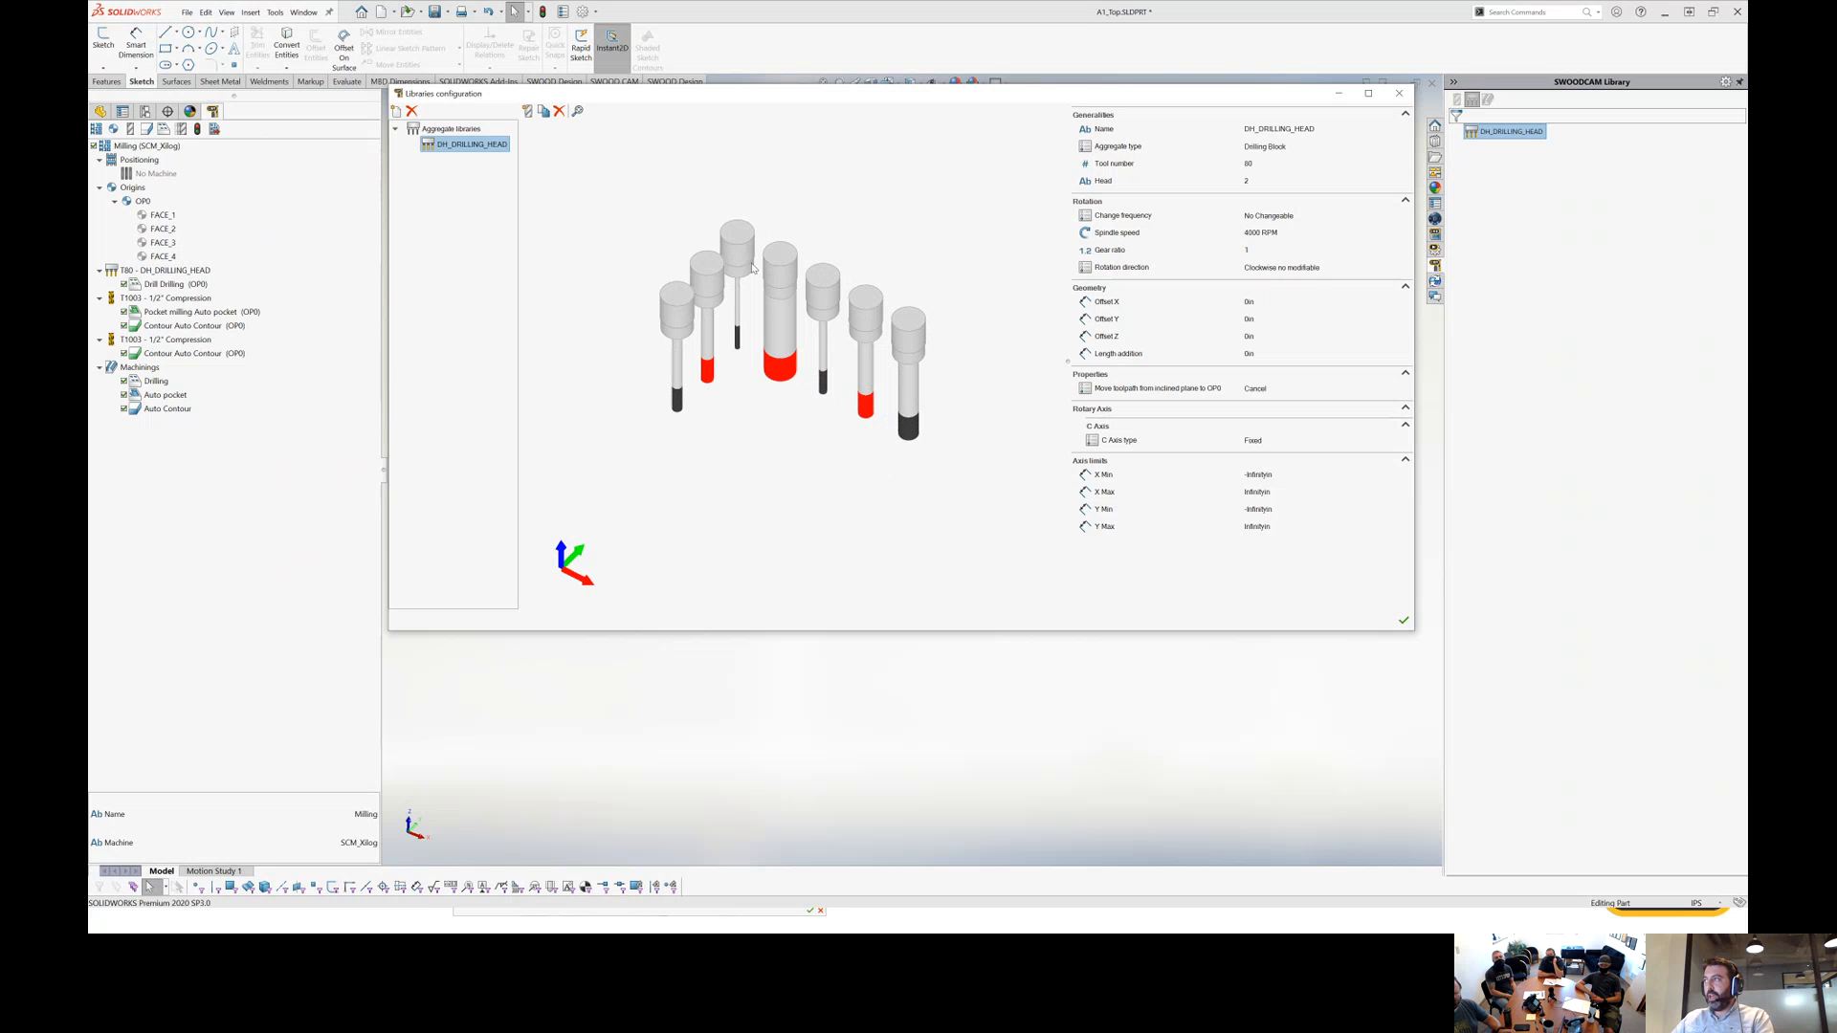
left_click(1398, 93)
left_click(1488, 98)
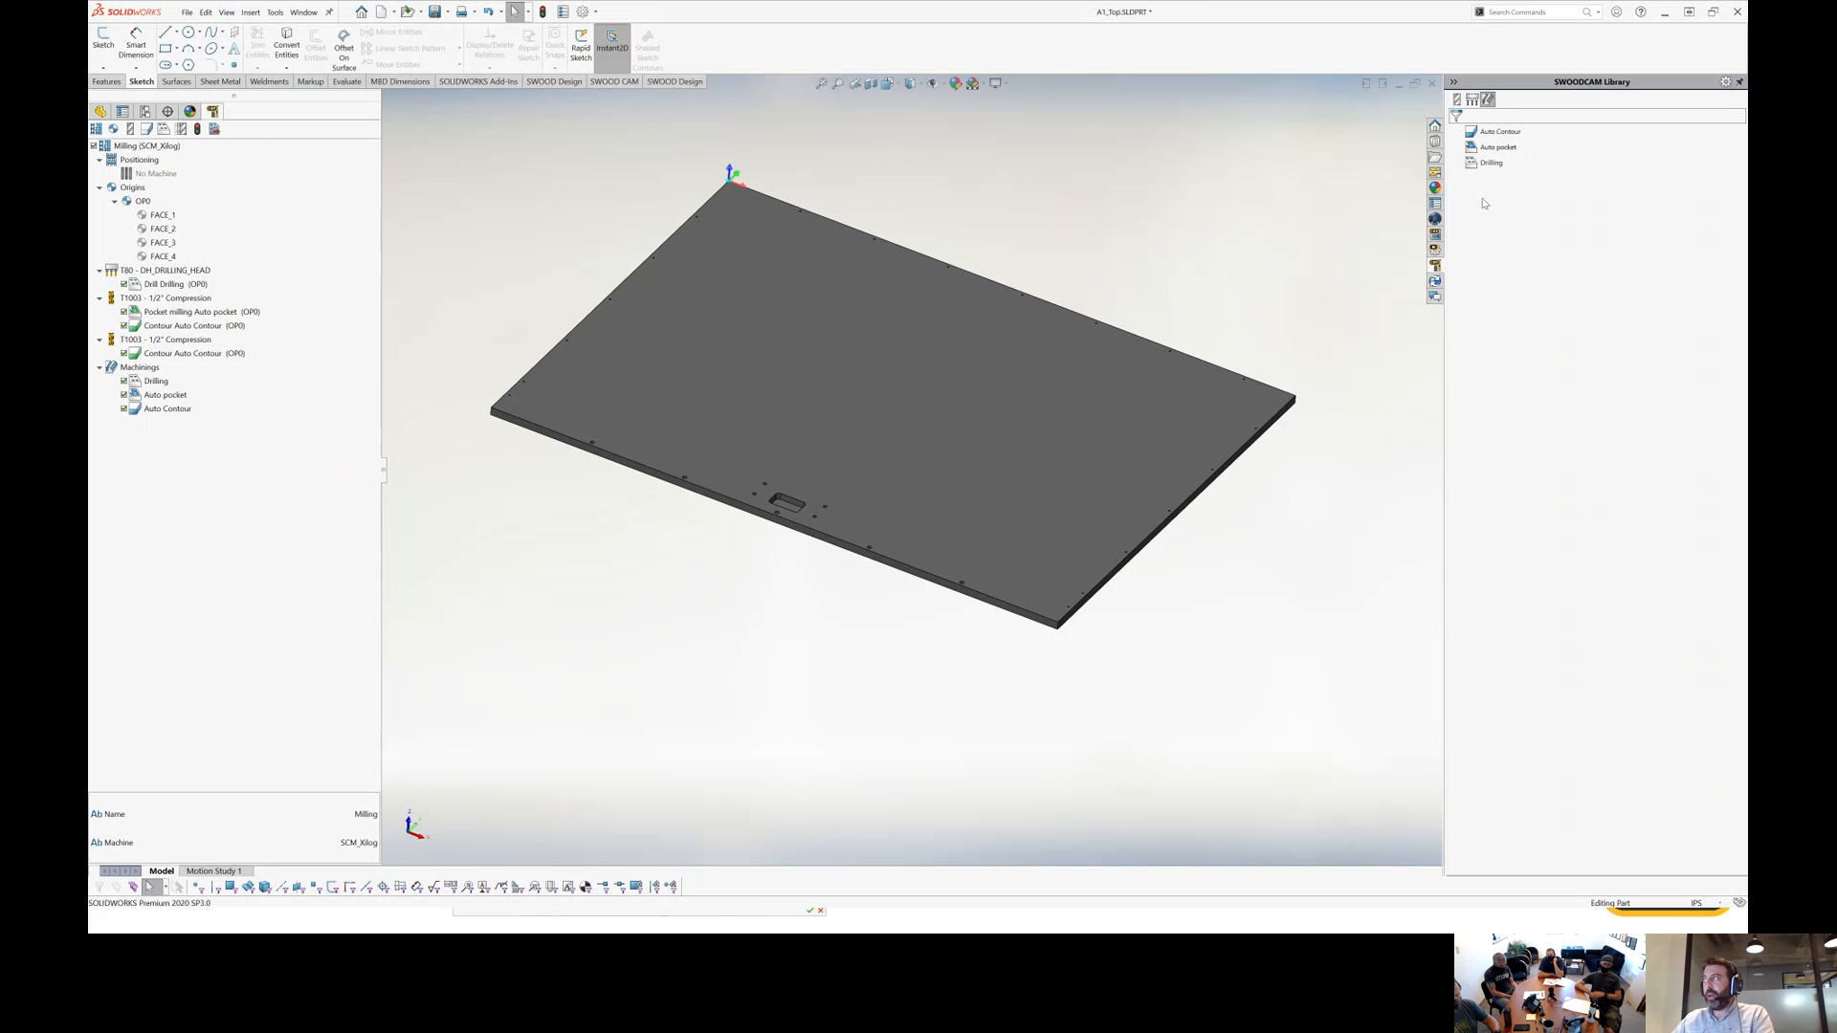
Delete the Drilling, Auto pocket and Auto Contour machinings and all their tool operations from the Milling program.
left_click_drag(188, 393, 151, 376)
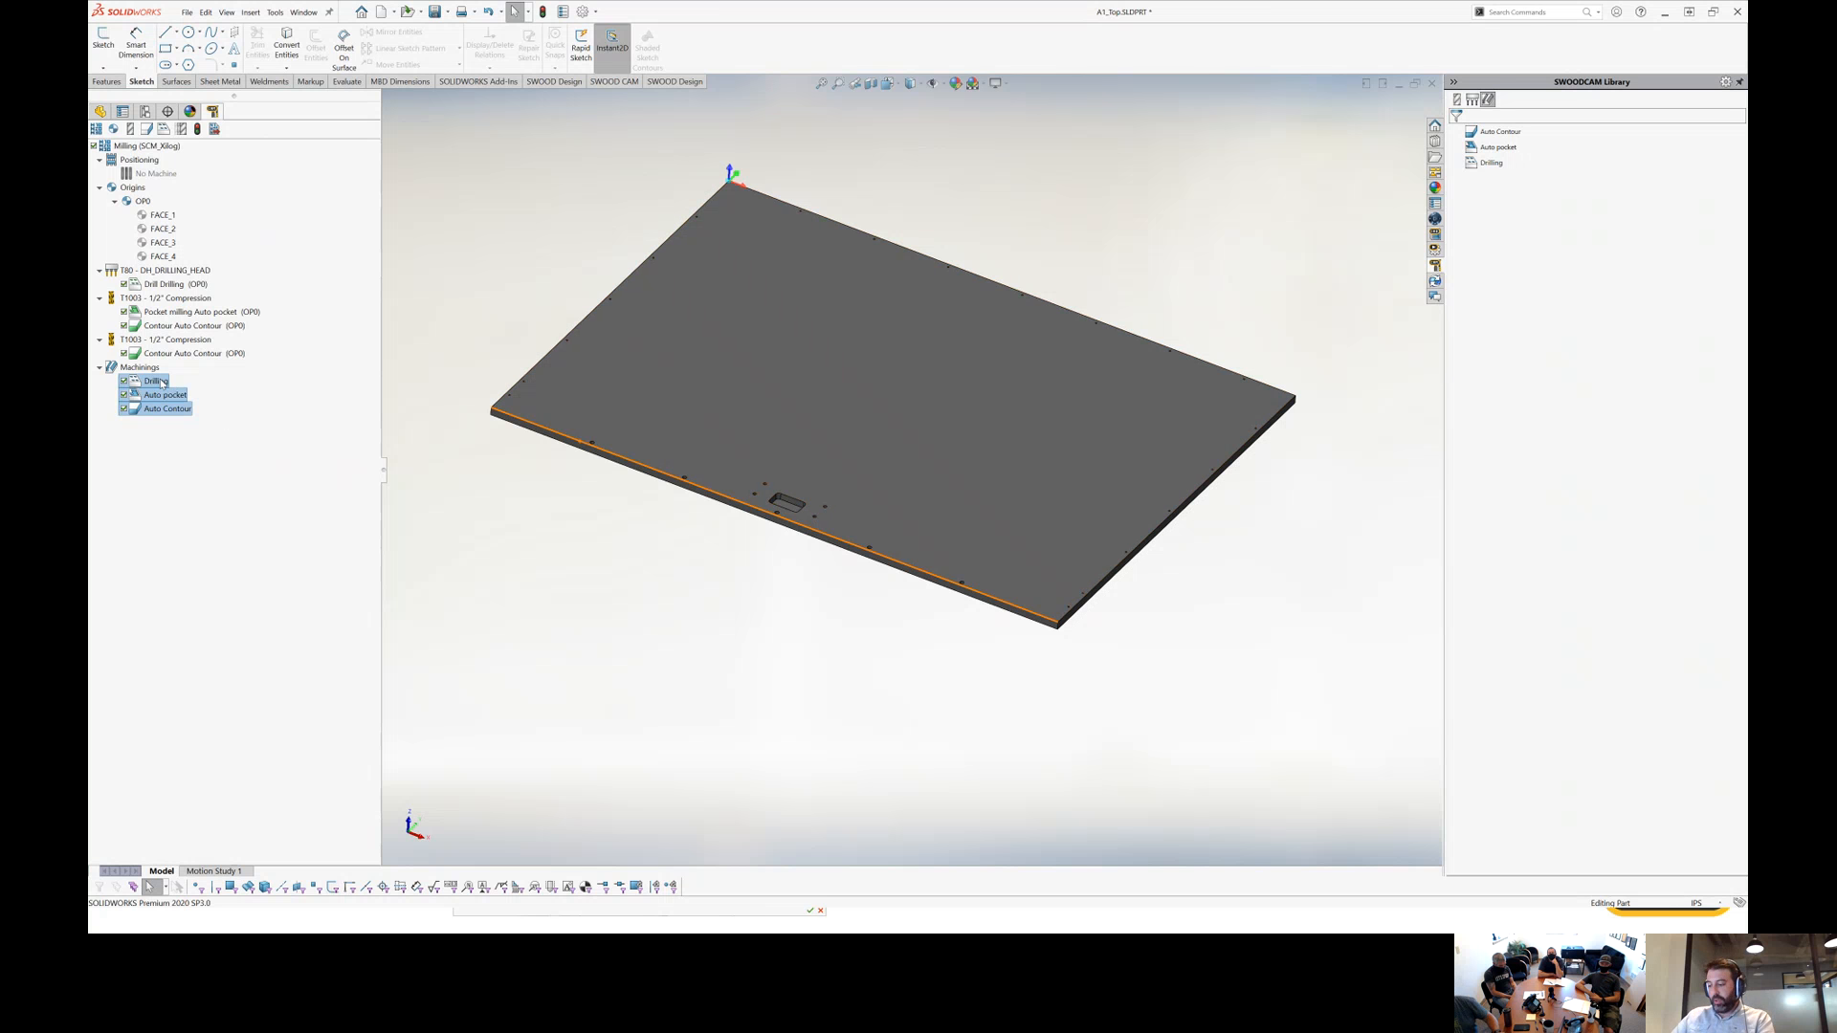
key("Delete")
key("Return")
left_click_drag(264, 332, 113, 272)
key("Delete")
key("Return")
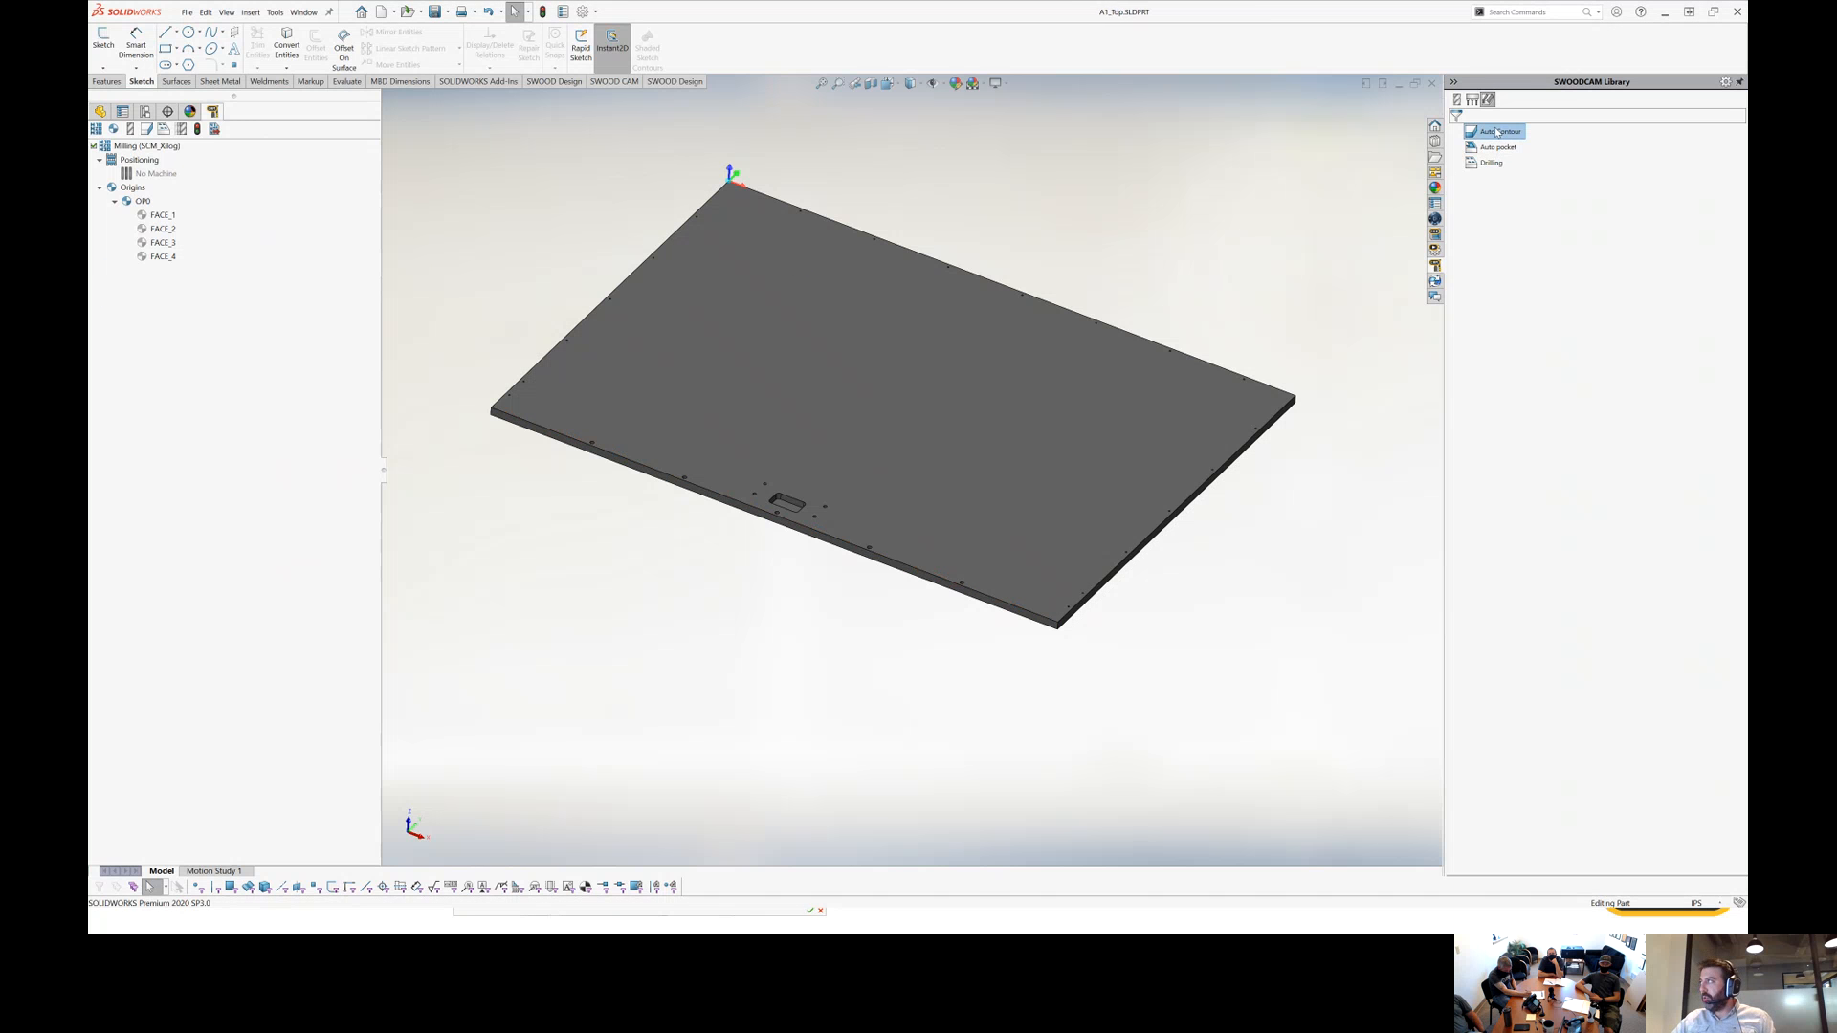
Apply the library's Drilling, Auto pocket and Auto Contour machinings to the A1_Top panel.
left_click(1486, 164)
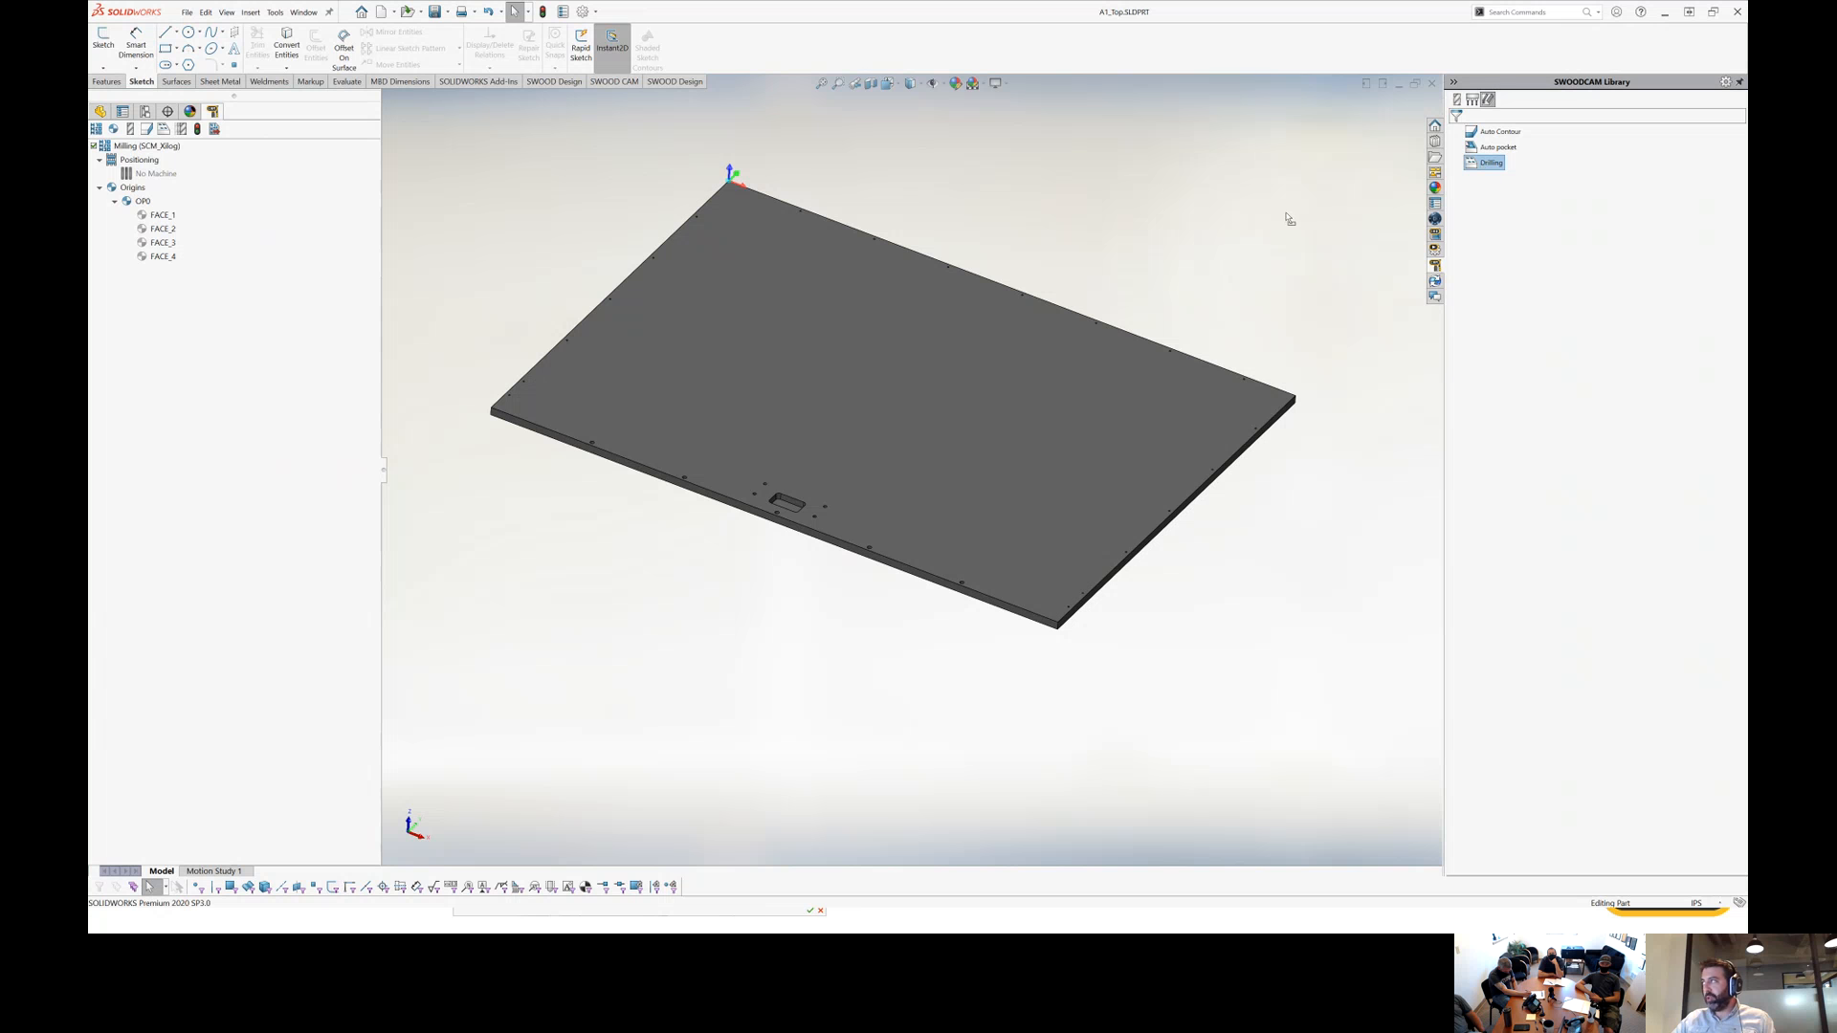
left_click(1494, 147)
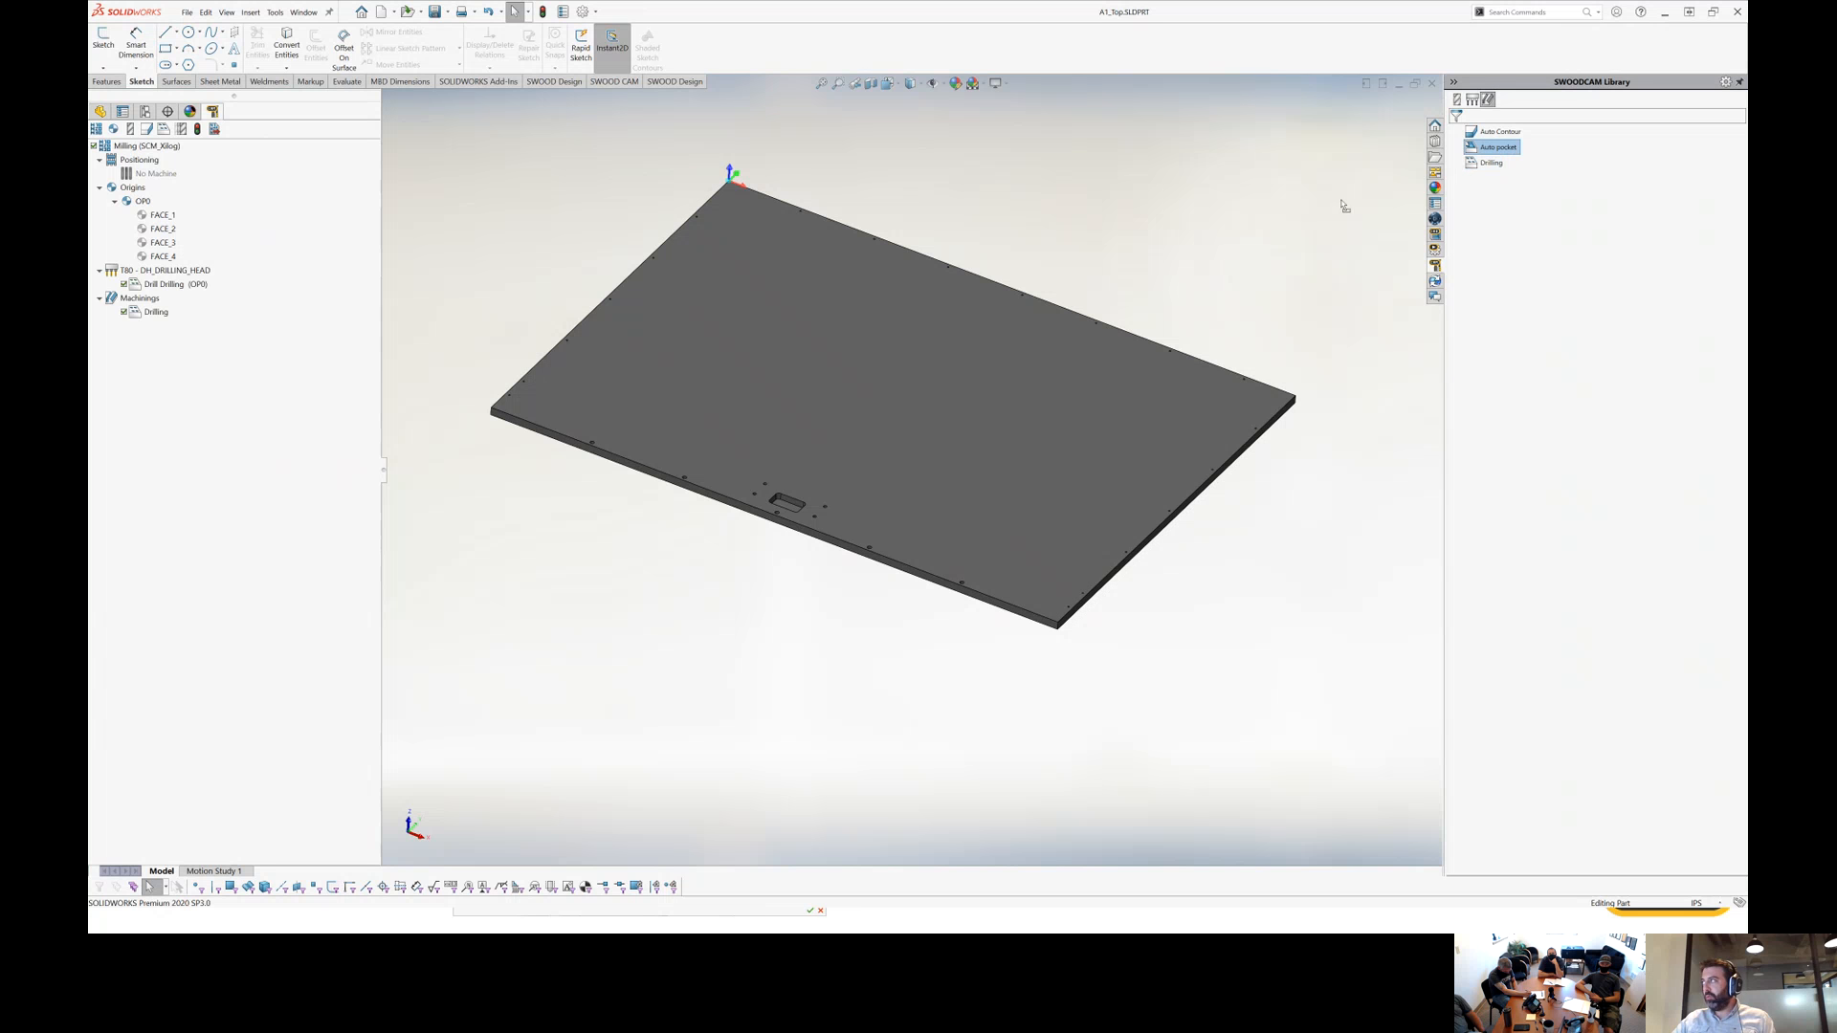
left_click_drag(1504, 135, 1285, 230)
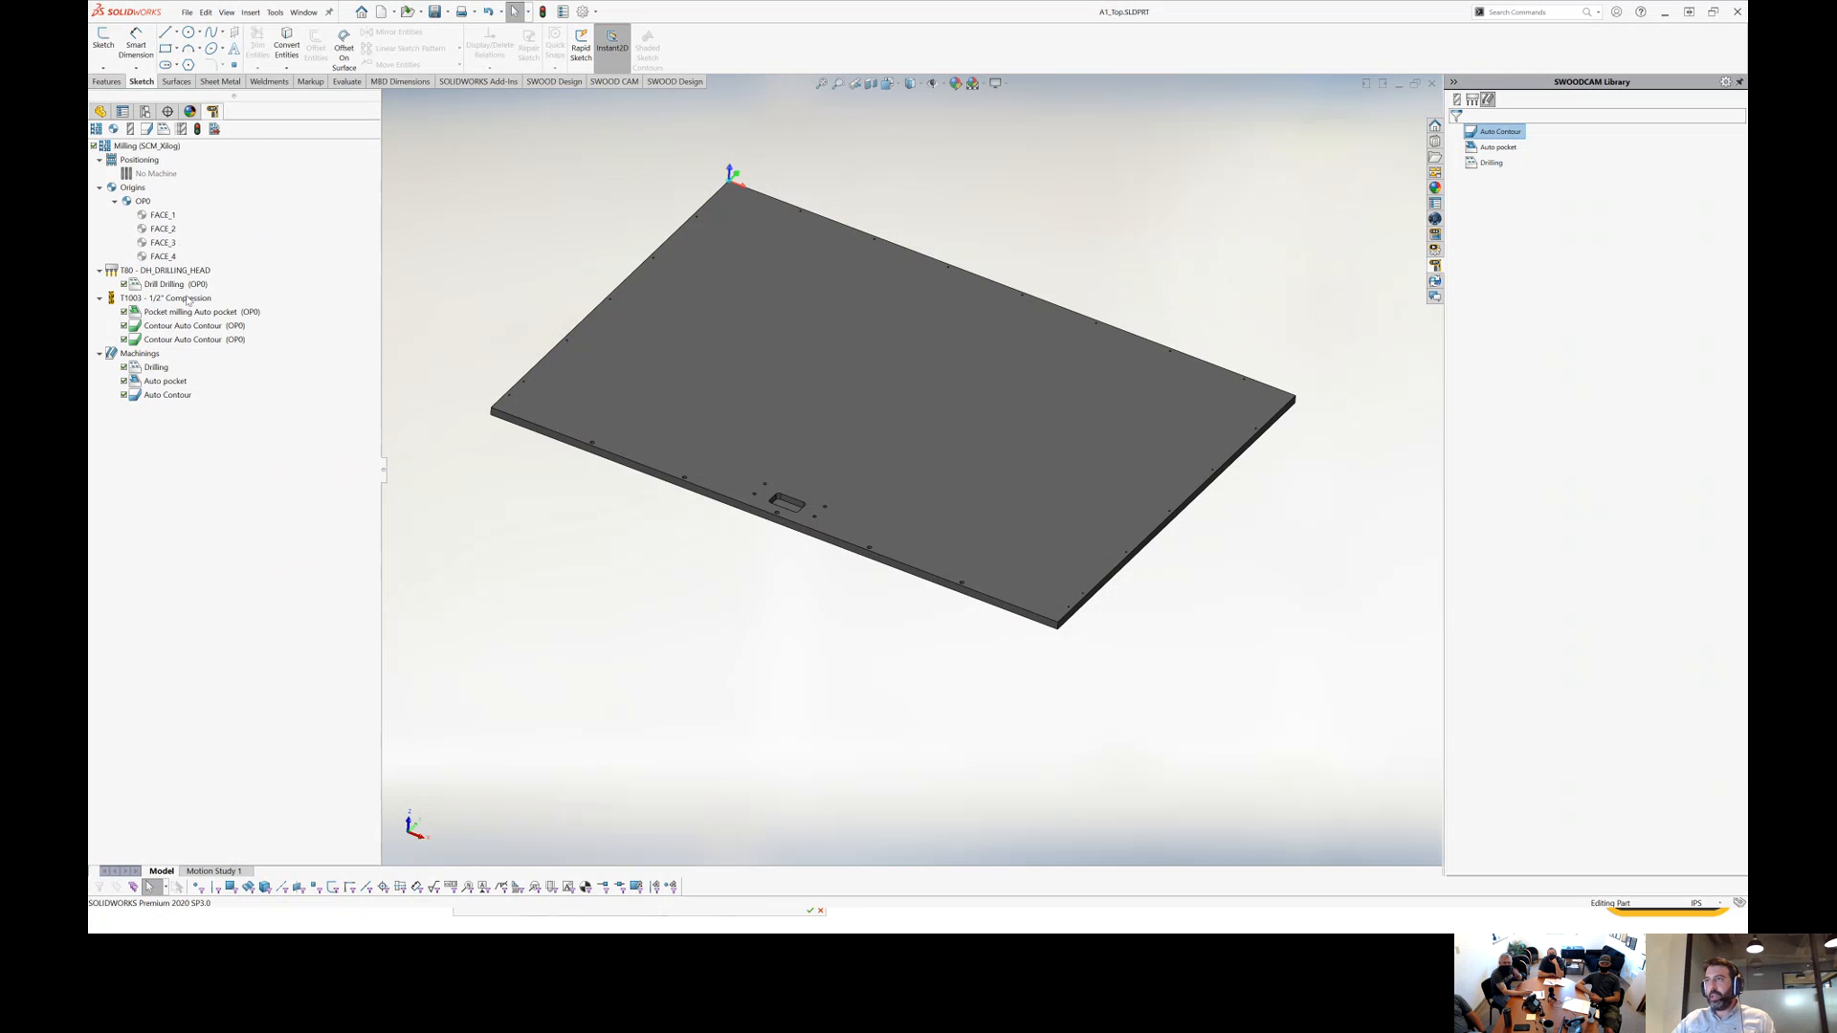
Inspect the two Auto Contour operations under the 1/2" Compression tool on the panel.
left_click(180, 326)
left_click(178, 341)
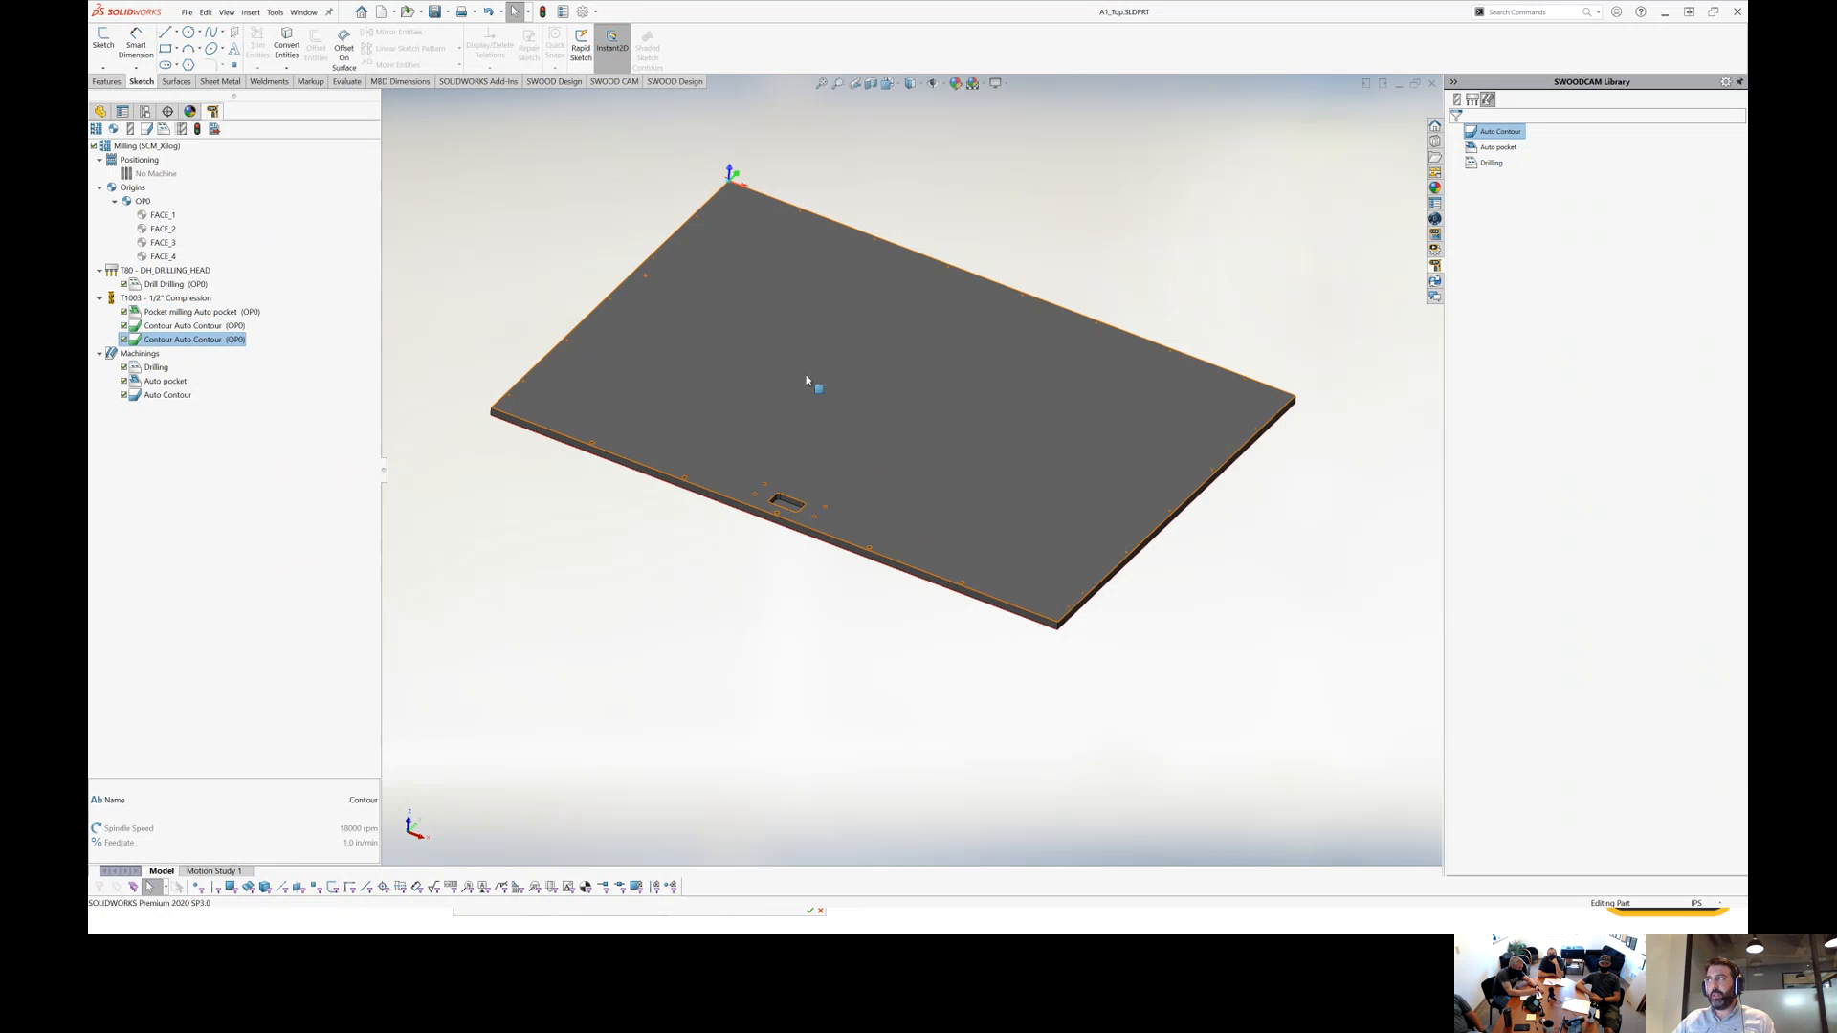
middle_click_drag(804, 377, 906, 363)
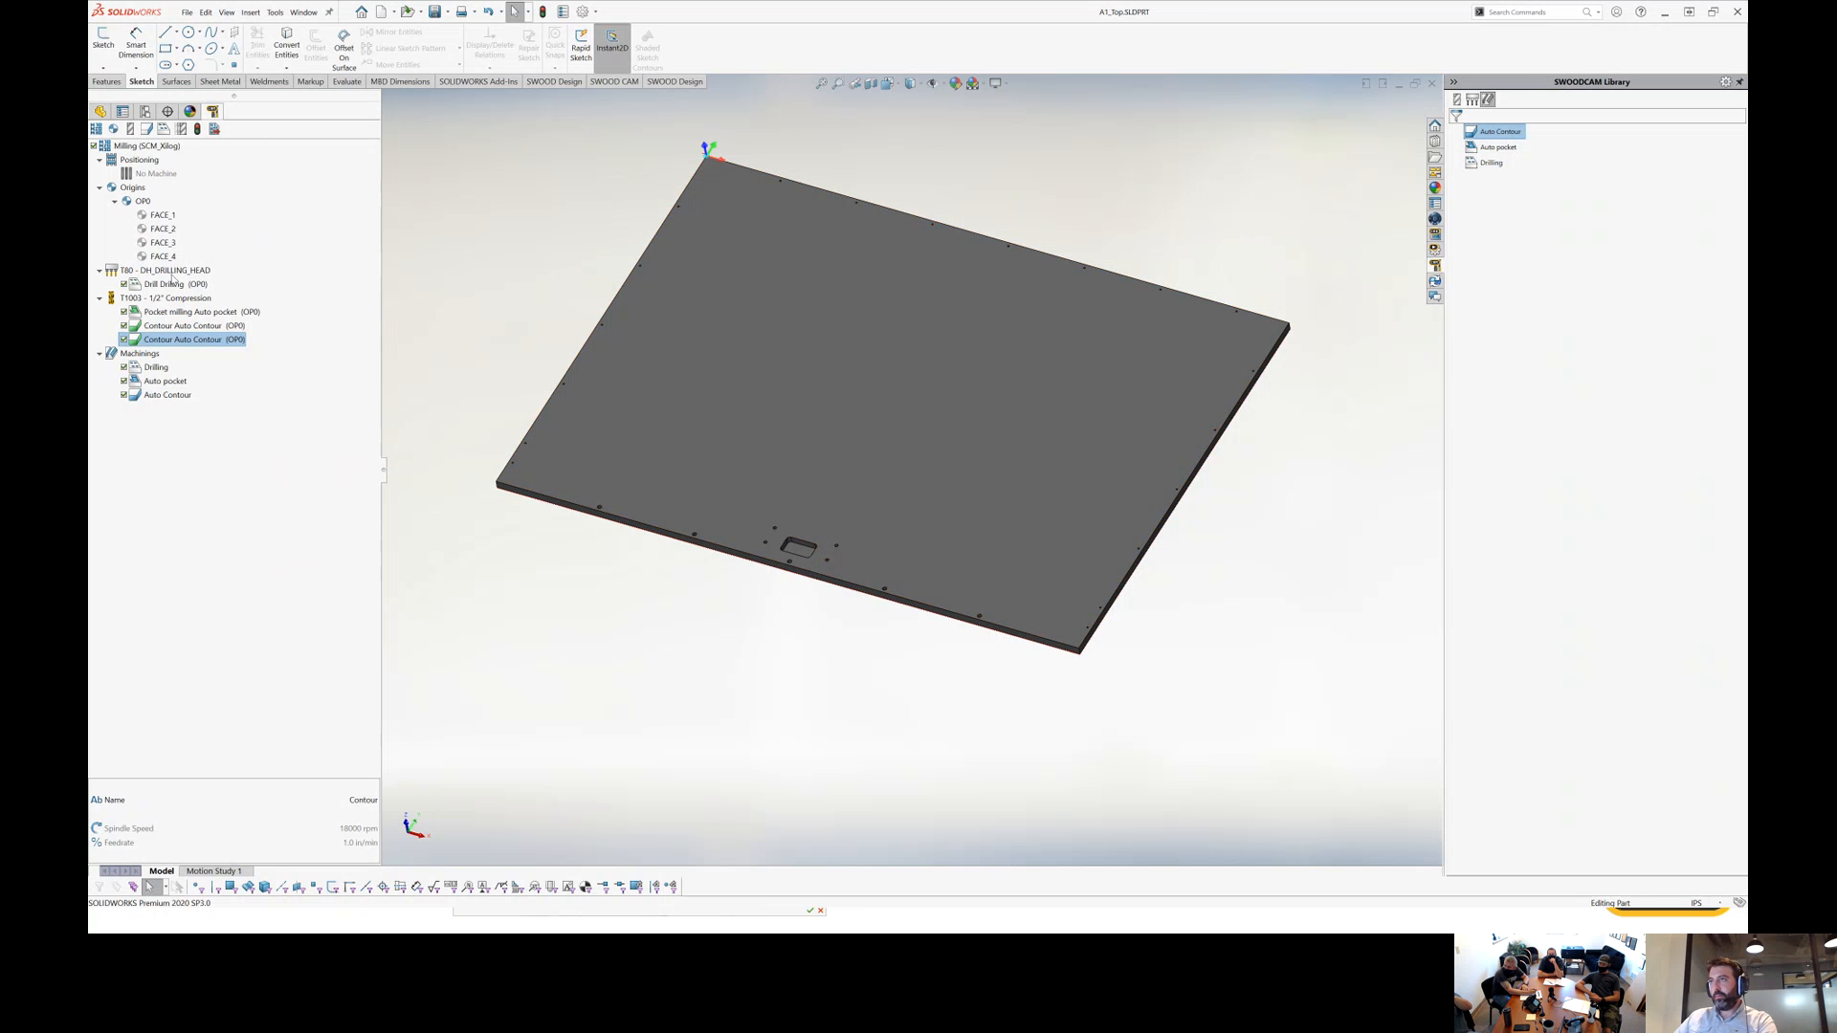
Show the library's aggregates, close the A1_Top part to return to the cabinet assembly, and collapse its component tree.
left_click(1472, 102)
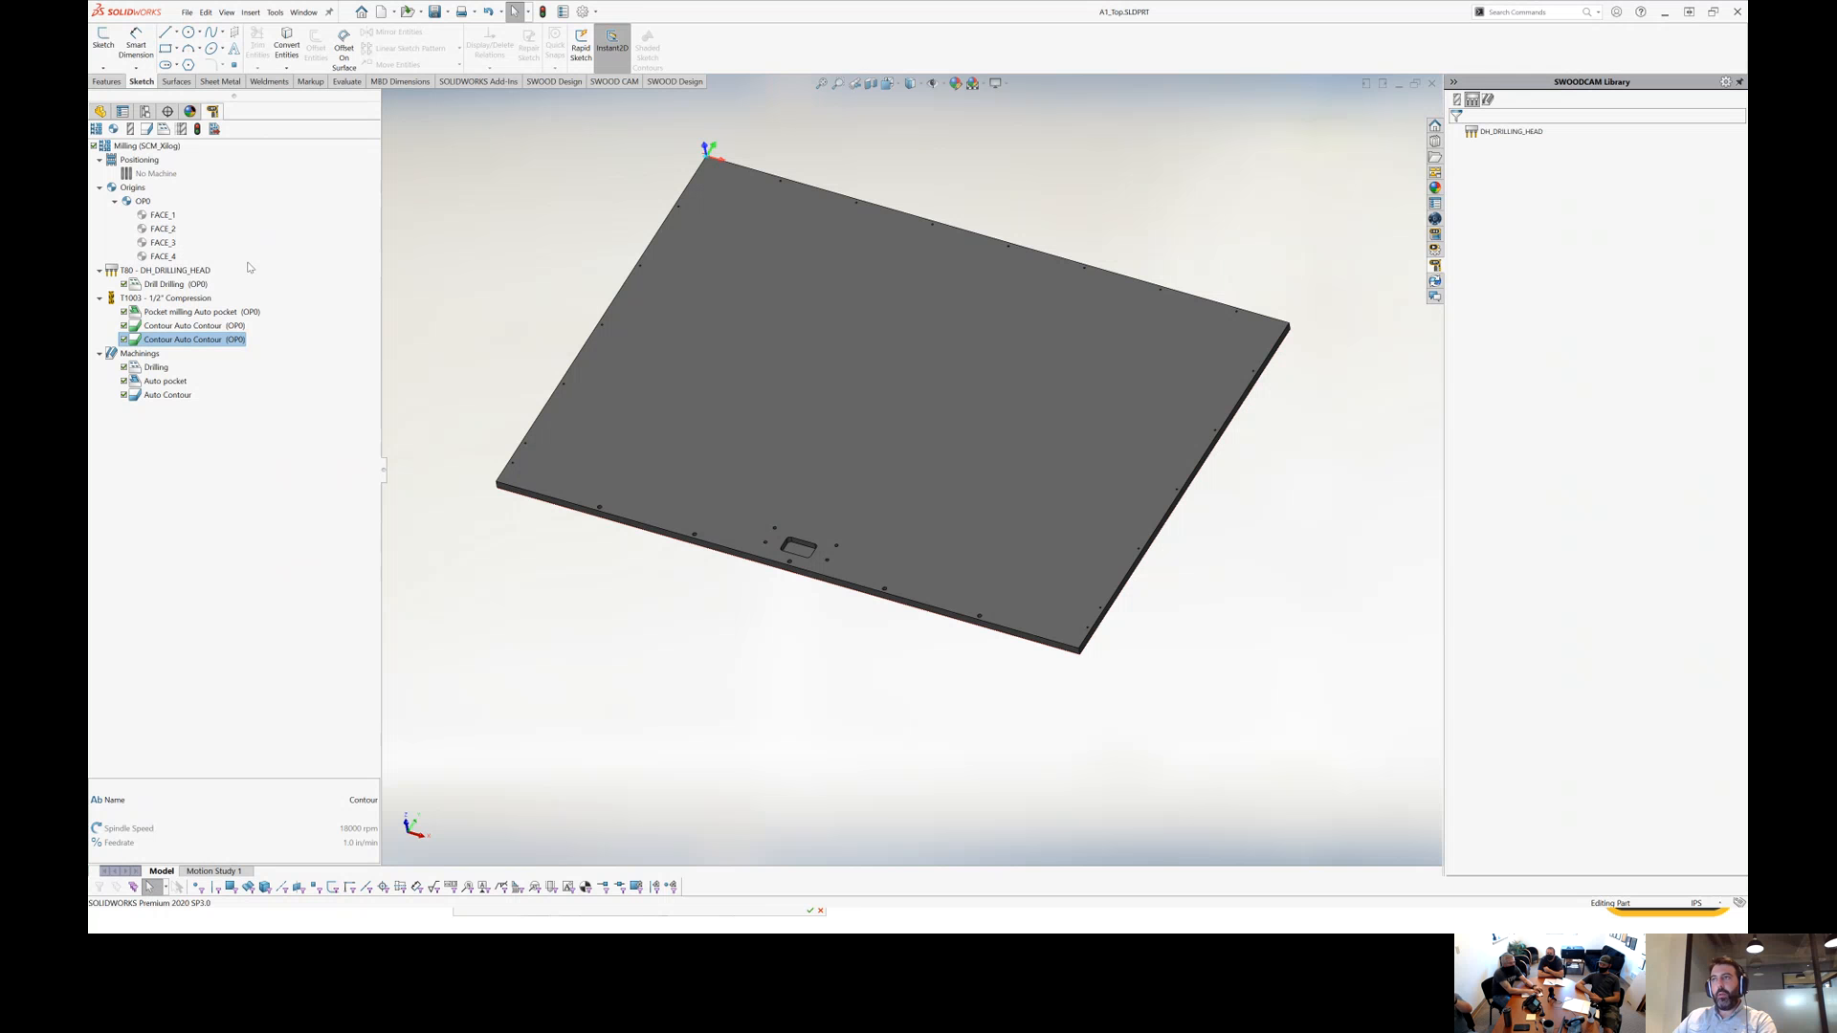
left_click(1432, 84)
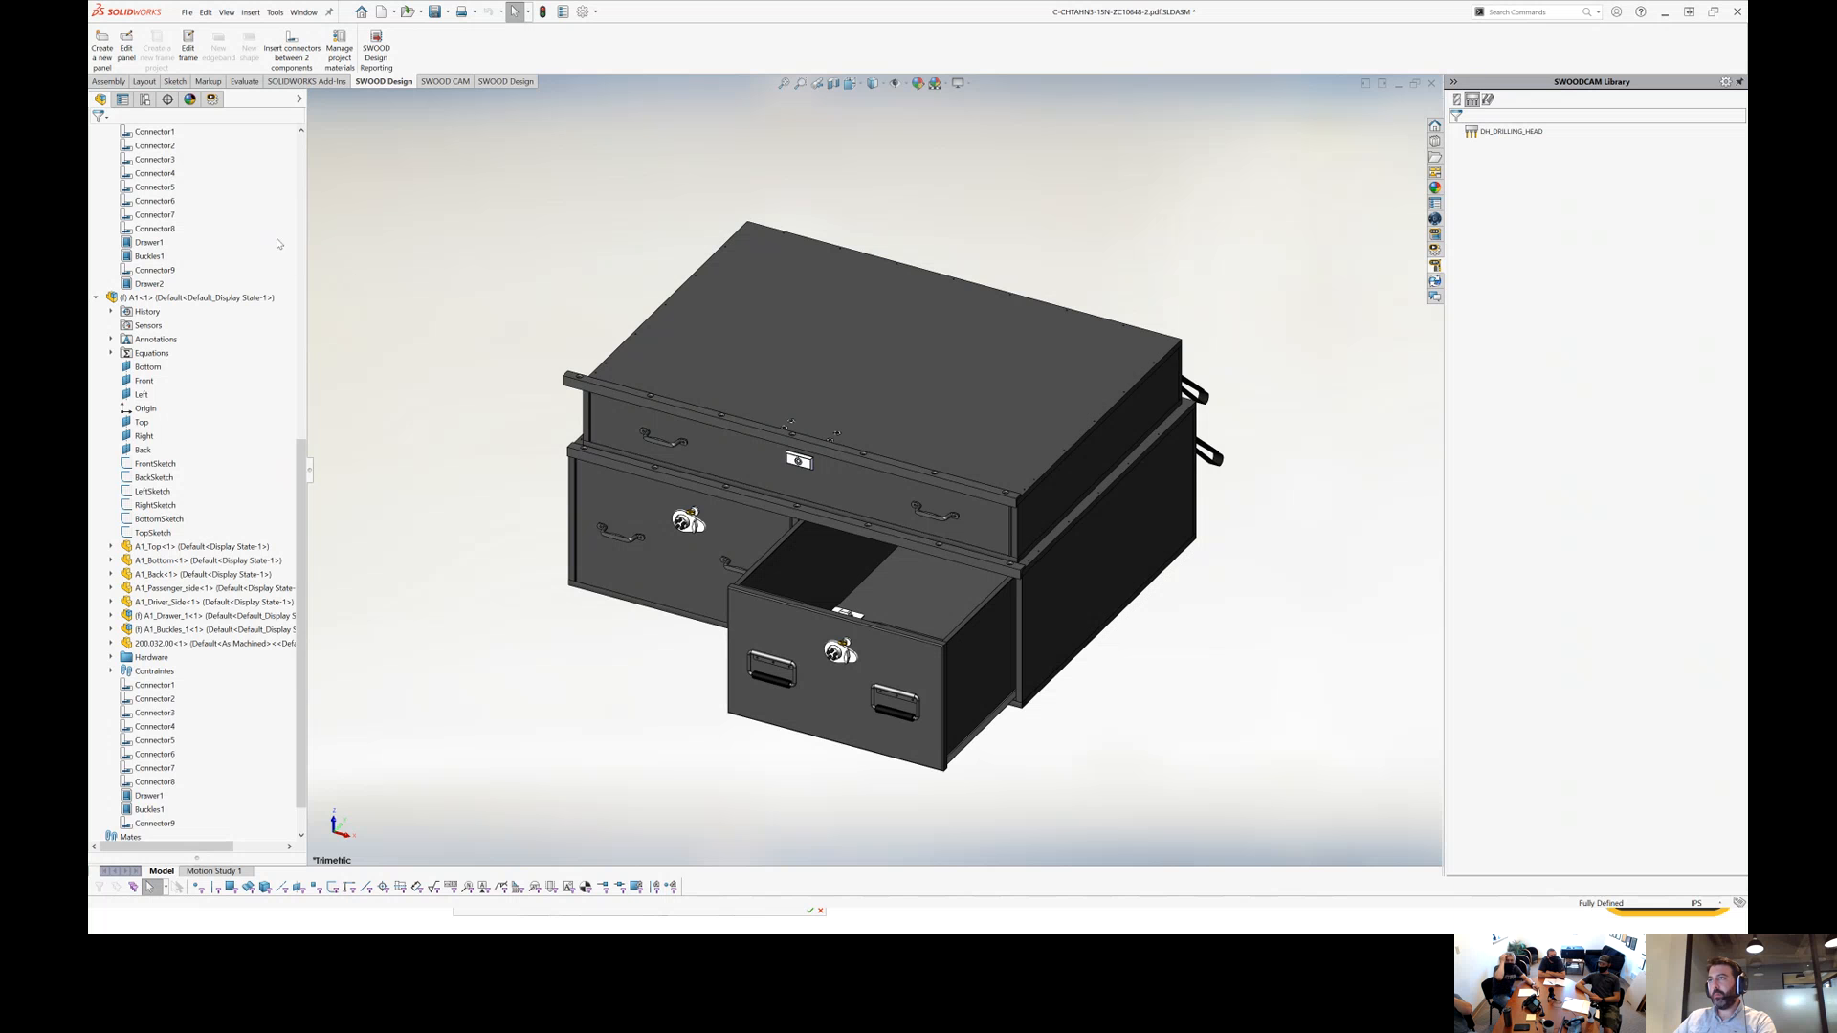
right_click(271, 237)
left_click(400, 243)
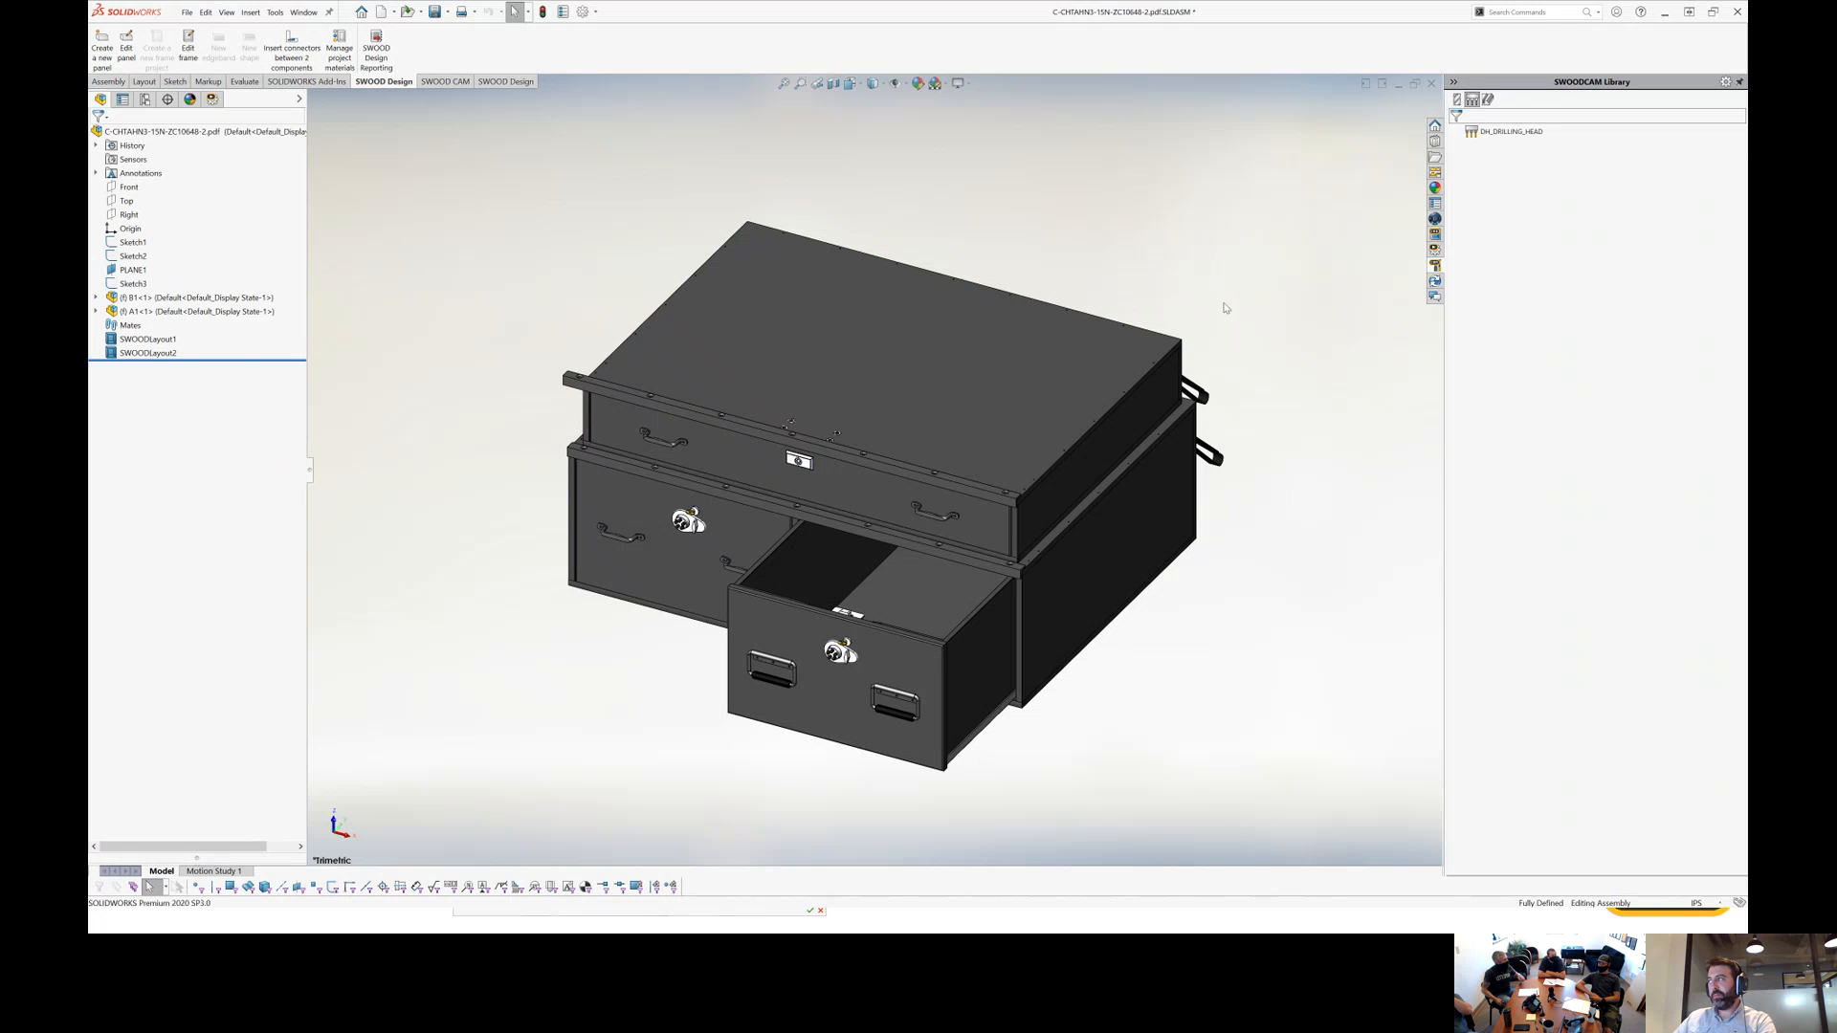
Open DH_DRILLING_HEAD from the library, examine the drill dimensions and rotation of its individual spindles, and close the configuration.
right_click(1512, 134)
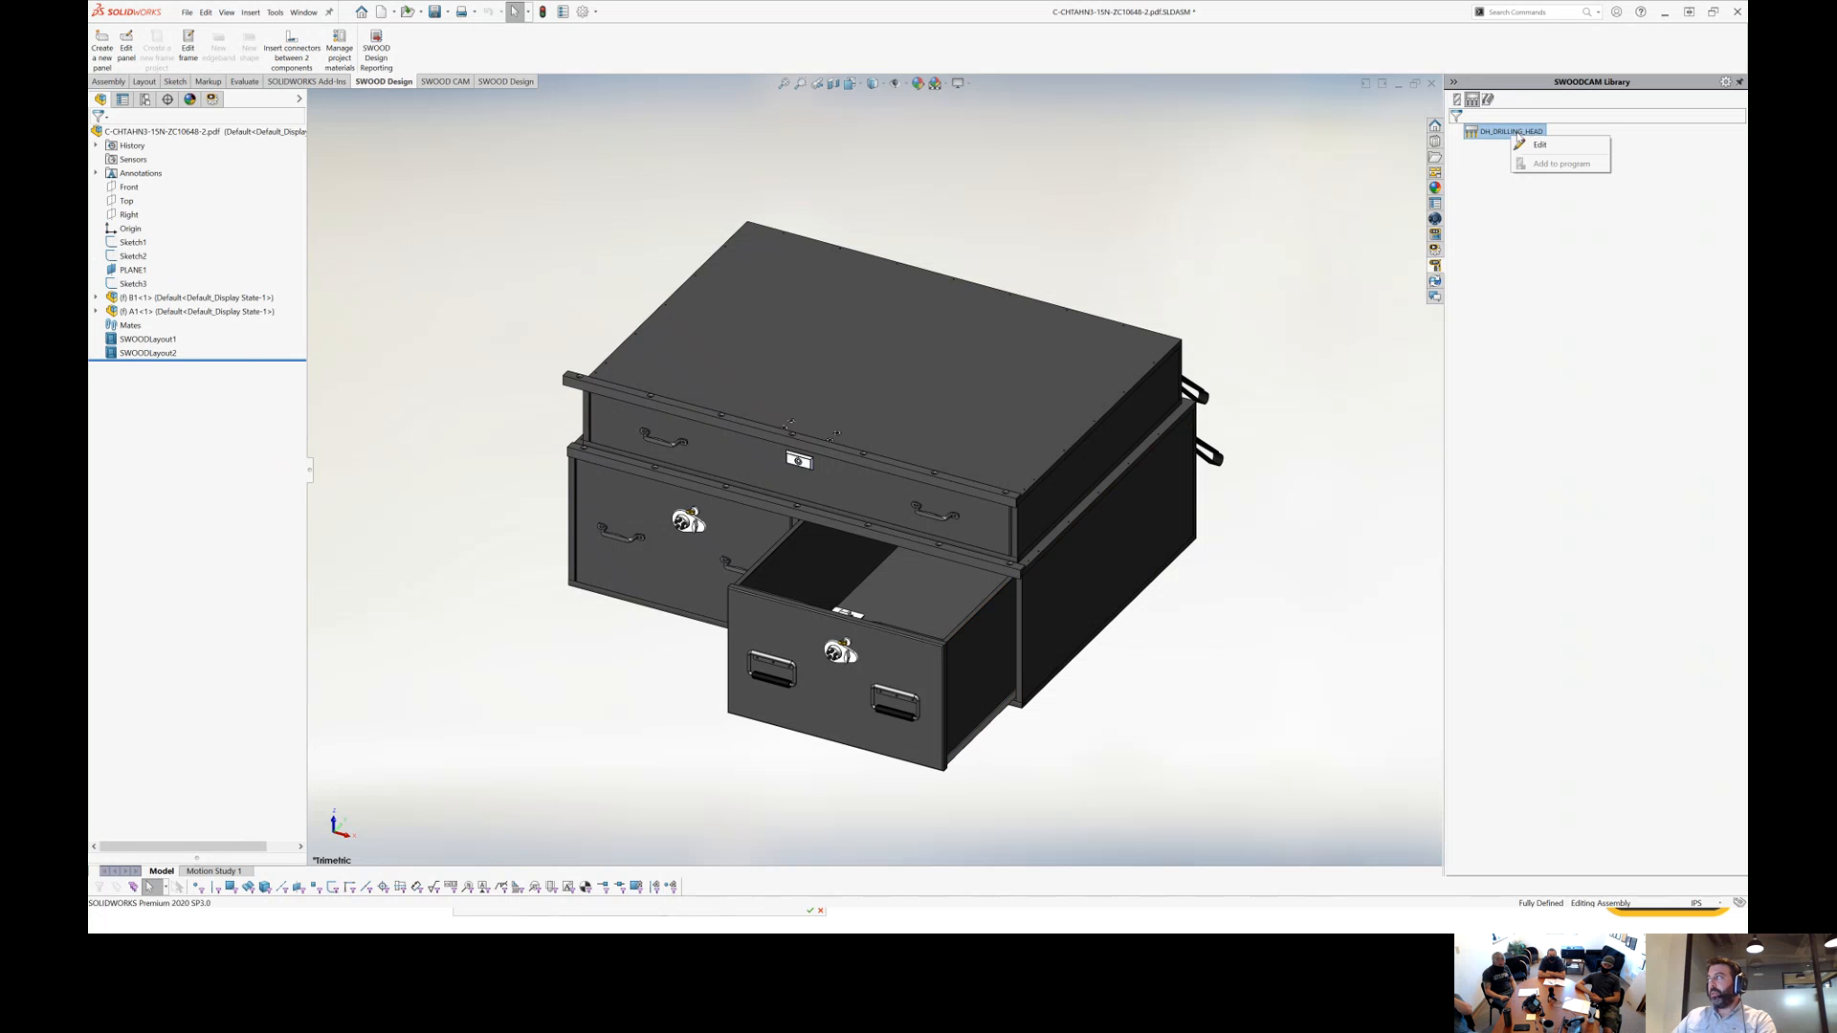
left_click(1537, 146)
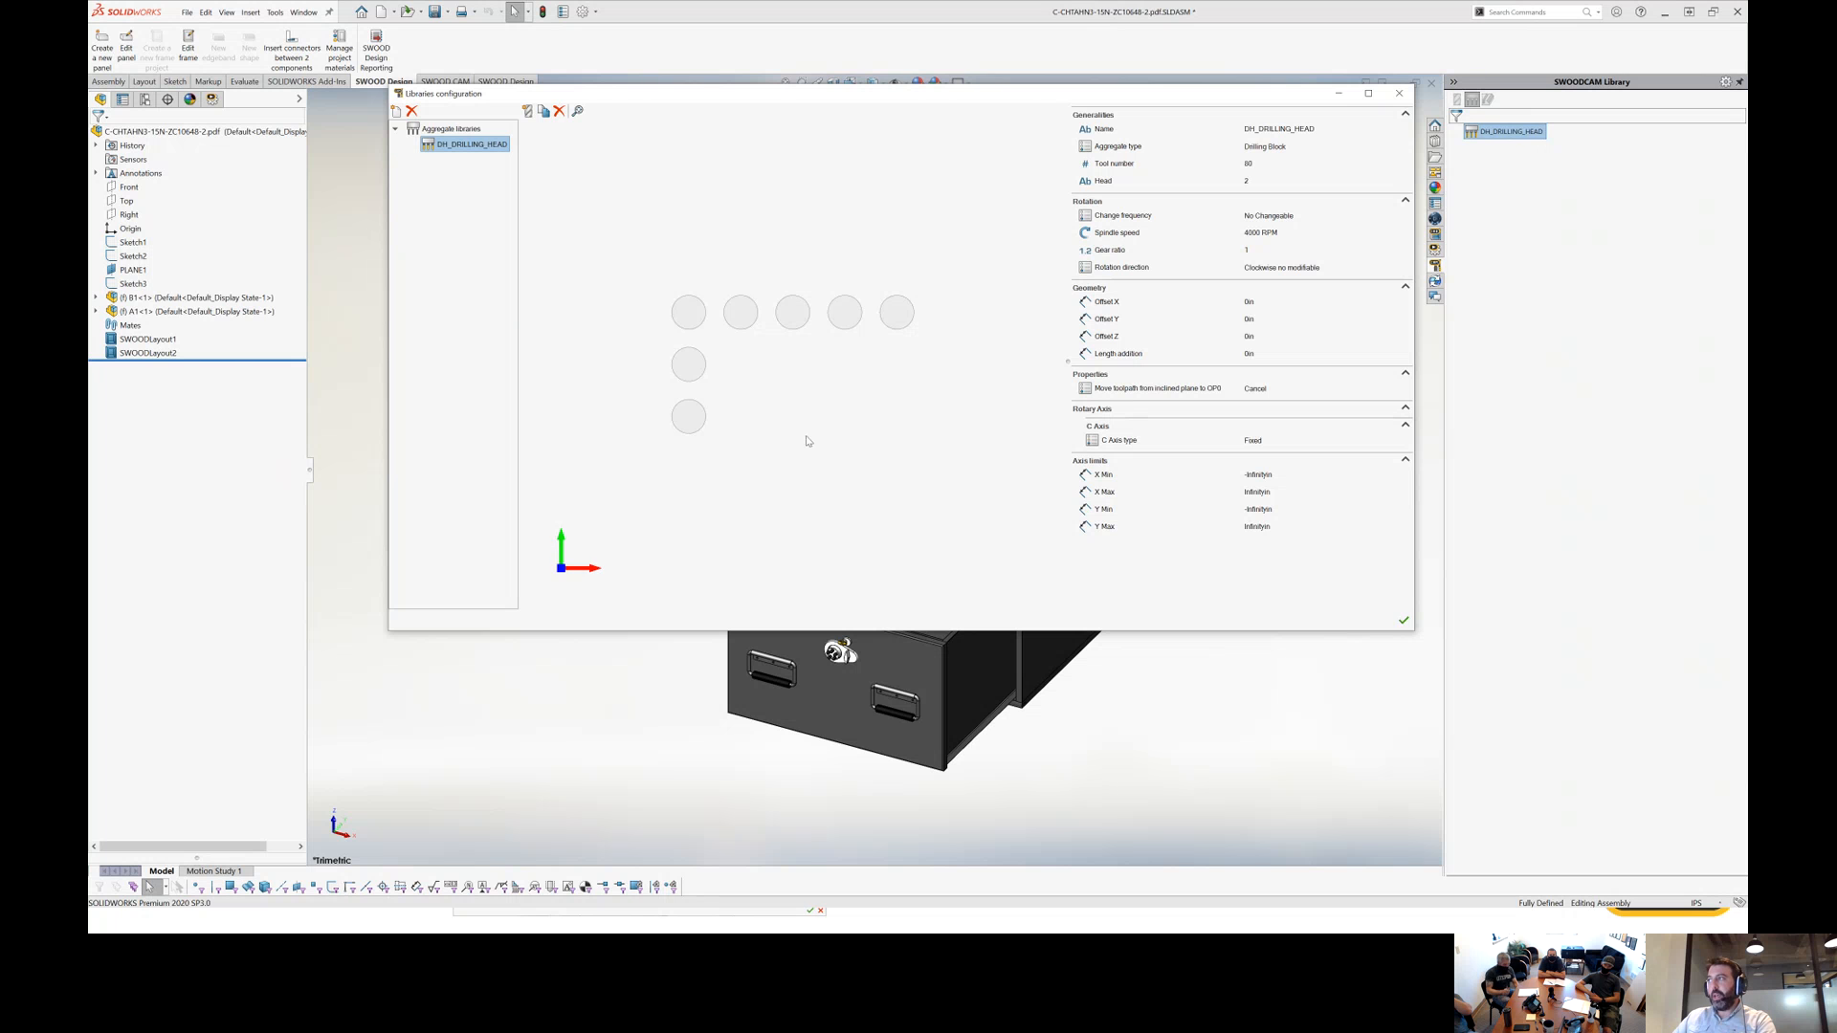
middle_click_drag(781, 381, 727, 358)
left_click(689, 287)
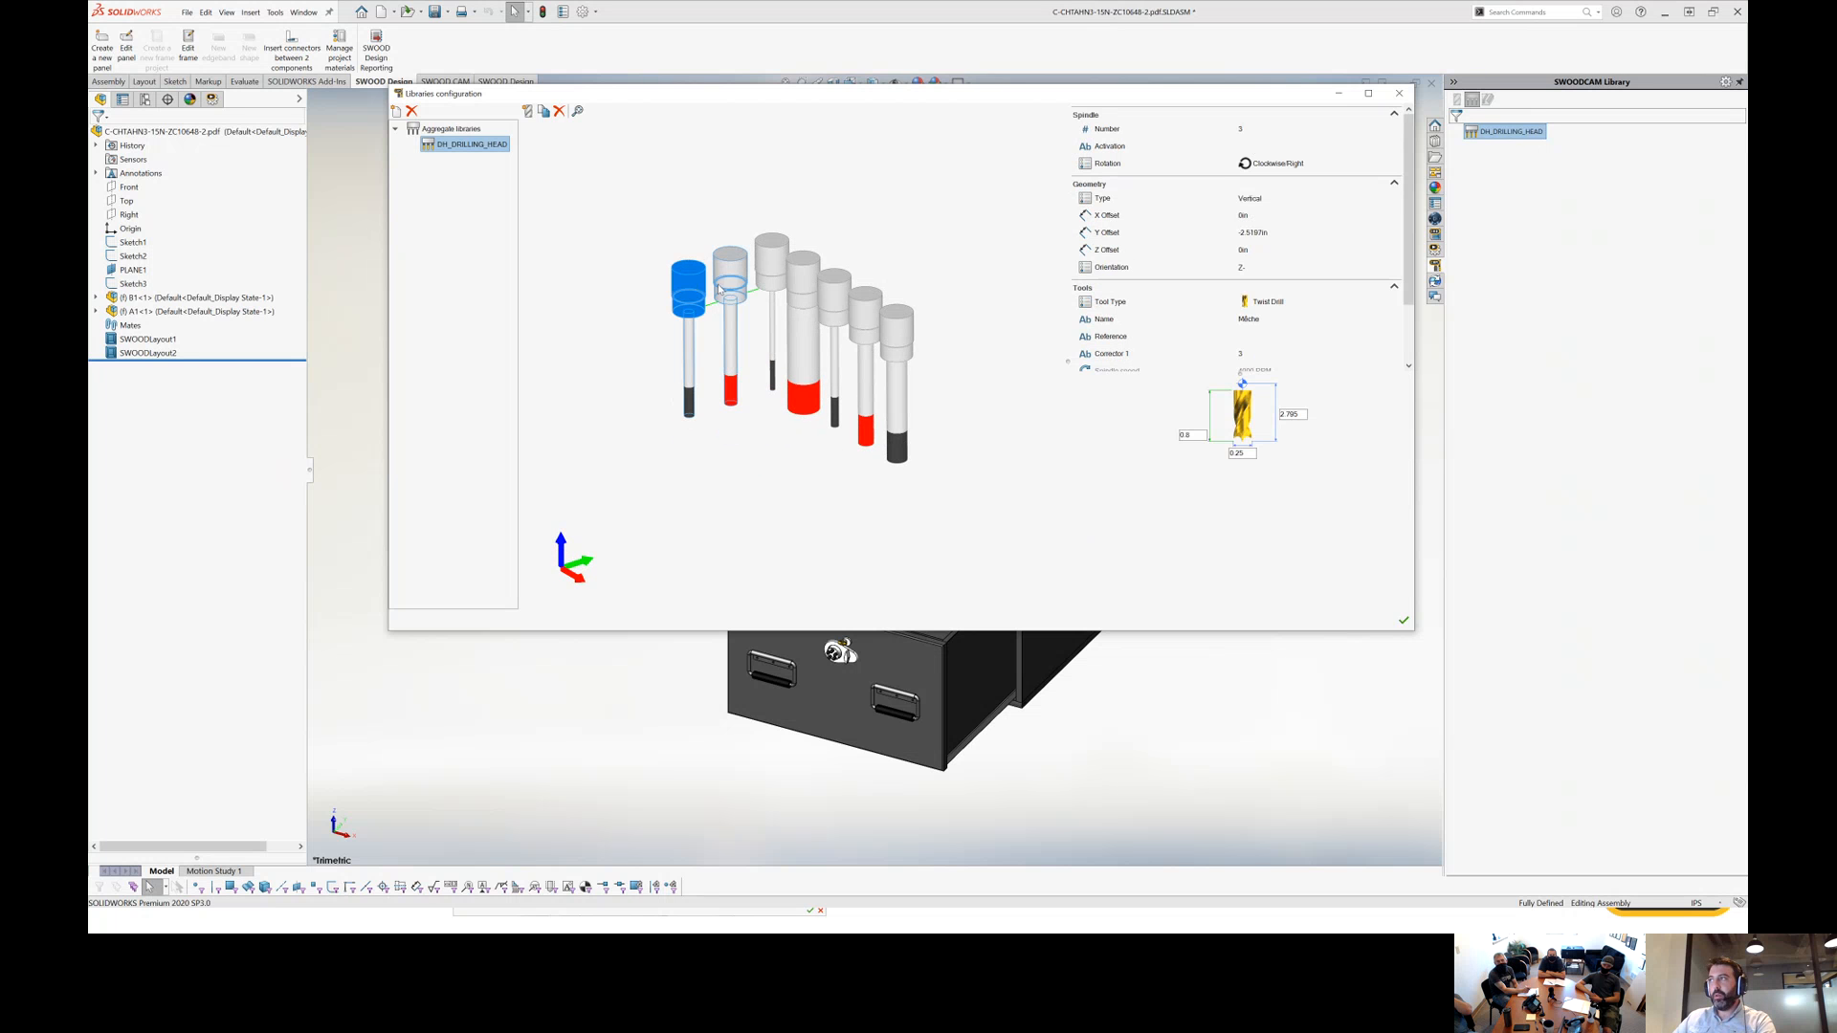
left_click(803, 289)
left_click(834, 301)
left_click(865, 319)
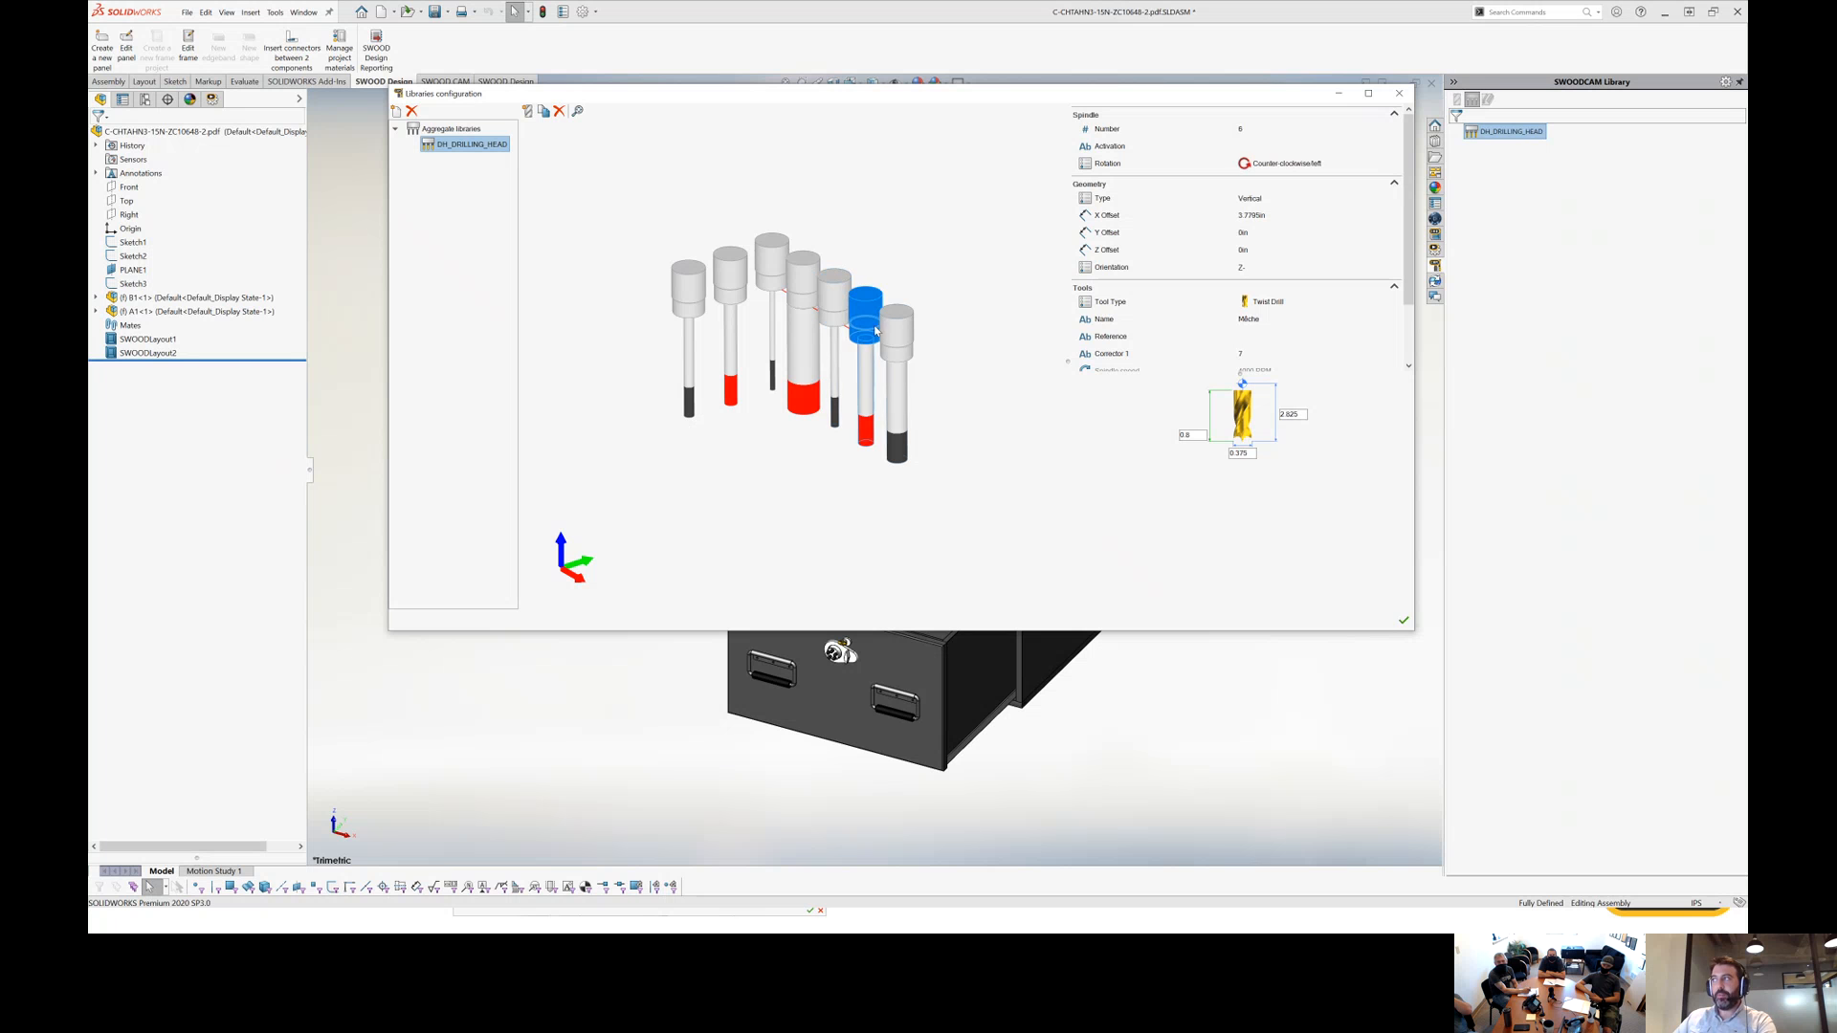
left_click(895, 339)
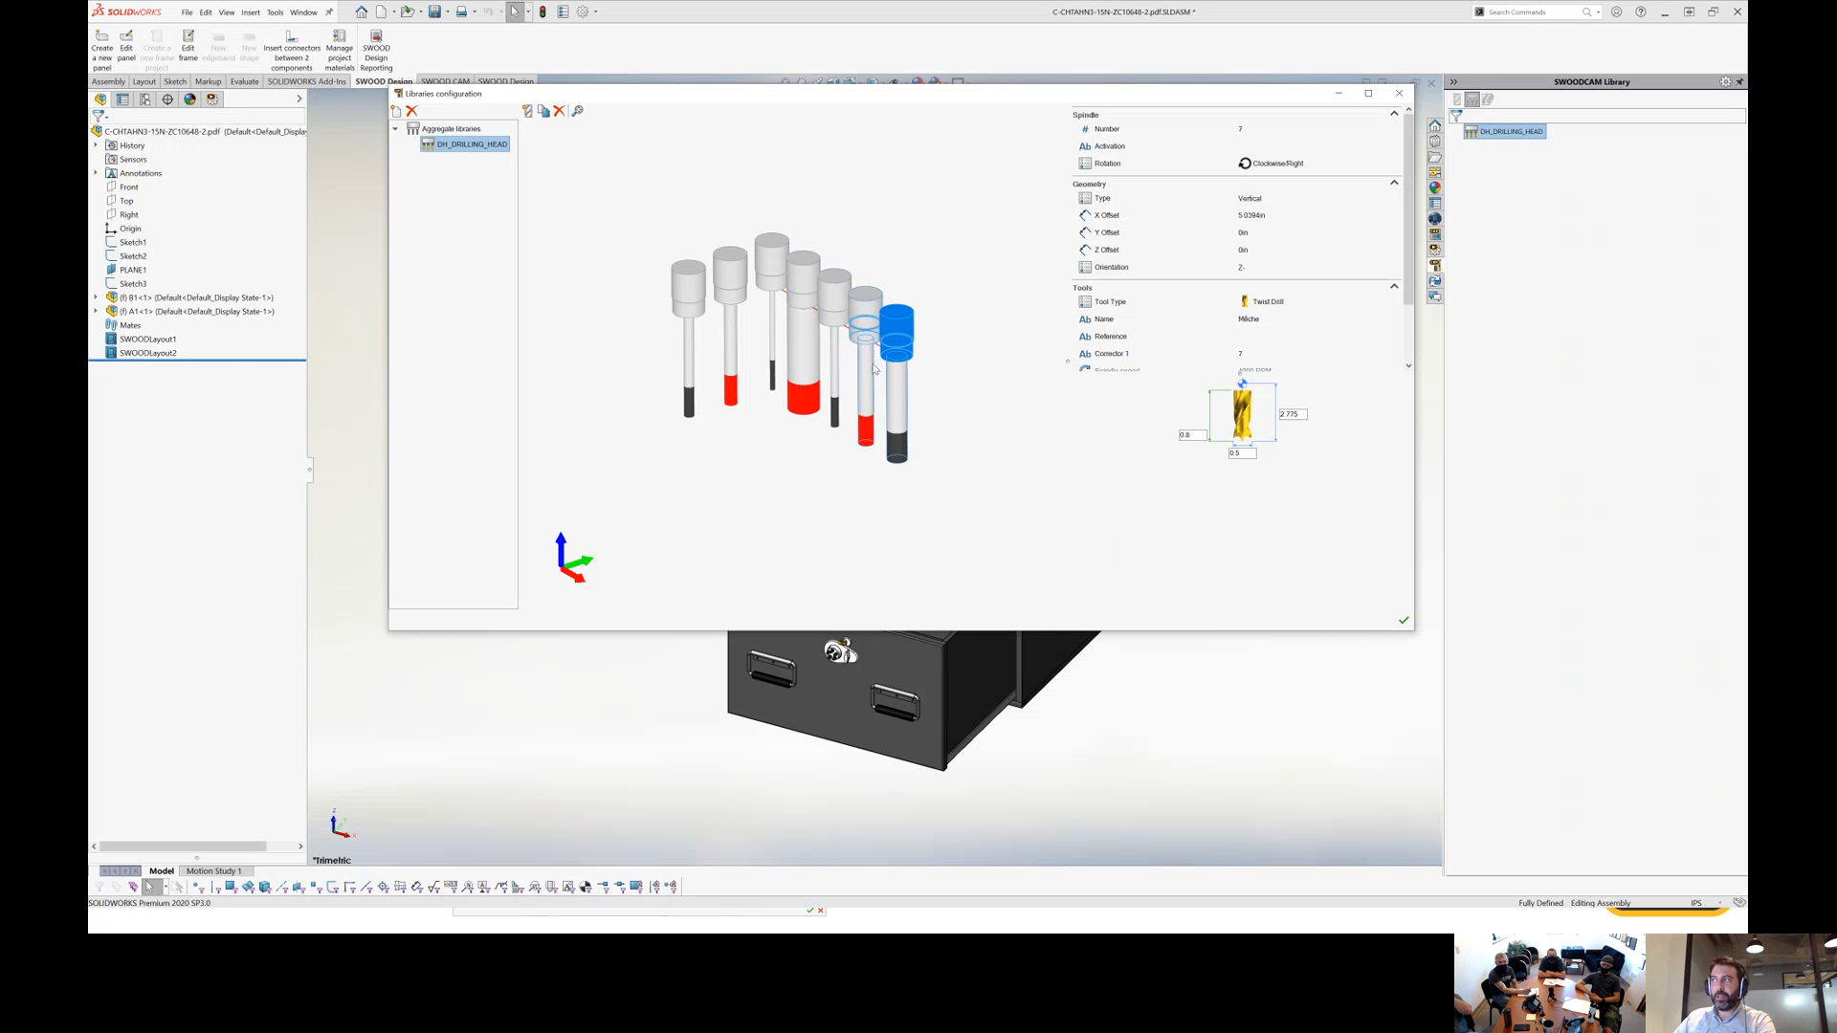
left_click(861, 347)
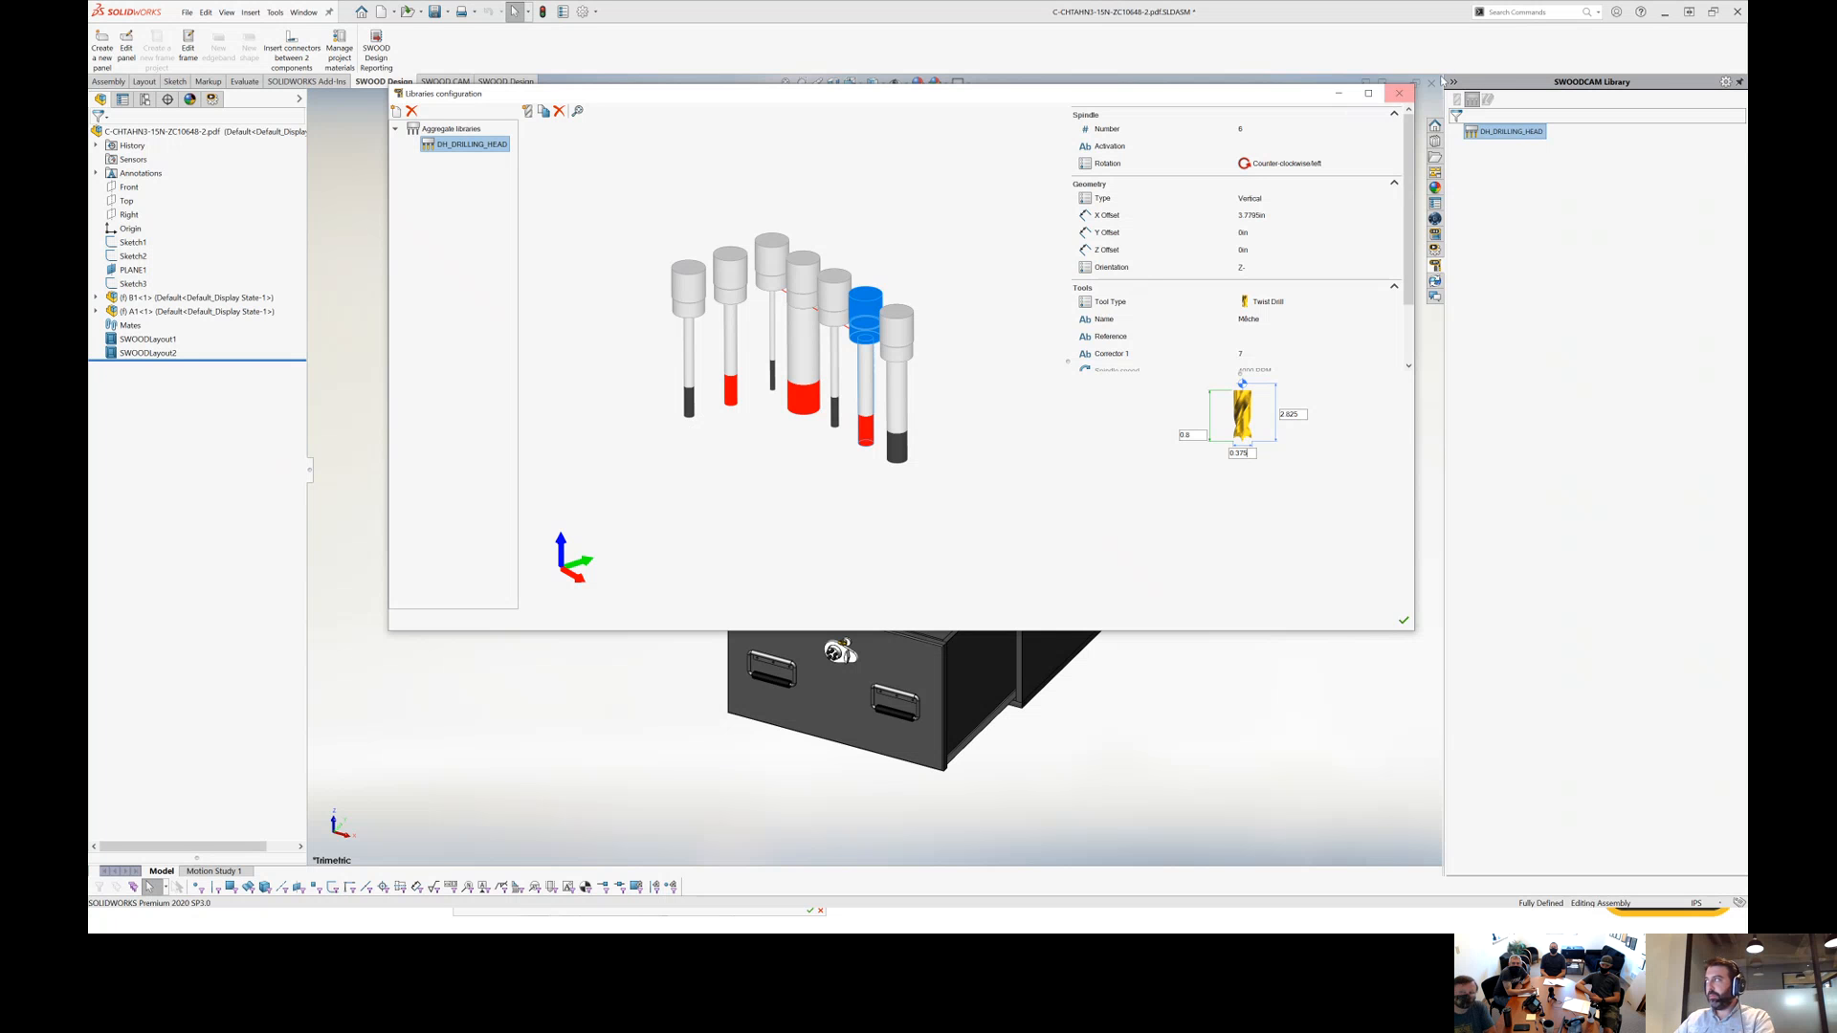
left_click(1398, 92)
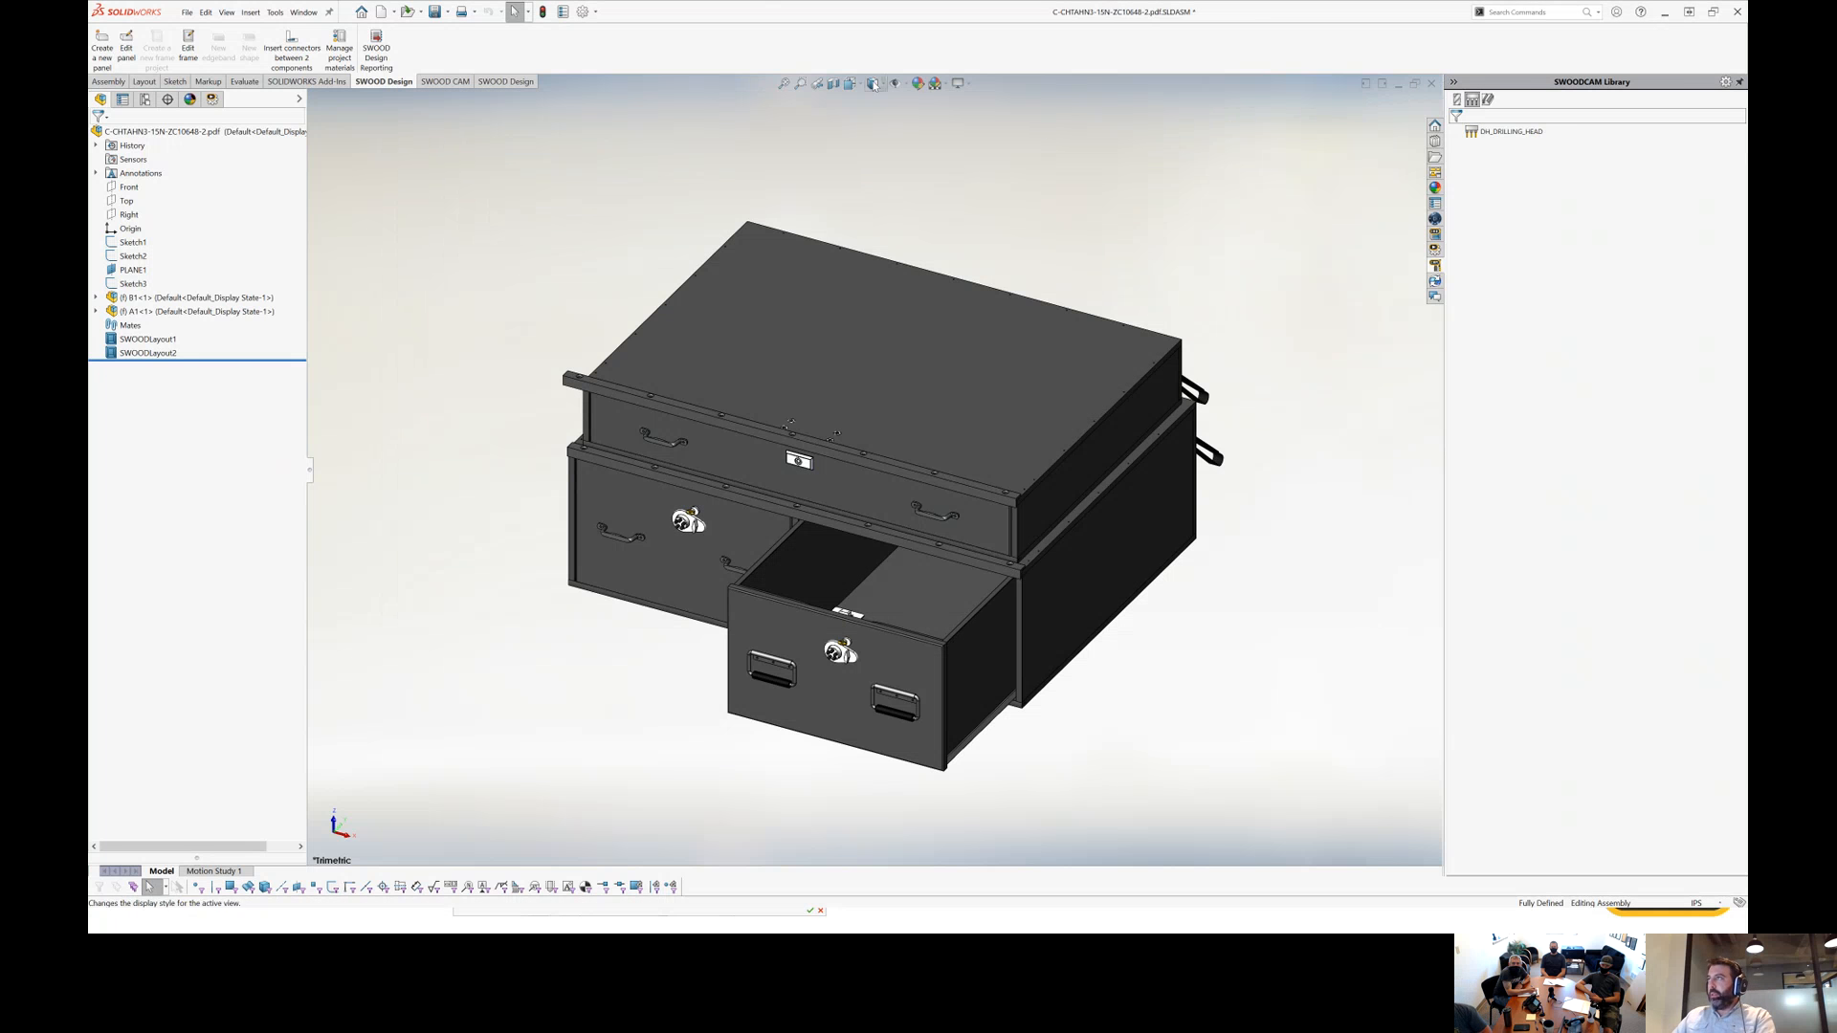
Start a new SWOOD CAM nesting project and add the active cabinet assembly to its nesting sources.
left_click(275, 12)
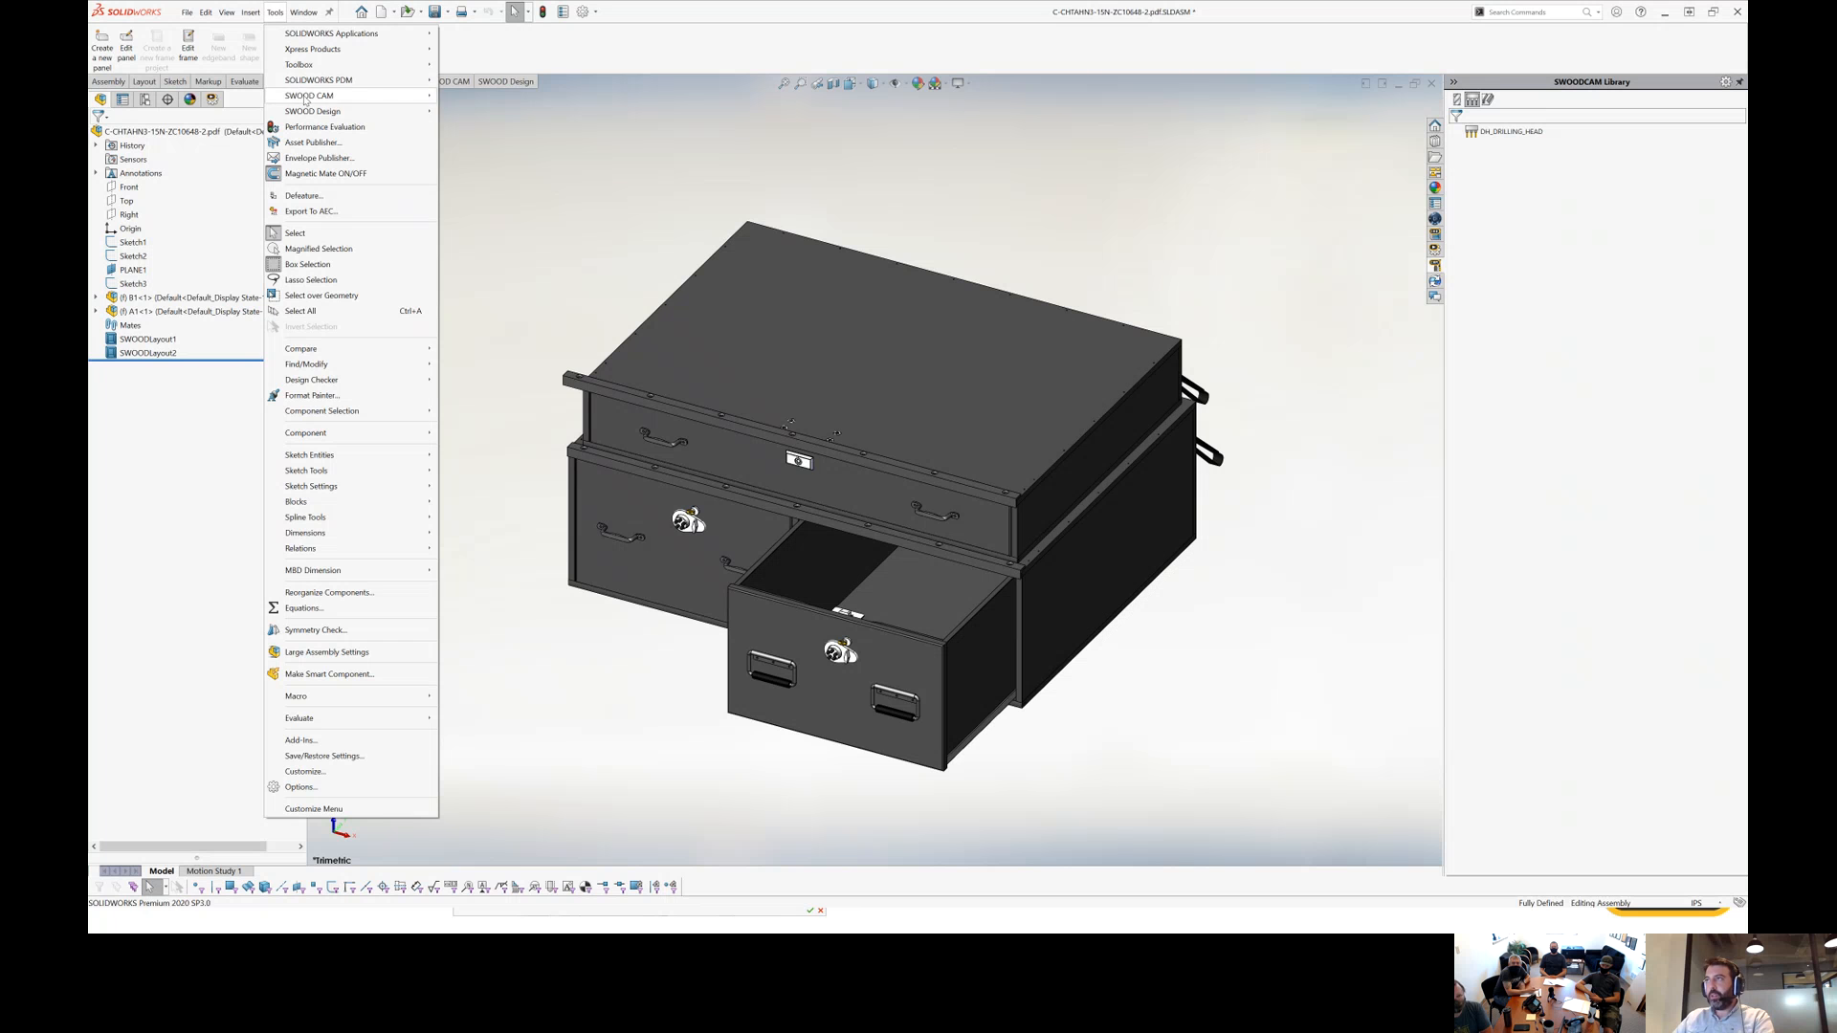
mouse_move(383, 95)
left_click(483, 328)
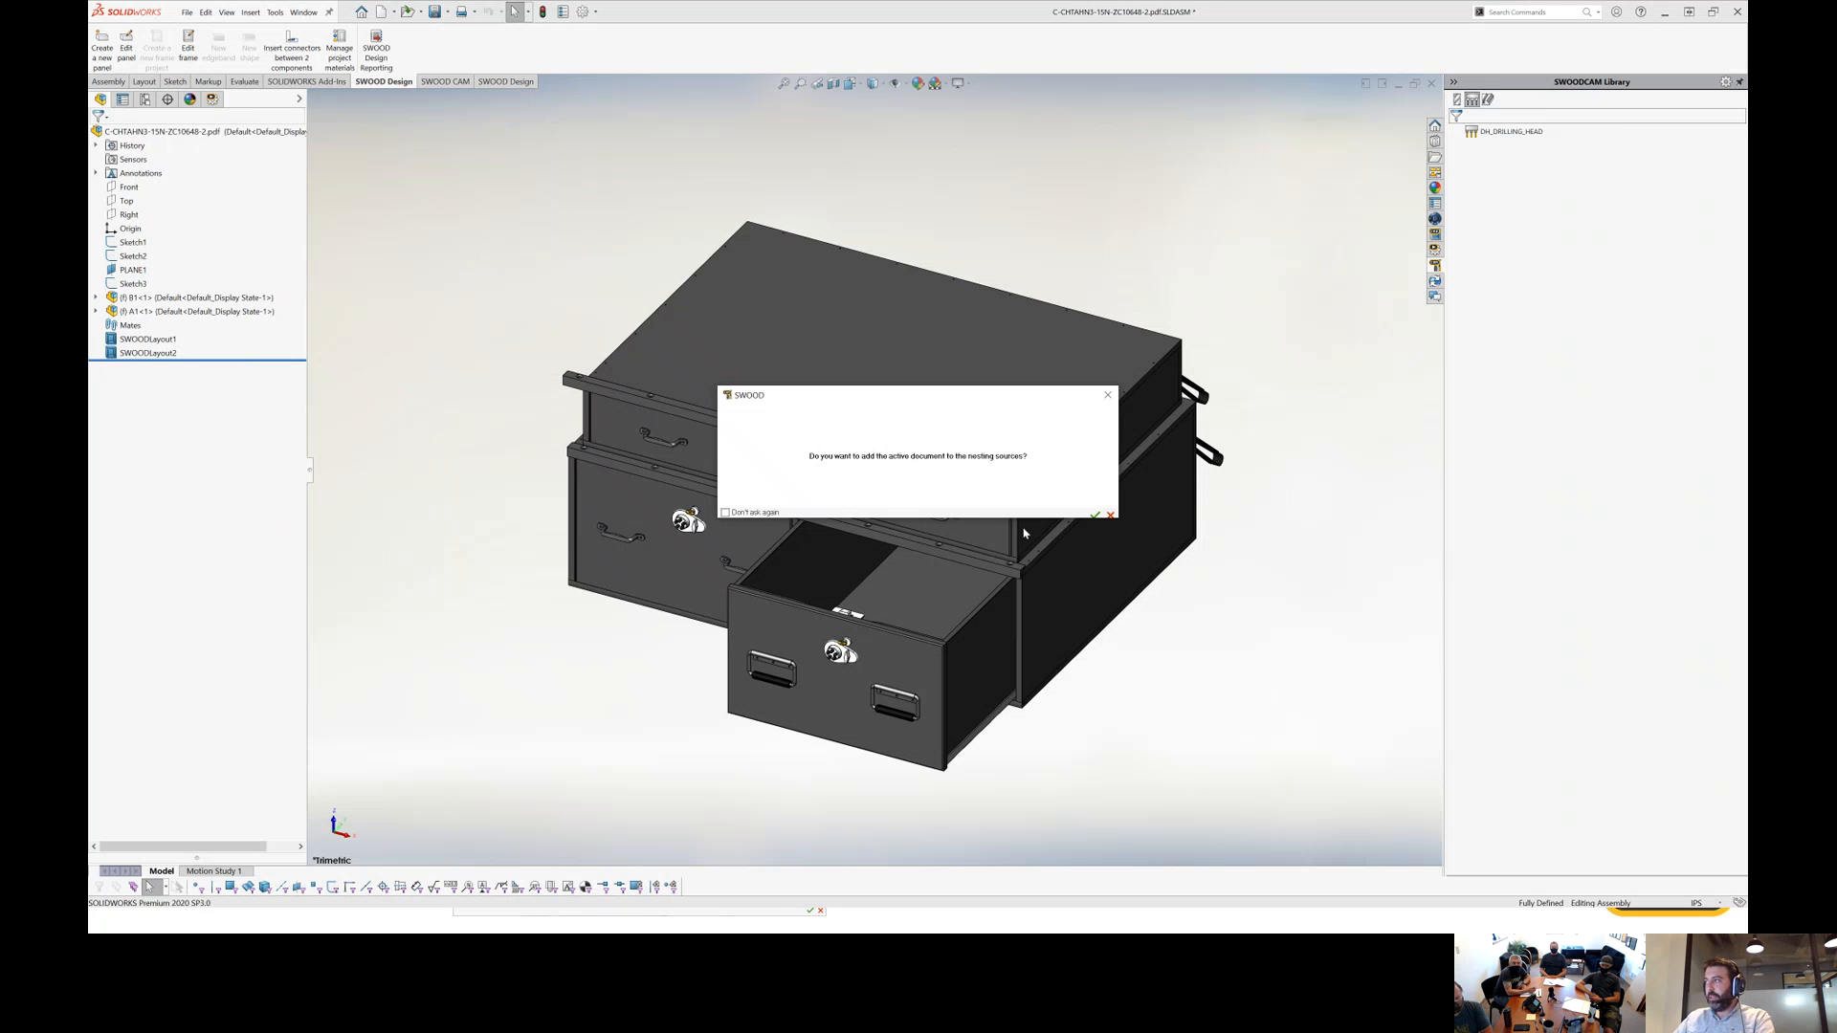
left_click(1092, 514)
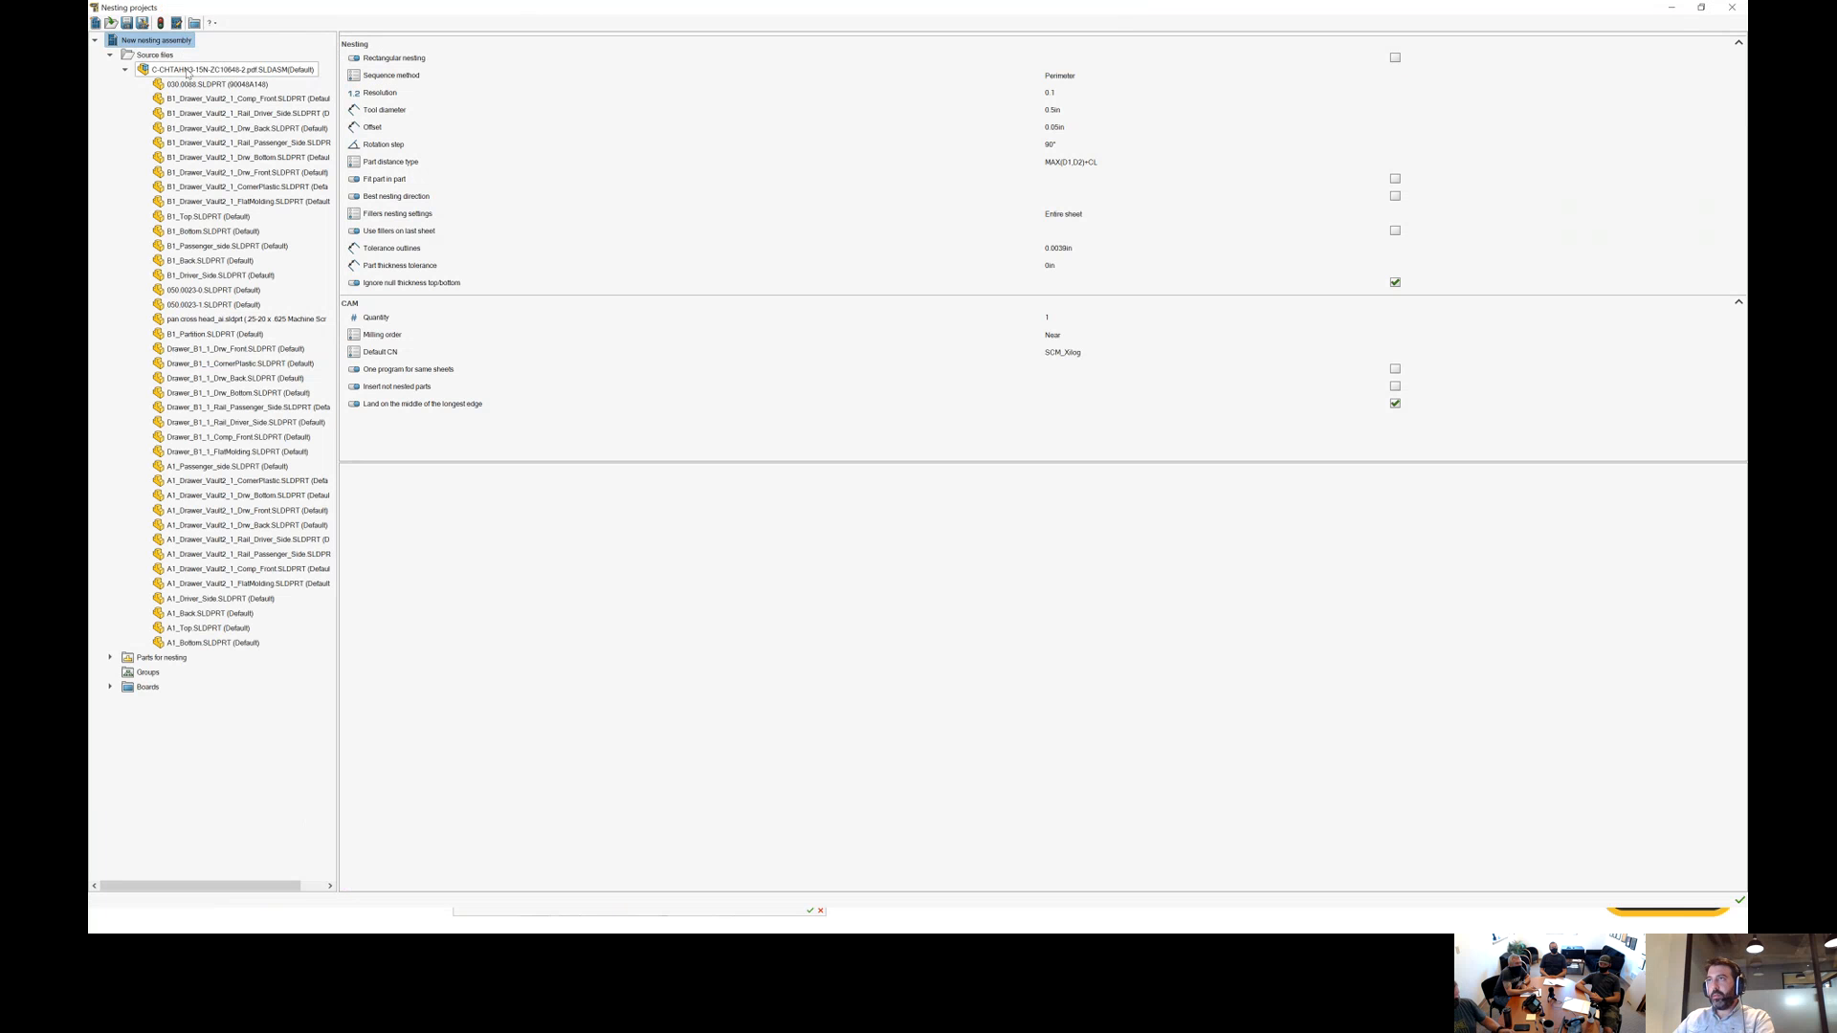
Check the nesting properties of the cabinet assembly among the source files and close the nesting project.
left_click(187, 71)
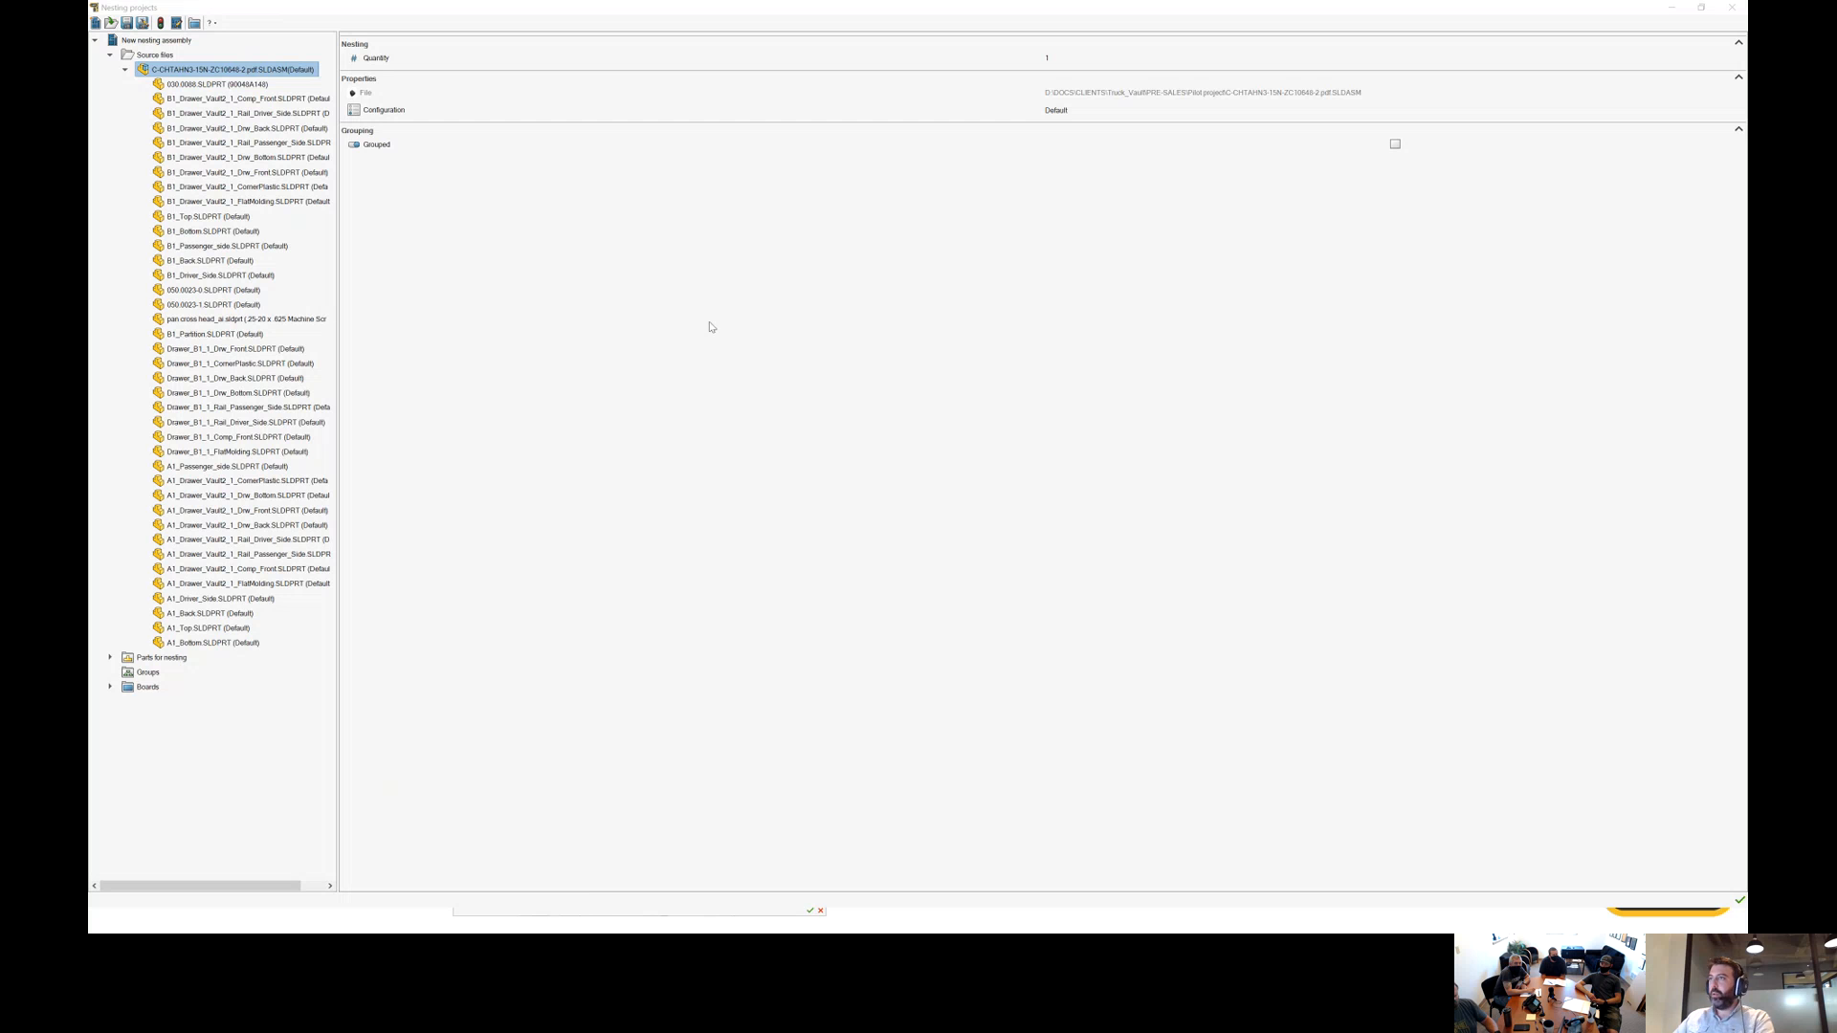
left_click_drag(1217, 7, 1238, 519)
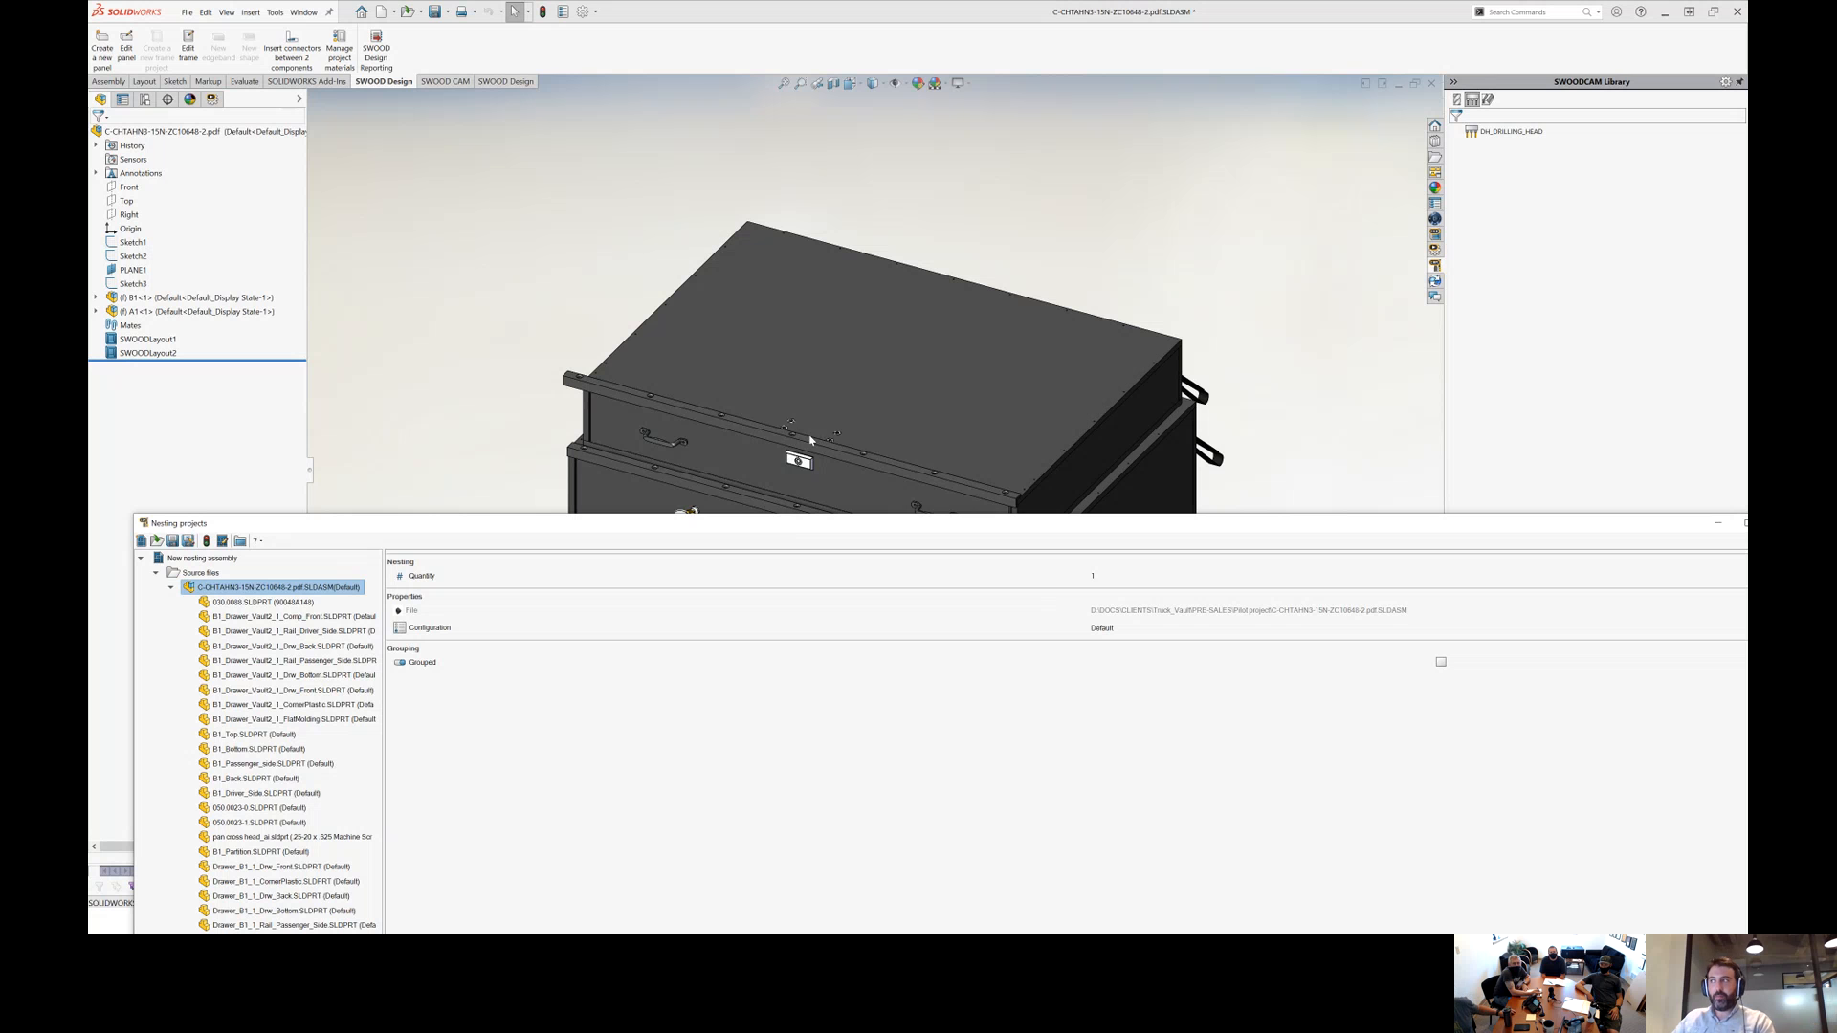
left_click_drag(793, 530, 796, 639)
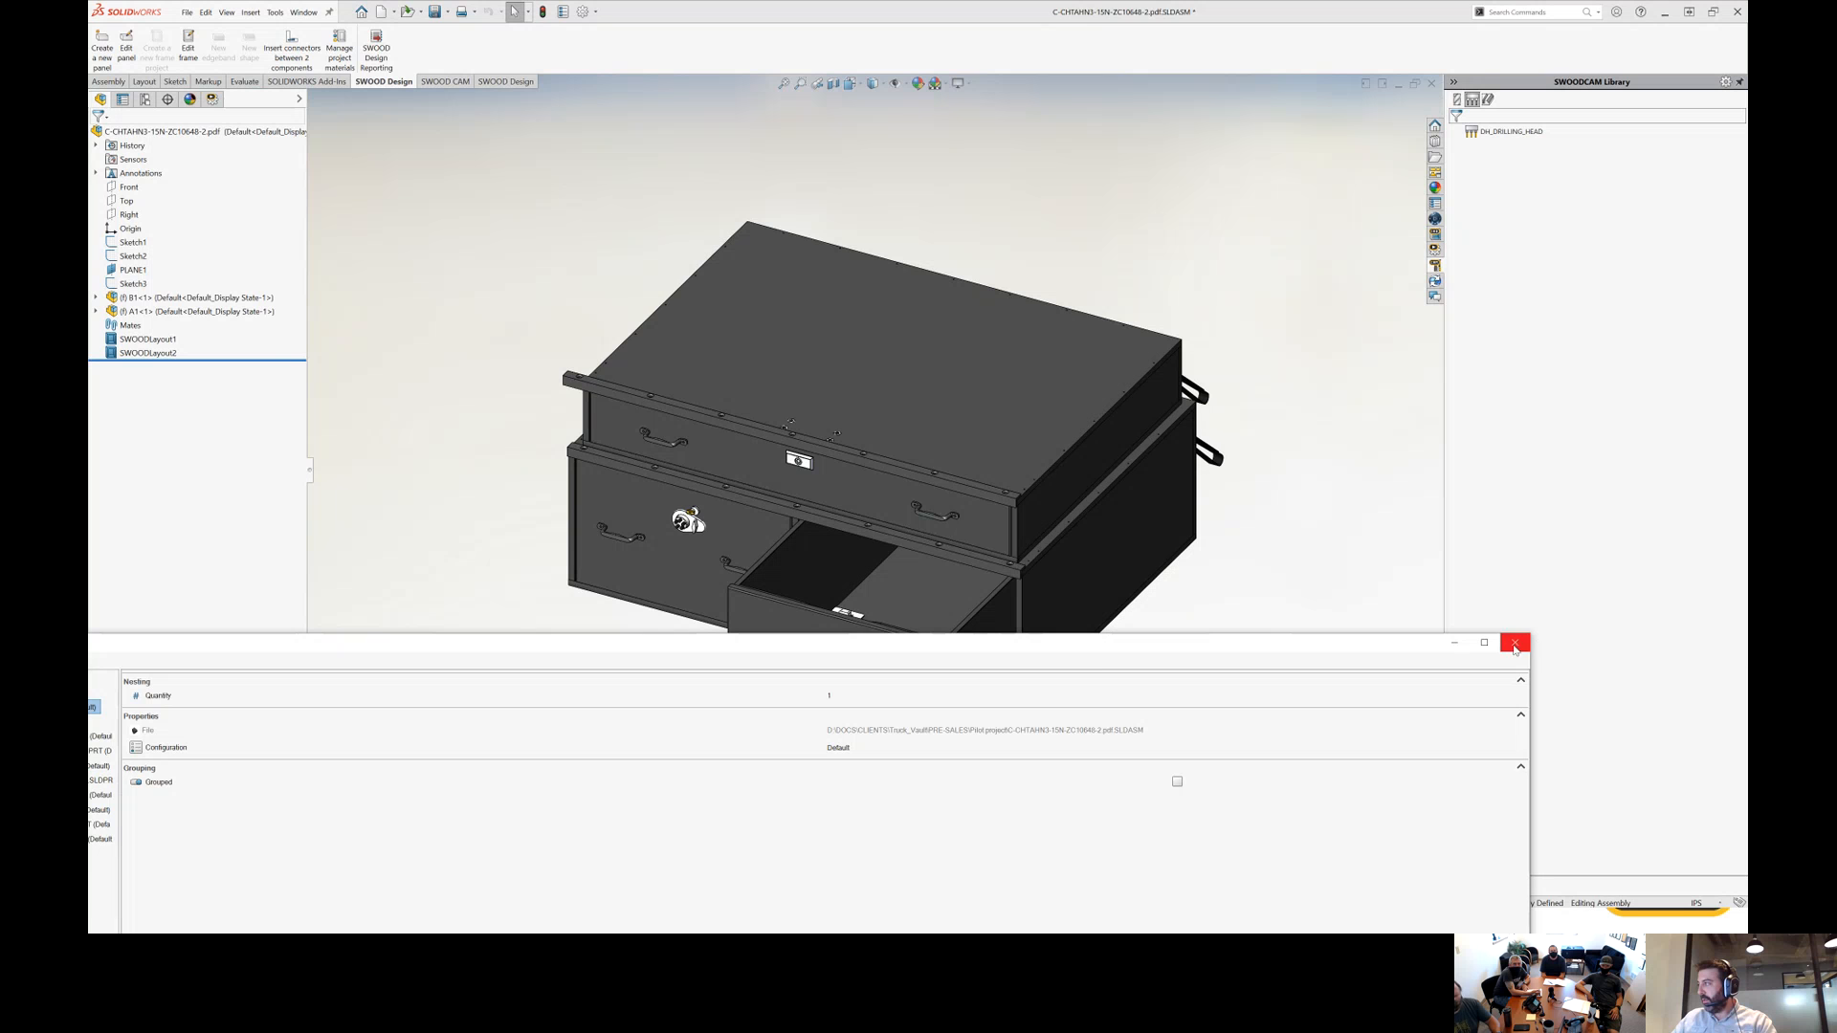
left_click(1515, 644)
Open the B1_Partition part from the cabinet assembly and examine its drilling, pocket and contour operations in the CAM tree.
scroll(798, 569, "down", 10)
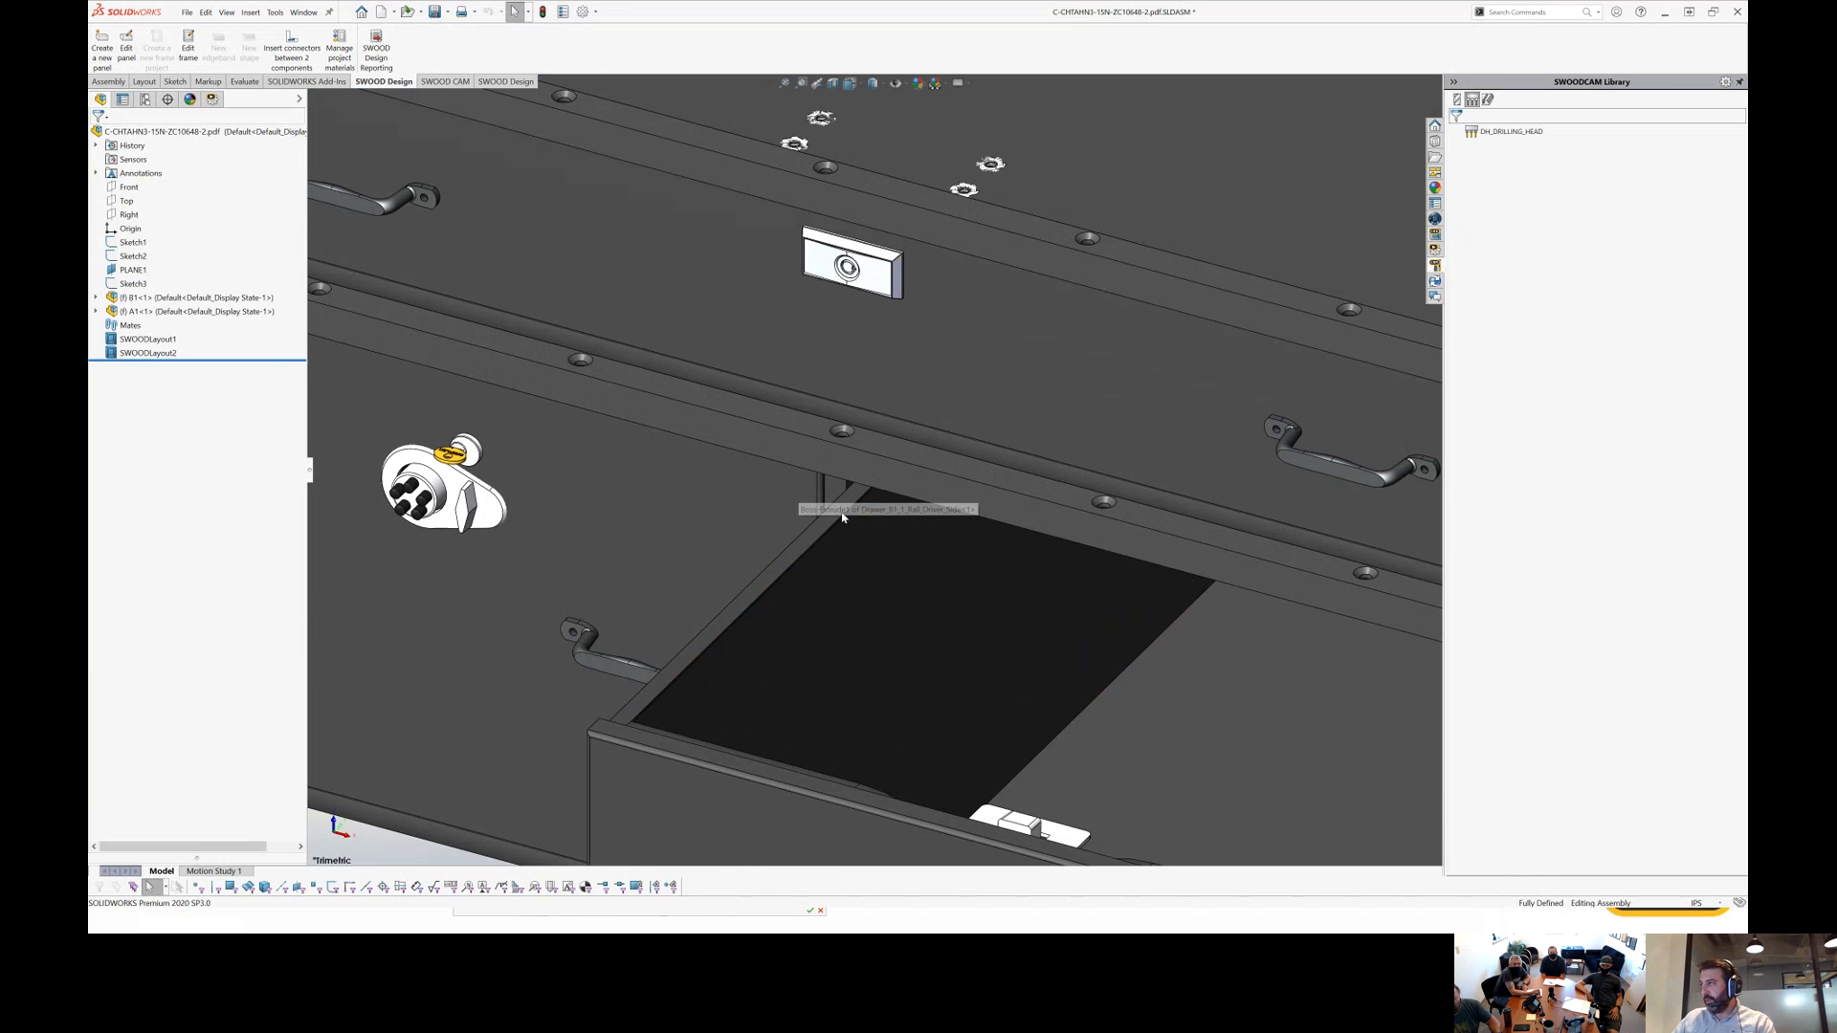
left_click(831, 509)
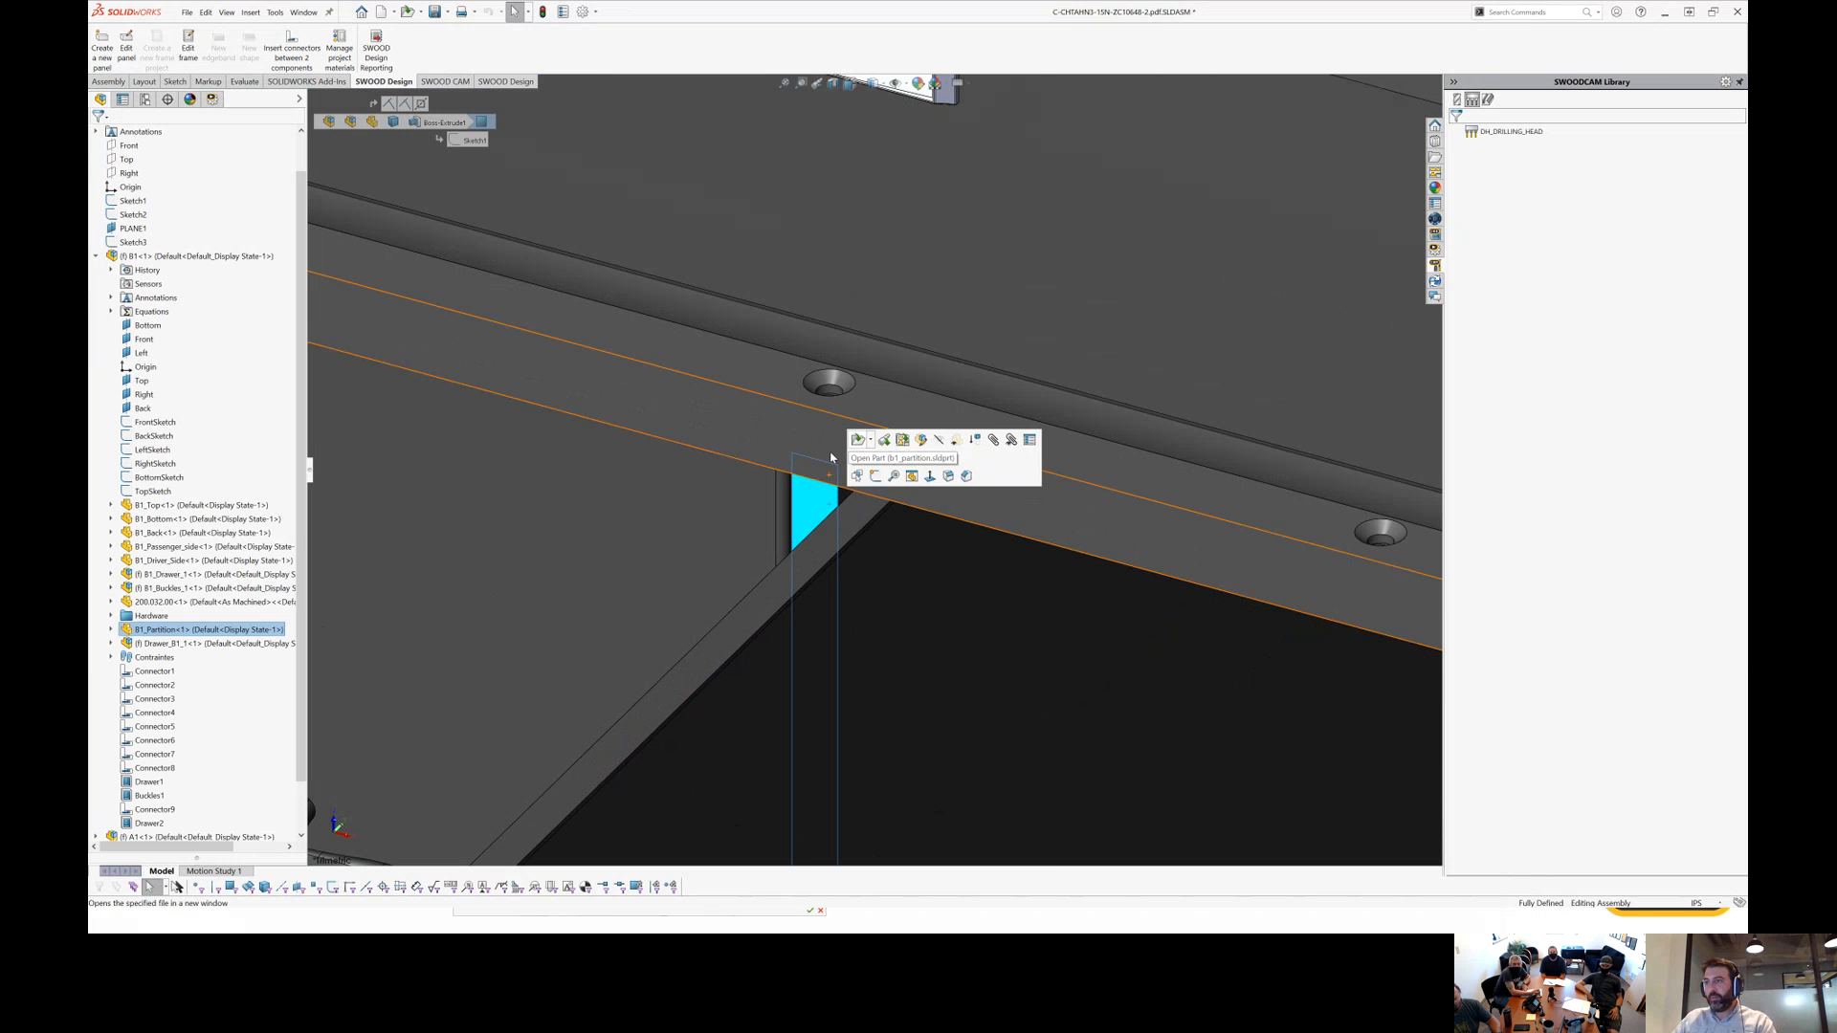
right_click(814, 430)
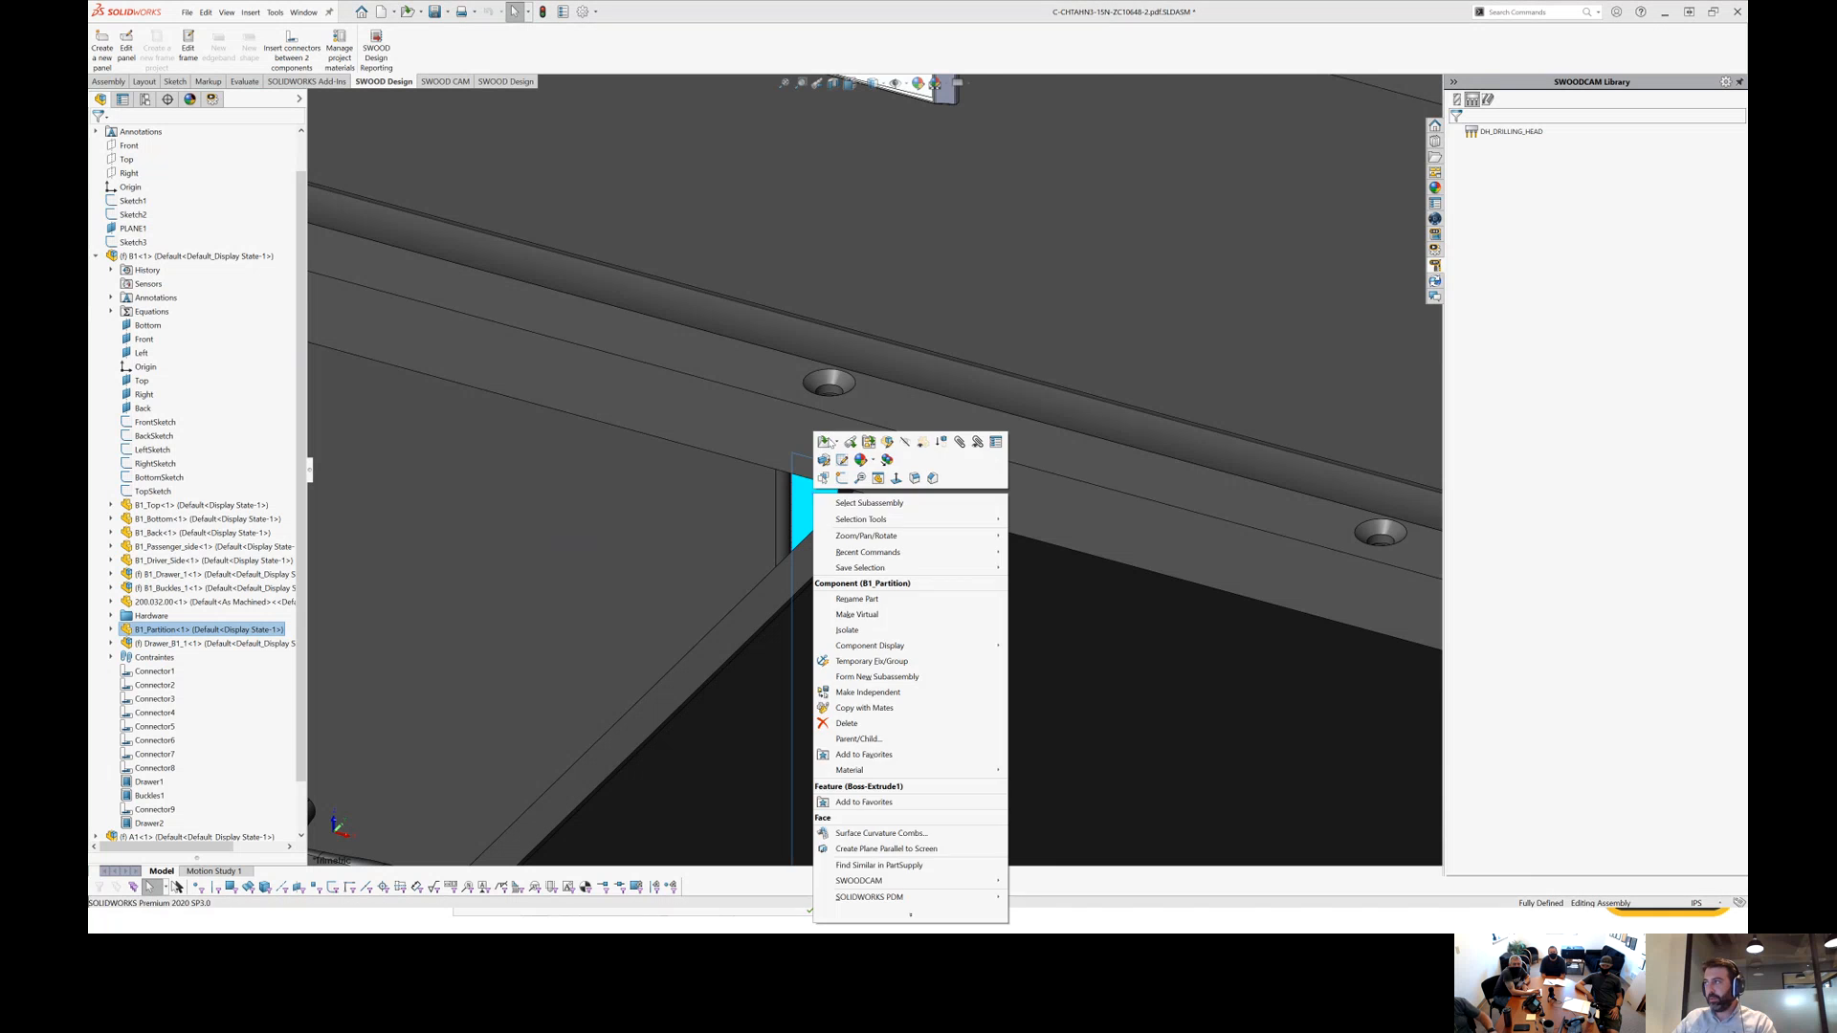
key("Escape")
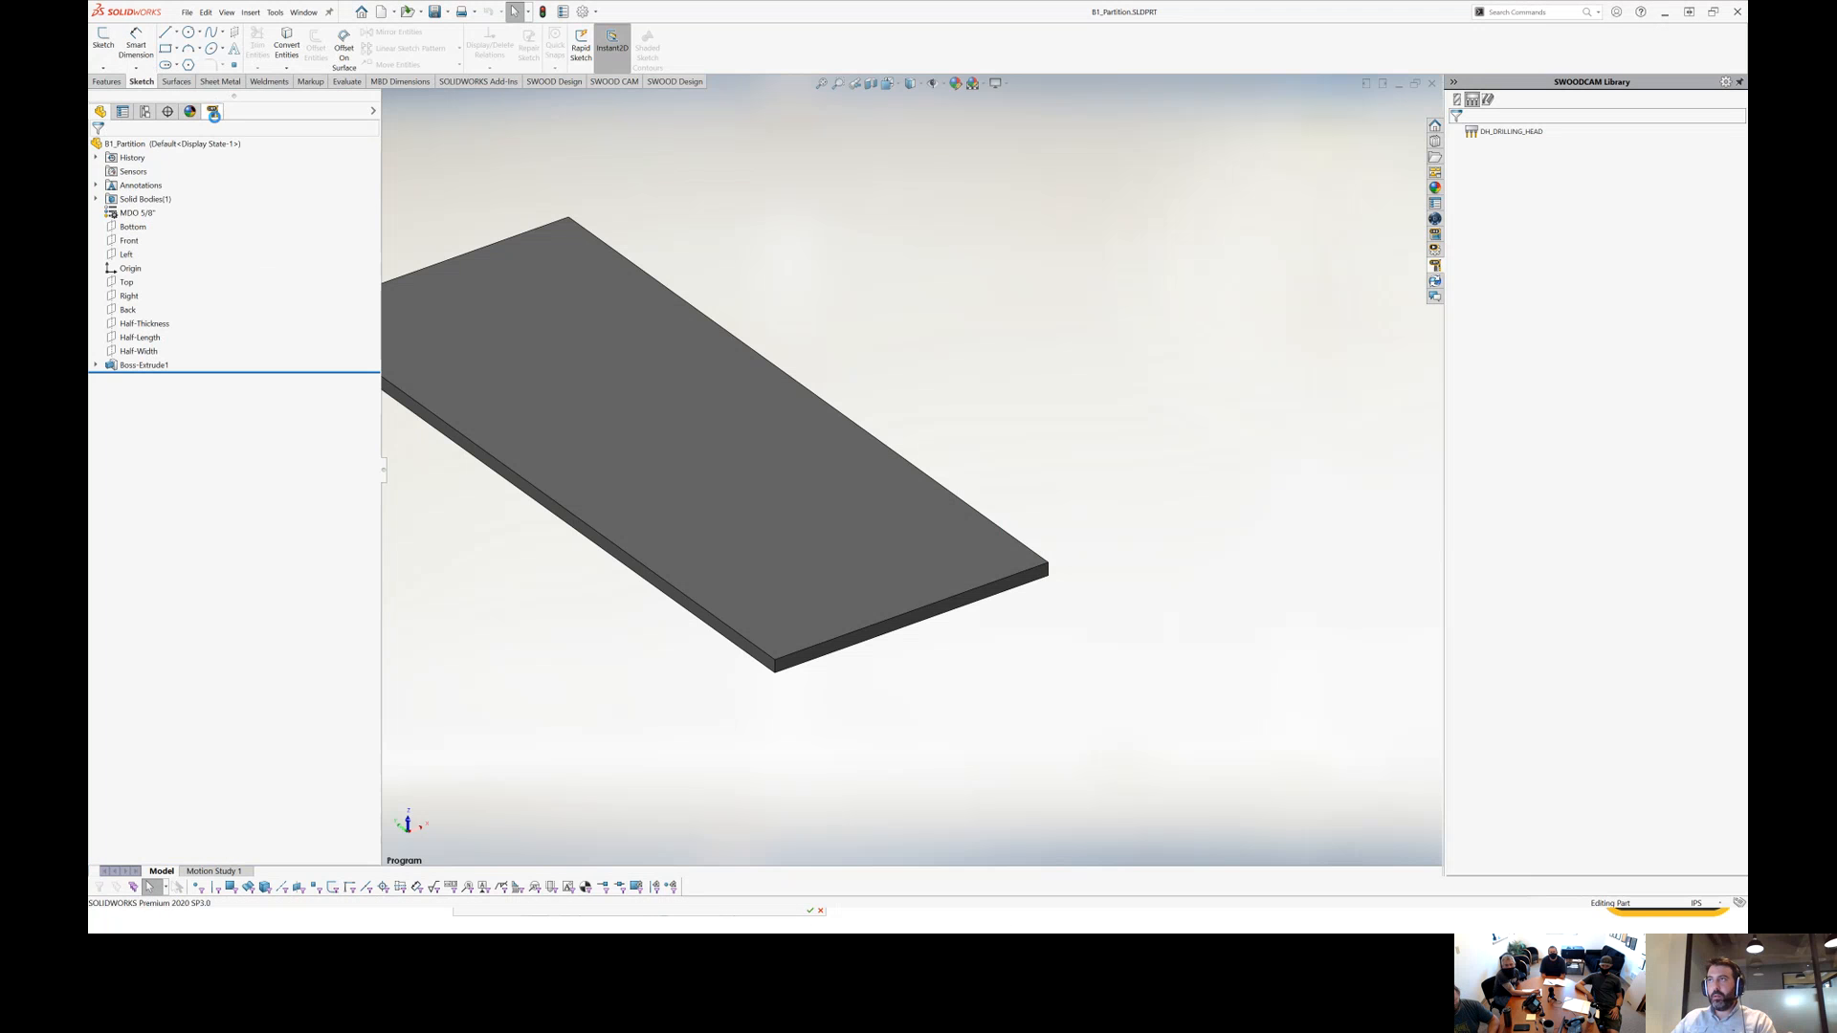
left_click(213, 112)
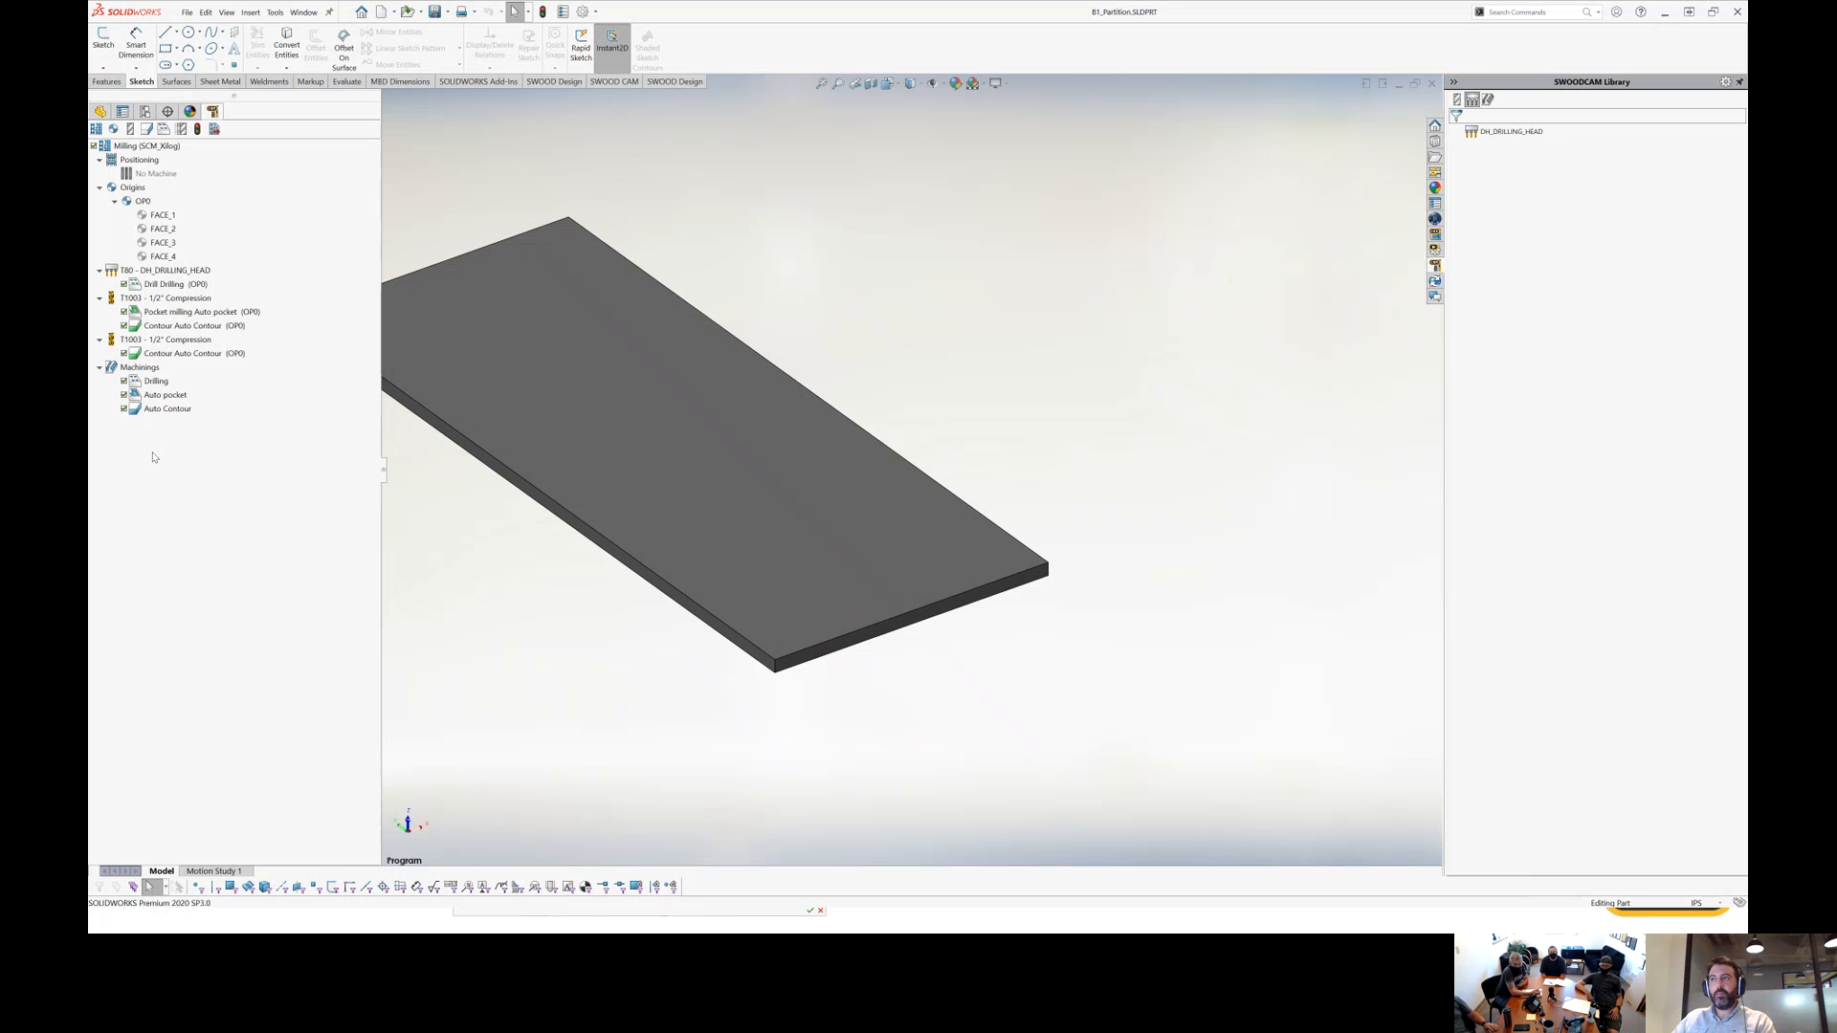
middle_click_drag(705, 374, 803, 422, "ctrl")
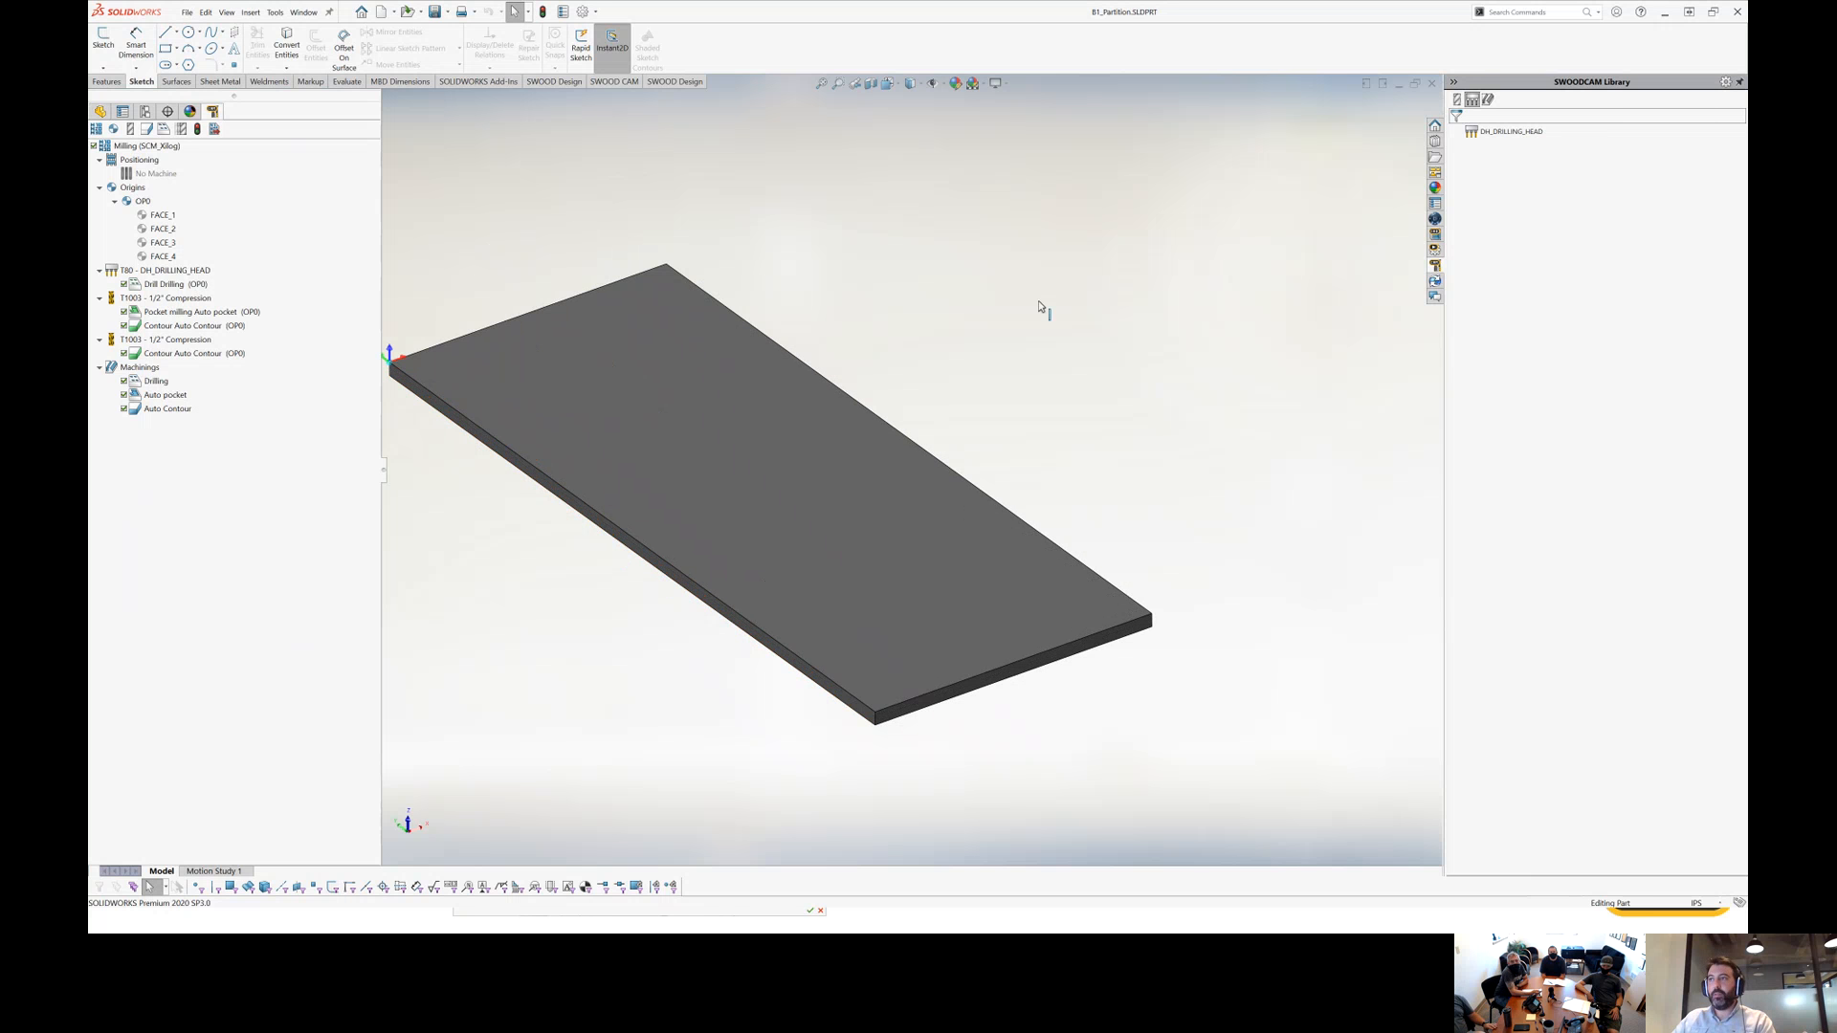
scroll(1103, 287, "up", 3)
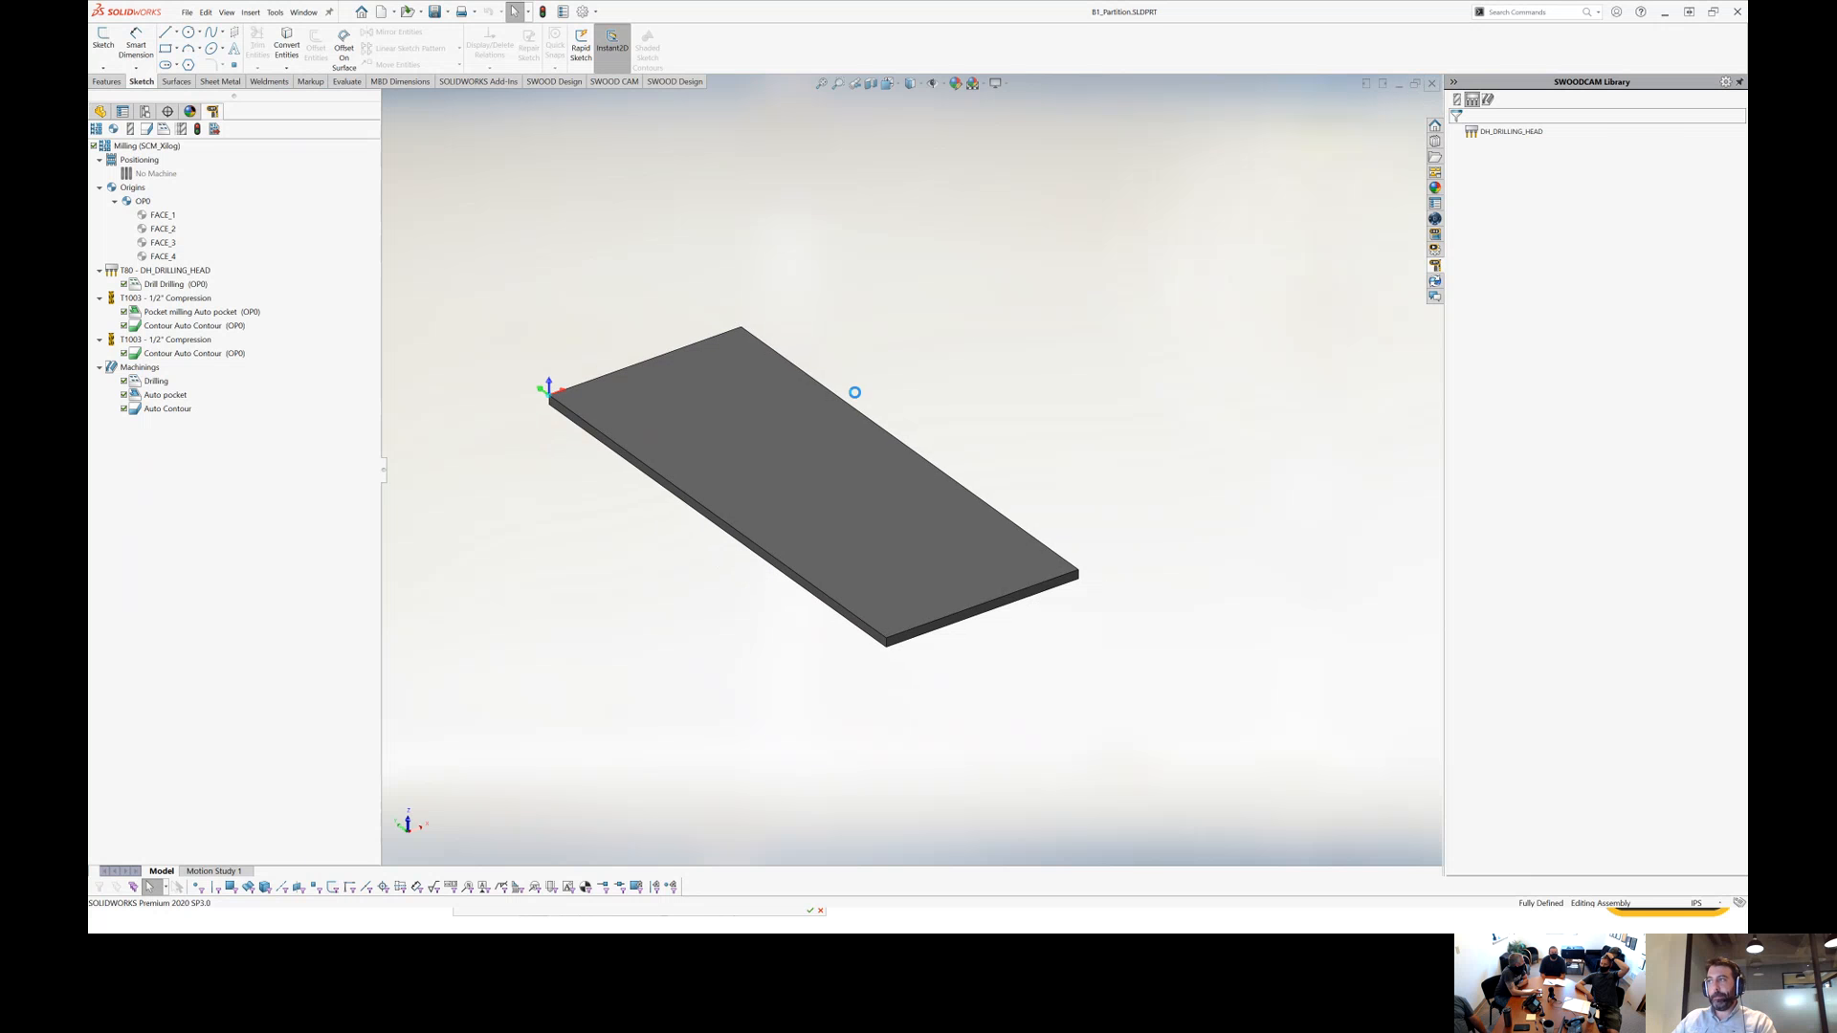
Close the B1_Partition part to return to the cabinet assembly and collapse its component tree.
left_click(1431, 84)
scroll(819, 475, "up", 5)
scroll(999, 436, "down", 2)
scroll(1021, 390, "up", 2)
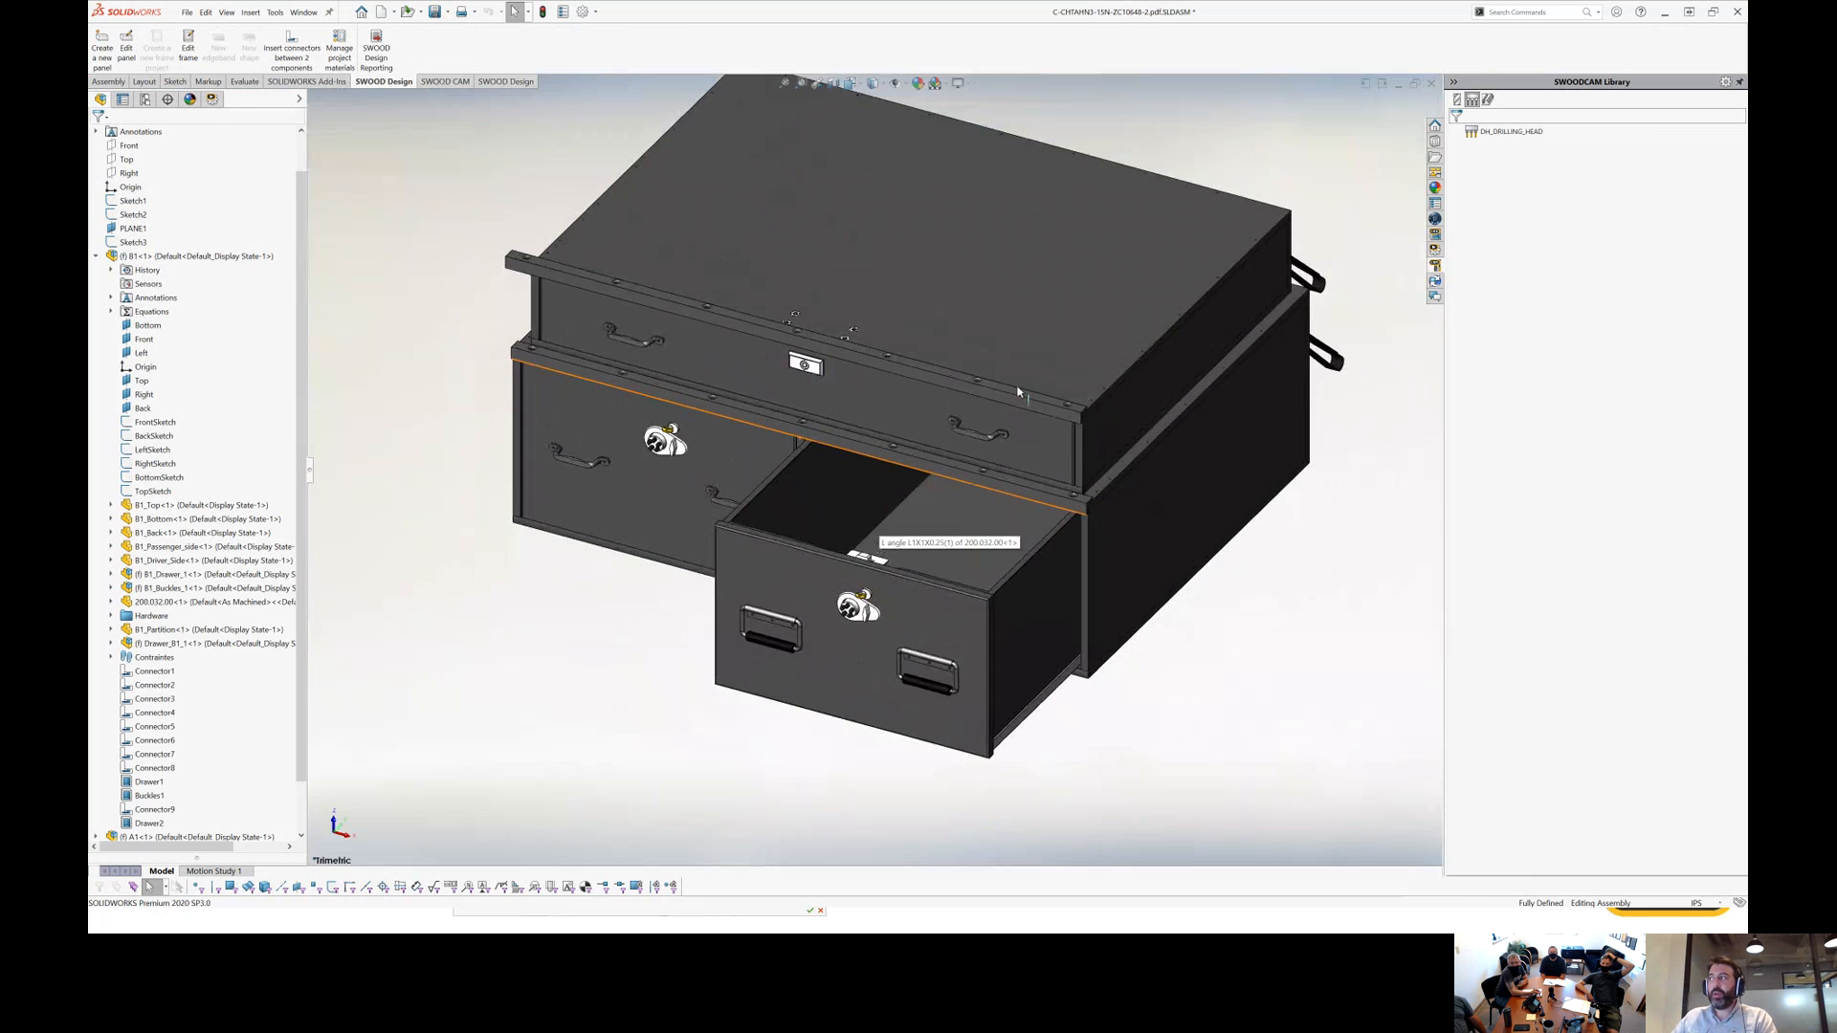
scroll(957, 292, "down", 1)
right_click(260, 223)
left_click(287, 235)
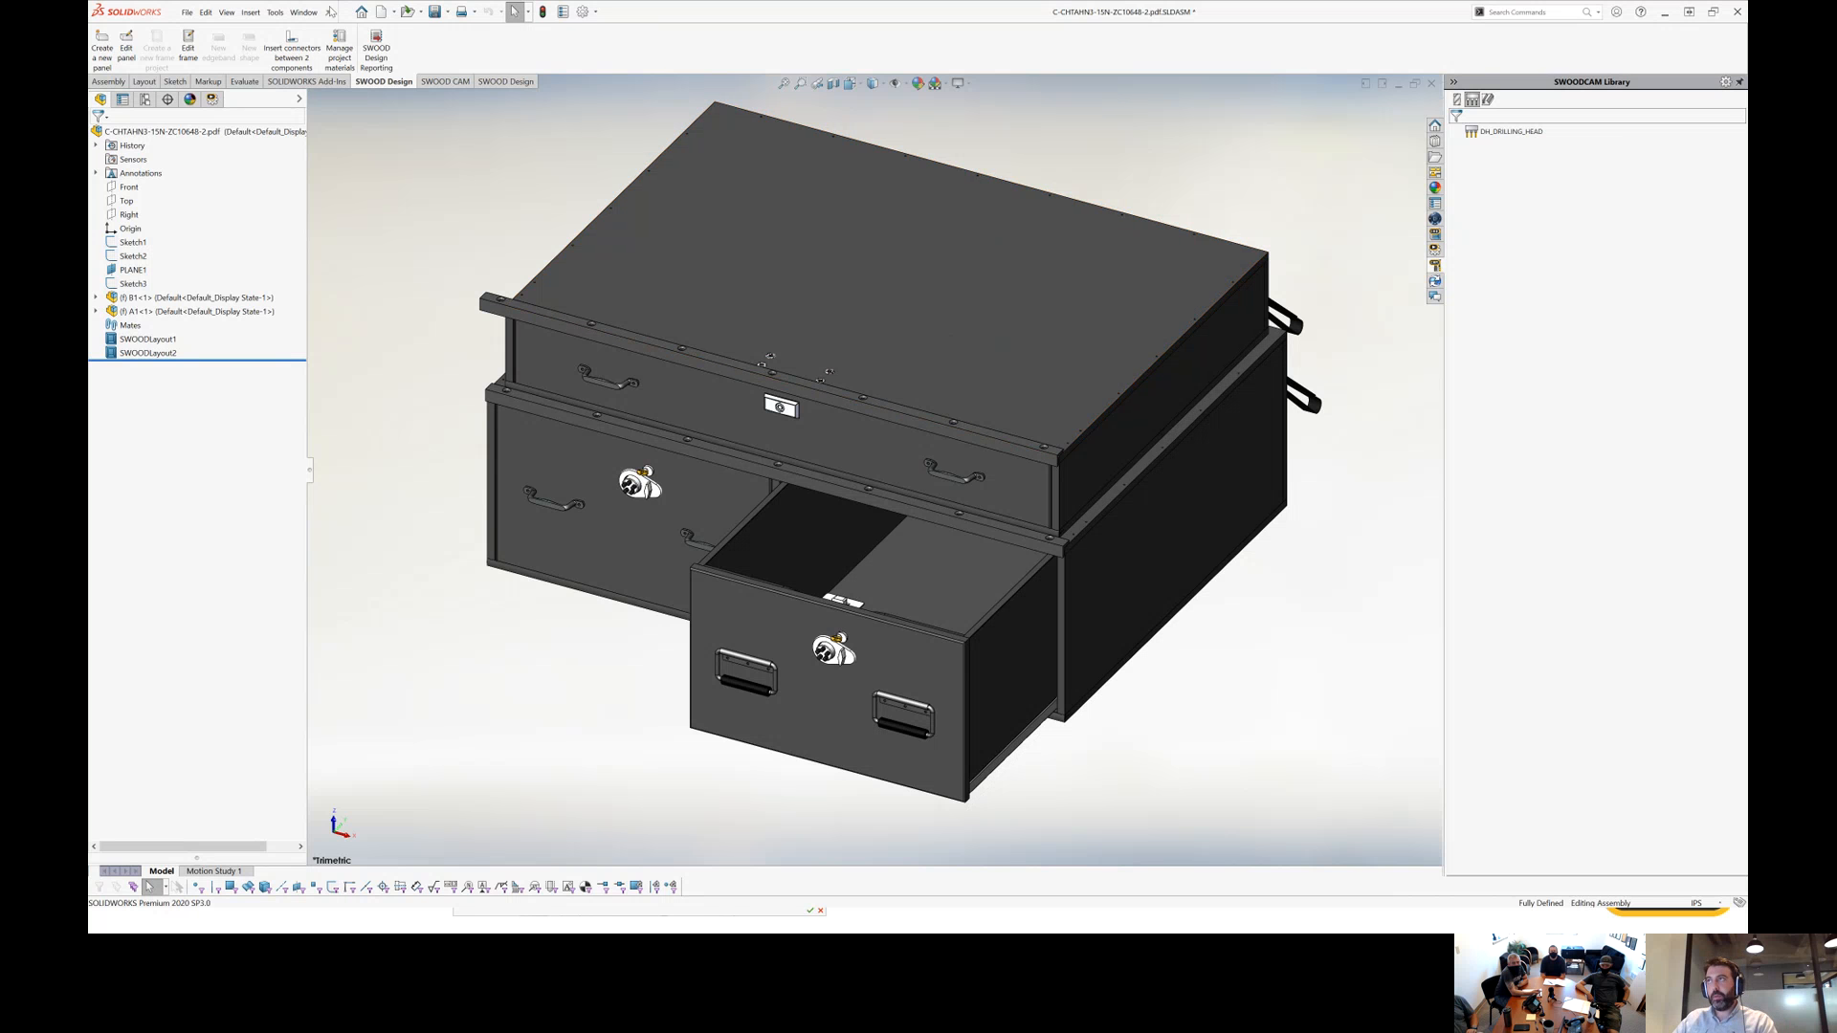
Reopen SWOOD CAM nesting with the active cabinet assembly as the source.
left_click(274, 11)
mouse_move(326, 95)
left_click(472, 320)
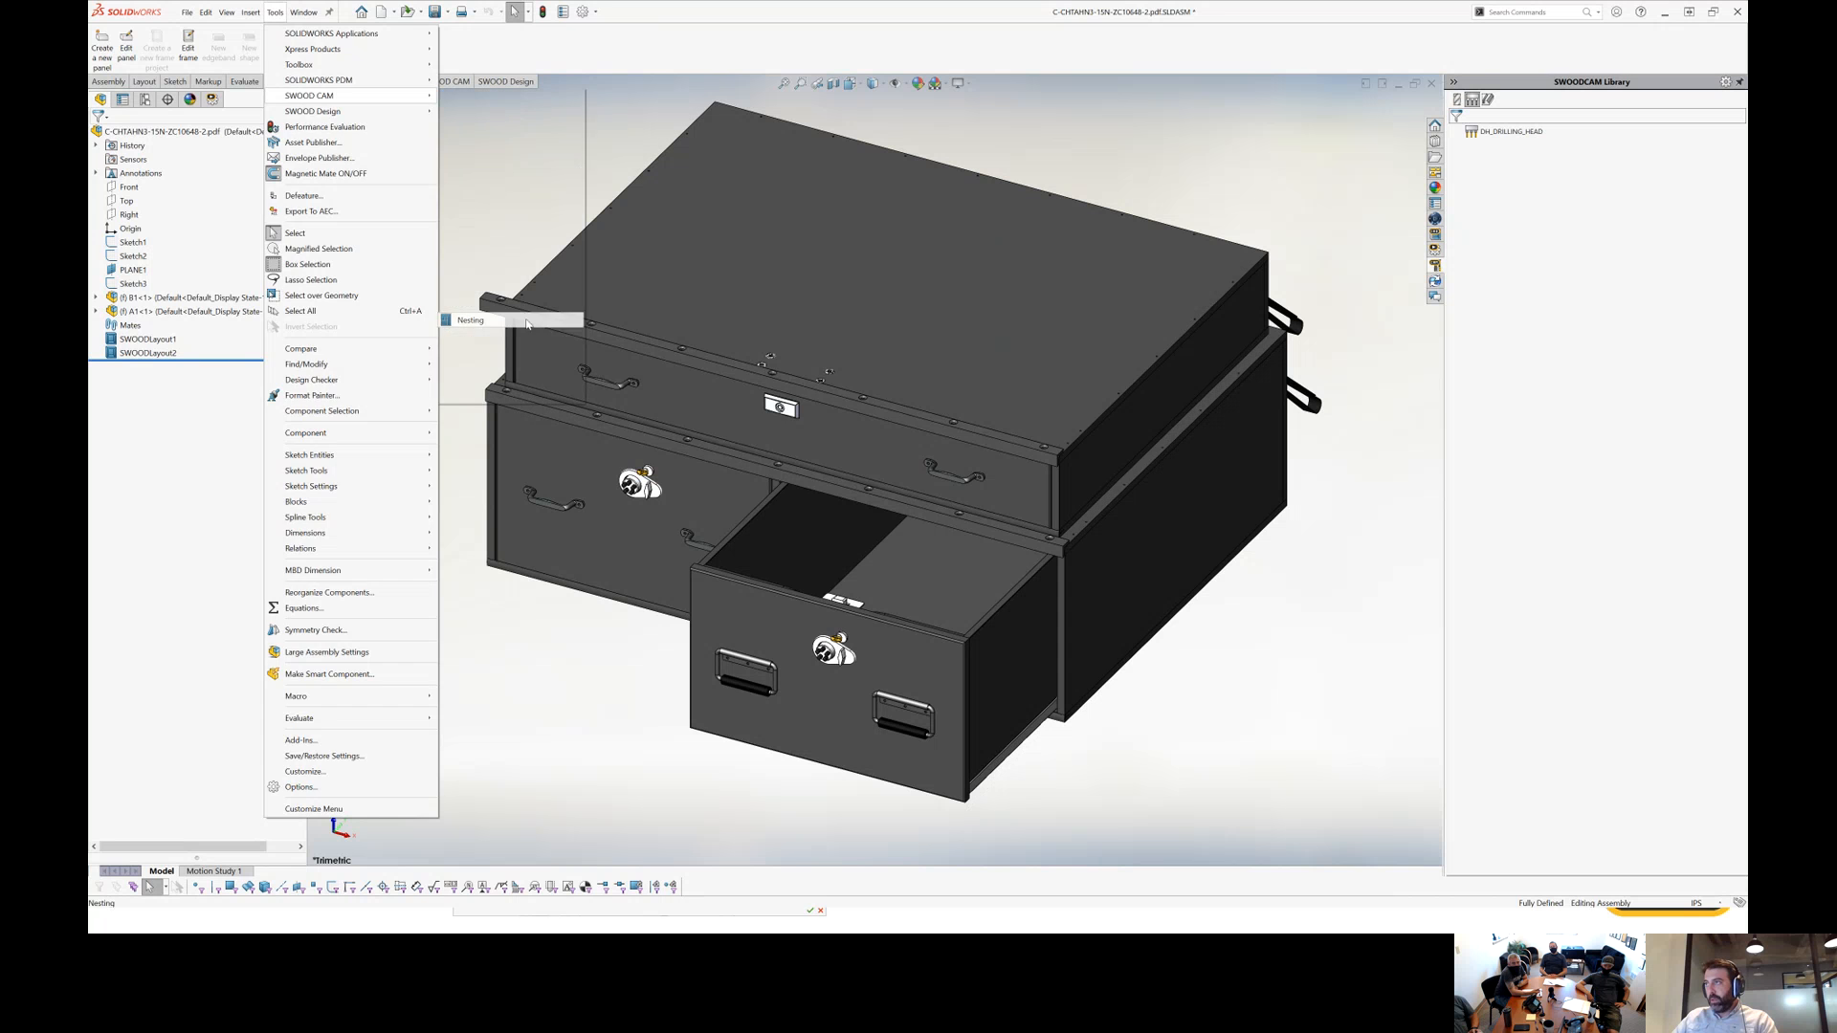
left_click(1093, 516)
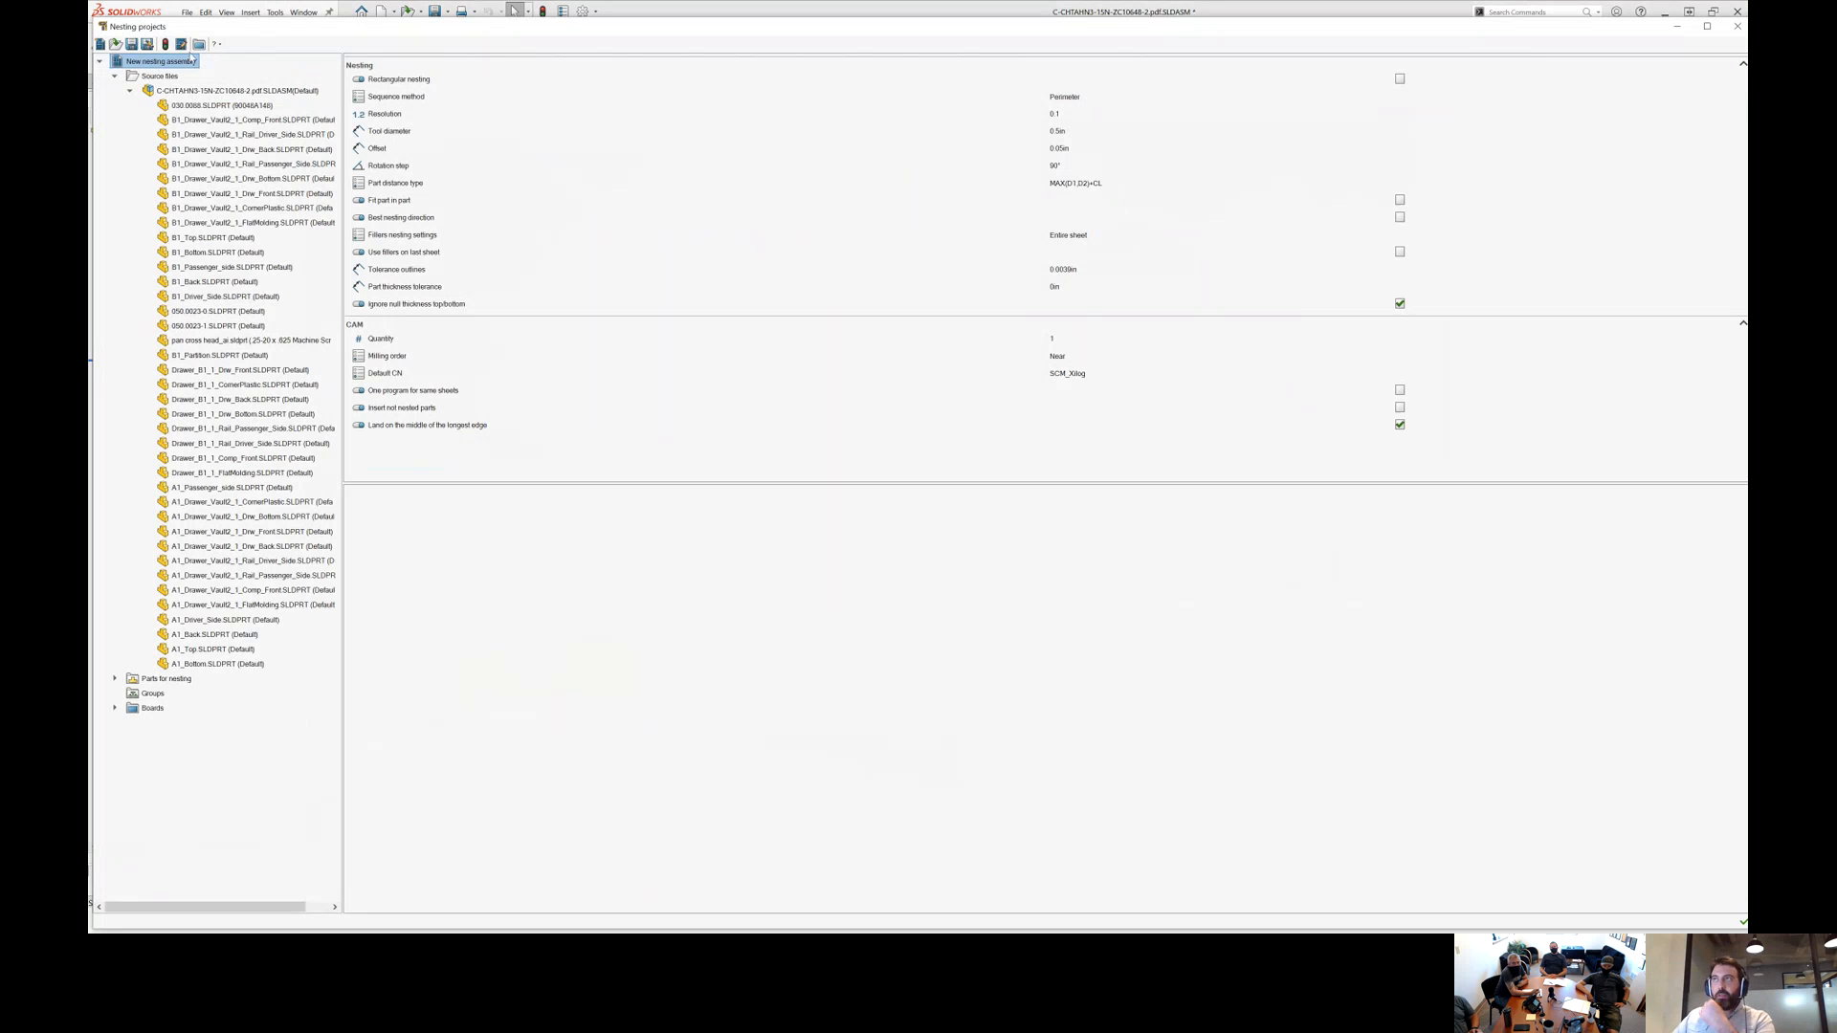
Open the board library configuration, review the MDO 1/2" board's dimensions, material and nesting settings, and close the library.
left_click(195, 22)
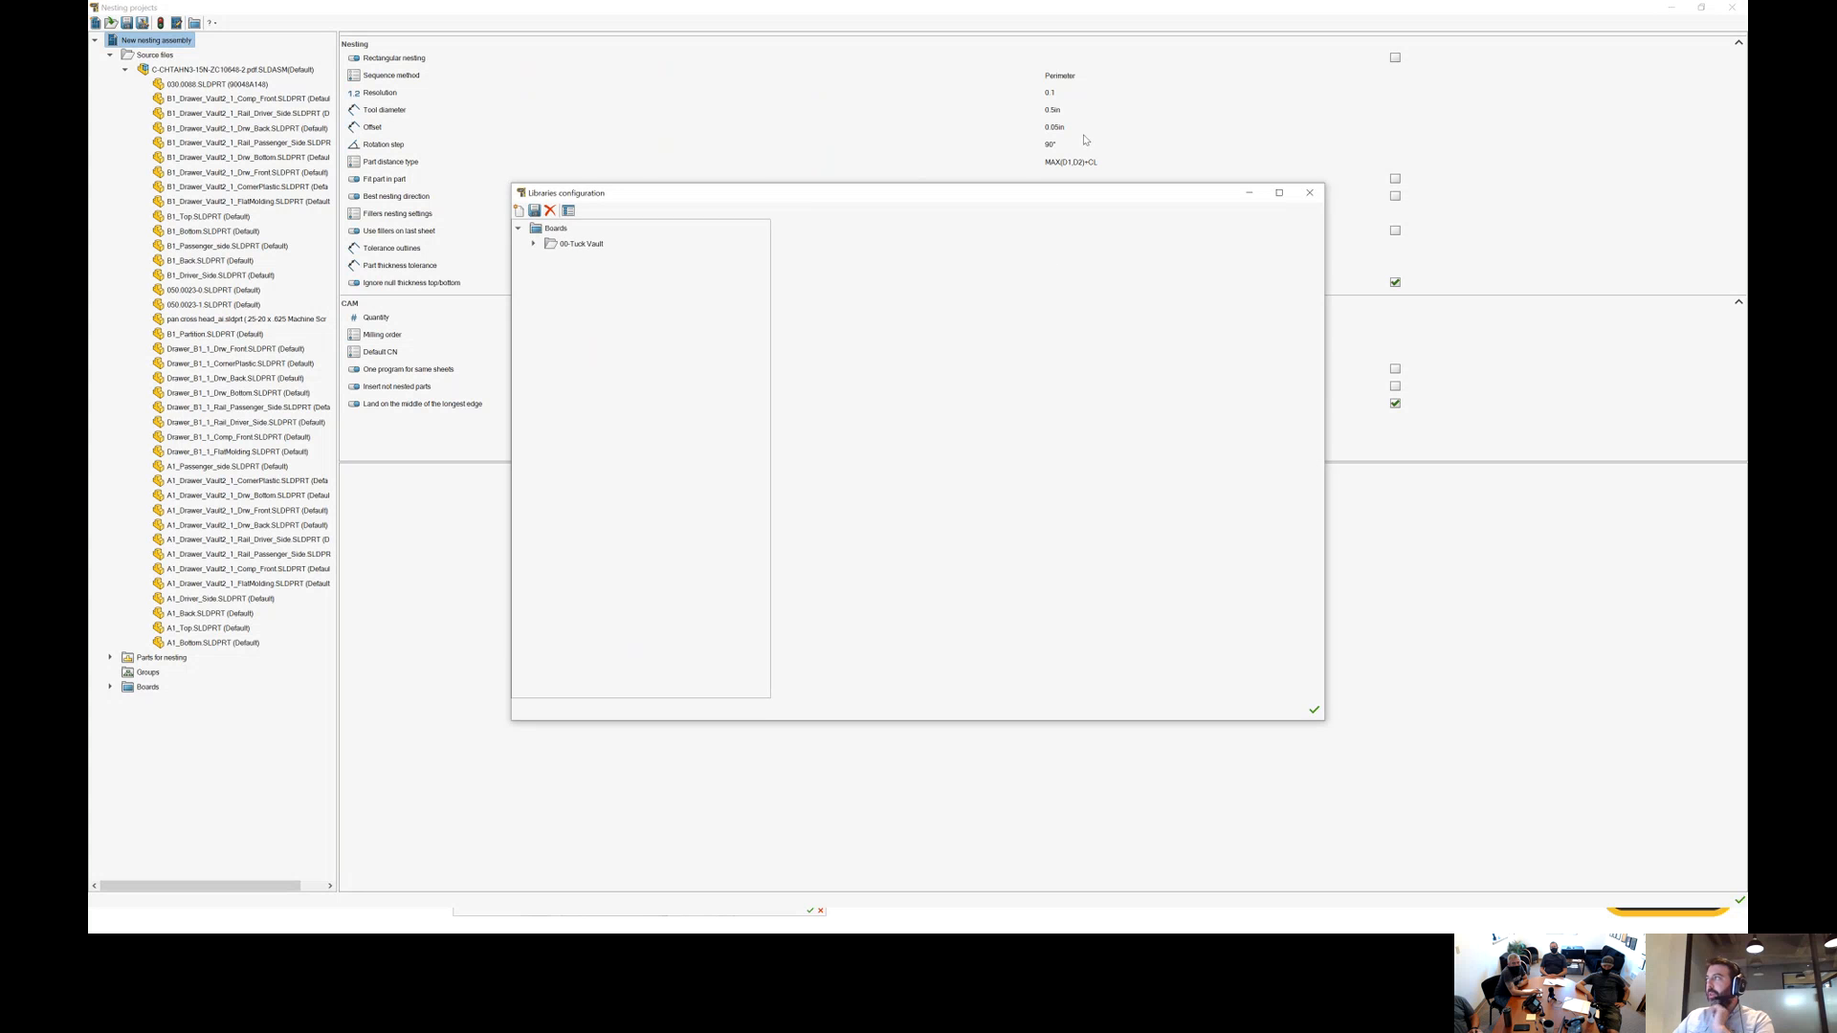
left_click(580, 244)
double_click(580, 244)
left_click(598, 259)
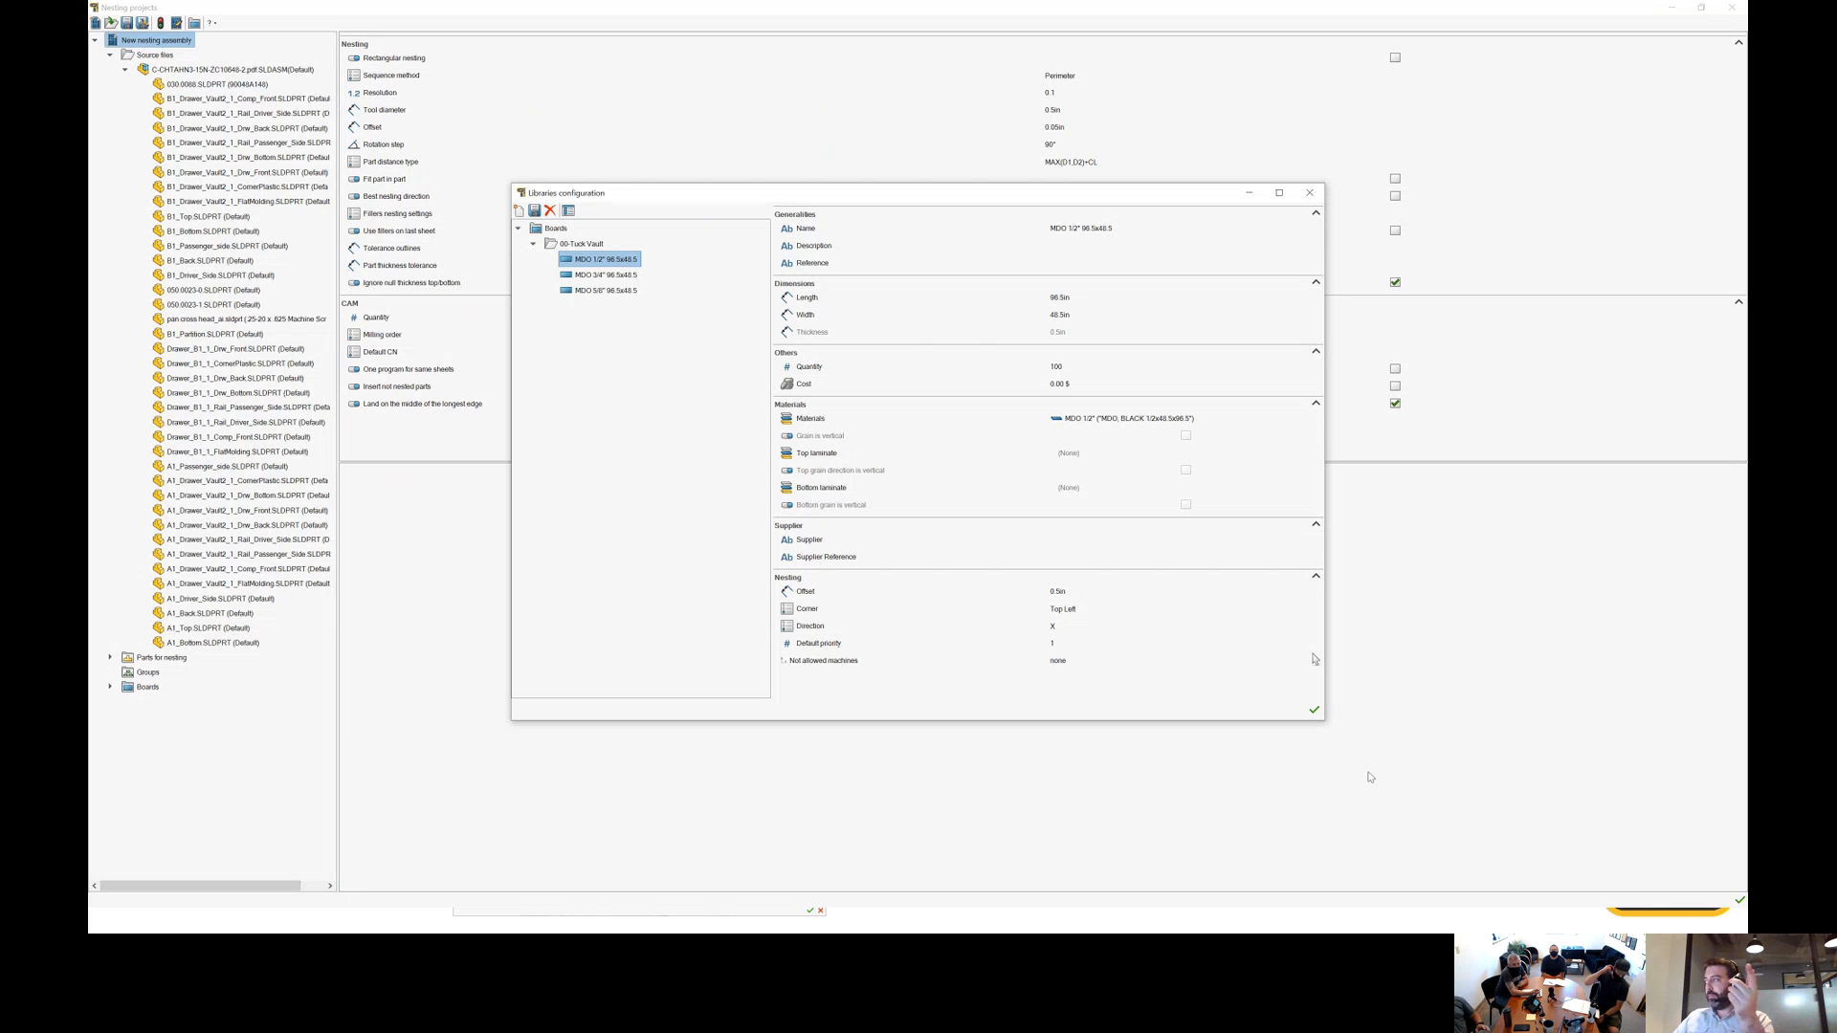
left_click(1314, 710)
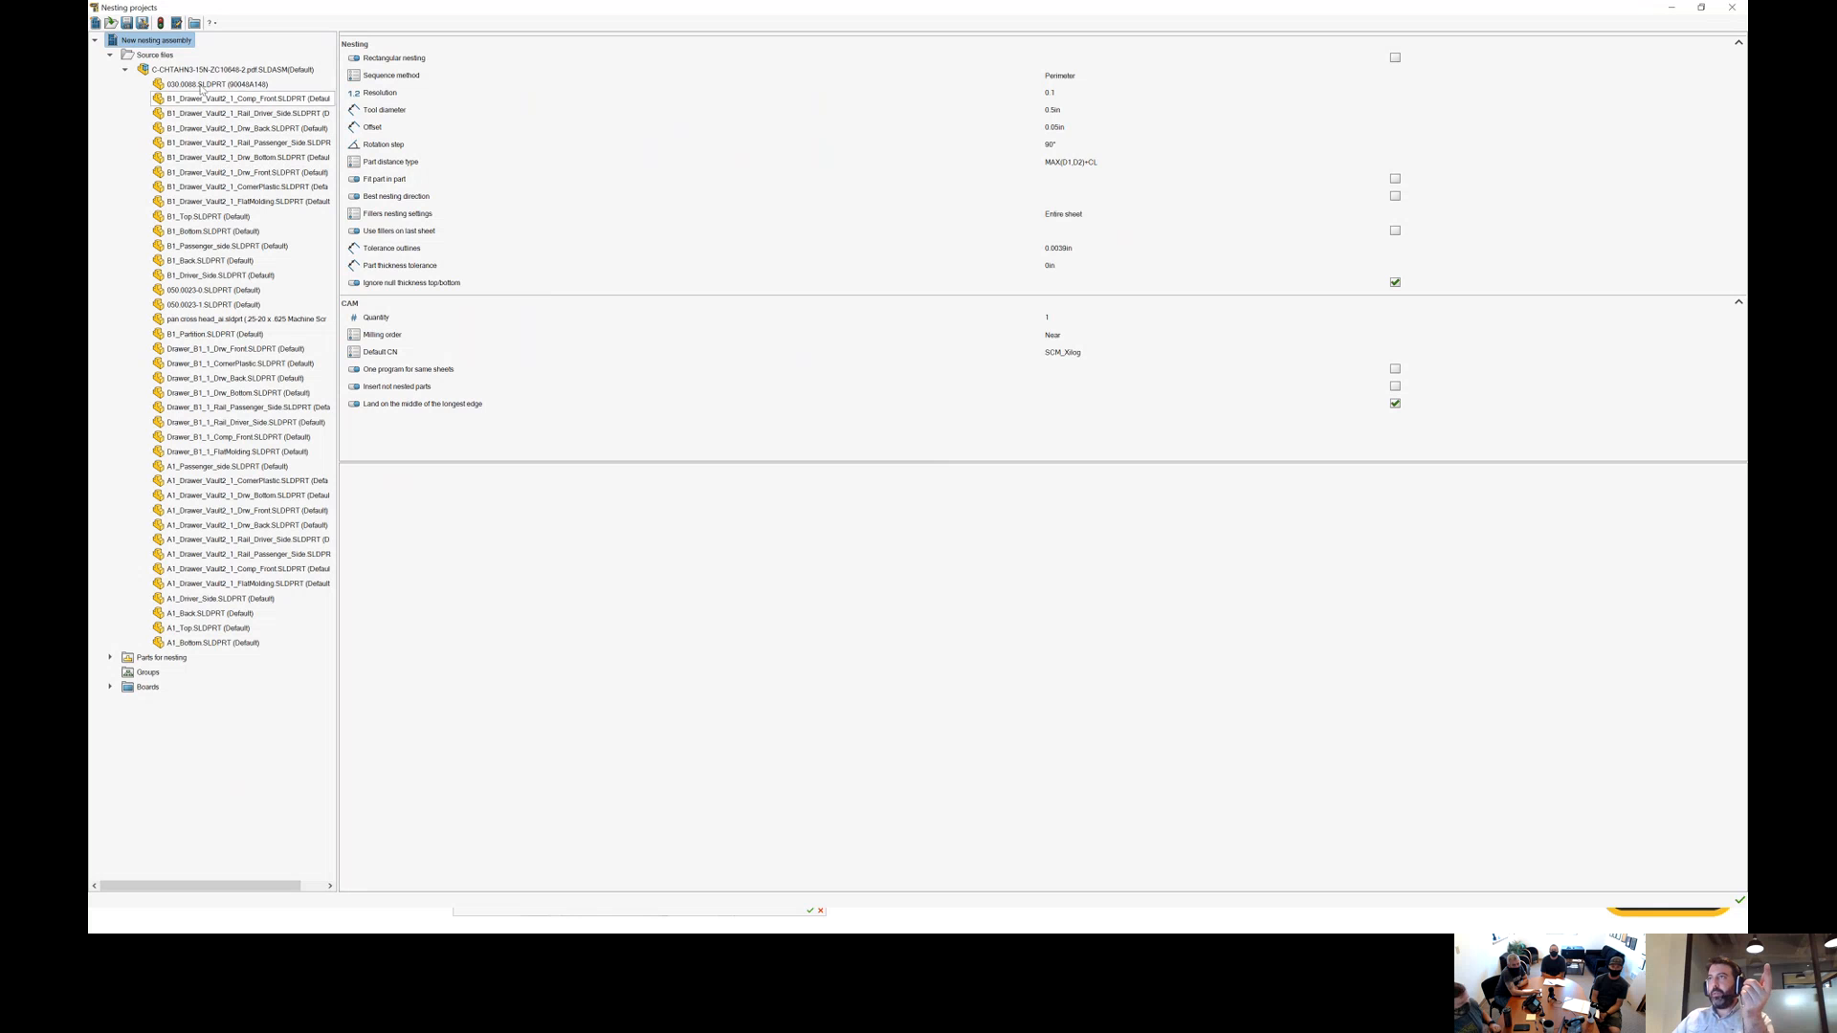
Set the nesting quantity of the cabinet source assembly to 3.
left_click(200, 70)
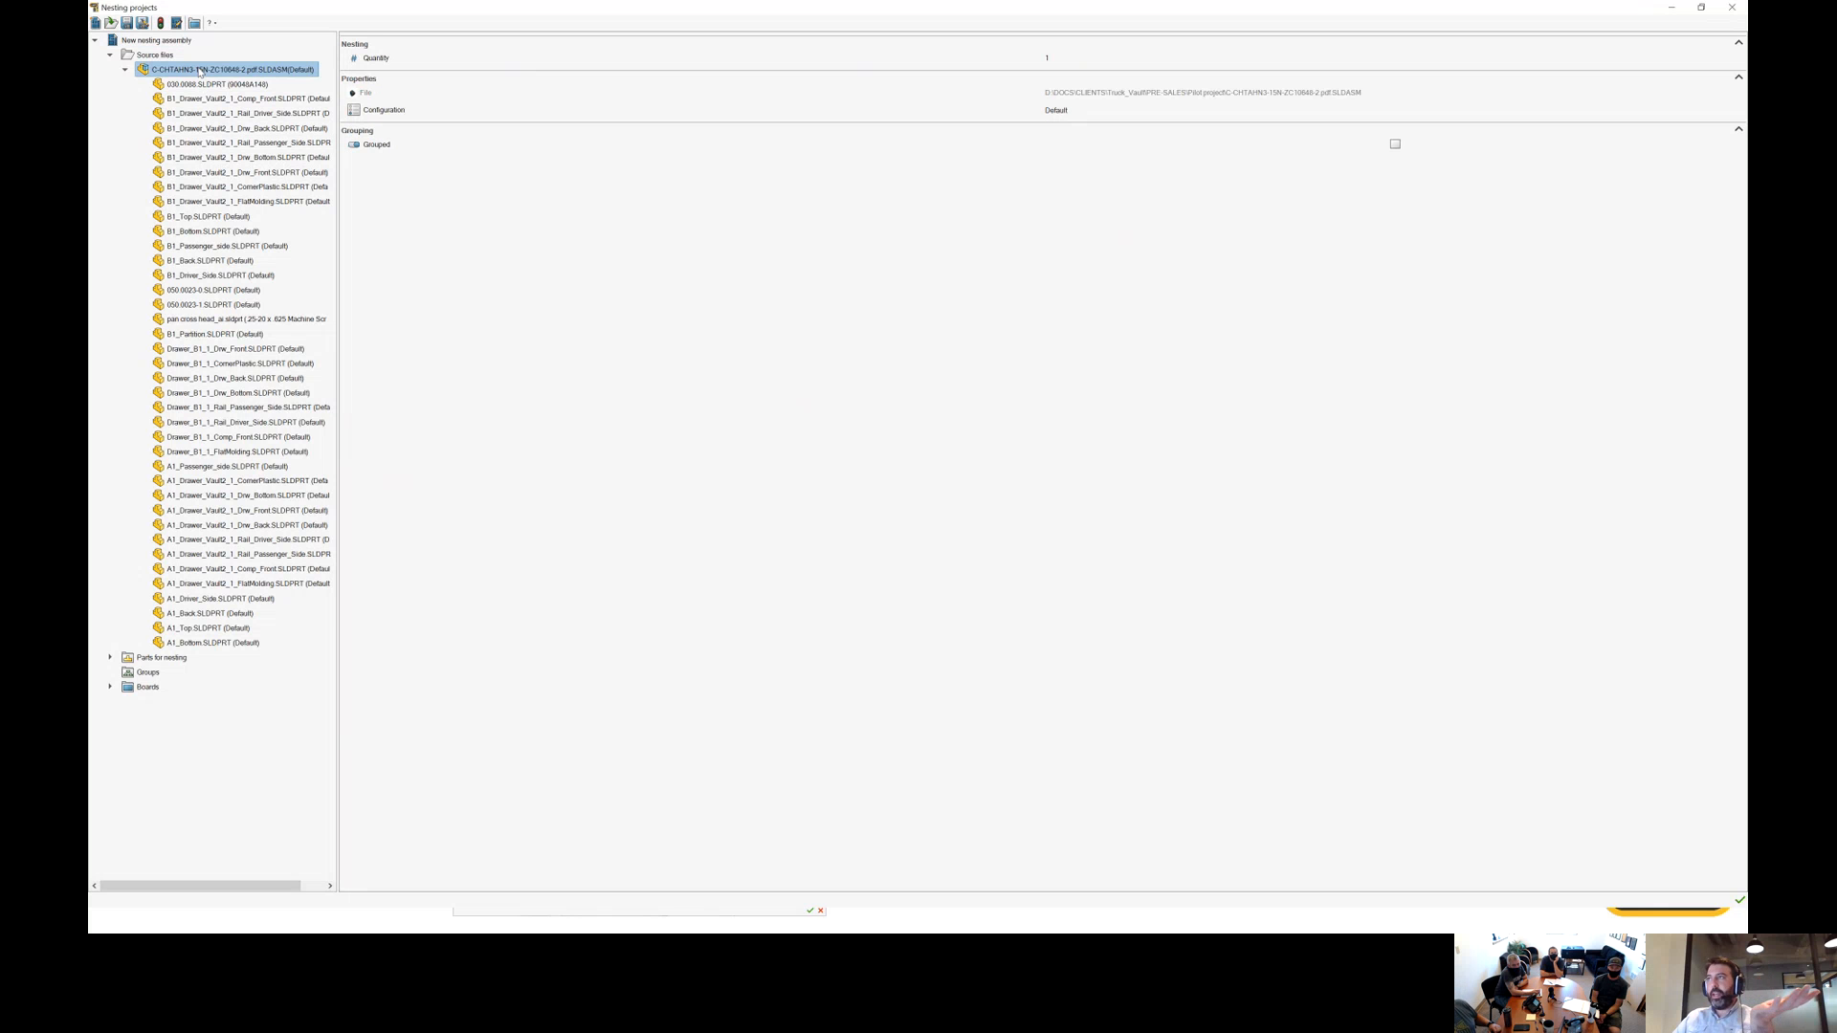
left_click(1067, 56)
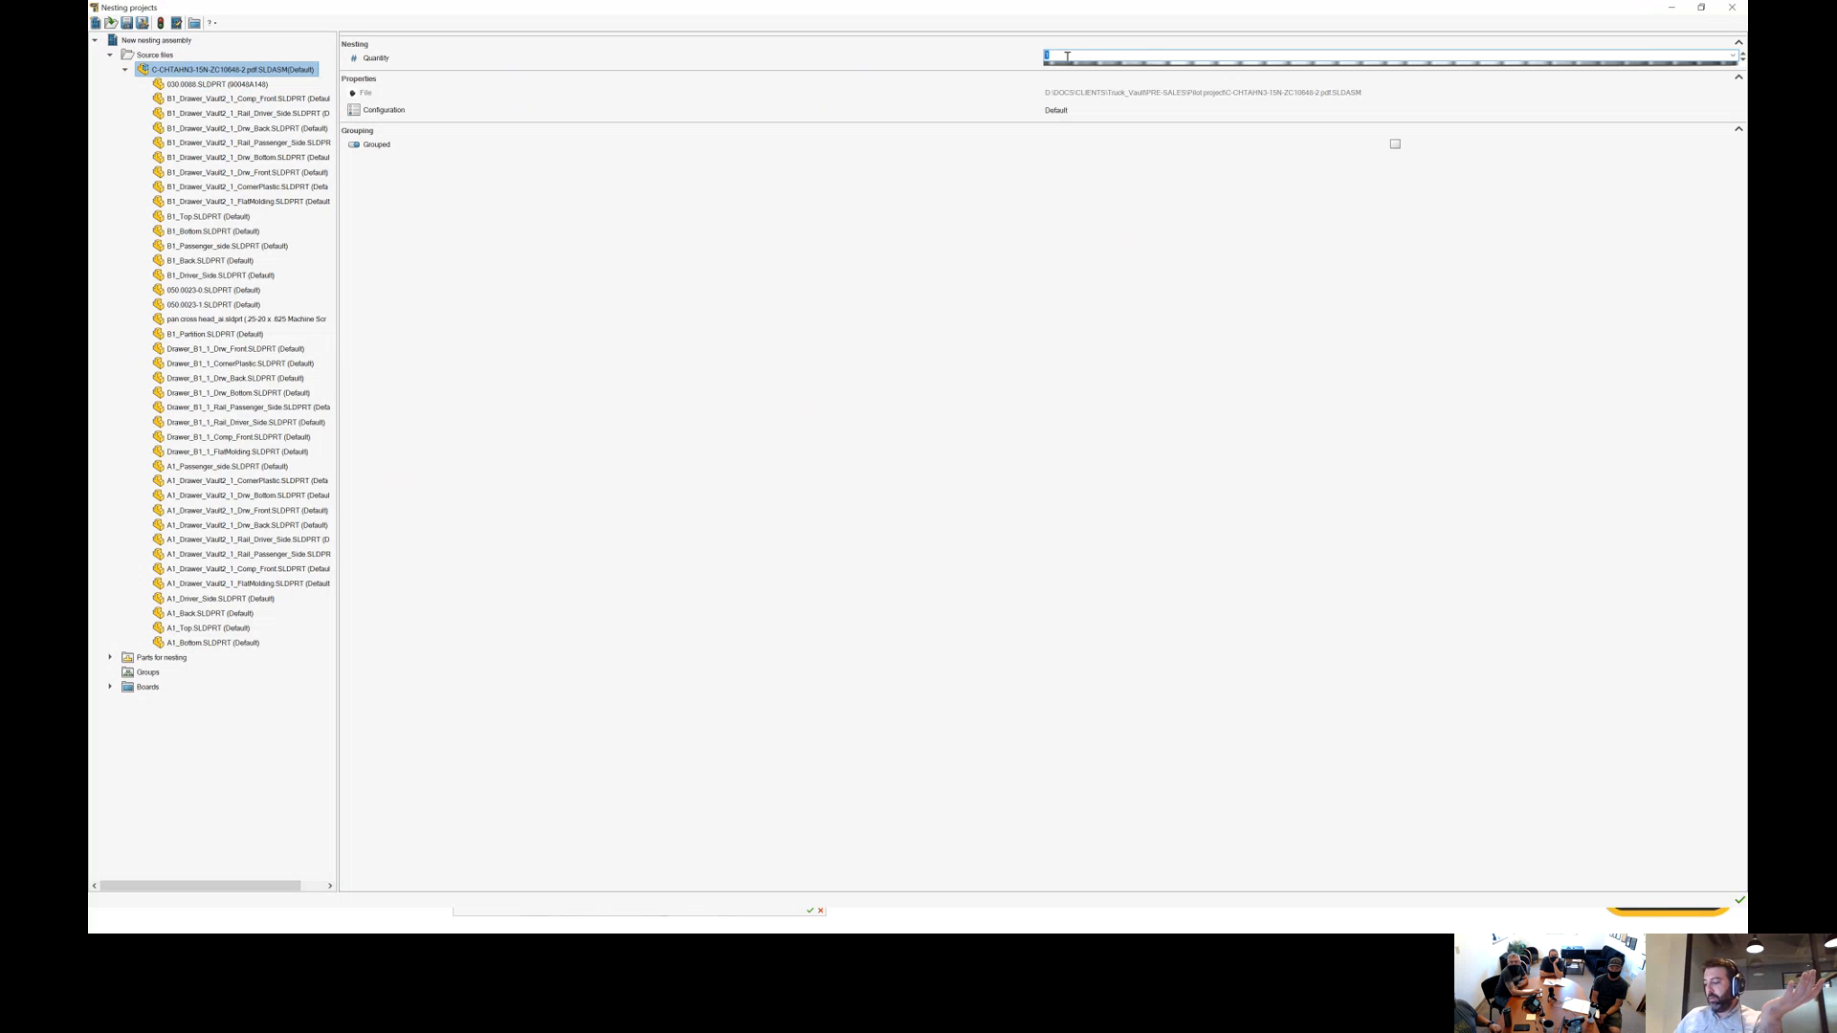
key("Return")
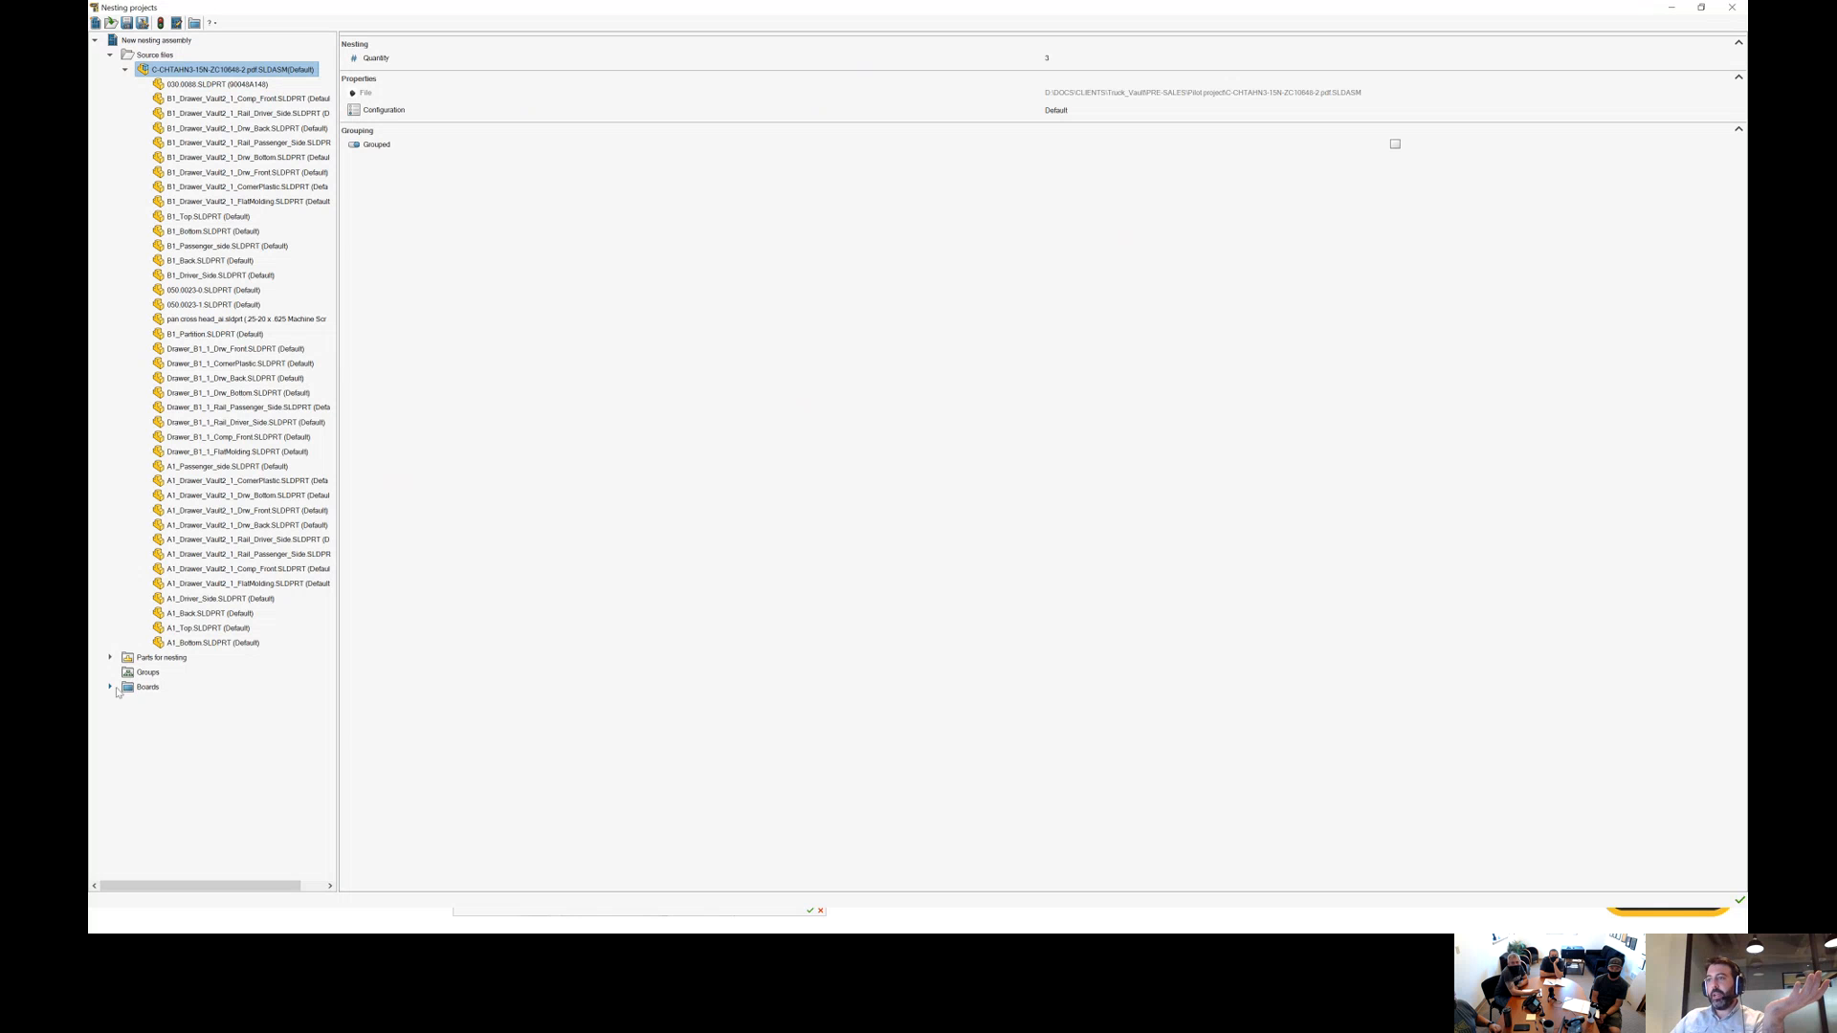
Examine the properties of the project's MDO 5/8", 3/4" and 1/2" boards.
double_click(147, 688)
left_click(169, 702)
left_click(176, 716)
left_click(181, 731)
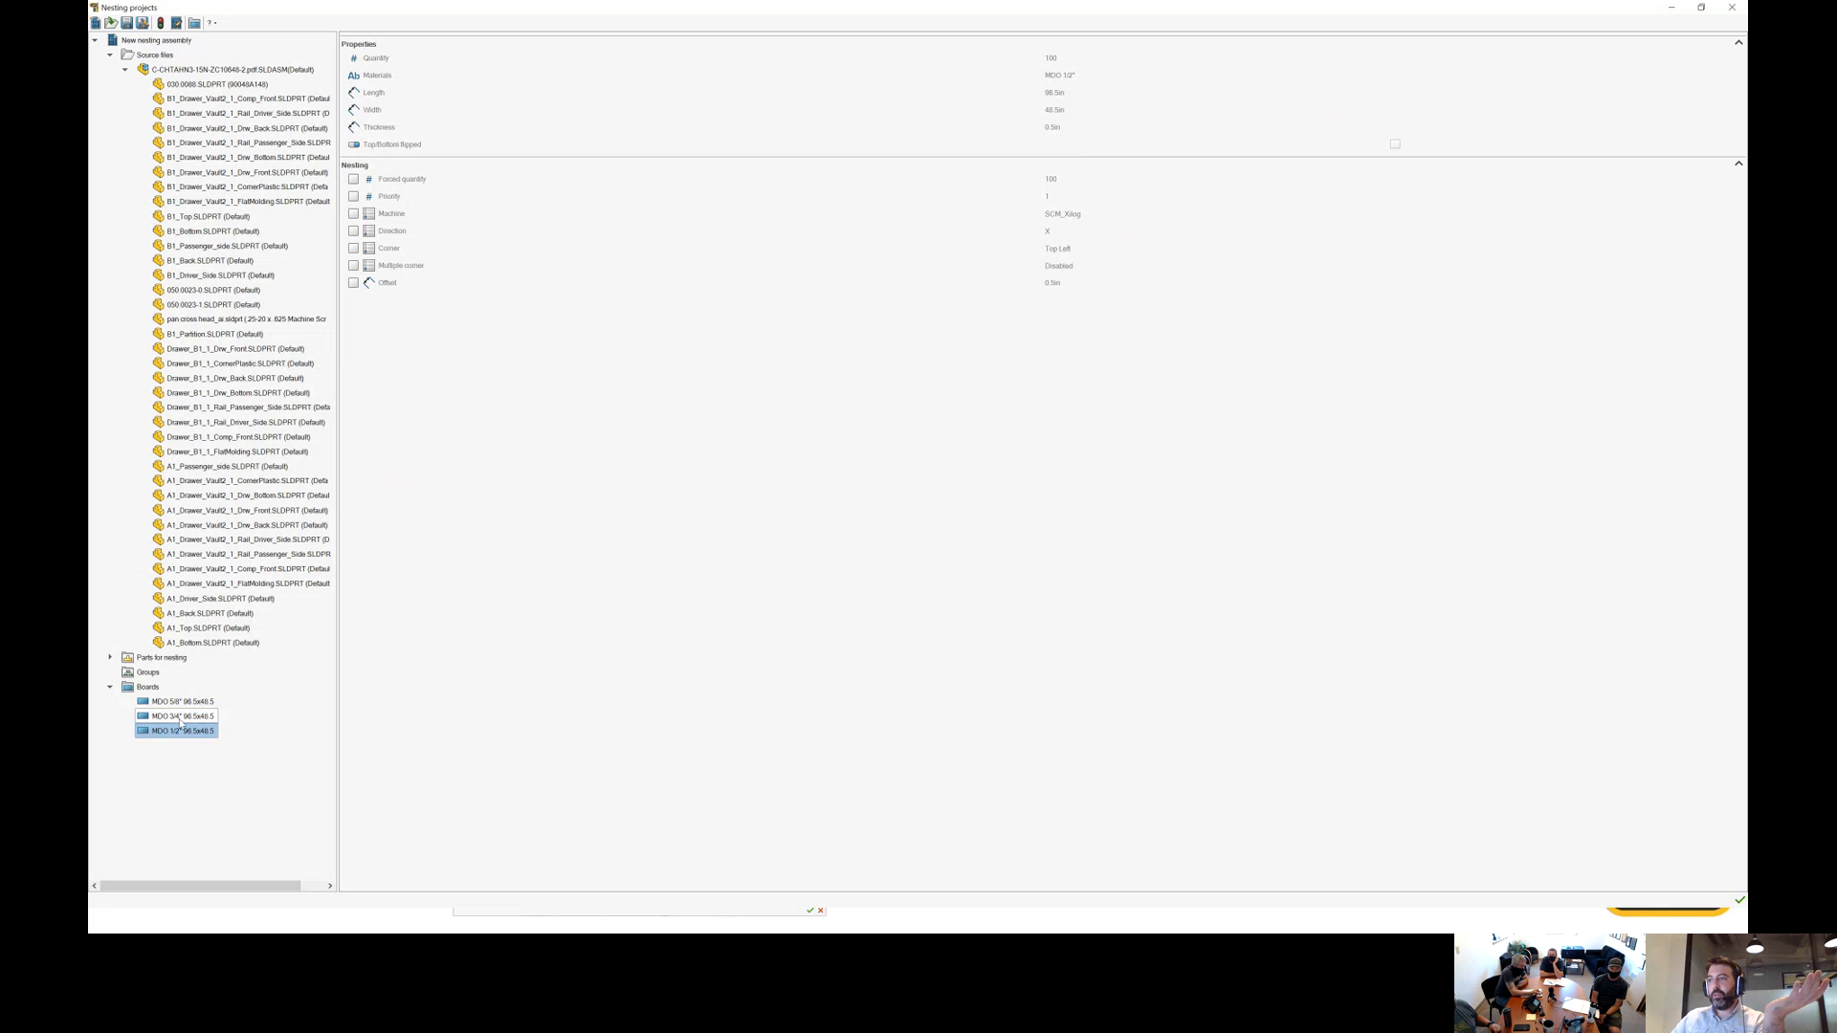
left_click(183, 699)
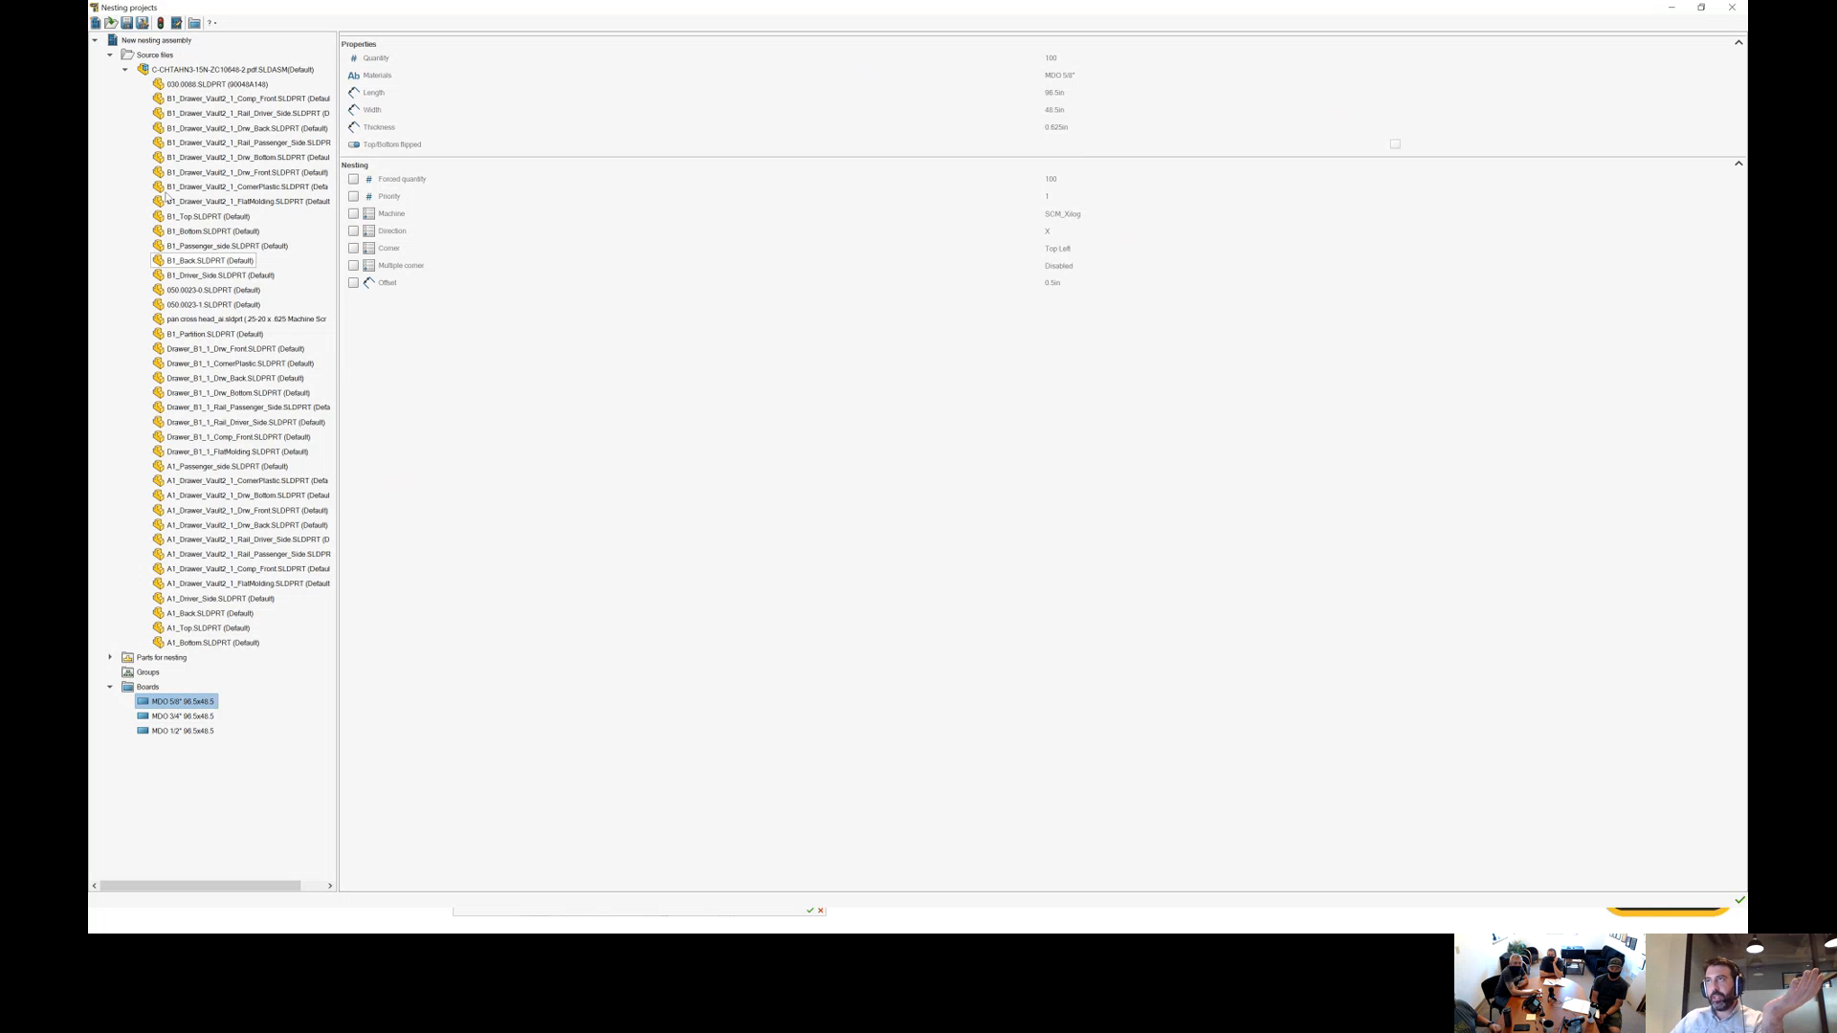
Calculate the nesting for the new nesting assembly and generate the assembly of nested sheets.
left_click(158, 42)
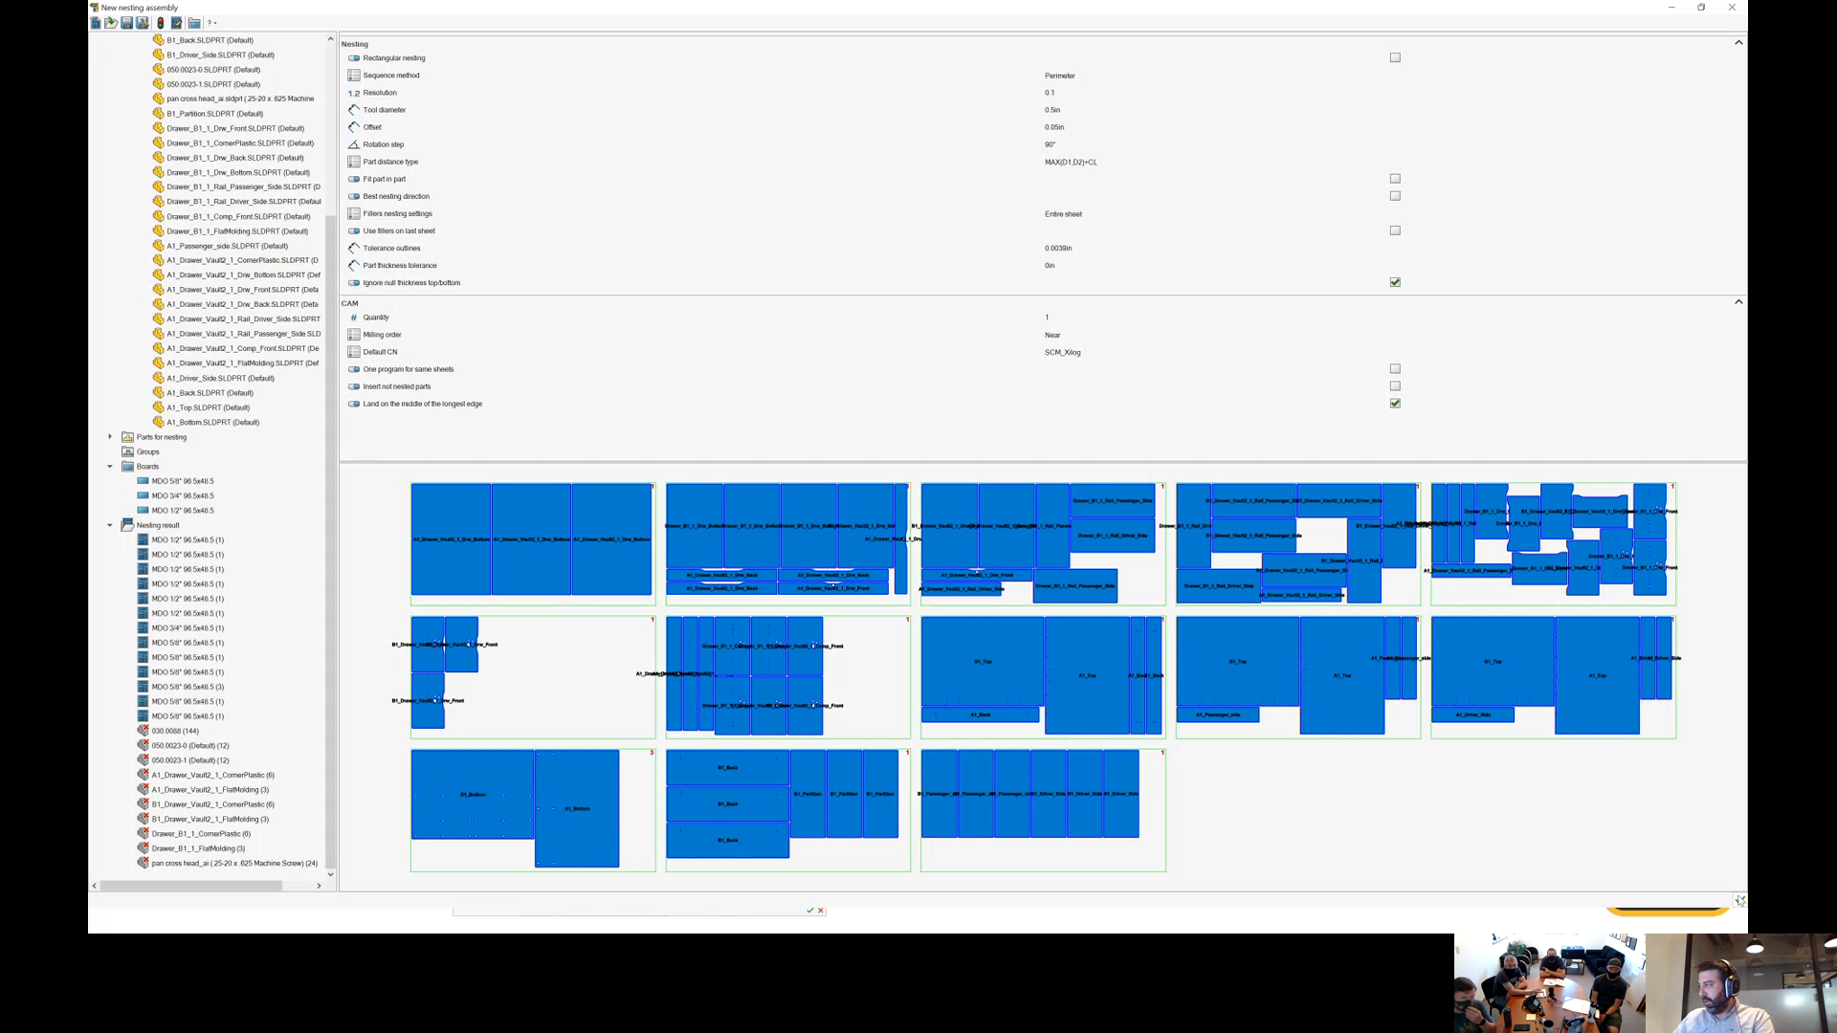
left_click(1739, 900)
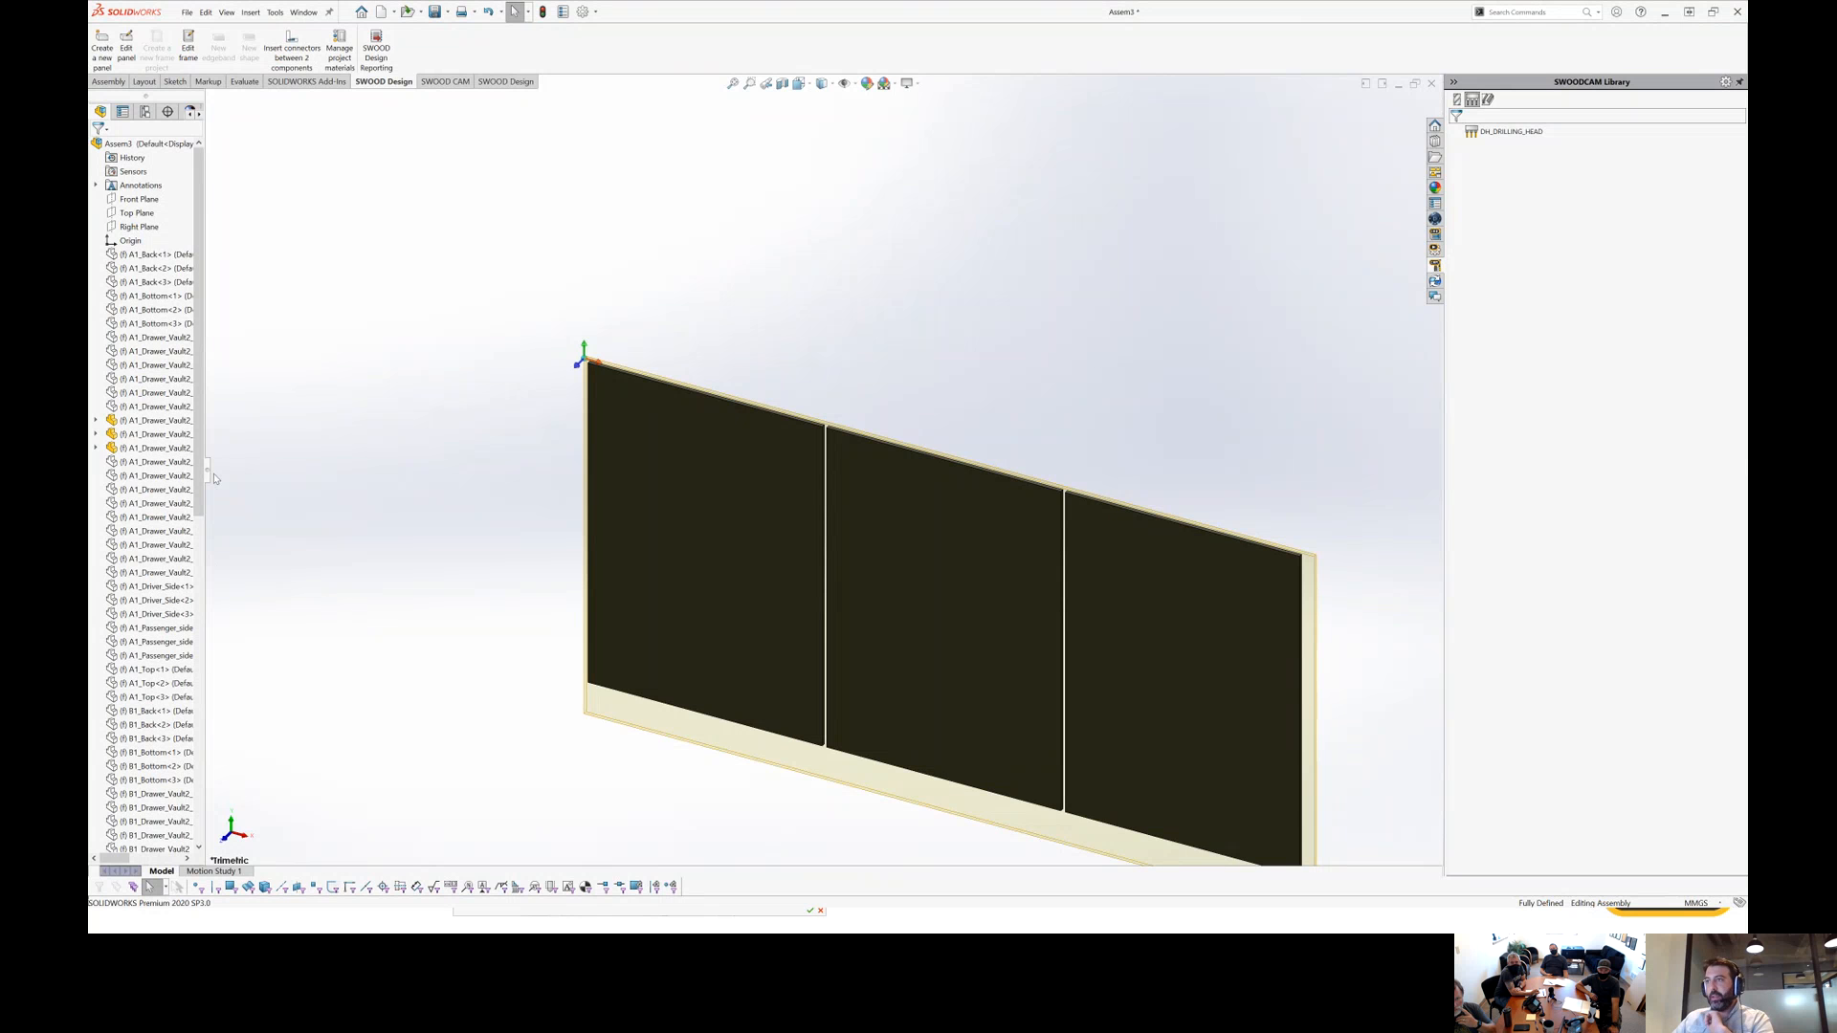
left_click_drag(215, 478, 305, 497)
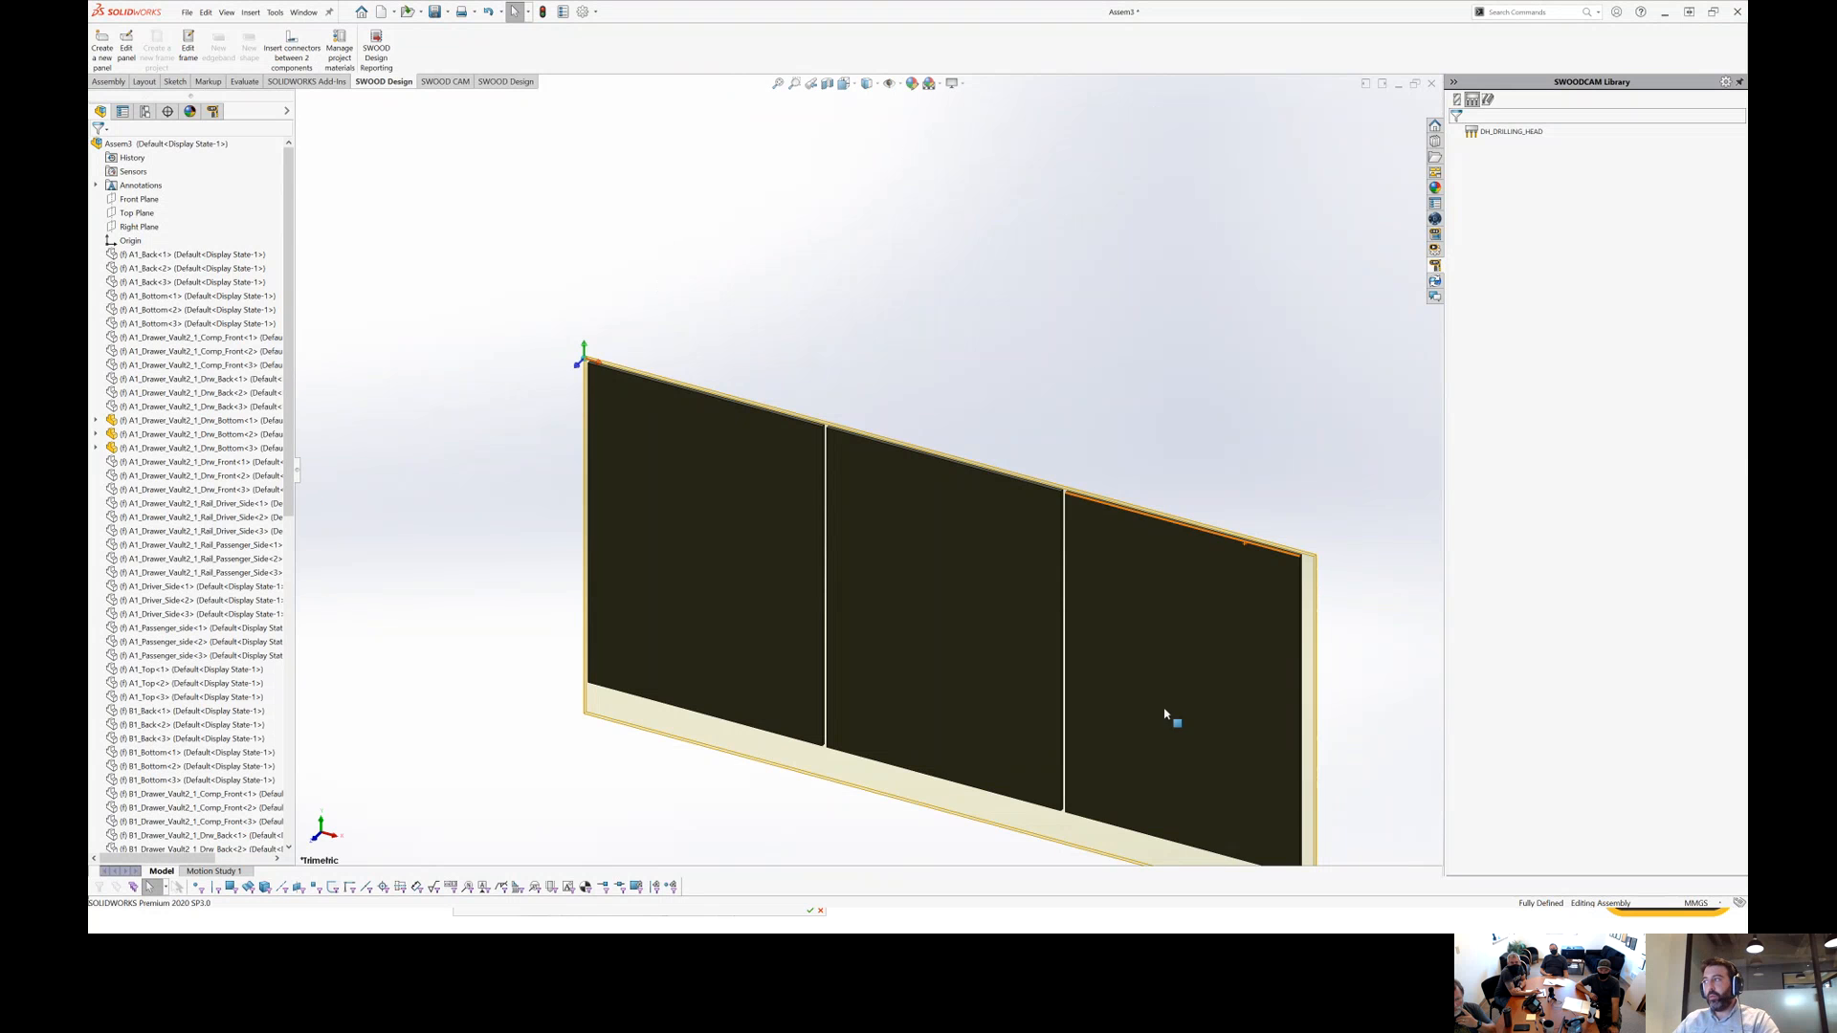
scroll(1153, 697, "up", 2)
scroll(1161, 699, "down", 2)
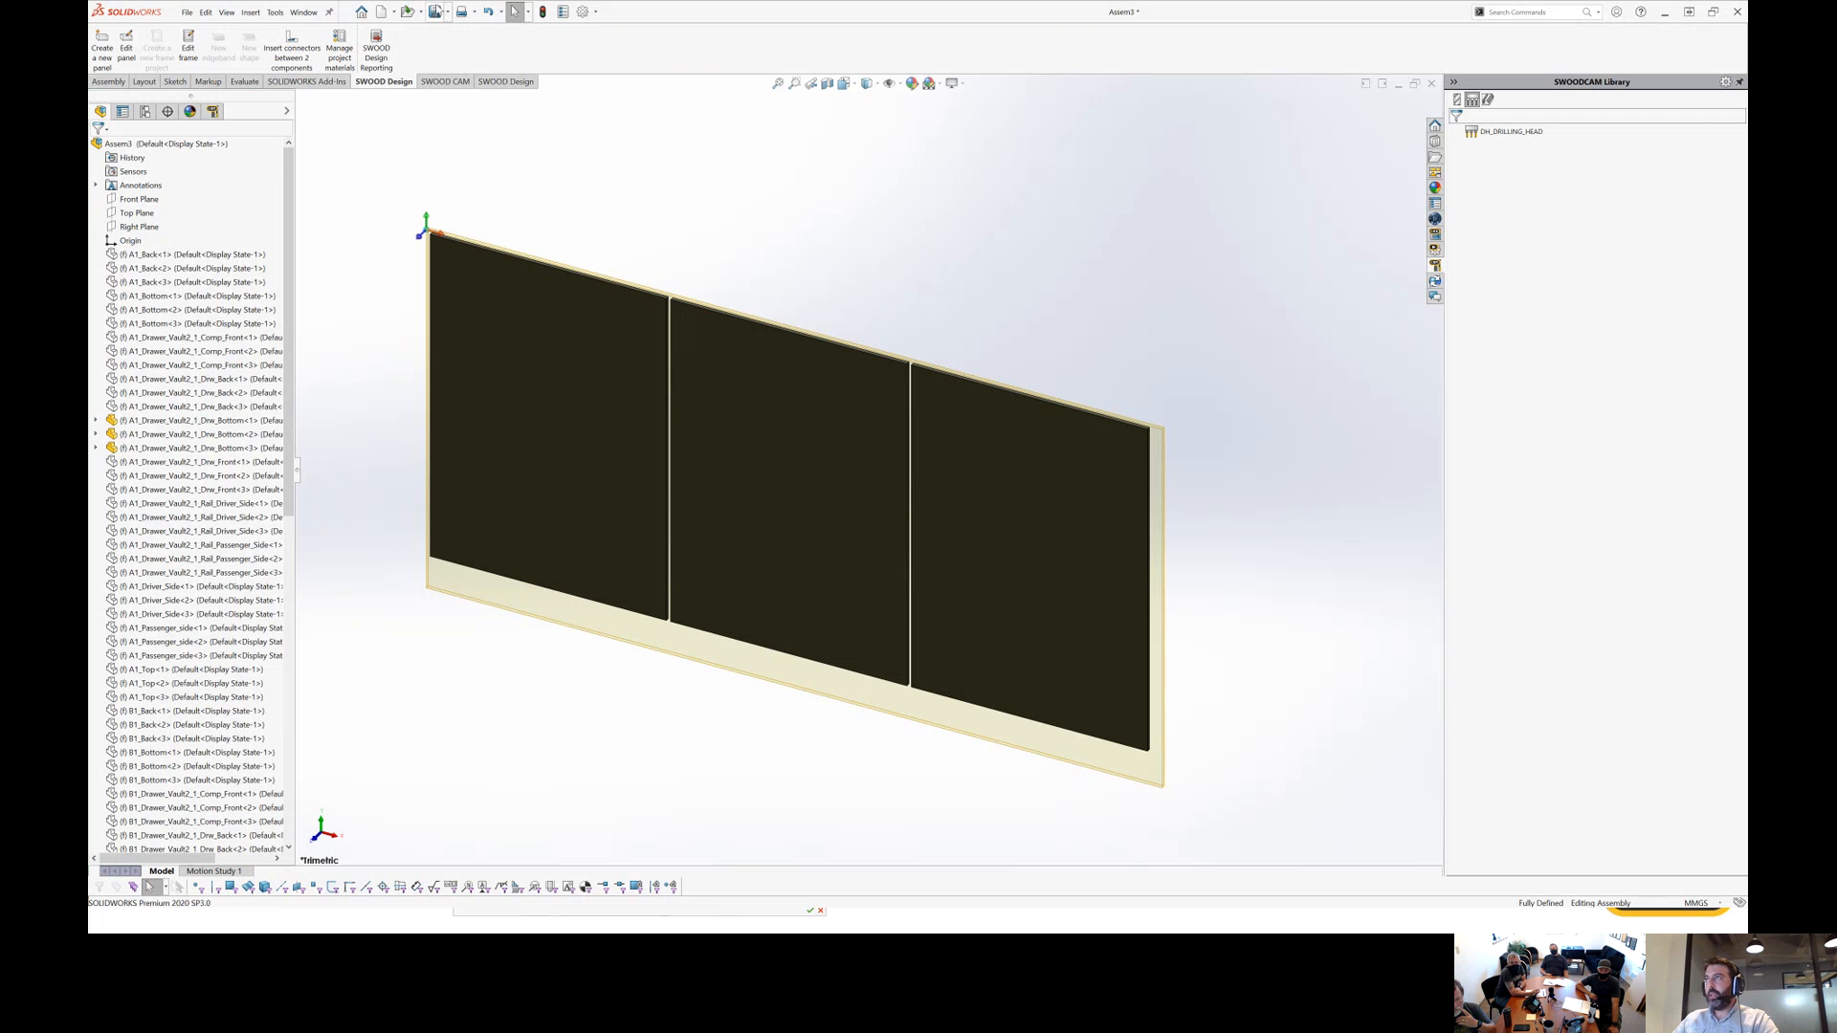
Save the generated nesting assembly in the Pilot project folder as NEST_JOB1.
left_click(436, 11)
left_click(591, 278)
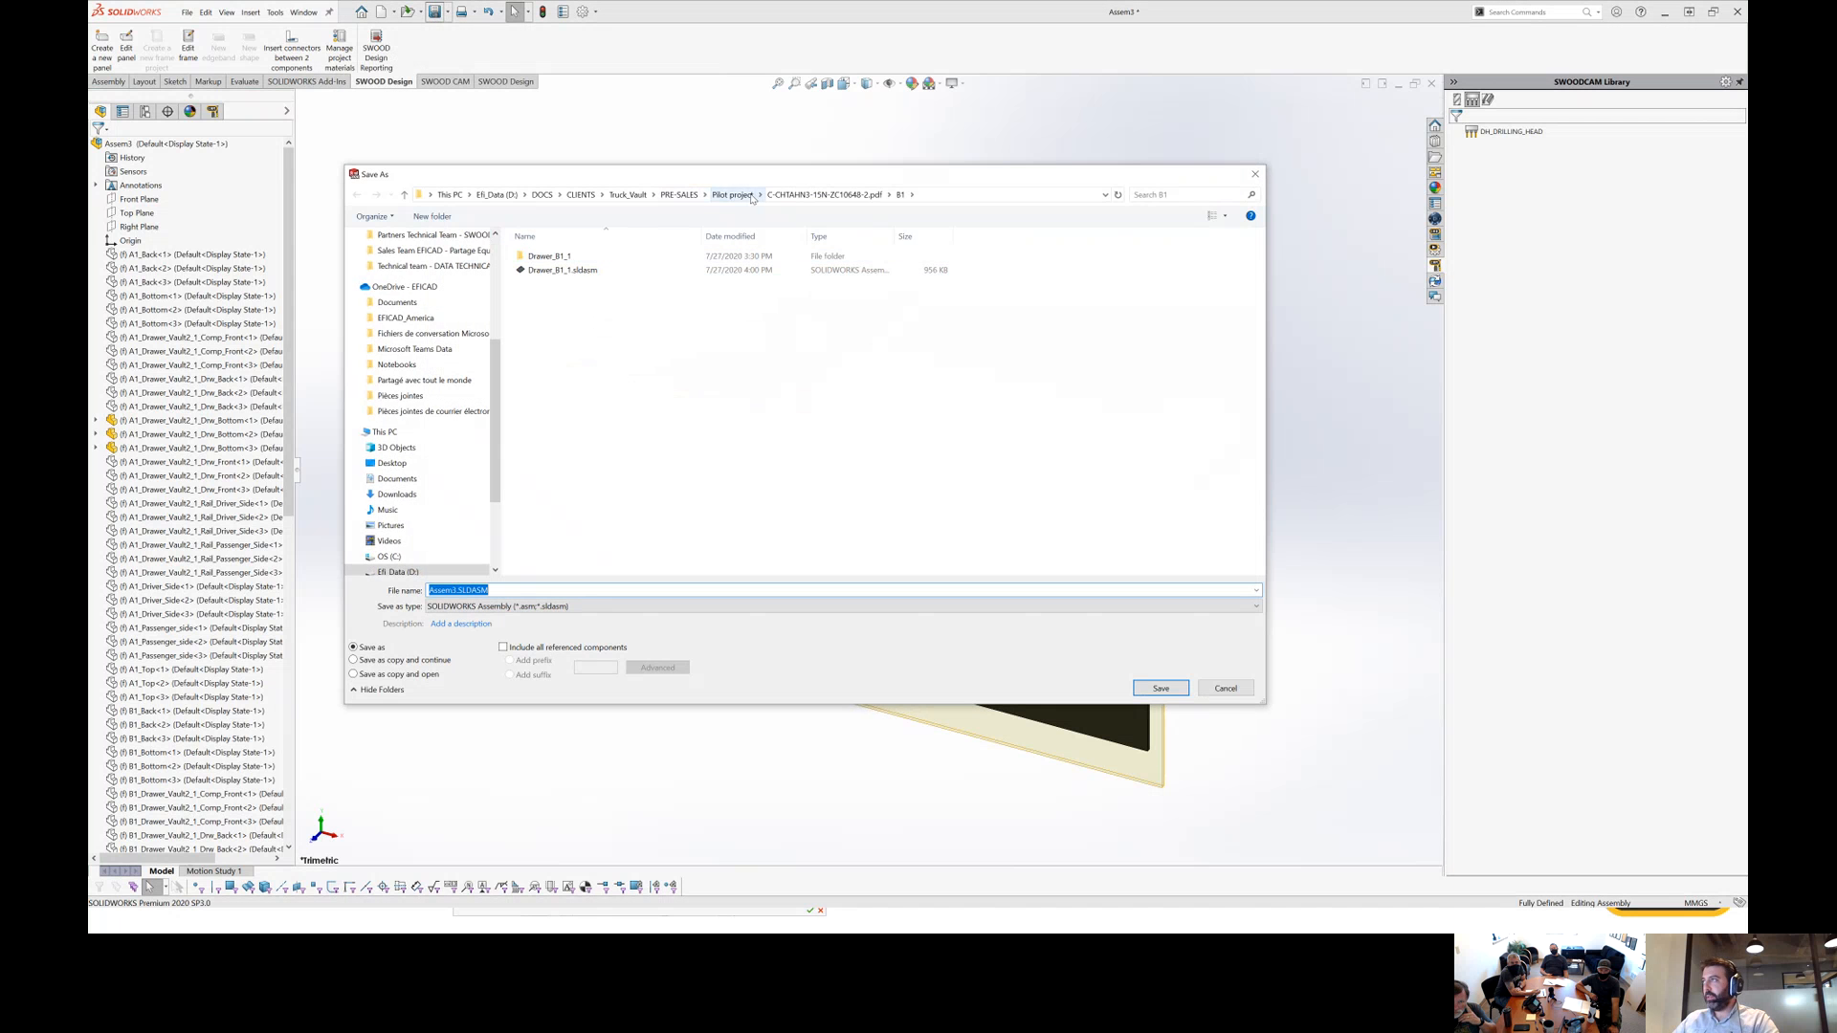
left_click(733, 195)
type("N")
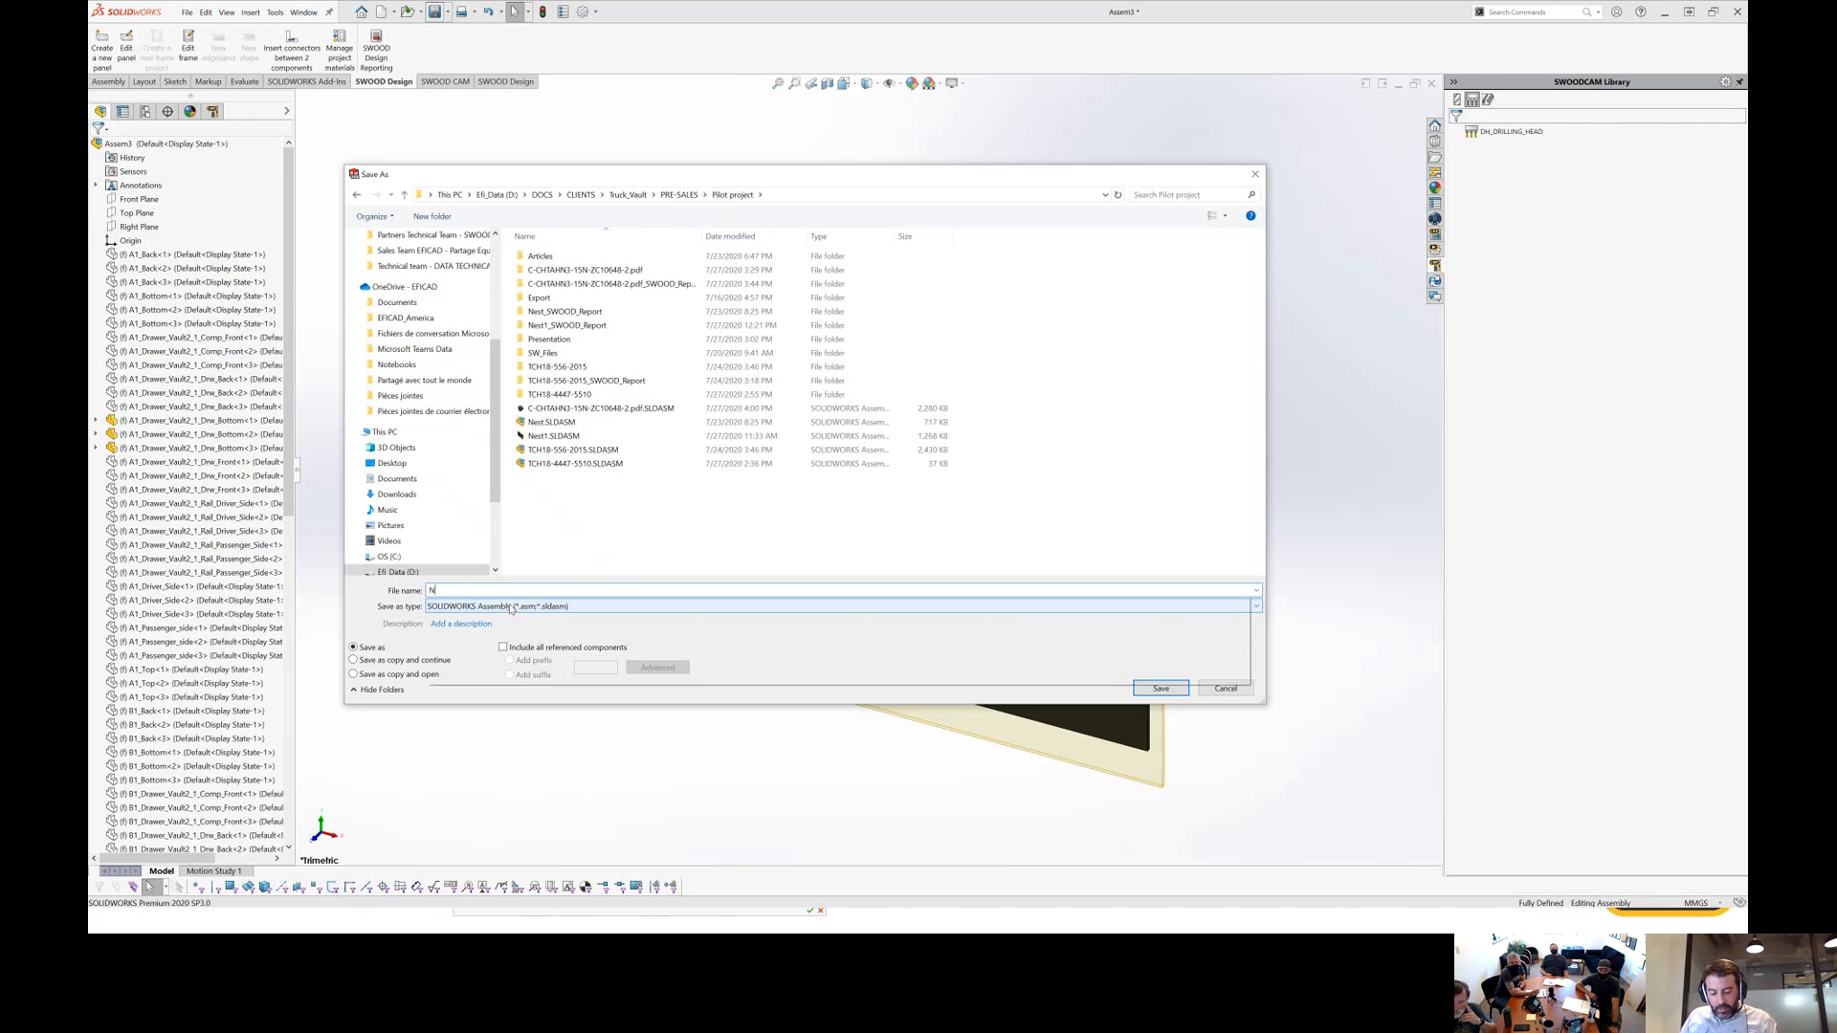
type("EST")
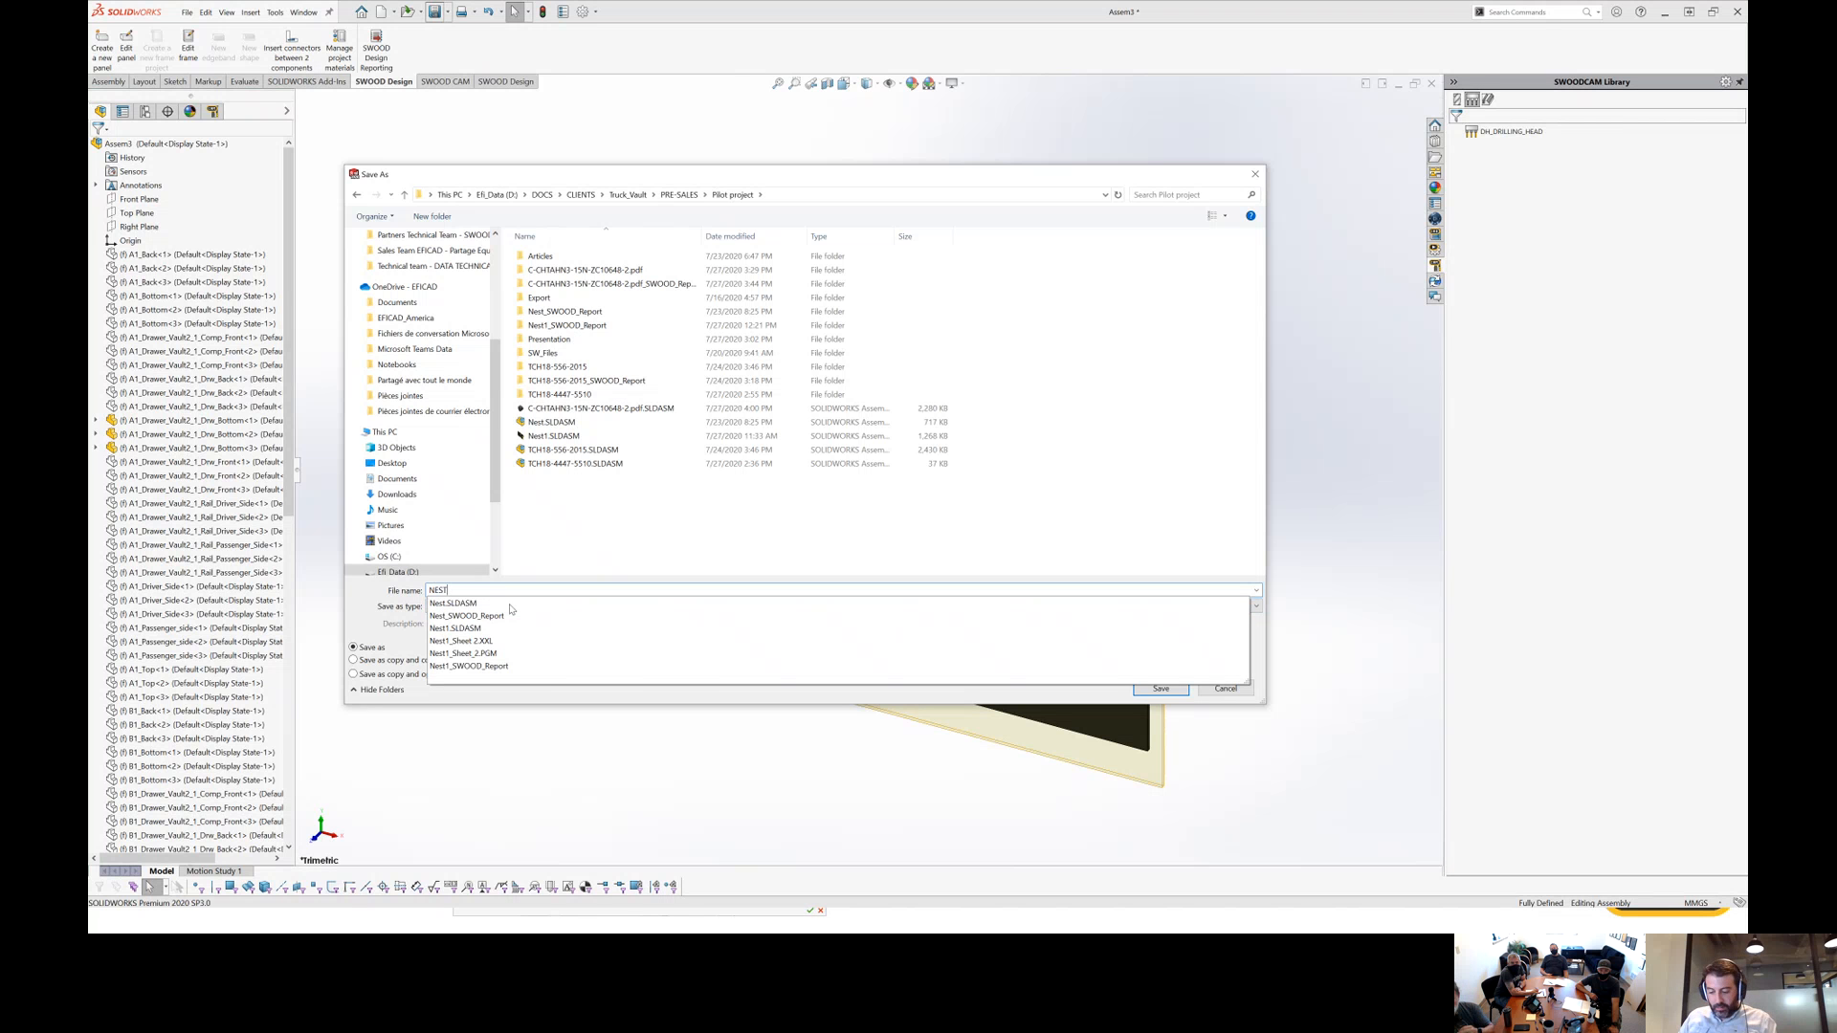
type("_IO")
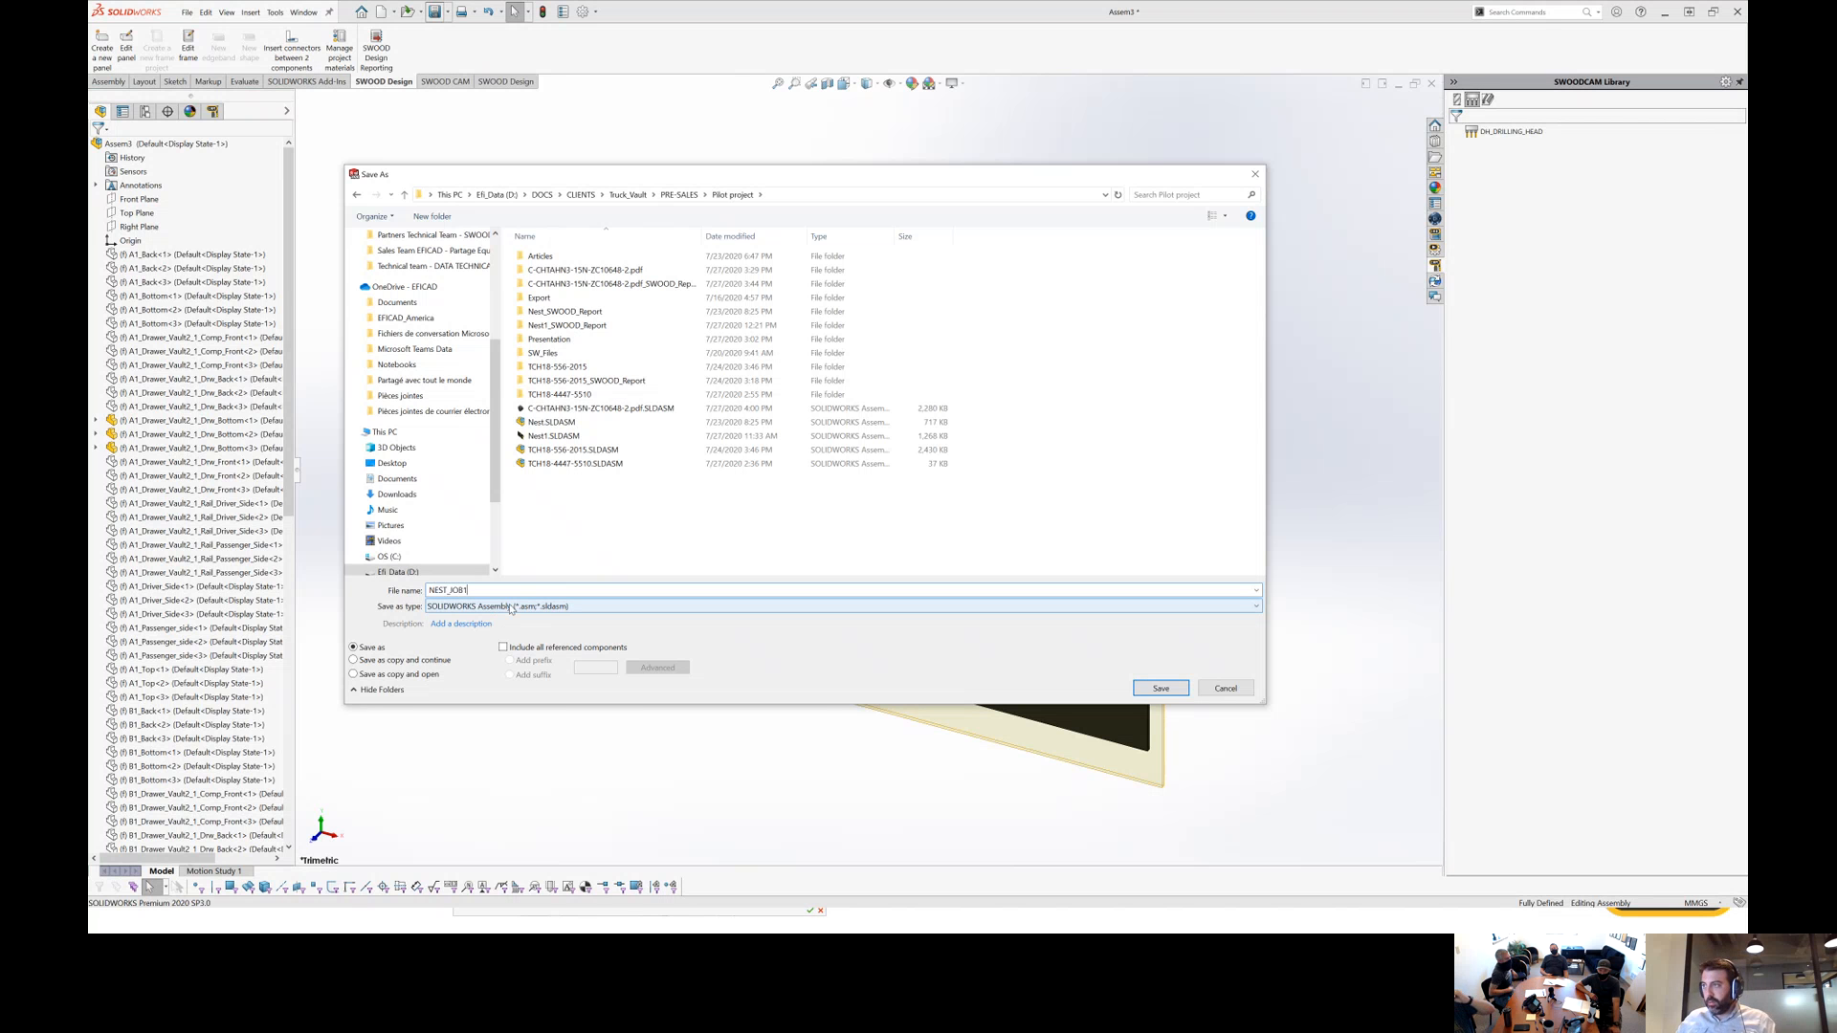
key("Return")
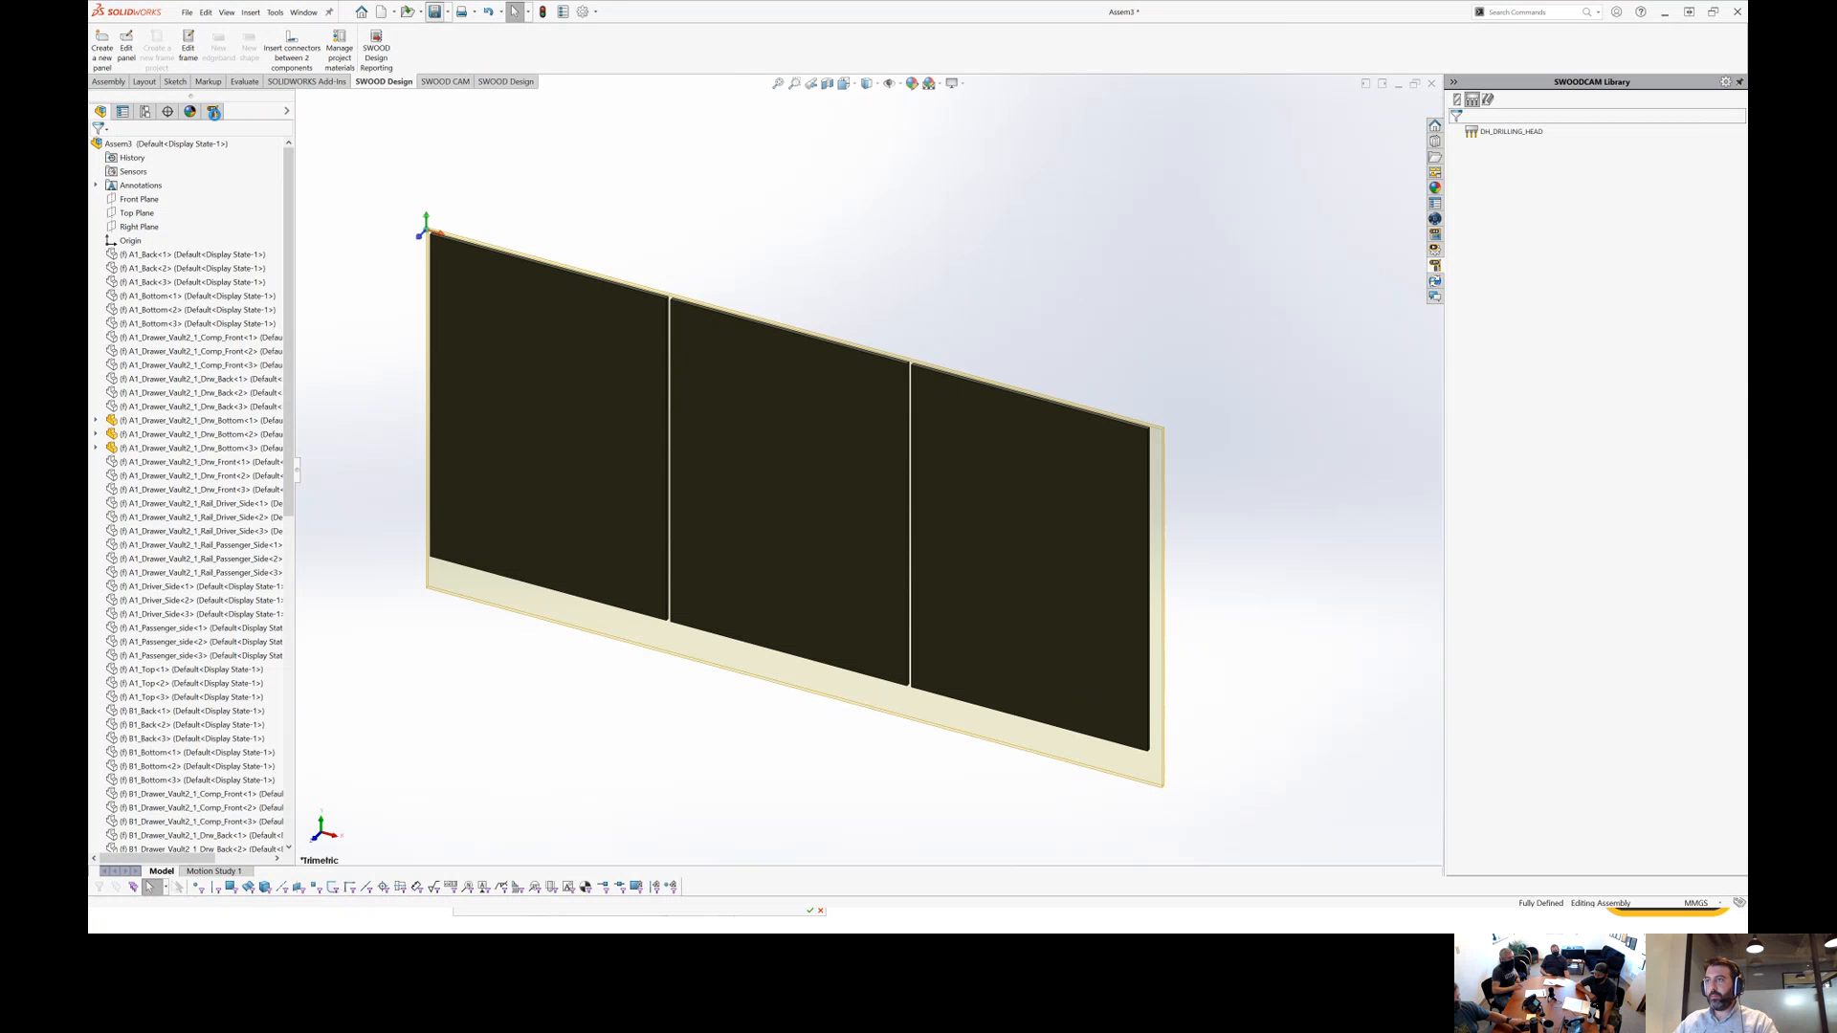
Examine Sheet 1's machining operations in the nest's CAM tree and display the layout and program of Sheet 2.
left_click(213, 112)
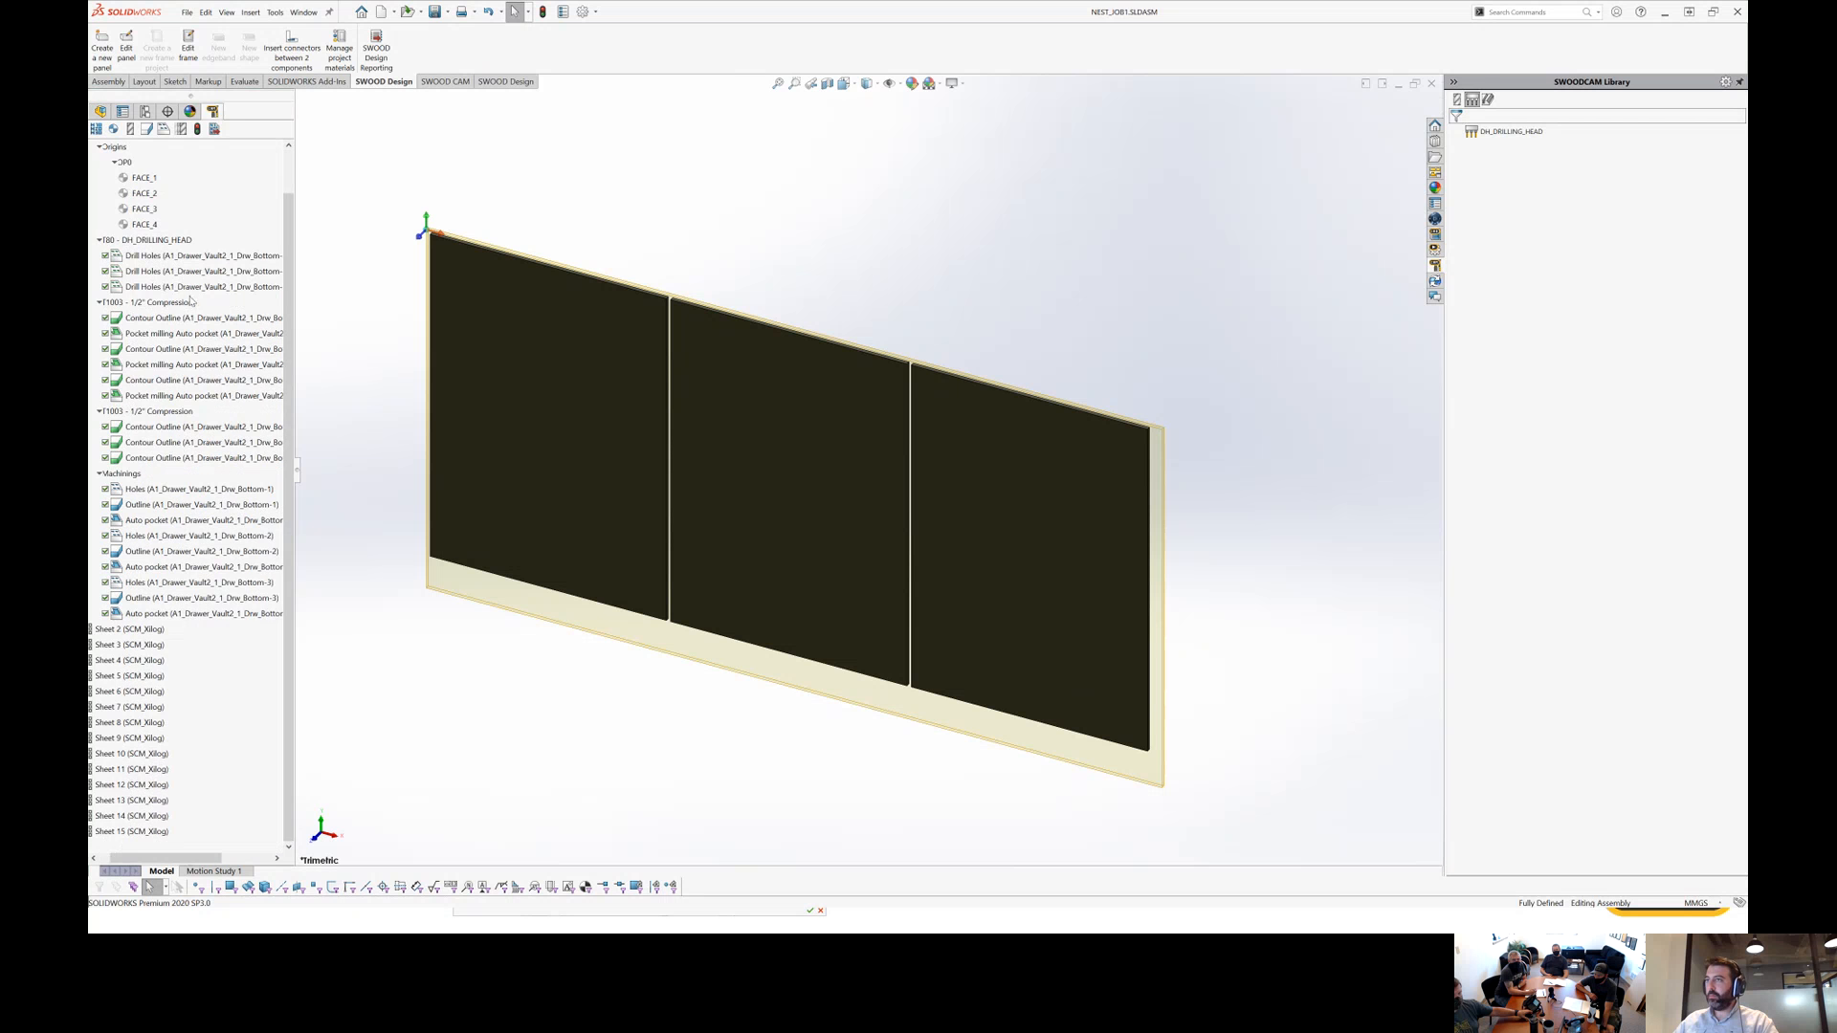
left_click_drag(172, 854, 161, 854)
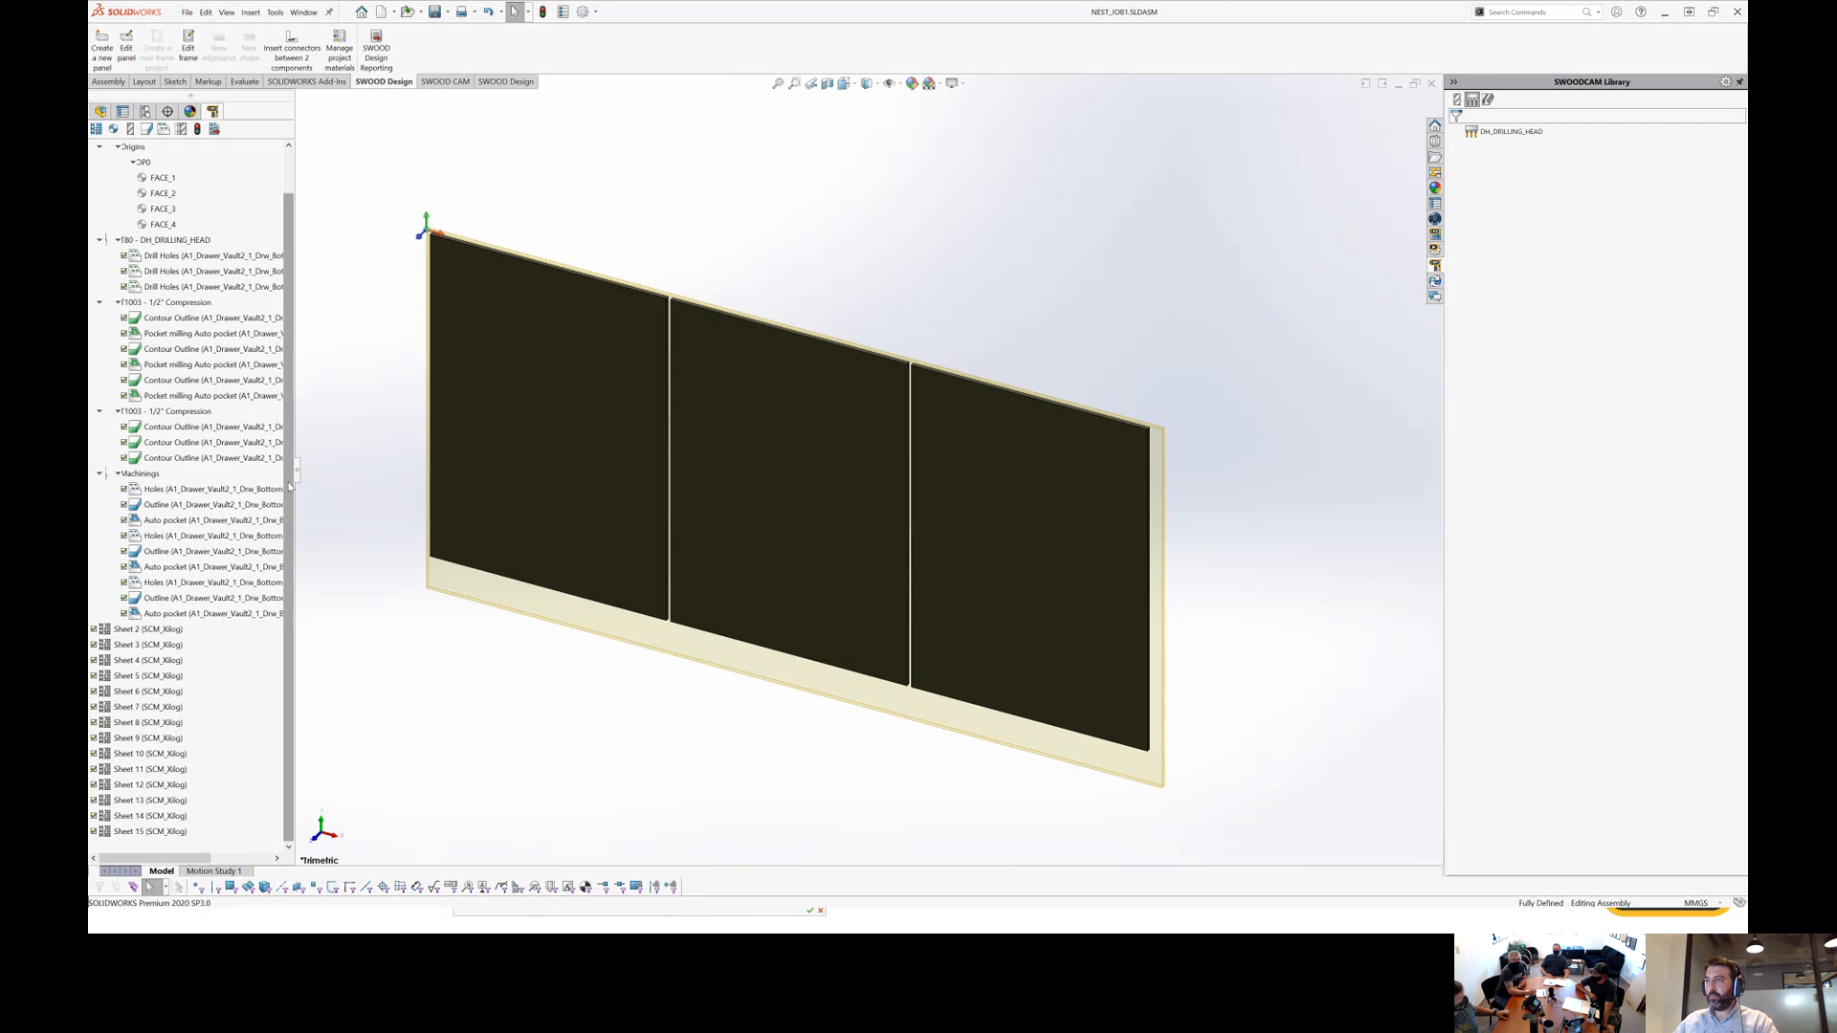
left_click_drag(297, 478, 334, 479)
scroll(215, 431, "up", 1)
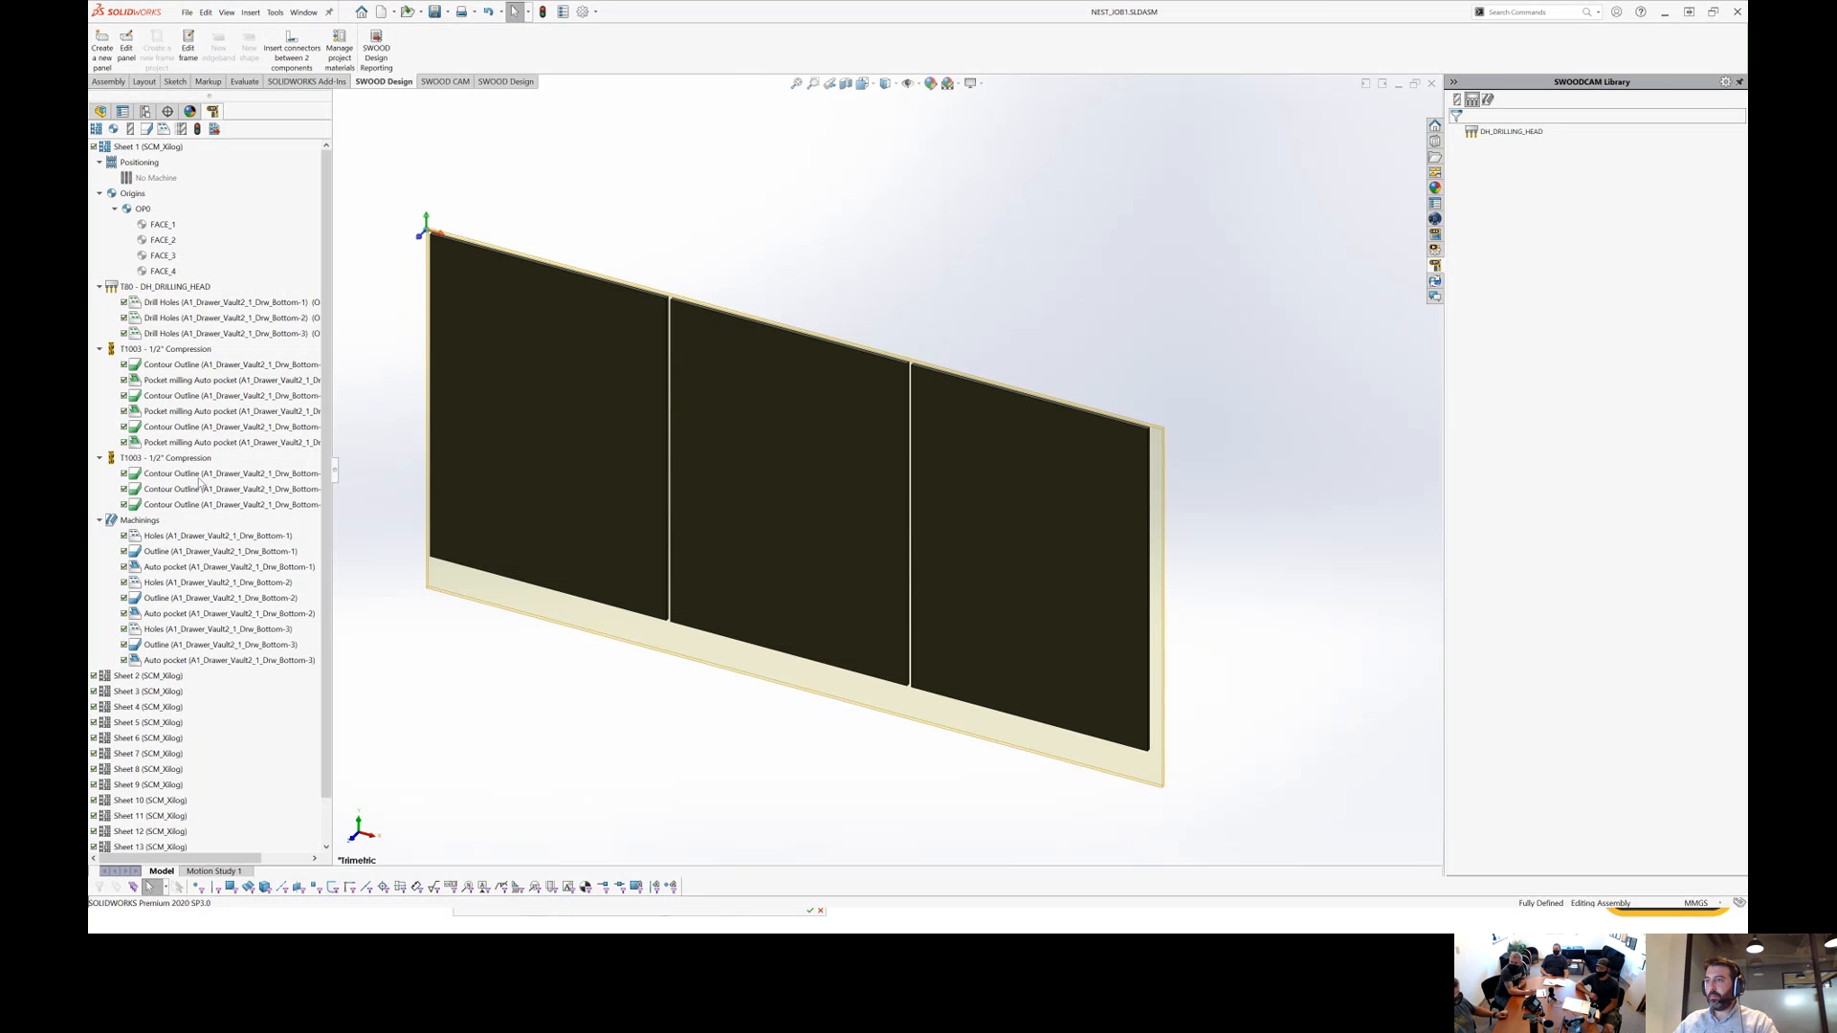
left_click(158, 677)
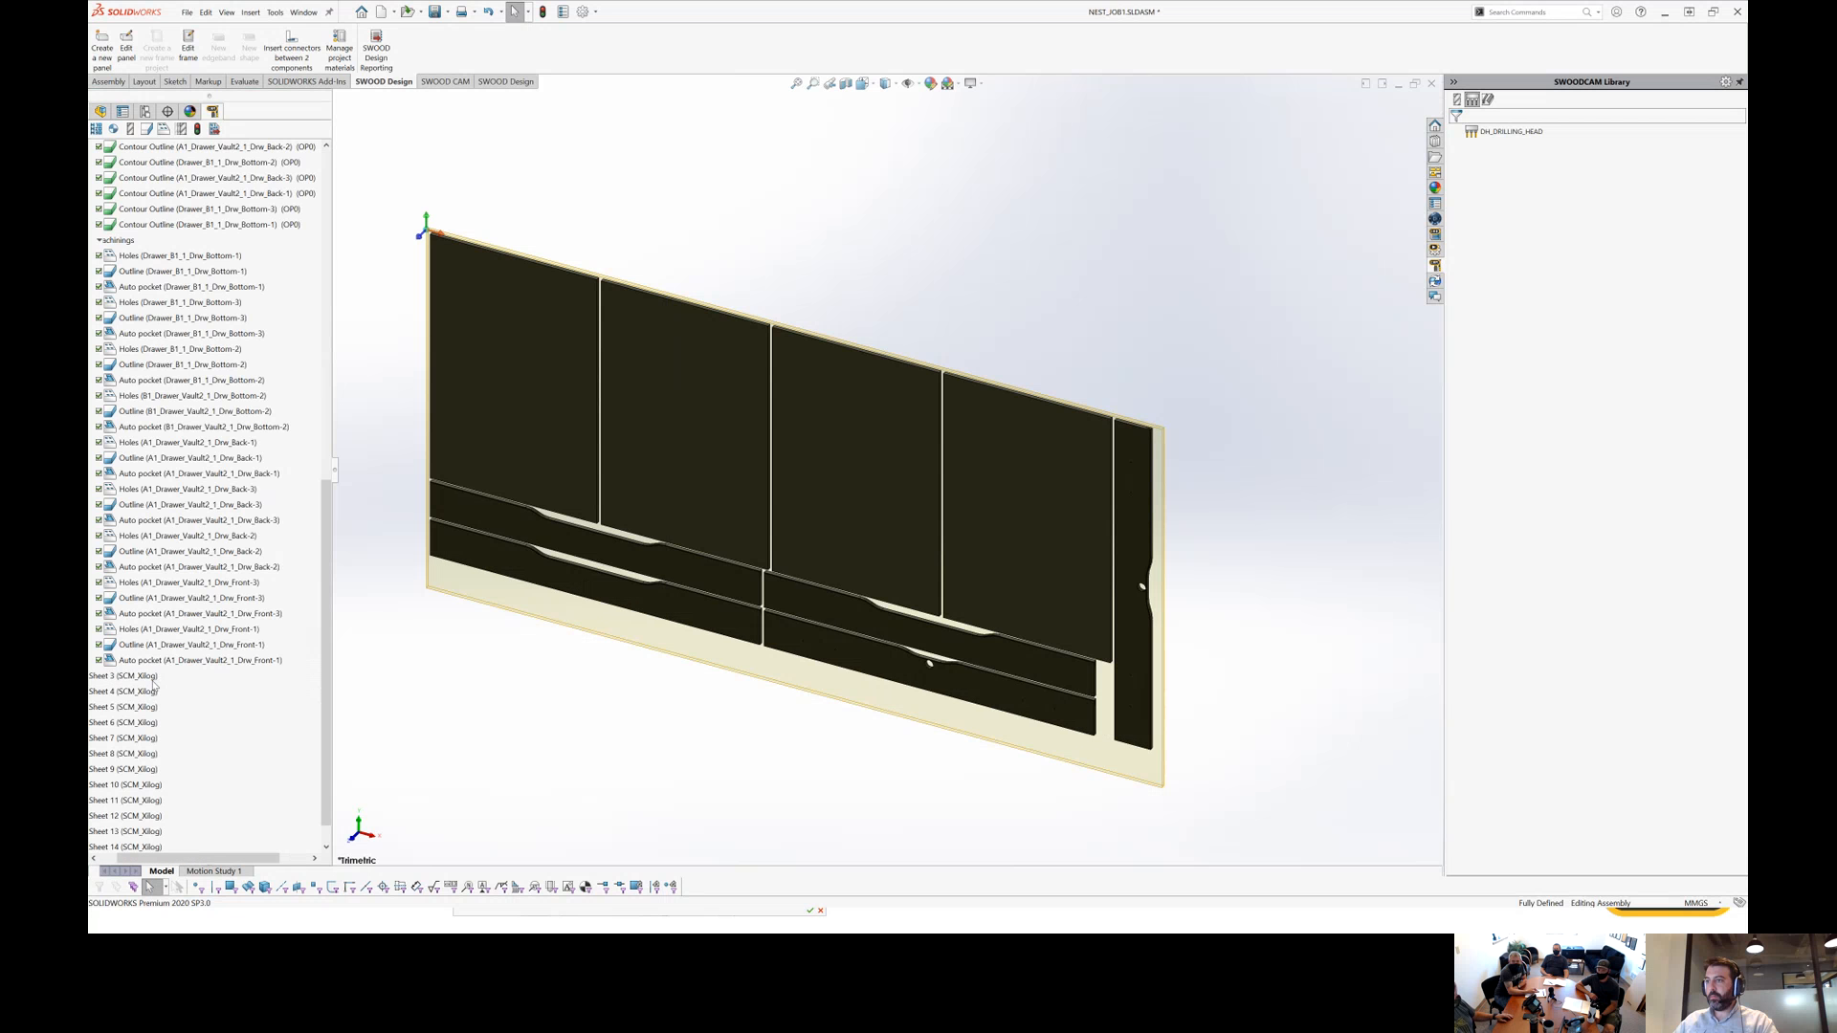
Display Sheet 3 of the nest and examine its drilling, contour and pocket operations in the CAM tree.
left_click(153, 679)
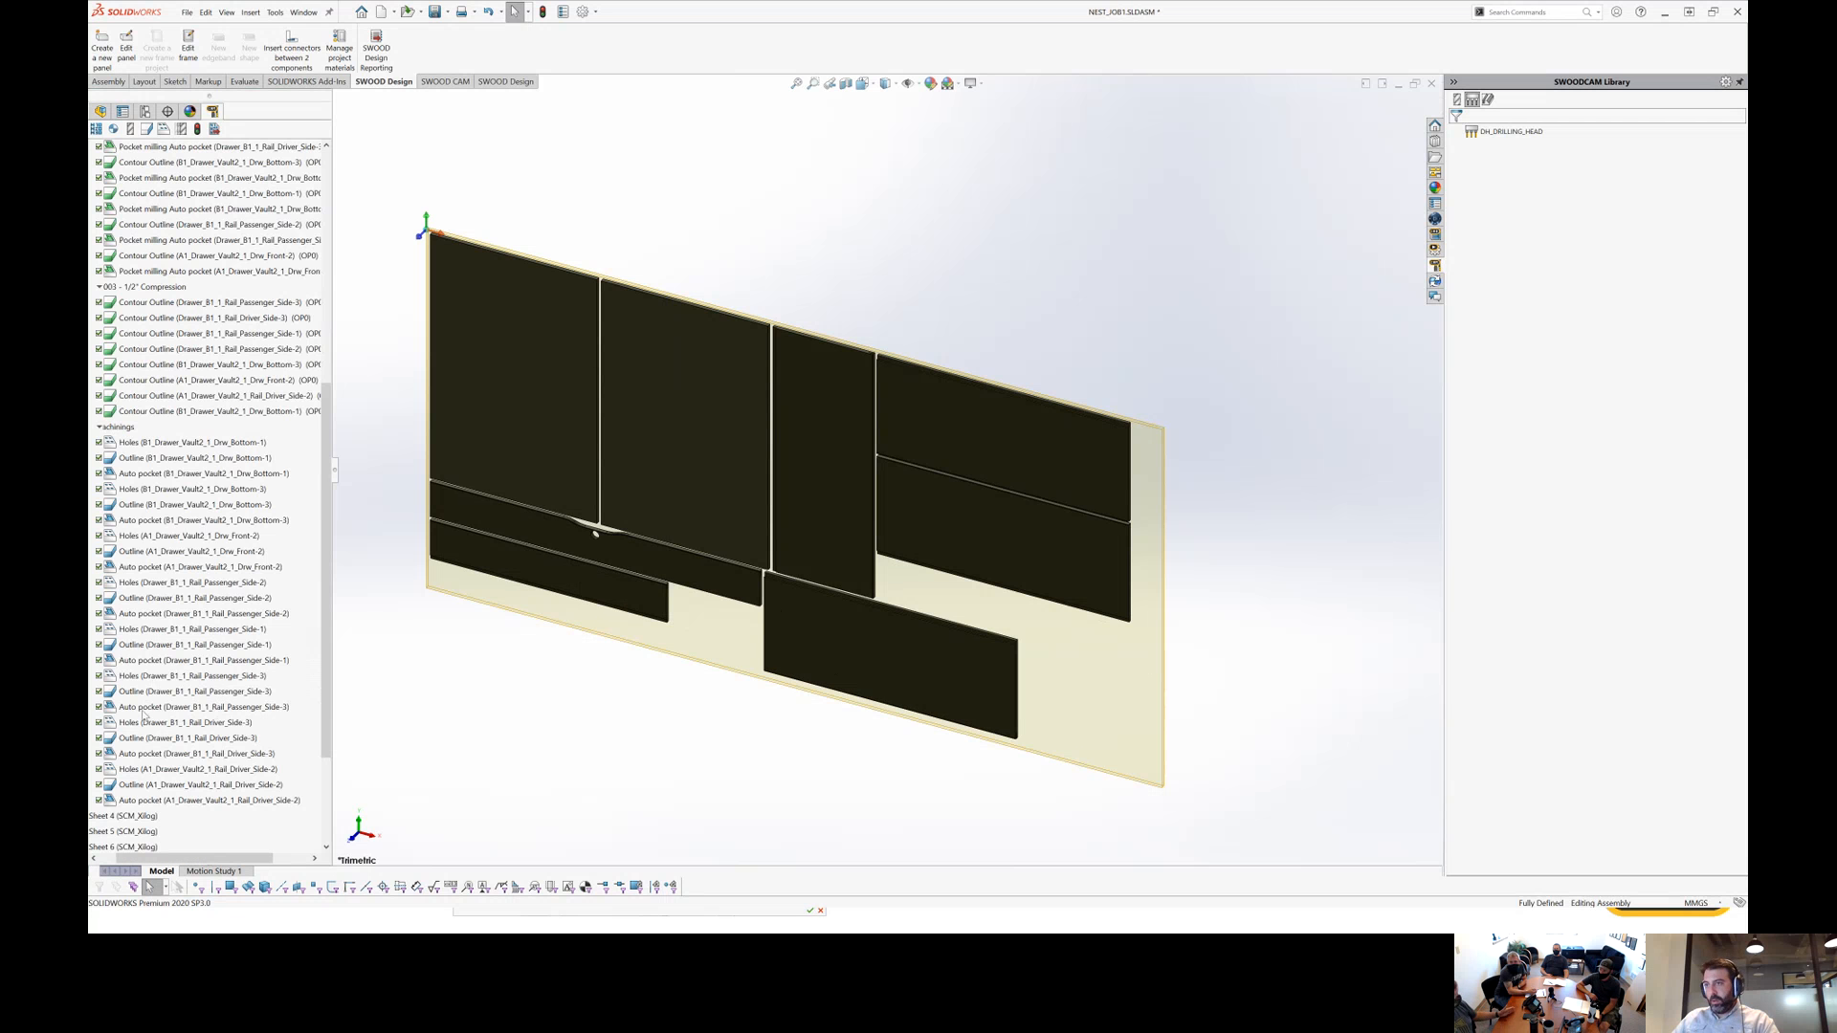
scroll(170, 495, "up", 9)
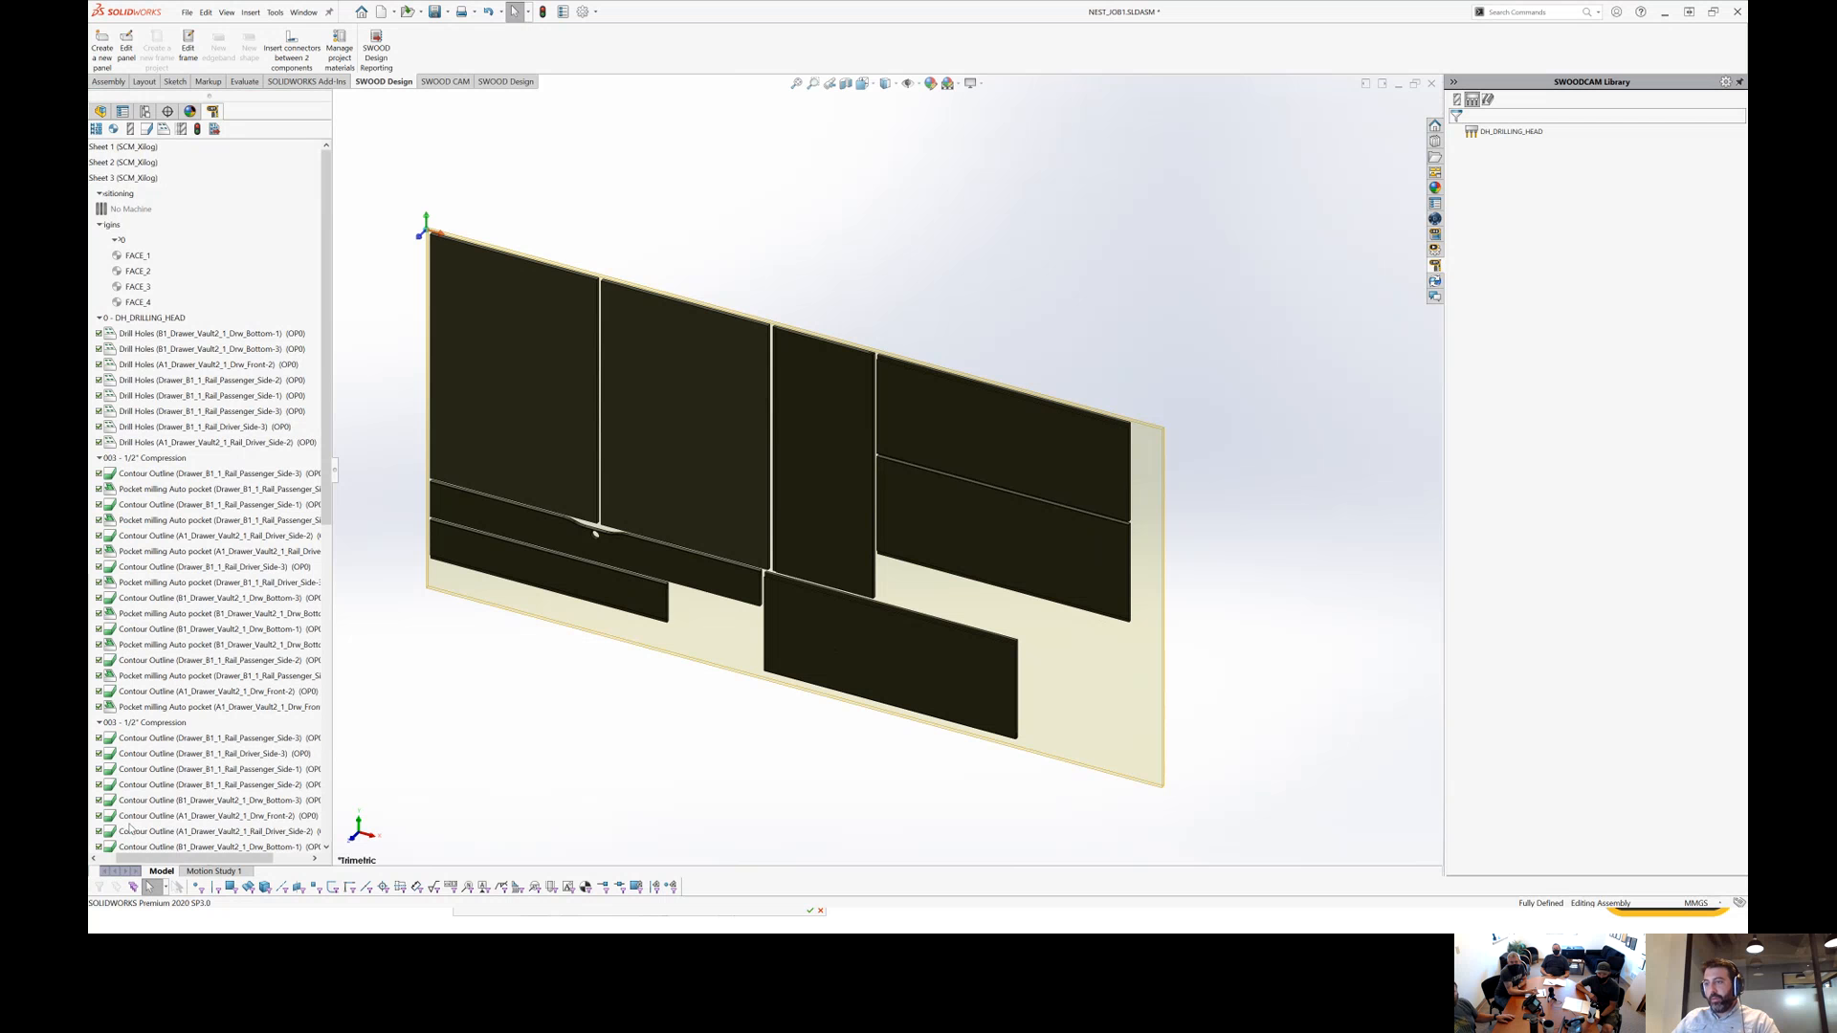
left_click_drag(132, 859, 89, 861)
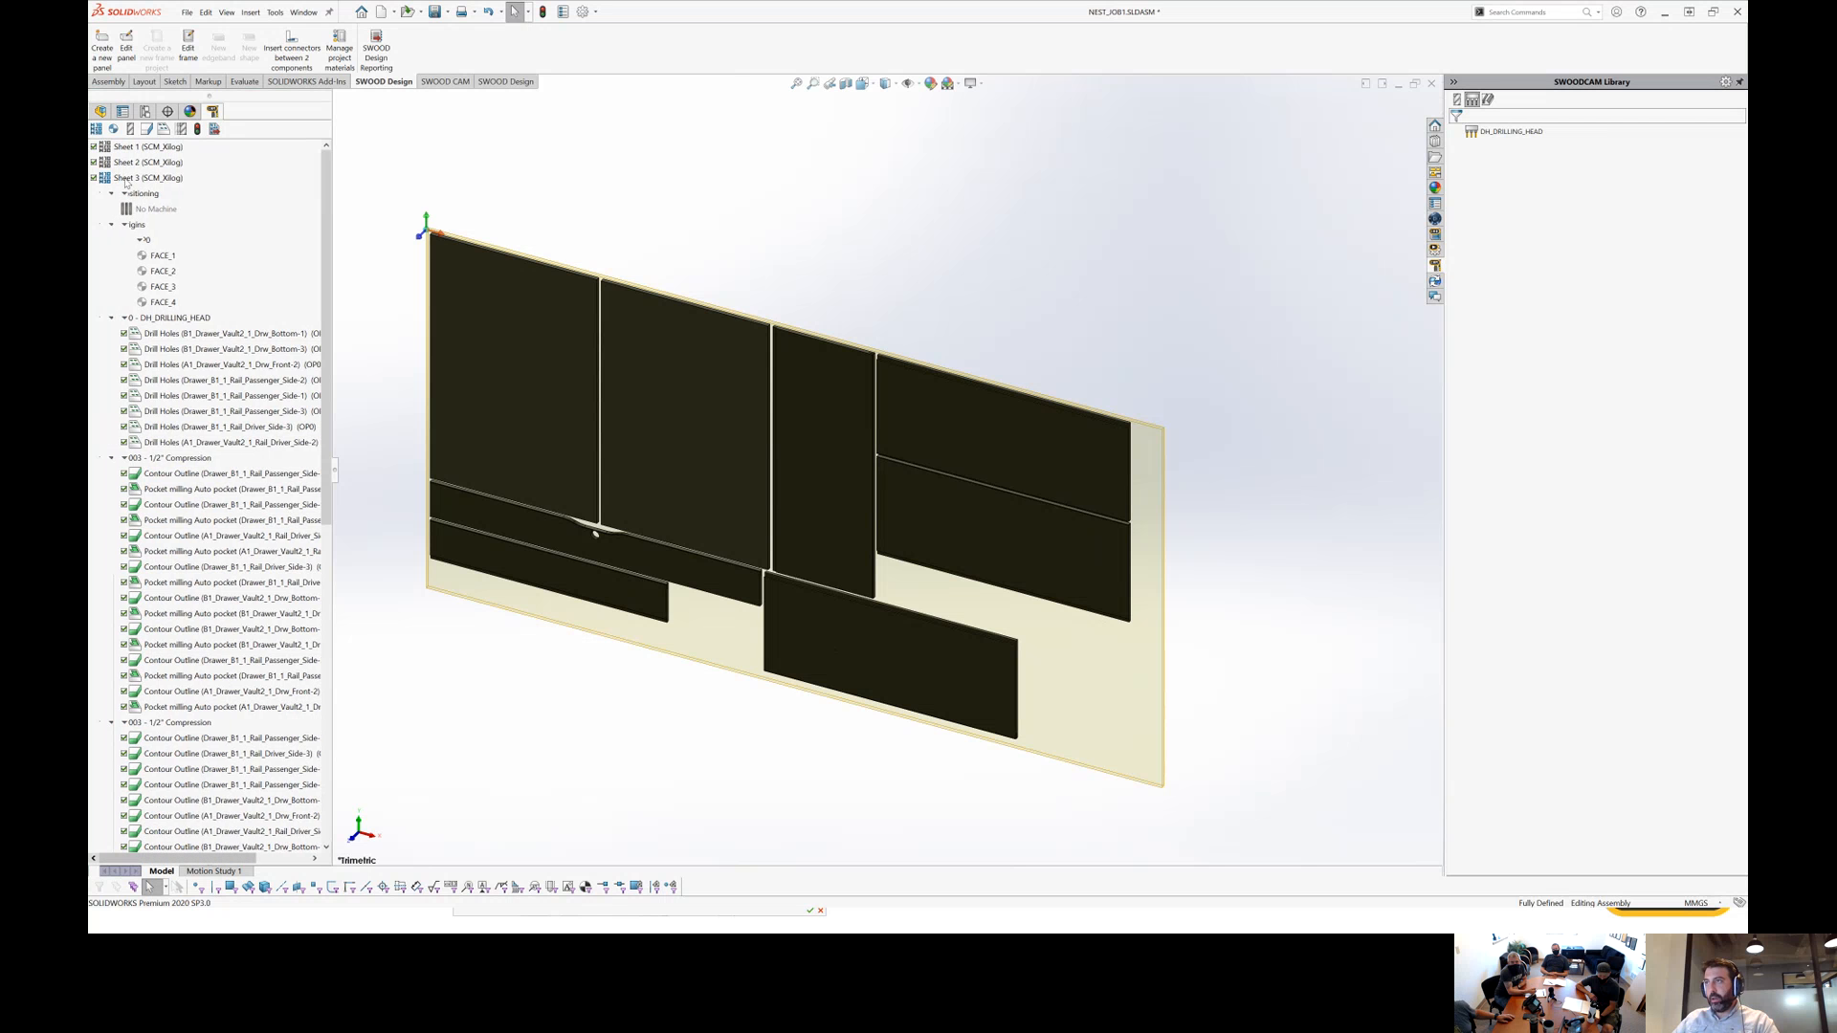
left_click(176, 334)
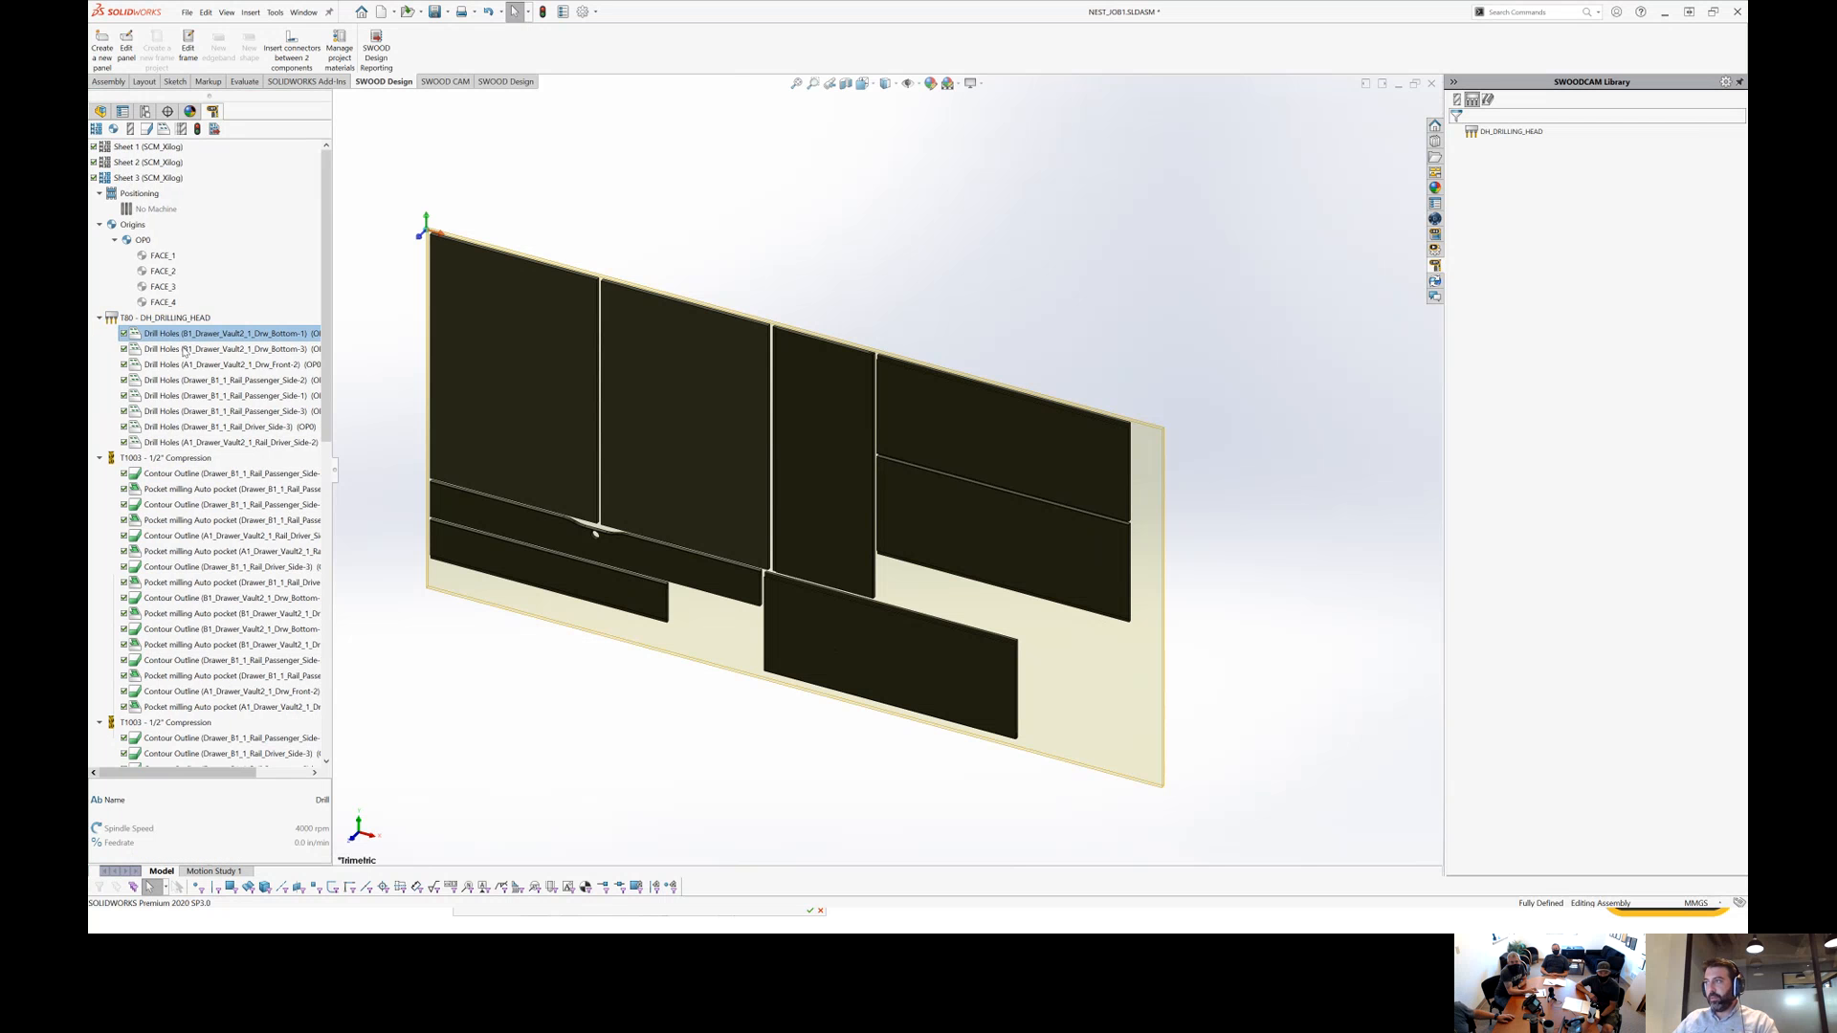
scroll(186, 488, "down", 5)
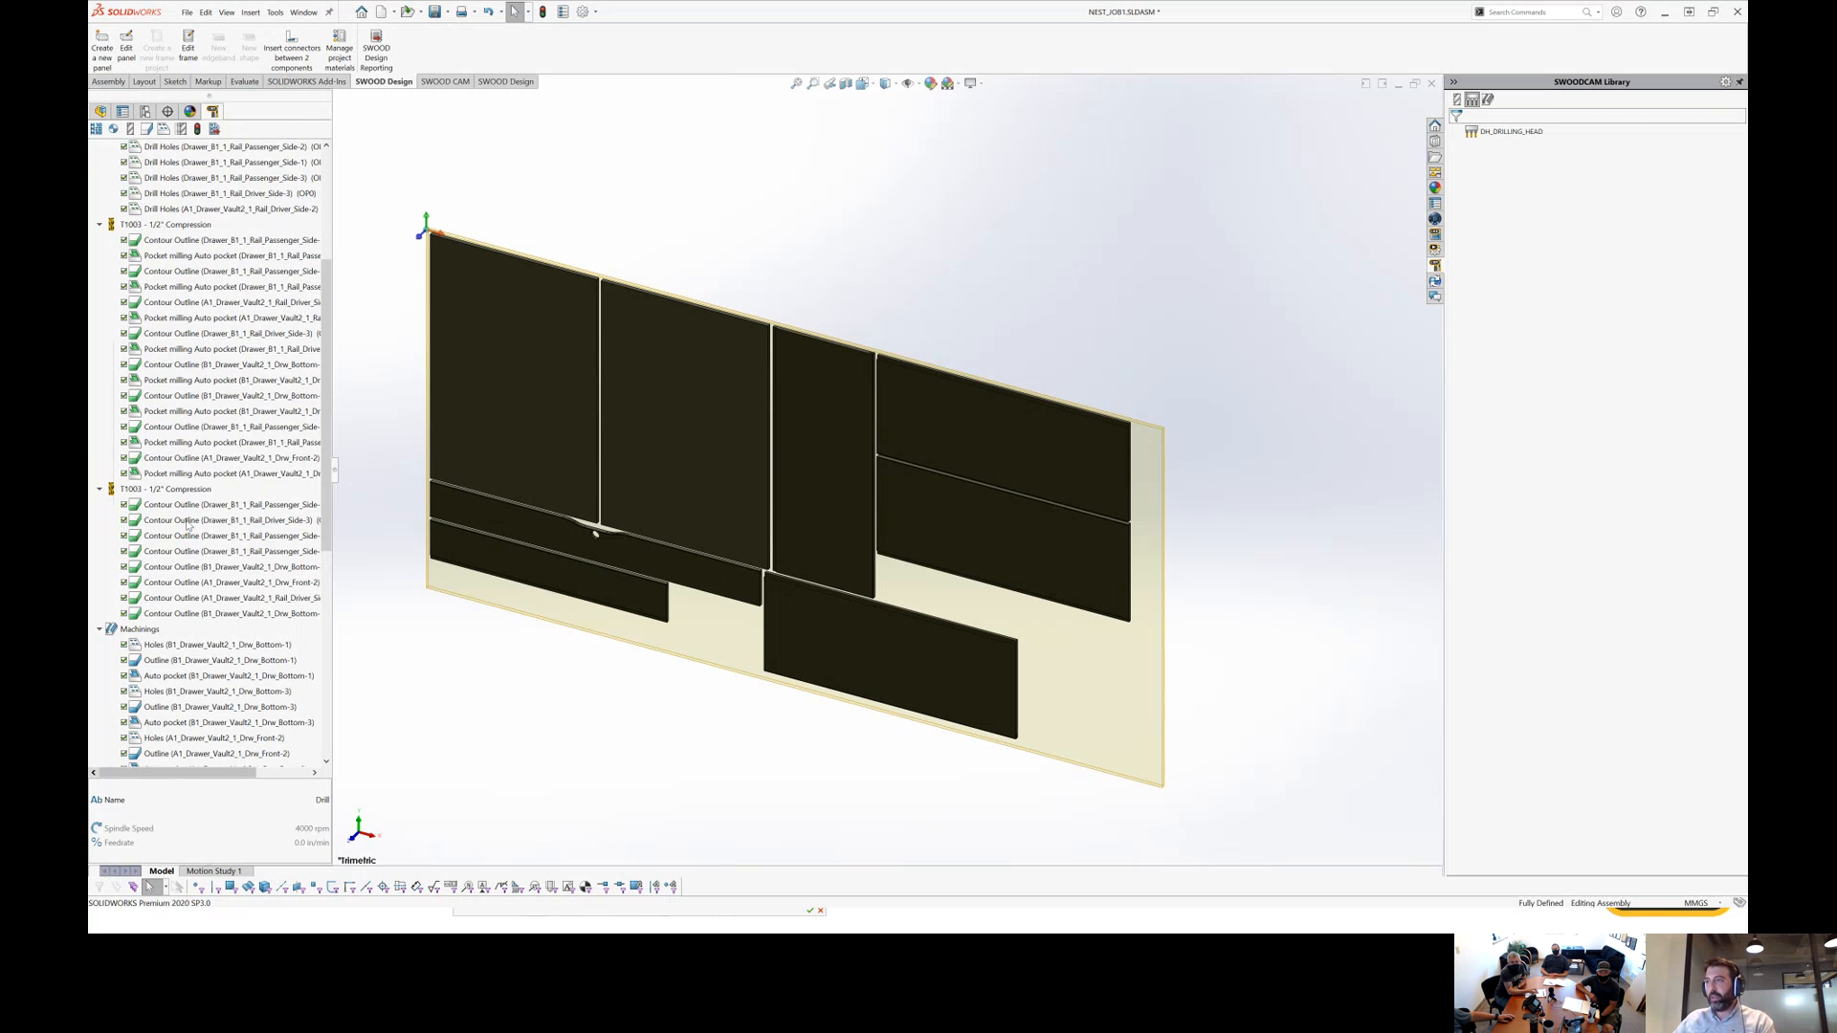
scroll(188, 536, "down", 6)
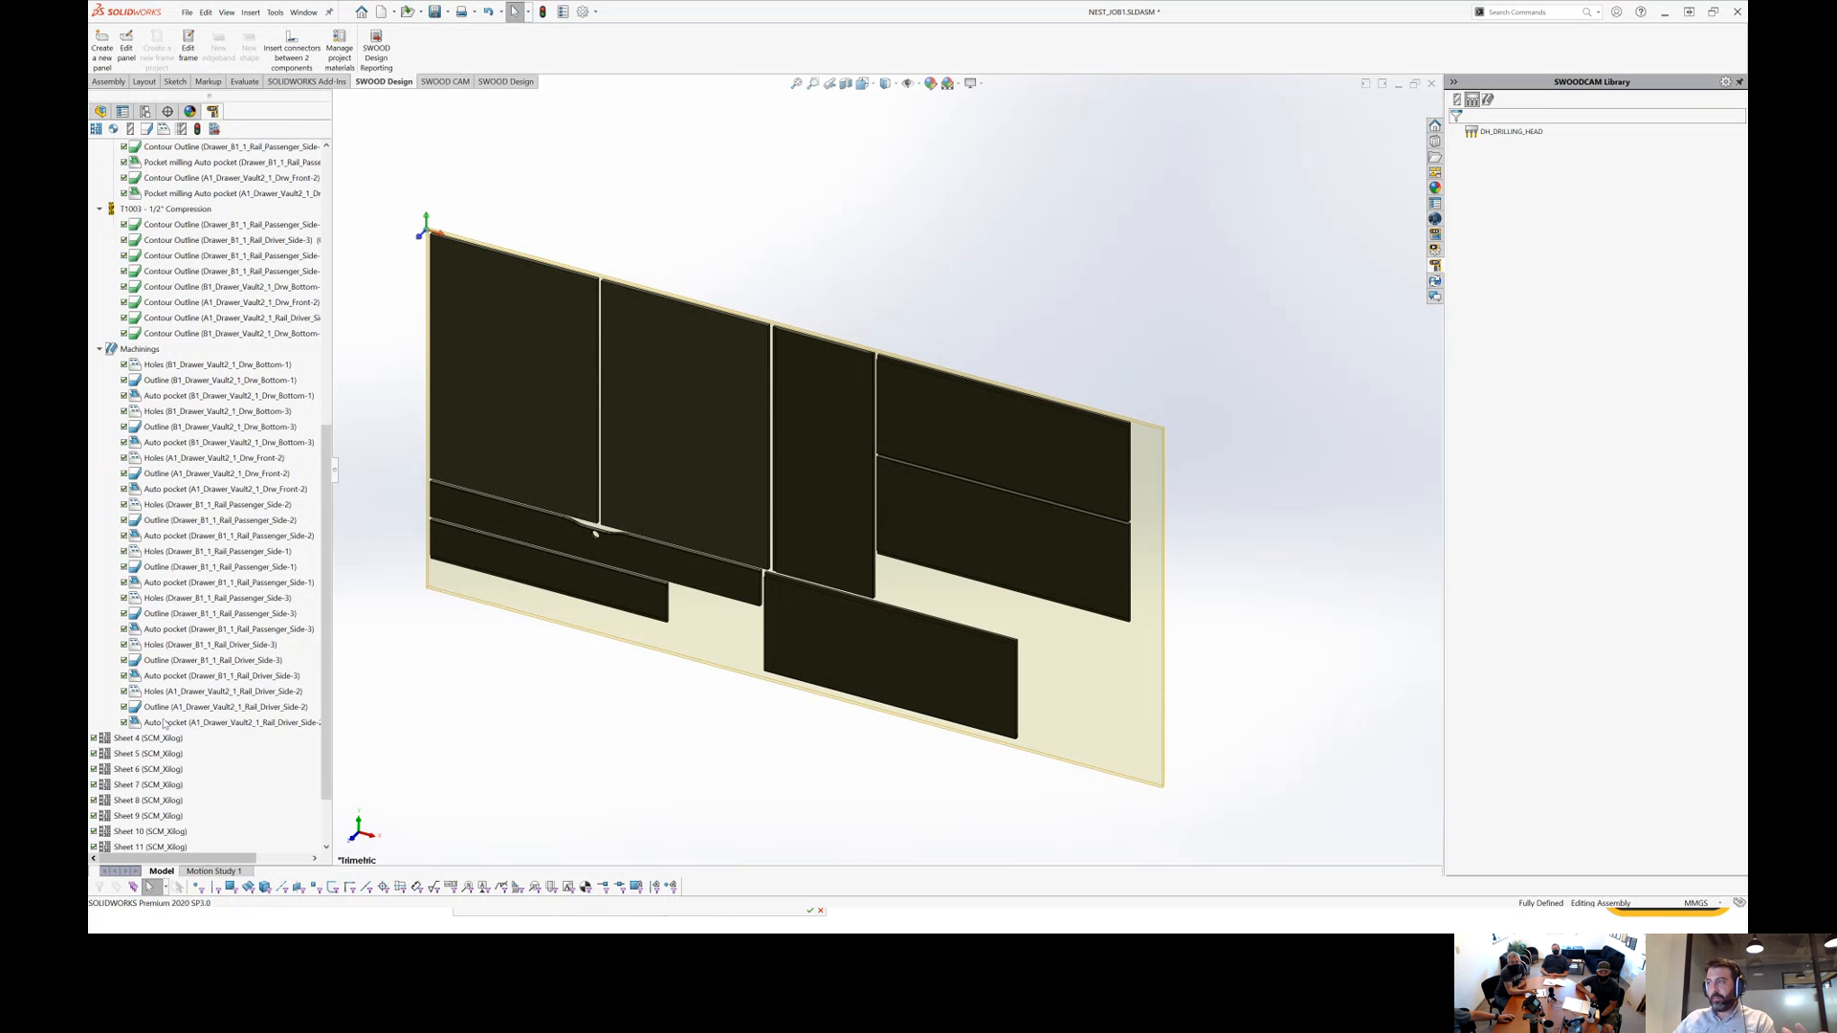
Display Sheet 4, examine its machining operations, and switch its first drilling operation off and back on.
double_click(163, 736)
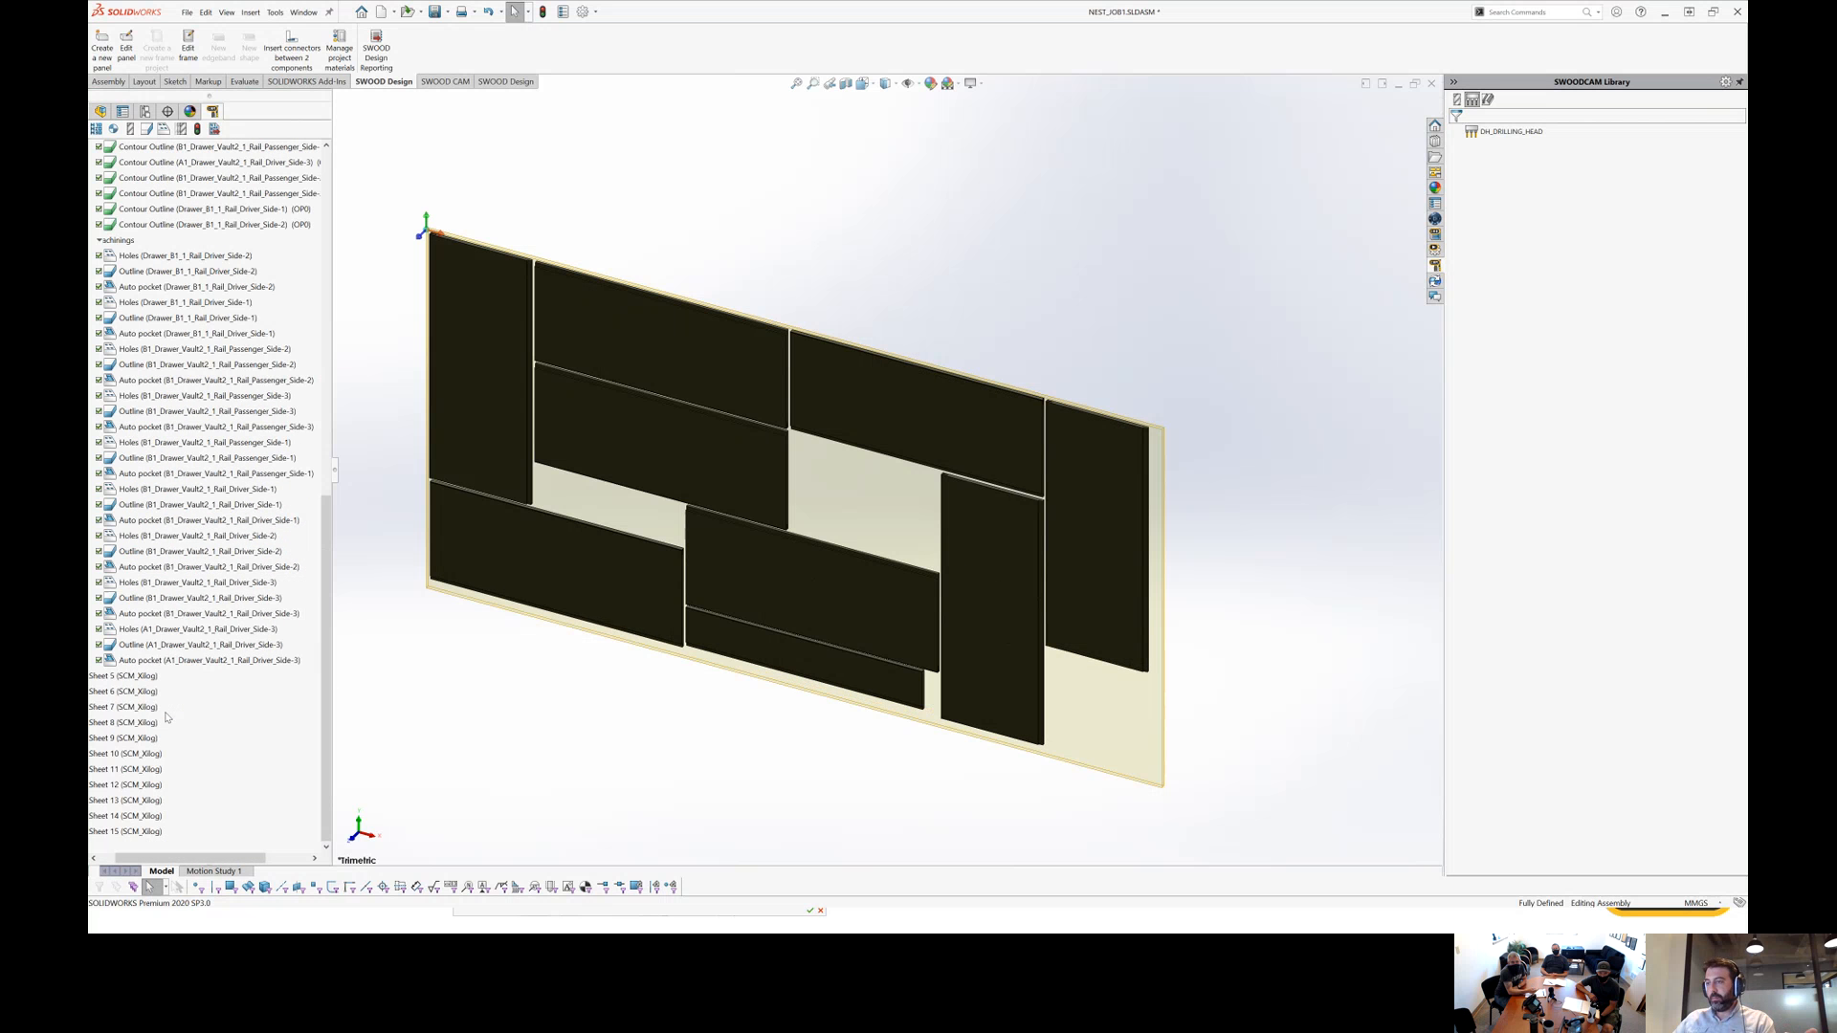
left_click_drag(139, 858, 120, 858)
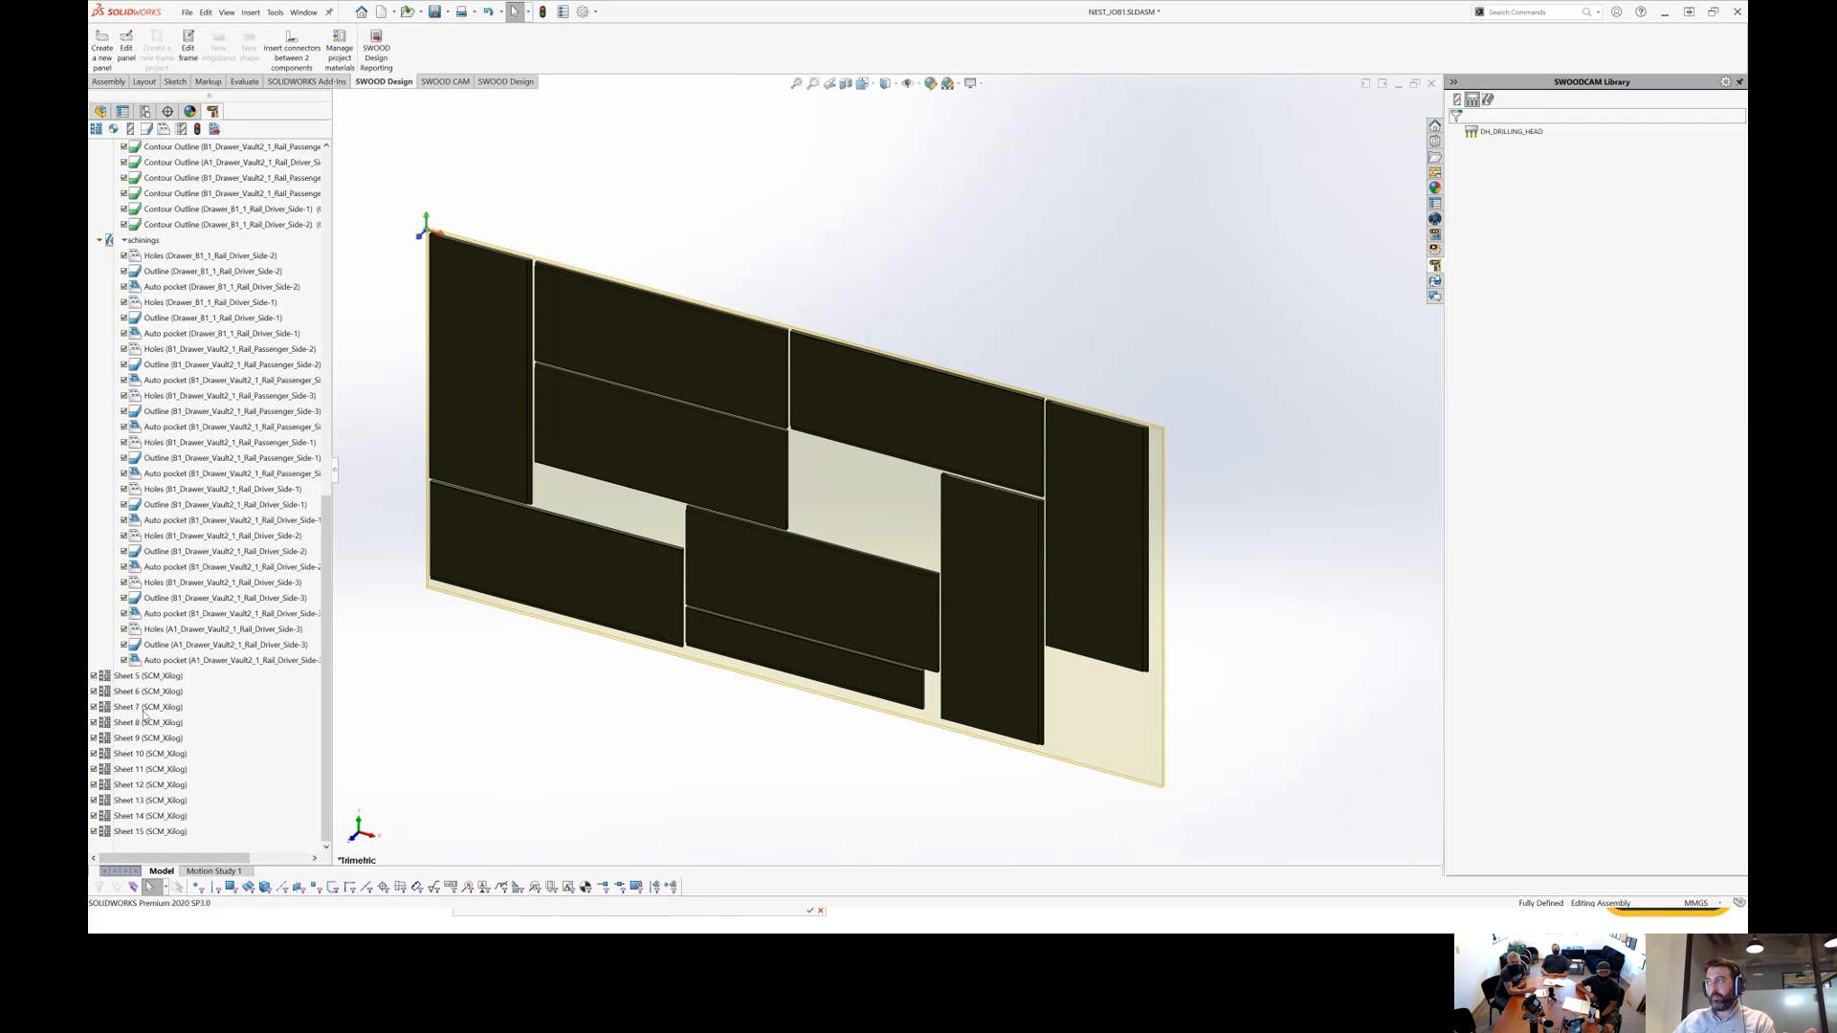
scroll(144, 716, "up", 3)
scroll(144, 715, "up", 12)
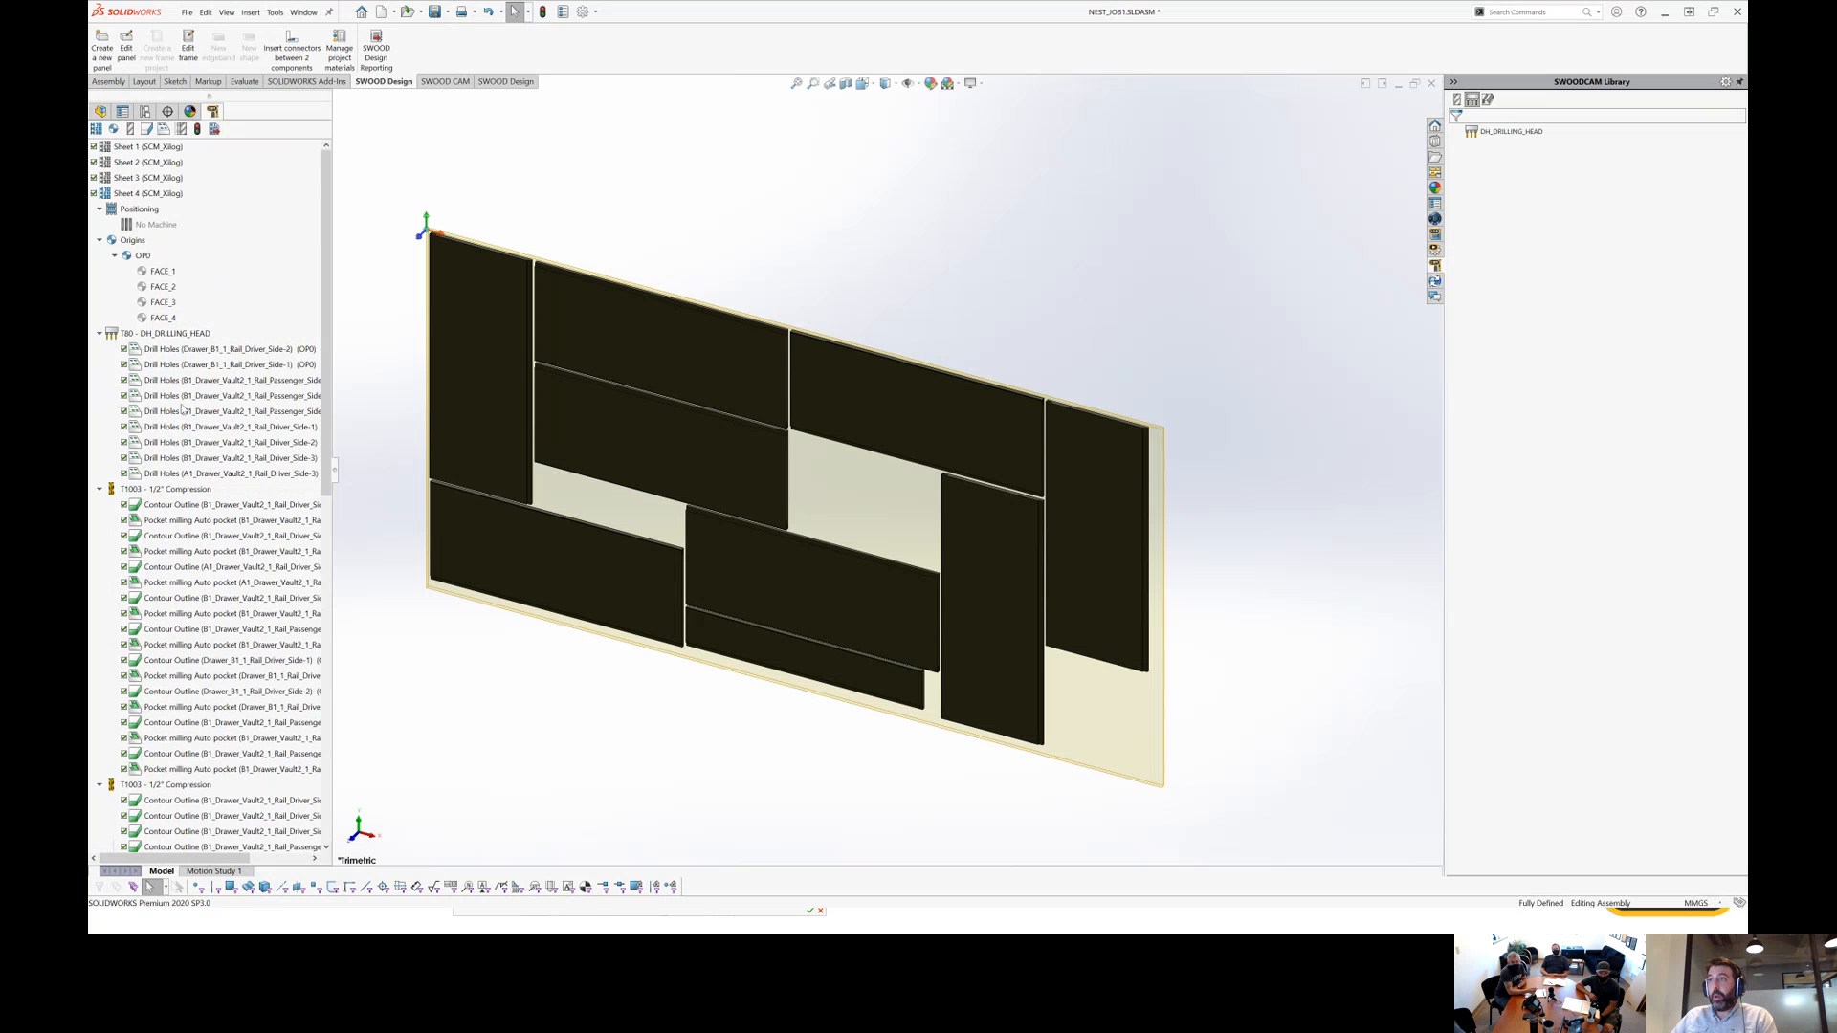
left_click(123, 350)
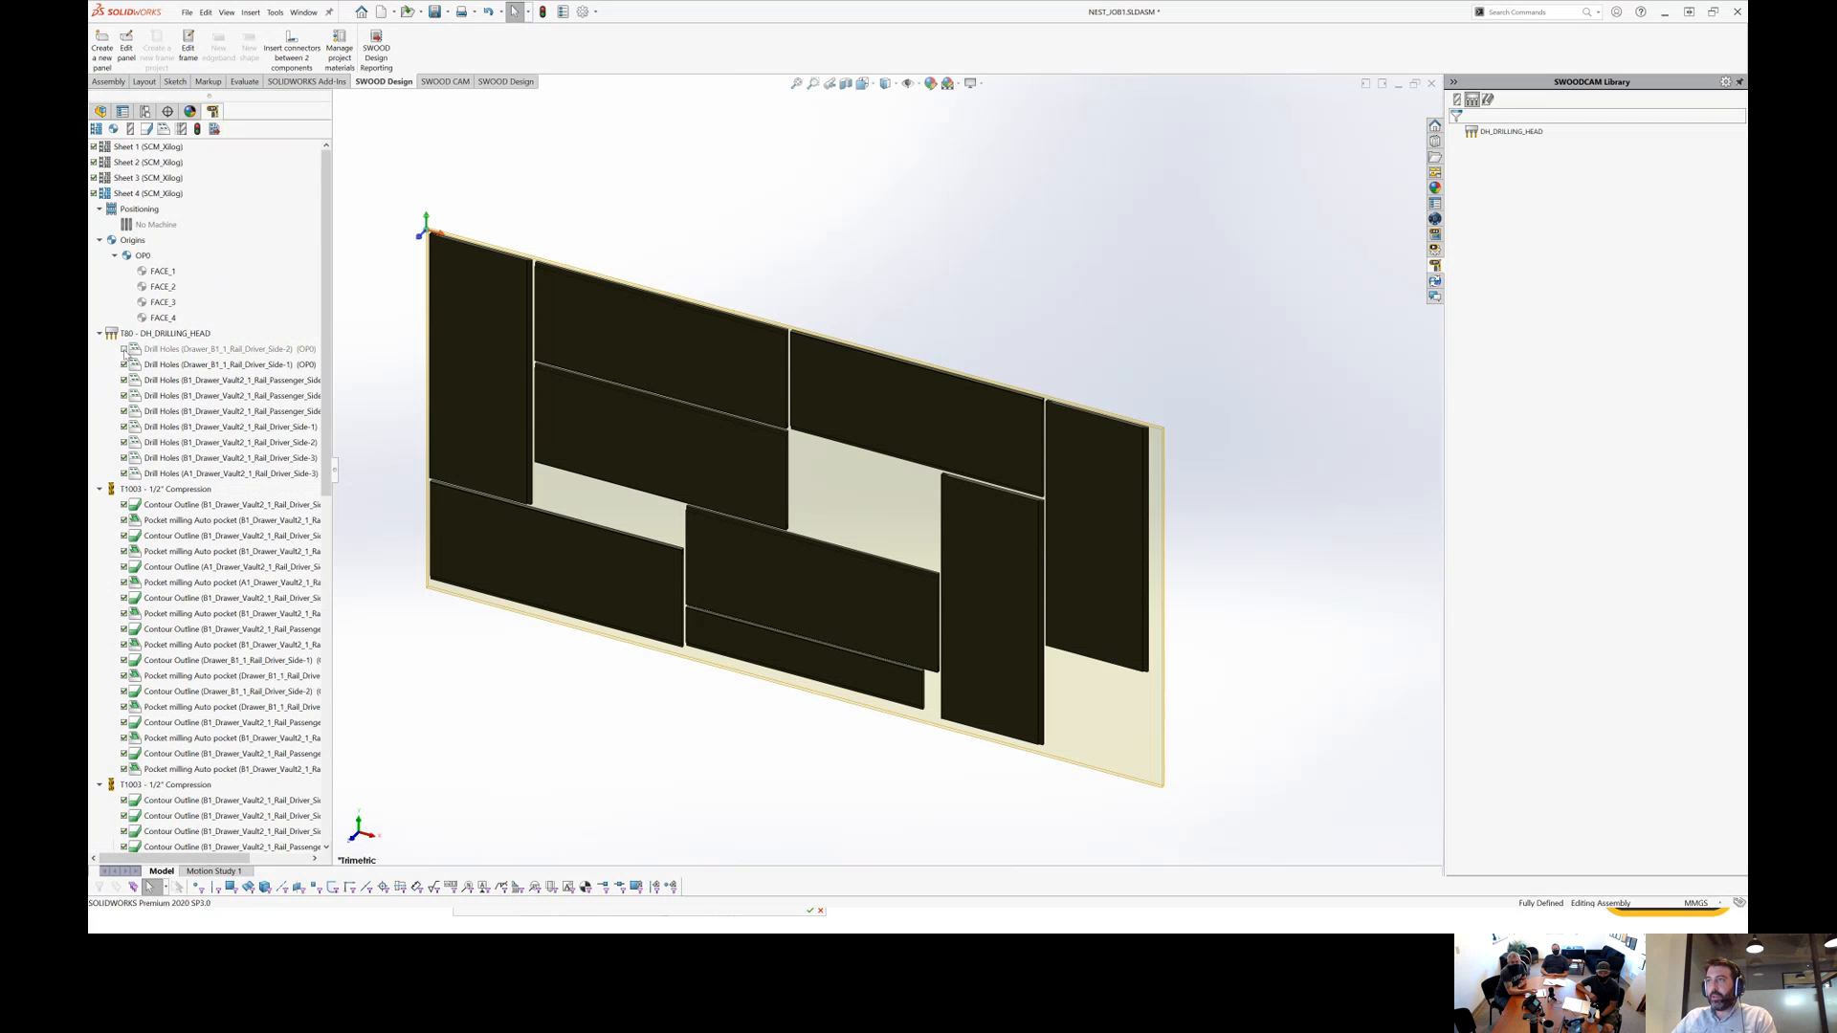
left_click(123, 350)
scroll(127, 361, "down", 12)
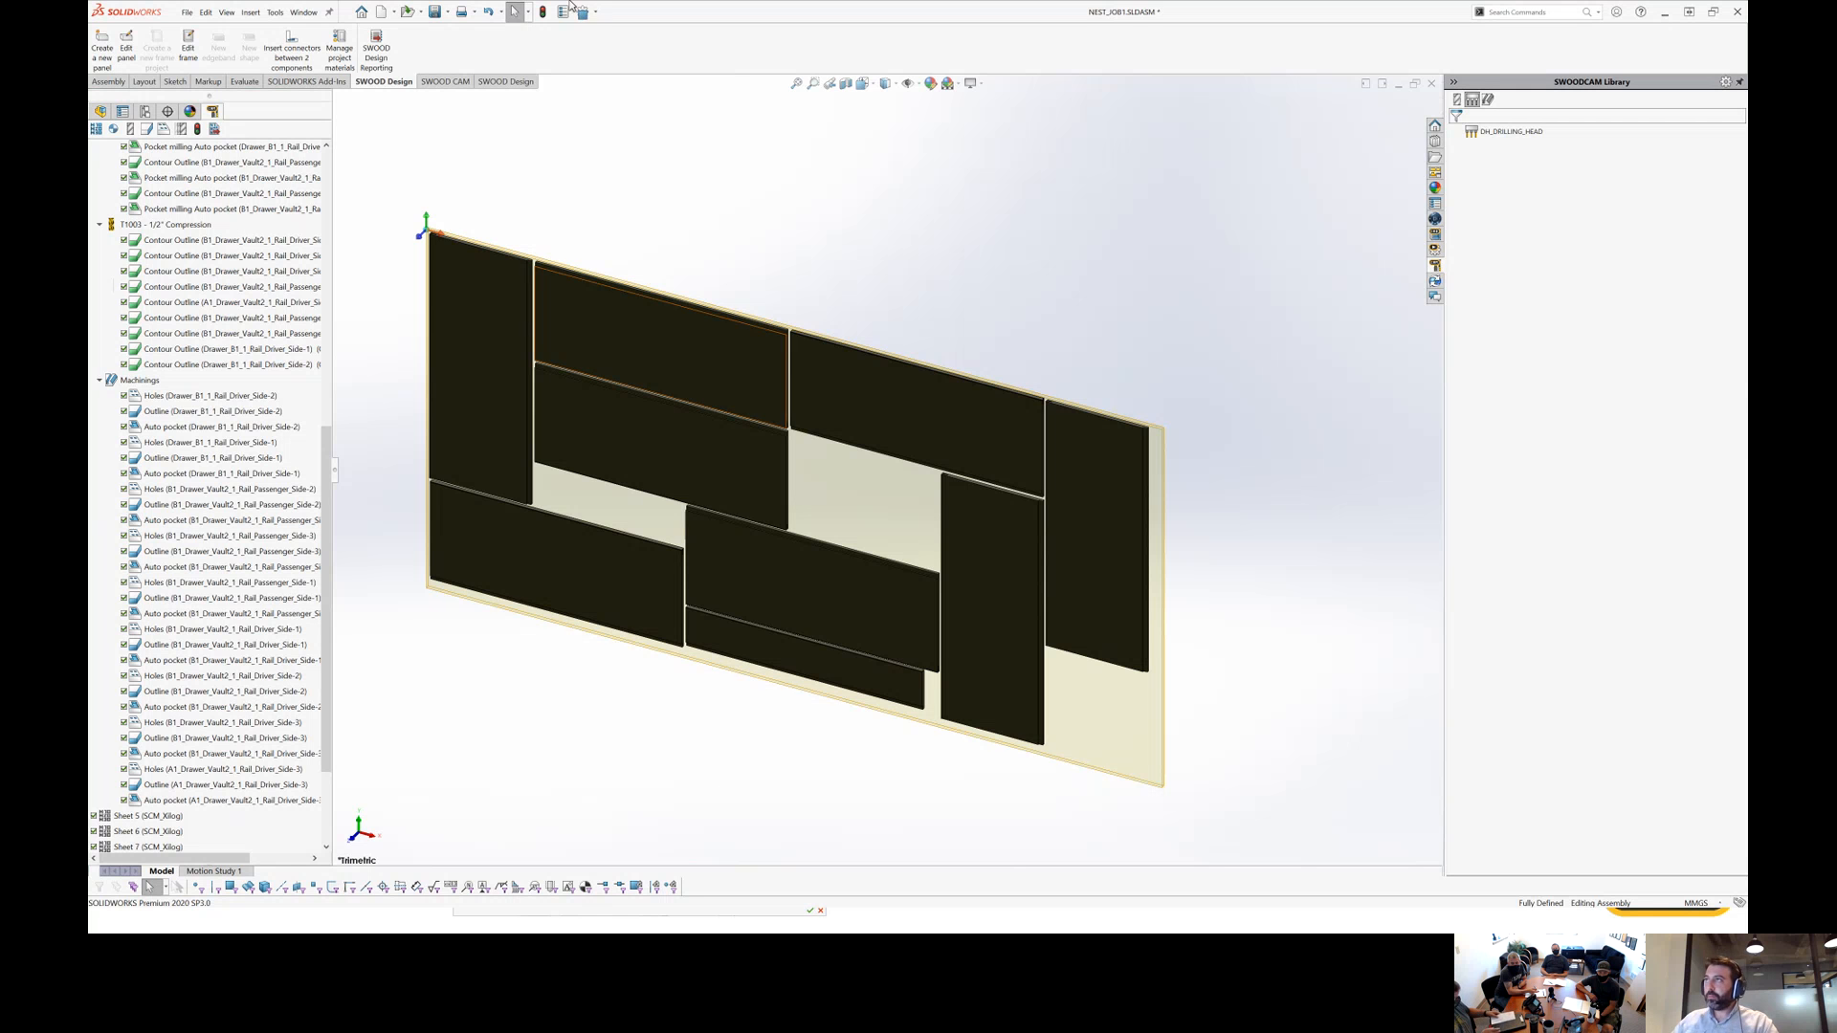
Save the nesting assembly, enable the SWOOD CAM Nesting report in its custom properties and expand the Project properties.
left_click(435, 14)
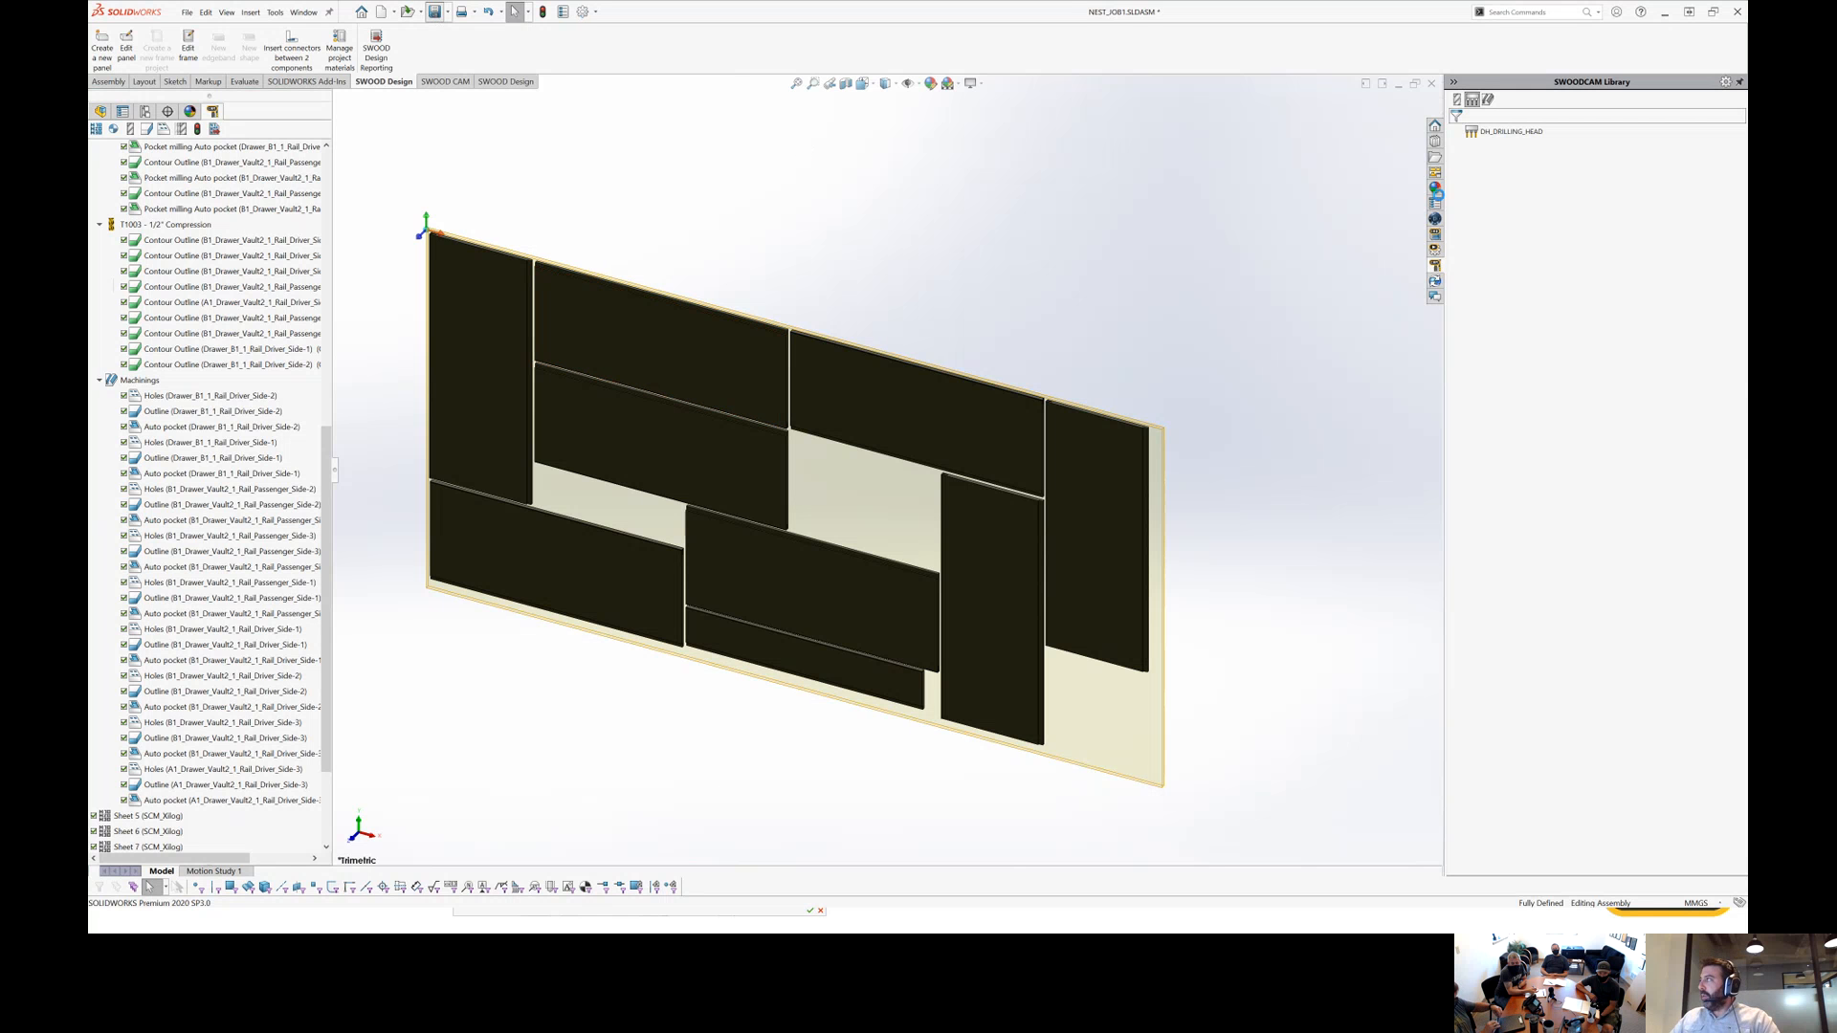
left_click(1434, 203)
left_click(1464, 135)
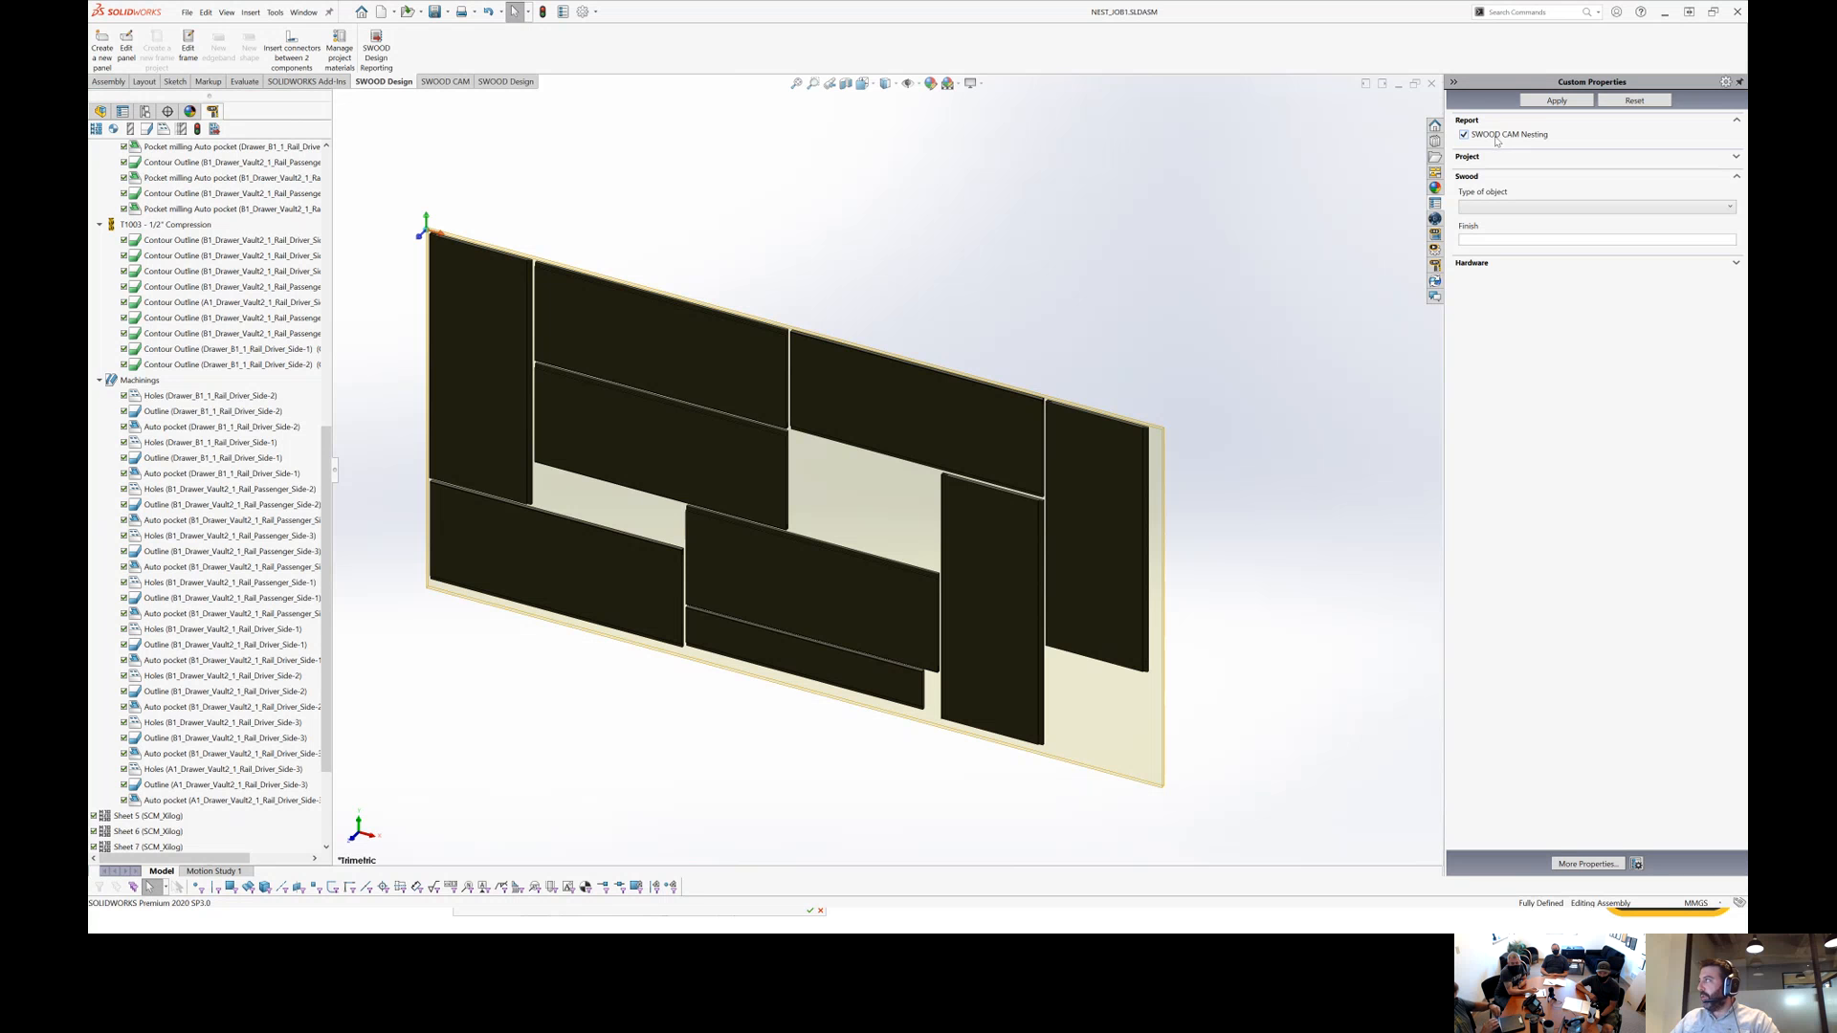
left_click(1534, 157)
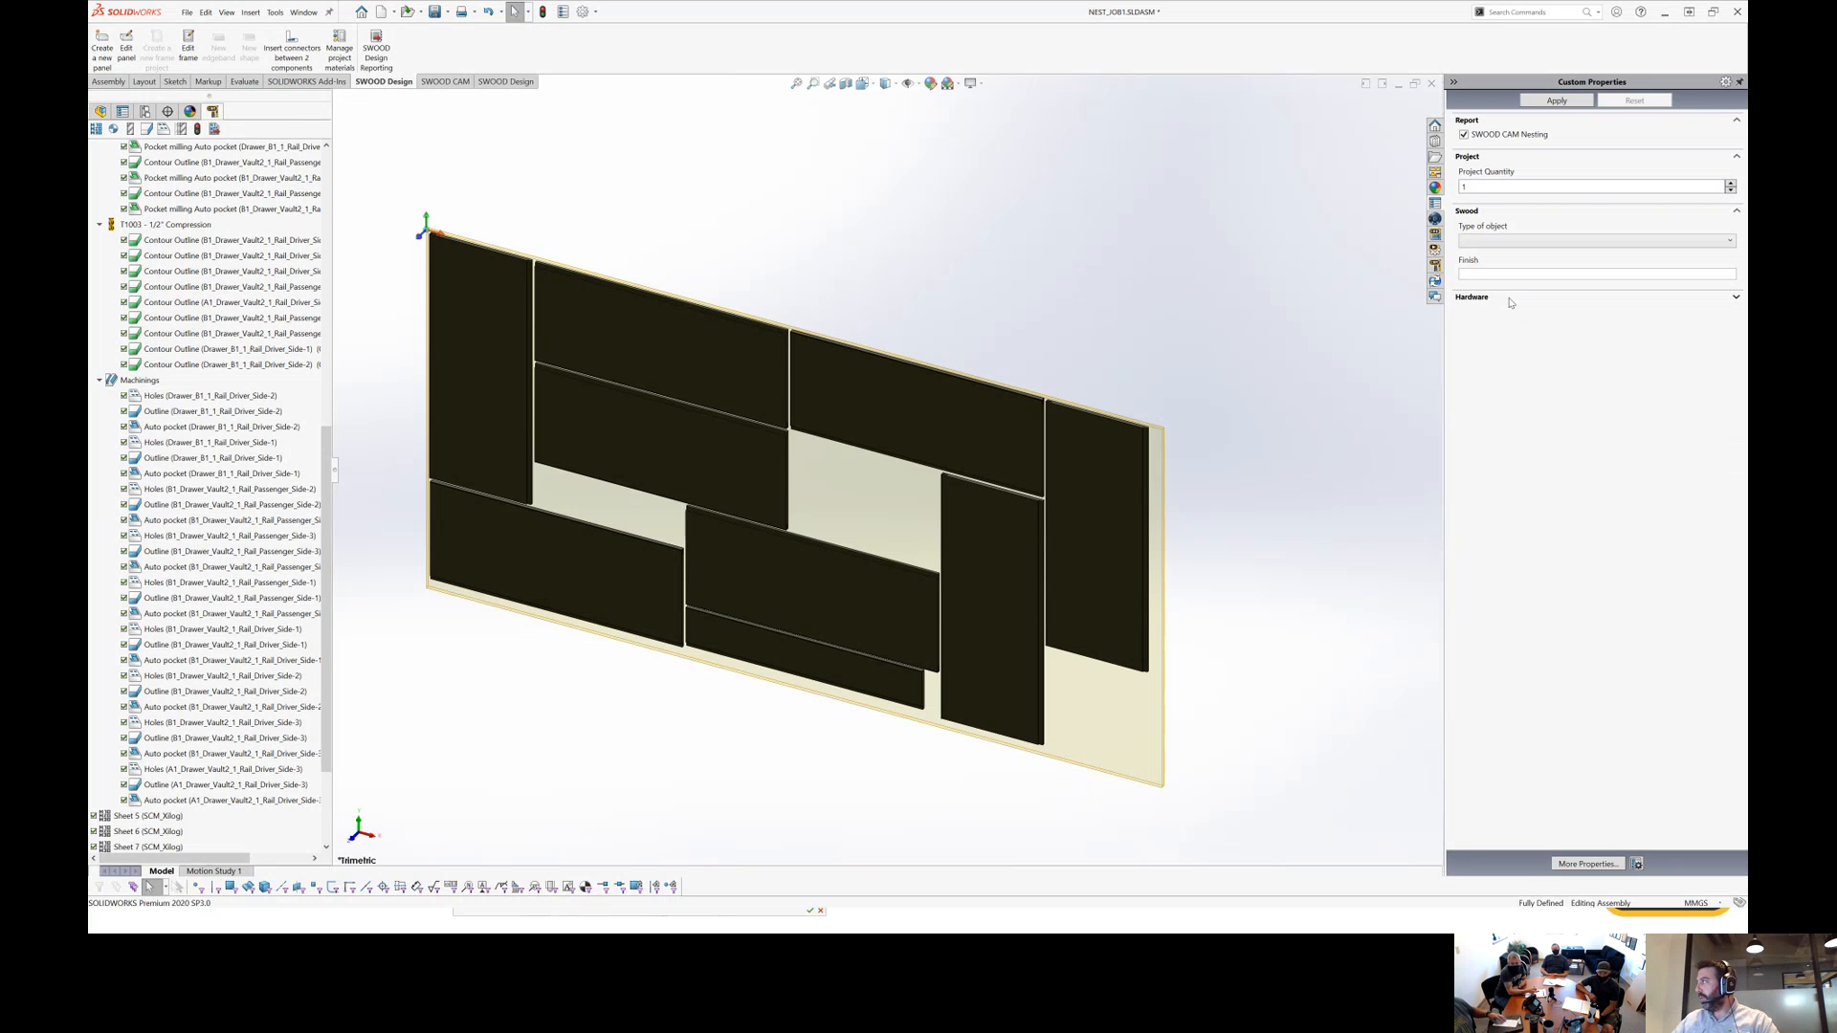
Generate the SWOOD Design report for NEST_JOB1 and bring its report window to the front.
left_click(388, 55)
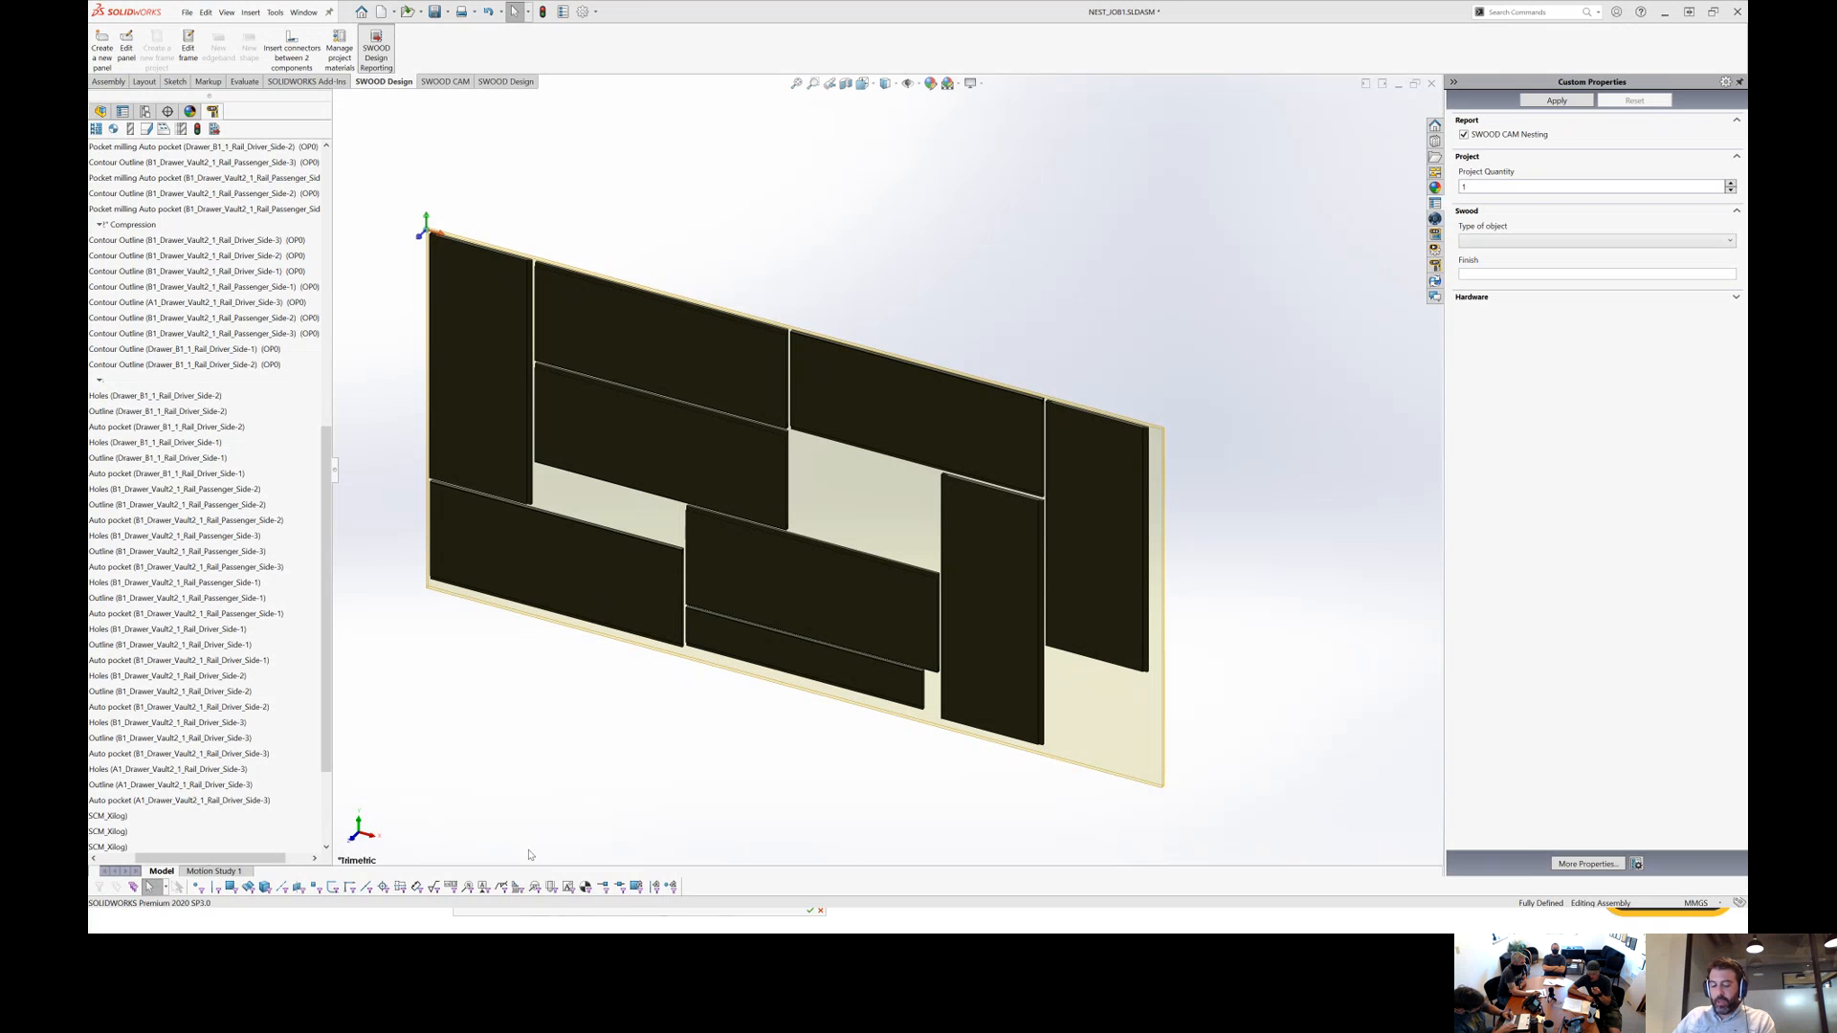
key("super")
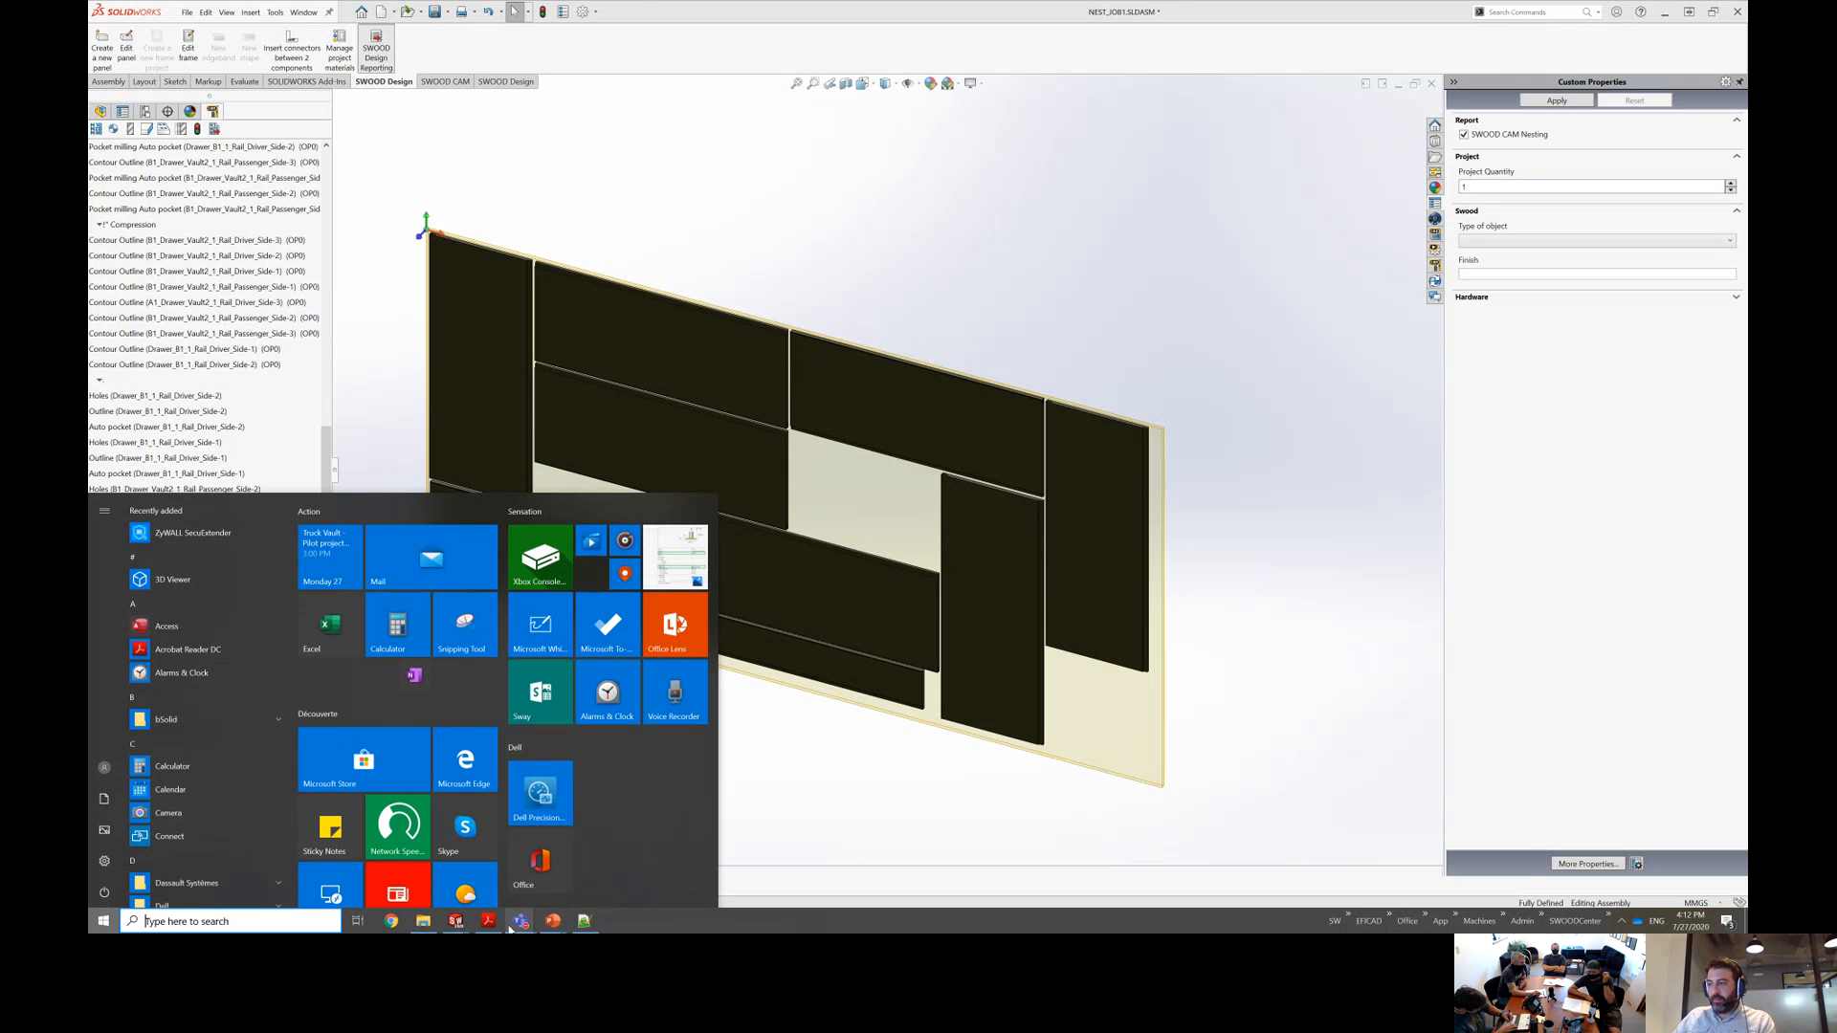
mouse_move(463, 925)
left_click(588, 861)
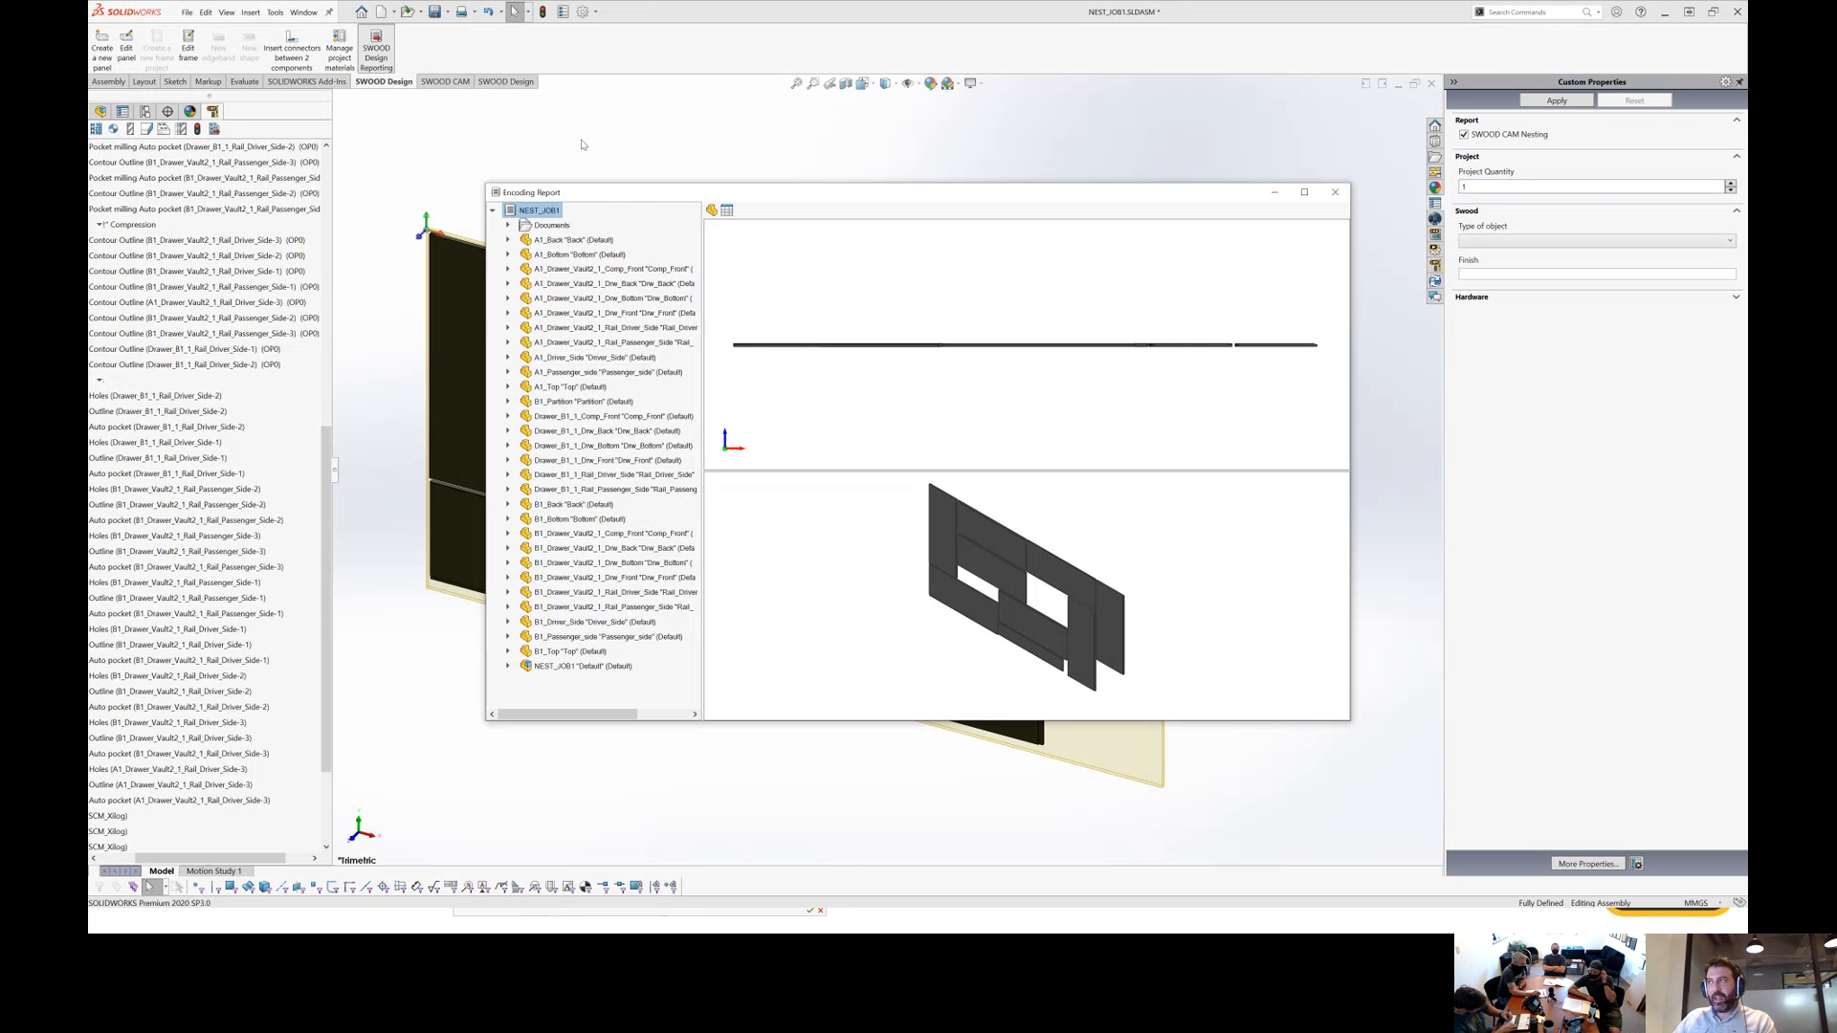
Open the WEB_REPORT_PROGRAMS_NEST document from the report in the browser and review the program entries of all nested sheets.
left_click(508, 225)
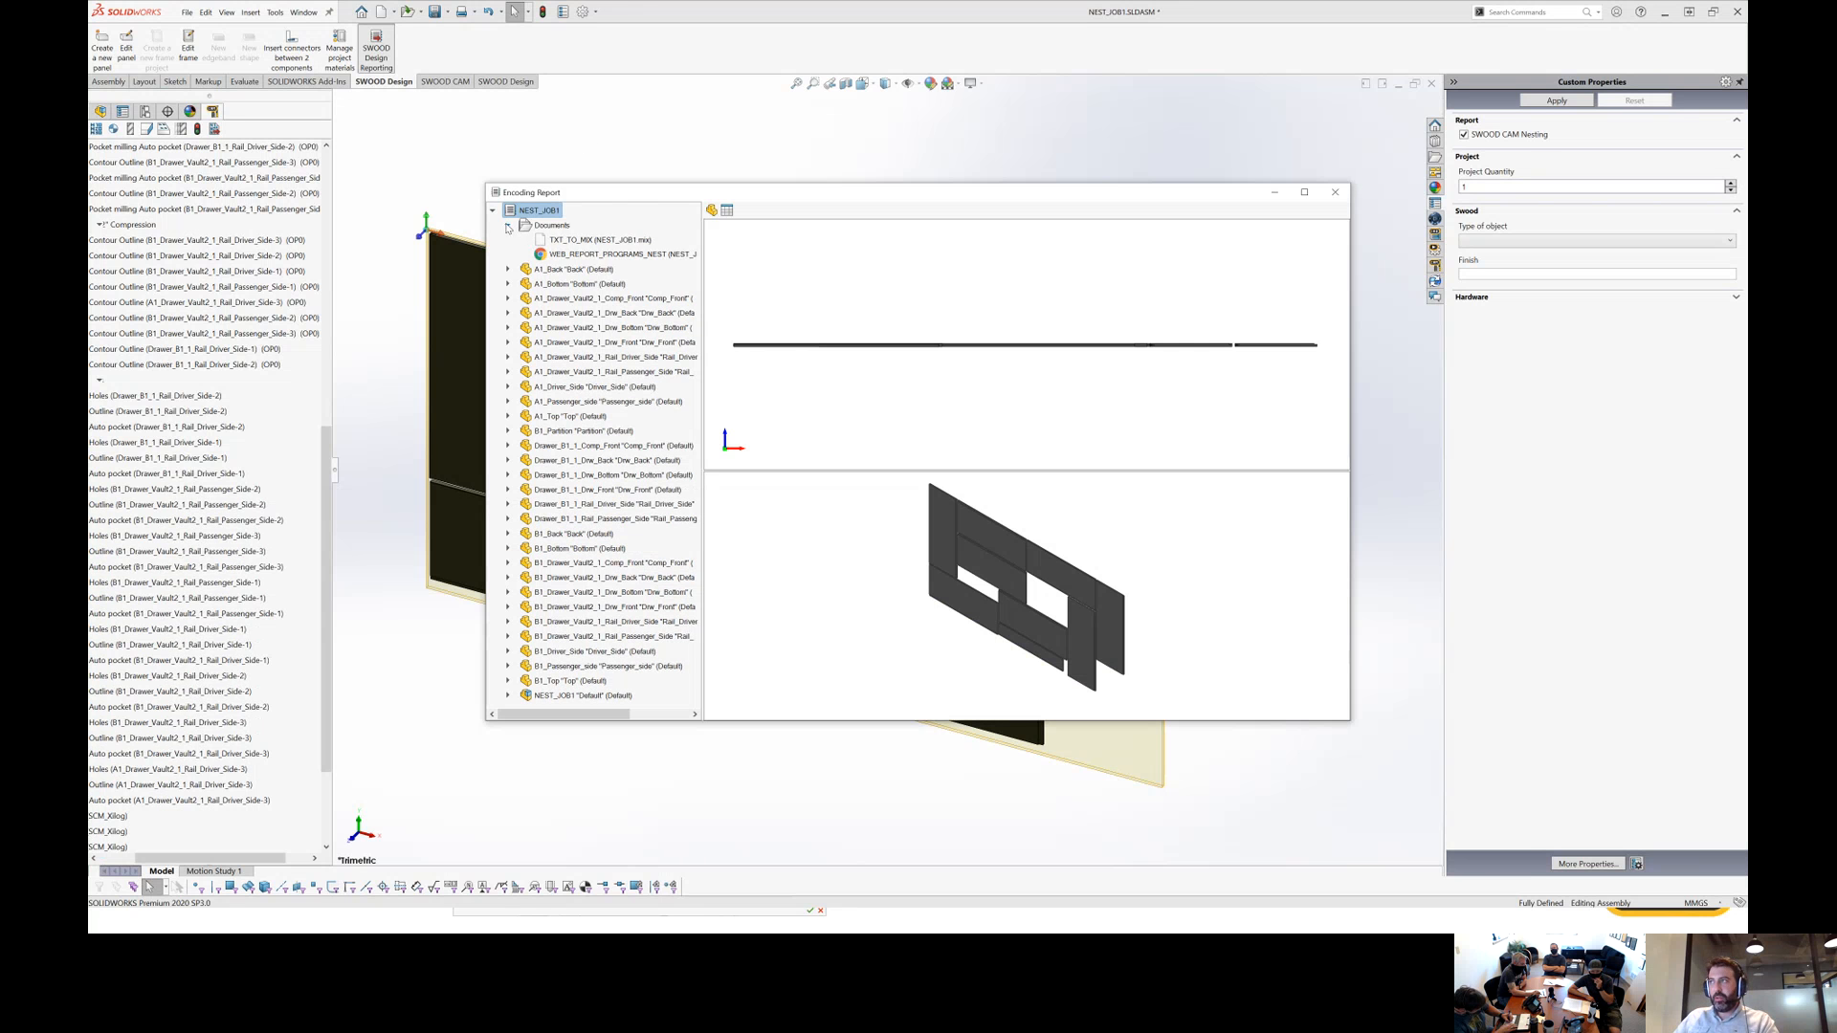
left_click(602, 254)
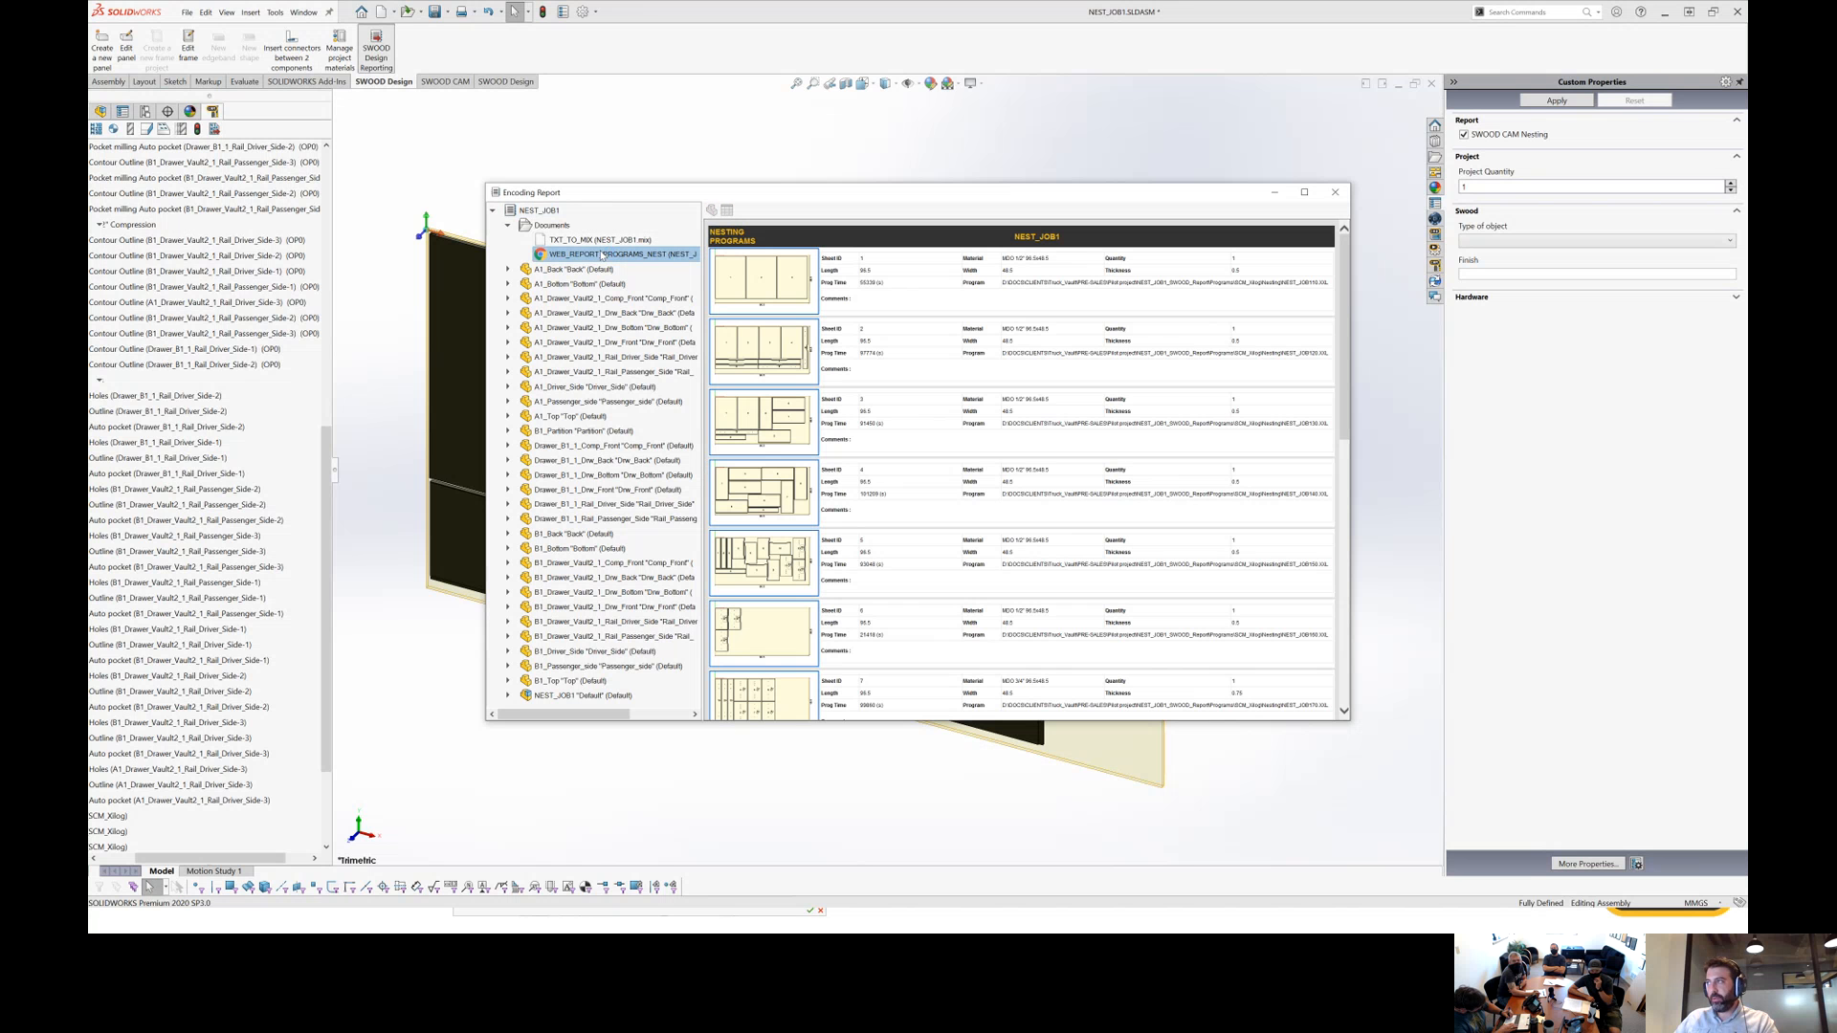
double_click(920, 198)
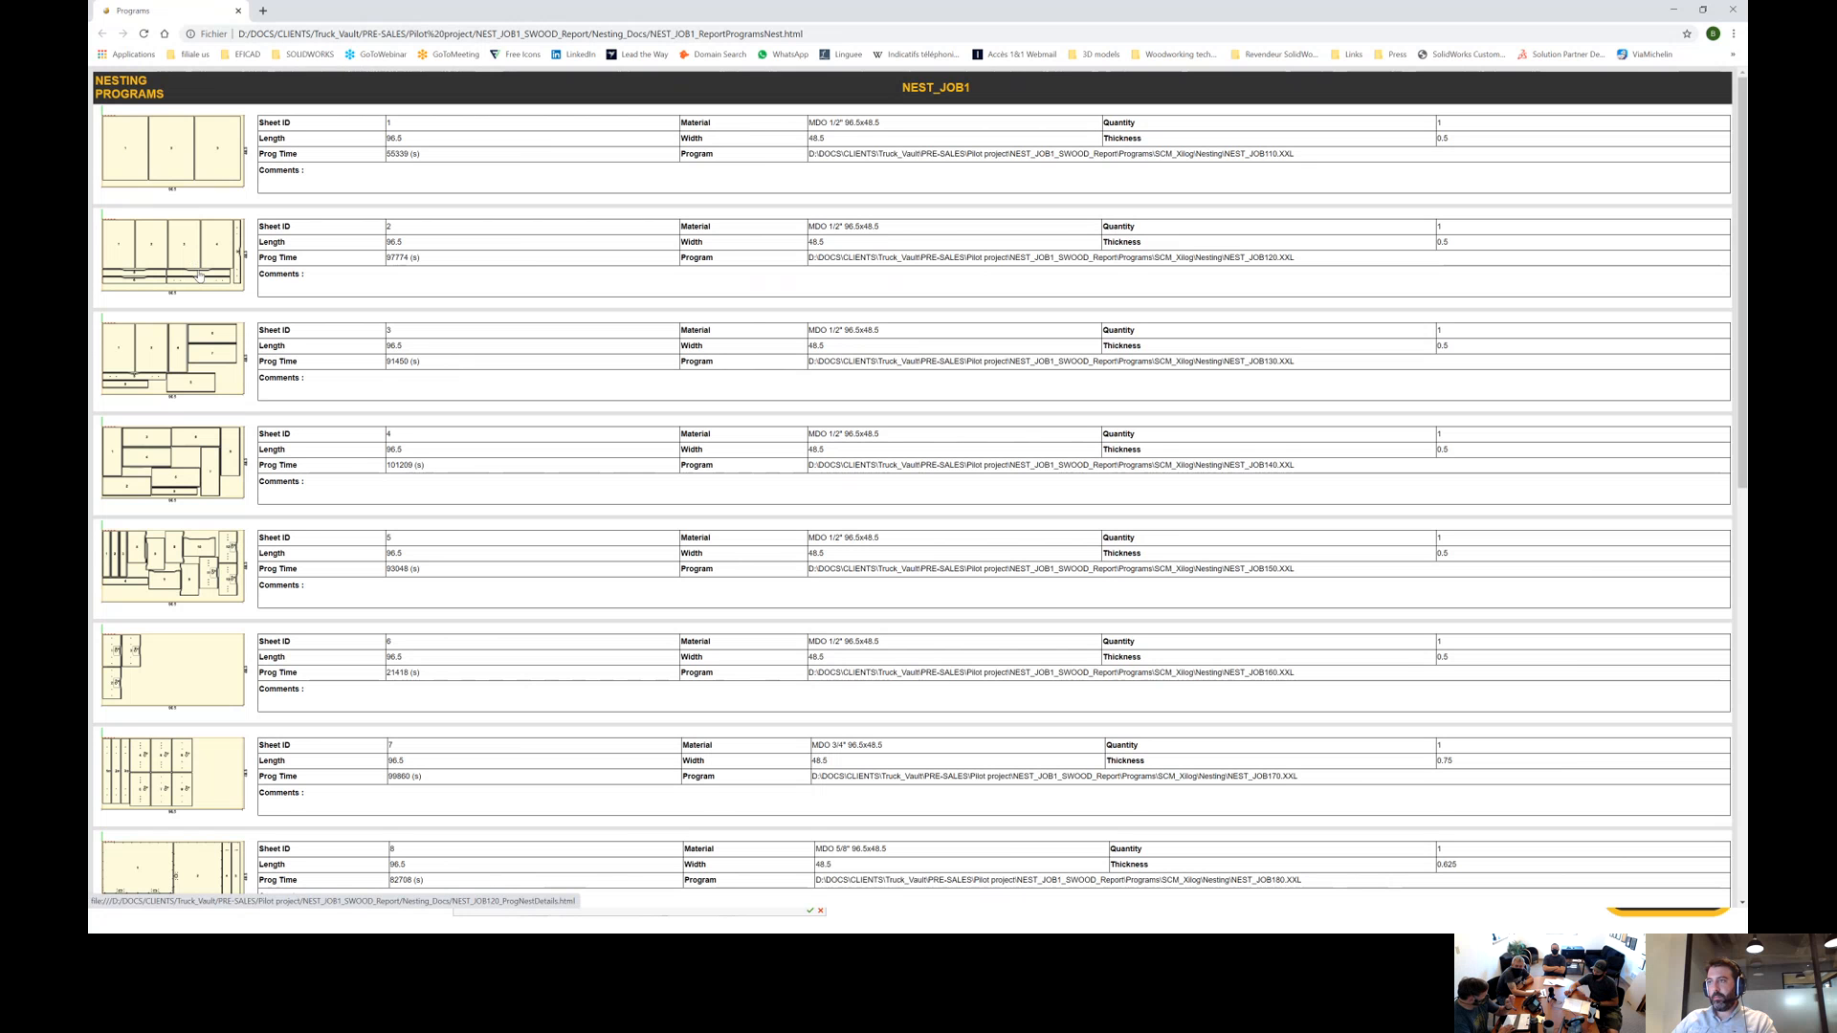
scroll(199, 275, "down", 6)
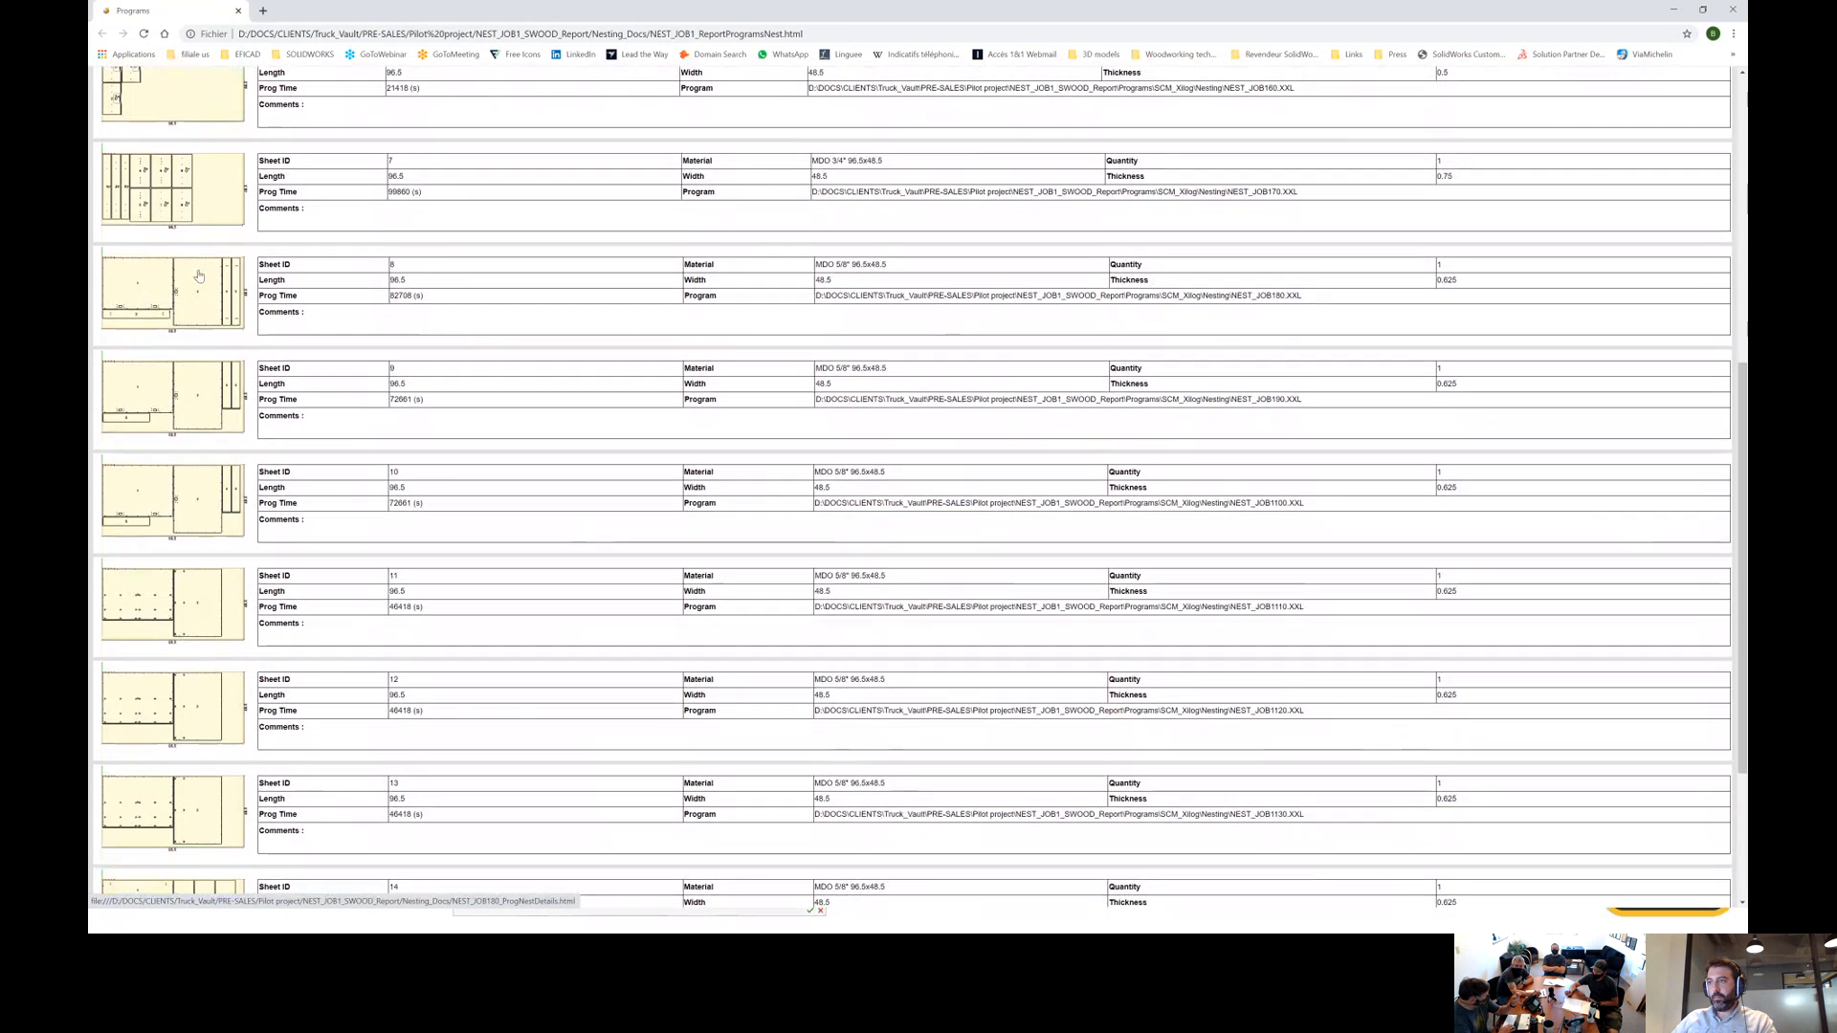
scroll(199, 275, "down", 3)
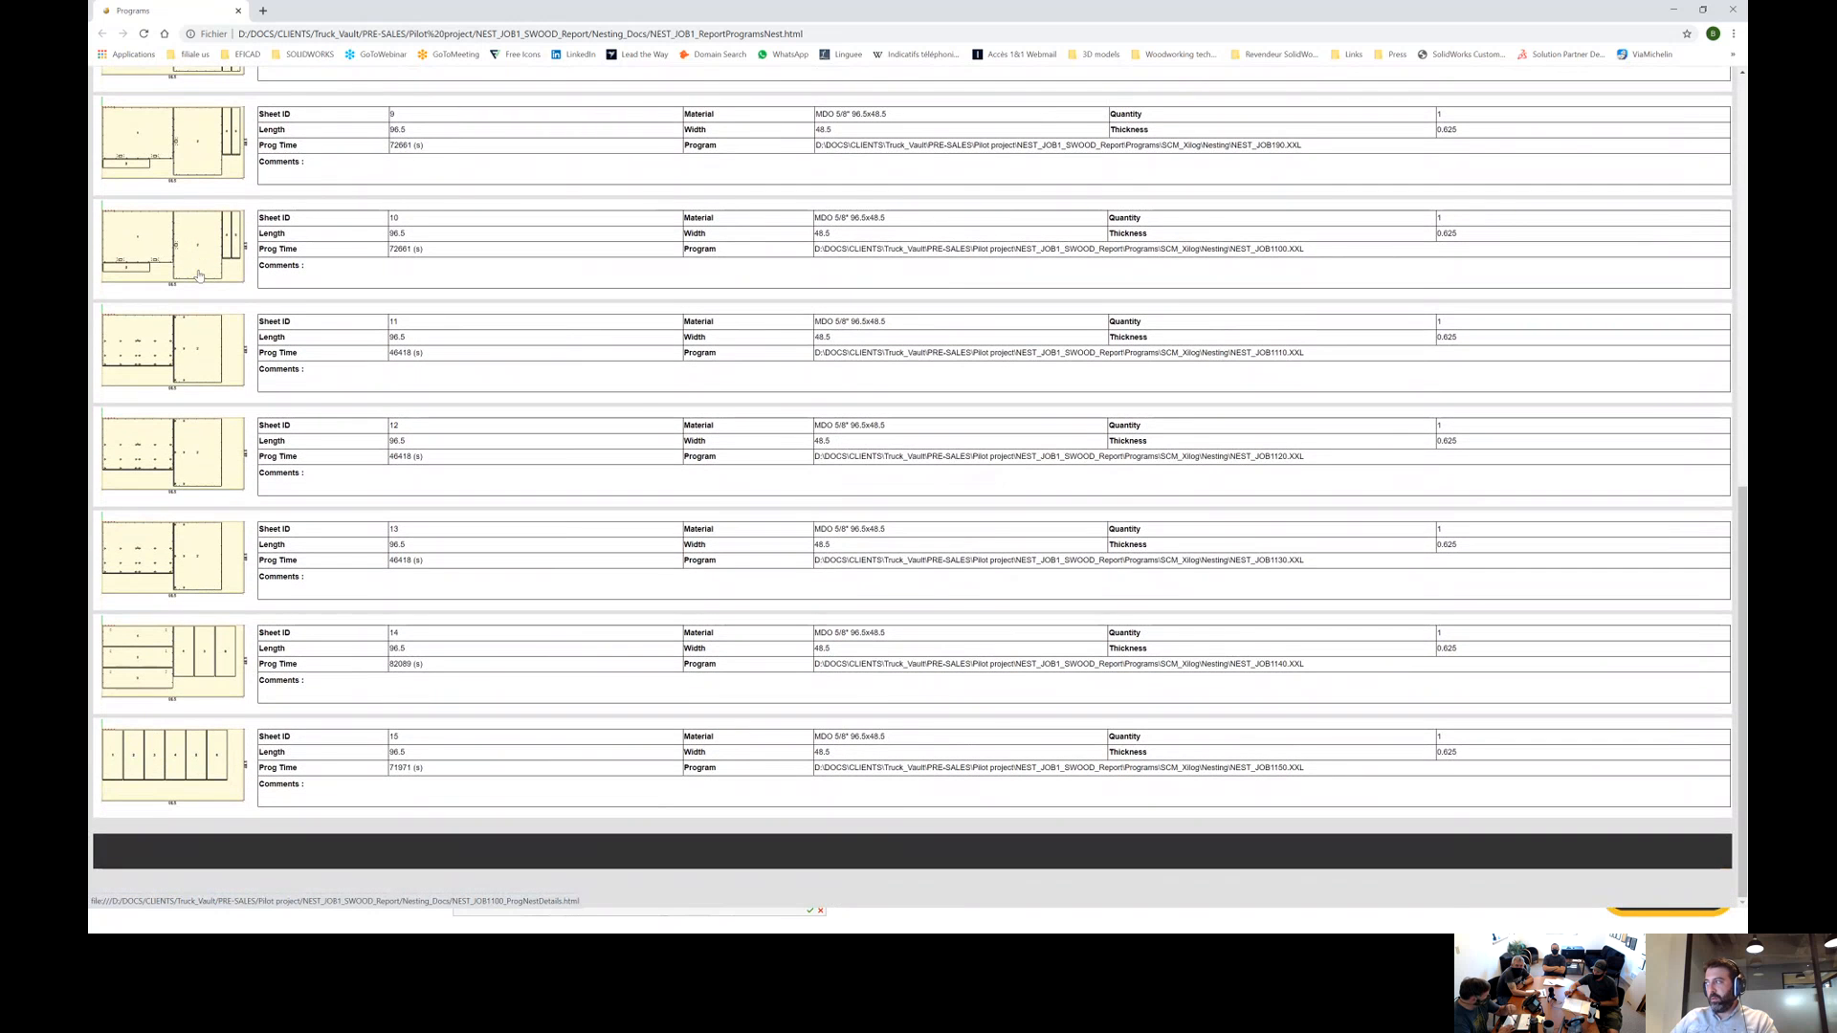
scroll(199, 276, "up", 9)
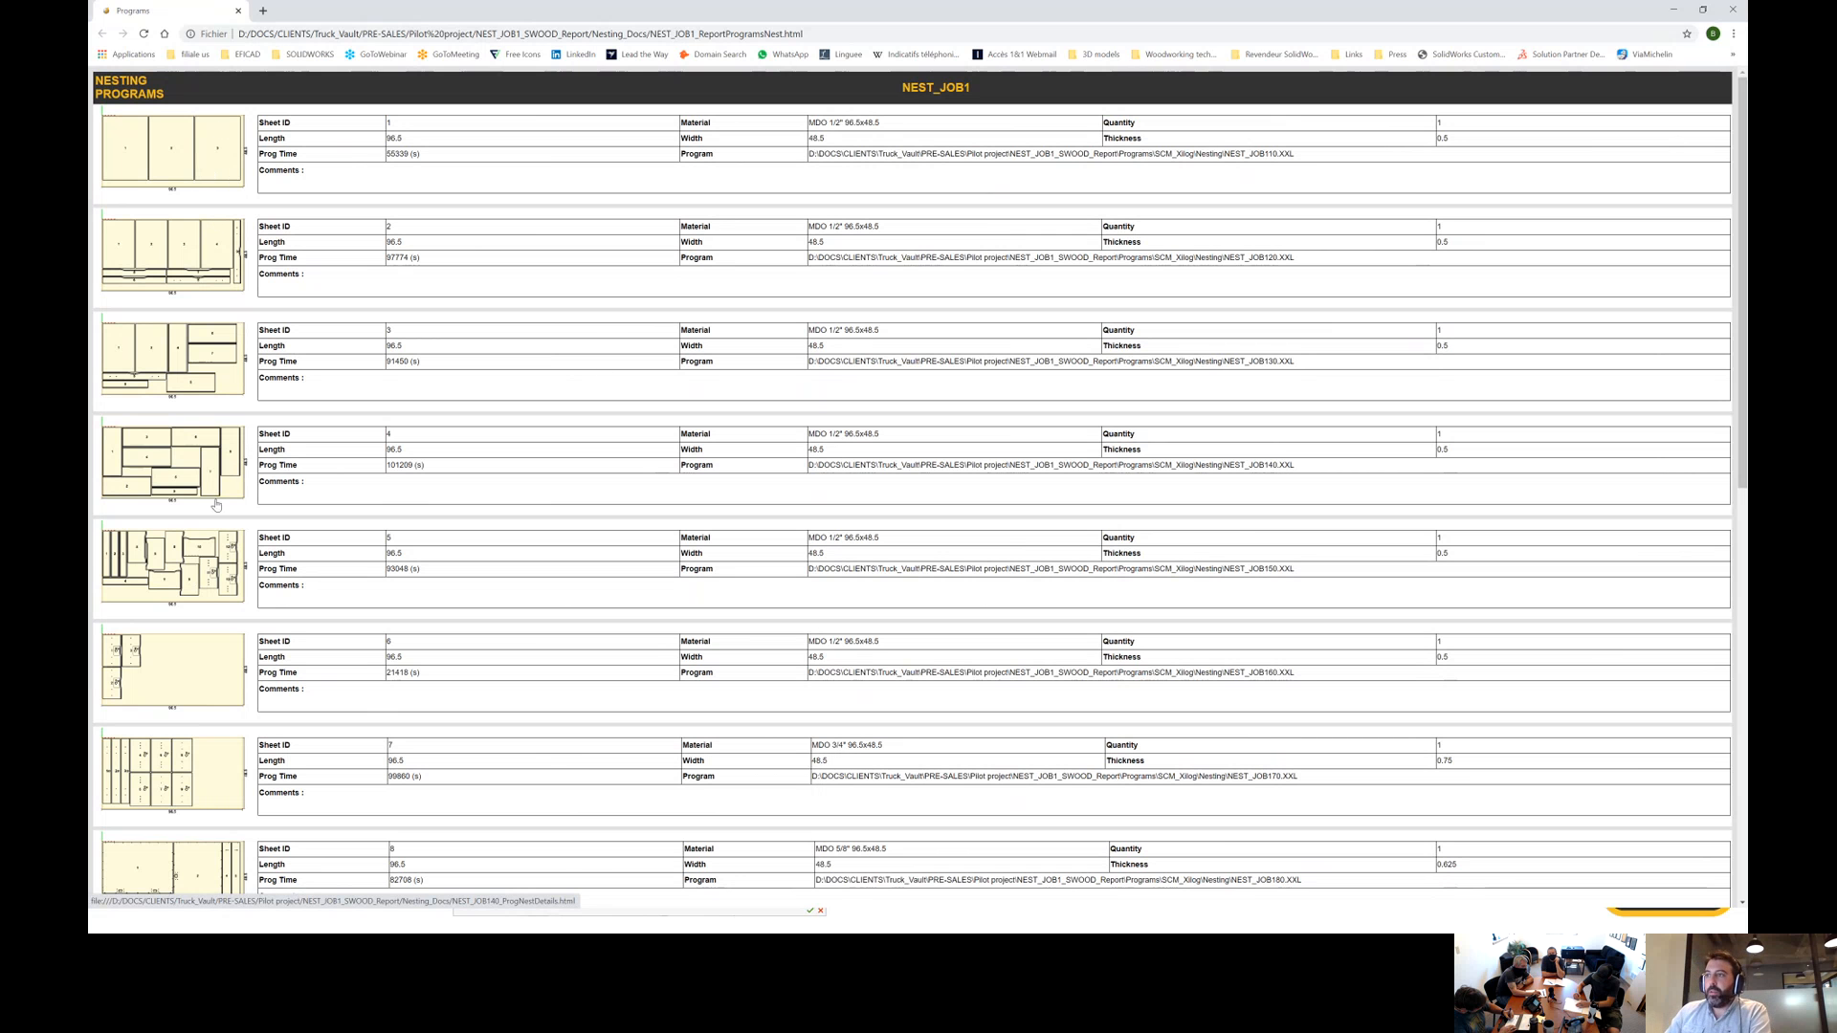
Open the Sheet 5 program details and review its nesting layout, tools and parts list.
left_click(207, 564)
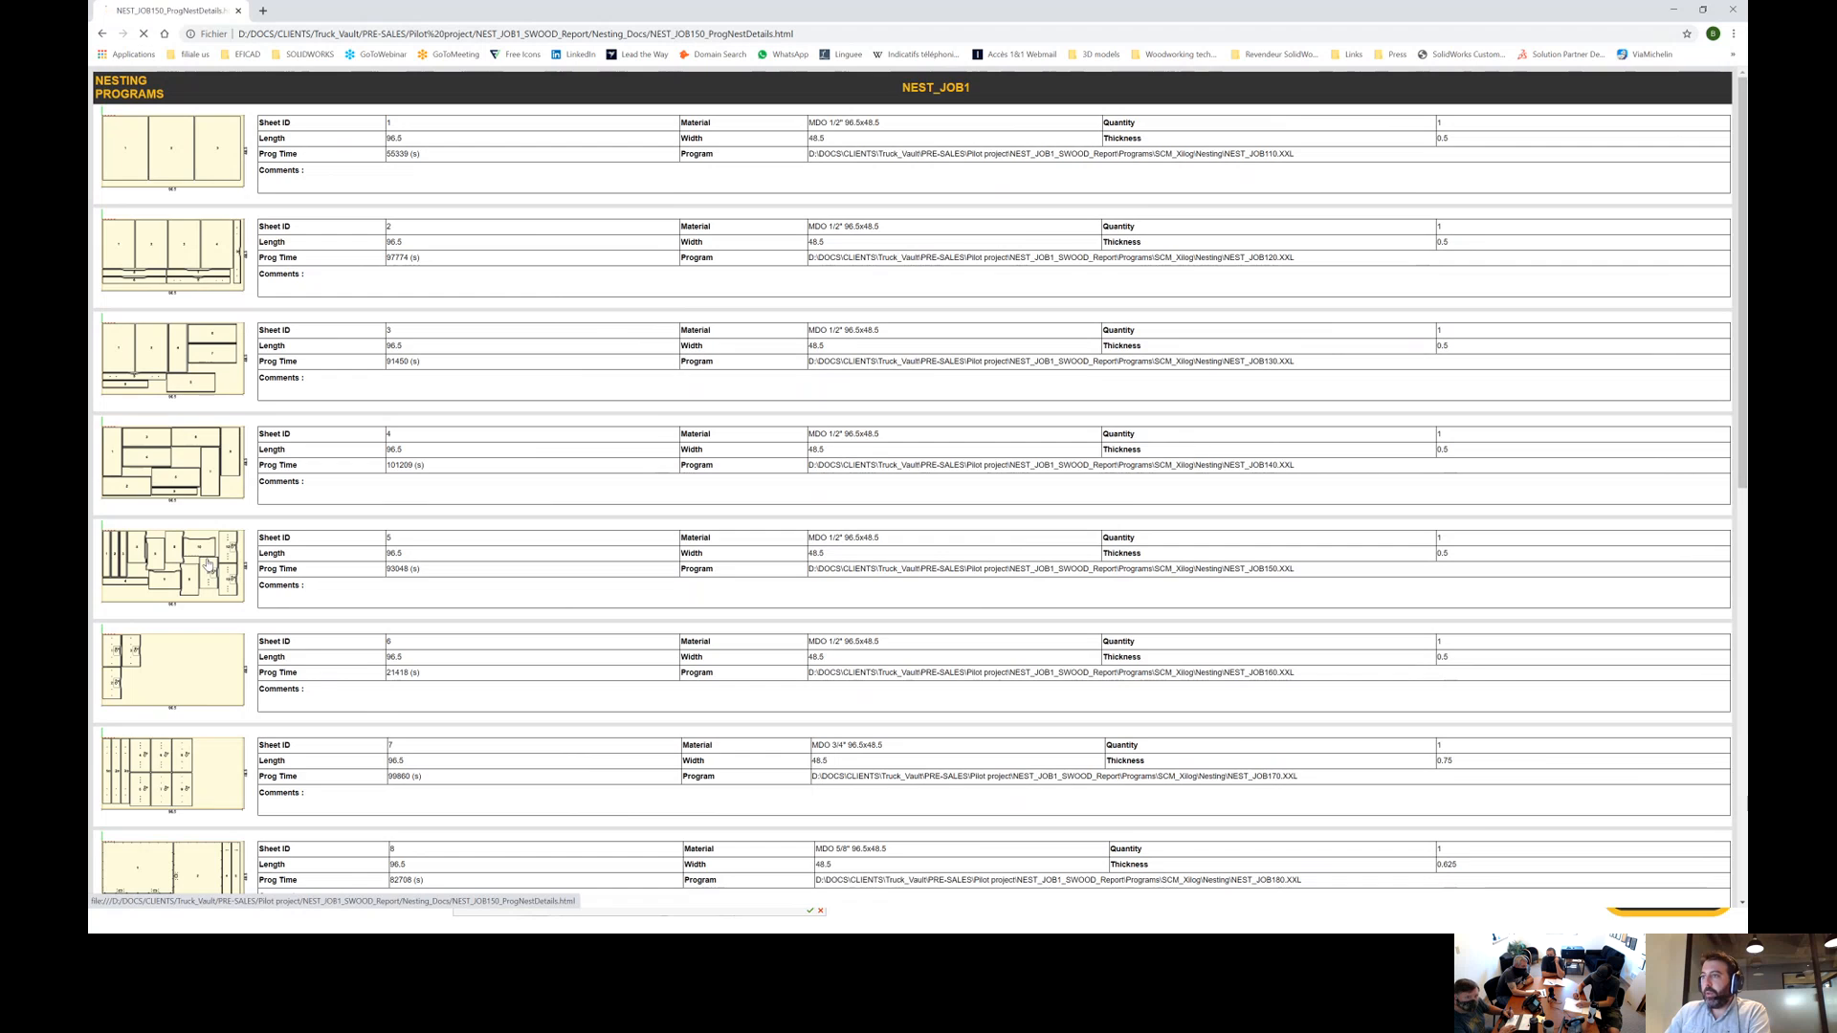
scroll(868, 619, "down", 3)
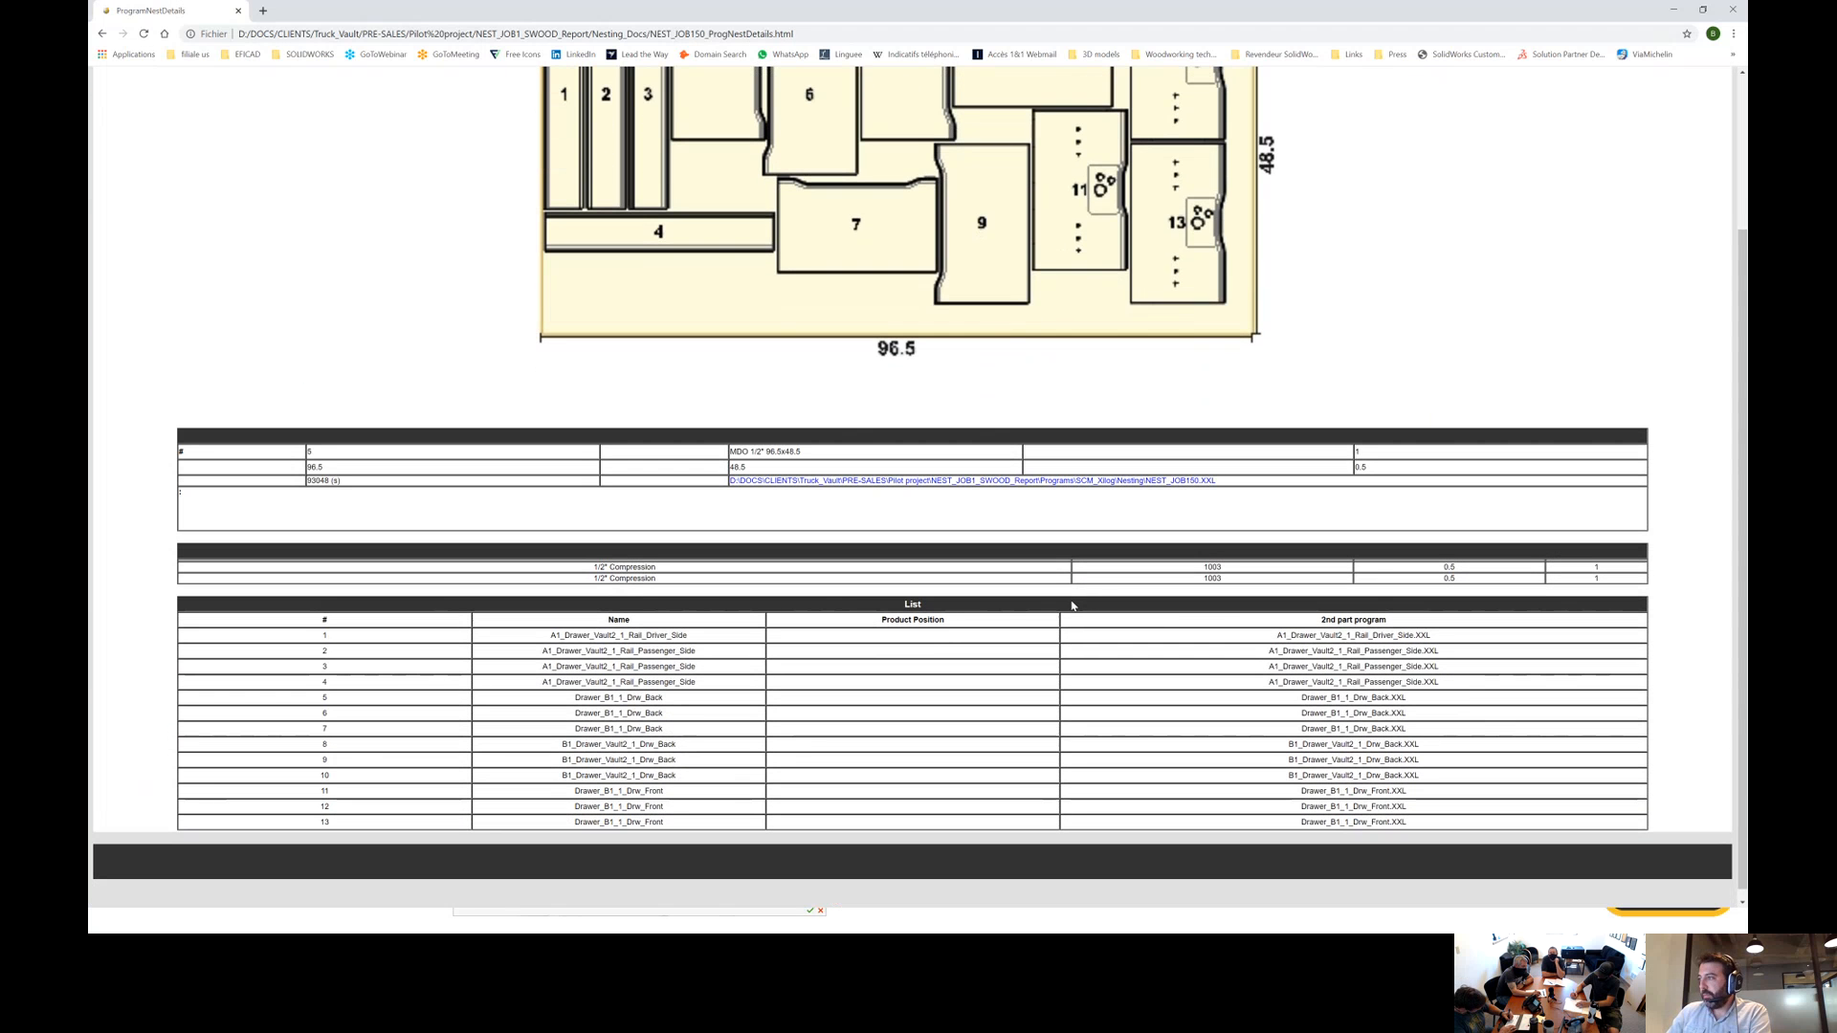
scroll(1485, 605, "up", 3)
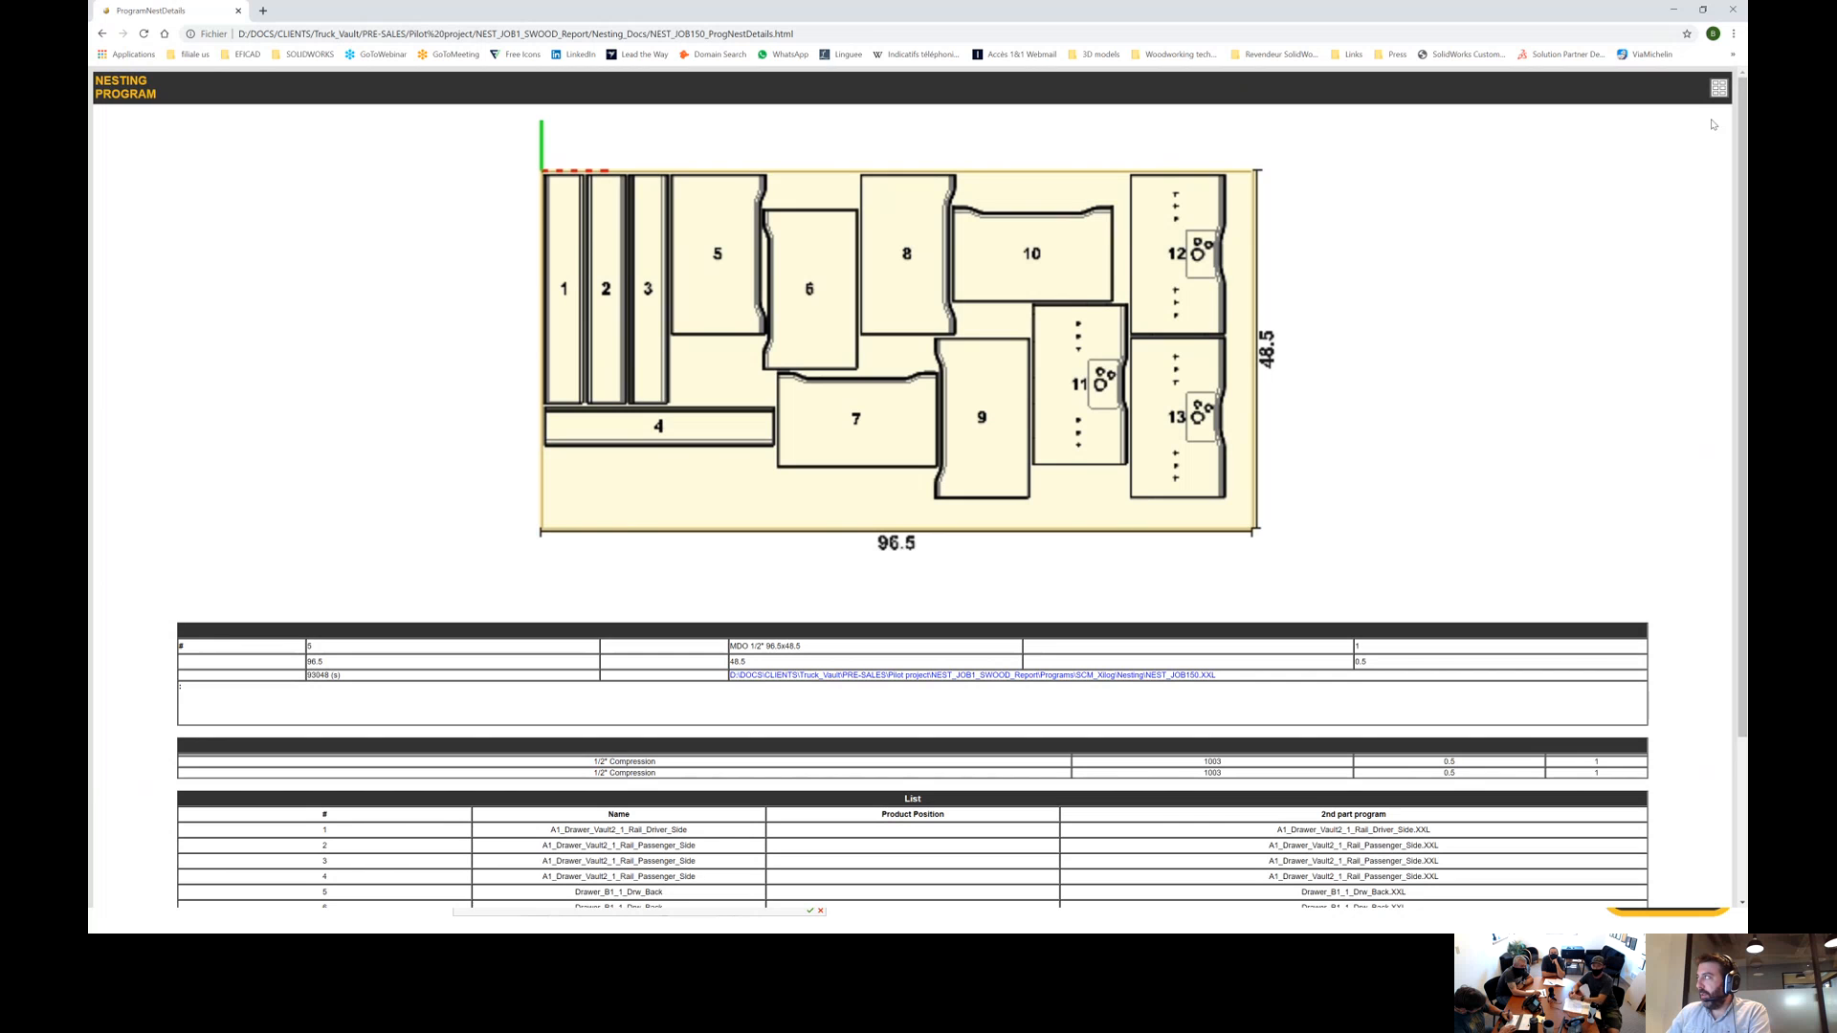
Open the part labels for Sheet 5, review them all, and close the web report to return to the report window.
left_click(1719, 90)
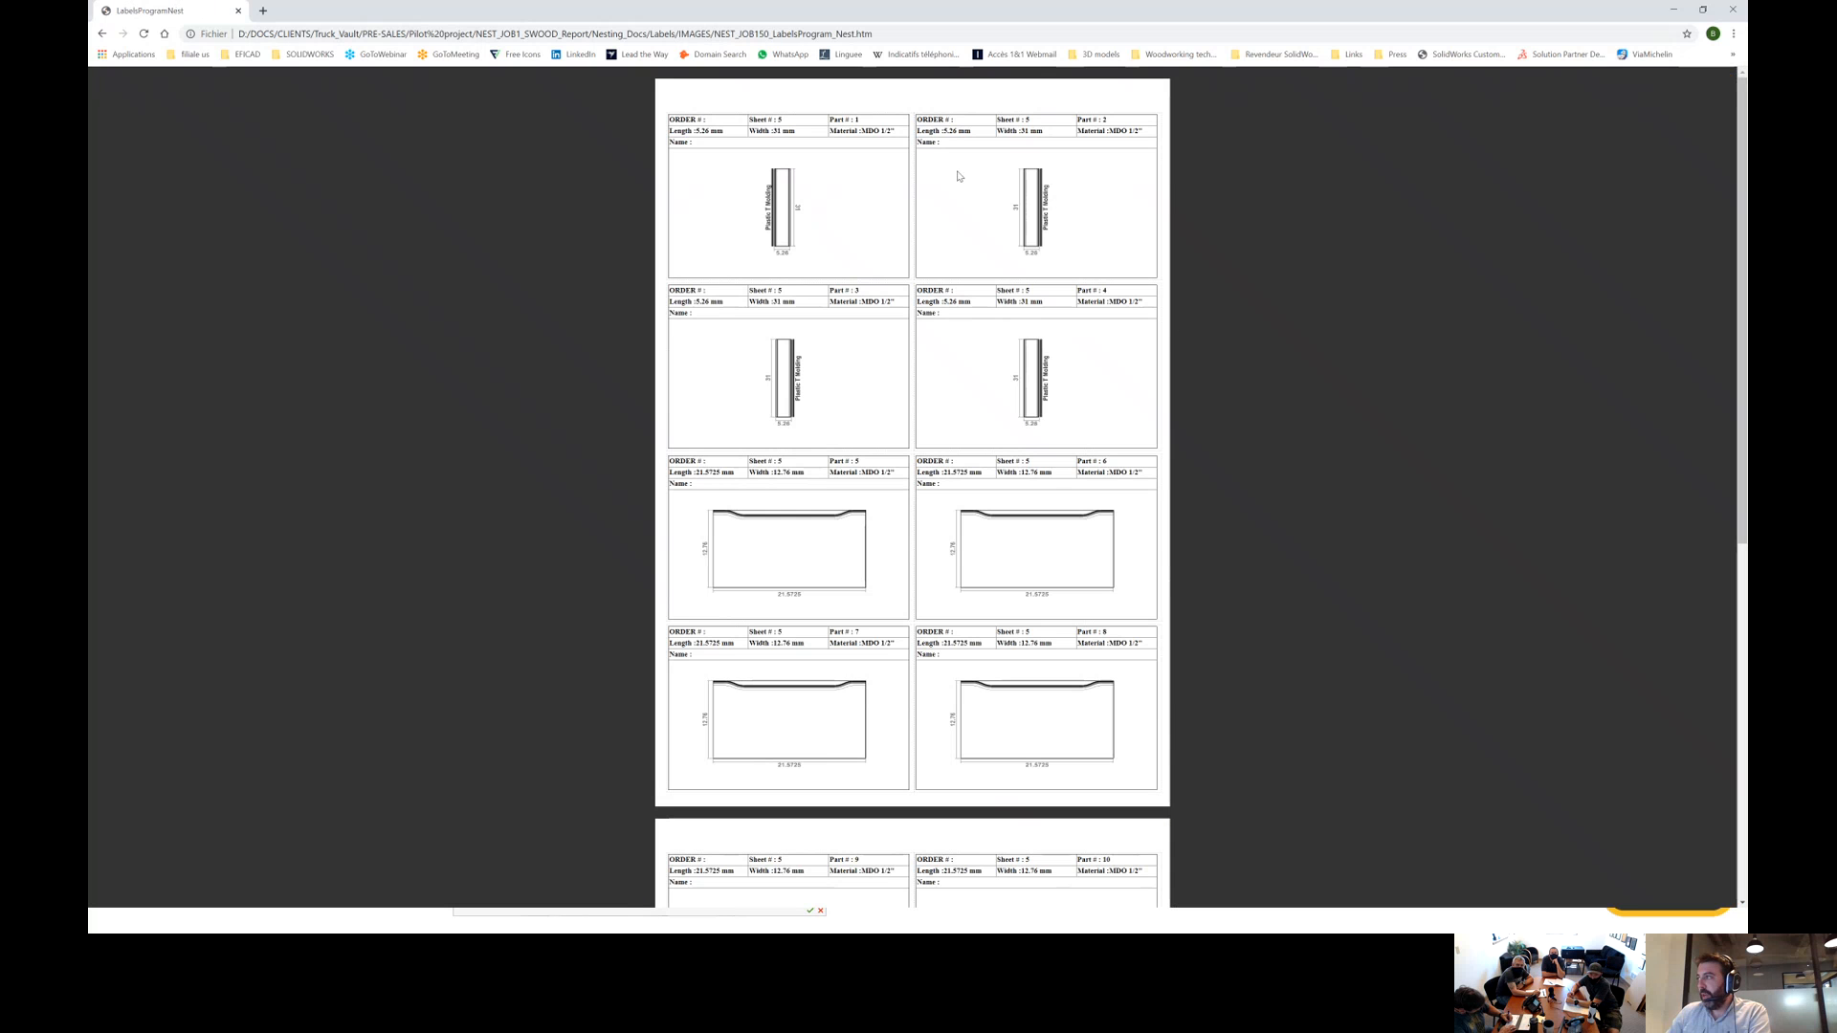
scroll(1067, 668, "down", 3)
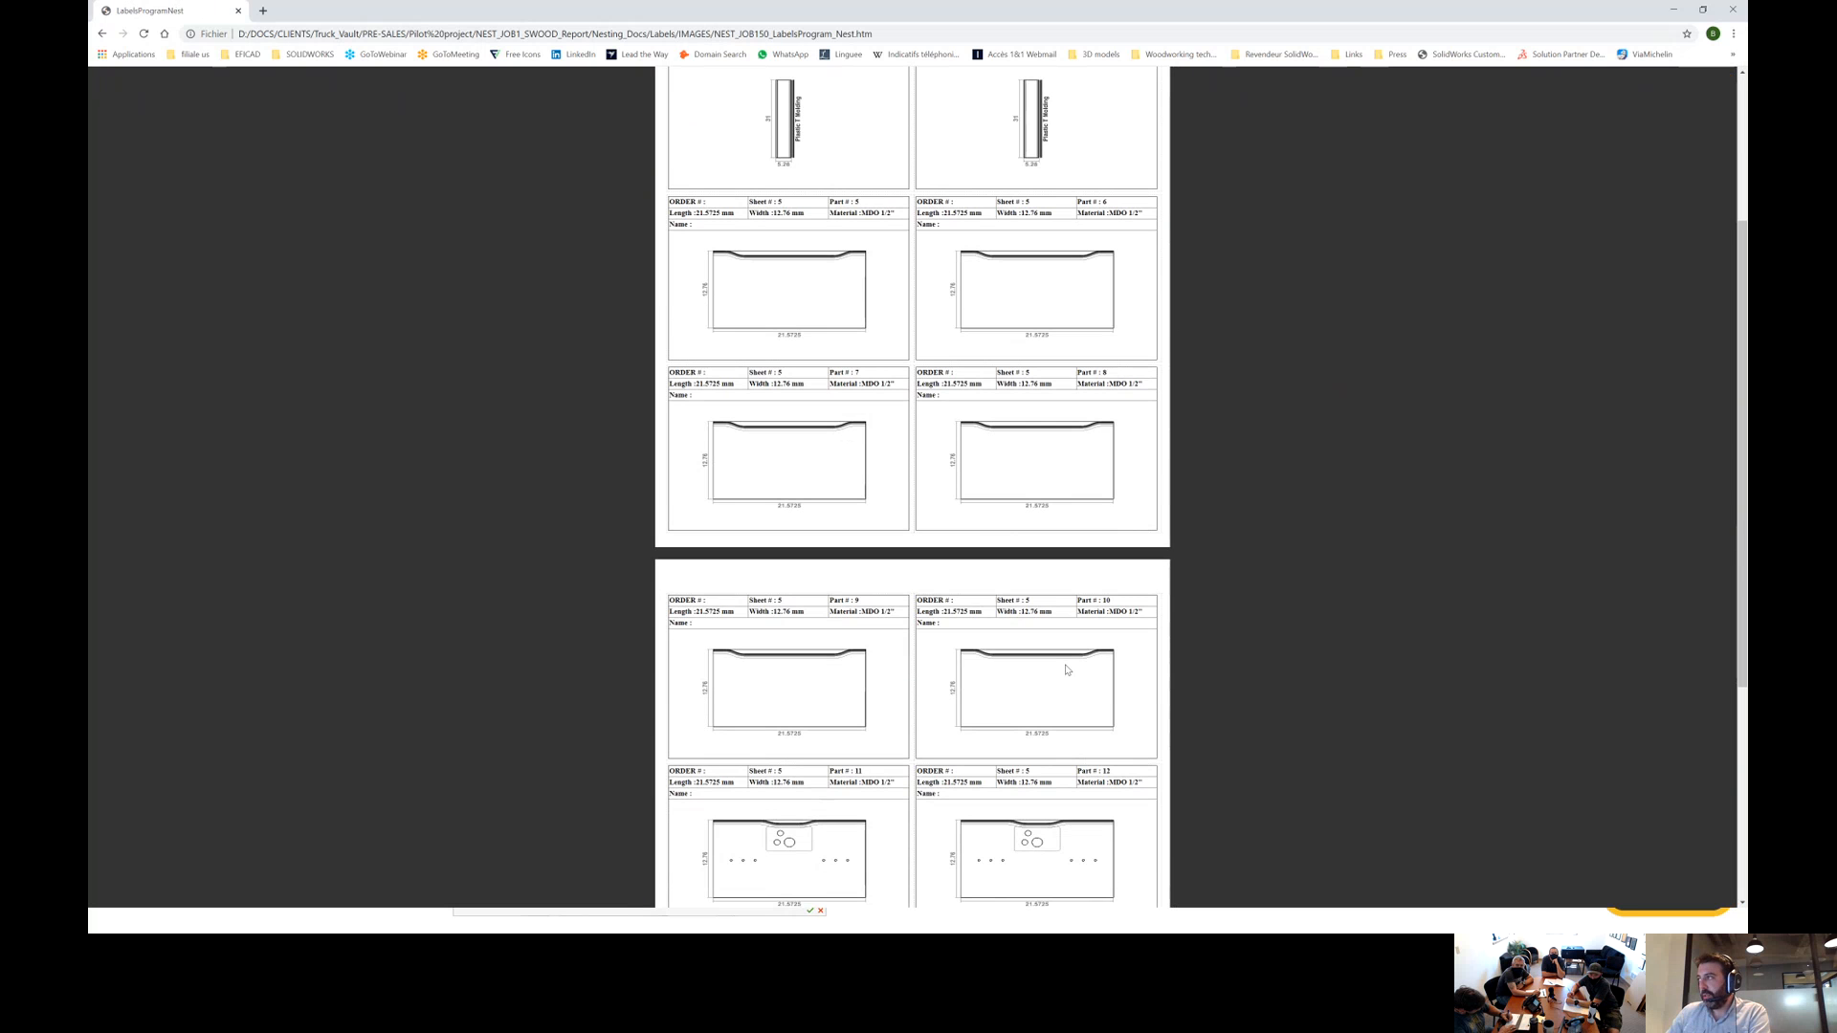
scroll(1066, 652, "down", 4)
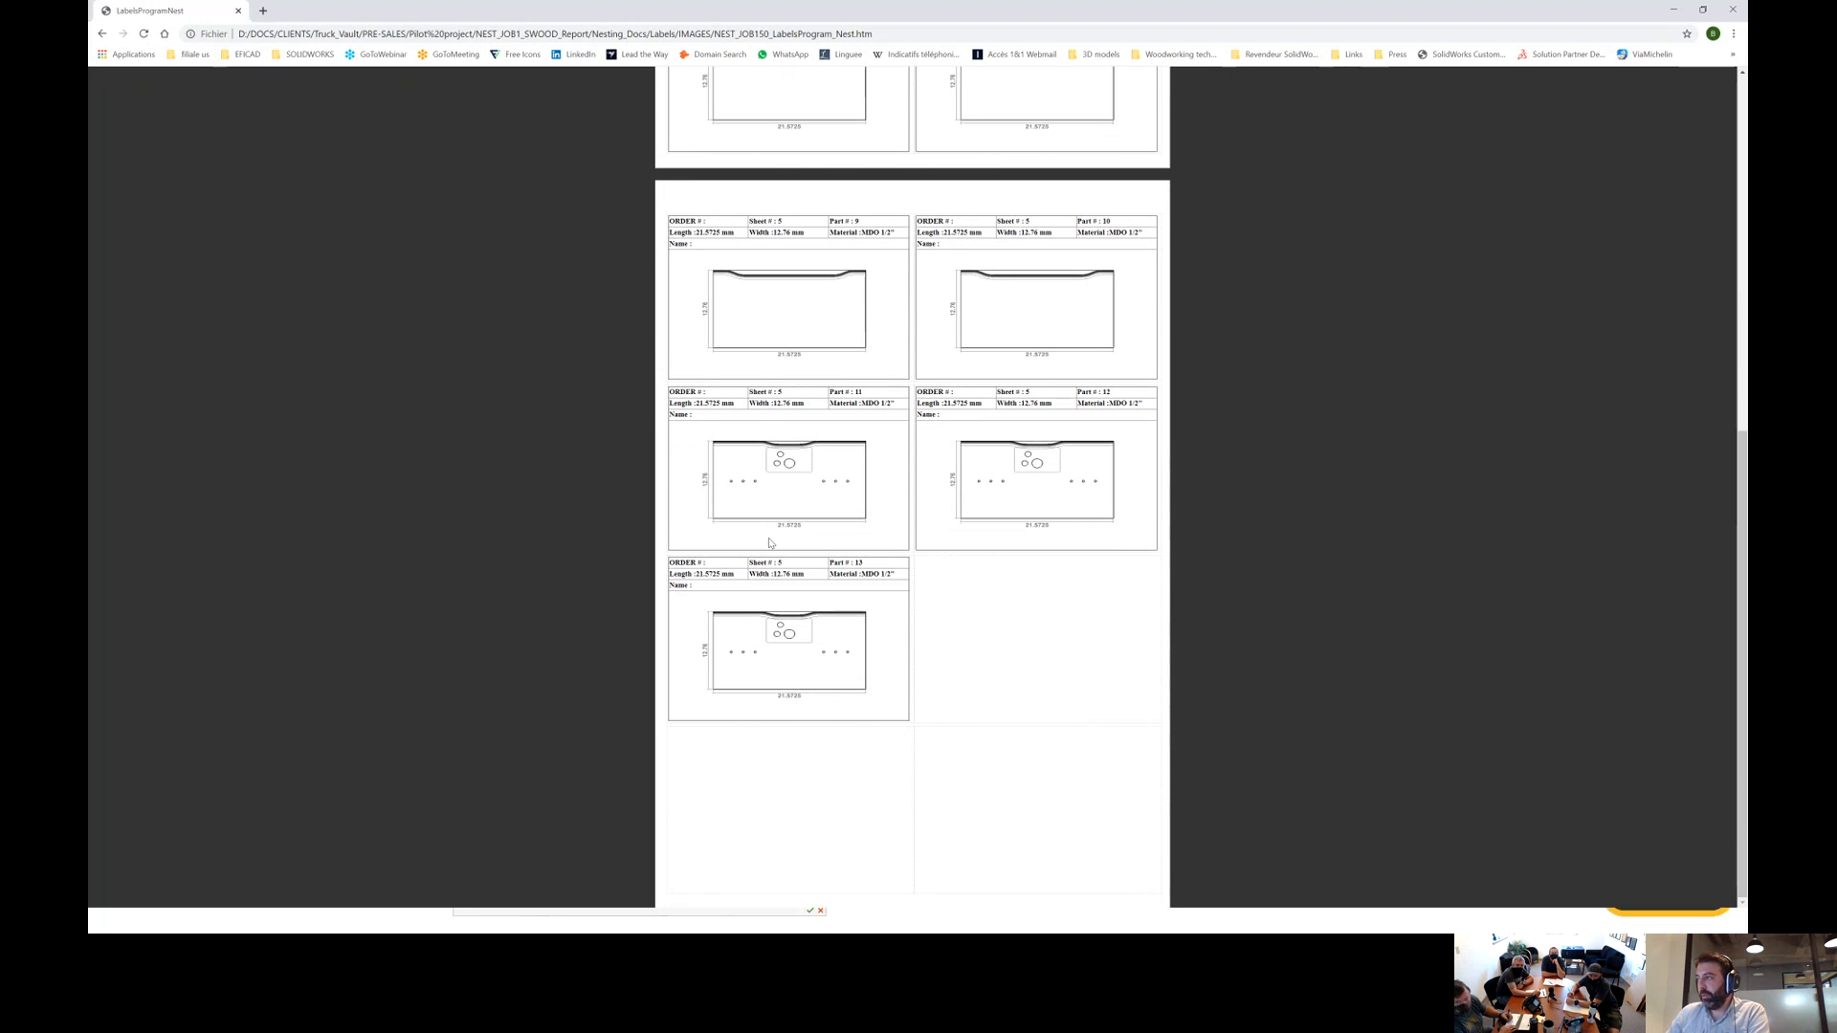
scroll(1077, 407, "up", 6)
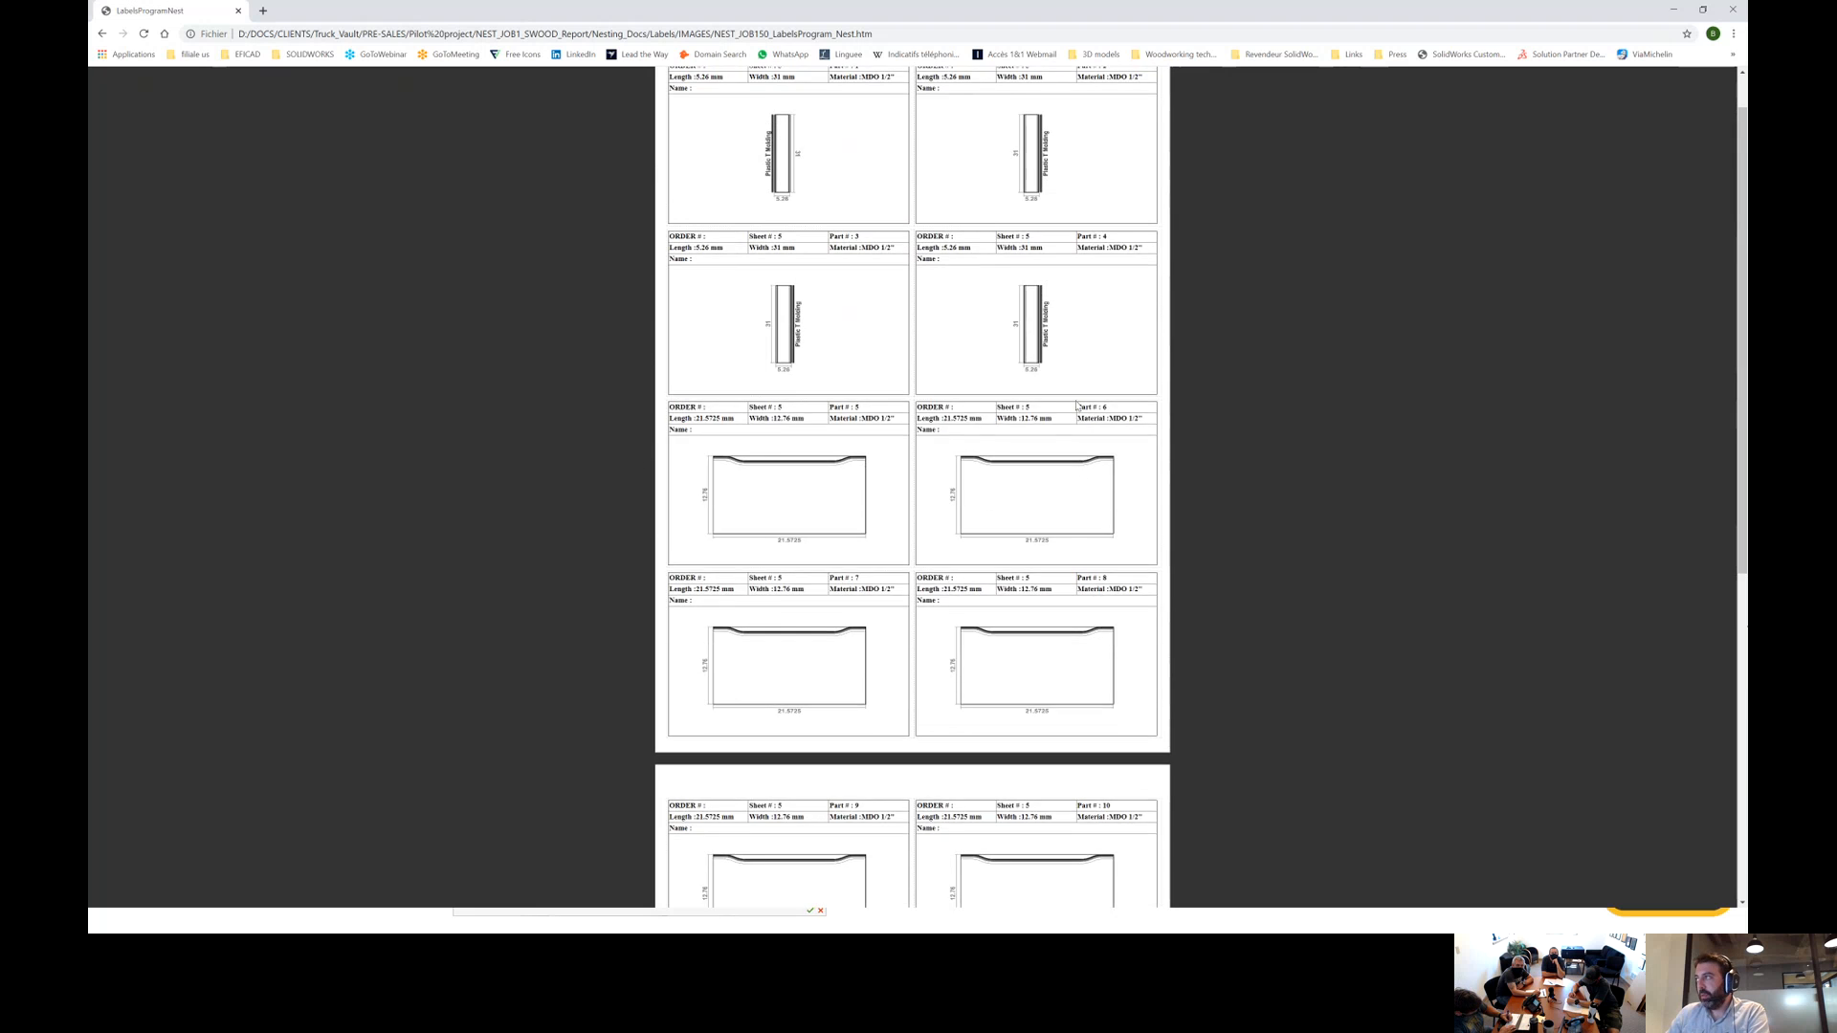
scroll(1061, 397, "up", 1)
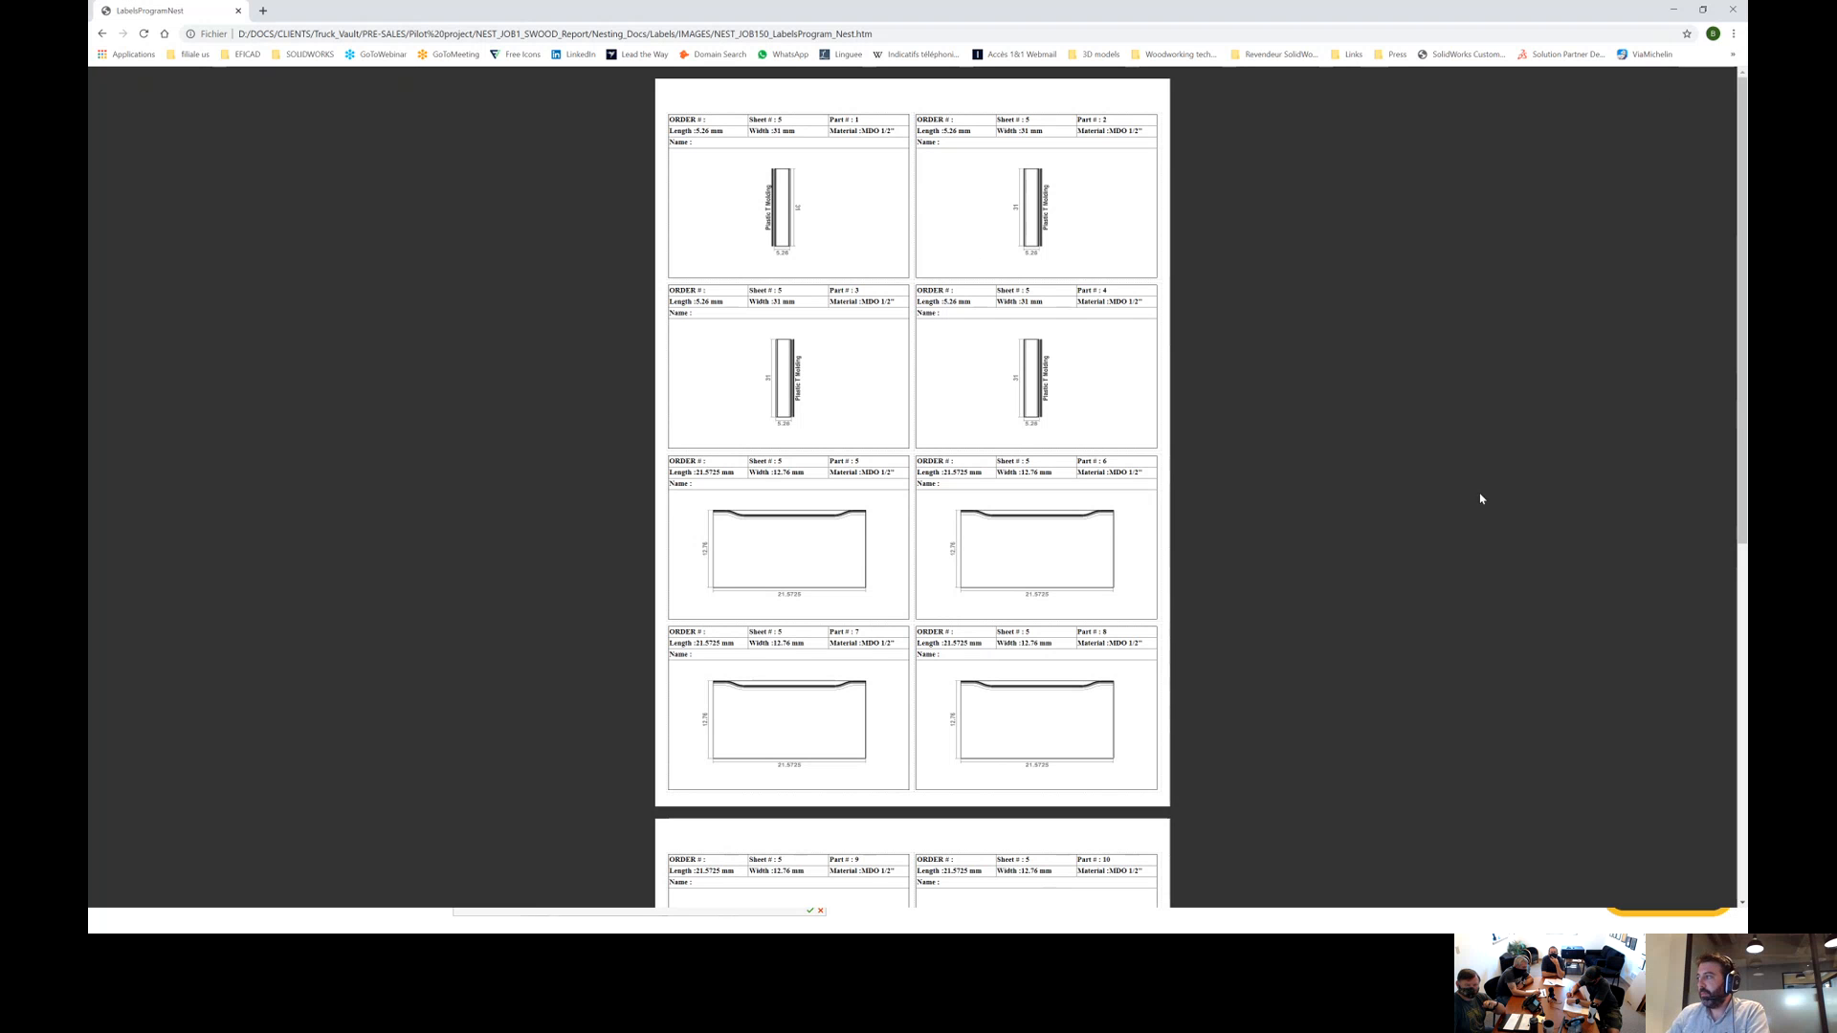
left_click(1733, 9)
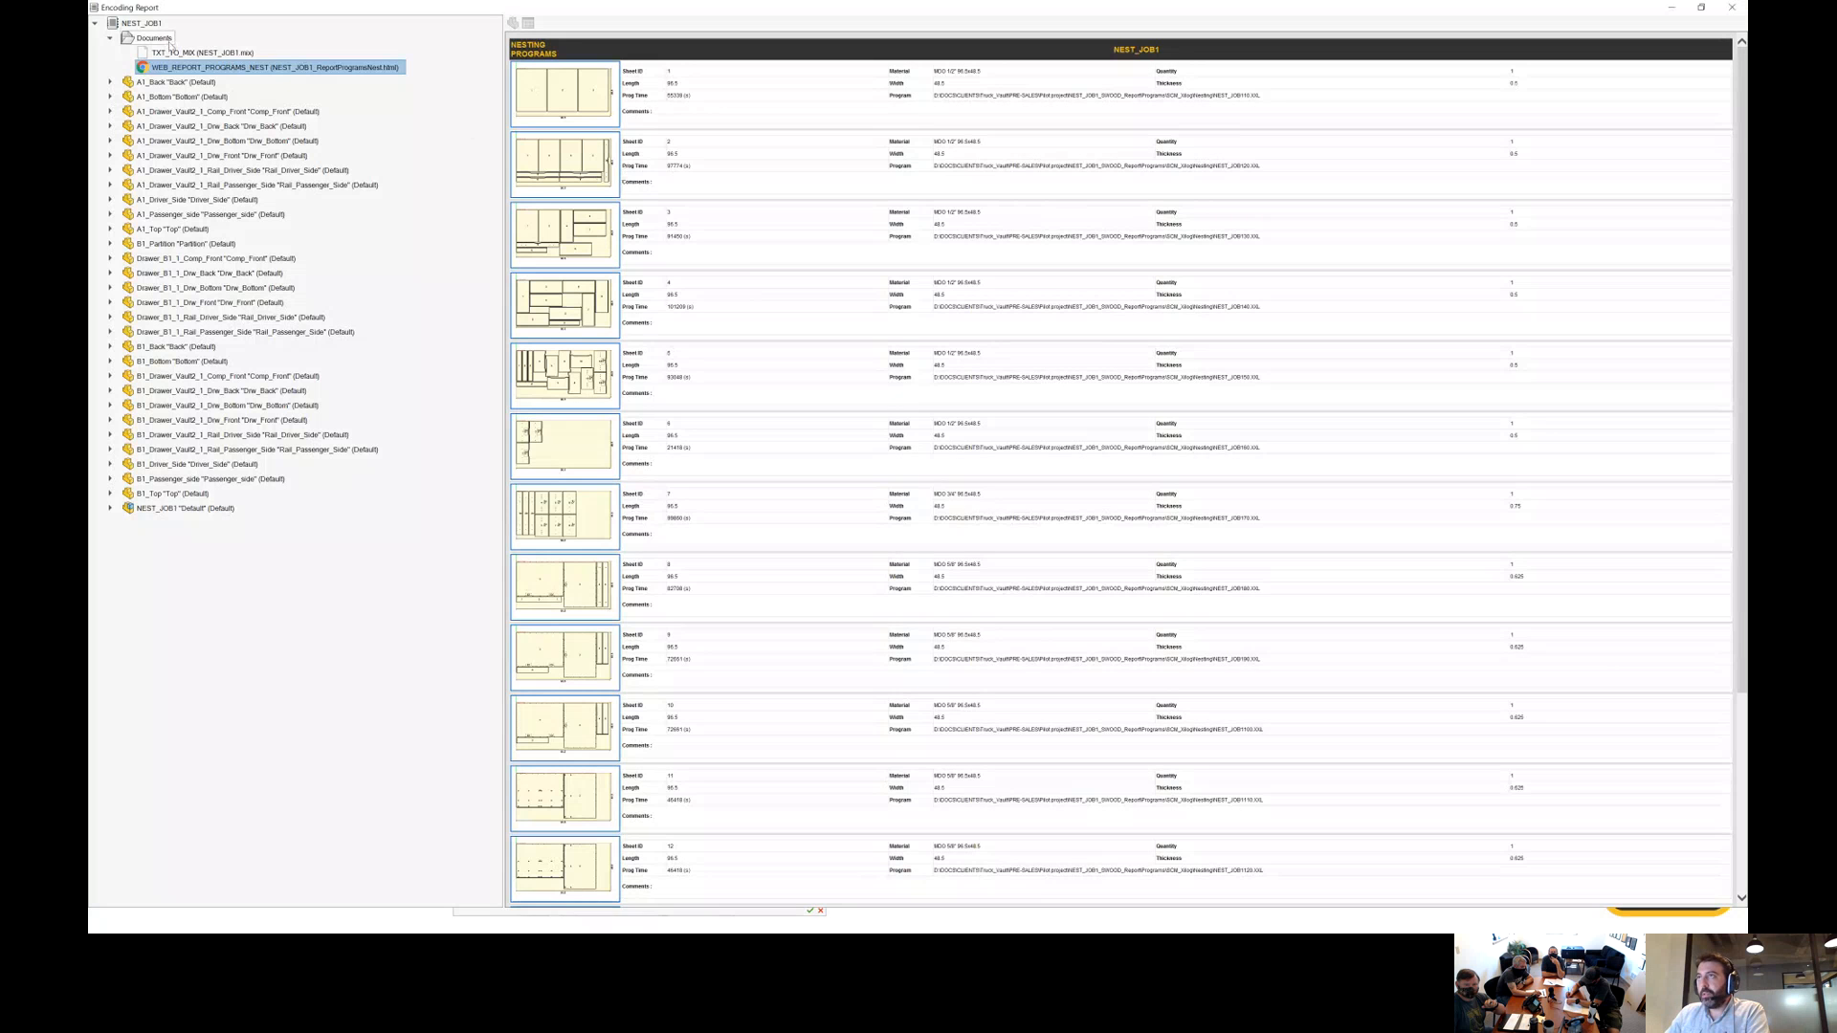
Open the file location of the TXT_TO_MIX document and go through the SCM_Xilog folder to its Nesting folder.
left_click(186, 52)
right_click(179, 53)
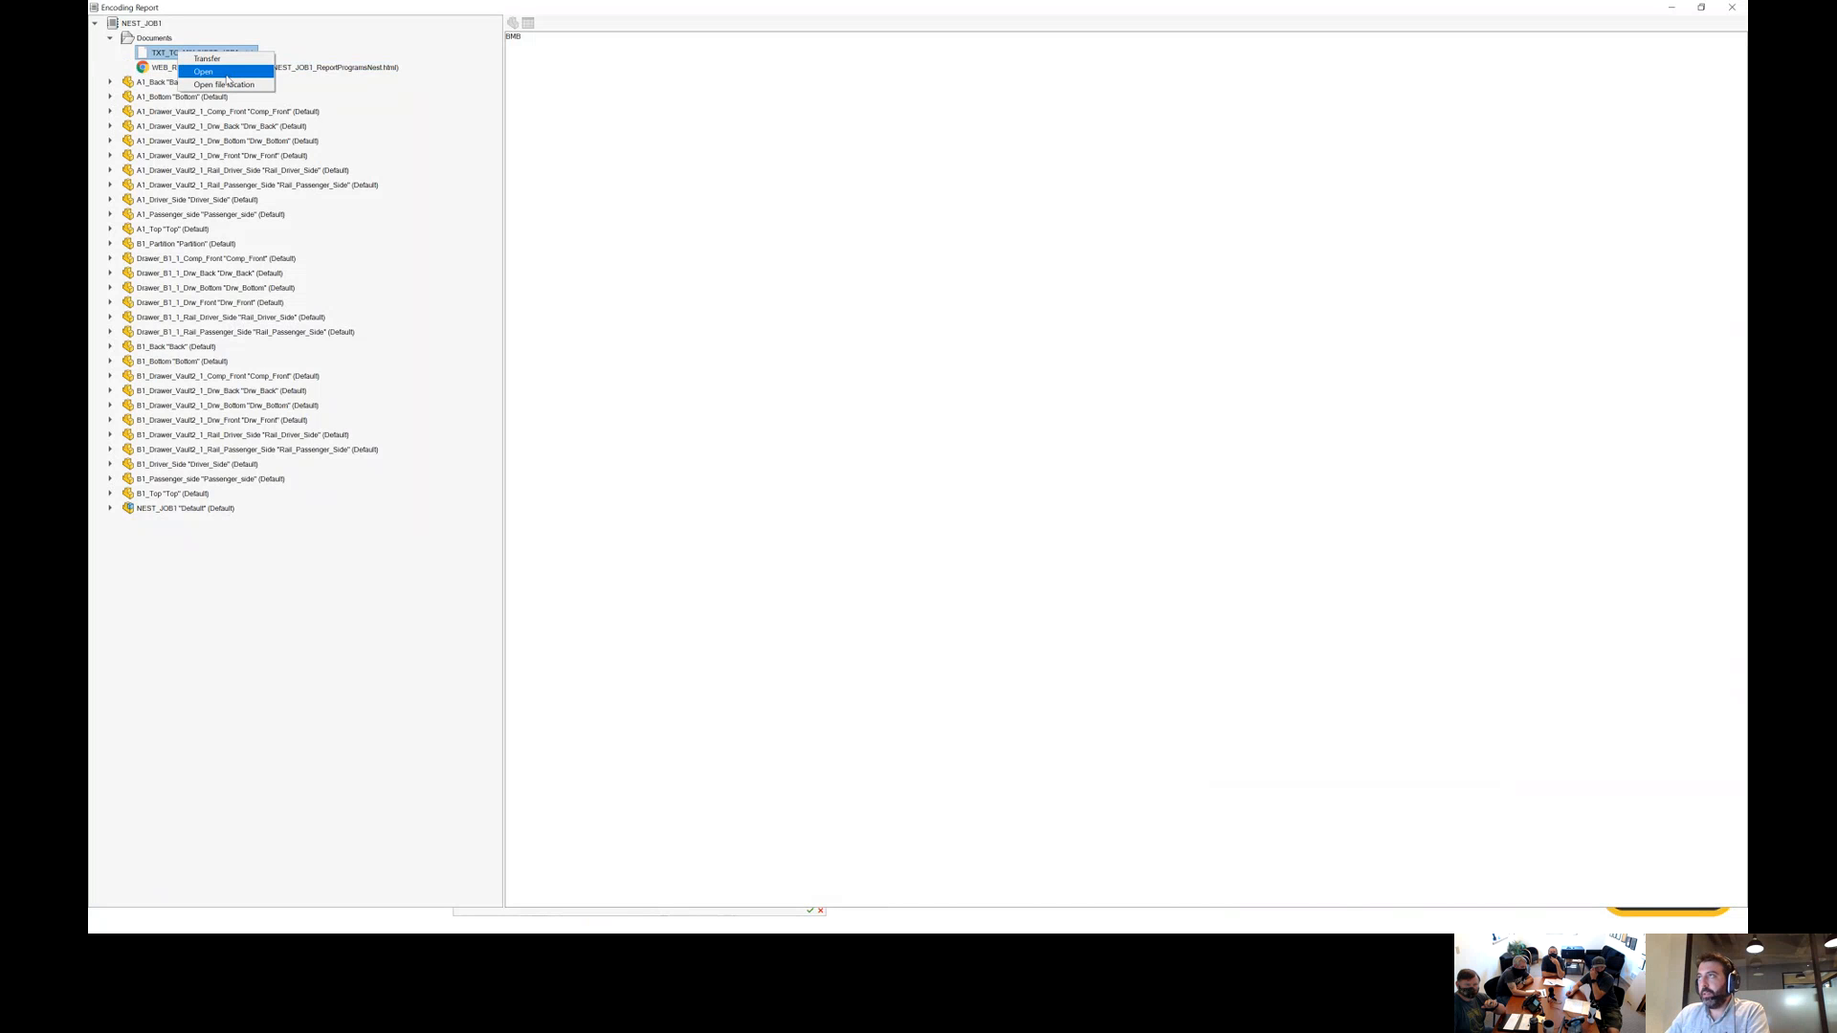
left_click(218, 86)
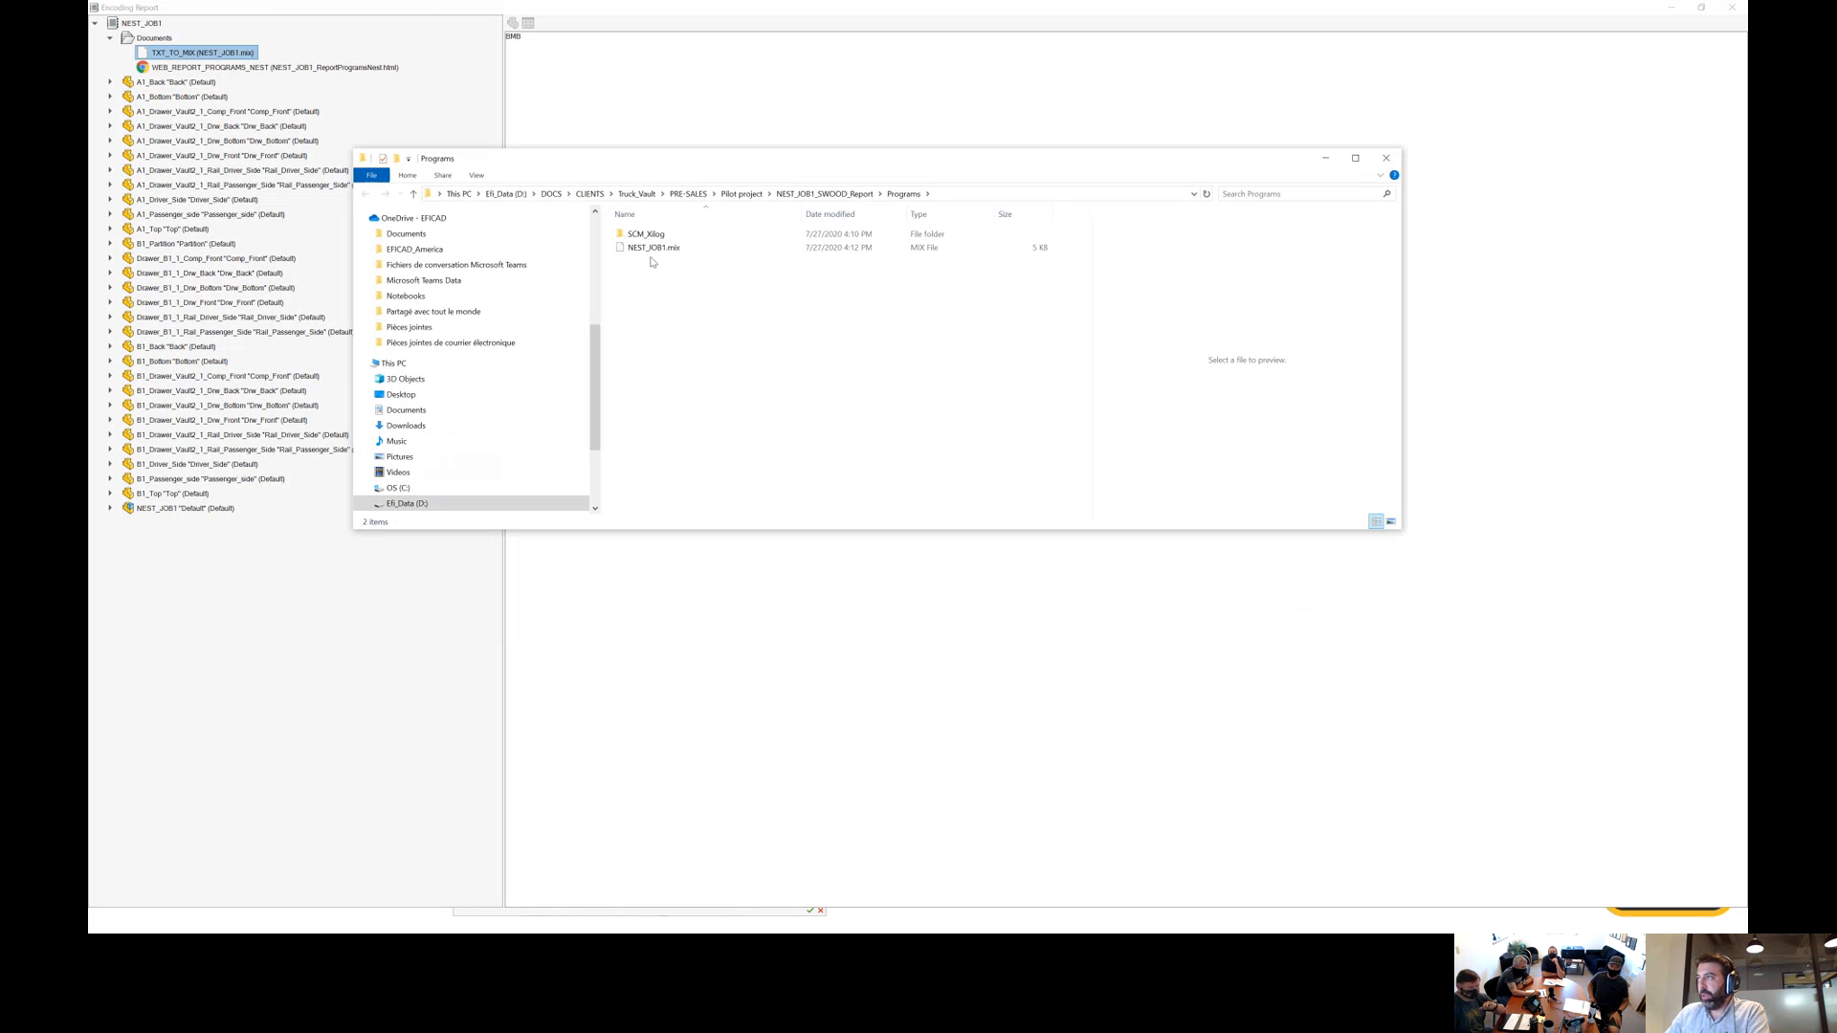
double_click(796, 234)
double_click(639, 234)
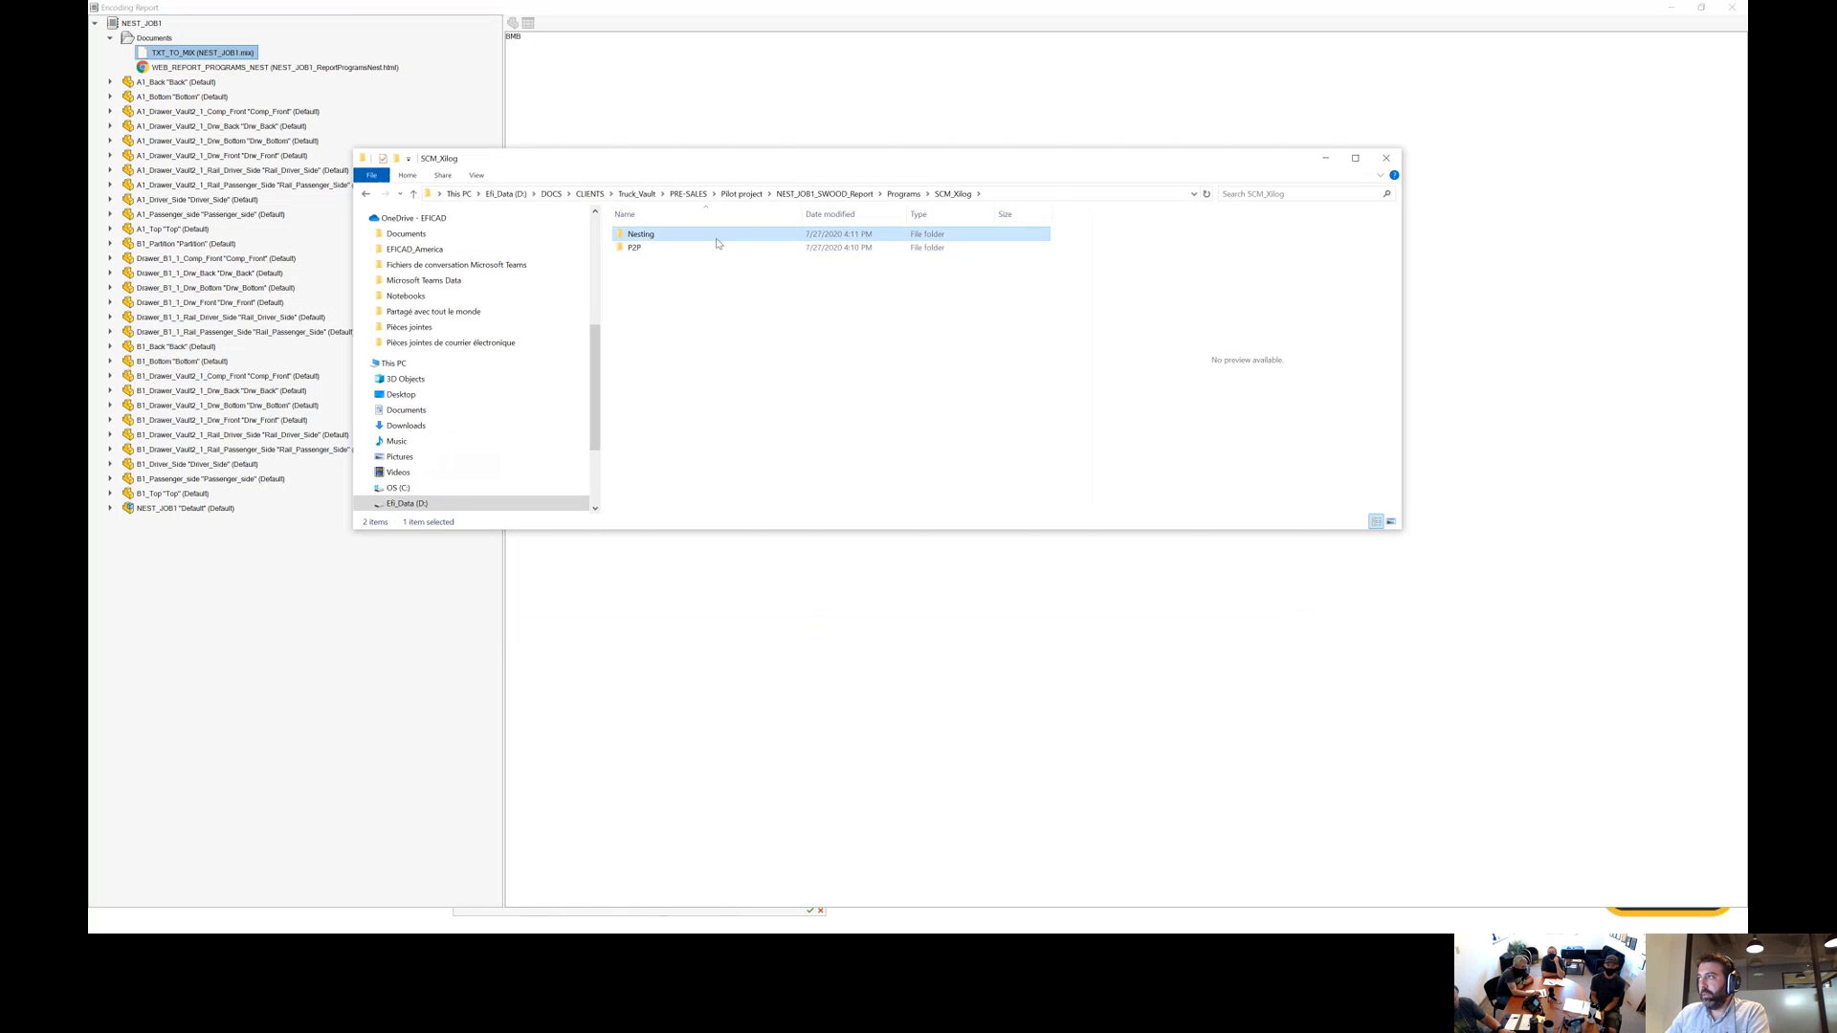
Open the P2P folder in SCM_Xilog, look through its XXL part programs, and return to the SCM_Xilog folder.
left_click(953, 193)
double_click(656, 247)
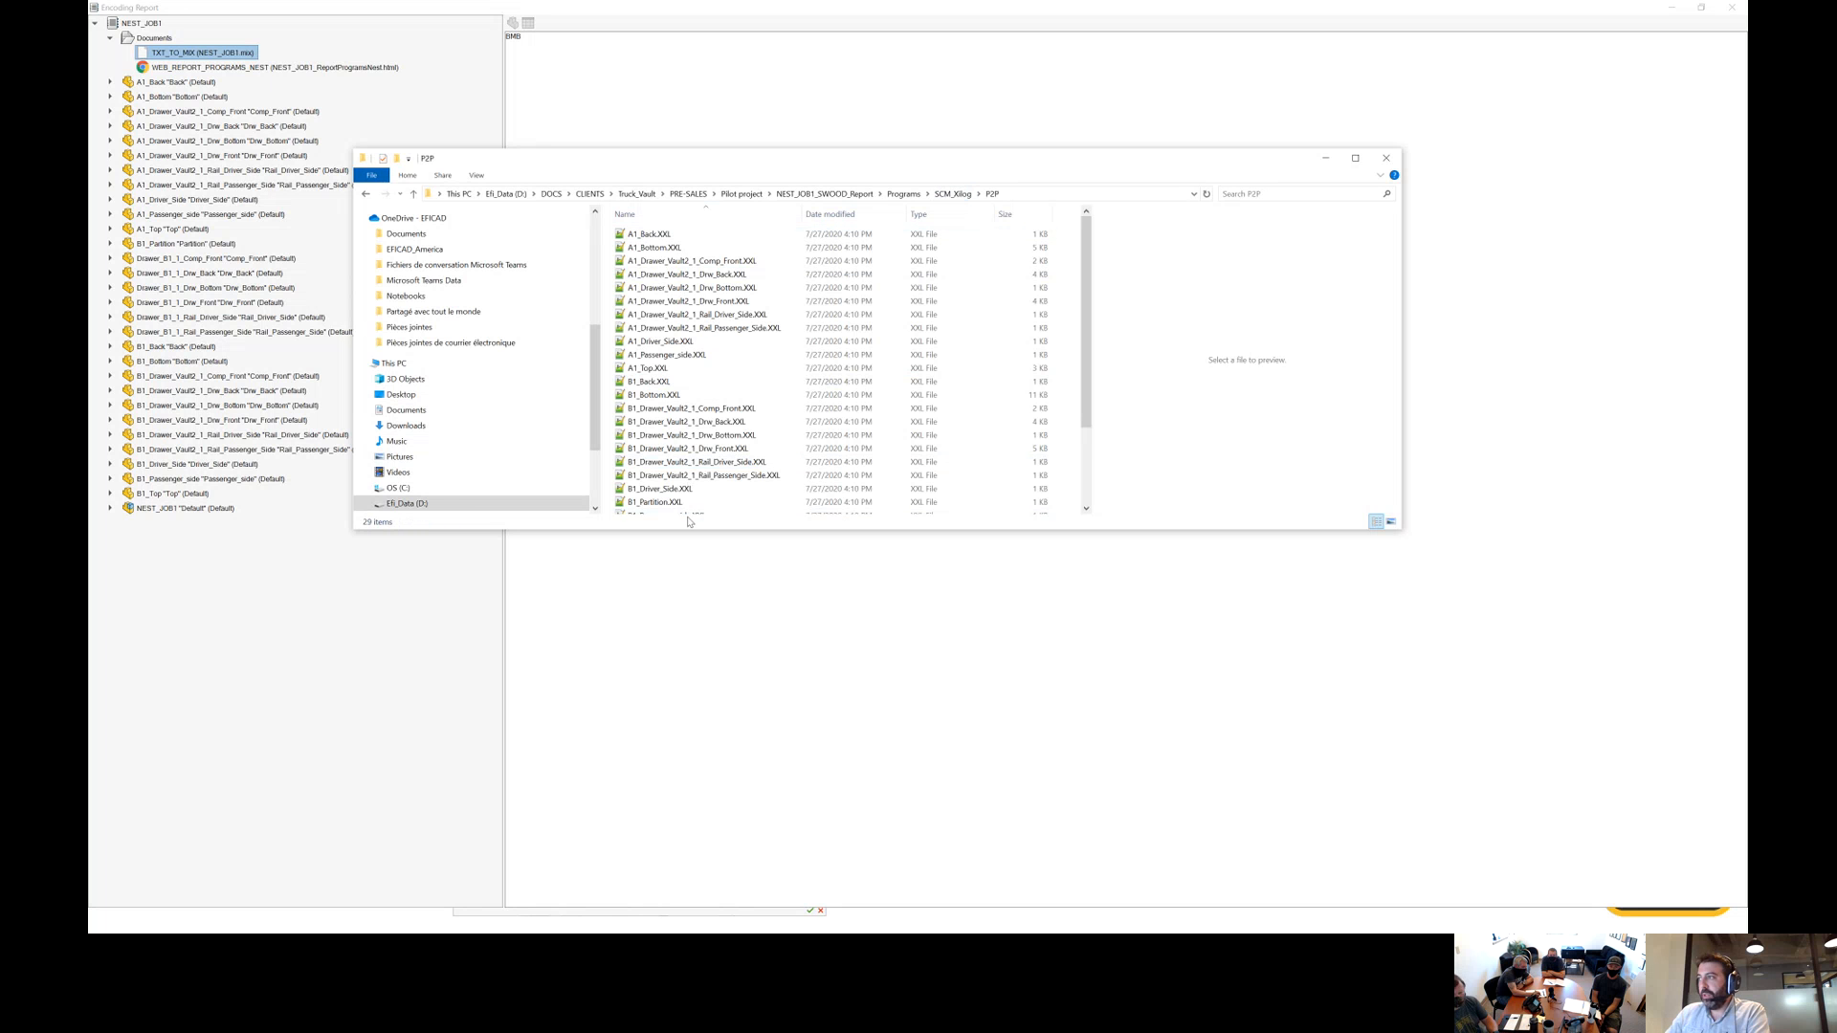
scroll(689, 492, "down", 1)
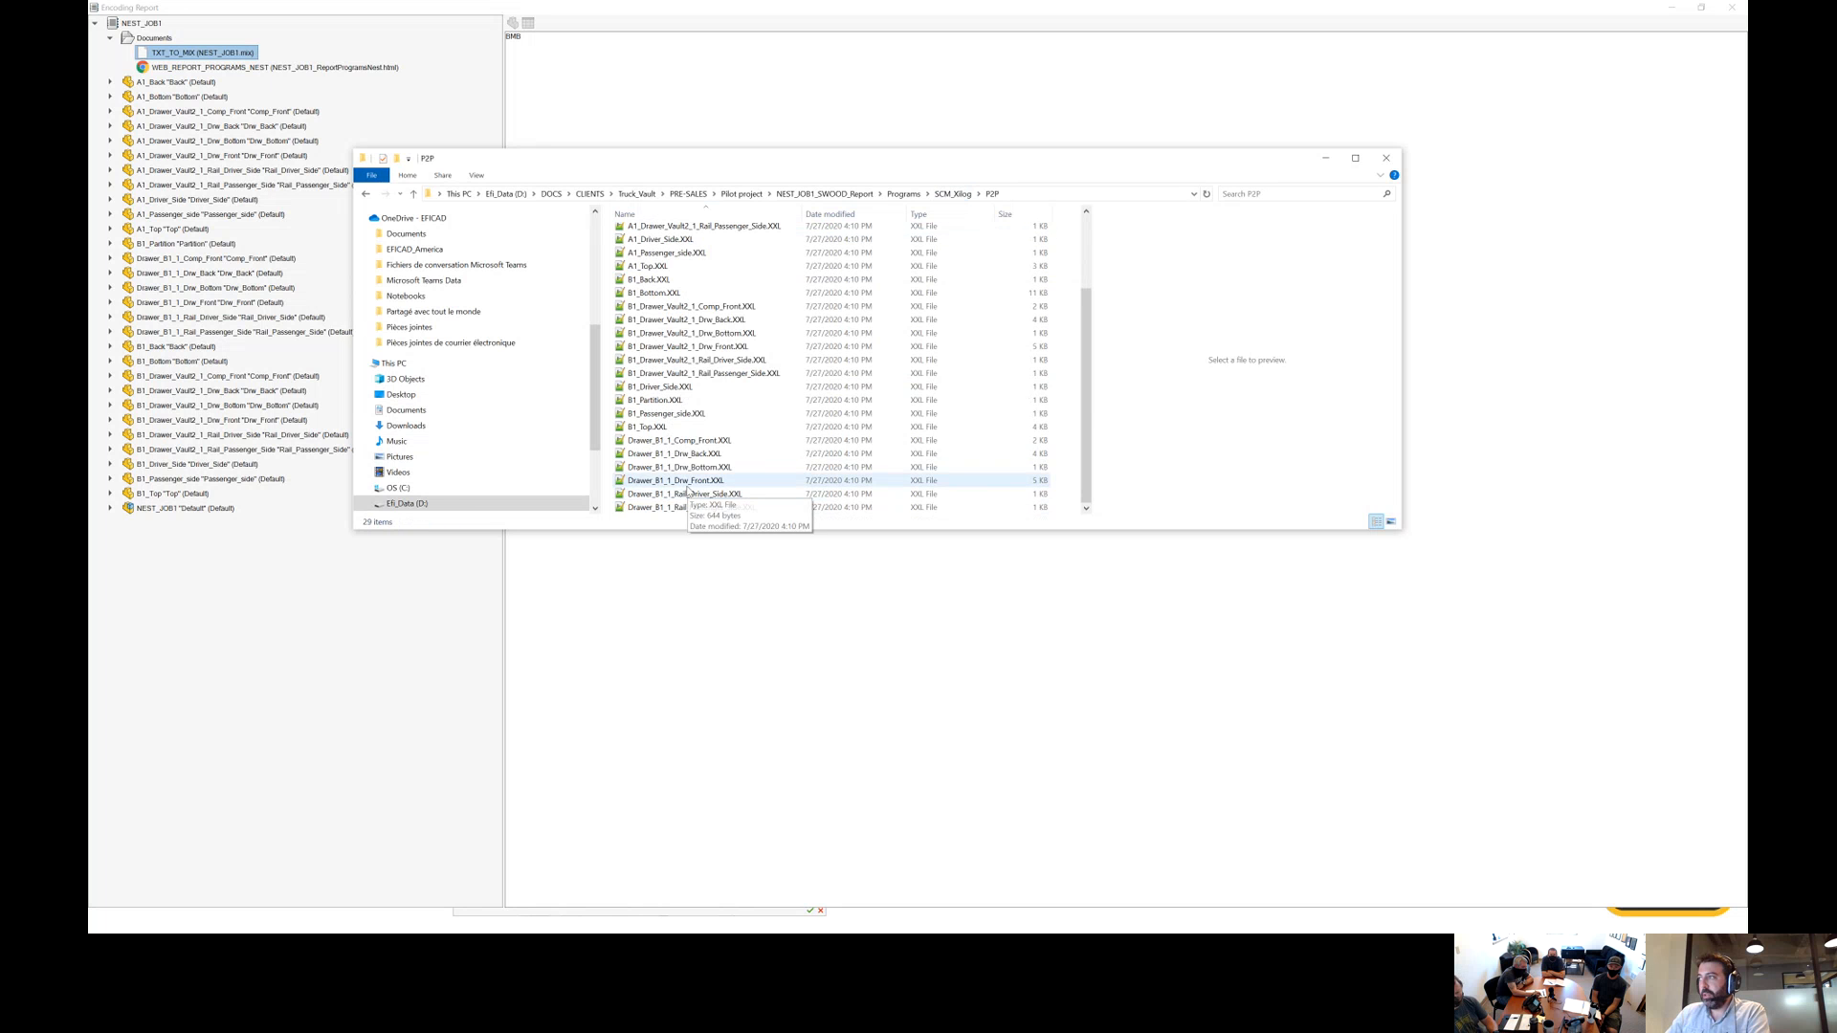
scroll(684, 474, "up", 1)
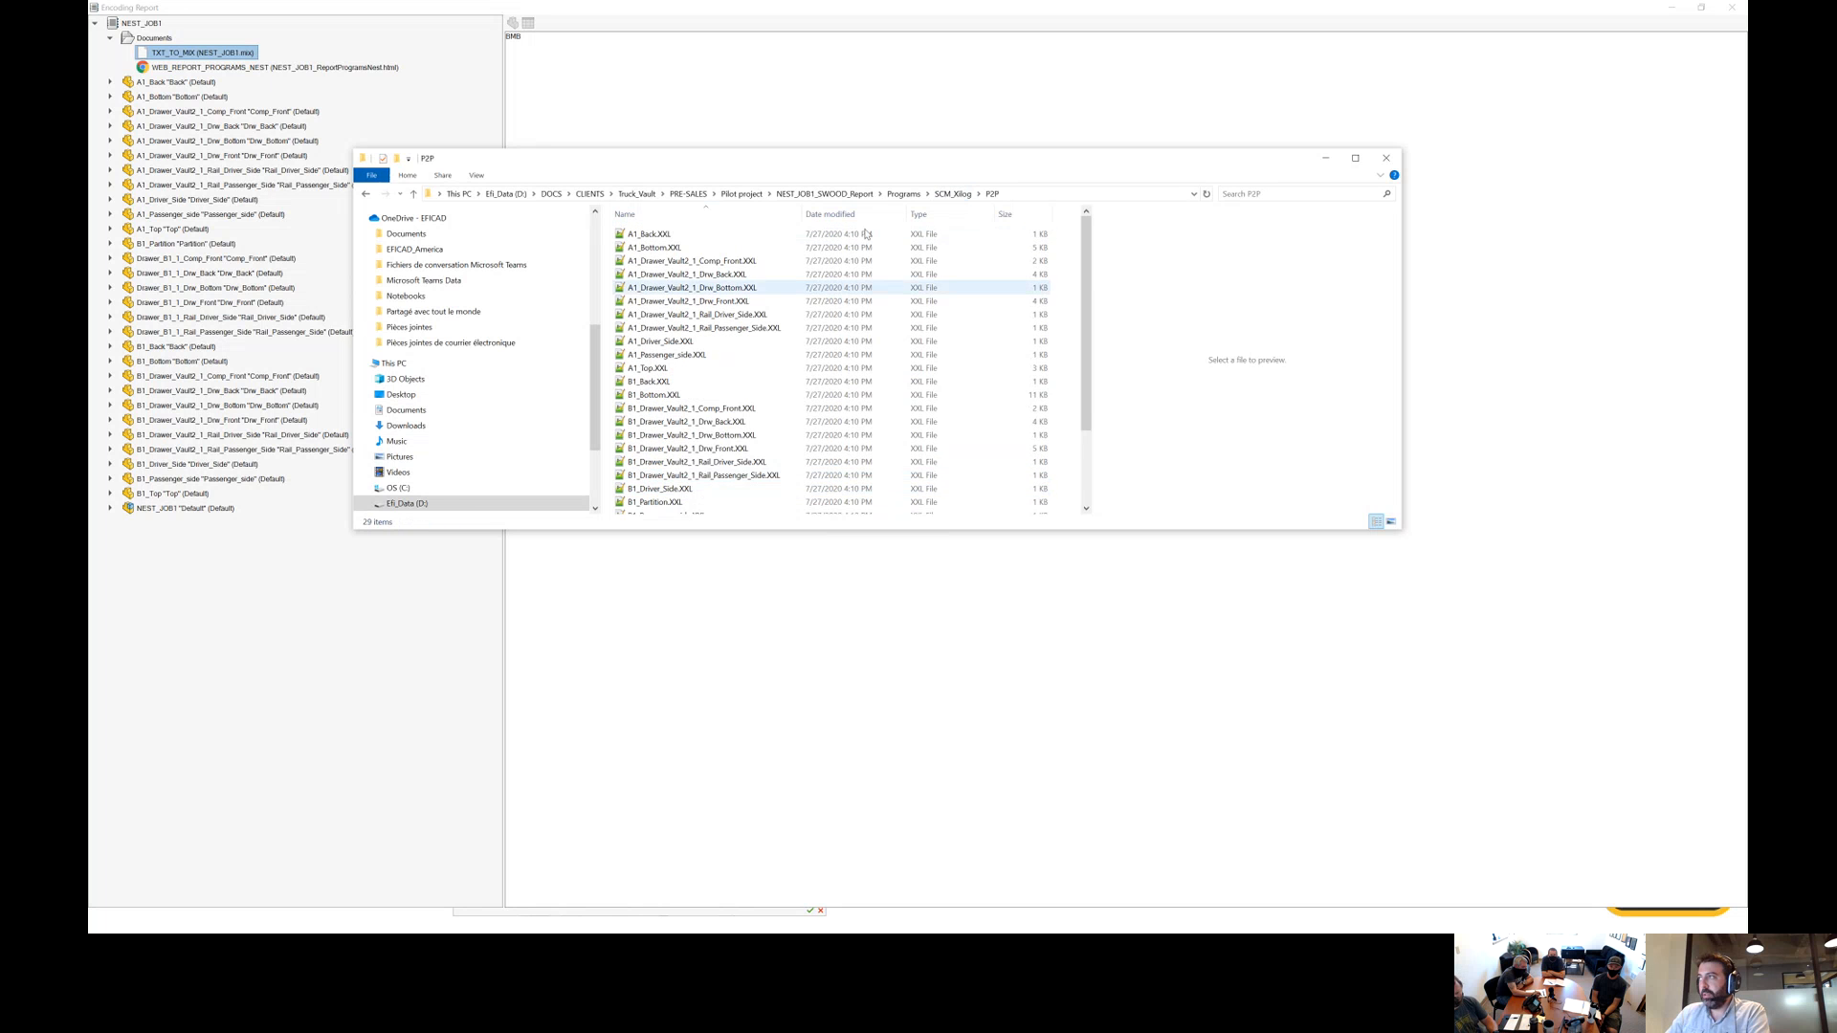
left_click(952, 195)
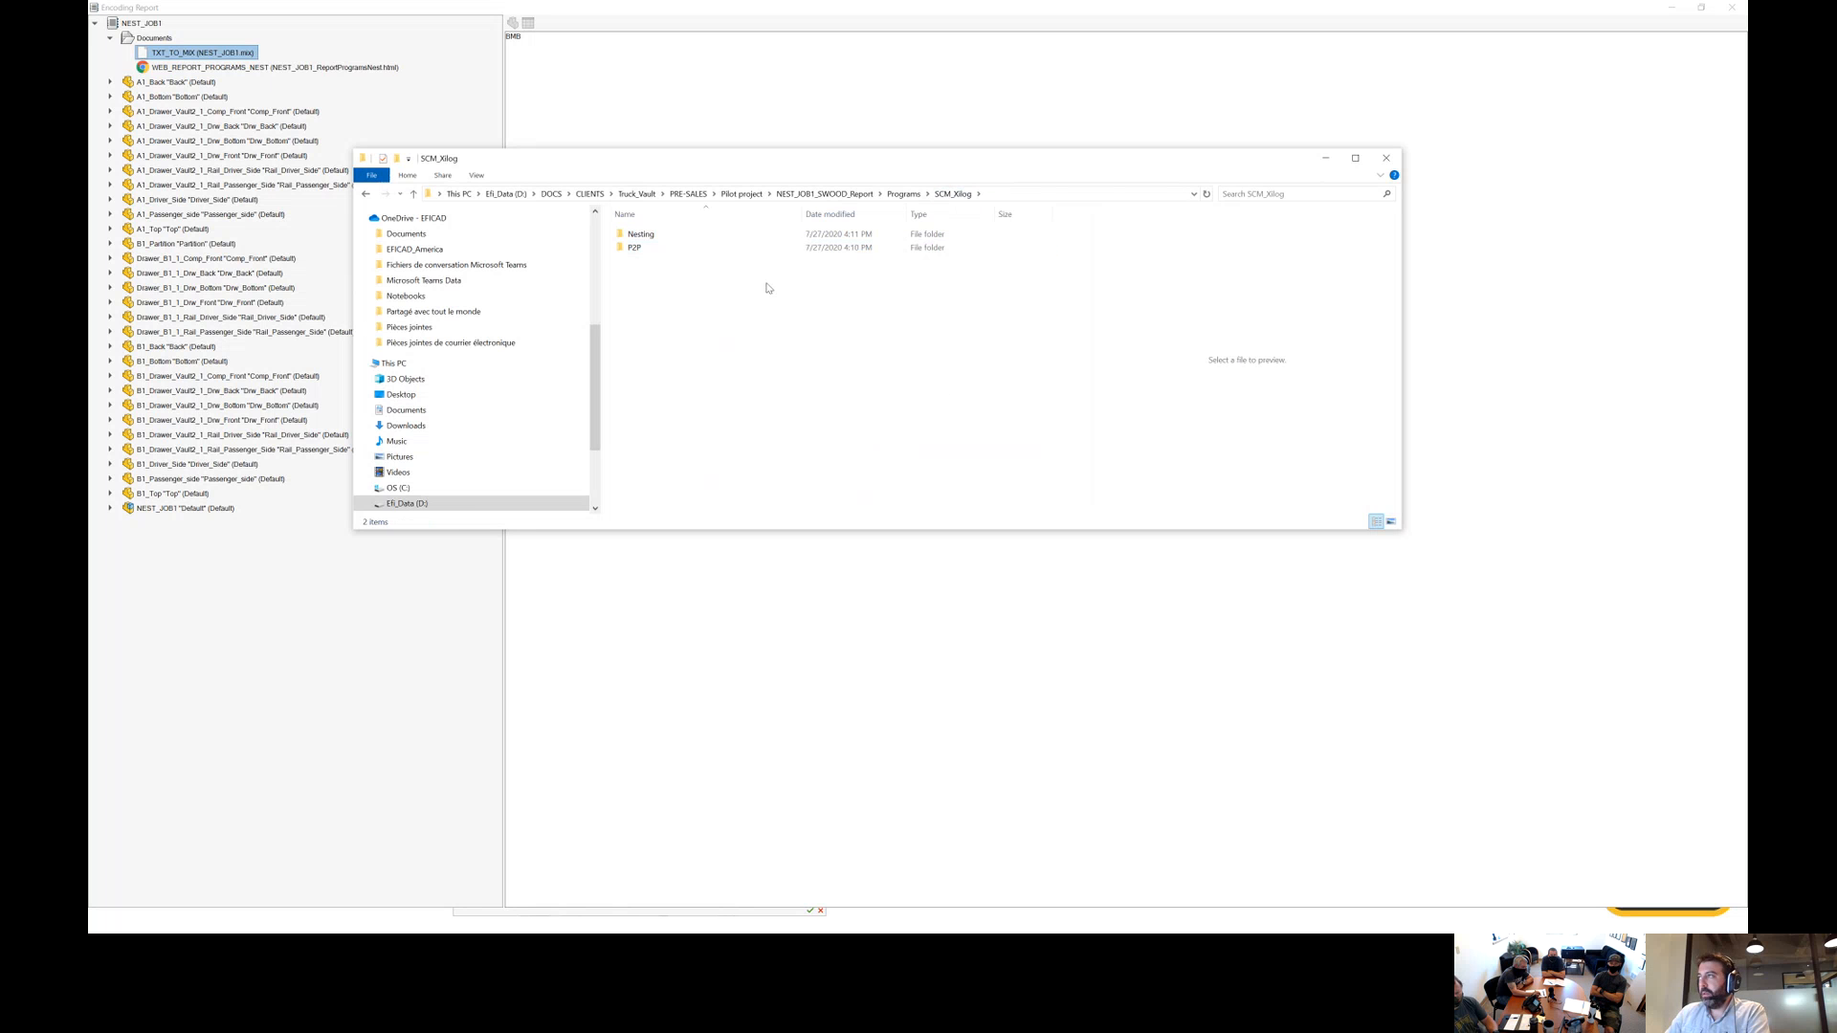
Go up to the Programs folder, select NEST_JOB1.mix, and search for and launch Xilog Plus to view the mix file.
left_click(903, 194)
key("Down")
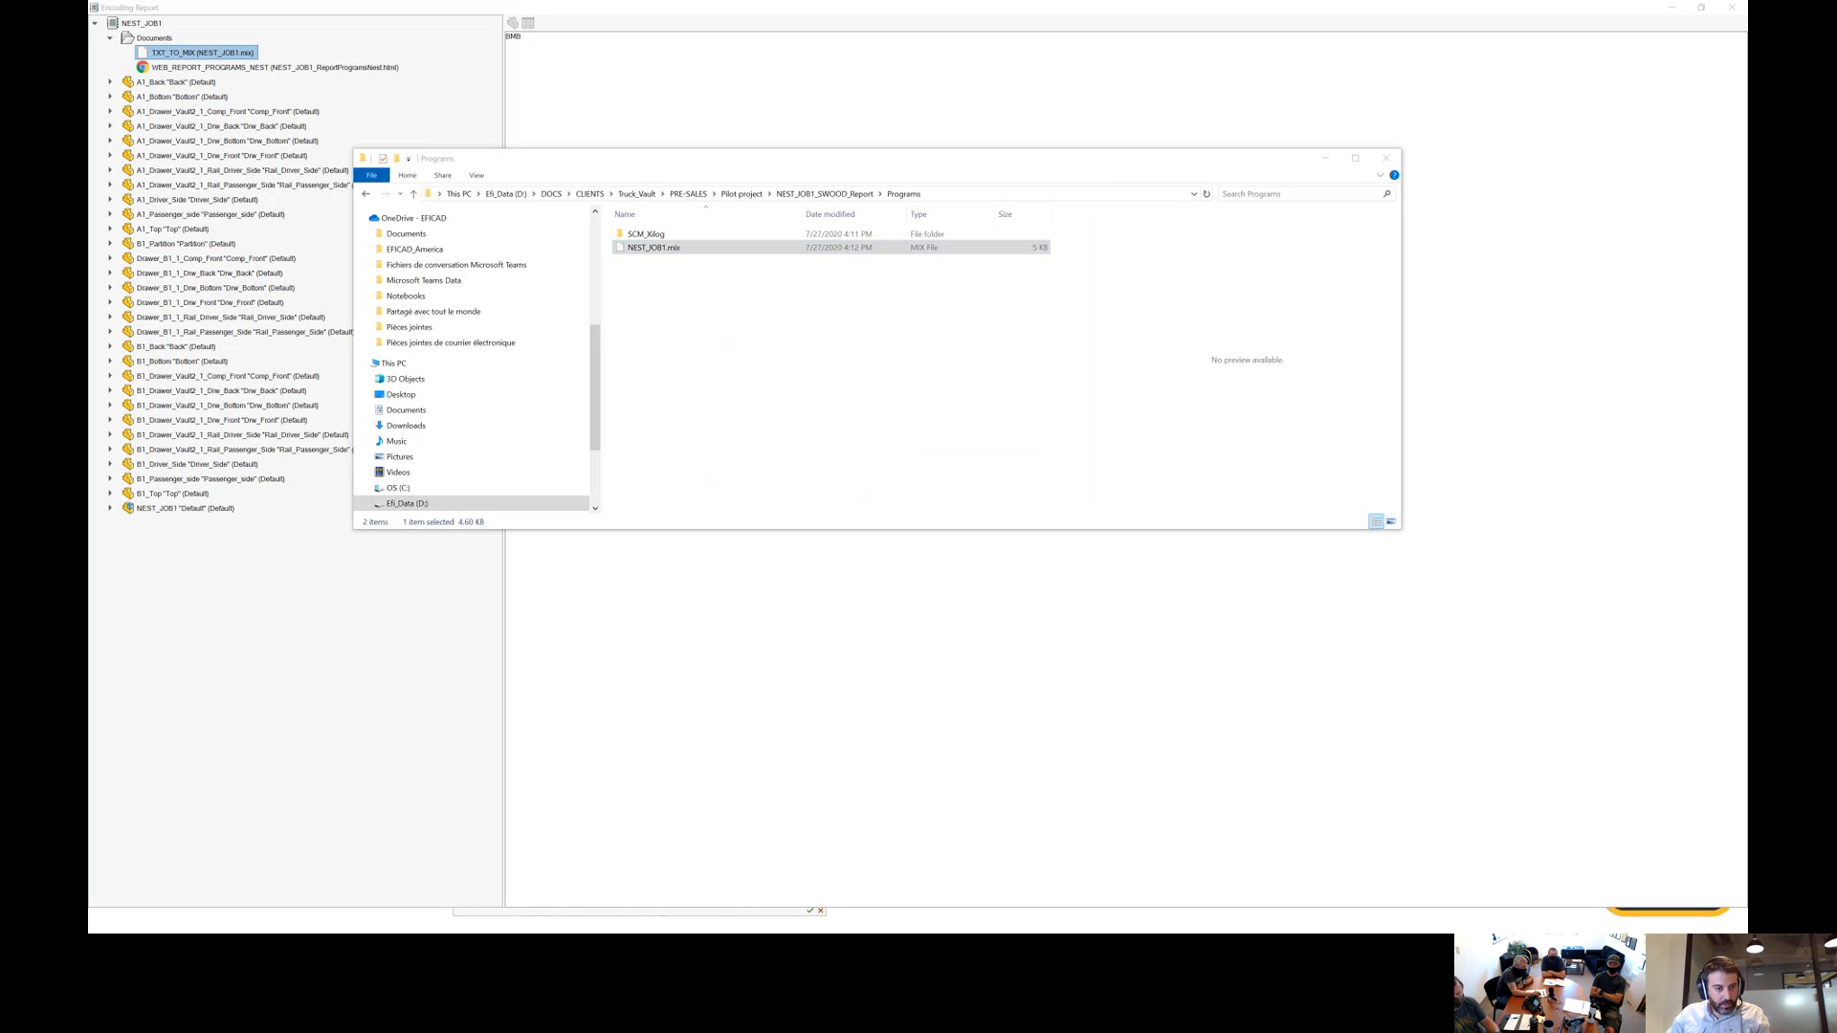
left_click(229, 922)
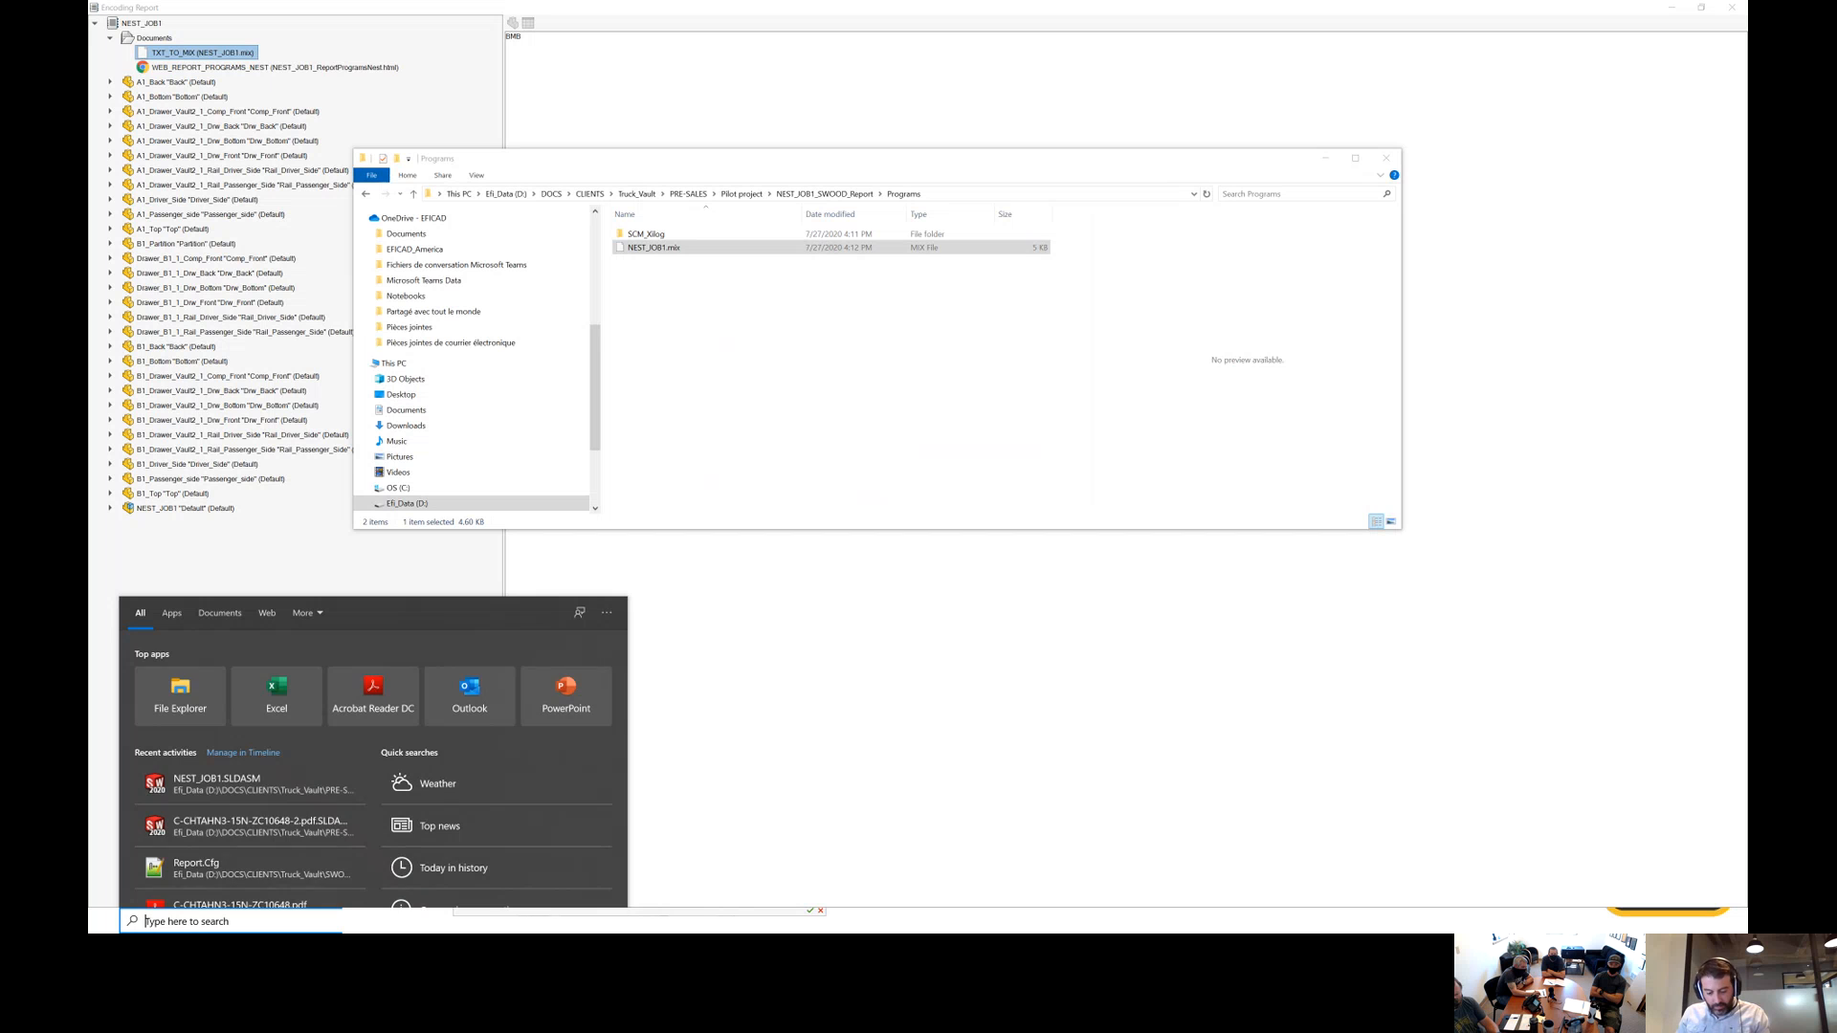
type("xilog")
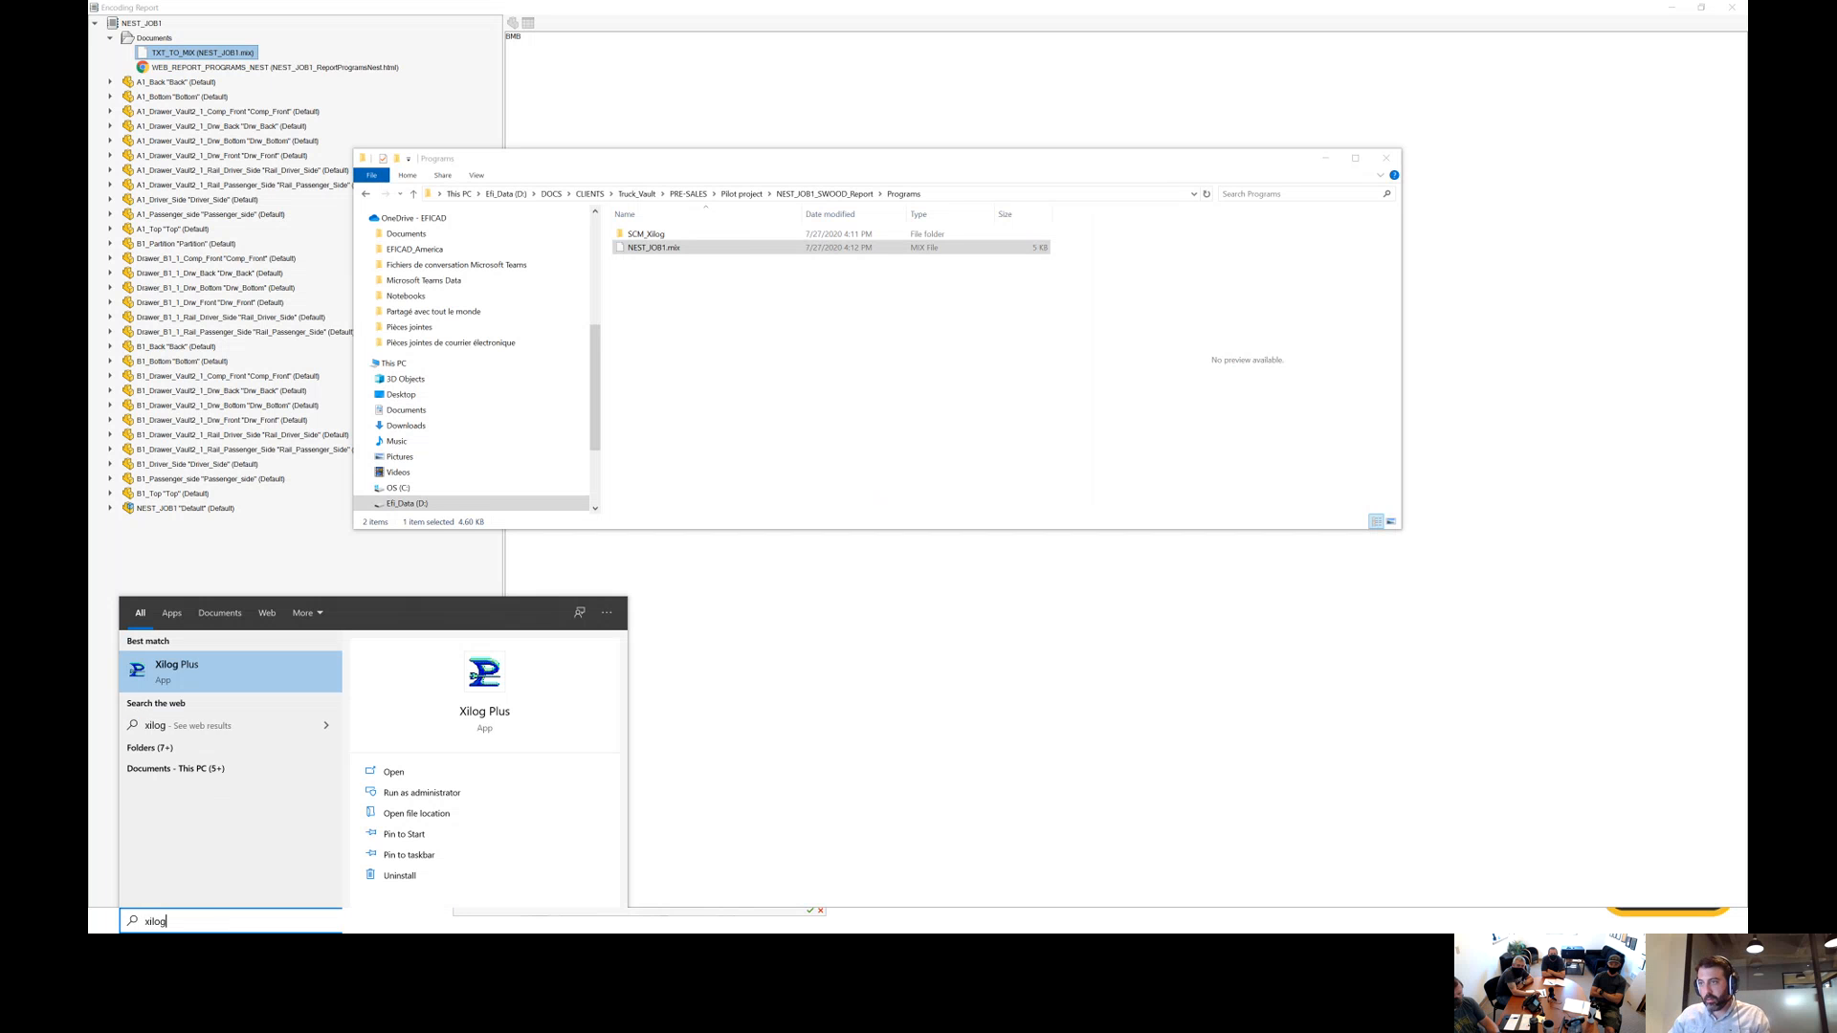
left_click(222, 675)
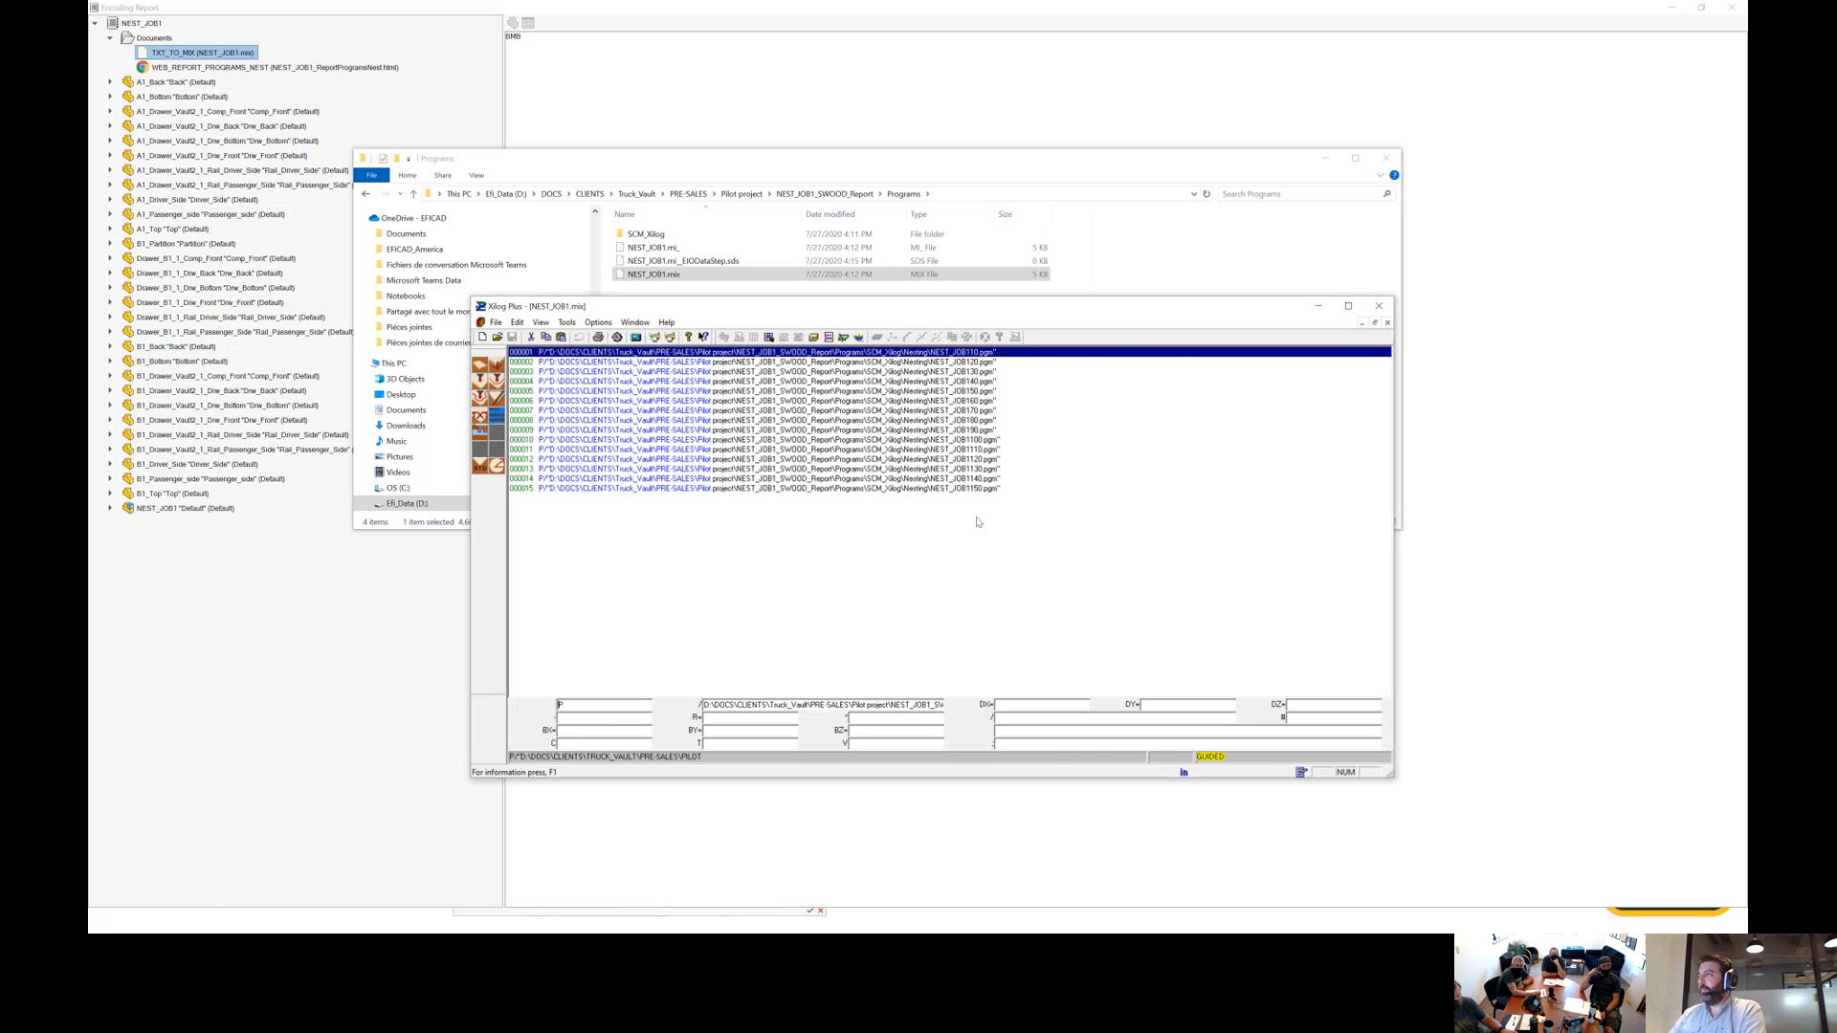
Close the Programs folder window and the Encoding Report, move the Xilog Plus window aside, and close it to return to the nesting assembly.
left_click(1387, 159)
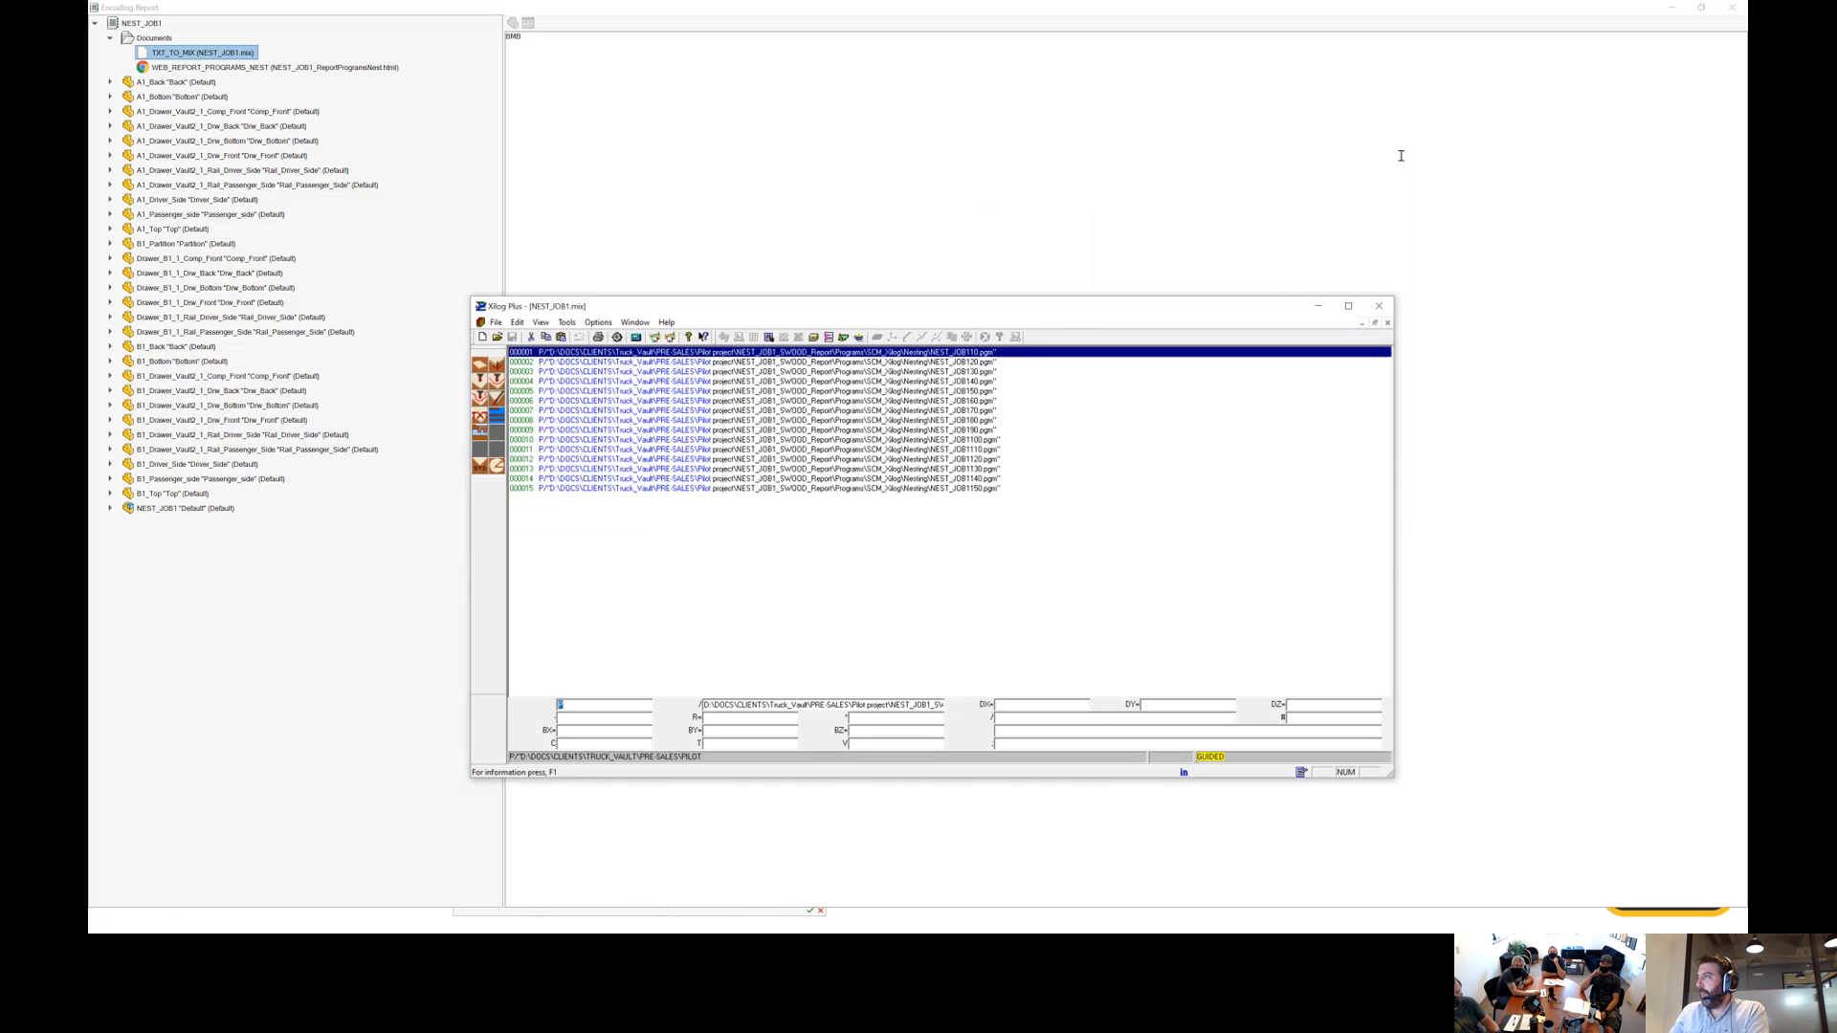
left_click(1728, 9)
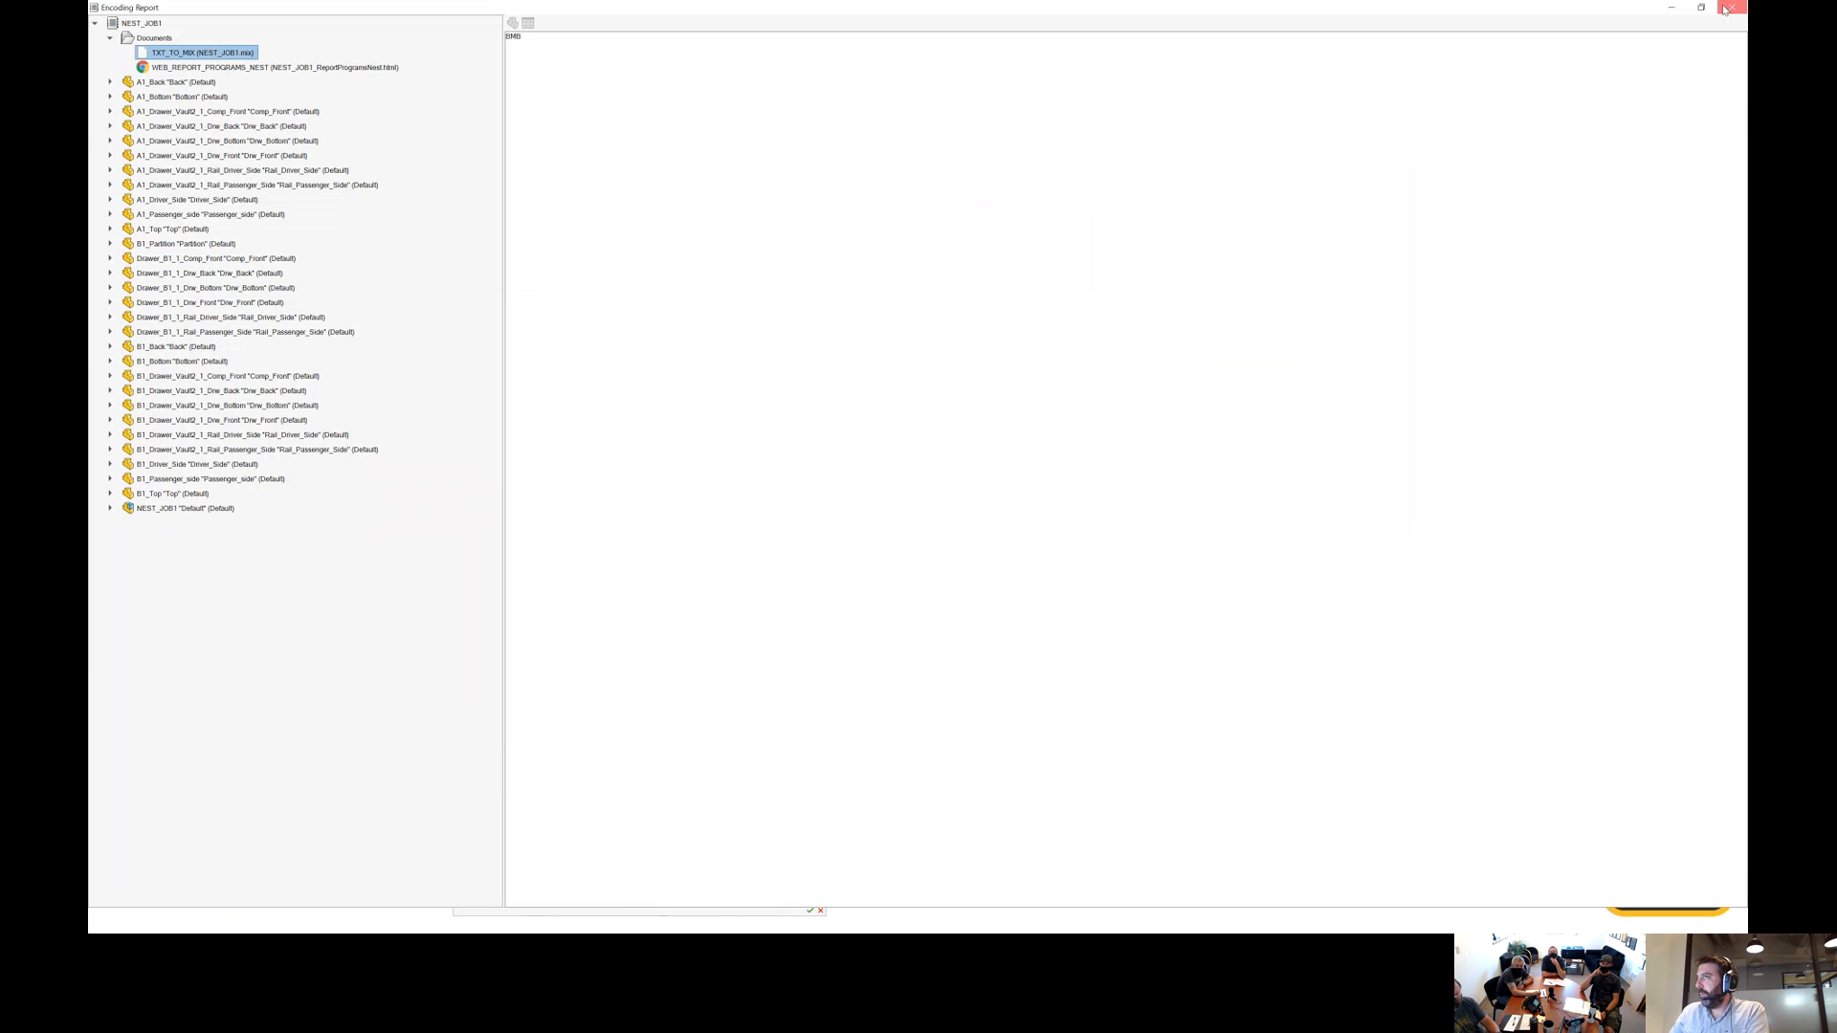
left_click(1728, 9)
left_click_drag(1172, 308, 1218, 179)
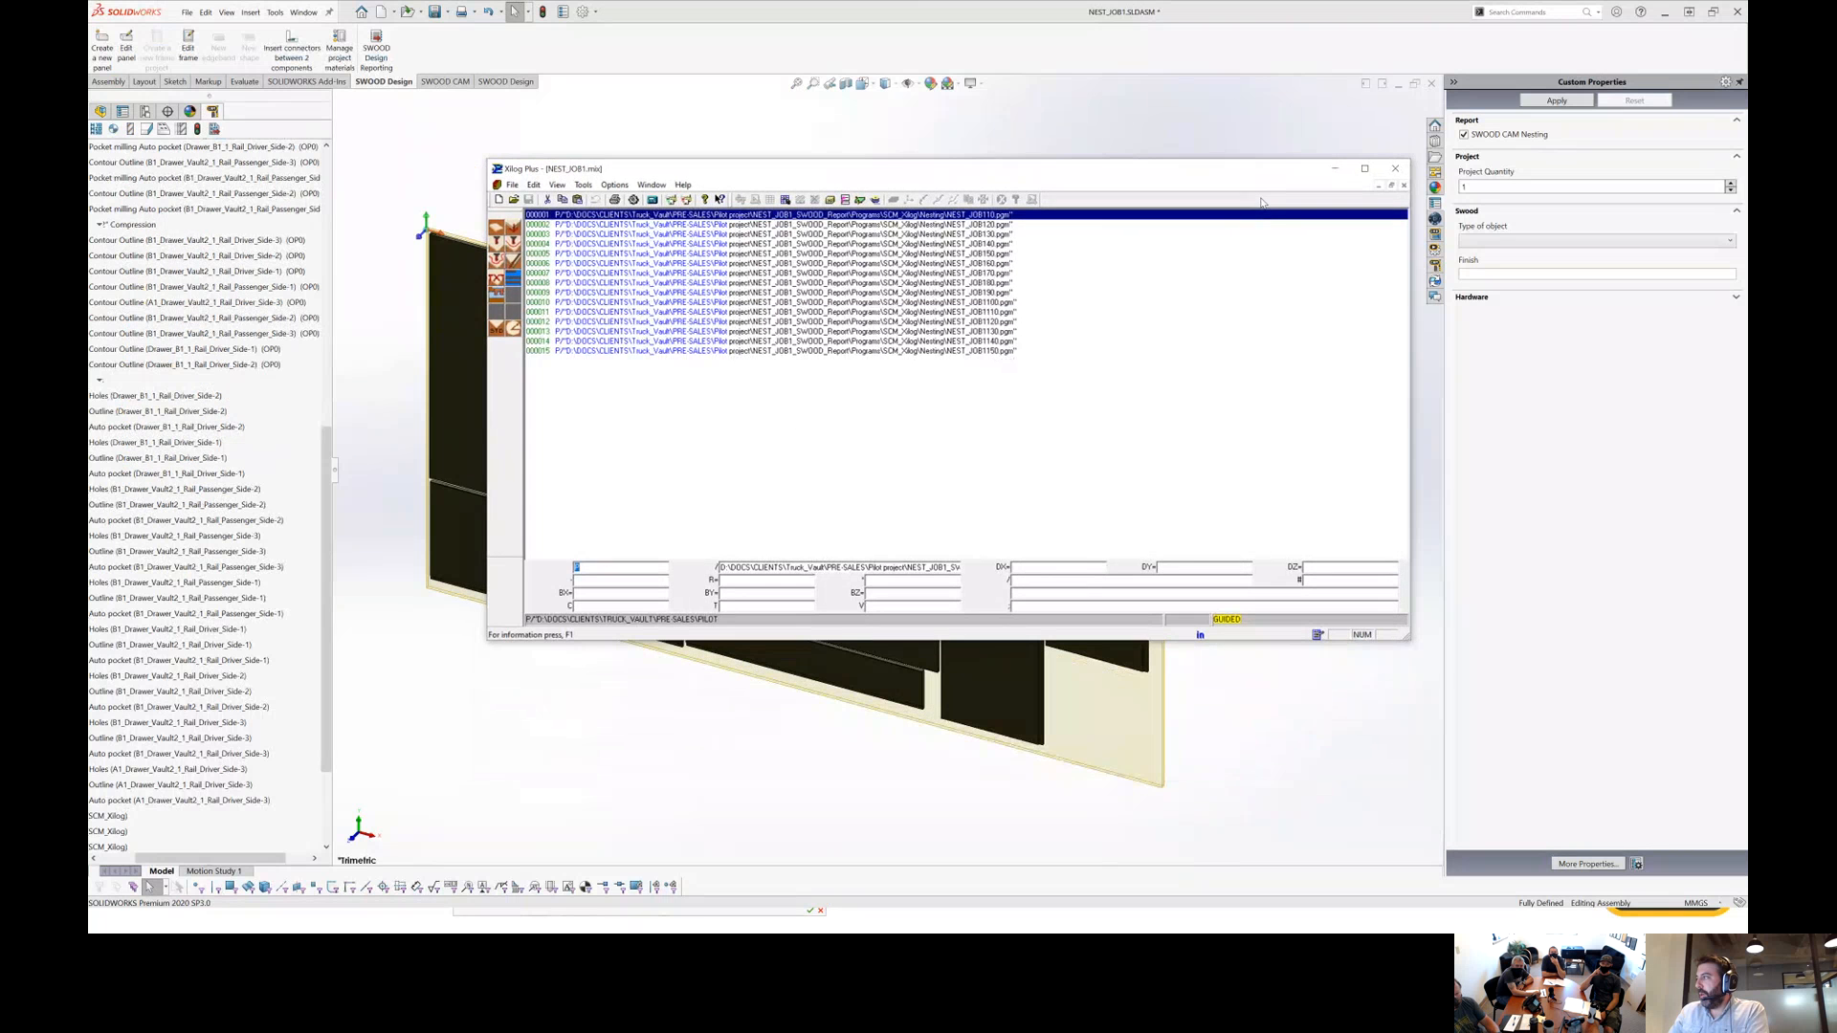
left_click(1392, 171)
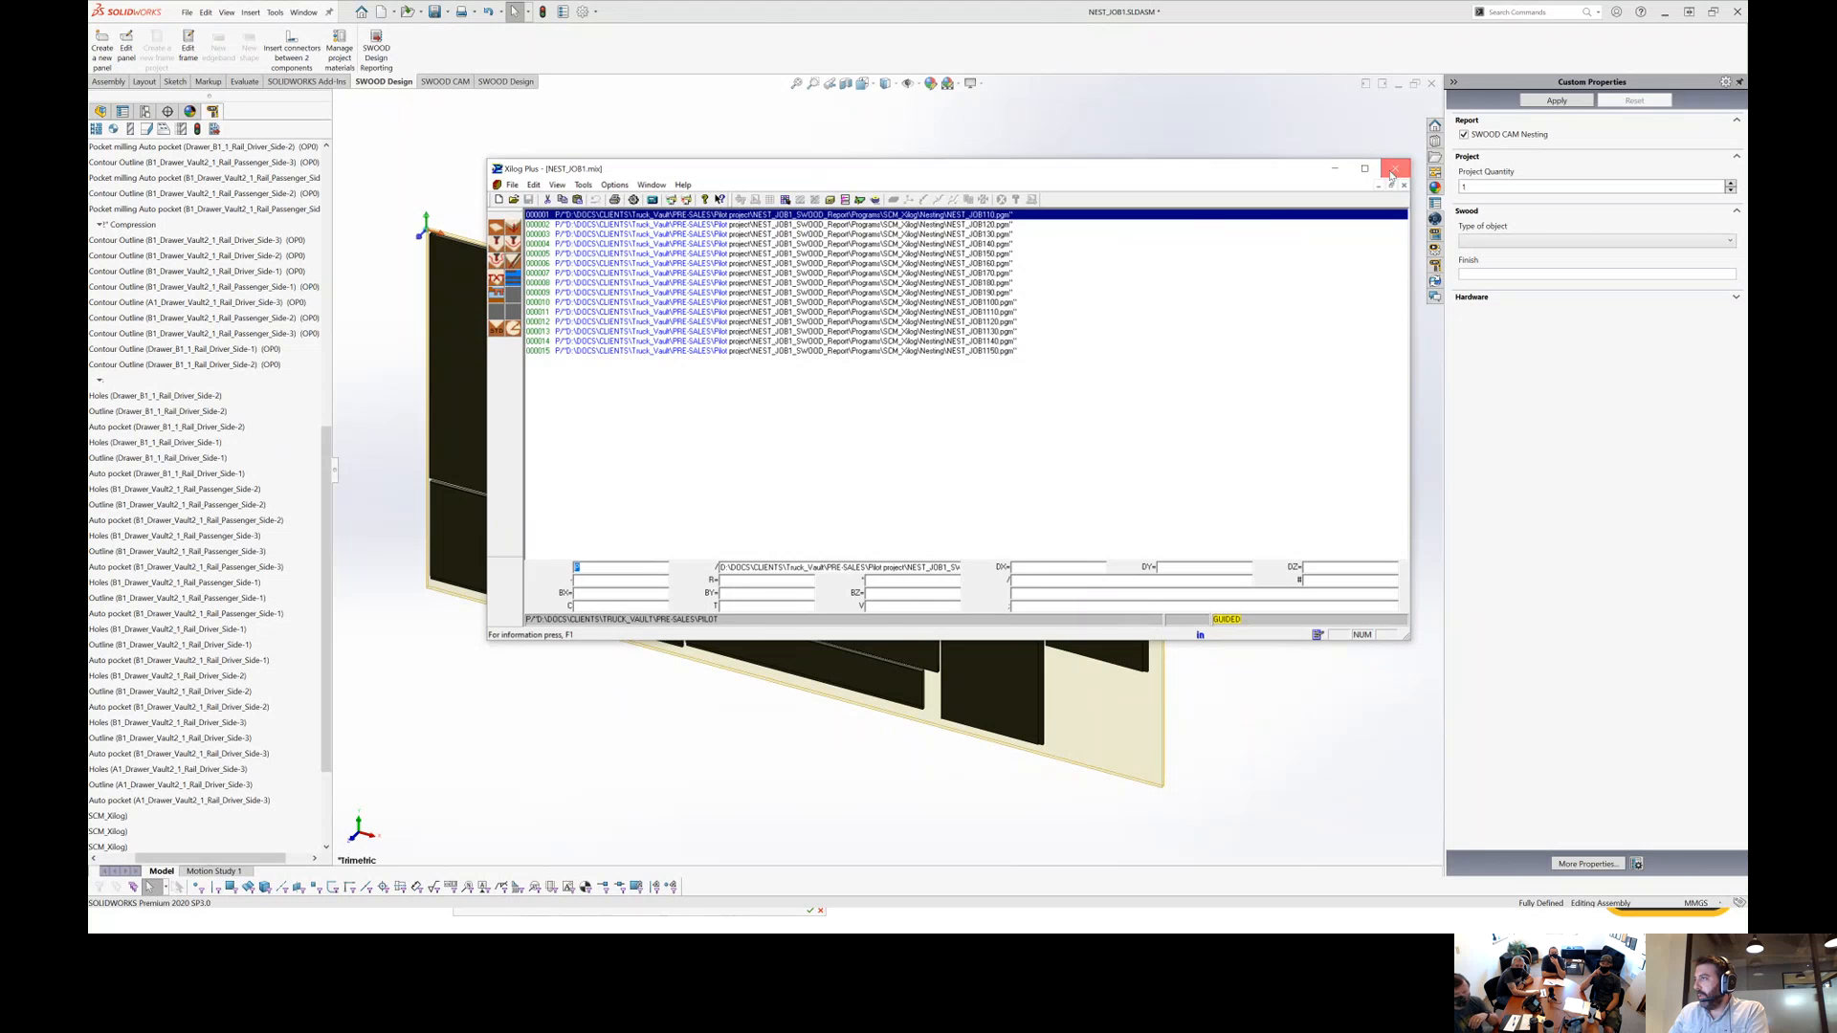
left_click(932, 439)
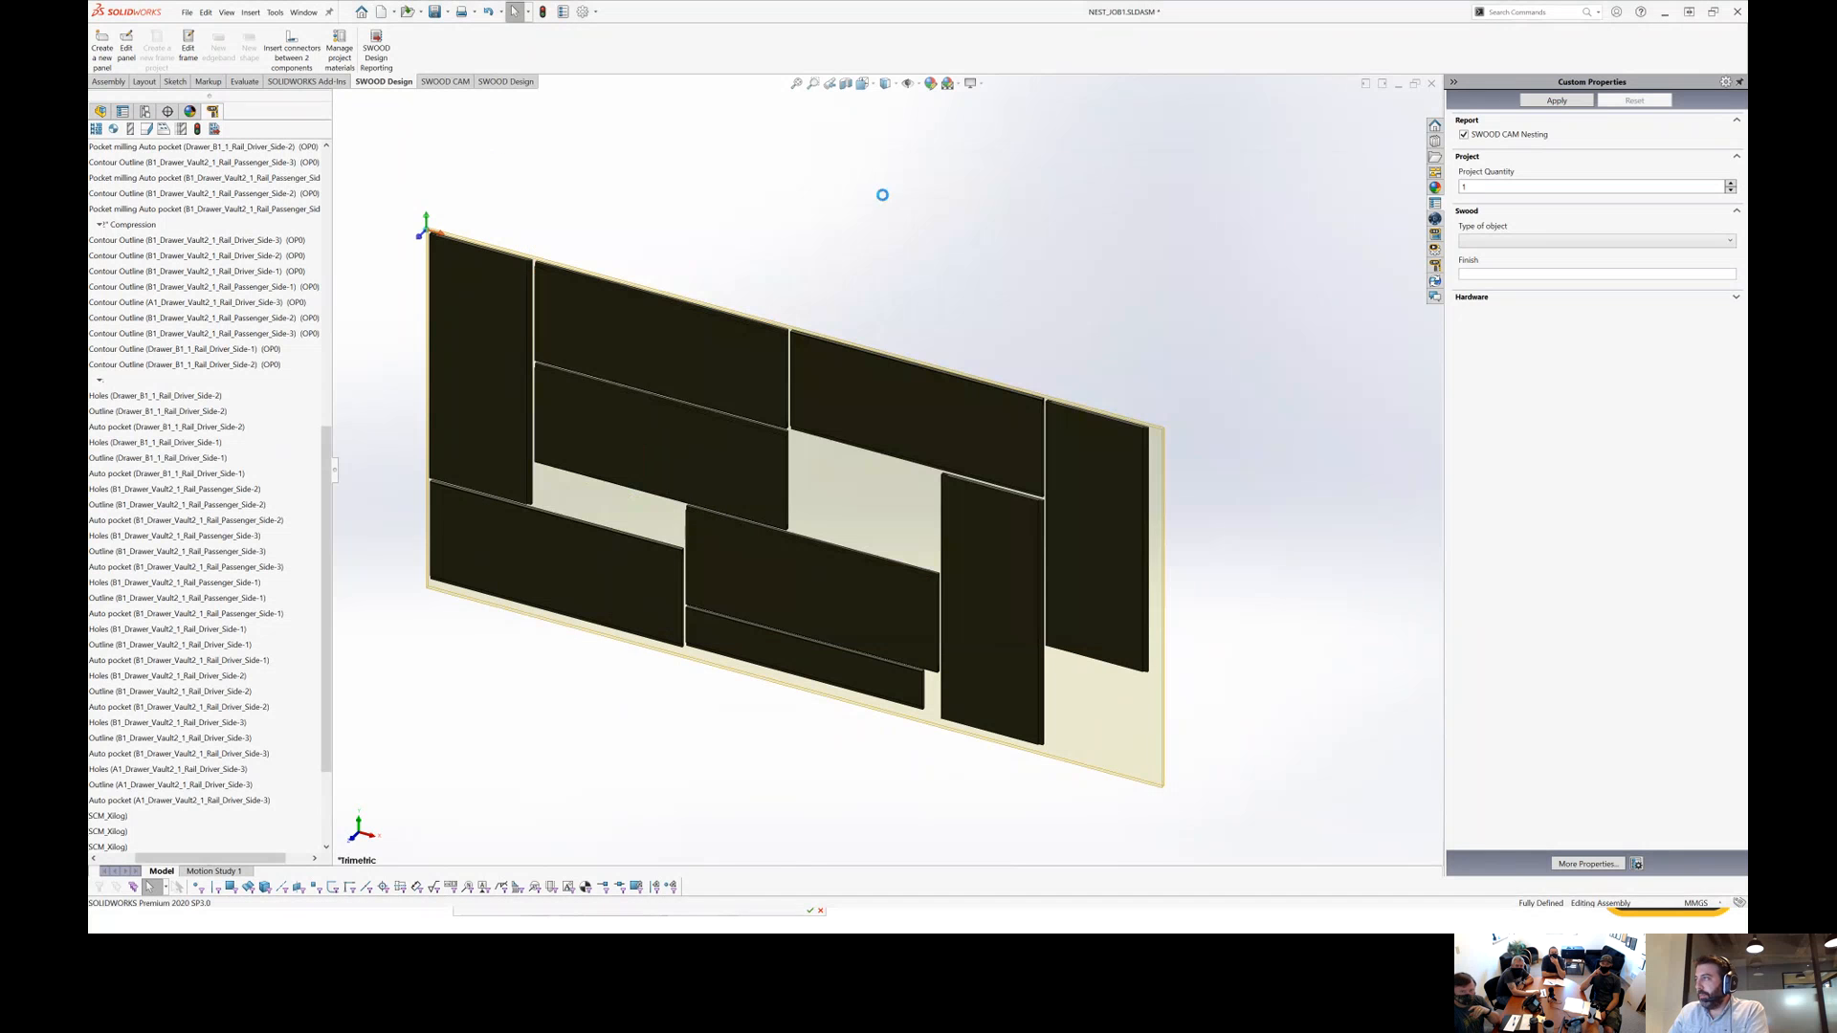
Switch to the running PowerPoint slide show and advance from the Report slide to the CAM slide.
key("super")
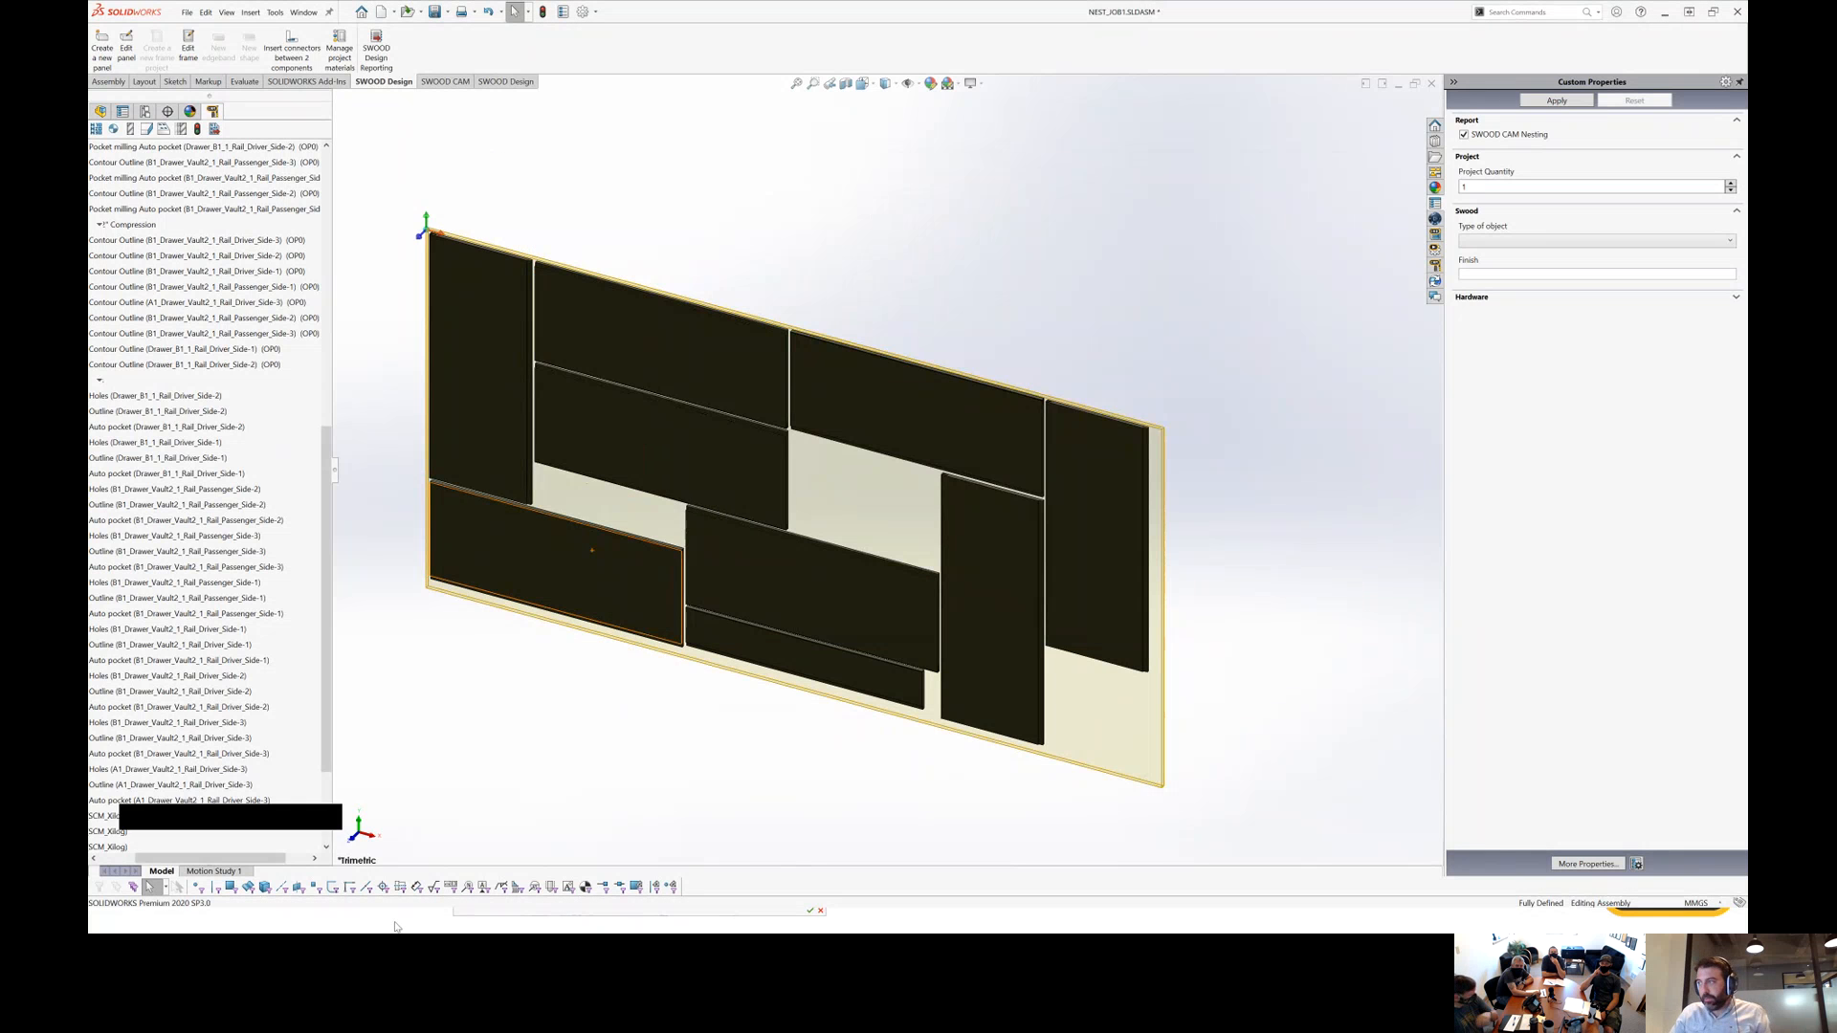
mouse_move(552, 924)
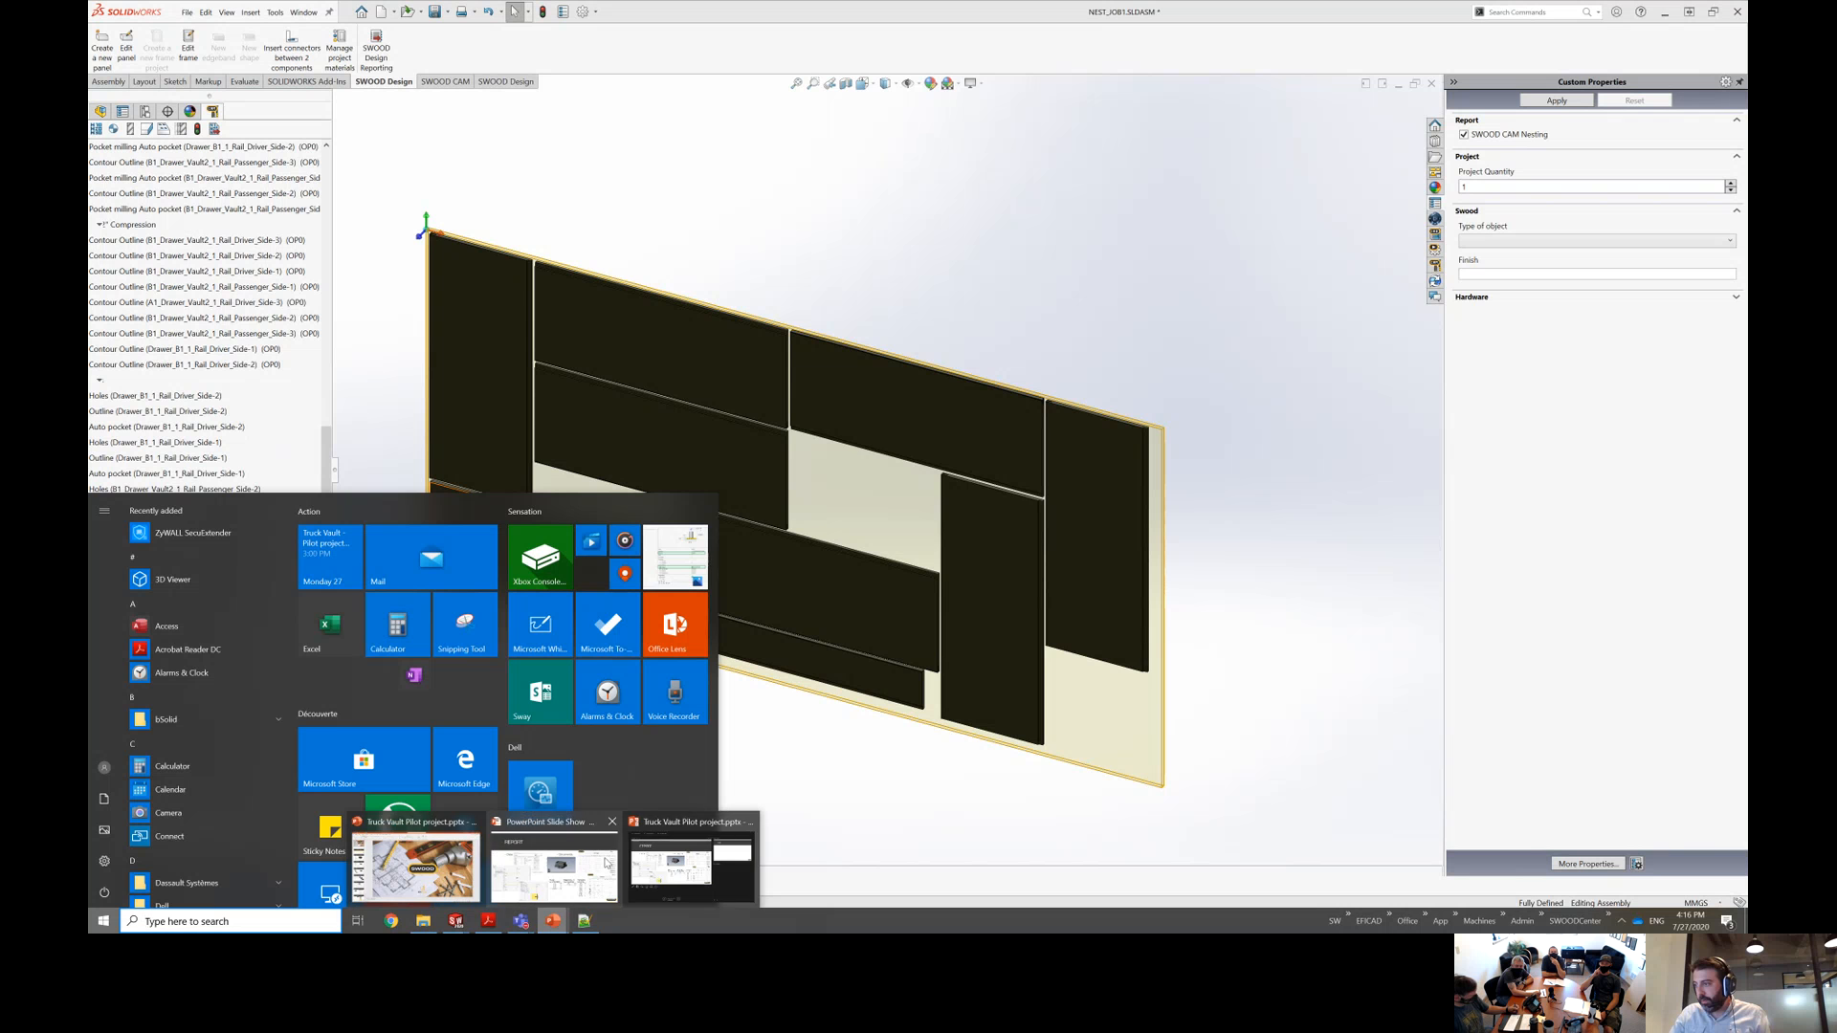
left_click(673, 873)
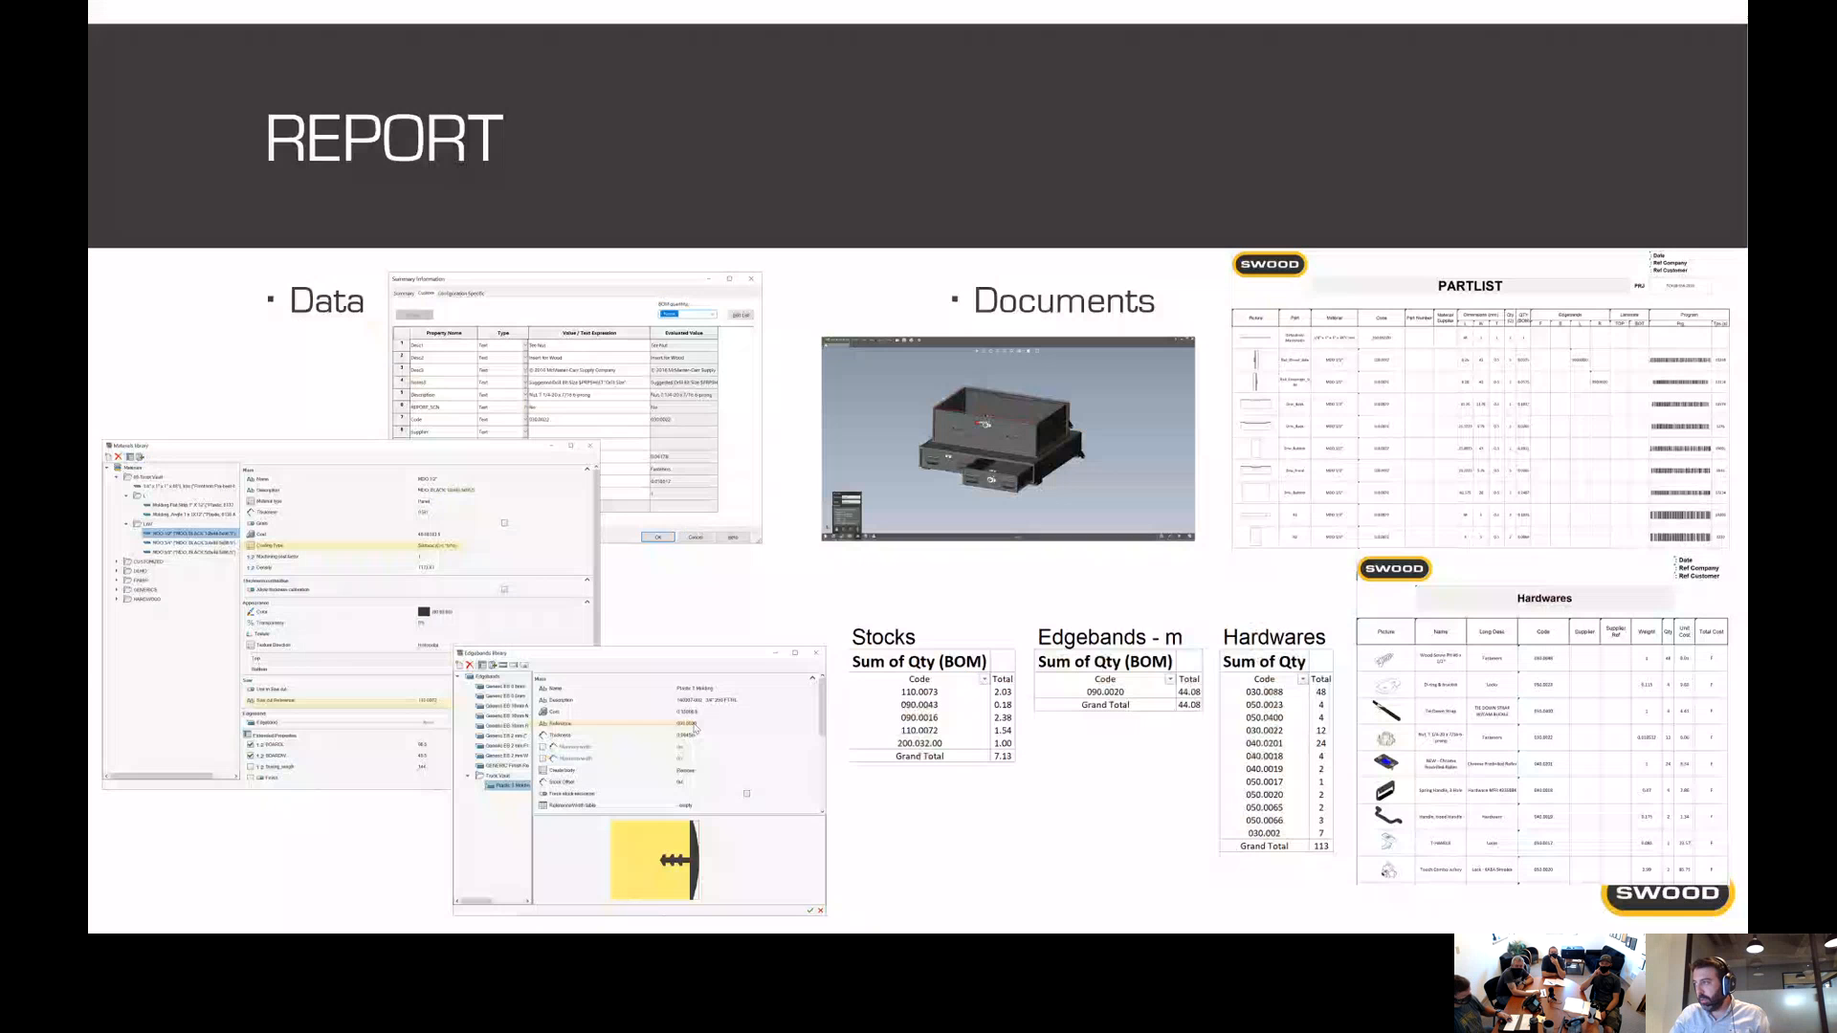
left_click(699, 702)
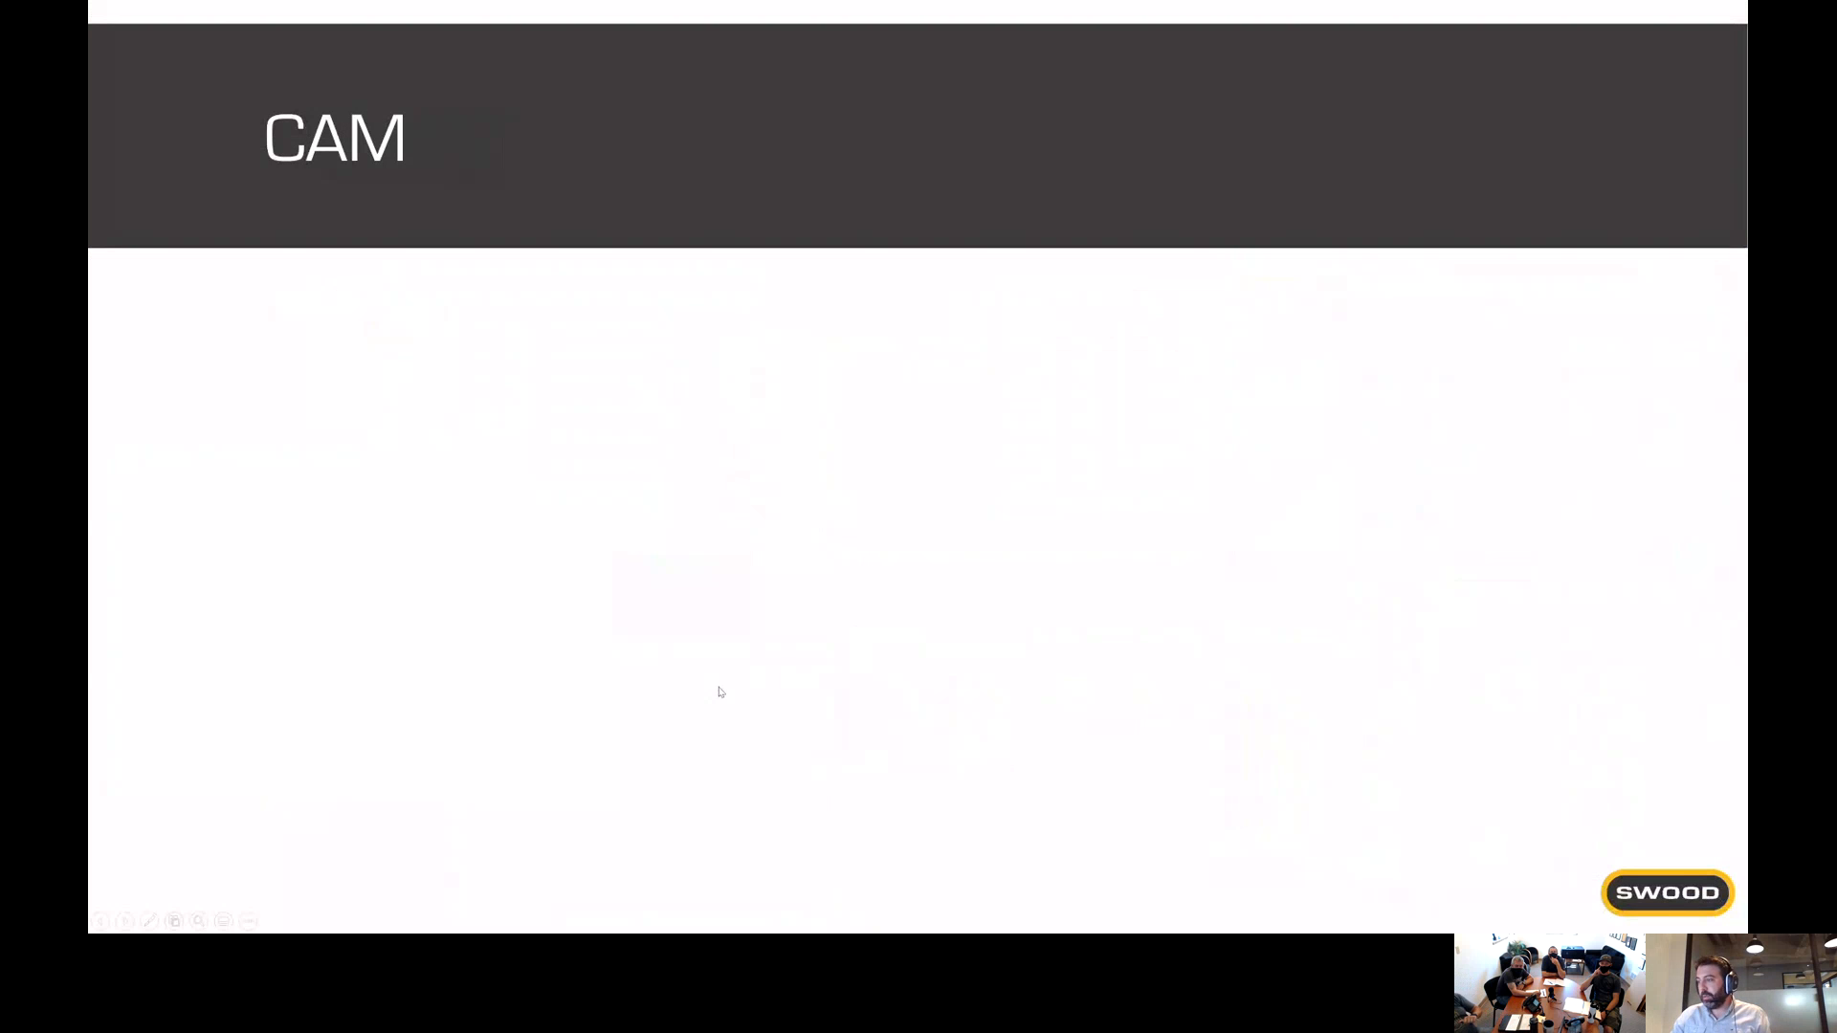
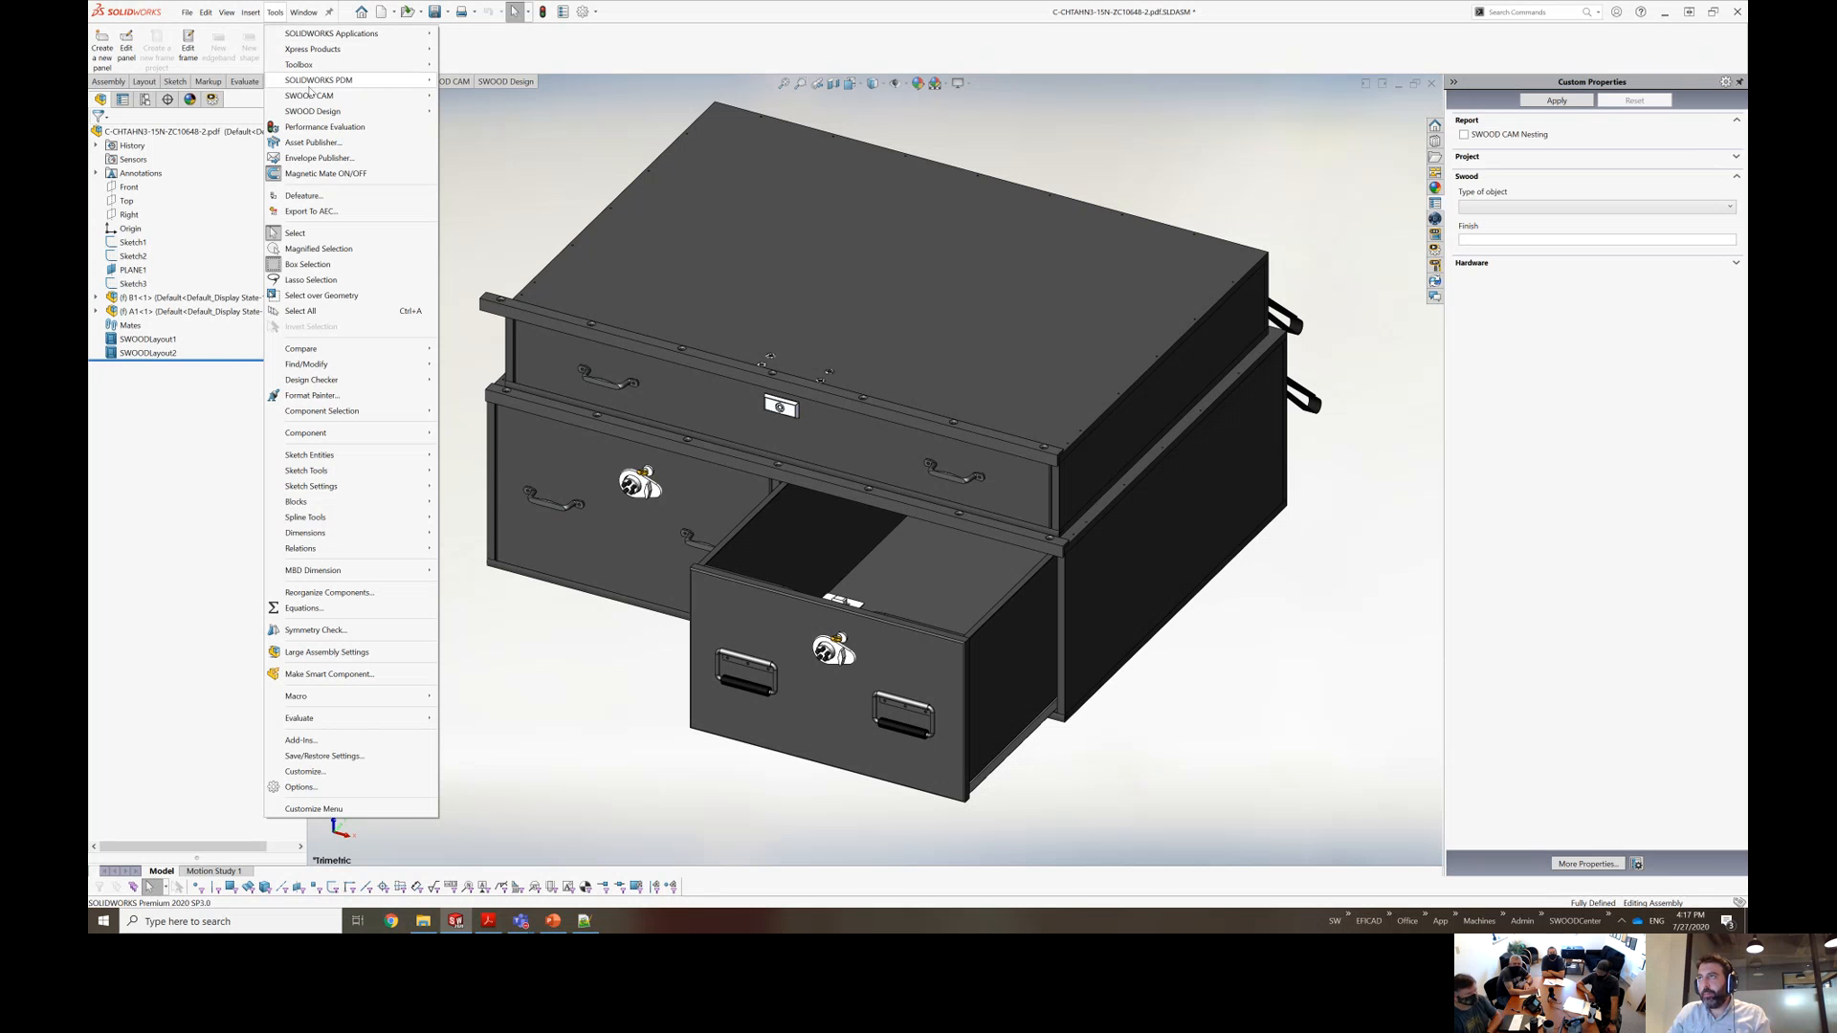
Start a new SWOOD CAM nesting project and add the active drawer cabinet assembly to the nesting sources.
mouse_move(330, 97)
left_click(494, 321)
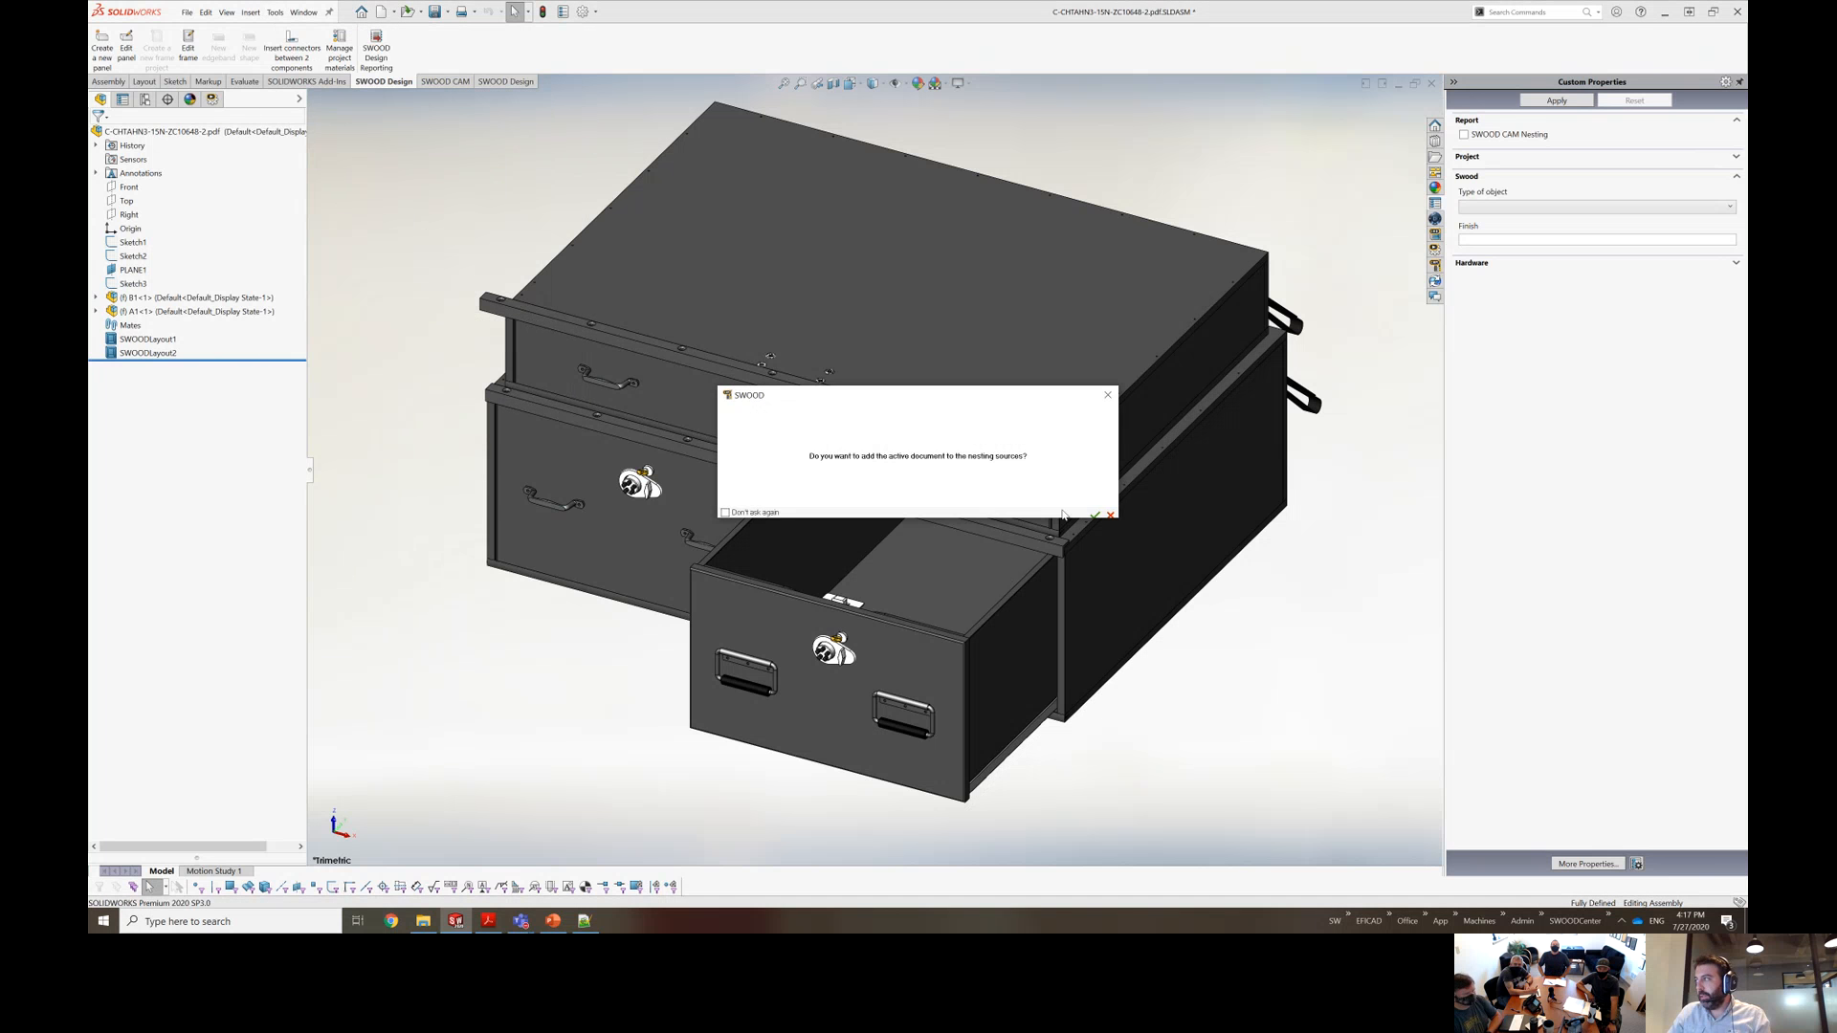
left_click(1093, 509)
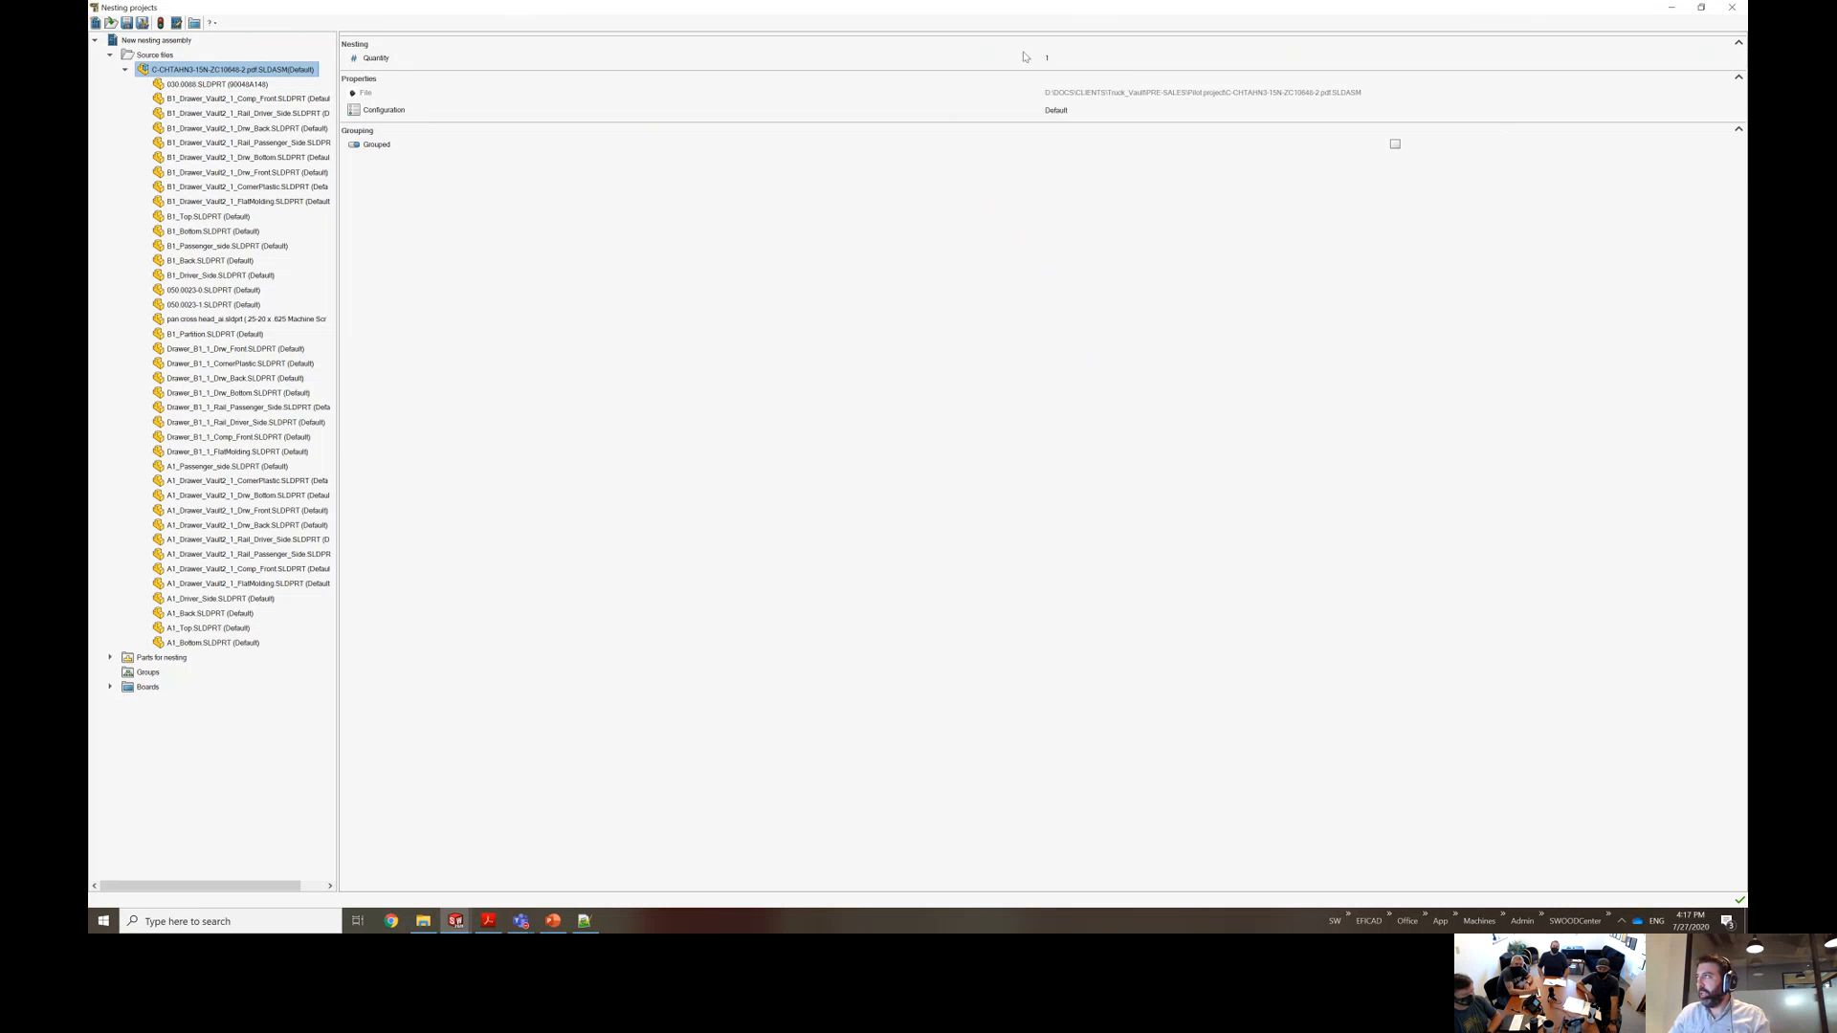
Add Vault2.sldasm from SWOODDesign's Frames and 00-Truck Vault folders as a second source file of the nesting project.
left_click(151, 56)
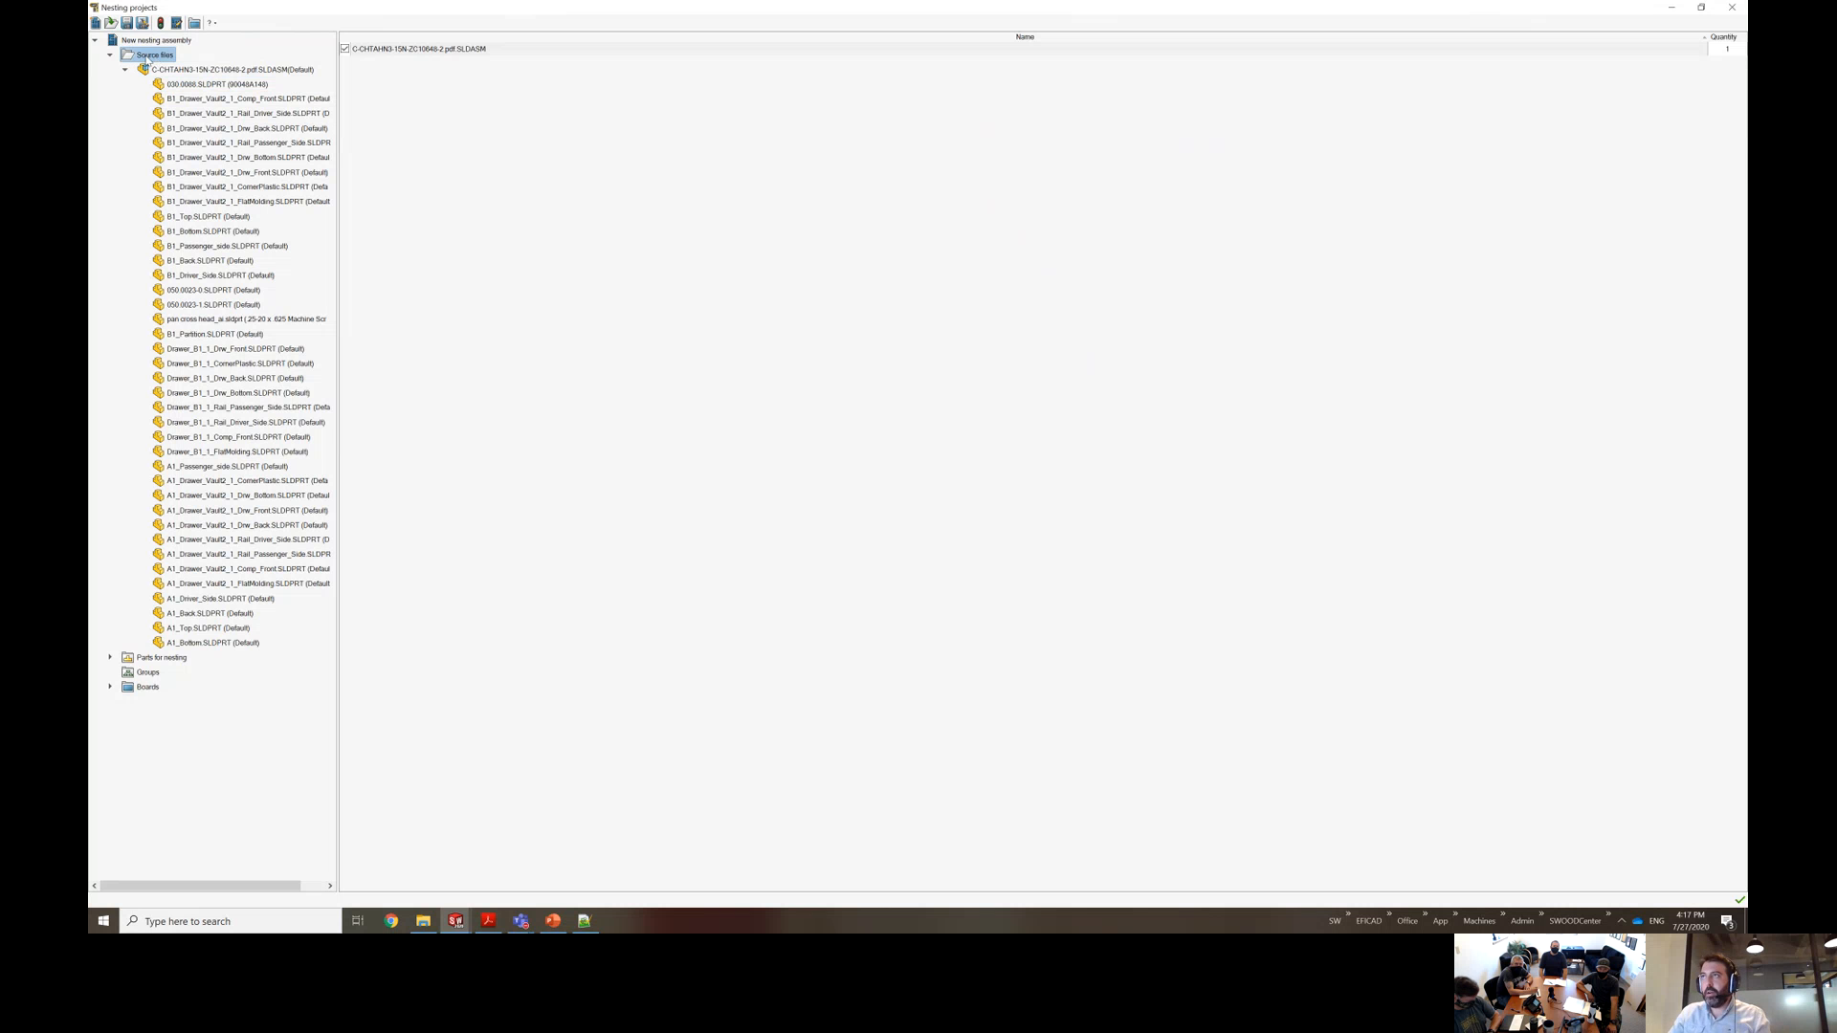
right_click(145, 57)
left_click(209, 66)
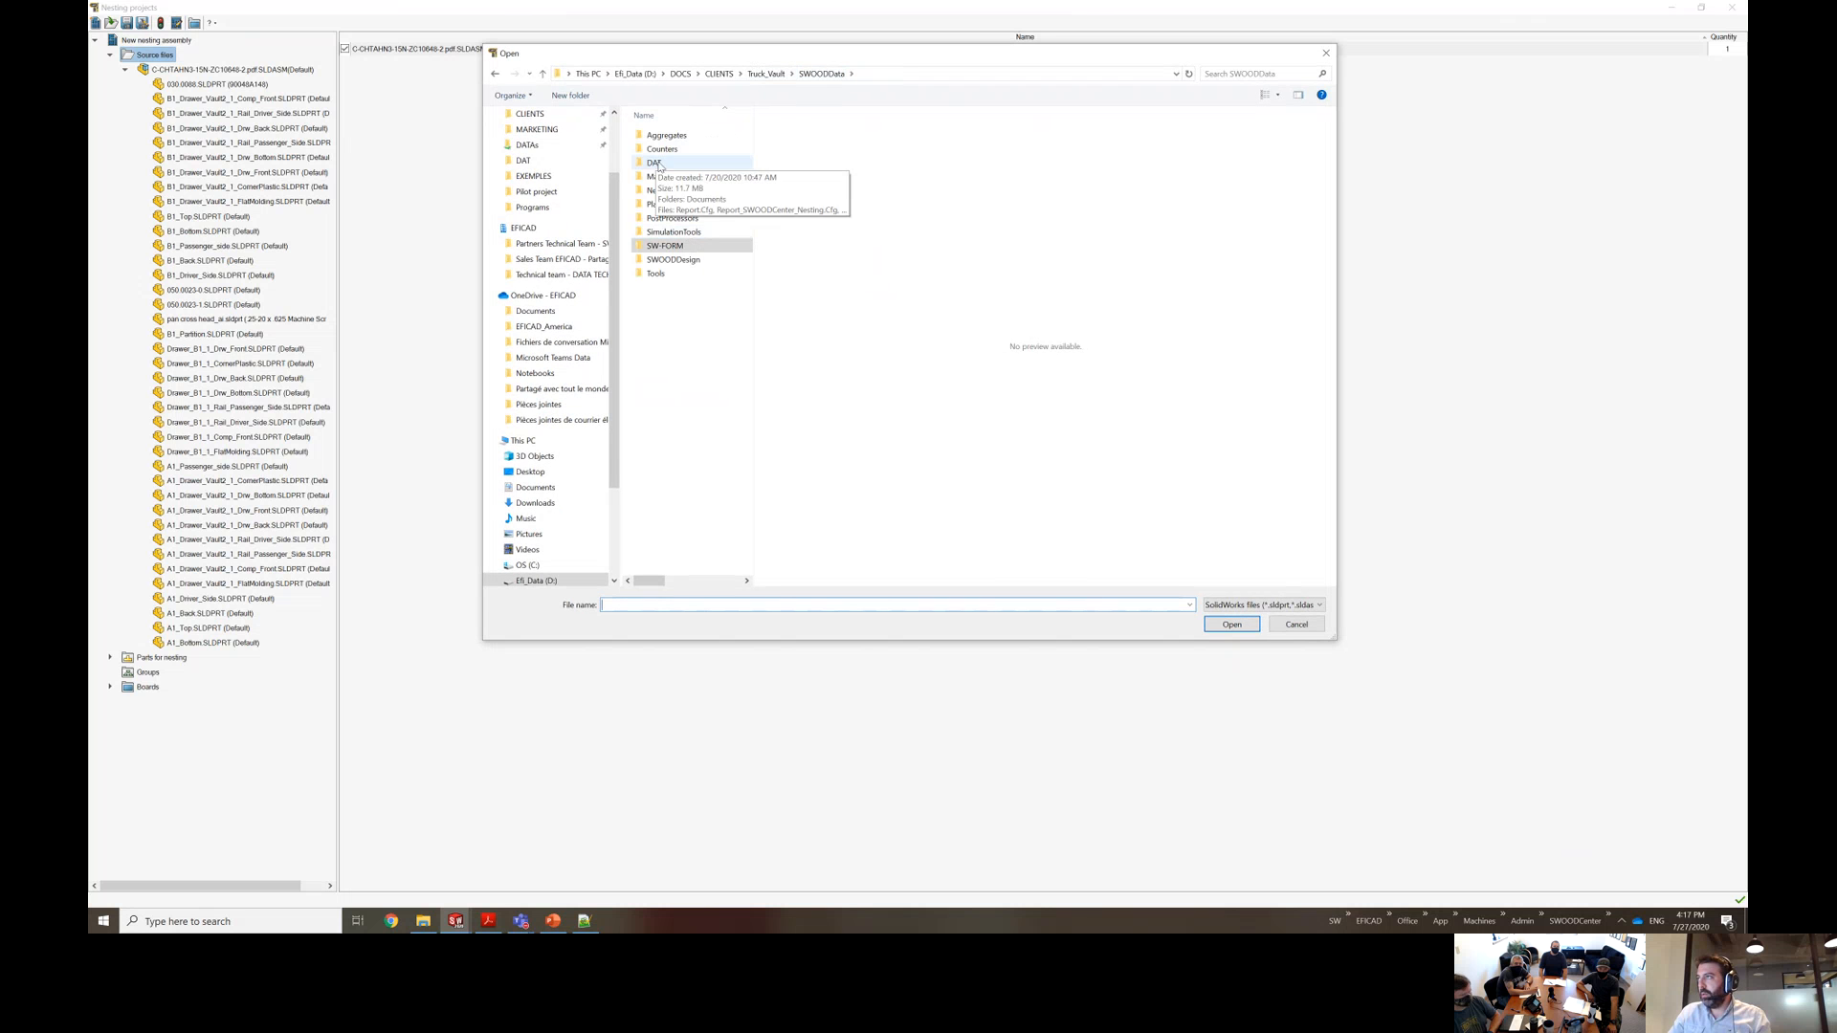
double_click(670, 259)
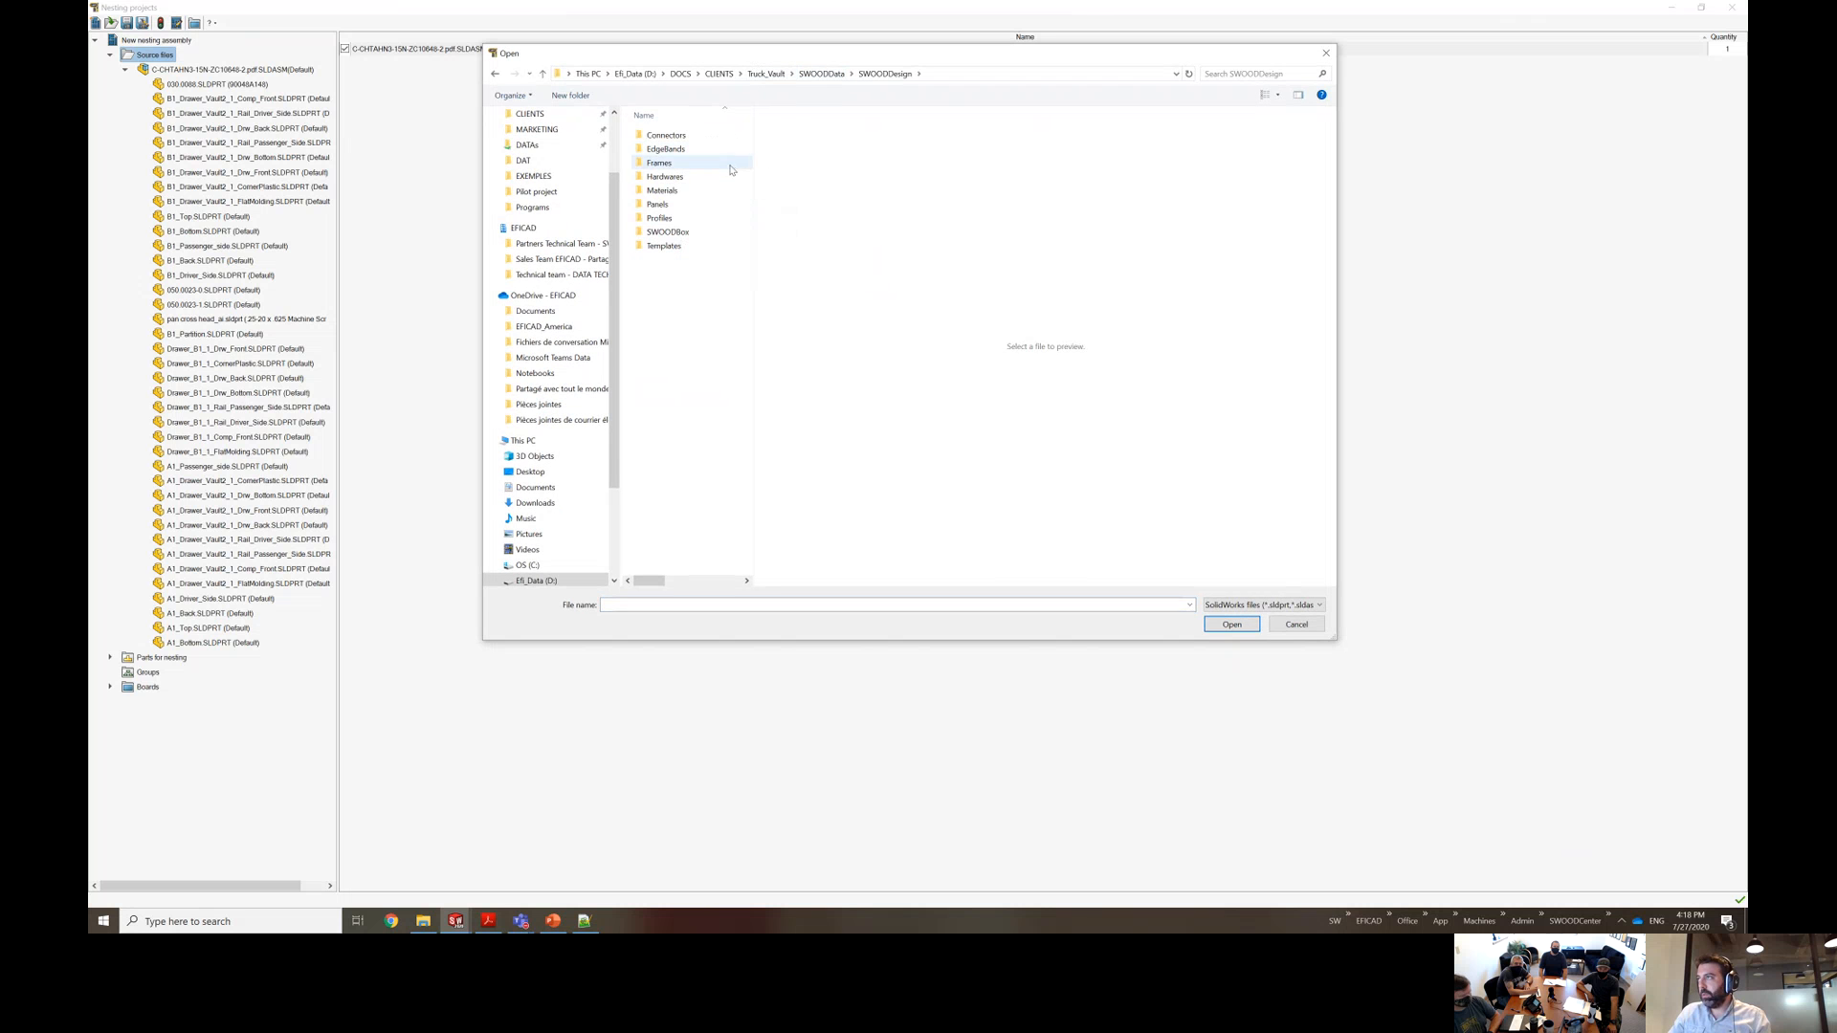
double_click(703, 167)
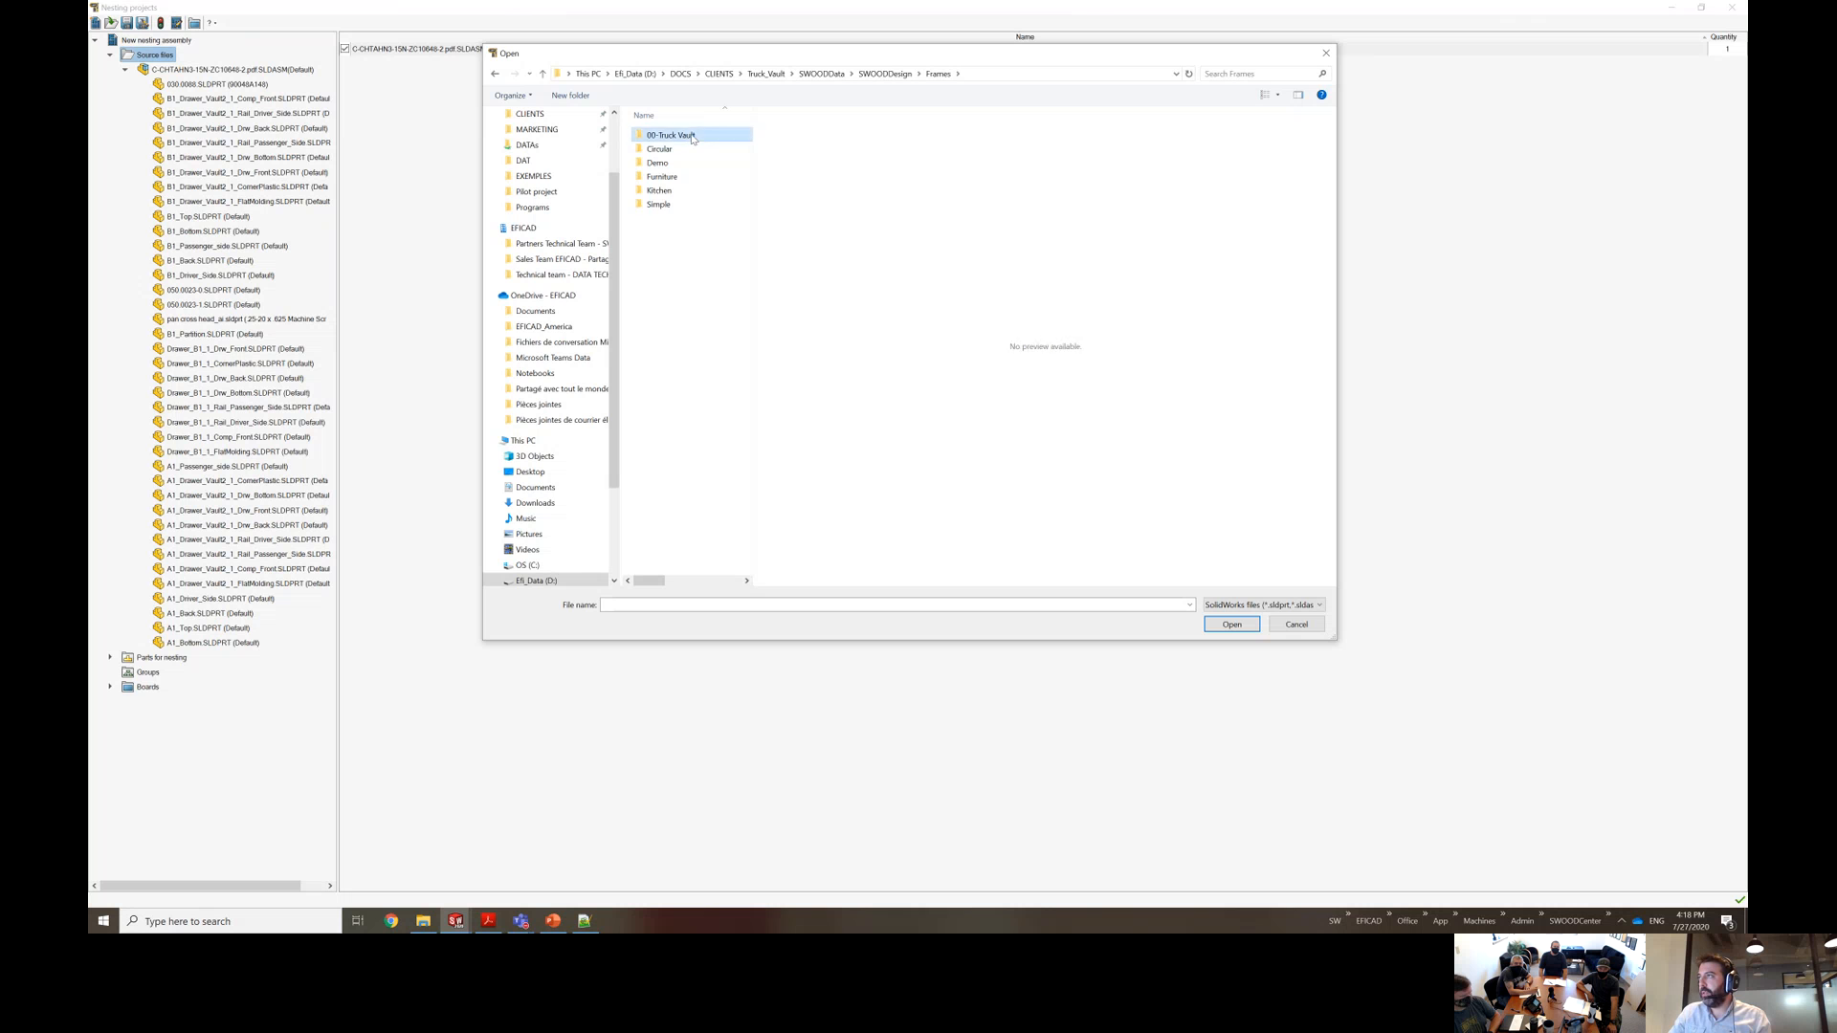
double_click(674, 136)
left_click(670, 204)
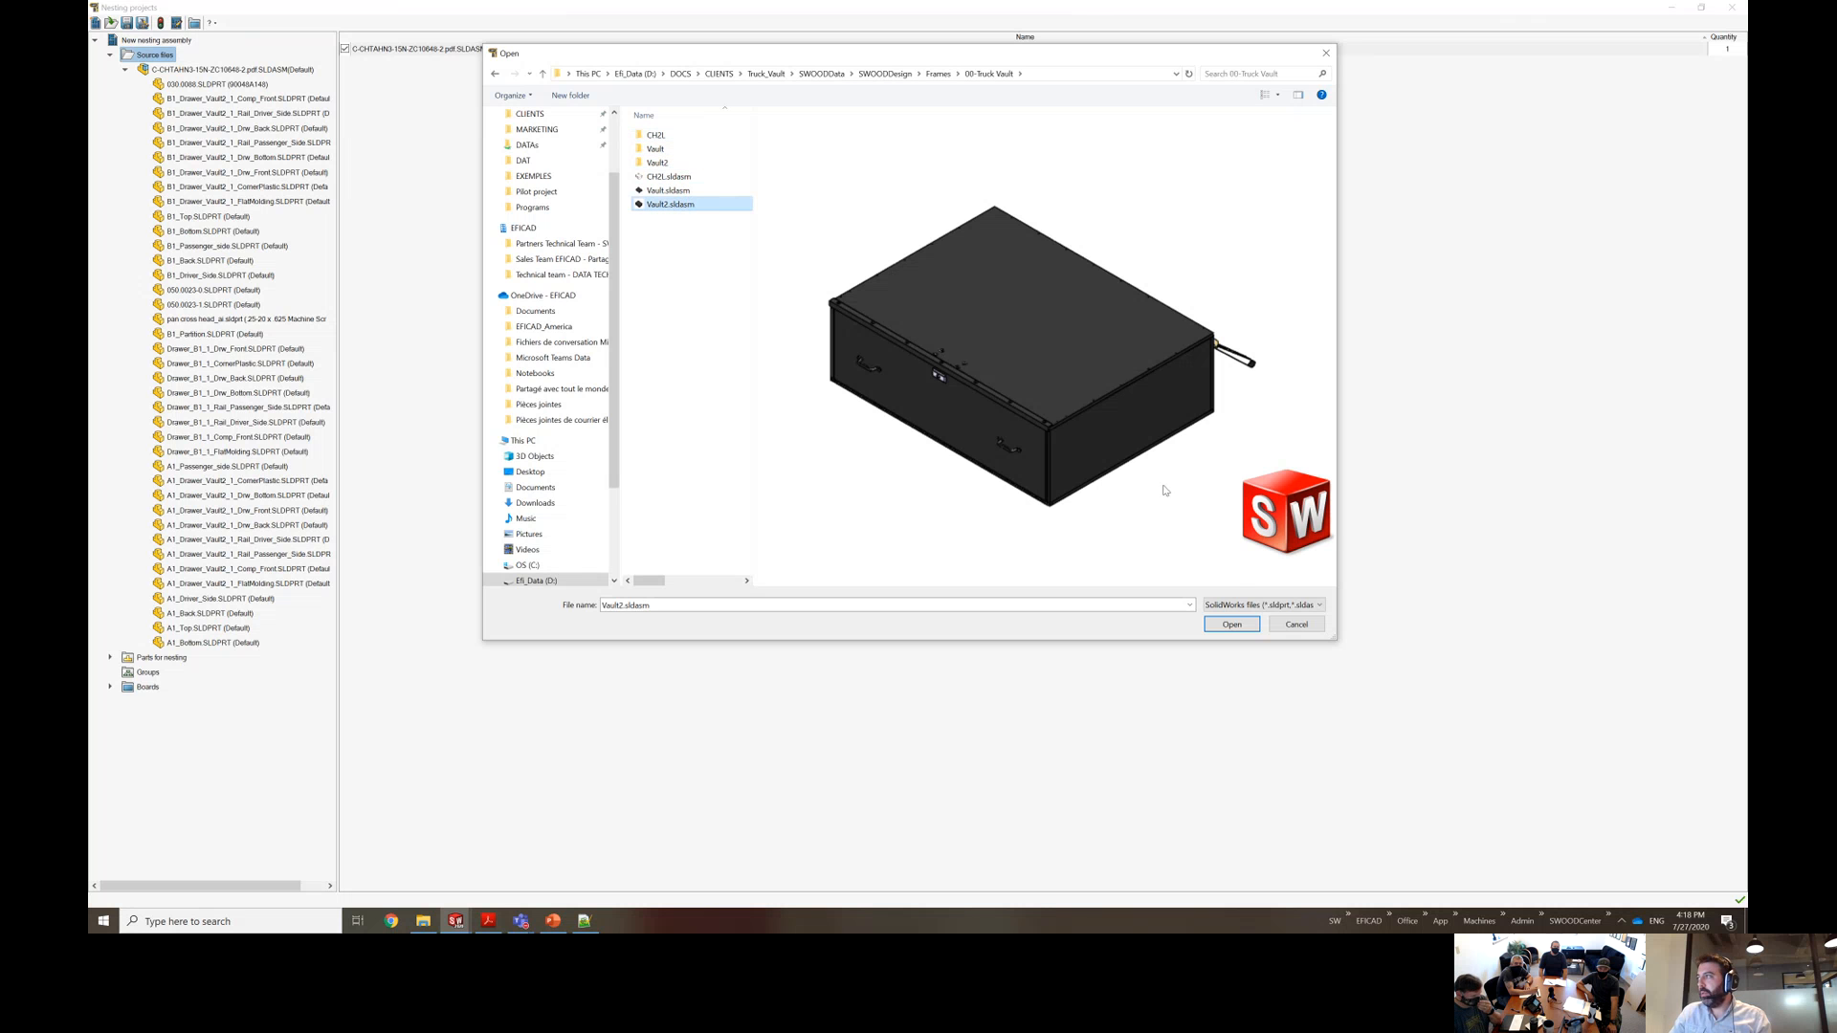
left_click(1232, 624)
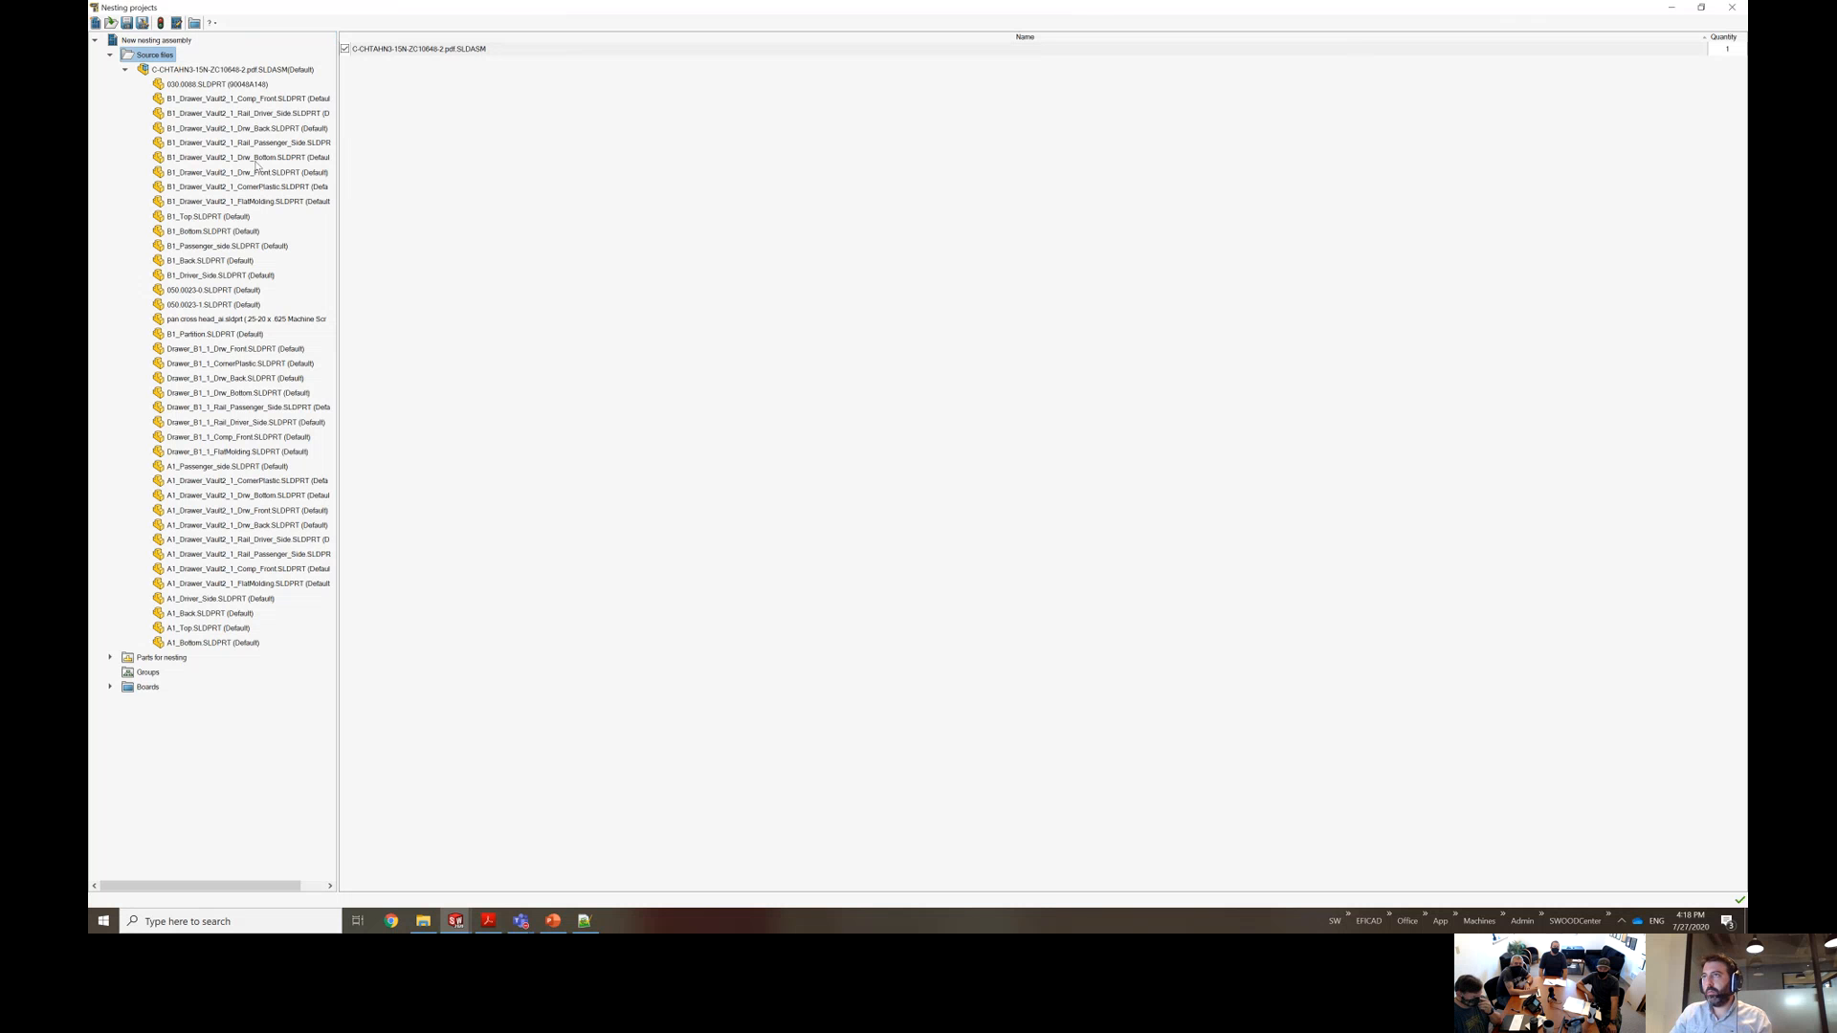
Collapse both source assemblies in the project tree and compute the nesting.
left_click(125, 70)
scroll(125, 71, "up", 1)
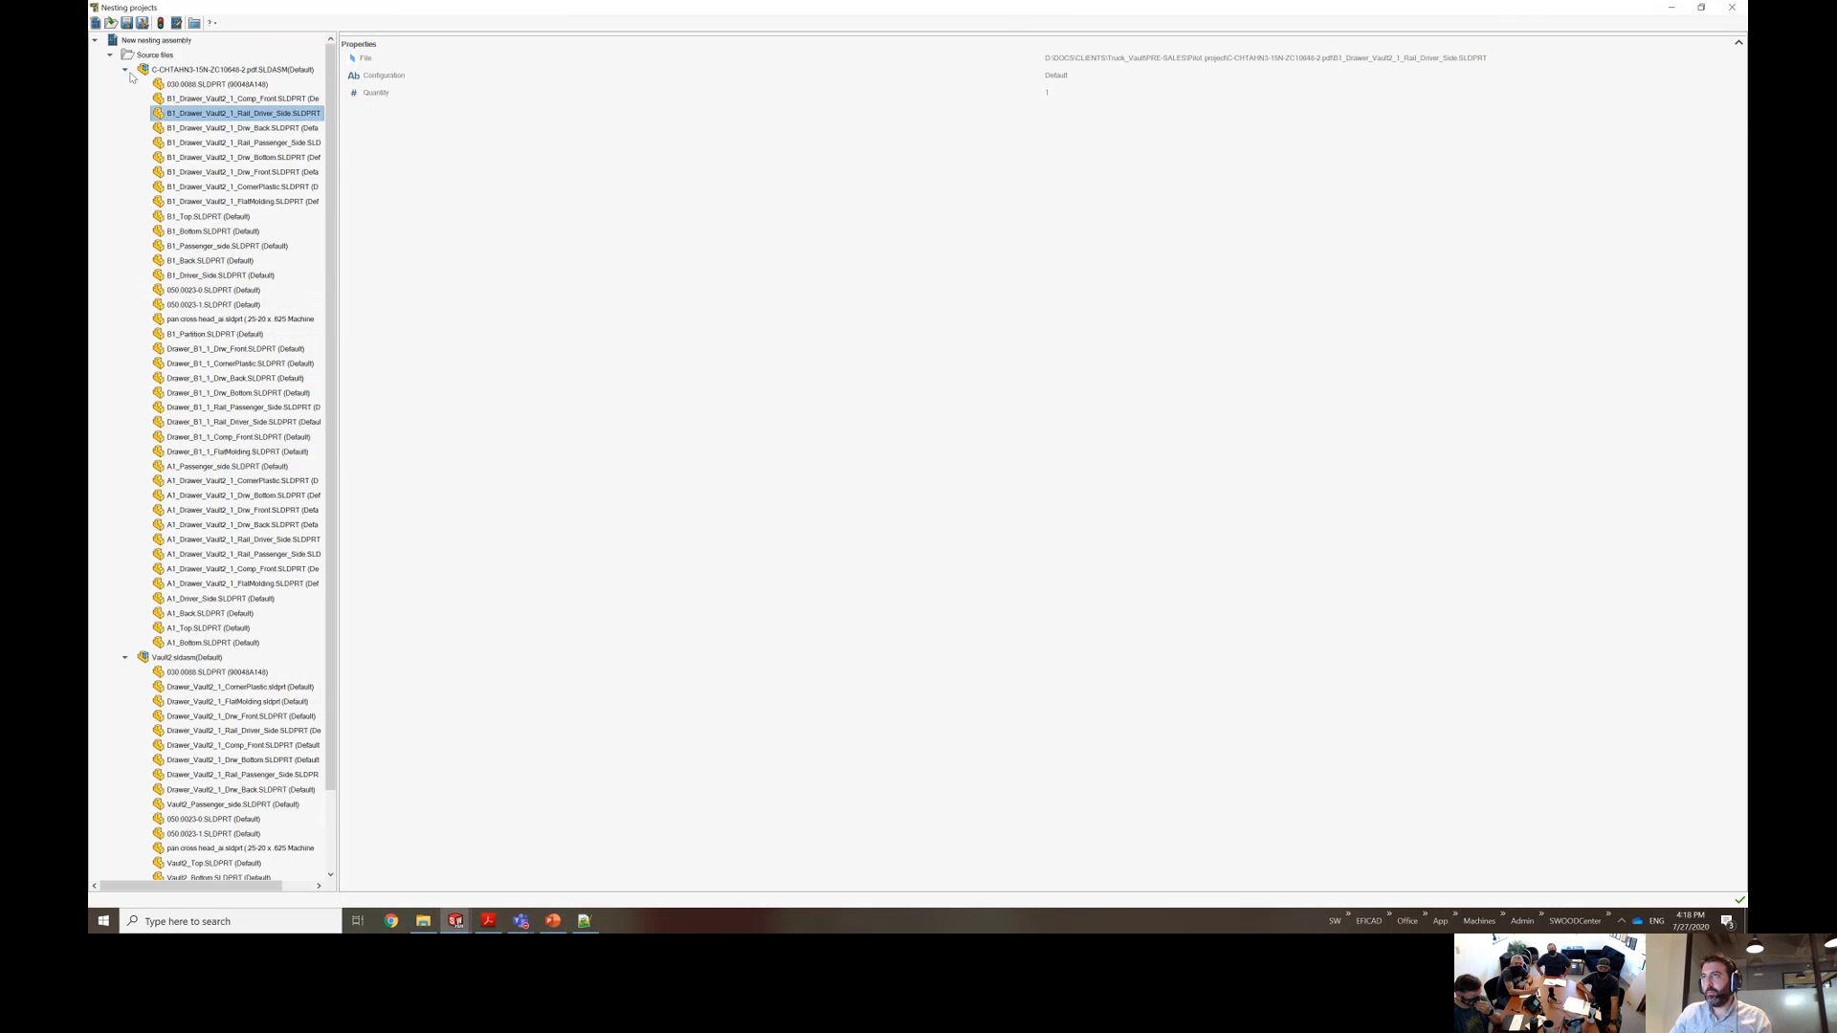
left_click(125, 70)
left_click(126, 86)
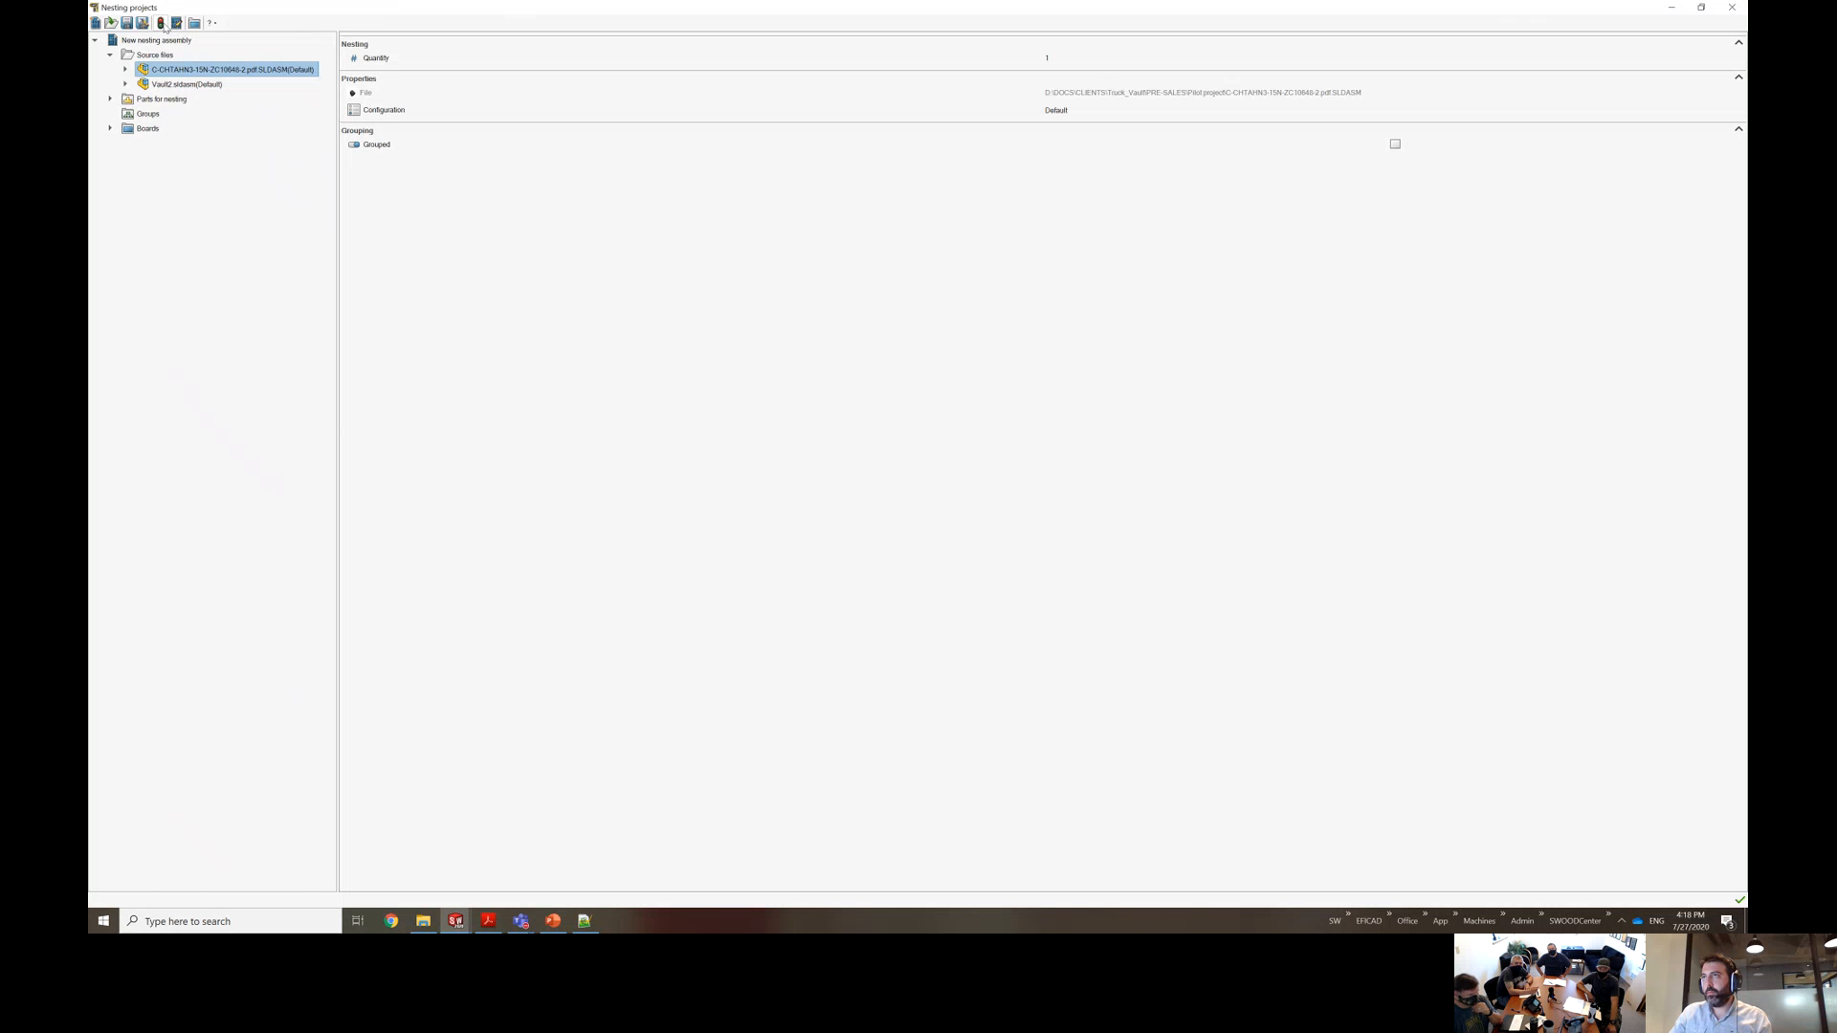
left_click(160, 23)
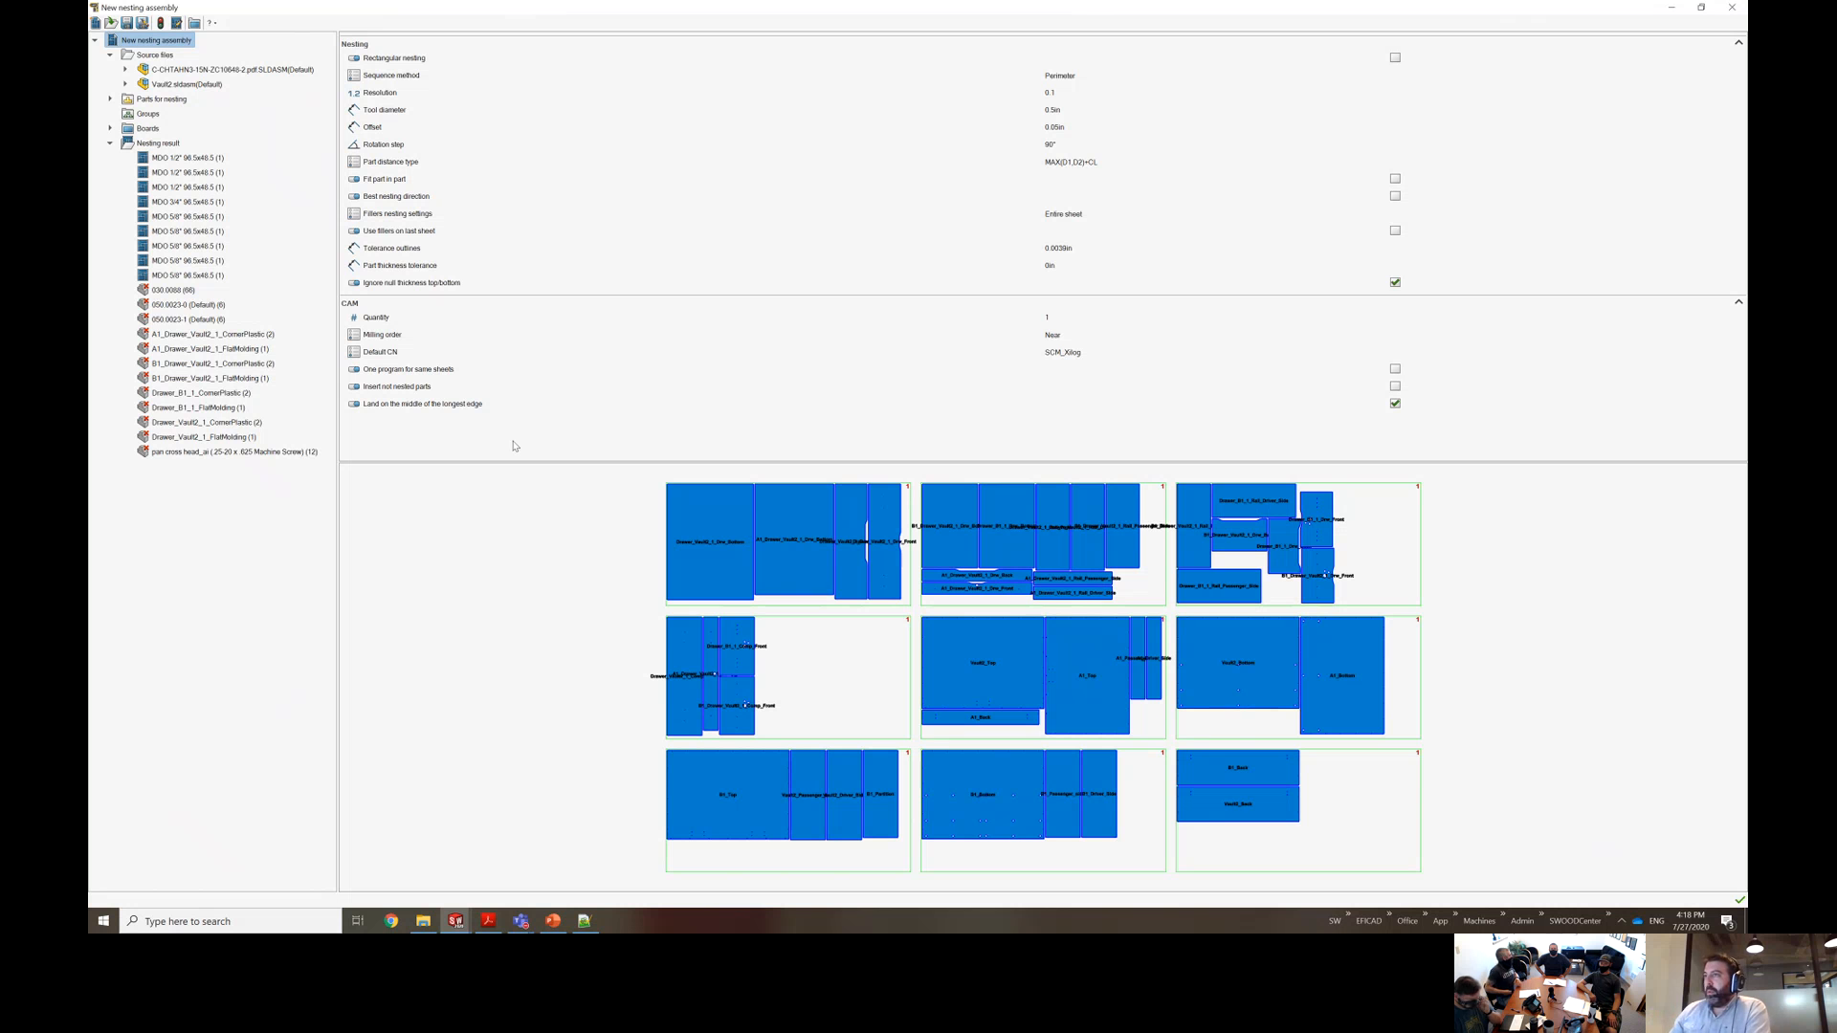
Examine the first MDO 1/2" sheet of the nesting result, the board list, and the properties of the A1_Back part.
left_click(205, 159)
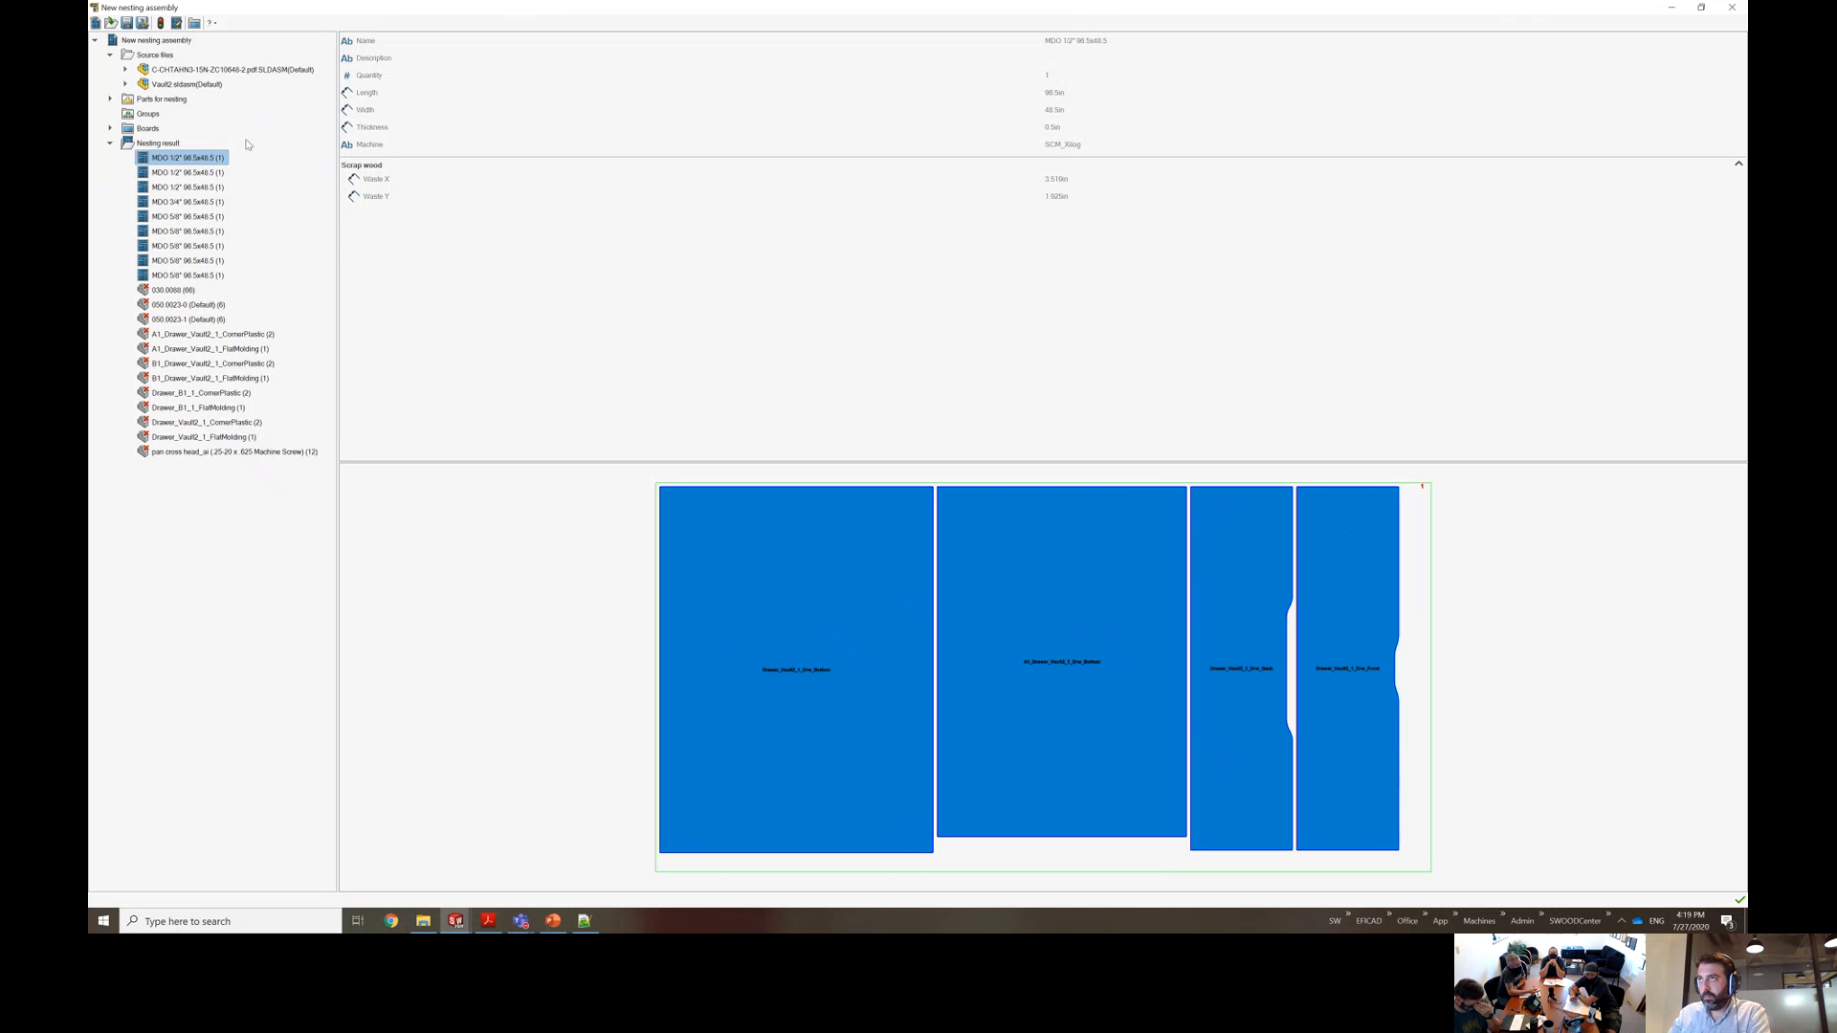
left_click(110, 129)
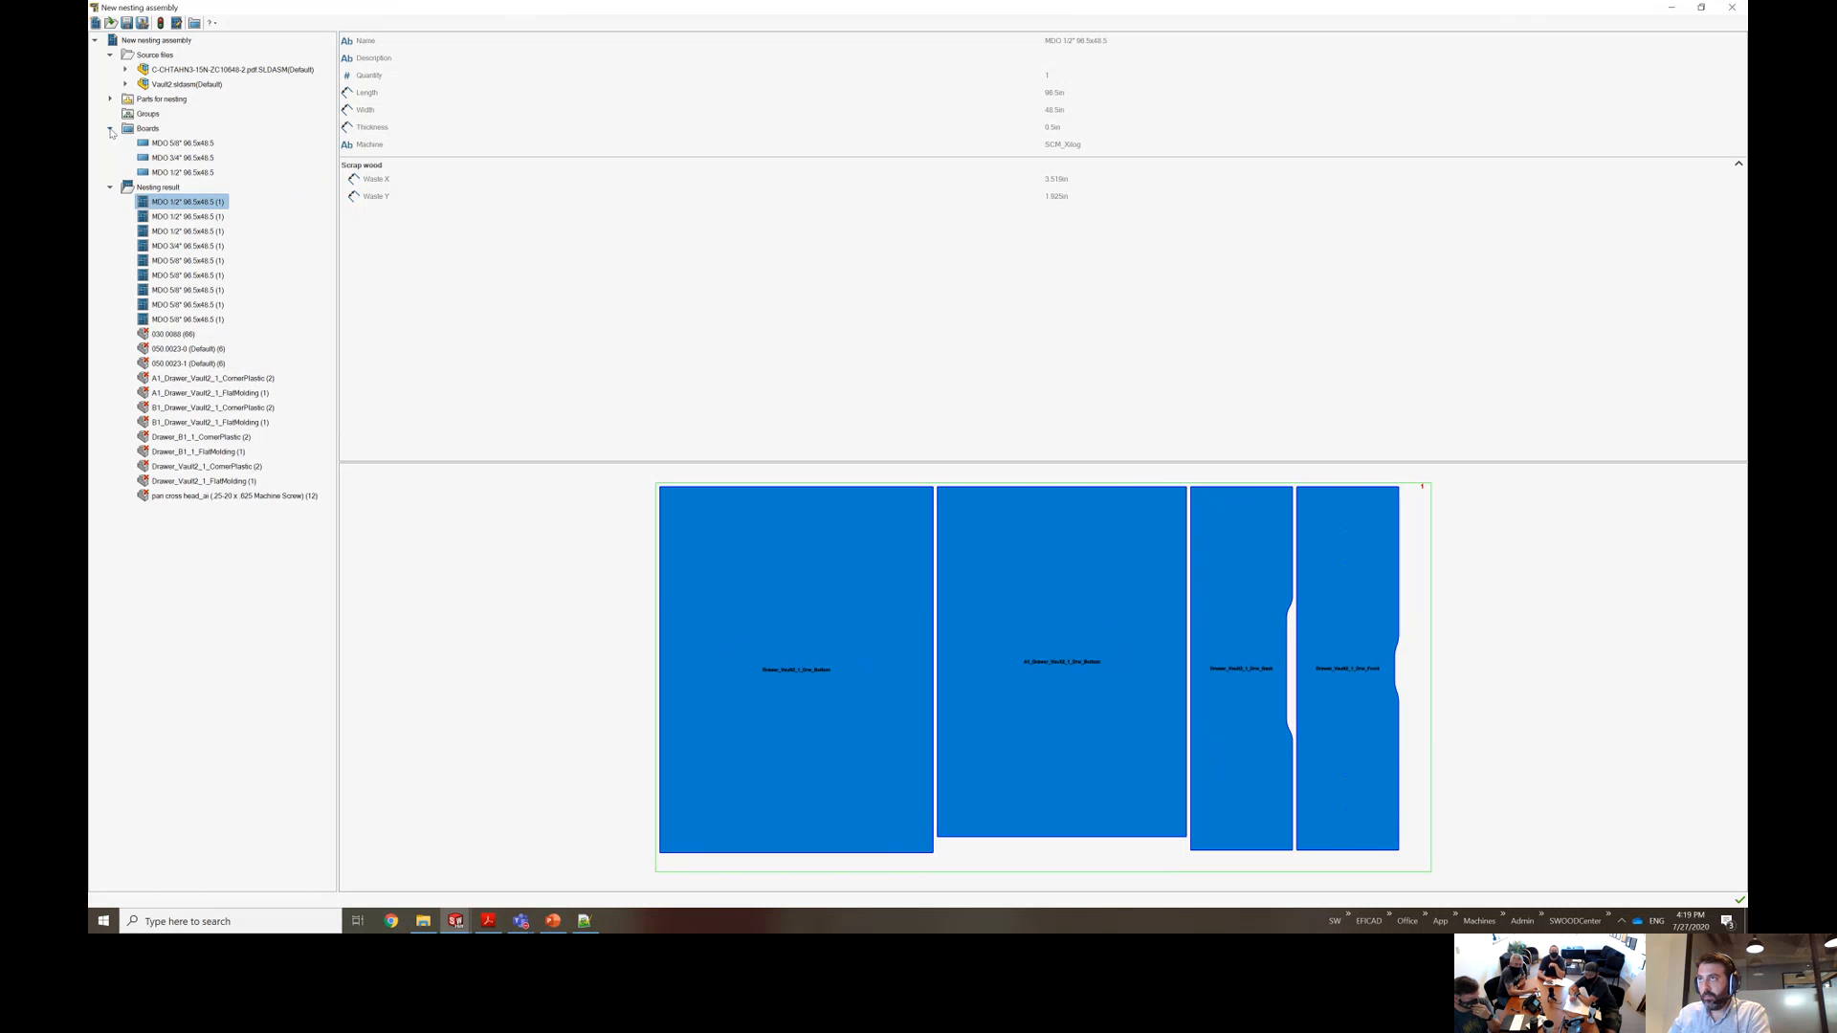
left_click(110, 129)
left_click(110, 99)
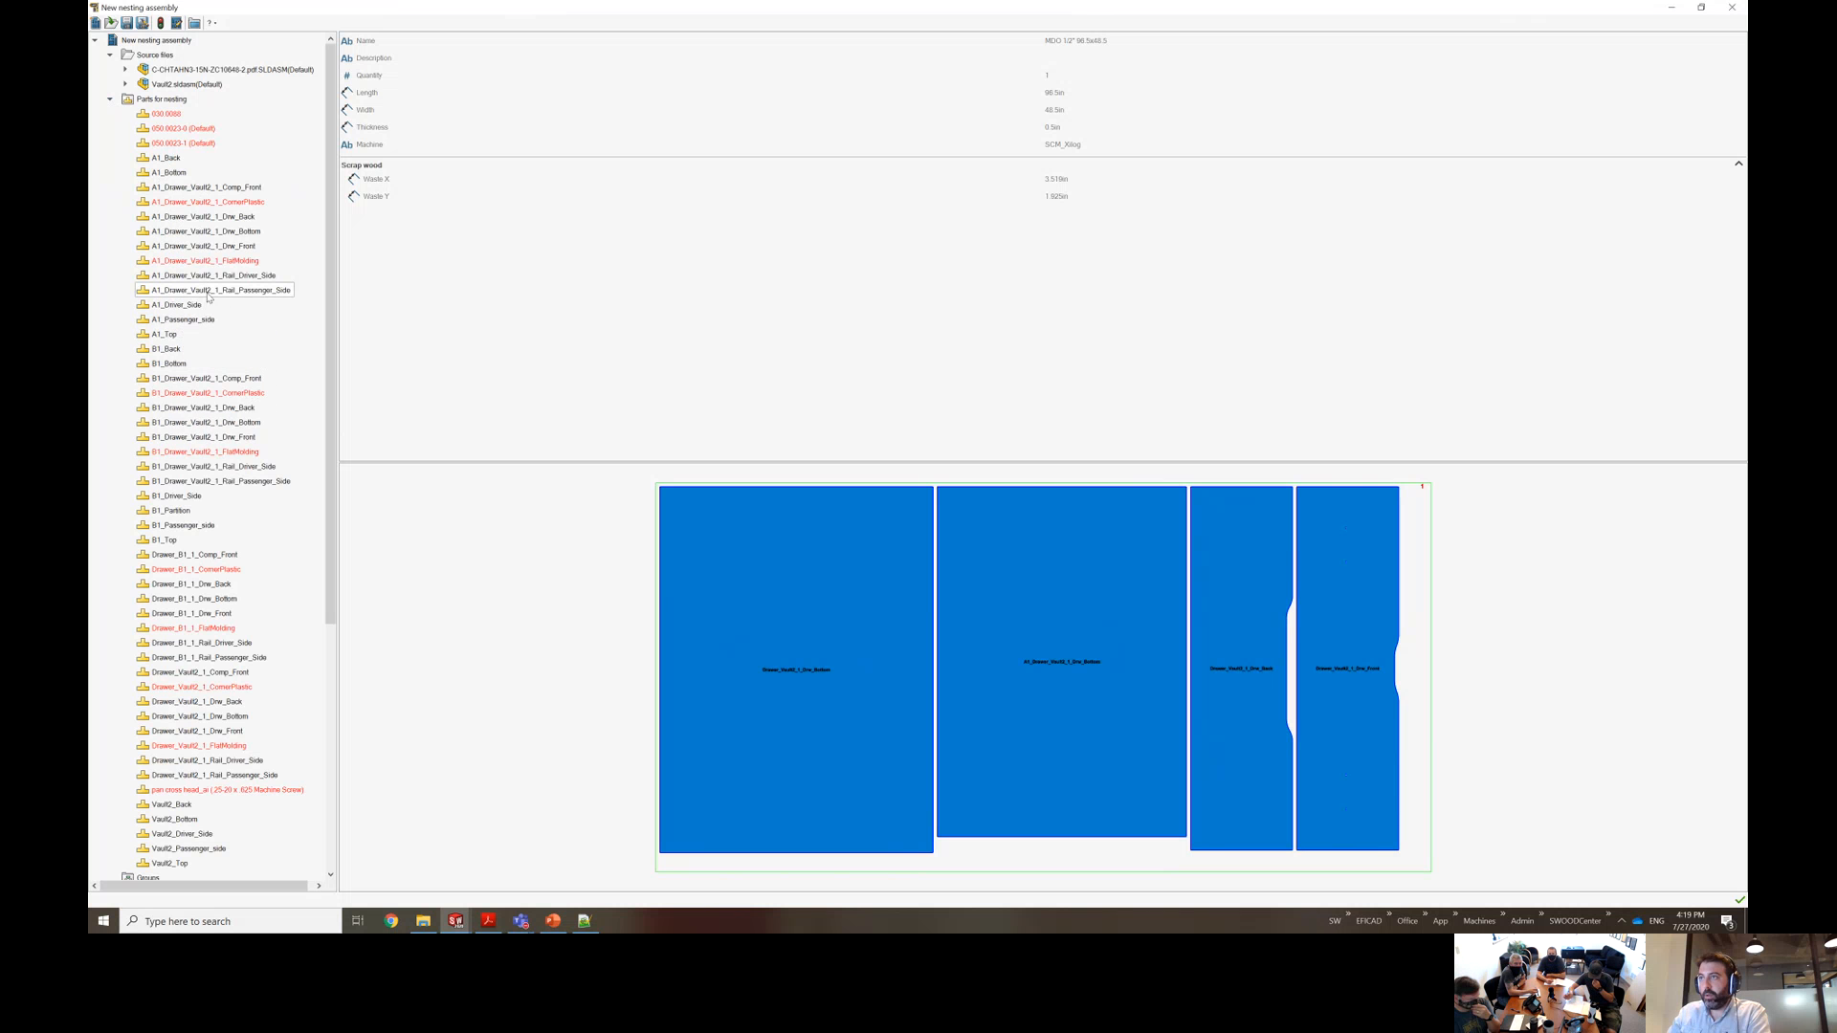
left_click(165, 158)
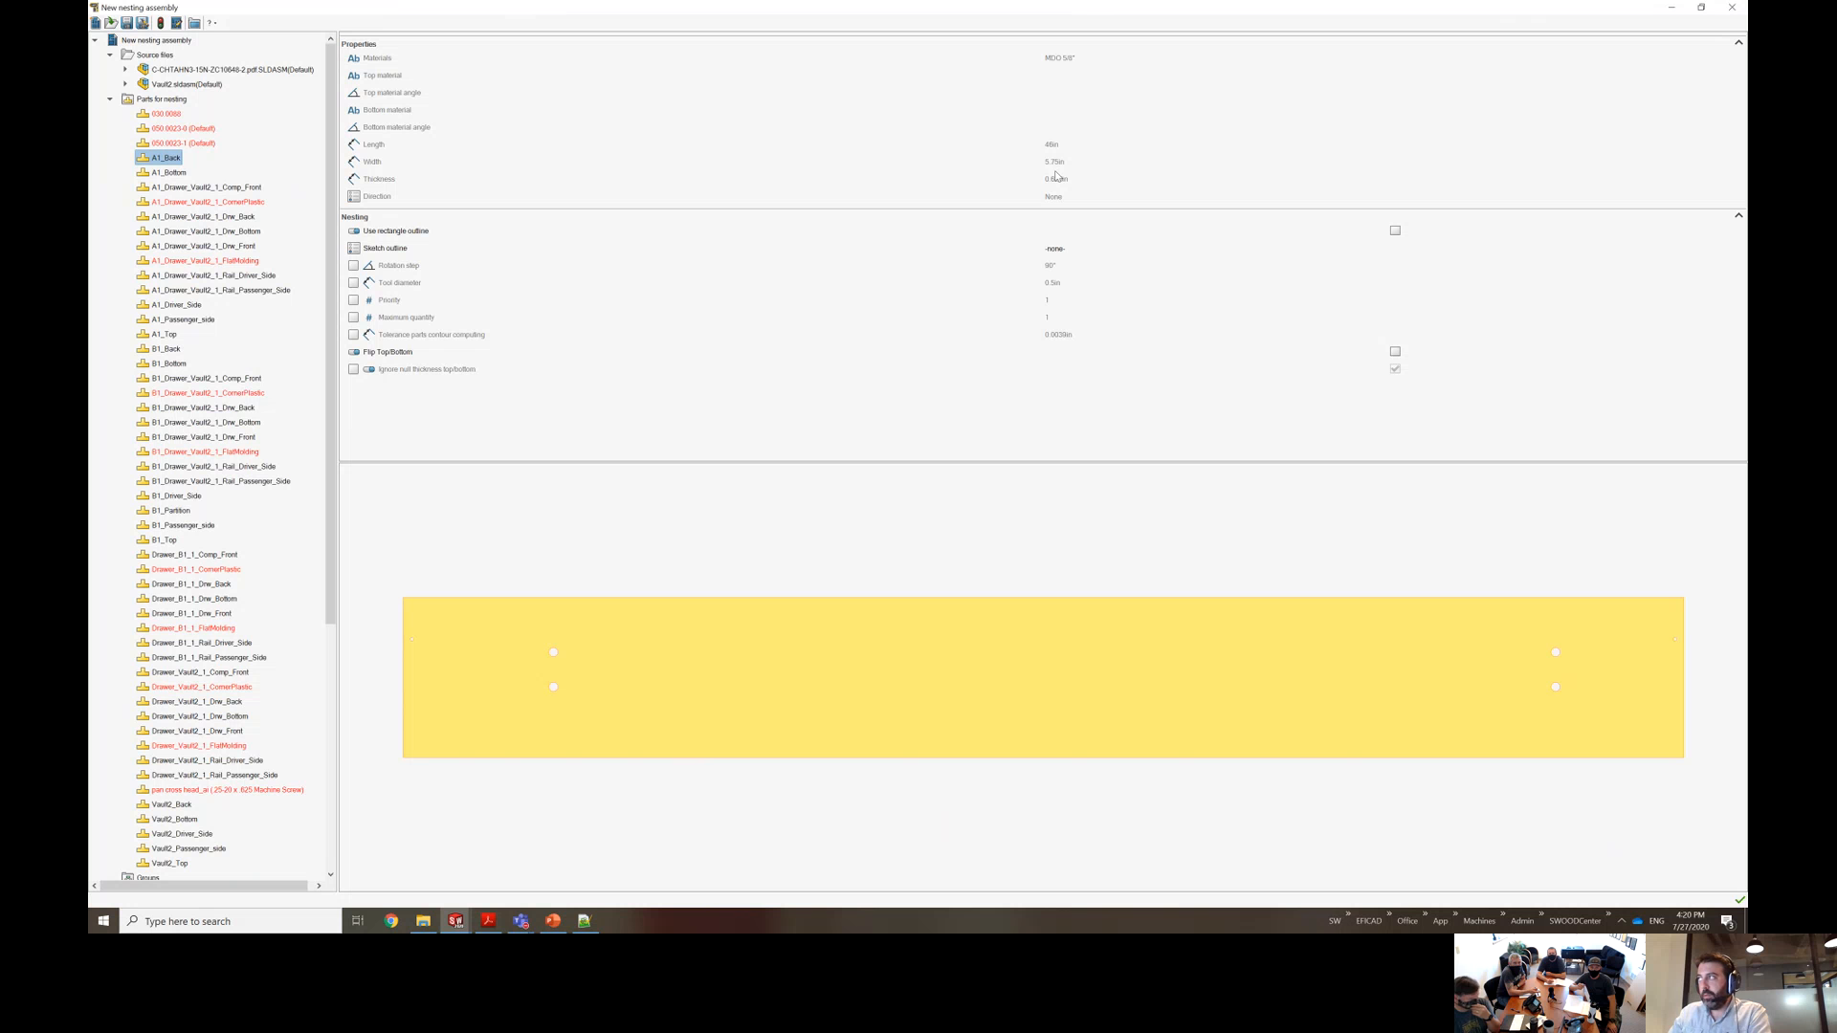
Disable the B1_Partition part in the drawer cabinet source assembly and recompute the nesting.
left_click(125, 70)
right_click(206, 409)
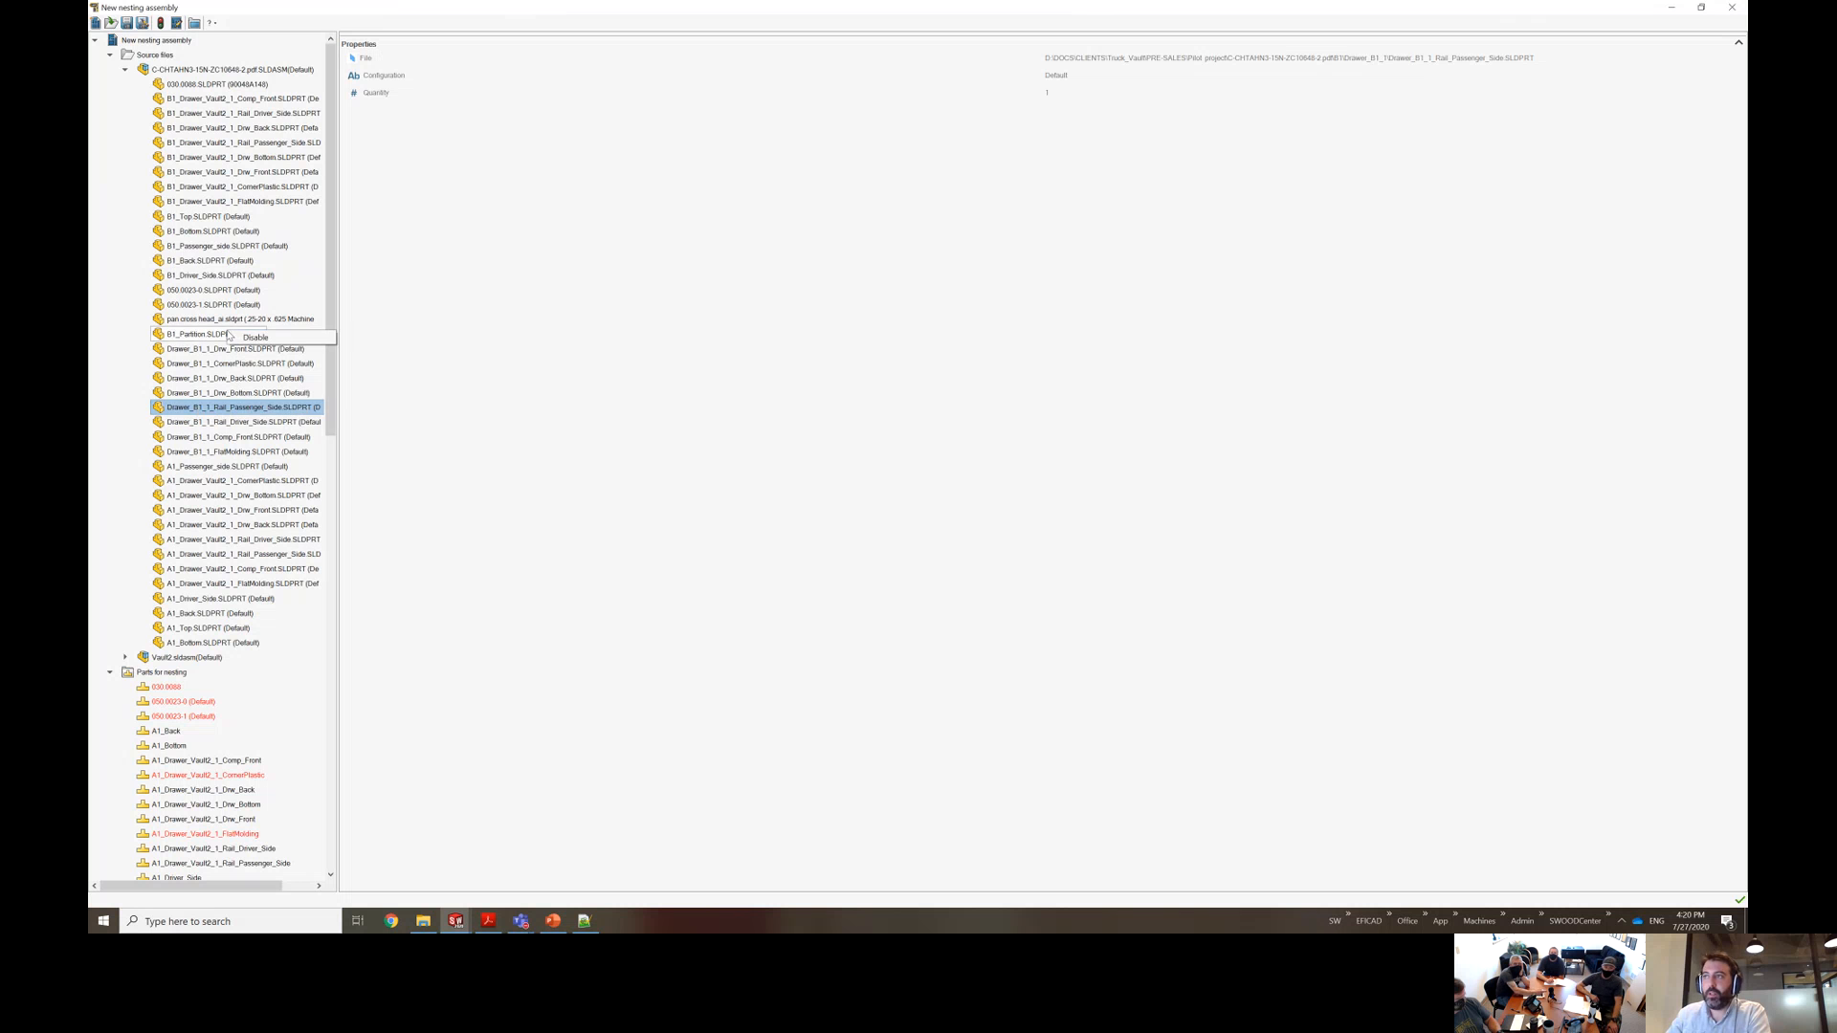
right_click(229, 334)
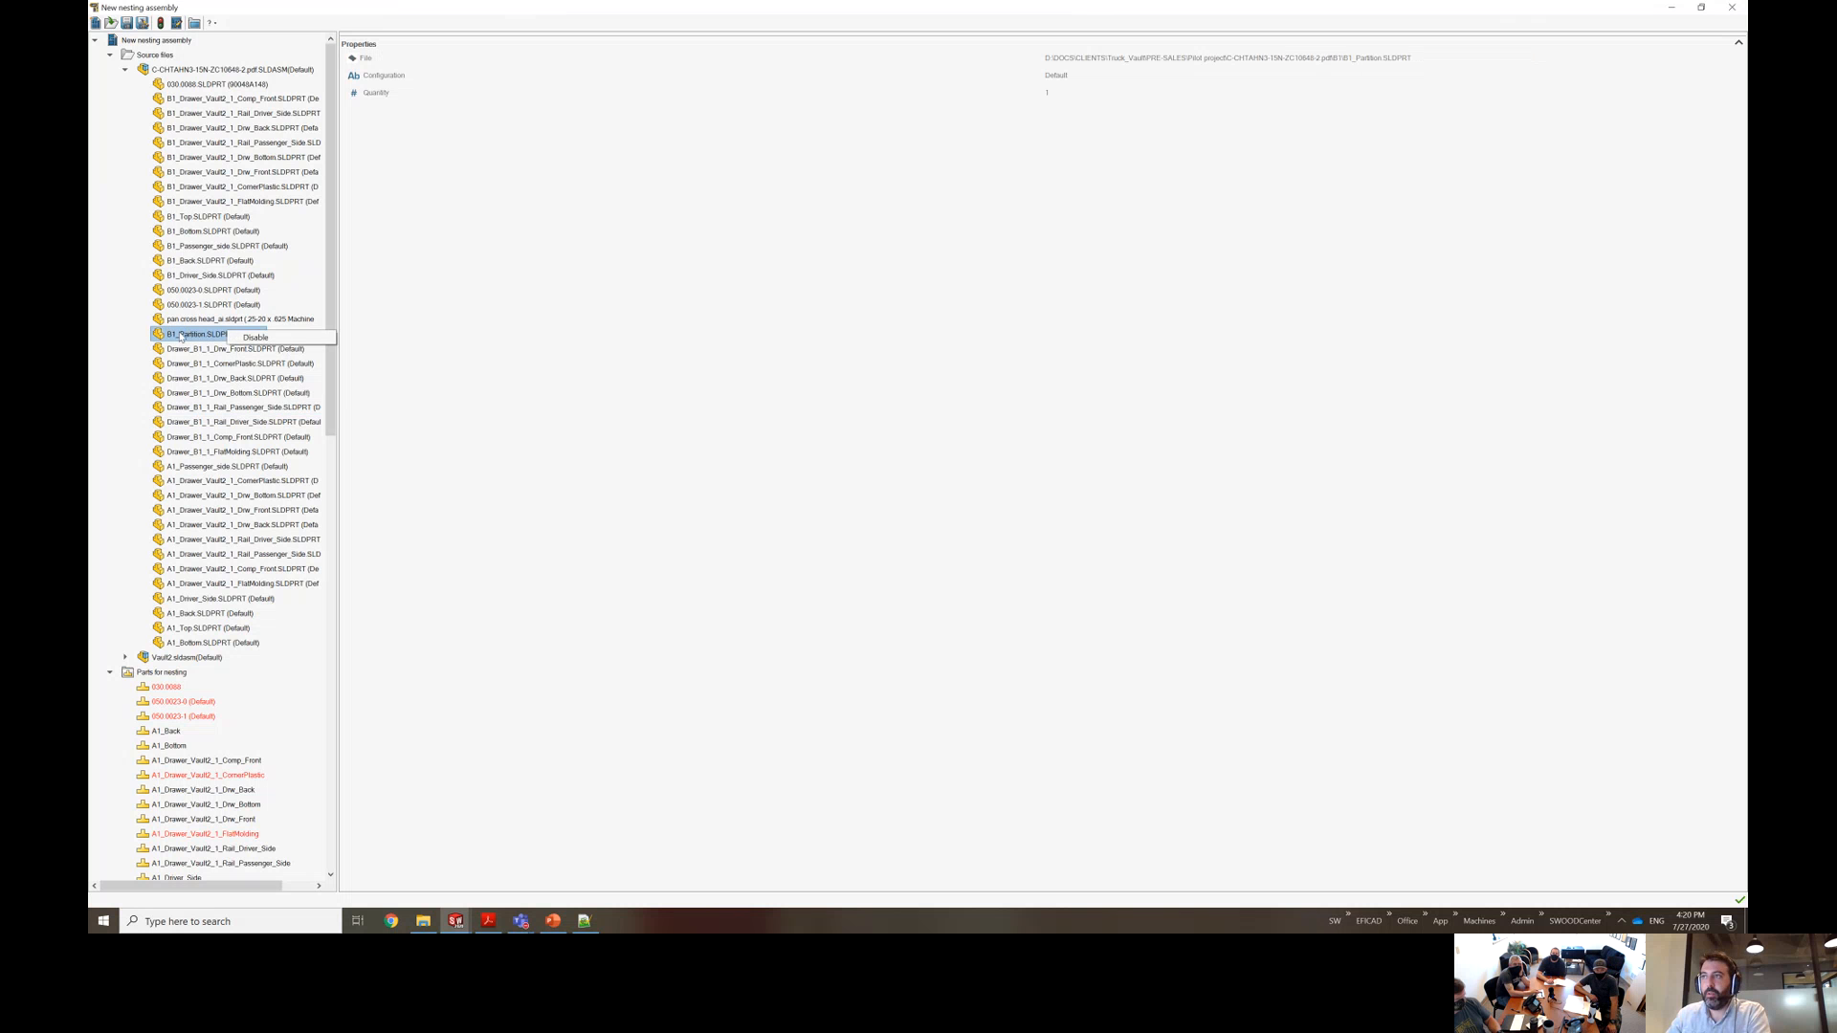
left_click(266, 337)
scroll(225, 507, "down", 12)
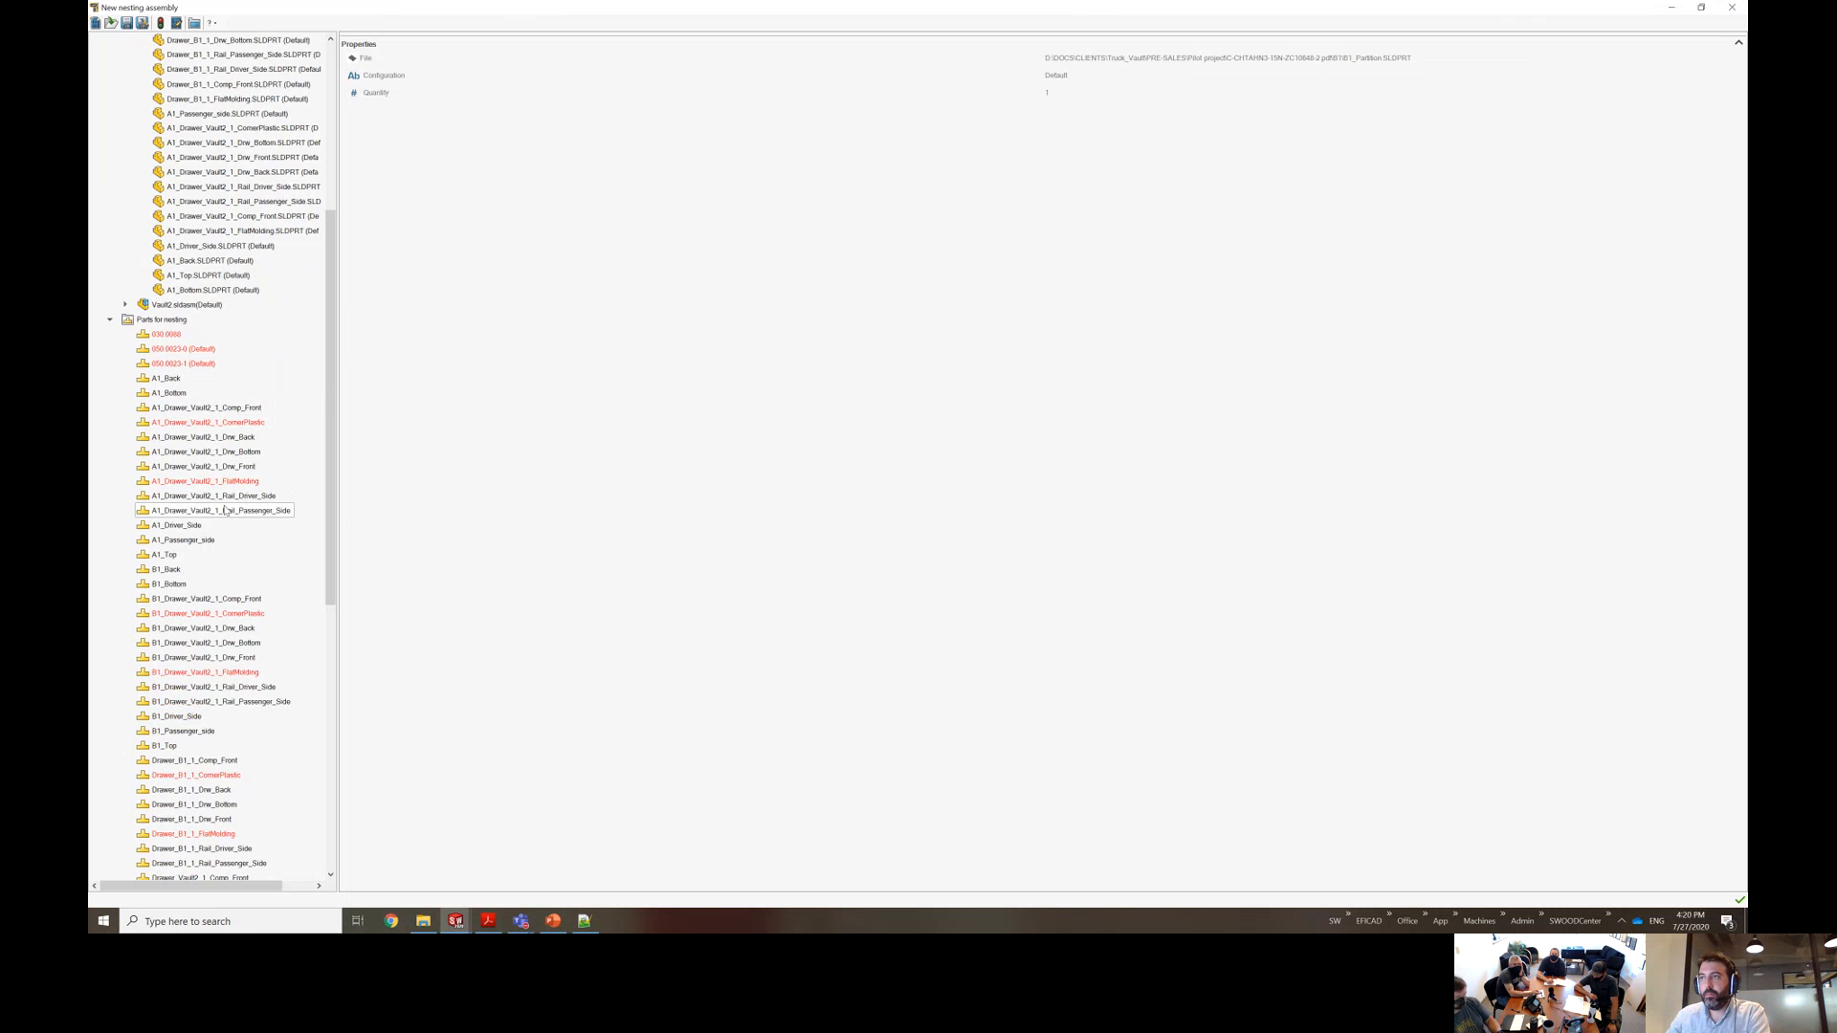
scroll(226, 507, "up", 12)
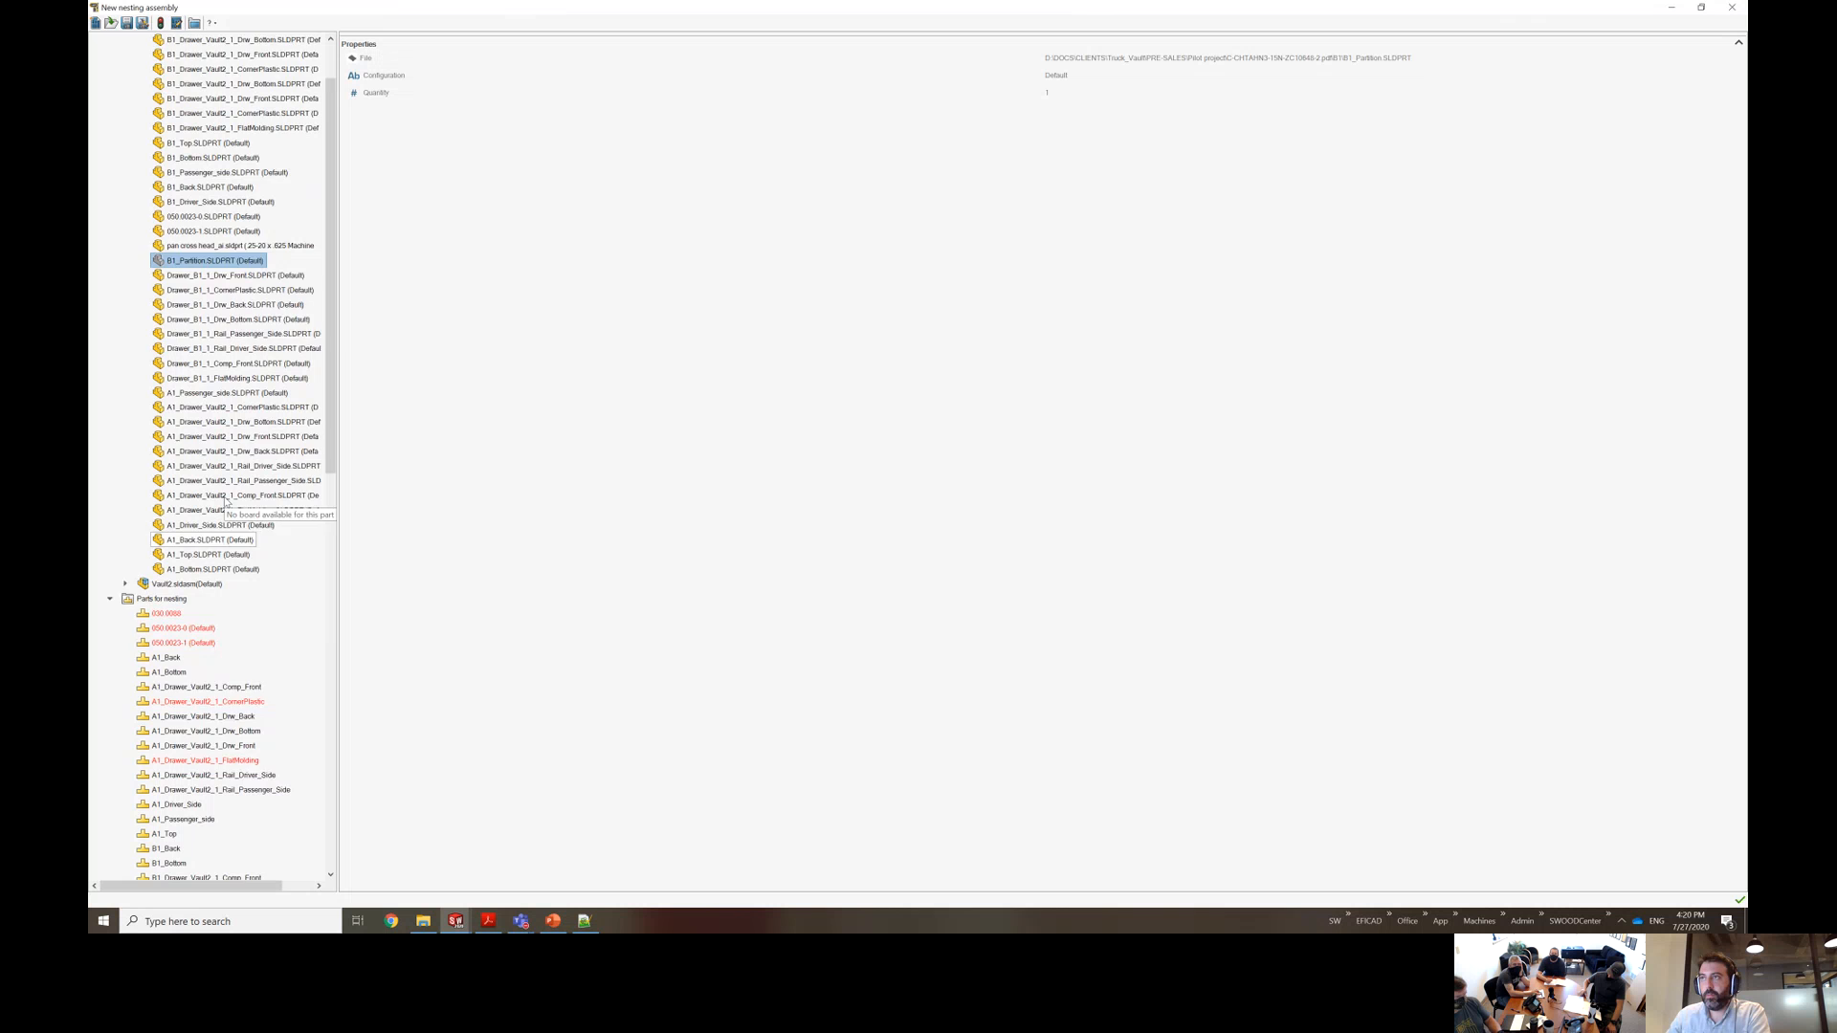
left_click(163, 23)
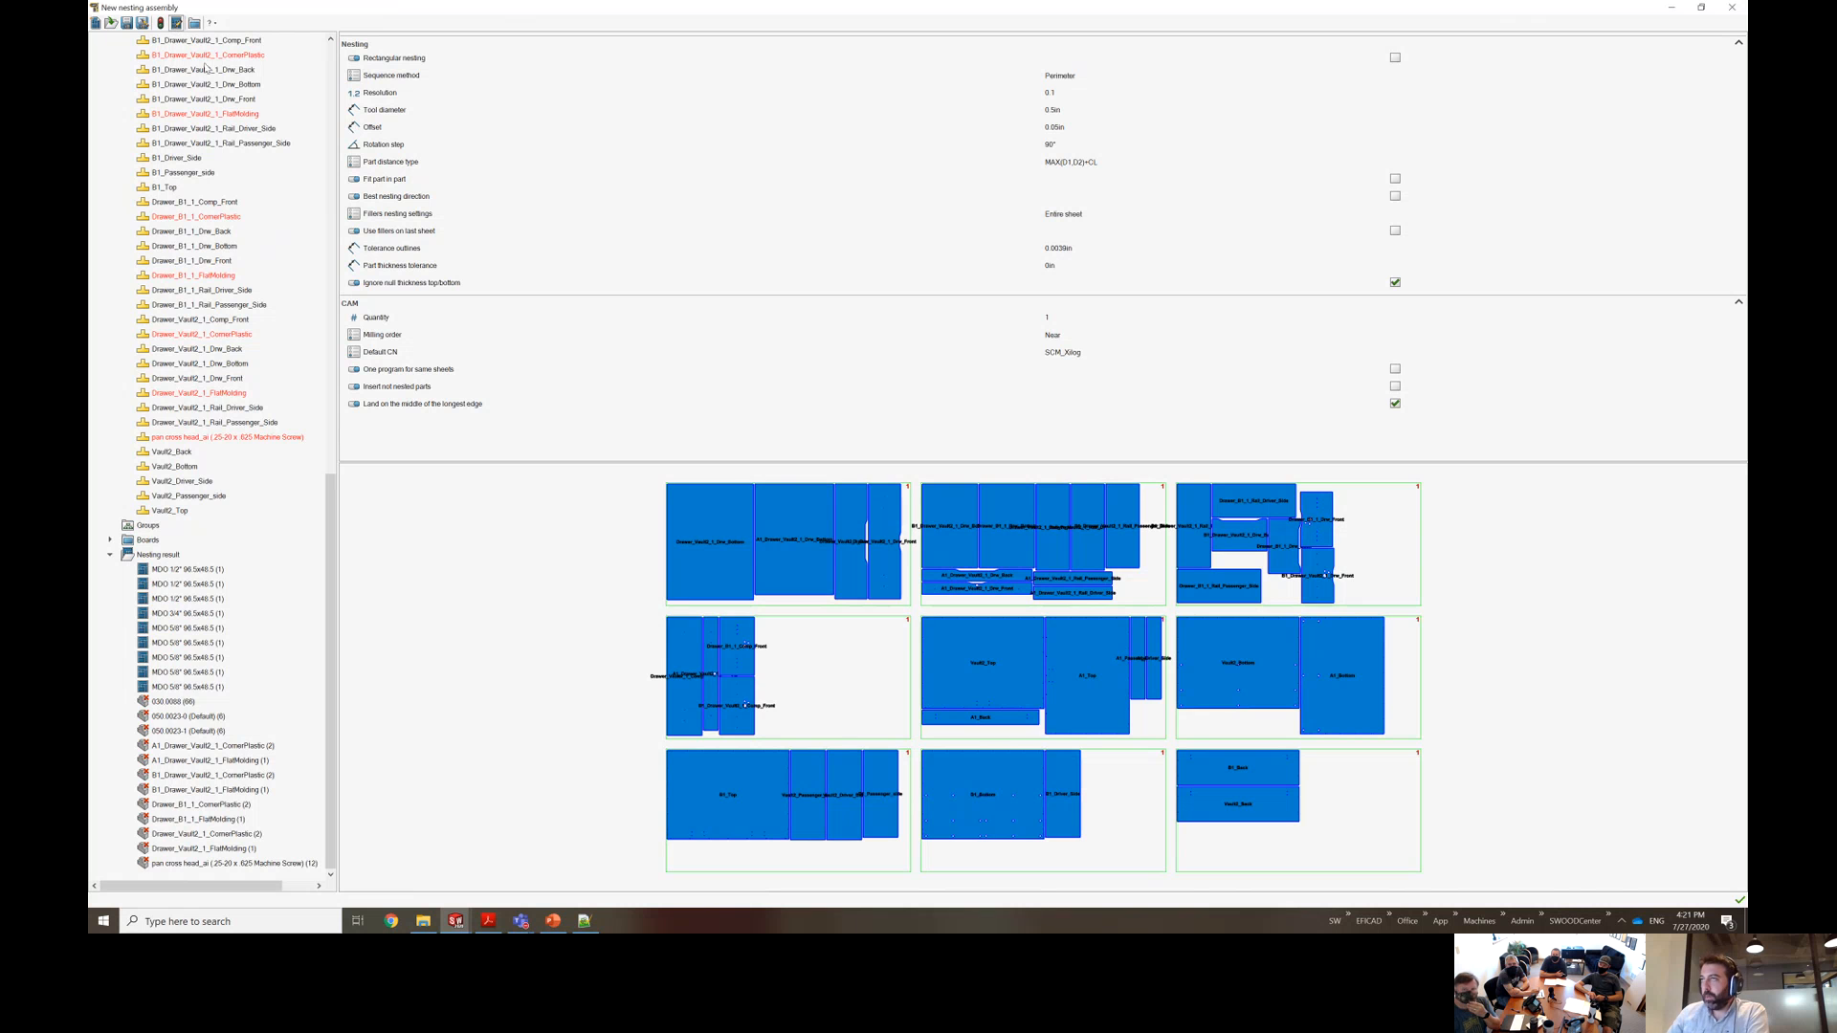
Edit the nesting with all five MDO 5/8" sheets displayed and move both parts of the last sheet into the fourth sheet's free space.
left_click(176, 22)
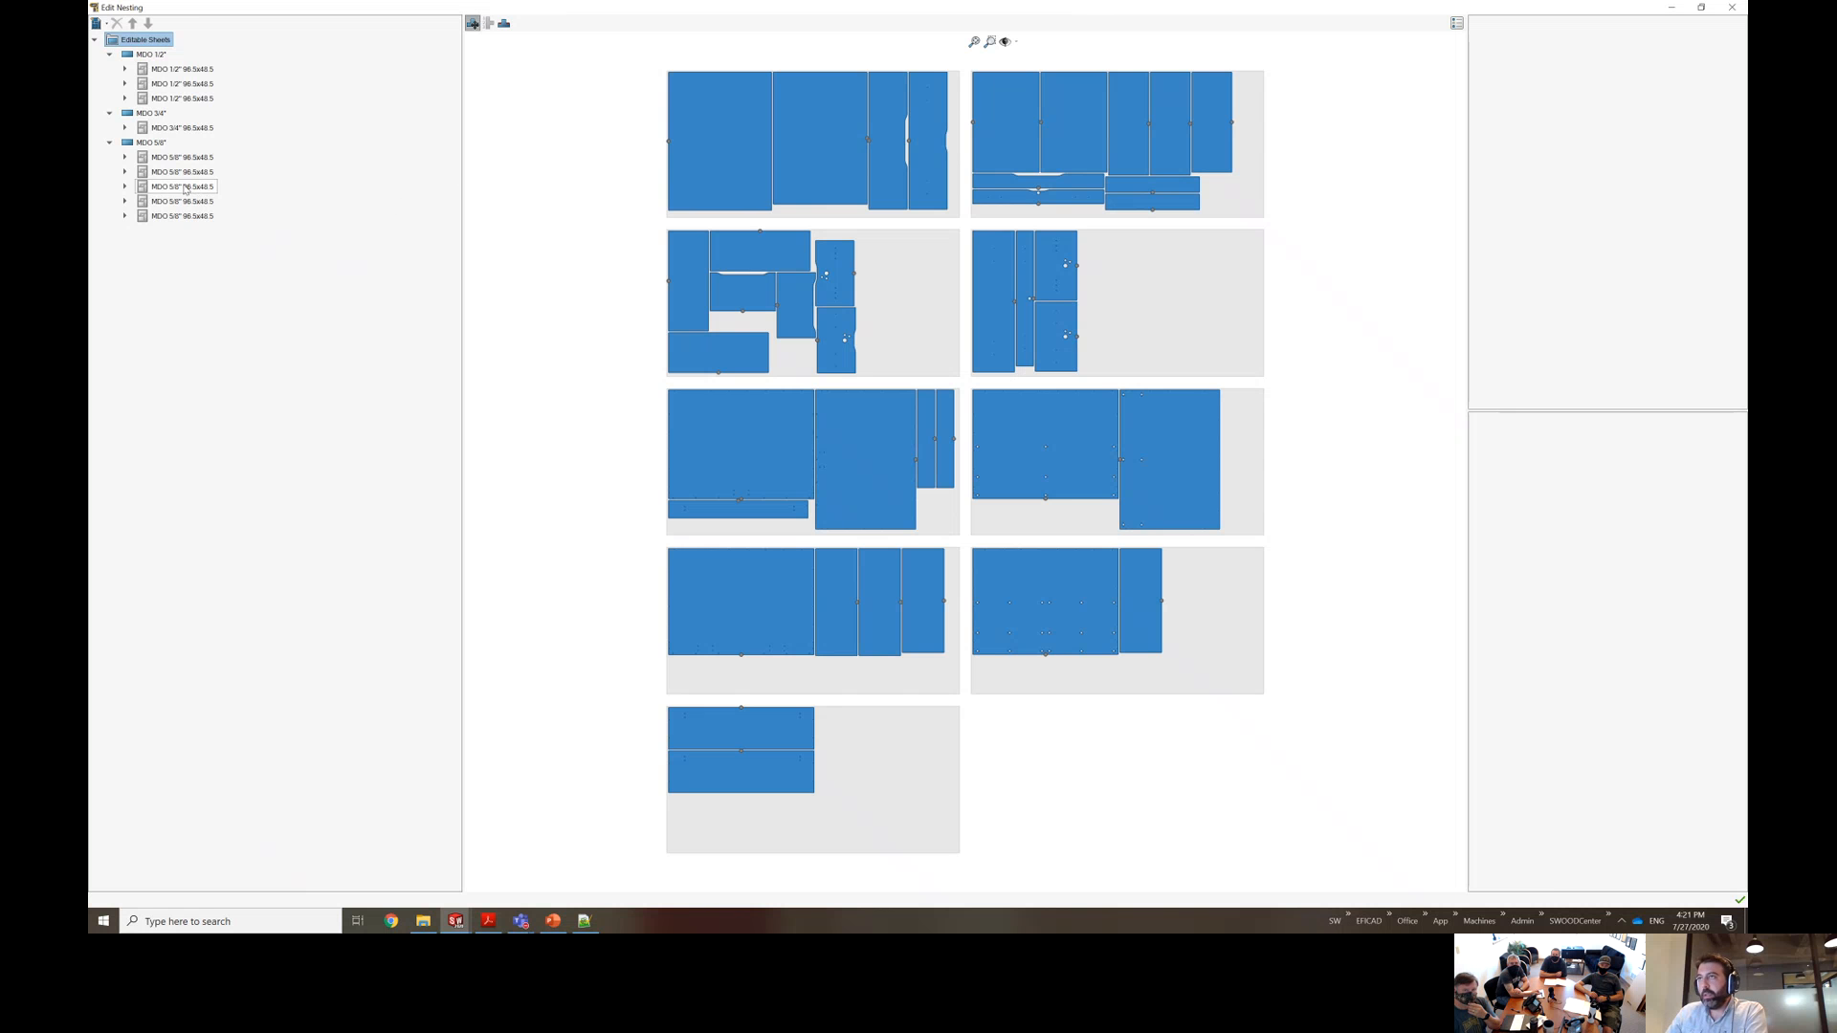
left_click(146, 159)
left_click(142, 173, "shift")
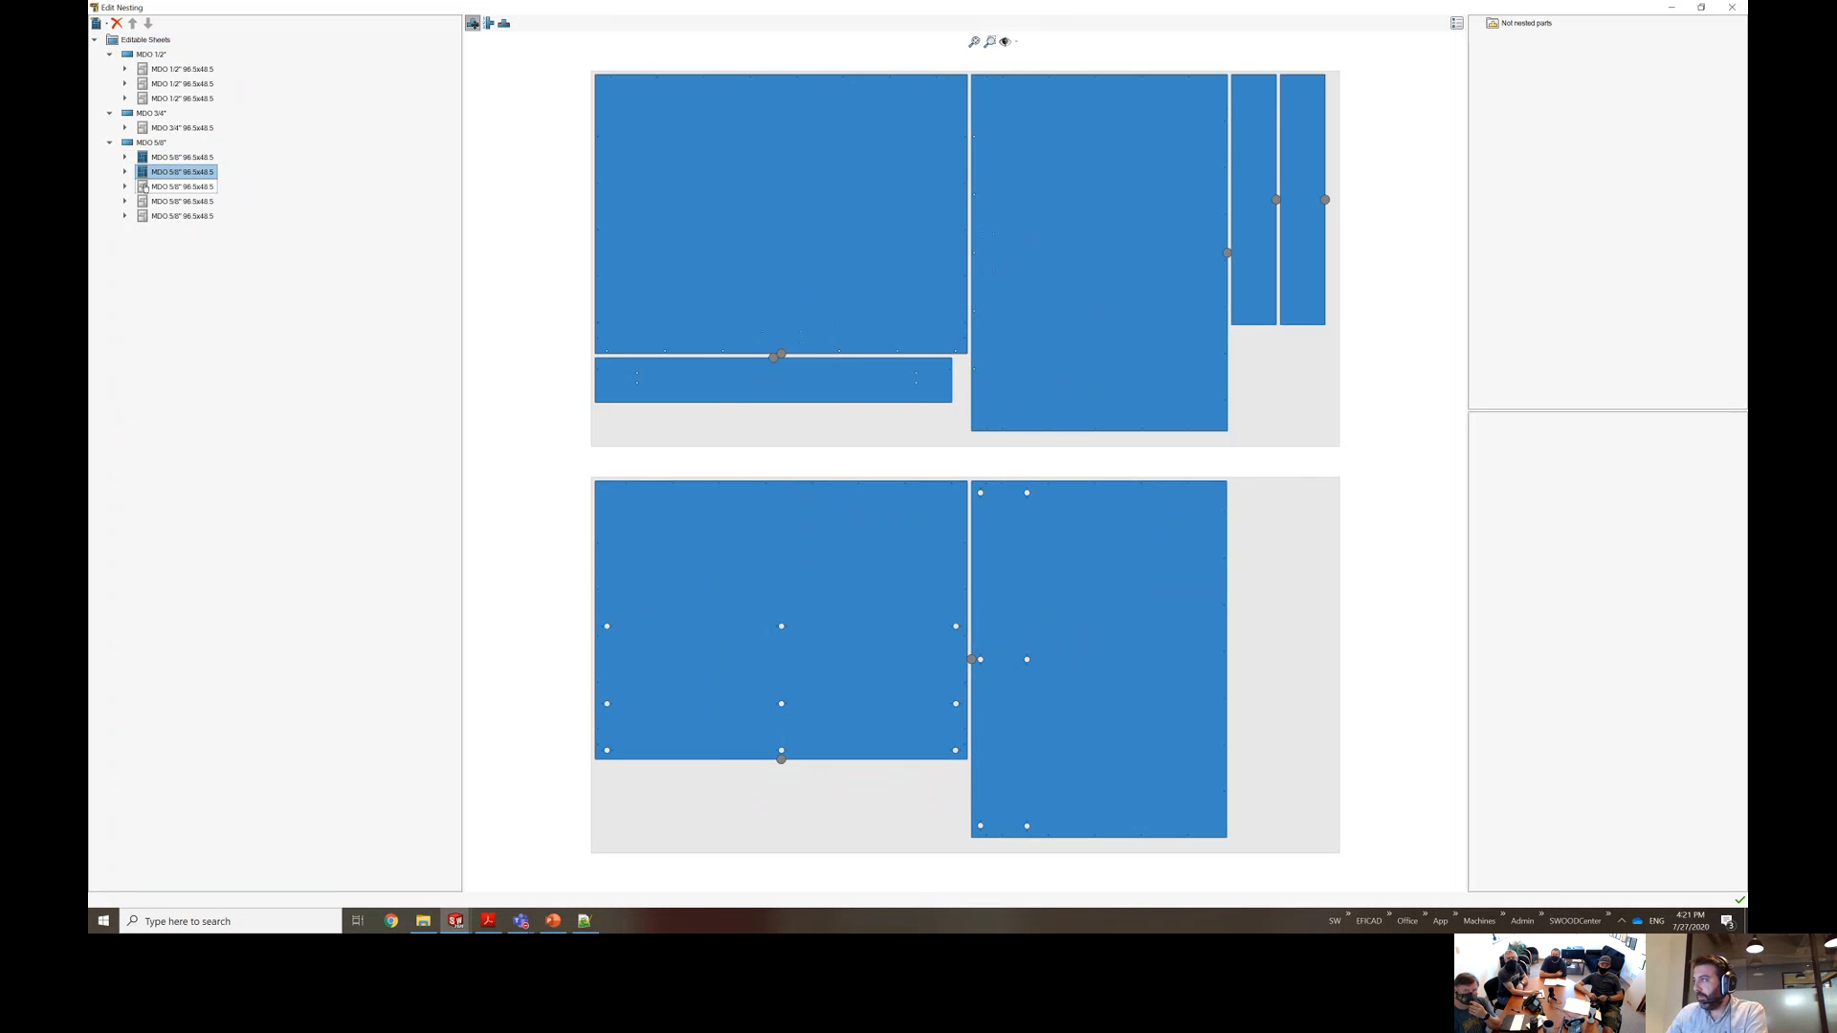
left_click(144, 188, "shift")
left_click(142, 203, "shift")
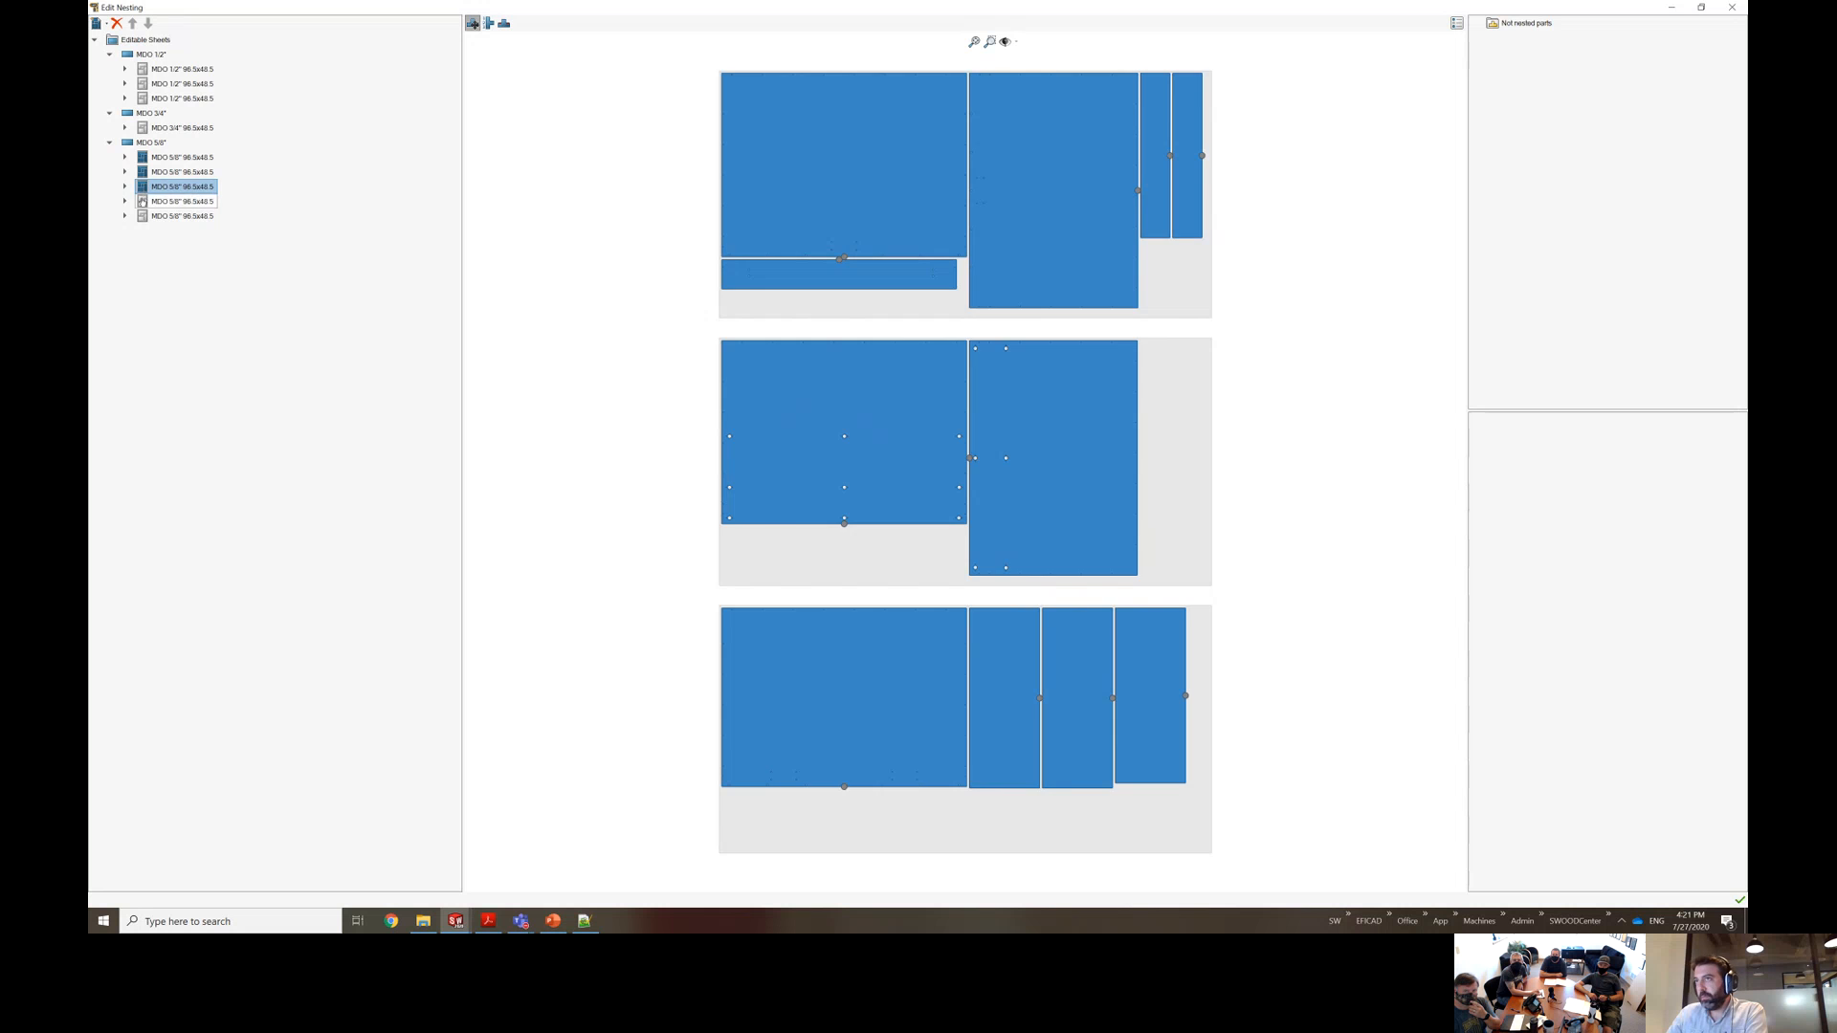
left_click(143, 218, "shift")
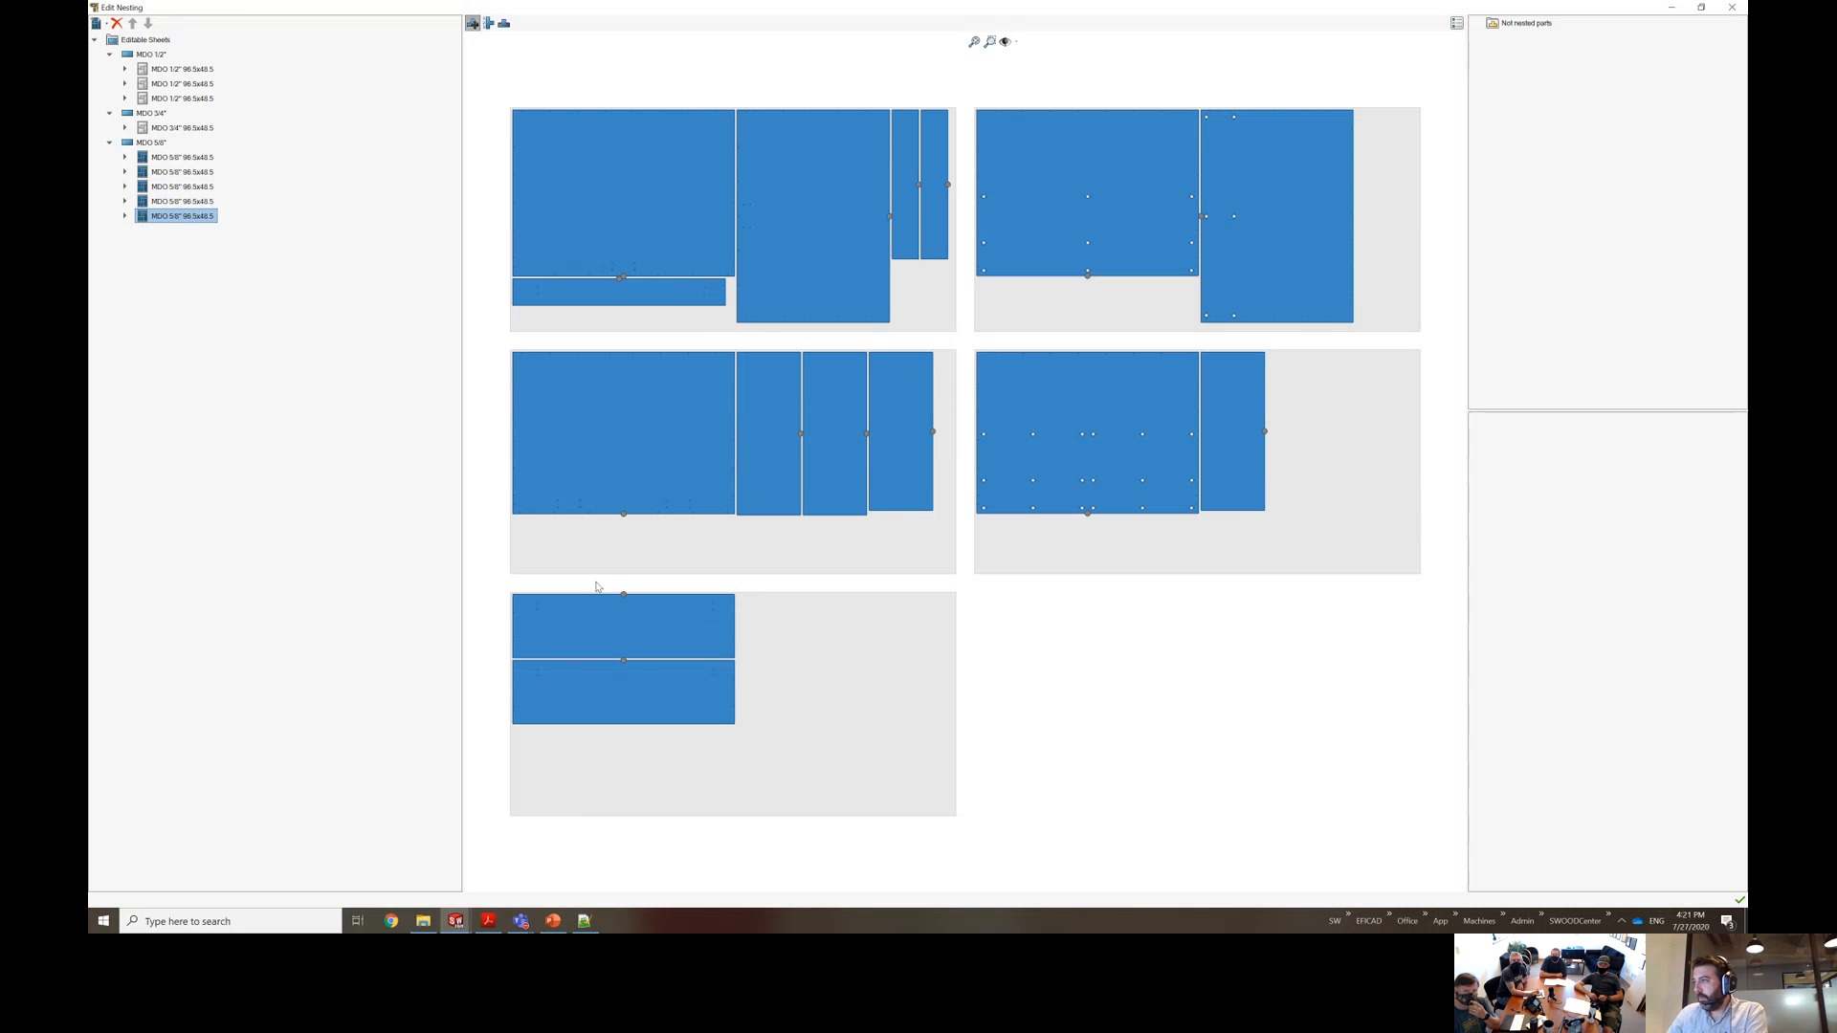
left_click_drag(681, 641, 1309, 449)
left_click_drag(673, 697, 1378, 451)
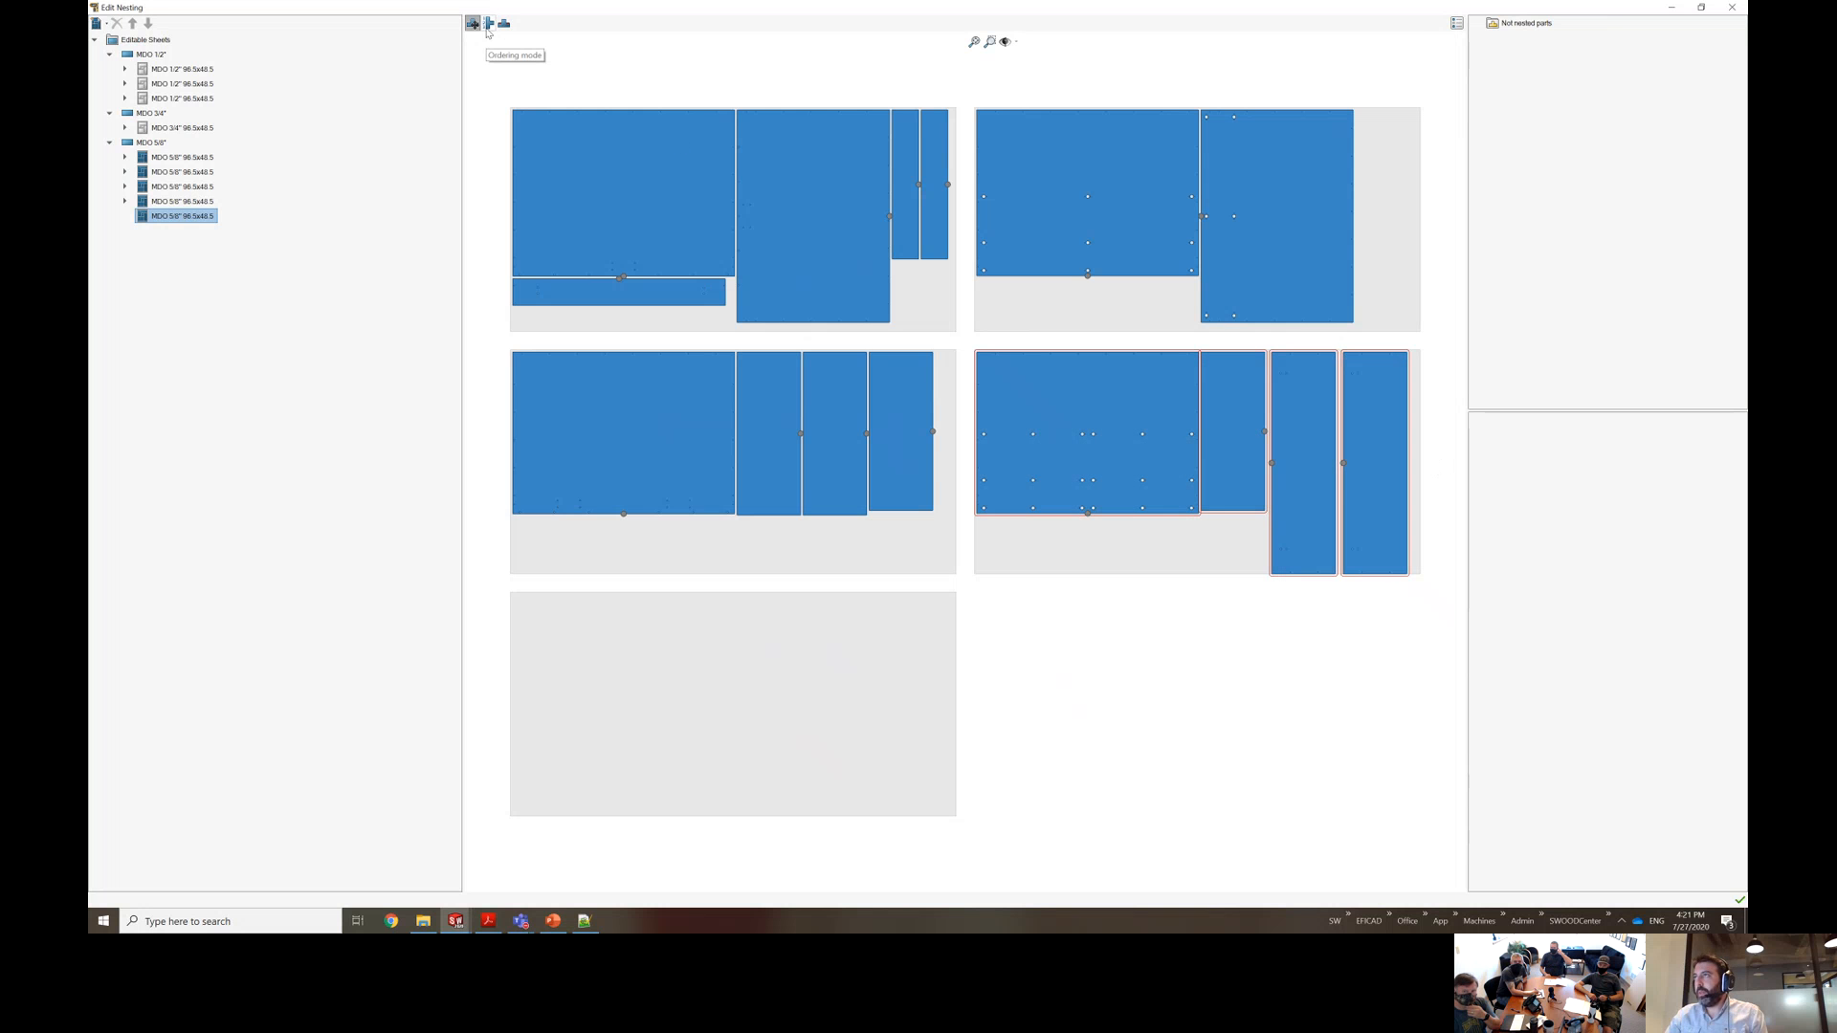
Set the part order on the first MDO 5/8" sheet: two large panels, two narrow vertical strips, and the long horizontal strip last.
left_click(488, 26)
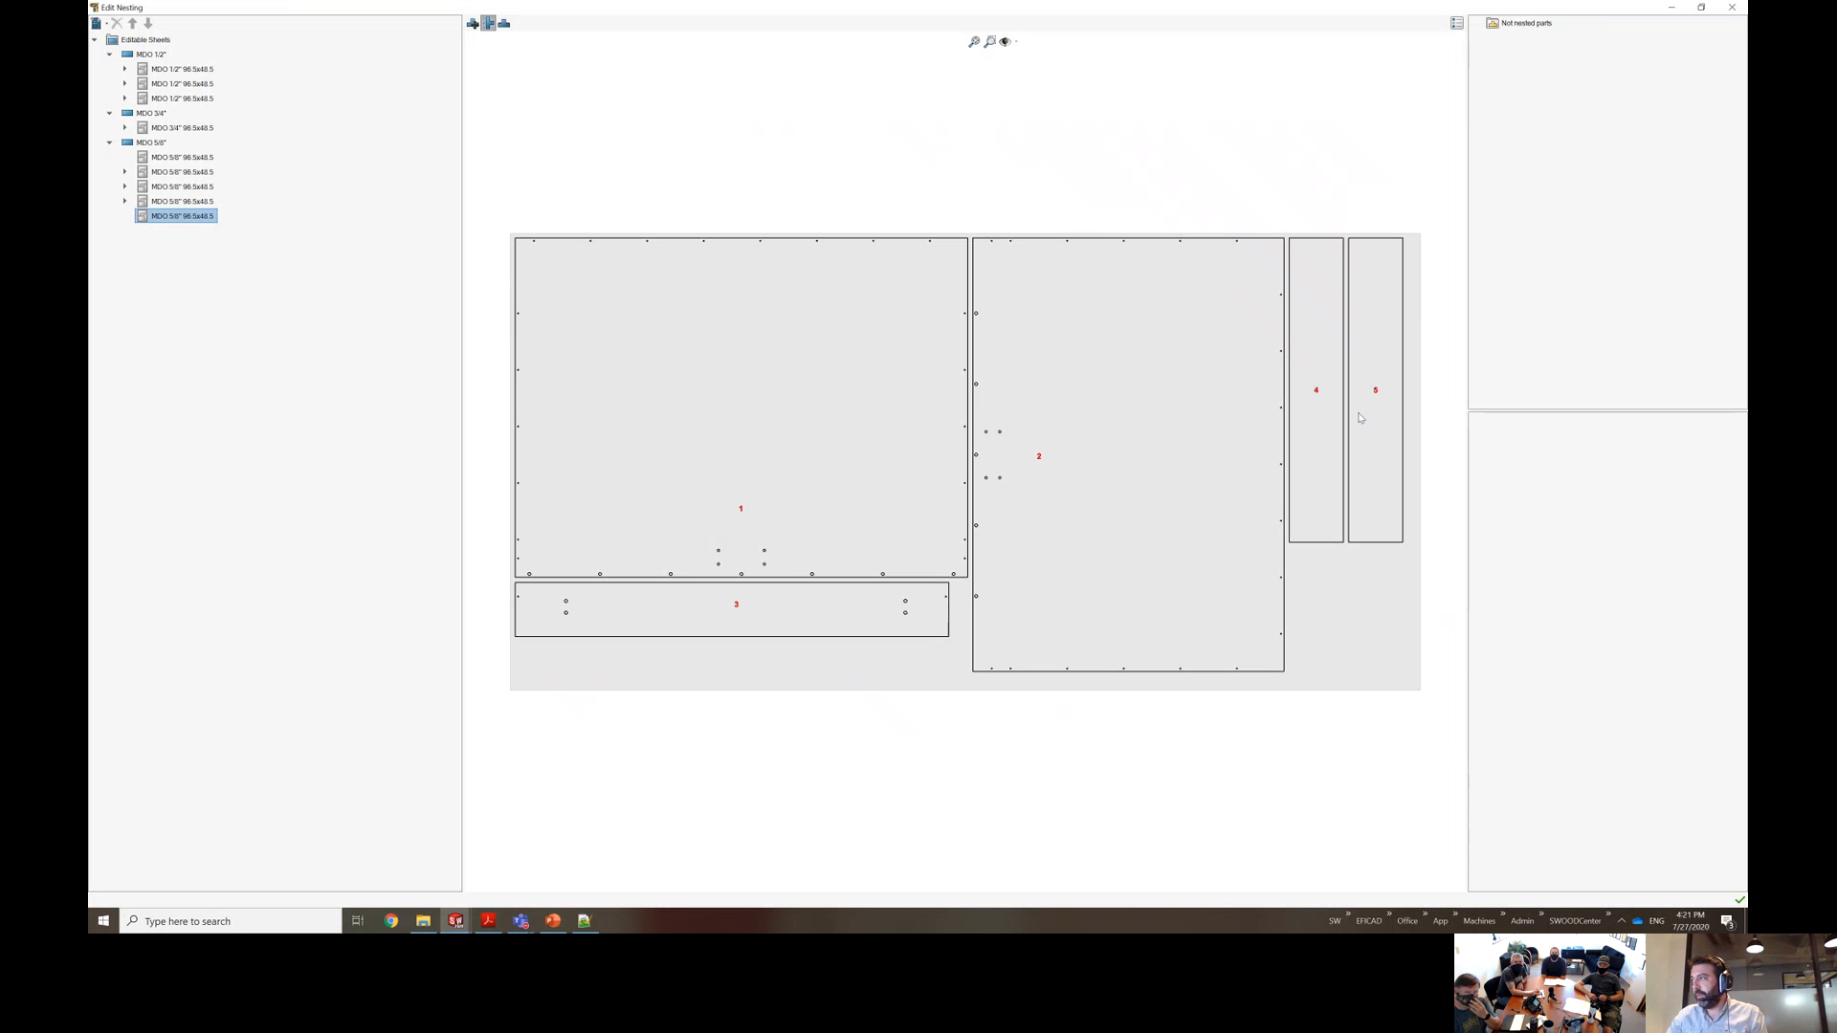
left_click(763, 496)
left_click(1152, 484)
left_click(1316, 412)
left_click(1375, 411)
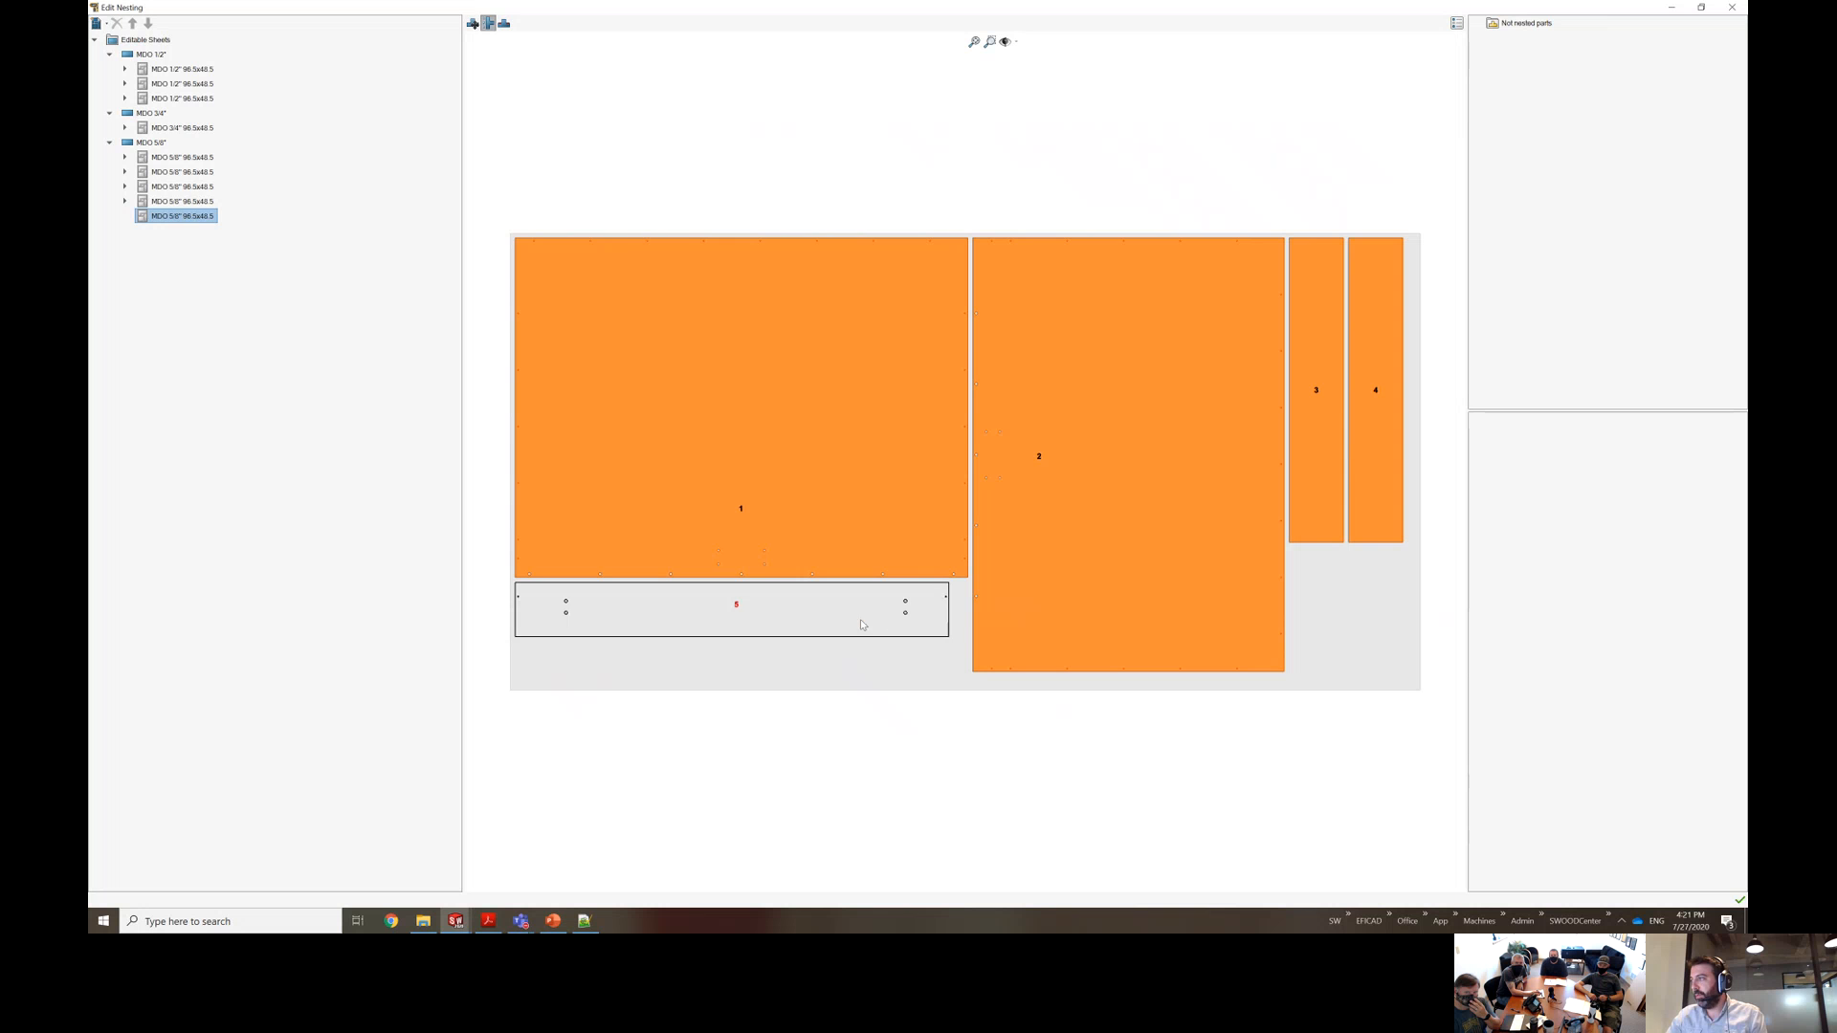
left_click(862, 626)
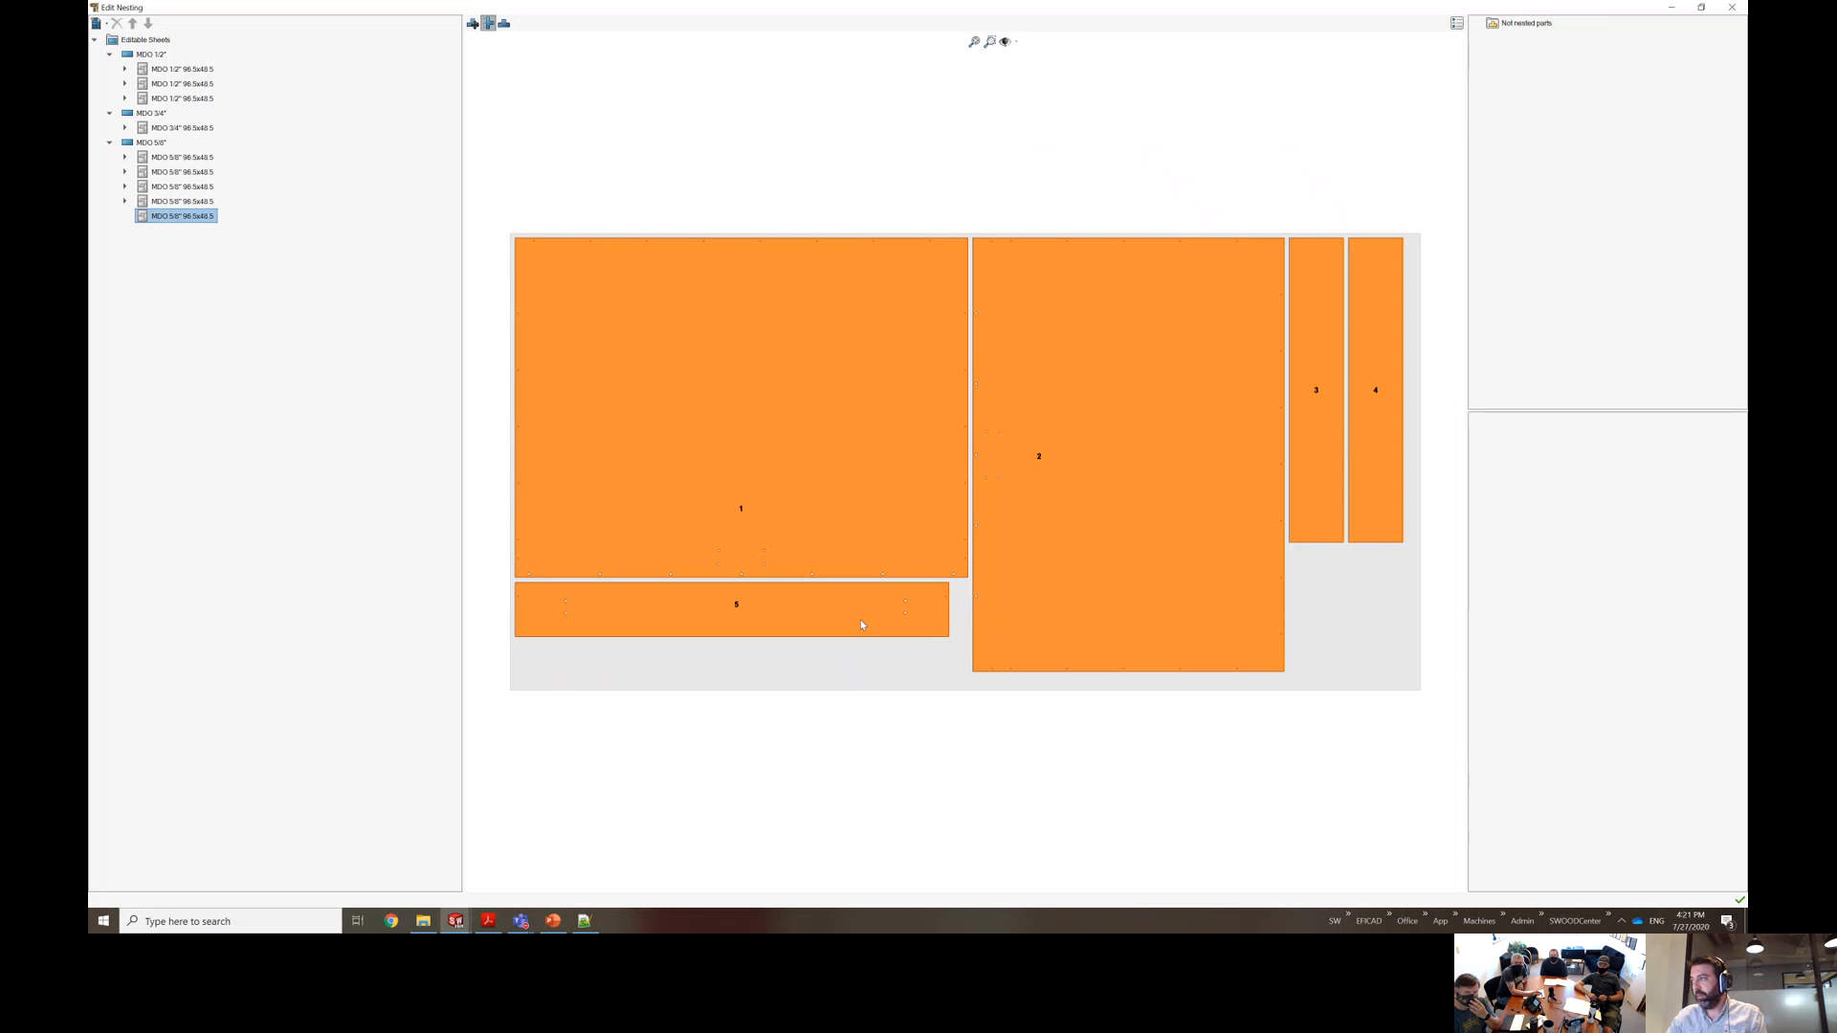
Add connection points in the gaps between parts 1-2, 2-3, 3-4 and 1-5 of the first MDO 5/8" sheet and validate the nesting.
left_click(504, 24)
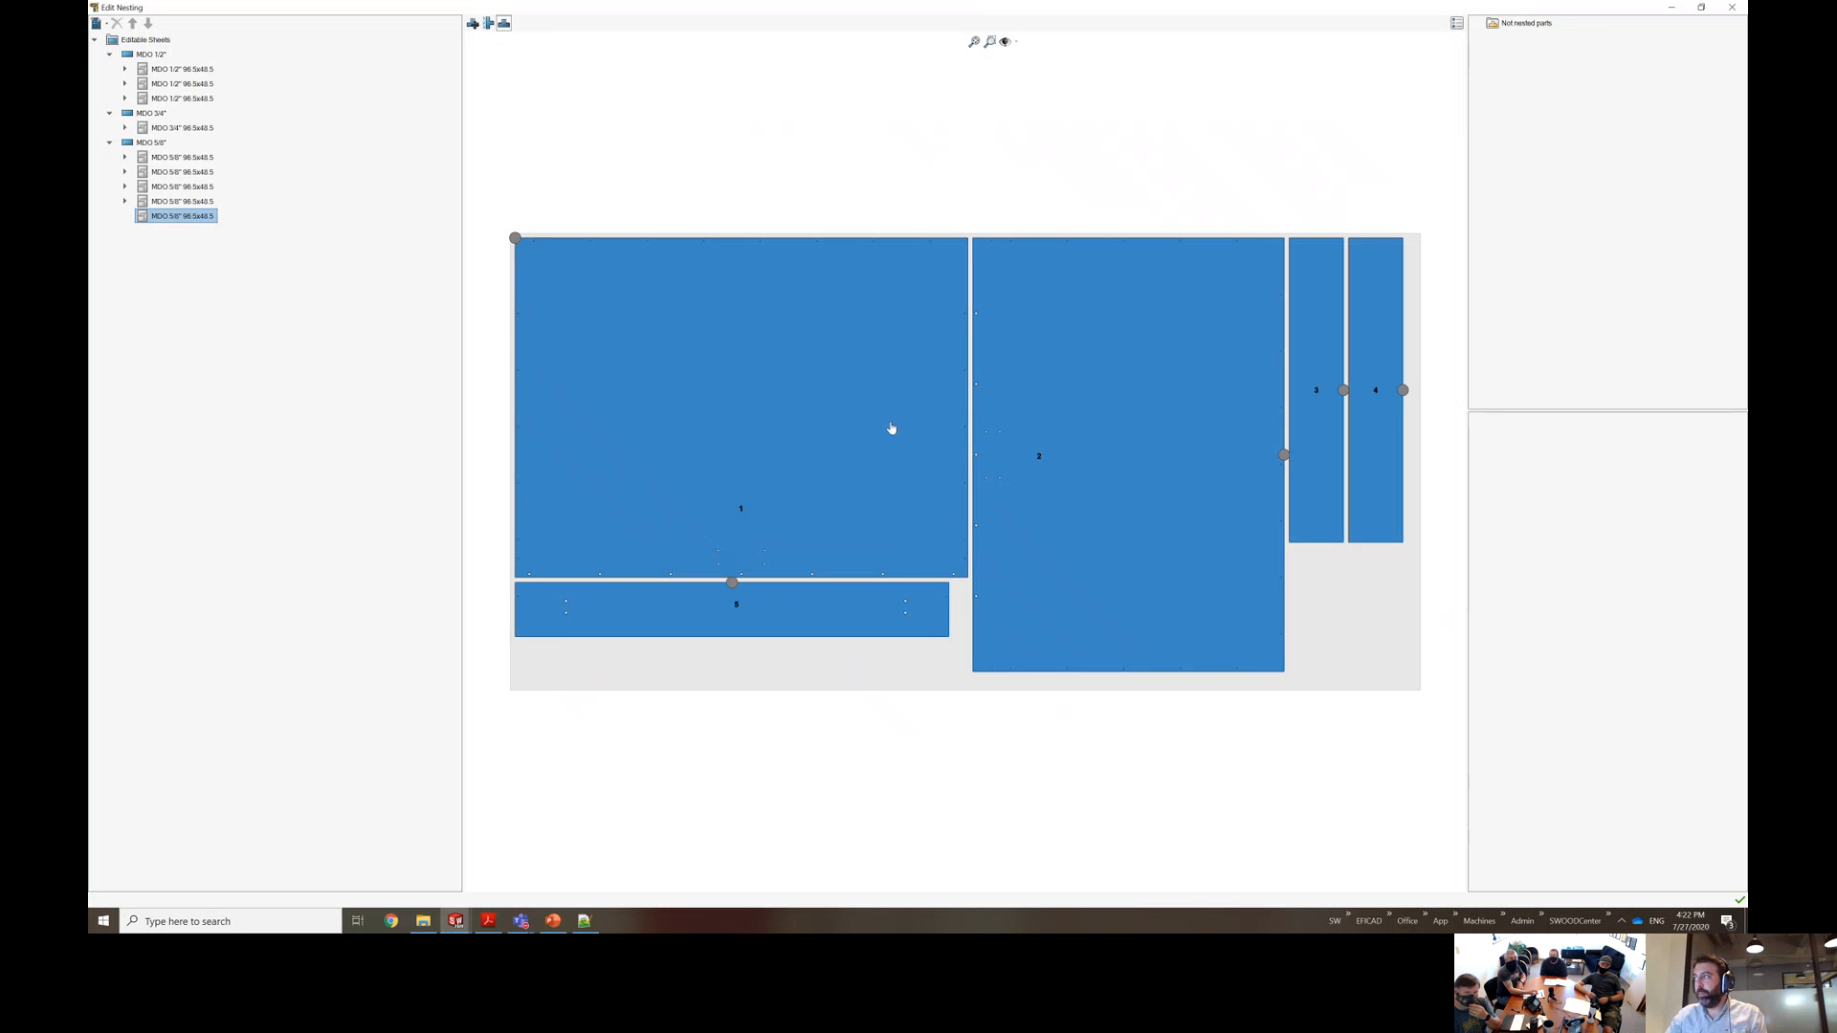
left_click(971, 407)
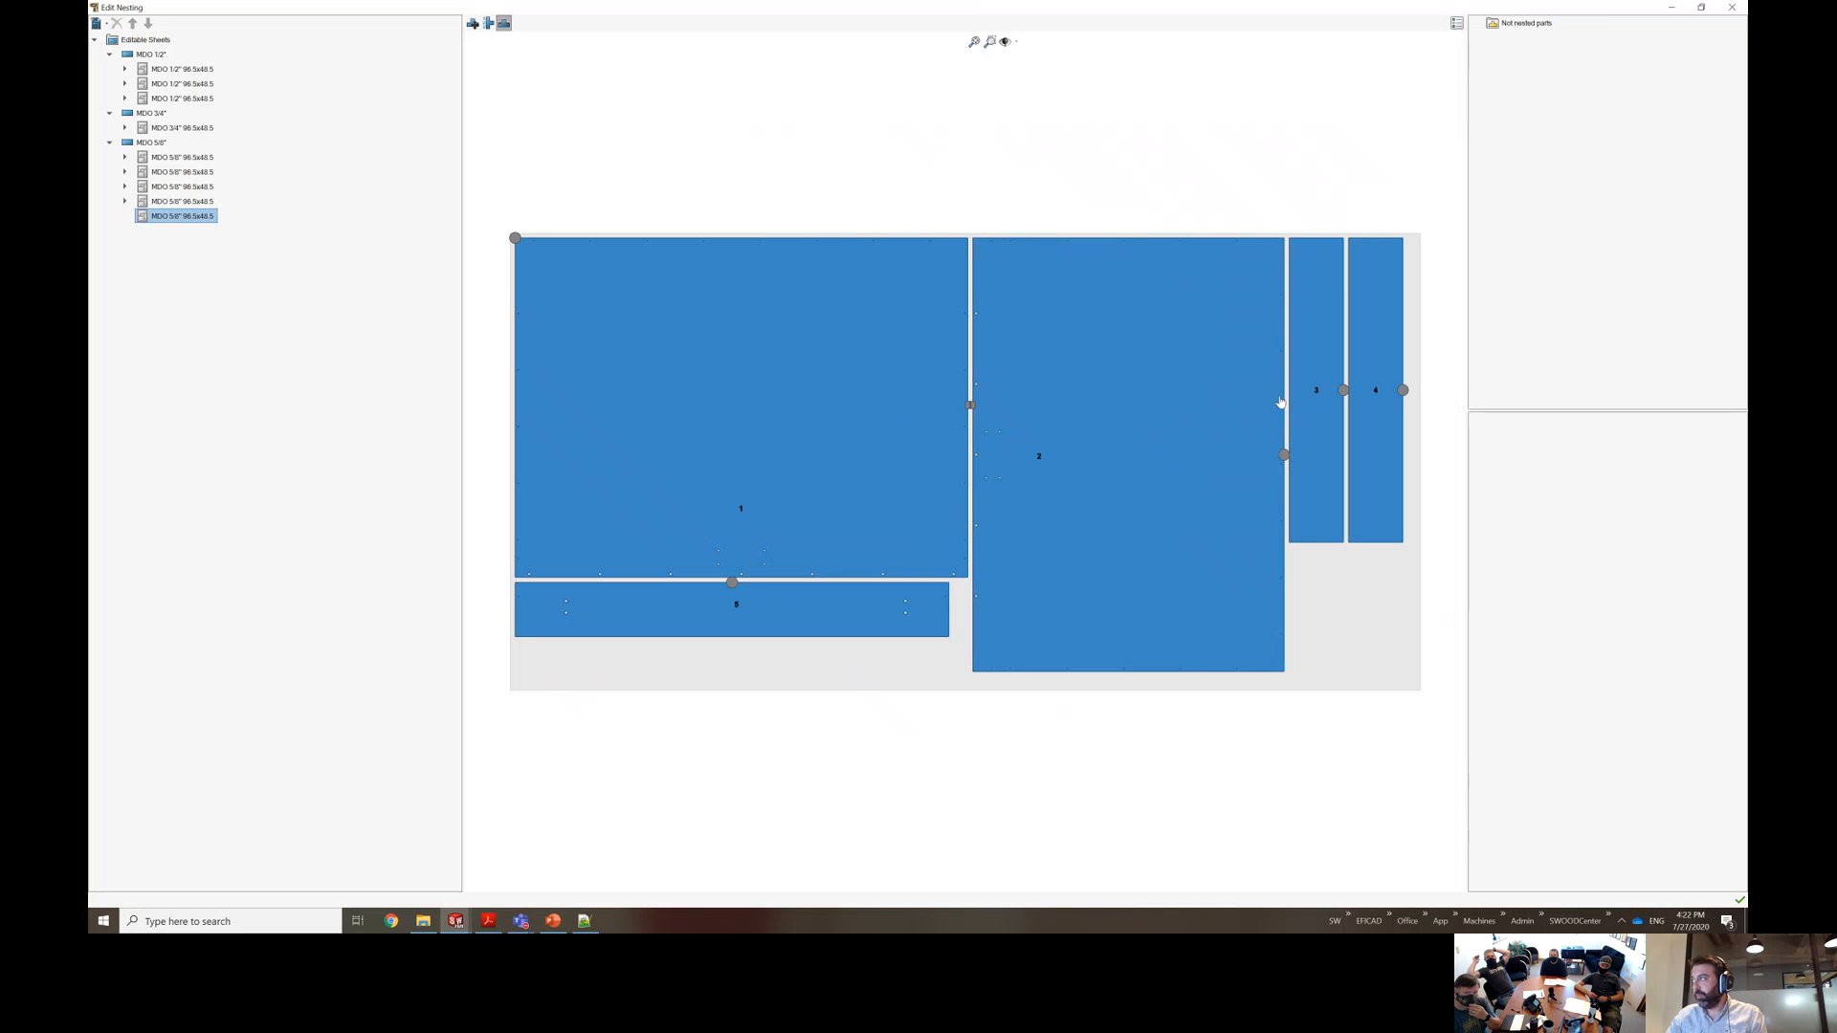
left_click(1286, 390)
left_click(1346, 346)
left_click(784, 581)
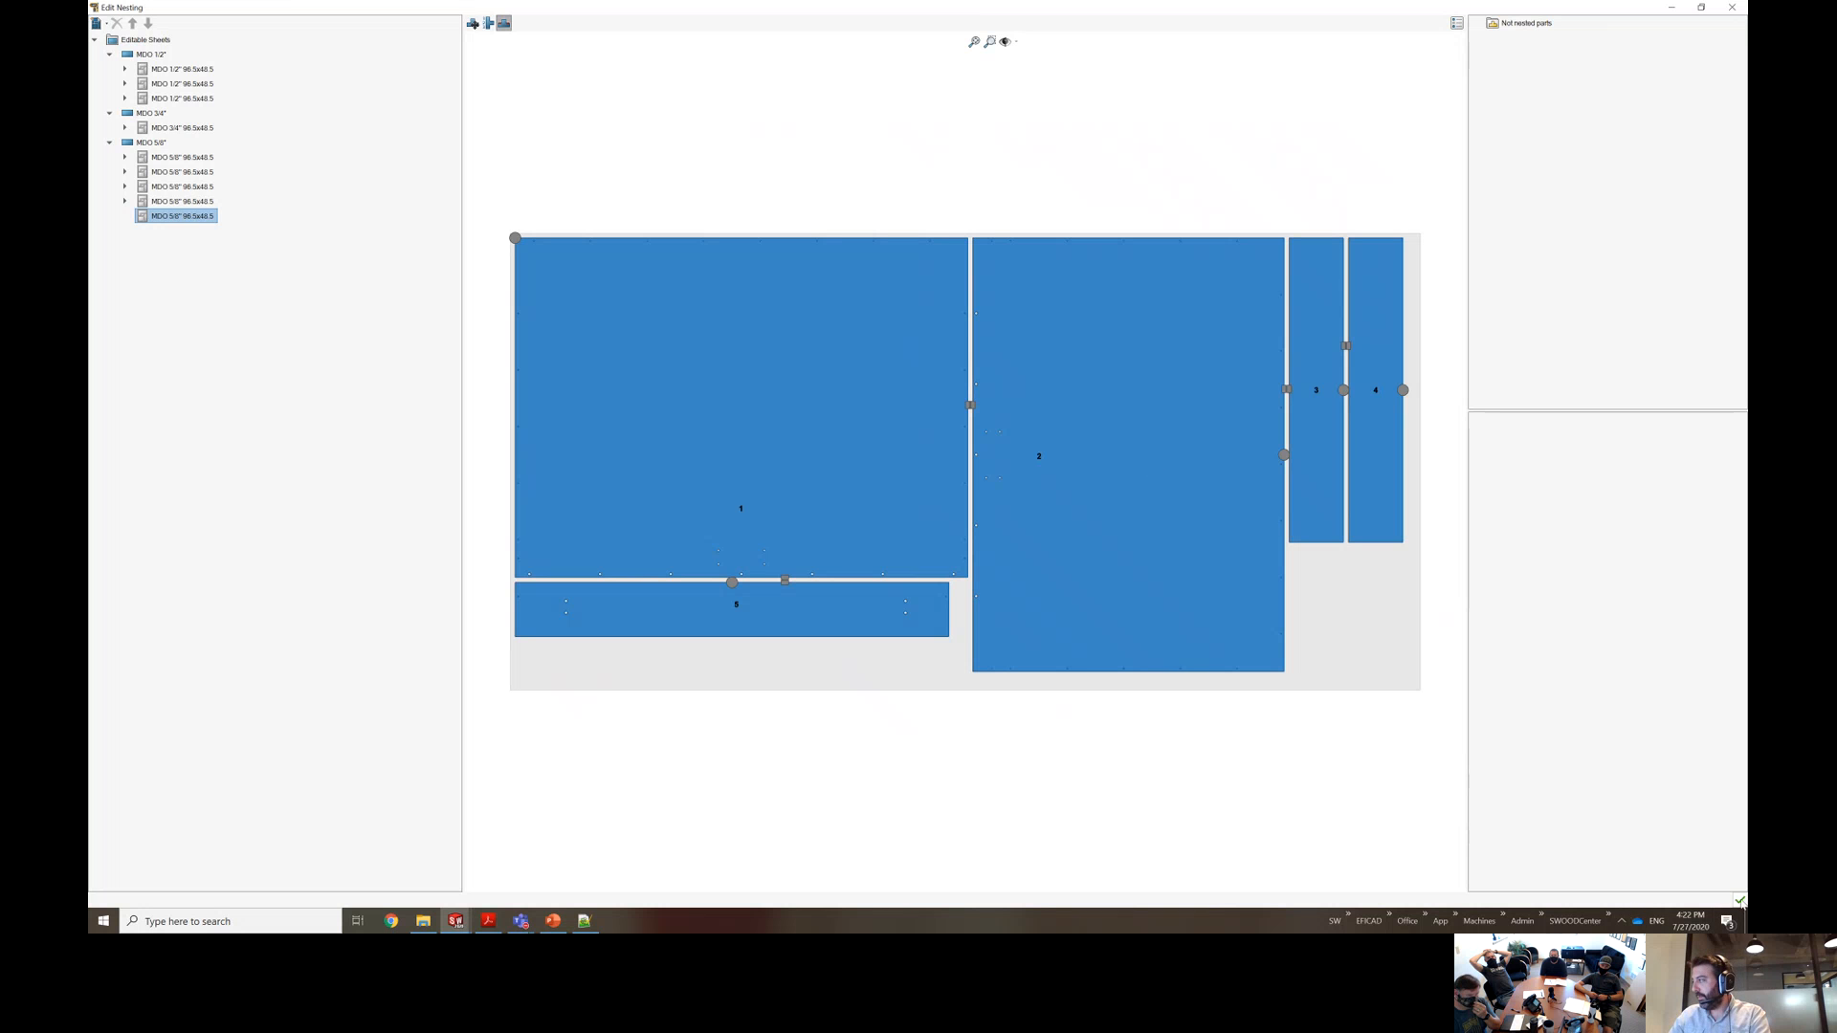
left_click(1739, 901)
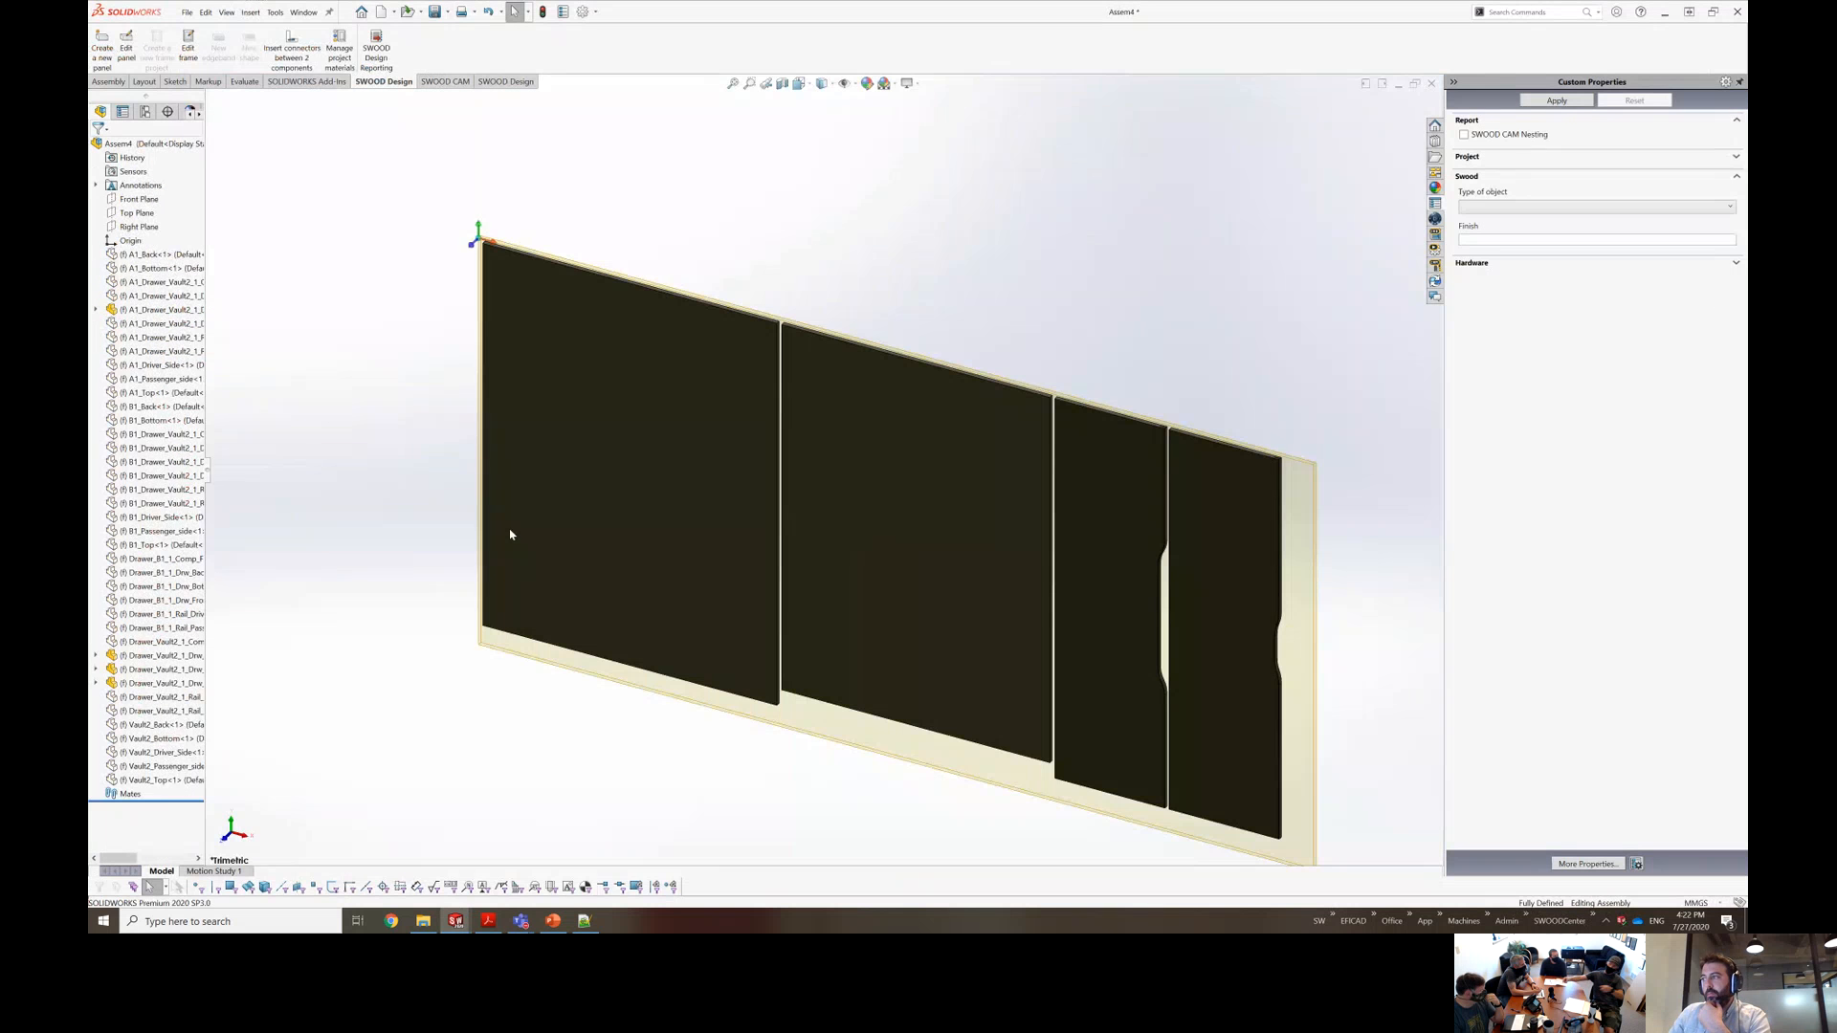
Widen the tree, show the SWOOD CAM programs, and activate Sheet 8 to examine its nested parts and operations.
left_click_drag(206, 468, 321, 471)
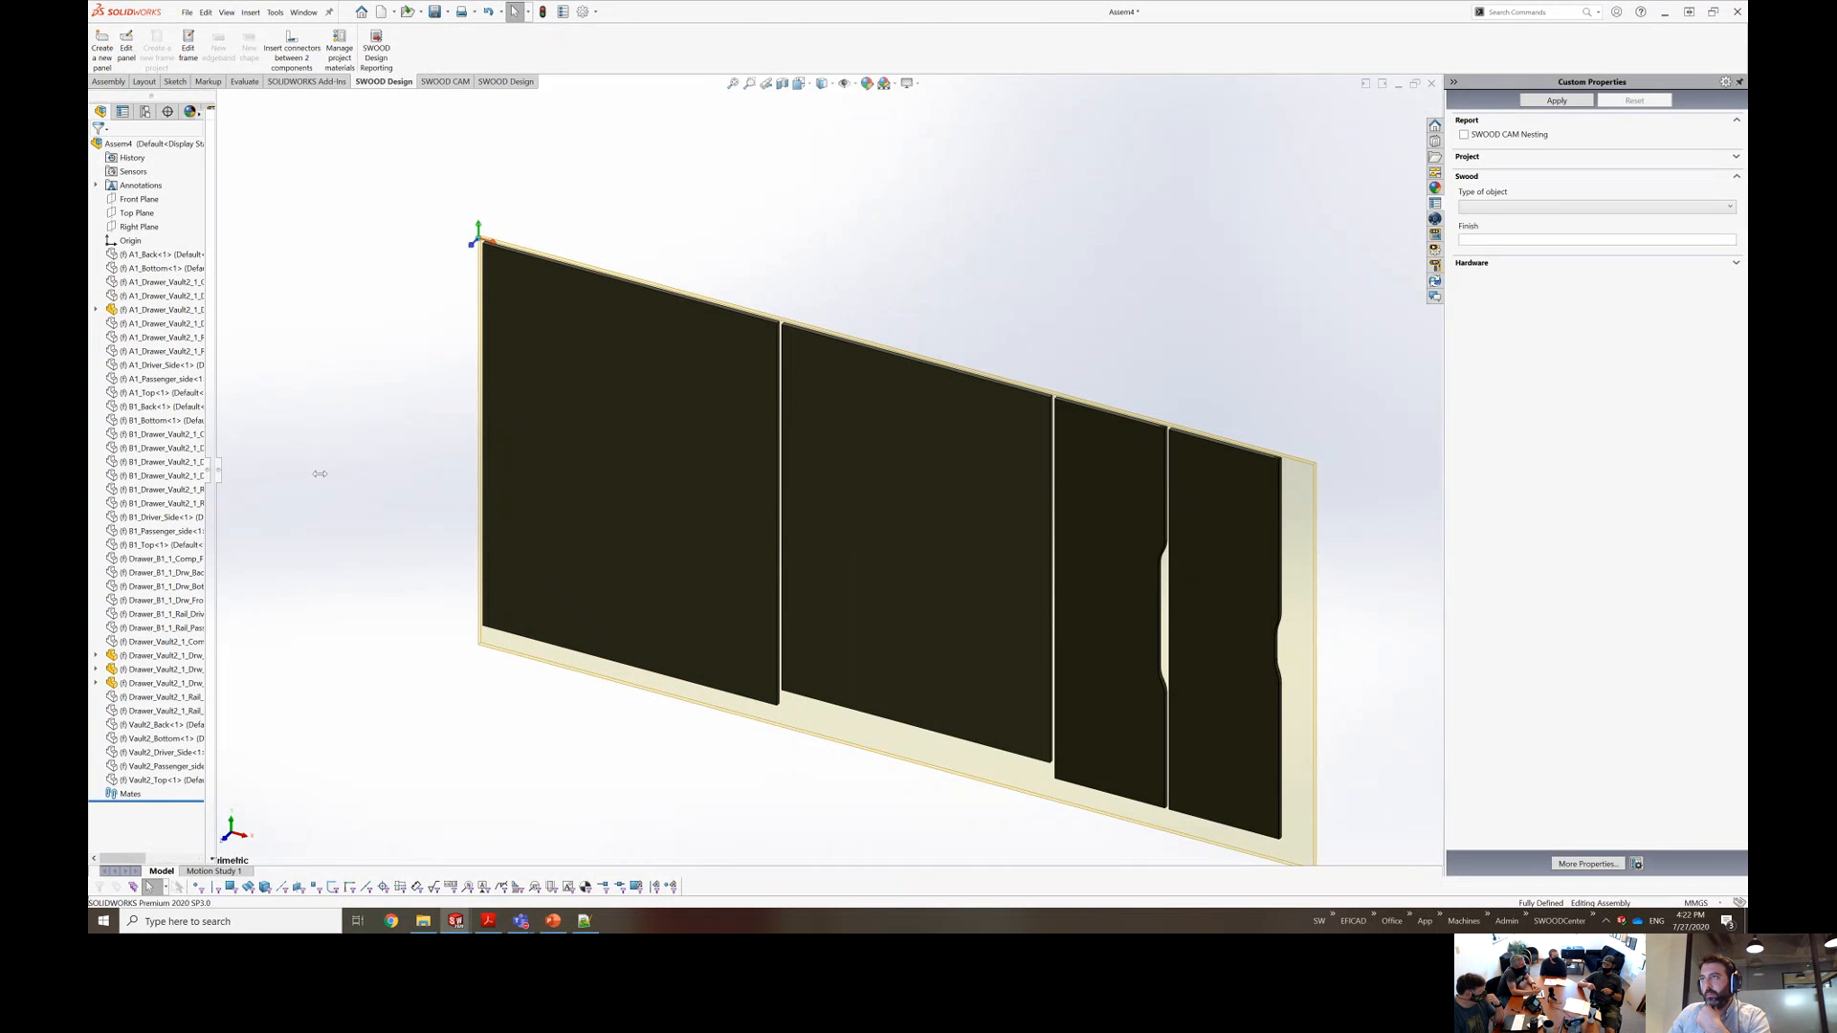
left_click(212, 112)
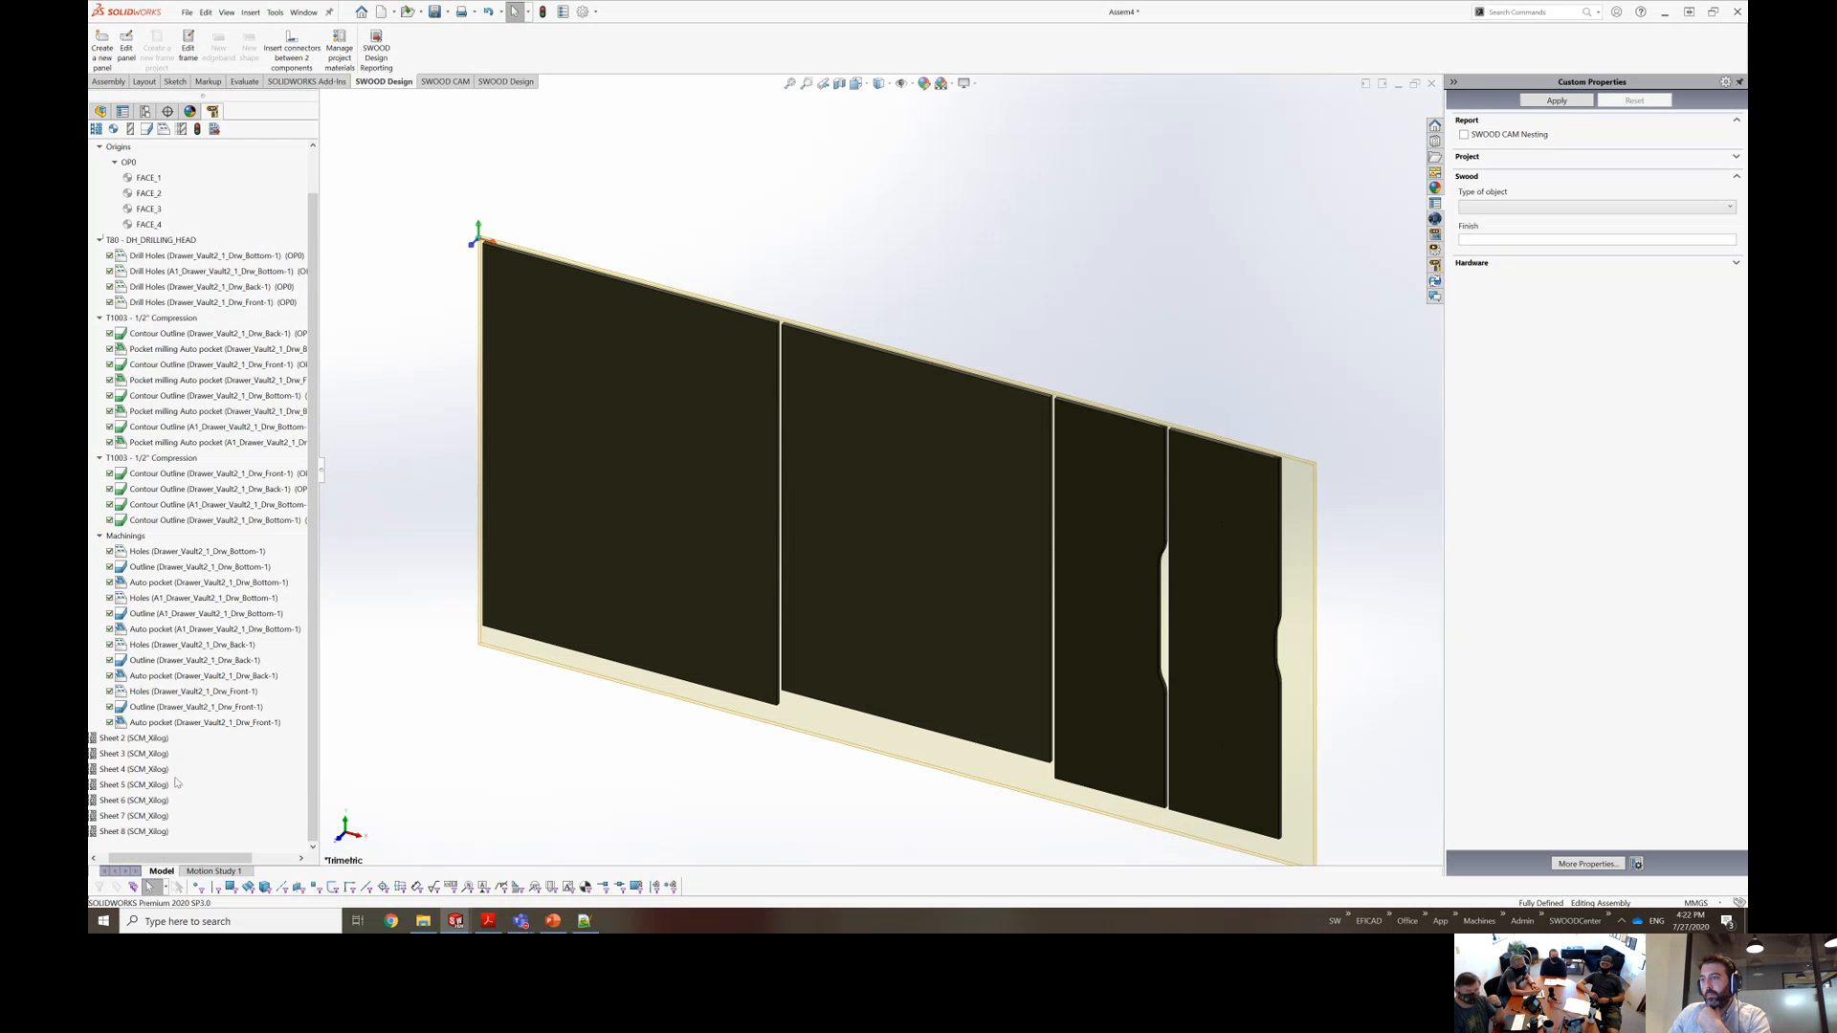
left_click(134, 832)
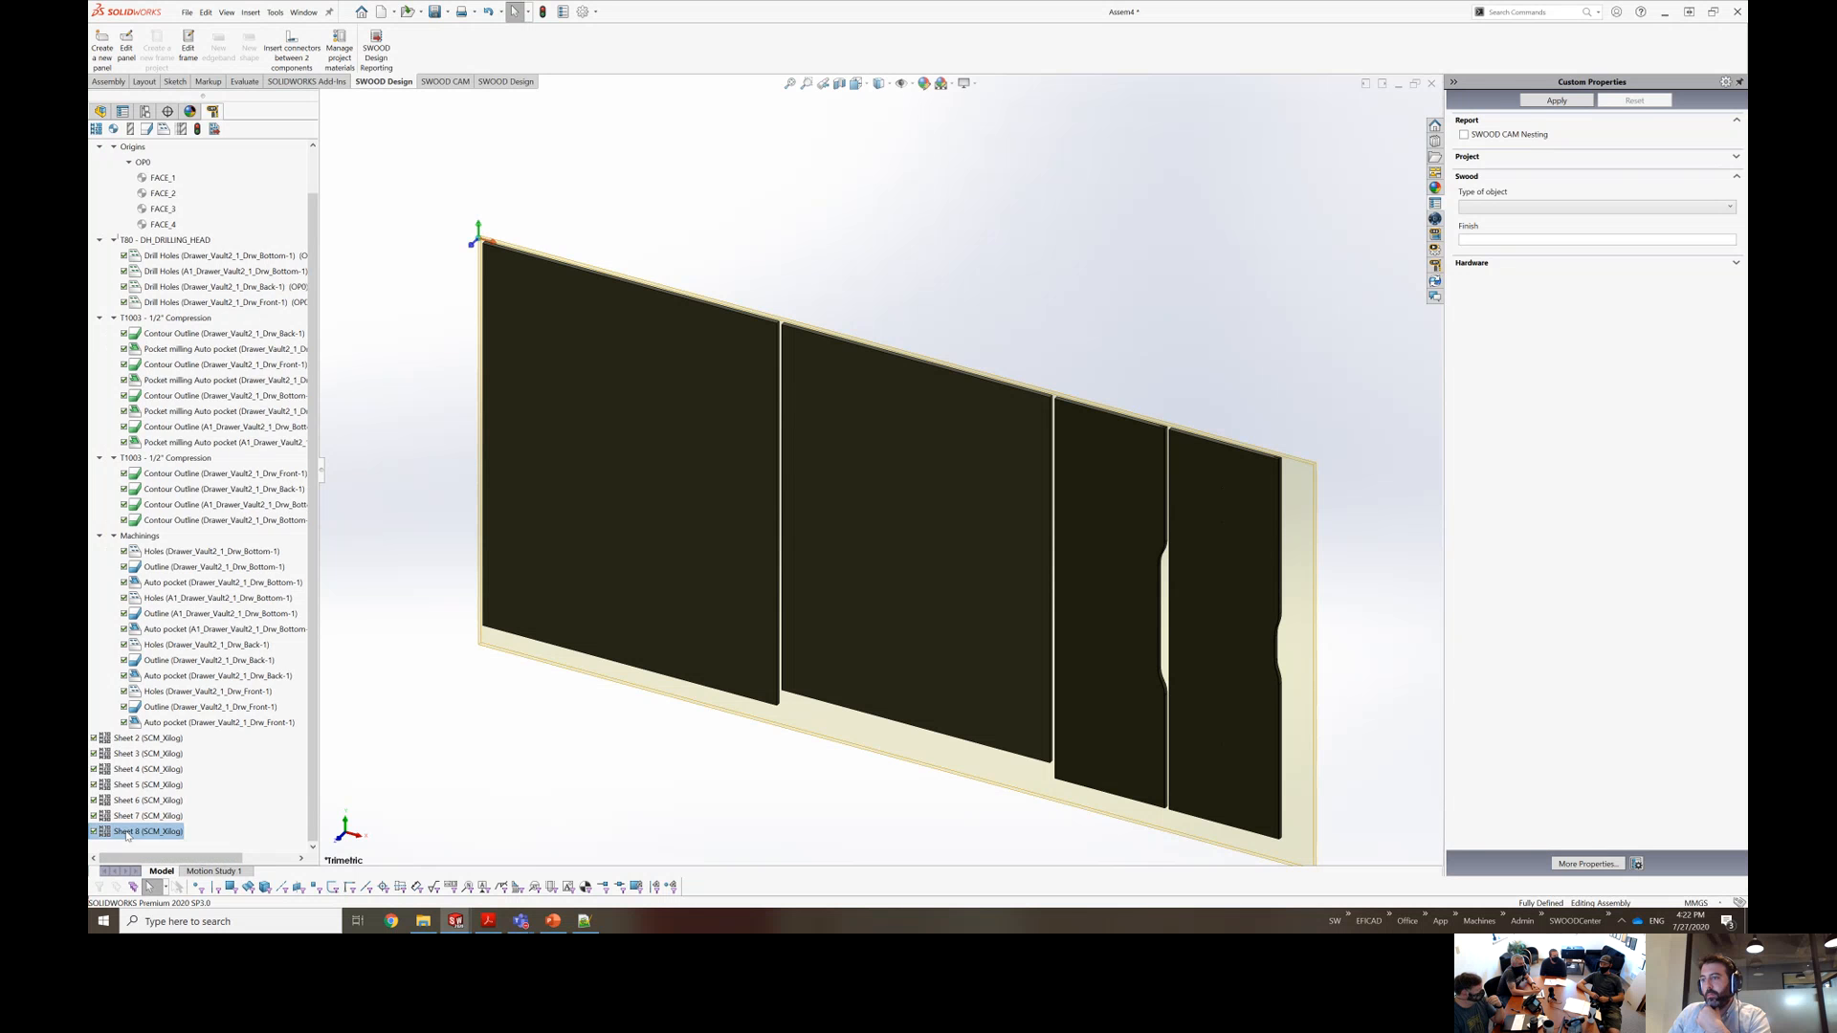
left_click(148, 770)
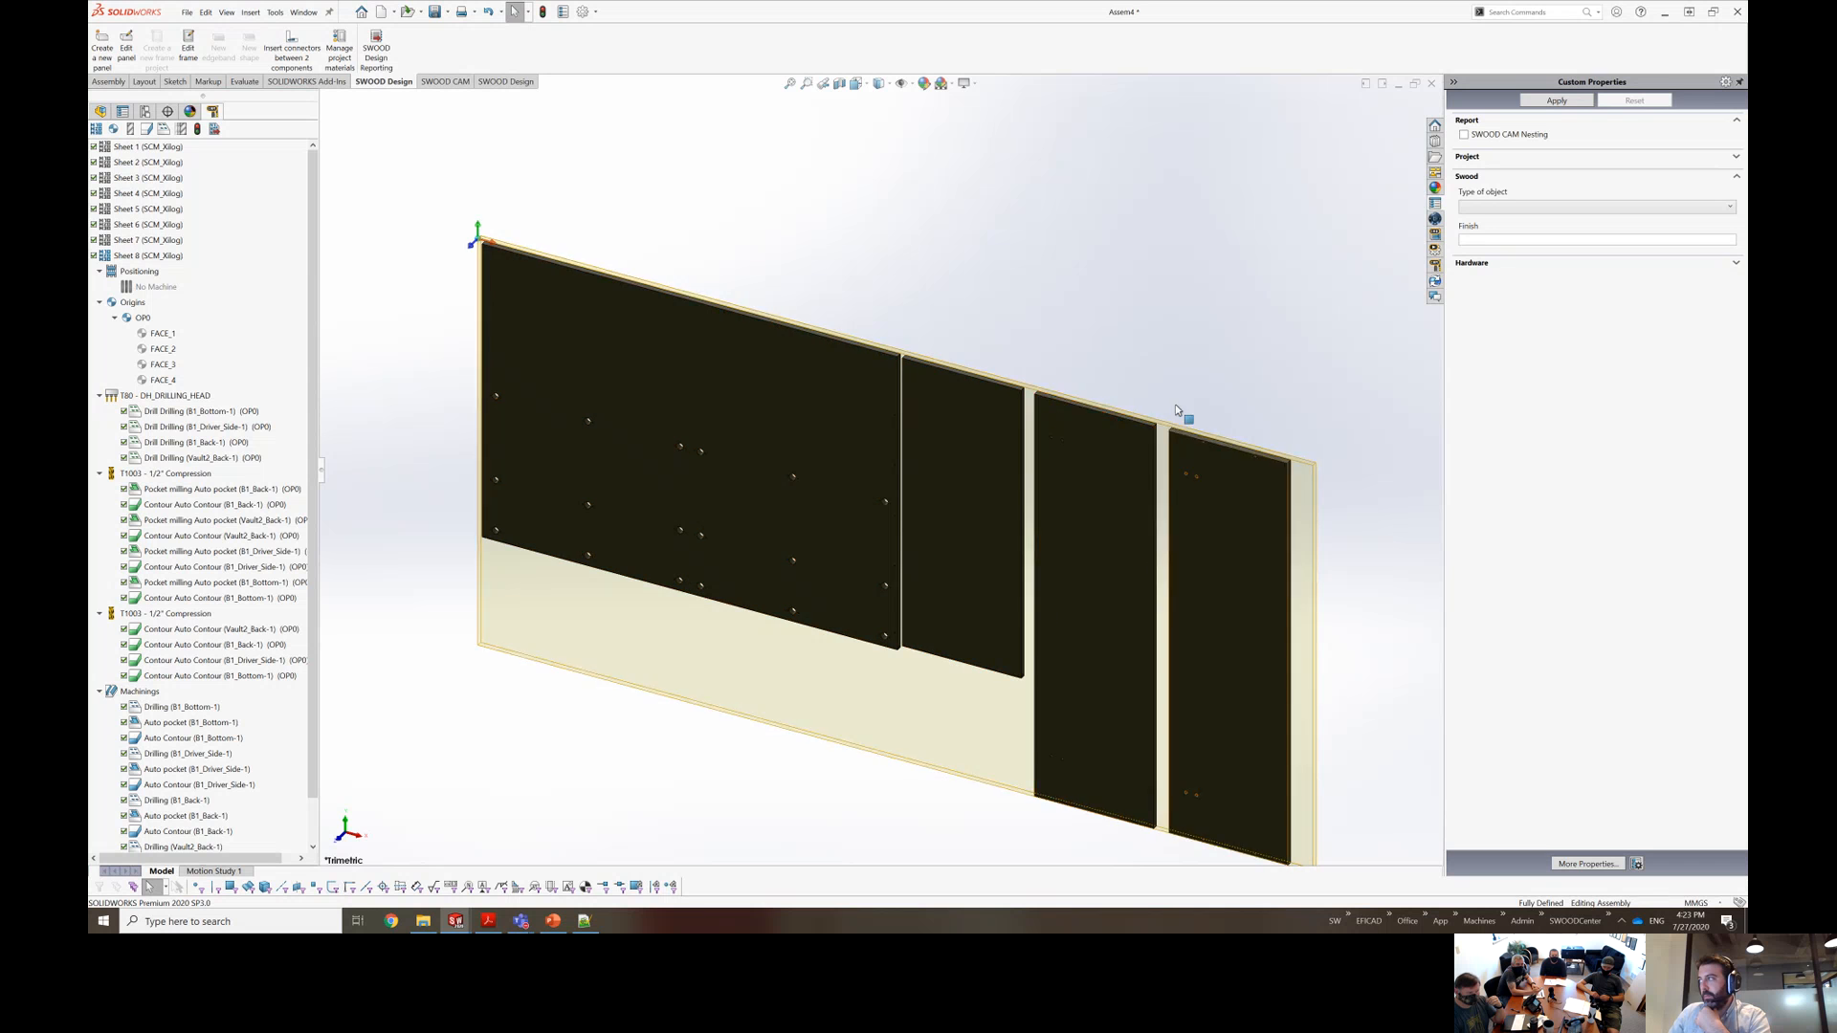
middle_click_drag(1168, 636, 1115, 549)
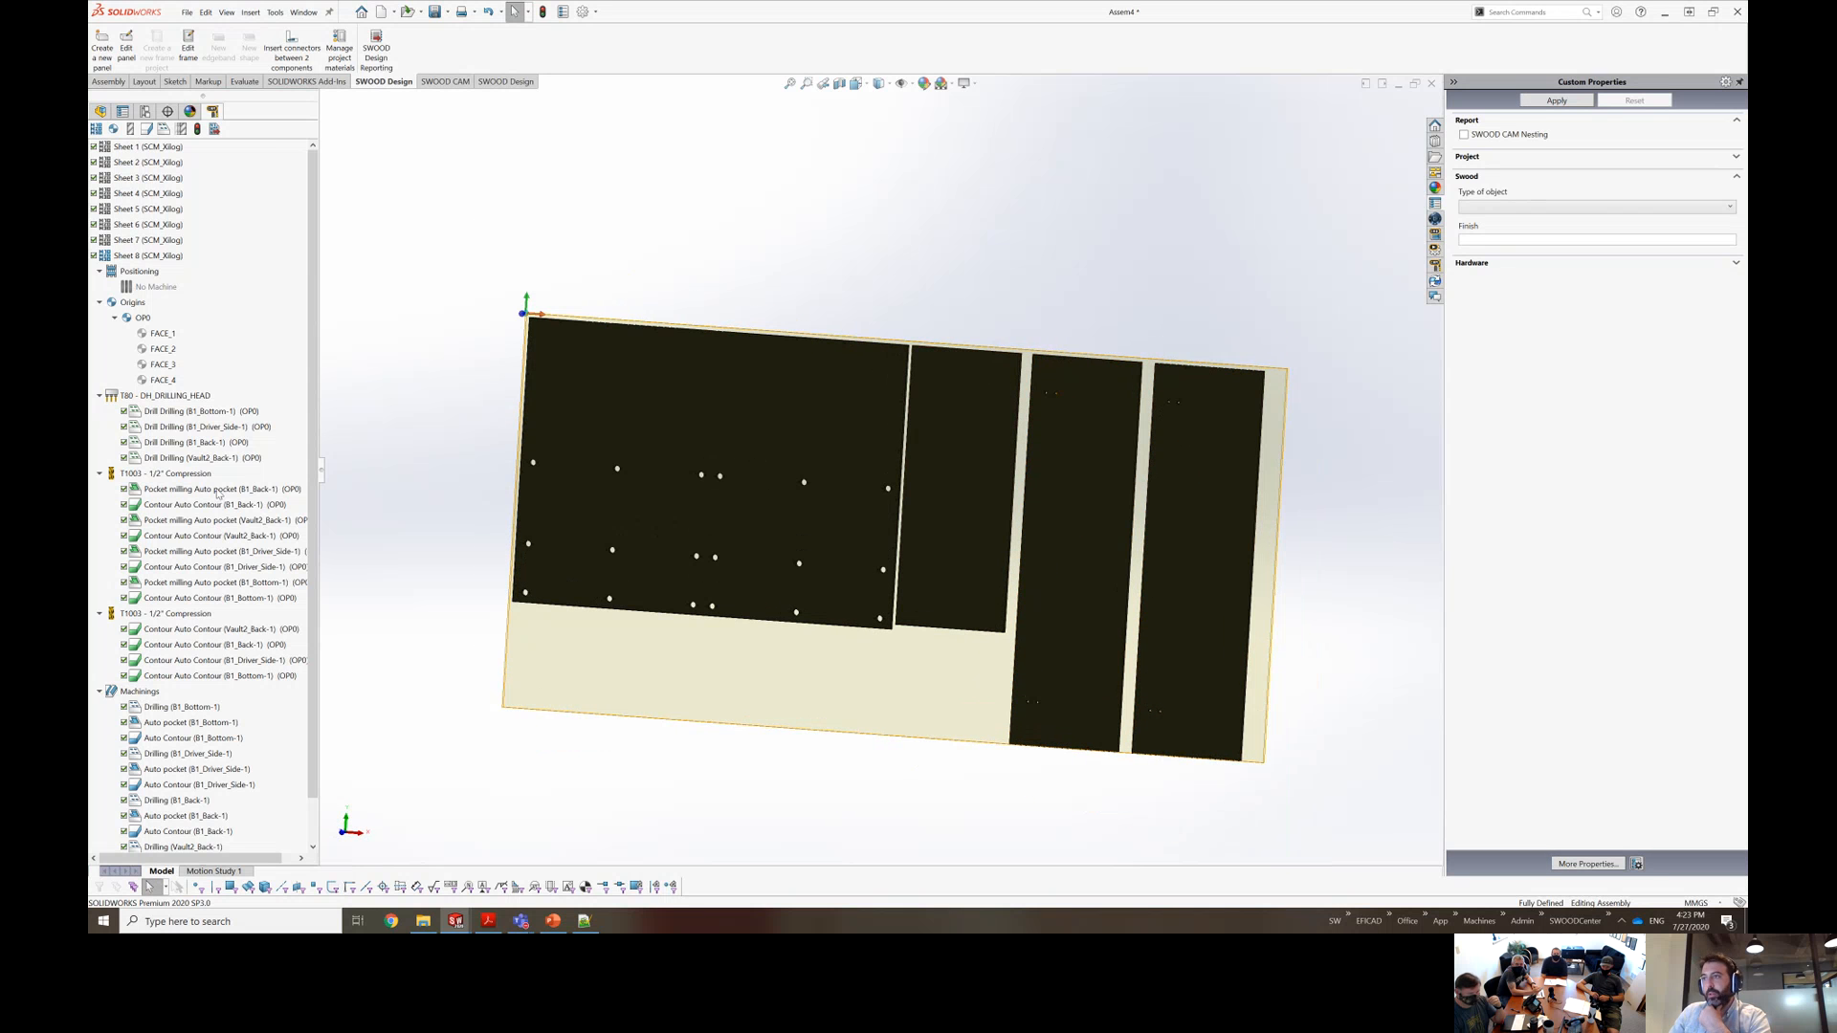
Simulate the last T1003 - 1/2" Compression contour operations of Sheet 8, inspect the toolpath around the parts, and stop the simulation.
left_click(191, 617)
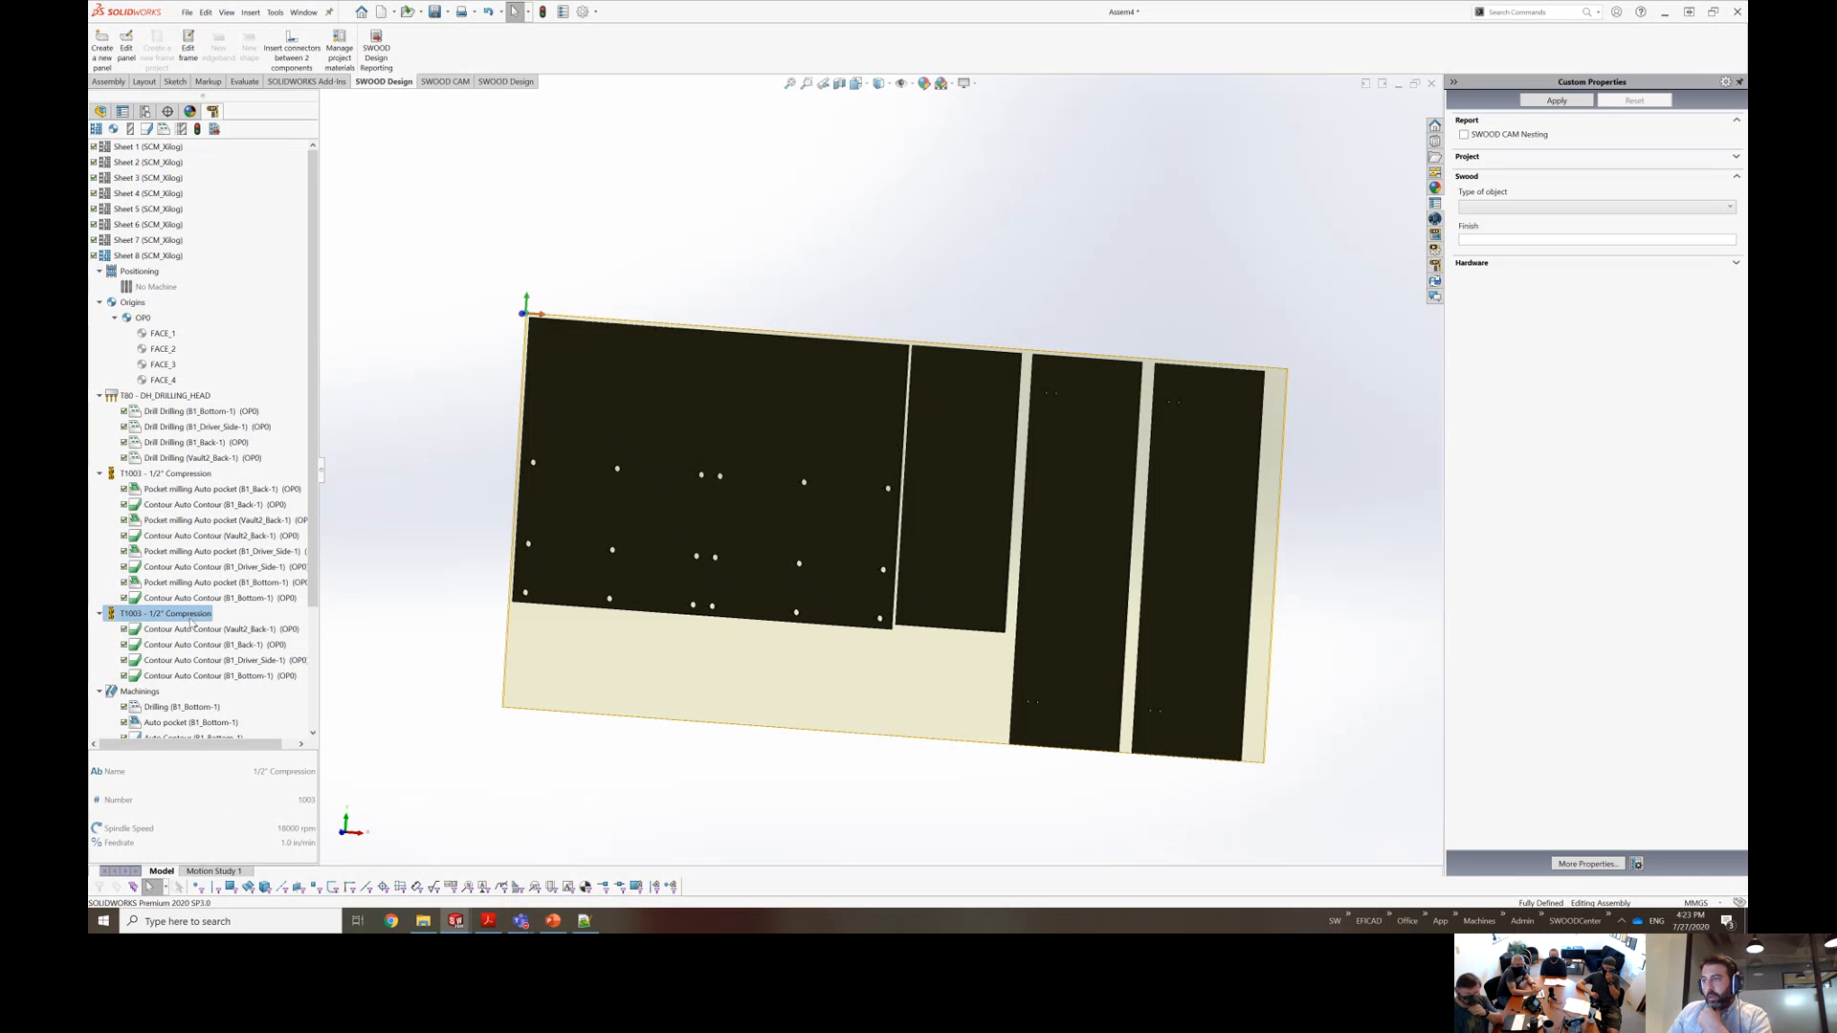
right_click(190, 622)
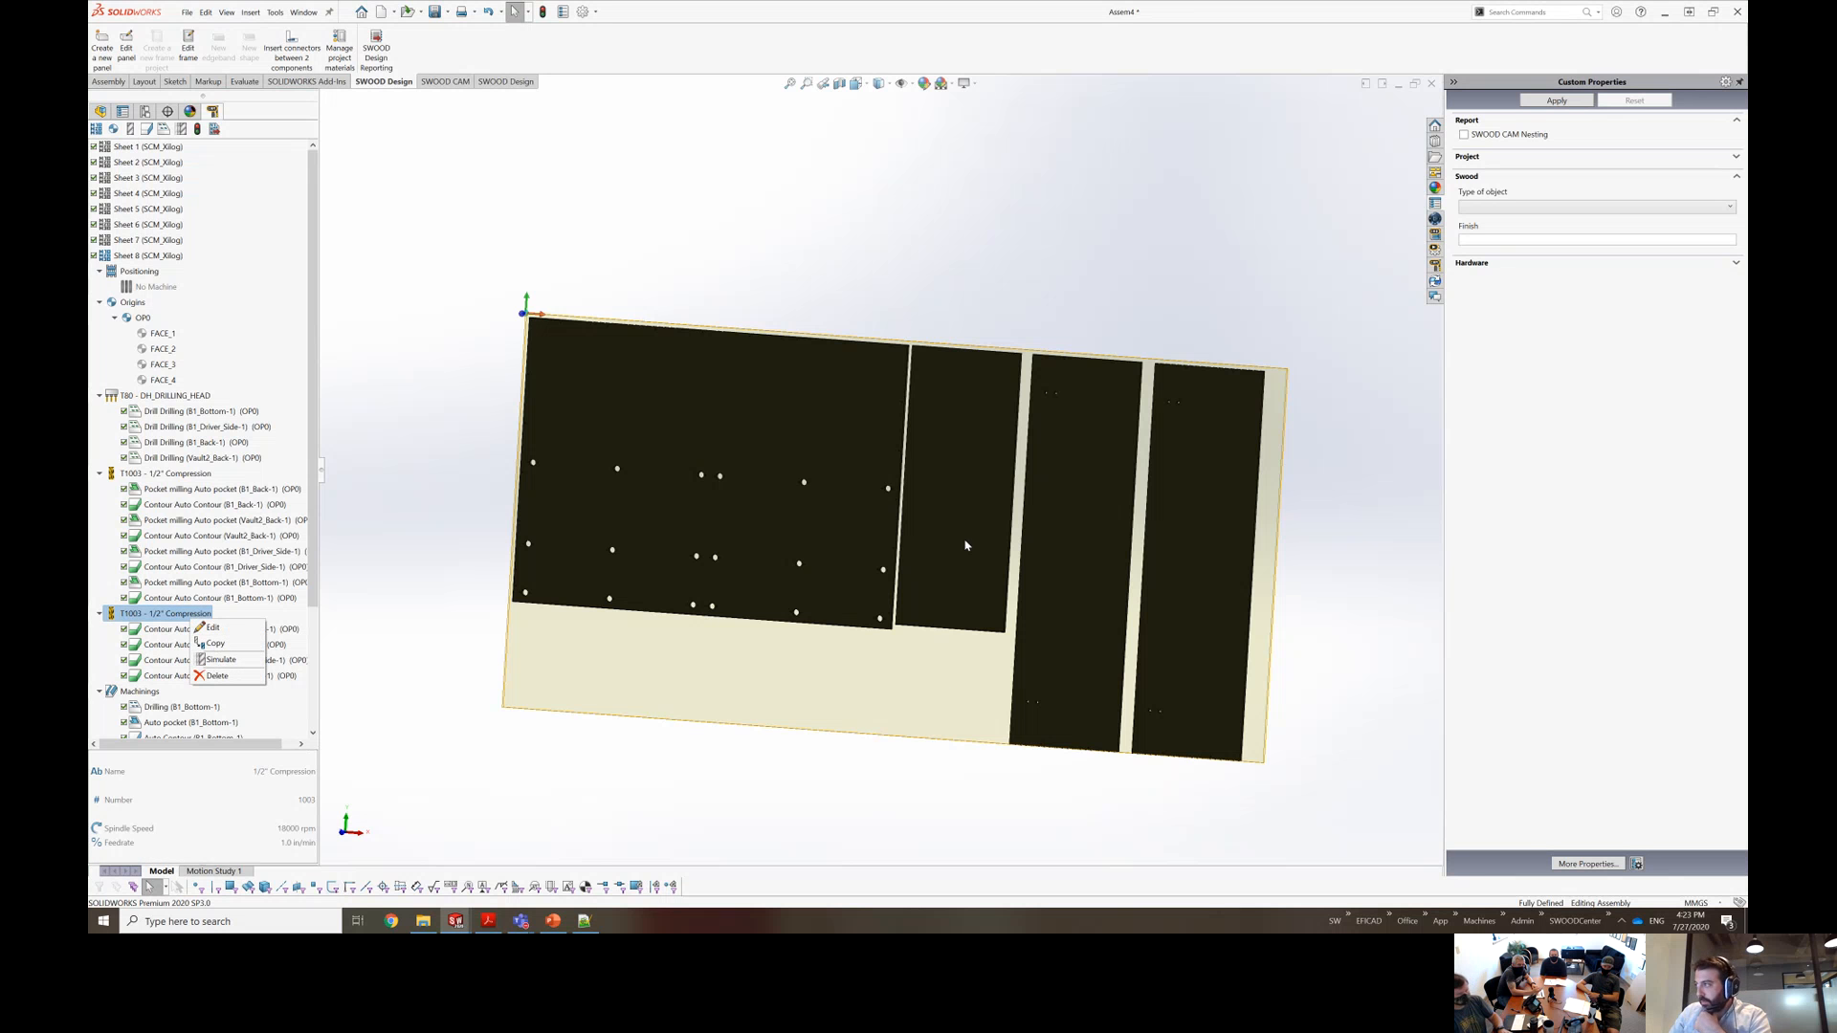
left_click(220, 660)
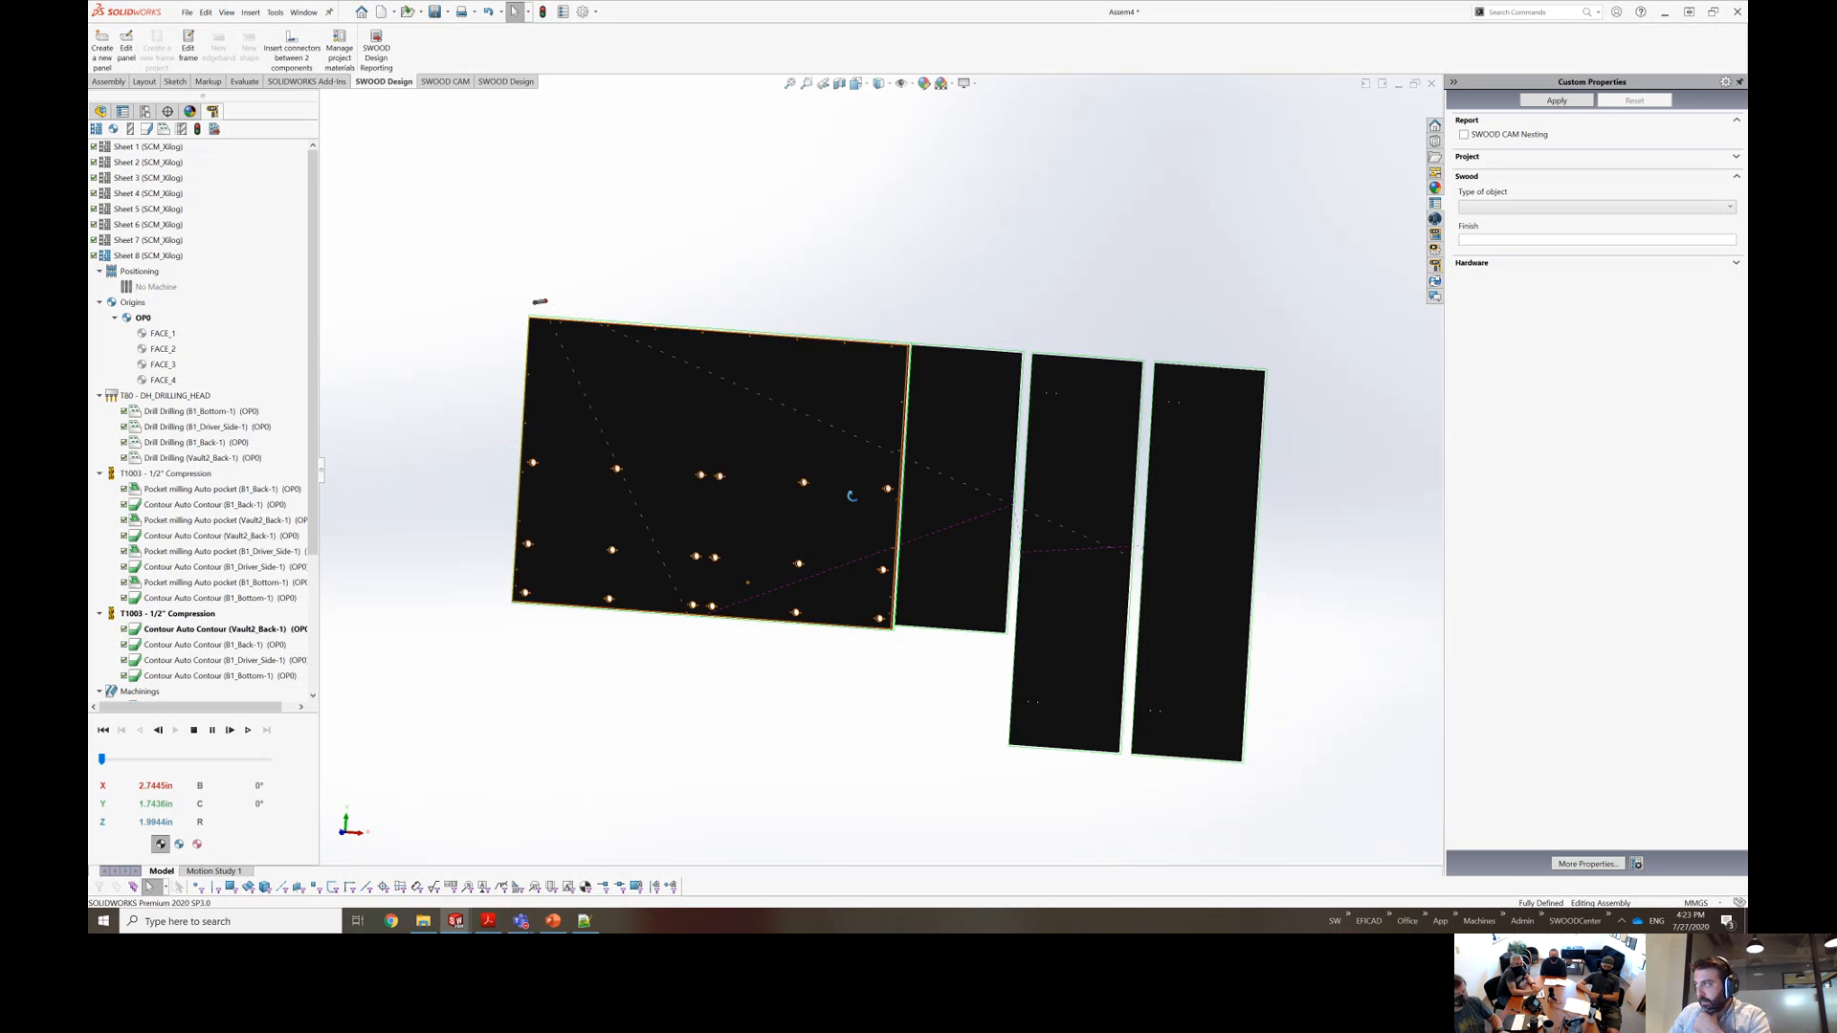
scroll(1157, 533, "down", 10)
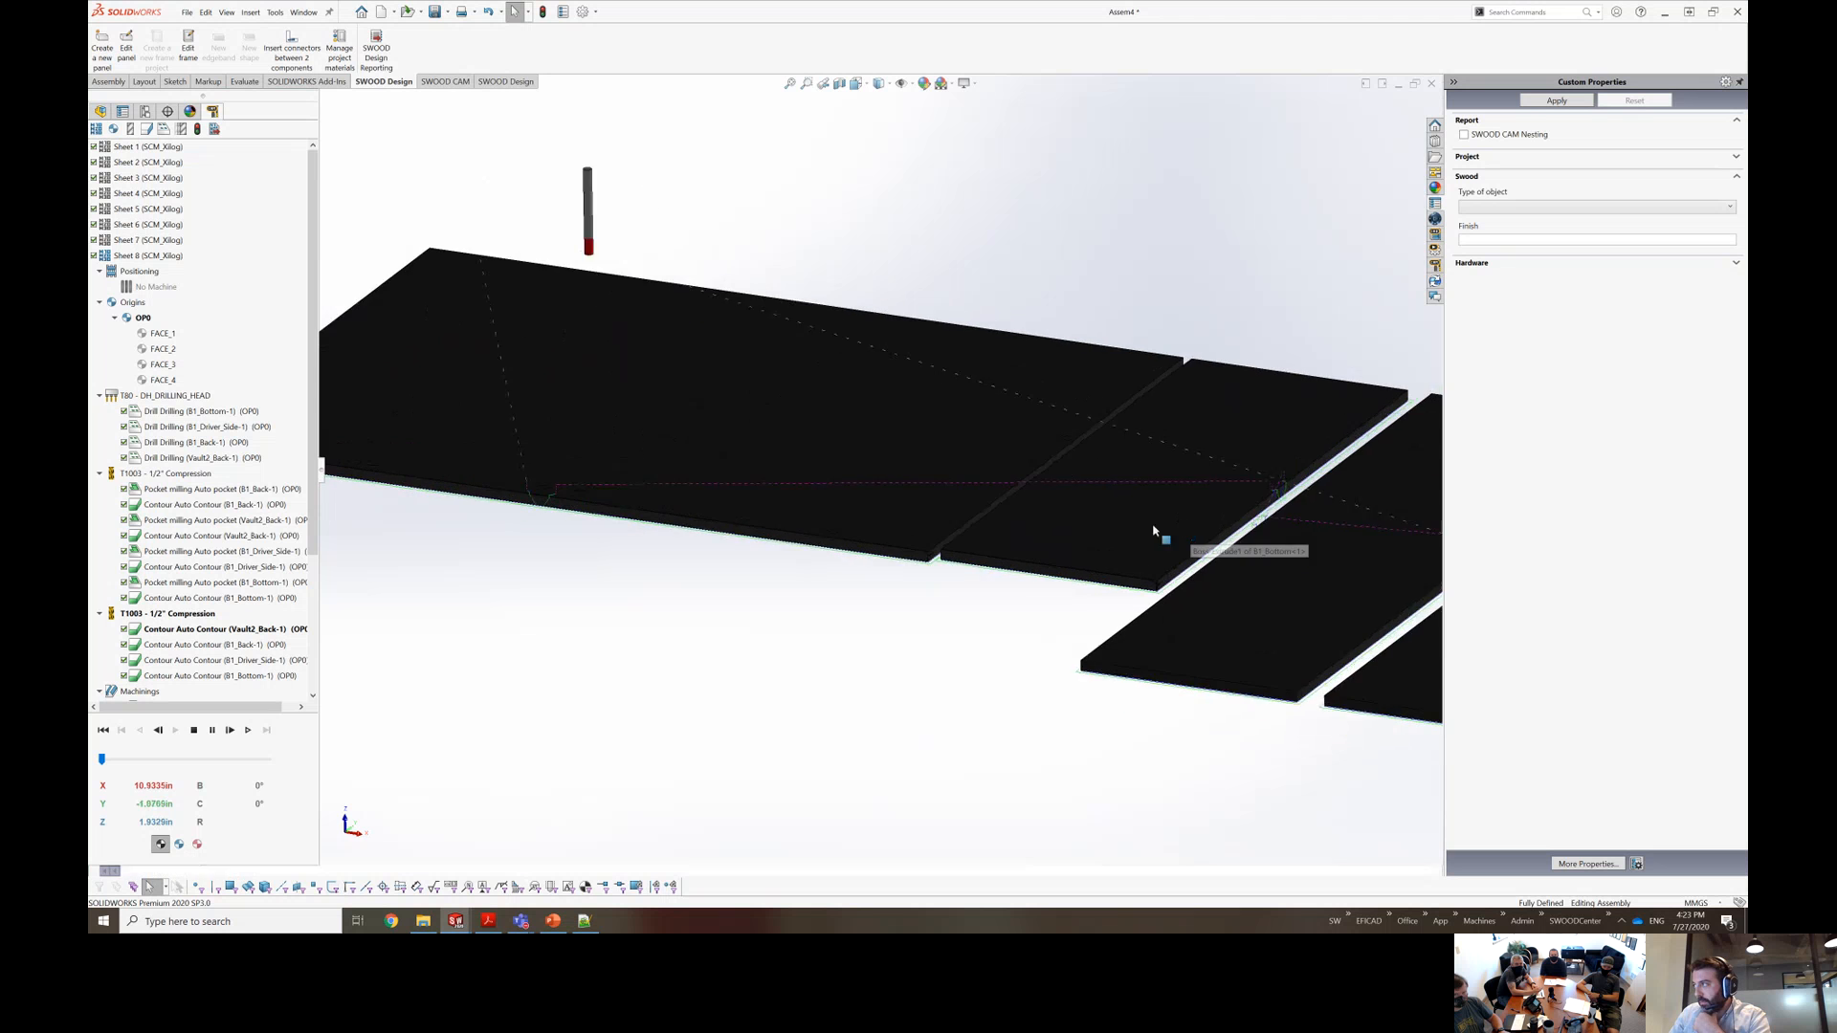
middle_click_drag(1111, 653, 1072, 550)
scroll(1072, 550, "up", 10)
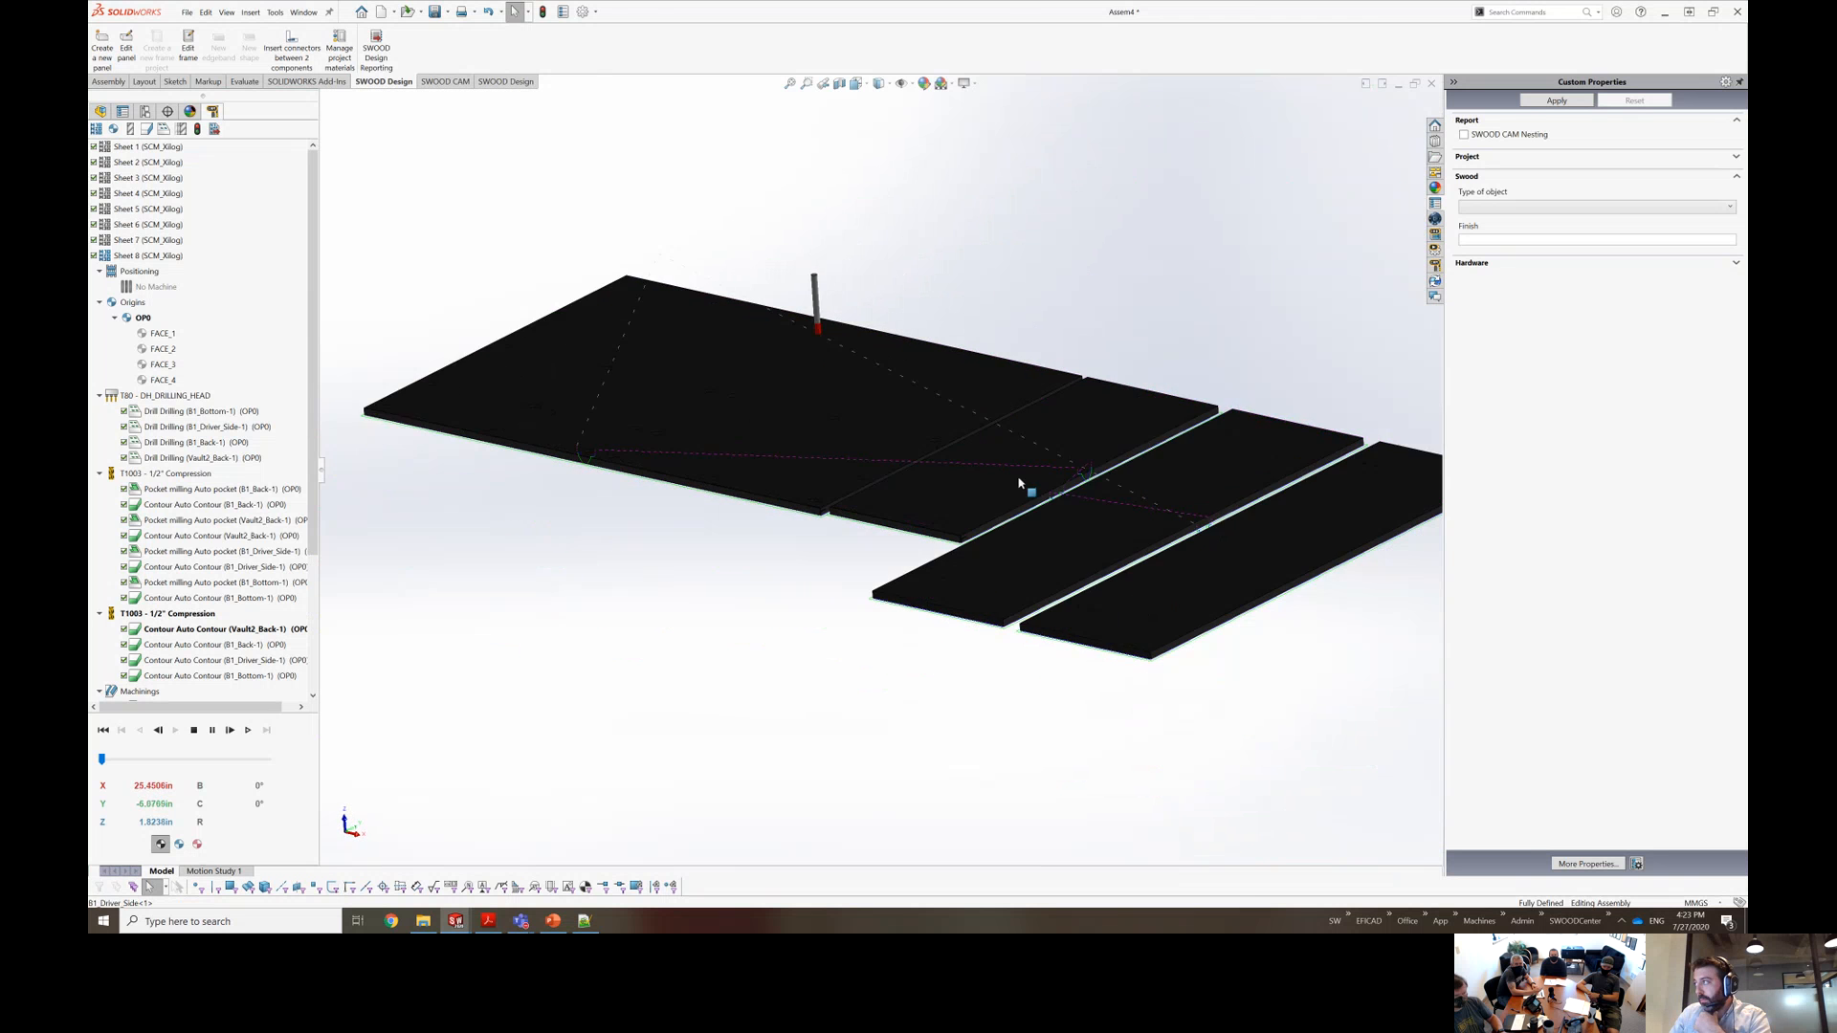
left_click(193, 730)
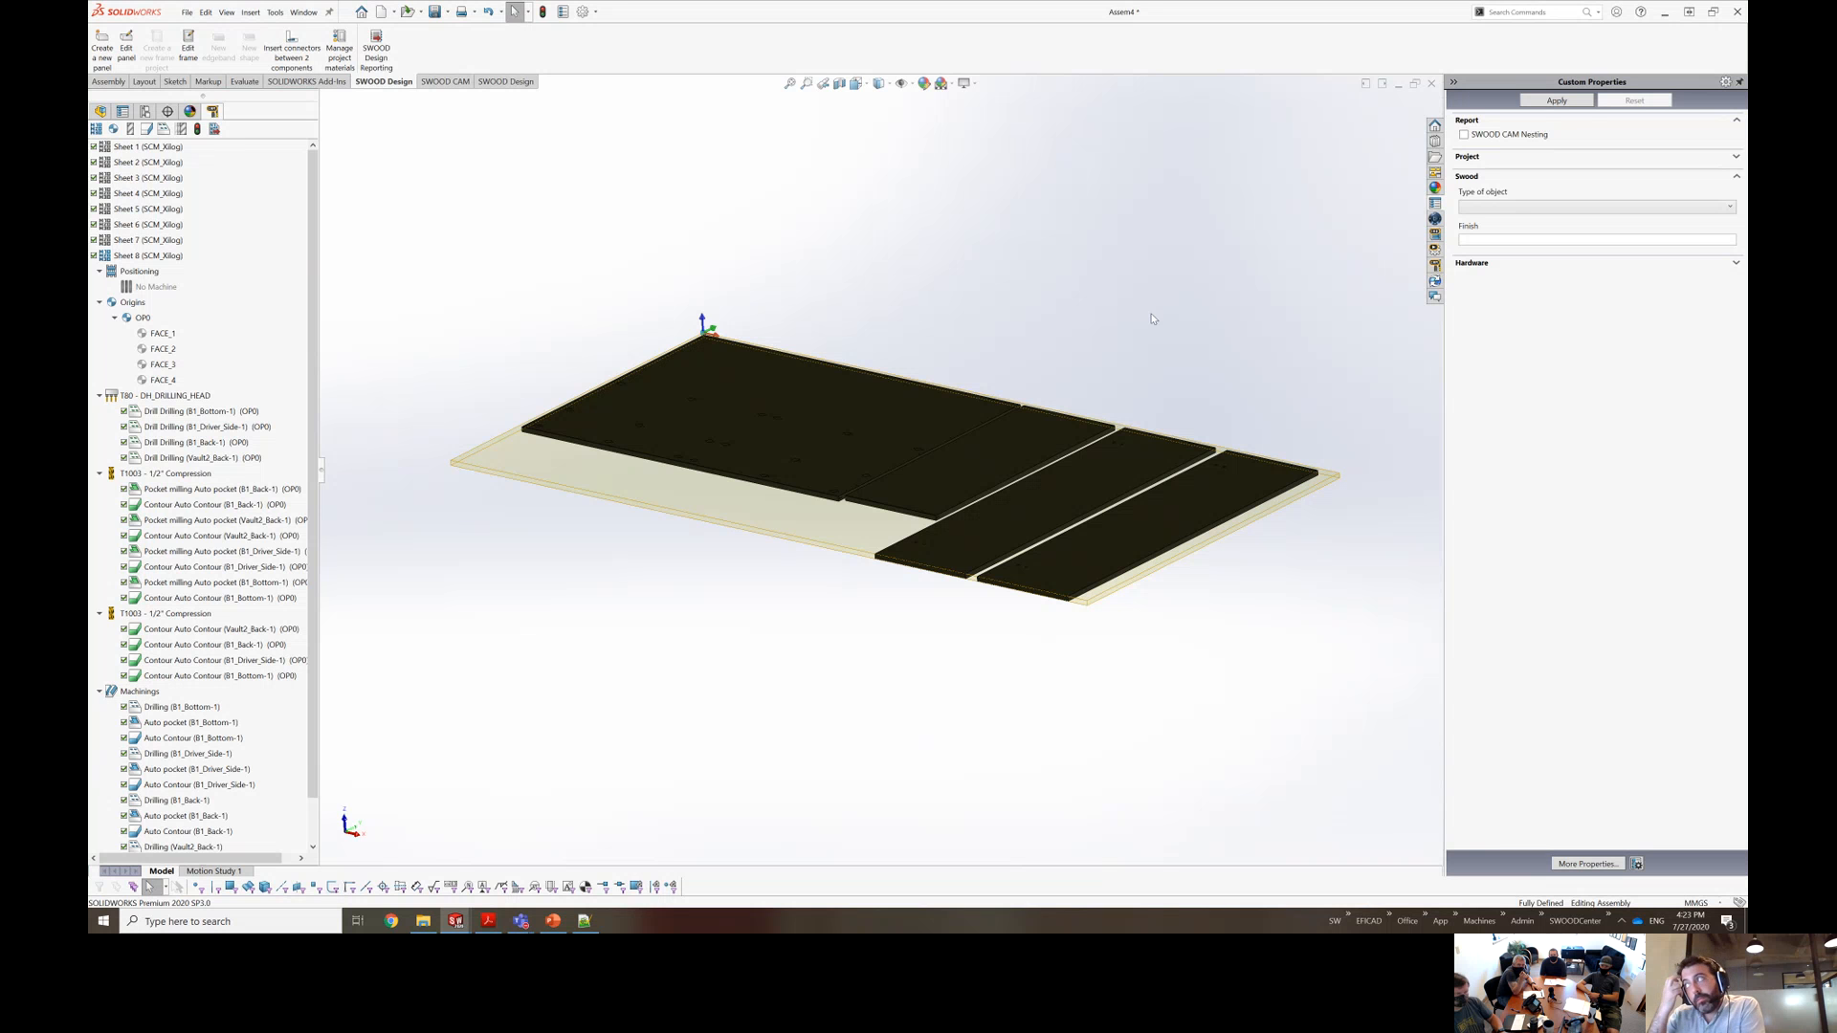
Orient the nested sheet to the standard Front view.
key("space")
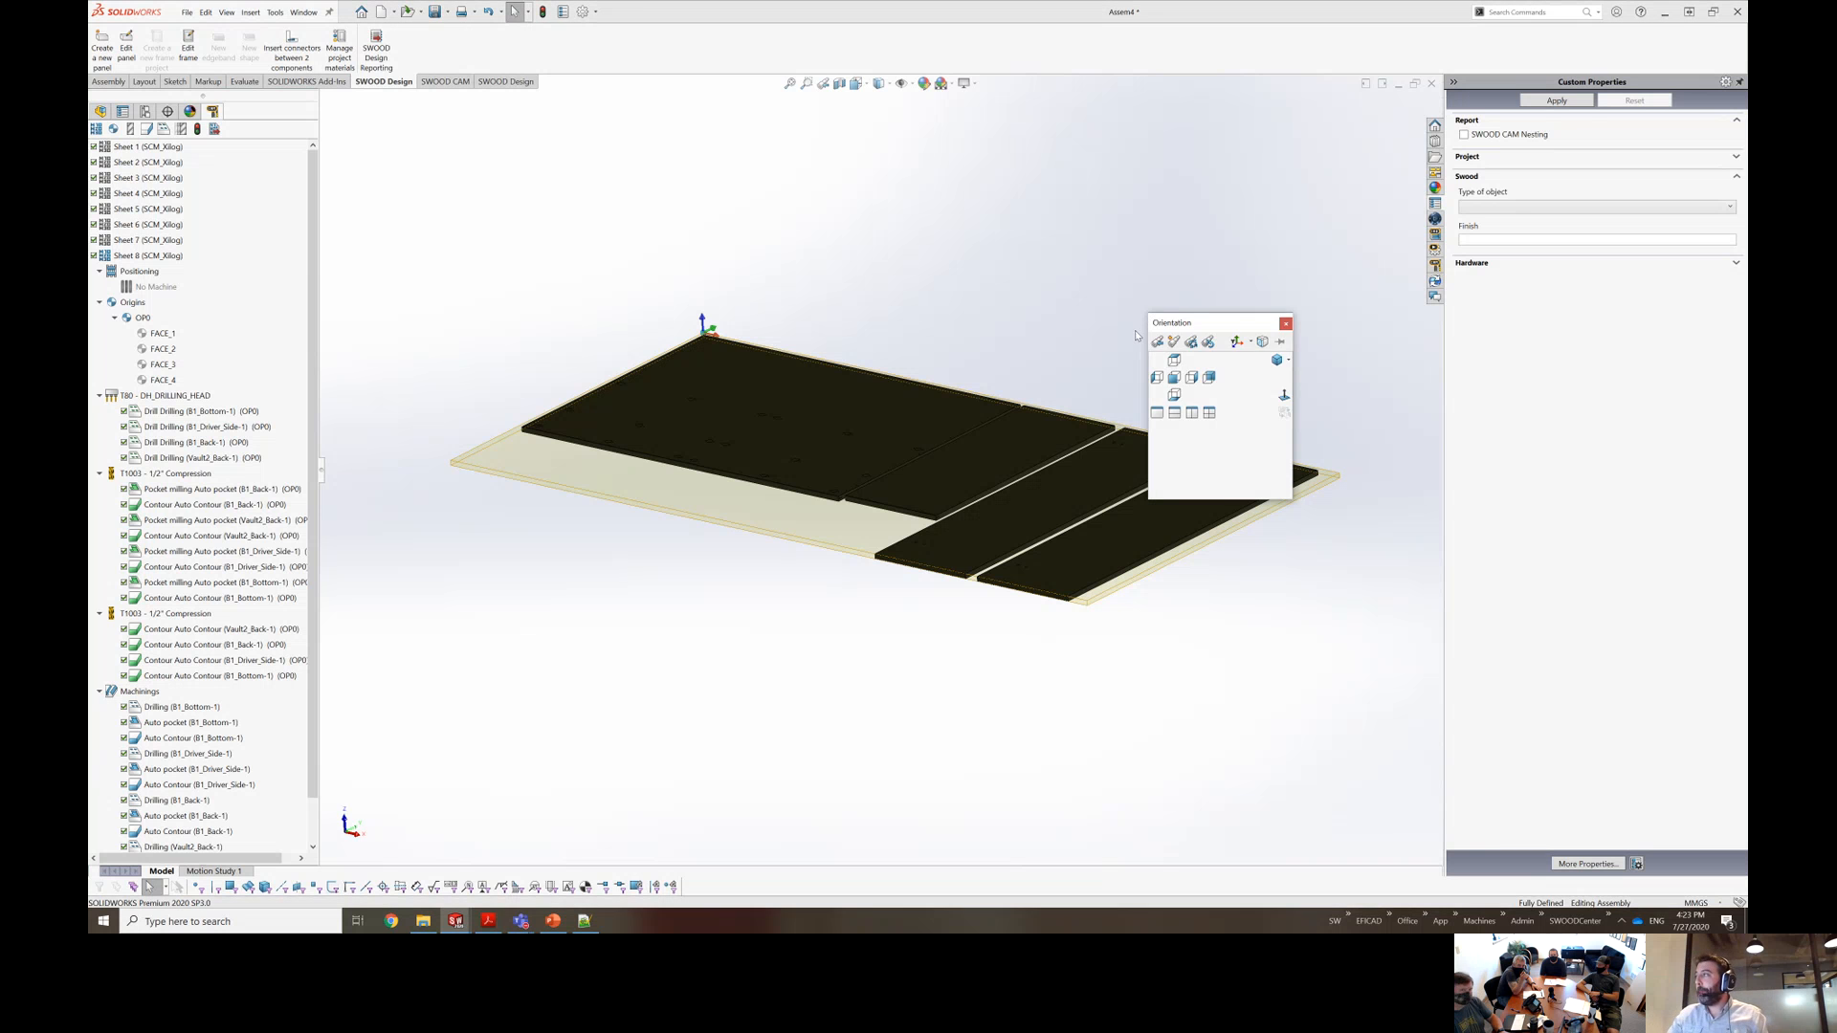
left_click(1174, 361)
key("space")
left_click(1175, 379)
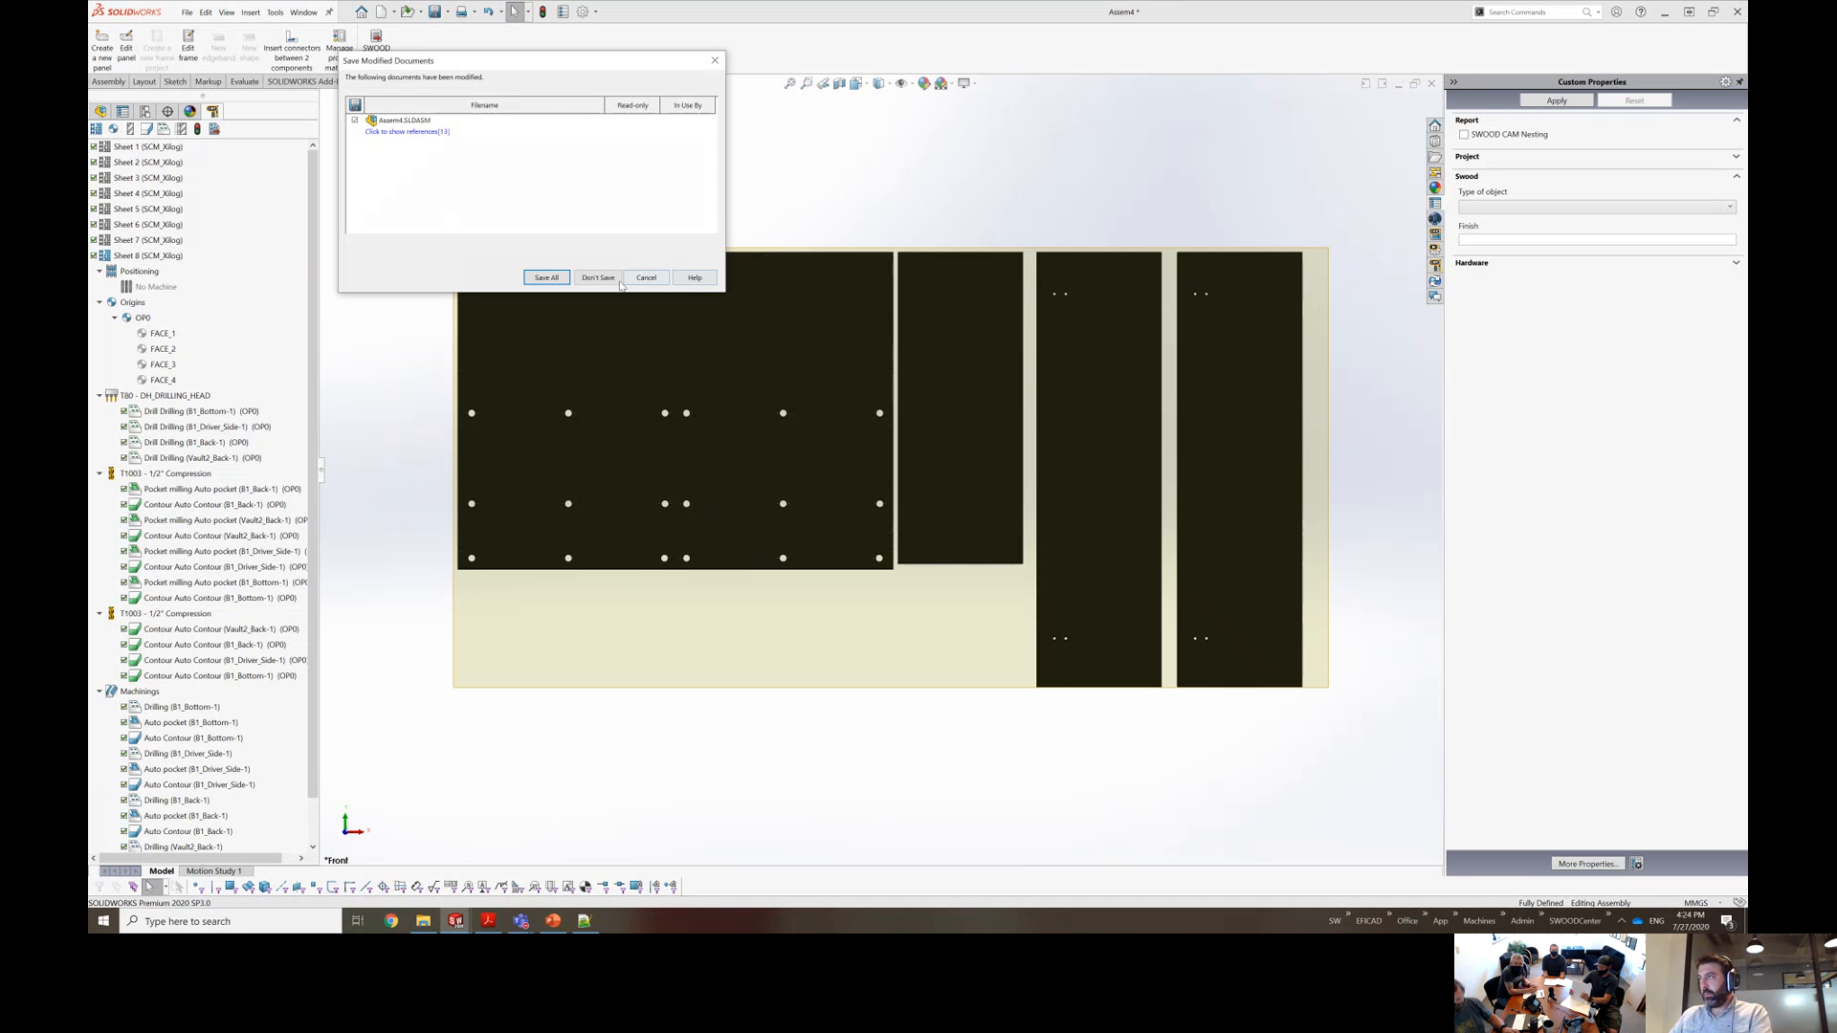
Close the nested assembly without saving it and save the drawer cabinet assembly.
left_click(595, 275)
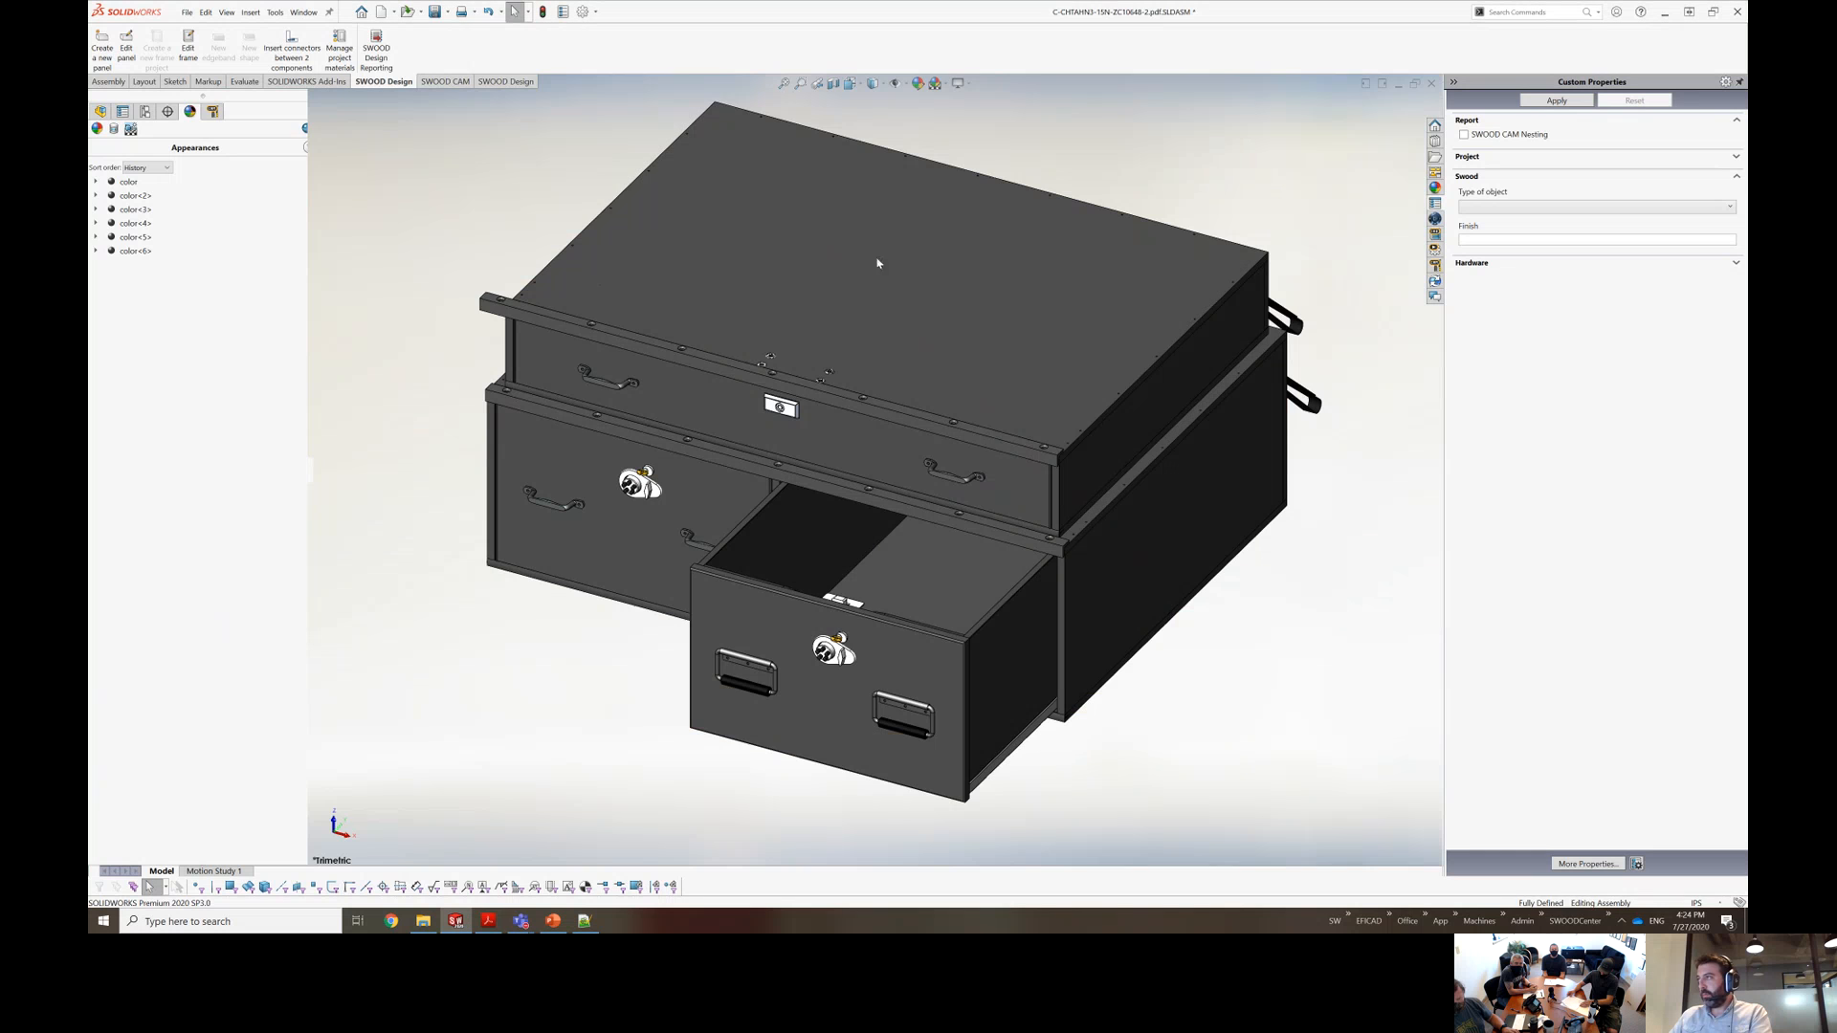
left_click(434, 12)
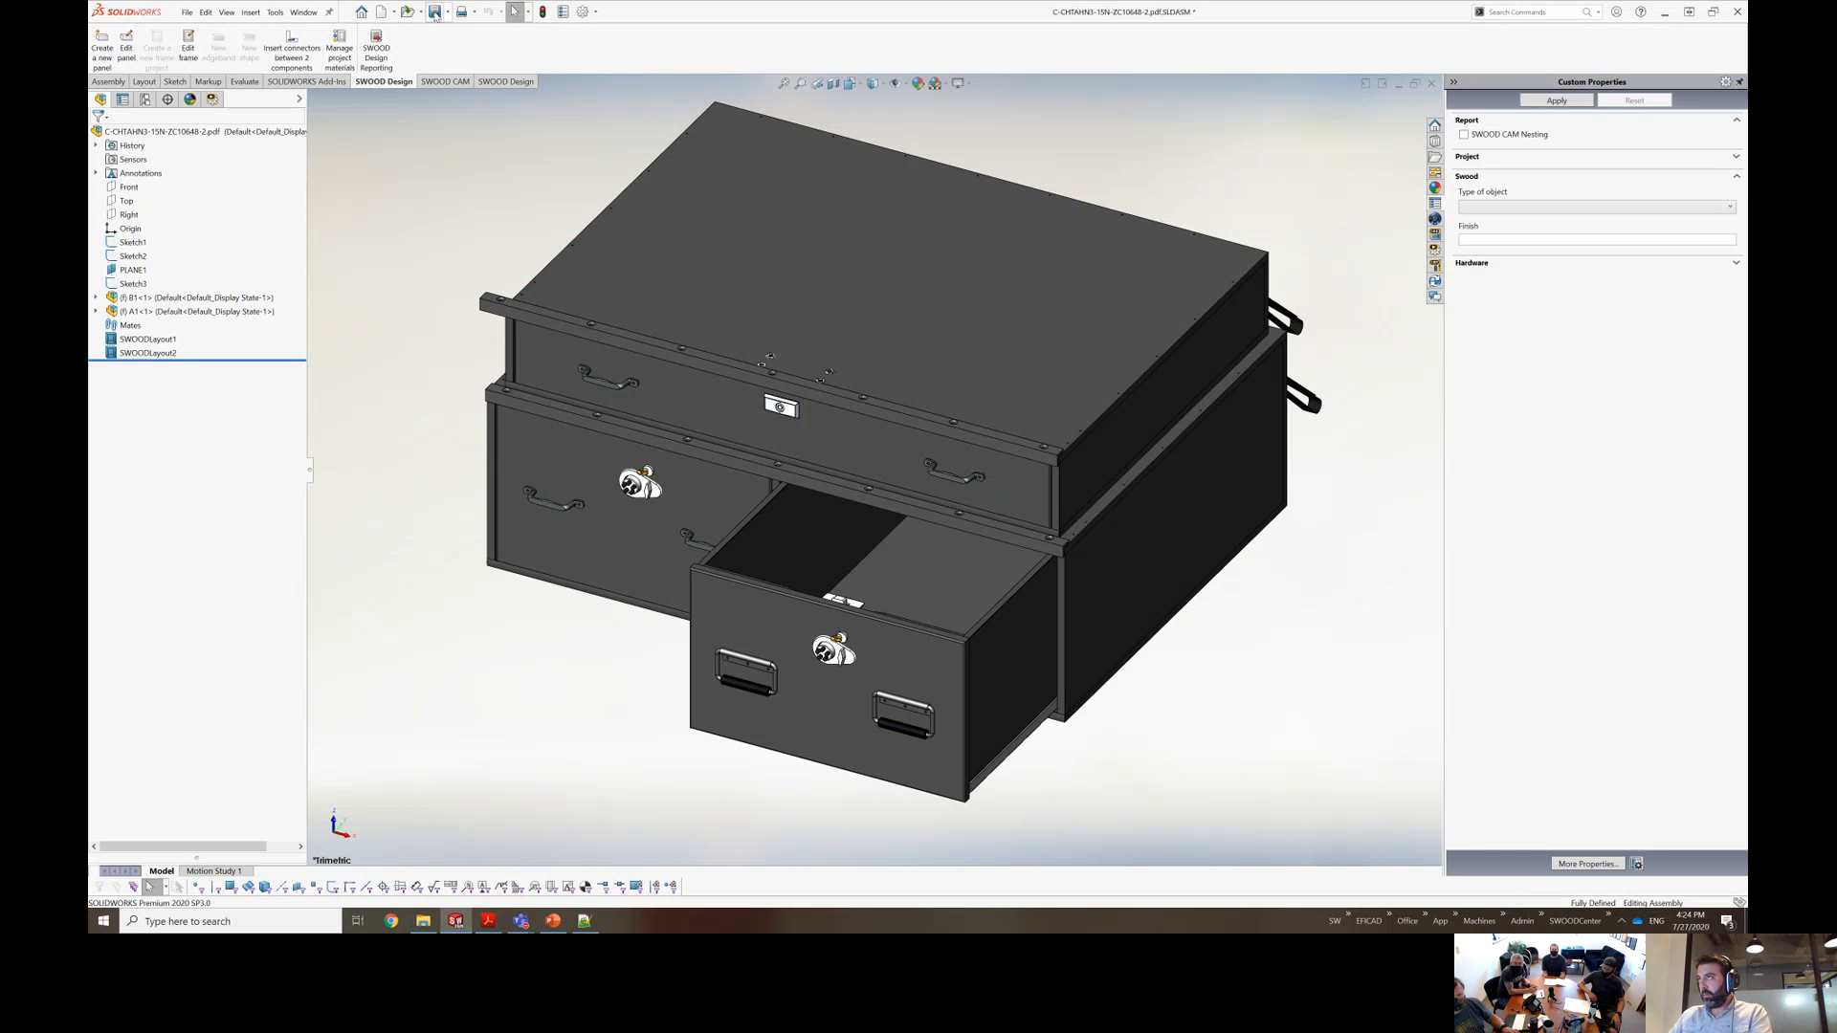
left_click(594, 276)
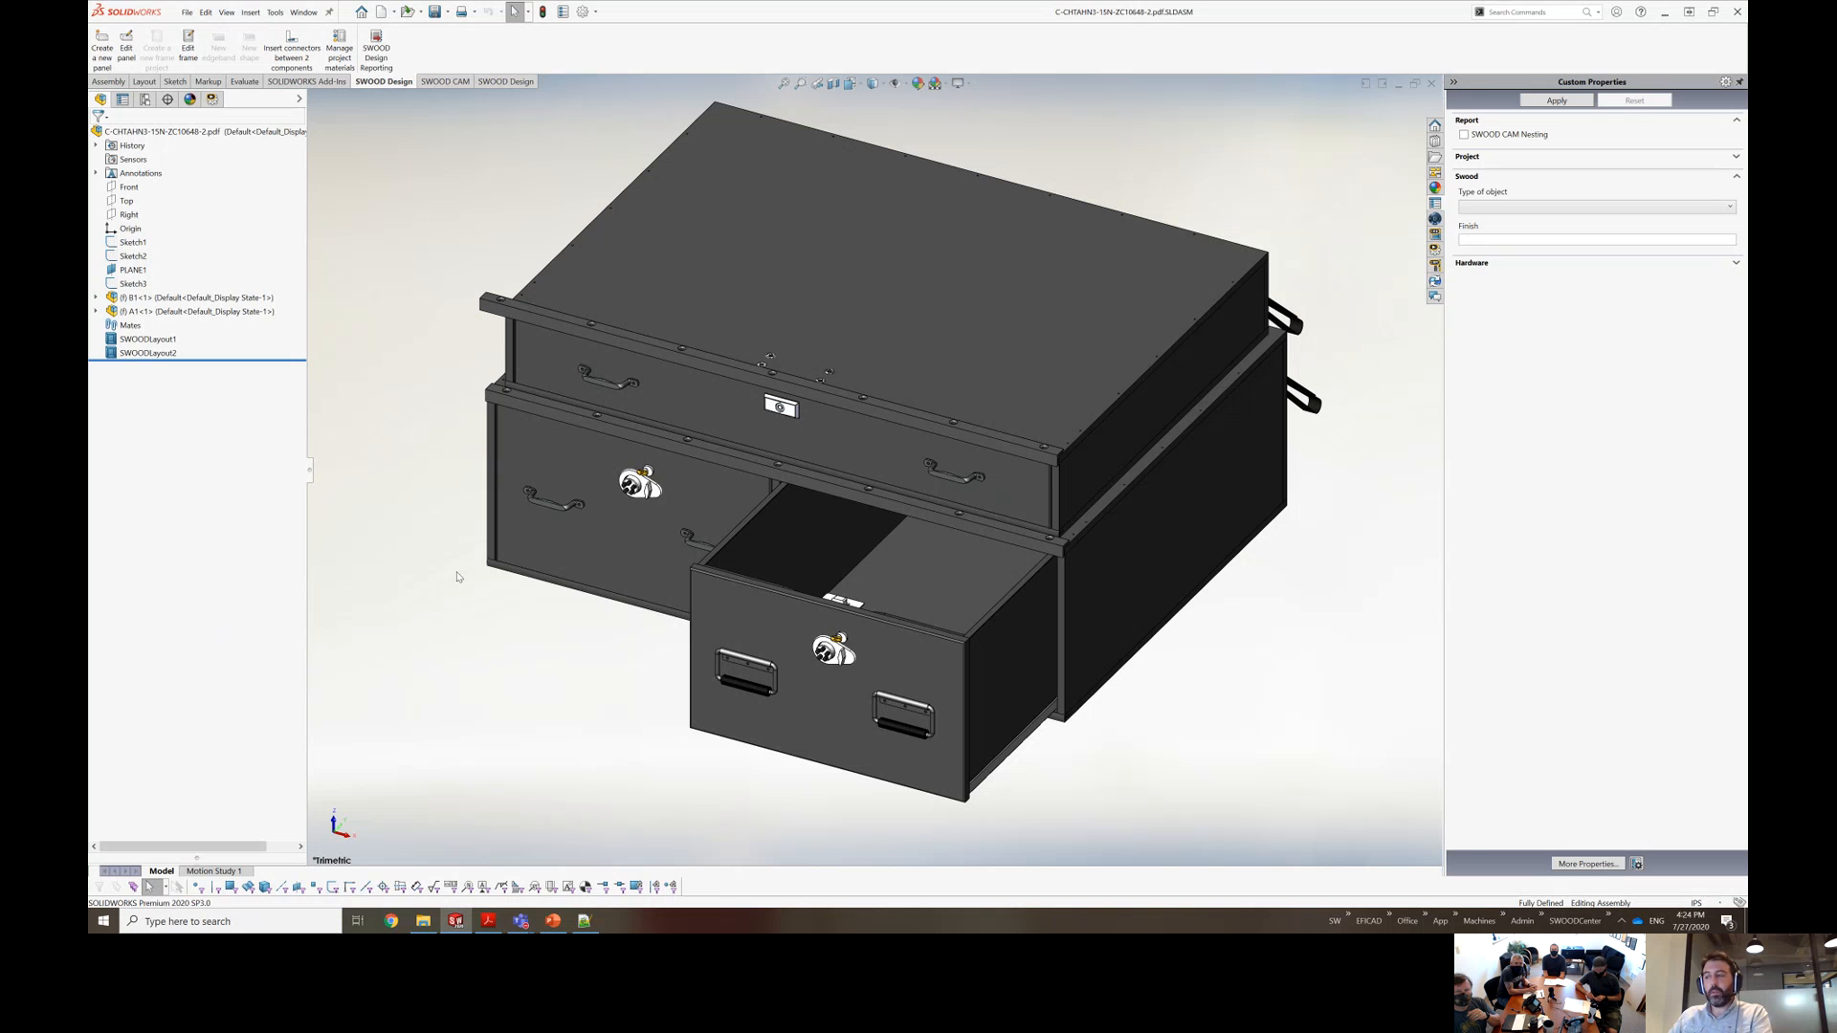
Switch to the Microsoft Teams call window.
left_click(520, 918)
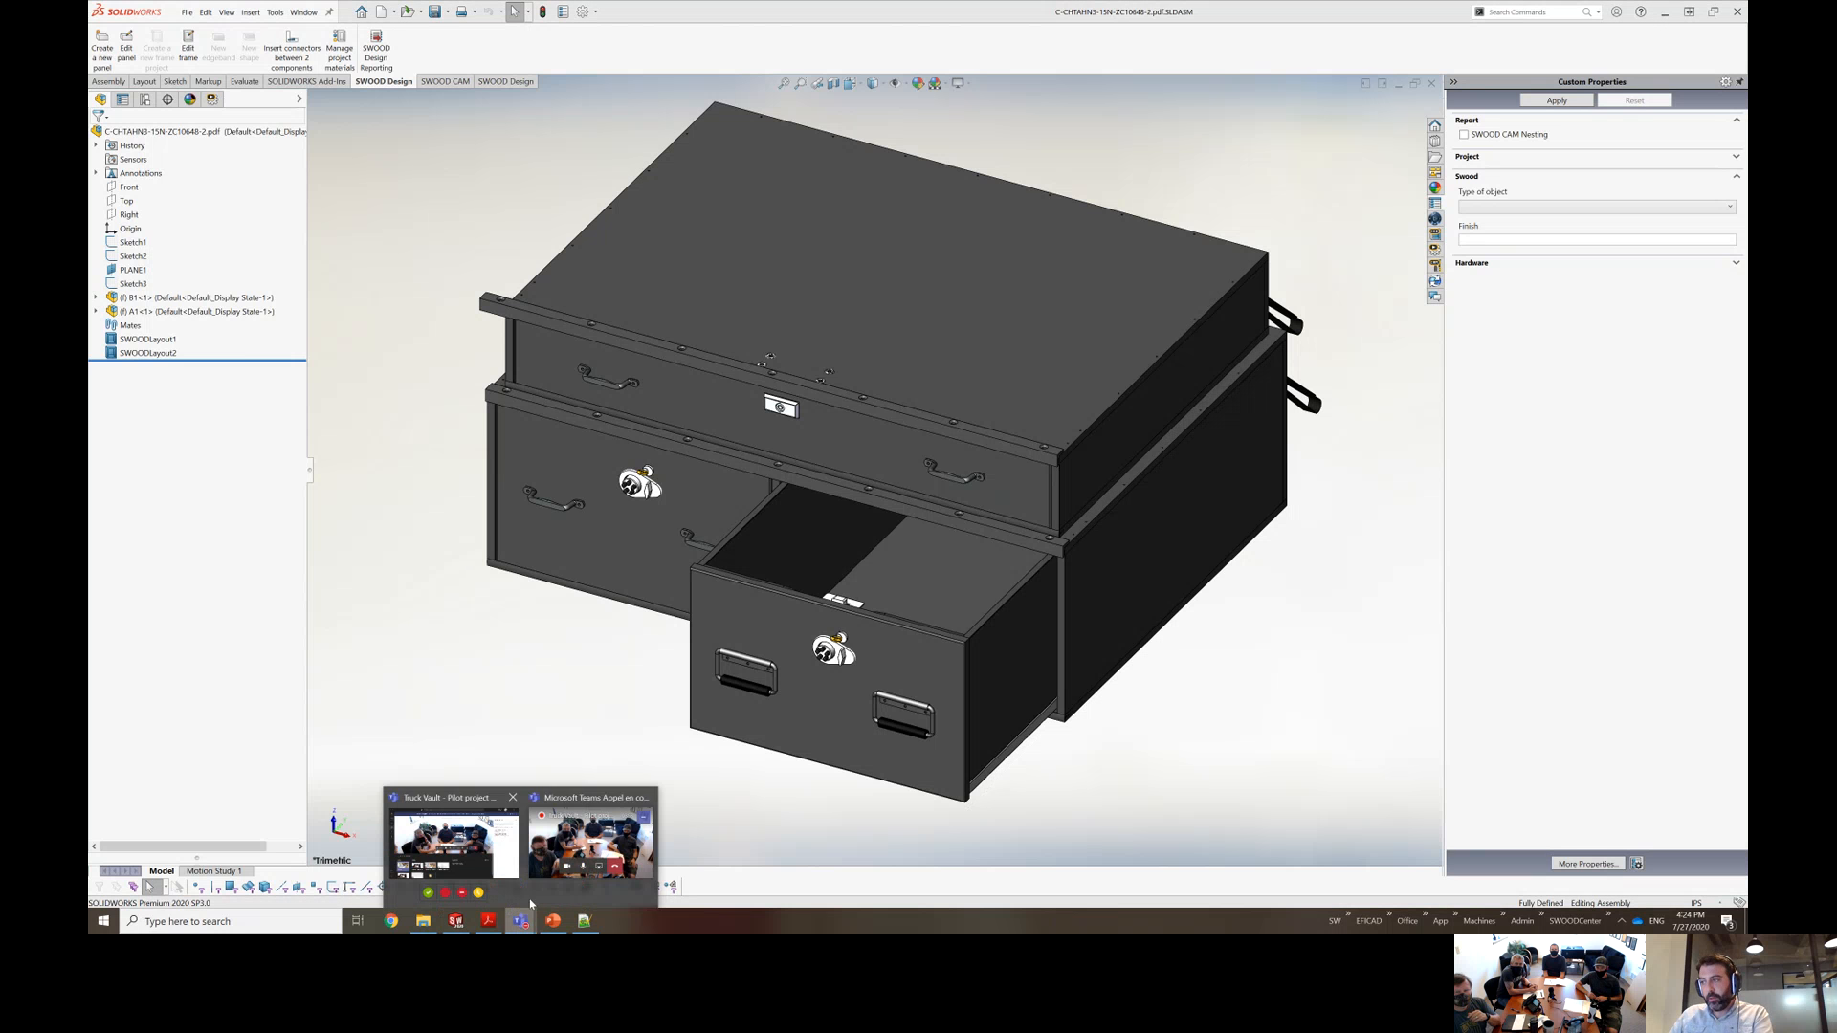
left_click(591, 844)
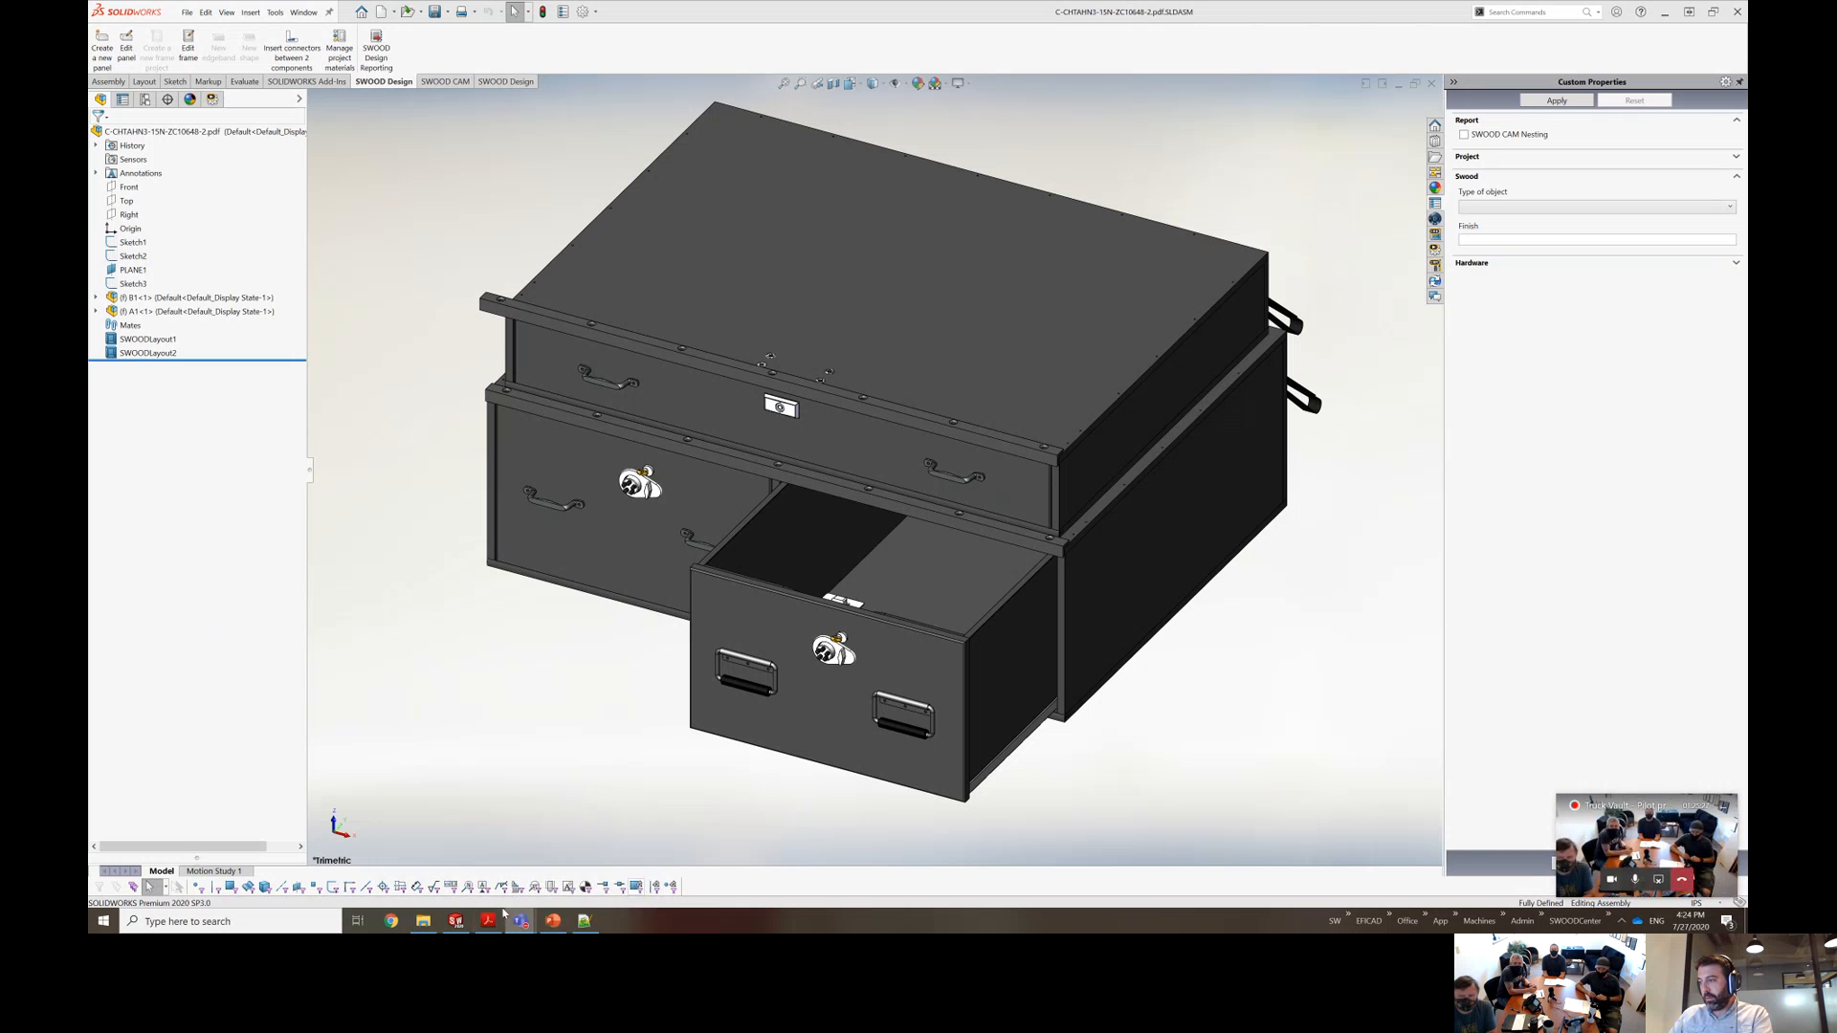
Bring the Microsoft Teams call window to the front.
mouse_move(488, 921)
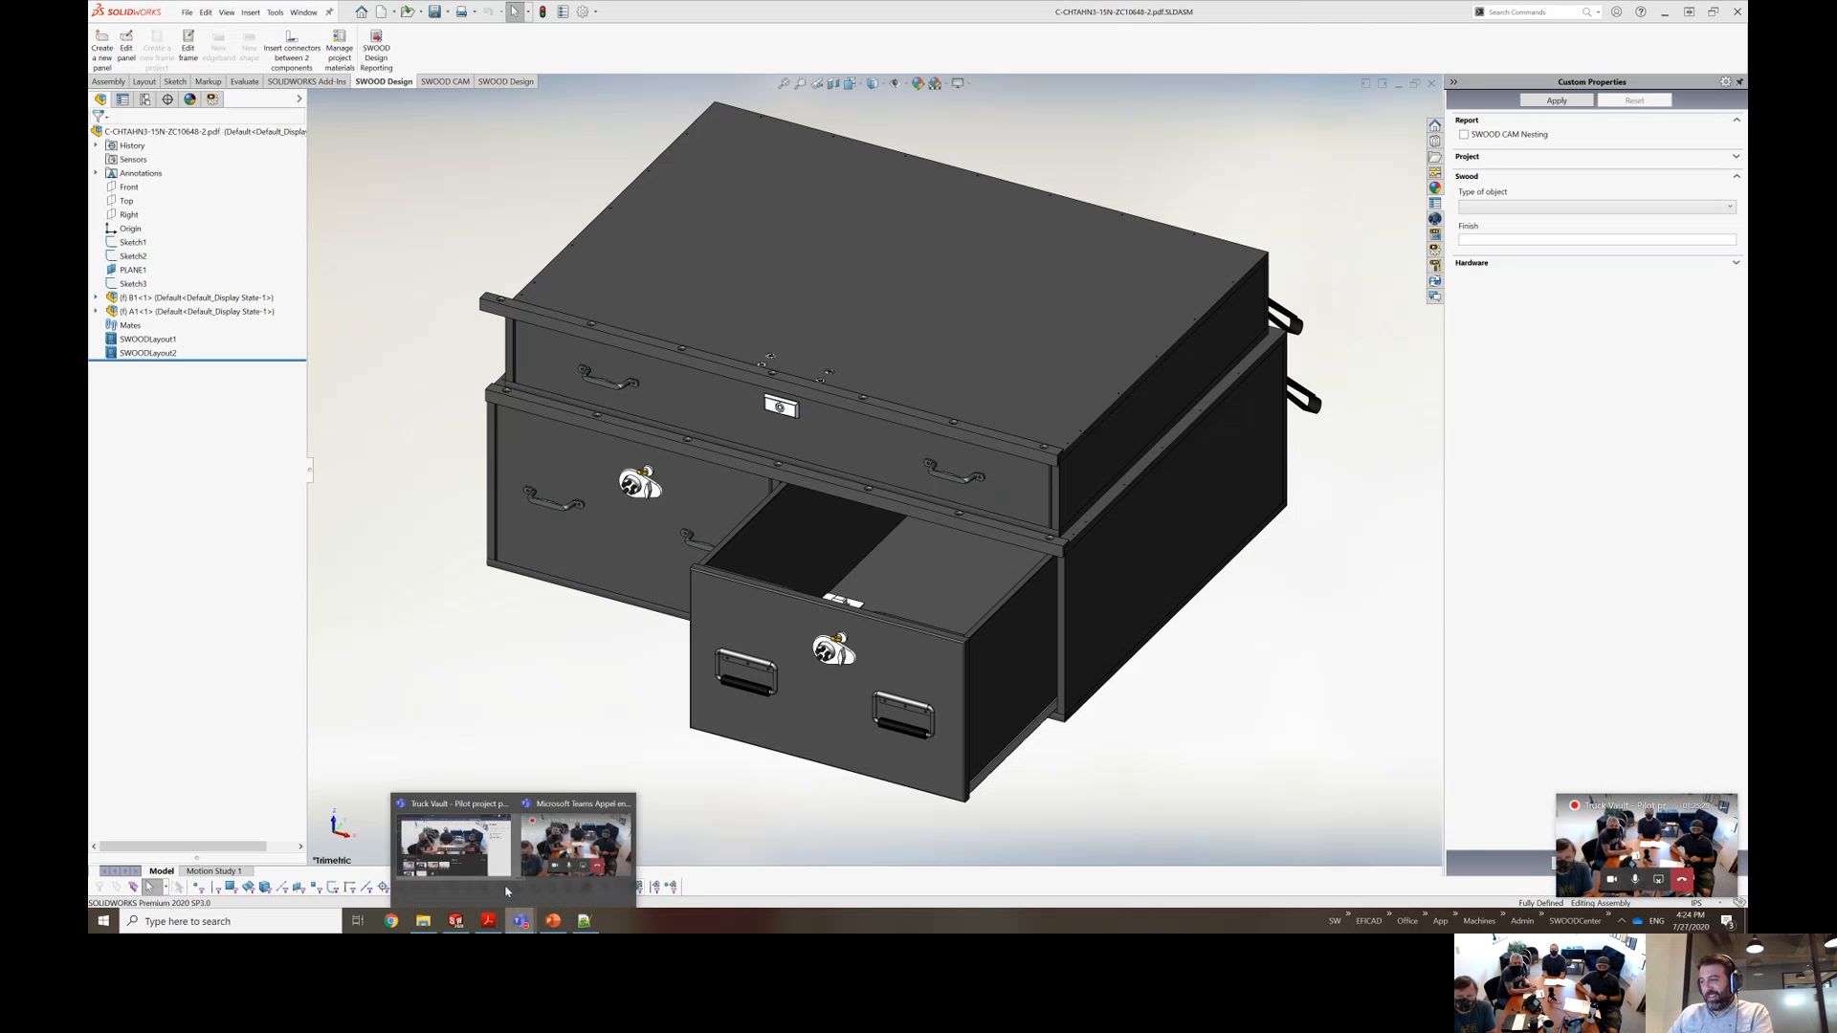
left_click(578, 851)
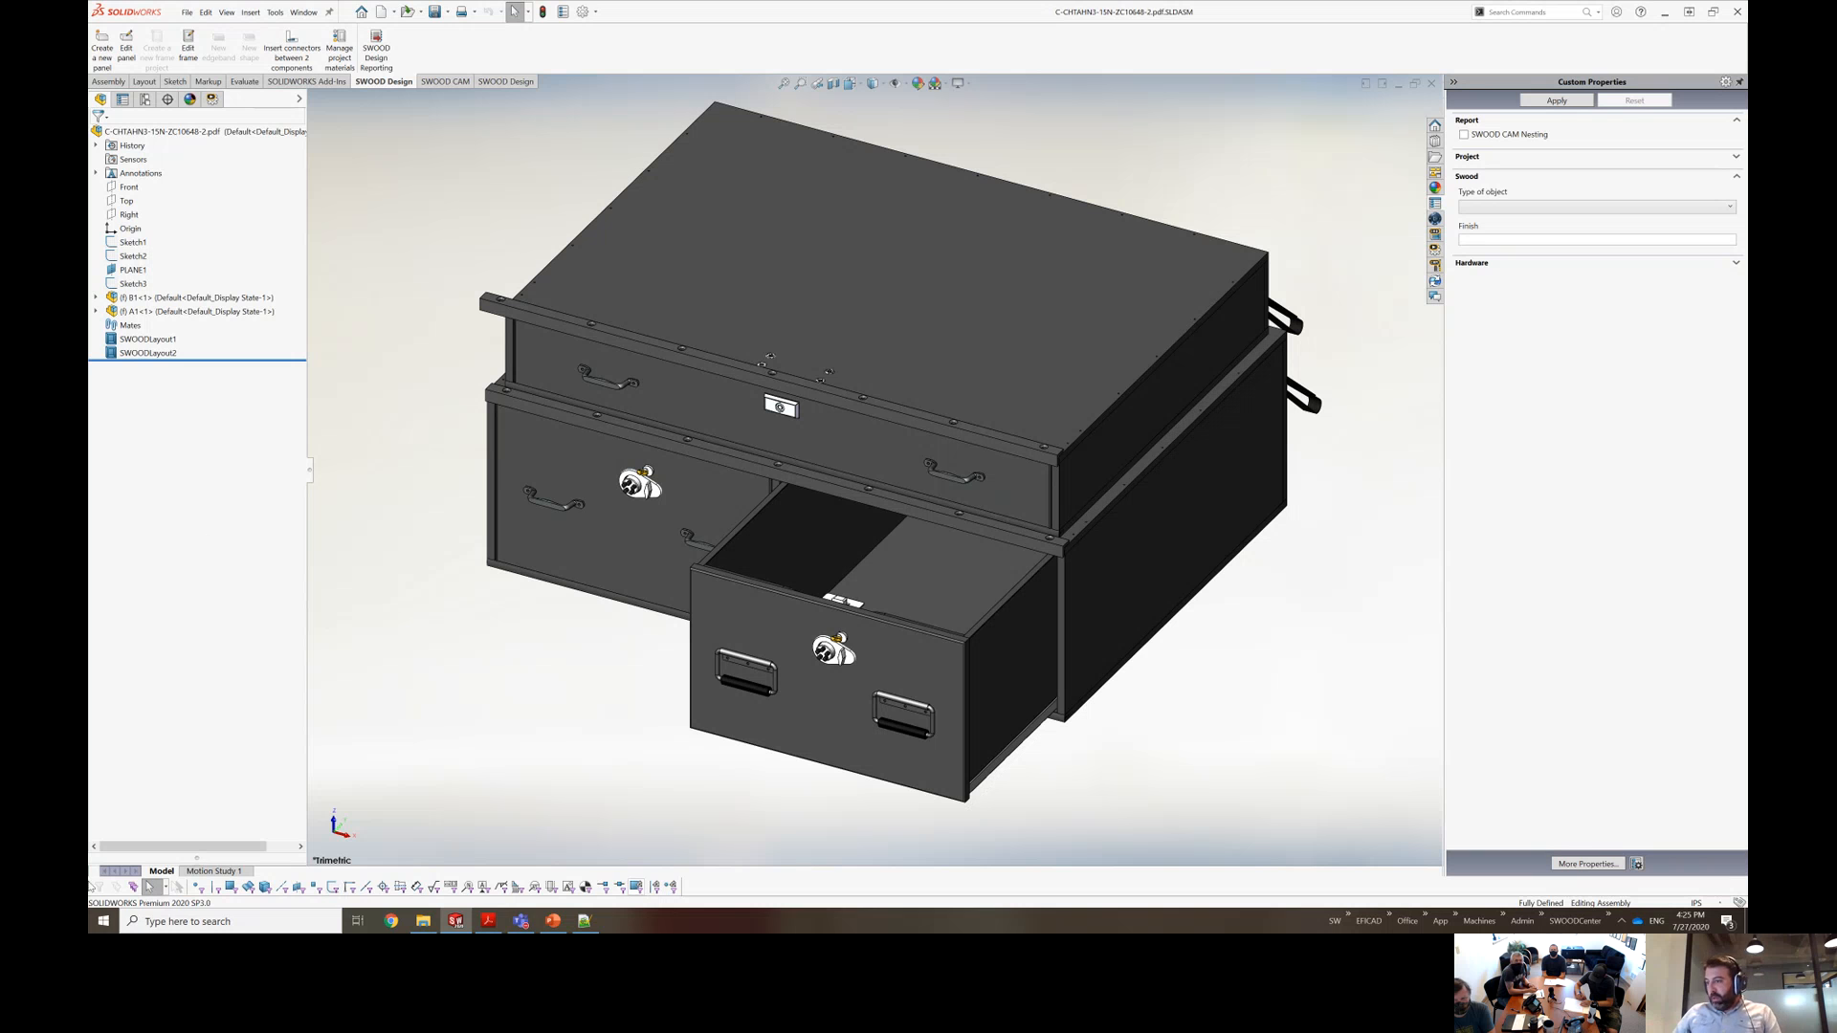
Search Windows for "sys" and open the System Information app.
left_click(274, 914)
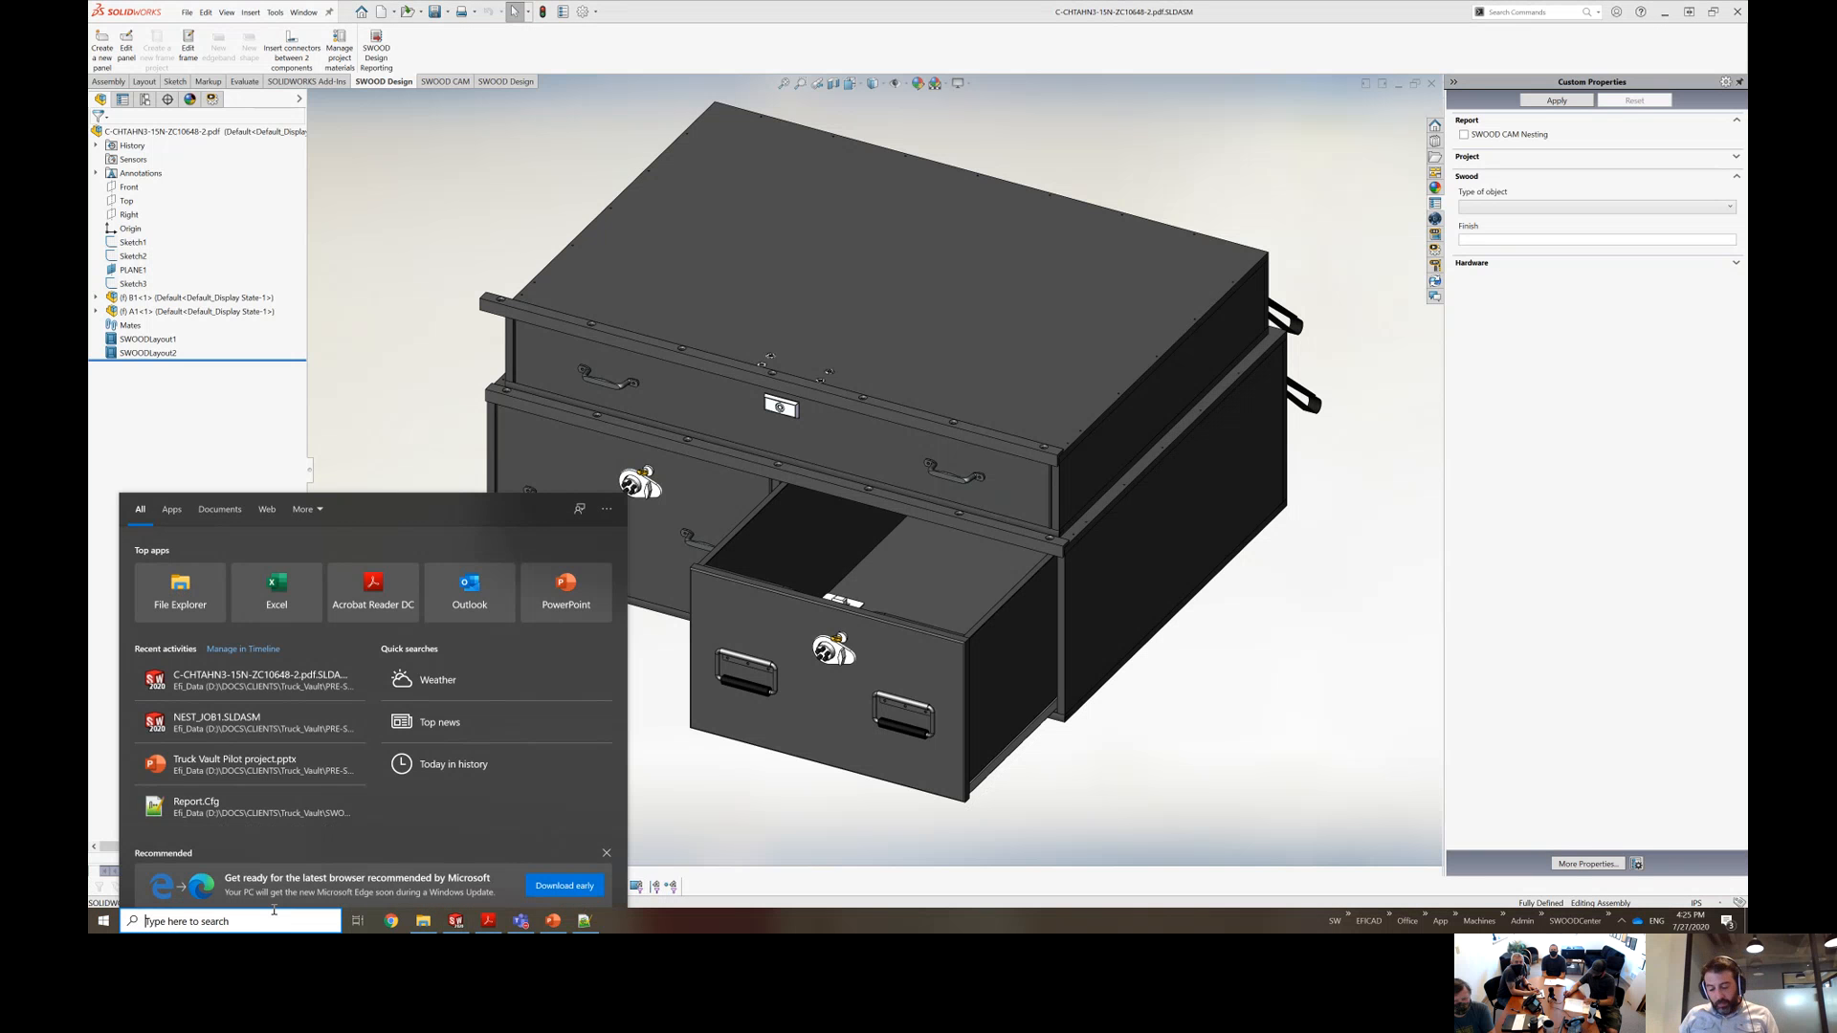
type("sys")
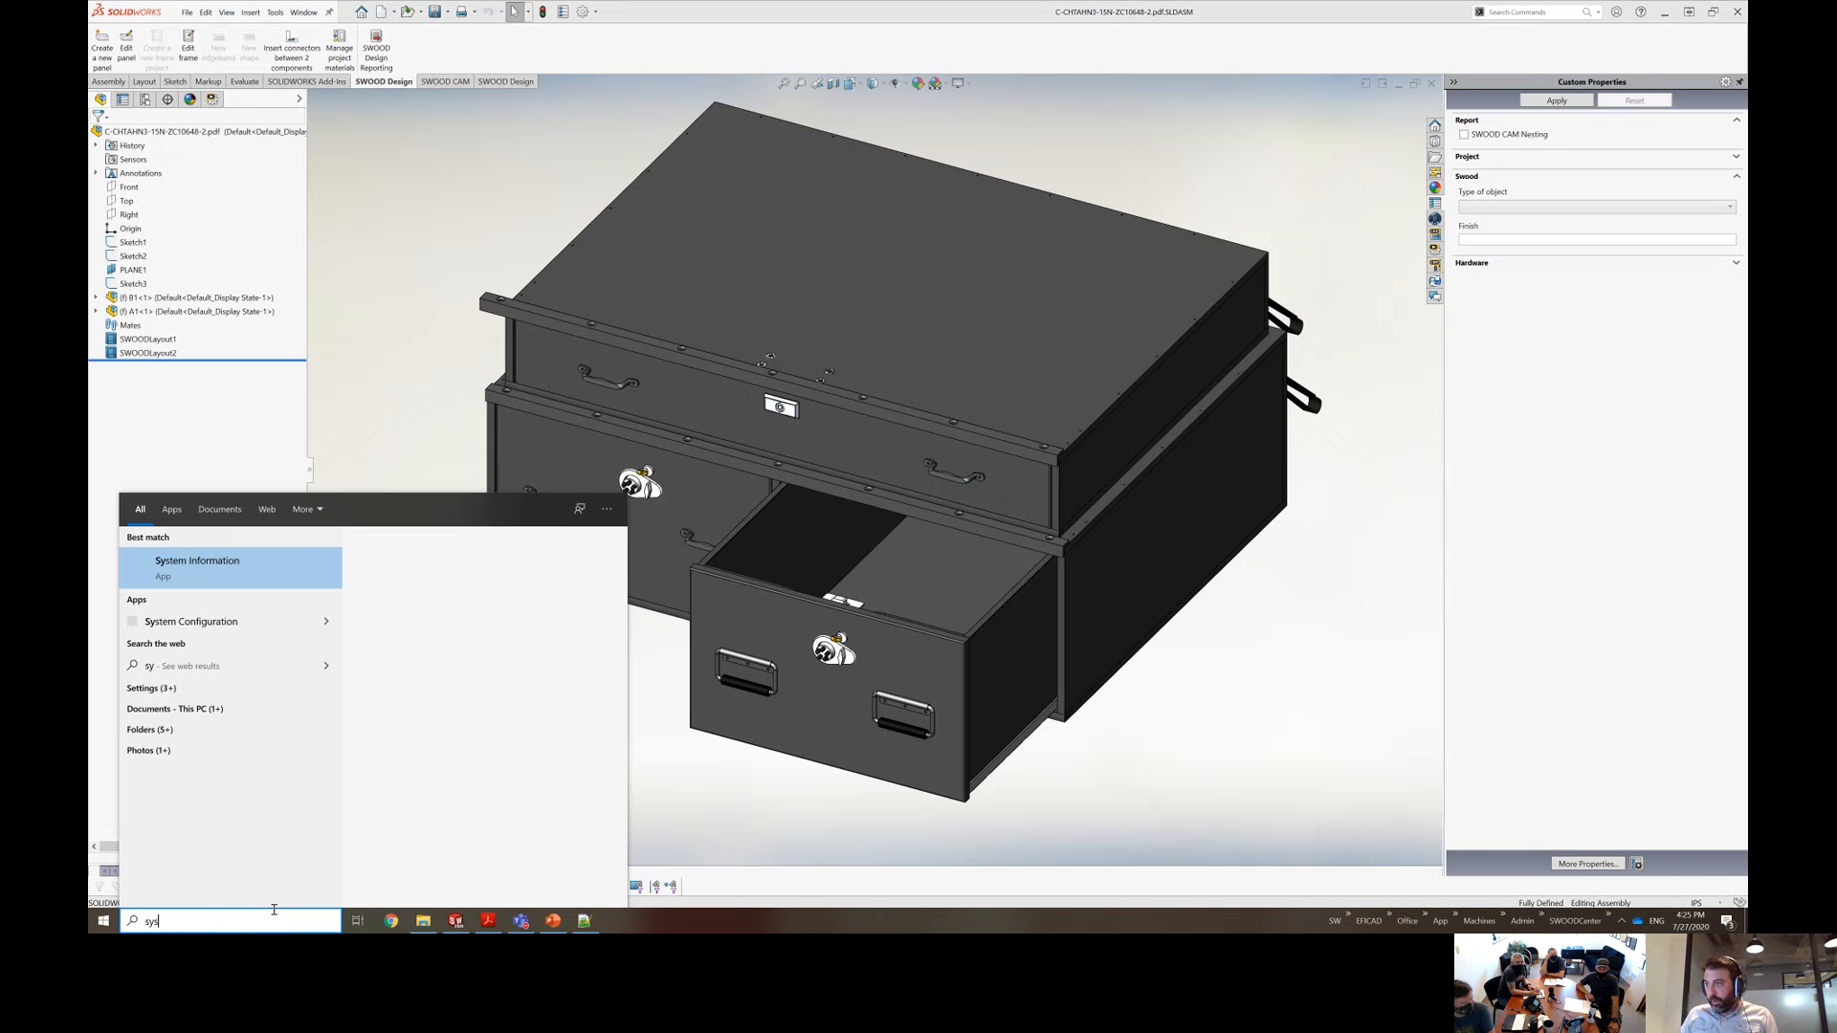
left_click(209, 565)
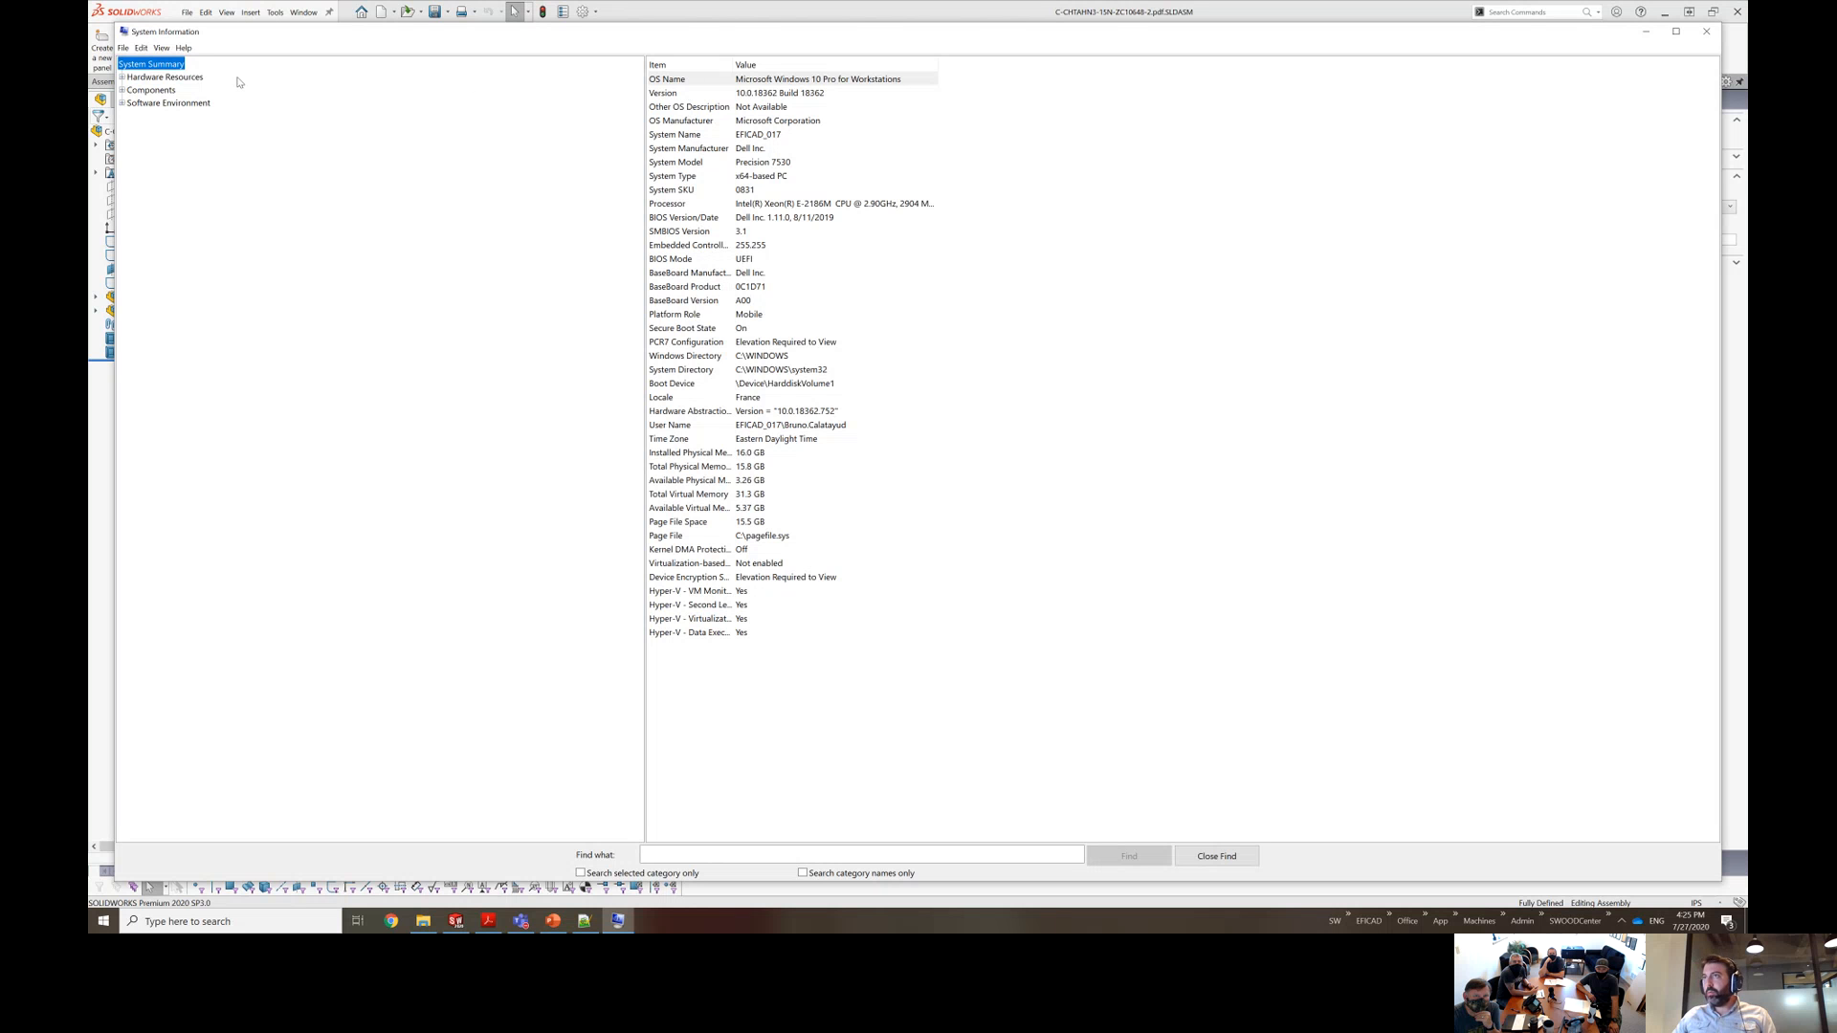
Expand Hardware Resources, Components and Software Environment, and examine the graphics card details under Display.
left_click(158, 78)
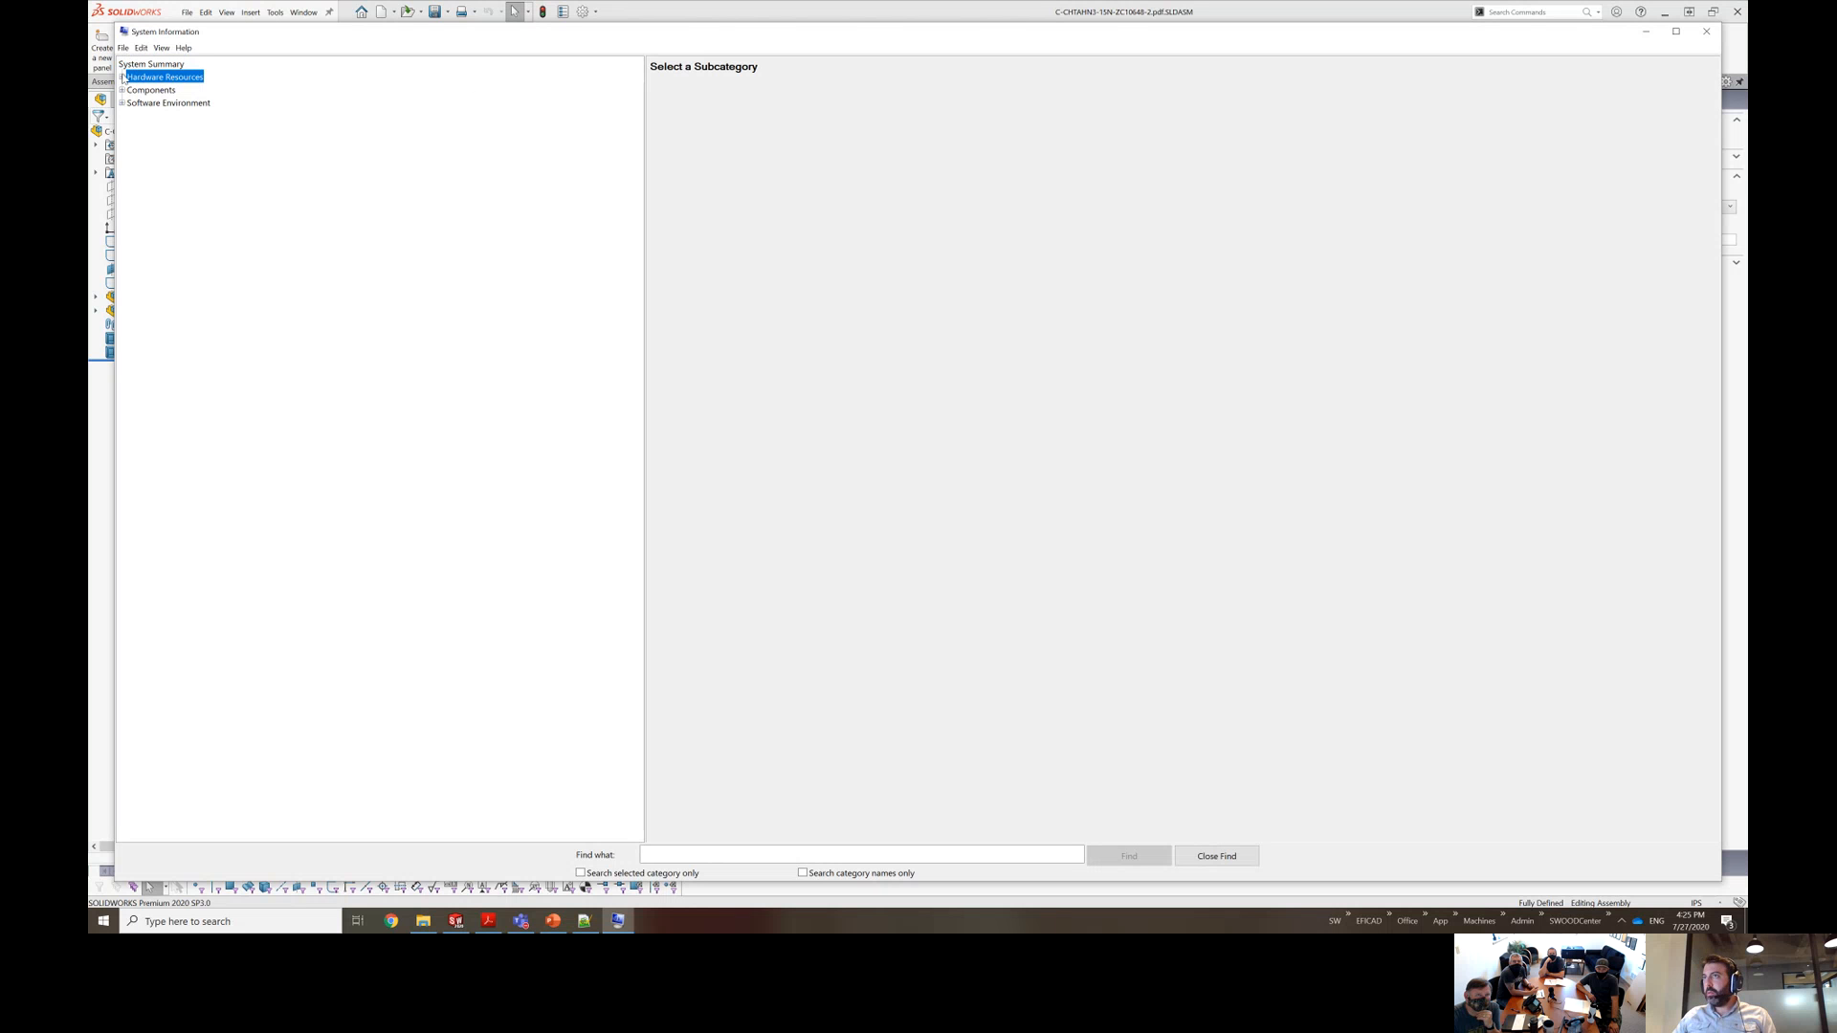
left_click(121, 78)
left_click(122, 169)
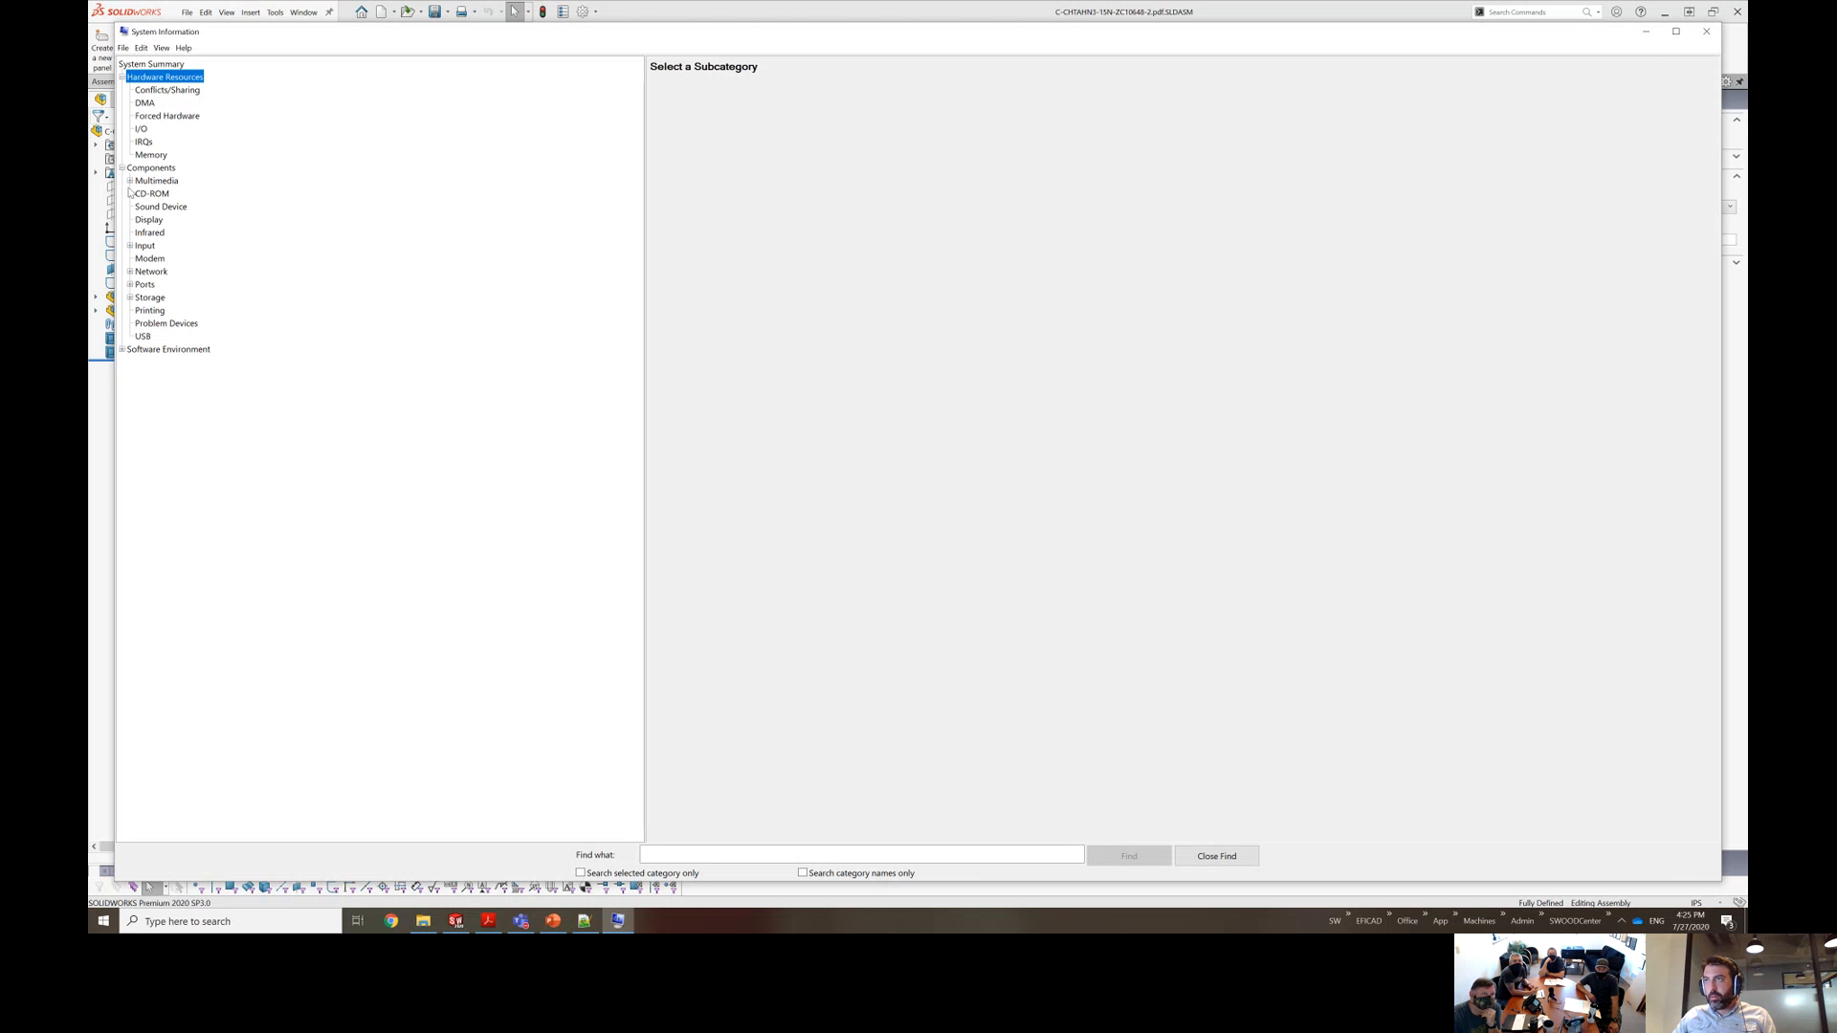
left_click(130, 181)
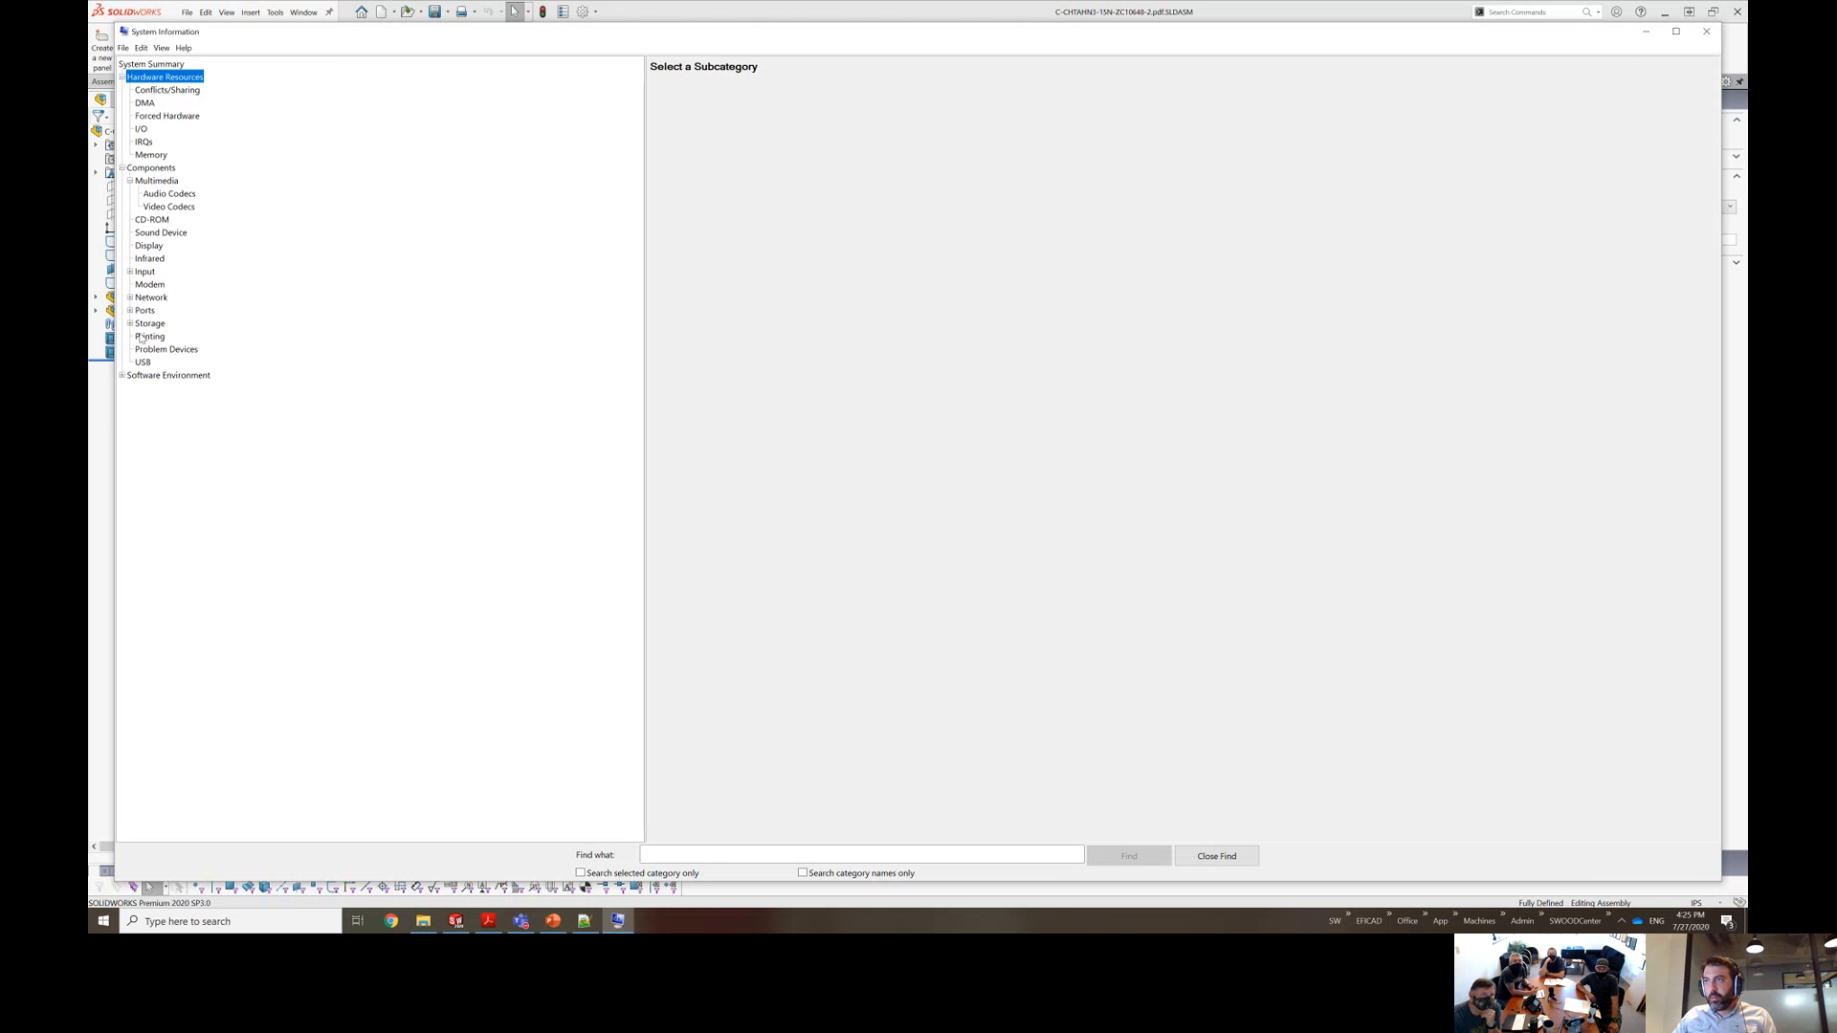
left_click(122, 376)
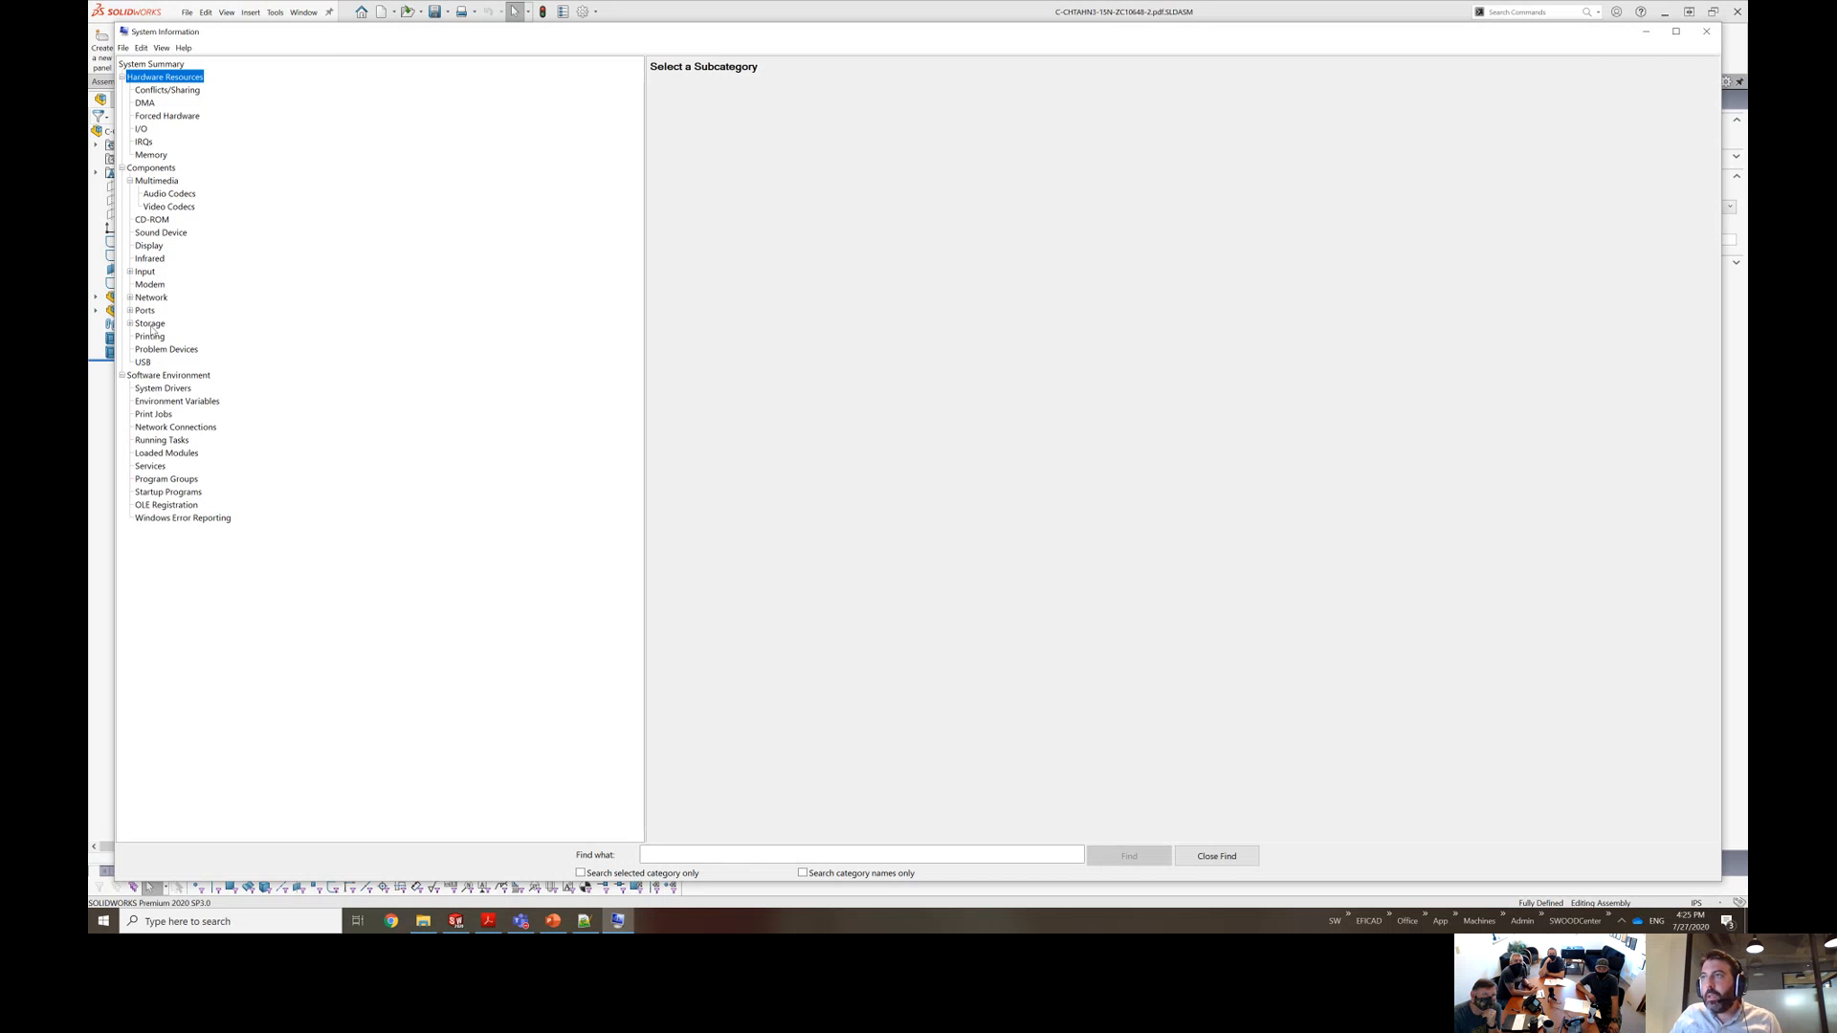
left_click(131, 181)
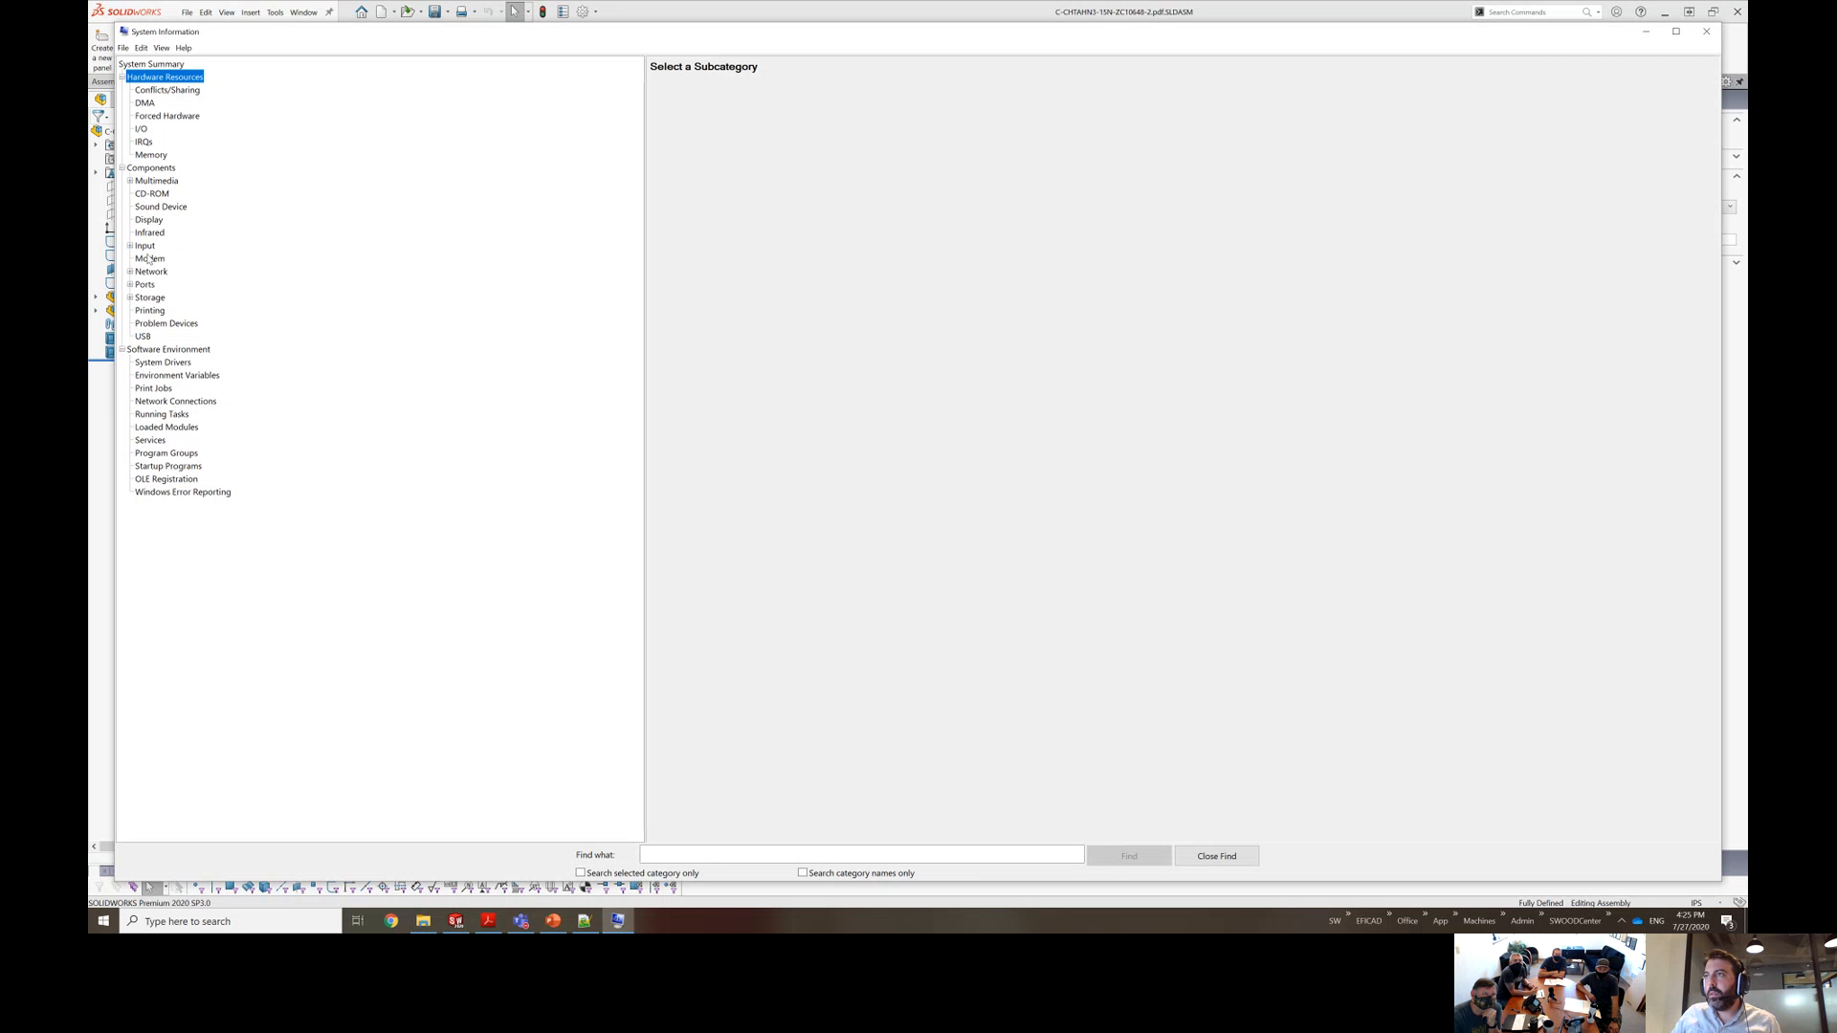
left_click(151, 221)
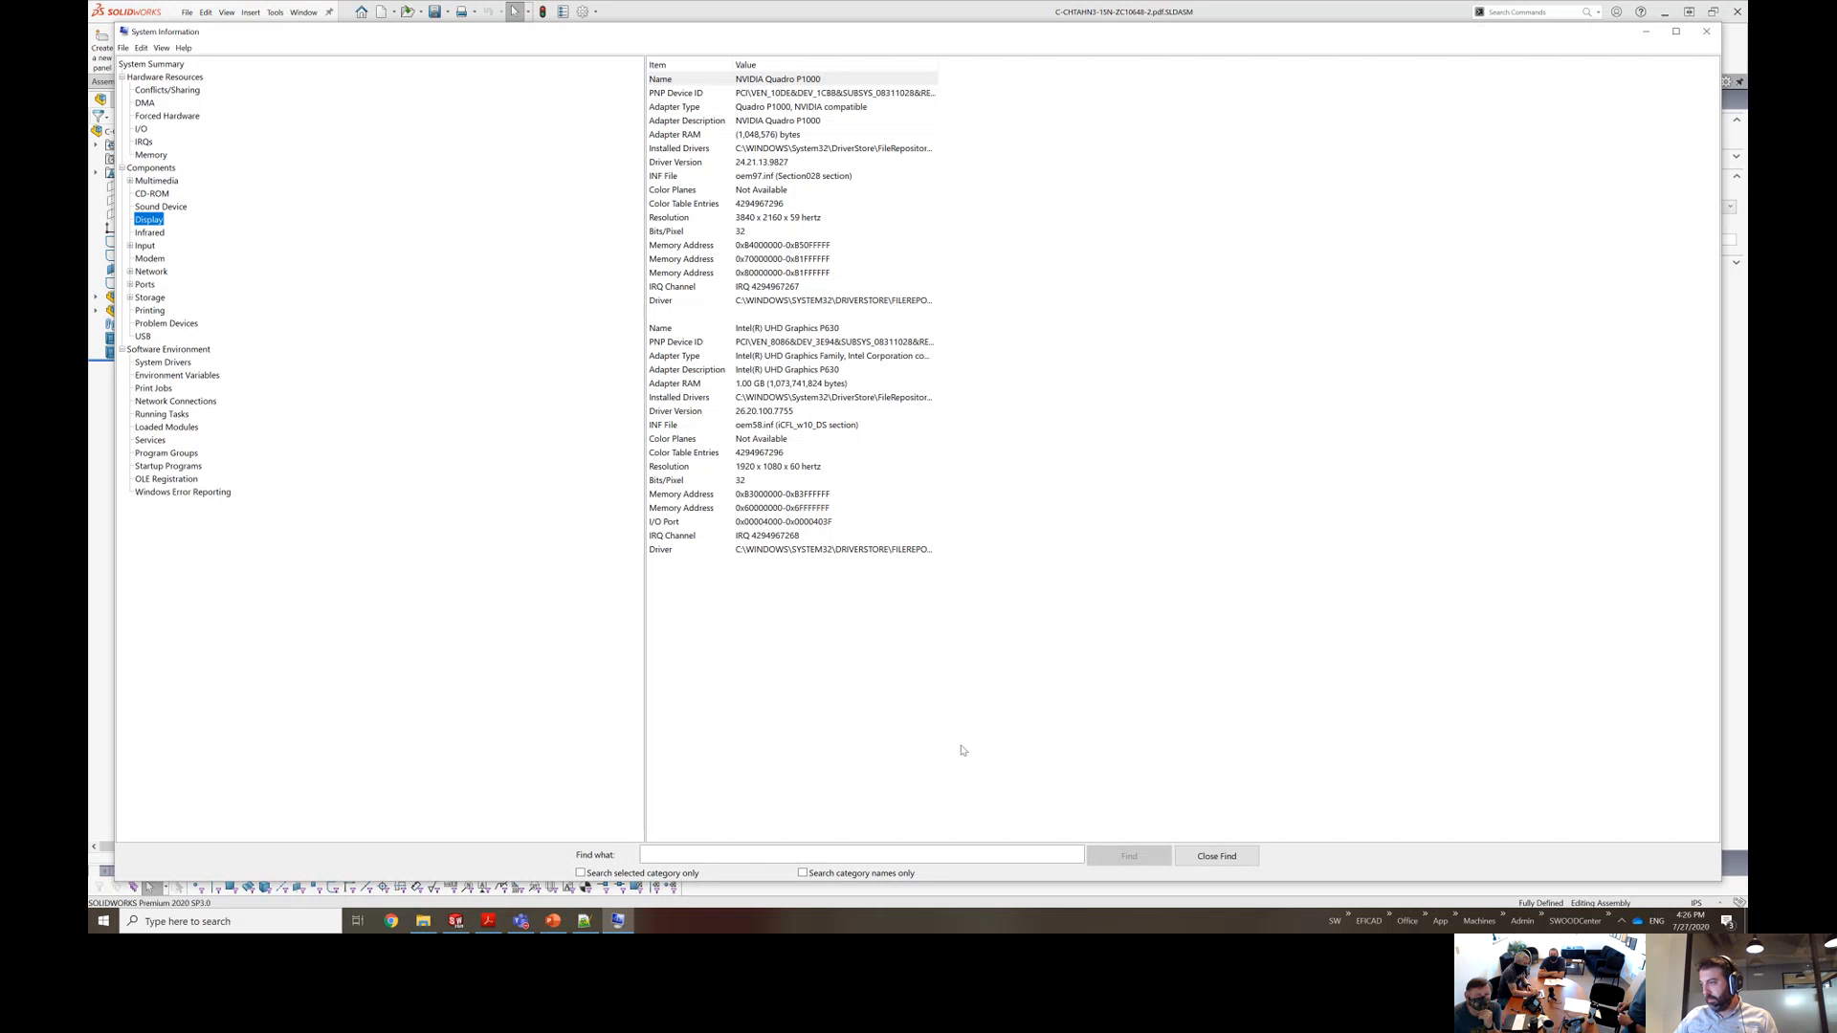
Review the computer's System Summary, including the OS name, and close System Information.
left_click(179, 67)
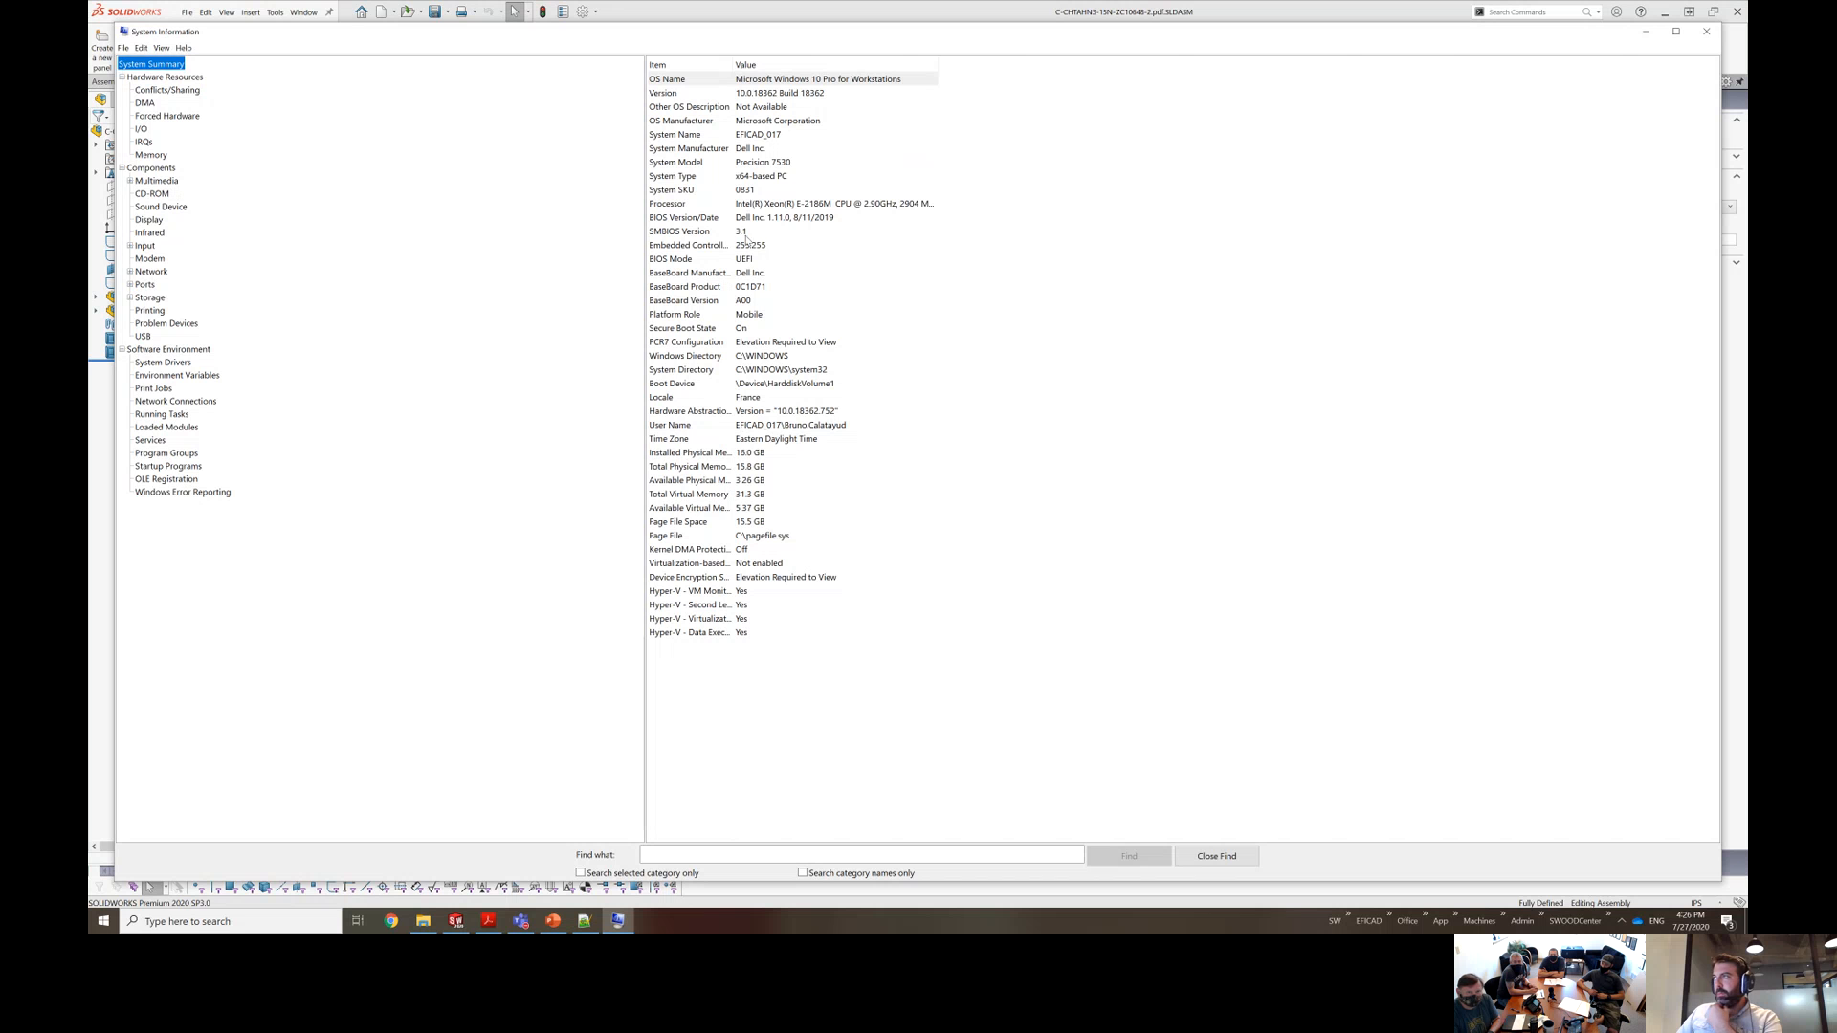
left_click(741, 78)
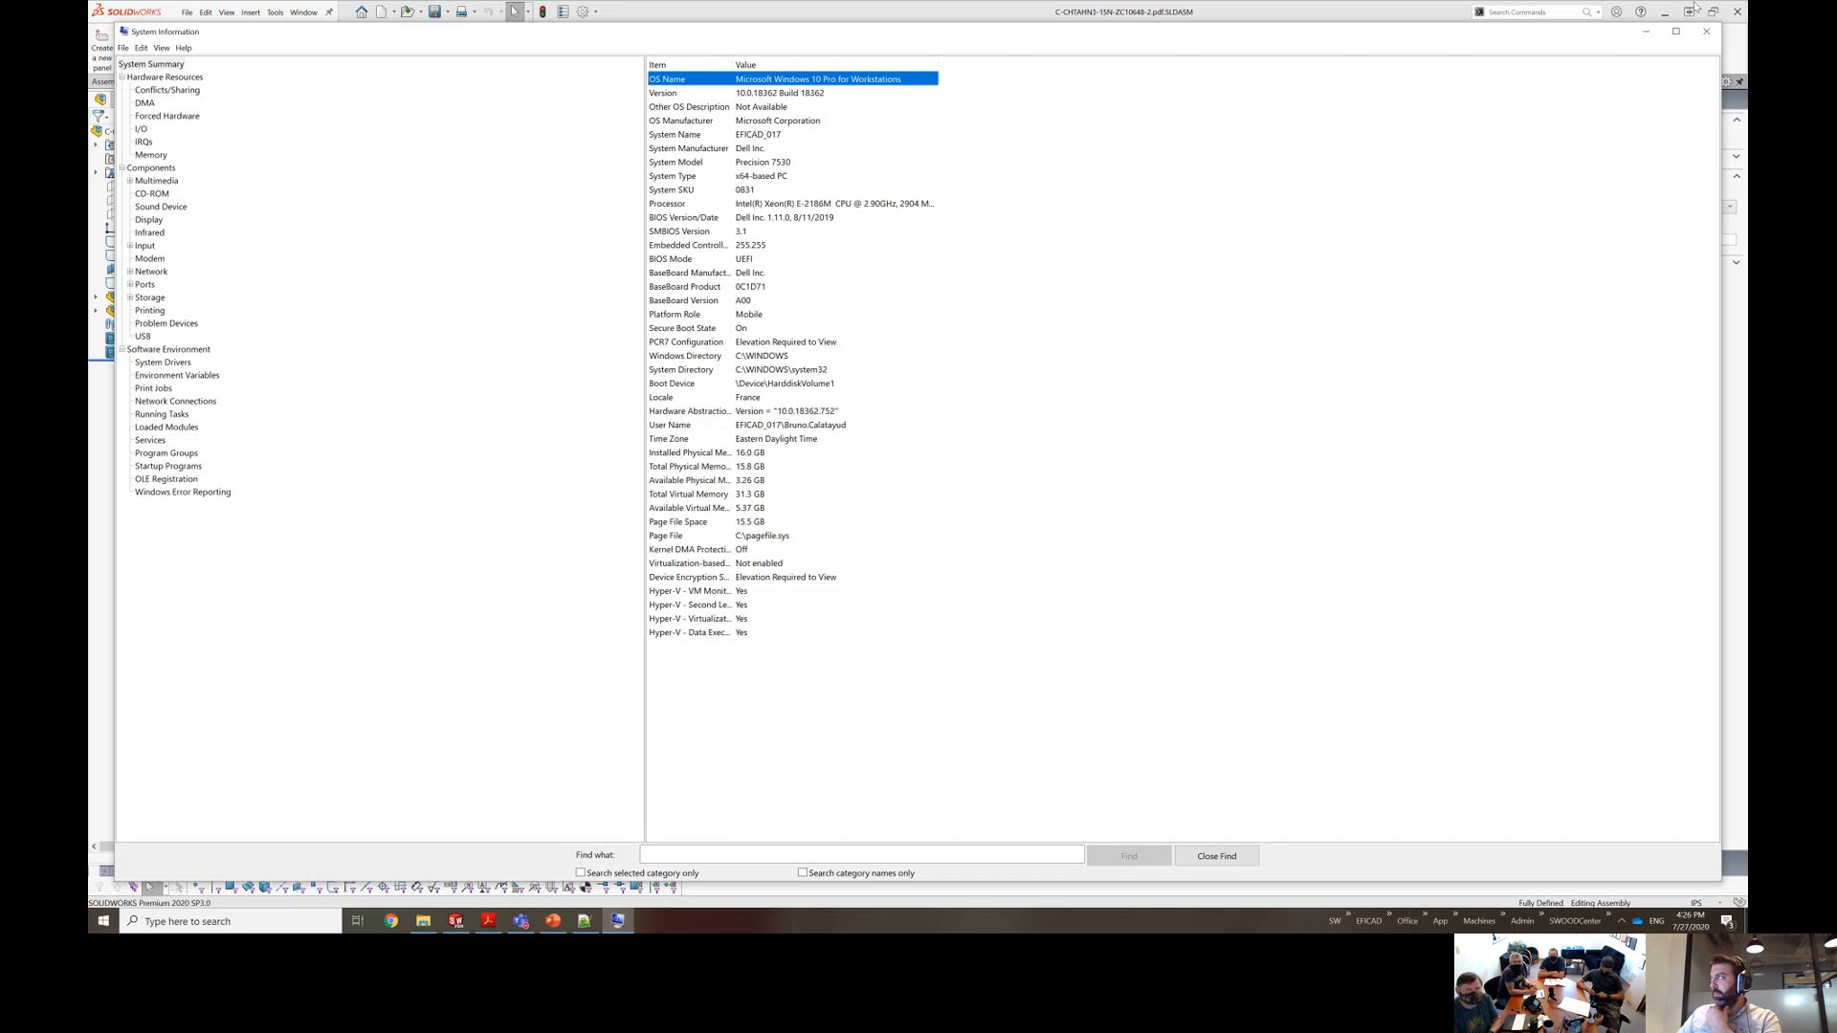
left_click(1708, 38)
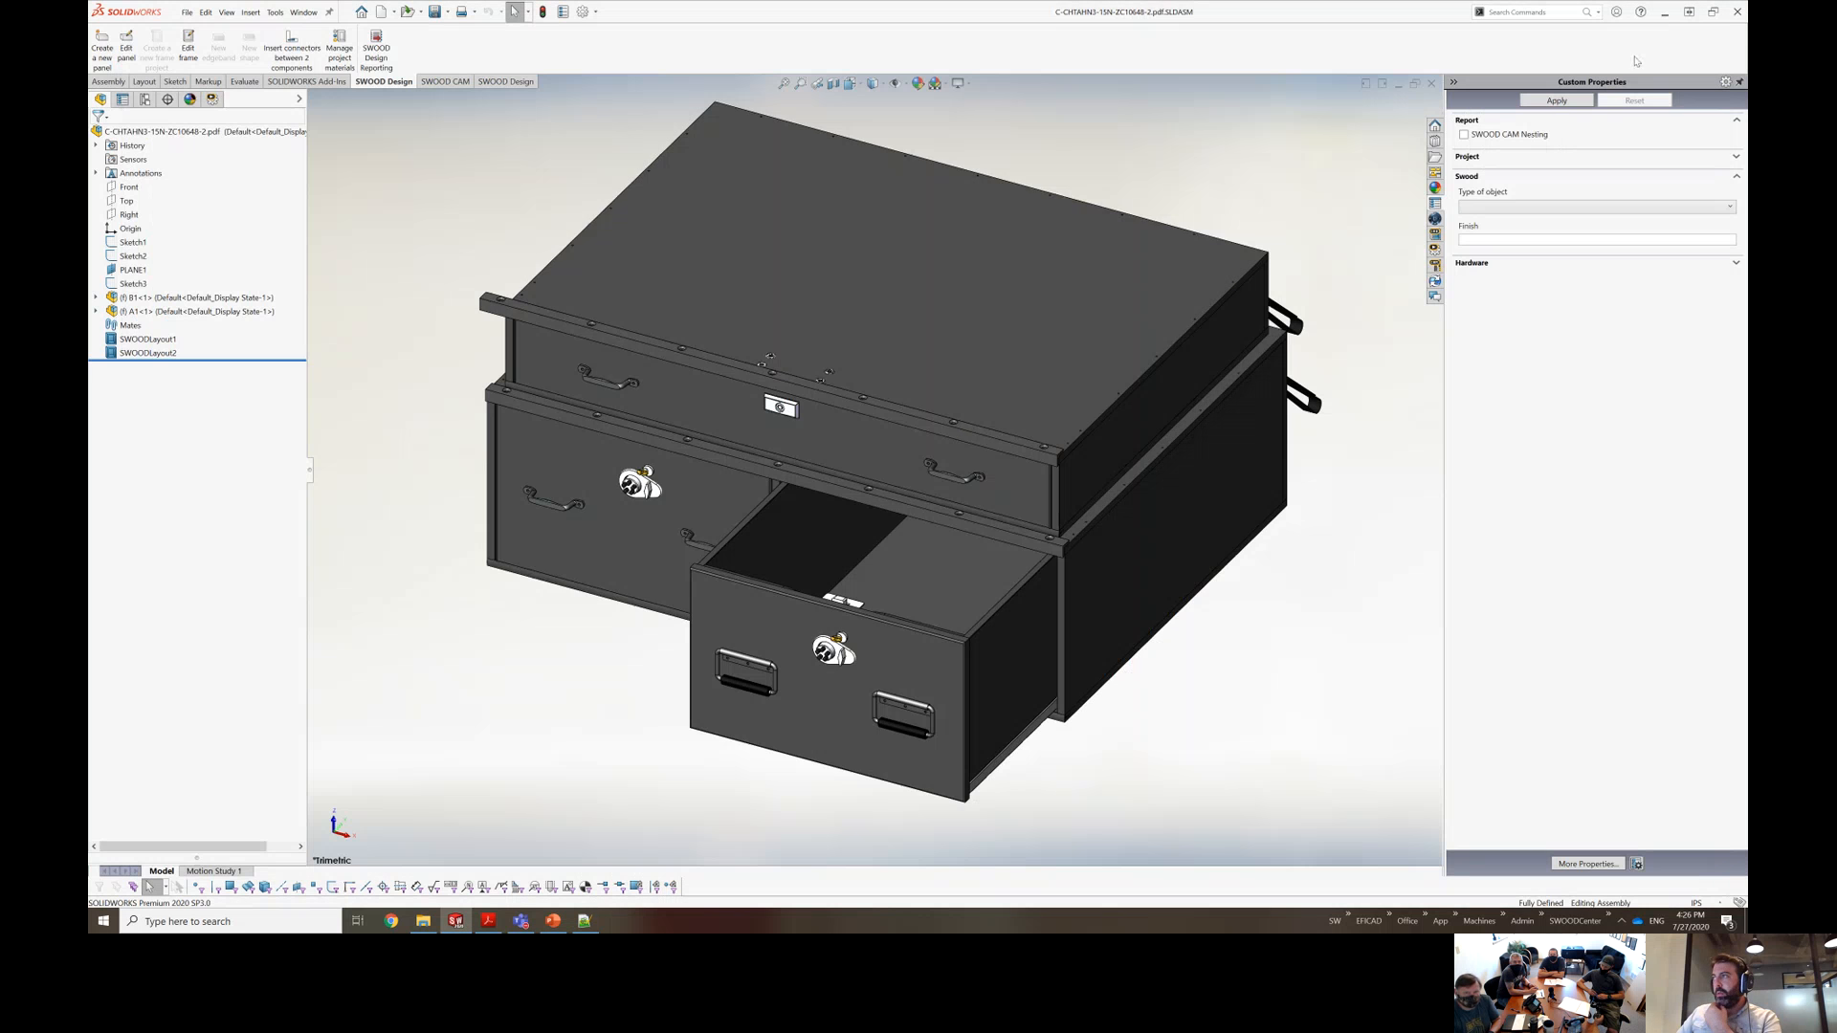
Close the drawer cabinet assembly in SOLIDWORKS.
scroll(982, 335, "up", 2)
scroll(1016, 442, "down", 1)
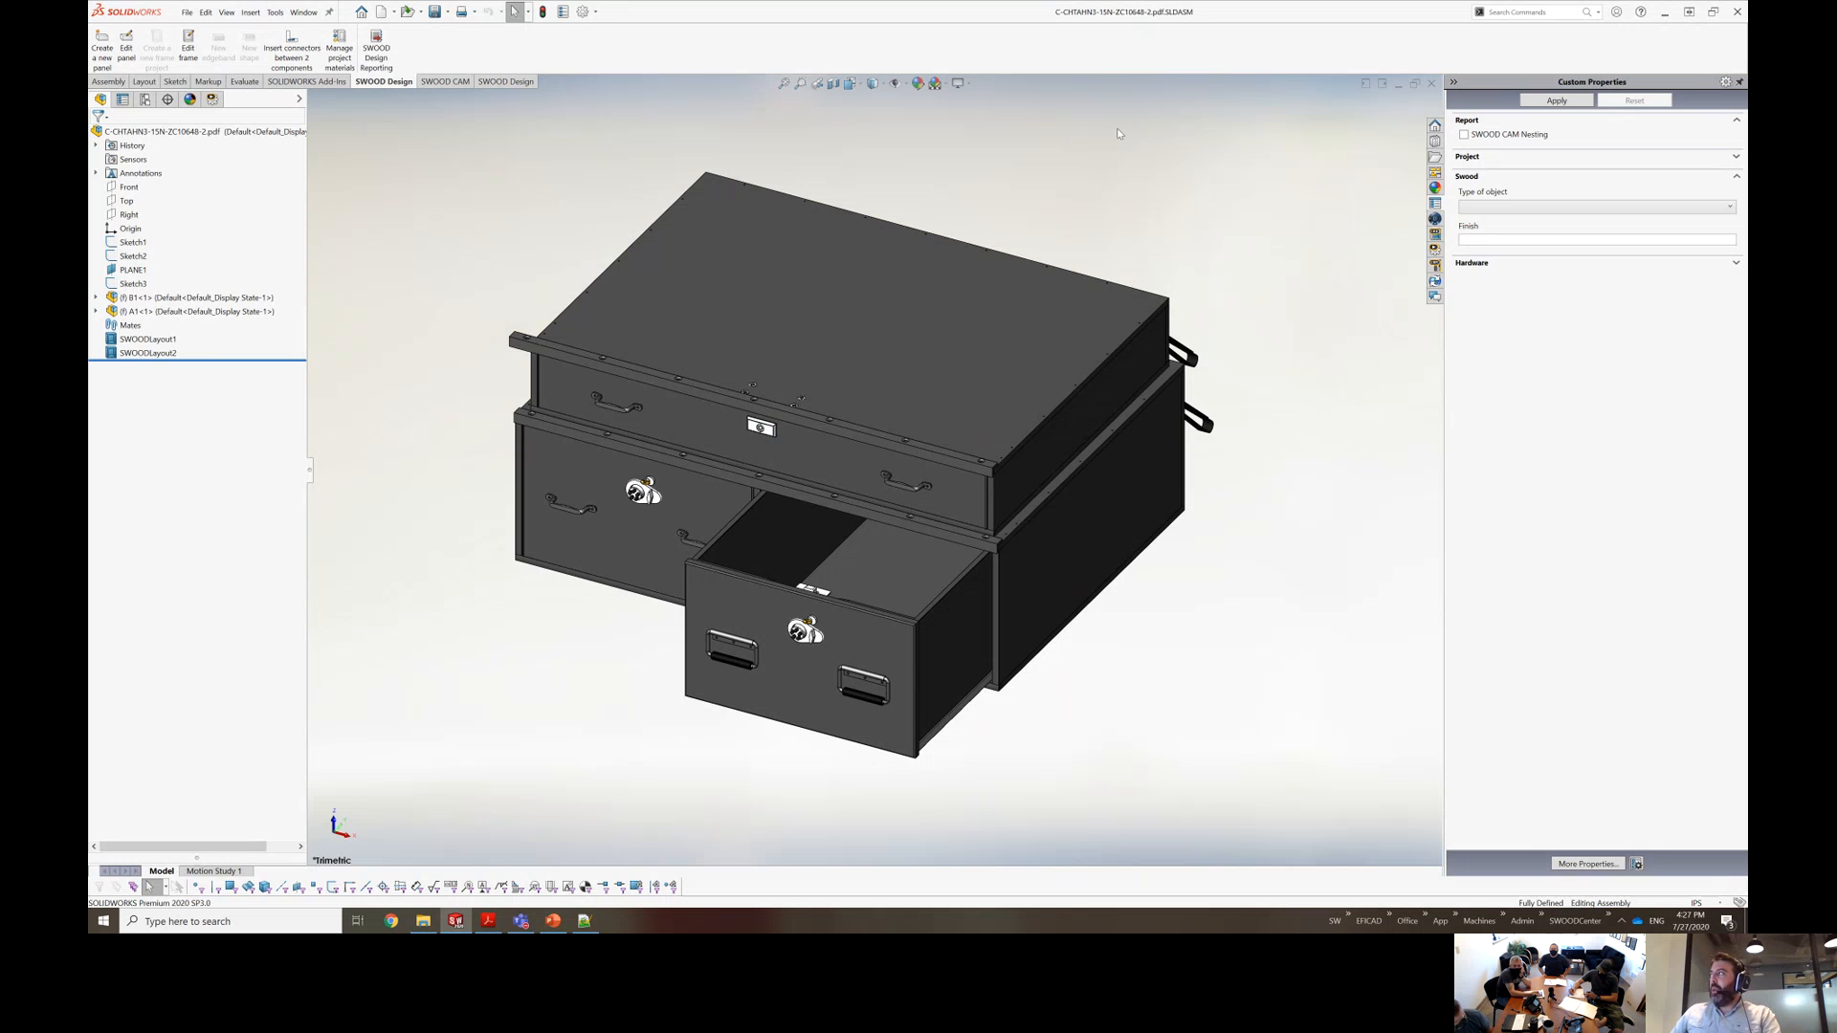
left_click(1431, 84)
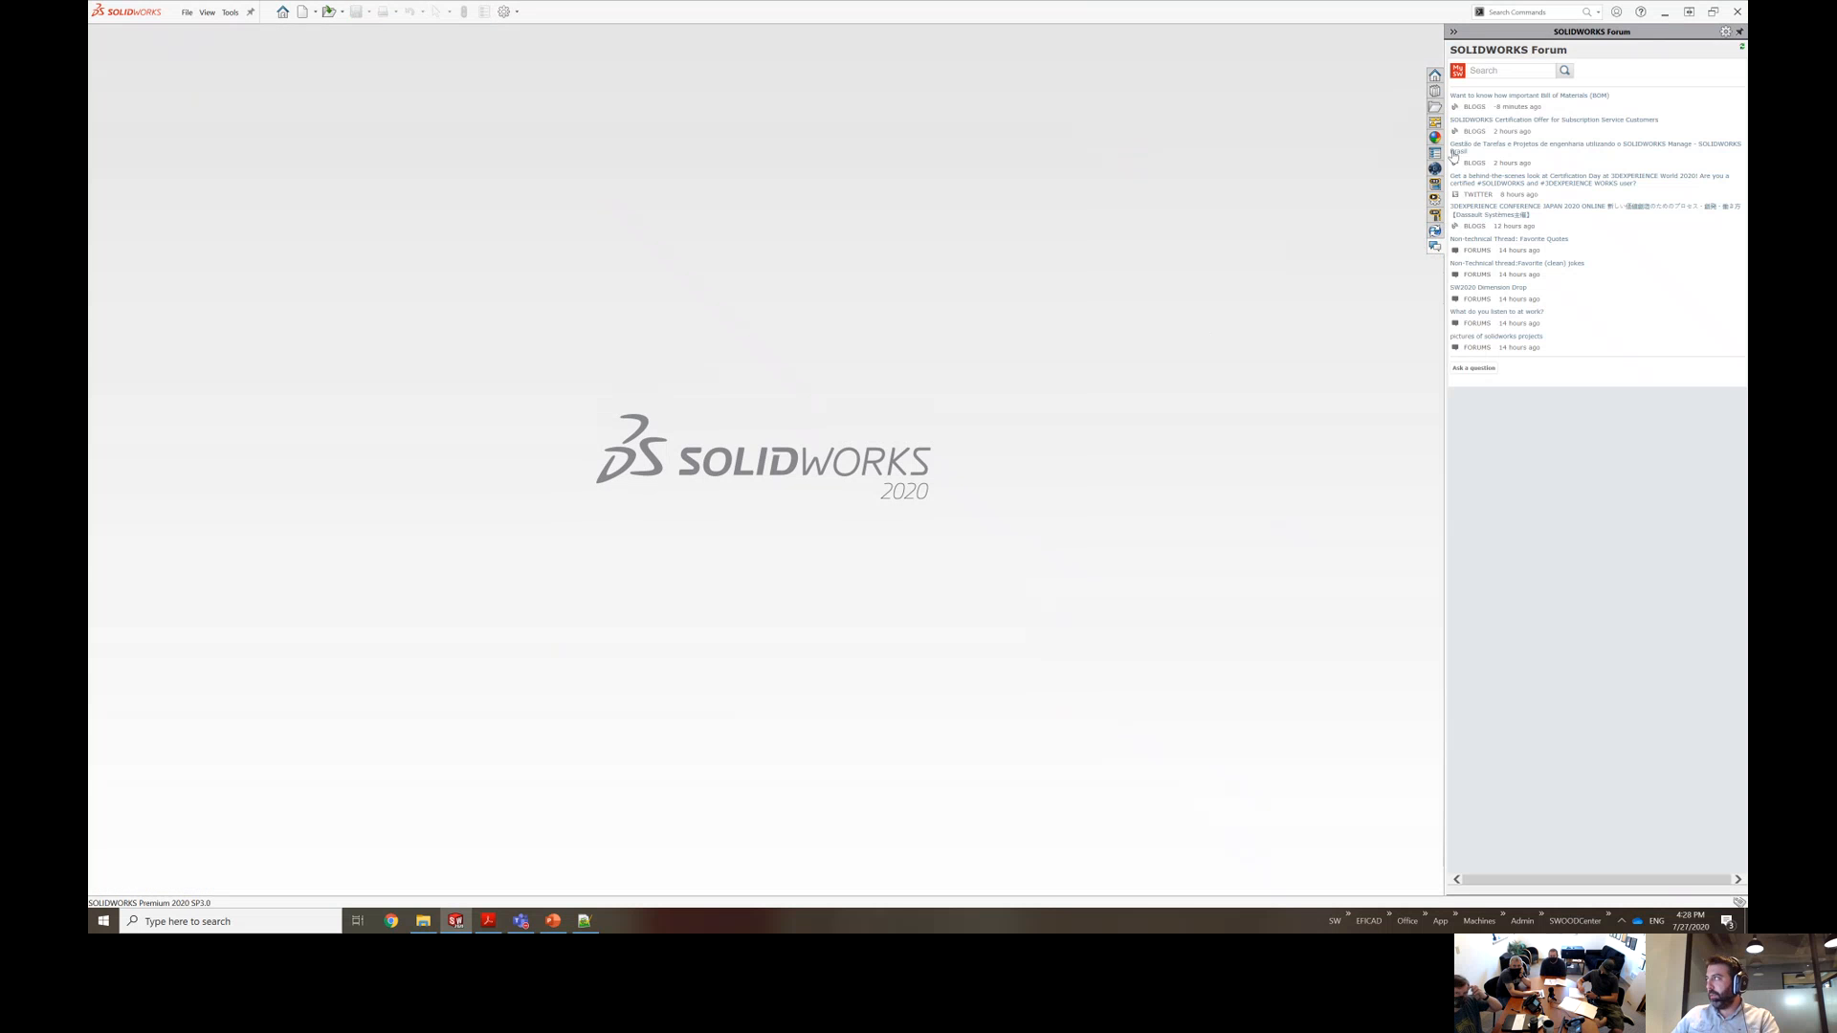
Show the SWOOD Center article list, select Vault_1DRW, and widen the path column and pane to read the full article paths.
left_click(1435, 201)
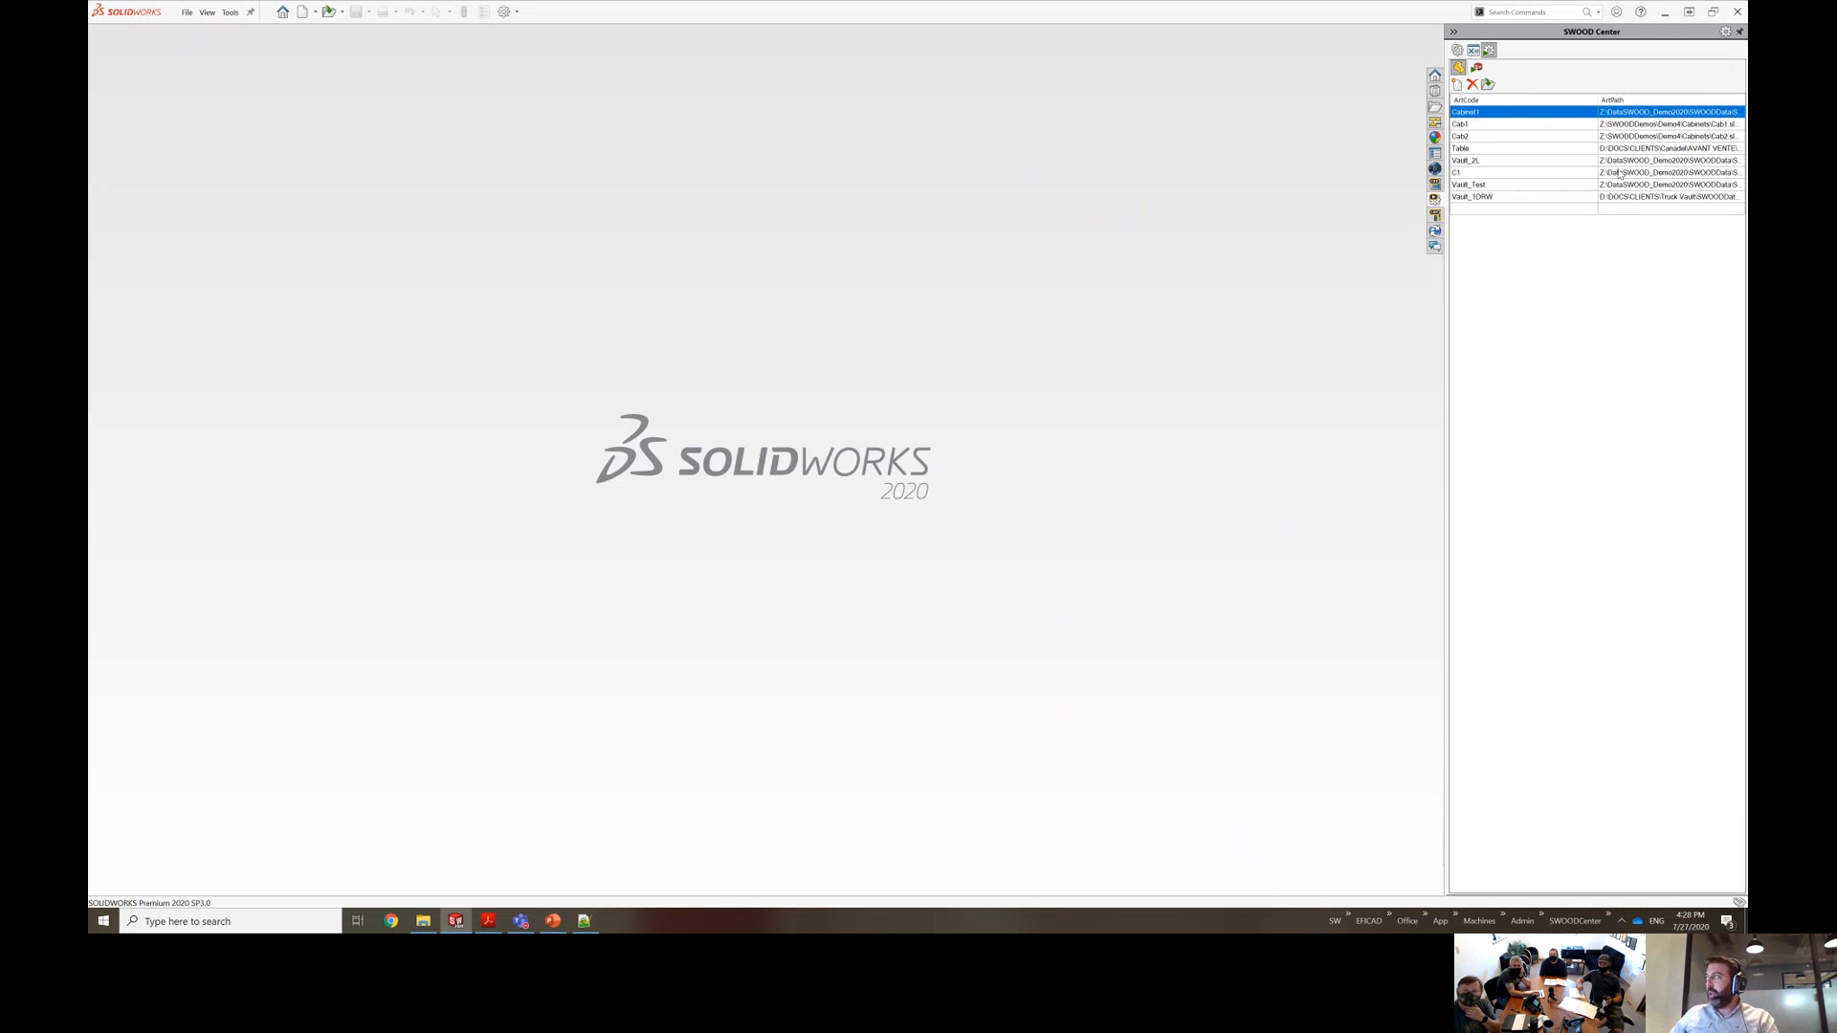
left_click(1532, 199)
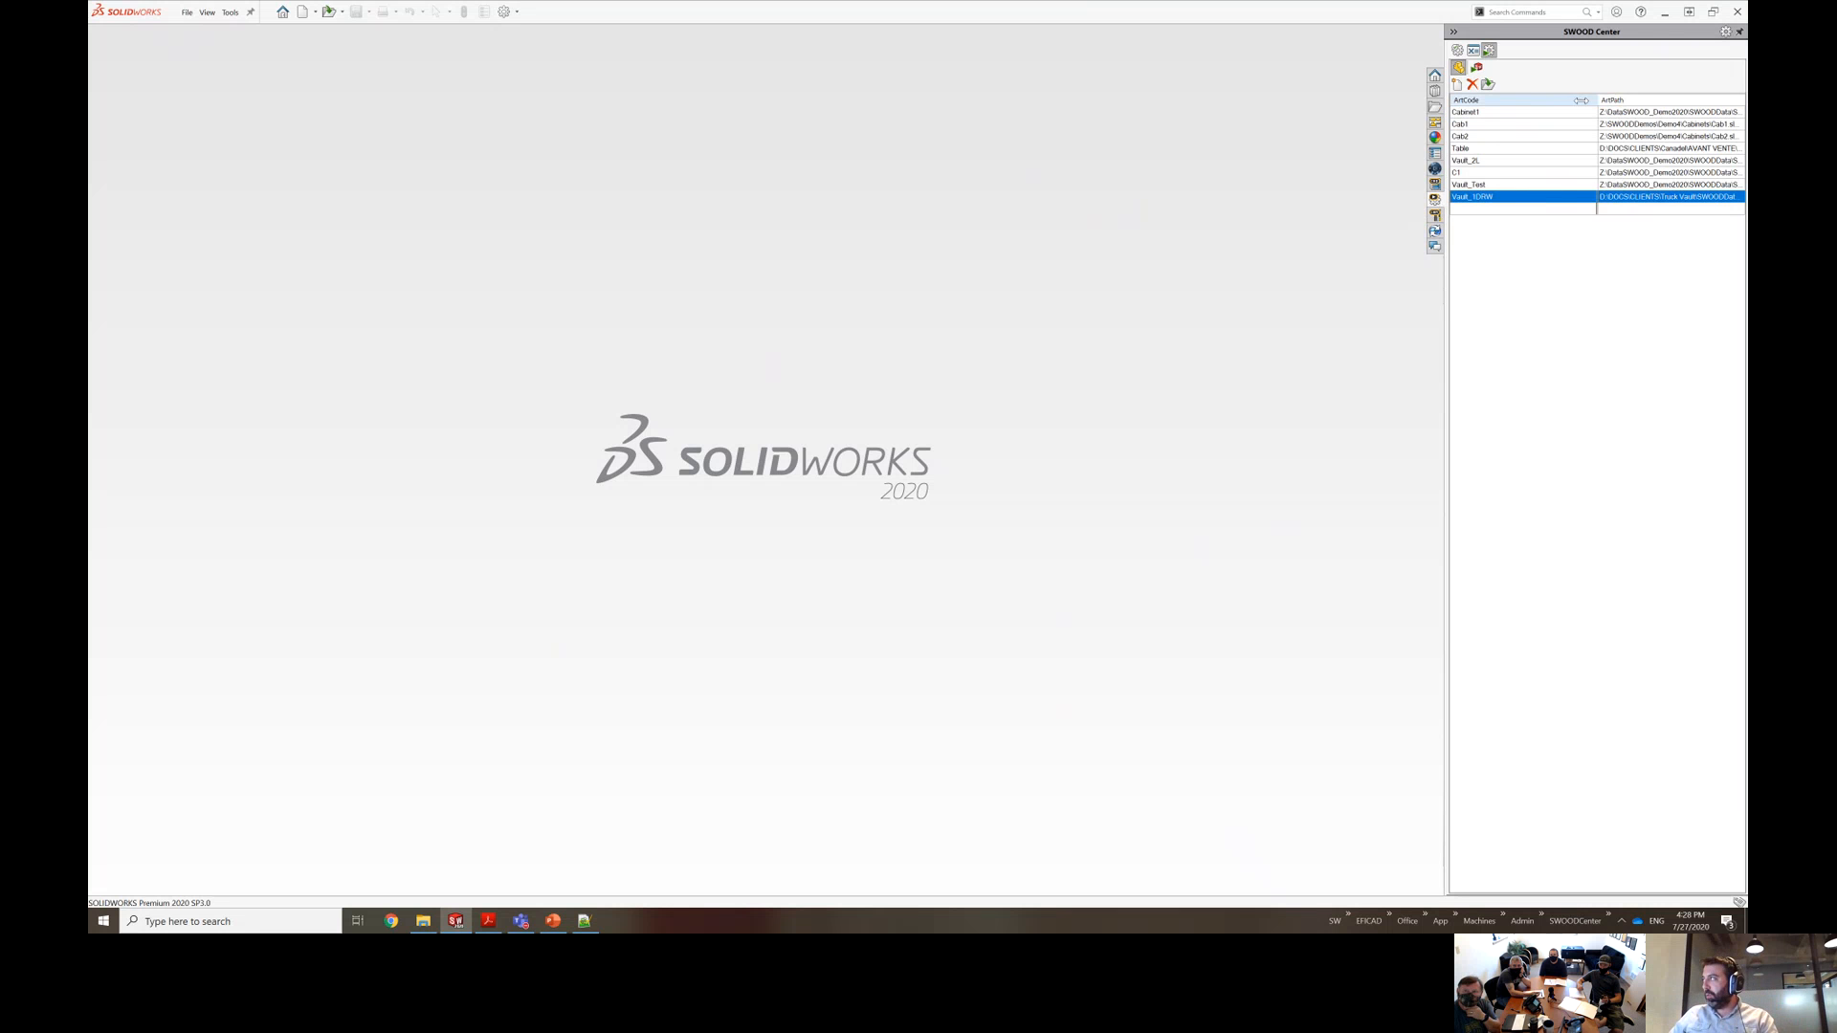
left_click_drag(1598, 101, 1525, 102)
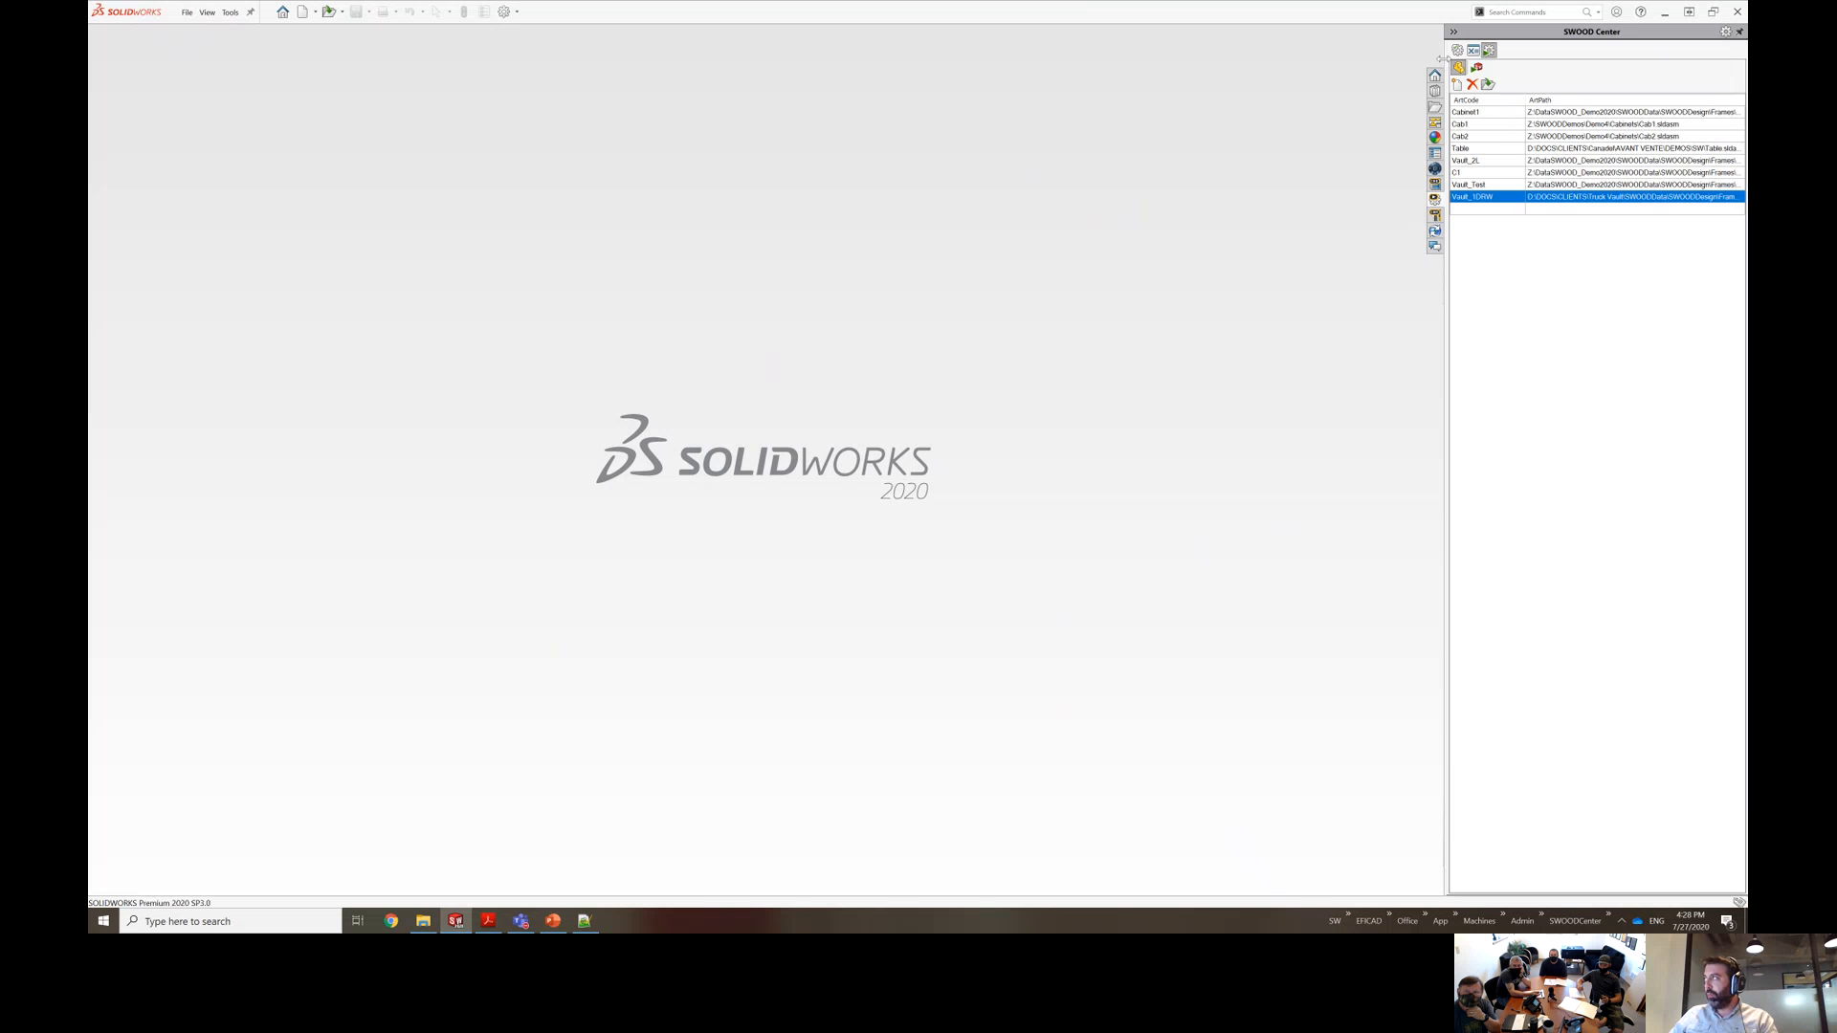
left_click_drag(1412, 56, 1105, 57)
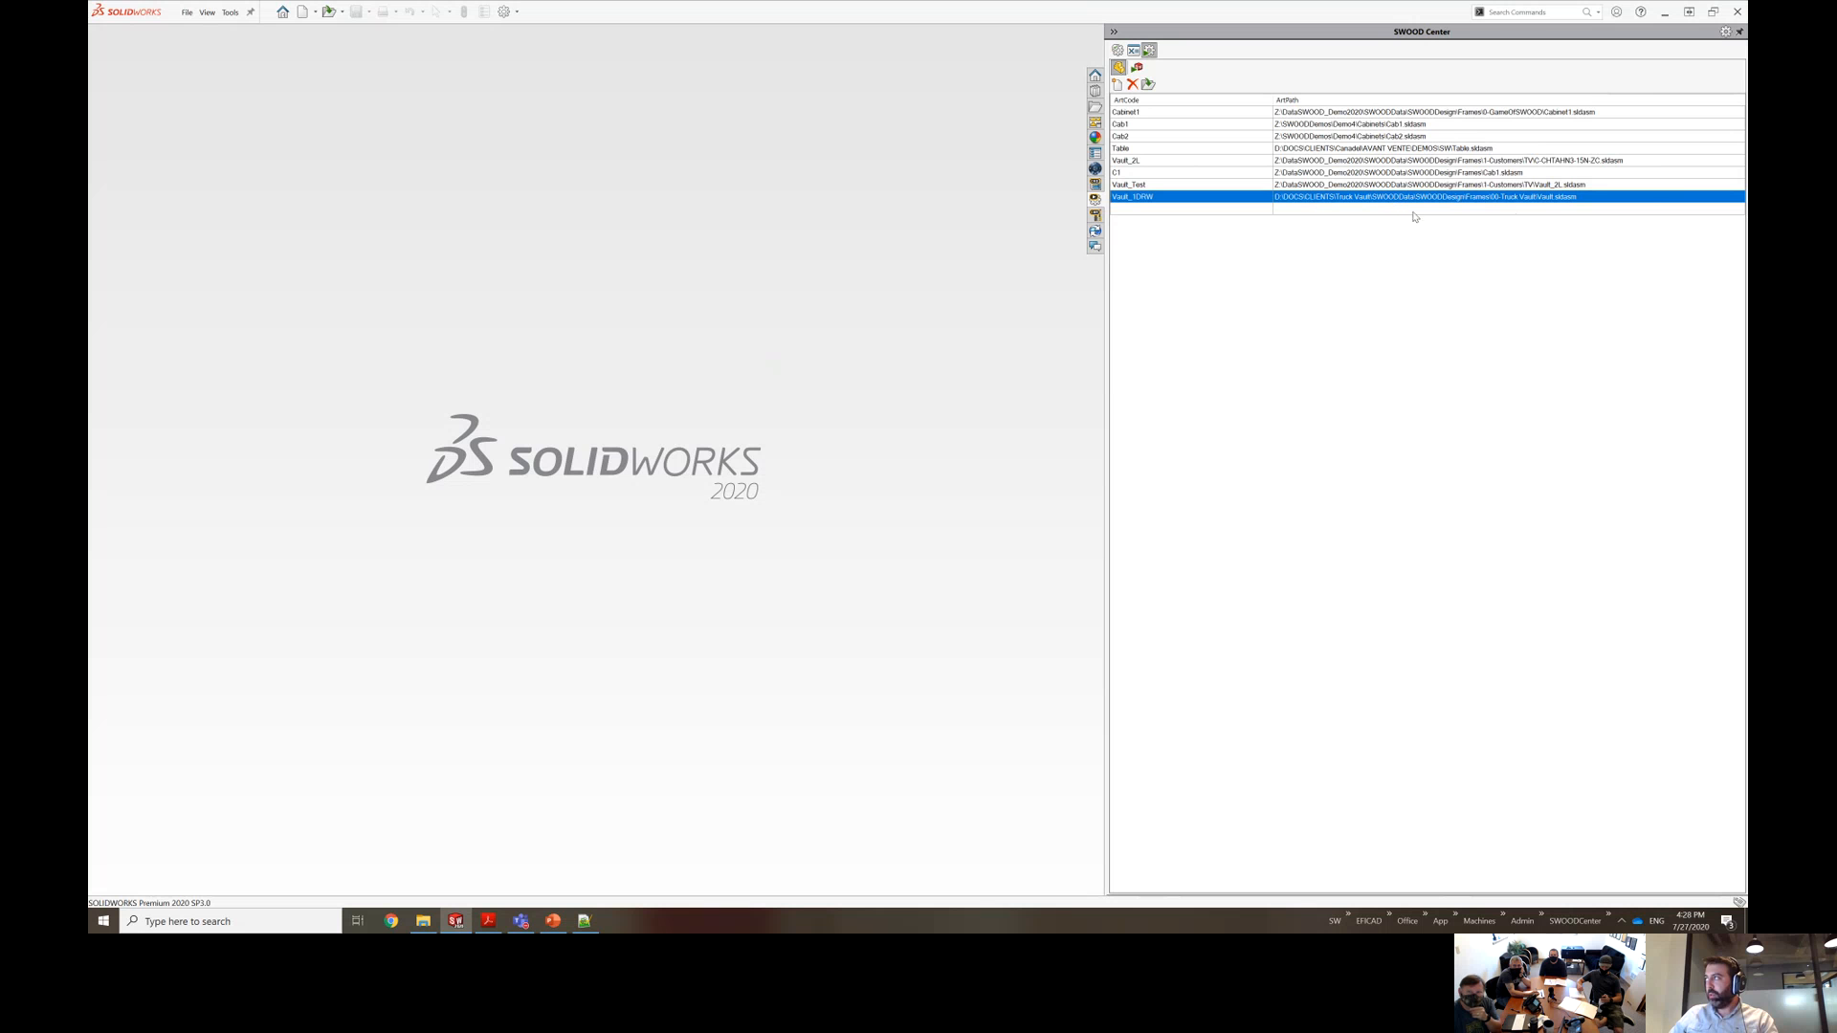
left_click(1138, 73)
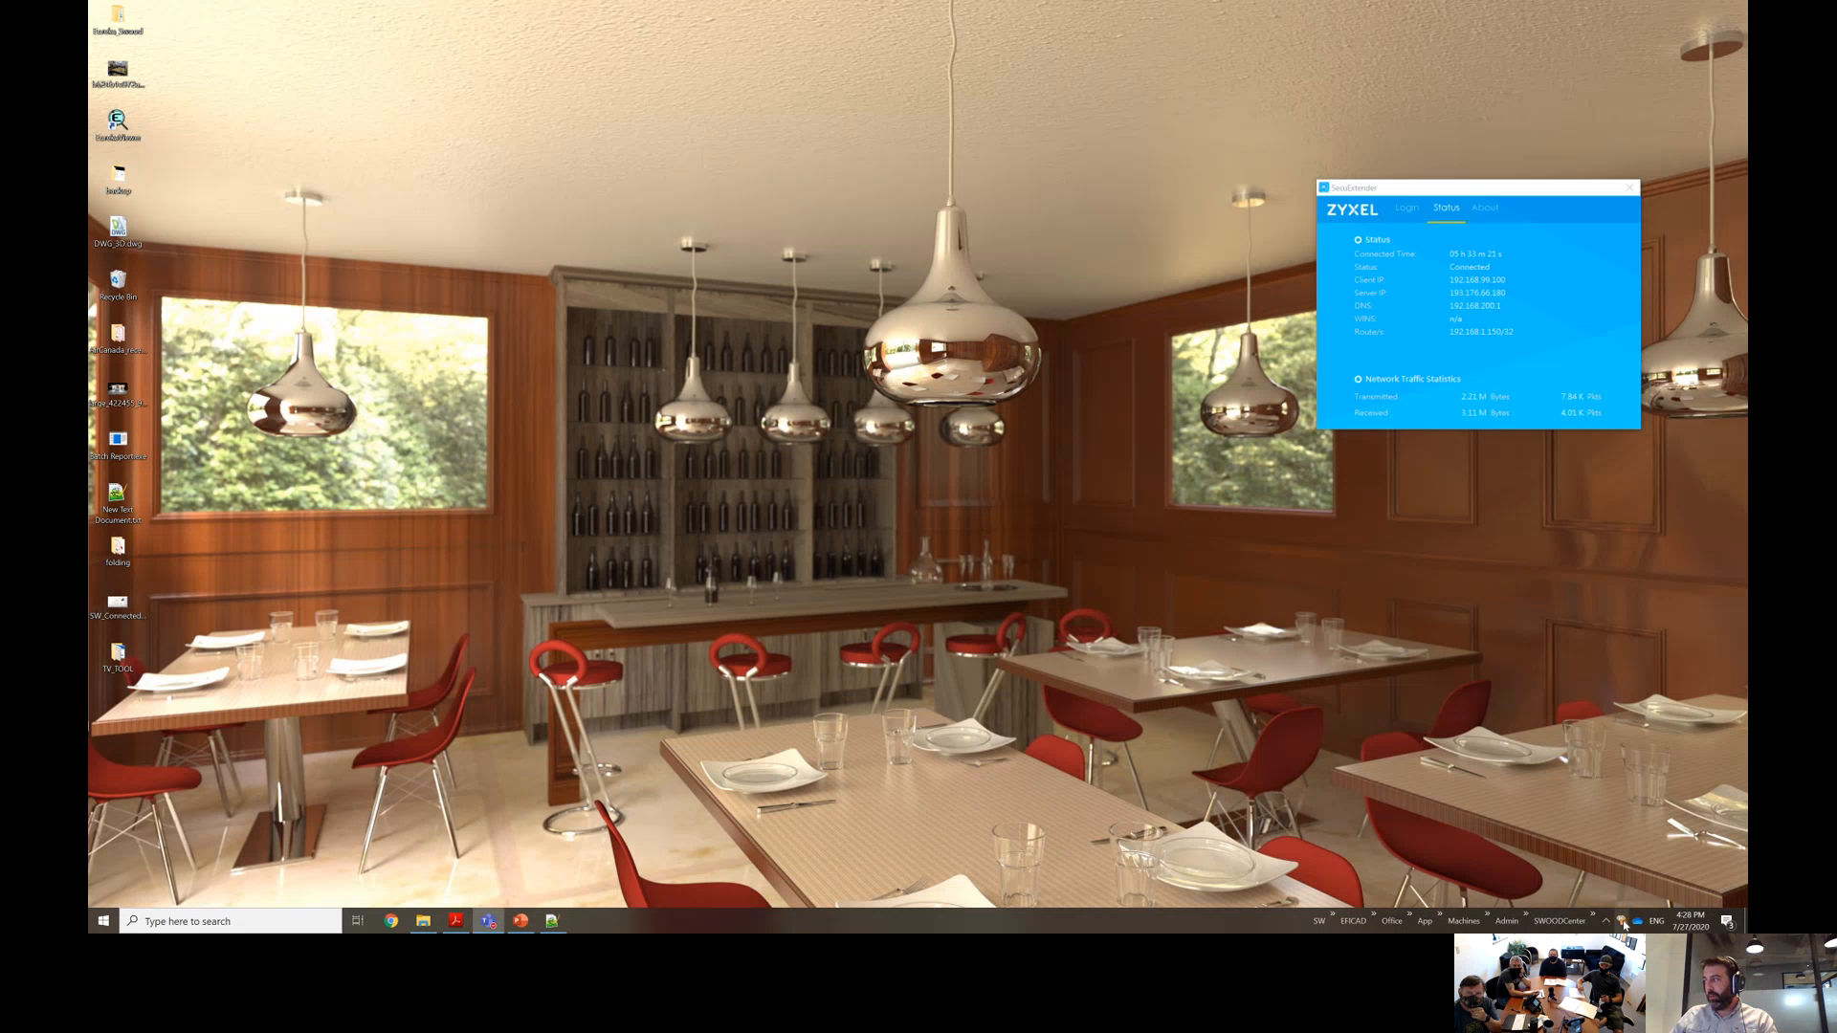
Dismiss the SecuExtender status window and its notification, and open SWOOD Center Manager.
left_click(1630, 187)
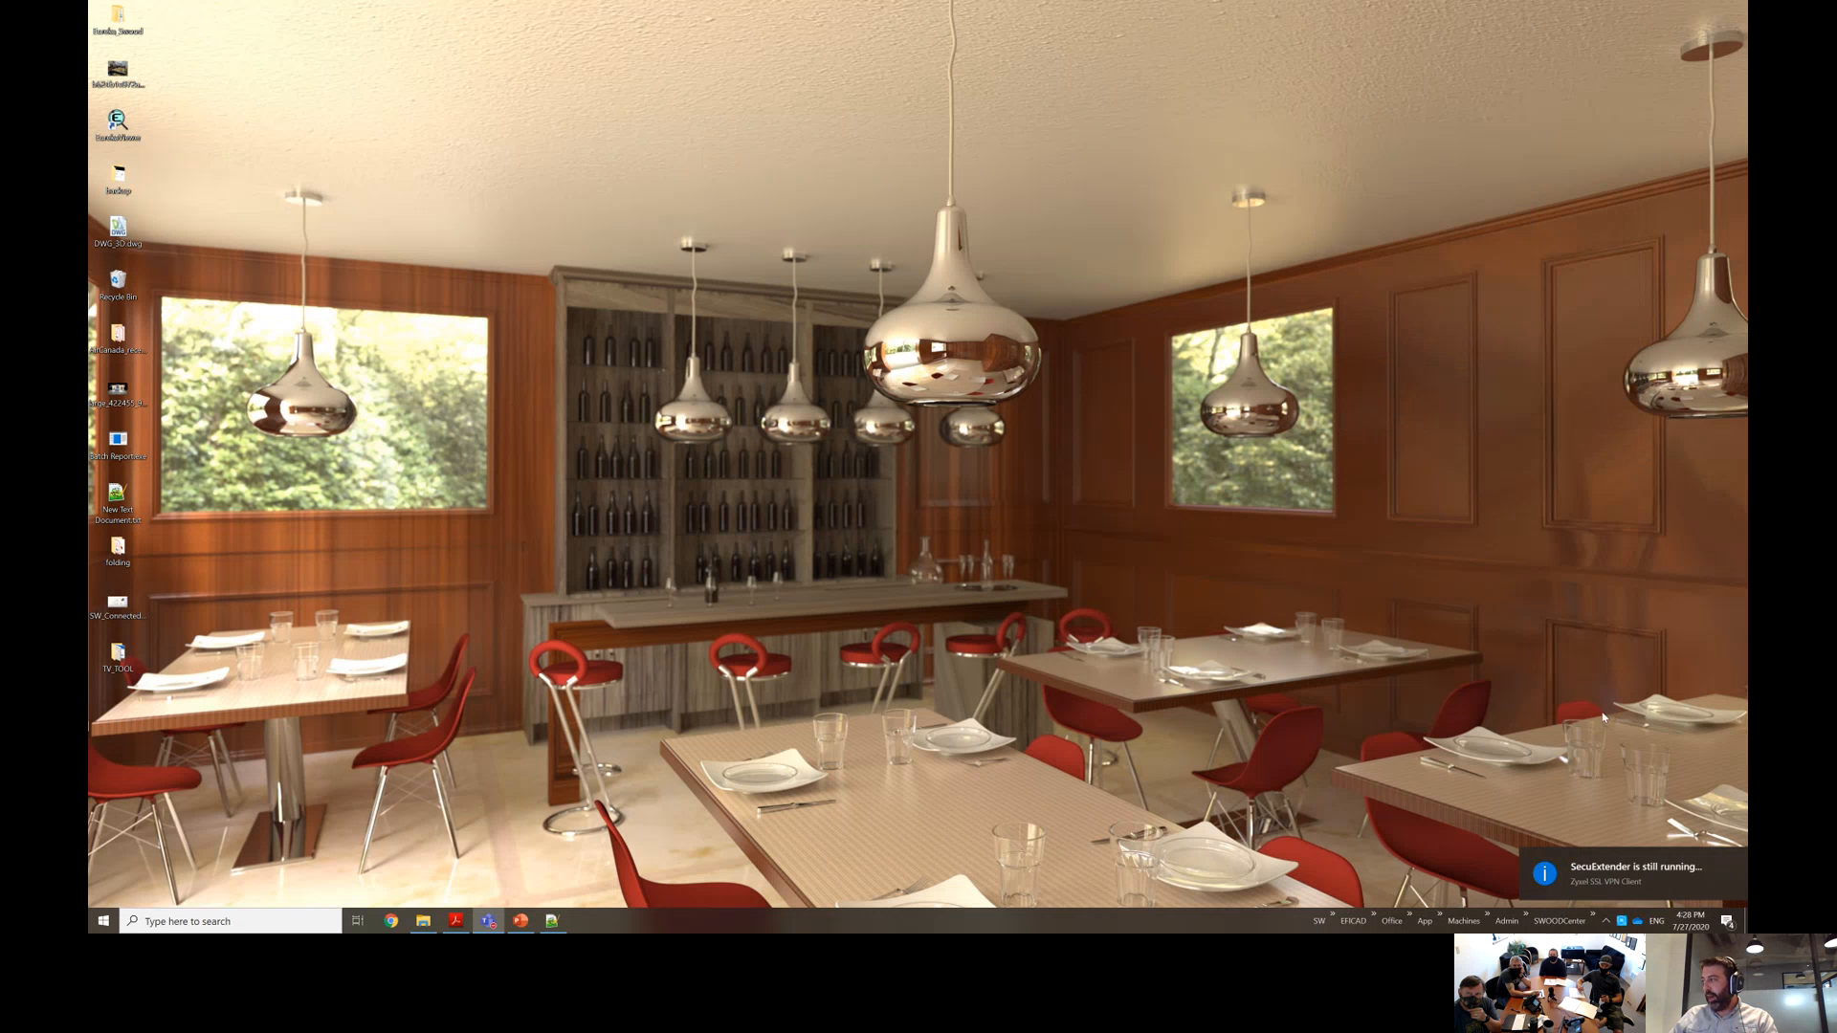
left_click(1730, 862)
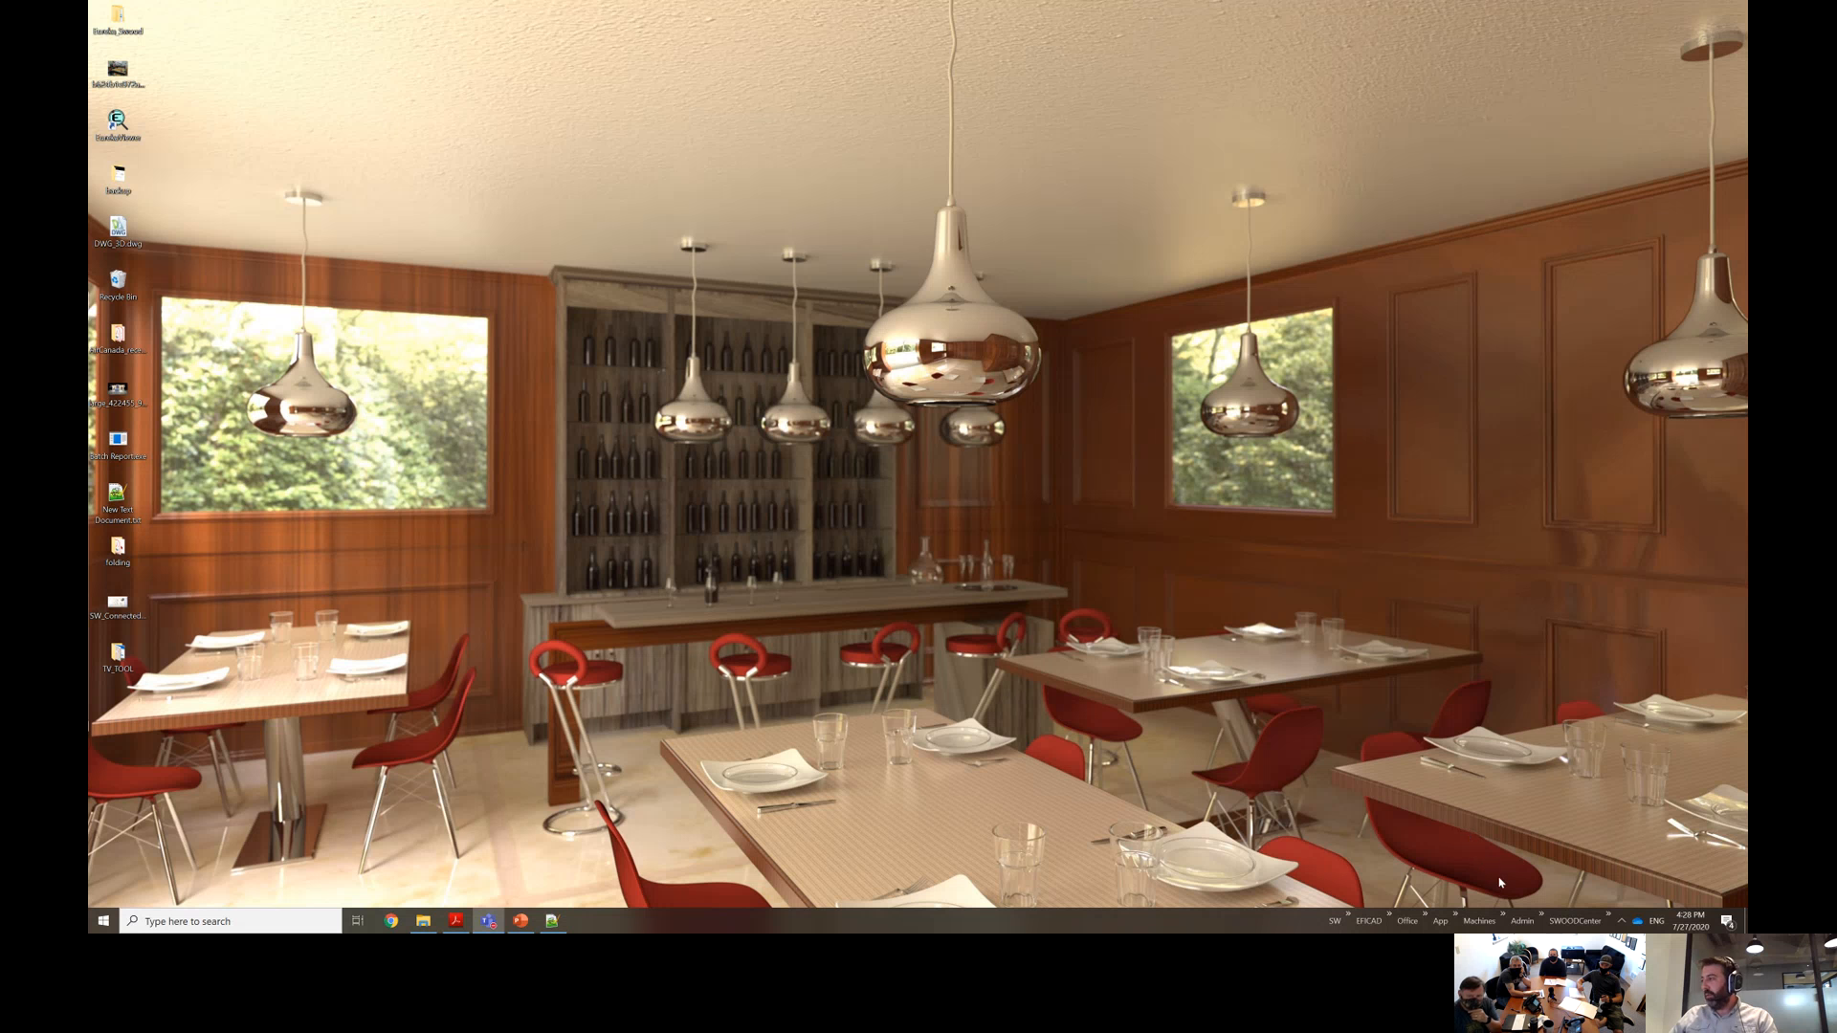
left_click(1611, 920)
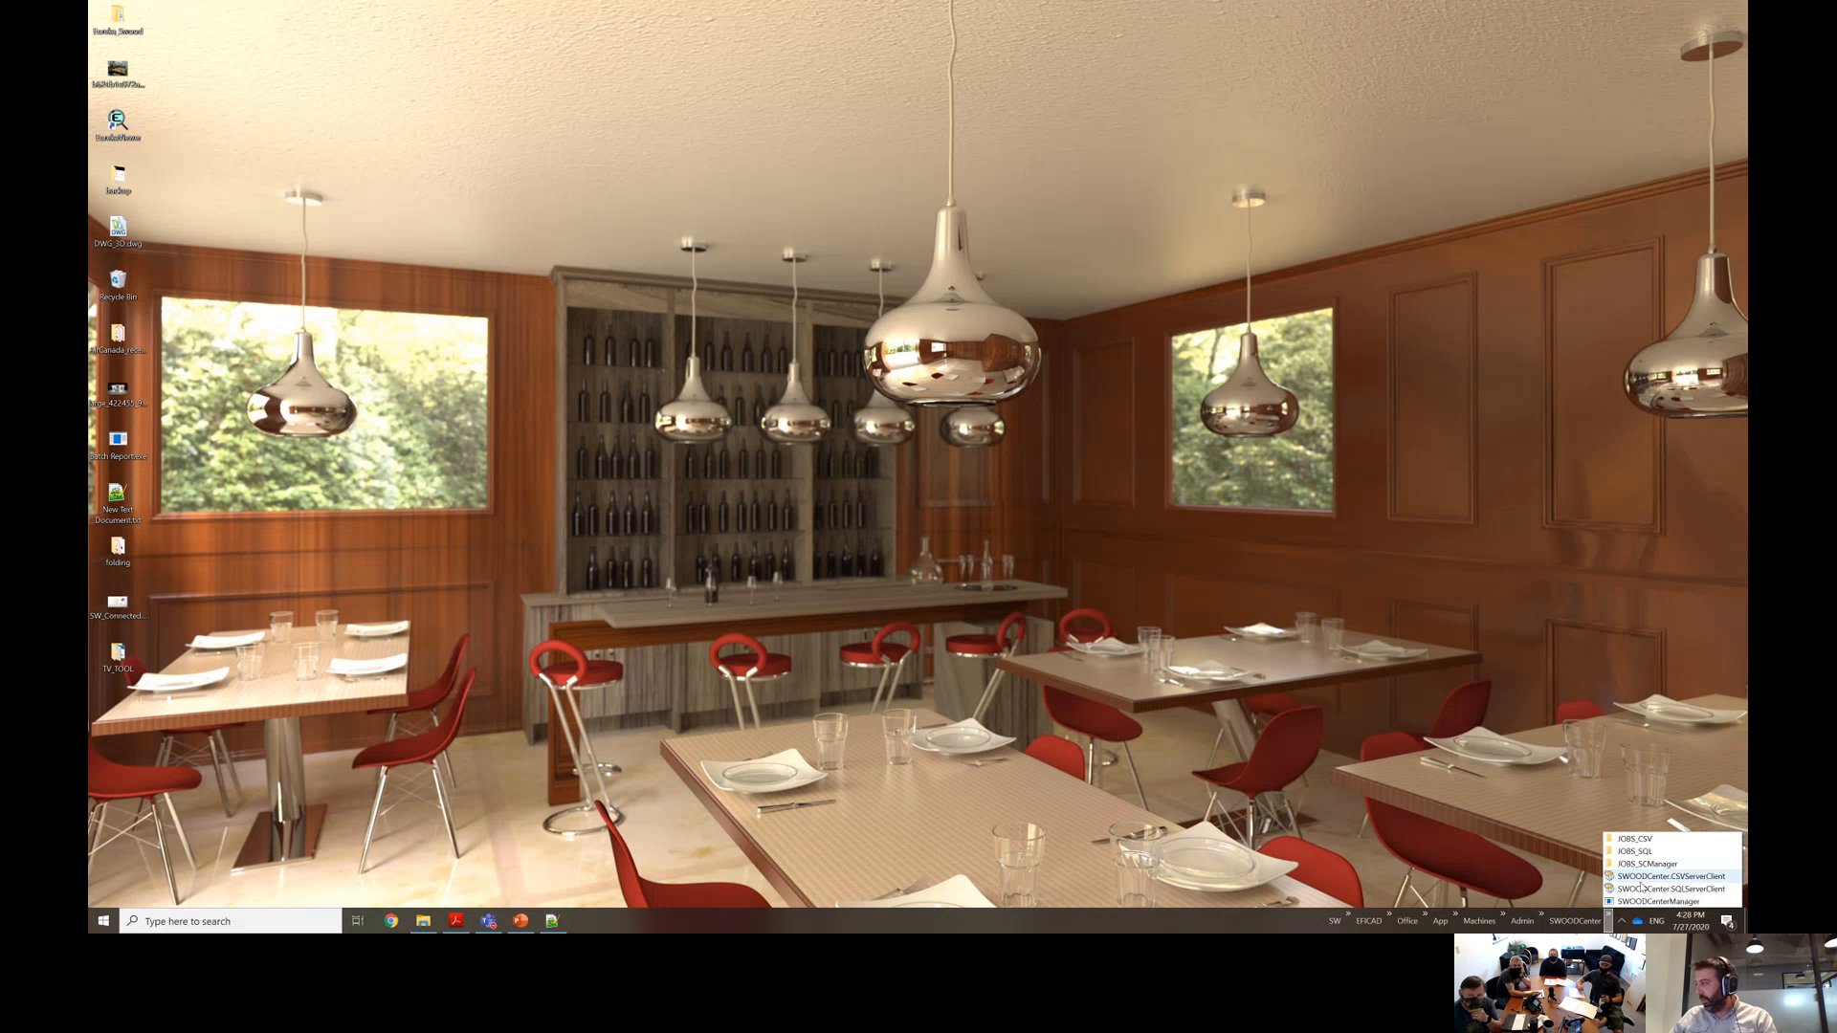
left_click(1658, 901)
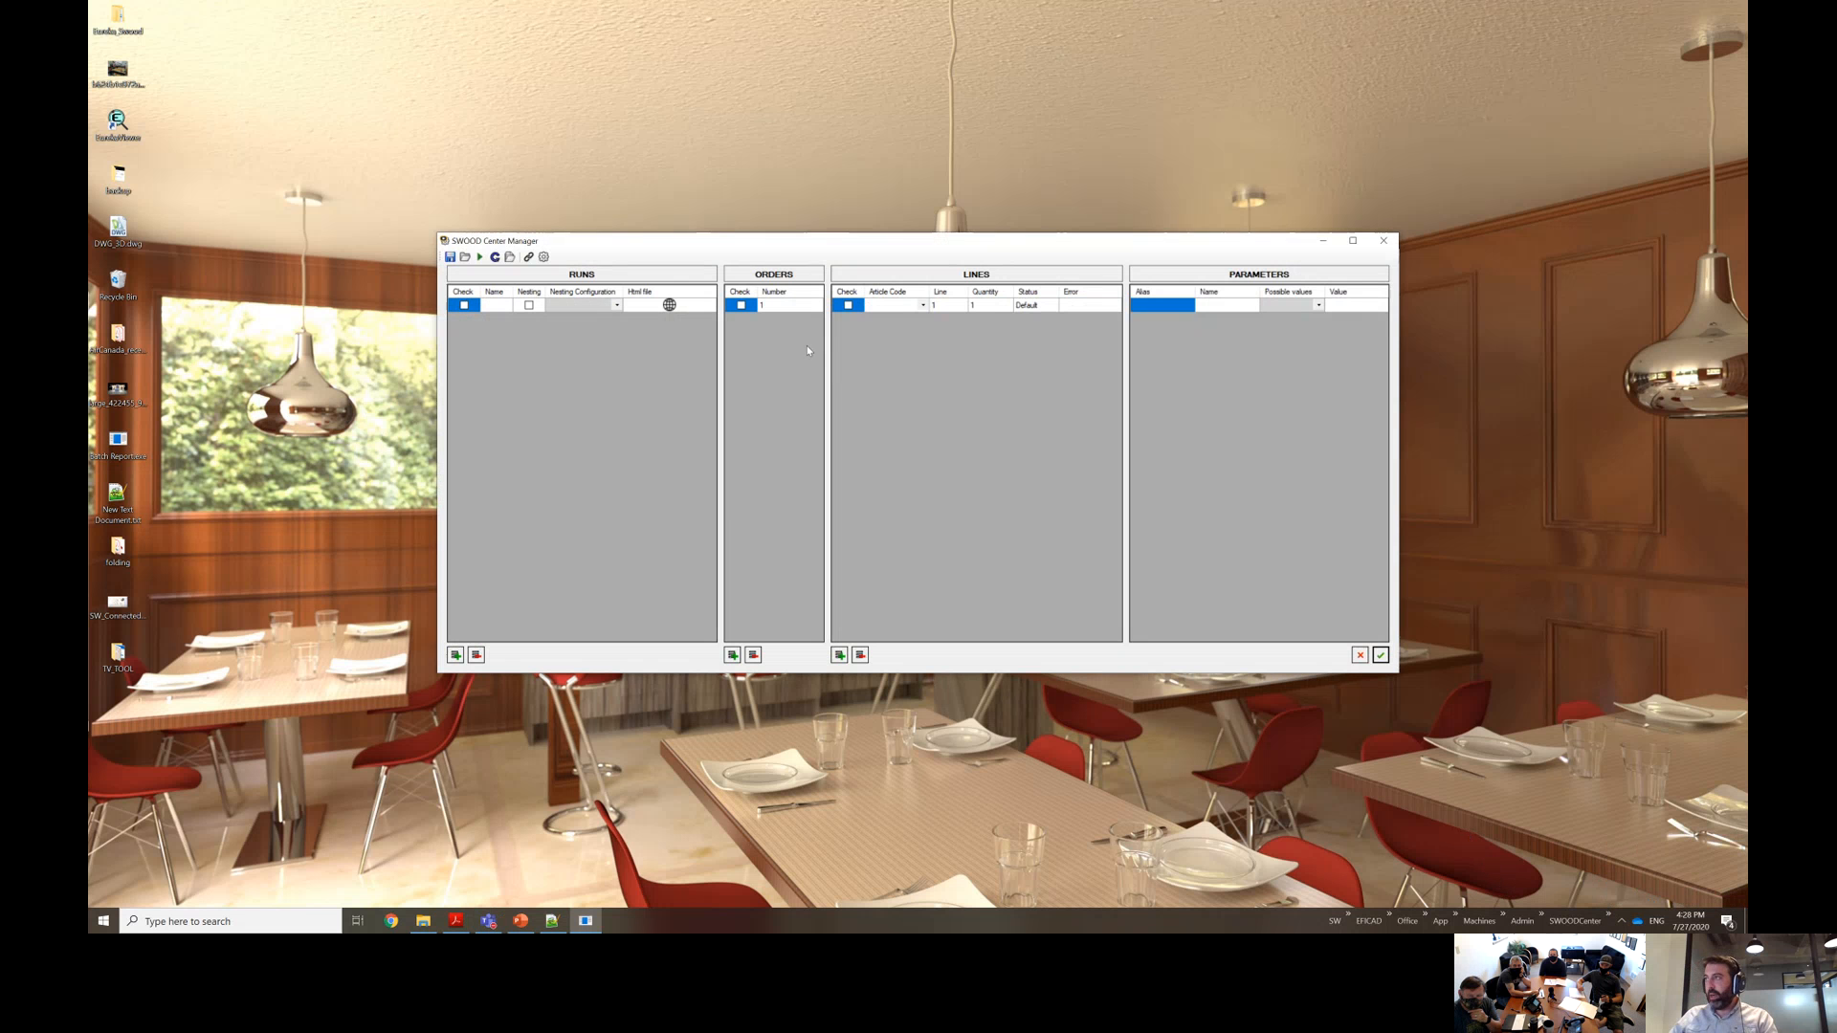
left_click_drag(781, 248, 630, 225)
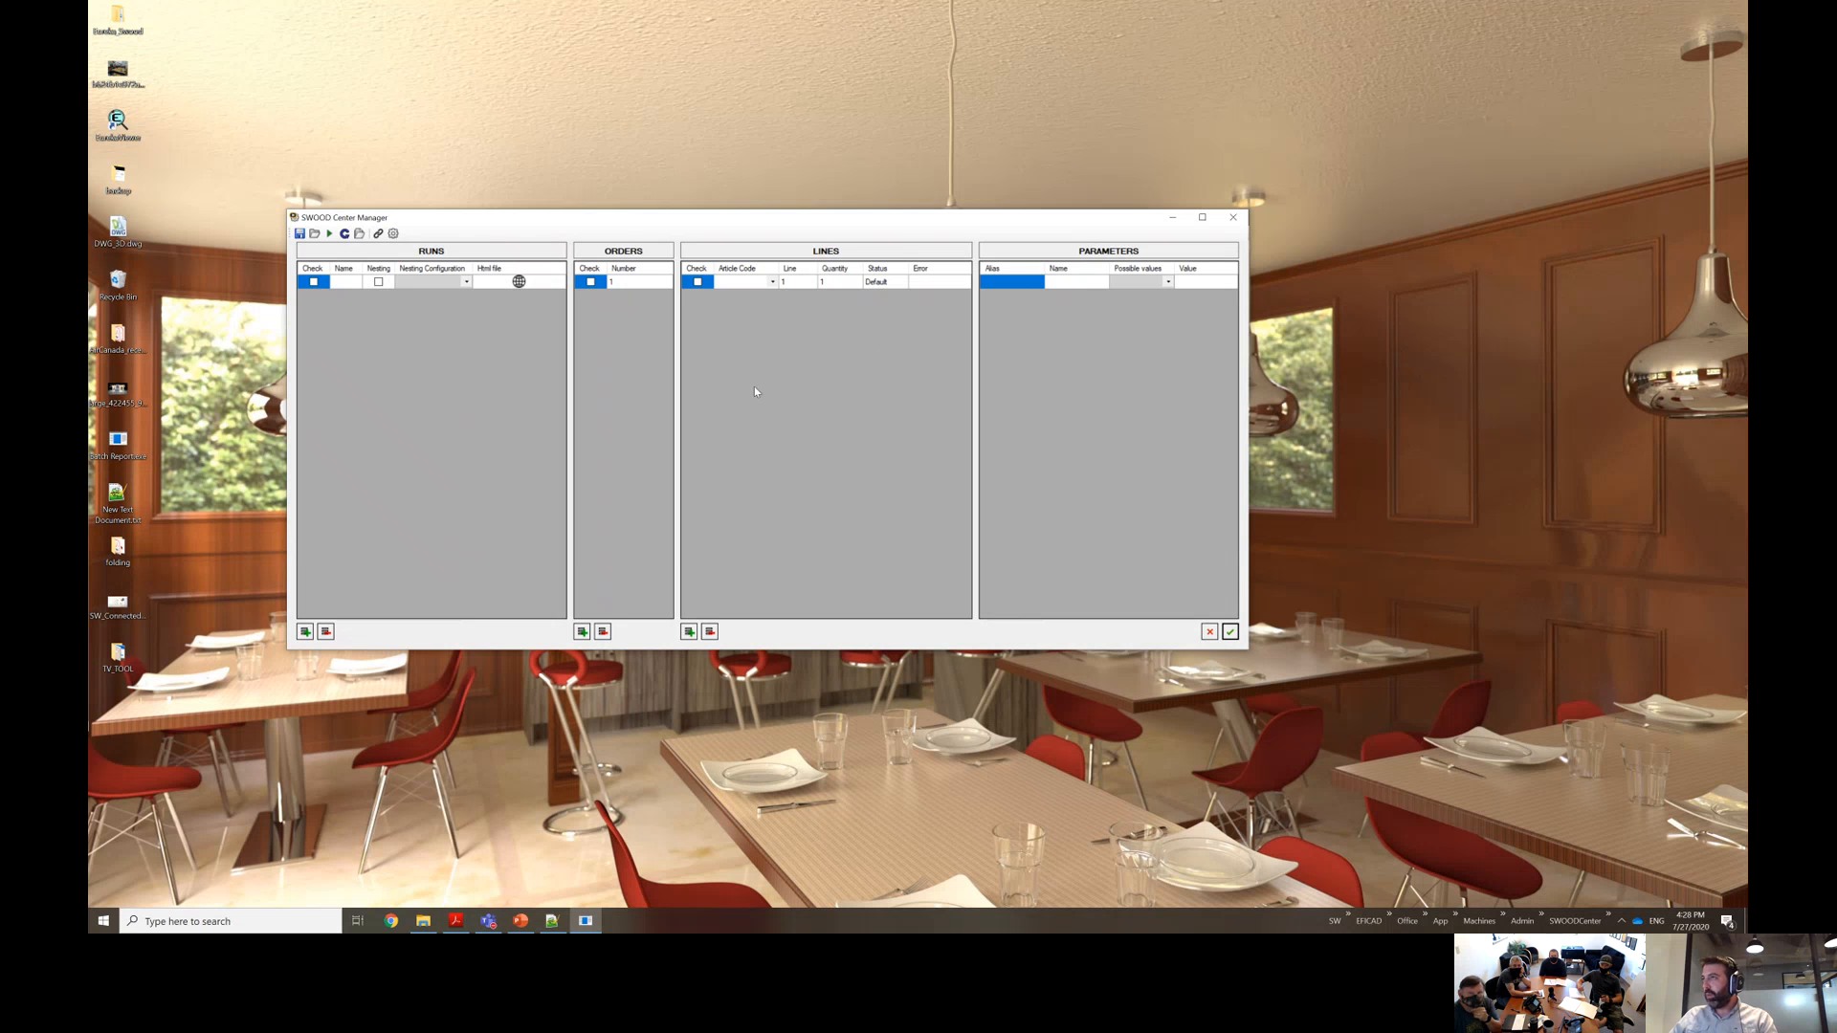
Load the run file Run_20200724.xml into SWOOD Center Manager.
left_click(314, 233)
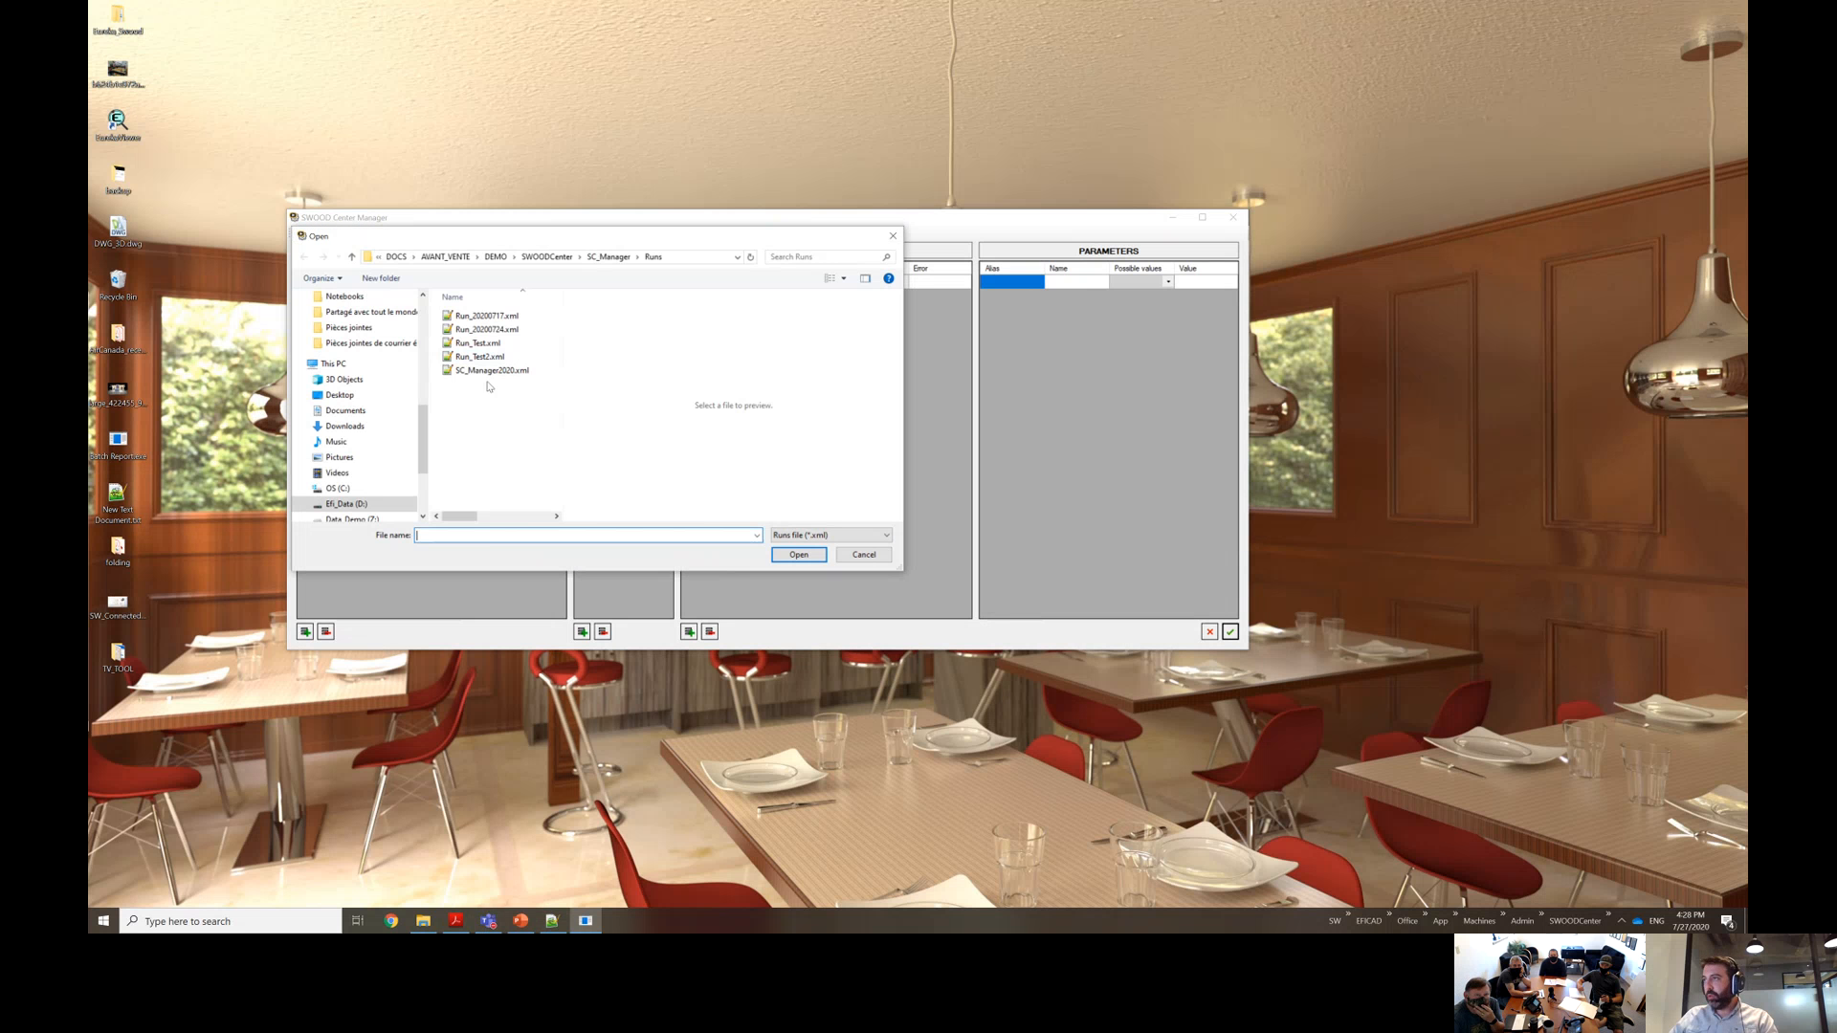
left_click(490, 370)
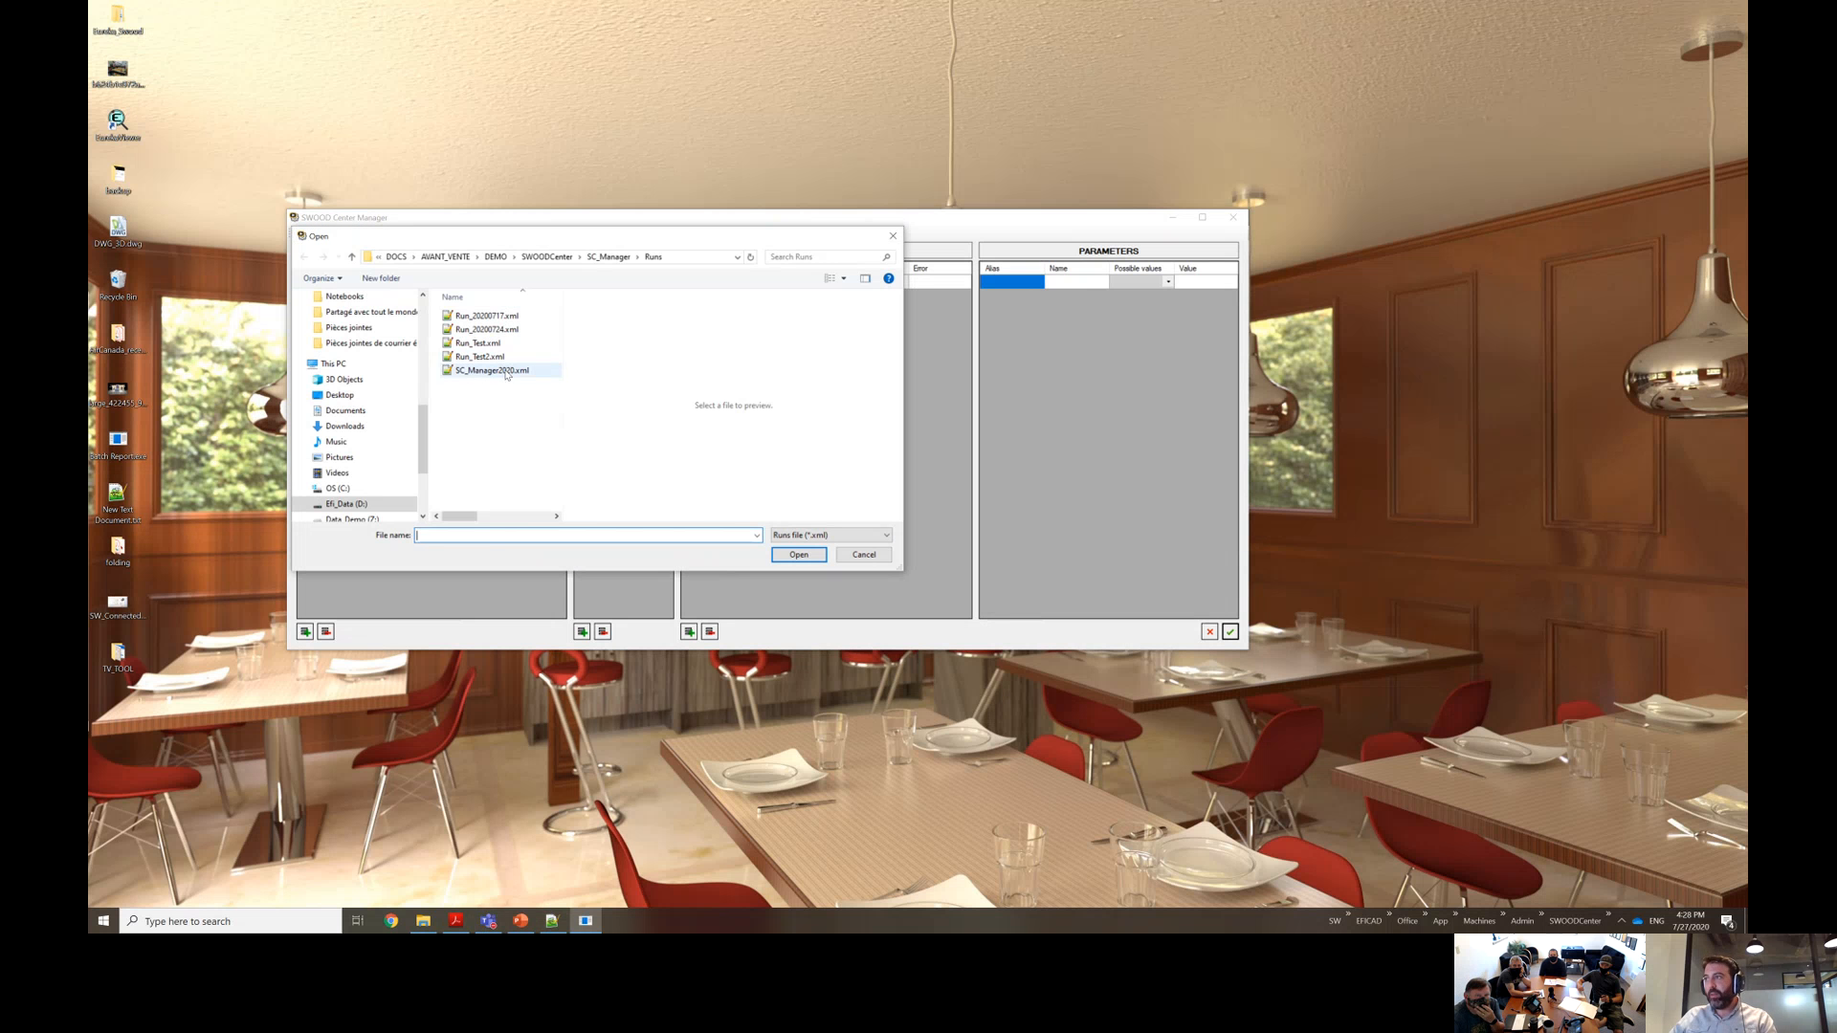
left_click(504, 331)
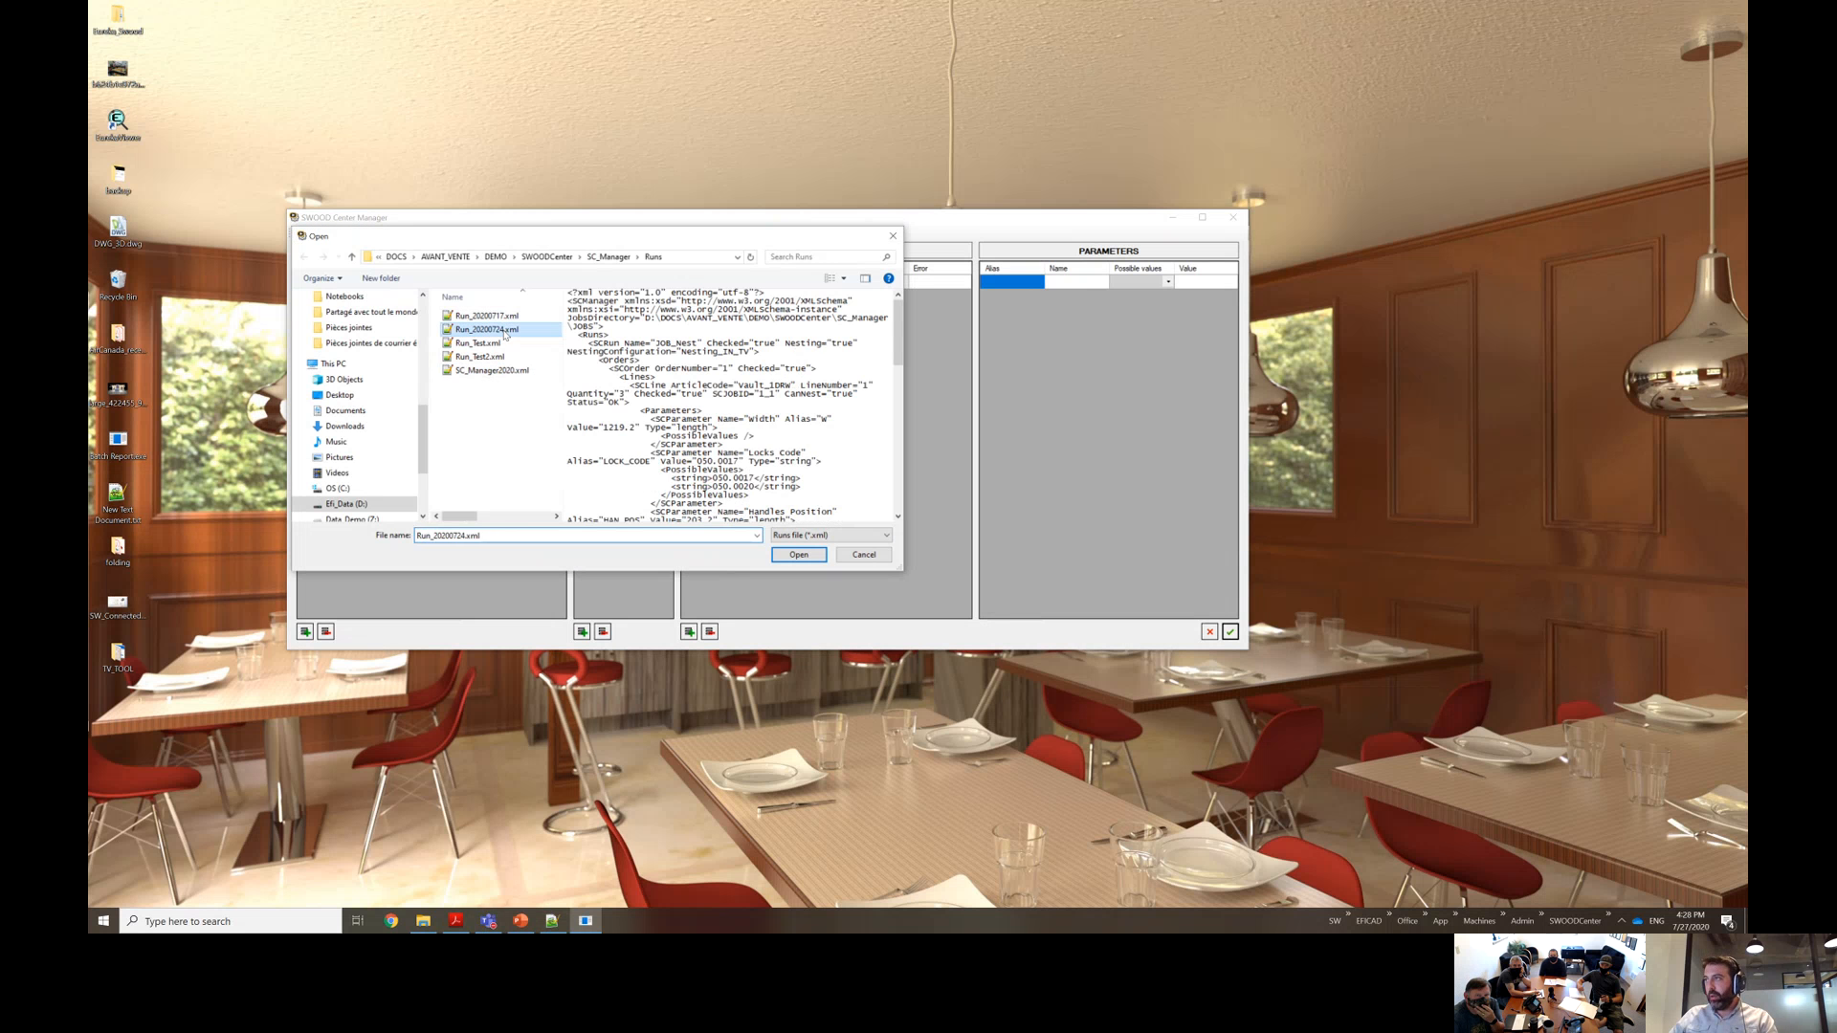
left_click(796, 555)
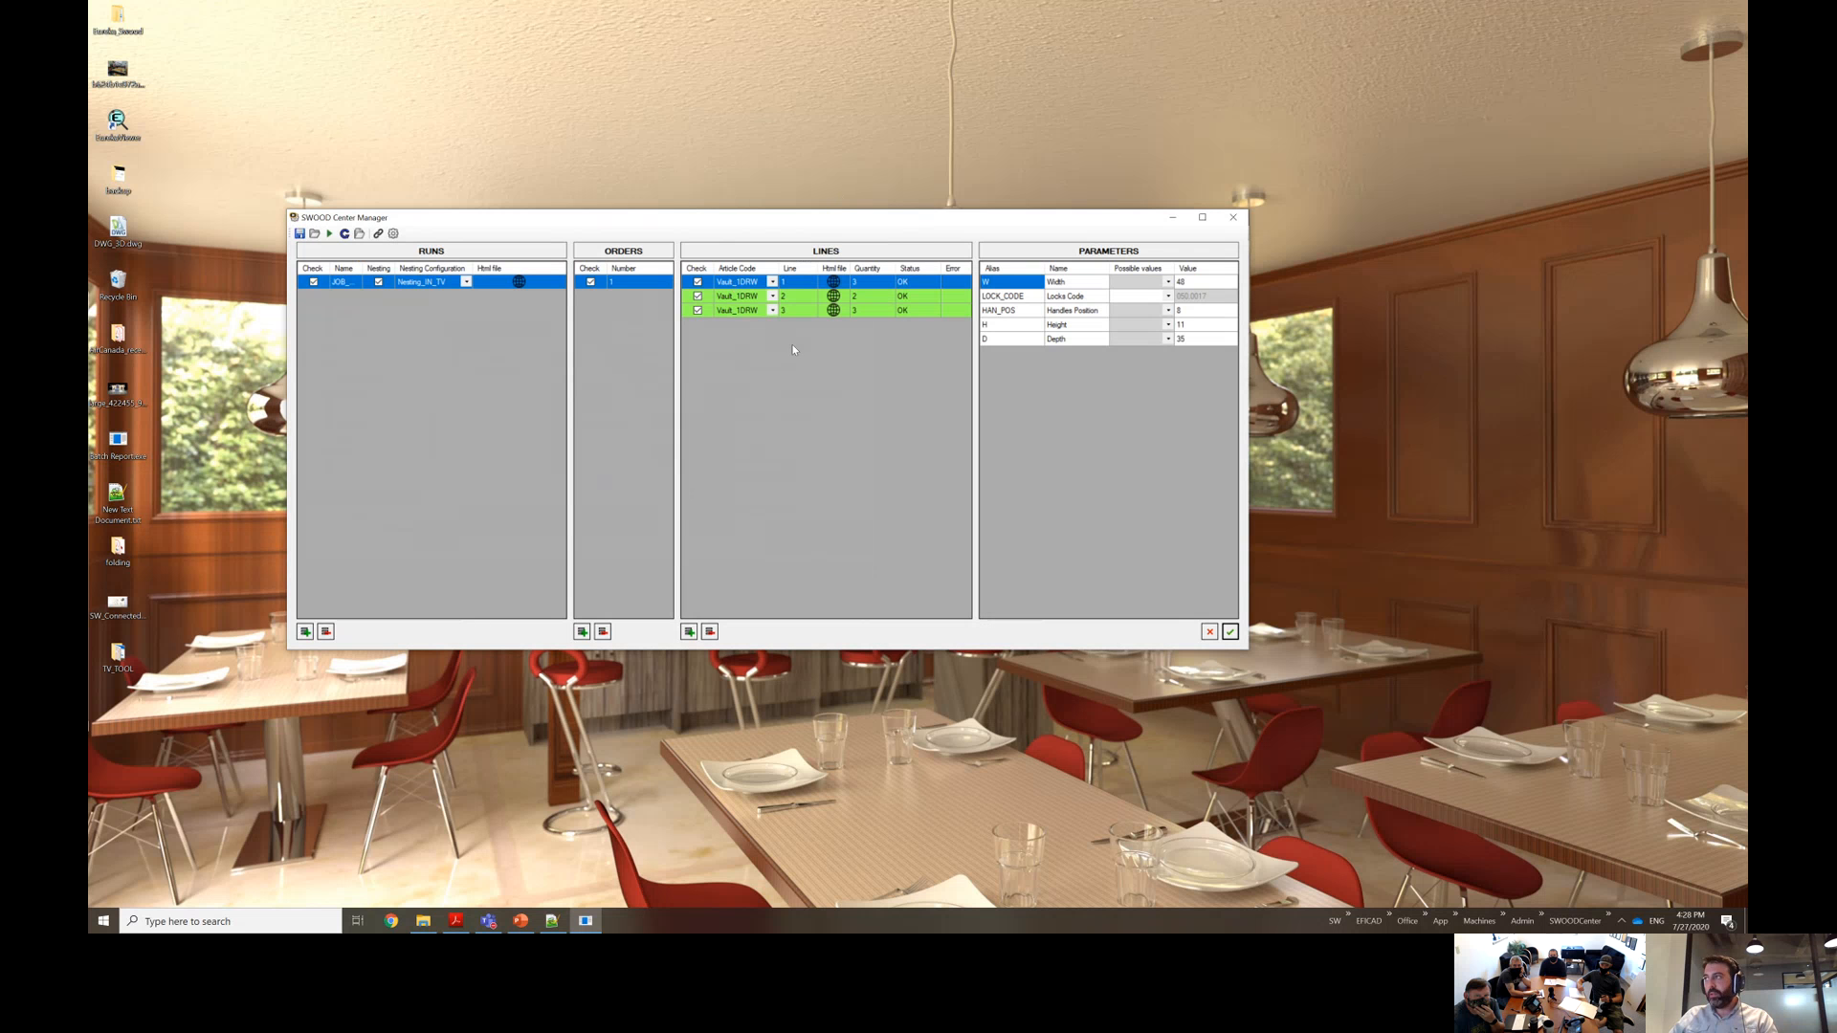
Compare the width, lock code, handle position, height and depth parameters of the three Vault_1DRW lines.
left_click(889, 297)
left_click(883, 311)
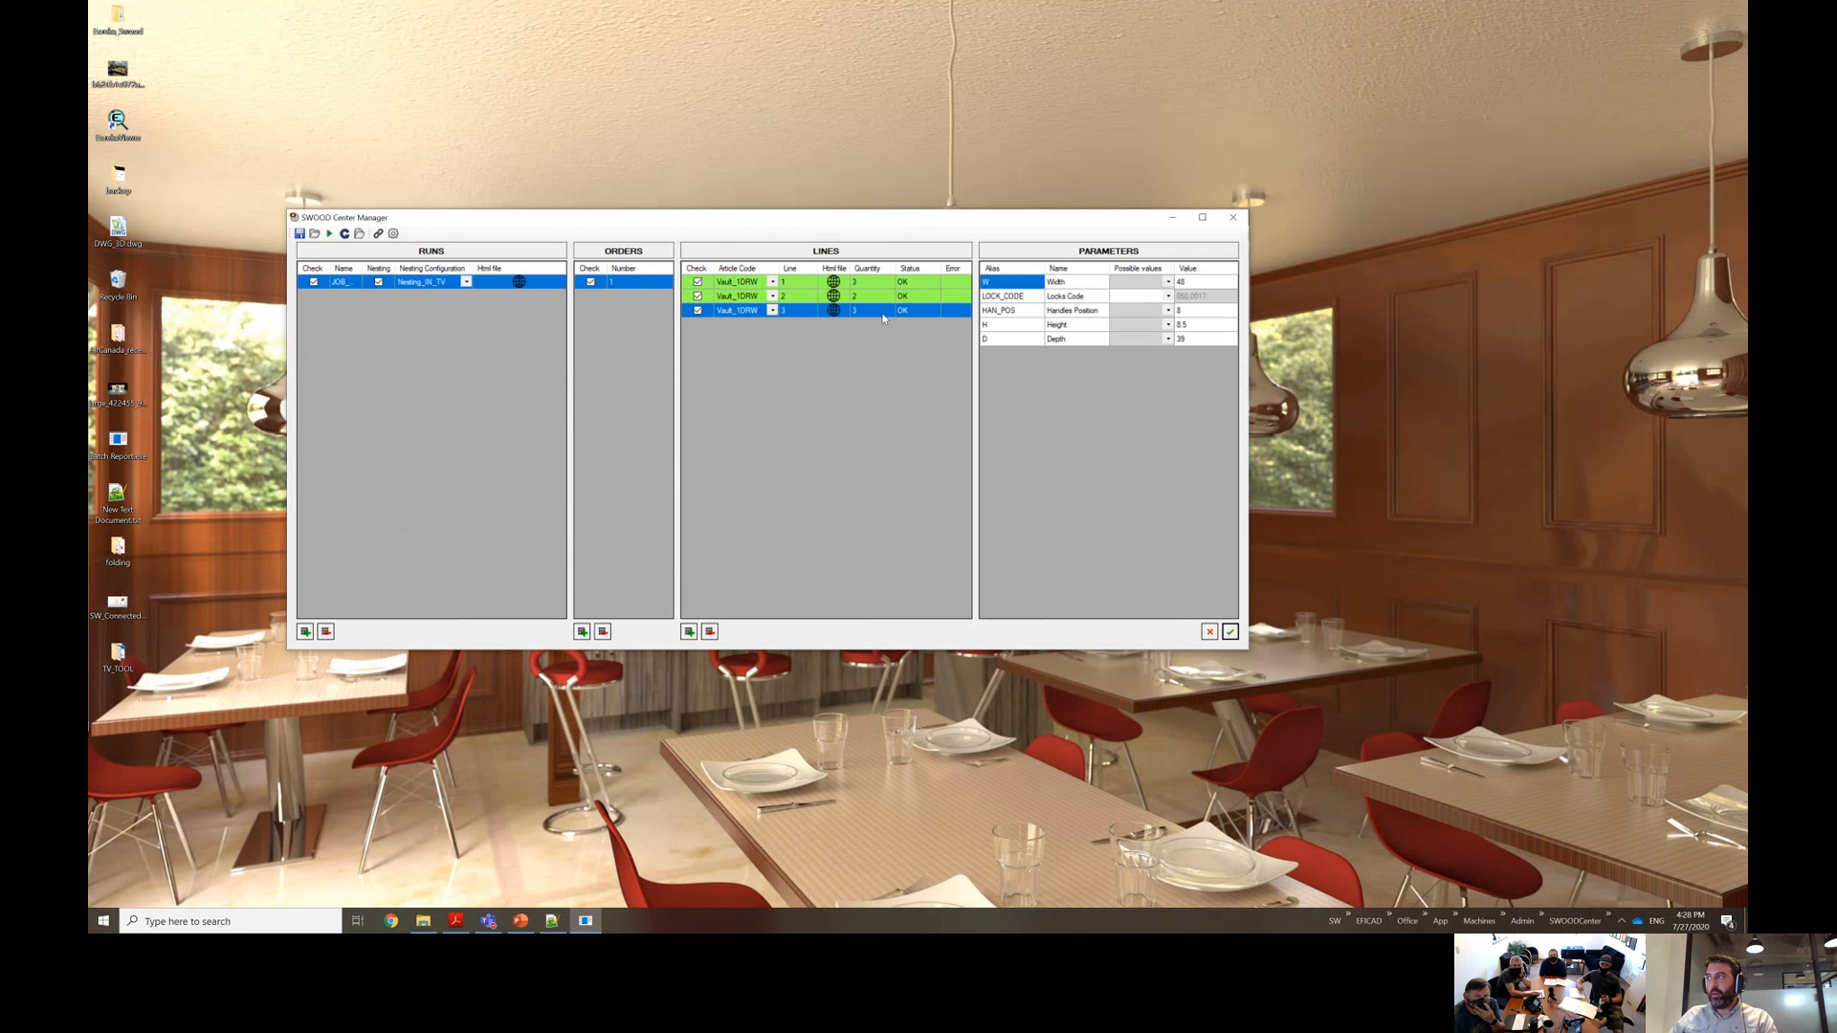
left_click(876, 284)
left_click(874, 297)
left_click(874, 311)
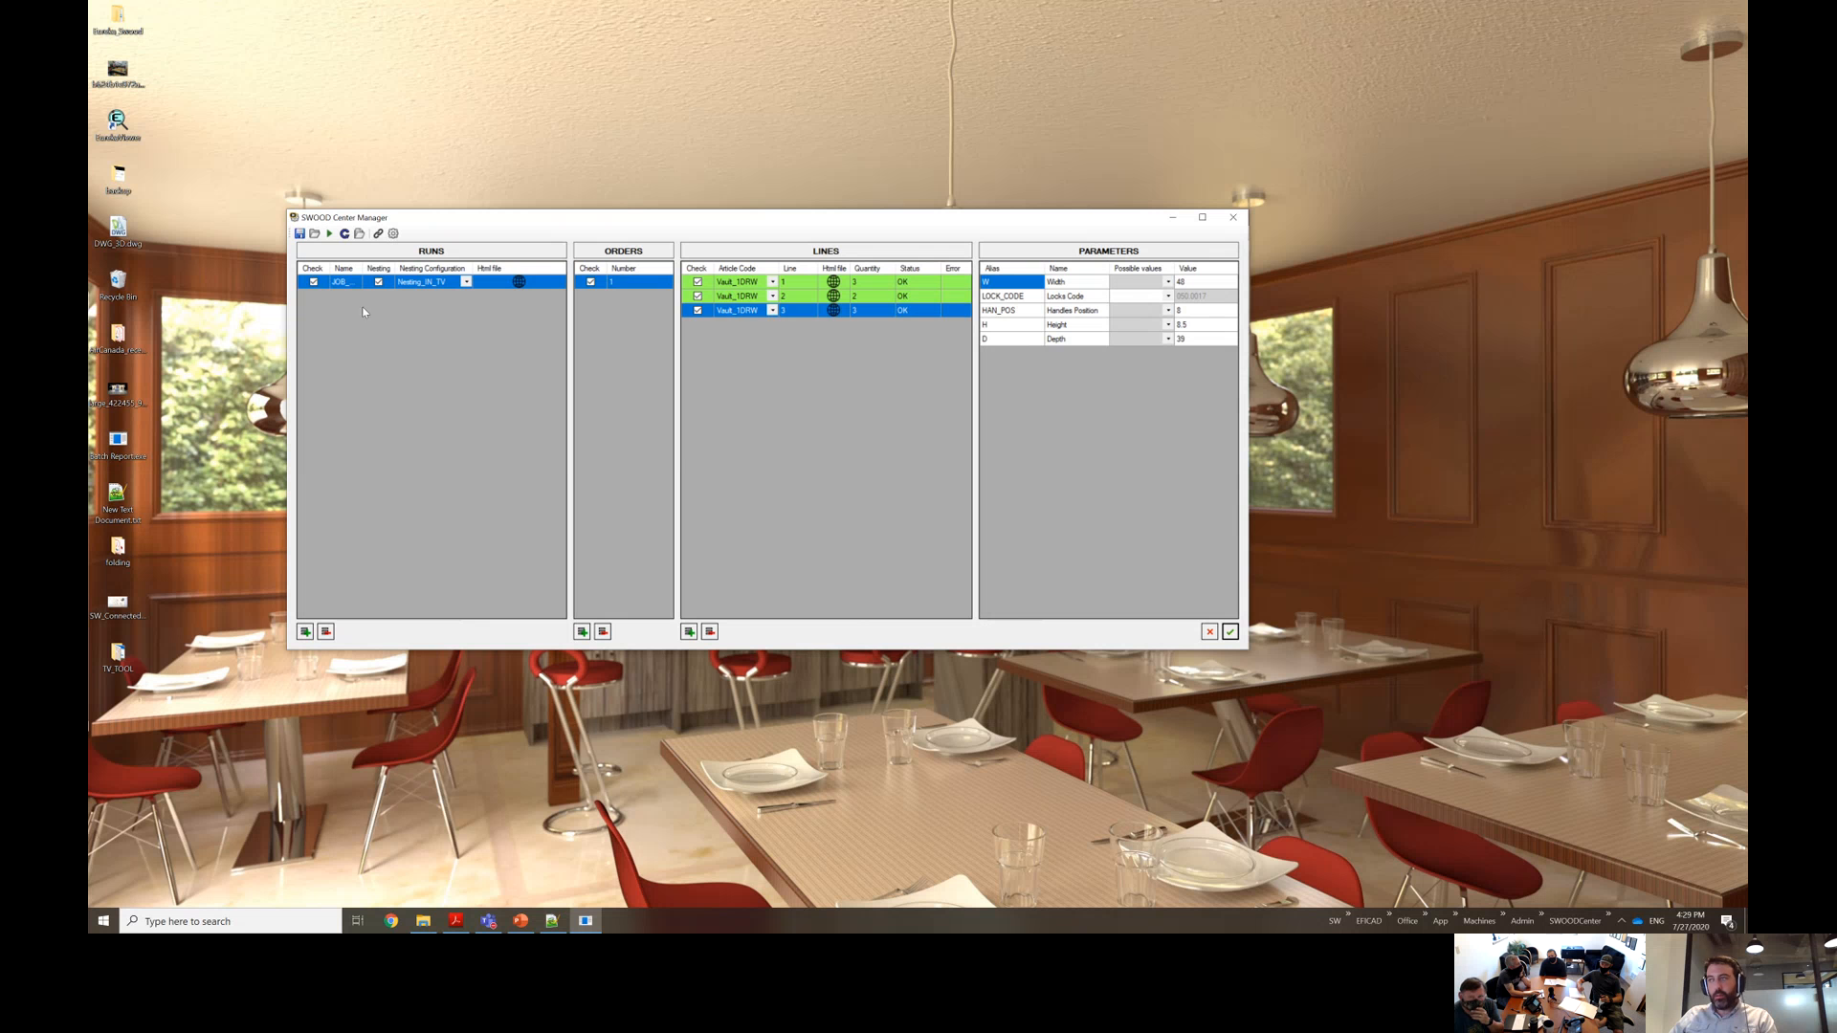
Turn off nesting for the JOB_Nest run, reset its line statuses, and start processing the run.
left_click(379, 281)
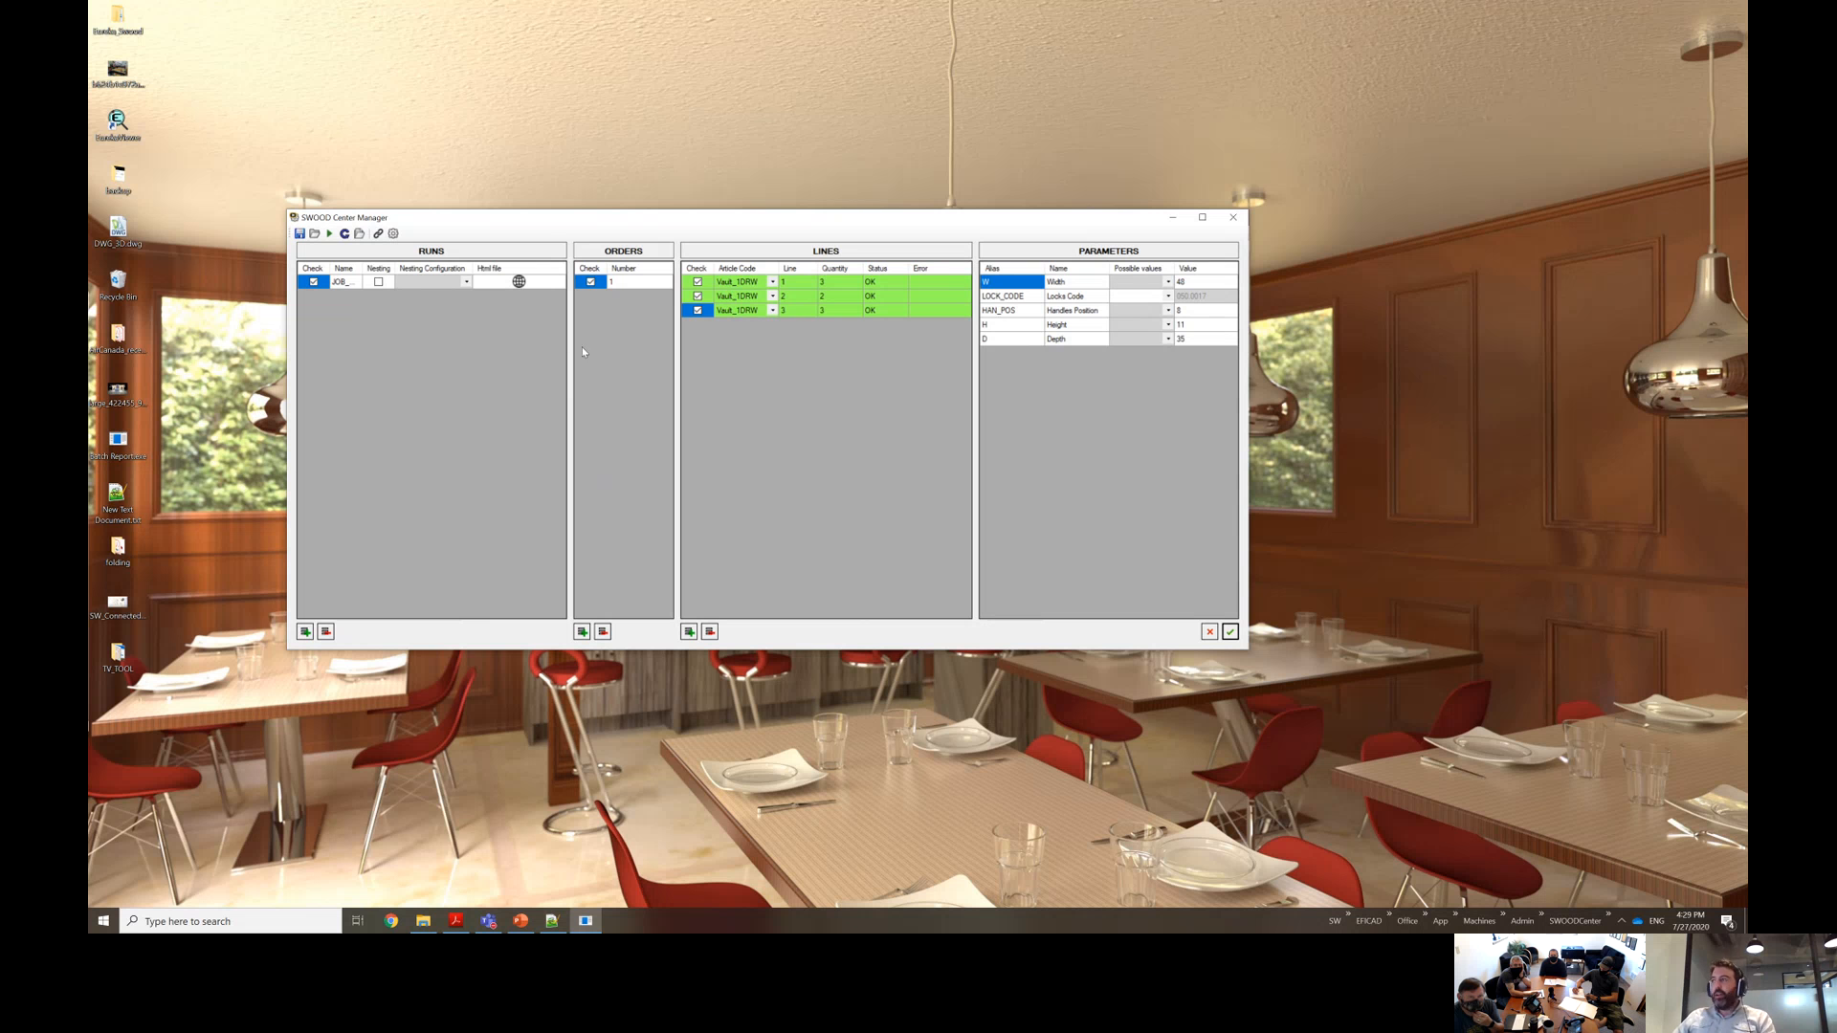
left_click(345, 234)
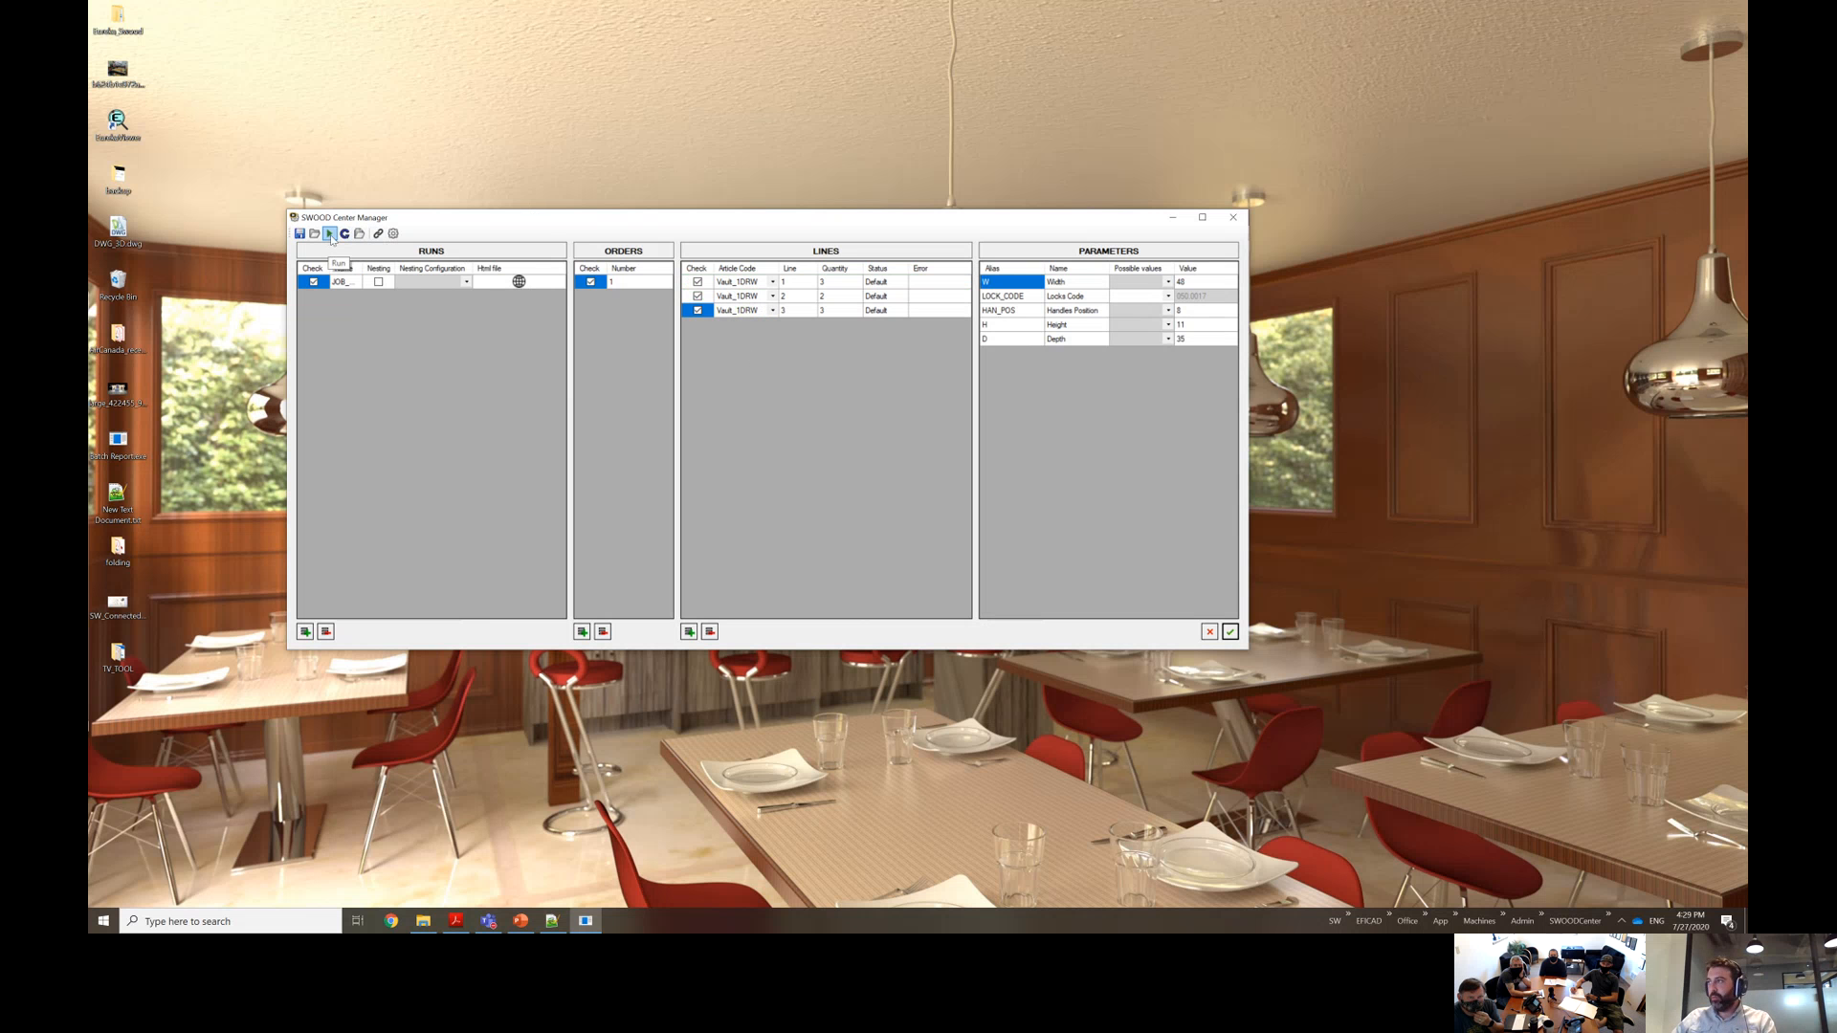
left_click(330, 235)
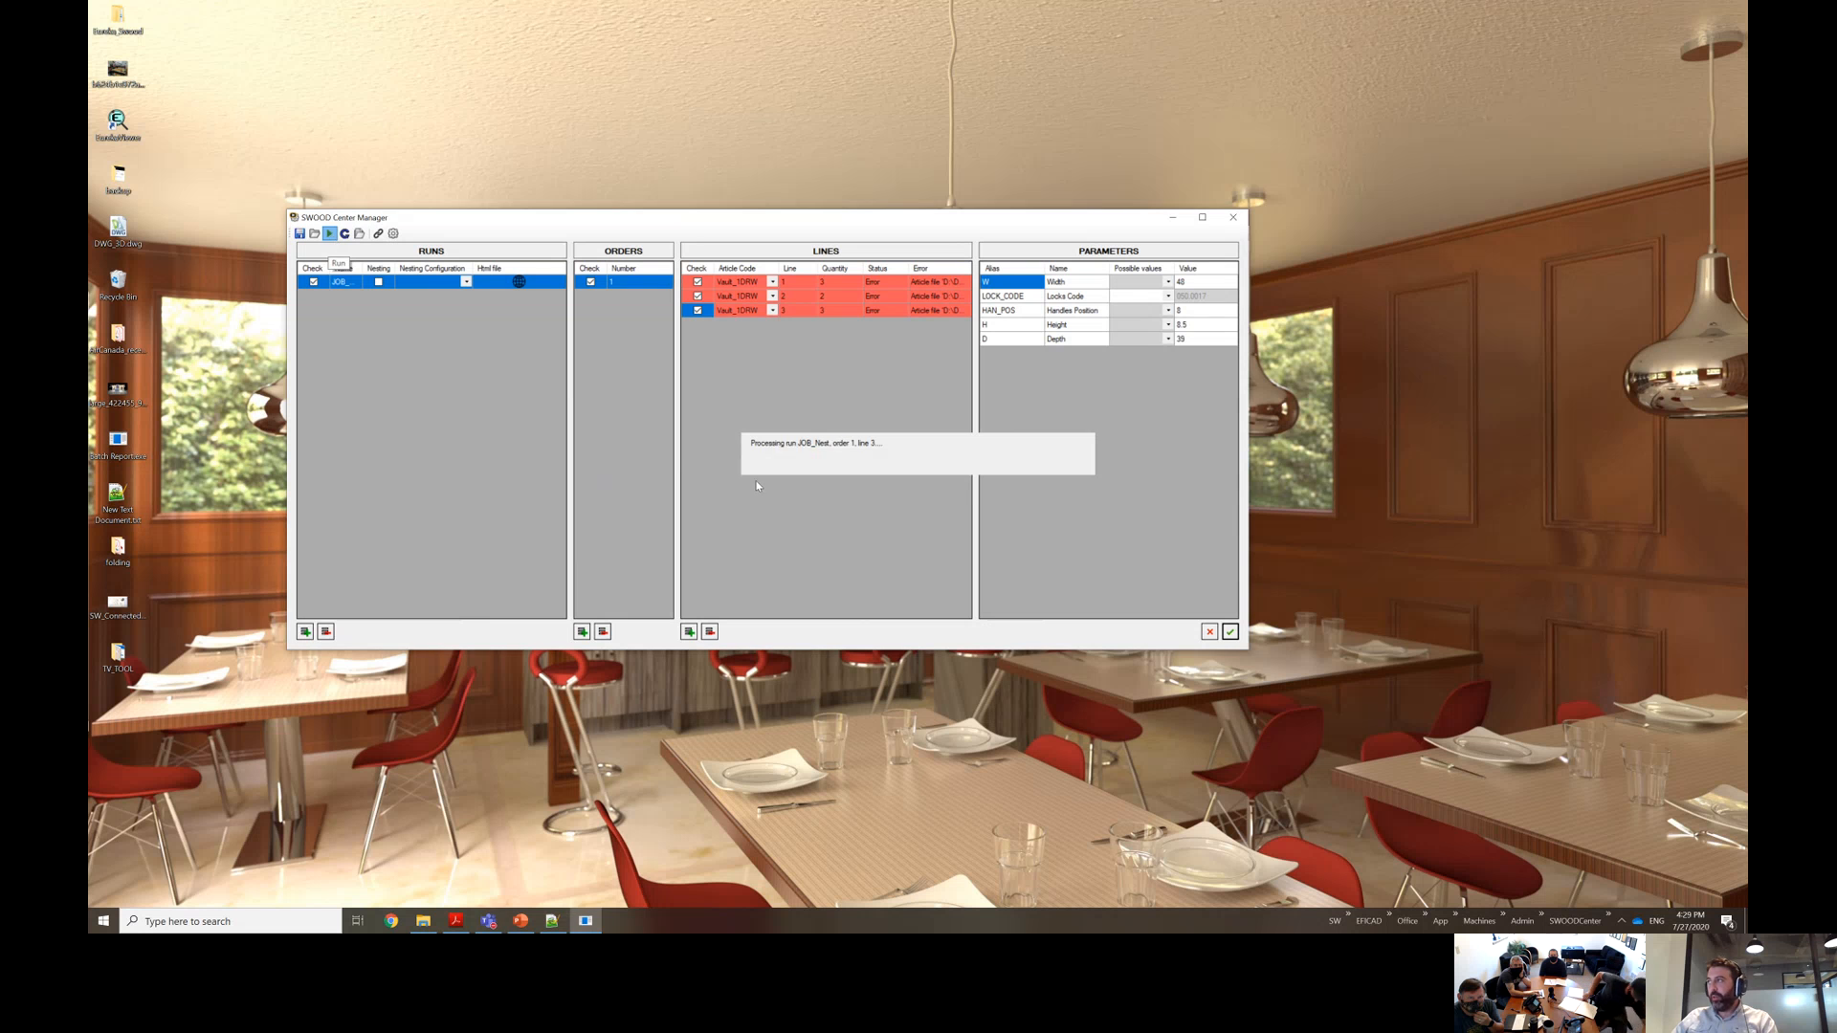
Dismiss the processing message, close SWOOD Center Manager, and bring up the SWOOD Center article list in SOLIDWORKS.
left_click(941, 498)
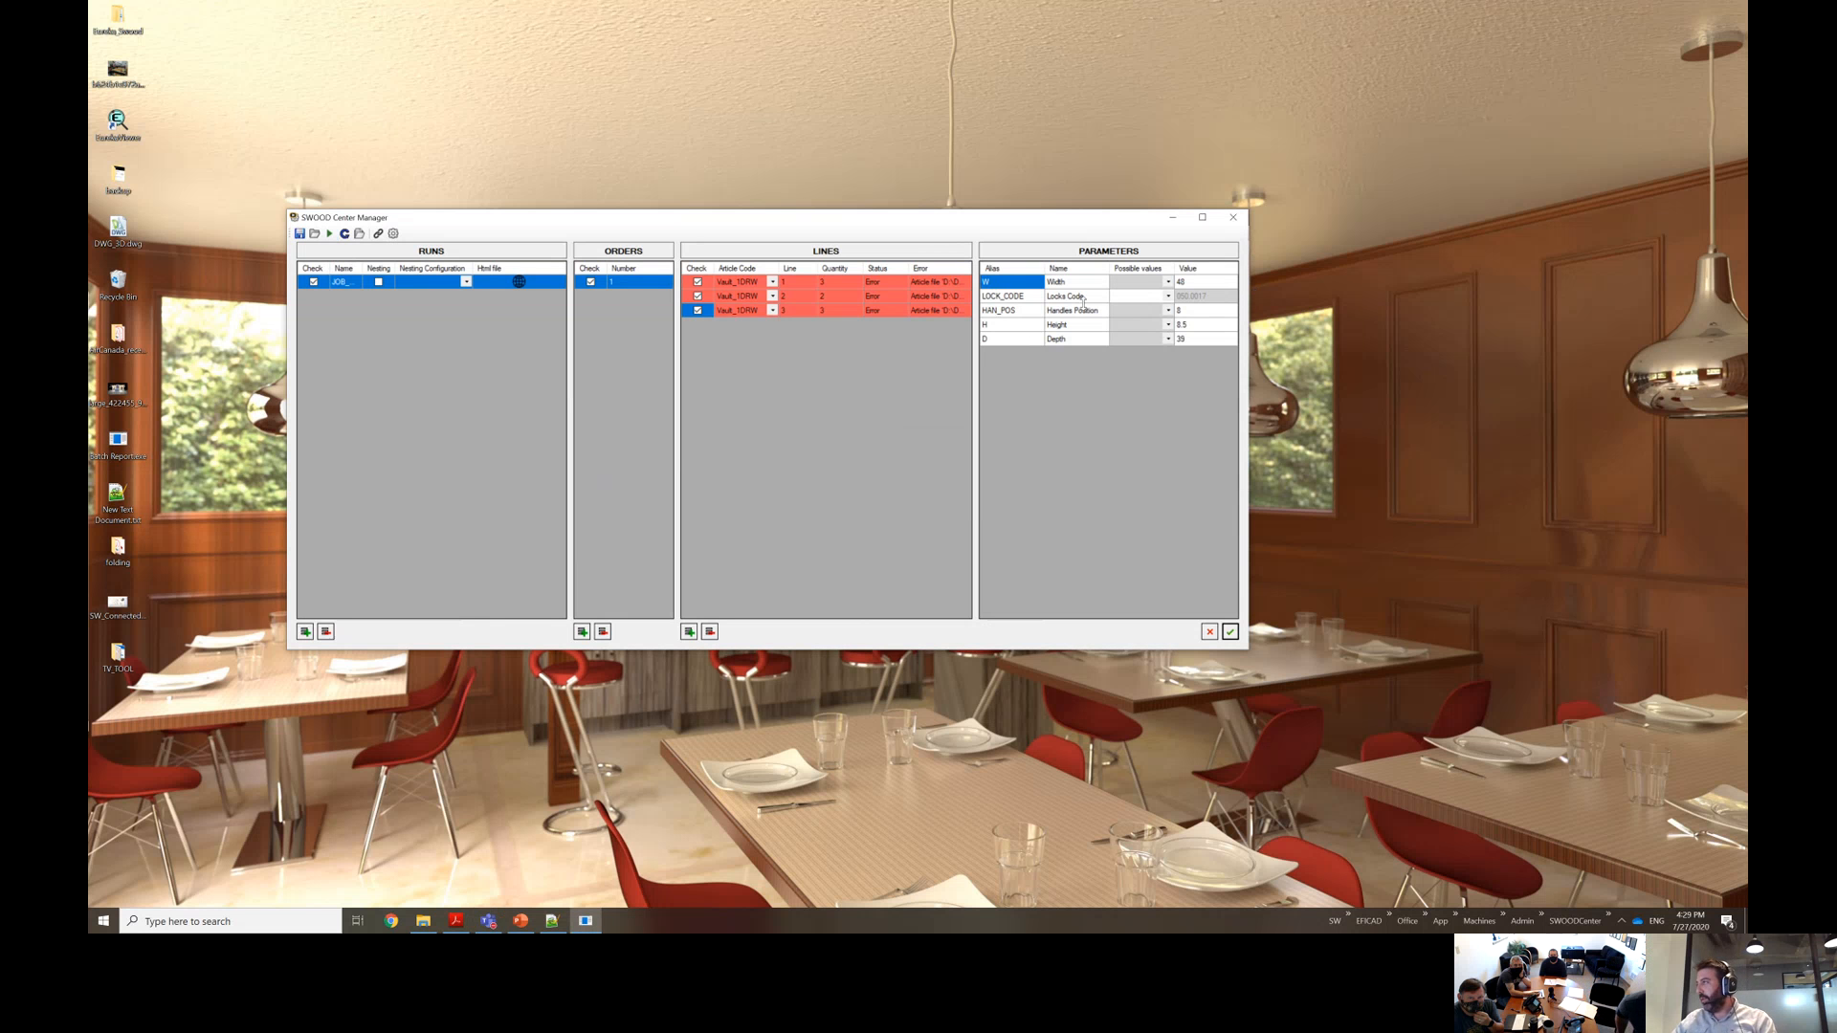
left_click(1229, 631)
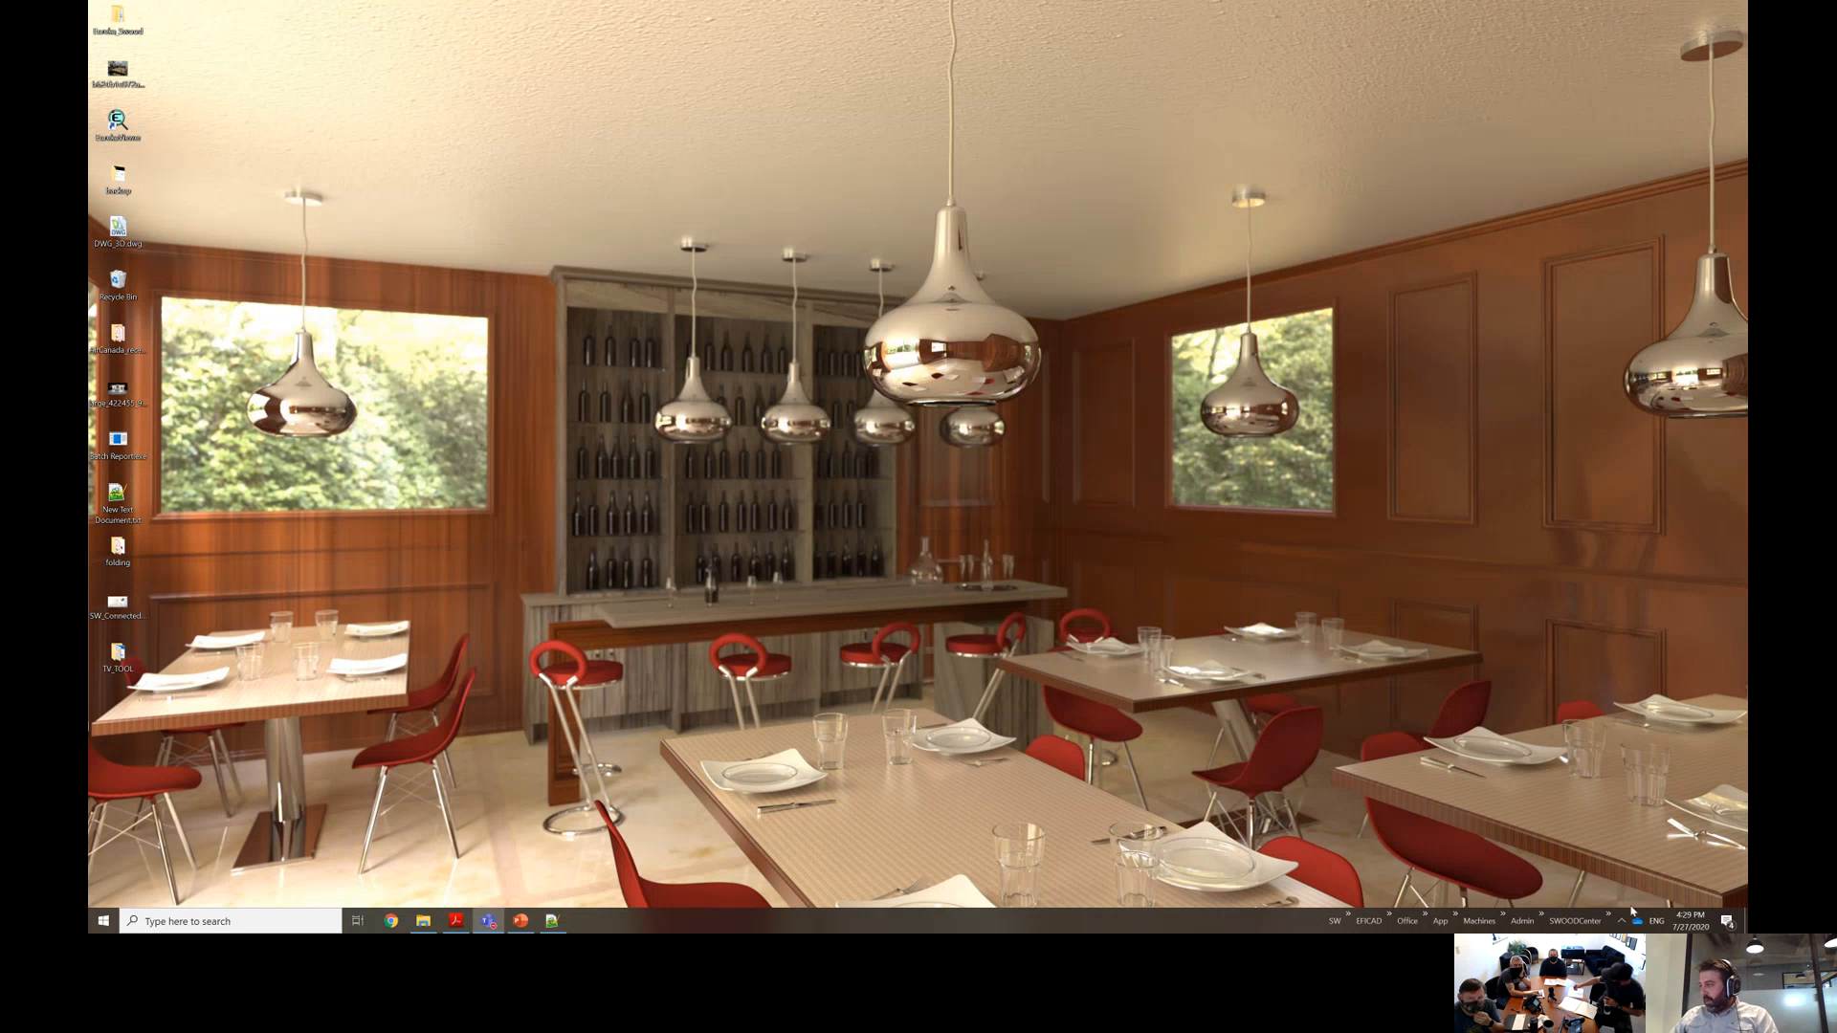
left_click(1621, 921)
double_click(1623, 870)
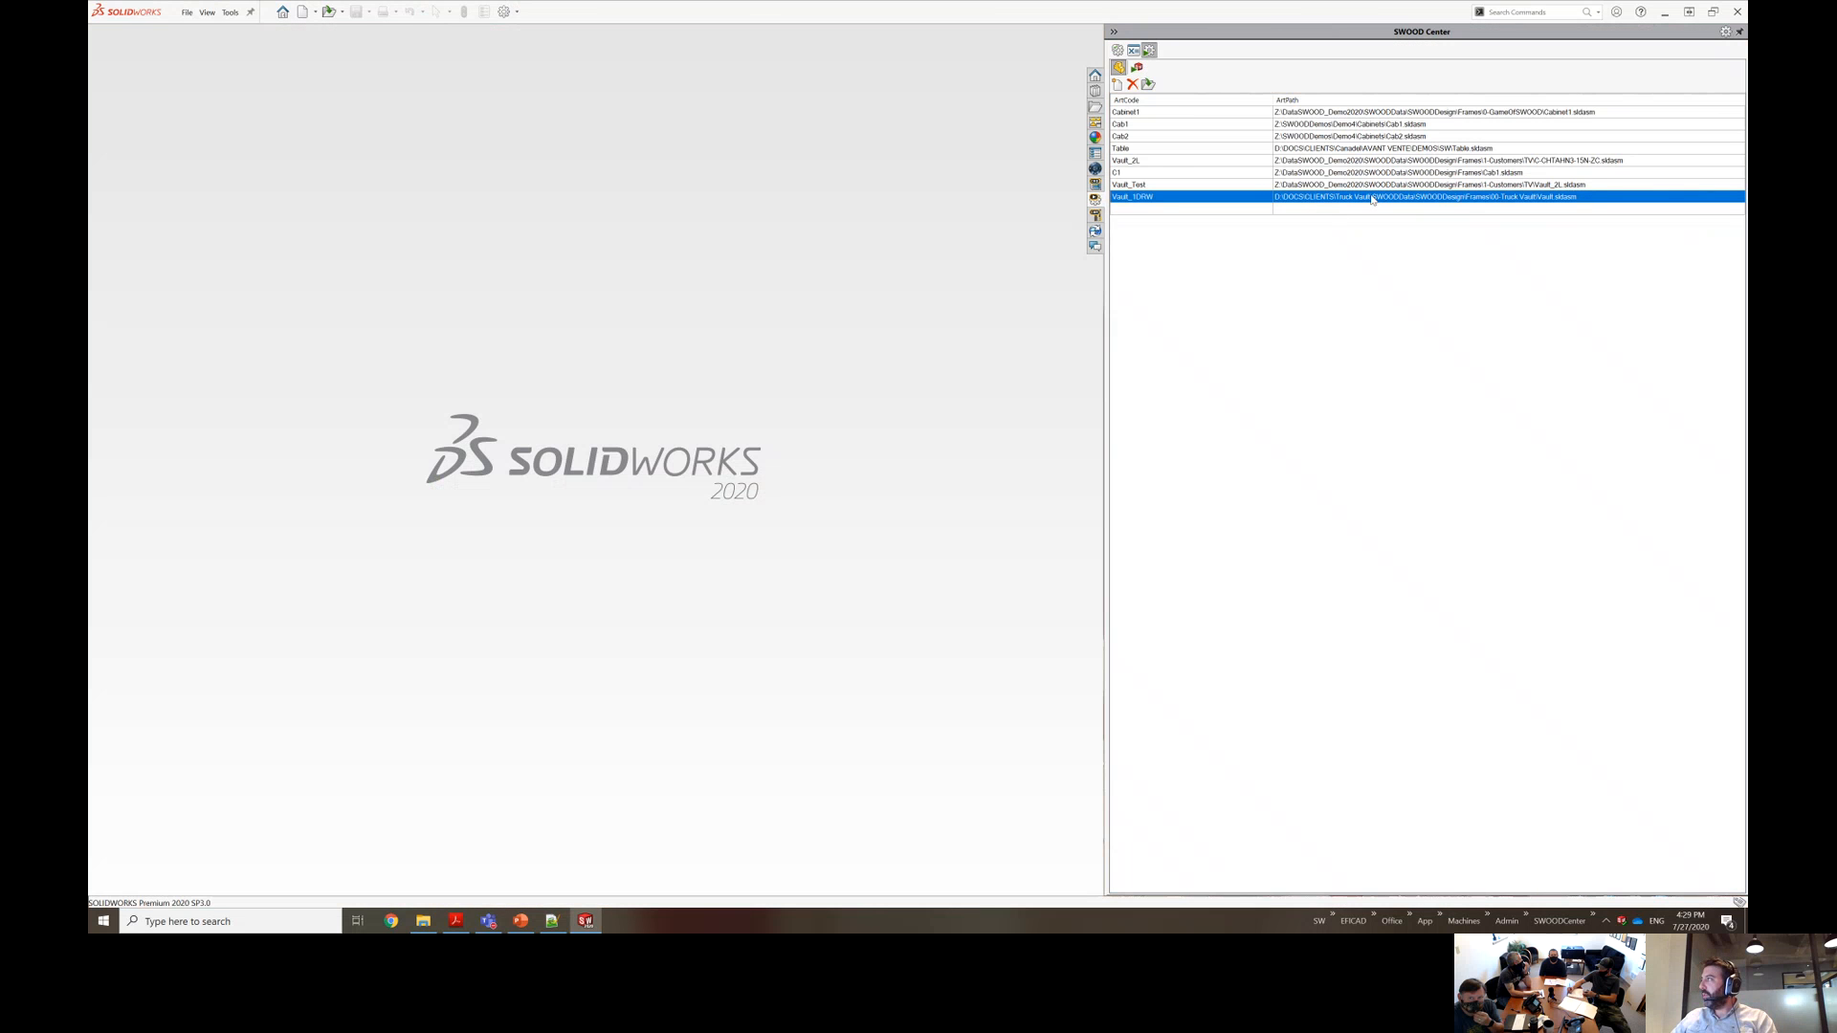
Change the folder name in the Vault_1DRW article path to Truck_Vault and close the SWOOD Center article list.
left_click(1372, 198)
left_click(1355, 198)
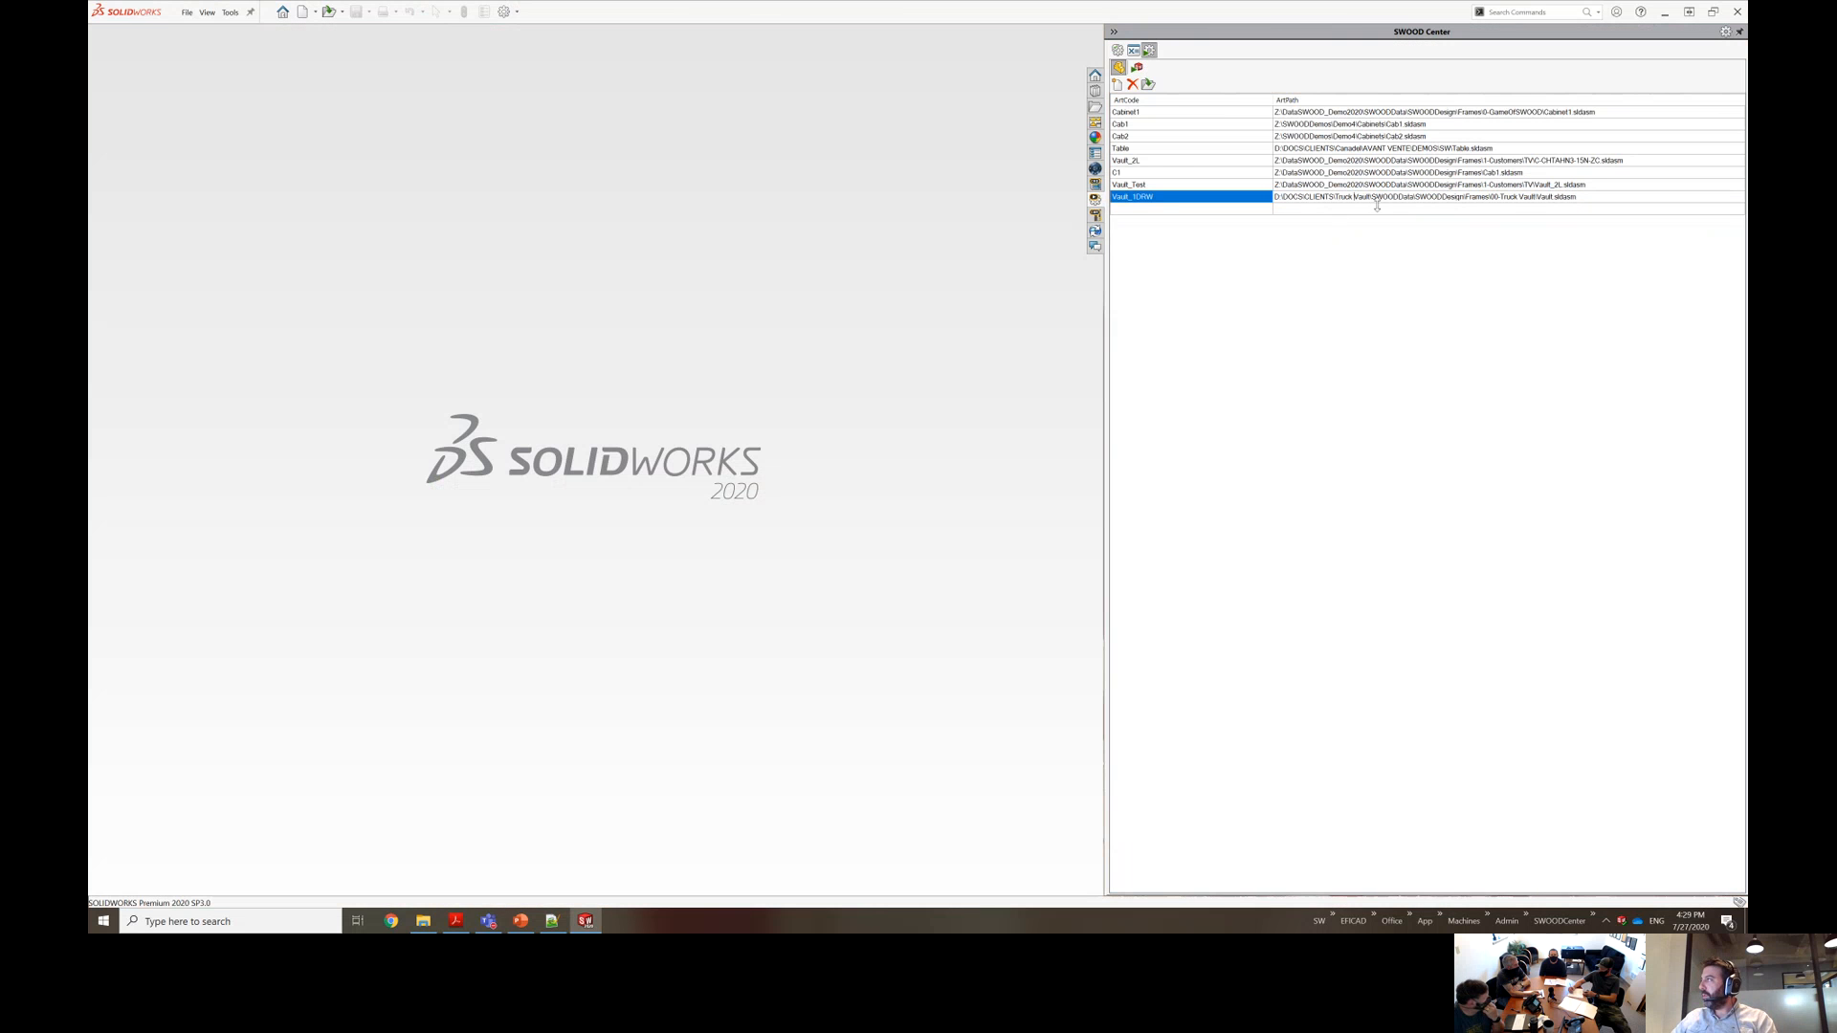
key("BackSpace")
type("_")
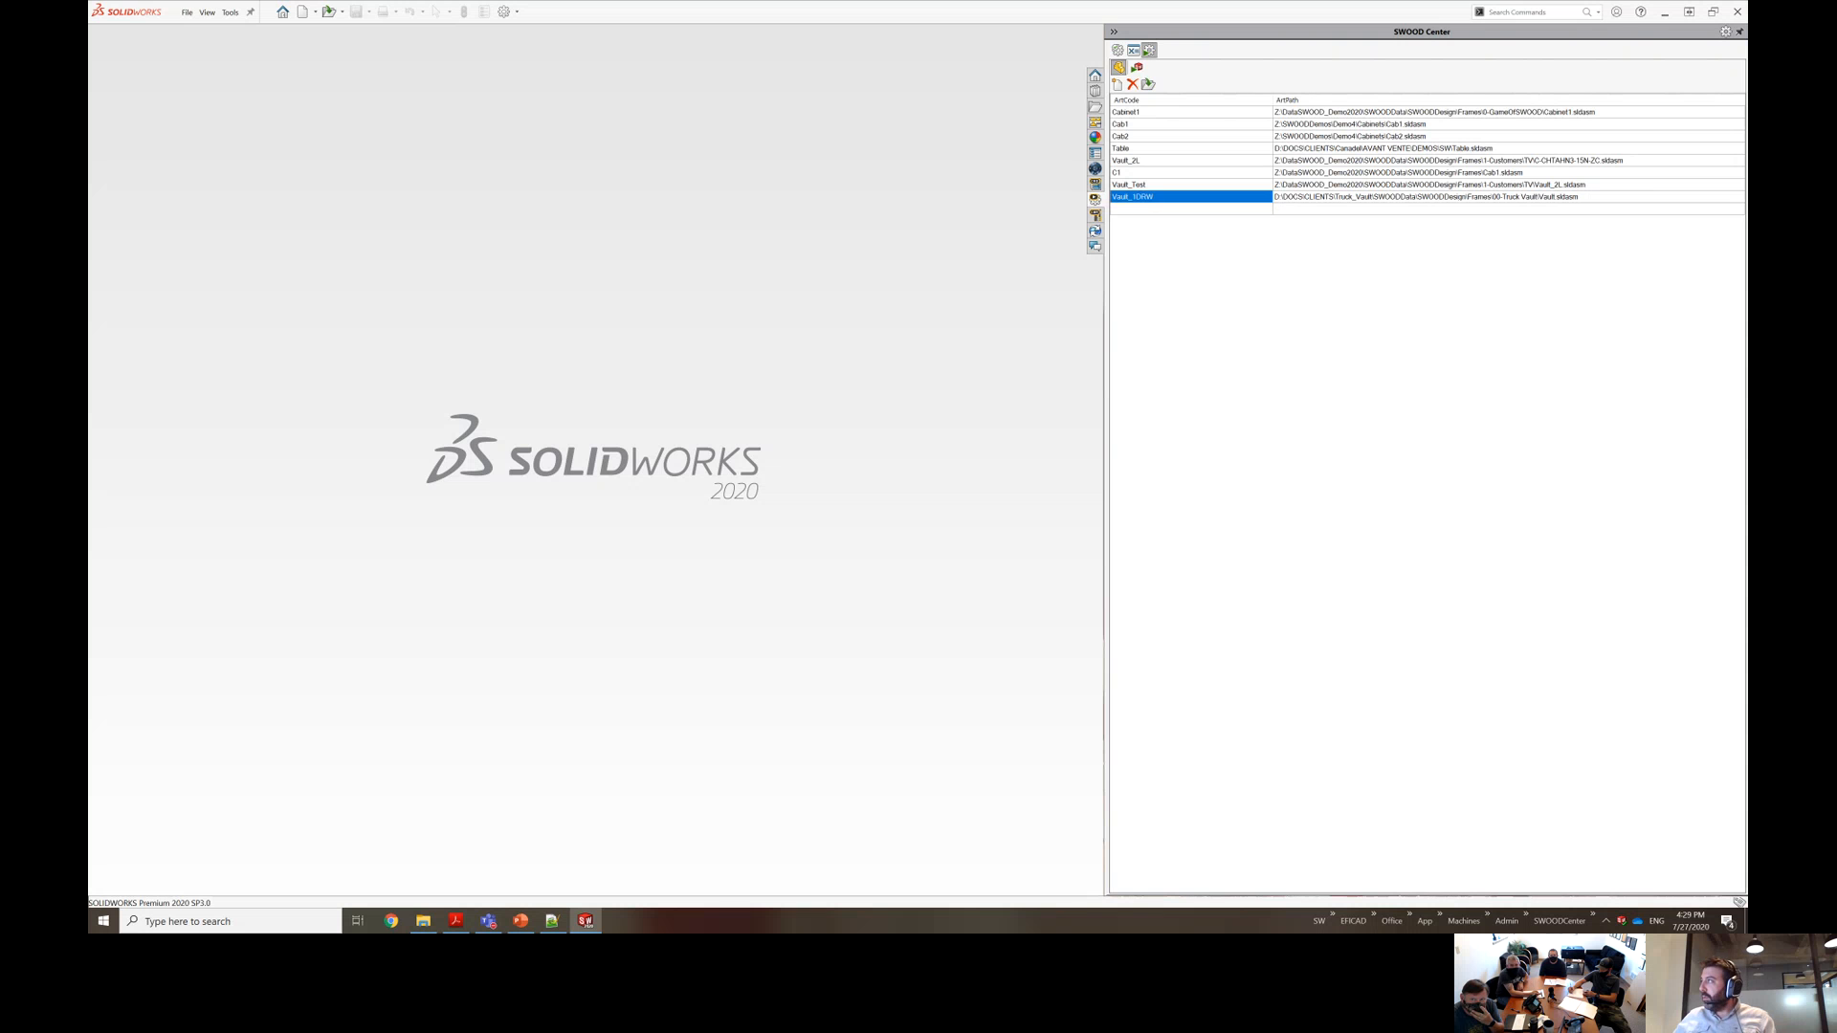
left_click(1377, 210)
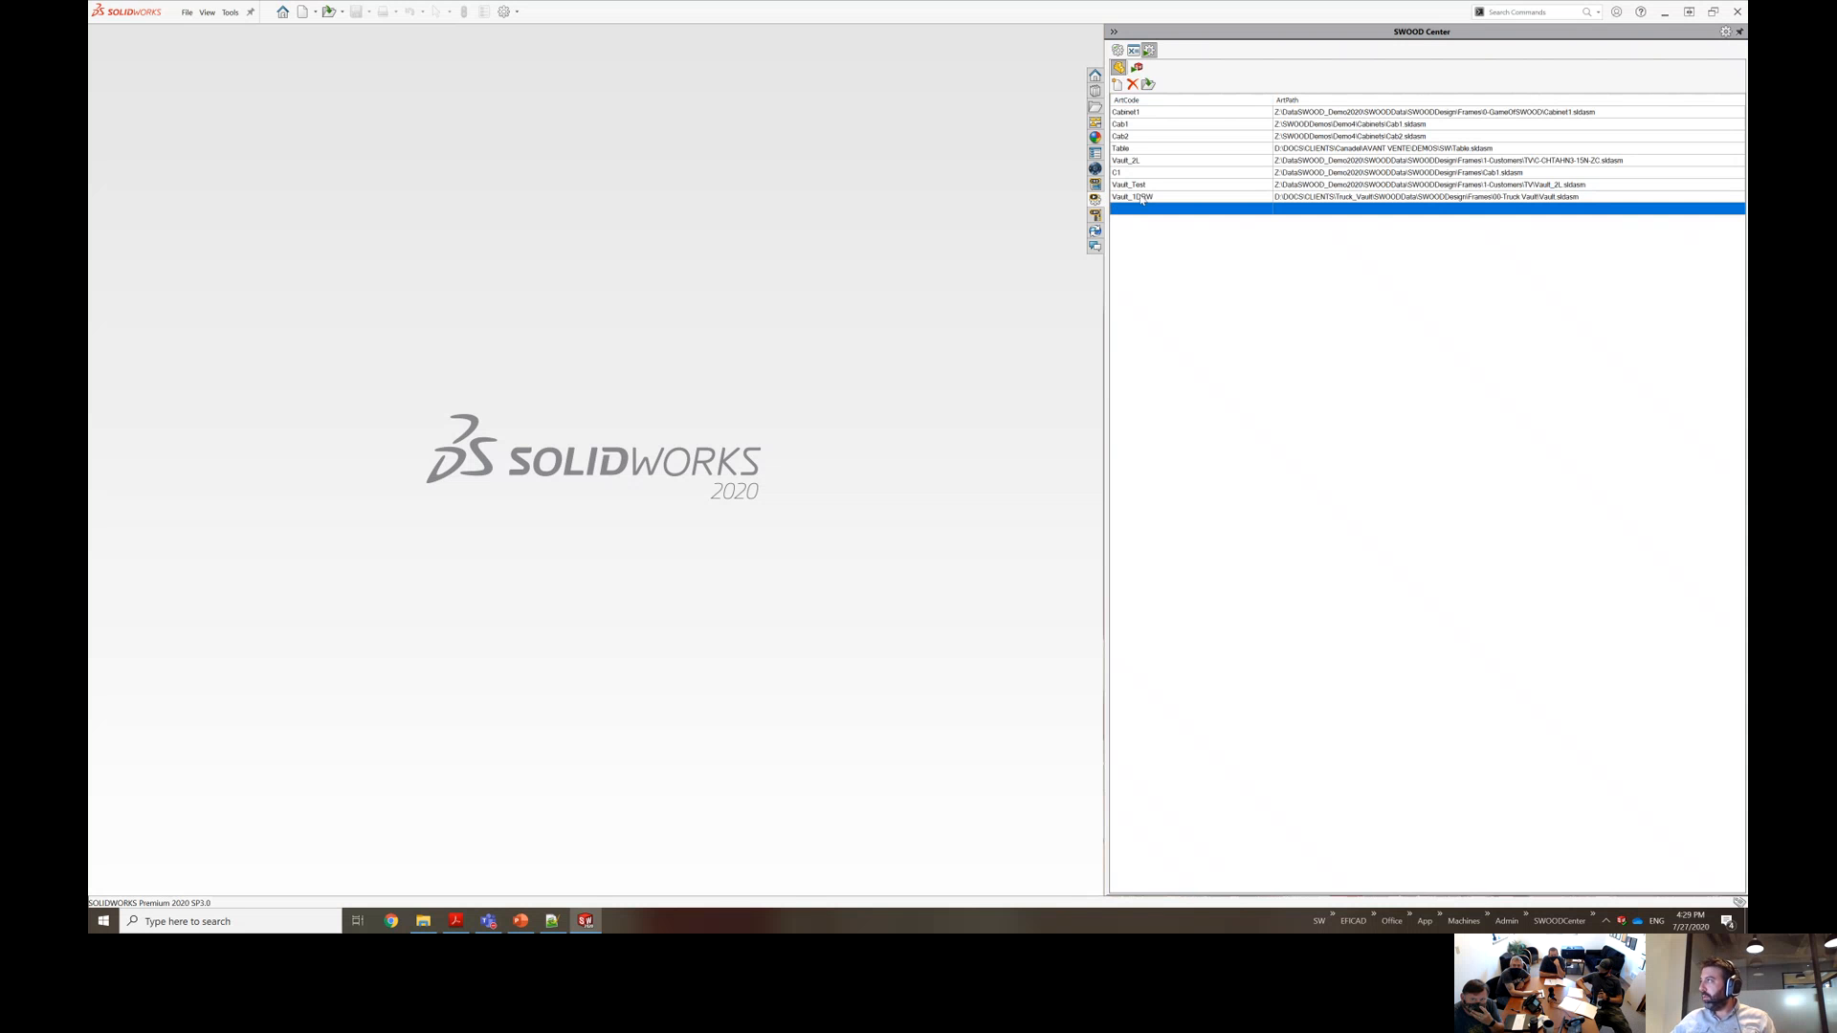
left_click(1135, 69)
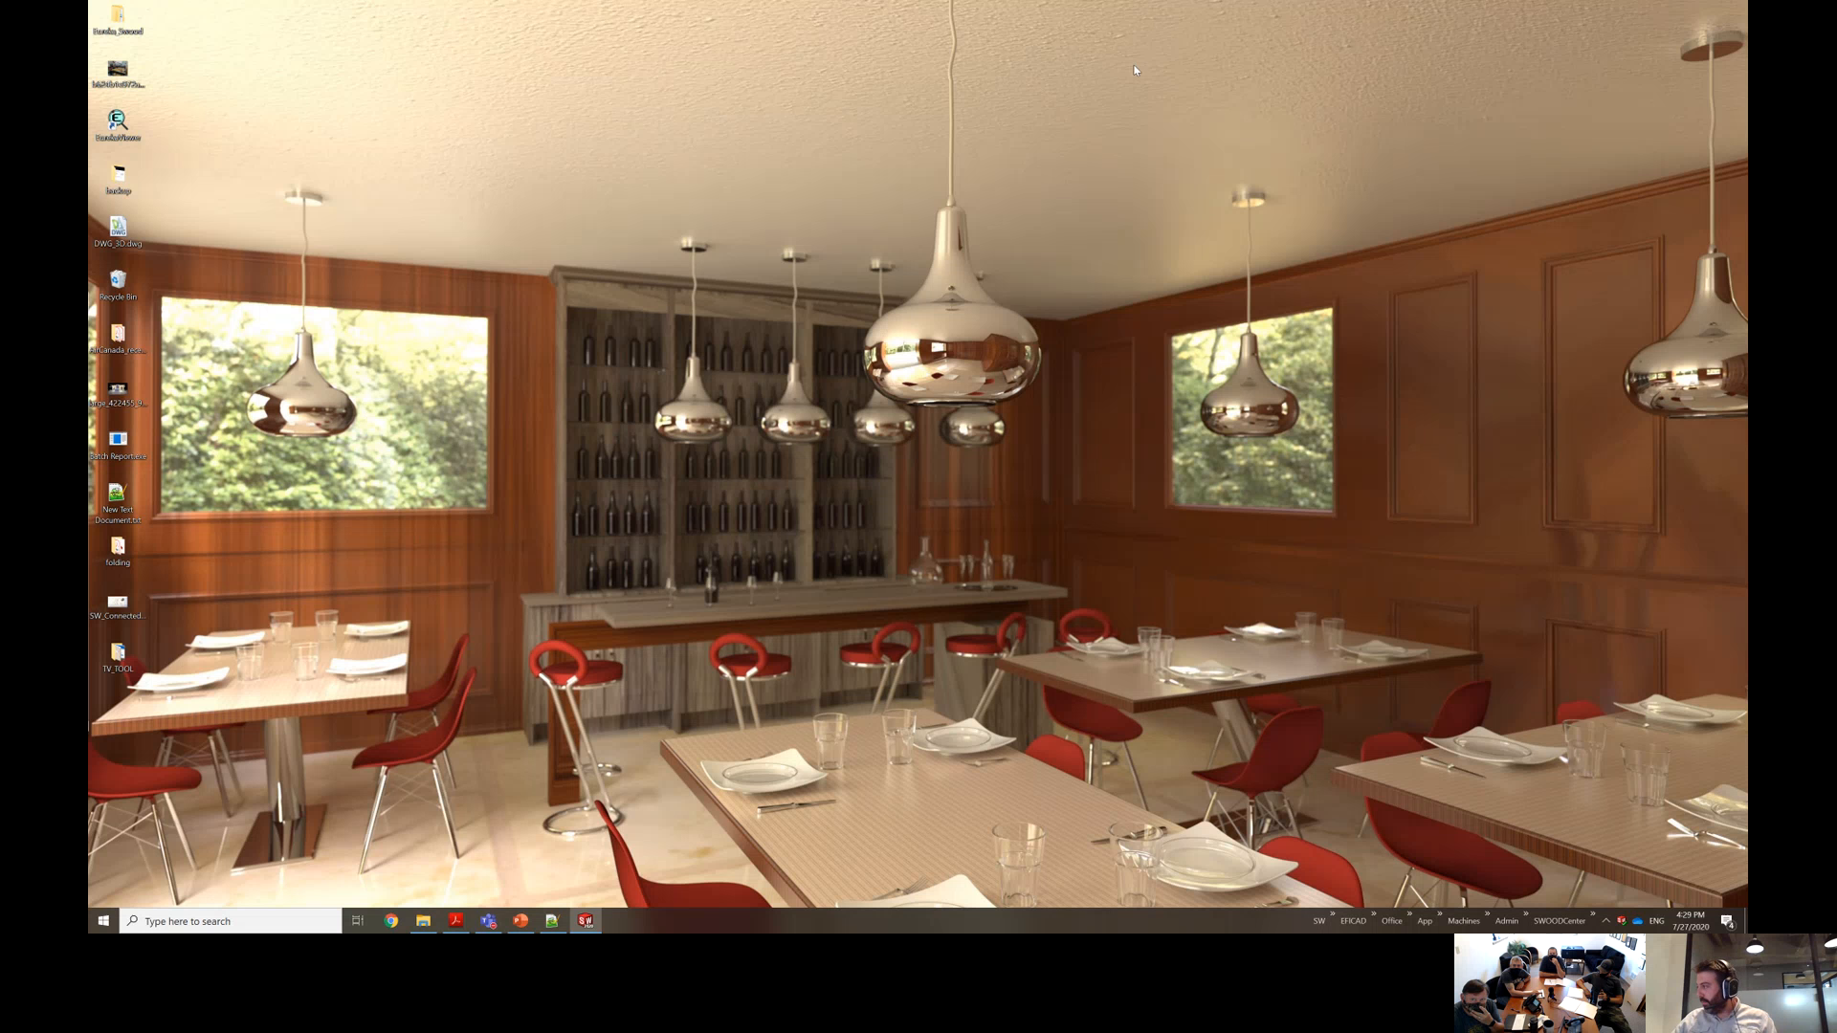
Reopen SWOOD Center Manager.
left_click(1620, 922)
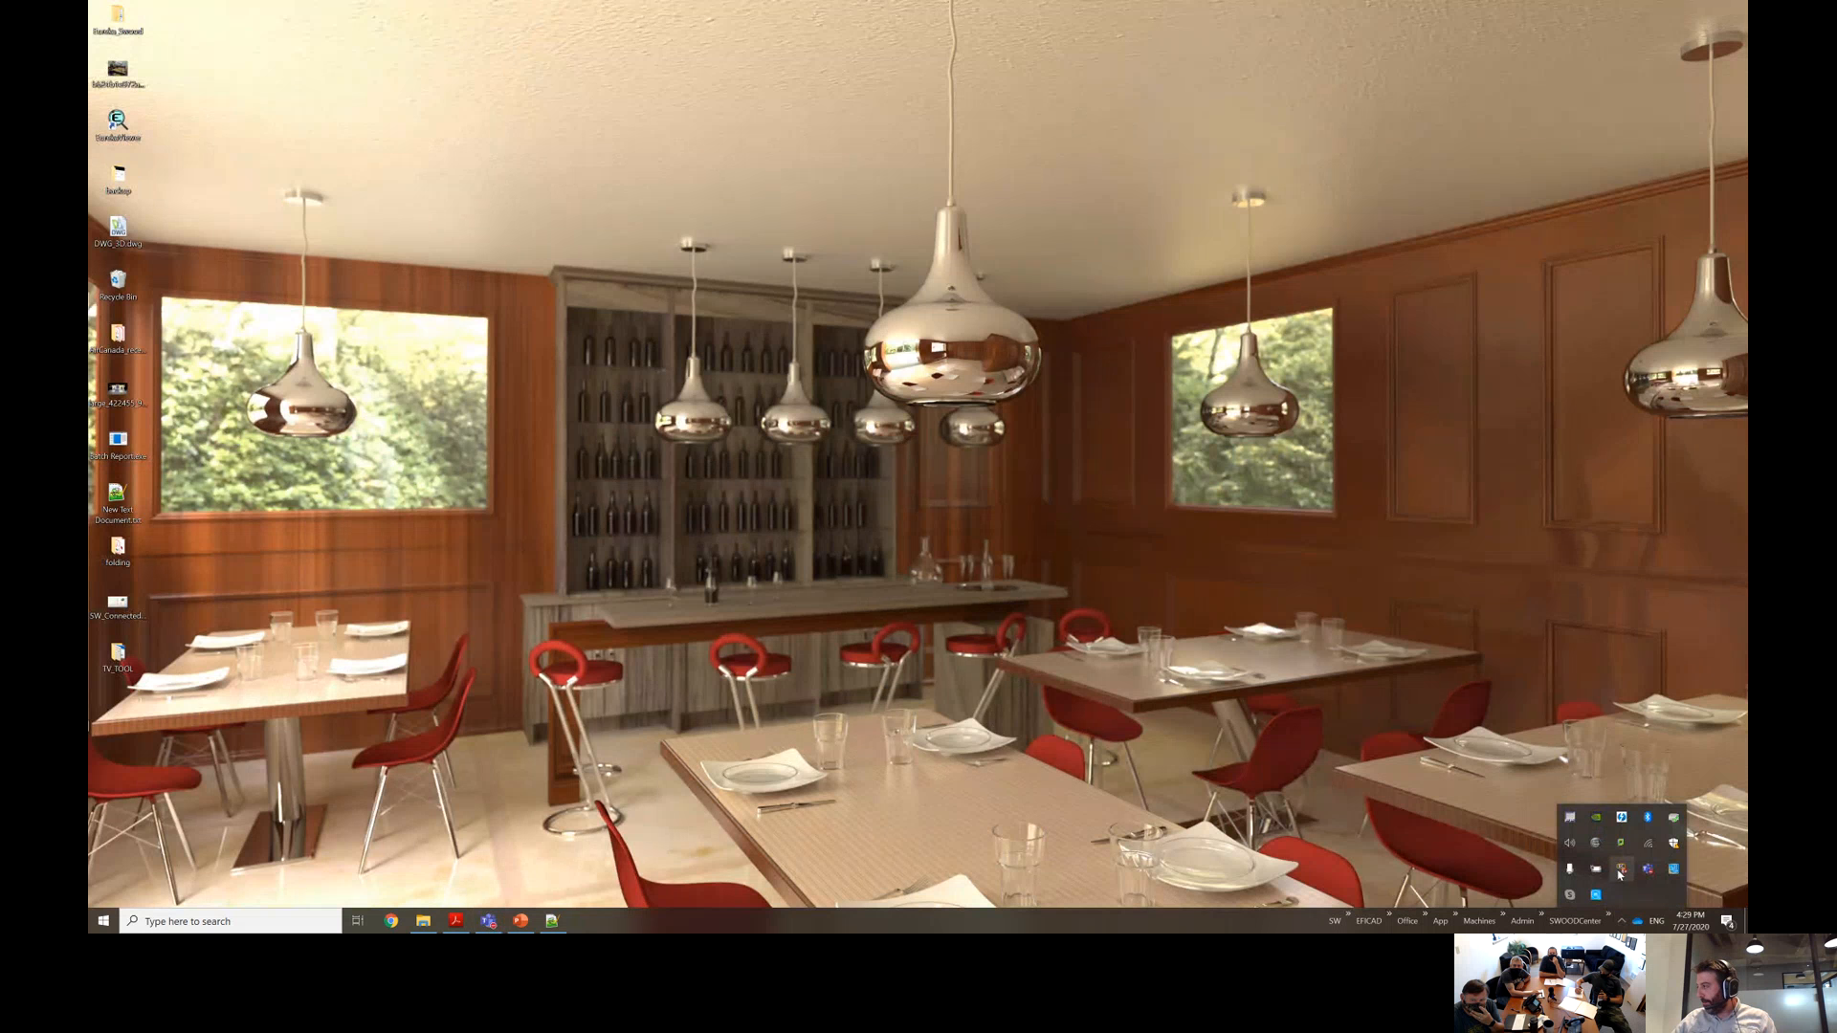
left_click(1540, 872)
left_click(1608, 916)
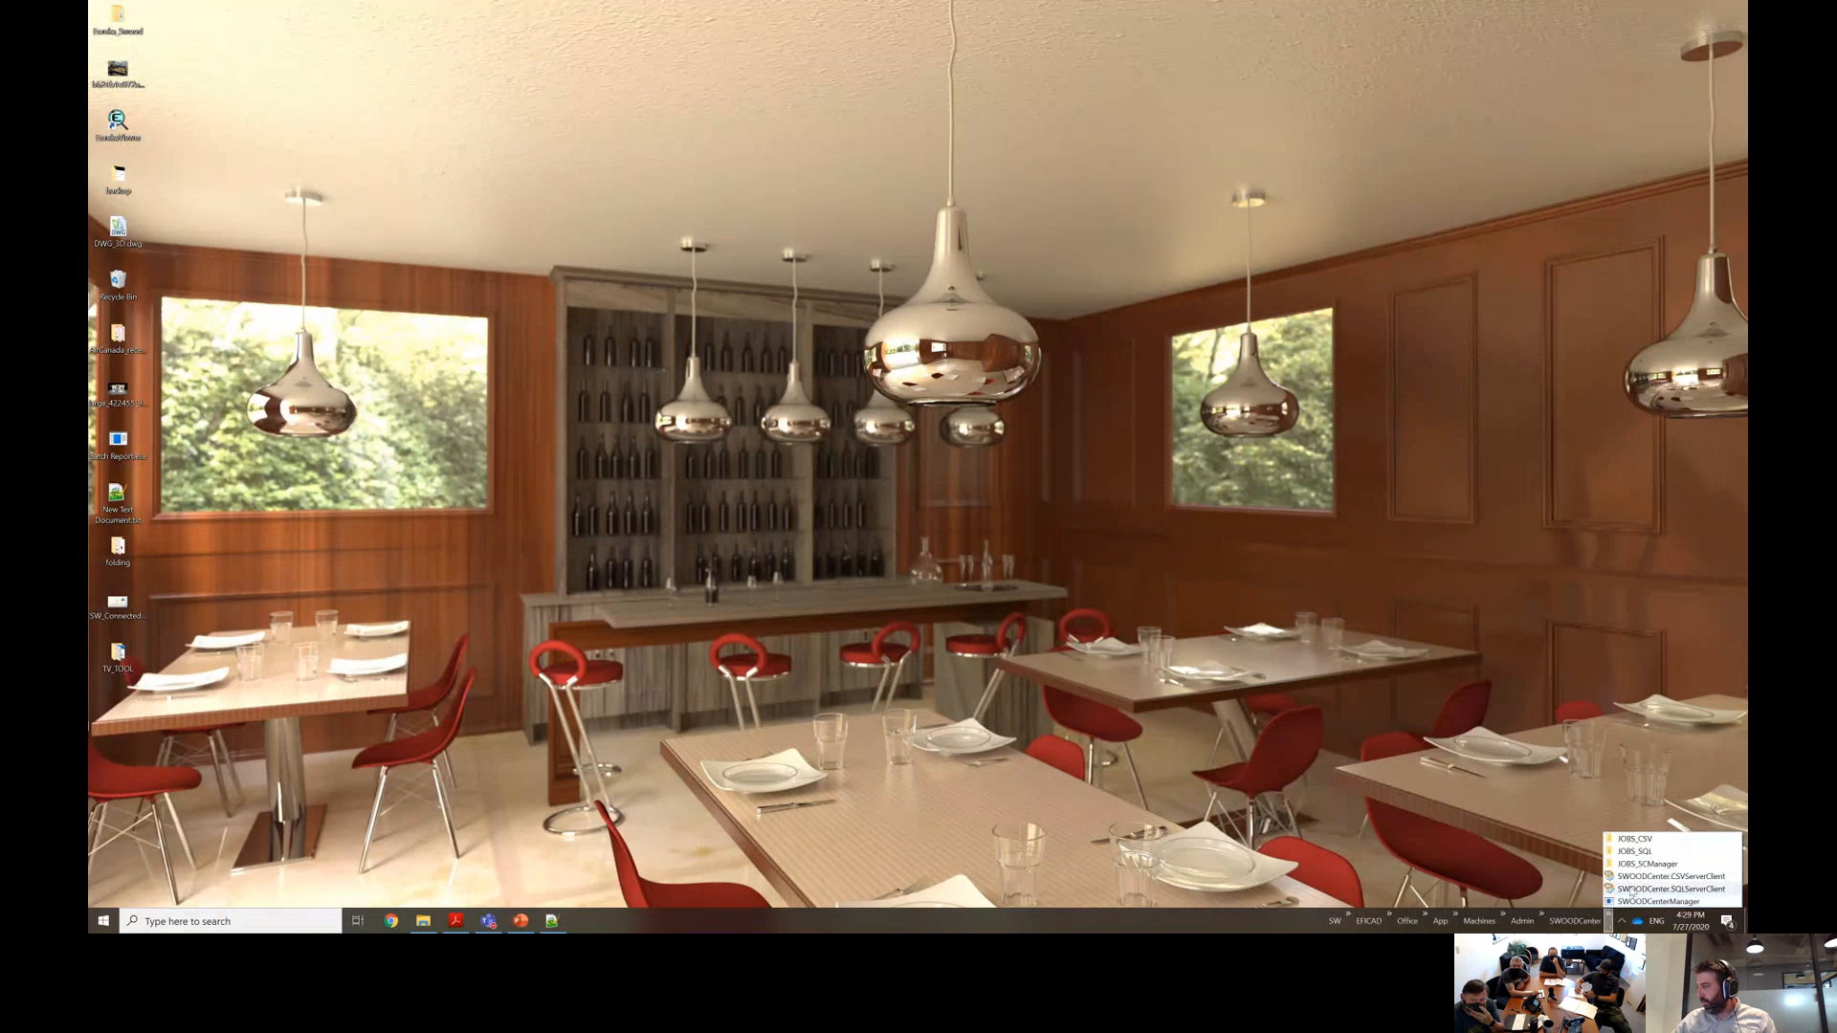
left_click(1638, 902)
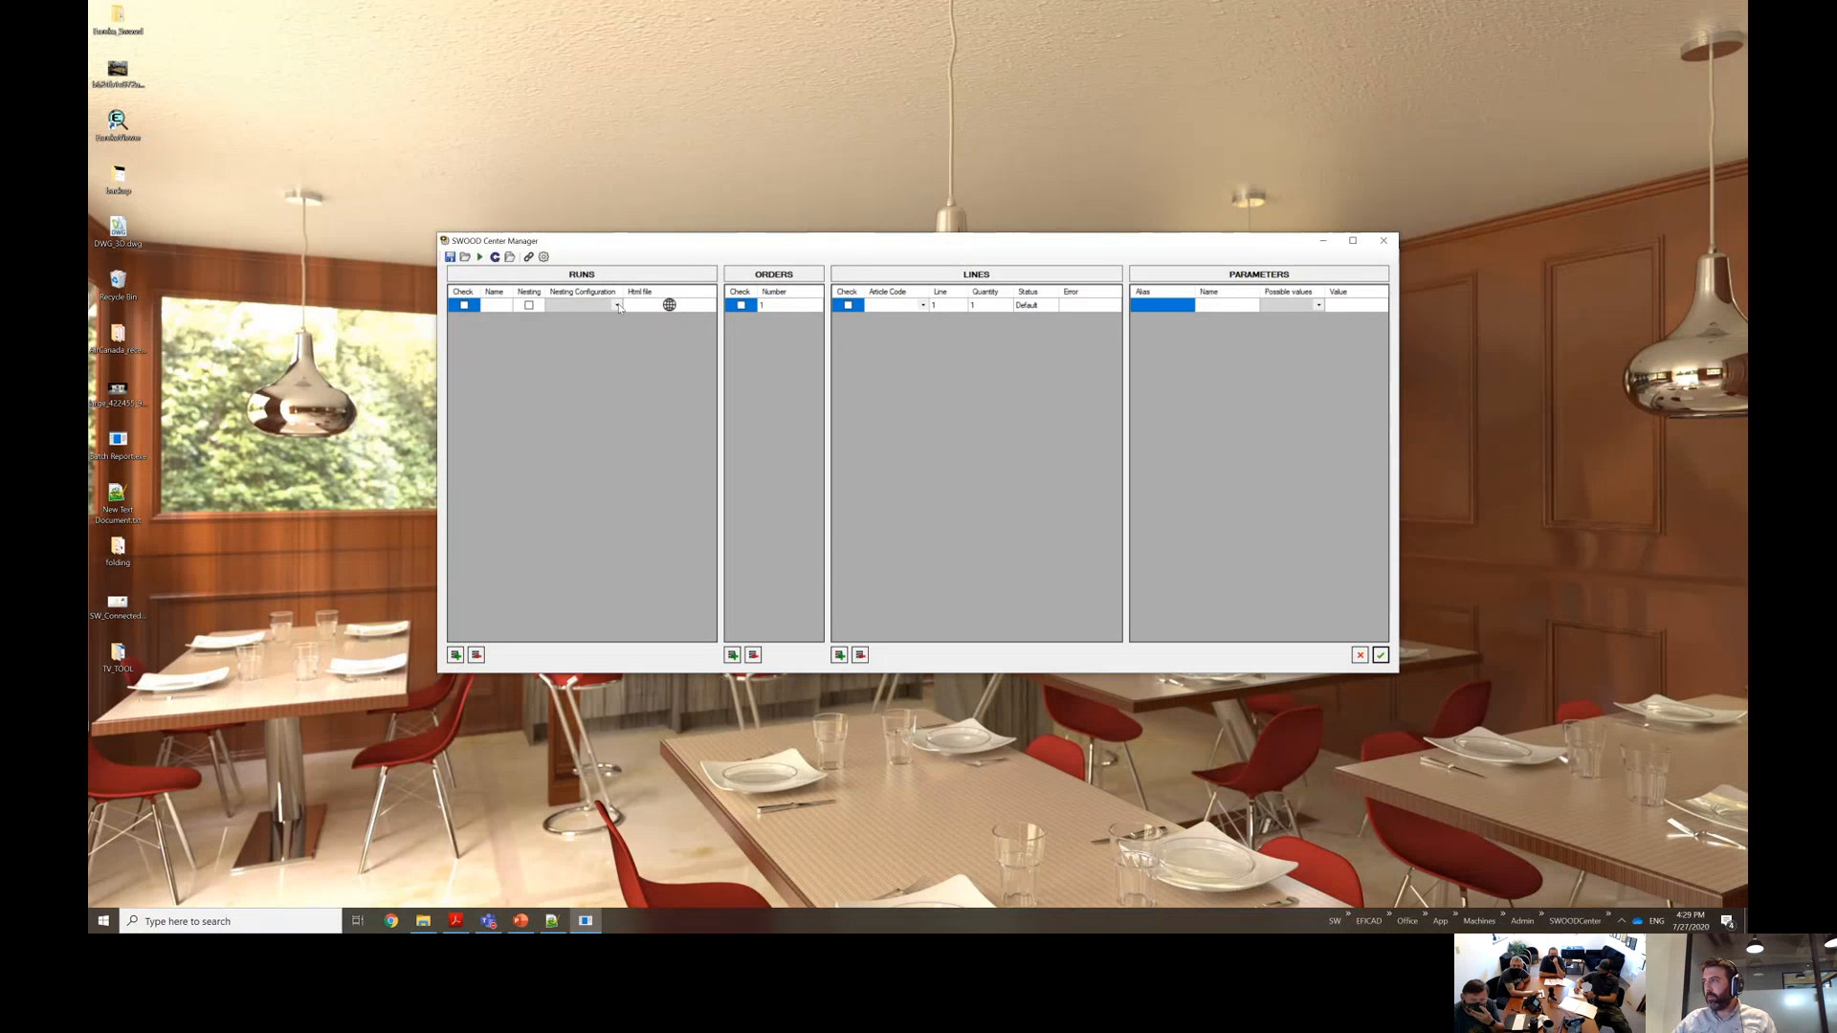
Assign the article code Vault_1DRW to line 1, and add a second line with the same article code.
left_click(923, 305)
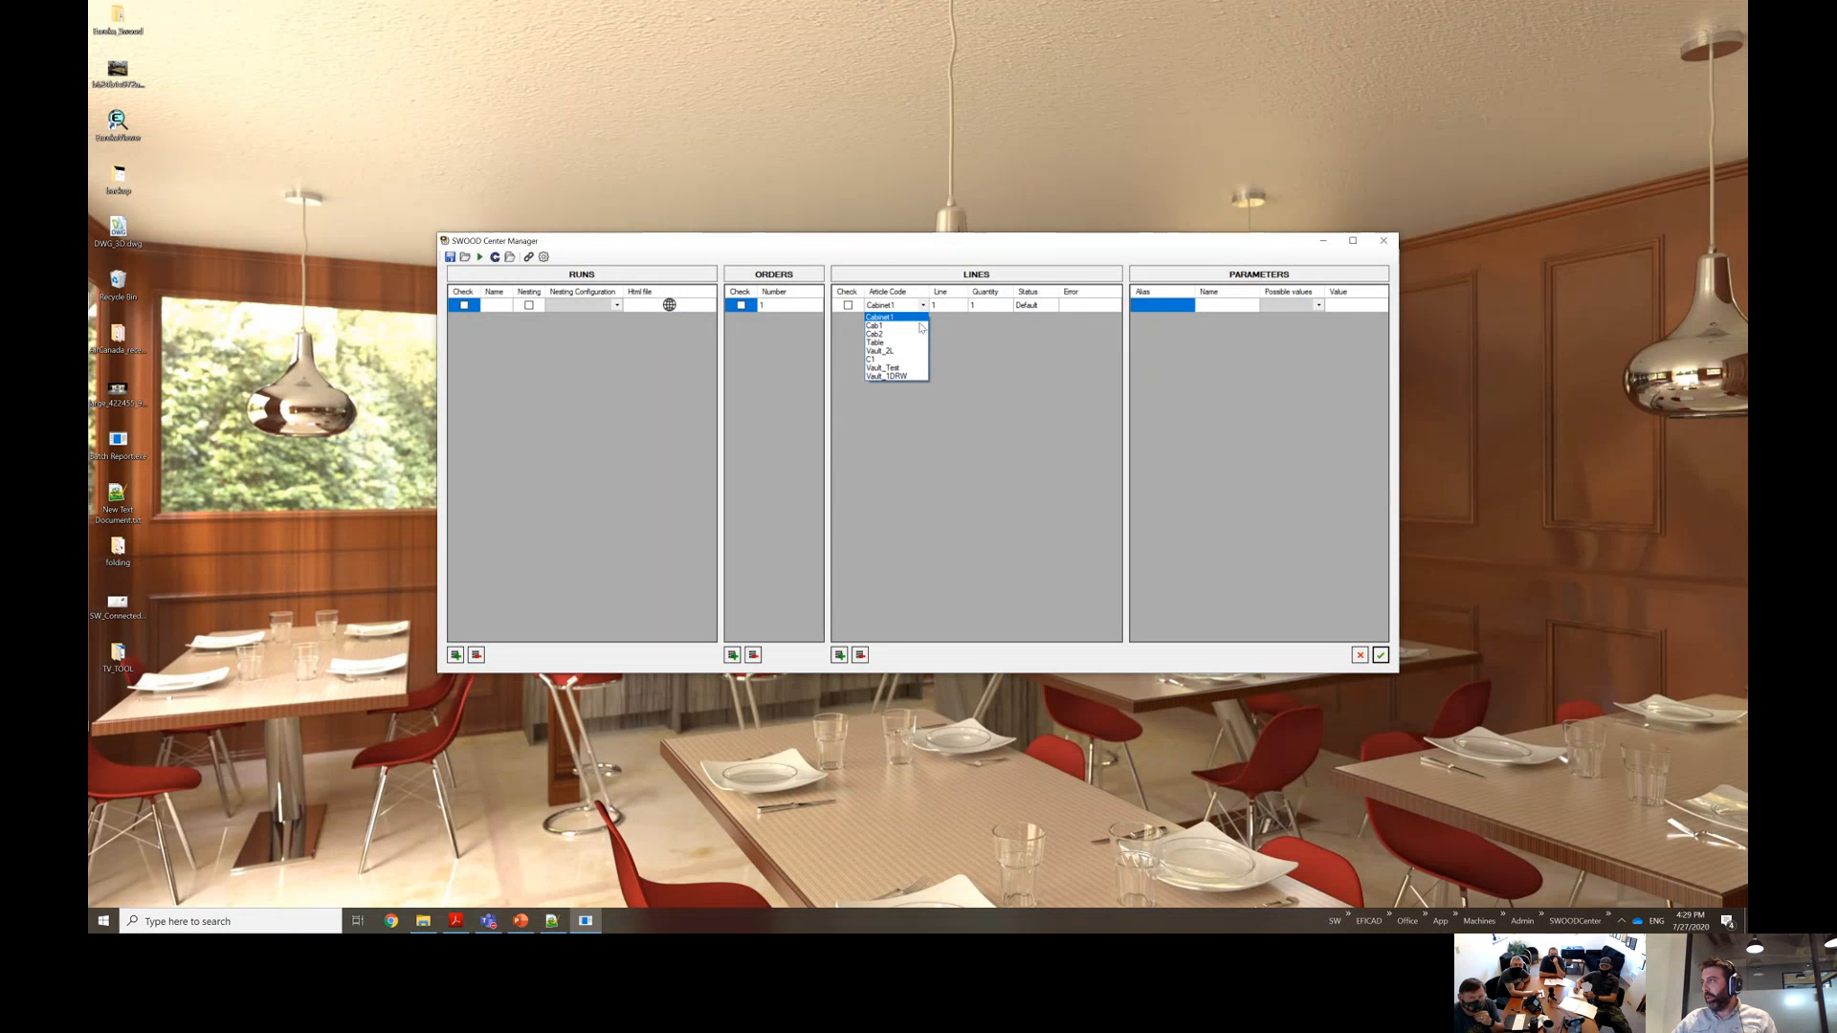
left_click(911, 362)
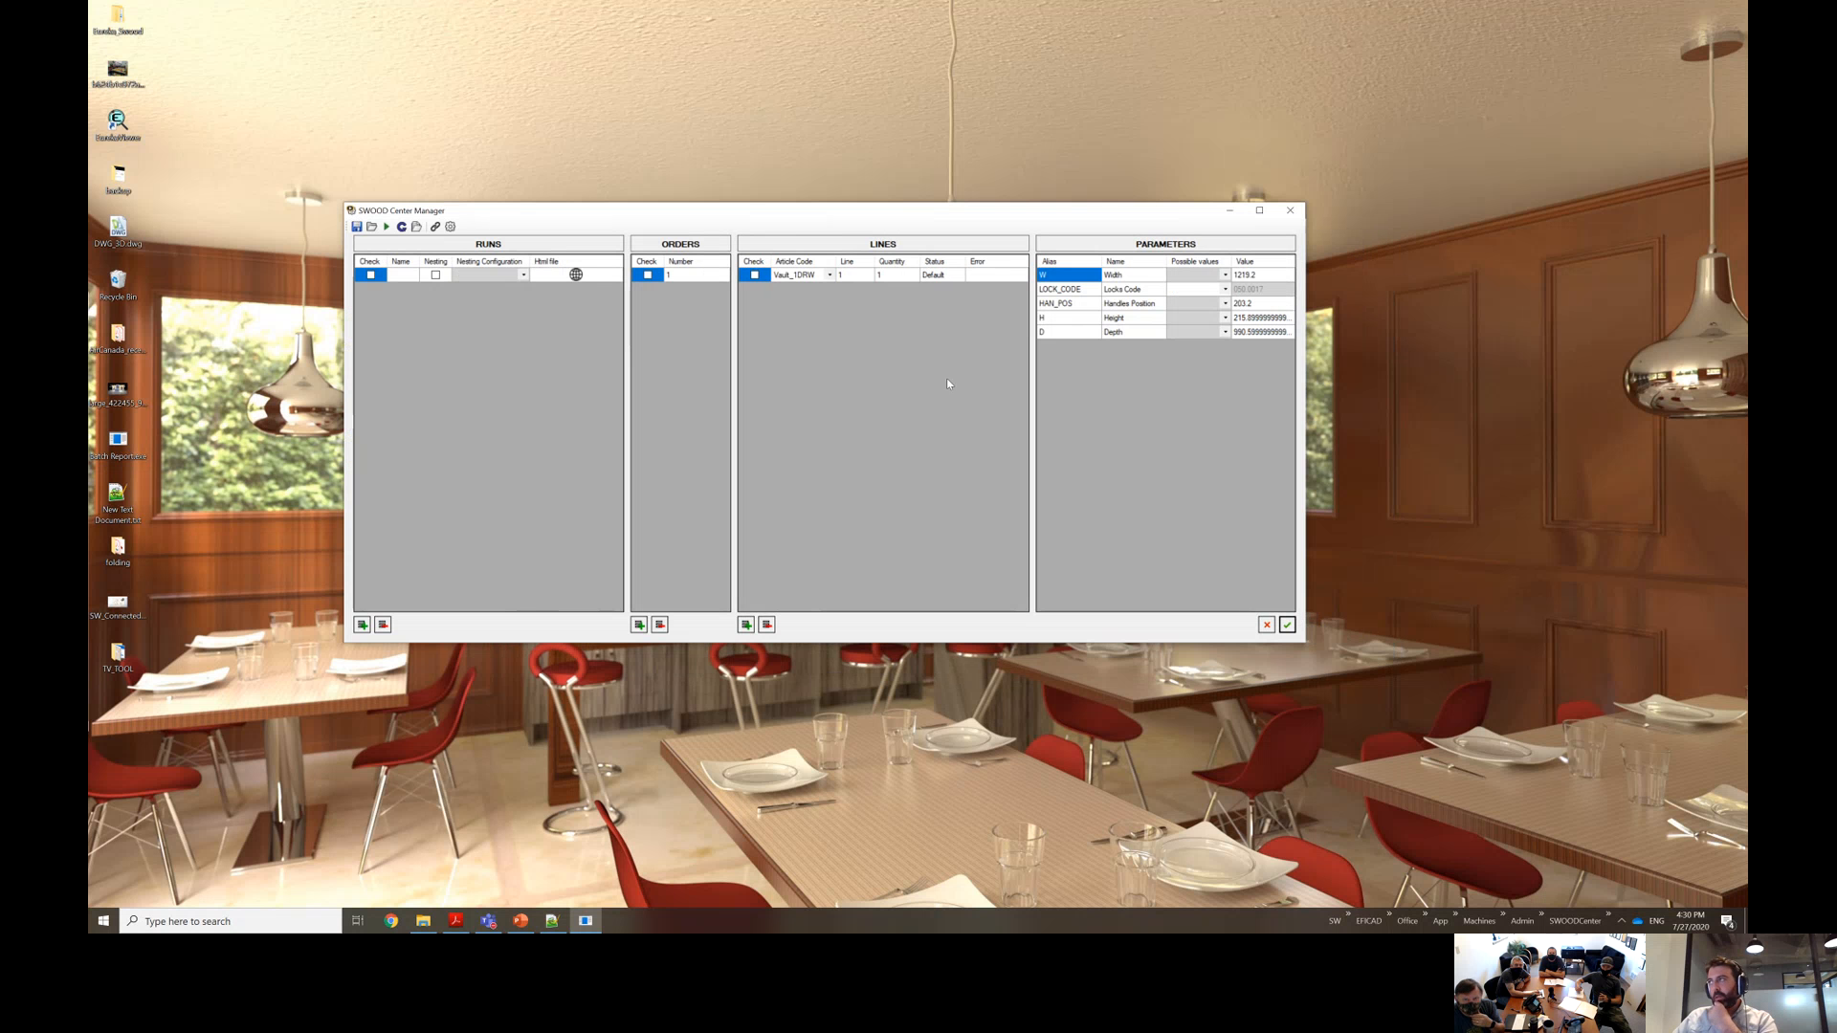
left_click(745, 625)
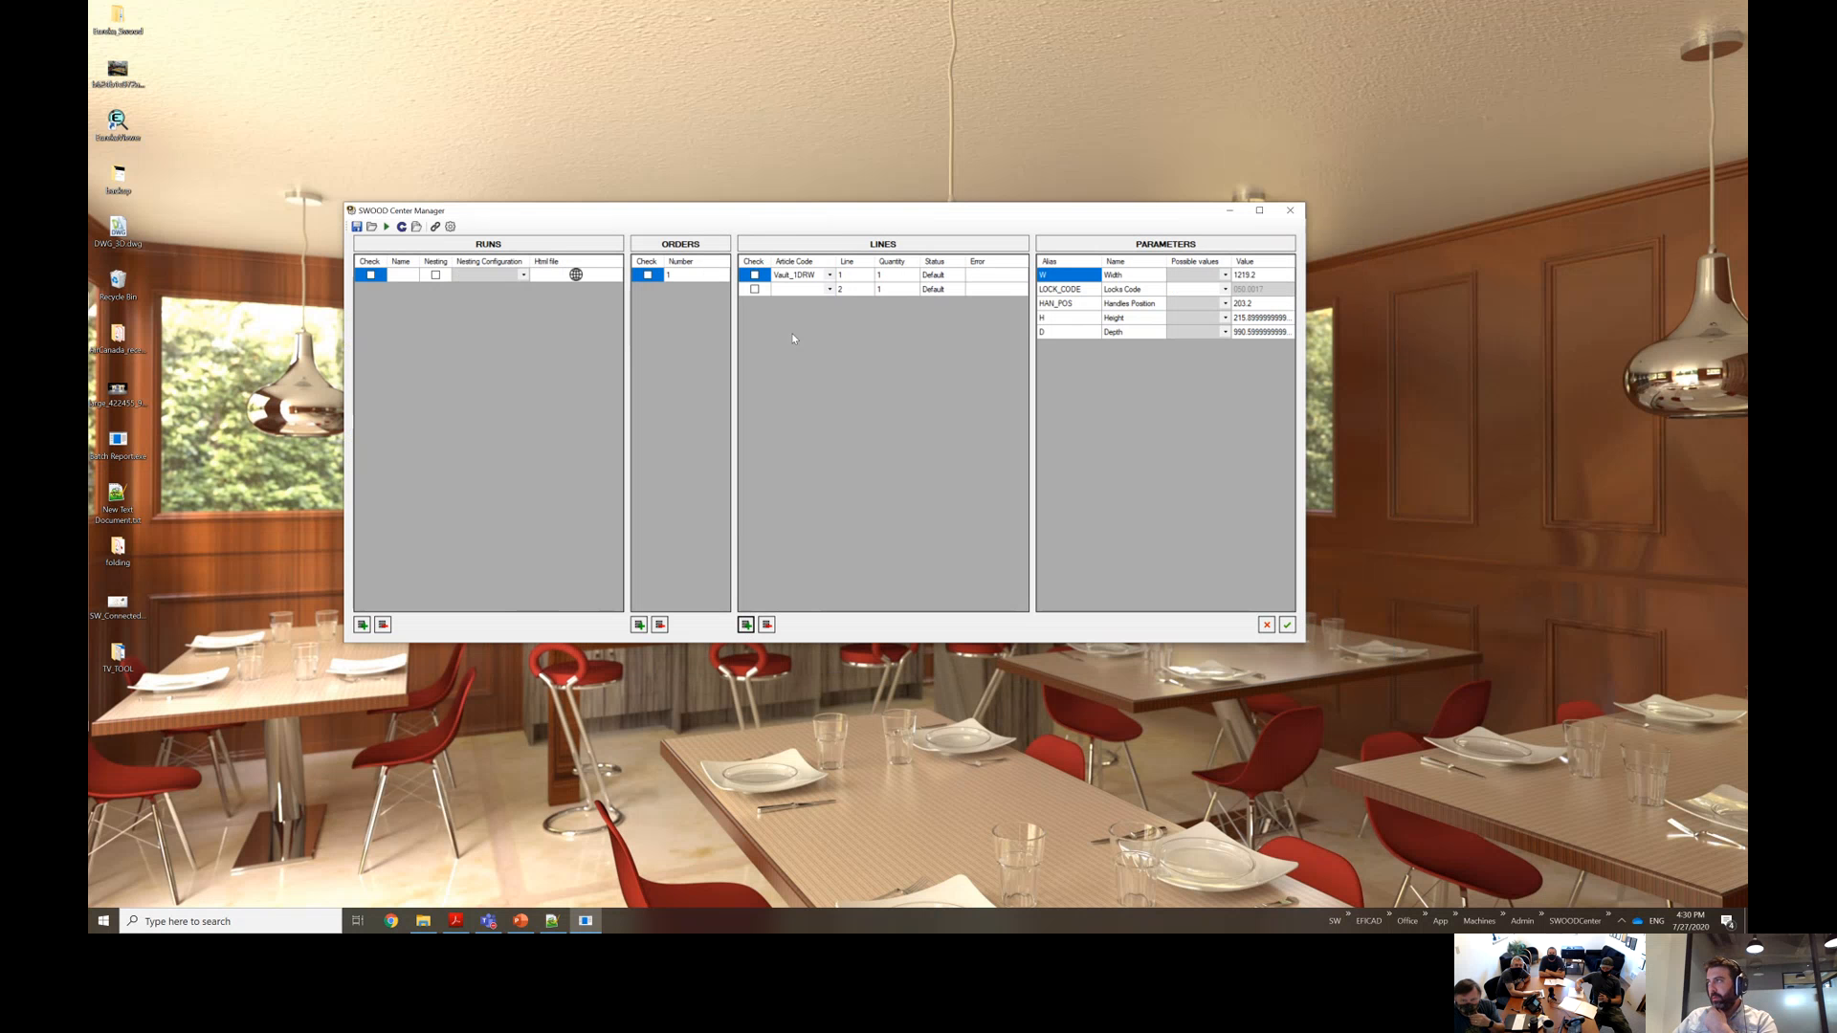
left_click(830, 288)
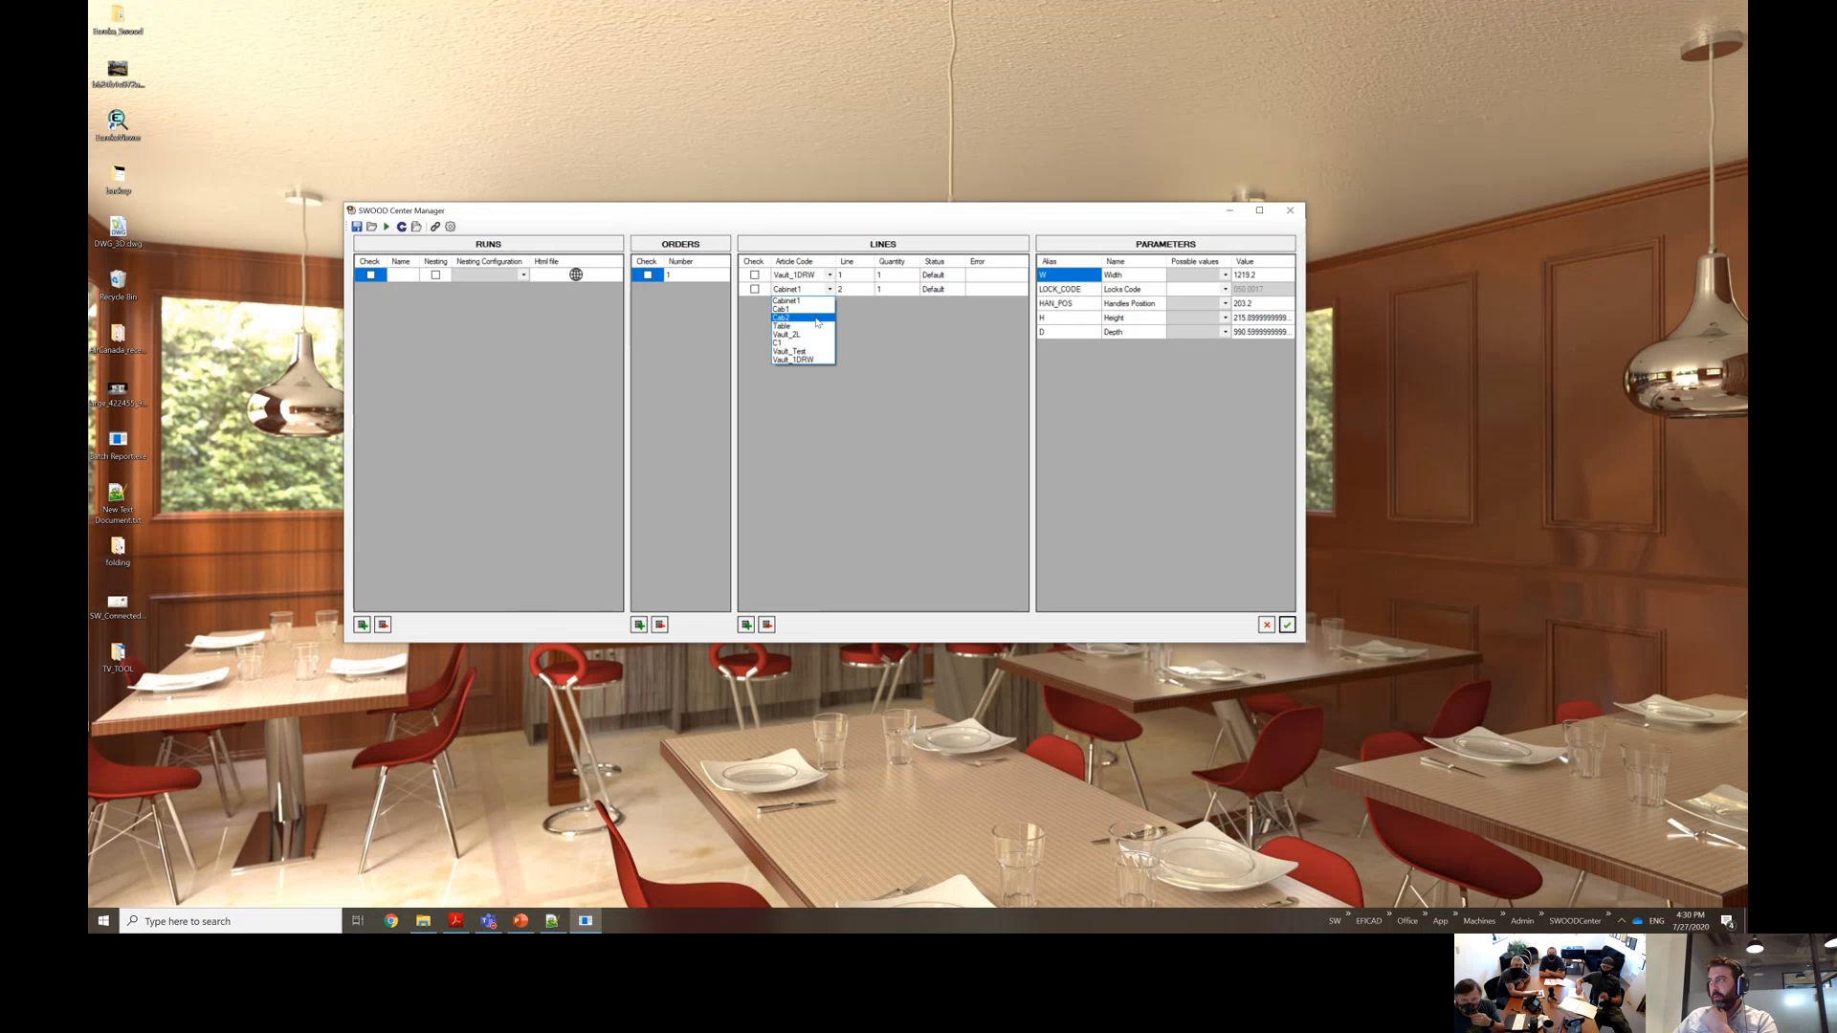
left_click(803, 359)
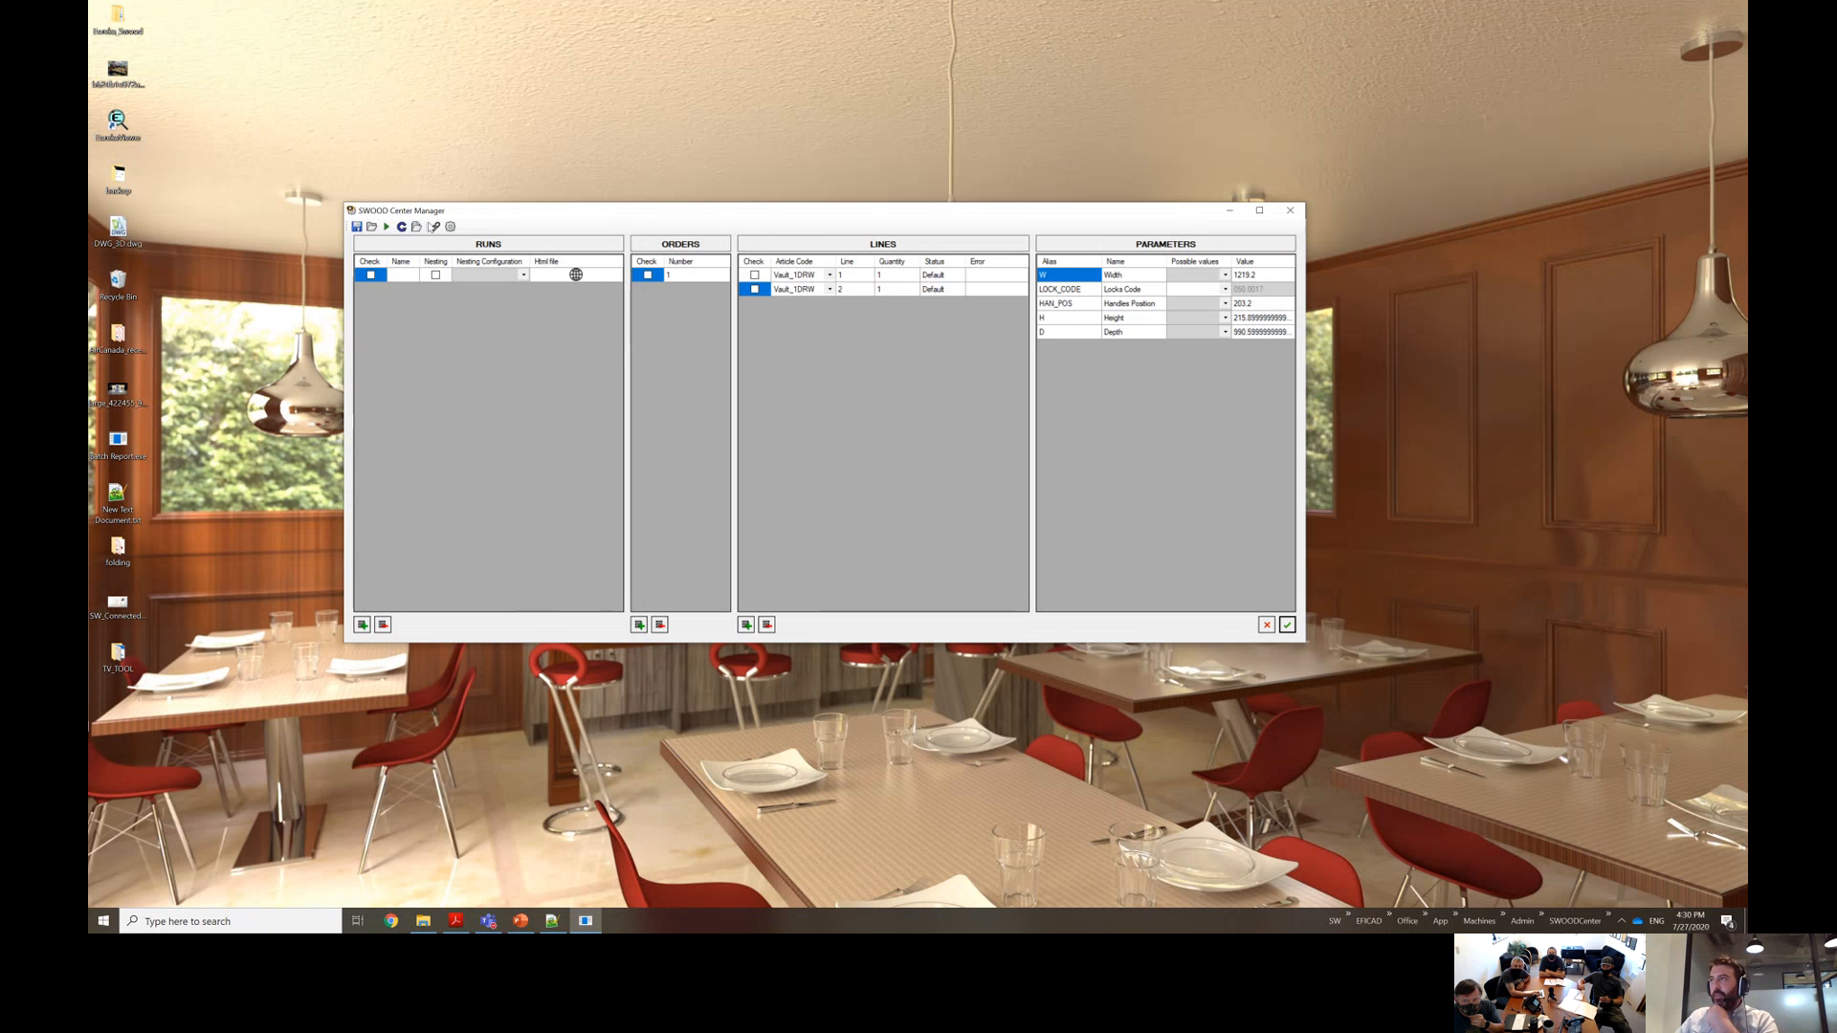
Set the length units of SWOOD Center Manager to inches.
left_click(450, 227)
left_click(383, 282)
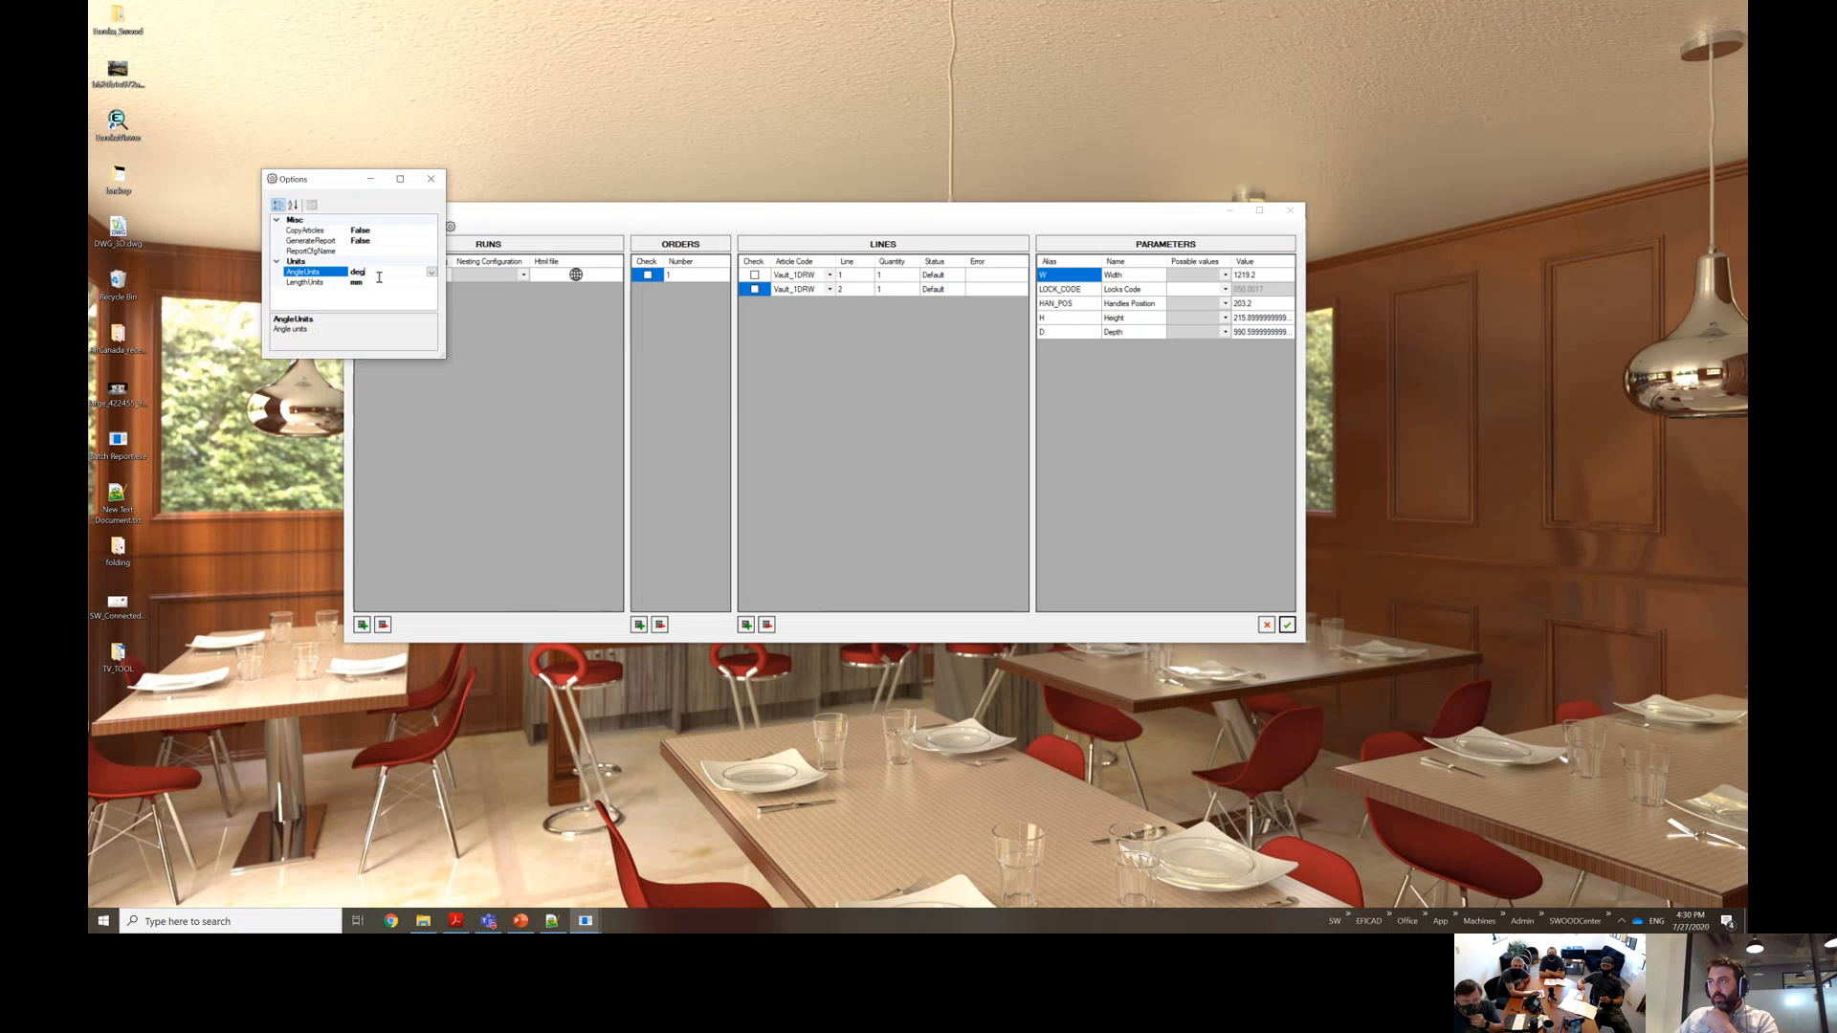
left_click(431, 283)
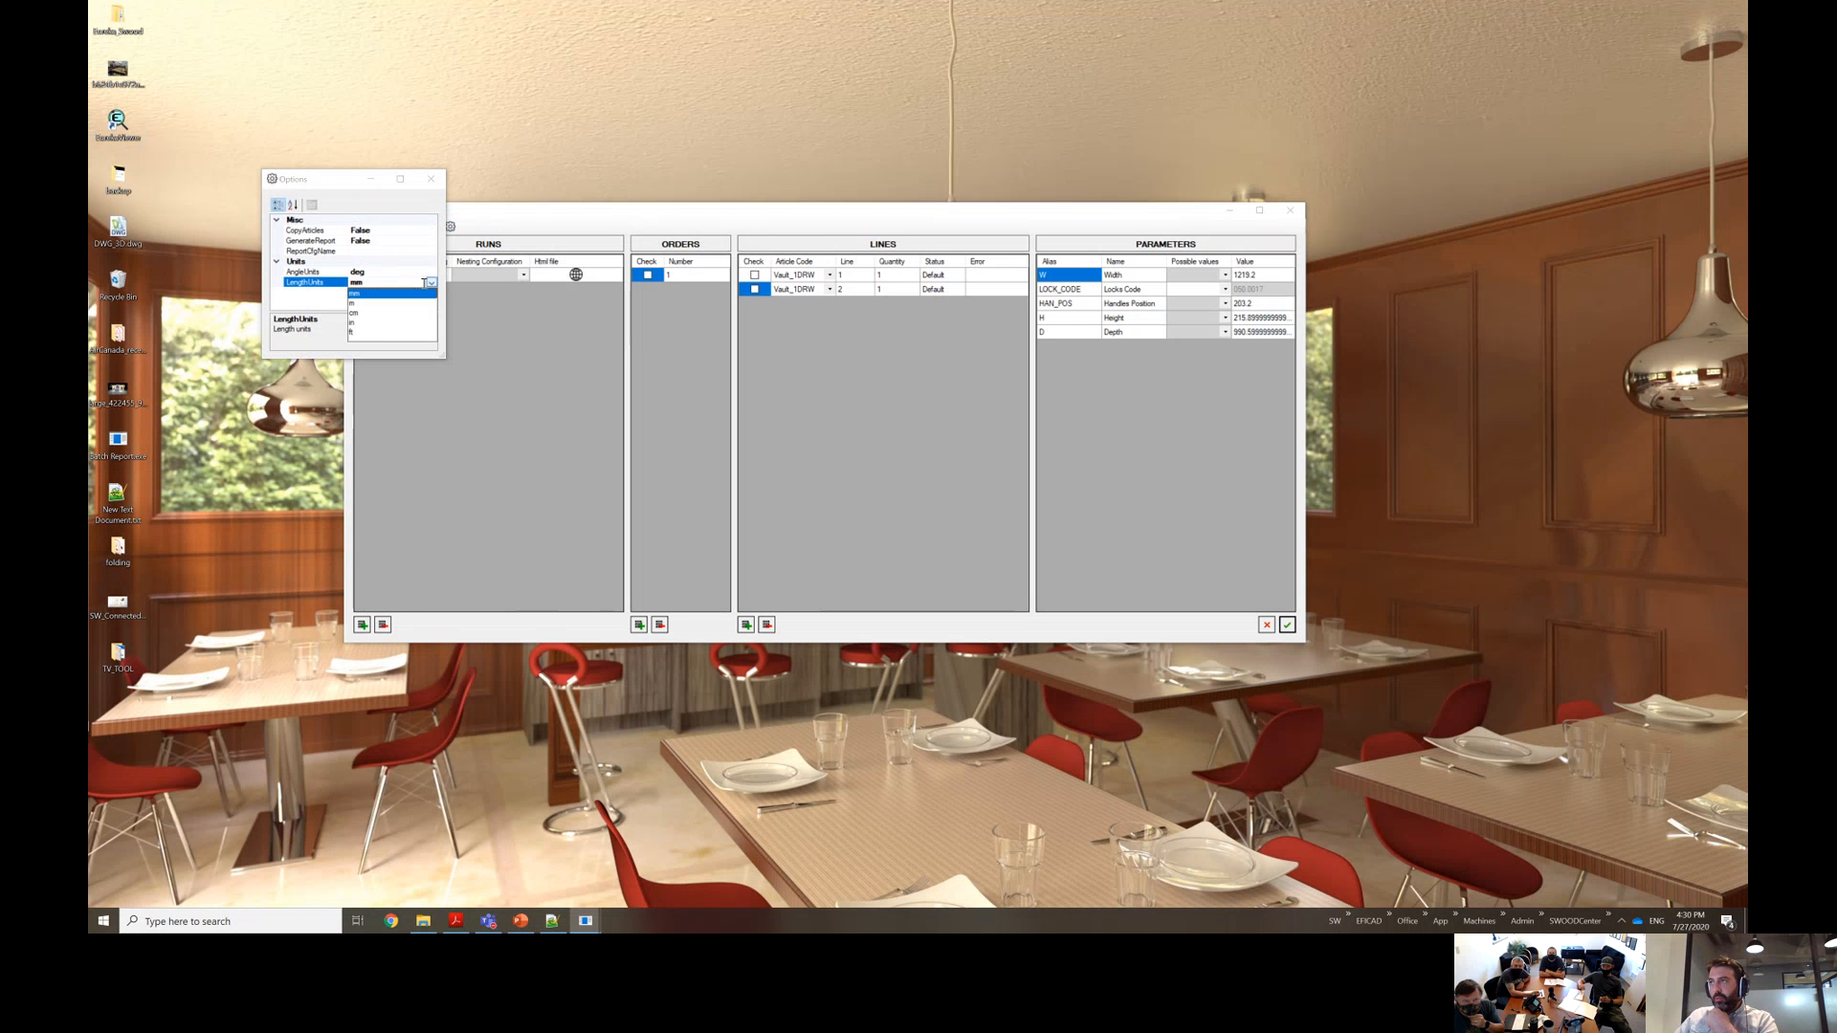
left_click(356, 323)
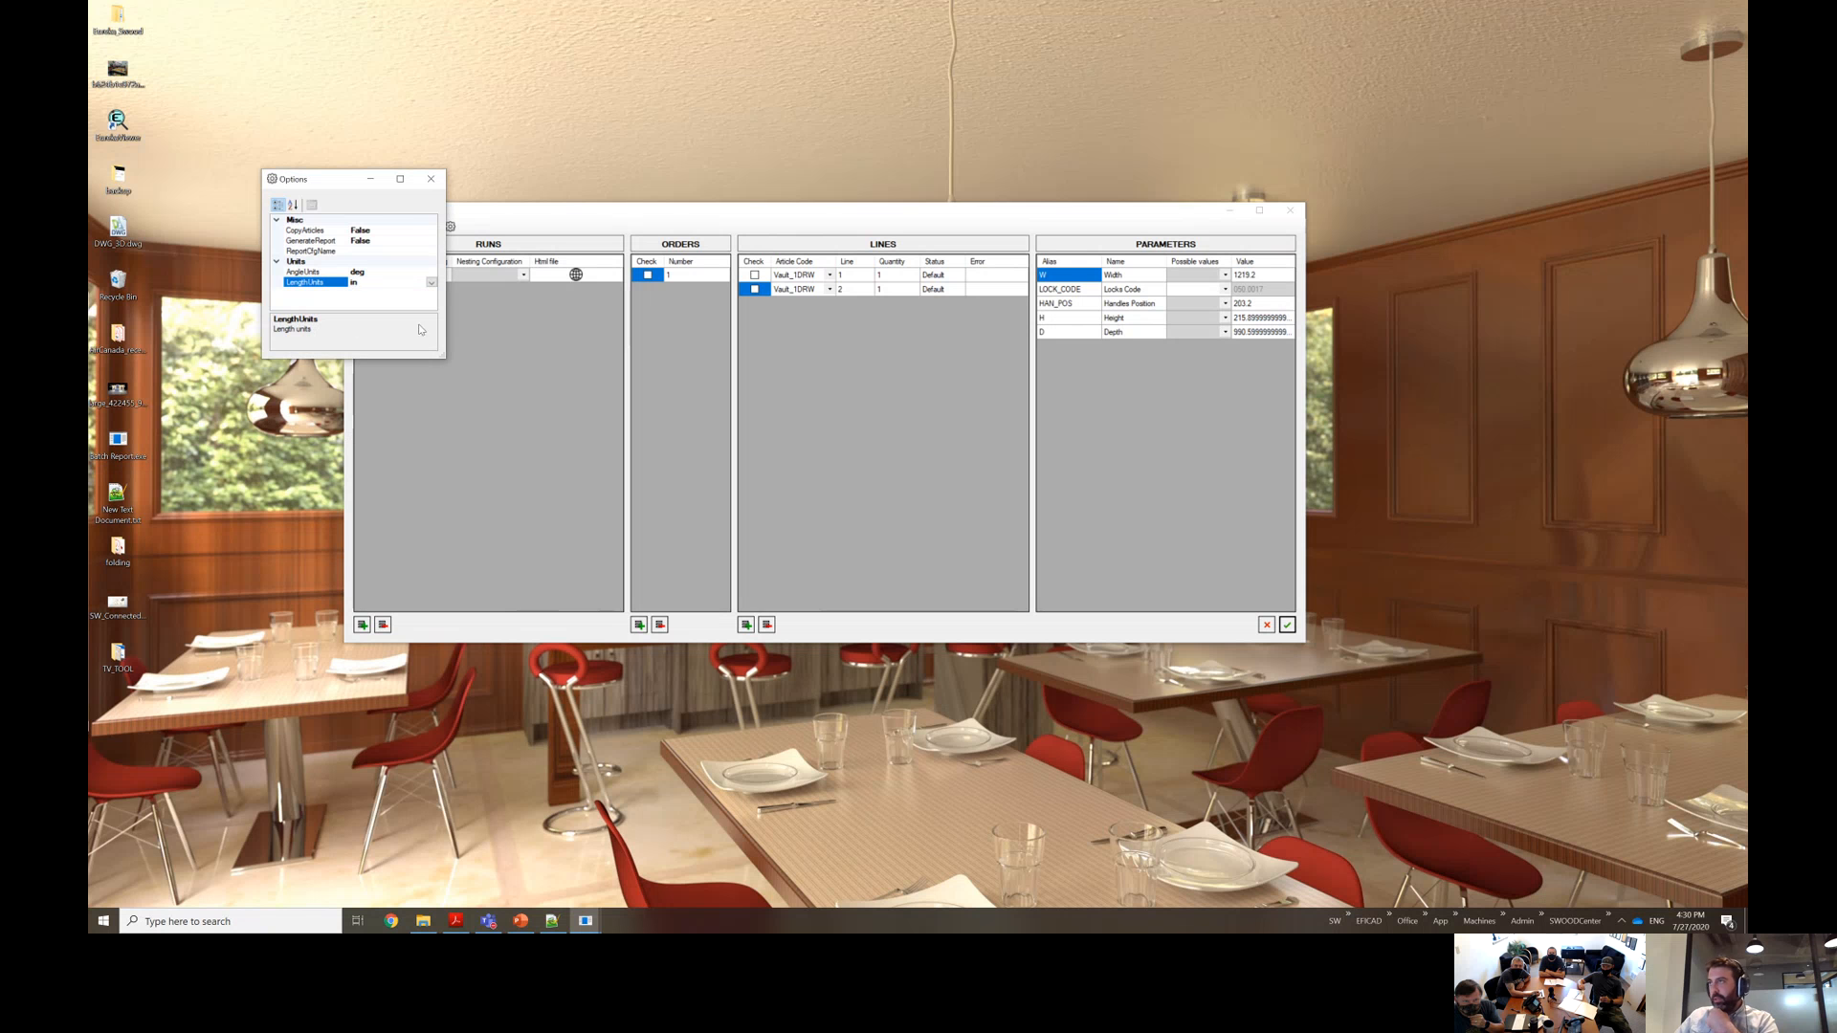
left_click(430, 179)
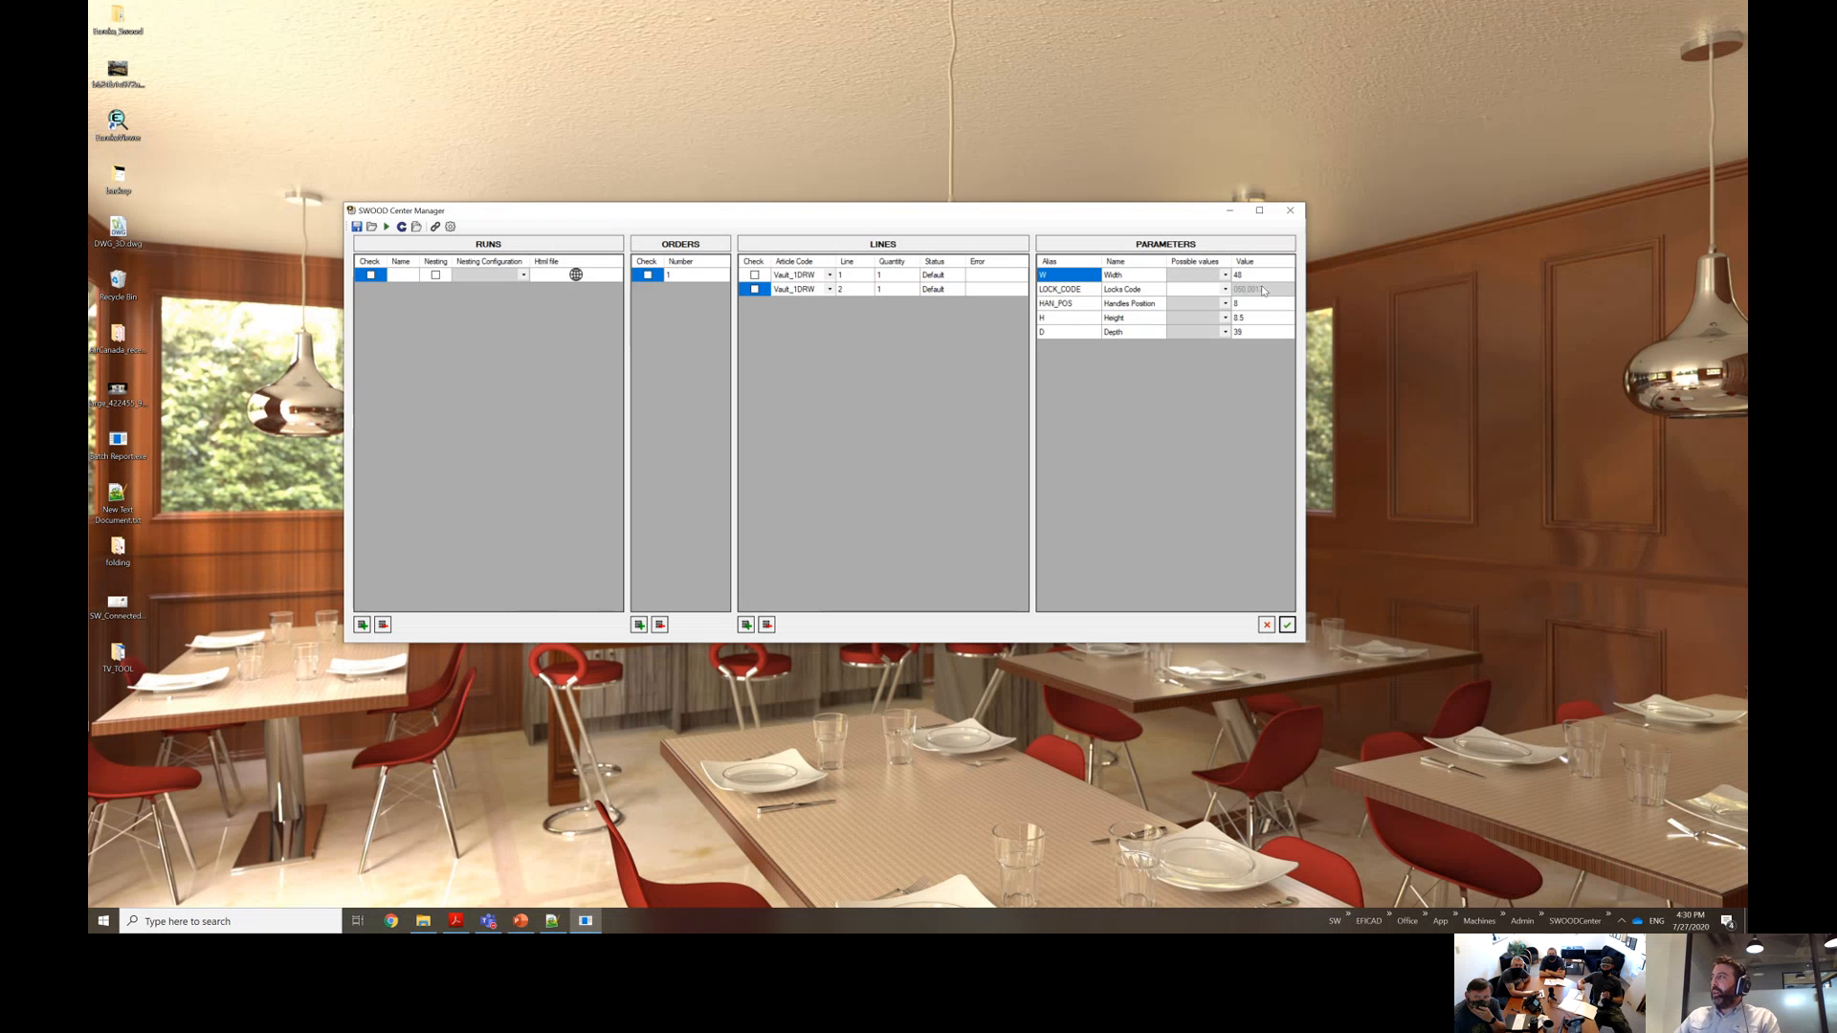
Set the vault's Locks Code parameter to 050.0020 and its Handles Position to 5.
left_click(1225, 290)
left_click(1200, 307)
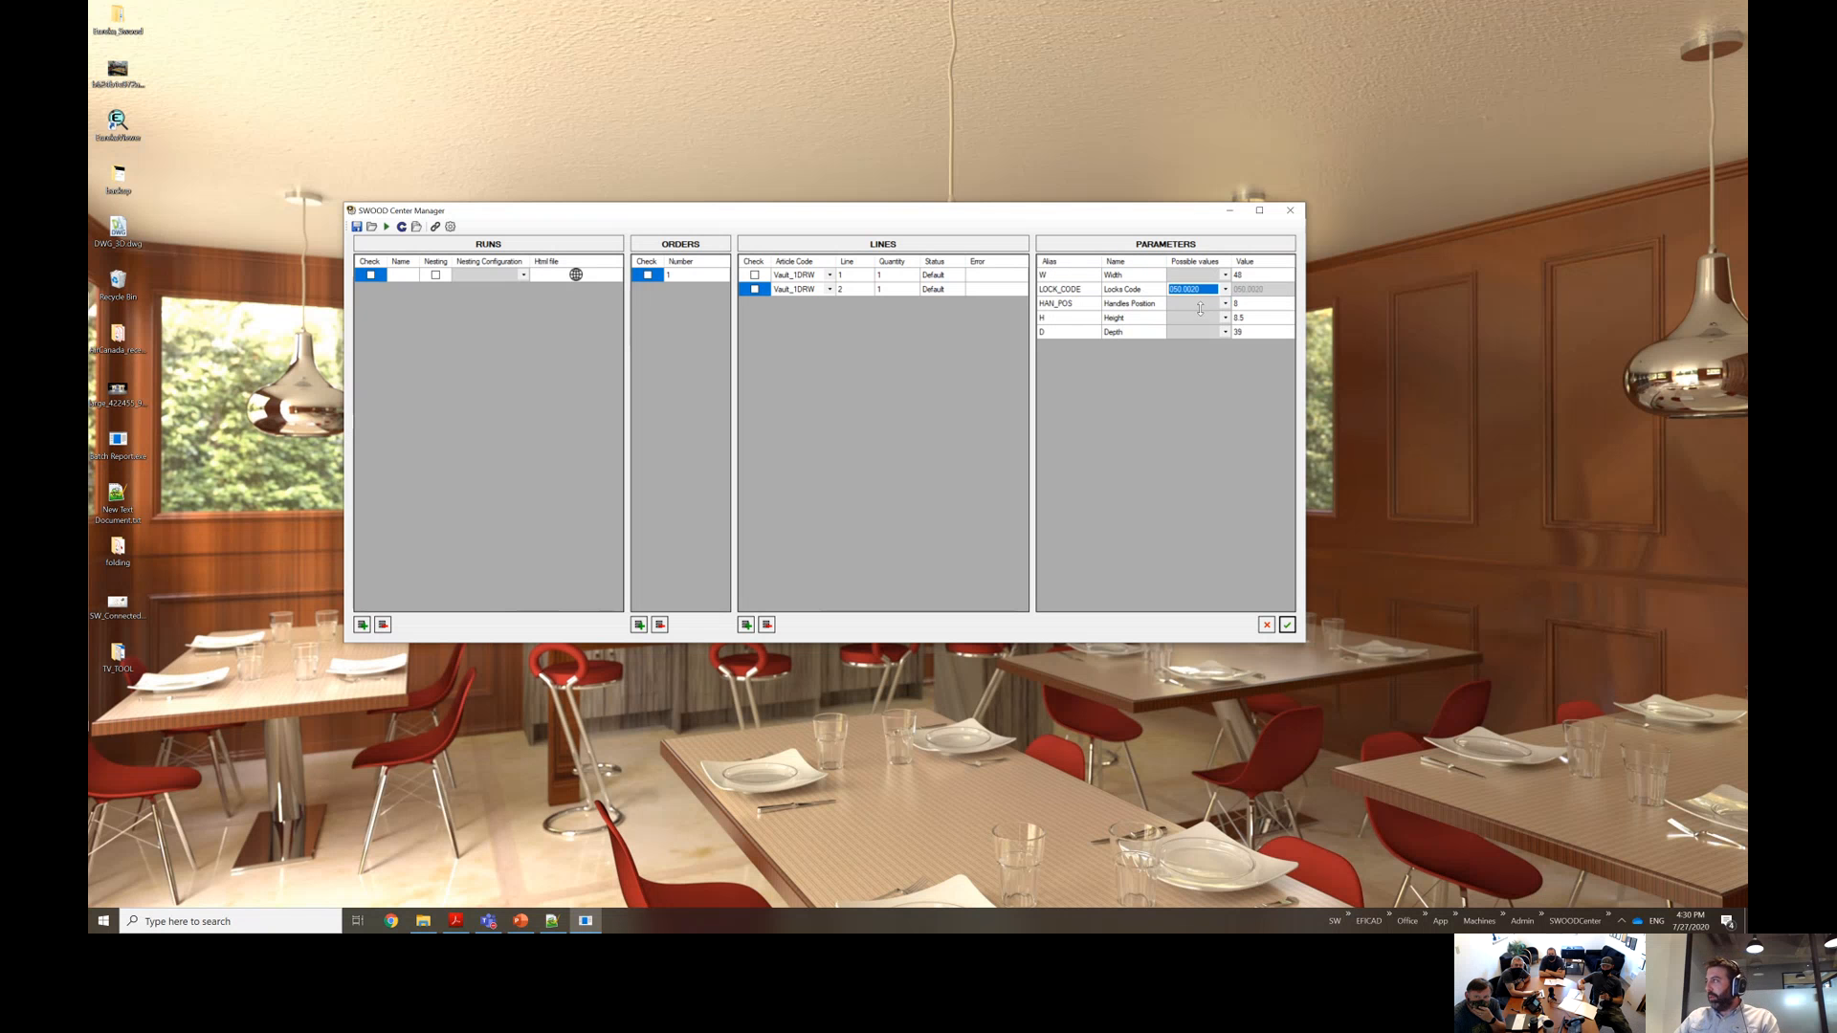
left_click(1257, 302)
left_click(1256, 303)
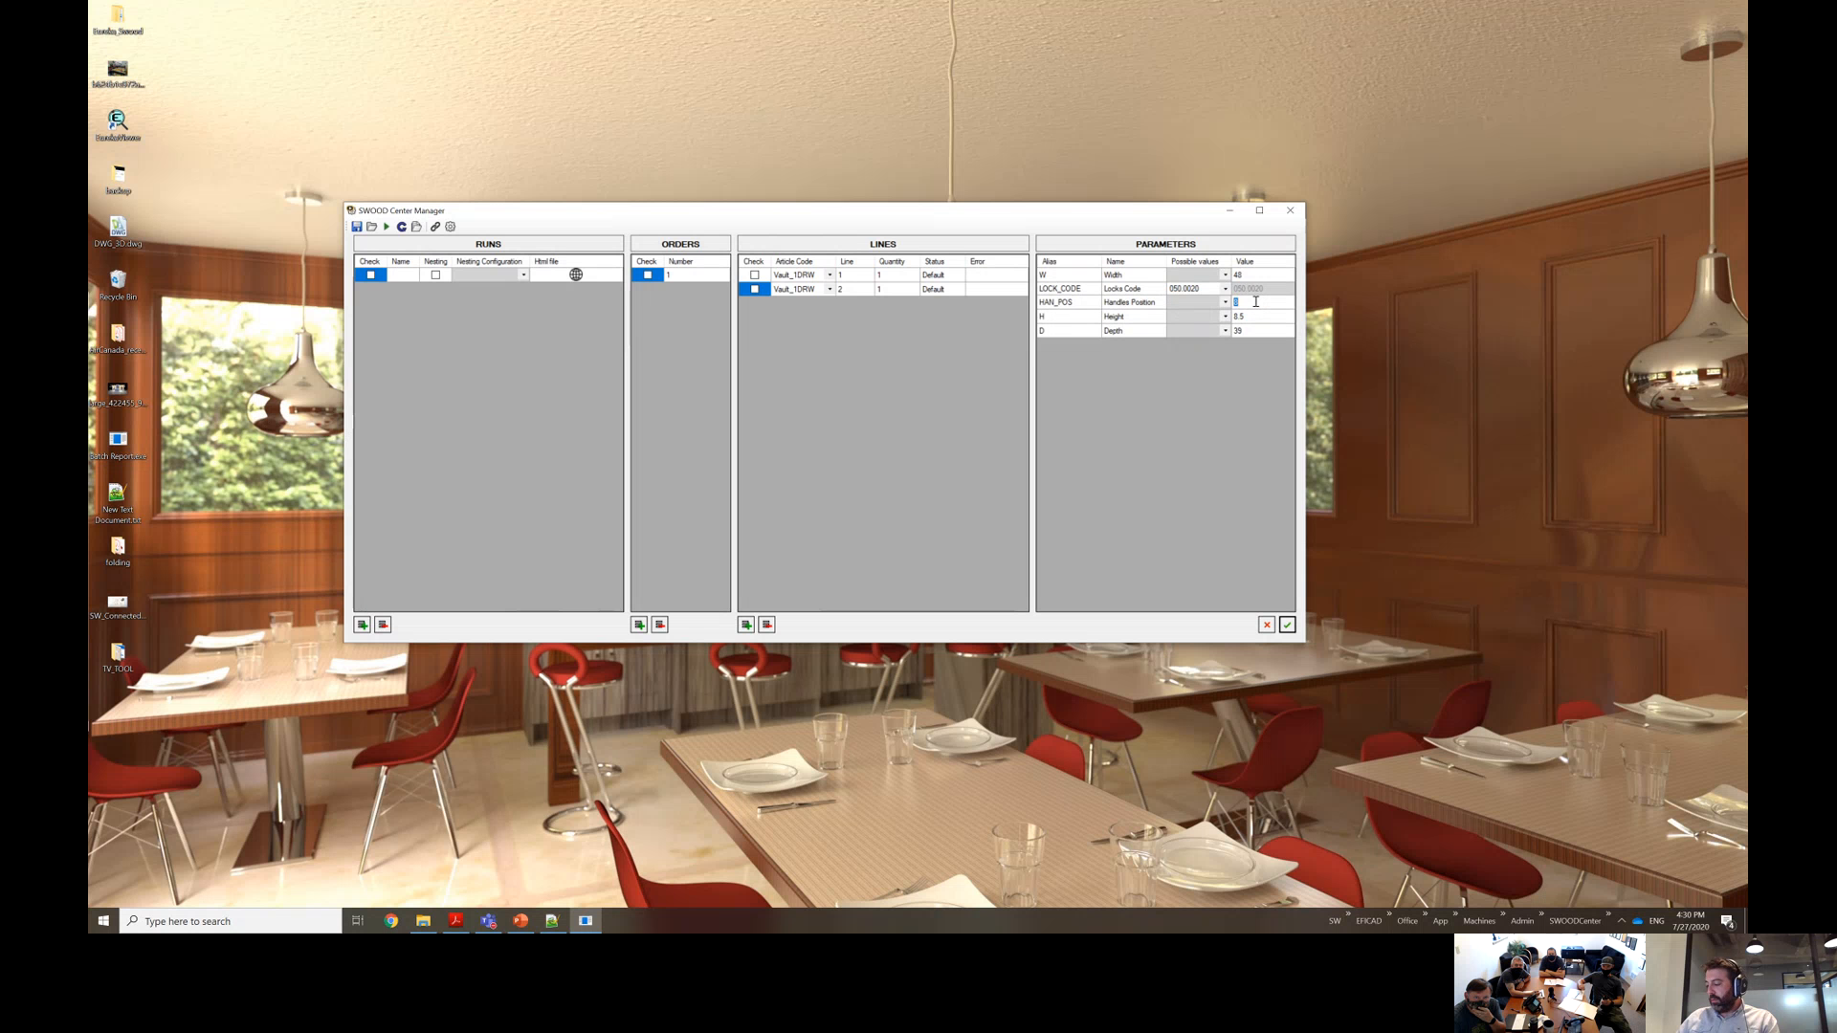
type("5")
key("Return")
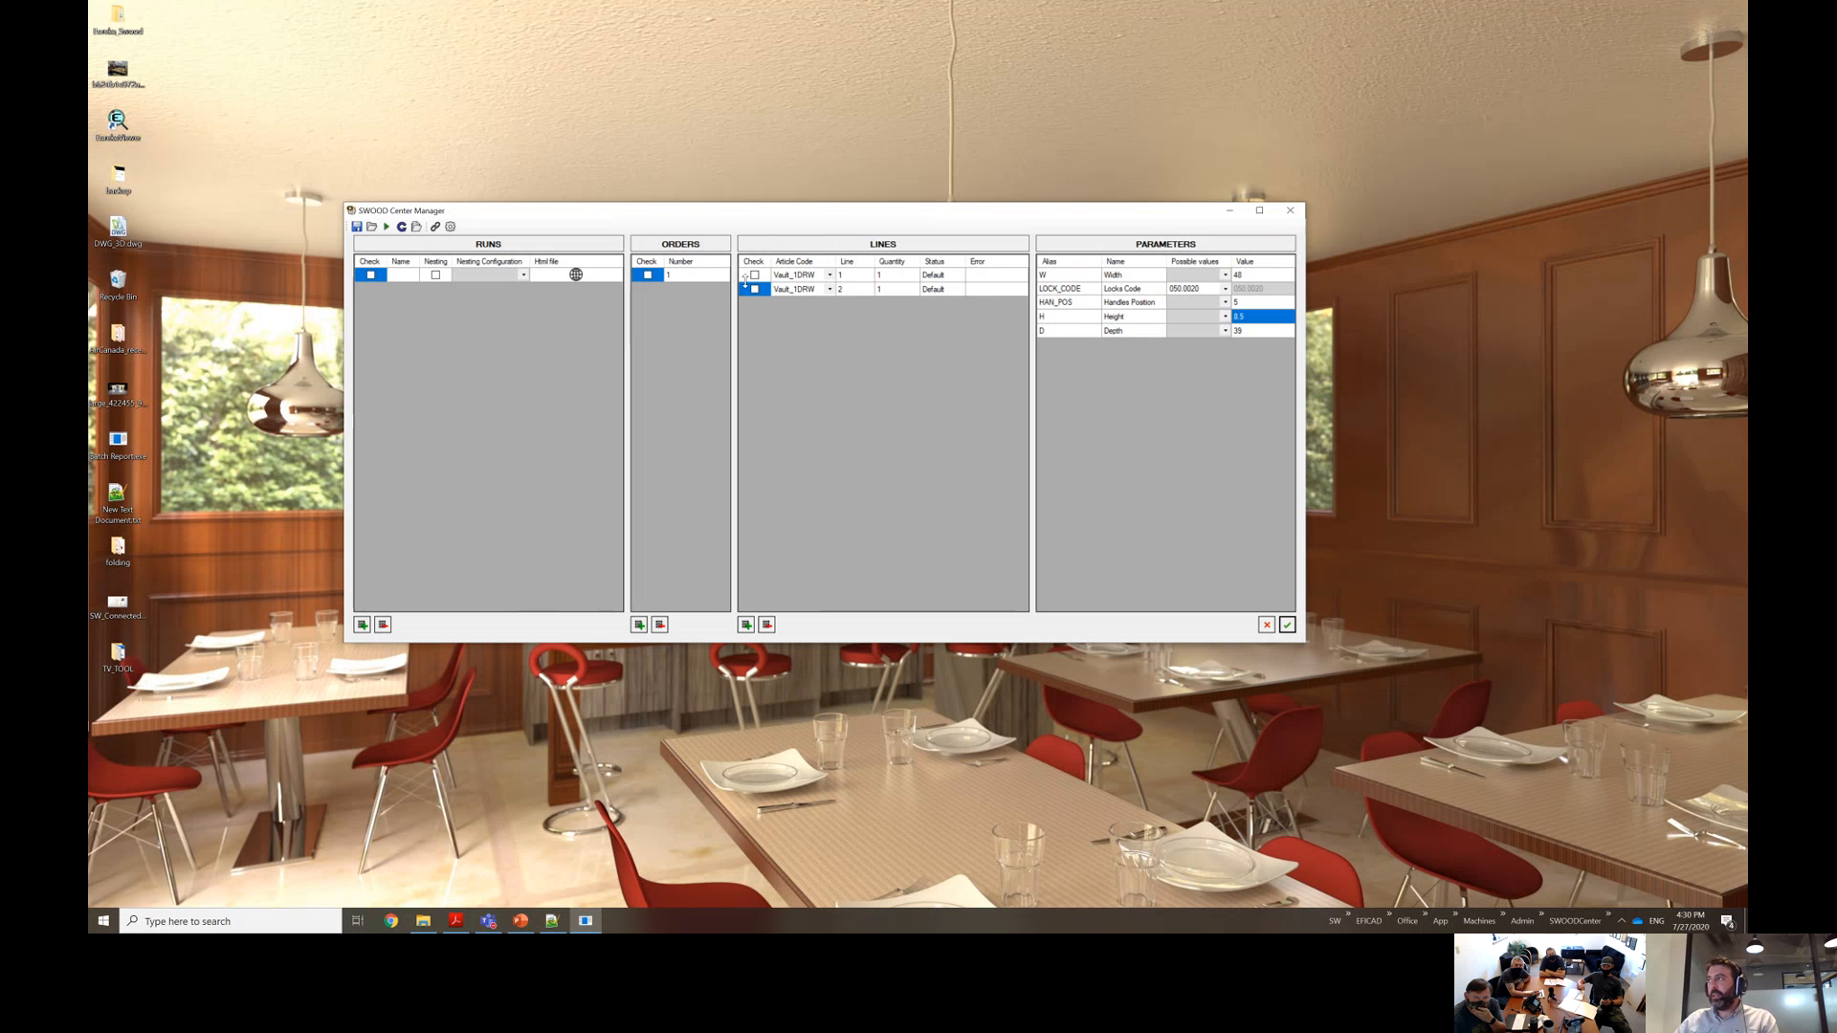
Check the run, its order and both Vault_1DRW lines for processing, and process the run.
left_click(387, 227)
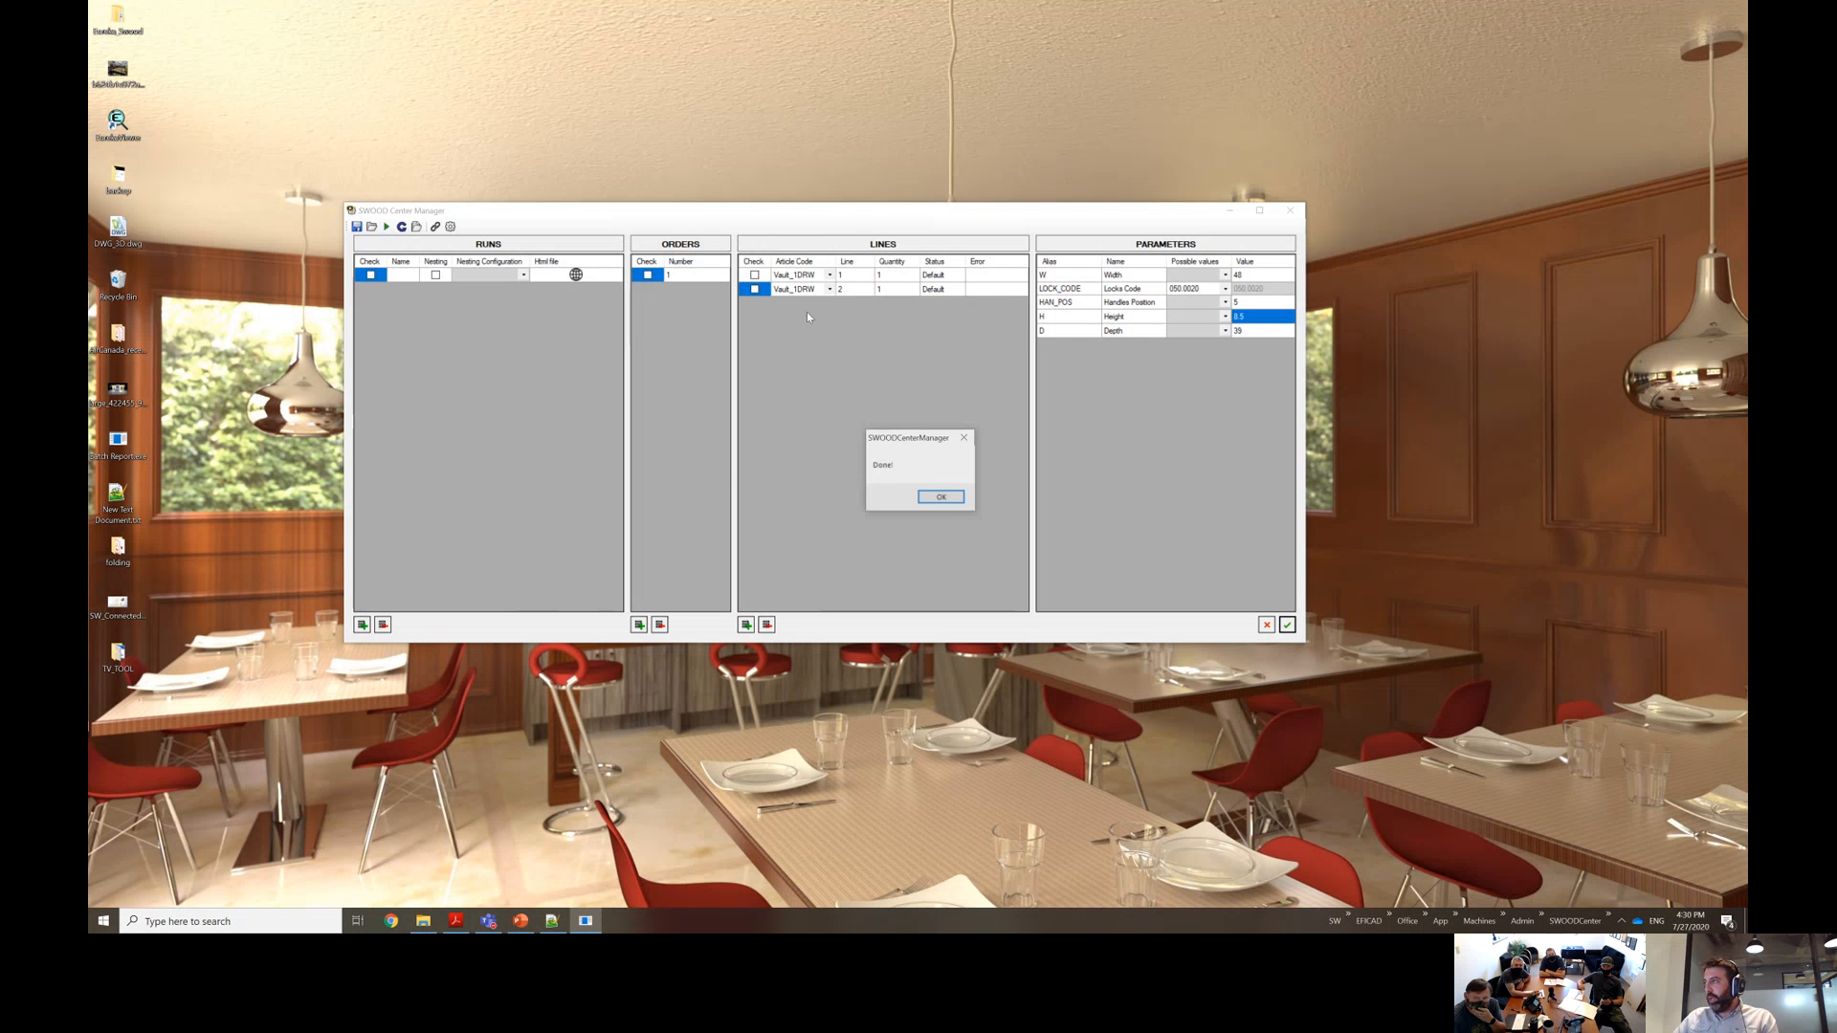
left_click(941, 496)
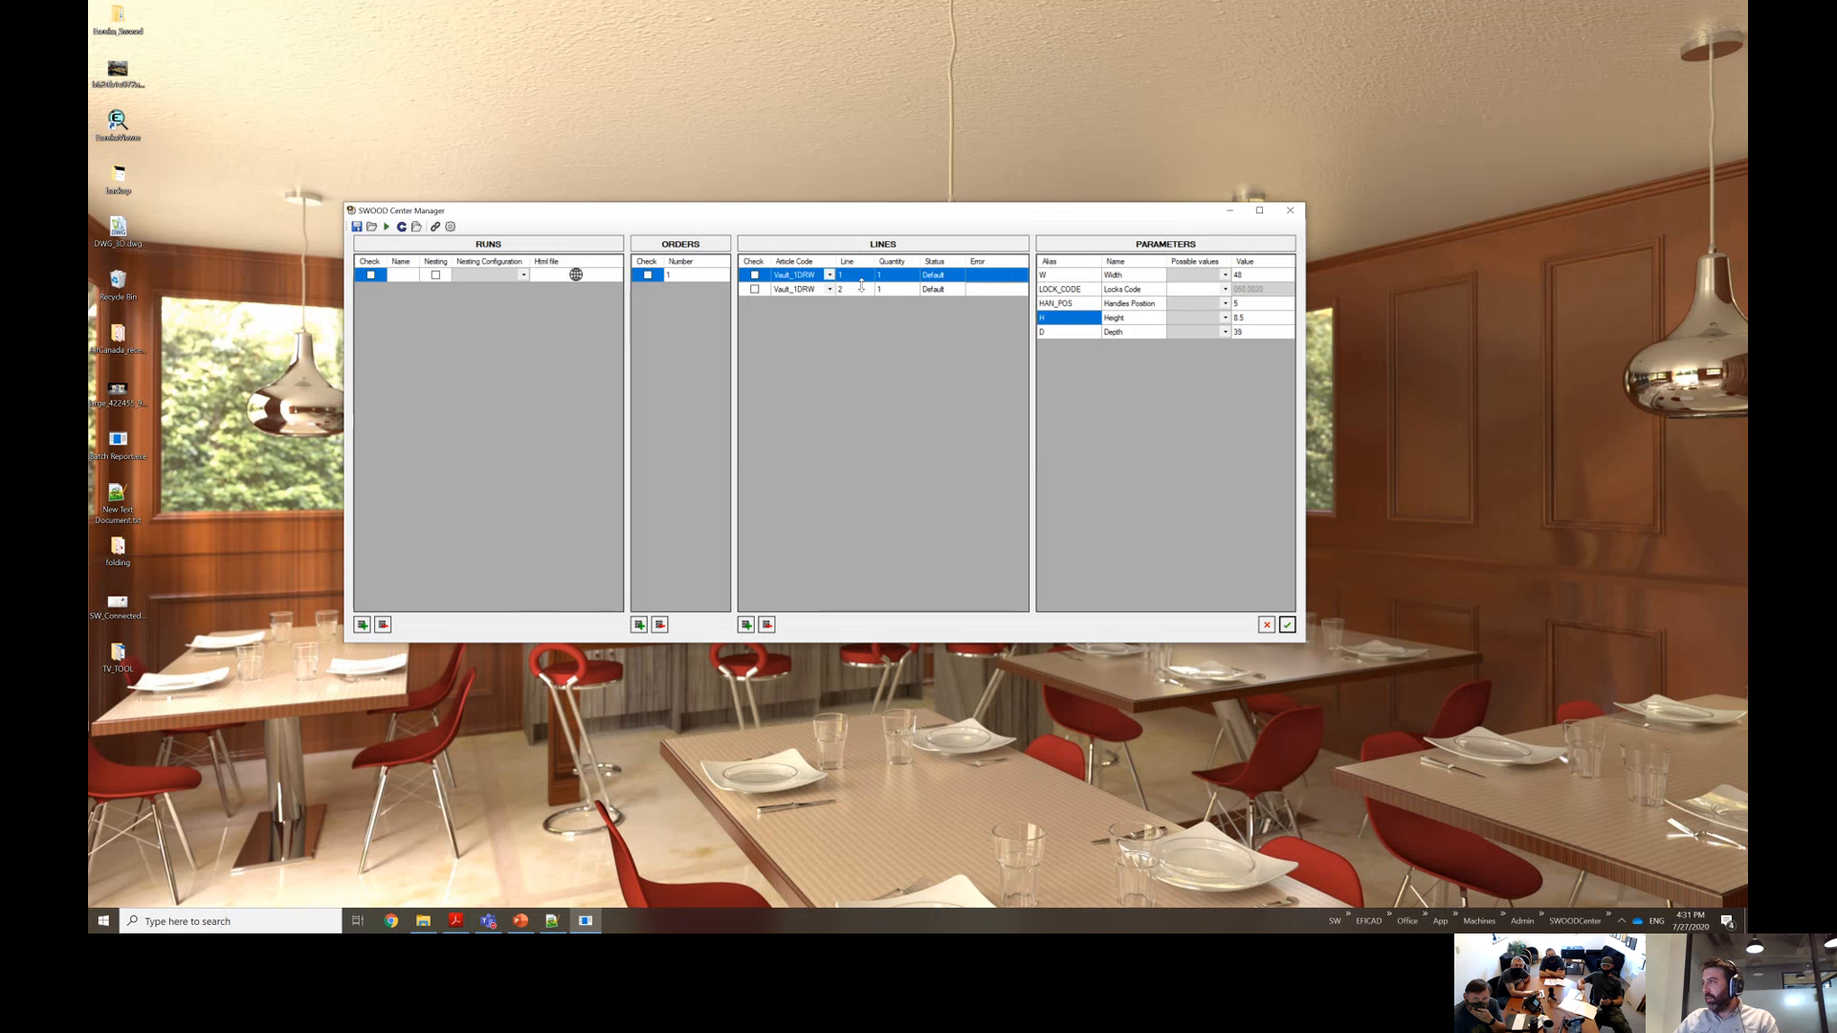
left_click(755, 274)
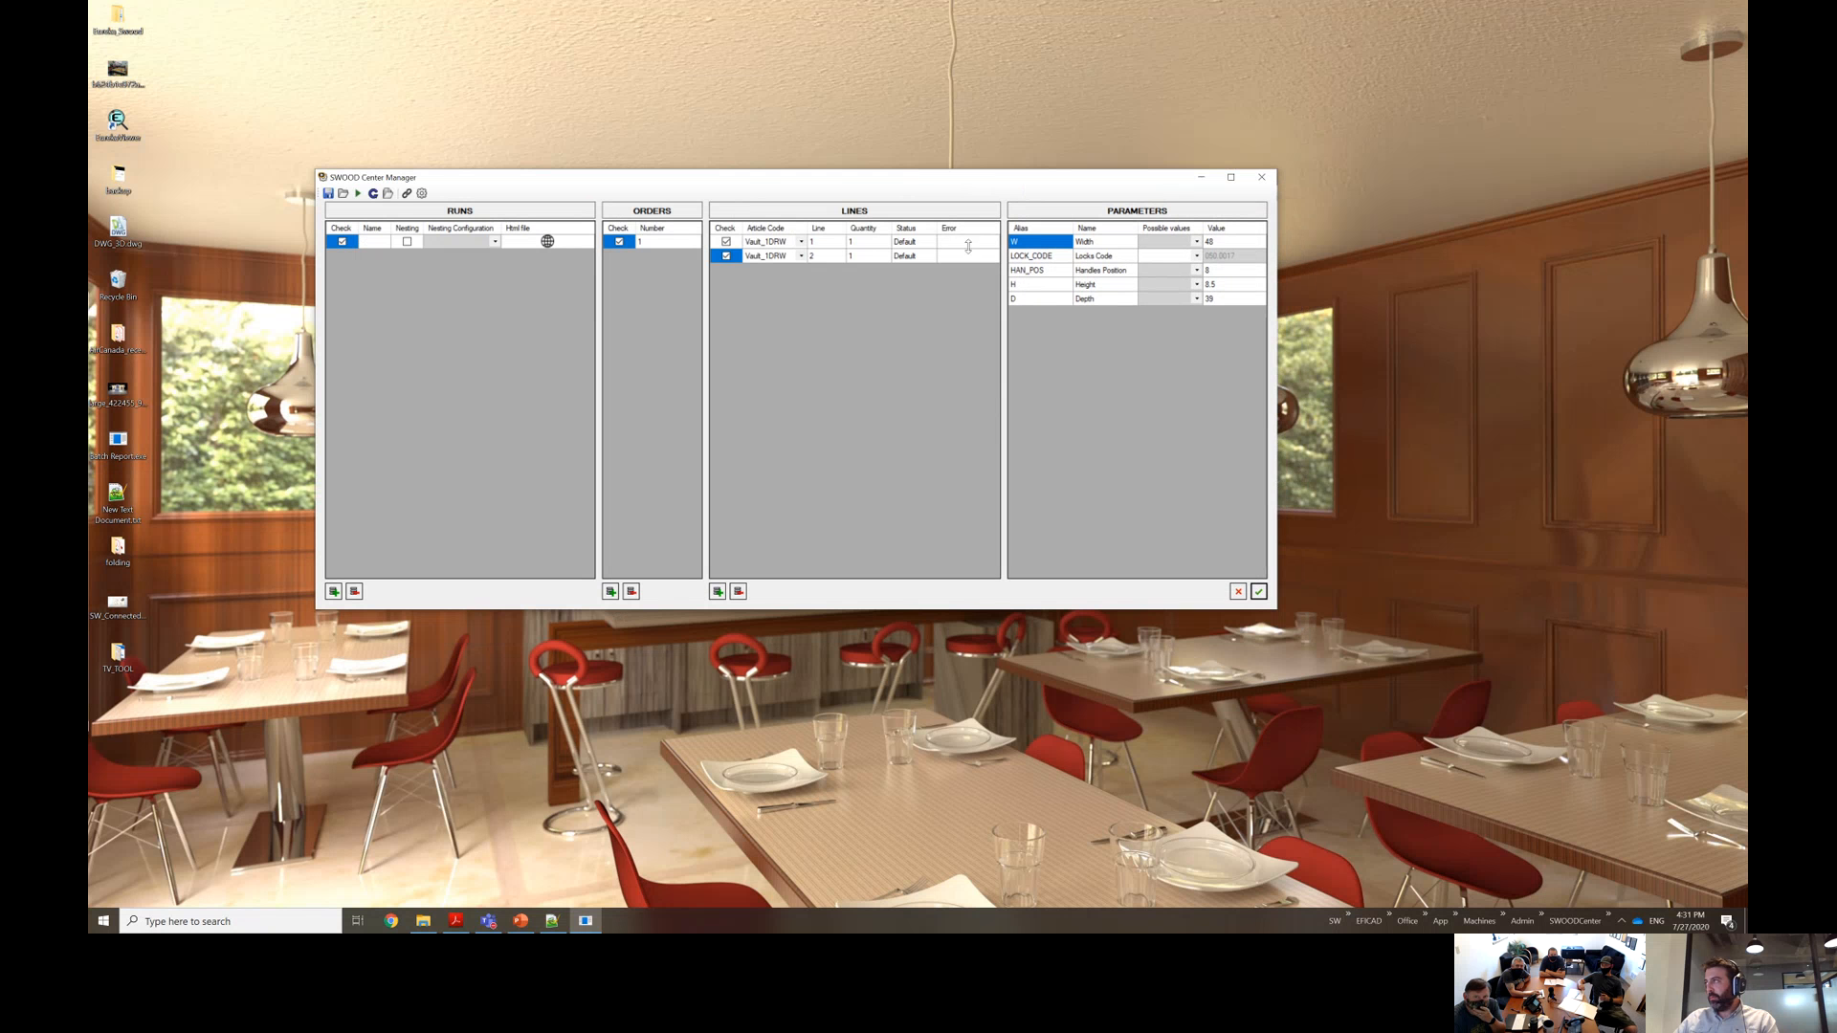
left_click(358, 193)
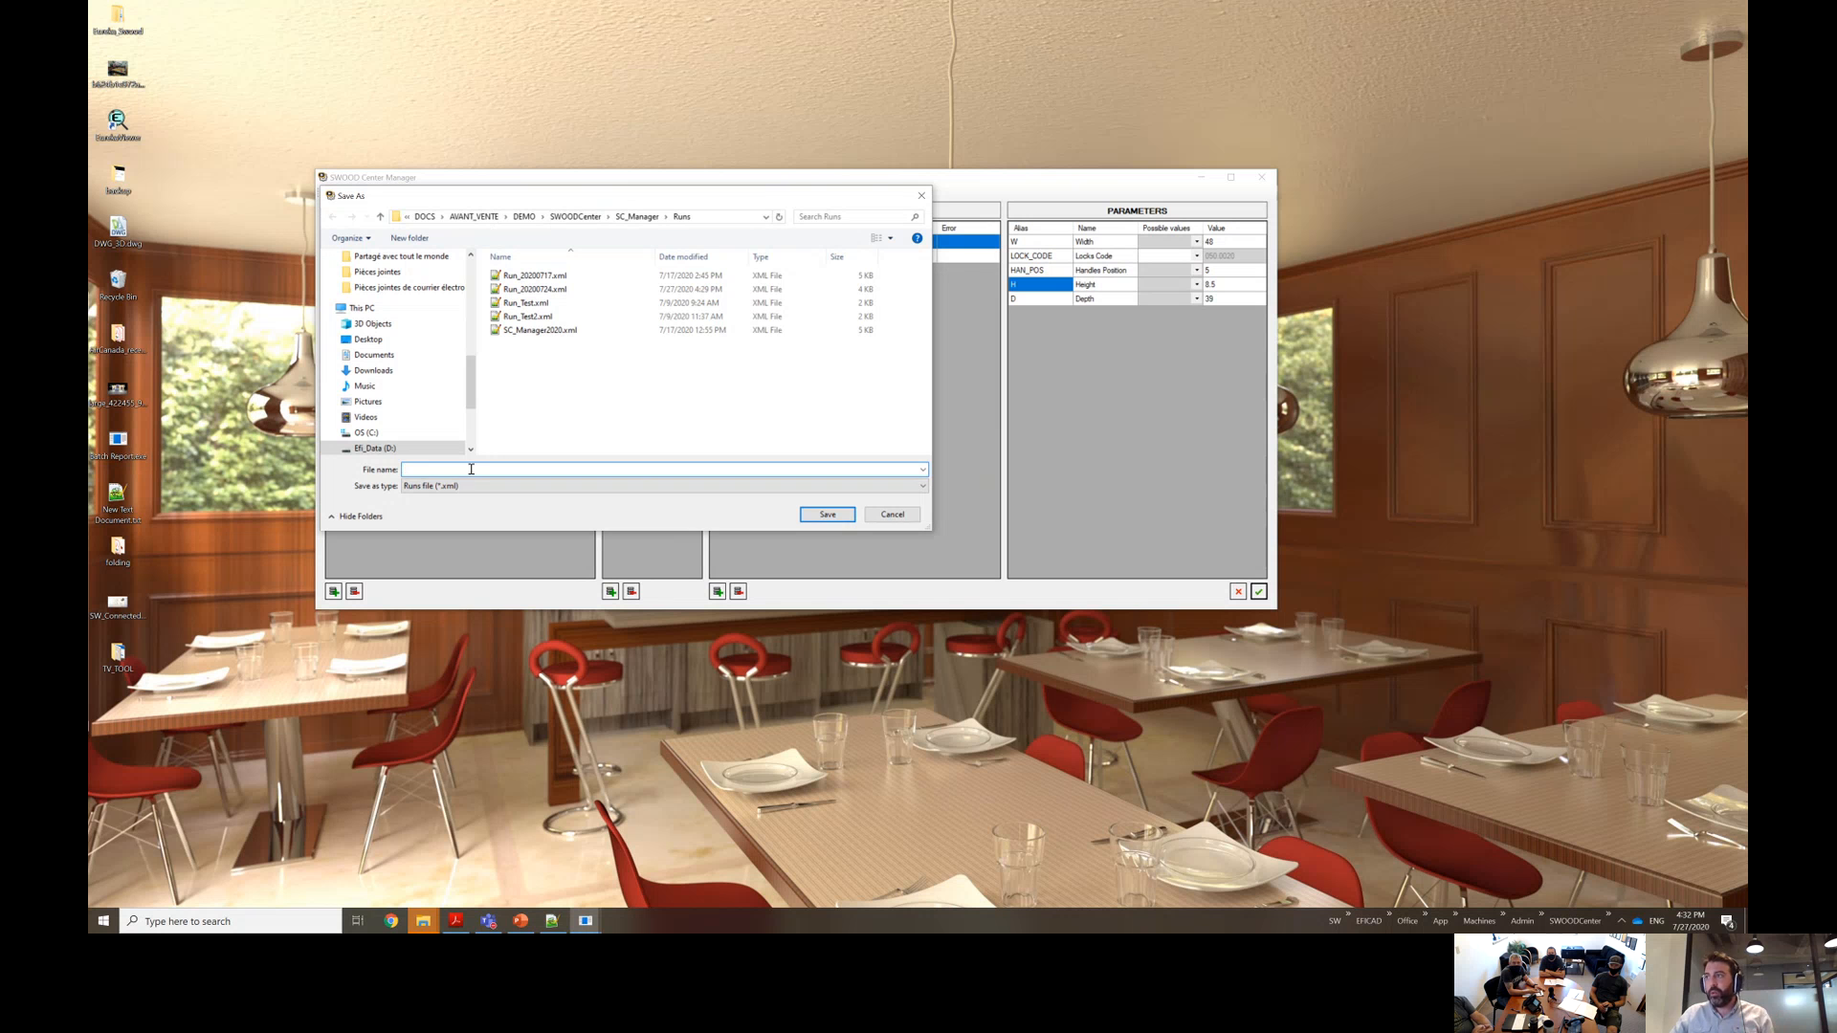
Save the run file as Run_20200727 in the Runs folder.
type("R")
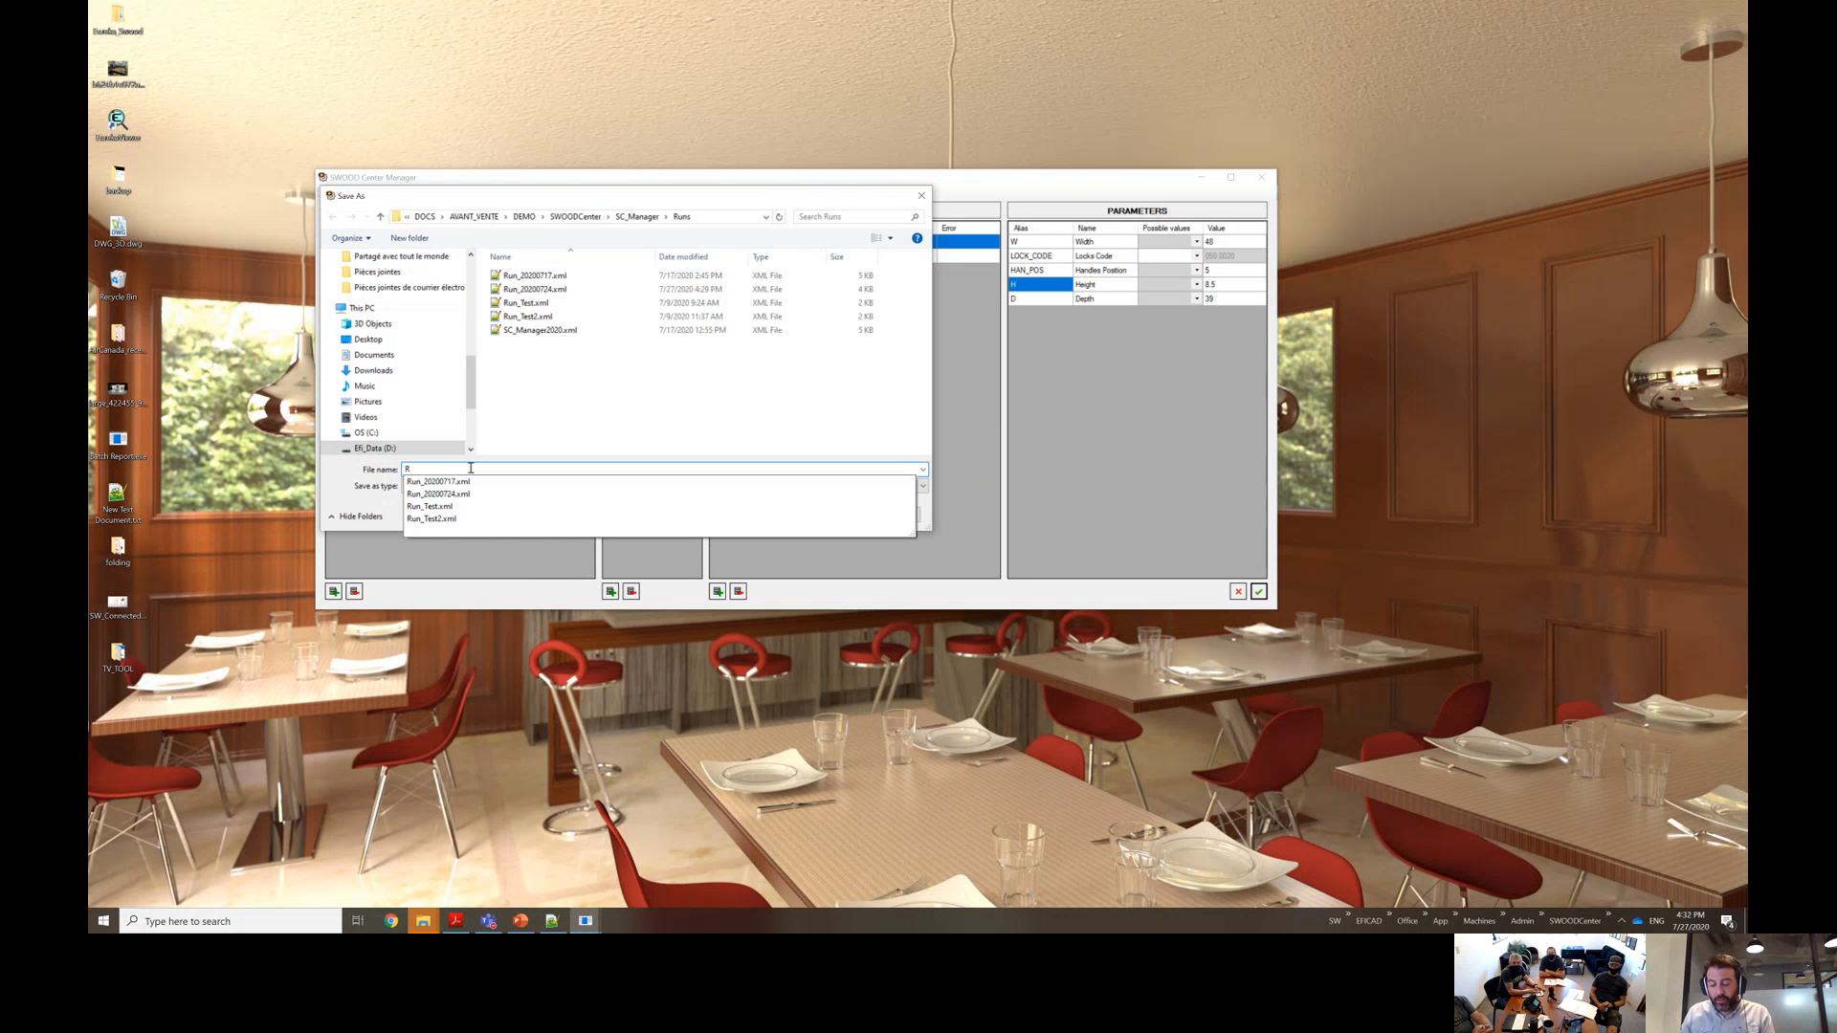
type("un_2020")
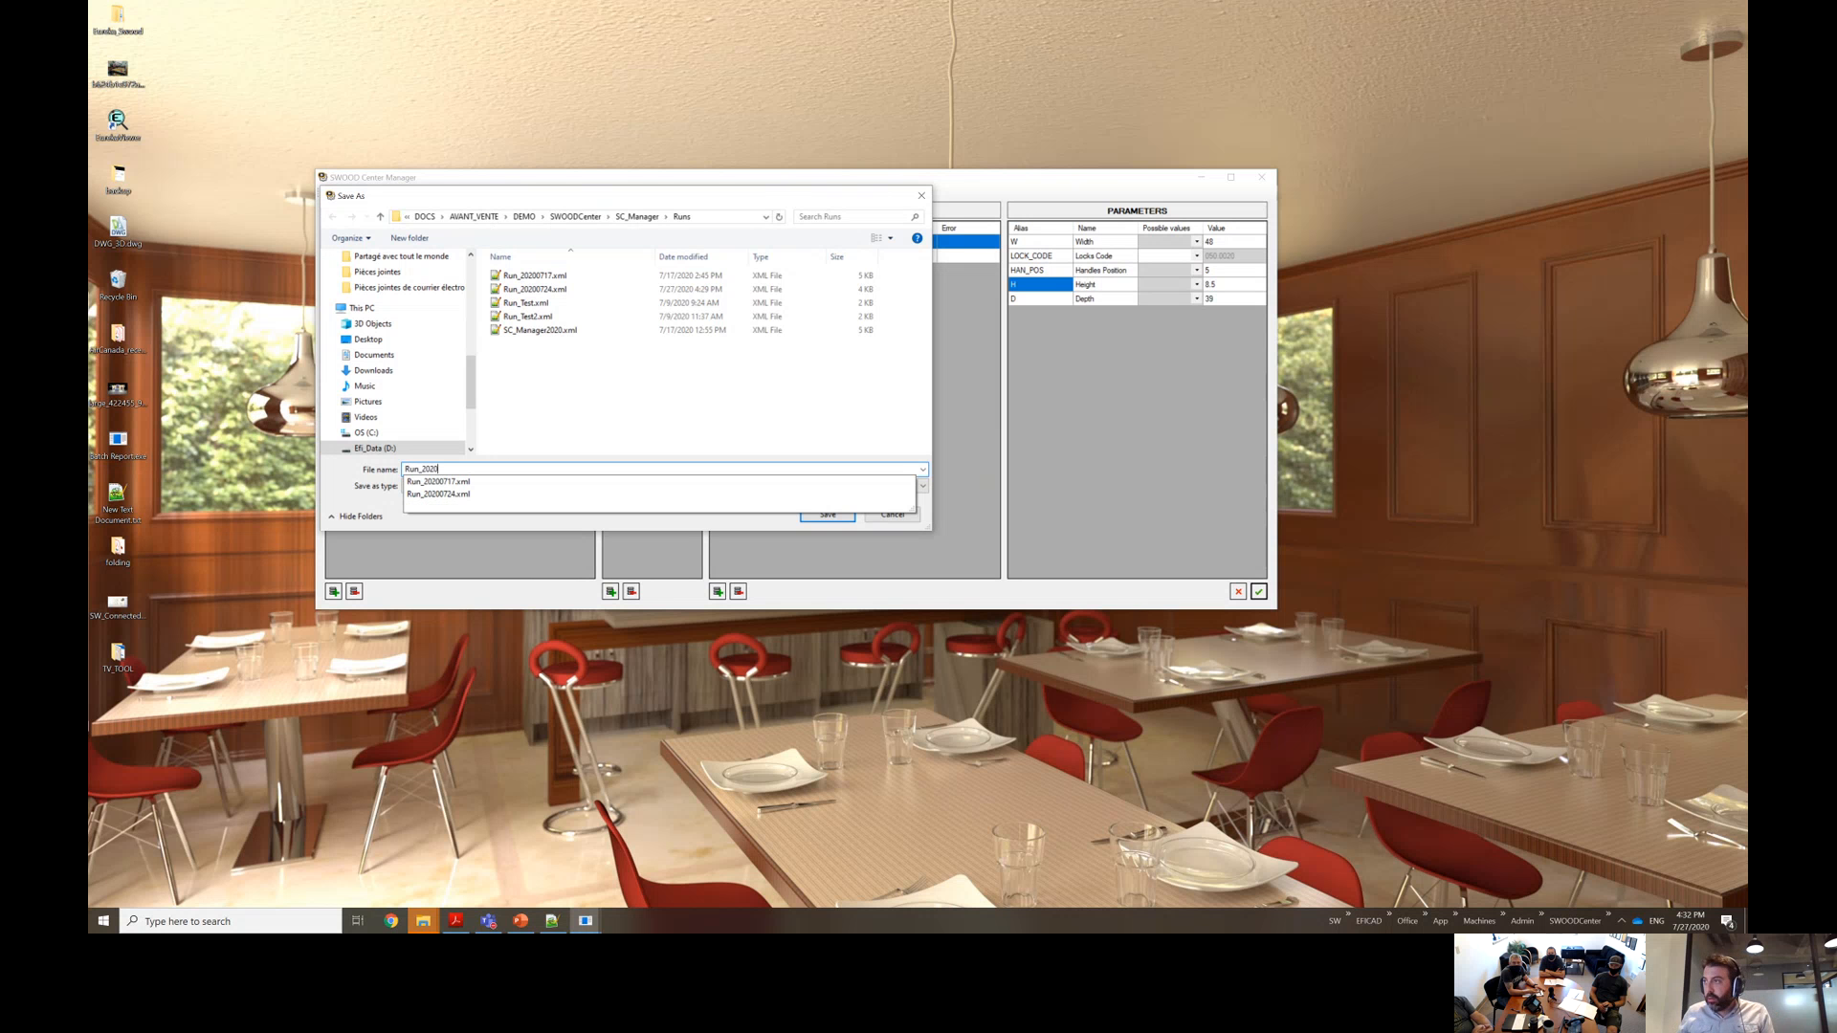
type("0727")
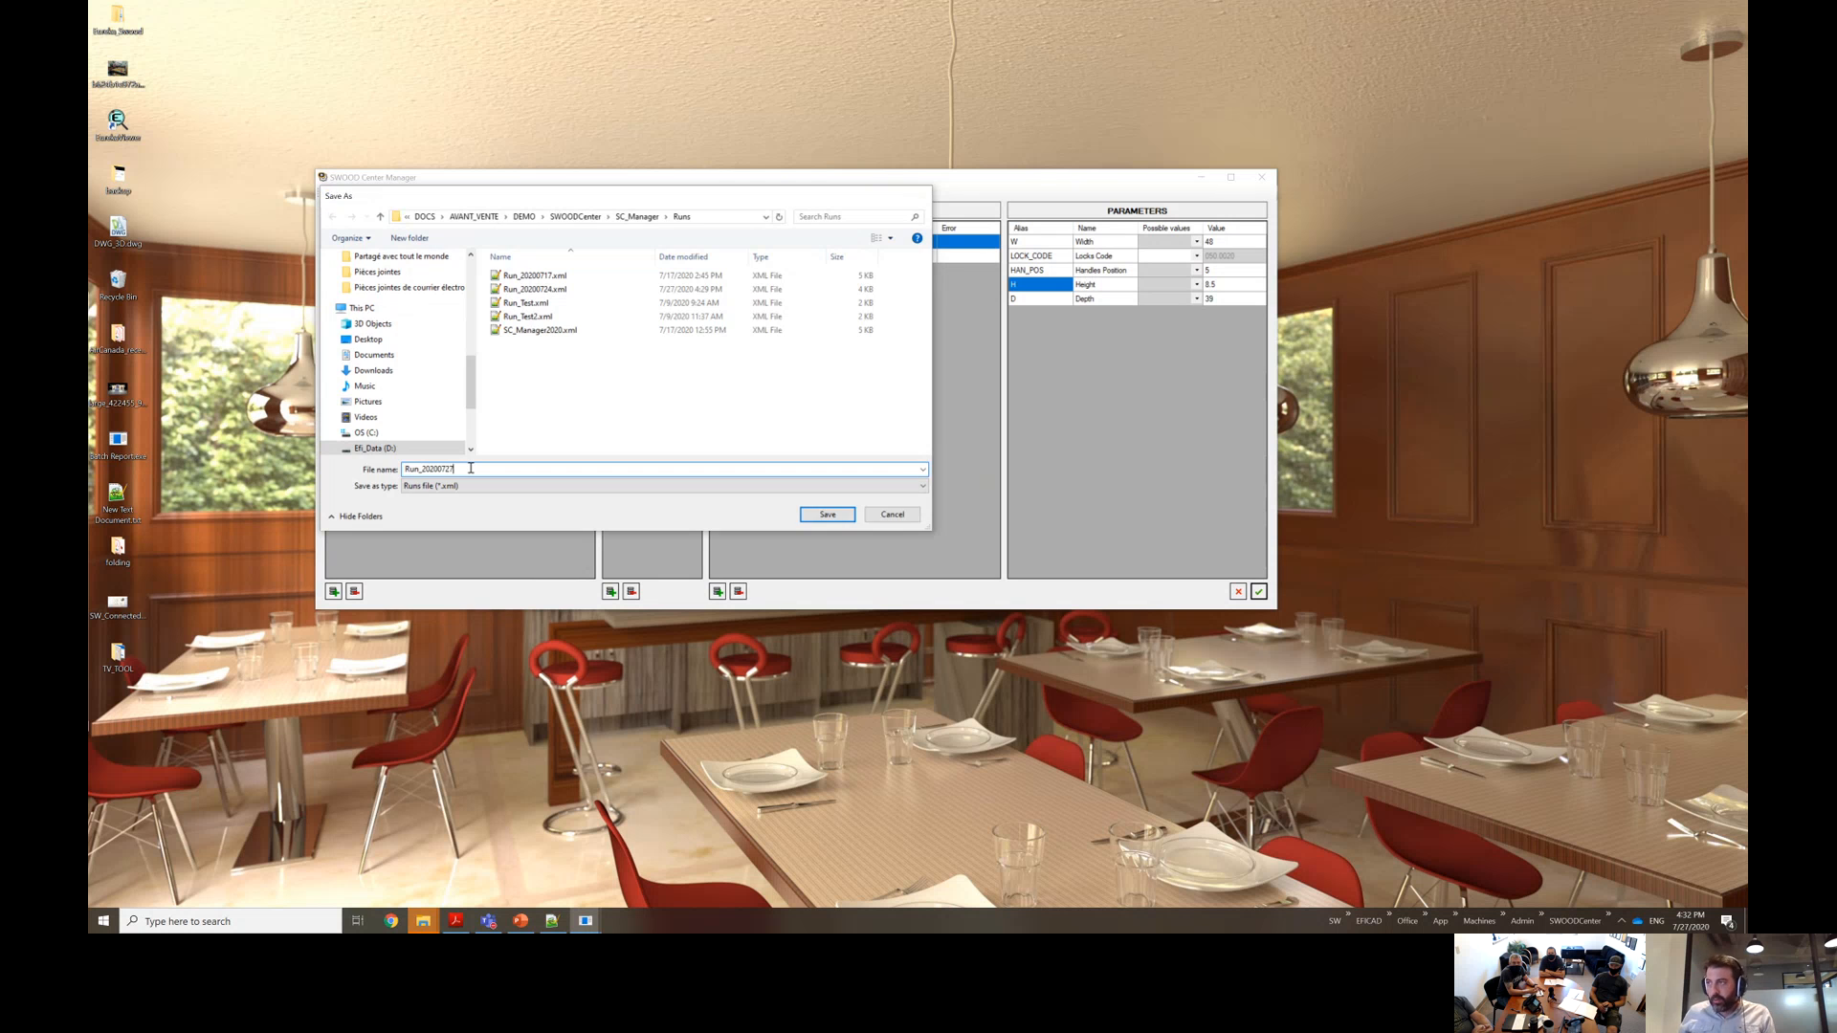
key("Return")
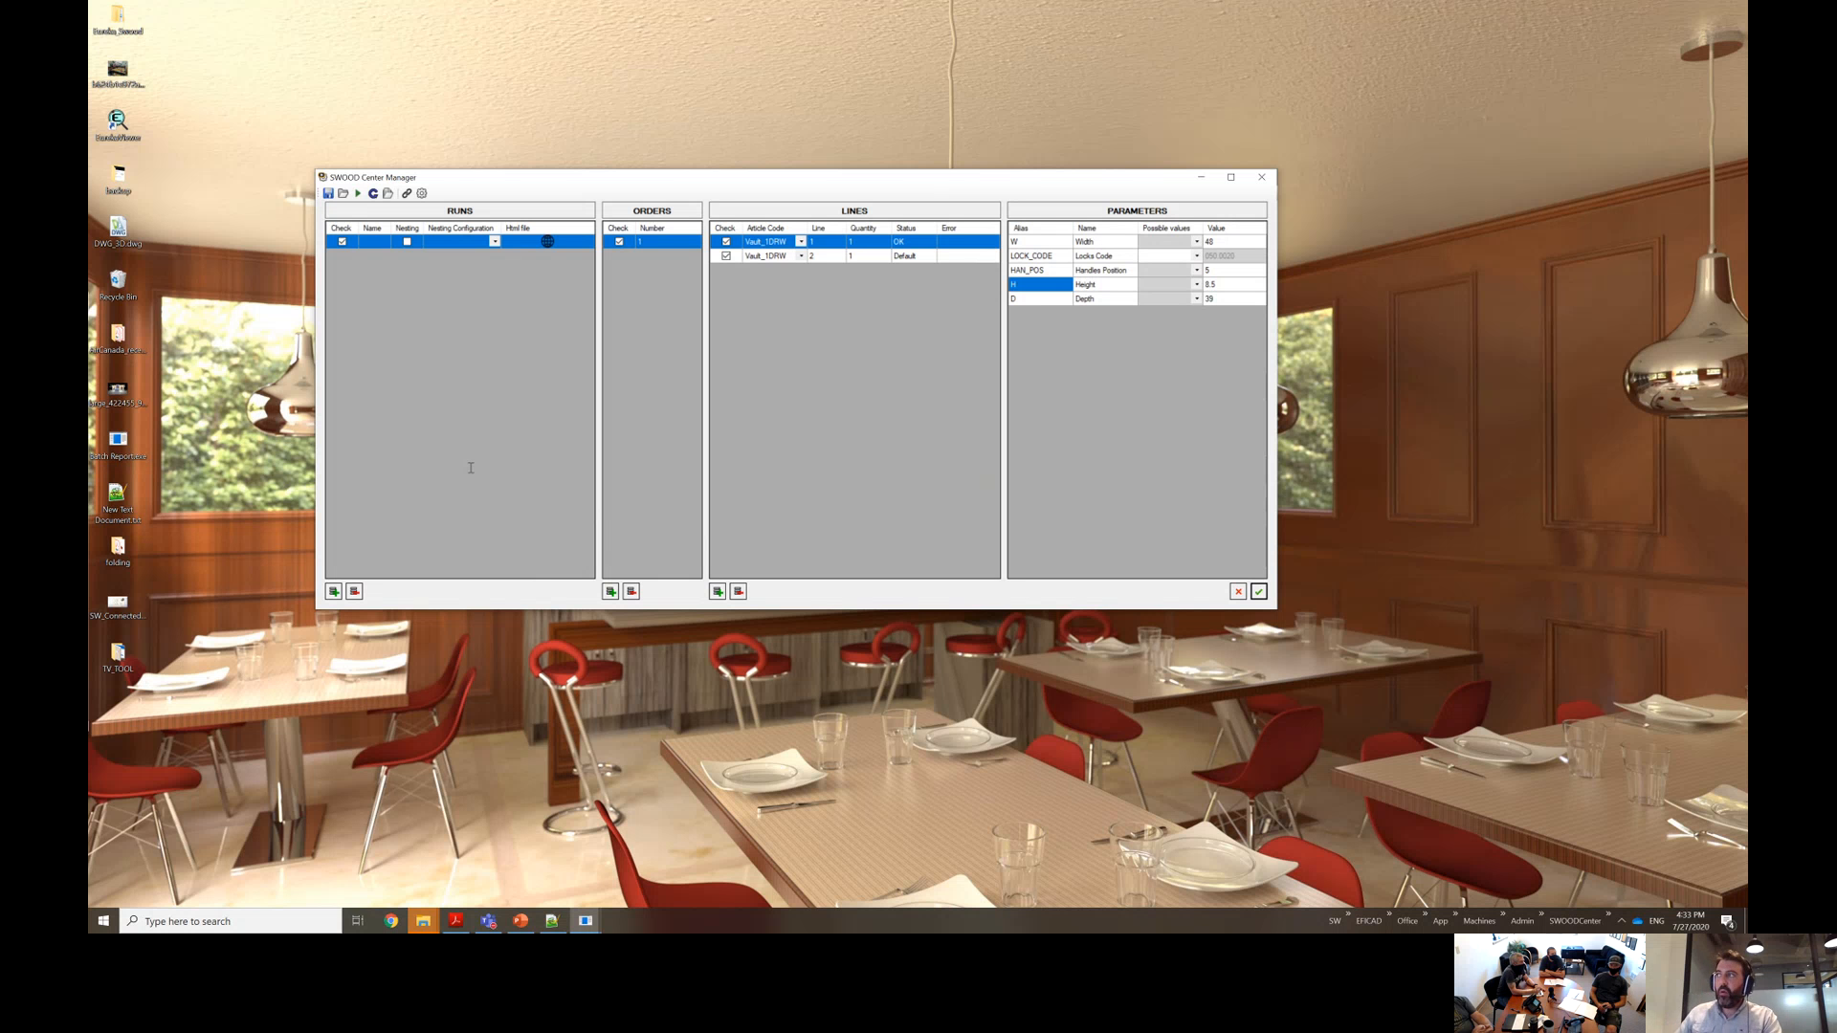
Open the SC_Manager JOBS folder to examine the generated job folders, and minimize its window.
left_click(1608, 916)
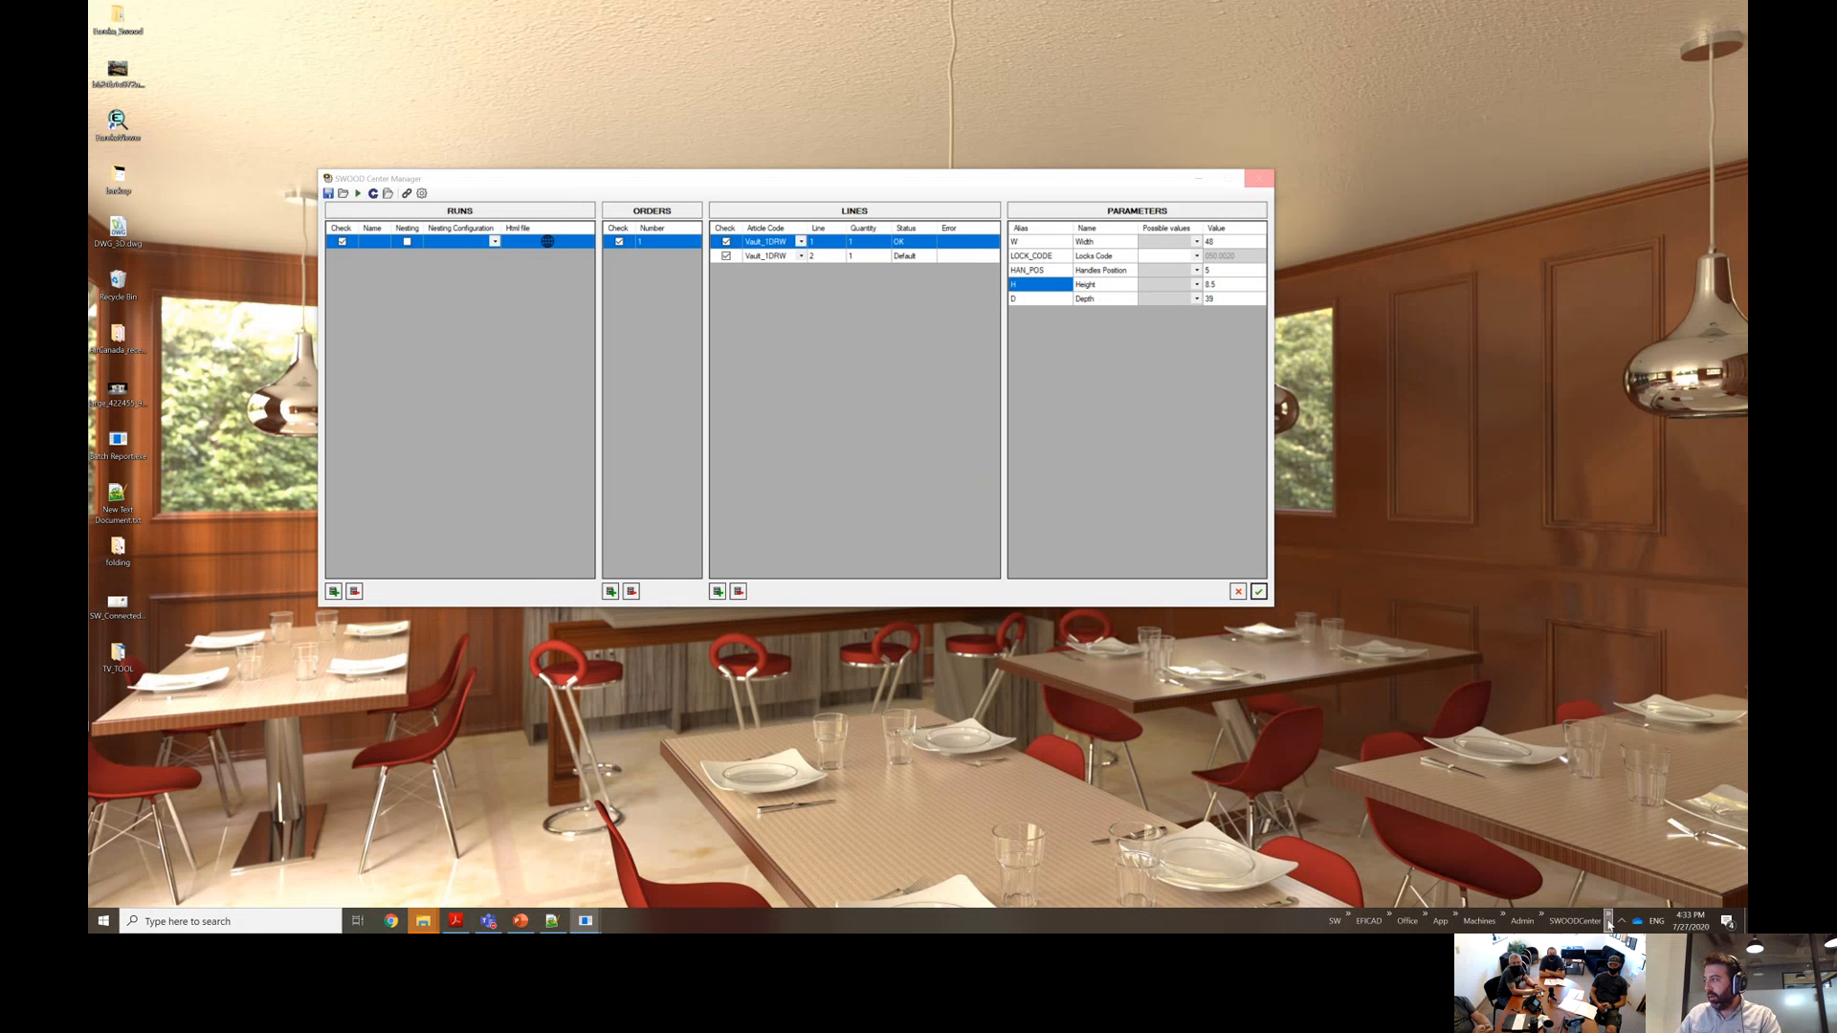
left_click(1646, 863)
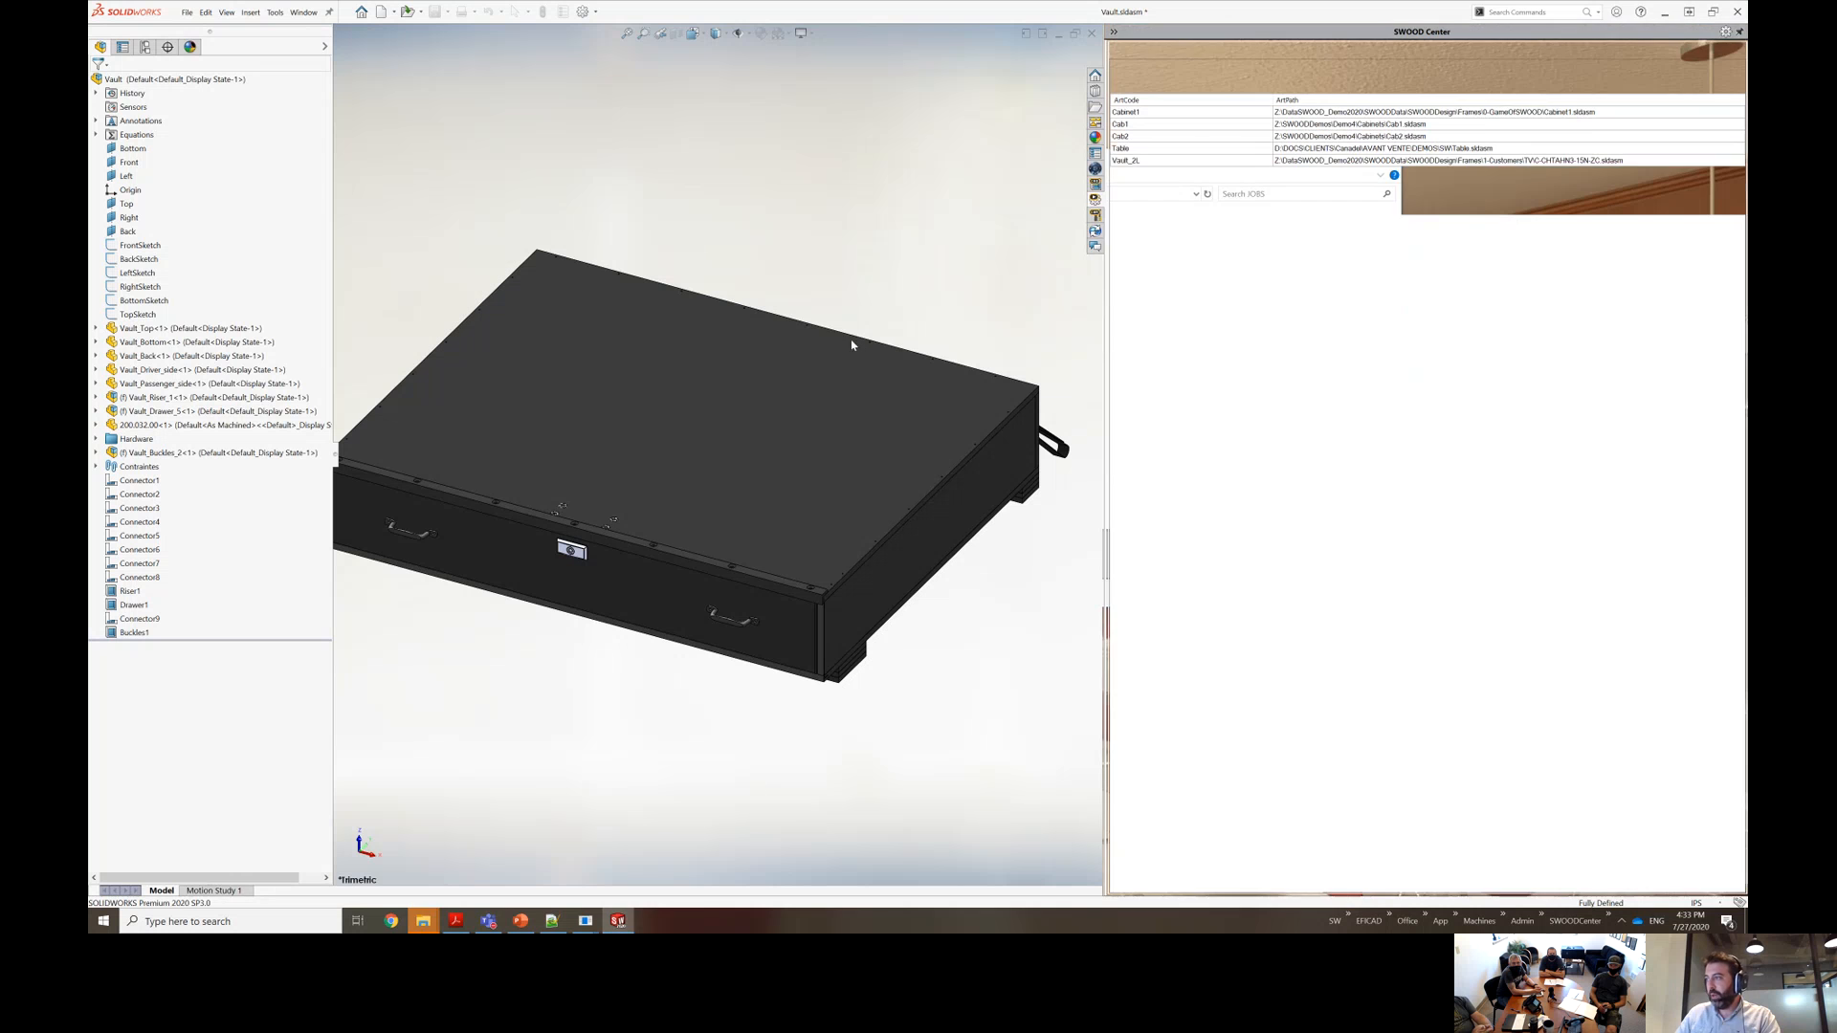
mouse_move(429, 921)
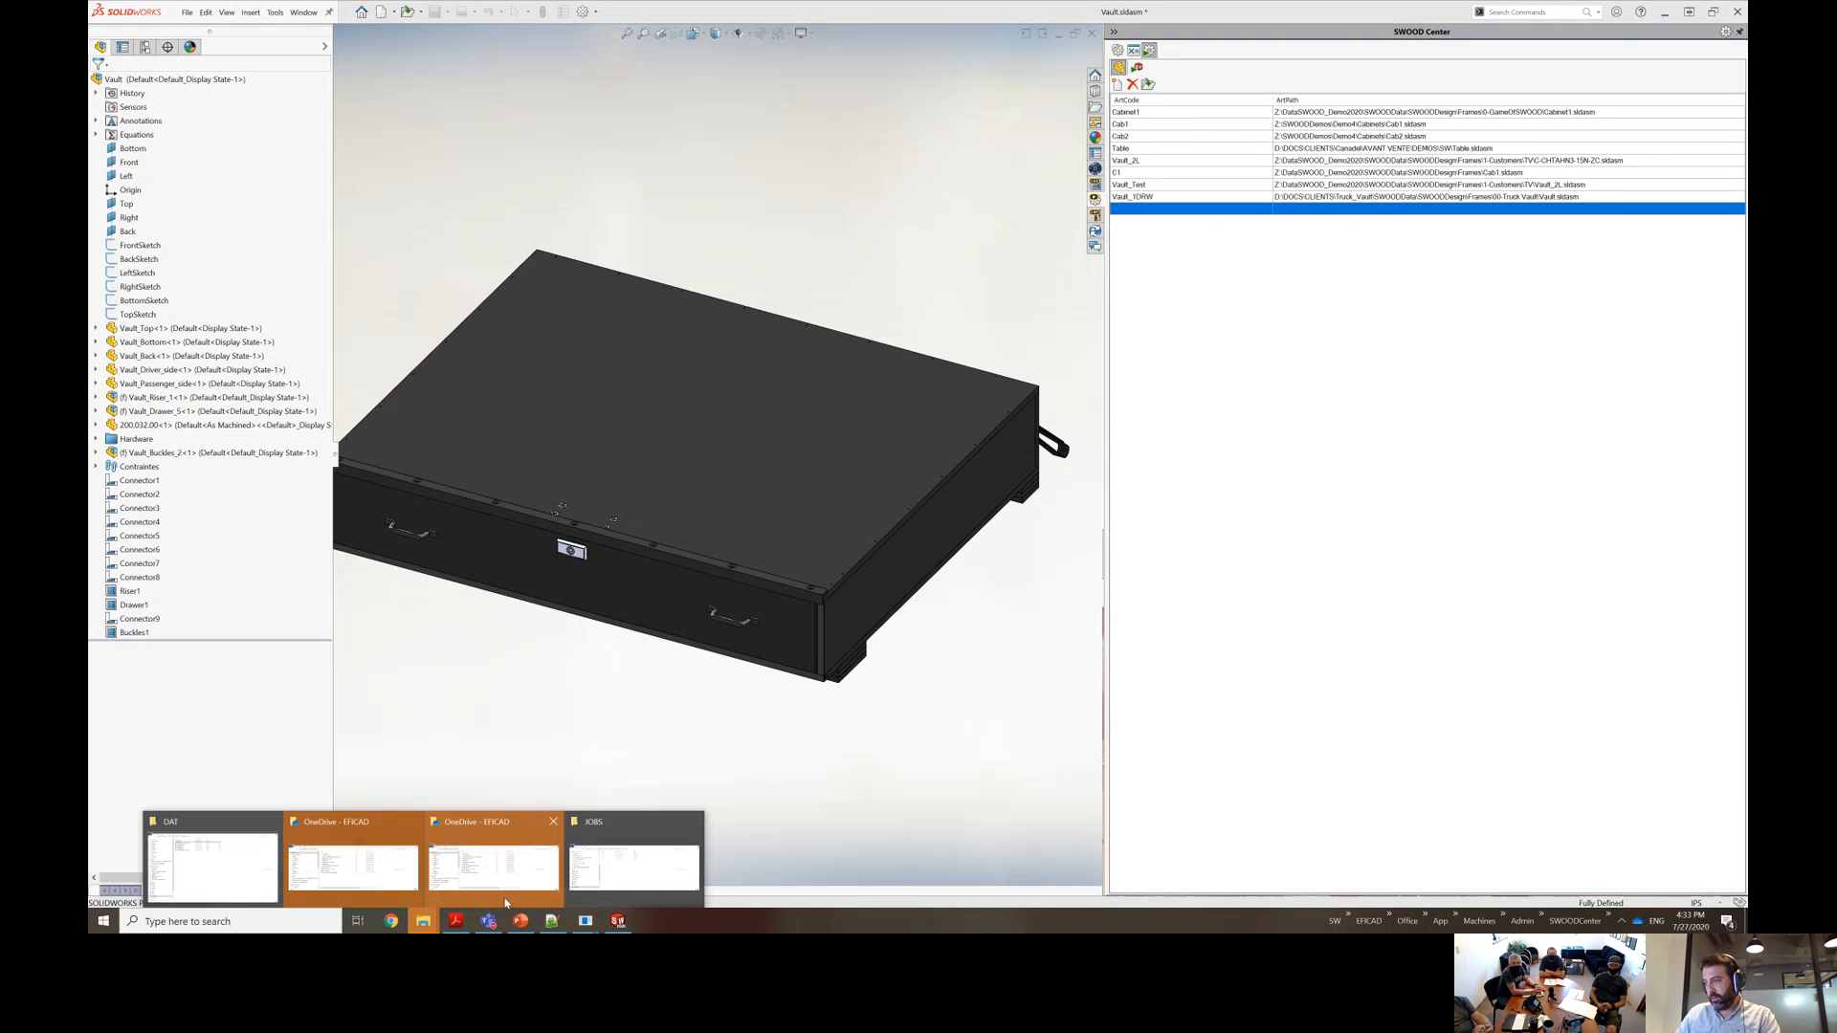
left_click(633, 863)
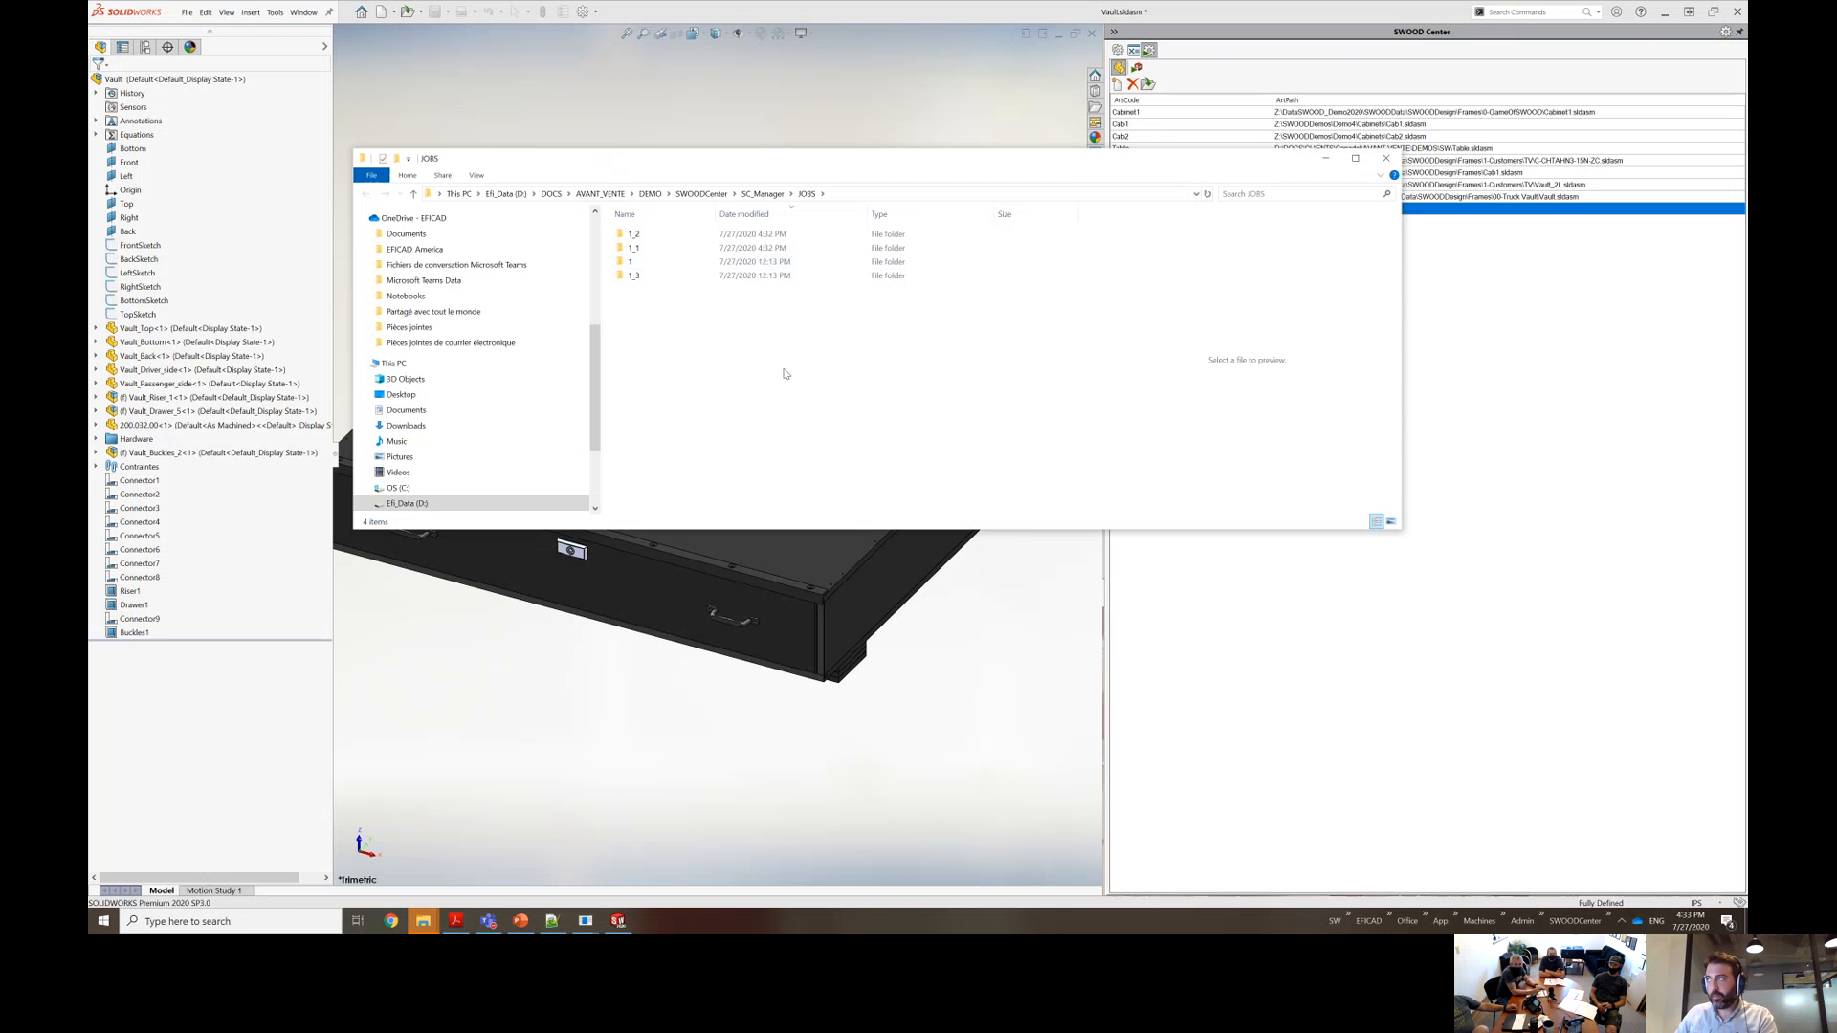
left_click(1326, 161)
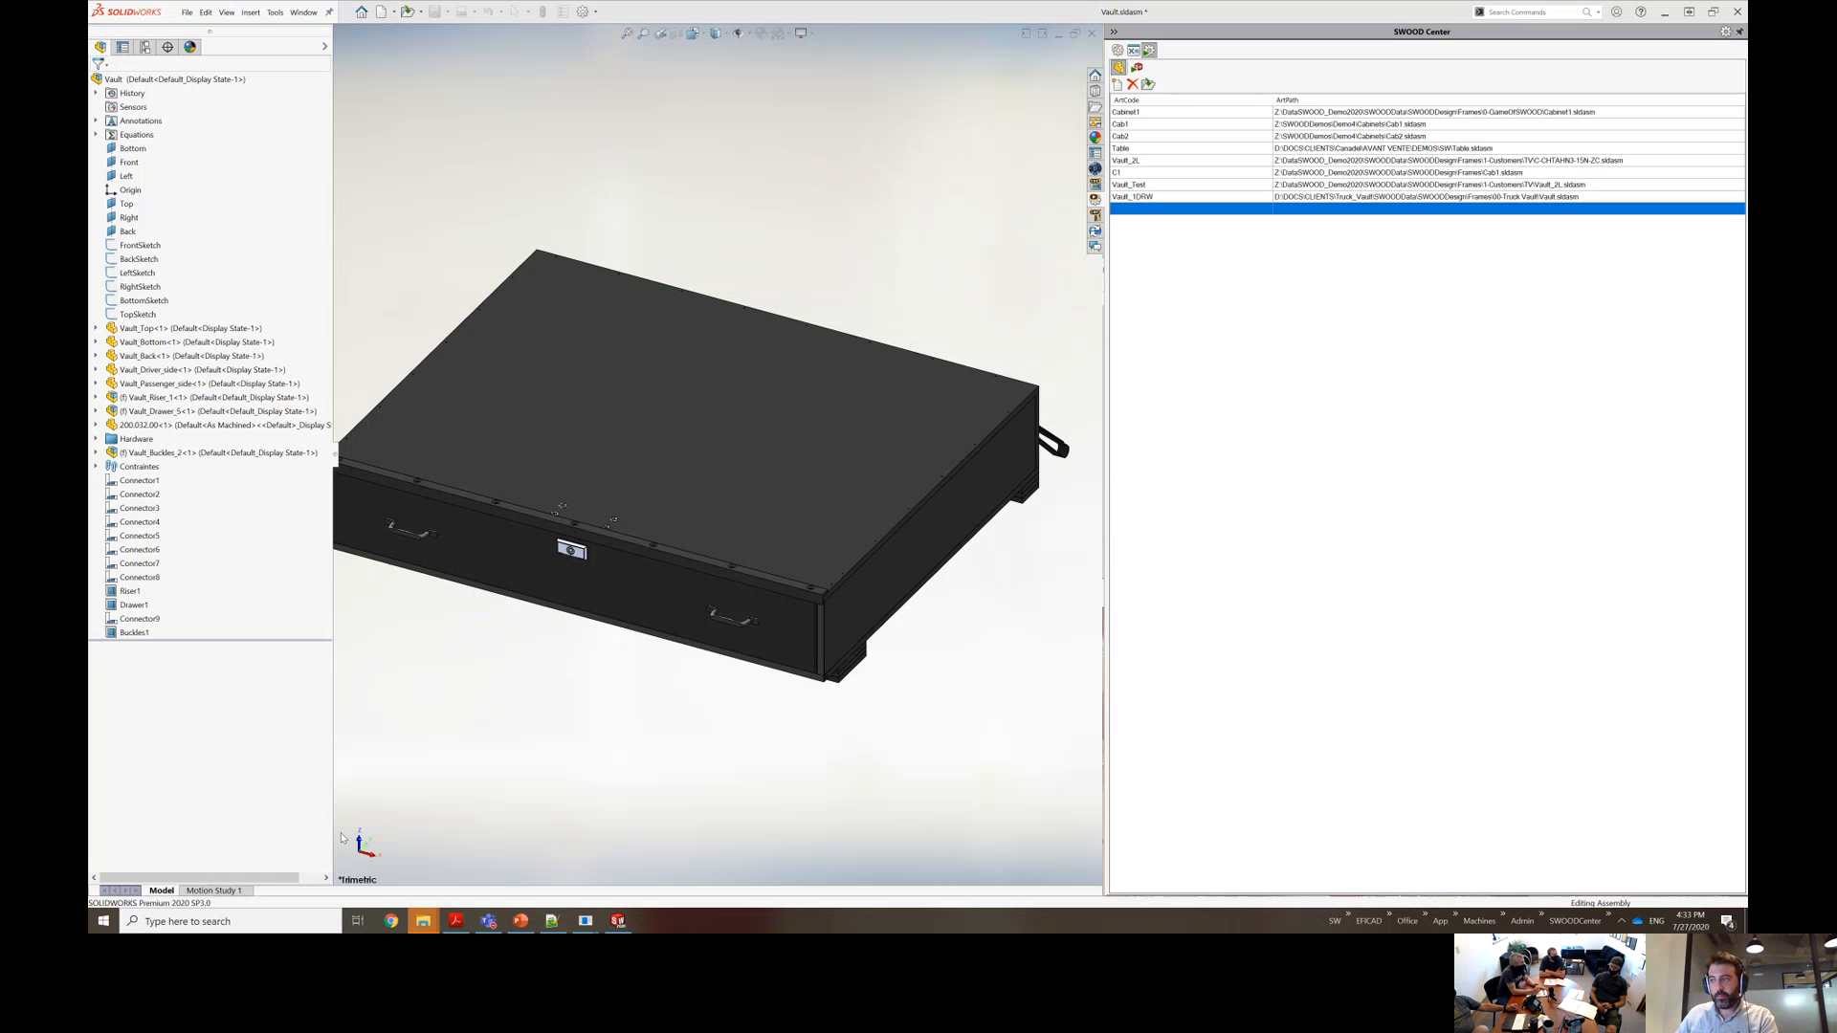
Check the progress of the run being processed, switching between its progress and SWOOD Center Manager, and acknowledge its completion.
mouse_move(588, 926)
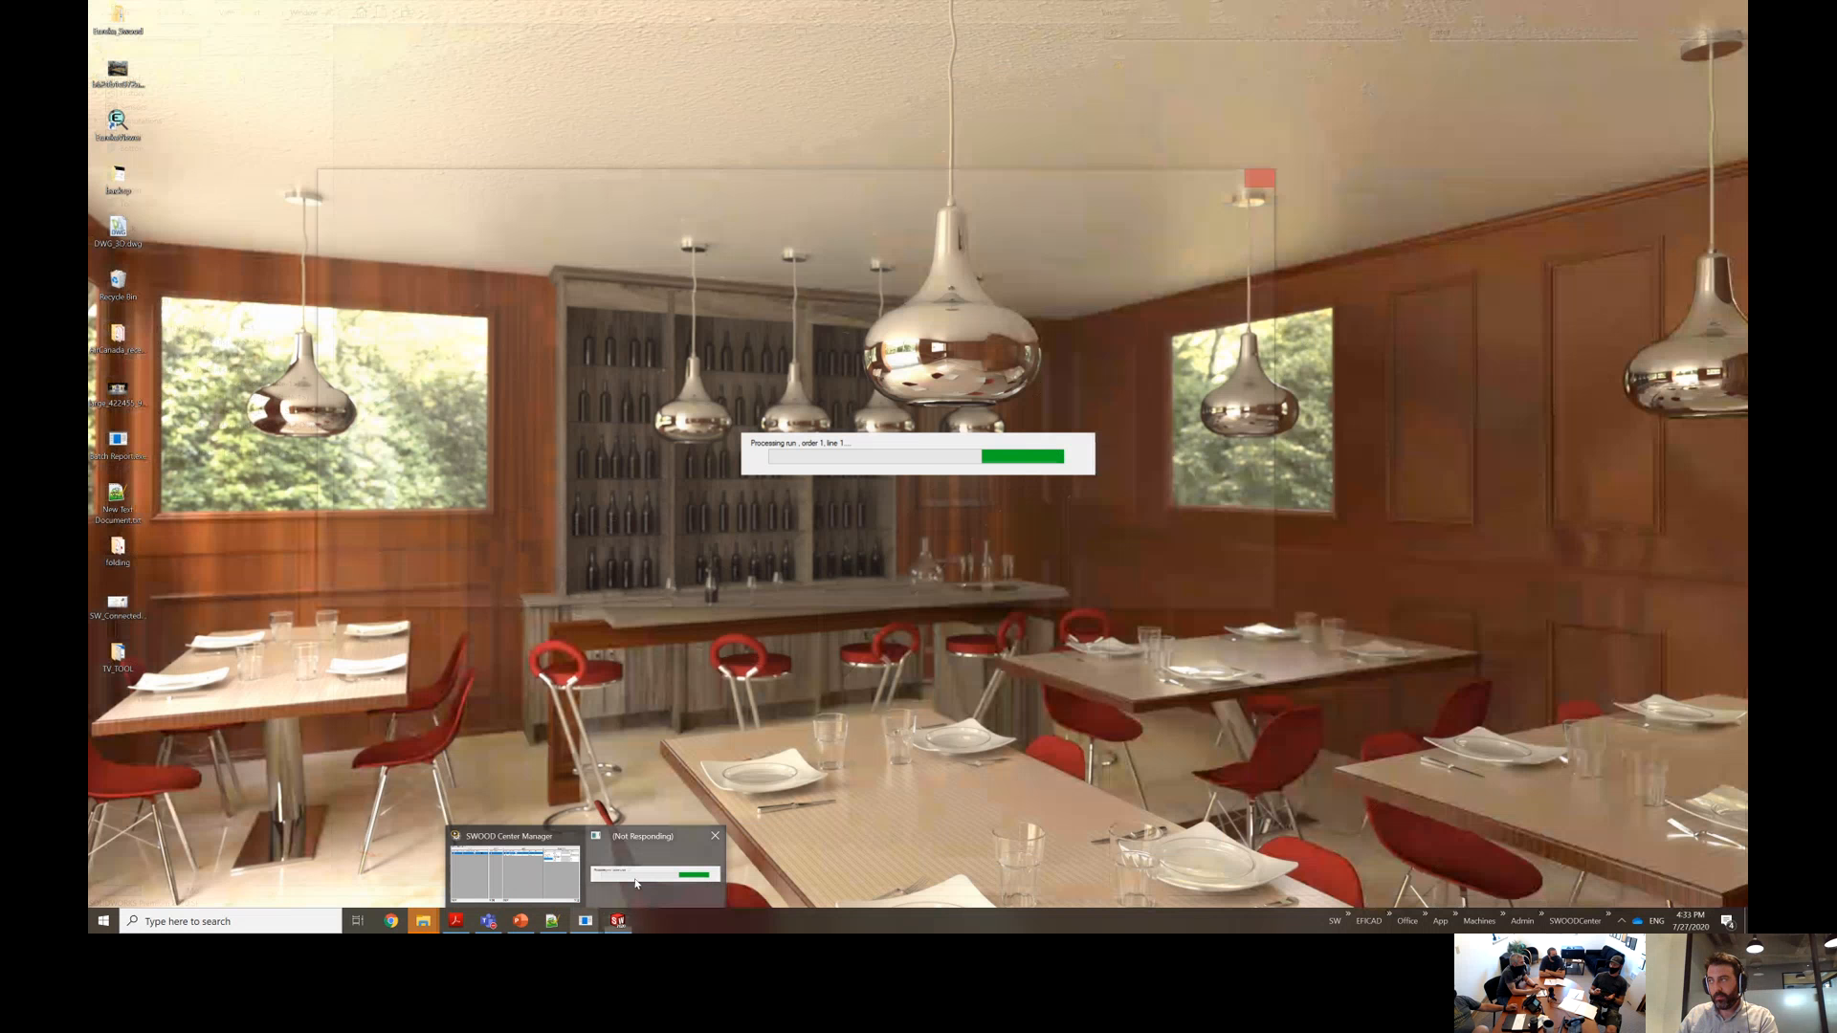
left_click(643, 878)
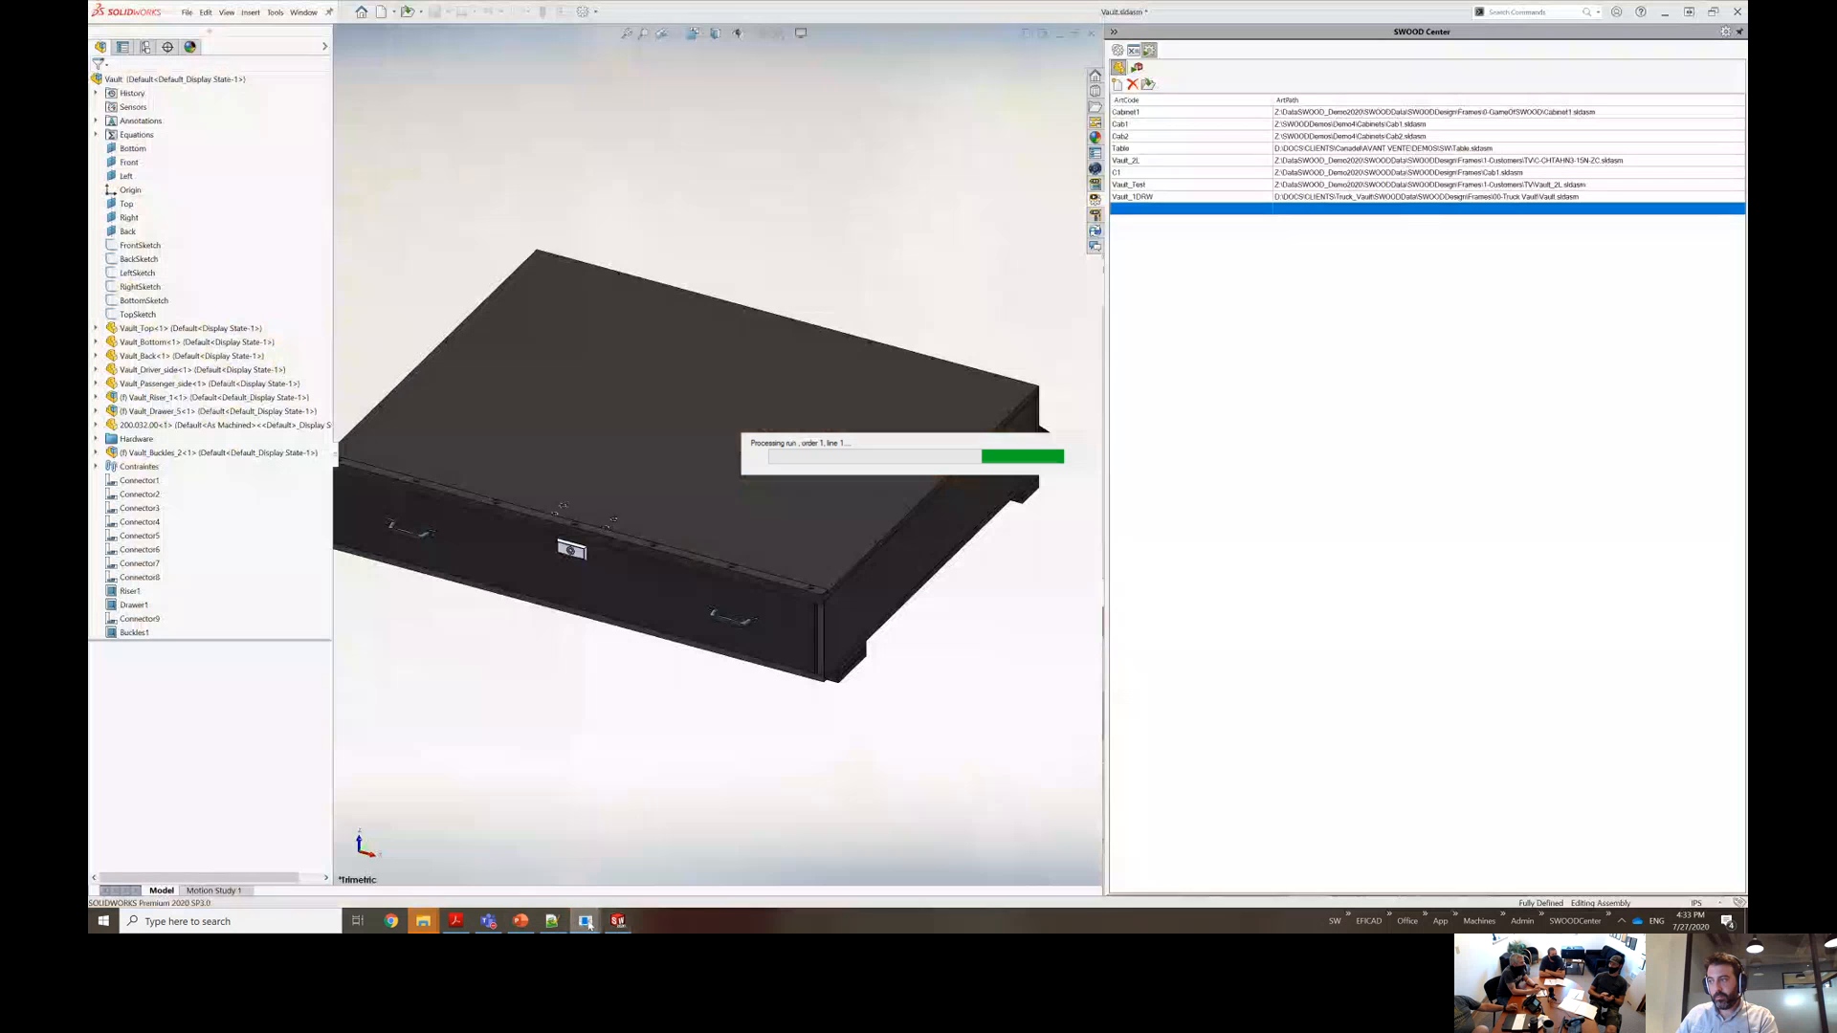
mouse_move(520, 921)
left_click(545, 865)
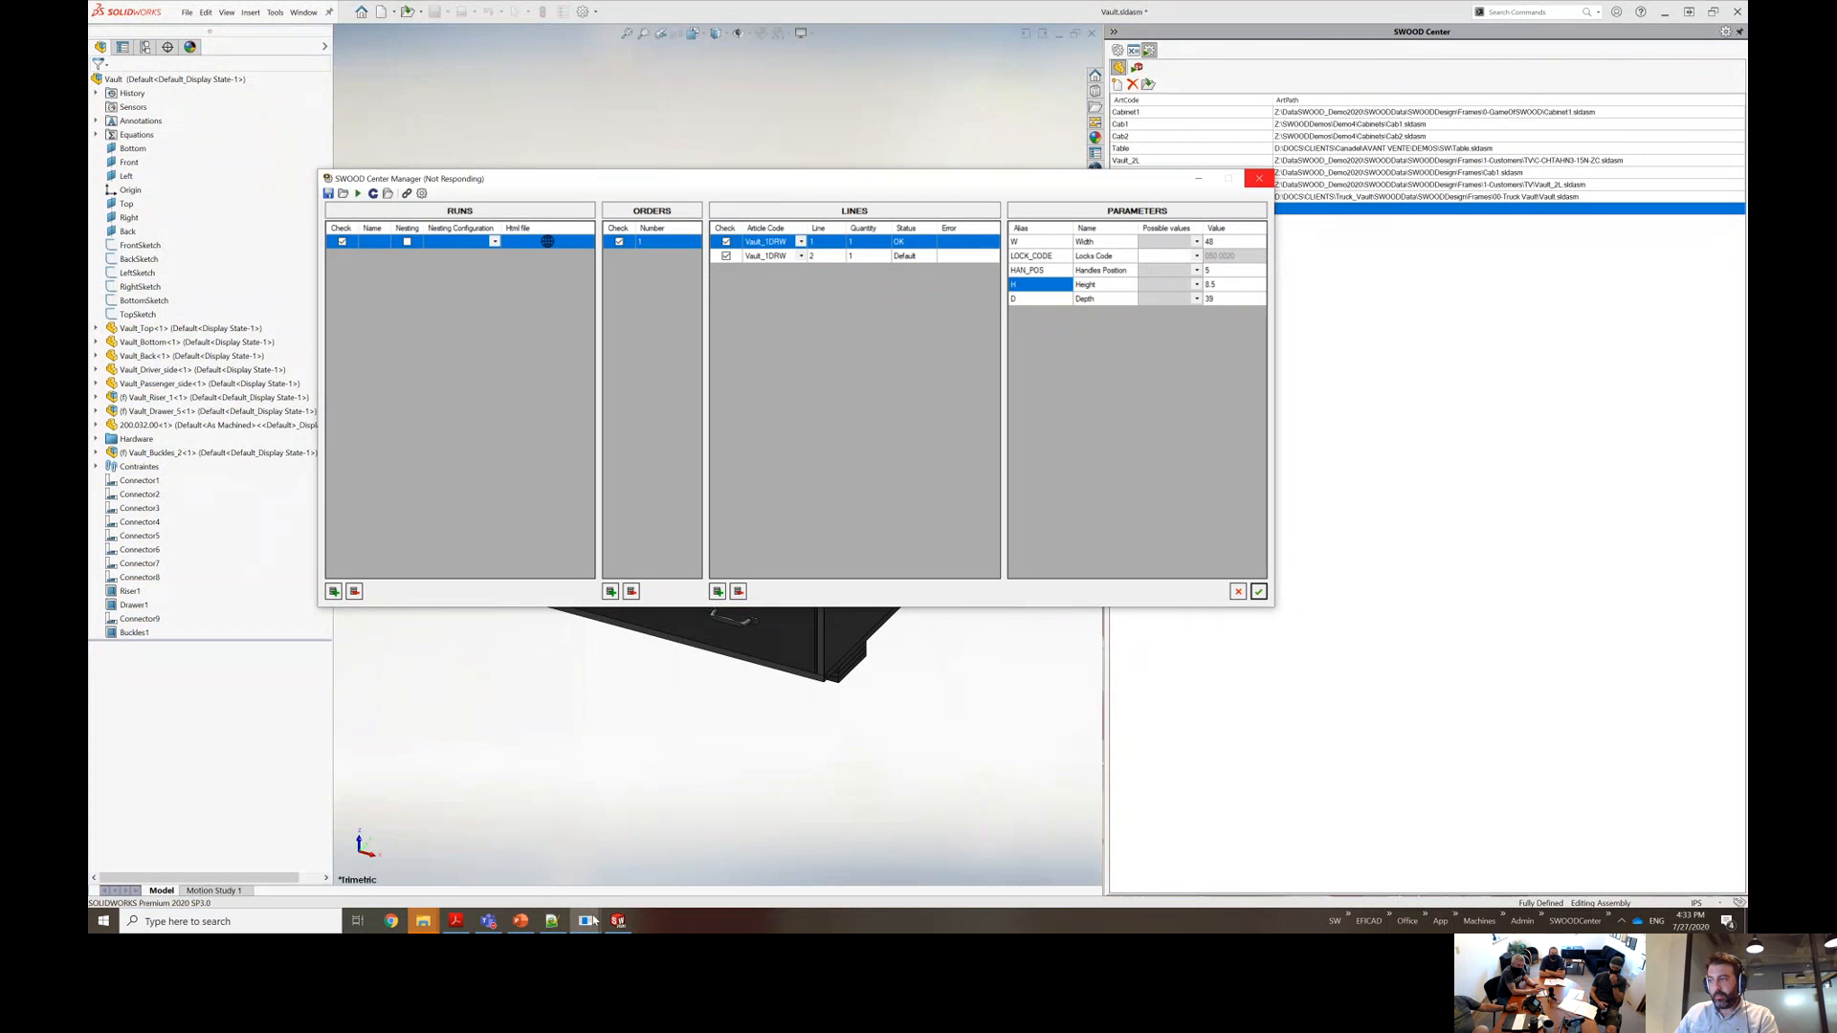
mouse_move(586, 922)
left_click(660, 865)
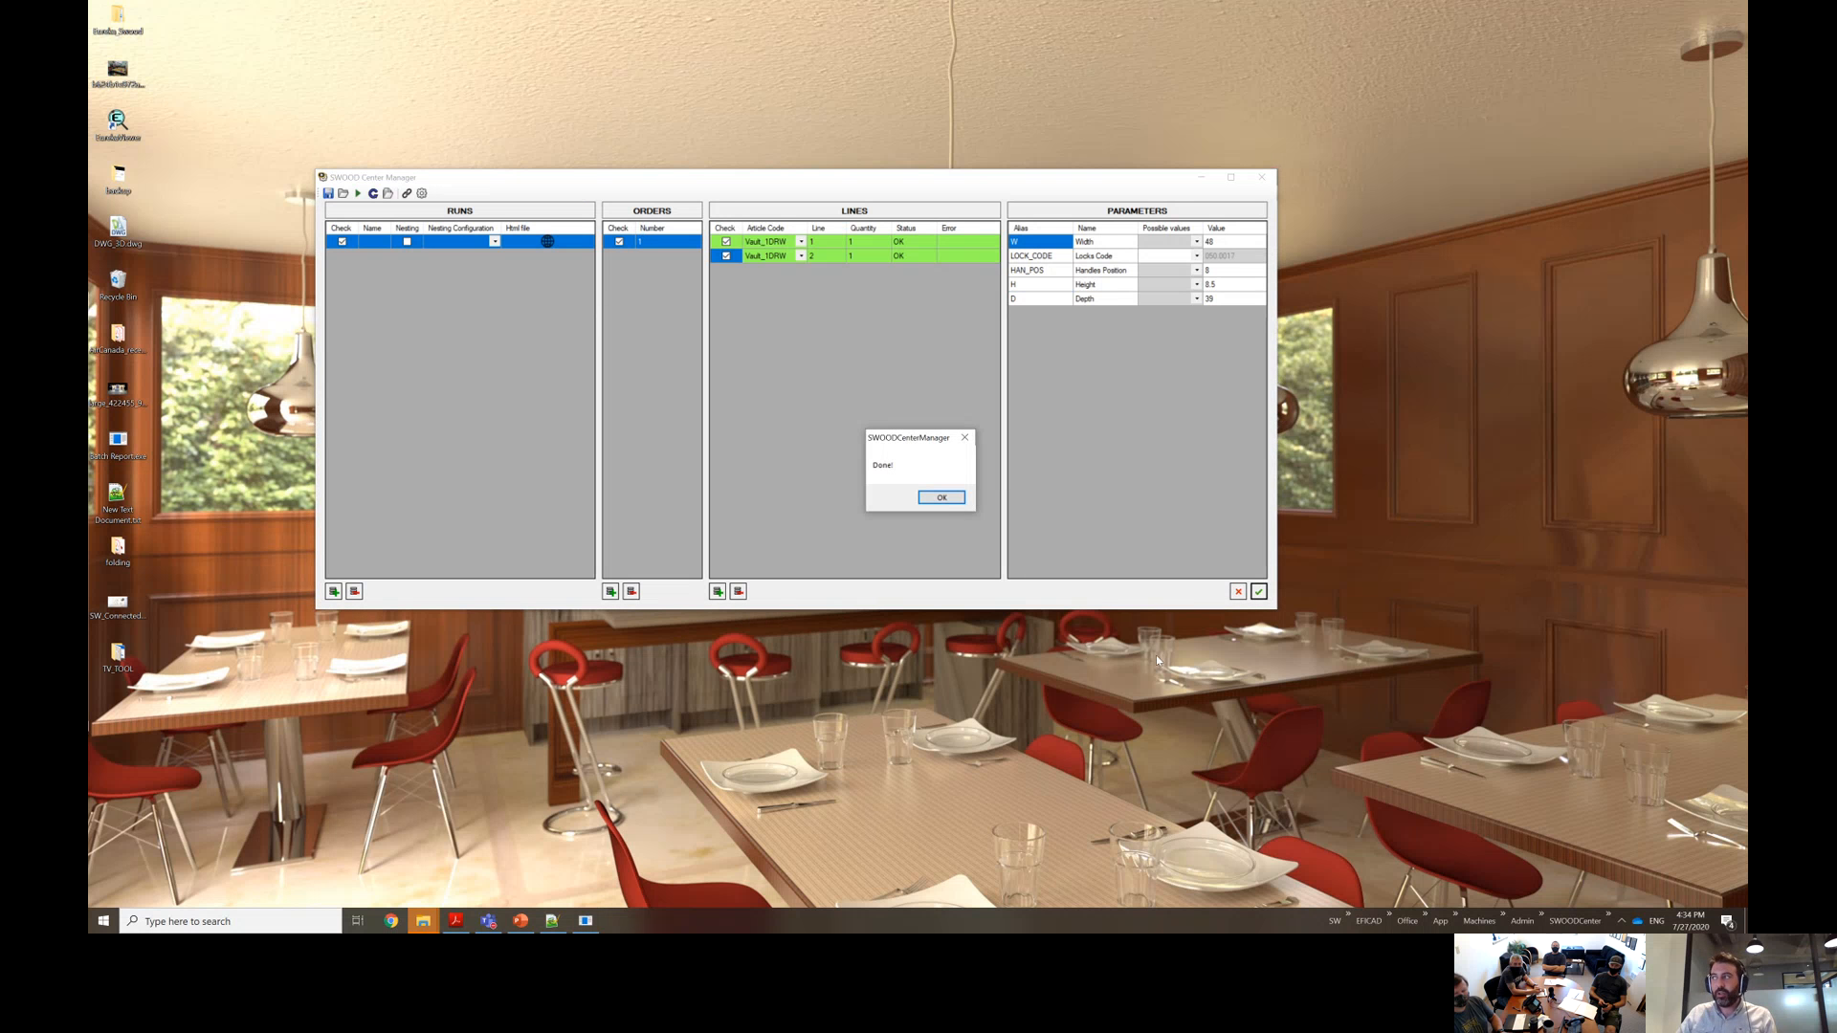
left_click(943, 498)
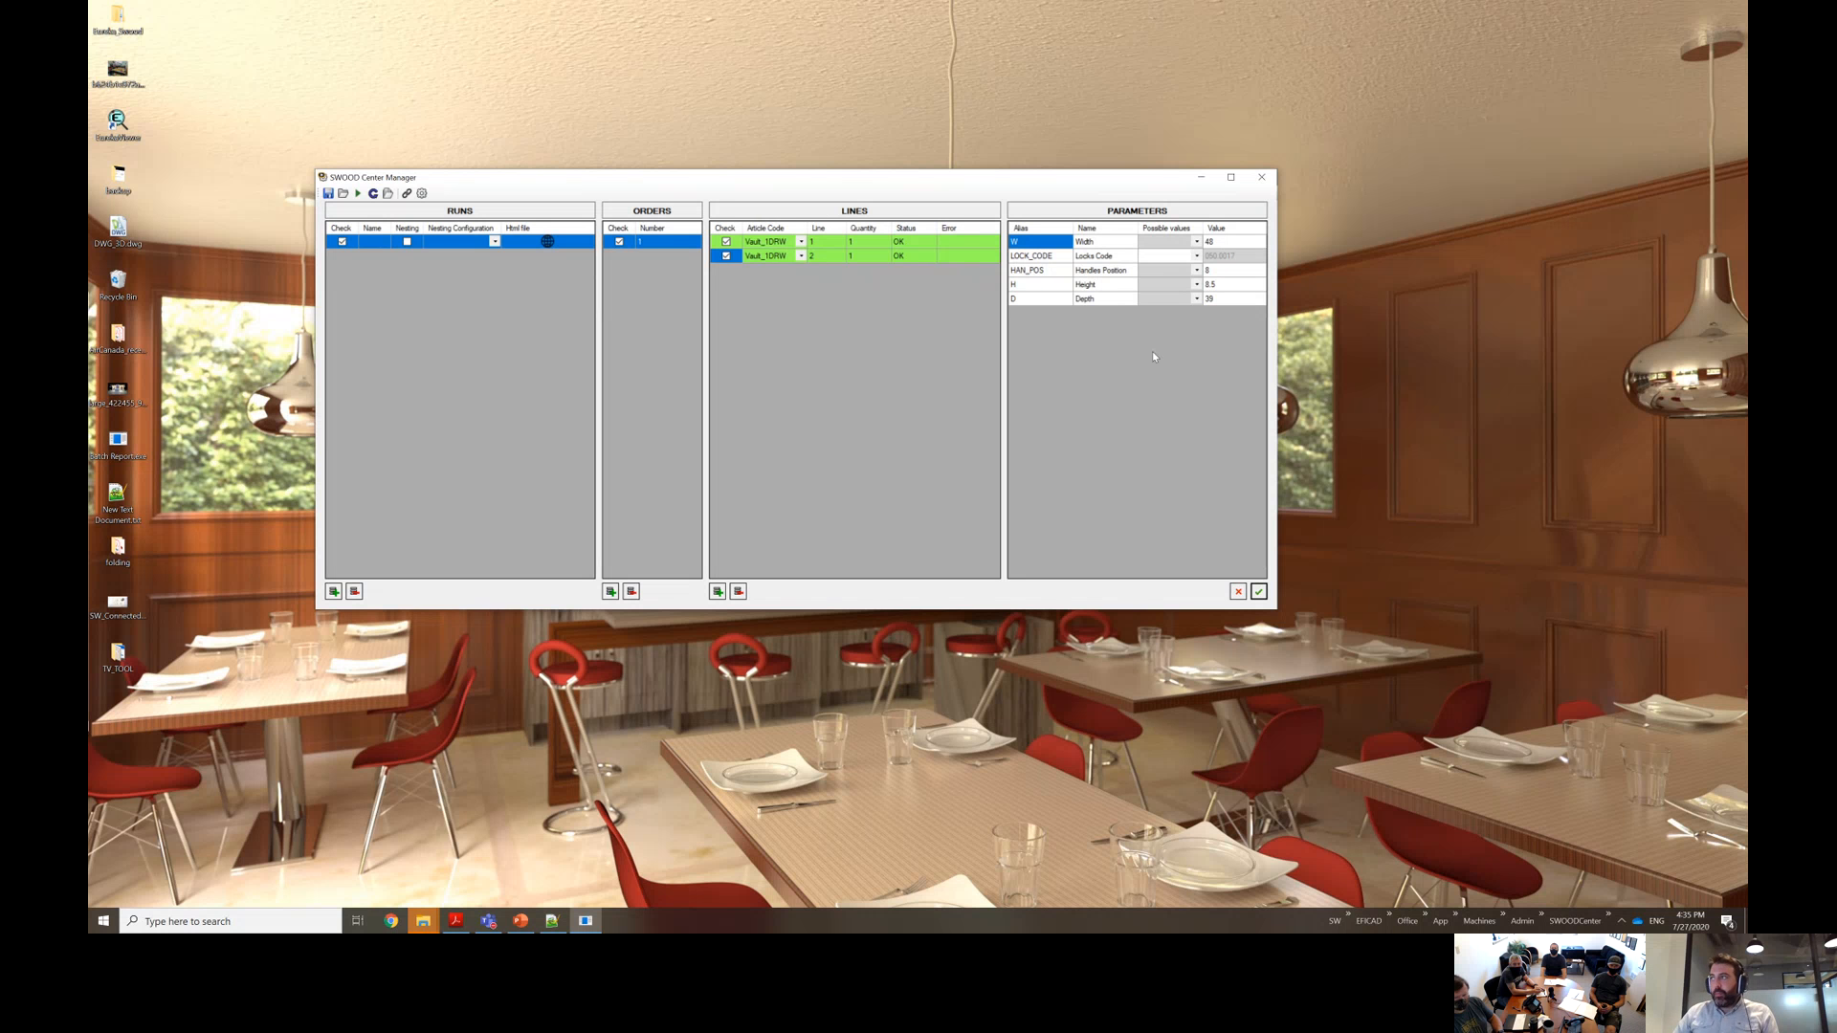
Open job folder 1_2 inside the SC_Manager JOBS folder to examine the generated files.
left_click(423, 920)
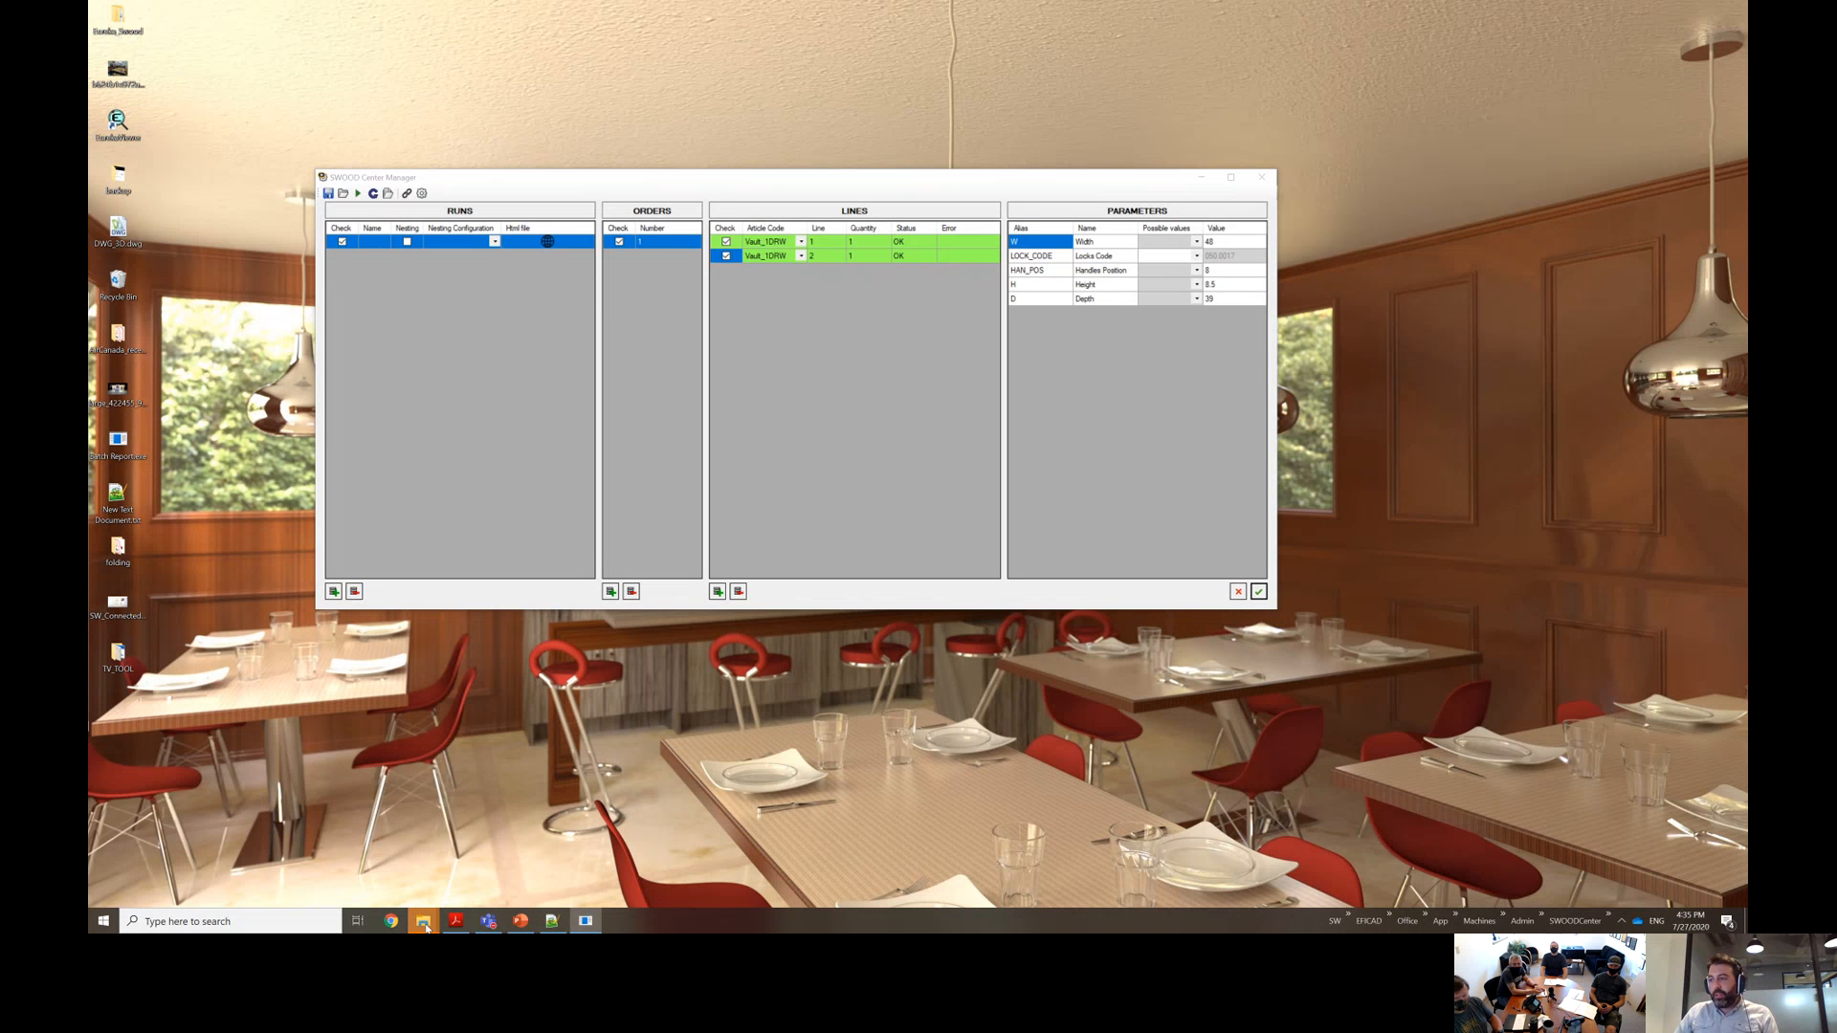
left_click(641, 856)
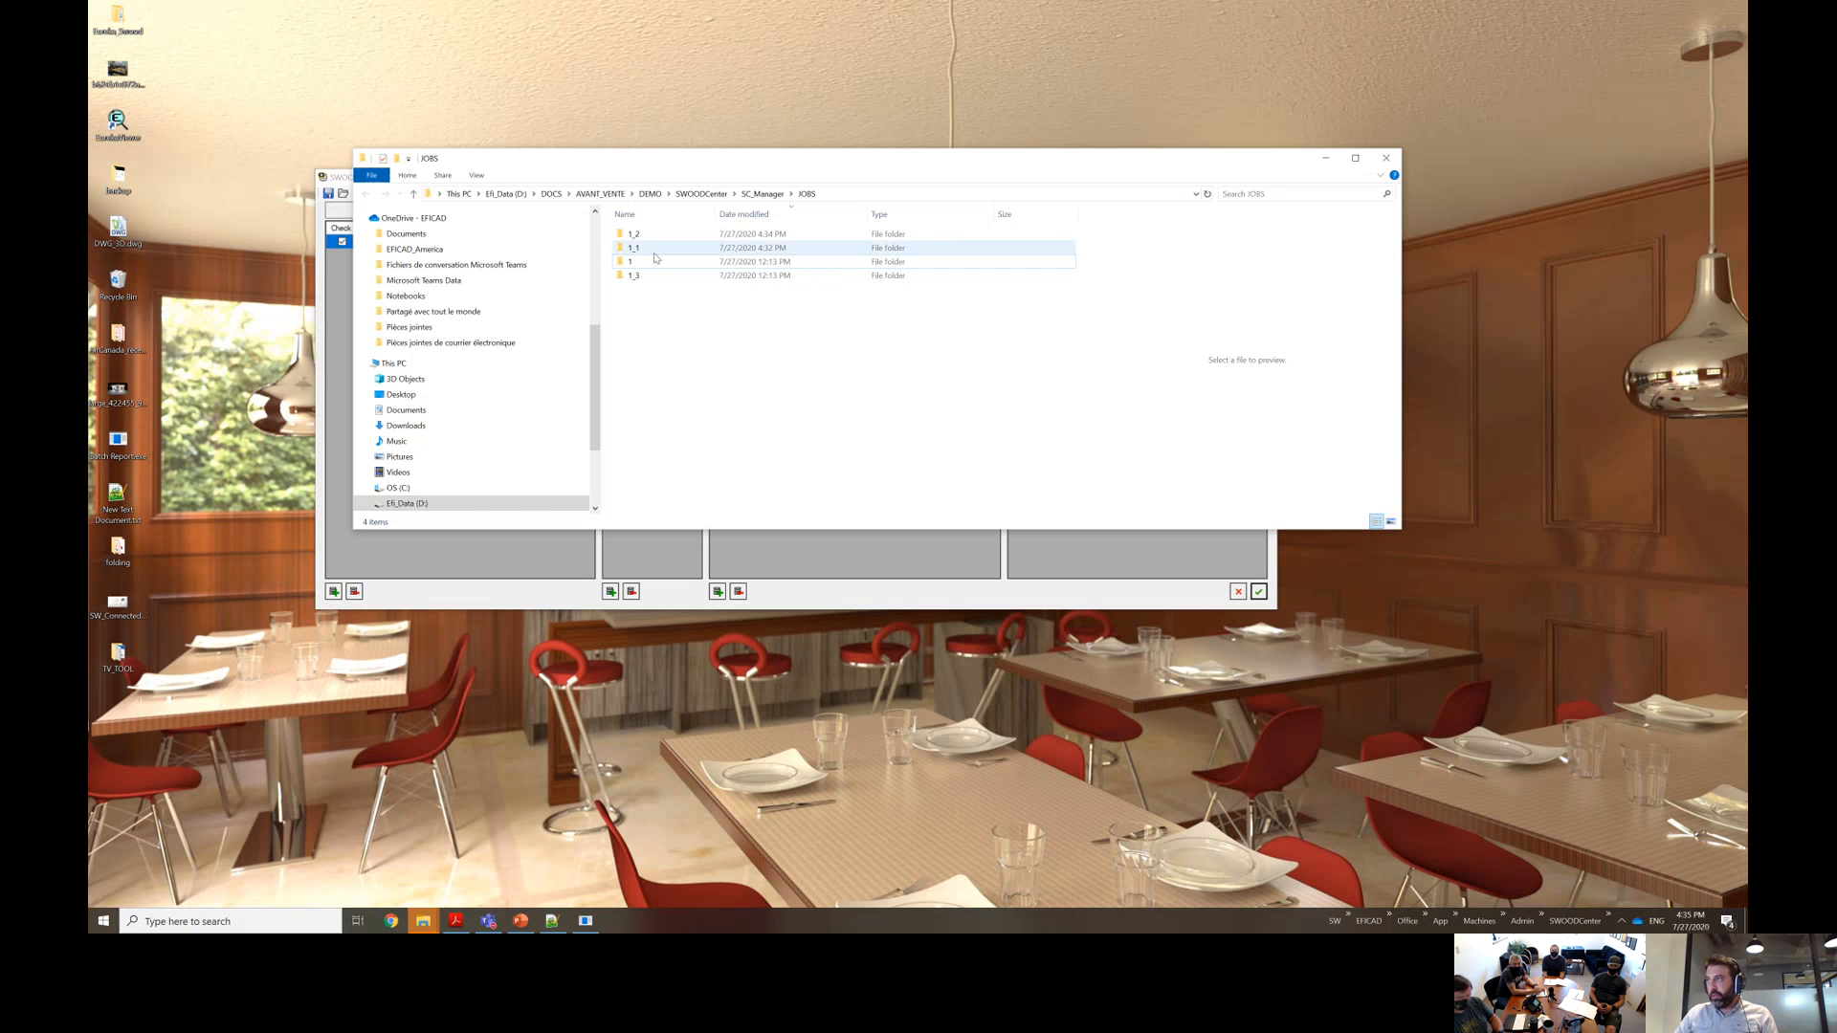
double_click(725, 233)
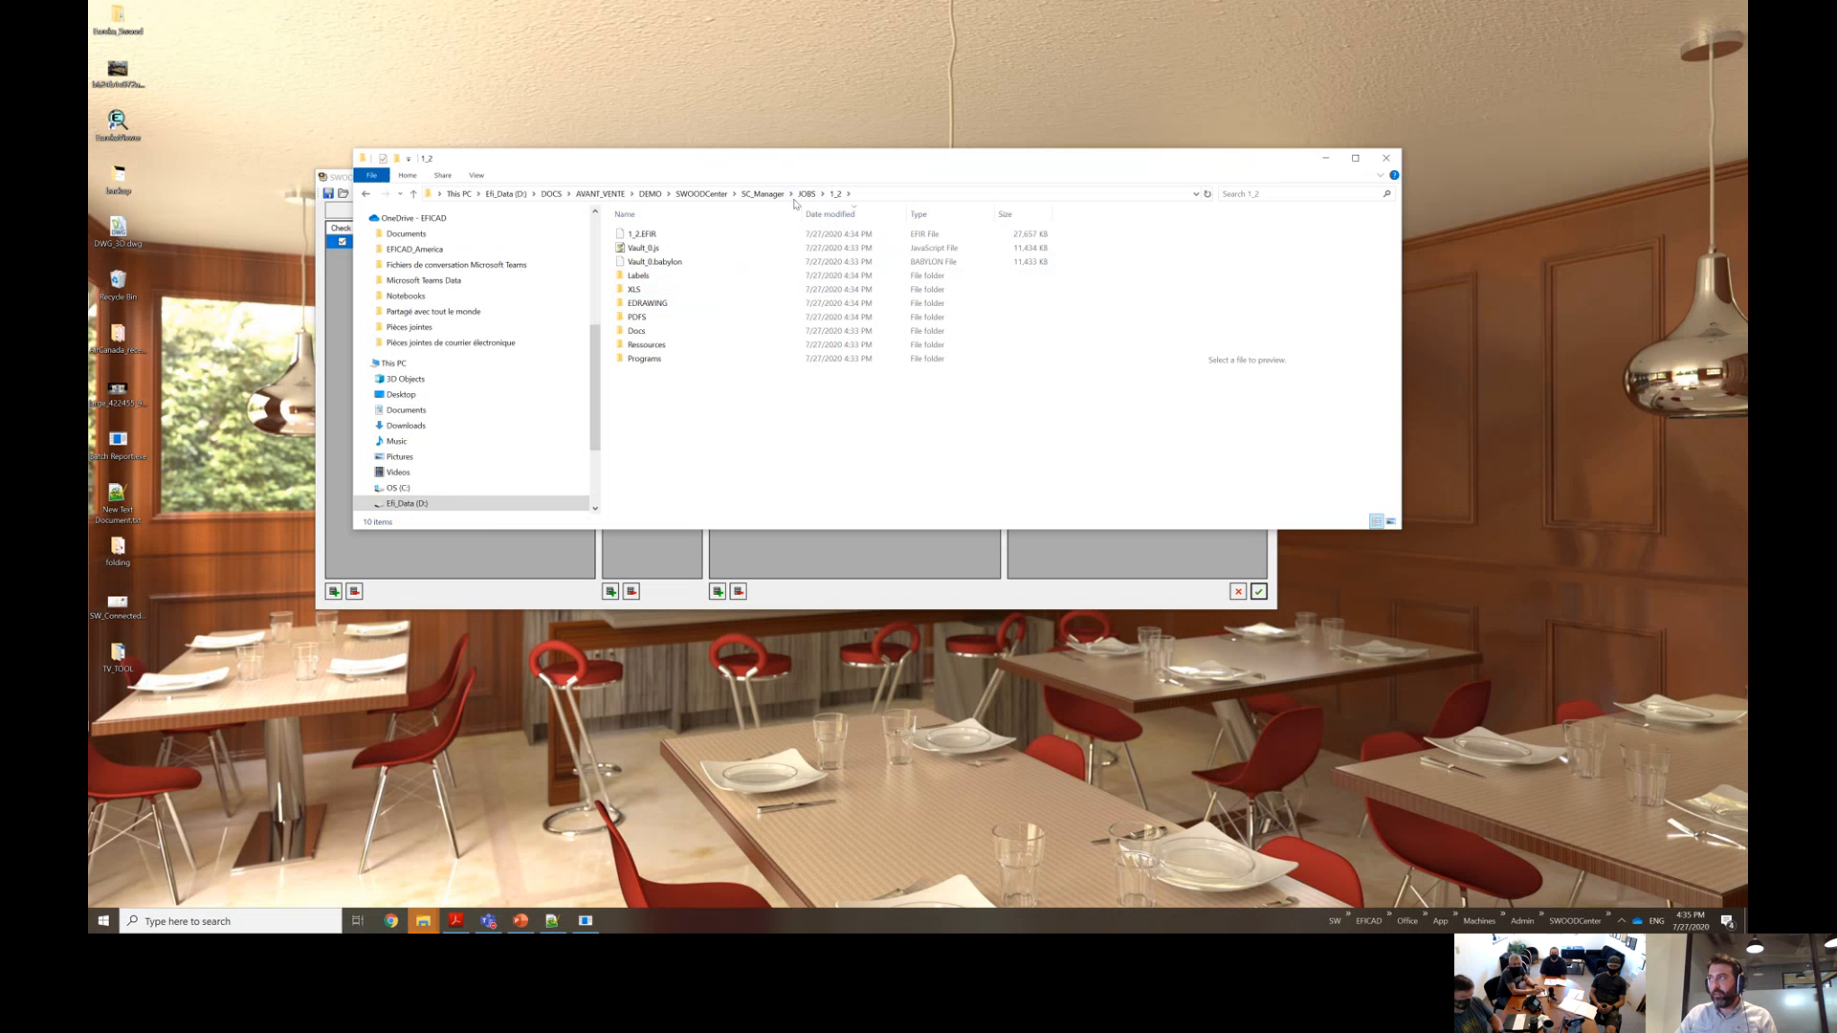
Return to SWOOD Center Manager and name the run JOB_NEst.
left_click(786, 566)
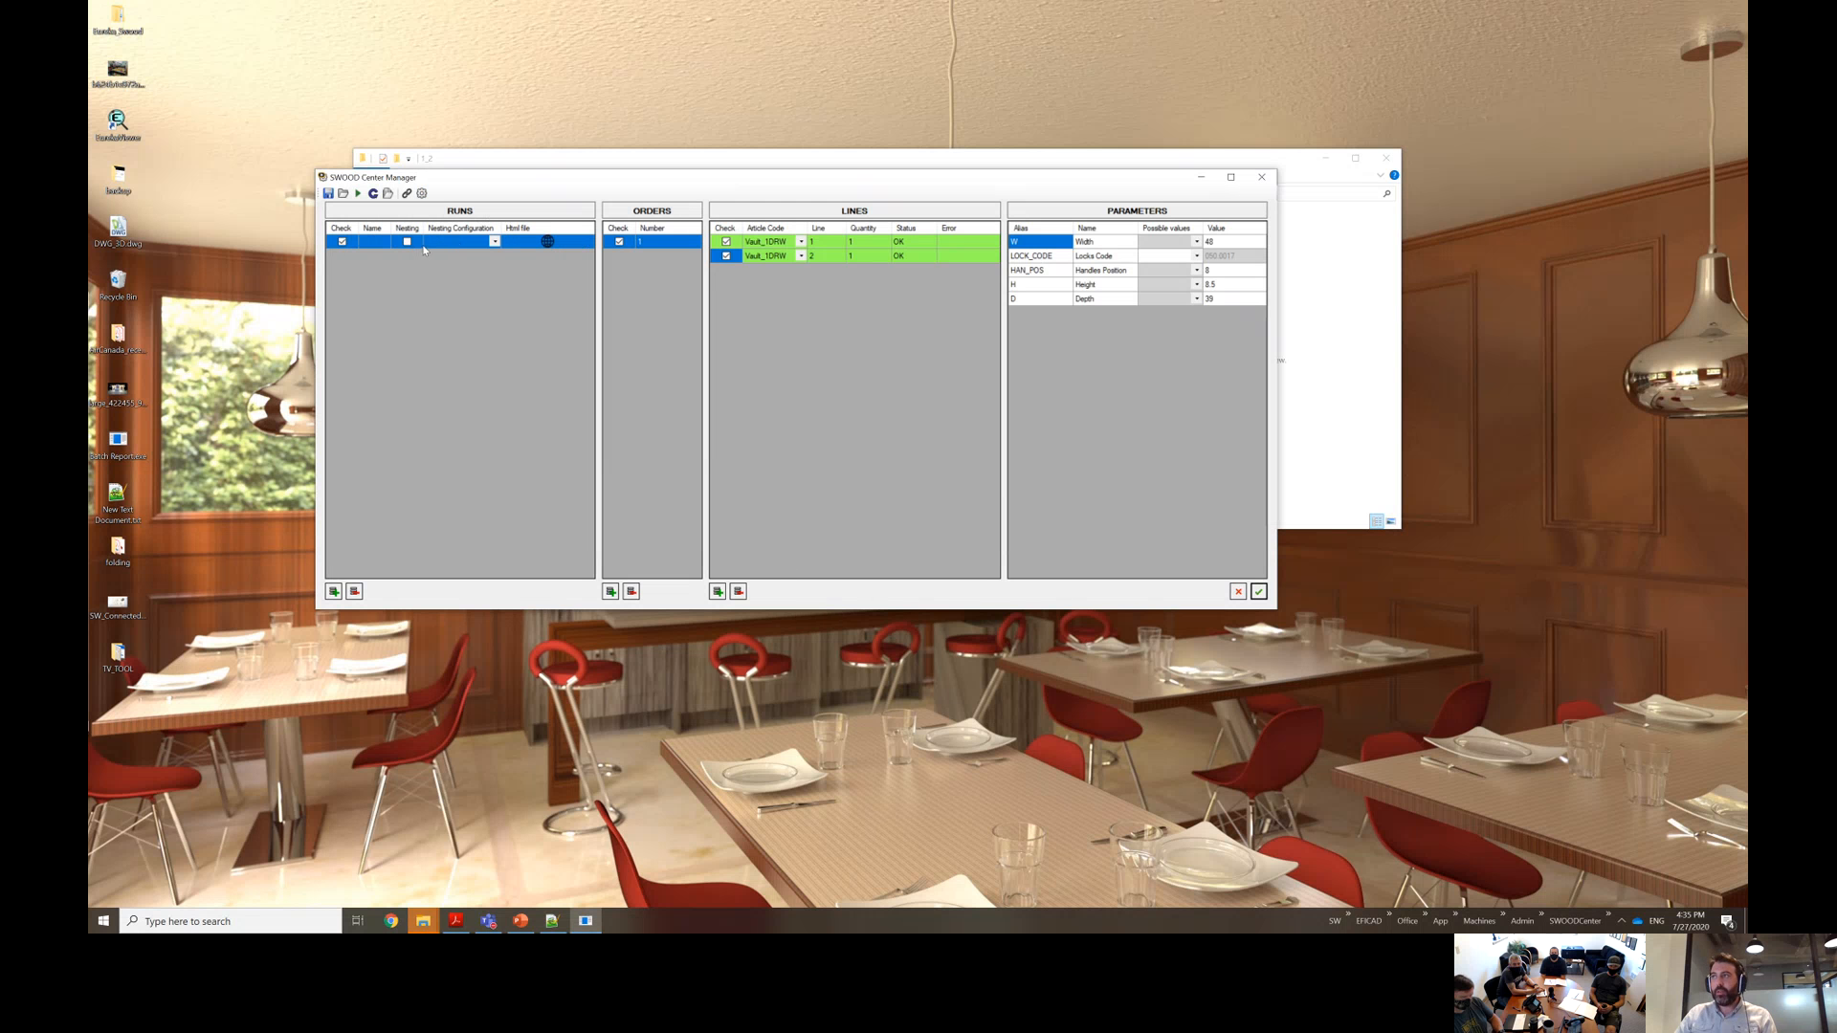
double_click(384, 242)
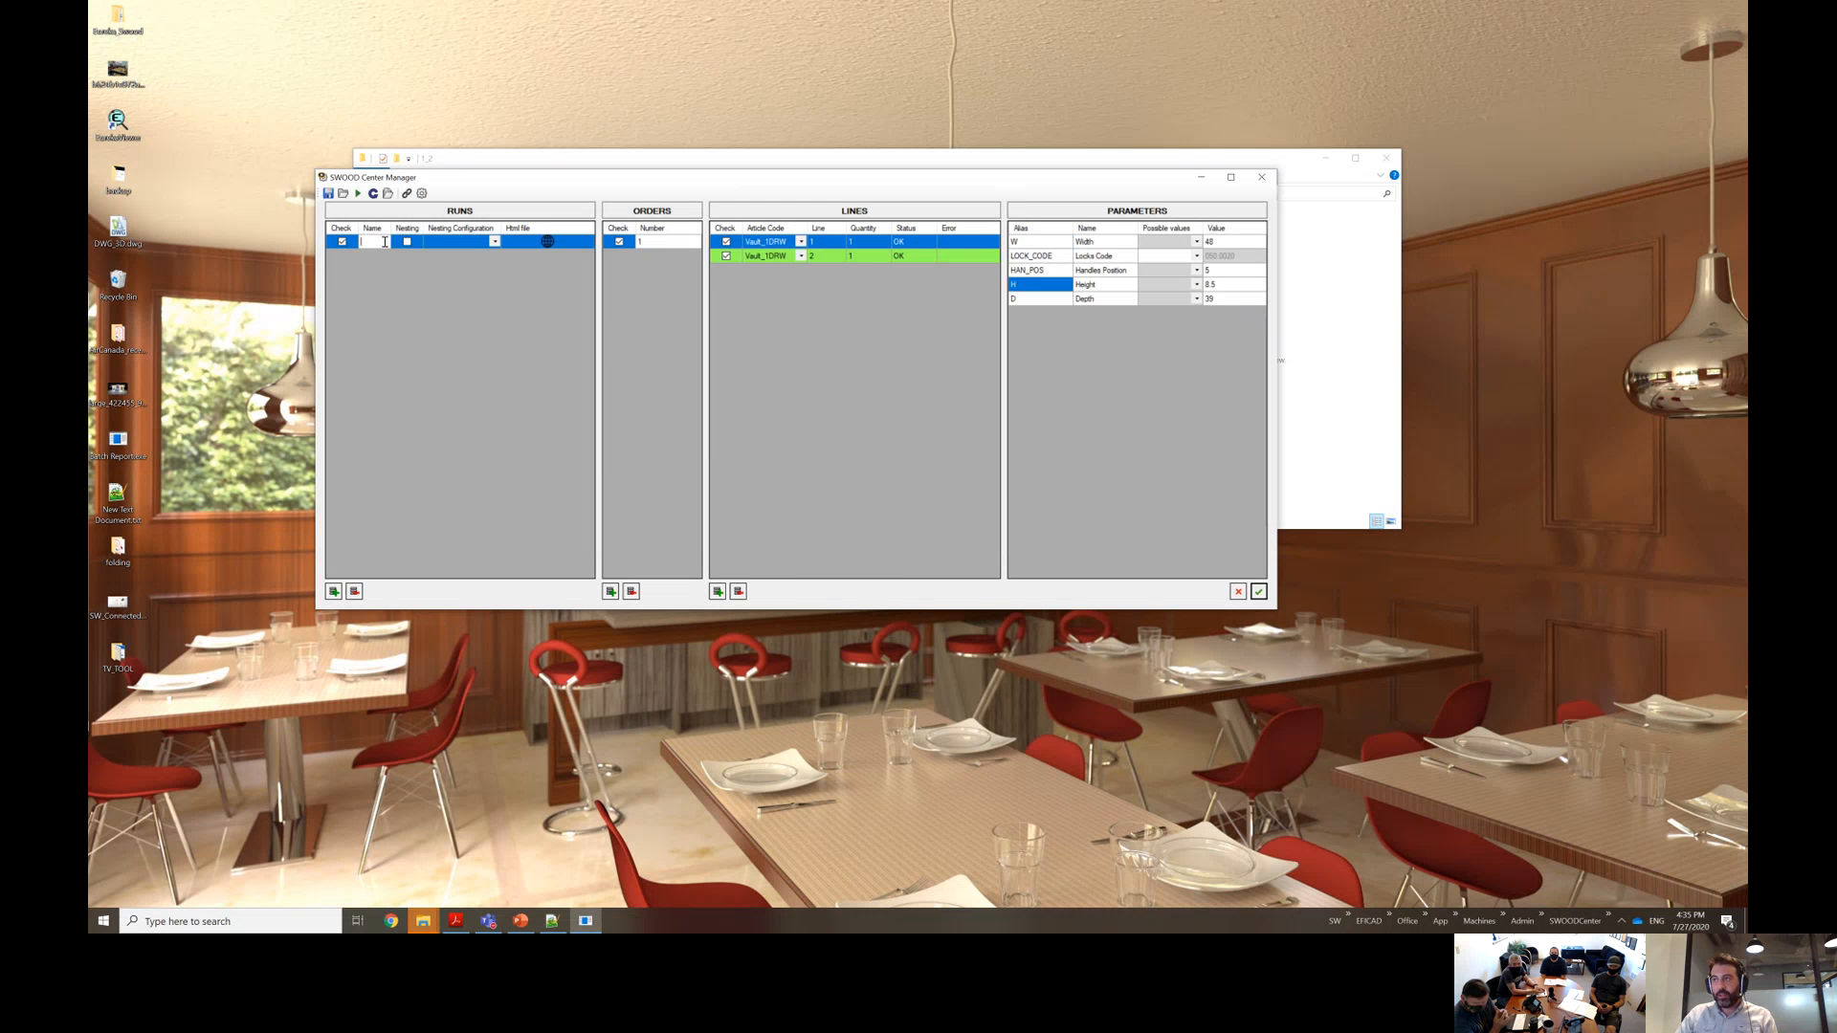
type("JOB")
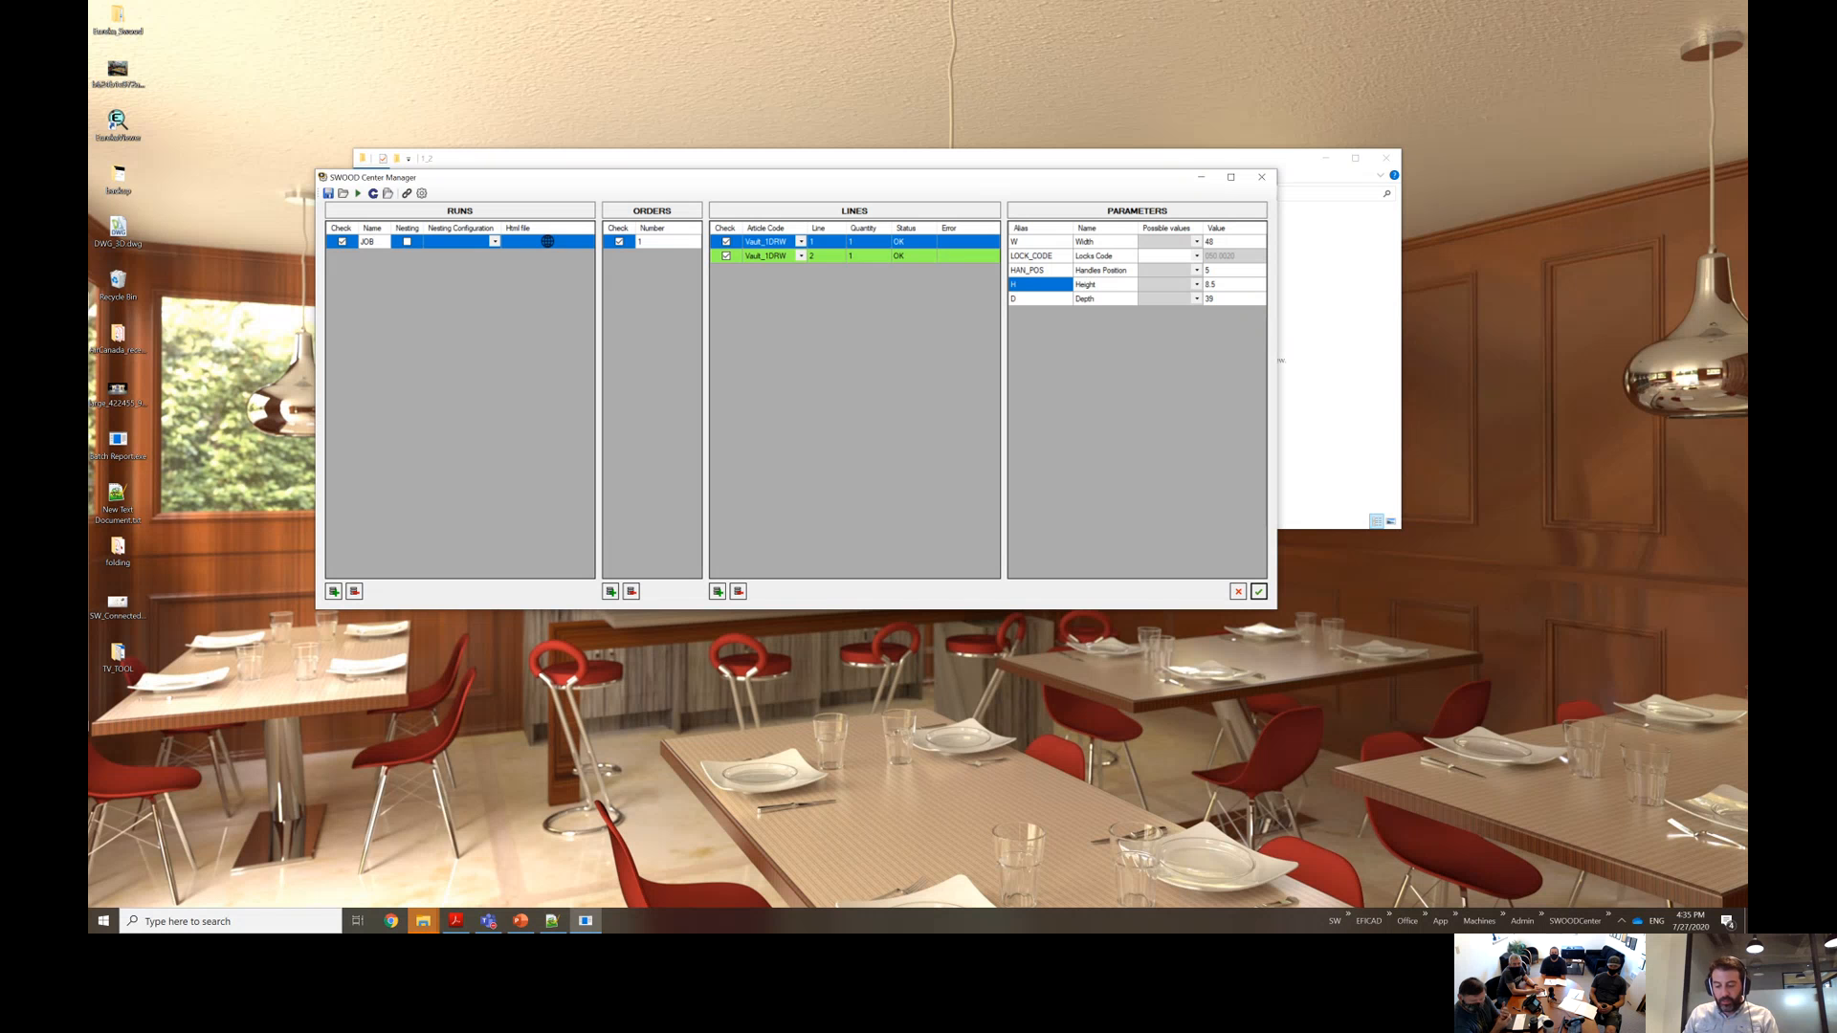
type("_123")
key("Return")
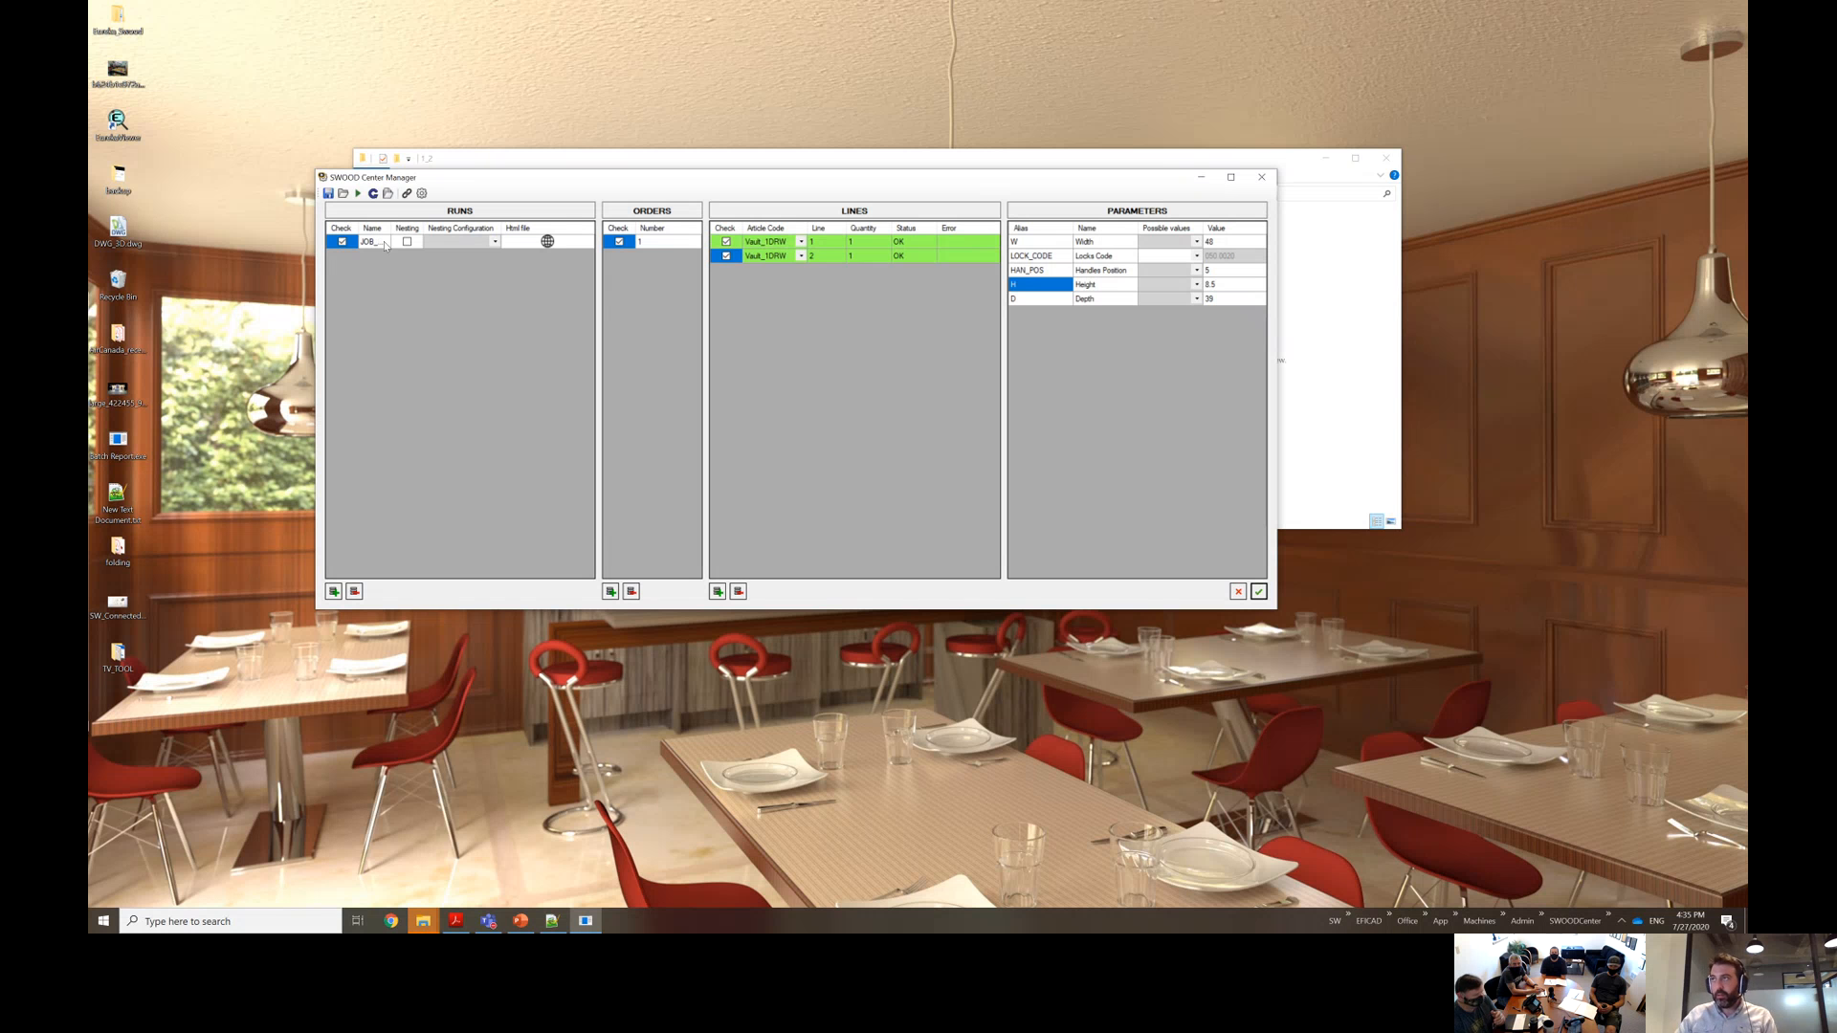
Enable nesting for the run and assign it the Nesting_AL_TV nesting configuration.
left_click(412, 246)
left_click(408, 242)
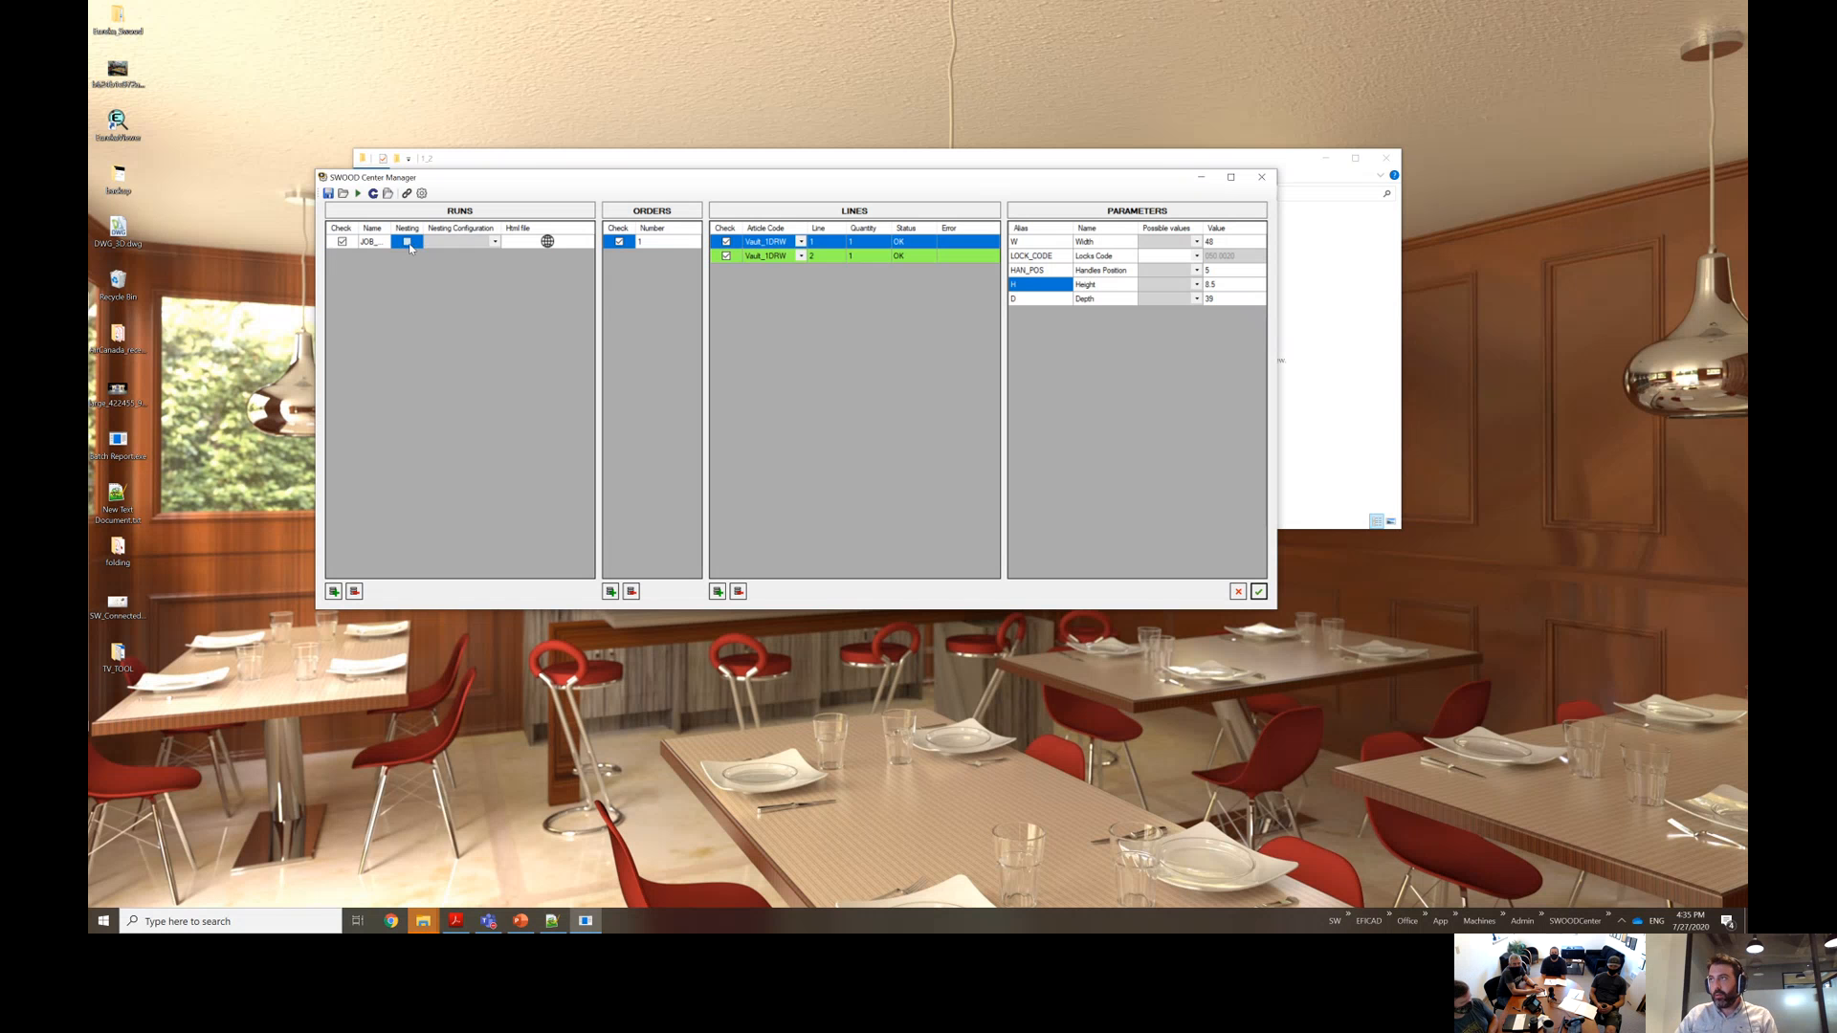
left_click(494, 241)
left_click(484, 254)
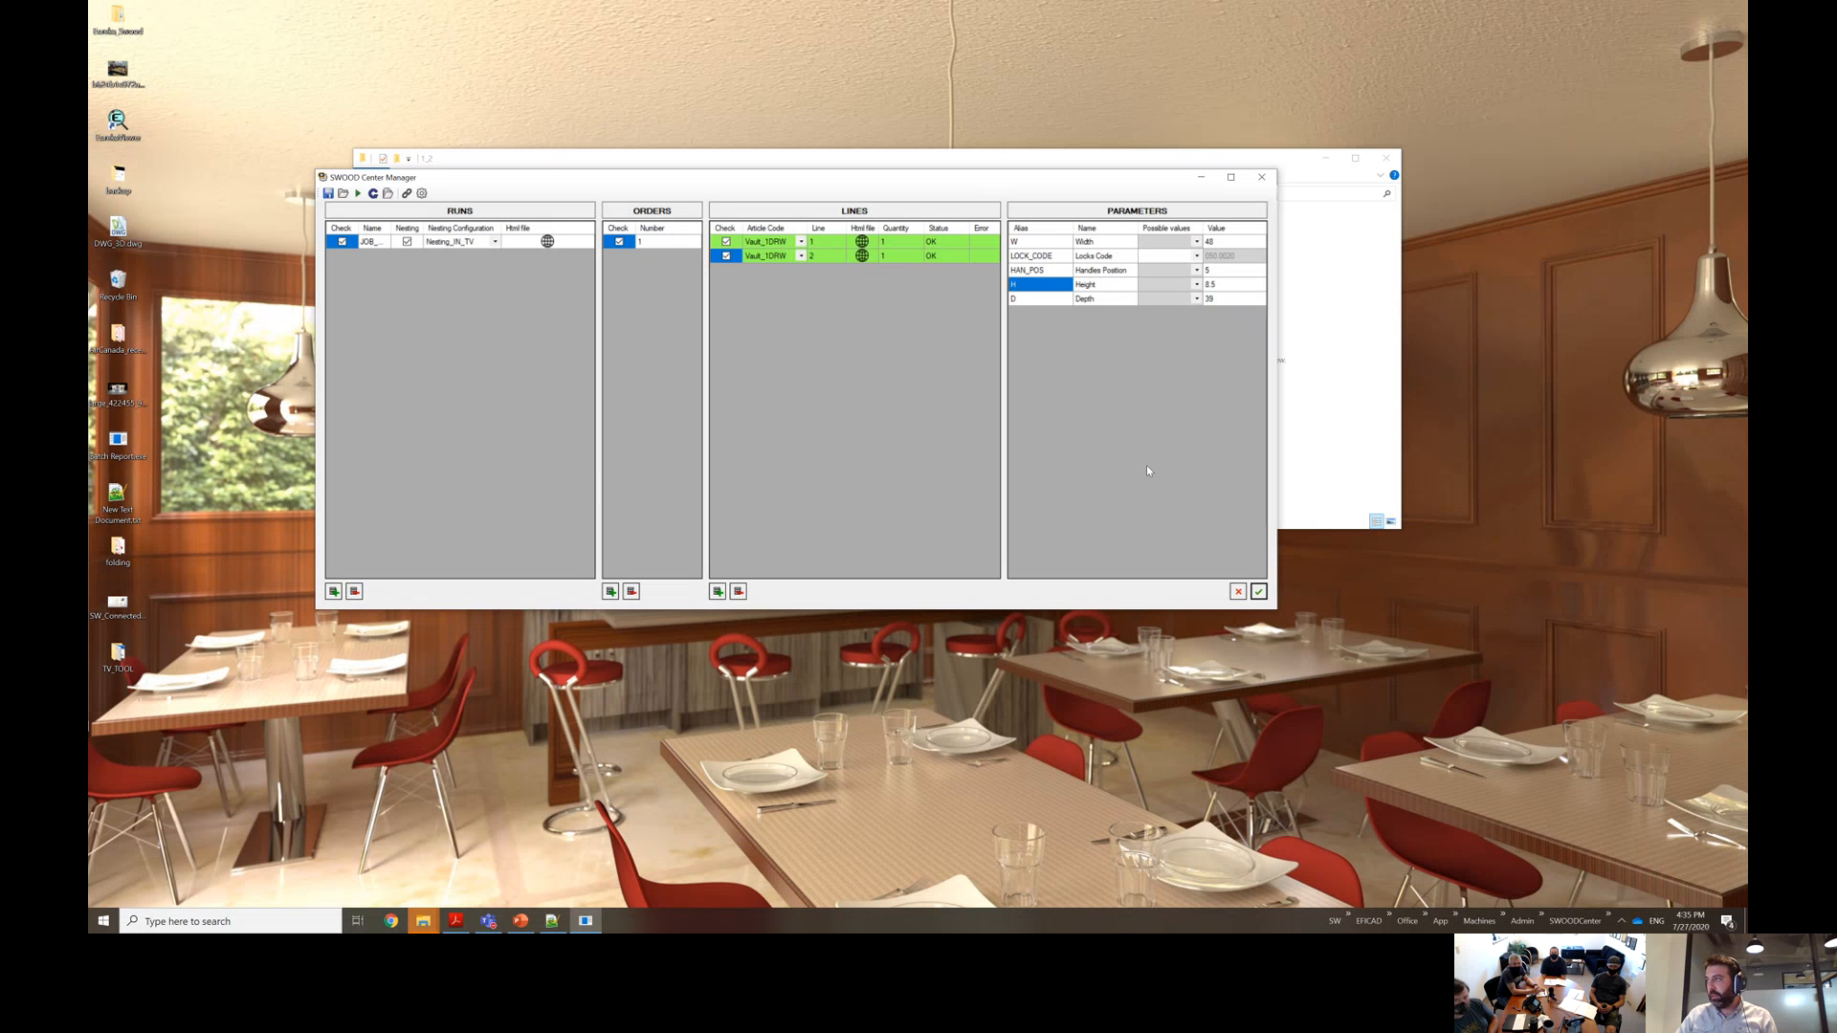
Switch to the background SOLIDWORKS session and open the SWOOD Design settings.
left_click(1622, 920)
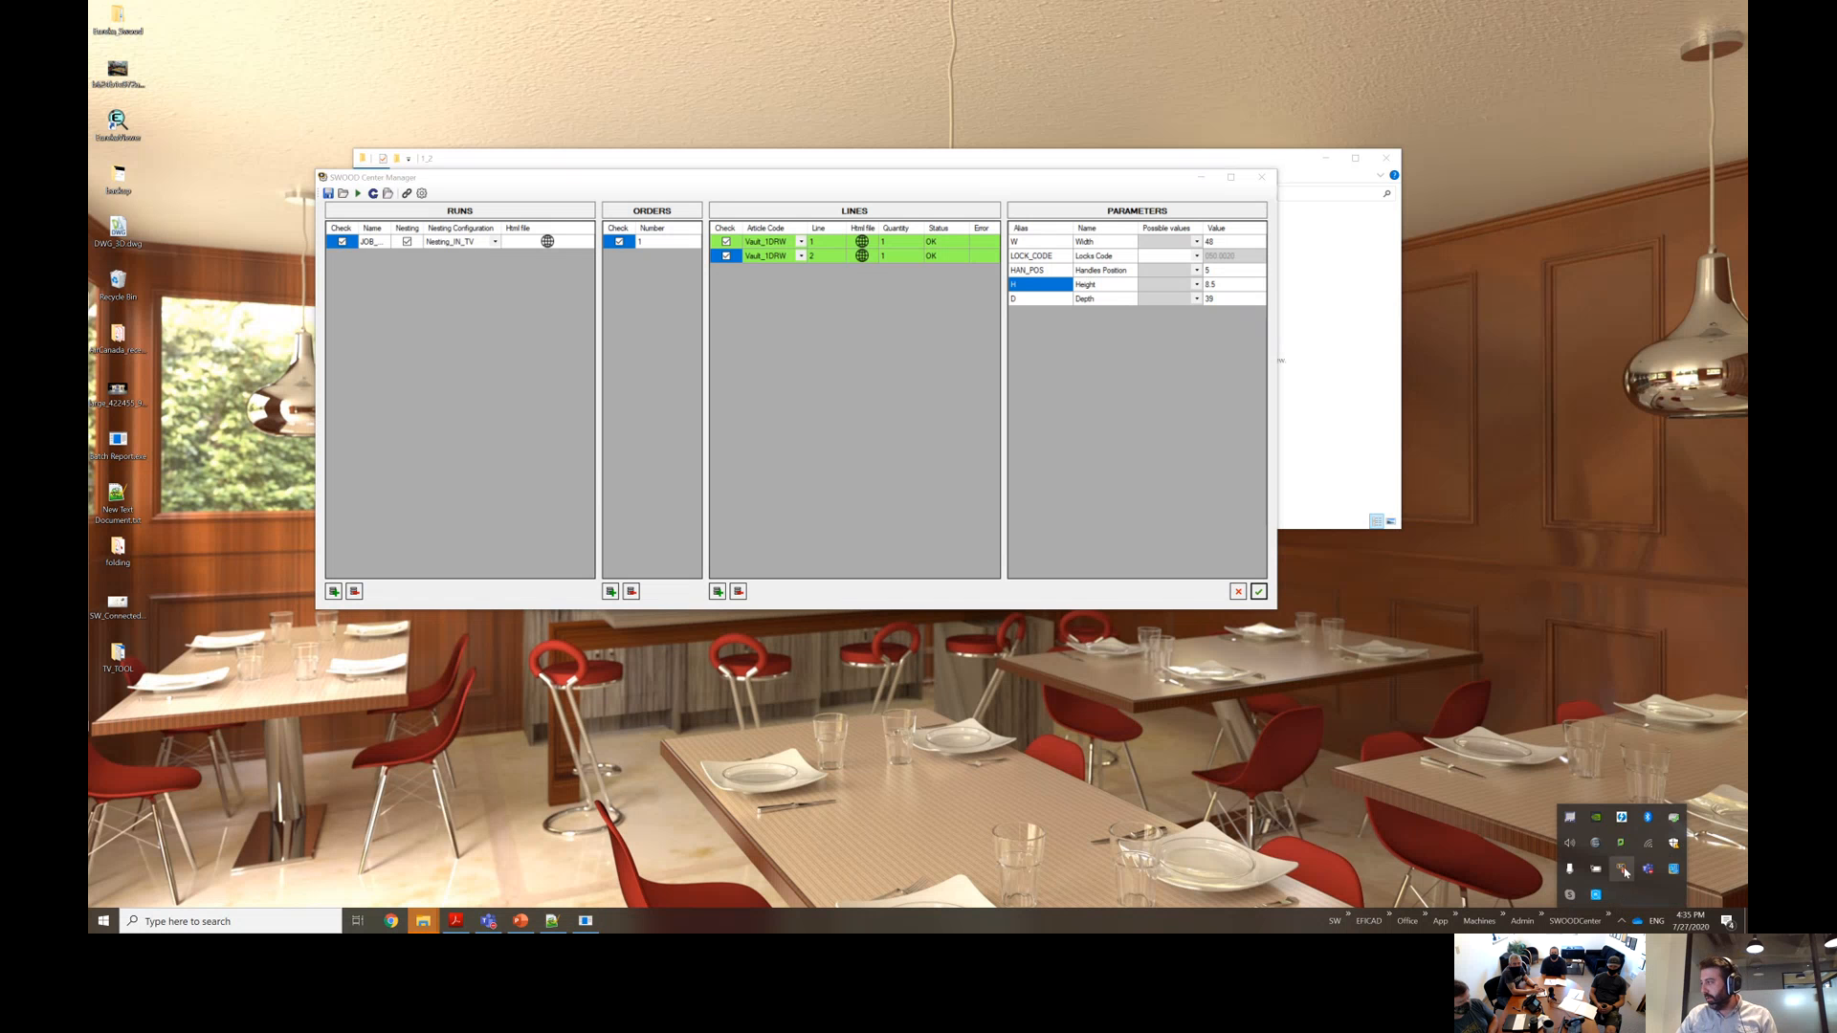
left_click(1625, 871)
left_click(230, 12)
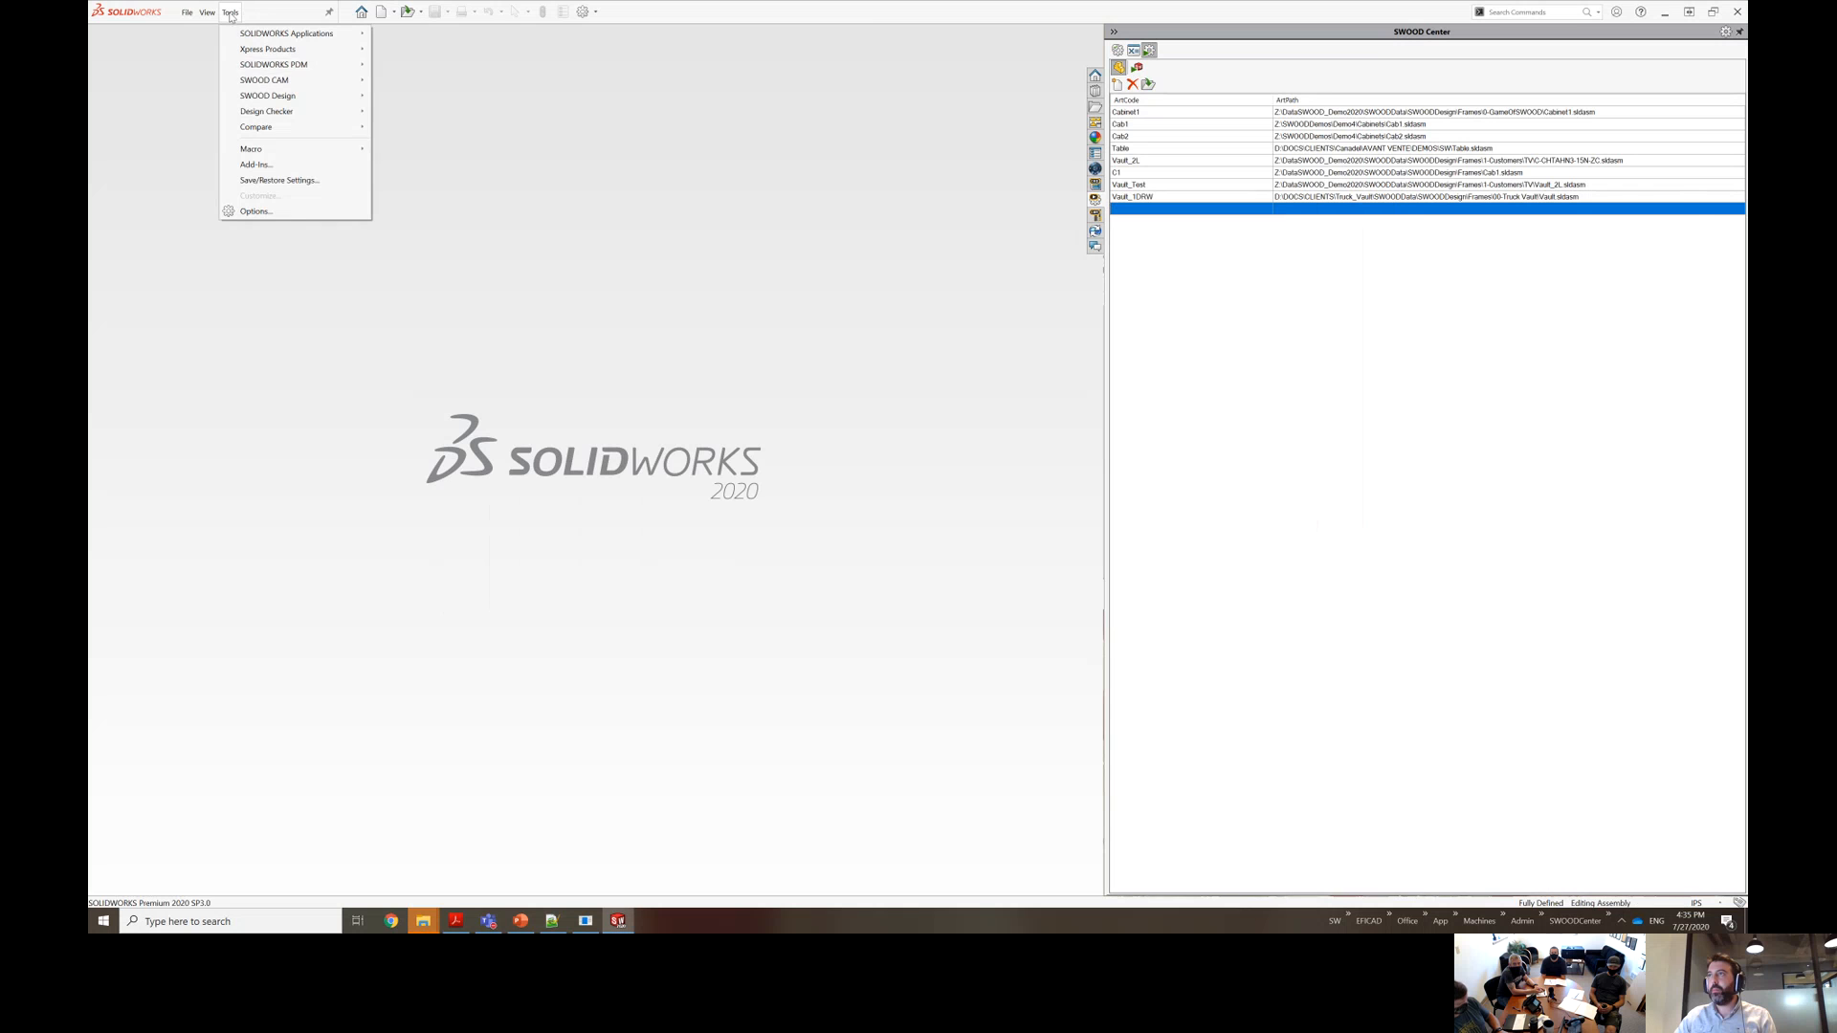
mouse_move(266, 96)
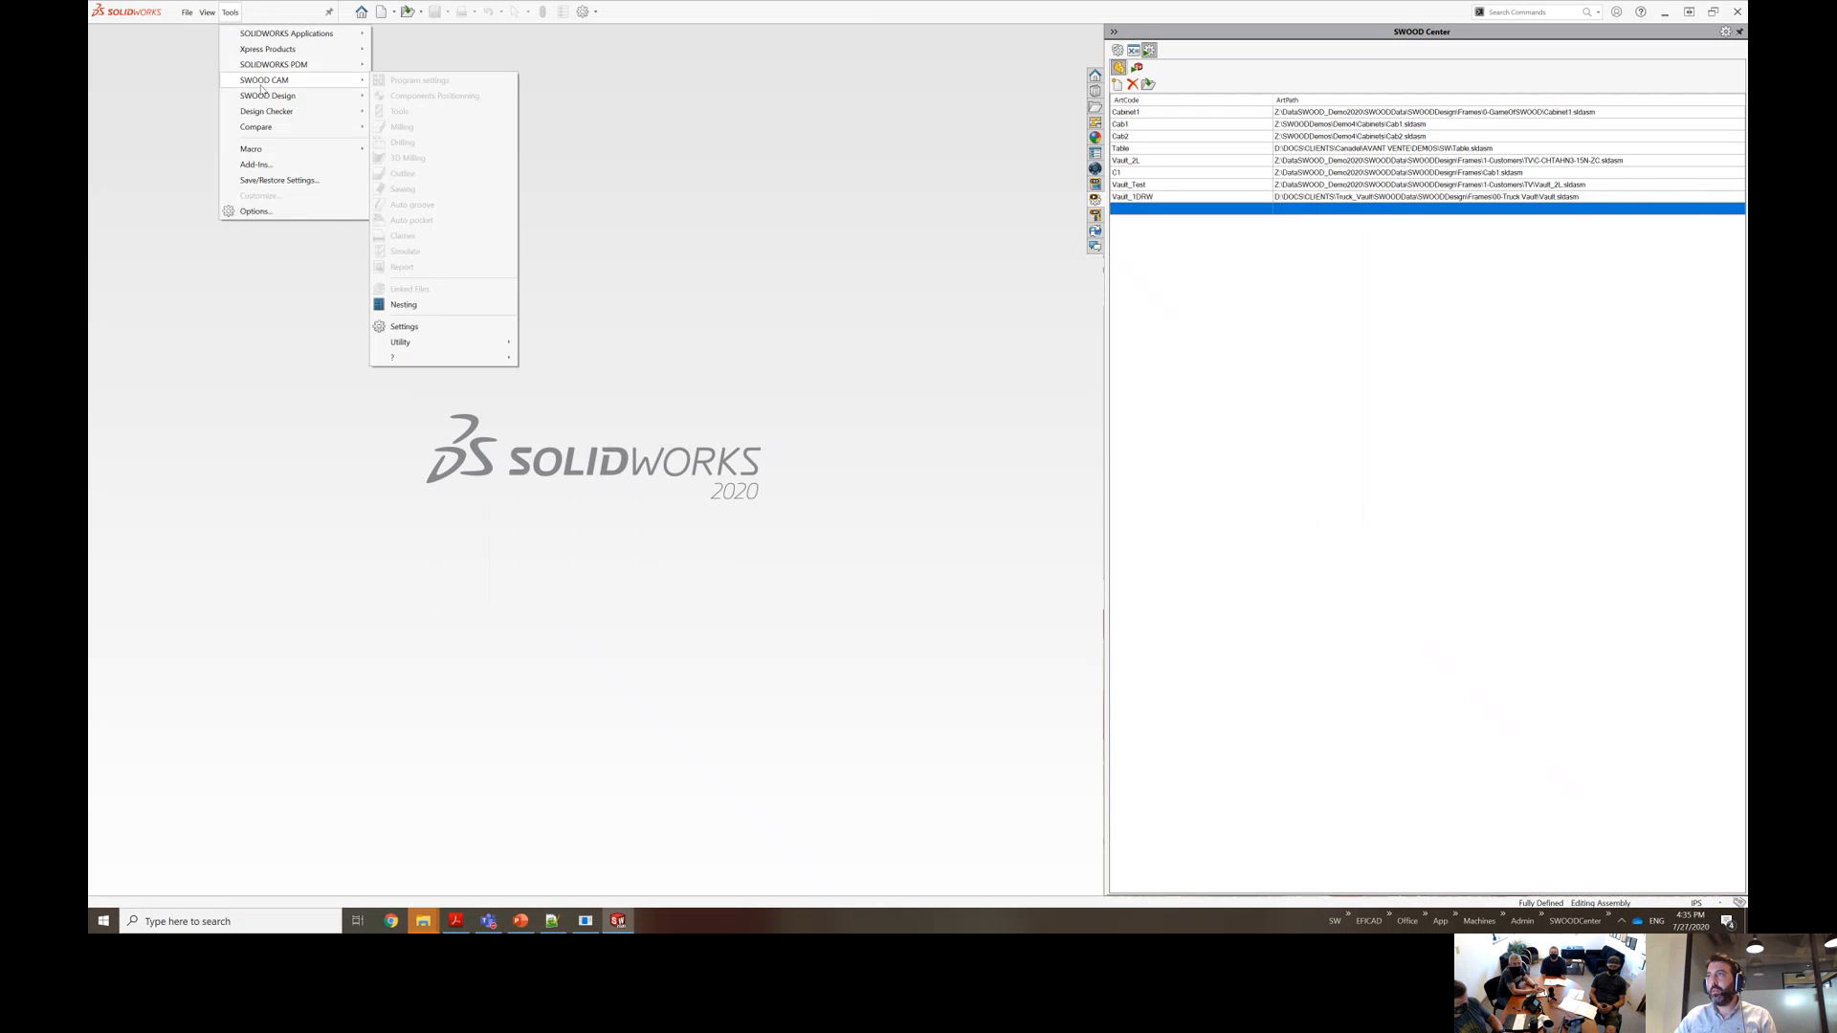
left_click(414, 321)
Set the report configuration file to Report_SWOODCenter_Nesting.cfg from the SWOODData DAT folder and apply the options.
left_click(602, 346)
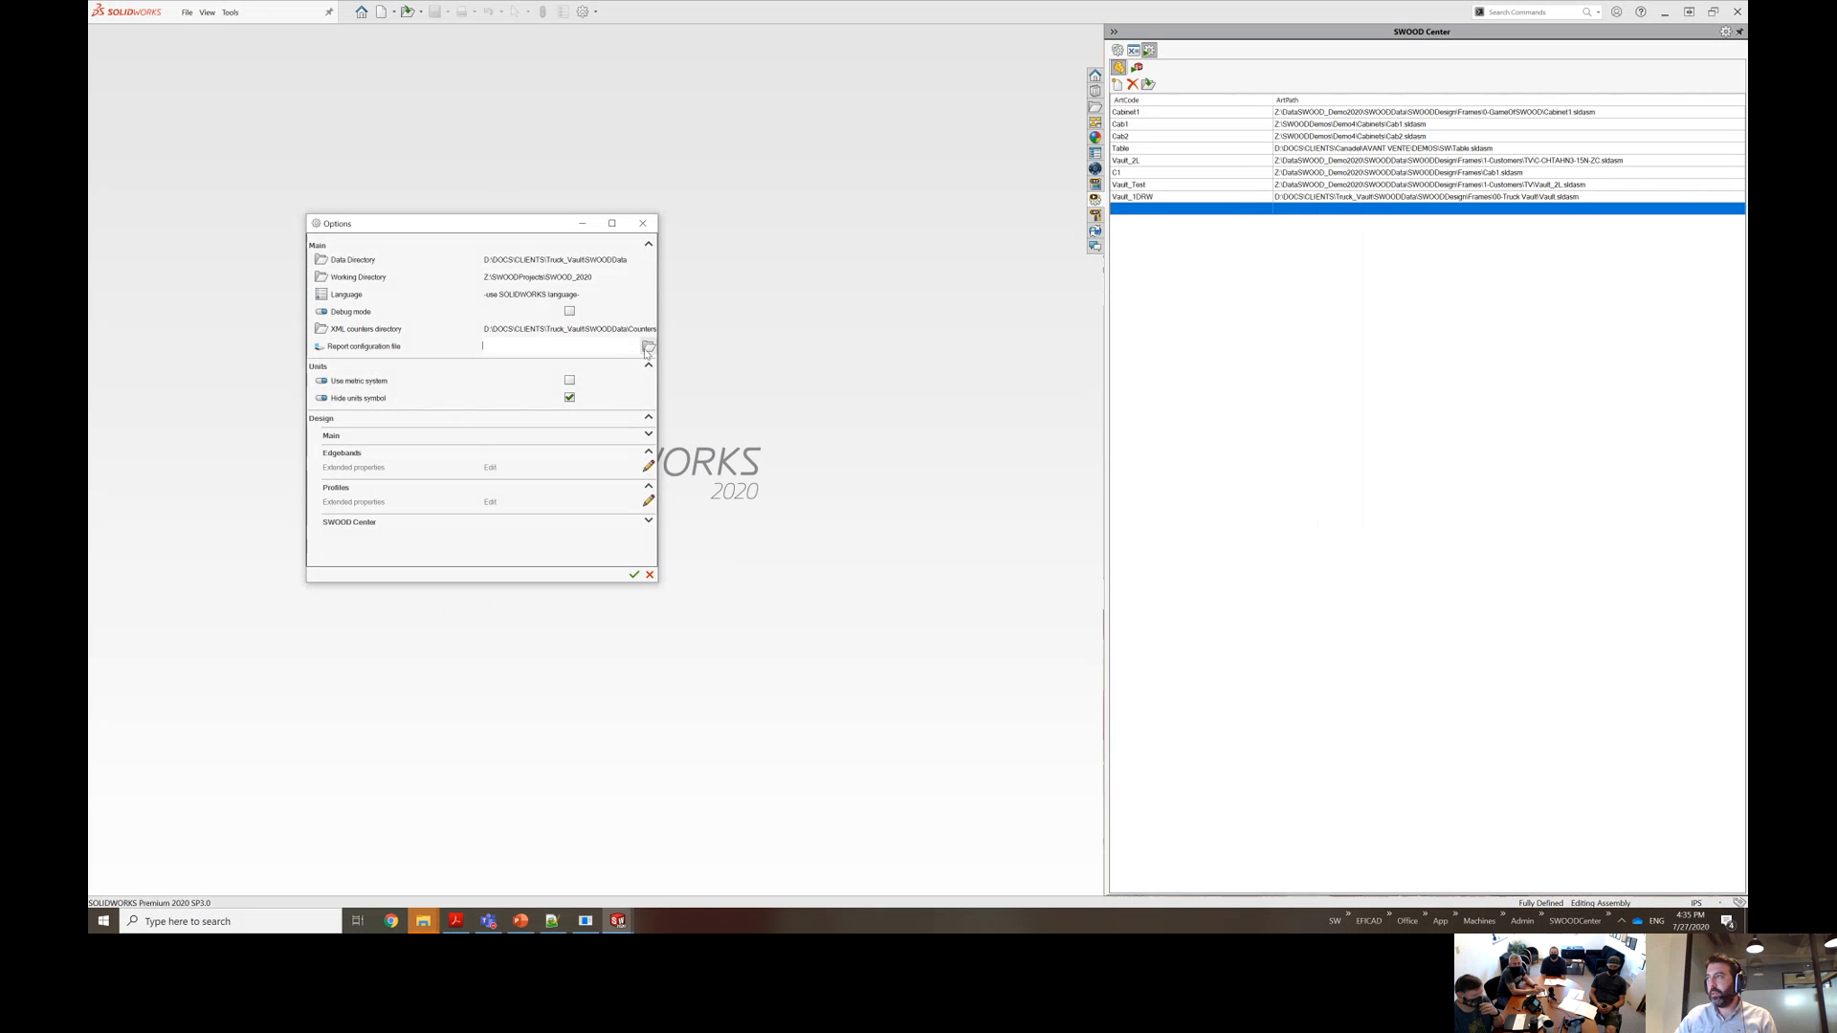
left_click(647, 347)
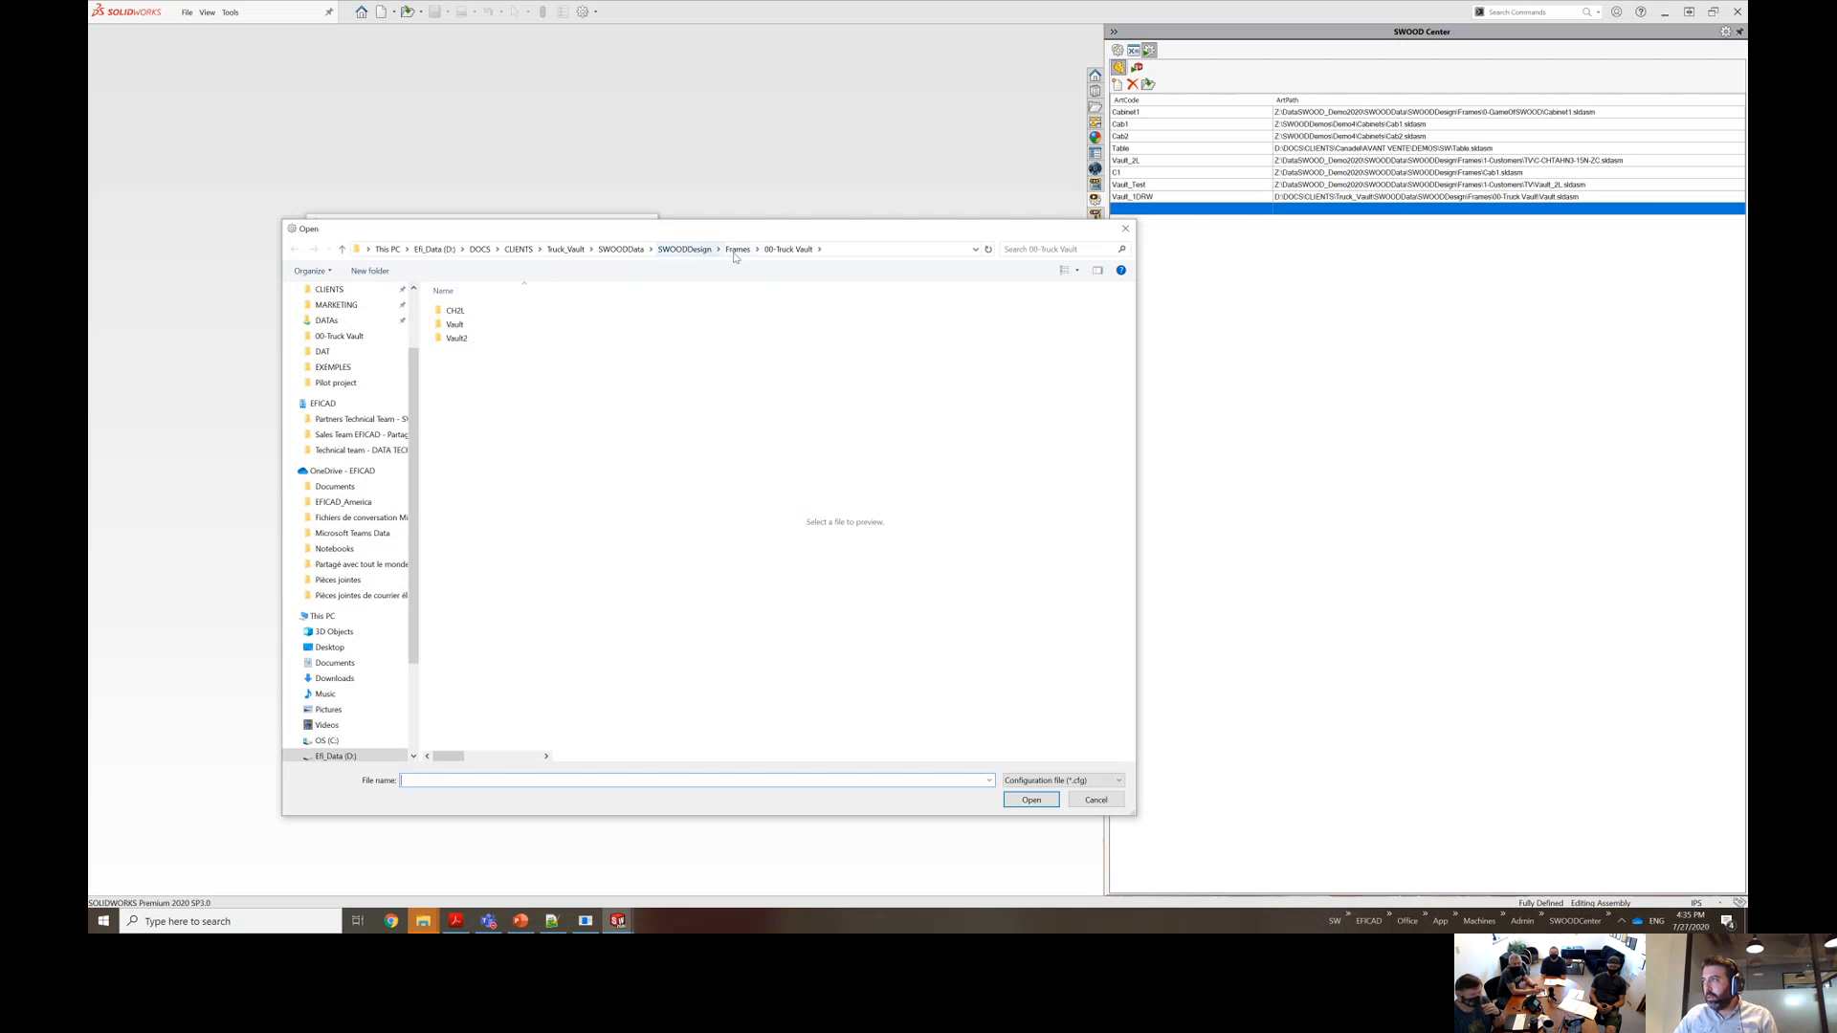
left_click(684, 249)
left_click(621, 249)
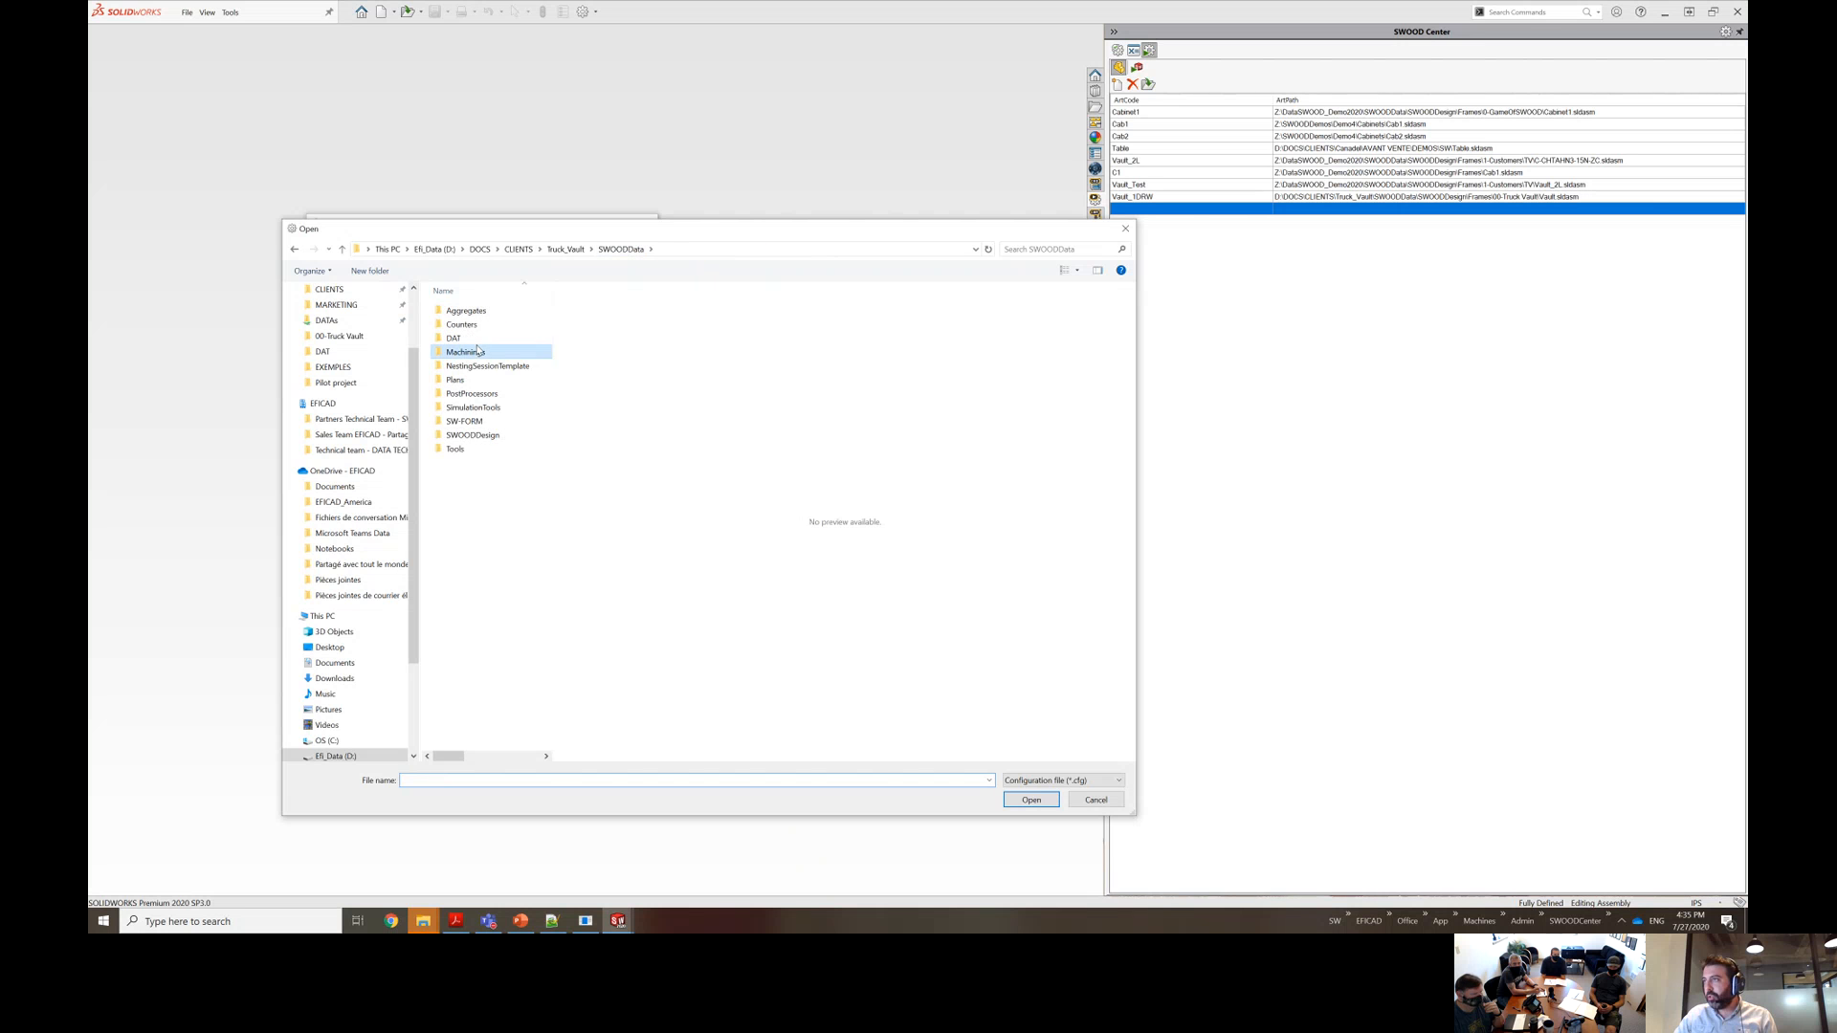
double_click(478, 350)
left_click(621, 248)
double_click(453, 338)
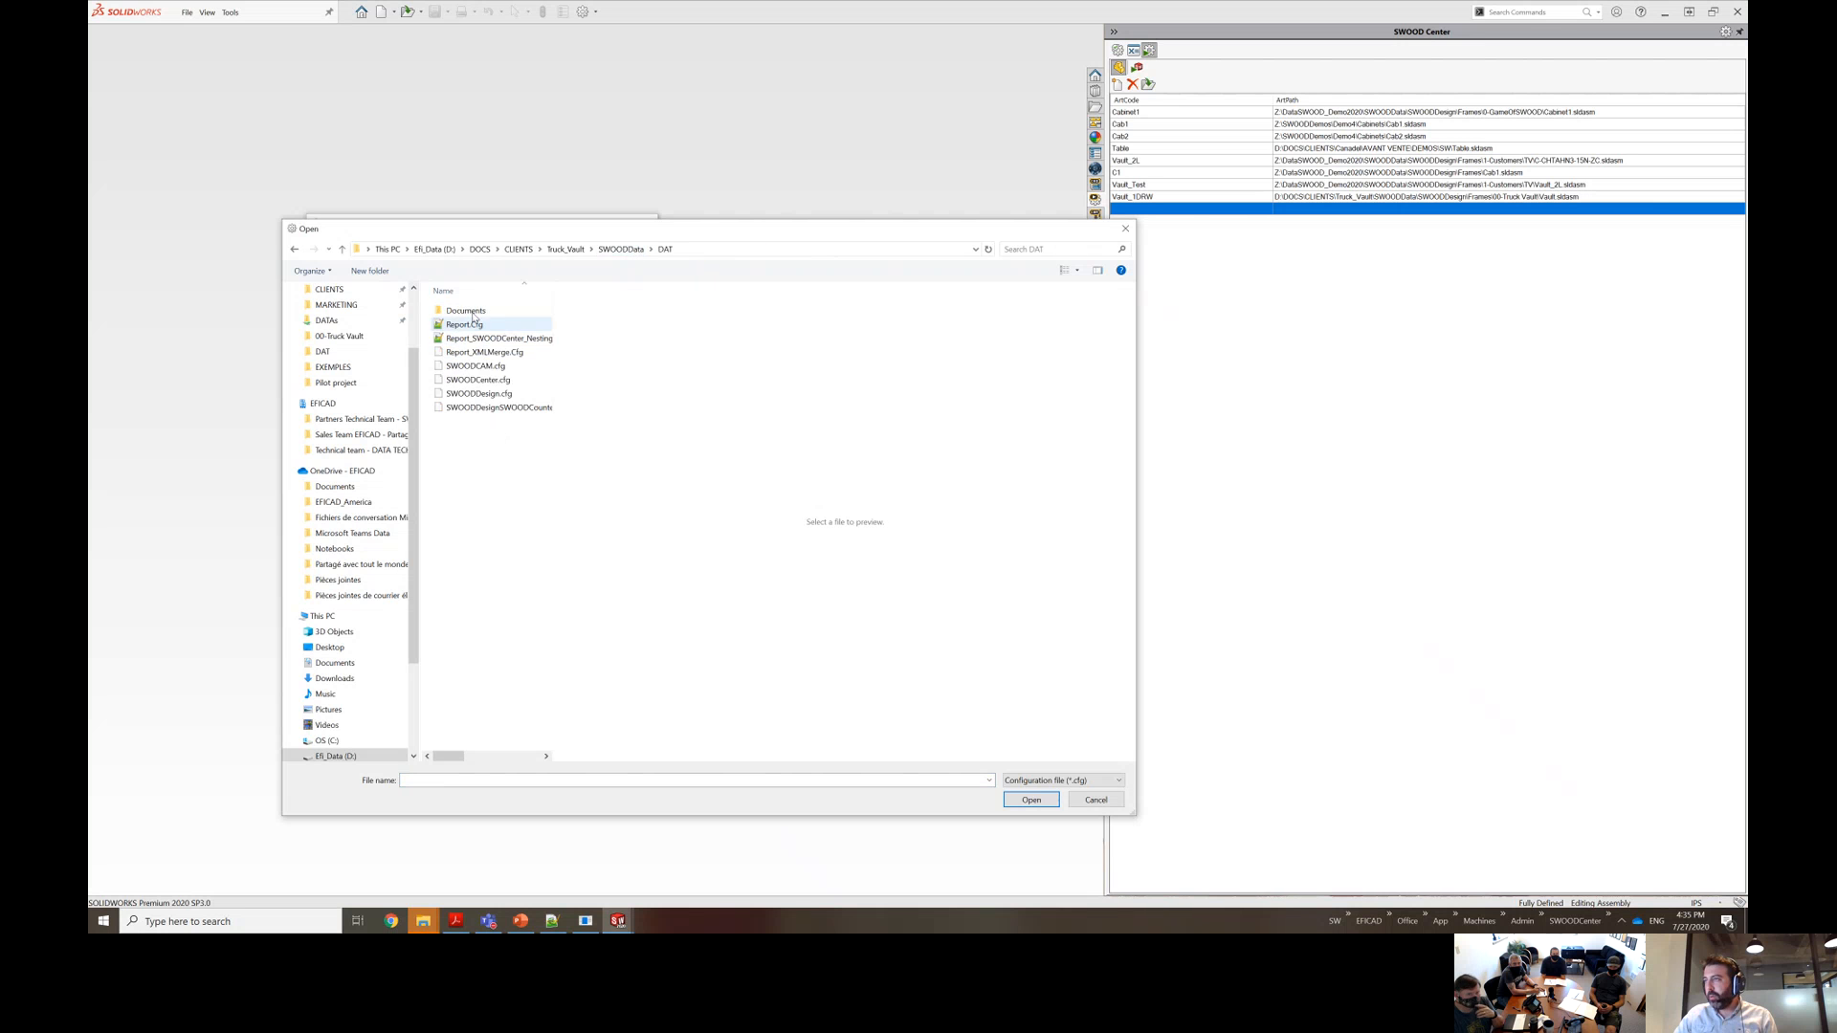
left_click(508, 338)
left_click(1029, 800)
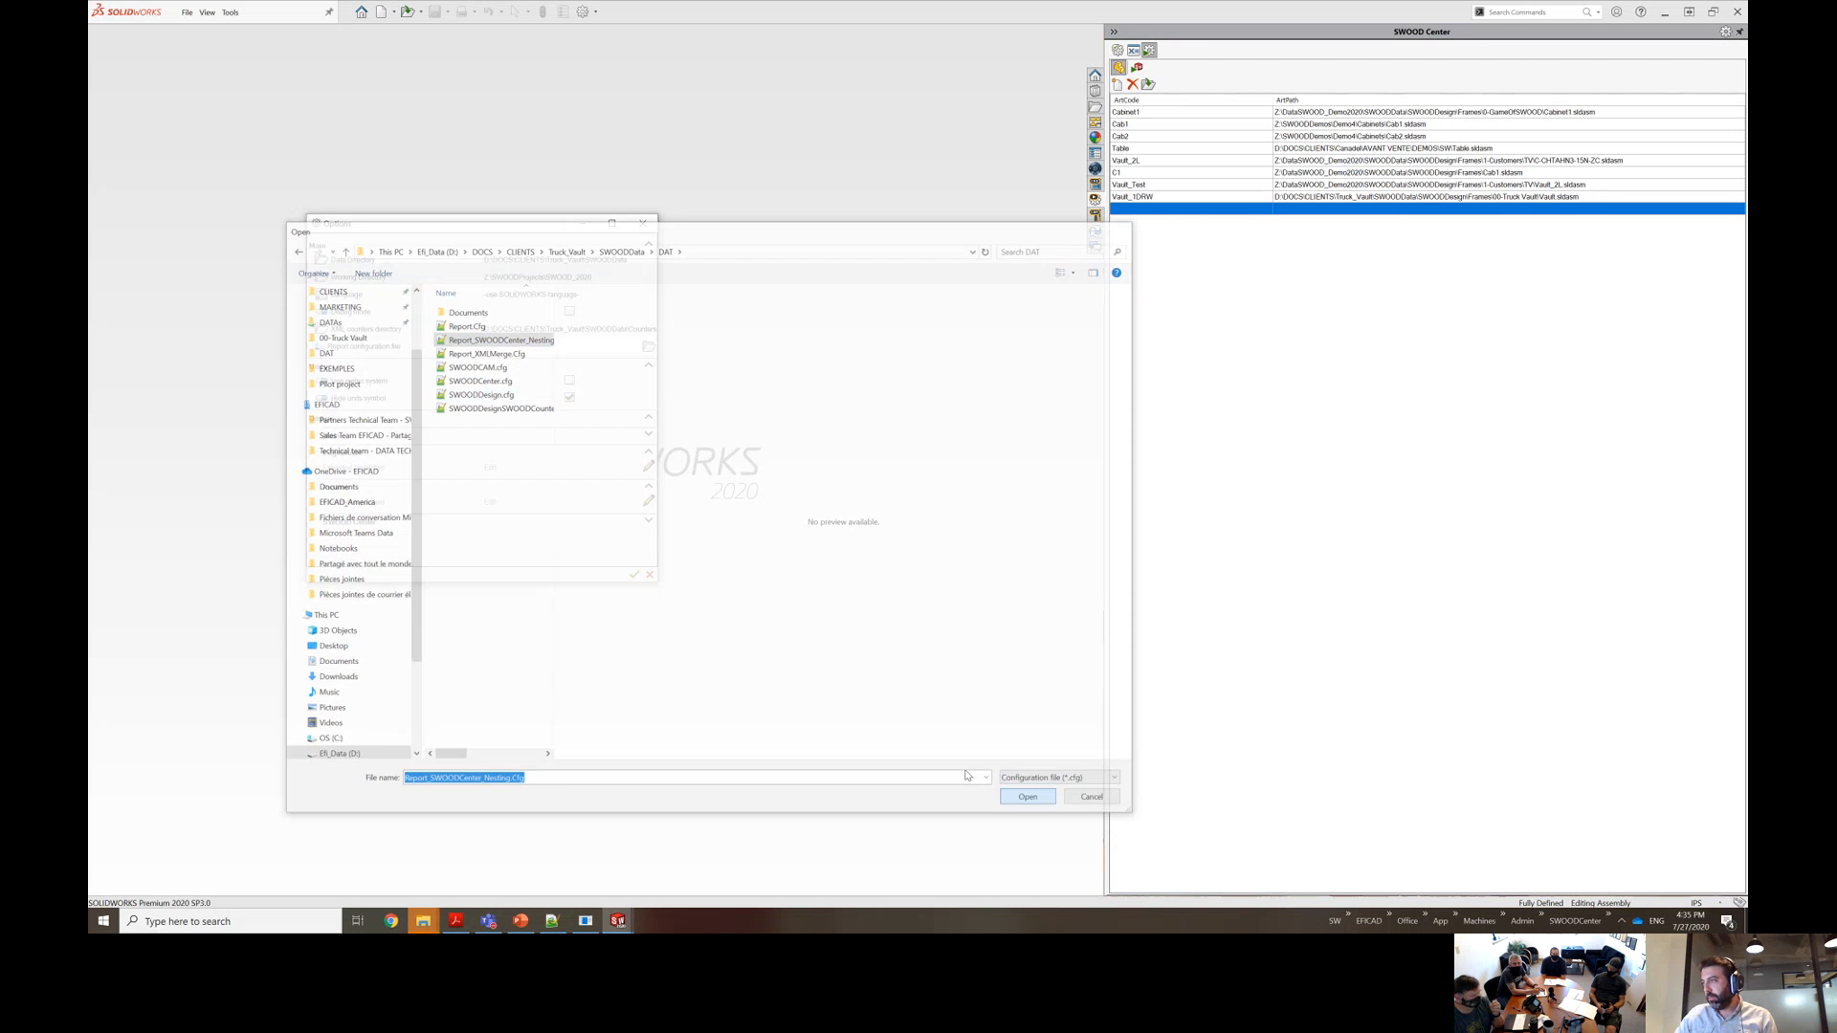
left_click(635, 574)
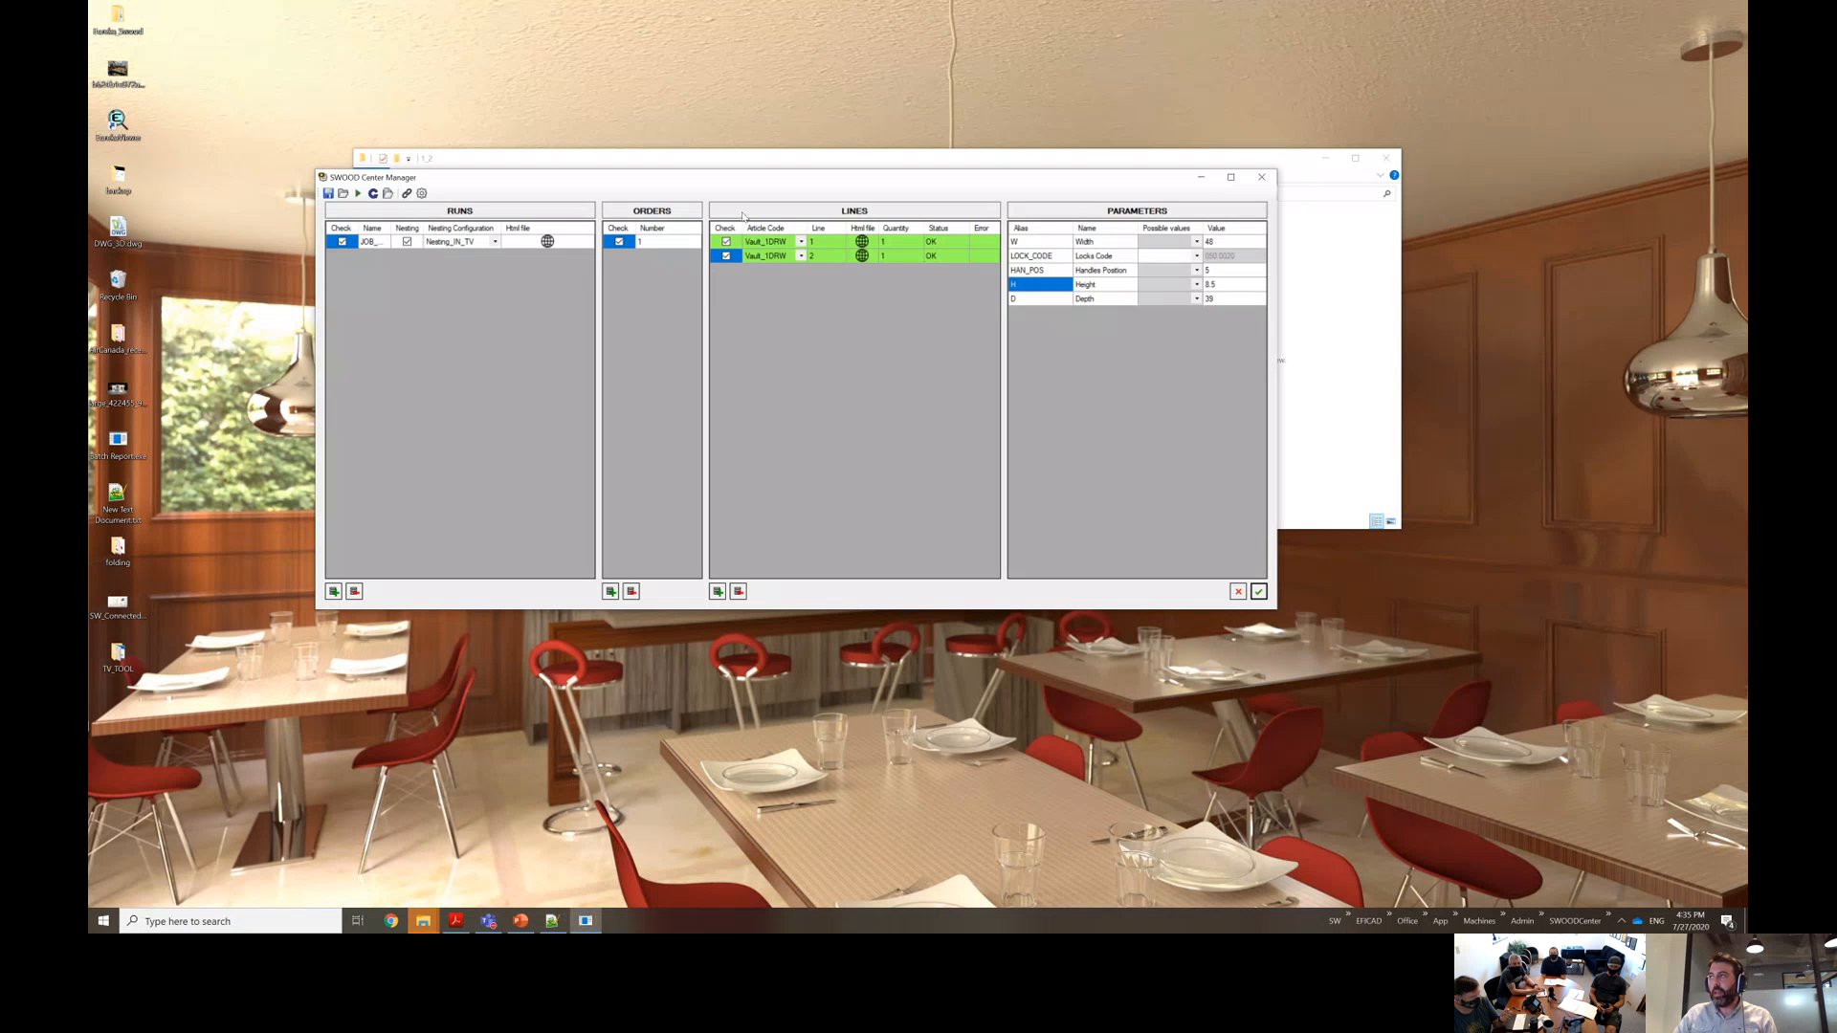
Process the JOB_NEst run with nesting from SWOOD Center Manager.
left_click(358, 194)
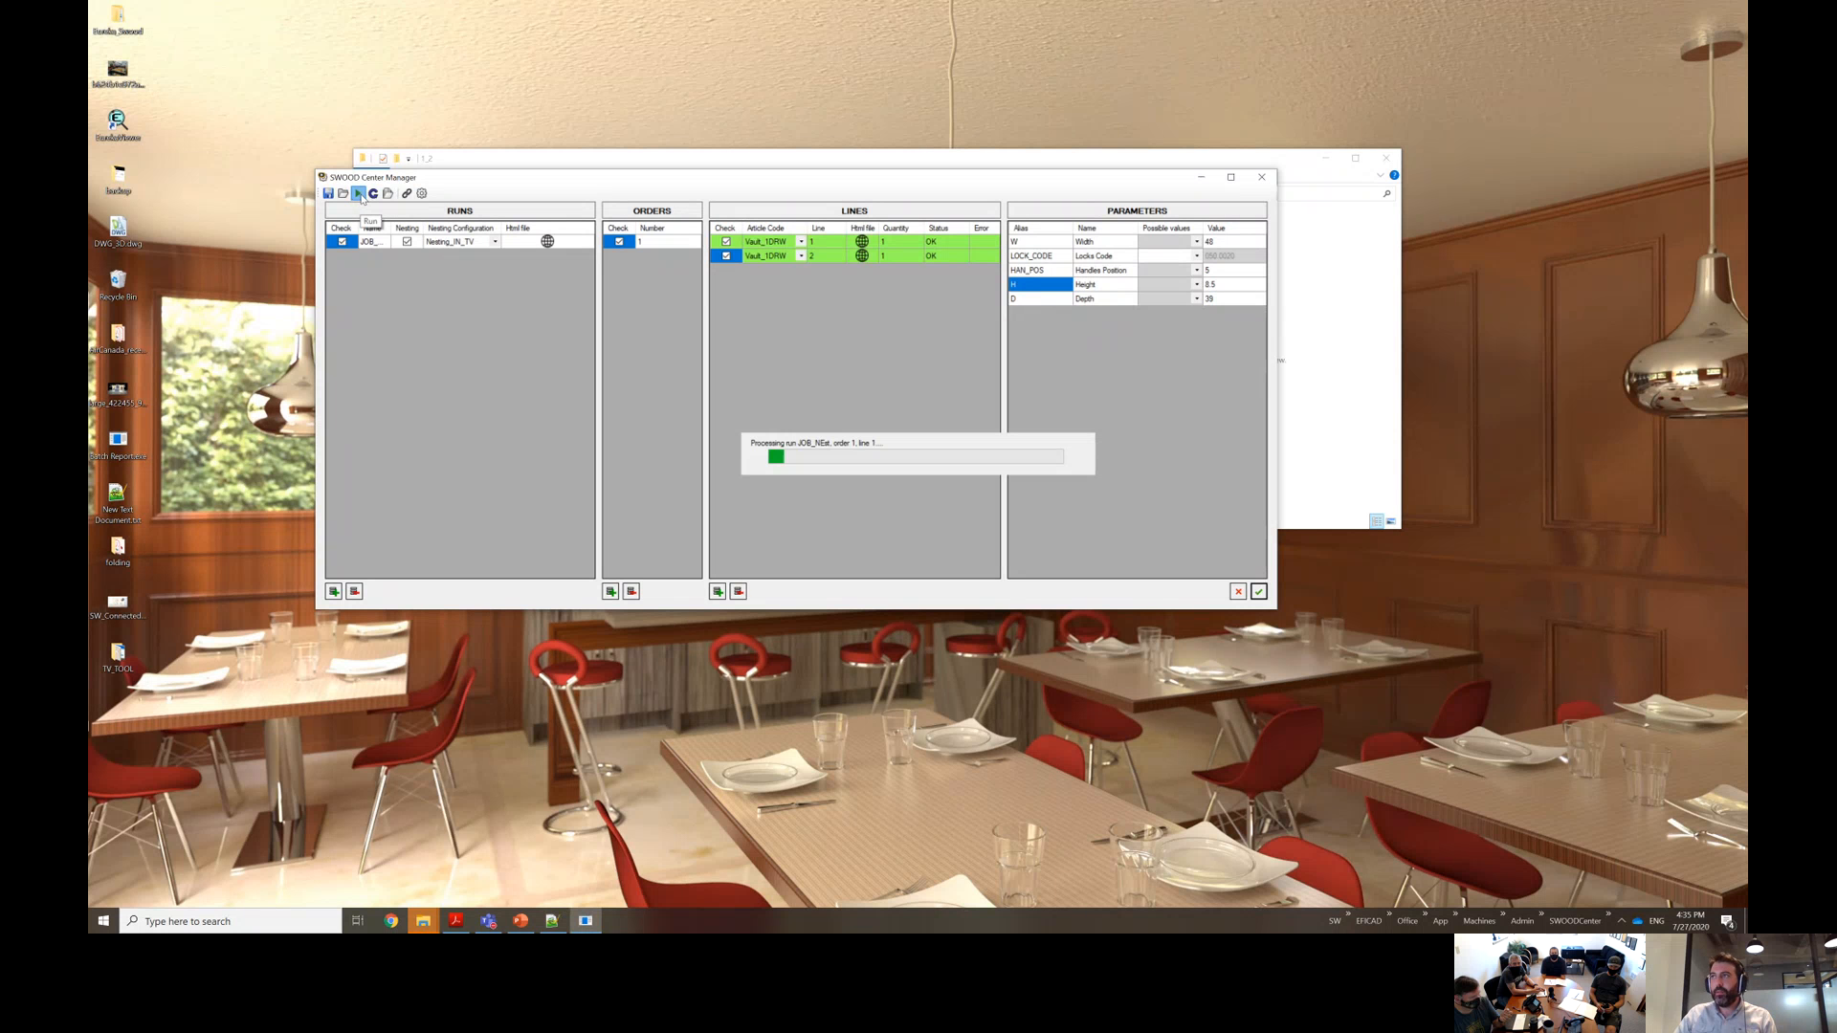